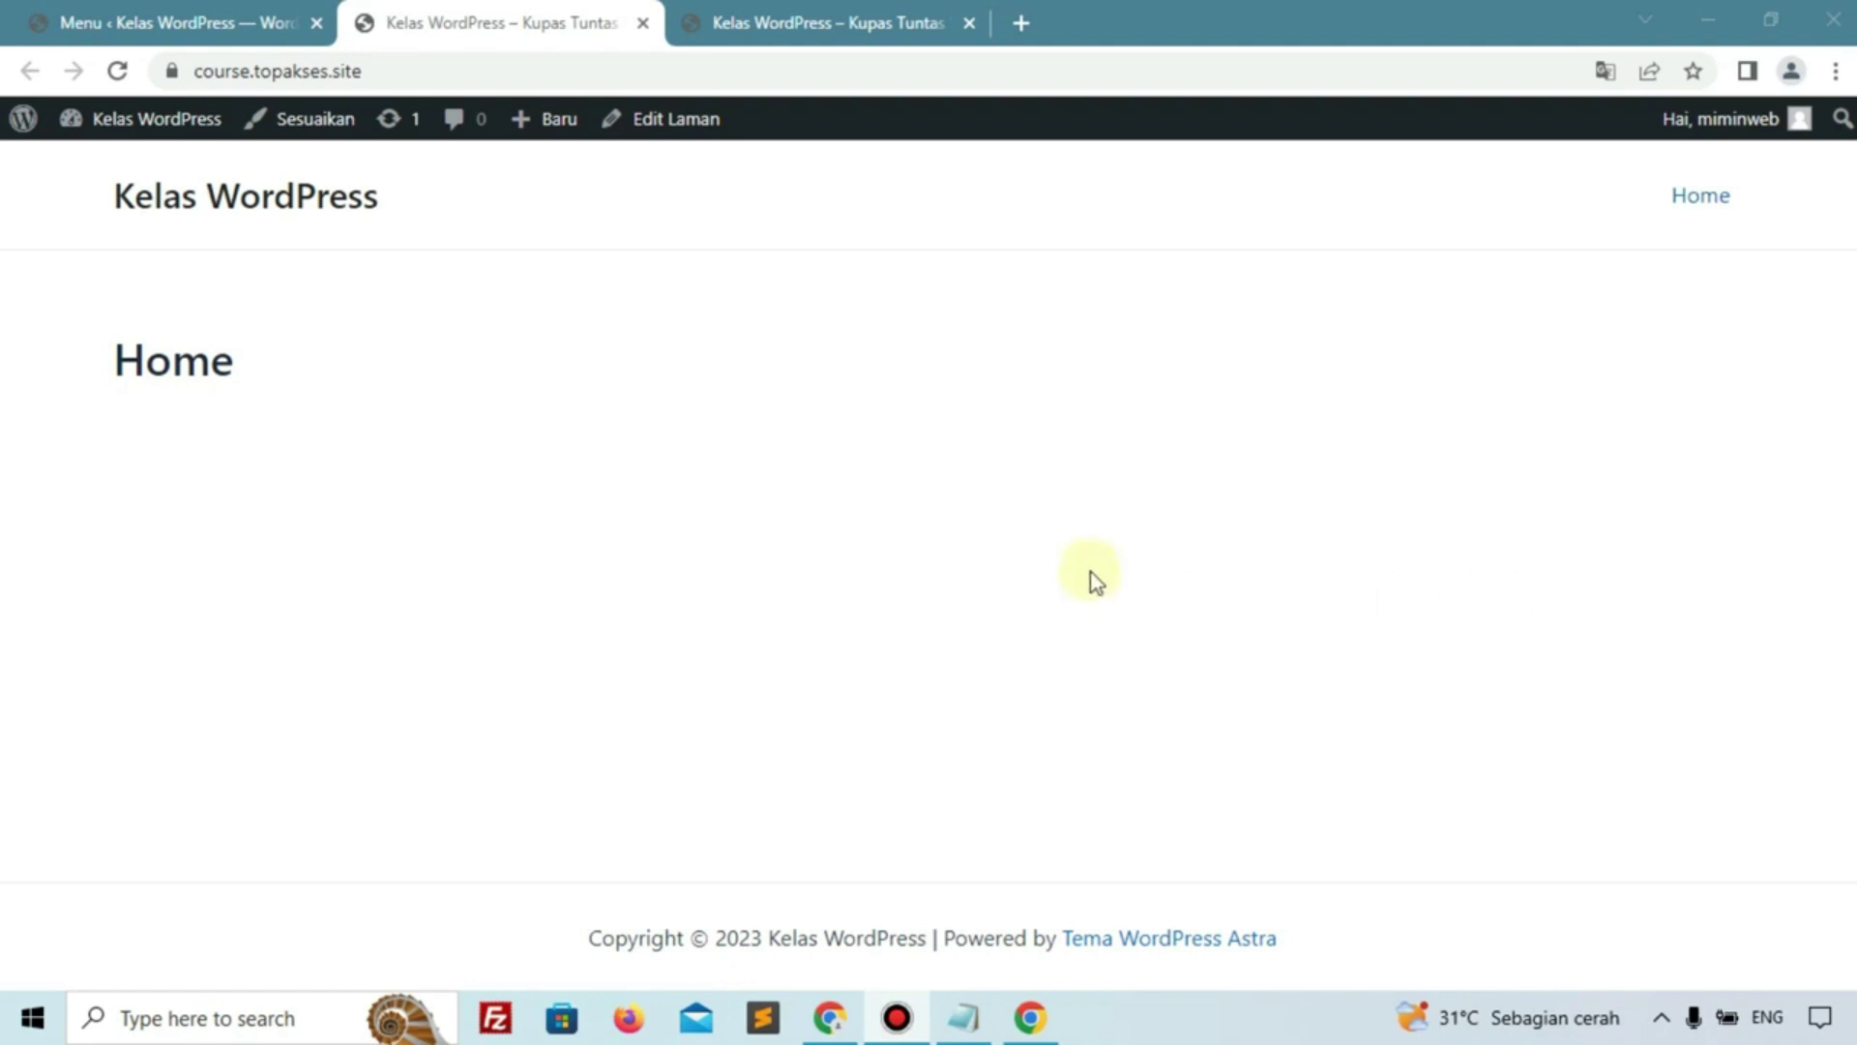
Look at the finished reference home page on kursusweb.topakses.site
{"action": "left_click", "coordinate": [830, 22]}
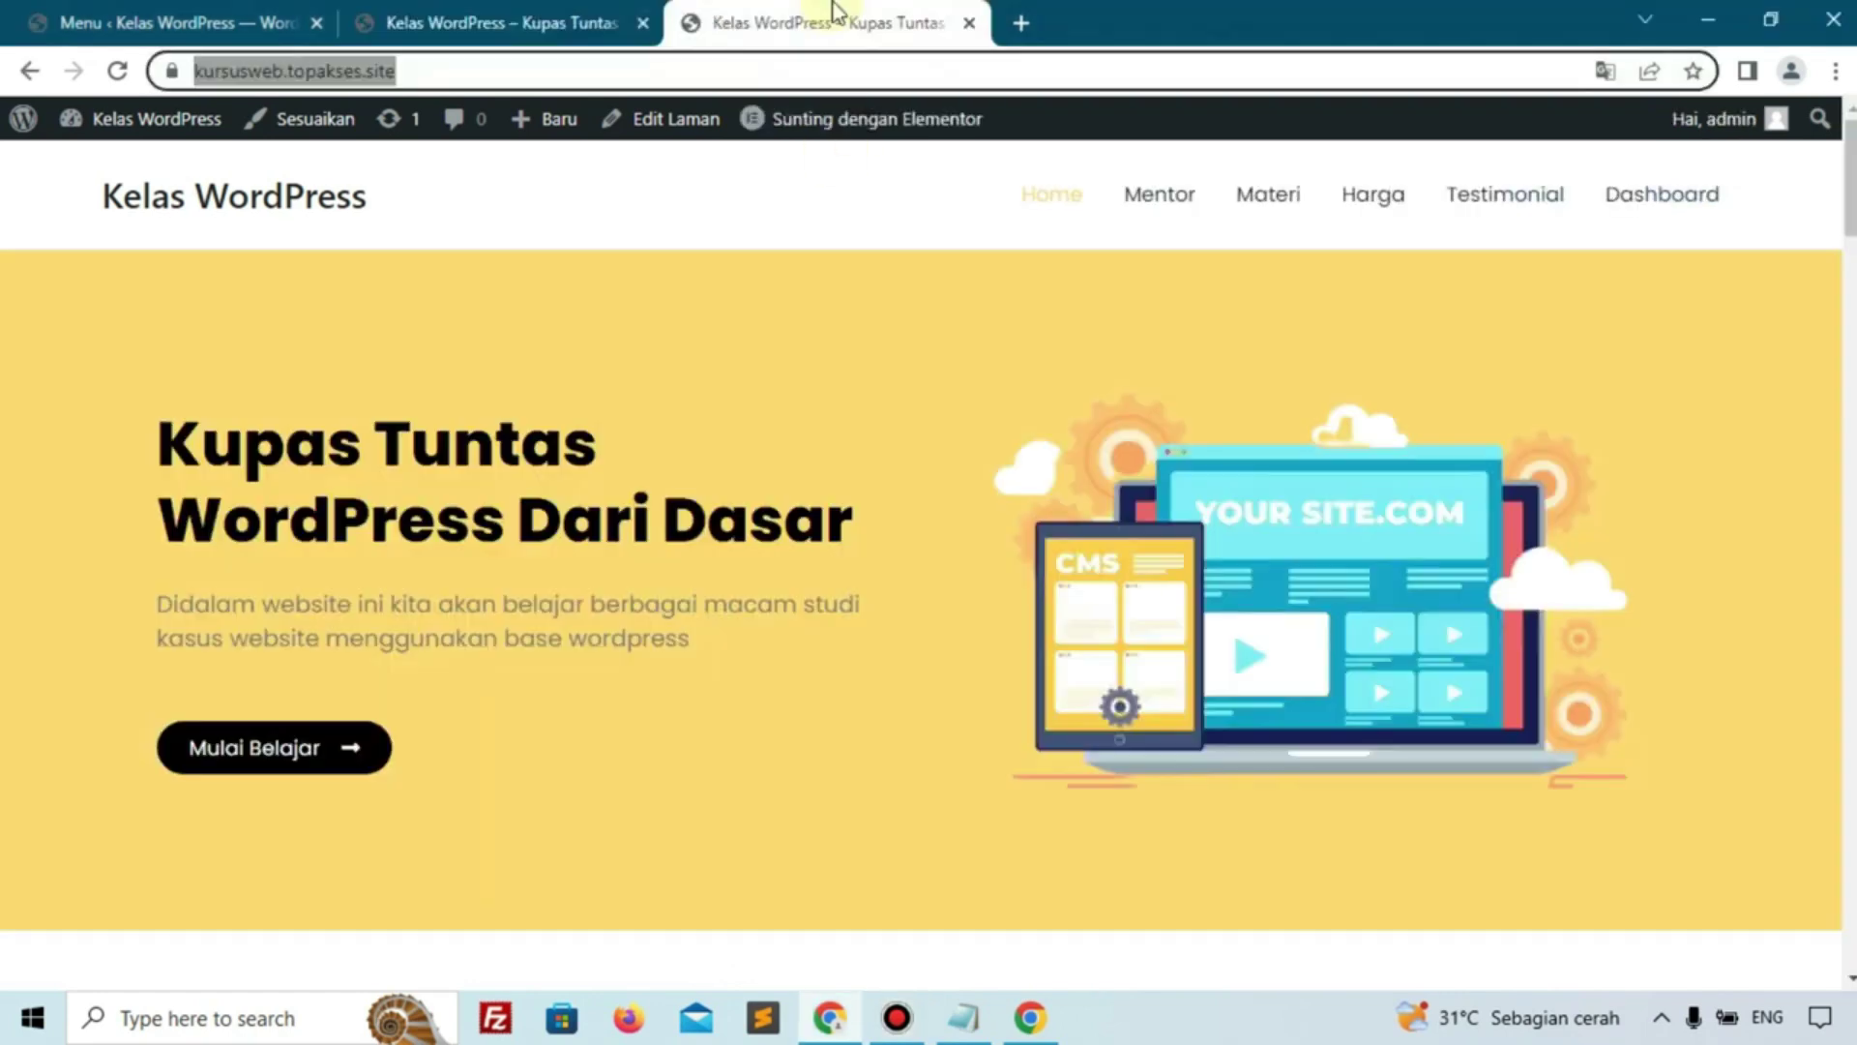
{"action": "left_click", "coordinate": [724, 487]}
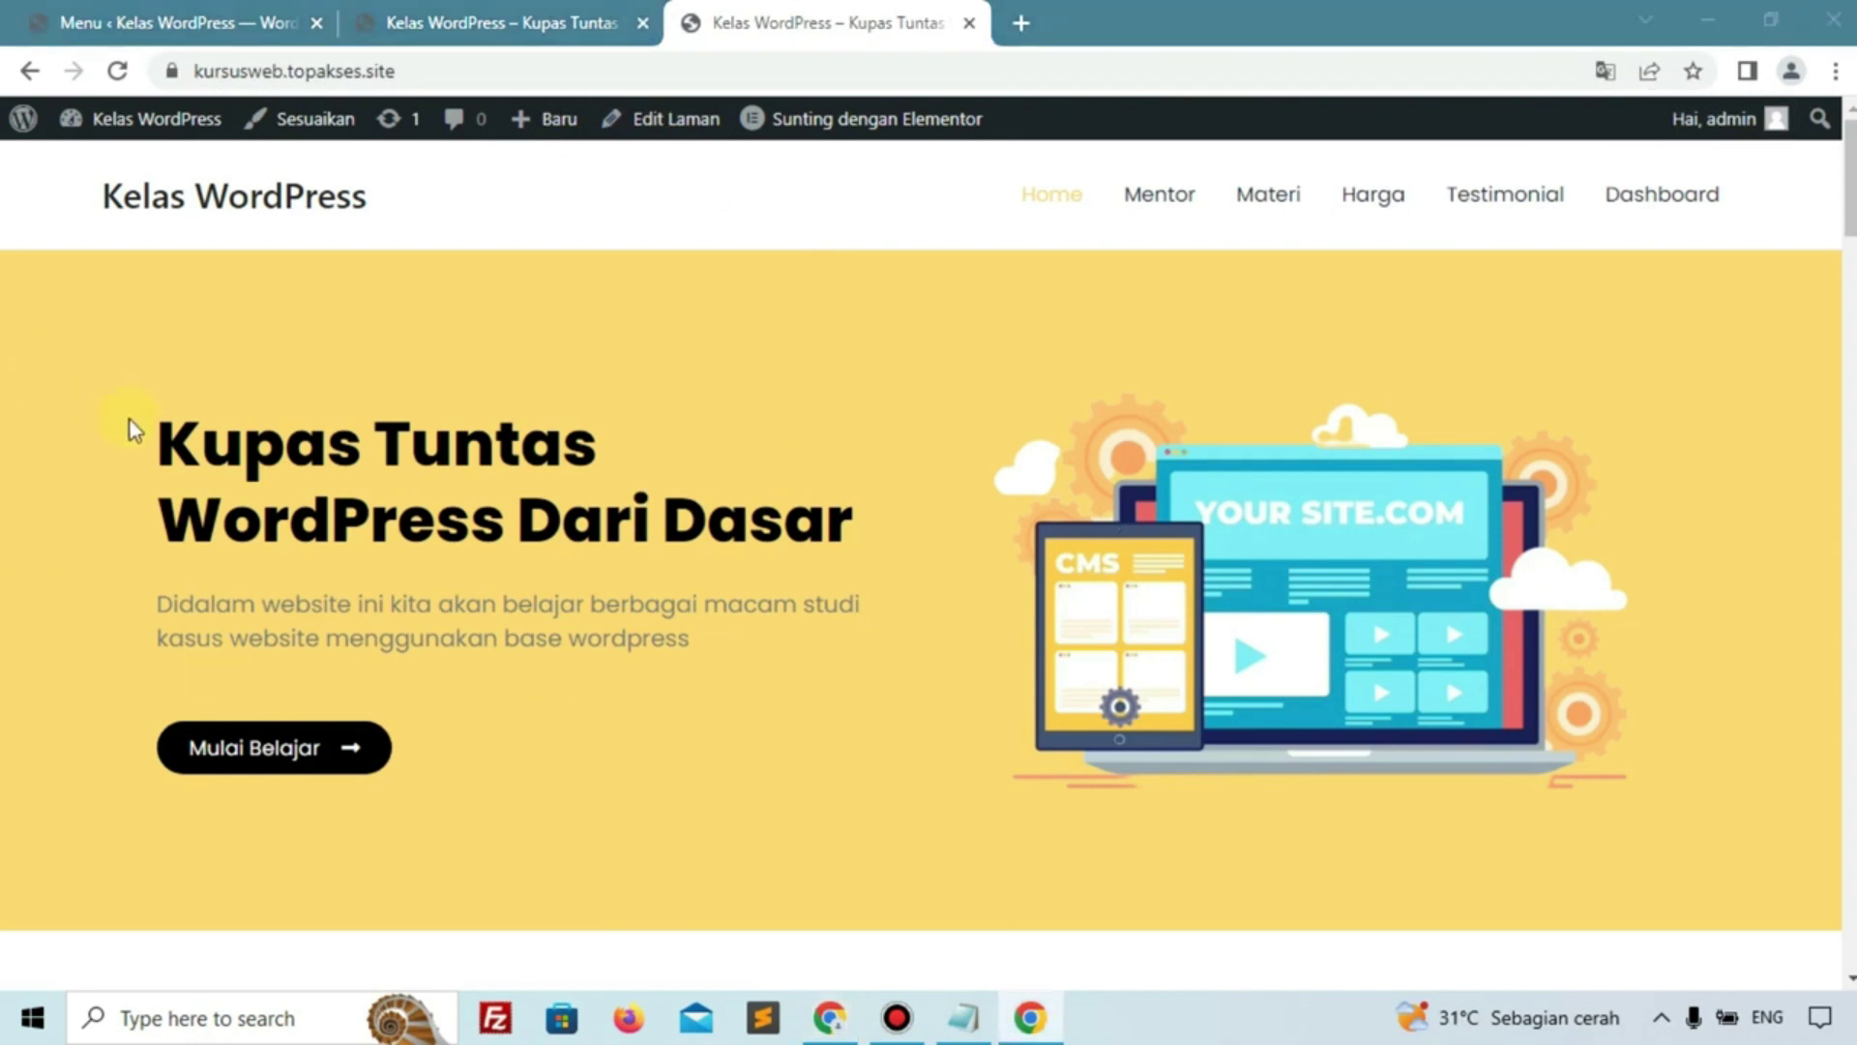
Open the Home page from the WordPress admin's page list in the Elementor editor and close the Navigator
{"action": "left_click", "coordinate": [124, 18]}
{"action": "left_click", "coordinate": [106, 185]}
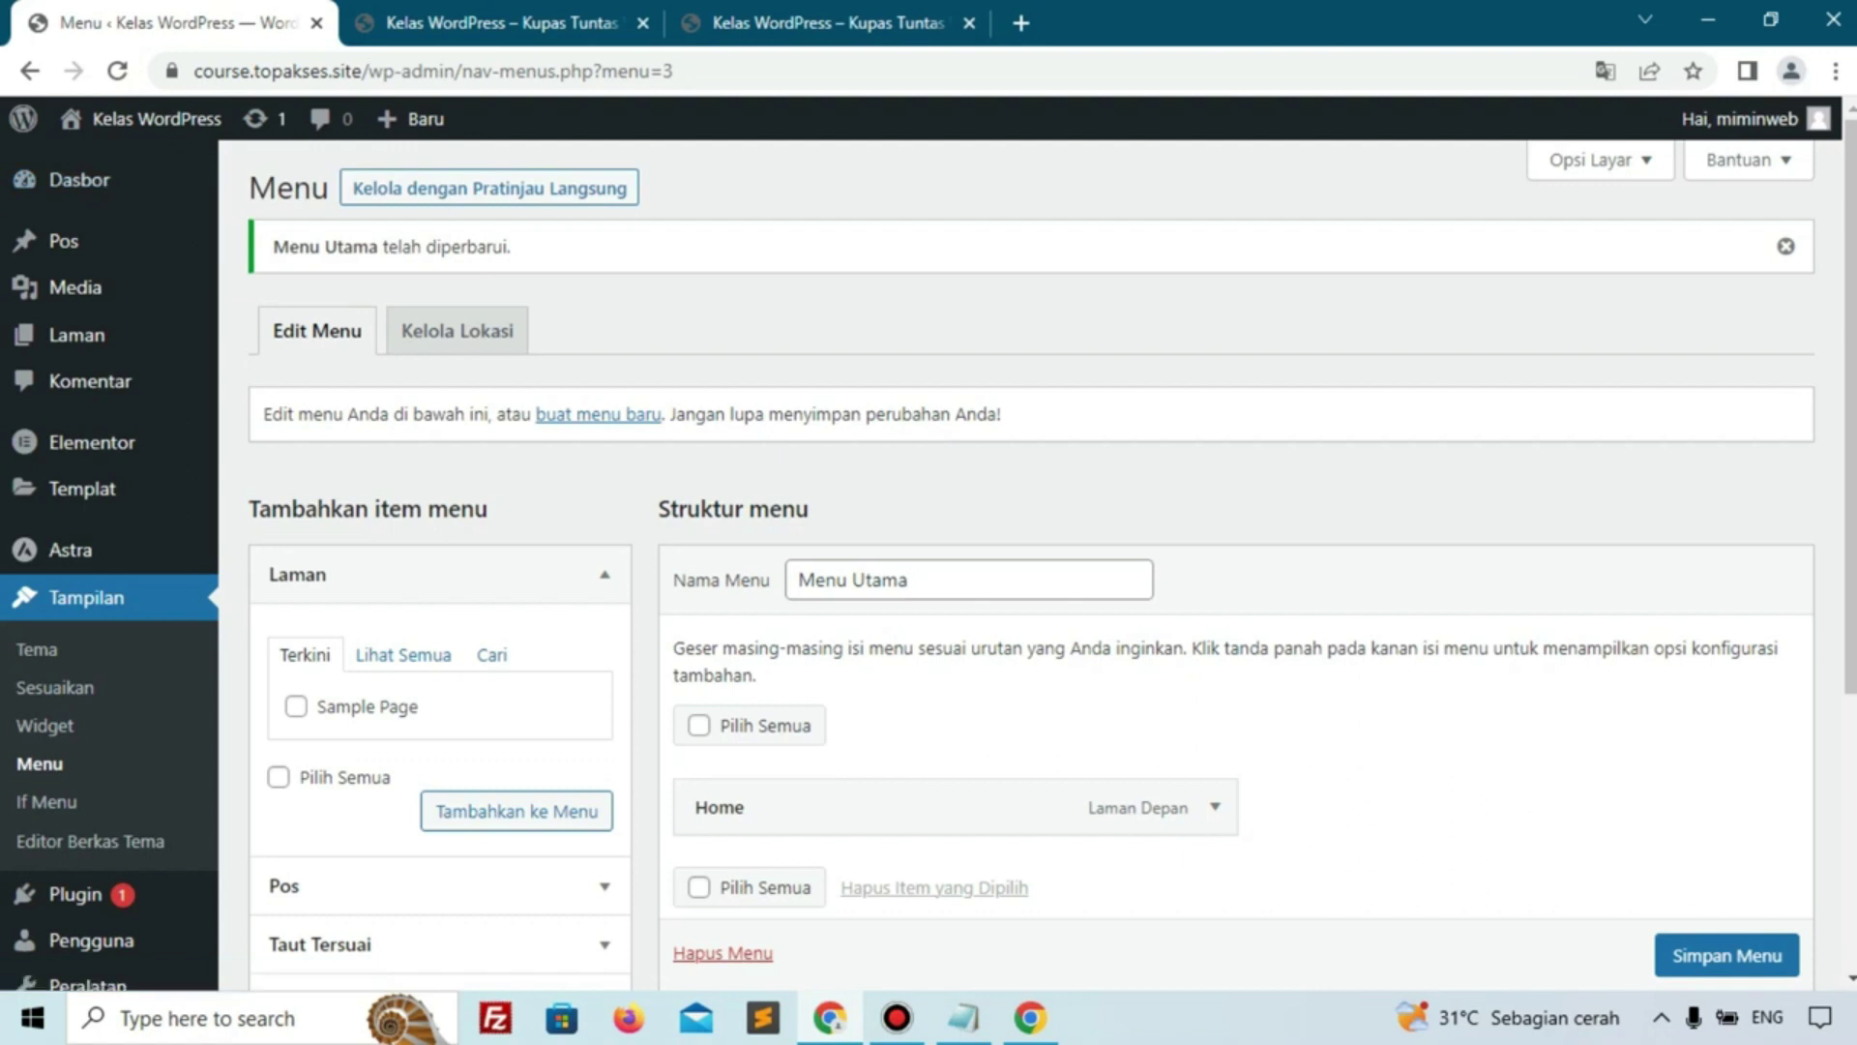
{"action": "key", "text": "alt+Tab"}
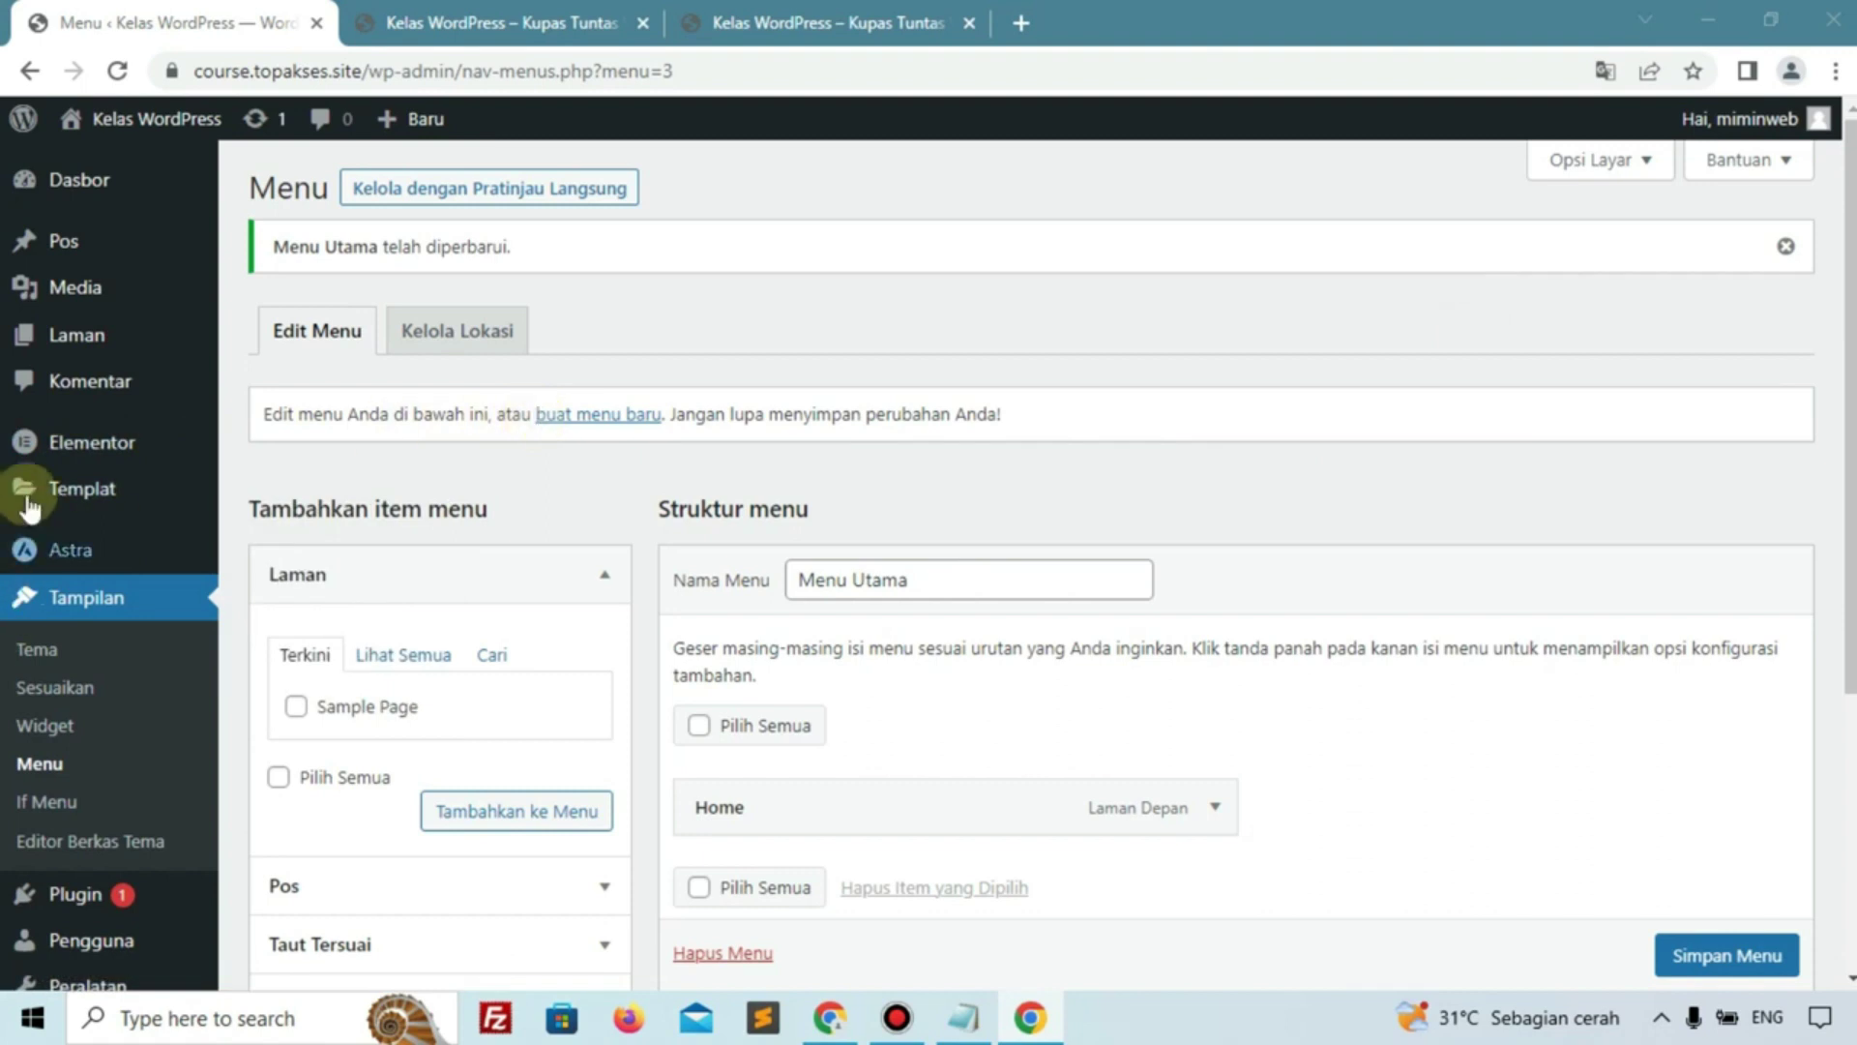
{"action": "mouse_move", "coordinate": [162, 347]}
{"action": "left_click", "coordinate": [319, 341]}
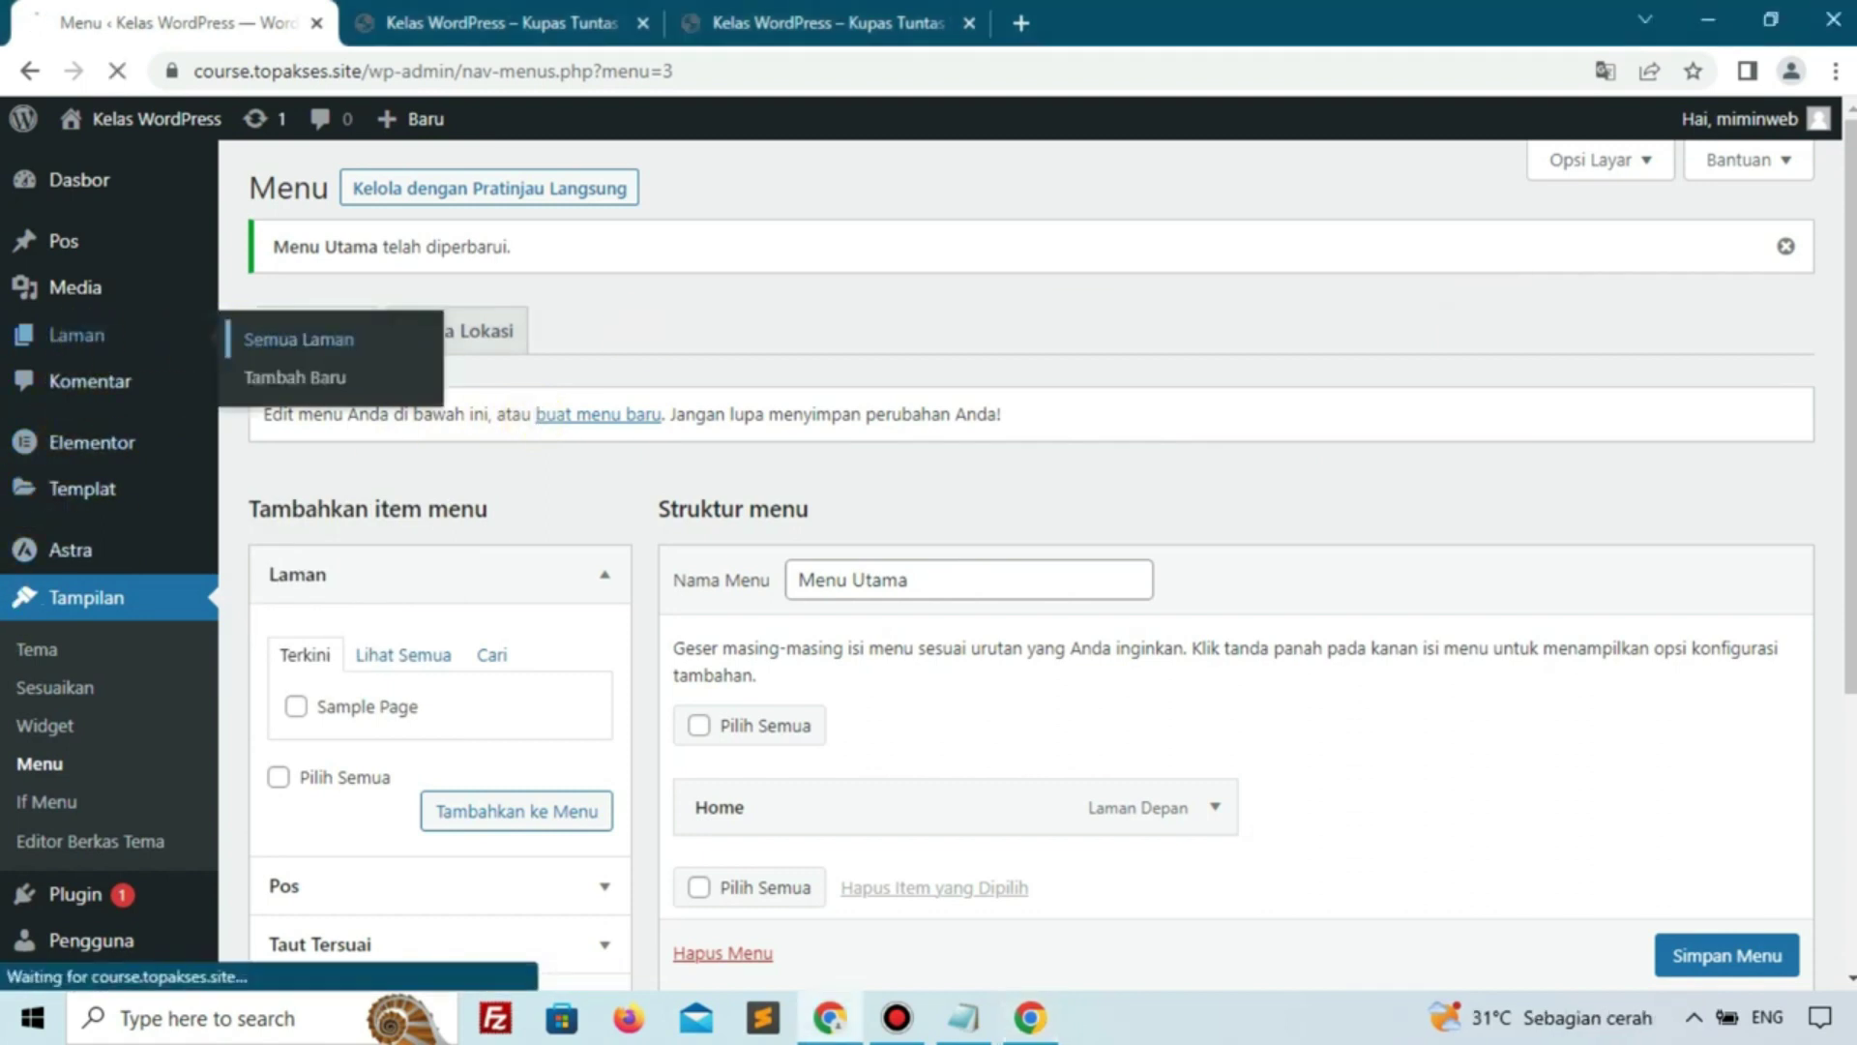
{"action": "key", "text": "alt+Tab"}
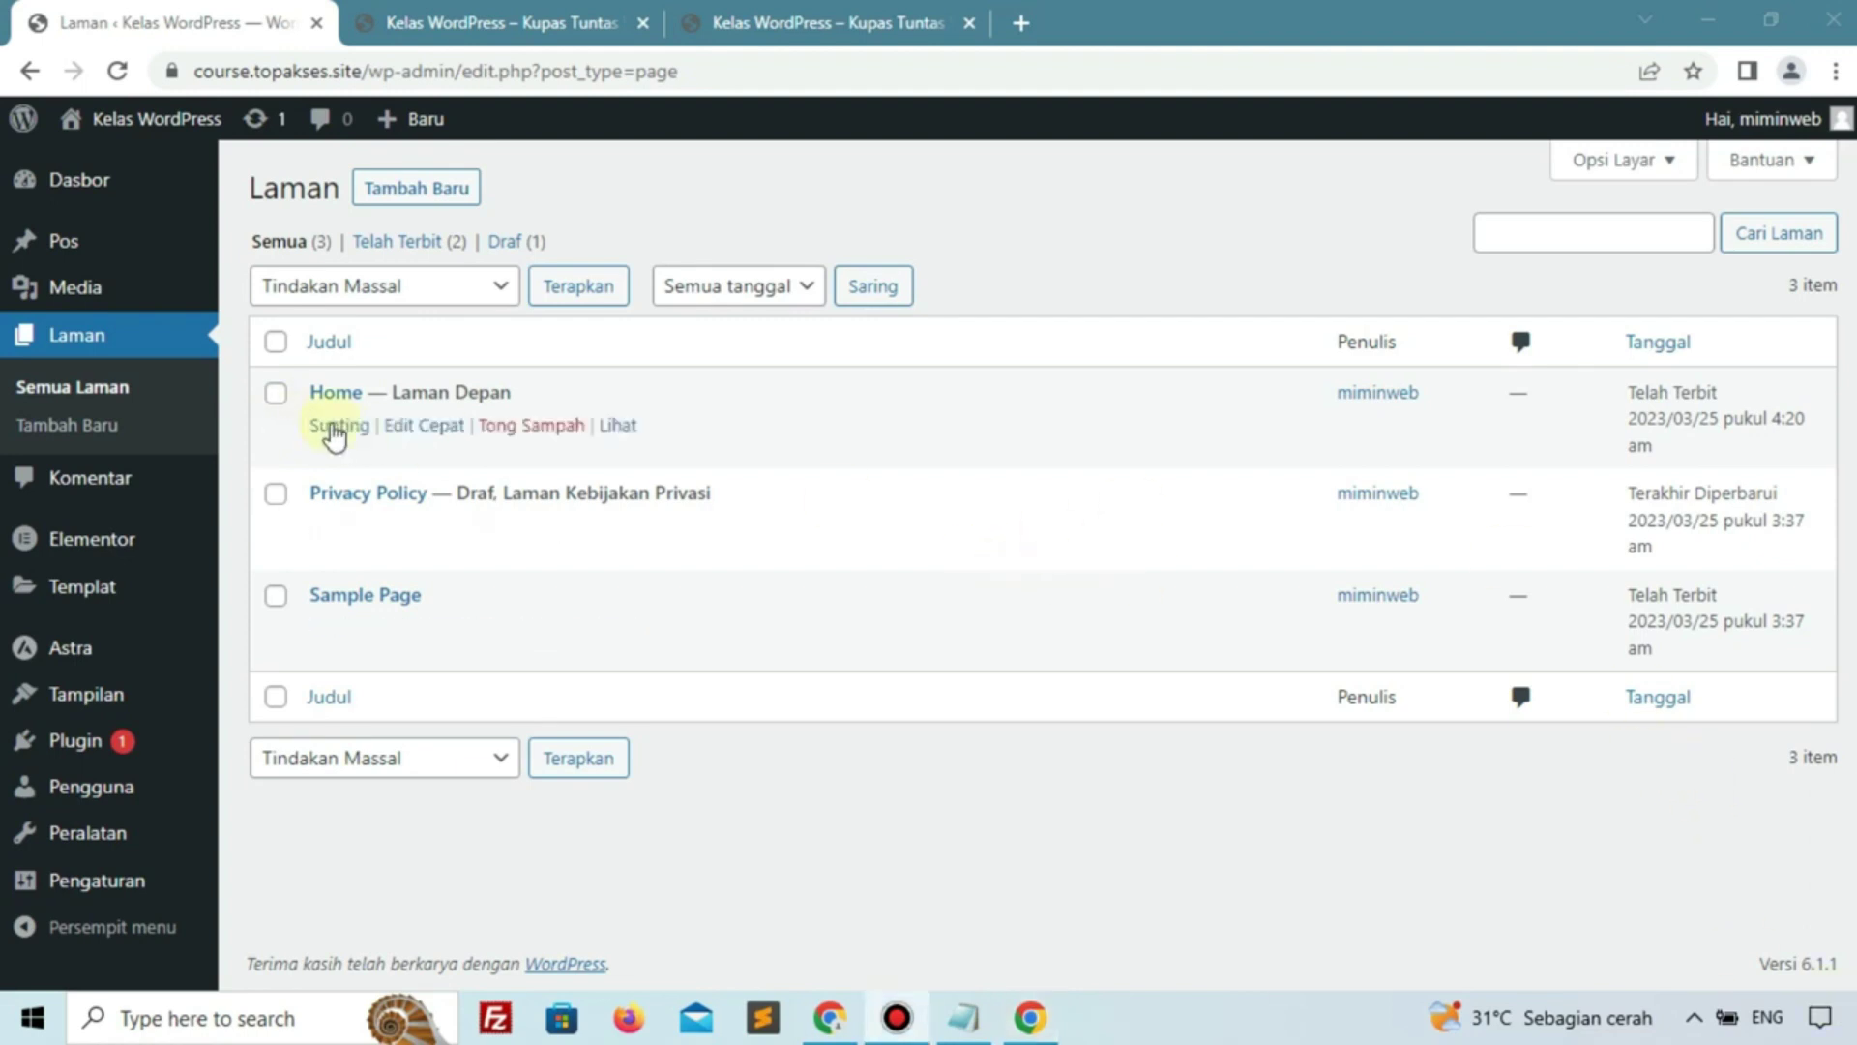
{"action": "left_click", "coordinate": [338, 427]}
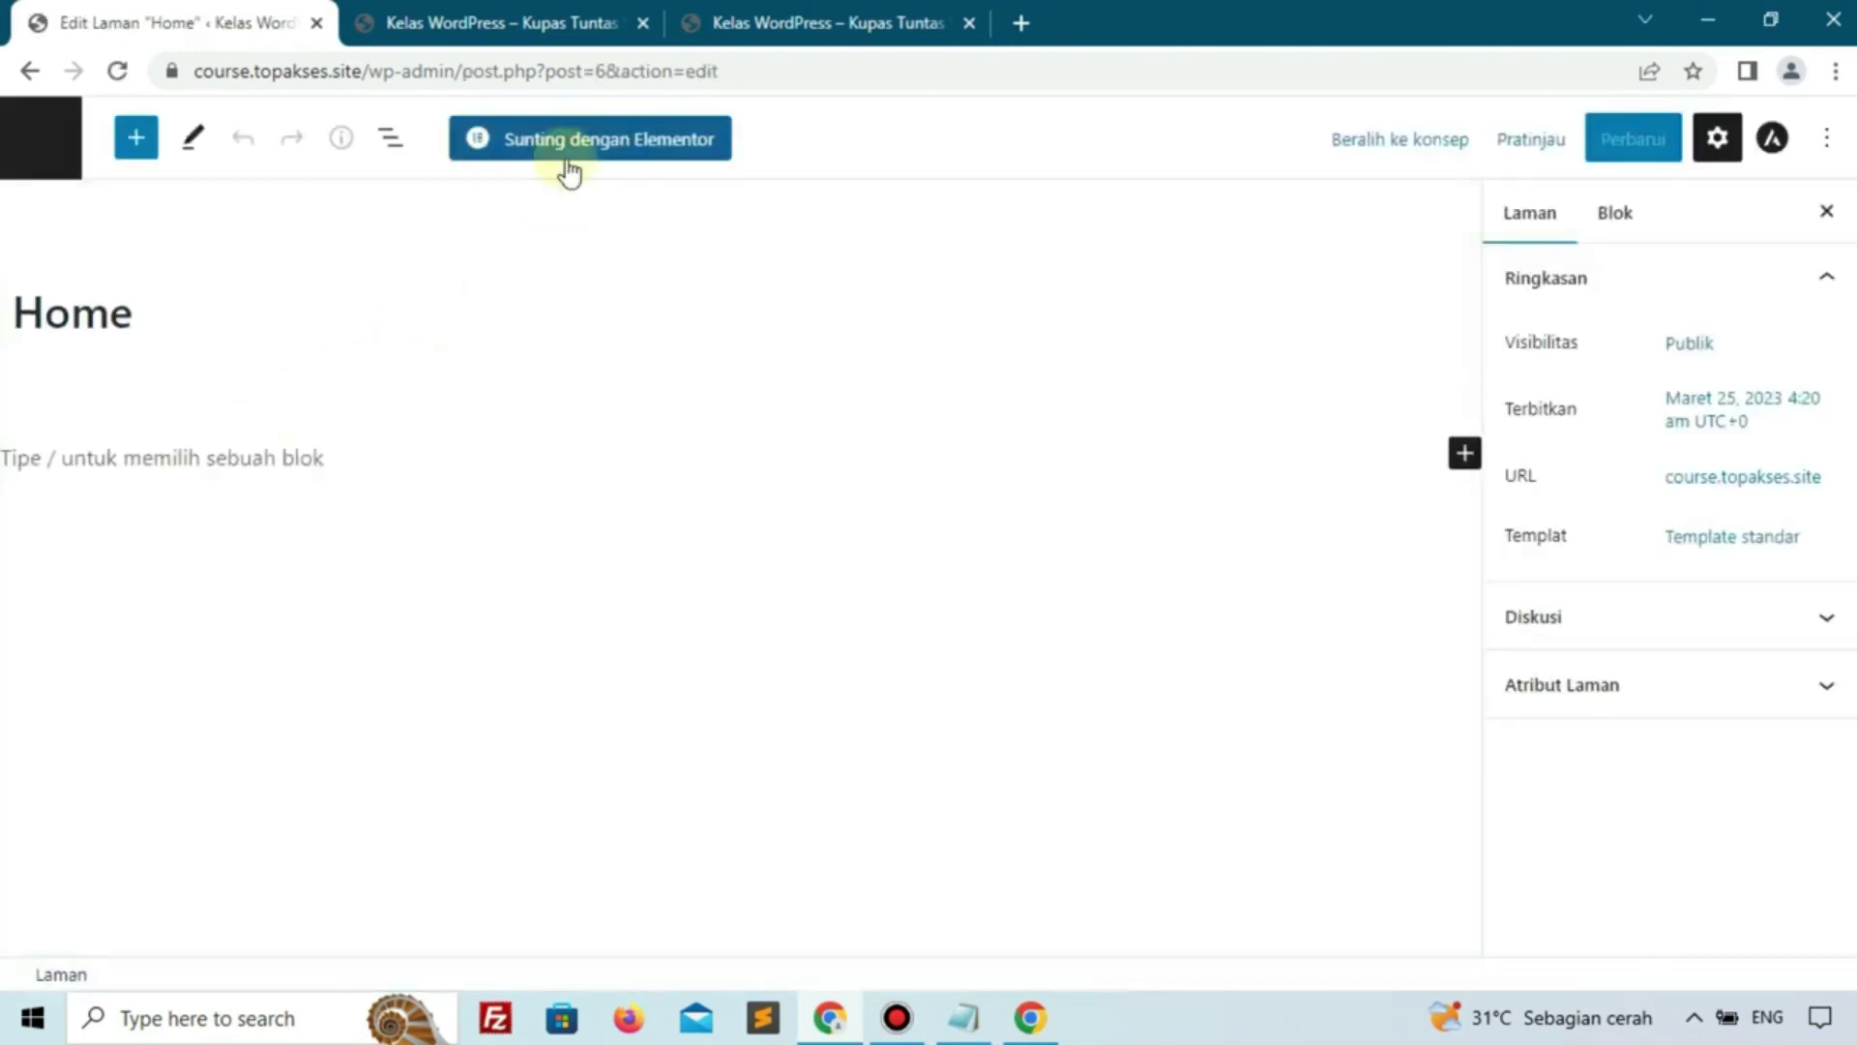
{"action": "left_click", "coordinate": [570, 170]}
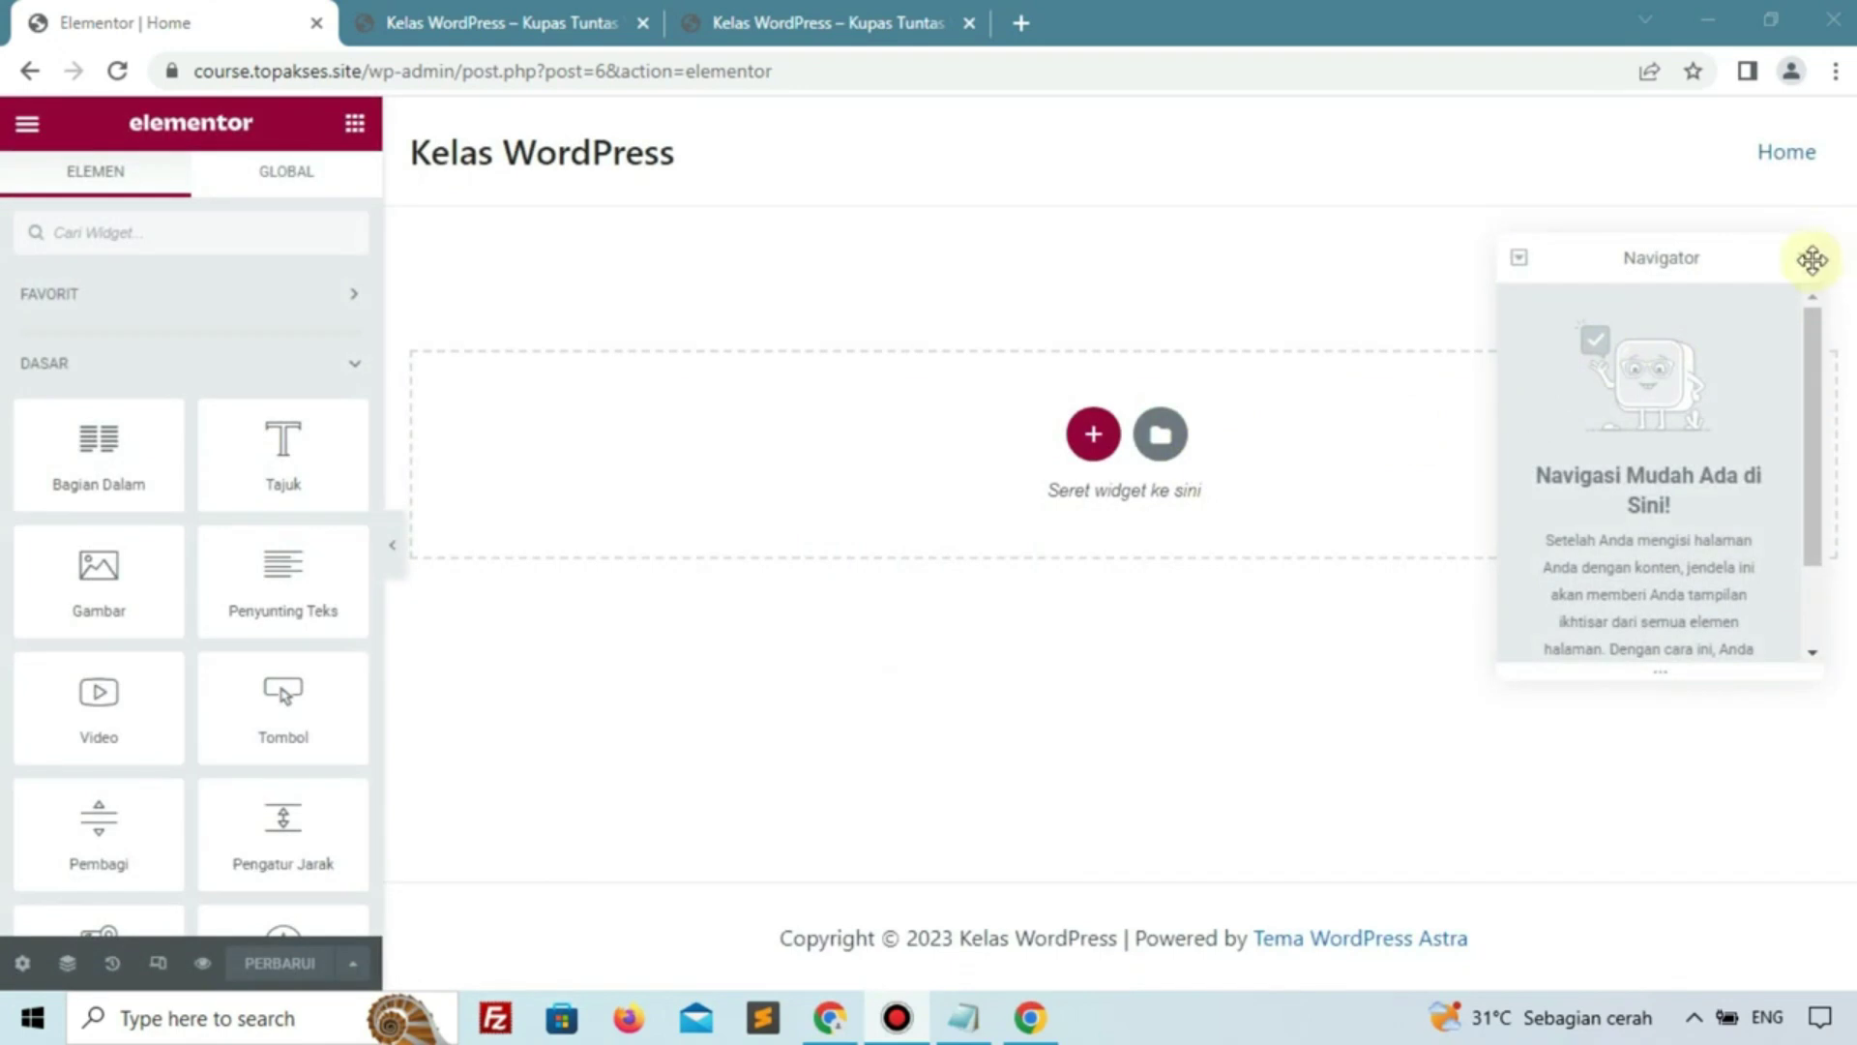
{"action": "left_click", "coordinate": [1812, 261]}
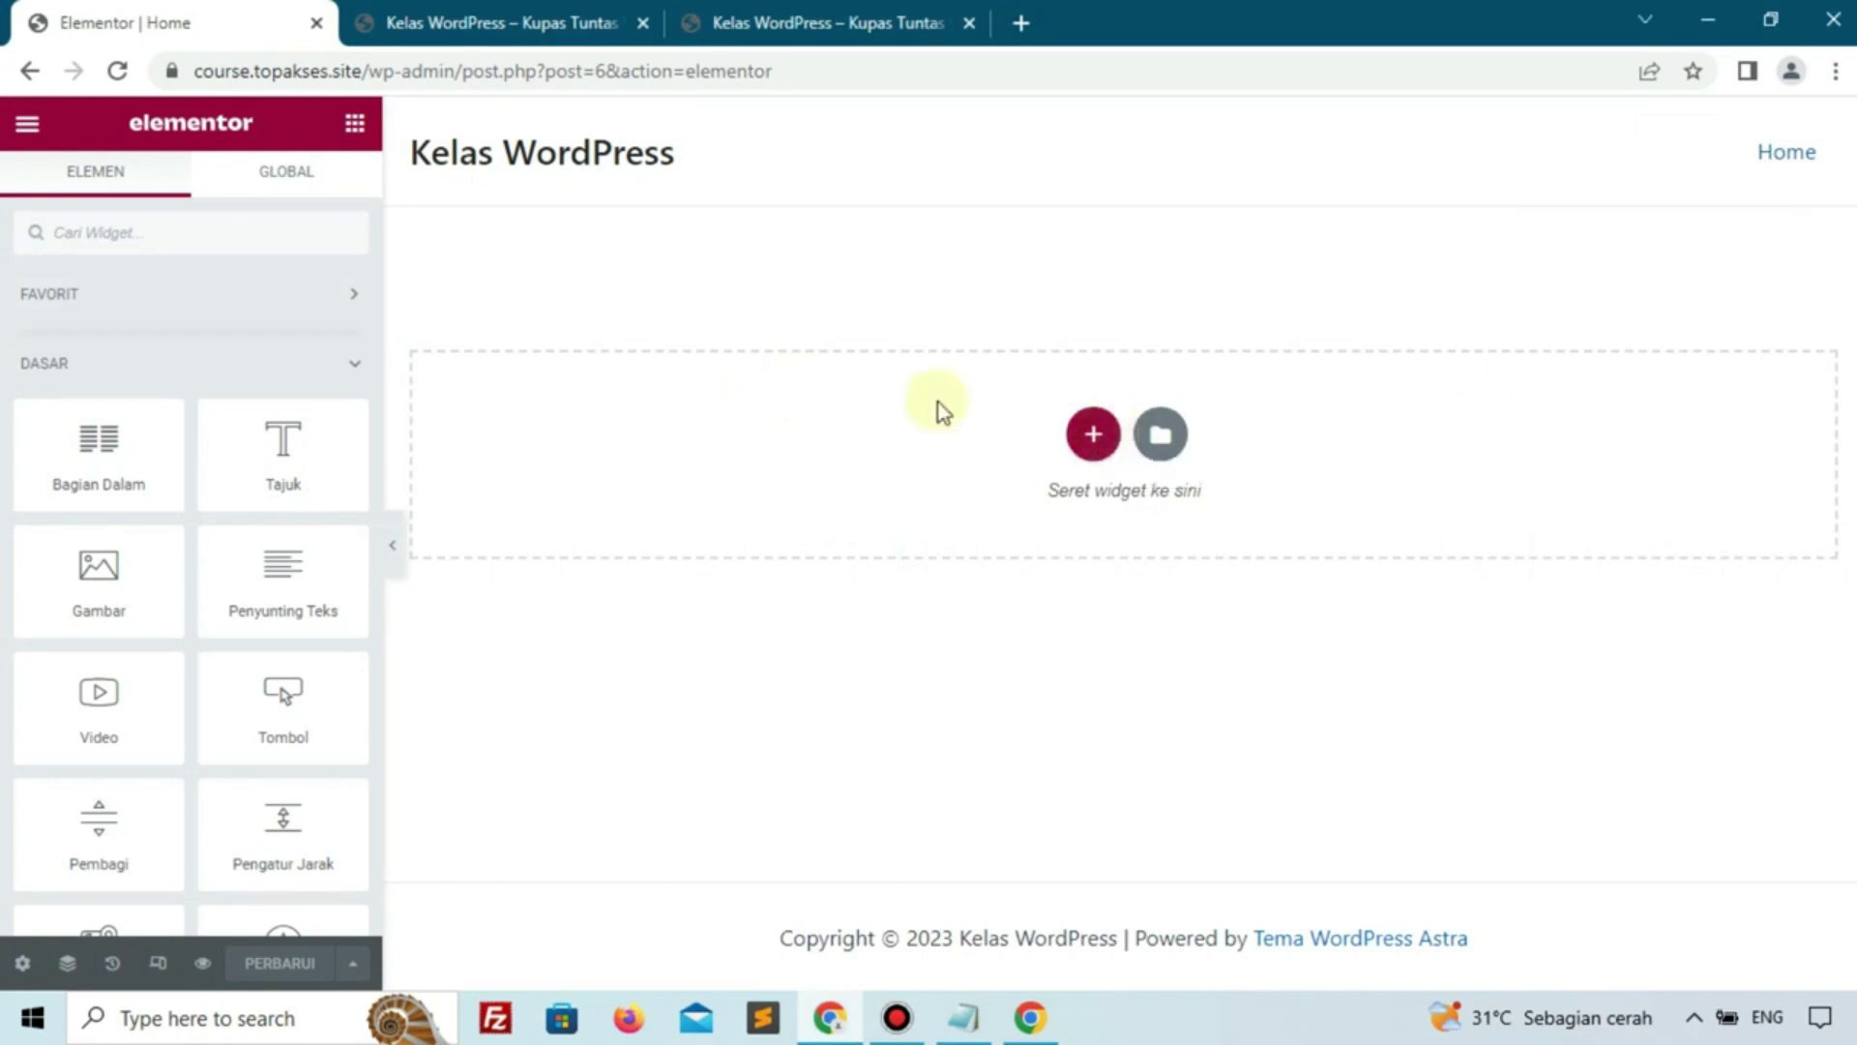
Add a new section with two equal columns to the empty Home page
{"action": "left_click", "coordinate": [1088, 441]}
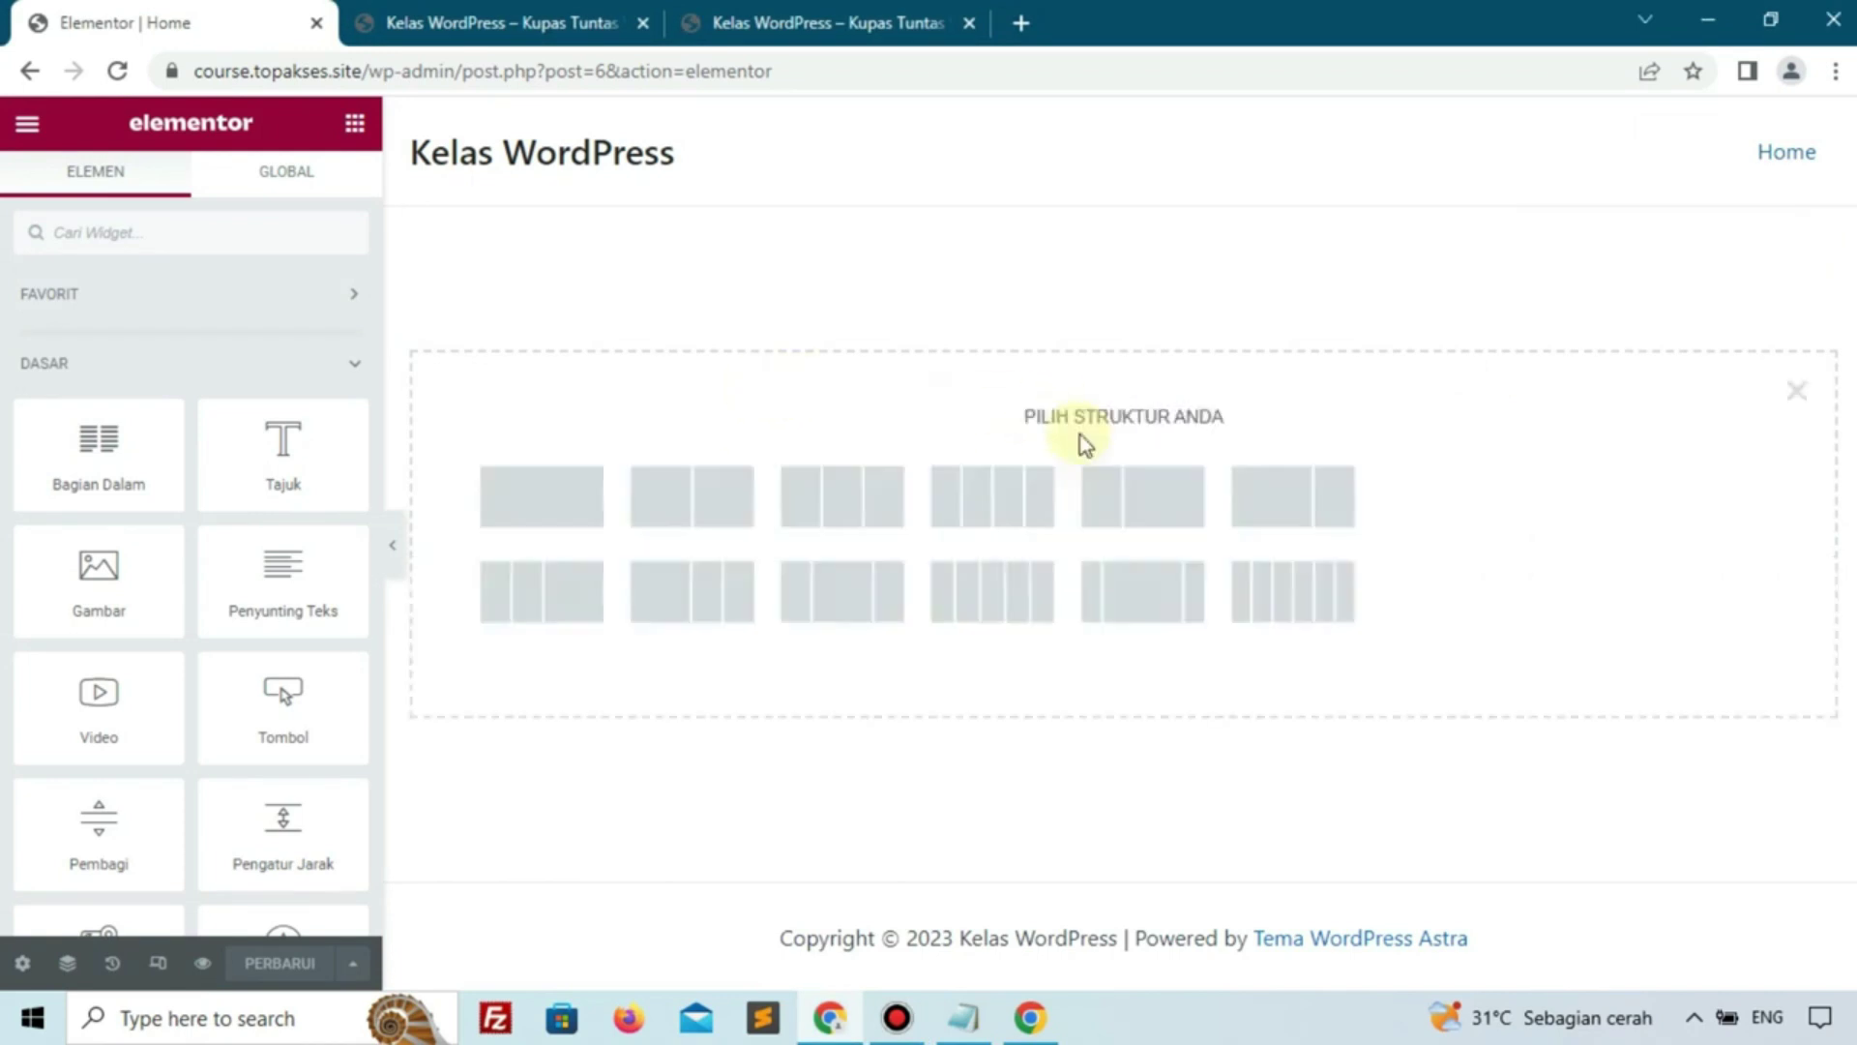
{"action": "left_click", "coordinate": [664, 505]}
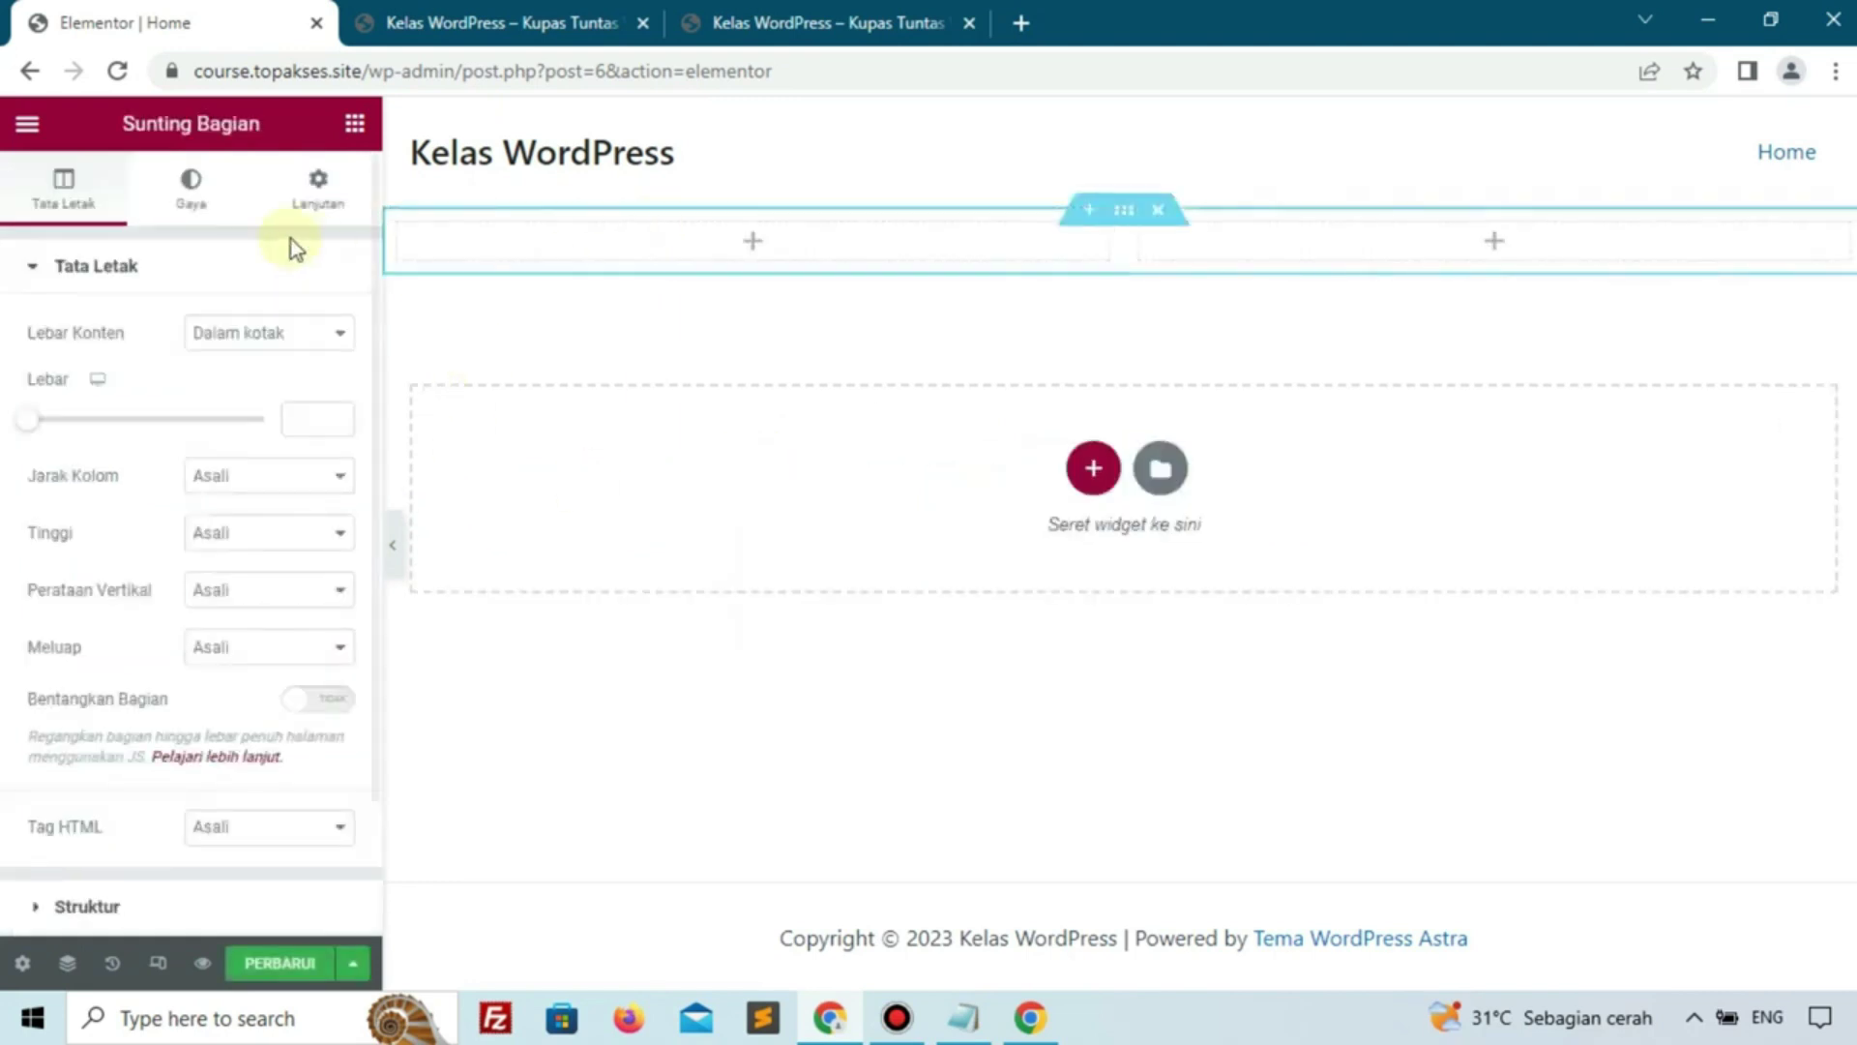
{"action": "left_click", "coordinate": [339, 129]}
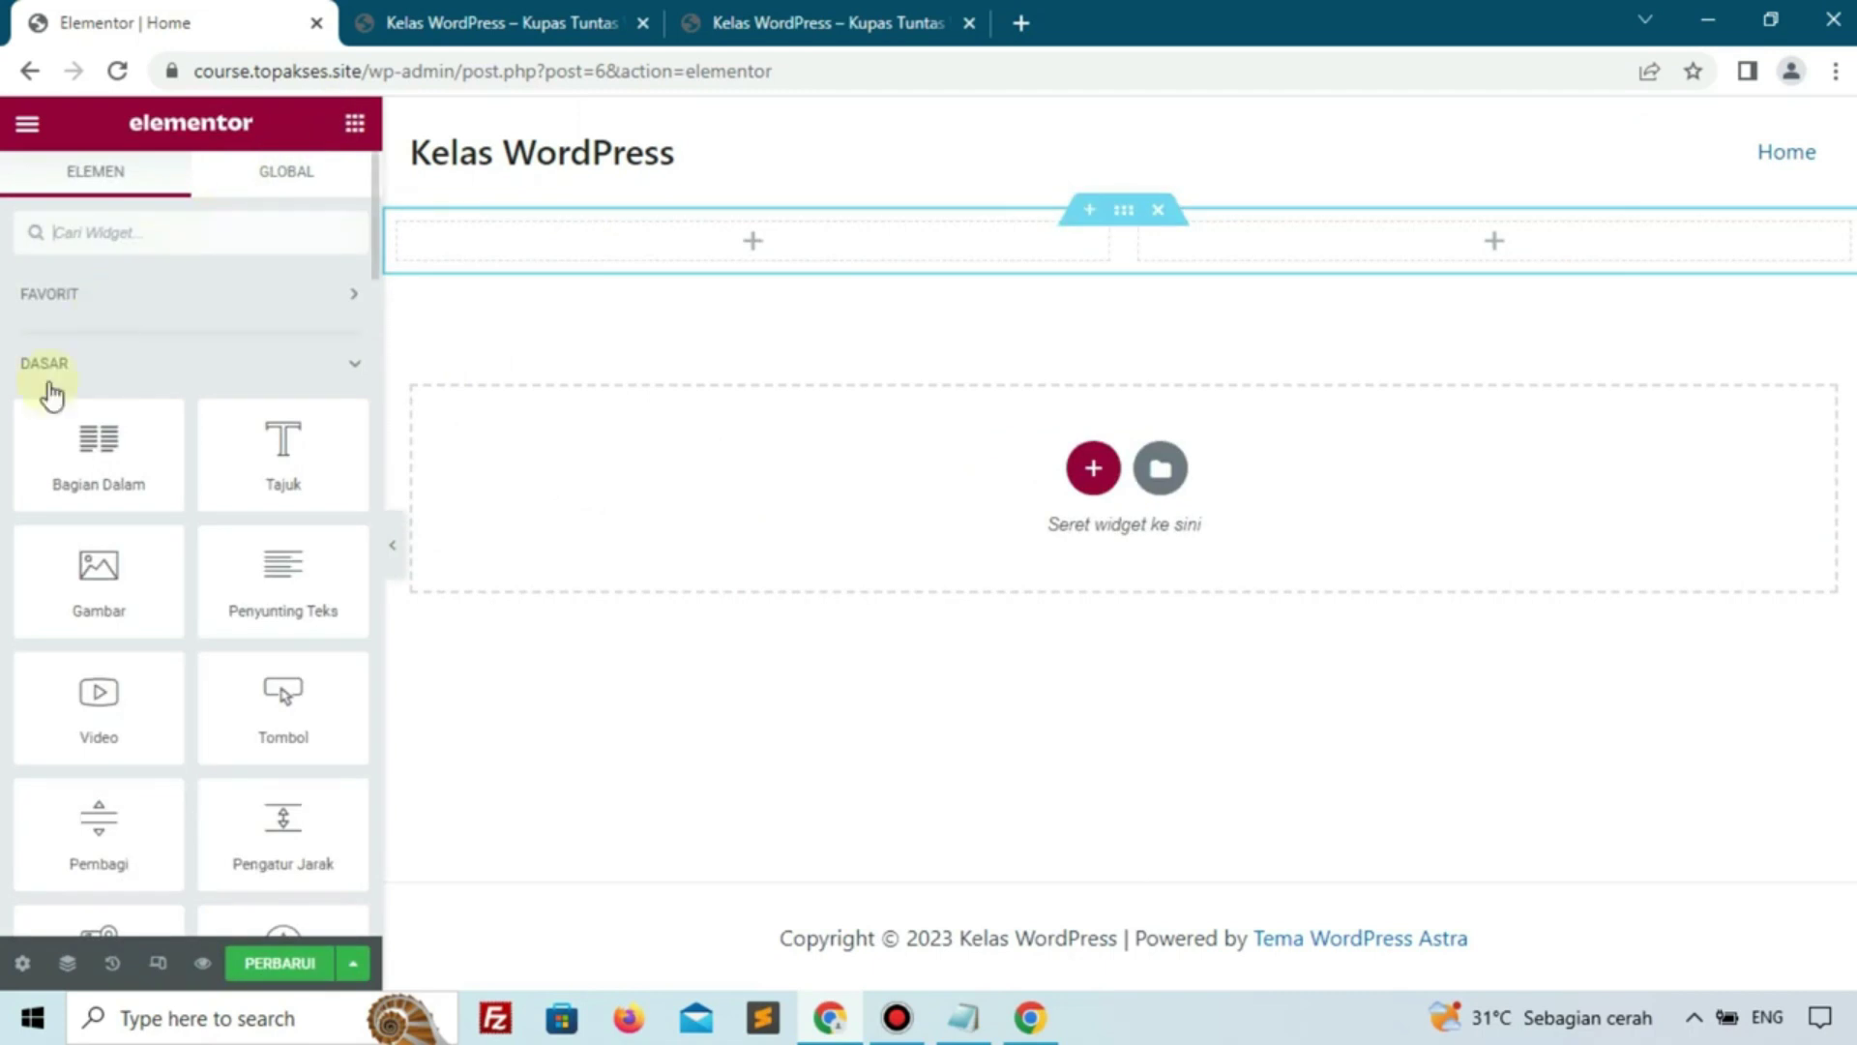
{"action": "scroll", "coordinate": [145, 648], "scroll_direction": "down", "scroll_amount": 7}
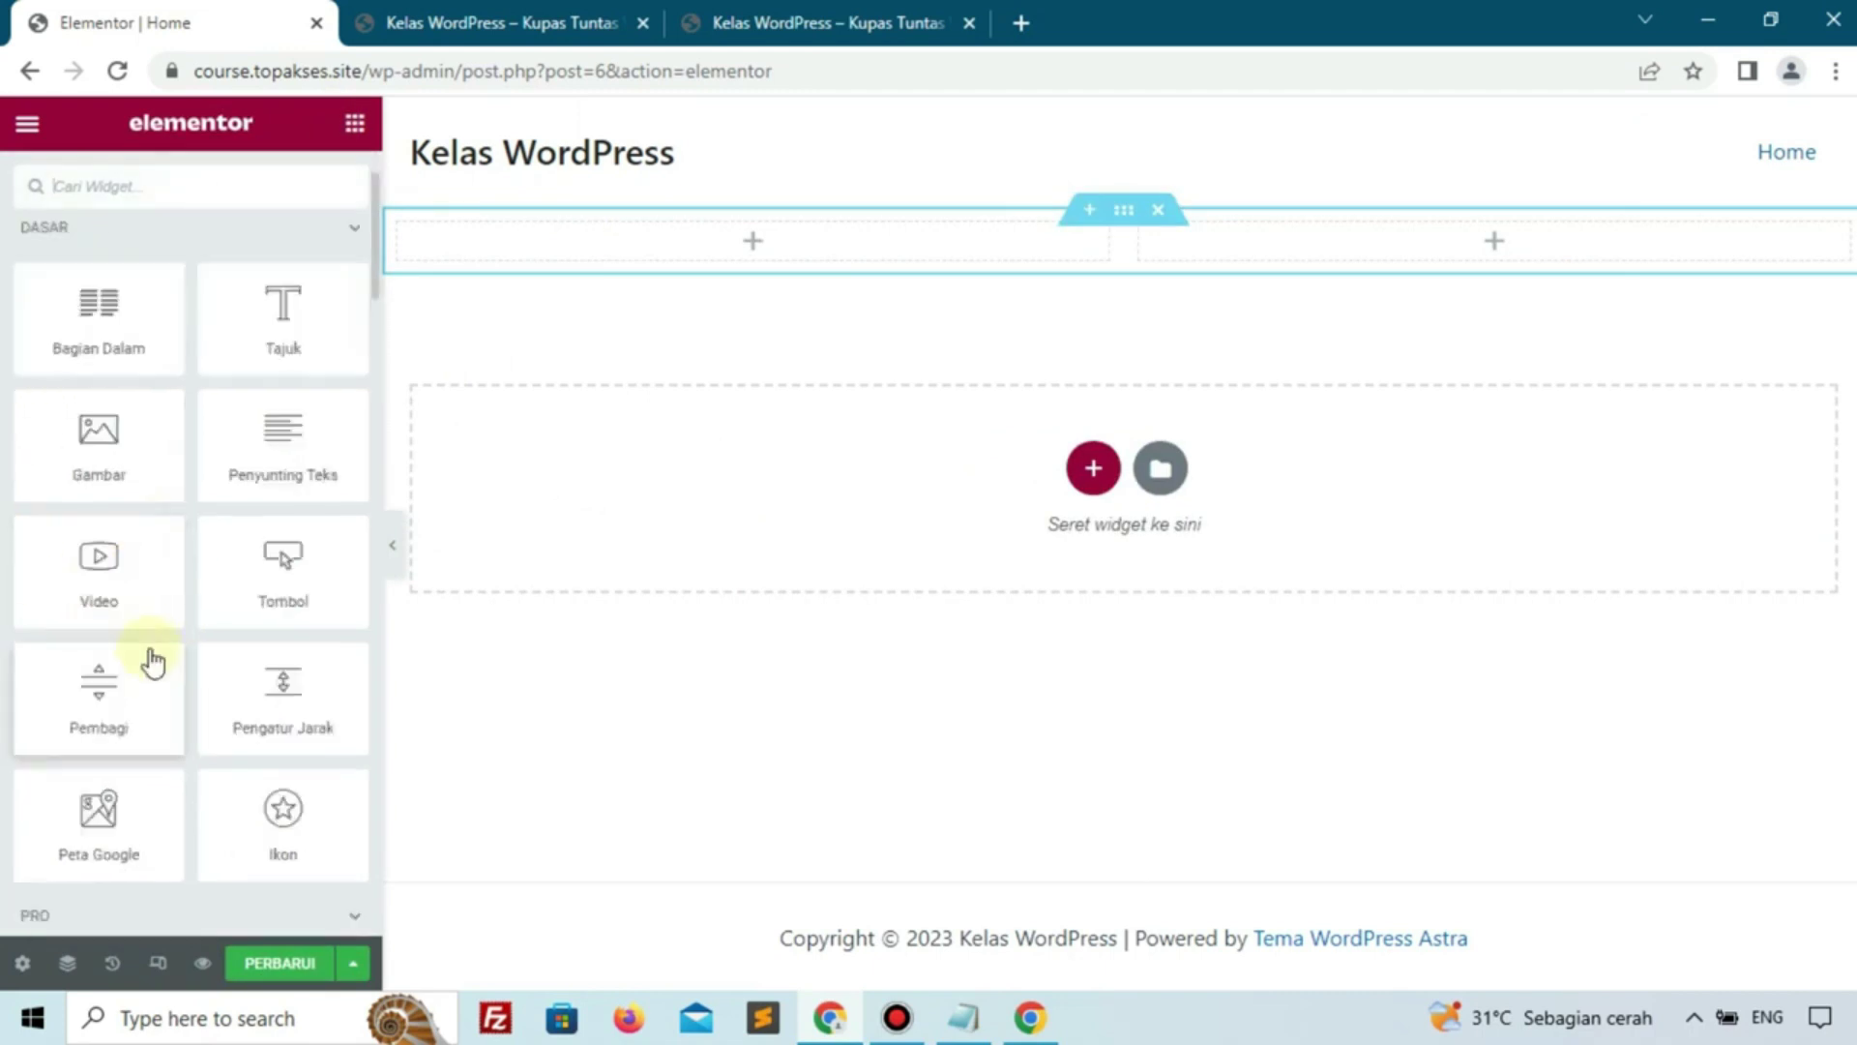
{"action": "scroll", "coordinate": [150, 646], "scroll_direction": "up", "scroll_amount": 7}
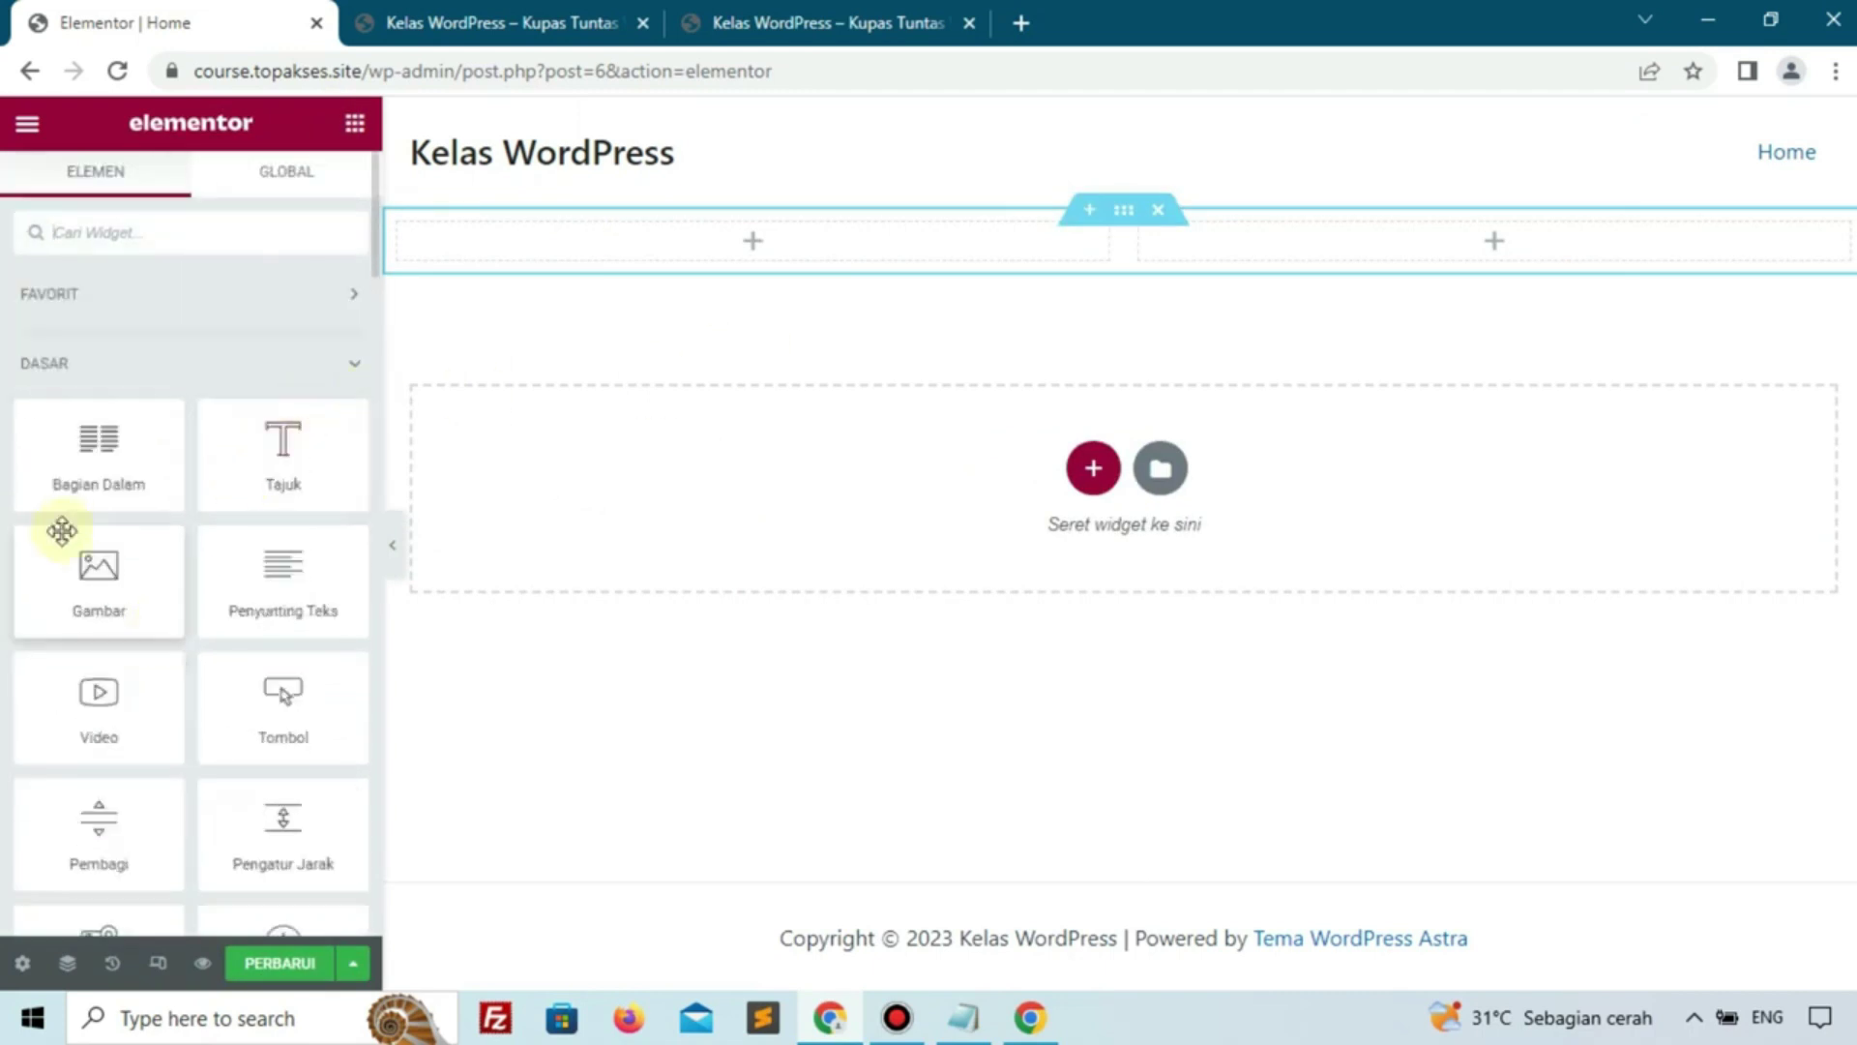
Give the two-column section a classic background in the colour rgb(252, 217, 104)
{"action": "left_click", "coordinate": [1117, 211]}
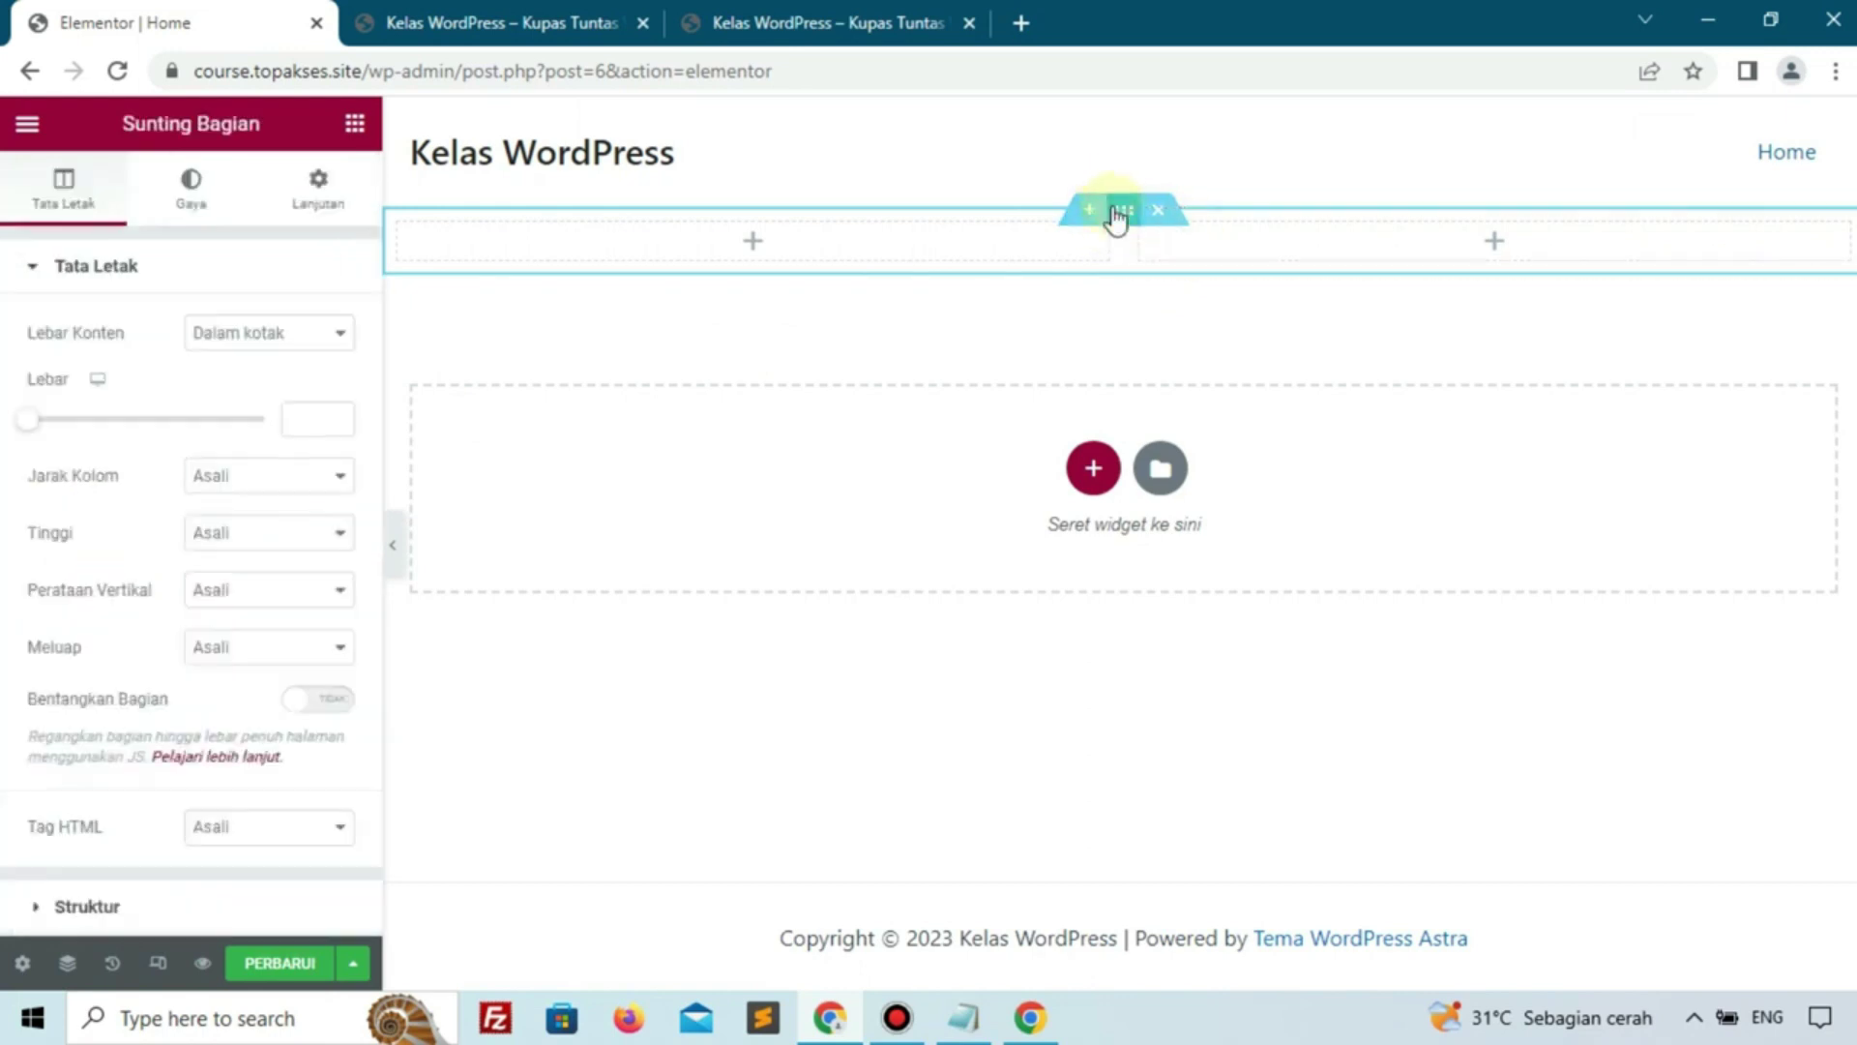
{"action": "left_click", "coordinate": [190, 189]}
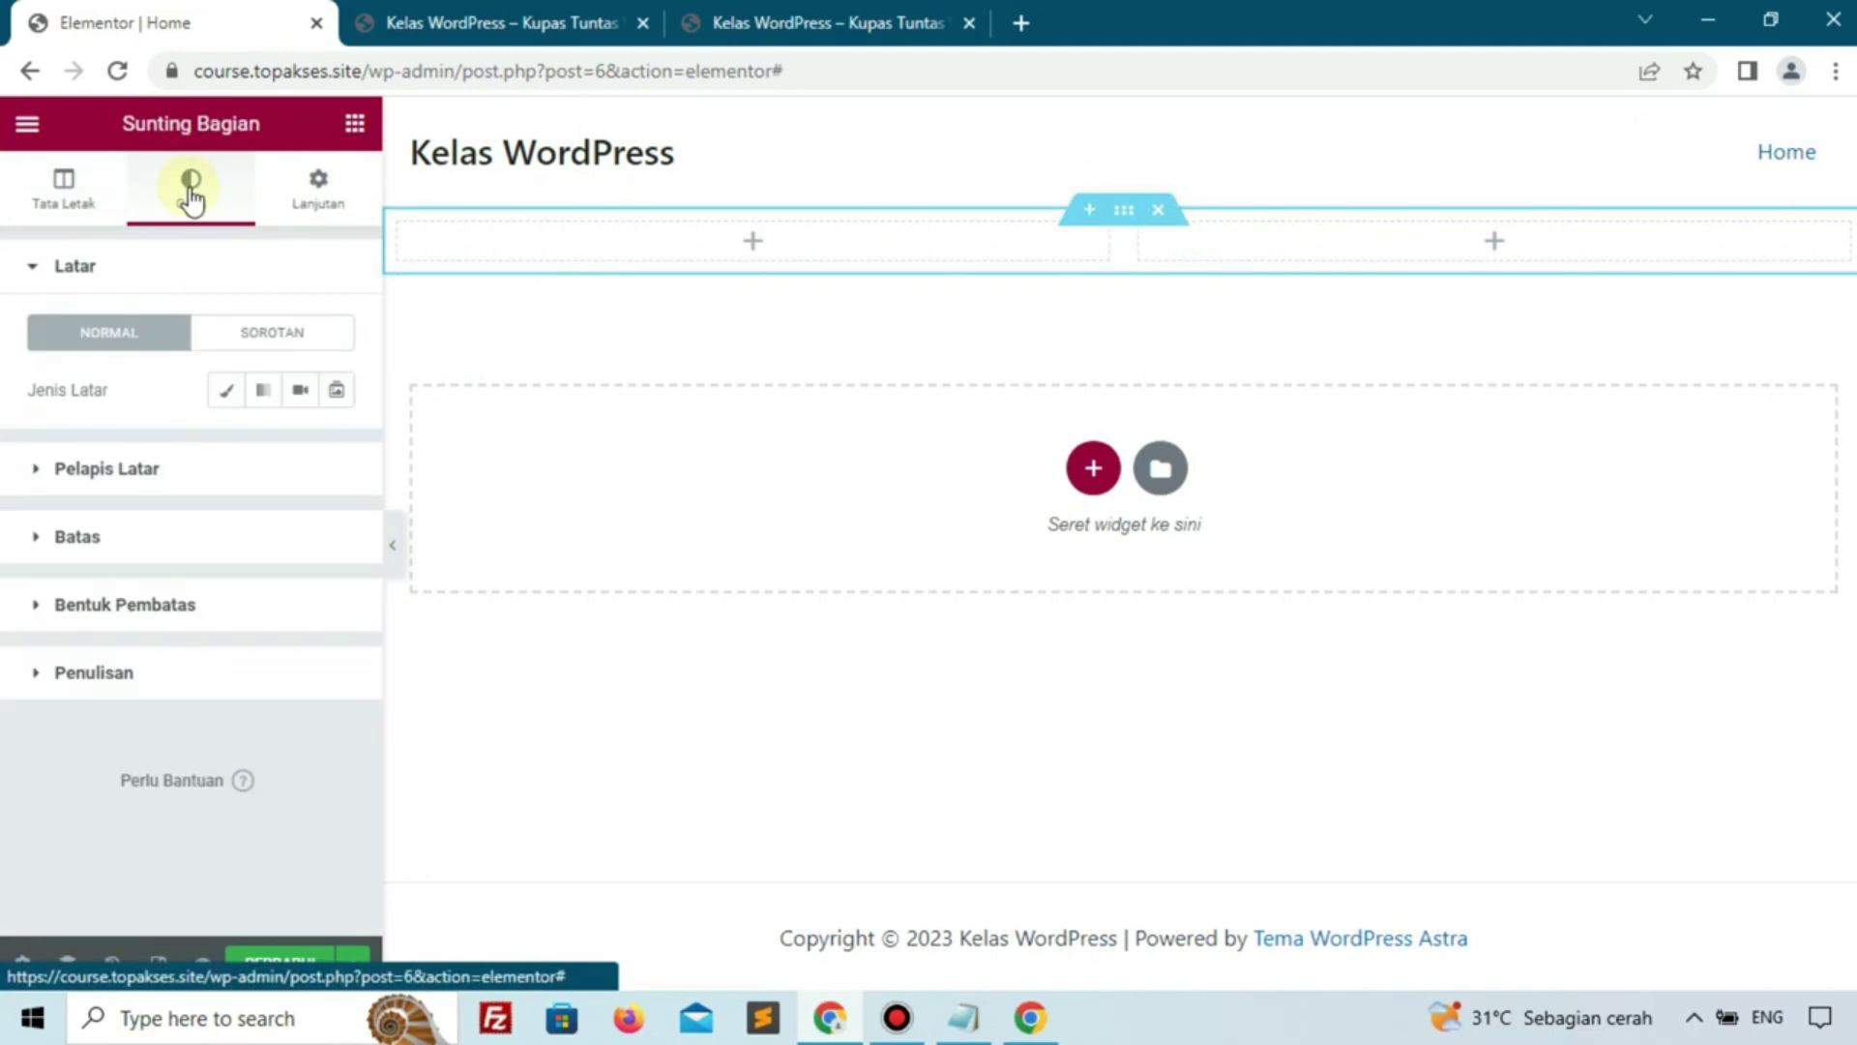
{"action": "left_click", "coordinate": [225, 389]}
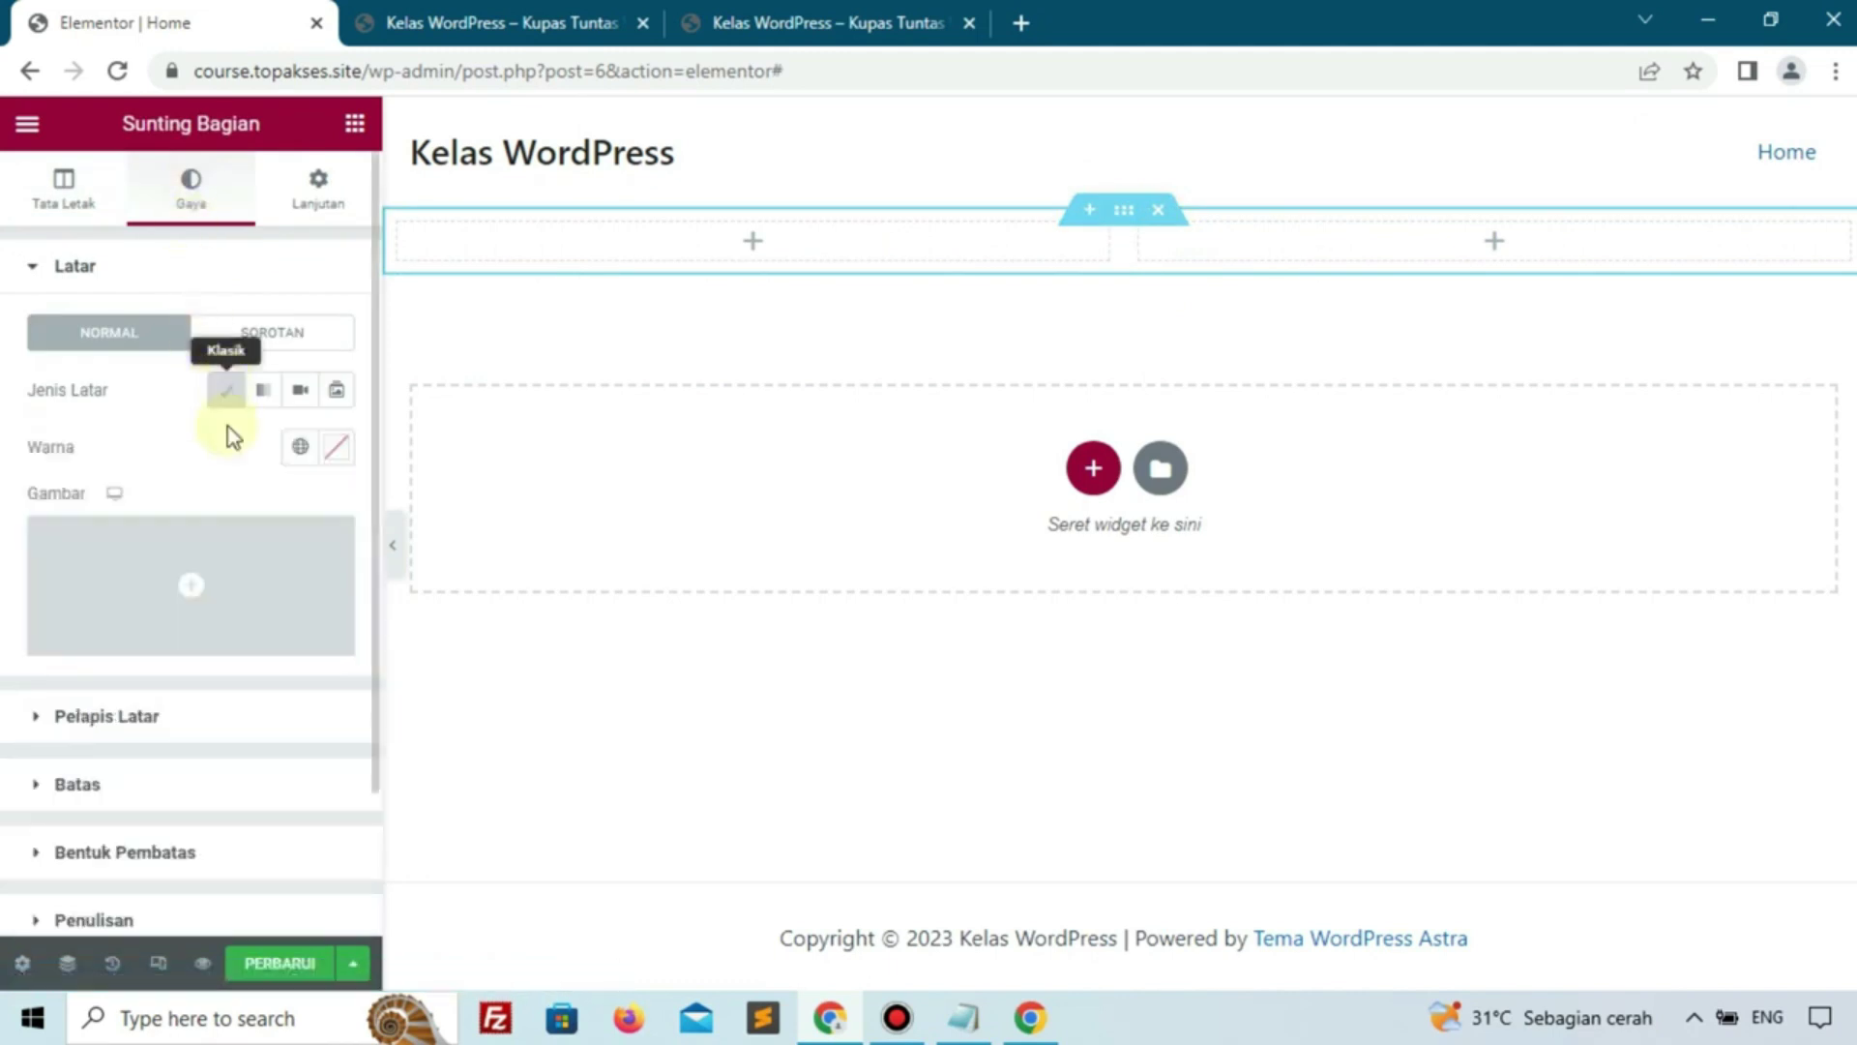
{"action": "left_click", "coordinate": [339, 448]}
{"action": "left_click", "coordinate": [440, 616]}
{"action": "left_click_drag", "start_coordinate": [324, 861], "coordinate": [8, 834]}
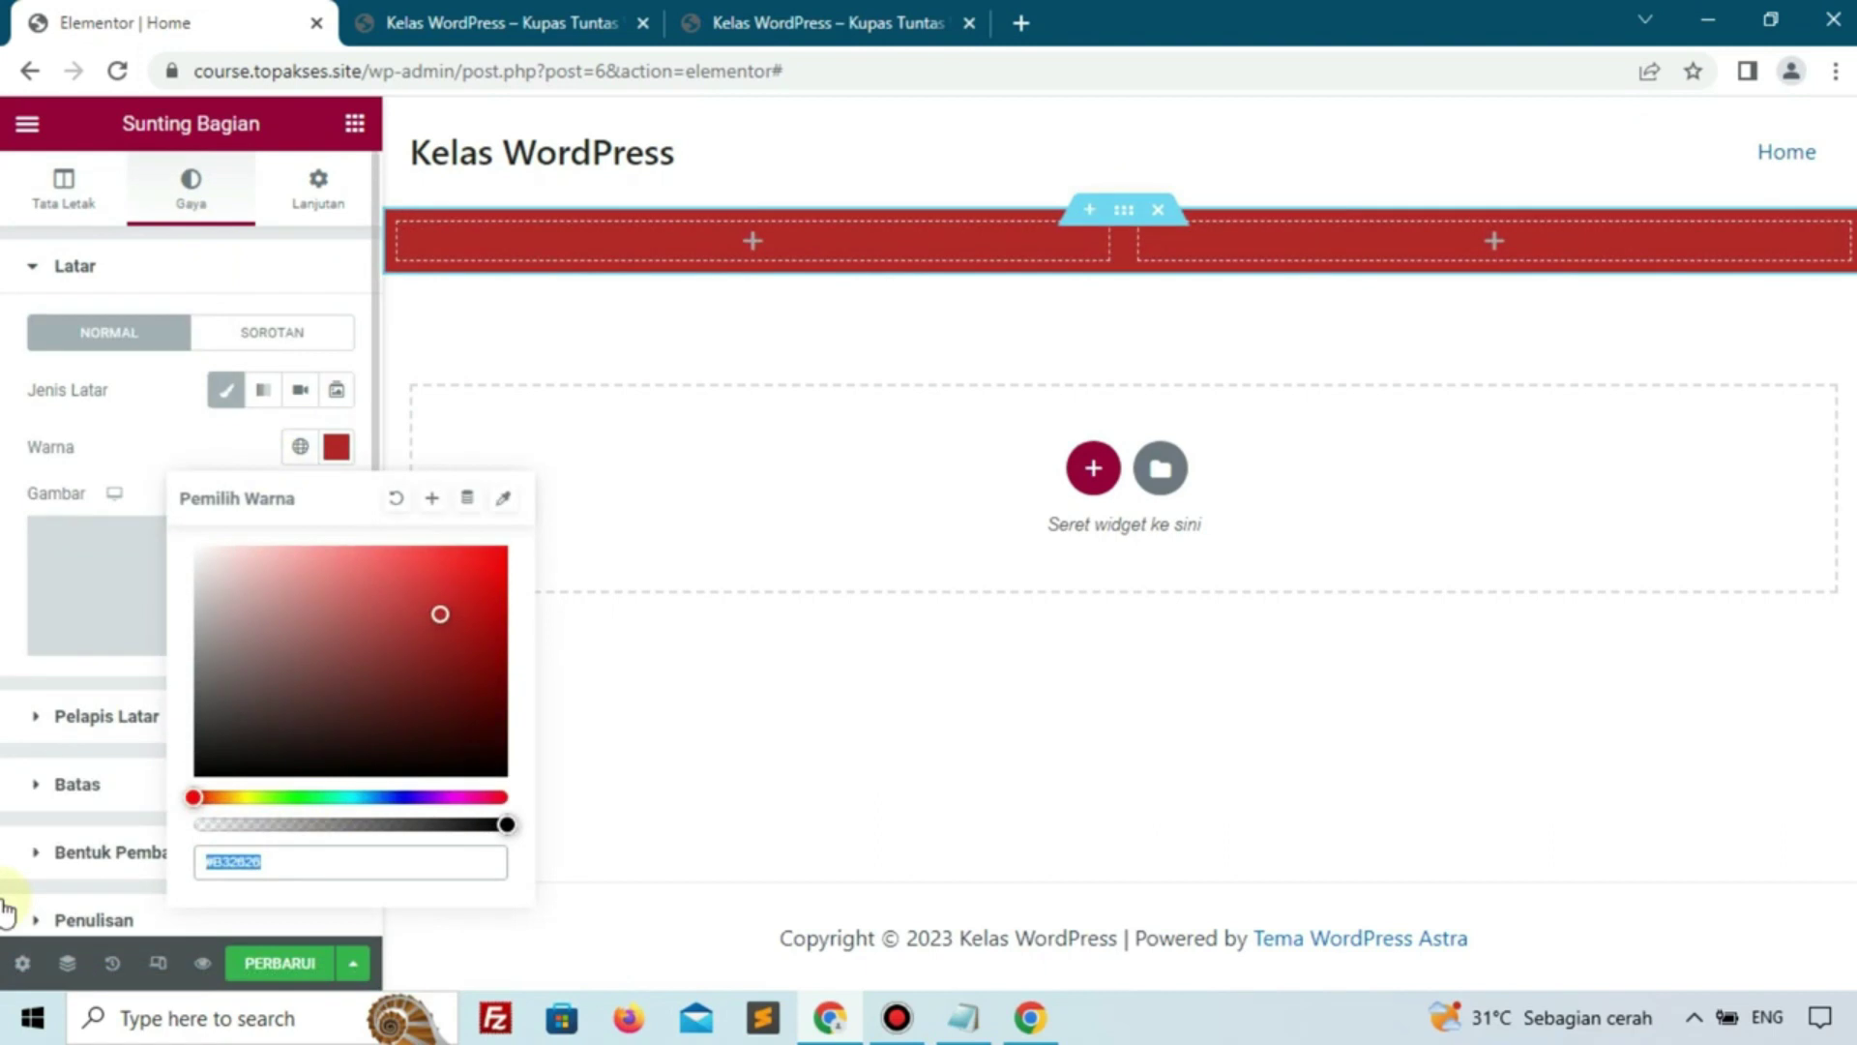
{"action": "type", "text": "rgb(252, 217, 104)"}
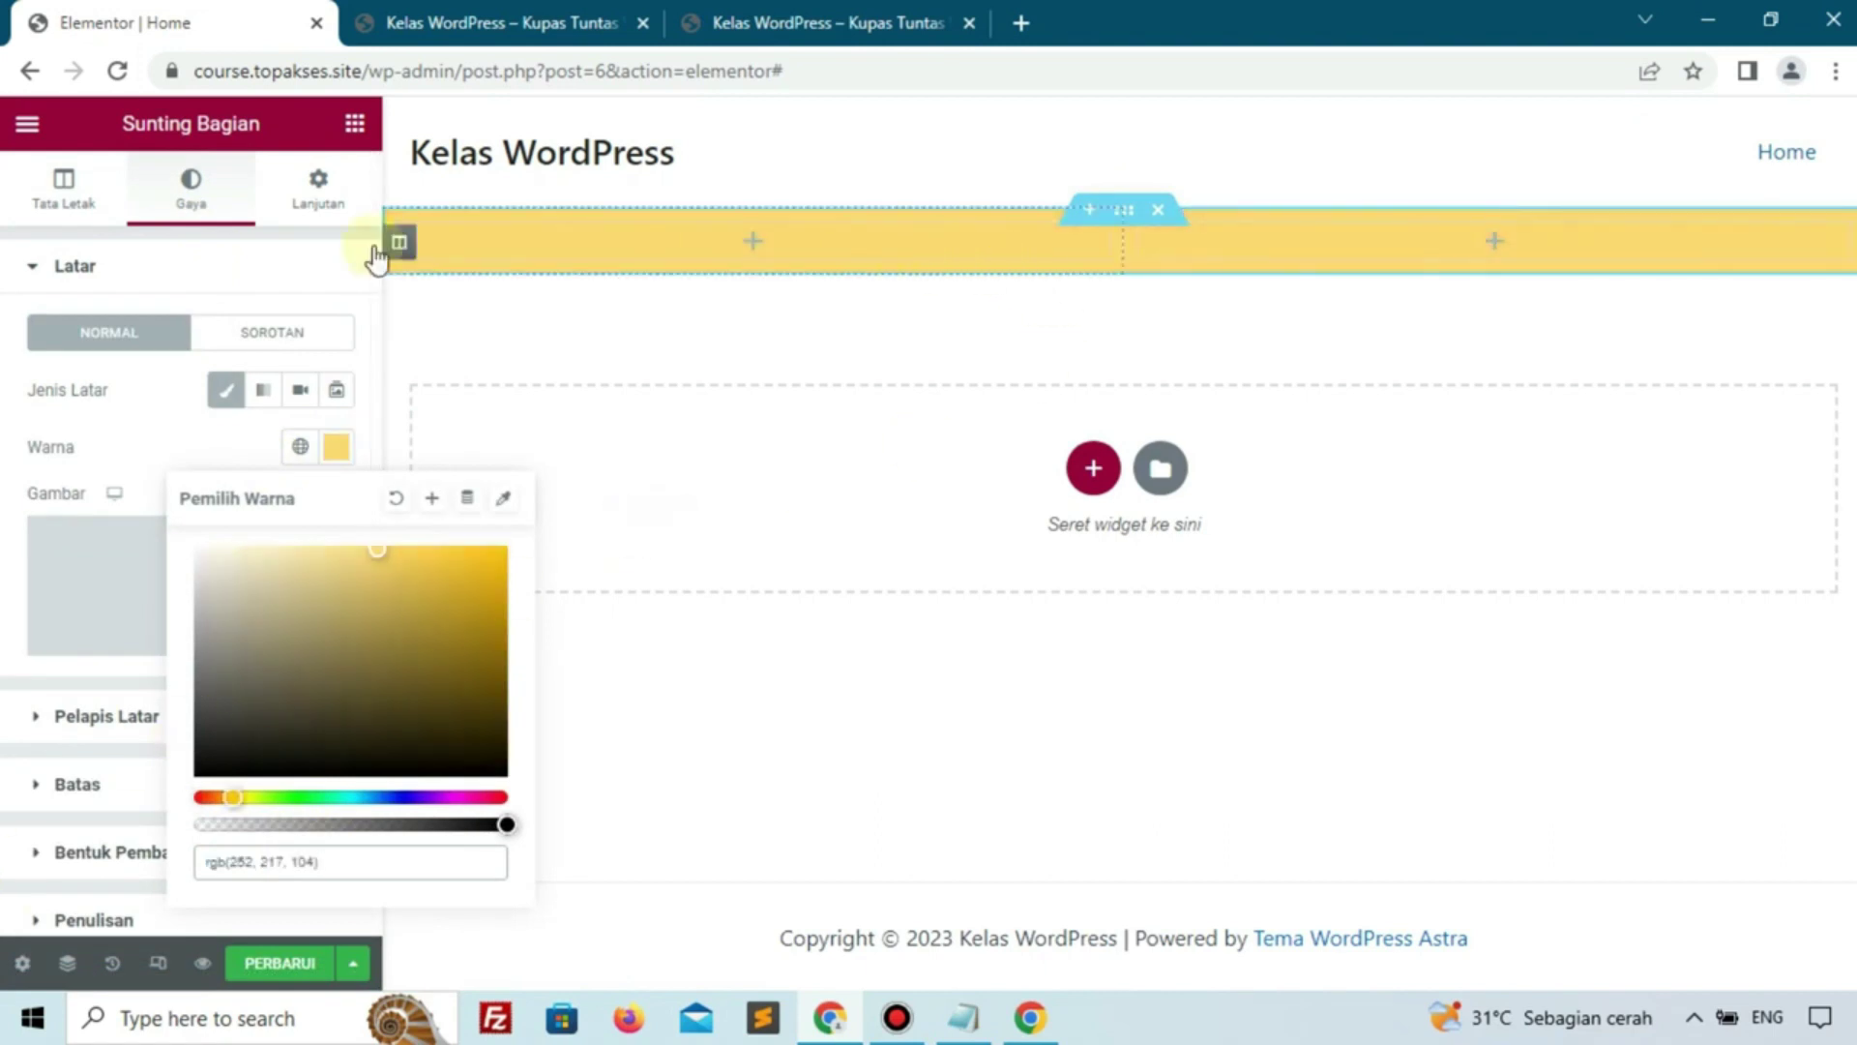
Set the section's height to Tinggi Minimal with a value of 500 px
{"action": "left_click", "coordinate": [57, 205]}
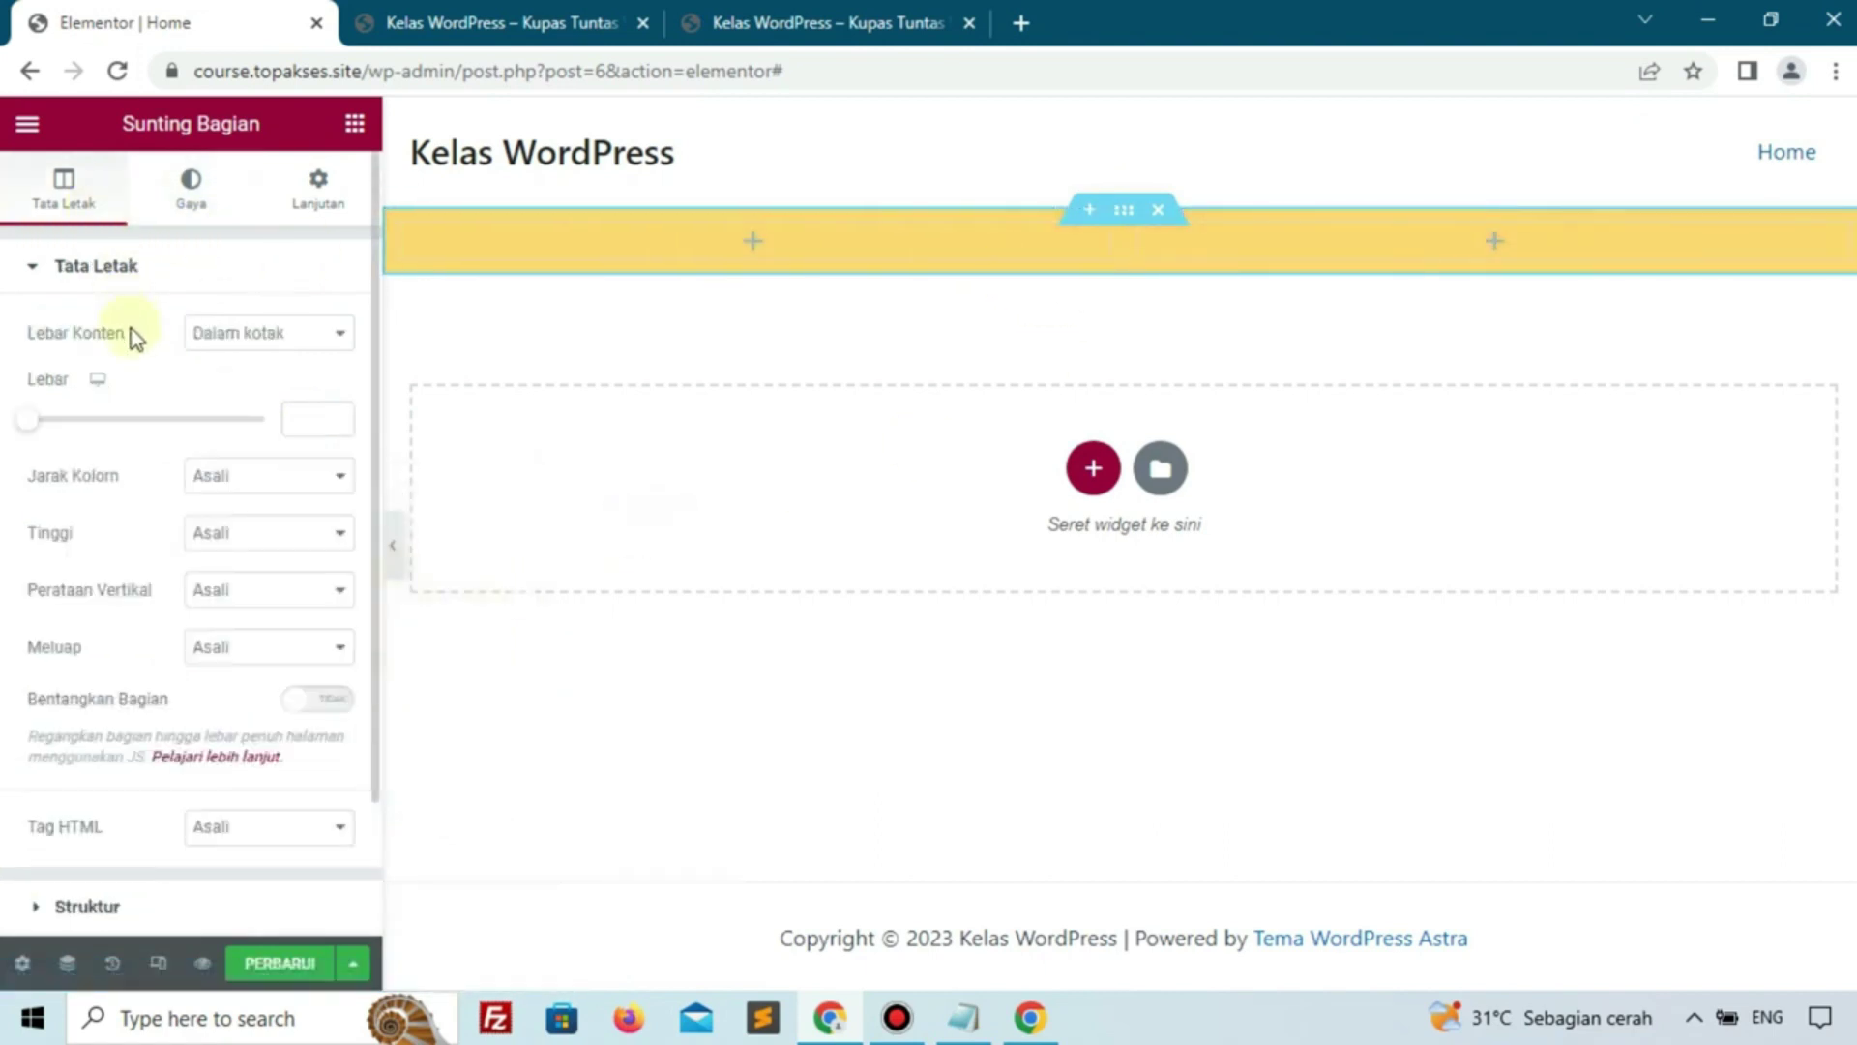
{"action": "left_click", "coordinate": [237, 534]}
{"action": "left_click", "coordinate": [241, 601]}
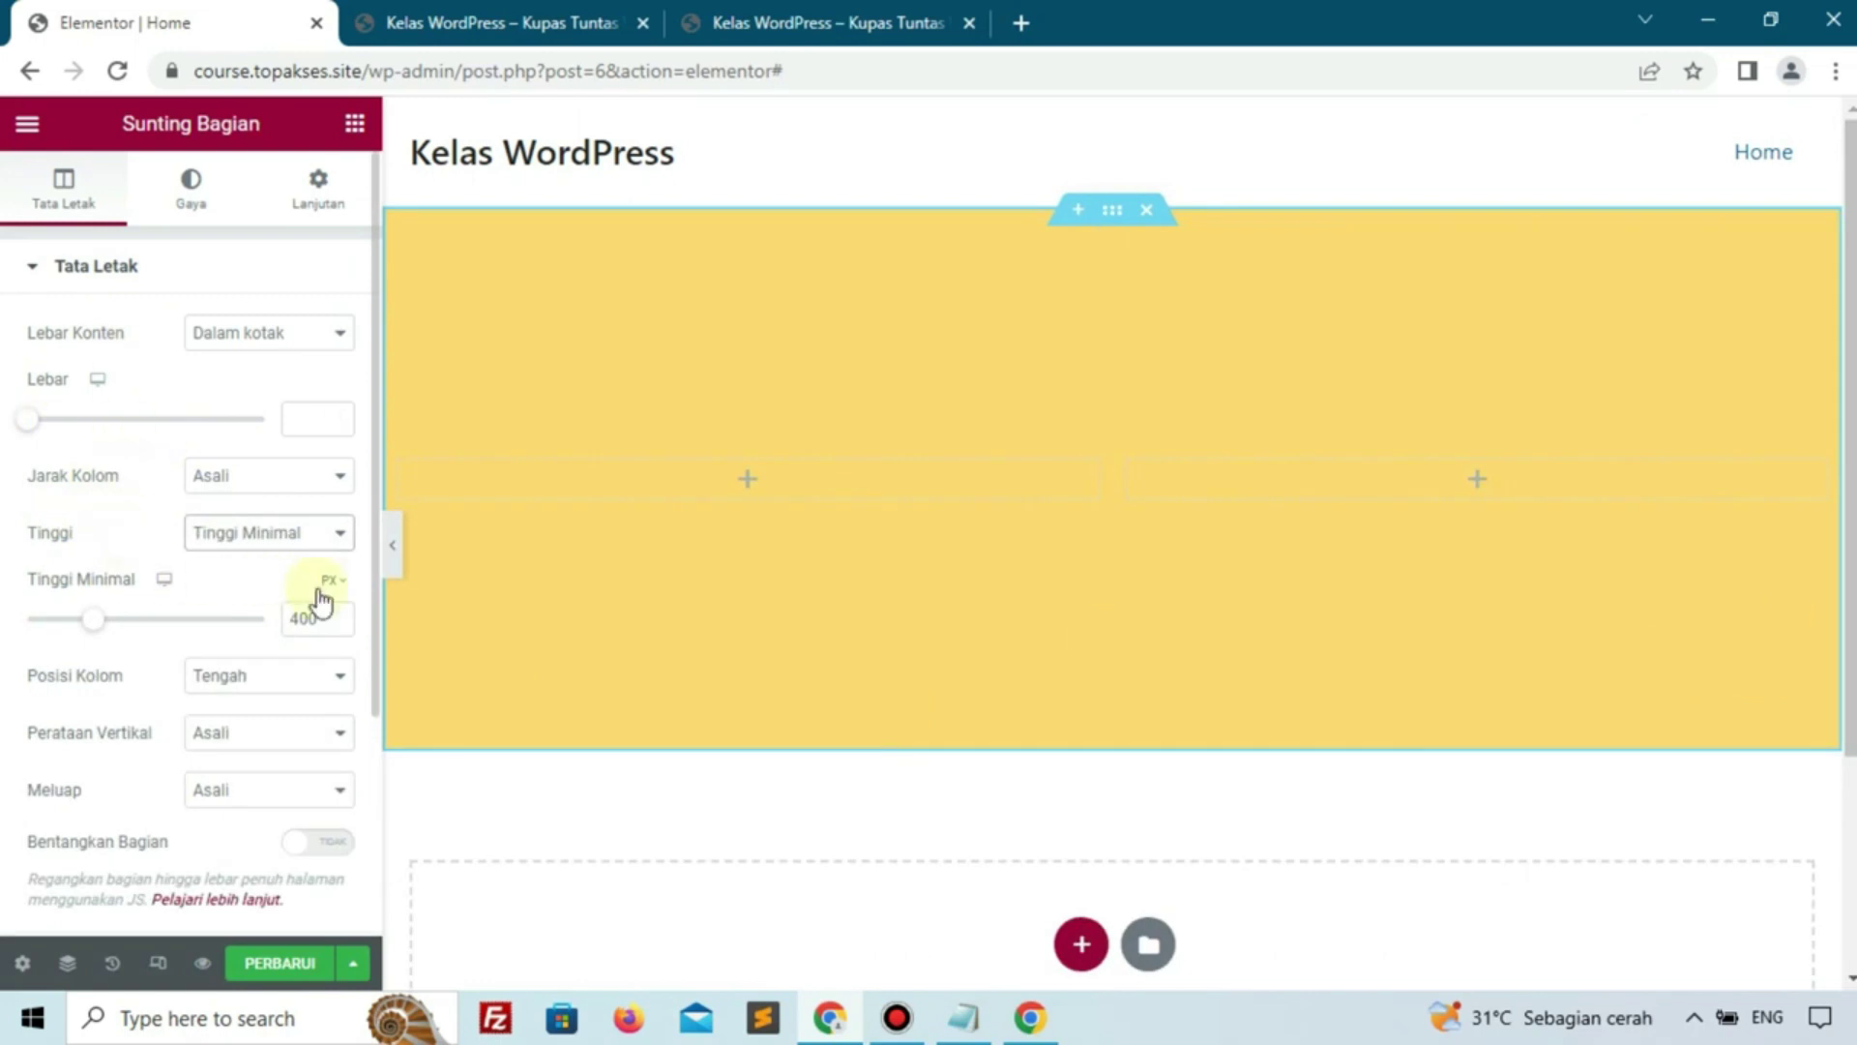
{"action": "double_click", "coordinate": [329, 619]}
{"action": "type", "text": "500"}
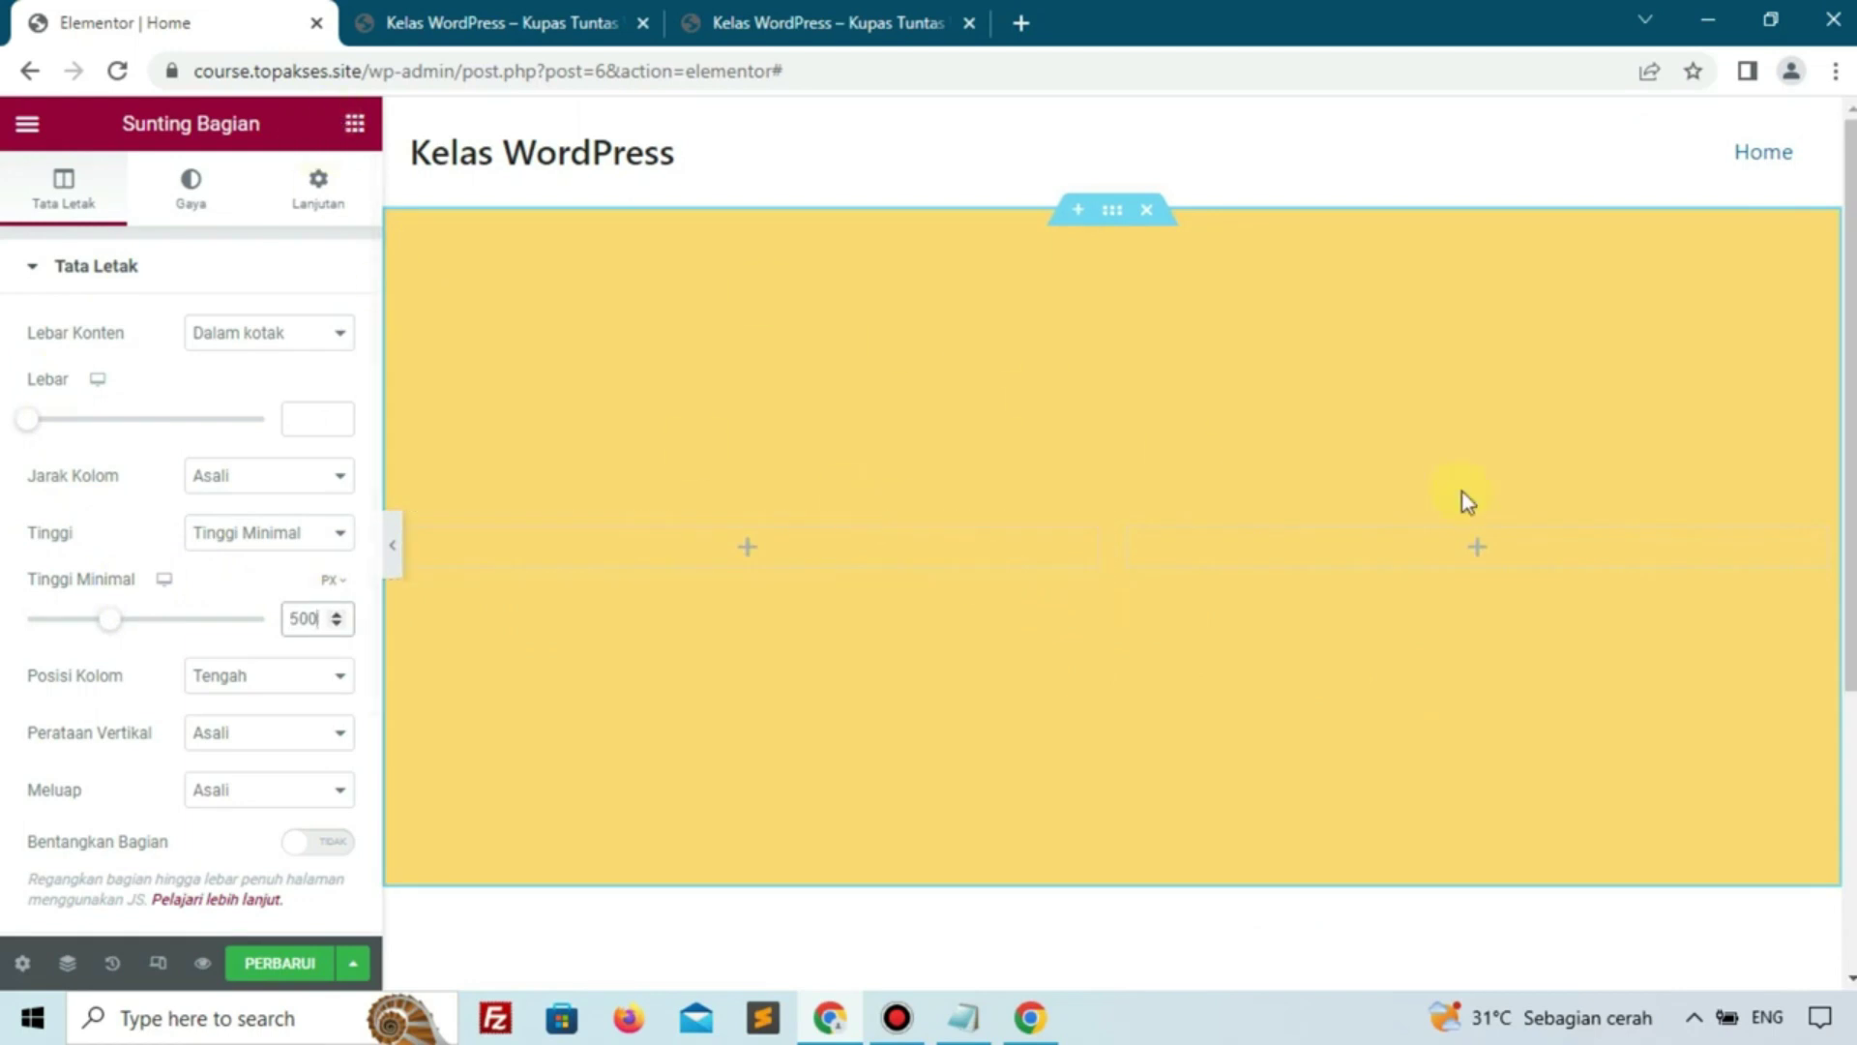
{"action": "left_click", "coordinate": [1479, 548]}
{"action": "left_click_drag", "start_coordinate": [127, 599], "coordinate": [1368, 551]}
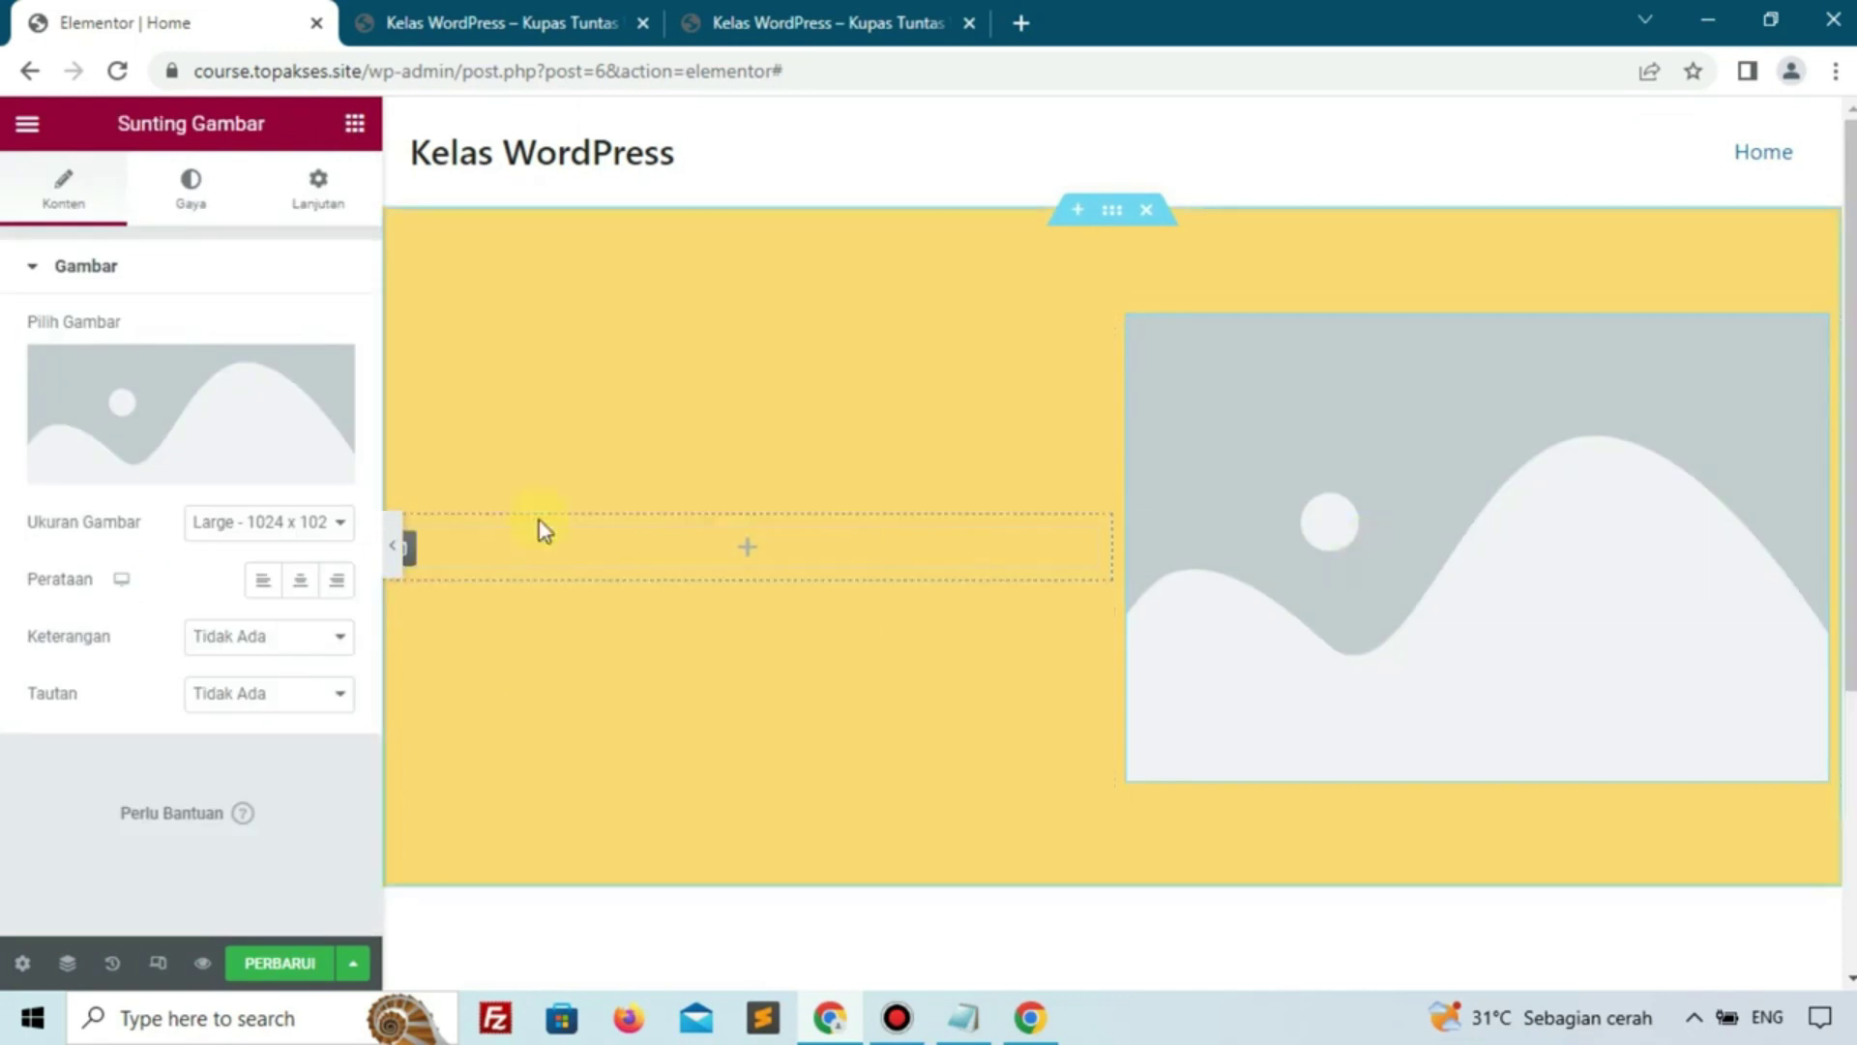
{"action": "left_click", "coordinate": [178, 412]}
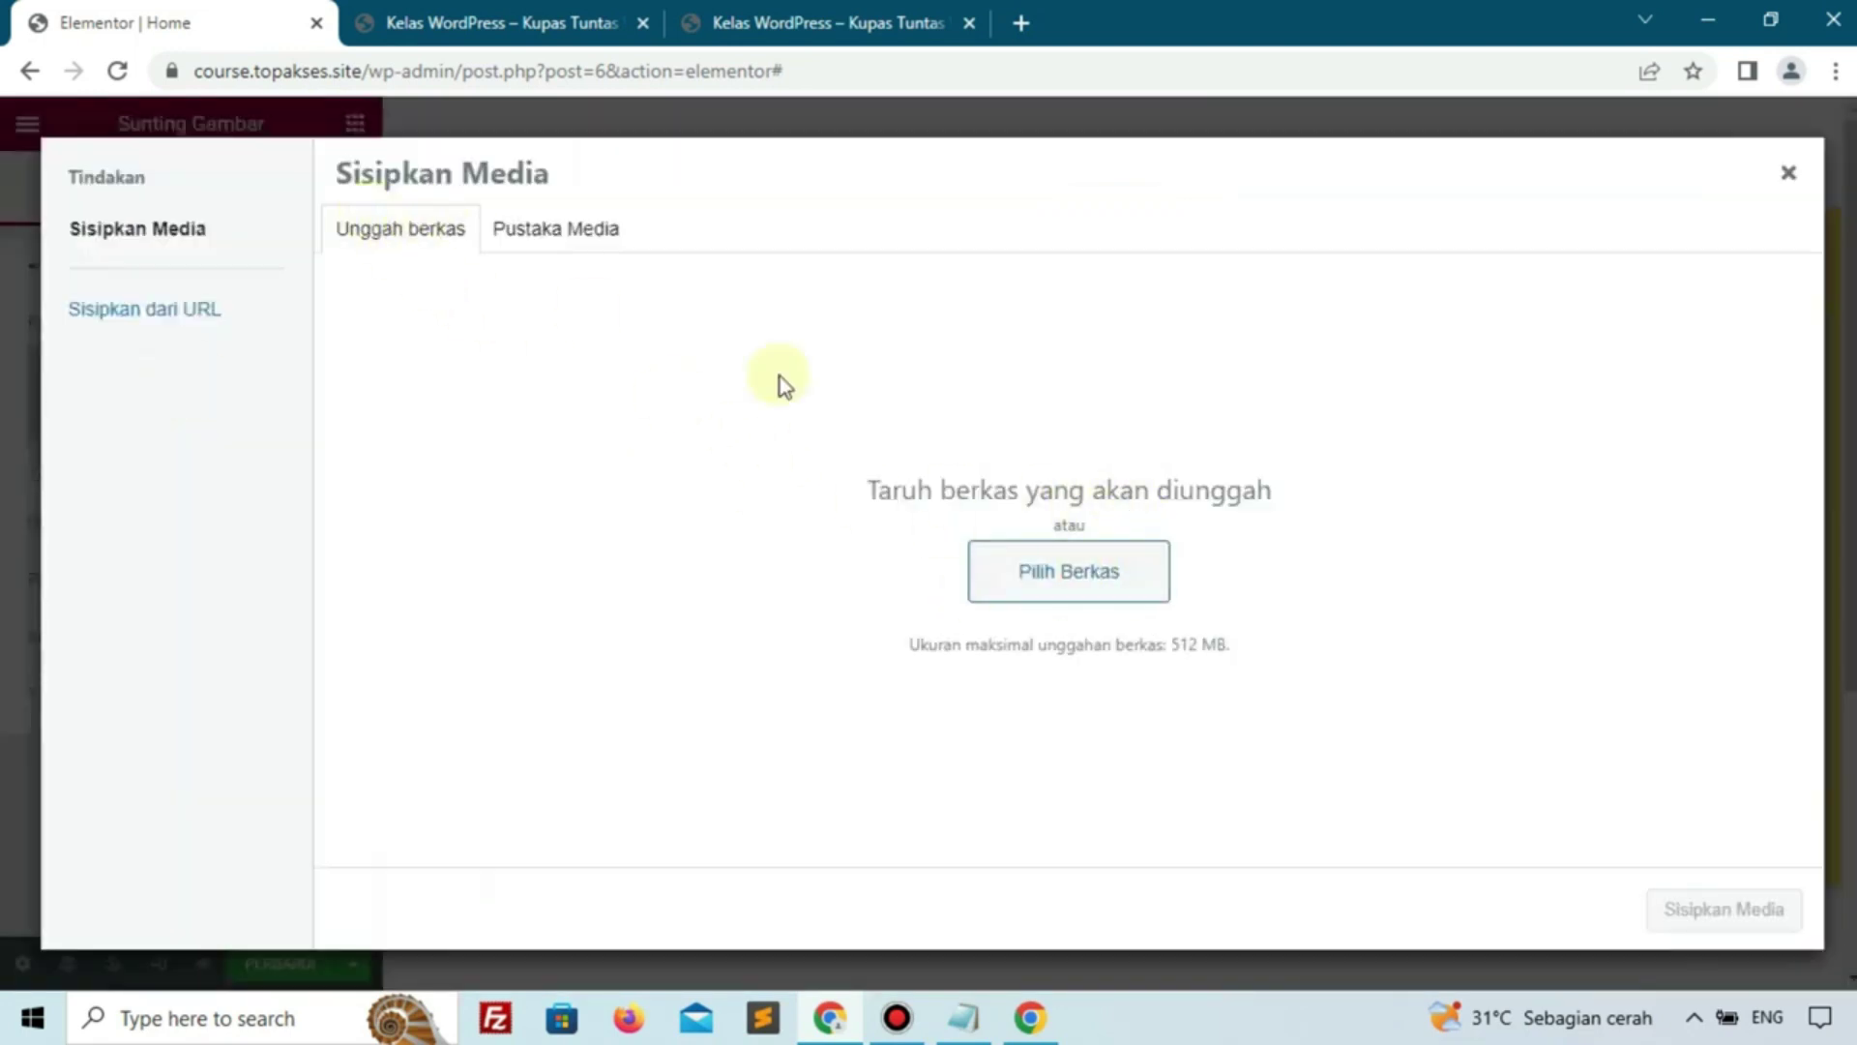
{"action": "left_click", "coordinate": [1085, 587]}
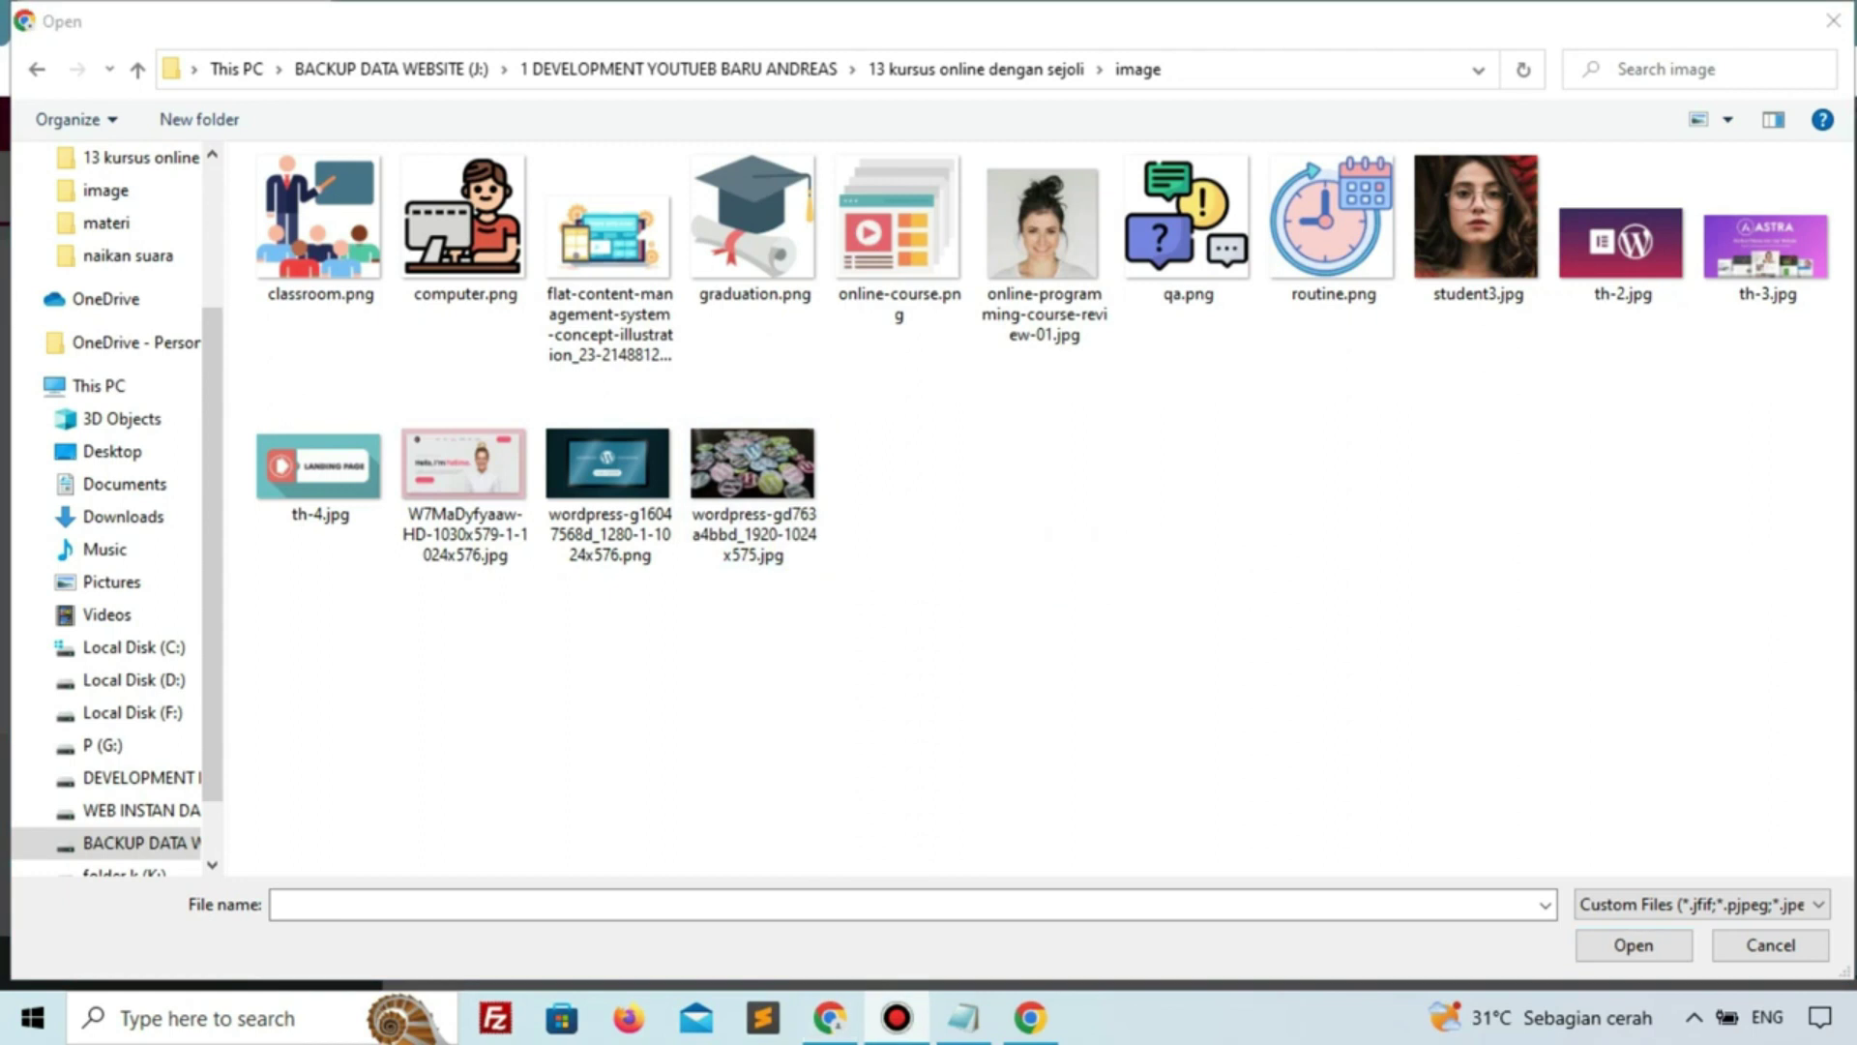
{"action": "left_click", "coordinate": [1302, 619]}
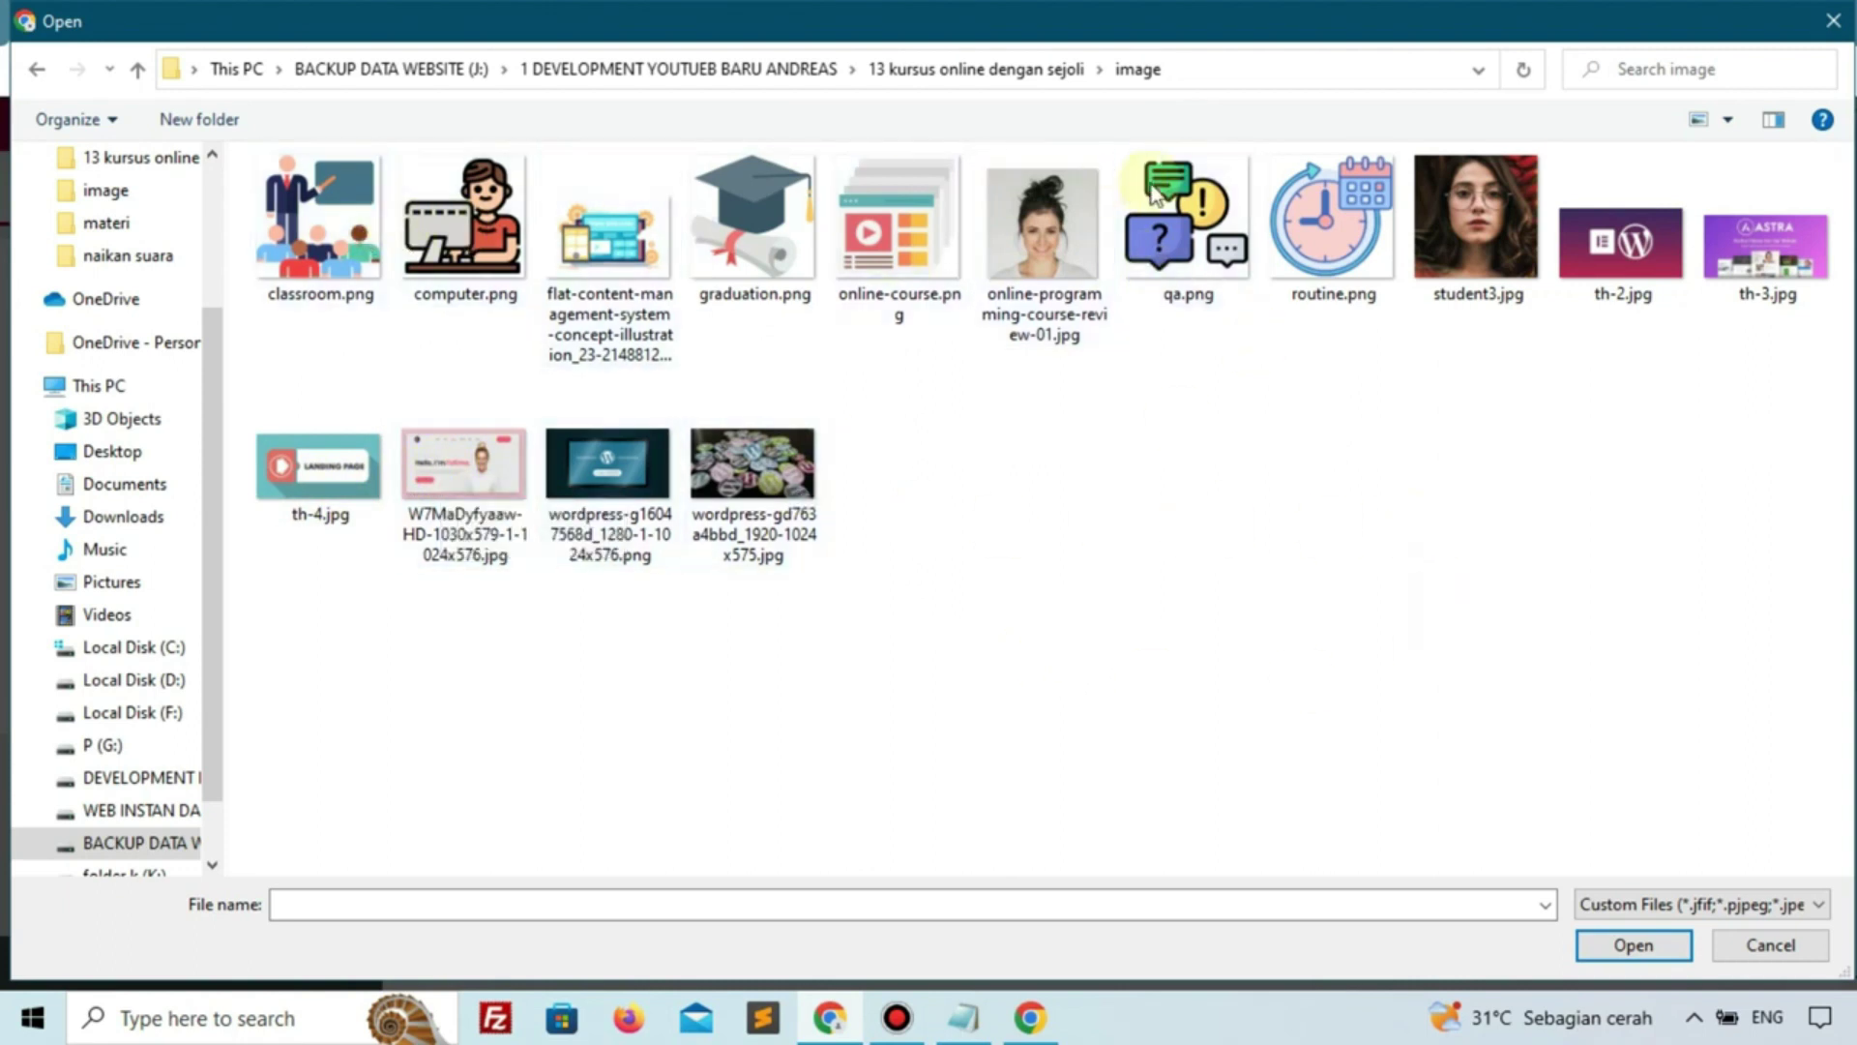
{"action": "left_click", "coordinate": [610, 237]}
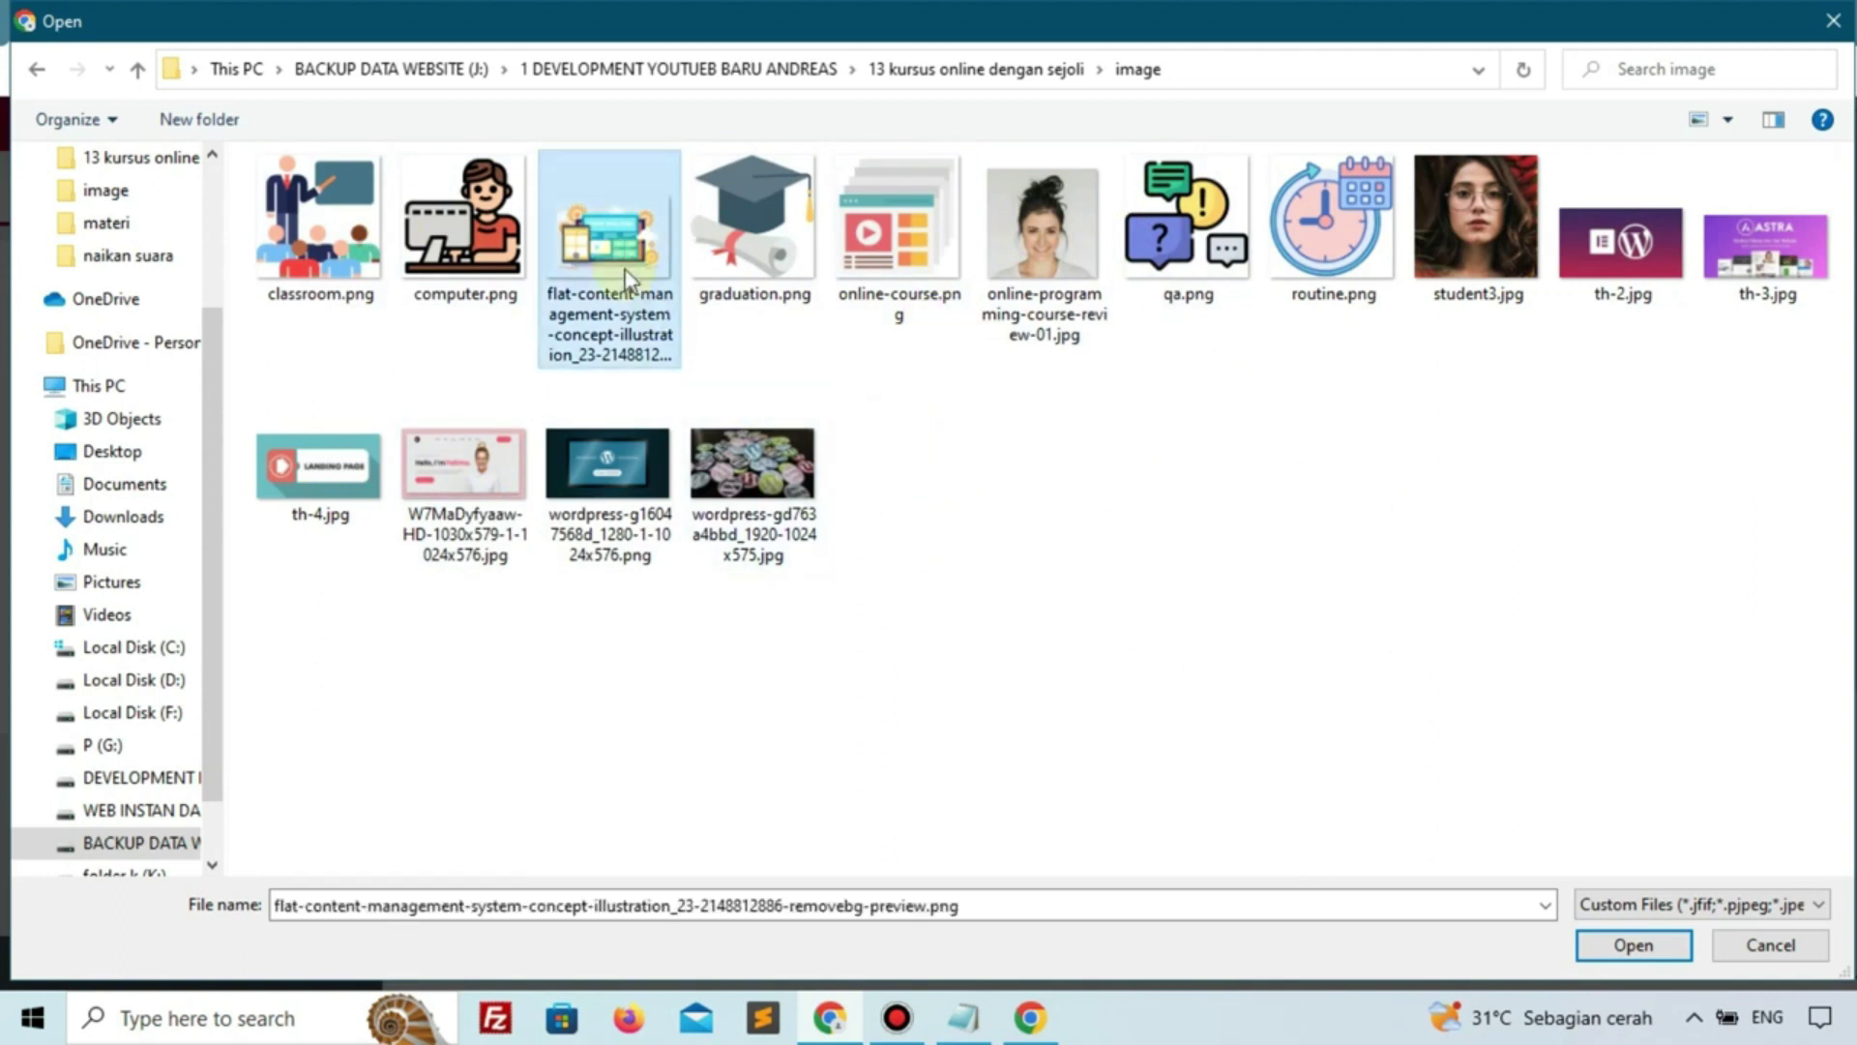
{"action": "left_click", "coordinate": [1631, 944]}
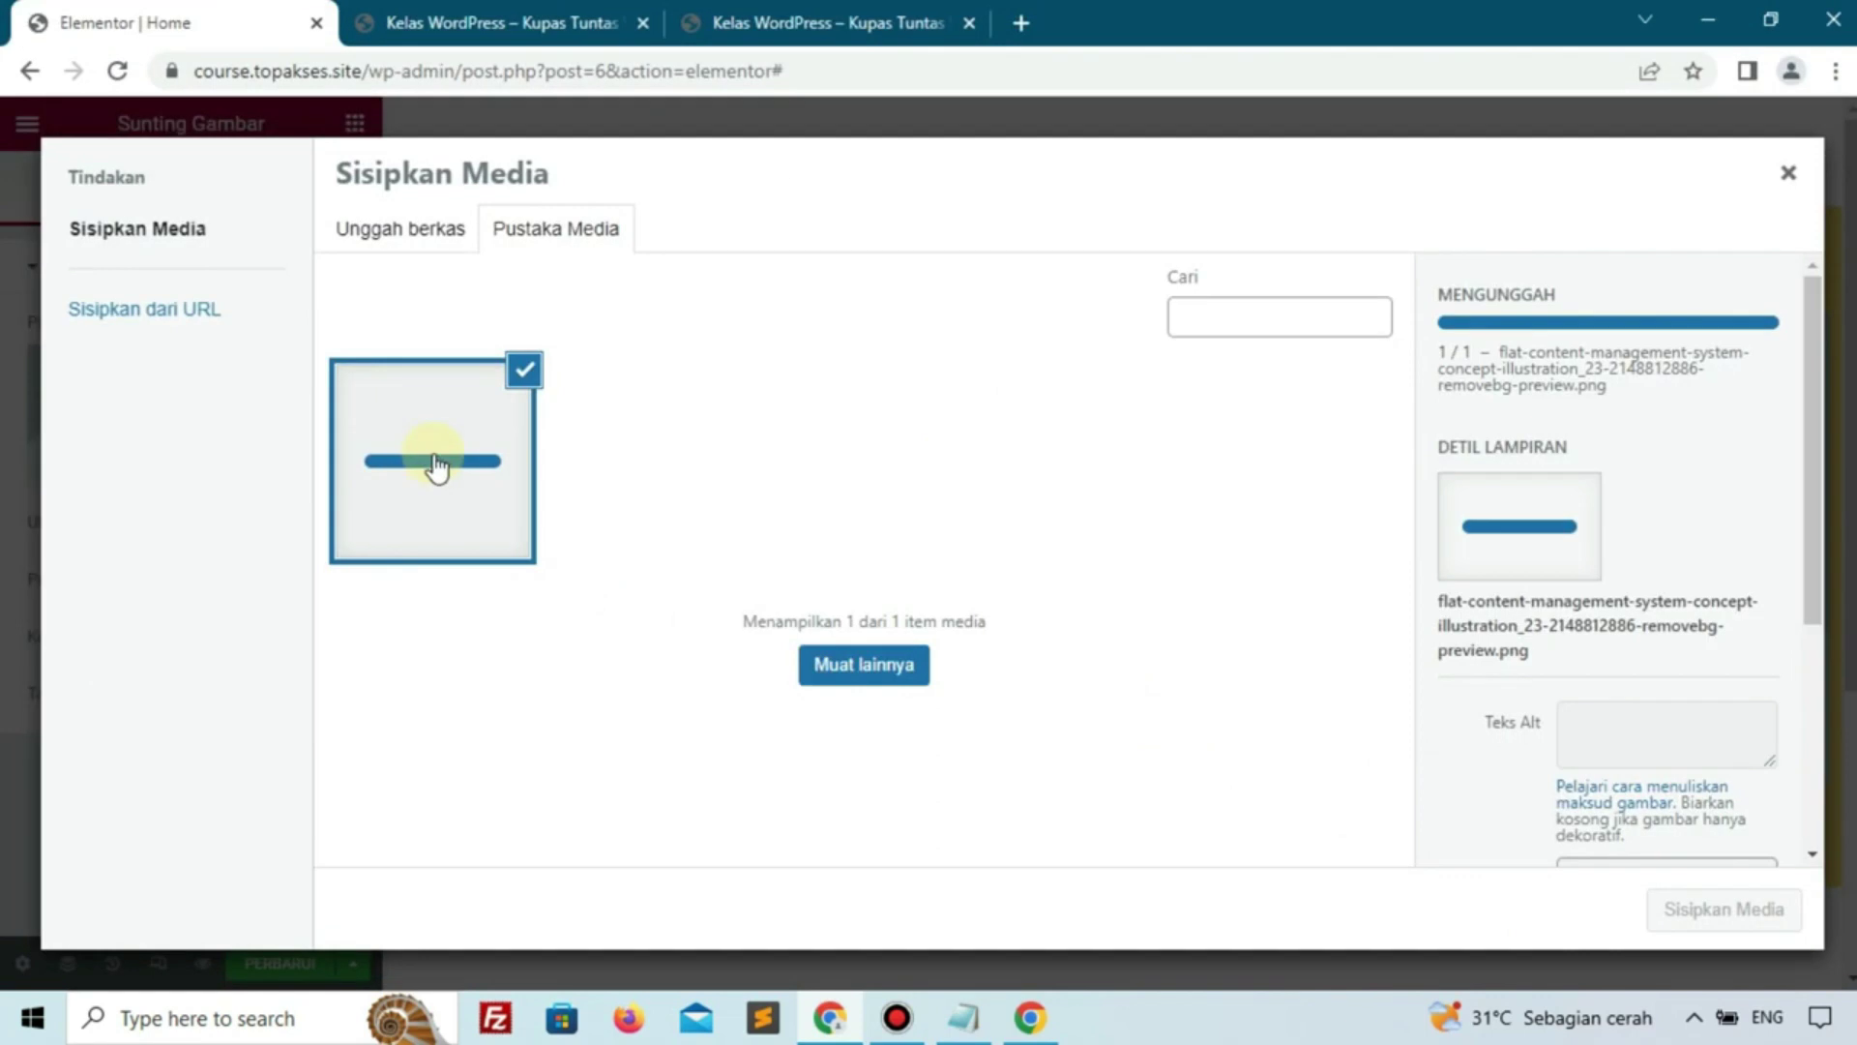
{"action": "left_click", "coordinate": [1695, 915]}
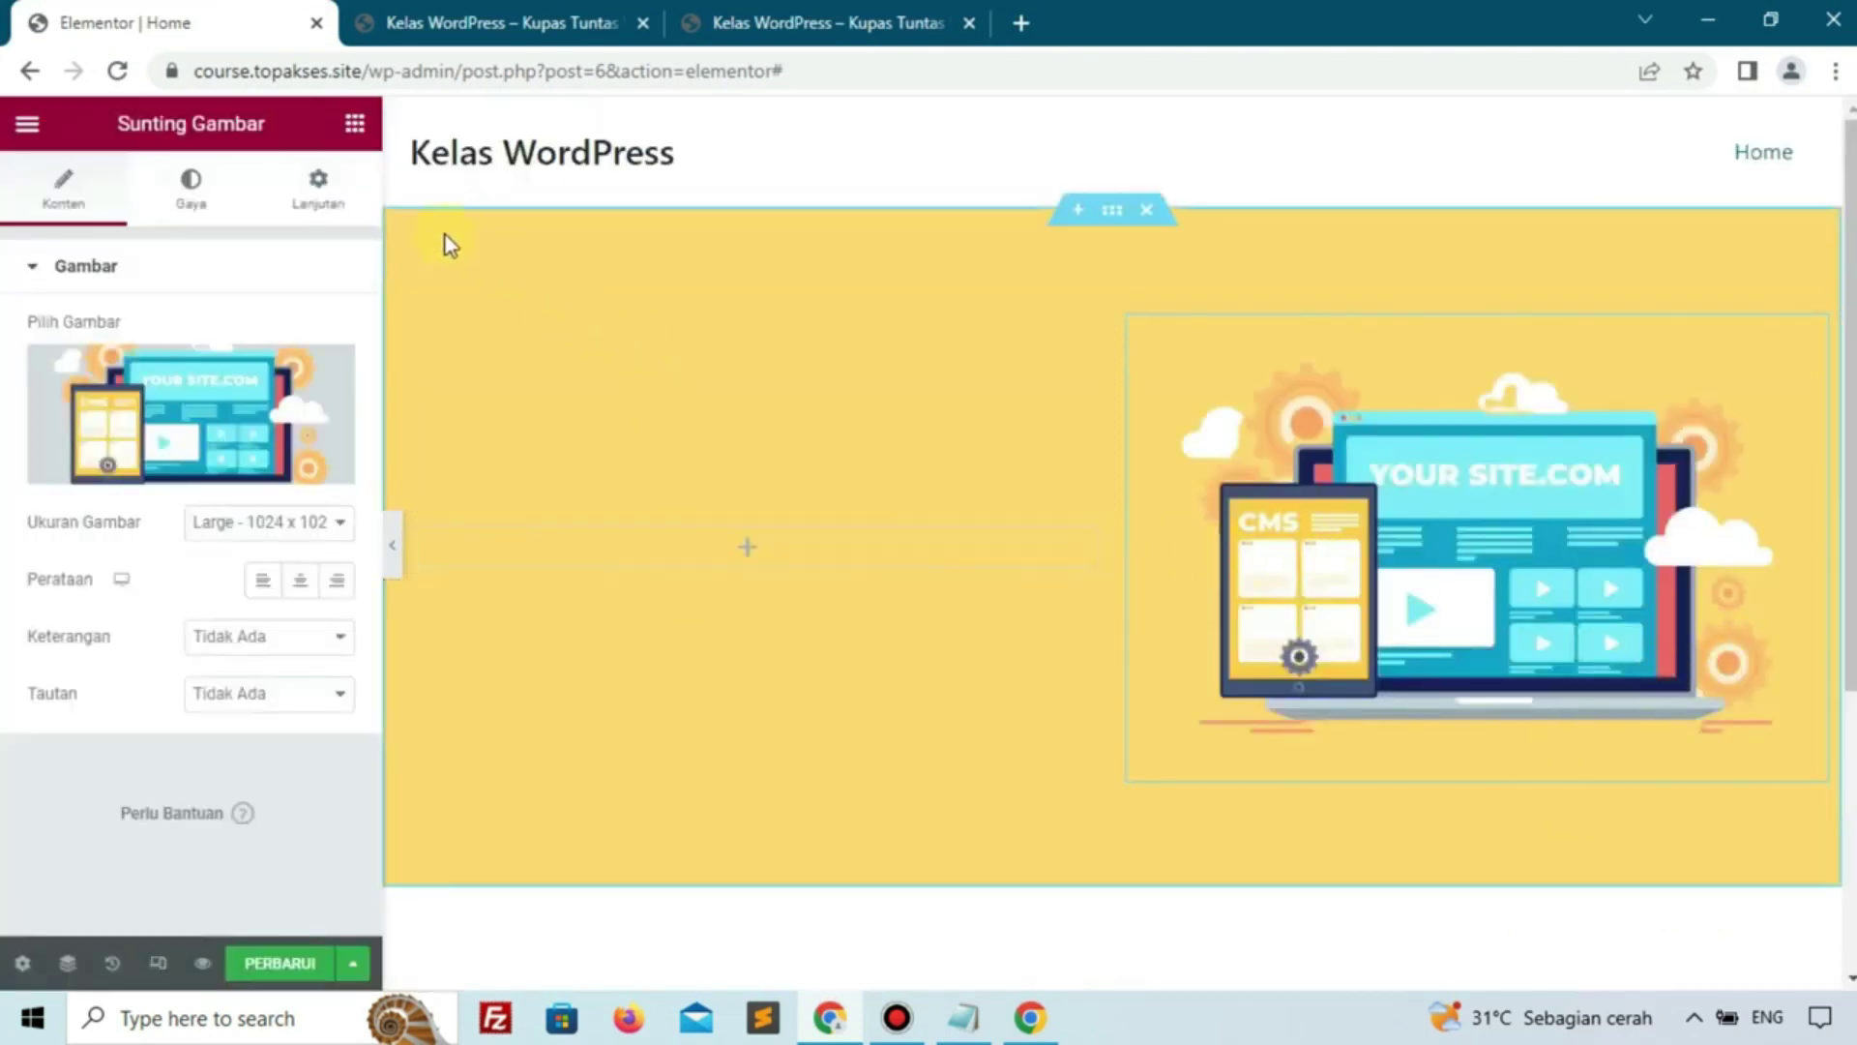
Add a heading widget to the left column with the title "Kupas Tuntas <br> WordPress Dari Dasar"
{"action": "left_click", "coordinate": [748, 552]}
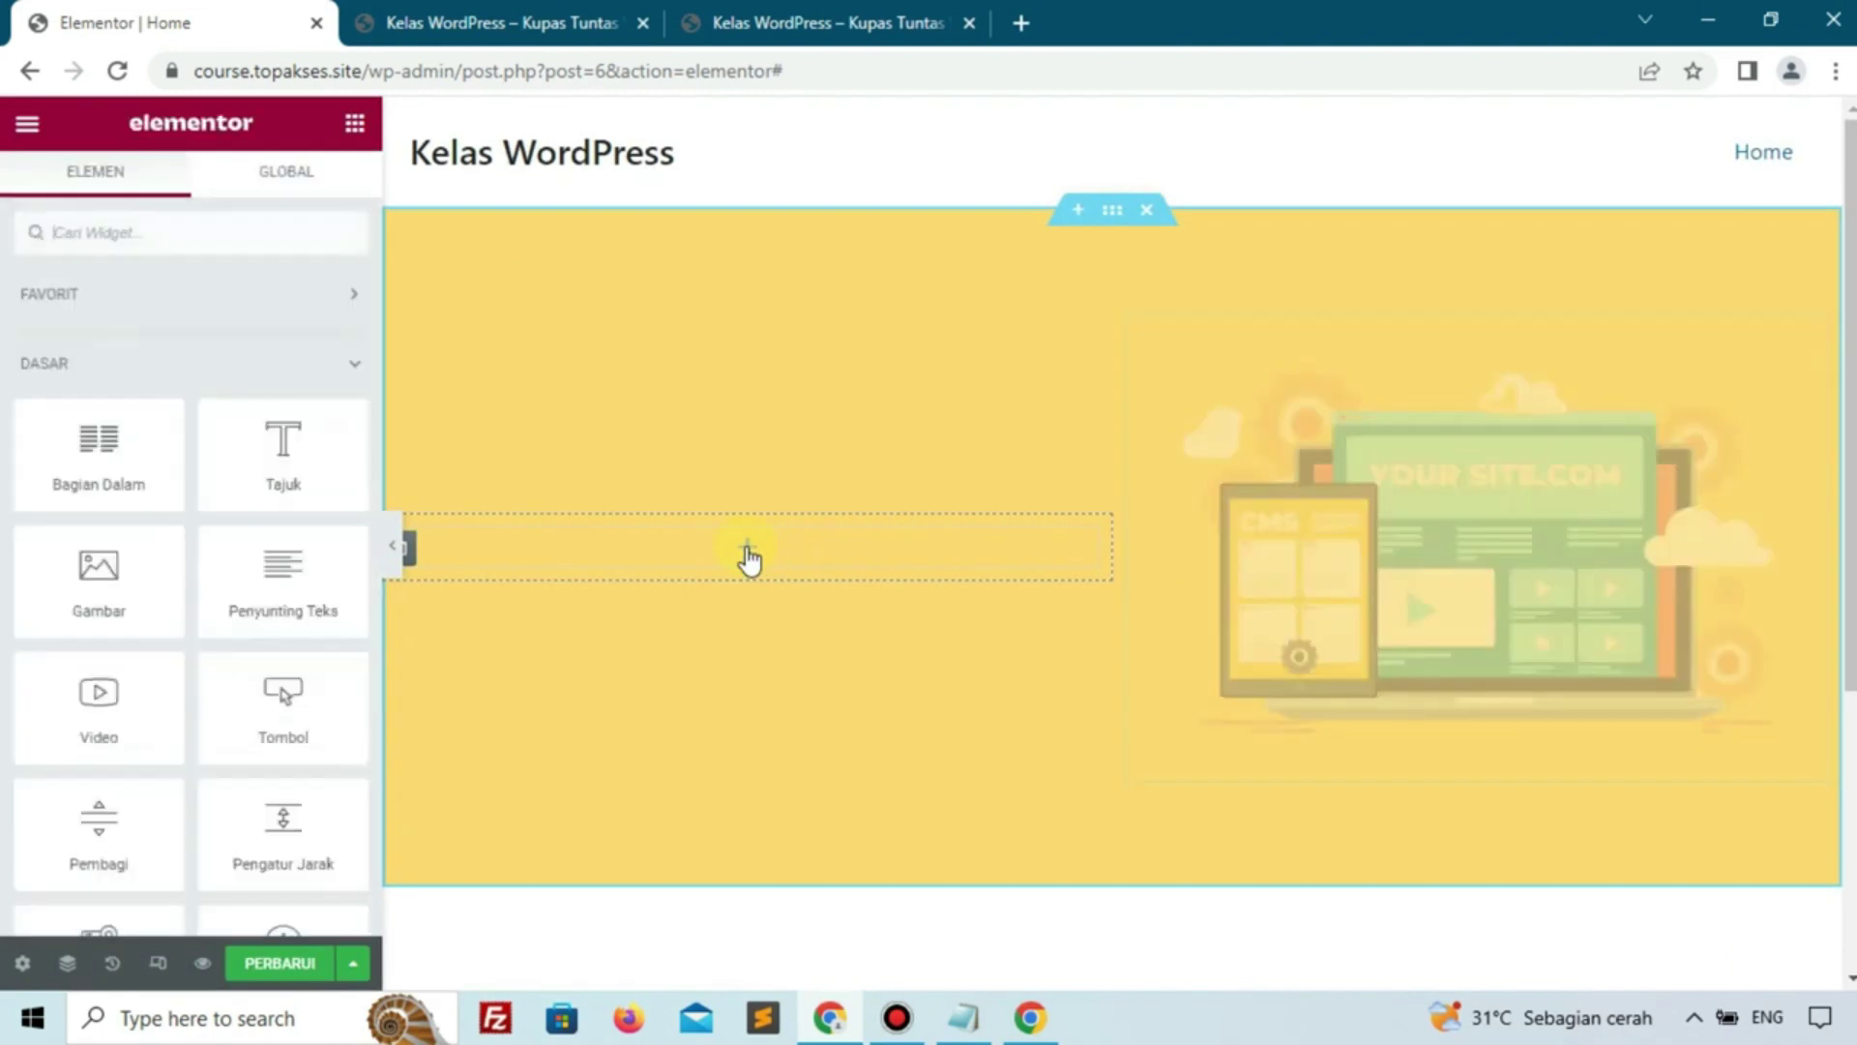
{"action": "left_click_drag", "start_coordinate": [258, 460], "coordinate": [543, 518]}
{"action": "left_click", "coordinate": [261, 402]}
{"action": "key", "text": "ctrl+a"}
{"action": "type", "text": "Kupas Tuntas"}
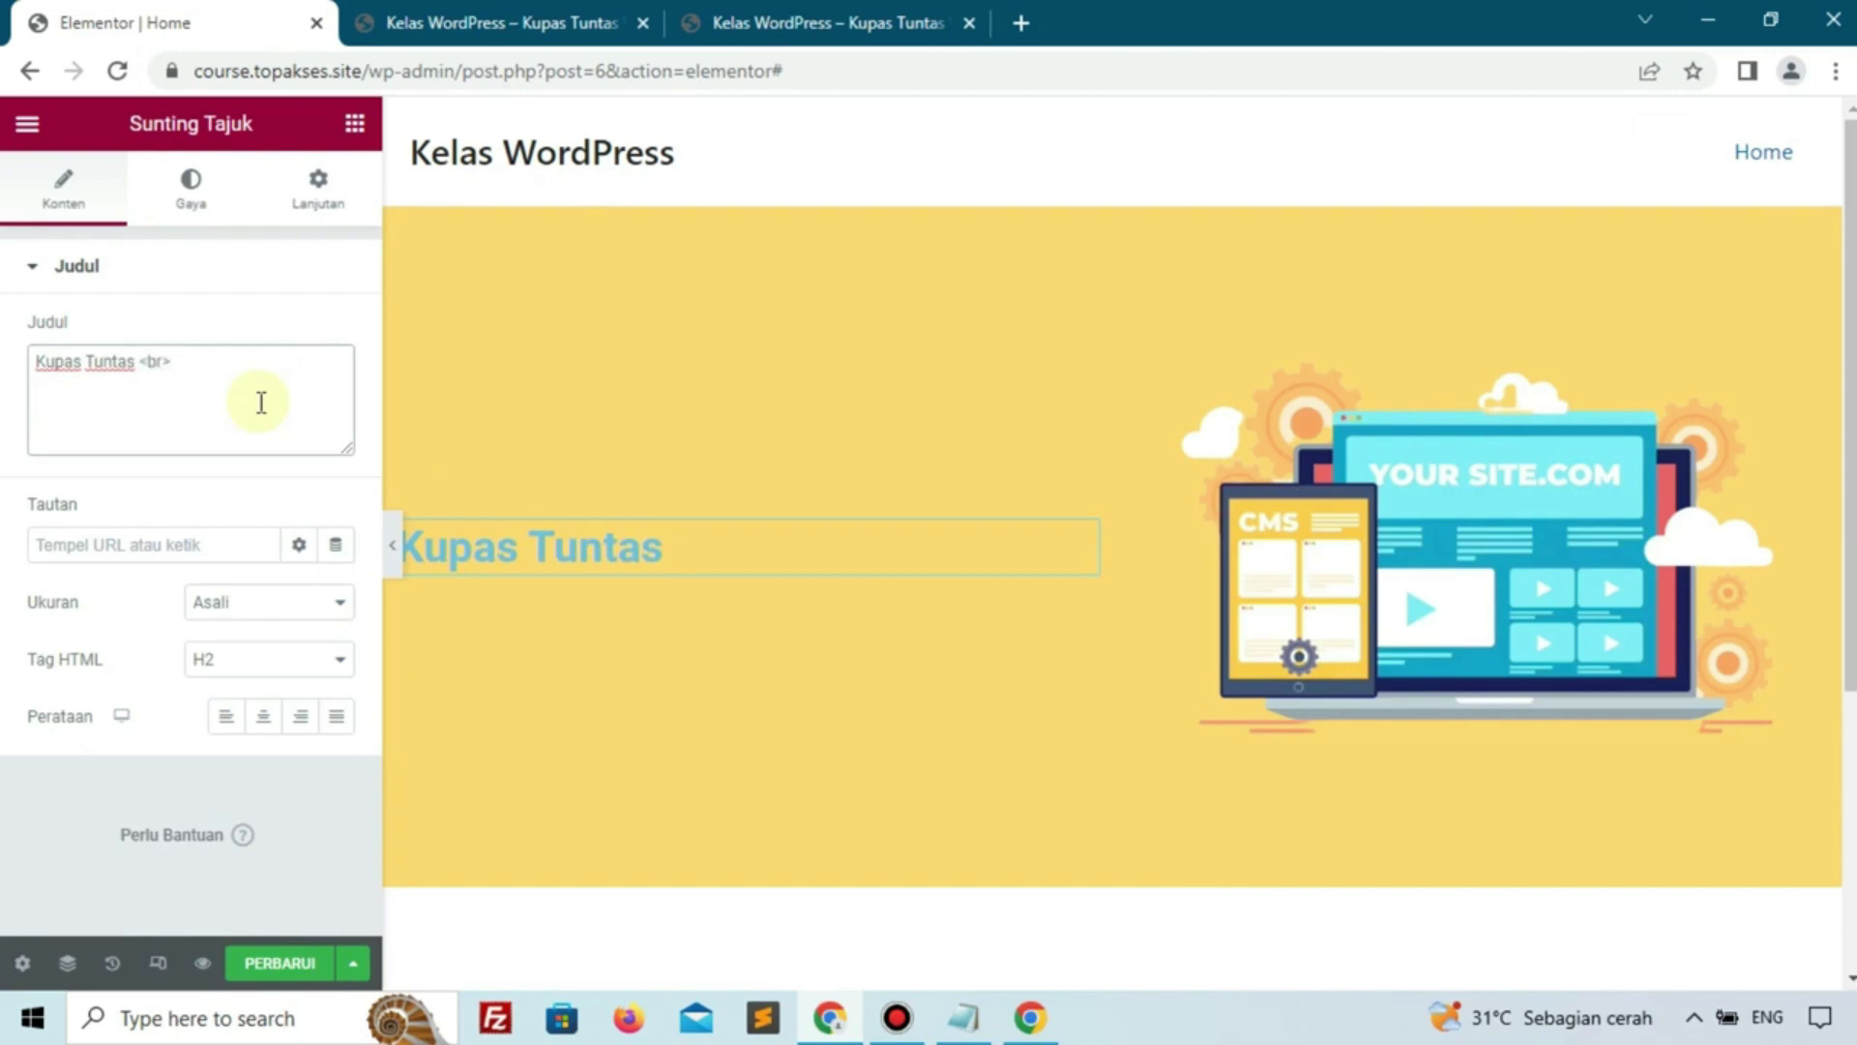
{"action": "type", "text": "WordPress Dari Dasar"}
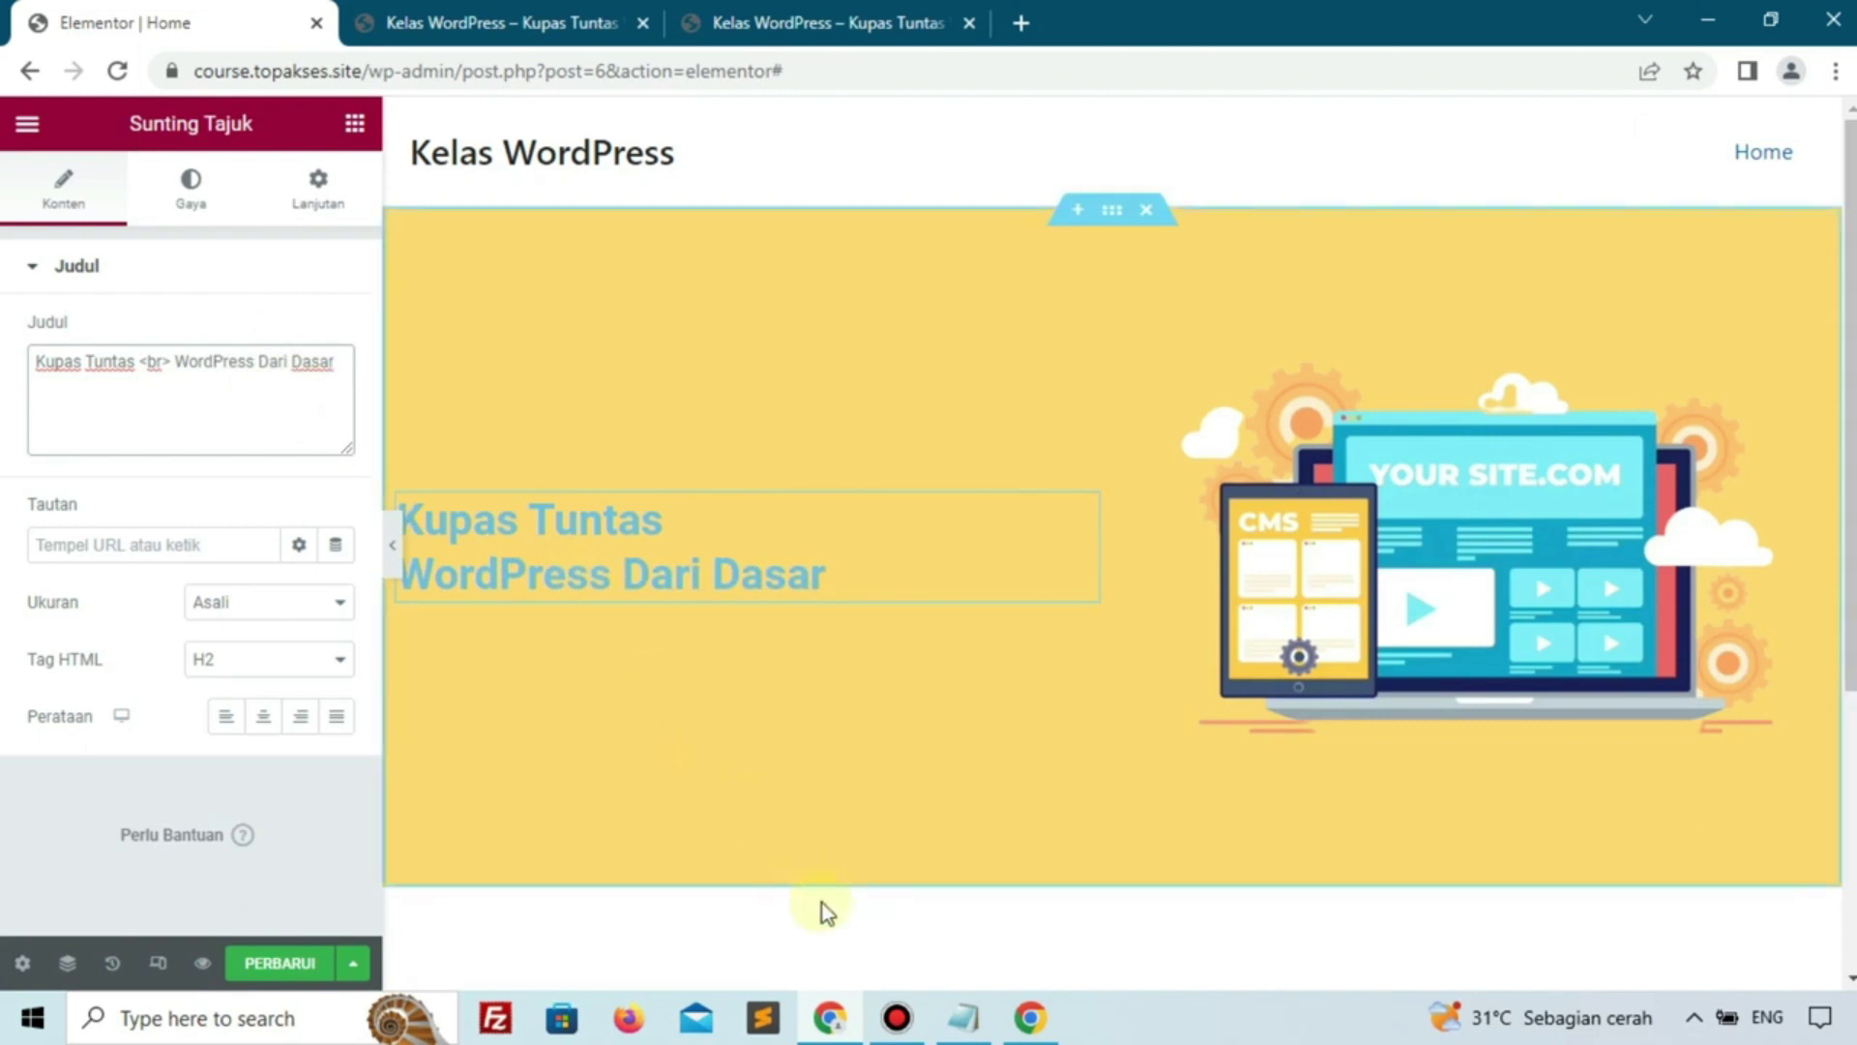
Set the heading's text colour to black, #000000
{"action": "left_click", "coordinate": [219, 205]}
{"action": "left_click", "coordinate": [338, 336]}
{"action": "left_click_drag", "start_coordinate": [456, 518], "coordinate": [468, 684]}
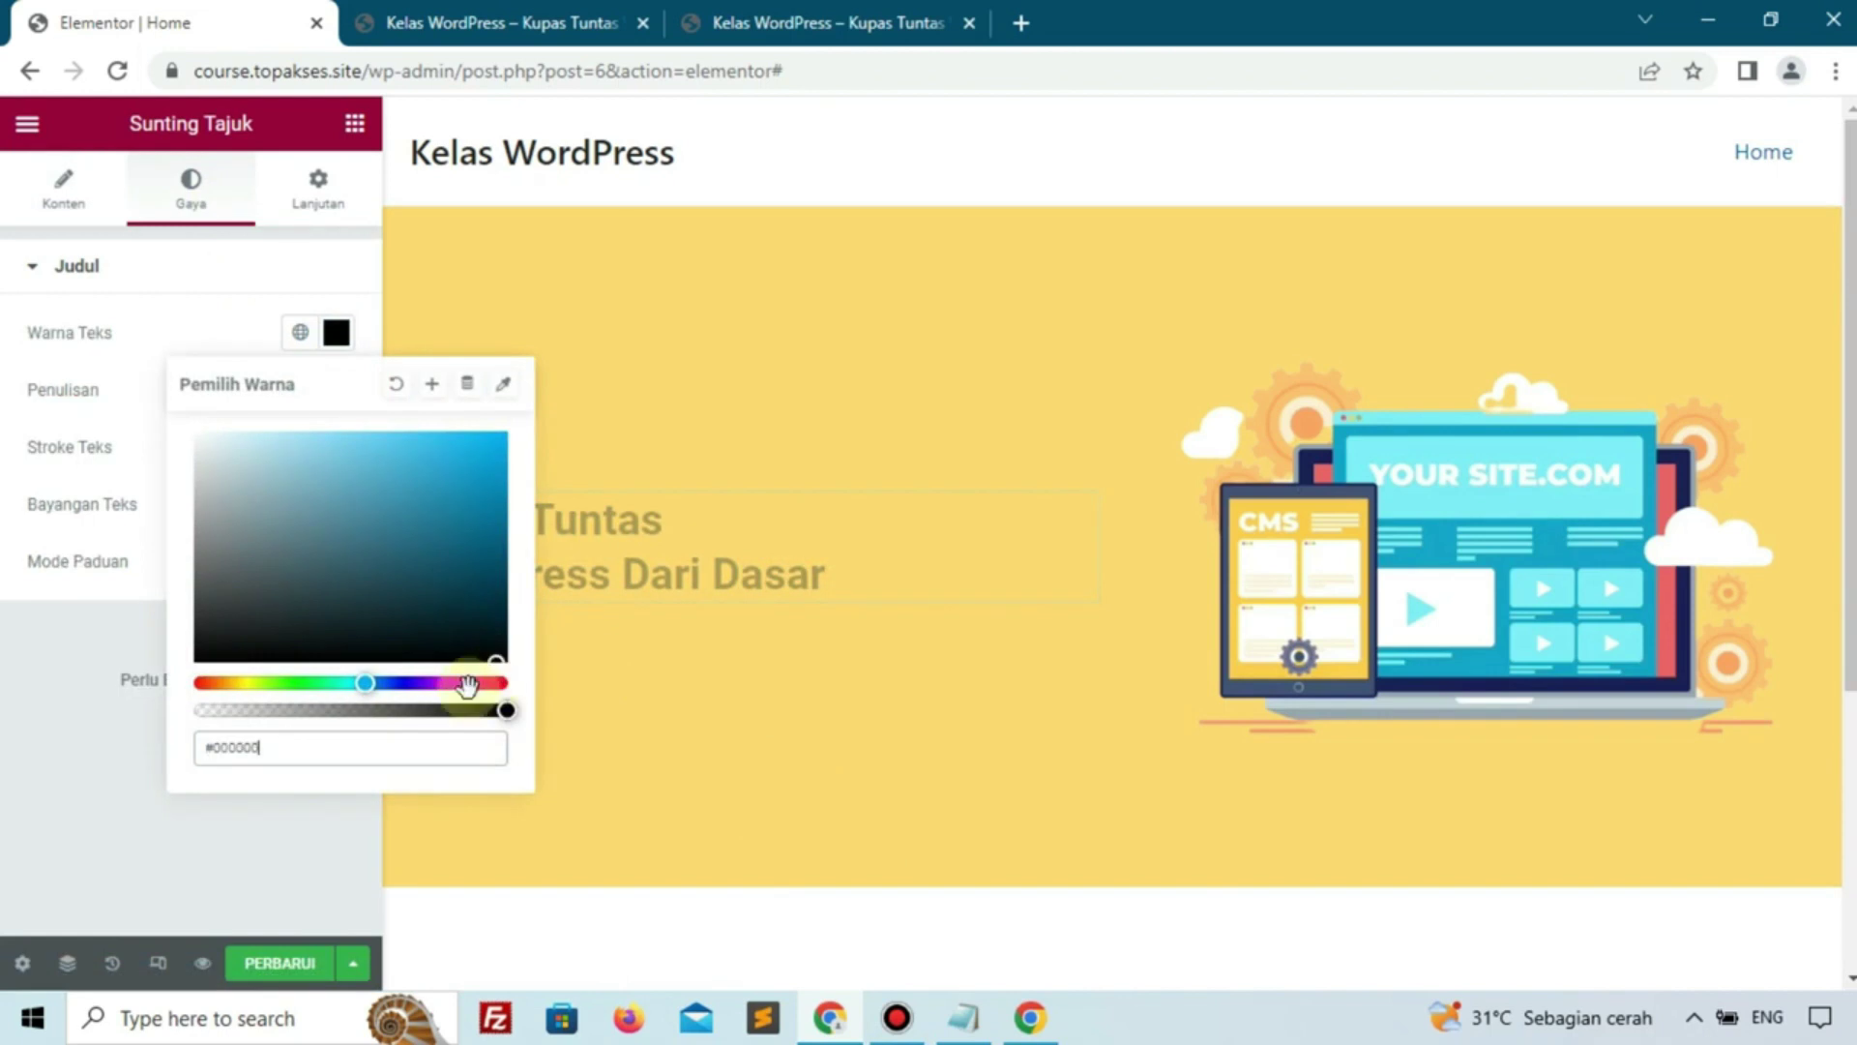
{"action": "left_click", "coordinate": [68, 724]}
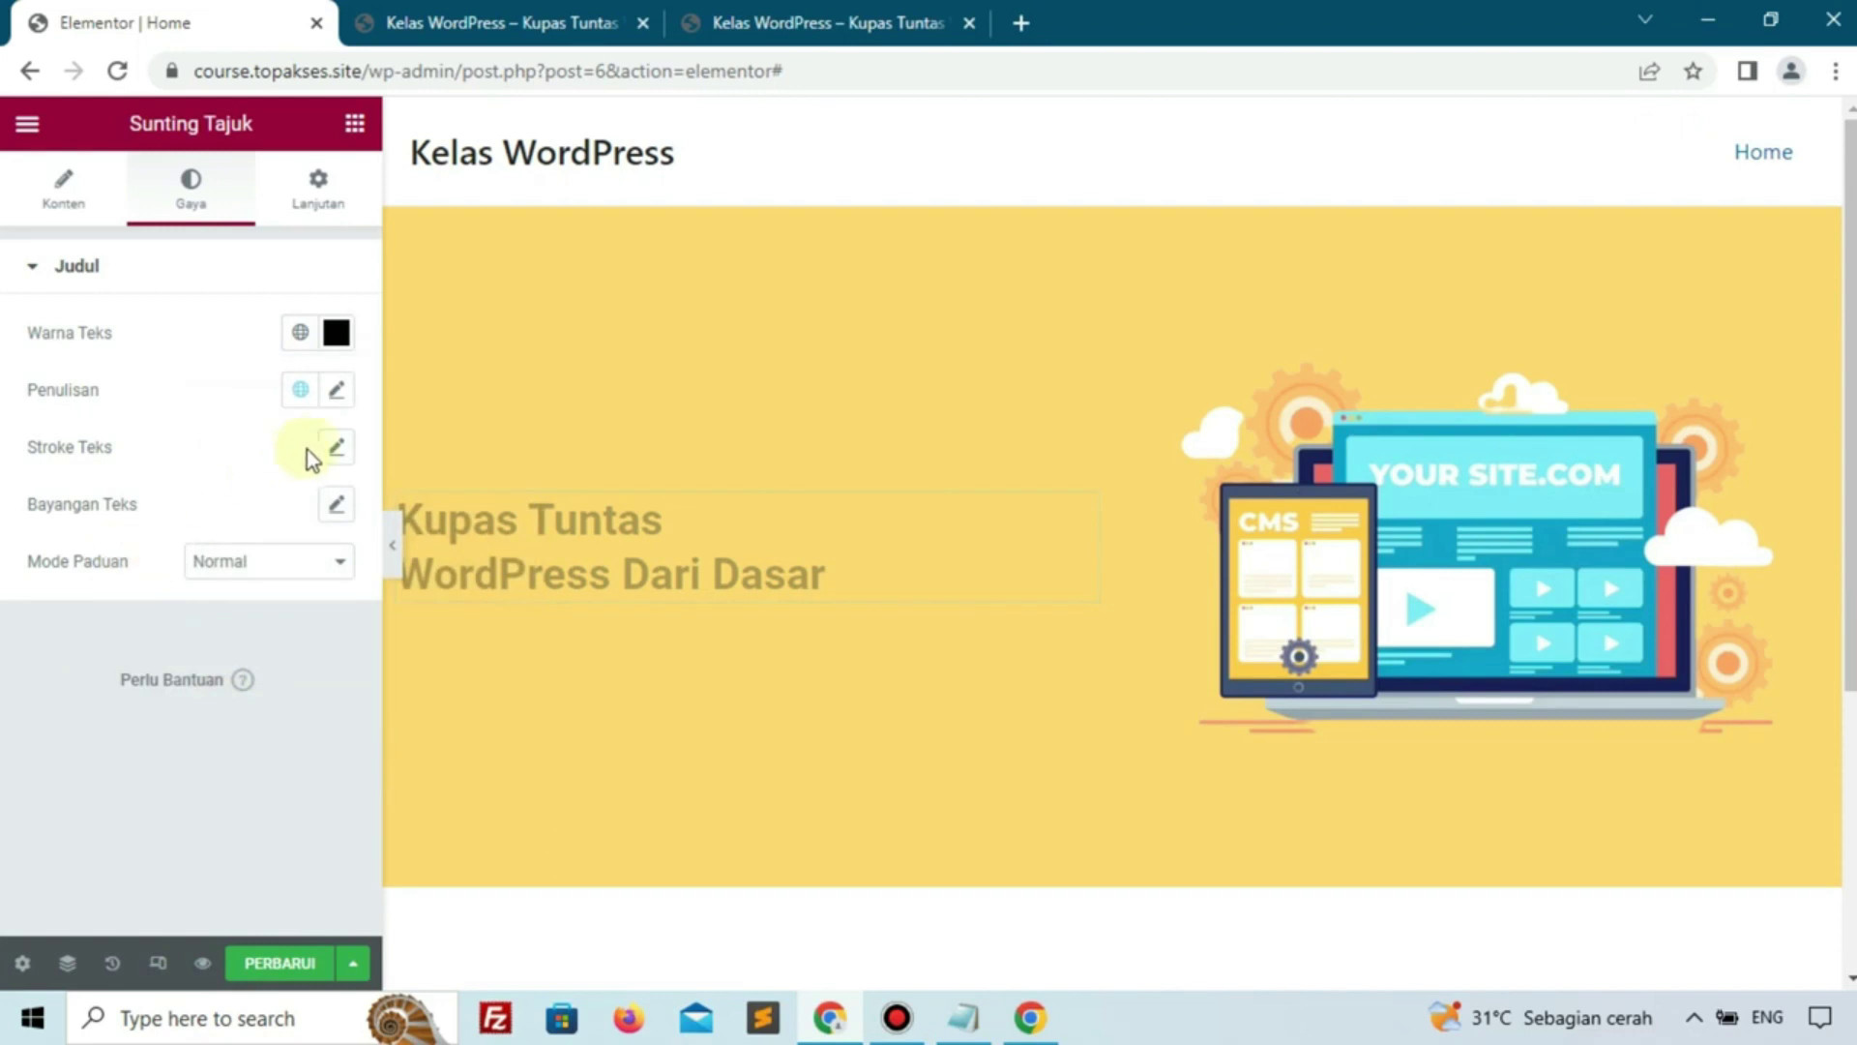
Set the heading's typography to the Poppins family, 45 px size and 700 (Bold) weight
{"action": "left_click", "coordinate": [336, 390]}
{"action": "left_click", "coordinate": [279, 520]}
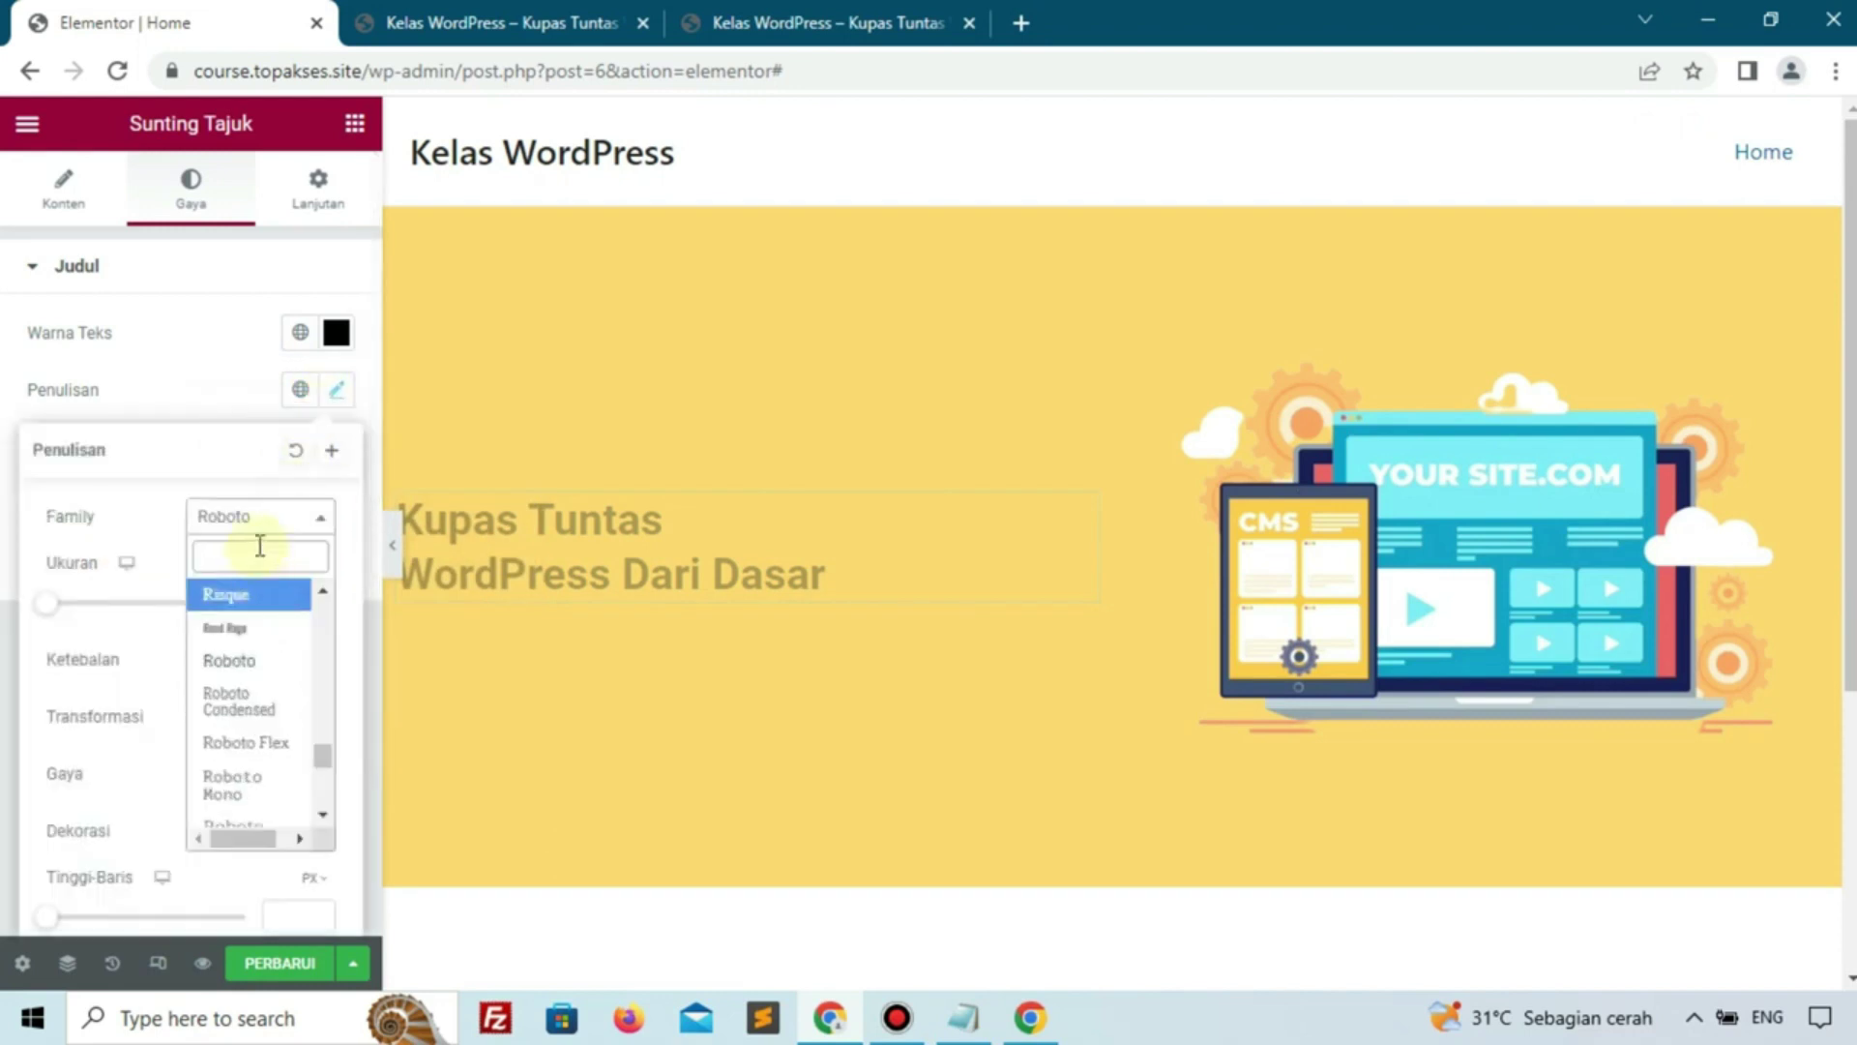
{"action": "type", "text": "pop"}
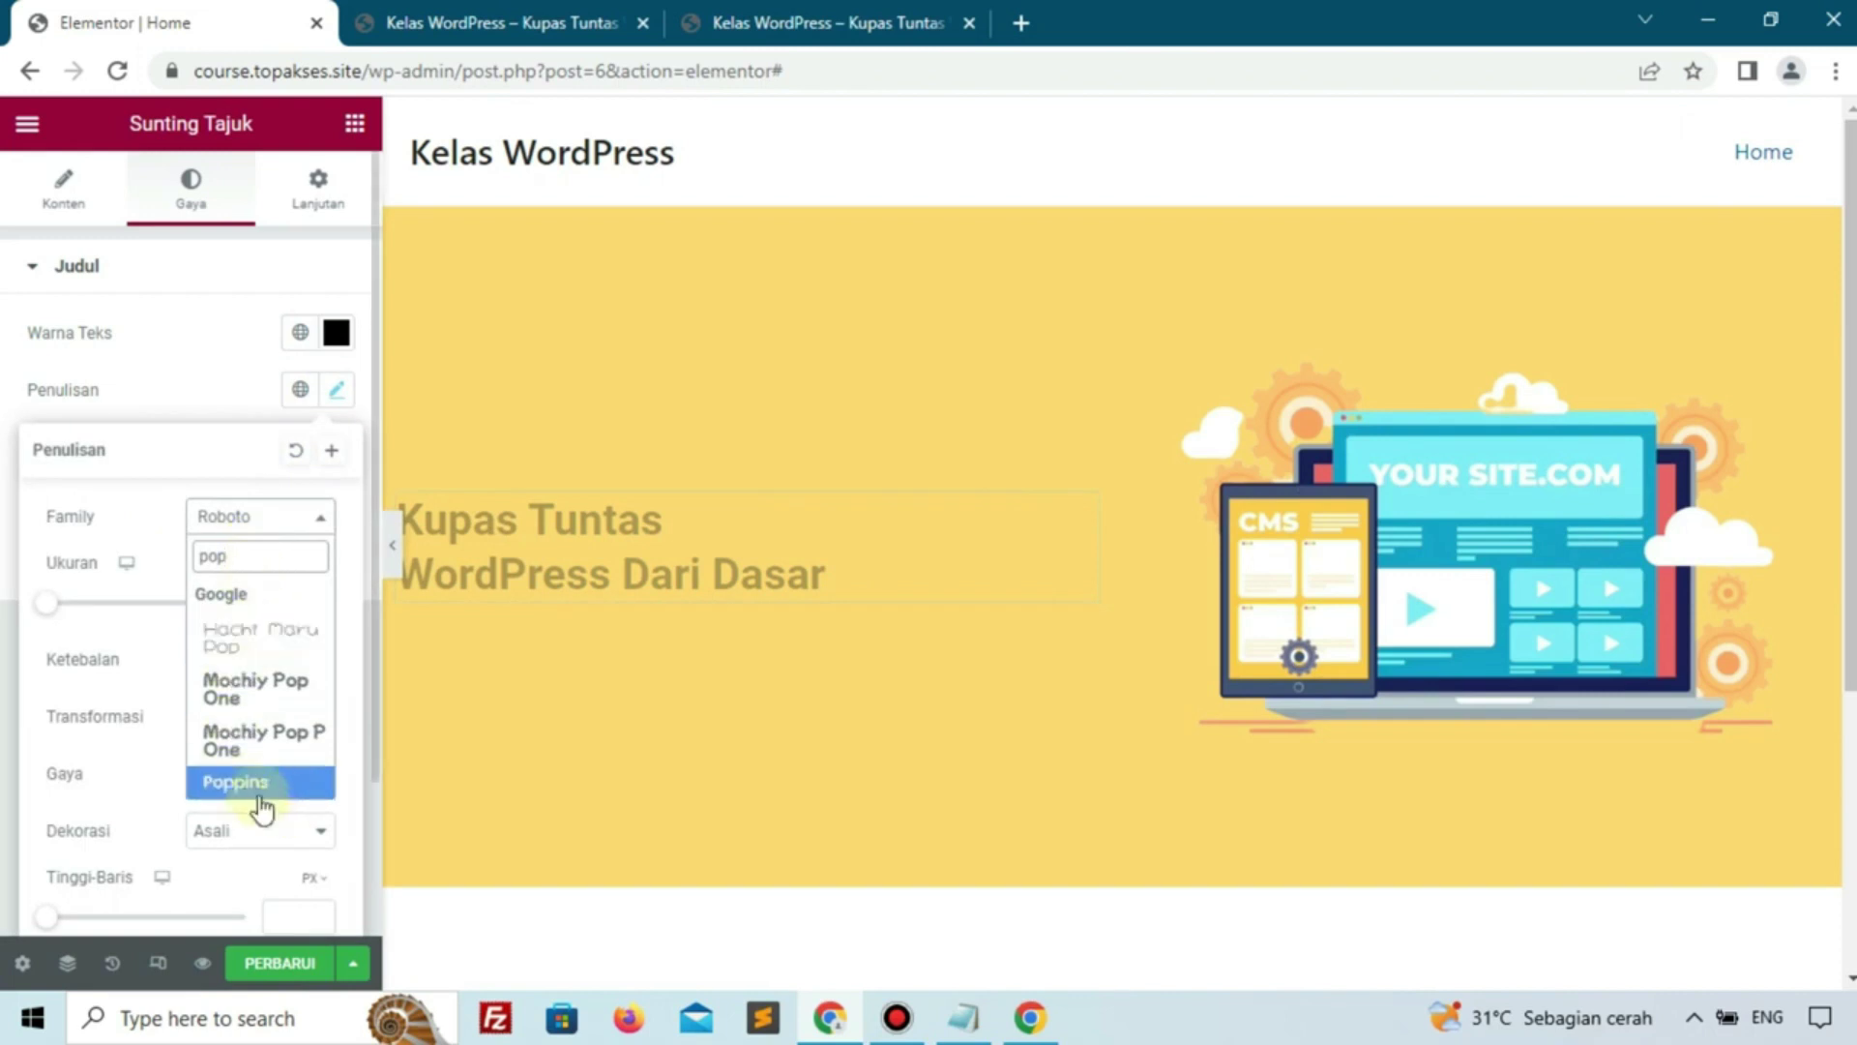
{"action": "left_click", "coordinate": [259, 796]}
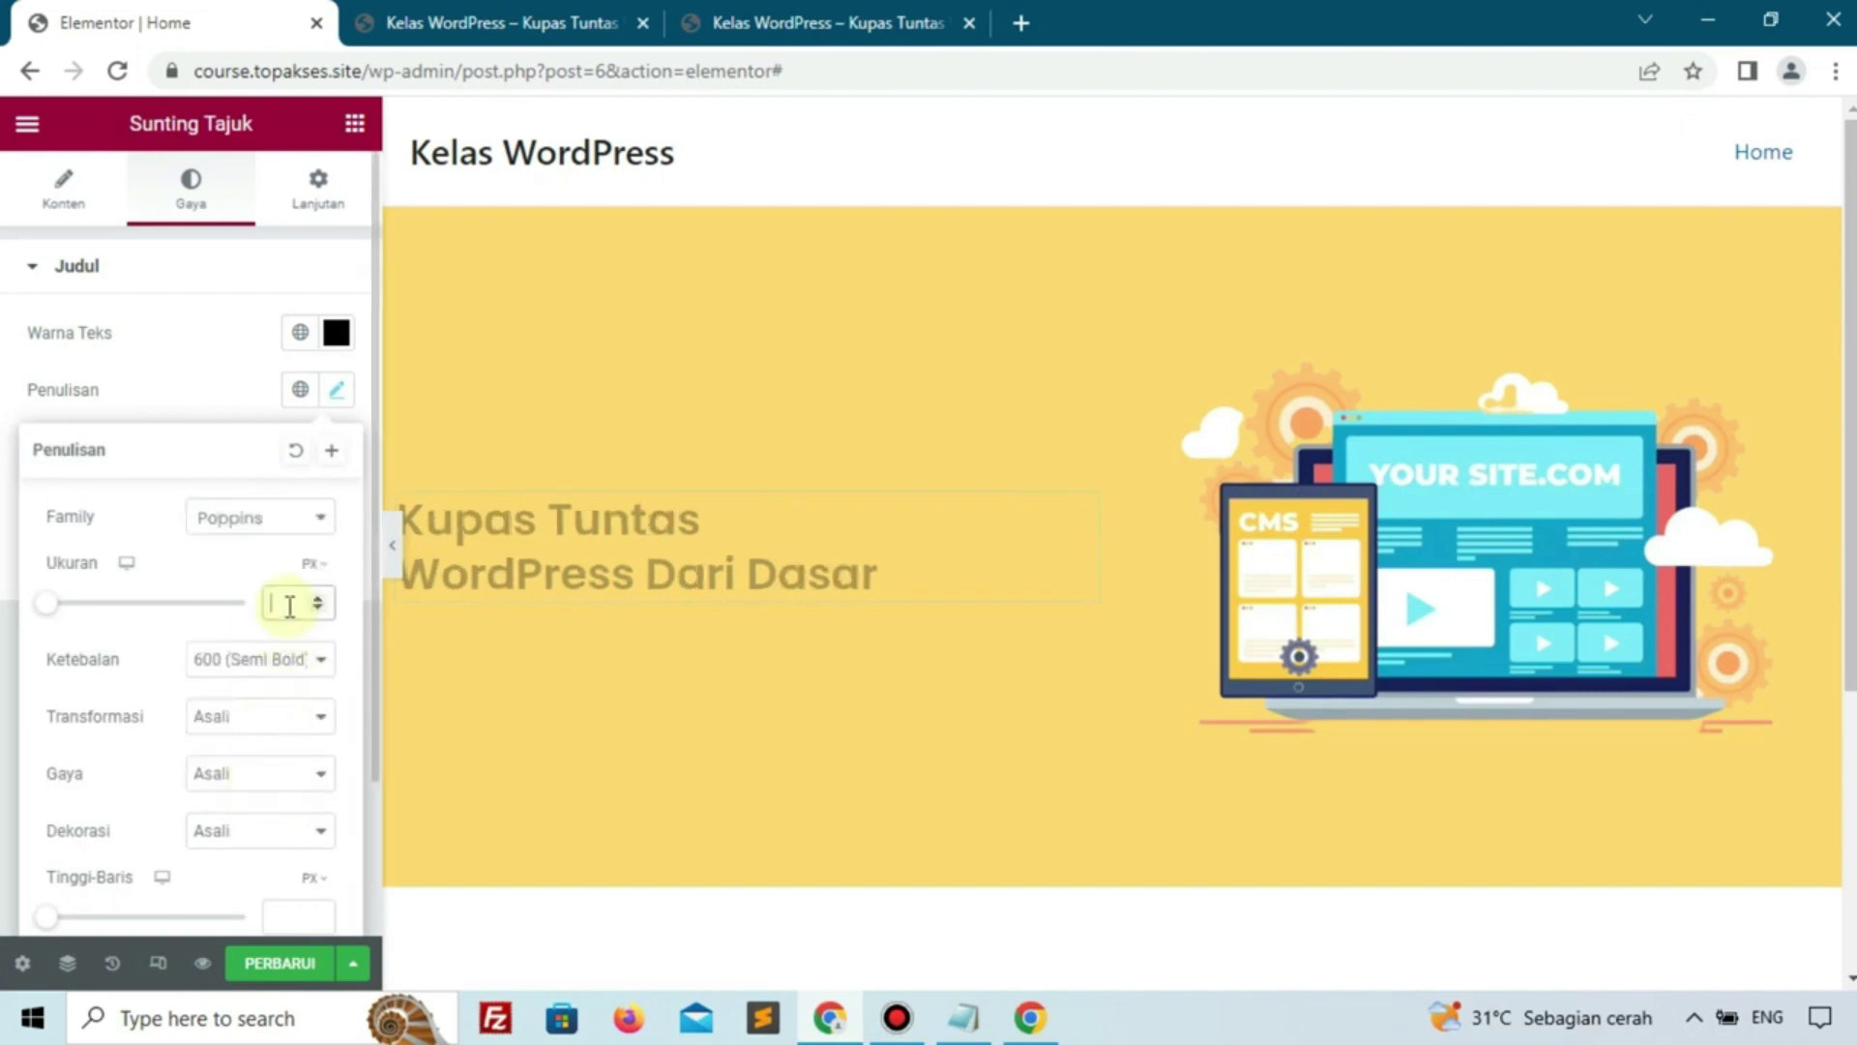
{"action": "type", "text": "3"}
{"action": "key", "text": "BackSpace"}
{"action": "type", "text": "45"}
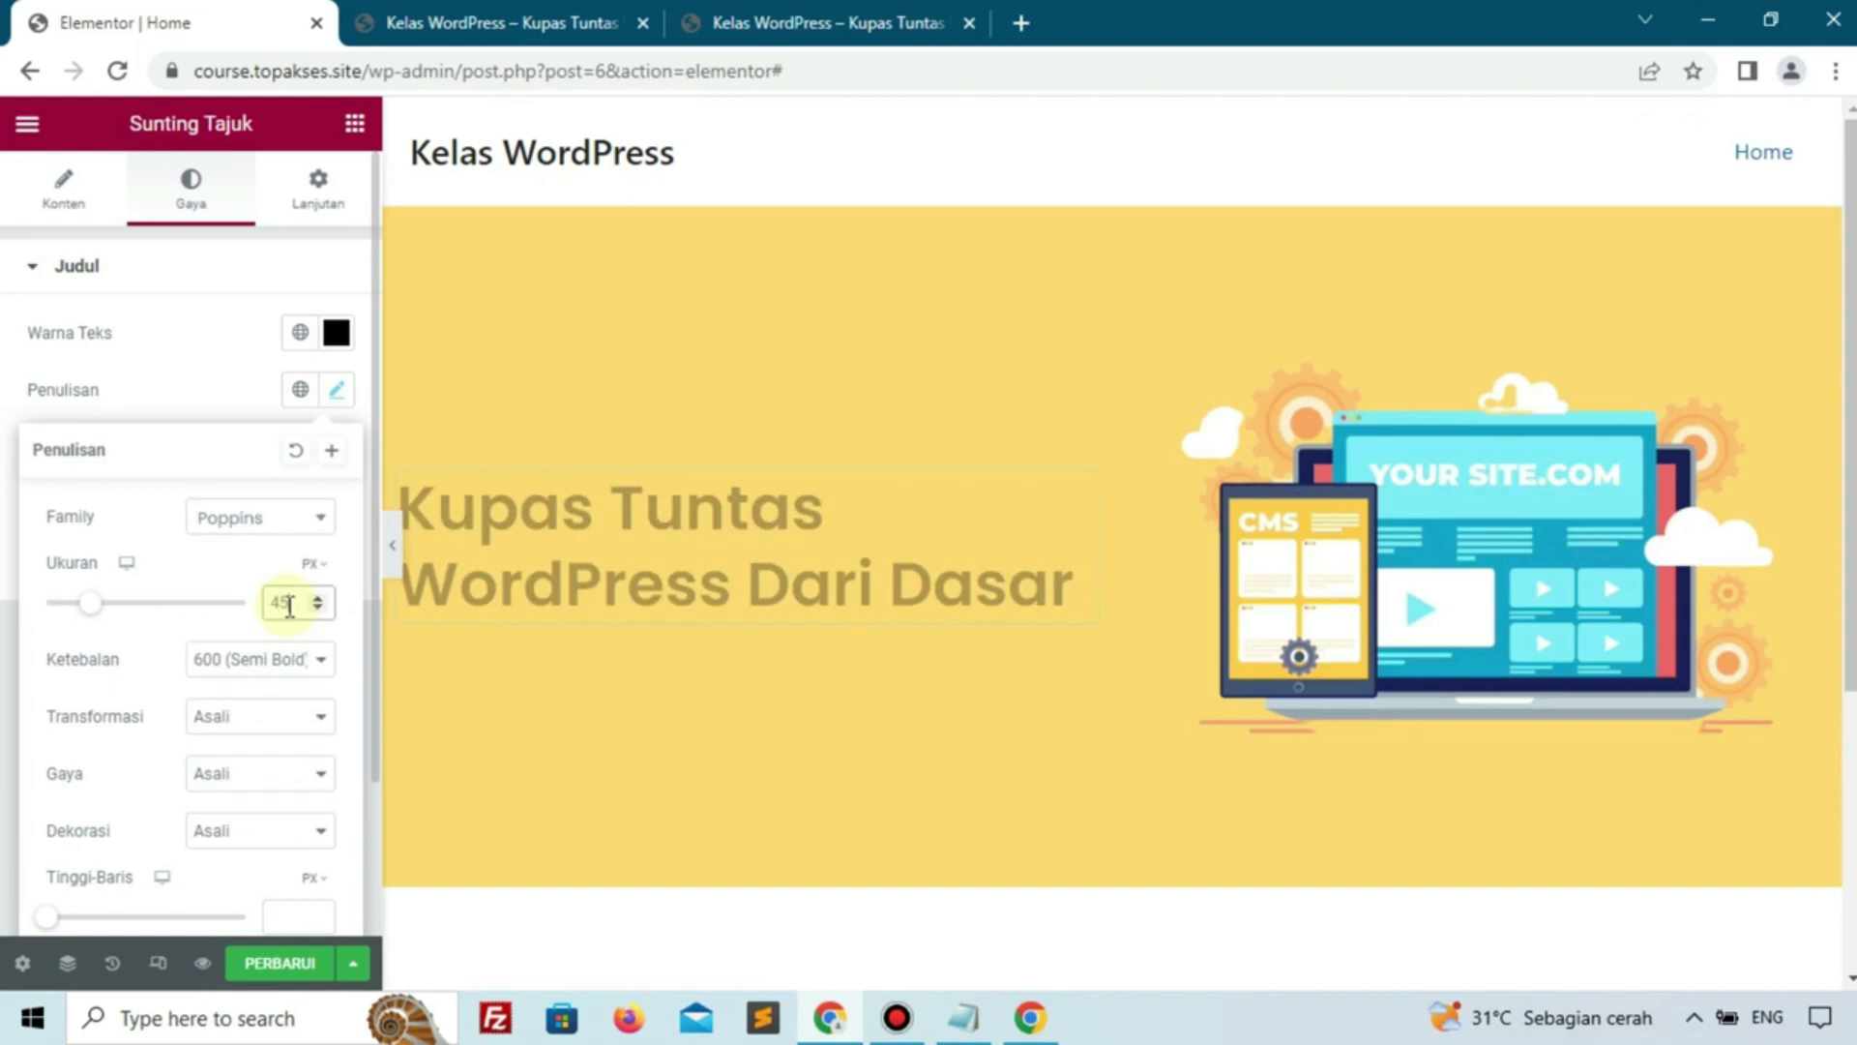
{"action": "left_click", "coordinate": [287, 682]}
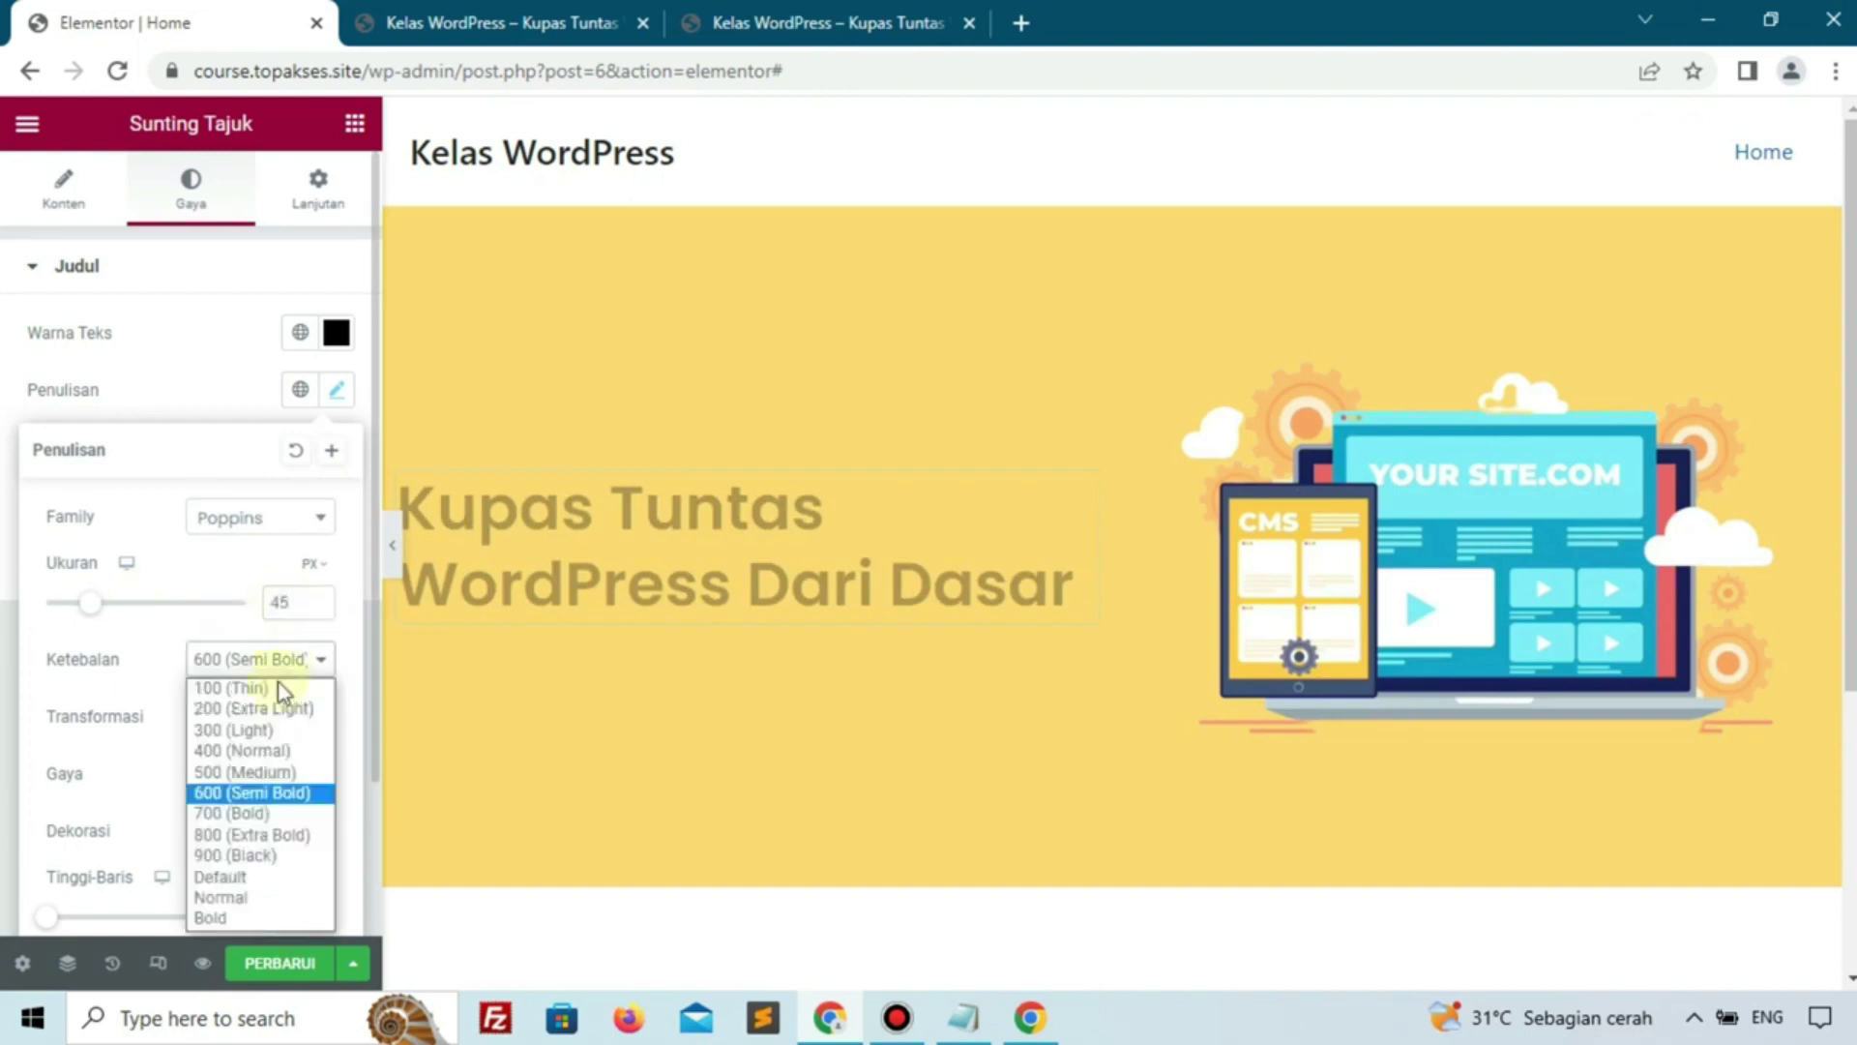
{"action": "left_click", "coordinate": [248, 809]}
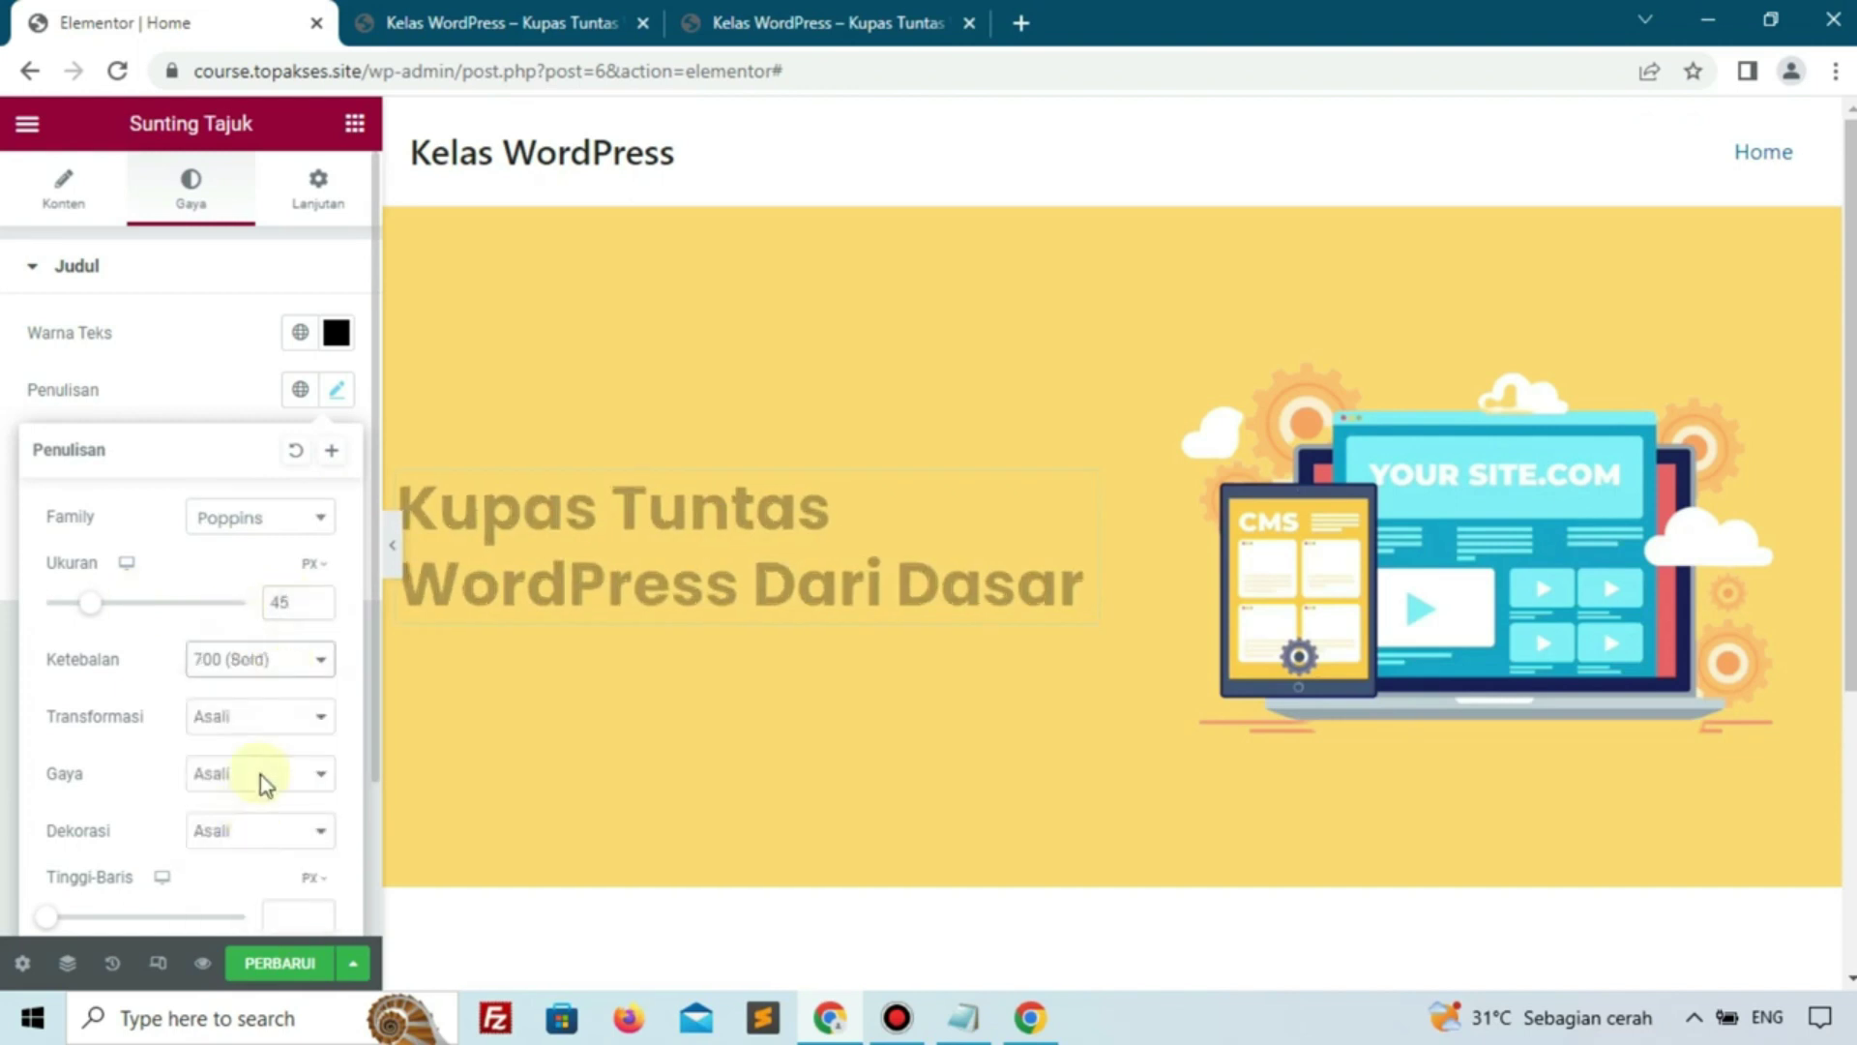
{"action": "left_click", "coordinate": [228, 392]}
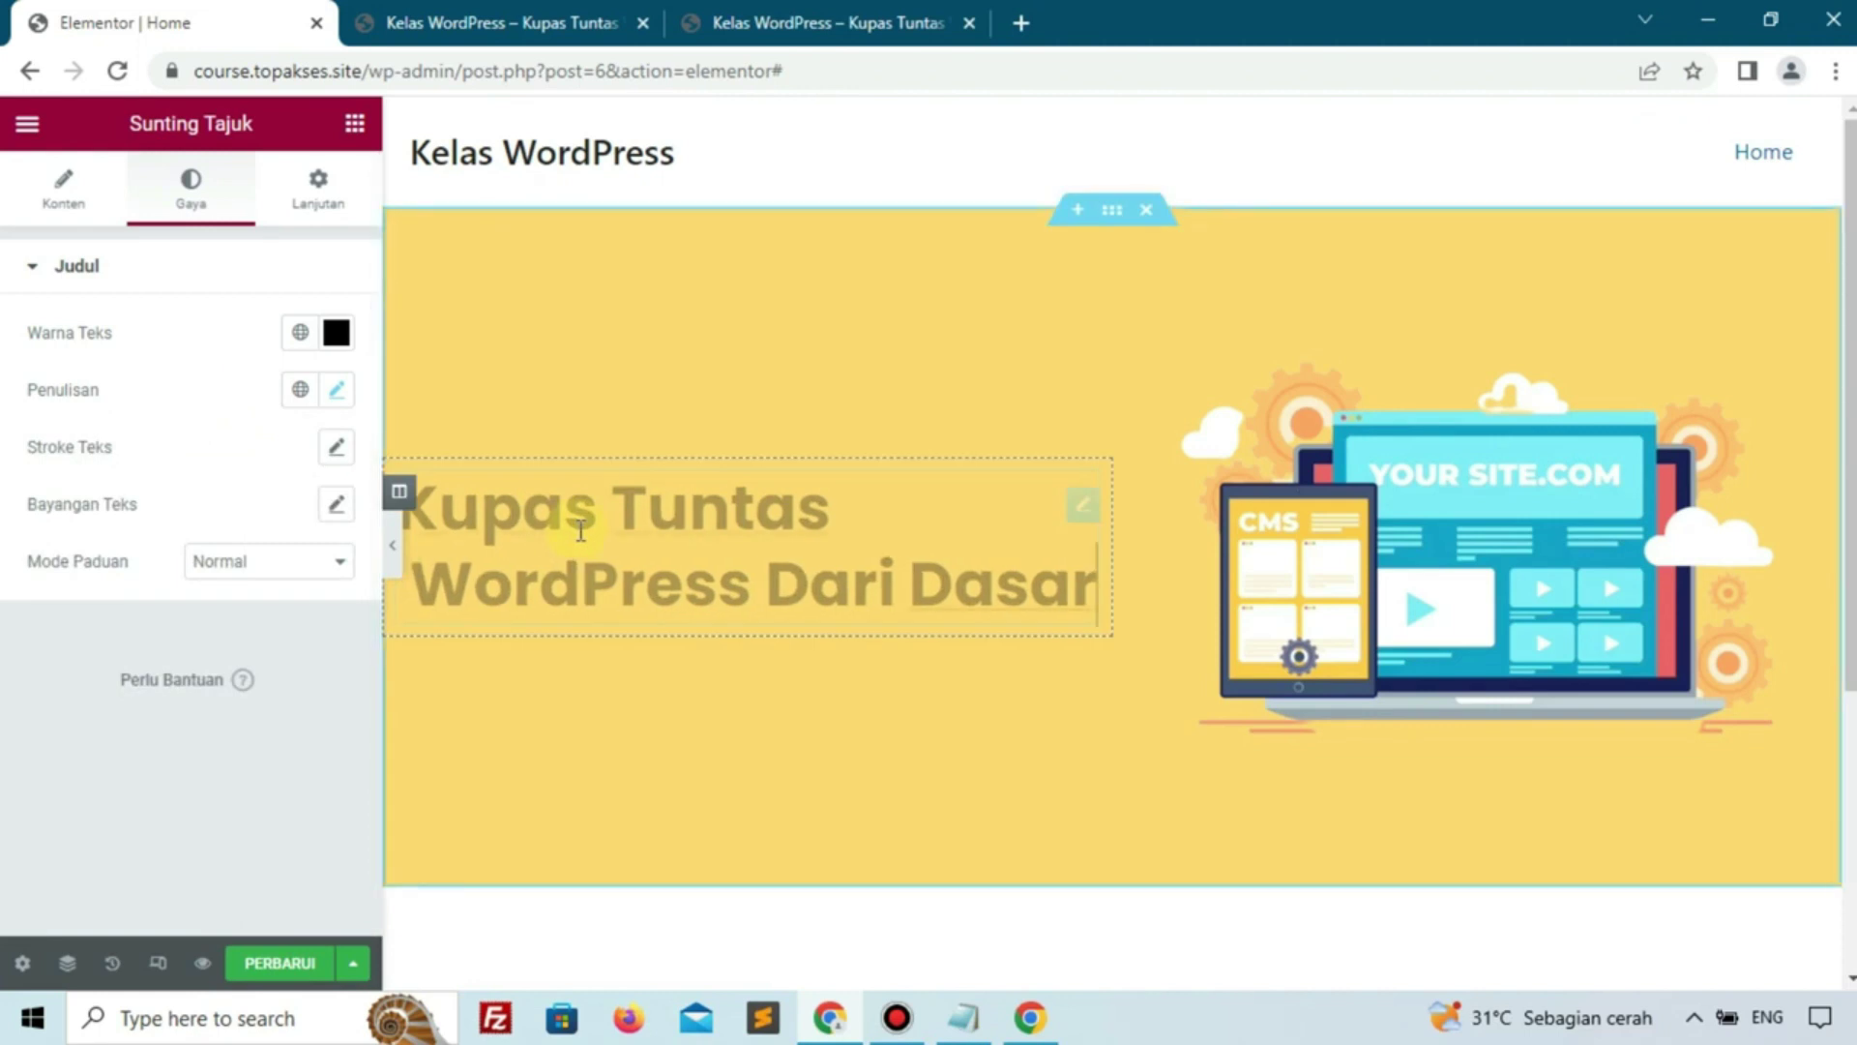
Add a text editor widget below the heading and replace its placeholder with the description copied from the reference site's hero section
{"action": "left_click", "coordinate": [358, 124]}
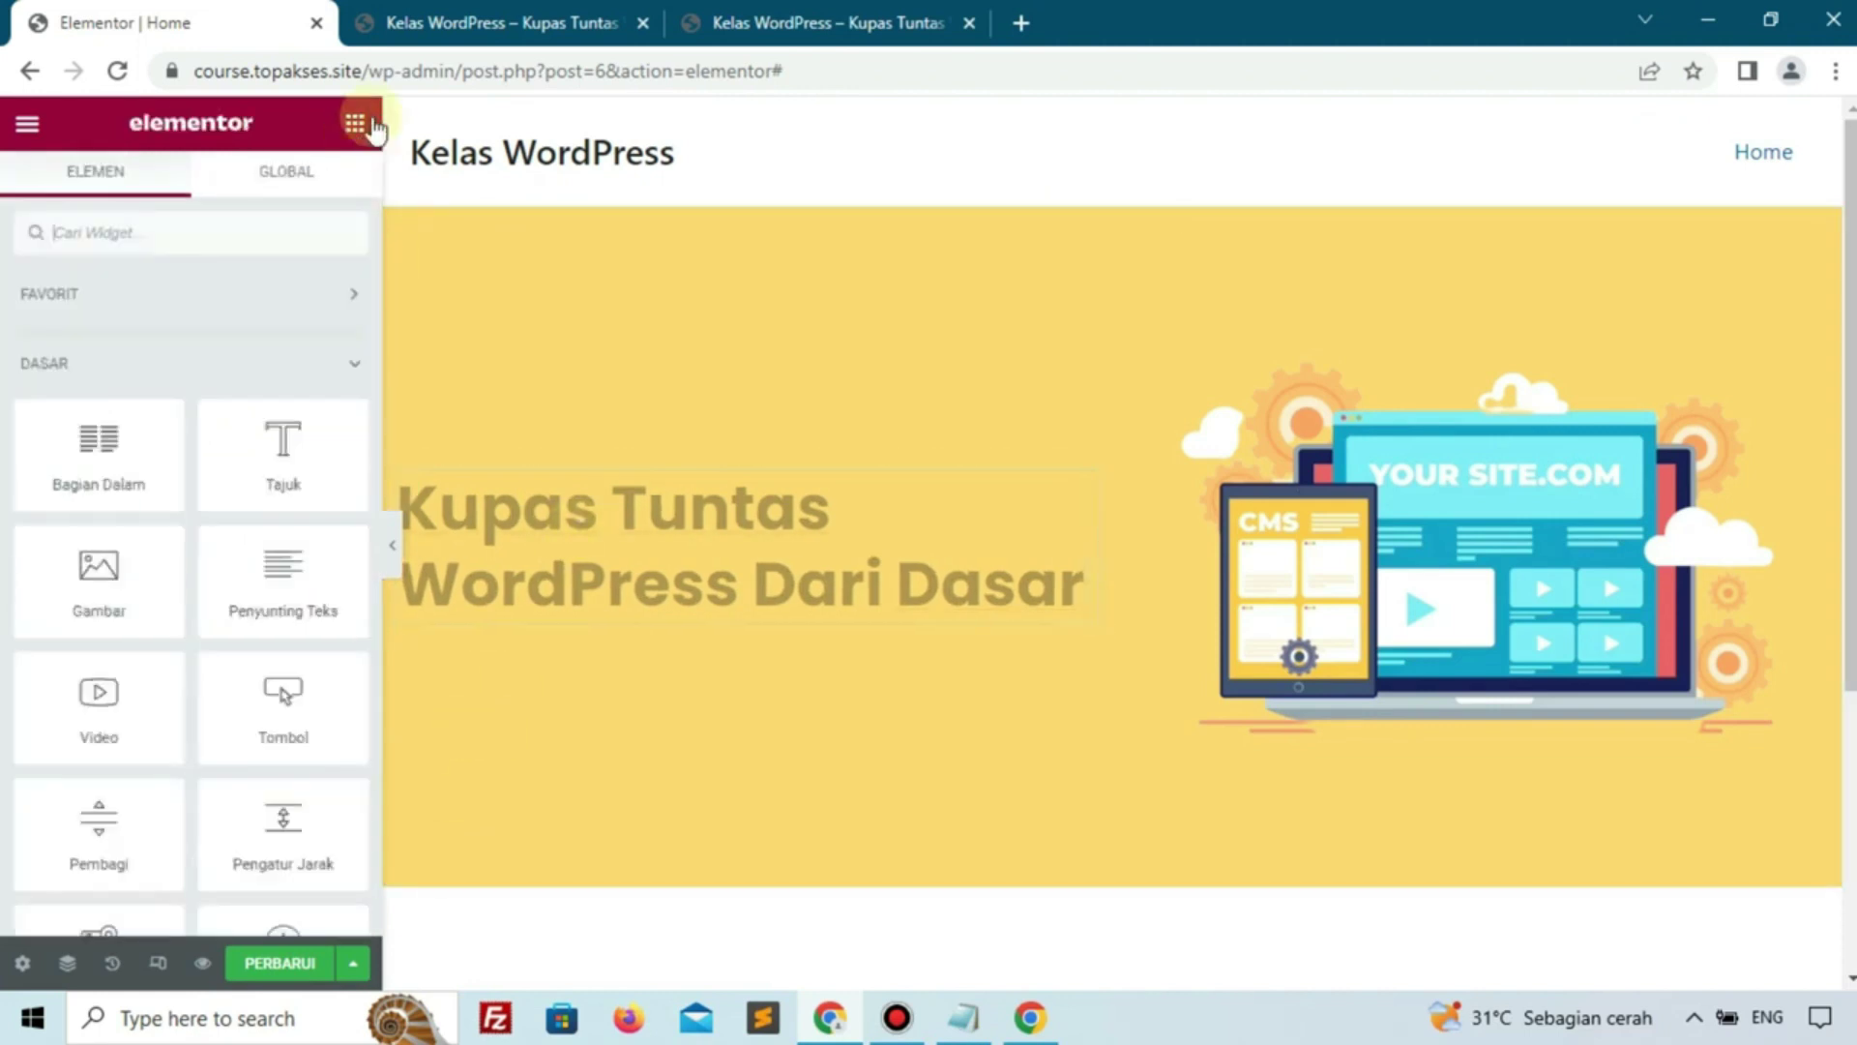
{"action": "left_click_drag", "start_coordinate": [281, 577], "coordinate": [504, 595]}
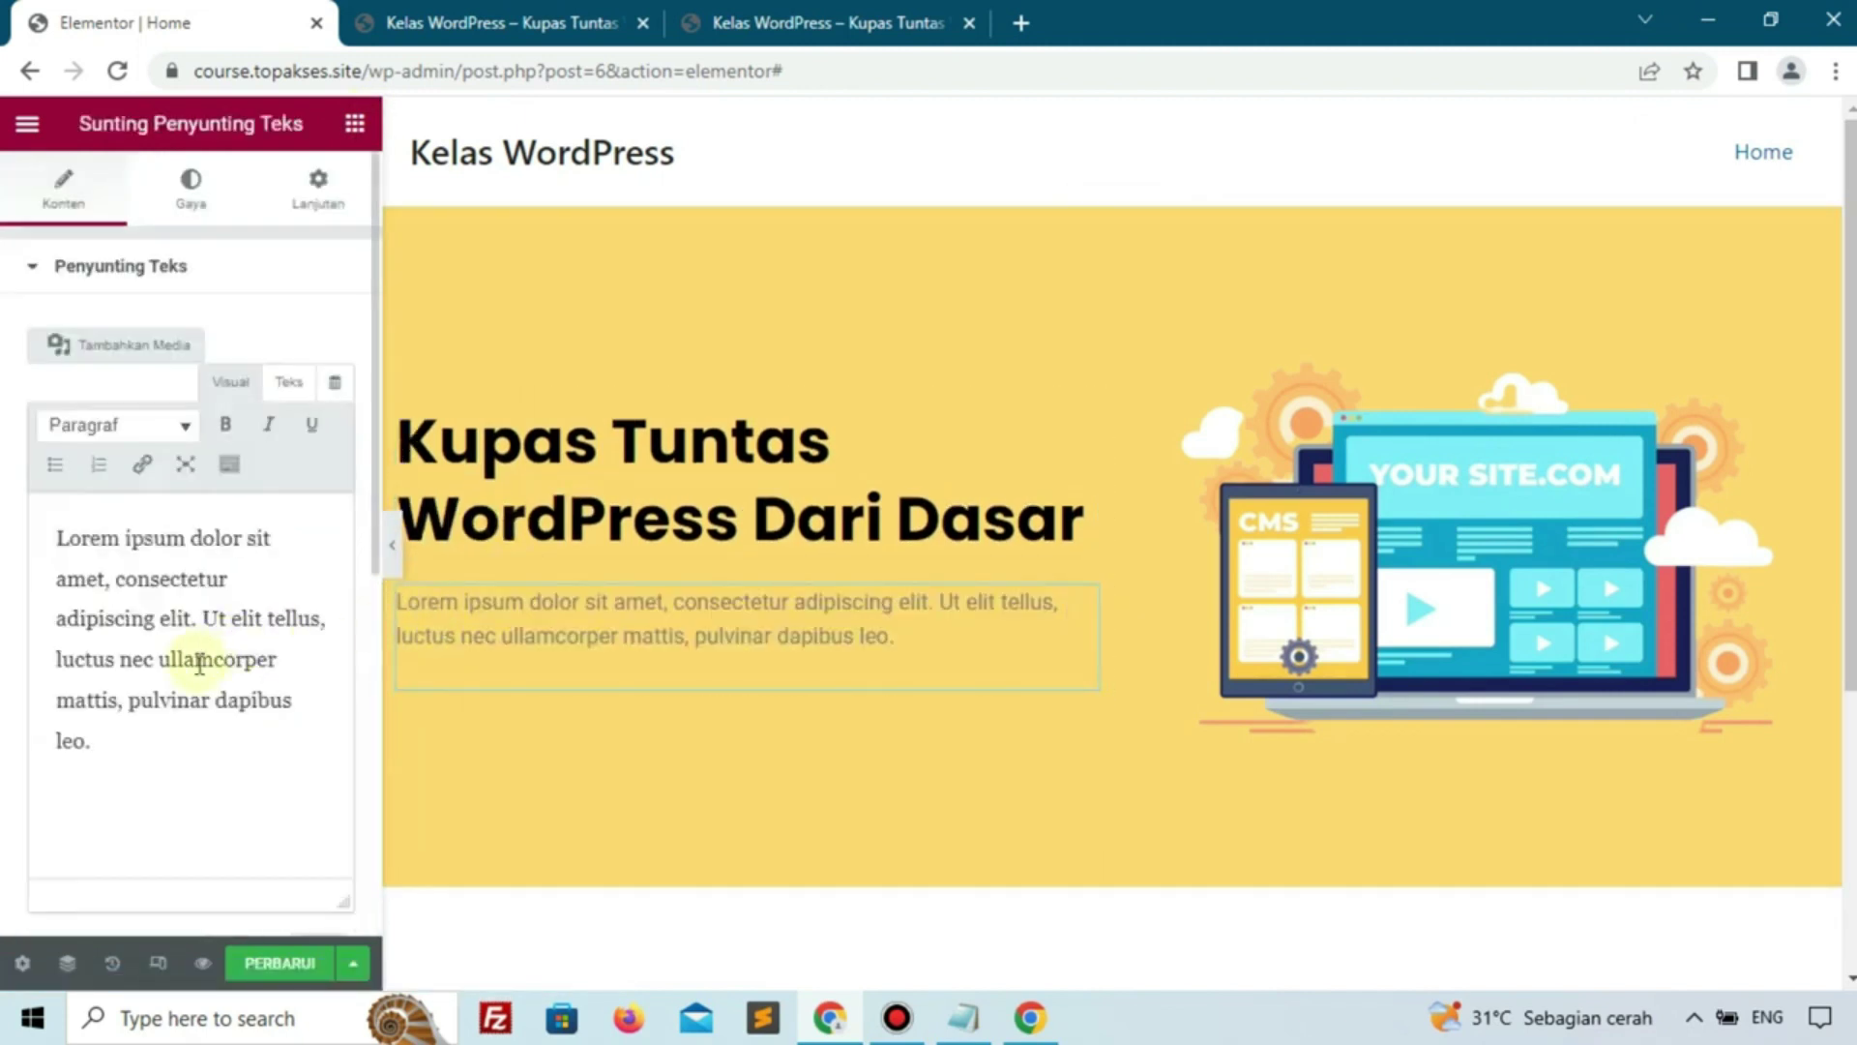
{"action": "left_click", "coordinate": [774, 11]}
{"action": "left_click_drag", "start_coordinate": [695, 643], "coordinate": [145, 624]}
{"action": "key", "text": "ctrl+c"}
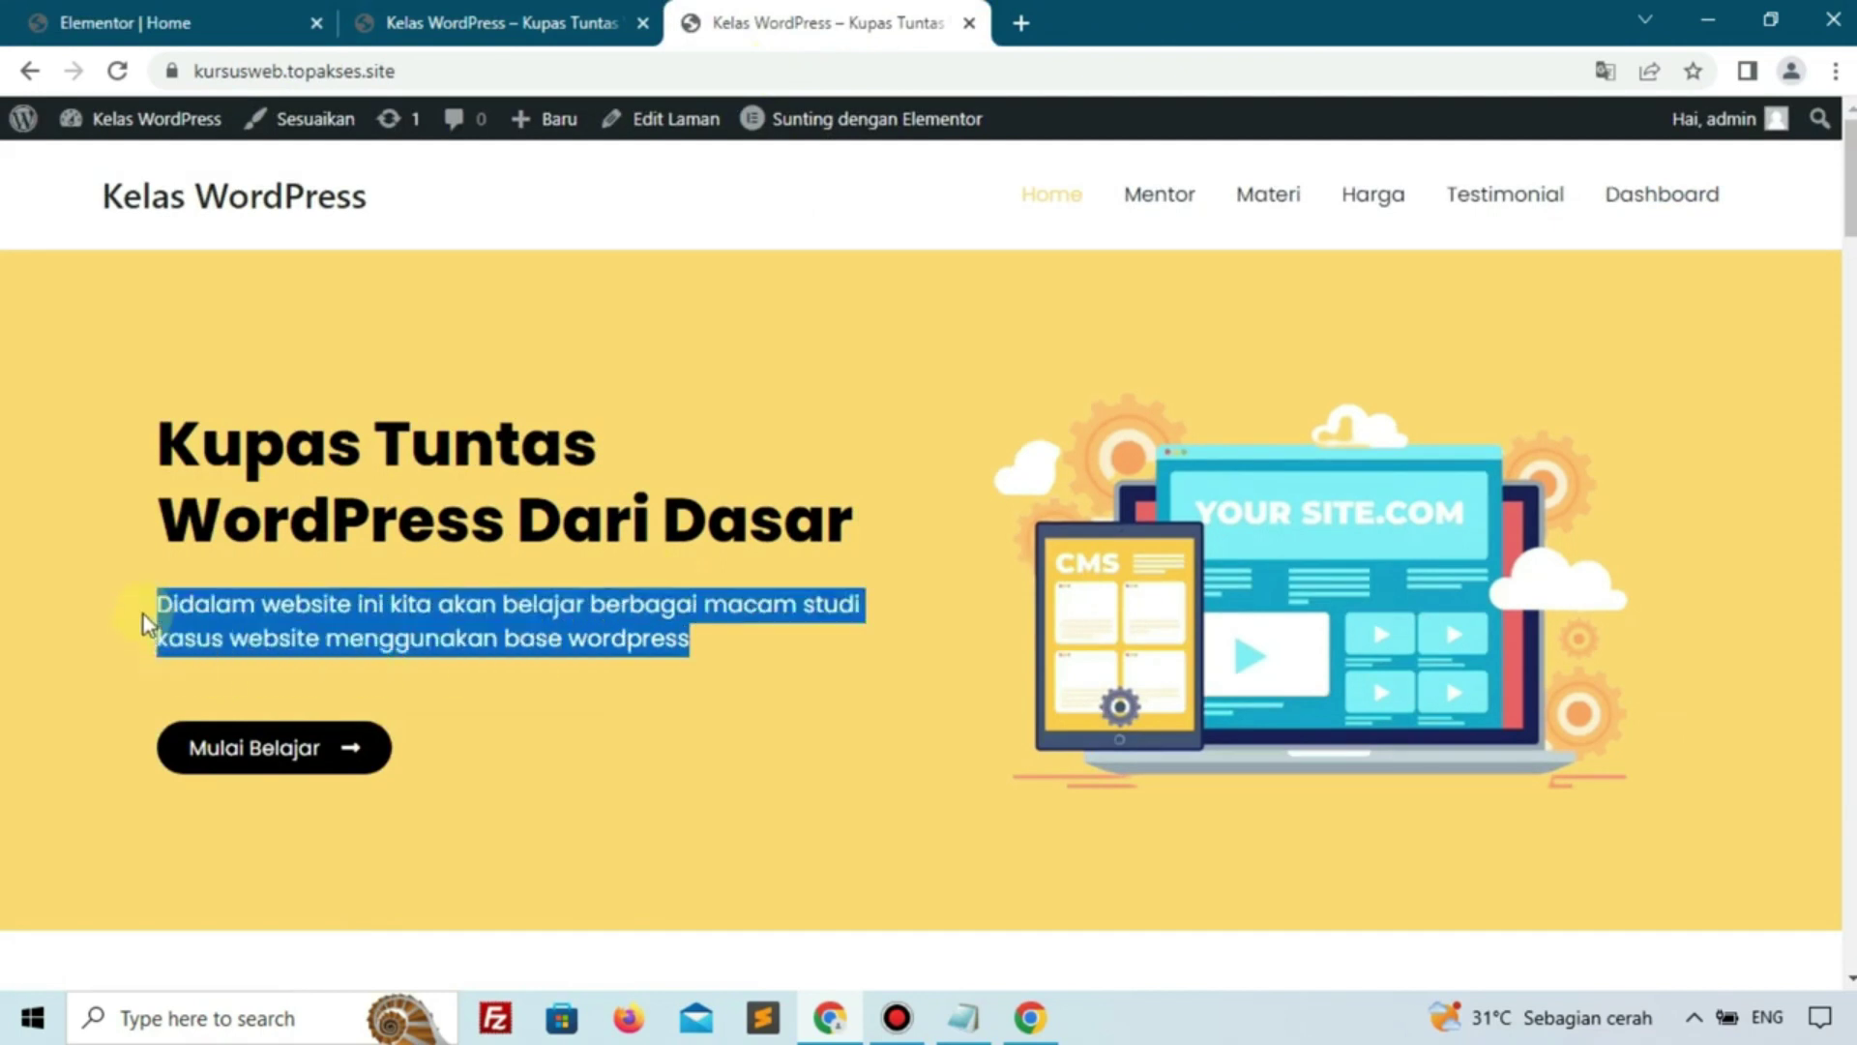
{"action": "left_click", "coordinate": [249, 14]}
{"action": "key", "text": "ctrl+a"}
{"action": "key", "text": "ctrl+v"}
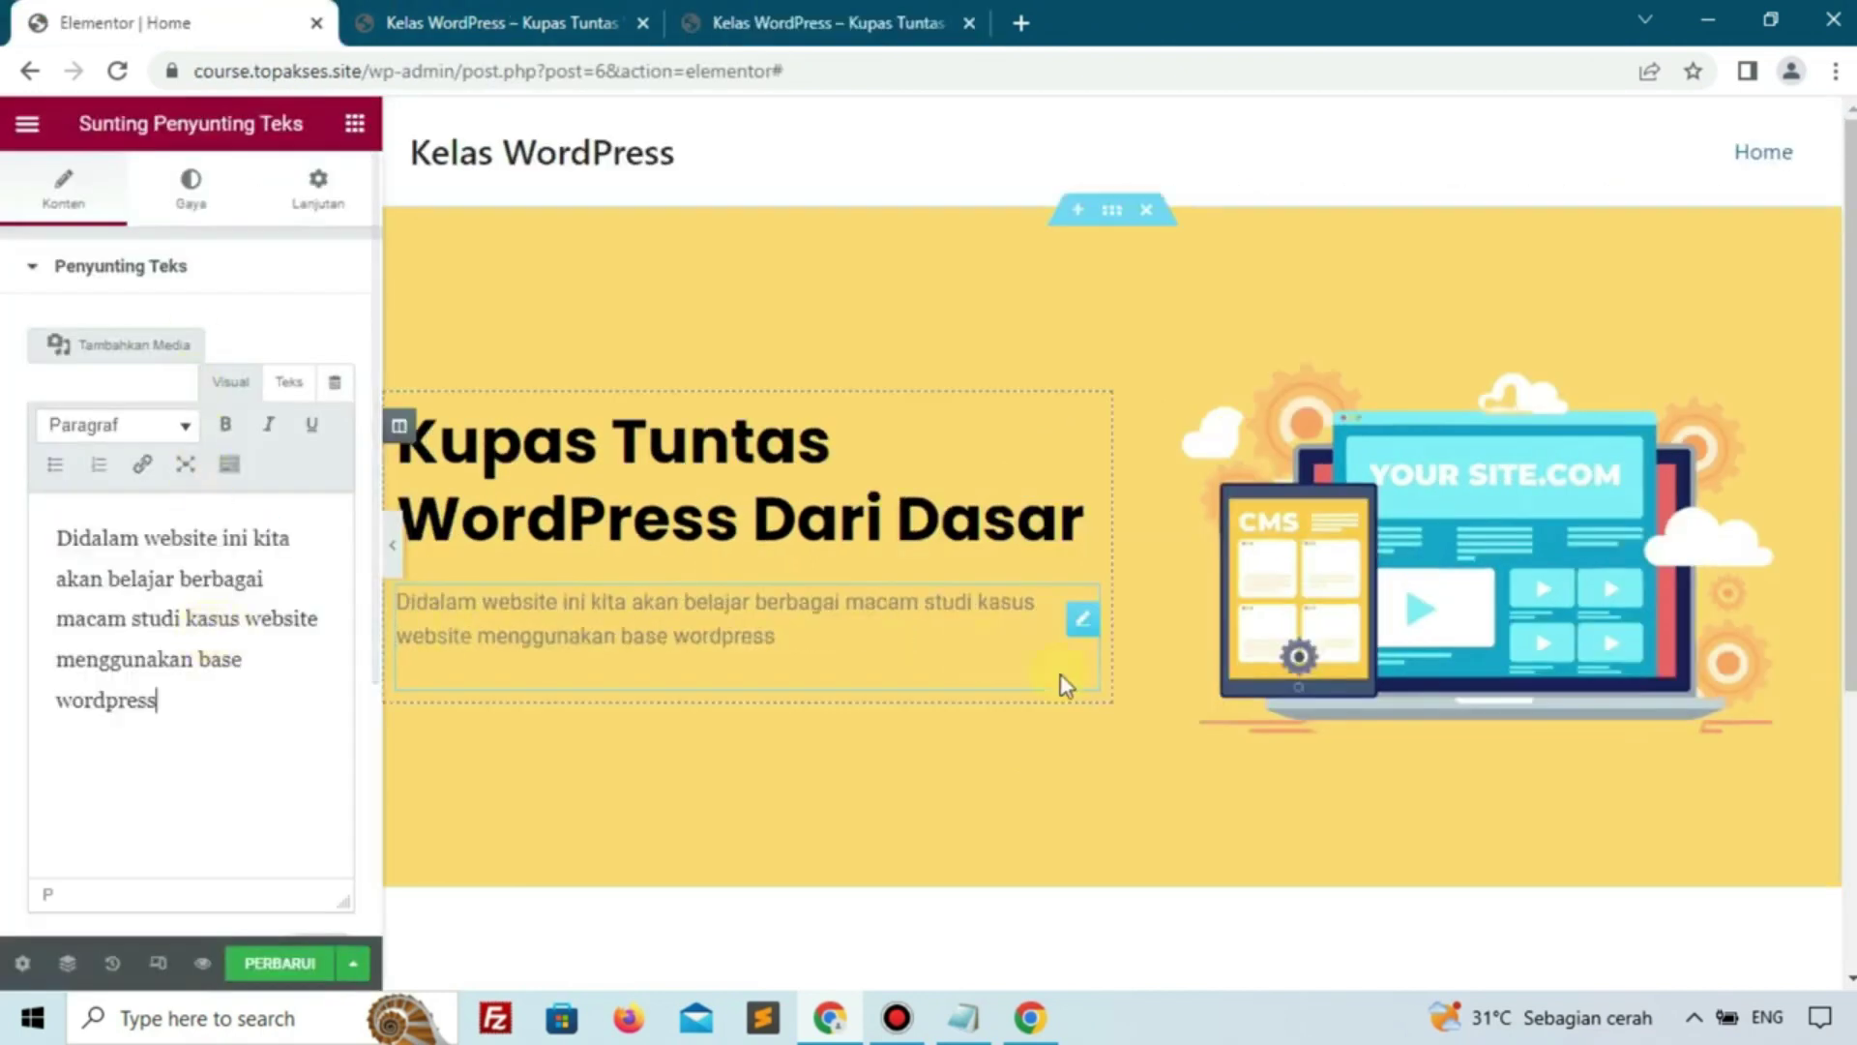
Set the description text's typography to the Poppins family with a size of 16 px
{"action": "left_click", "coordinate": [205, 188]}
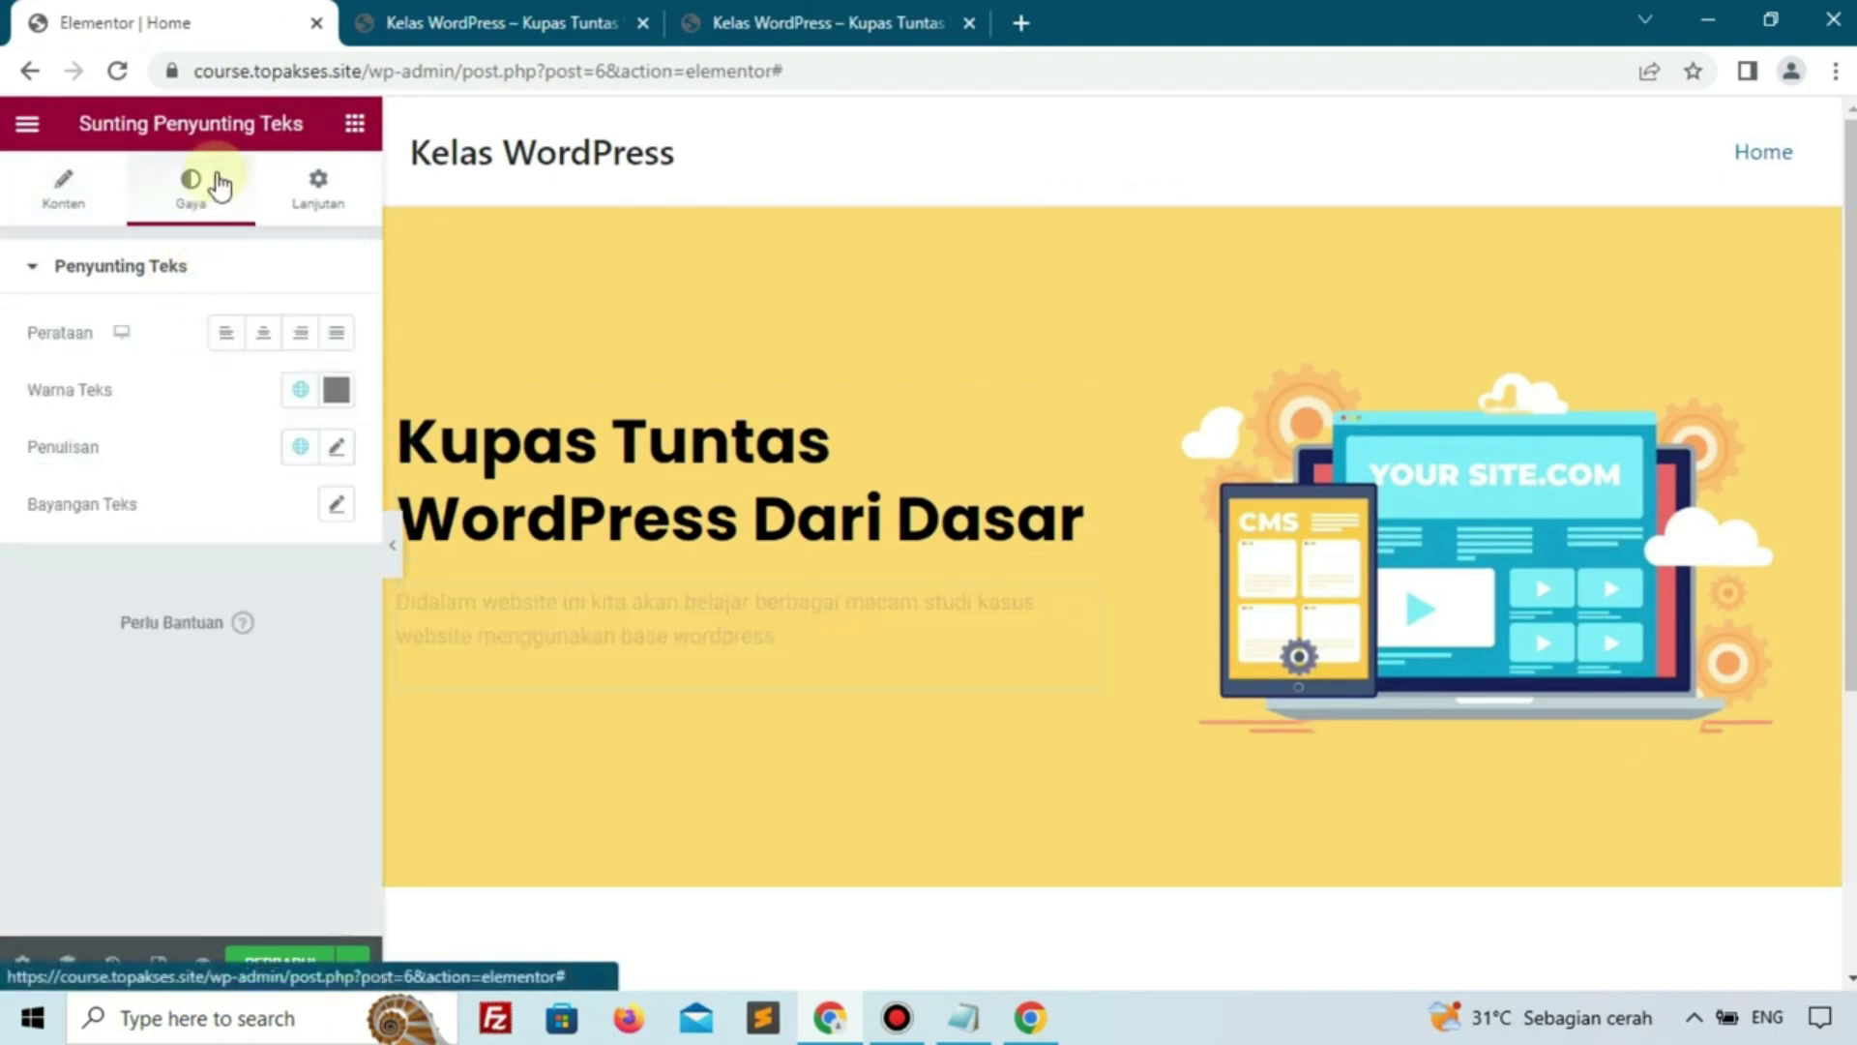
{"action": "left_click", "coordinate": [335, 446]}
{"action": "left_click", "coordinate": [278, 578]}
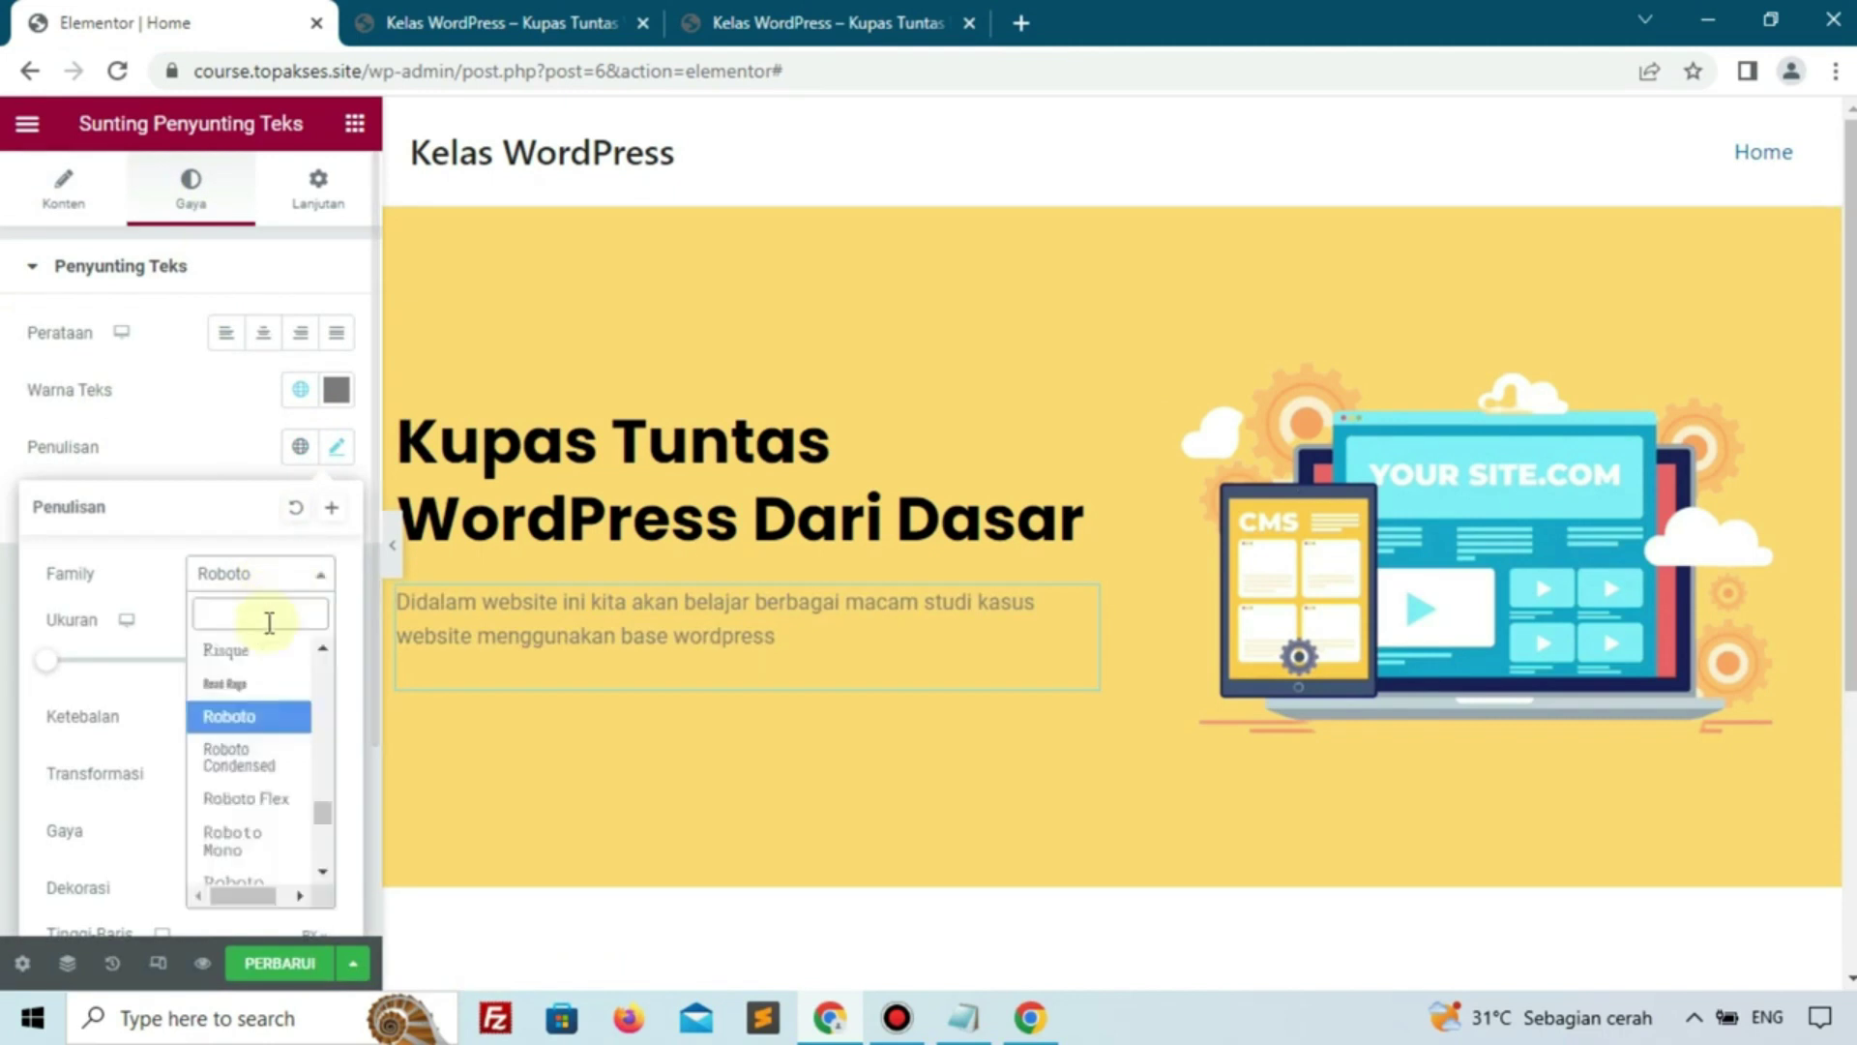
{"action": "type", "text": "p"}
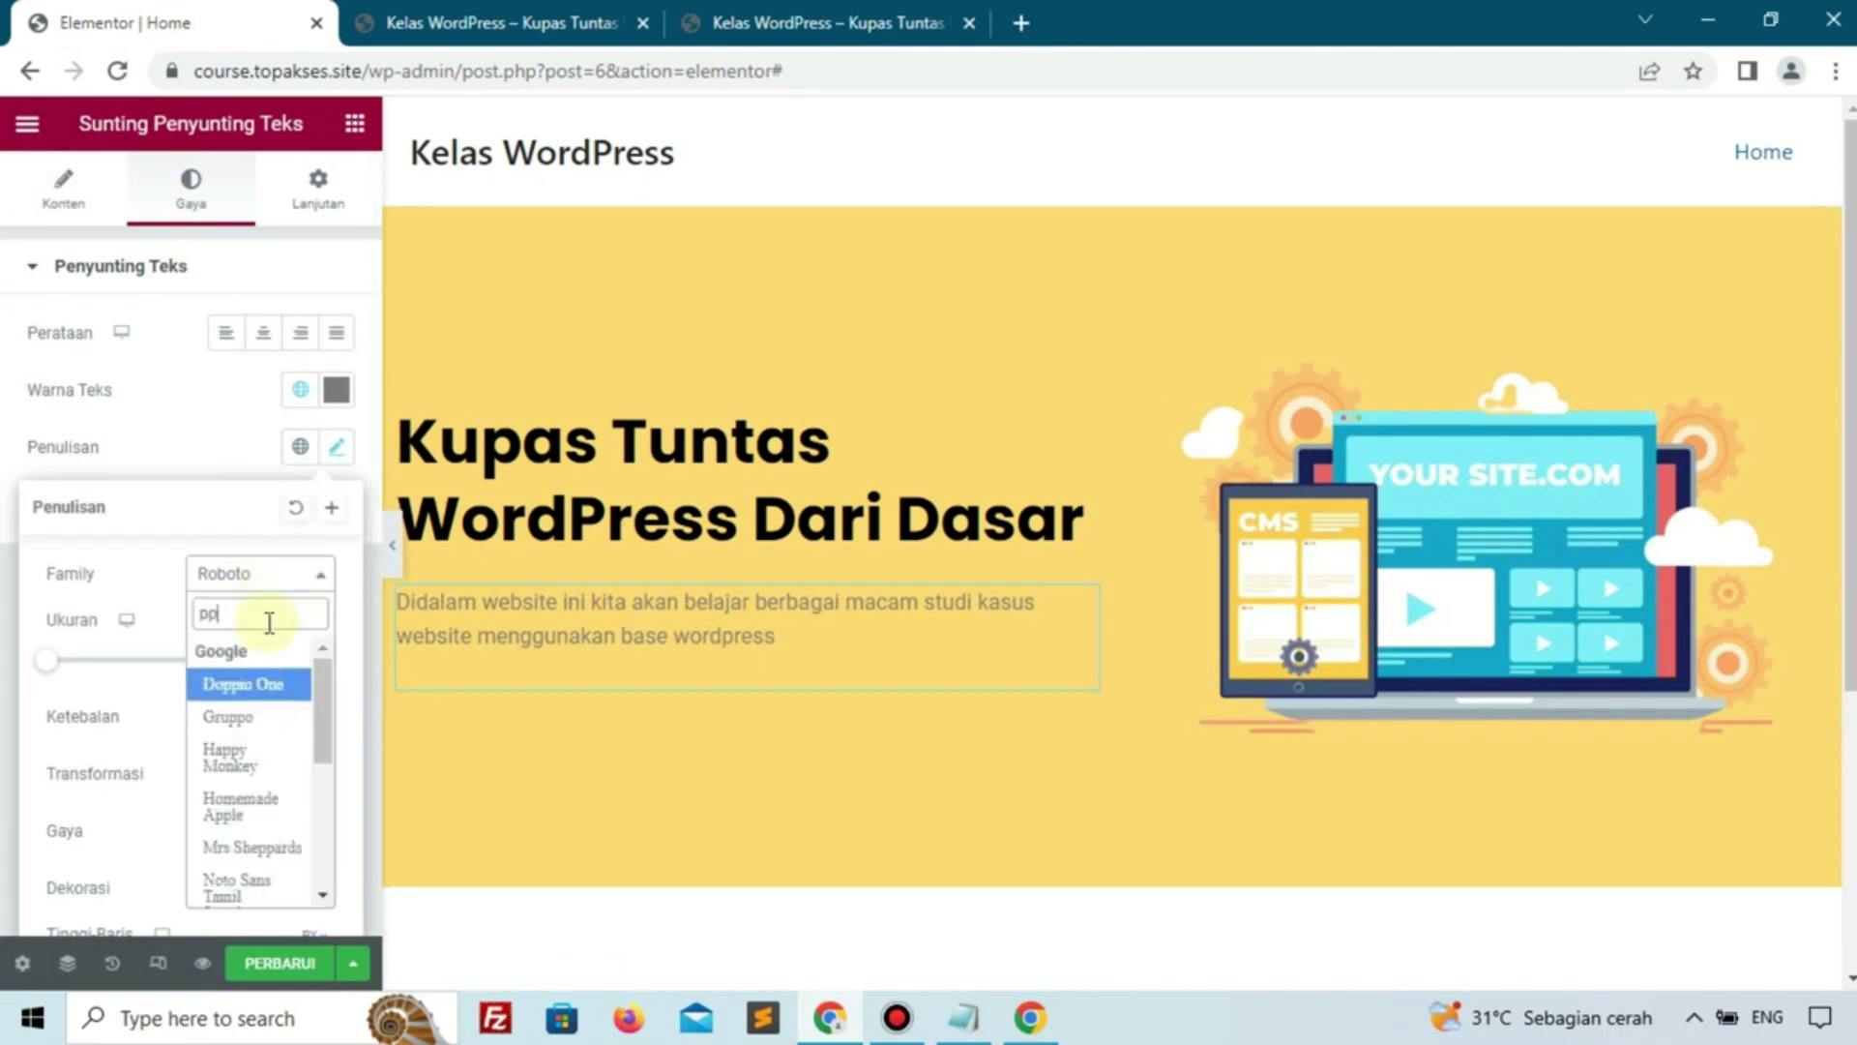
{"action": "type", "text": "op"}
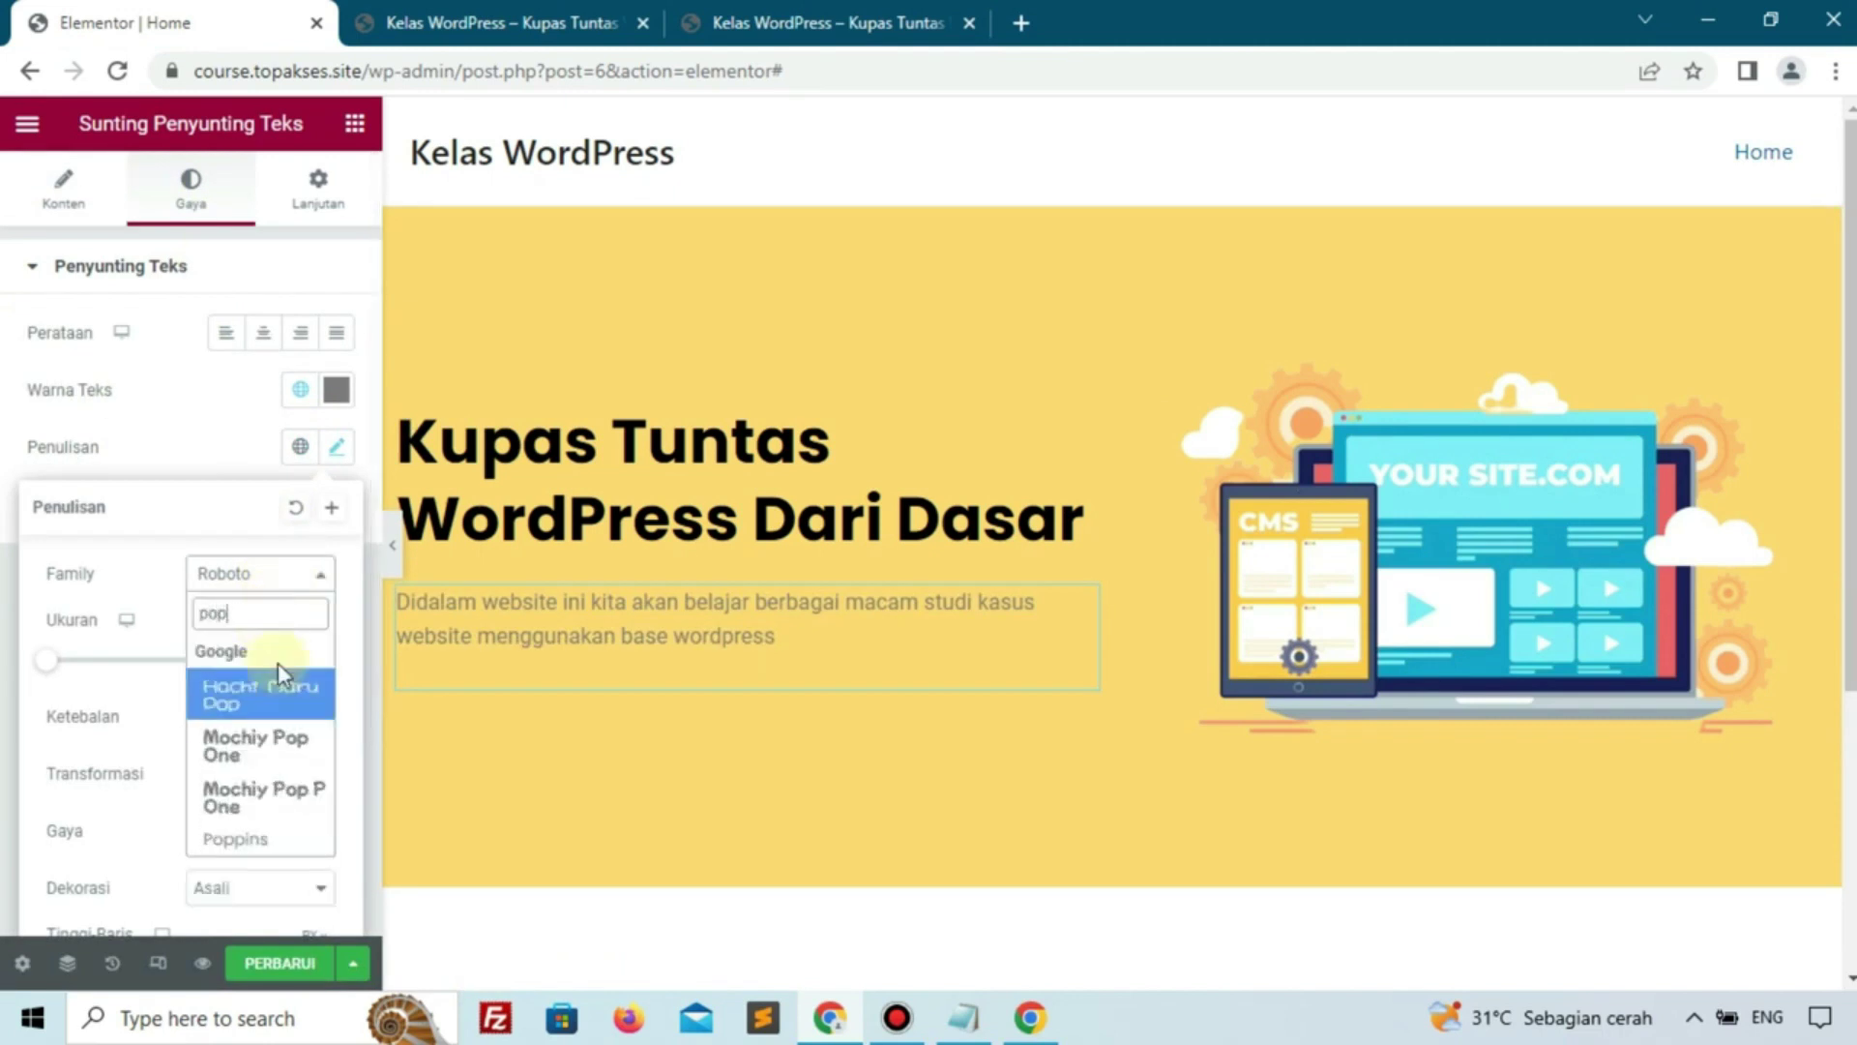
{"action": "left_click", "coordinate": [263, 847]}
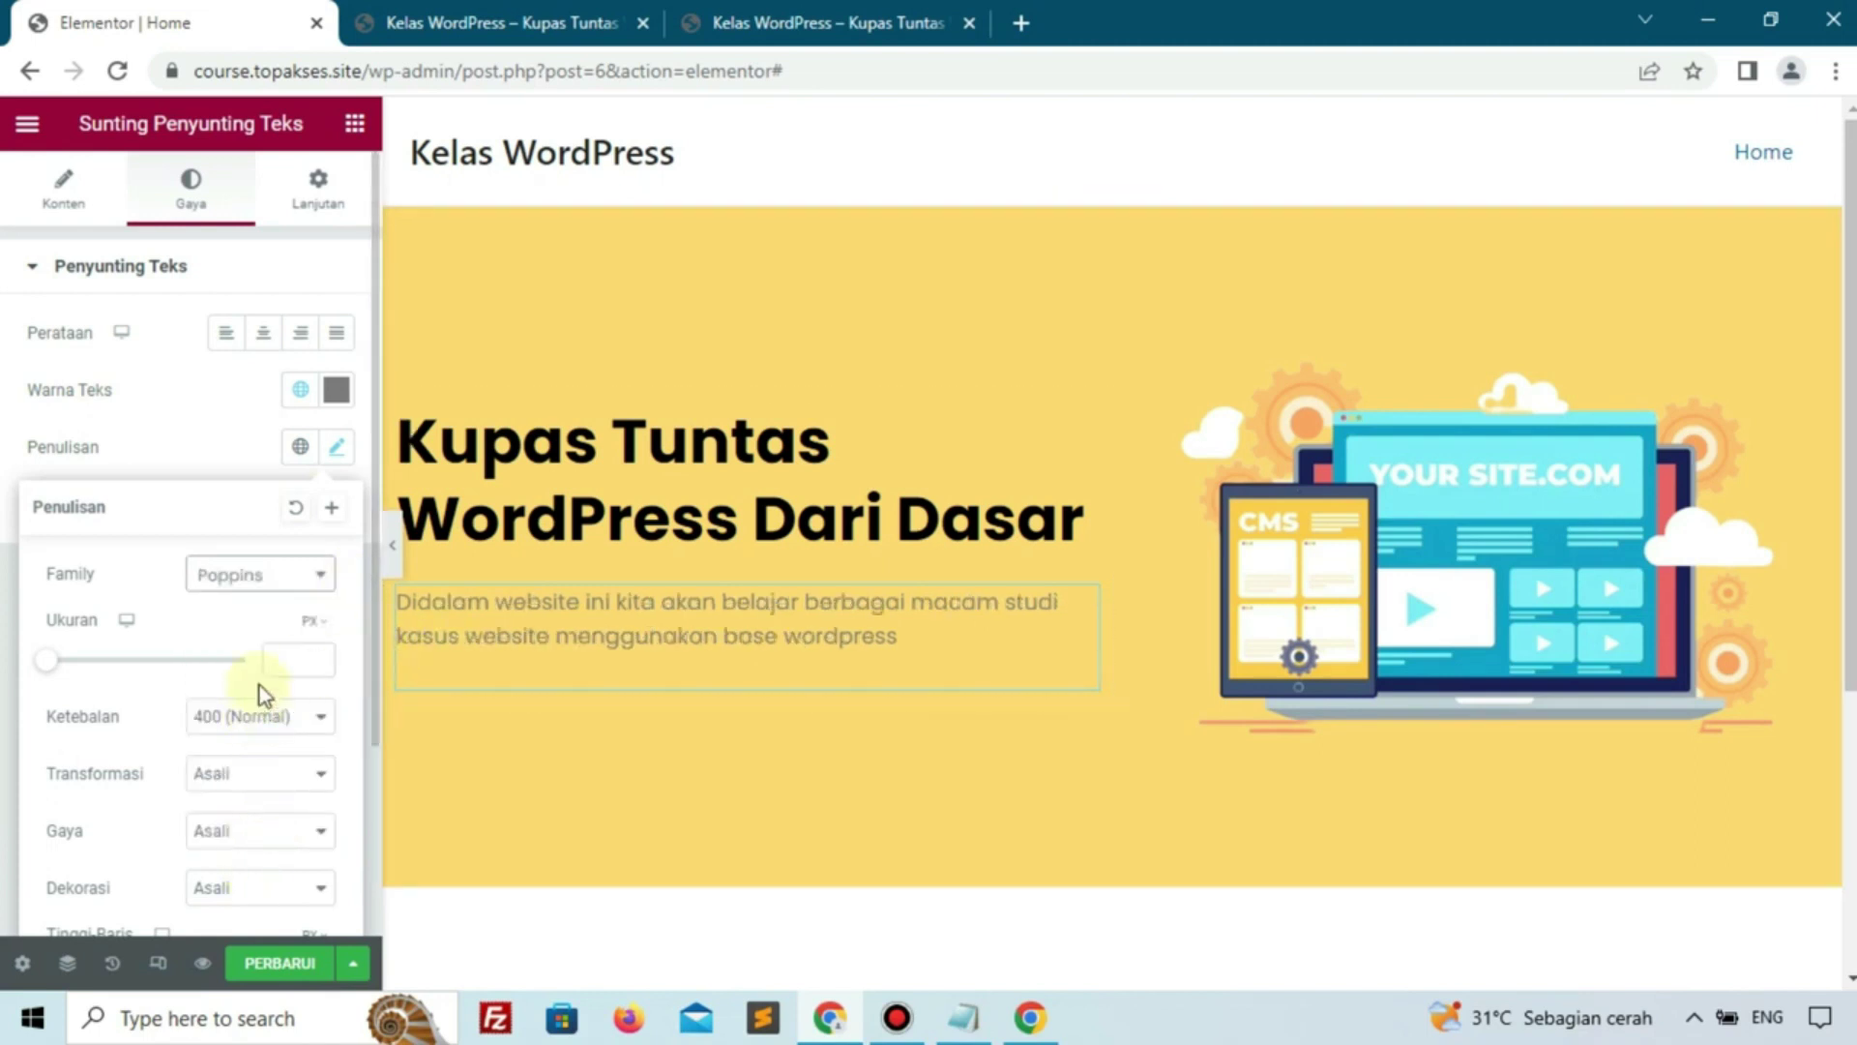
{"action": "left_click", "coordinate": [270, 660]}
{"action": "type", "text": "15"}
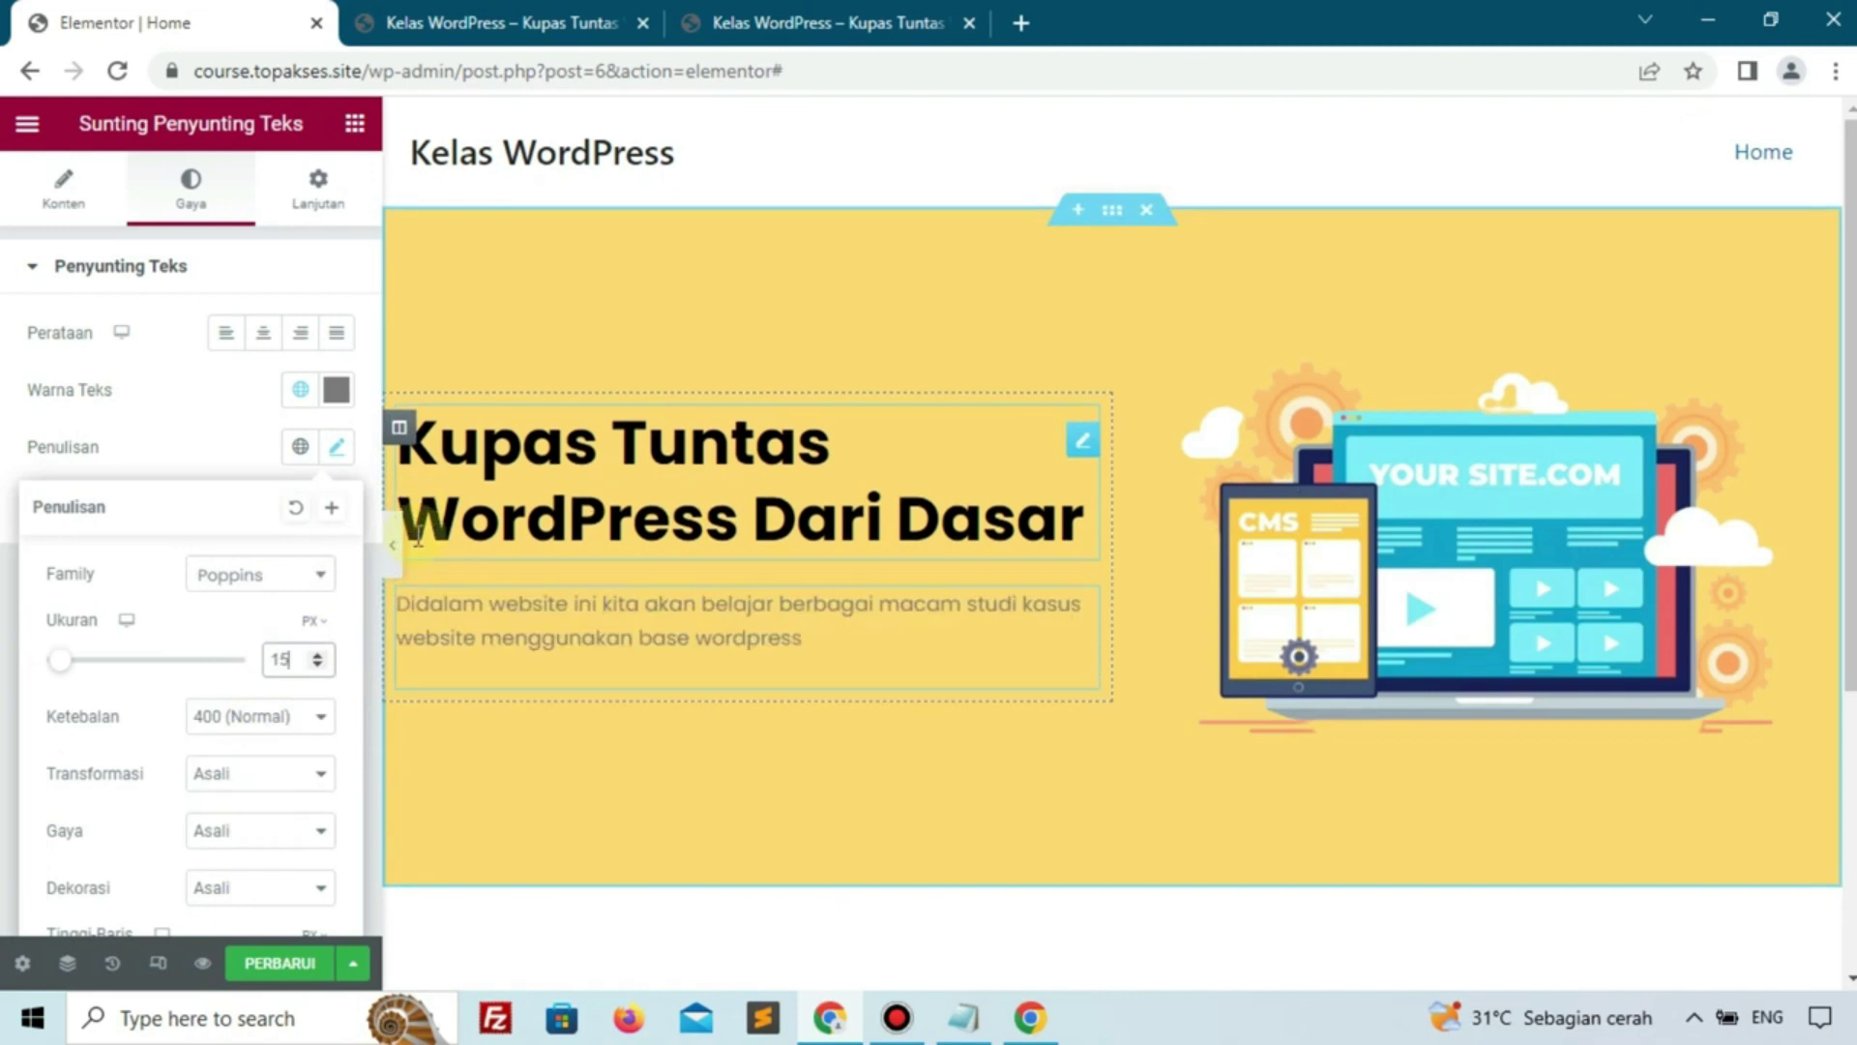
{"action": "left_click", "coordinate": [322, 655]}
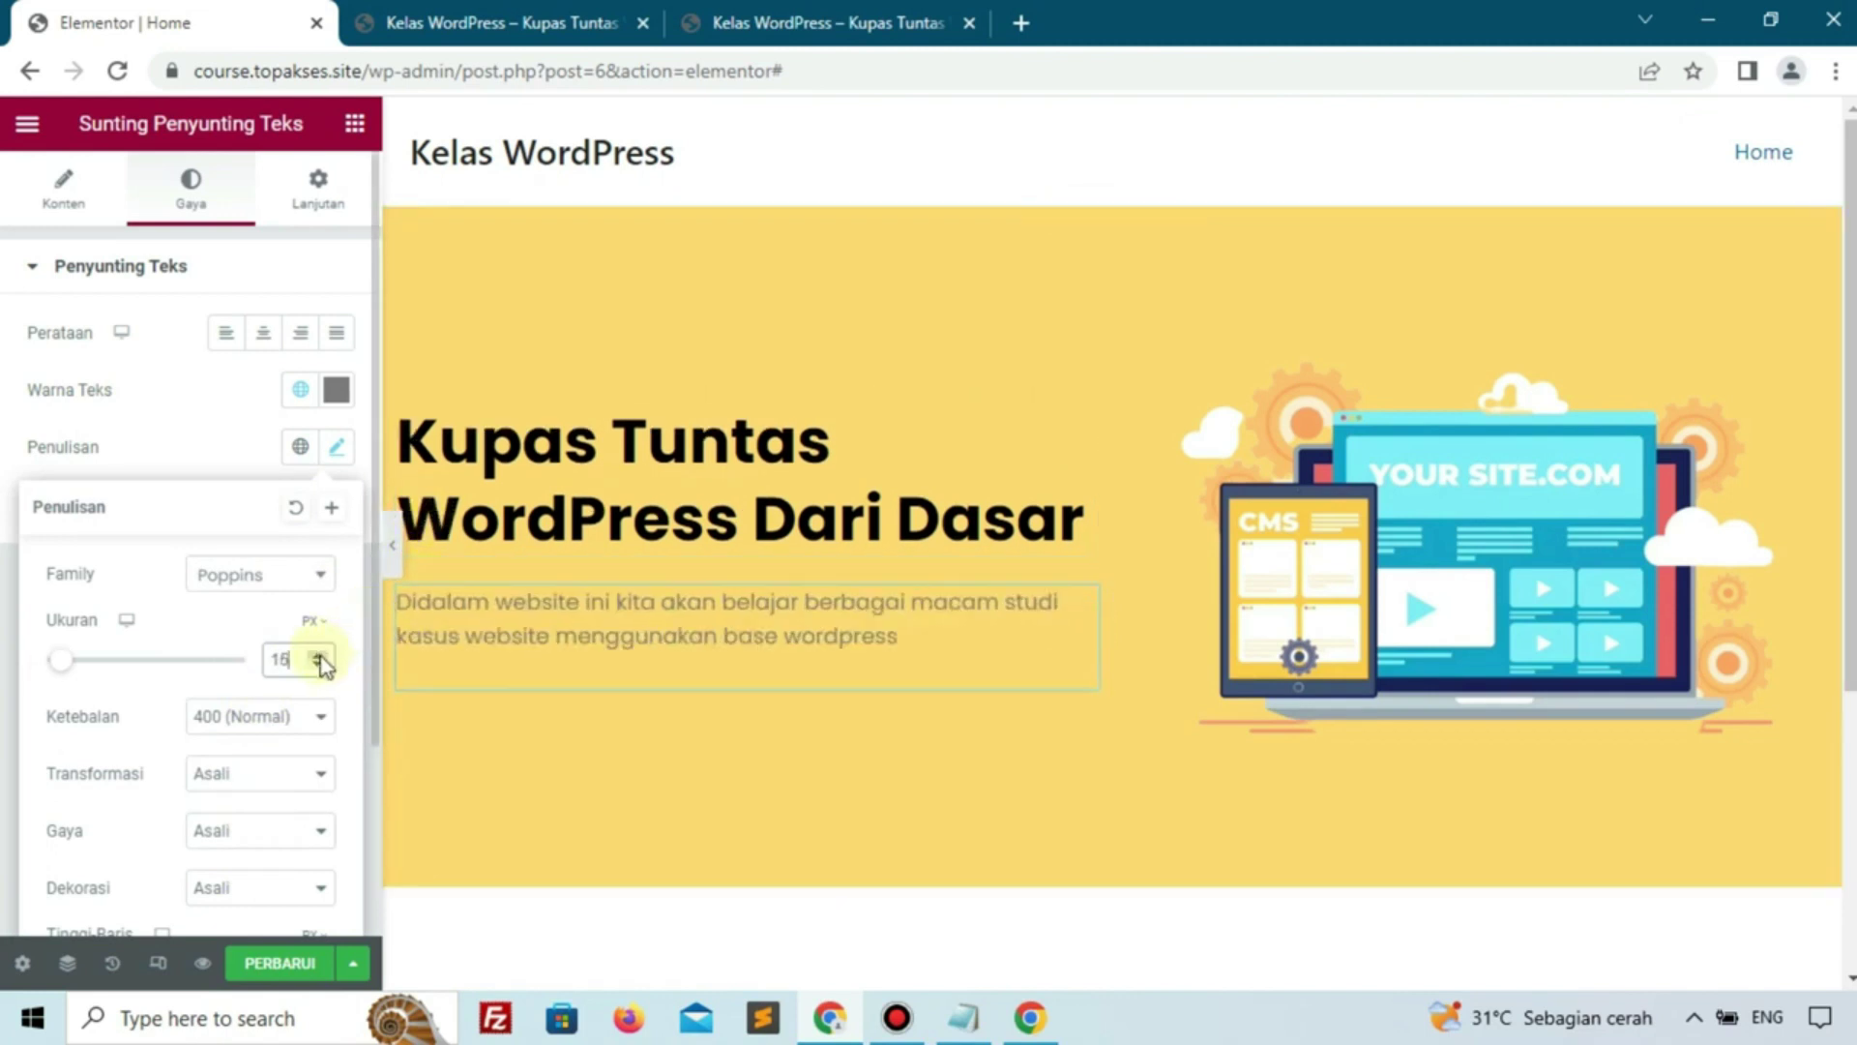
{"action": "left_click", "coordinate": [263, 472]}
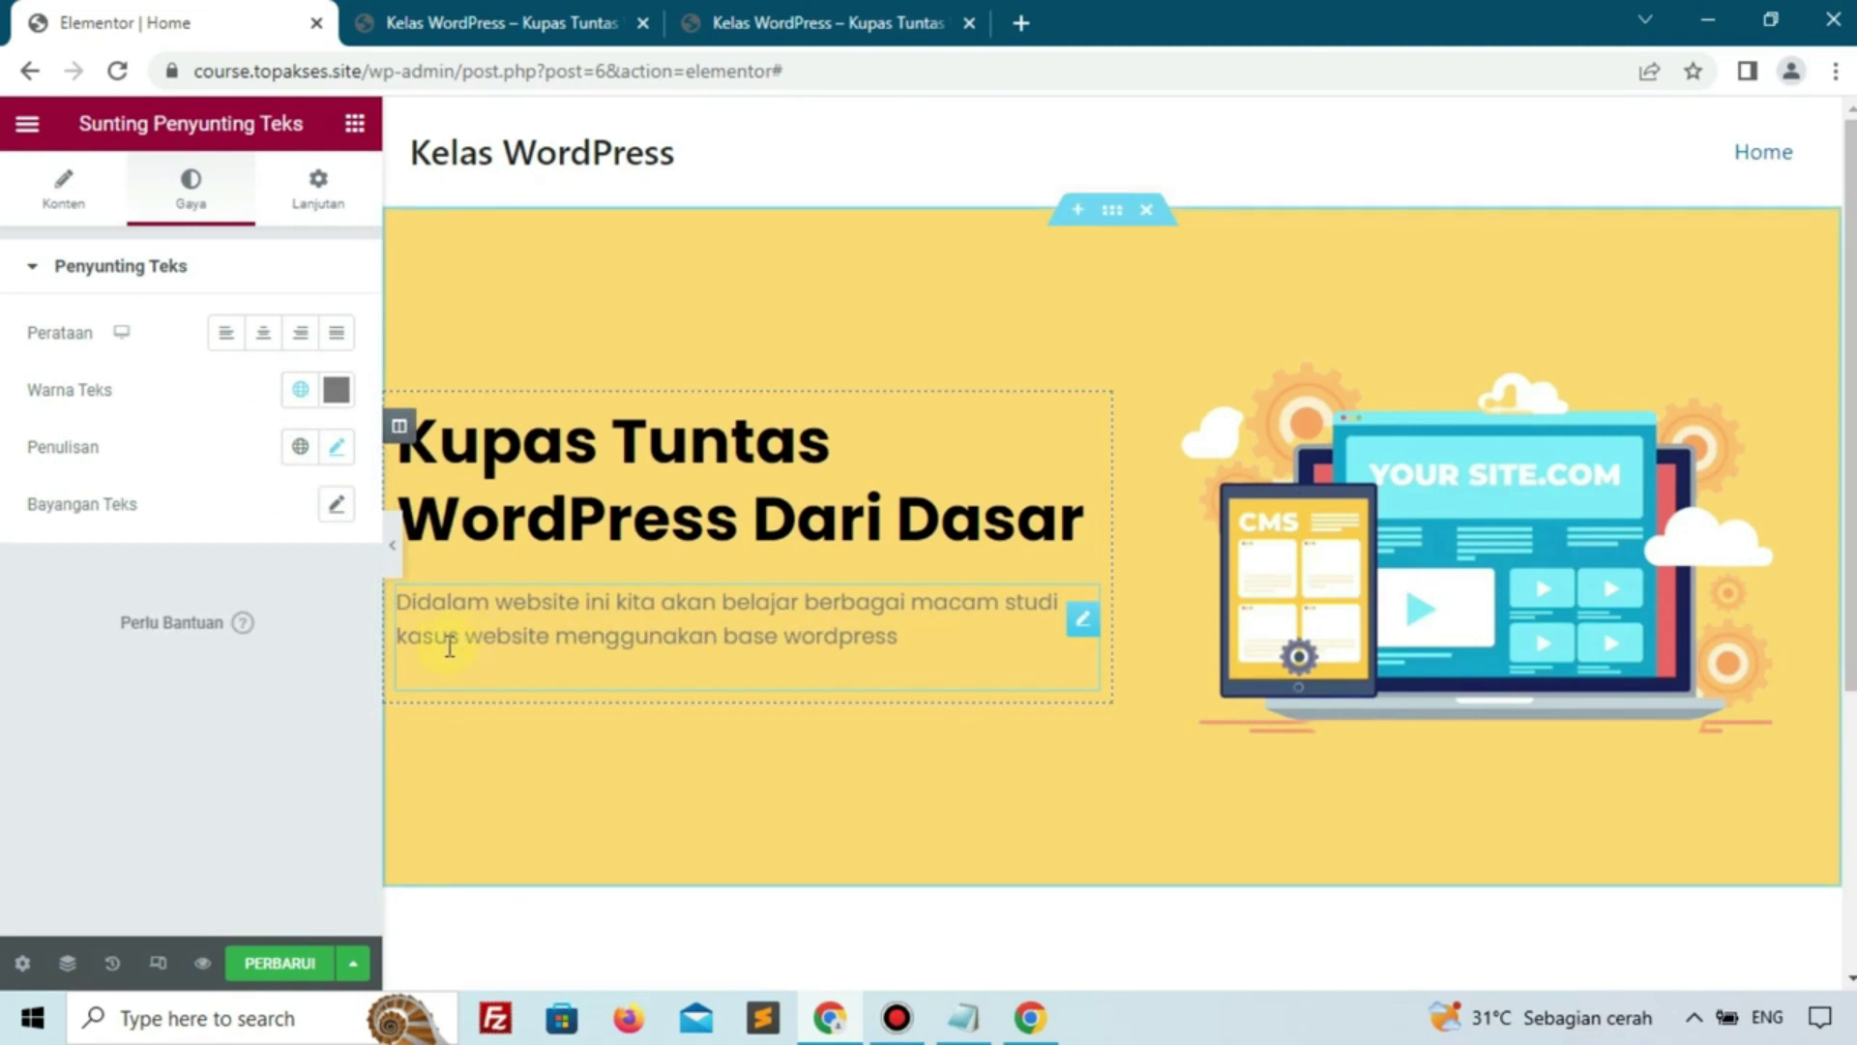
Add a button widget below the description text and review the finished reference page for its button
{"action": "left_click", "coordinate": [355, 123]}
{"action": "left_click_drag", "start_coordinate": [282, 716], "coordinate": [514, 646]}
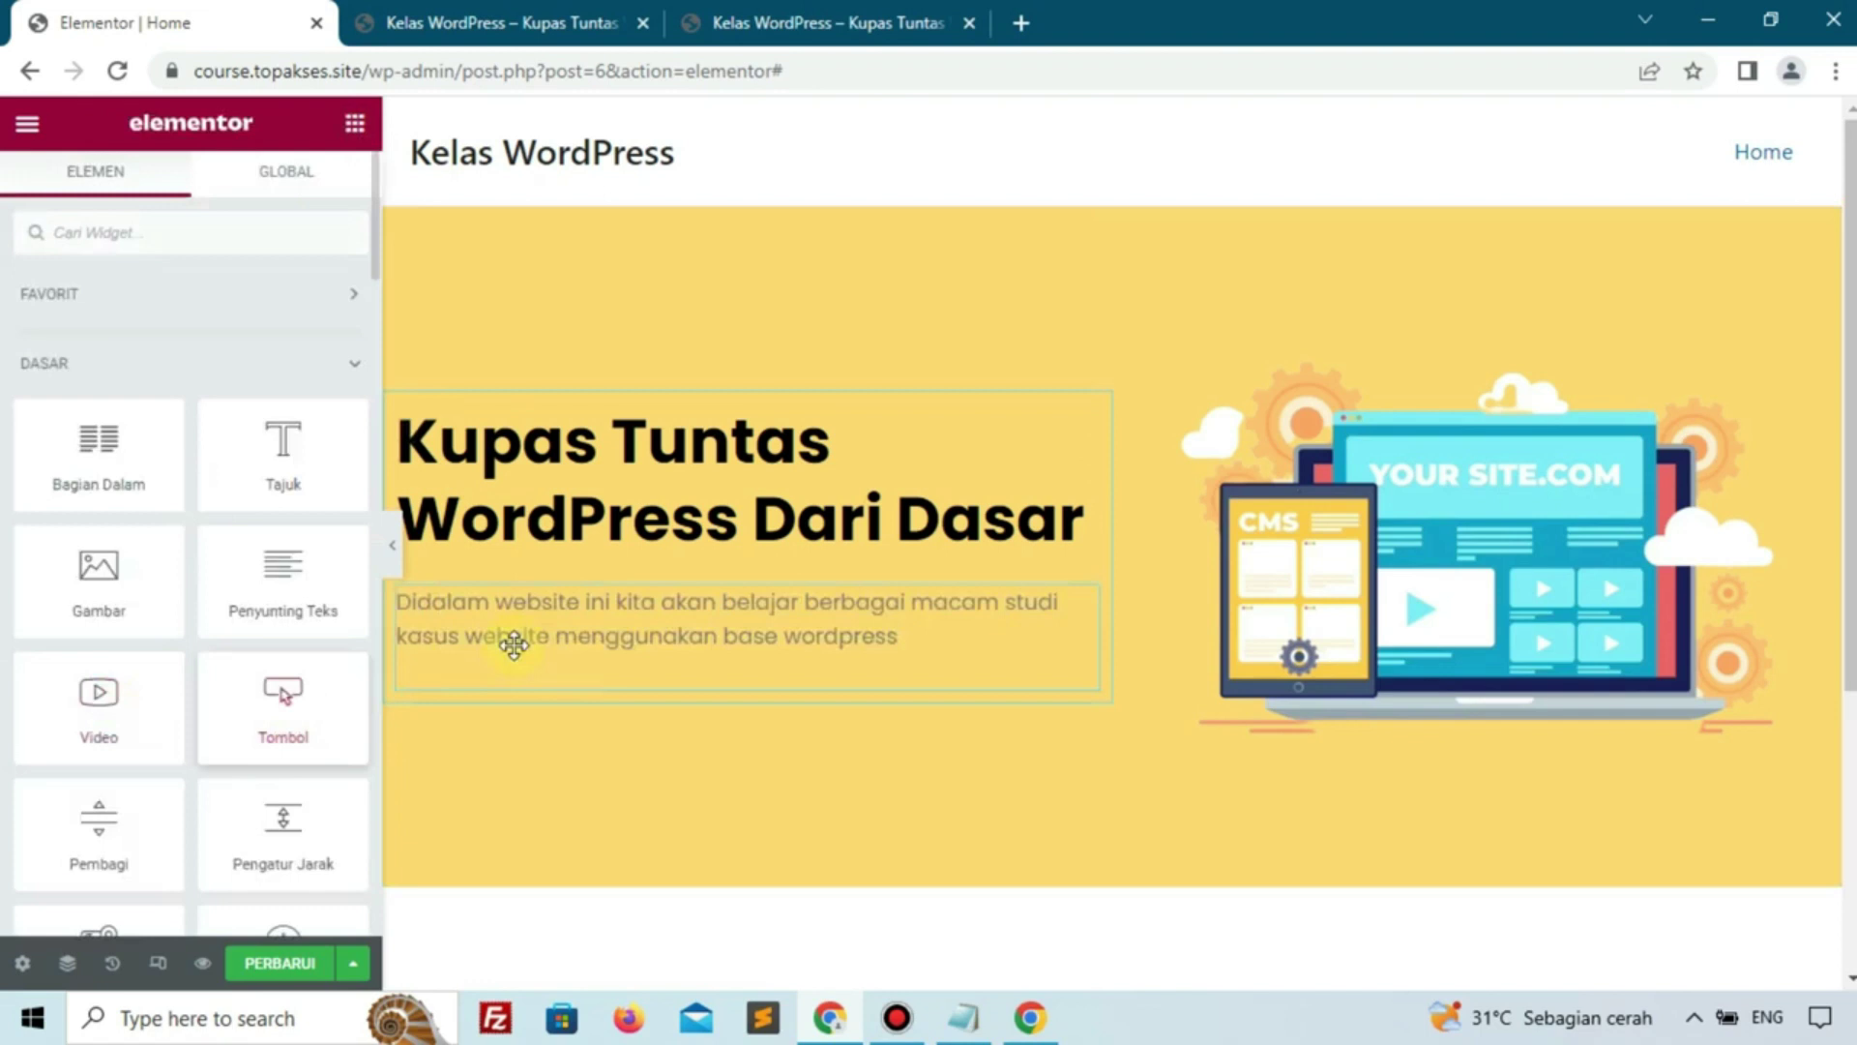
{"action": "left_click", "coordinate": [884, 19]}
{"action": "left_click", "coordinate": [434, 715]}
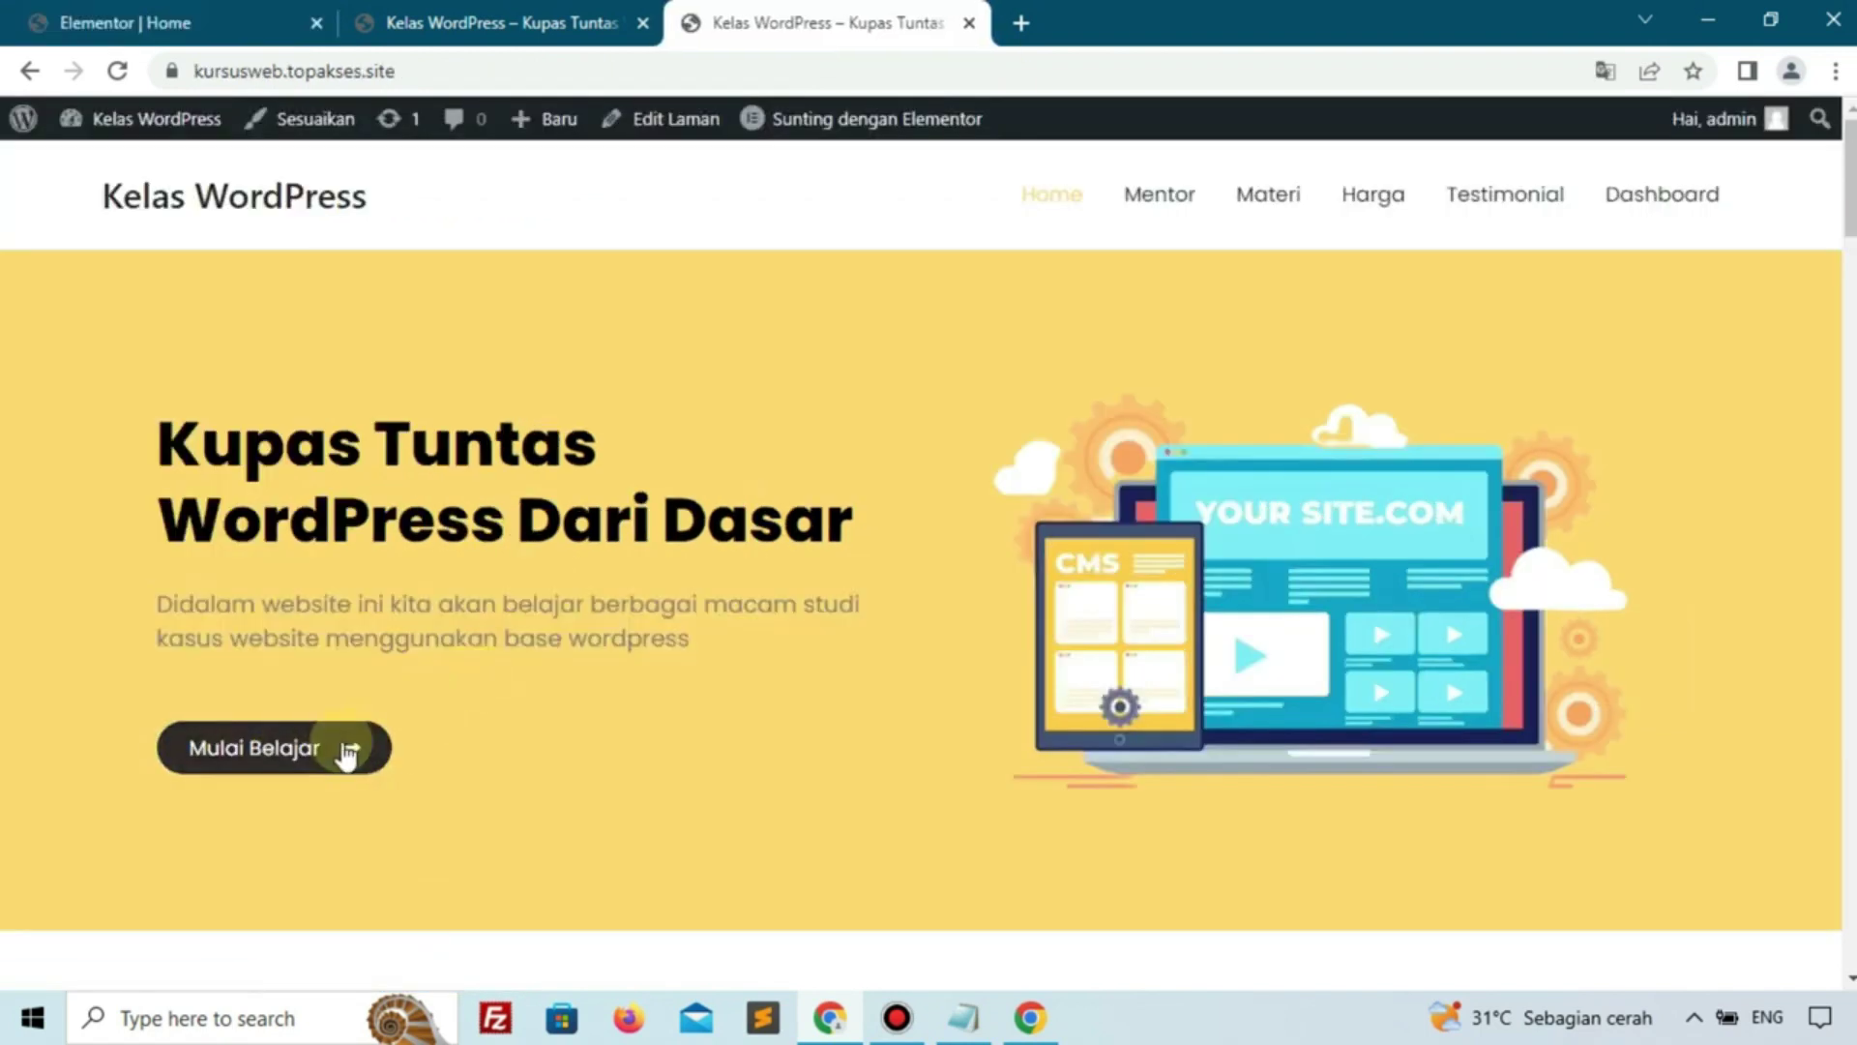
{"action": "scroll", "coordinate": [736, 682], "scroll_direction": "down", "scroll_amount": 15}
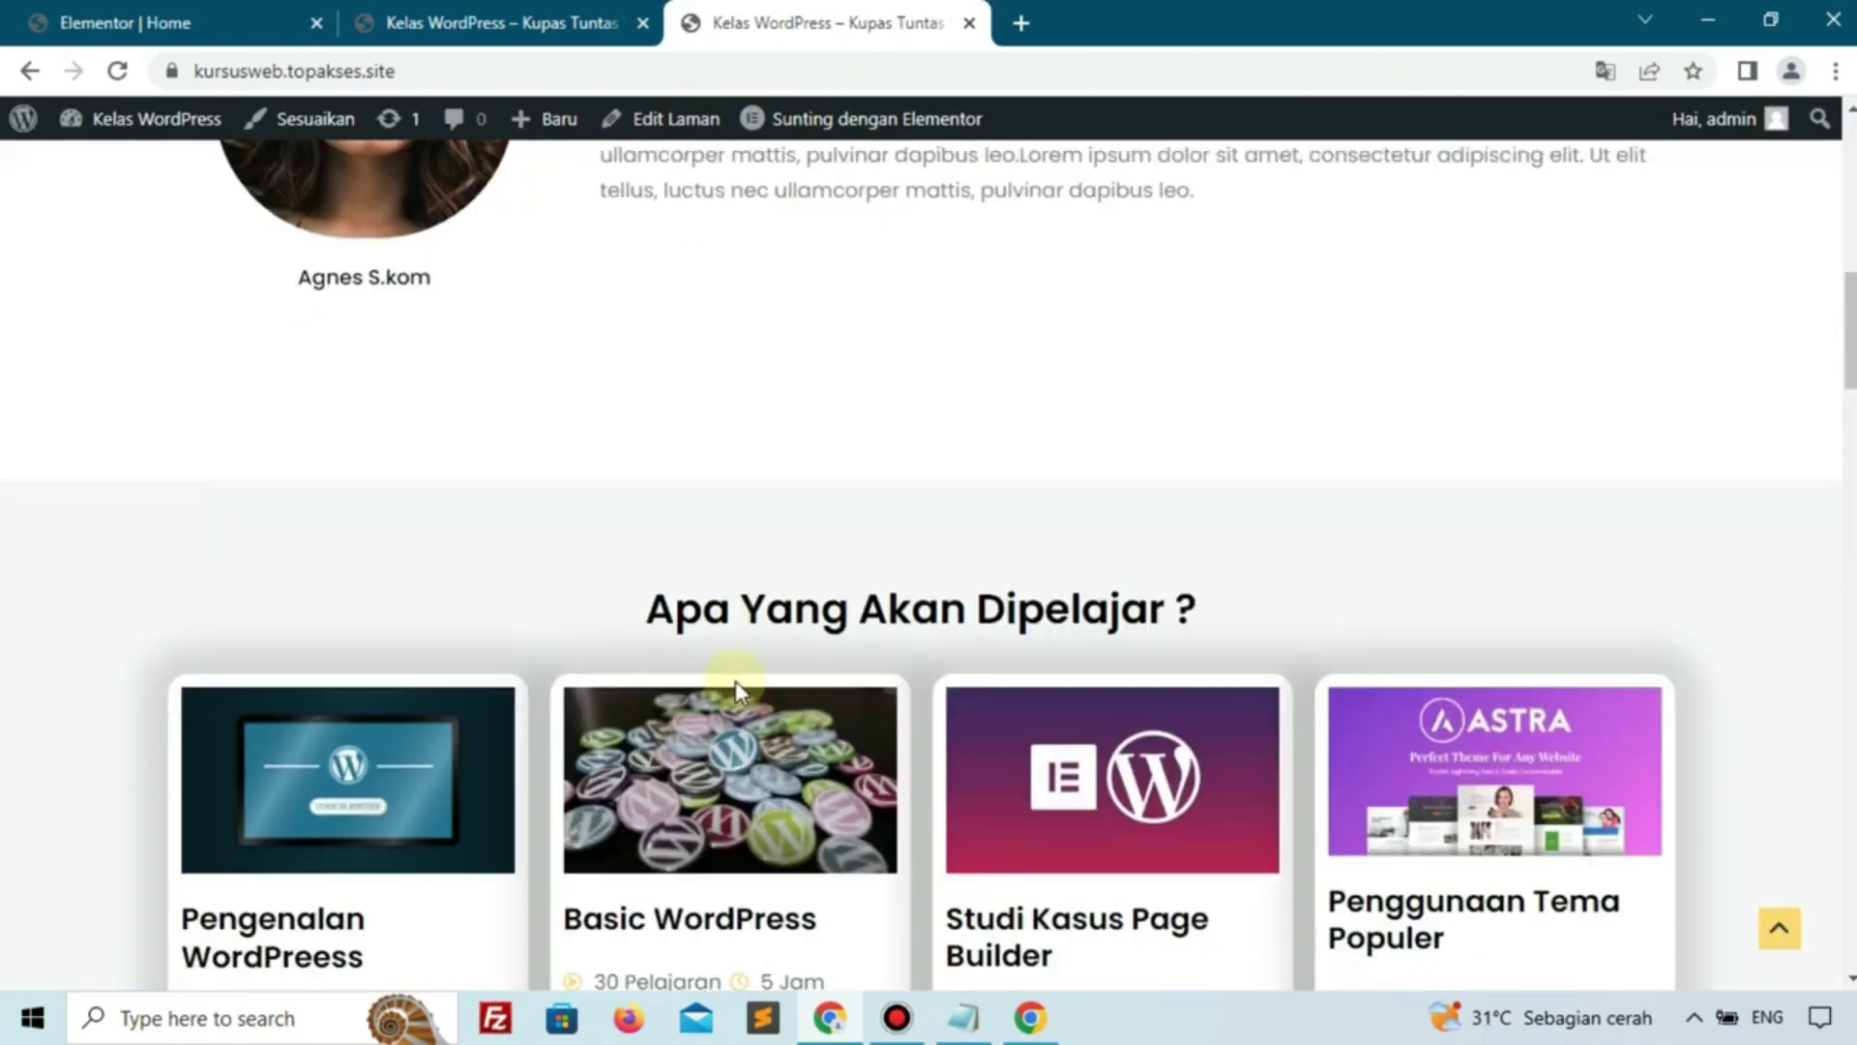
{"action": "scroll", "coordinate": [736, 682], "scroll_direction": "down", "scroll_amount": 5}
{"action": "scroll", "coordinate": [676, 638], "scroll_direction": "up", "scroll_amount": 8}
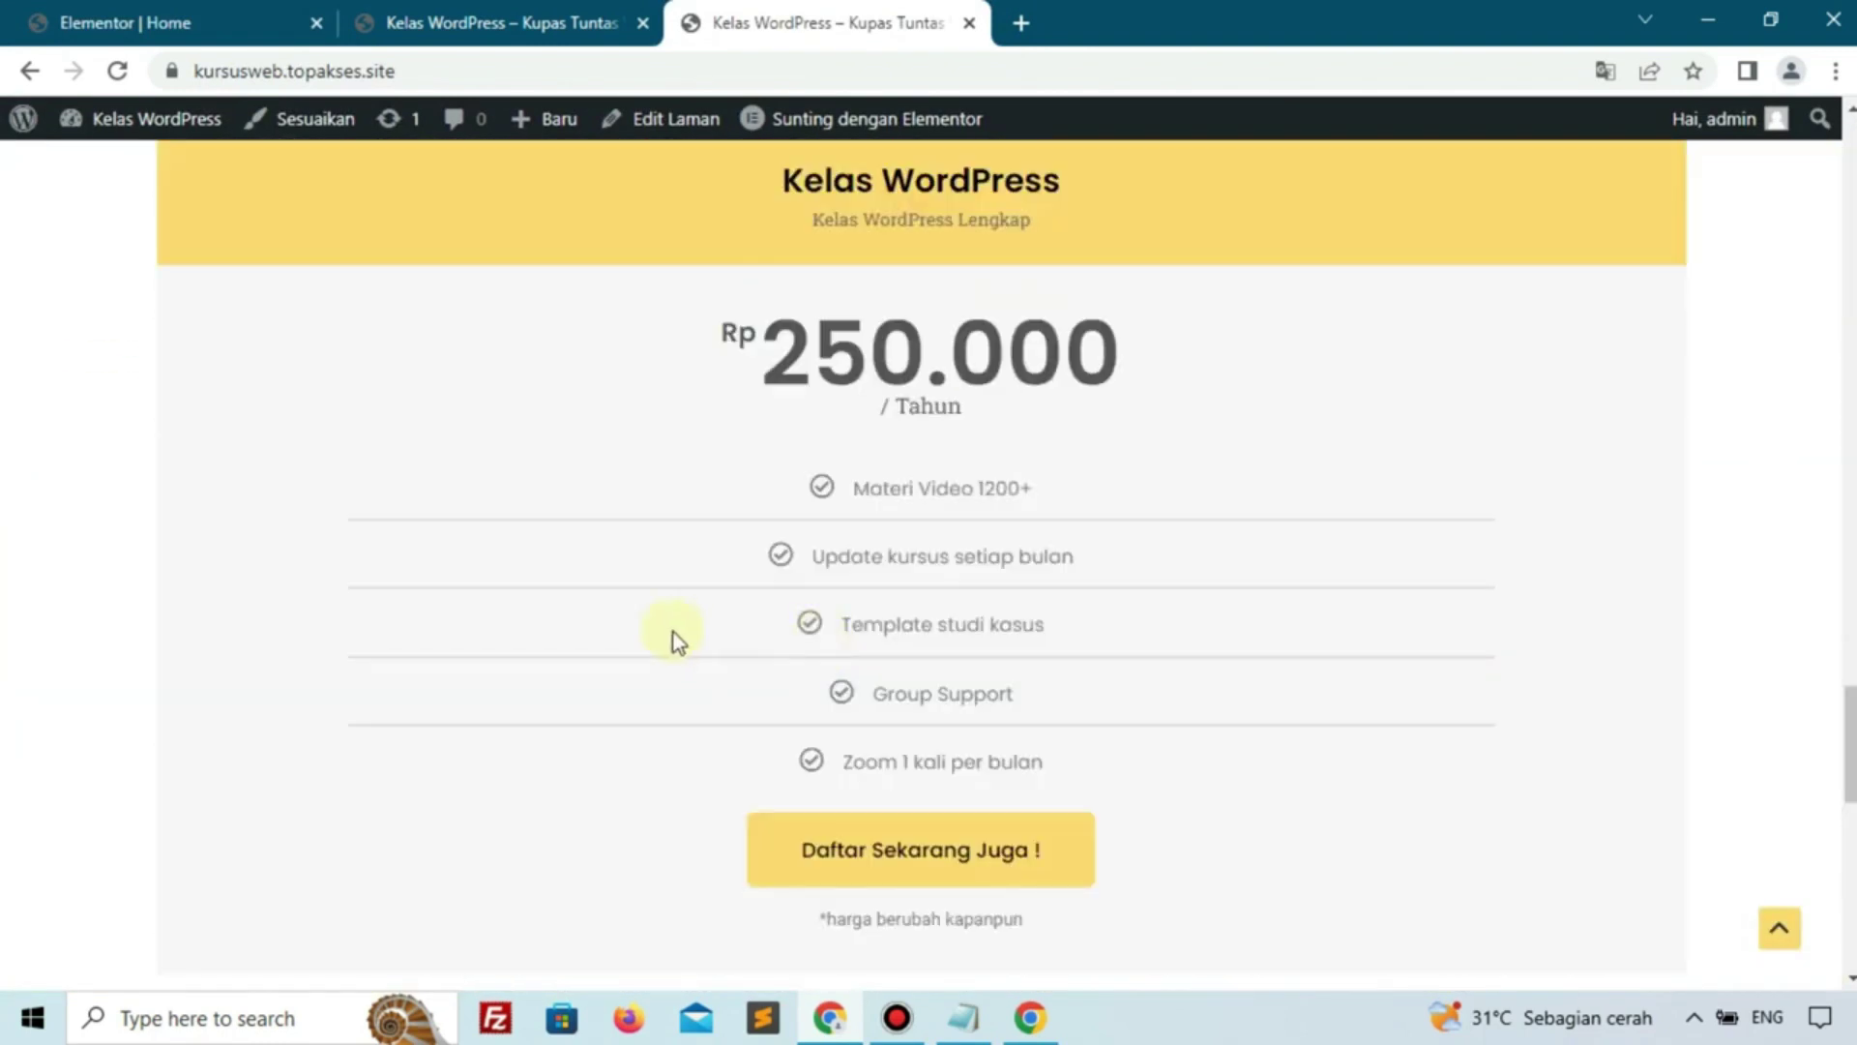
{"action": "left_click", "coordinate": [242, 12]}
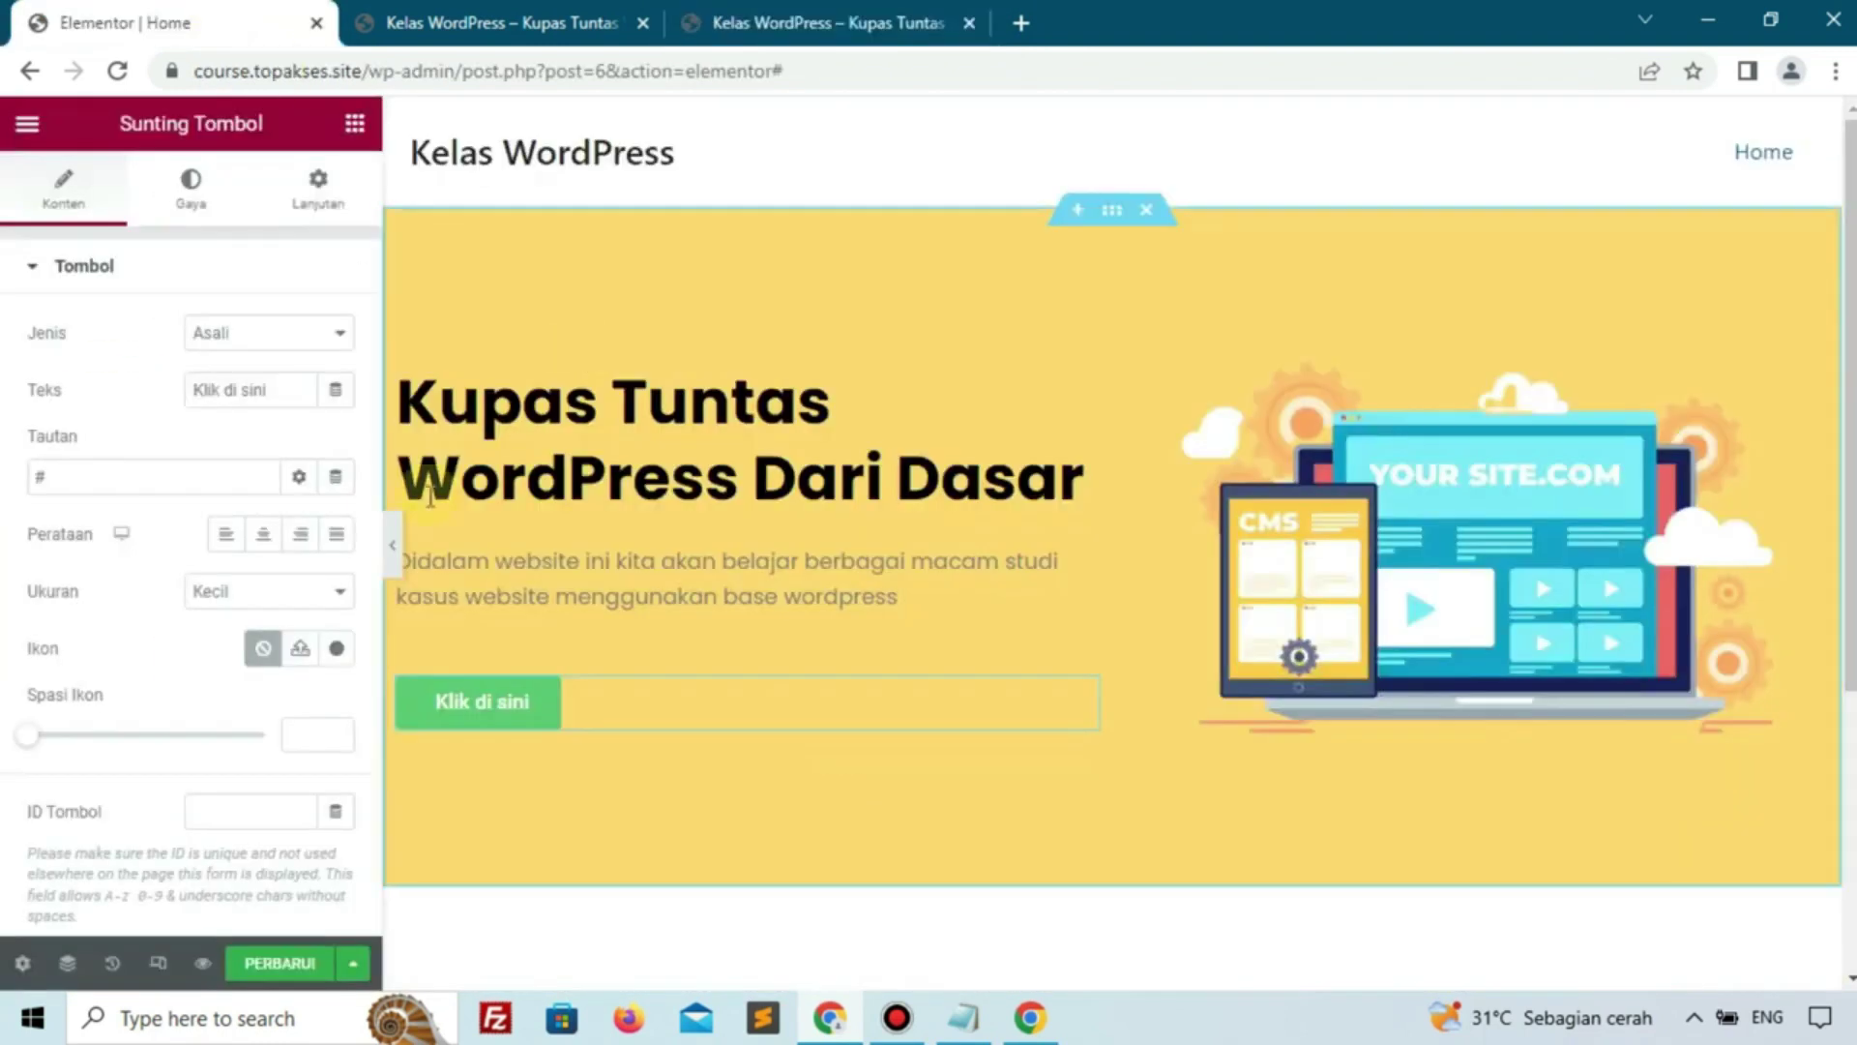
Set the button's text to "Mulai Belajar" and clear its link
{"action": "left_click_drag", "start_coordinate": [284, 389], "coordinate": [106, 416]}
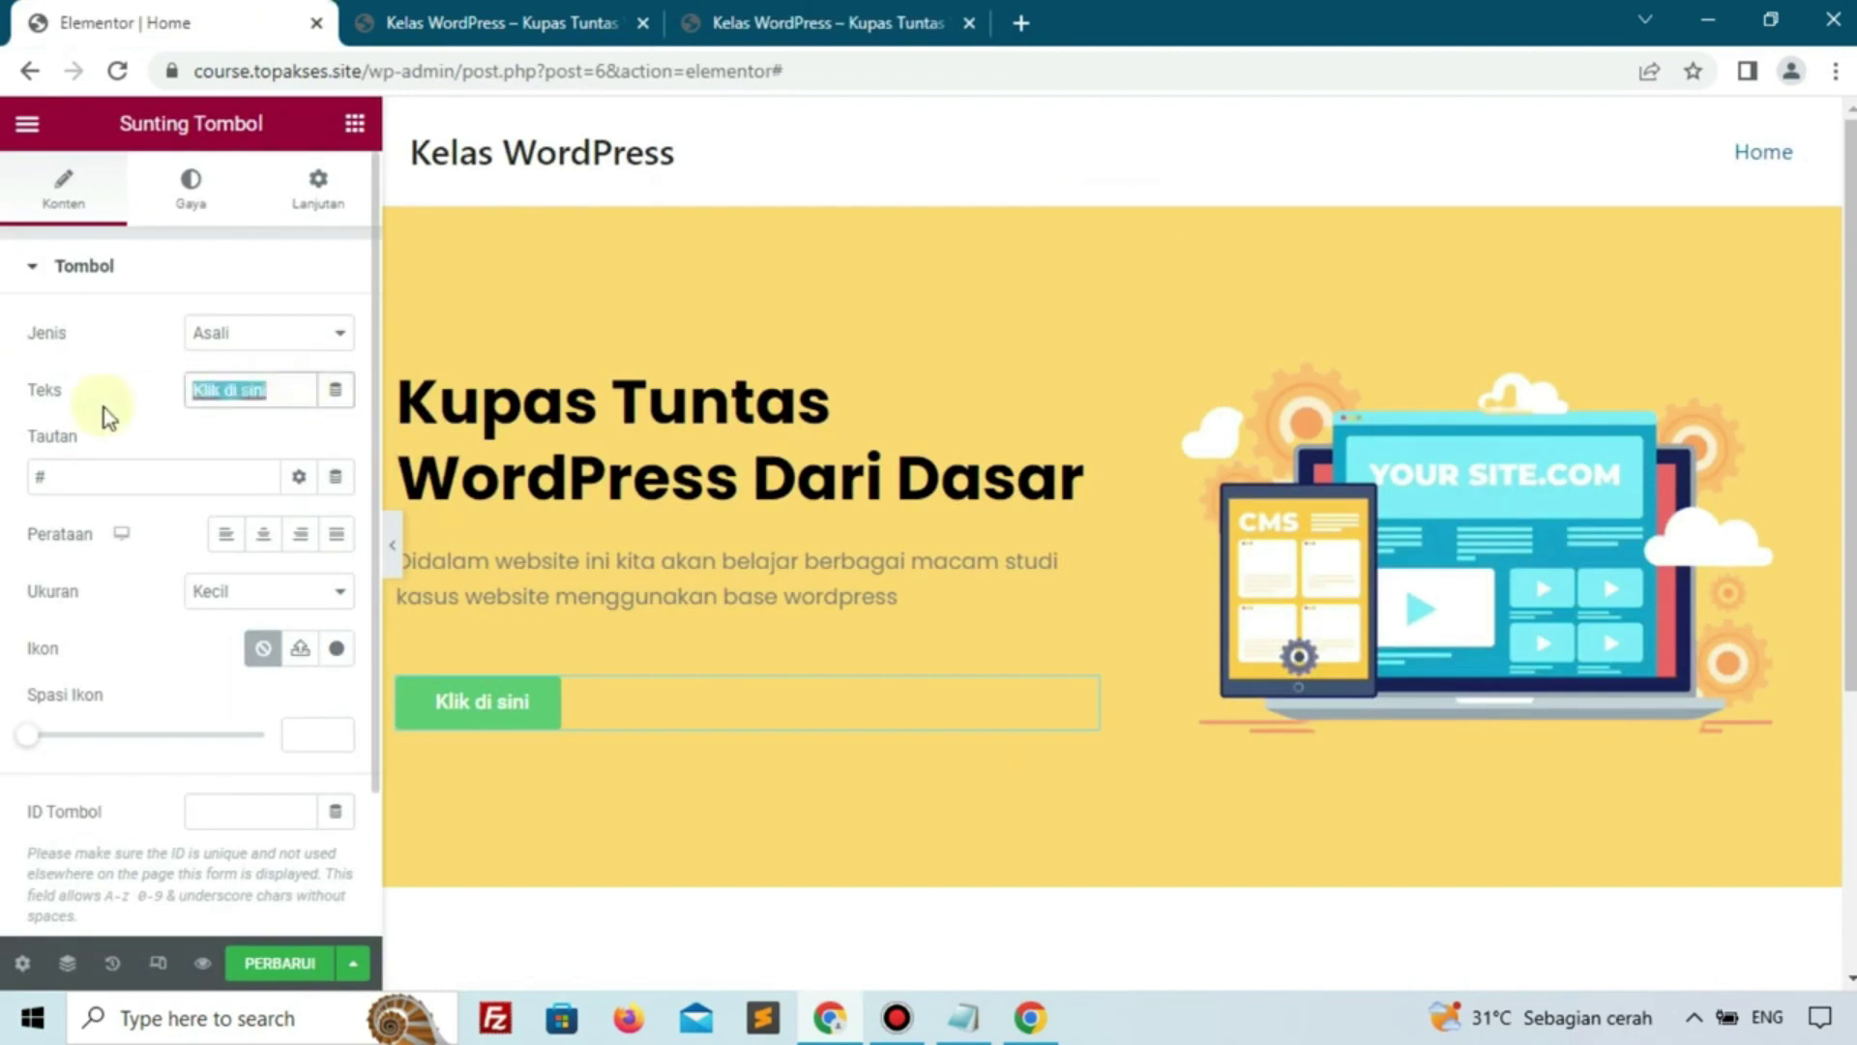
{"action": "type", "text": "Mulai "}
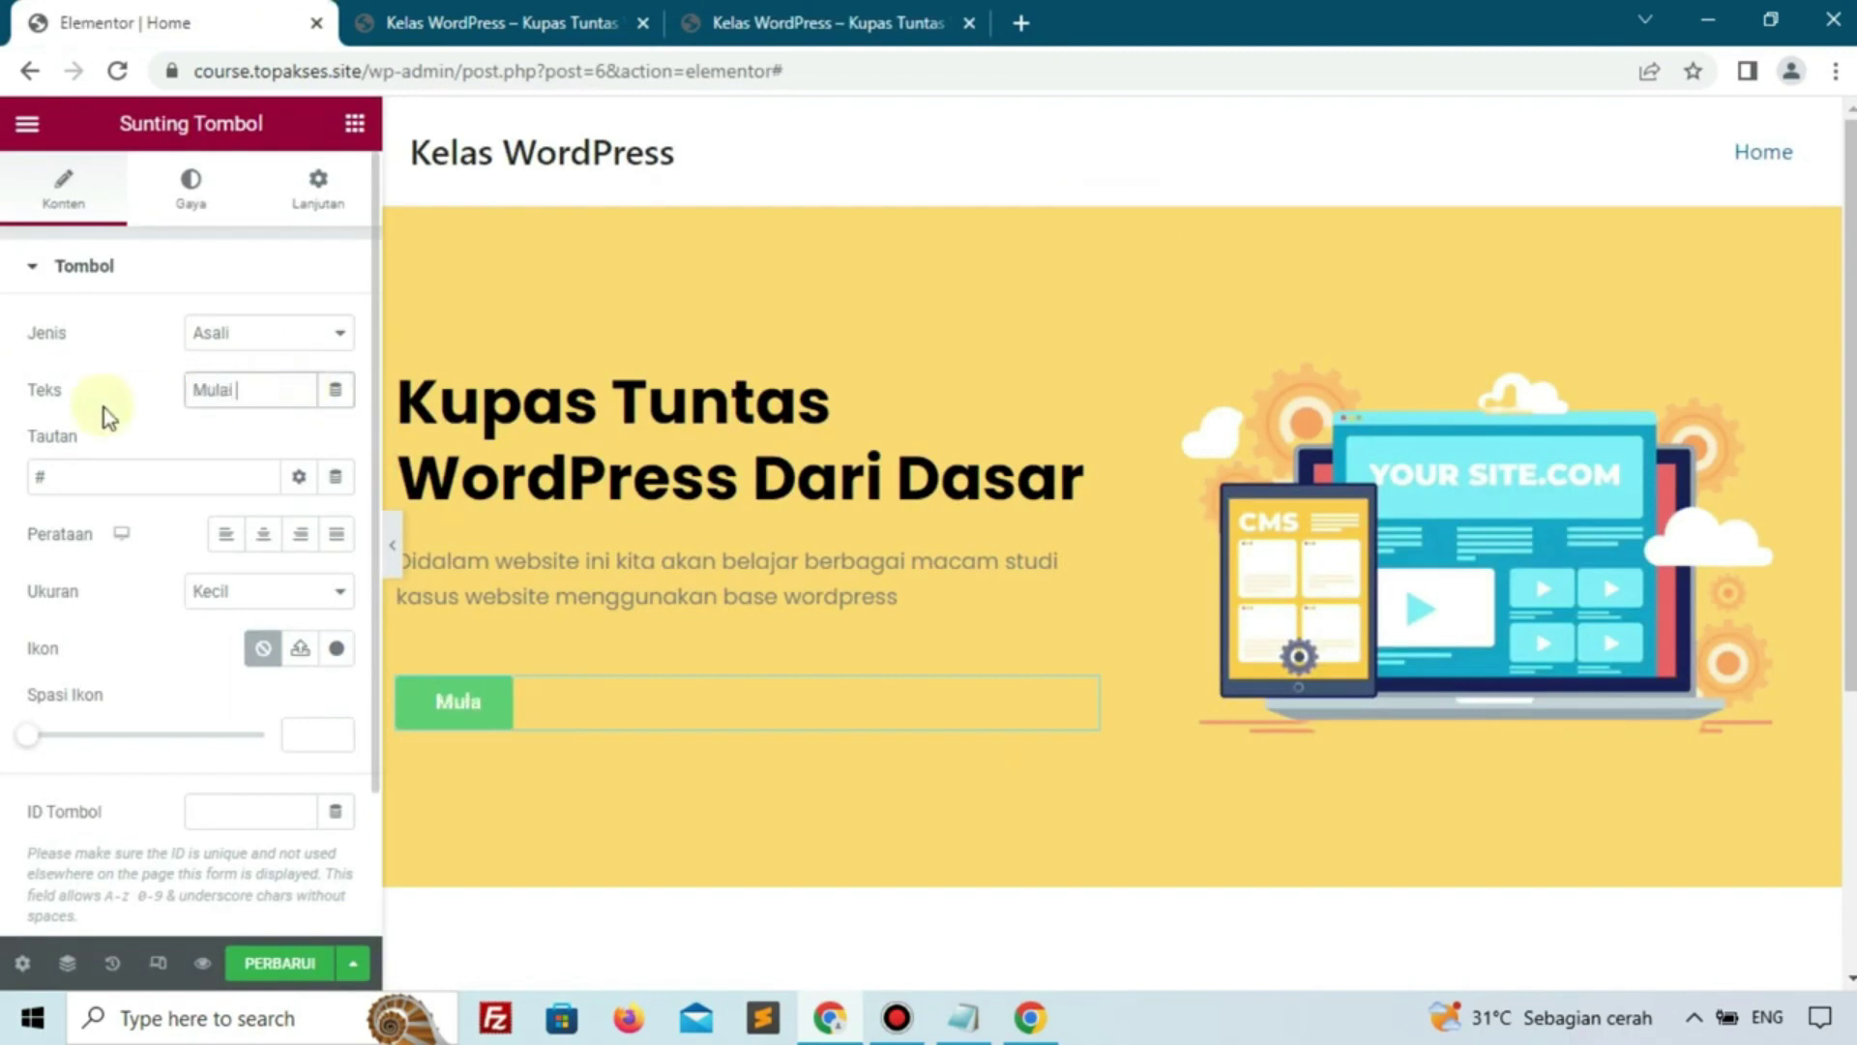
{"action": "type", "text": "Belajar"}
{"action": "left_click", "coordinate": [120, 473]}
{"action": "key", "text": "BackSpace"}
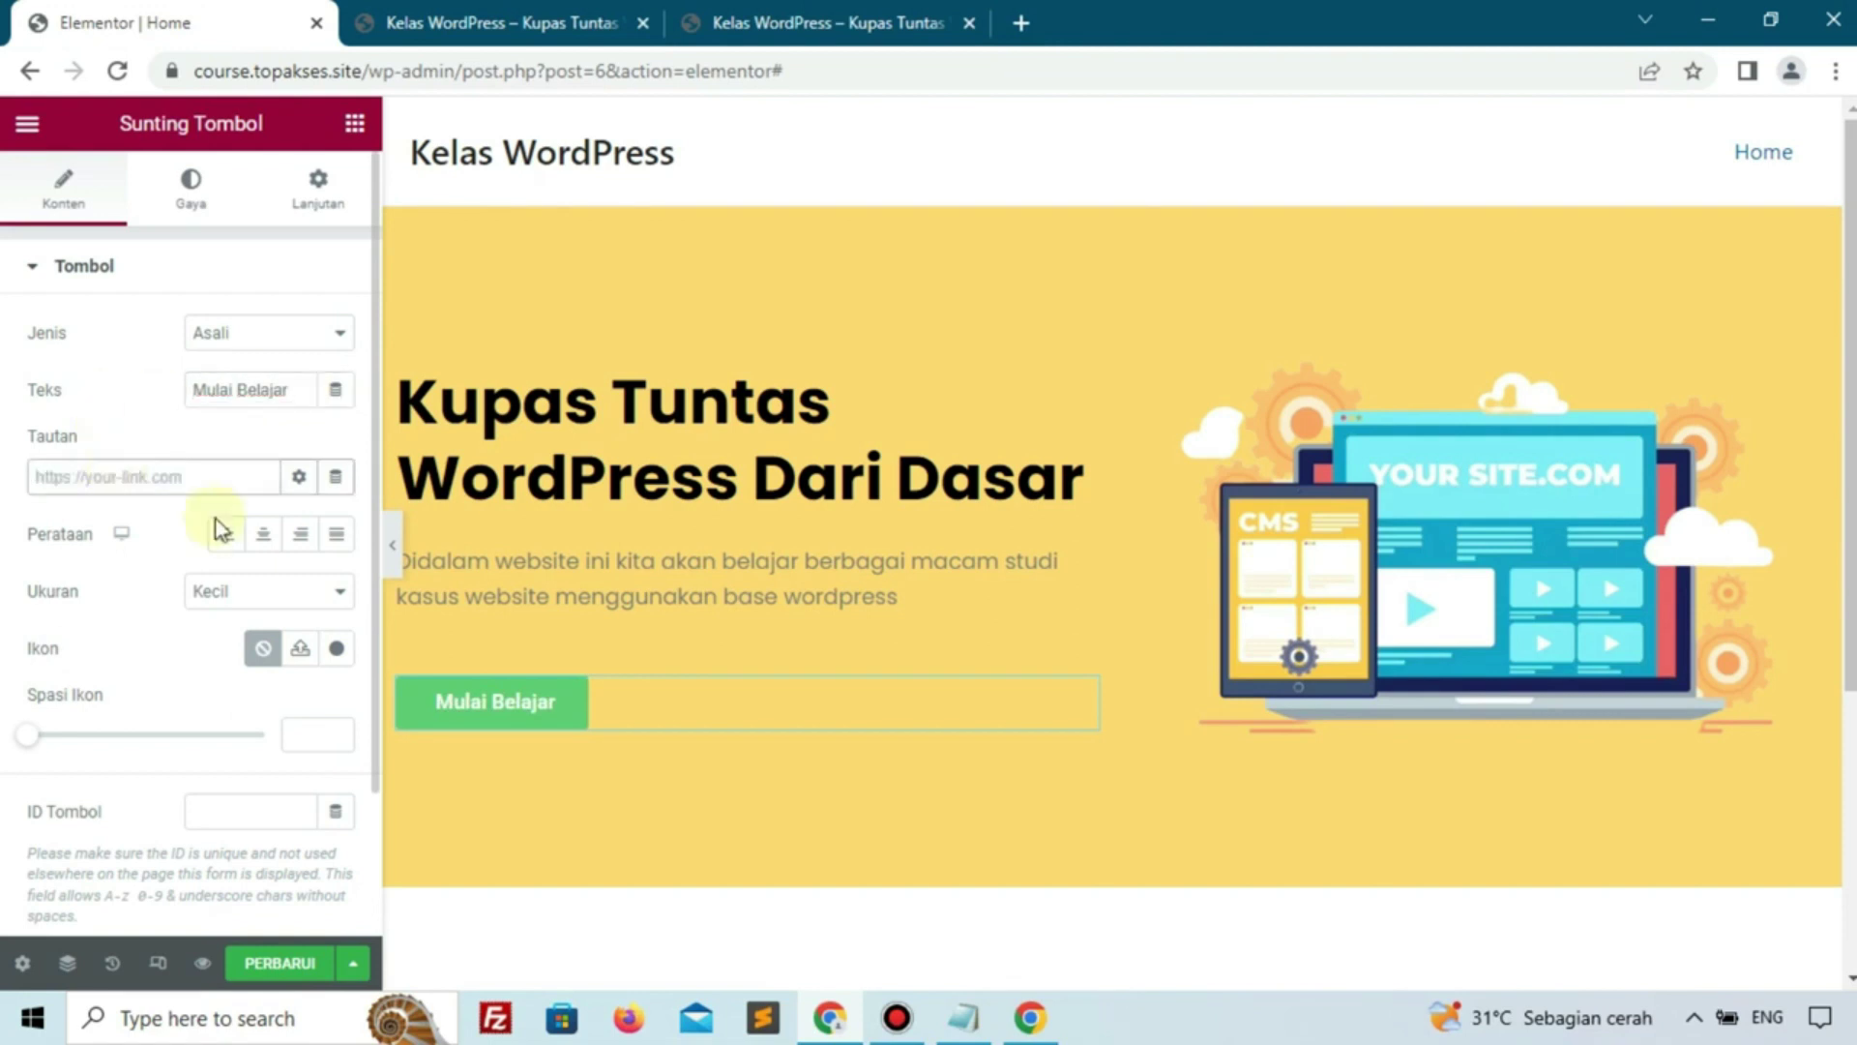
Search the icon library for "row", insert the long right arrow into the button, and set its icon position to Sesudah
{"action": "left_click", "coordinate": [332, 648]}
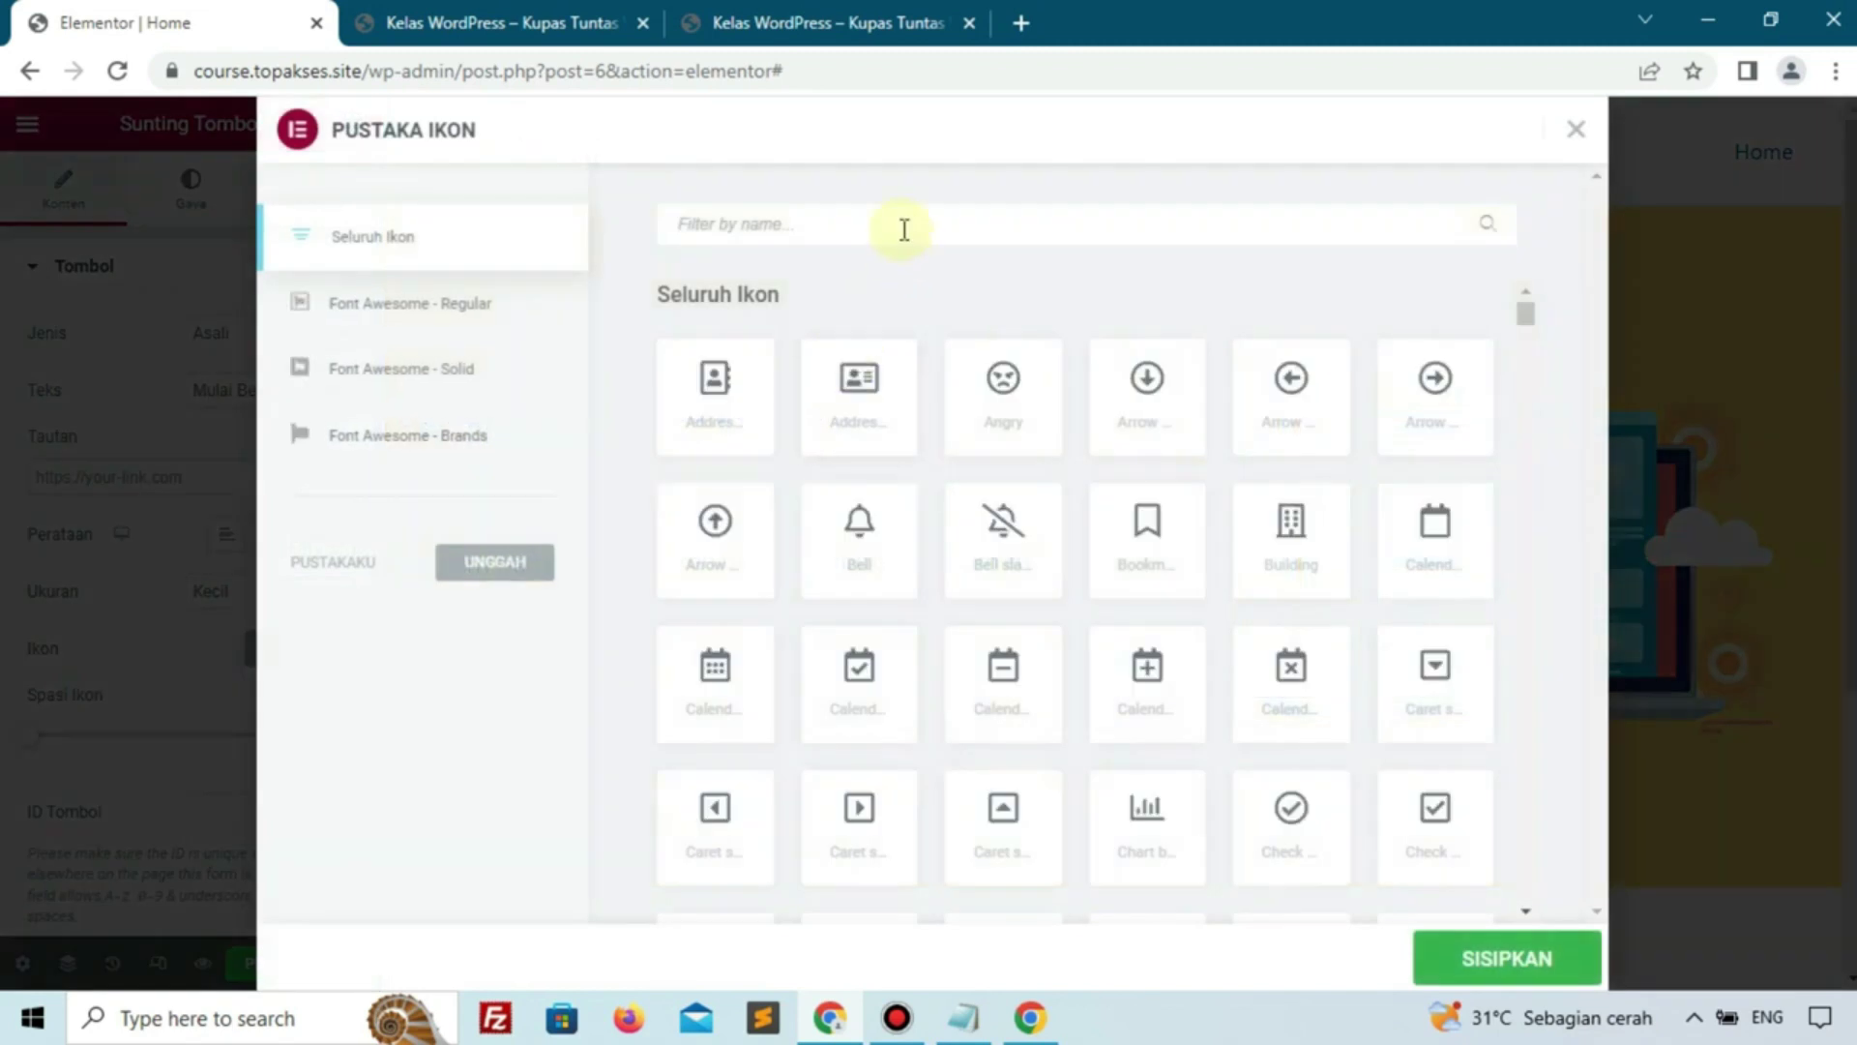
{"action": "left_click", "coordinate": [904, 229]}
{"action": "type", "text": "row"}
{"action": "scroll", "coordinate": [1101, 565], "scroll_direction": "down", "scroll_amount": 3}
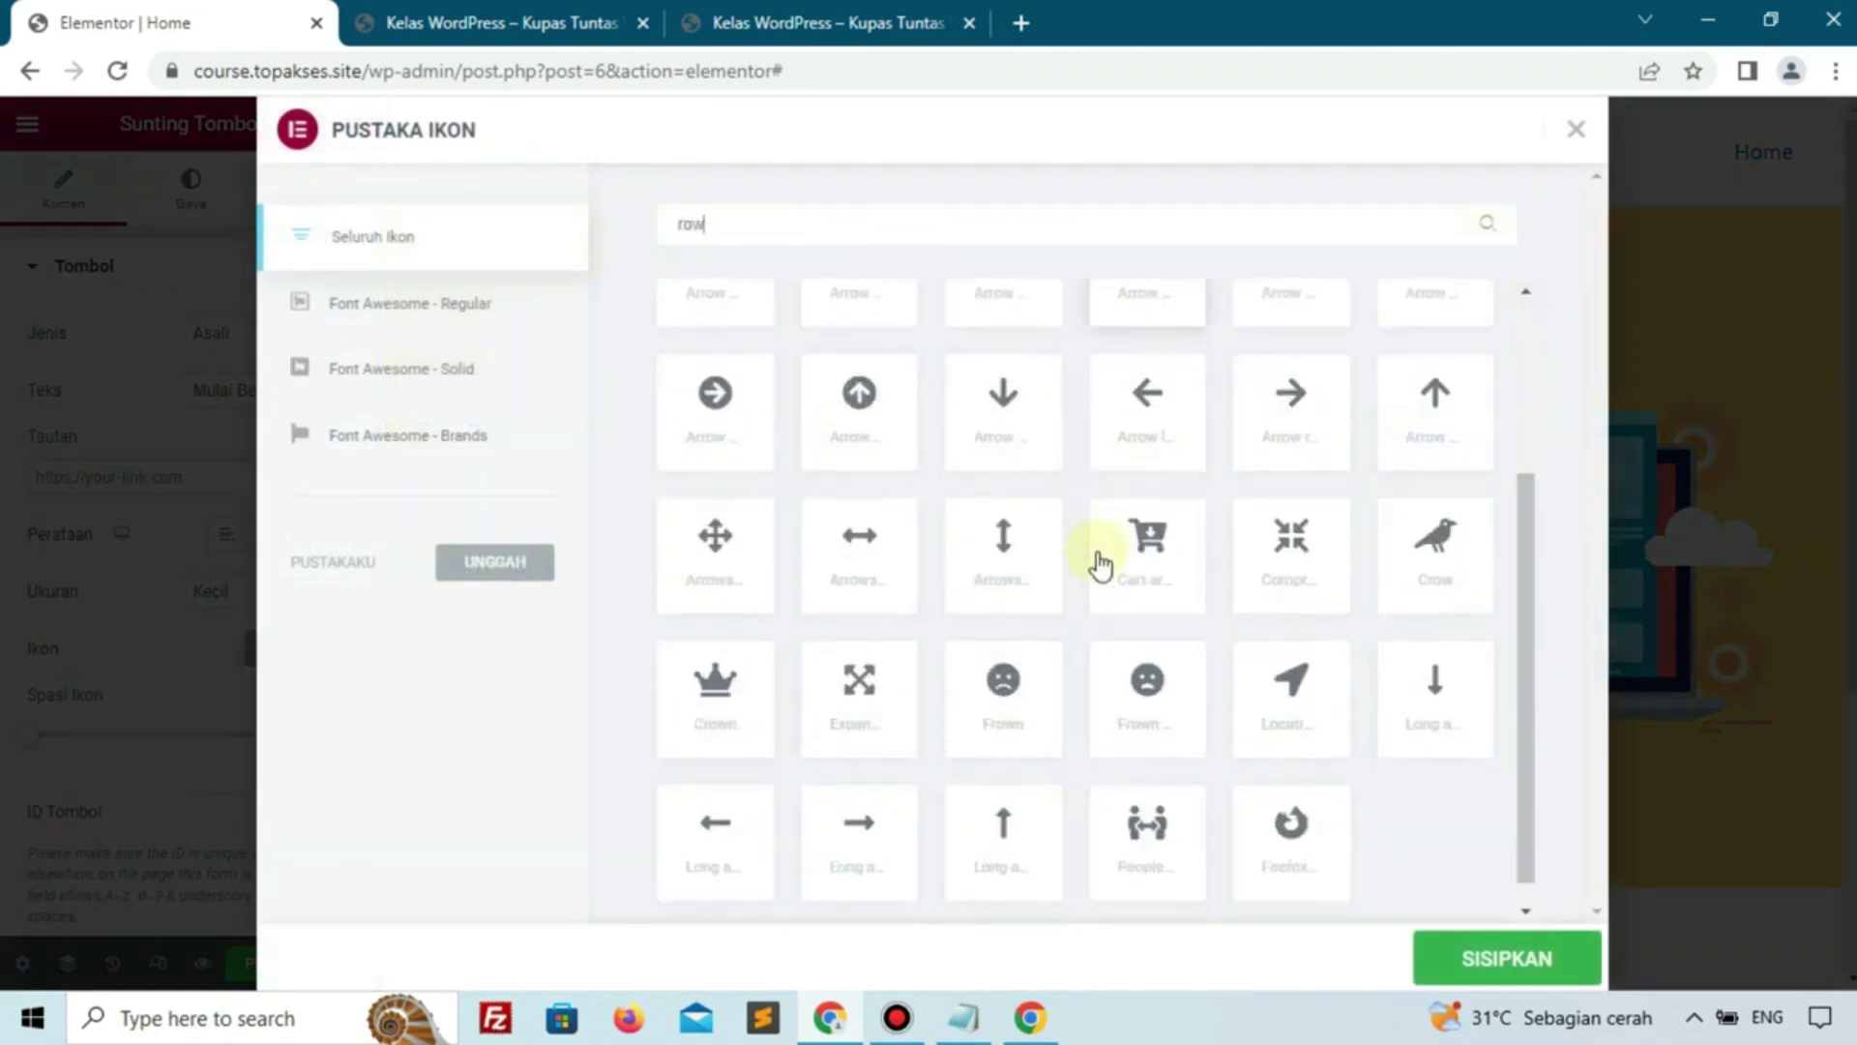
{"action": "left_click", "coordinate": [891, 845]}
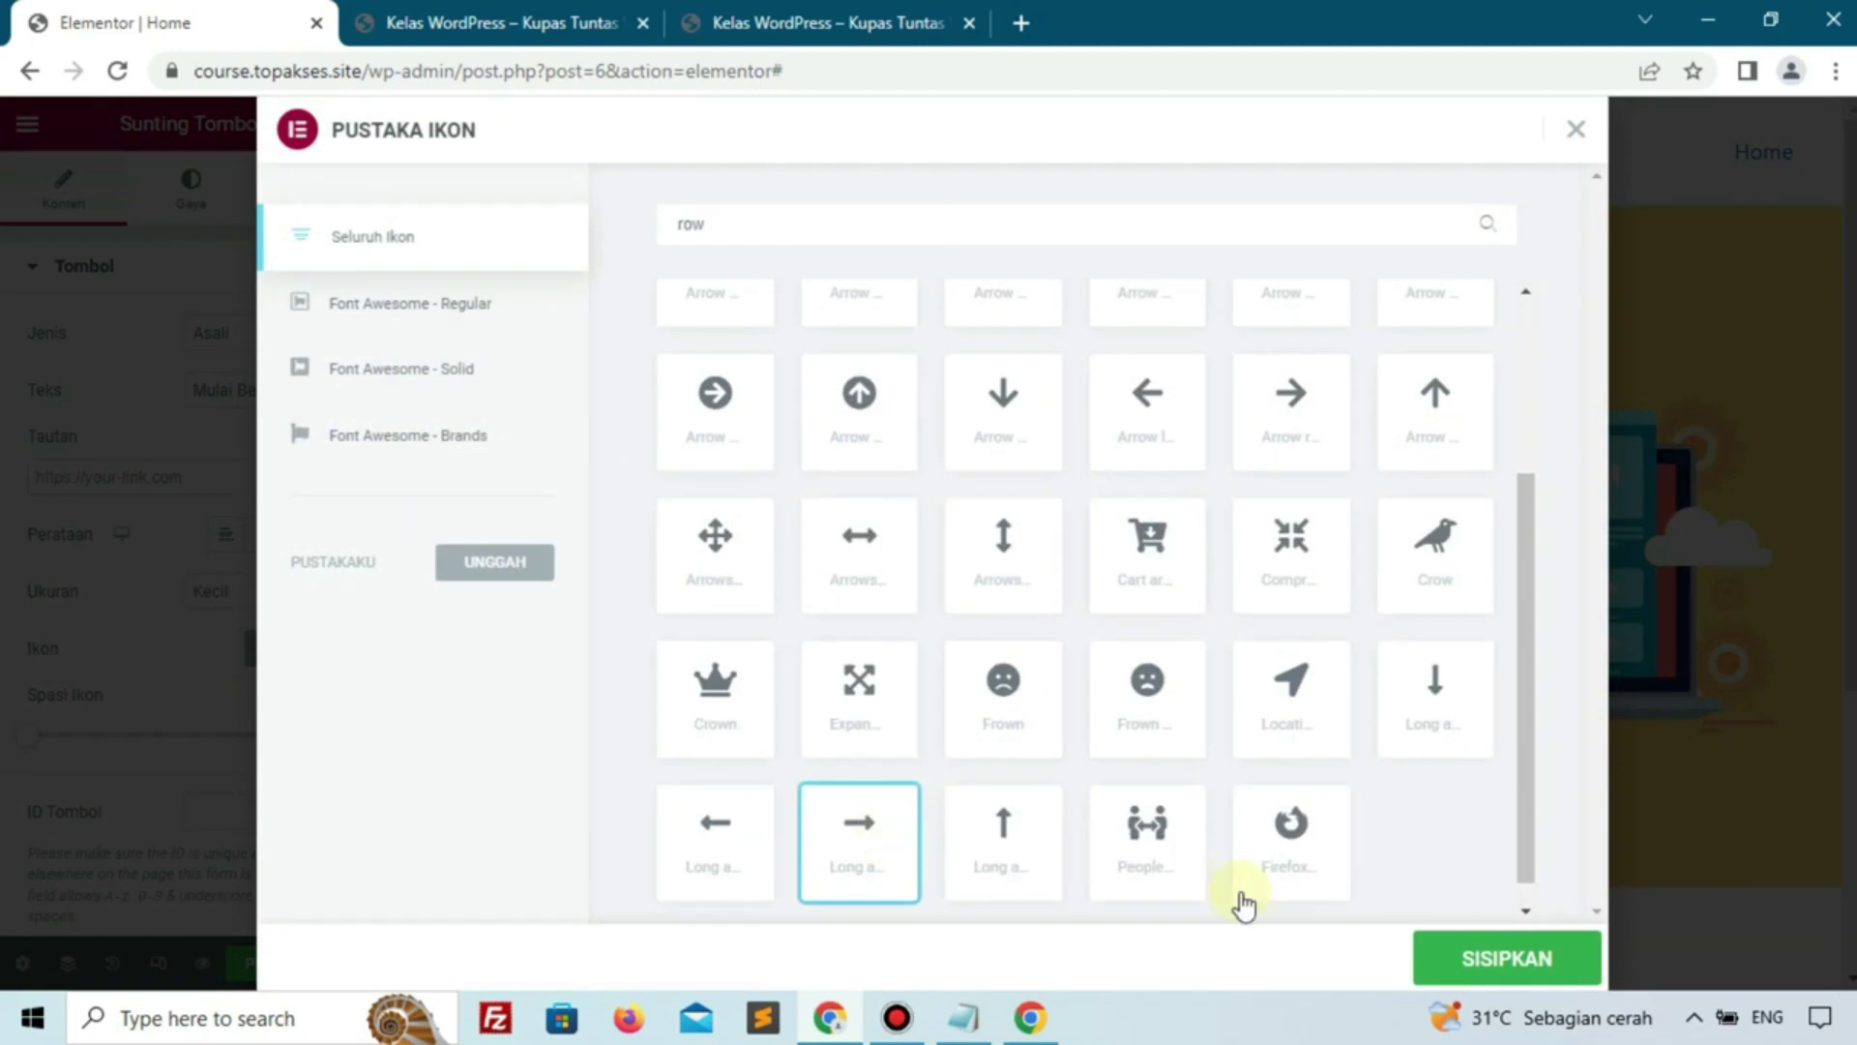
{"action": "left_click", "coordinate": [1502, 958]}
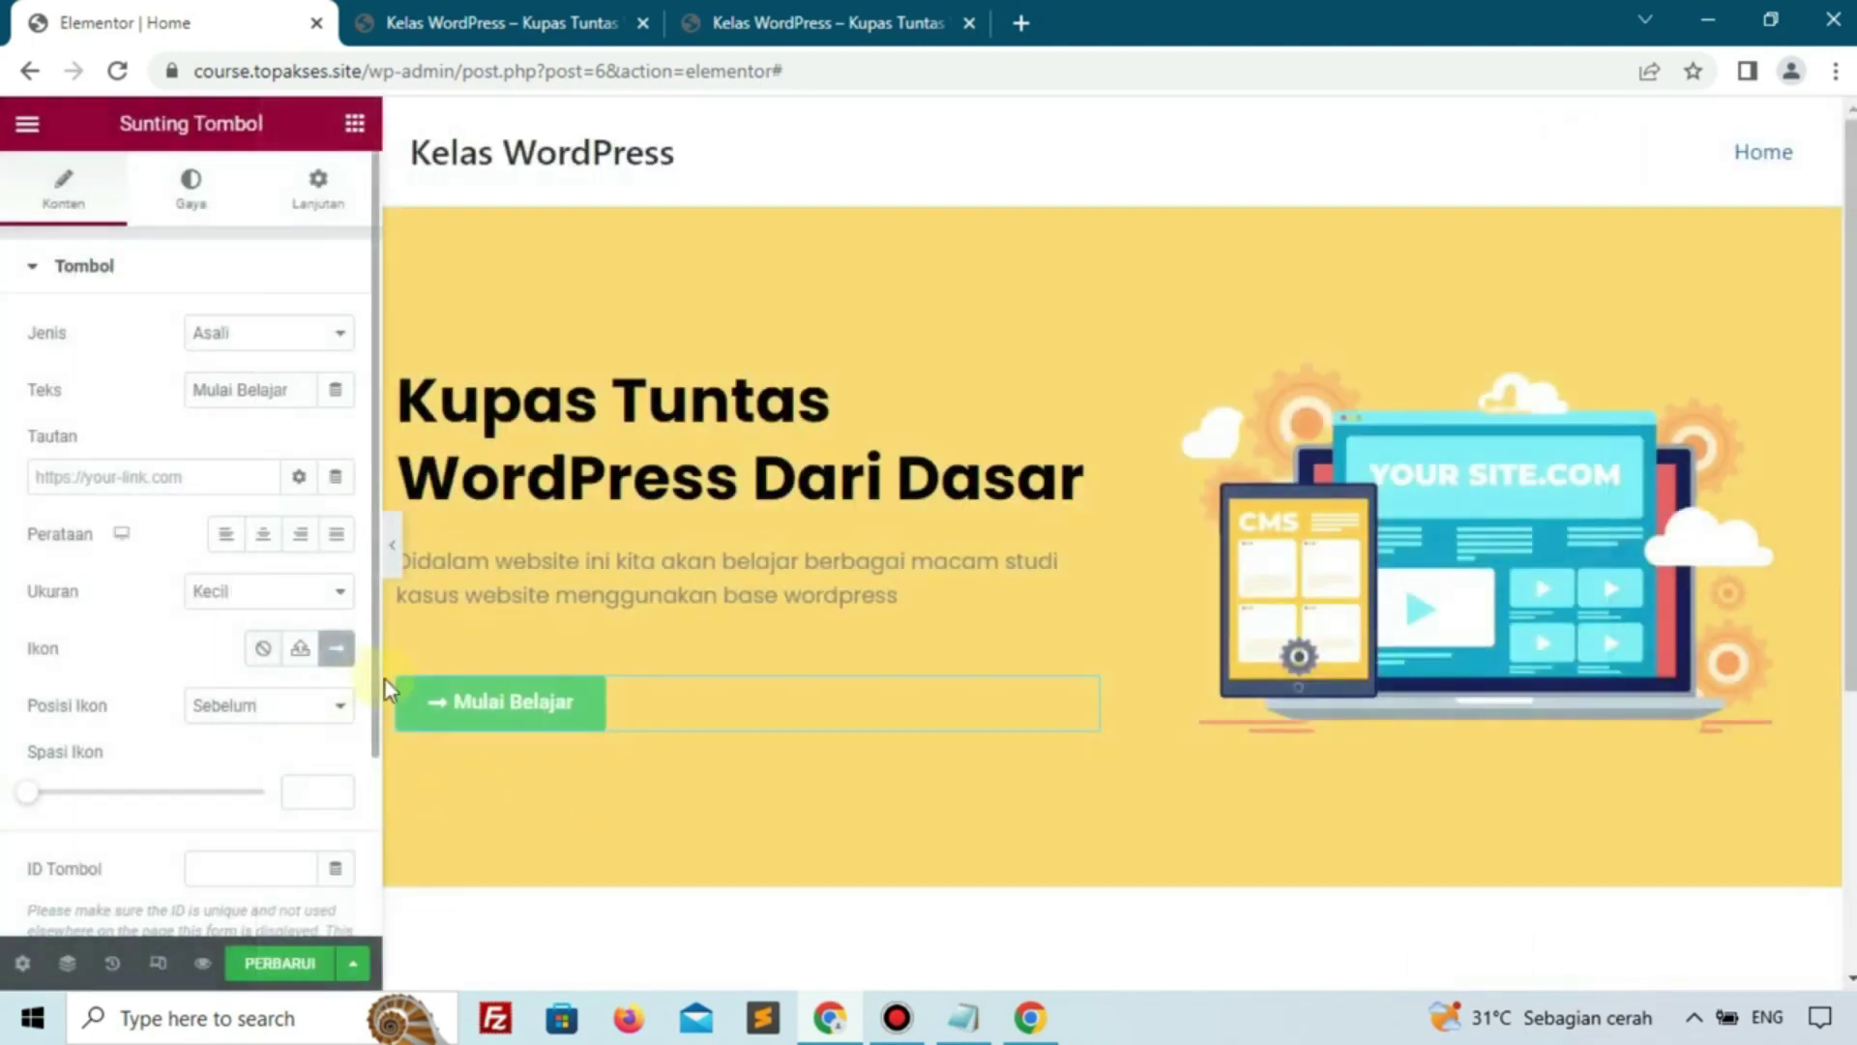
{"action": "left_click", "coordinate": [264, 714]}
{"action": "left_click", "coordinate": [249, 756]}
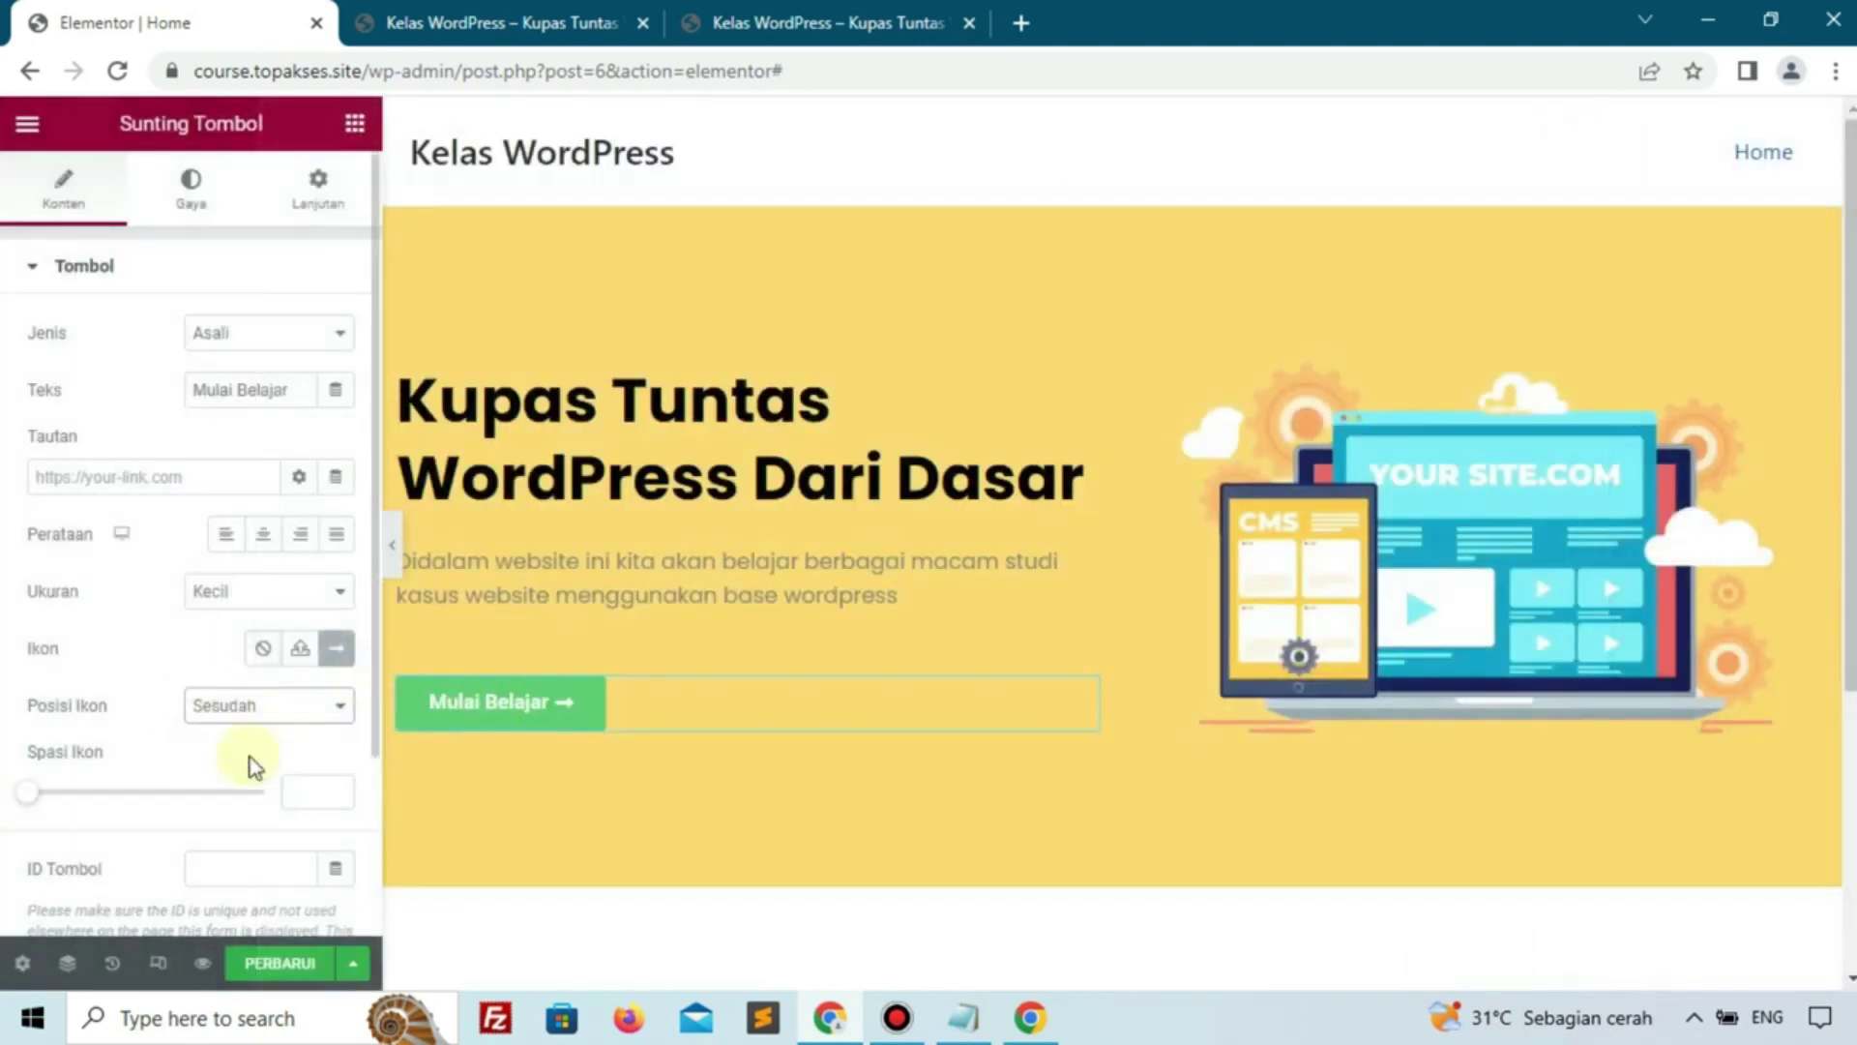
Set the button's background colour to black, #000000
{"action": "left_click", "coordinate": [197, 193]}
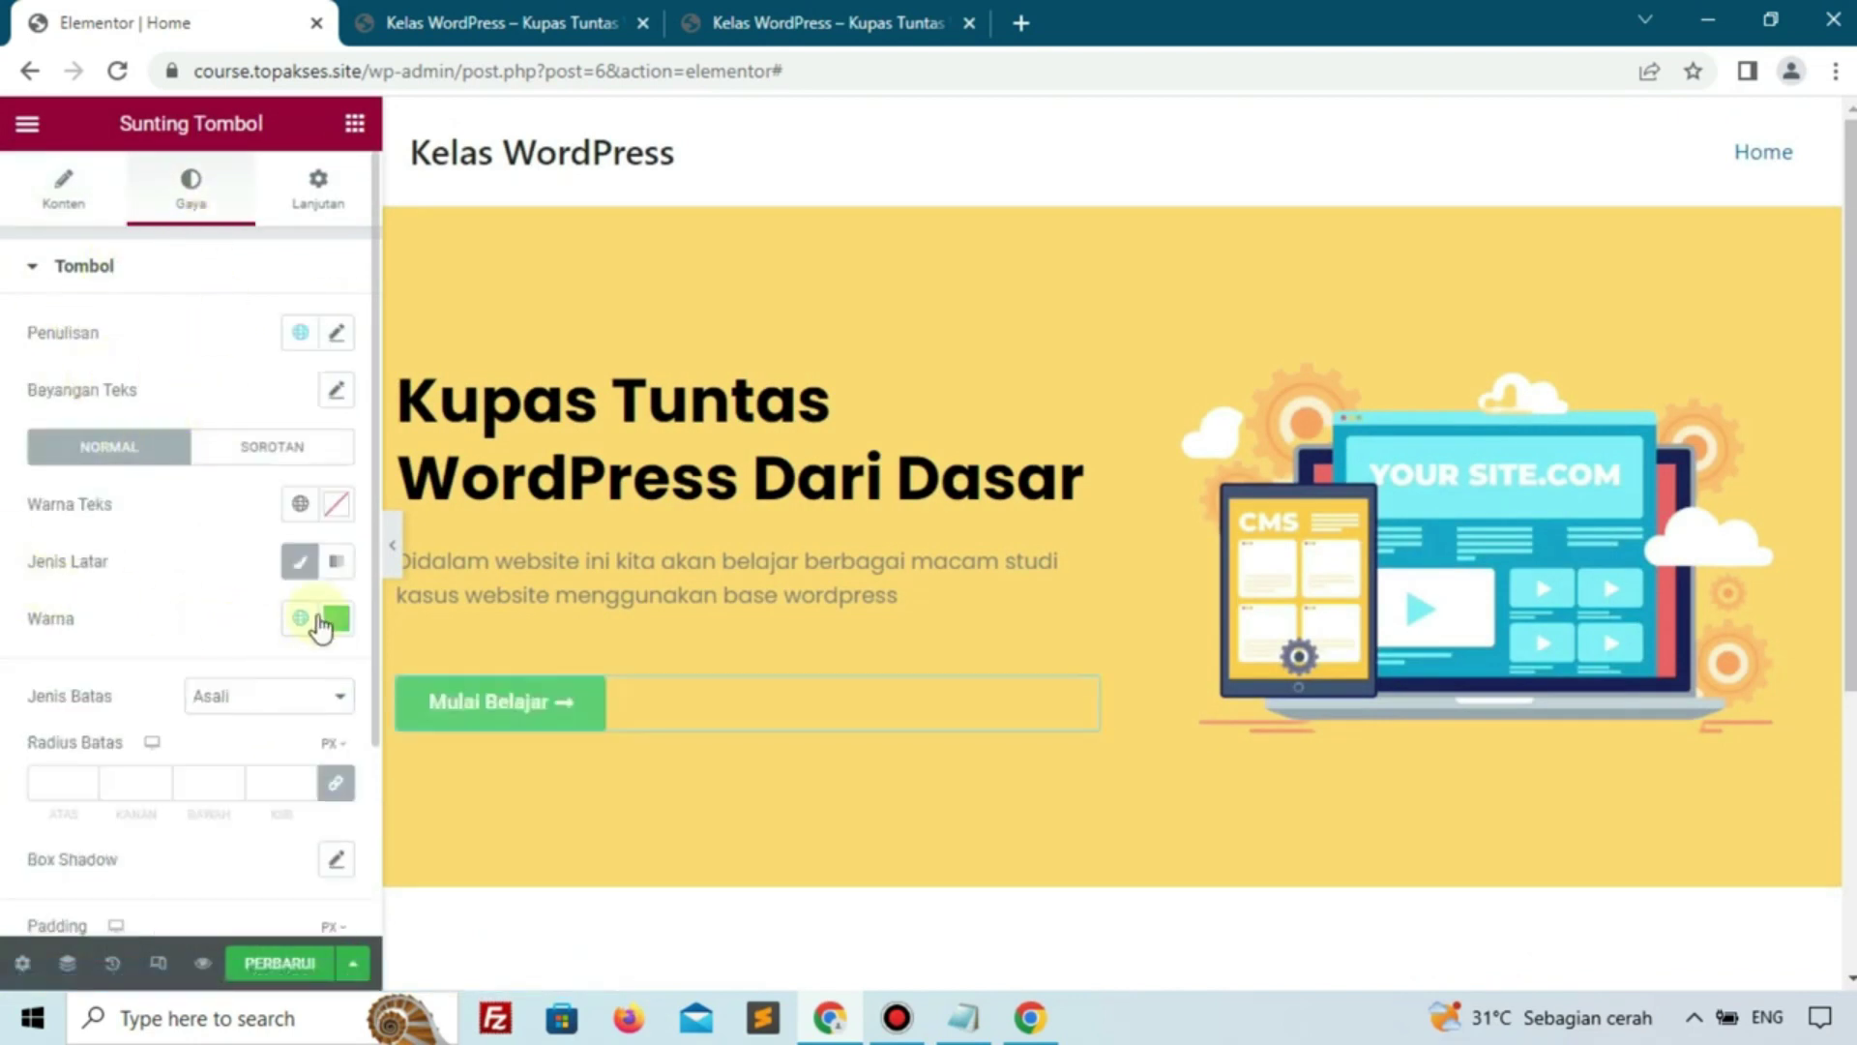
{"action": "left_click", "coordinate": [335, 619]}
{"action": "left_click_drag", "start_coordinate": [429, 391], "coordinate": [532, 532]}
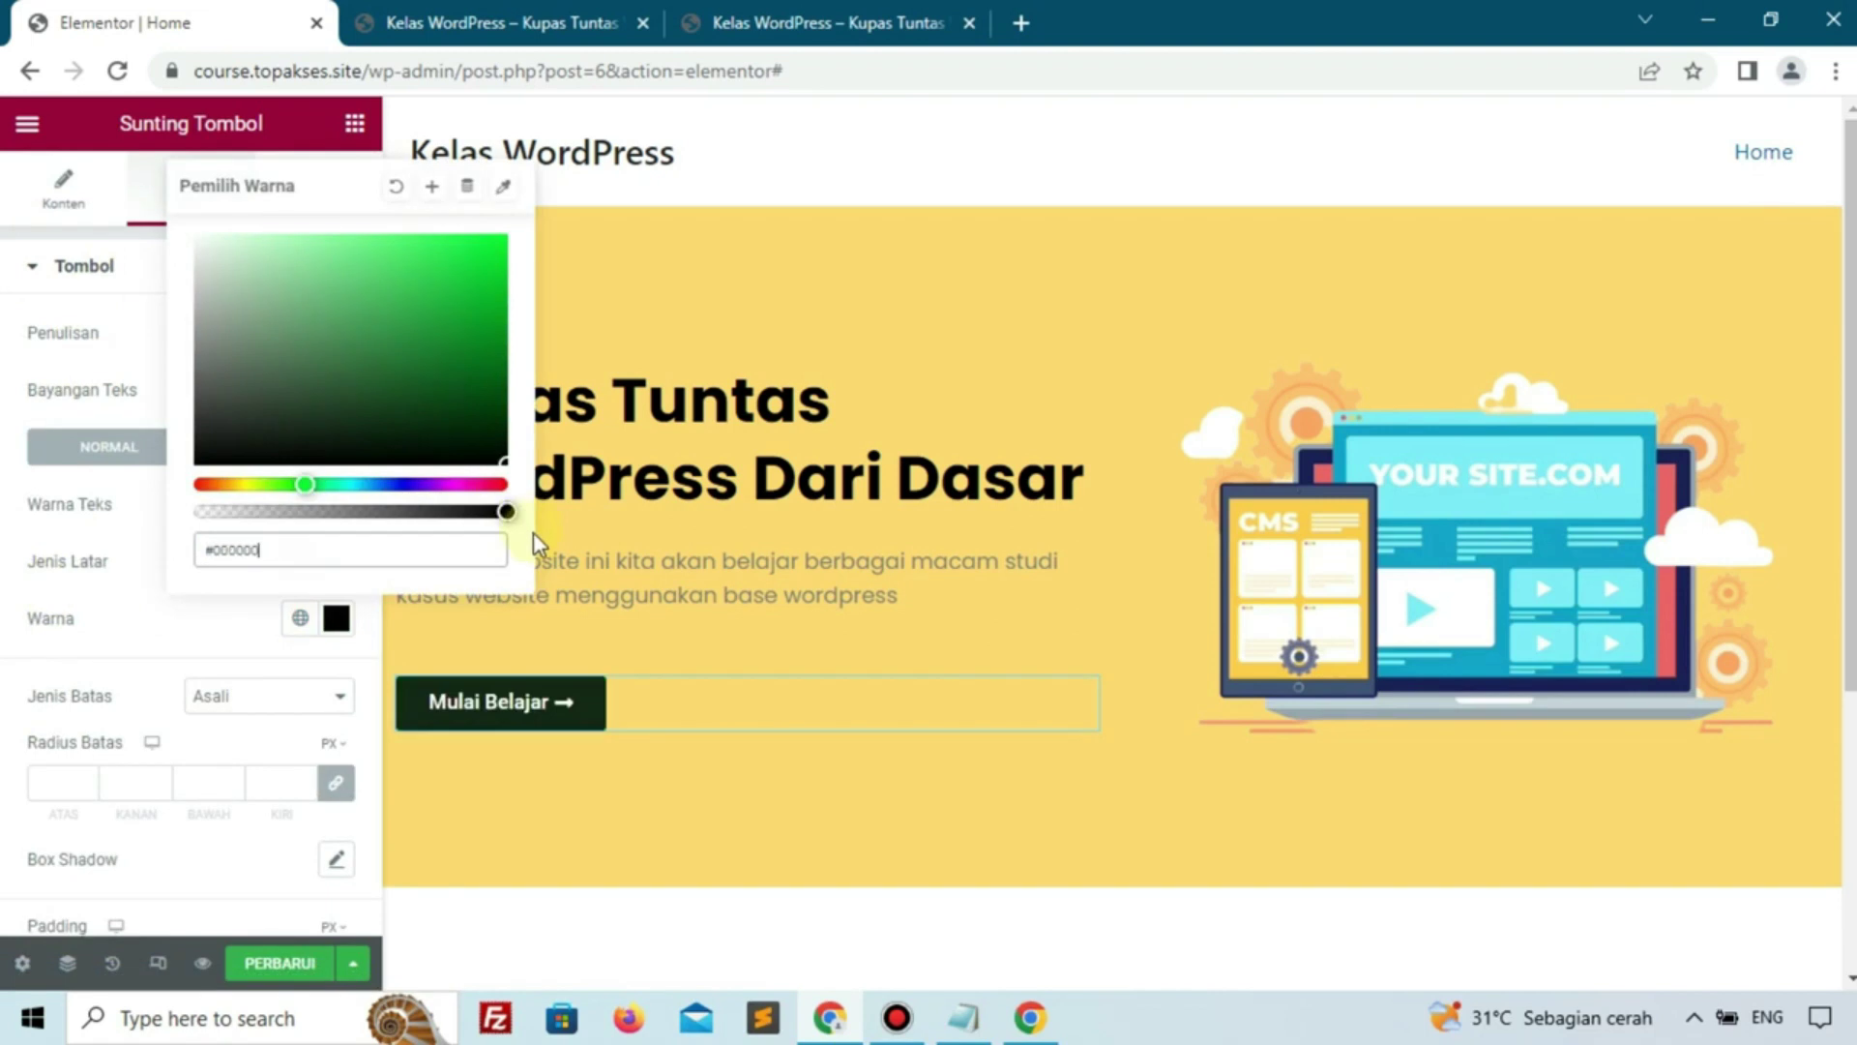
{"action": "left_click", "coordinate": [106, 722]}
Set the button's typography to Poppins, size 15 px, weight 400 (Normal)
{"action": "left_click", "coordinate": [334, 336]}
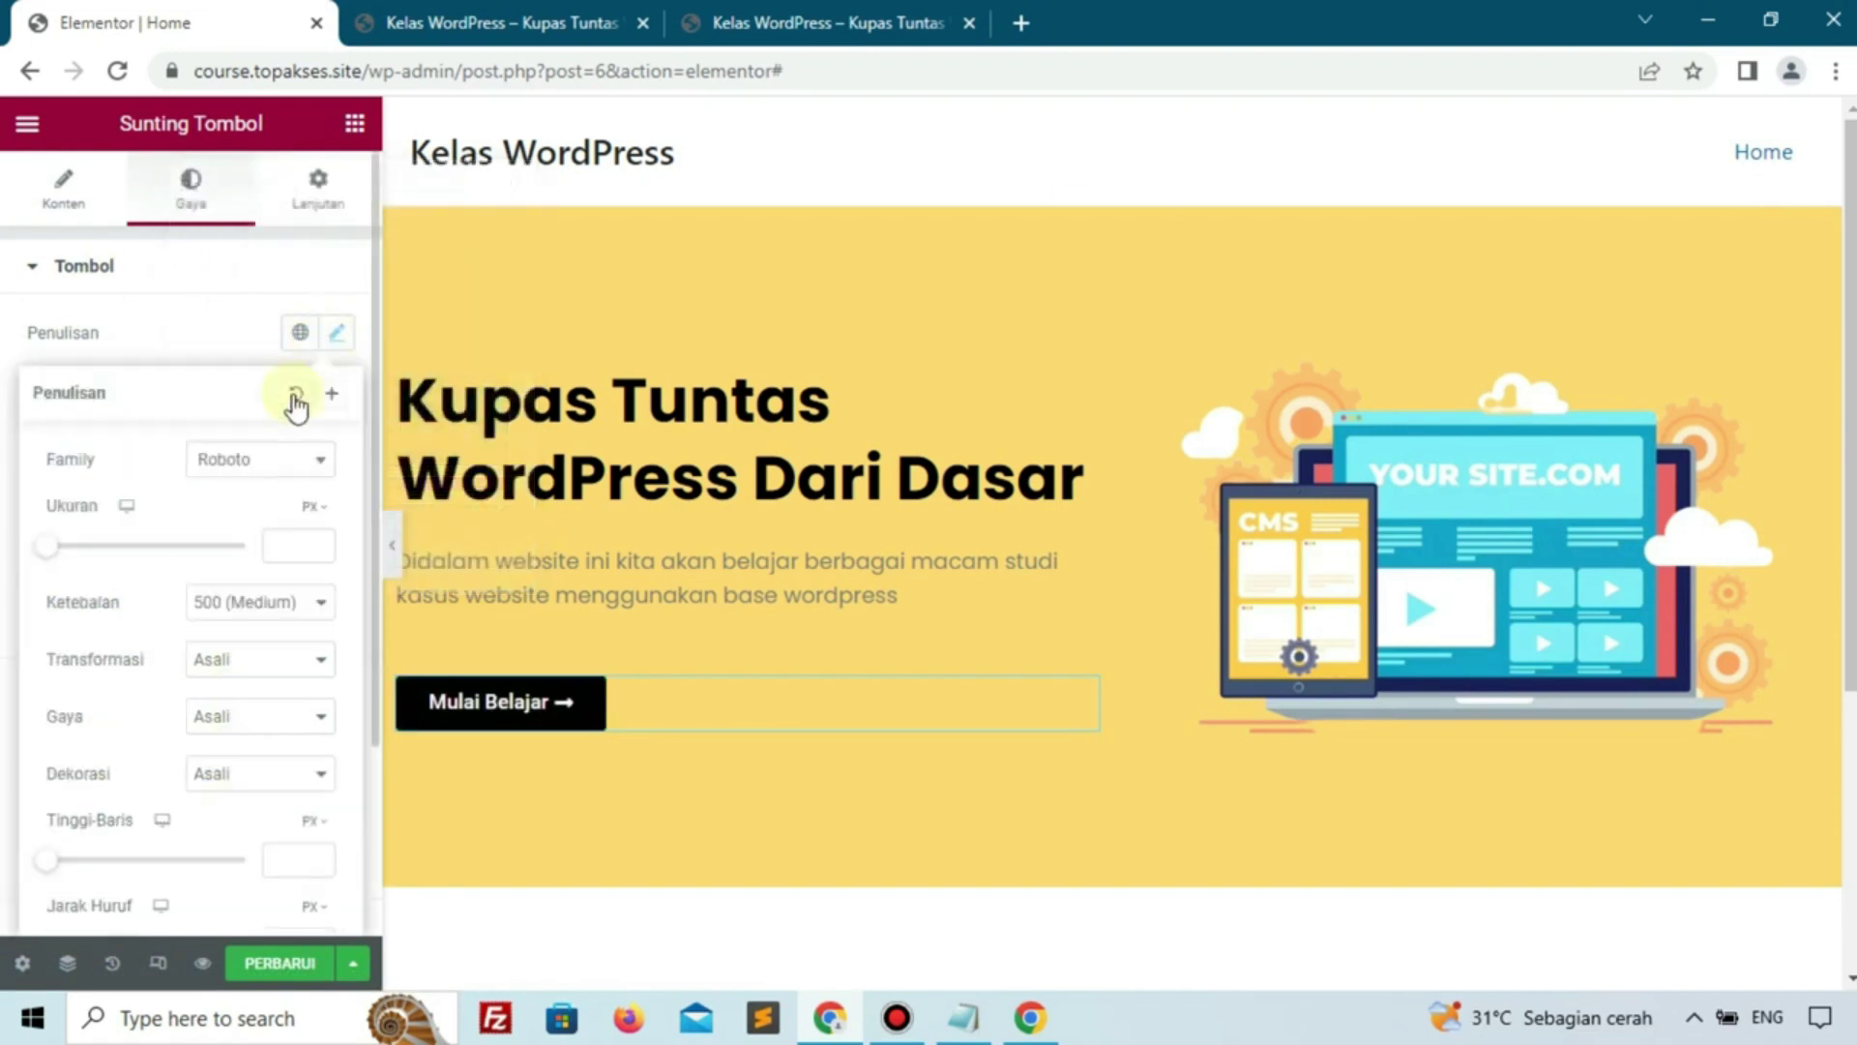
{"action": "left_click", "coordinate": [273, 462]}
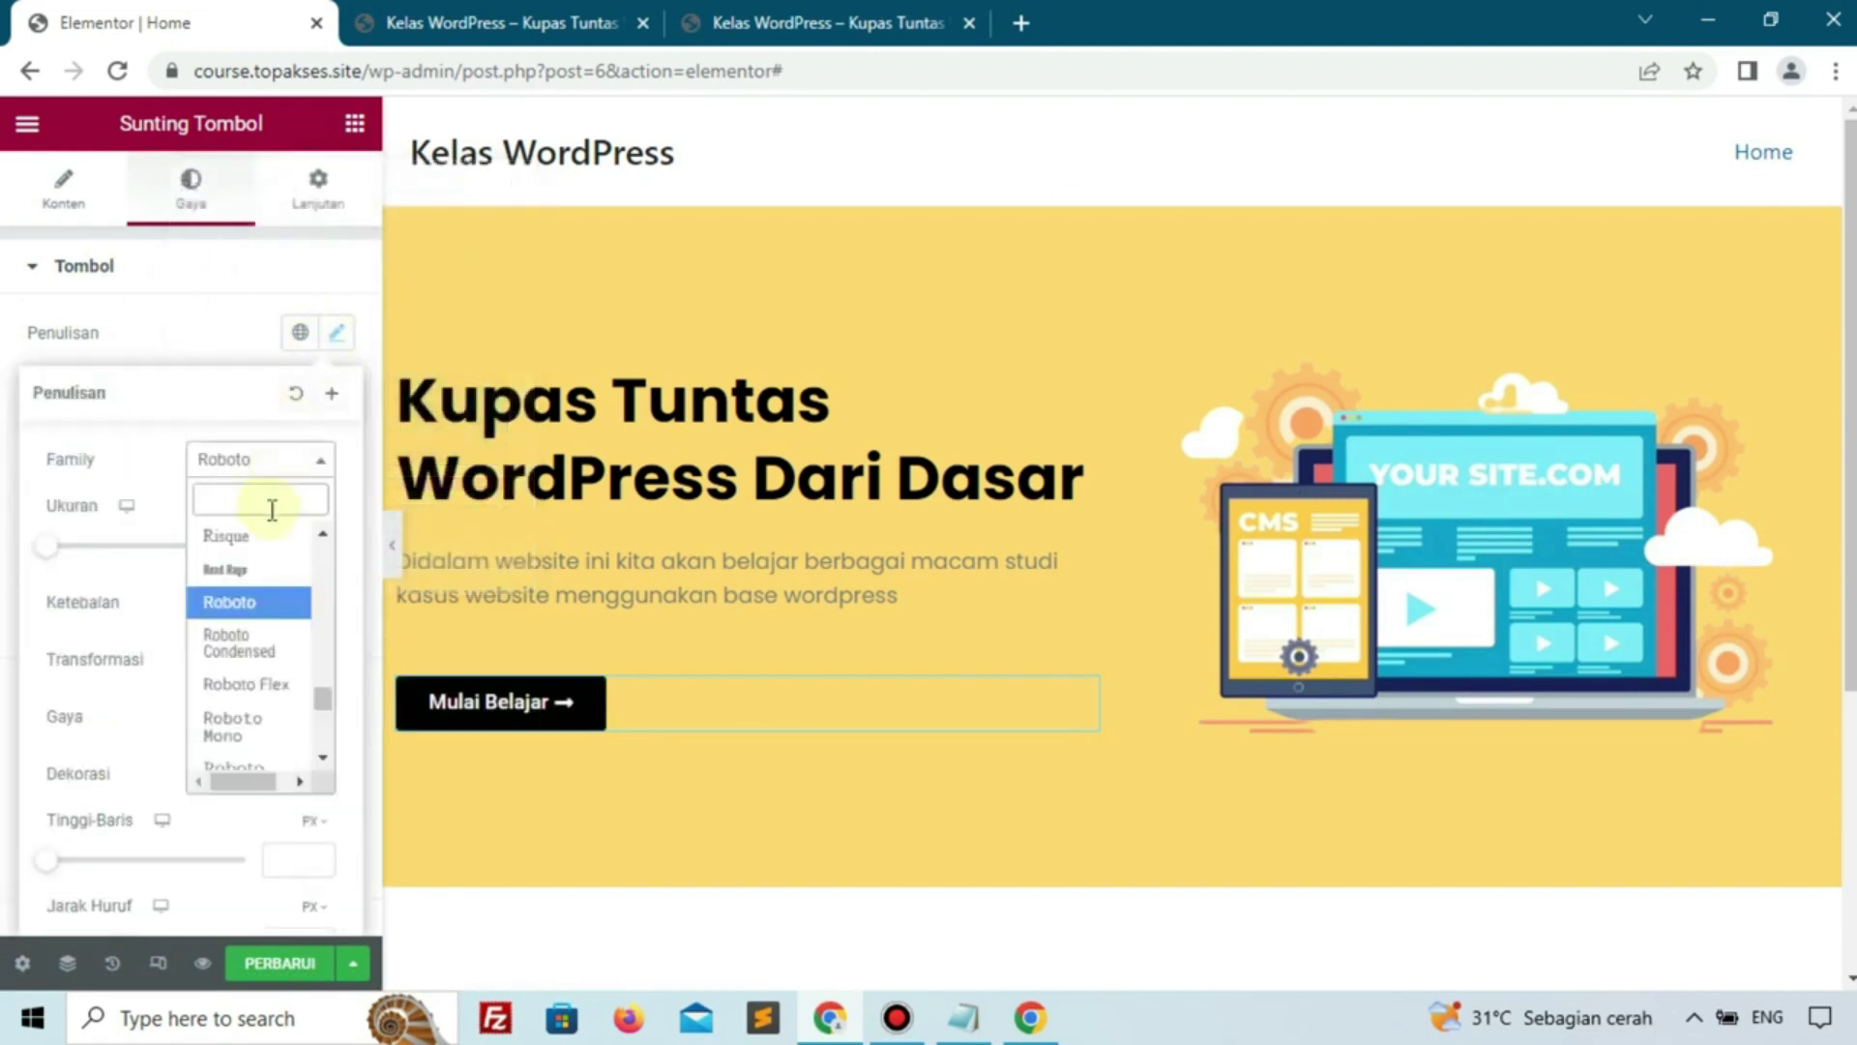
{"action": "type", "text": "pop"}
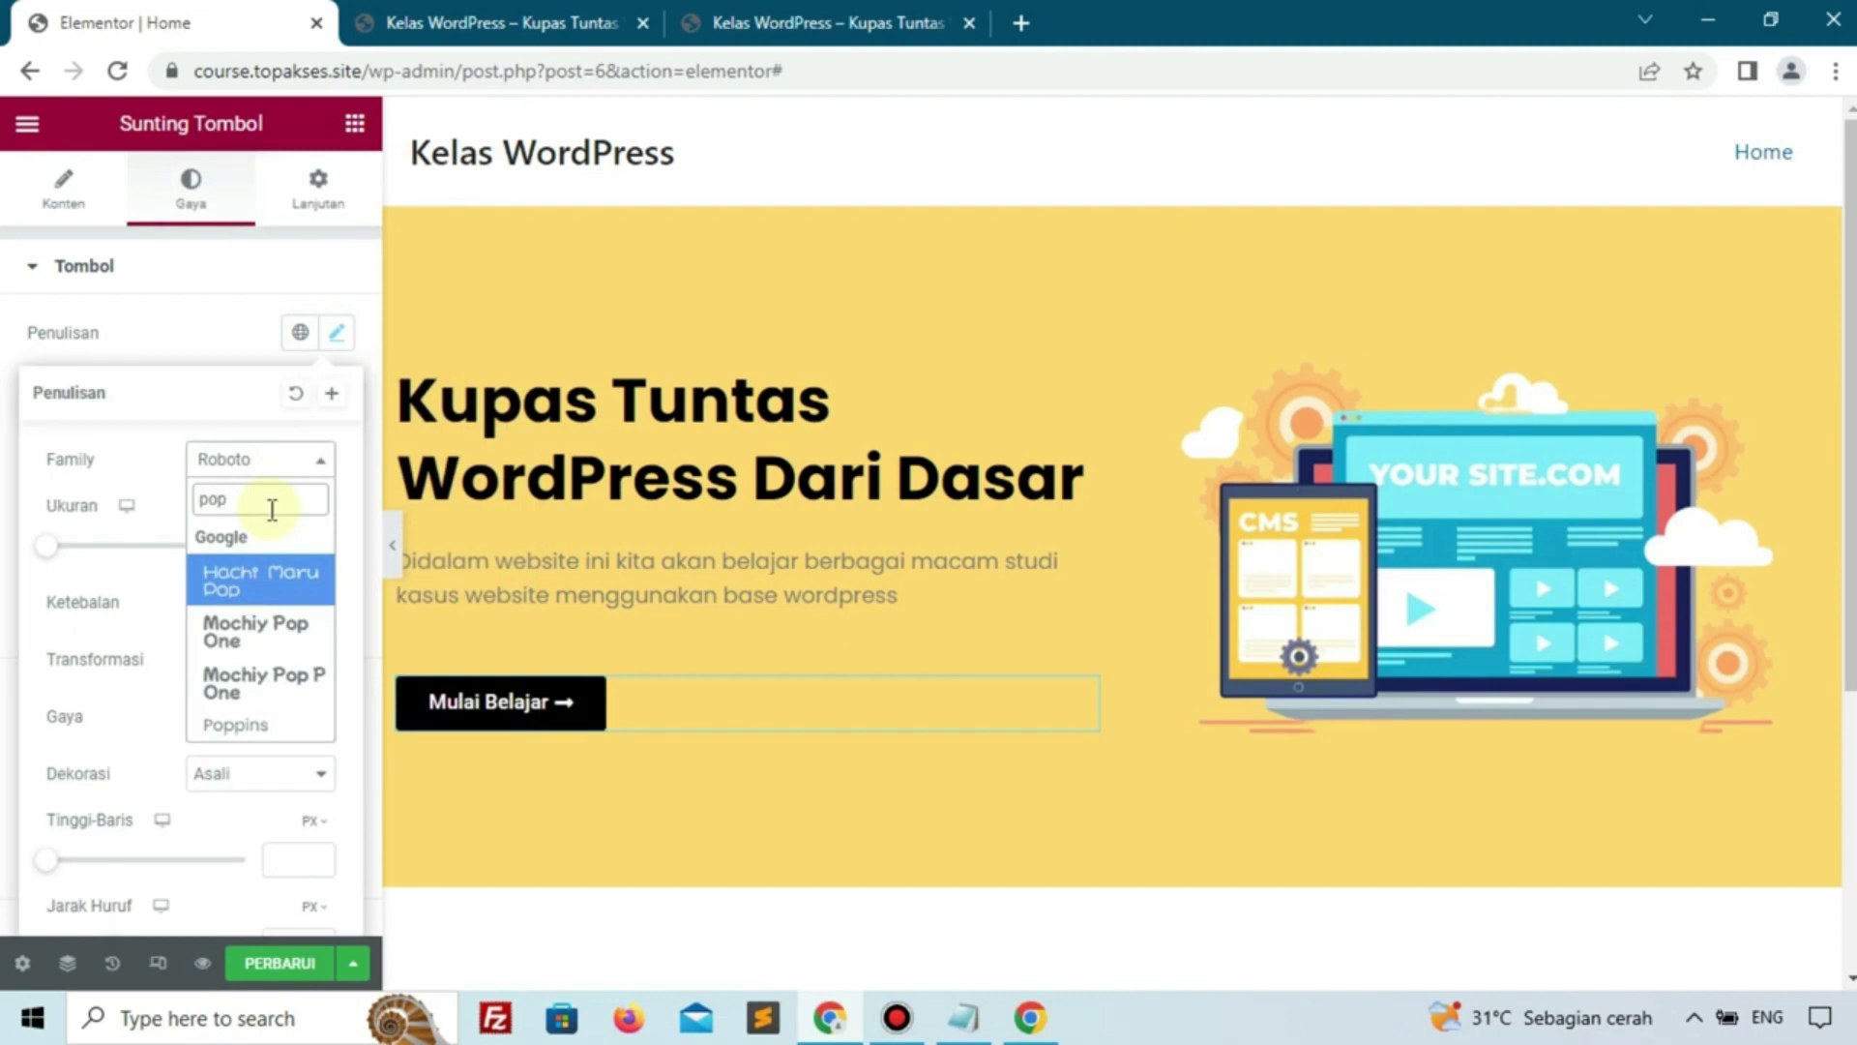
{"action": "left_click", "coordinate": [270, 721]}
{"action": "left_click", "coordinate": [300, 542]}
{"action": "type", "text": "15"}
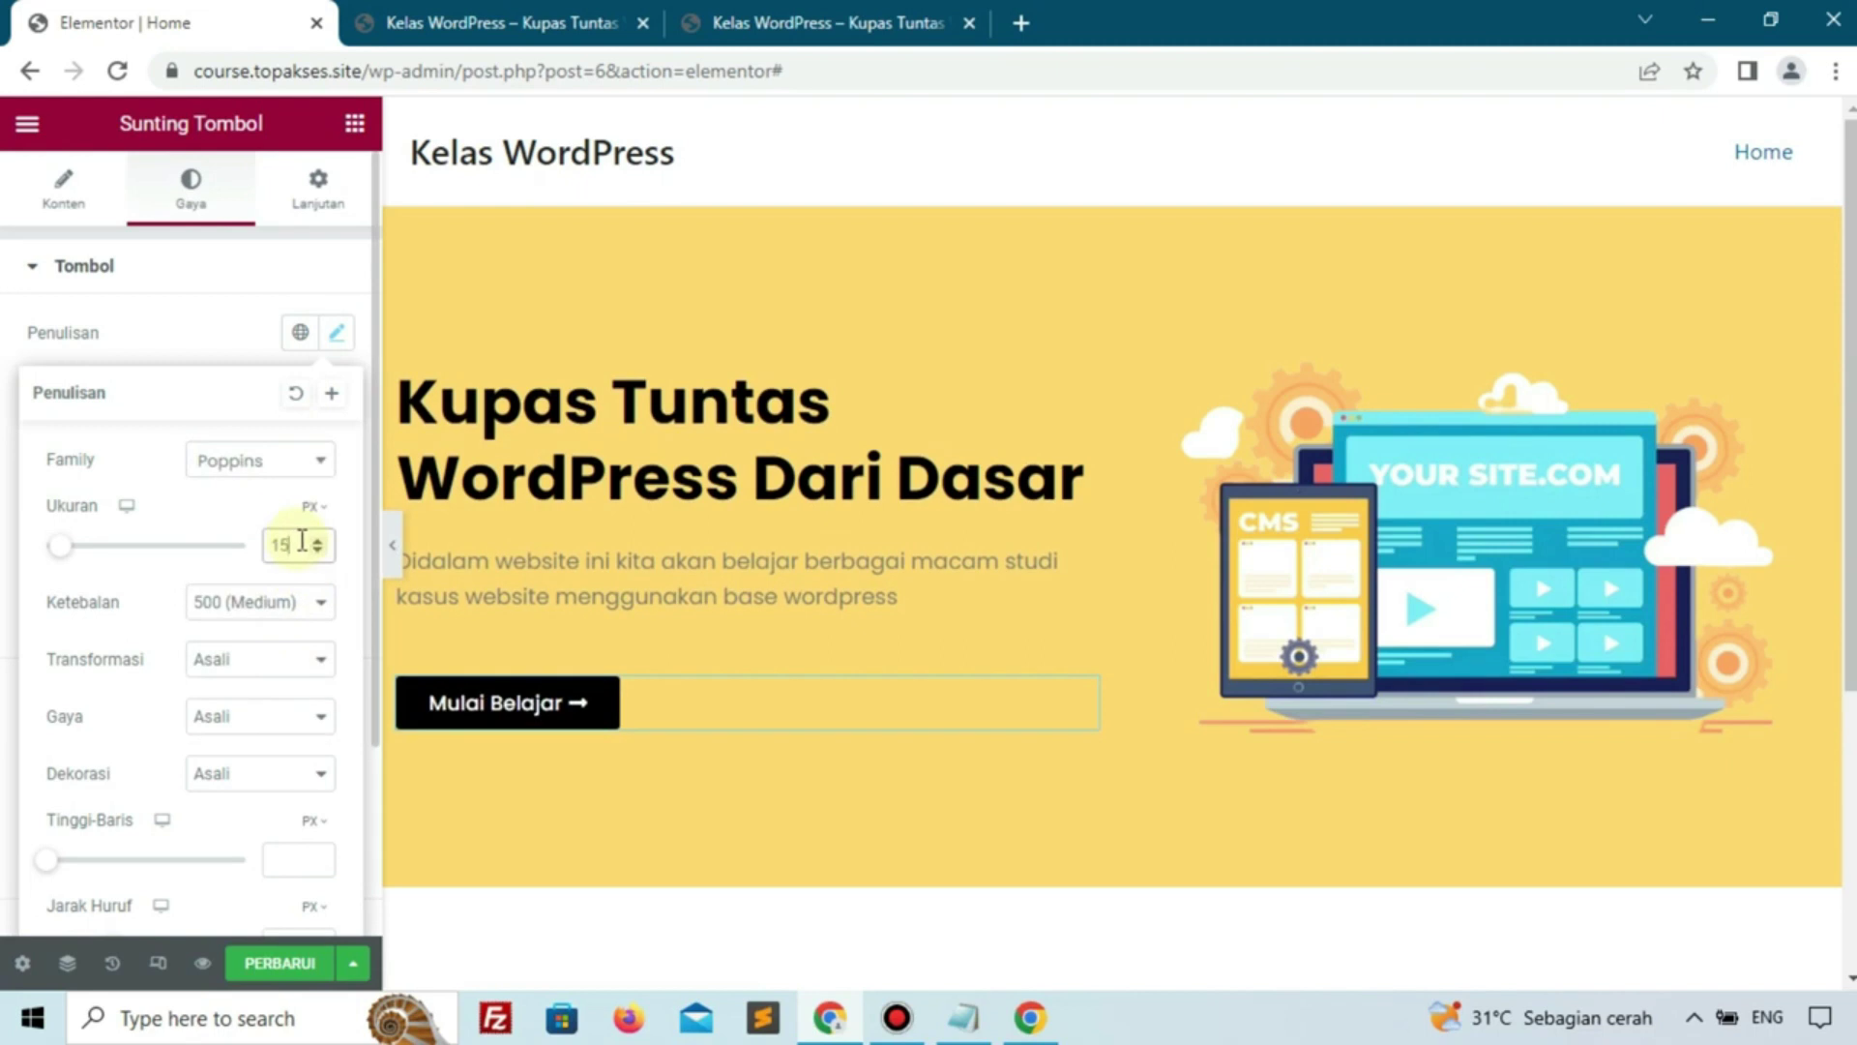
{"action": "left_click", "coordinate": [255, 606]}
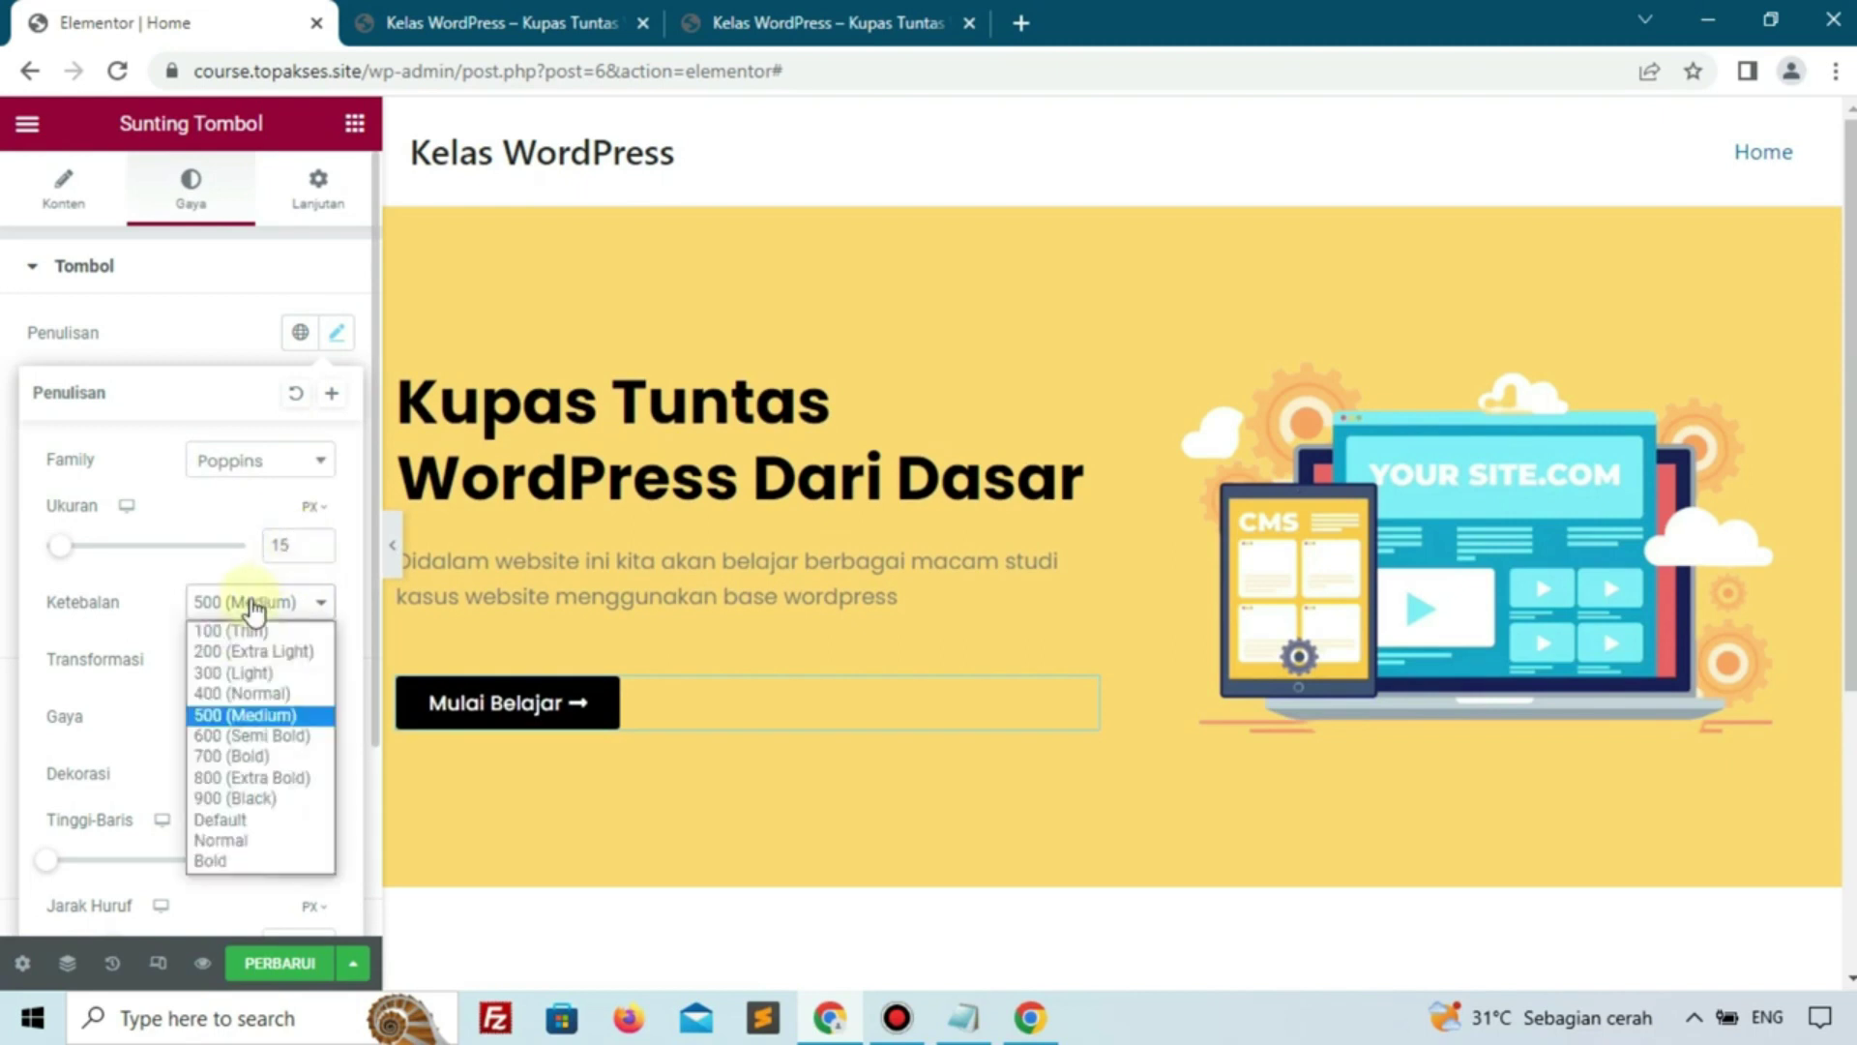
{"action": "left_click", "coordinate": [246, 691]}
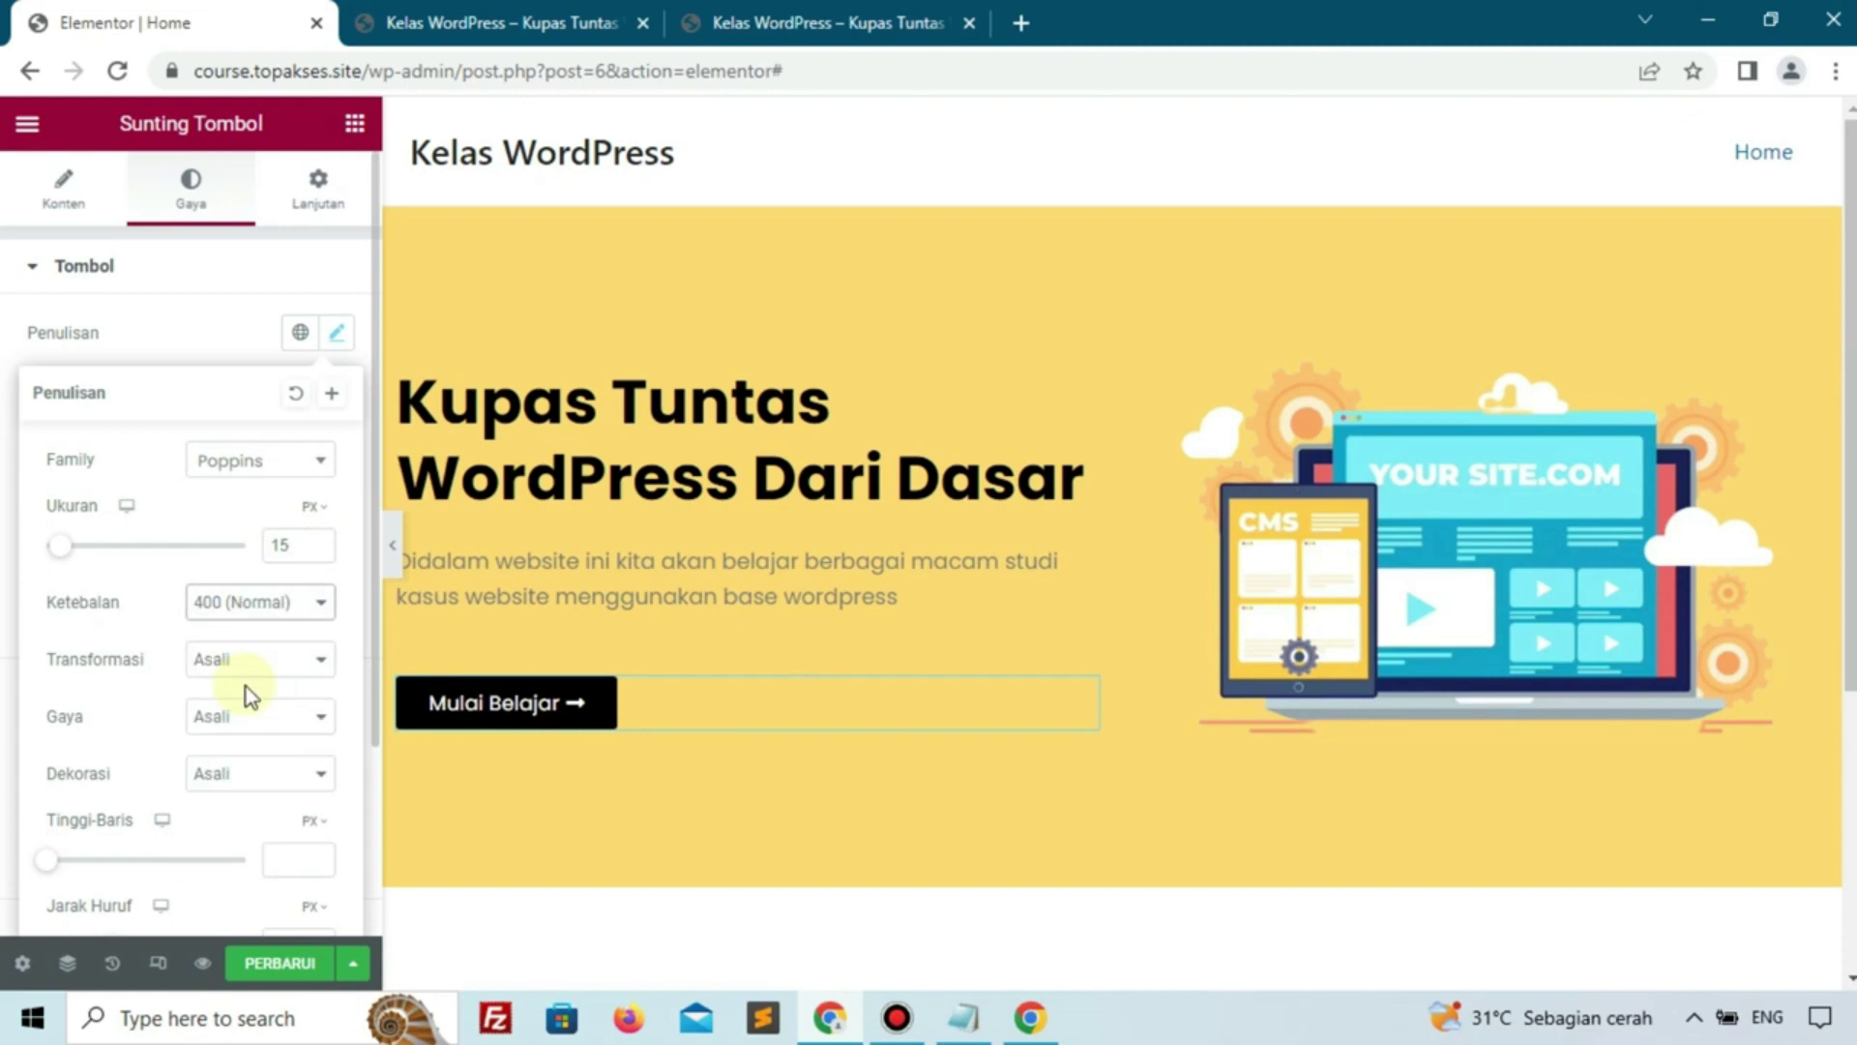
{"action": "left_click", "coordinate": [183, 356]}
Round the button's corners with a border radius of 30 px on all sides
{"action": "scroll", "coordinate": [155, 542], "scroll_direction": "down", "scroll_amount": 2}
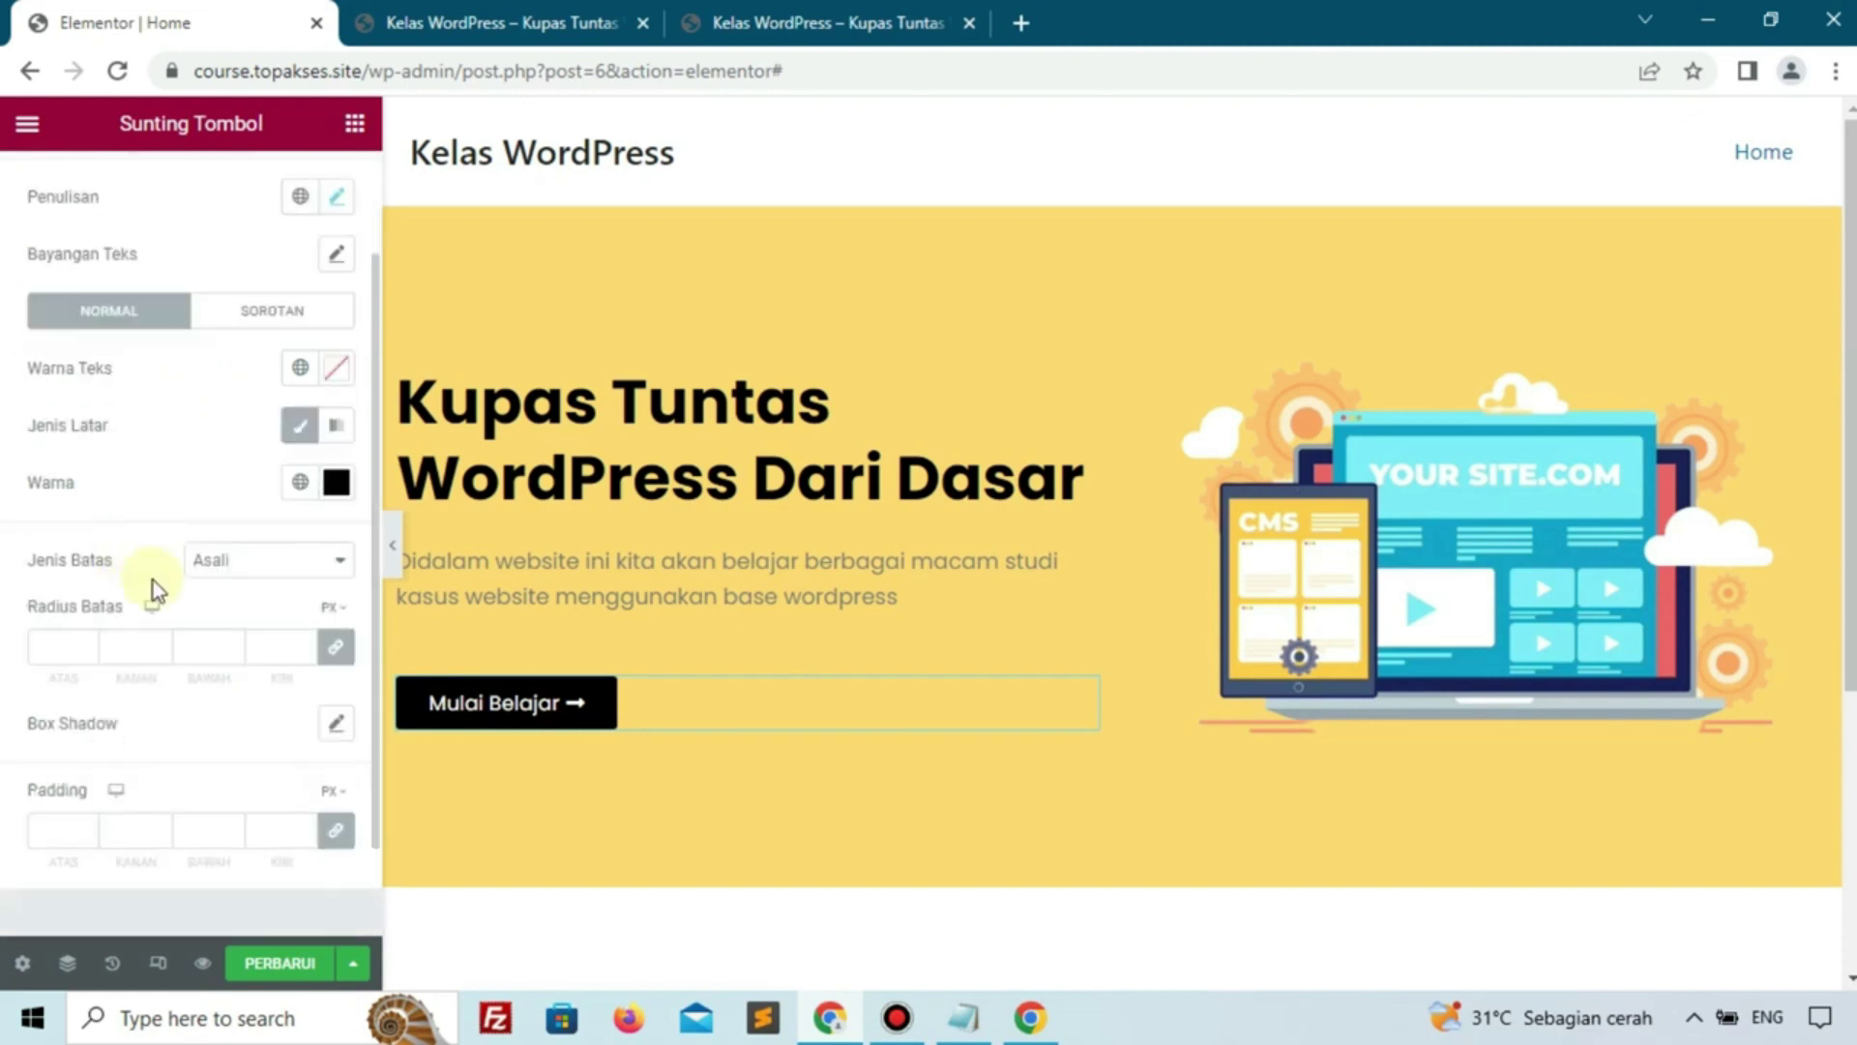
{"action": "scroll", "coordinate": [153, 580], "scroll_direction": "down", "scroll_amount": 1}
{"action": "left_click", "coordinate": [53, 538]}
{"action": "type", "text": "30"}
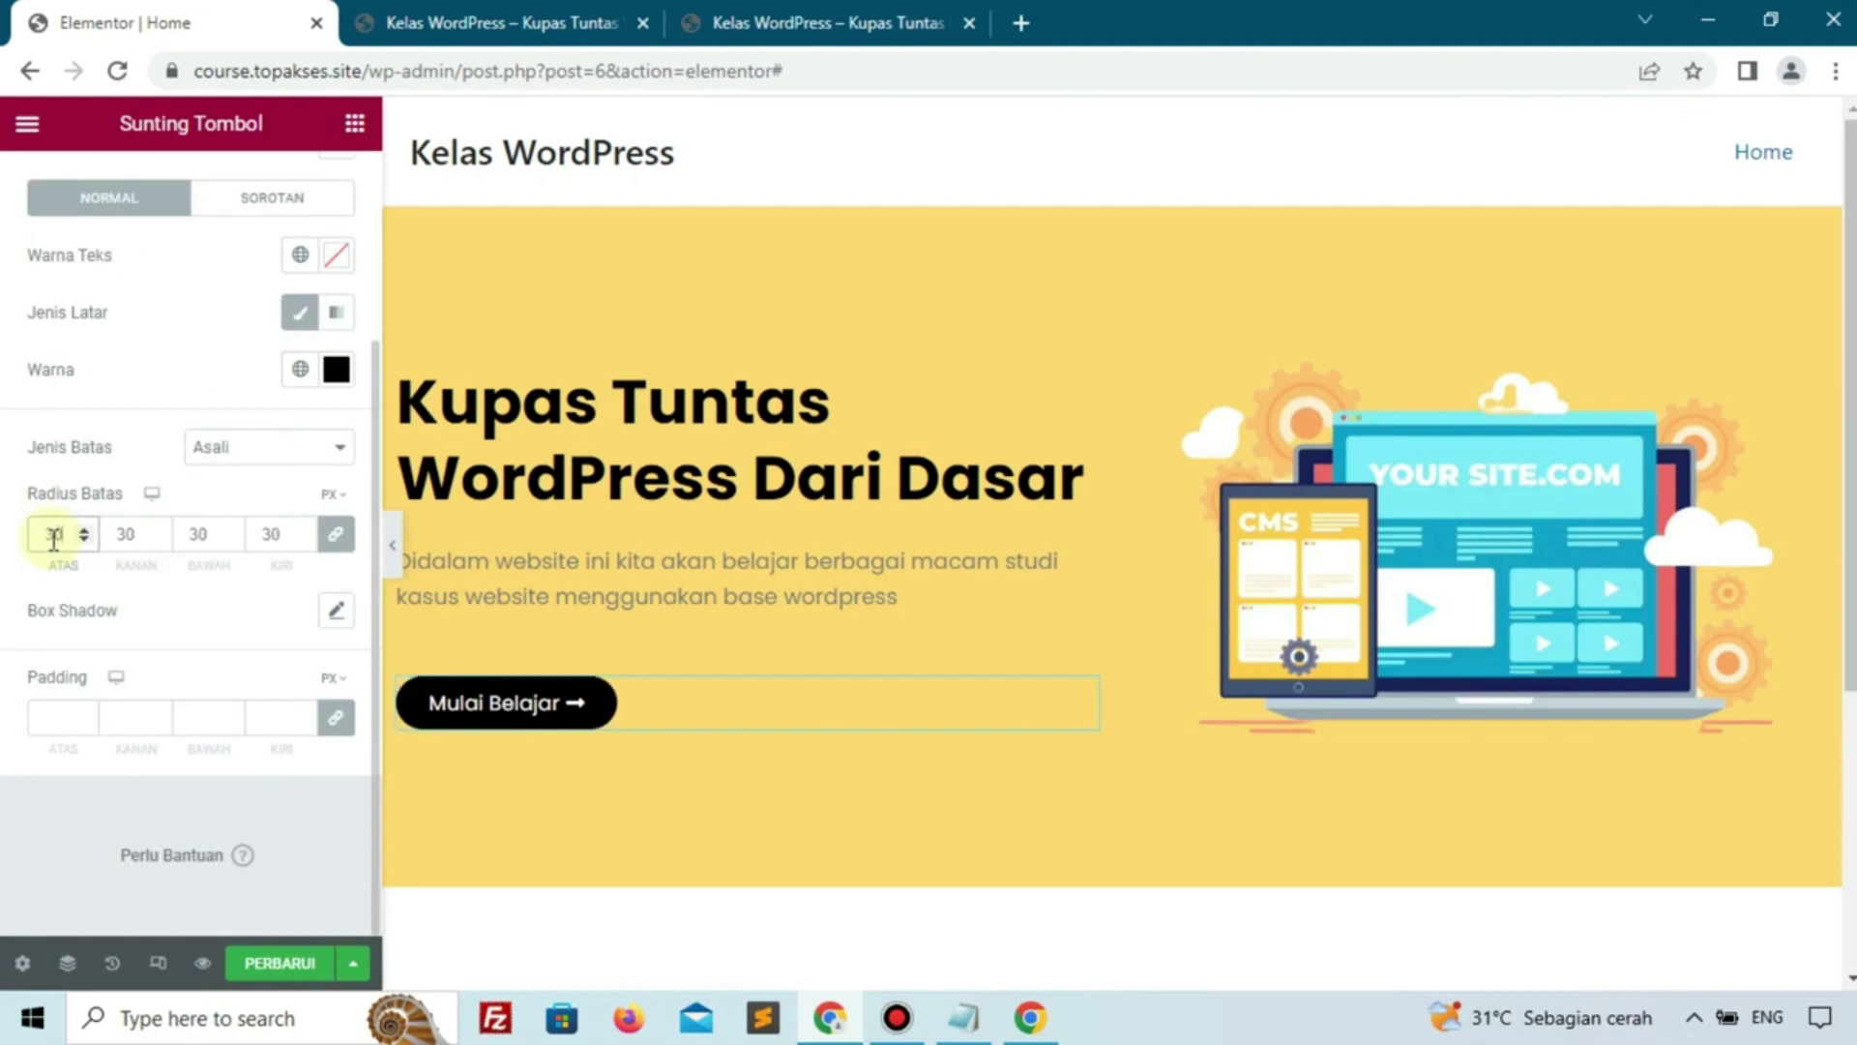
Set the spacing between the button's text and its arrow icon to 10
{"action": "scroll", "coordinate": [73, 595], "scroll_direction": "up", "scroll_amount": 2}
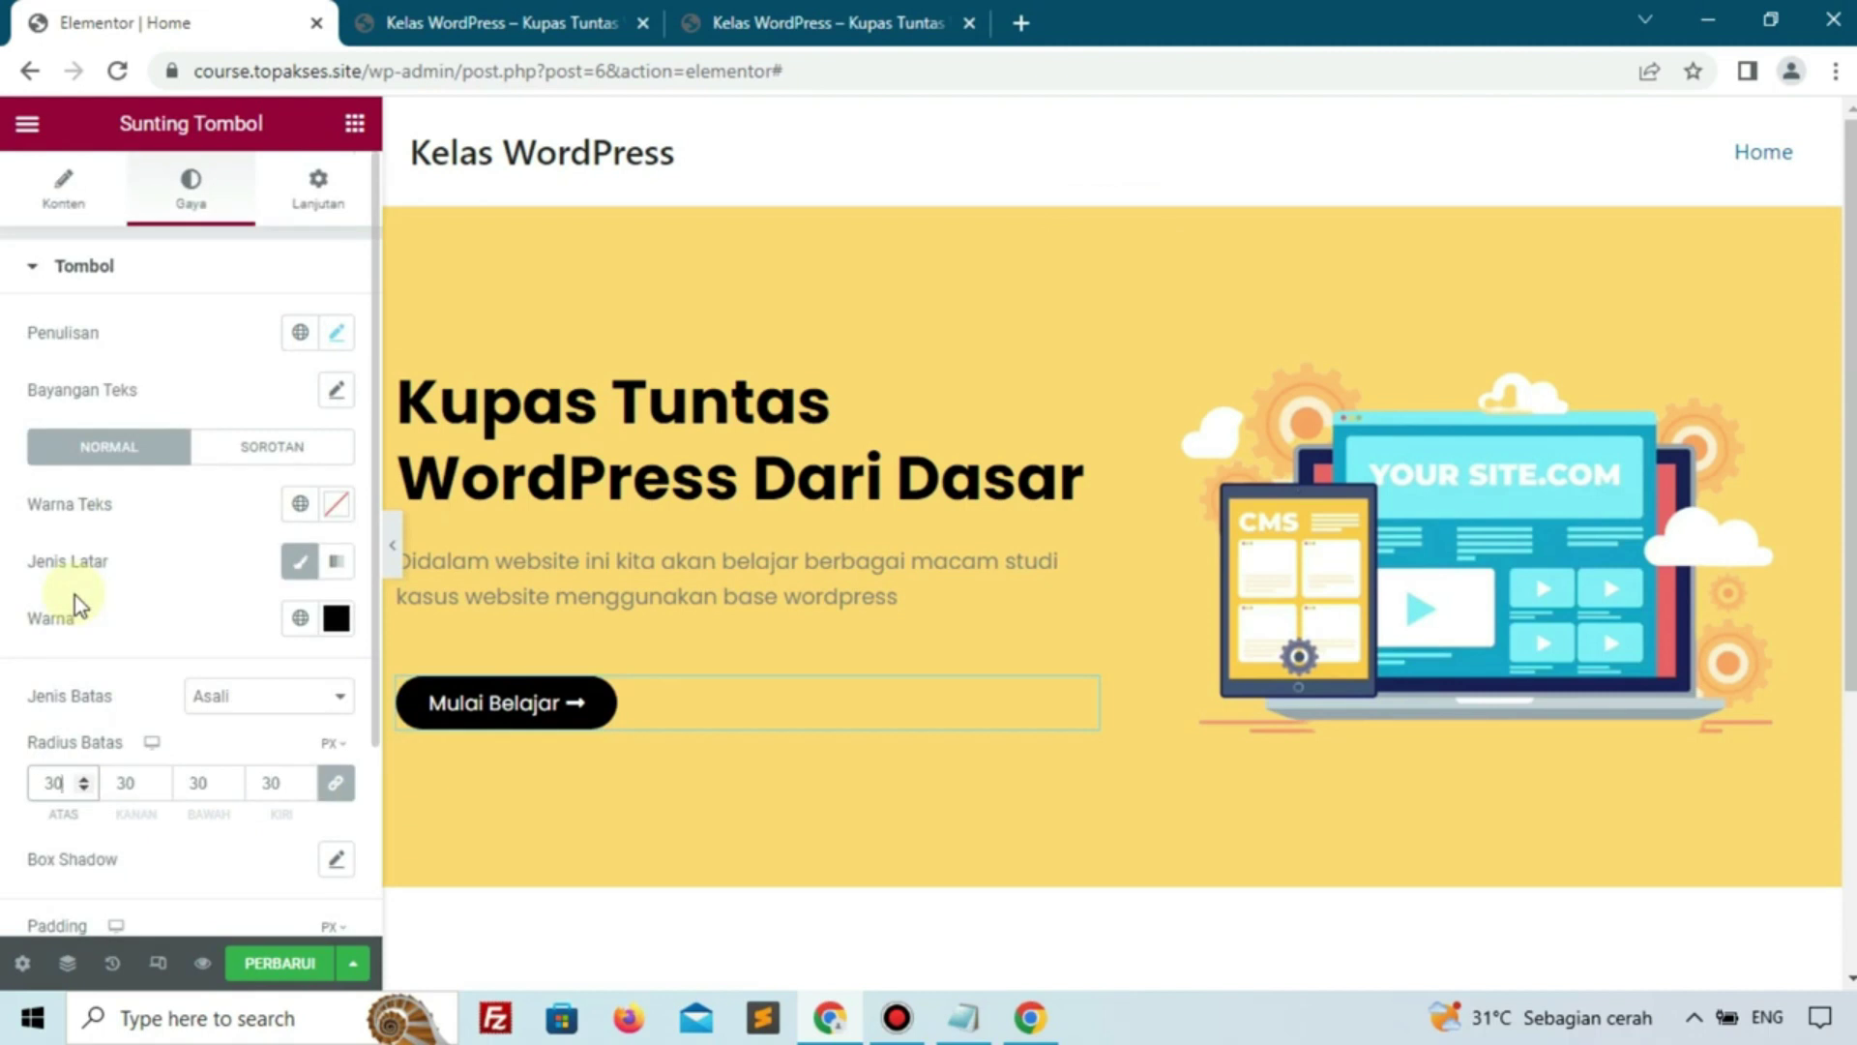
{"action": "left_click", "coordinate": [14, 198]}
{"action": "scroll", "coordinate": [60, 548], "scroll_direction": "down", "scroll_amount": 3}
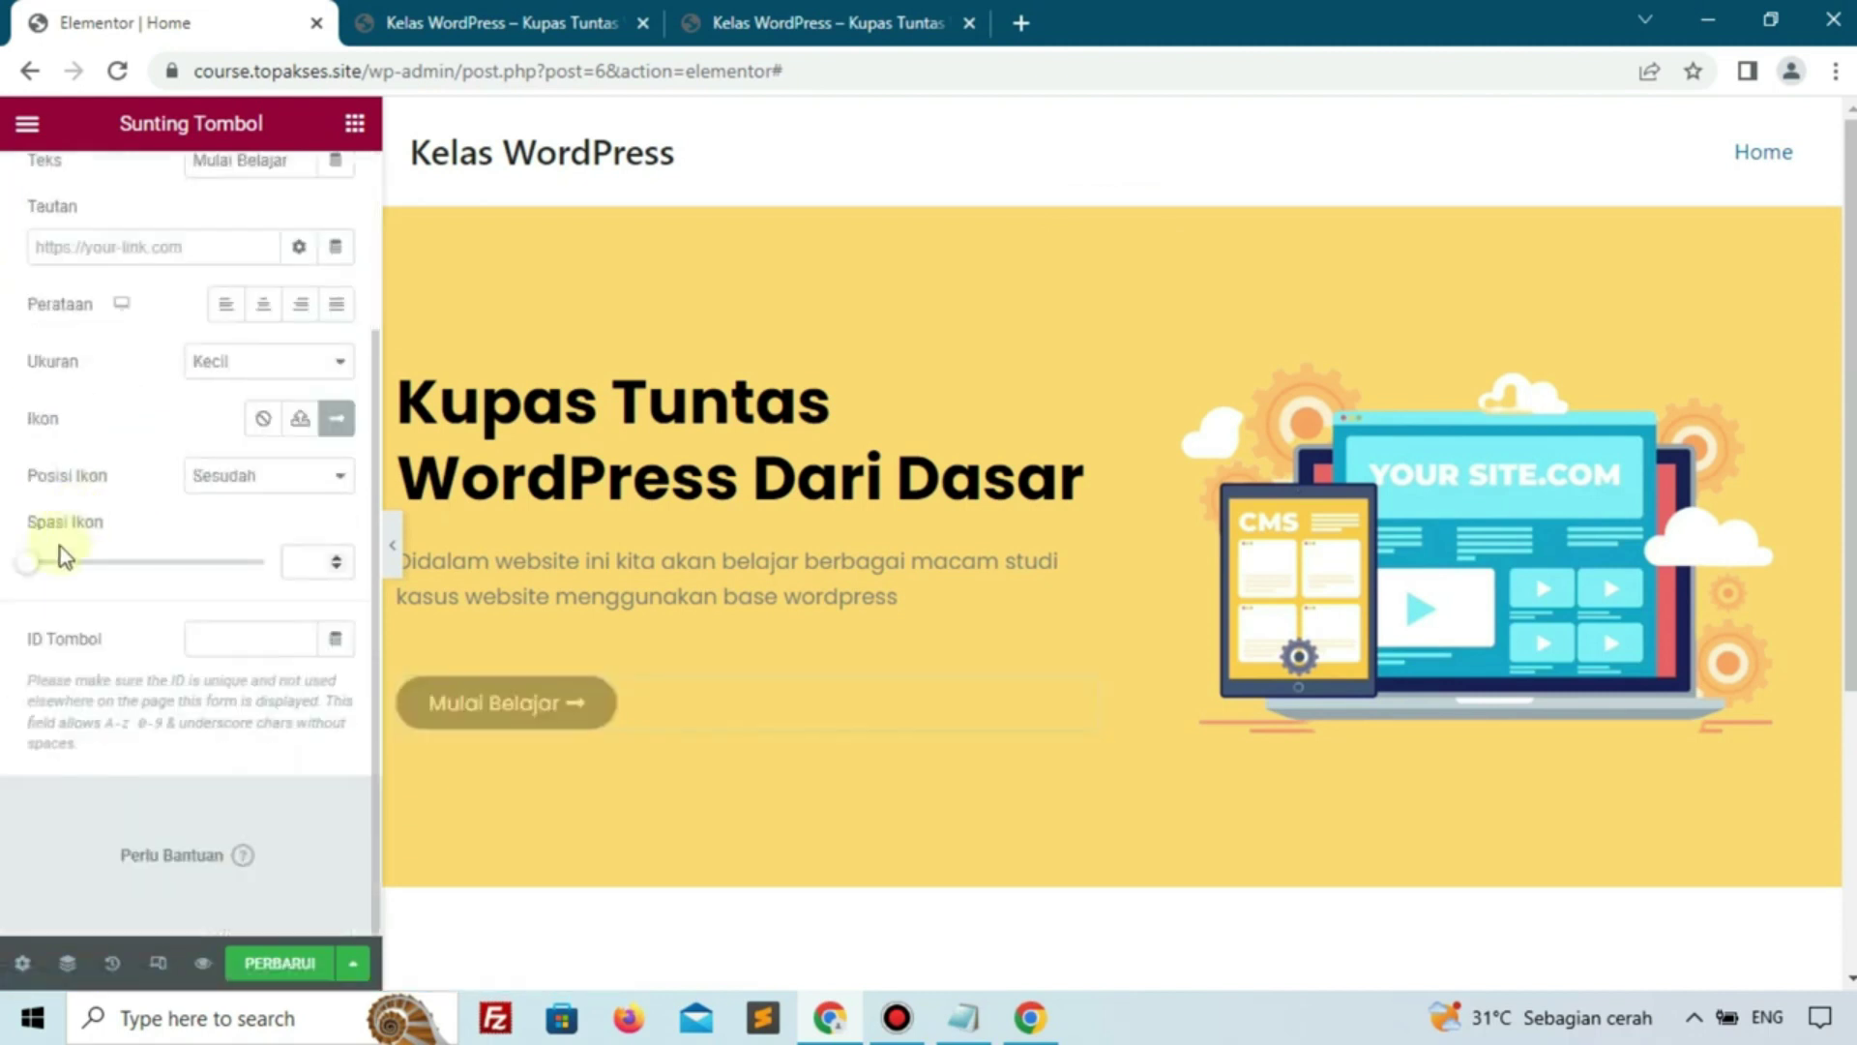
{"action": "left_click_drag", "start_coordinate": [32, 581], "coordinate": [79, 593]}
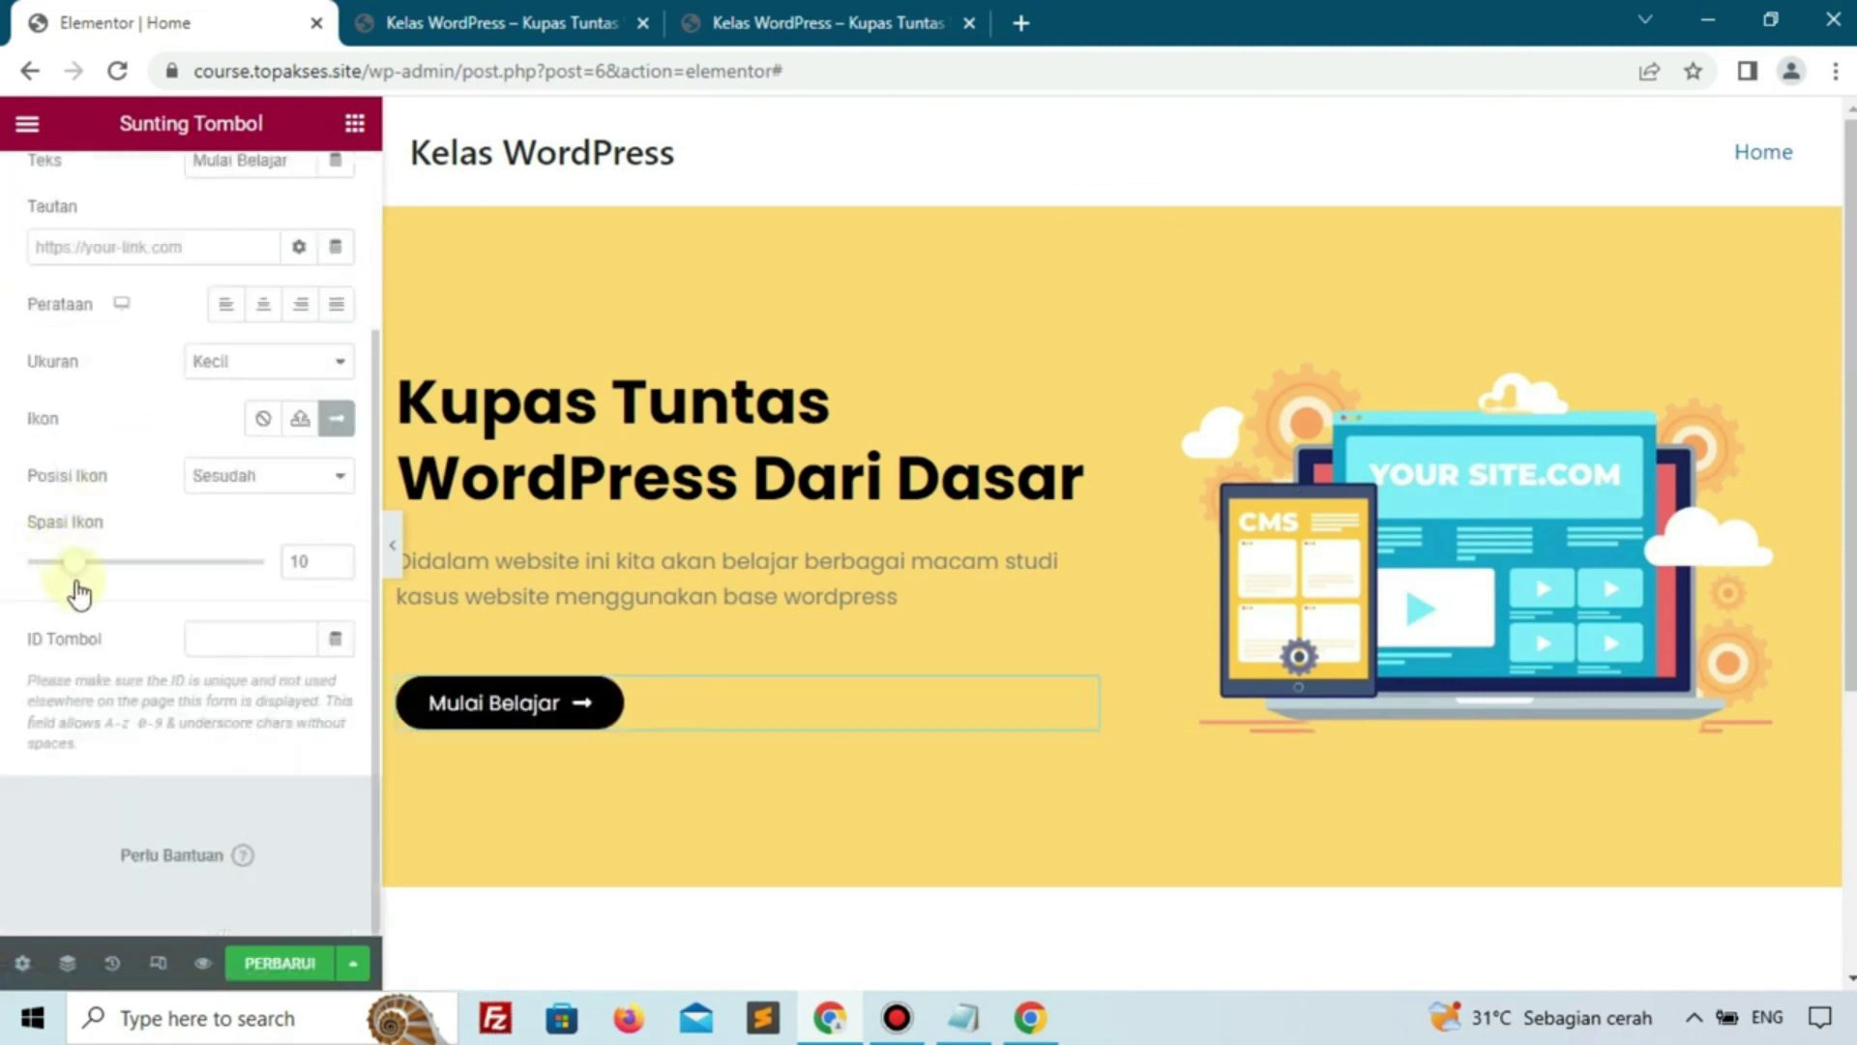
Save the page update and reload the live site to check the hero section
{"action": "left_click", "coordinate": [286, 964]}
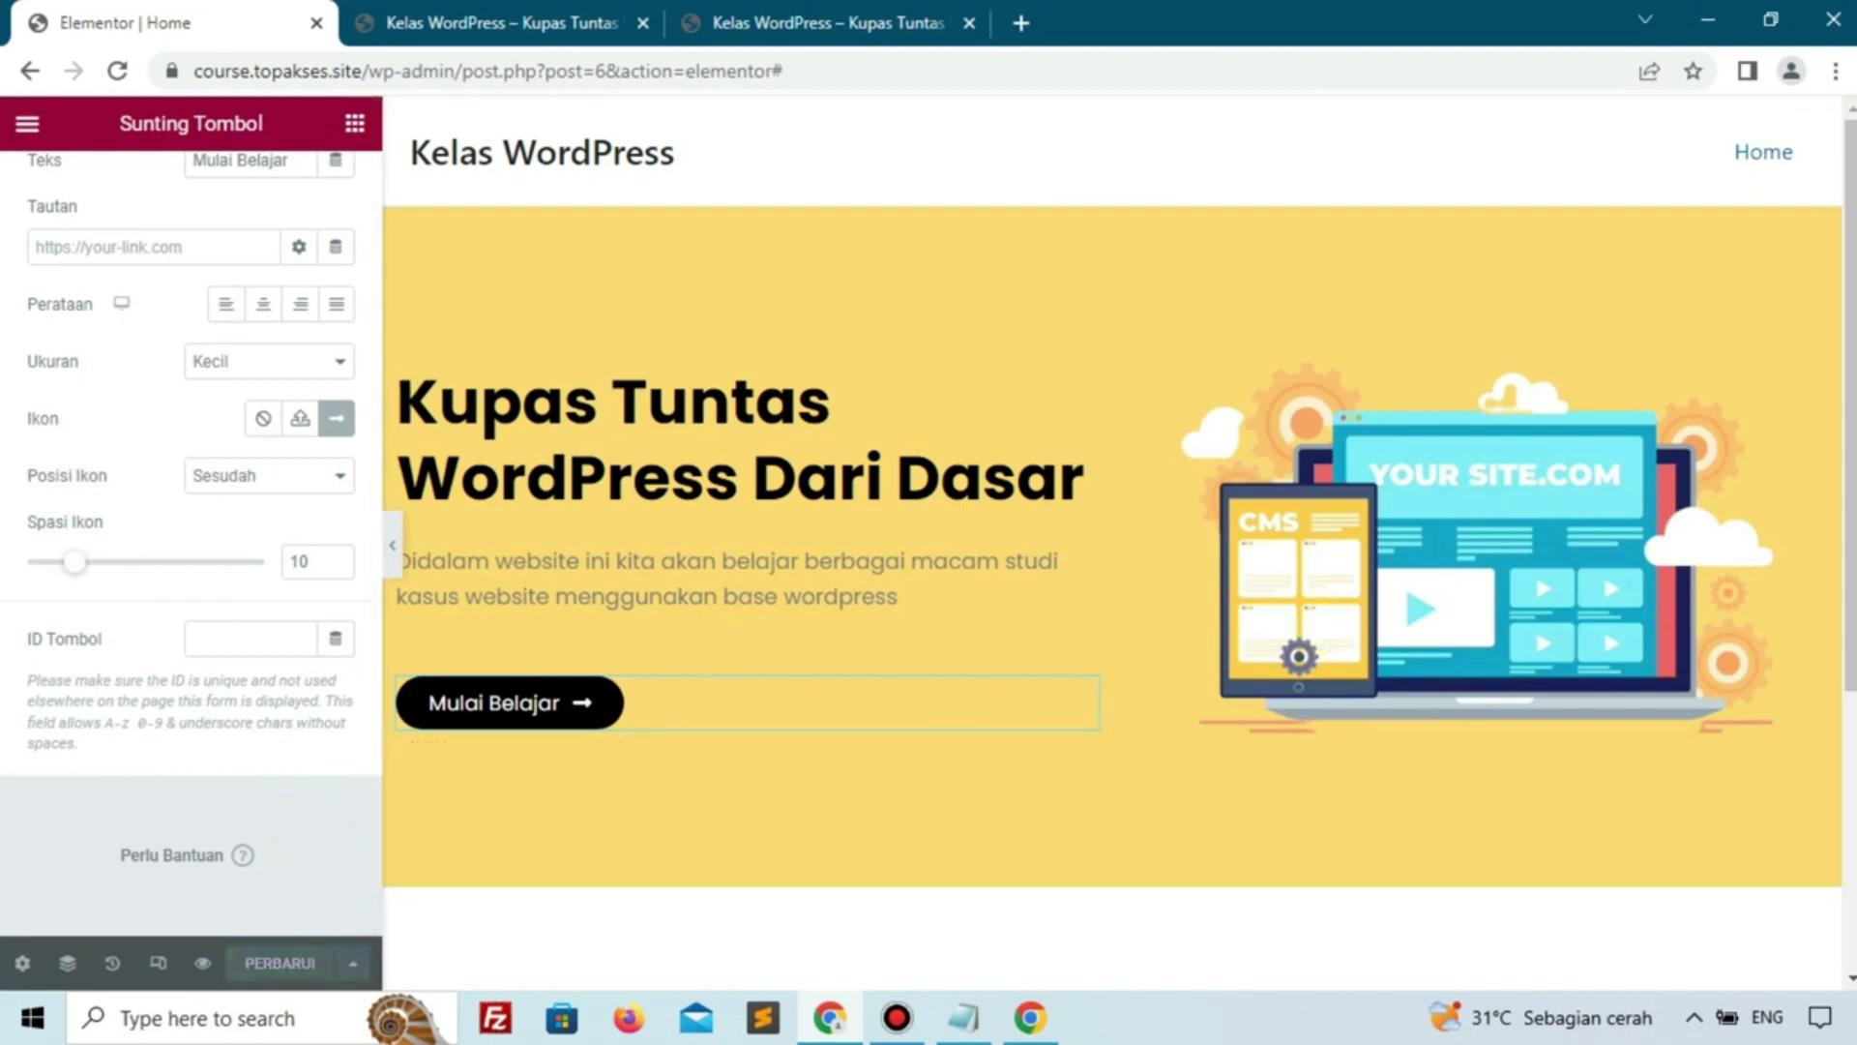
{"action": "left_click", "coordinate": [485, 12]}
{"action": "left_click", "coordinate": [119, 71]}
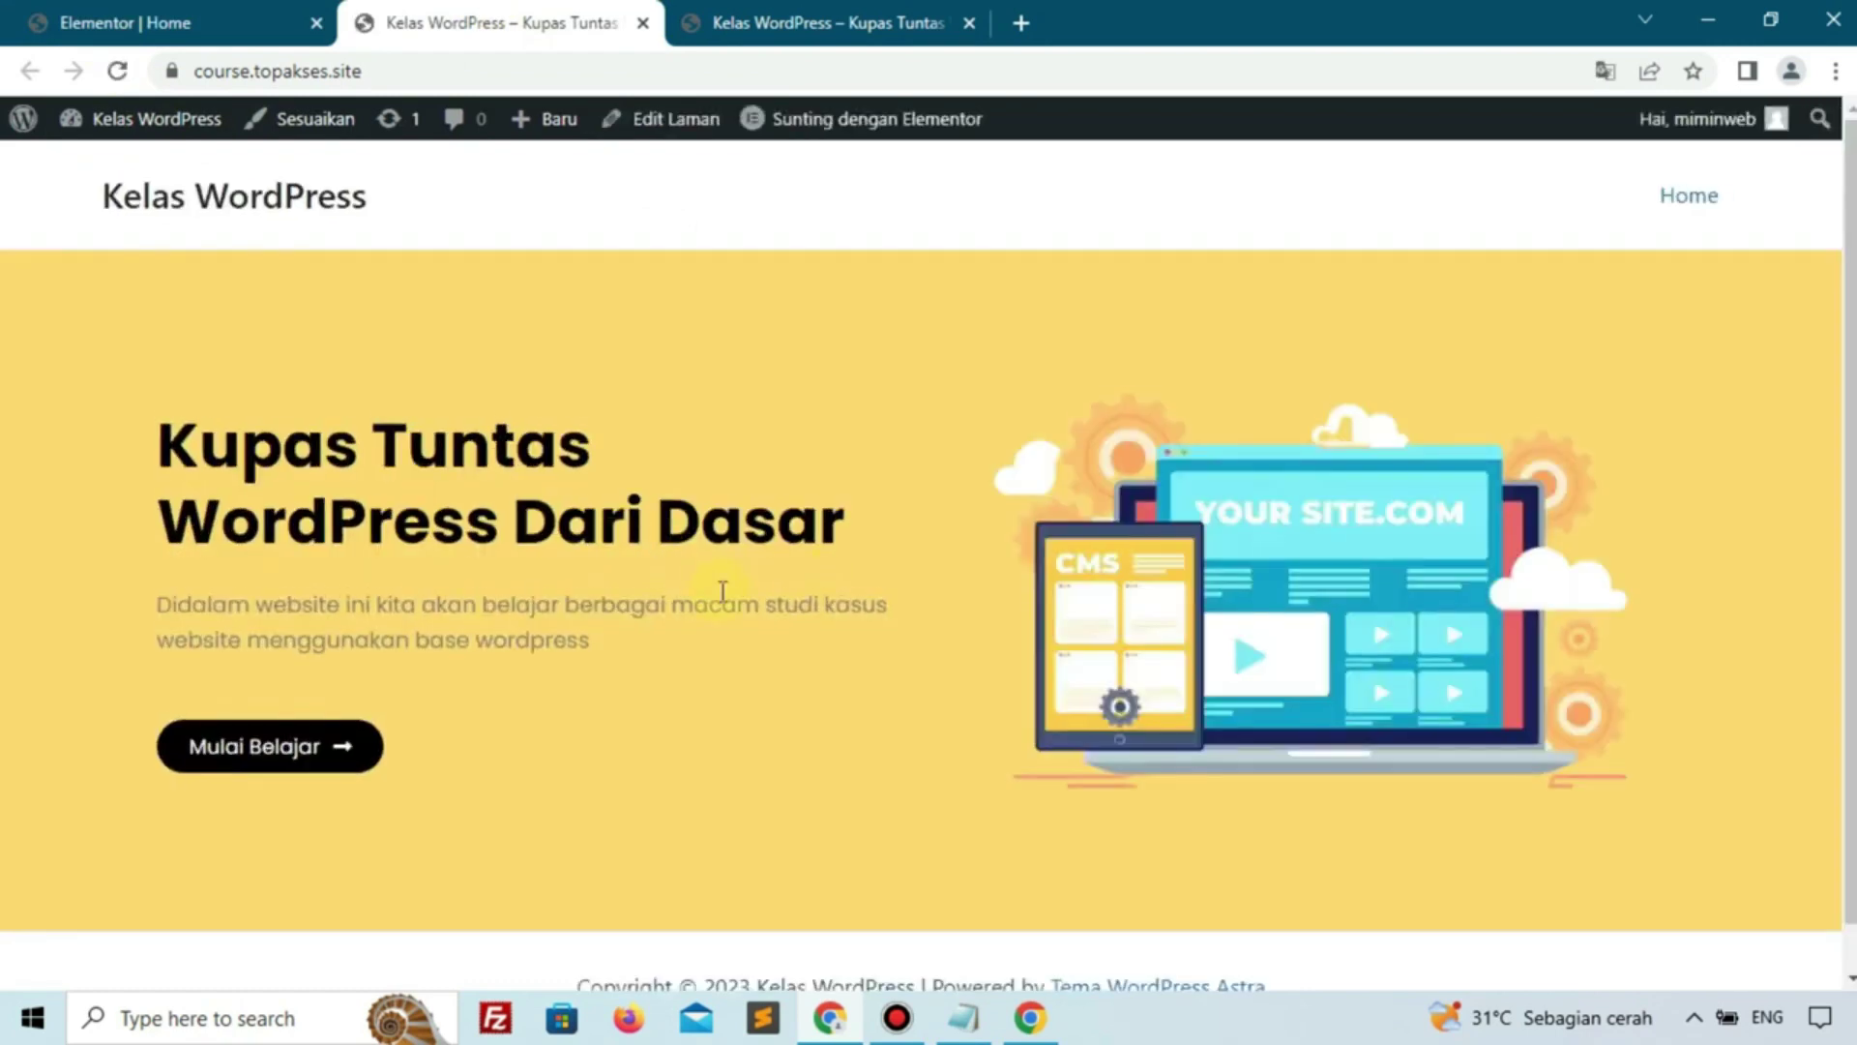
Review the mentor section on the reference page and add an empty two-column section below the hero
{"action": "left_click", "coordinate": [808, 22]}
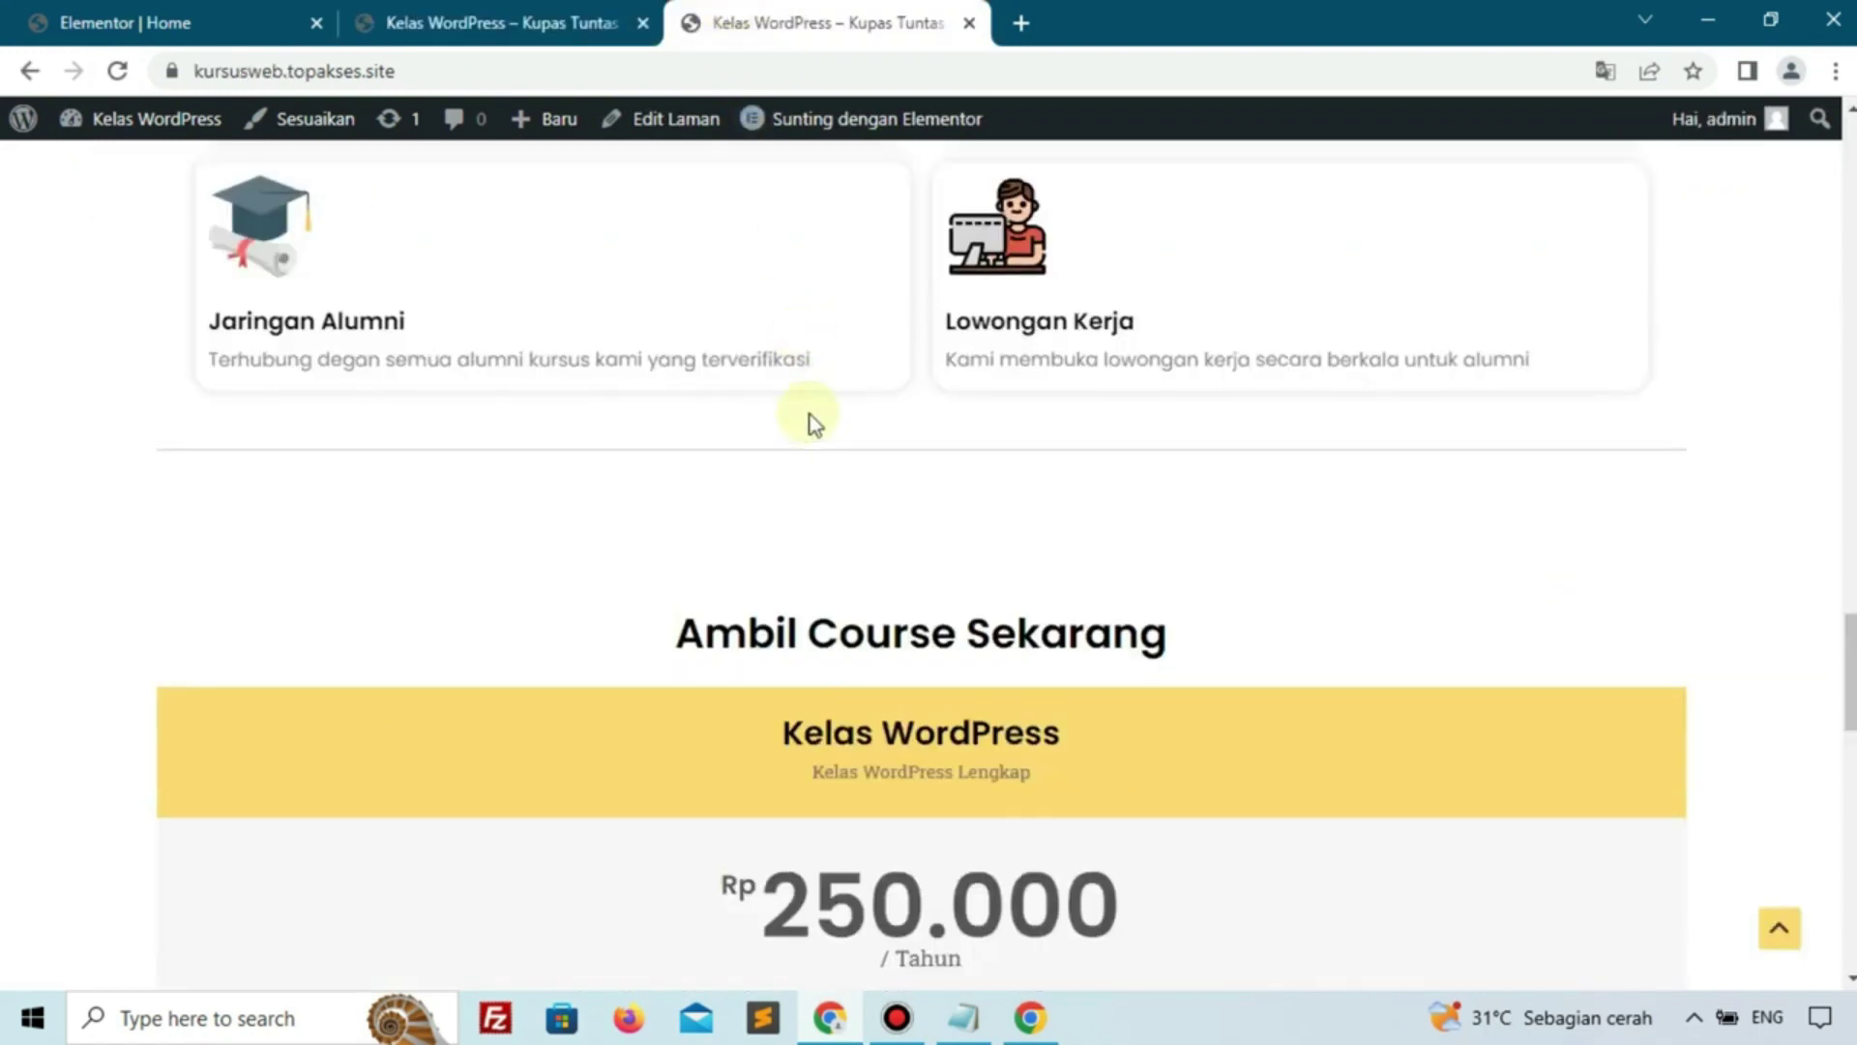
{"action": "scroll", "coordinate": [811, 420], "scroll_direction": "up", "scroll_amount": 20}
{"action": "scroll", "coordinate": [811, 422], "scroll_direction": "down", "scroll_amount": 2}
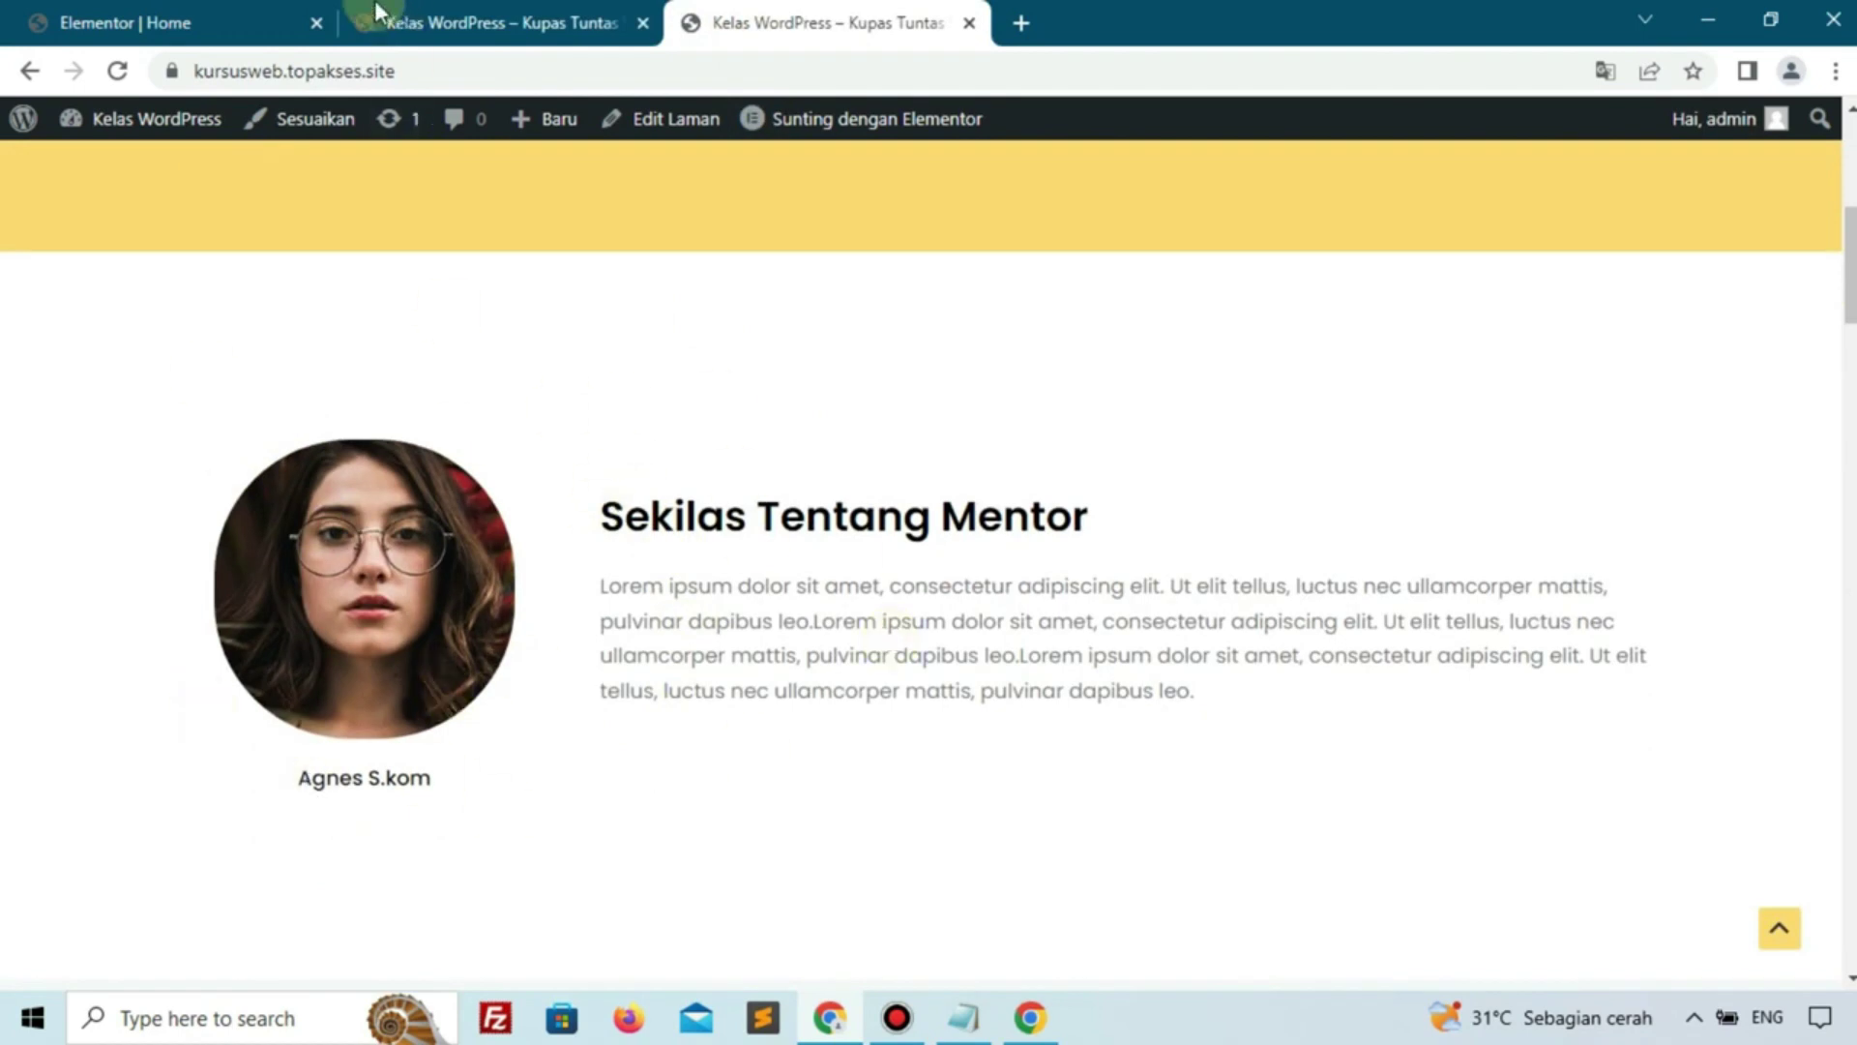
{"action": "left_click", "coordinate": [233, 23]}
{"action": "scroll", "coordinate": [1028, 409], "scroll_direction": "down", "scroll_amount": 4}
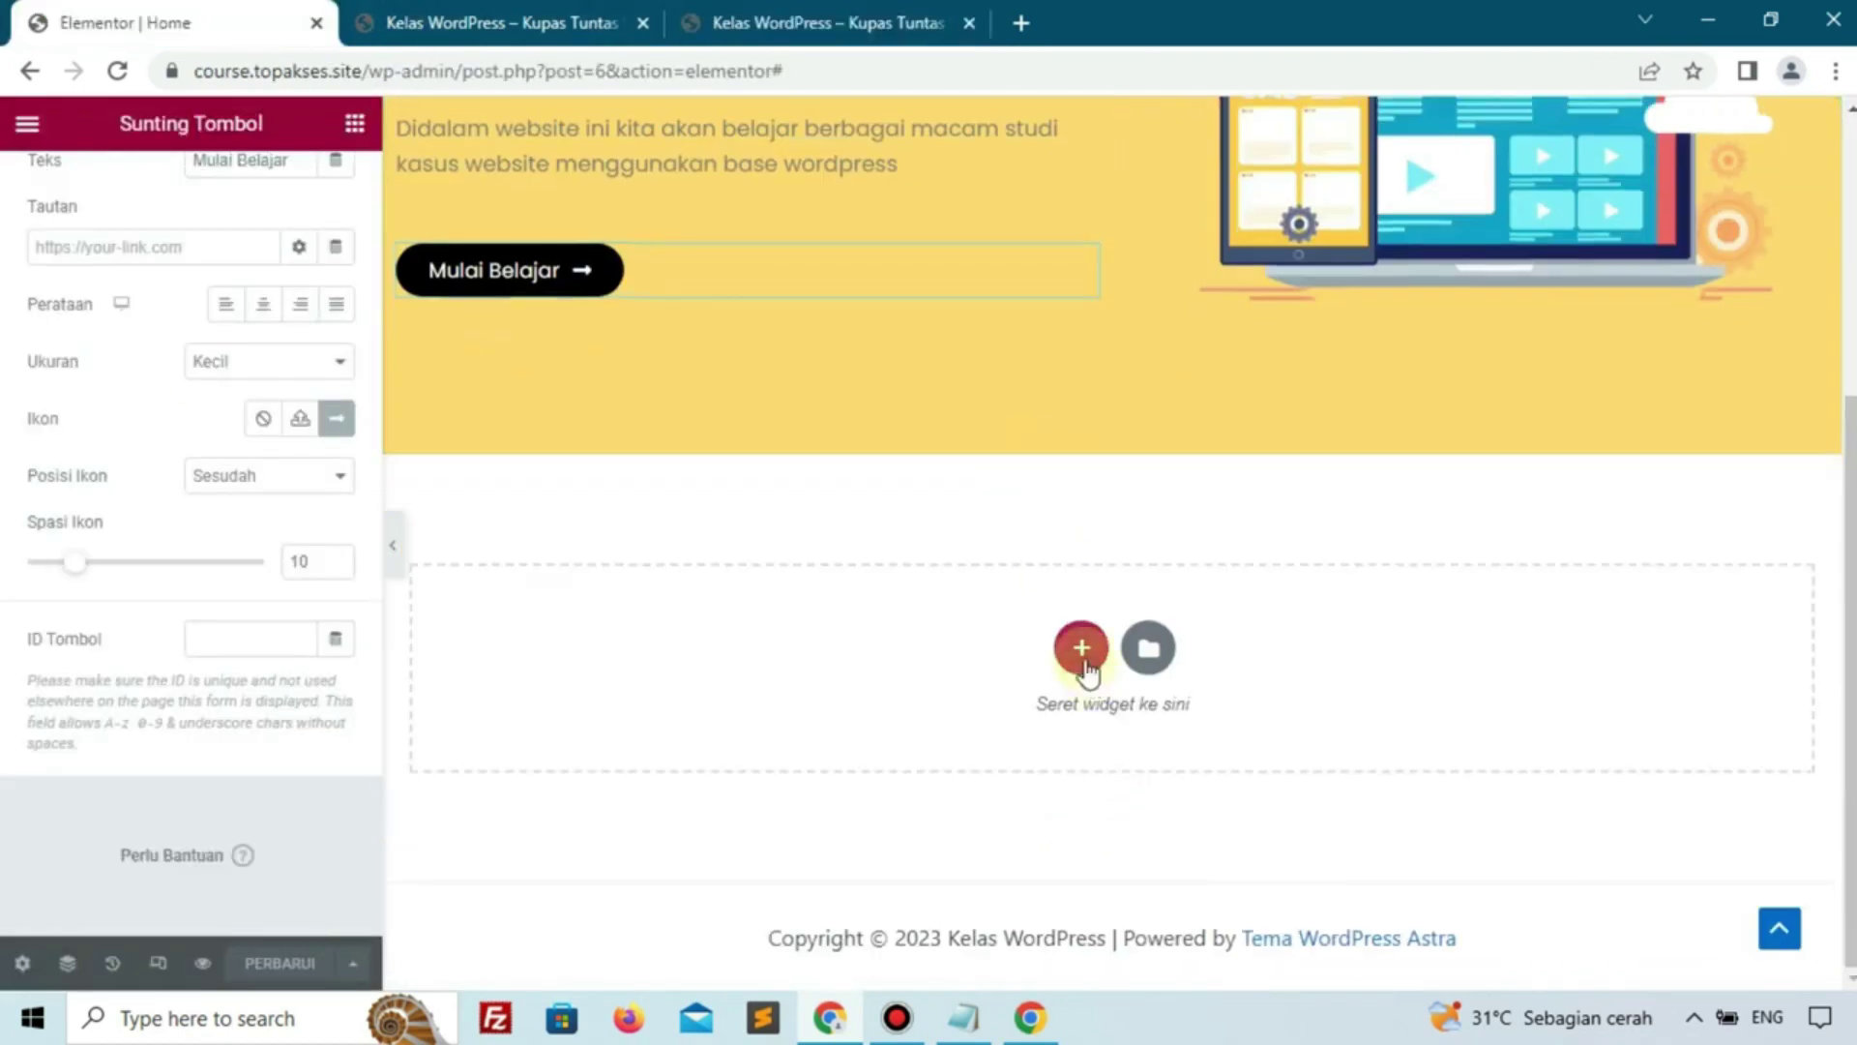
{"action": "left_click", "coordinate": [1084, 661]}
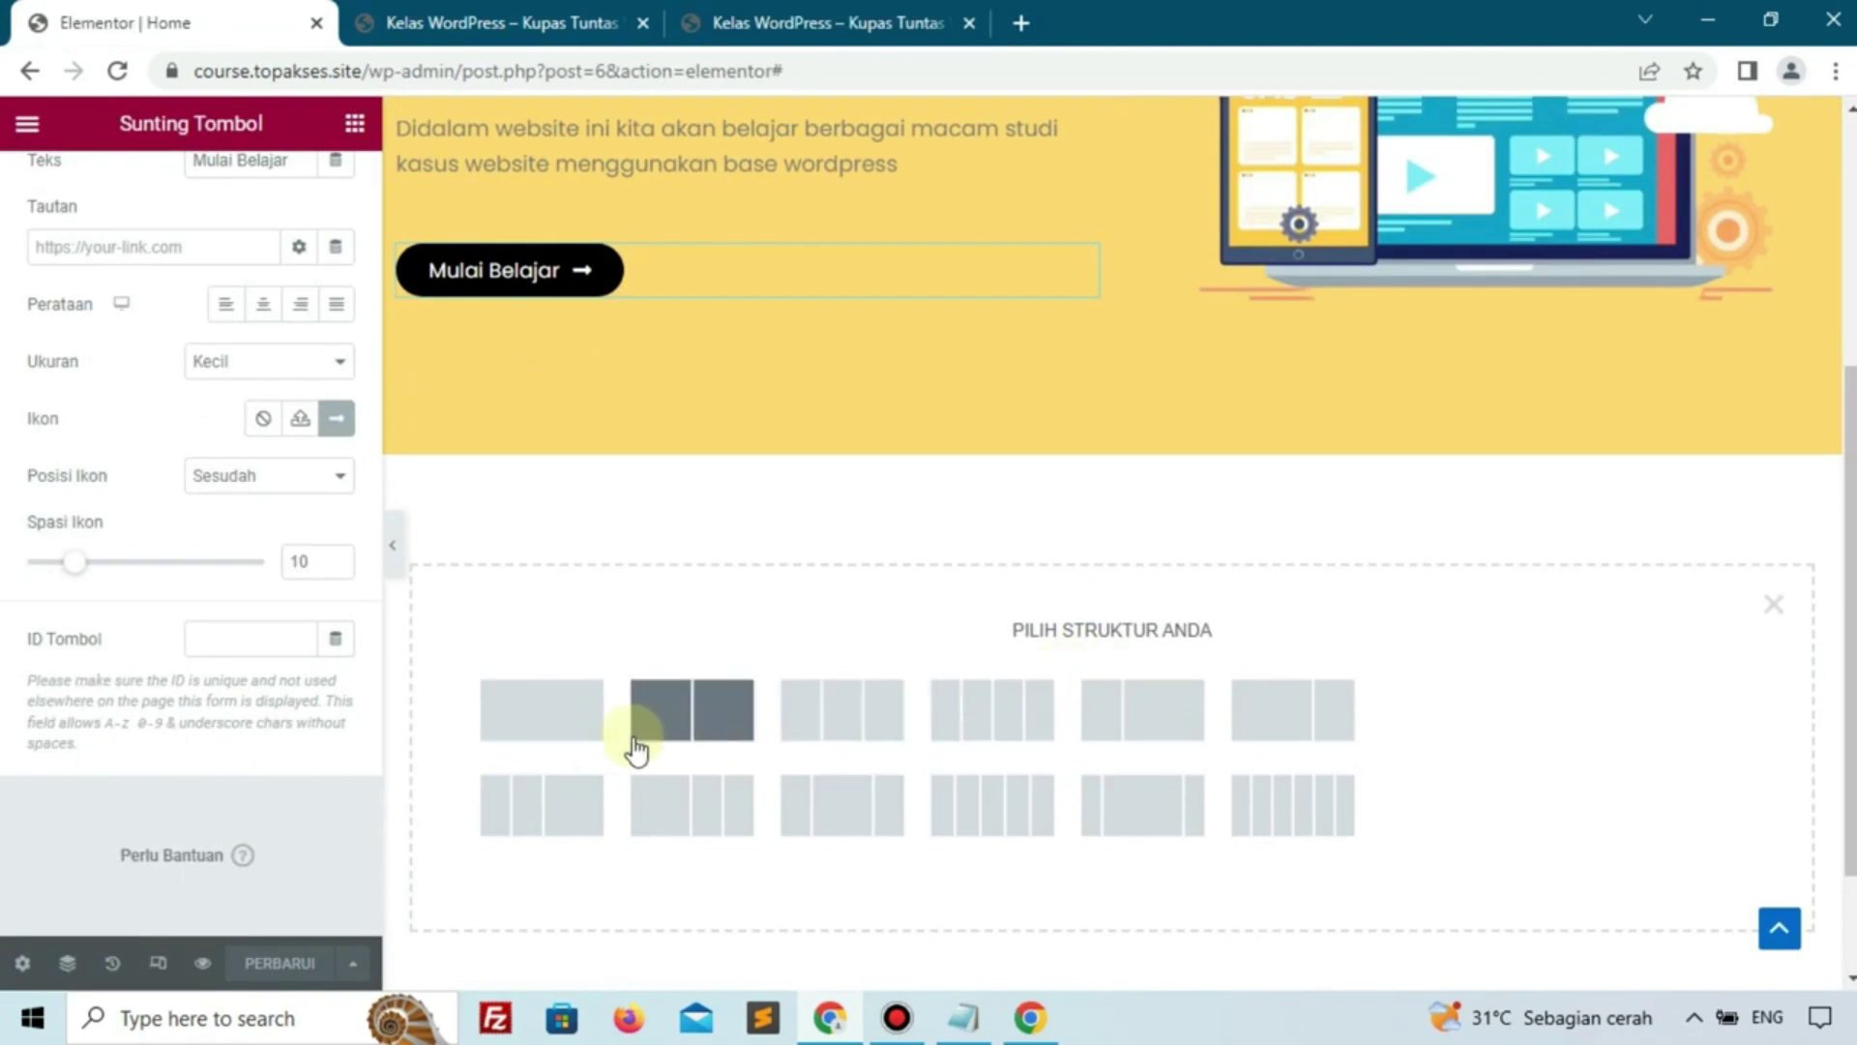
{"action": "left_click", "coordinate": [693, 725]}
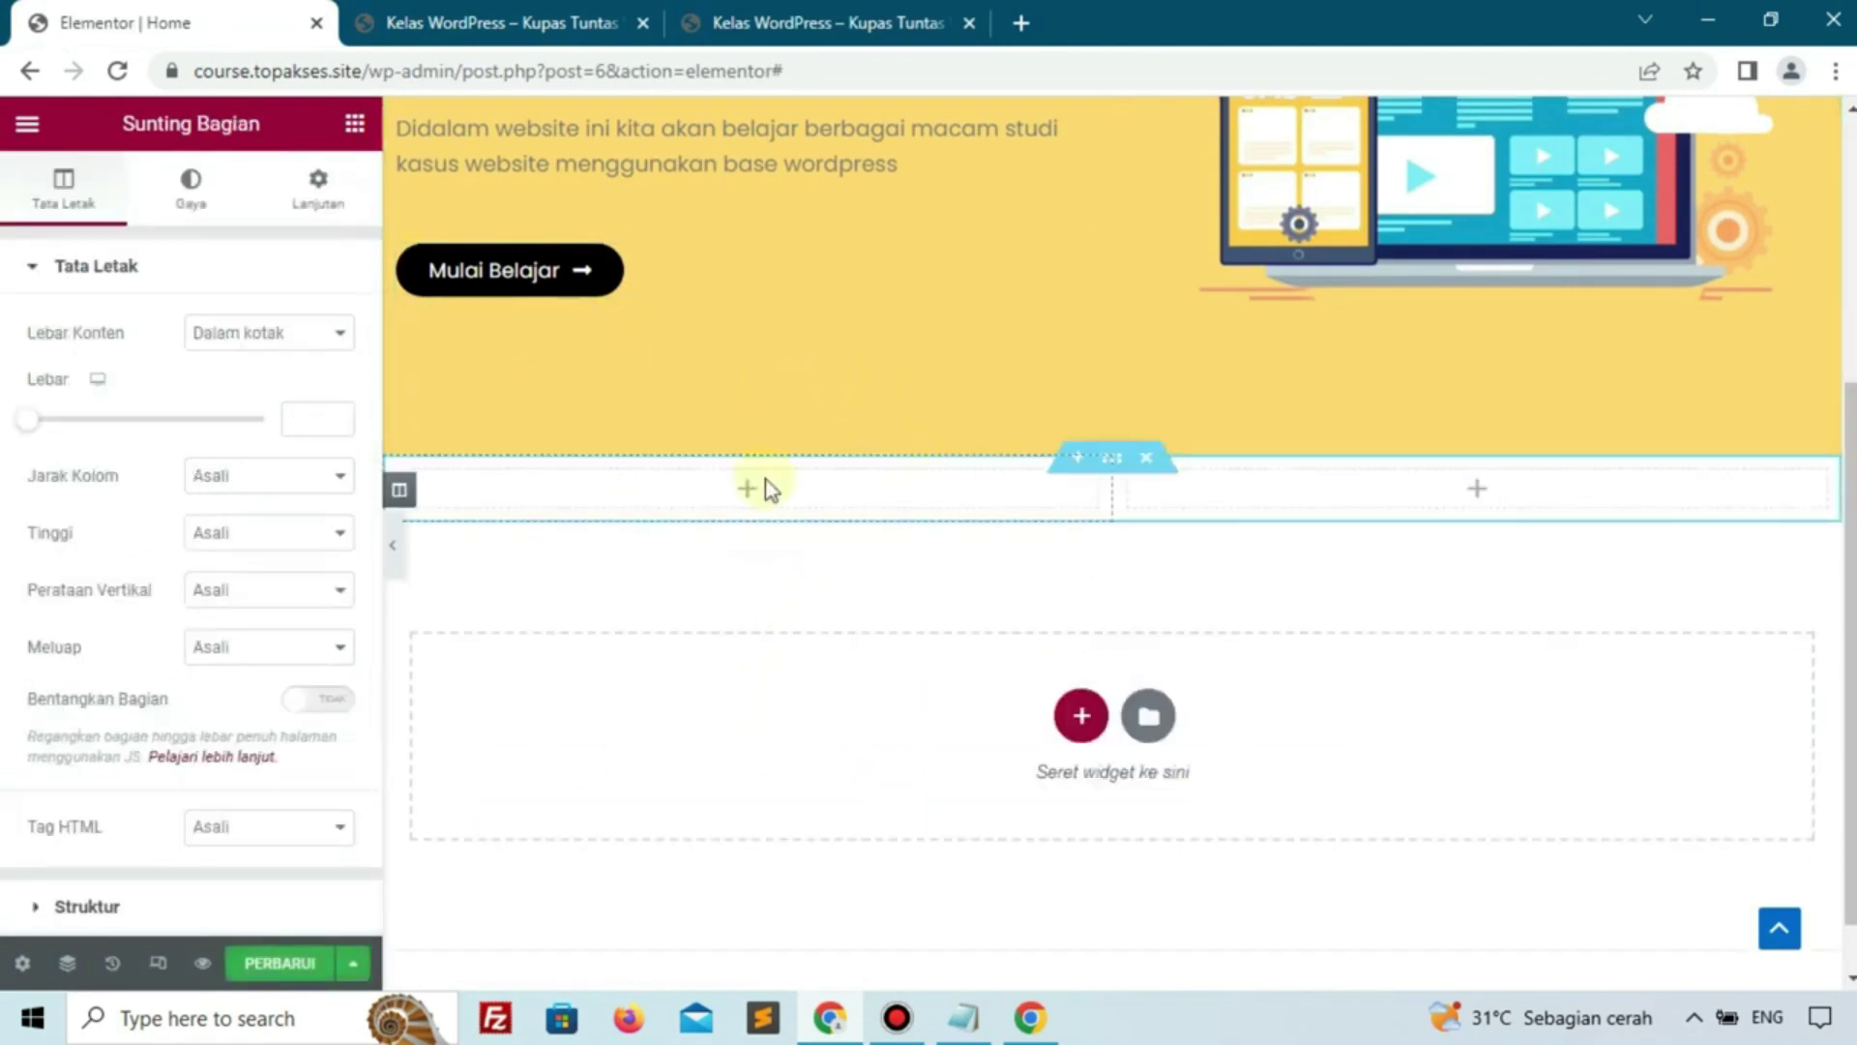
Set the width of the new section's left column to 30%
{"action": "left_click", "coordinate": [400, 490]}
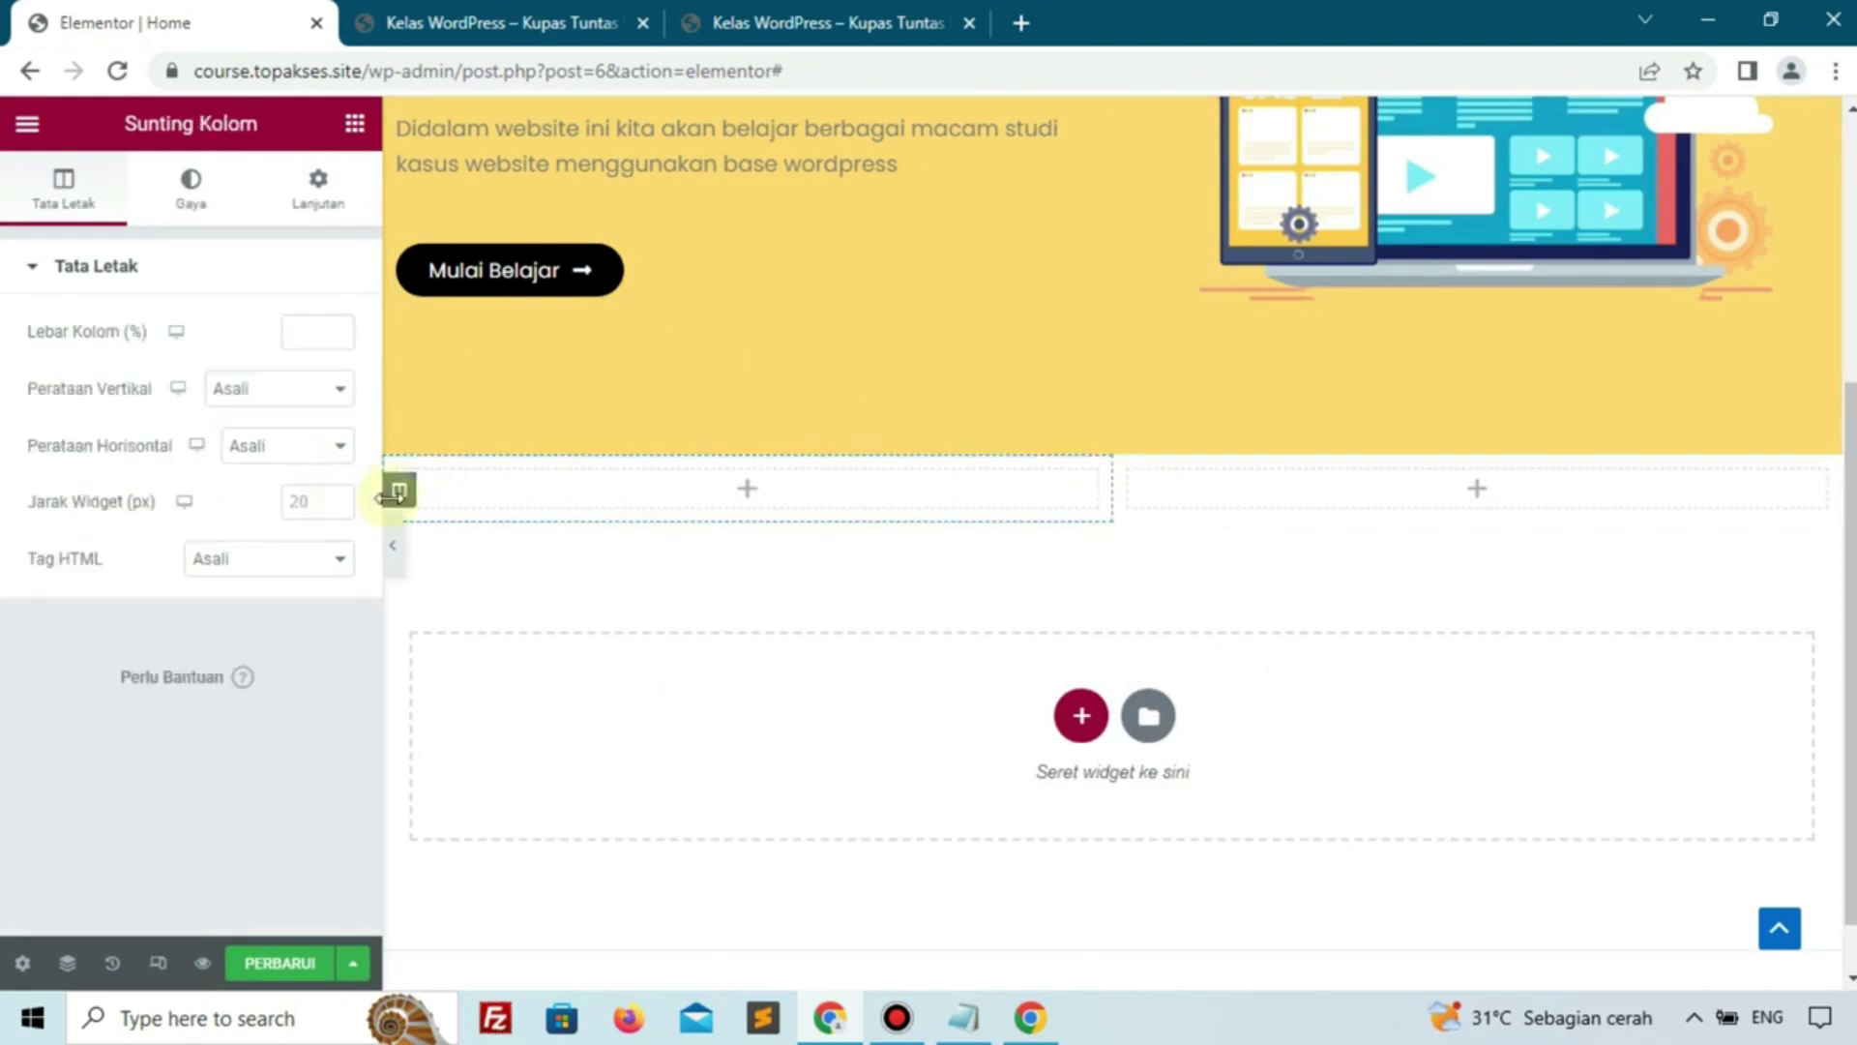
{"action": "left_click", "coordinate": [297, 334]}
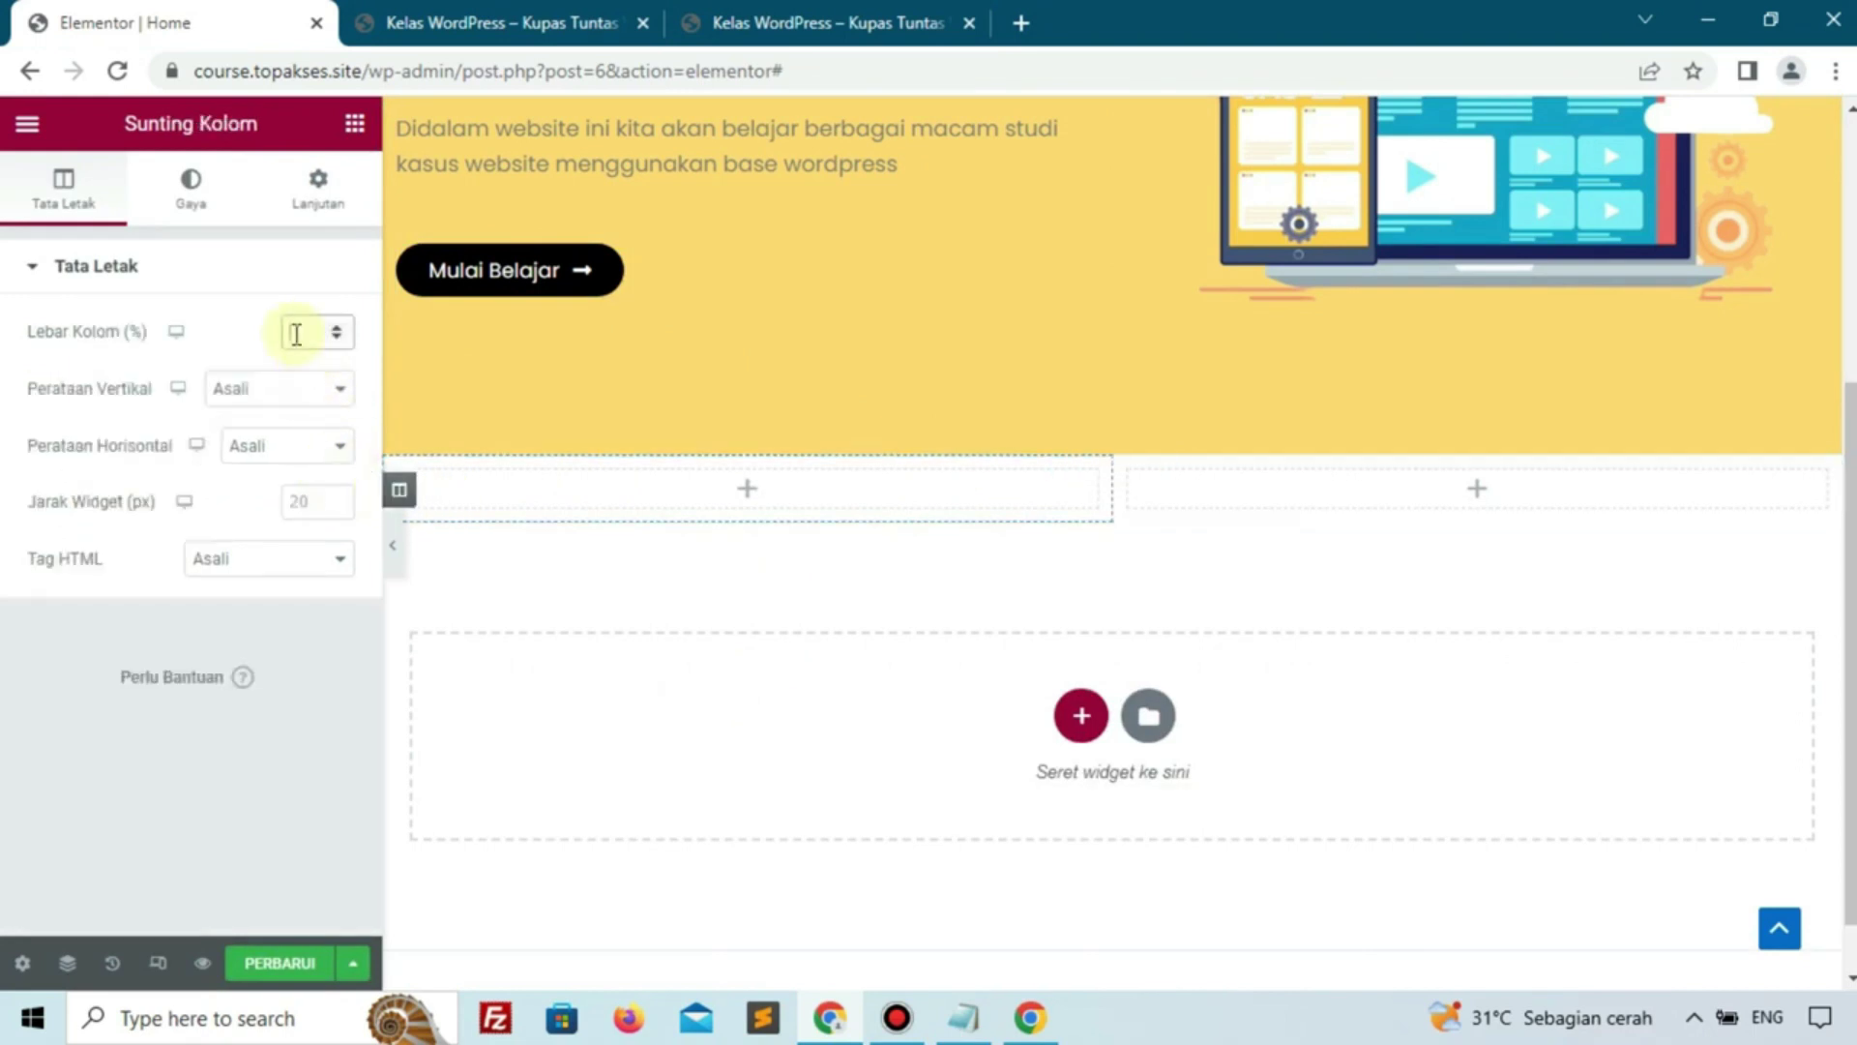
{"action": "type", "text": "40"}
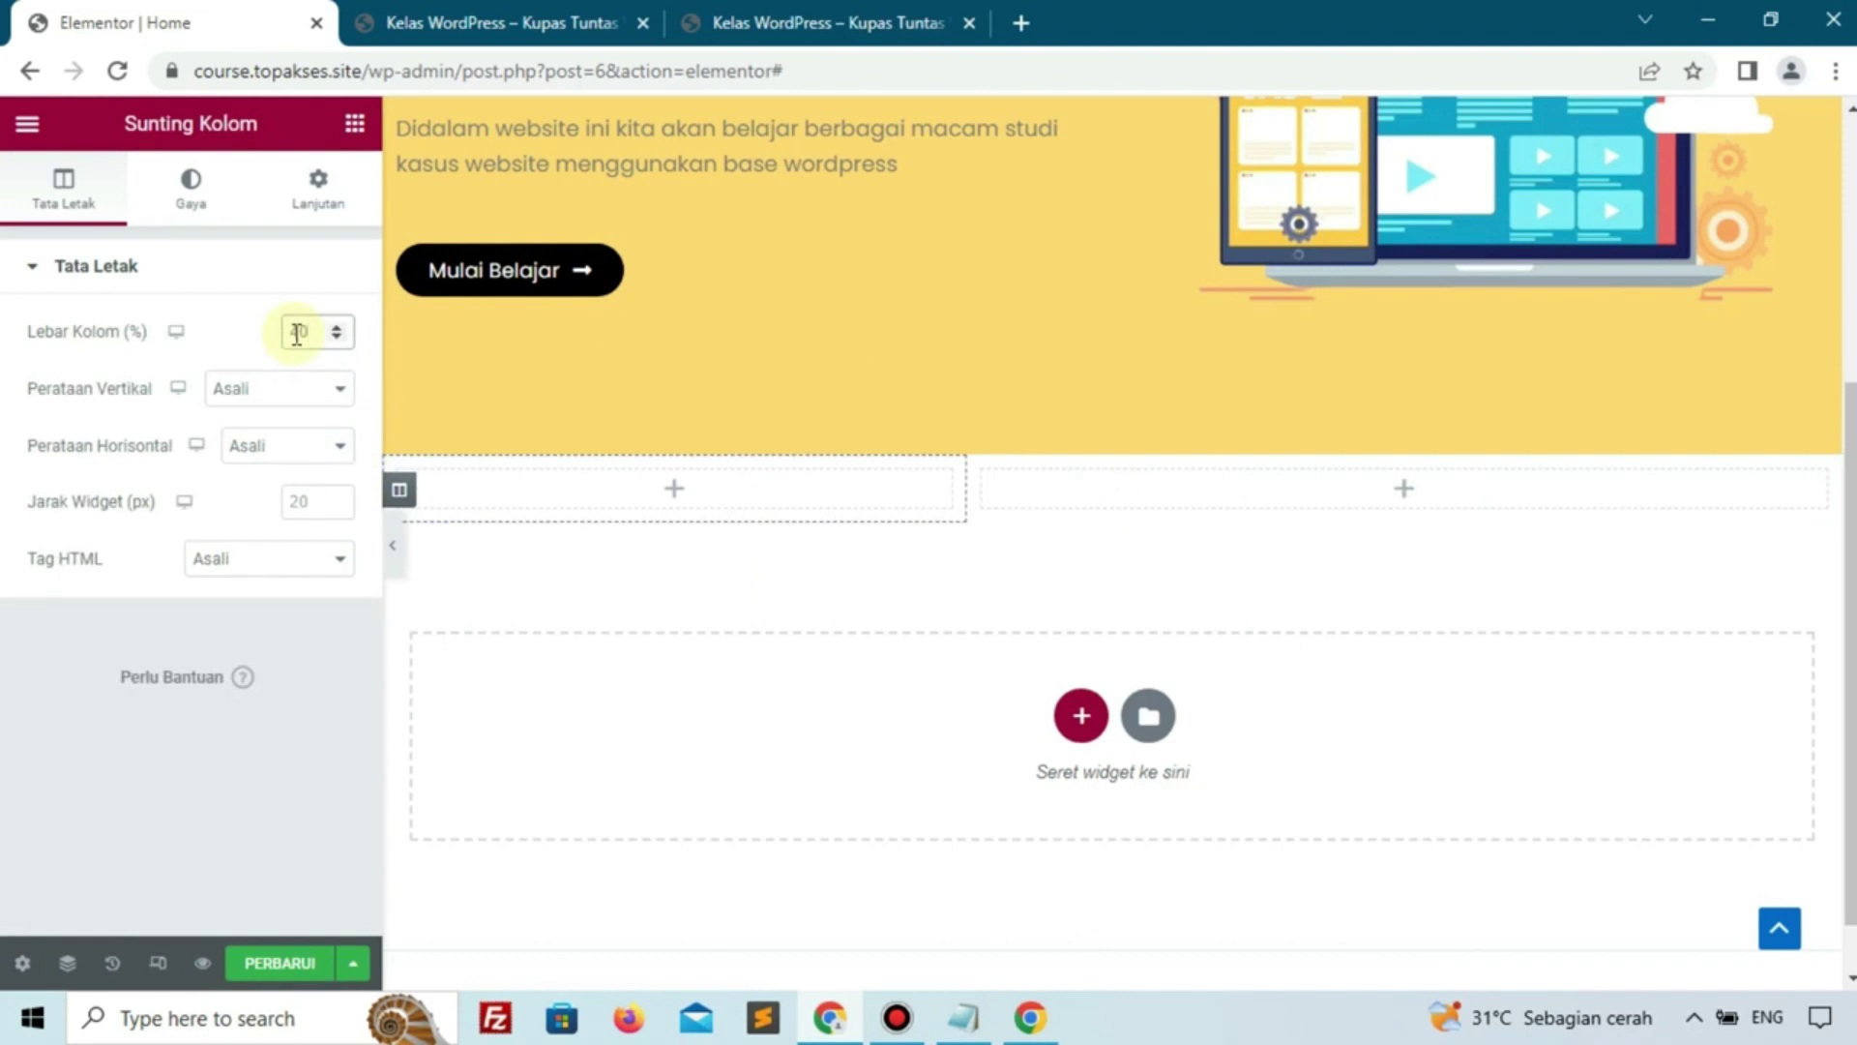
{"action": "key", "text": "BackSpace"}
{"action": "key", "text": "BackSpace"}
{"action": "type", "text": "30"}
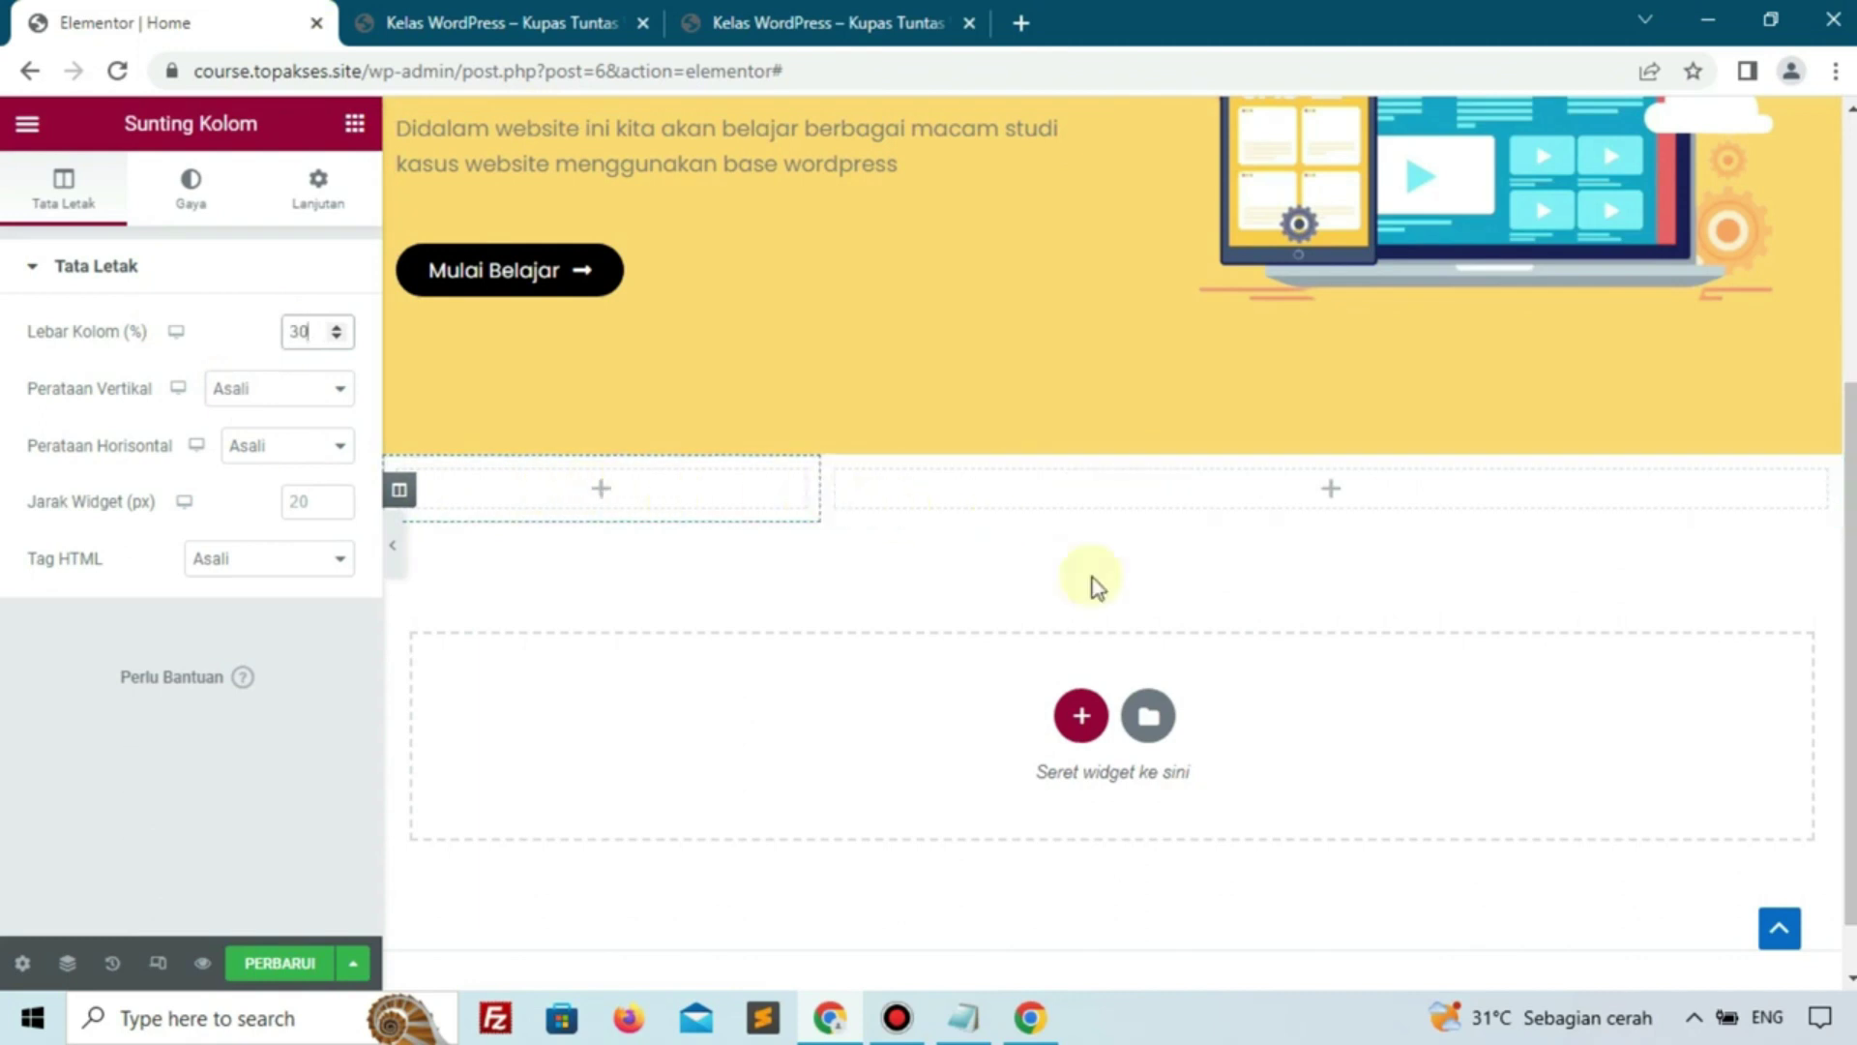
Give the two-column section unlinked padding of 5% at the top and 5% at the bottom
{"action": "left_click", "coordinate": [1113, 458]}
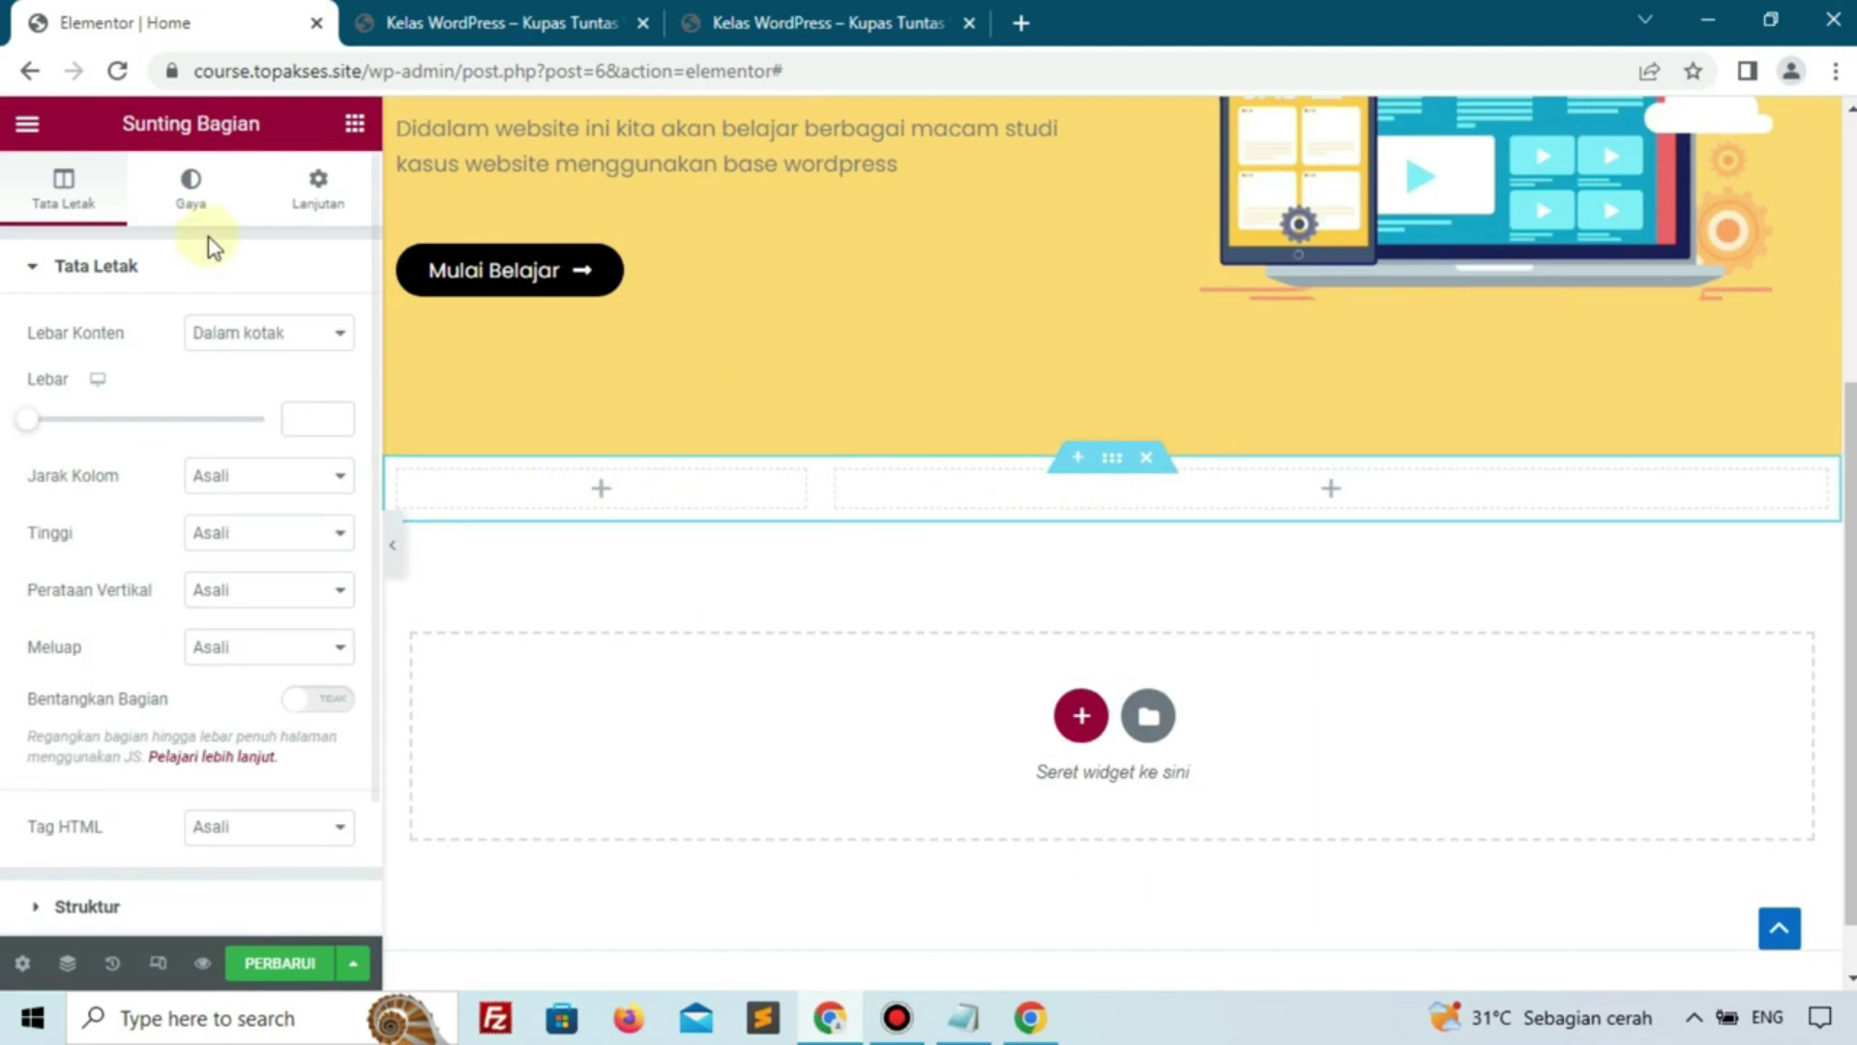
{"action": "left_click", "coordinate": [318, 188]}
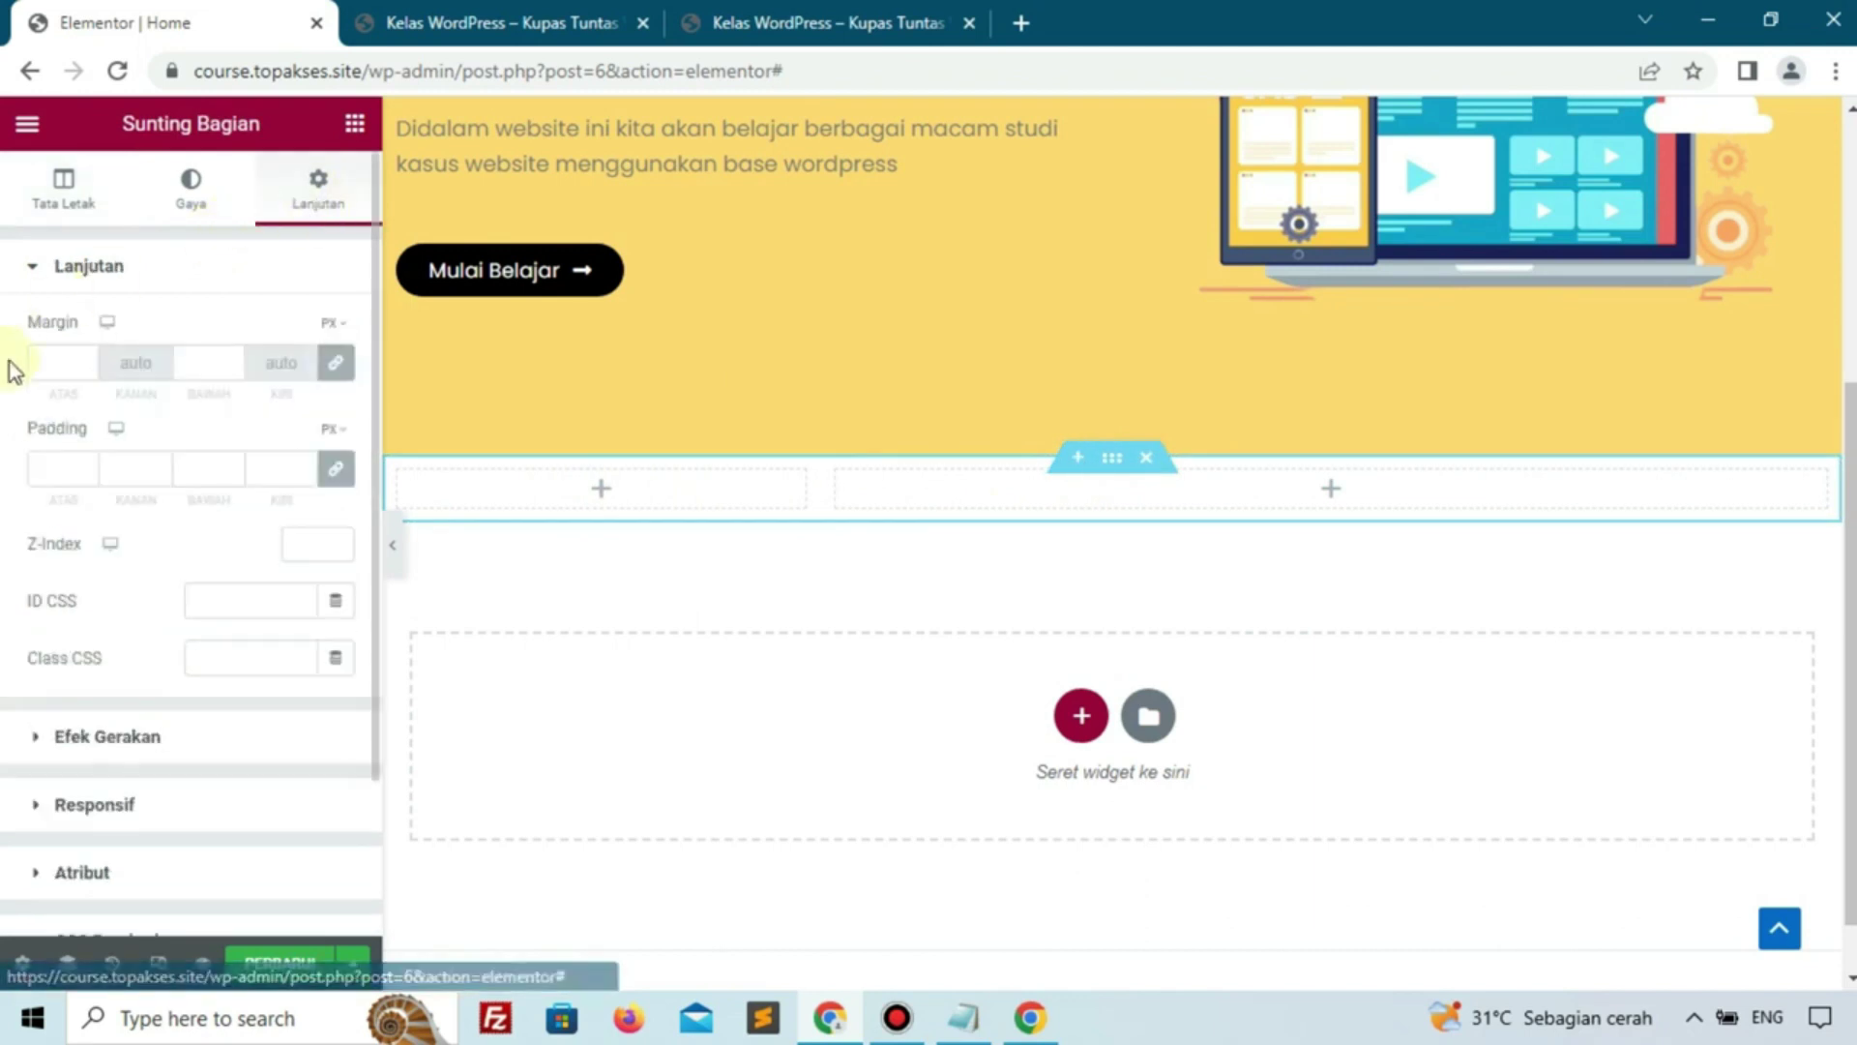
{"action": "left_click", "coordinate": [335, 471]}
{"action": "left_click", "coordinate": [332, 430]}
{"action": "left_click", "coordinate": [334, 505]}
{"action": "left_click", "coordinate": [60, 481]}
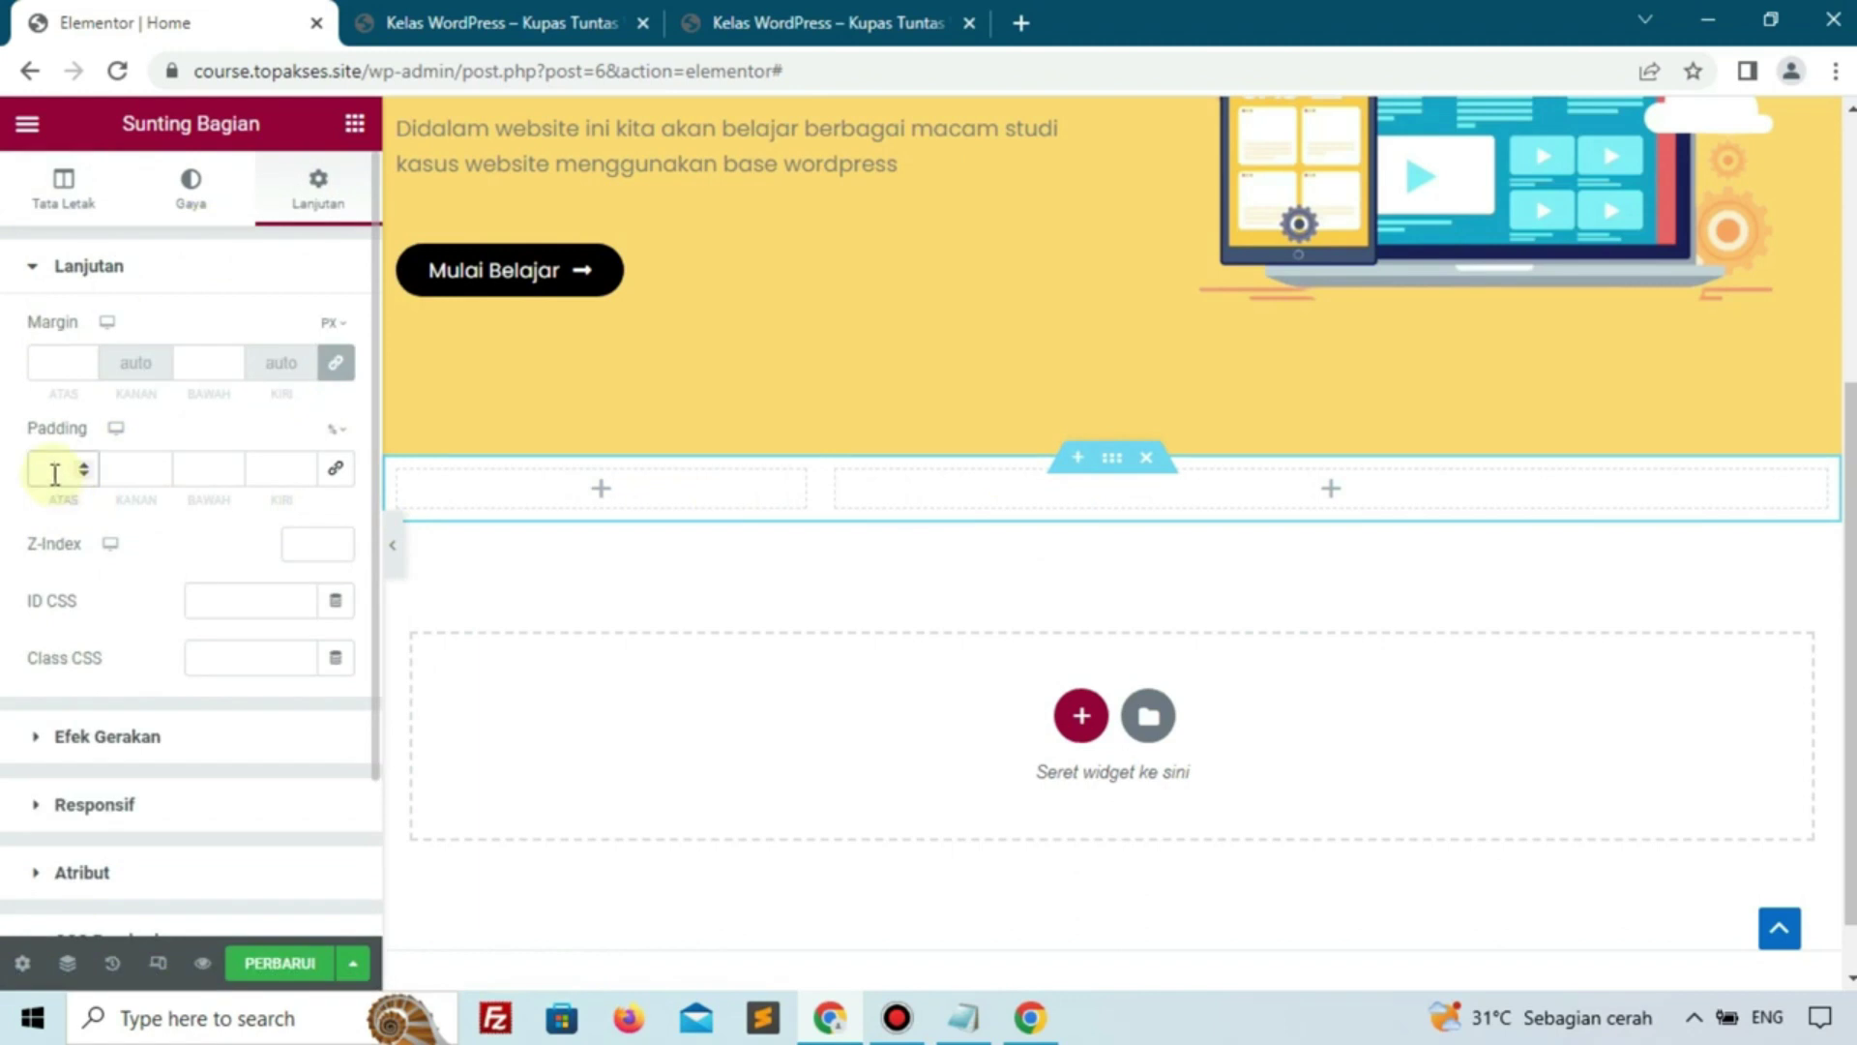
{"action": "type", "text": "5"}
{"action": "double_click", "coordinate": [186, 465]}
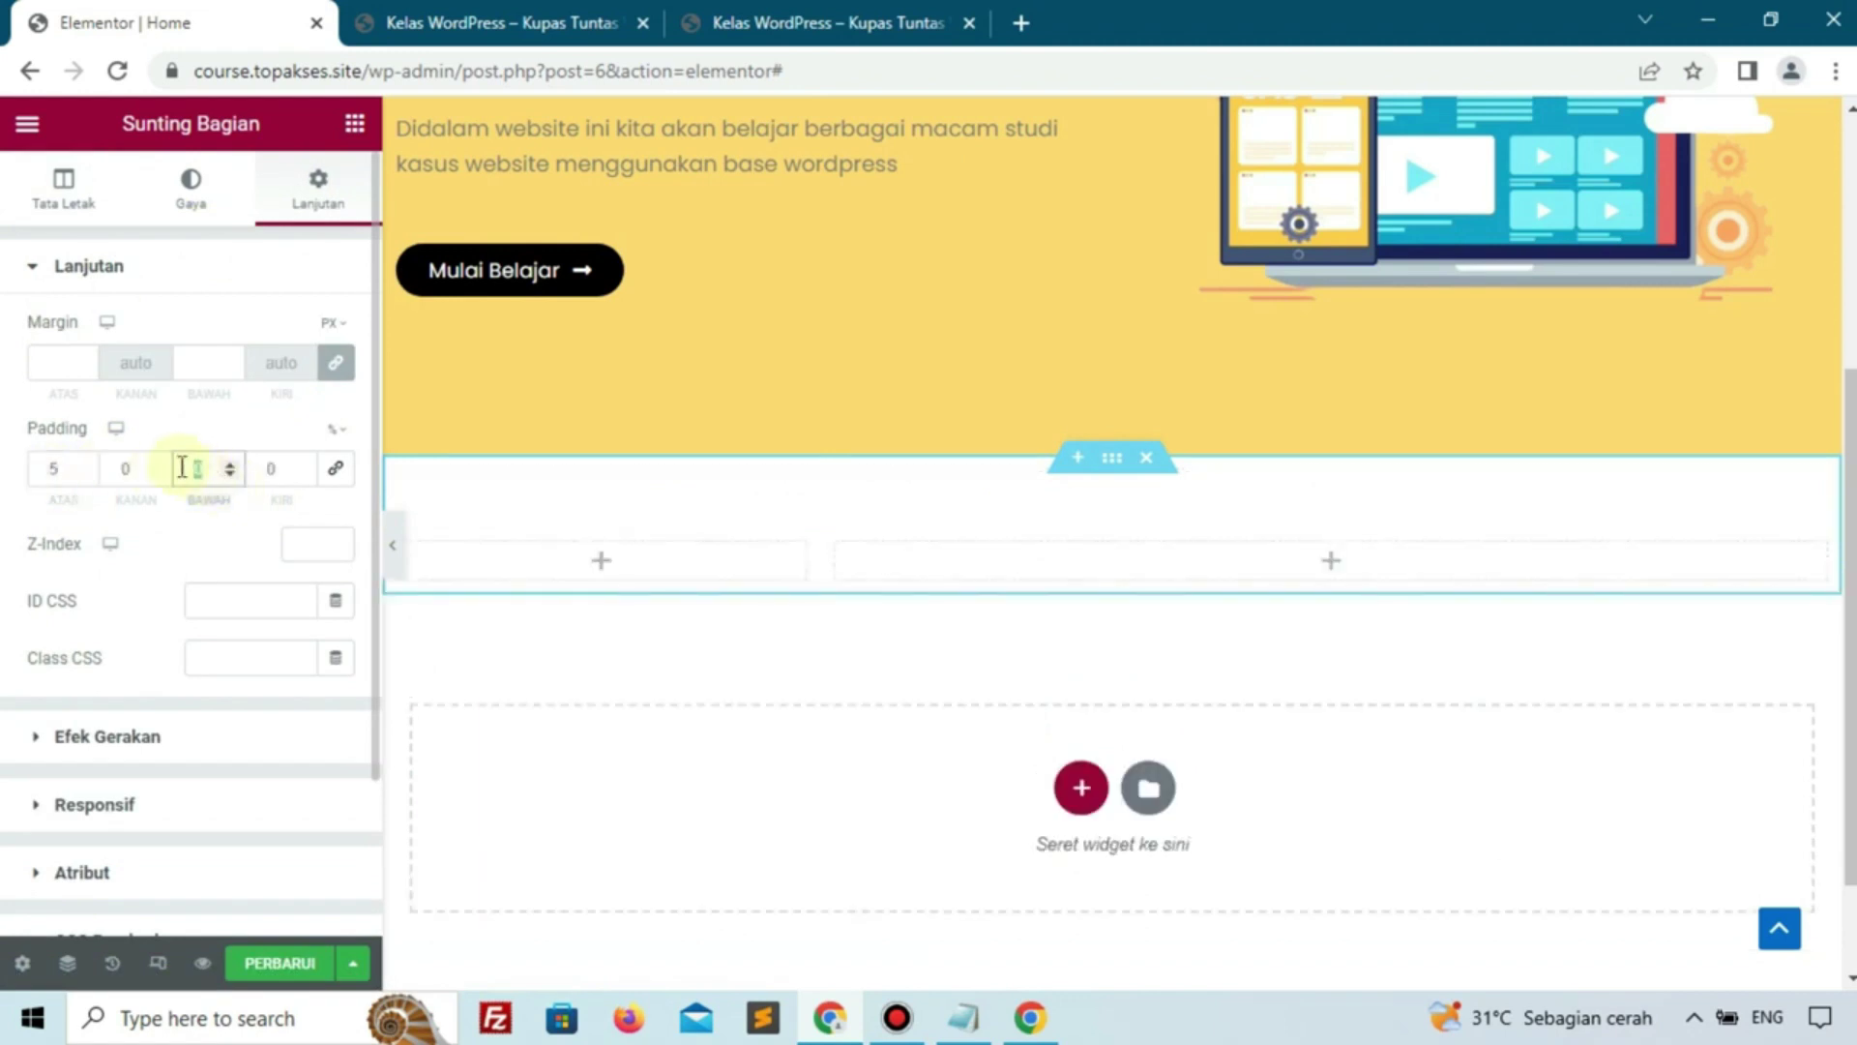
{"action": "type", "text": "5"}
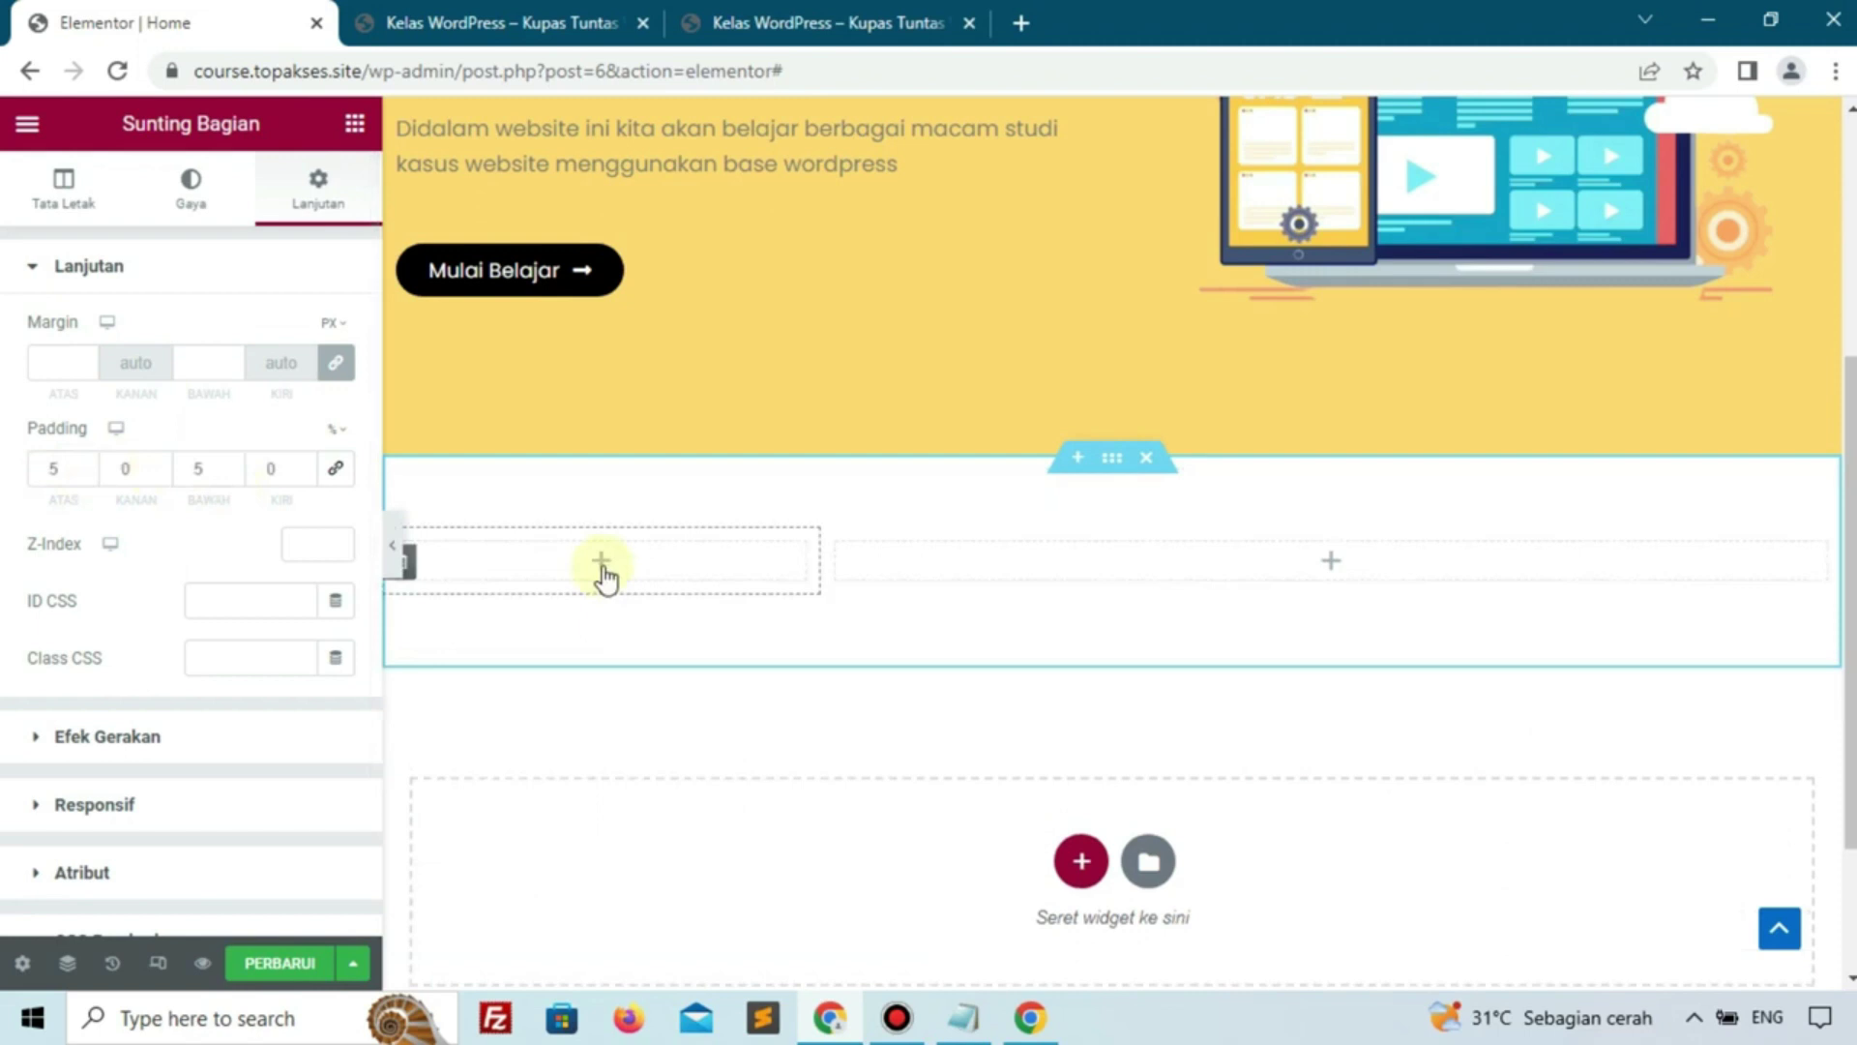
Add an image widget to the left column, upload student3.jpg and insert it
{"action": "left_click", "coordinate": [601, 566]}
{"action": "left_click_drag", "start_coordinate": [39, 605], "coordinate": [535, 545]}
{"action": "left_click", "coordinate": [158, 415]}
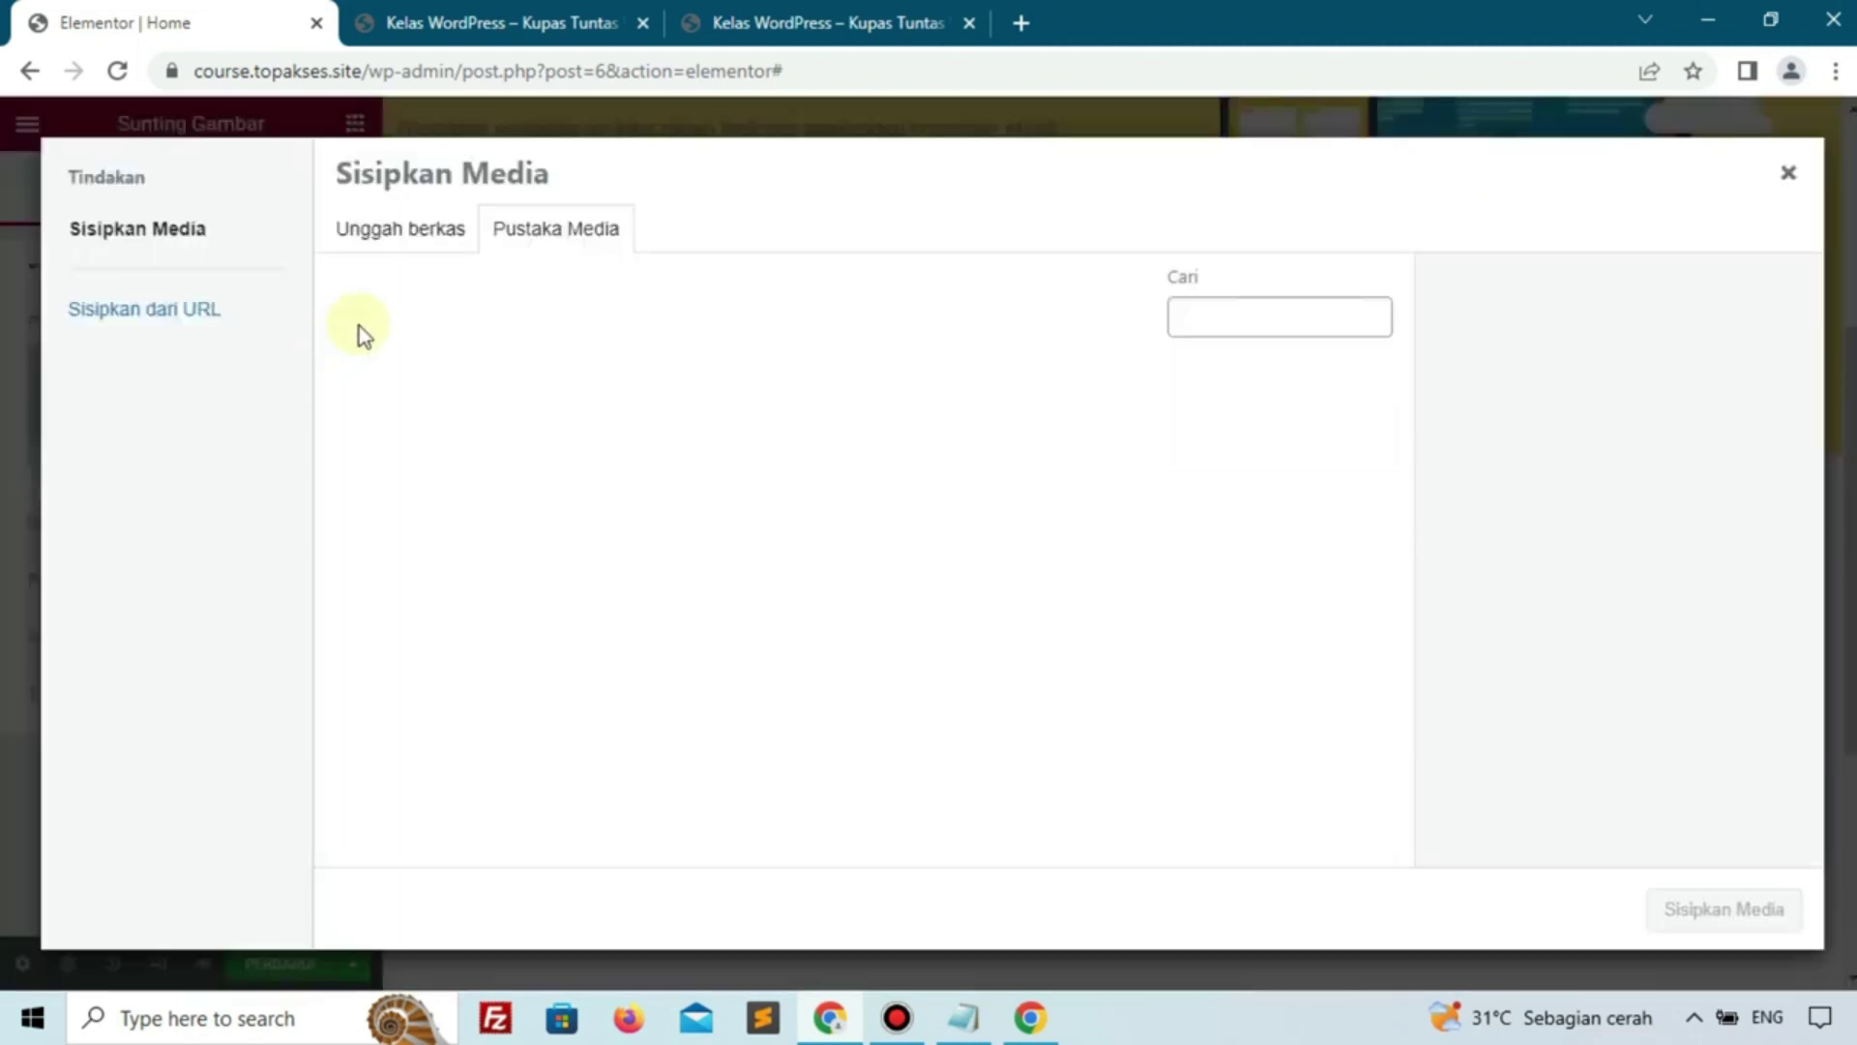
{"action": "left_click", "coordinate": [382, 237]}
{"action": "left_click", "coordinate": [1164, 597]}
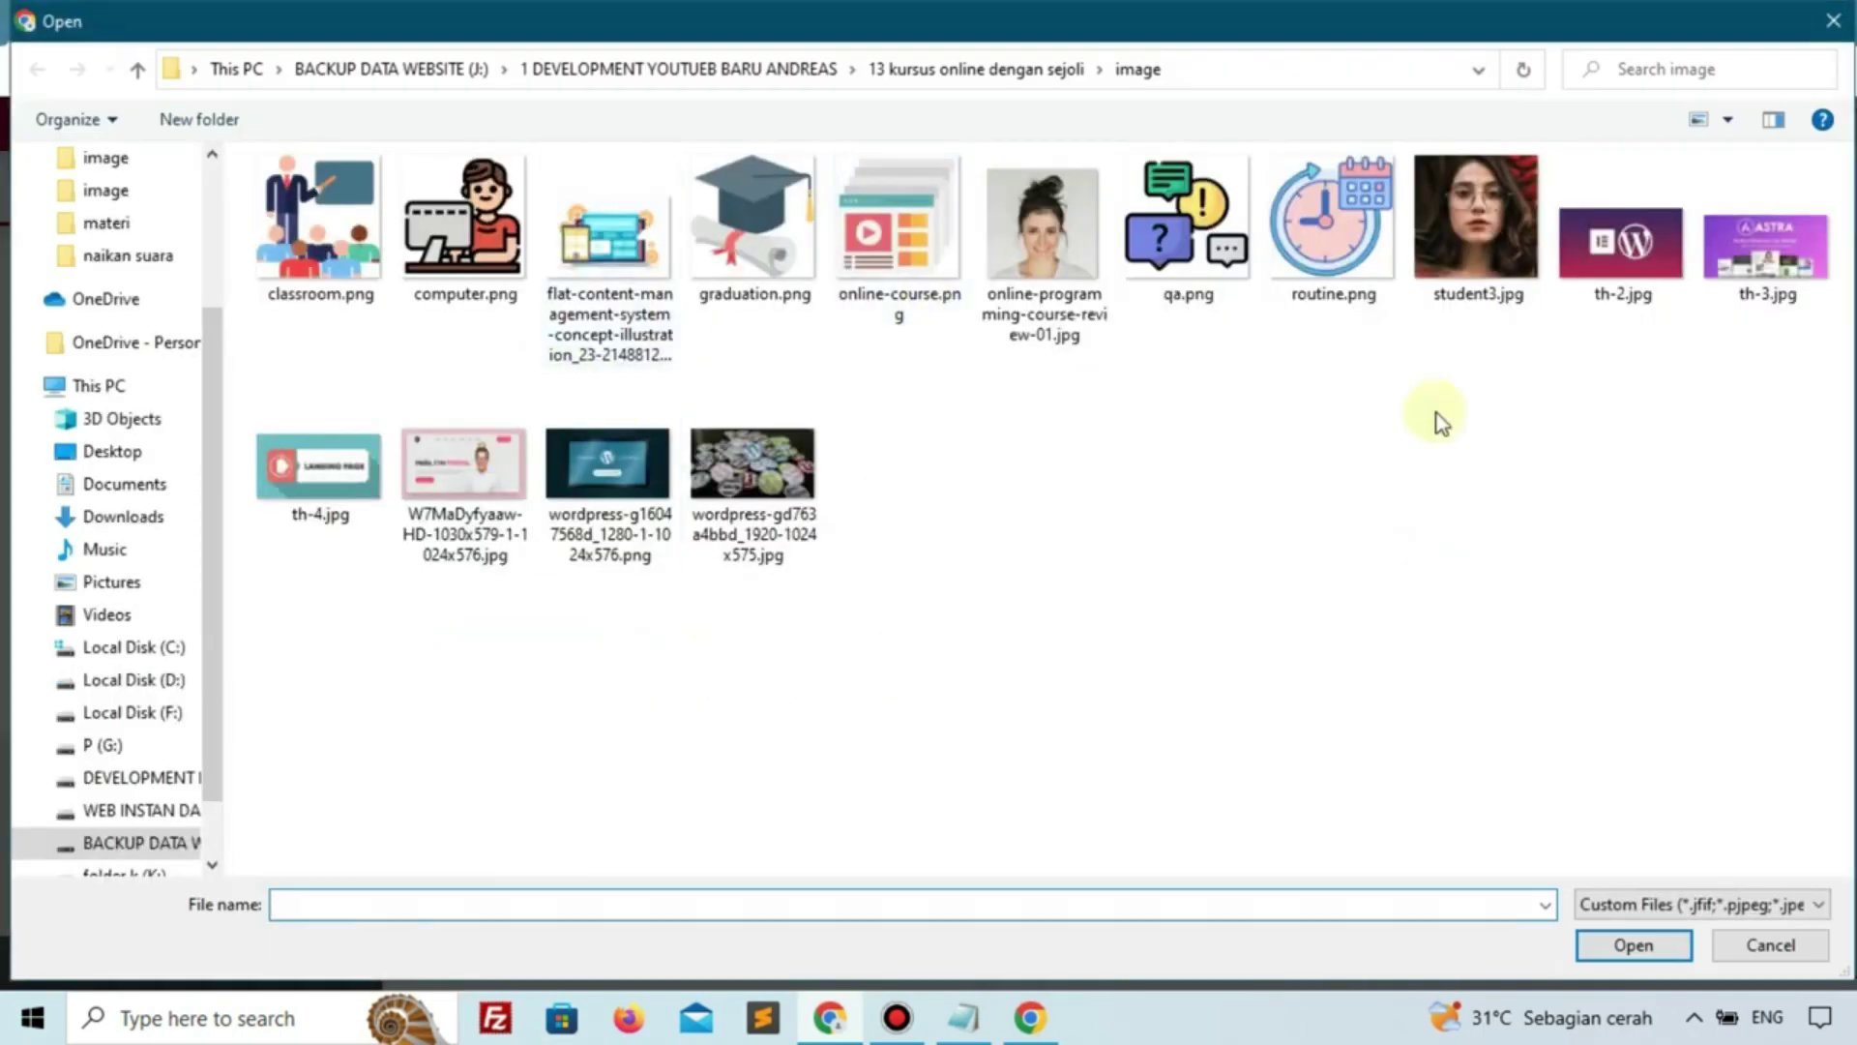
{"action": "left_click", "coordinate": [1467, 252]}
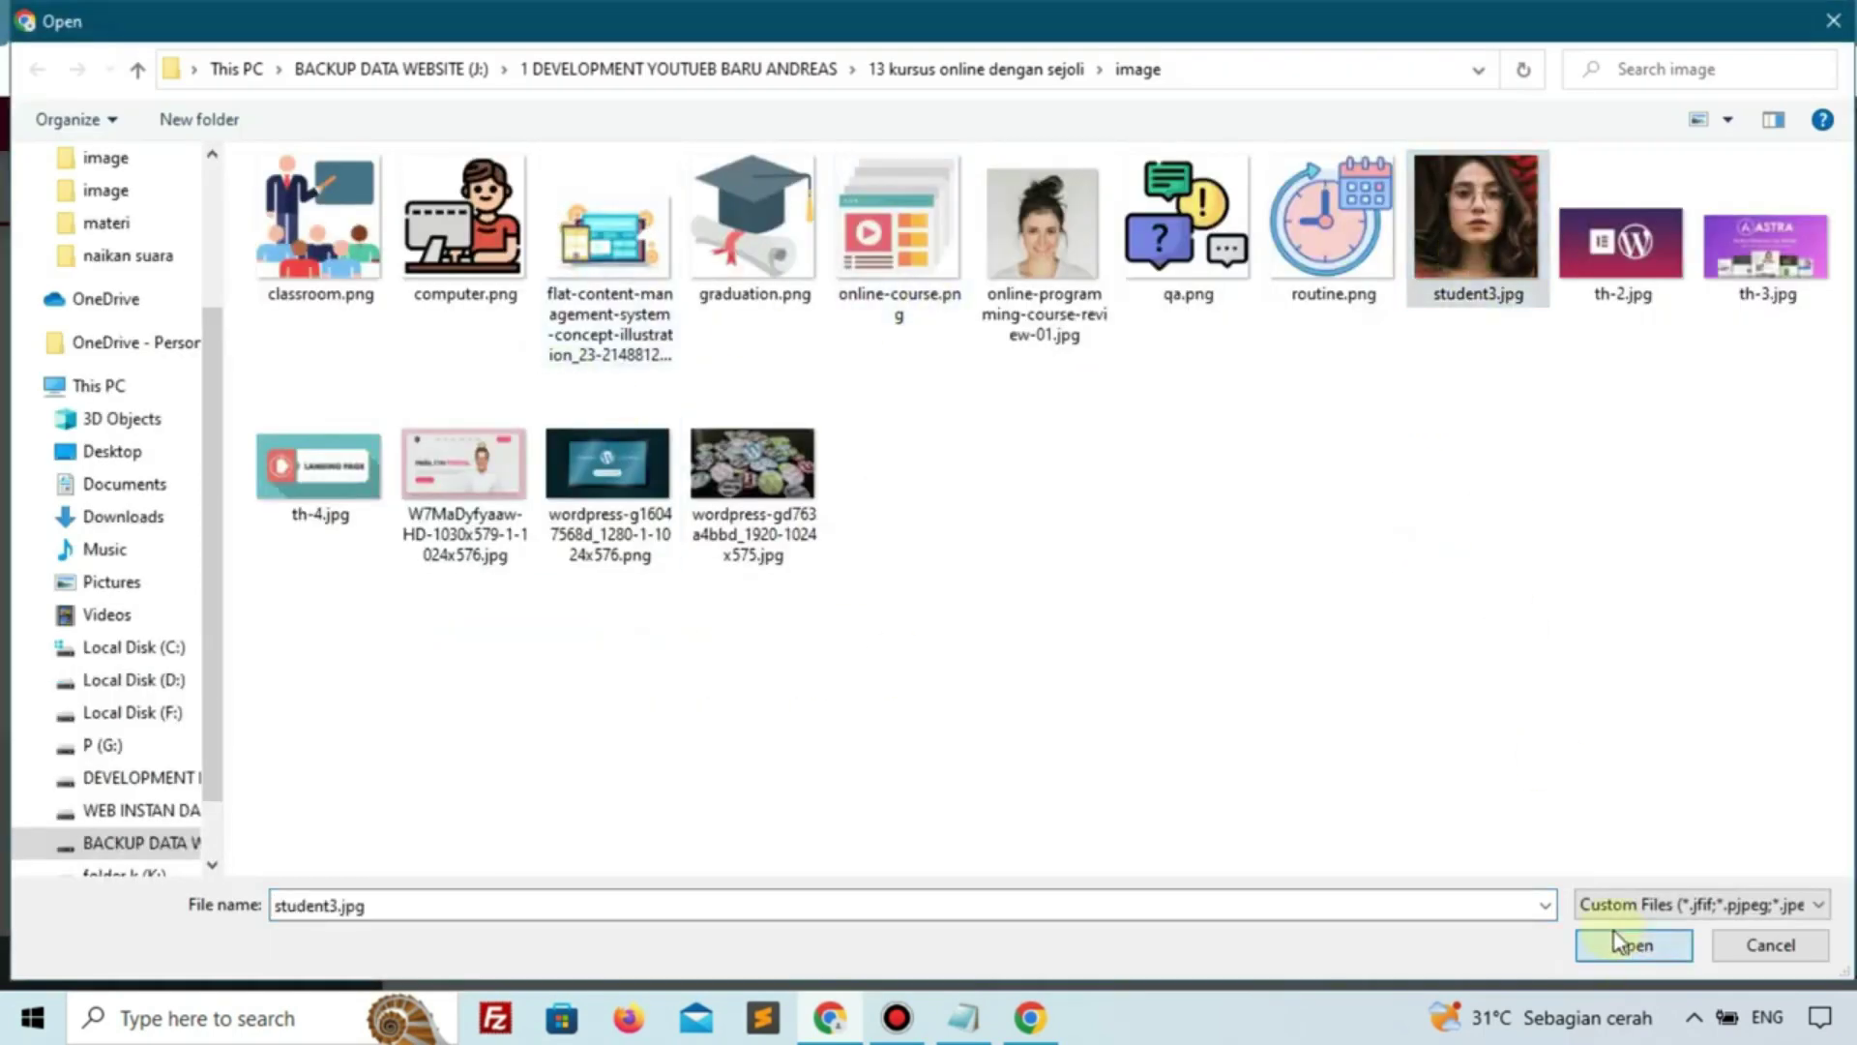
{"action": "left_click", "coordinate": [1620, 940]}
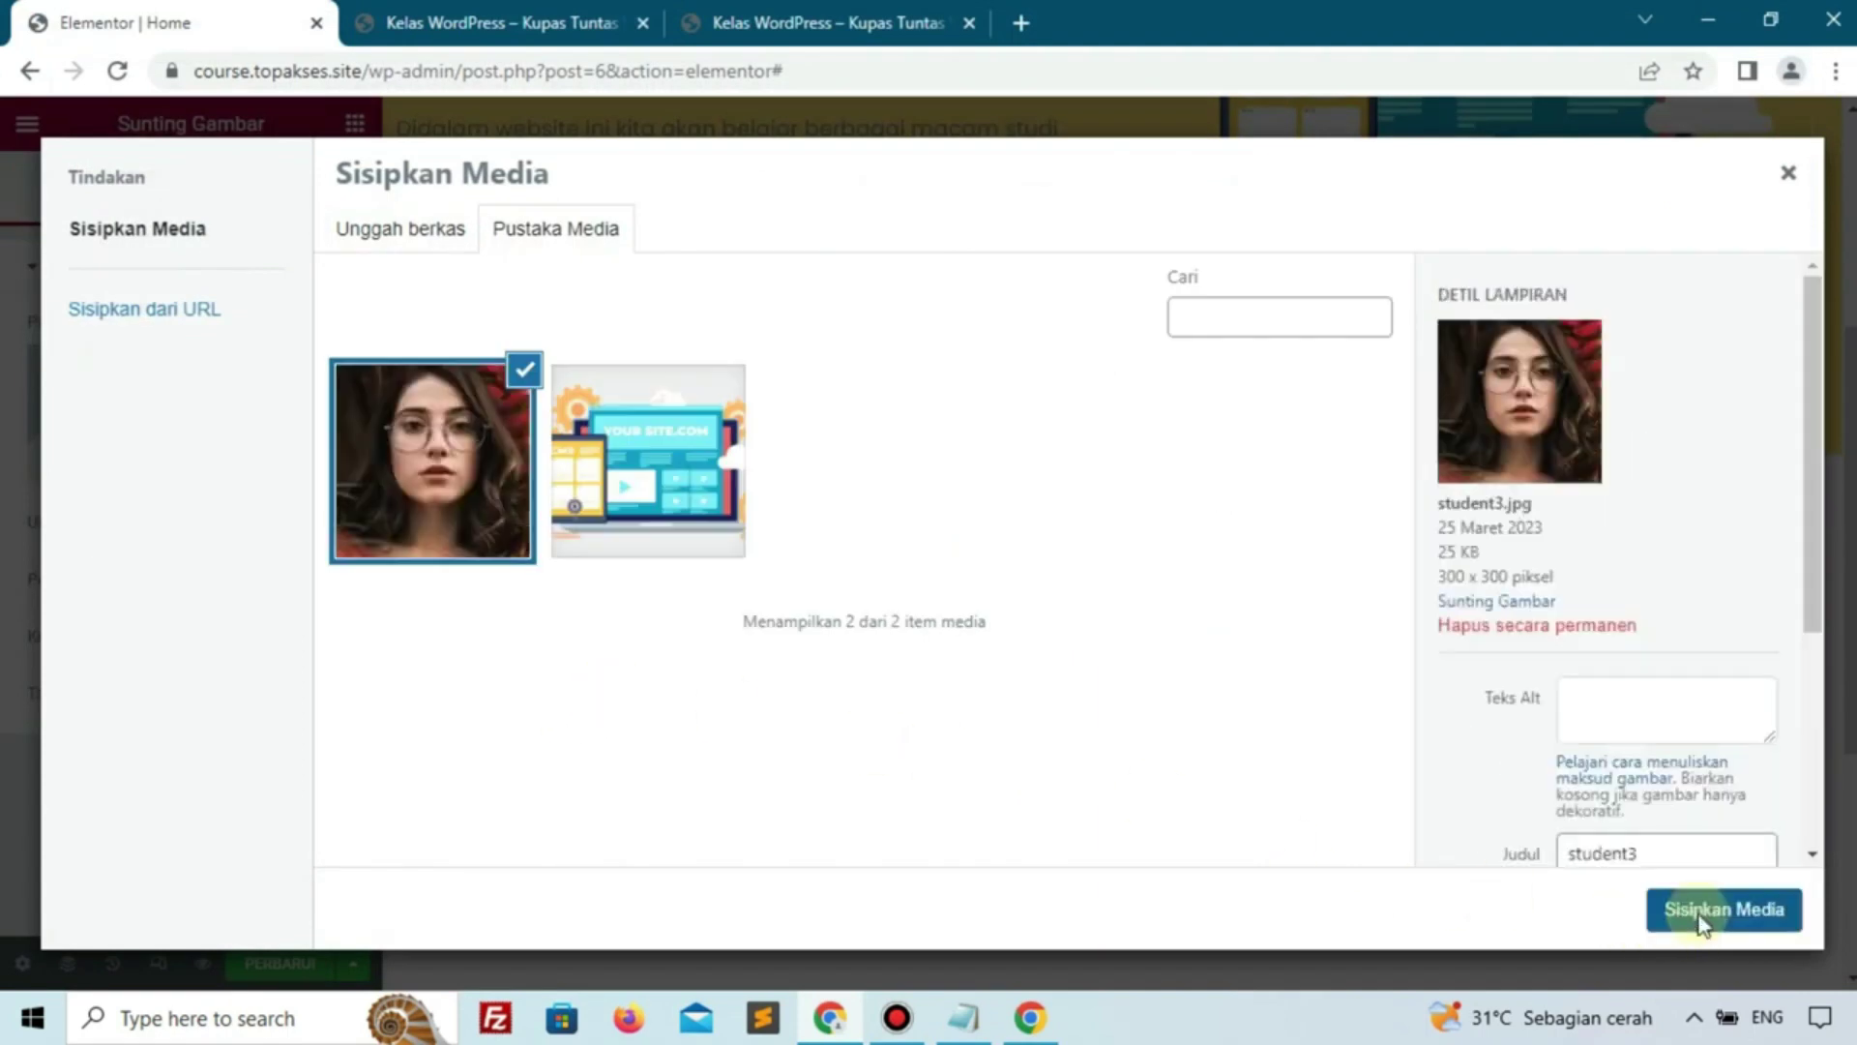
{"action": "left_click", "coordinate": [1702, 919]}
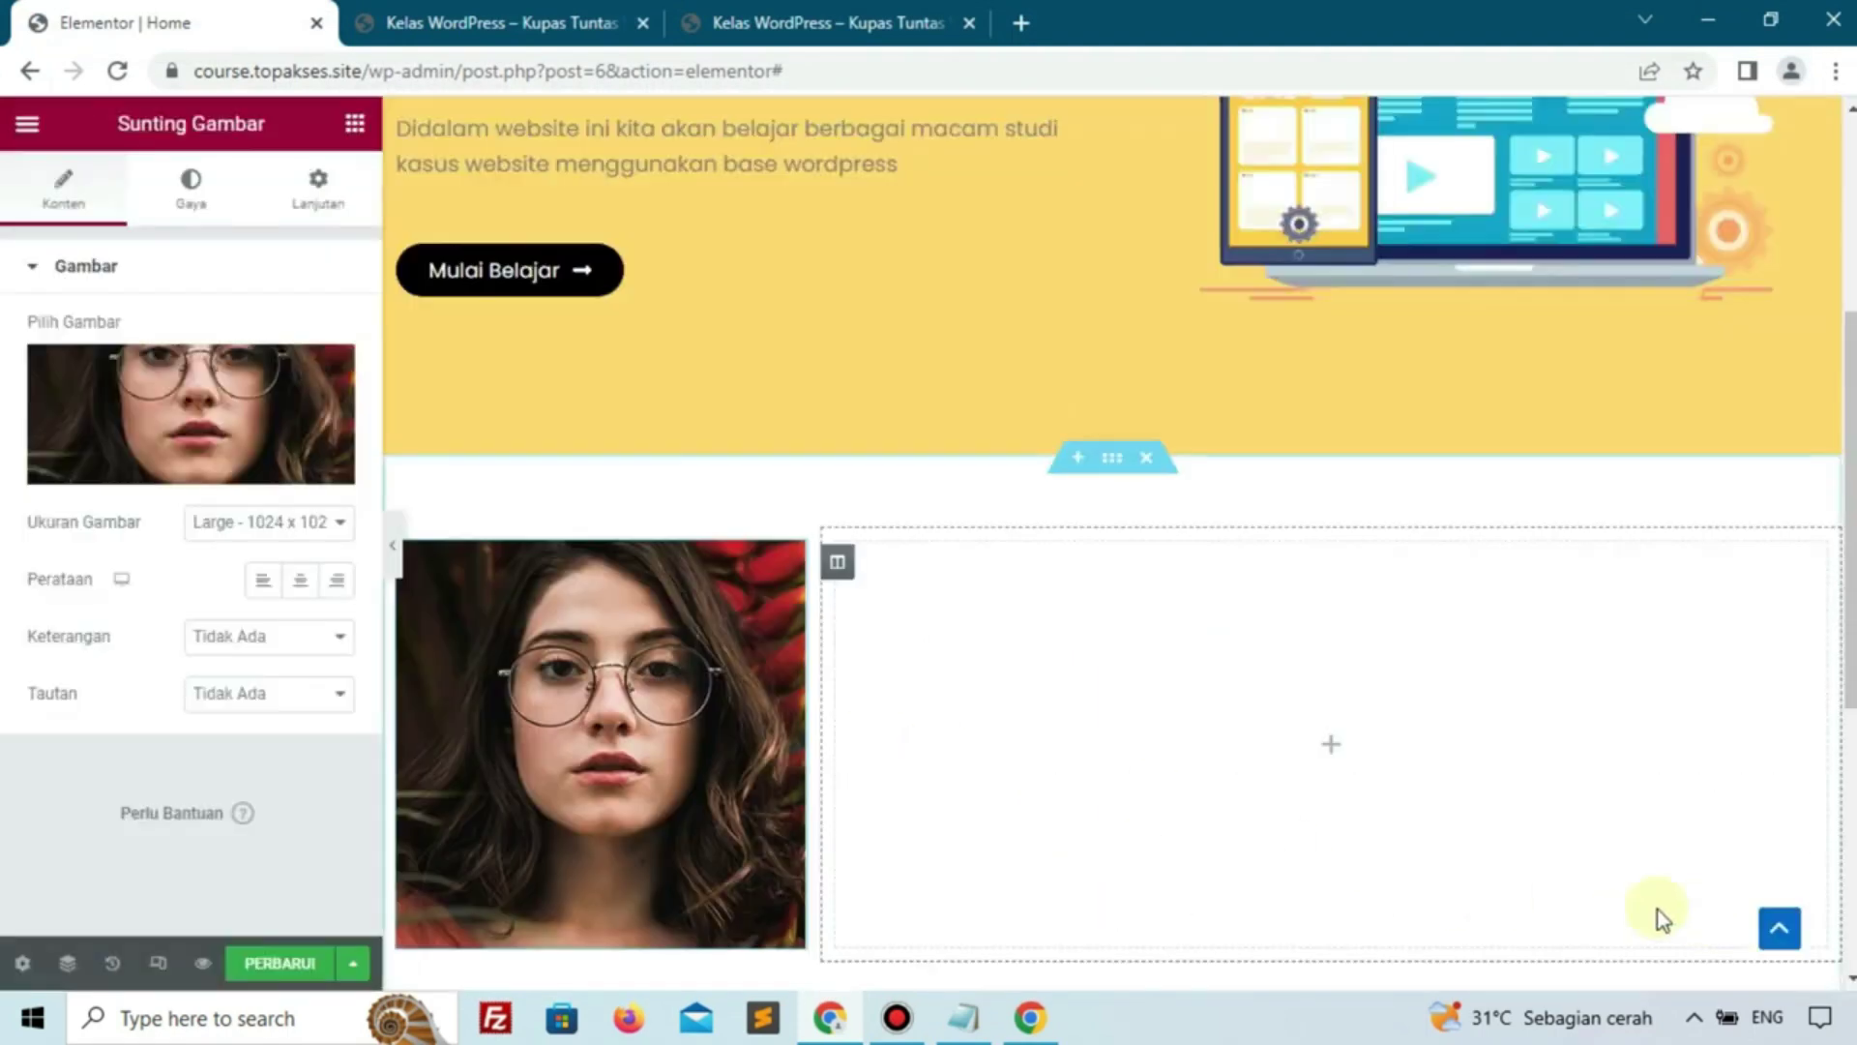
Round the mentor photo's corners with a border radius of 100 px on all sides
{"action": "left_click", "coordinate": [194, 189]}
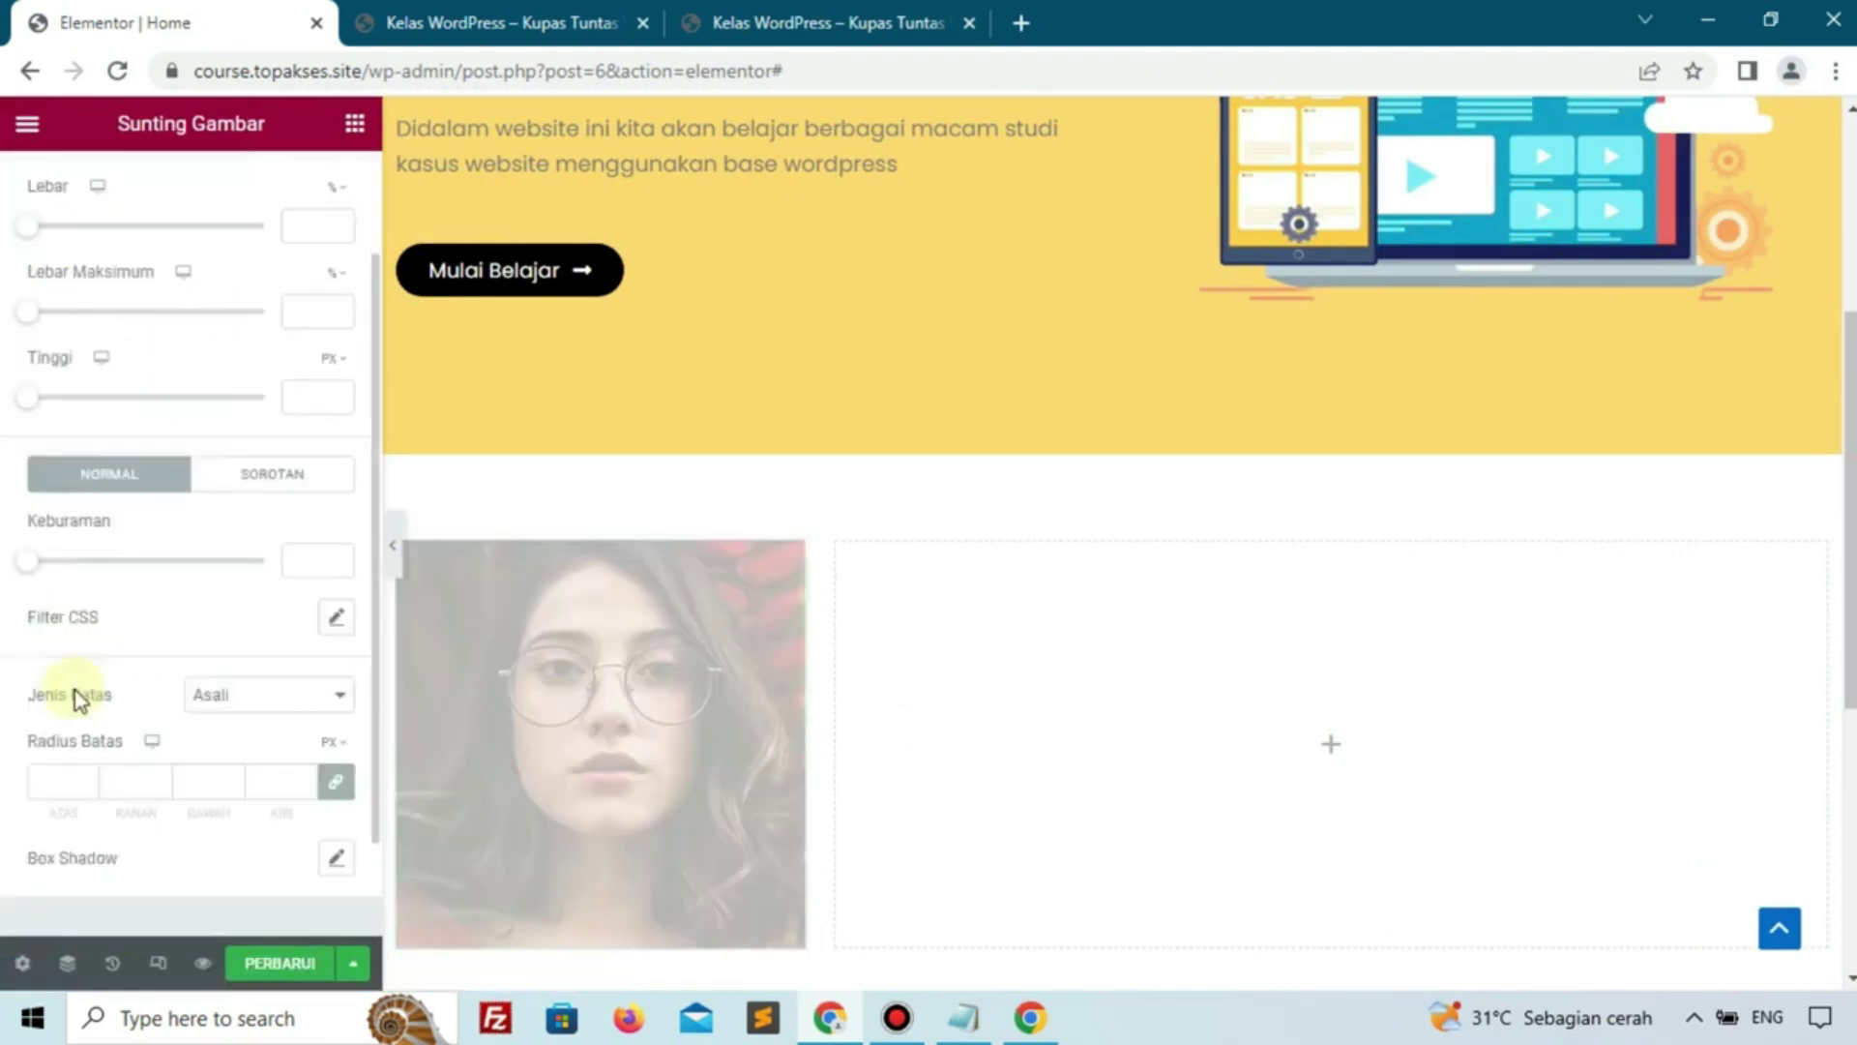
{"action": "left_click", "coordinate": [44, 788]}
{"action": "type", "text": "1"}
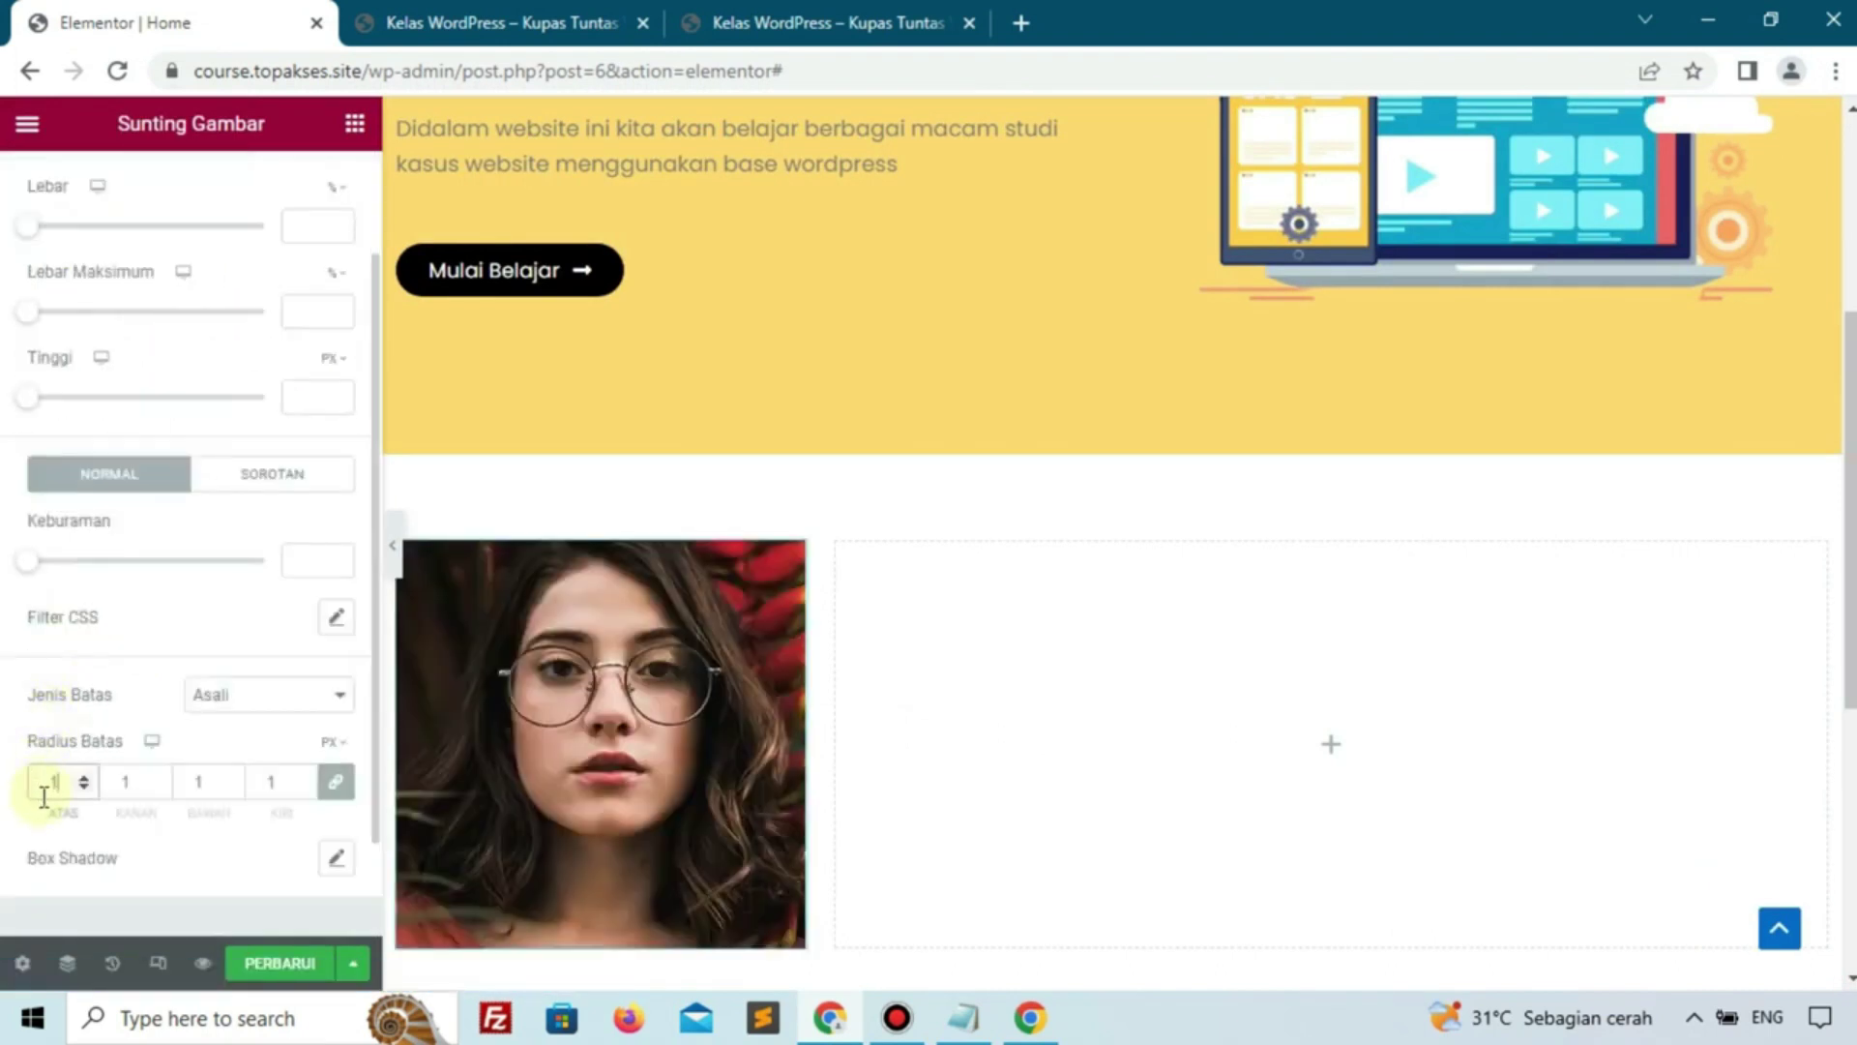
{"action": "type", "text": "00"}
{"action": "scroll", "coordinate": [15, 505], "scroll_direction": "up", "scroll_amount": 2}
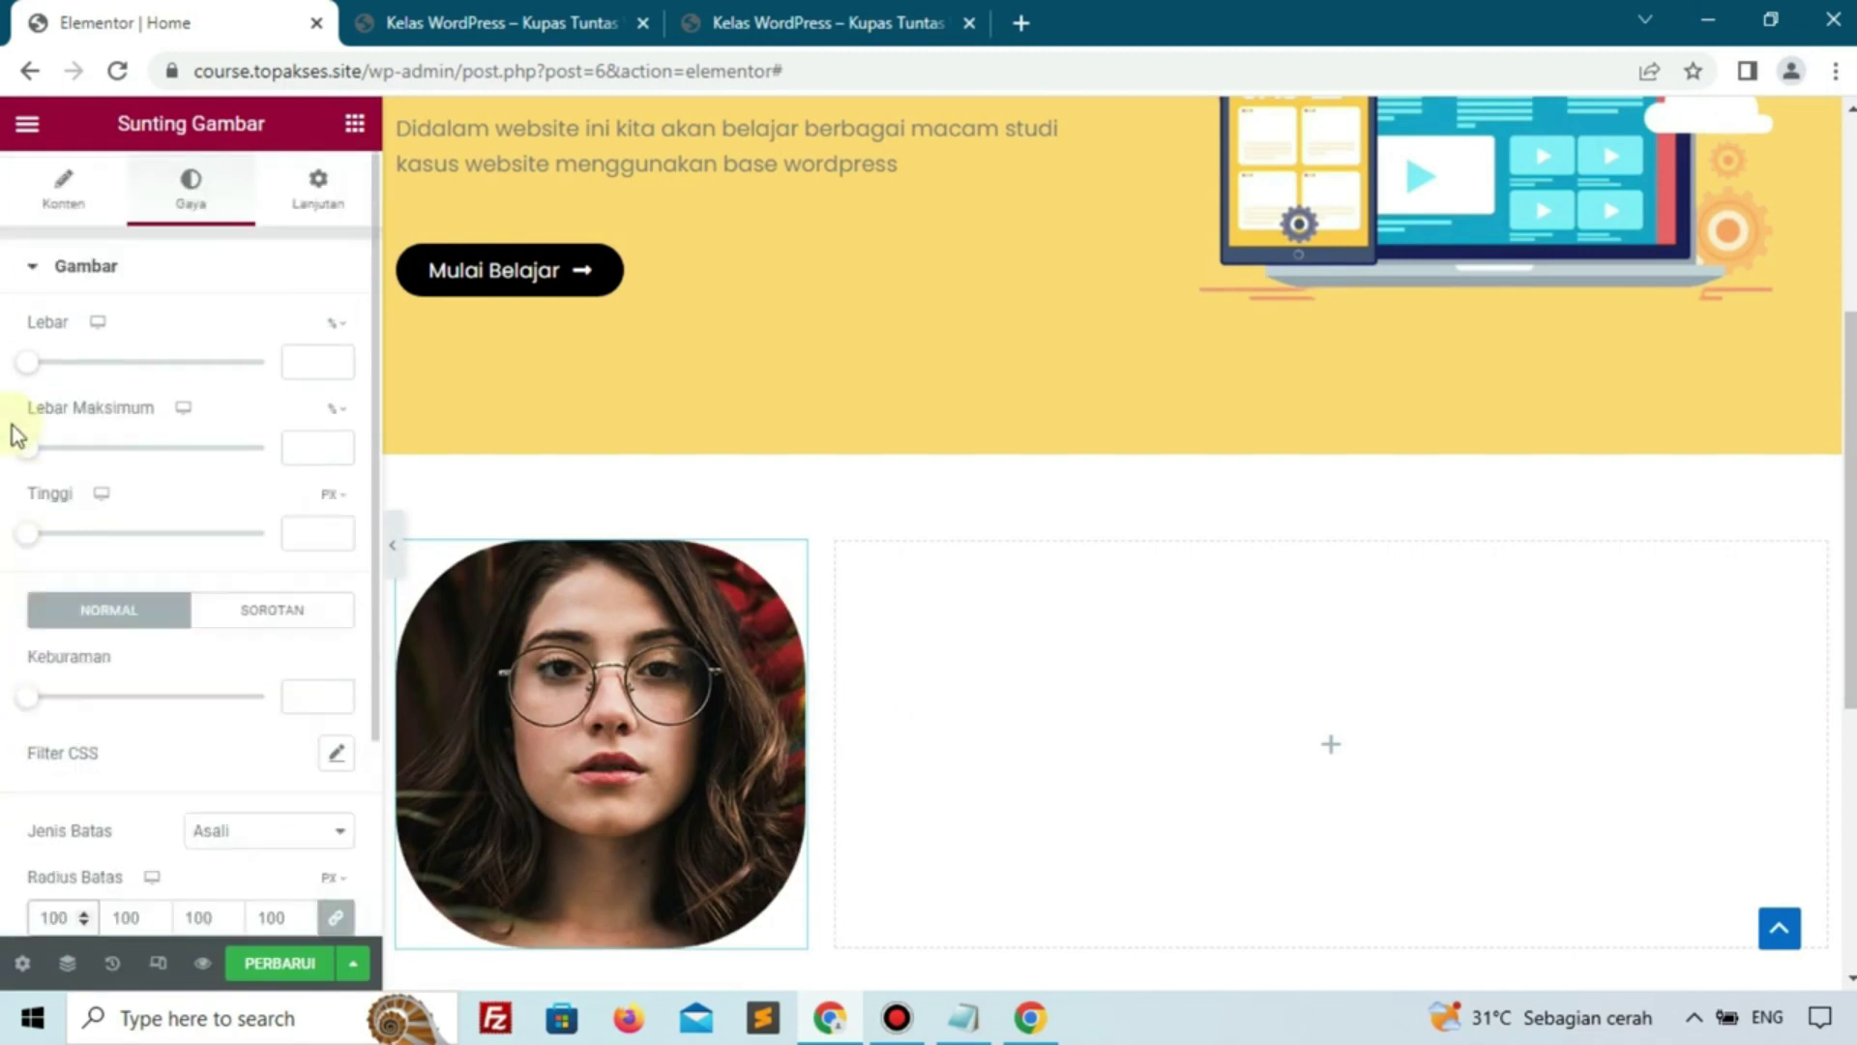
Limit the mentor photo's maximum width to 64% and add a centred heading widget below it
{"action": "left_click_drag", "start_coordinate": [31, 453], "coordinate": [178, 552]}
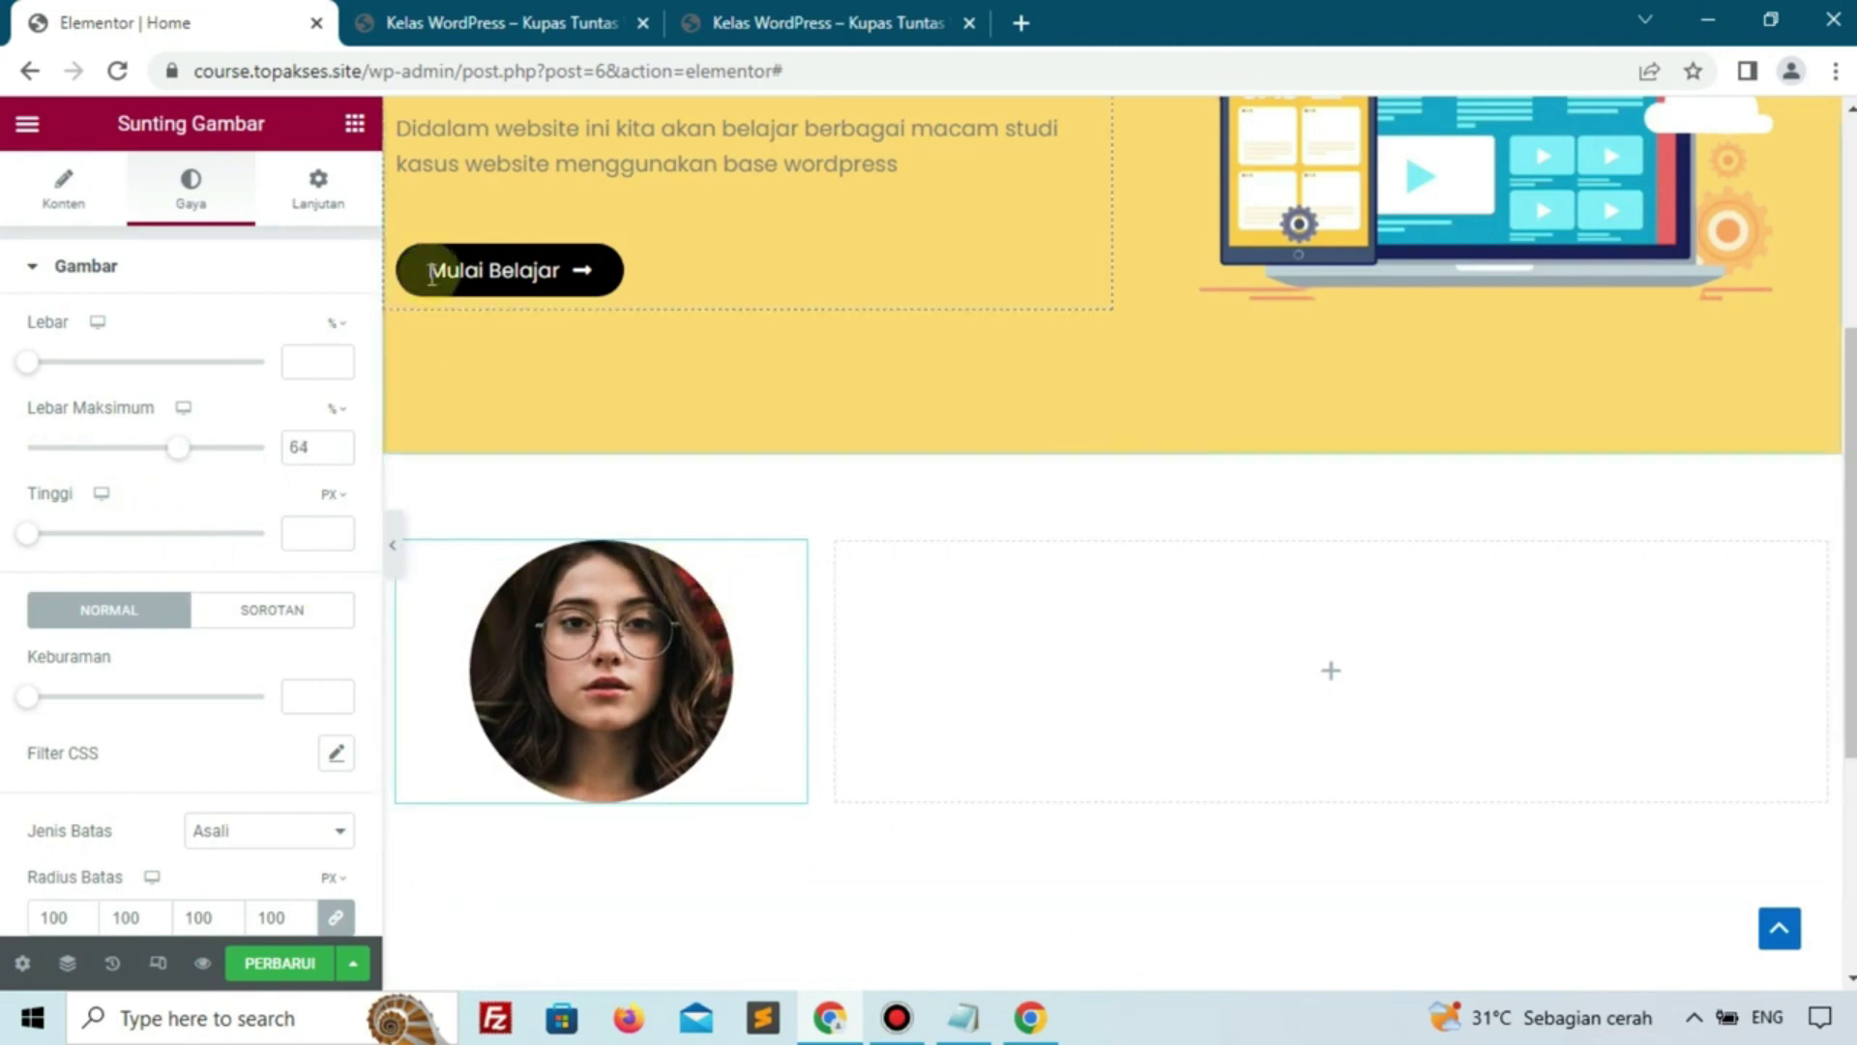
{"action": "left_click", "coordinate": [356, 126]}
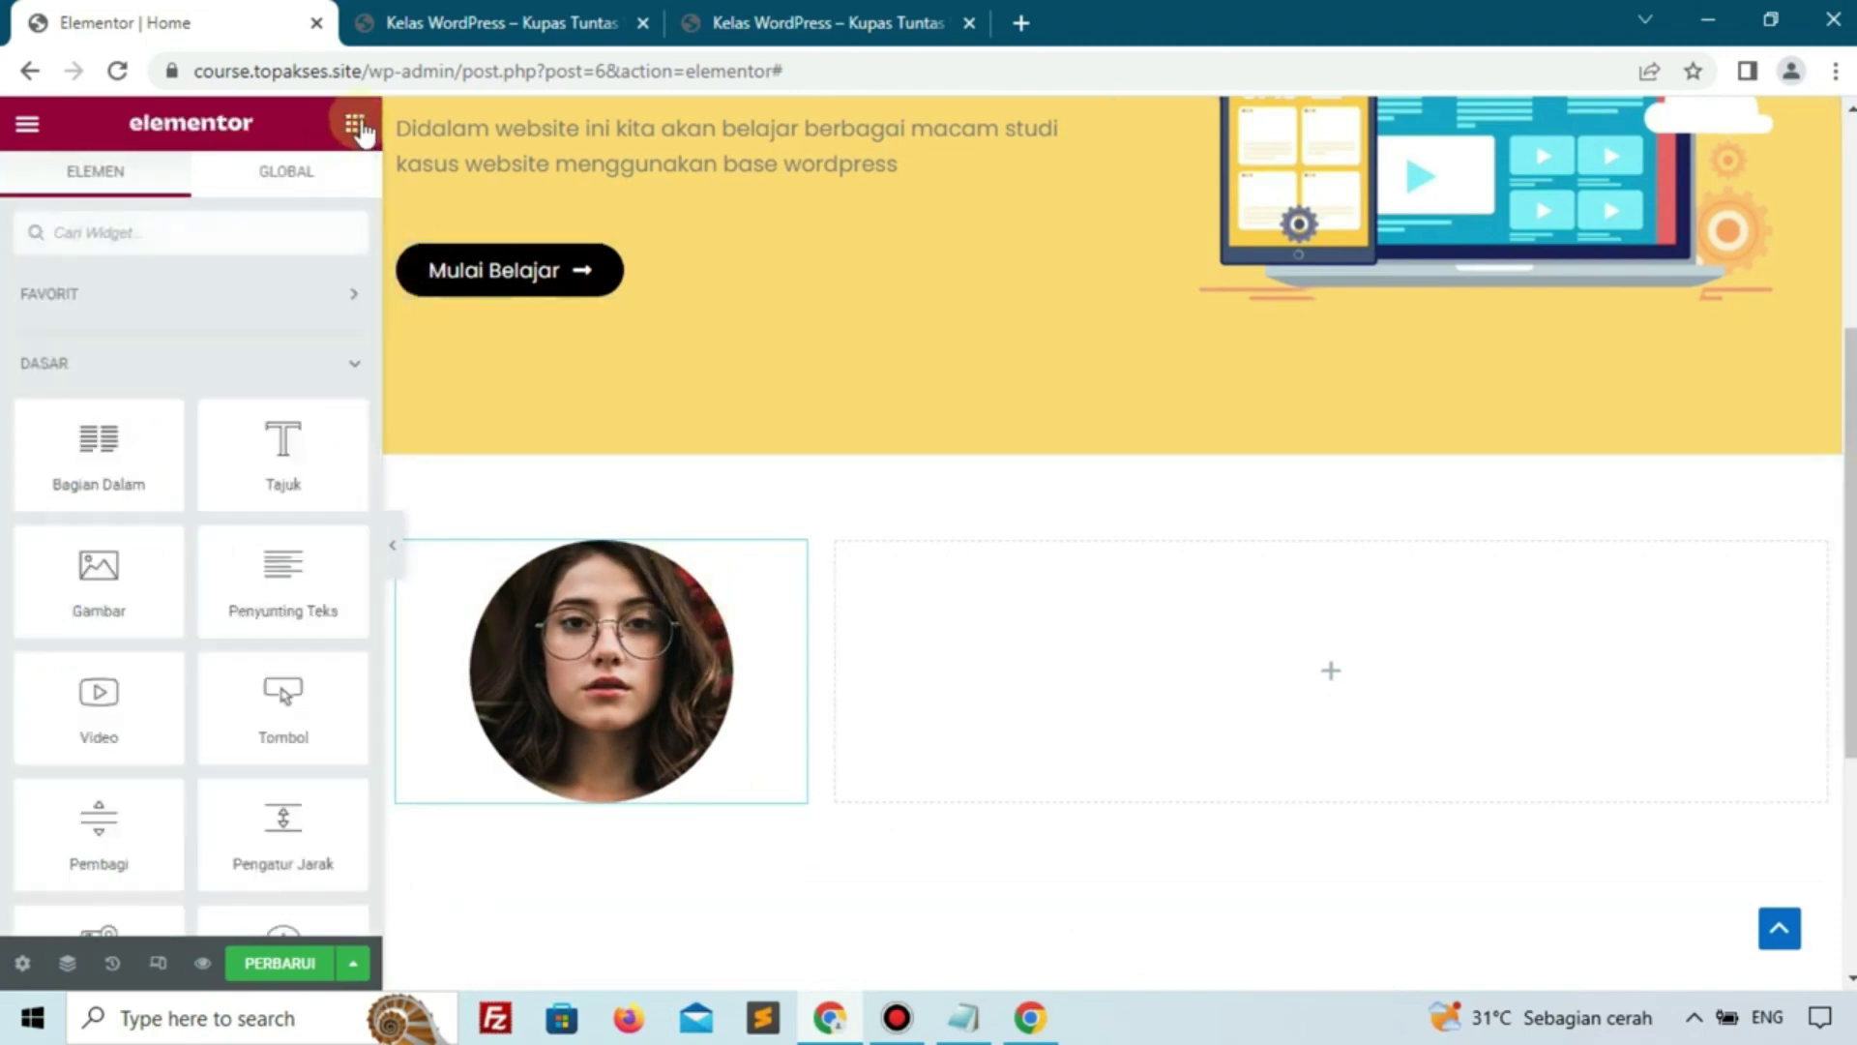
{"action": "left_click_drag", "start_coordinate": [240, 477], "coordinate": [537, 751]}
{"action": "left_click", "coordinate": [266, 719]}
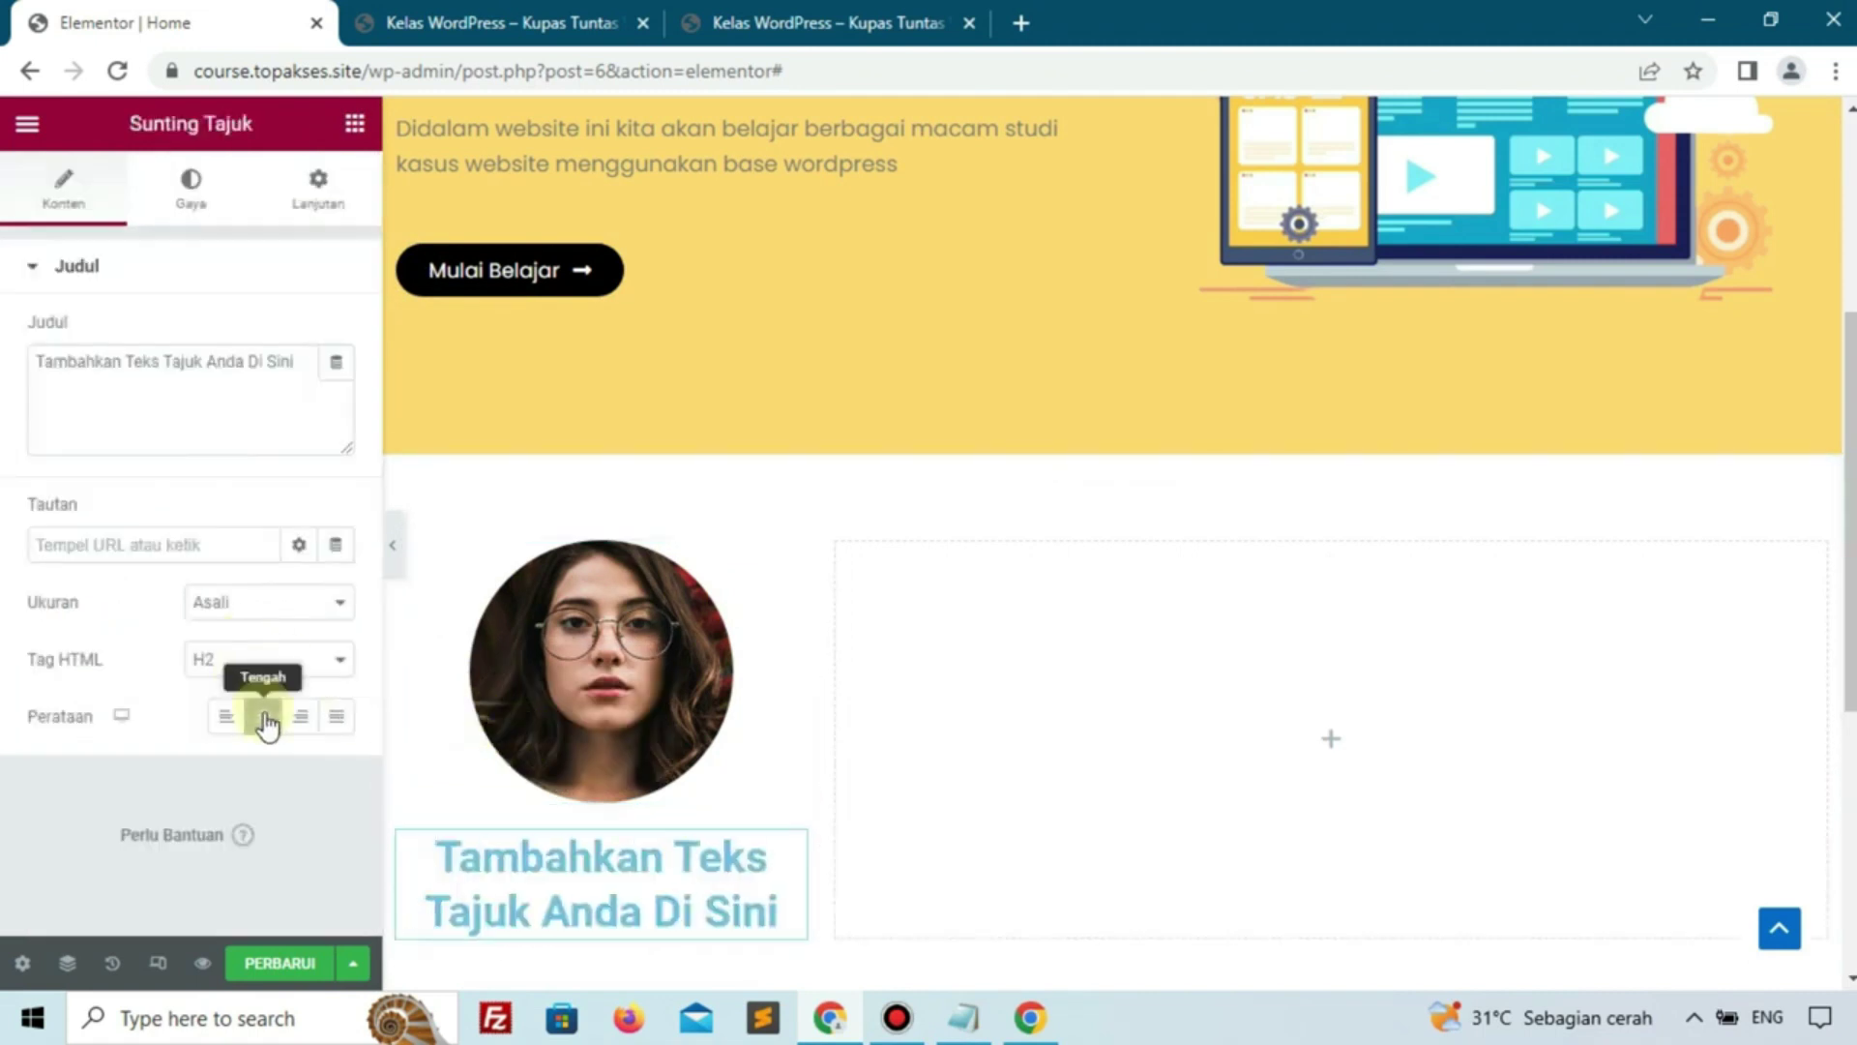
Replace the placeholder text of the heading below the photo with the mentor's name and degree, as on the reference site
{"action": "left_click", "coordinate": [196, 427]}
{"action": "key", "text": "ctrl+a"}
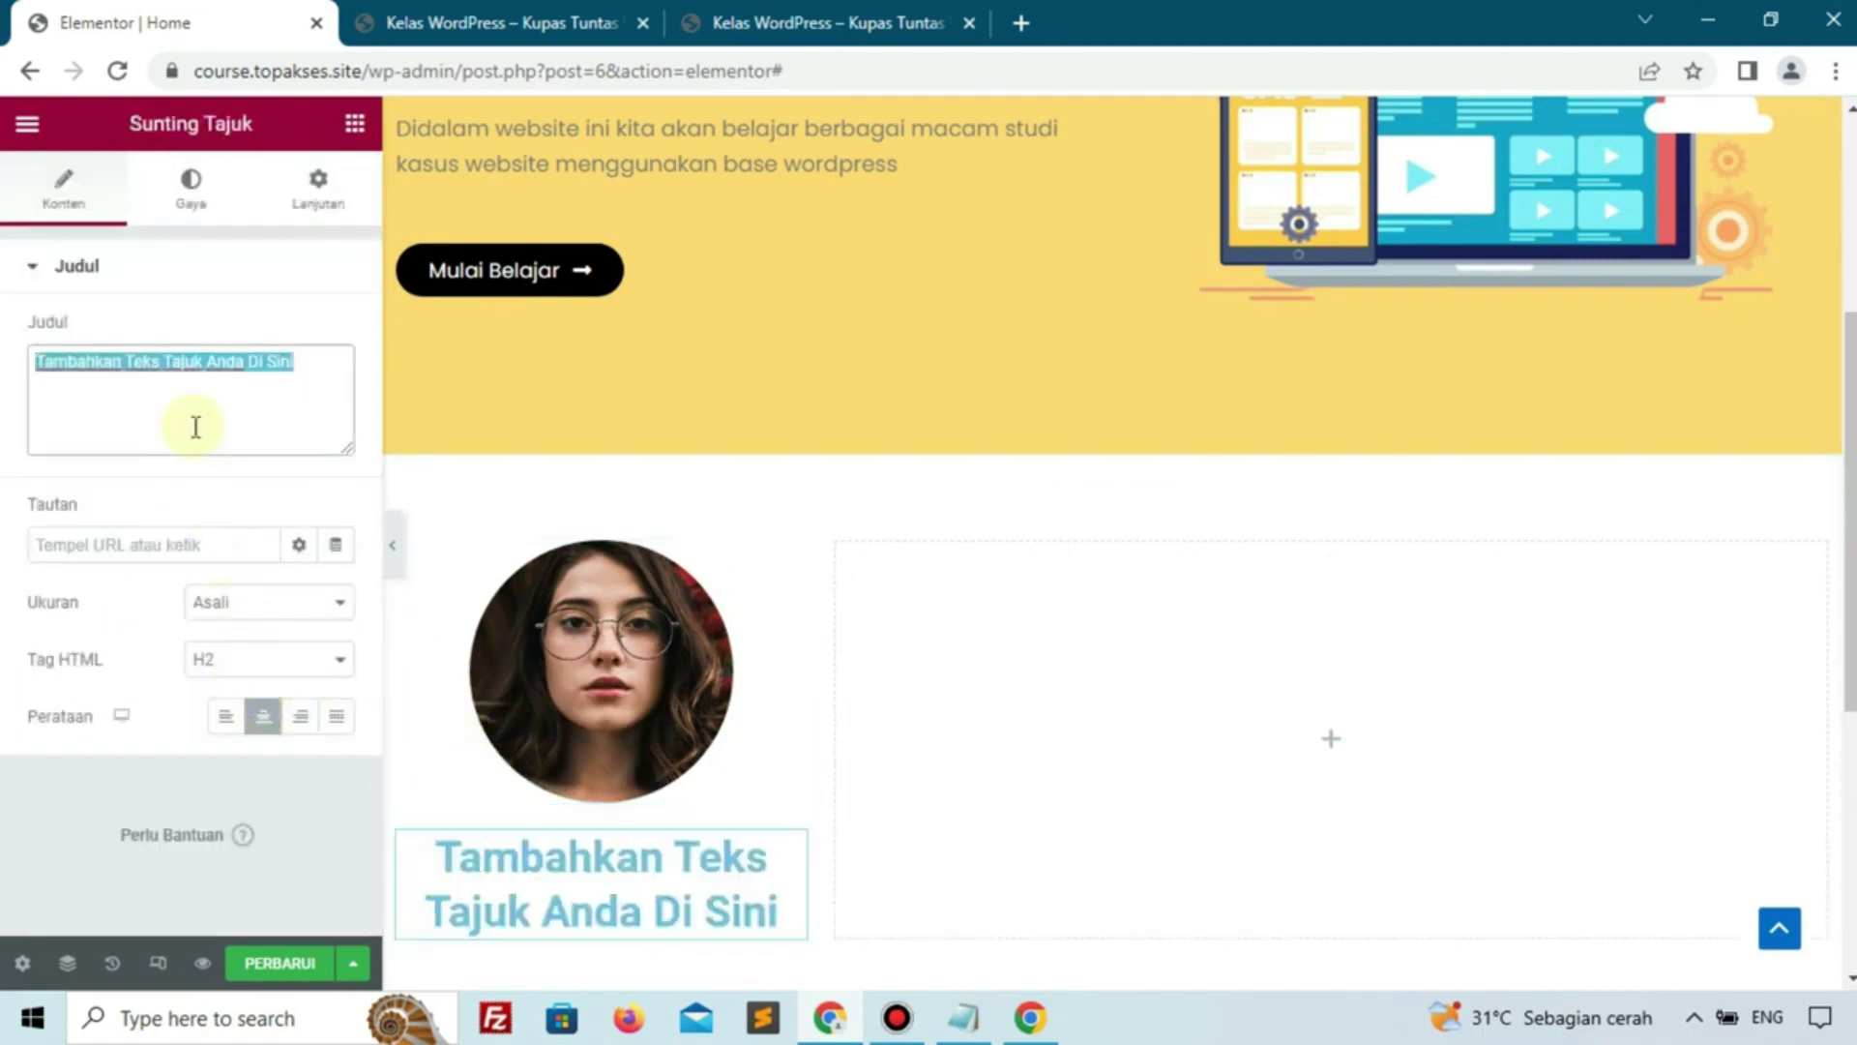
{"action": "type", "text": "A"}
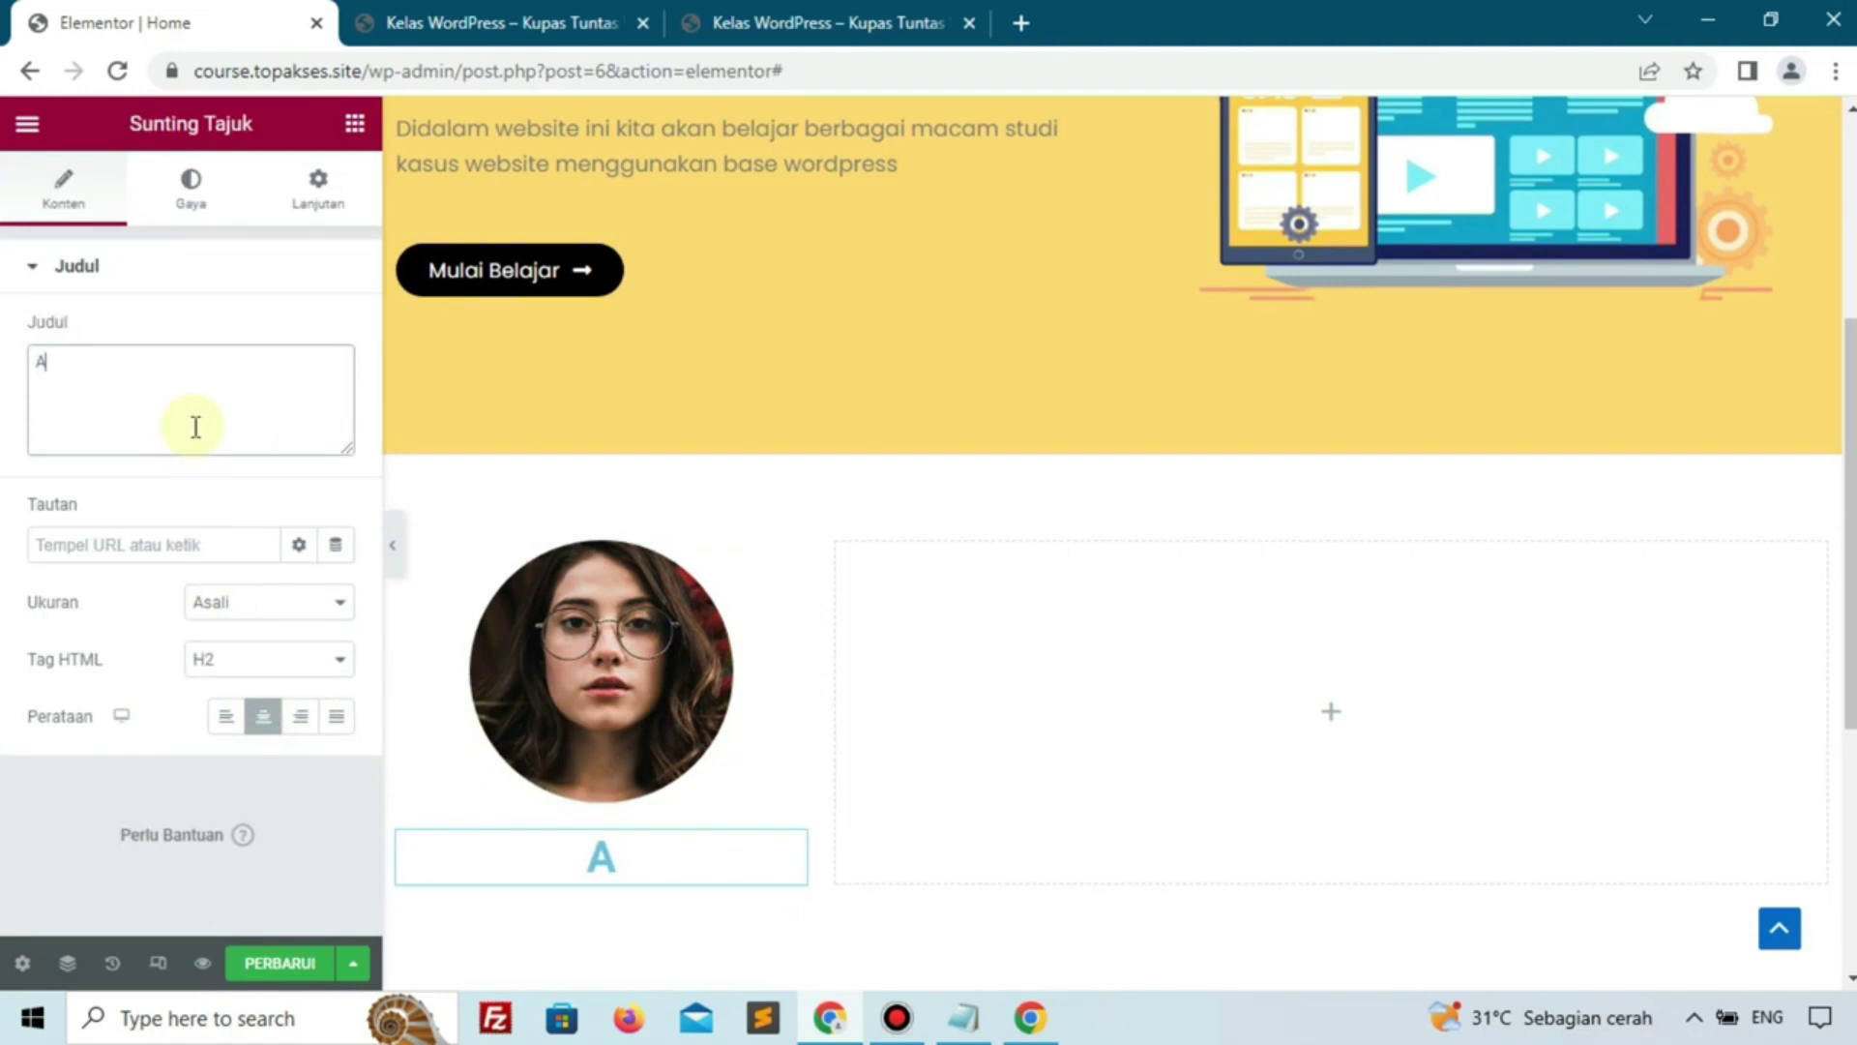
{"action": "left_click", "coordinate": [812, 25]}
{"action": "left_click_drag", "start_coordinate": [449, 764], "coordinate": [295, 774]}
{"action": "left_click", "coordinate": [184, 22]}
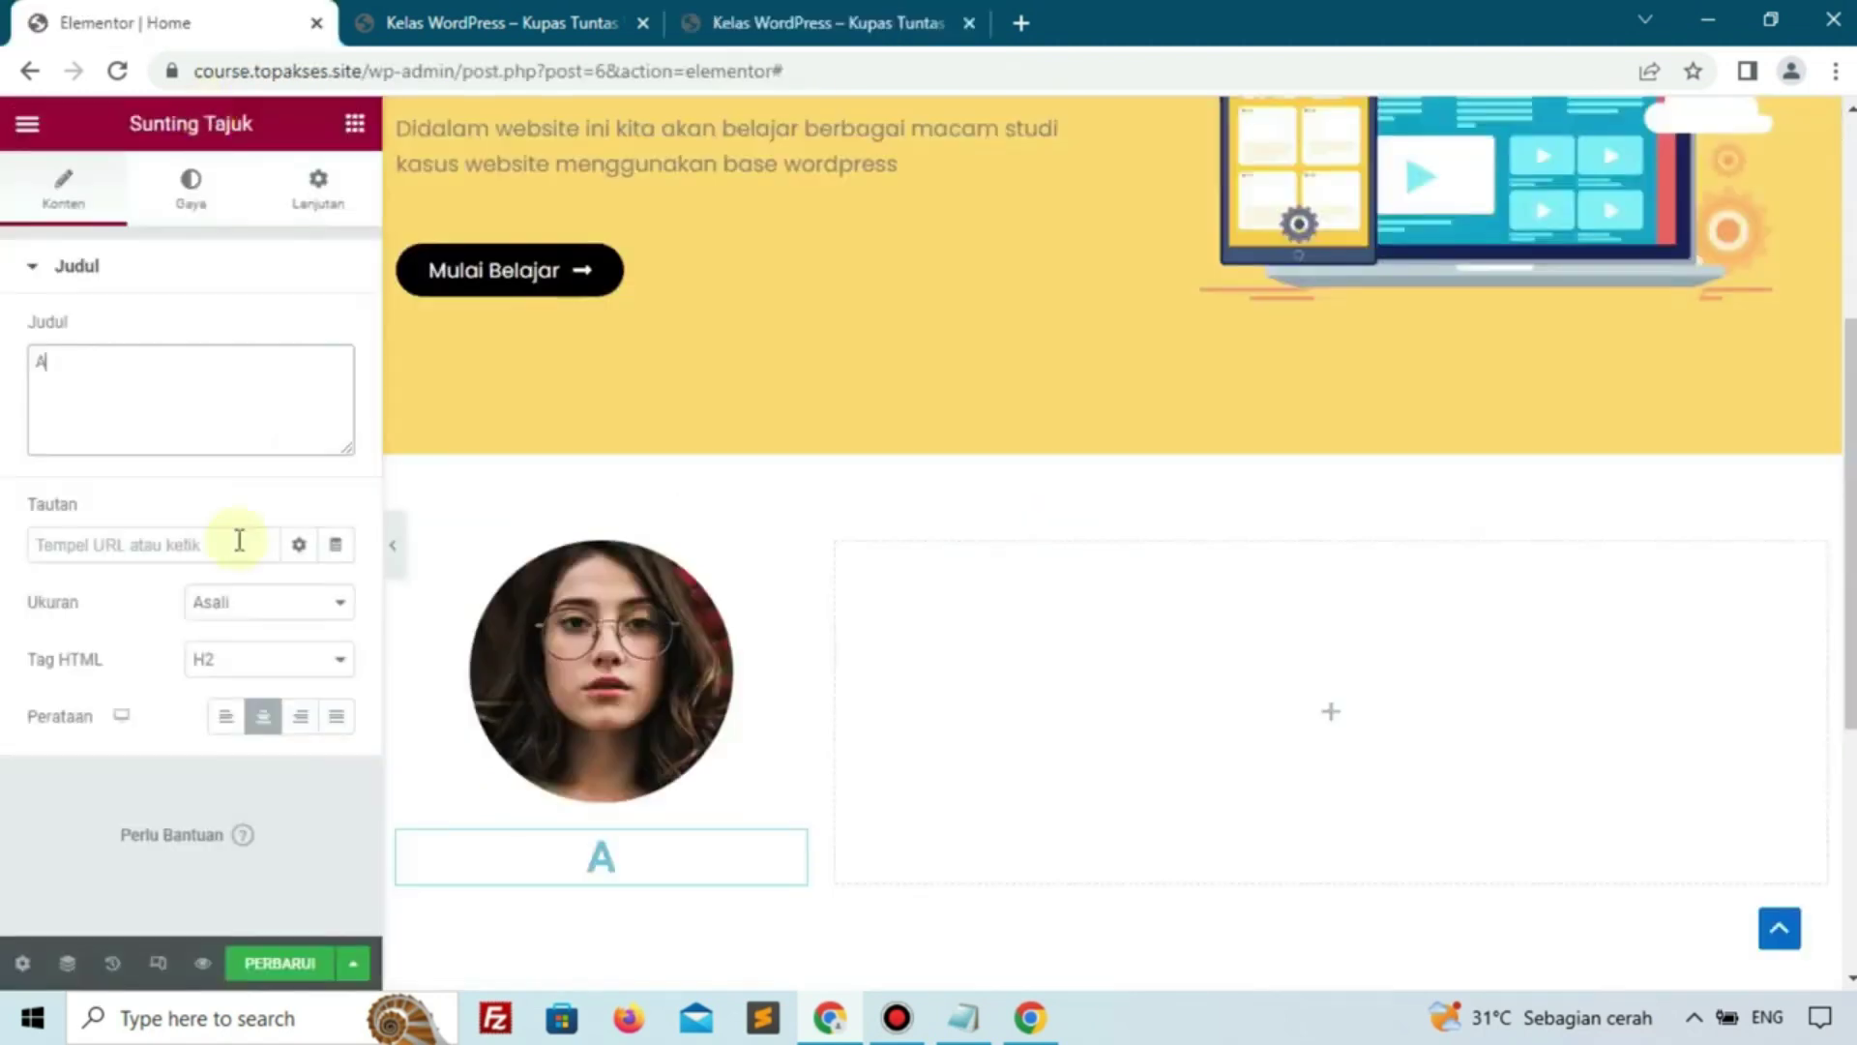
{"action": "type", "text": "Agnes S.kom"}
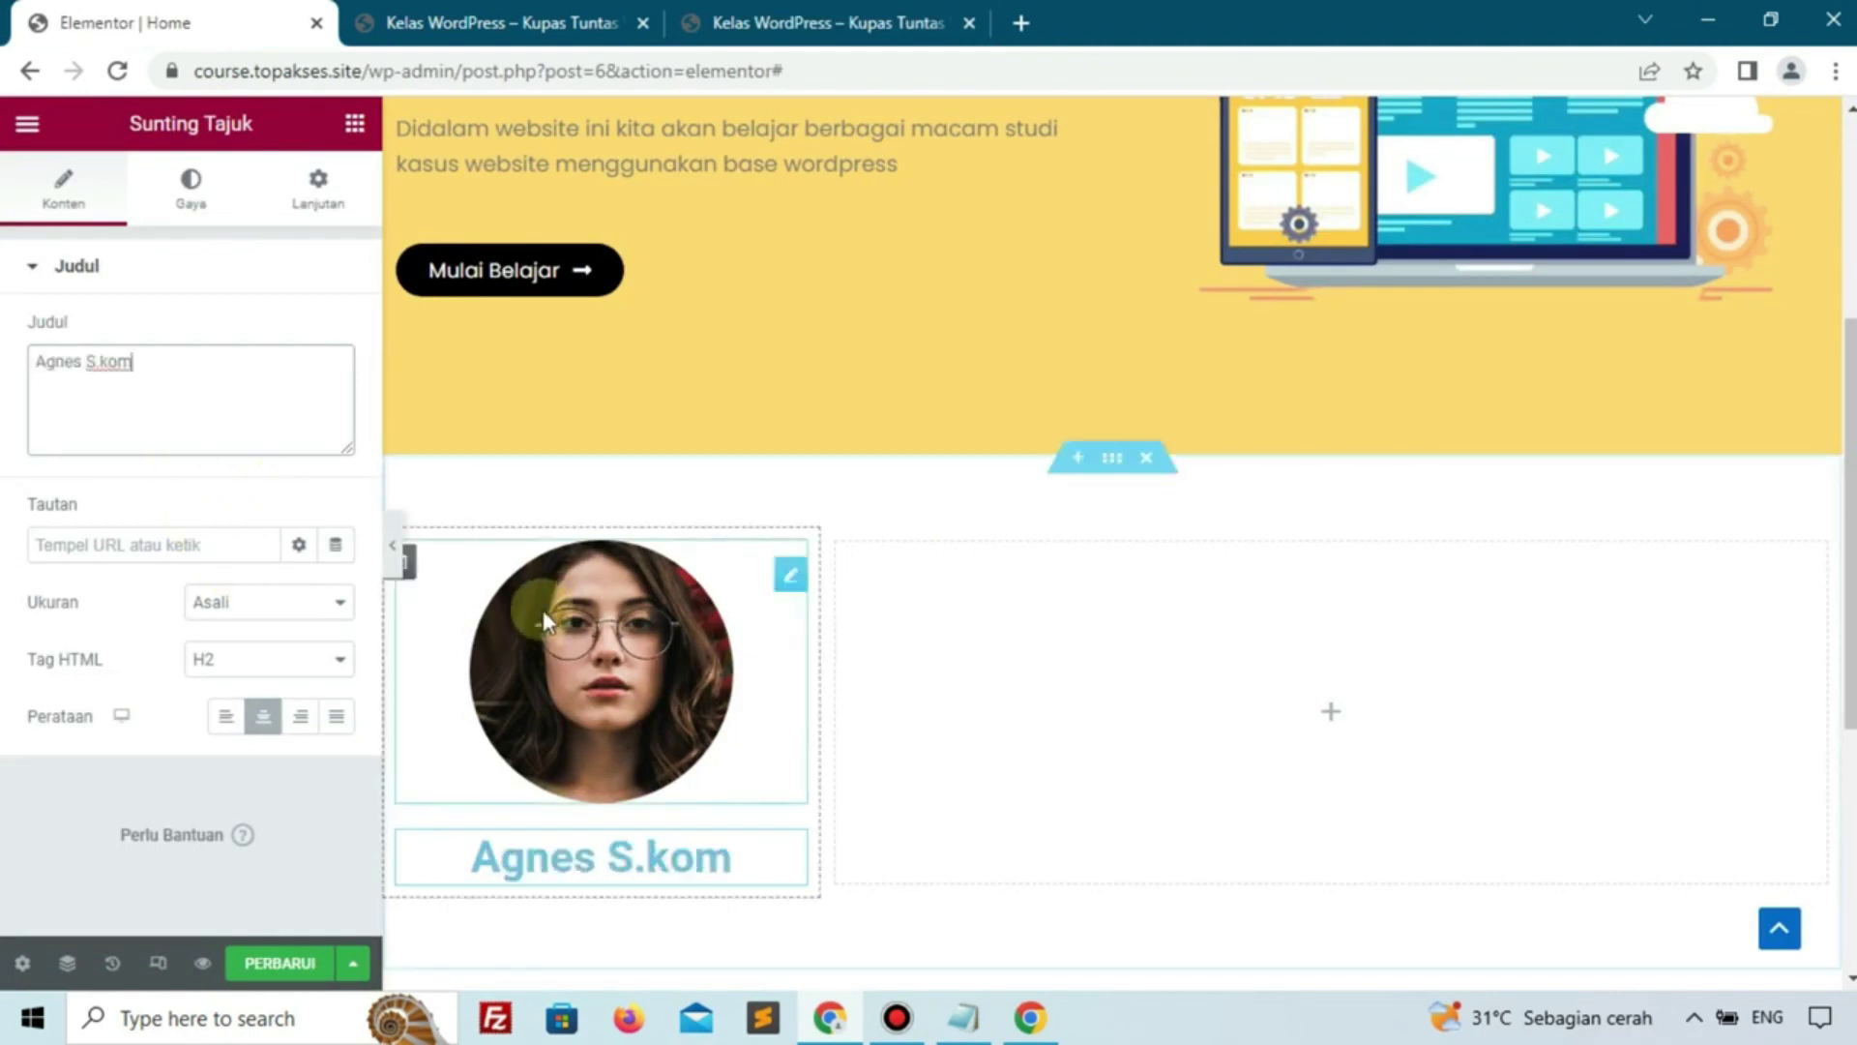
Set the mentor name heading's text colour to black, #000000
{"action": "left_click", "coordinate": [191, 203]}
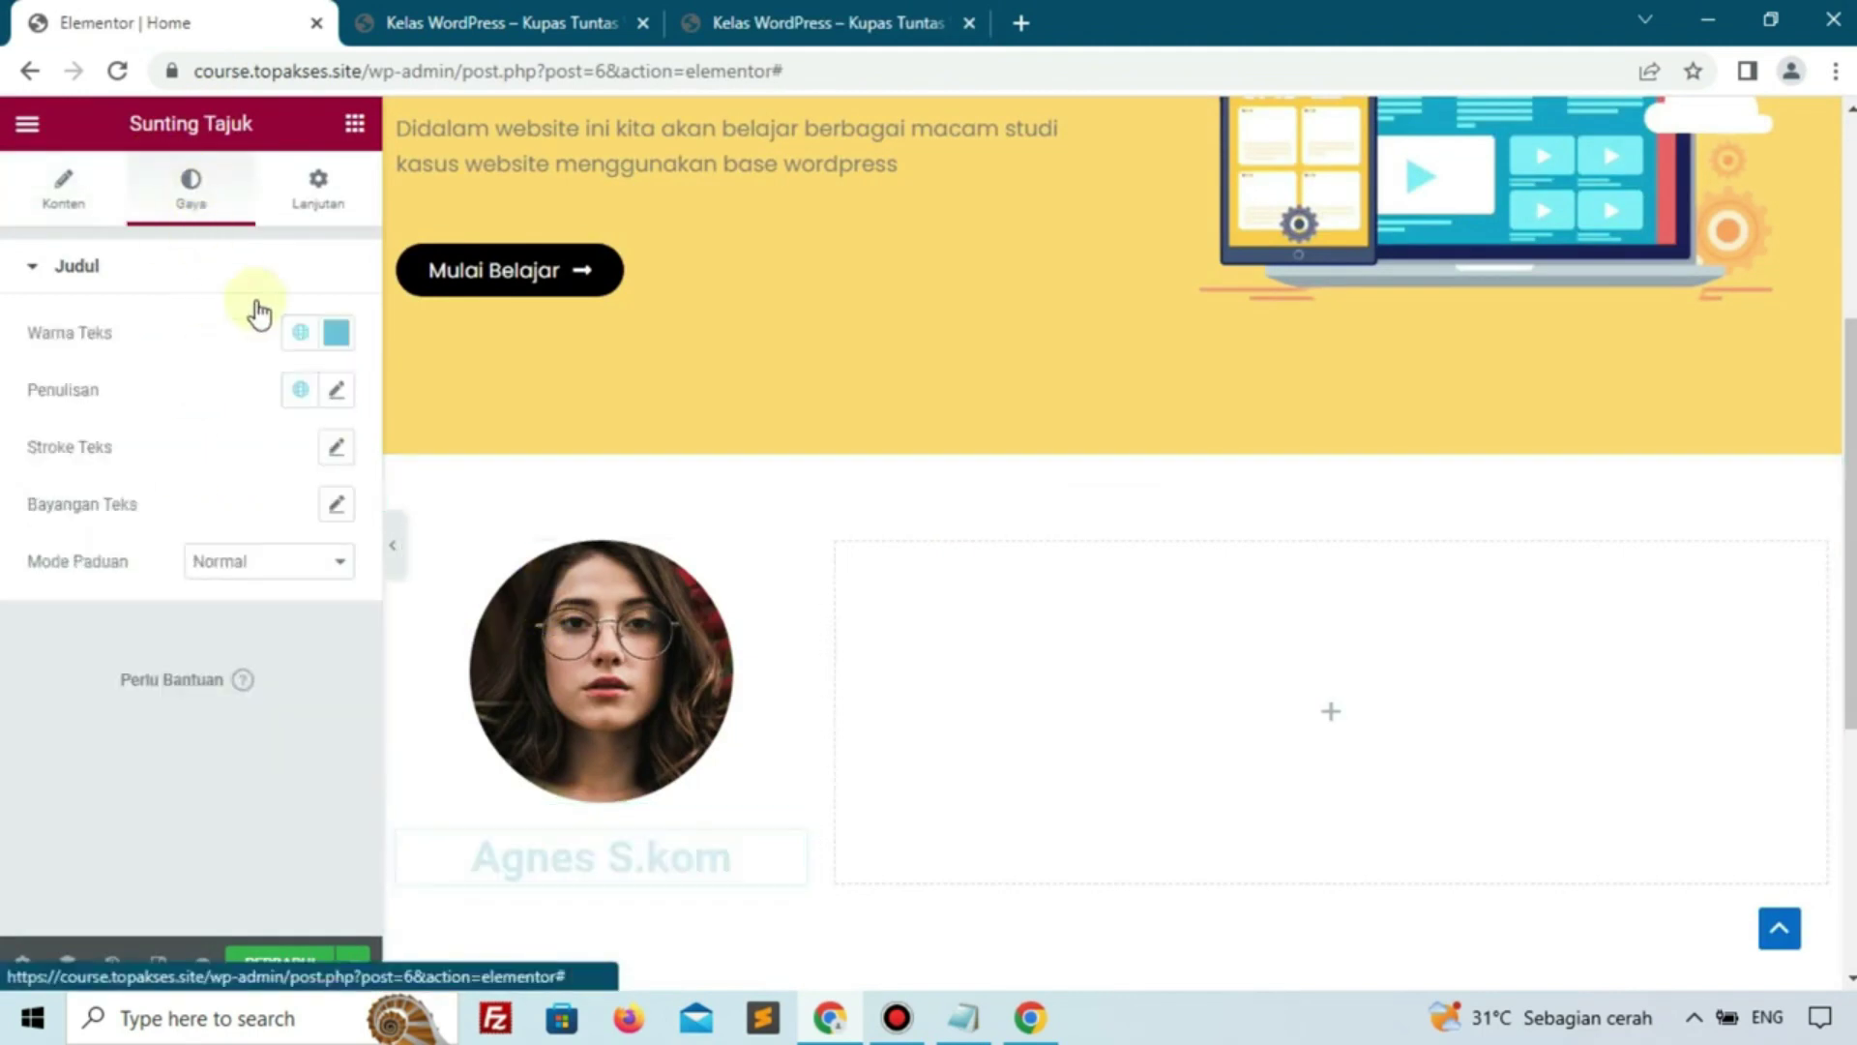
{"action": "left_click", "coordinate": [337, 341]}
{"action": "left_click_drag", "start_coordinate": [394, 603], "coordinate": [496, 667]}
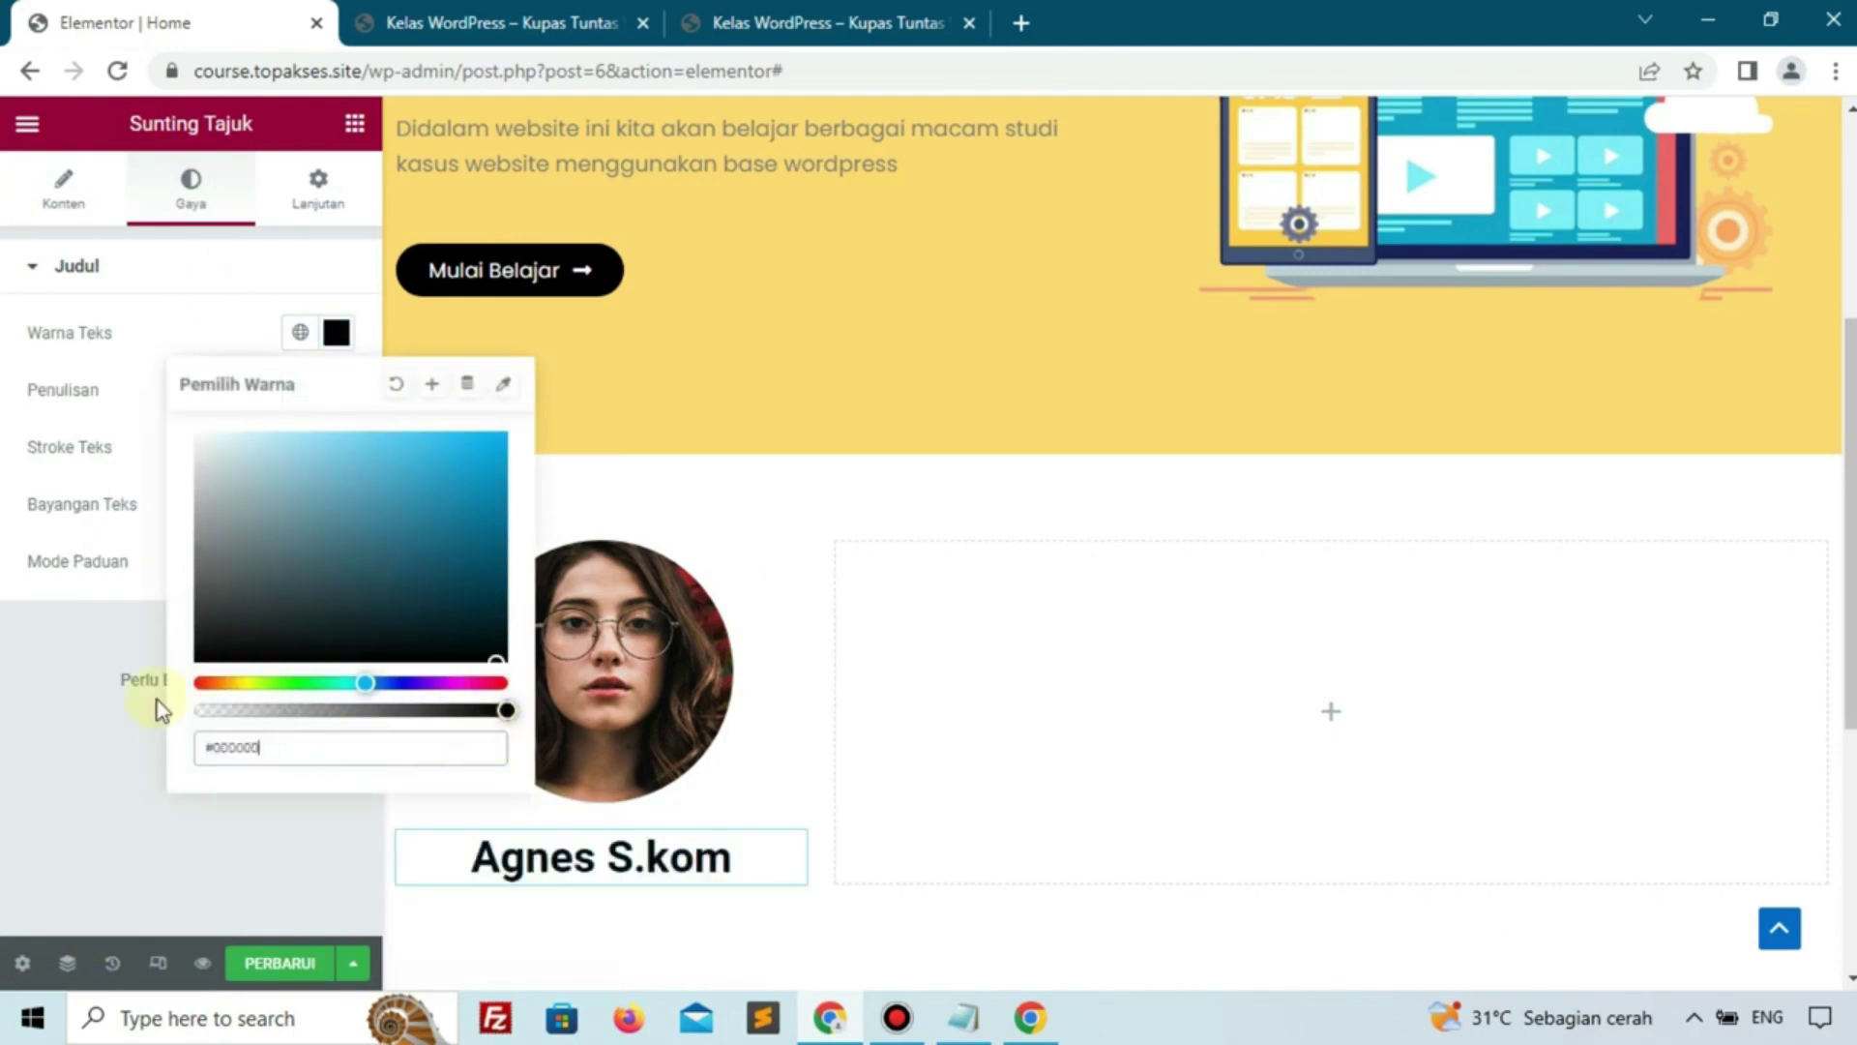
{"action": "left_click", "coordinate": [94, 655]}
Set the mentor name's typography to the Poppins font at 14 px with weight 500 (Medium)
{"action": "left_click", "coordinate": [337, 392]}
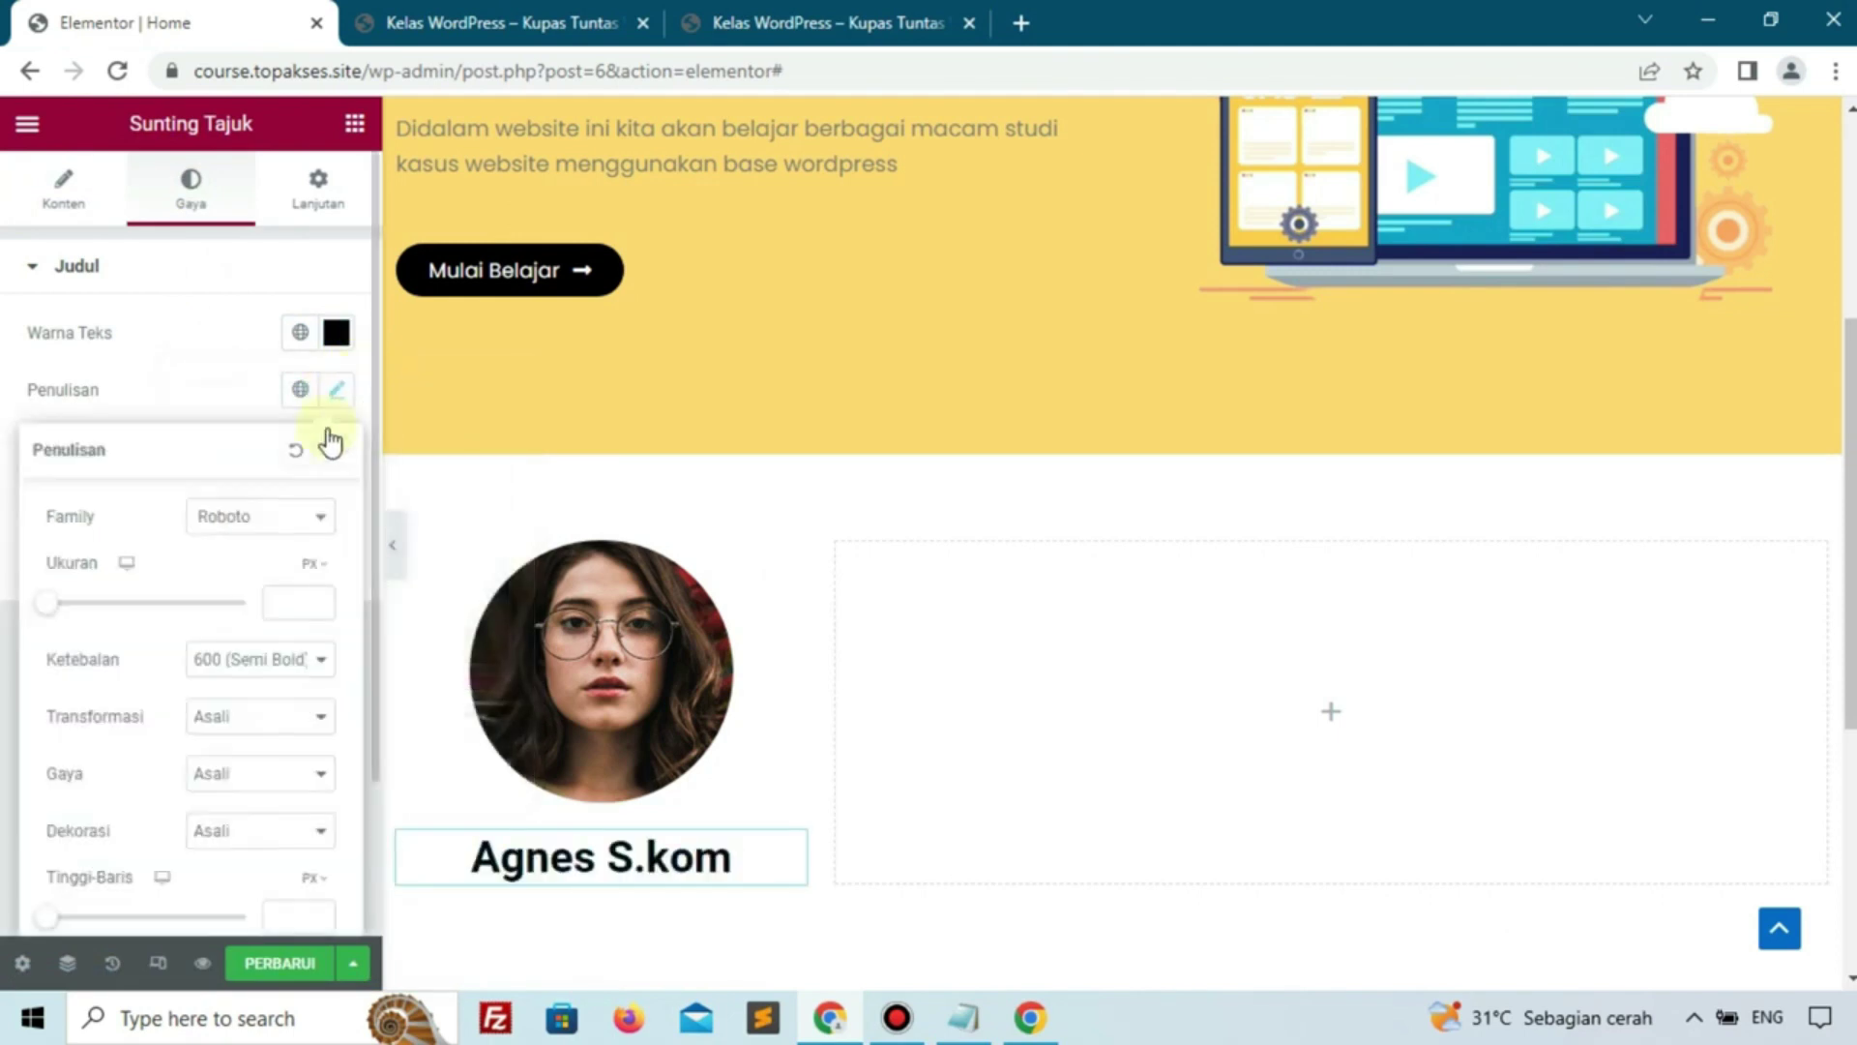
{"action": "left_click", "coordinate": [319, 529]}
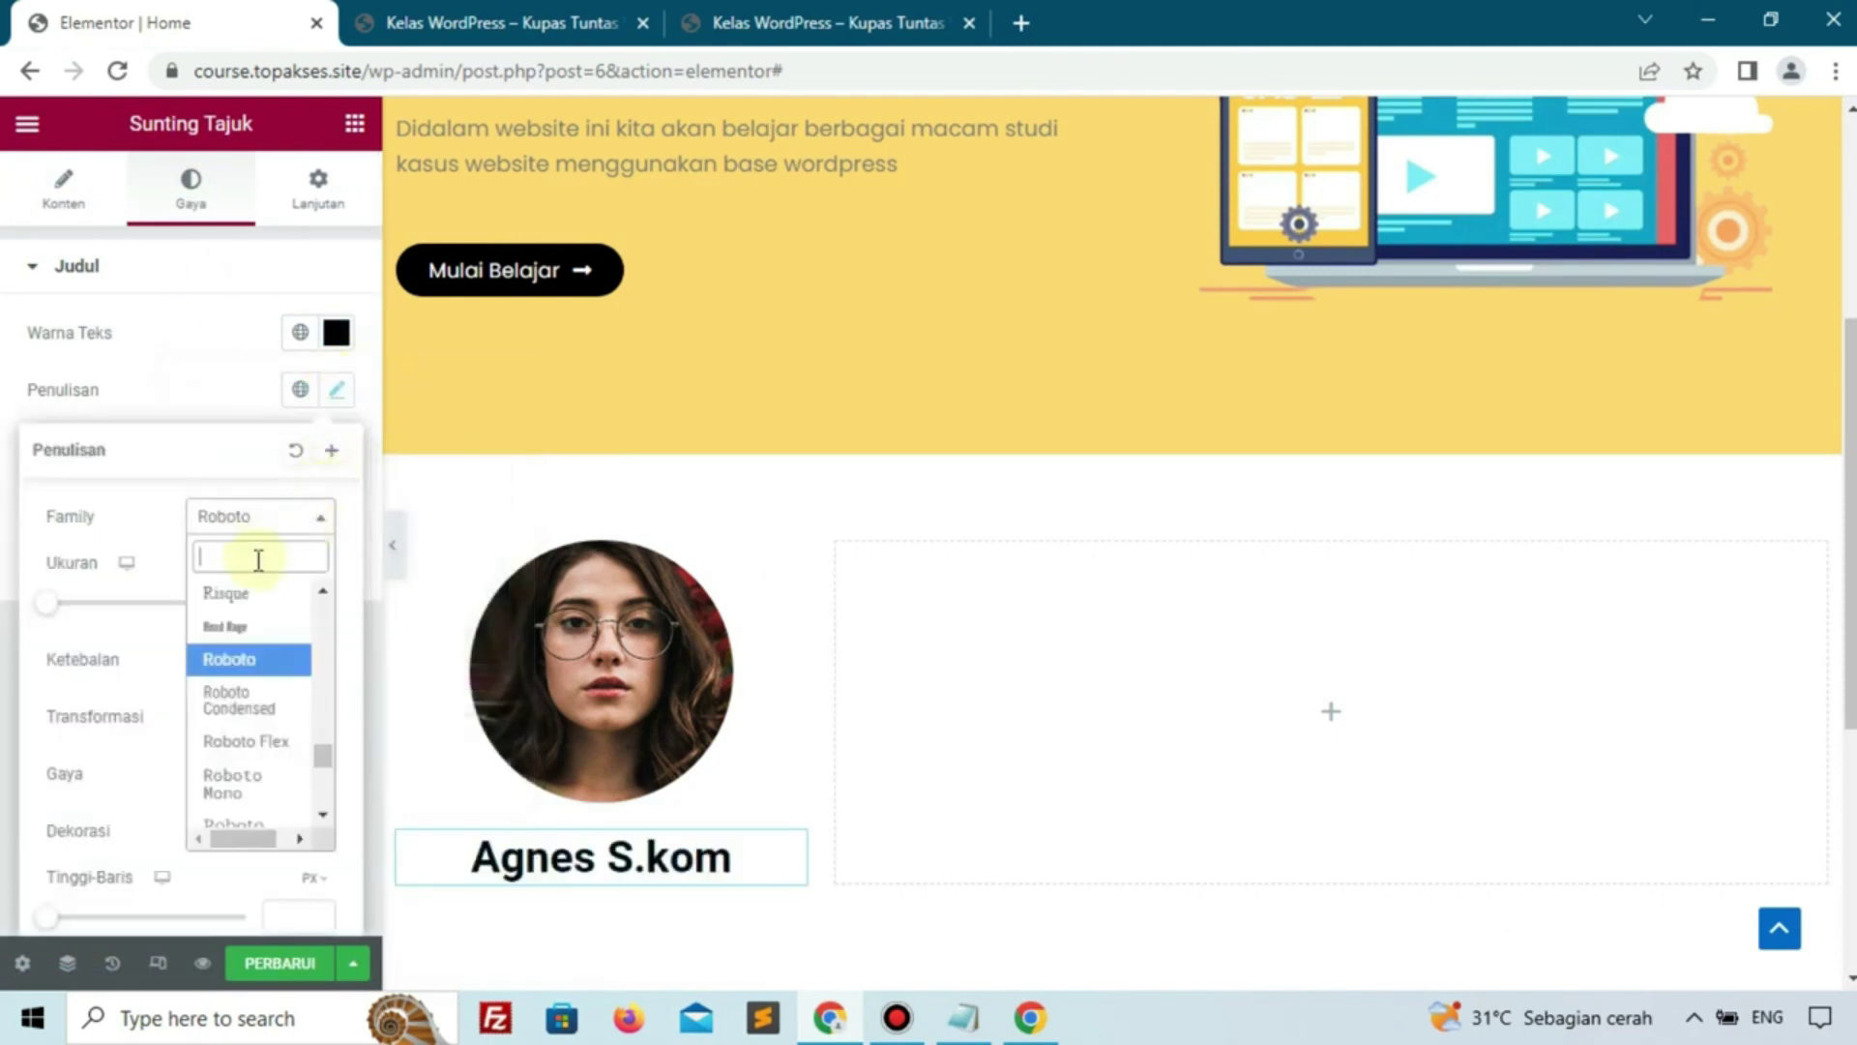
{"action": "type", "text": "pop"}
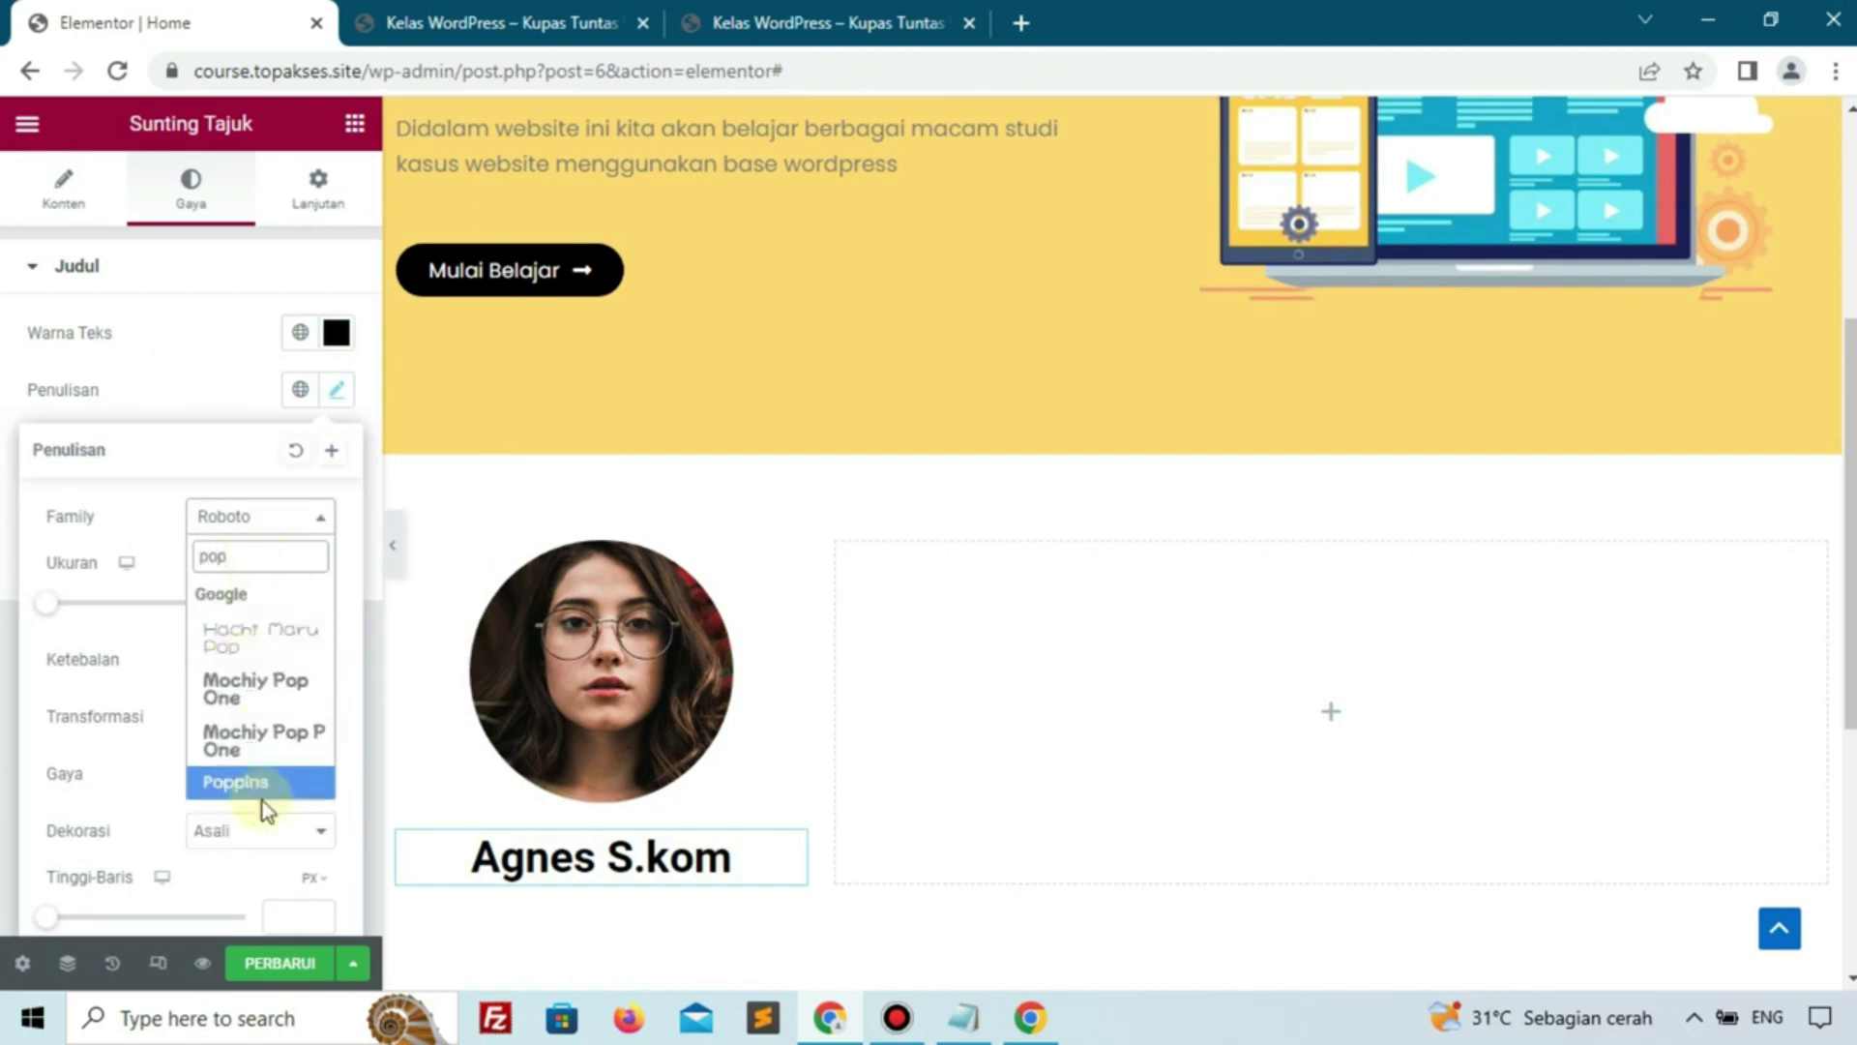
{"action": "left_click", "coordinate": [260, 786]}
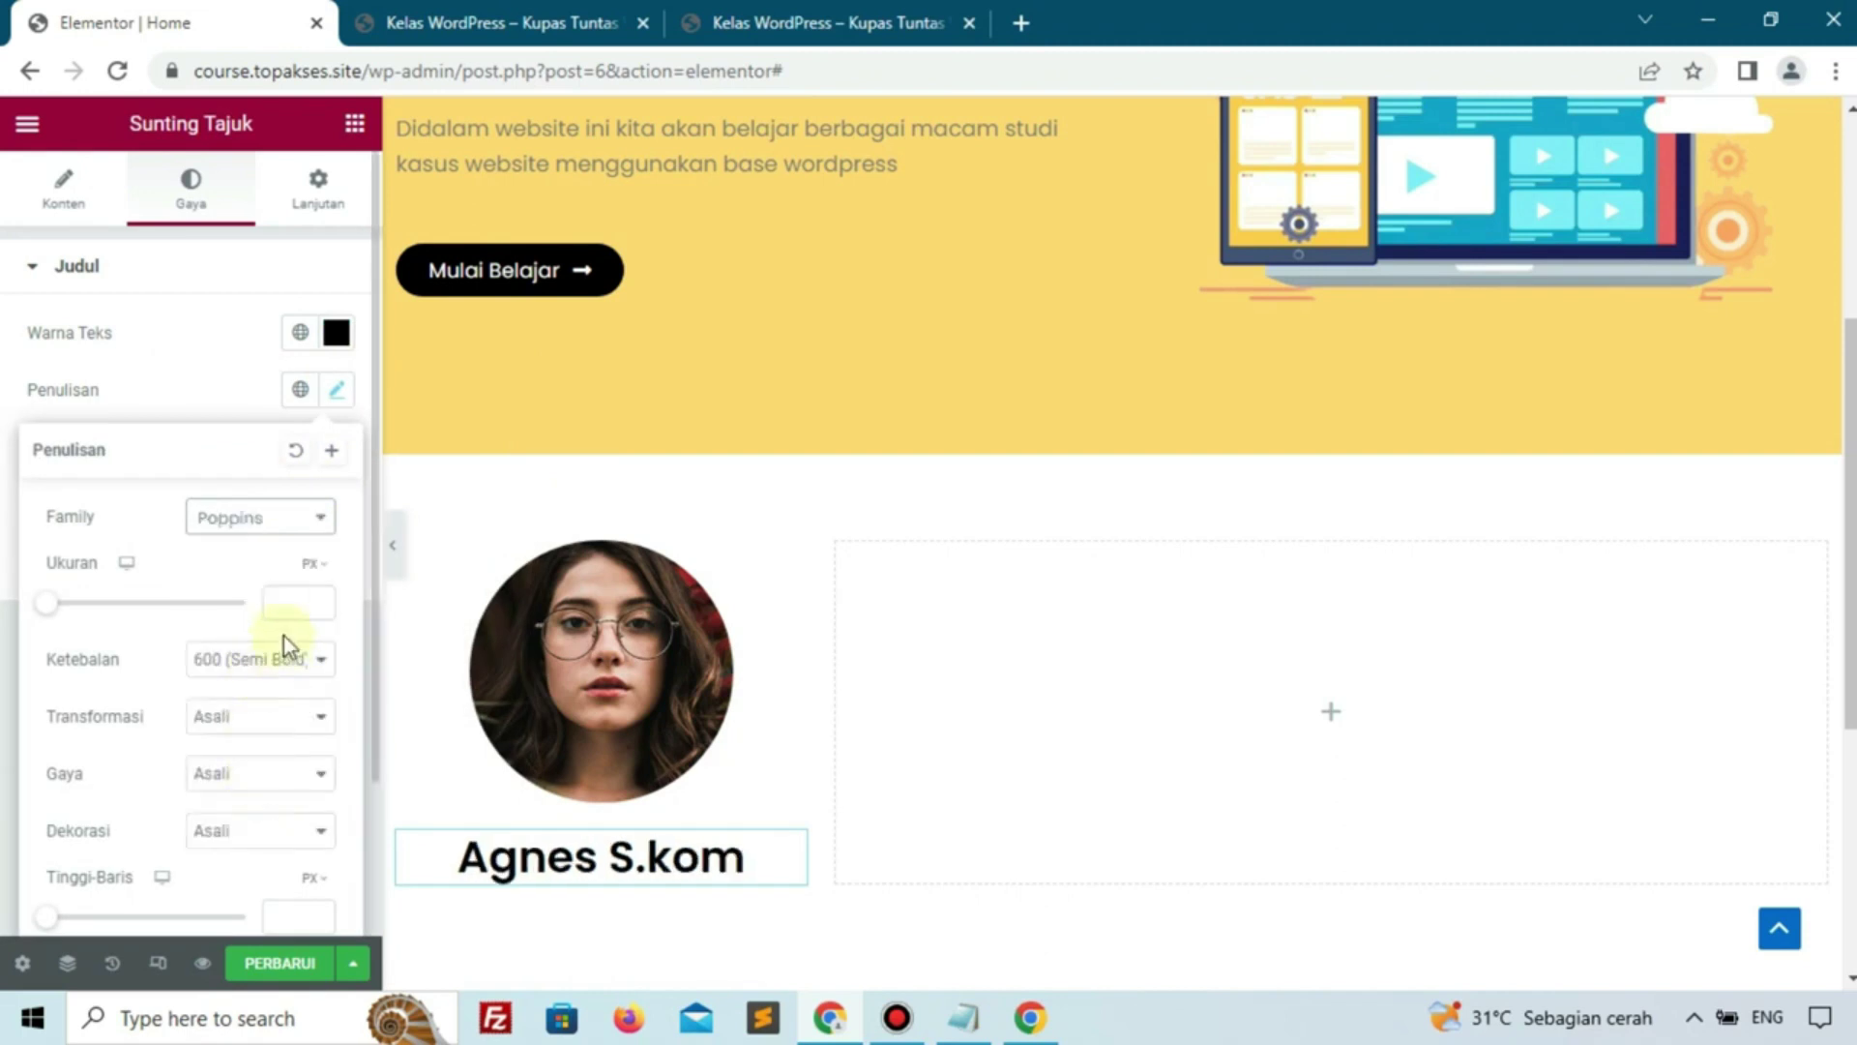
{"action": "type", "text": "15"}
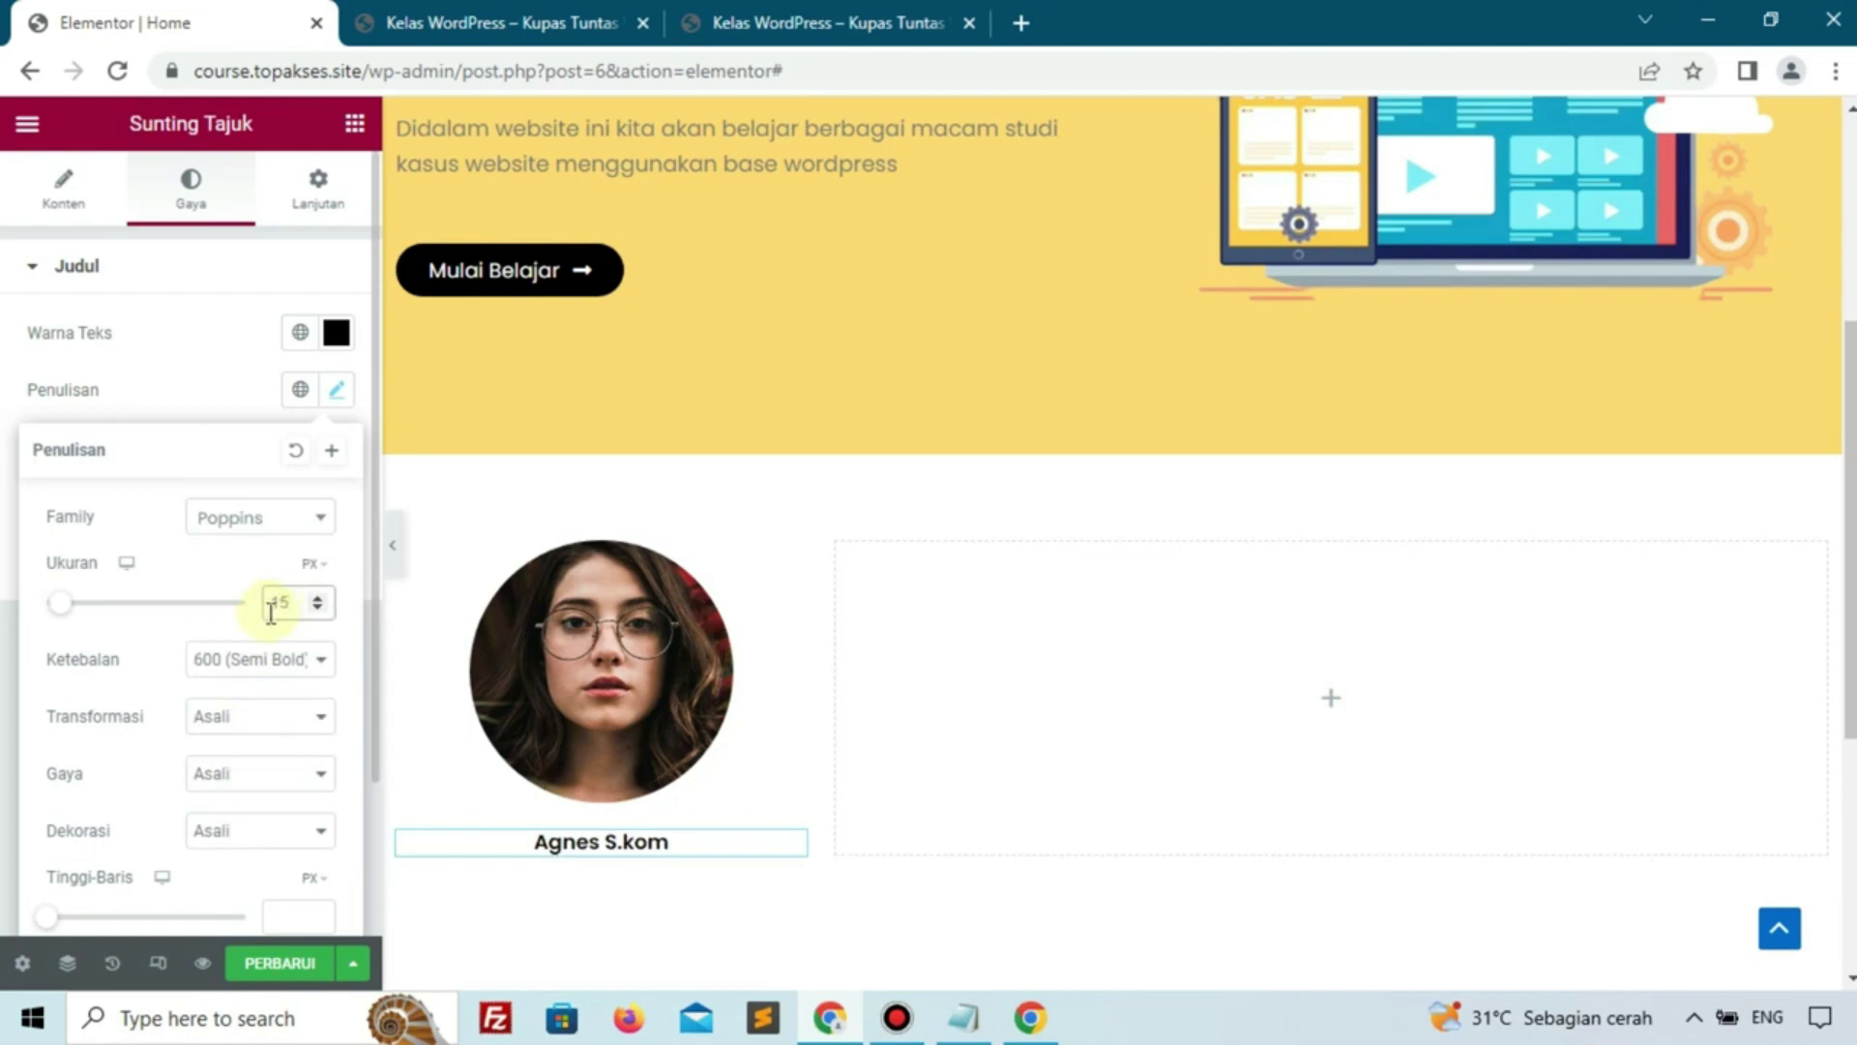
{"action": "left_click", "coordinate": [254, 667]}
{"action": "left_click", "coordinate": [251, 771]}
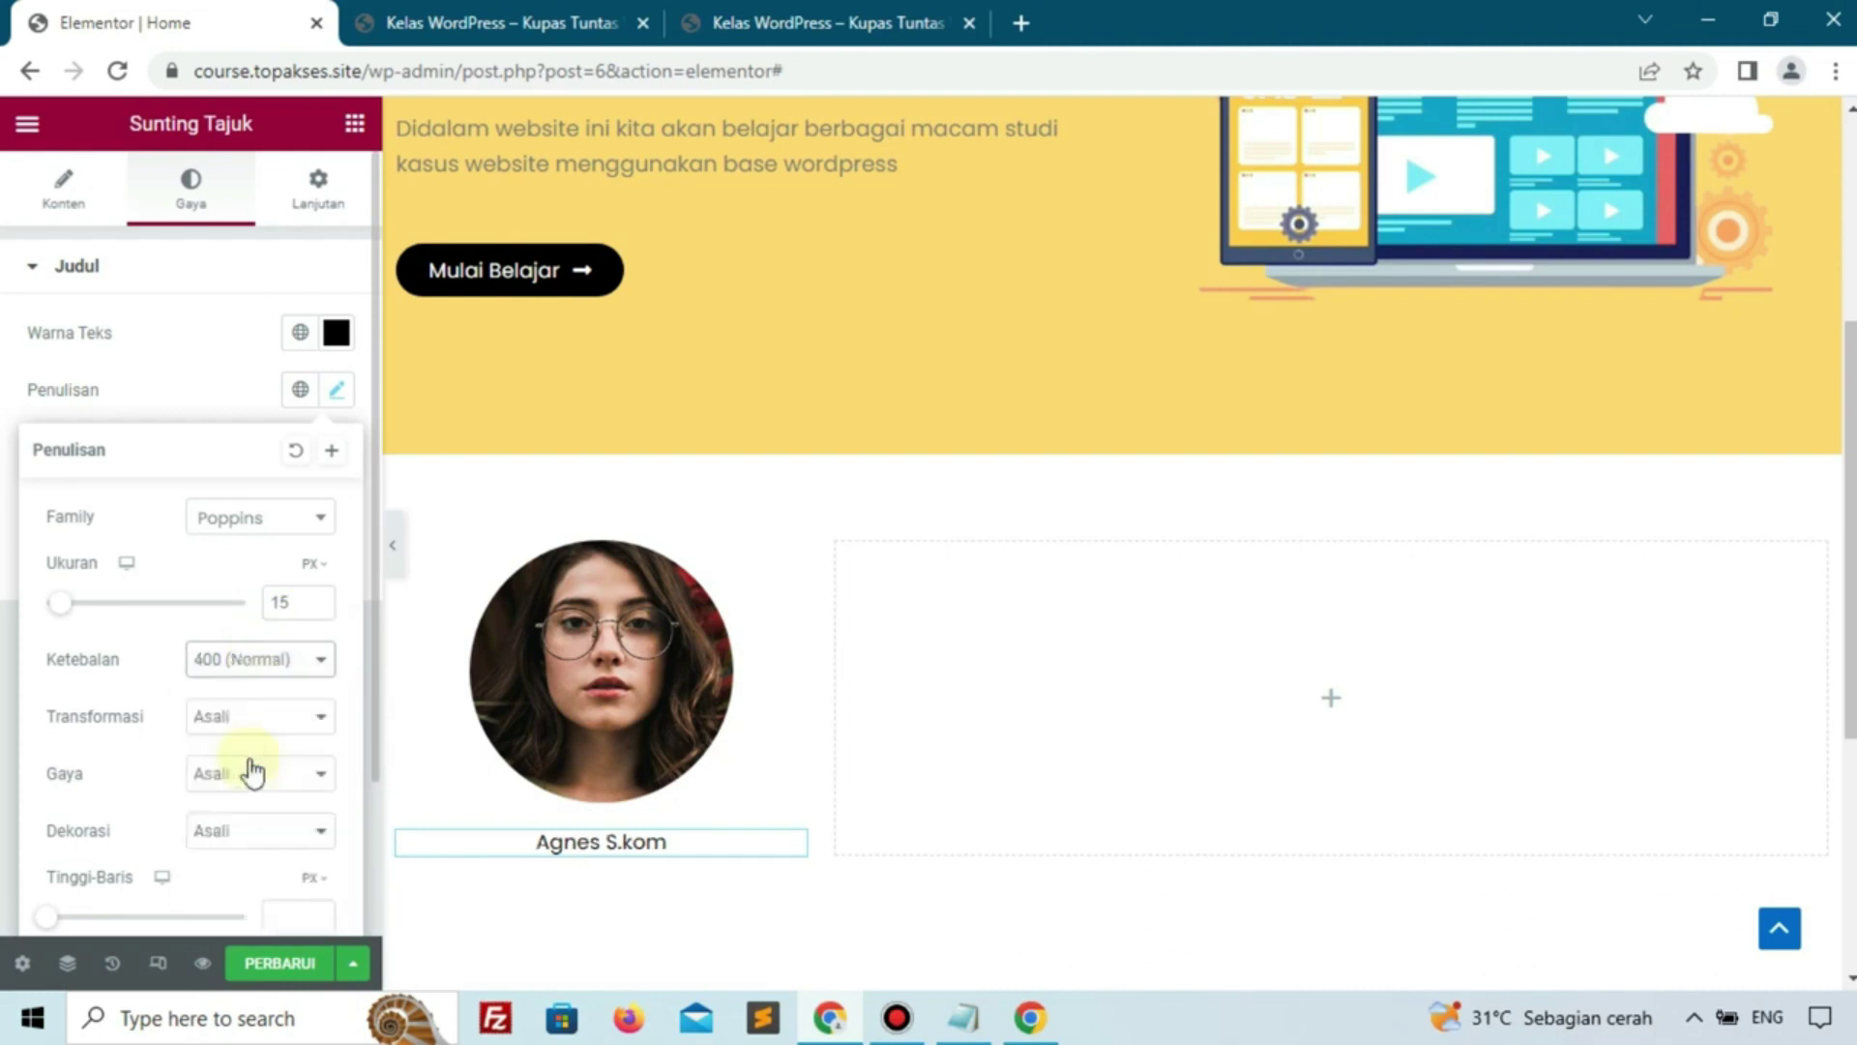
{"action": "left_click", "coordinate": [248, 675]}
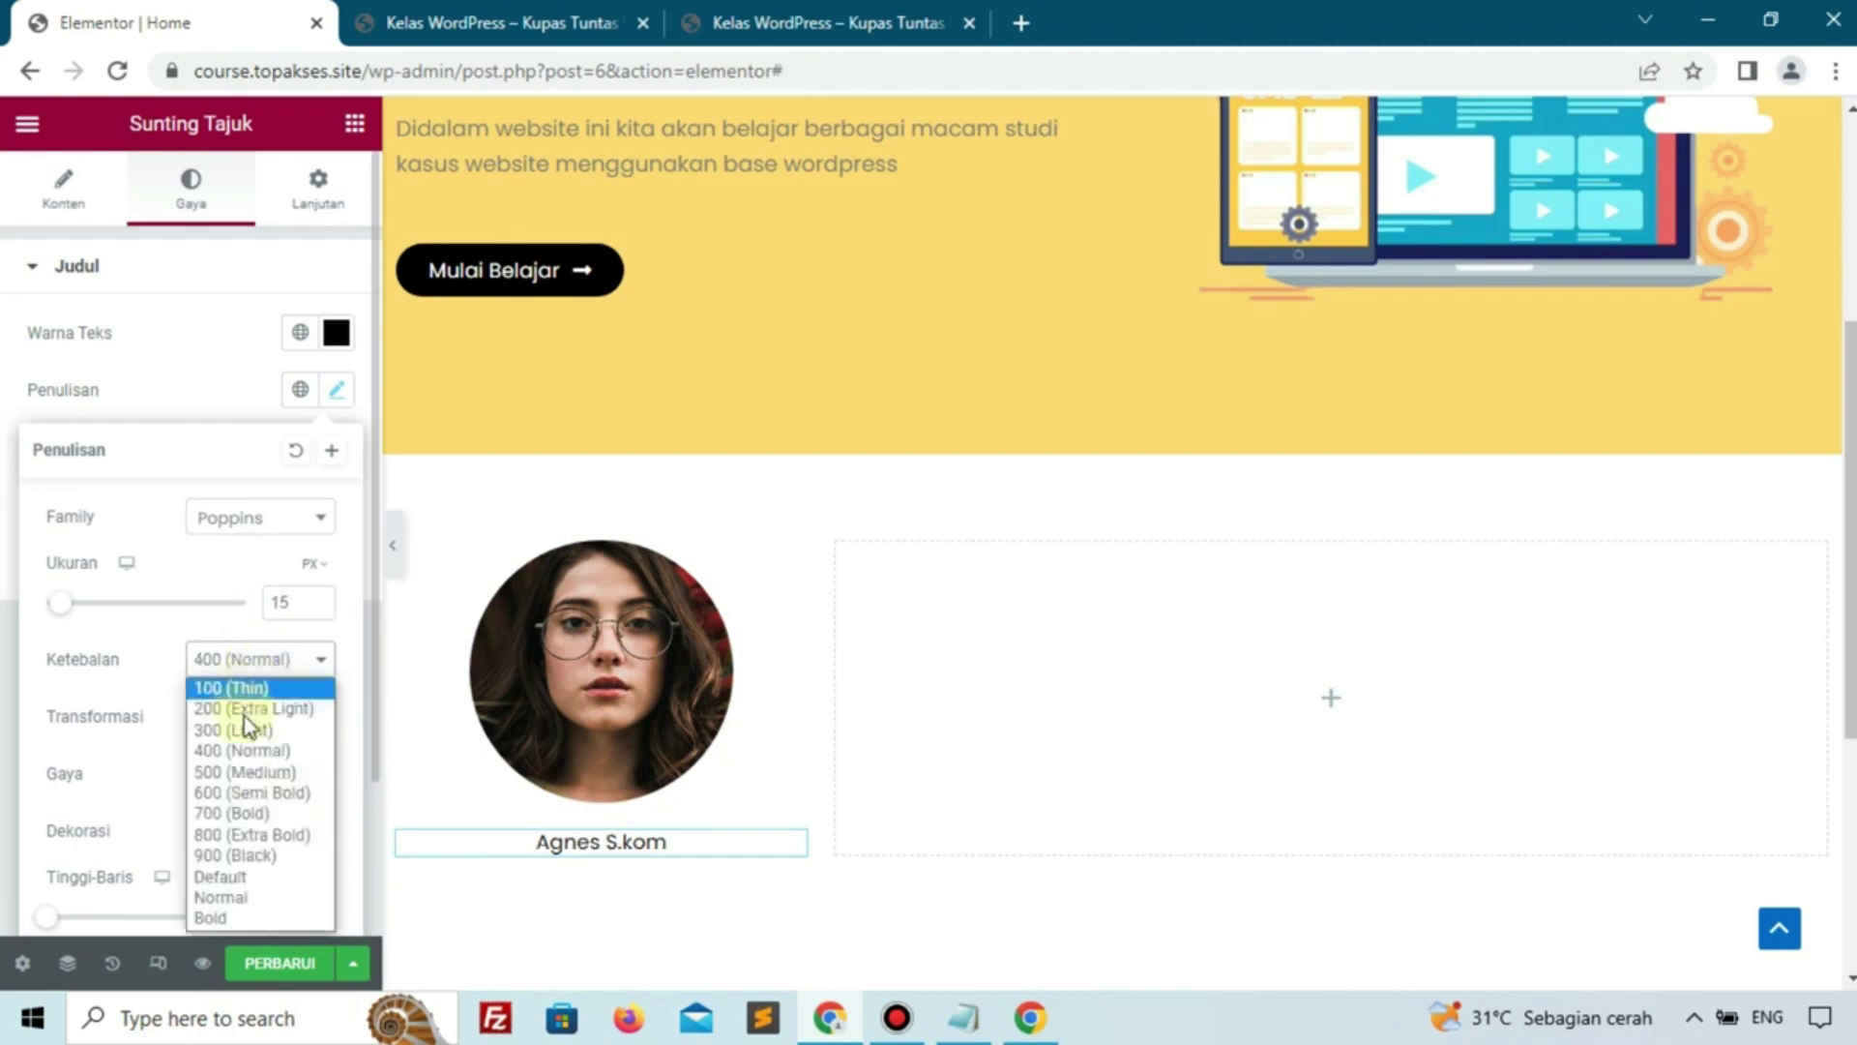
{"action": "left_click", "coordinate": [246, 769]}
{"action": "left_click", "coordinate": [316, 608]}
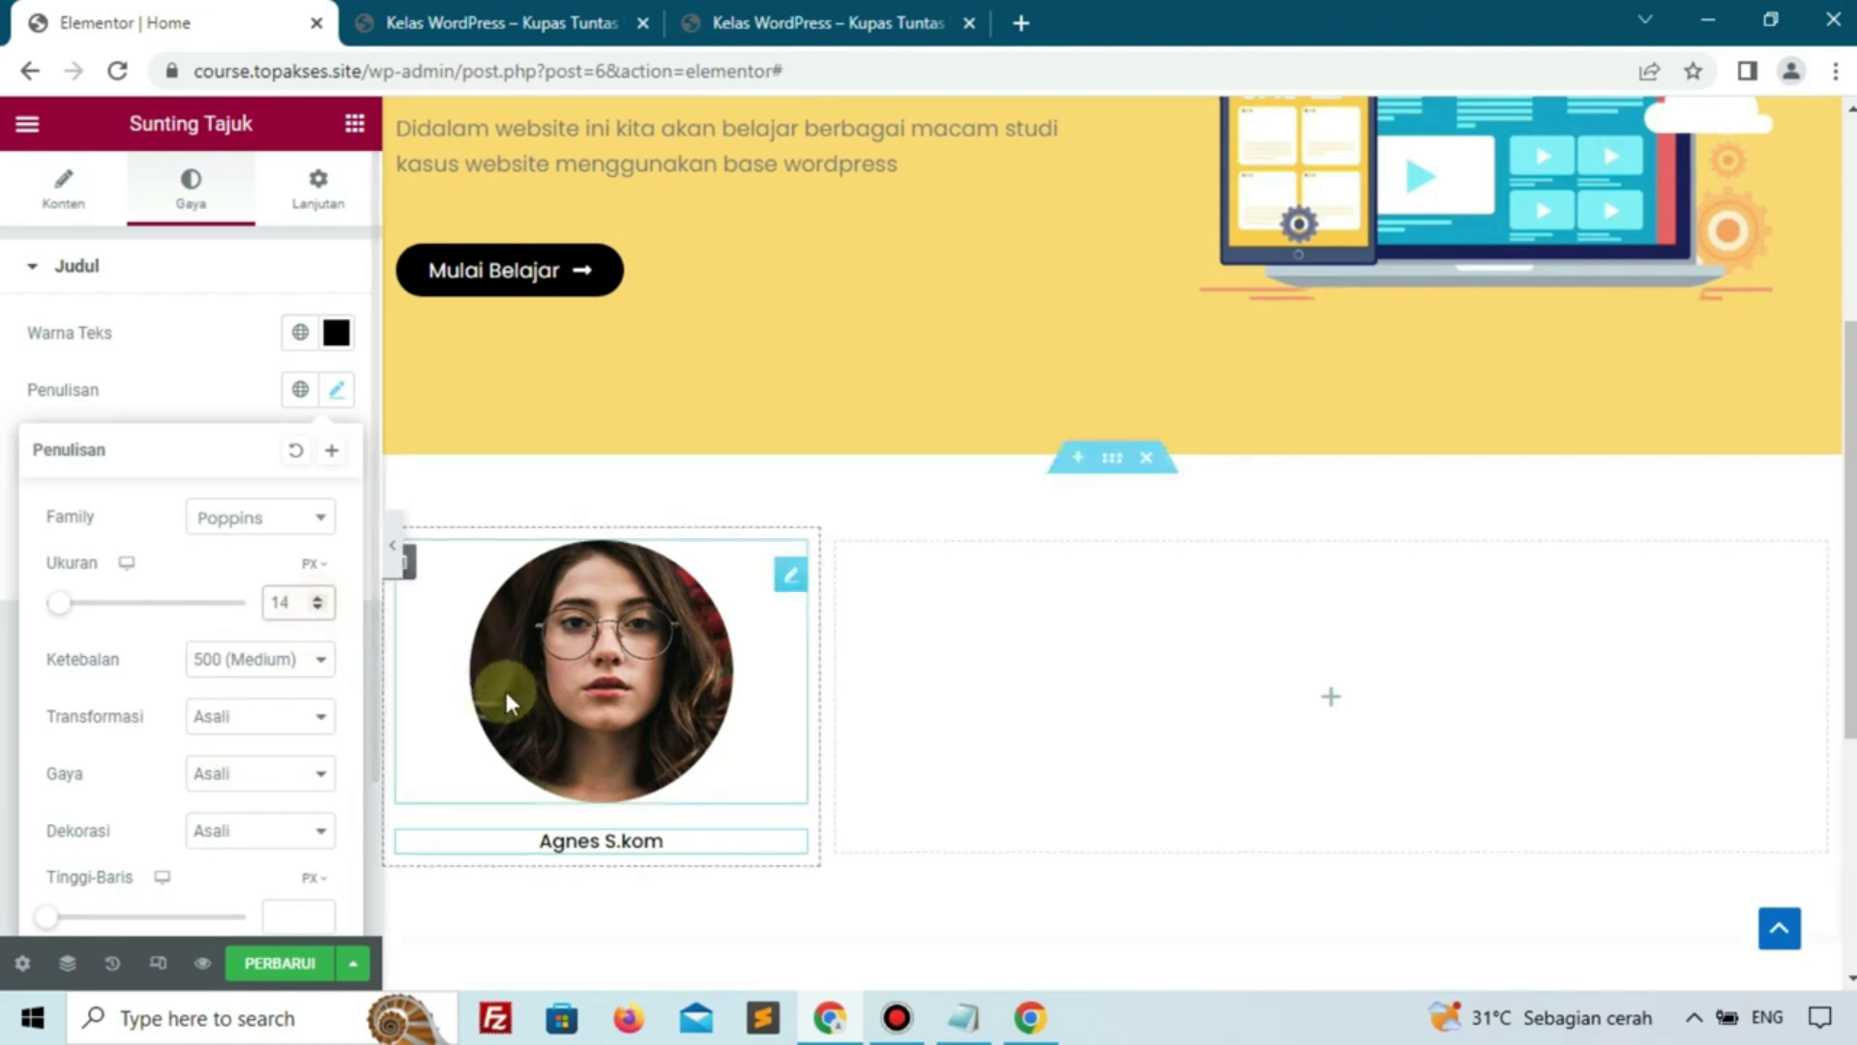
{"action": "left_click", "coordinate": [218, 341]}
Copy the heading text "Sekilas Tentang Mentor" from the reference site's mentor section and return to the page editor
{"action": "scroll", "coordinate": [581, 290], "scroll_direction": "up", "scroll_amount": 3}
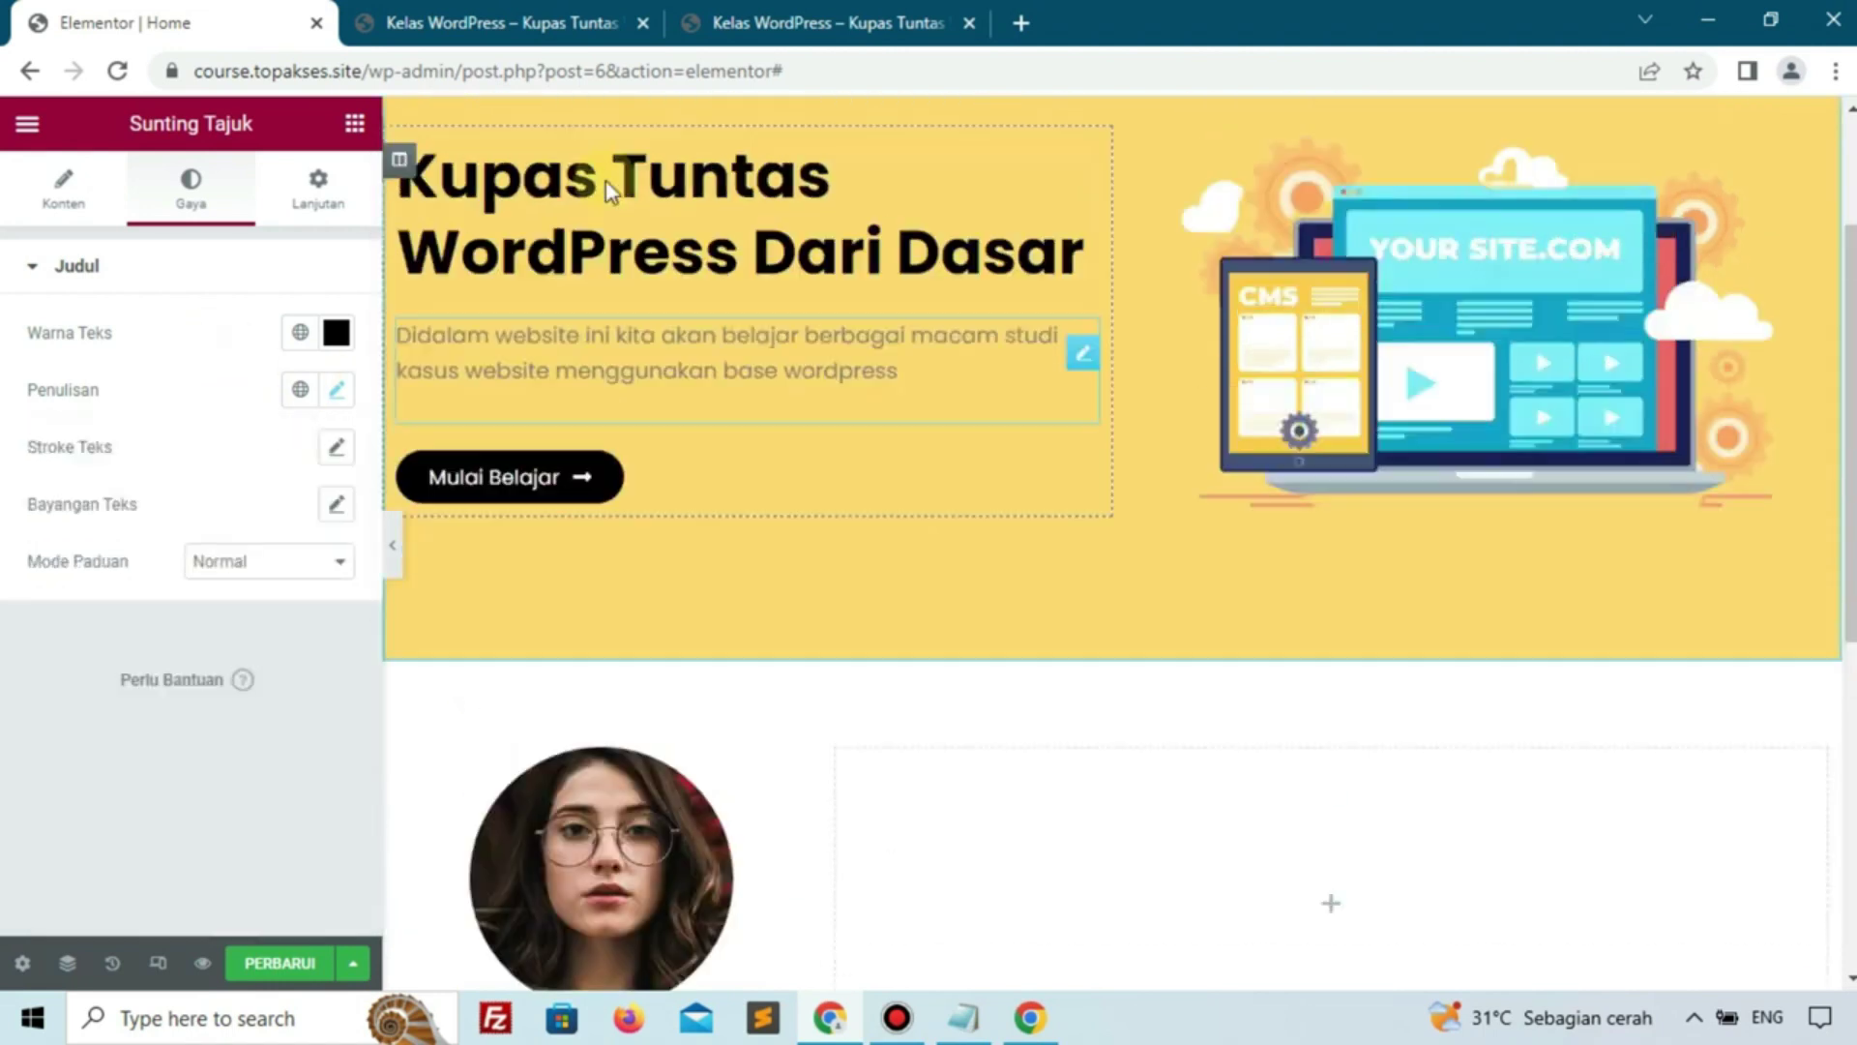
{"action": "left_click", "coordinate": [754, 23]}
{"action": "left_click", "coordinate": [611, 514]}
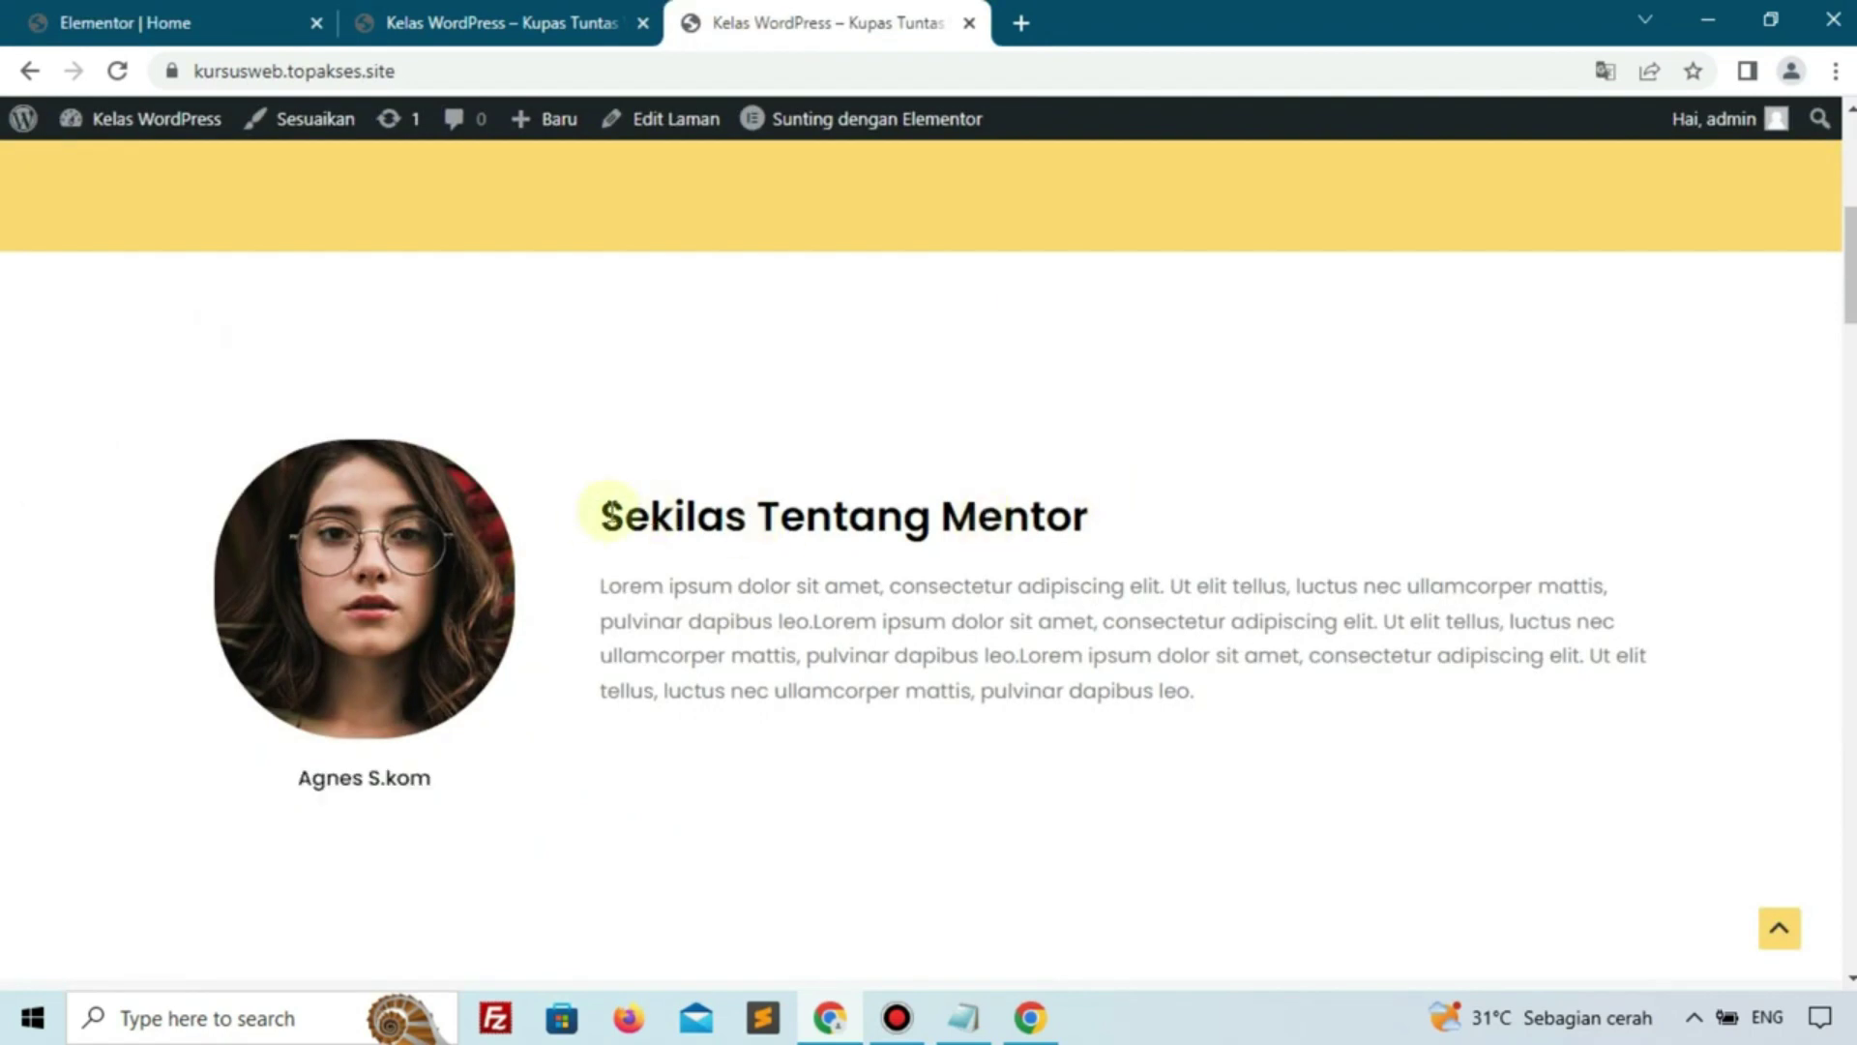
{"action": "left_click_drag", "start_coordinate": [602, 513], "coordinate": [1178, 535]}
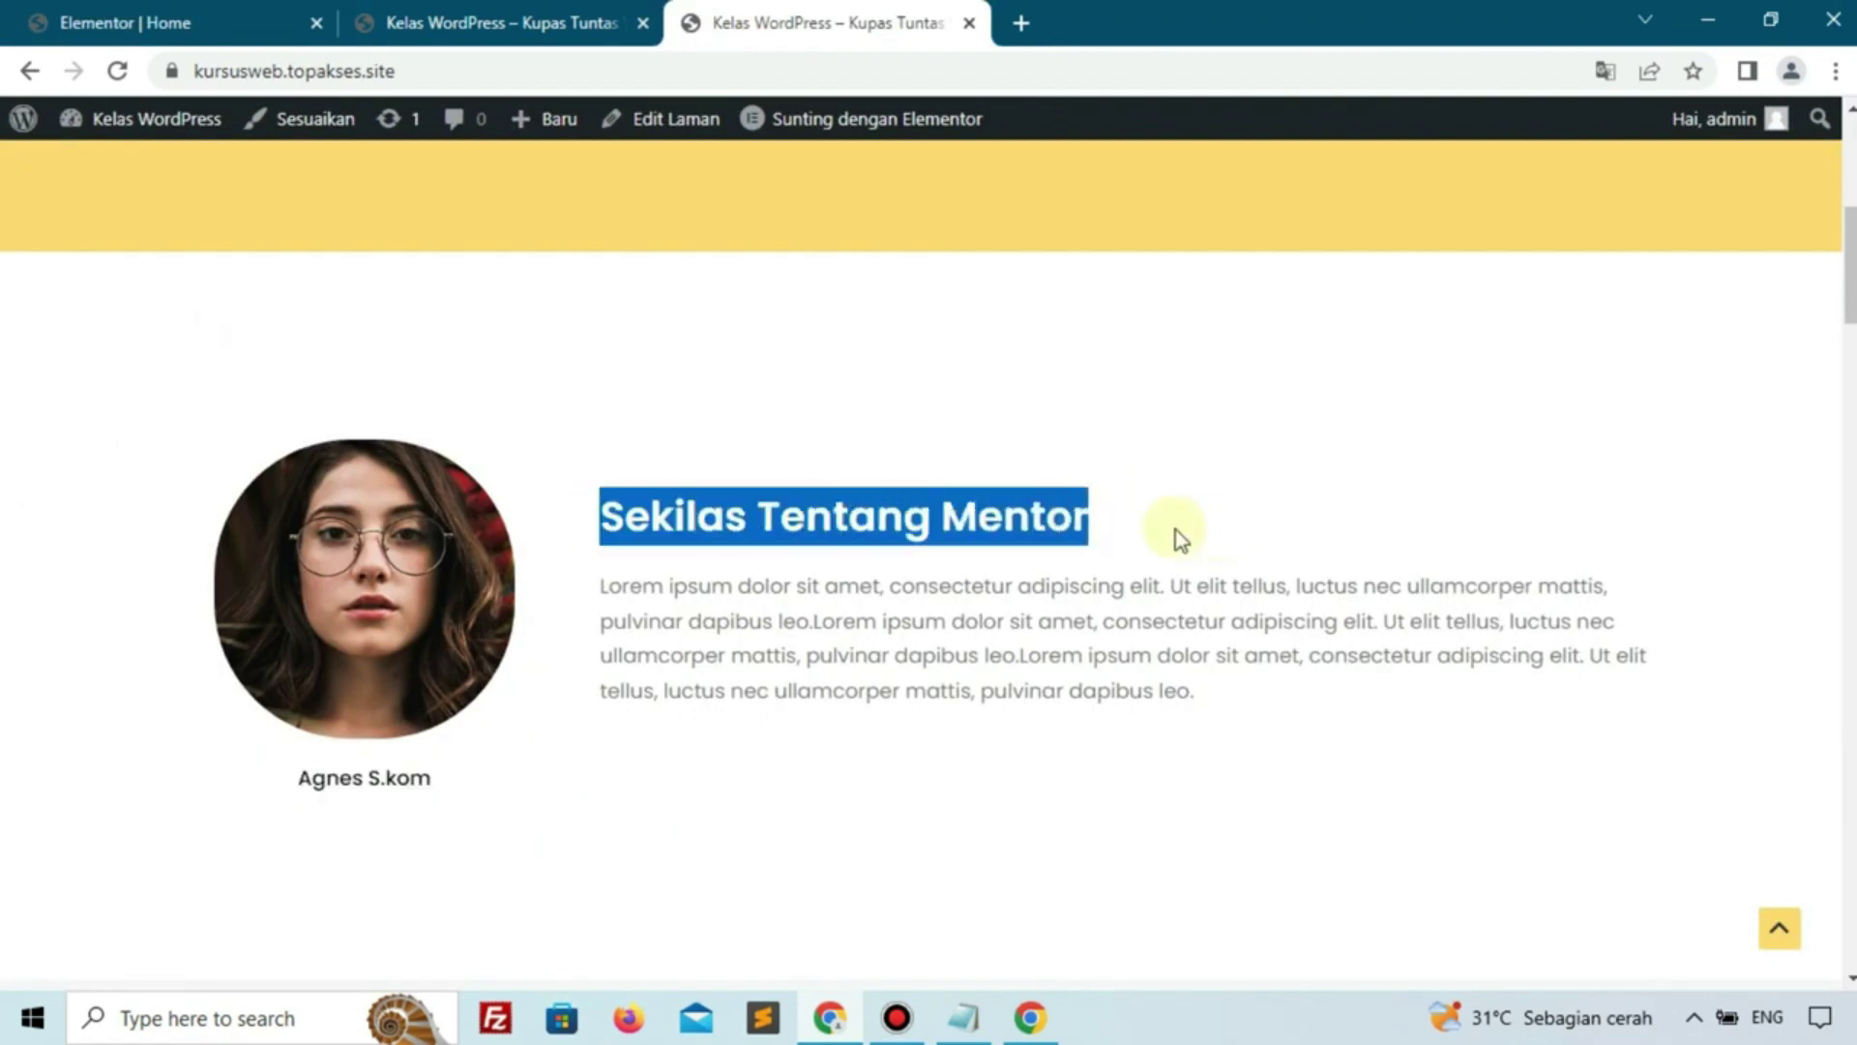
{"action": "right_click", "coordinate": [1002, 531]}
{"action": "left_click", "coordinate": [1049, 555]}
{"action": "left_click", "coordinate": [155, 22]}
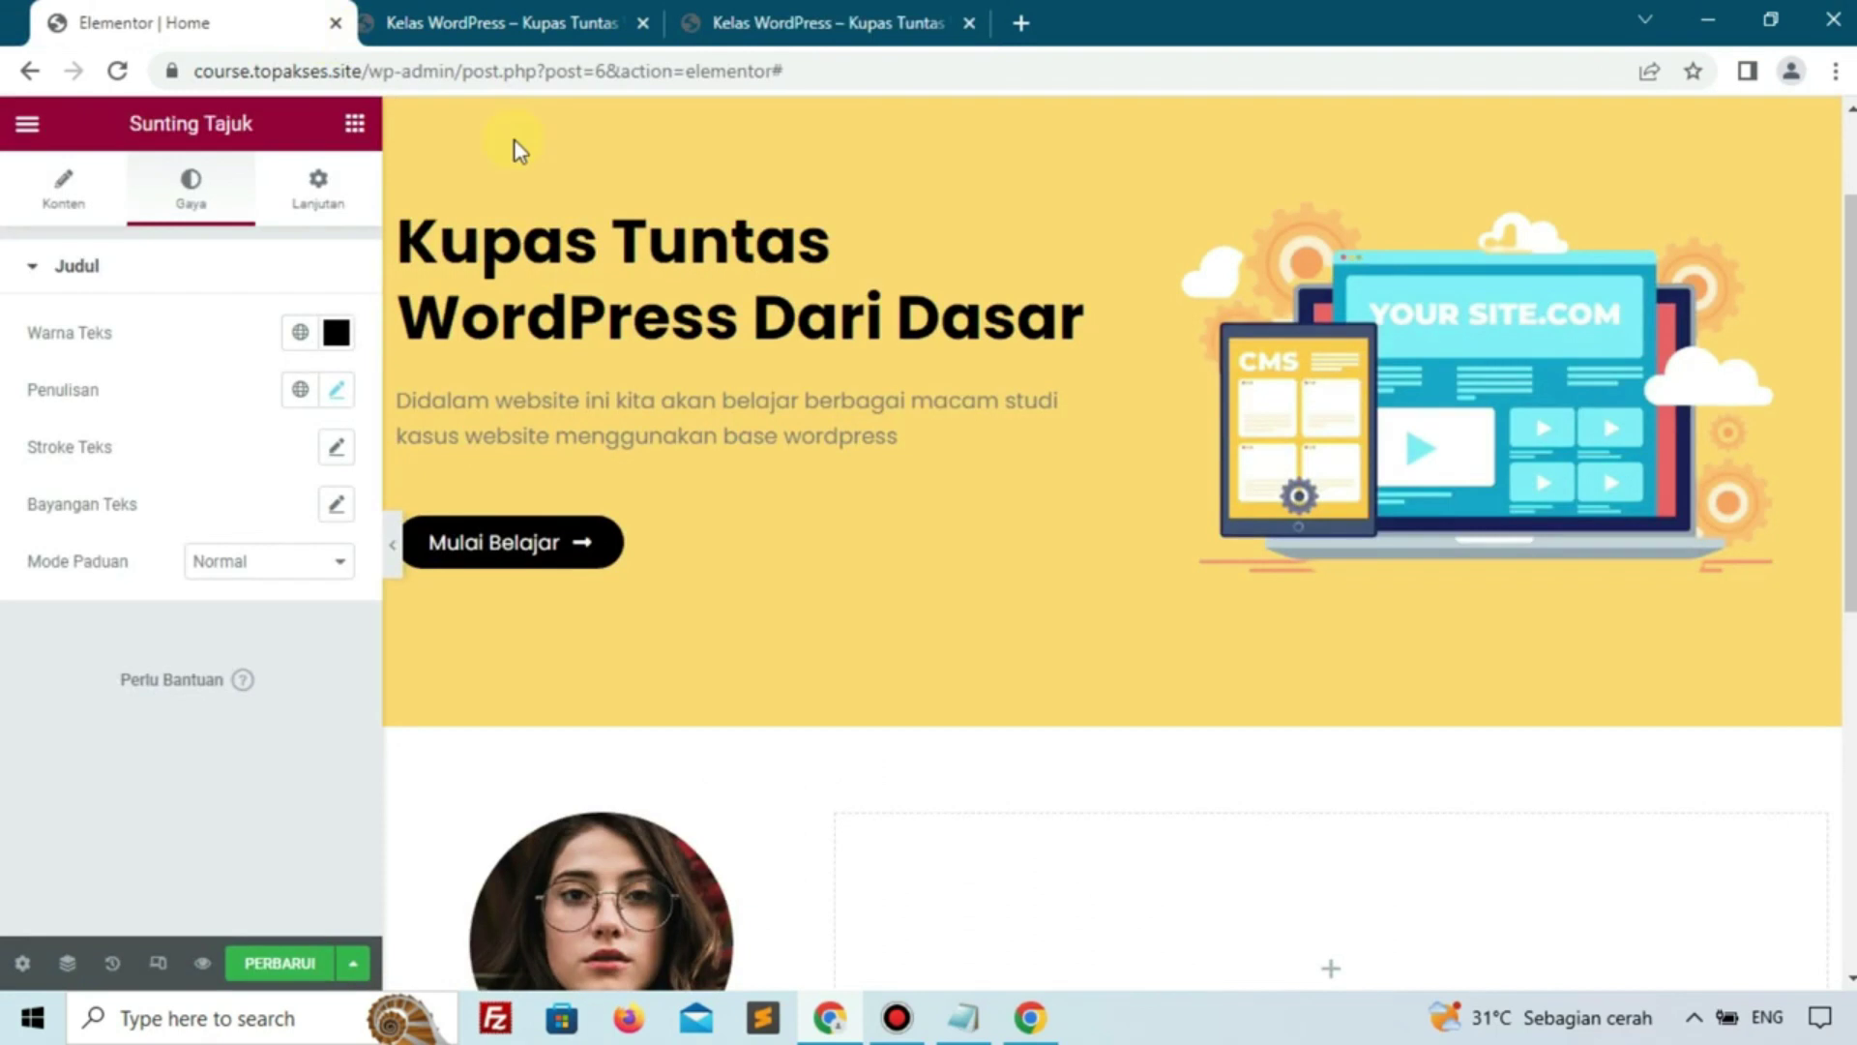
Add a heading widget to the empty right column with the text "Sekilas Tentang Mentor"
{"action": "scroll", "coordinate": [1178, 627], "scroll_direction": "down", "scroll_amount": 4}
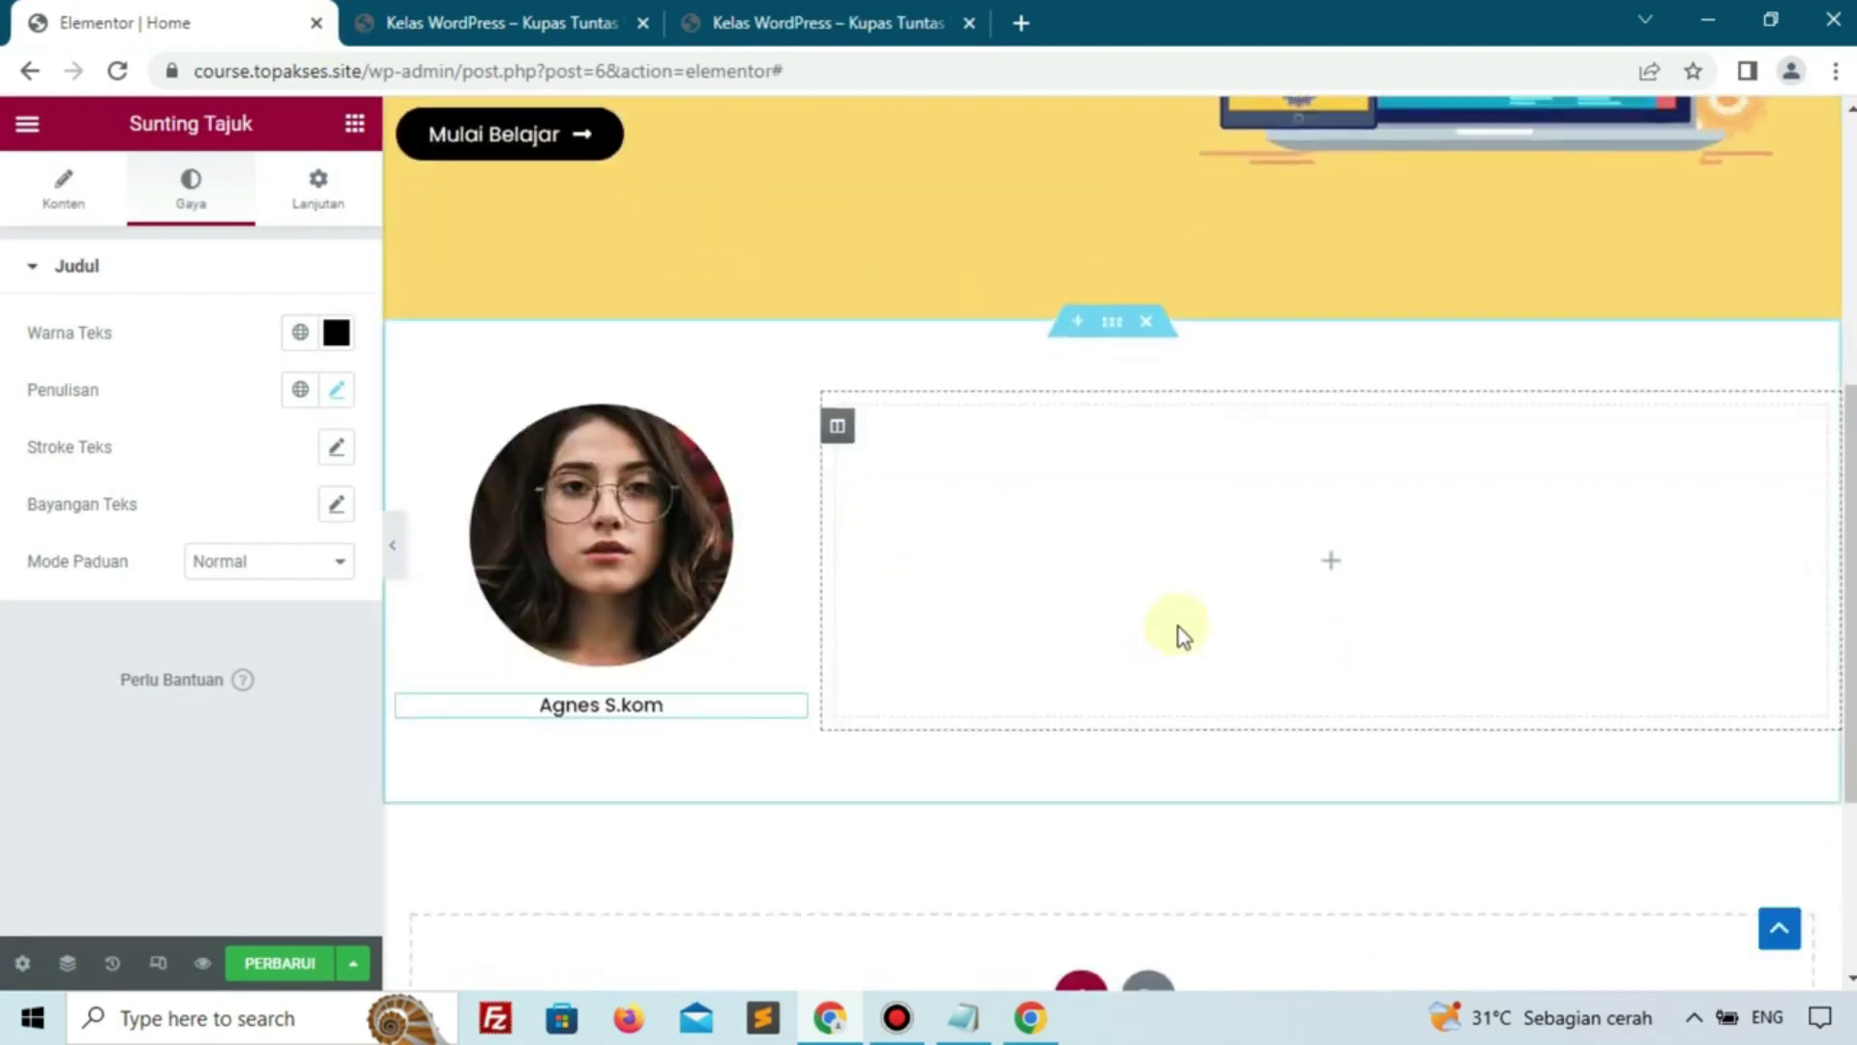
{"action": "left_click", "coordinate": [1332, 571]}
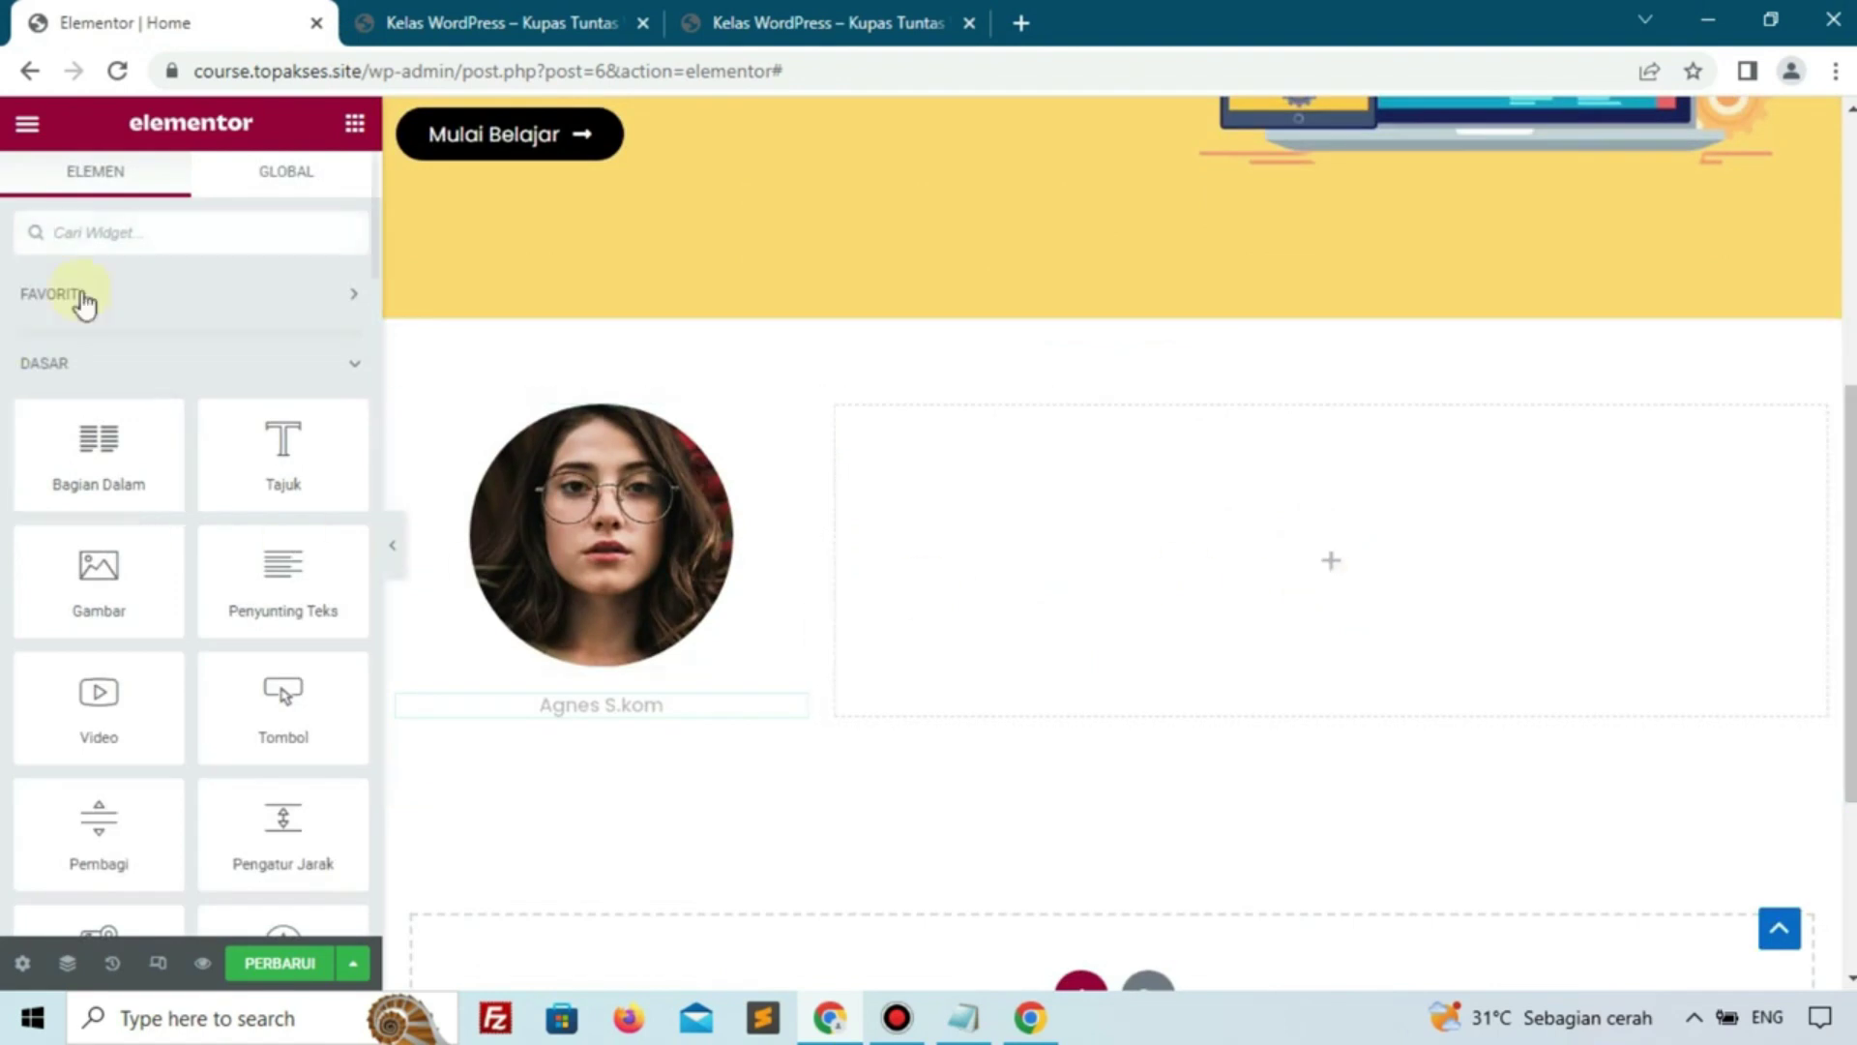
{"action": "left_click_drag", "start_coordinate": [282, 450], "coordinate": [1279, 581]}
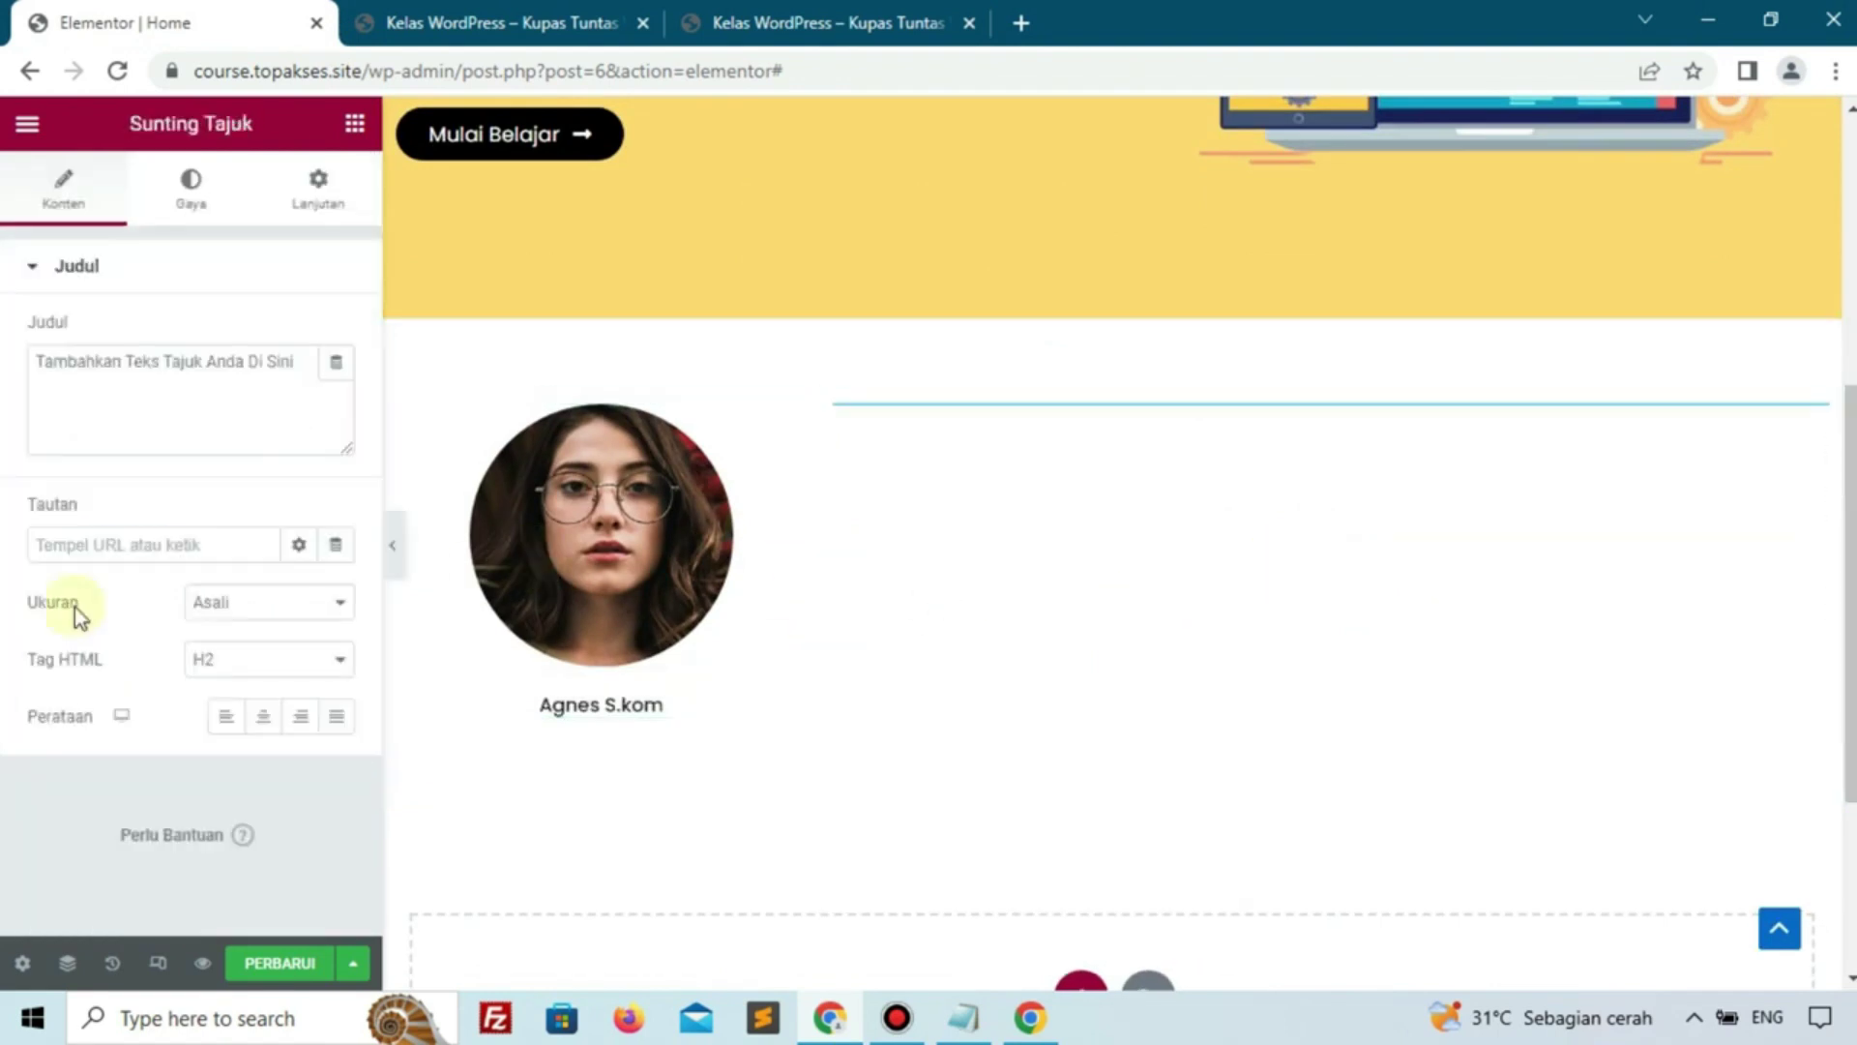
{"action": "key", "text": "ctrl+a"}
{"action": "type", "text": "Sekilas Tentang Mentor"}
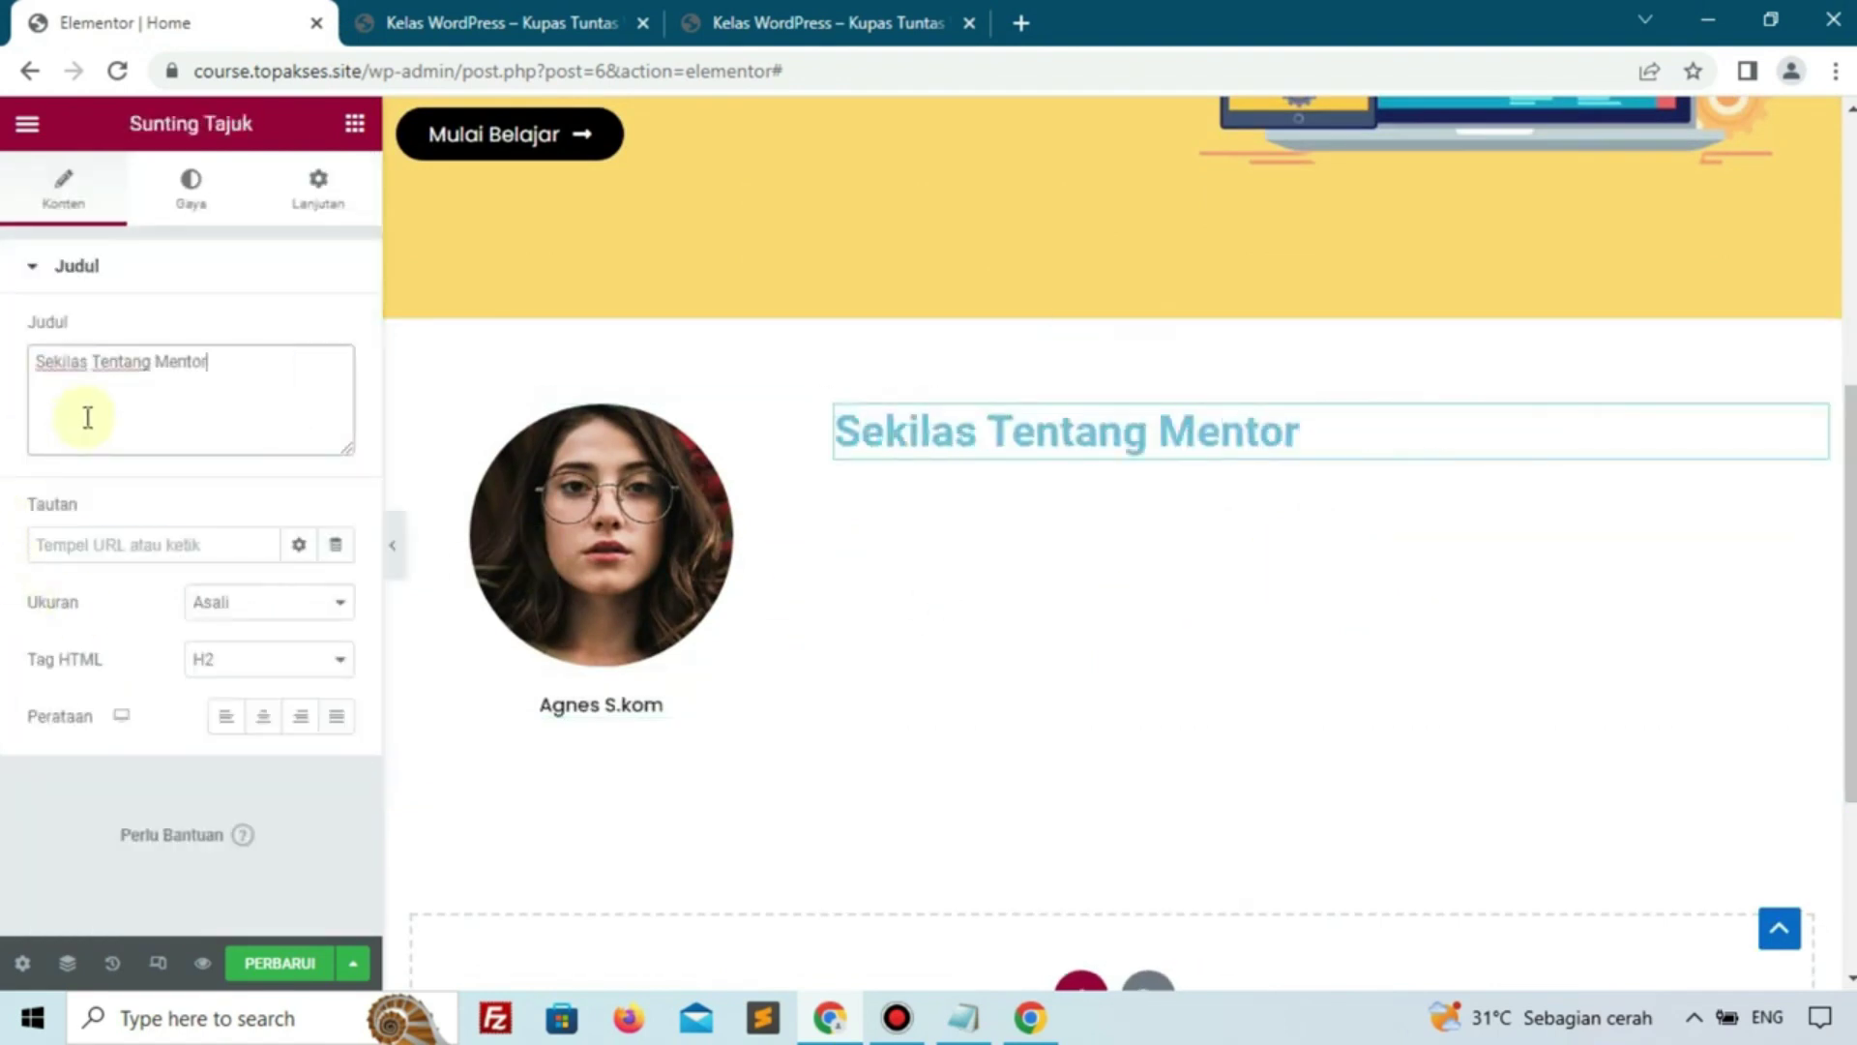
Copy the hero title "Kupas Tuntas WordPress Dari Dasar" and paste its style onto the "Sekilas Tentang Mentor" heading
{"action": "scroll", "coordinate": [954, 429], "scroll_direction": "up", "scroll_amount": 5}
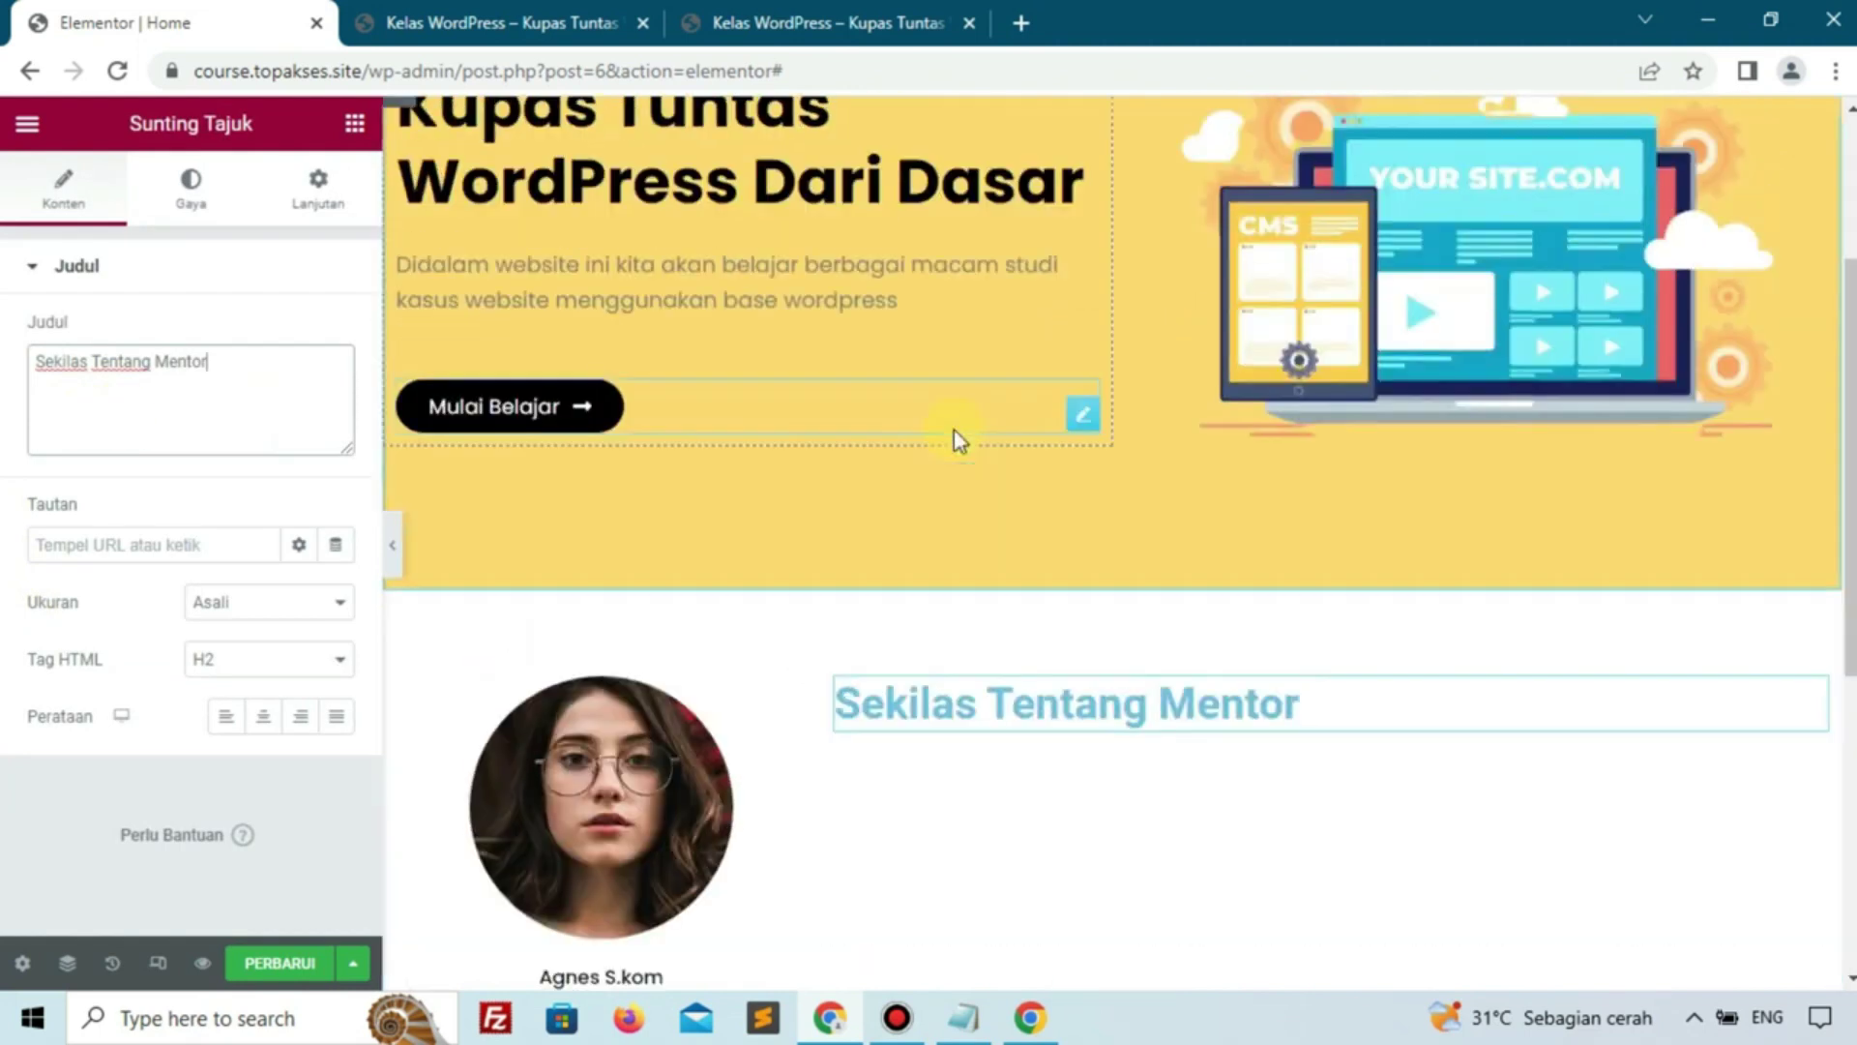
{"action": "right_click", "coordinate": [724, 392]}
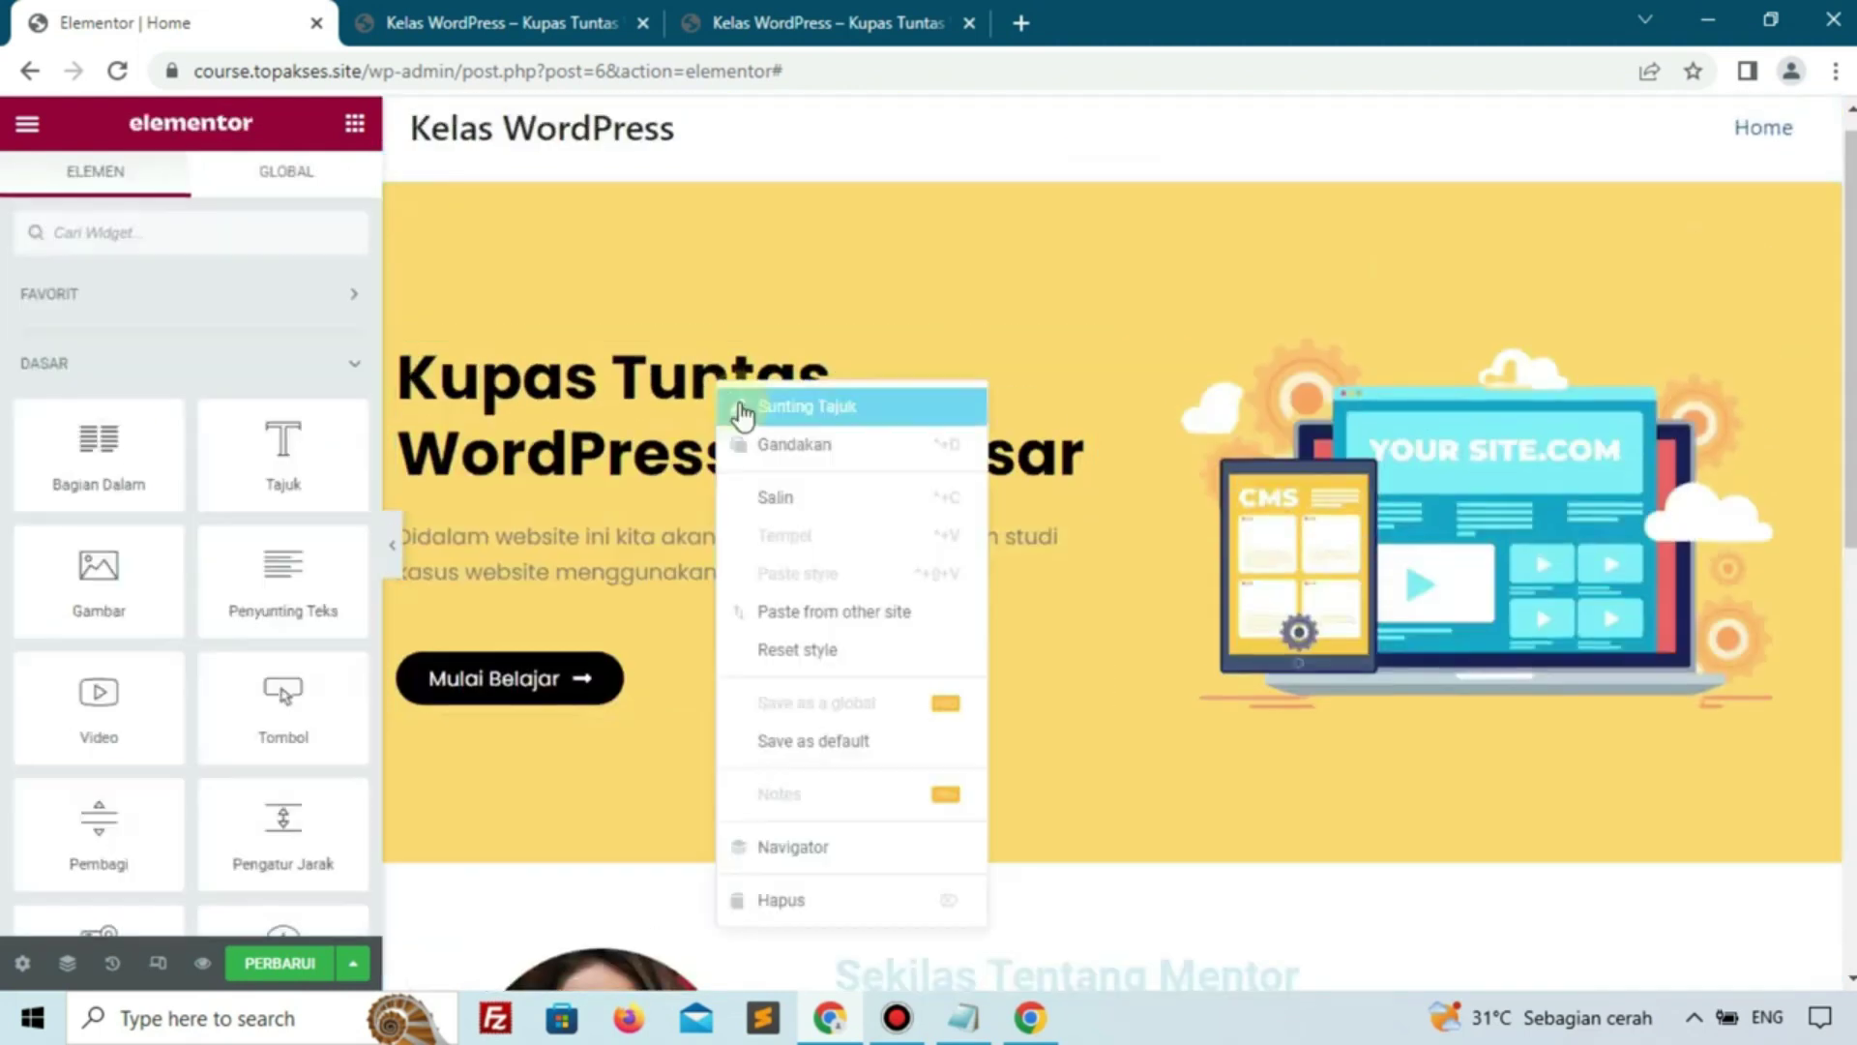
{"action": "left_click", "coordinate": [783, 487]}
{"action": "scroll", "coordinate": [784, 486], "scroll_direction": "down", "scroll_amount": 4}
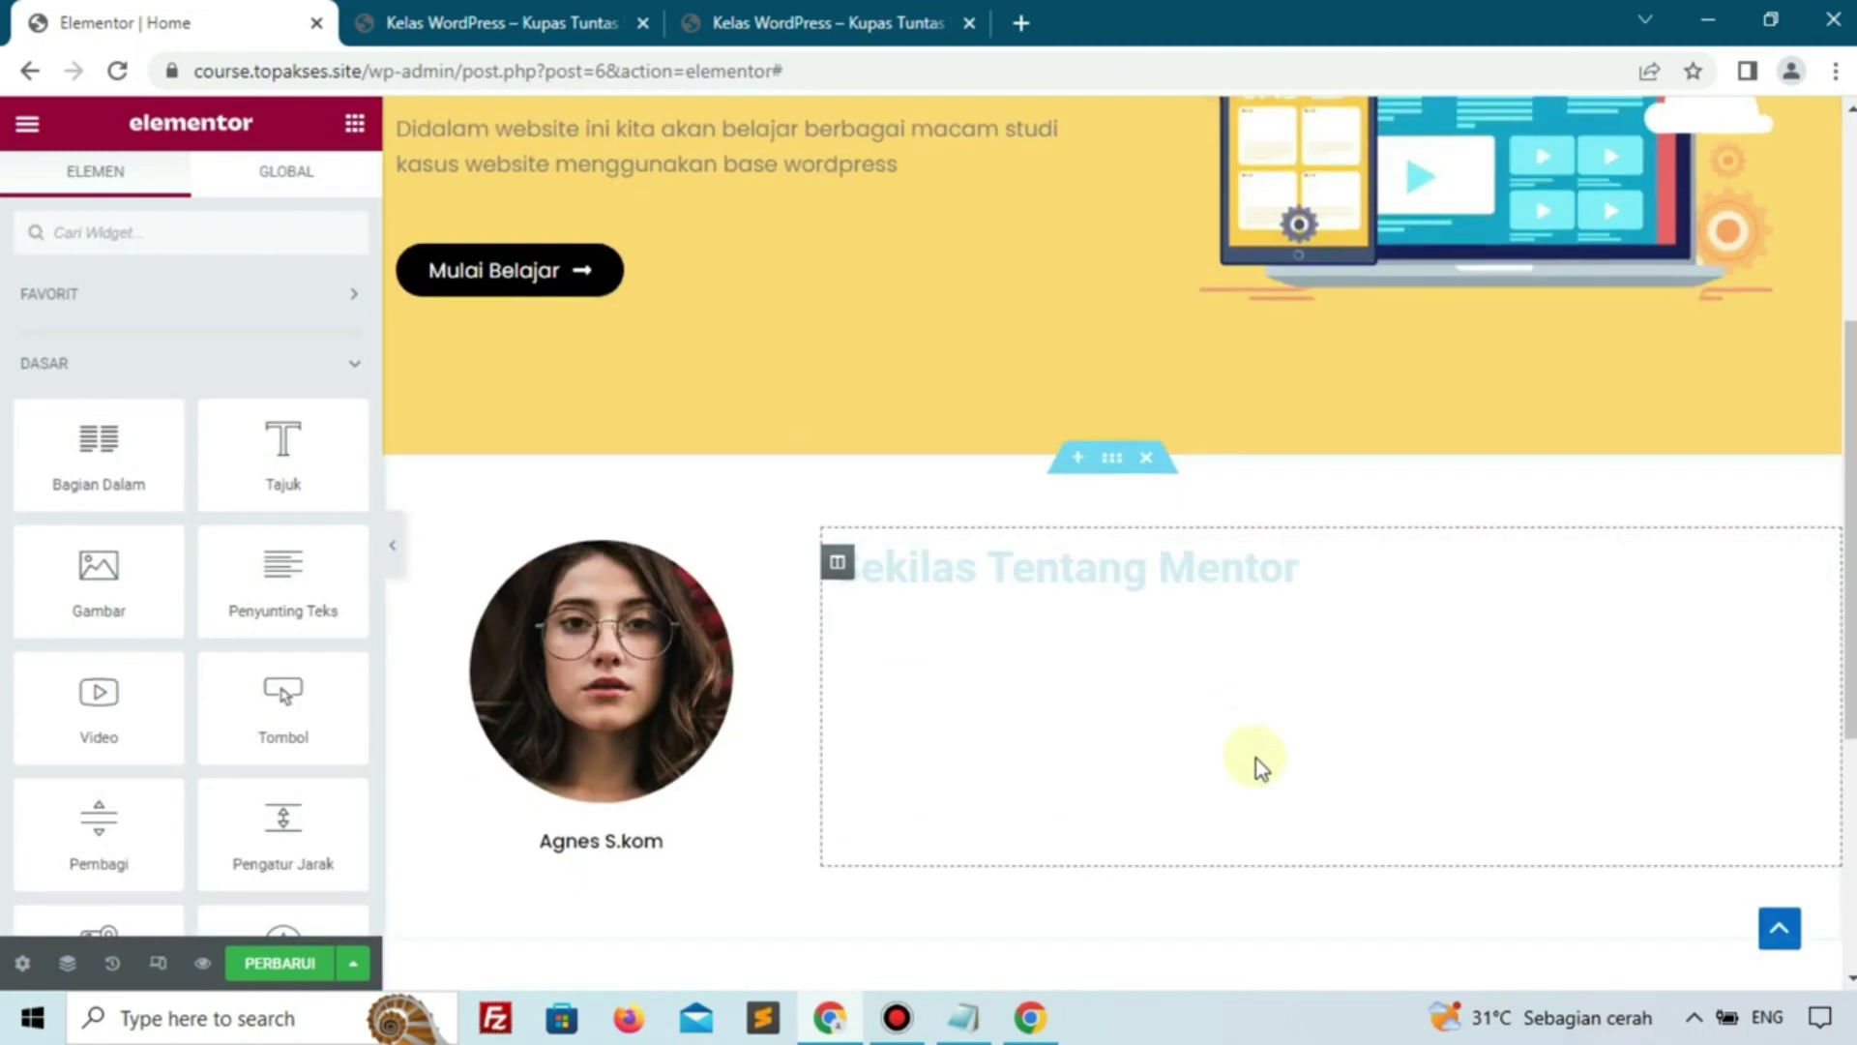
{"action": "right_click", "coordinate": [1112, 568]}
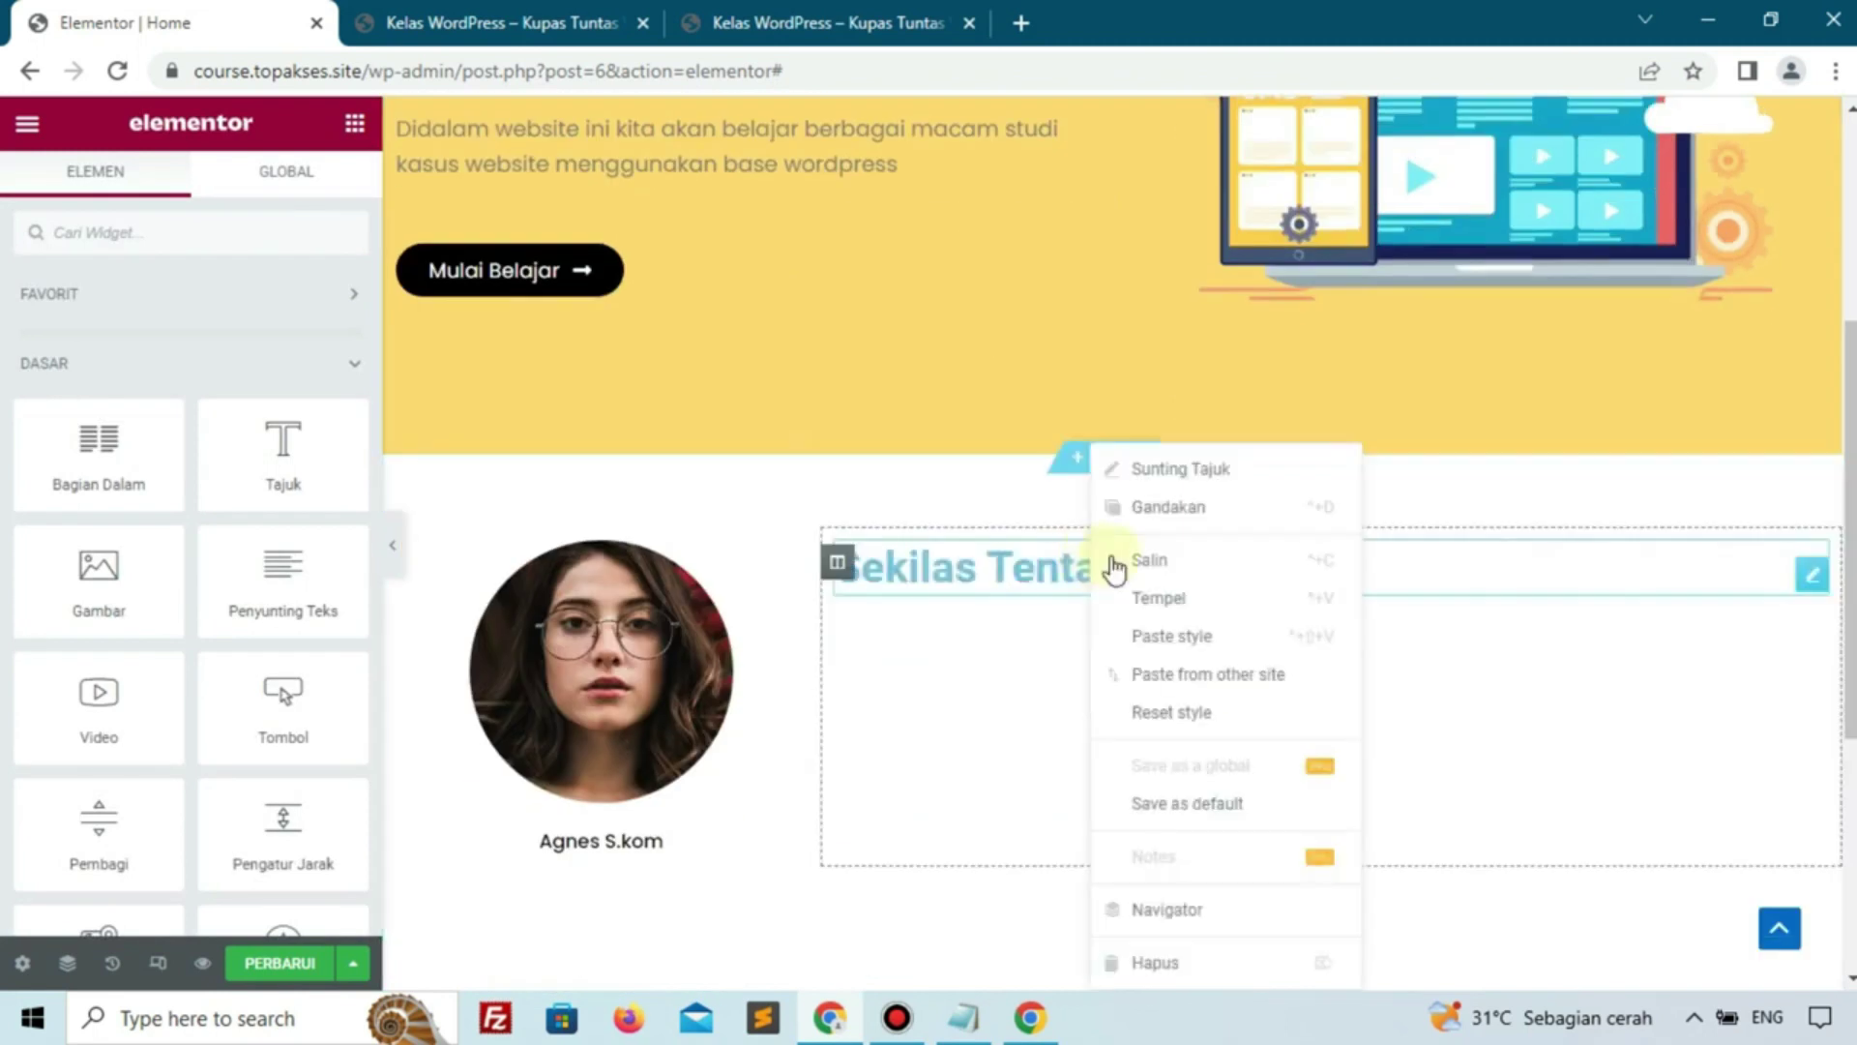
{"action": "right_click", "coordinate": [1560, 581]}
{"action": "left_click", "coordinate": [1589, 636]}
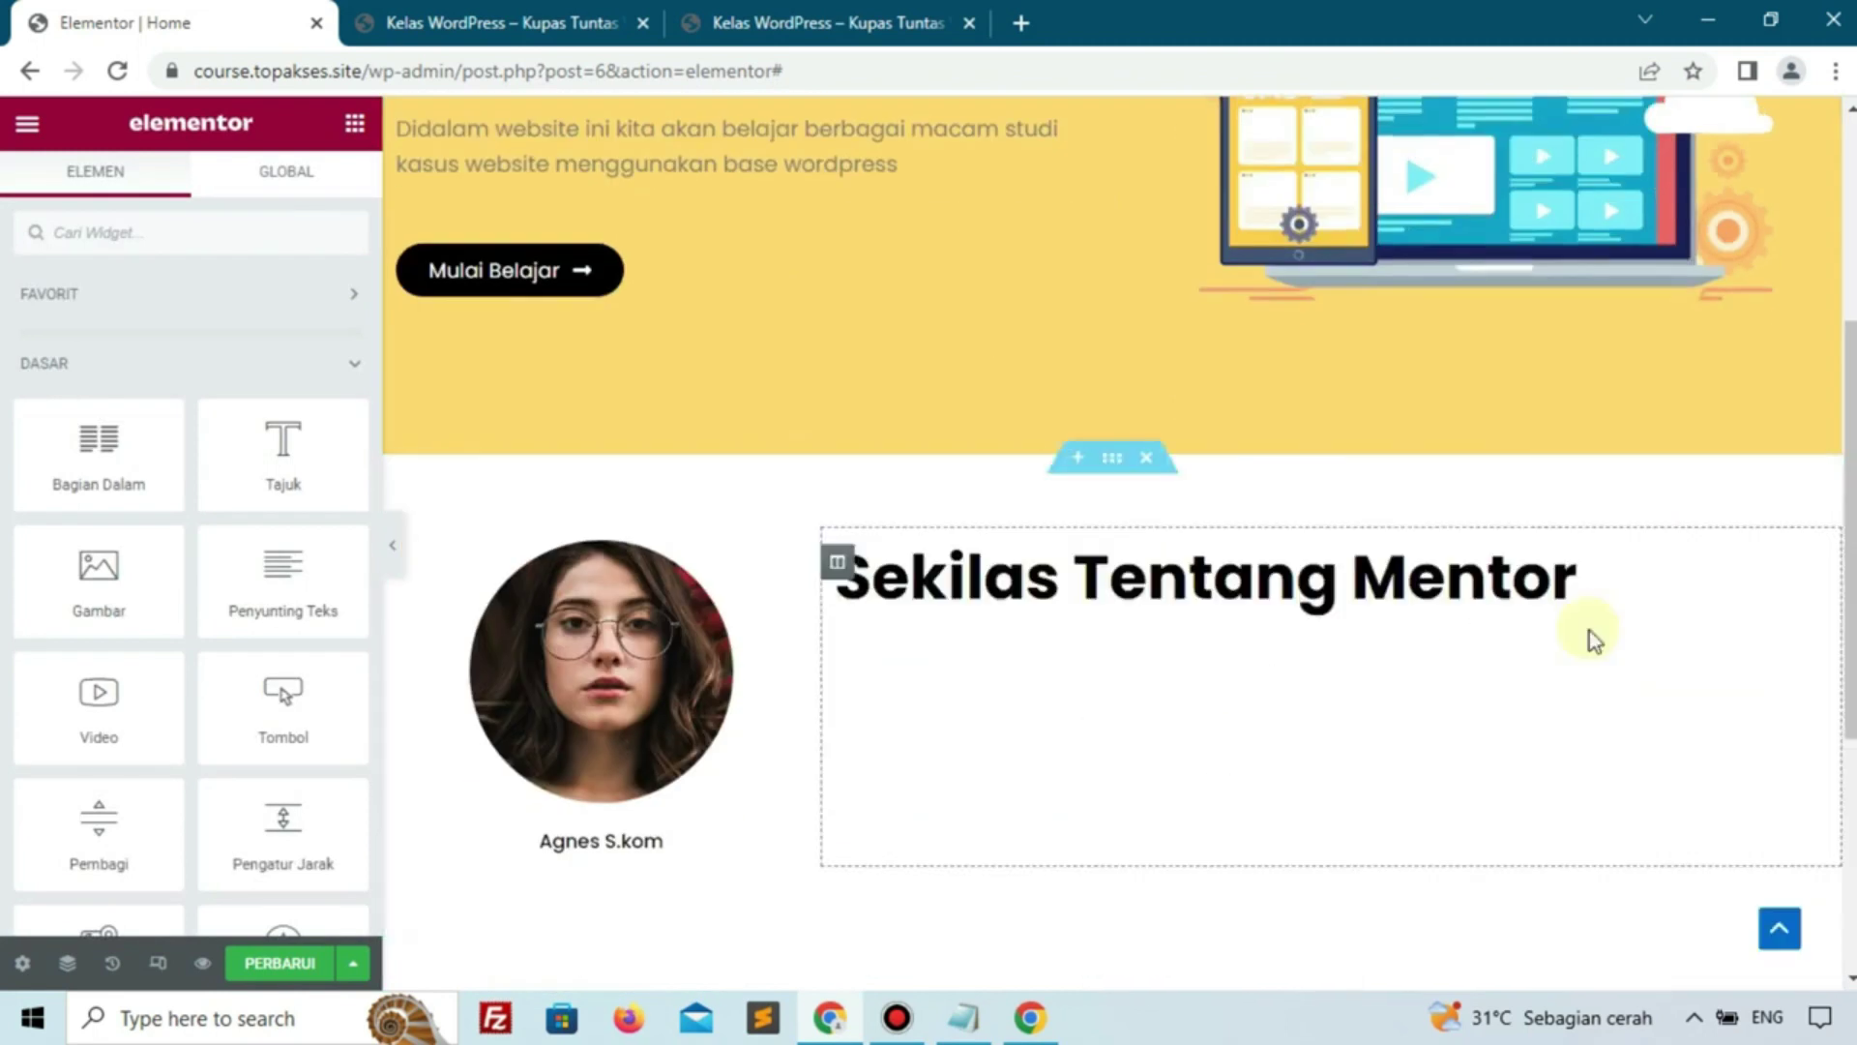
Set the "Sekilas Tentang Mentor" heading's typography to 30 px with weight 600 (Semi Bold)
{"action": "left_click", "coordinate": [1117, 573]}
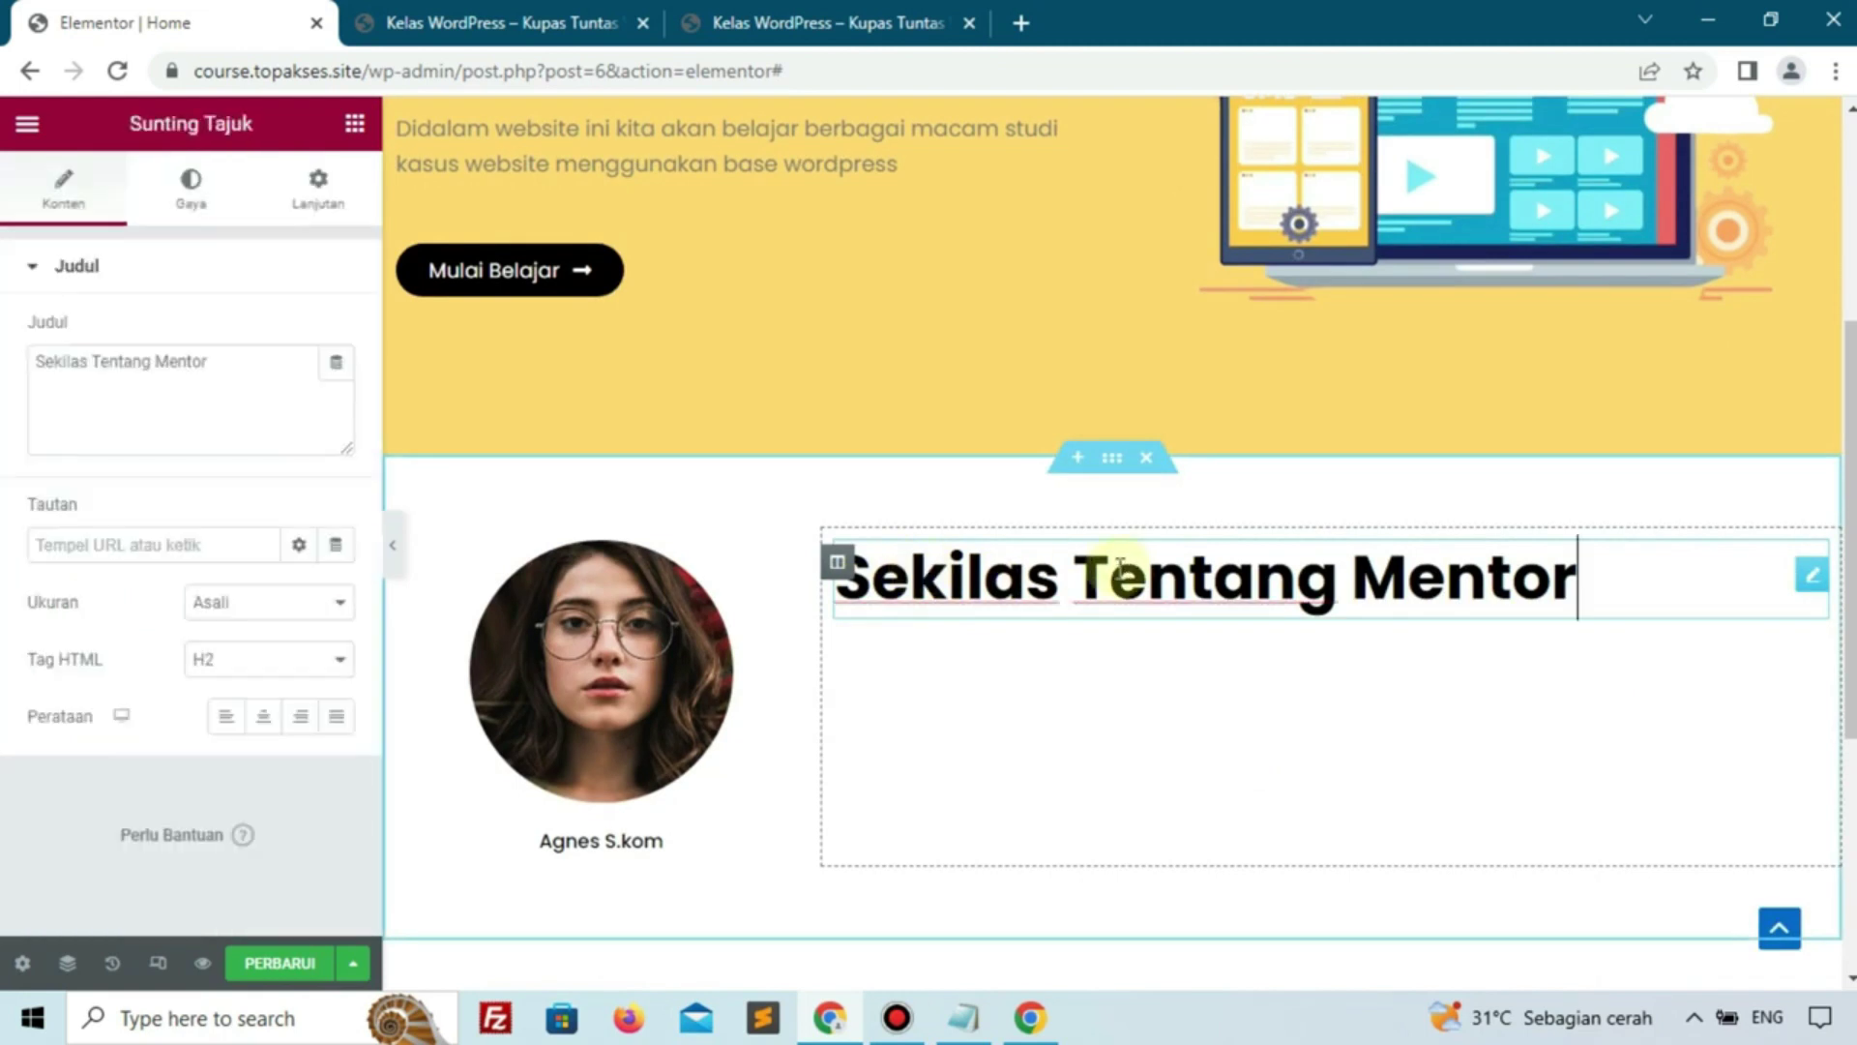
{"action": "left_click", "coordinate": [184, 193]}
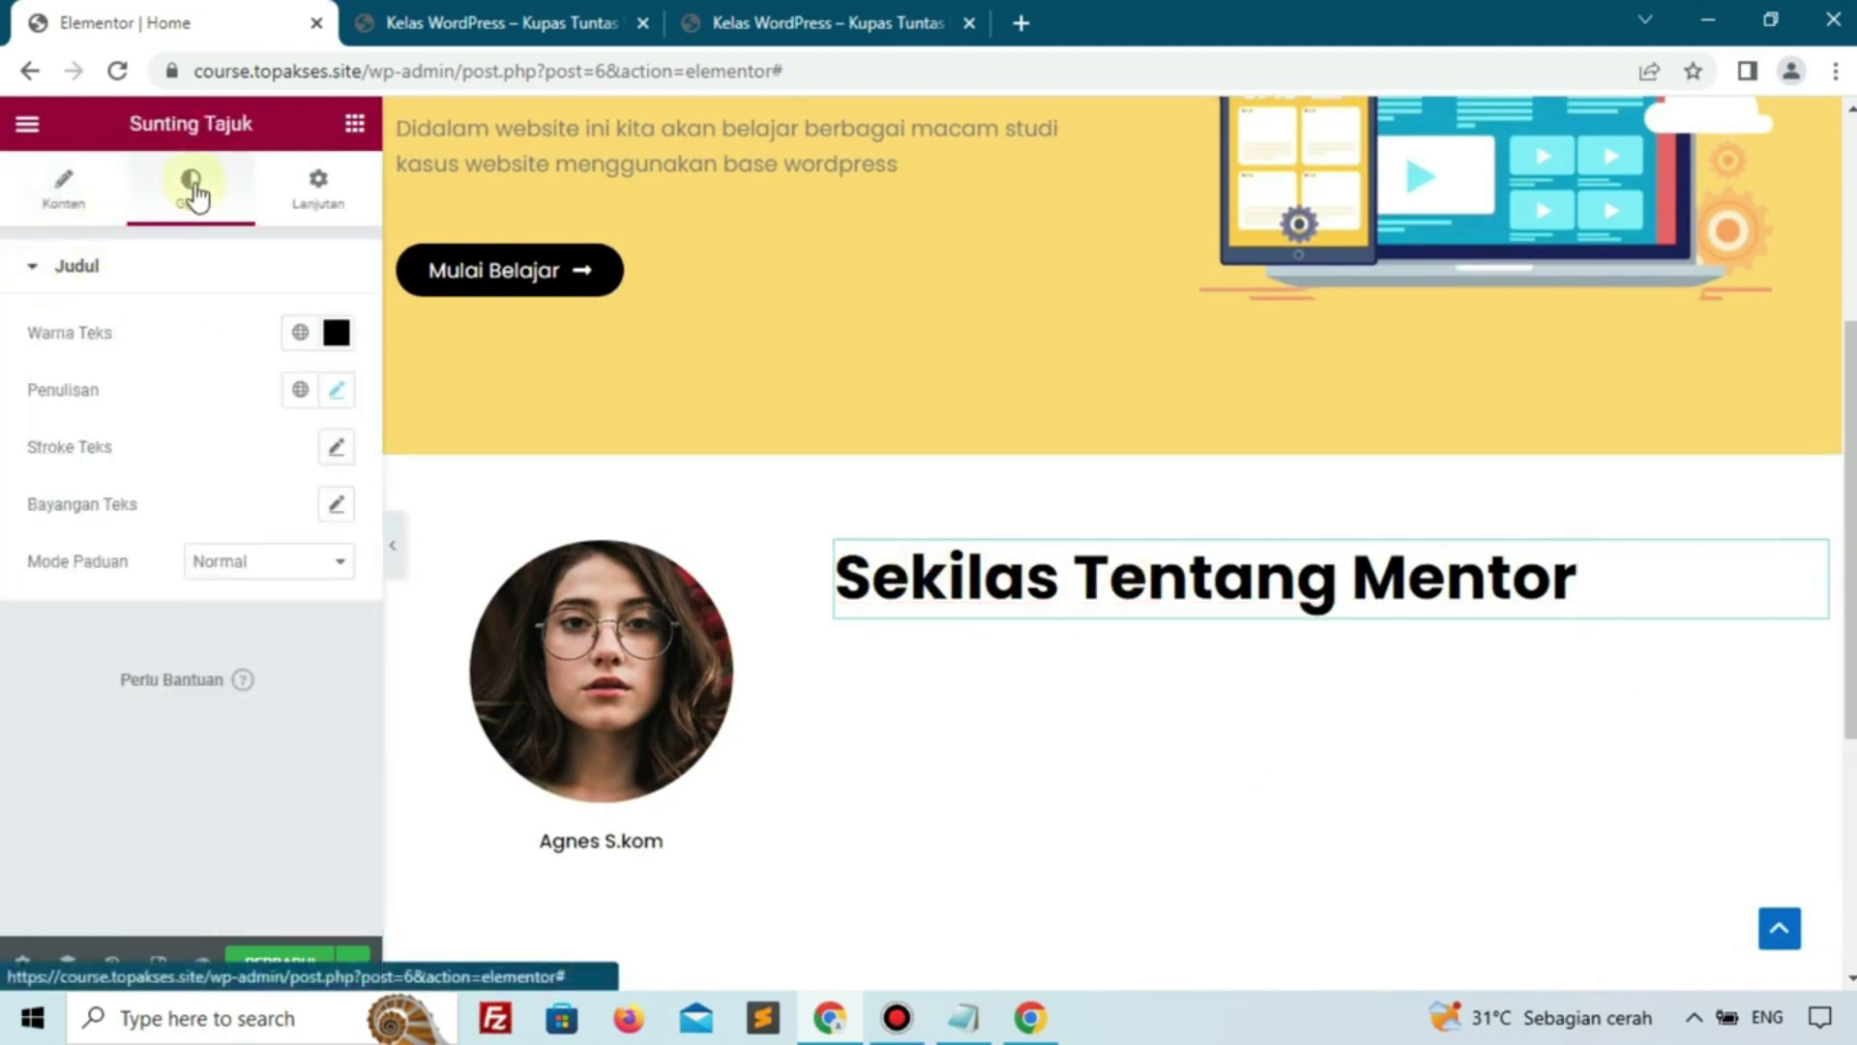
{"action": "left_click", "coordinate": [336, 390]}
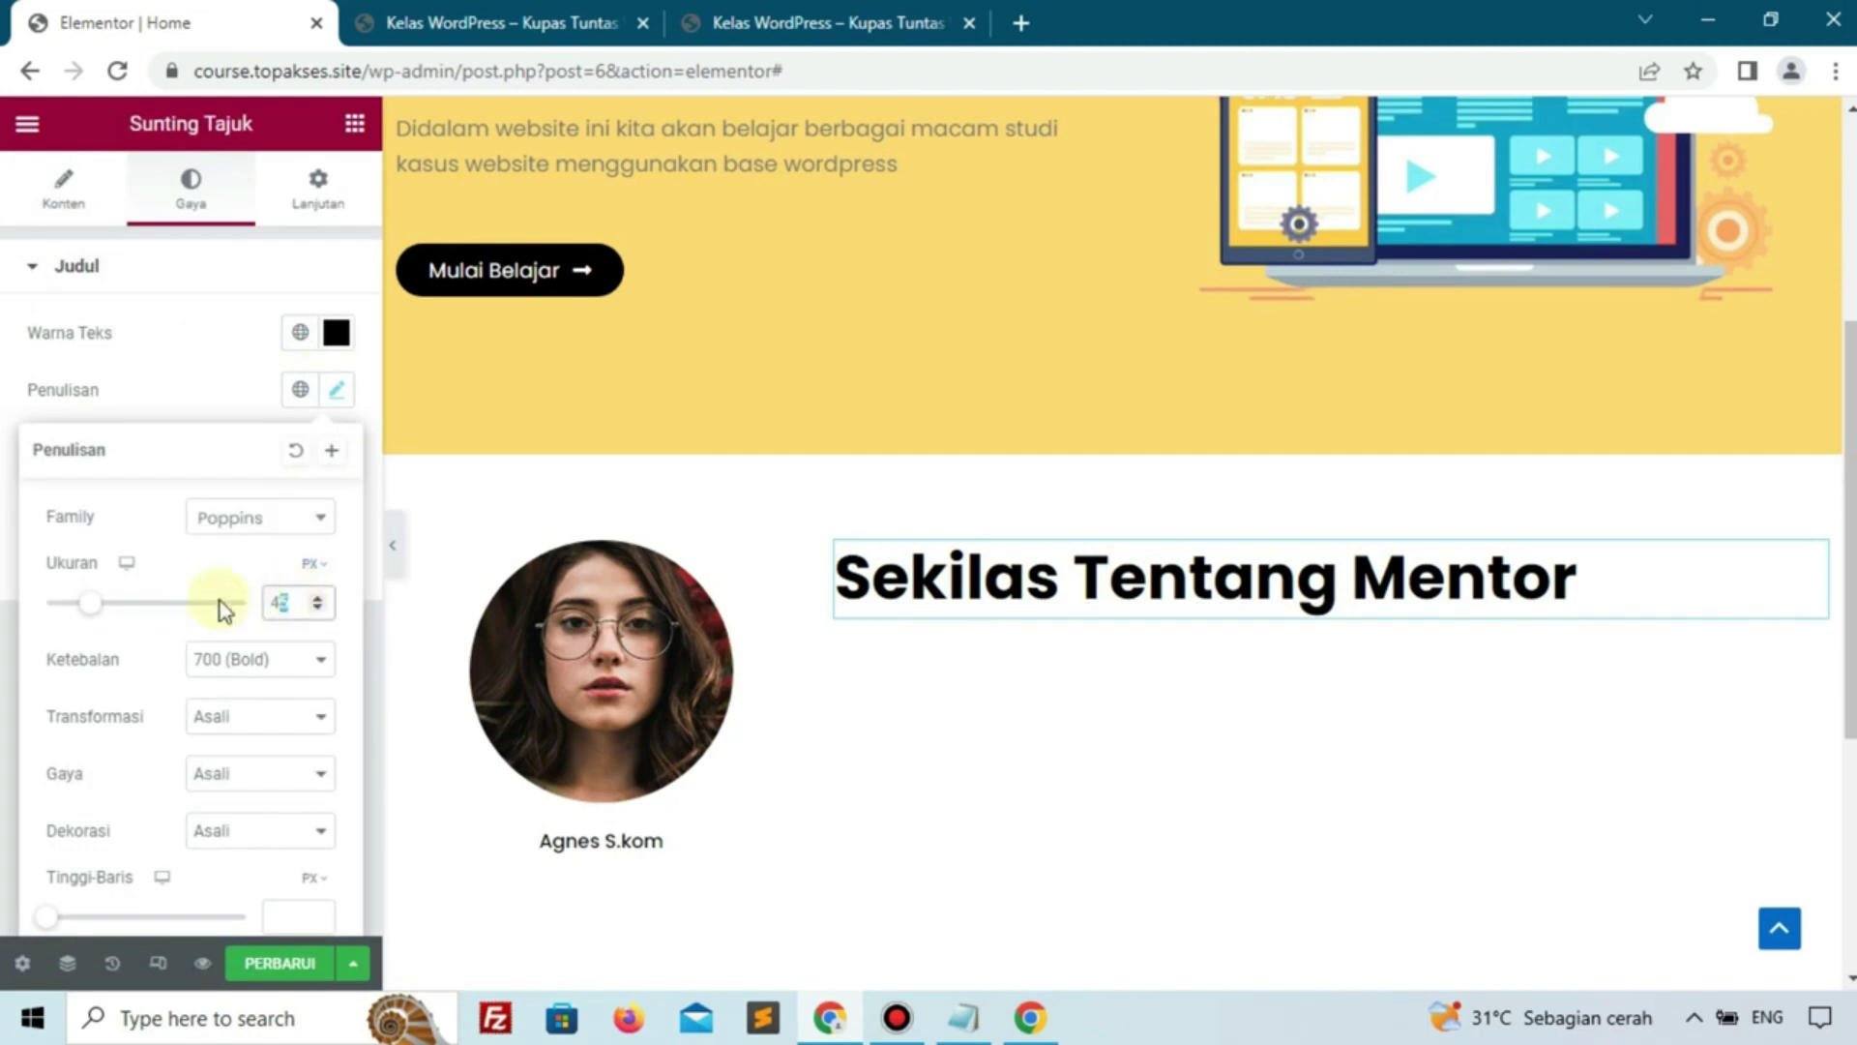
{"action": "type", "text": "30"}
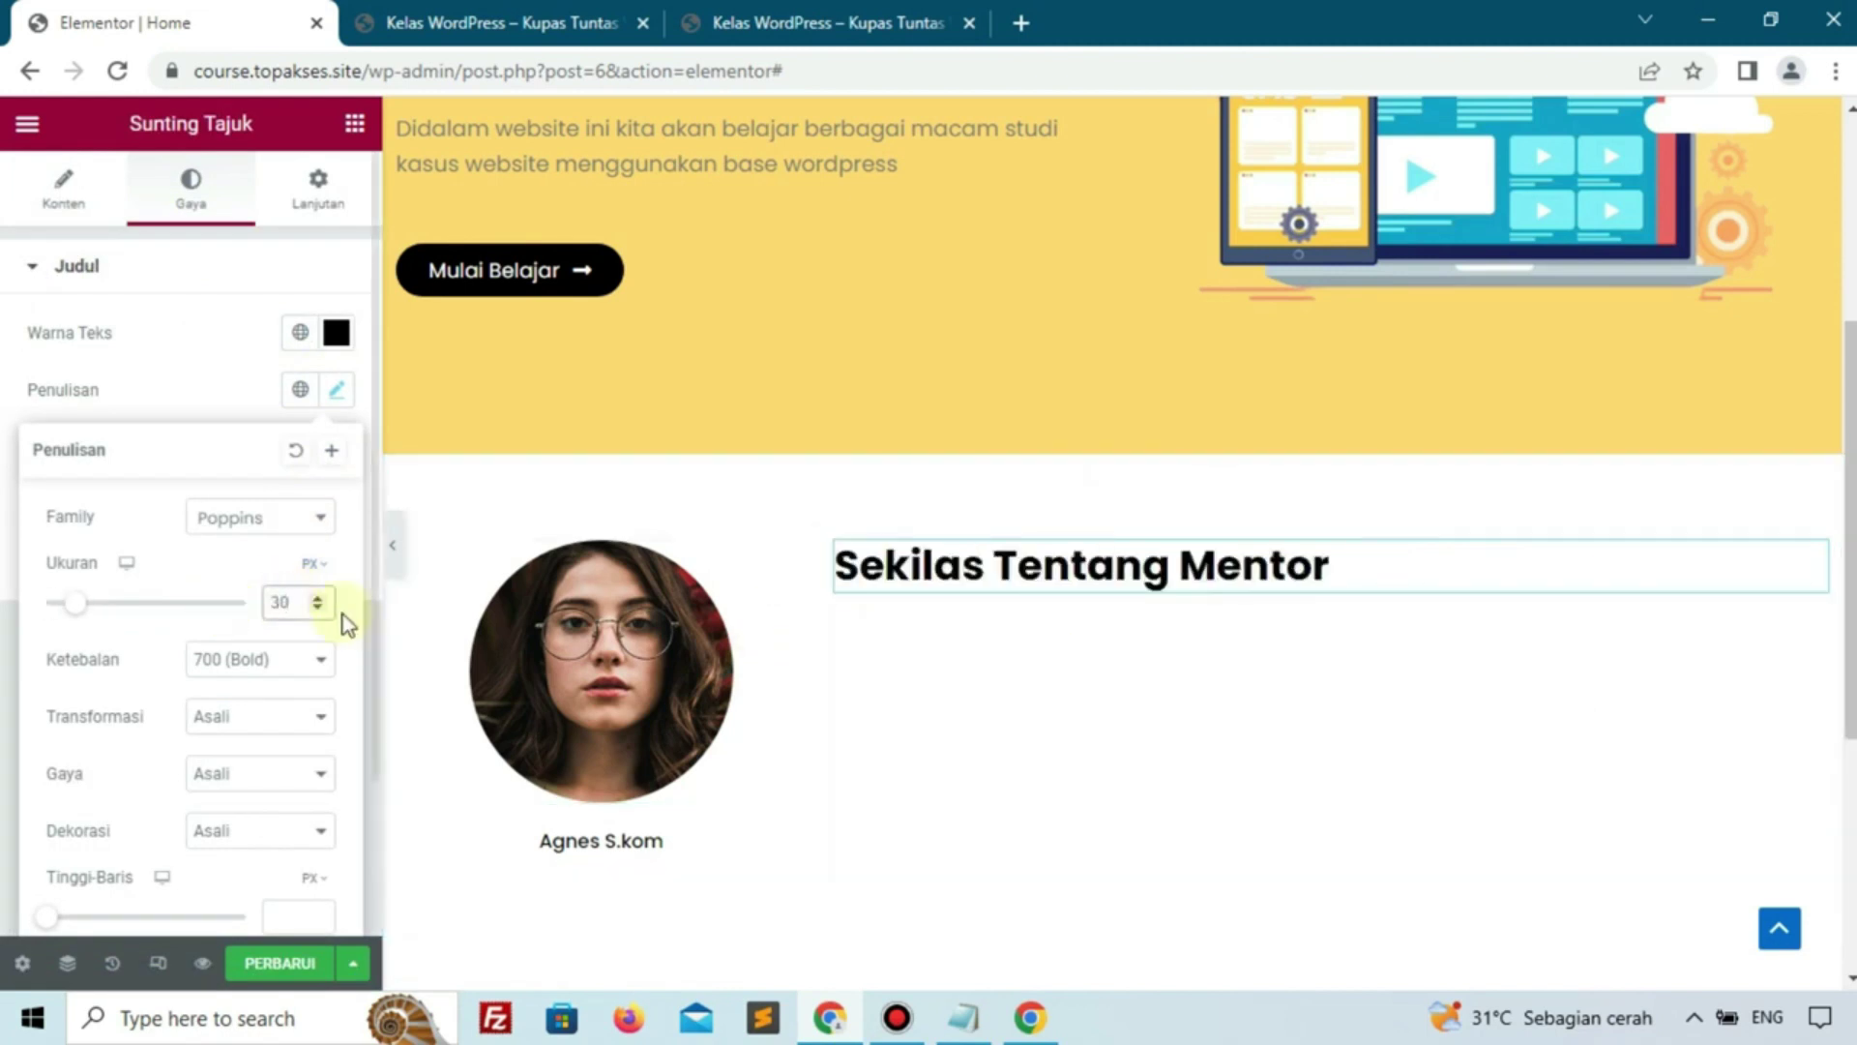
{"action": "left_click", "coordinate": [288, 667]}
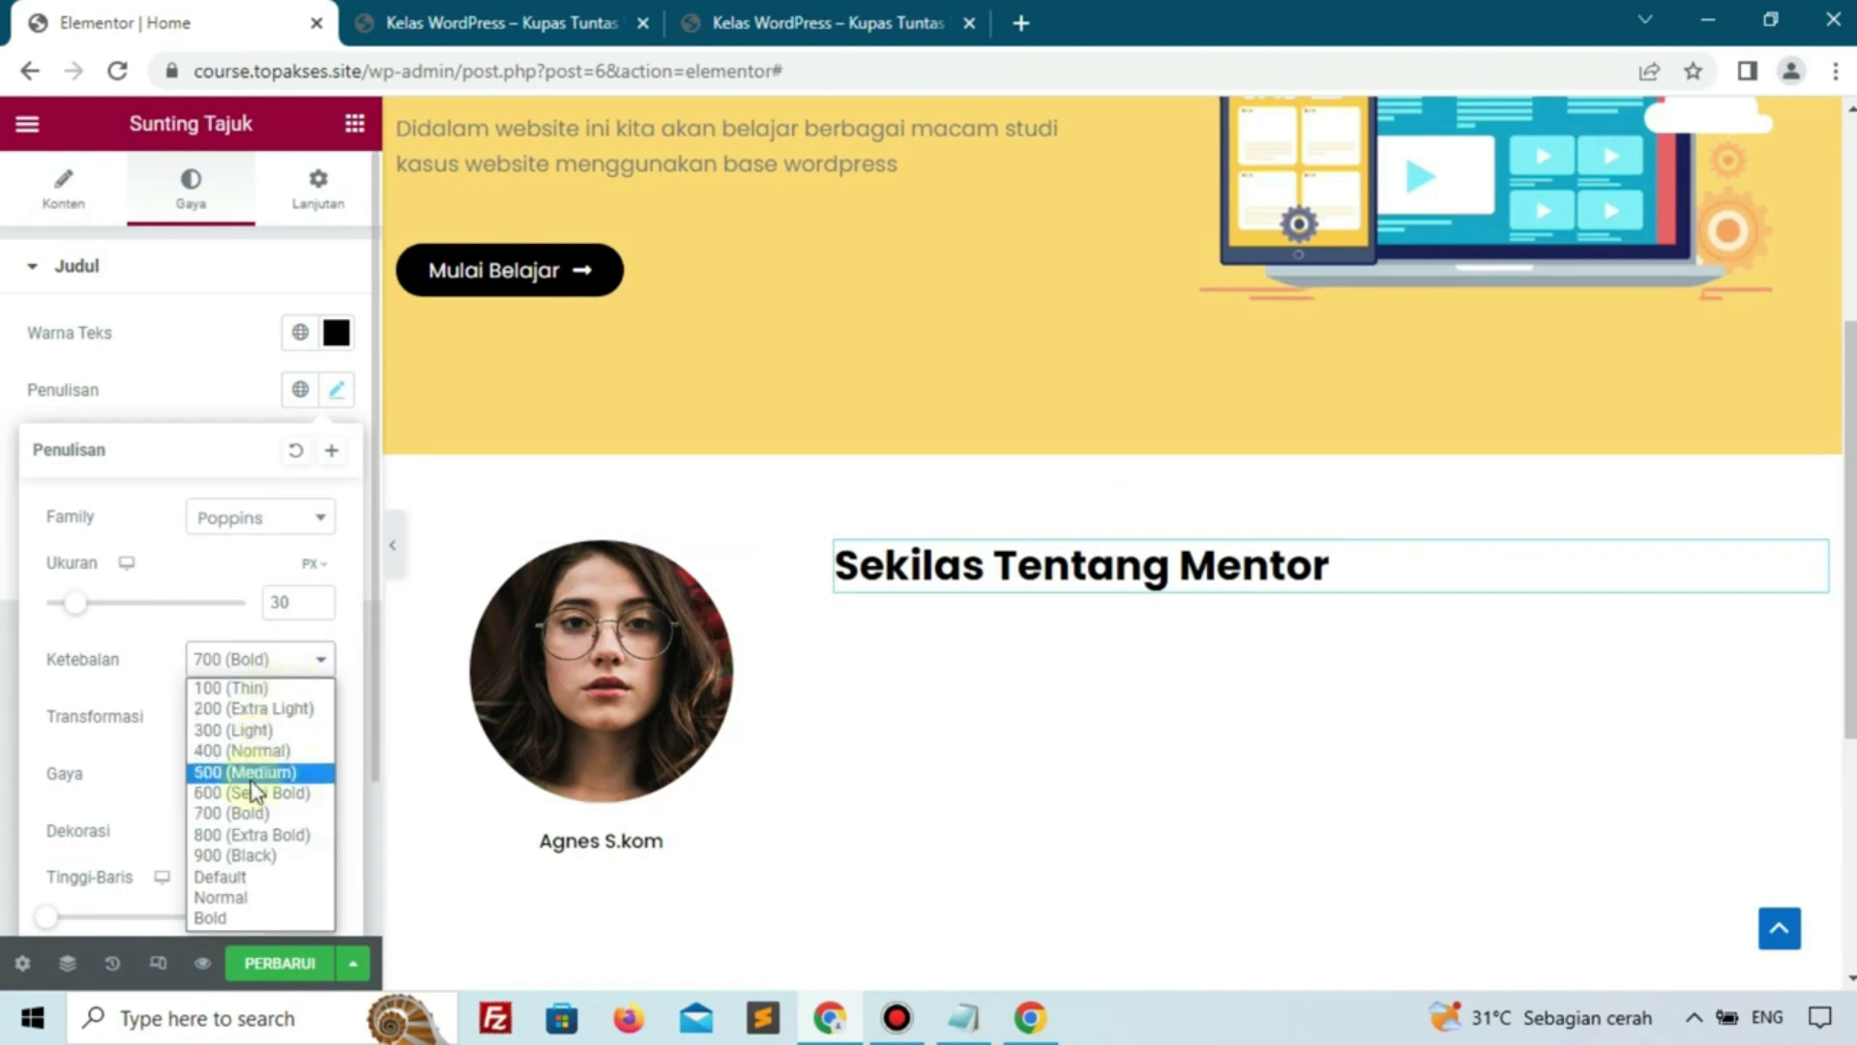
{"action": "left_click", "coordinate": [255, 794]}
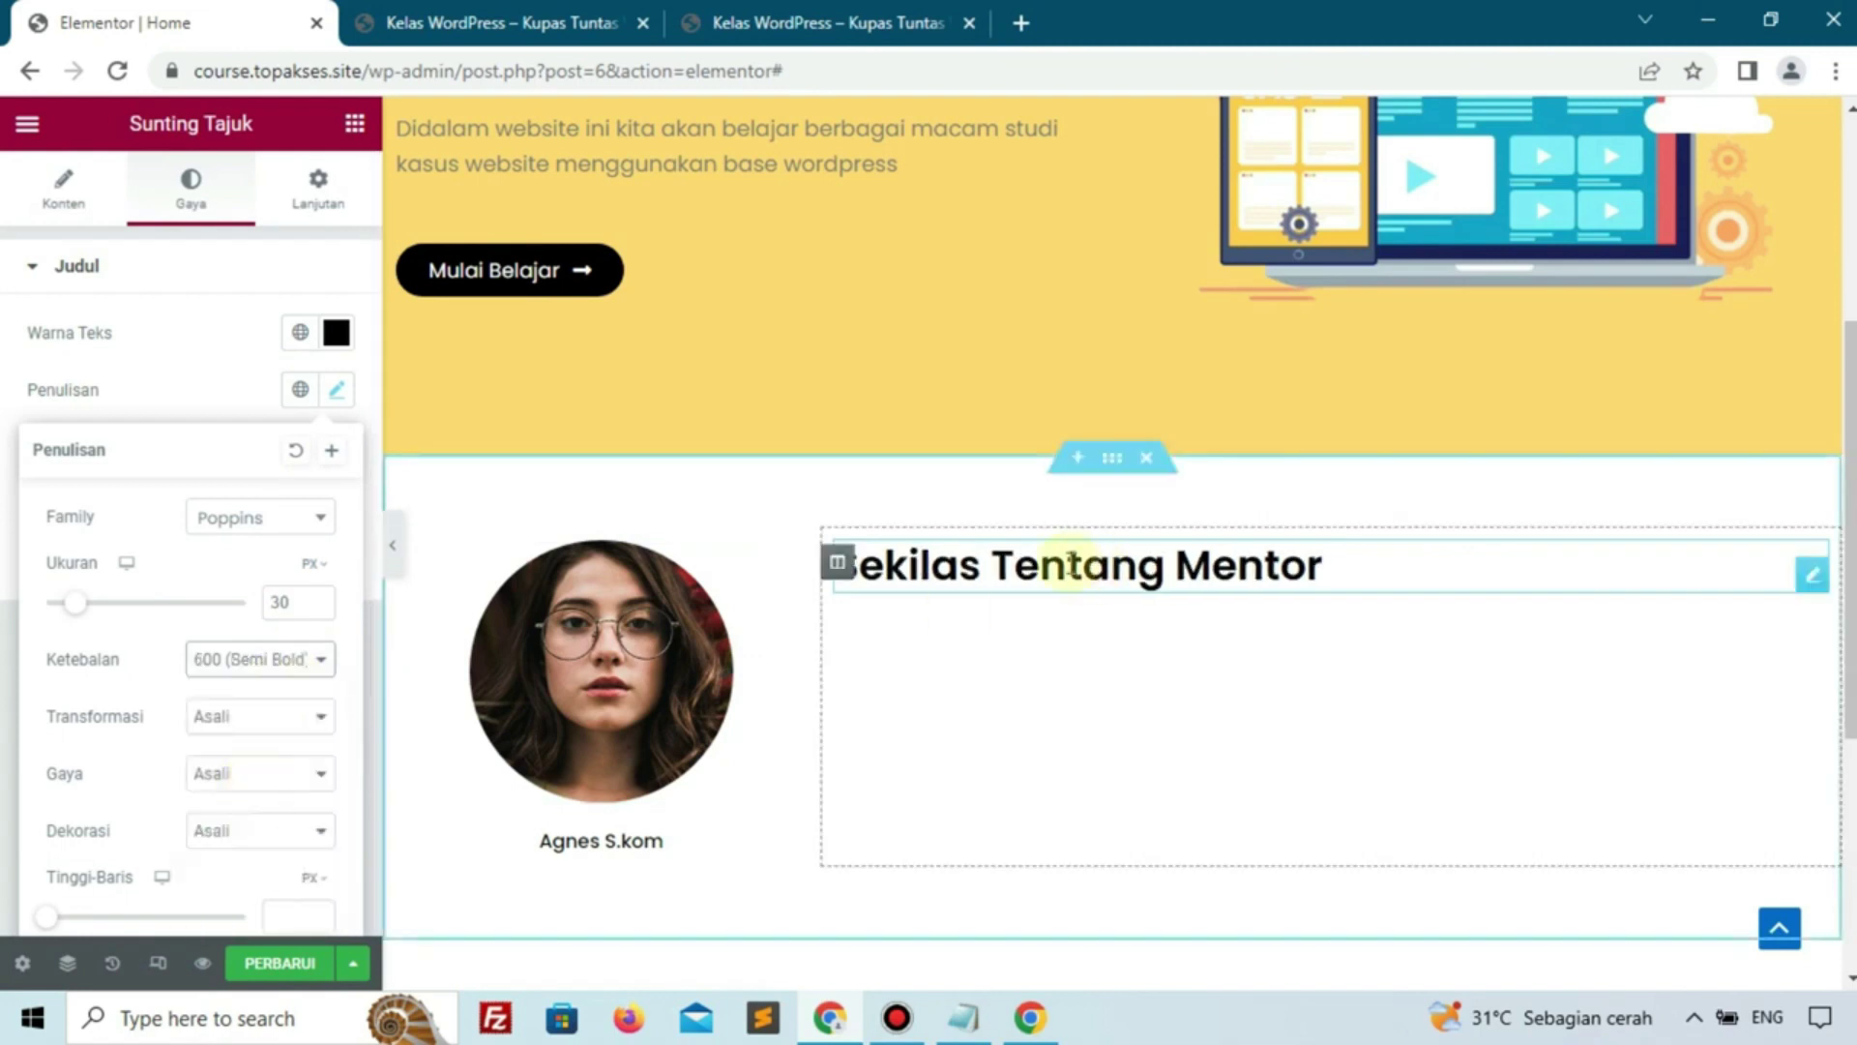
Copy the lorem ipsum paragraph from the reference site's mentor section and return to the page editor
{"action": "left_click", "coordinate": [882, 12]}
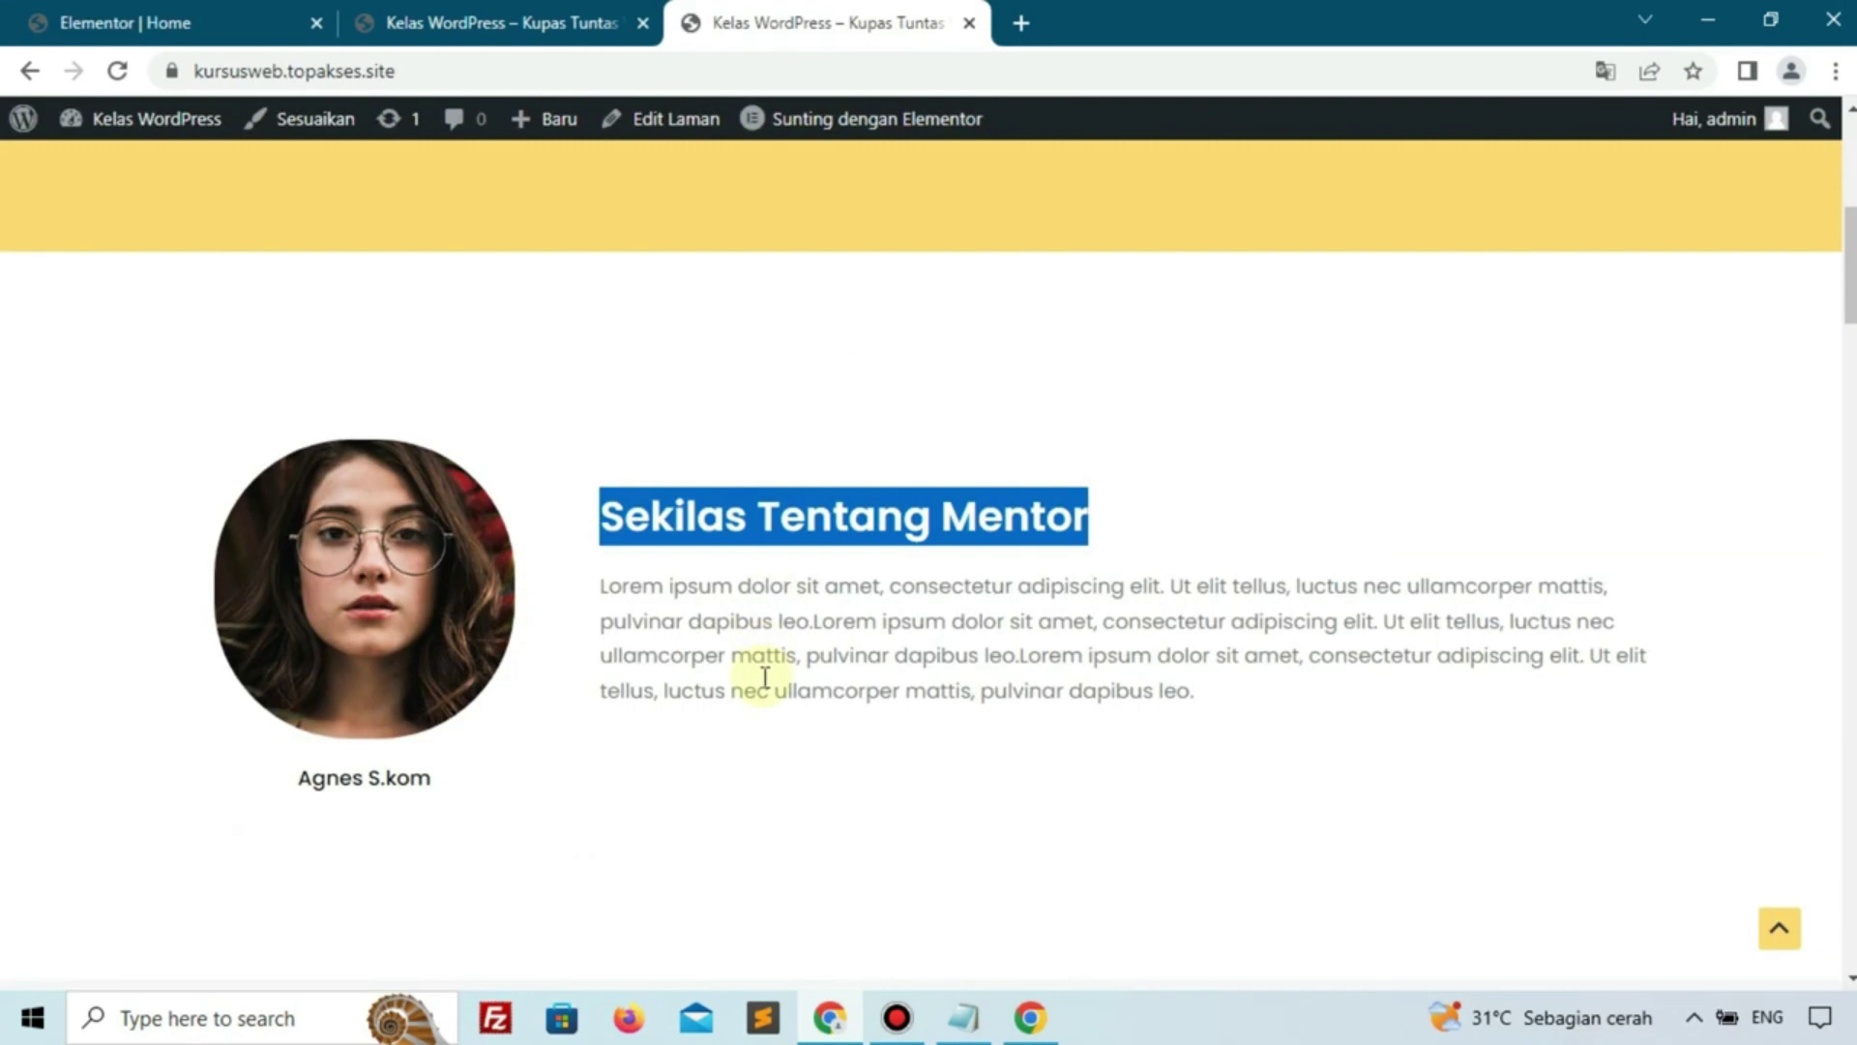
{"action": "left_click", "coordinate": [552, 595]}
{"action": "left_click_drag", "start_coordinate": [604, 586], "coordinate": [1194, 723]}
{"action": "right_click", "coordinate": [1163, 638]}
{"action": "left_click", "coordinate": [1200, 653]}
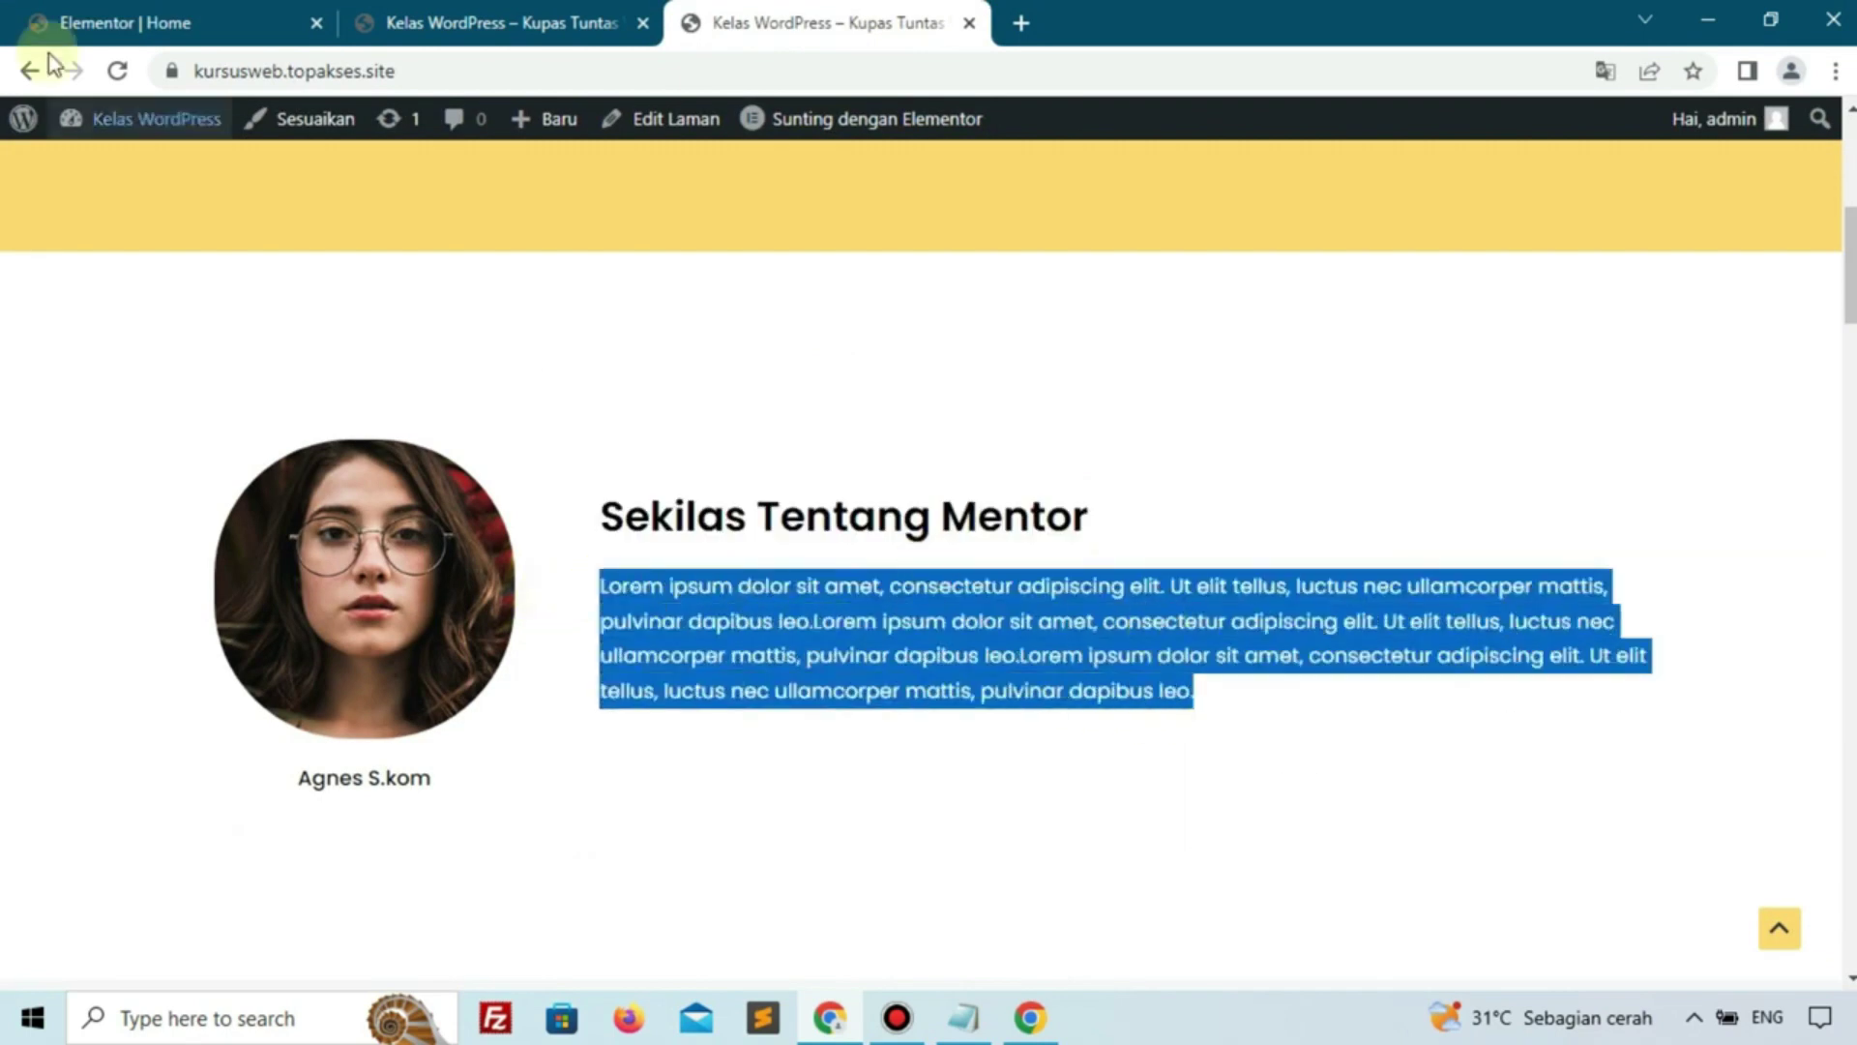
{"action": "left_click", "coordinate": [34, 14]}
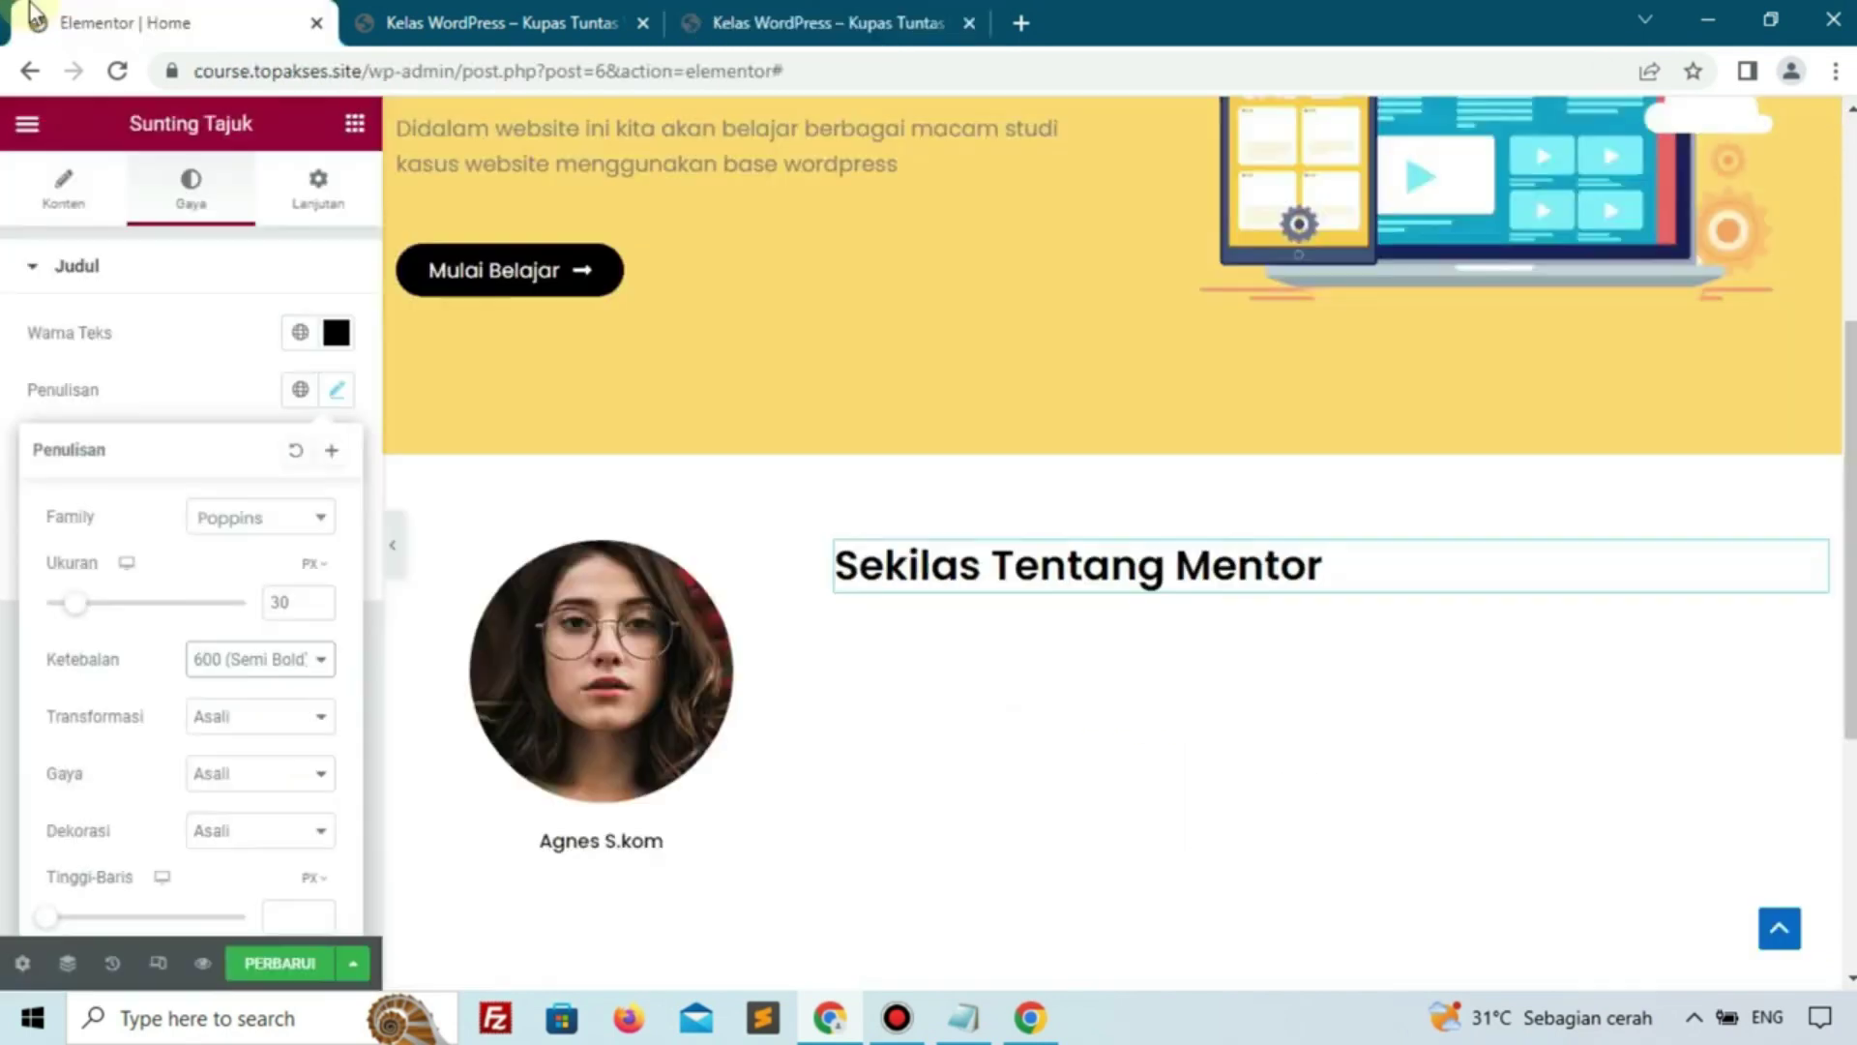
Add a text editor widget below the "Sekilas Tentang Mentor" heading and replace its default text with the copied lorem ipsum paragraph
{"action": "left_click", "coordinate": [355, 123]}
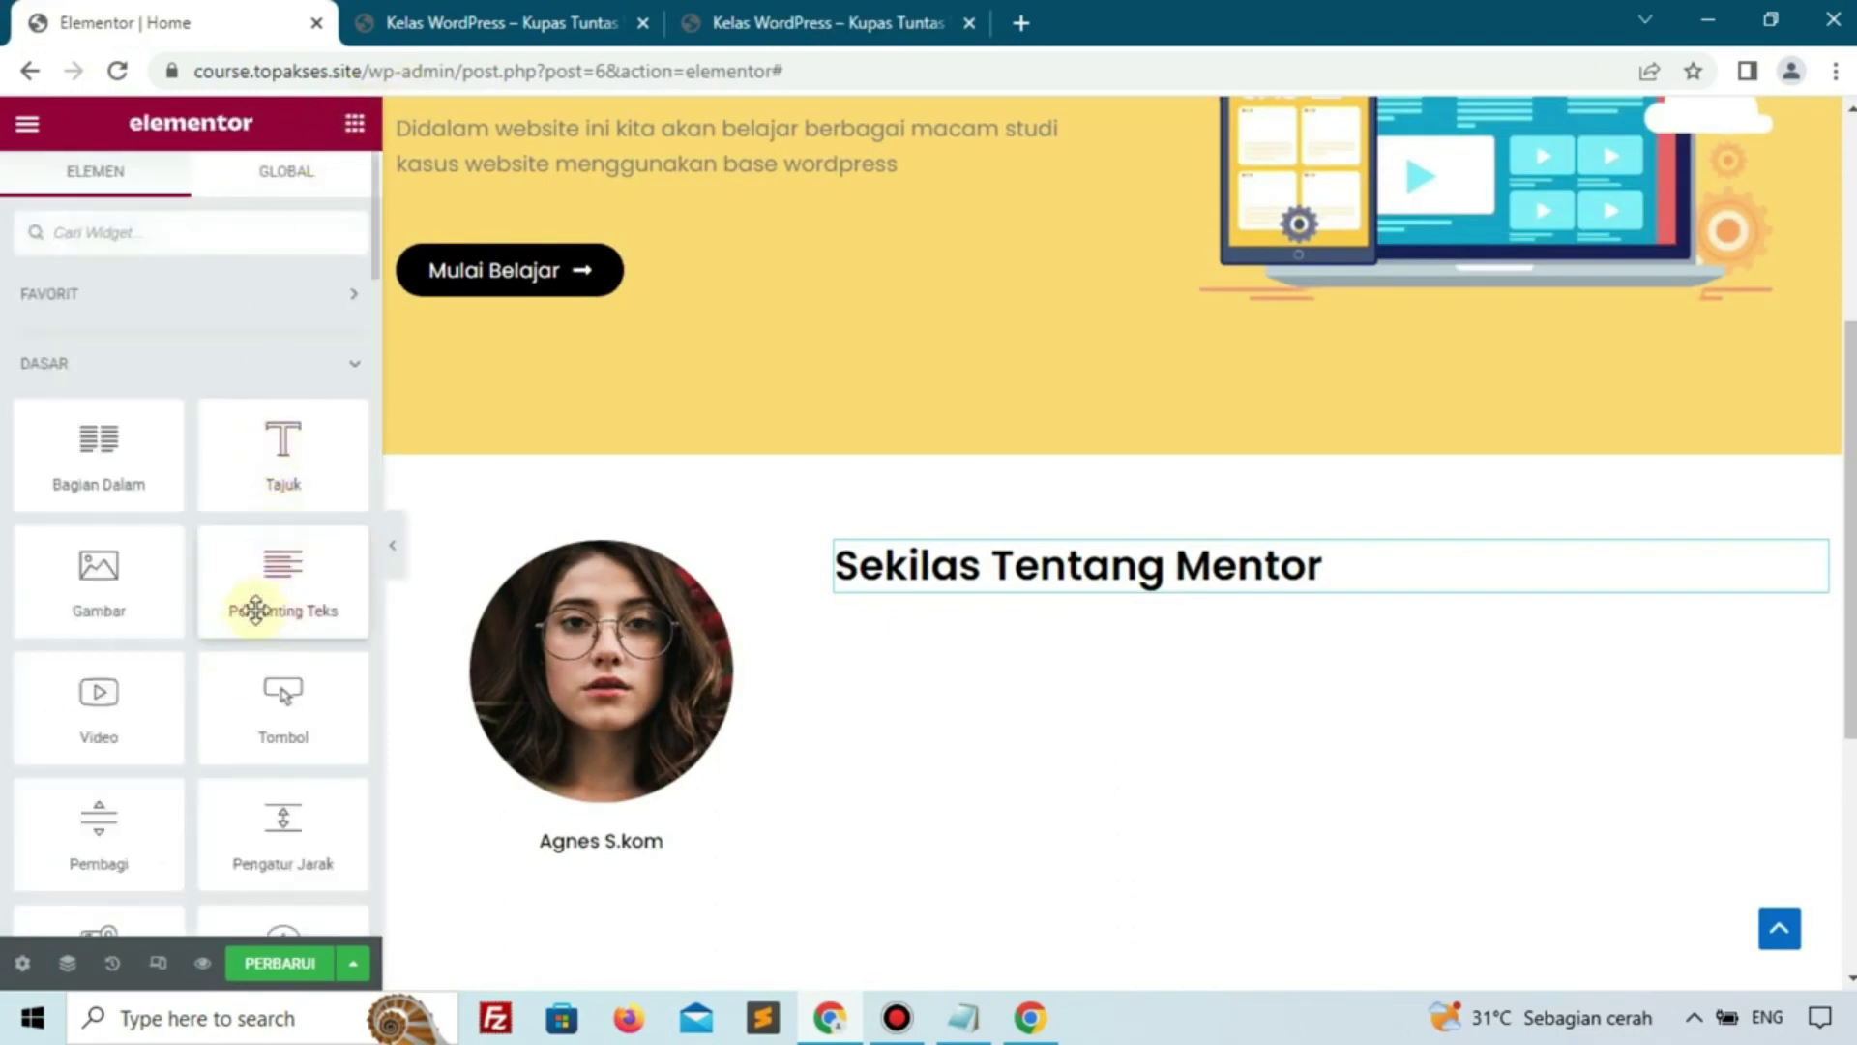
{"action": "left_click_drag", "start_coordinate": [261, 580], "coordinate": [919, 601]}
{"action": "left_click", "coordinate": [187, 655]}
{"action": "key", "text": "ctrl+a"}
{"action": "key", "text": "ctrl+c"}
{"action": "key", "text": "ctrl+v"}
{"action": "key", "text": "ctrl+v"}
{"action": "key", "text": "ctrl+v"}
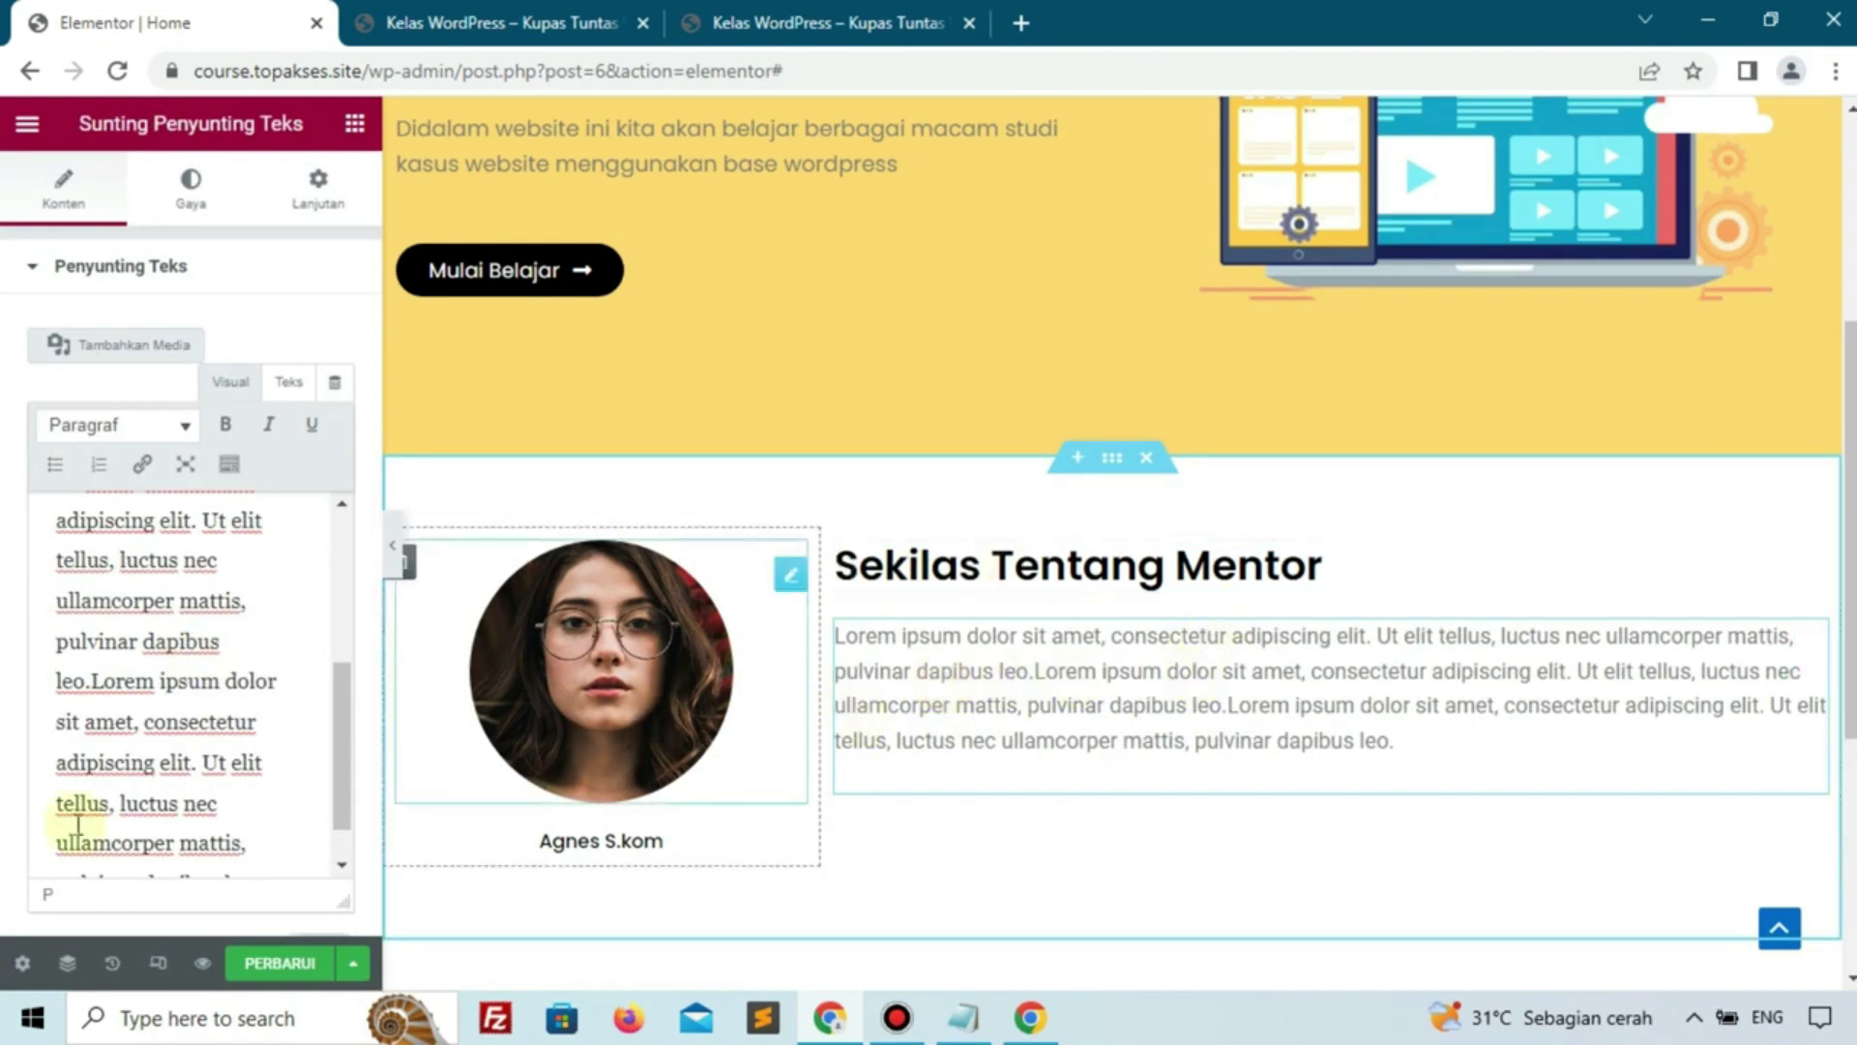
Copy the hero description text widget and paste its style onto the mentor paragraph
{"action": "scroll", "coordinate": [788, 374], "scroll_direction": "up", "scroll_amount": 2}
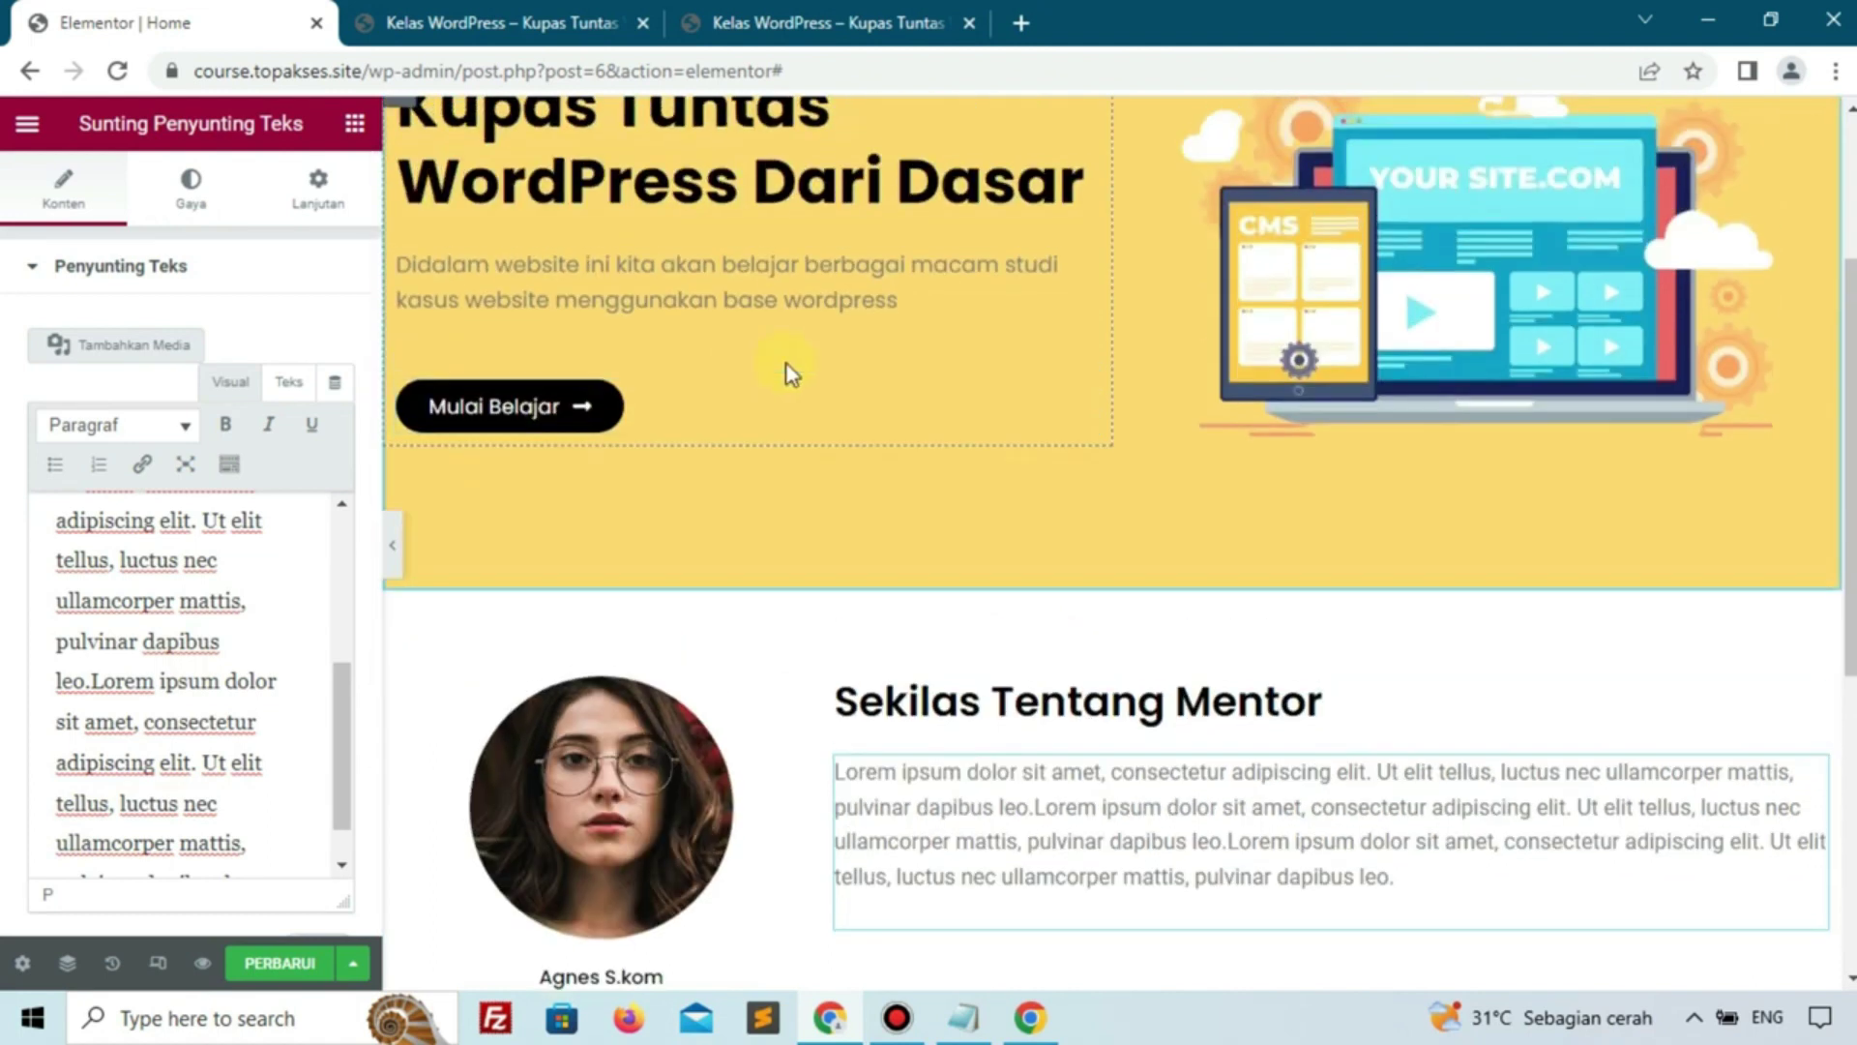
{"action": "right_click", "coordinate": [830, 308]}
{"action": "left_click", "coordinate": [885, 431]}
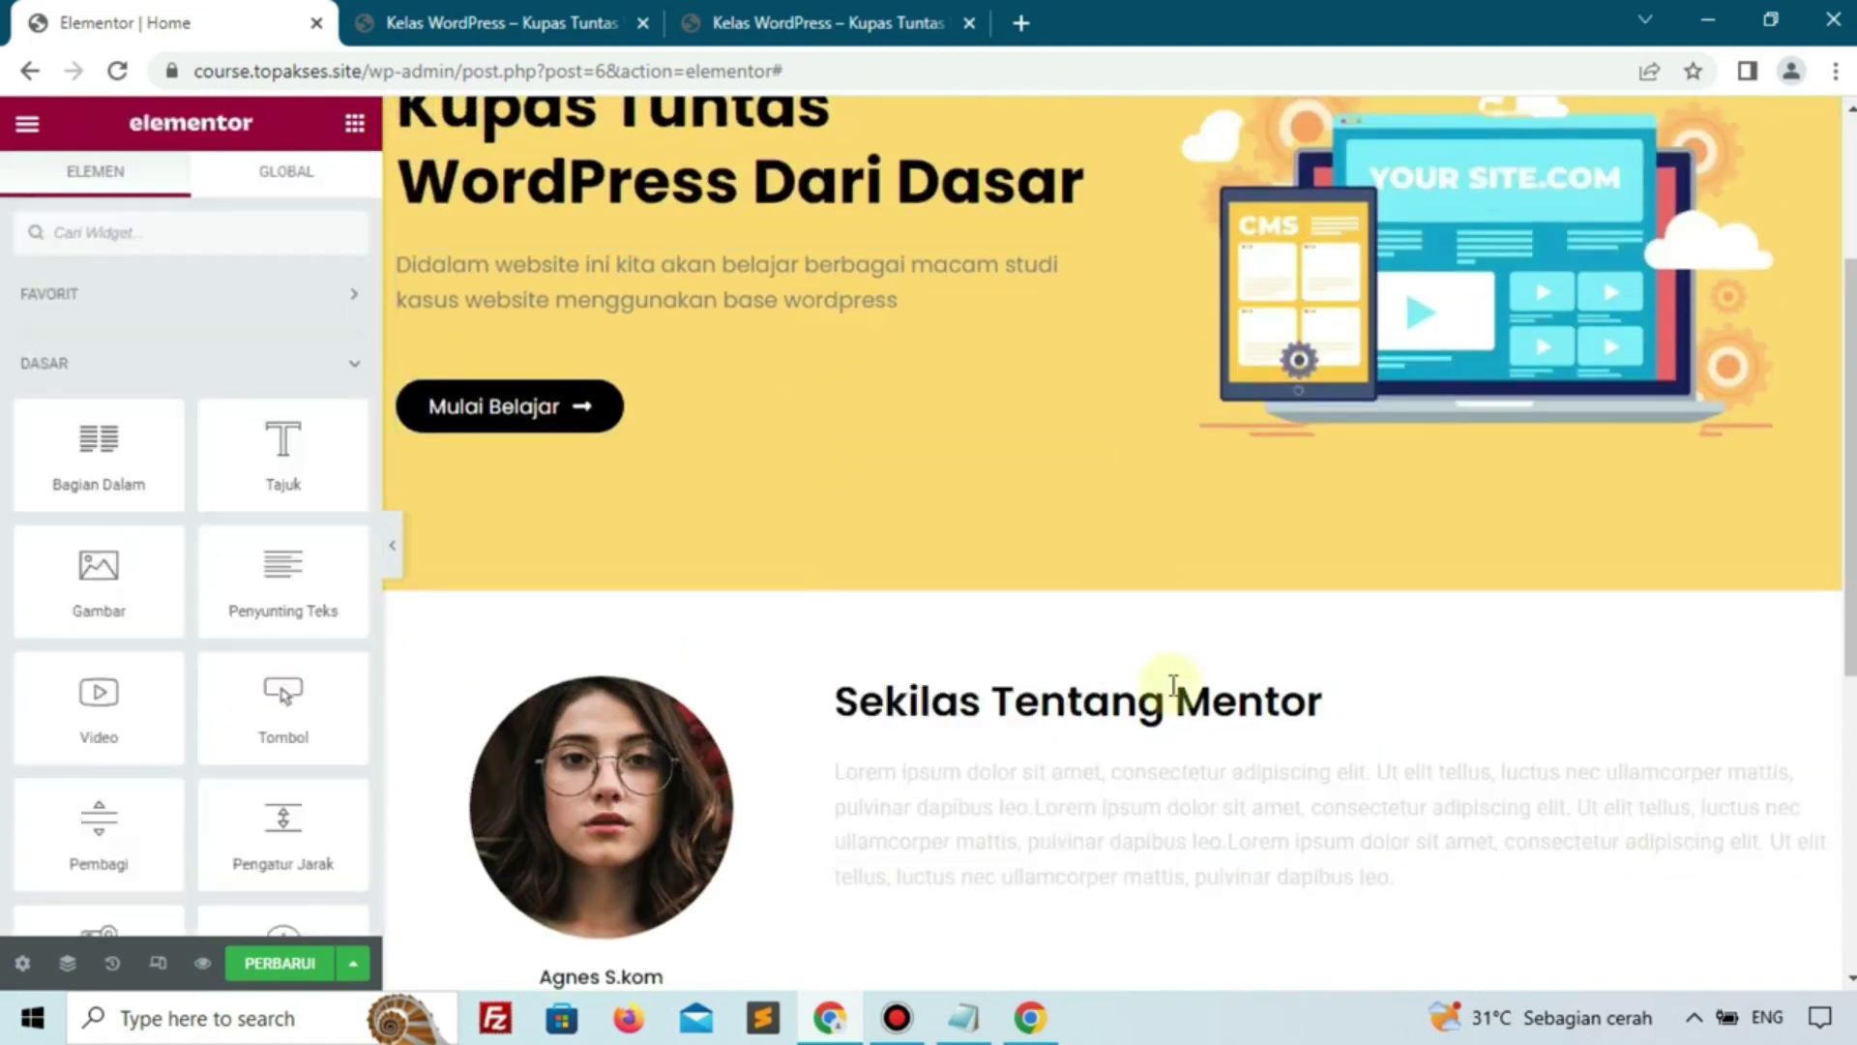
{"action": "right_click", "coordinate": [1203, 795]}
{"action": "left_click", "coordinate": [1256, 633]}
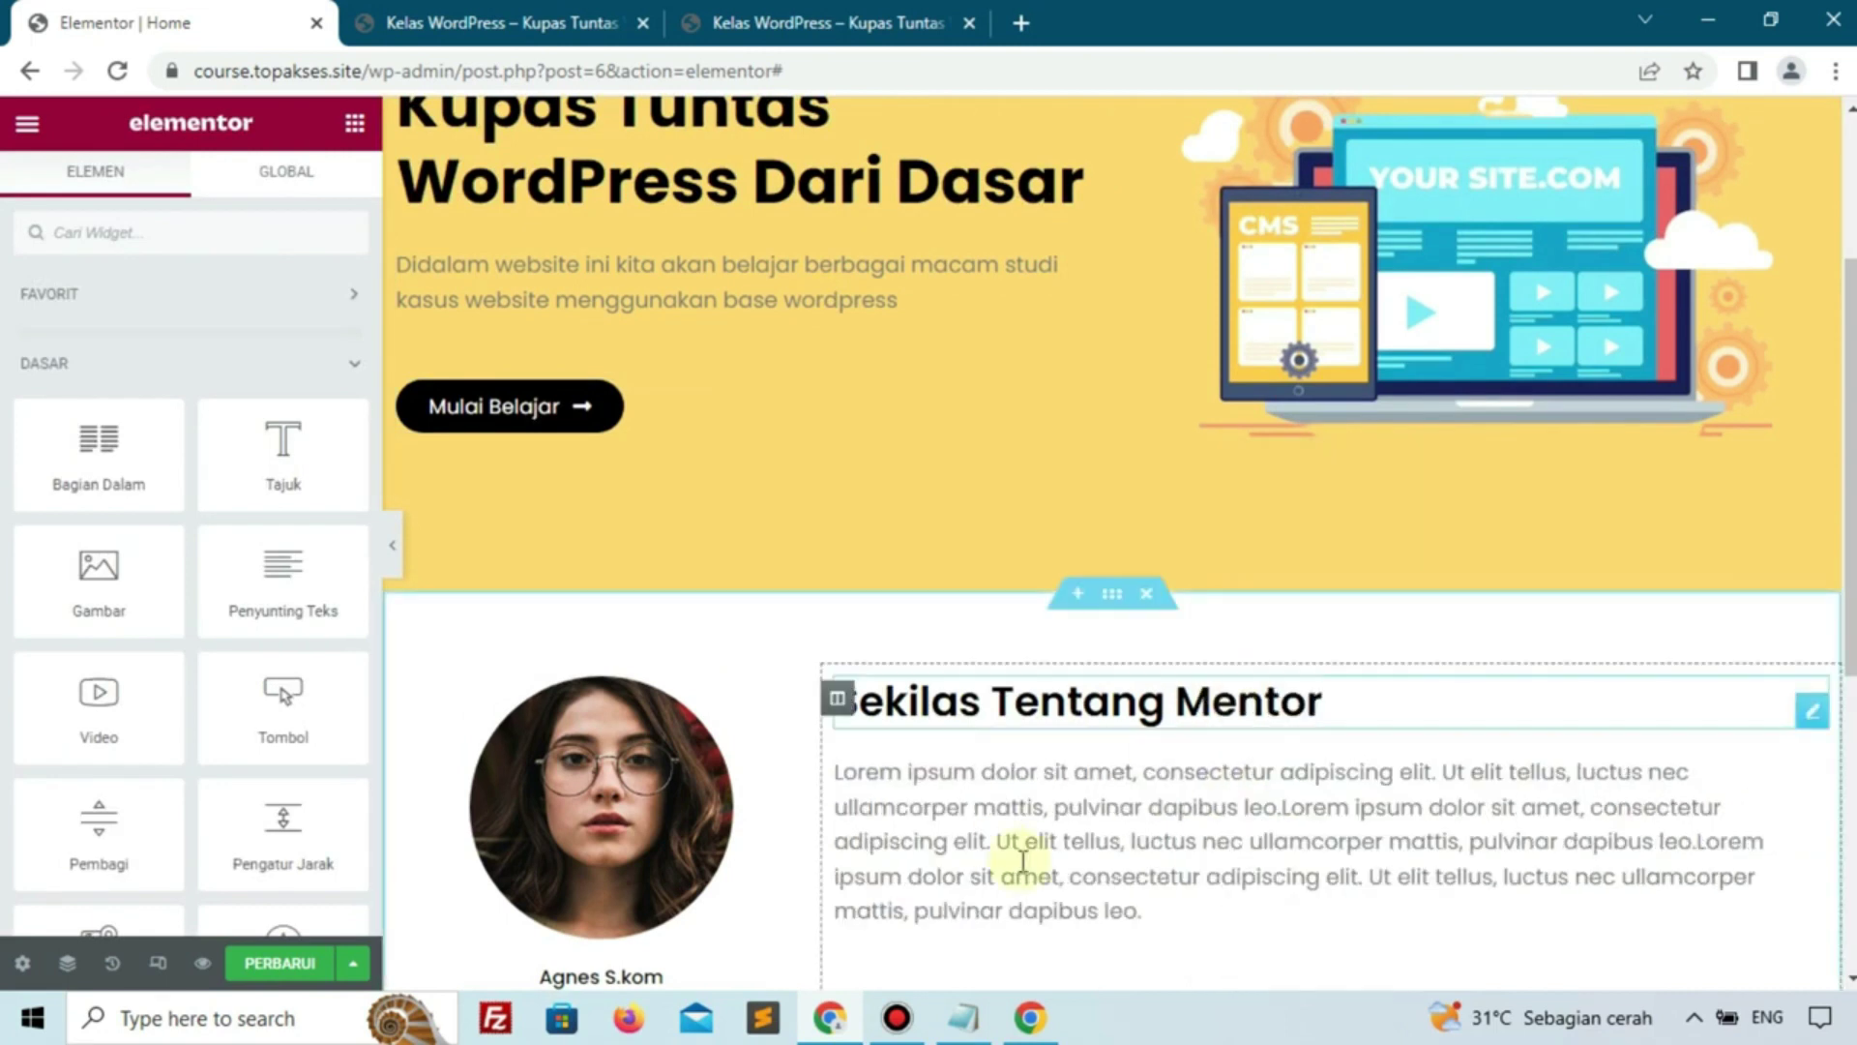
Set the mentor section's vertical alignment to Tengah and update the page
{"action": "scroll", "coordinate": [1003, 664], "scroll_direction": "down", "scroll_amount": 3}
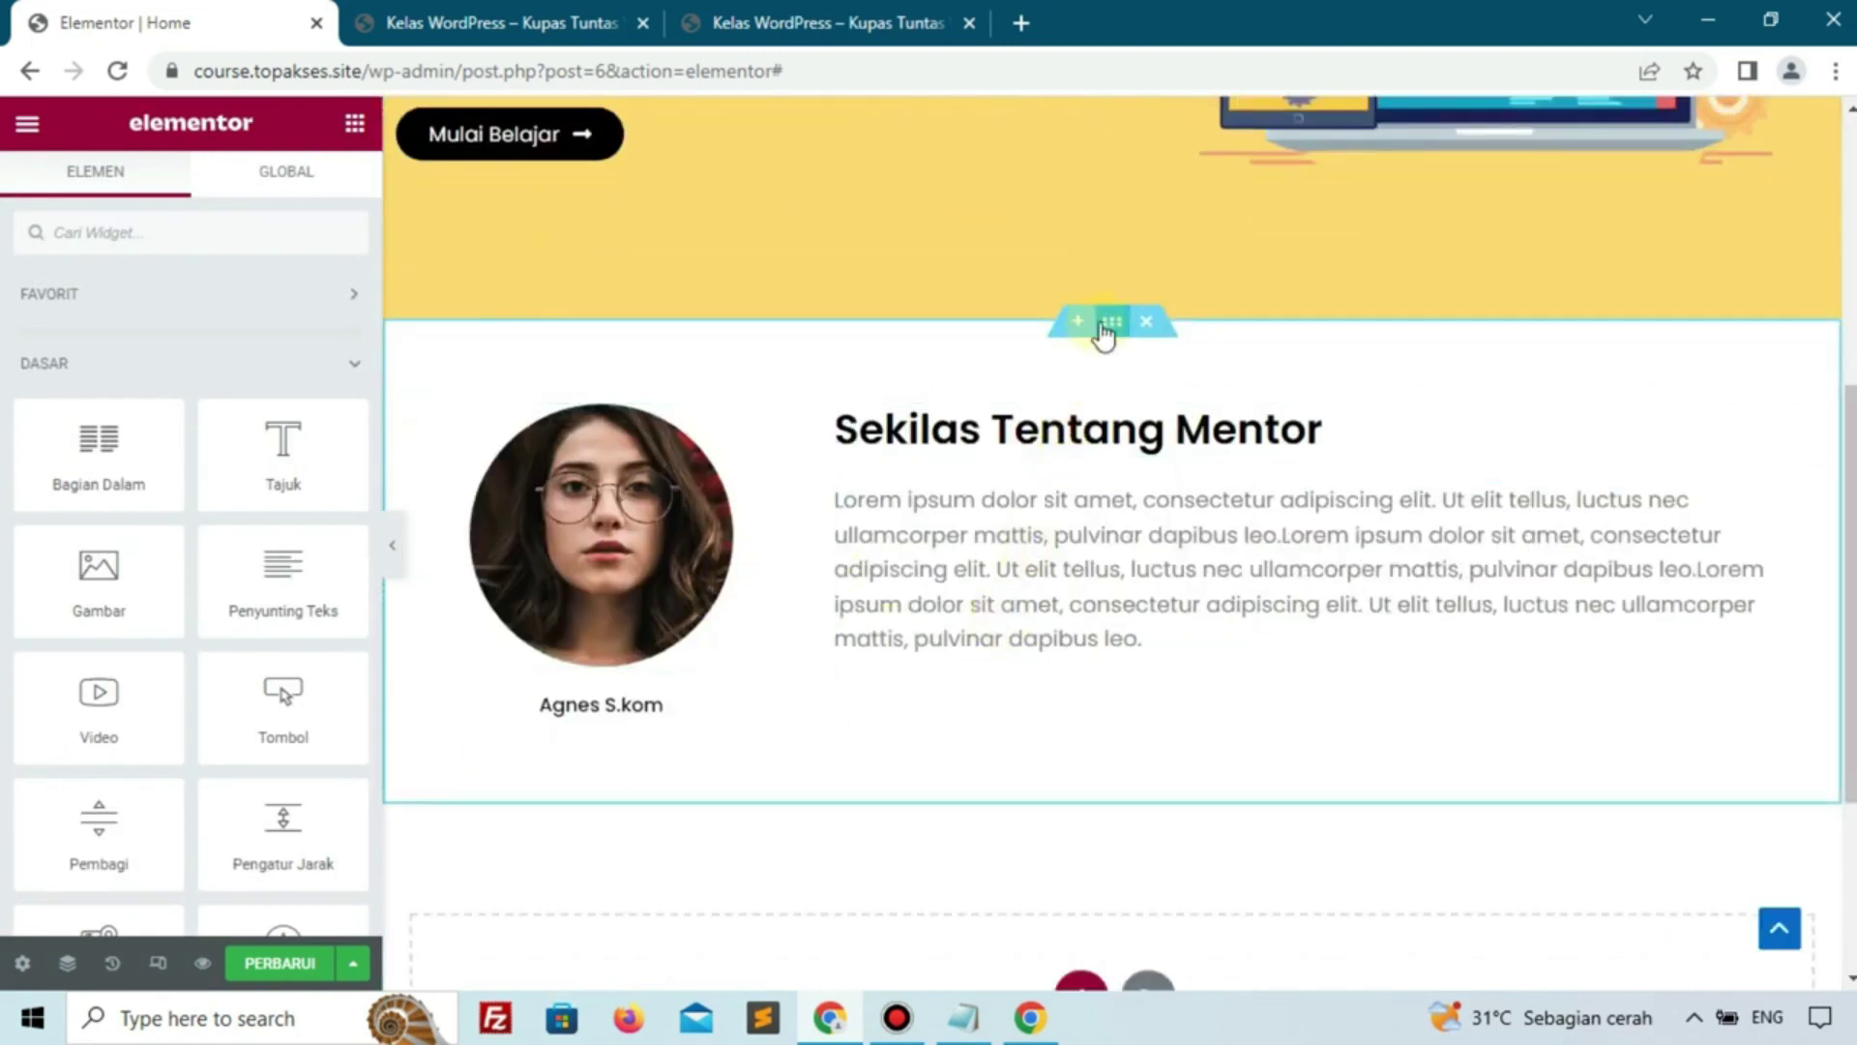
{"action": "left_click", "coordinate": [1104, 336]}
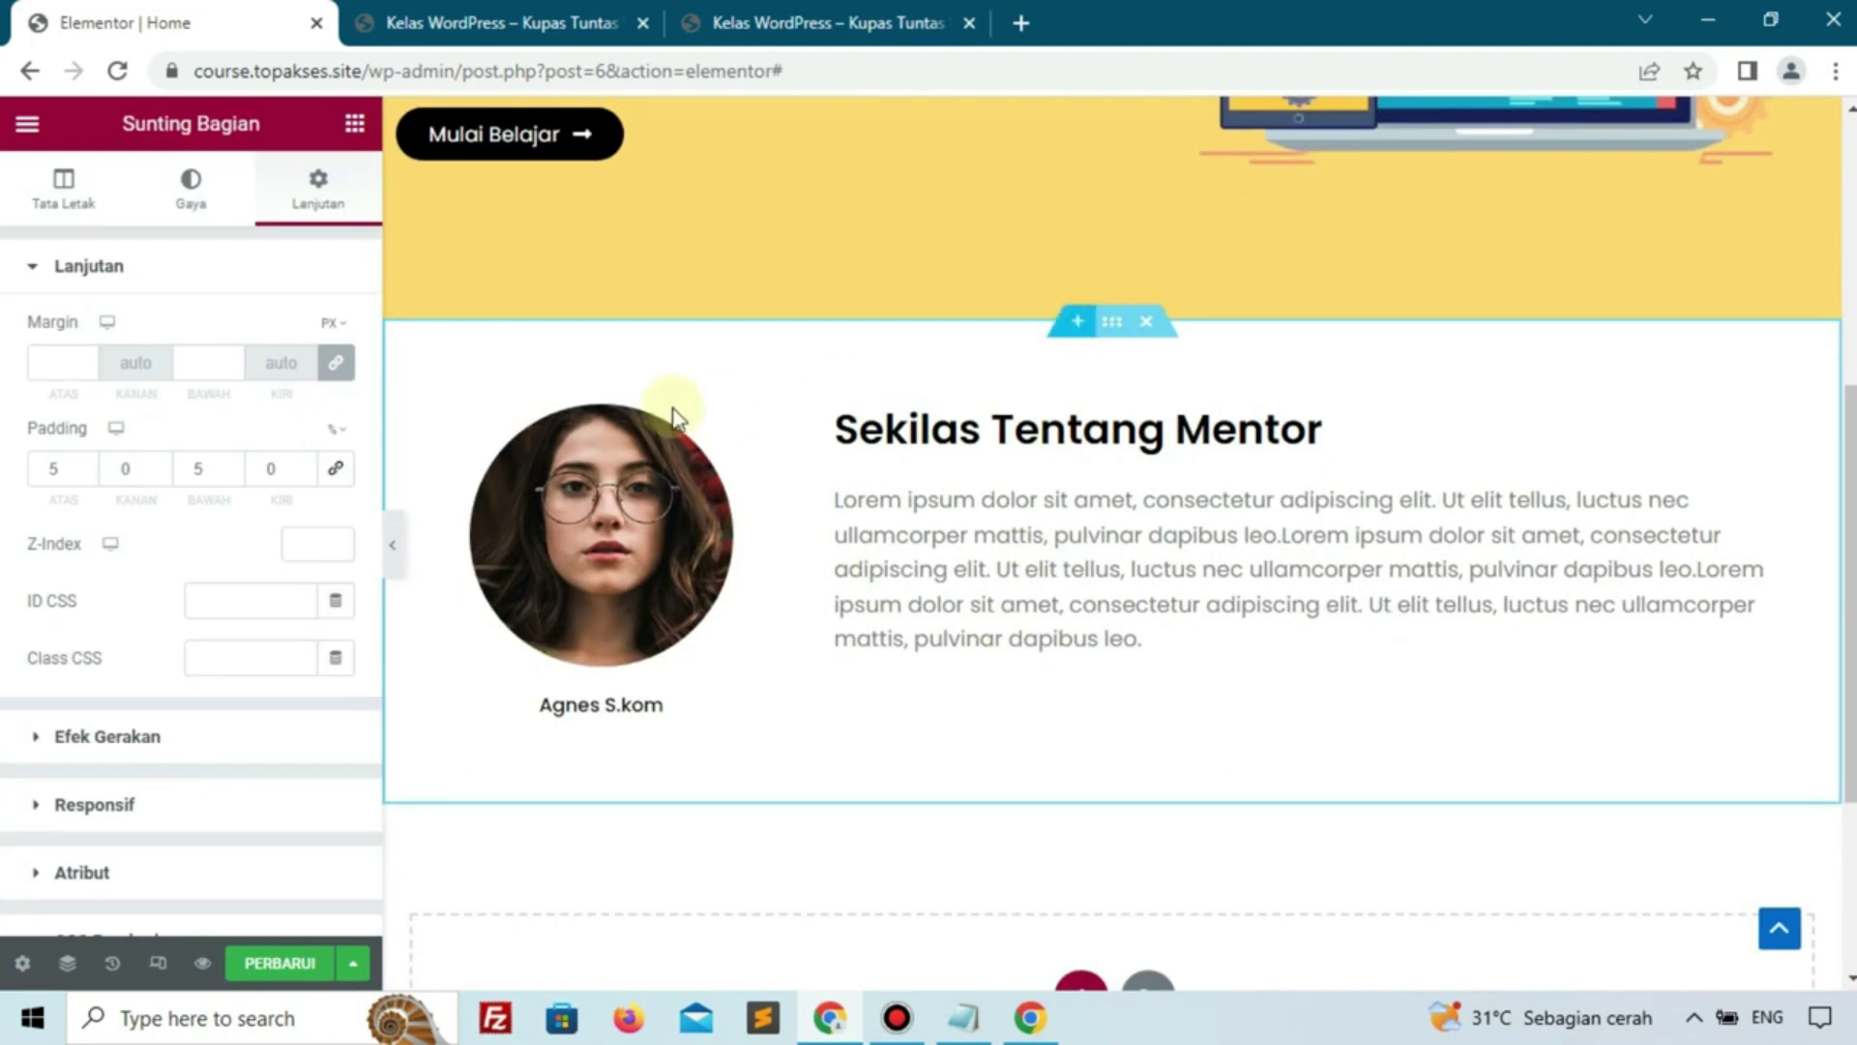
{"action": "left_click", "coordinate": [68, 198]}
{"action": "left_click", "coordinate": [199, 589]}
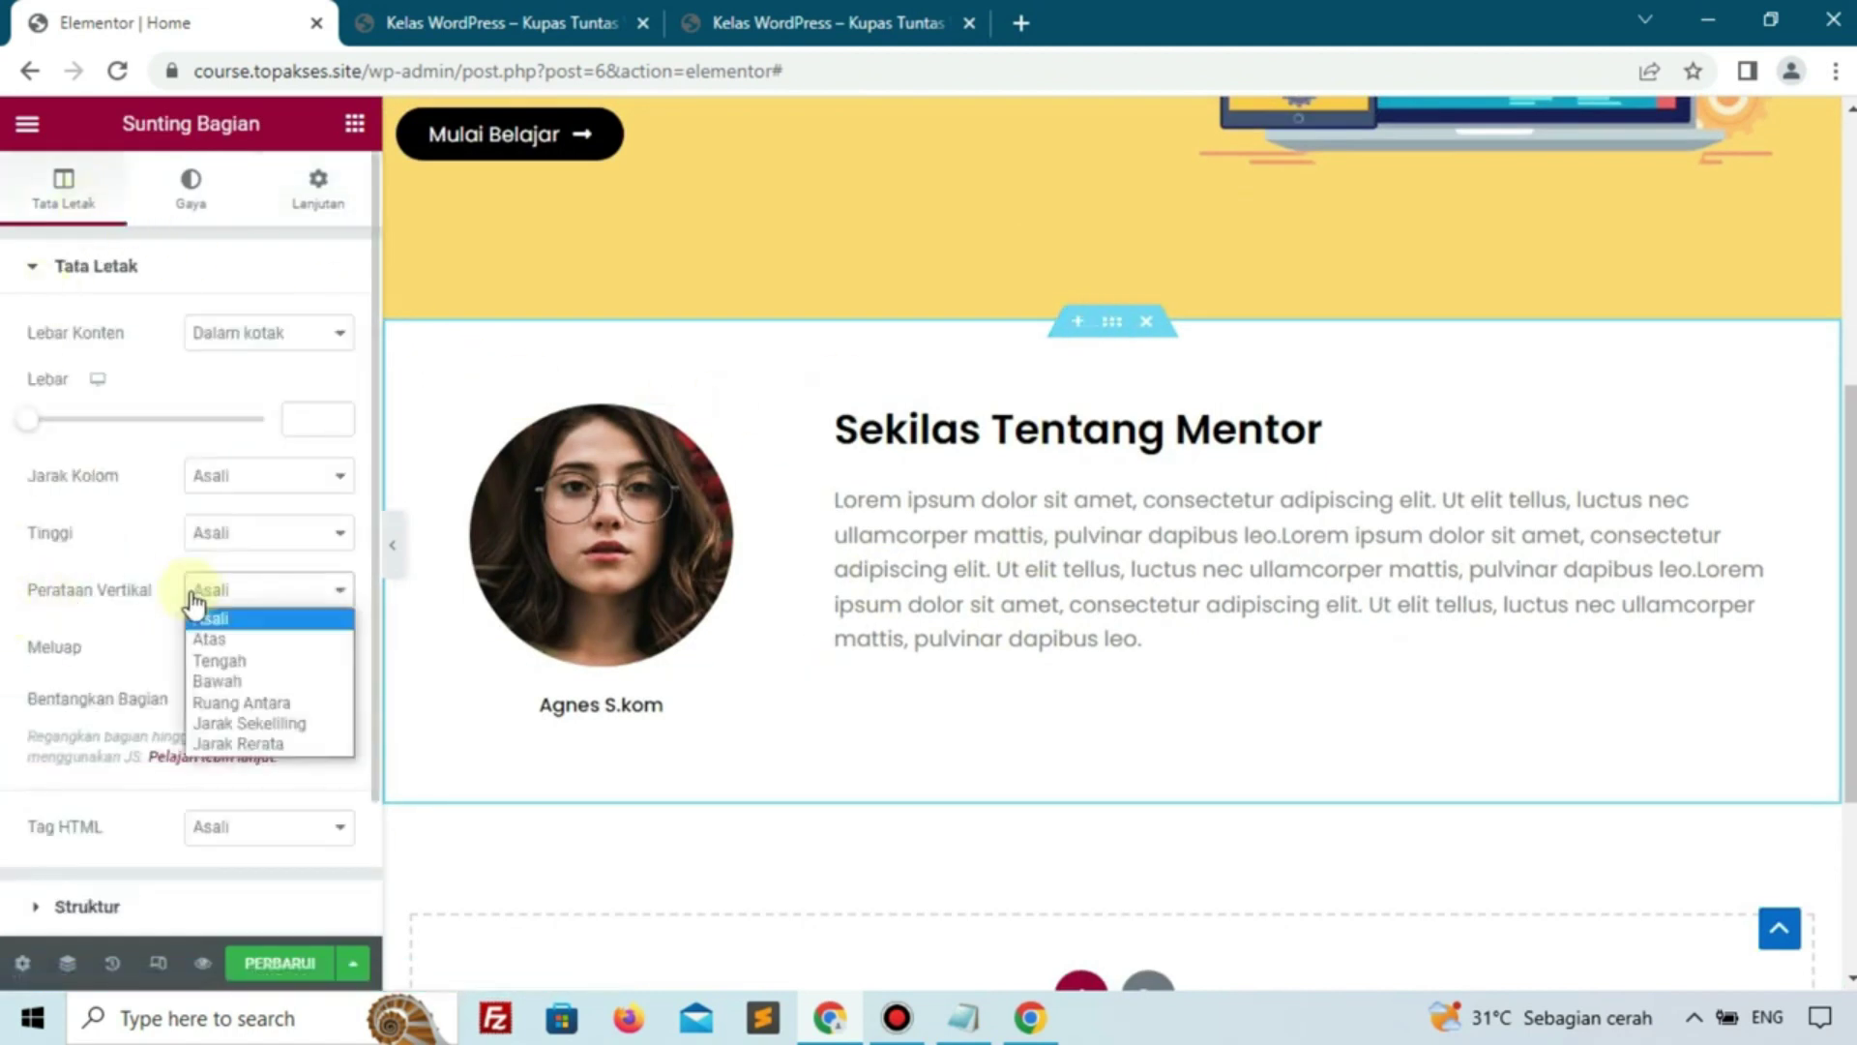
{"action": "left_click", "coordinate": [215, 661]}
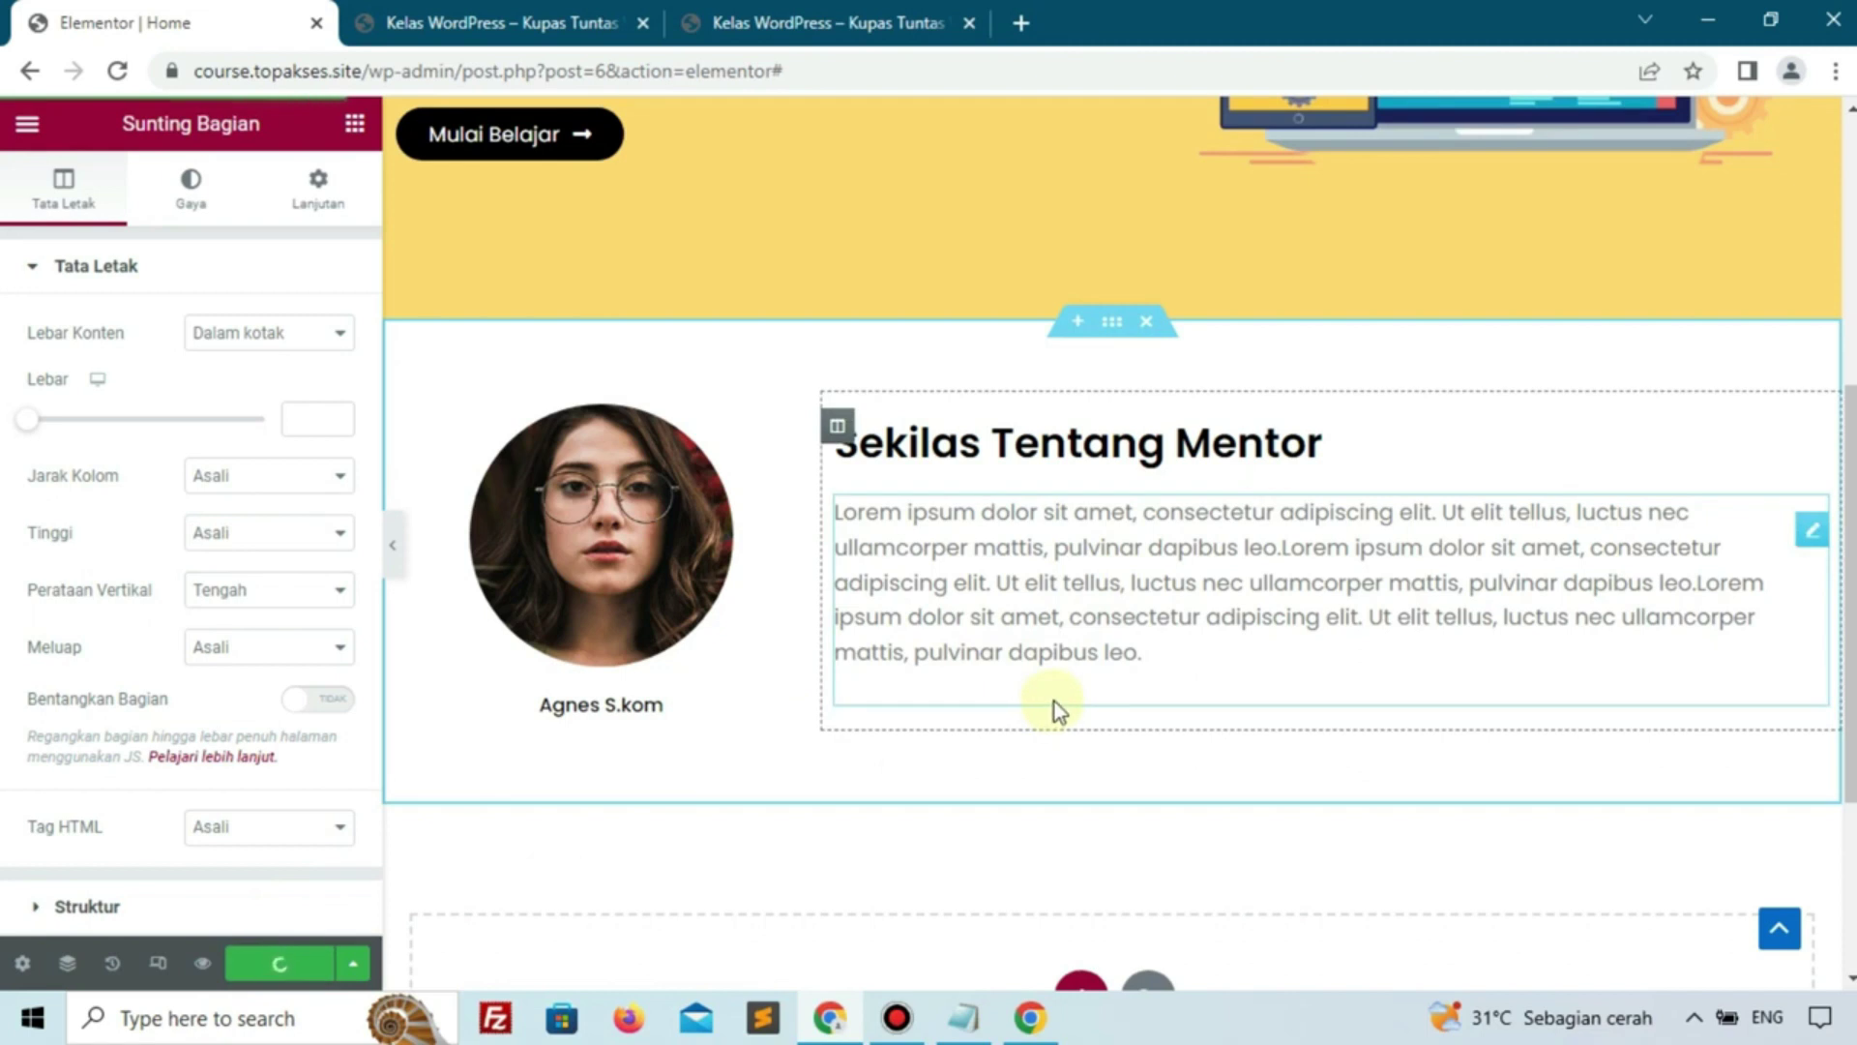
Reload the live course site's home page and check the mentor section's appearance
{"action": "left_click", "coordinate": [488, 22]}
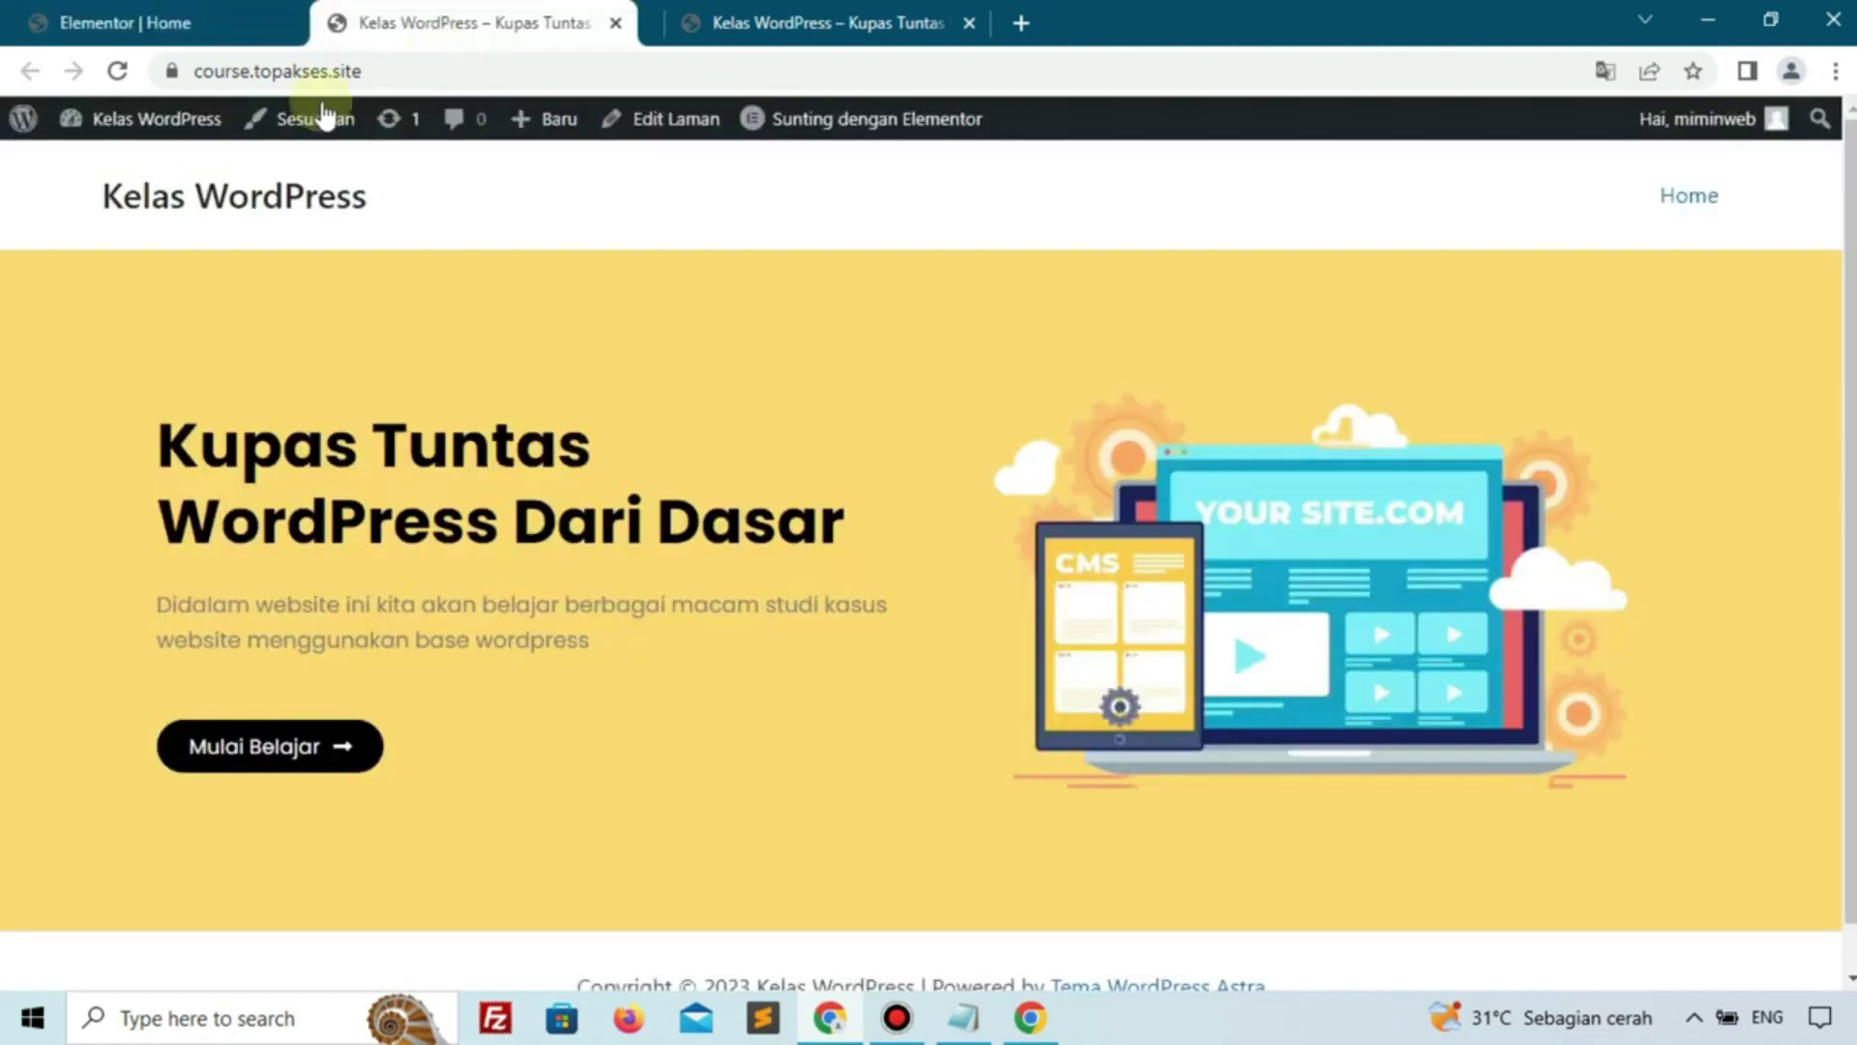
{"action": "left_click", "coordinate": [130, 75]}
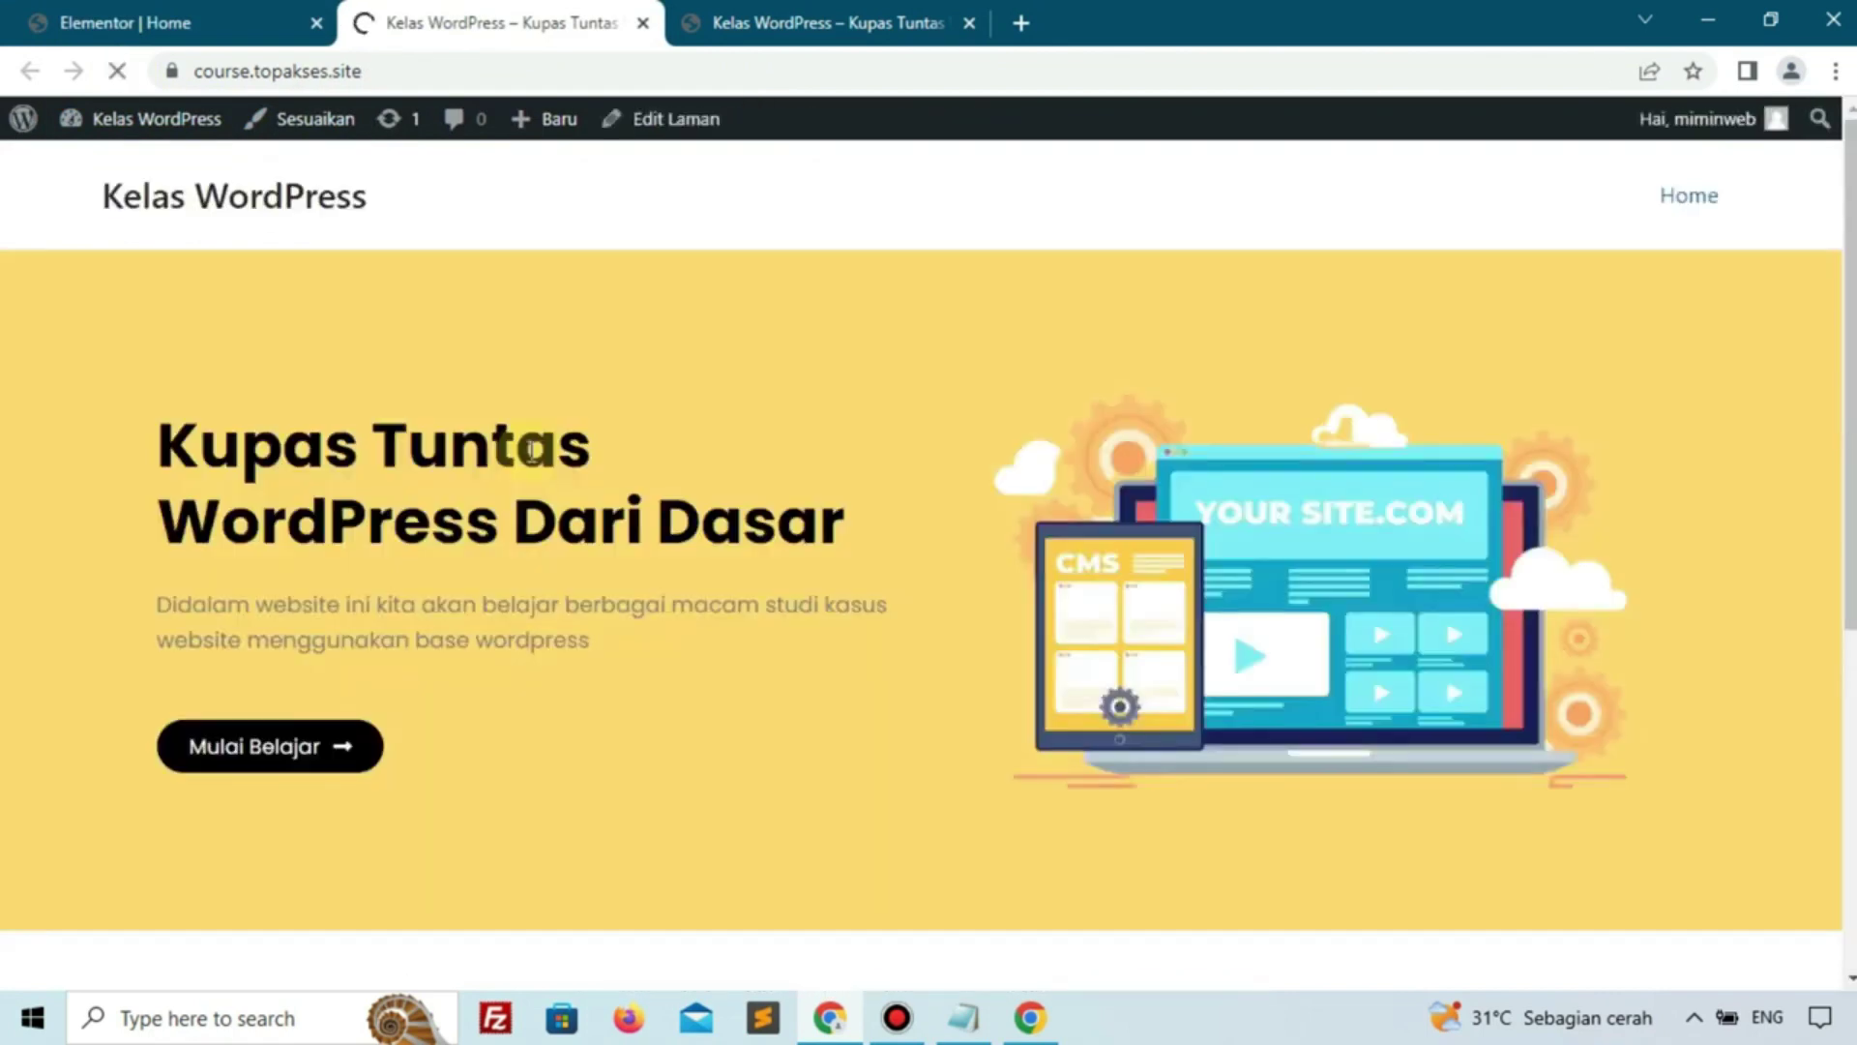
{"action": "scroll", "coordinate": [531, 452], "scroll_direction": "down", "scroll_amount": 2}
{"action": "scroll", "coordinate": [531, 451], "scroll_direction": "down", "scroll_amount": 4}
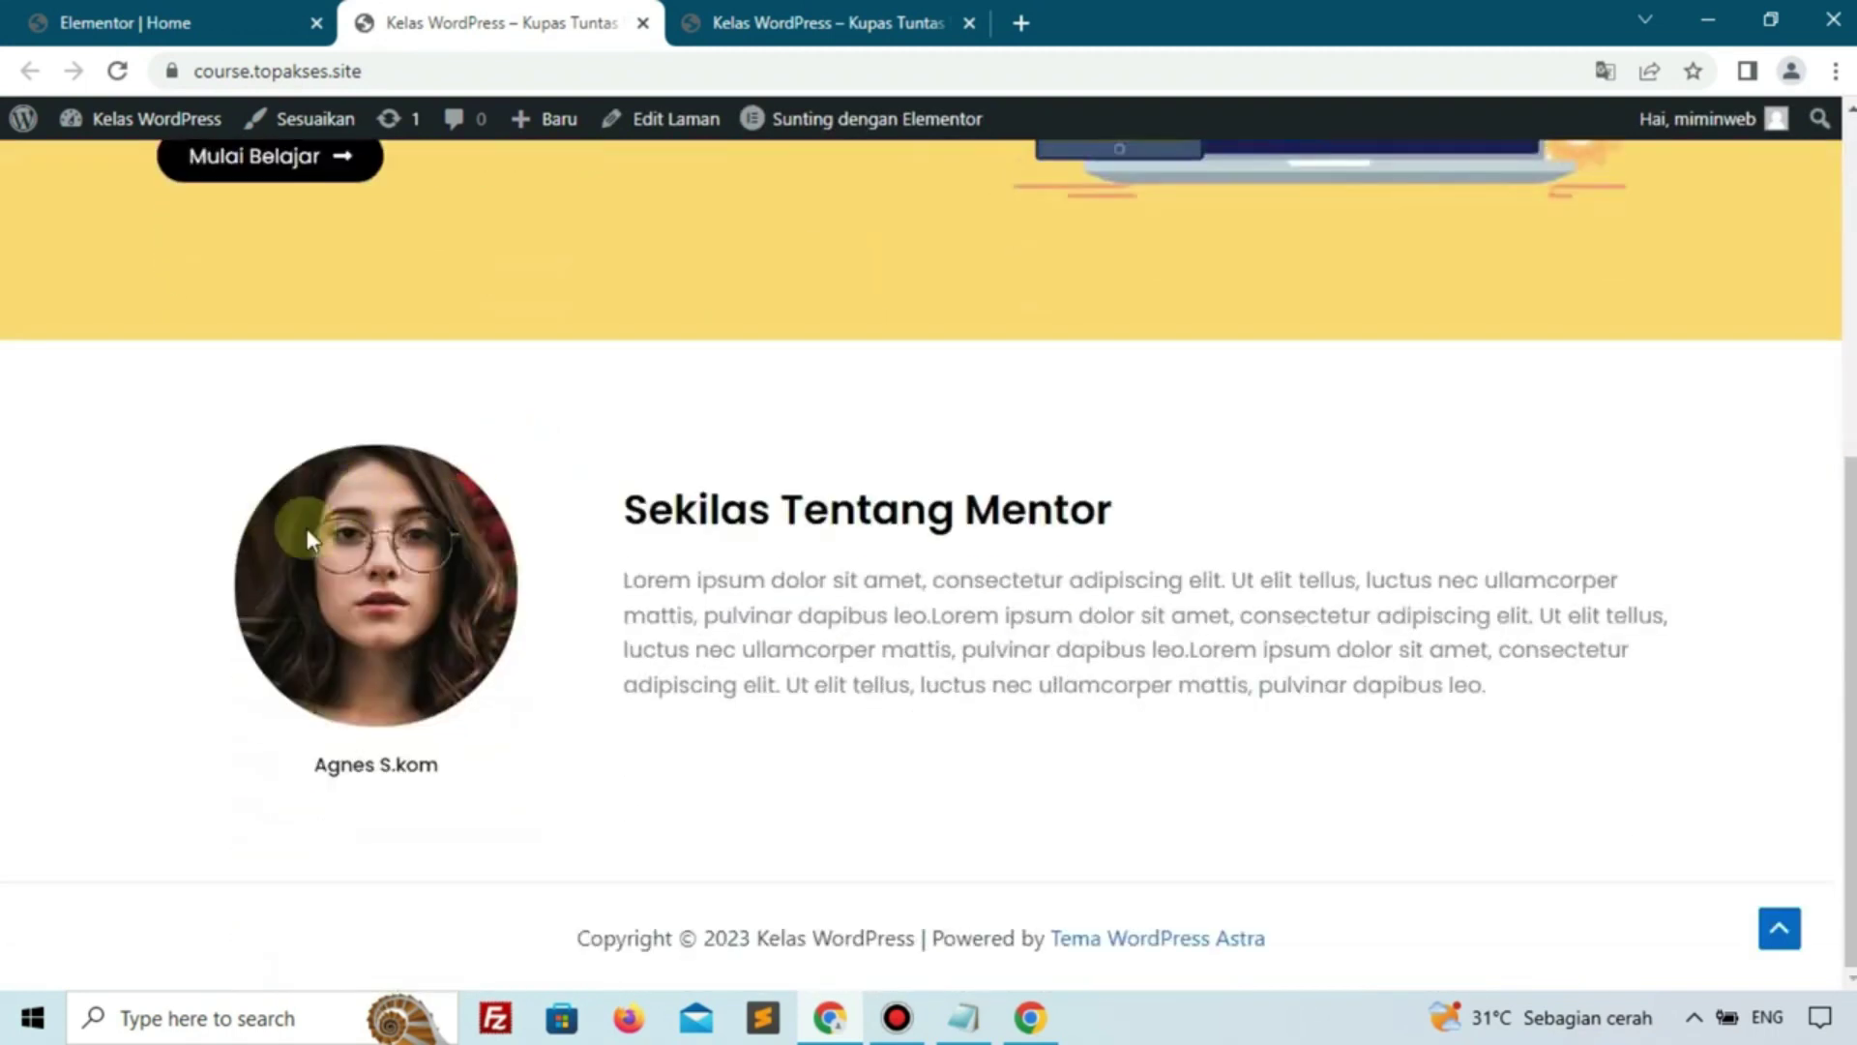
Examine the reference site's "Apa Yang Akan Dipelajar ?" section and its course cards
{"action": "left_click", "coordinate": [798, 21]}
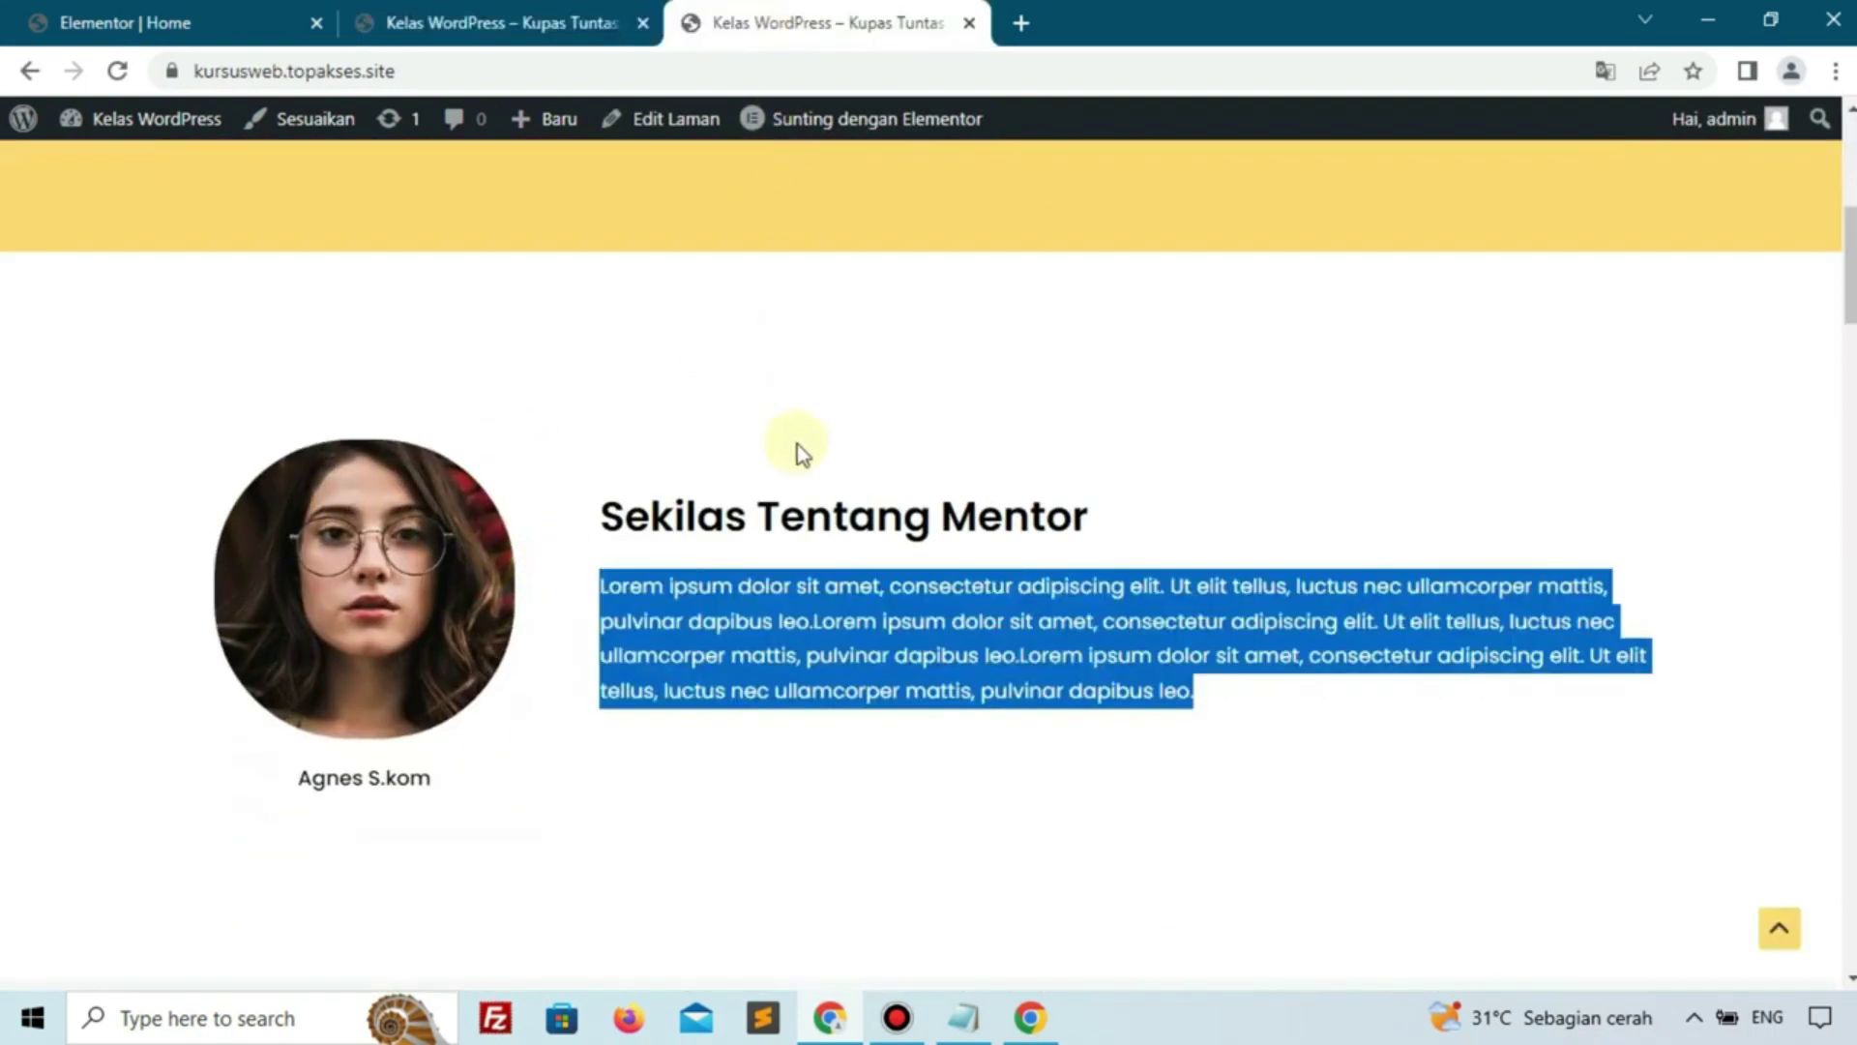
{"action": "scroll", "coordinate": [797, 444], "scroll_direction": "down", "scroll_amount": 5}
{"action": "left_click", "coordinate": [746, 412]}
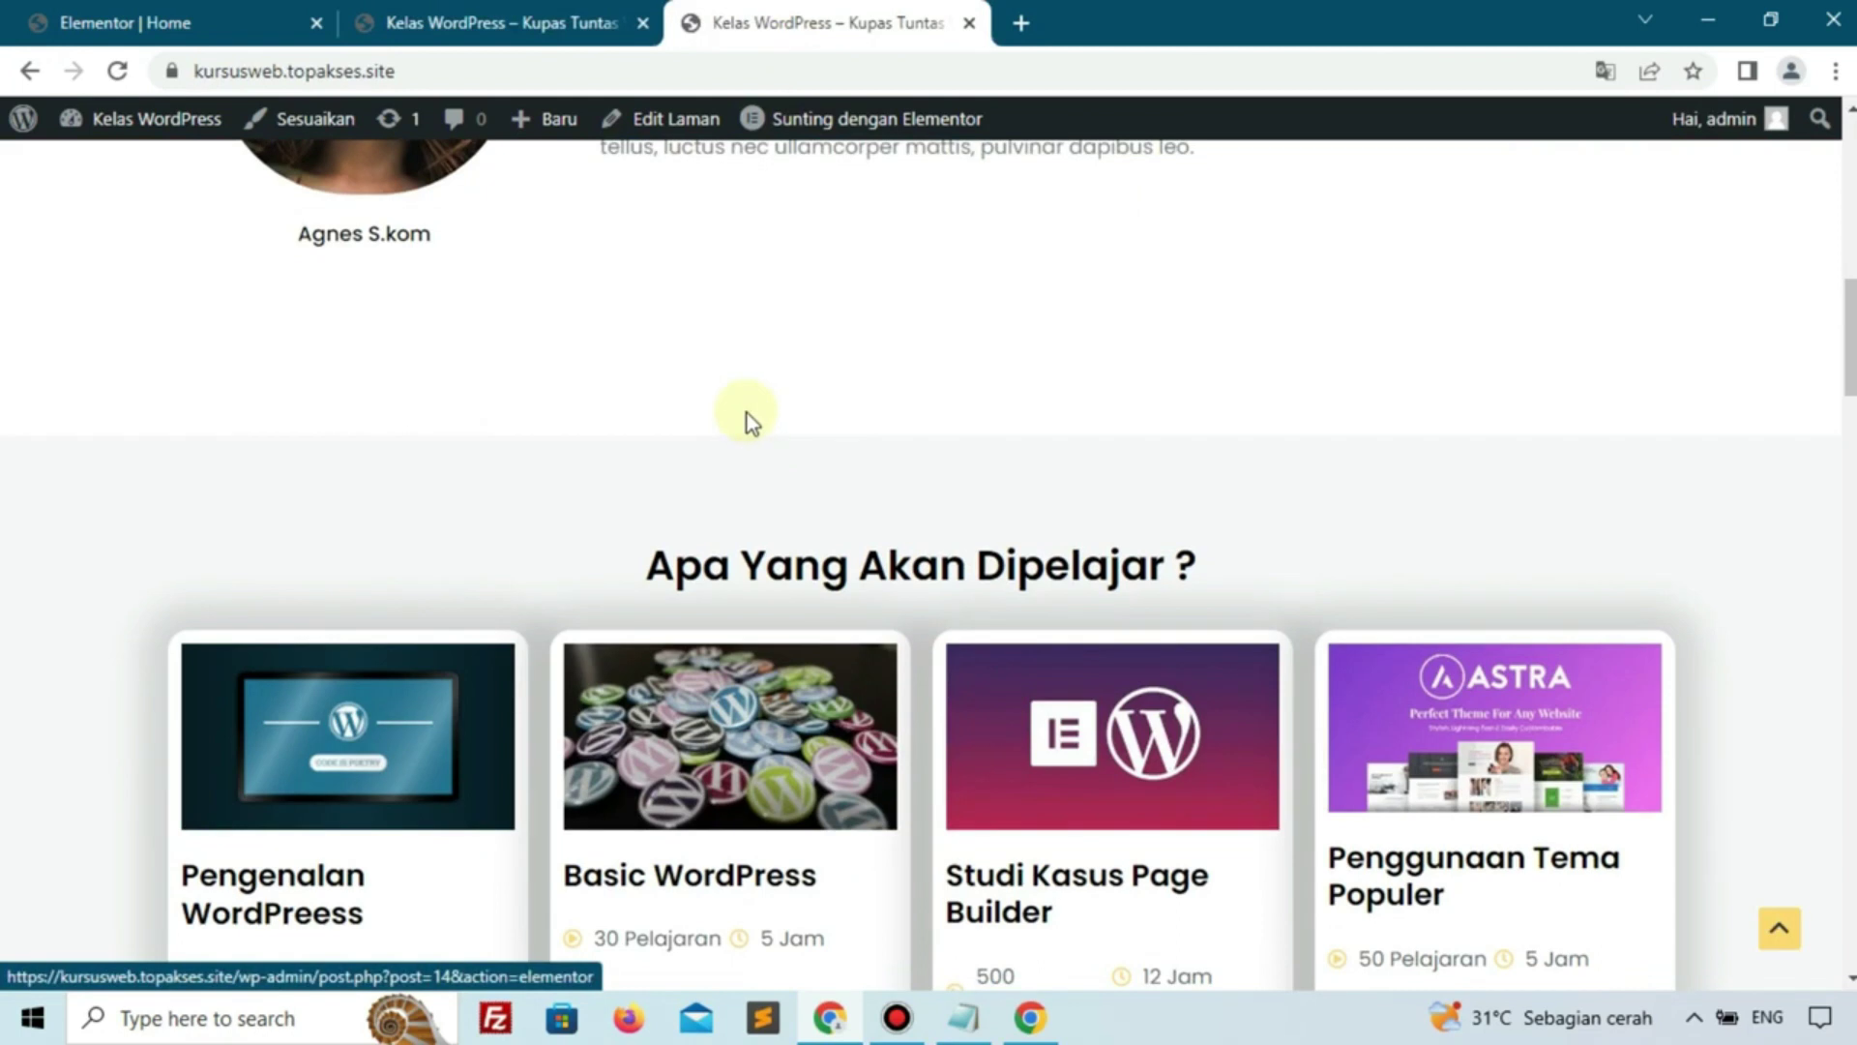
{"action": "scroll", "coordinate": [352, 522], "scroll_direction": "down", "scroll_amount": 1}
{"action": "scroll", "coordinate": [352, 522], "scroll_direction": "down", "scroll_amount": 3}
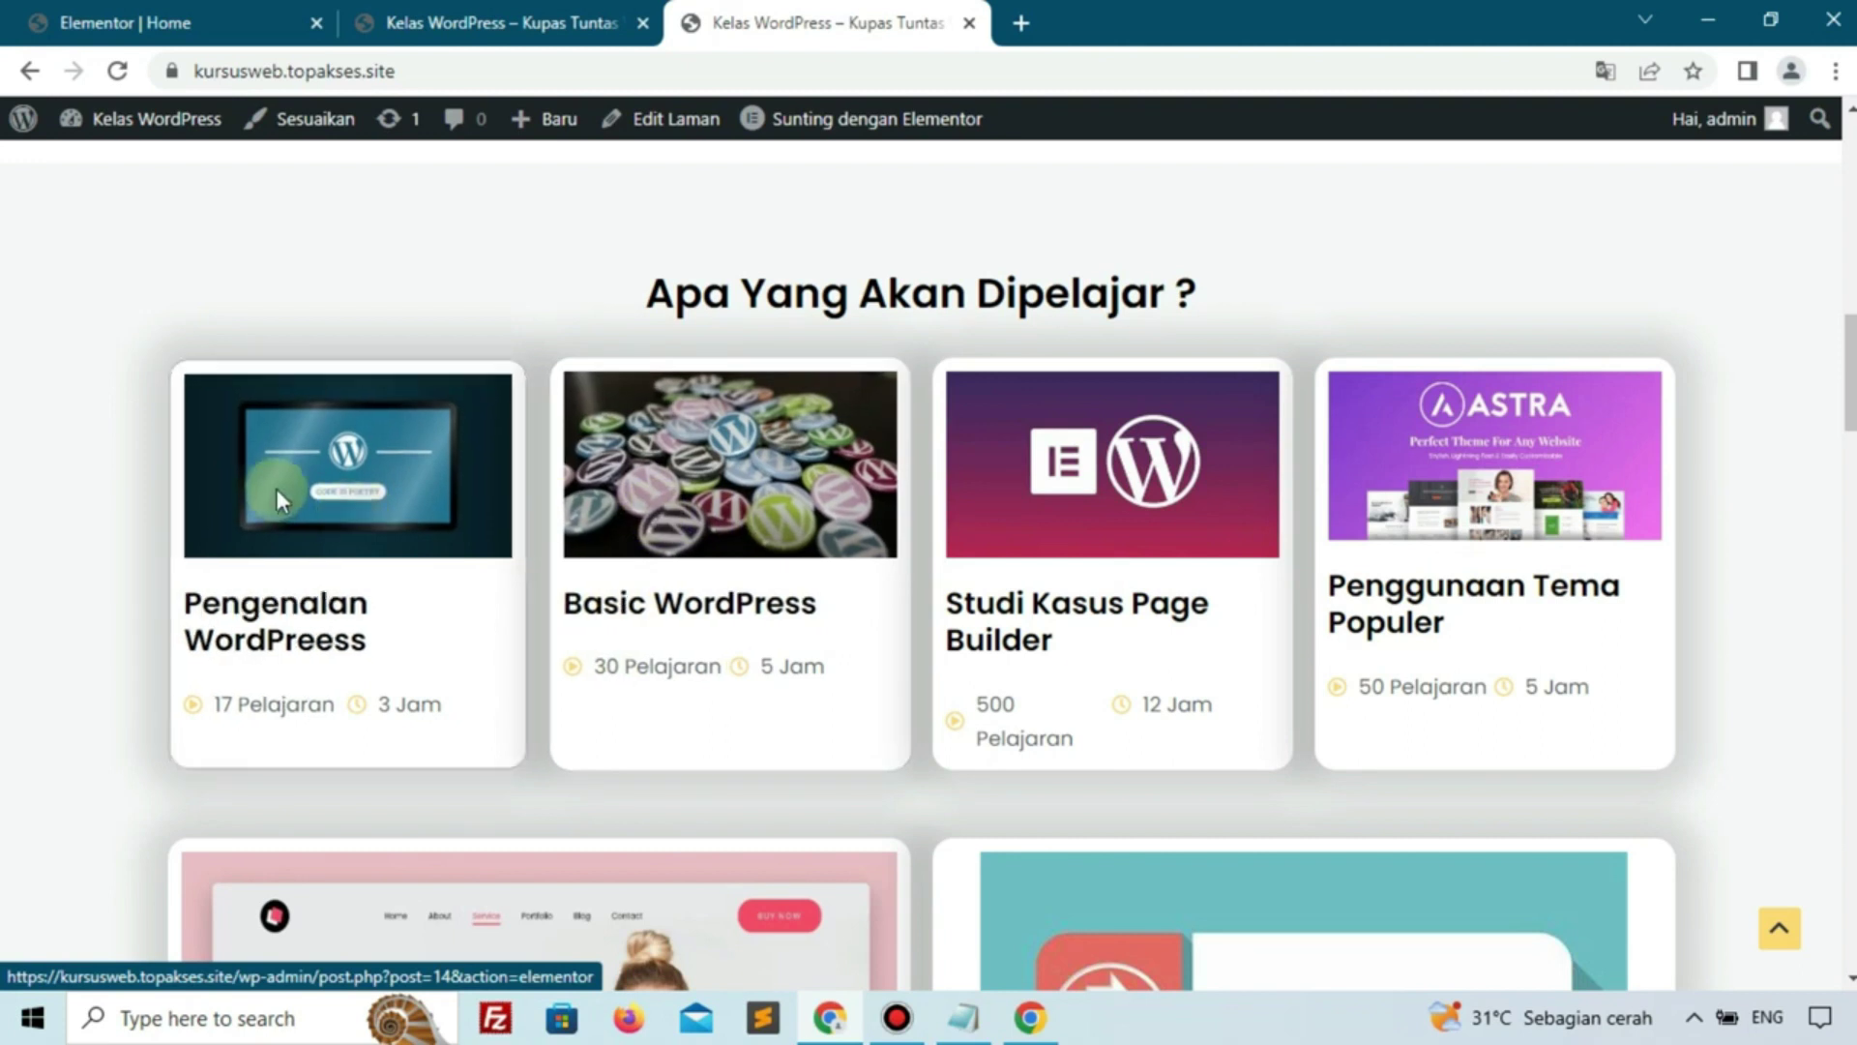
{"action": "left_click_drag", "start_coordinate": [285, 636], "coordinate": [311, 635]}
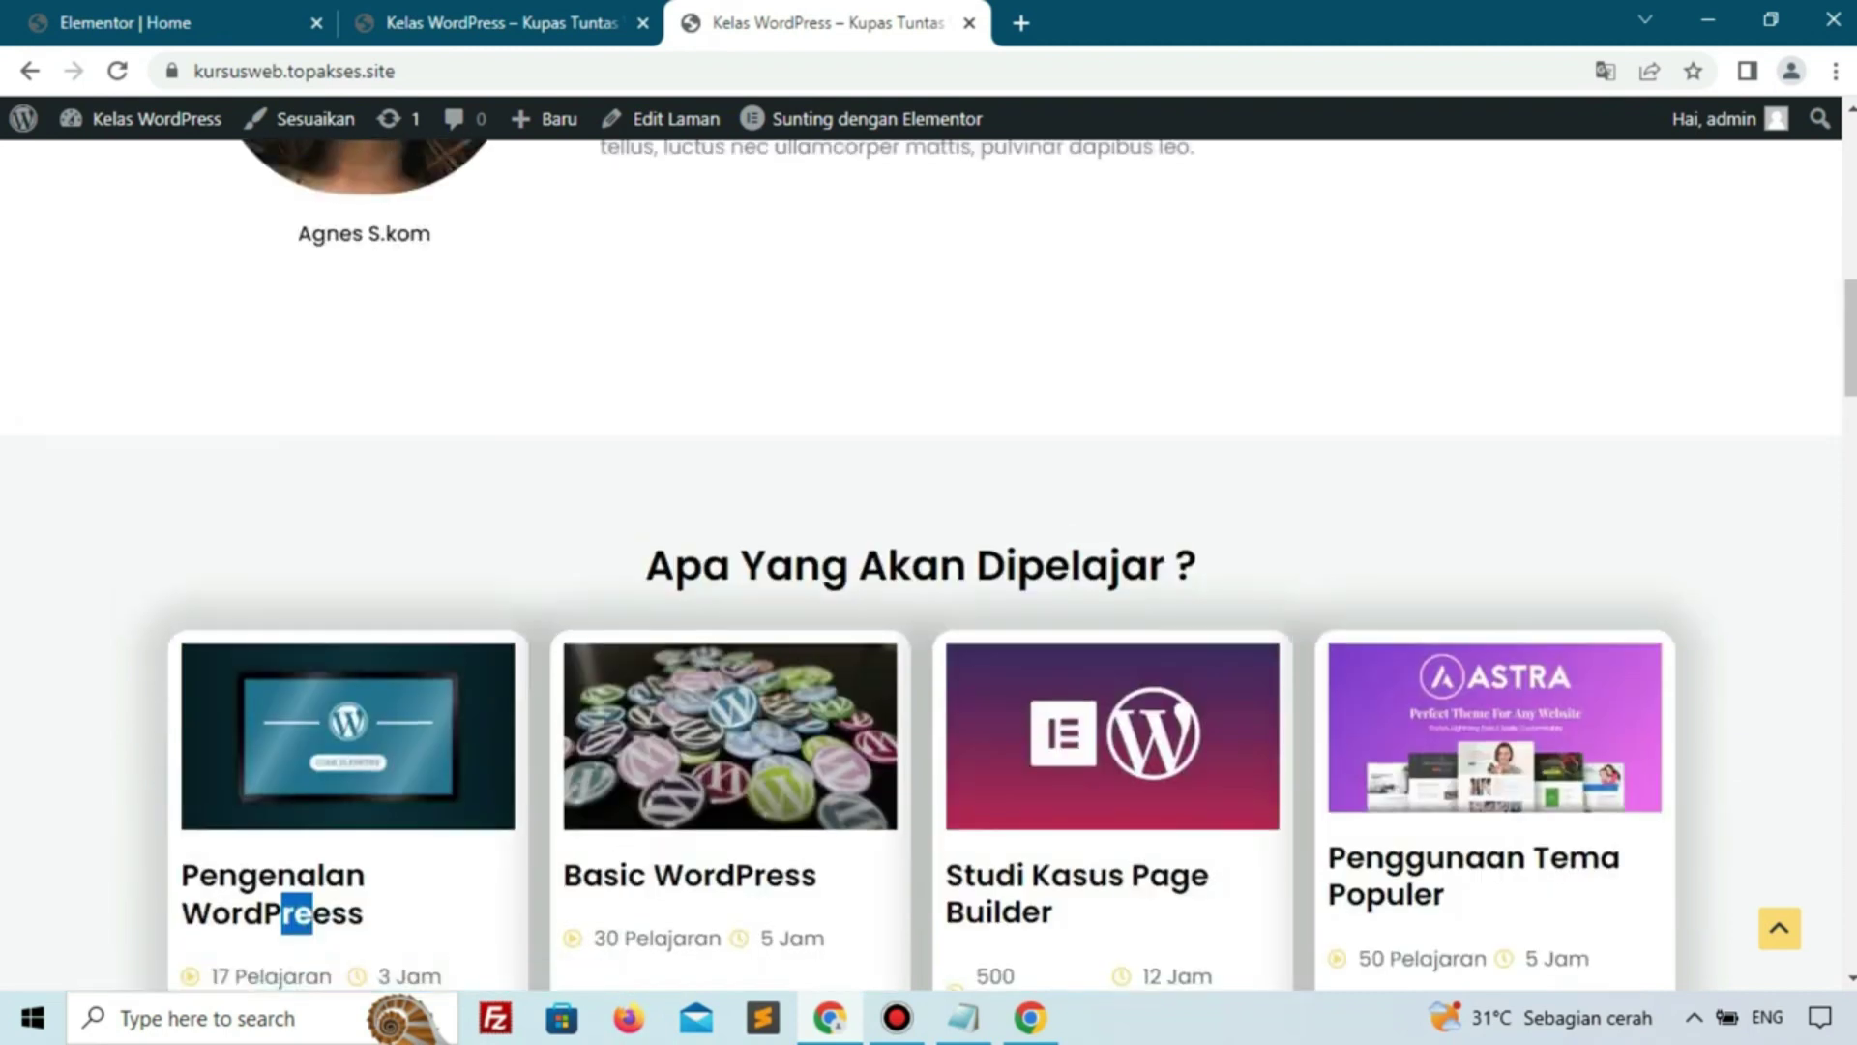
{"action": "key", "text": "alt+Tab"}
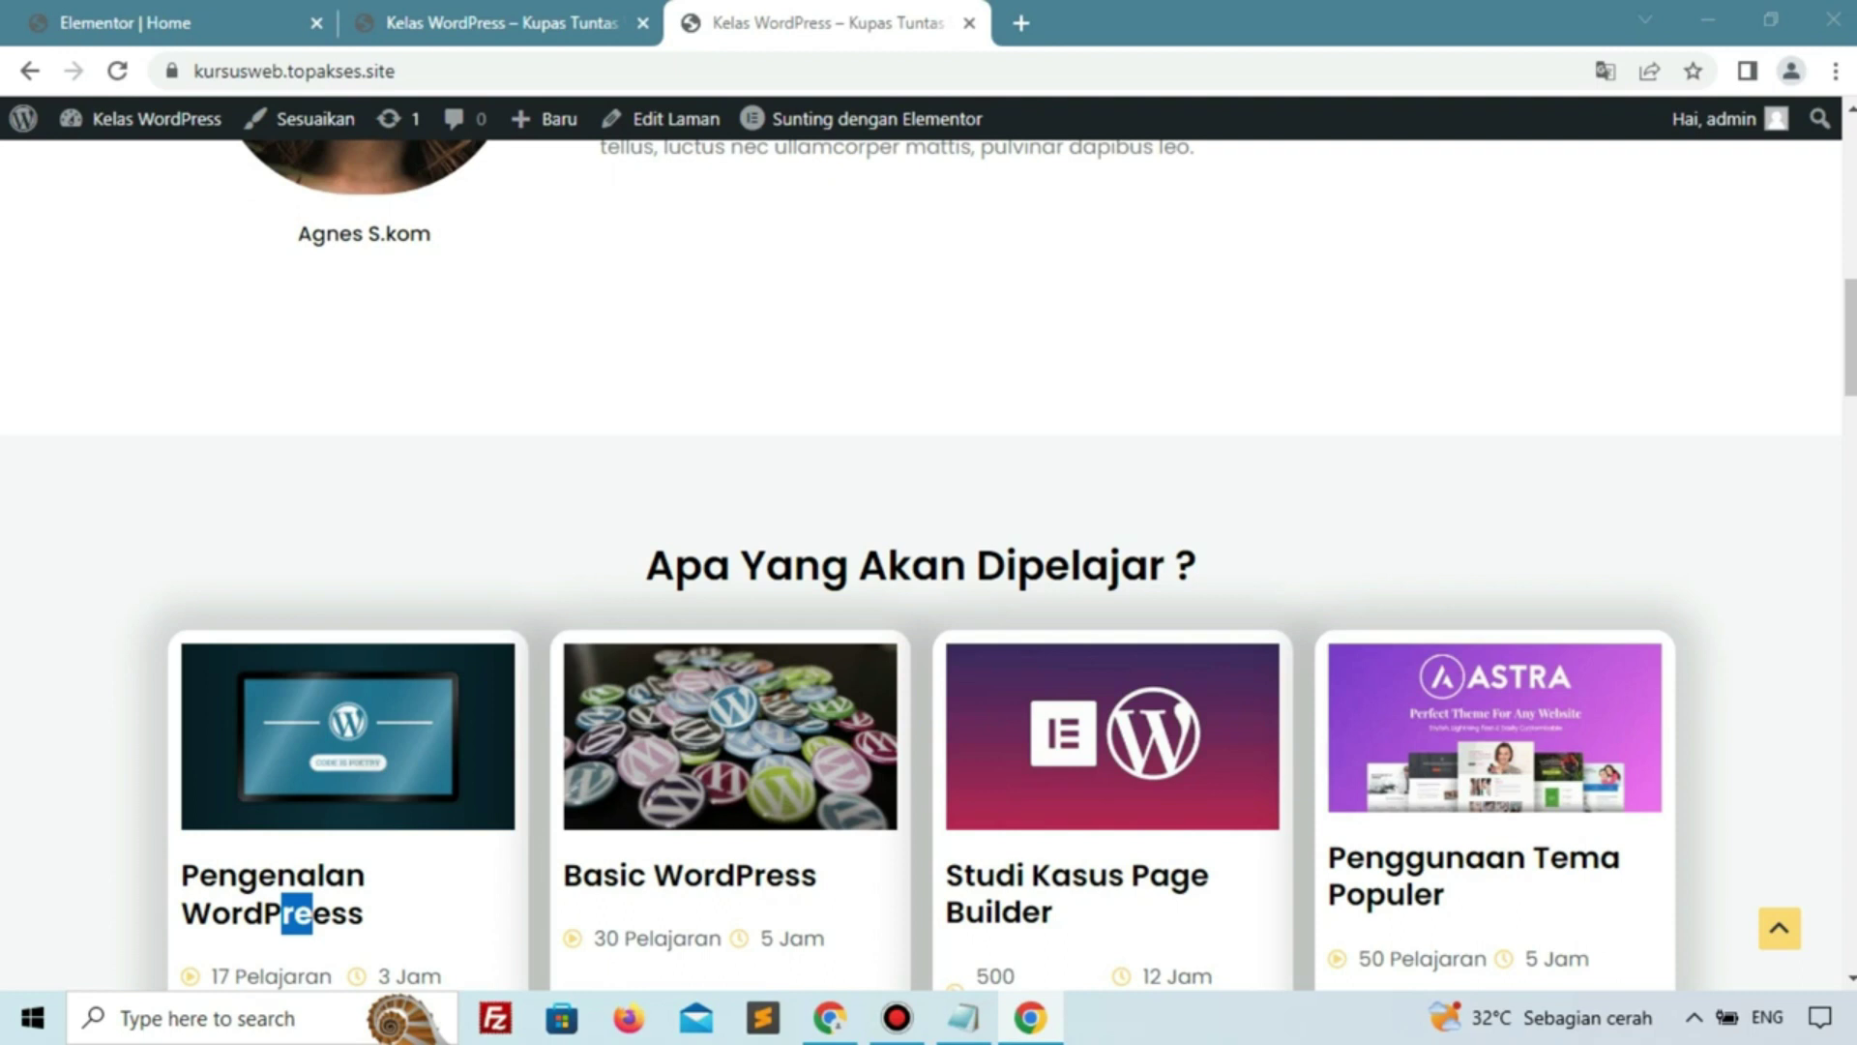
Return to the page editor and add a new single-column section below the mentor section
{"action": "left_click", "coordinate": [257, 19]}
{"action": "scroll", "coordinate": [584, 550], "scroll_direction": "down", "scroll_amount": 4}
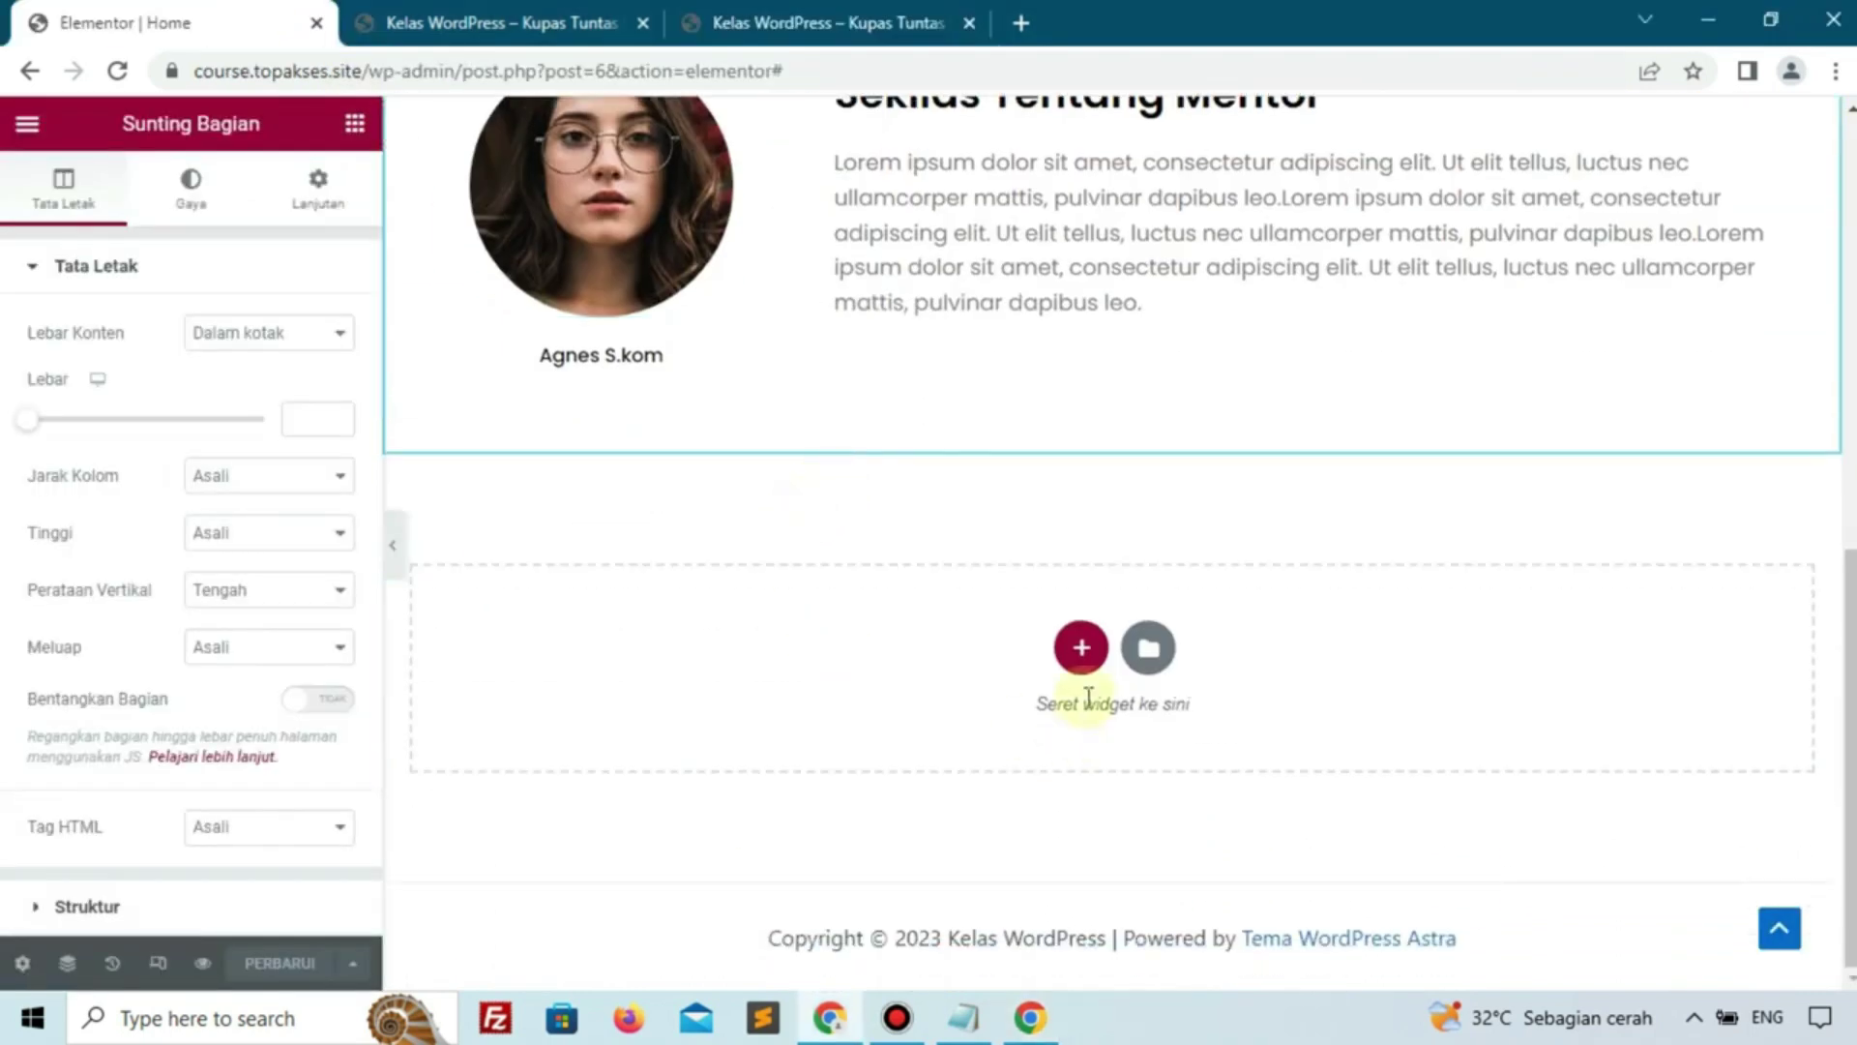
{"action": "left_click", "coordinate": [1081, 645]}
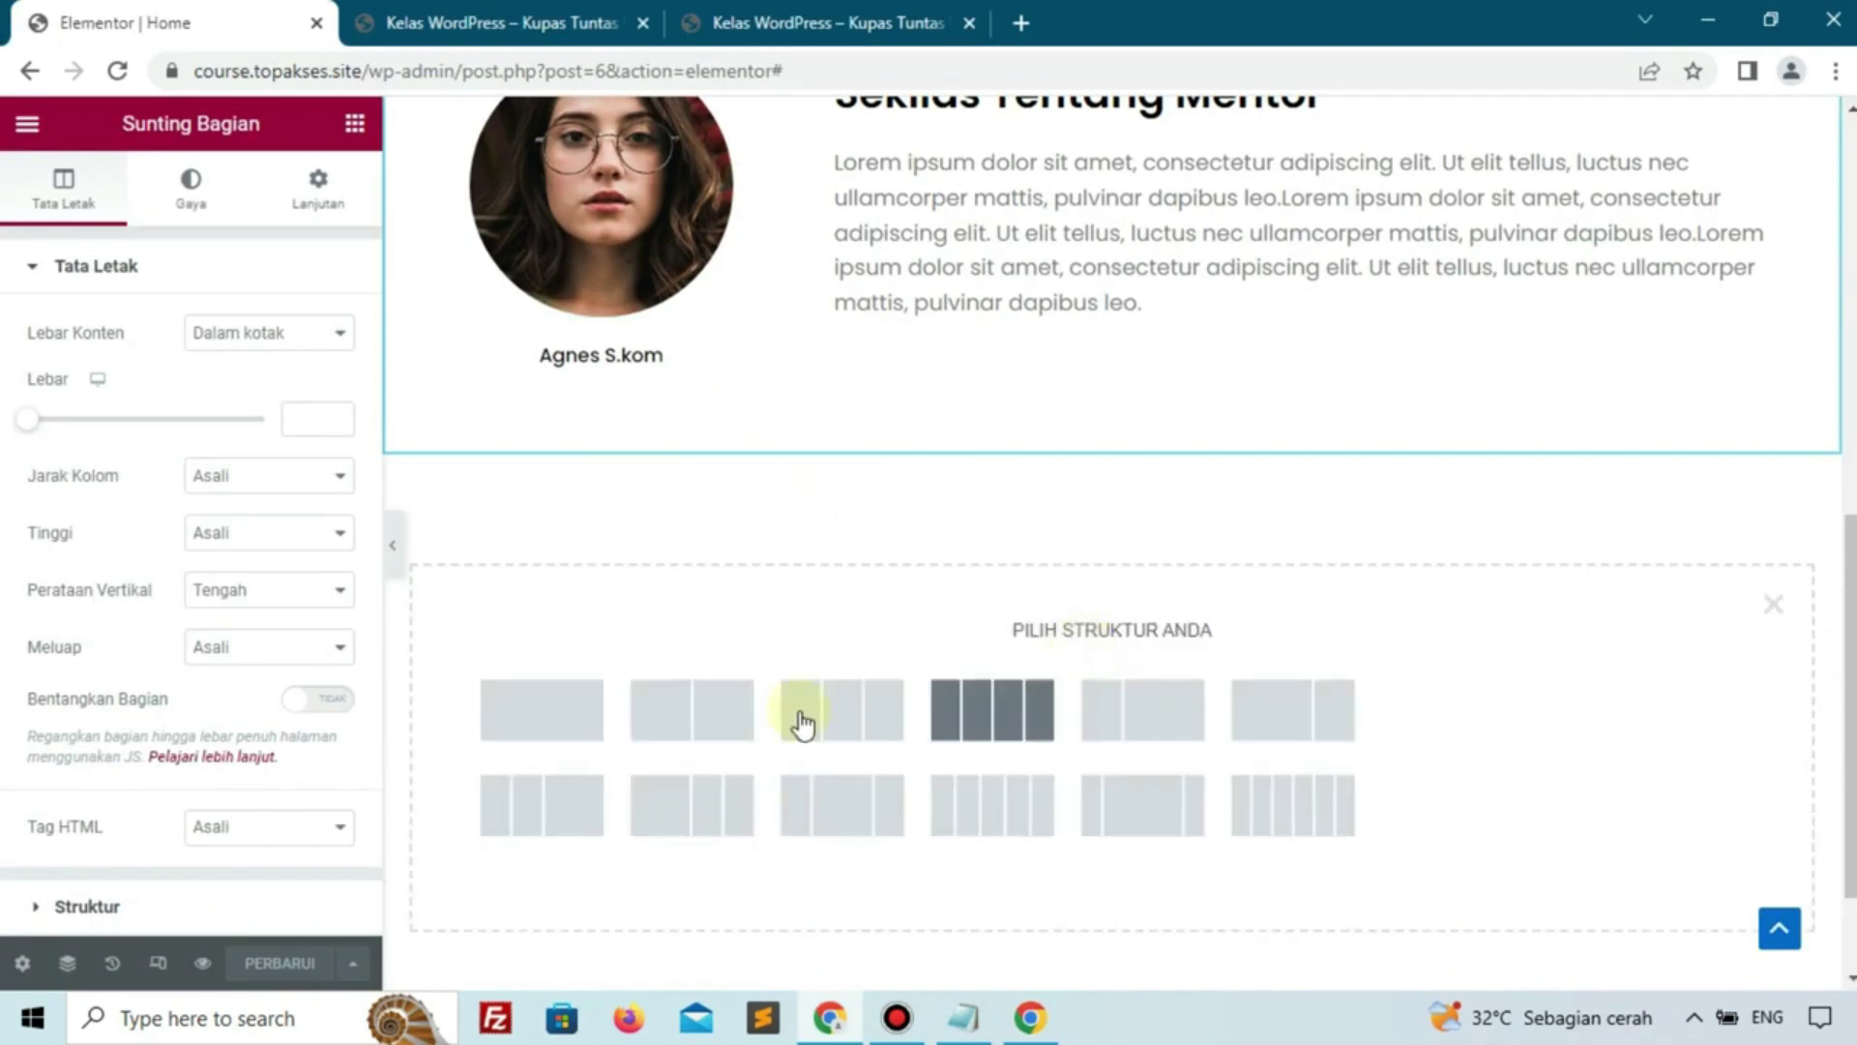
{"action": "left_click", "coordinate": [500, 743]}
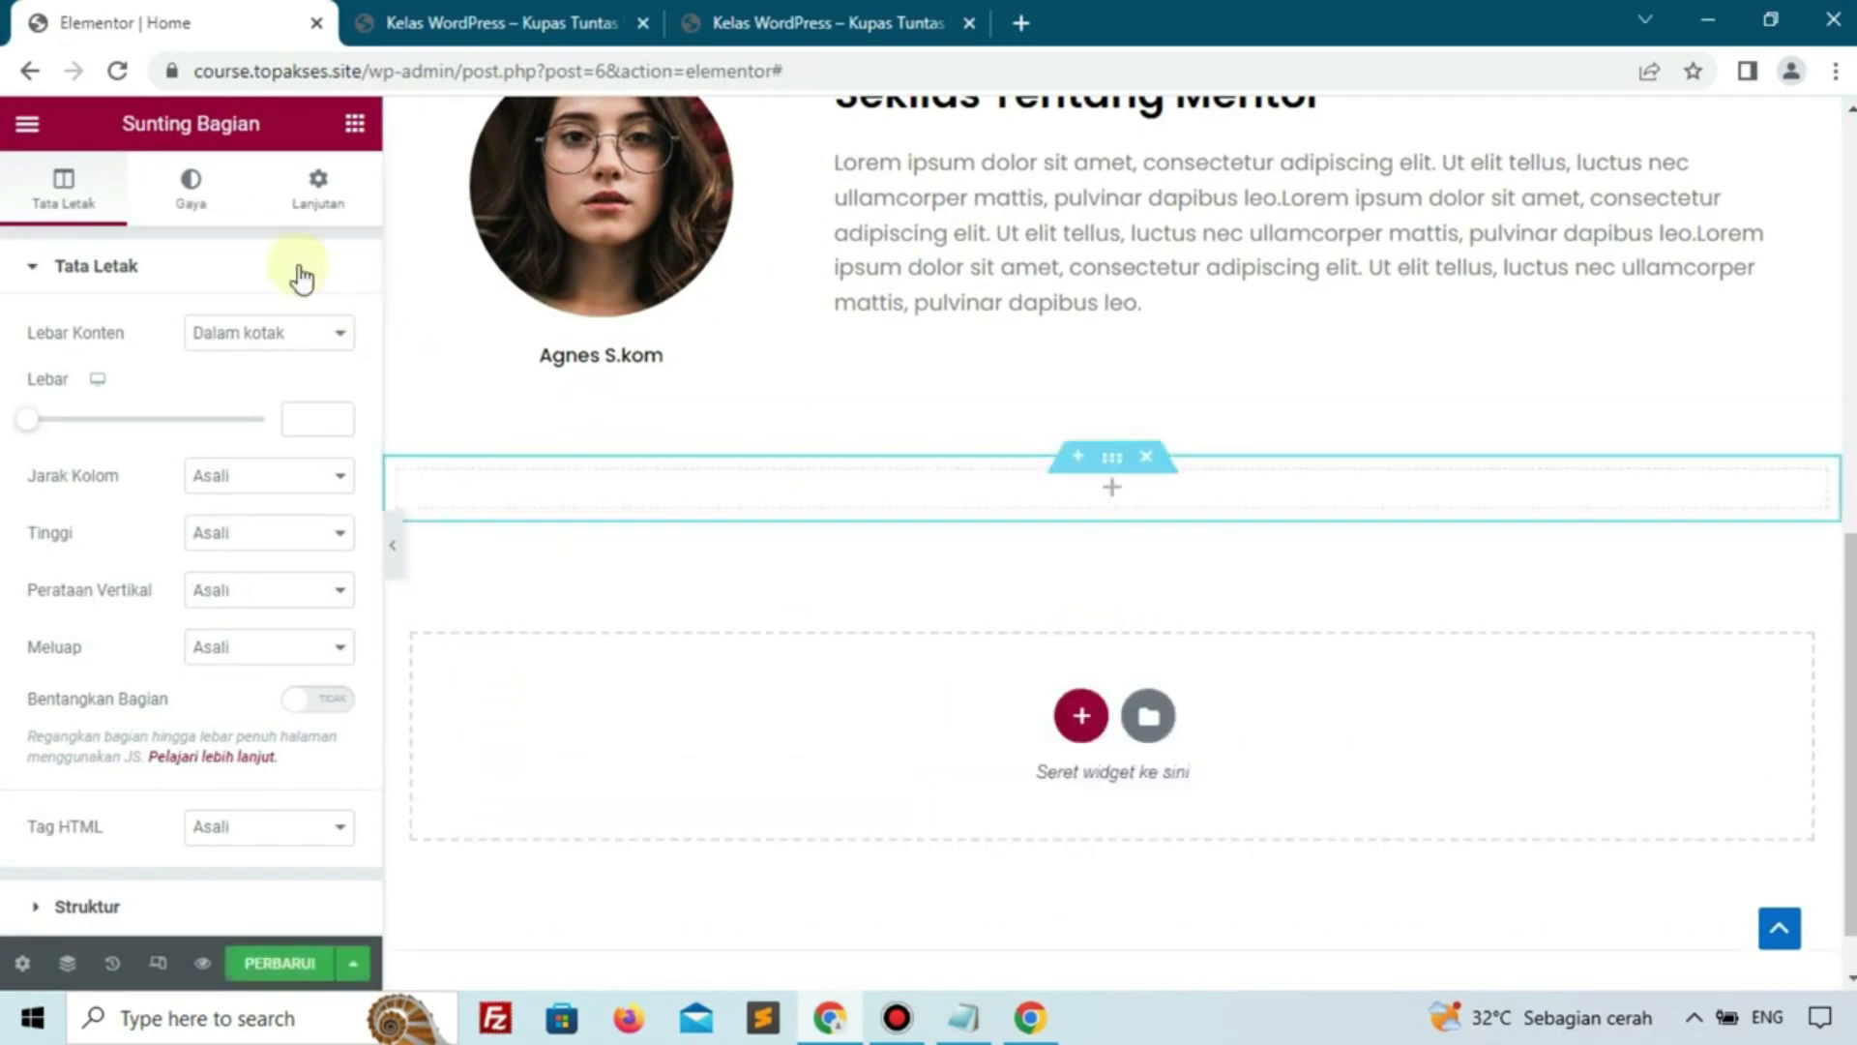
Give the new section a classic background with the colour rgb(245, 247, 248)
{"action": "left_click", "coordinate": [197, 189]}
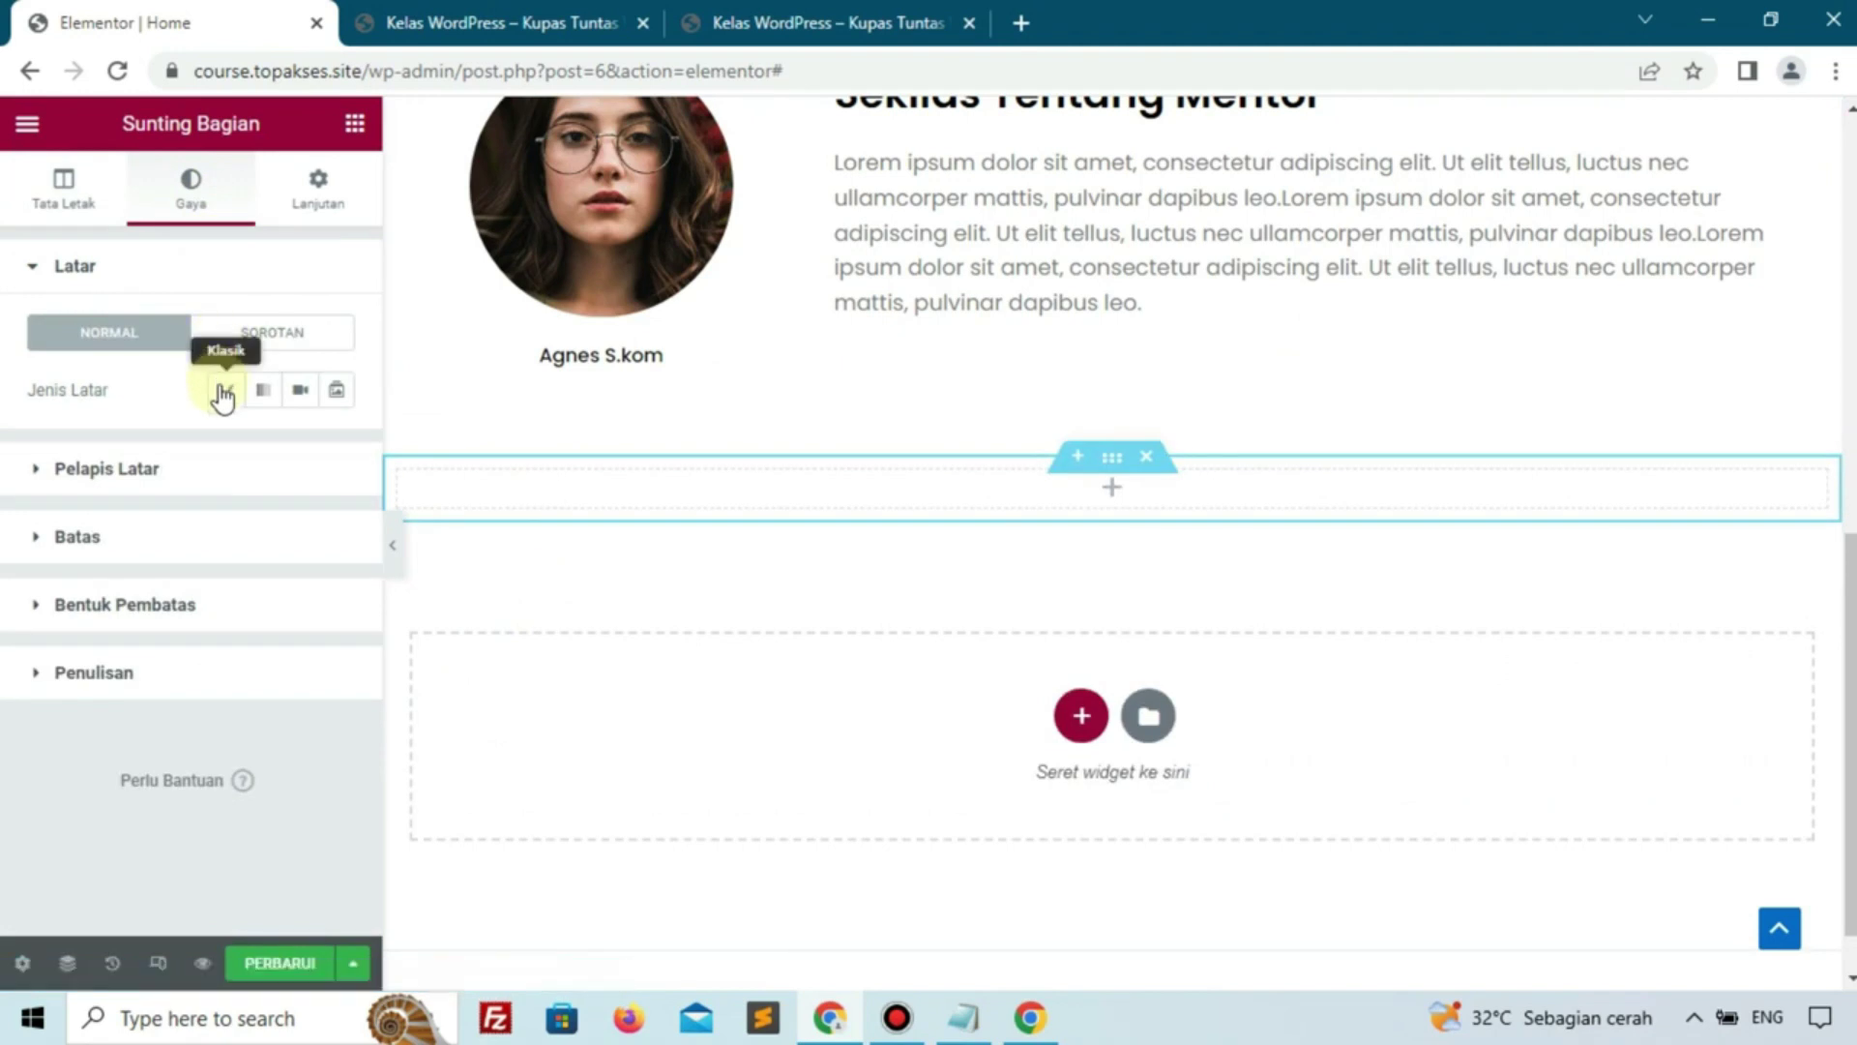
{"action": "left_click", "coordinate": [223, 392]}
{"action": "left_click", "coordinate": [335, 450]}
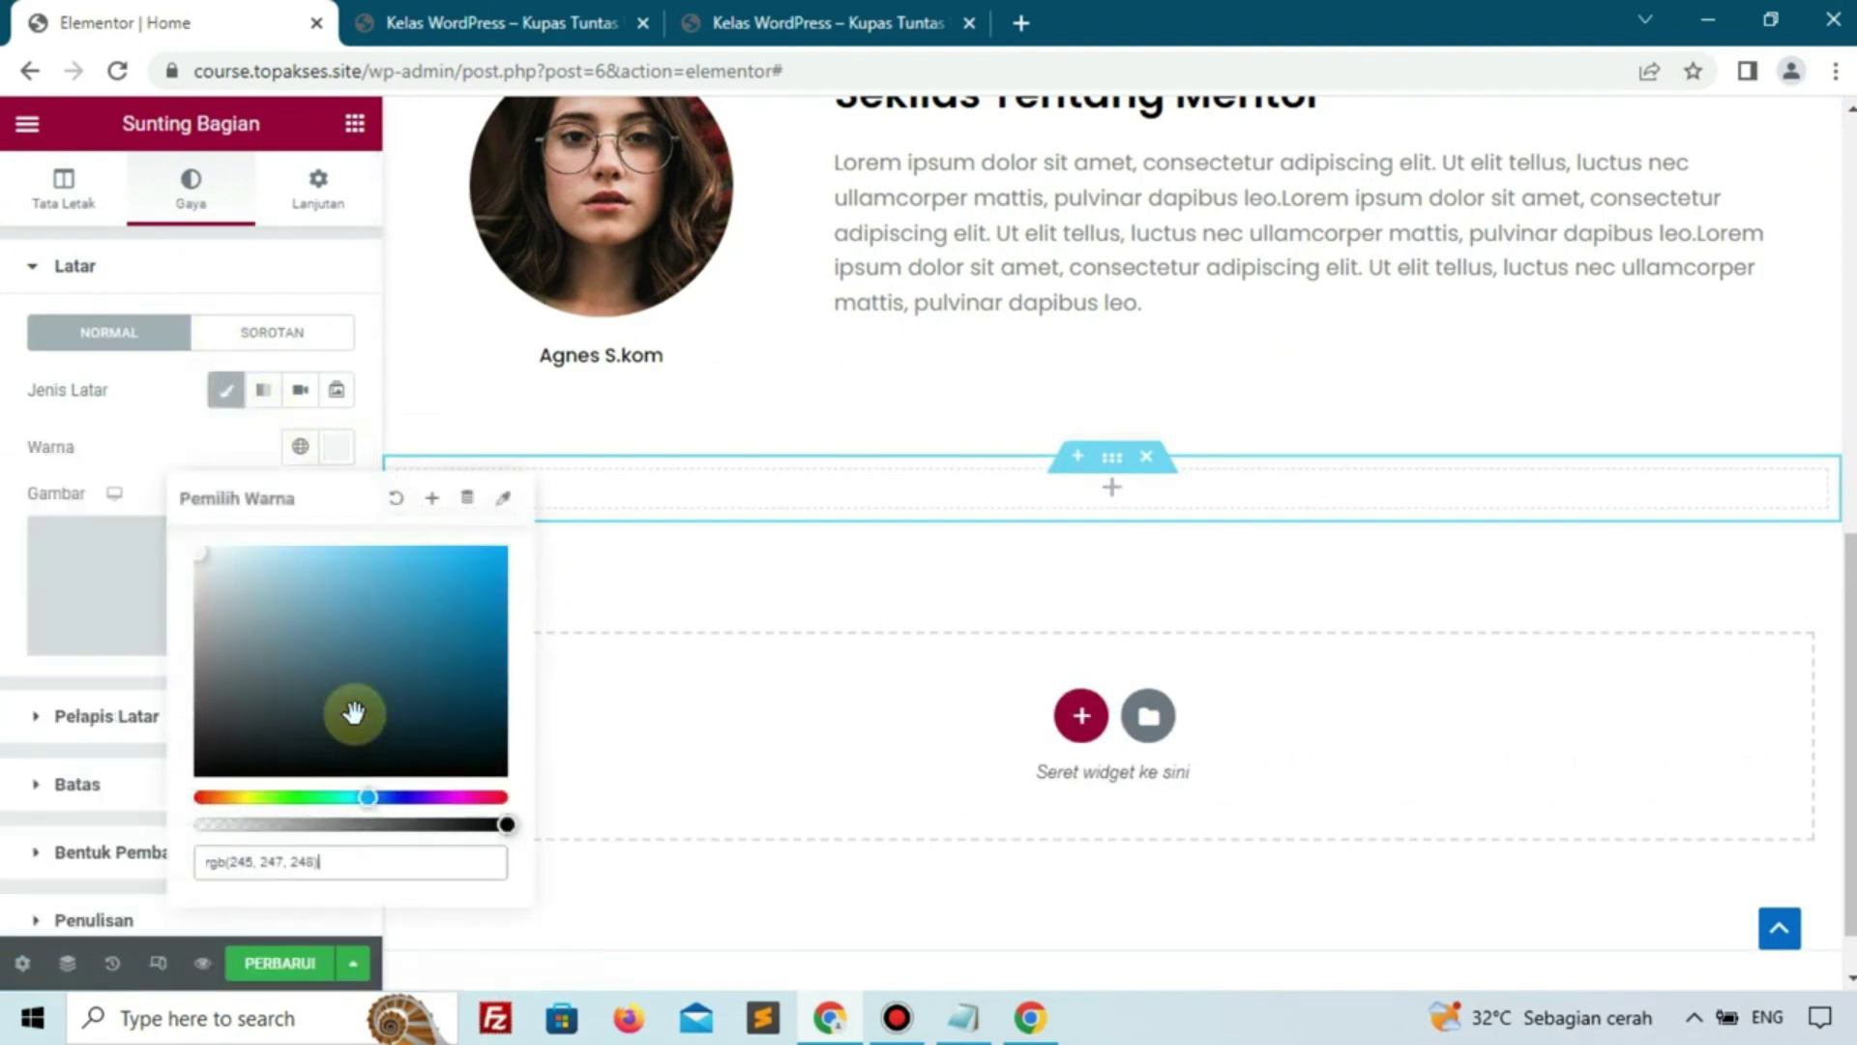
{"action": "left_click", "coordinate": [139, 450]}
Check the reference section's heading, then duplicate the "Sekilas Tentang Mentor" heading widget into the new light grey section by copy and paste
{"action": "left_click", "coordinate": [745, 25]}
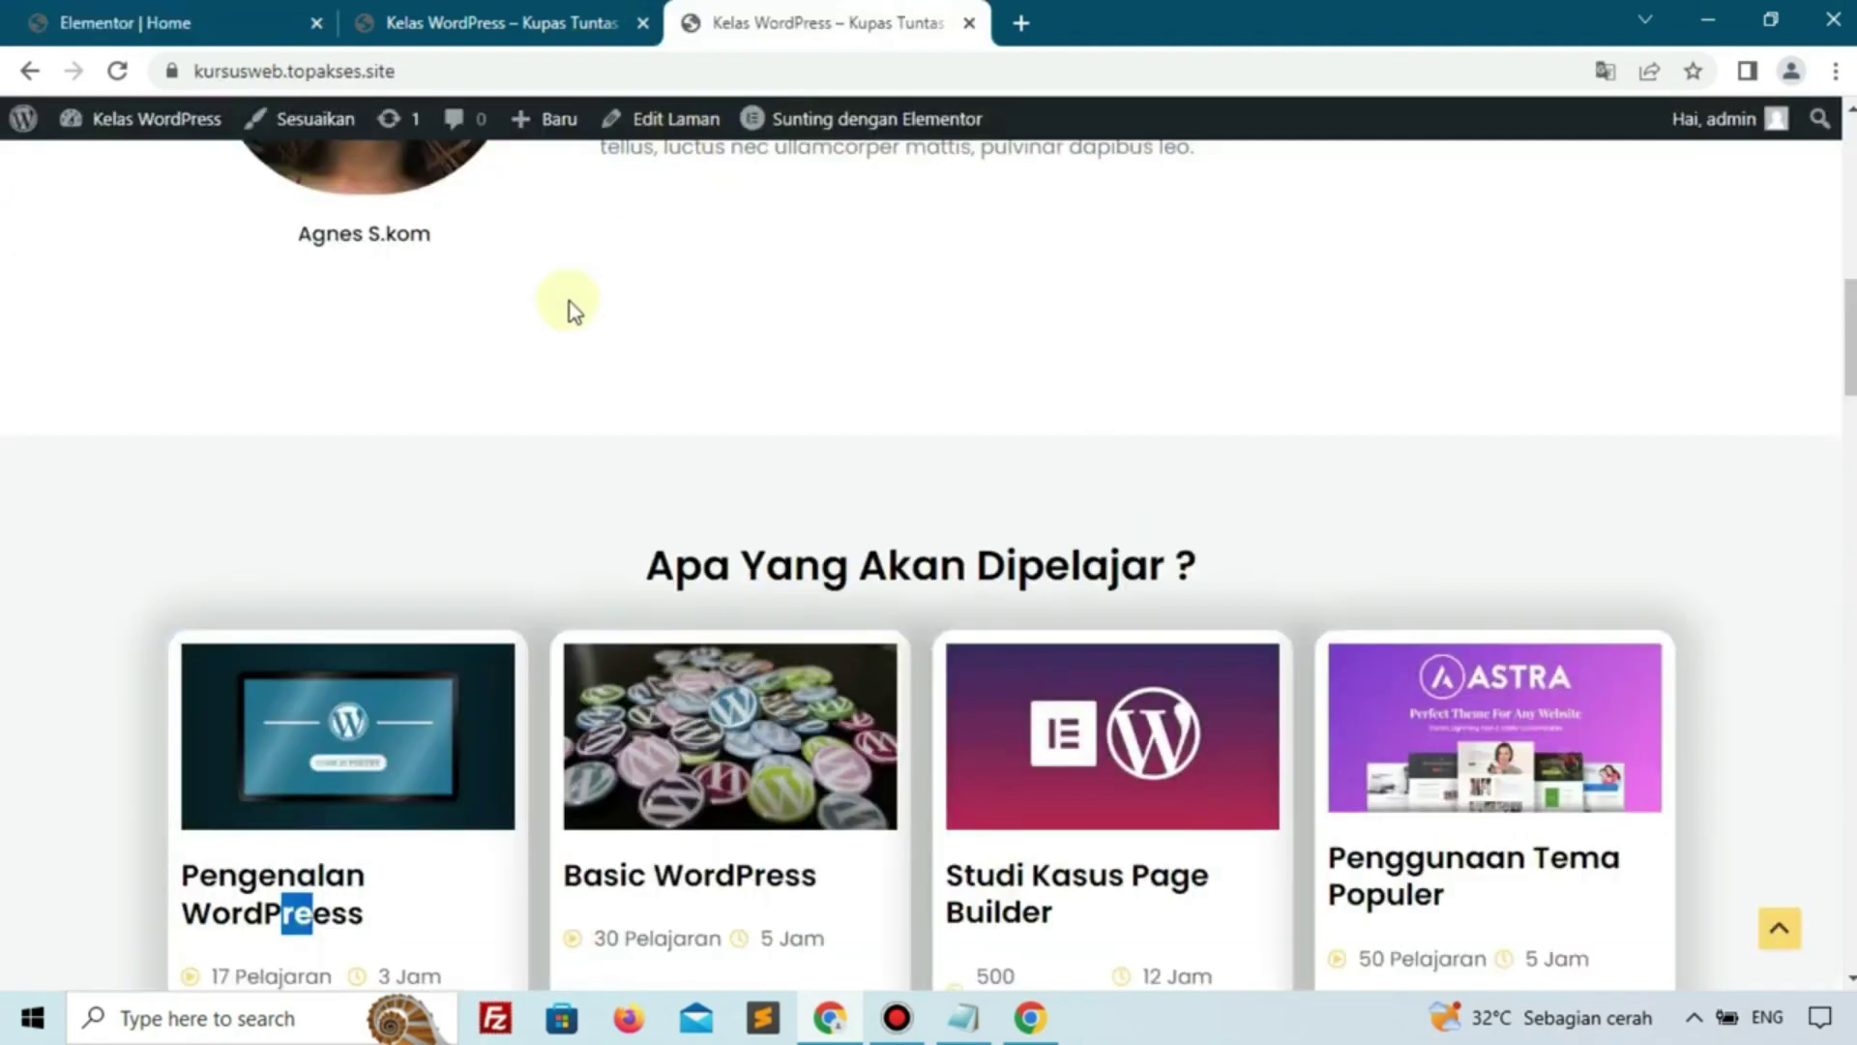
{"action": "scroll", "coordinate": [763, 647], "scroll_direction": "down", "scroll_amount": 3}
{"action": "left_click", "coordinate": [223, 18]}
{"action": "scroll", "coordinate": [800, 381], "scroll_direction": "up", "scroll_amount": 4}
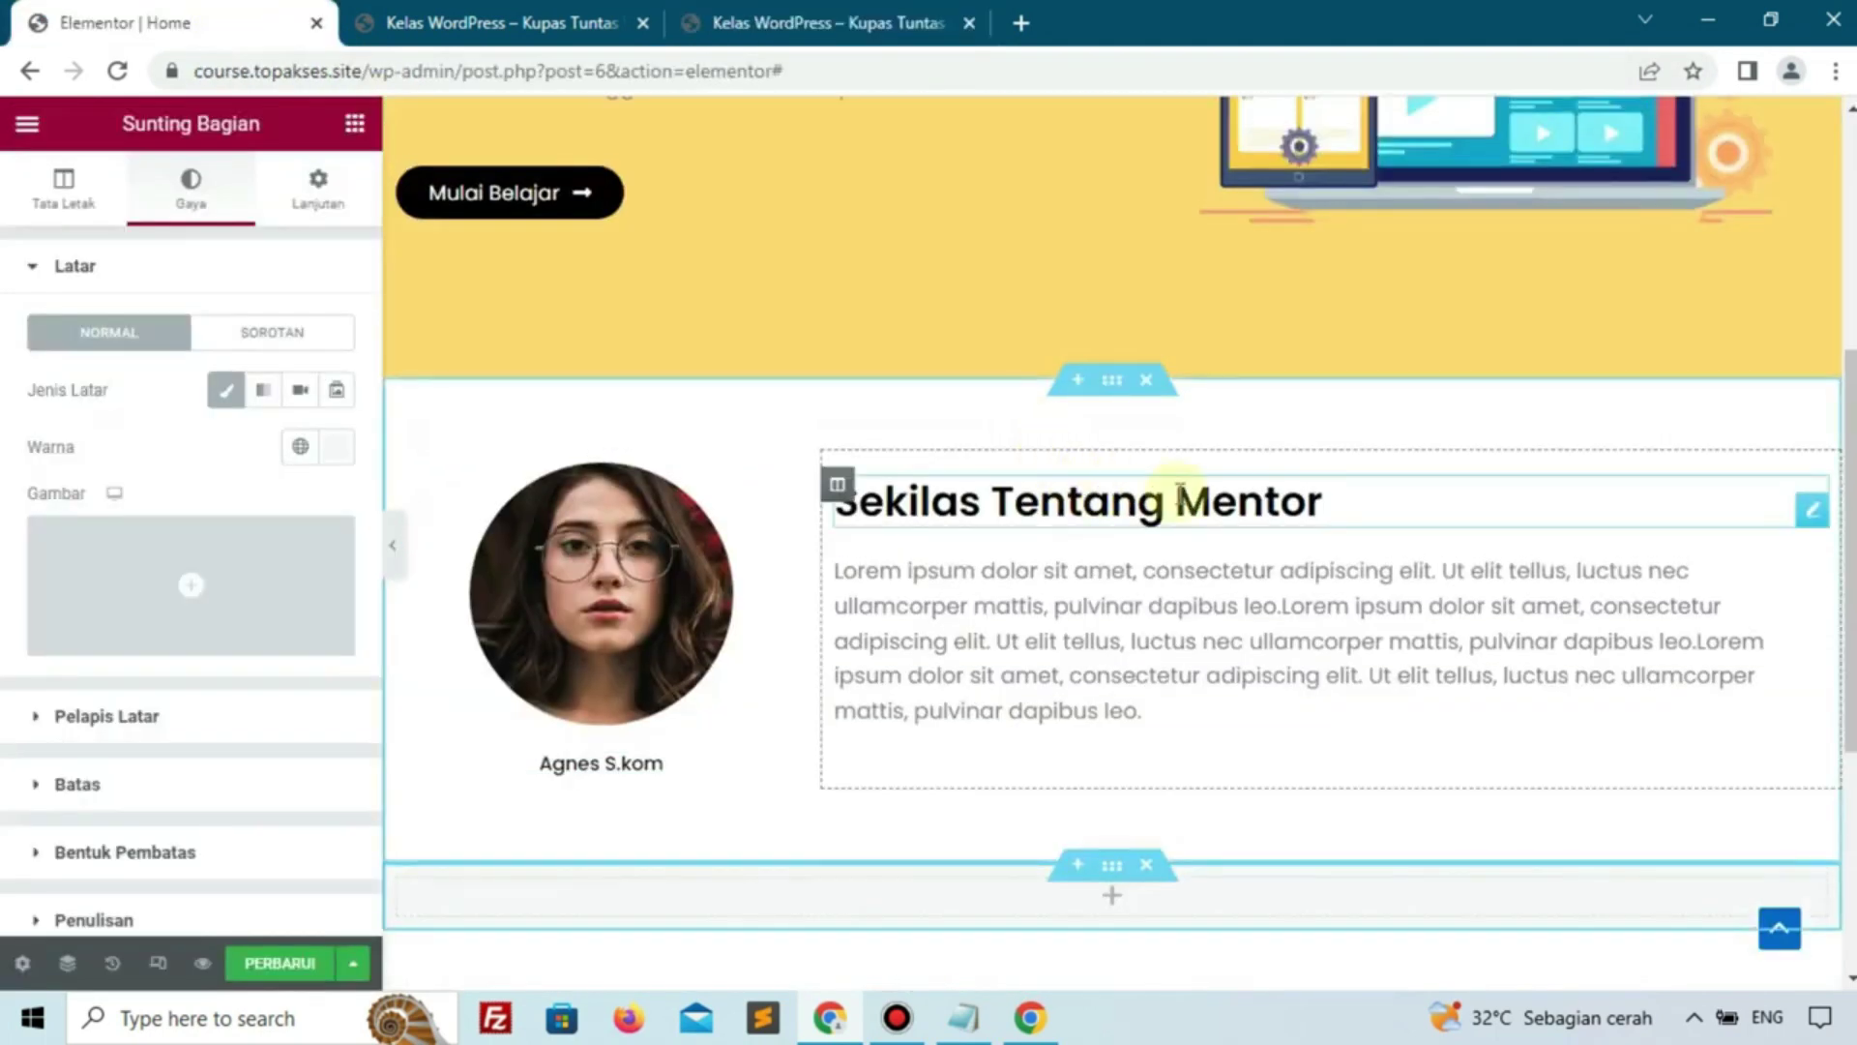
{"action": "right_click", "coordinate": [1815, 518]}
{"action": "left_click", "coordinate": [1680, 593]}
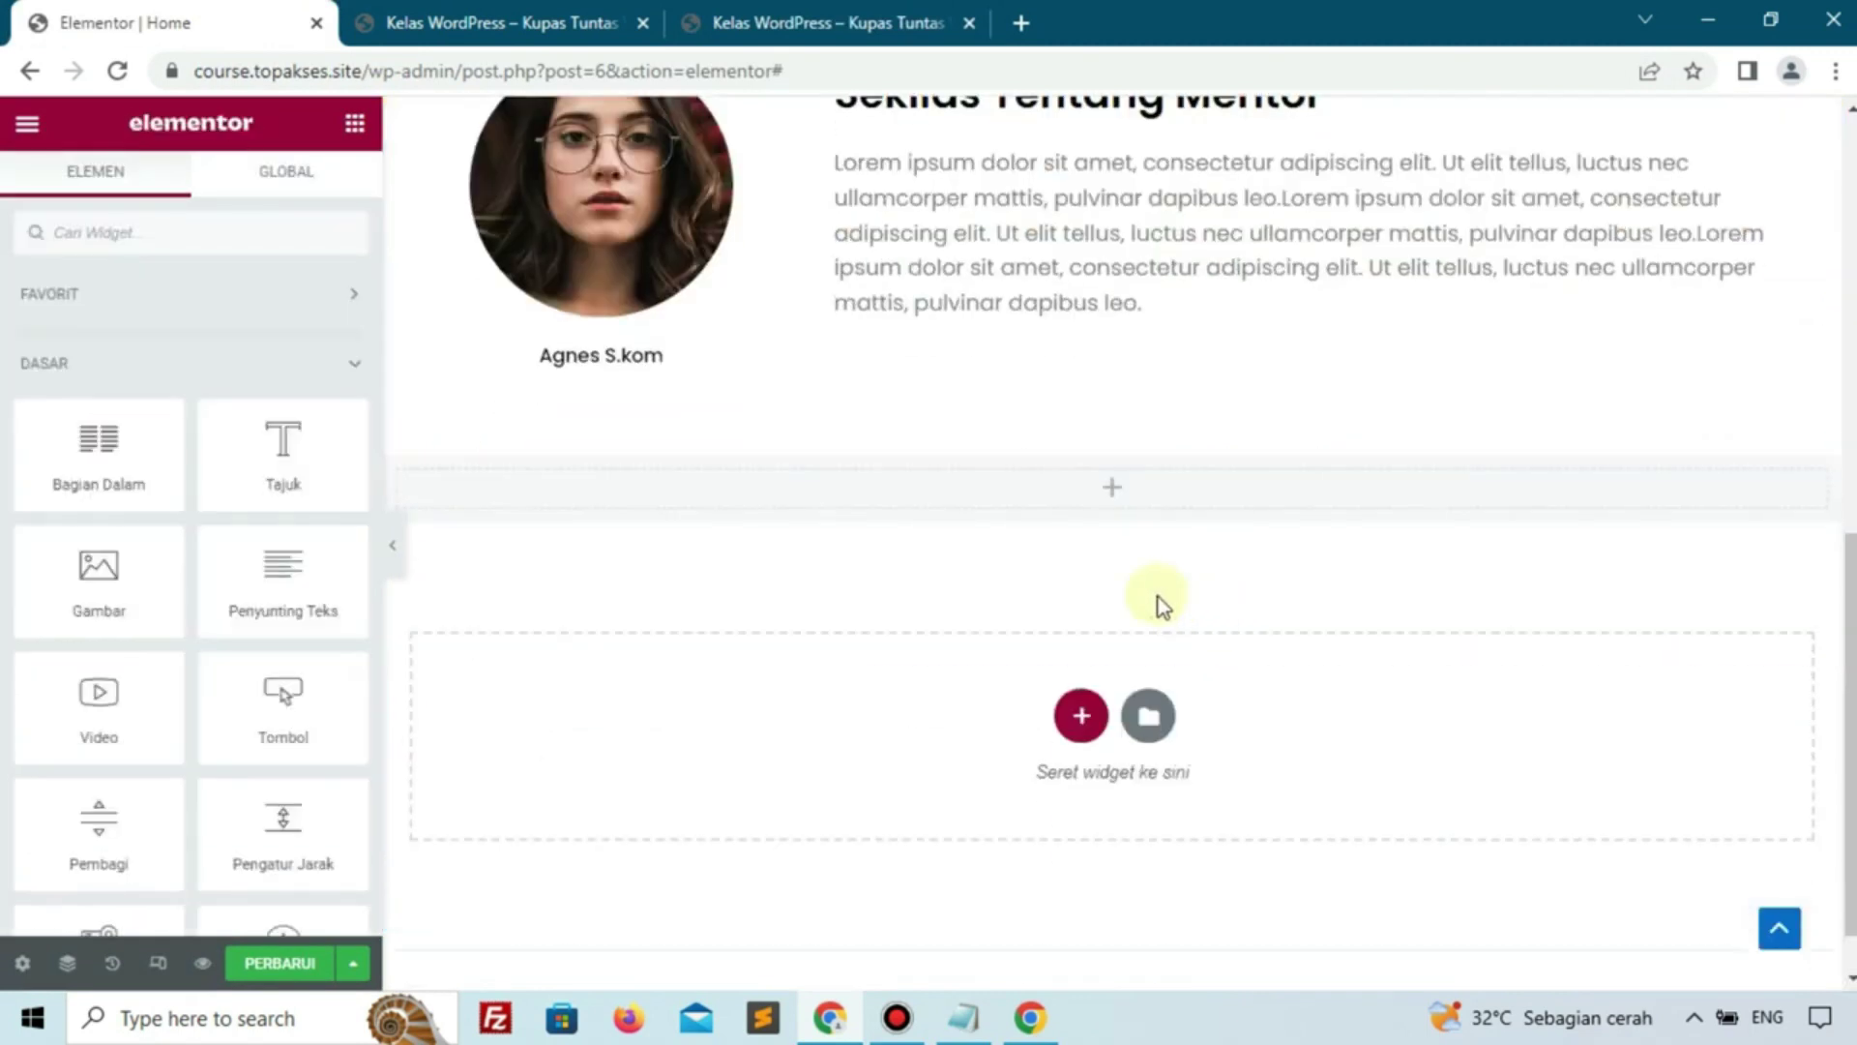
{"action": "right_click", "coordinate": [1109, 498]}
{"action": "left_click", "coordinate": [1171, 688]}
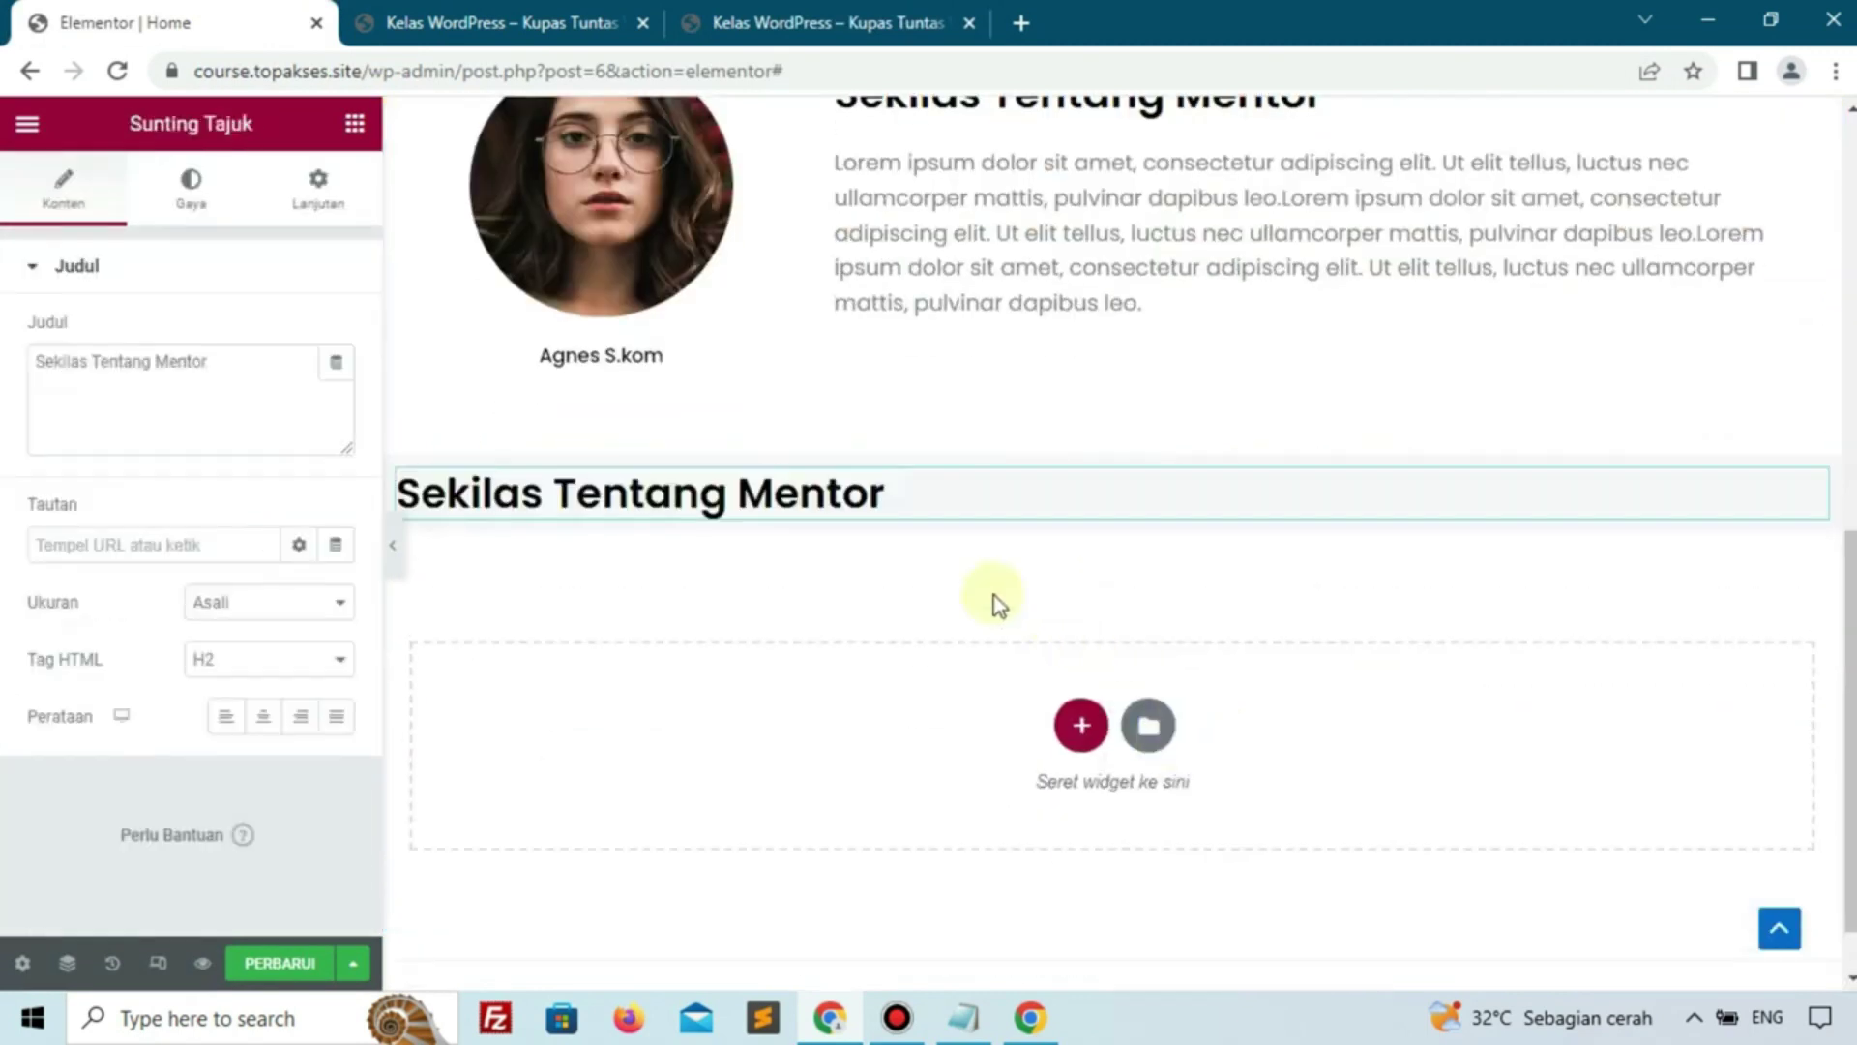
Change the copied heading's text to "Apa yang akan dipelajari ?" after checking the reference site, and centre-align it
{"action": "left_click", "coordinate": [282, 392]}
{"action": "key", "text": "ctrl+a"}
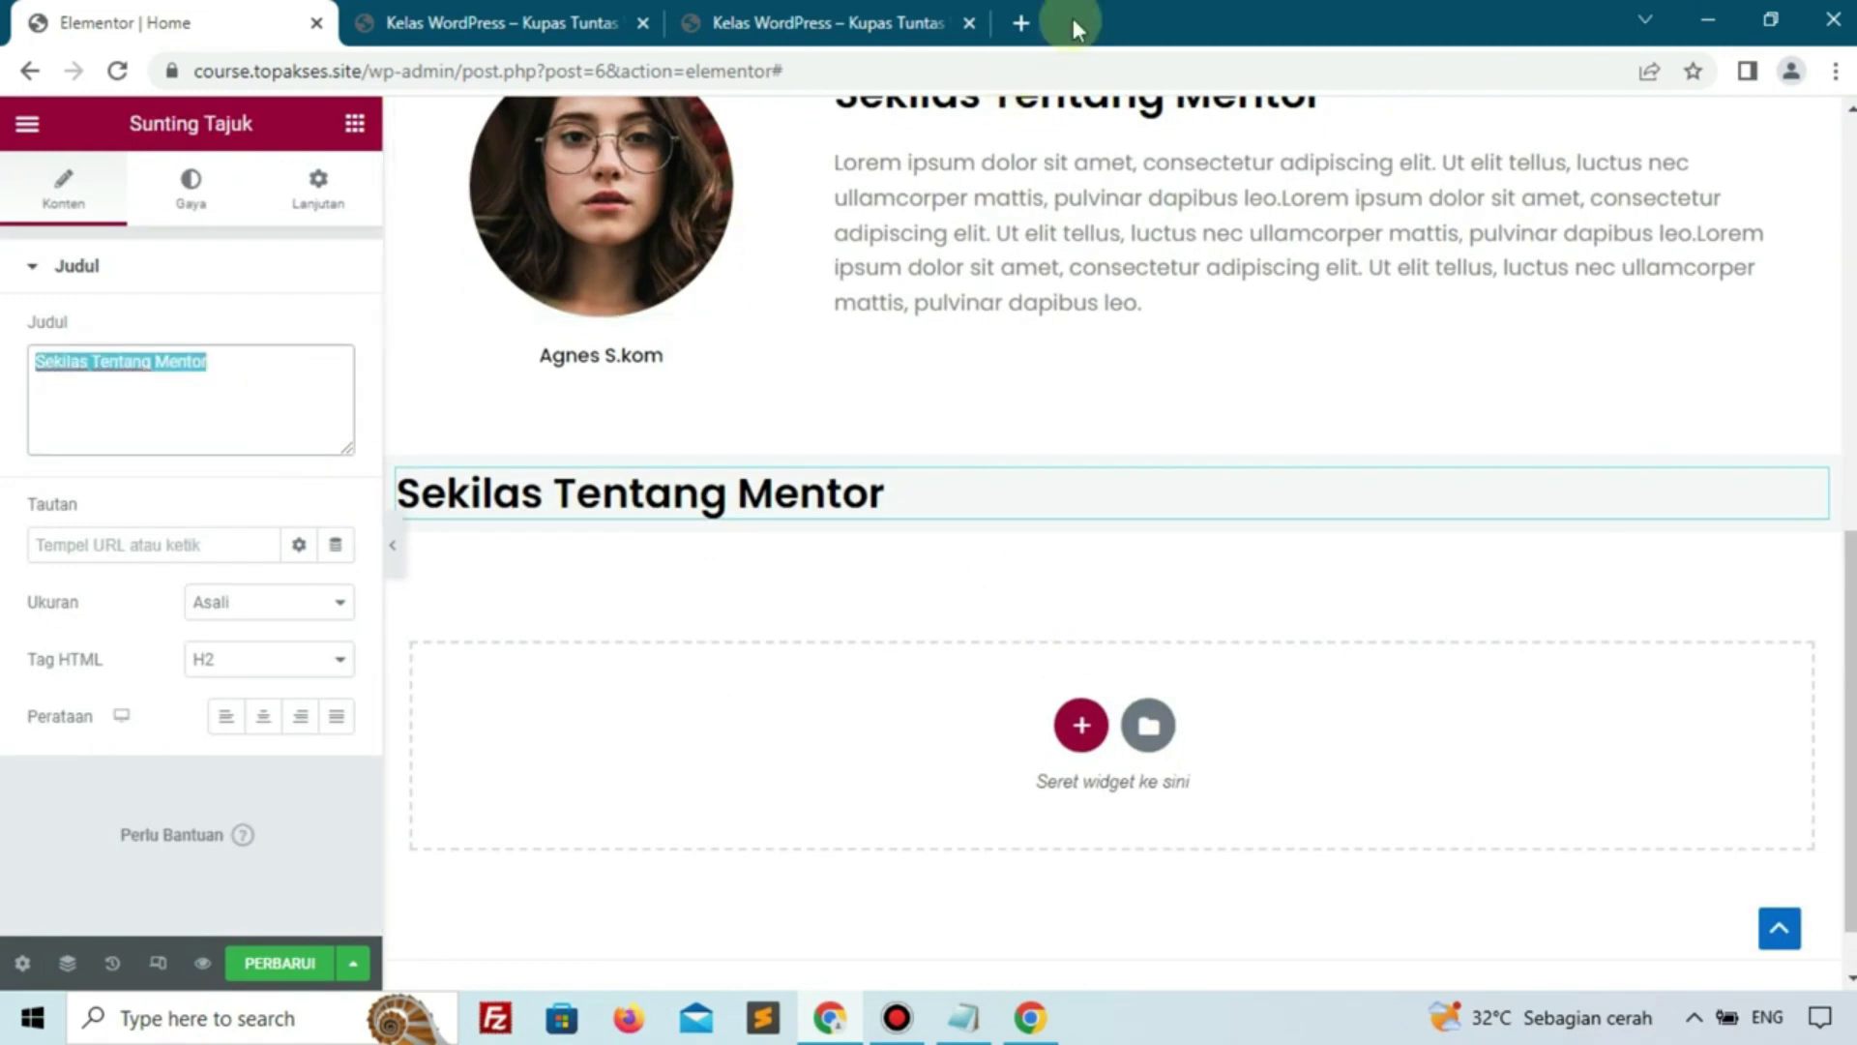
{"action": "left_click", "coordinate": [852, 22]}
{"action": "left_click", "coordinate": [292, 30]}
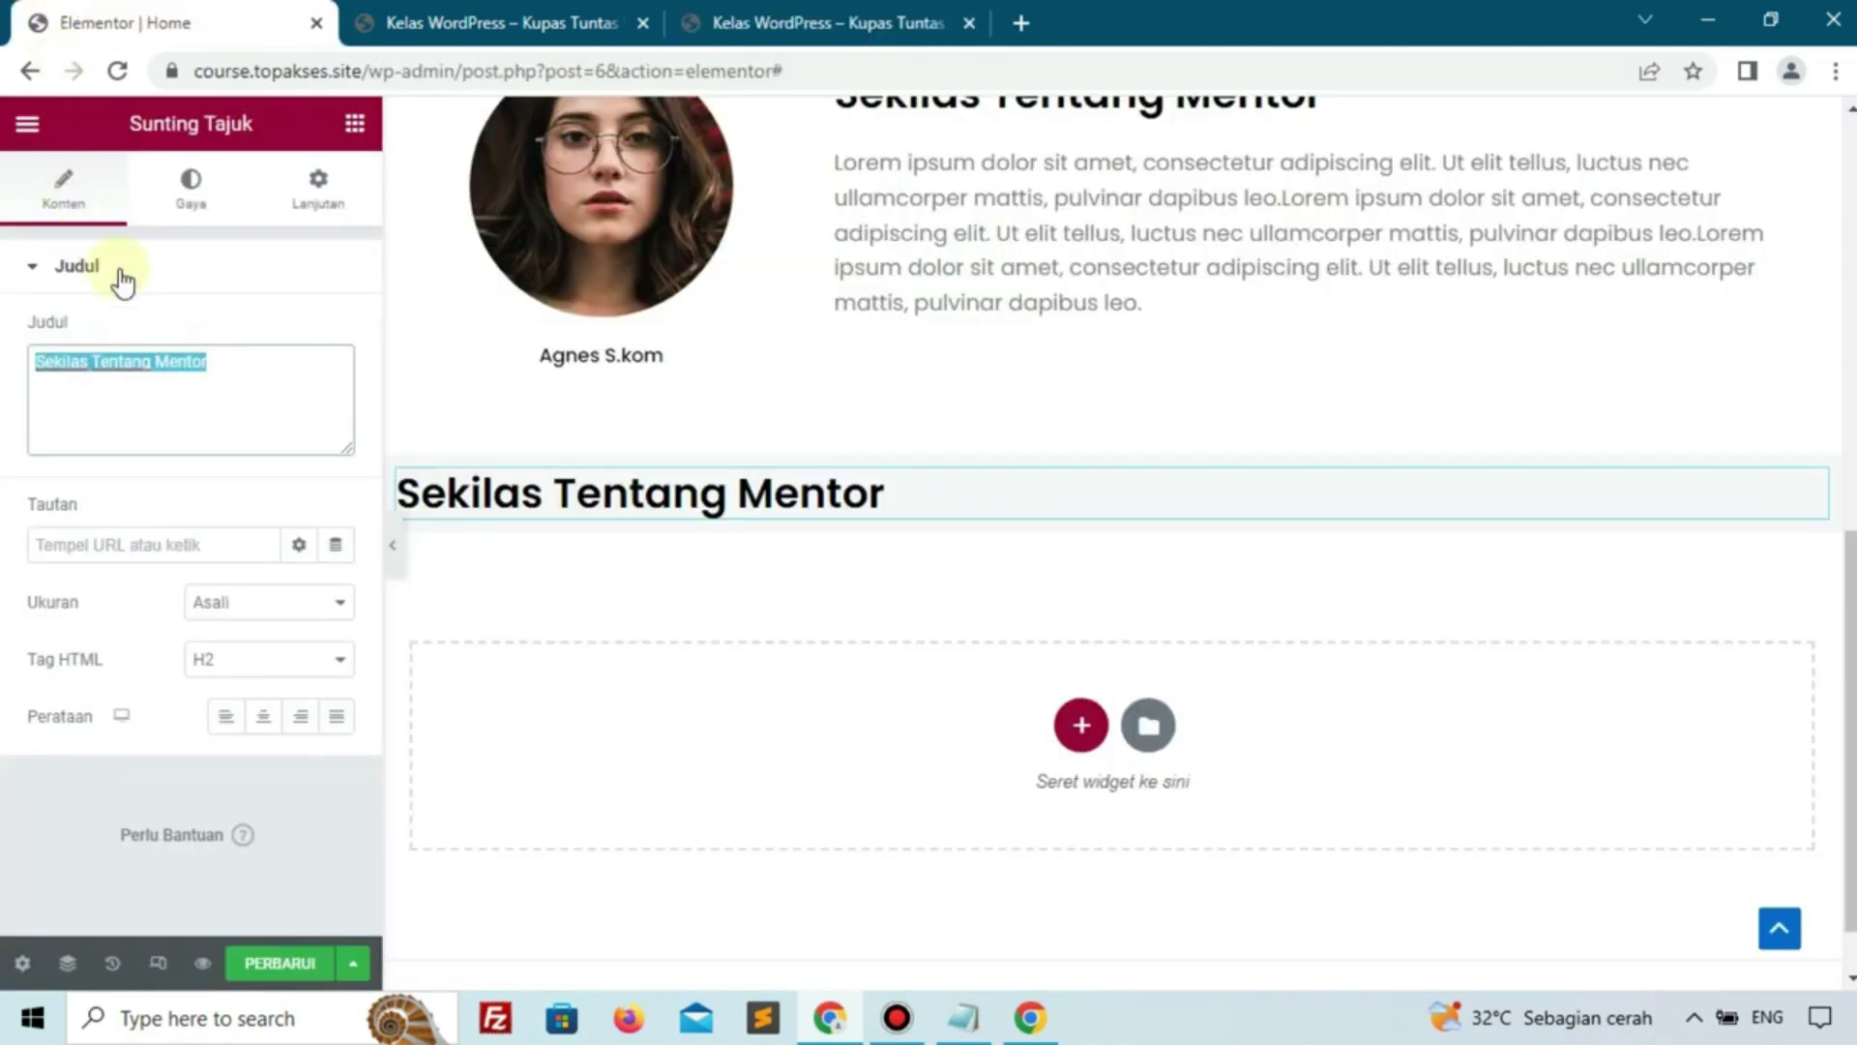
{"action": "left_click", "coordinate": [160, 399]}
{"action": "key", "text": "ctrl+a"}
{"action": "type", "text": "a"}
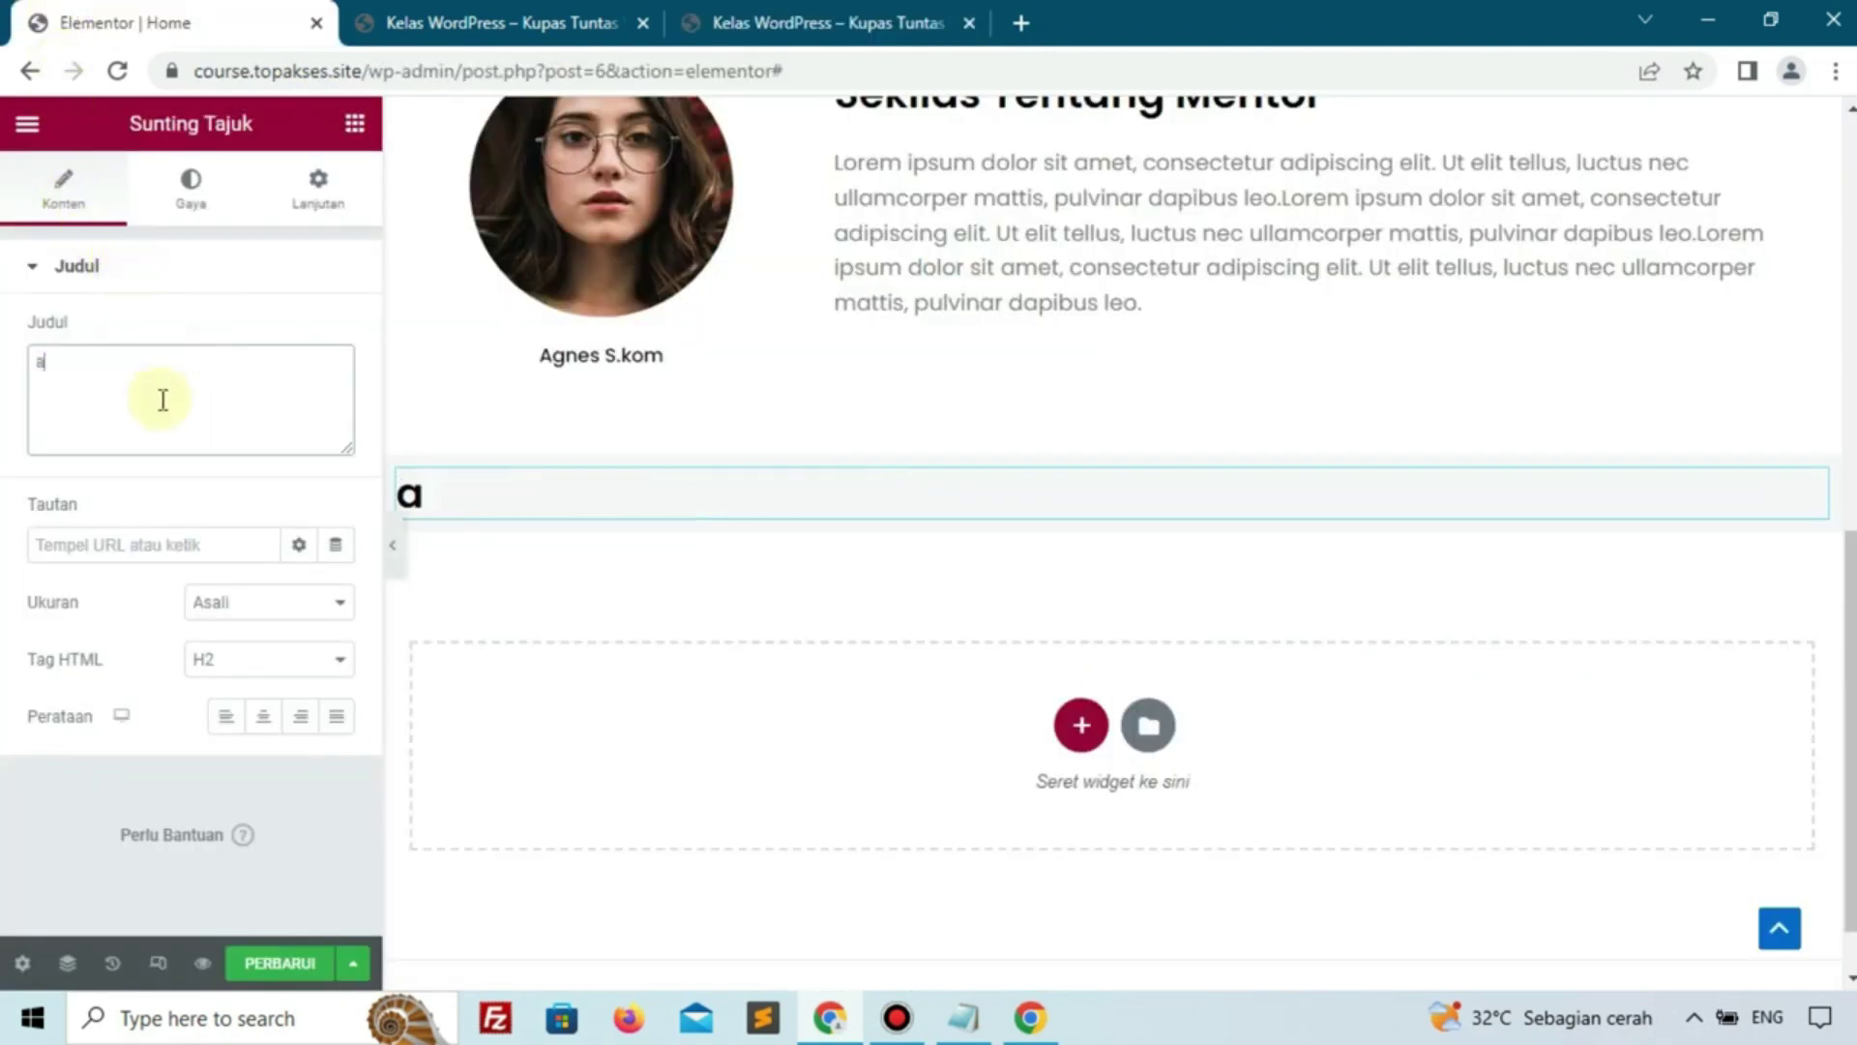
{"action": "key", "text": "BackSpace"}
{"action": "type", "text": "a"}
{"action": "key", "text": "BackSpace"}
{"action": "type", "text": "Apa yang akan d"}
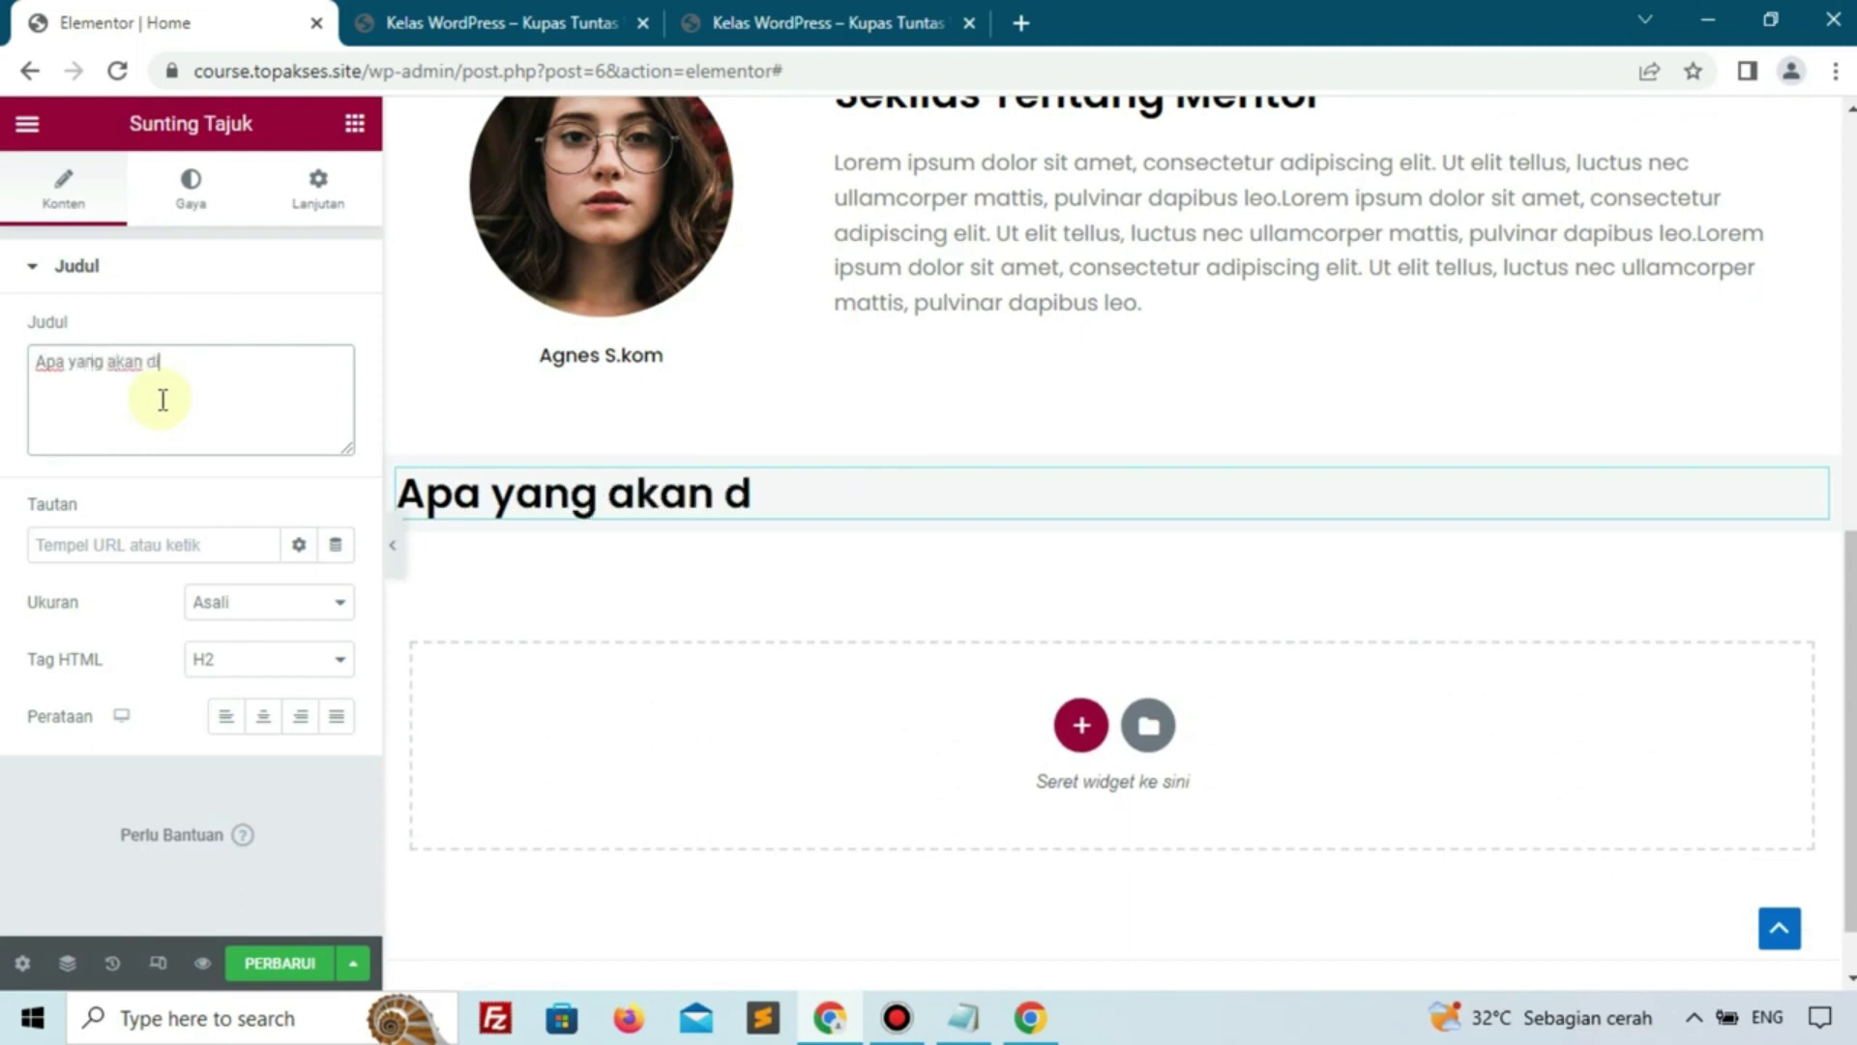
{"action": "type", "text": "ipelajari ?"}
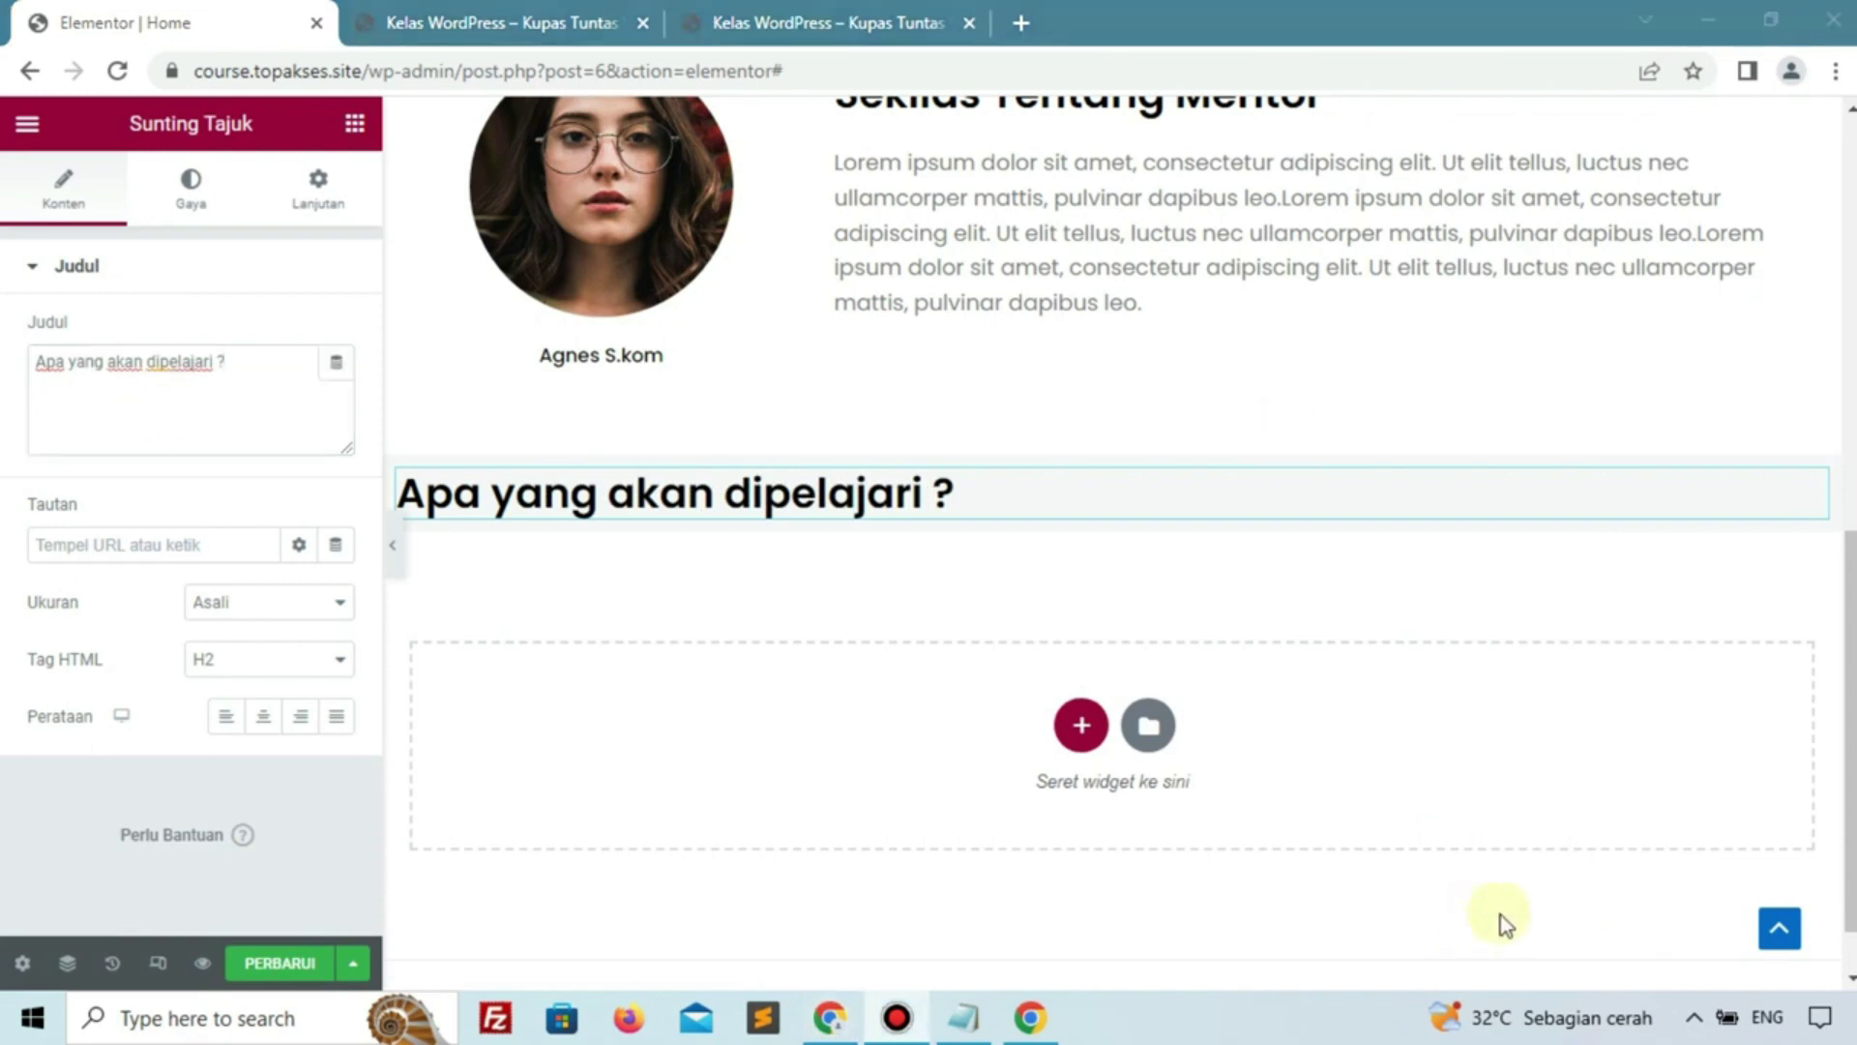
{"action": "left_click", "coordinate": [267, 720]}
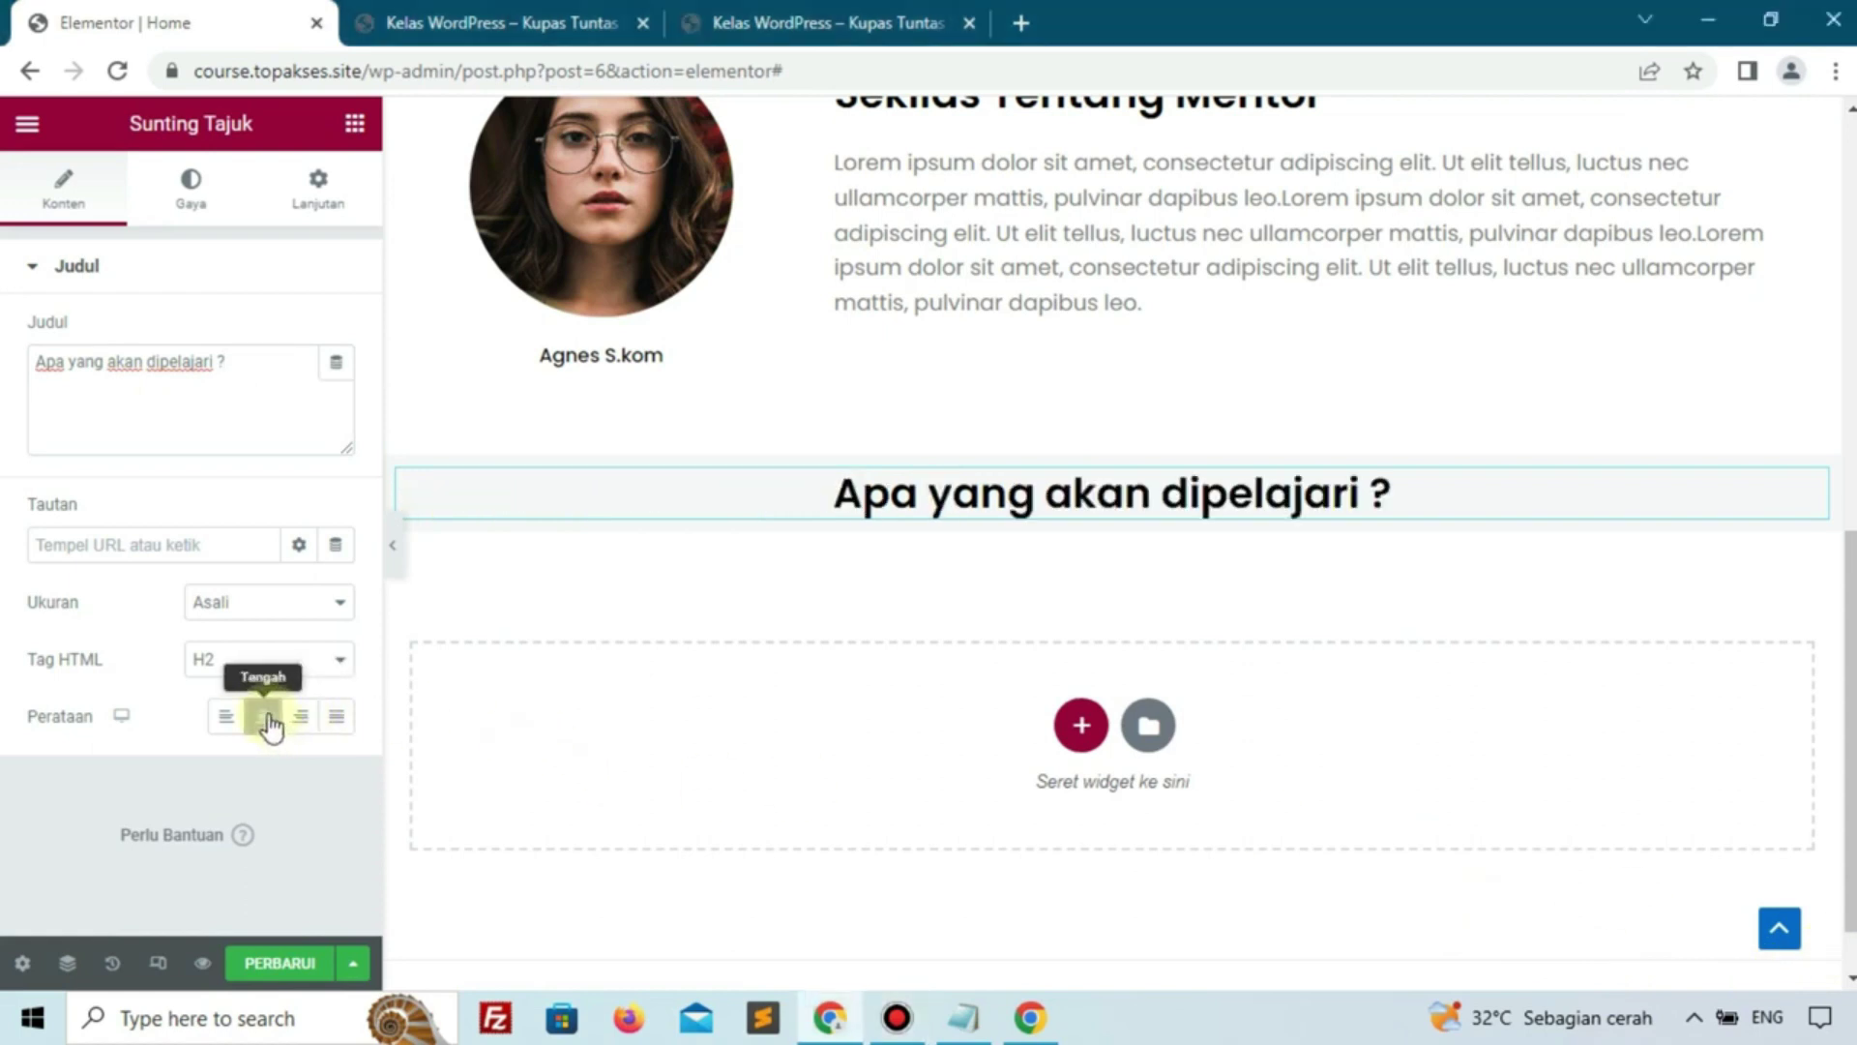
Add an inner section below the "Apa yang akan dipelajari ?" heading and extend it to four columns
{"action": "left_click", "coordinate": [355, 125]}
{"action": "left_click_drag", "start_coordinate": [56, 468], "coordinate": [859, 503]}
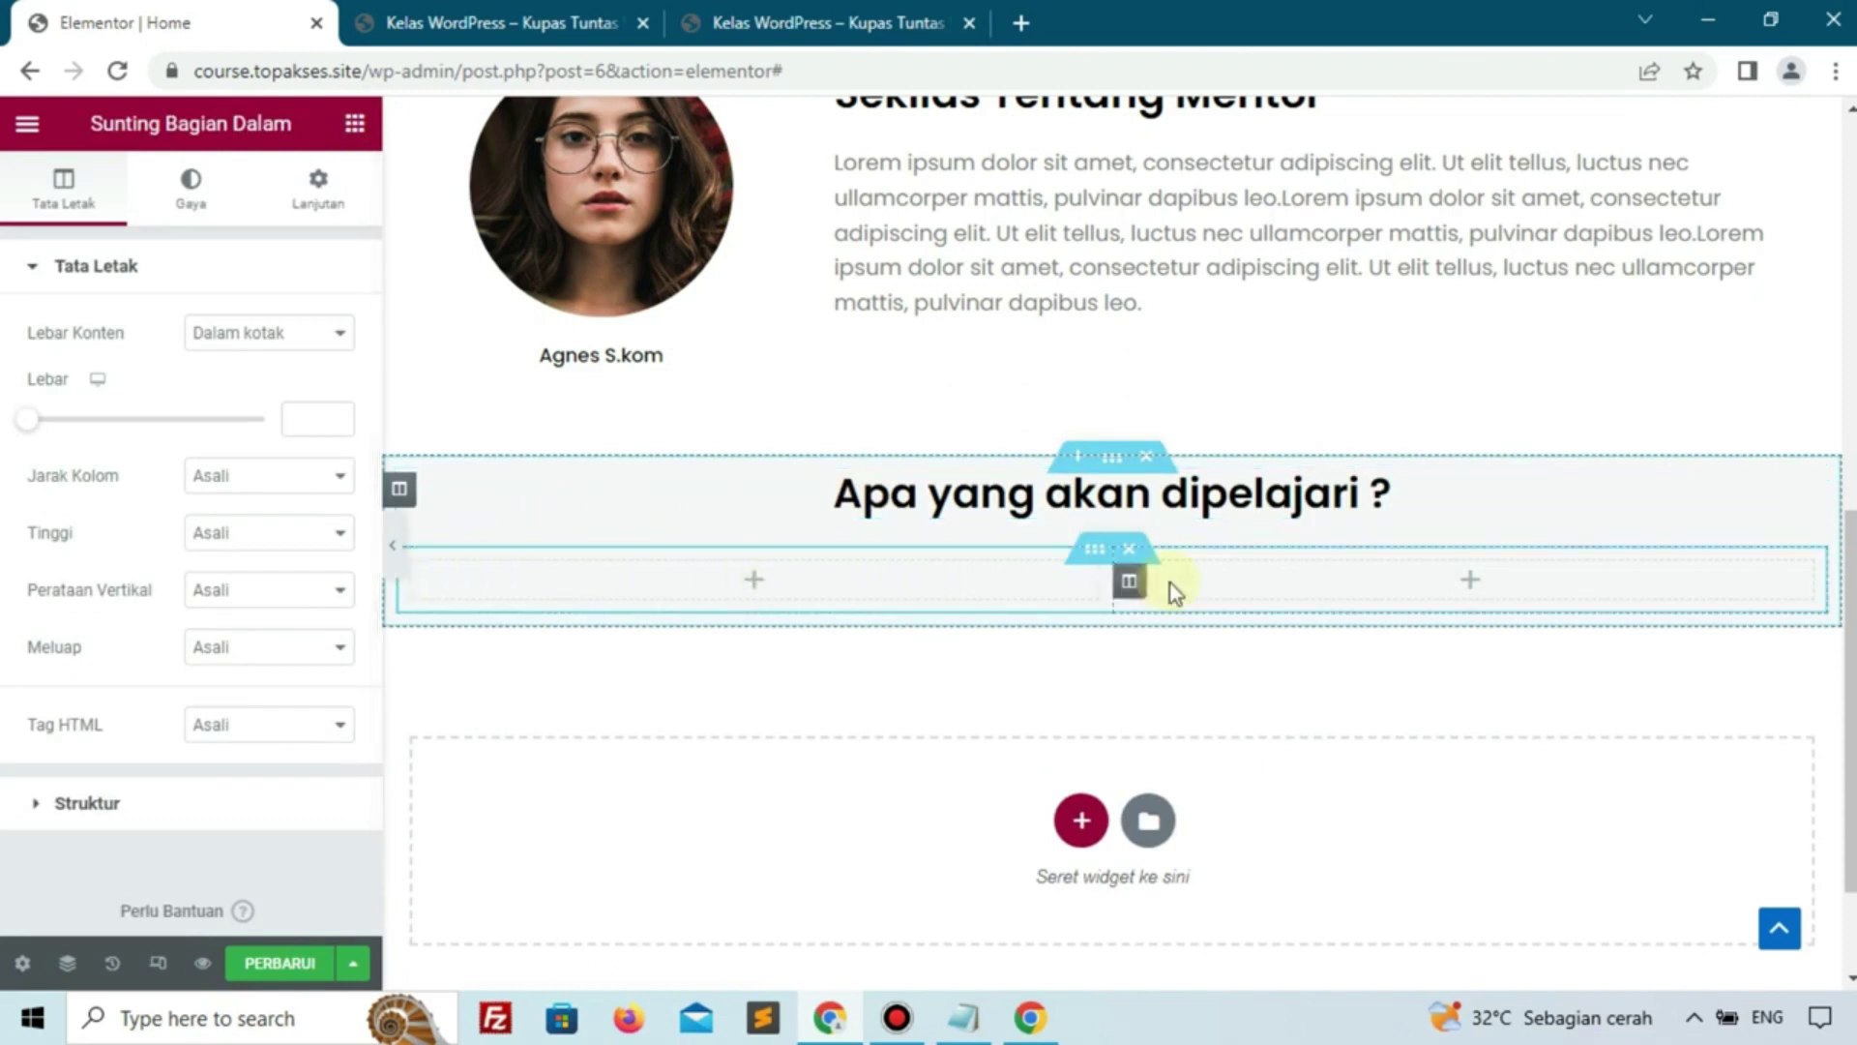
{"action": "right_click", "coordinate": [1128, 580]}
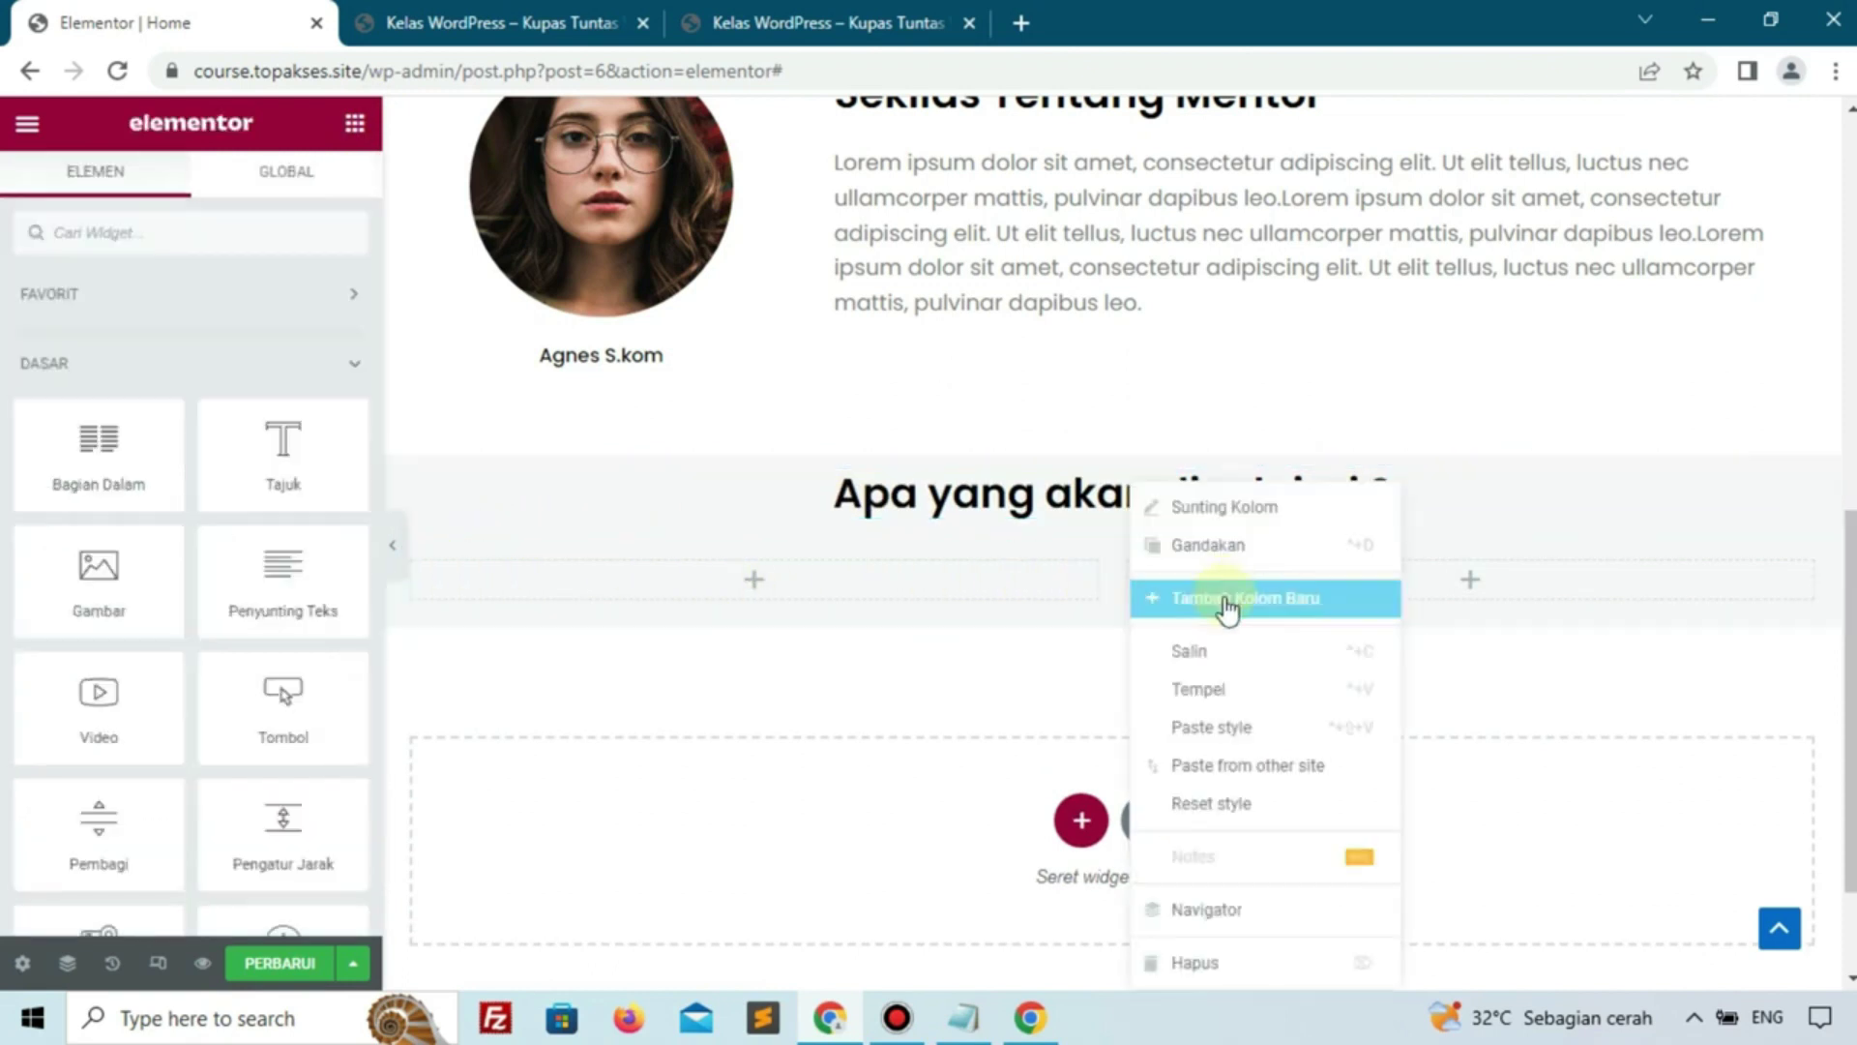
{"action": "left_click", "coordinate": [1170, 584]}
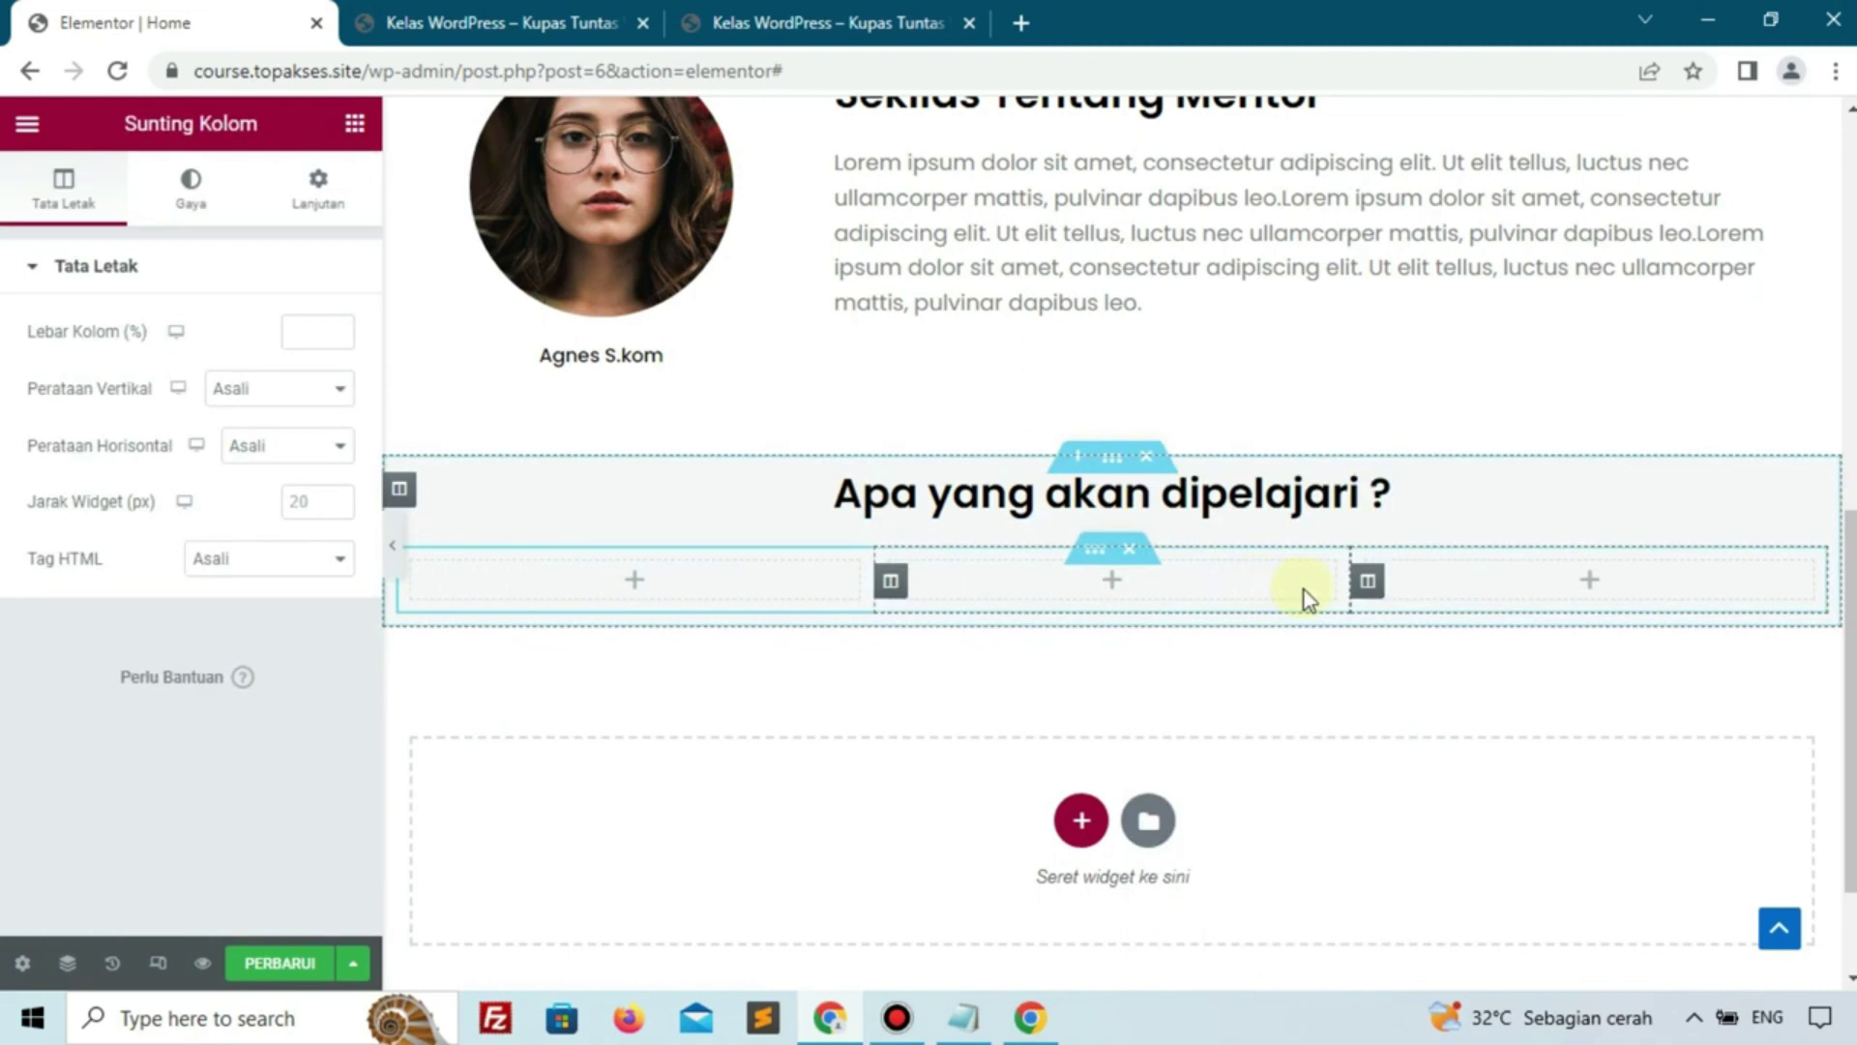
{"action": "right_click", "coordinate": [1360, 585]}
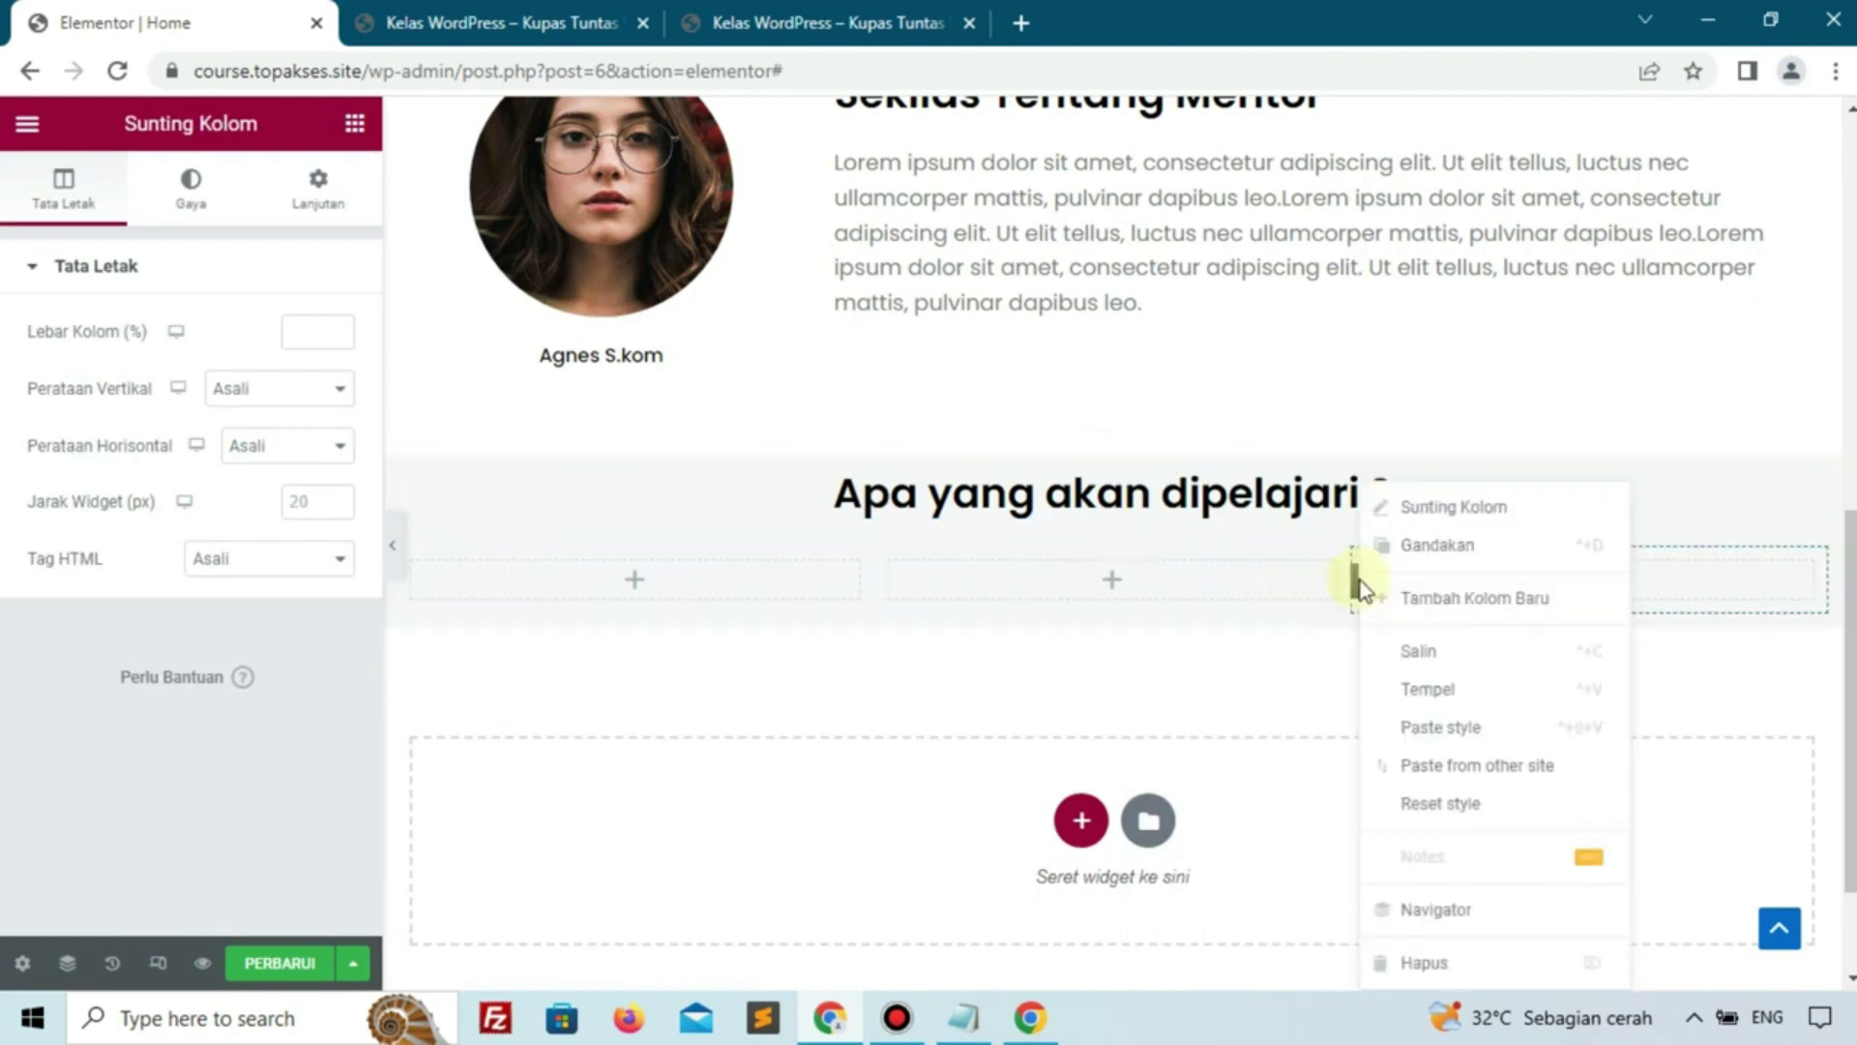
{"action": "left_click", "coordinate": [1432, 547]}
Add an image widget to the first column and upload wordpress-g16047568d_1280-1-1024x576.png as its picture
{"action": "left_click", "coordinate": [572, 583]}
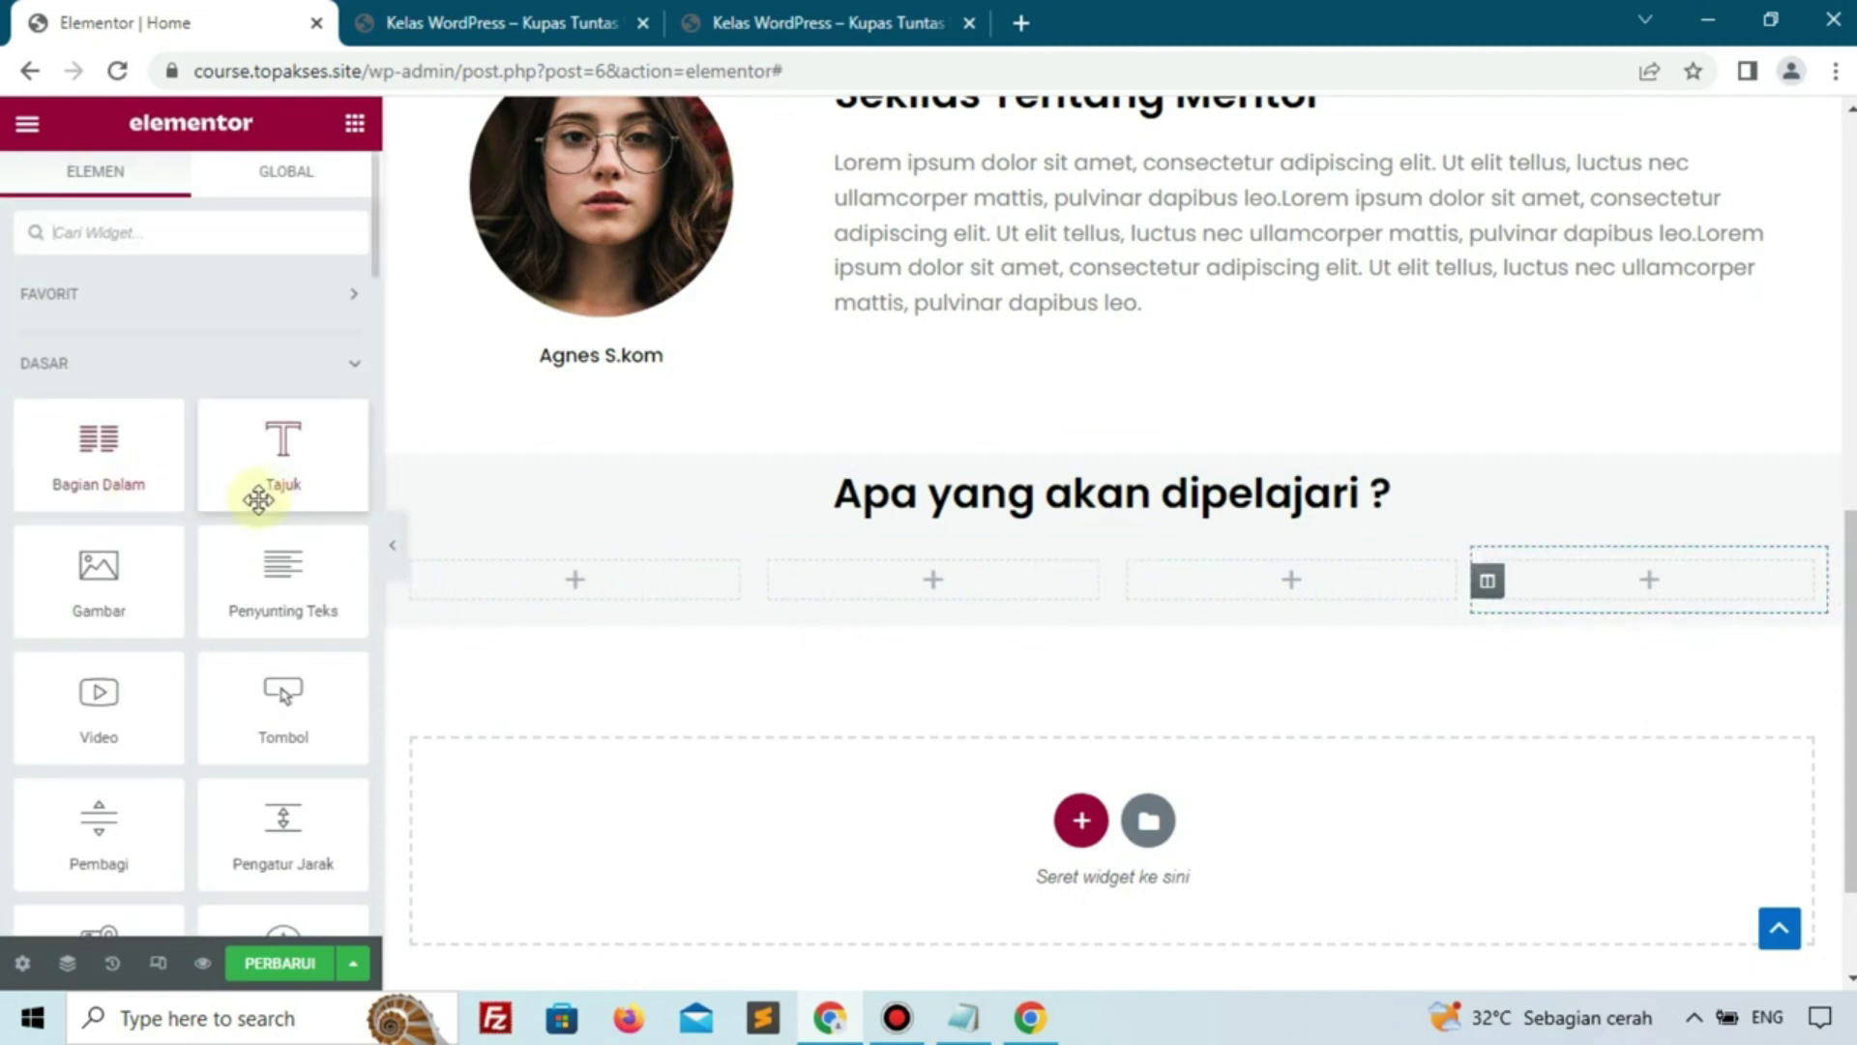
{"action": "left_click_drag", "start_coordinate": [137, 563], "coordinate": [620, 577]}
{"action": "left_click", "coordinate": [245, 432]}
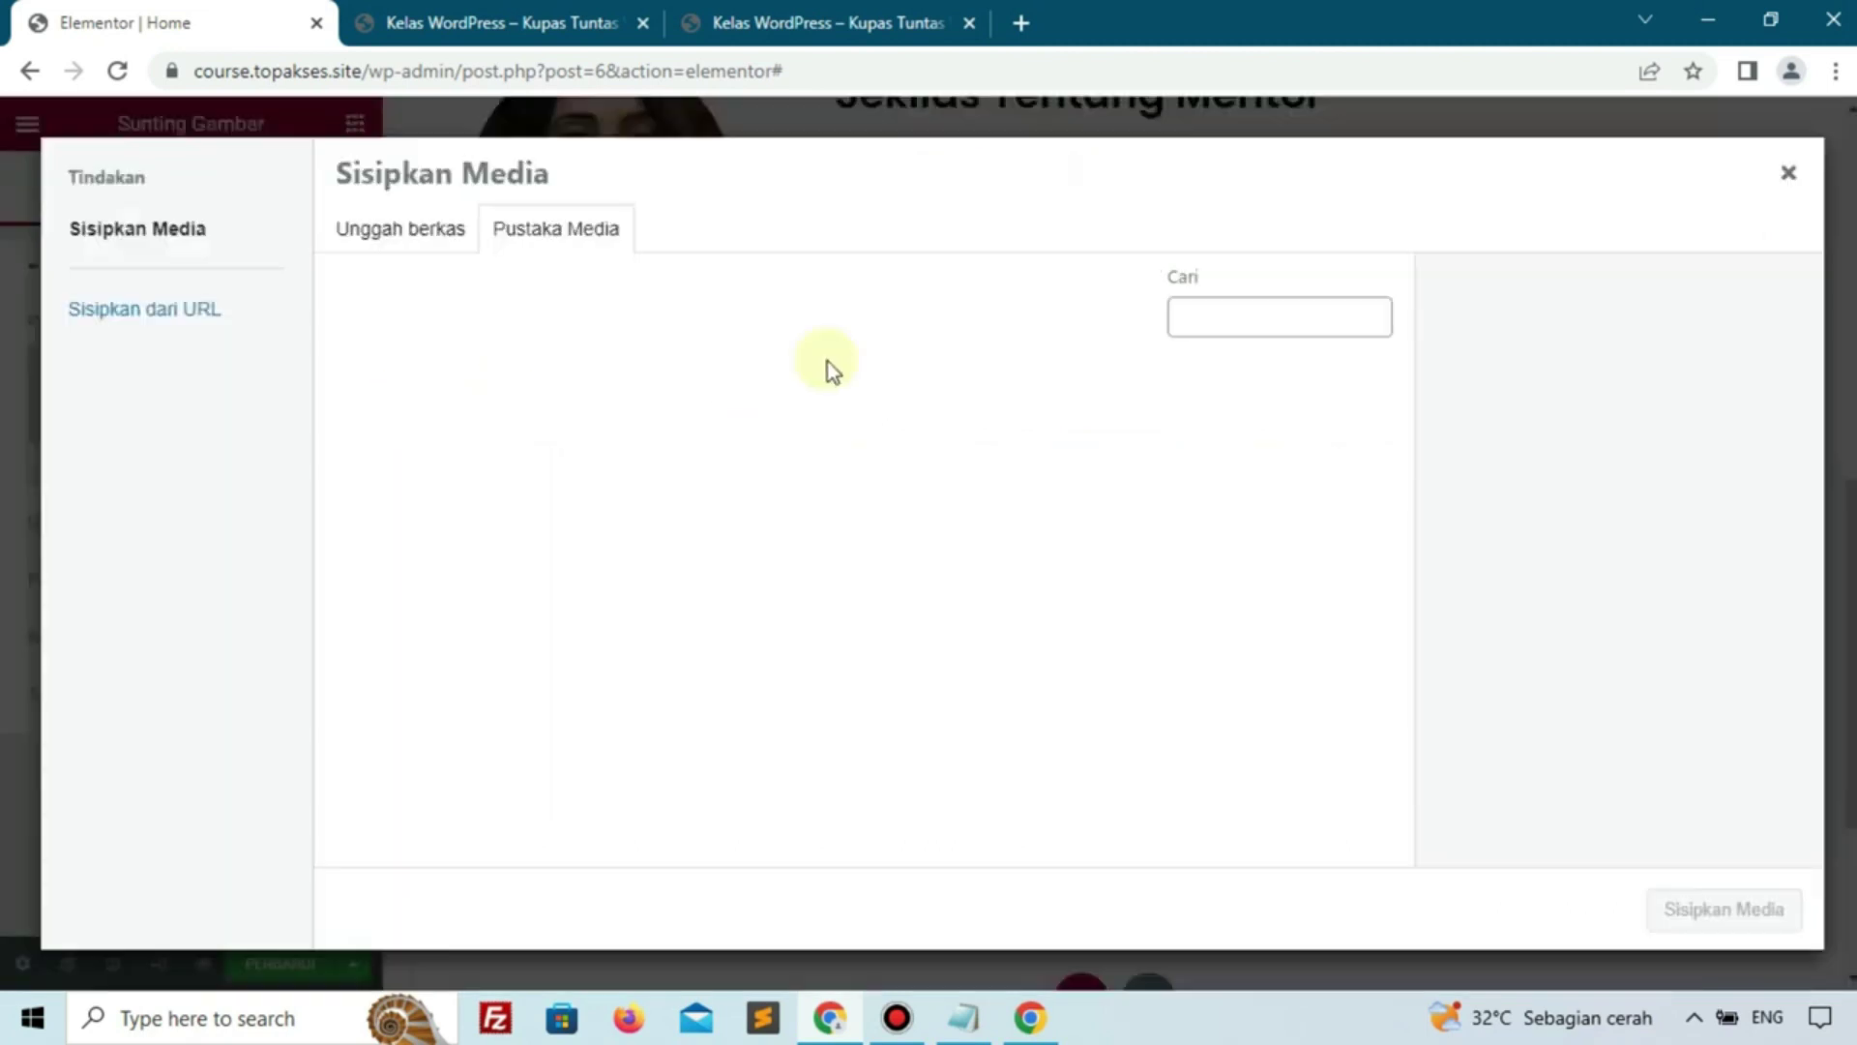
{"action": "left_click", "coordinate": [435, 242]}
{"action": "left_click", "coordinate": [1035, 569]}
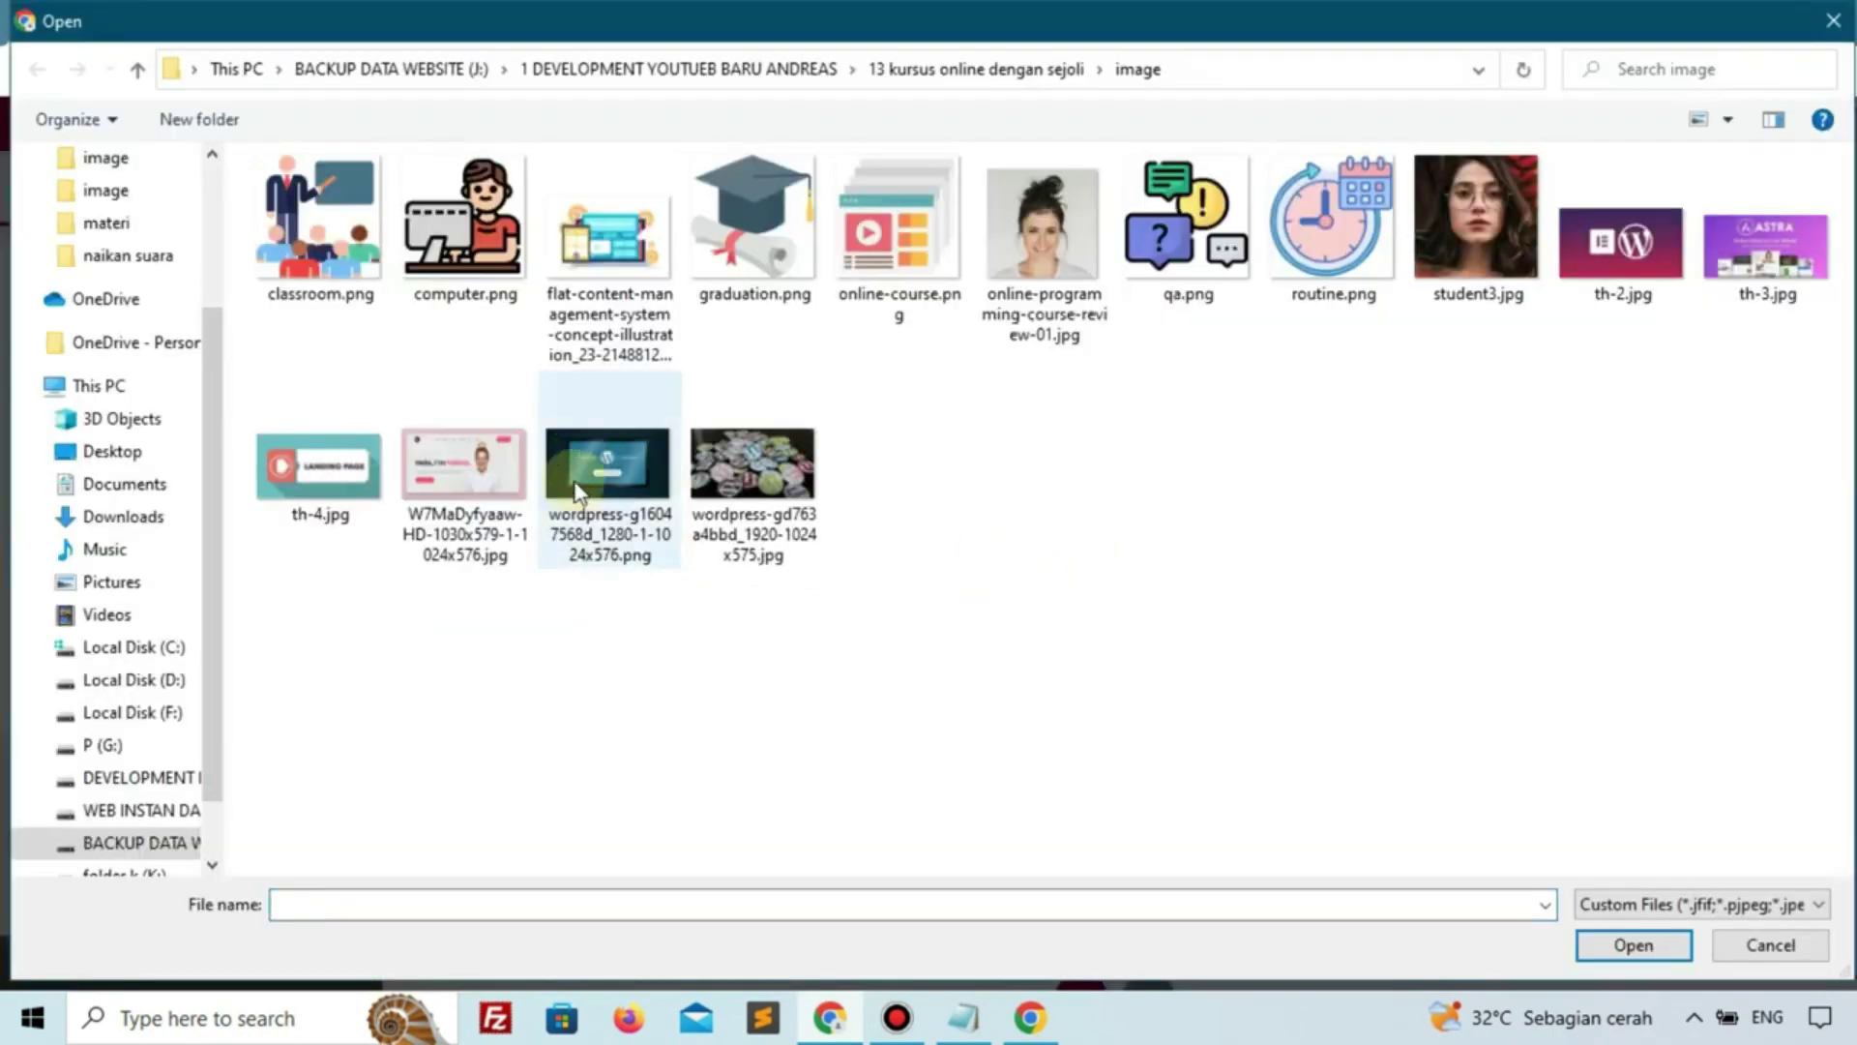
{"action": "left_click", "coordinate": [611, 474]}
{"action": "left_click", "coordinate": [1634, 944]}
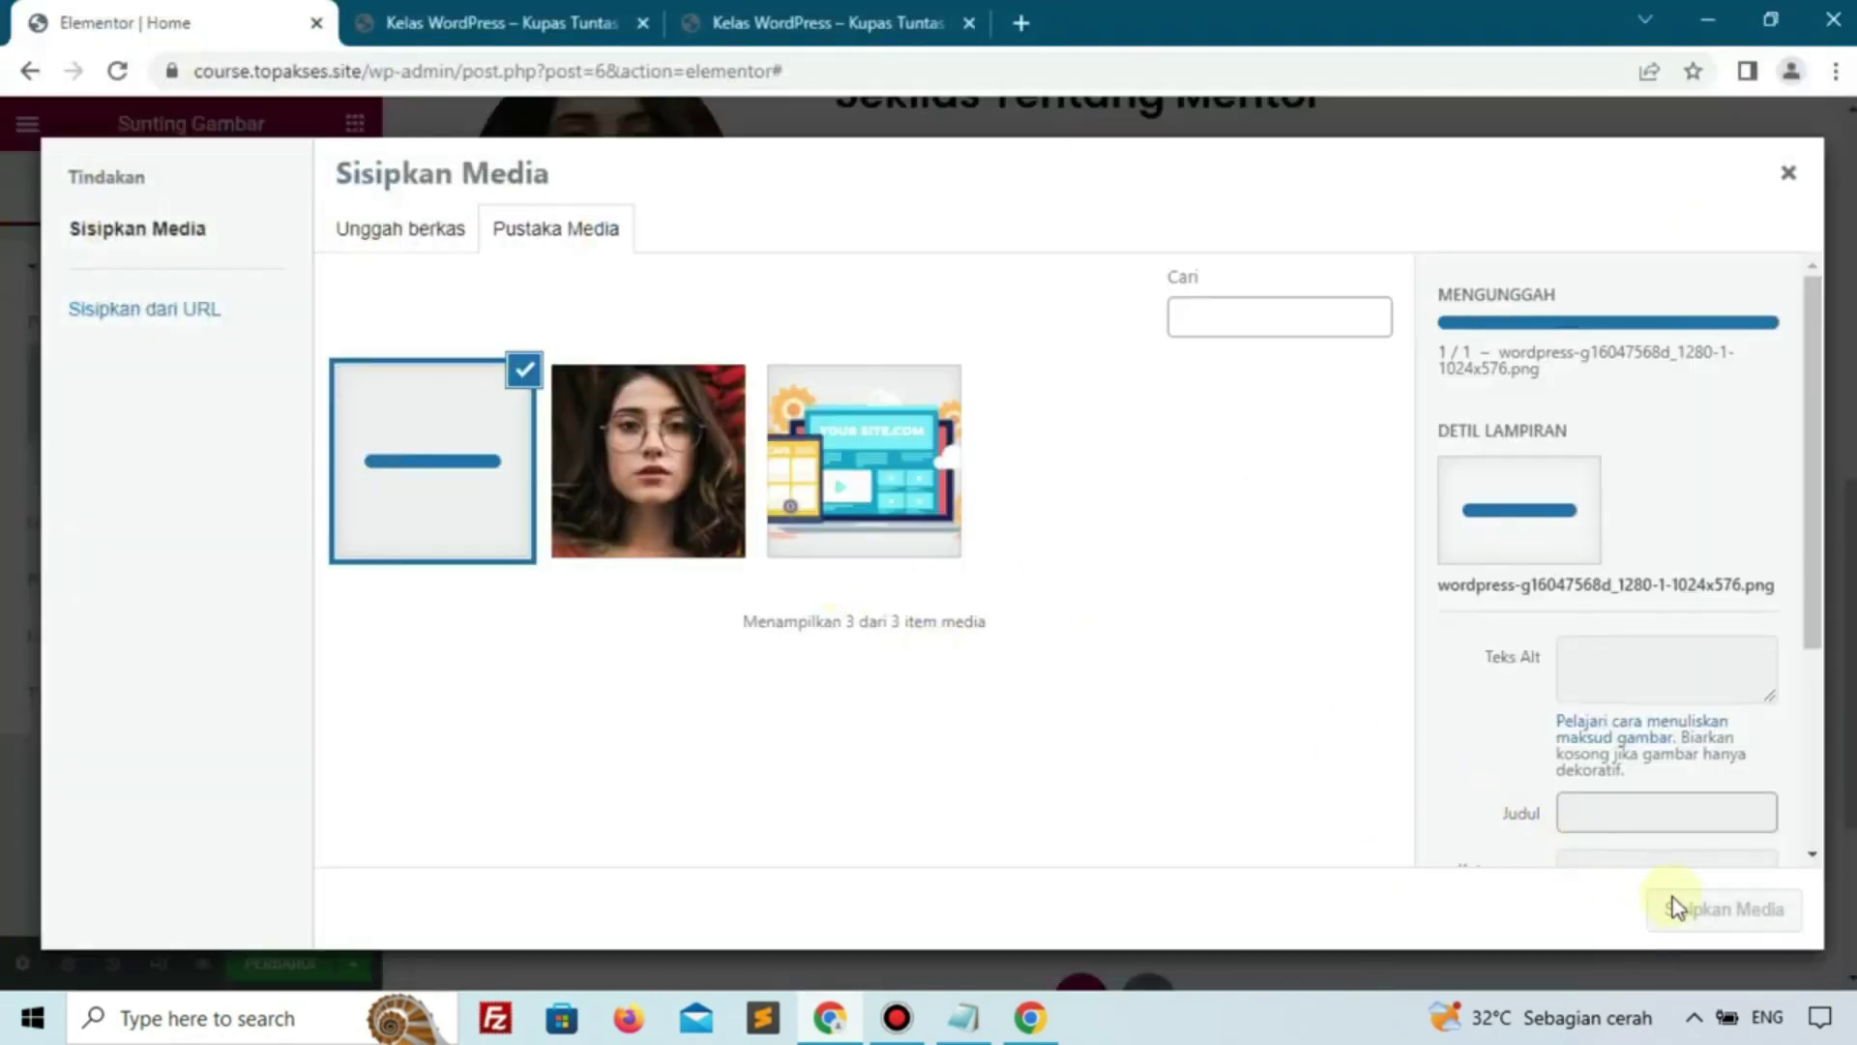
{"action": "left_click", "coordinate": [1703, 908]}
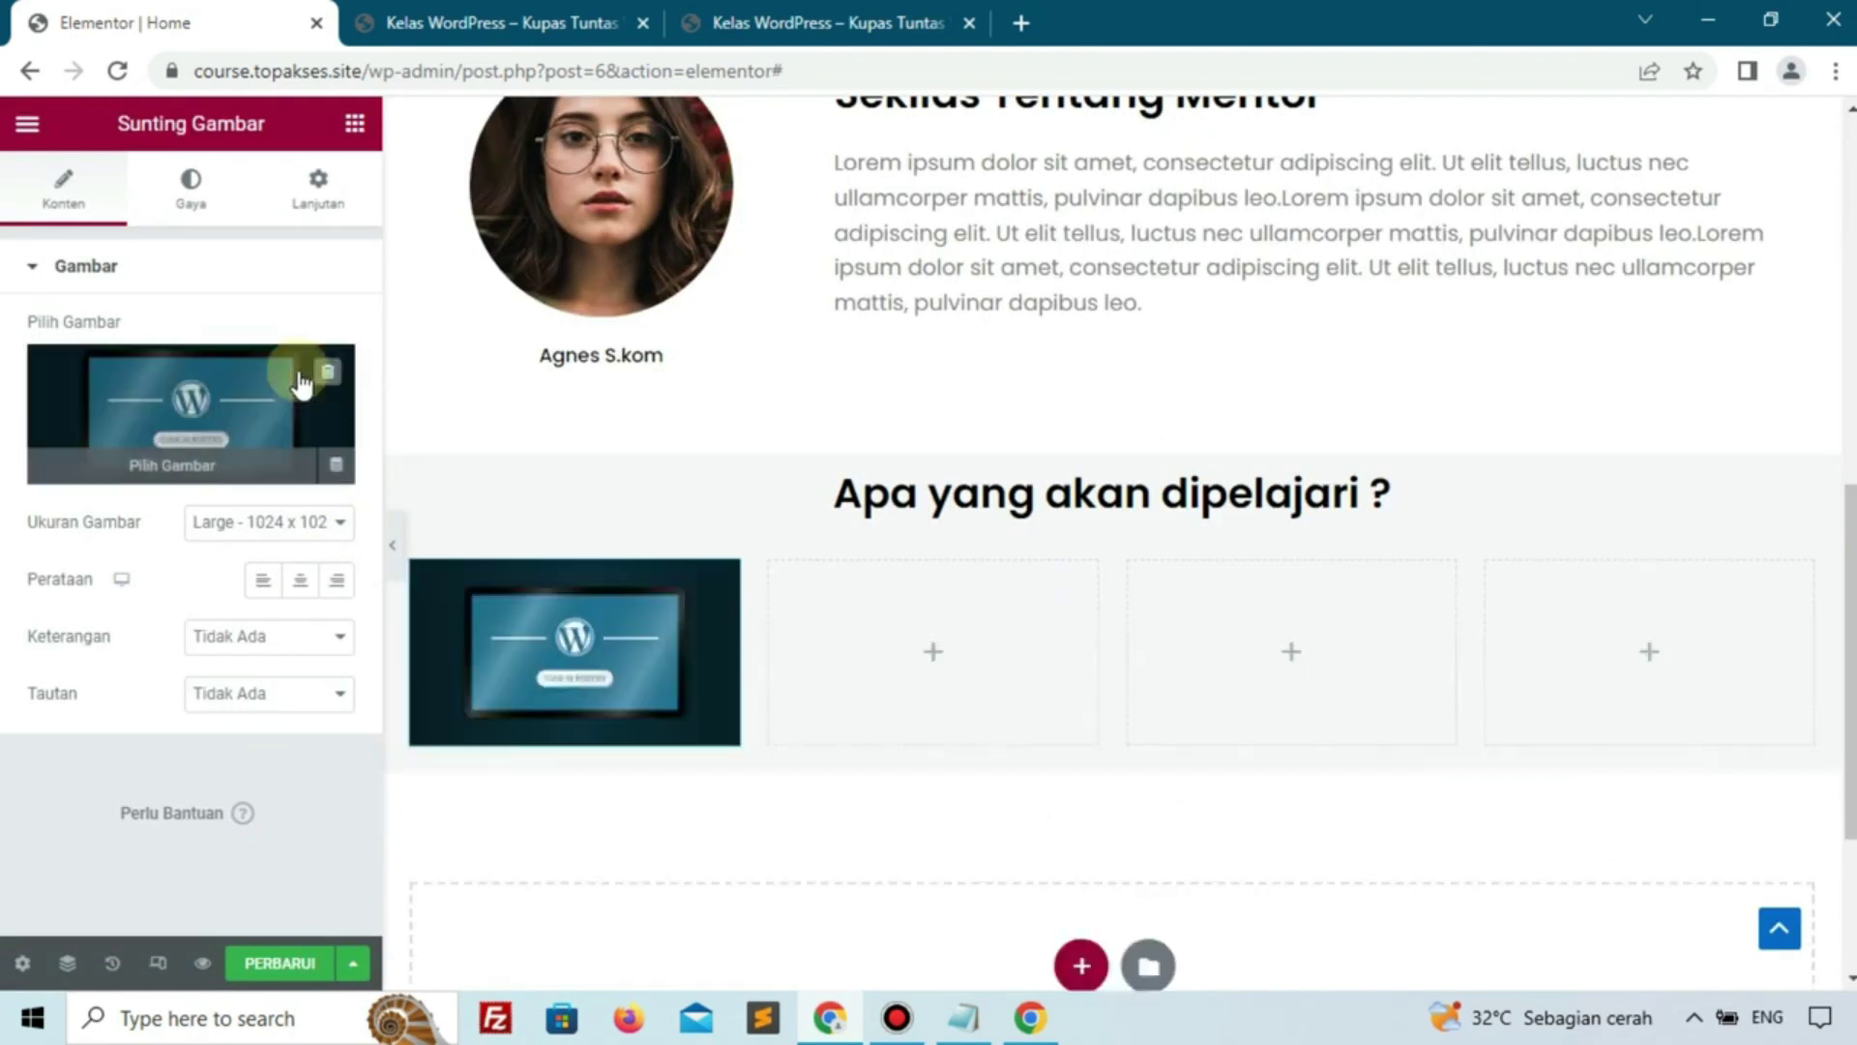
Add a heading widget below the first column's image with the text "Pengenalan WordPress"
{"action": "left_click", "coordinate": [354, 124]}
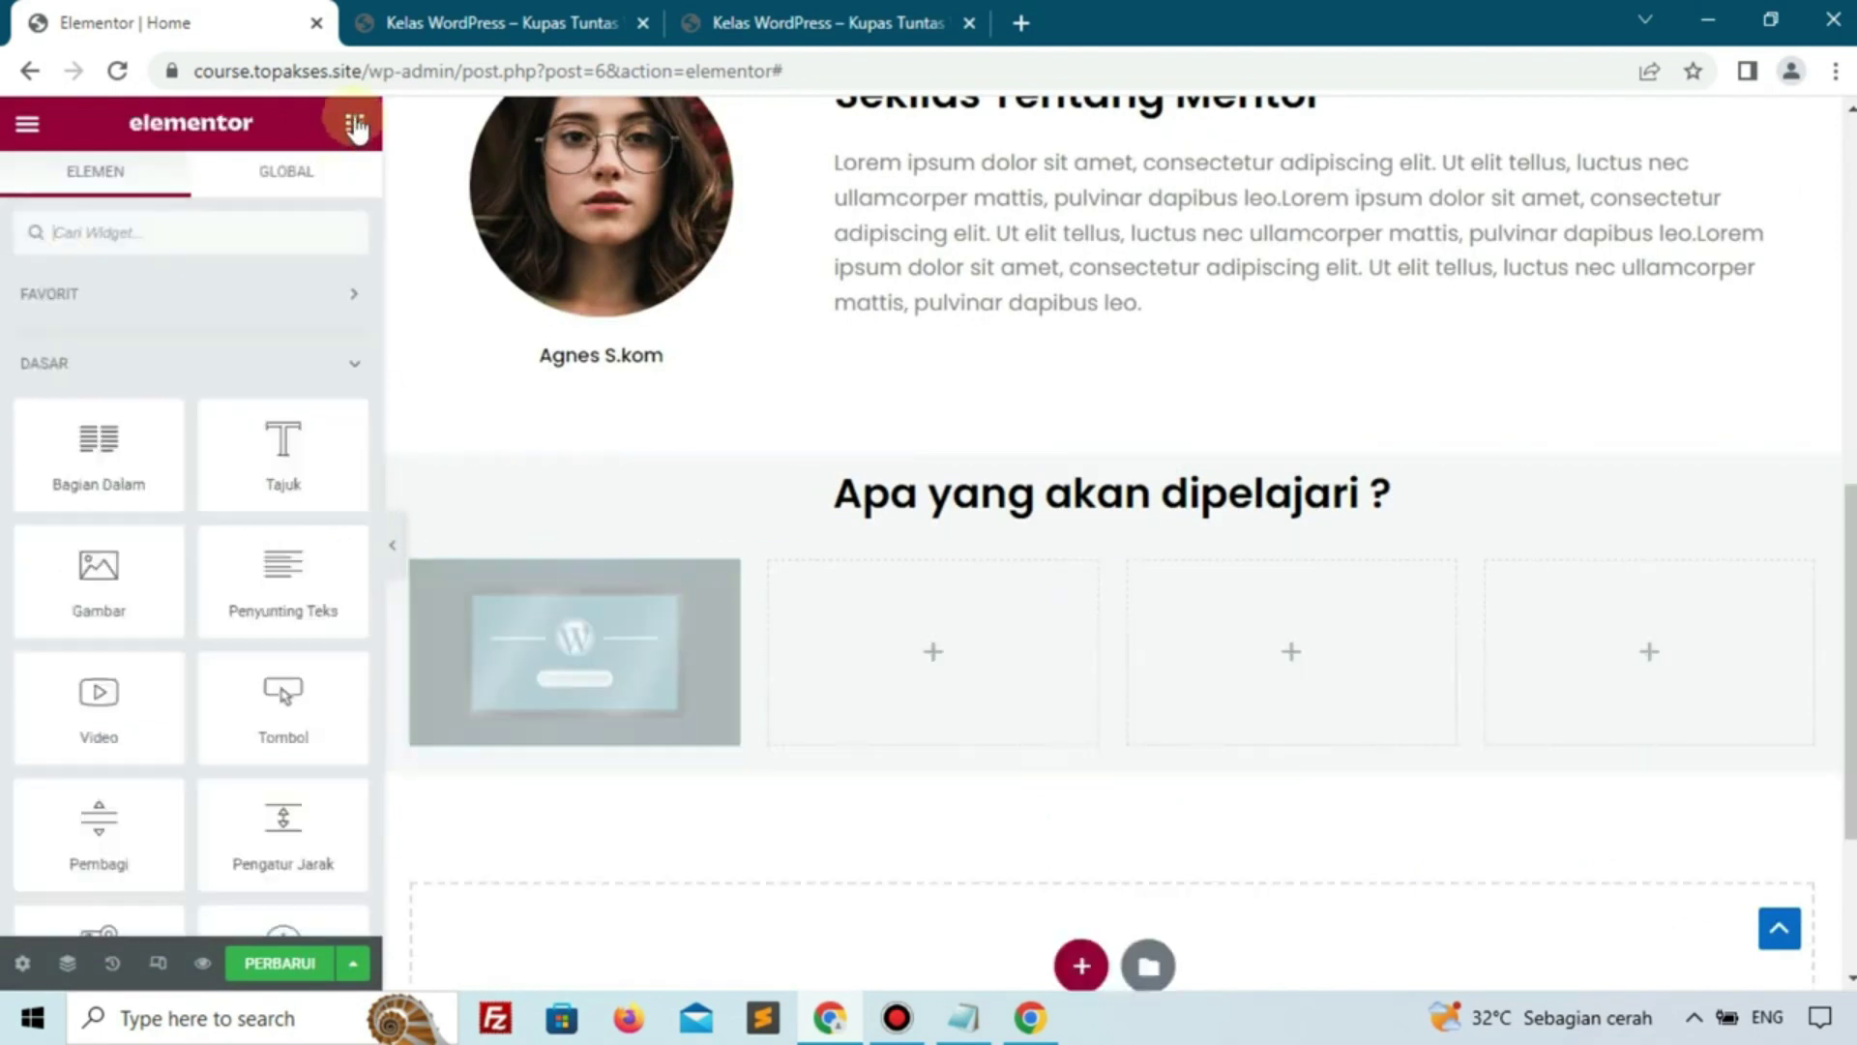
{"action": "left_click_drag", "start_coordinate": [257, 464], "coordinate": [448, 660]}
{"action": "left_click", "coordinate": [264, 444]}
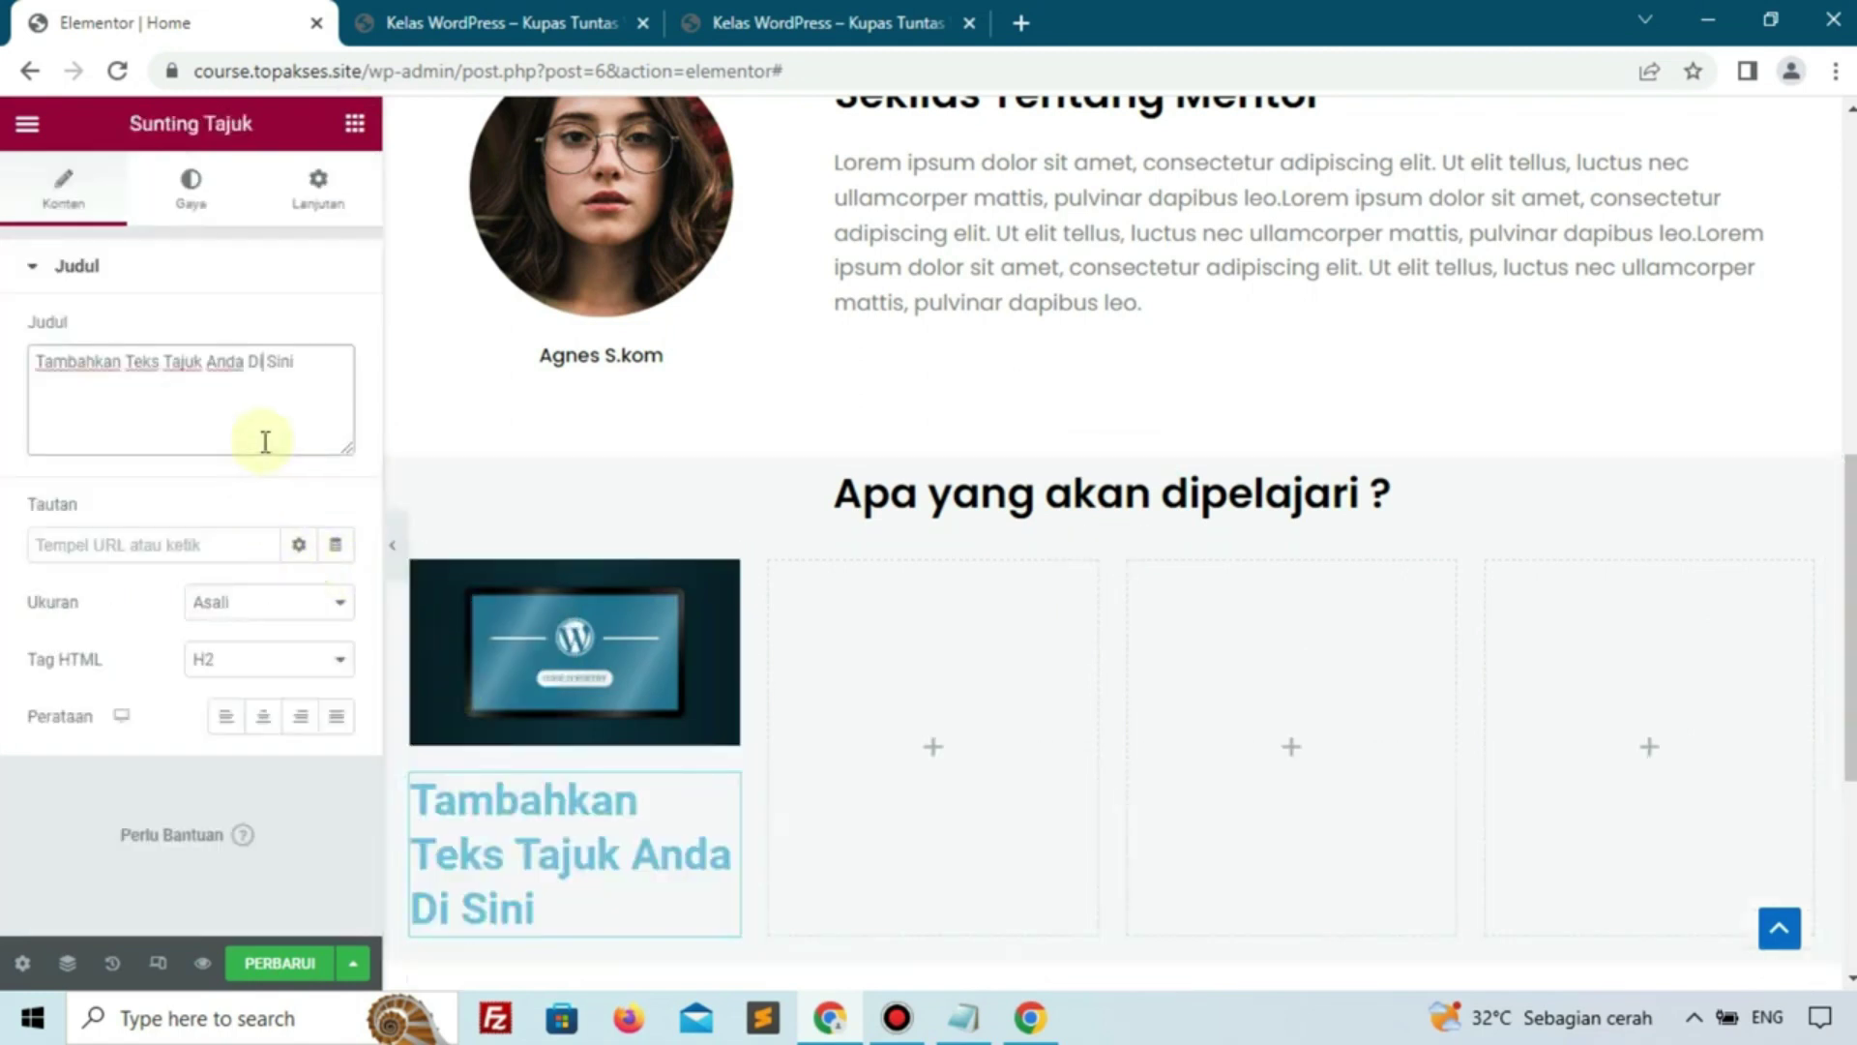
{"action": "key", "text": "ctrl+a"}
{"action": "type", "text": "Pe"}
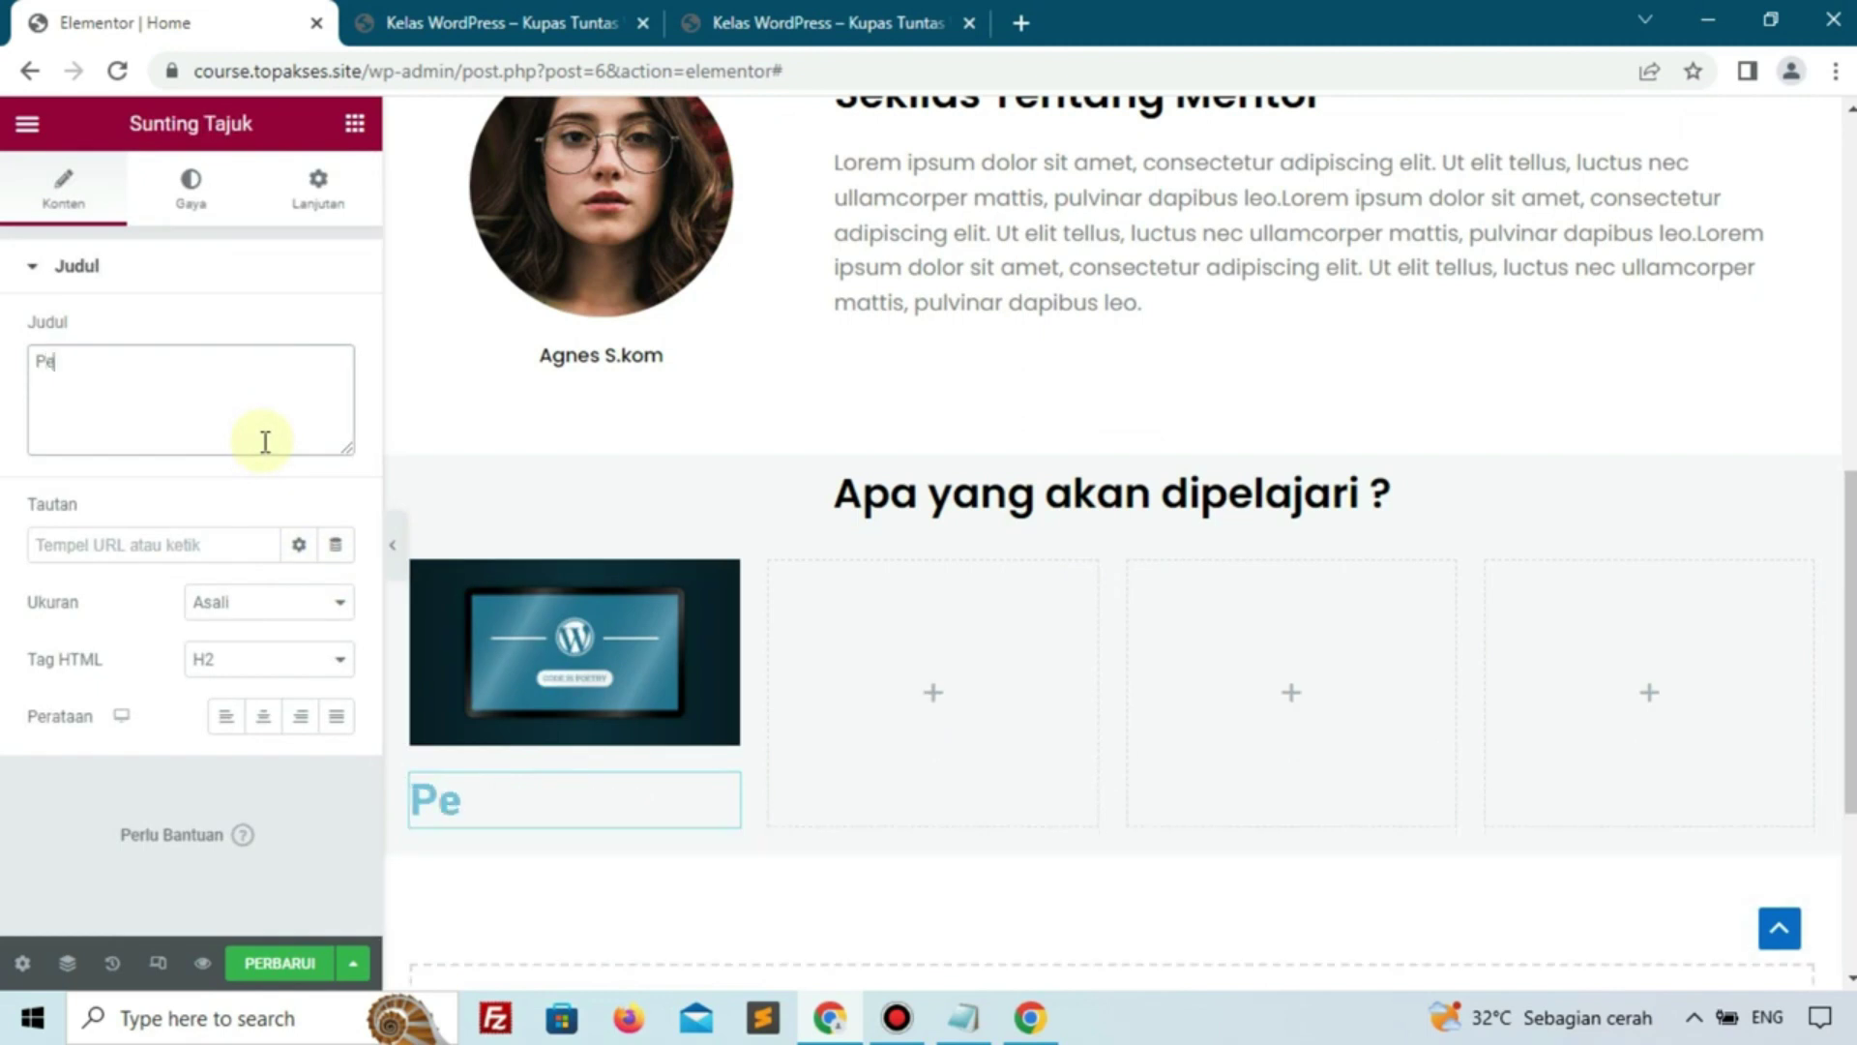
{"action": "type", "text": "ngenalan WordPress"}
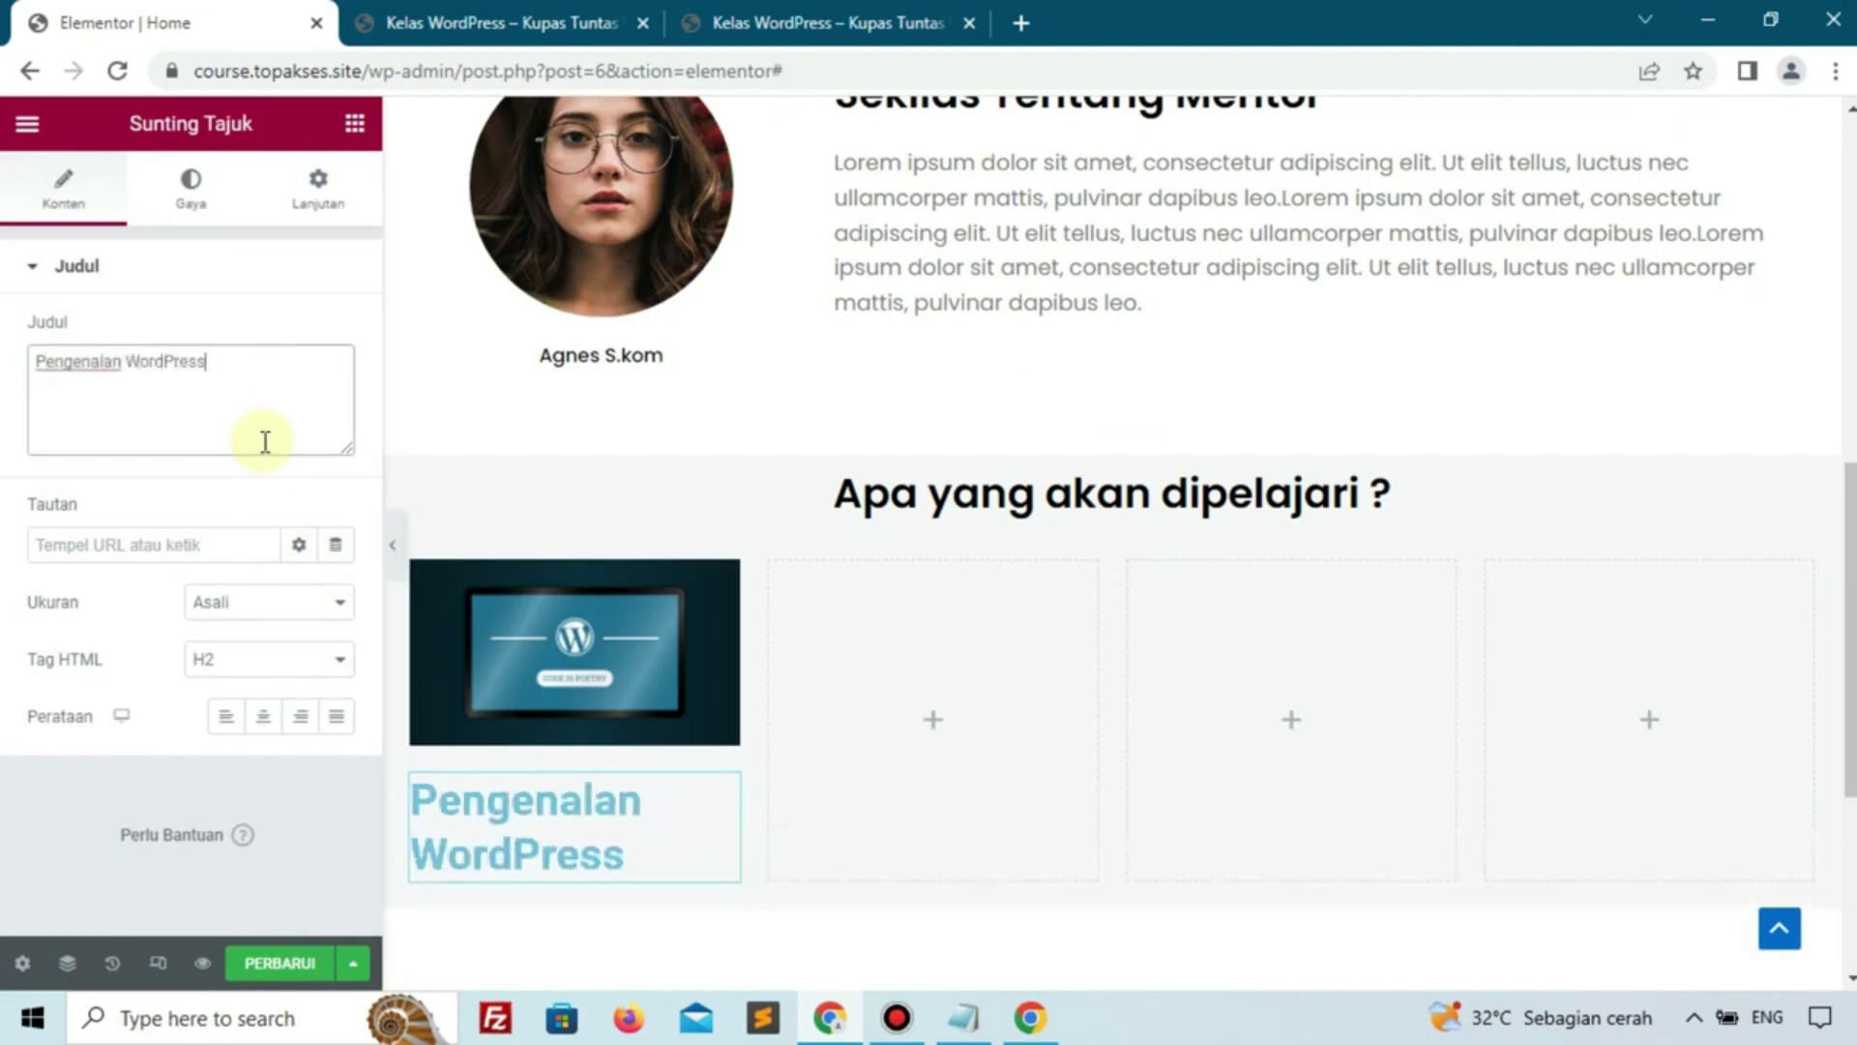
Set the "Pengenalan WordPress" heading's text colour to black (#000000)
{"action": "left_click", "coordinate": [198, 199]}
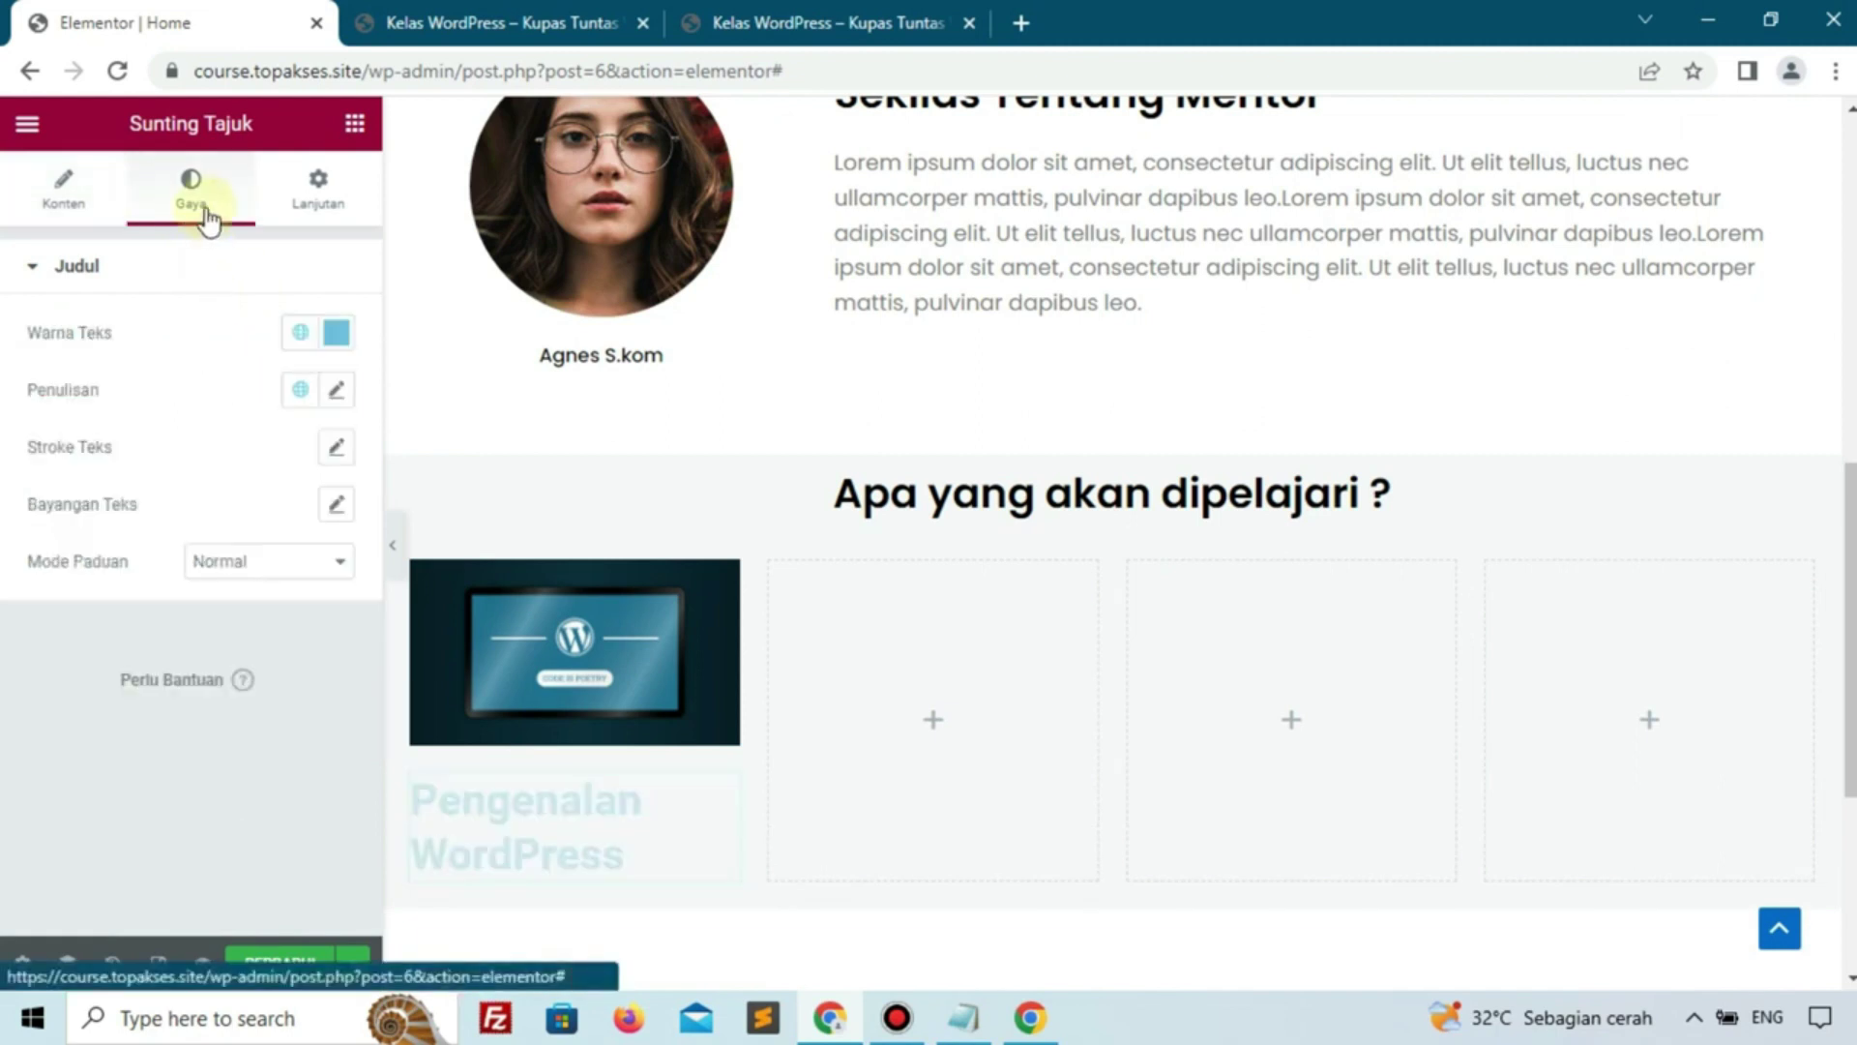
{"action": "left_click", "coordinate": [337, 332]}
{"action": "left_click_drag", "start_coordinate": [385, 552], "coordinate": [467, 668]}
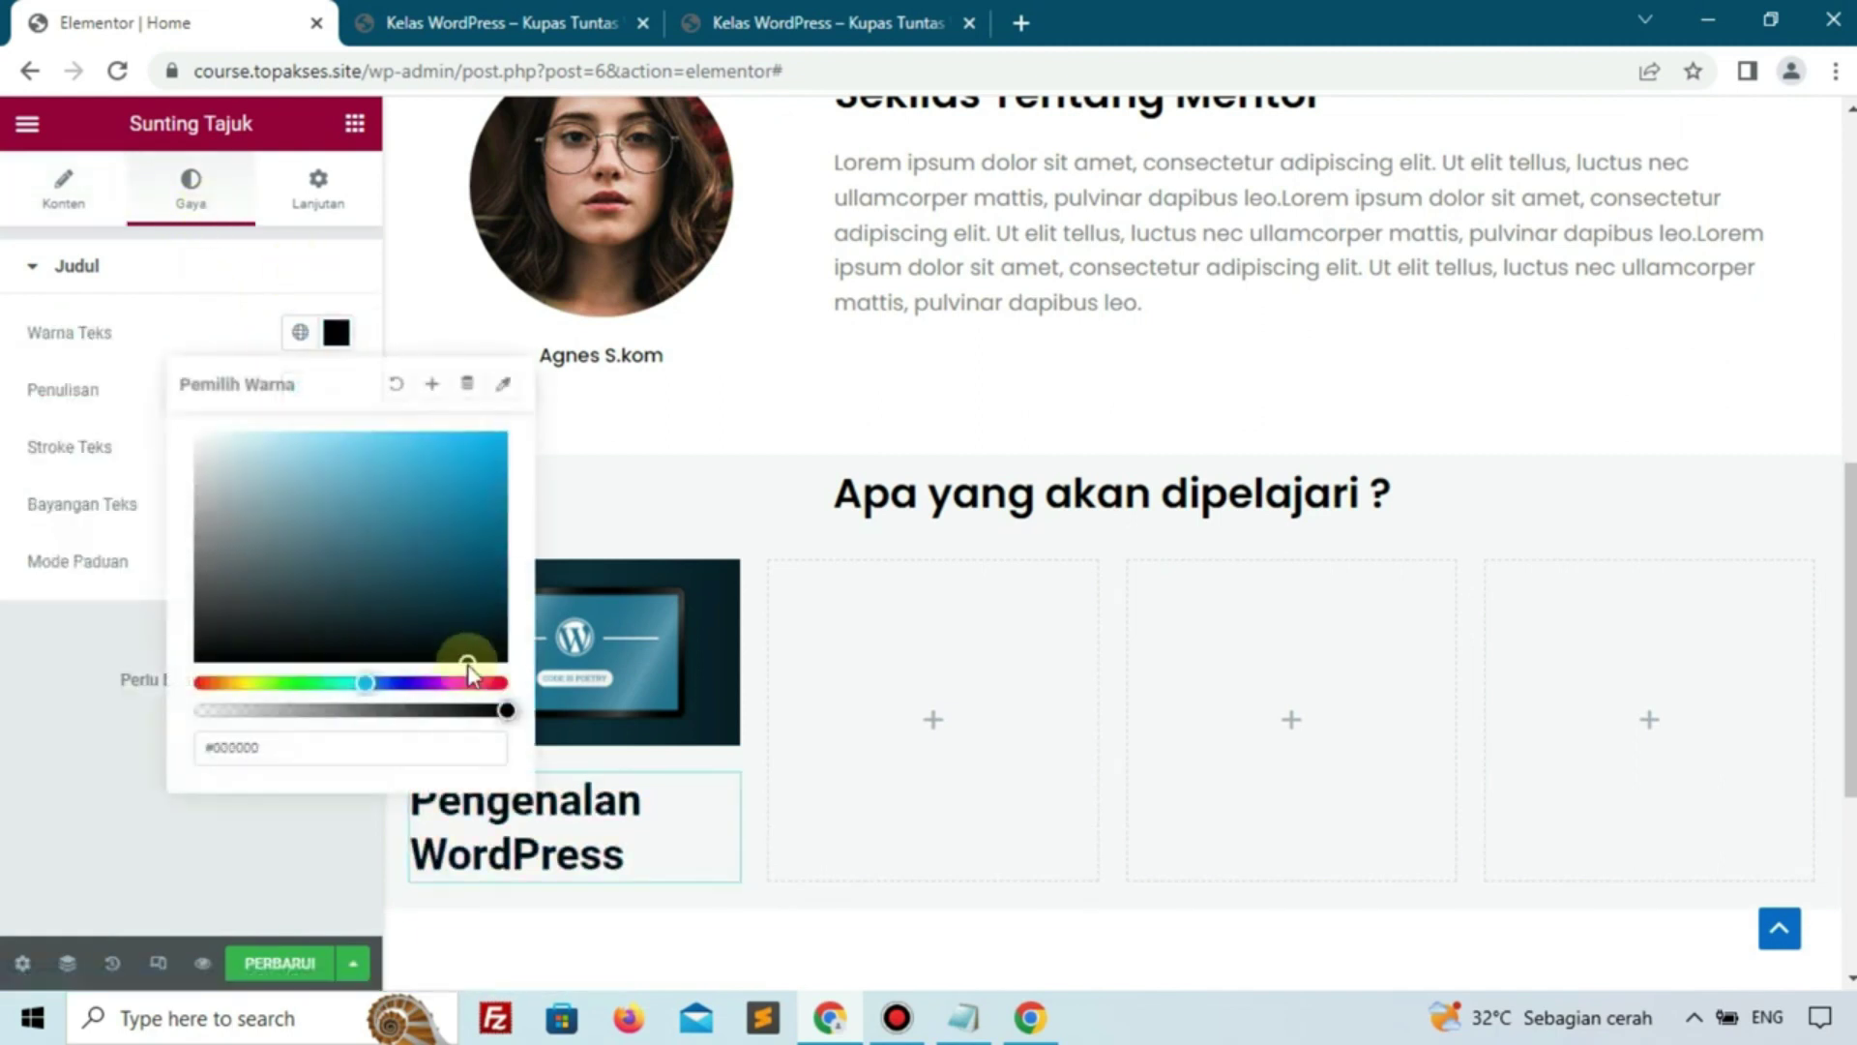
{"action": "left_click", "coordinate": [5, 711]}
Set the "Pengenalan WordPress" heading's typography to the Poppins font at 19 px
{"action": "left_click", "coordinate": [336, 392]}
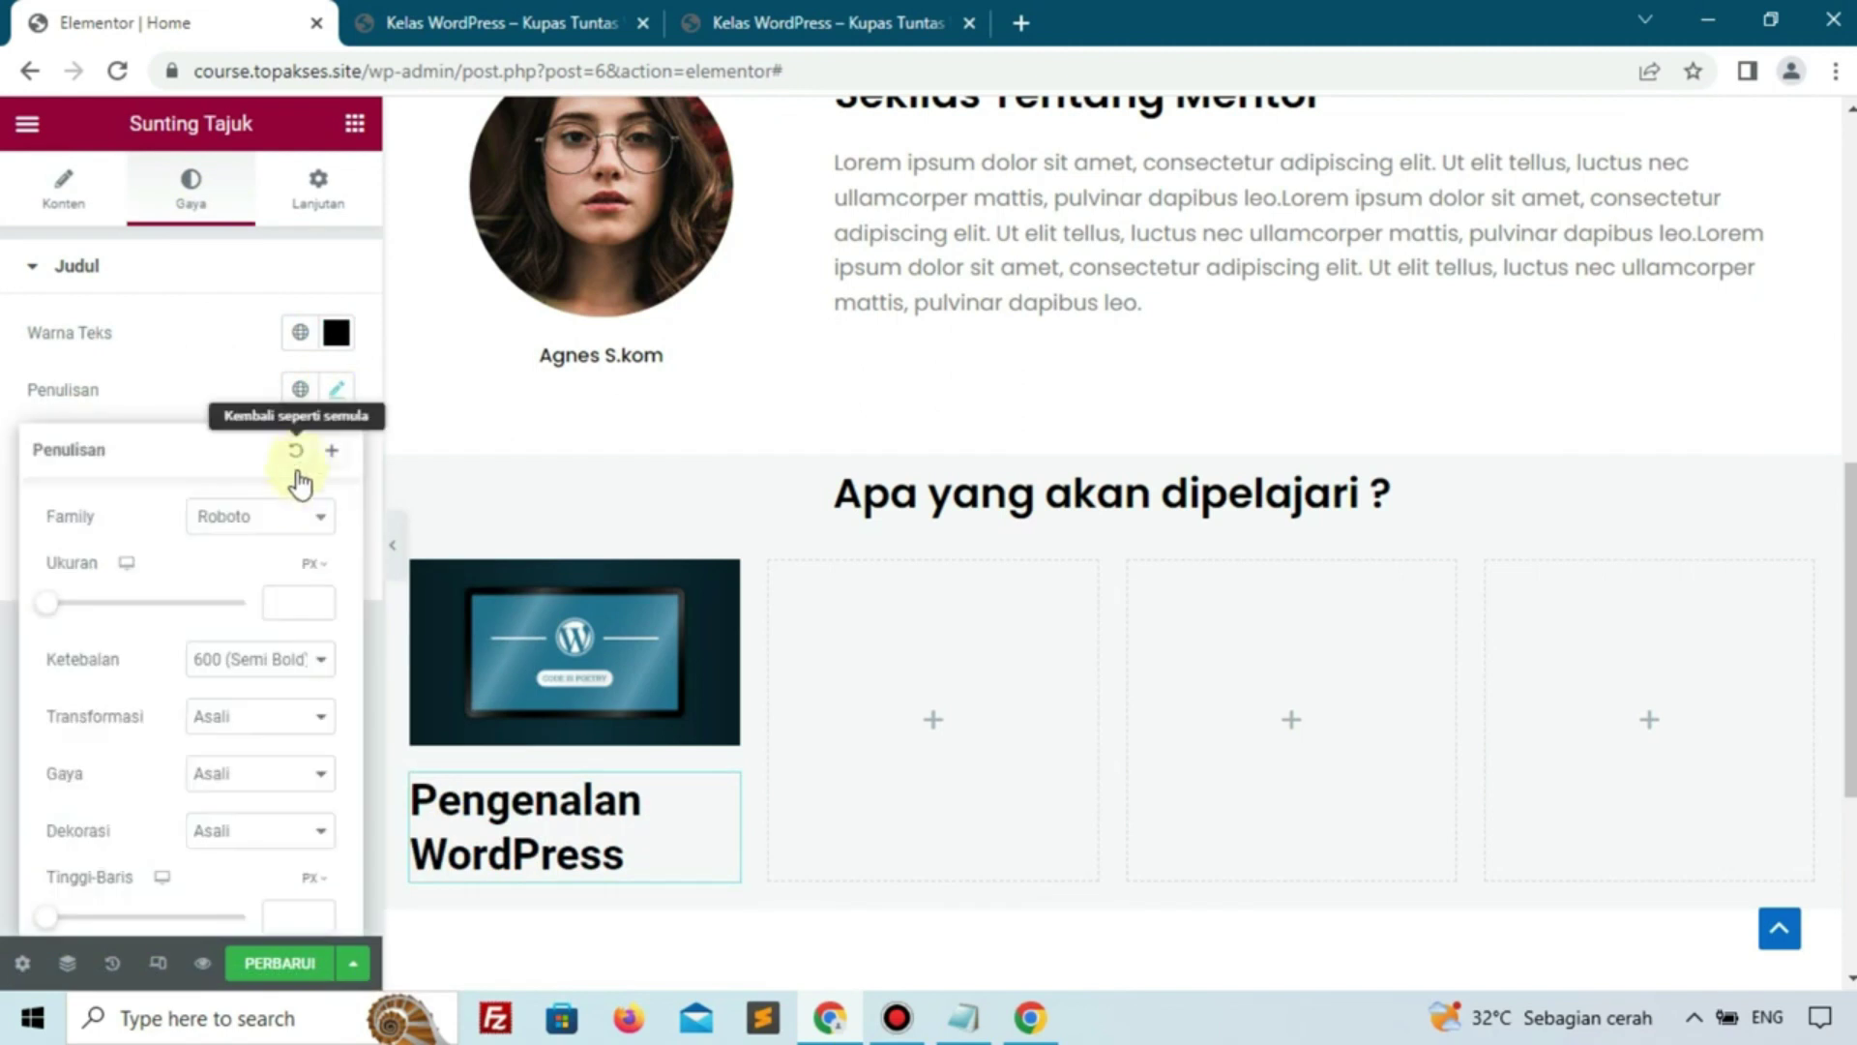
{"action": "left_click", "coordinate": [276, 517]}
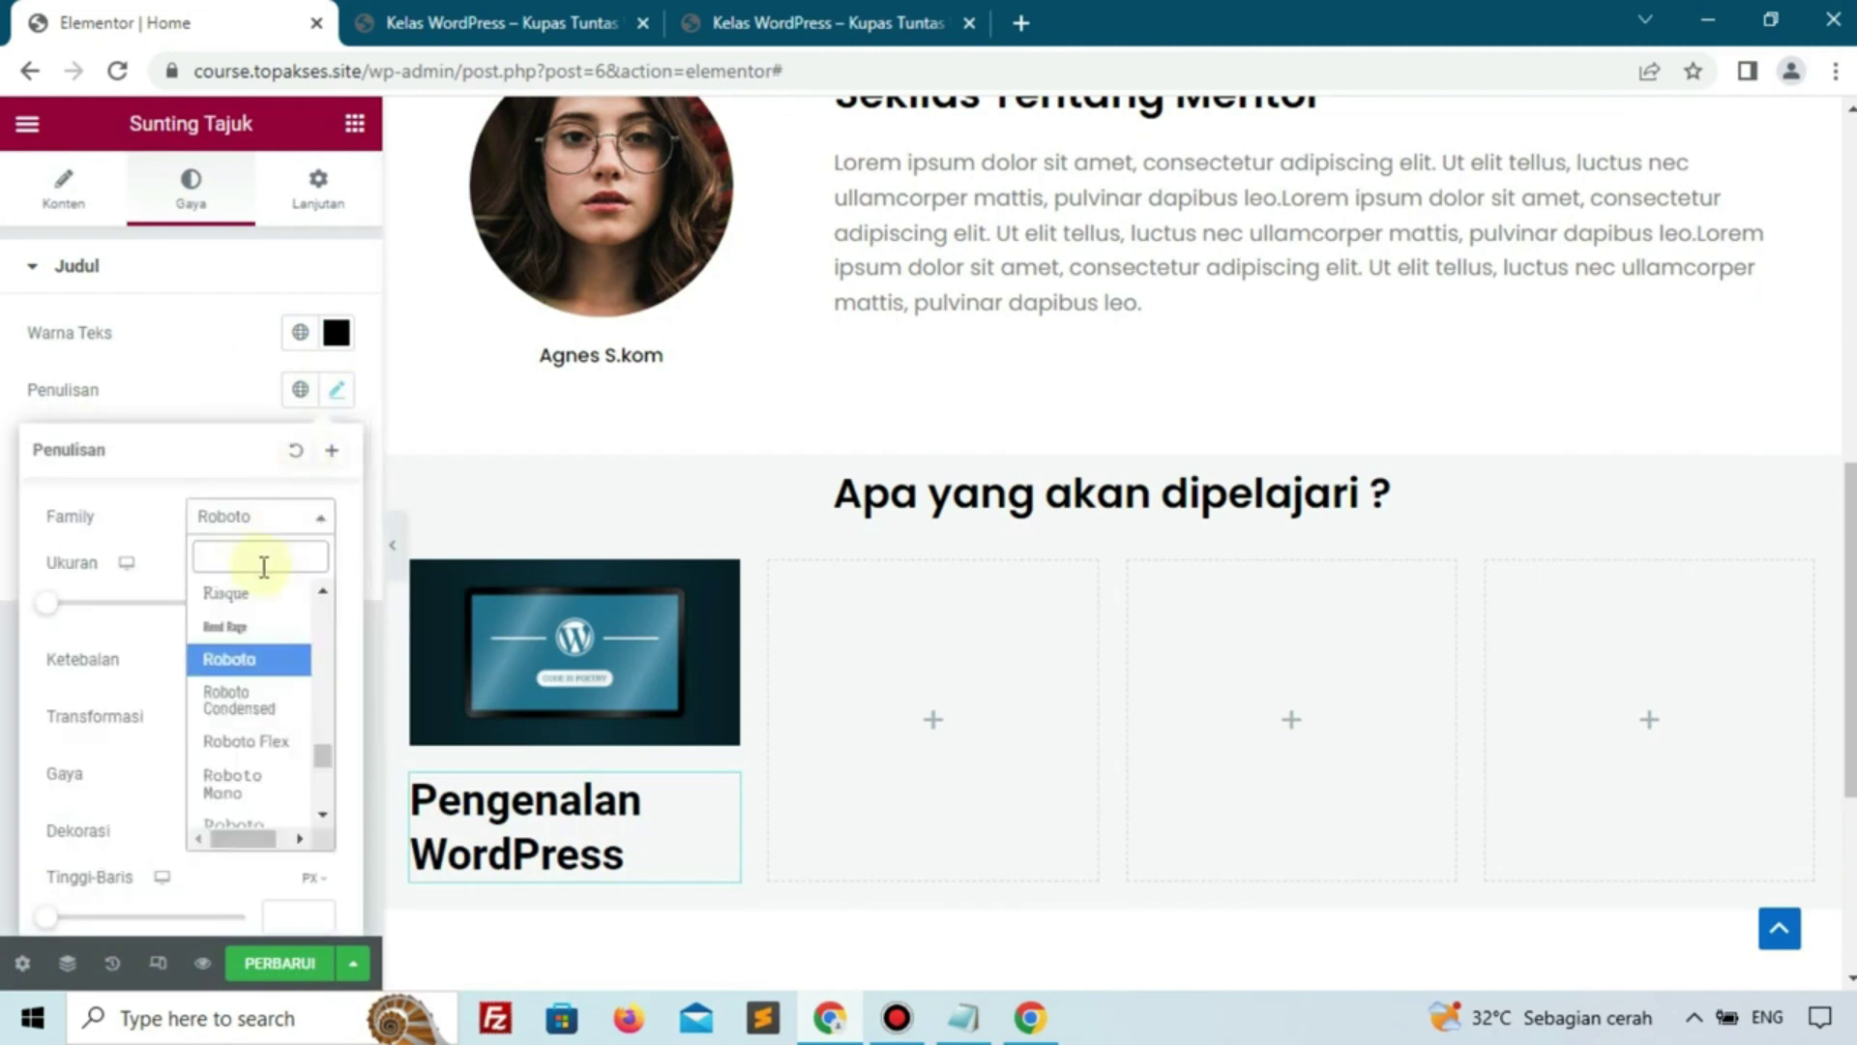
{"action": "type", "text": "pop"}
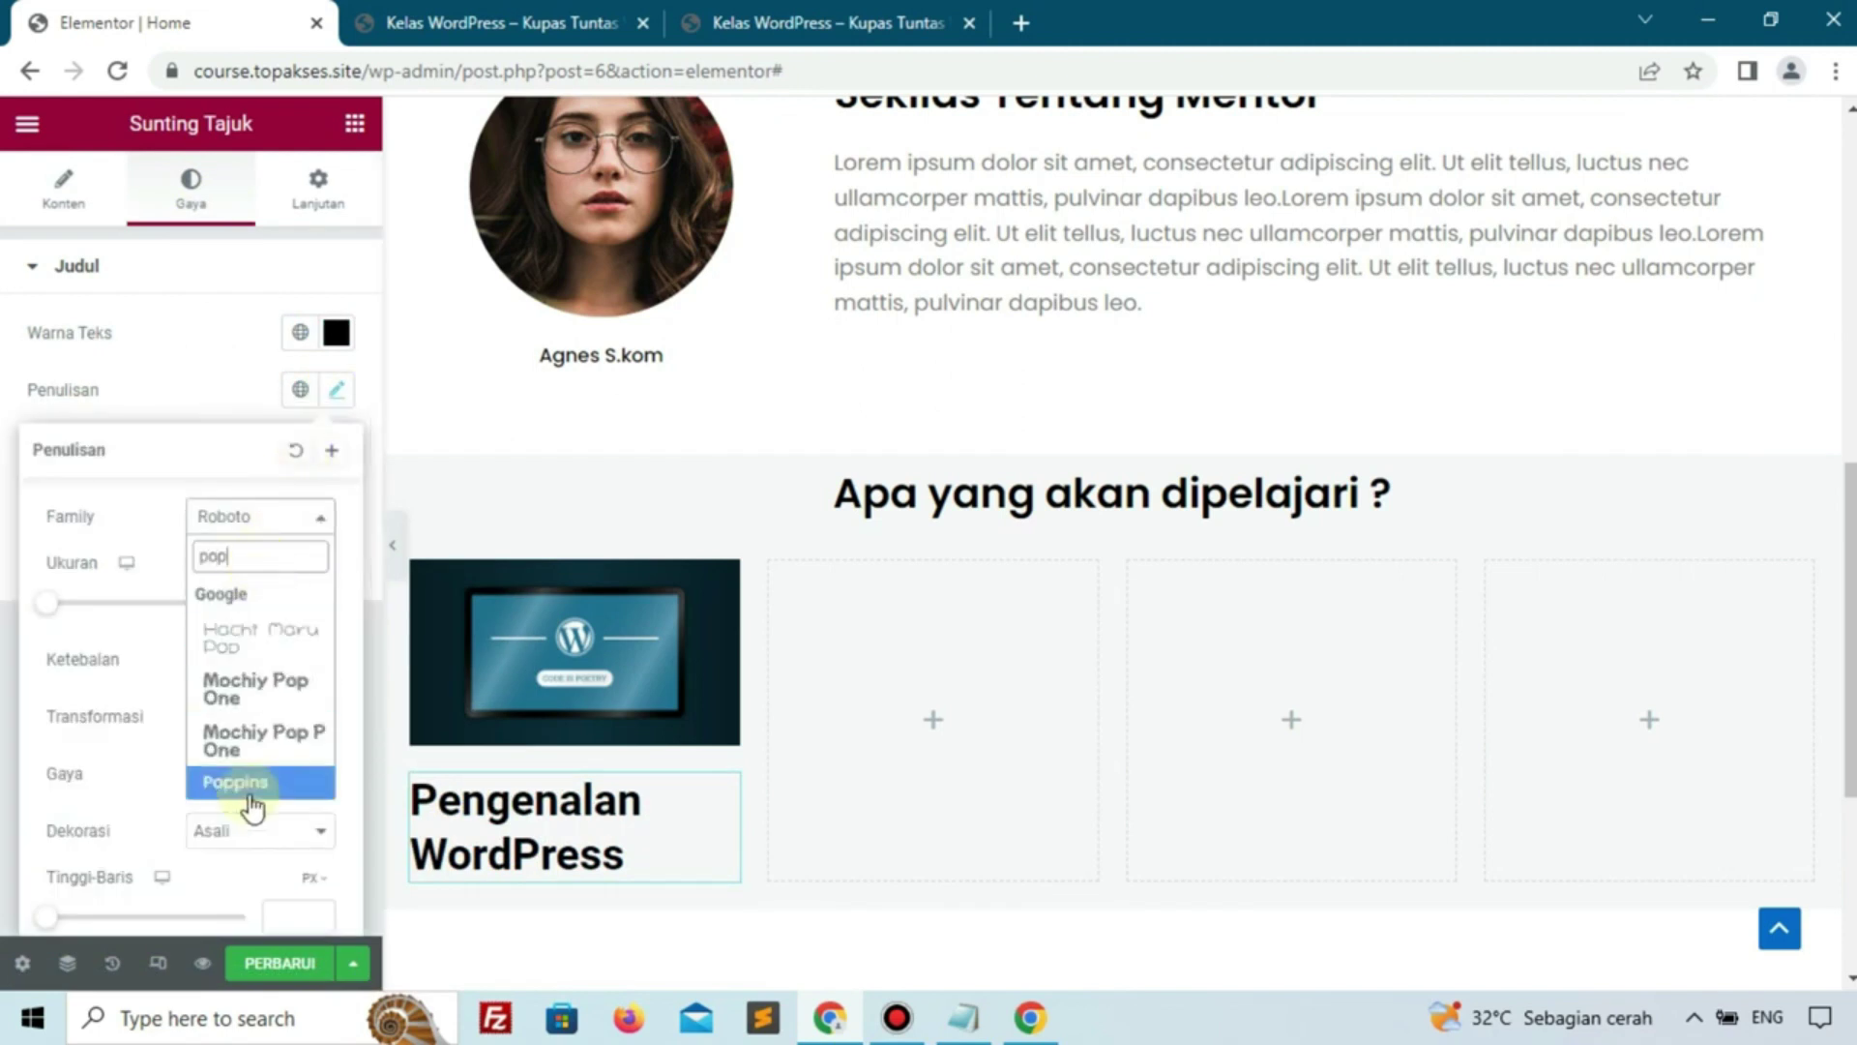
{"action": "left_click", "coordinate": [248, 783]}
{"action": "left_click", "coordinate": [285, 604]}
{"action": "type", "text": "25"}
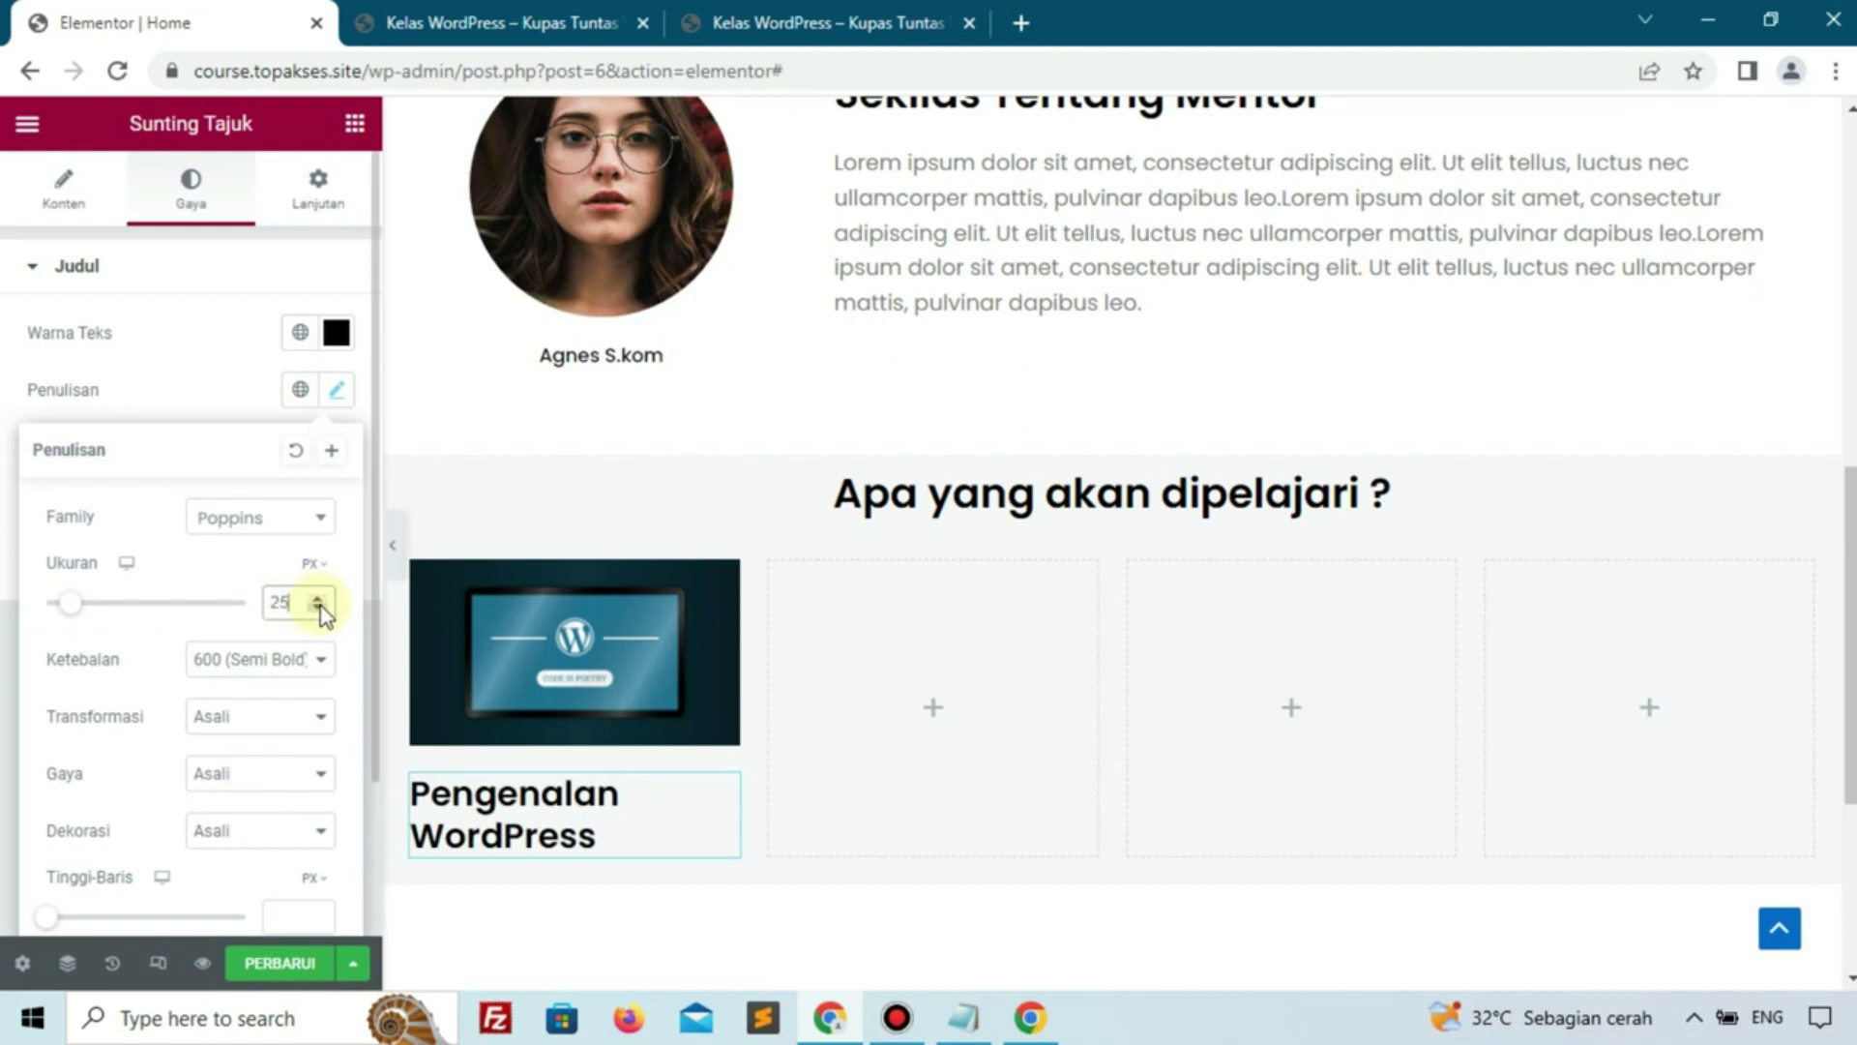
{"action": "left_click", "coordinate": [319, 610]}
{"action": "left_click", "coordinate": [319, 610]}
{"action": "left_click", "coordinate": [319, 609]}
{"action": "left_click", "coordinate": [319, 610]}
{"action": "left_click", "coordinate": [319, 610]}
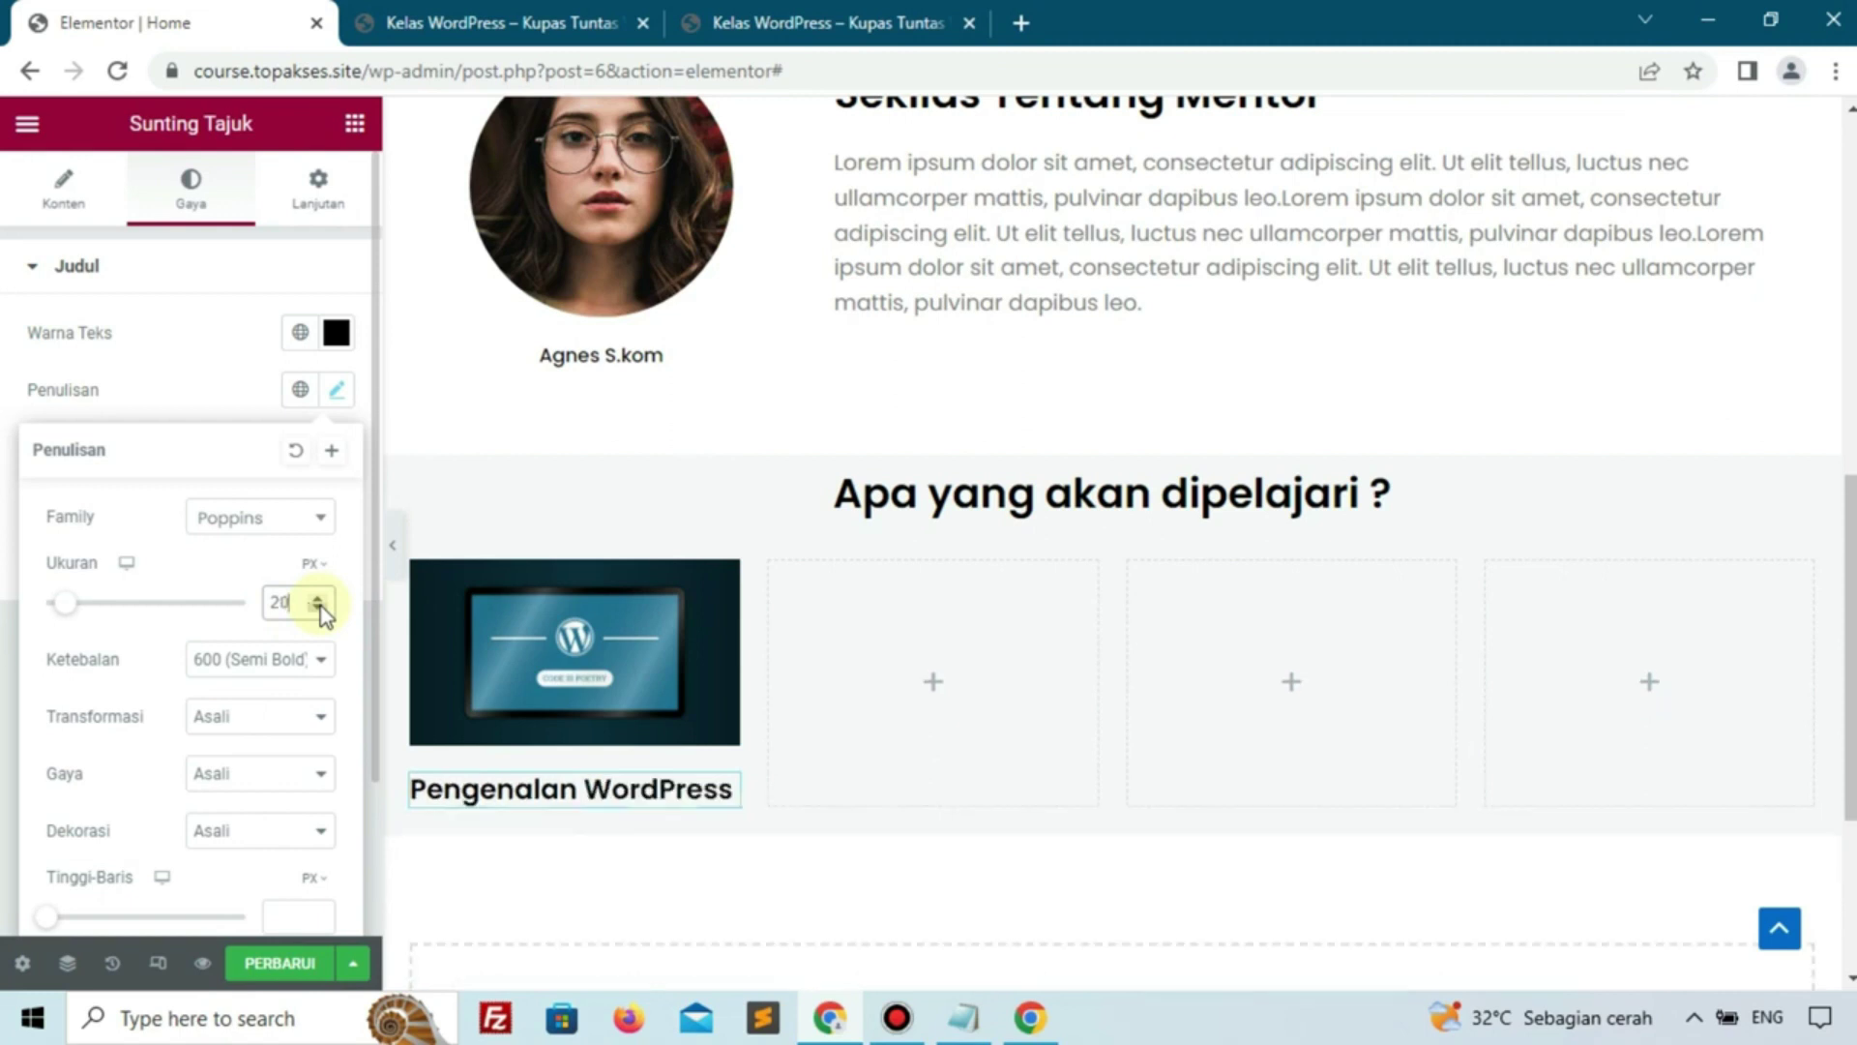
{"action": "left_click", "coordinate": [320, 610]}
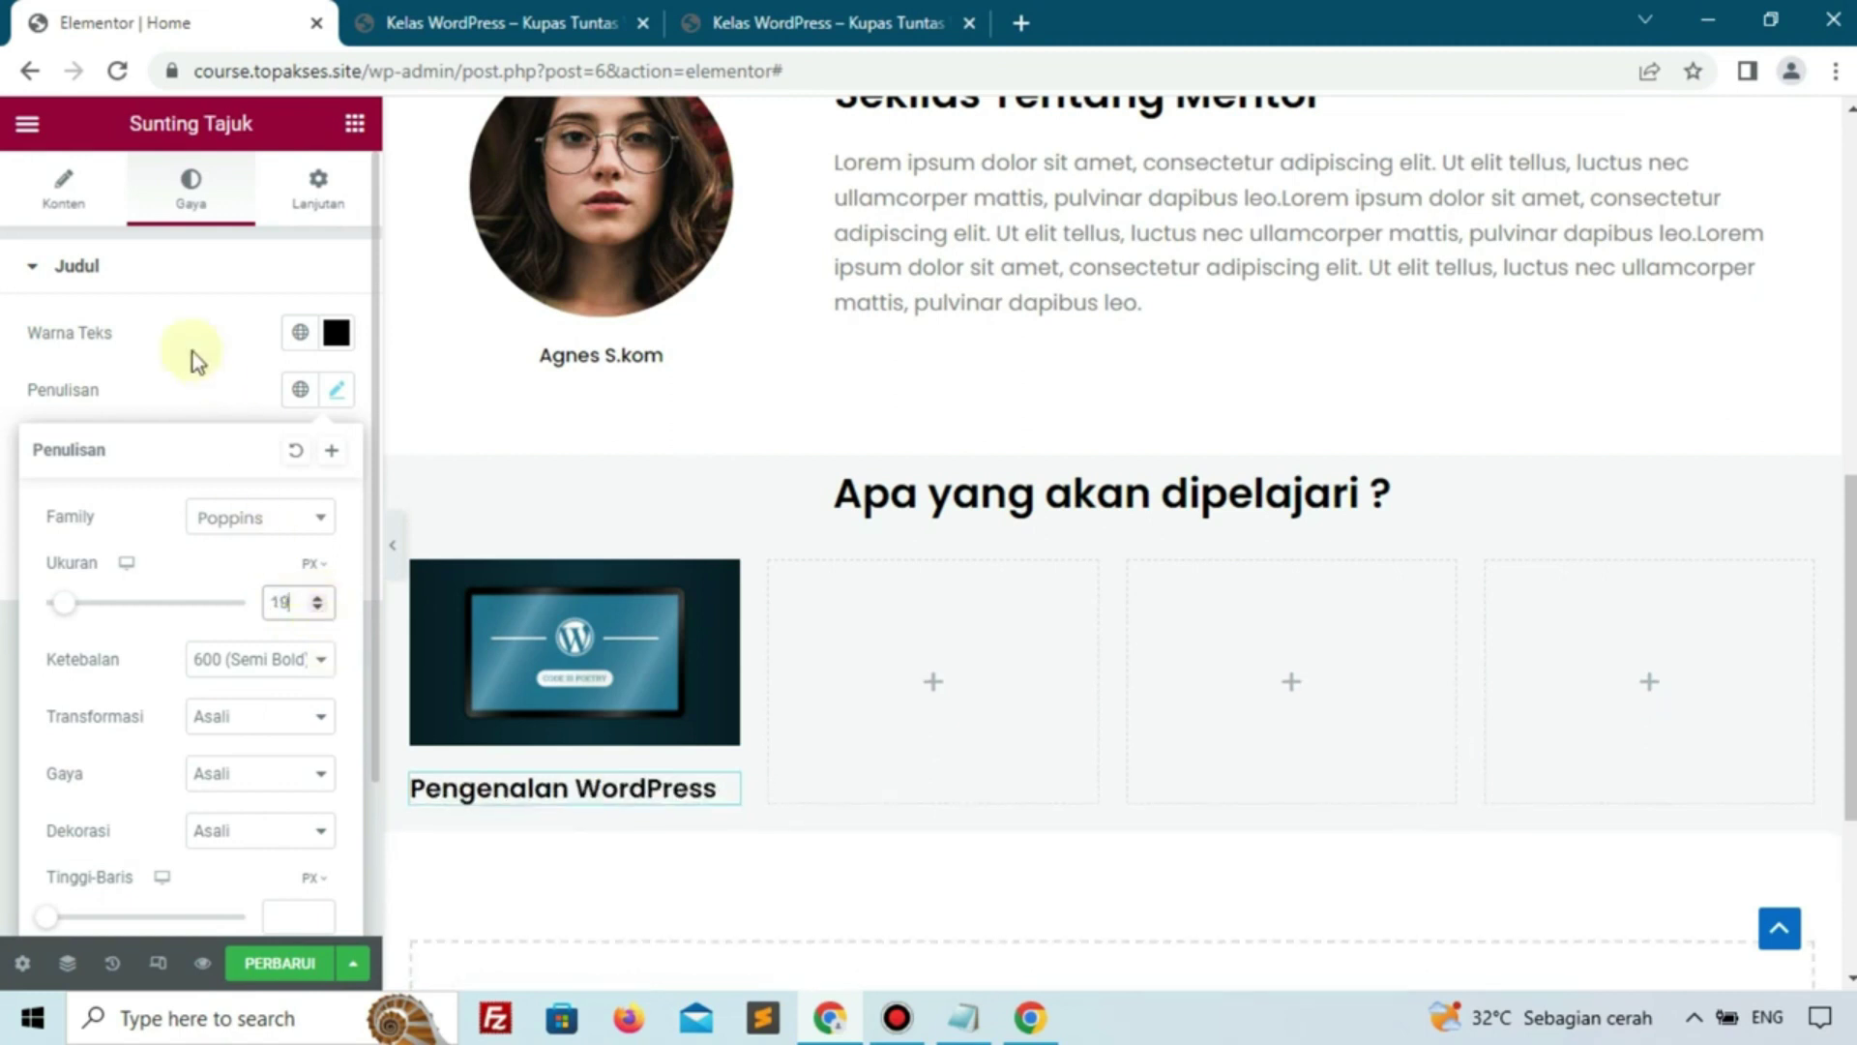
{"action": "left_click", "coordinate": [176, 323]}
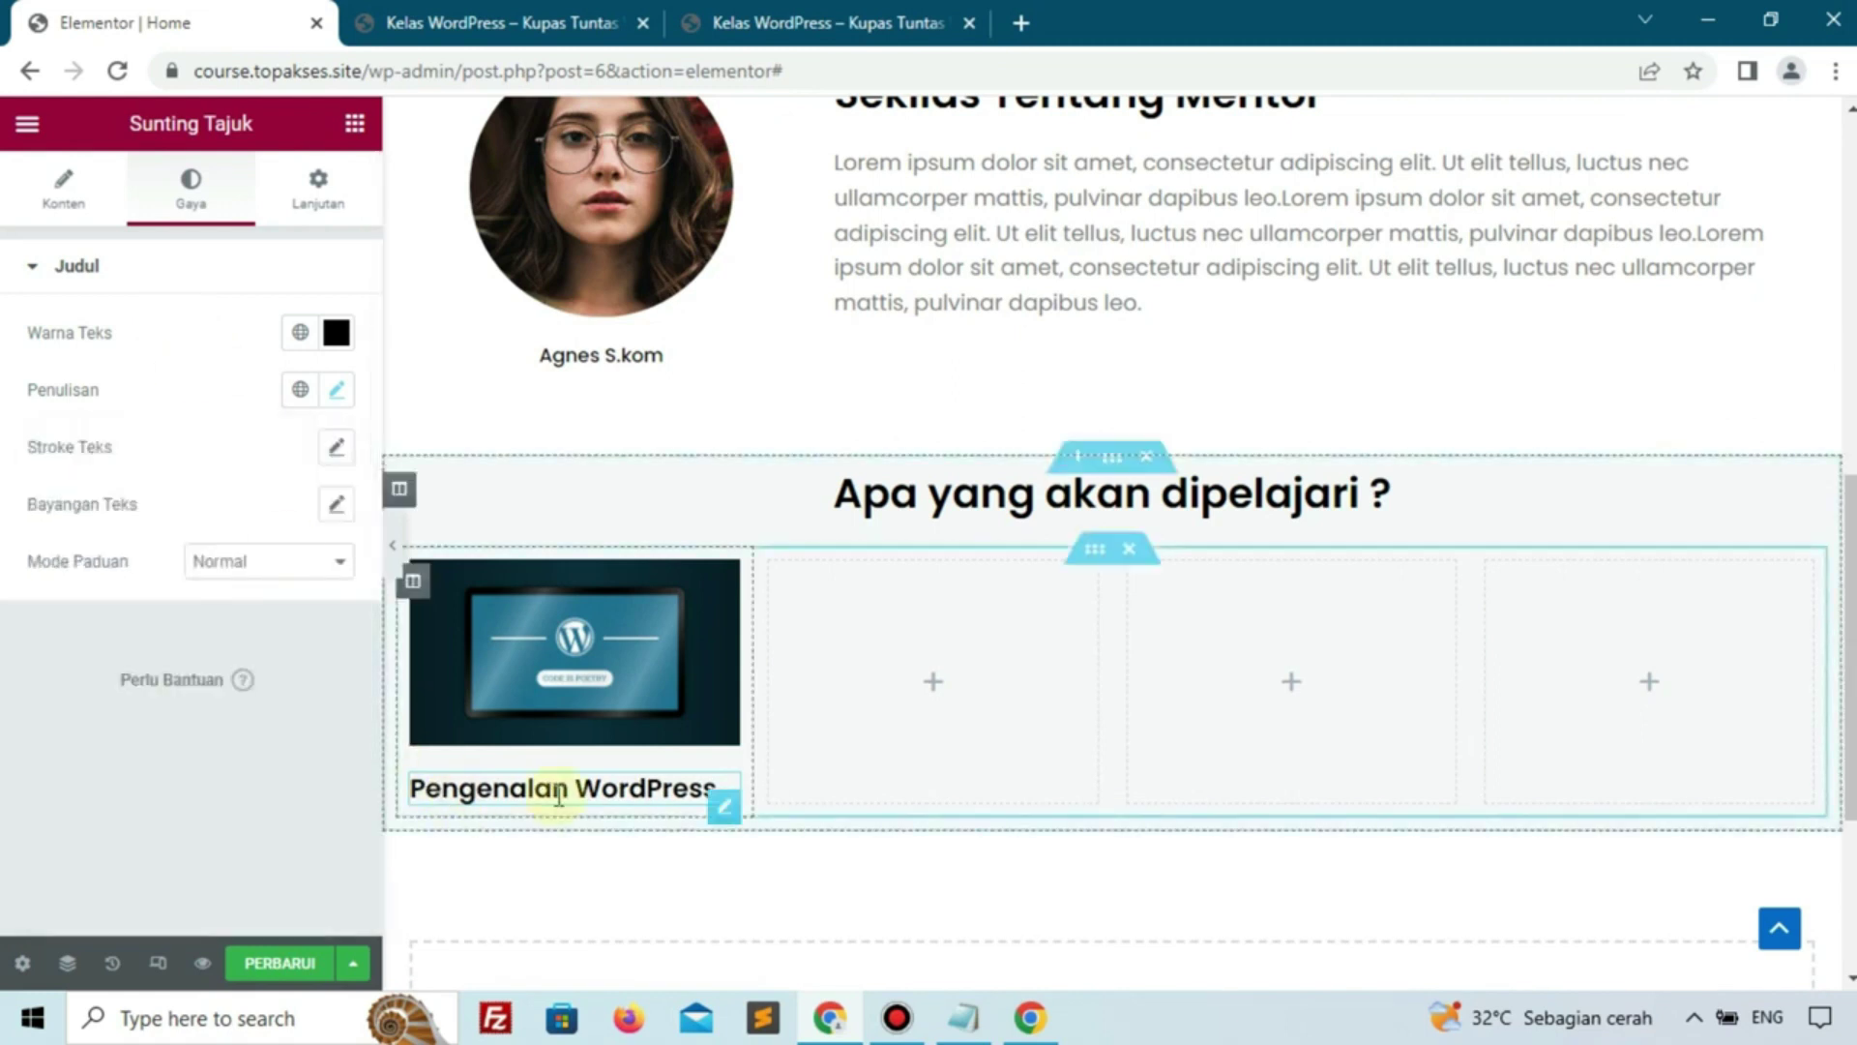
Check the lesson details on the reference's first course card, then add an icon list (Daftar Ikon) below the "Pengenalan WordPress" heading
{"action": "left_click", "coordinate": [910, 17]}
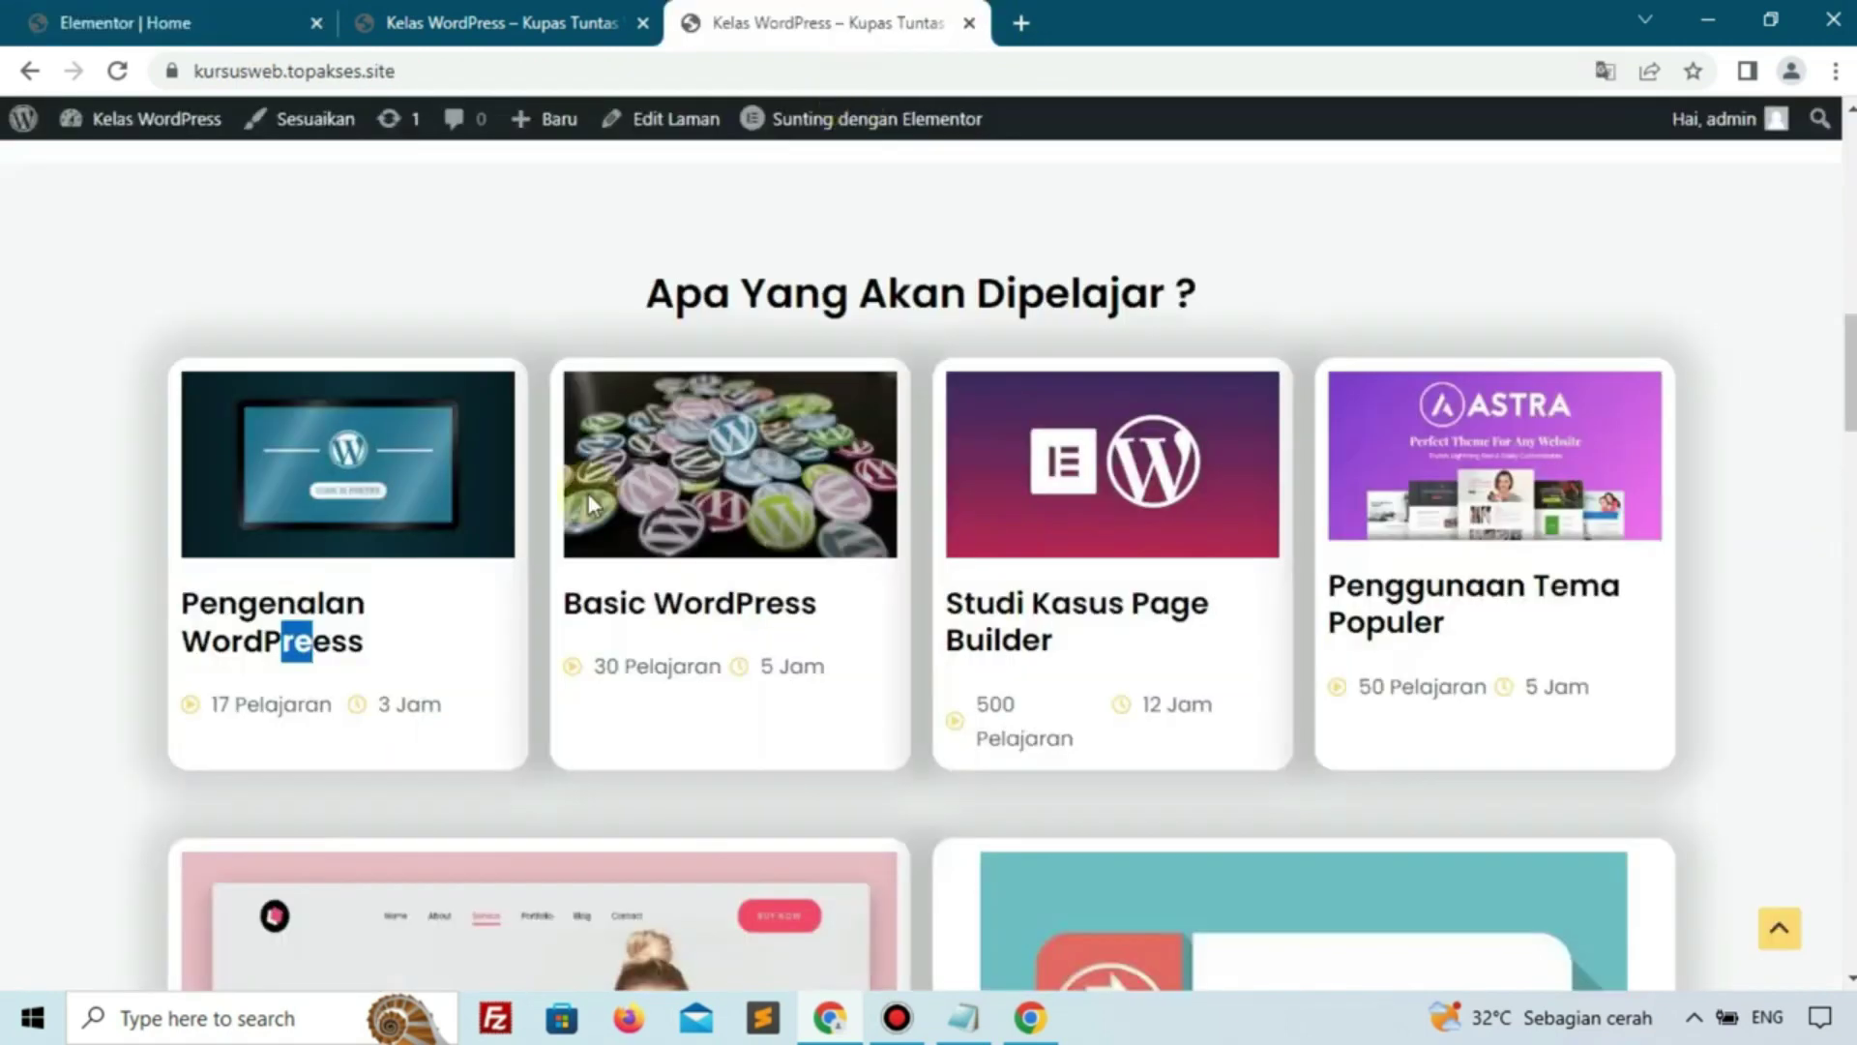
{"action": "left_click", "coordinate": [205, 690]}
{"action": "left_click_drag", "start_coordinate": [212, 698], "coordinate": [300, 701]}
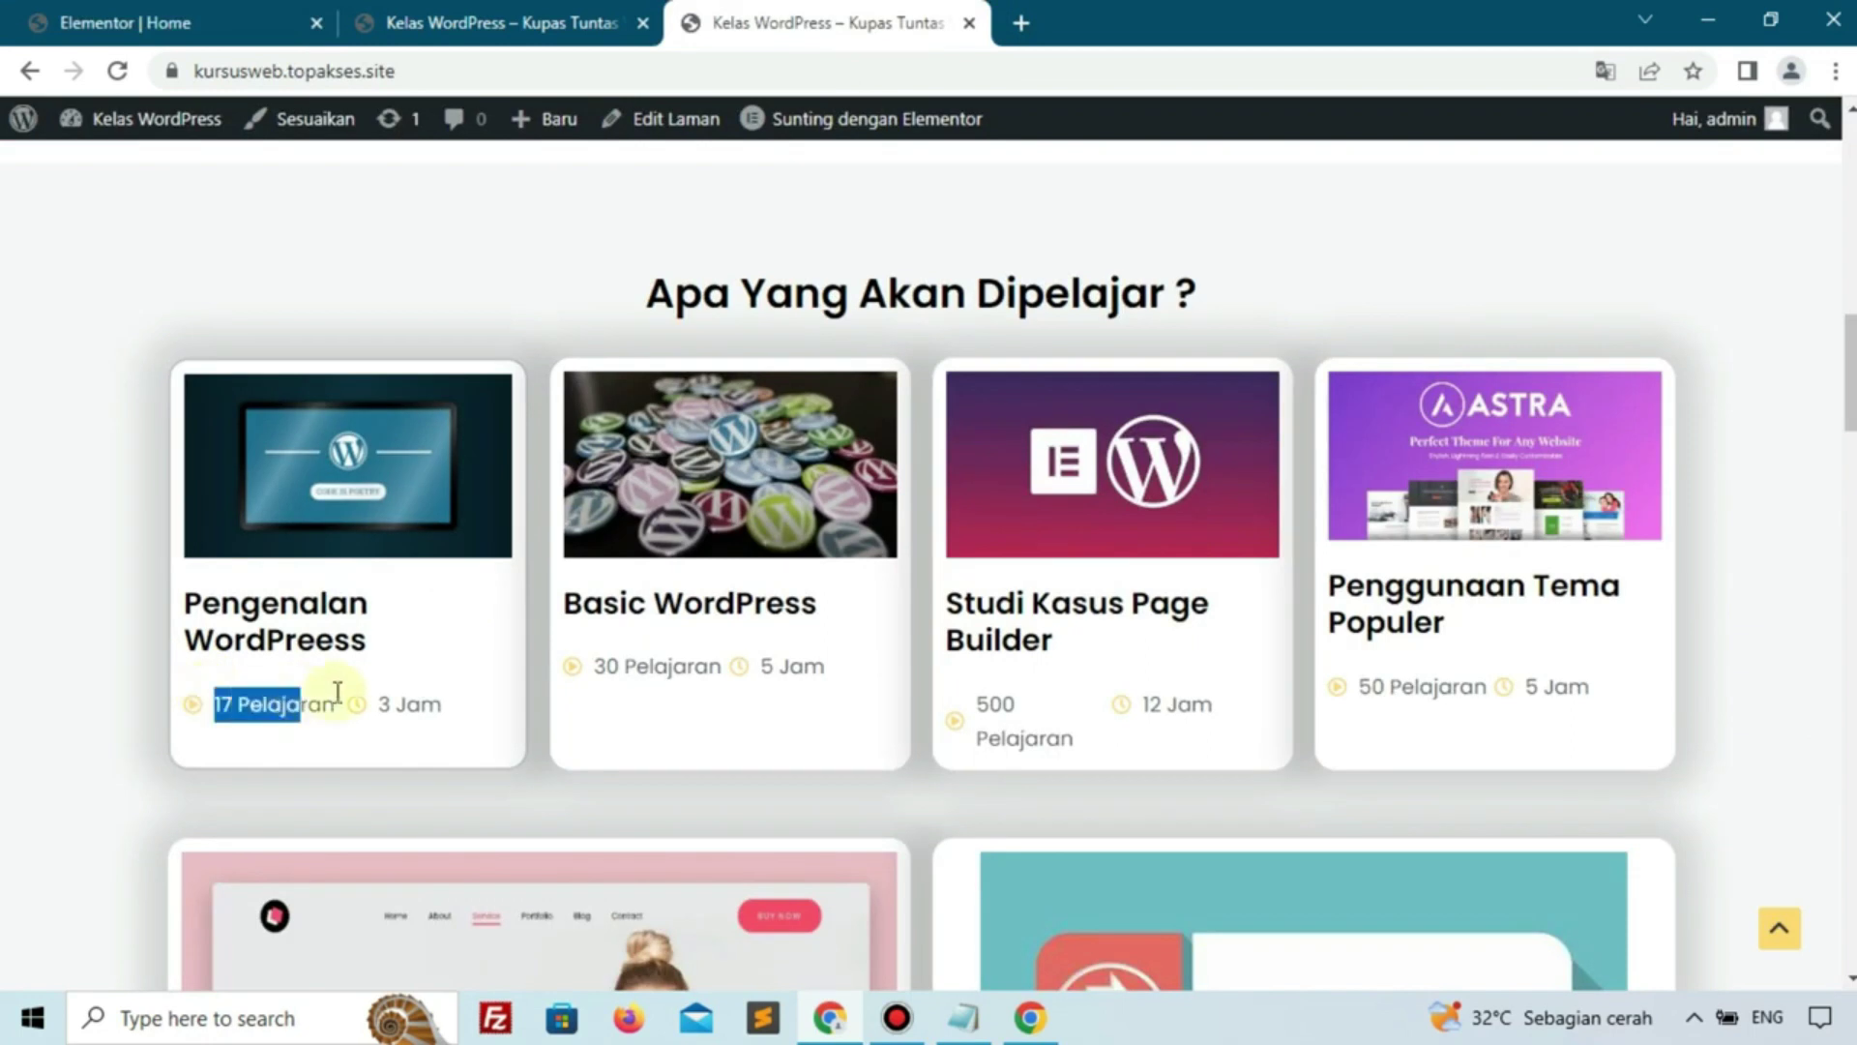
{"action": "left_click", "coordinate": [303, 16]}
{"action": "left_click", "coordinate": [350, 137]}
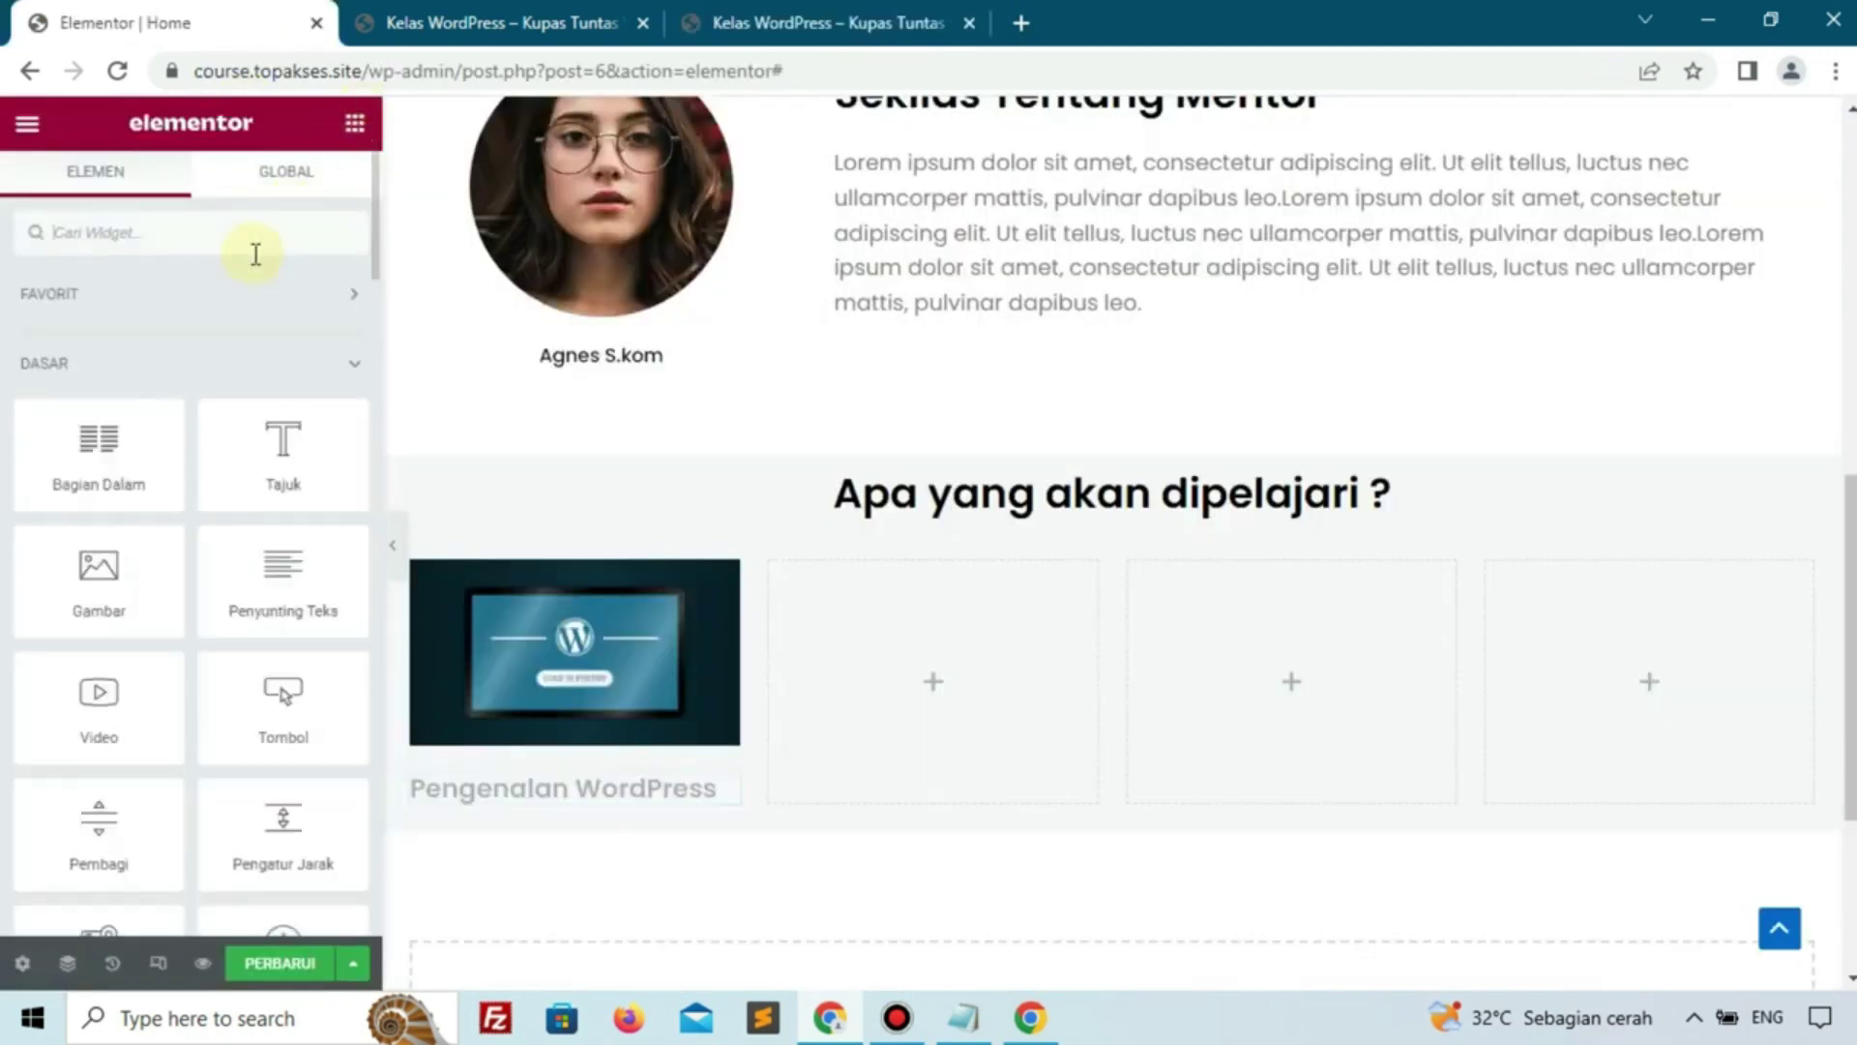
{"action": "type", "text": "list"}
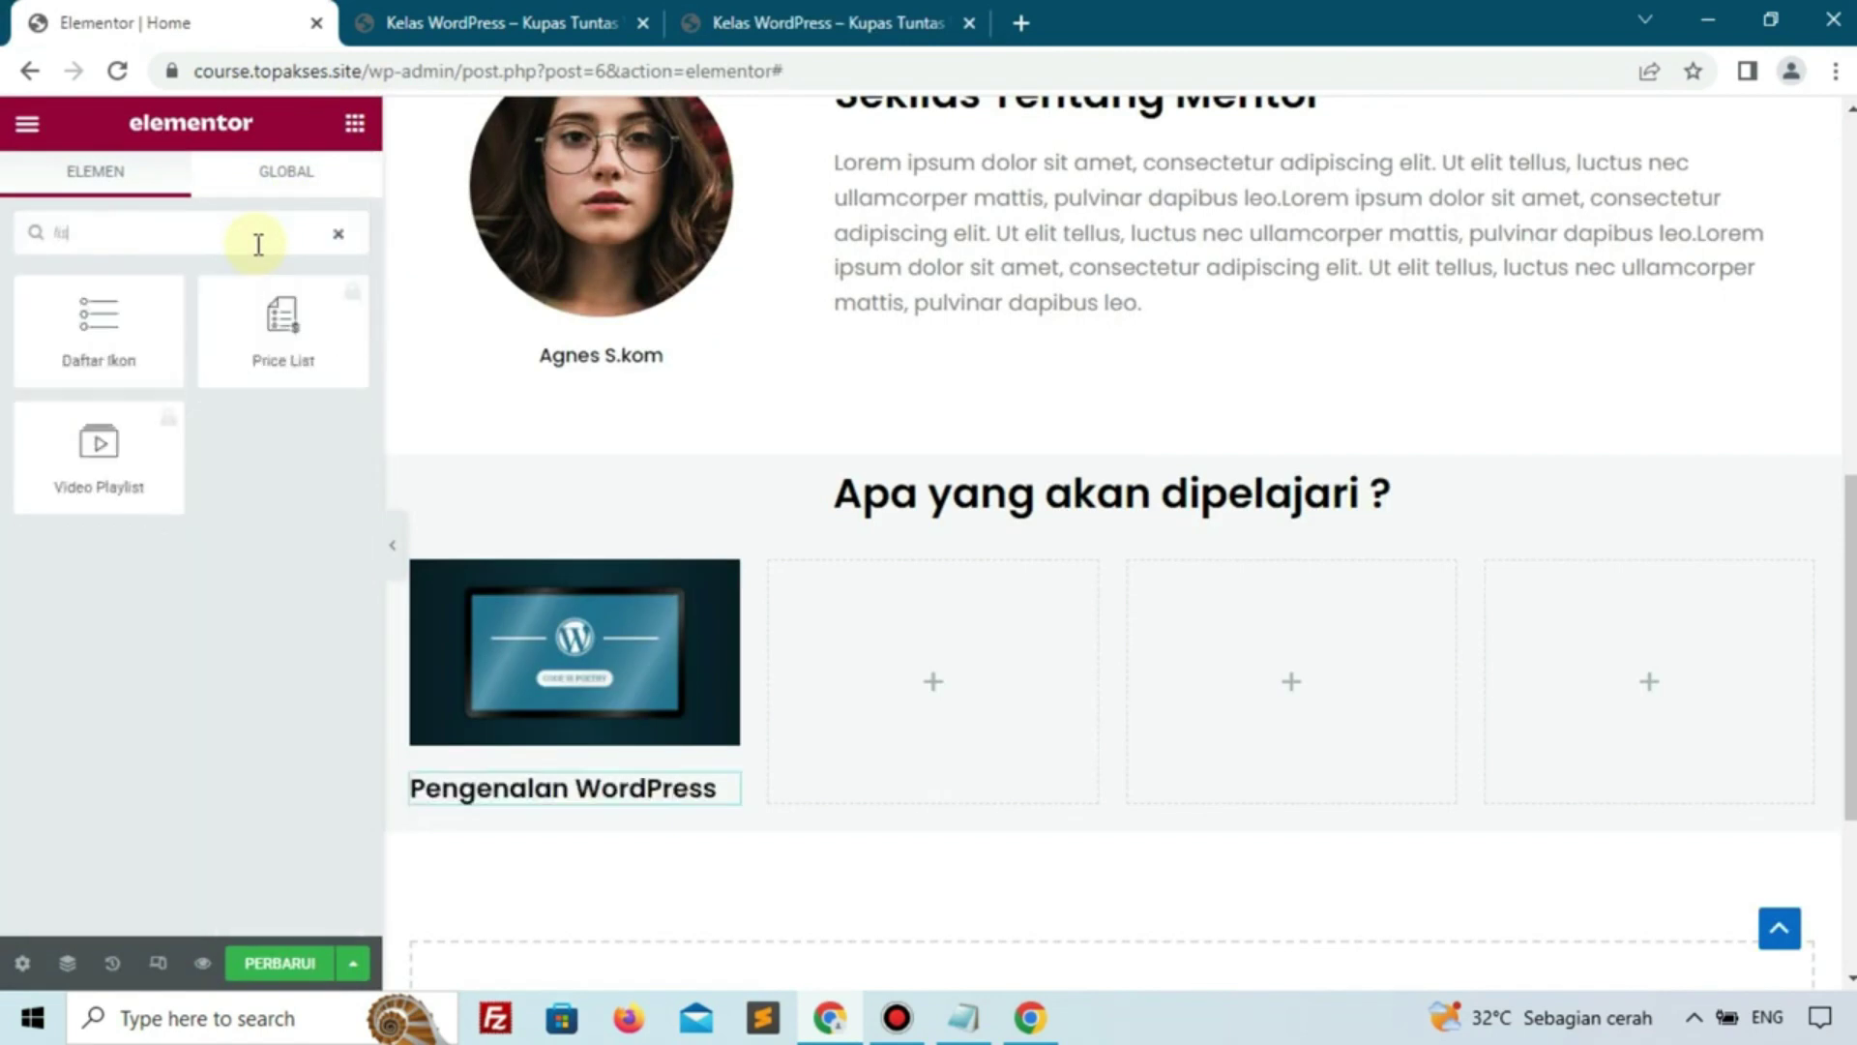
{"action": "left_click_drag", "start_coordinate": [155, 322], "coordinate": [527, 799]}
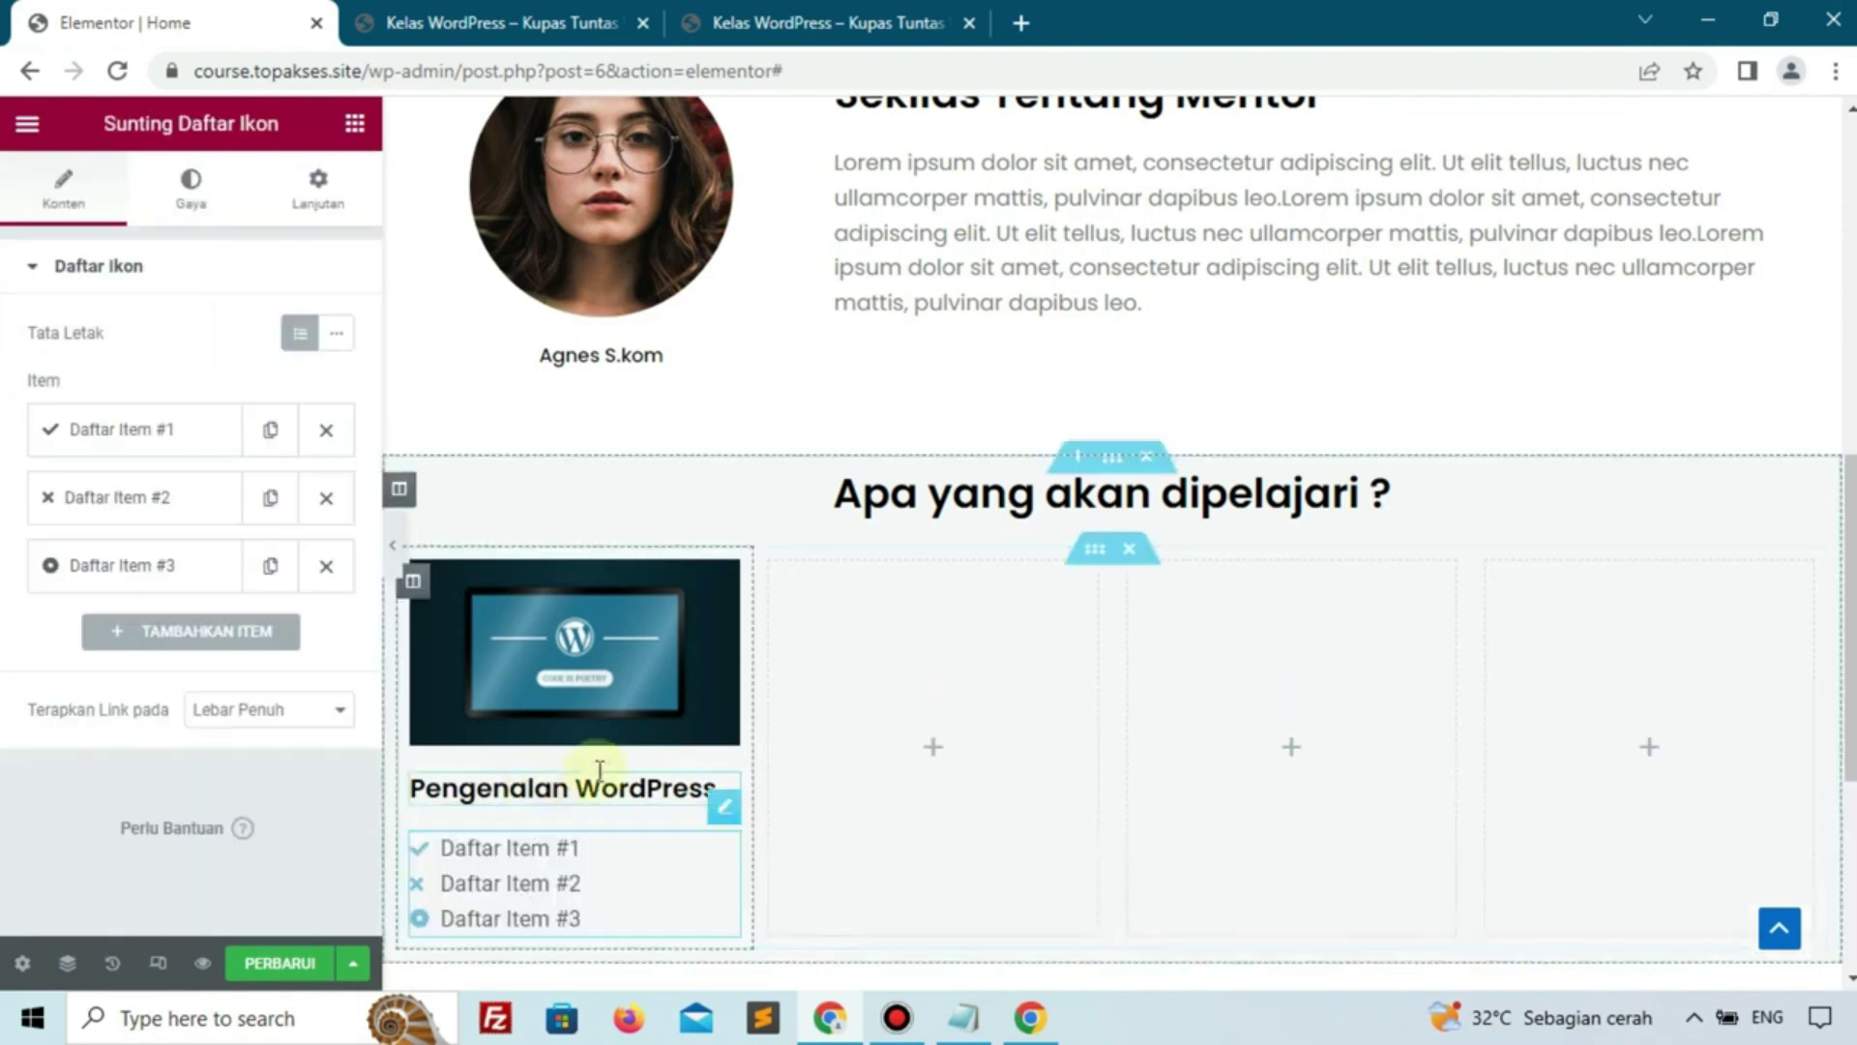
Remove the icon list's third item and set the first item's text to "17 Pelajaran"
{"action": "left_click", "coordinate": [326, 565]}
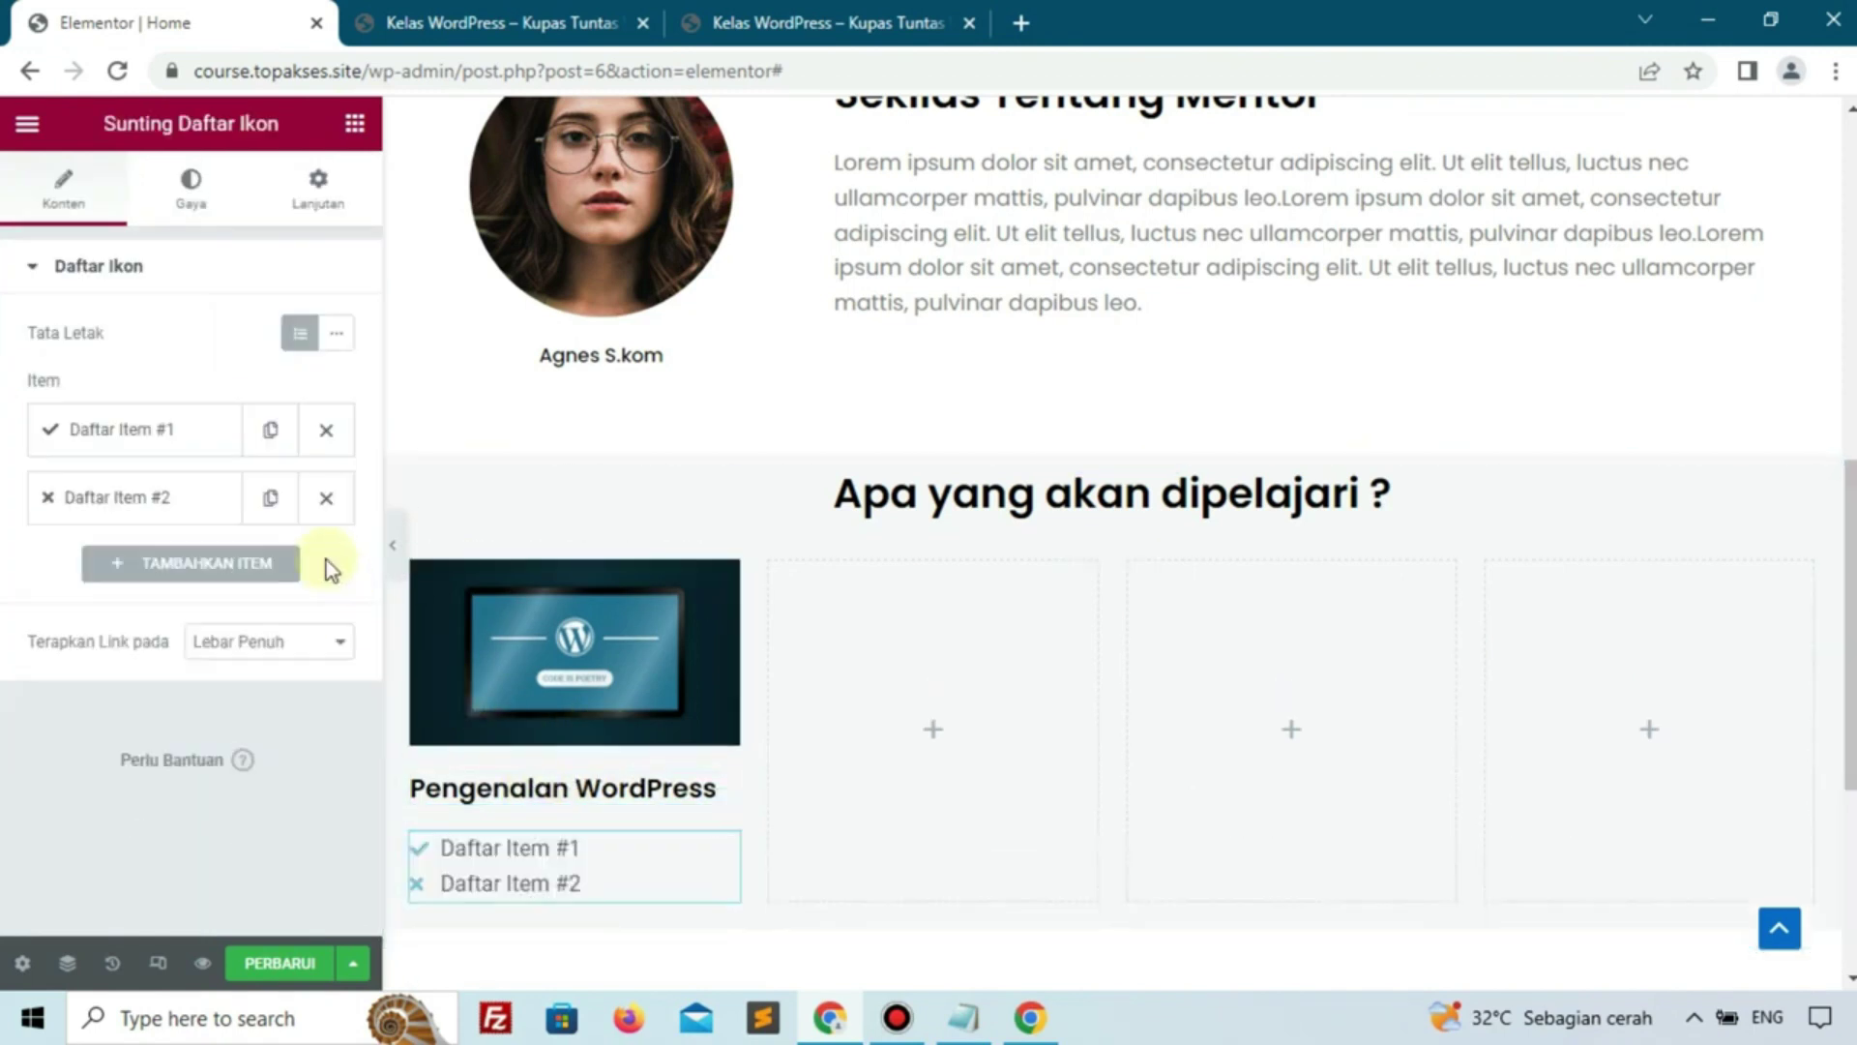
{"action": "left_click", "coordinate": [165, 440]}
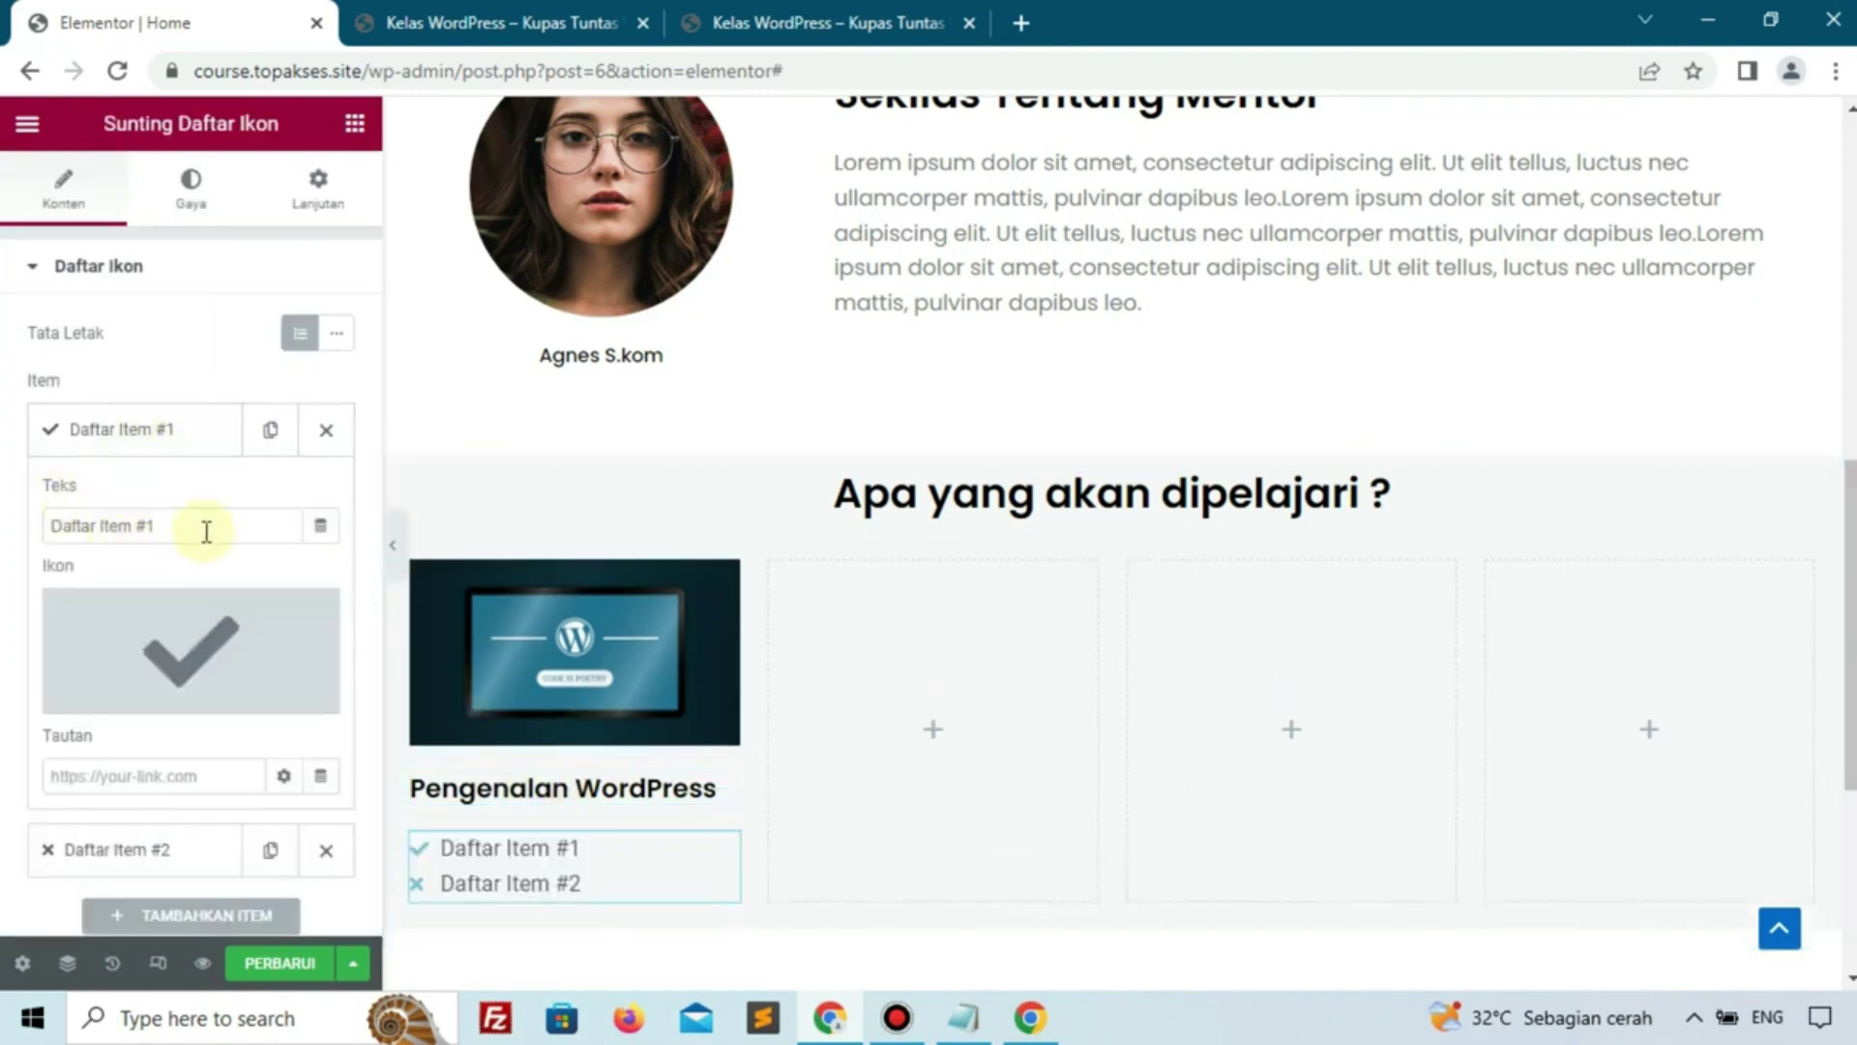
{"action": "left_click_drag", "start_coordinate": [199, 525], "coordinate": [4, 542]}
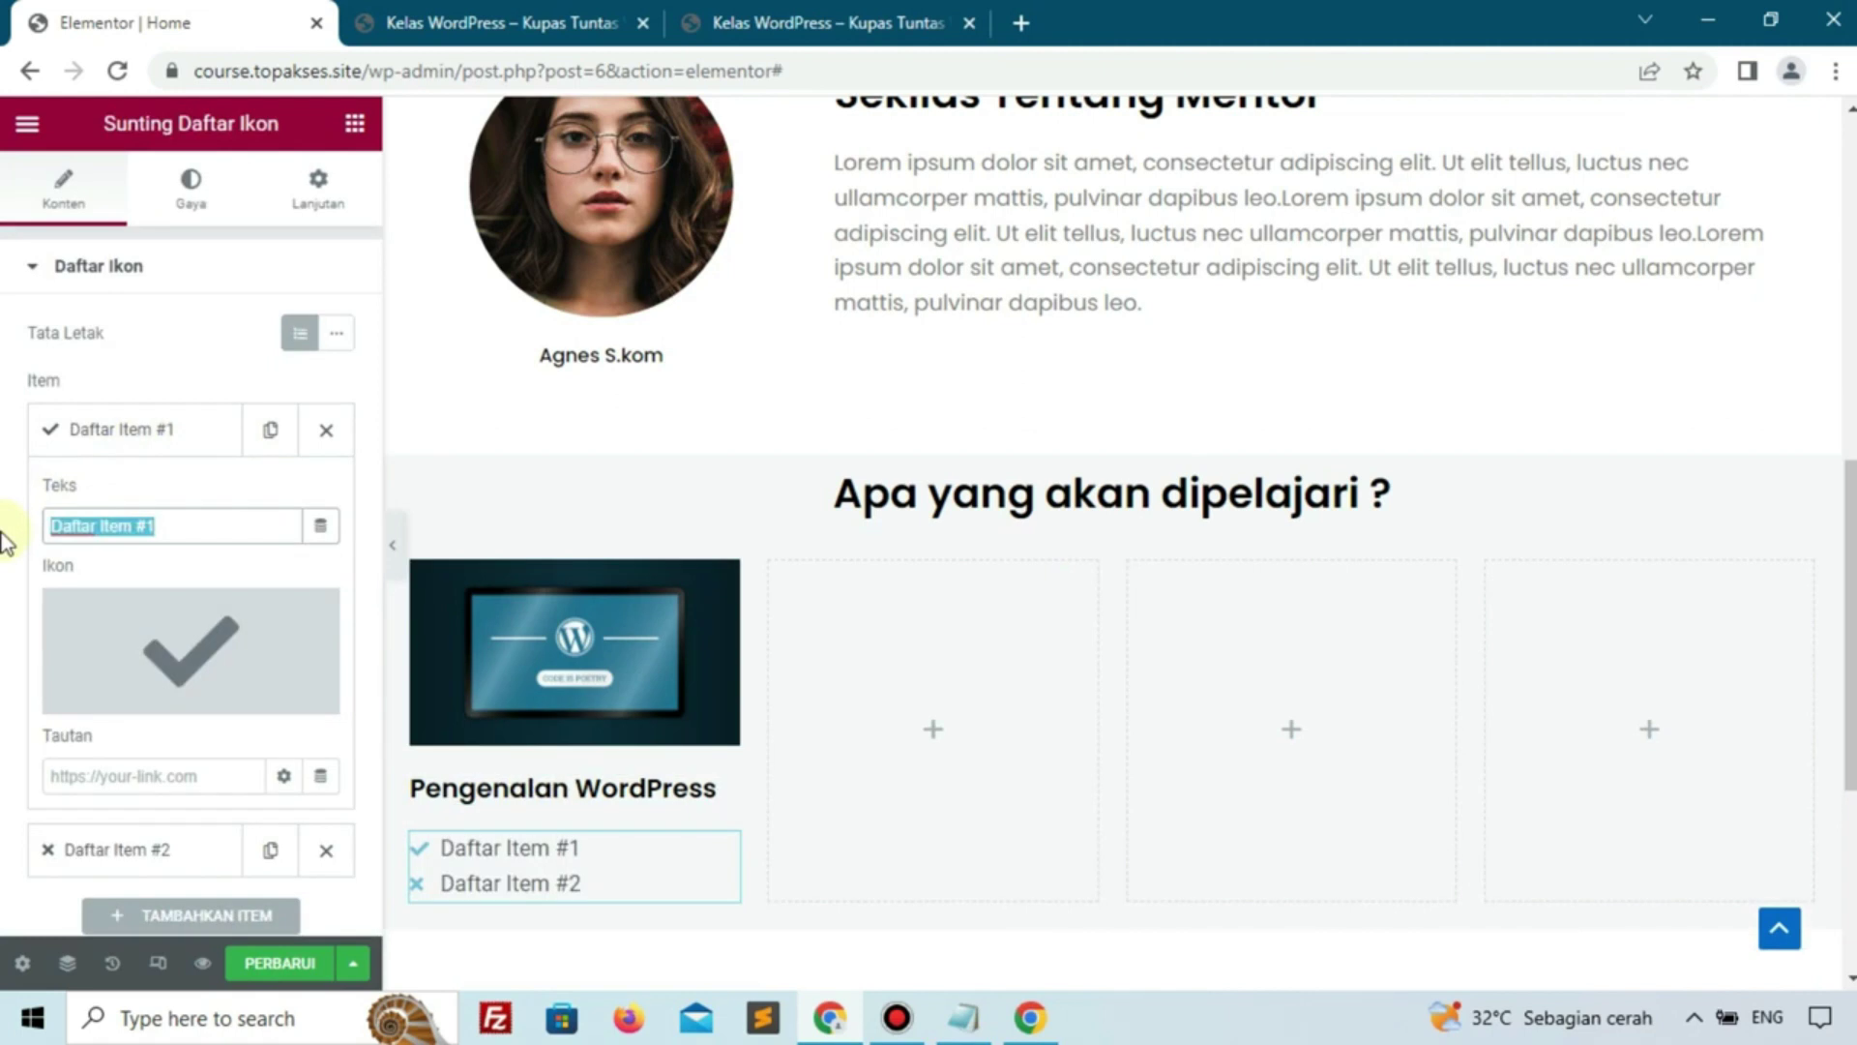
{"action": "type", "text": "17 Pela"}
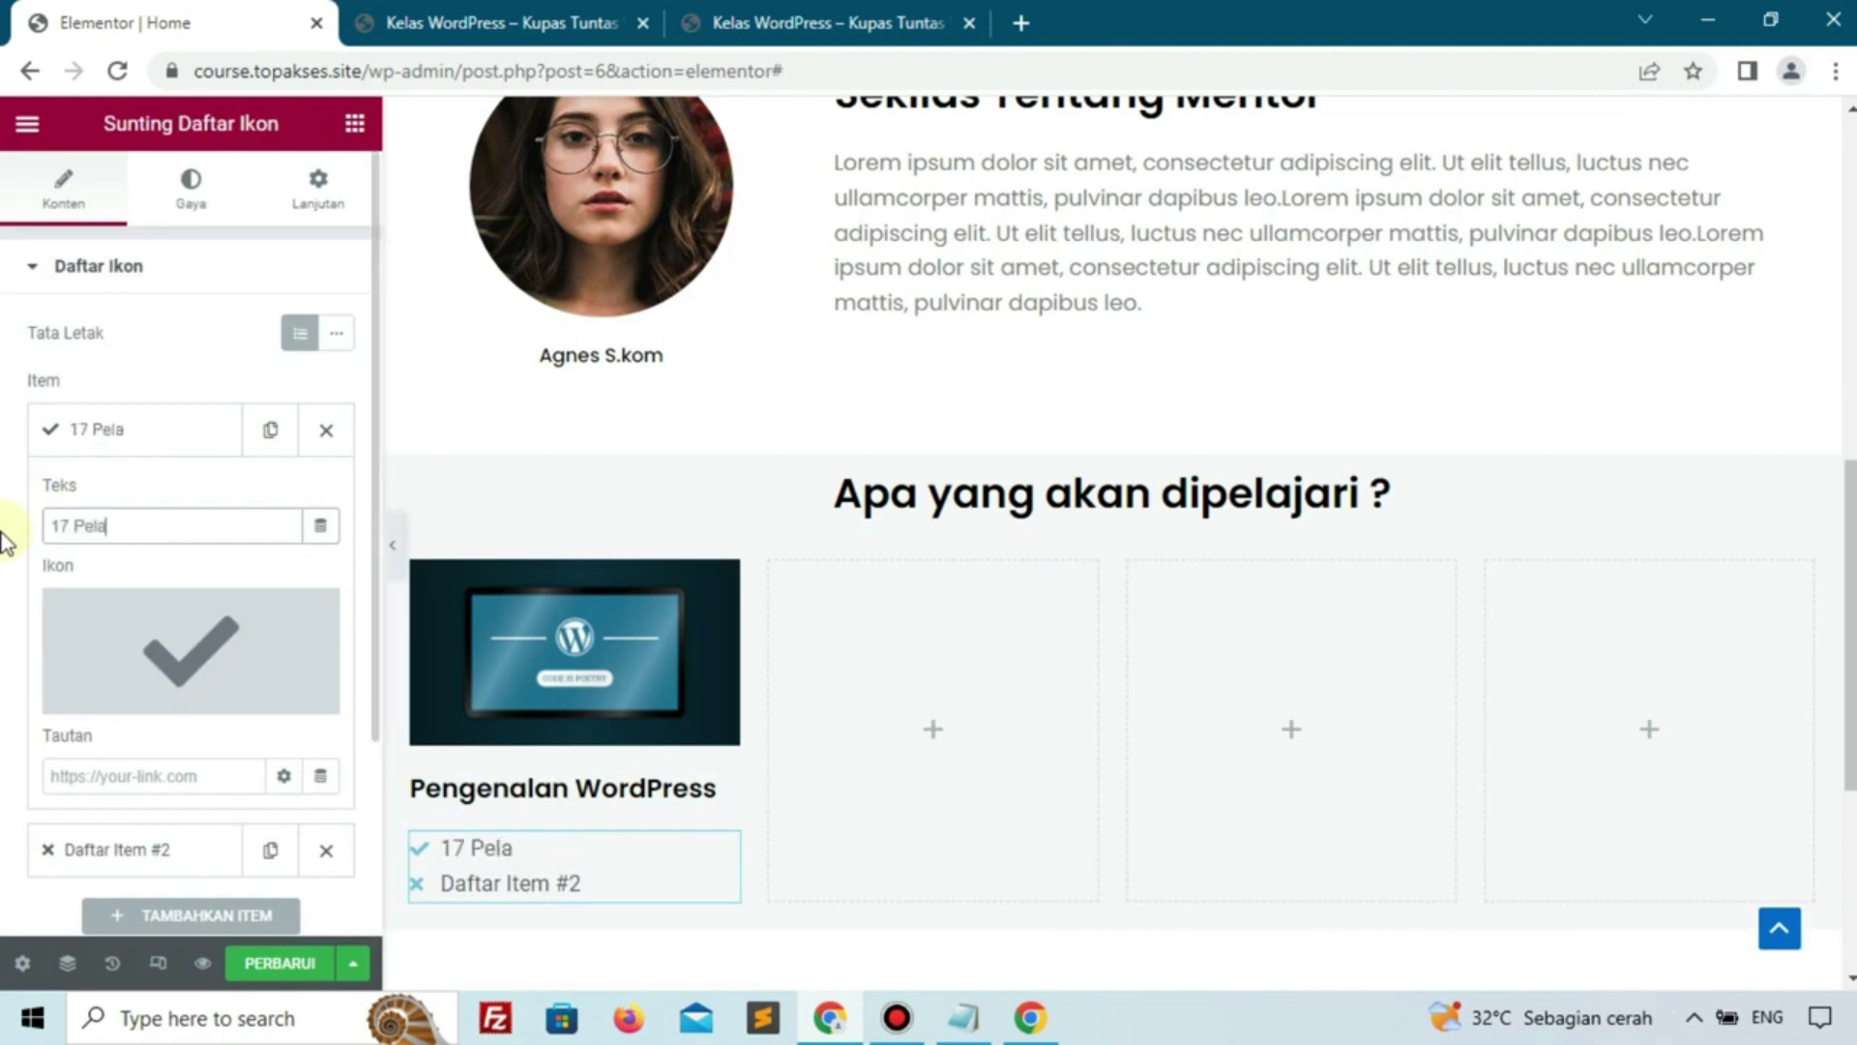
{"action": "type", "text": "jaran"}
Give the "17 Pelajaran" item the outlined play circle icon from the icon library, and remove the remaining placeholder item
{"action": "left_click", "coordinate": [97, 697]}
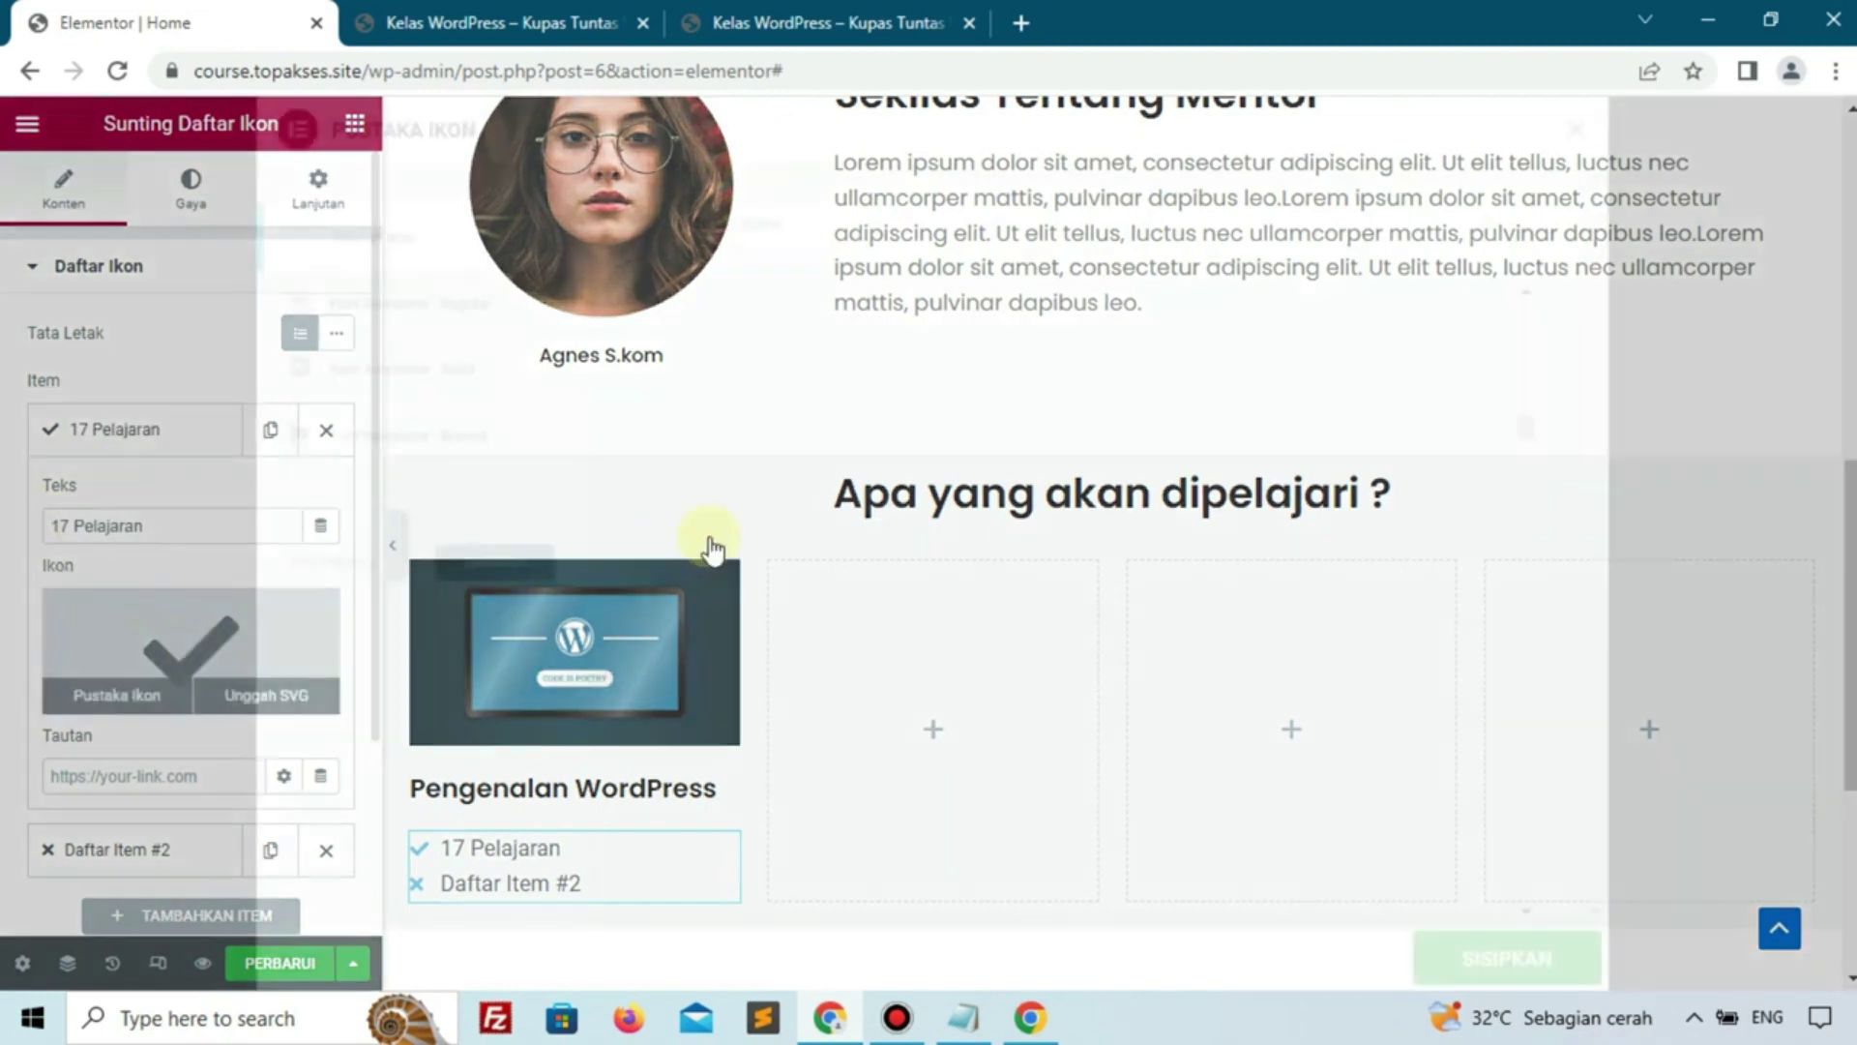
{"action": "type", "text": "play"}
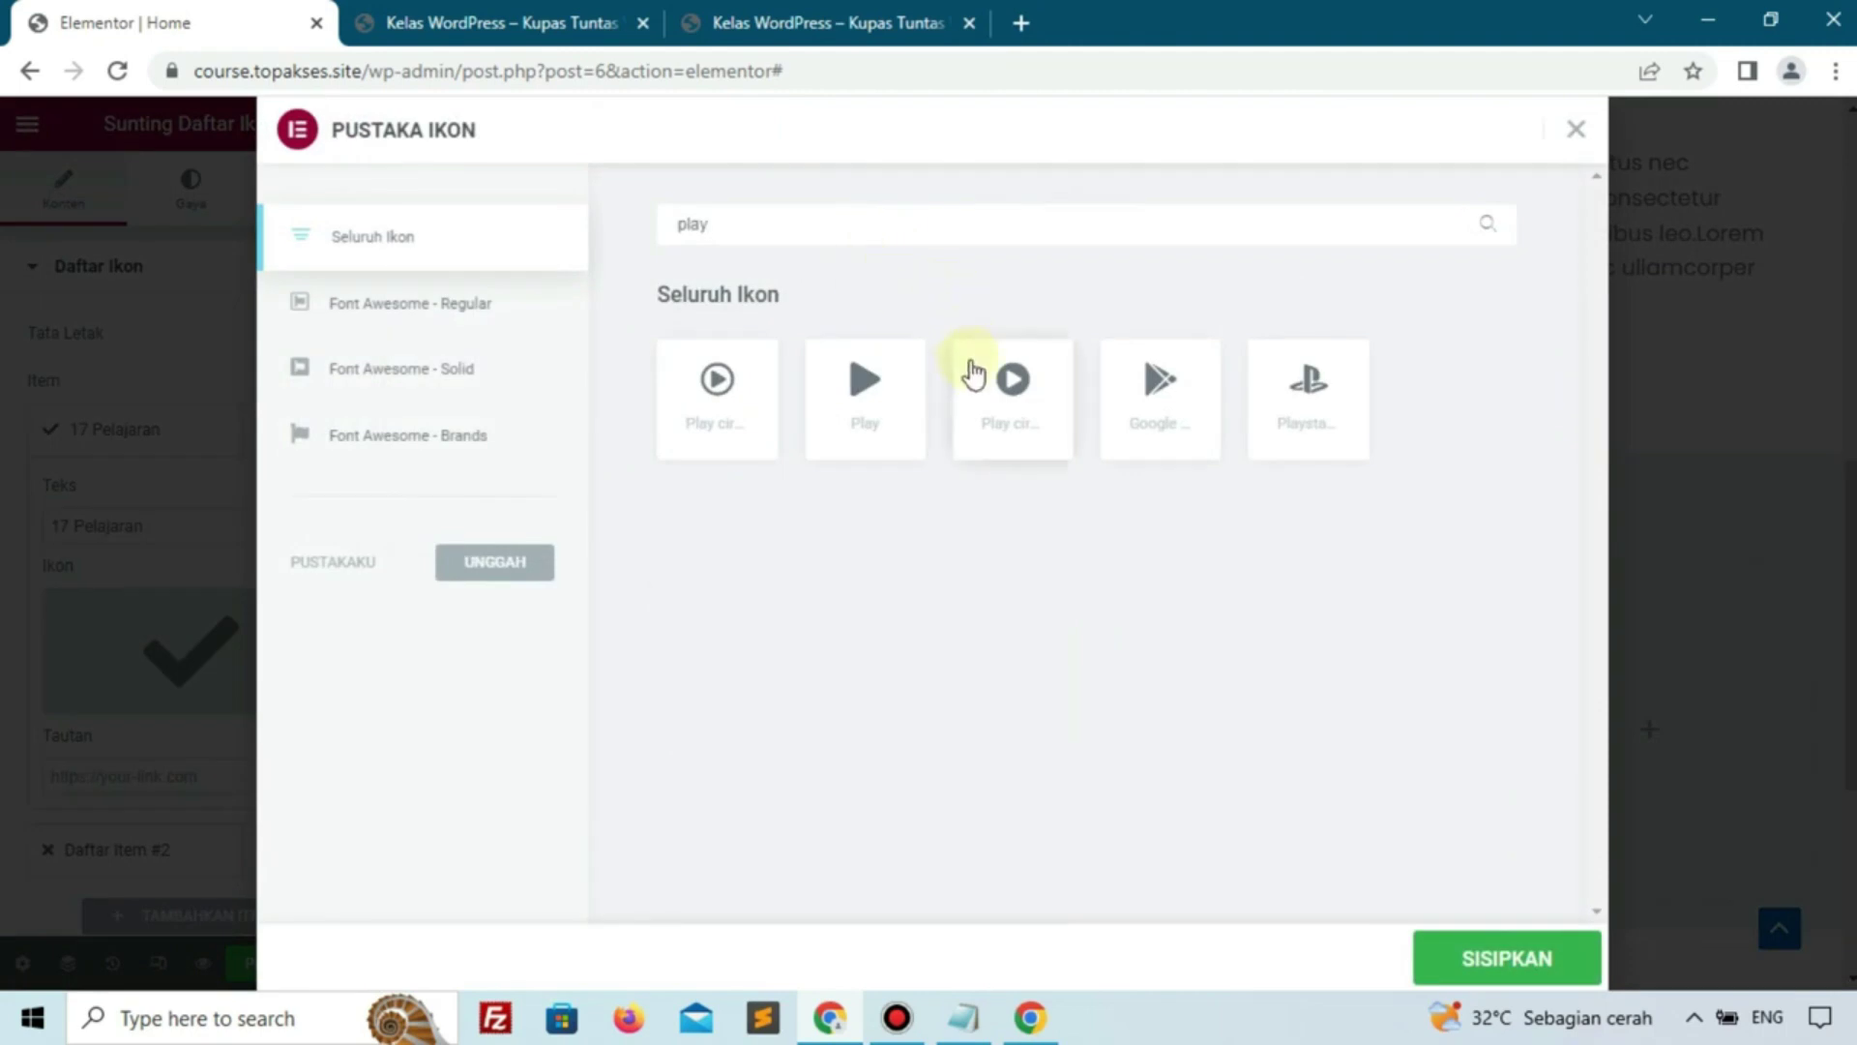
{"action": "left_click", "coordinate": [714, 381]}
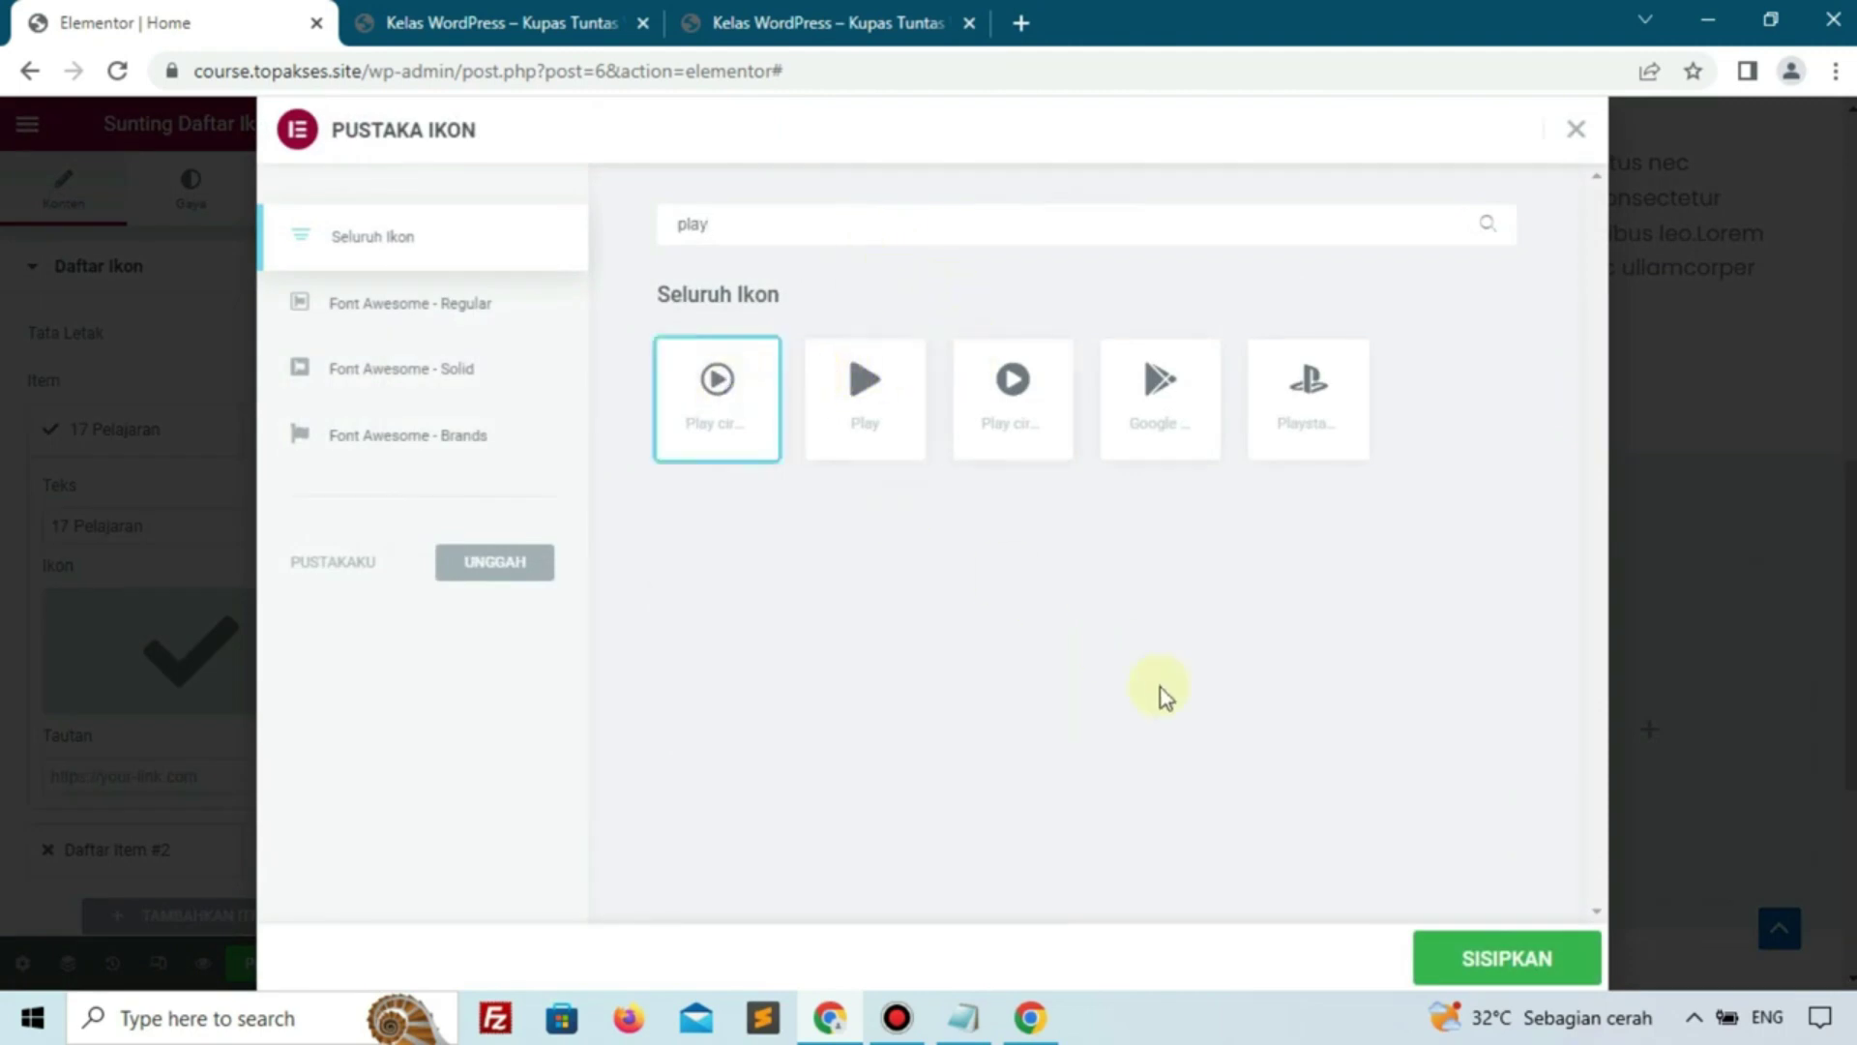
{"action": "left_click", "coordinate": [1490, 959]}
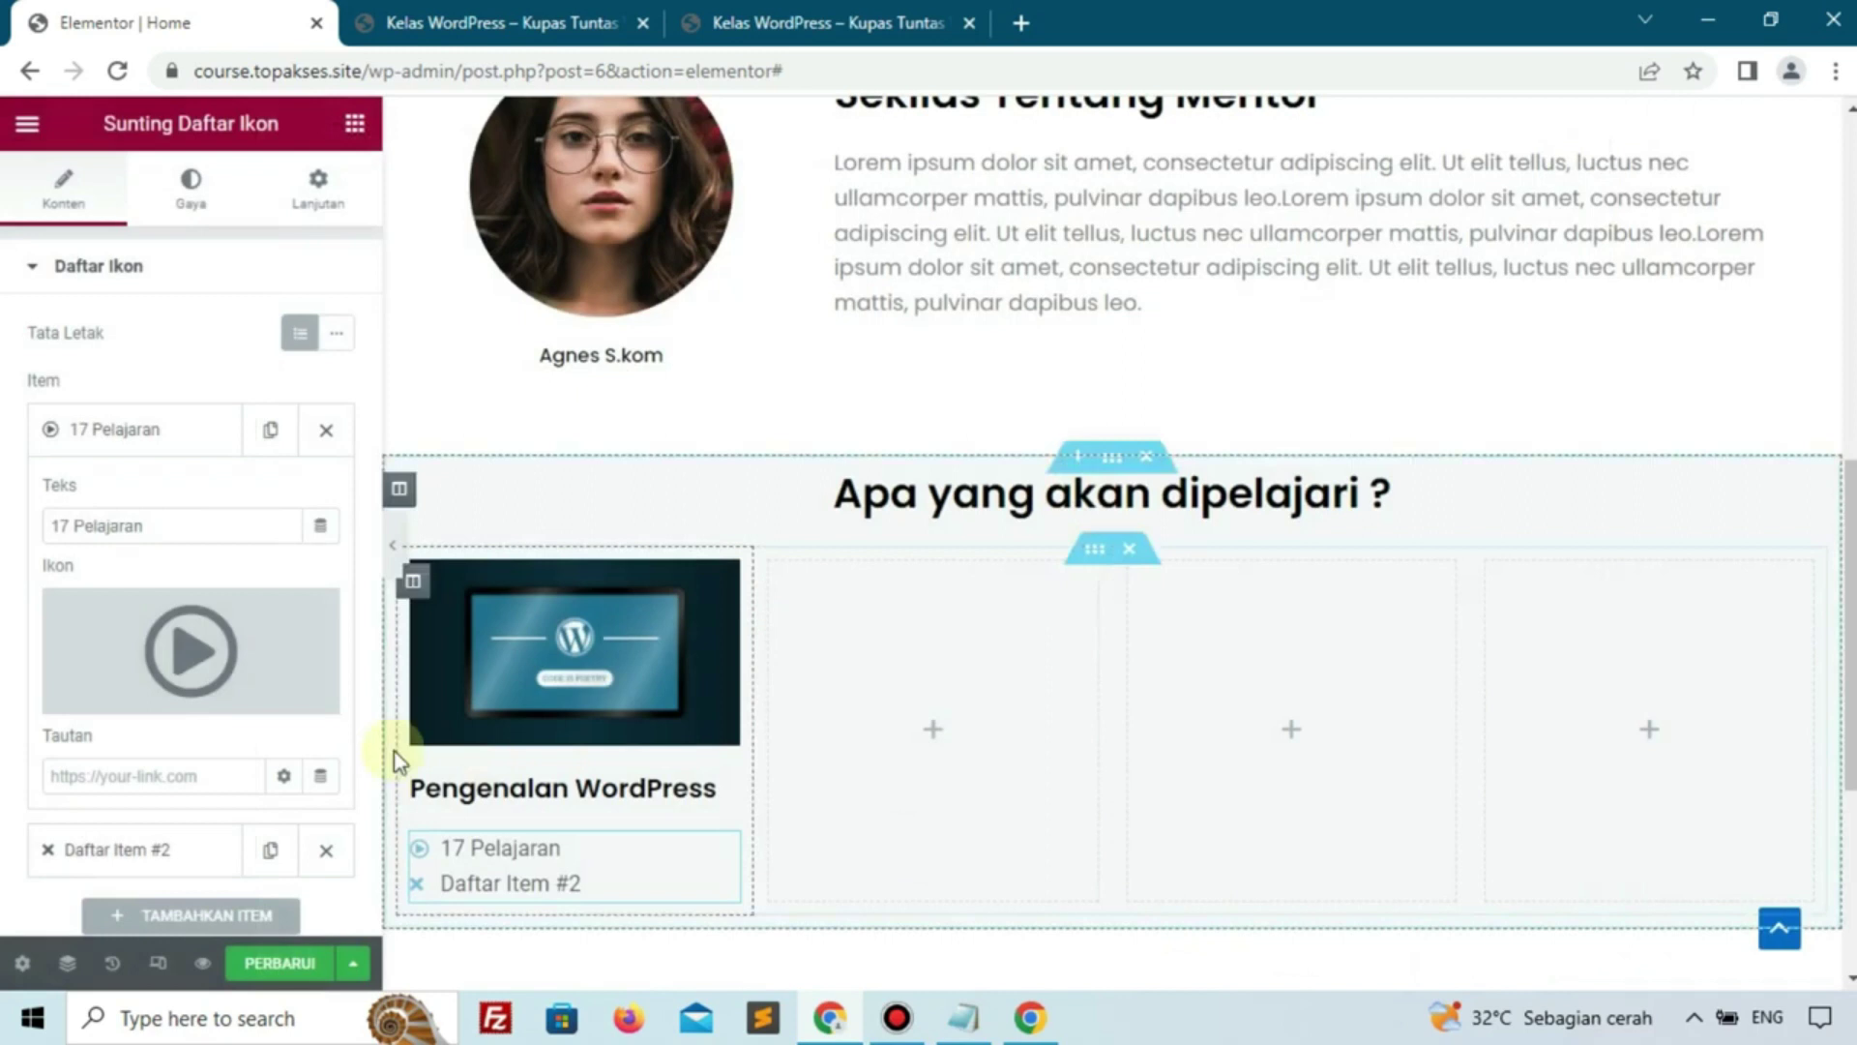
{"action": "left_click", "coordinate": [176, 430]}
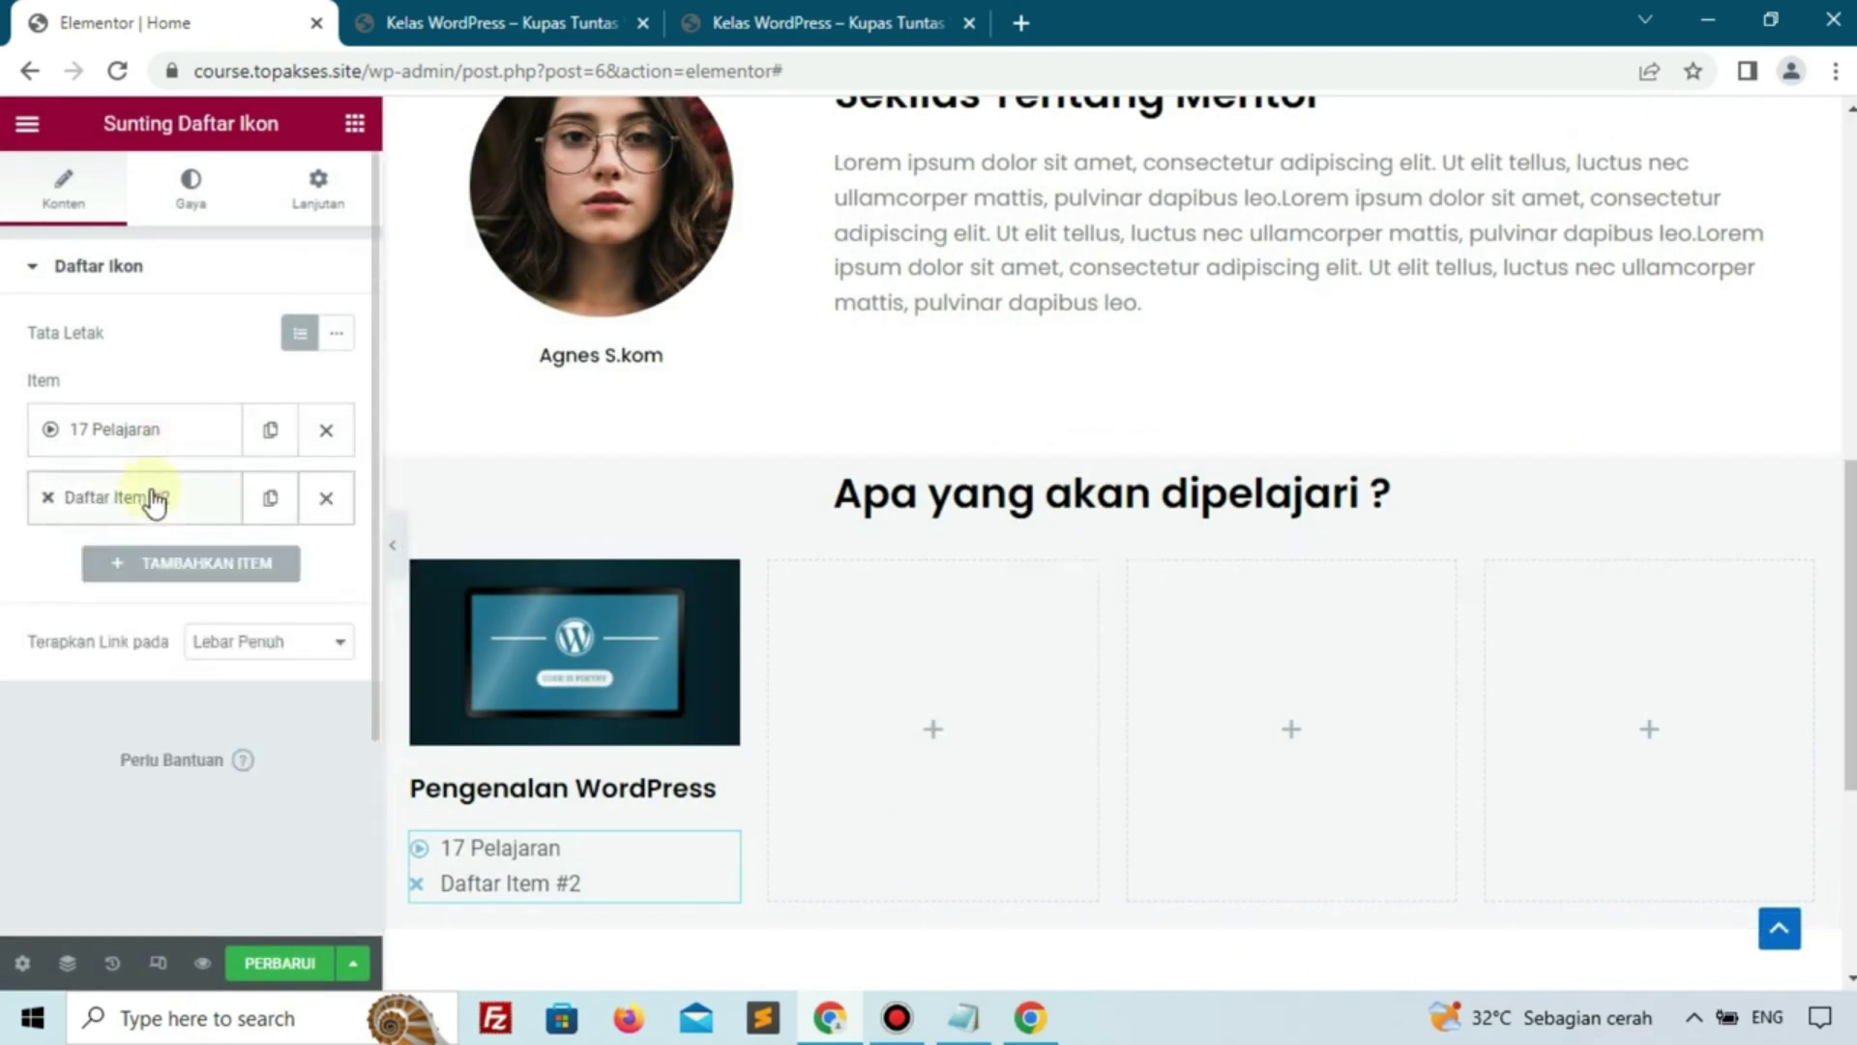
{"action": "left_click", "coordinate": [328, 499]}
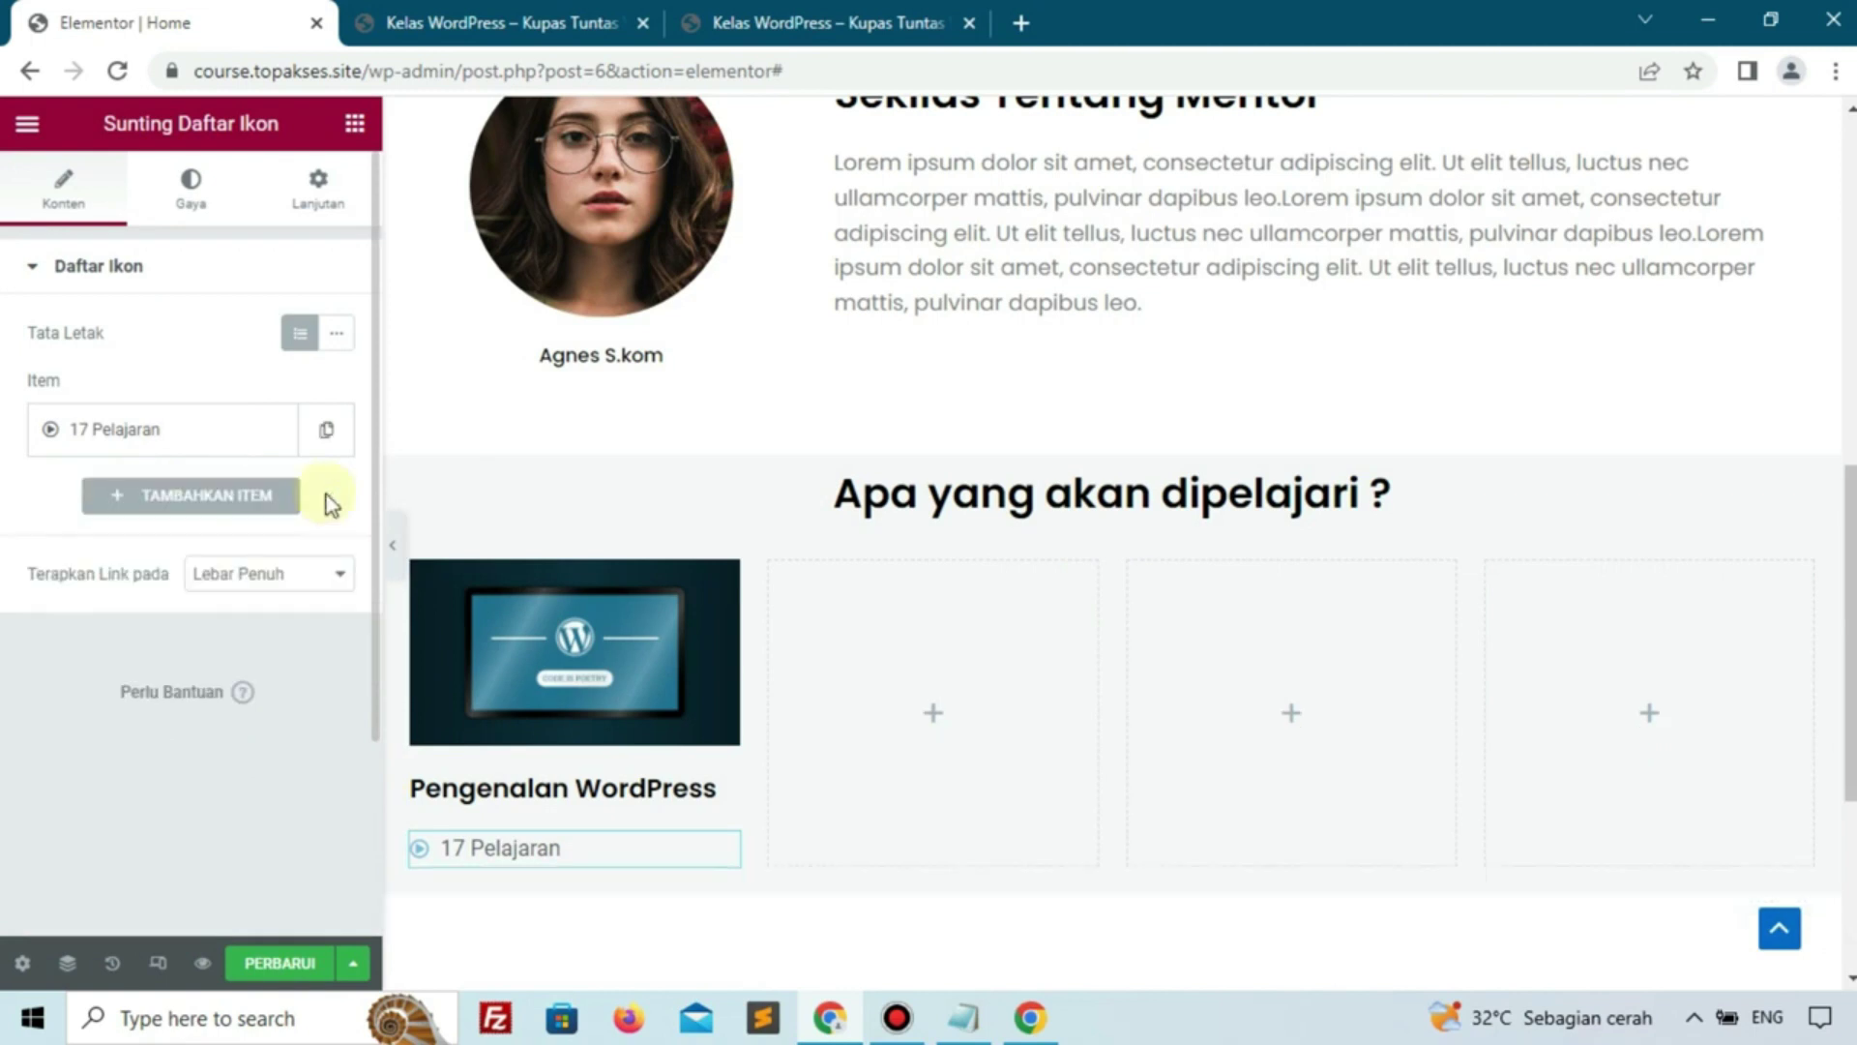
Set the "17 Pelajaran" icon list to a custom (Khusus) width of 50% and duplicate the widget
{"action": "left_click", "coordinate": [339, 186]}
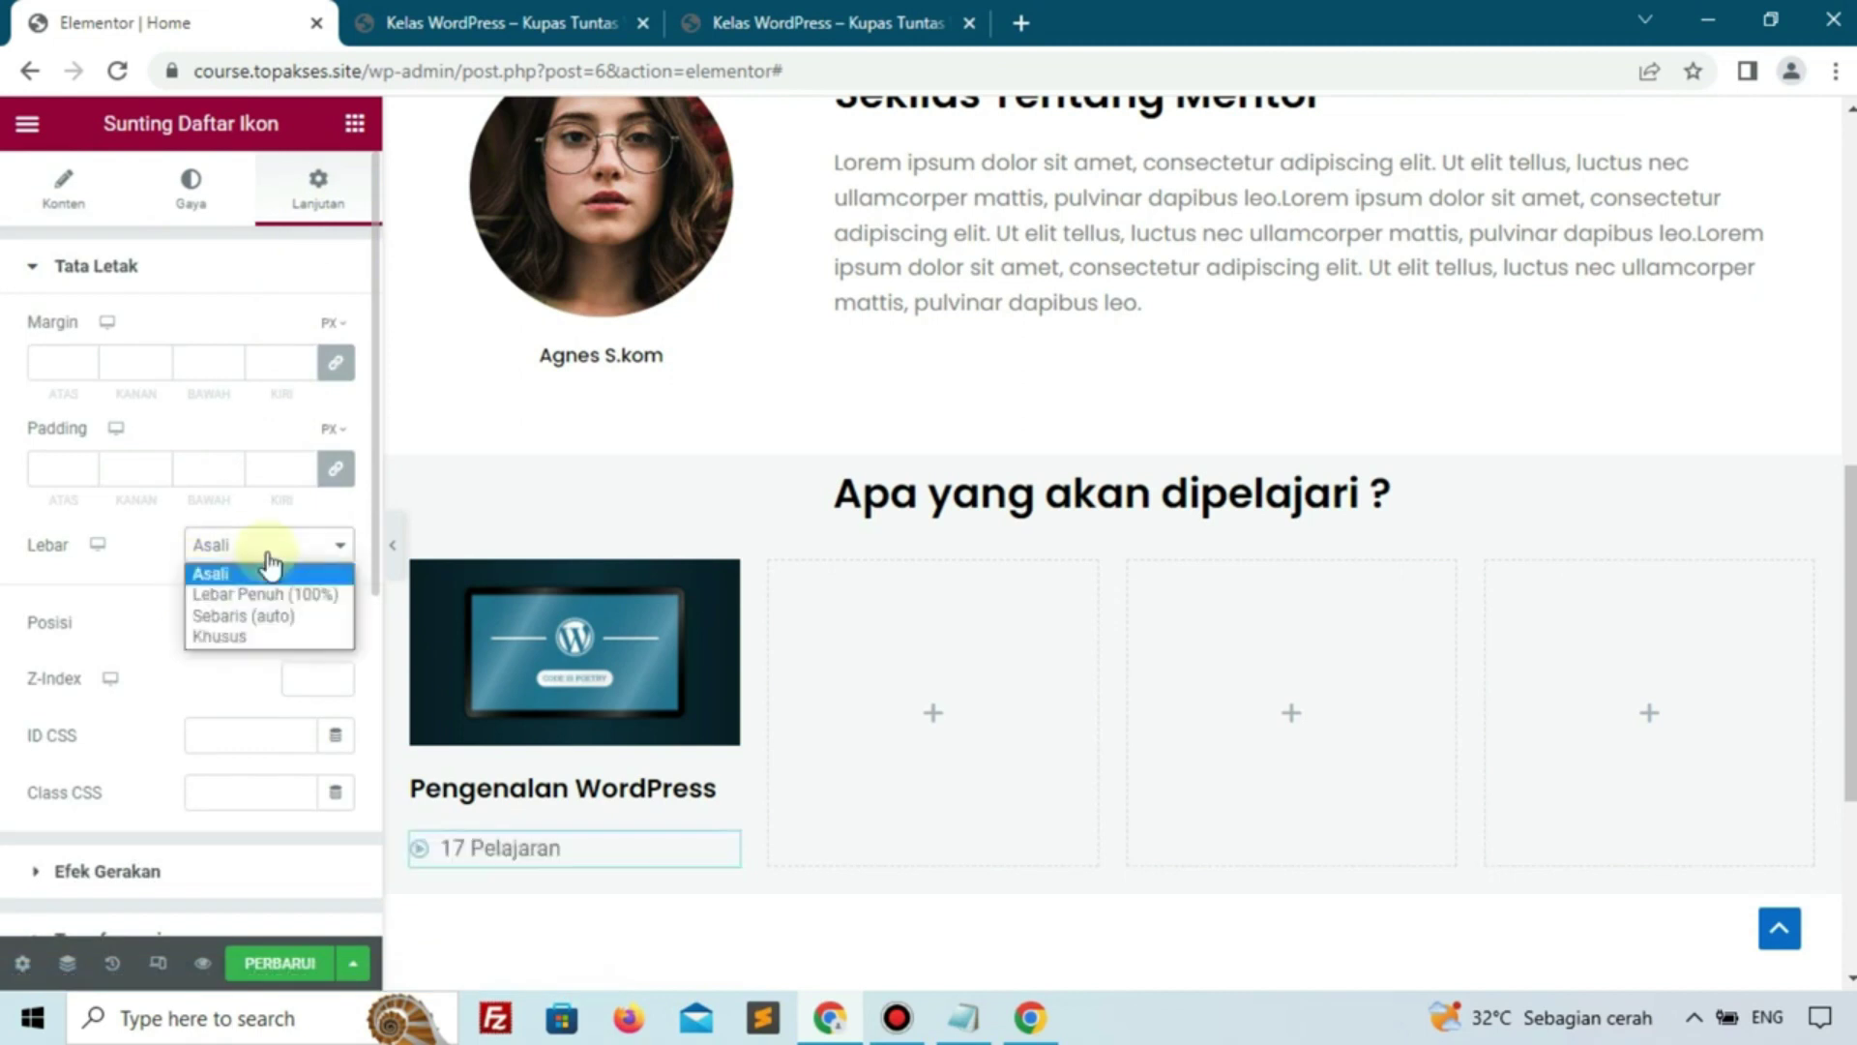
{"action": "left_click", "coordinate": [258, 636]}
{"action": "left_click", "coordinate": [302, 629]}
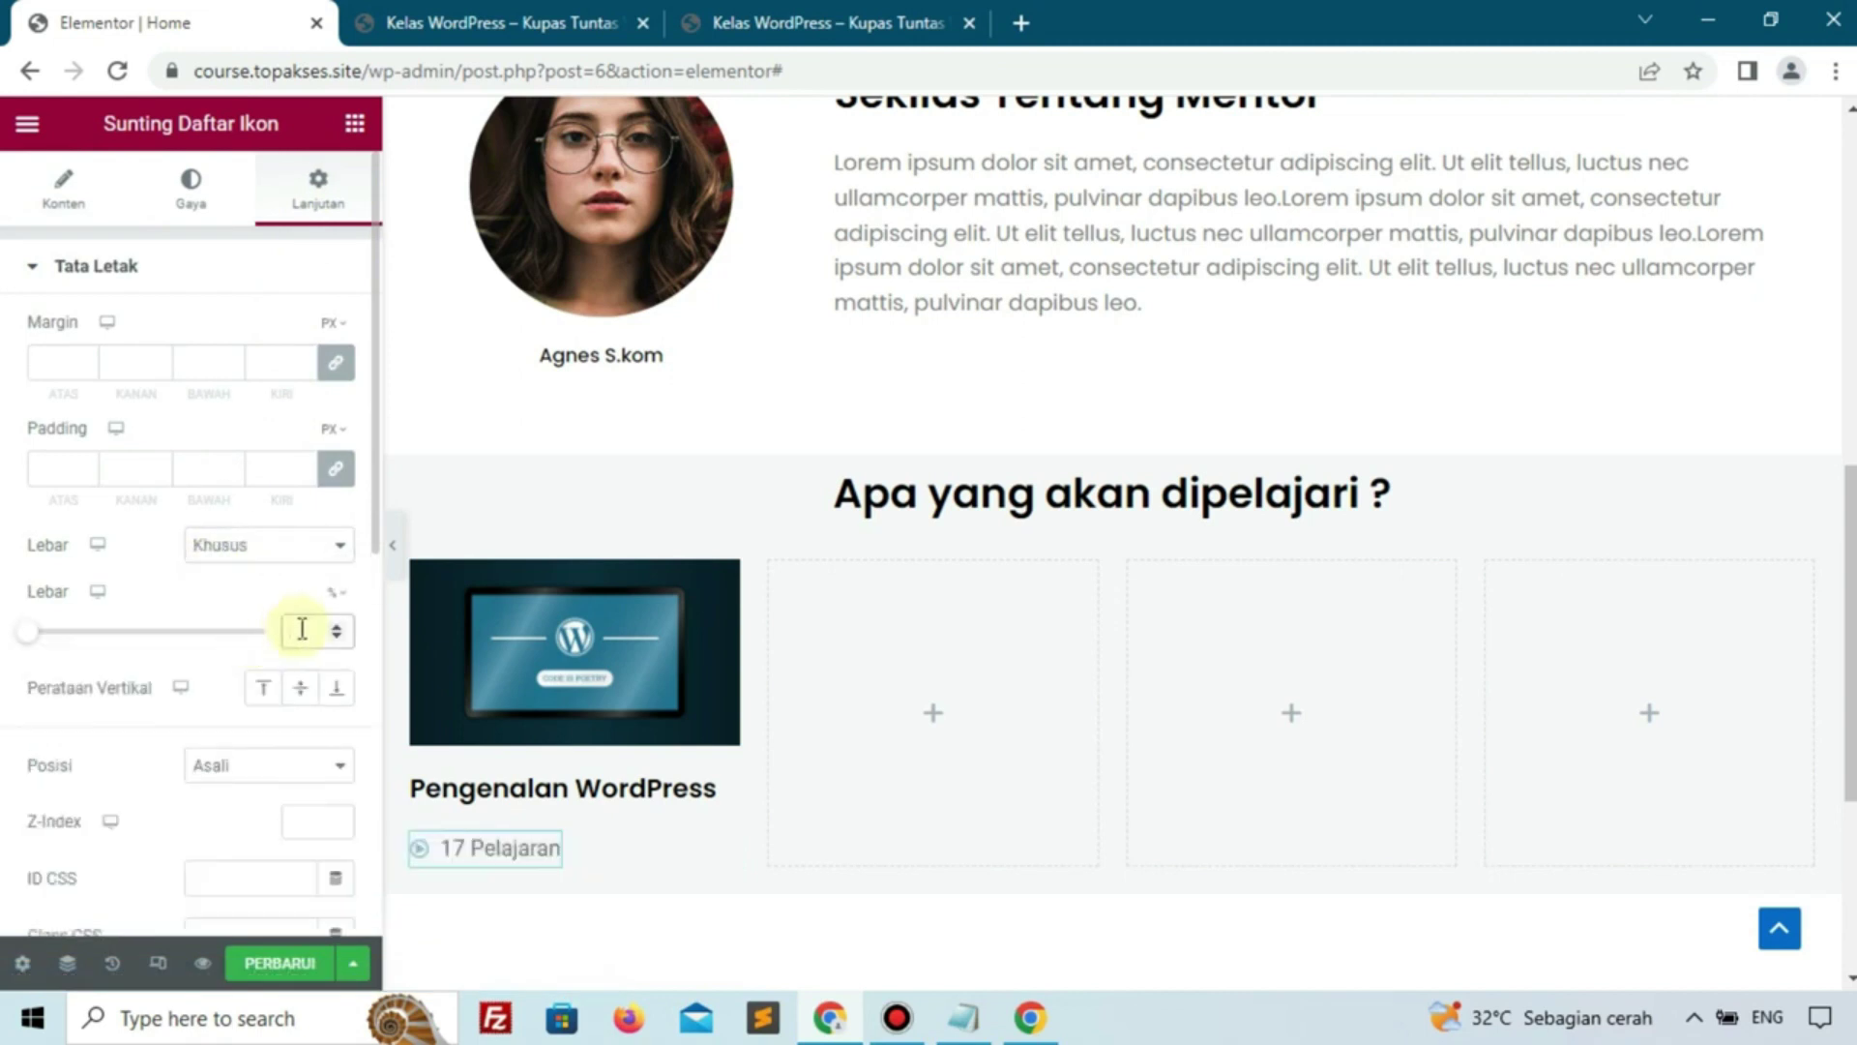
{"action": "right_click", "coordinate": [467, 858]}
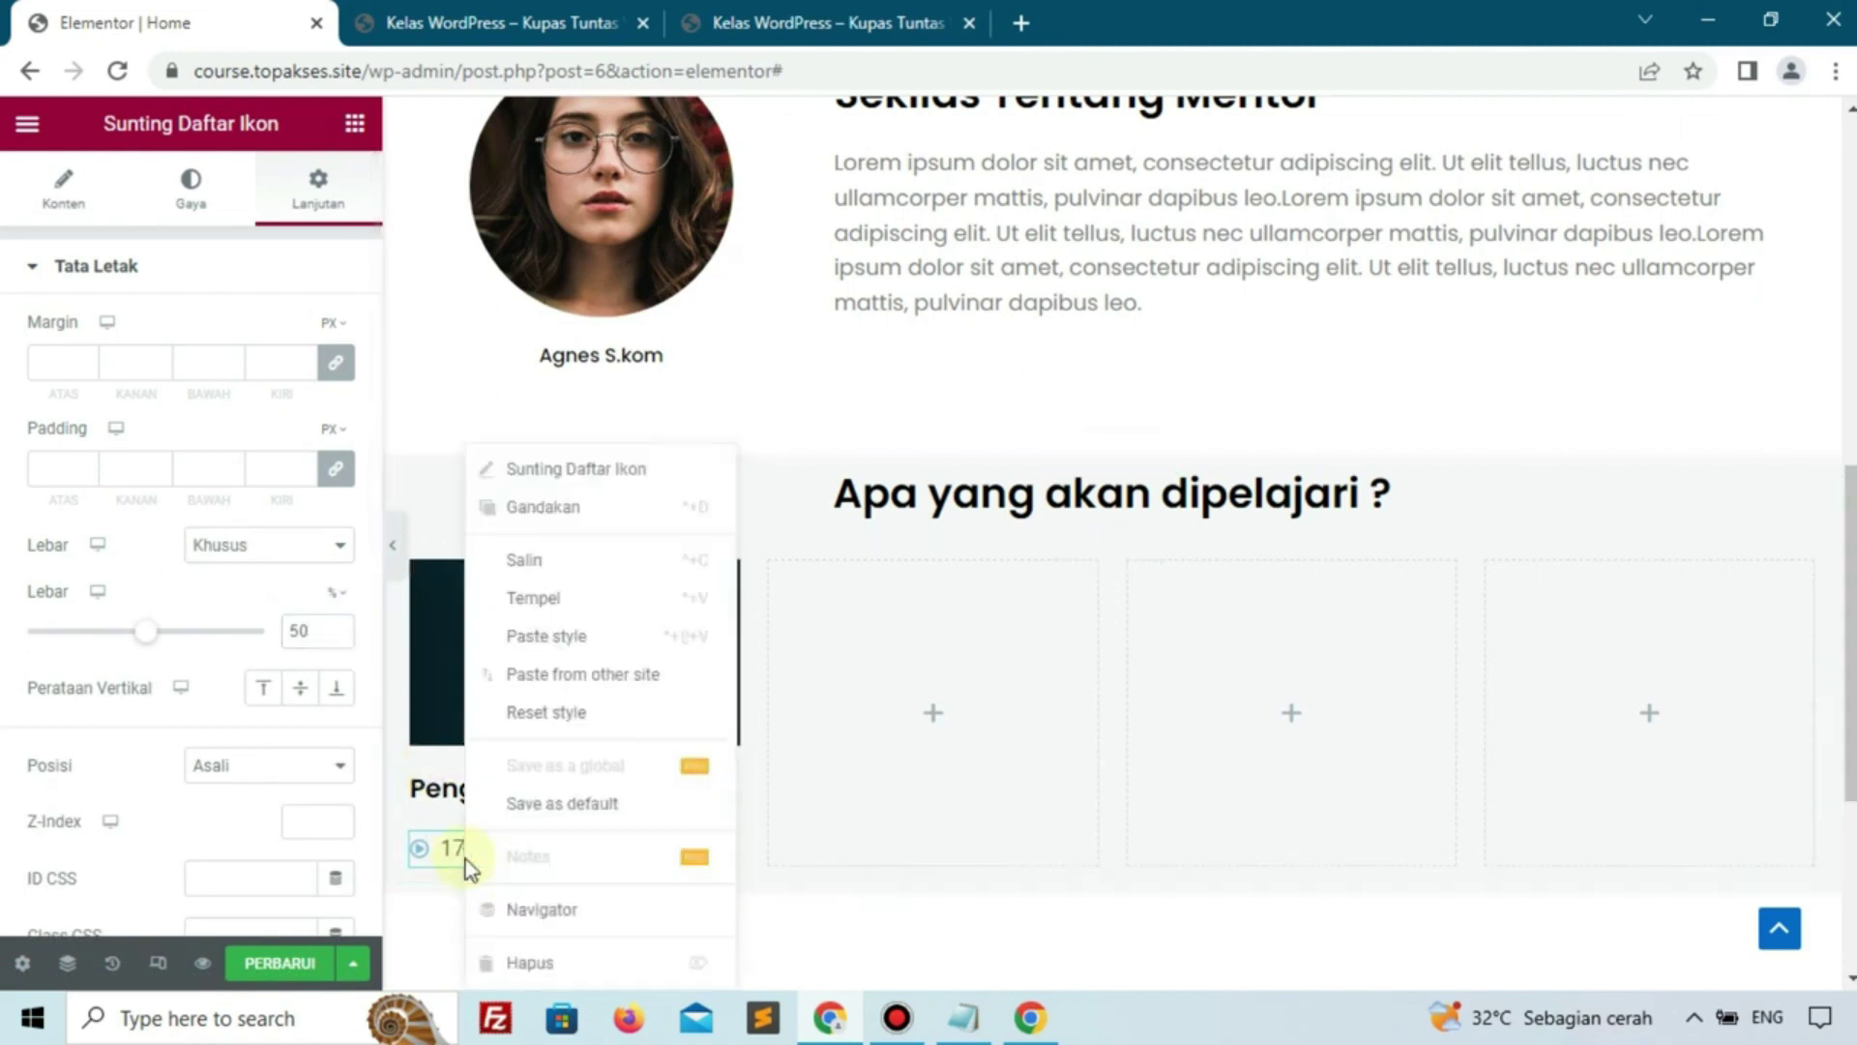
{"action": "left_click", "coordinate": [537, 528]}
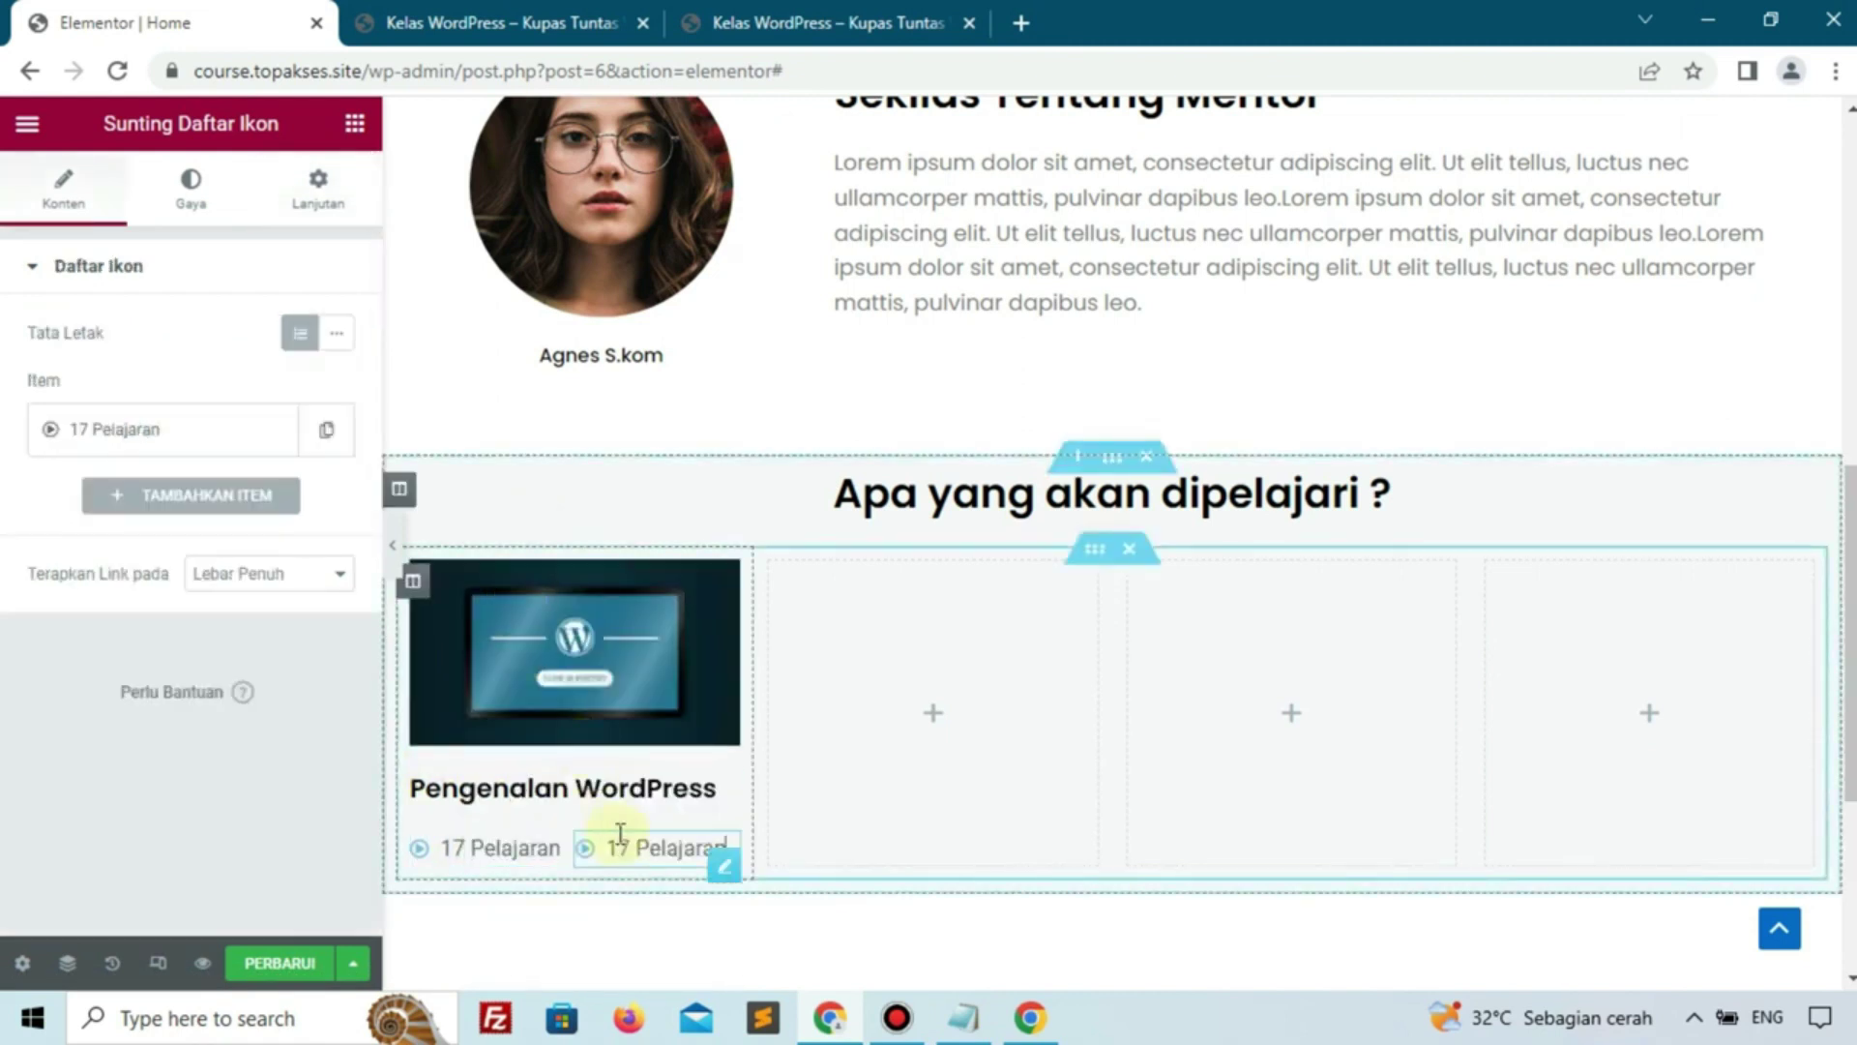
Change the duplicated list's item text to "3 Jam" and its icon to the outlined clock from the icon library
{"action": "left_click", "coordinate": [624, 844]}
{"action": "left_click", "coordinate": [124, 429]}
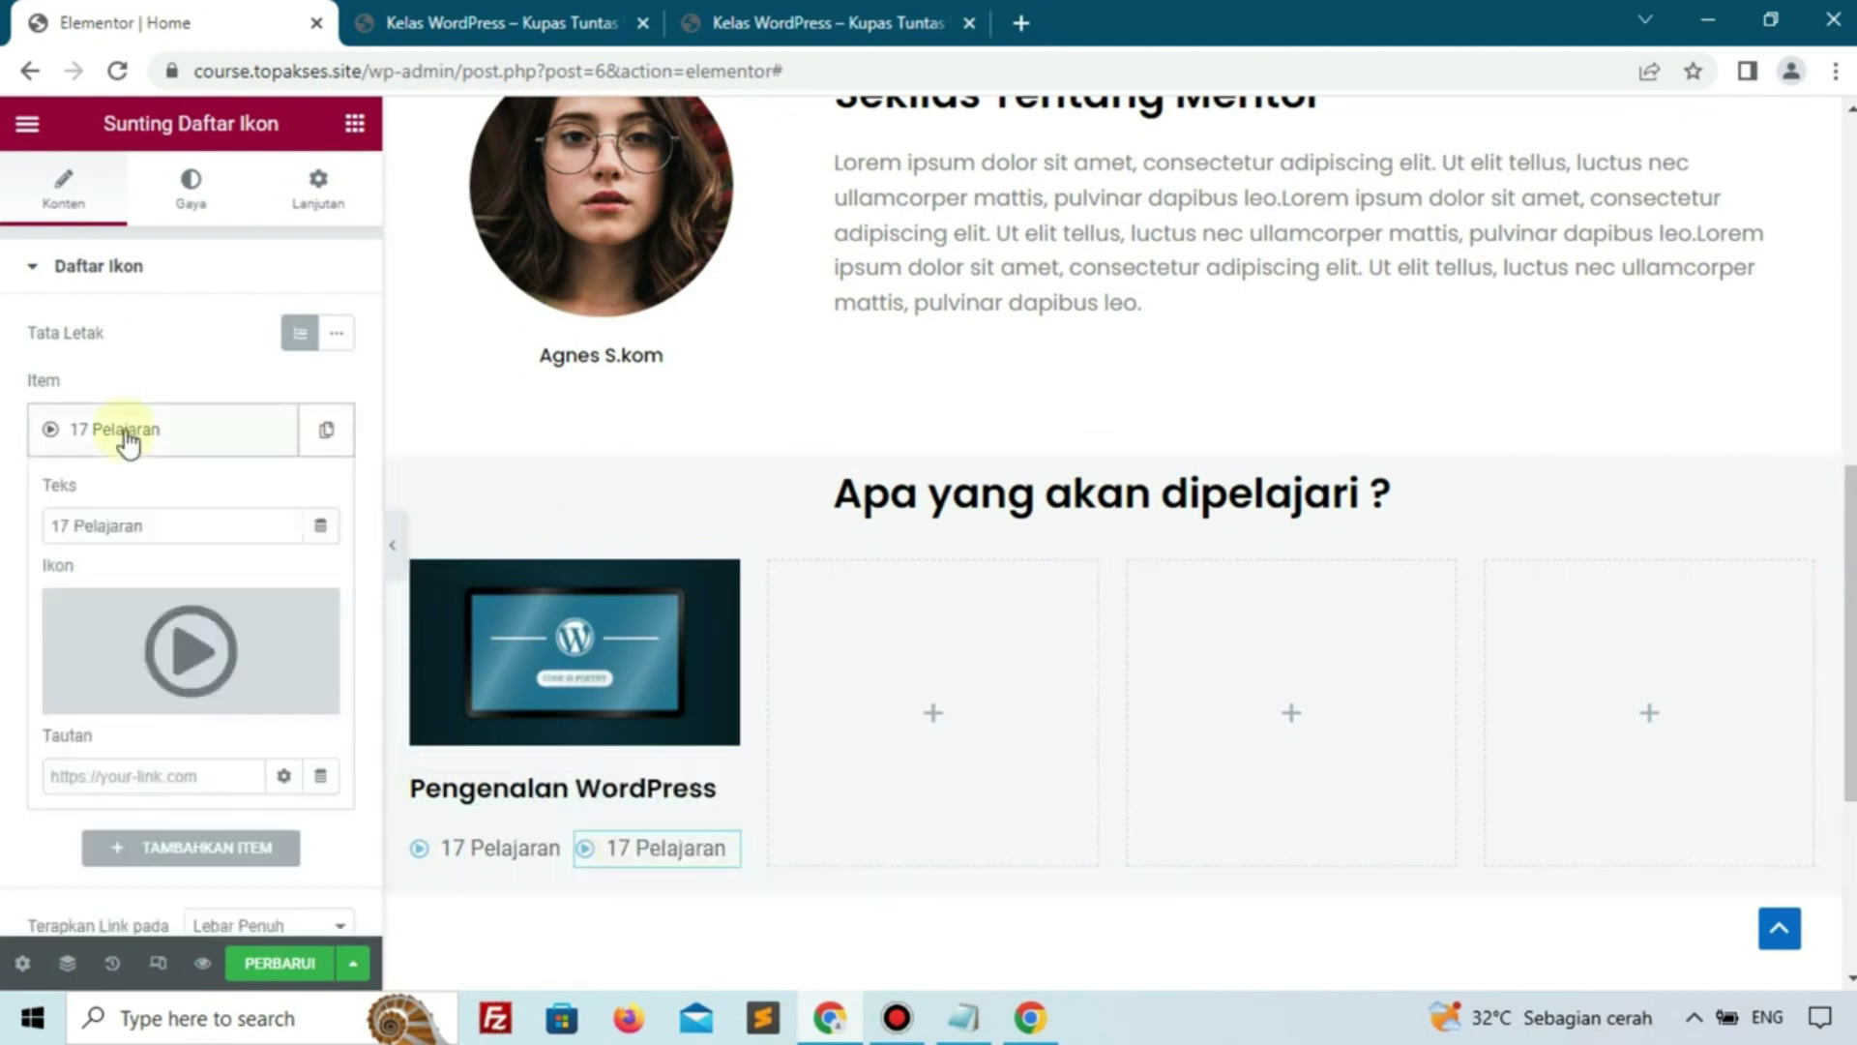
{"action": "left_click_drag", "start_coordinate": [187, 528], "coordinate": [5, 536]}
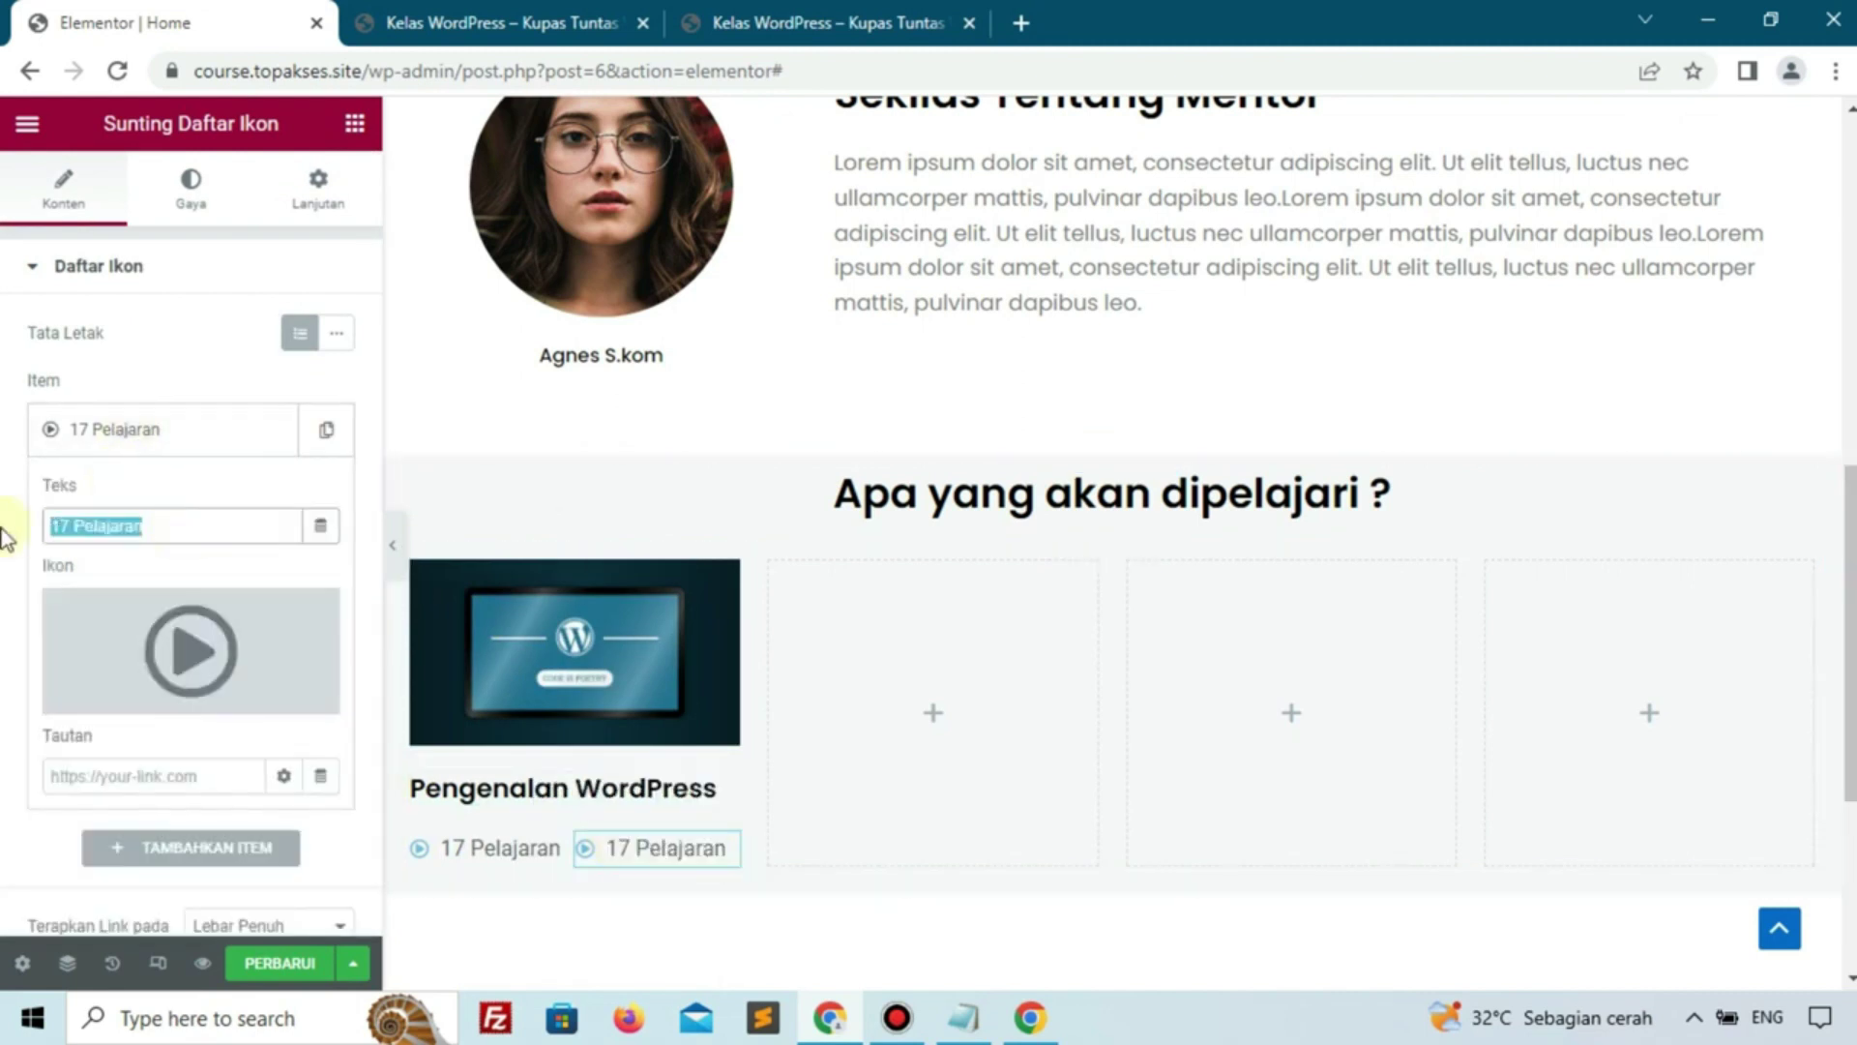
{"action": "type", "text": "3 Jam"}
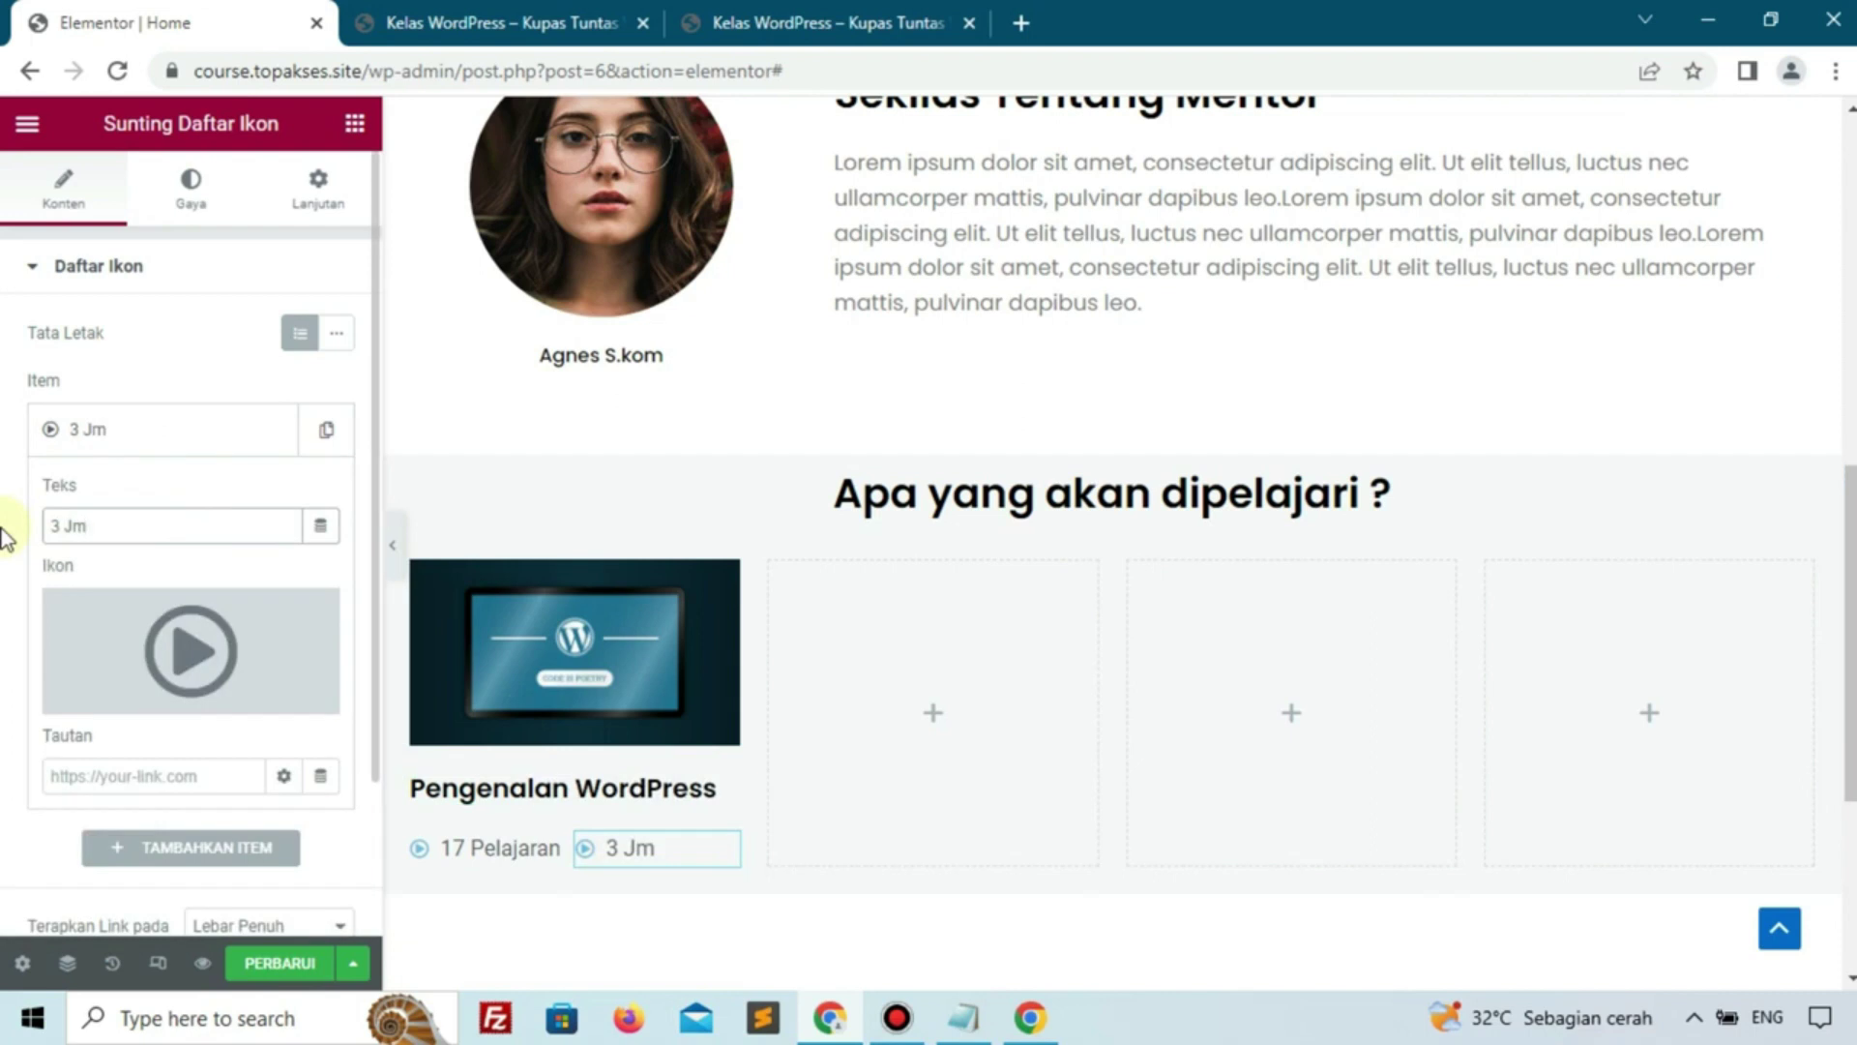
{"action": "left_click", "coordinate": [172, 653]}
{"action": "type", "text": "cloc"}
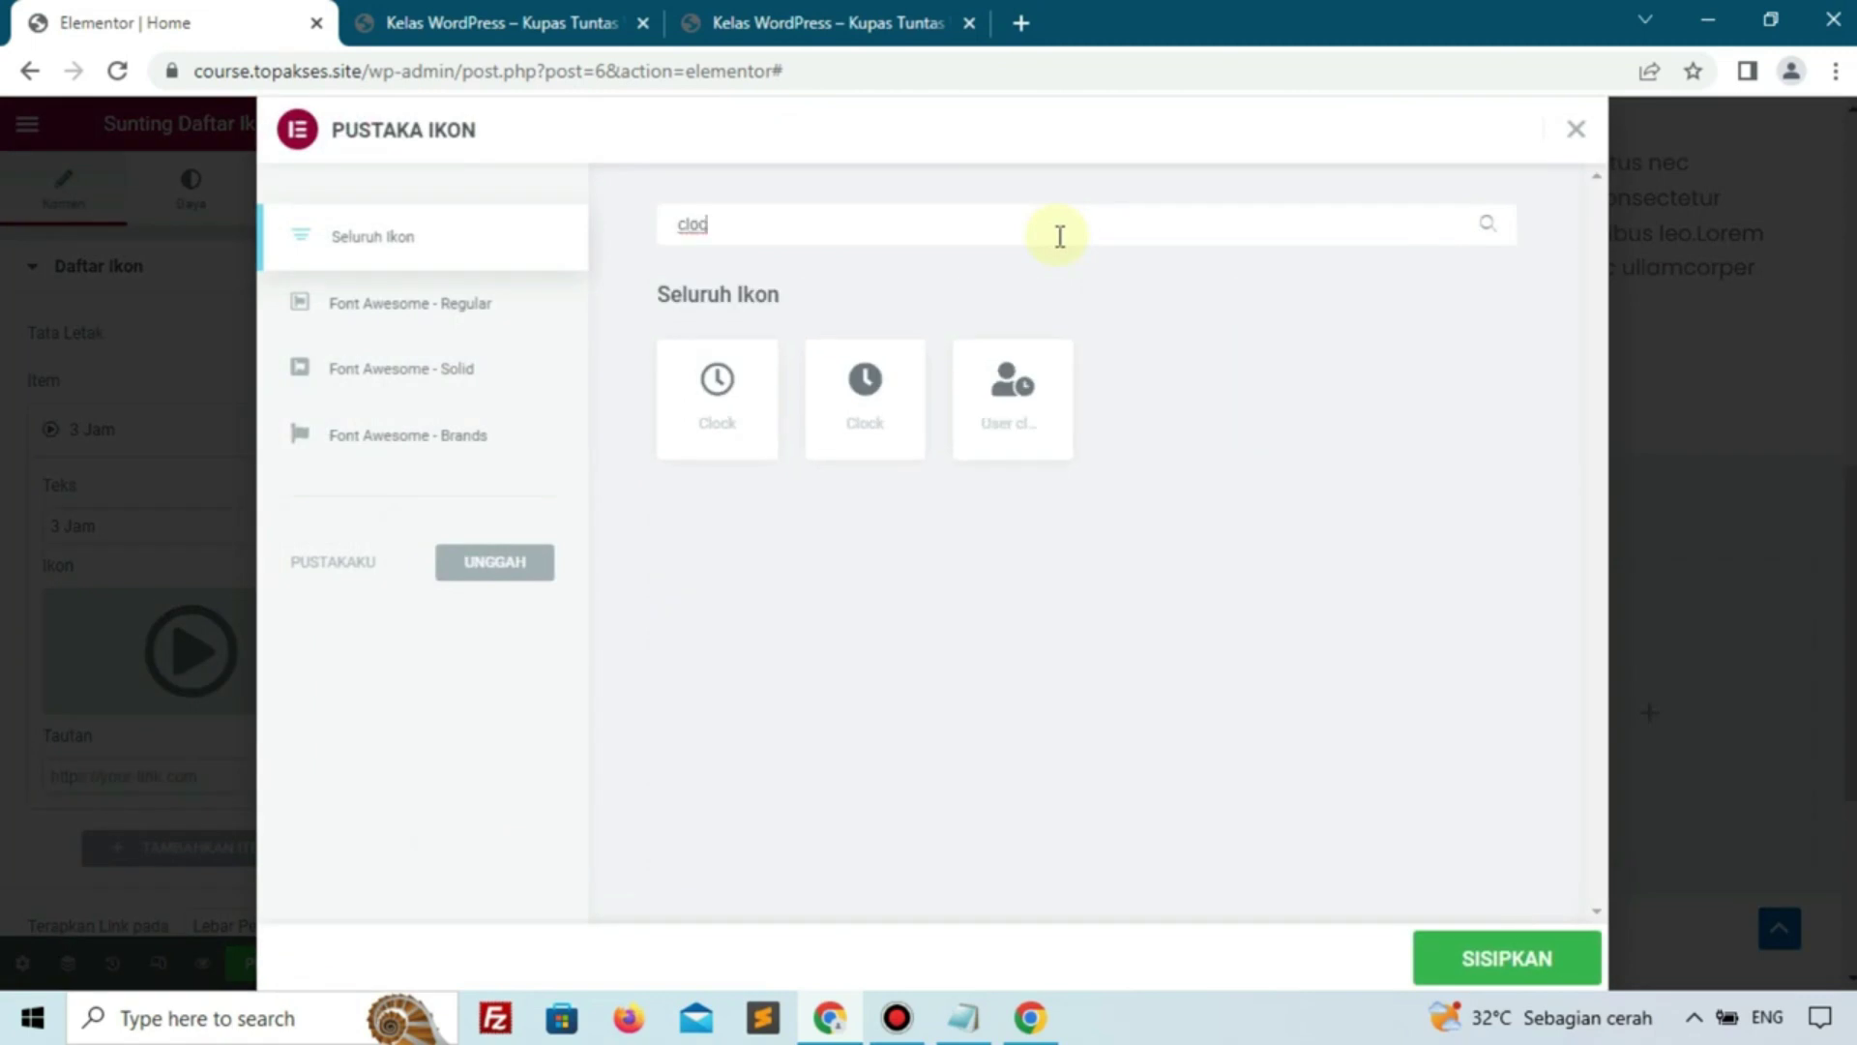
{"action": "left_click", "coordinate": [716, 416]}
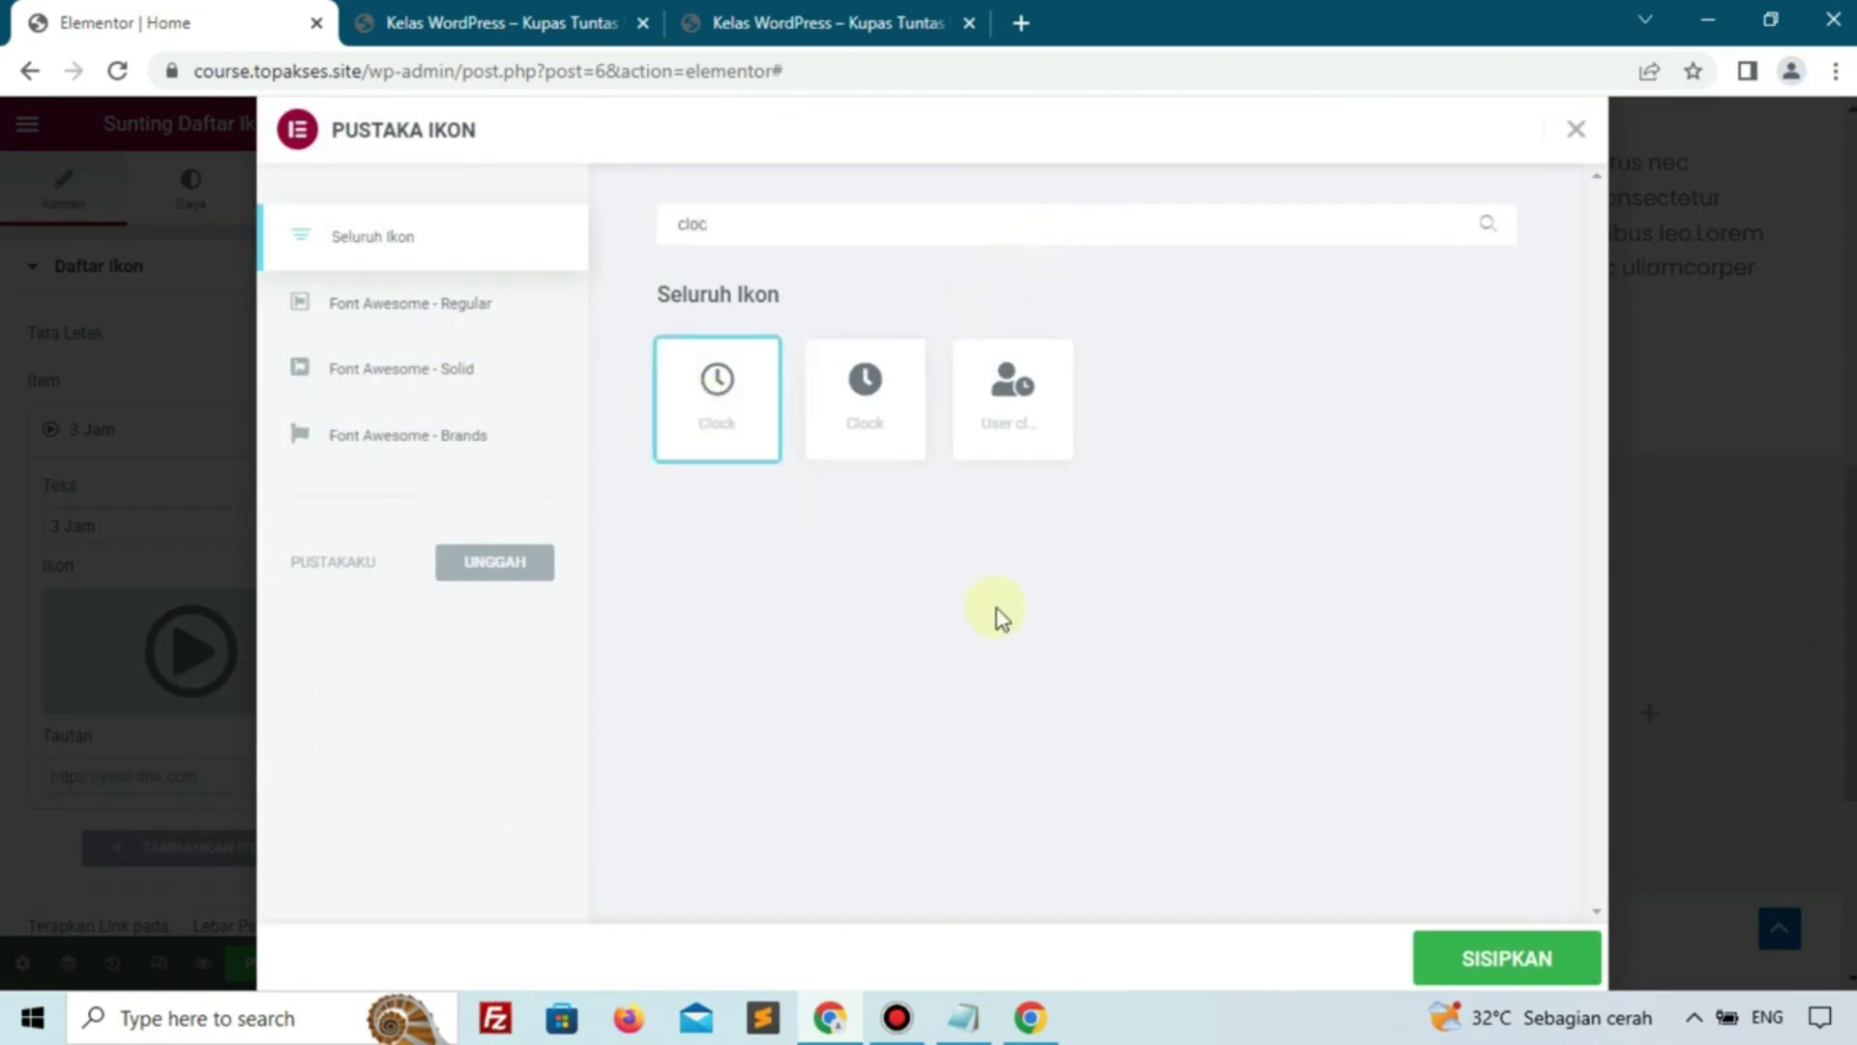
{"action": "left_click", "coordinate": [1439, 943]}
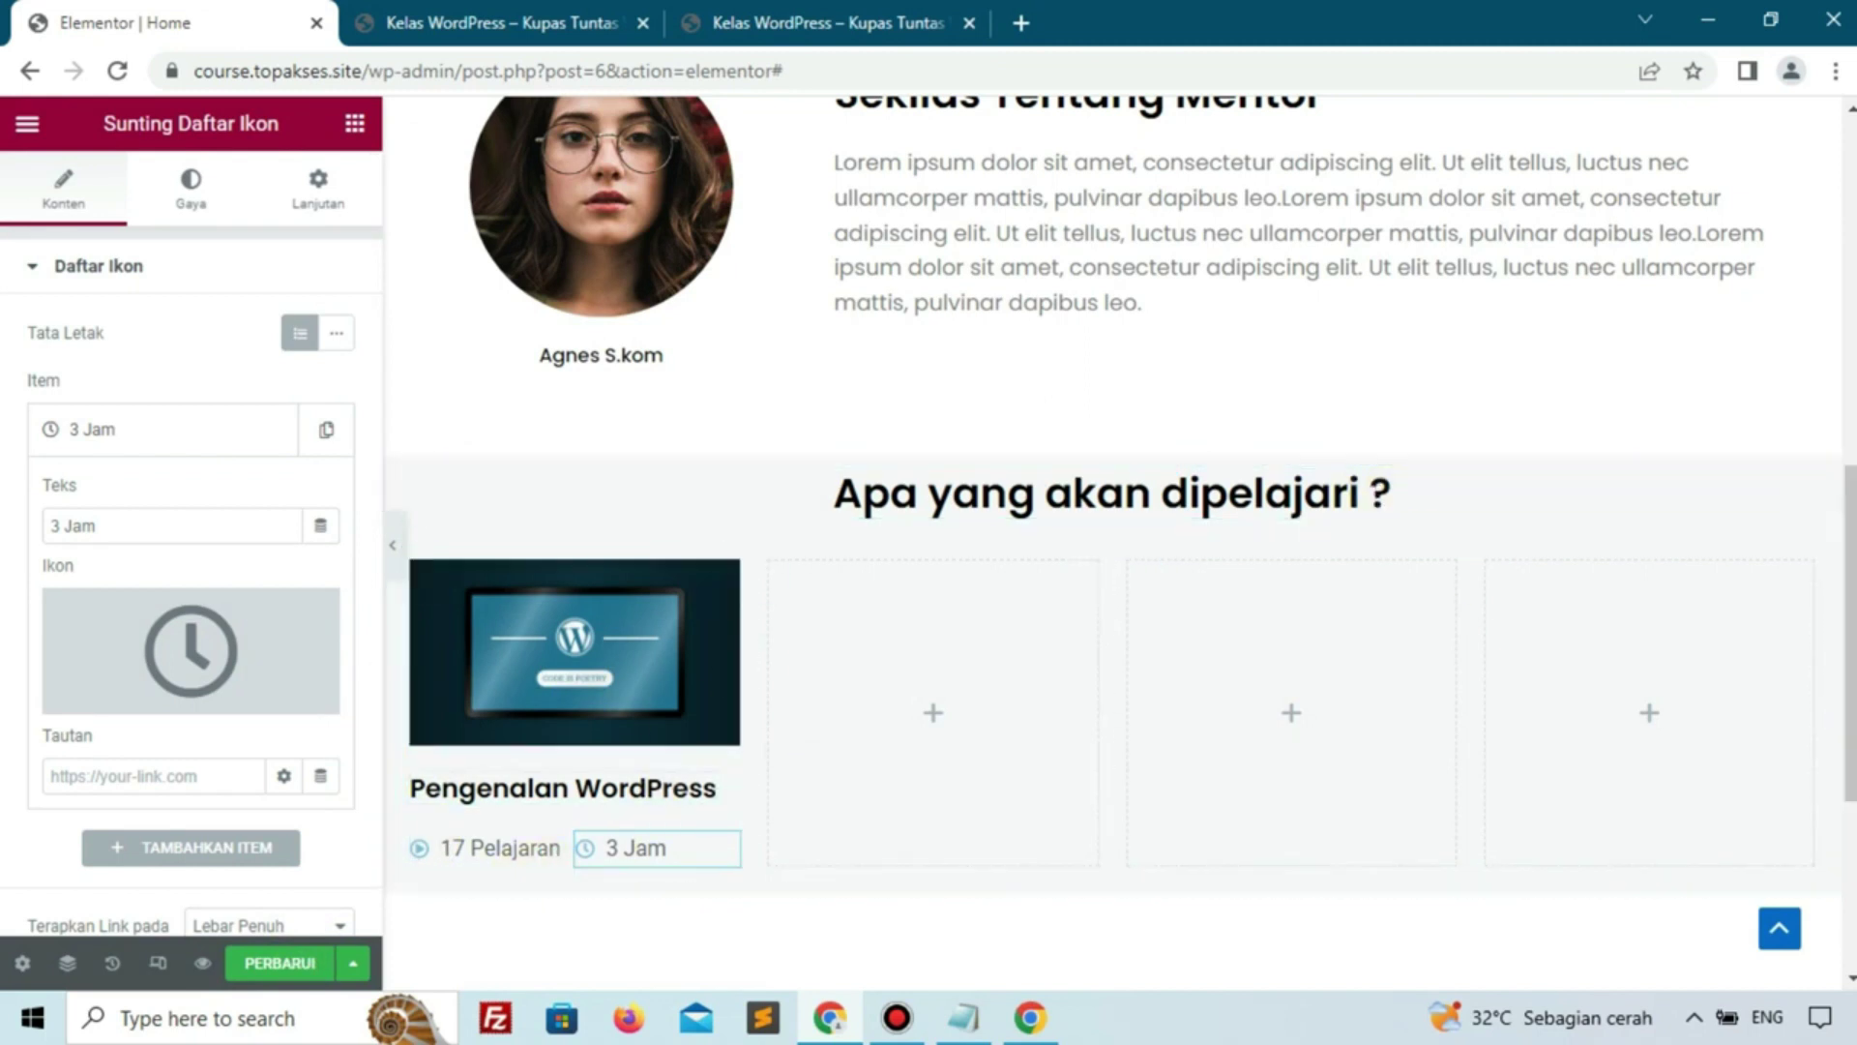
Set the "17 Pelajaran" list's icon colour to yellow, rgb(252, 217, 104)
{"action": "key", "text": "alt+Tab"}
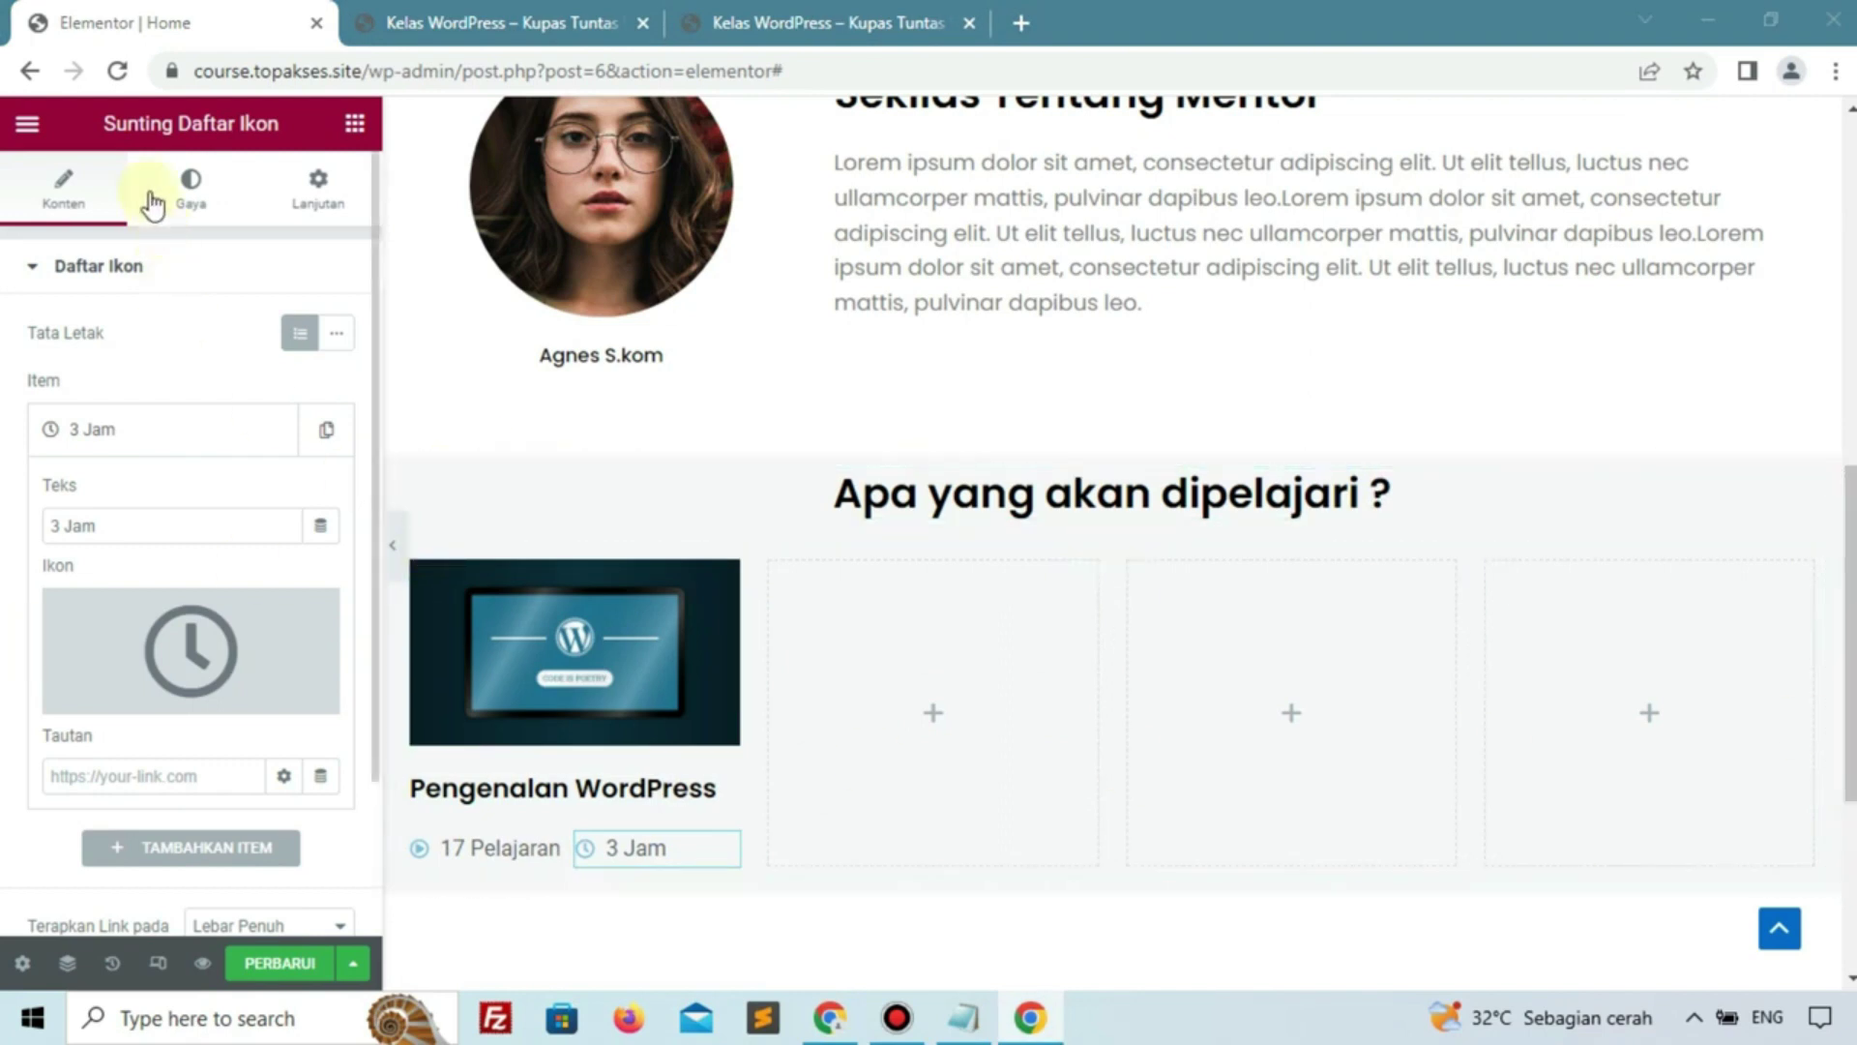
{"action": "left_click", "coordinate": [553, 855]}
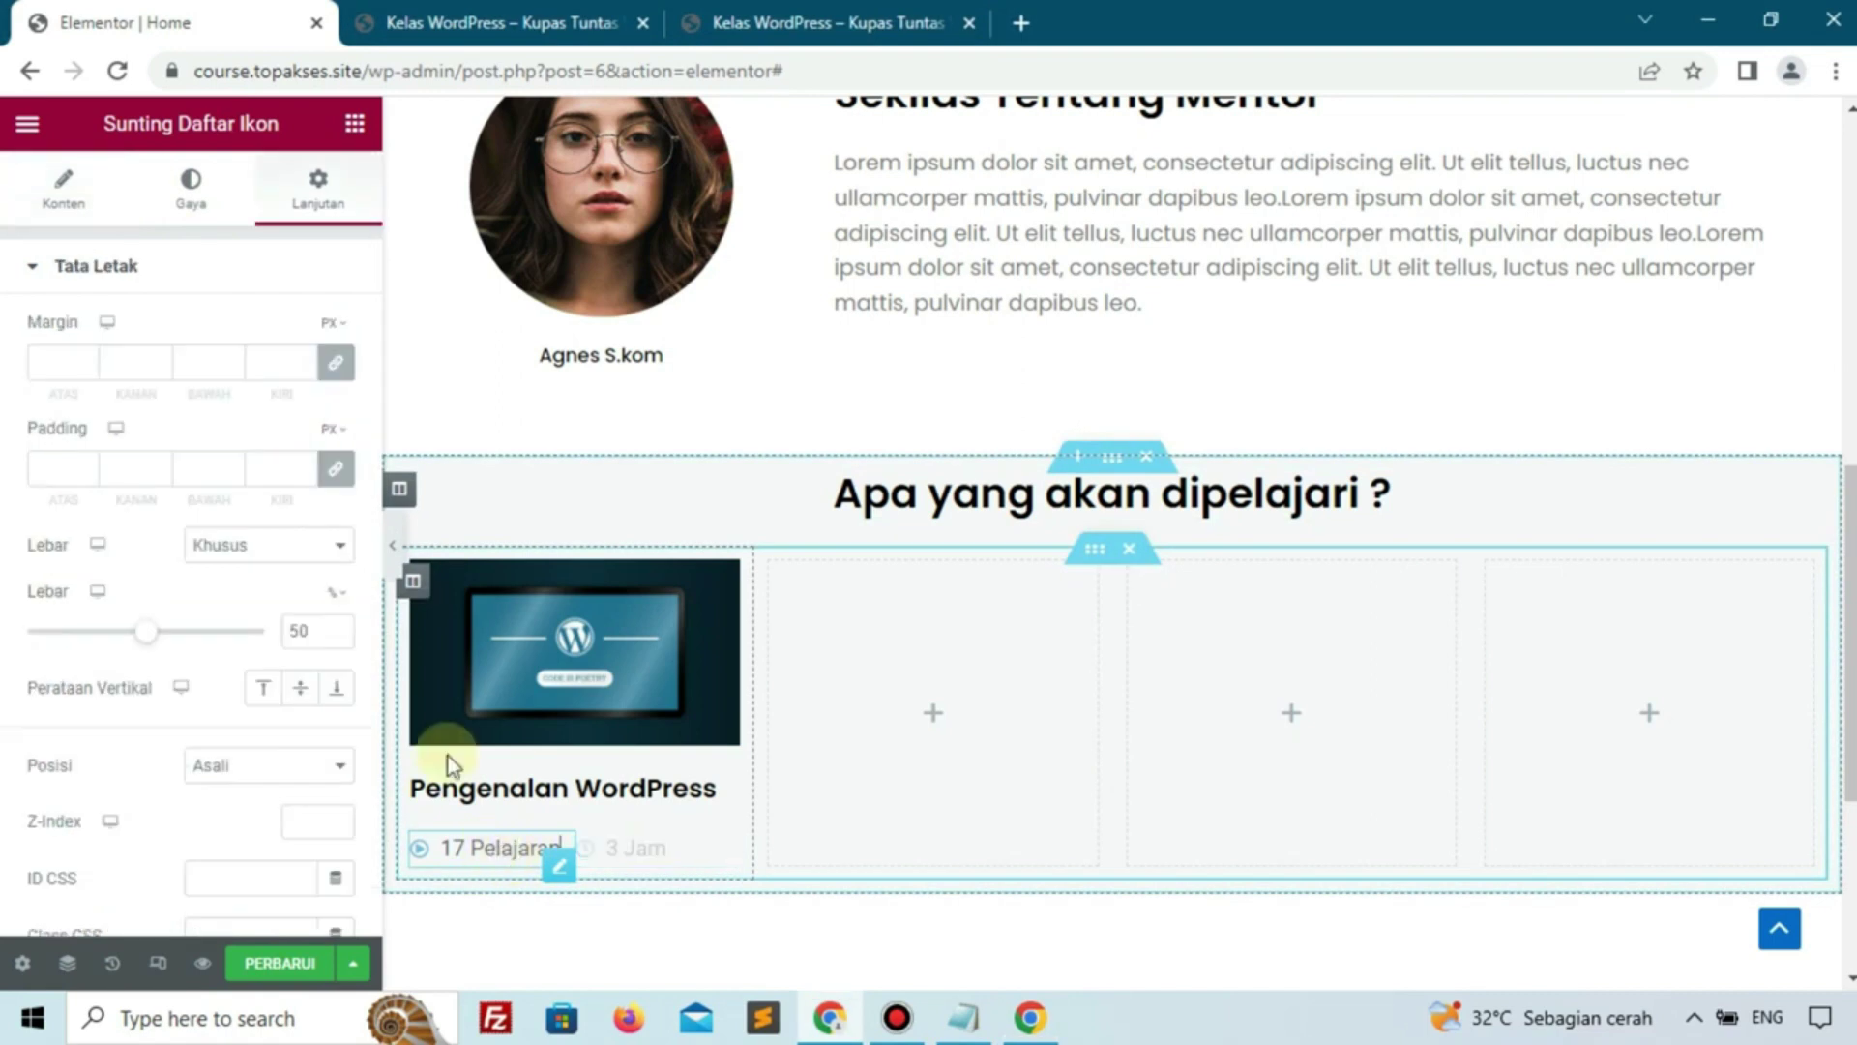
{"action": "left_click", "coordinate": [188, 192]}
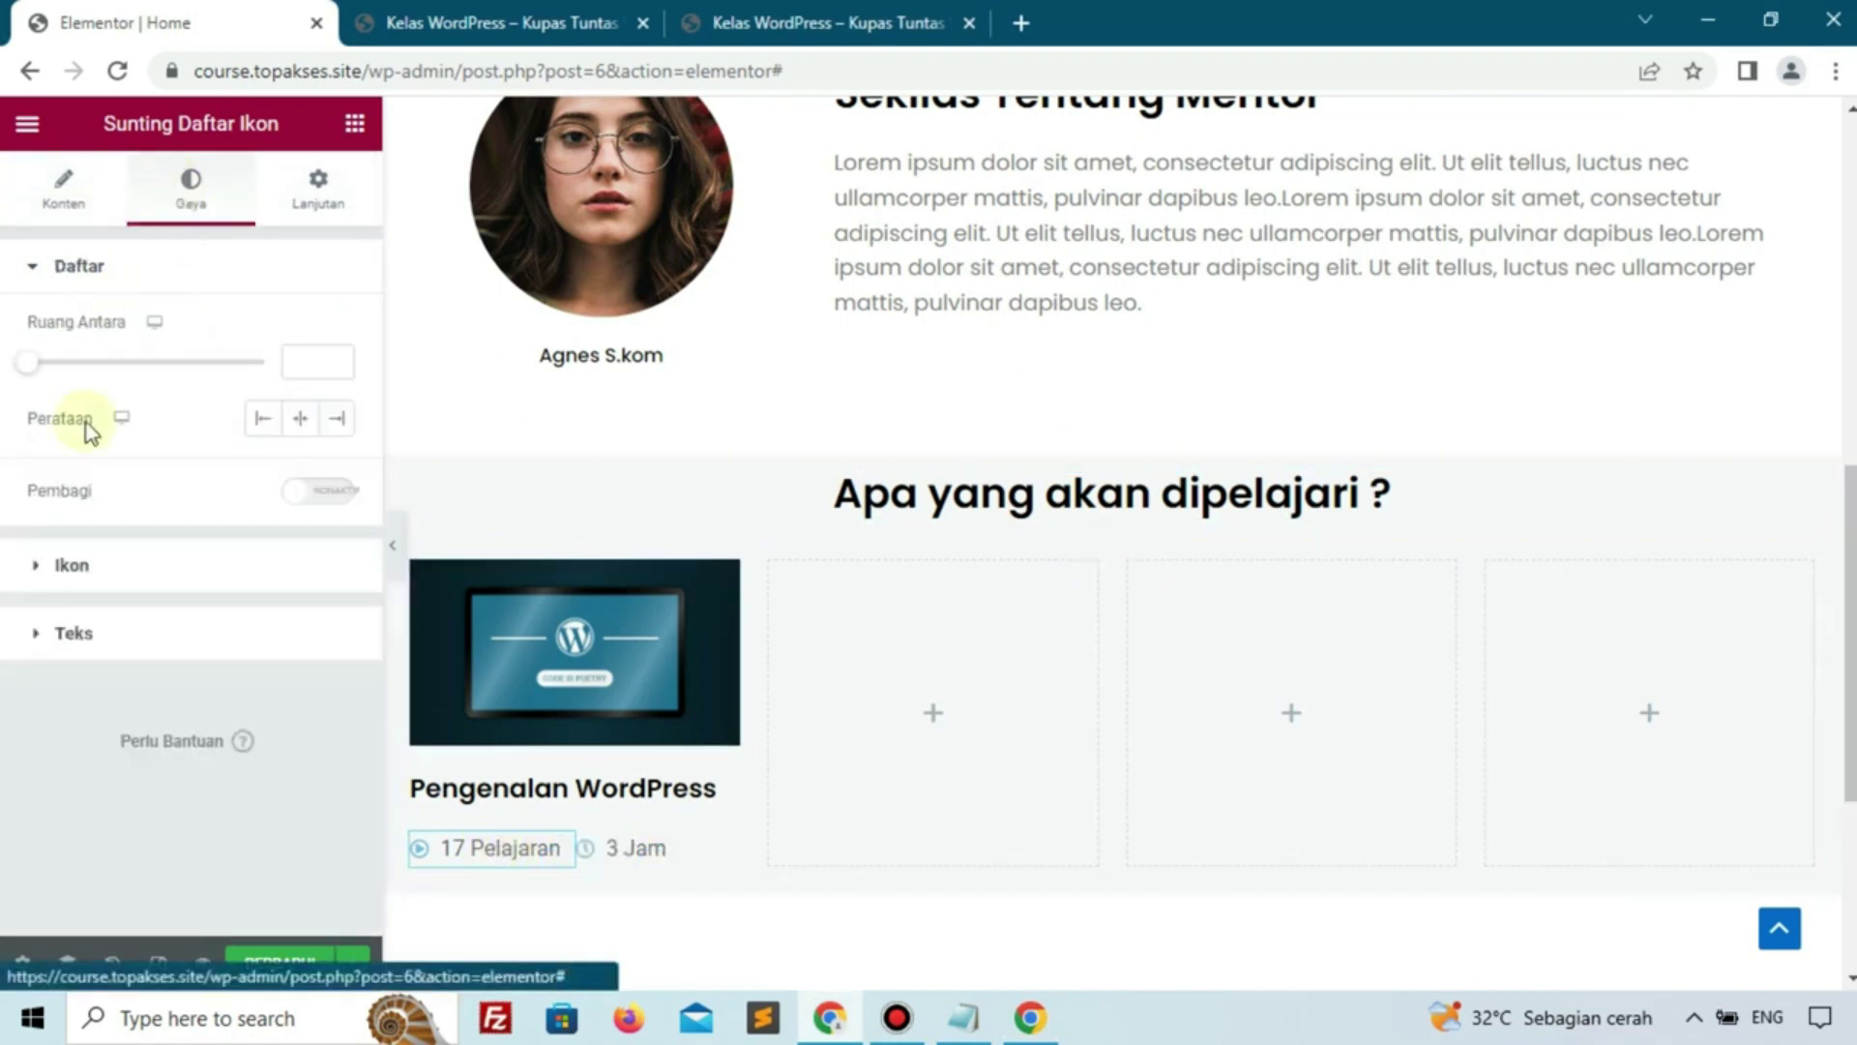
{"action": "left_click", "coordinate": [102, 566]}
{"action": "left_click", "coordinate": [343, 406]}
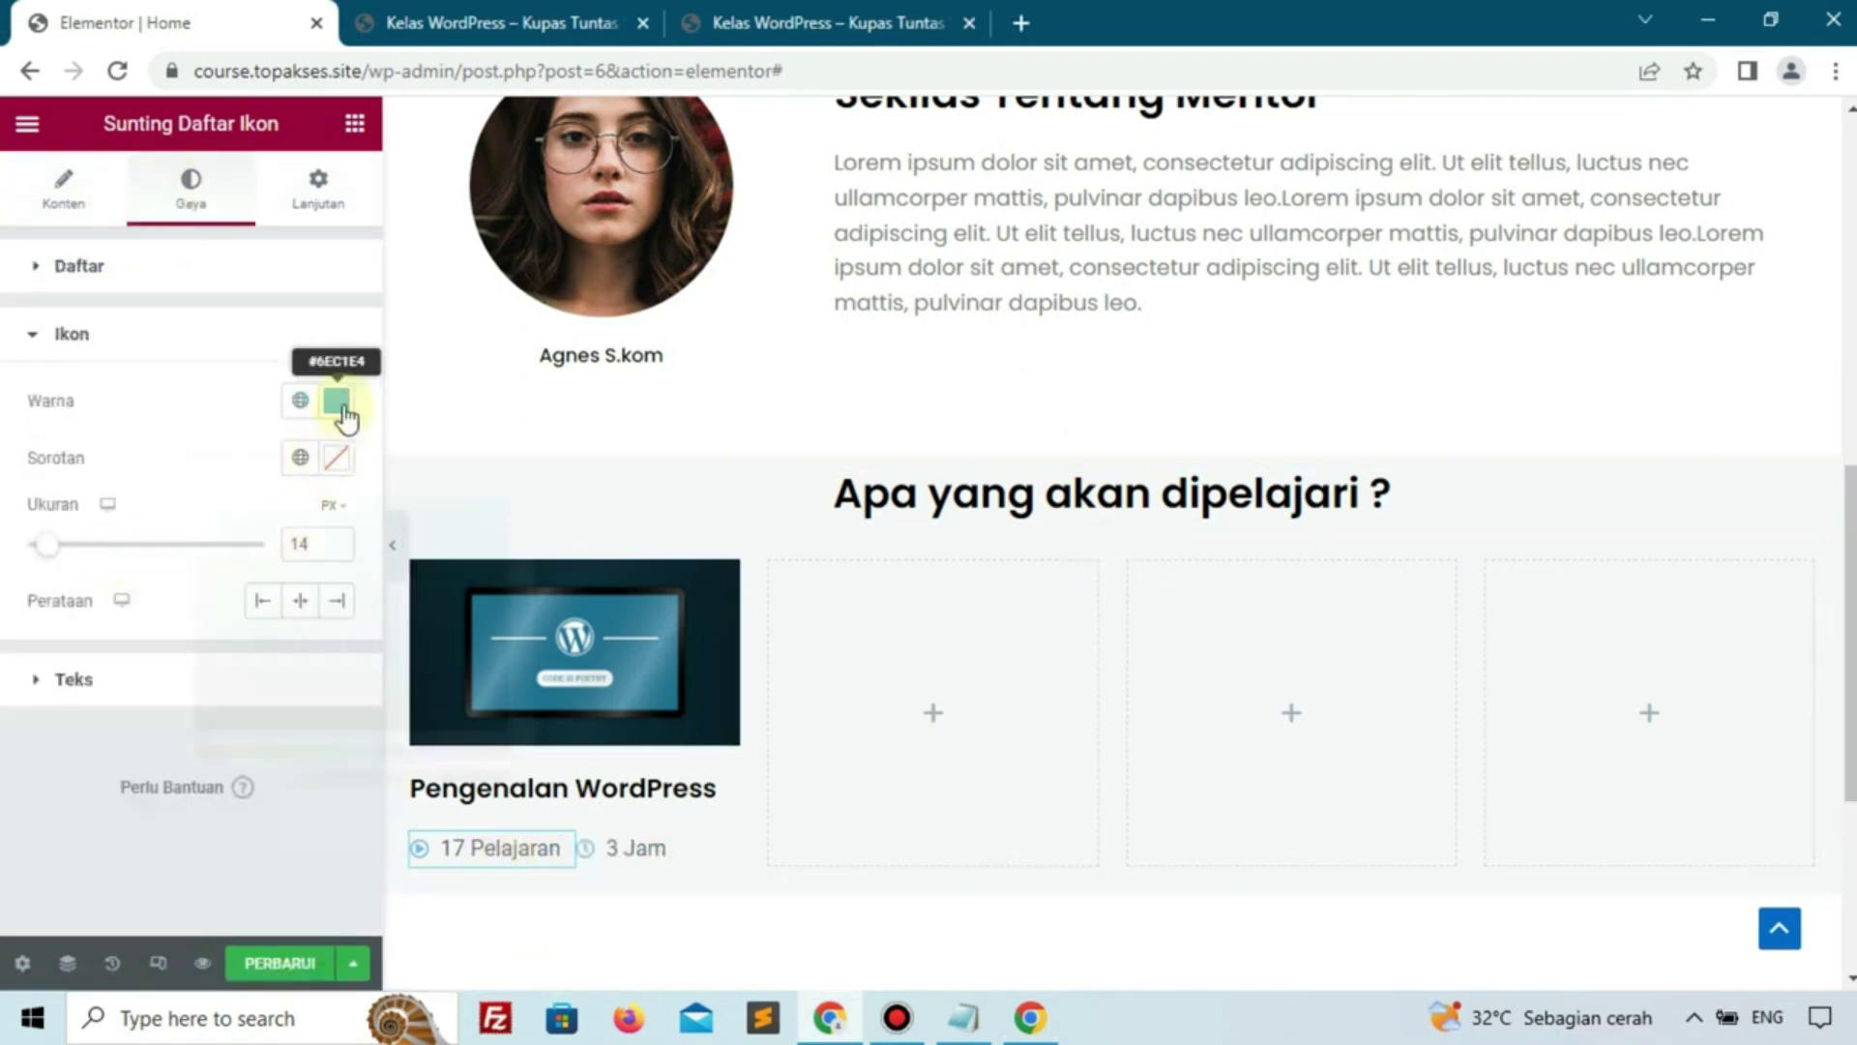
{"action": "type", "text": "rgb(252, 217, 104)"}
{"action": "left_click", "coordinate": [71, 683]}
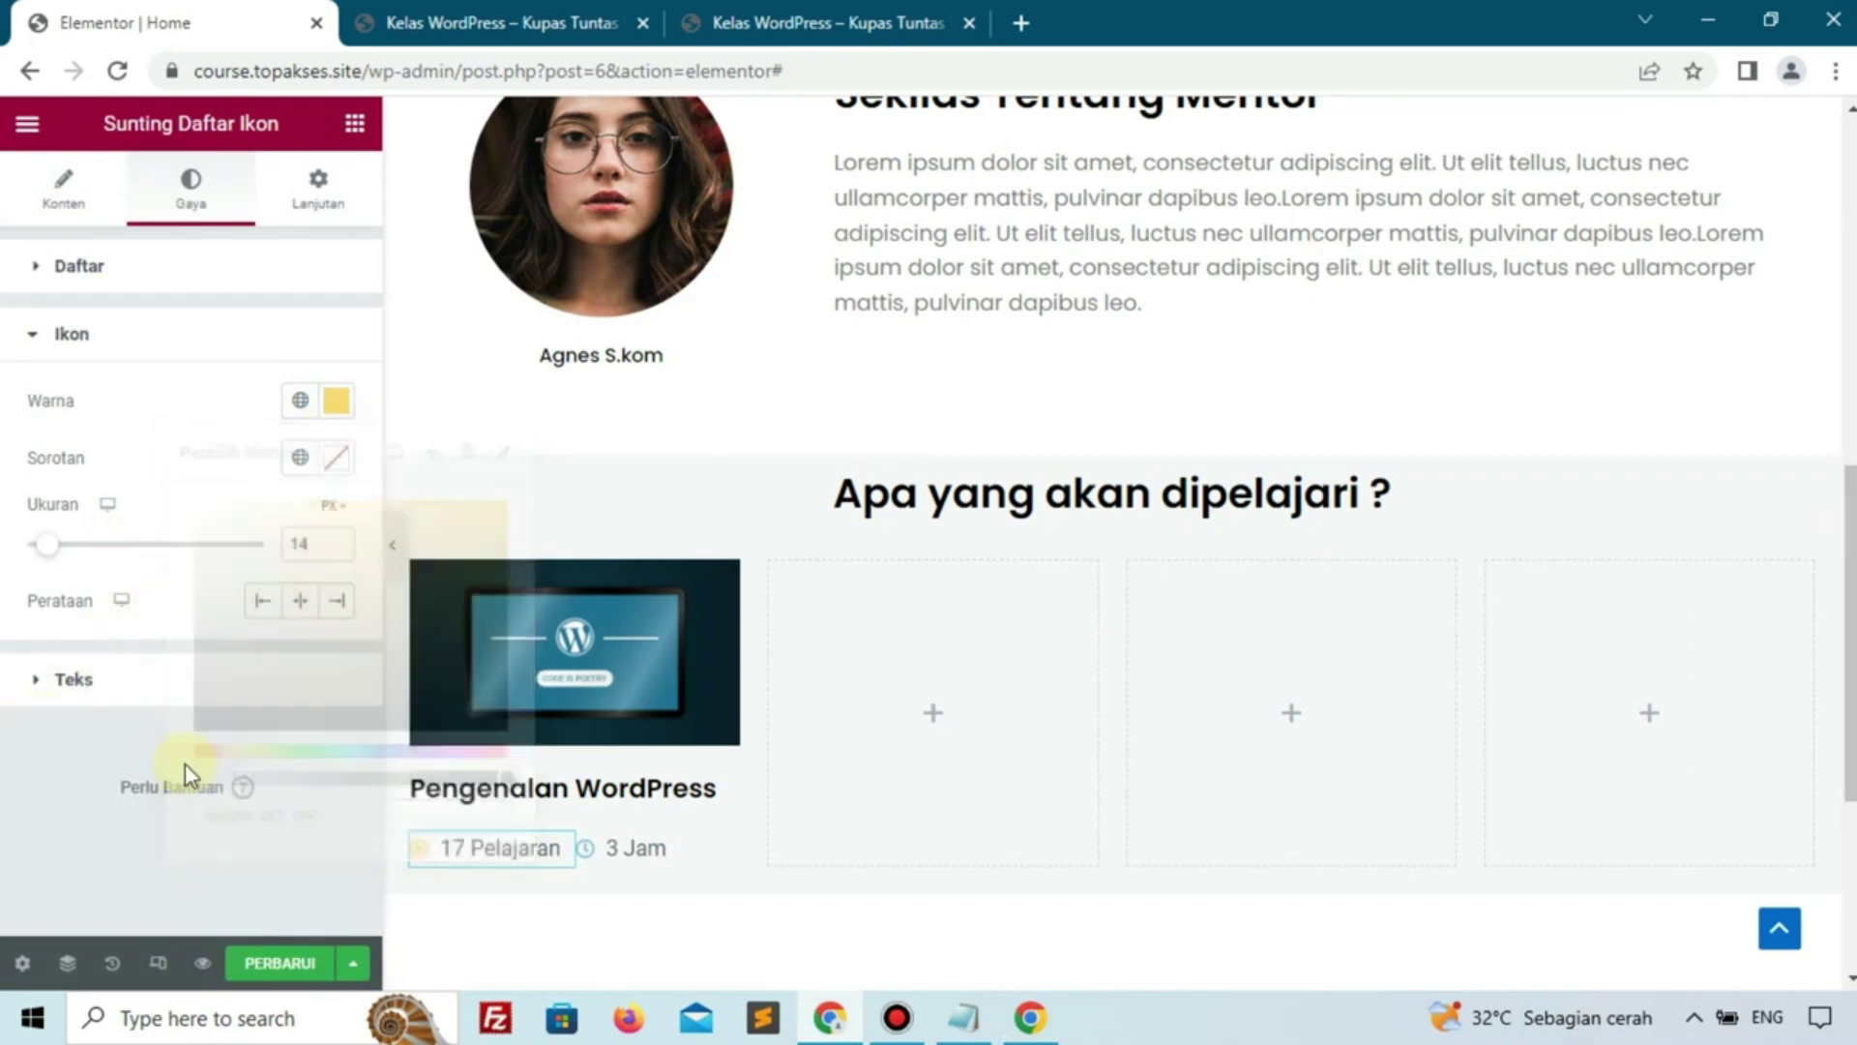
Set the "17 Pelajaran" list's text colour to black (#000000)
{"action": "left_click", "coordinate": [193, 682]}
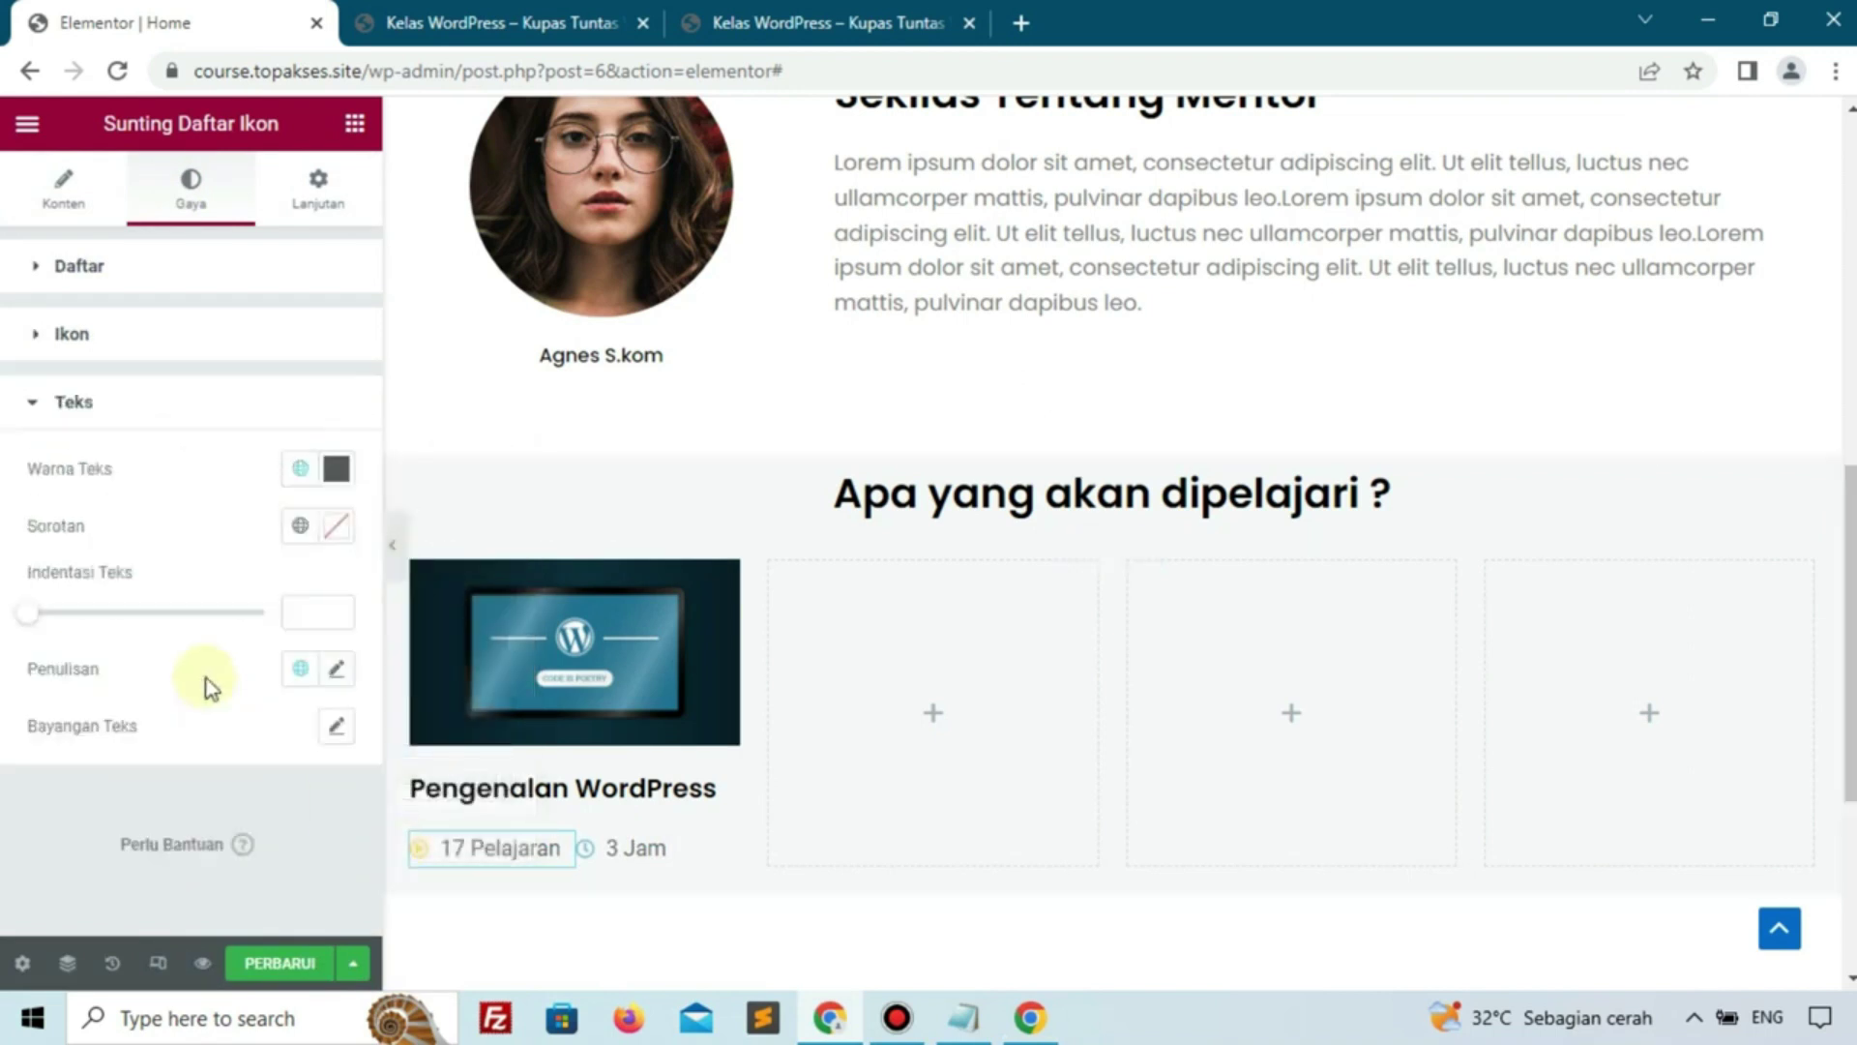
{"action": "left_click", "coordinate": [337, 469]}
{"action": "left_click_drag", "start_coordinate": [373, 622], "coordinate": [498, 851]}
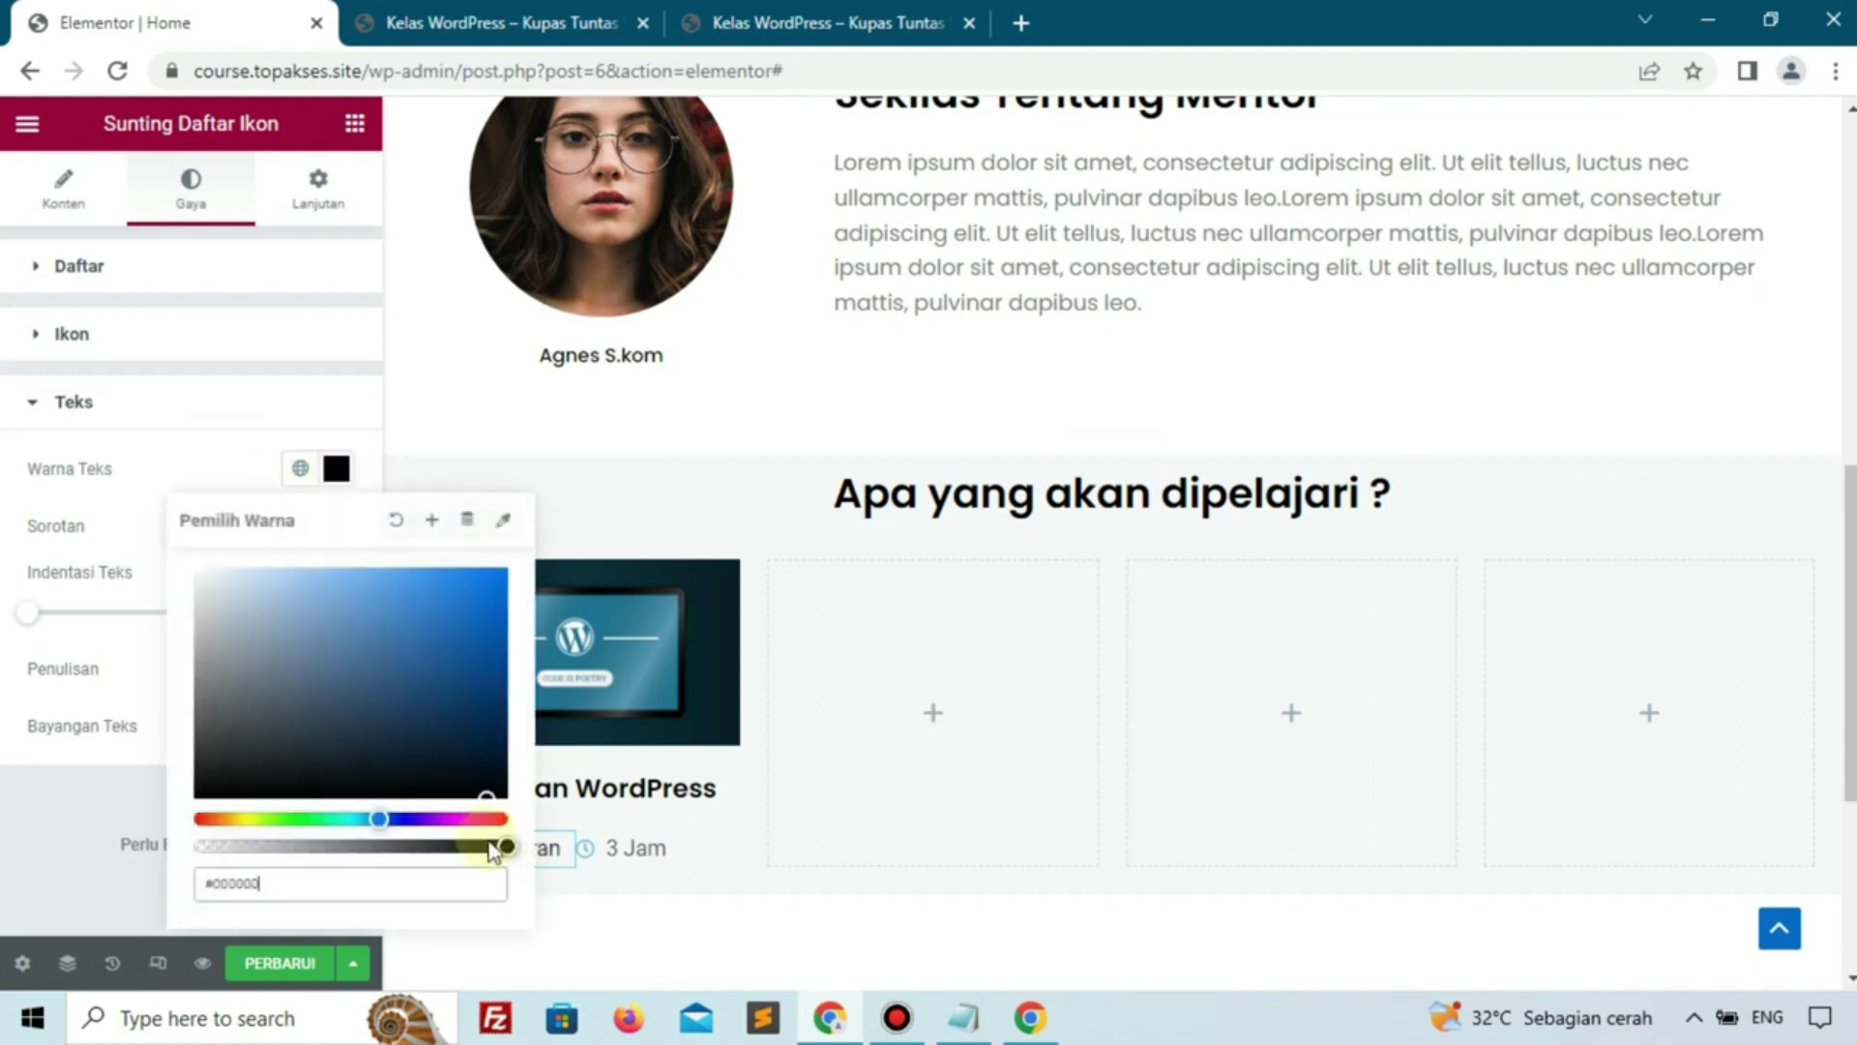
{"action": "left_click", "coordinate": [78, 750]}
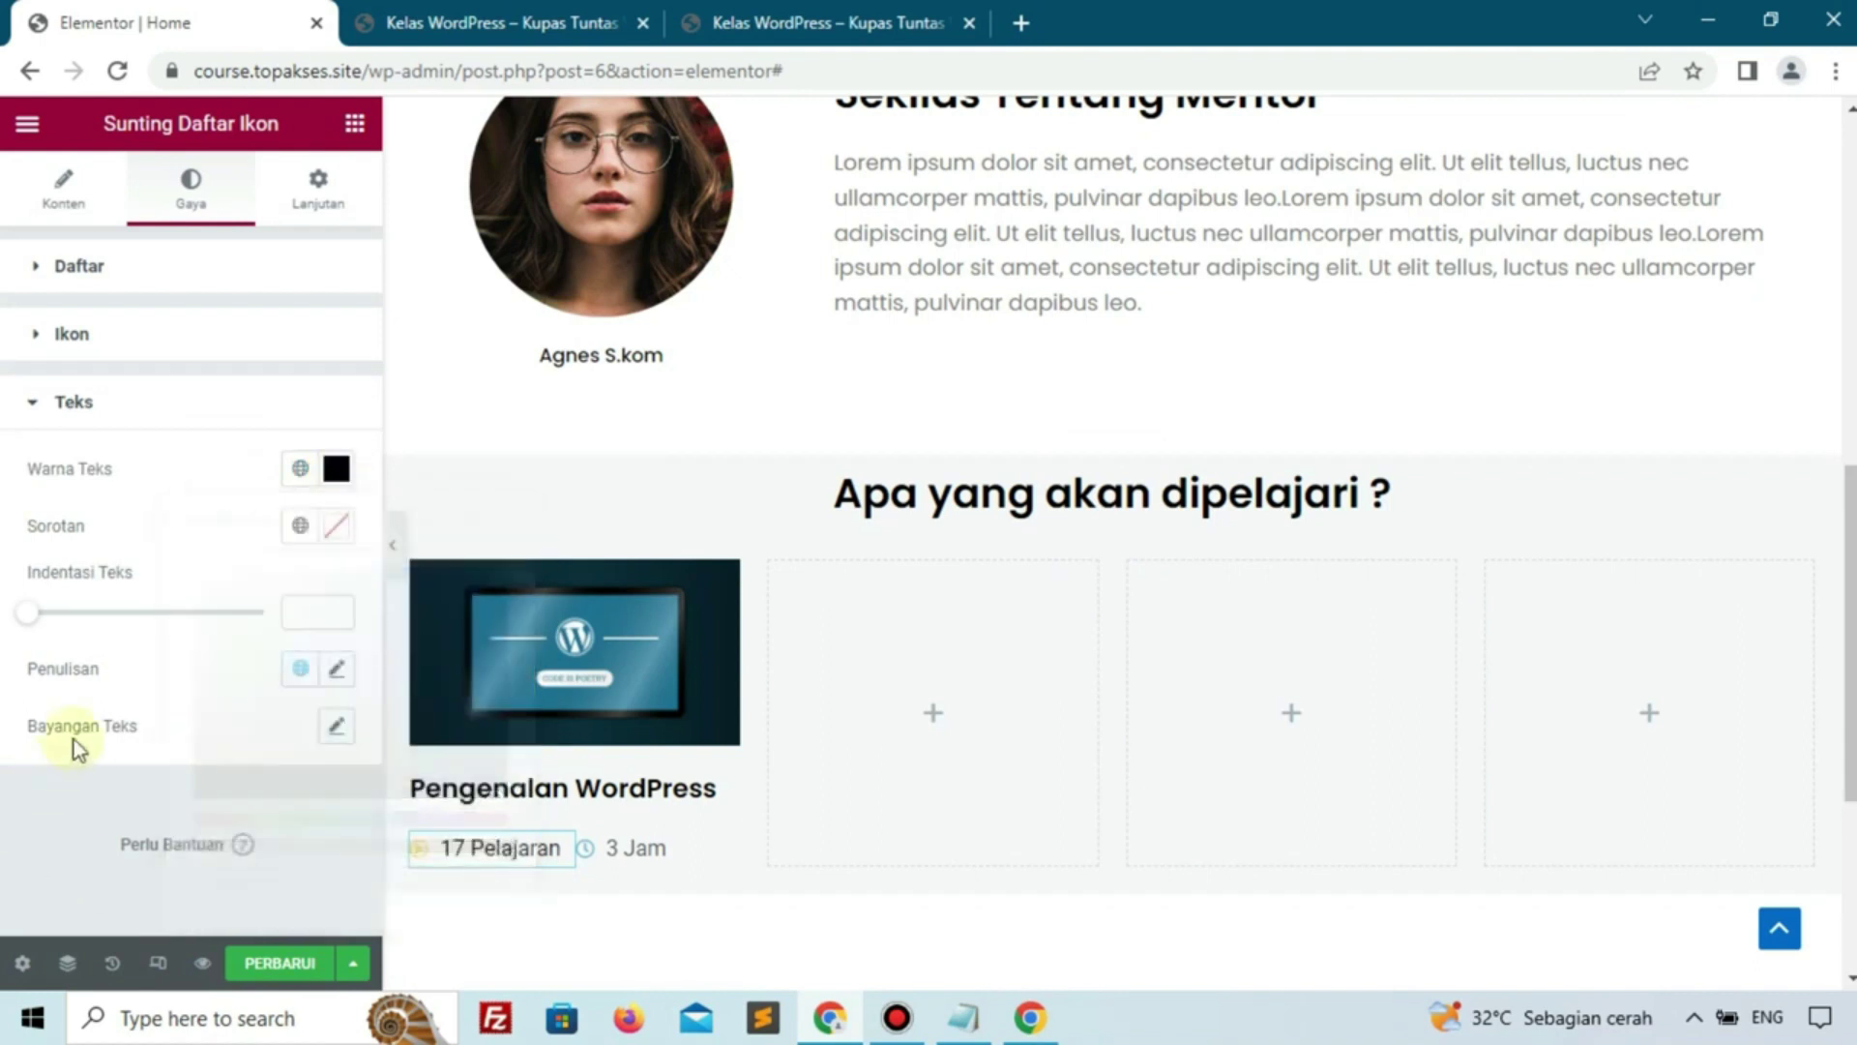
Set the "17 Pelajaran" list's text typography to the Poppins font
{"action": "left_click", "coordinate": [338, 673]}
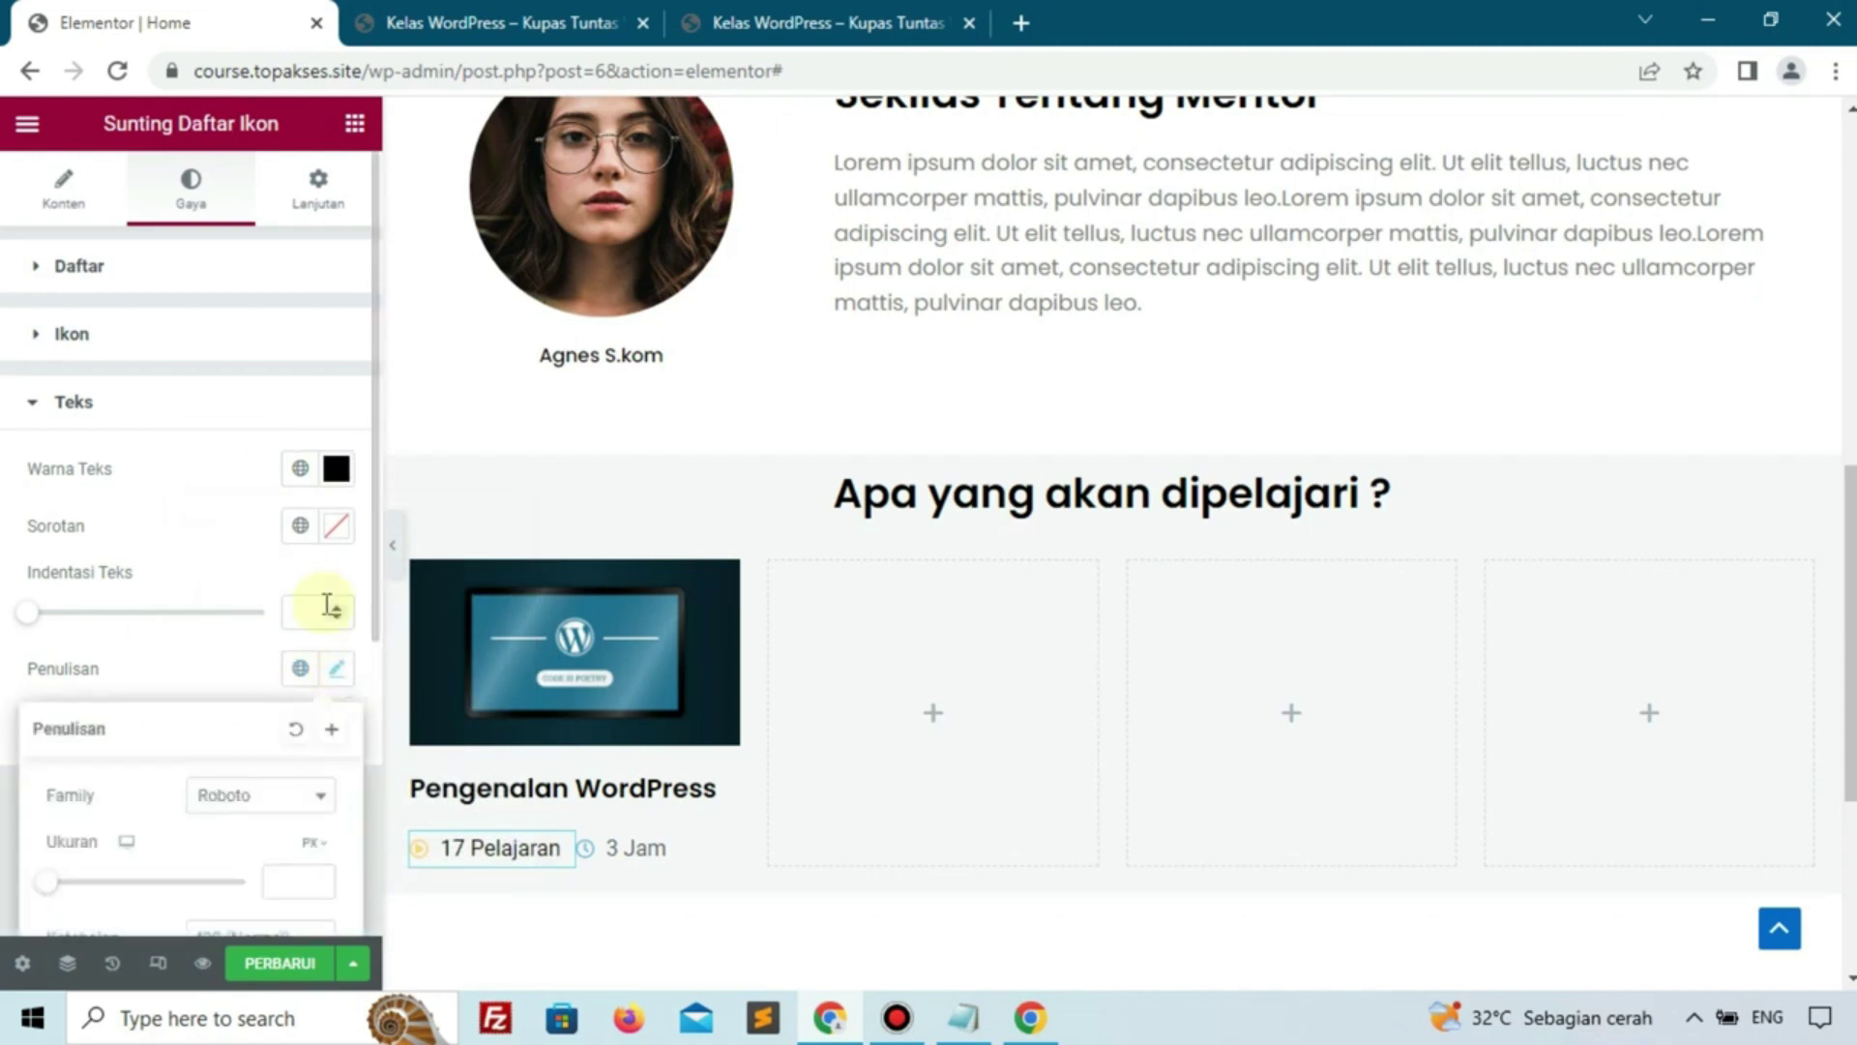
{"action": "left_click", "coordinate": [278, 803]}
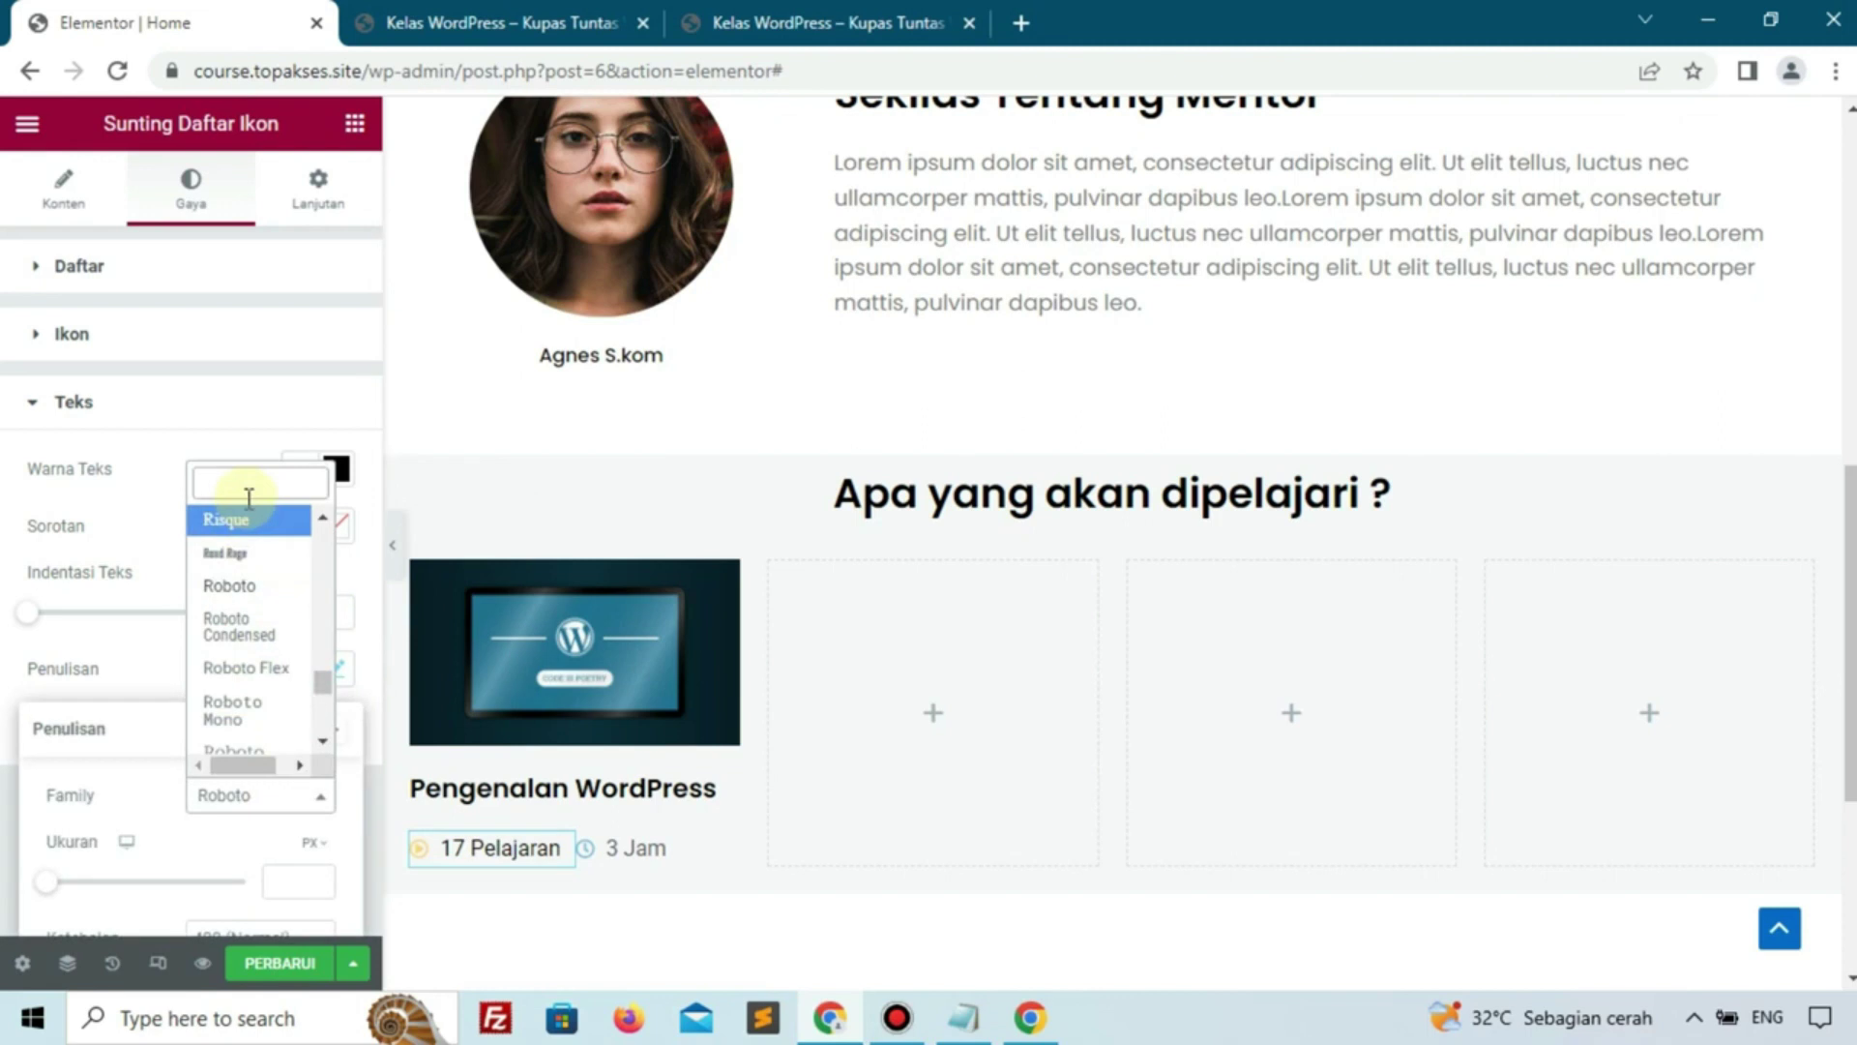
{"action": "type", "text": "pop"}
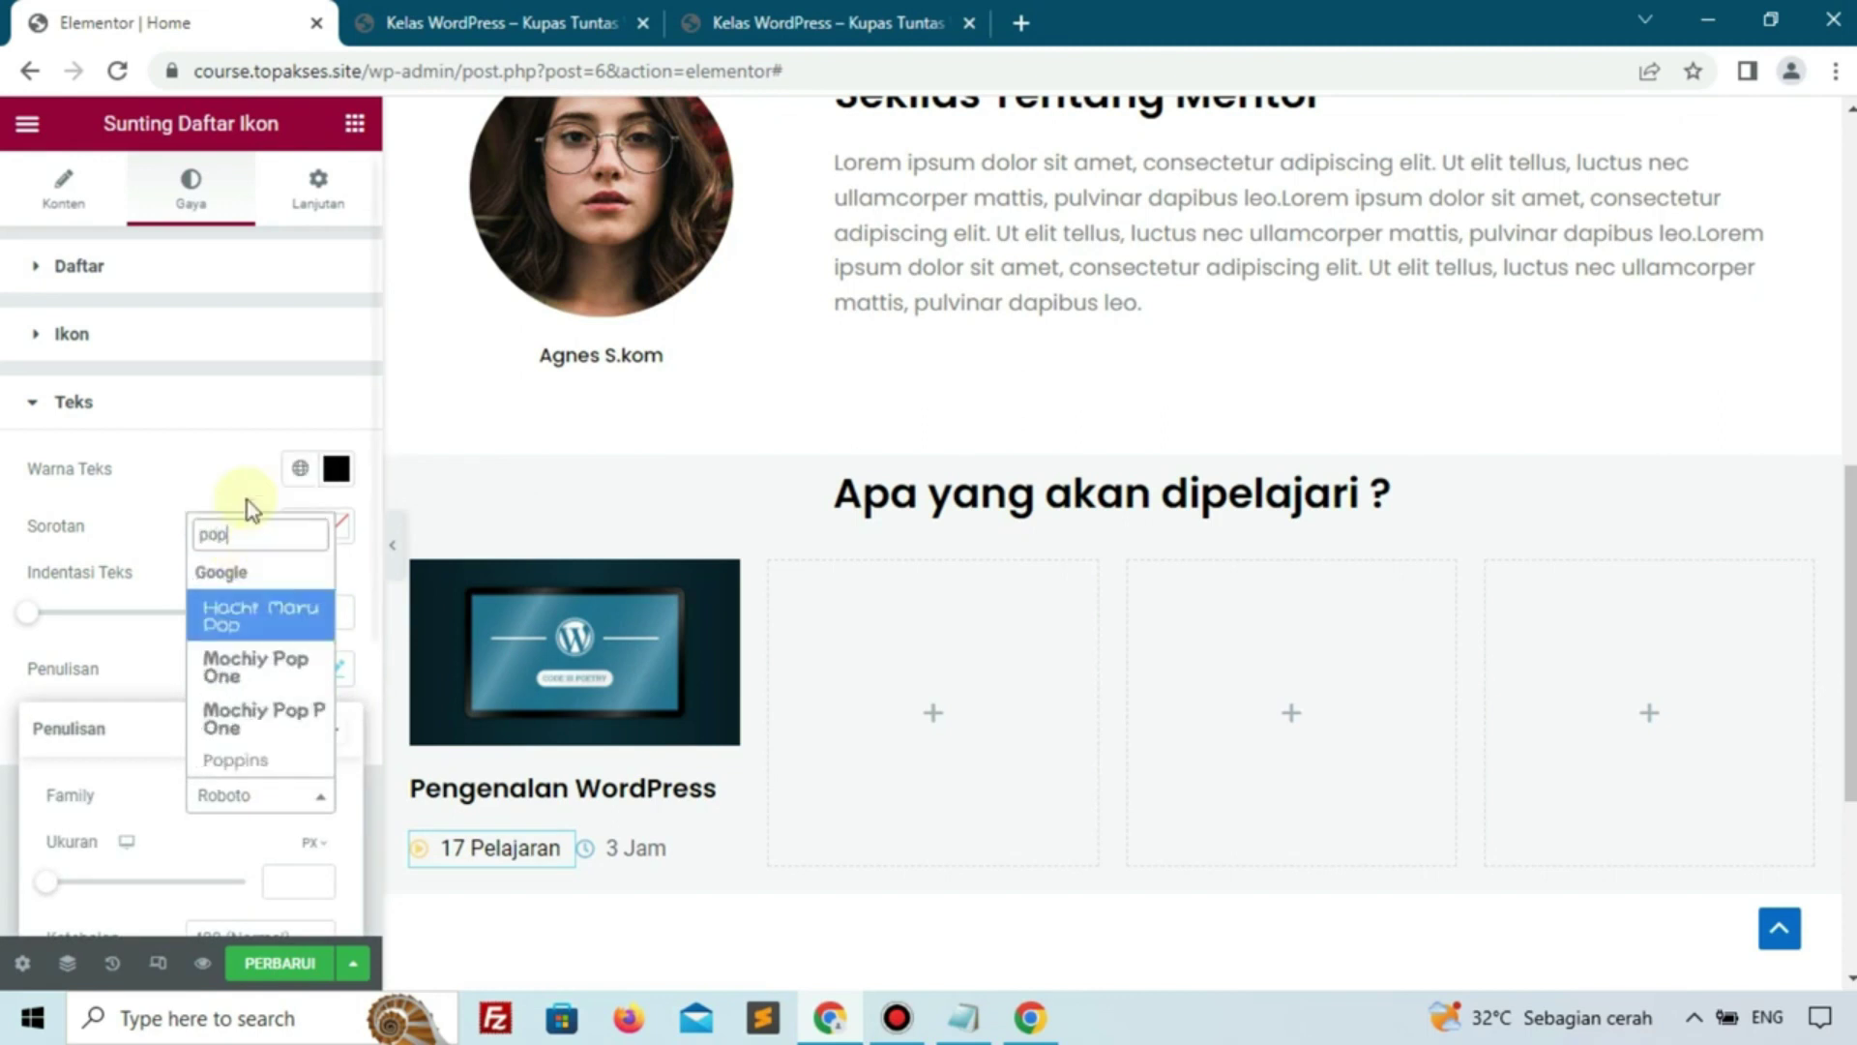
{"action": "left_click", "coordinate": [255, 761]}
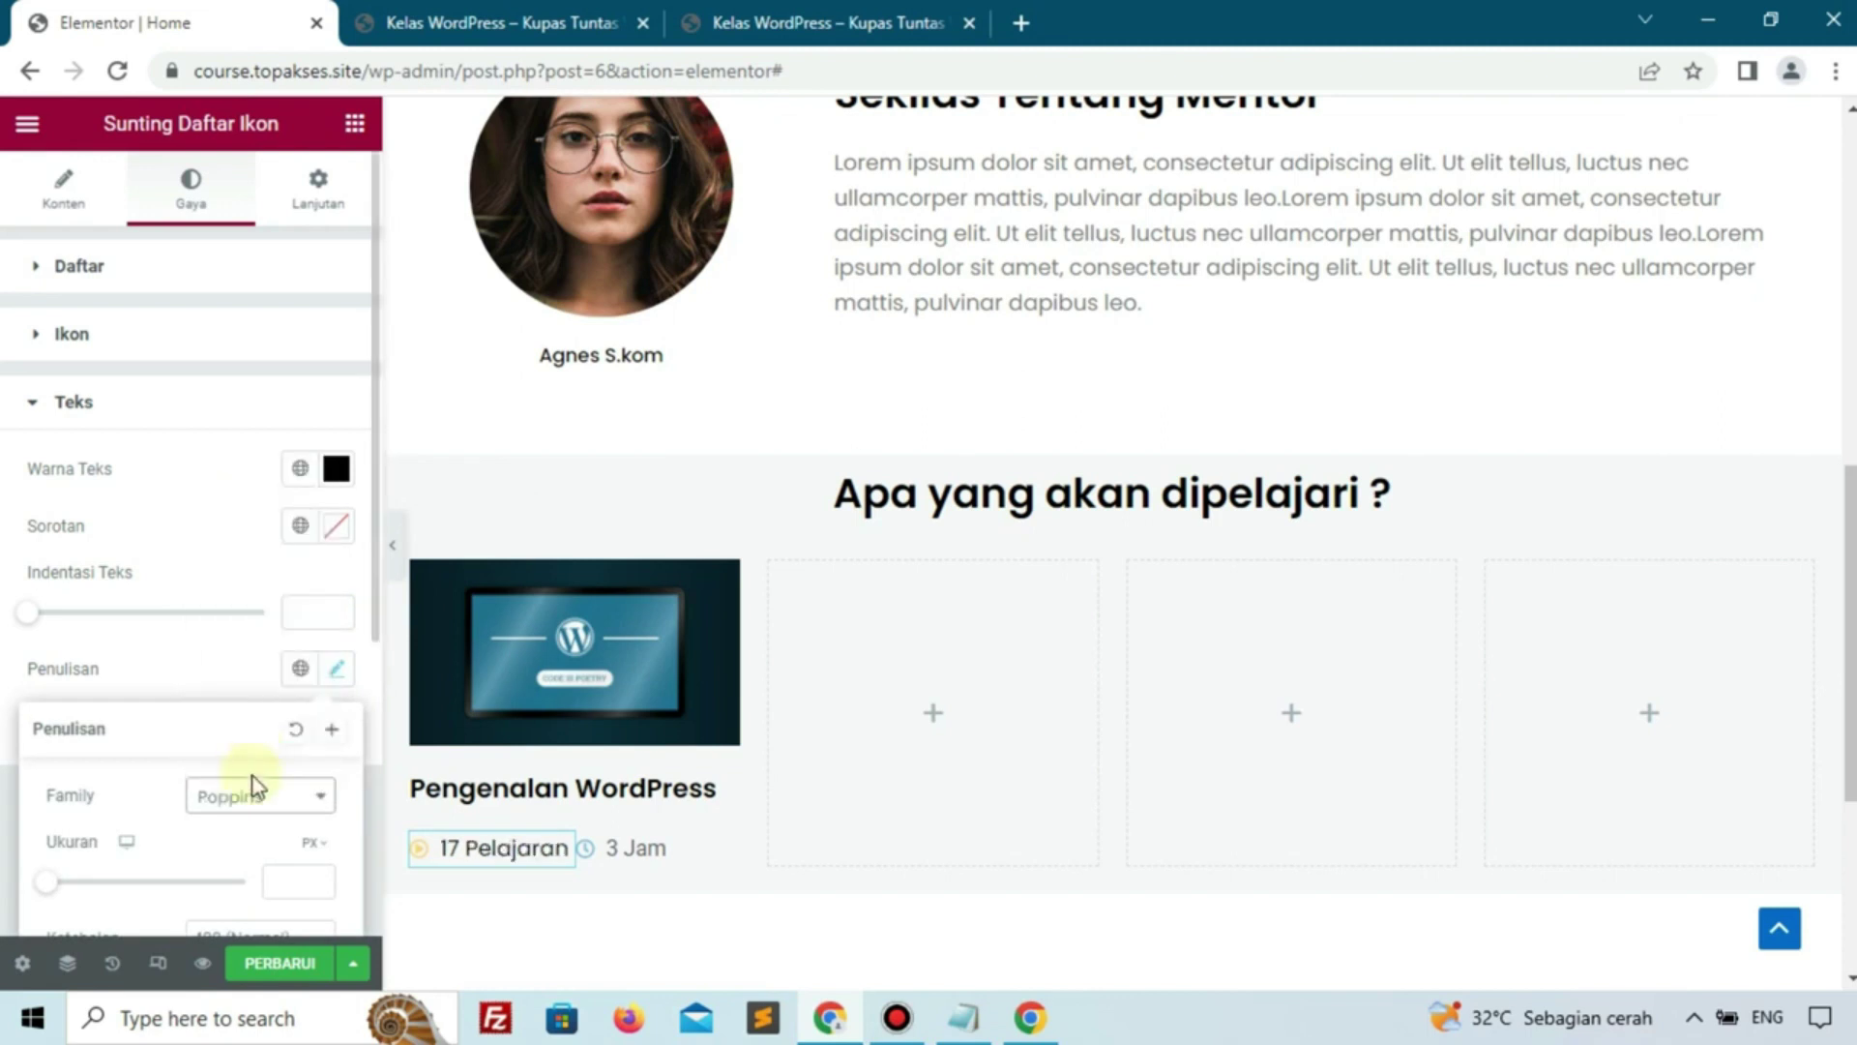
Check the lesson text on the reference site's course cards, then set the "17 Pelajaran" text size to 14 px
{"action": "left_click", "coordinate": [925, 1028]}
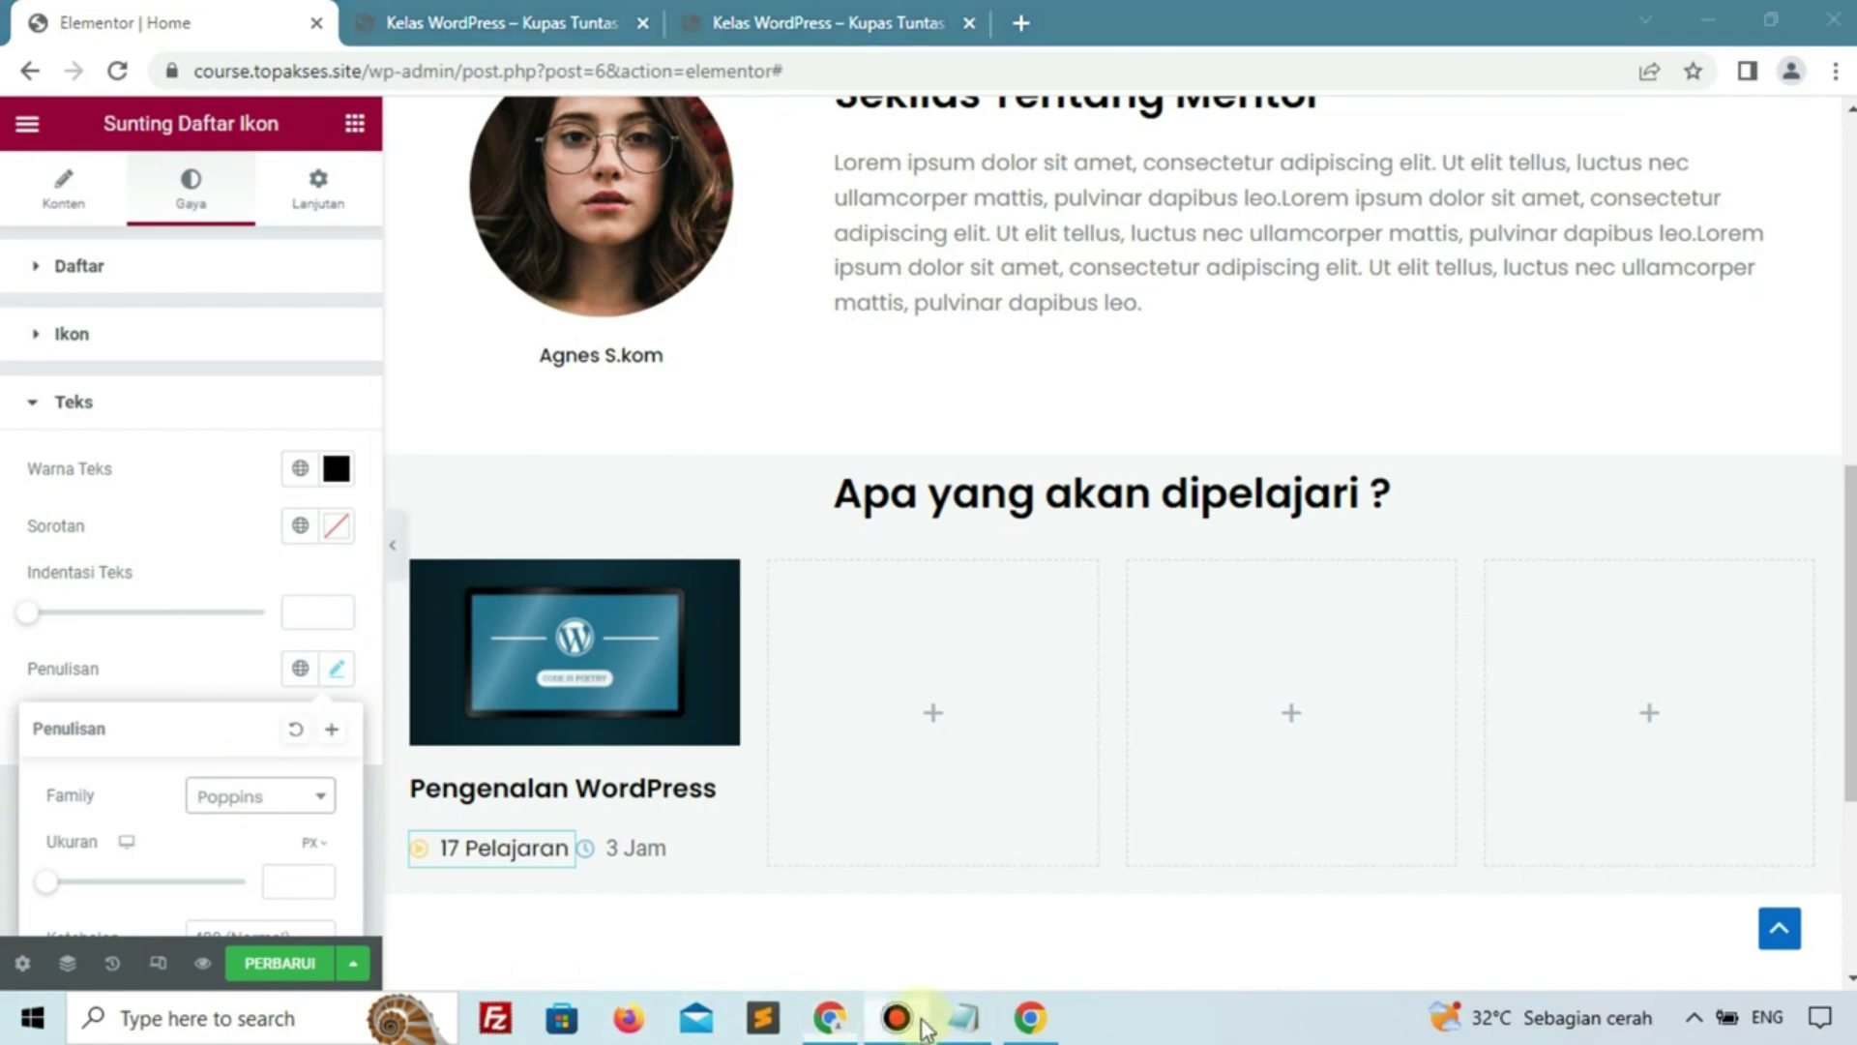
{"action": "left_click", "coordinate": [809, 22]}
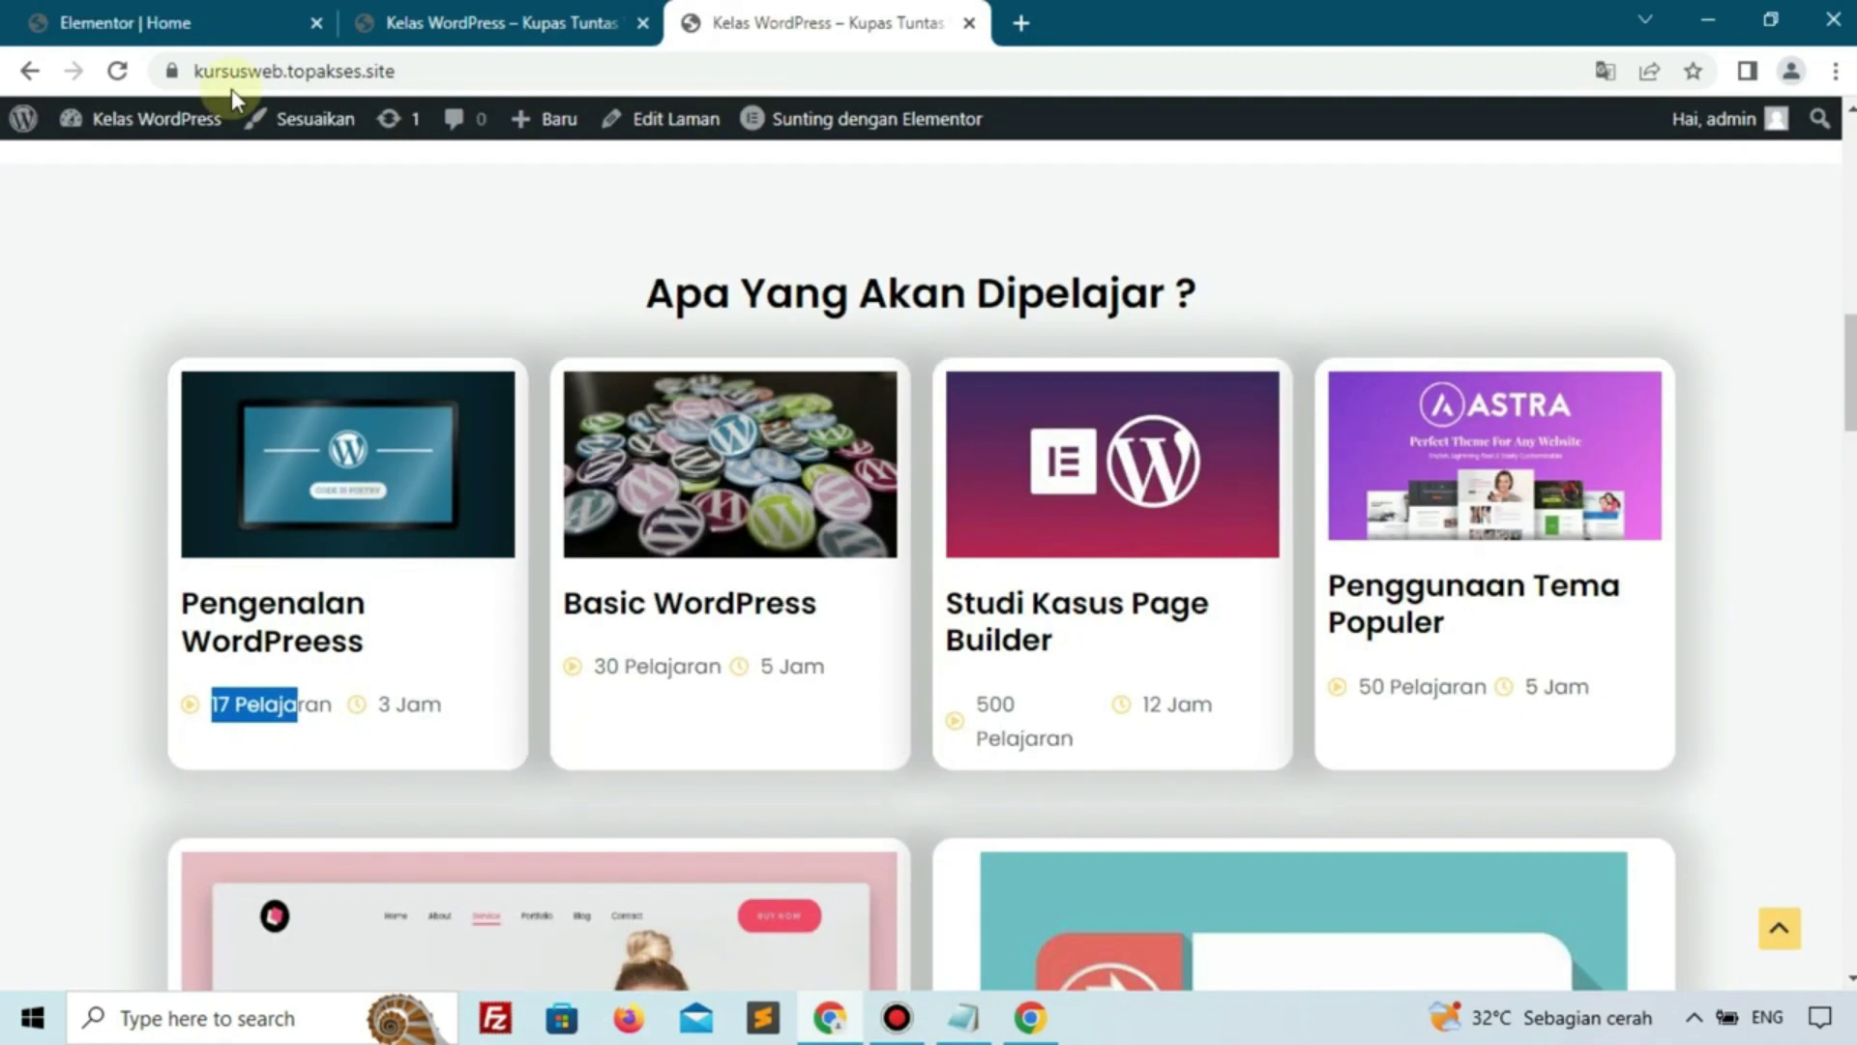
{"action": "left_click", "coordinate": [155, 22]}
{"action": "left_click", "coordinate": [286, 867]}
{"action": "type", "text": "14"}
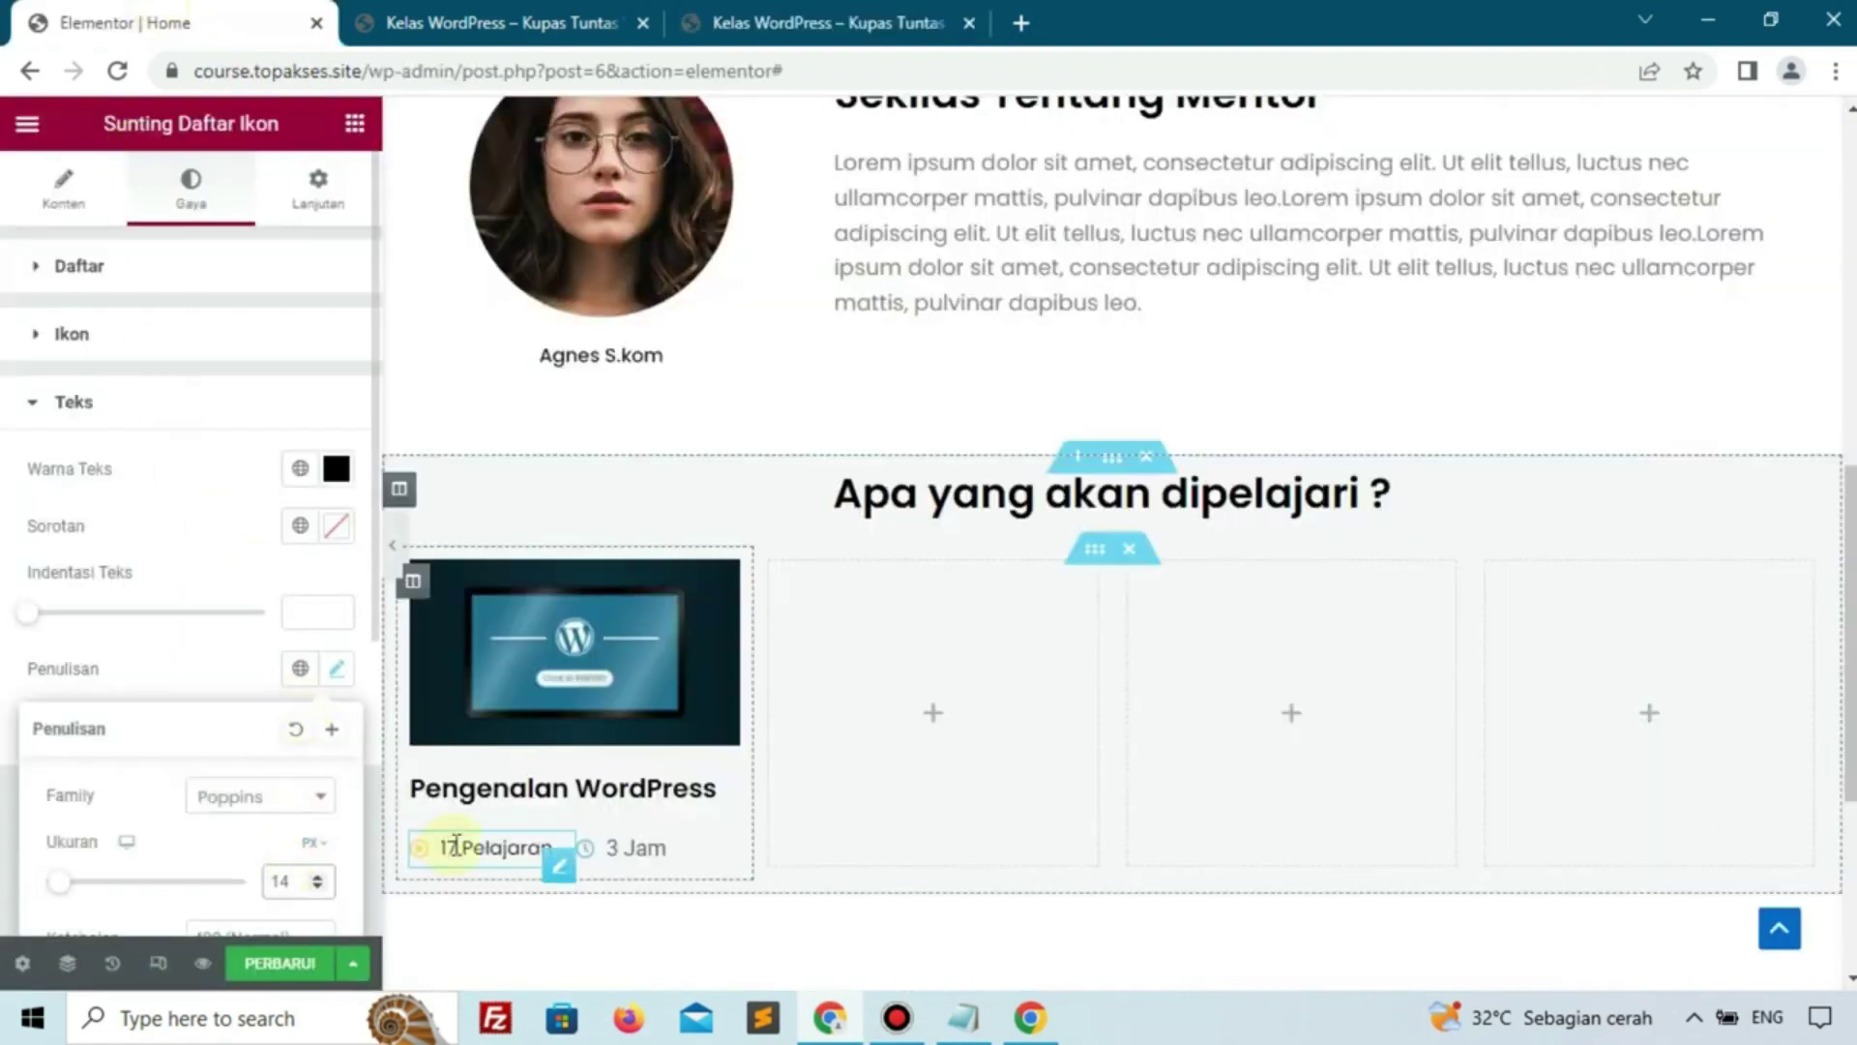
Copy the "17 Pelajaran" list's style onto the "3 Jam" list in the same card
{"action": "right_click", "coordinate": [456, 846]}
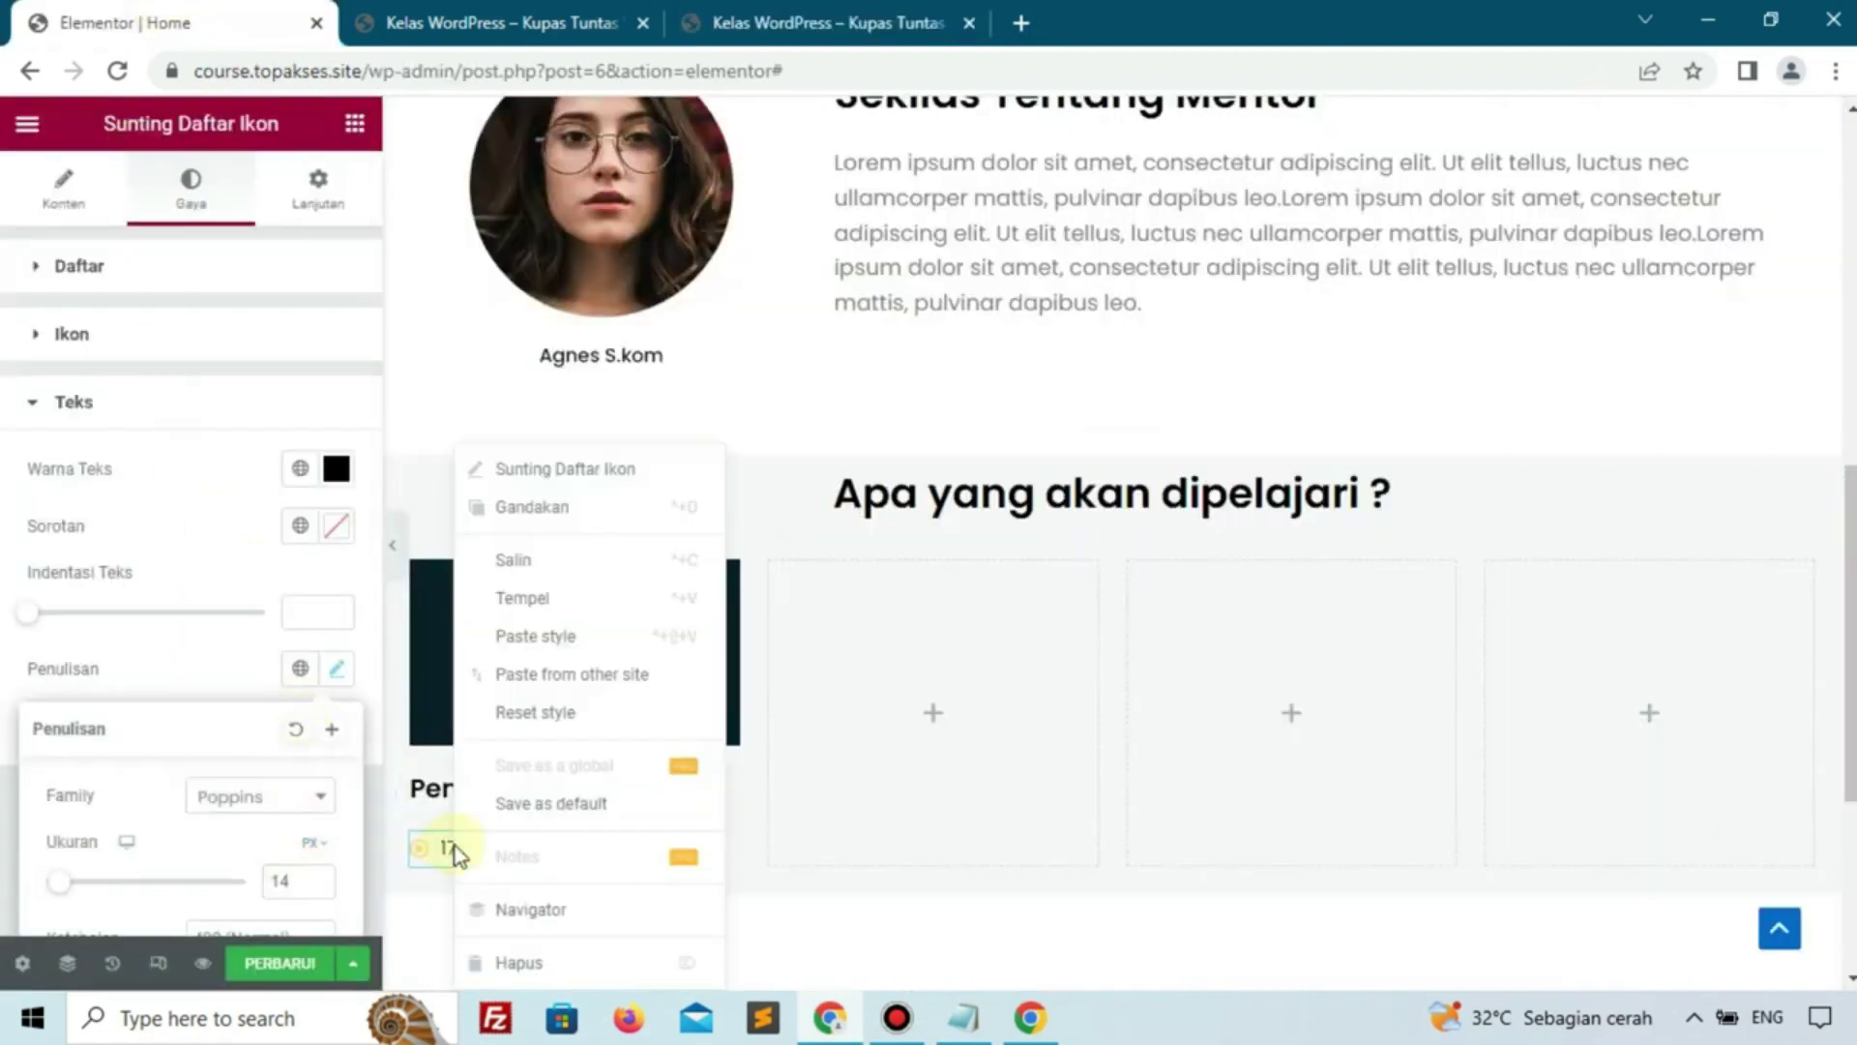
{"action": "left_click", "coordinate": [515, 563]}
{"action": "right_click", "coordinate": [614, 851]}
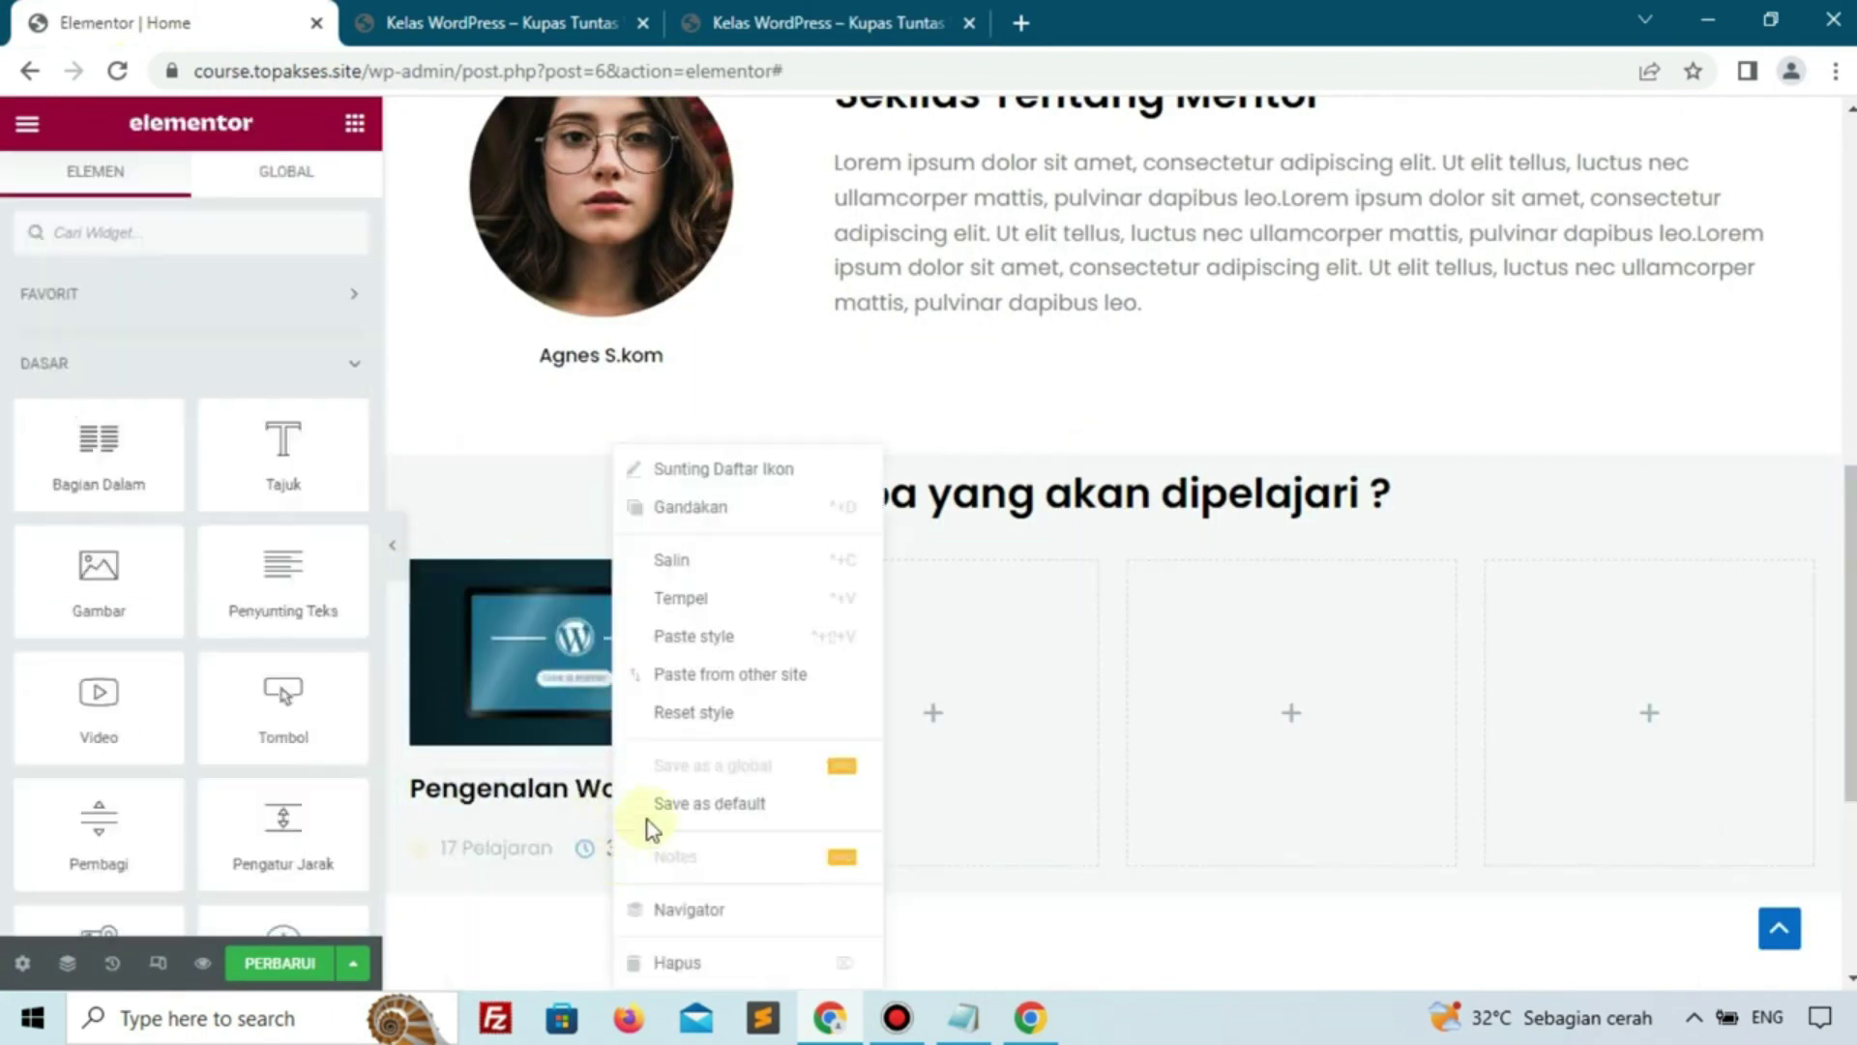
{"action": "left_click", "coordinate": [703, 633]}
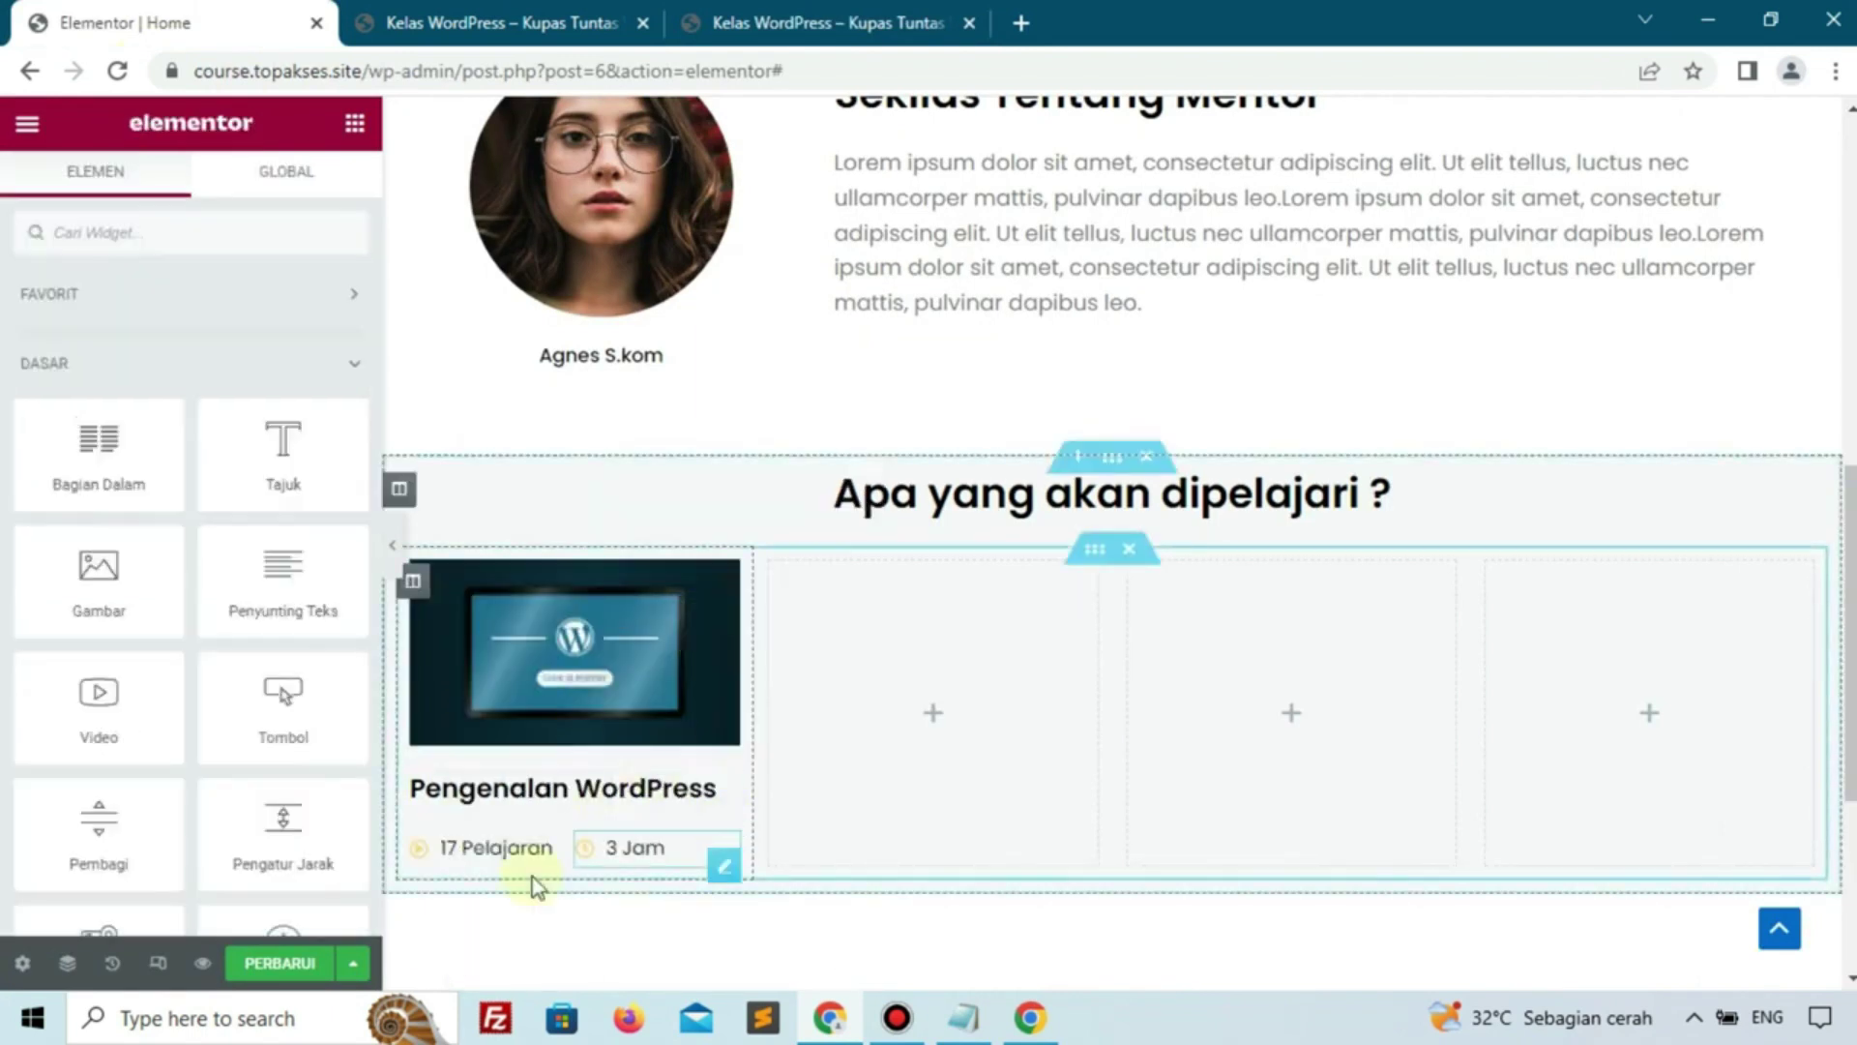
Add a box shadow to the first course card's column and set its border radius to 15 px on all corners
{"action": "scroll", "coordinate": [554, 557], "scroll_direction": "down", "scroll_amount": 3}
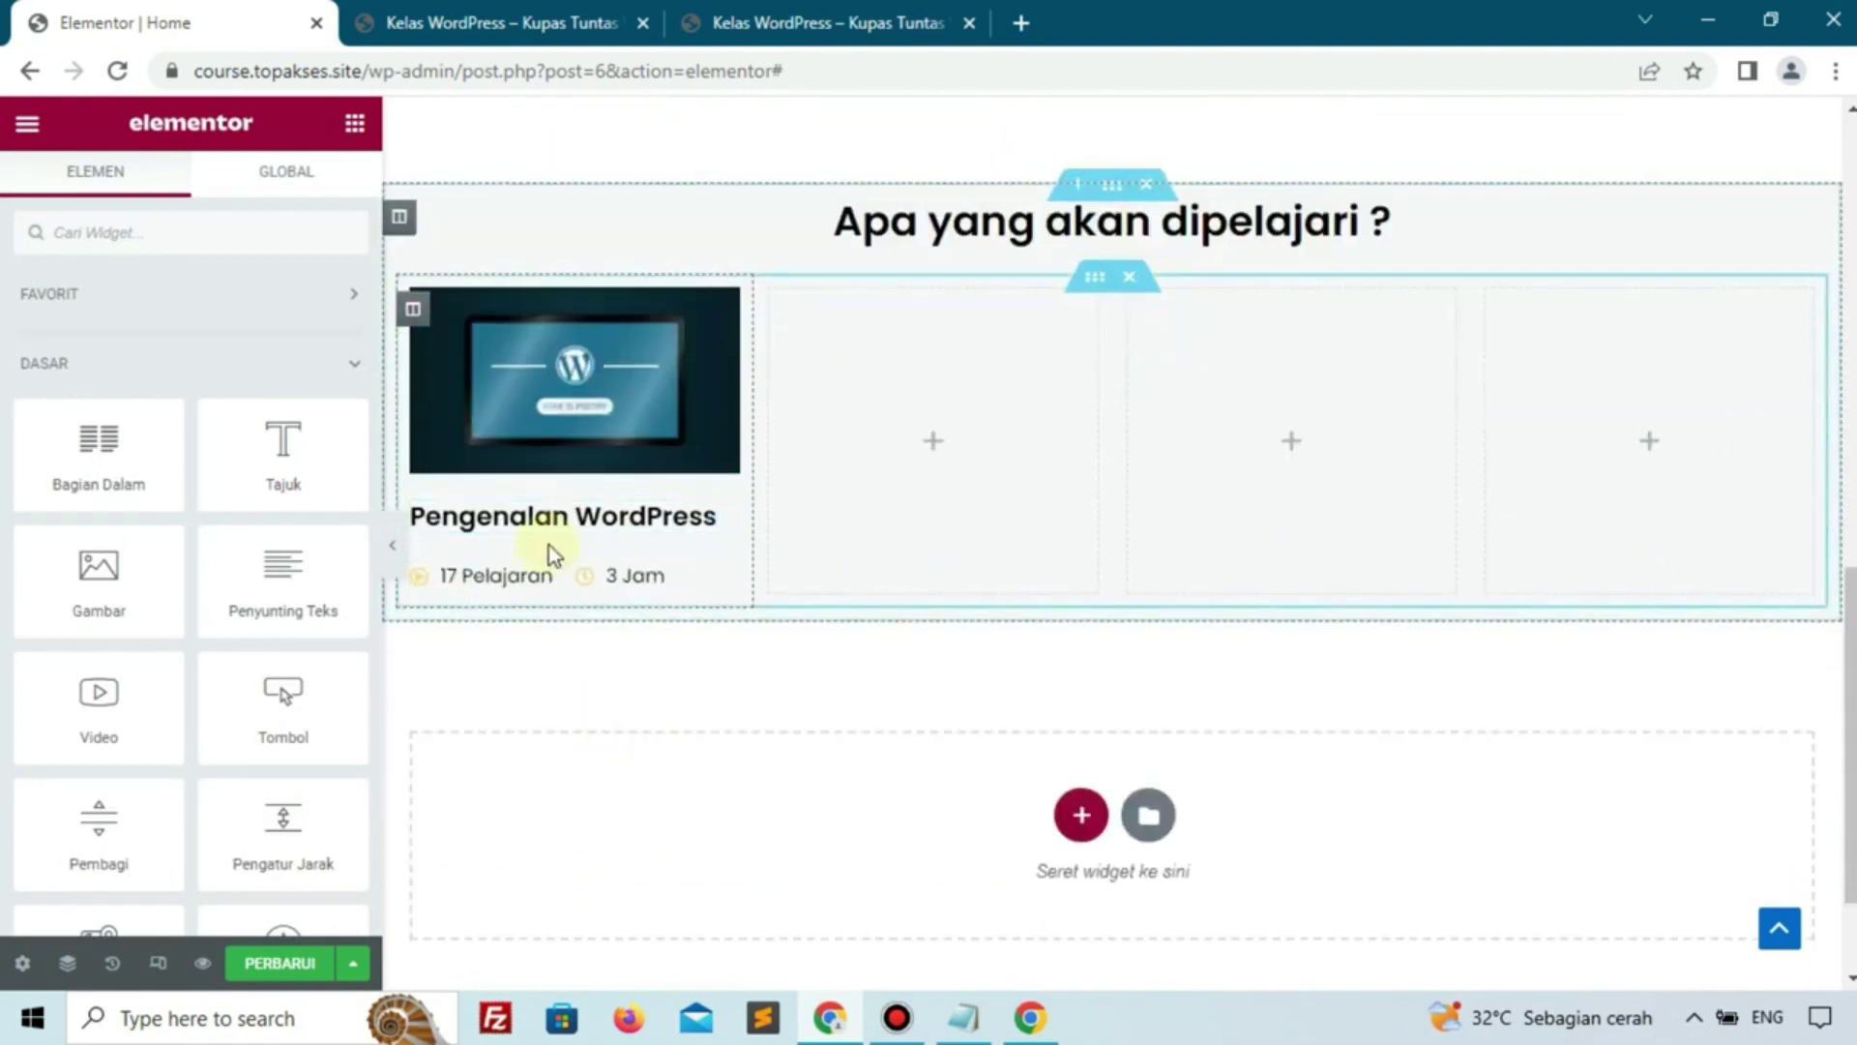
{"action": "left_click", "coordinate": [412, 309]}
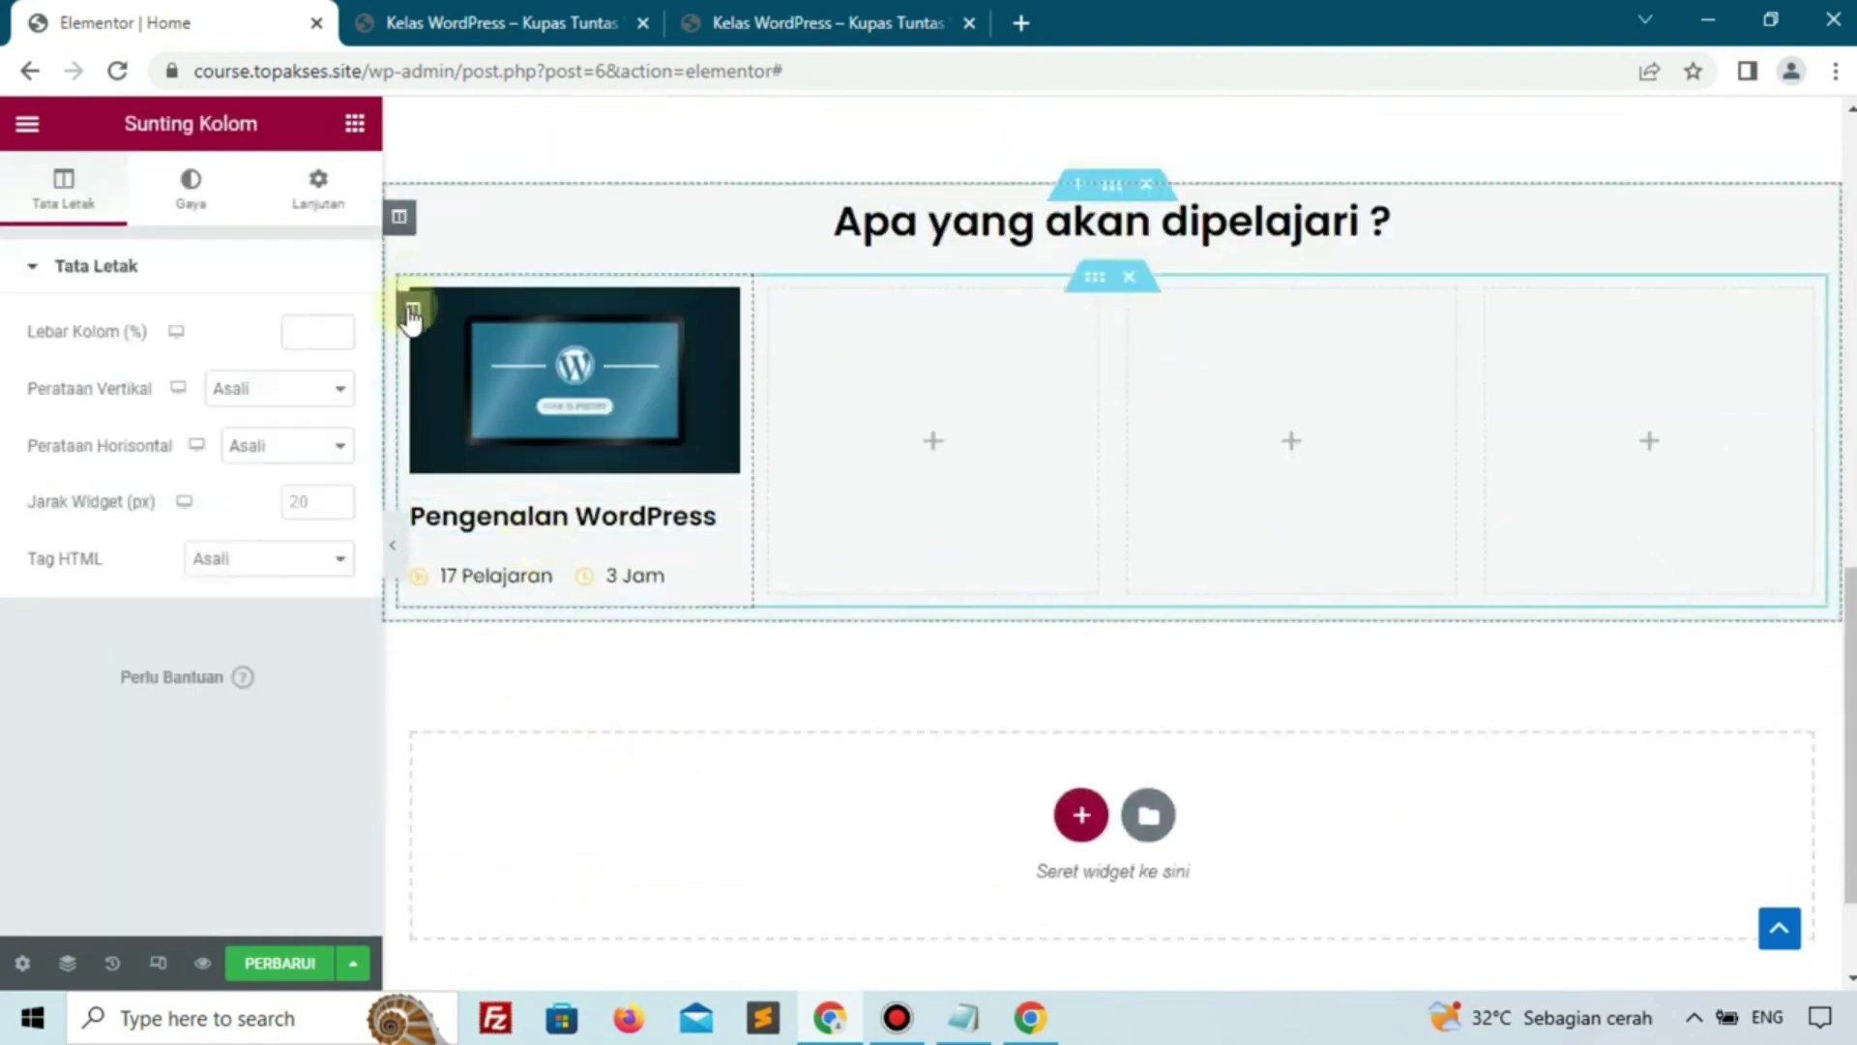
{"action": "left_click", "coordinate": [191, 205]}
{"action": "left_click", "coordinate": [750, 23]}
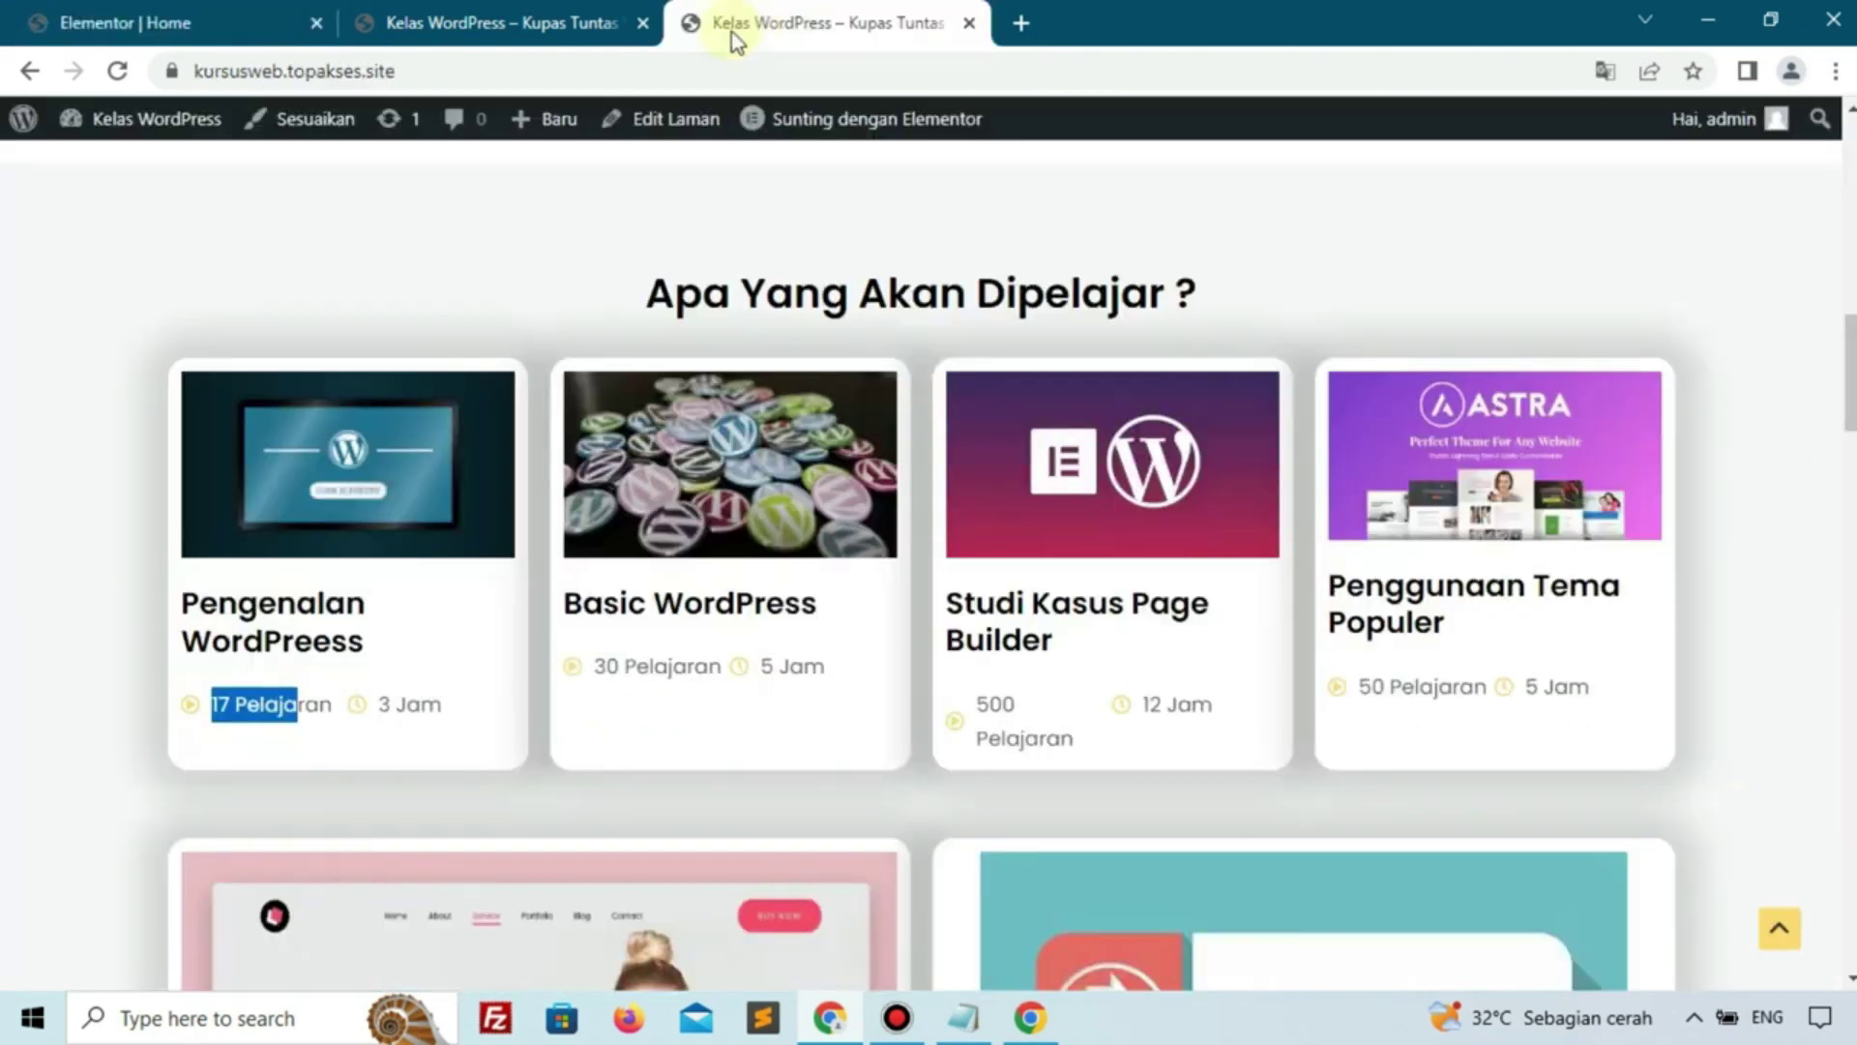
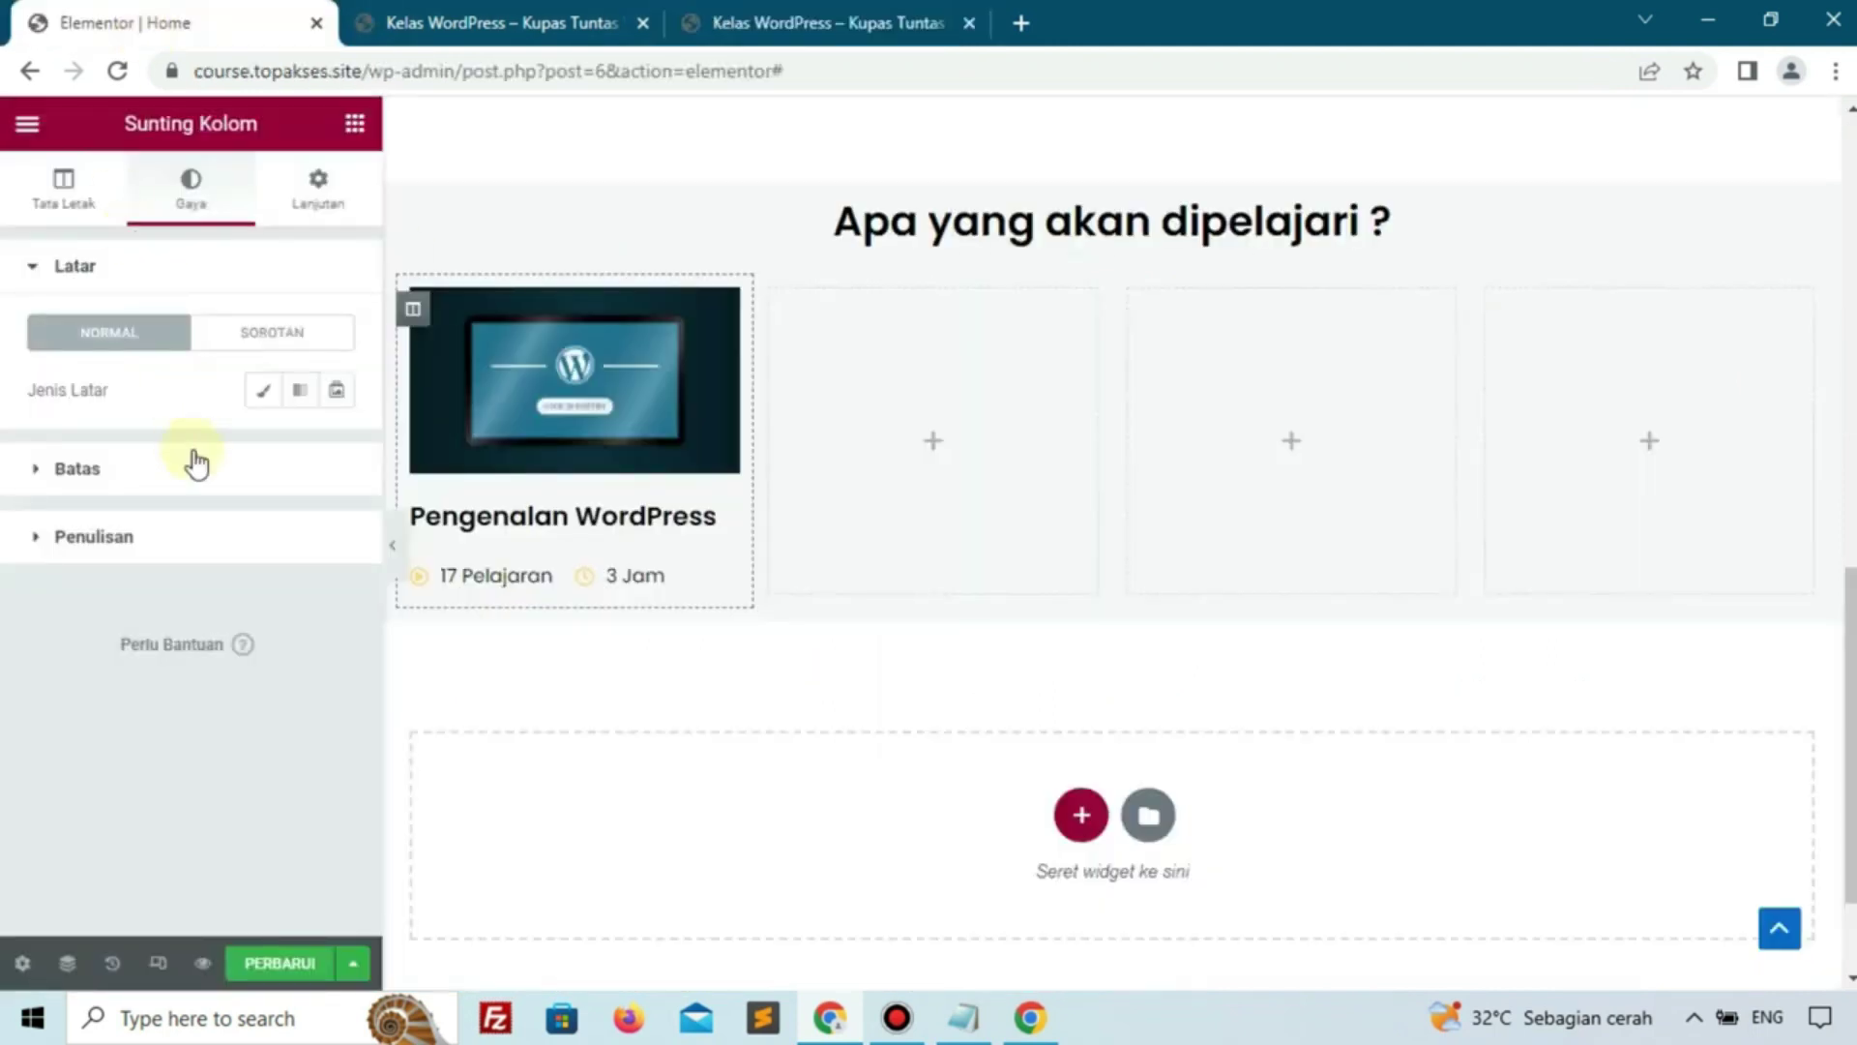
{"action": "left_click", "coordinate": [196, 465]}
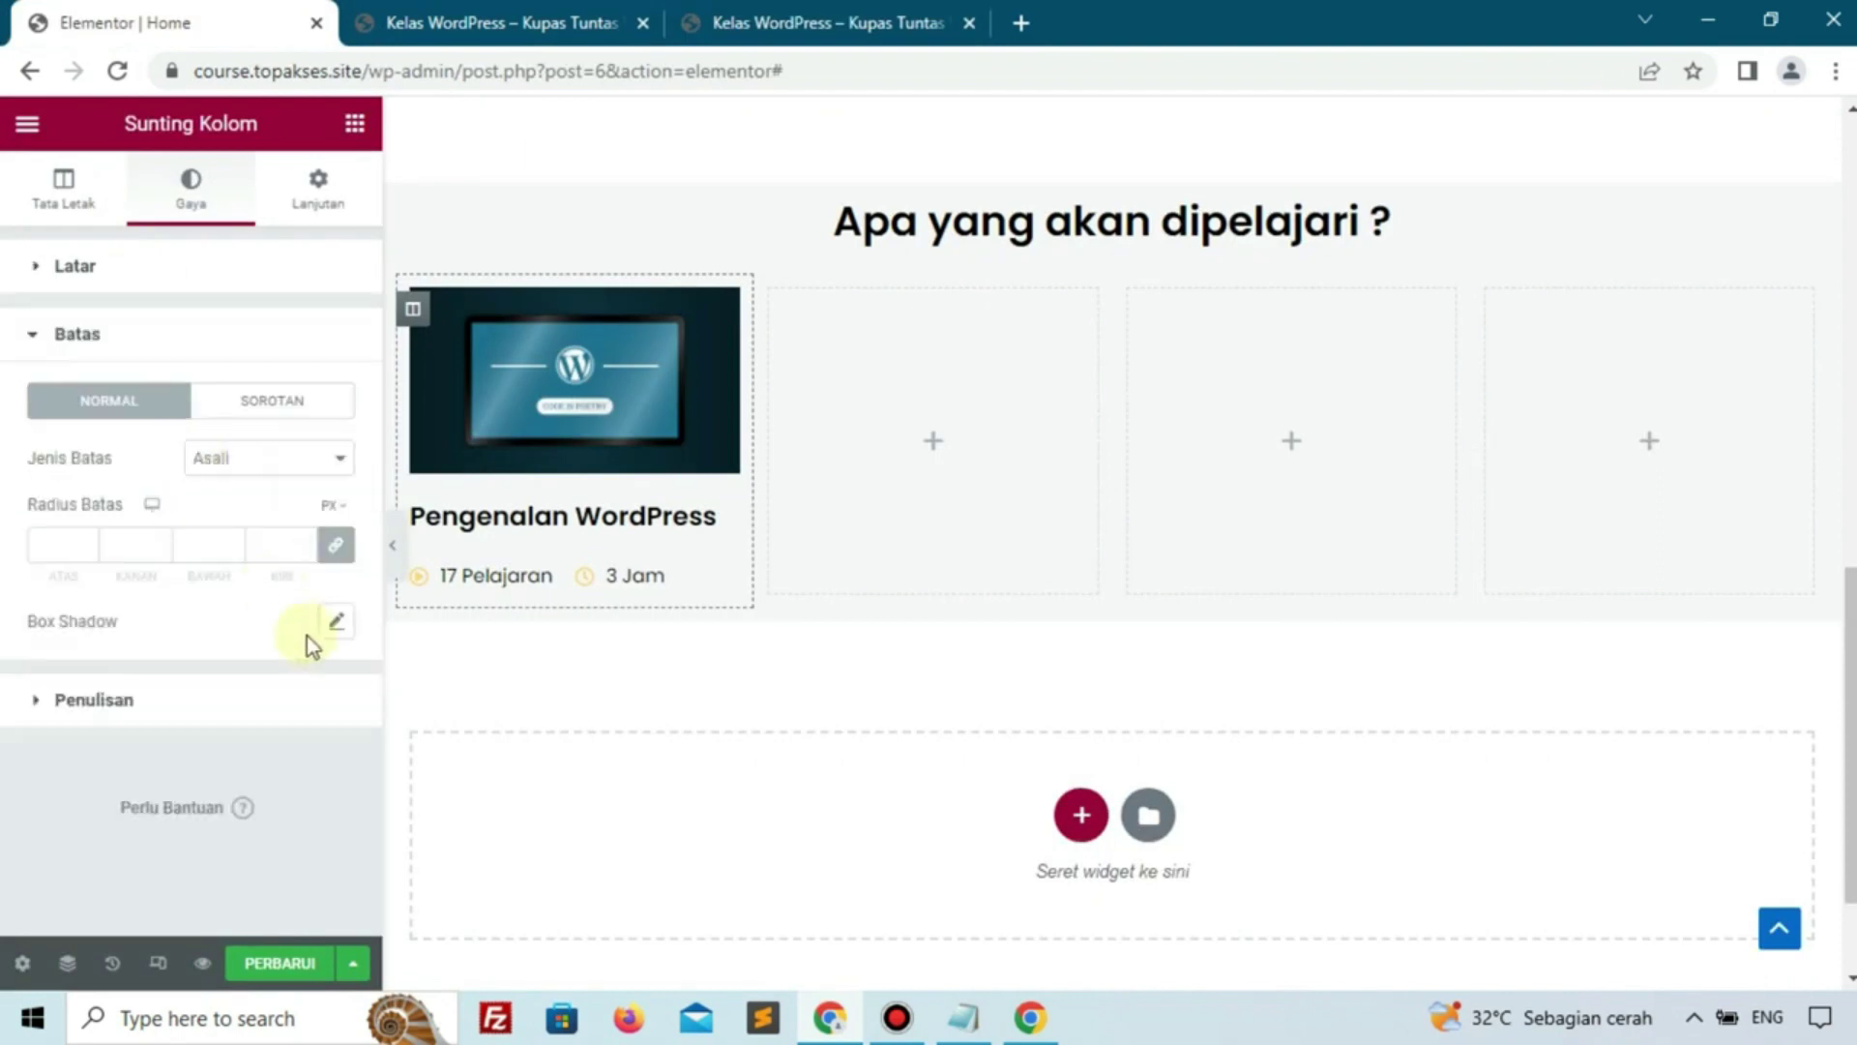
{"action": "left_click", "coordinate": [336, 621]}
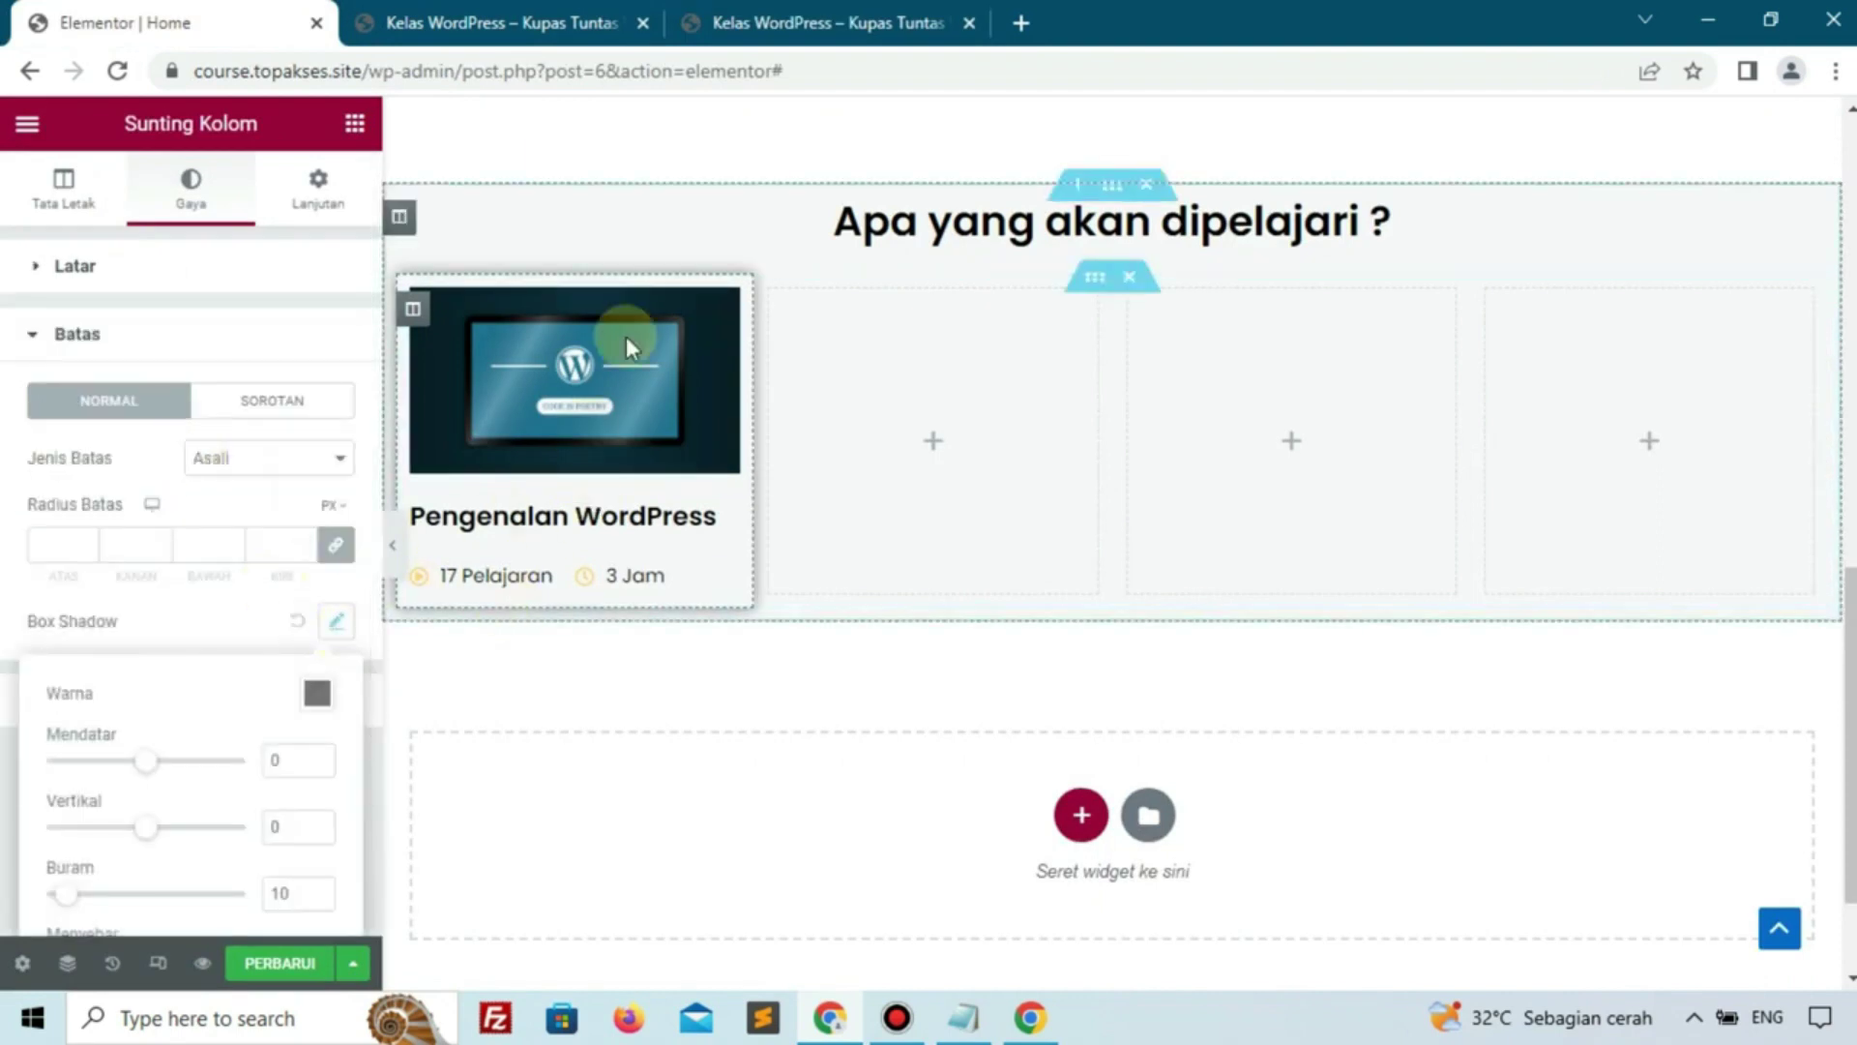
{"action": "left_click", "coordinate": [56, 549]}
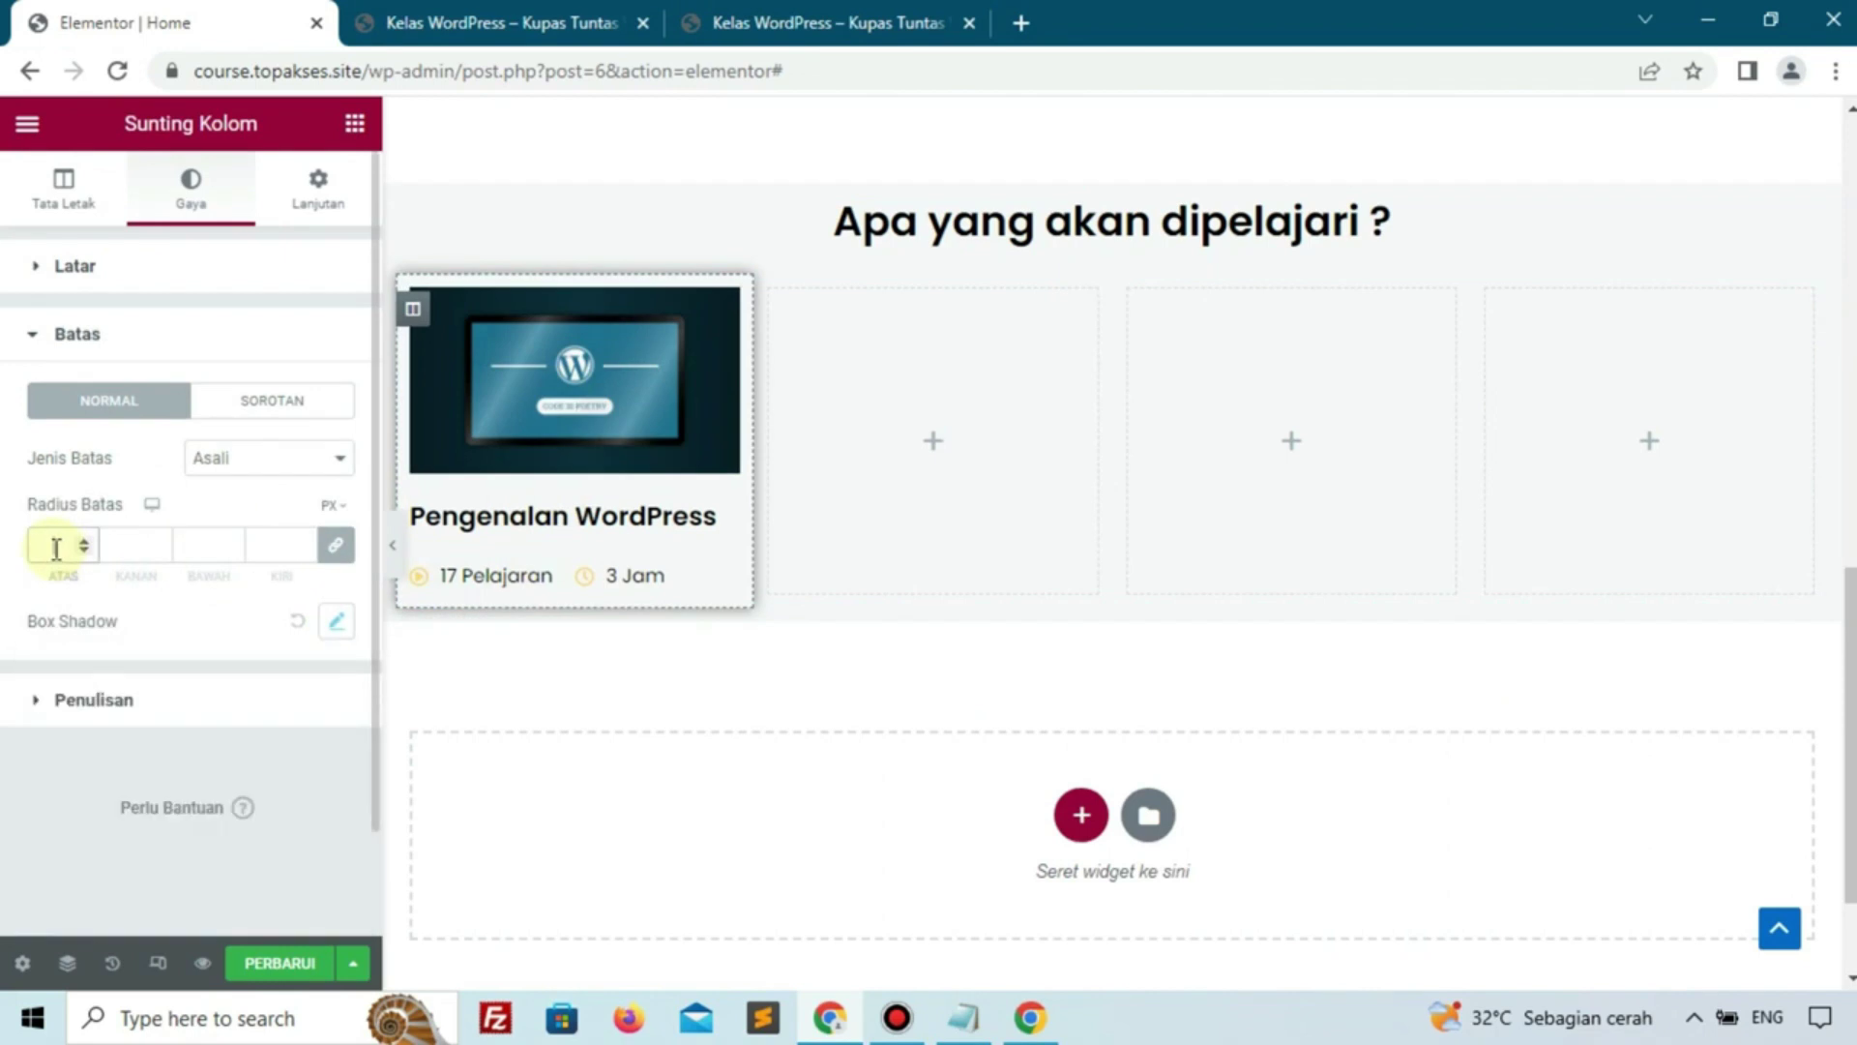
{"action": "type", "text": "15"}
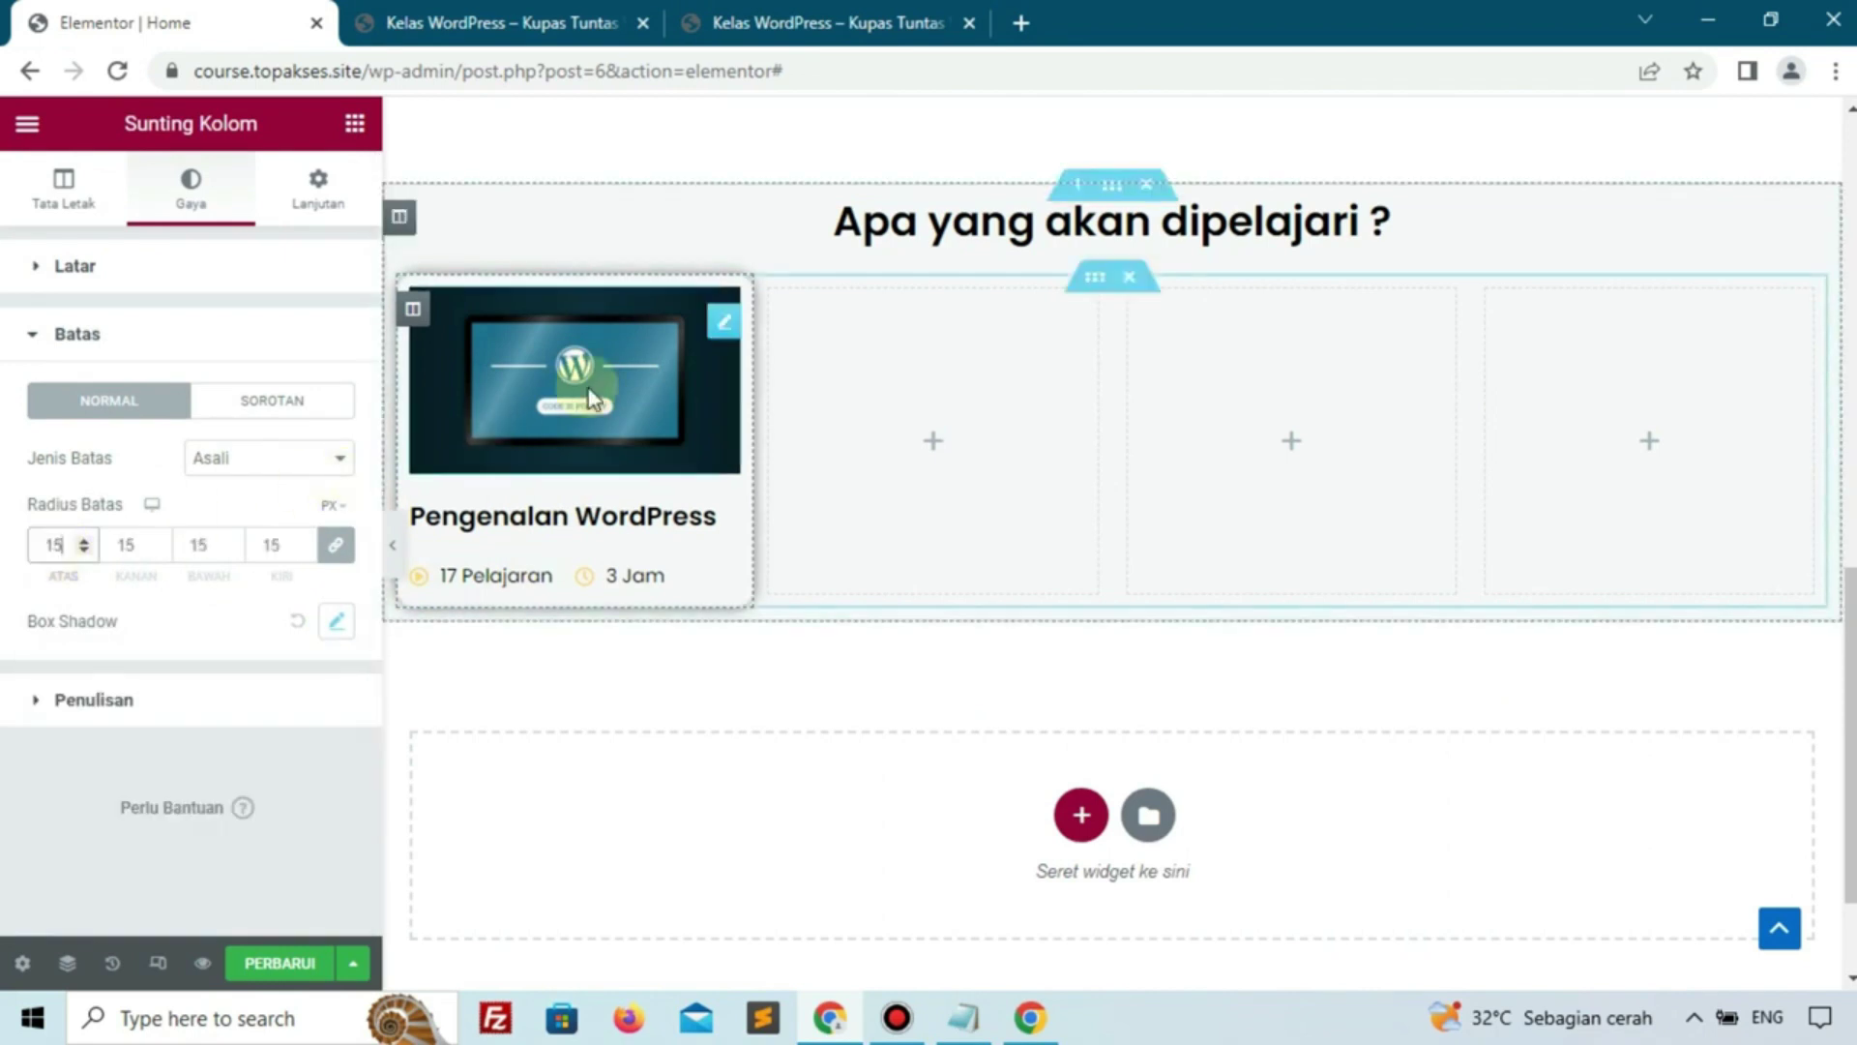
Give the first course card's column a classic background in white (#FFFFFF)
{"action": "left_click", "coordinate": [159, 273]}
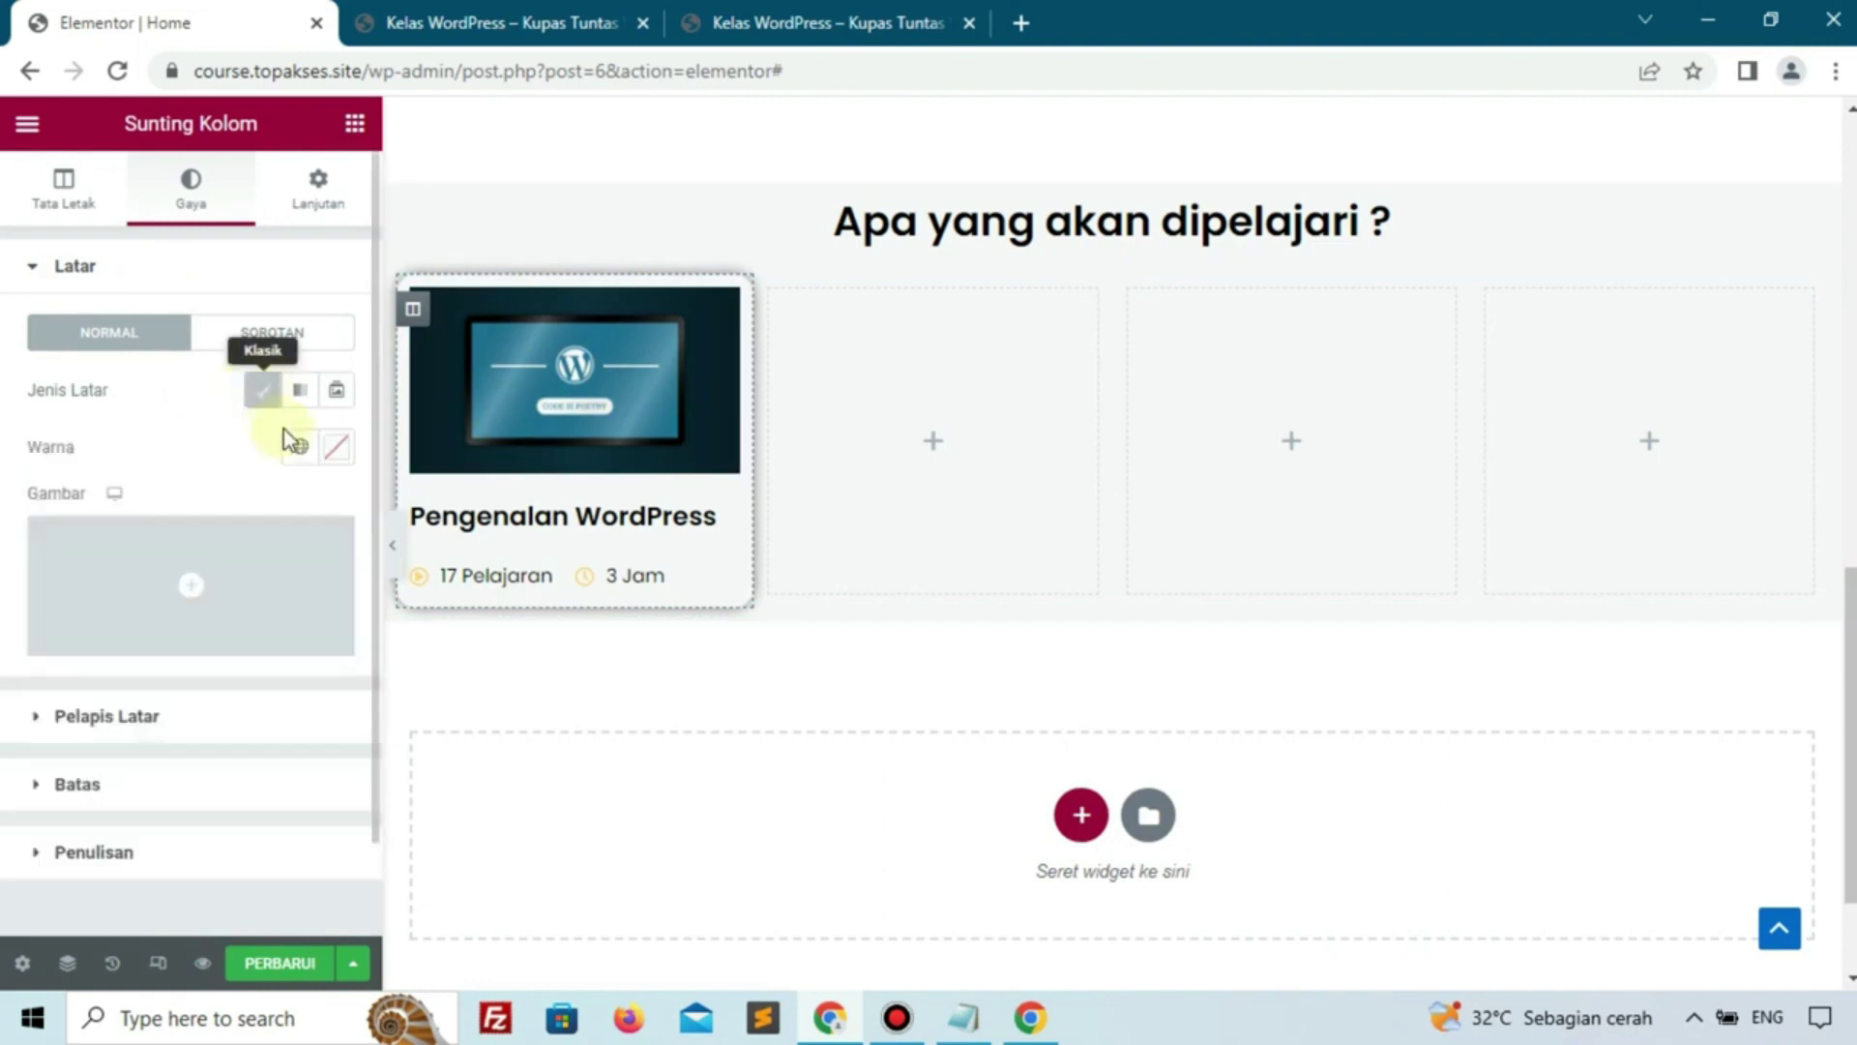
{"action": "left_click", "coordinate": [337, 447]}
{"action": "left_click_drag", "start_coordinate": [308, 591], "coordinate": [120, 434]}
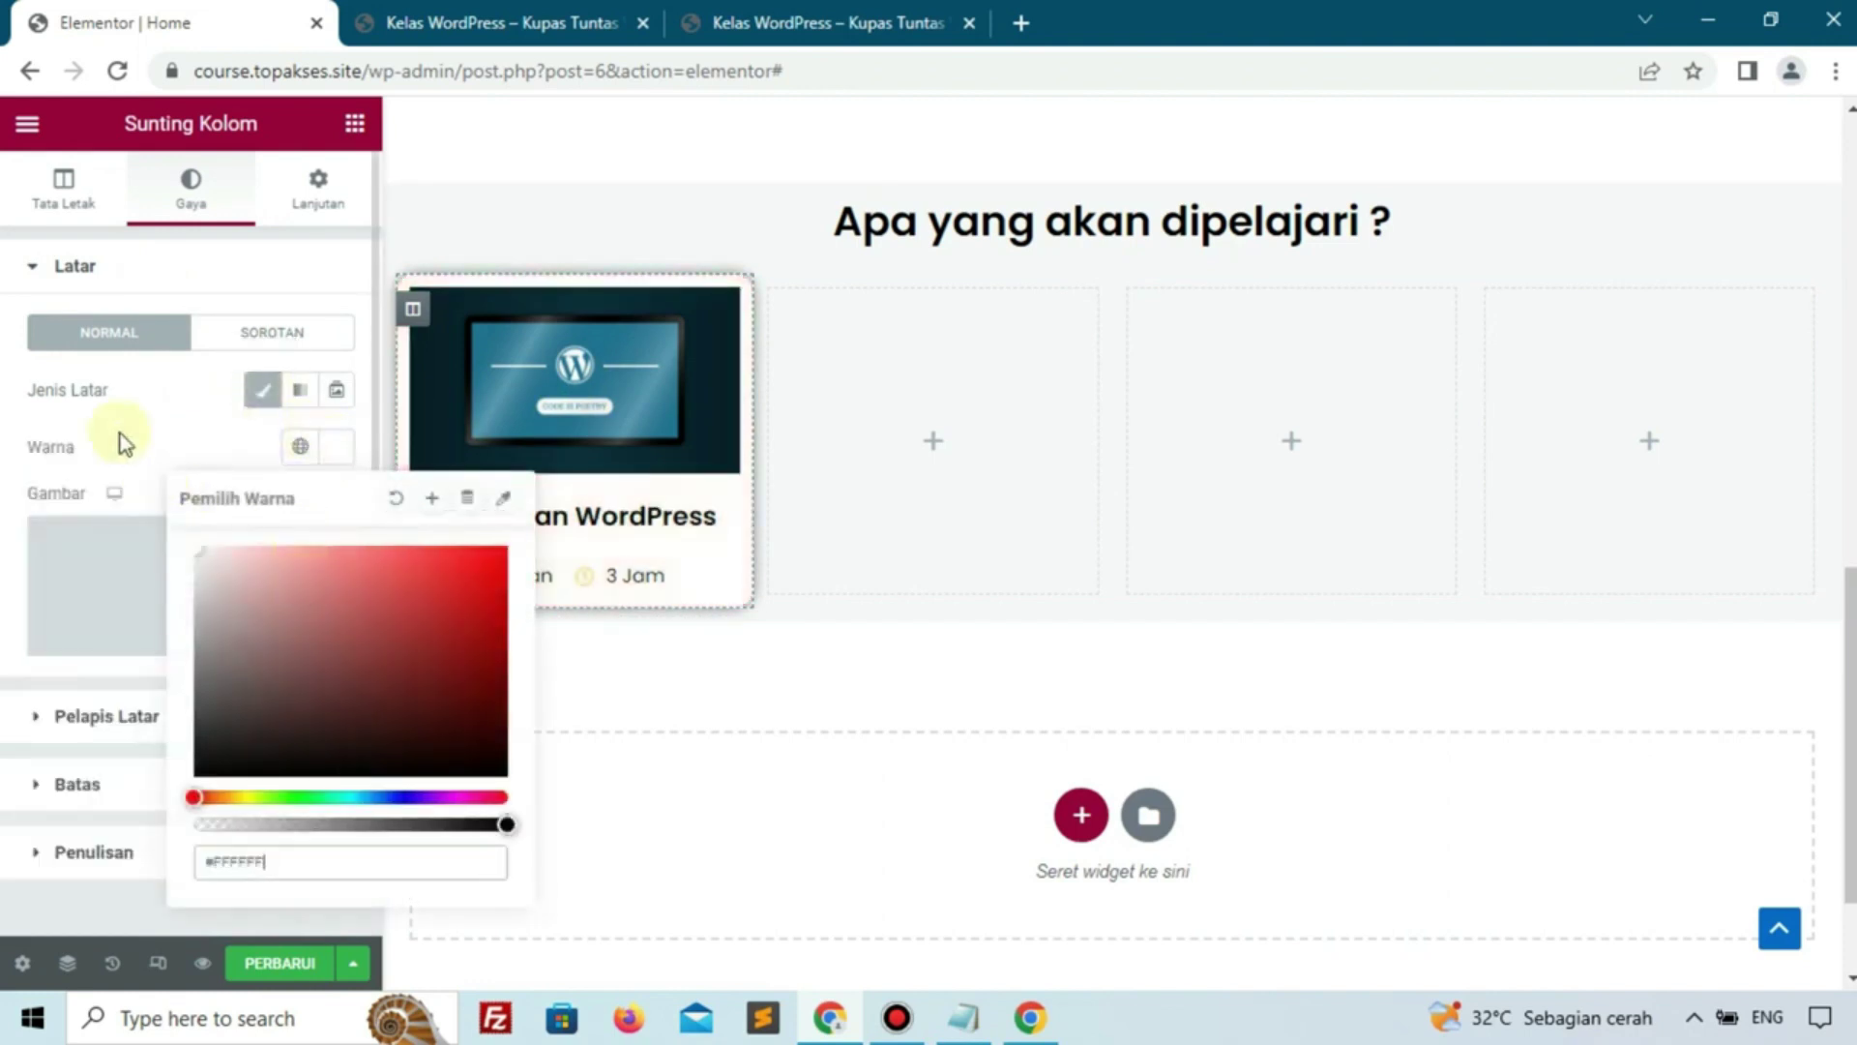
{"action": "left_click", "coordinate": [166, 433]}
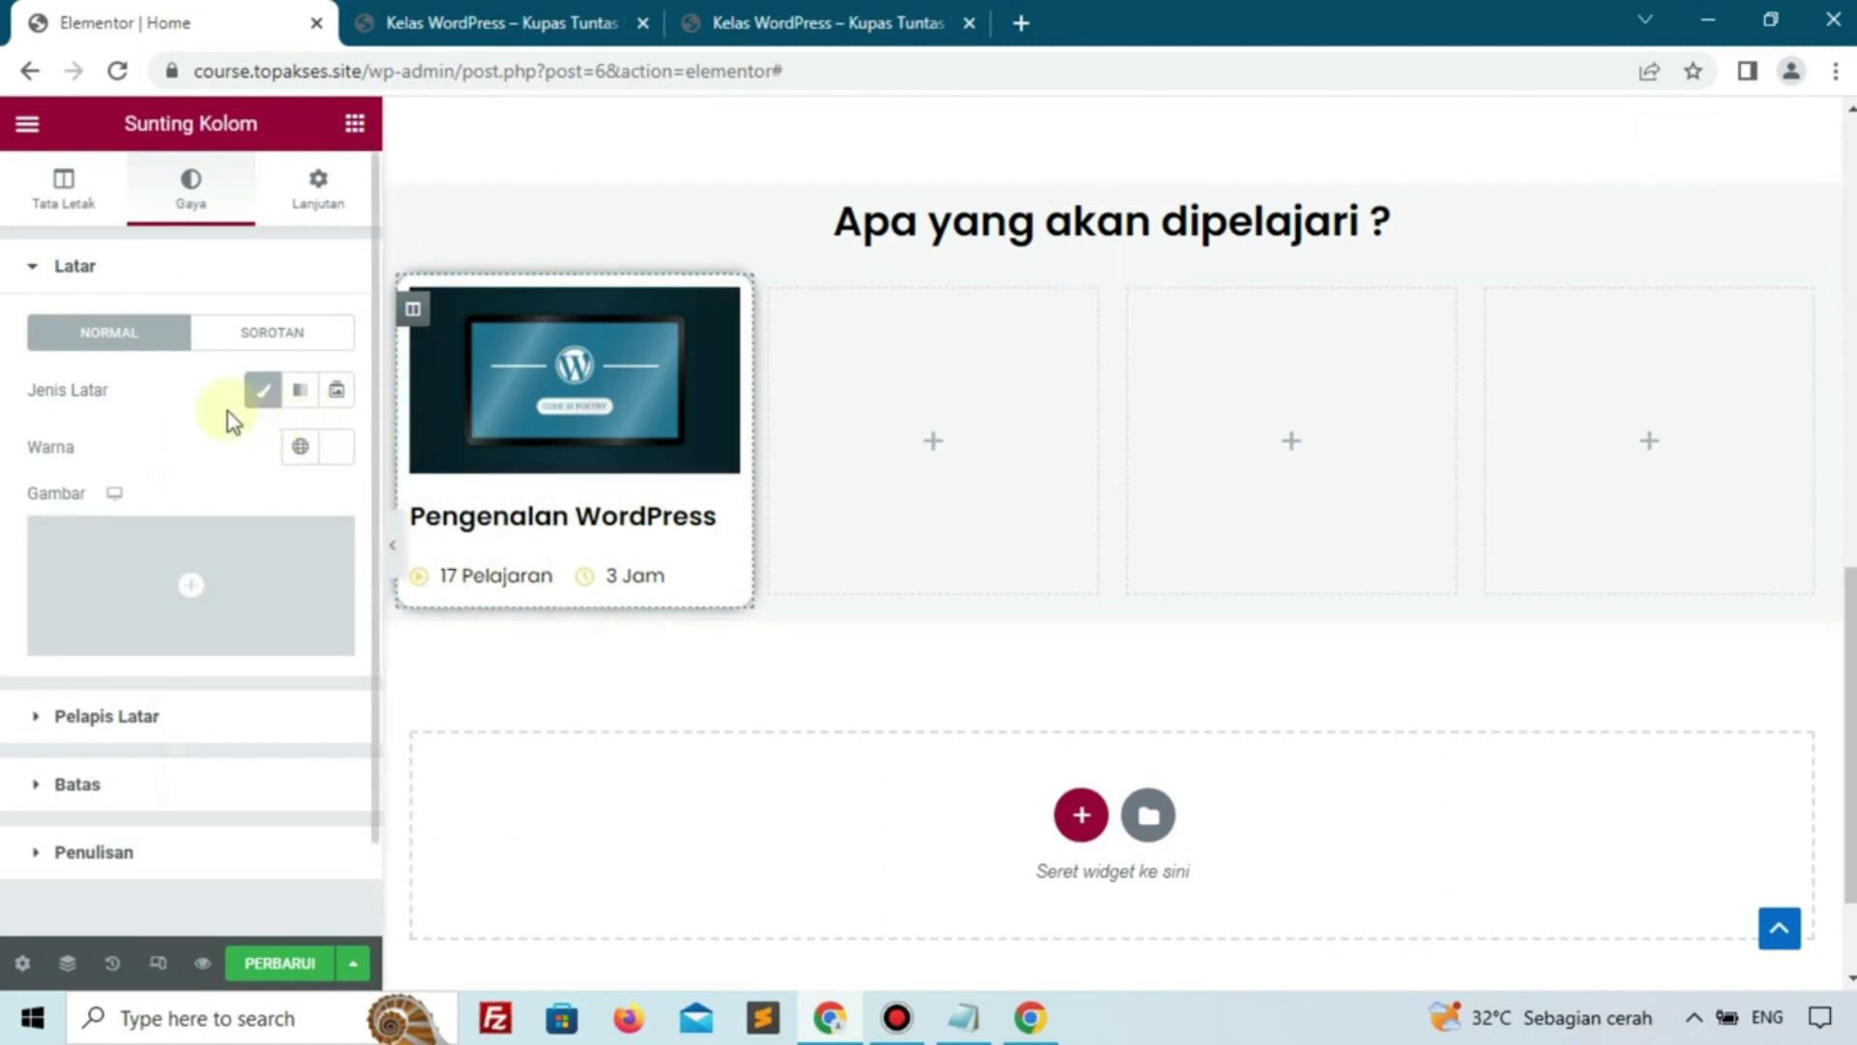
Lighten the card column's box shadow by setting its colour to rgba(0, 0, 0, 0.19)
{"action": "left_click", "coordinate": [153, 794]}
{"action": "left_click", "coordinate": [332, 673]}
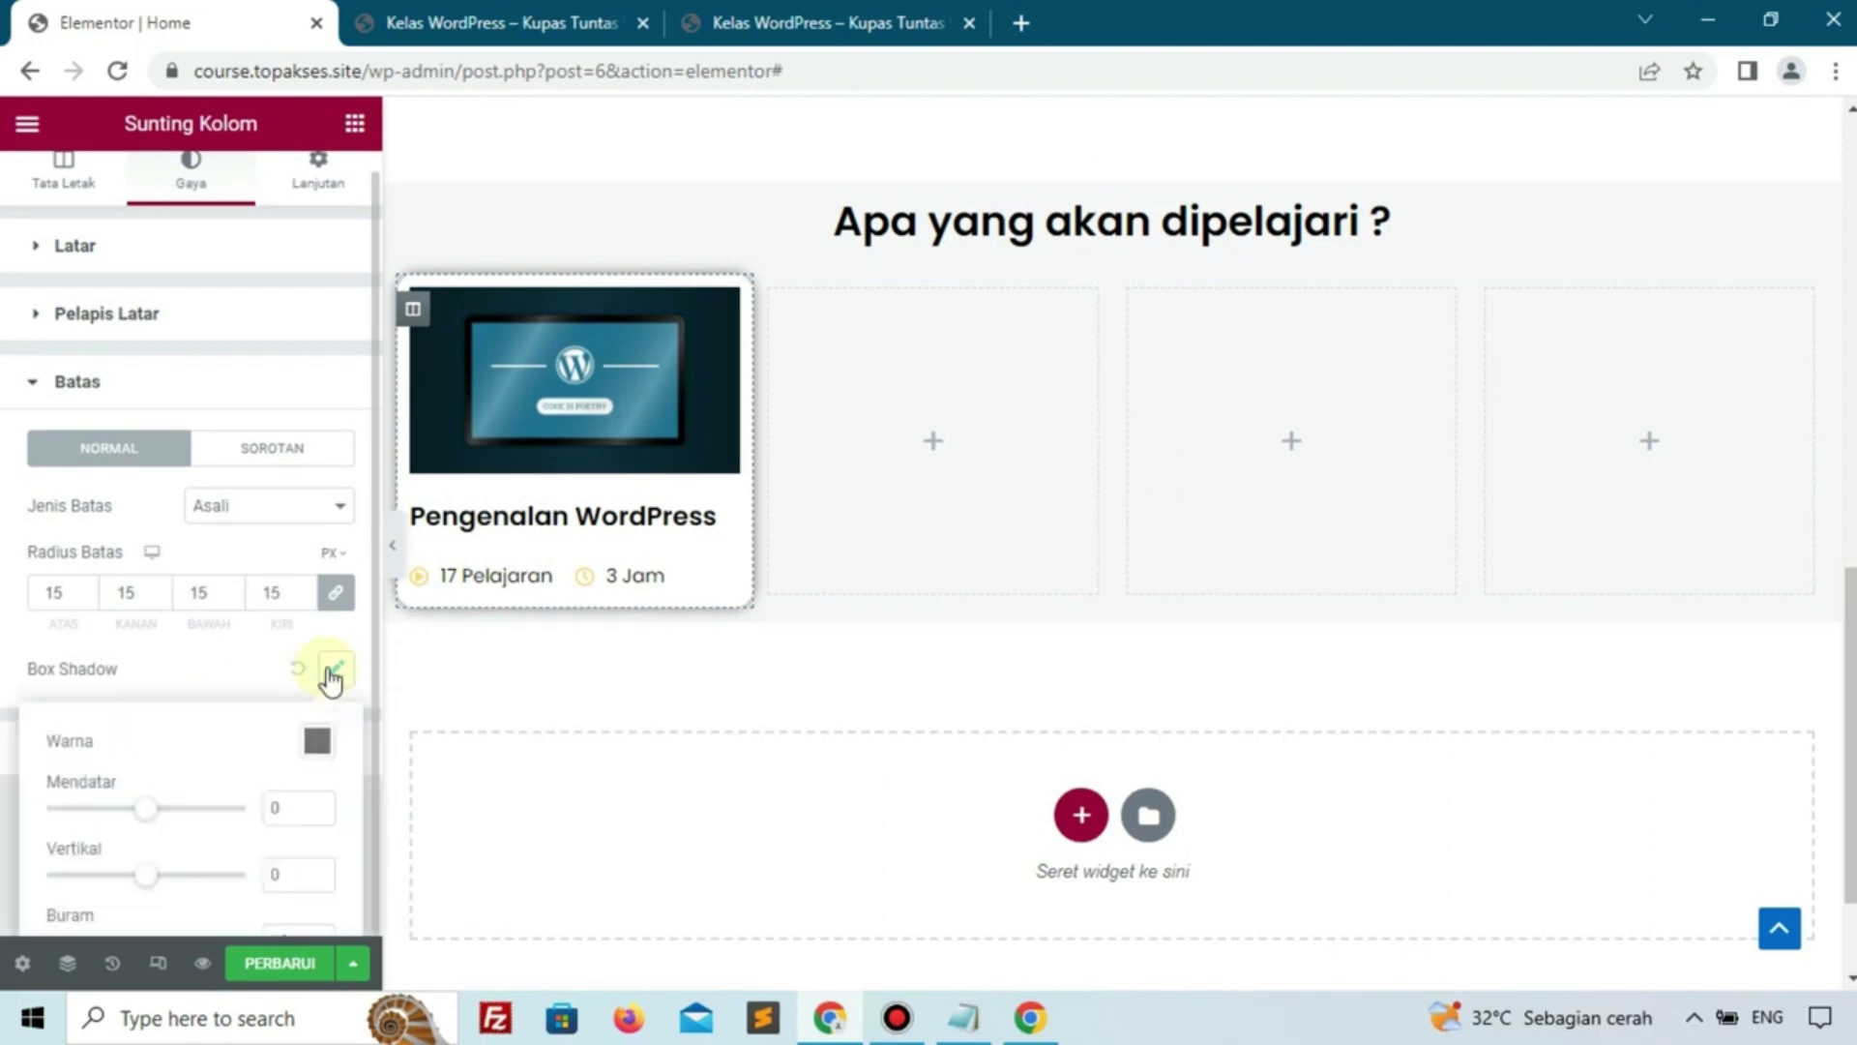
{"action": "scroll", "coordinate": [331, 680], "scroll_direction": "down", "scroll_amount": 2}
{"action": "left_click", "coordinate": [317, 609]}
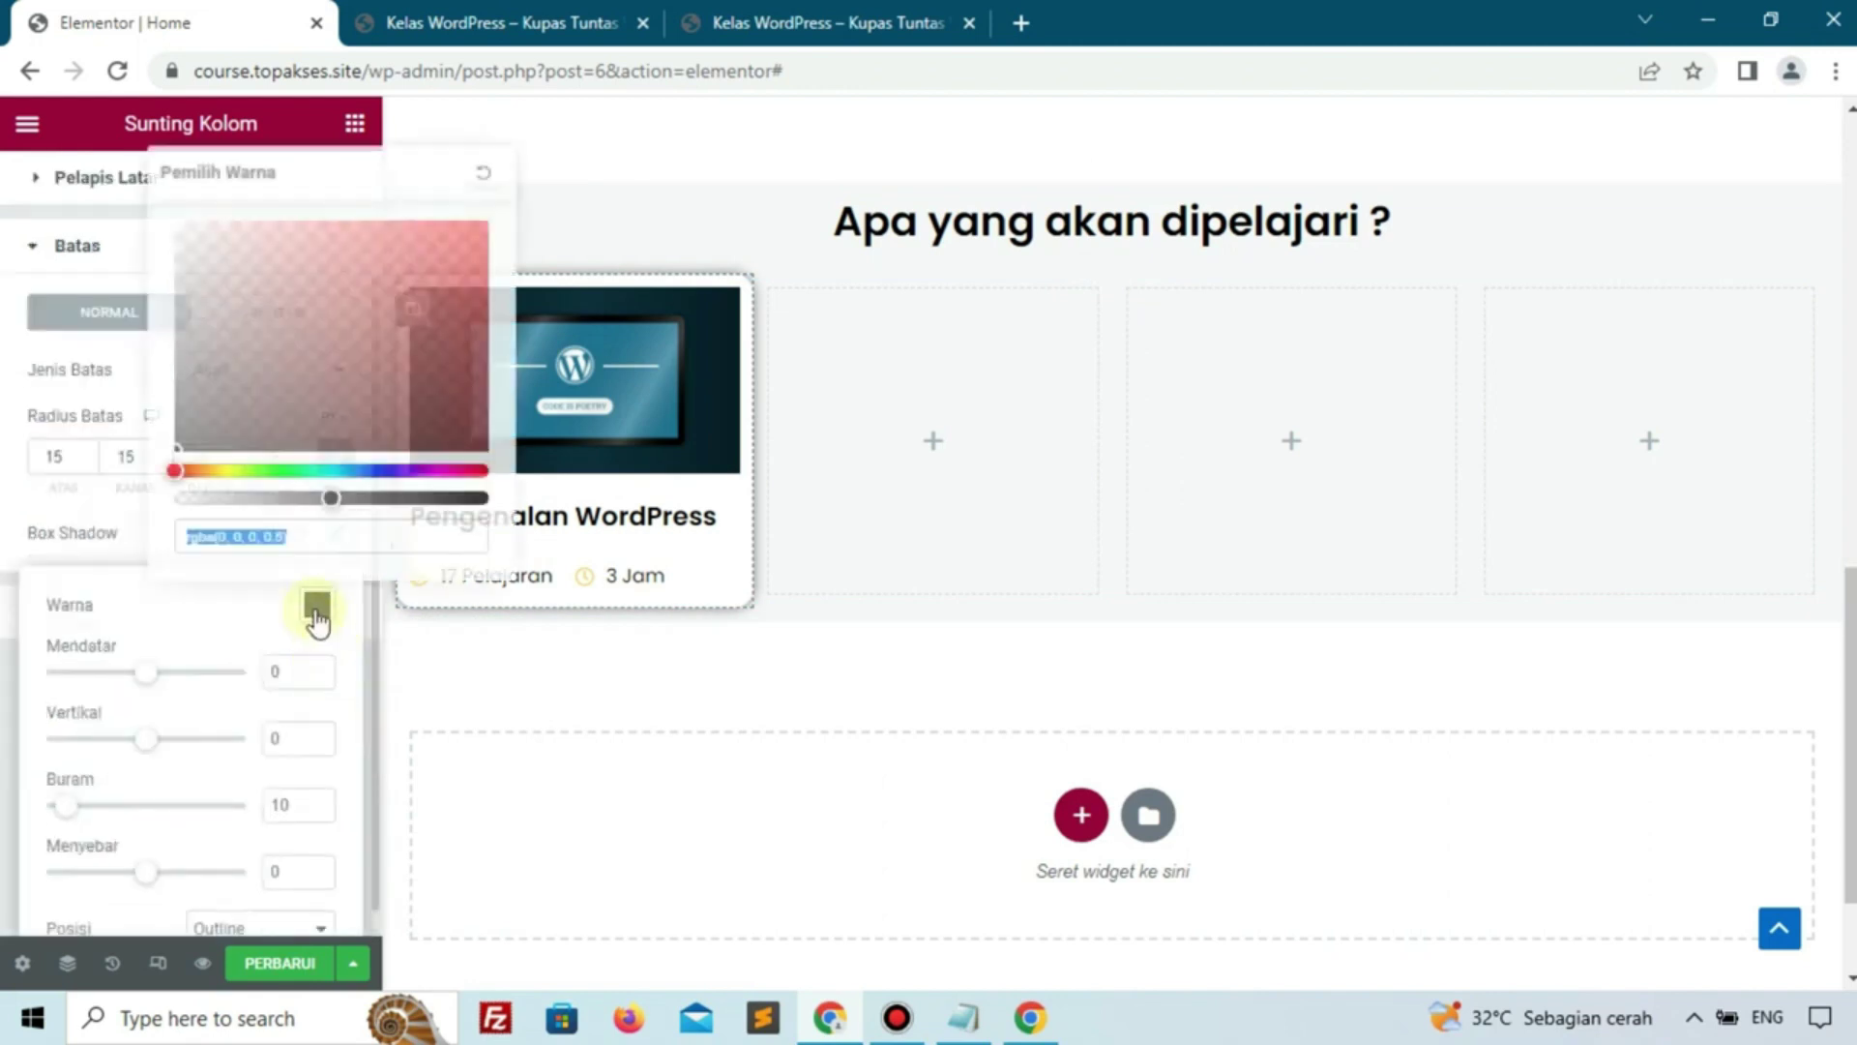
{"action": "left_click", "coordinate": [234, 495]}
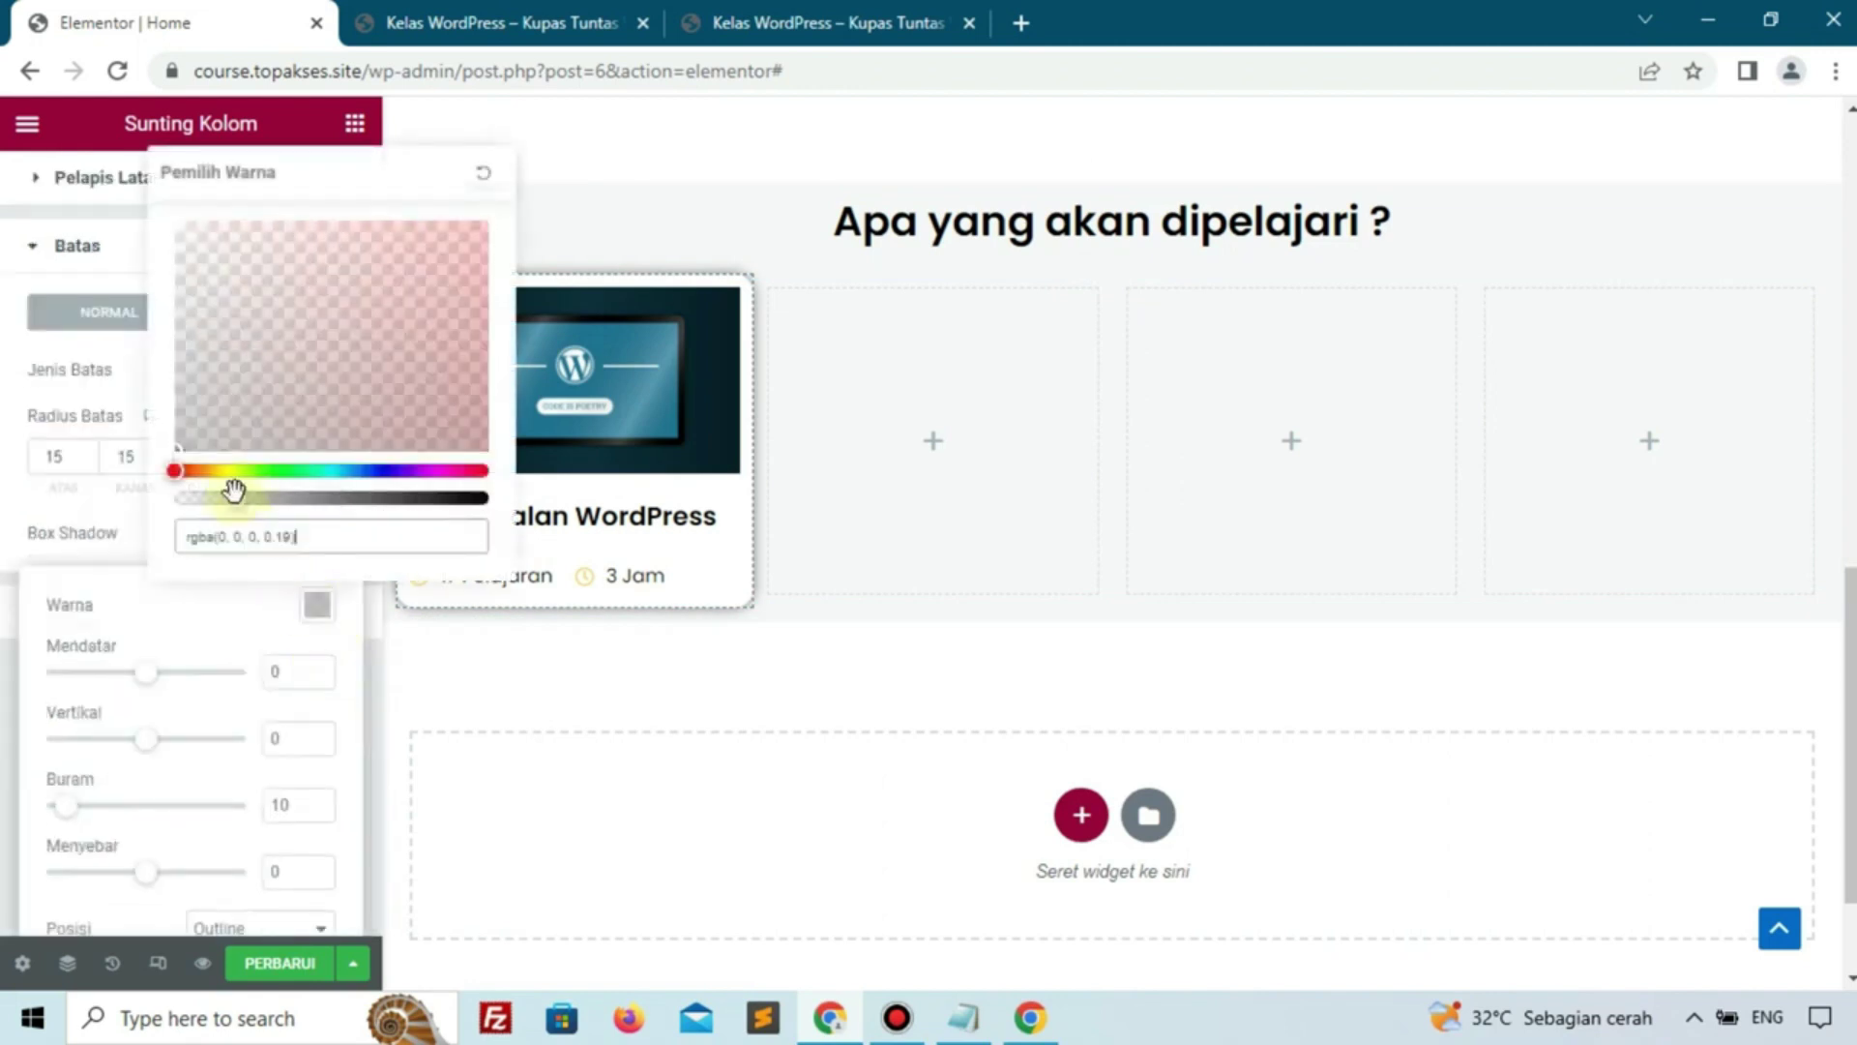
{"action": "left_click", "coordinate": [27, 519]}
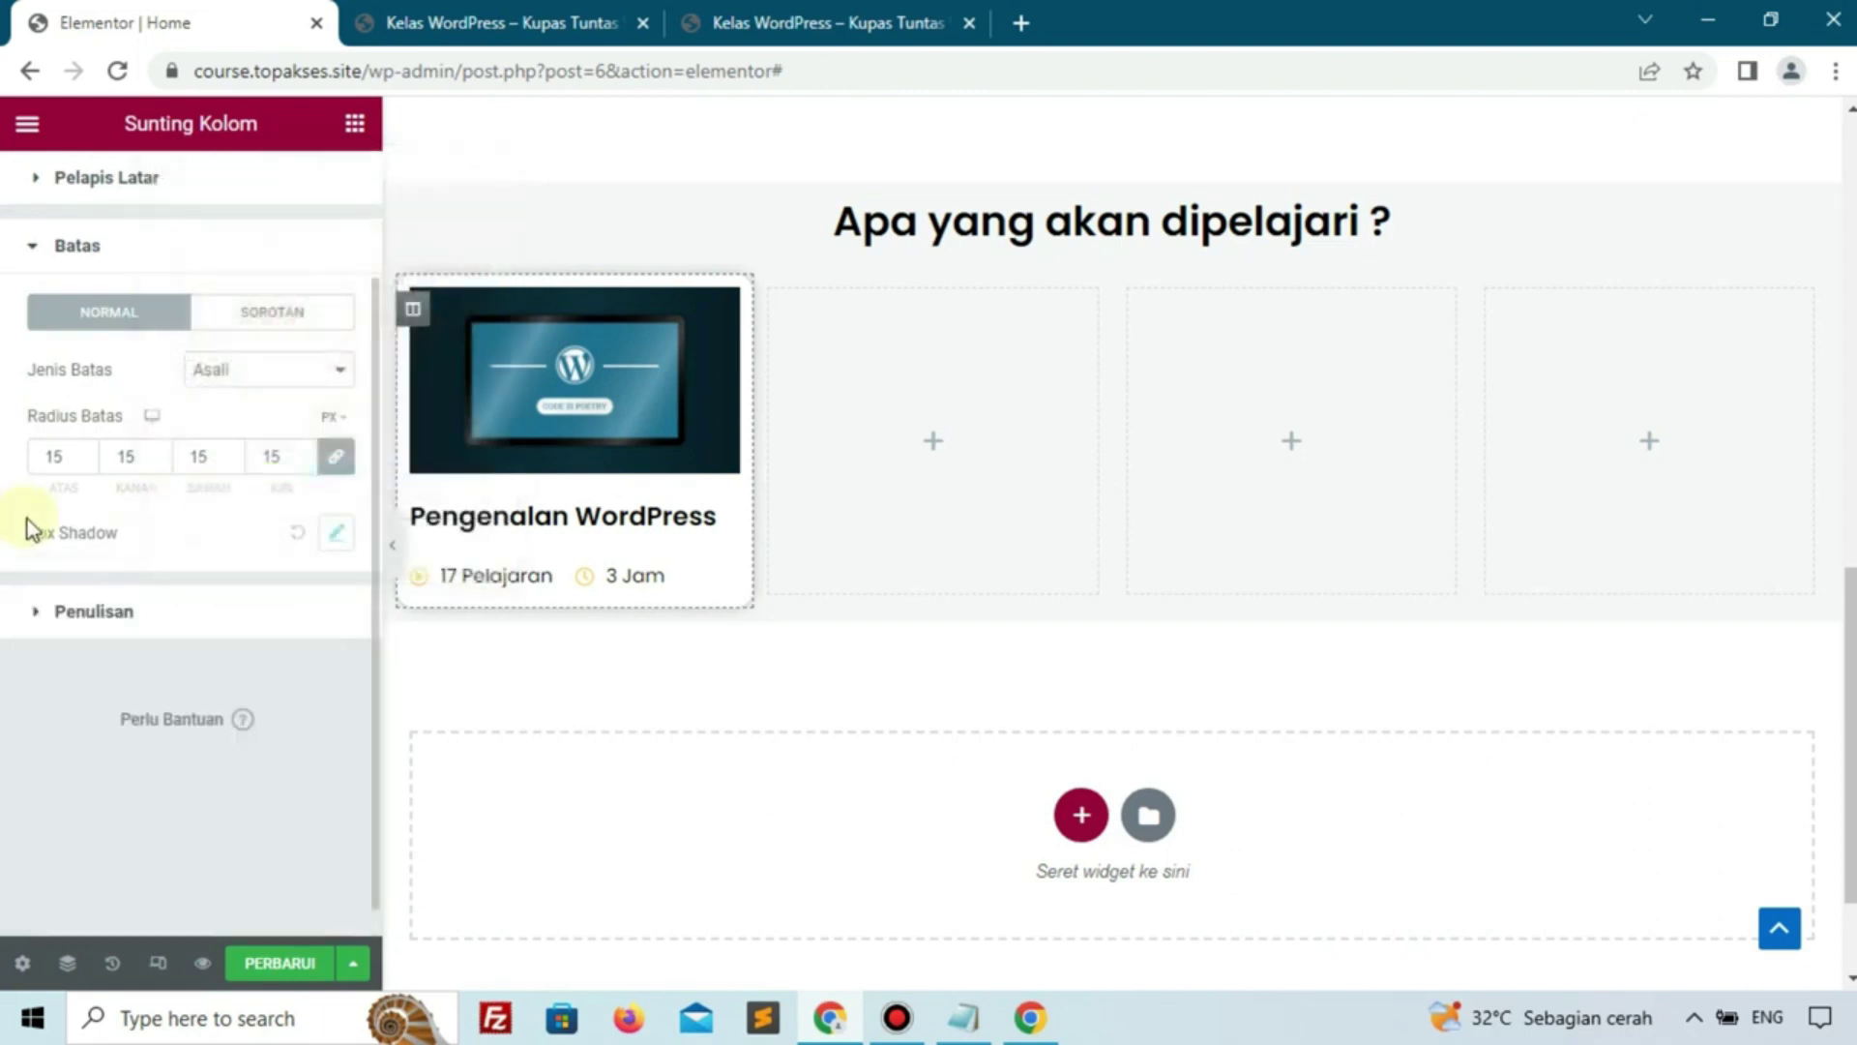
Compare the card shadows on the reference site, then set the first card column's box shadow spread to 5
{"action": "left_click", "coordinate": [829, 21]}
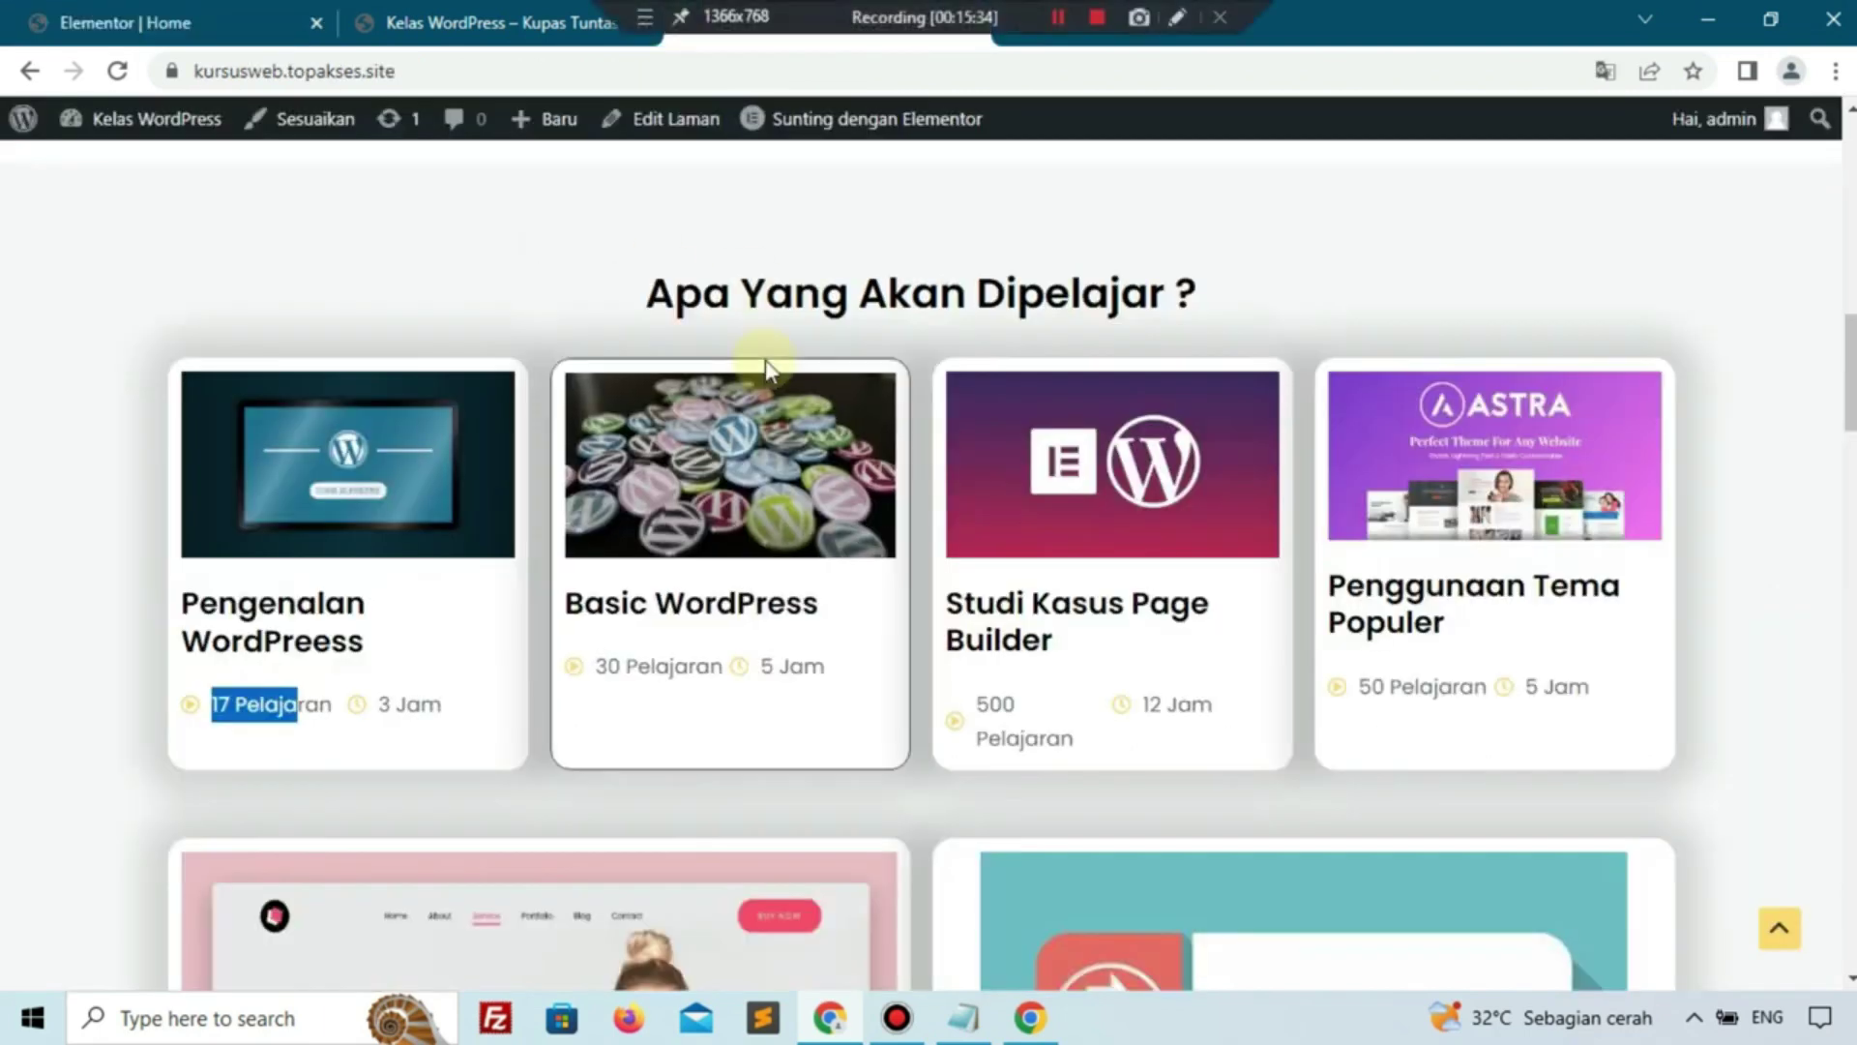
{"action": "scroll", "coordinate": [767, 360], "scroll_direction": "up", "scroll_amount": 5}
{"action": "scroll", "coordinate": [768, 360], "scroll_direction": "down", "scroll_amount": 4}
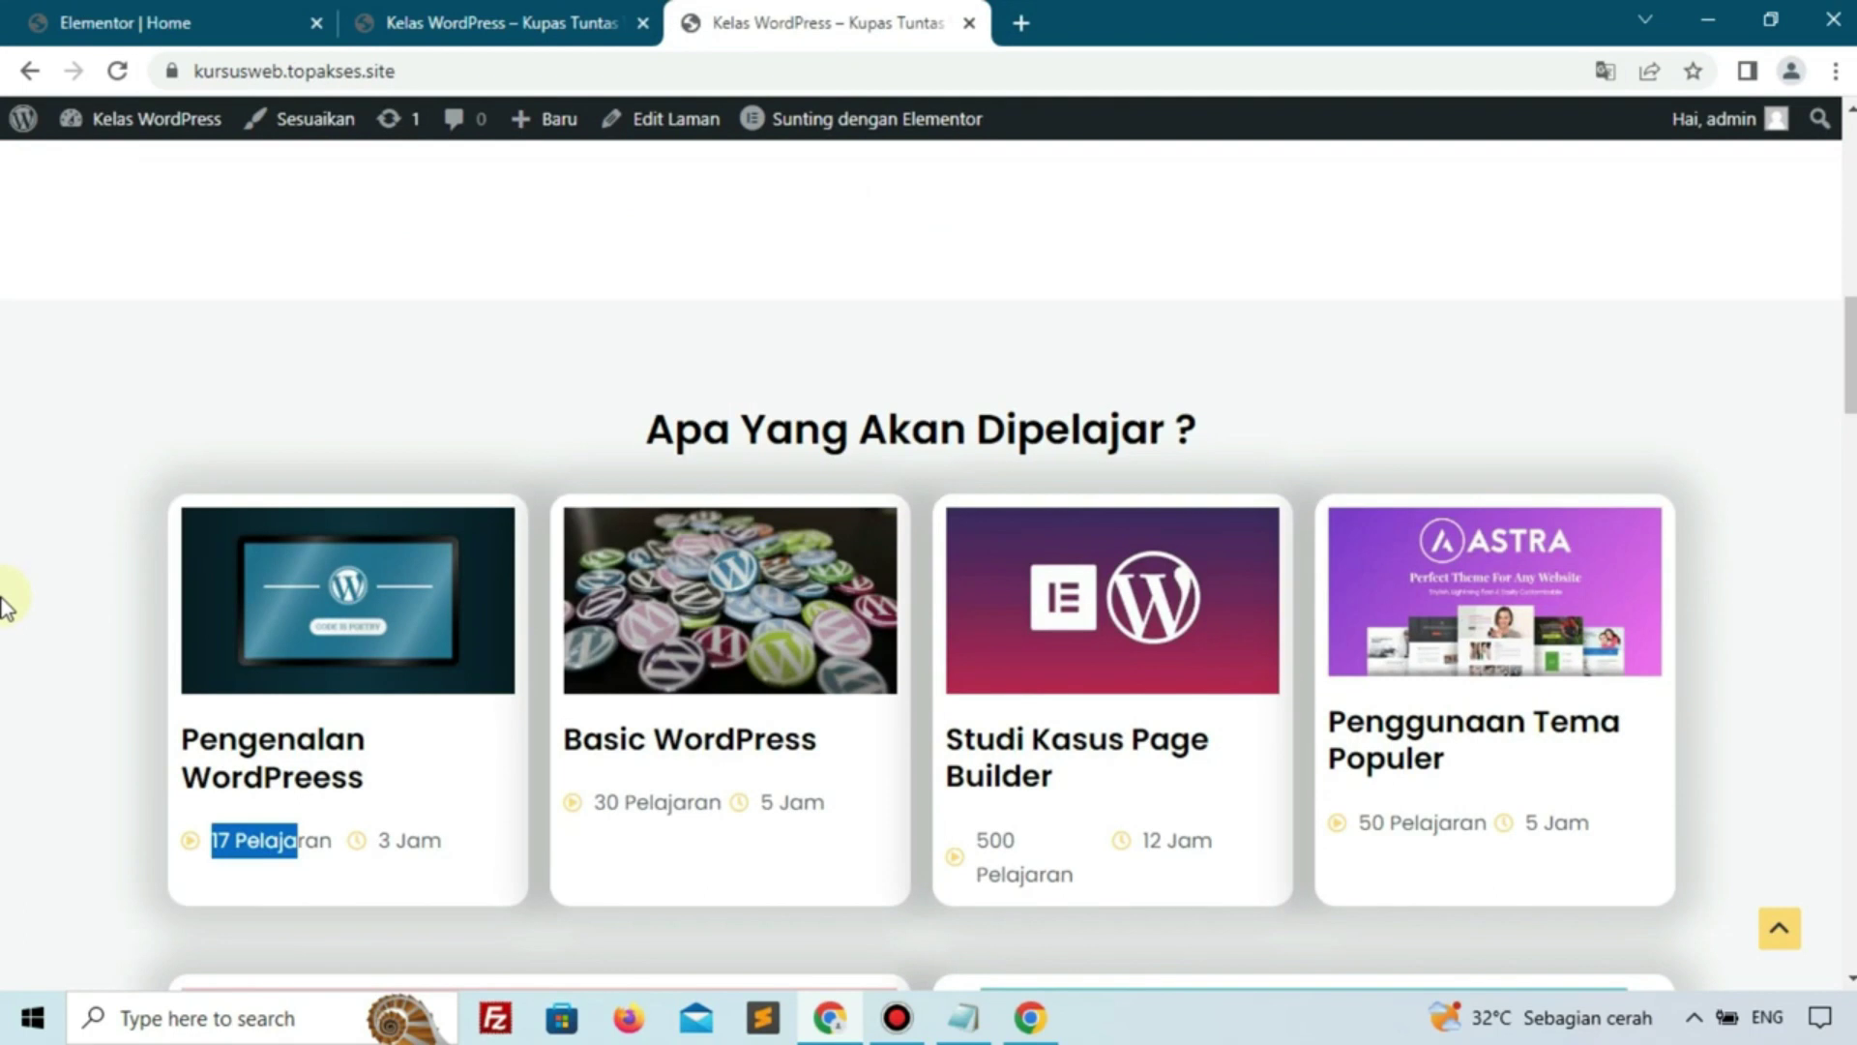
{"action": "left_click", "coordinate": [123, 21]}
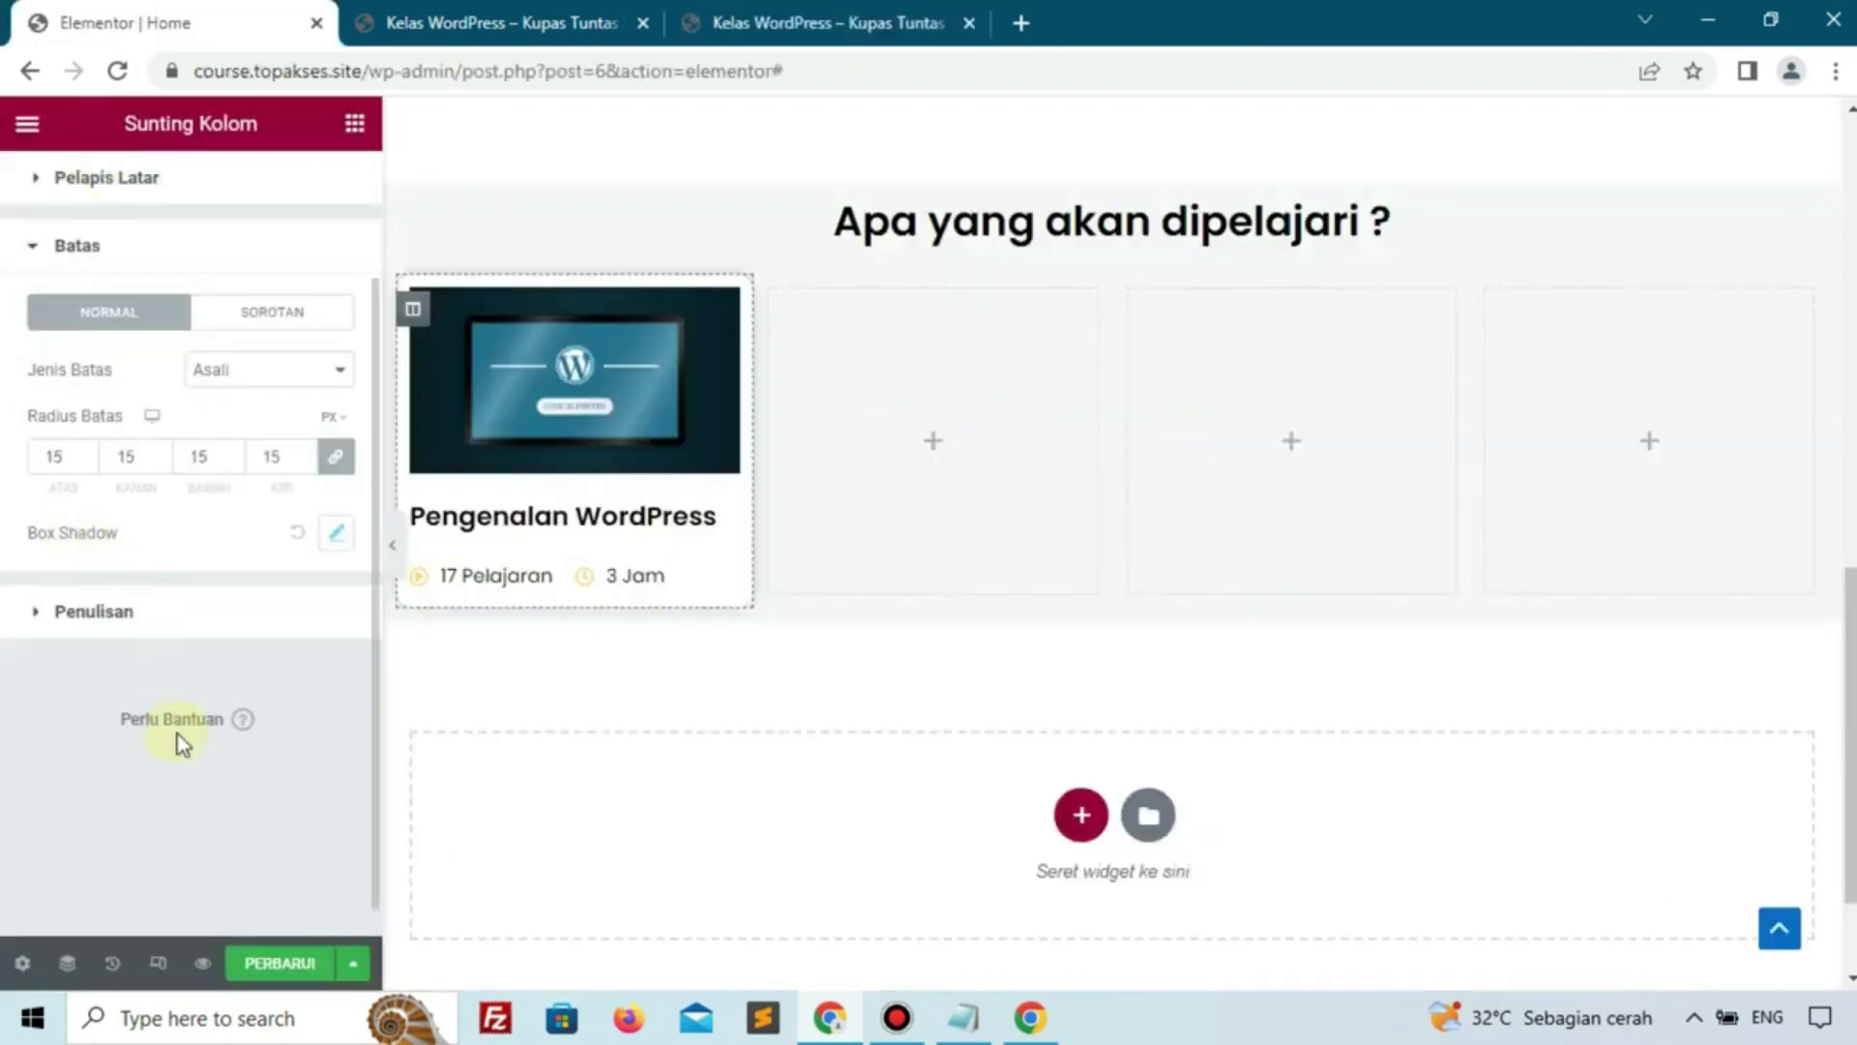
{"action": "left_click", "coordinate": [336, 532]}
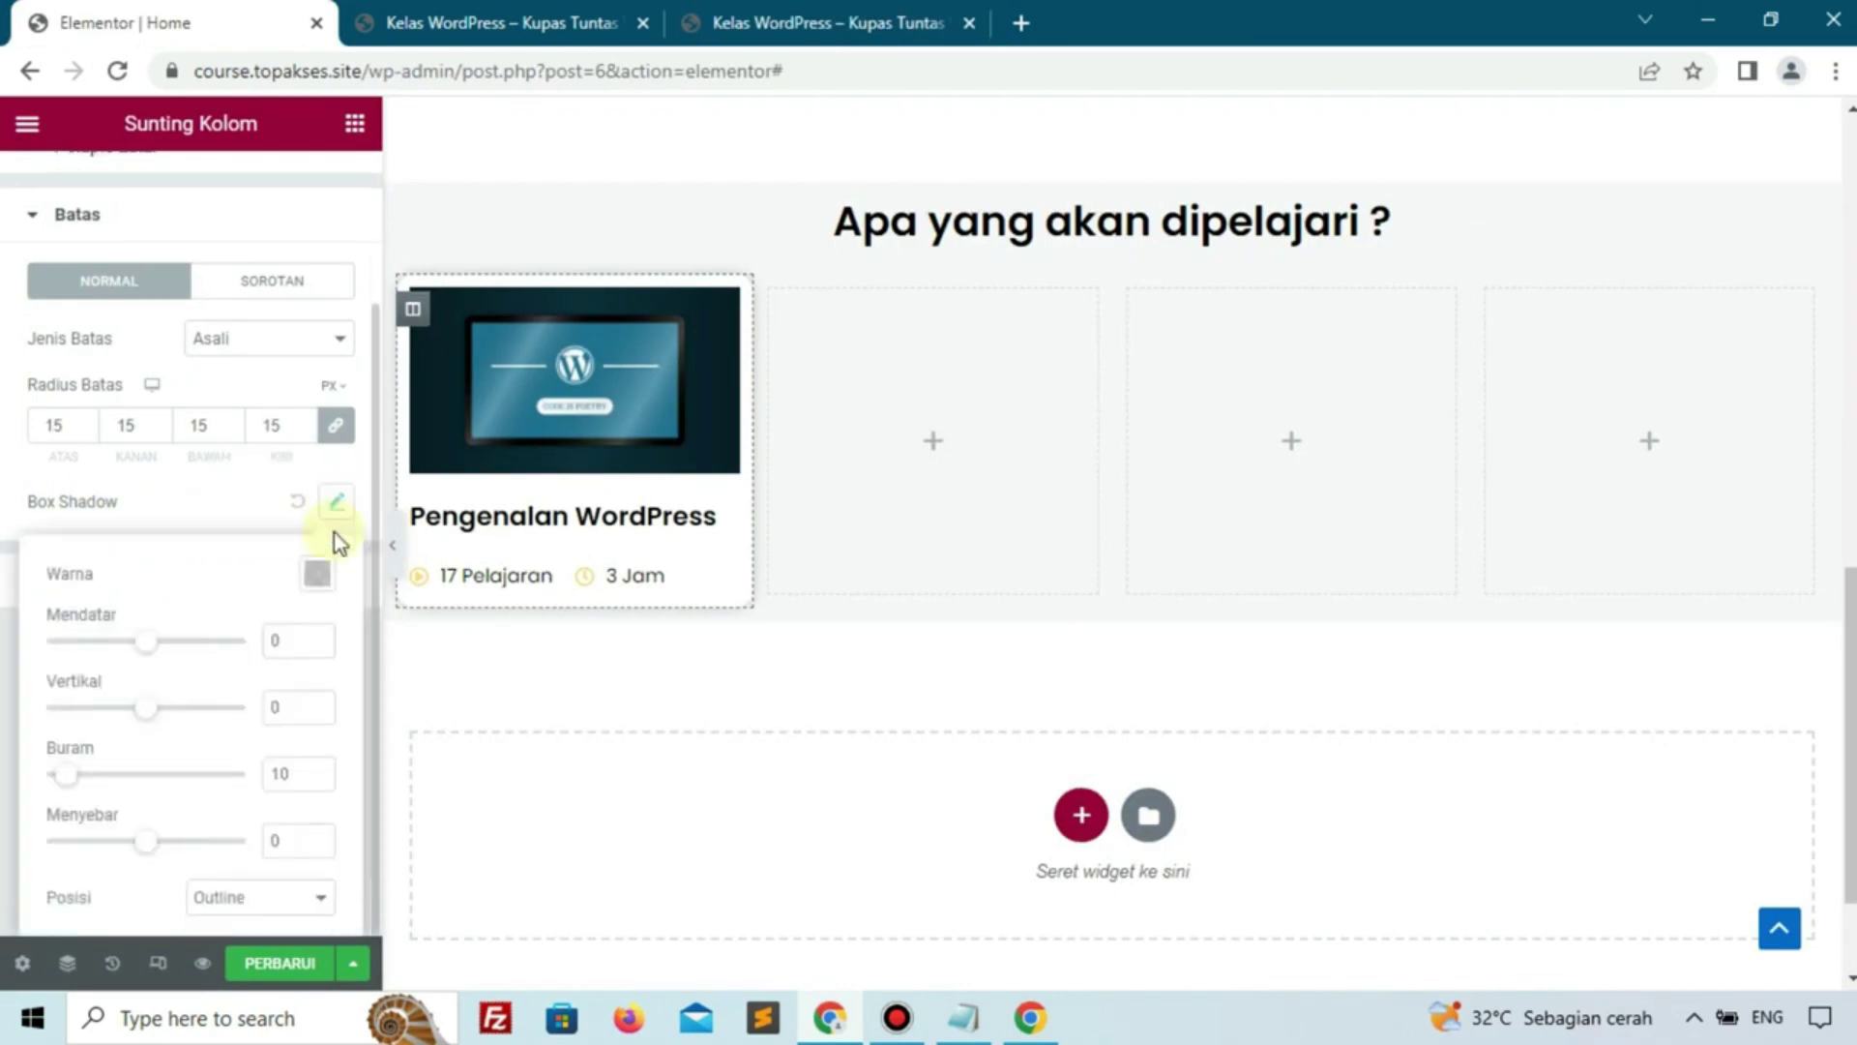
{"action": "left_click_drag", "start_coordinate": [147, 850], "coordinate": [151, 831]}
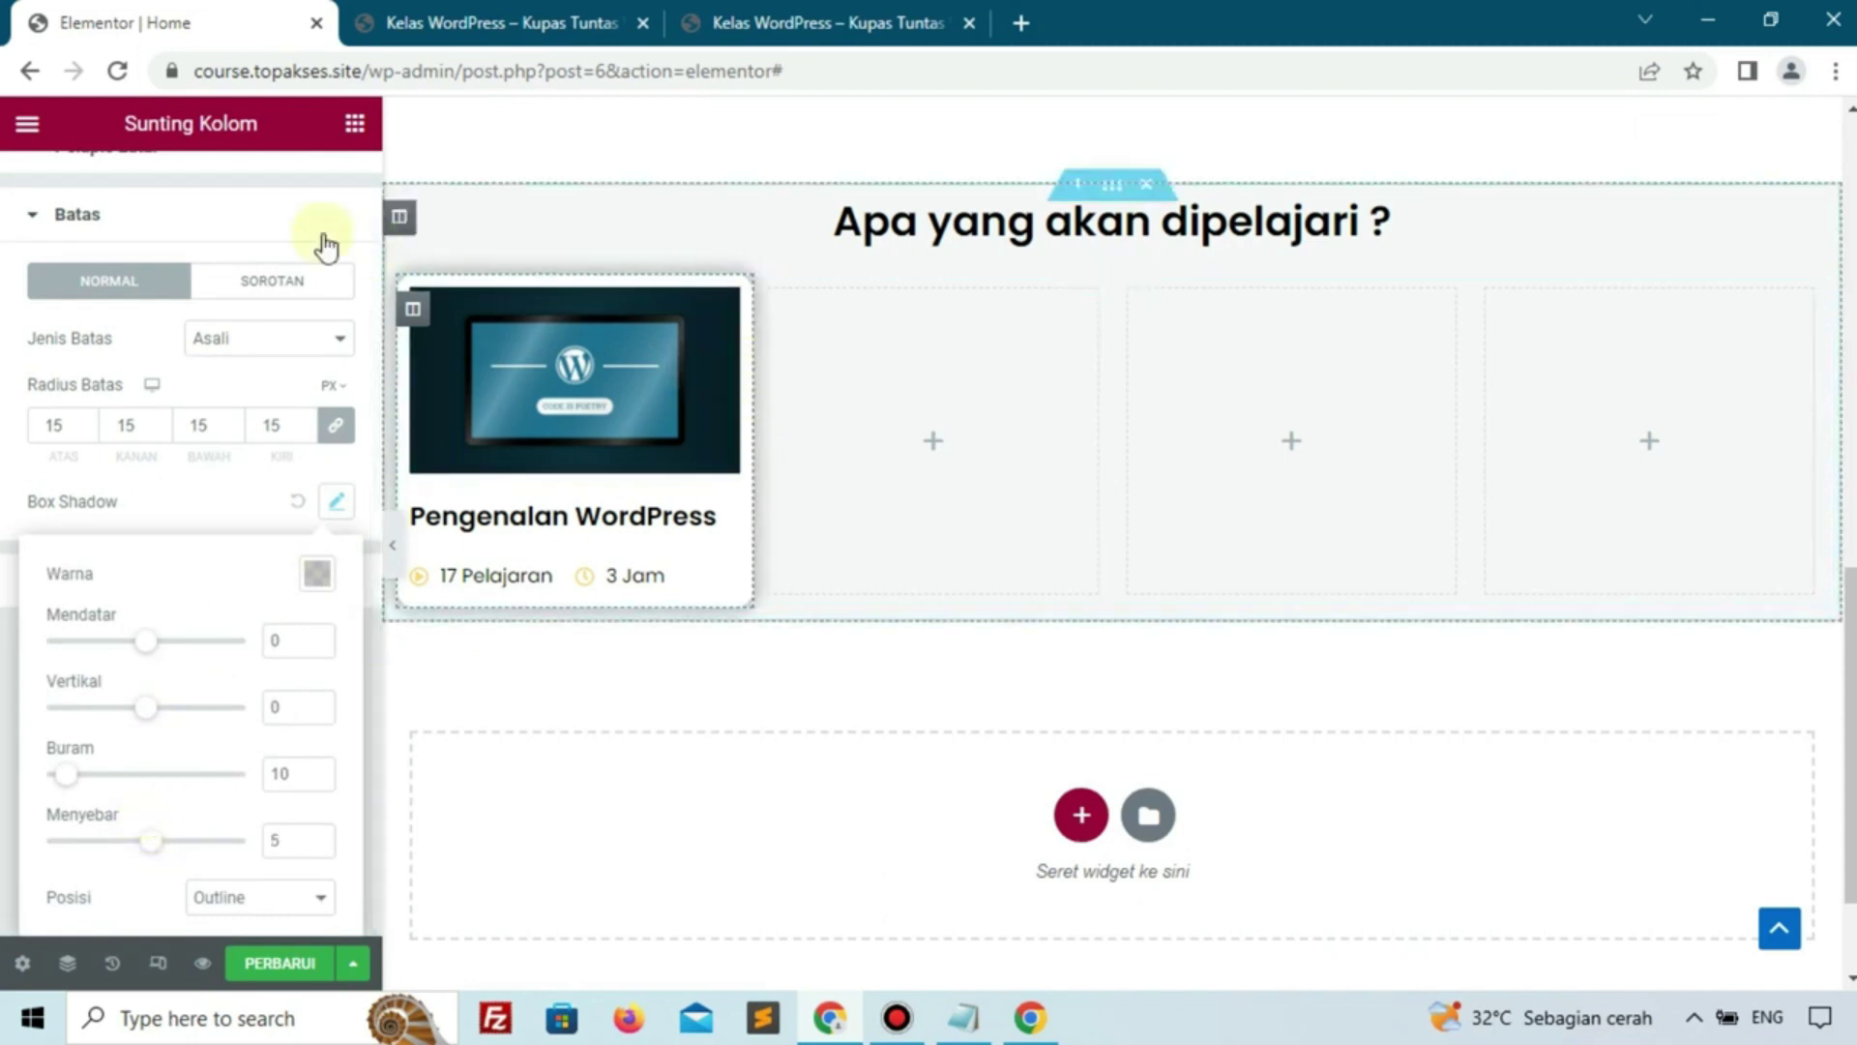
Set the first card column's margin to 8 px on all sides
{"action": "scroll", "coordinate": [300, 232], "scroll_direction": "up", "scroll_amount": 3}
{"action": "left_click", "coordinate": [285, 218]}
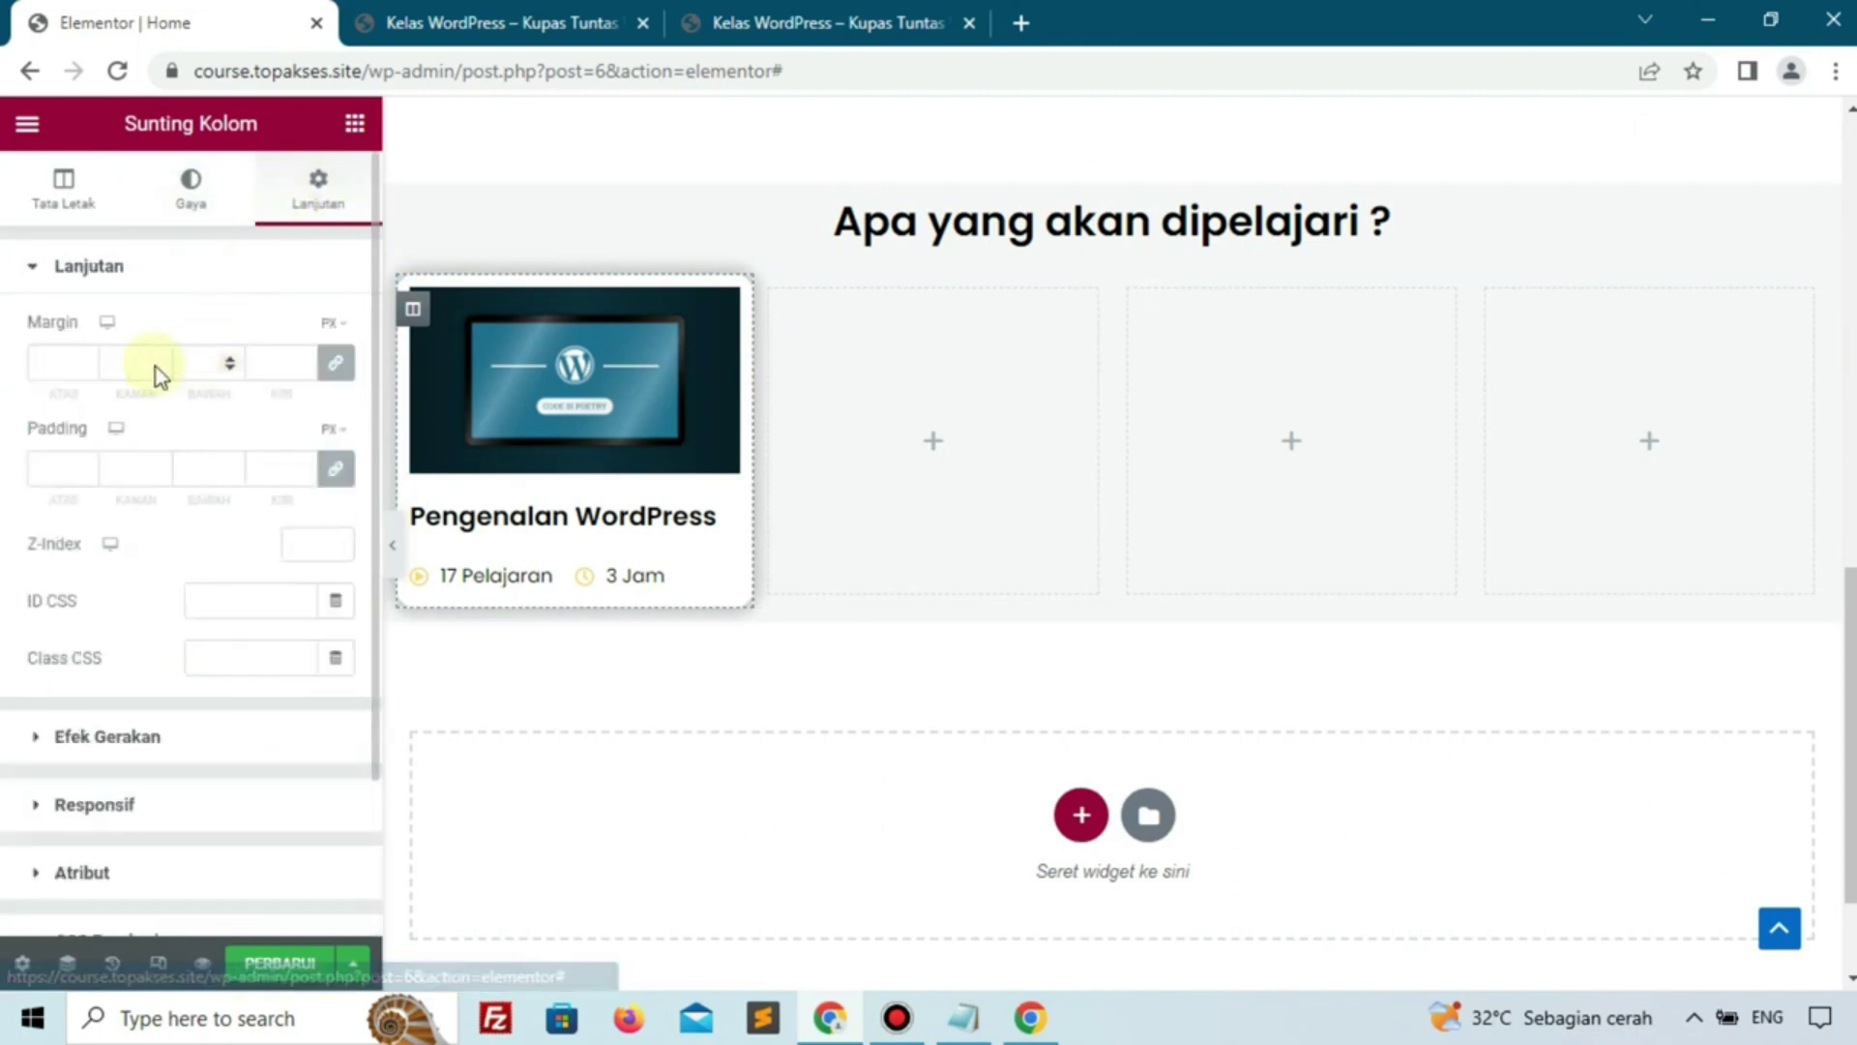
{"action": "left_click", "coordinate": [125, 360]}
{"action": "type", "text": "8"}
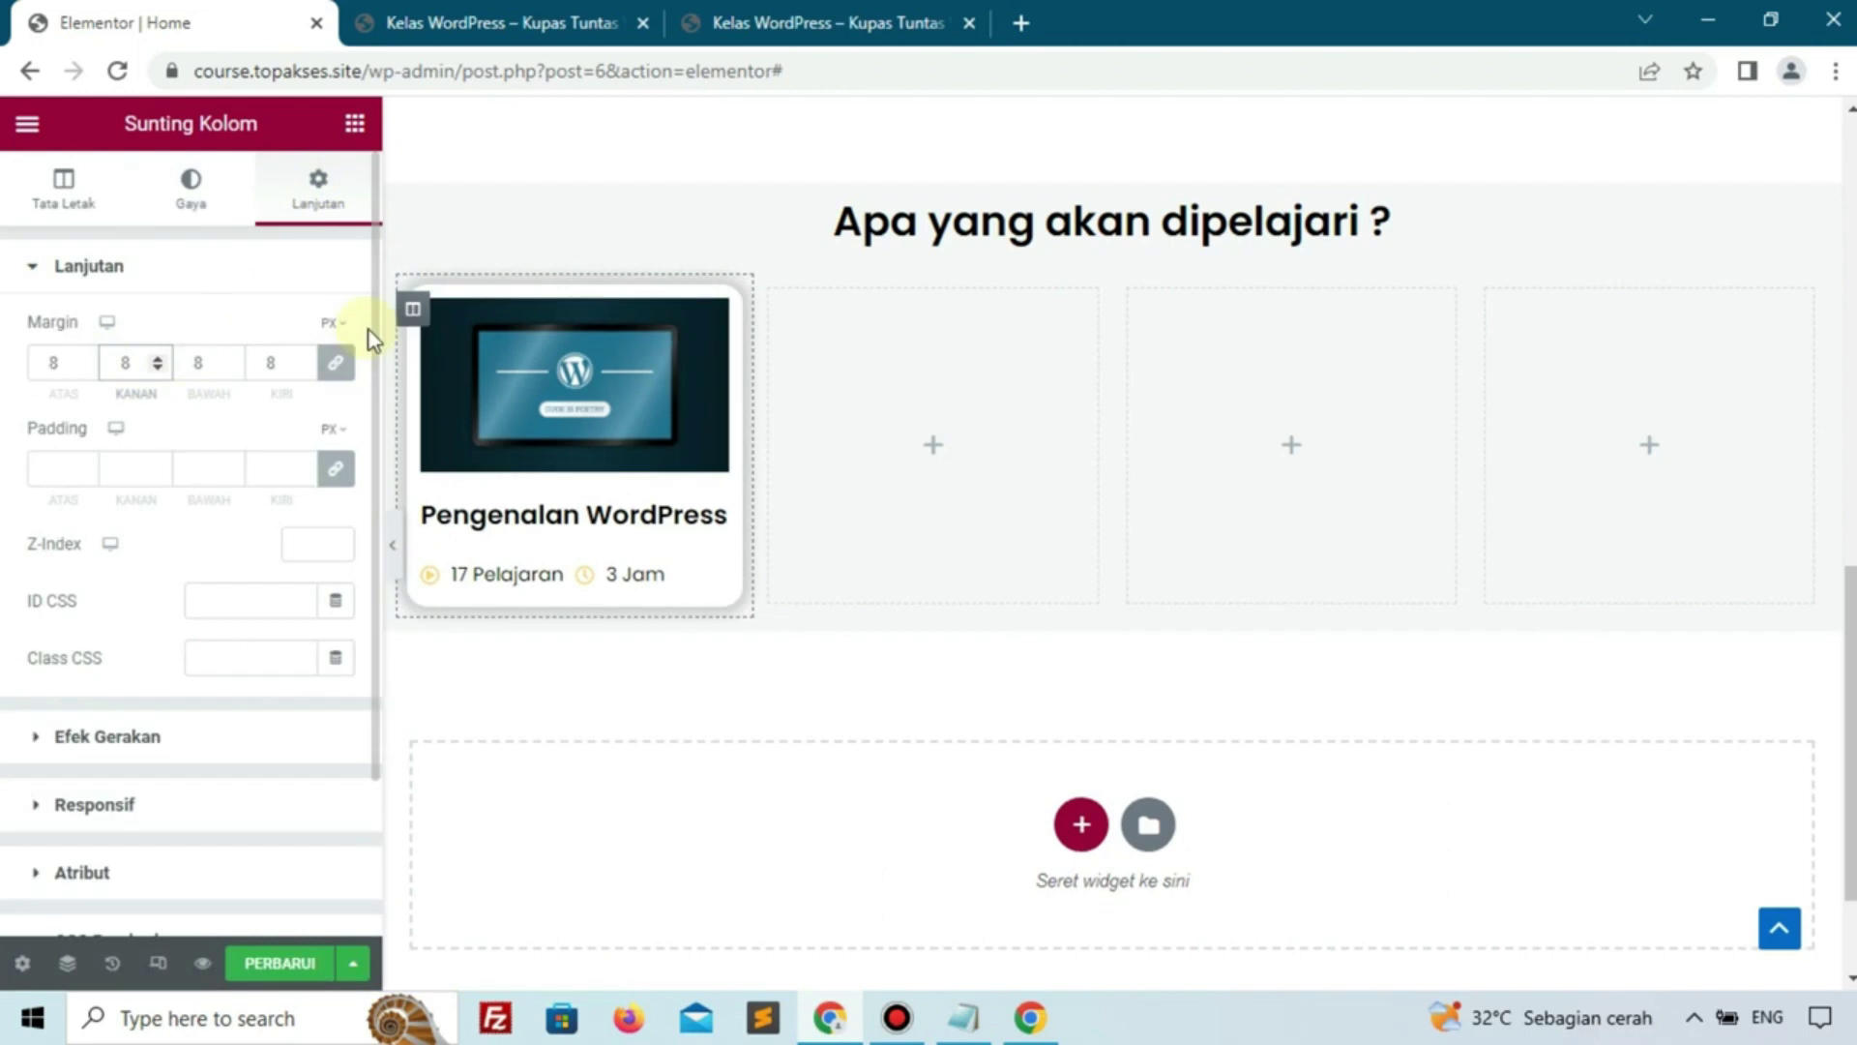
Duplicate the "Pengenalan WordPress" card column three times to make four cards in the row
{"action": "right_click", "coordinate": [415, 319]}
{"action": "left_click", "coordinate": [460, 390]}
{"action": "right_click", "coordinate": [702, 312]}
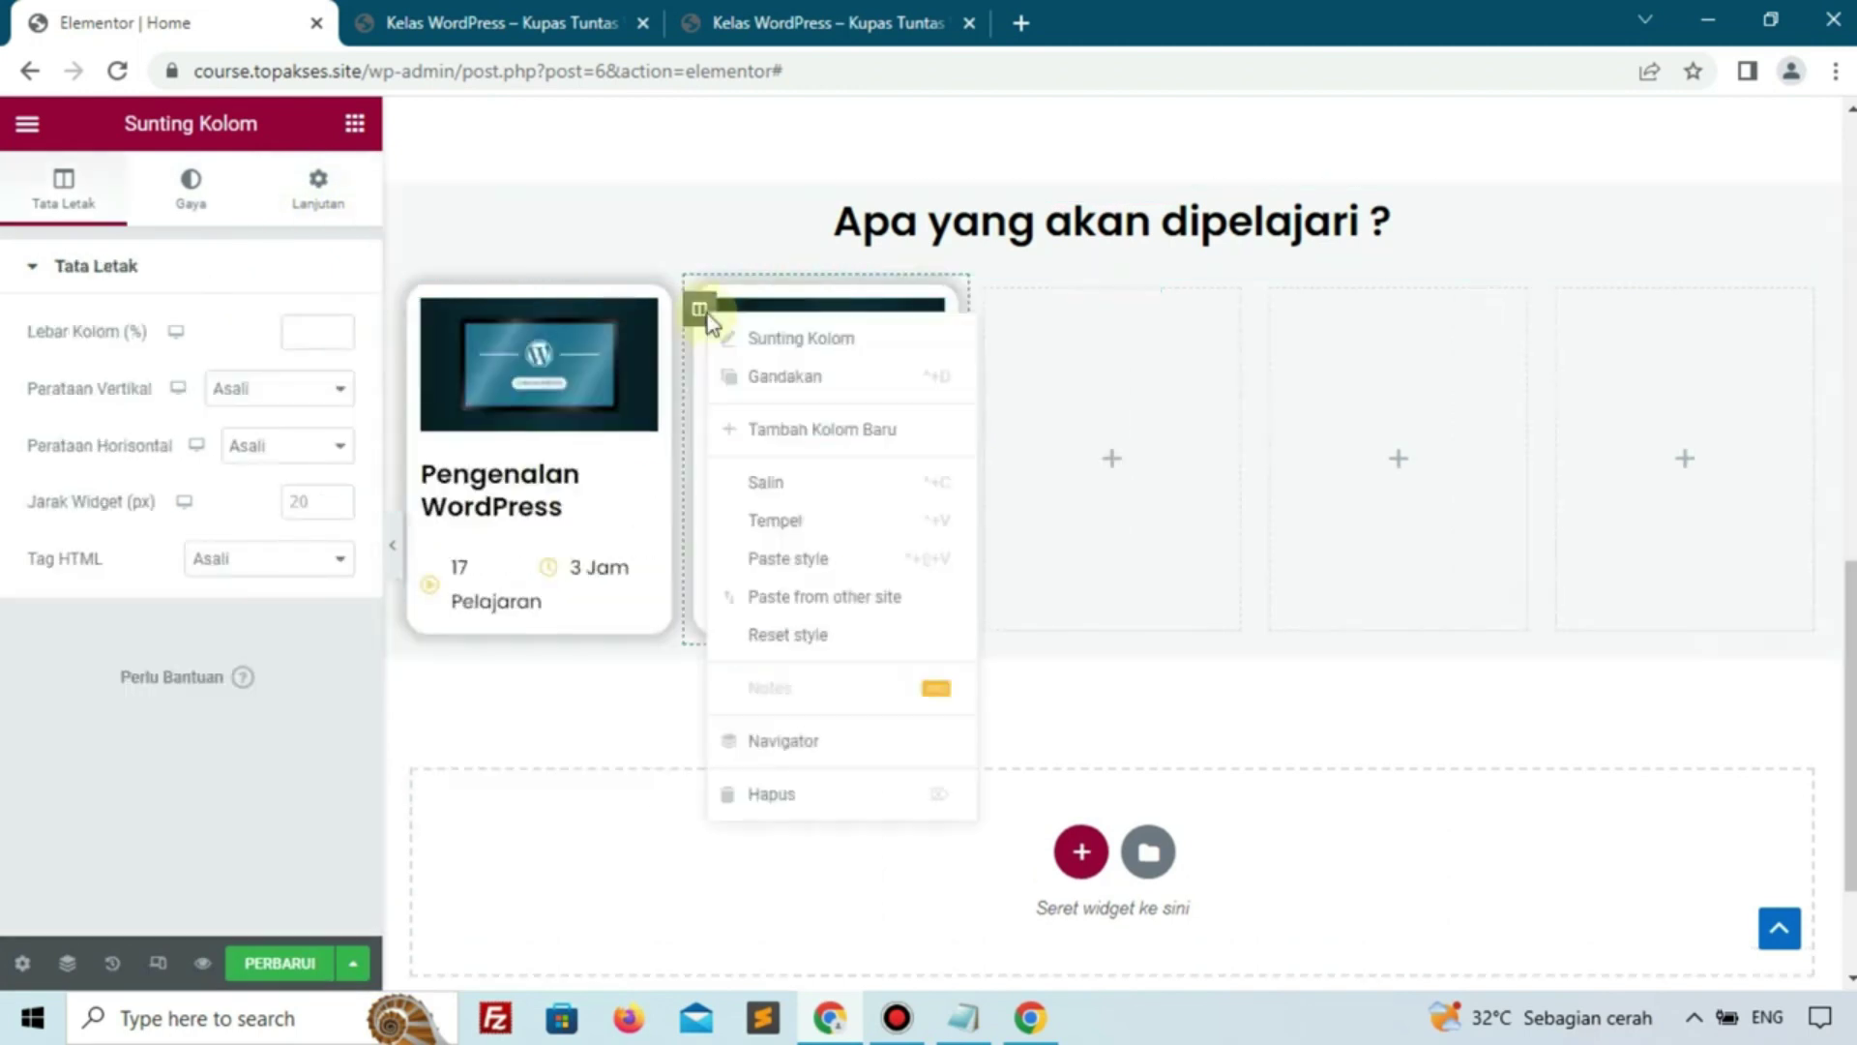
{"action": "left_click", "coordinate": [870, 376]}
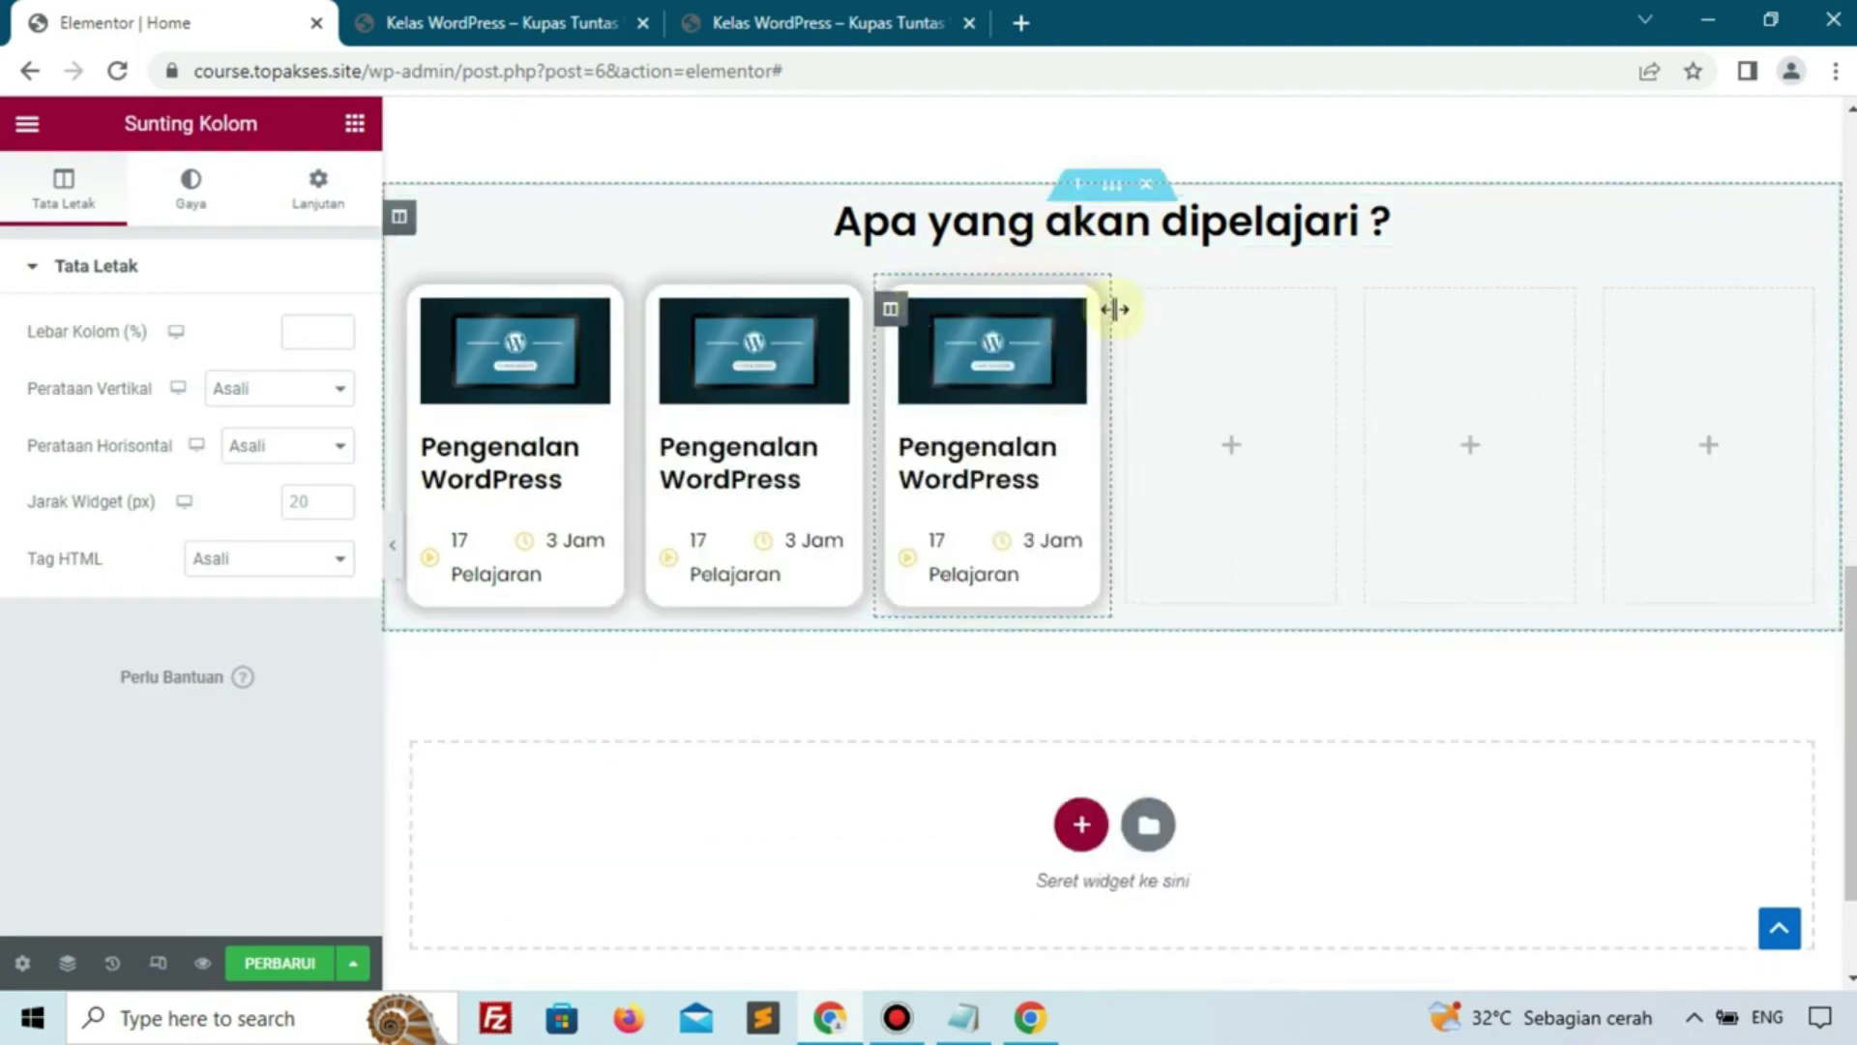
{"action": "right_click", "coordinate": [890, 309]}
{"action": "left_click", "coordinate": [1003, 385]}
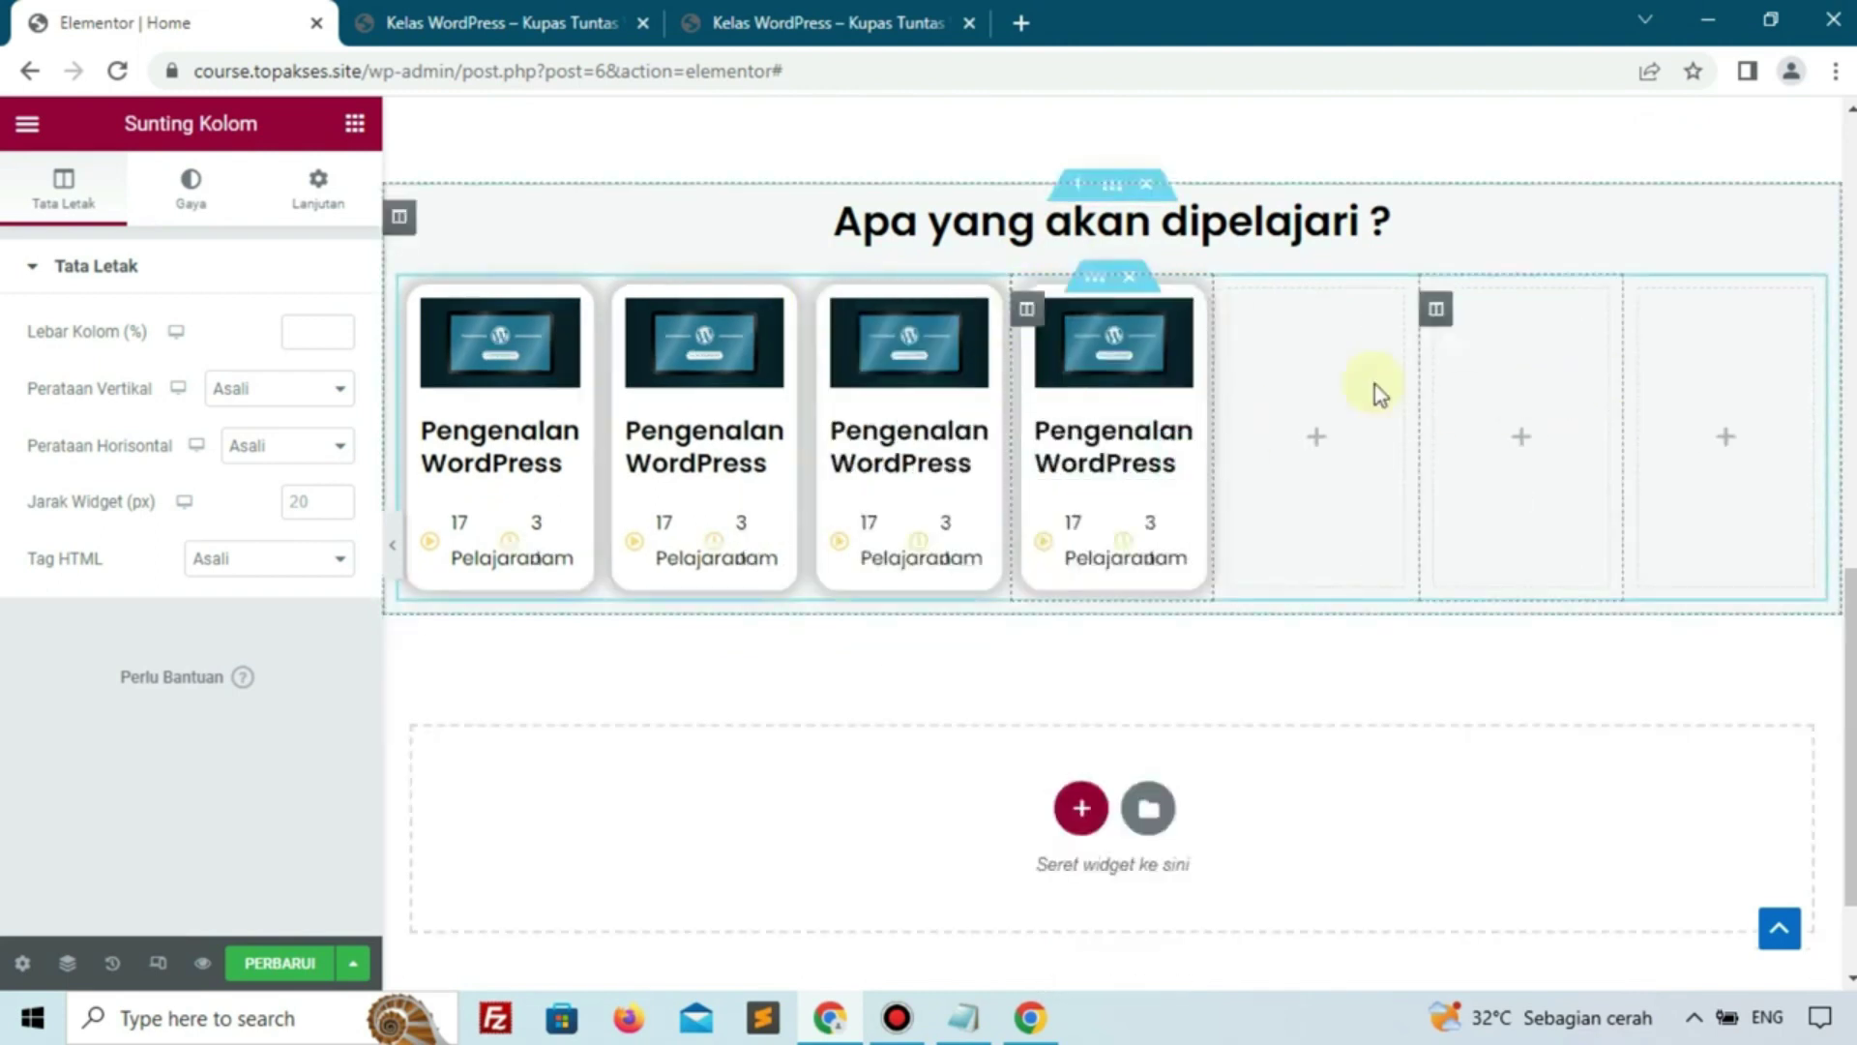
Delete the three empty columns beside the course cards
{"action": "right_click", "coordinate": [1241, 319]}
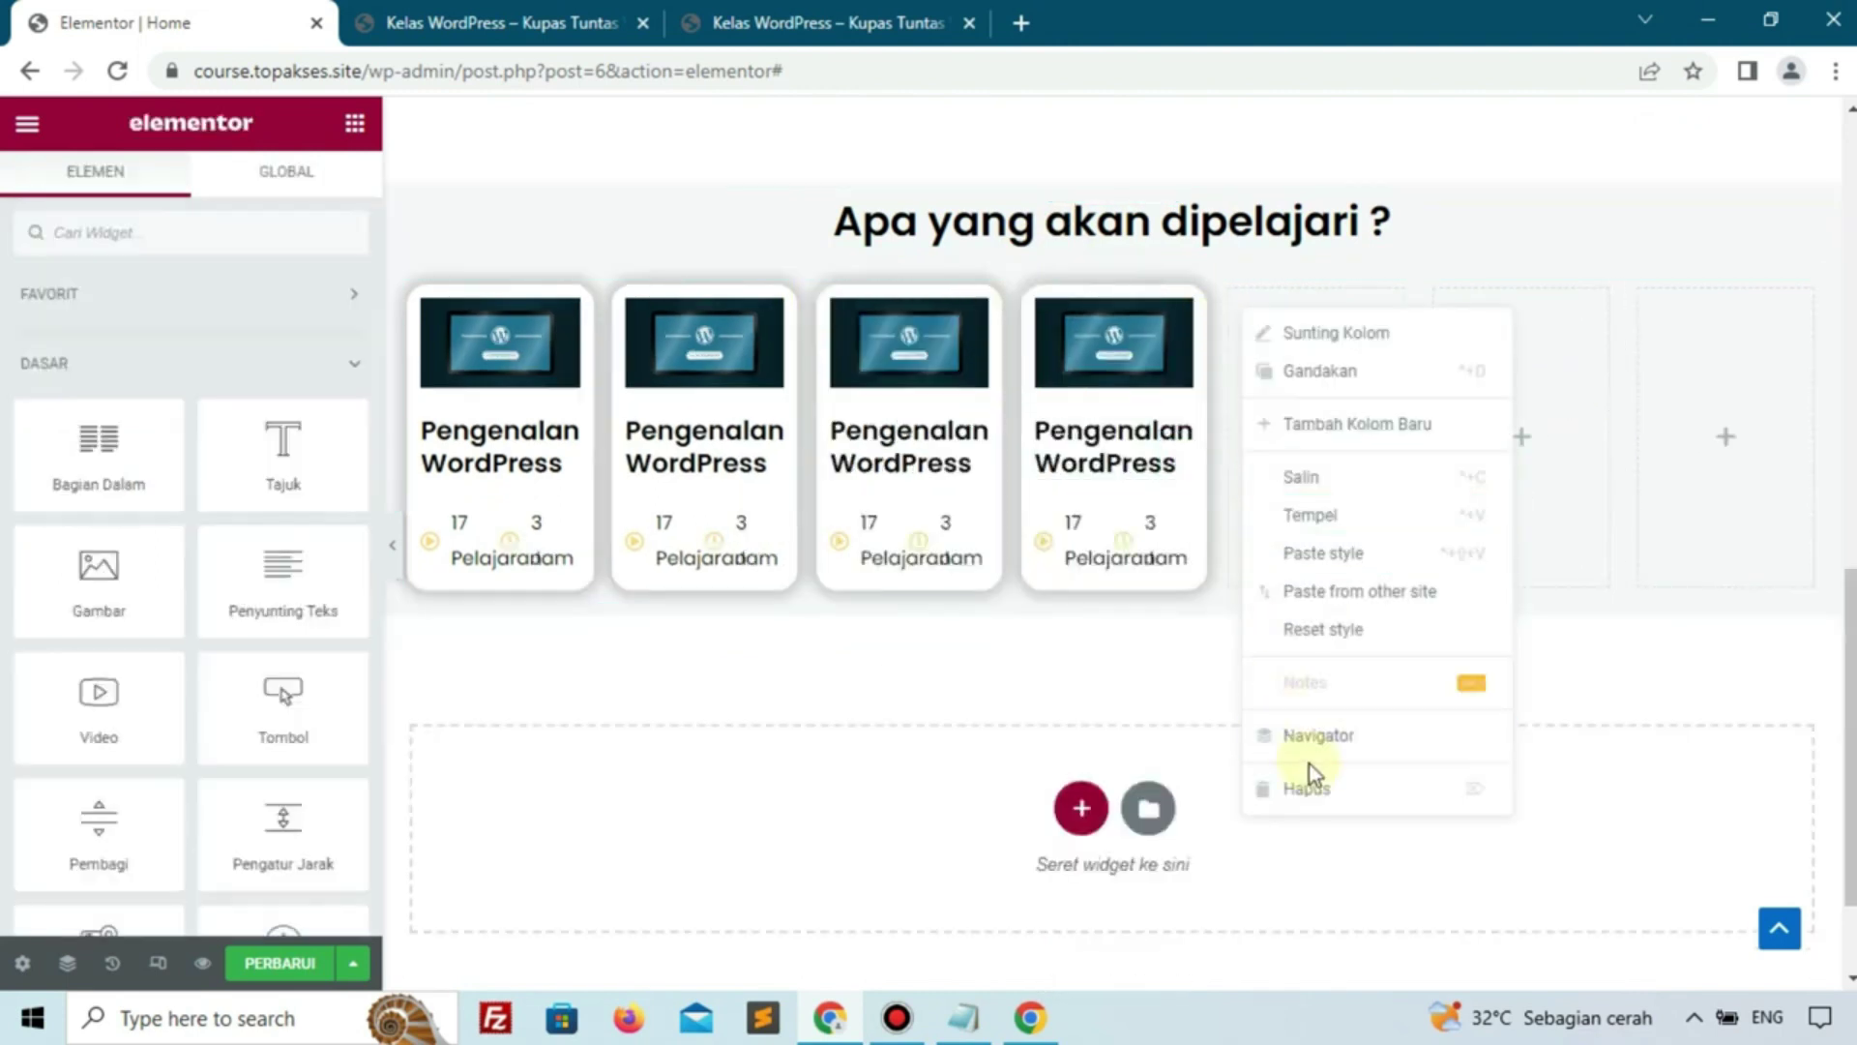
{"action": "left_click", "coordinate": [1318, 787]}
{"action": "right_click", "coordinate": [1368, 308]}
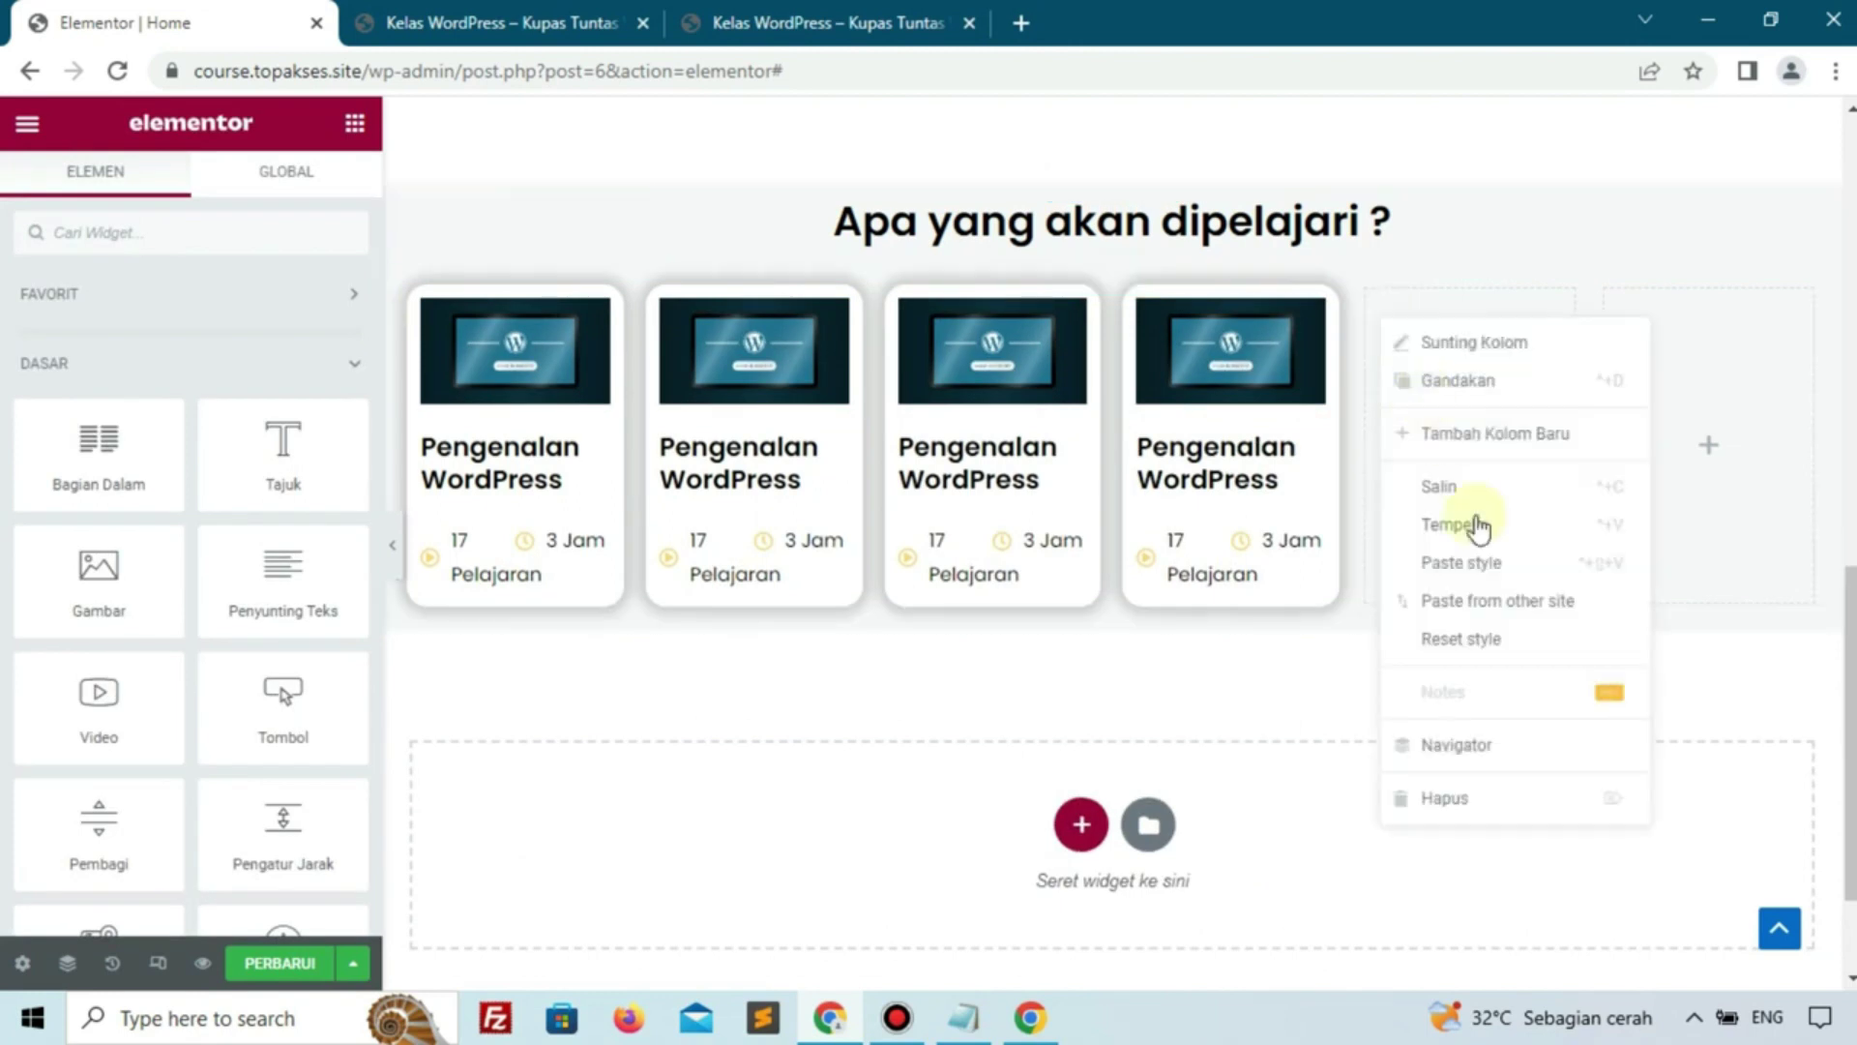
{"action": "left_click", "coordinate": [1482, 799]}
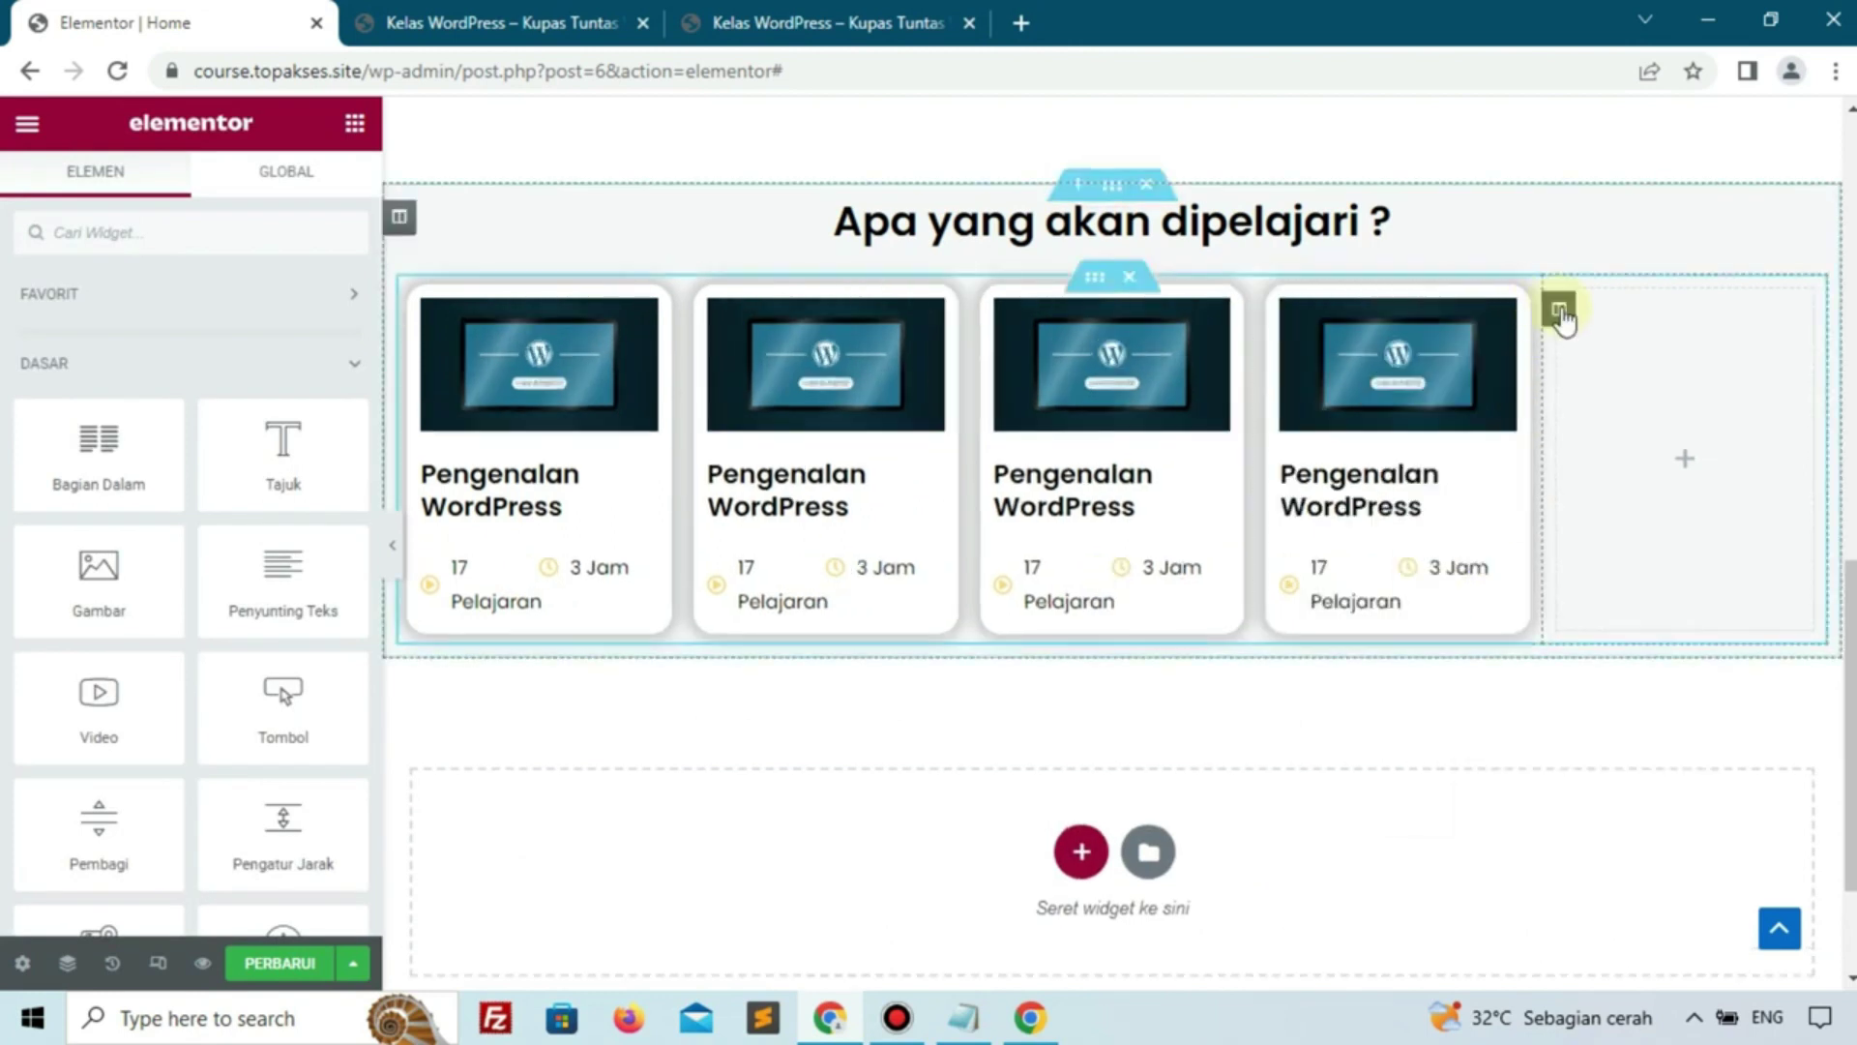
{"action": "right_click", "coordinate": [1560, 308]}
{"action": "left_click", "coordinate": [1635, 791]}
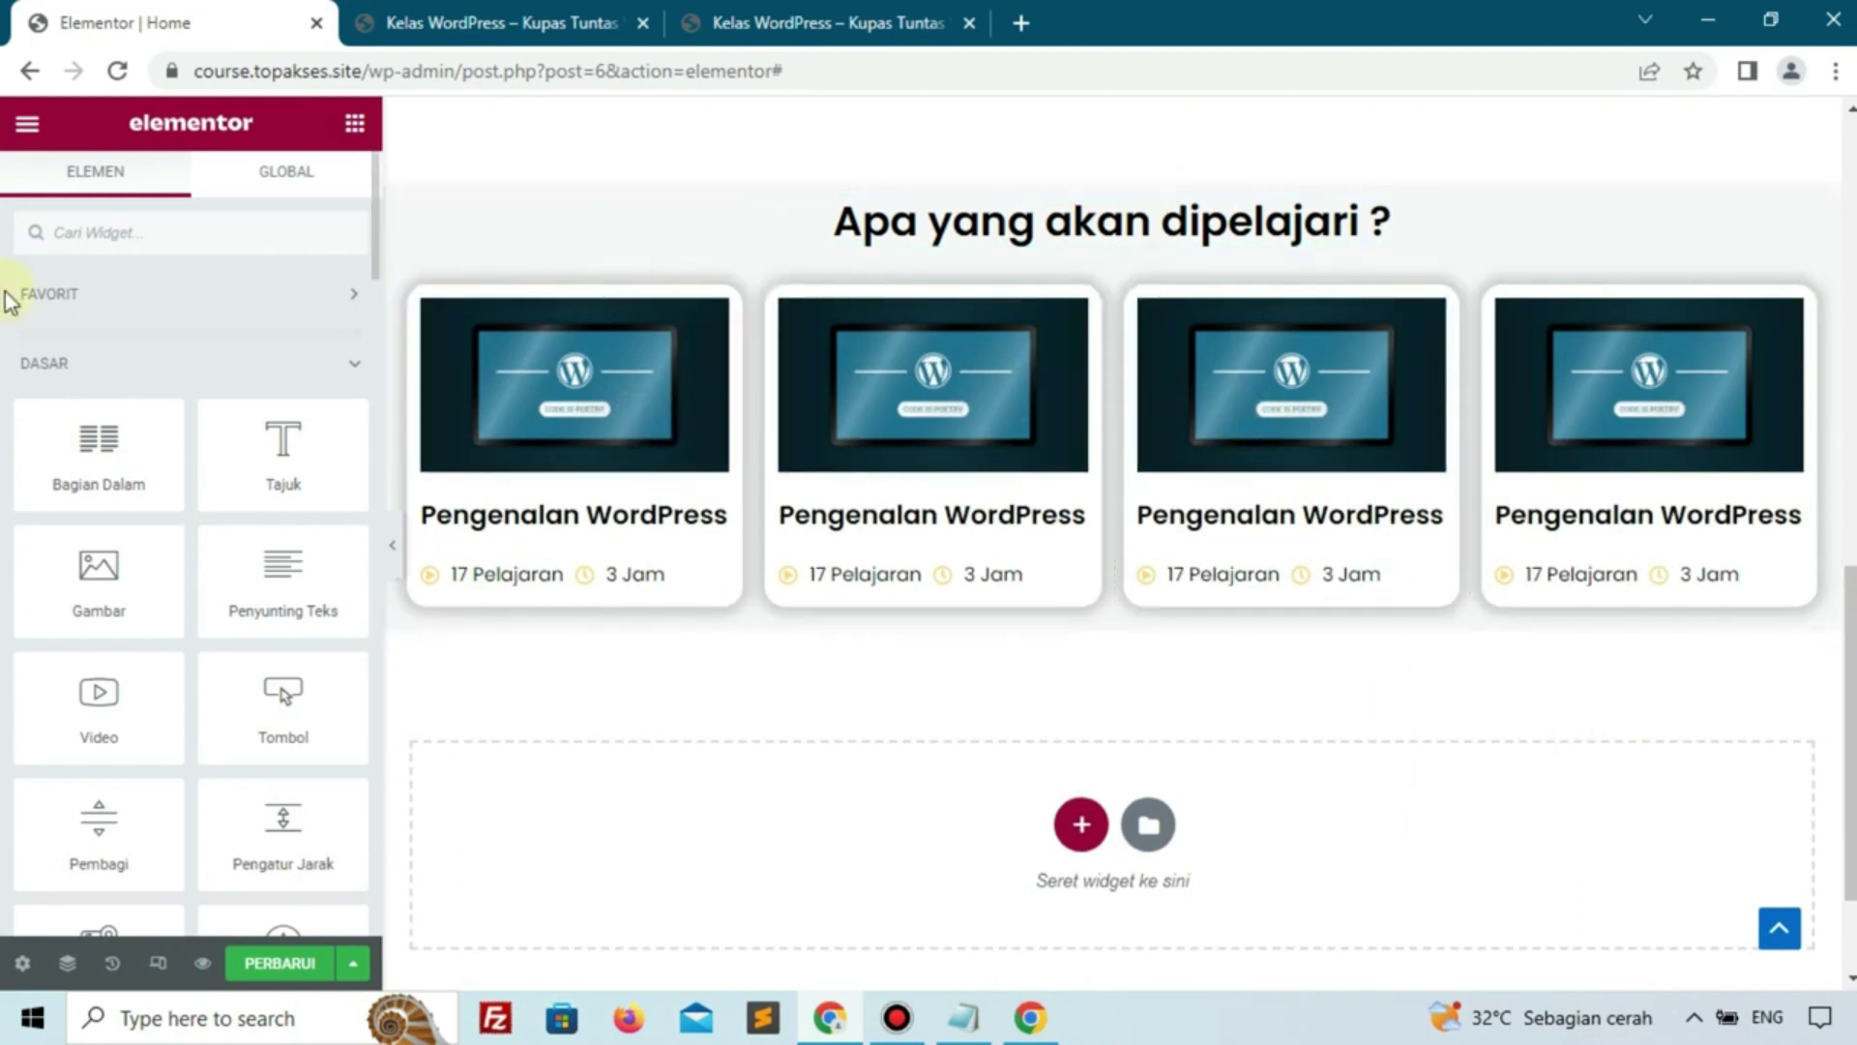
Open the reference home page in Elementor and examine the border radius and box shadow settings of its first course card column
{"action": "left_click", "coordinate": [858, 24]}
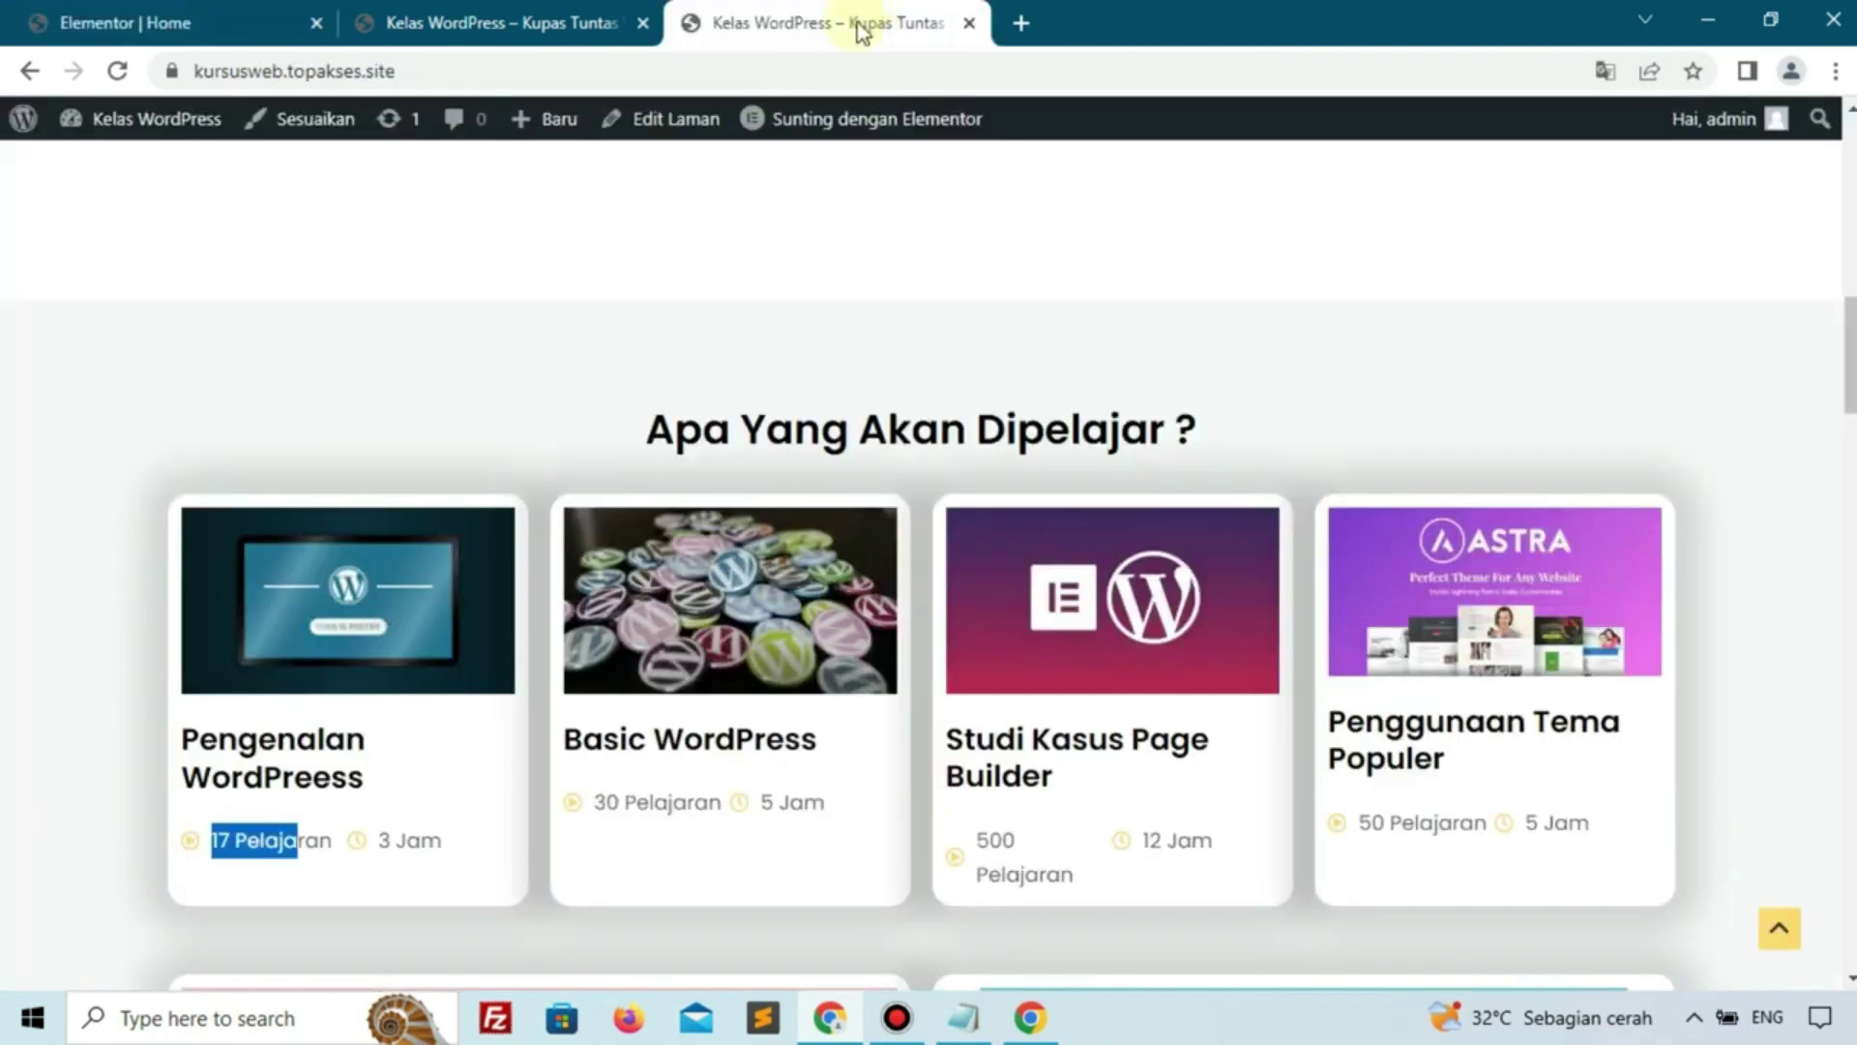
{"action": "left_click", "coordinate": [788, 121]}
{"action": "scroll", "coordinate": [658, 340], "scroll_direction": "up", "scroll_amount": 5}
{"action": "scroll", "coordinate": [651, 477], "scroll_direction": "down", "scroll_amount": 5}
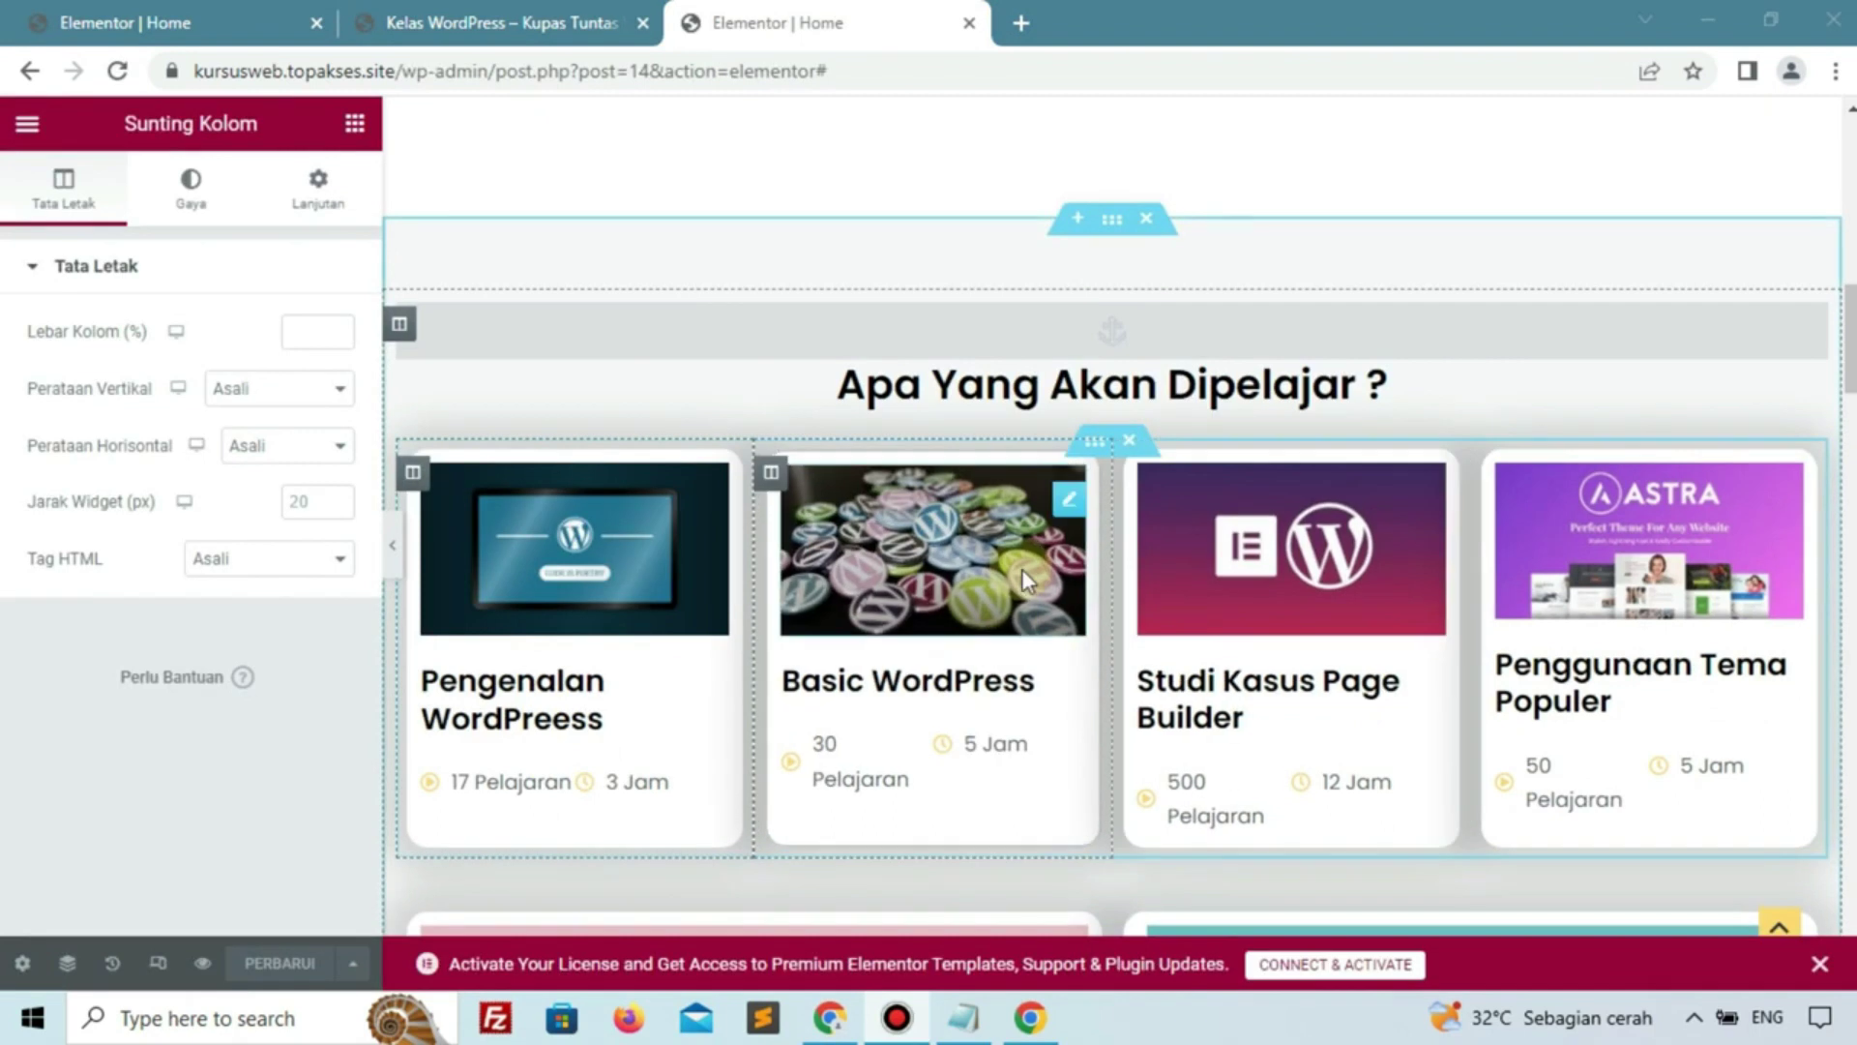
{"action": "left_click", "coordinate": [410, 473]}
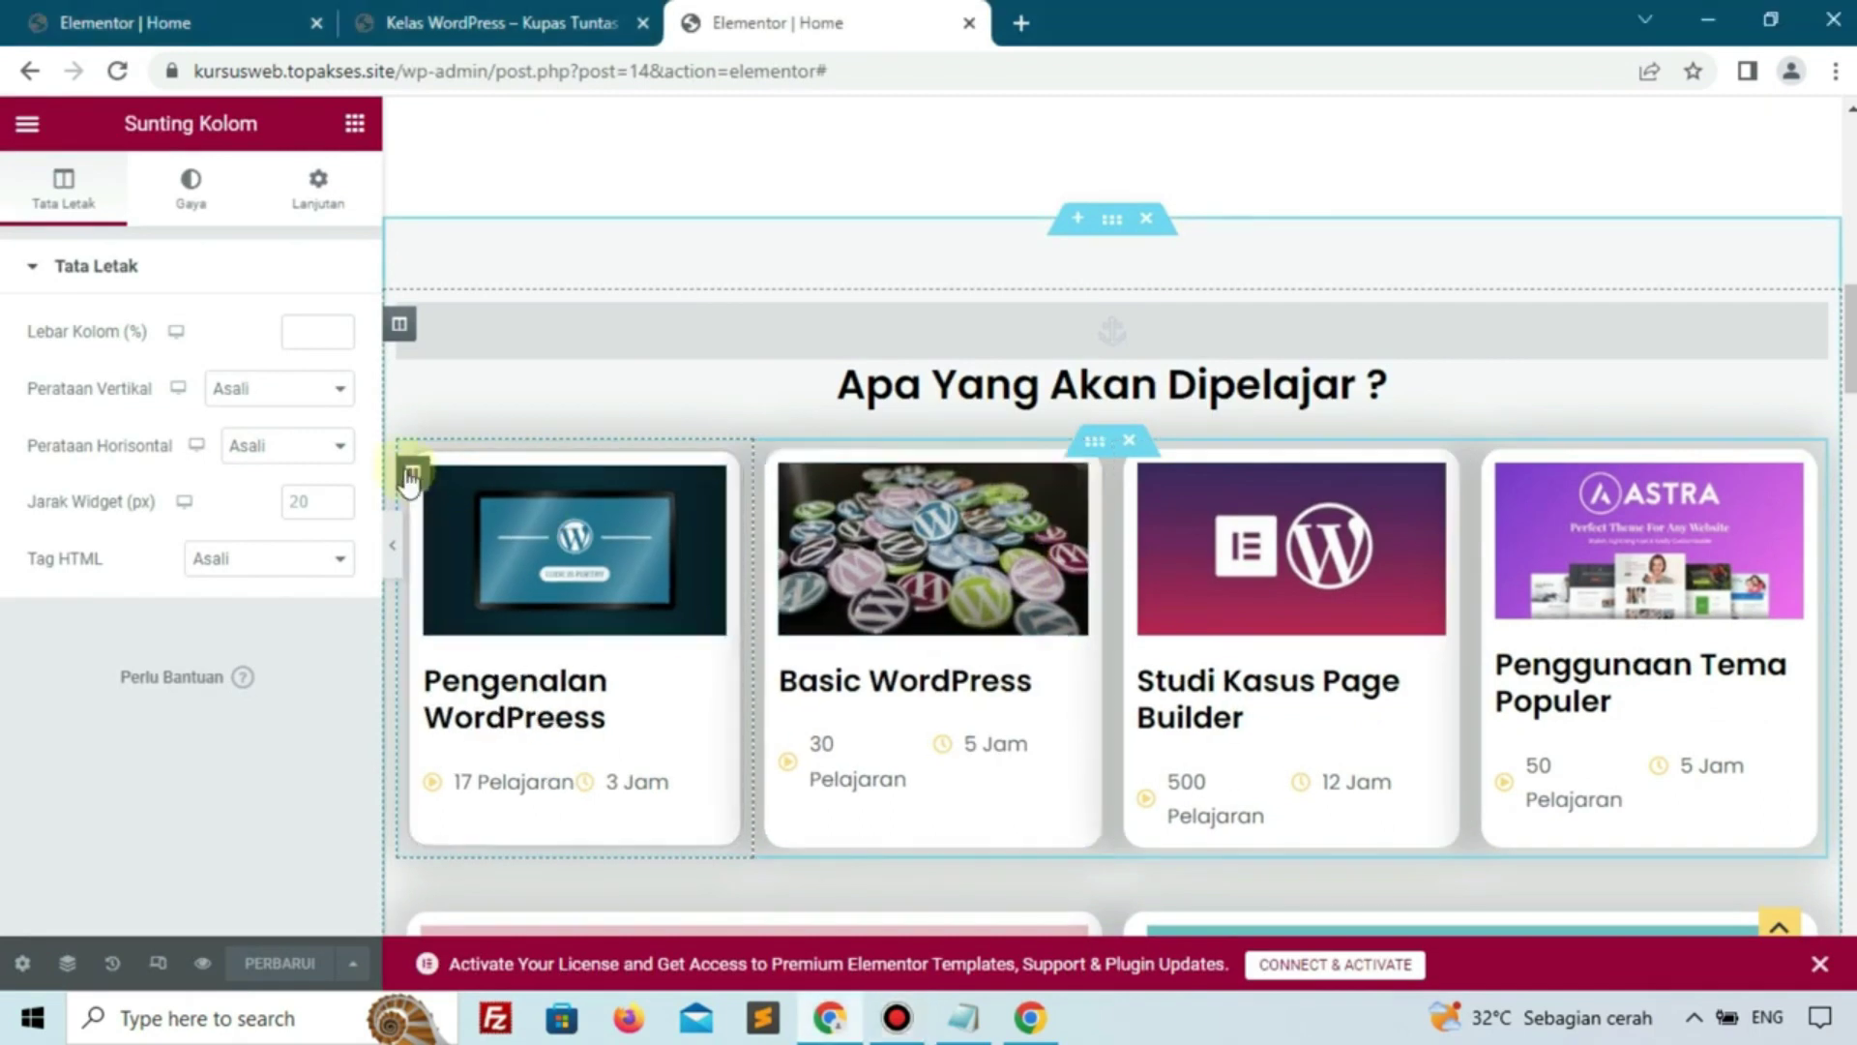
{"action": "left_click", "coordinate": [223, 224]}
{"action": "scroll", "coordinate": [193, 581], "scroll_direction": "down", "scroll_amount": 3}
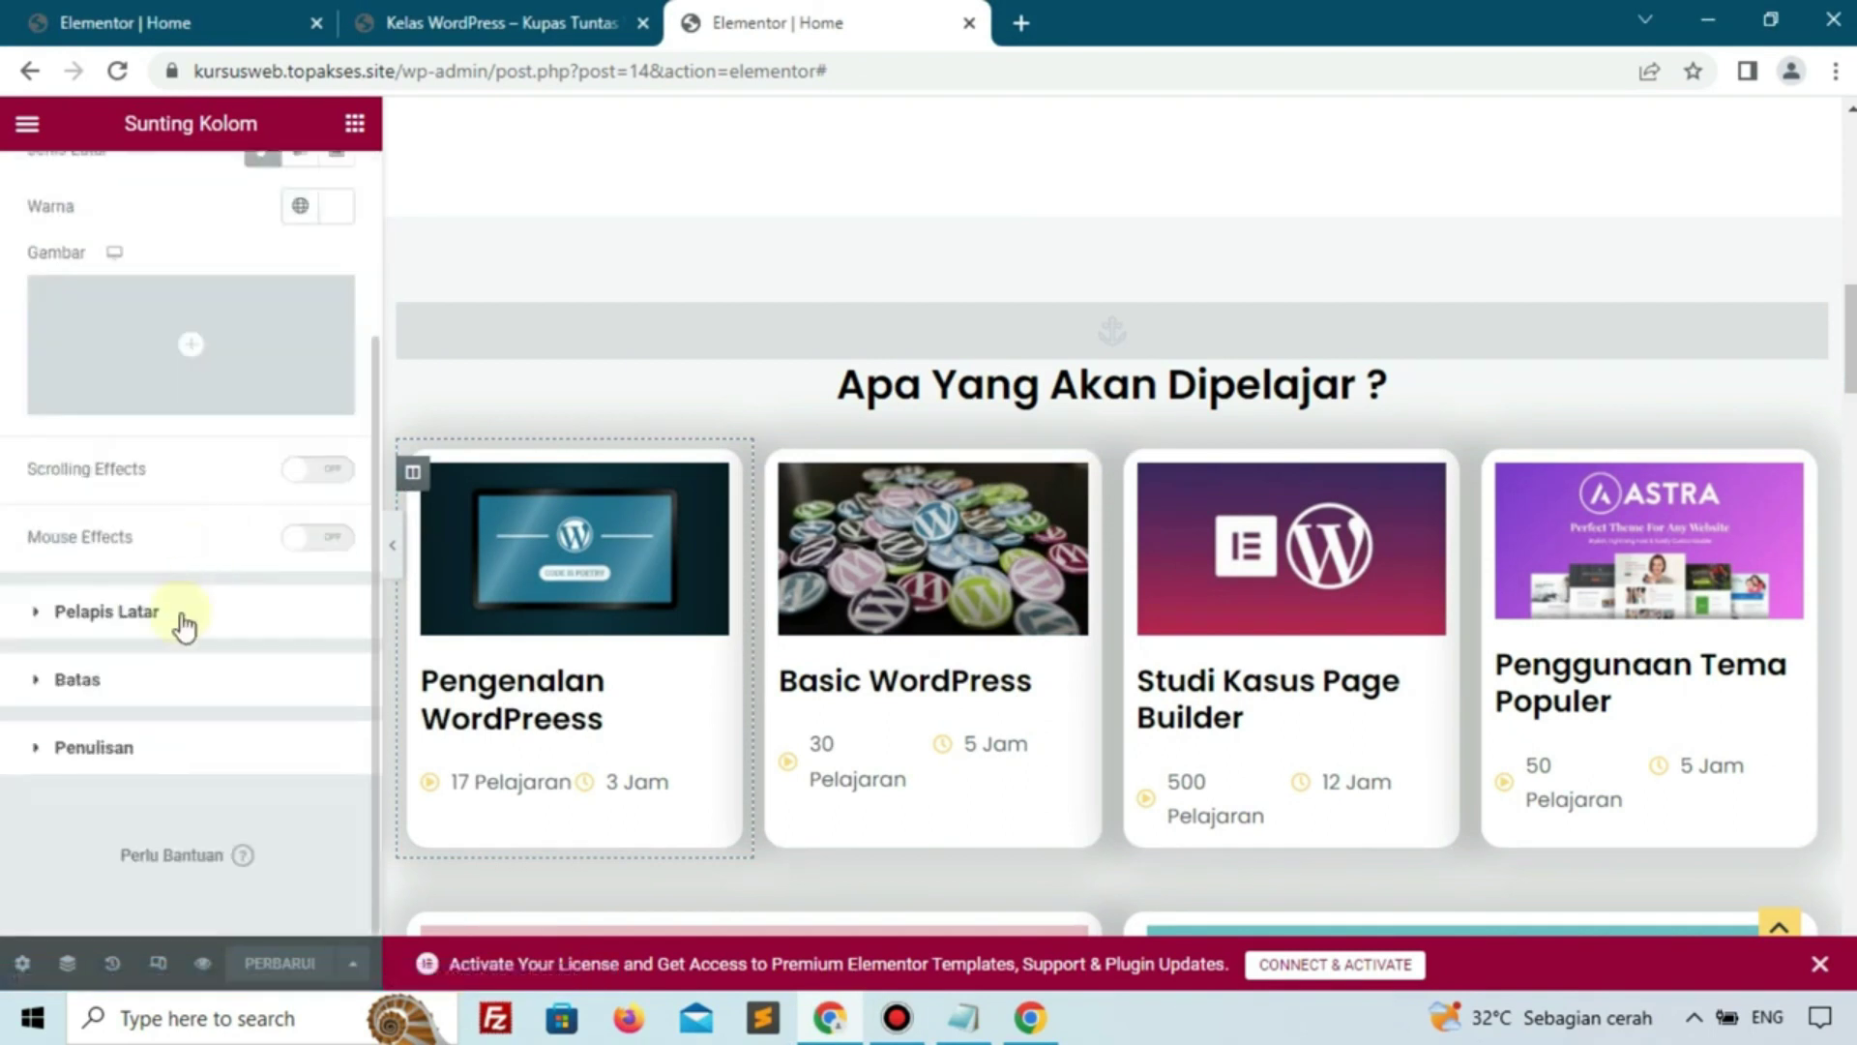
{"action": "left_click", "coordinate": [179, 682]}
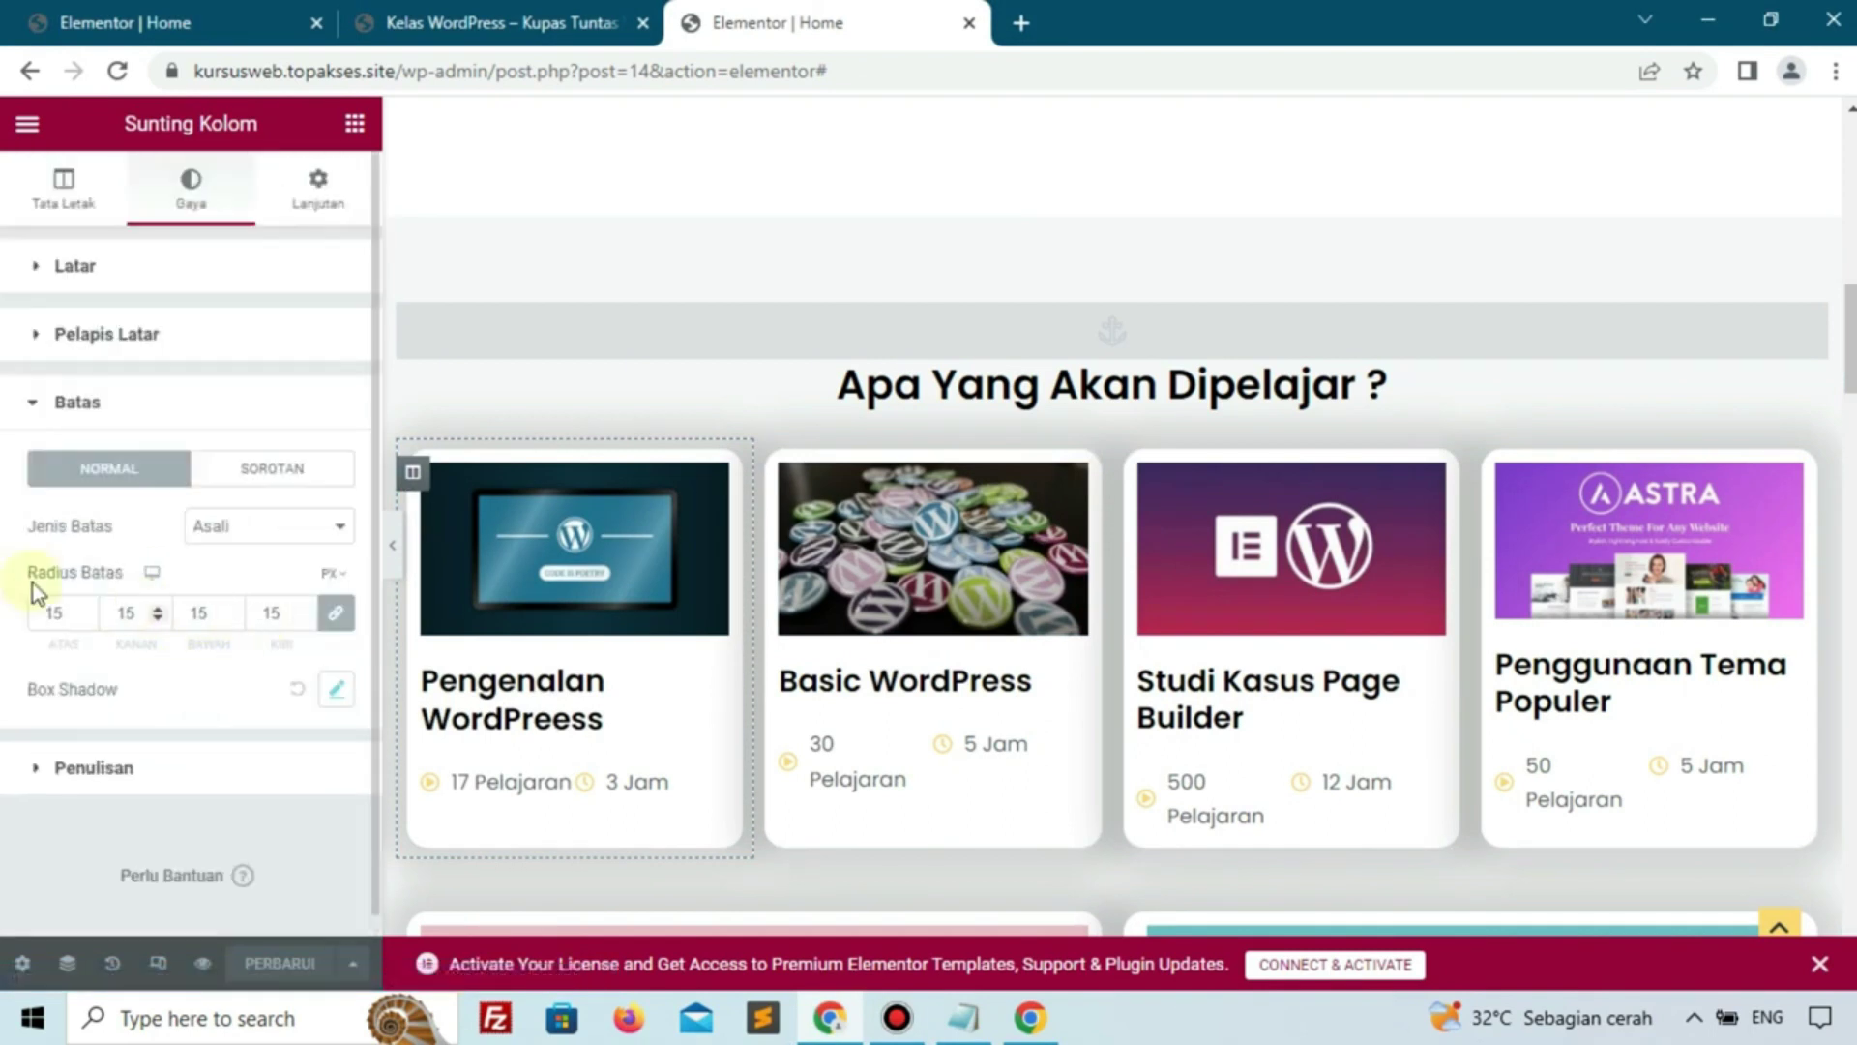
{"action": "left_click", "coordinate": [336, 689]}
{"action": "scroll", "coordinate": [345, 694], "scroll_direction": "down", "scroll_amount": 1}
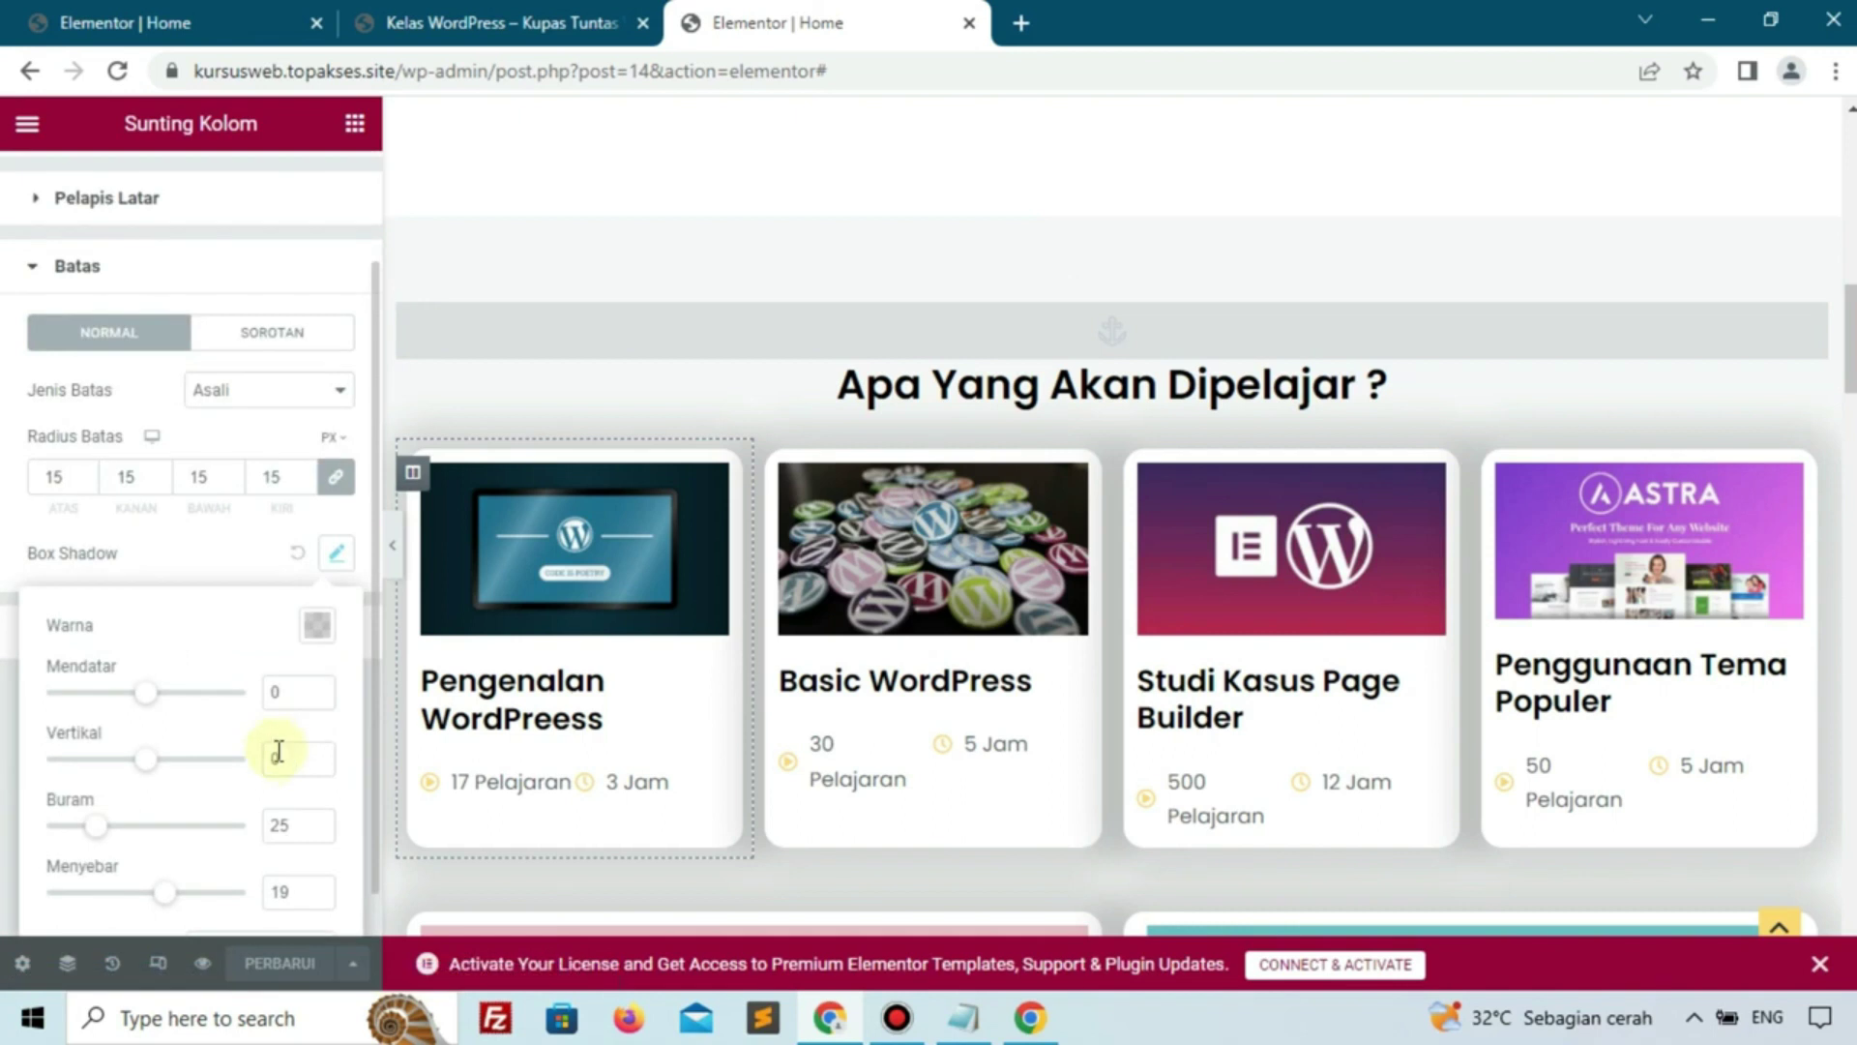
{"action": "scroll", "coordinate": [268, 791], "scroll_direction": "down", "scroll_amount": 1}
Back on the course site's Home page, set the first card column's box shadow blur to 25 and spread to 19
{"action": "left_click", "coordinate": [136, 13]}
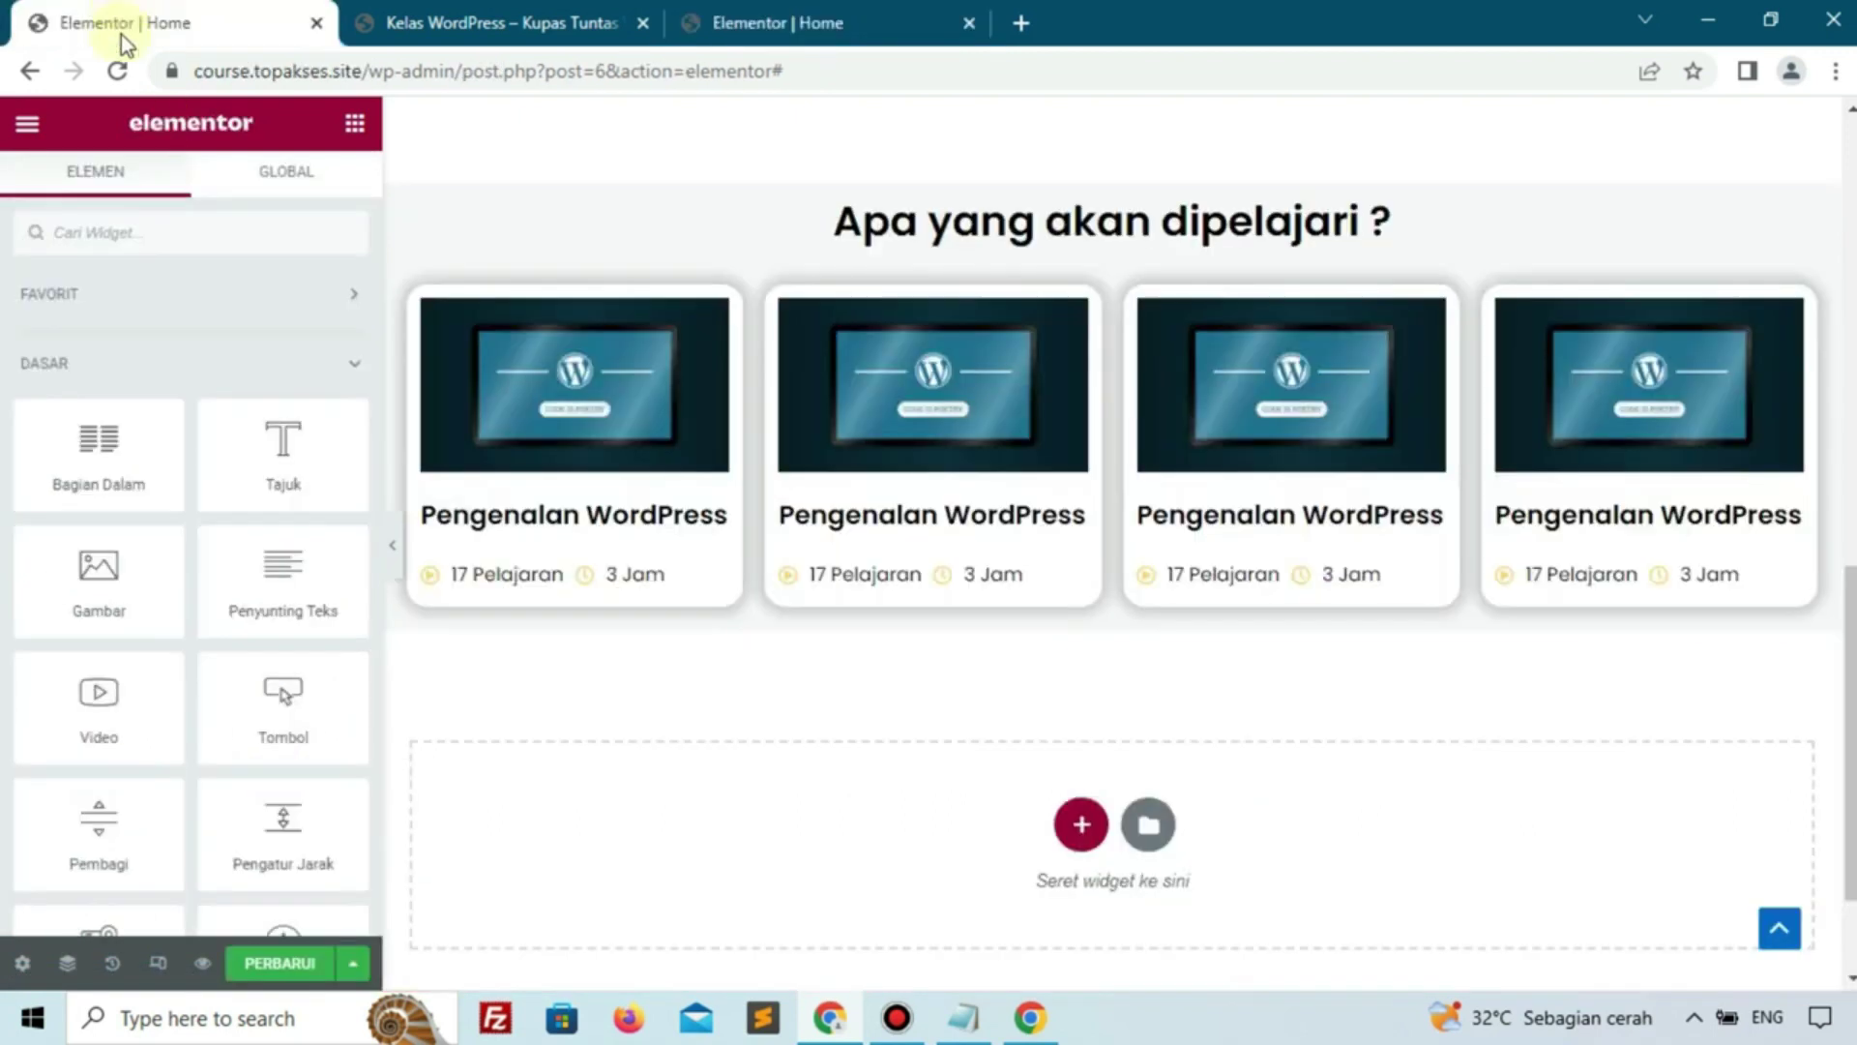
{"action": "left_click", "coordinate": [413, 311]}
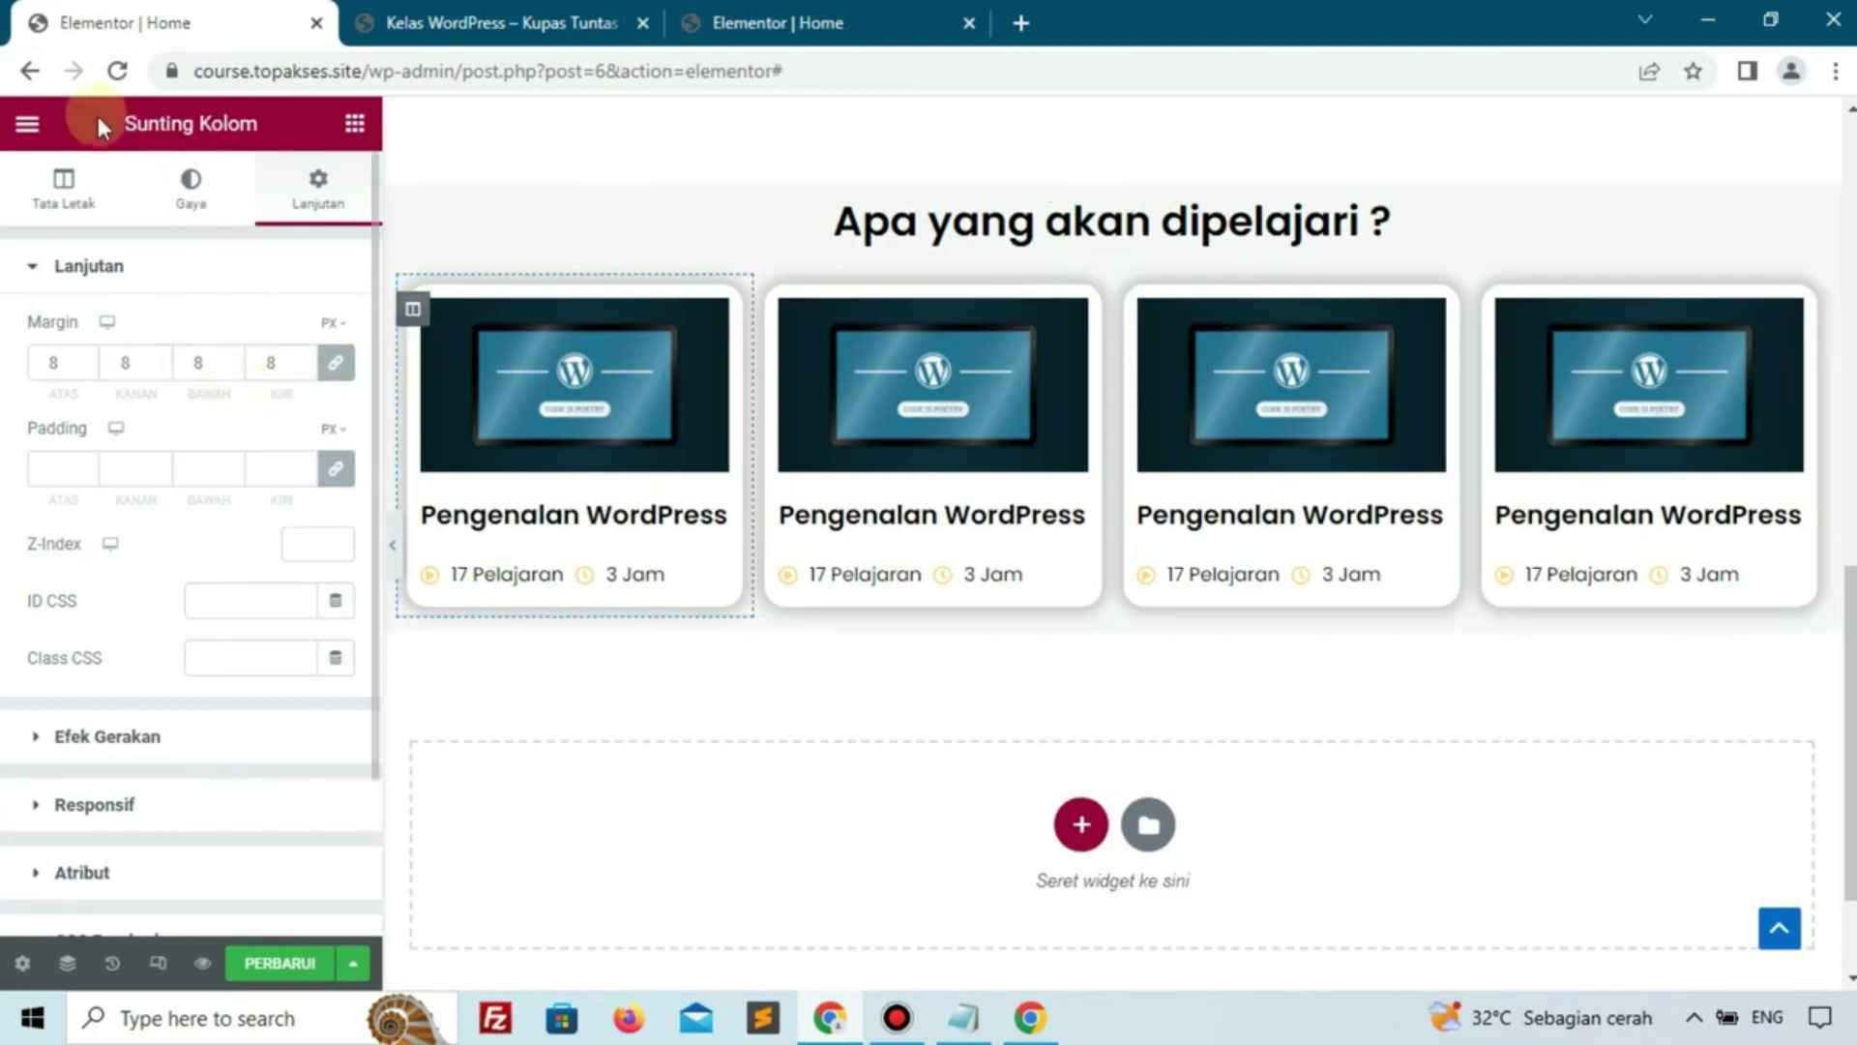
{"action": "left_click", "coordinate": [190, 191]}
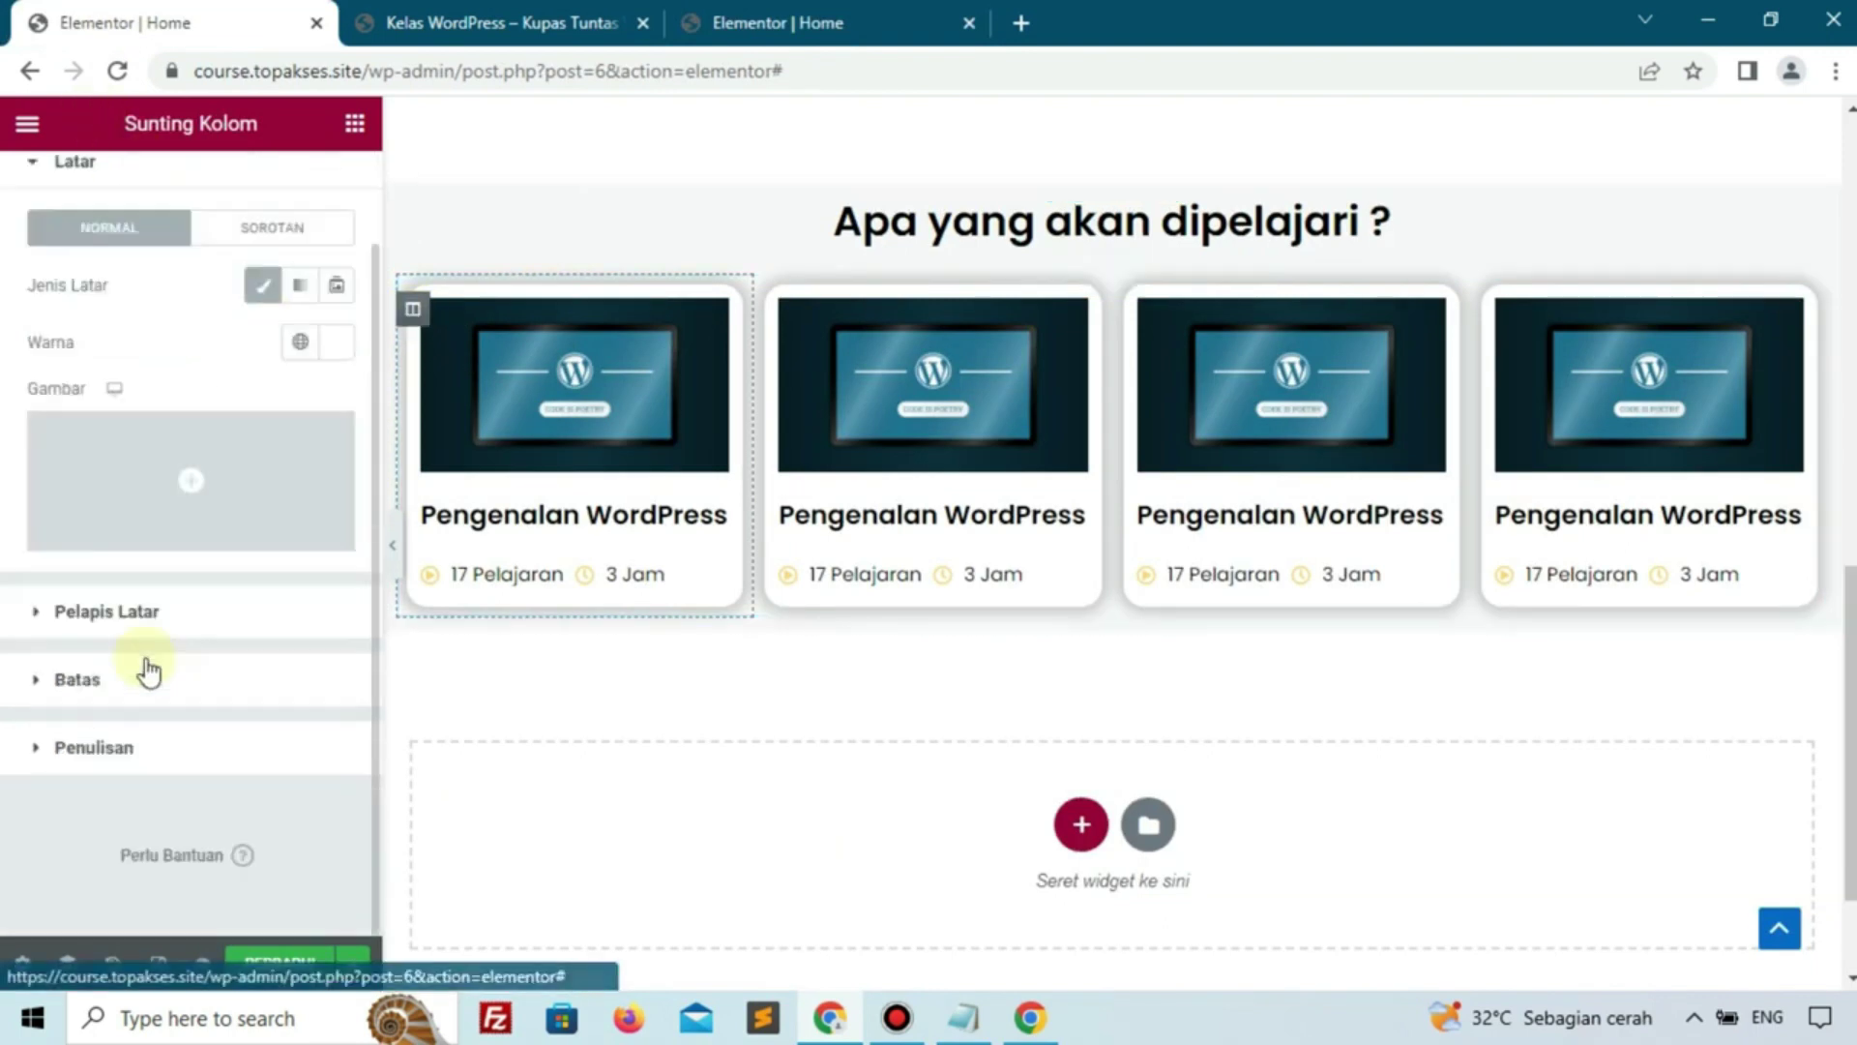
{"action": "left_click", "coordinate": [147, 669]}
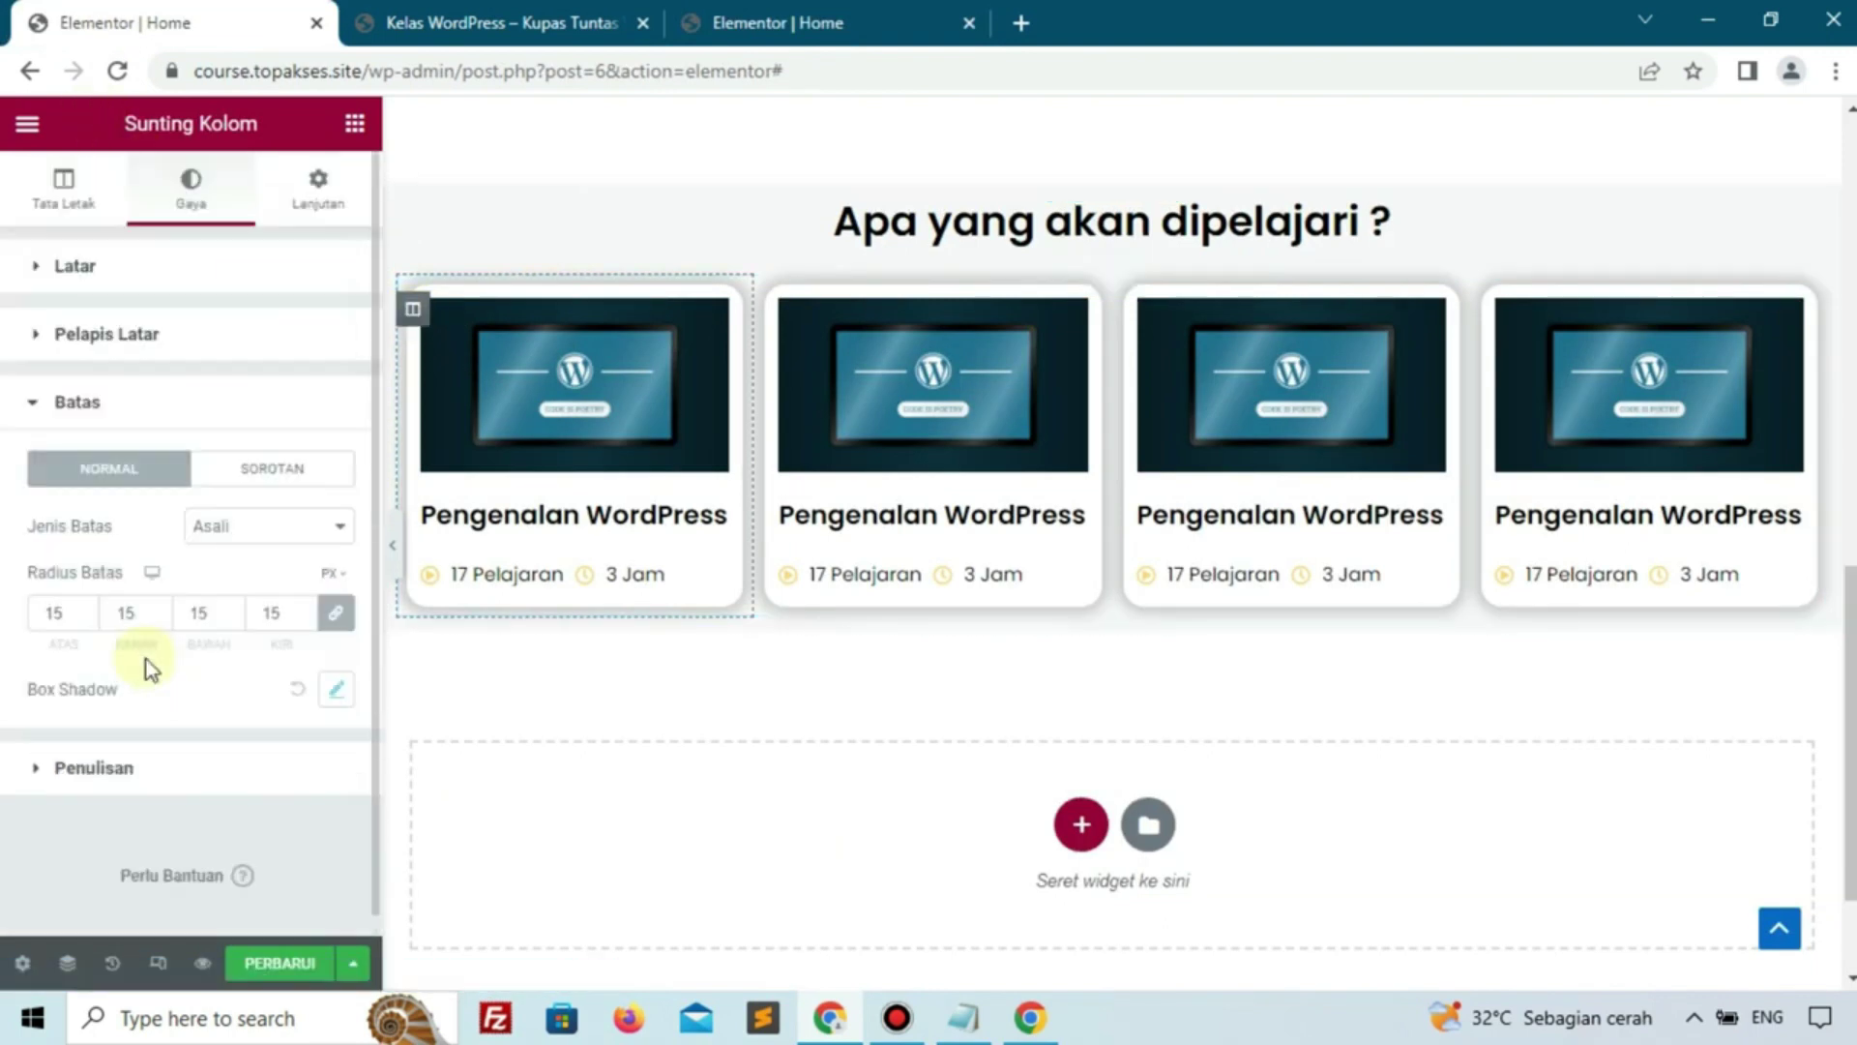
{"action": "left_click", "coordinate": [336, 691]}
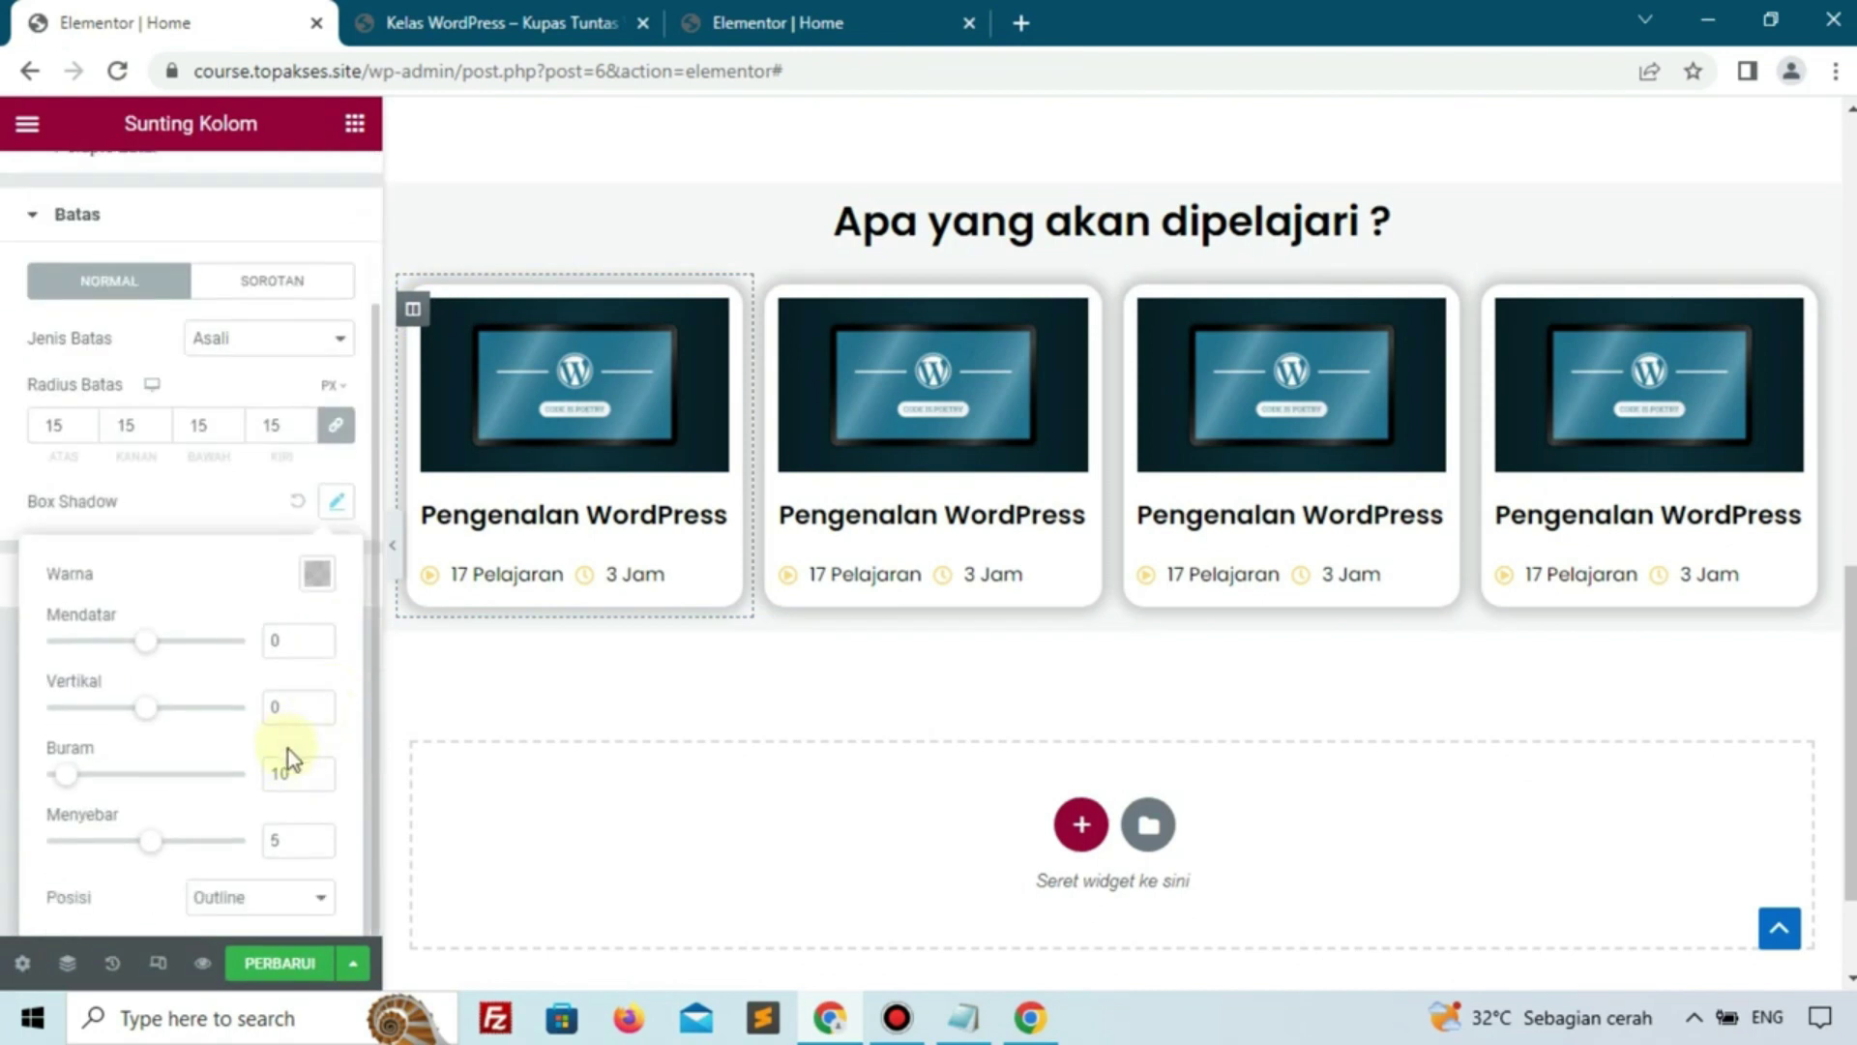
{"action": "left_click_drag", "start_coordinate": [288, 749], "coordinate": [263, 753]}
{"action": "type", "text": "25"}
{"action": "left_click_drag", "start_coordinate": [286, 840], "coordinate": [246, 832]}
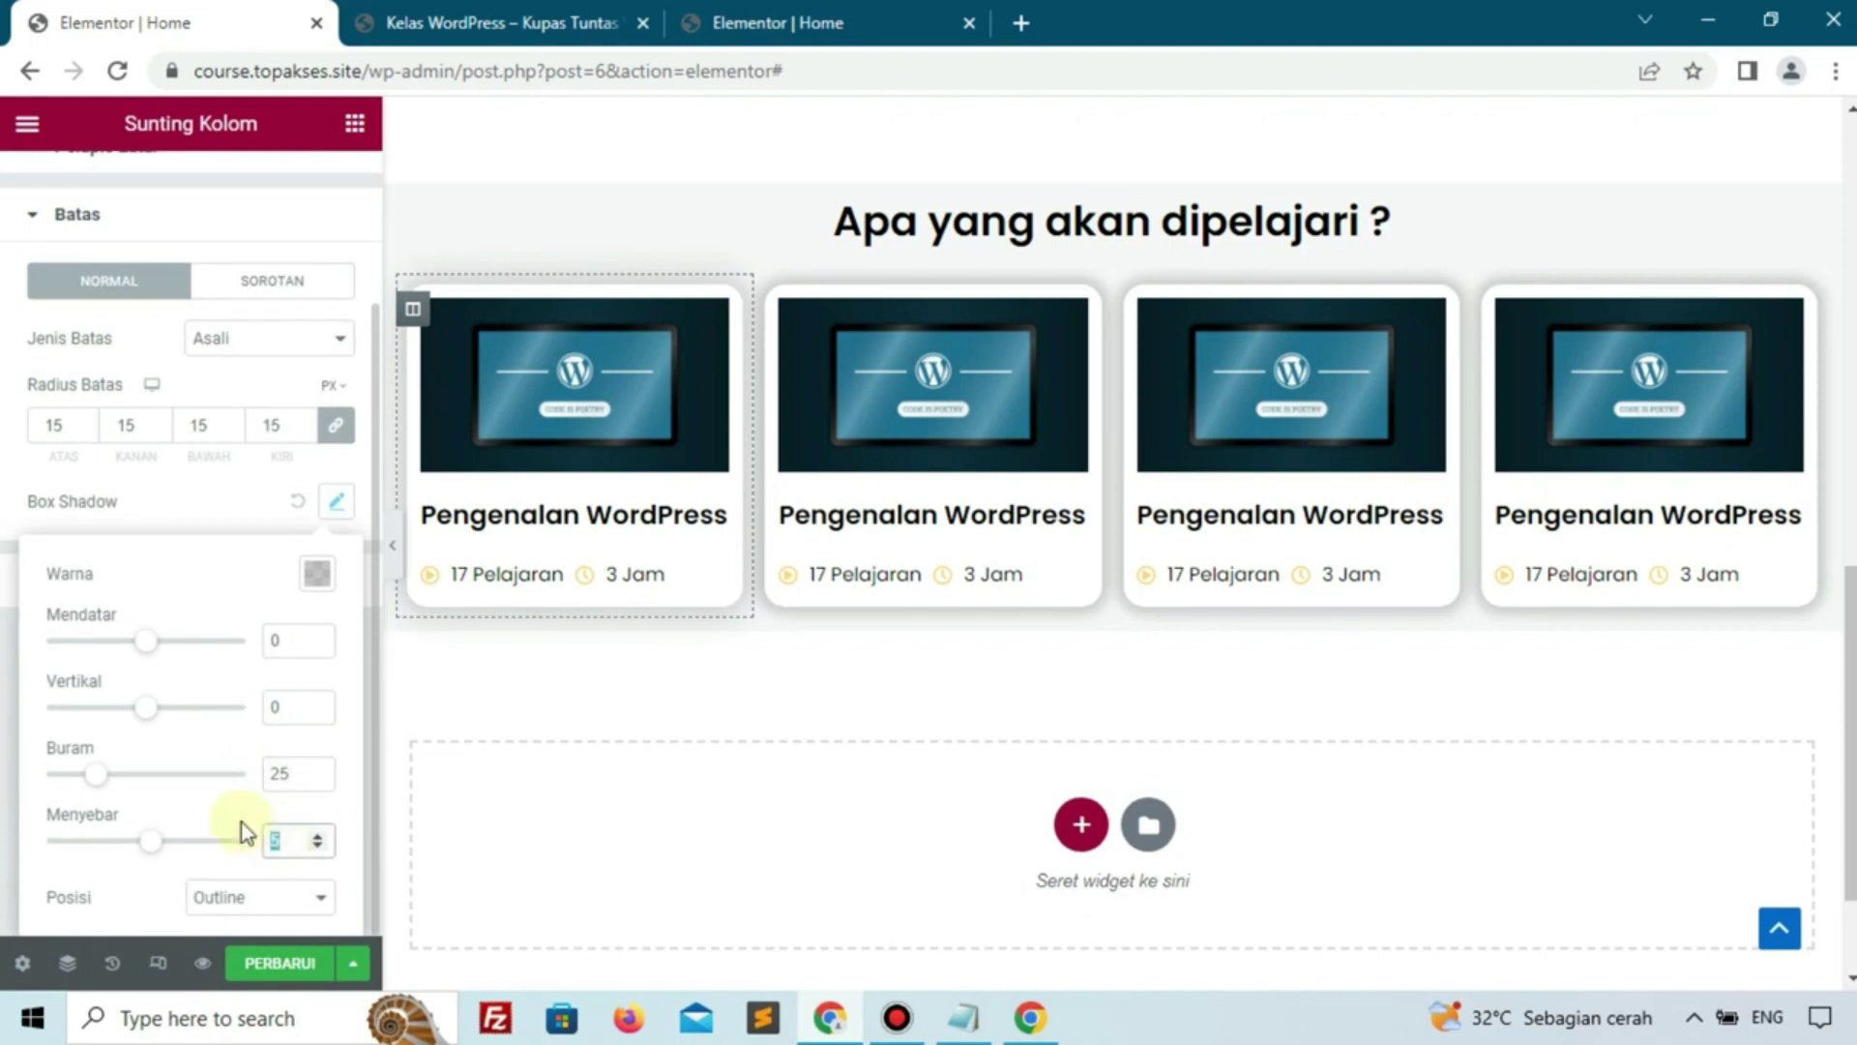
{"action": "type", "text": "19"}
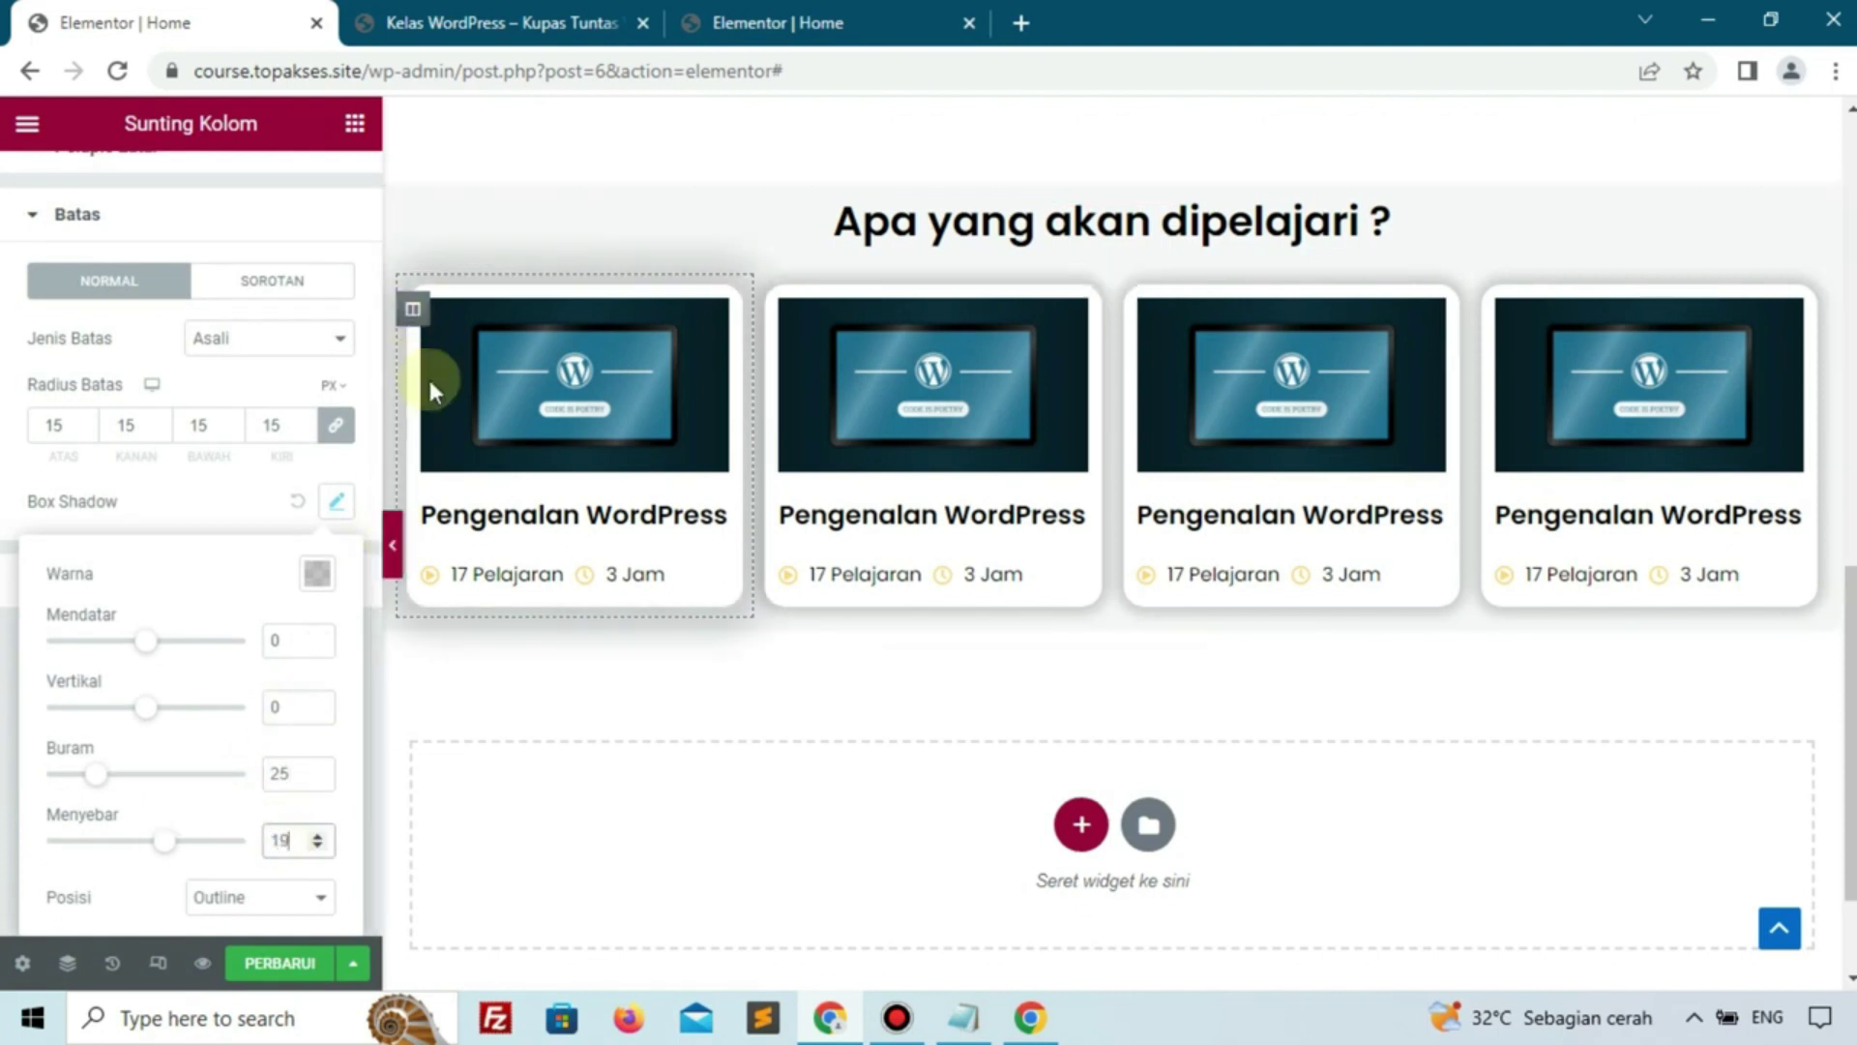
{"action": "left_click", "coordinate": [418, 310]}
Check the hover border settings of the reference site's first card column and copy its border colour code
{"action": "left_click", "coordinate": [779, 22]}
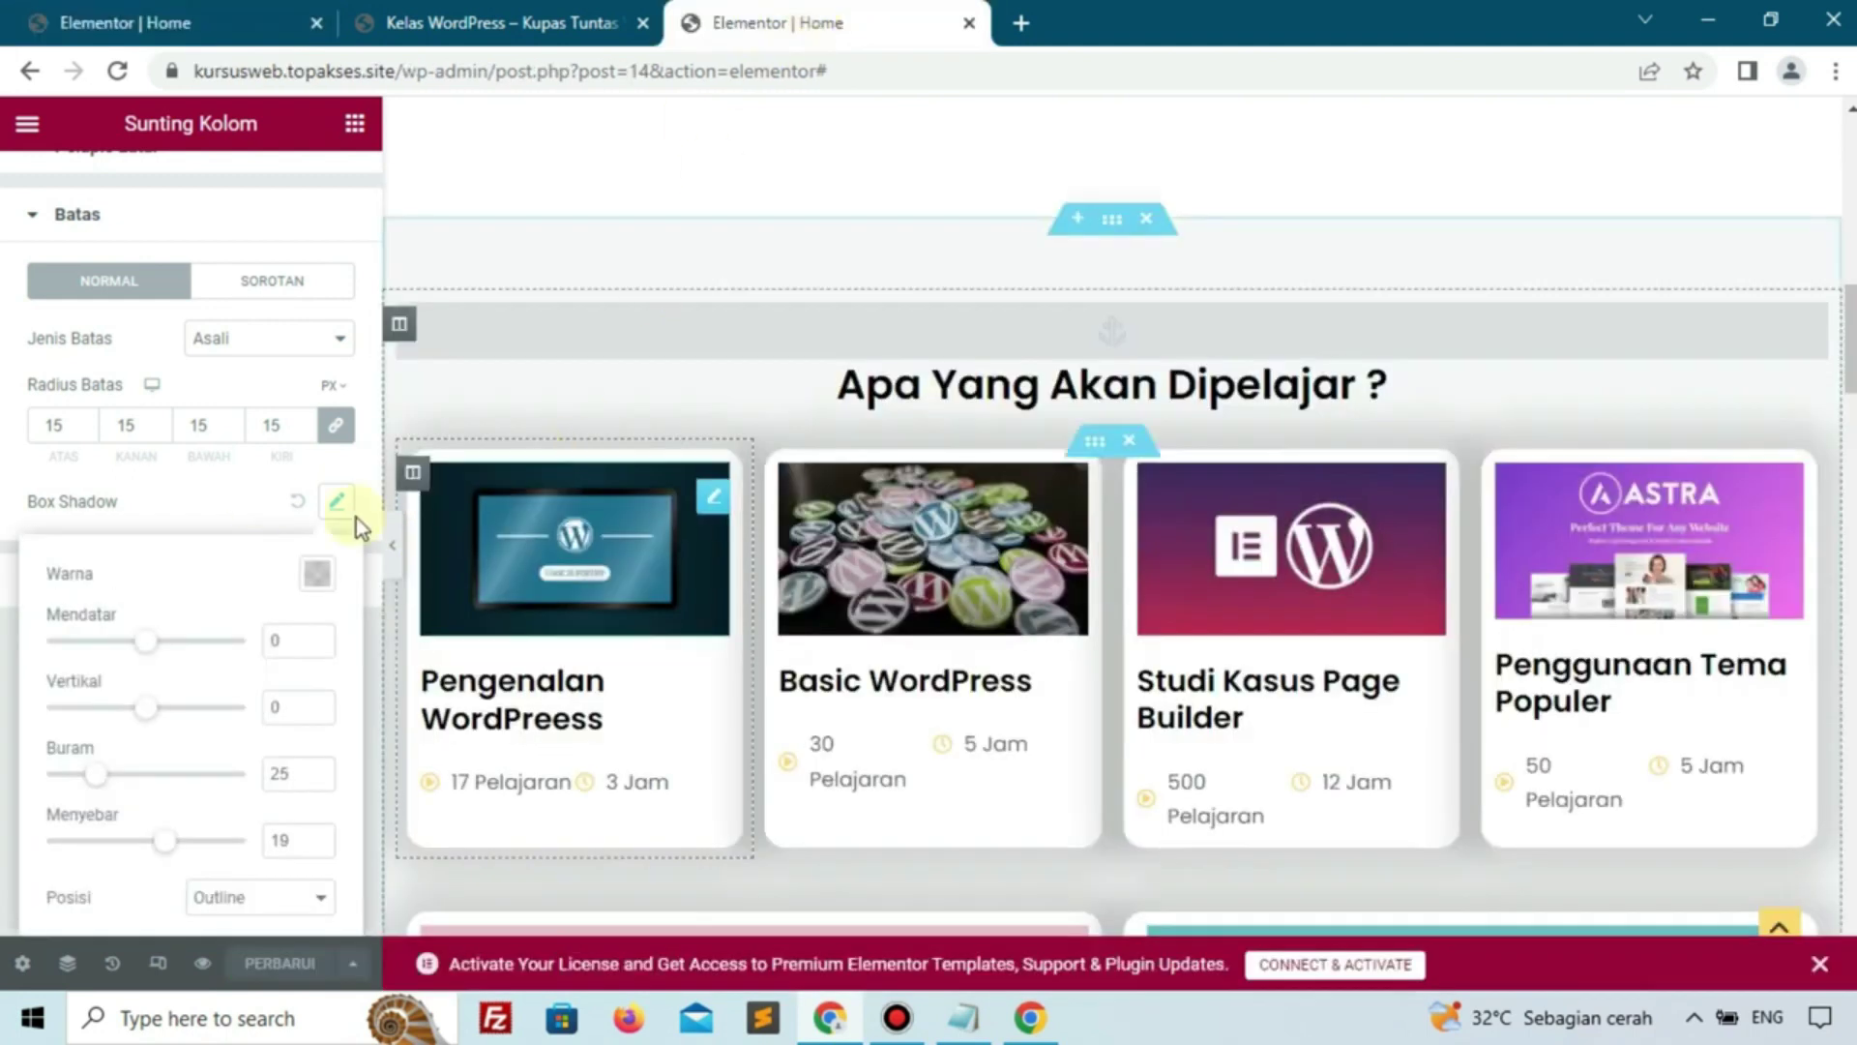
{"action": "left_click", "coordinate": [273, 290]}
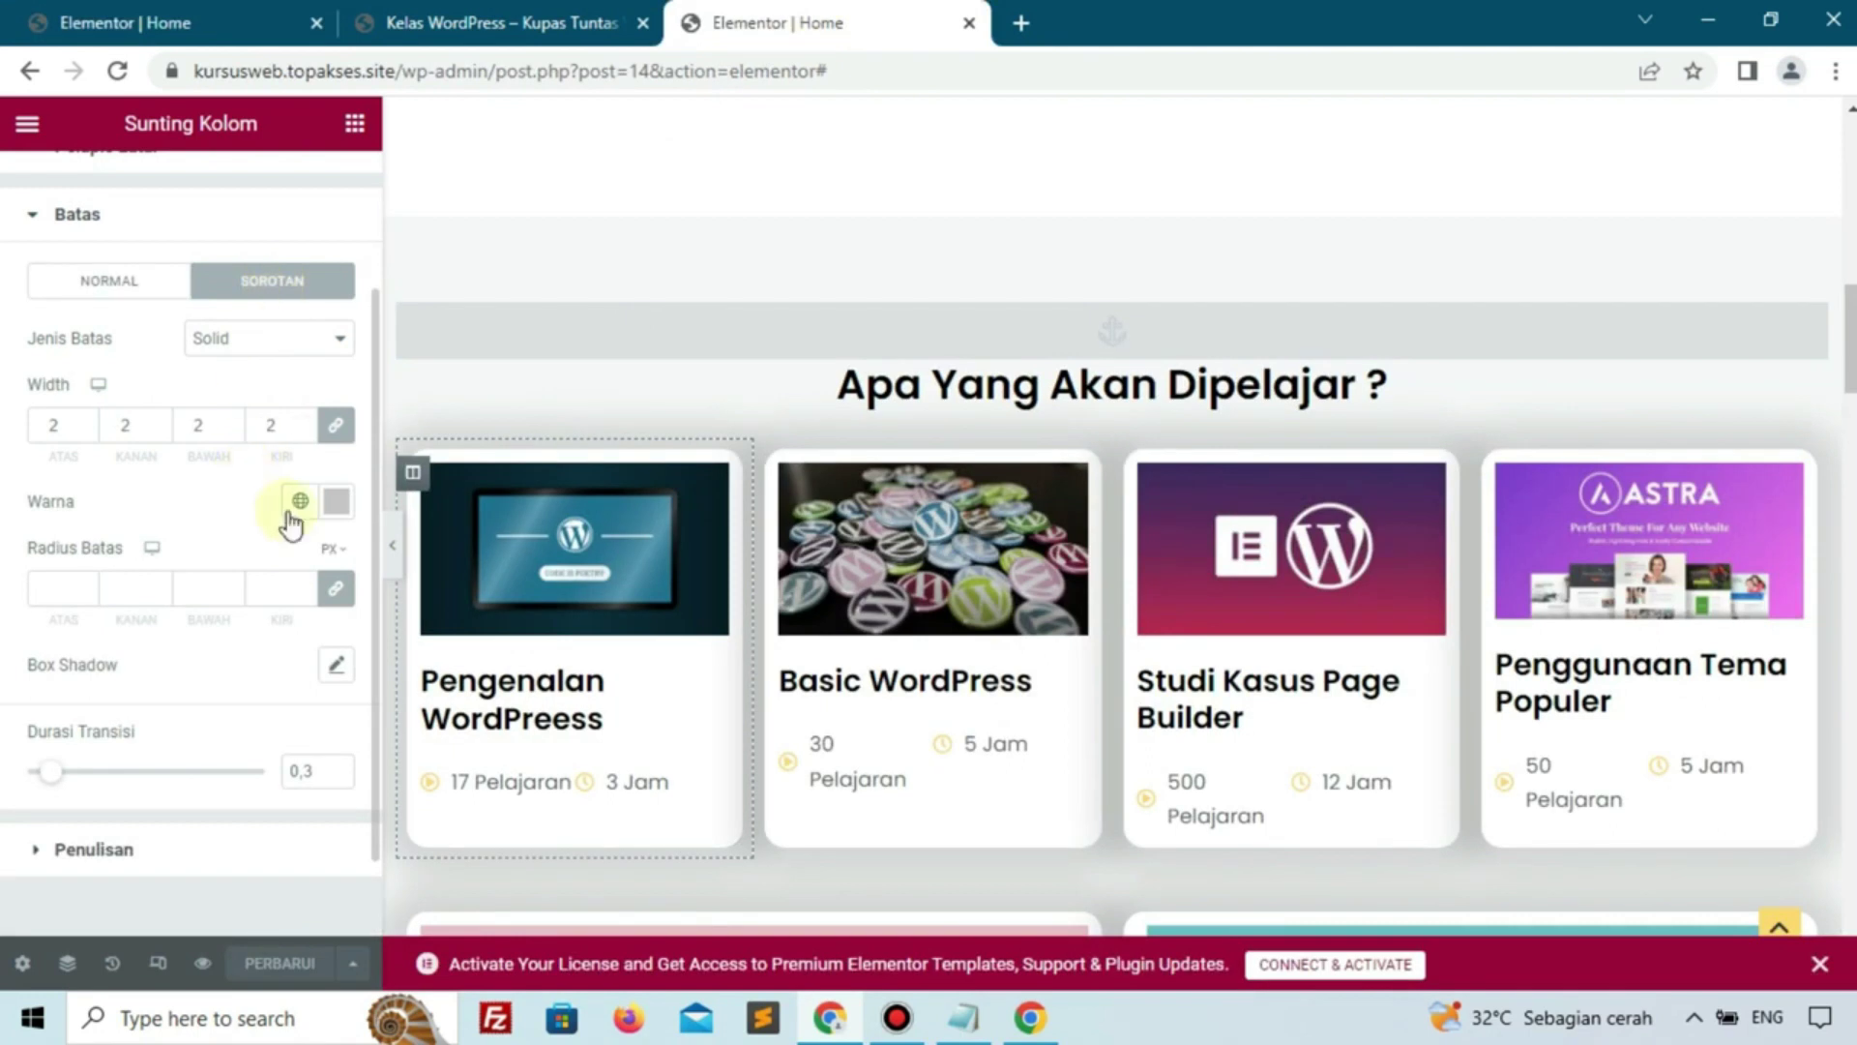
{"action": "left_click", "coordinate": [337, 503]}
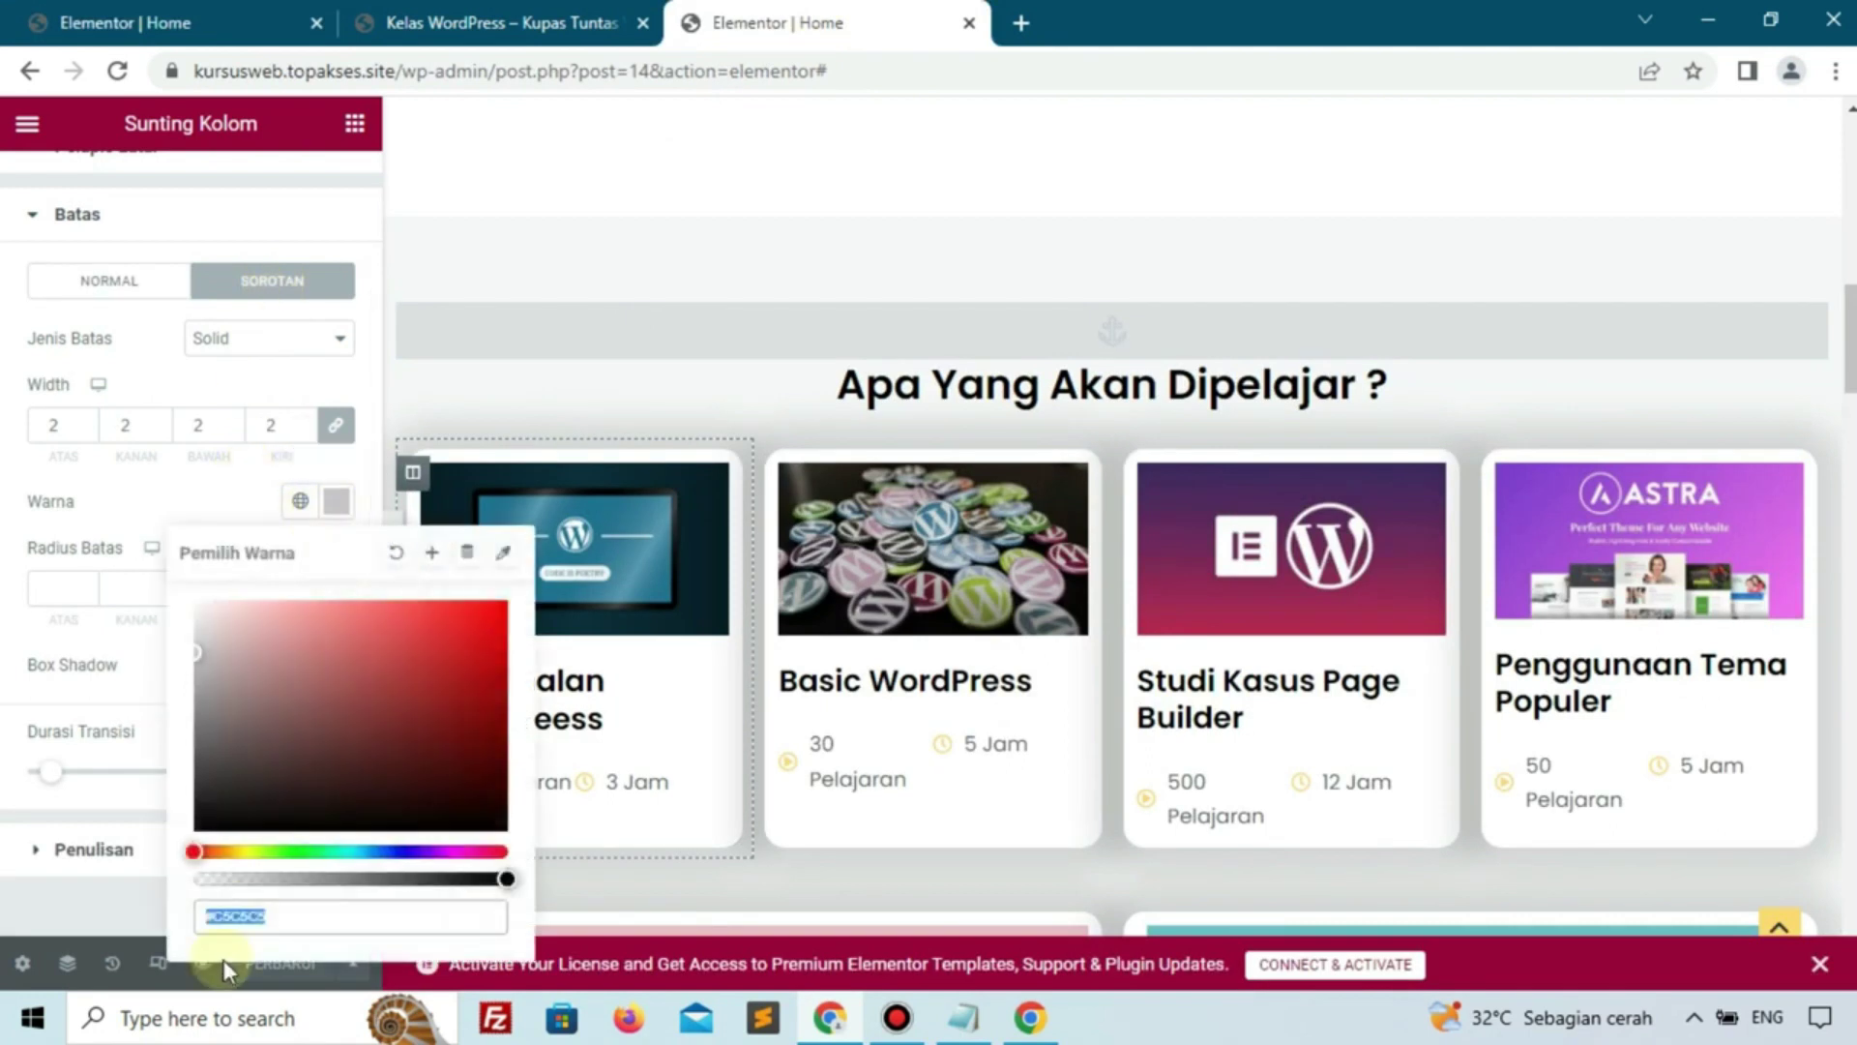
{"action": "right_click", "coordinate": [238, 926]}
{"action": "left_click", "coordinate": [393, 564]}
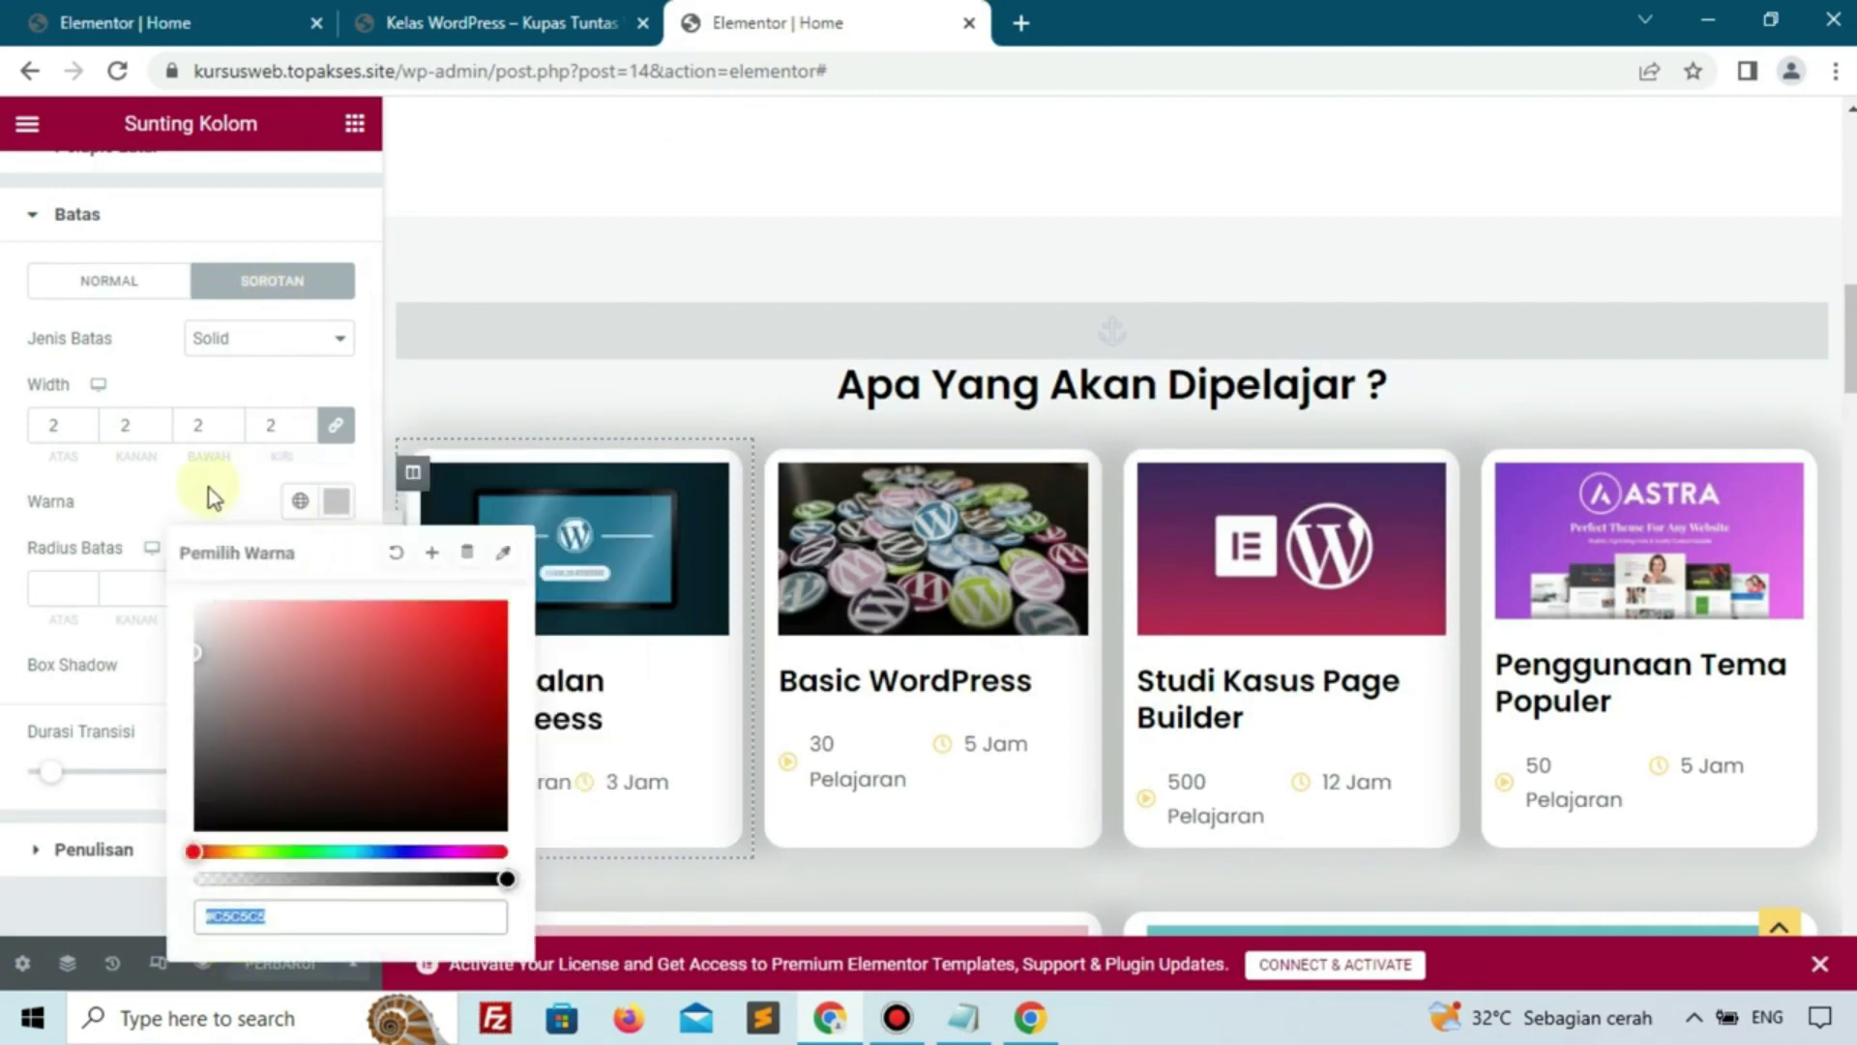
{"action": "left_click", "coordinate": [189, 494]}
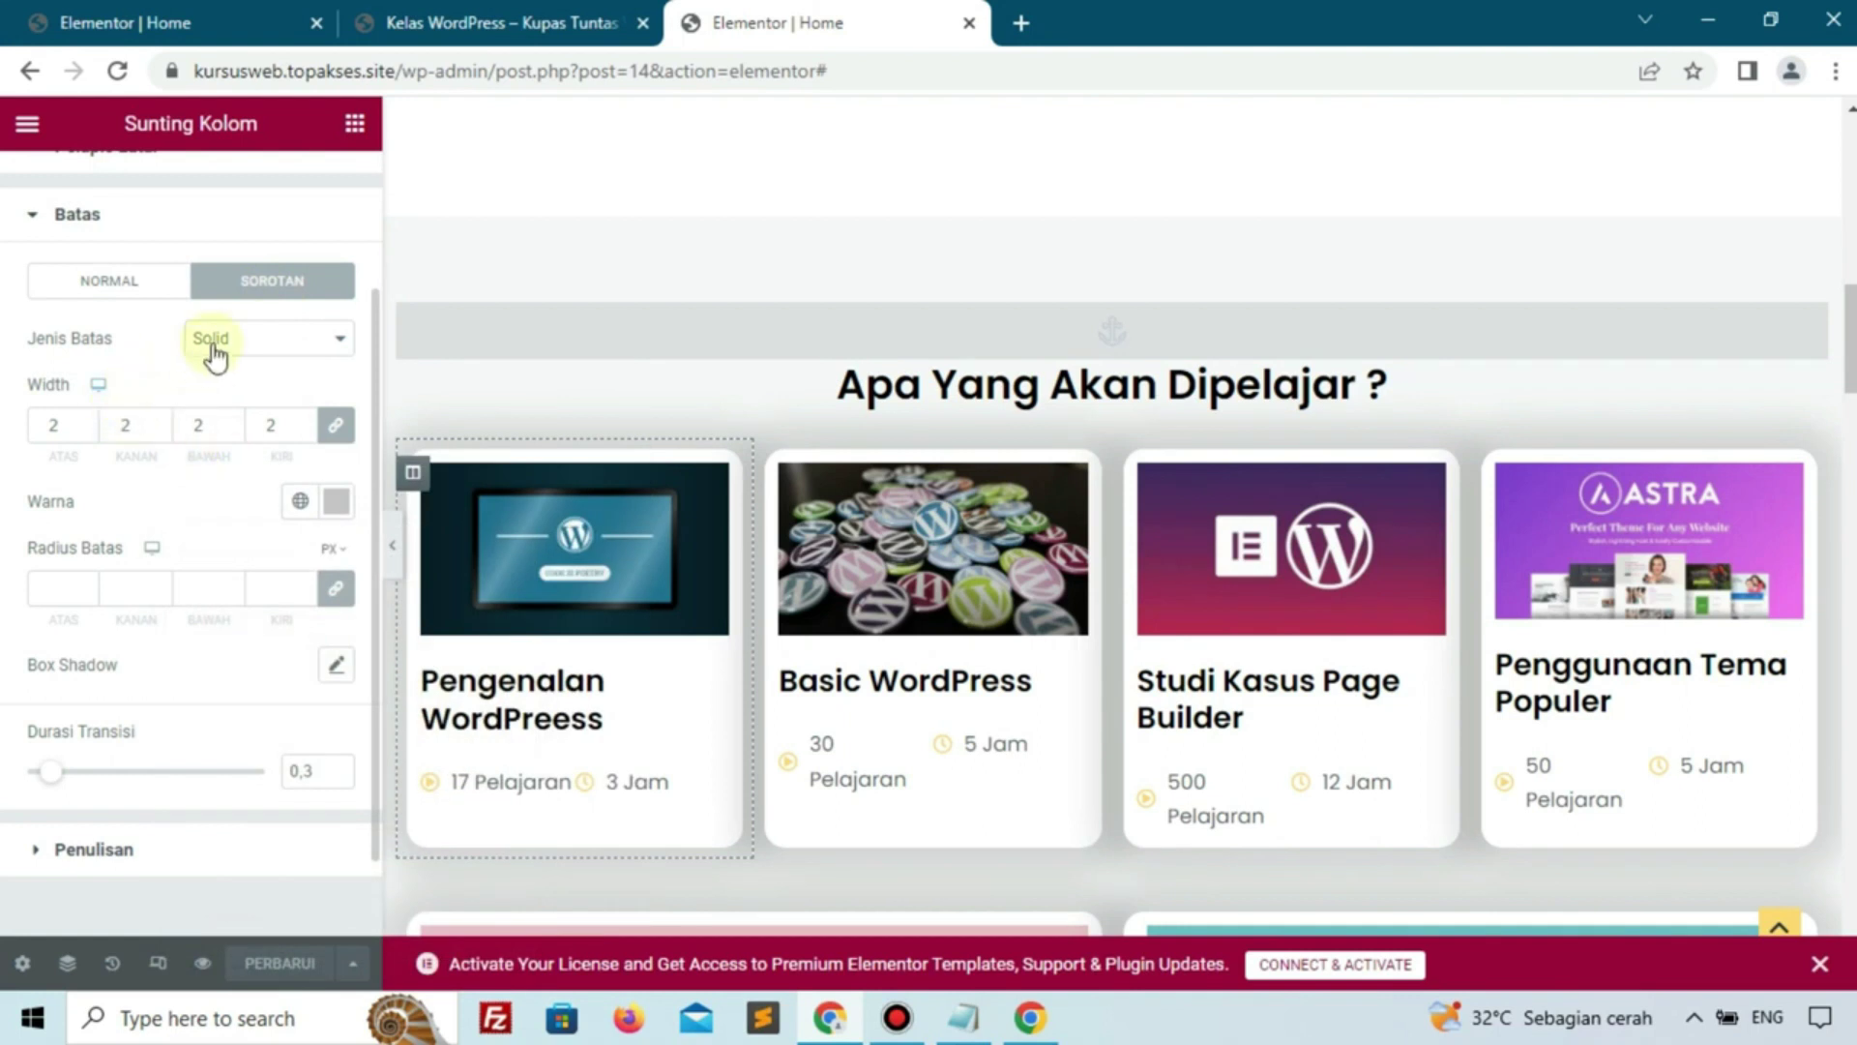
Give the first card column on the course site a solid 2 px hover border in the copied grey colour
{"action": "left_click", "coordinate": [159, 21]}
{"action": "left_click", "coordinate": [279, 308]}
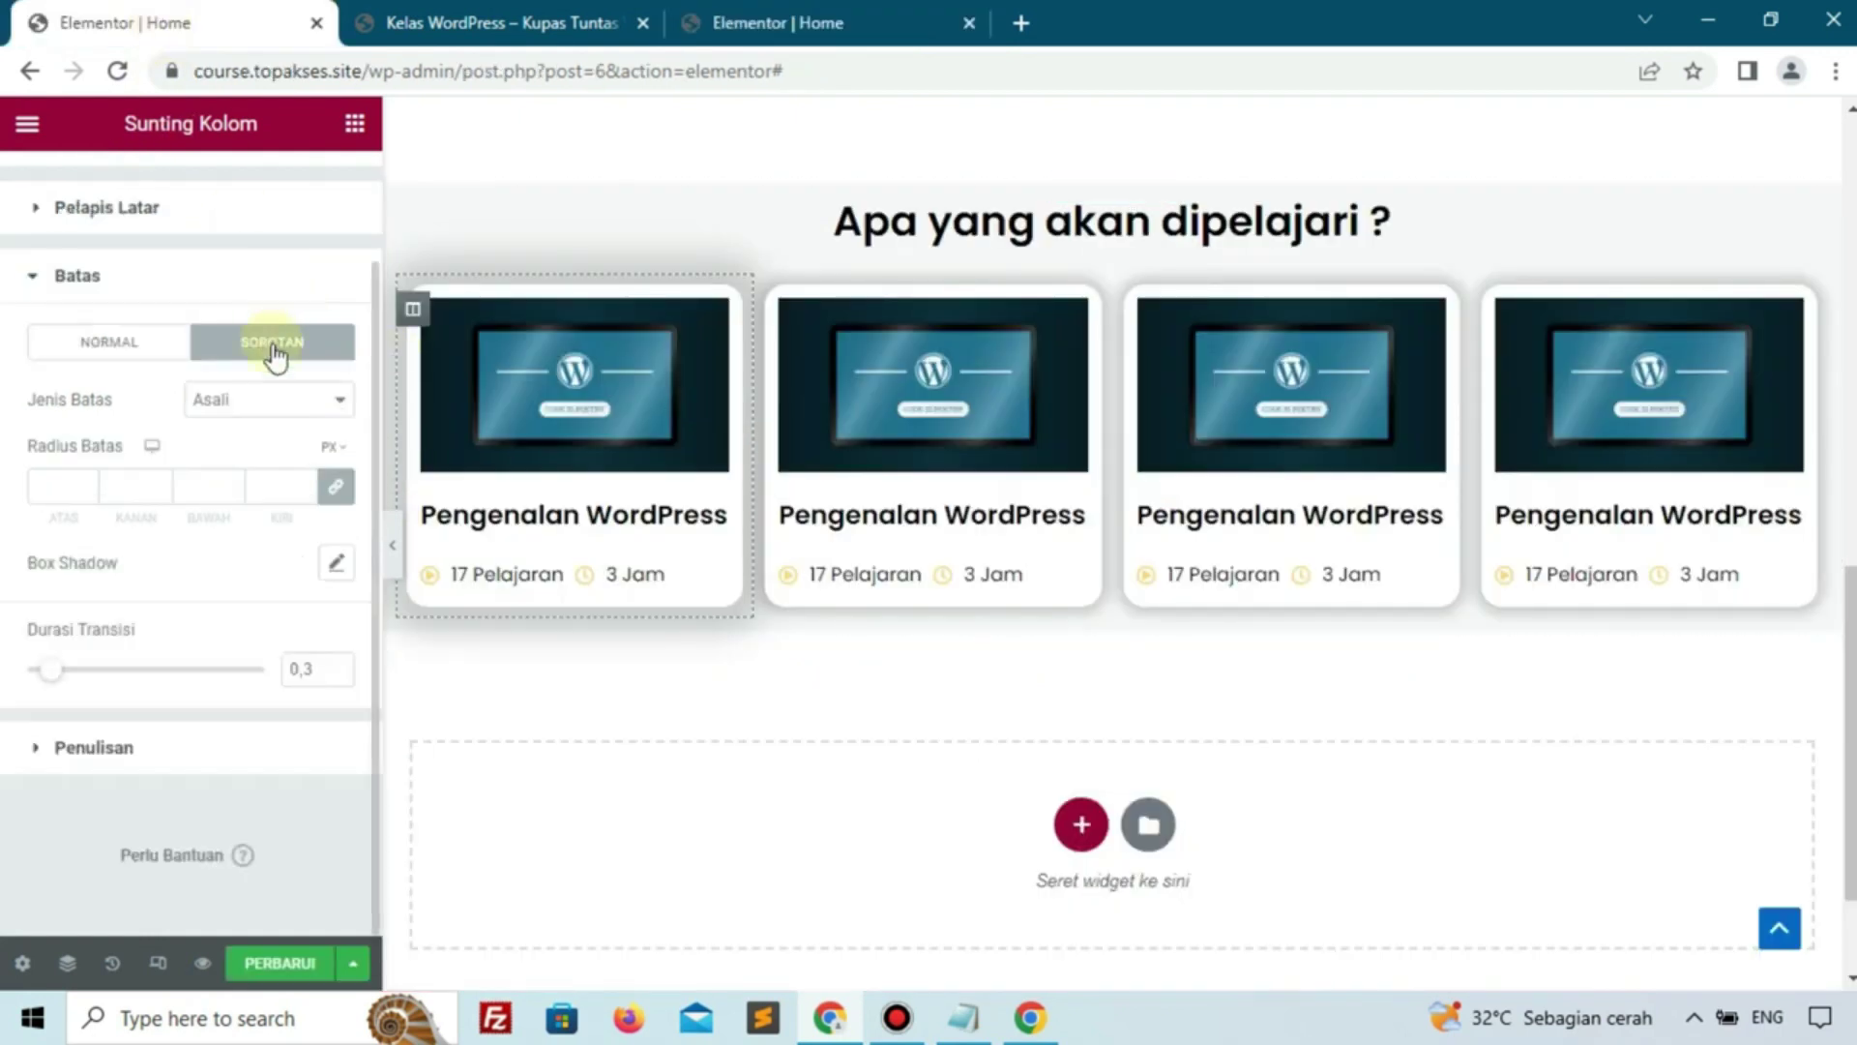
{"action": "left_click", "coordinate": [252, 400]}
{"action": "left_click", "coordinate": [242, 470]}
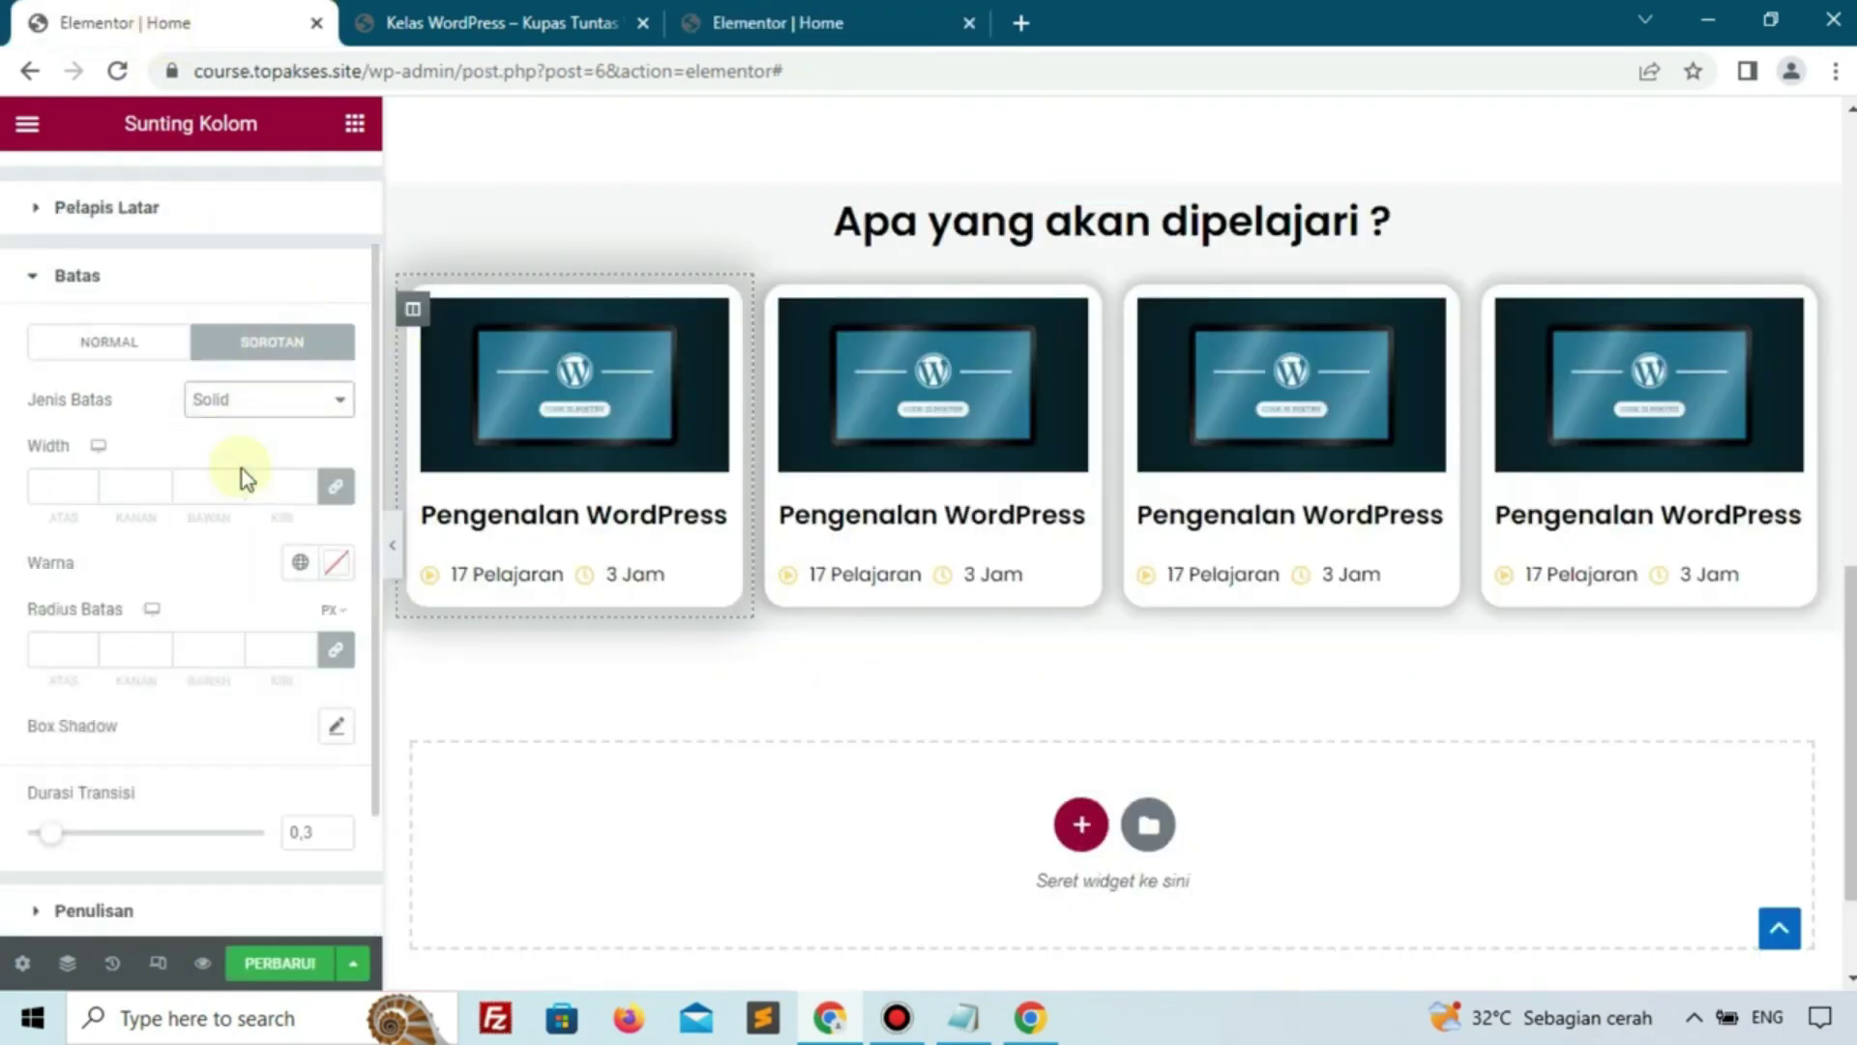
{"action": "left_click", "coordinate": [223, 485]}
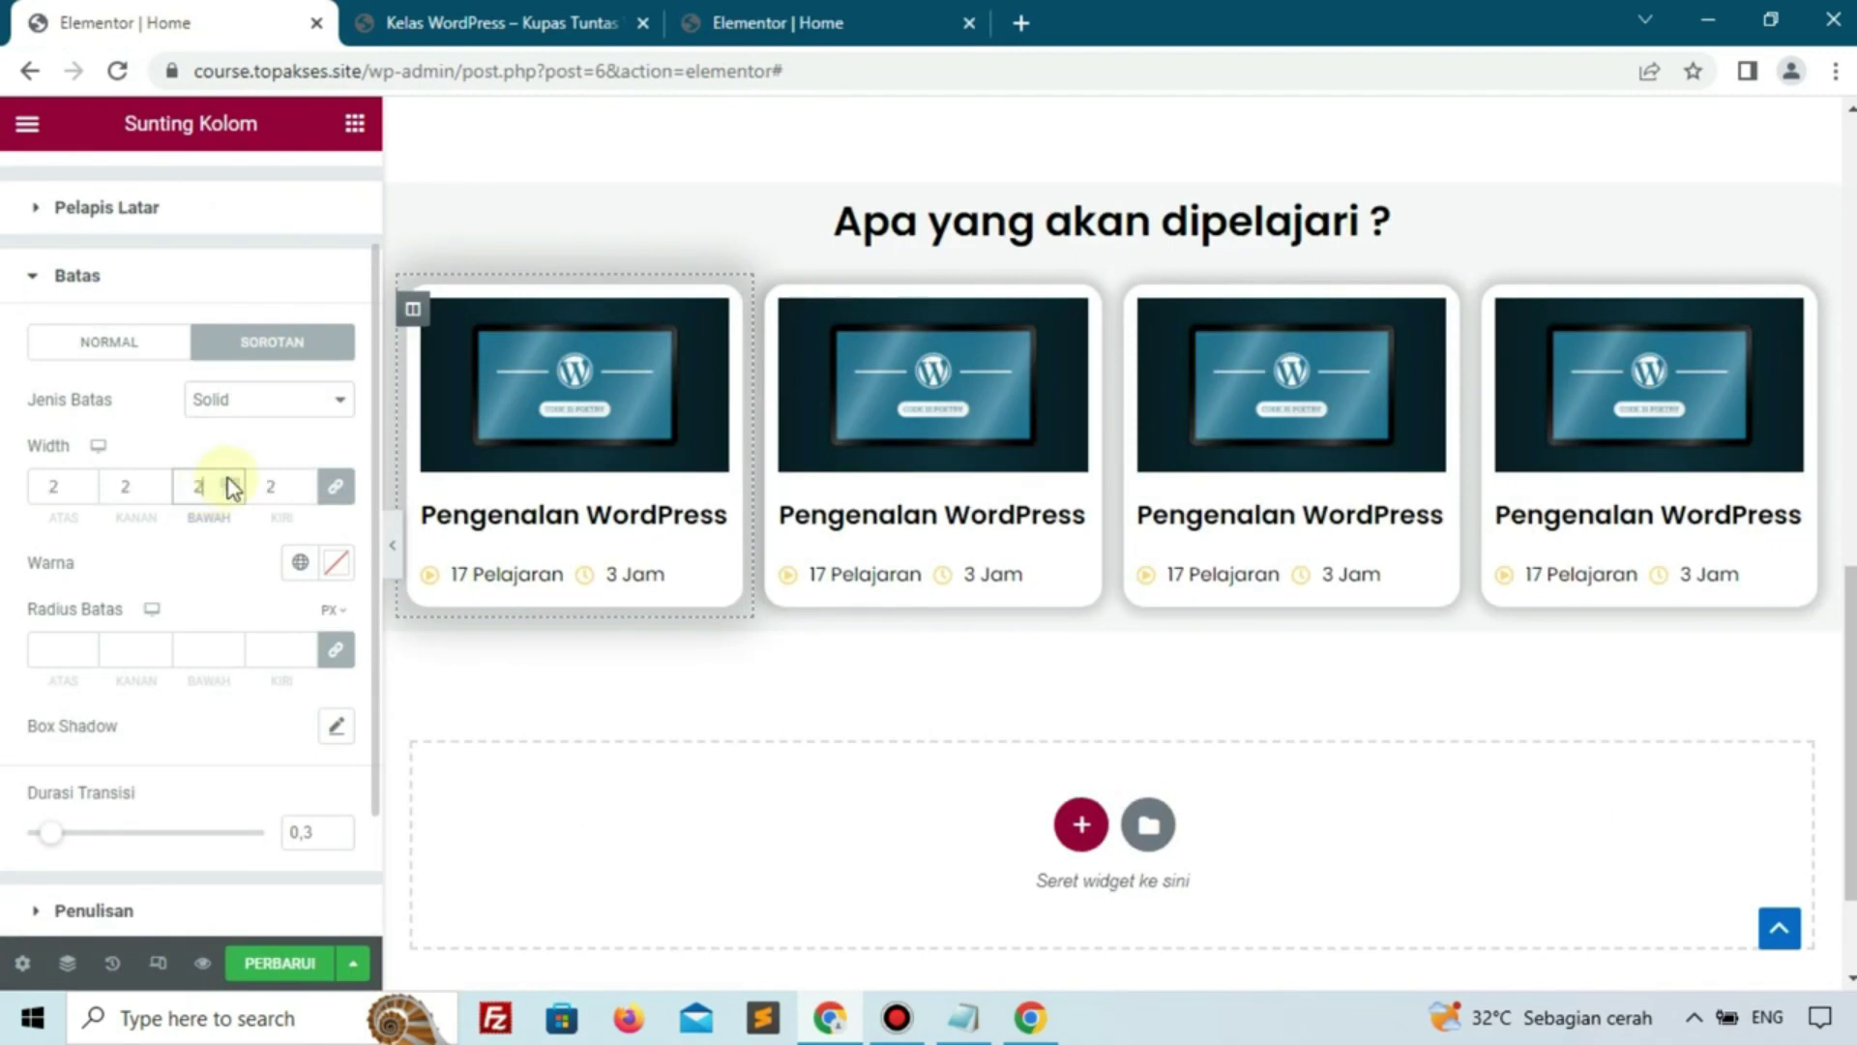
{"action": "left_click", "coordinate": [335, 562]}
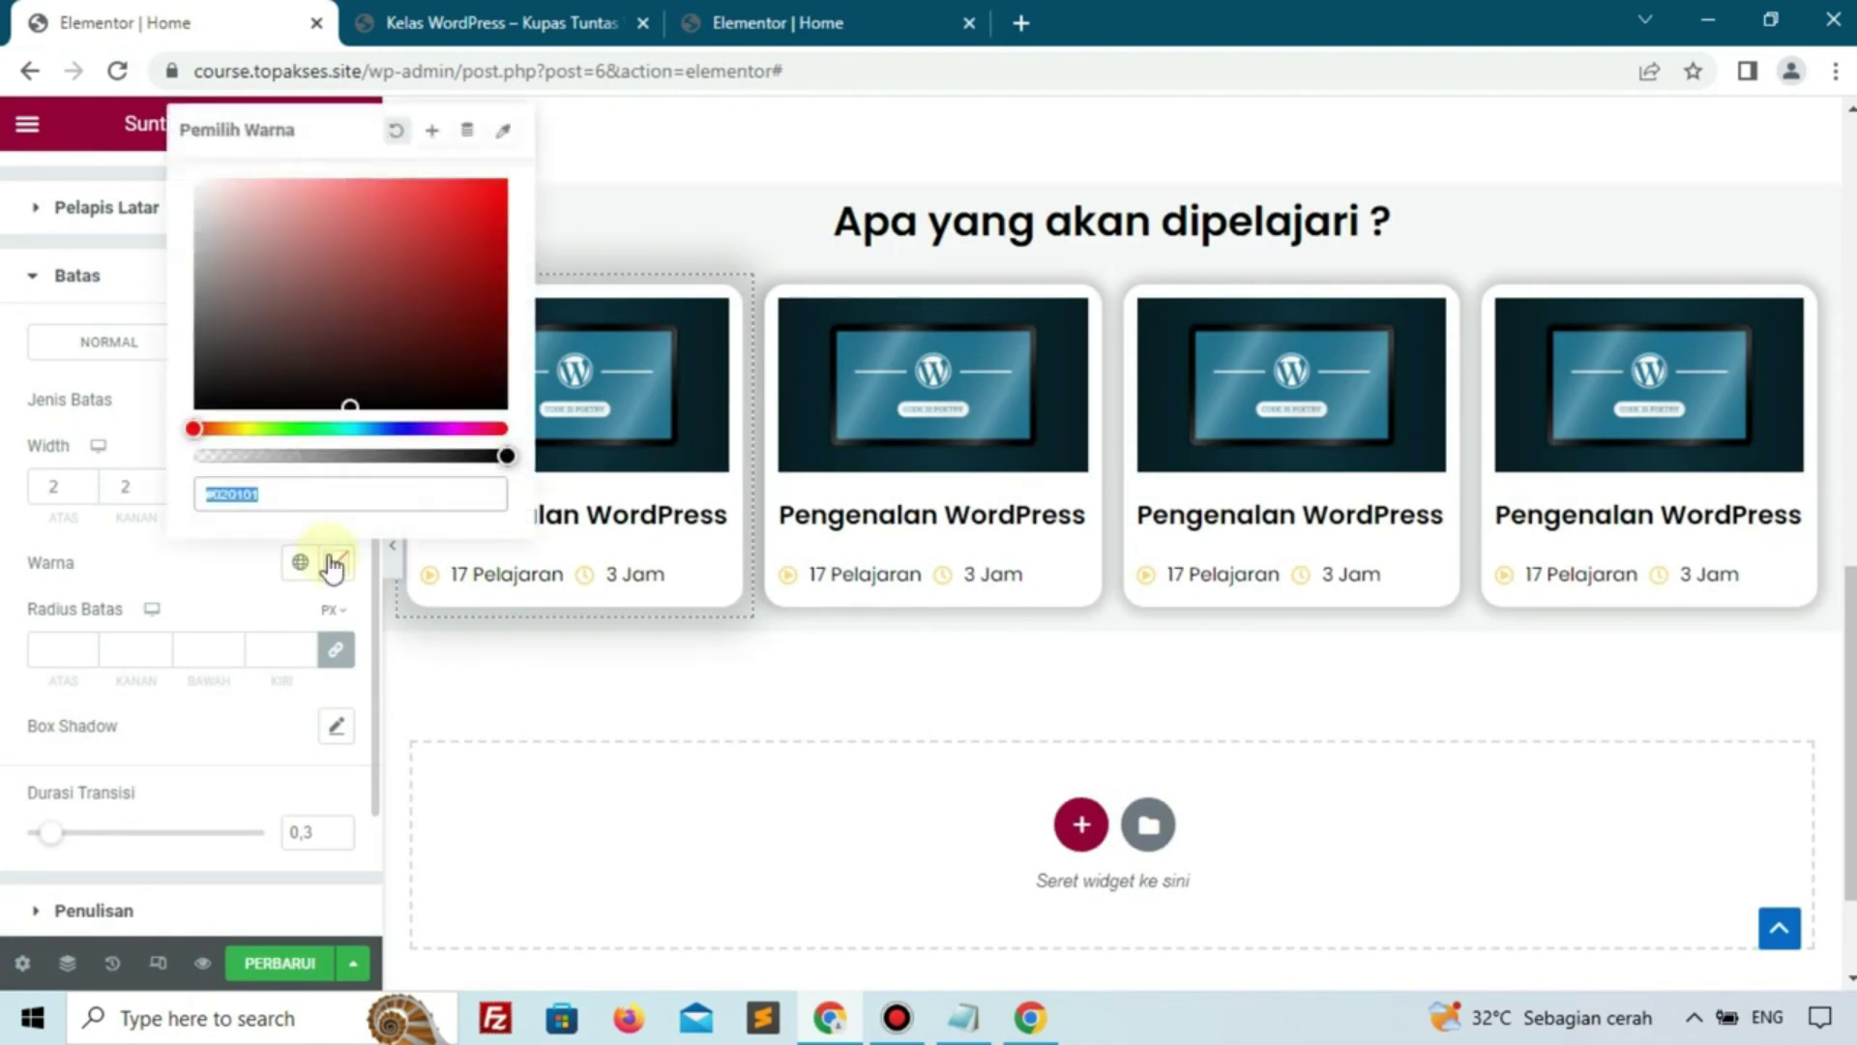
{"action": "left_click", "coordinate": [211, 561]}
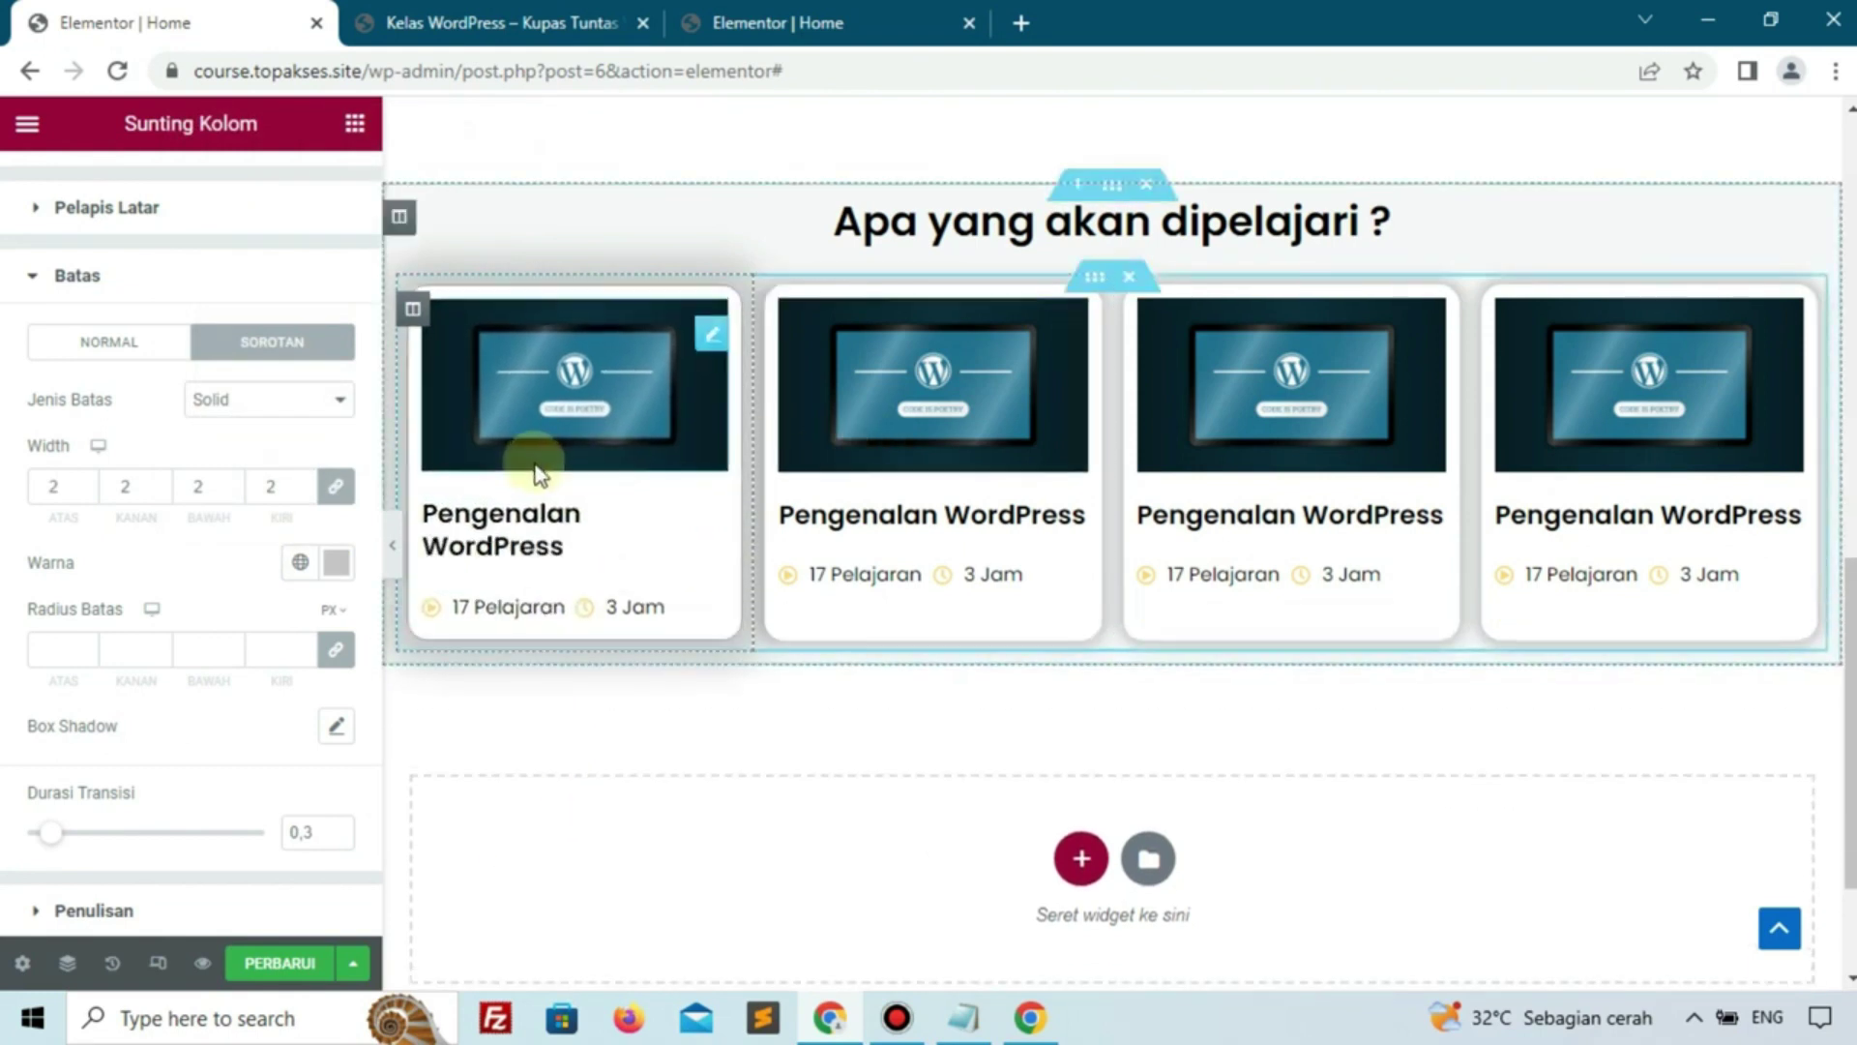
Compare the first card on both sites and inspect the typography of the reference card's "Pengenalan WordPreess" heading
{"action": "left_click", "coordinate": [778, 22]}
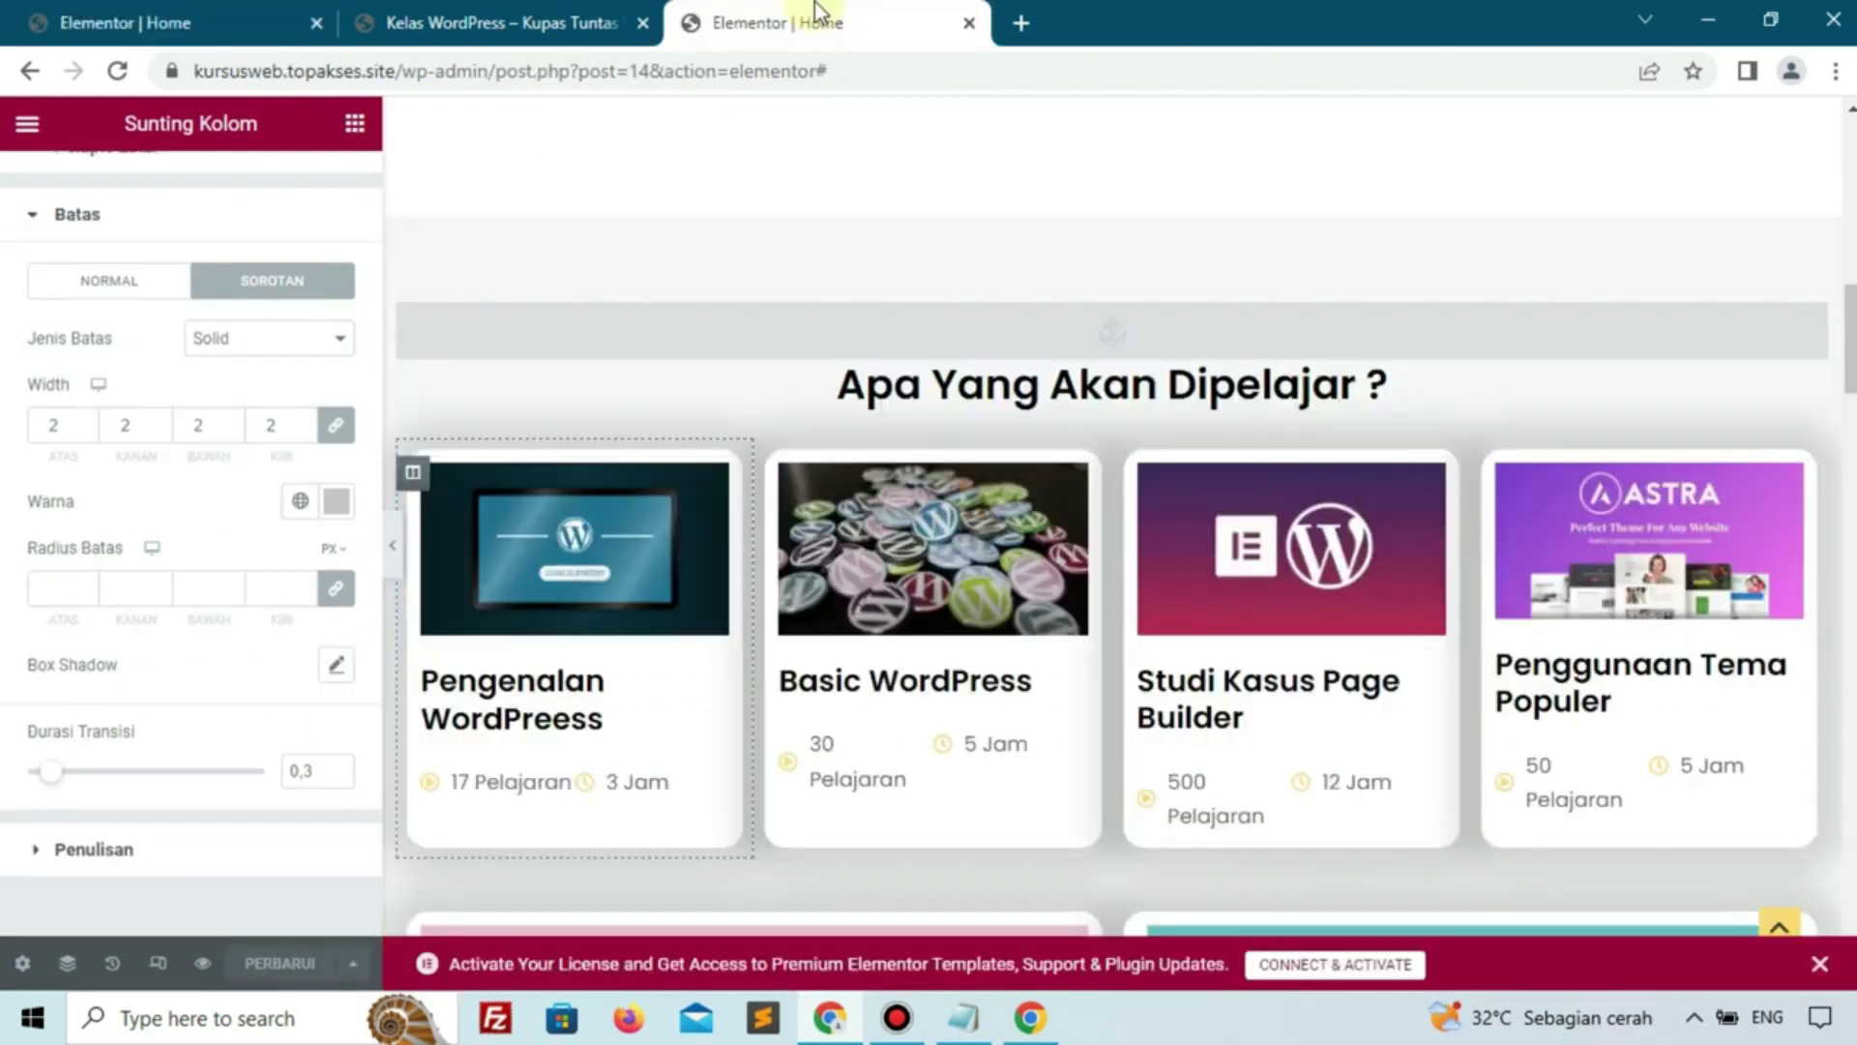
{"action": "left_click", "coordinate": [190, 21]}
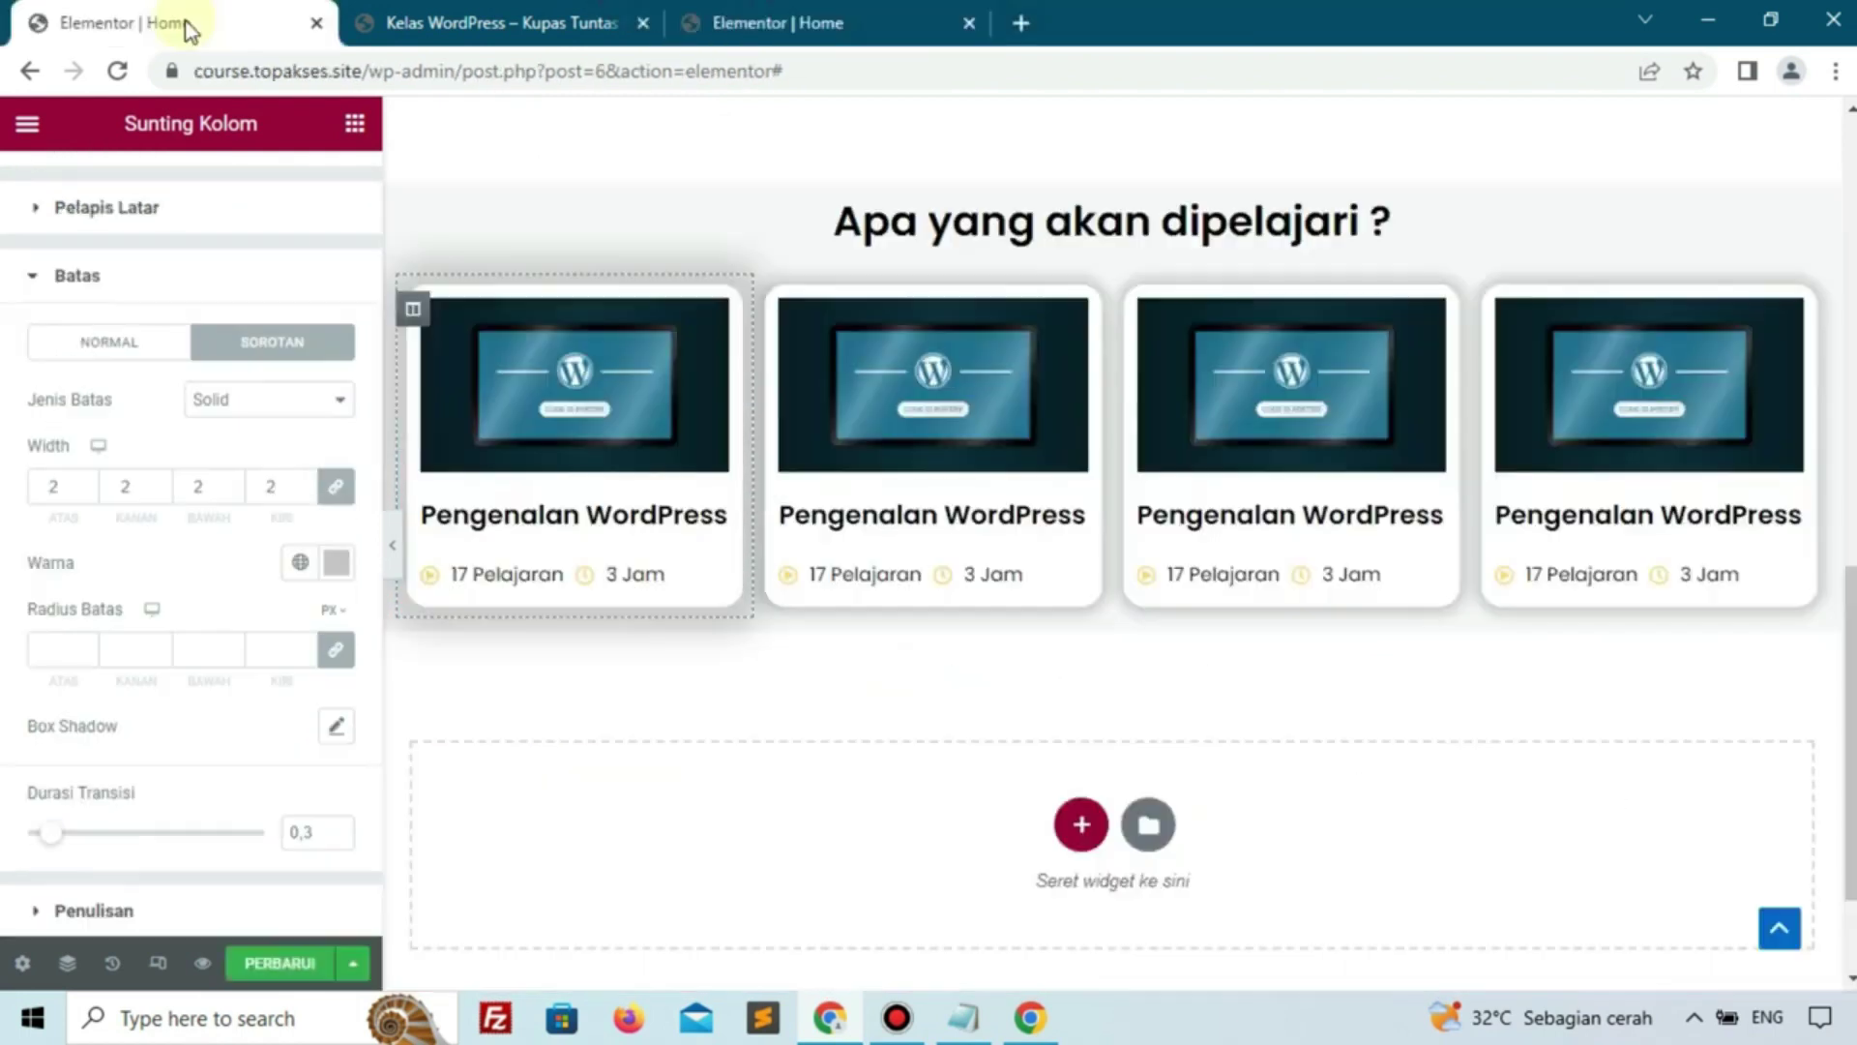
{"action": "left_click", "coordinate": [749, 13]}
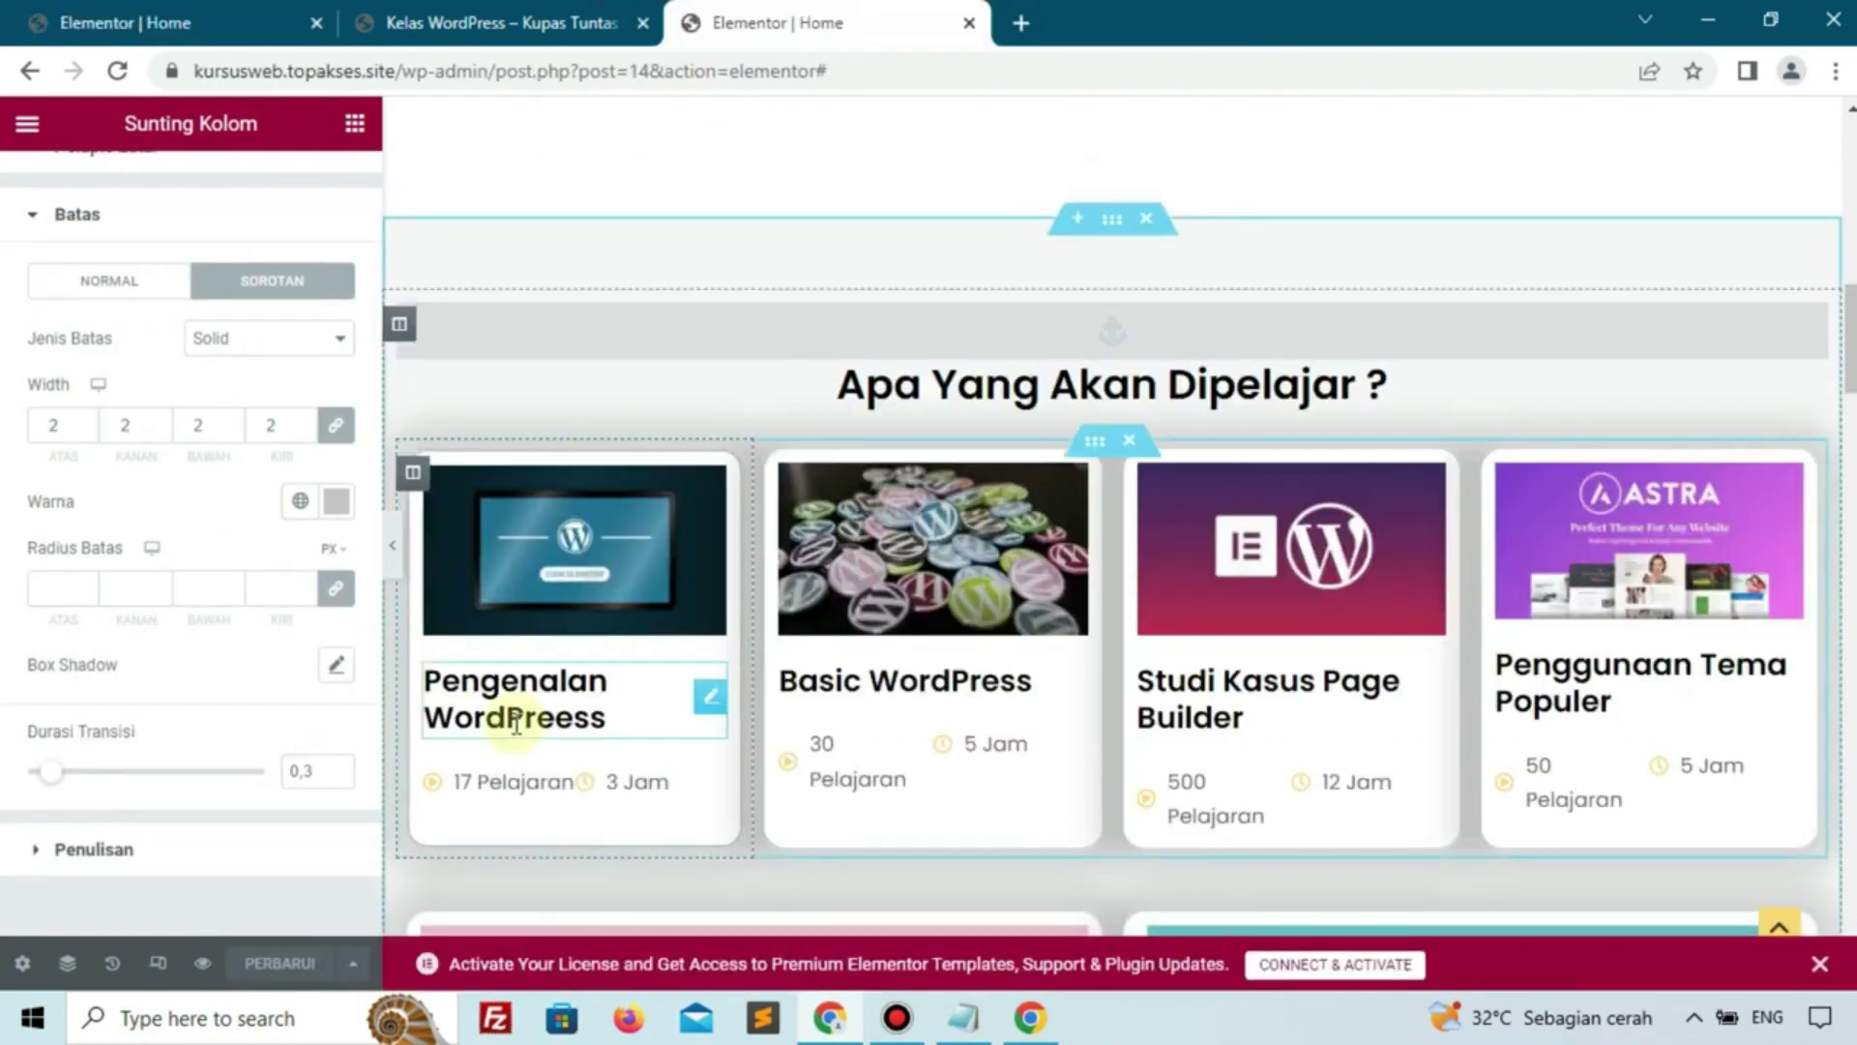
{"action": "left_click", "coordinate": [510, 711]}
{"action": "left_click", "coordinate": [196, 197]}
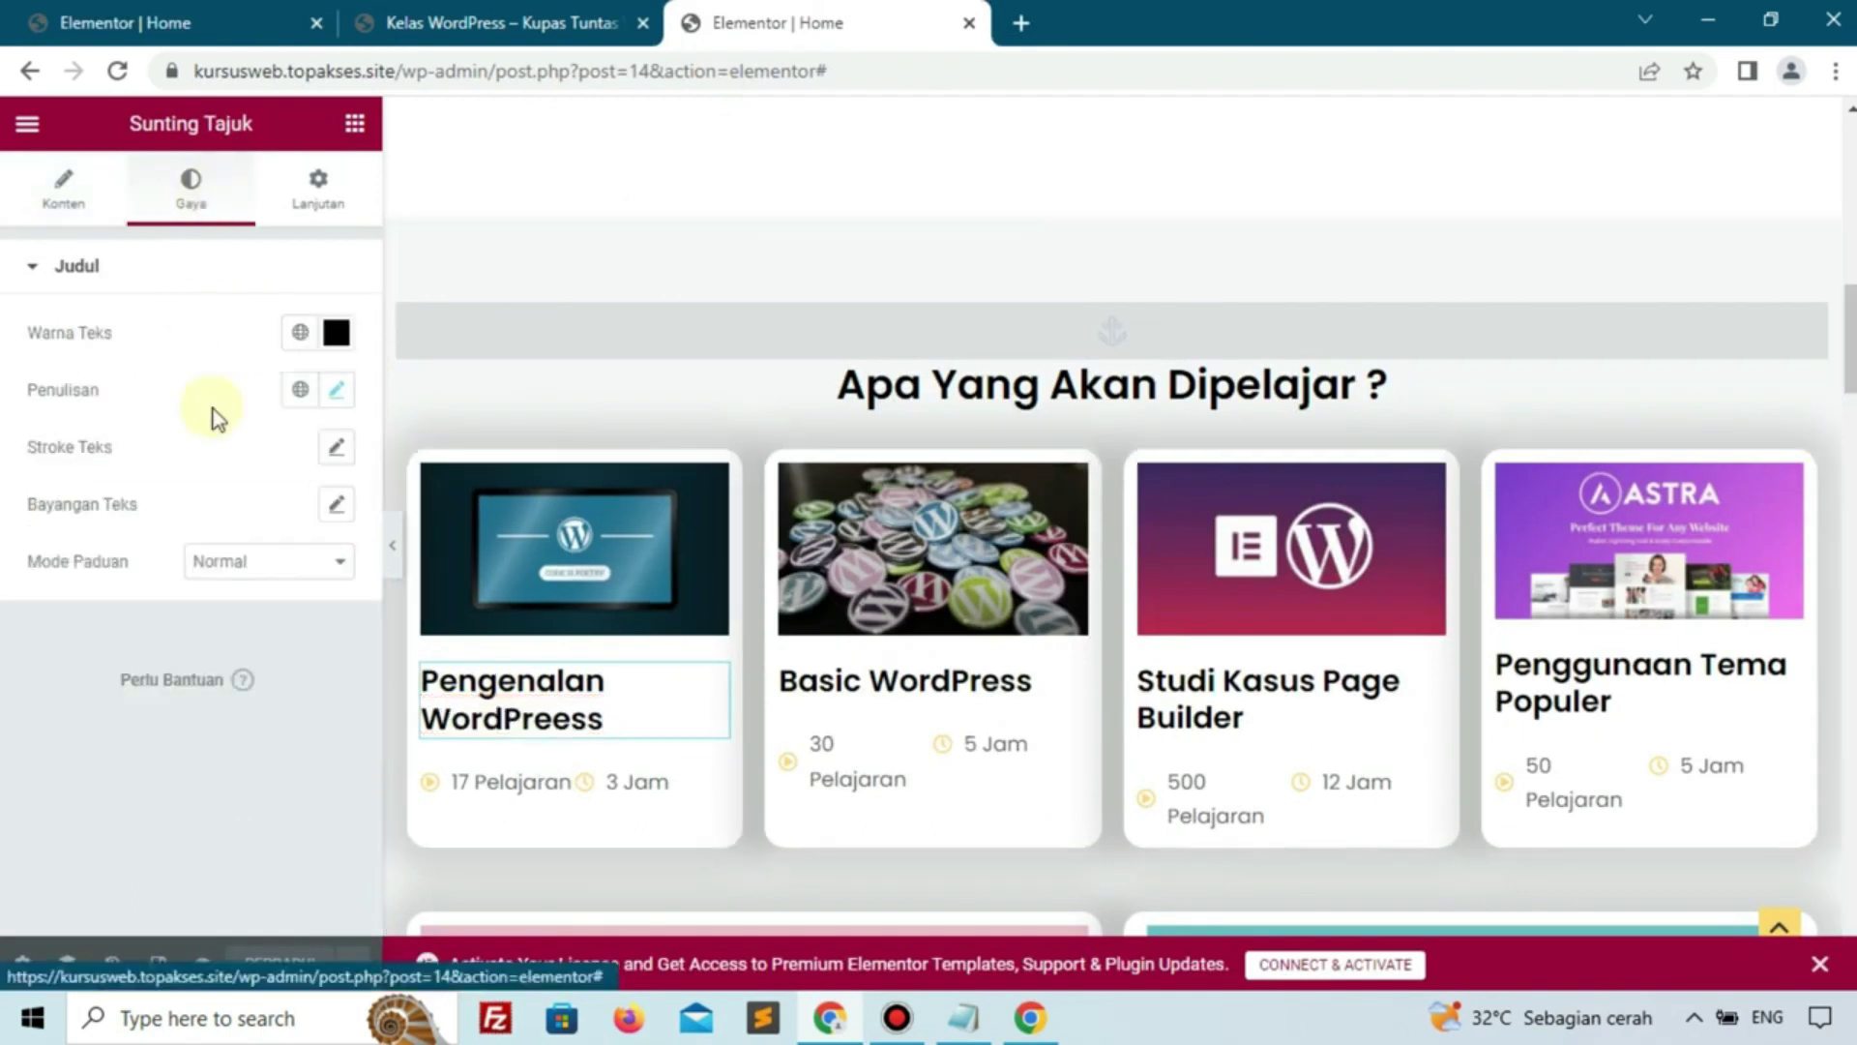
{"action": "left_click", "coordinate": [336, 389]}
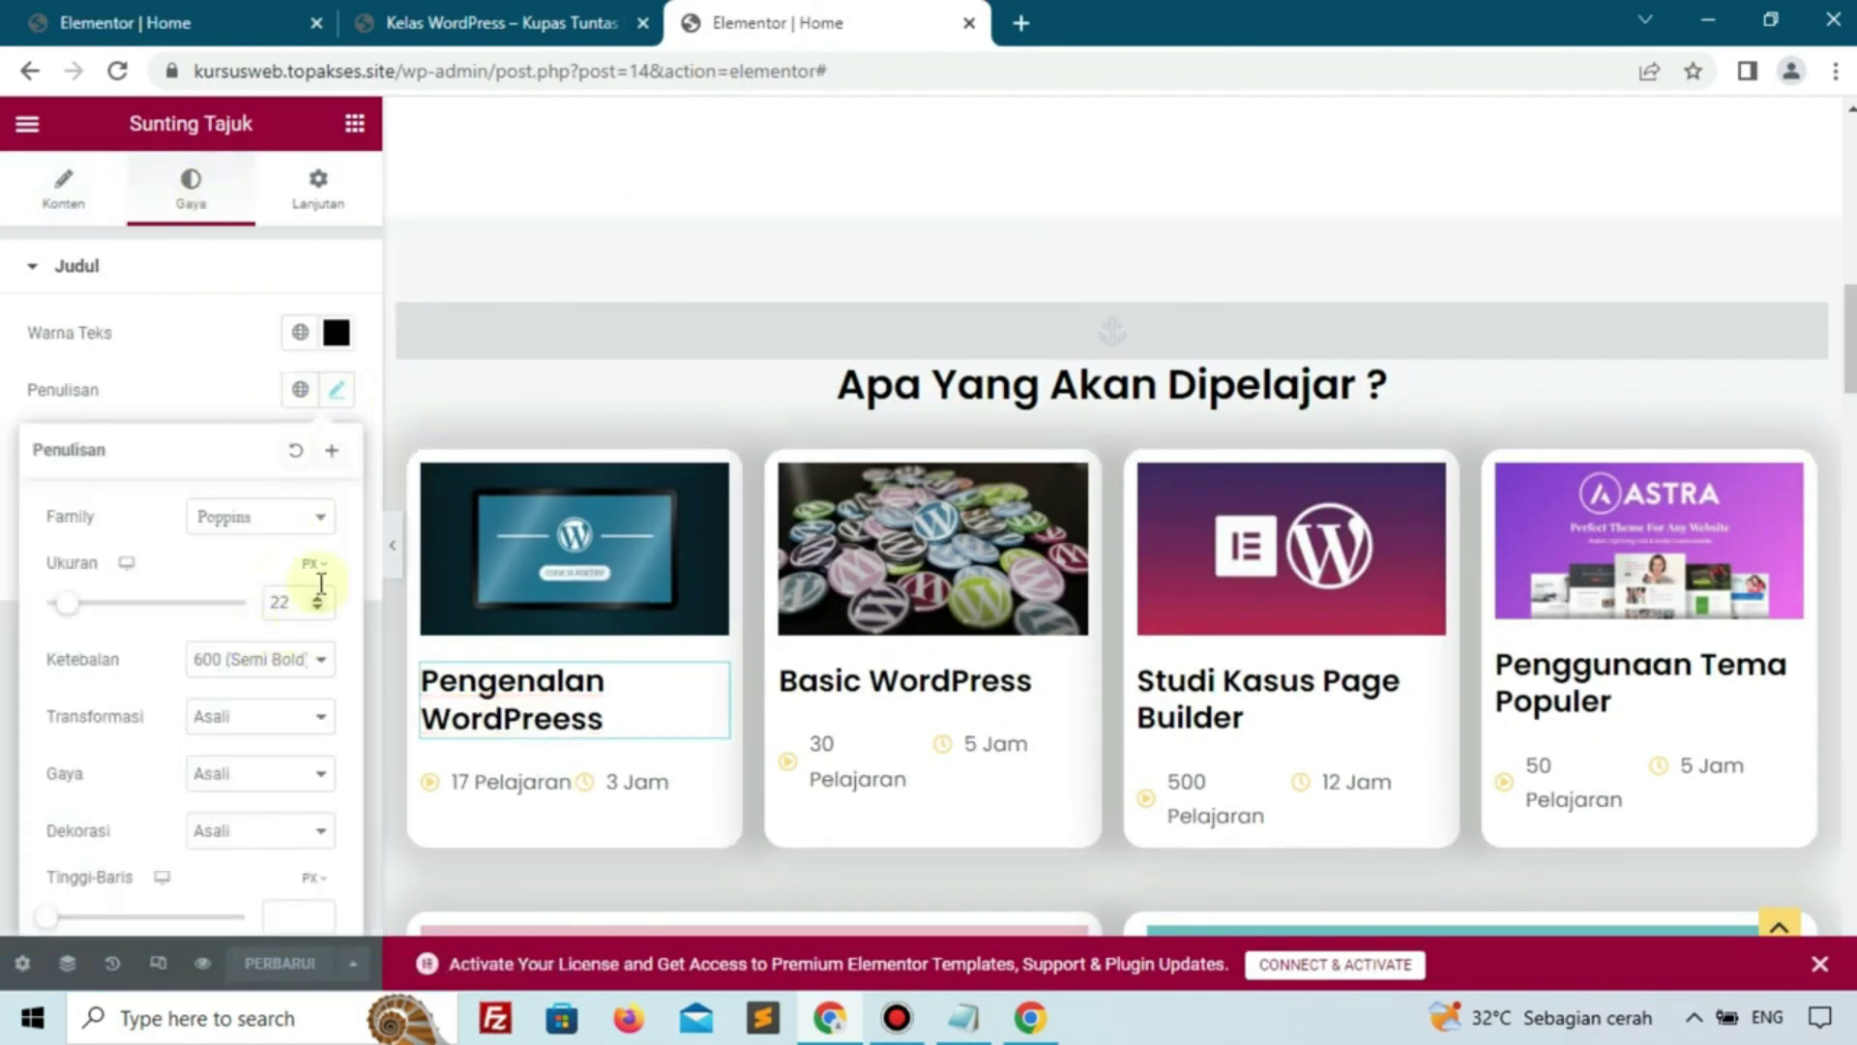
Set the font size of the first card's "Pengenalan WordPress" heading on the course site to 22 px
{"action": "left_click", "coordinate": [190, 14]}
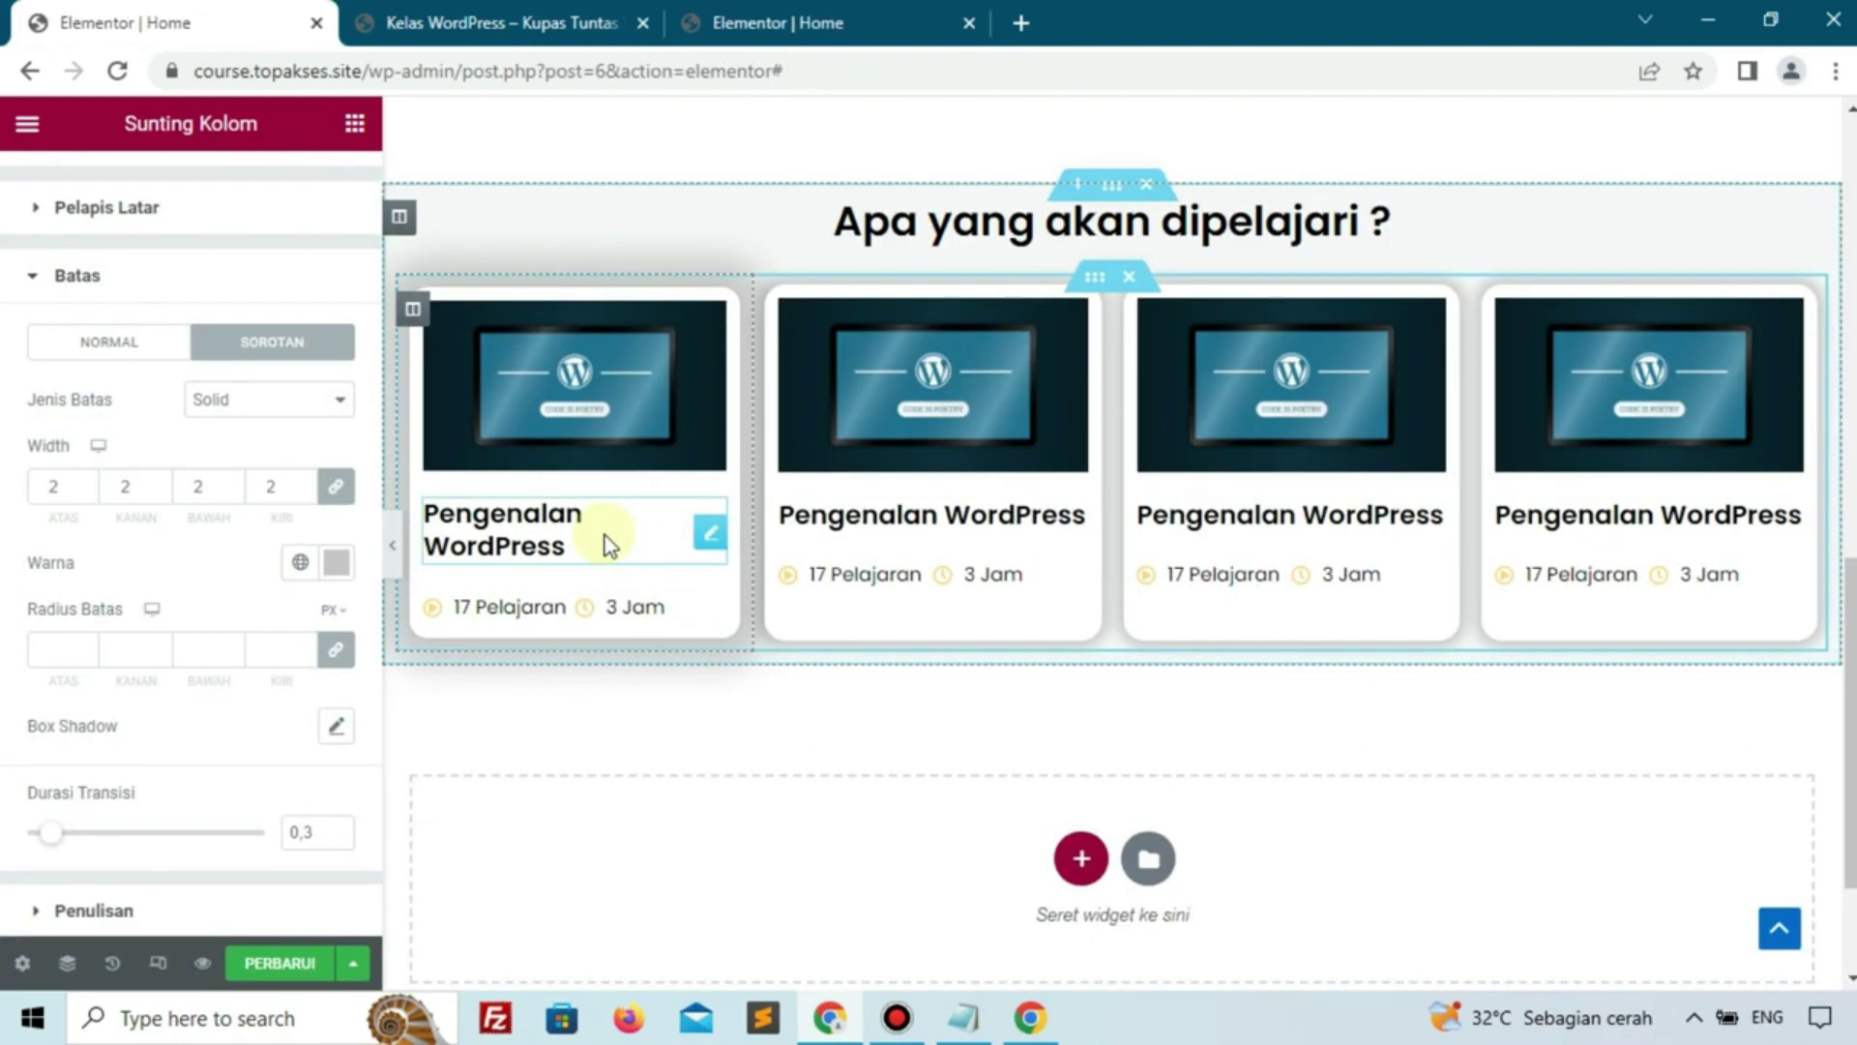
{"action": "left_click", "coordinate": [606, 536]}
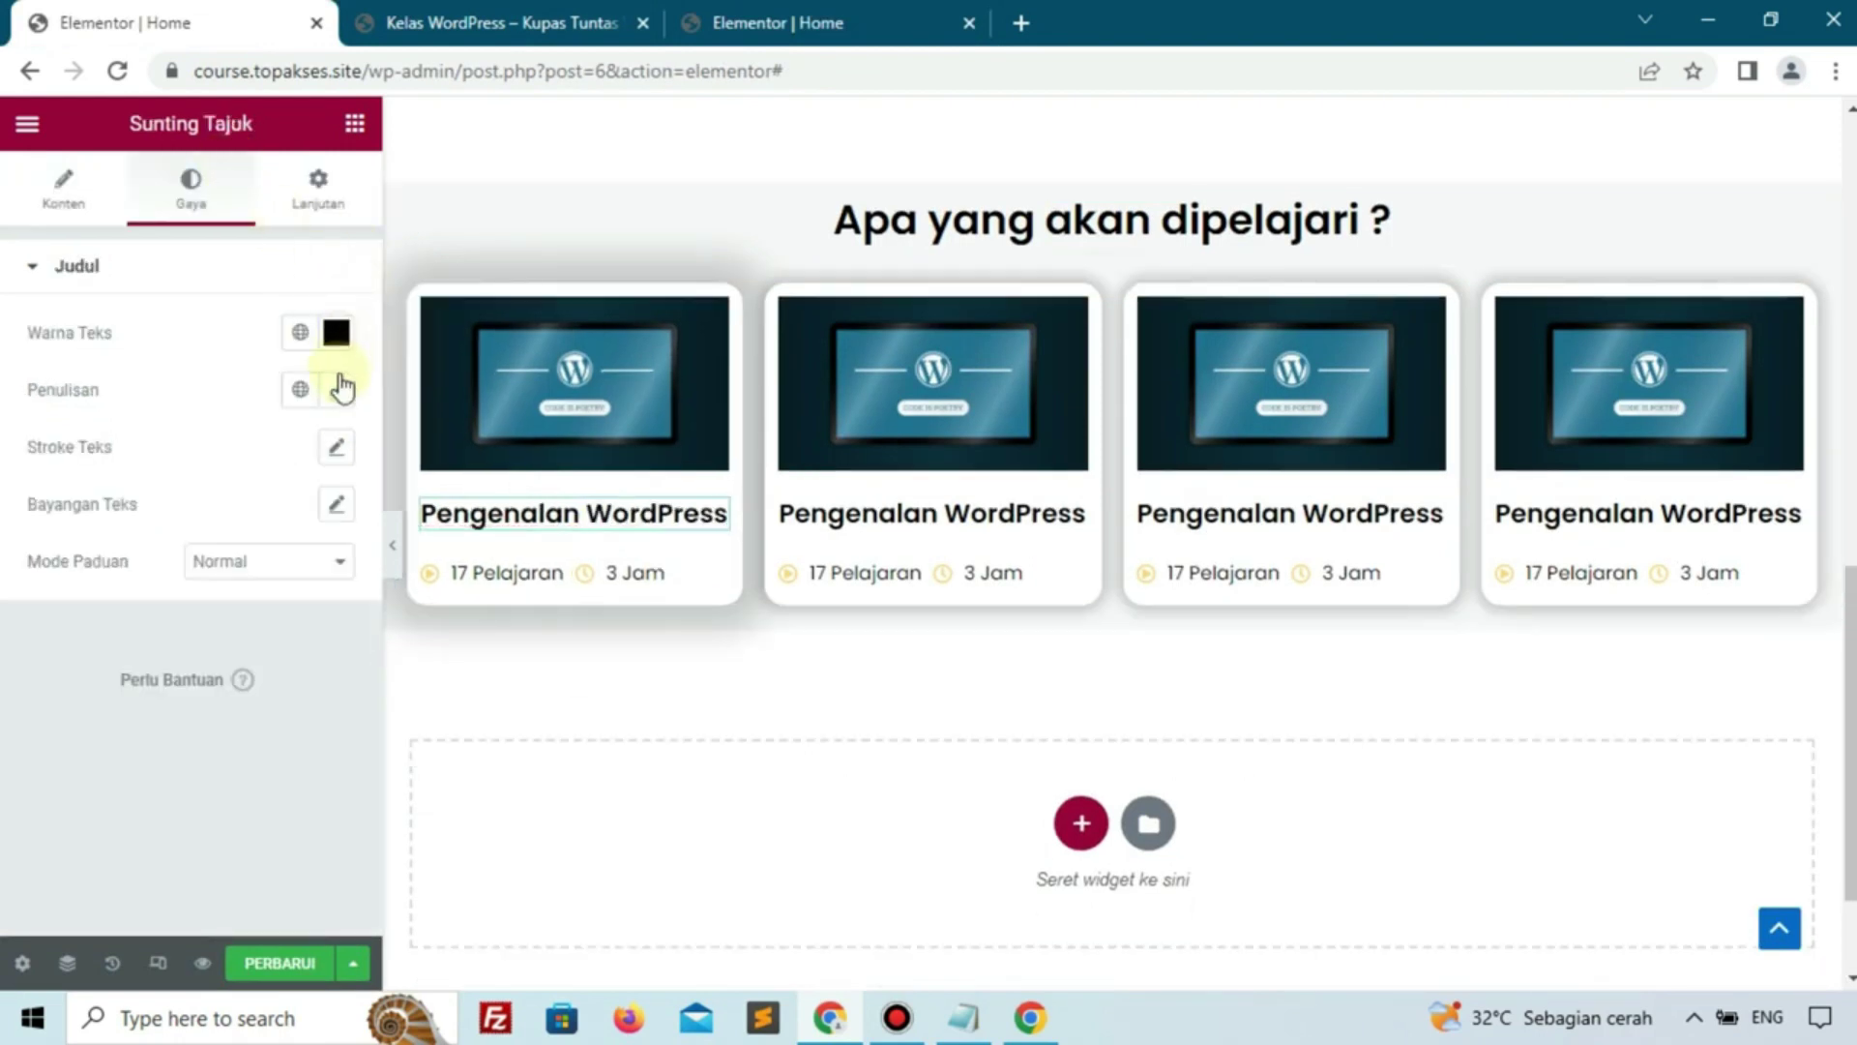
{"action": "left_click", "coordinate": [337, 389]}
{"action": "left_click", "coordinate": [316, 597]}
{"action": "left_click", "coordinate": [316, 597]}
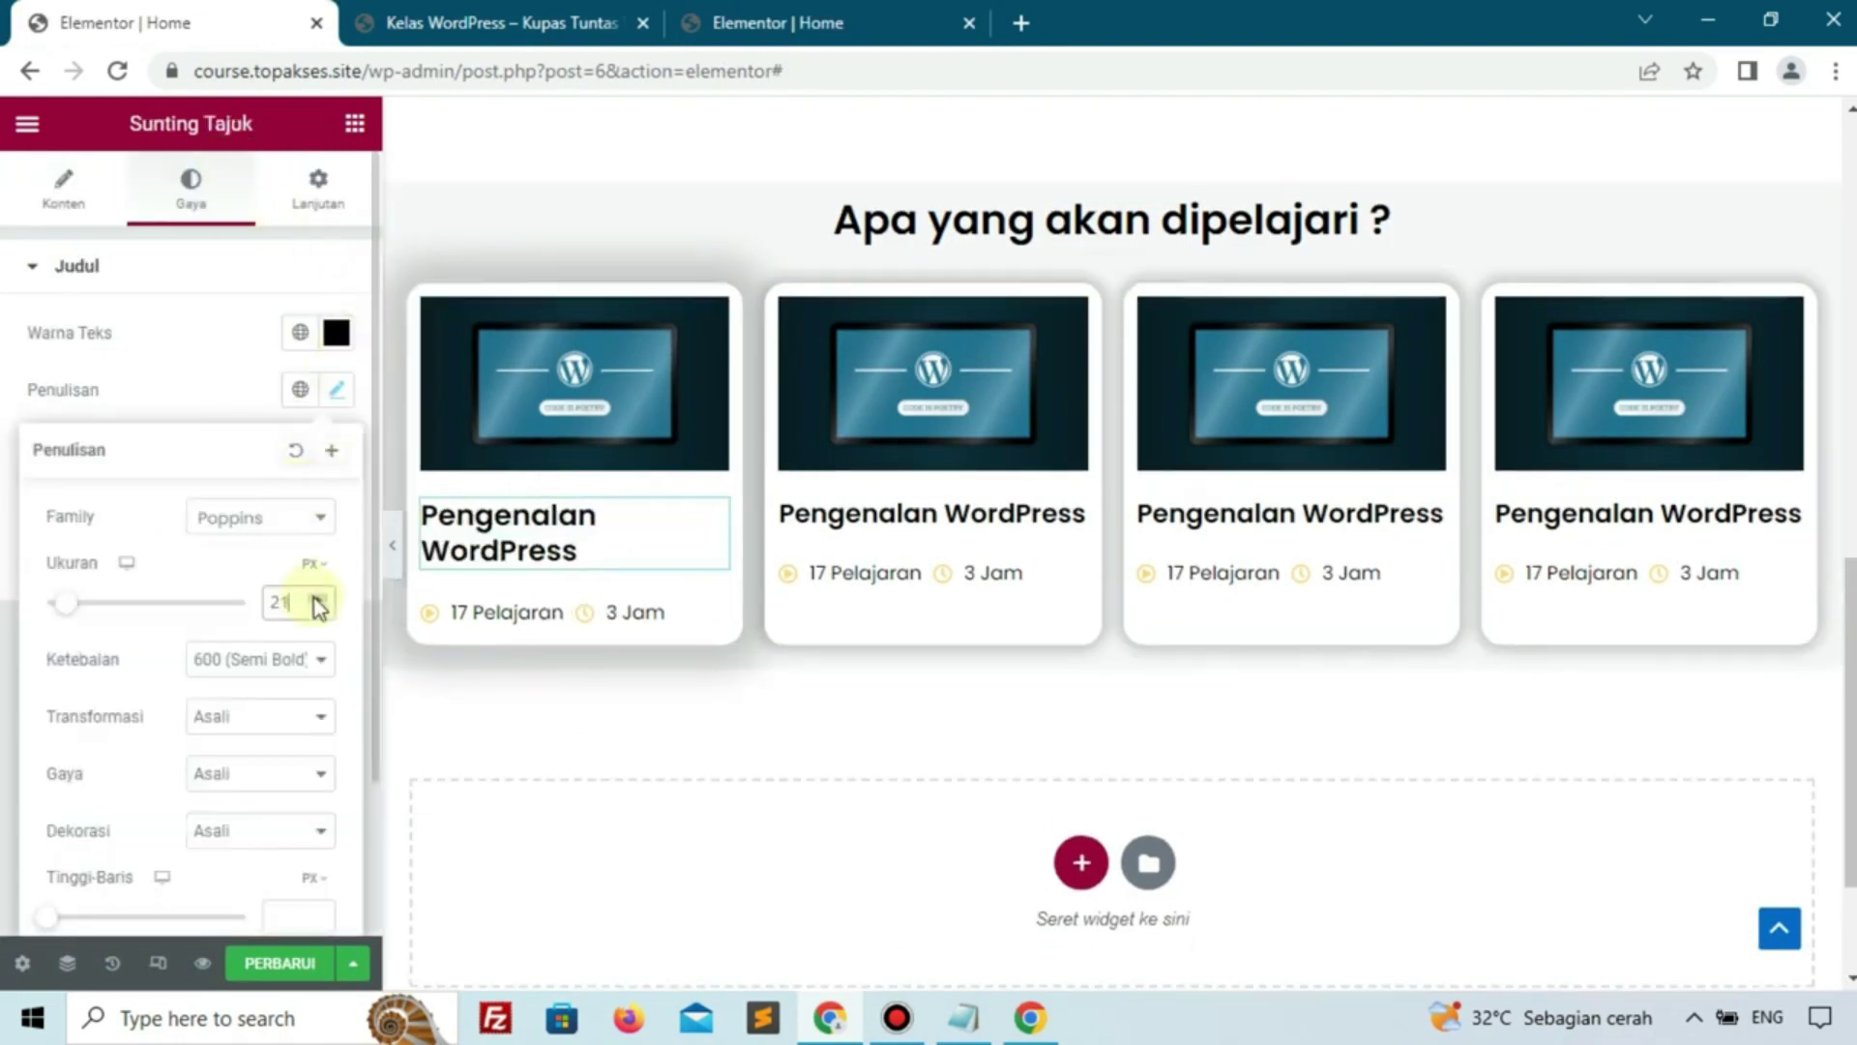
{"action": "left_click", "coordinate": [317, 597]}
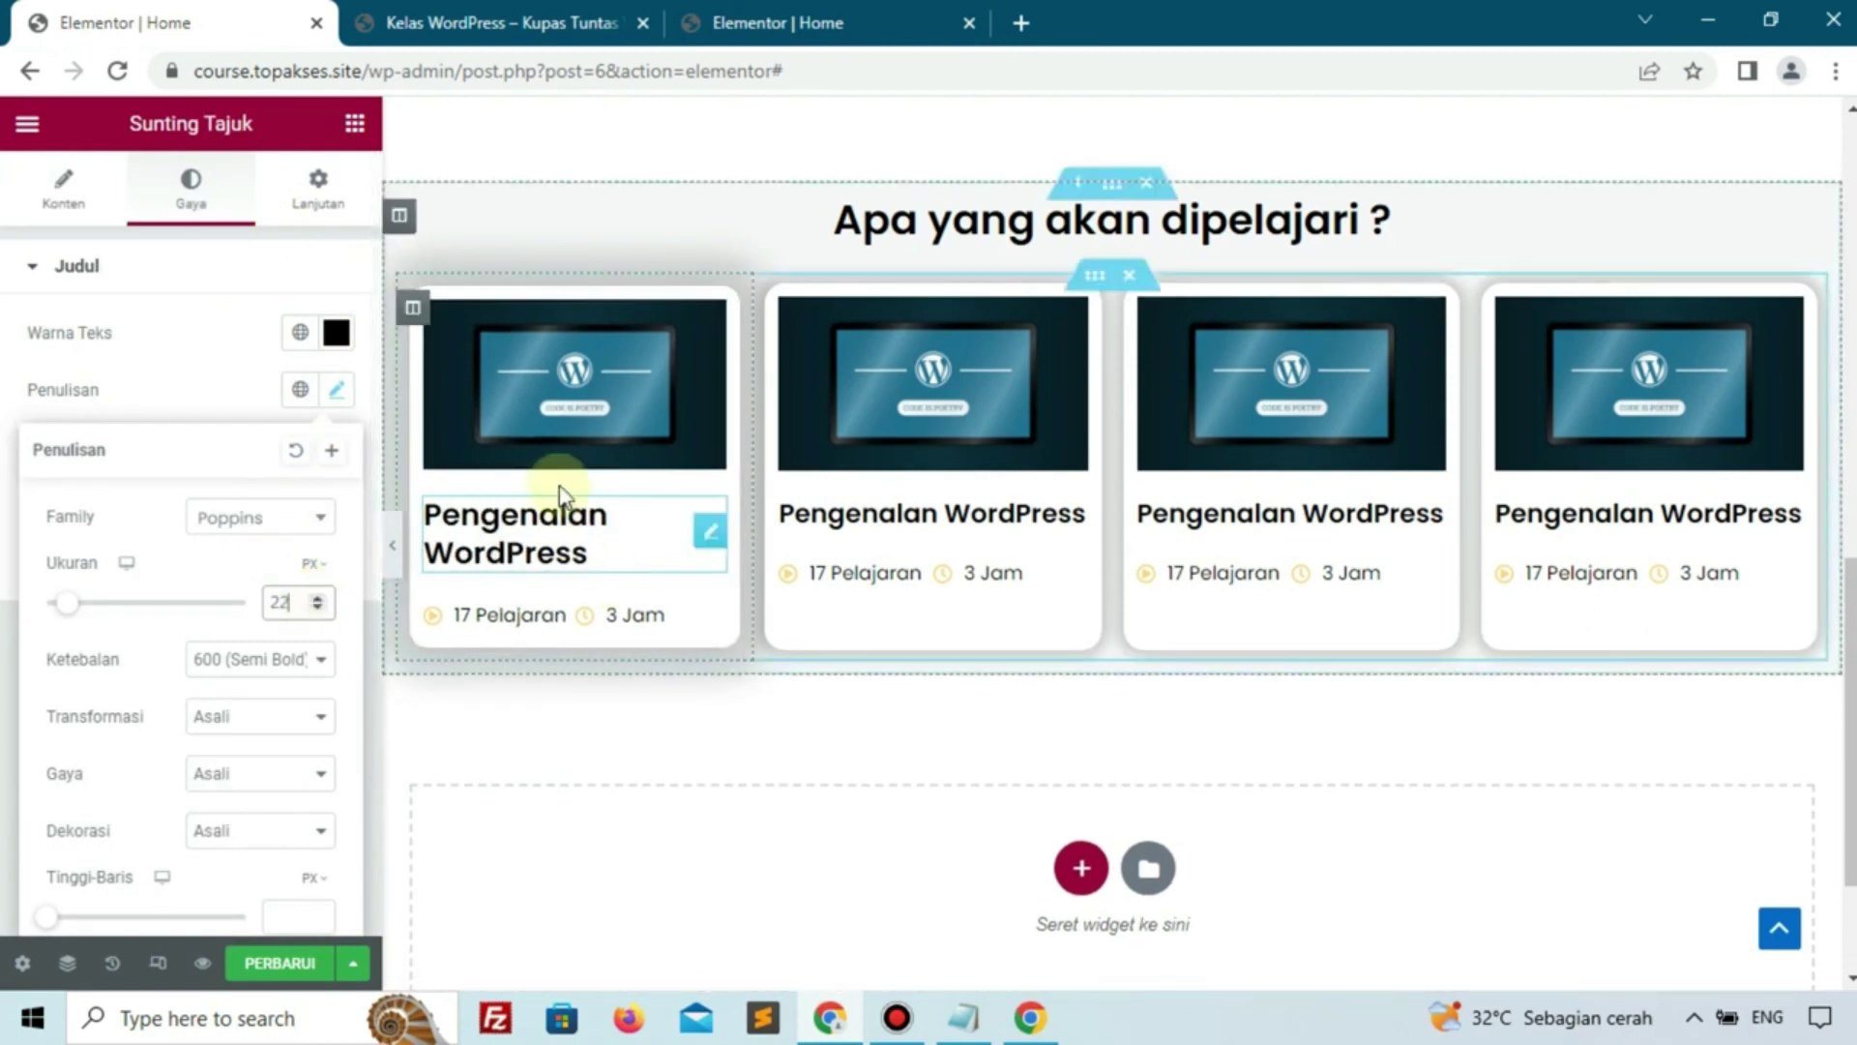
Copy the first card's heading and paste its style onto the second card's heading
{"action": "right_click", "coordinate": [474, 549]}
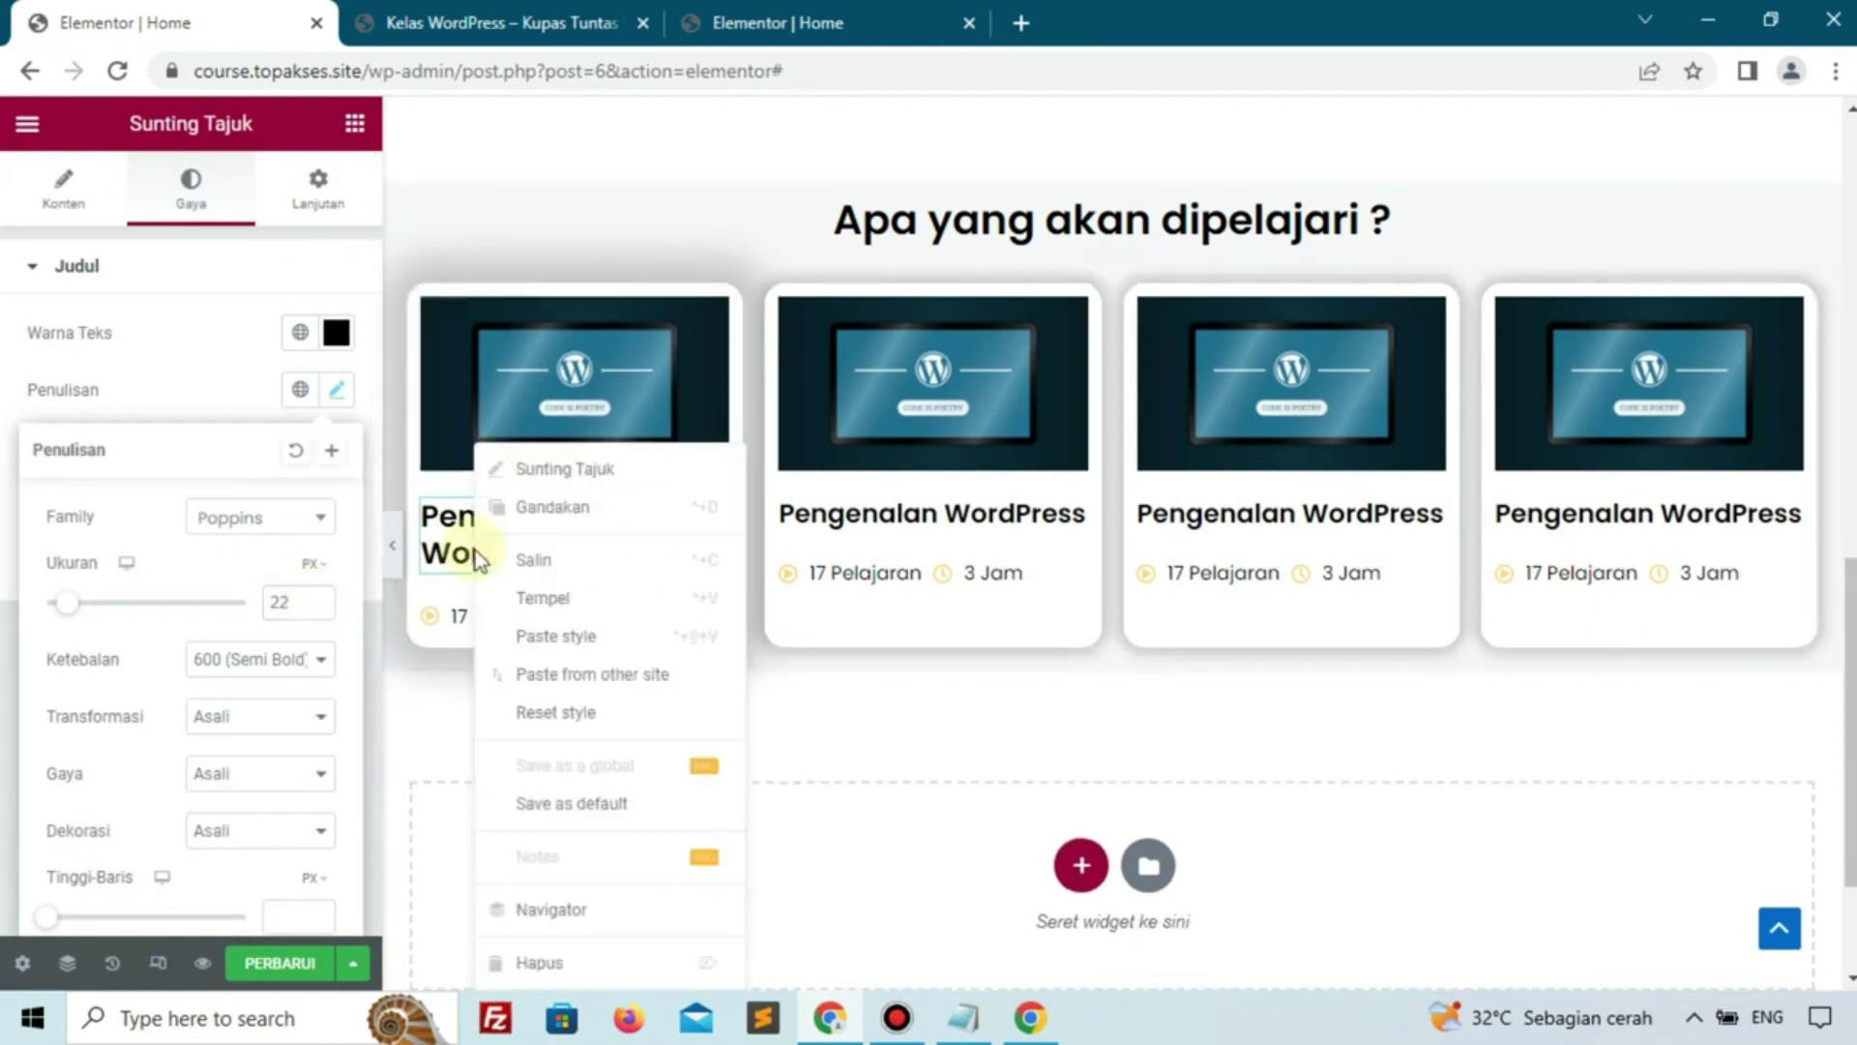
{"action": "left_click", "coordinate": [530, 556]}
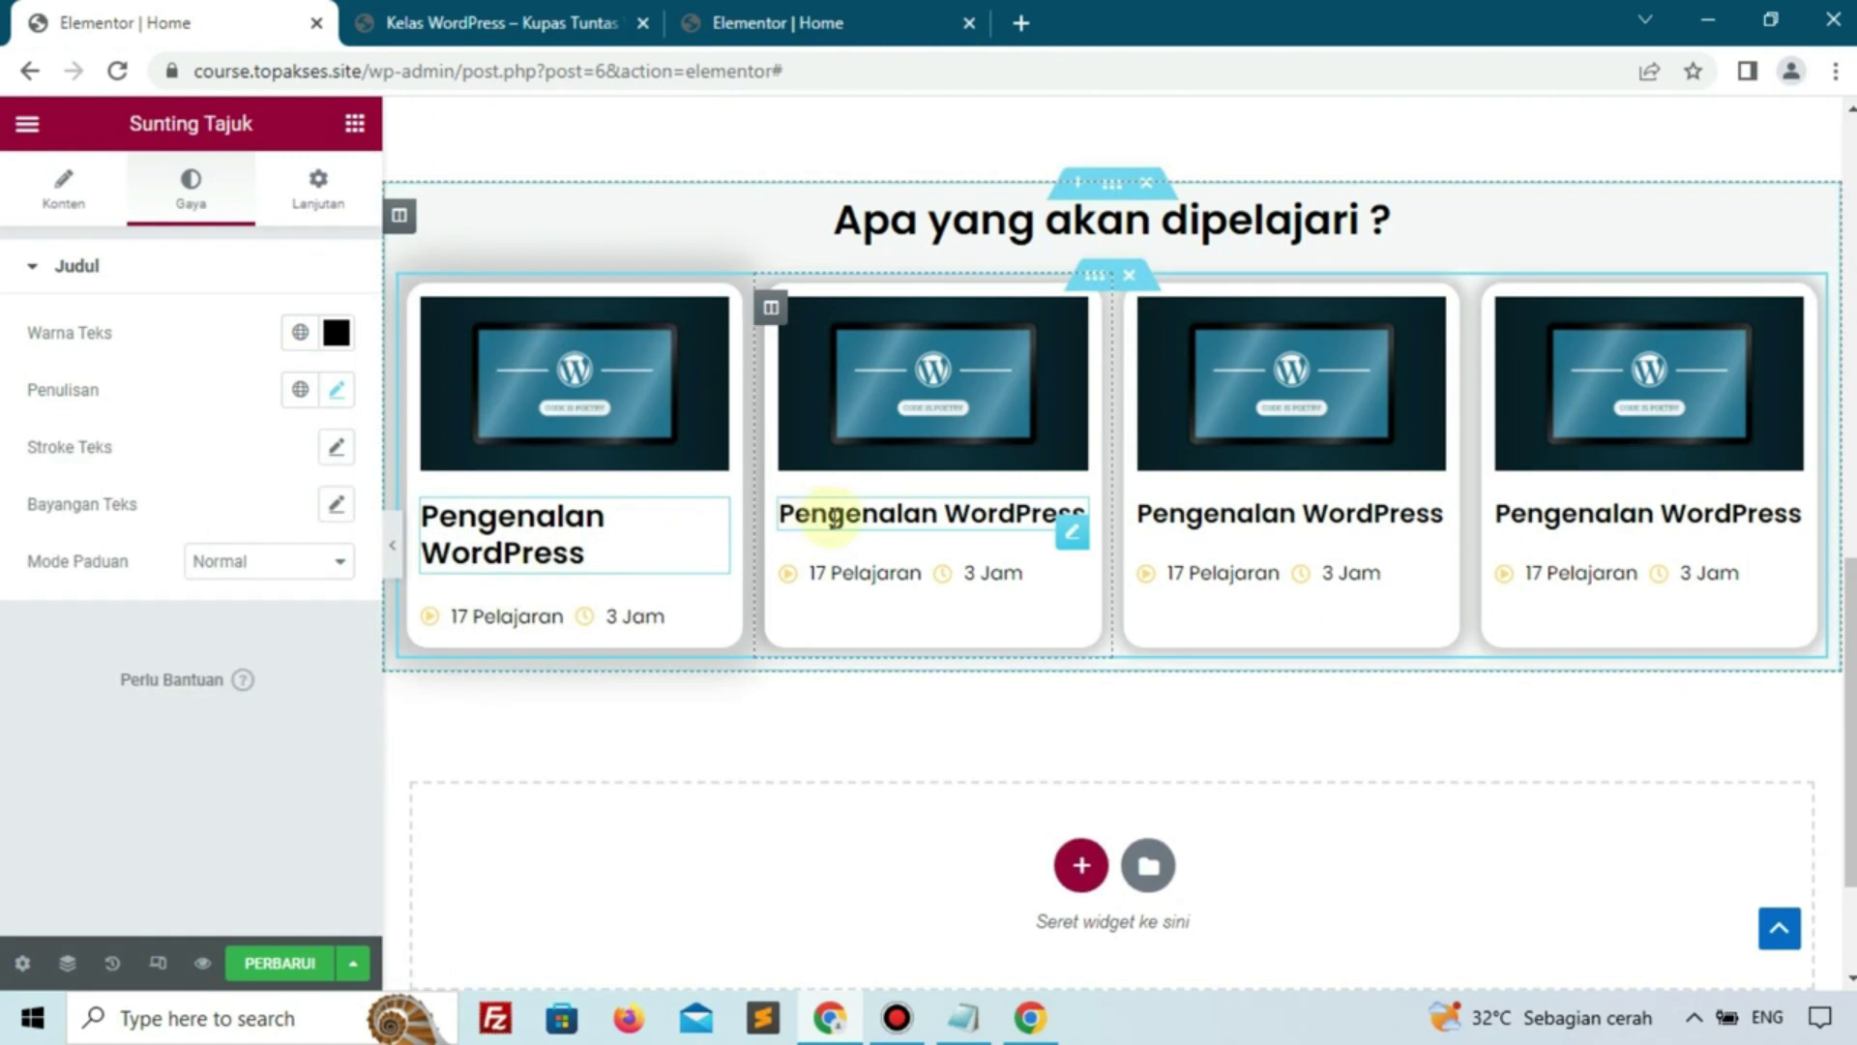
{"action": "right_click", "coordinate": [867, 578]}
{"action": "left_click", "coordinate": [900, 635]}
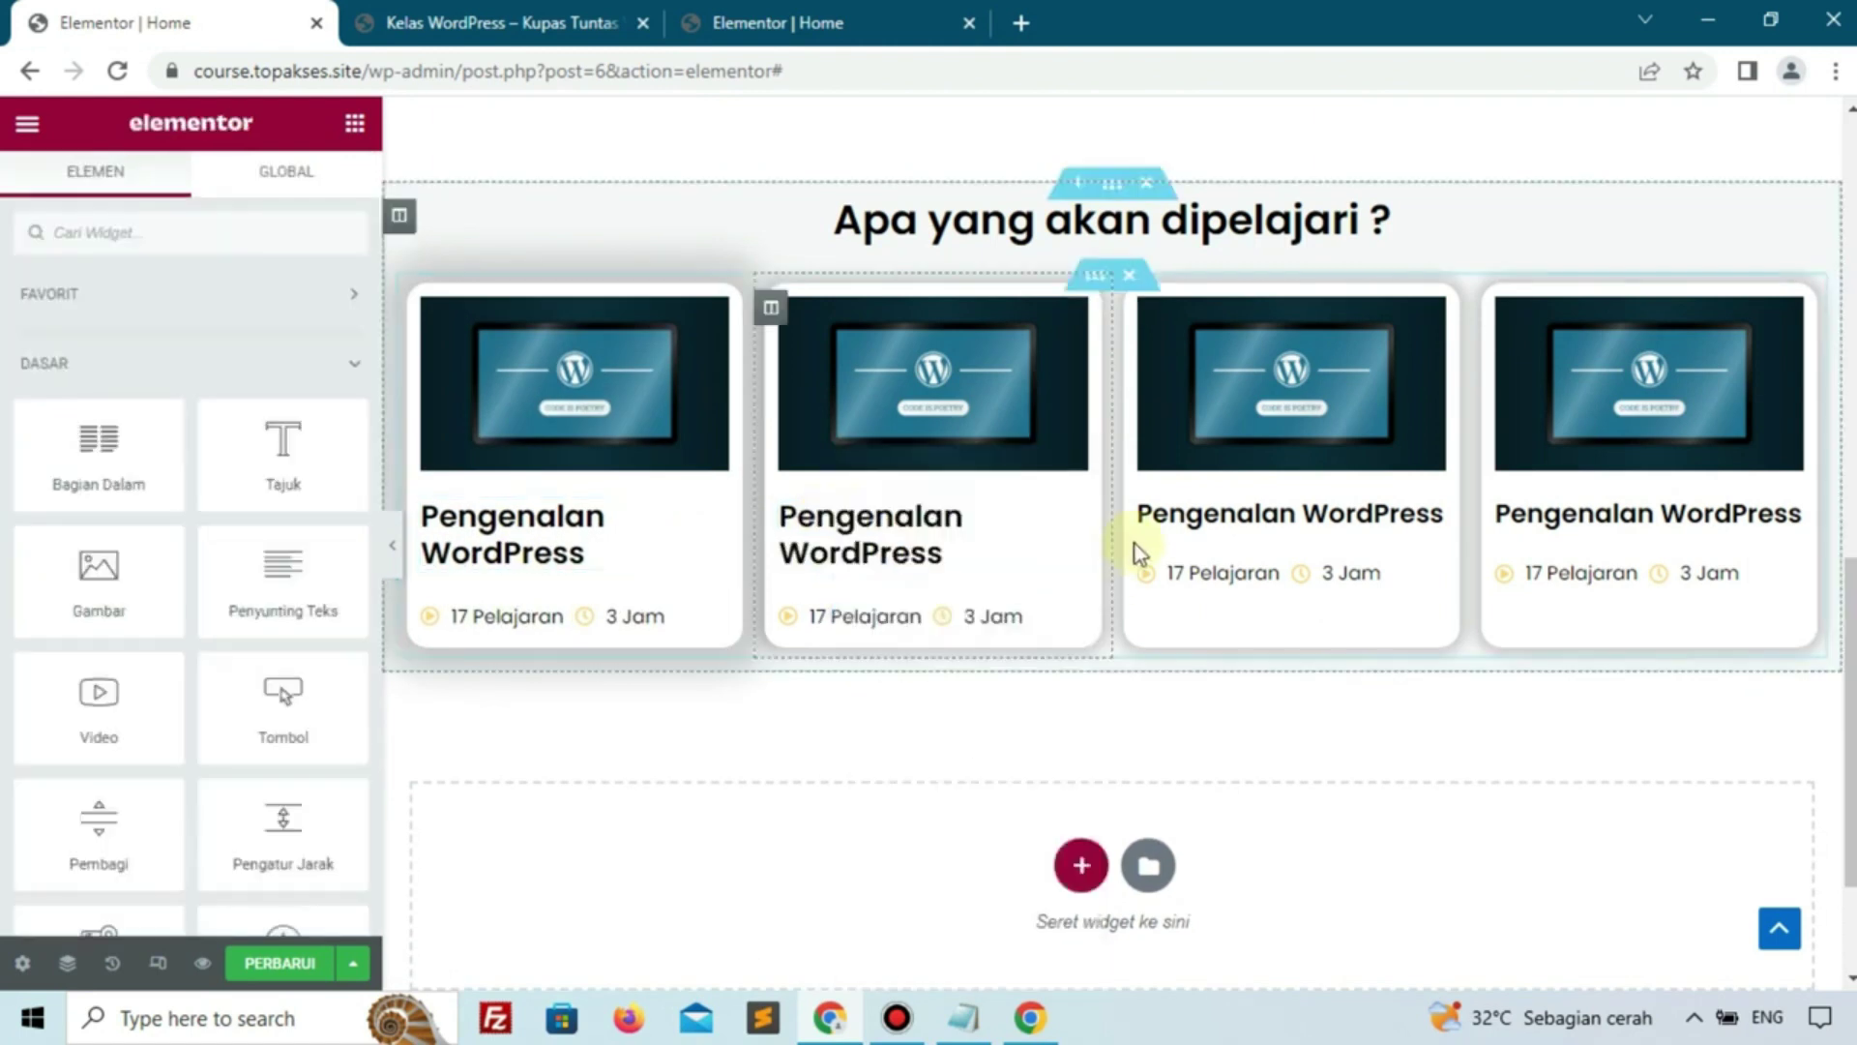
Paste the copied heading style onto the "Pengenalan WordPress" headings of the third and fourth cards
{"action": "right_click", "coordinate": [1184, 539]}
{"action": "left_click", "coordinate": [1257, 638]}
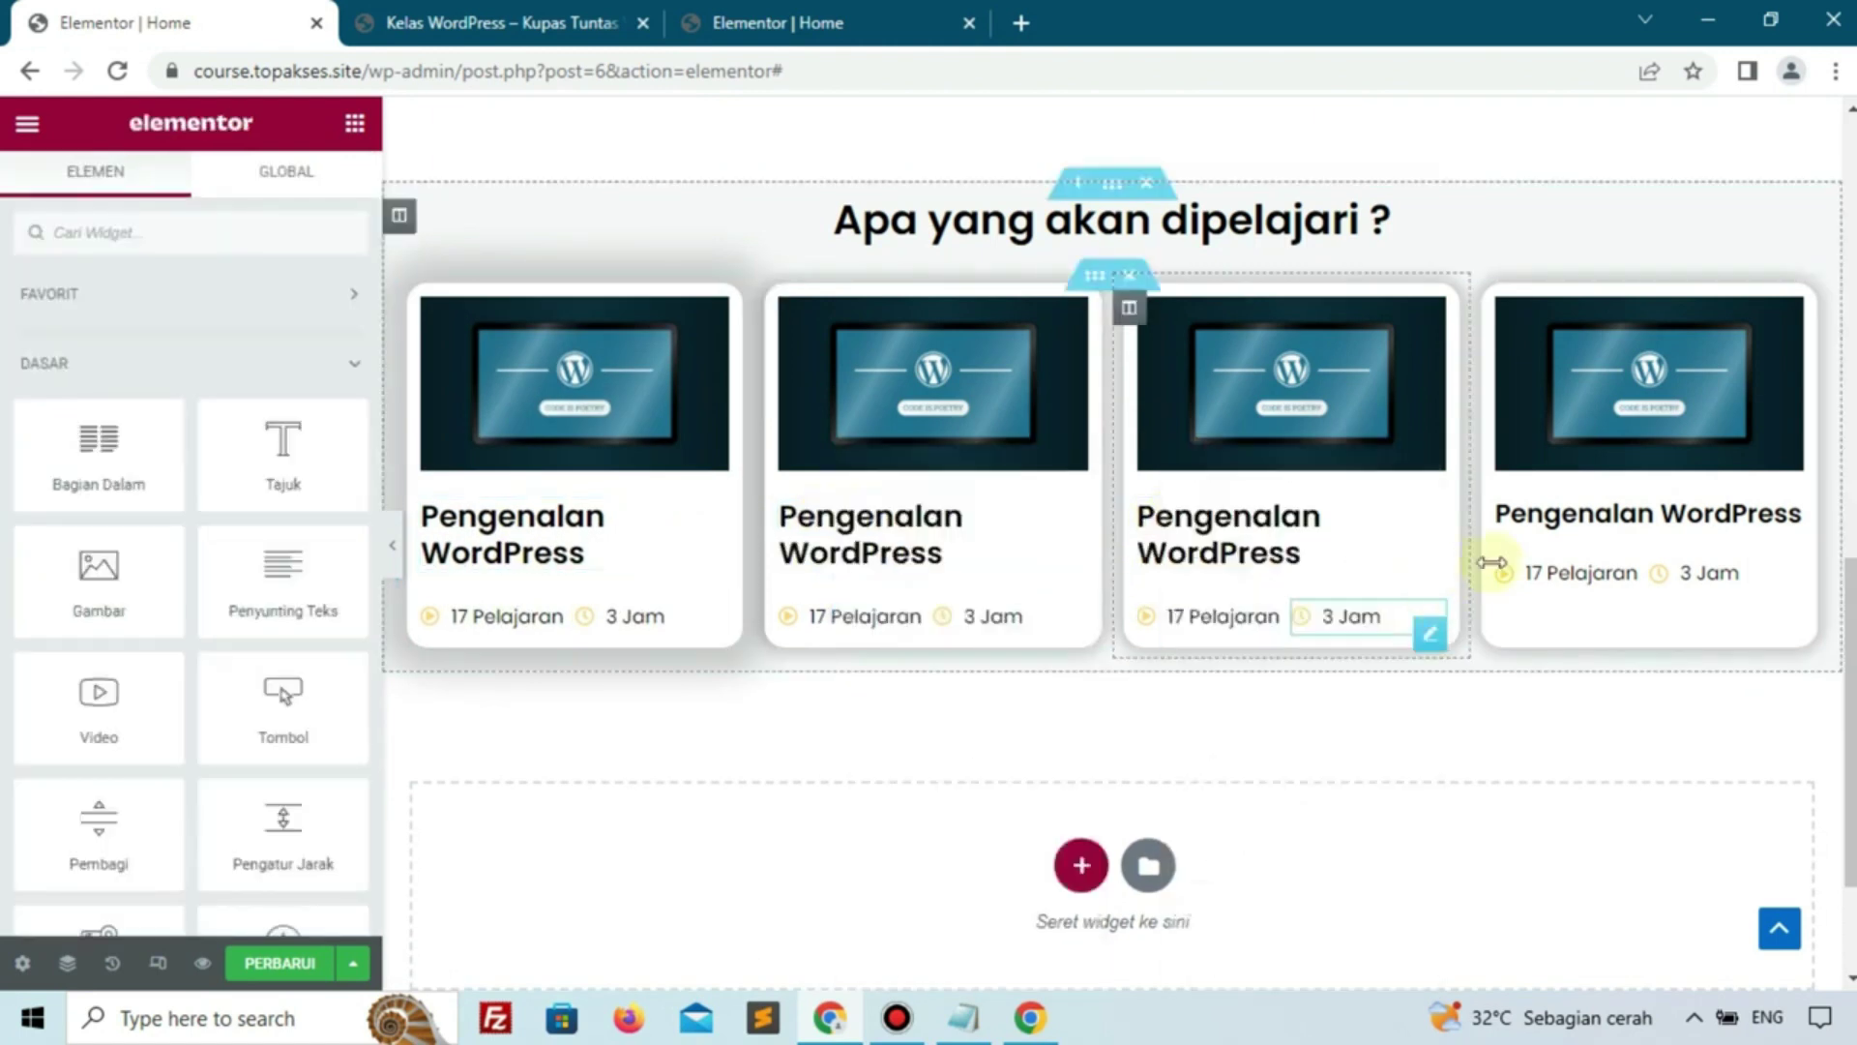
{"action": "right_click", "coordinate": [1565, 527]}
{"action": "left_click", "coordinate": [1616, 635]}
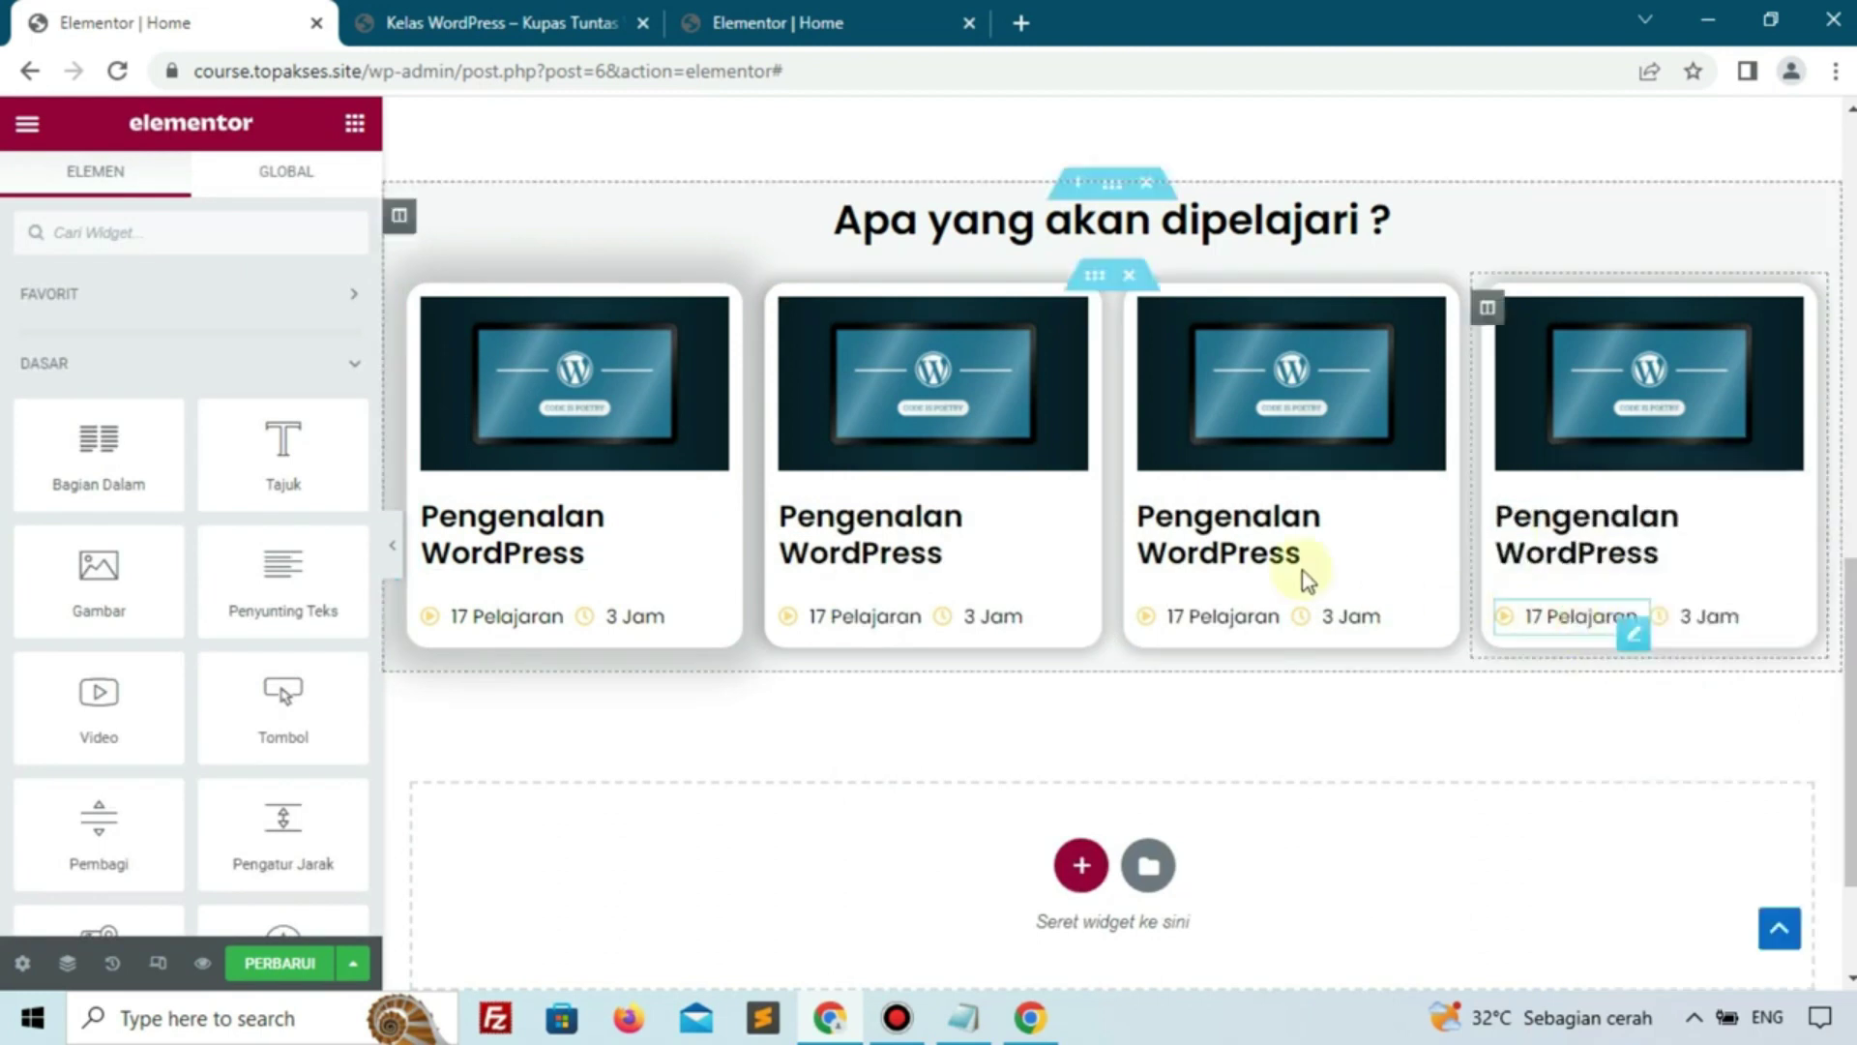
Copy the first card's column and paste its style onto the second, third and fourth card columns
{"action": "right_click", "coordinate": [412, 319]}
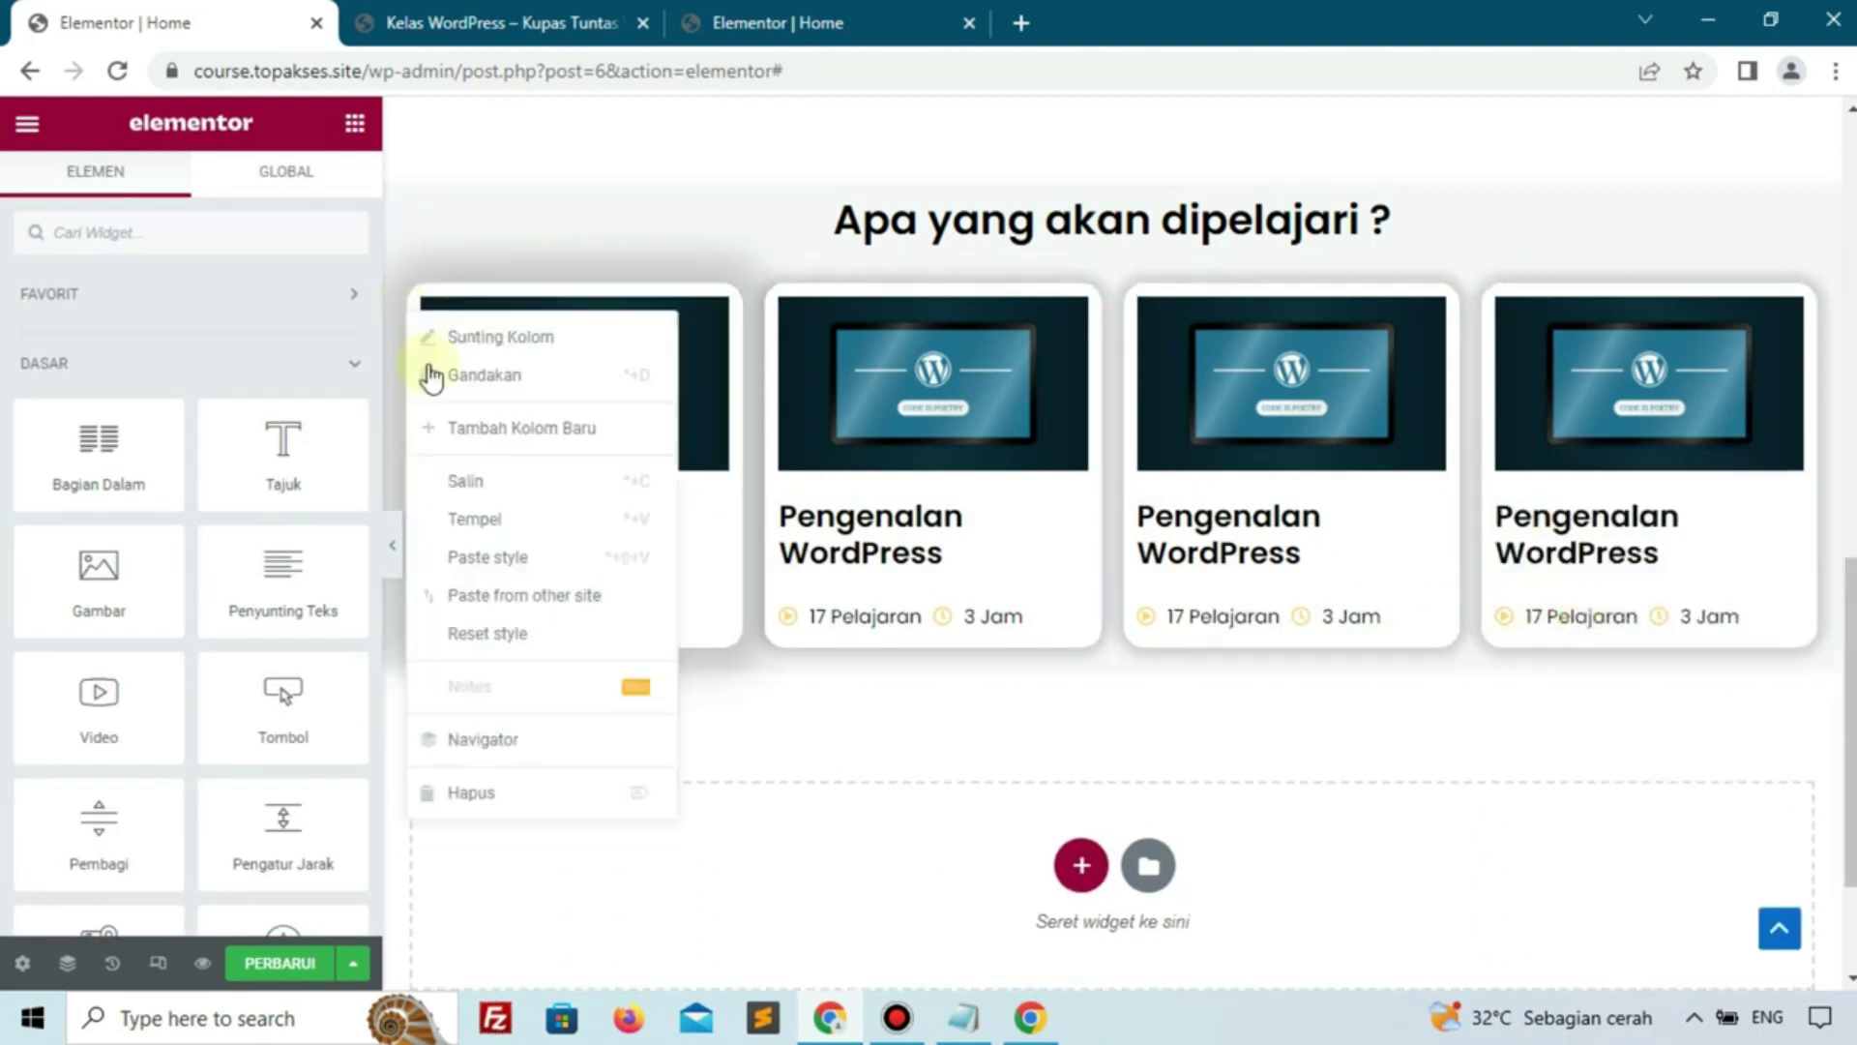
{"action": "left_click", "coordinate": [474, 482]}
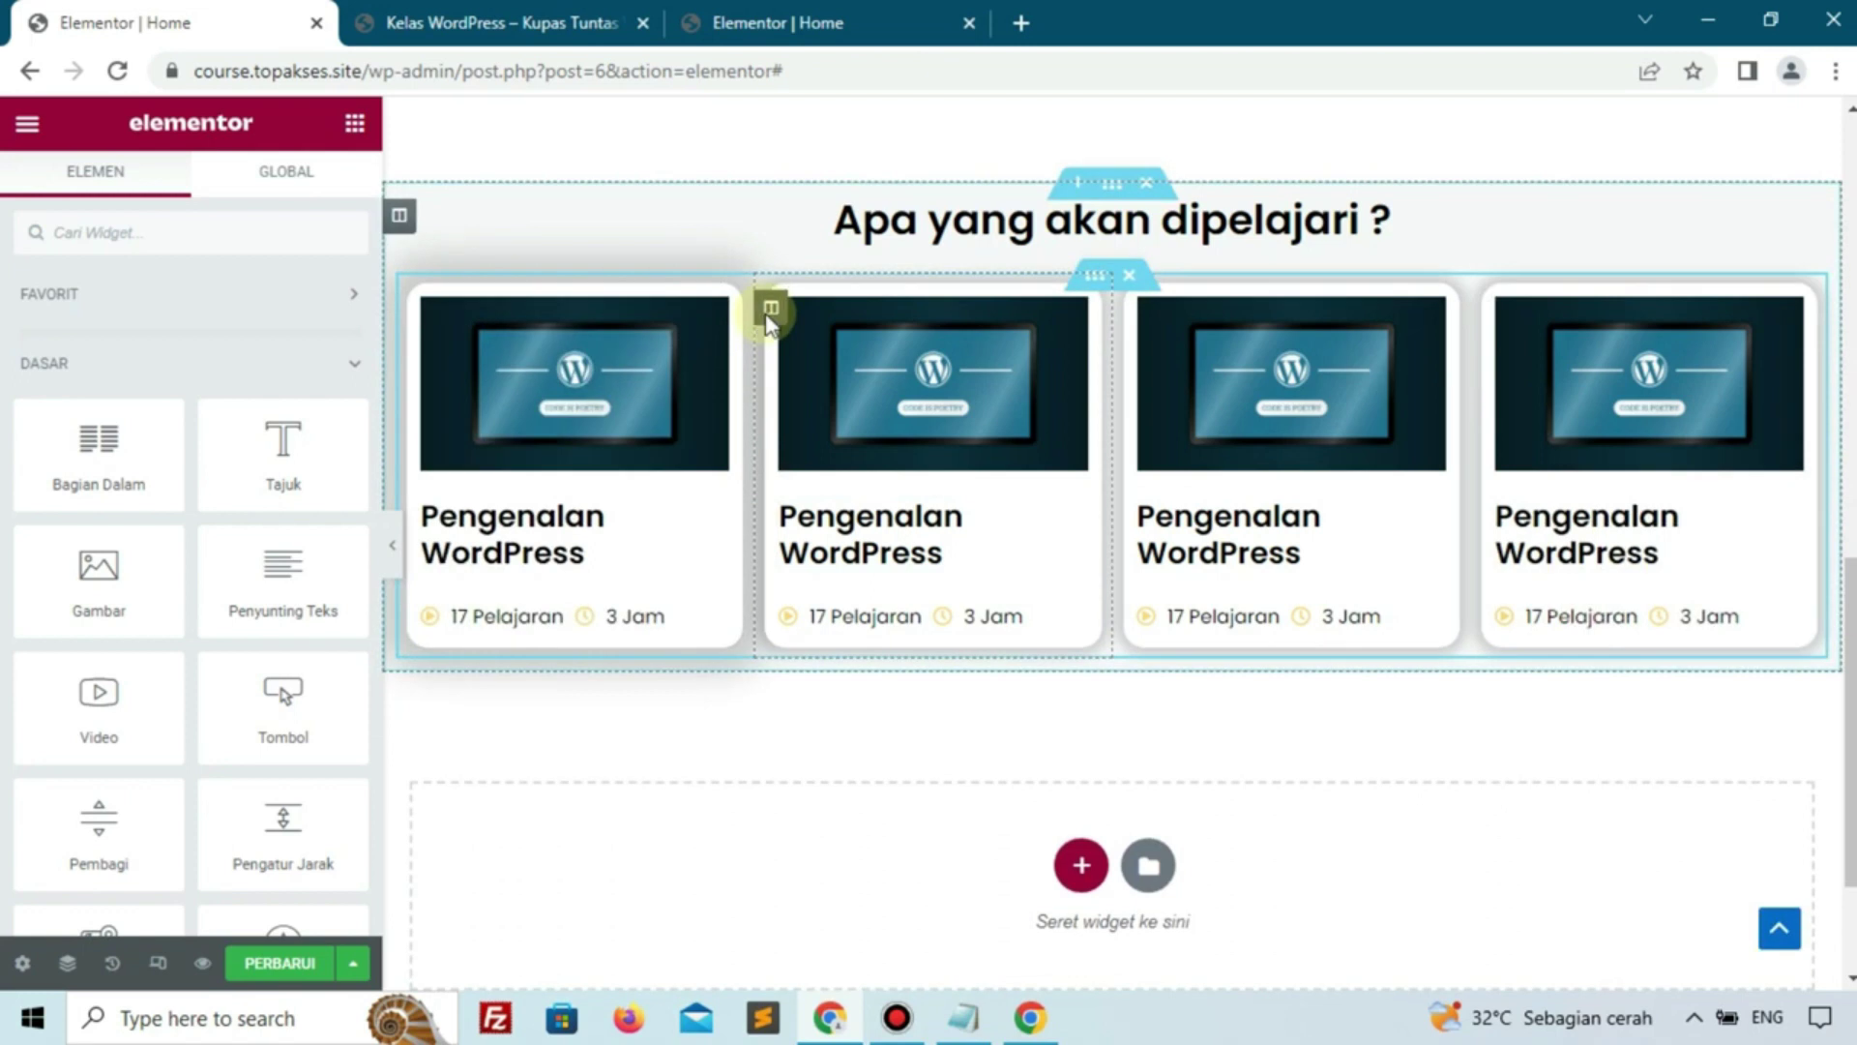
{"action": "right_click", "coordinate": [771, 311]}
{"action": "left_click", "coordinate": [848, 561]}
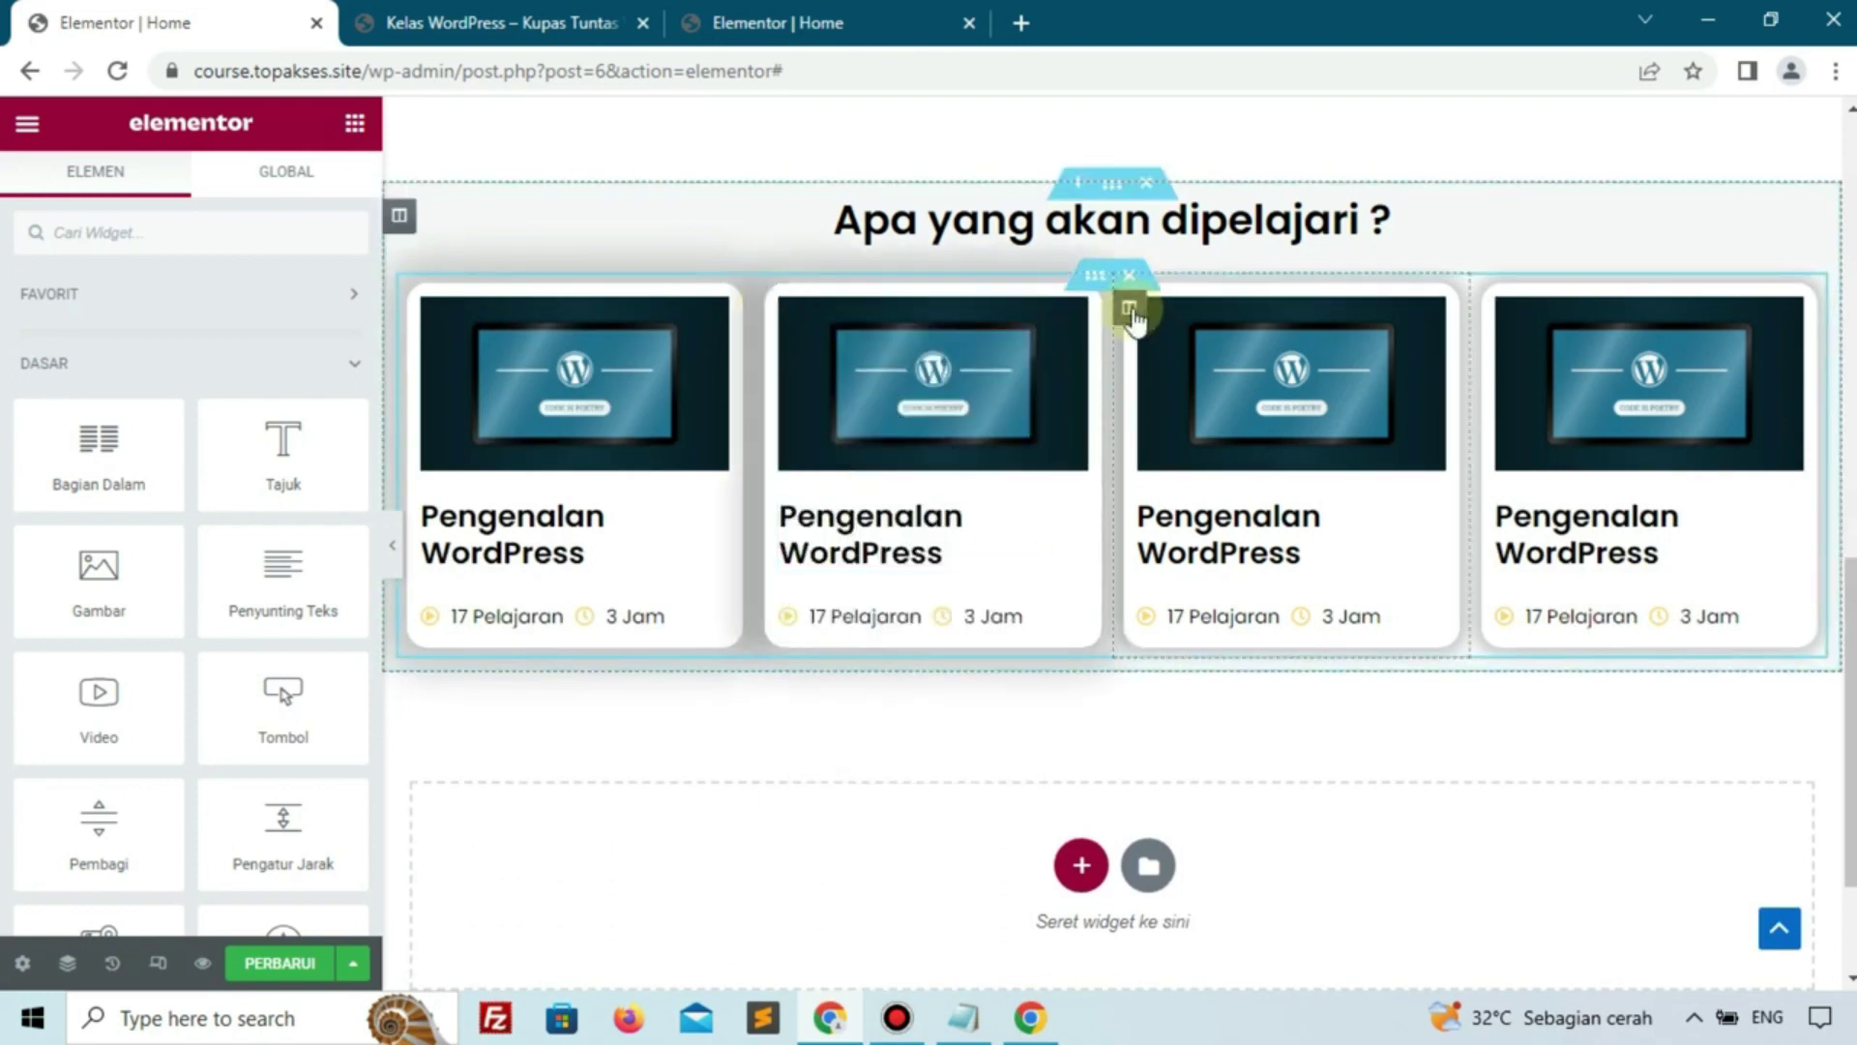
{"action": "right_click", "coordinate": [1129, 309]}
{"action": "left_click", "coordinate": [1206, 556]}
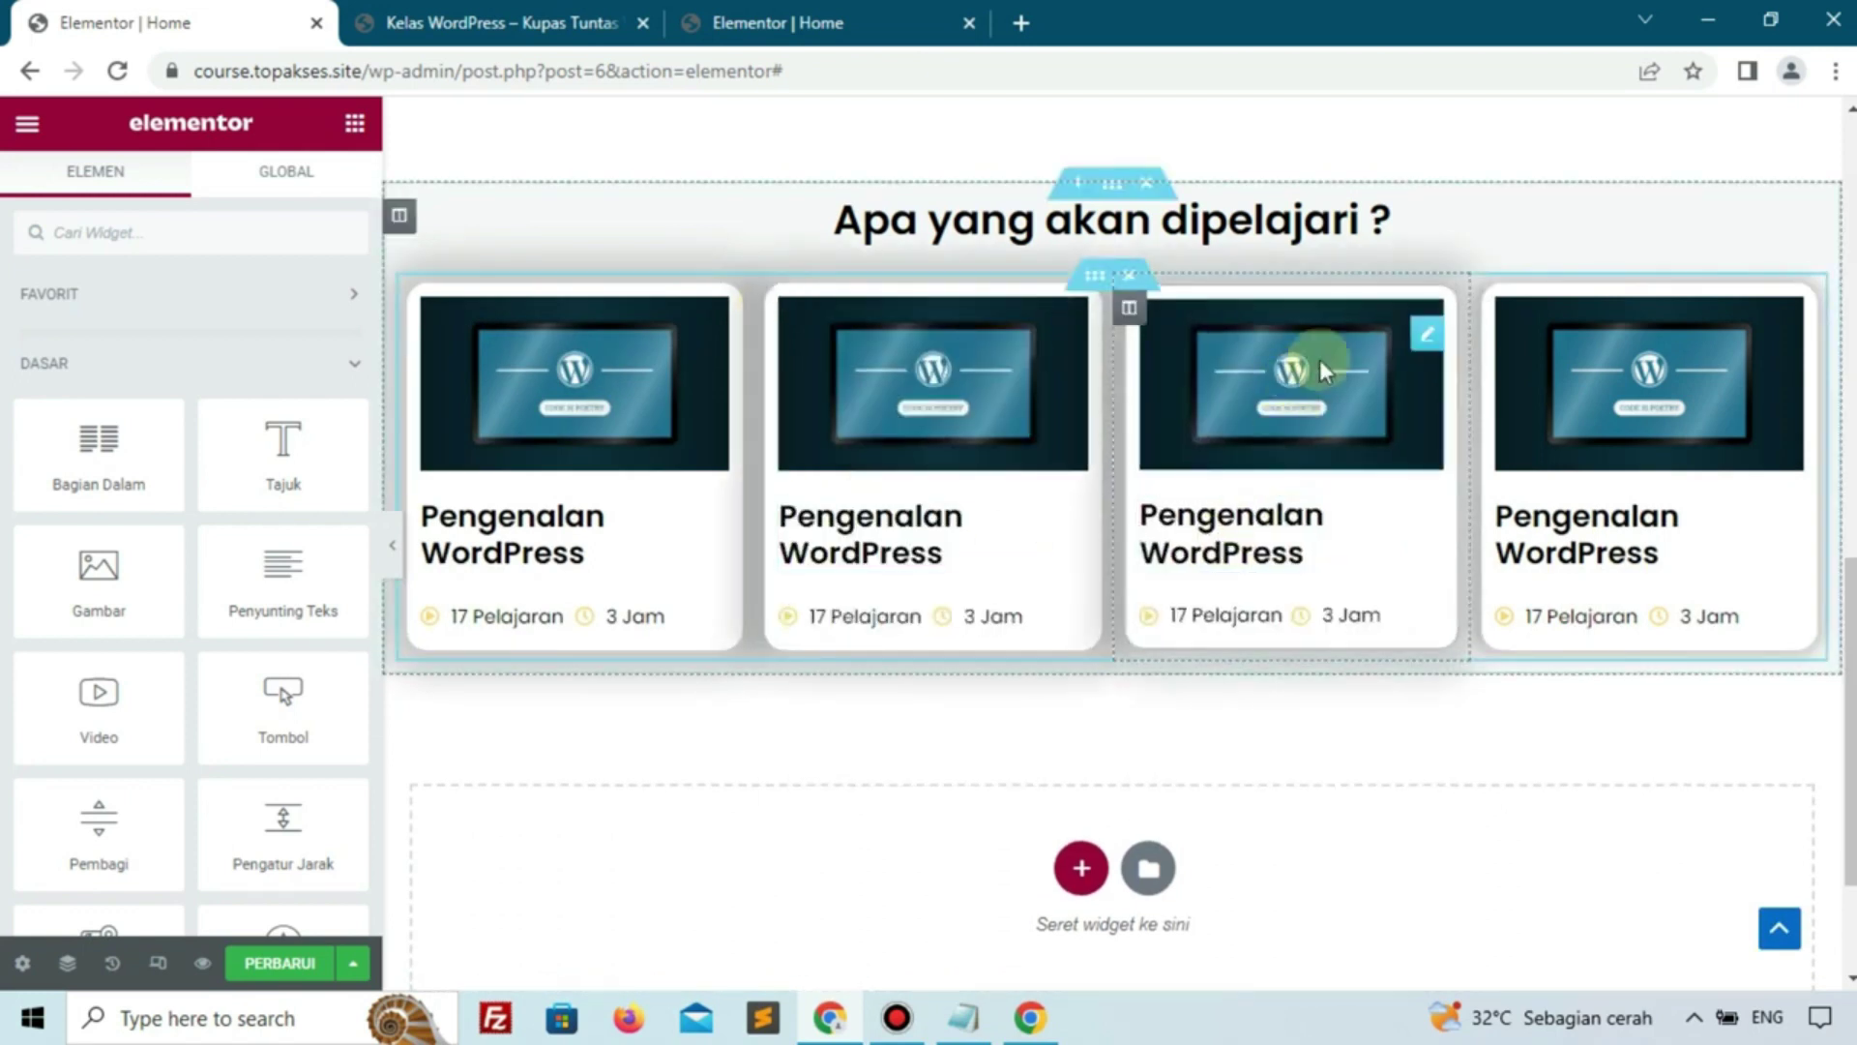
{"action": "right_click", "coordinate": [1490, 308]}
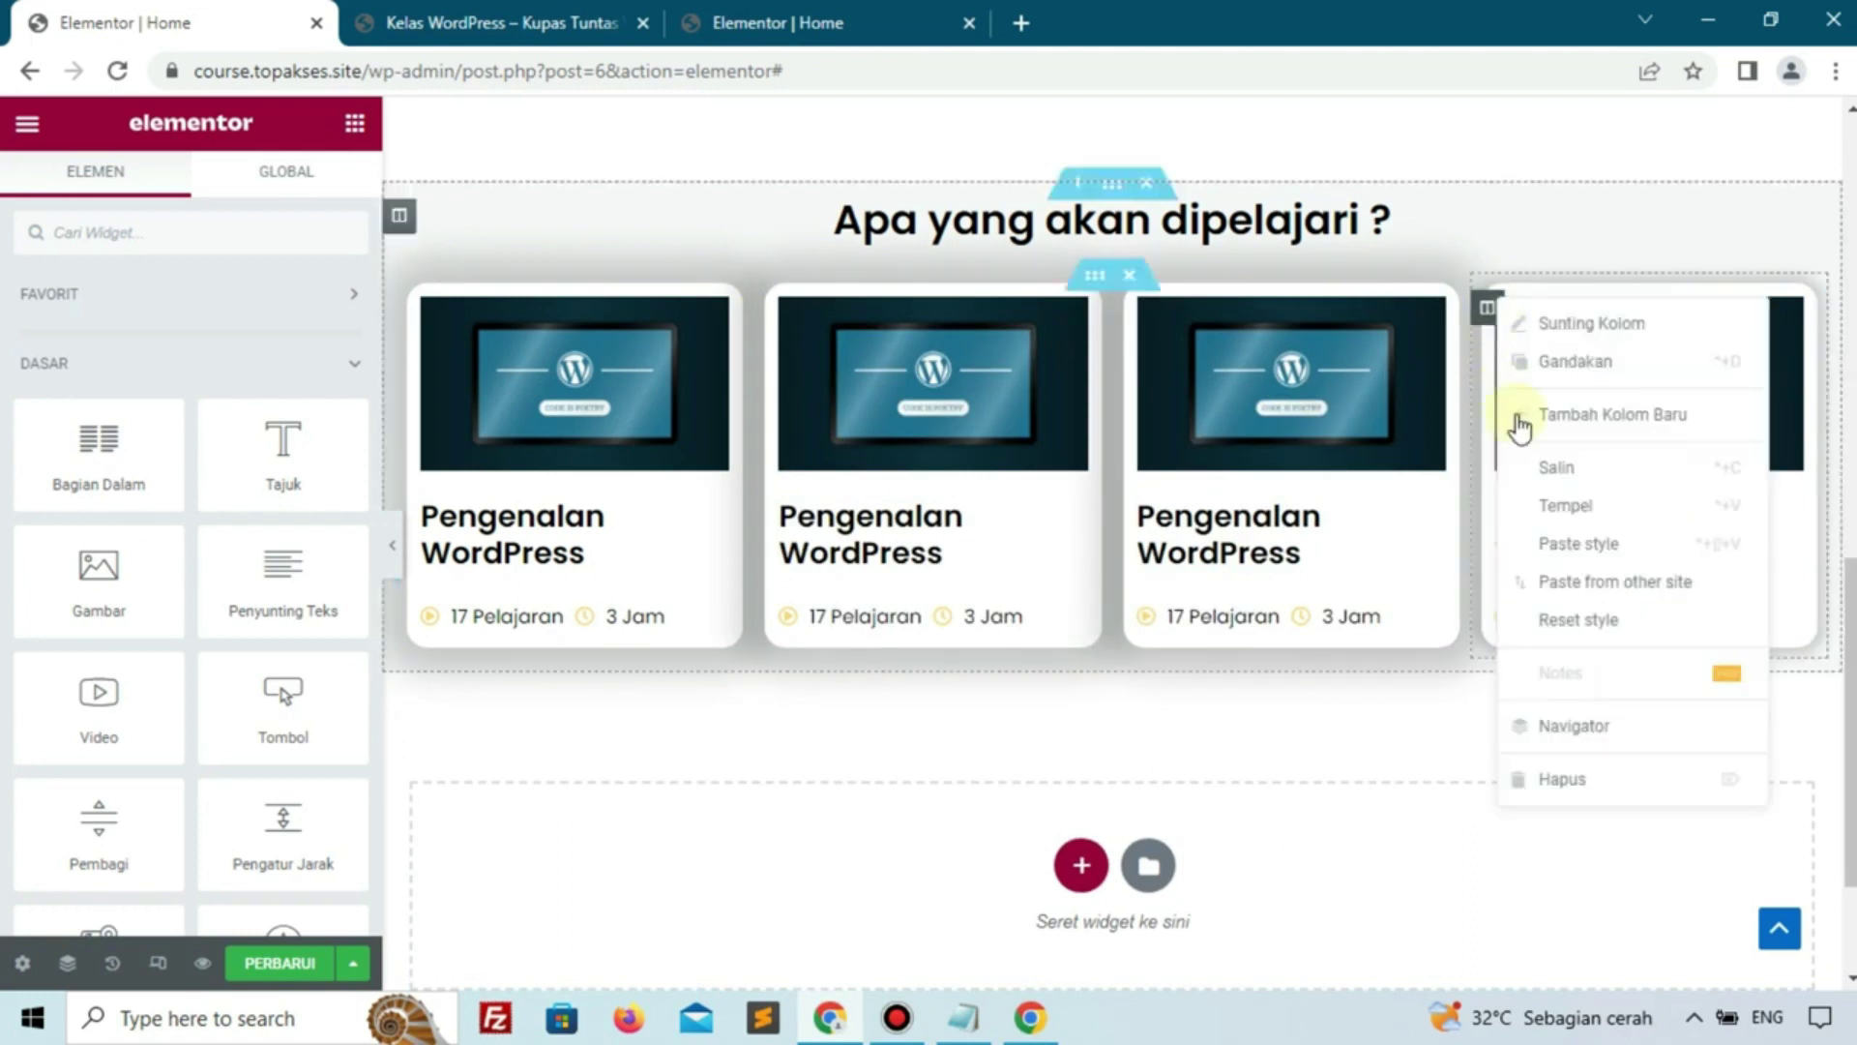
{"action": "left_click", "coordinate": [1559, 542]}
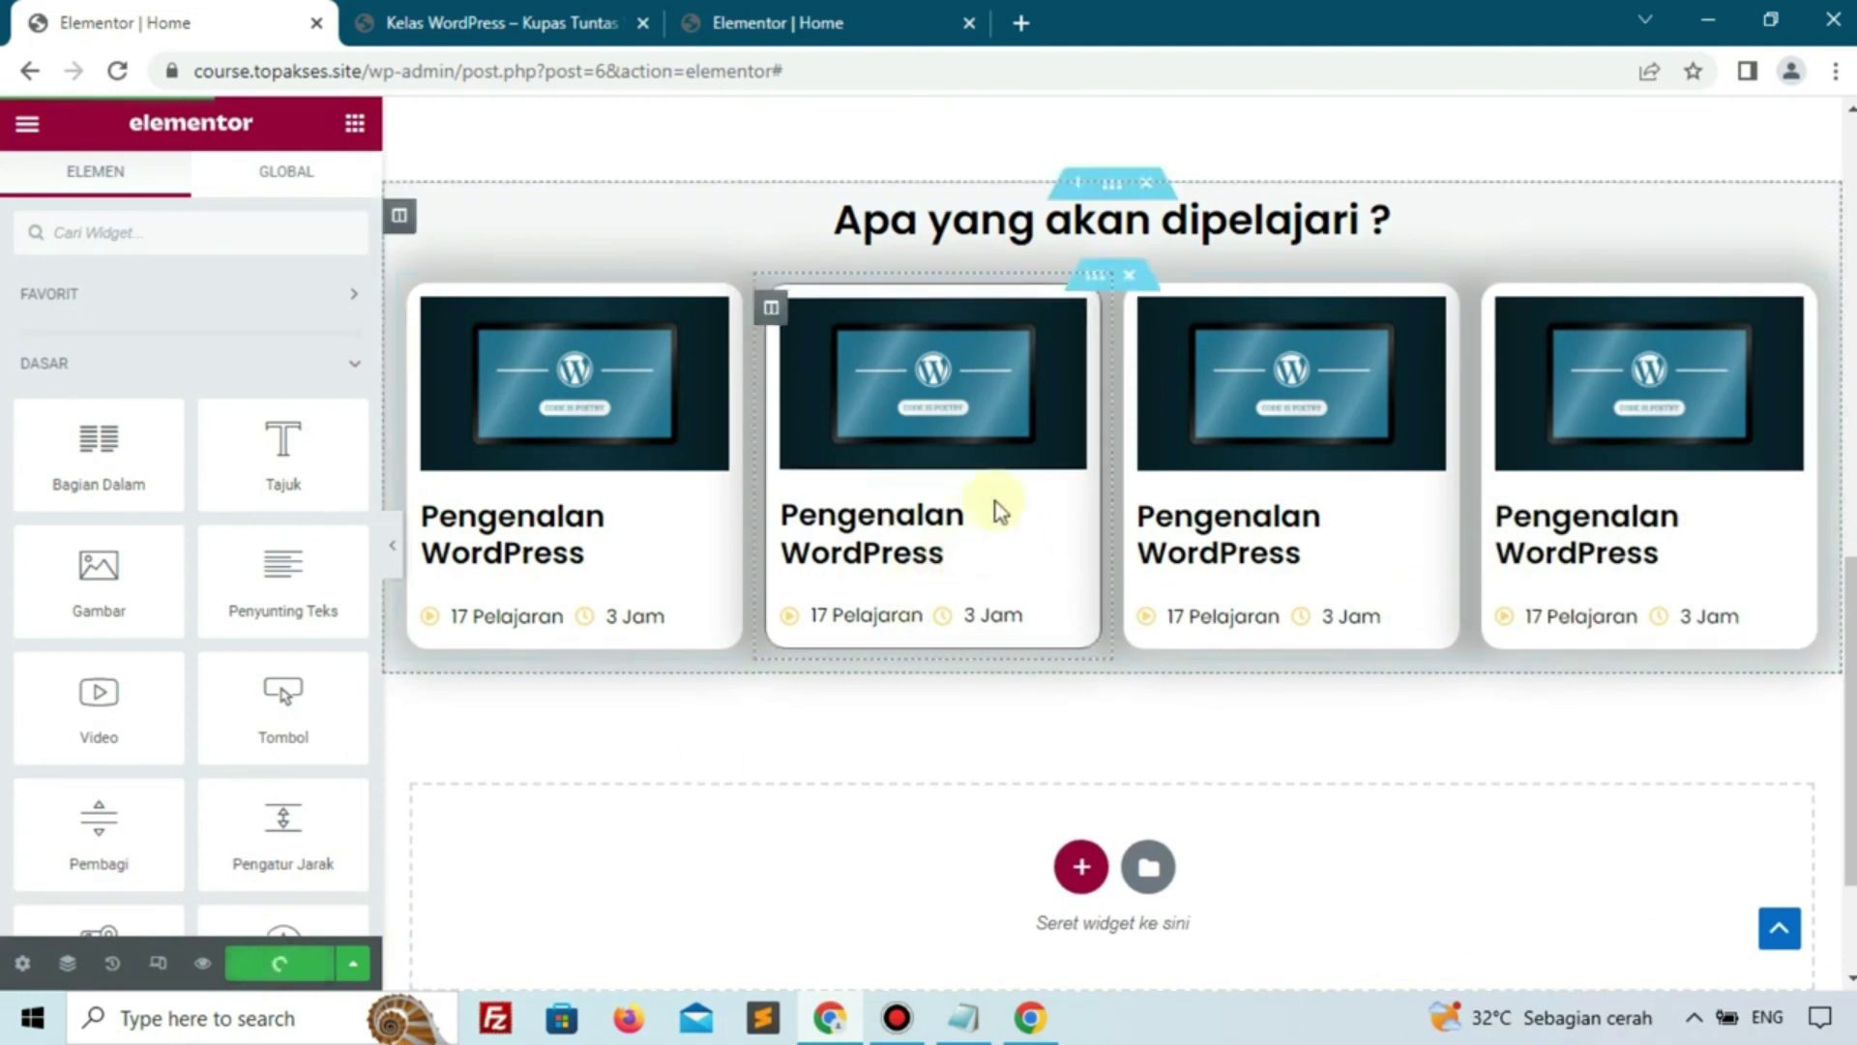
Duplicate the inner section holding the four cards and check the second card row on the reference site
{"action": "right_click", "coordinate": [1085, 290]}
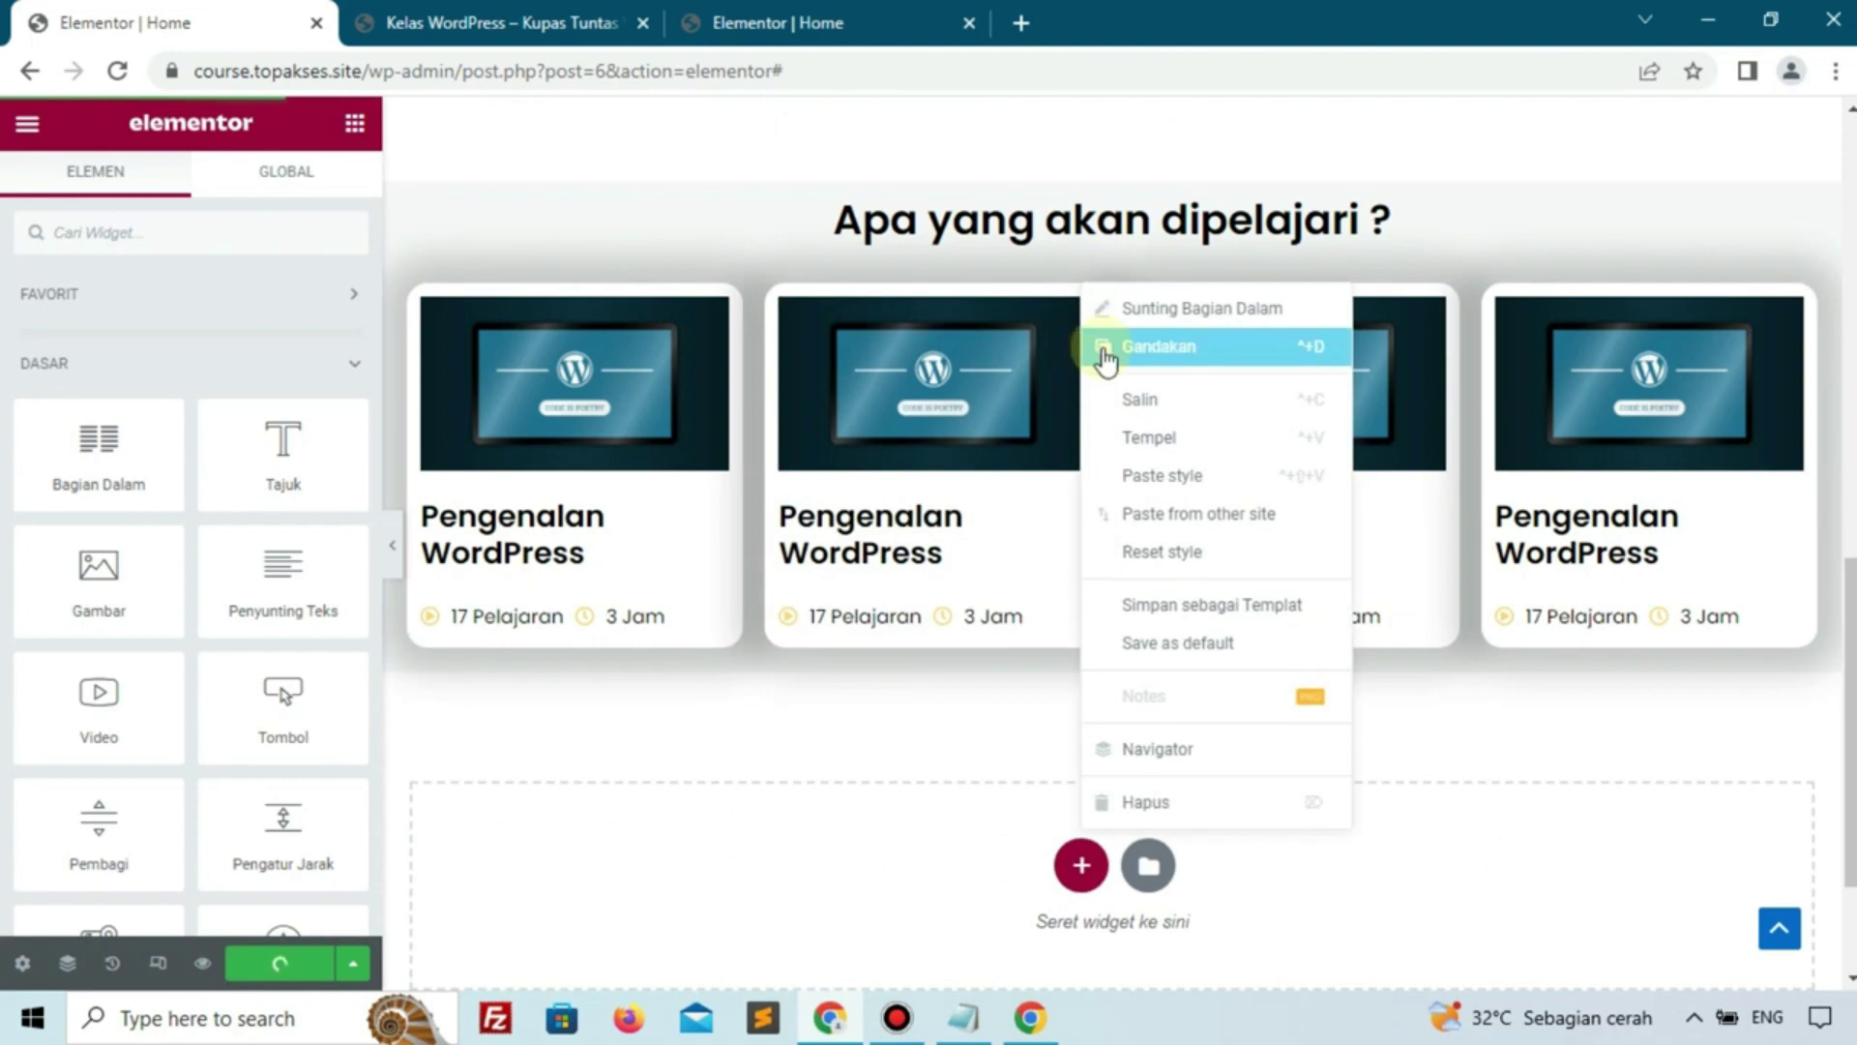
{"action": "left_click", "coordinate": [1105, 351]}
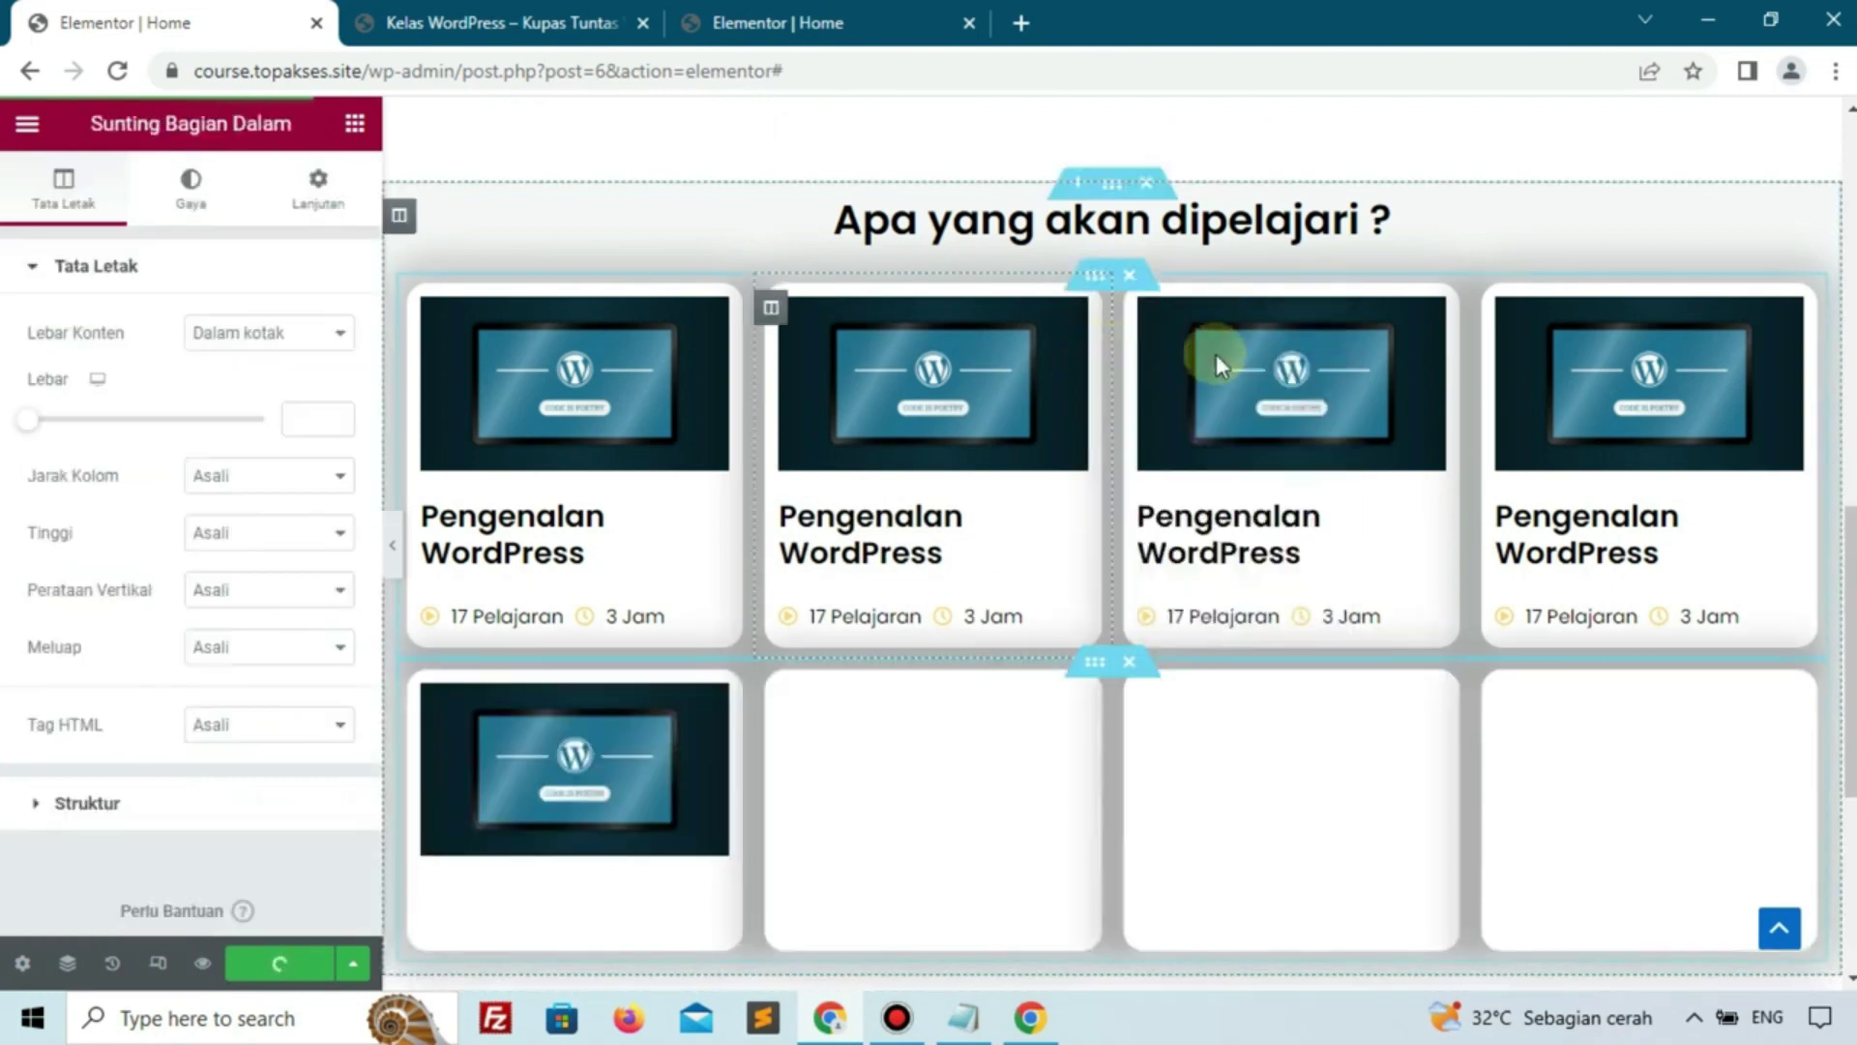
{"action": "scroll", "coordinate": [1151, 422], "scroll_direction": "down", "scroll_amount": 2}
{"action": "left_click", "coordinate": [794, 21]}
{"action": "scroll", "coordinate": [647, 580], "scroll_direction": "down", "scroll_amount": 8}
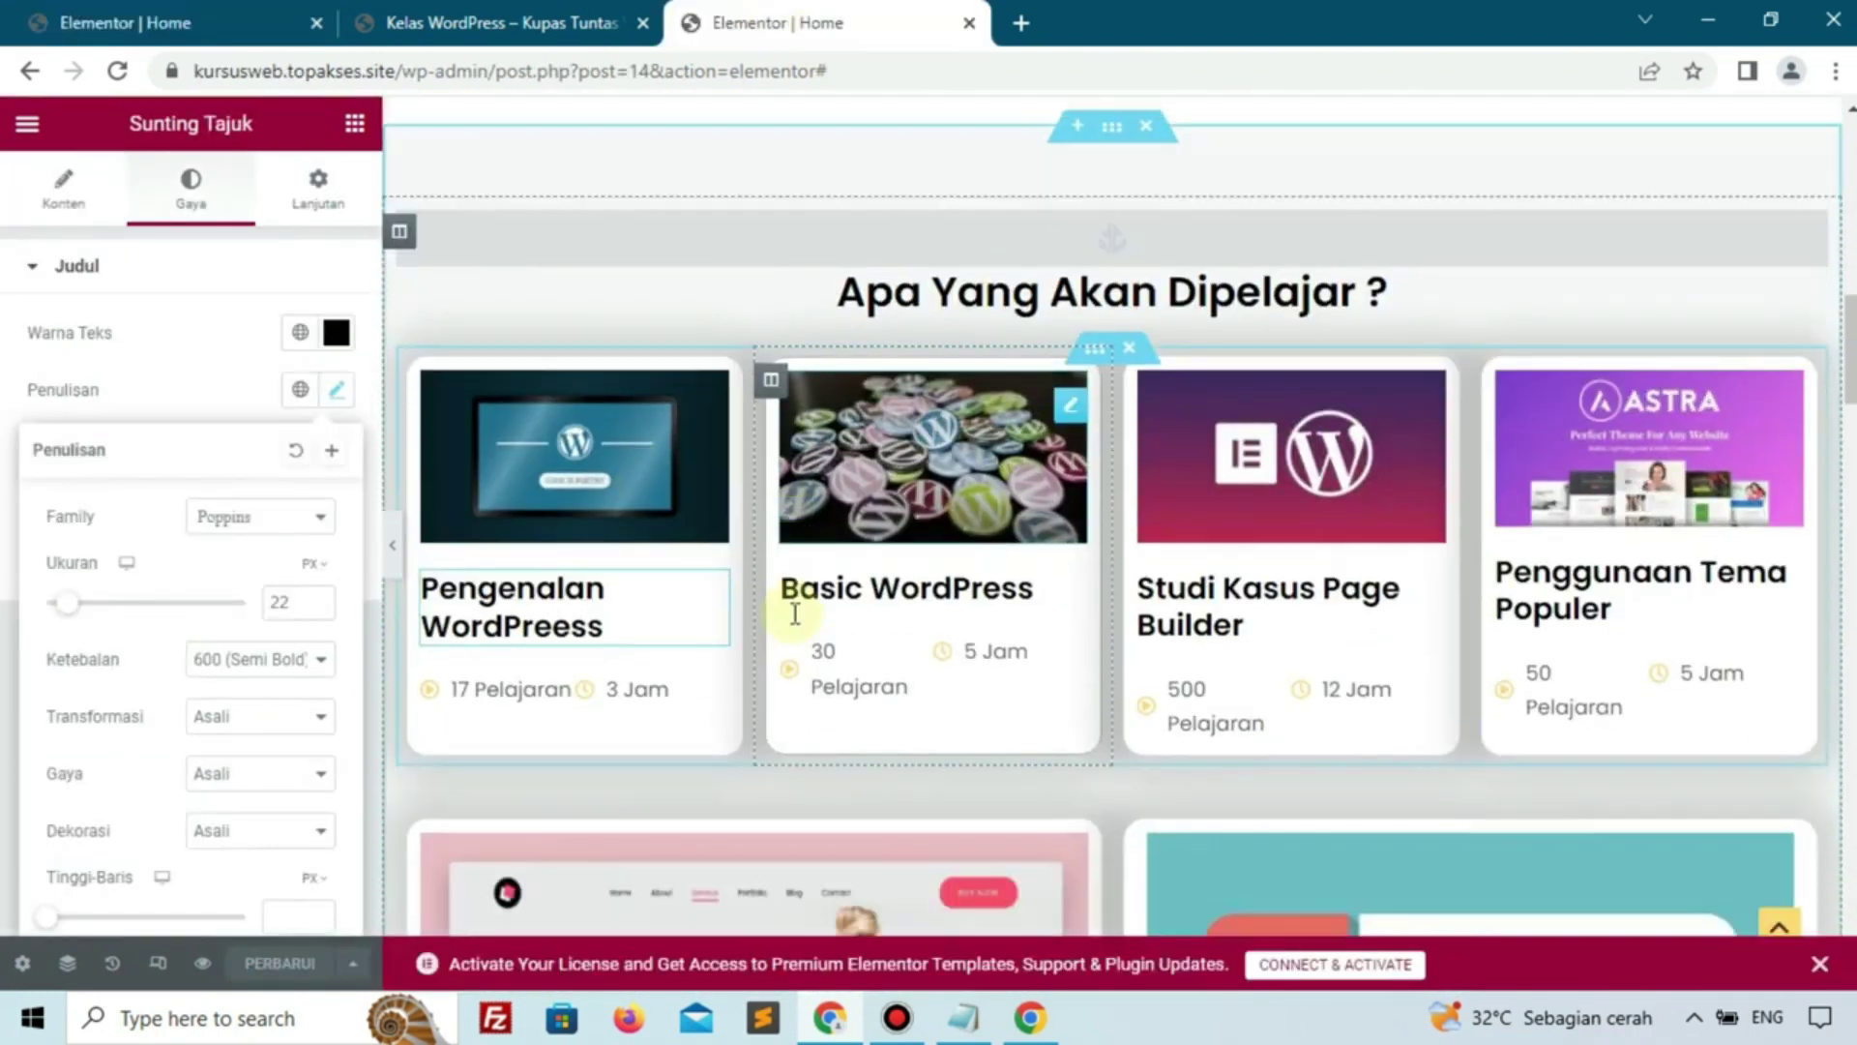
{"action": "scroll", "coordinate": [1228, 385], "scroll_direction": "up", "scroll_amount": 1}
{"action": "left_click", "coordinate": [193, 12]}
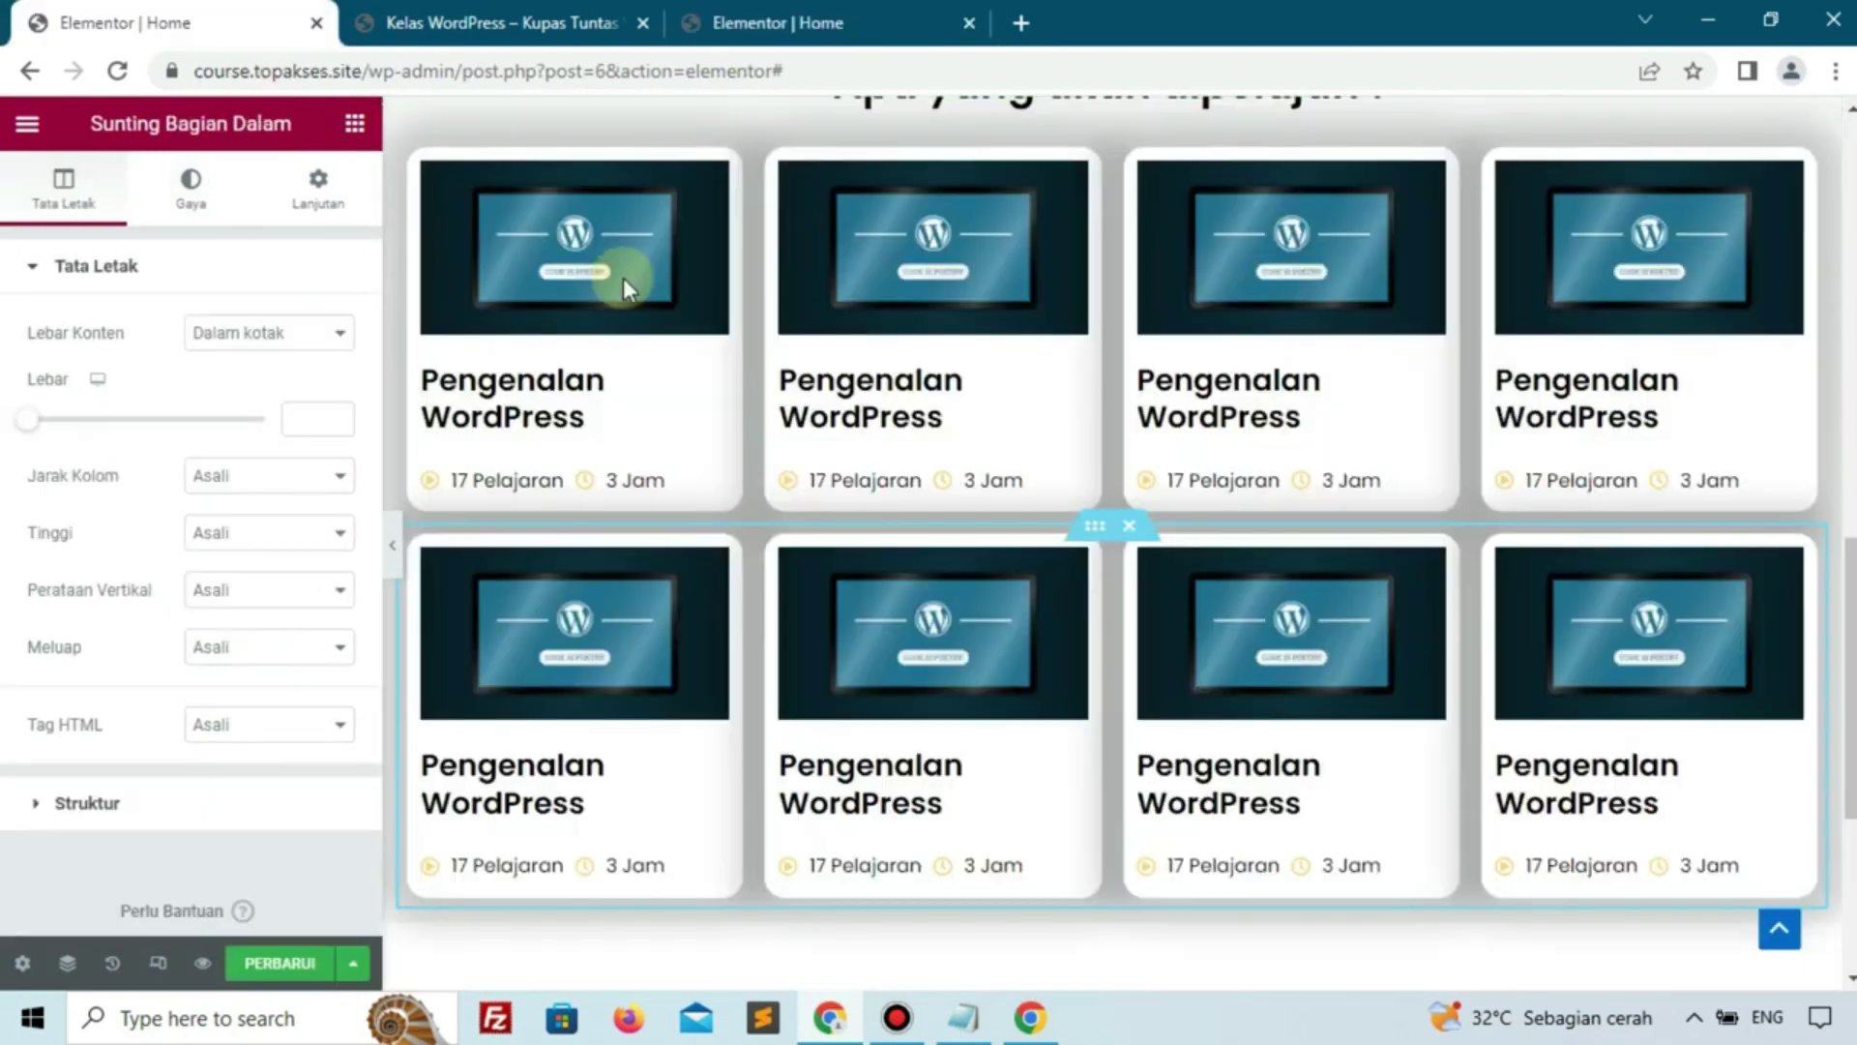
Delete two columns from the duplicated card row, leaving two wide cards
{"action": "right_click", "coordinate": [1134, 567]}
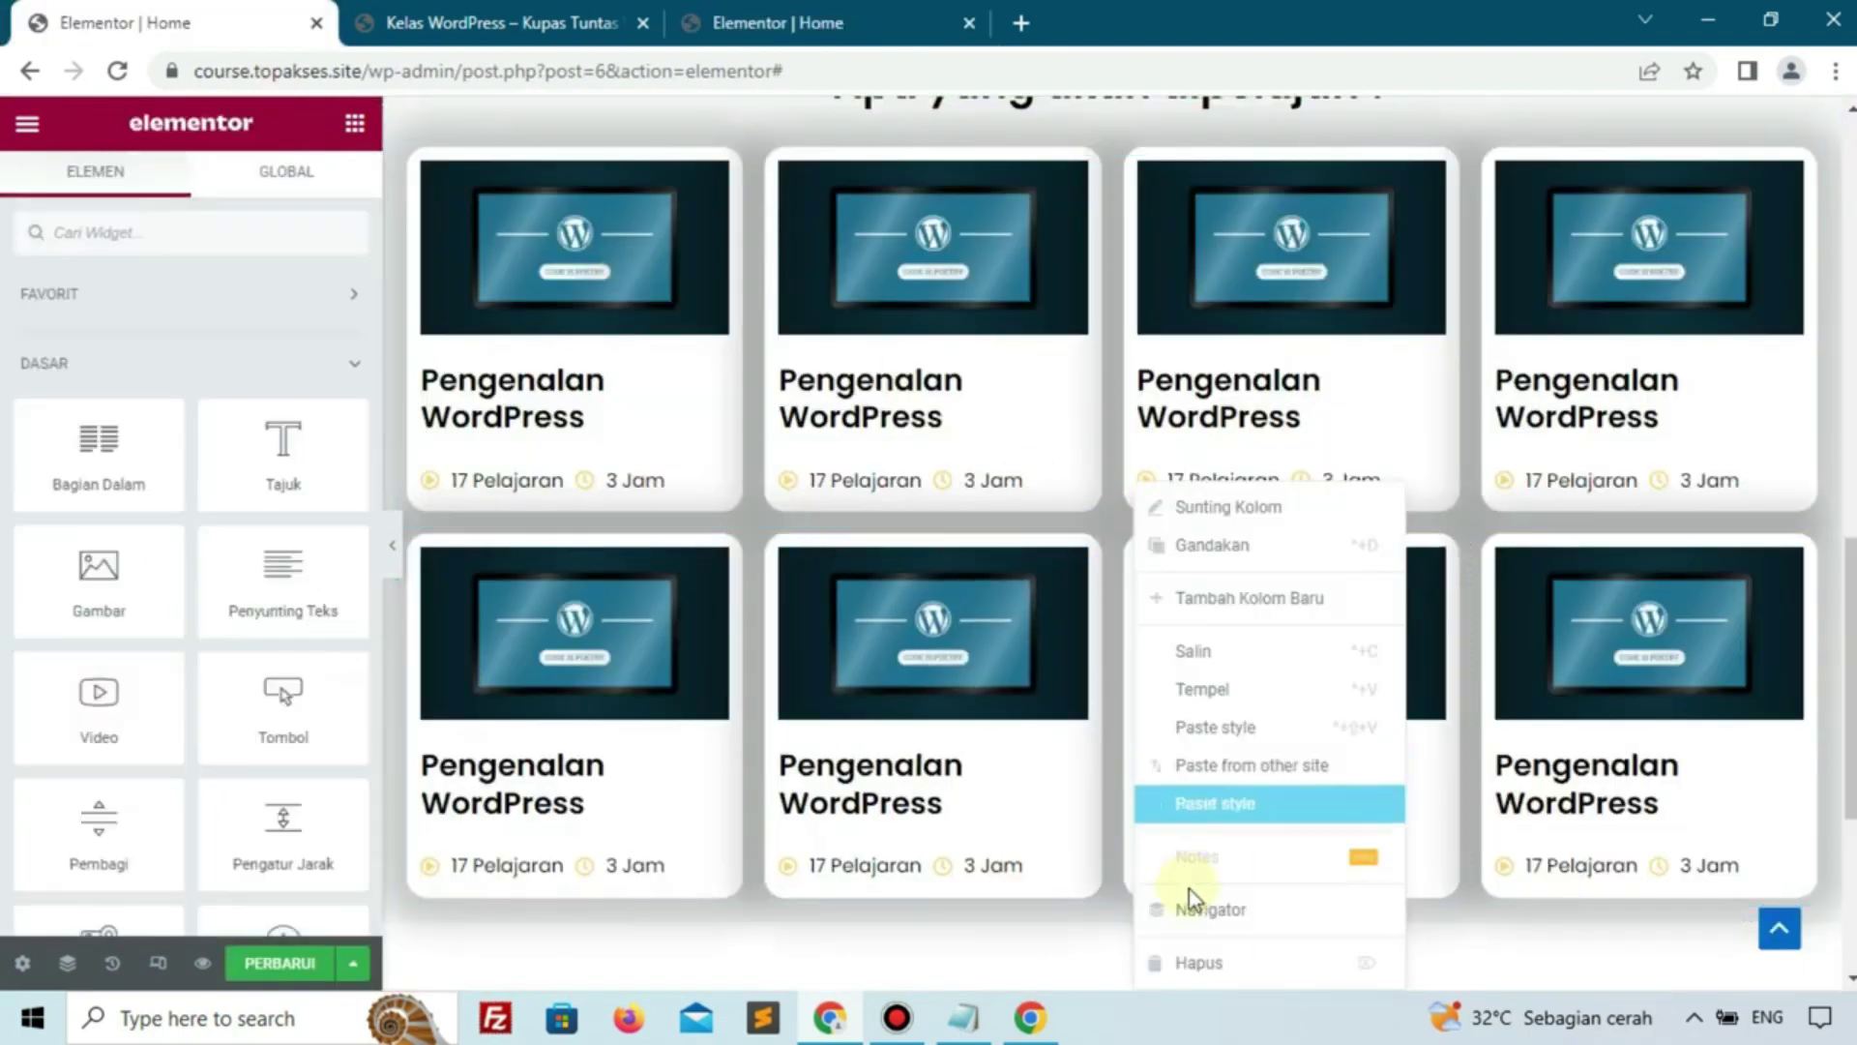
{"action": "left_click", "coordinate": [1195, 962]}
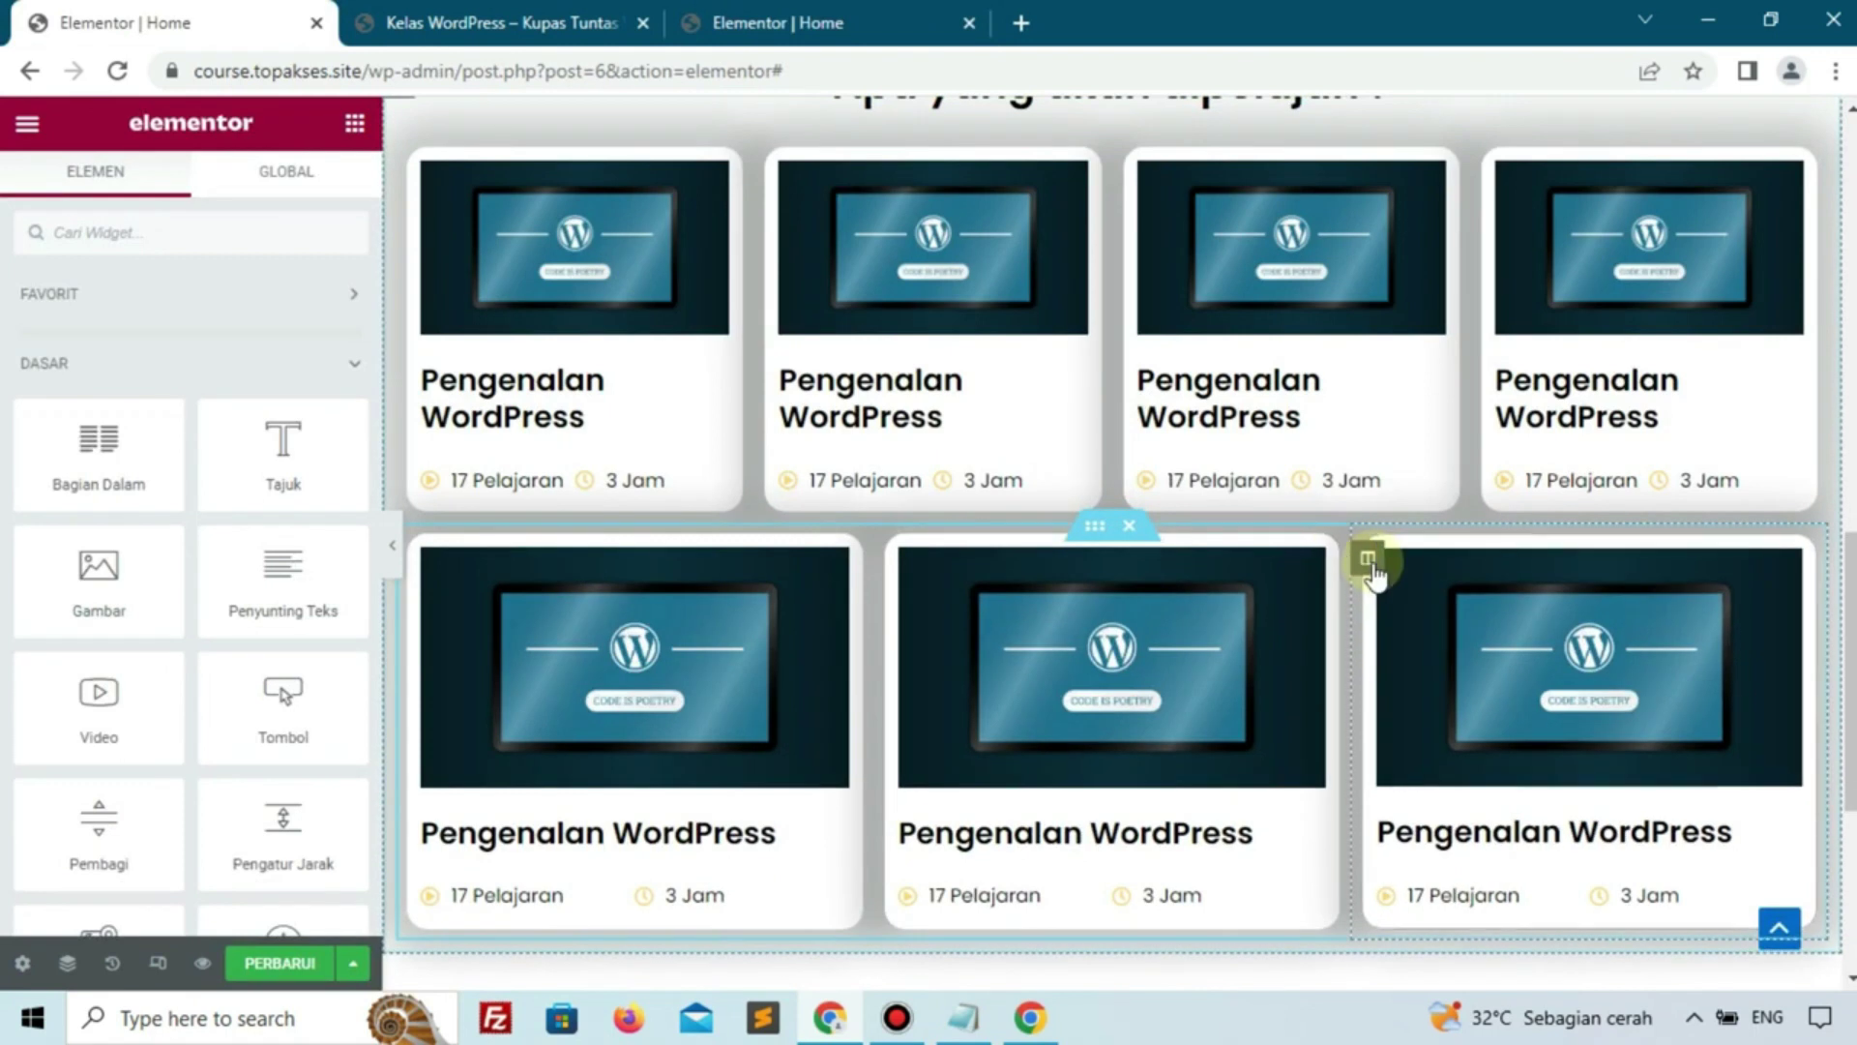
{"action": "right_click", "coordinate": [1366, 558]}
{"action": "left_click", "coordinate": [1419, 962]}
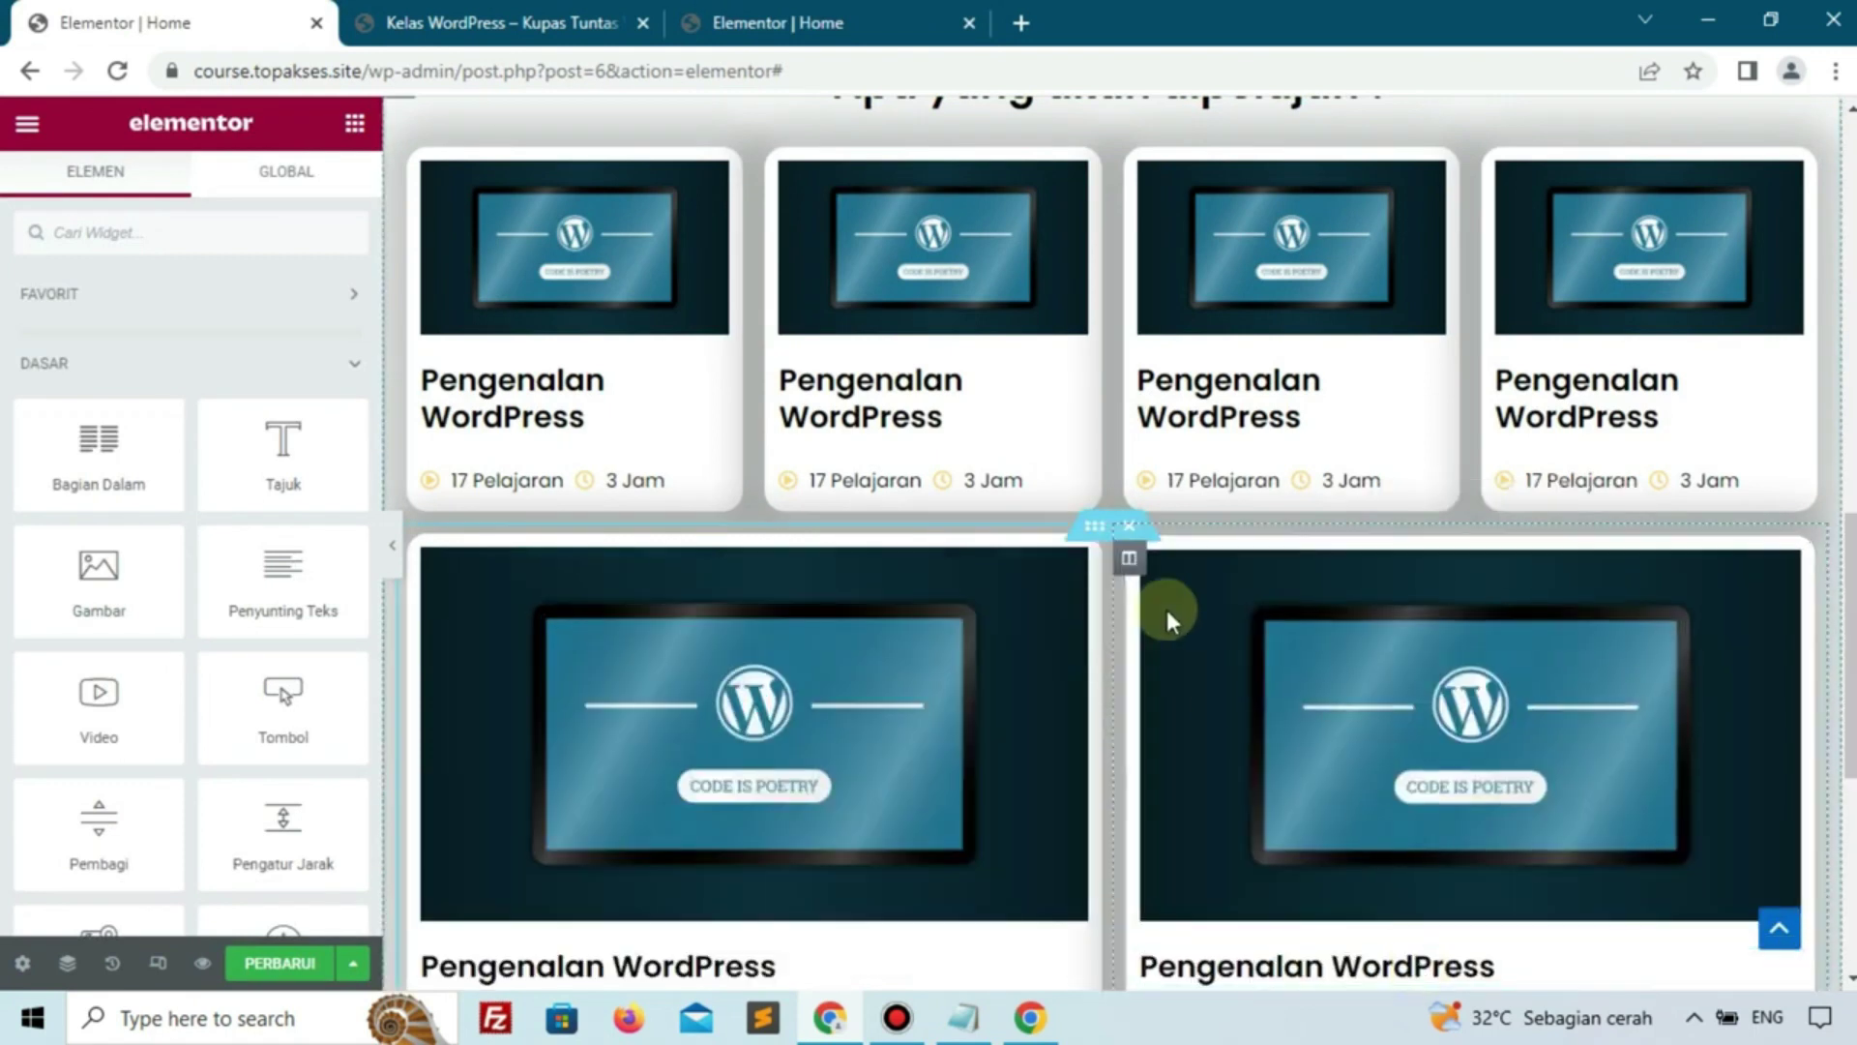
{"action": "scroll", "coordinate": [1174, 613], "scroll_direction": "down", "scroll_amount": 1}
{"action": "scroll", "coordinate": [799, 592], "scroll_direction": "up", "scroll_amount": 3}
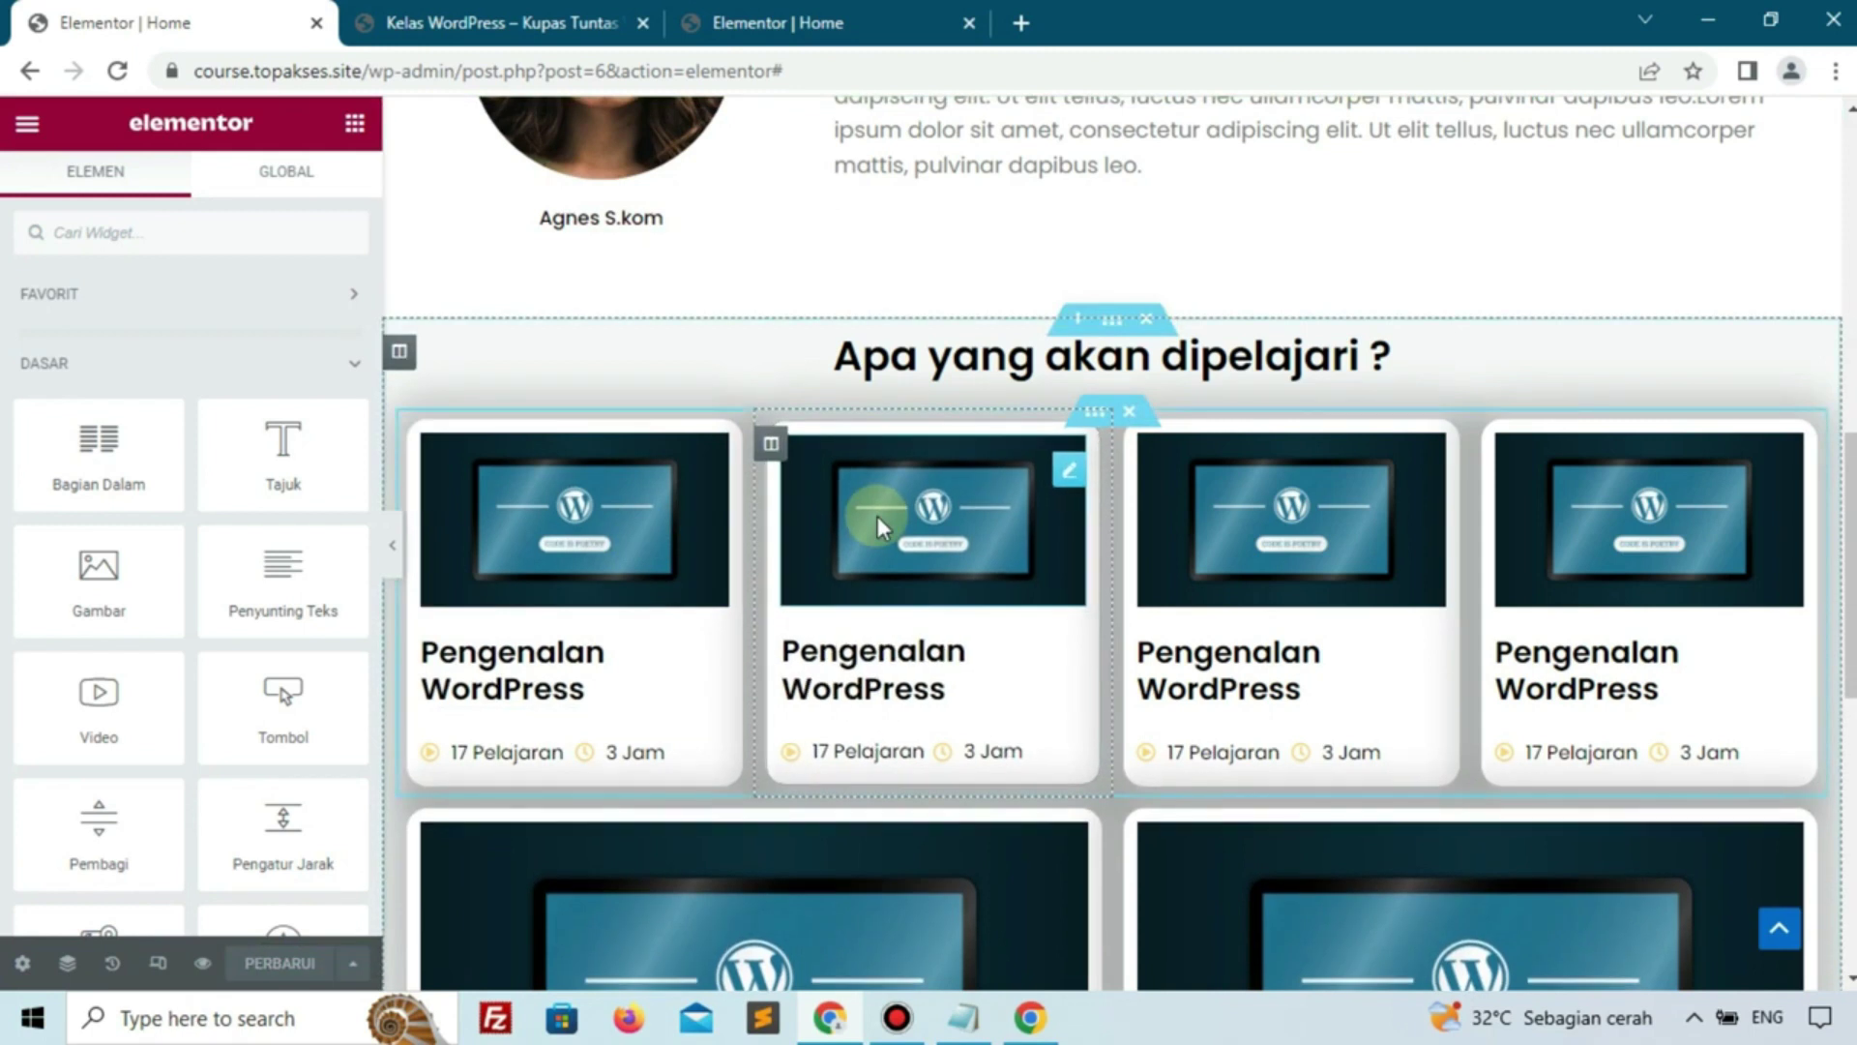
Inspect the content settings of the second card's image, lesson-count and duration widgets, and view both card rows
{"action": "scroll", "coordinate": [880, 519], "scroll_direction": "down", "scroll_amount": 2}
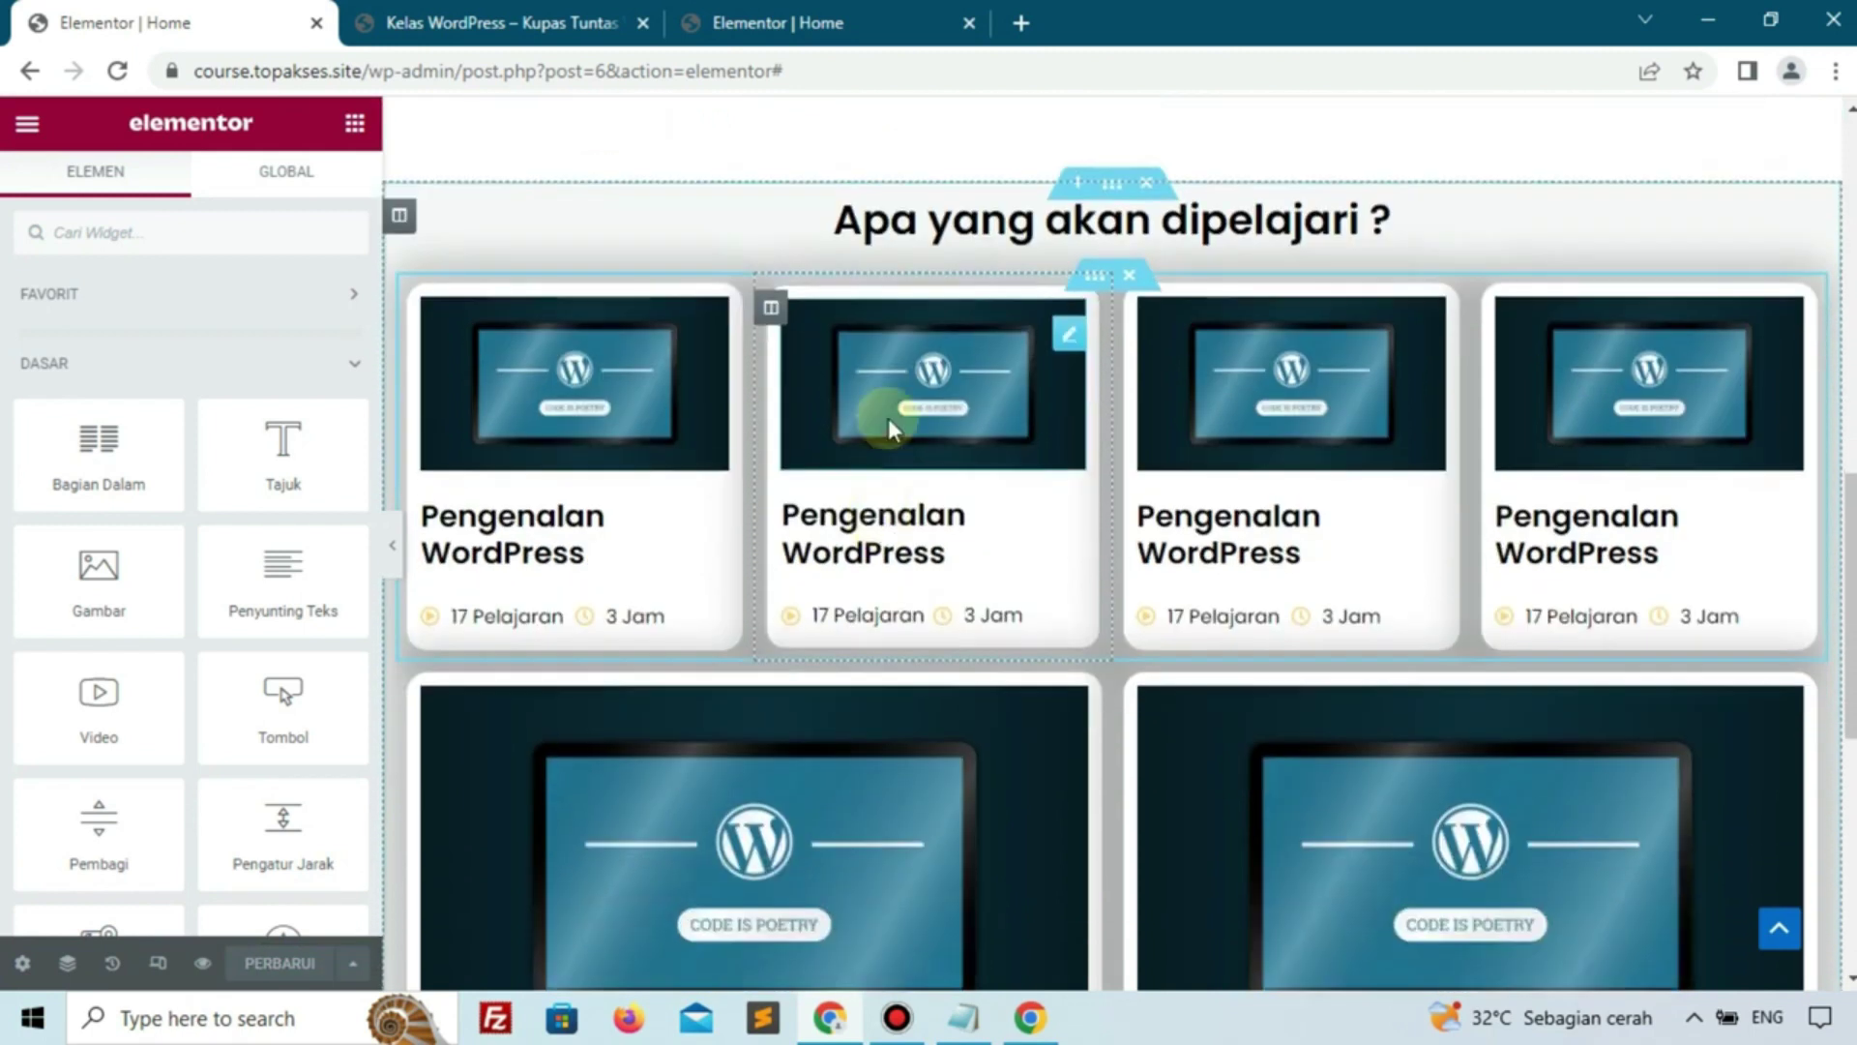
{"action": "left_click", "coordinate": [873, 385]}
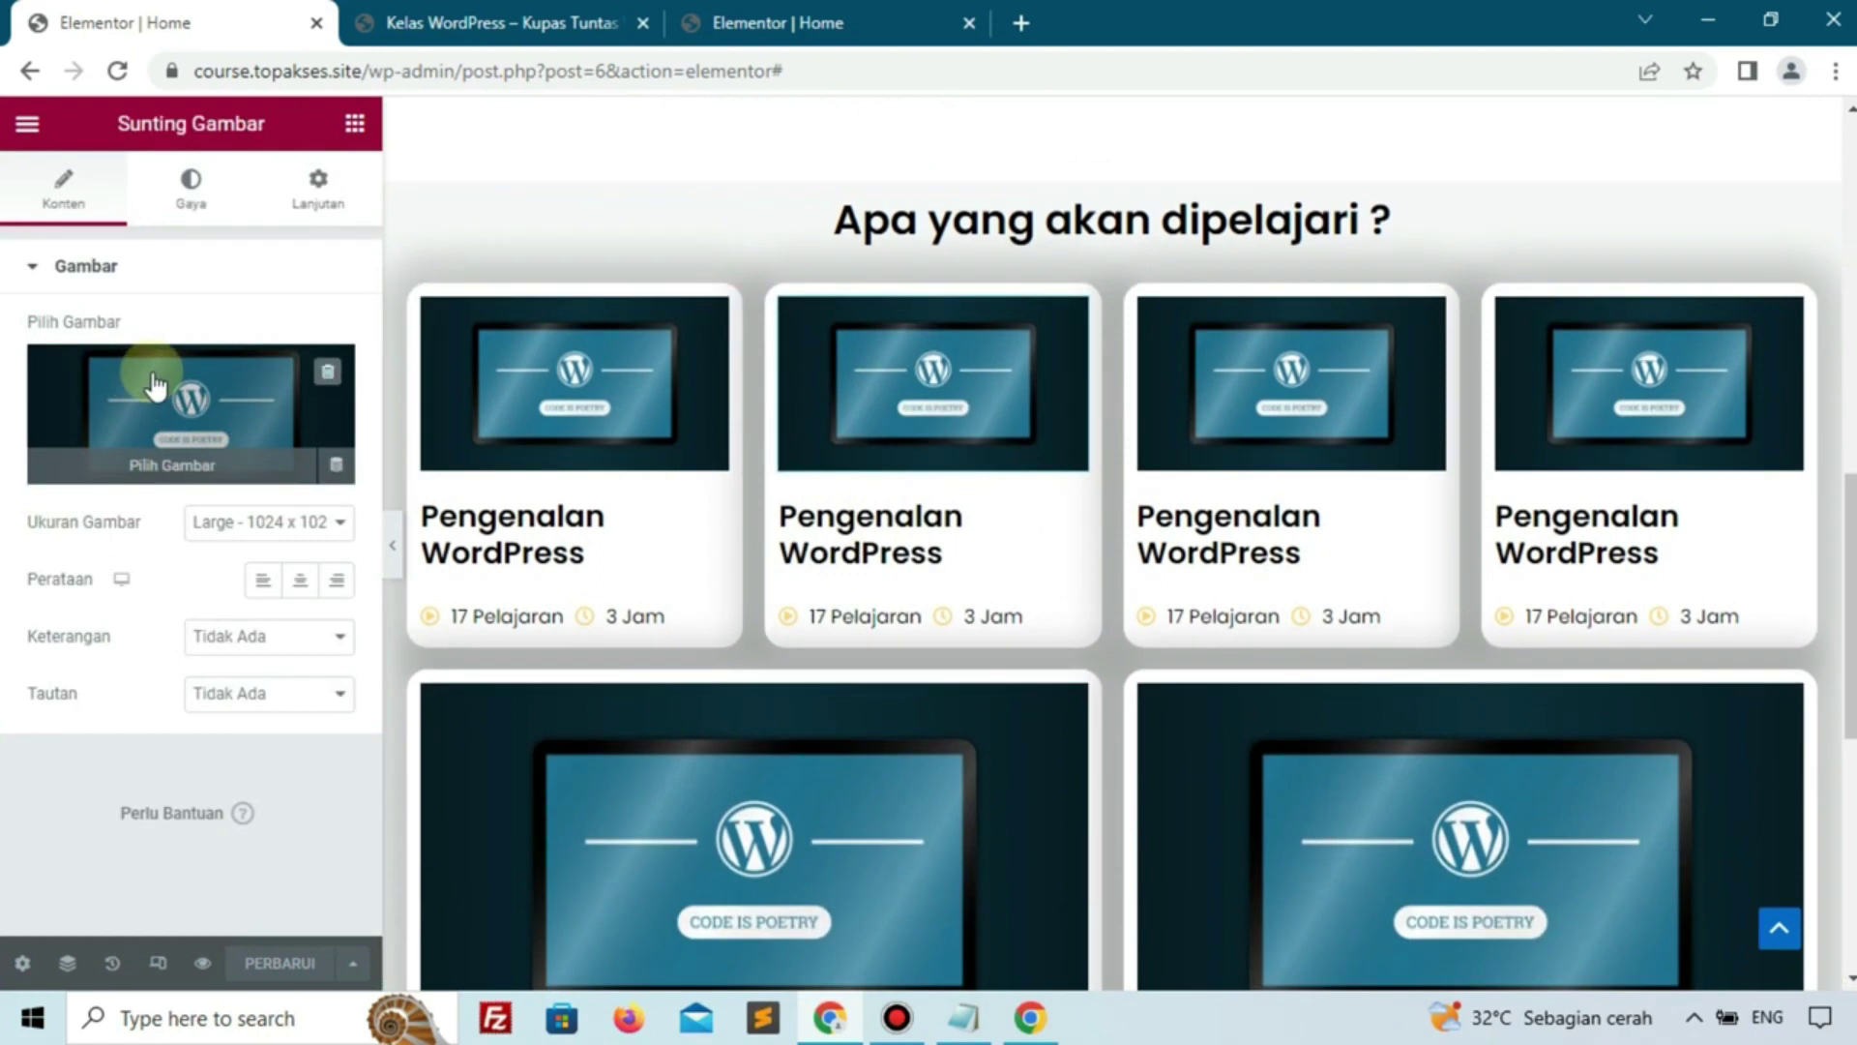
{"action": "left_click", "coordinate": [826, 622]}
{"action": "left_click", "coordinate": [973, 629]}
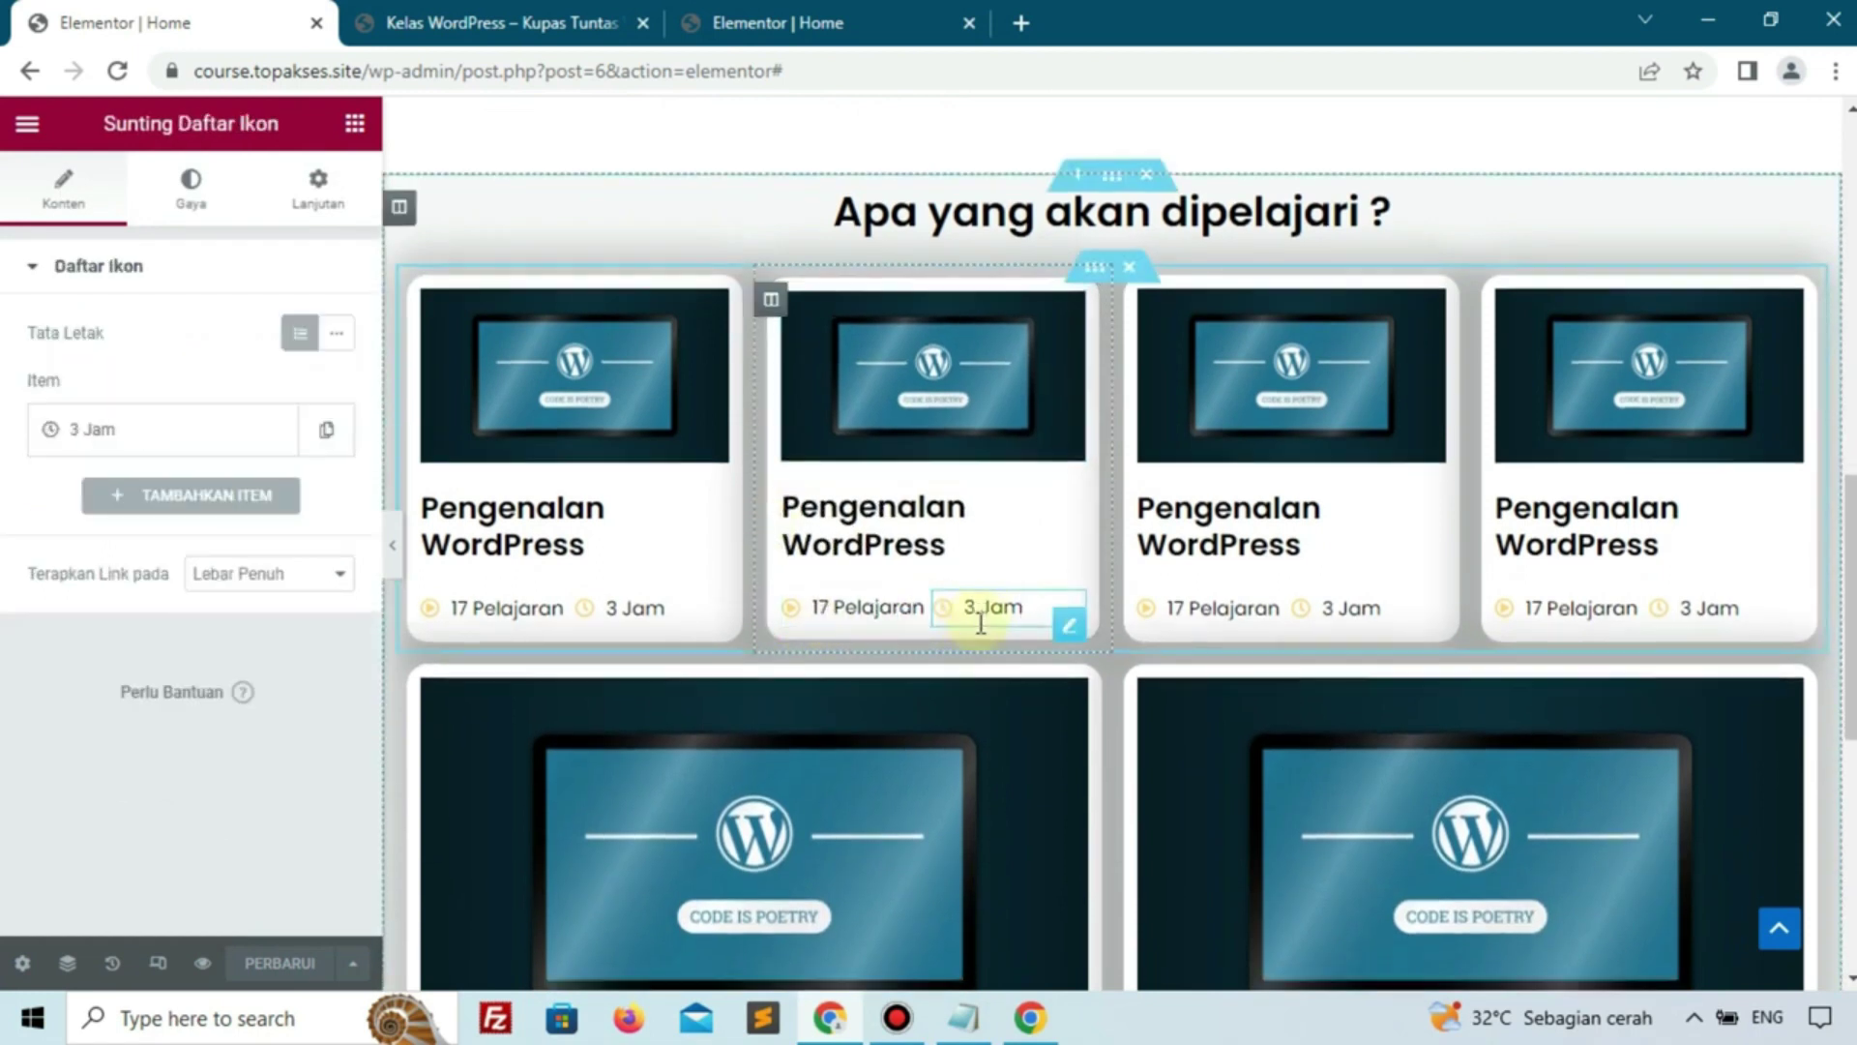
{"action": "scroll", "coordinate": [1236, 600], "scroll_direction": "down", "scroll_amount": 3}
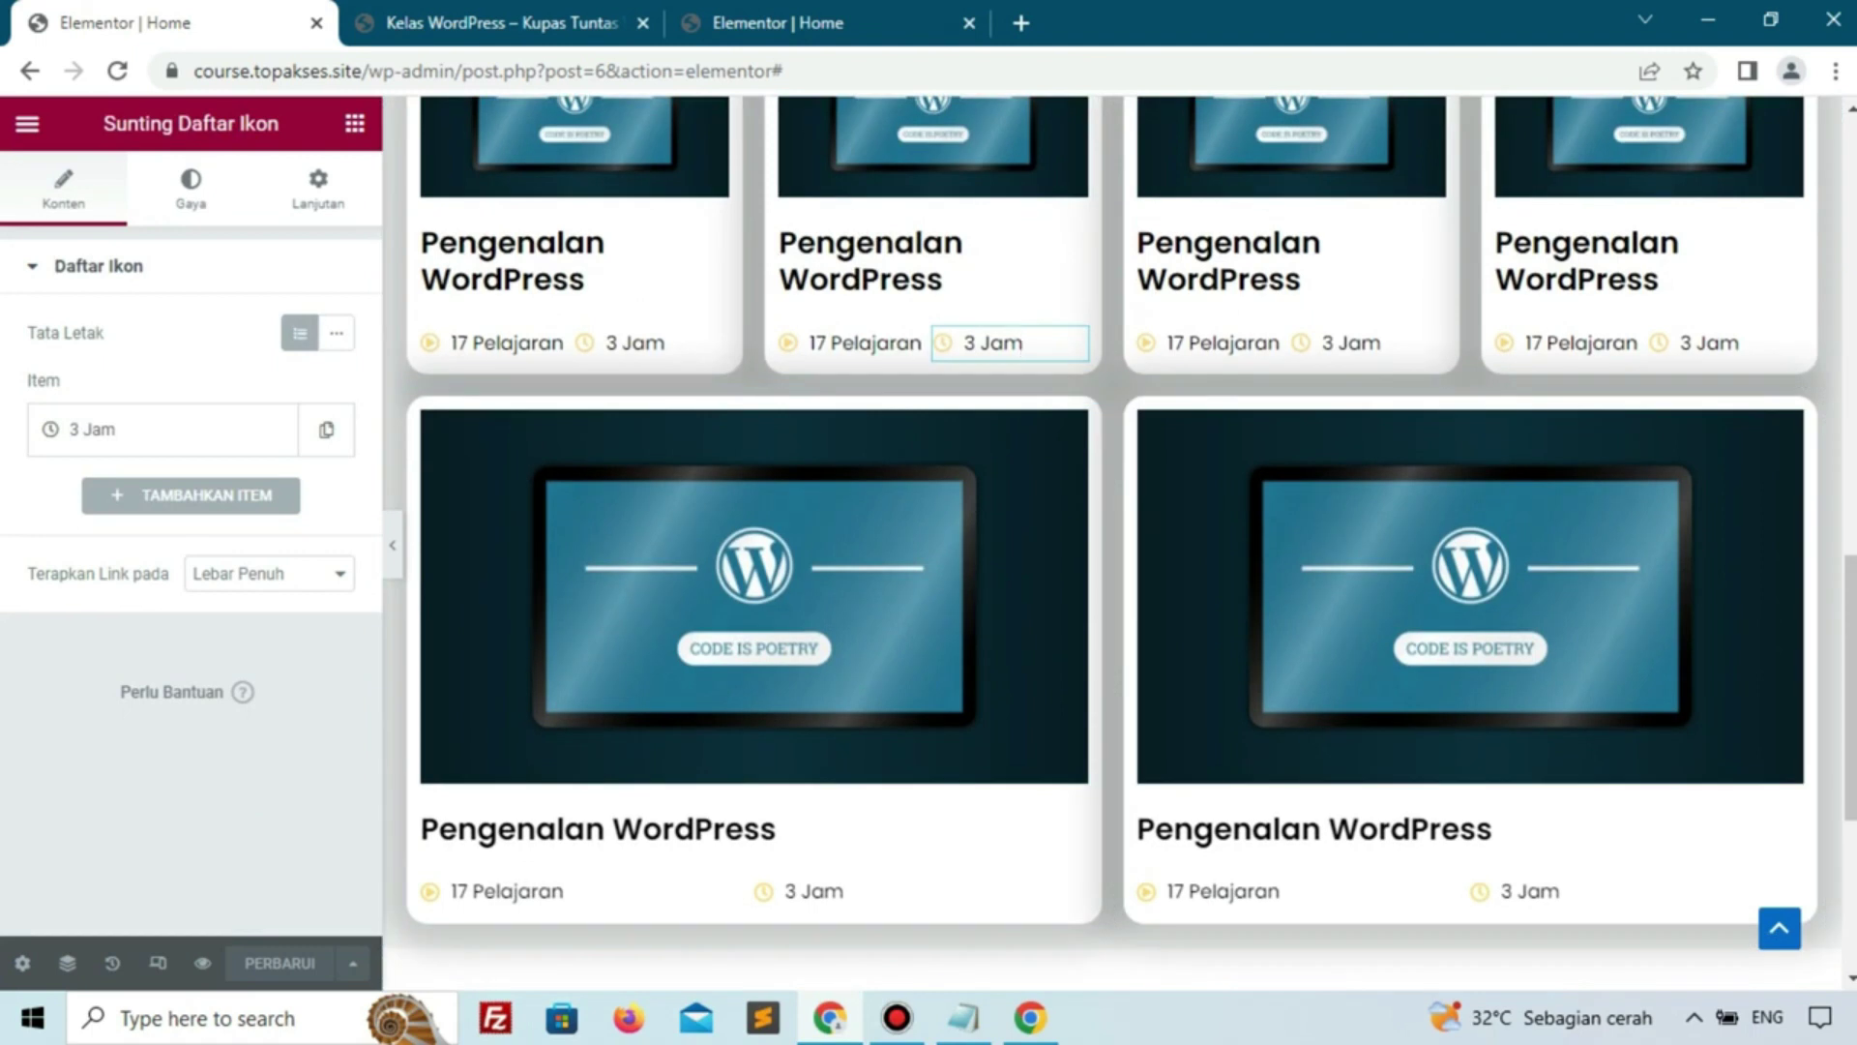
{"action": "key", "text": "alt+Tab"}
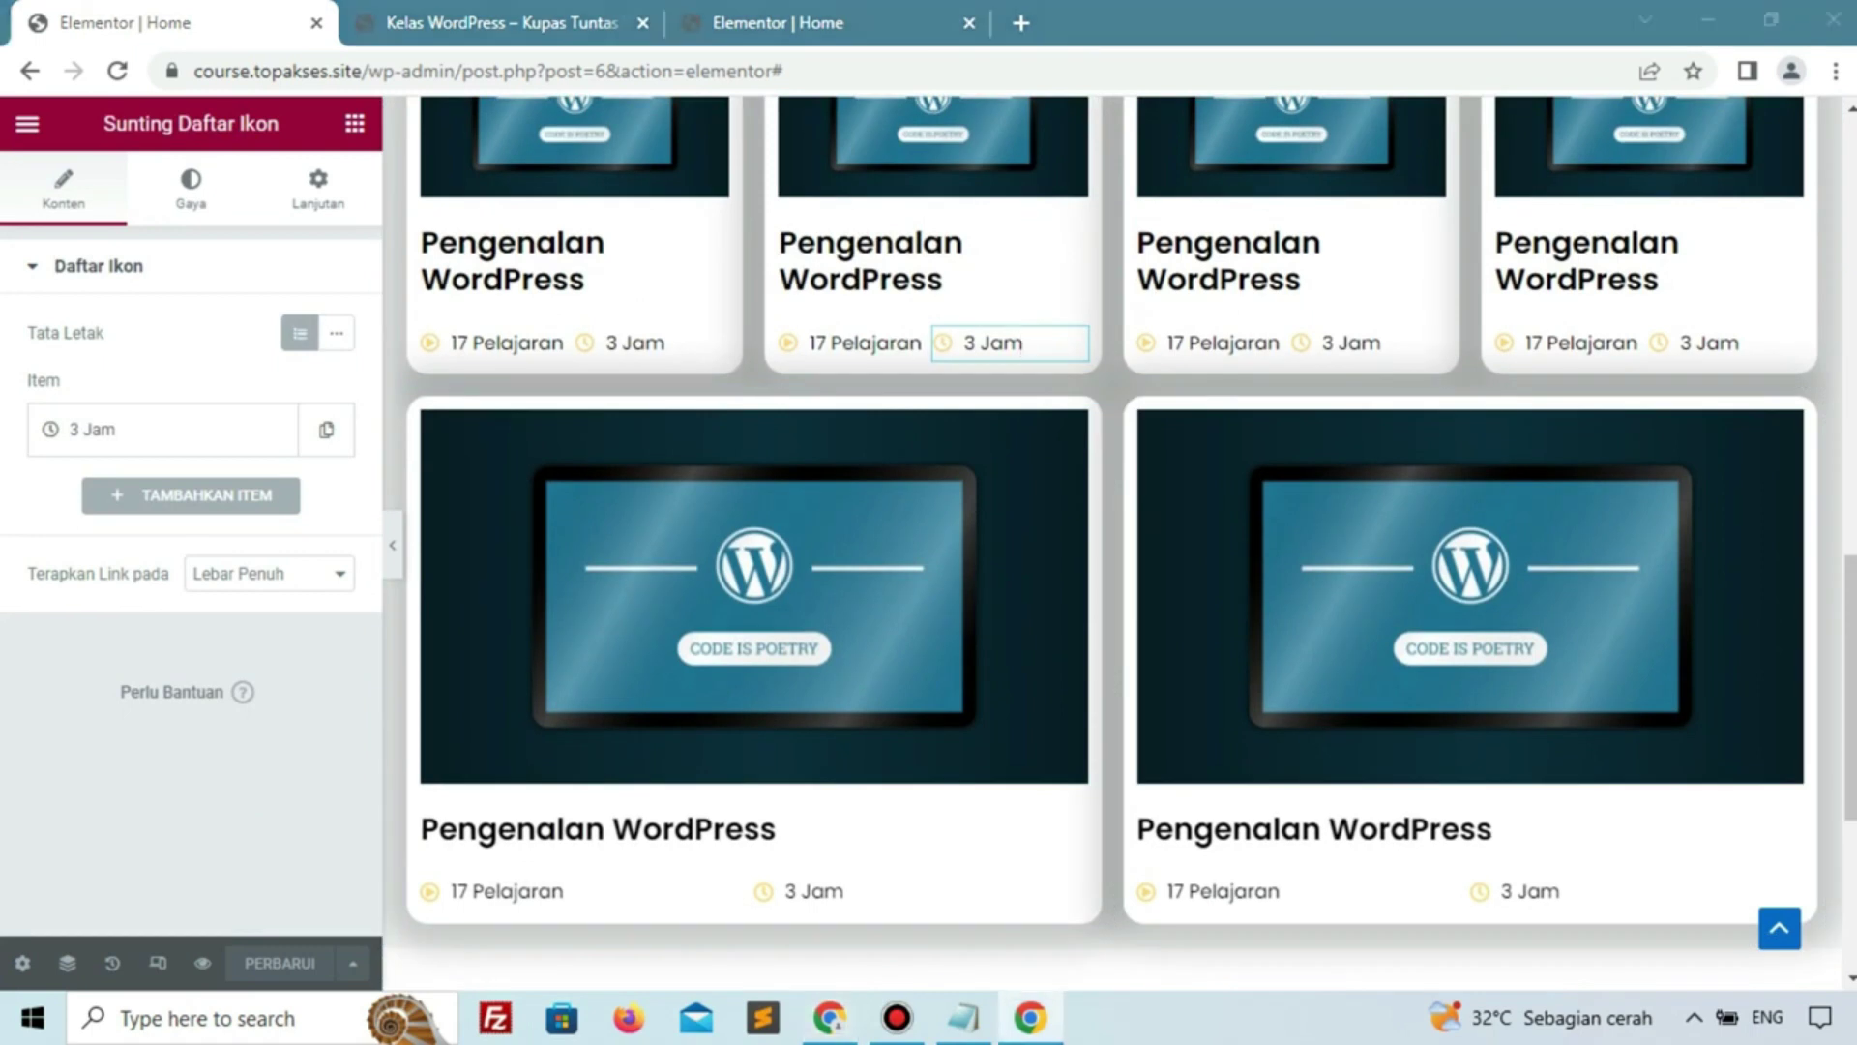
{"action": "scroll", "coordinate": [842, 362], "scroll_direction": "up", "scroll_amount": 3}
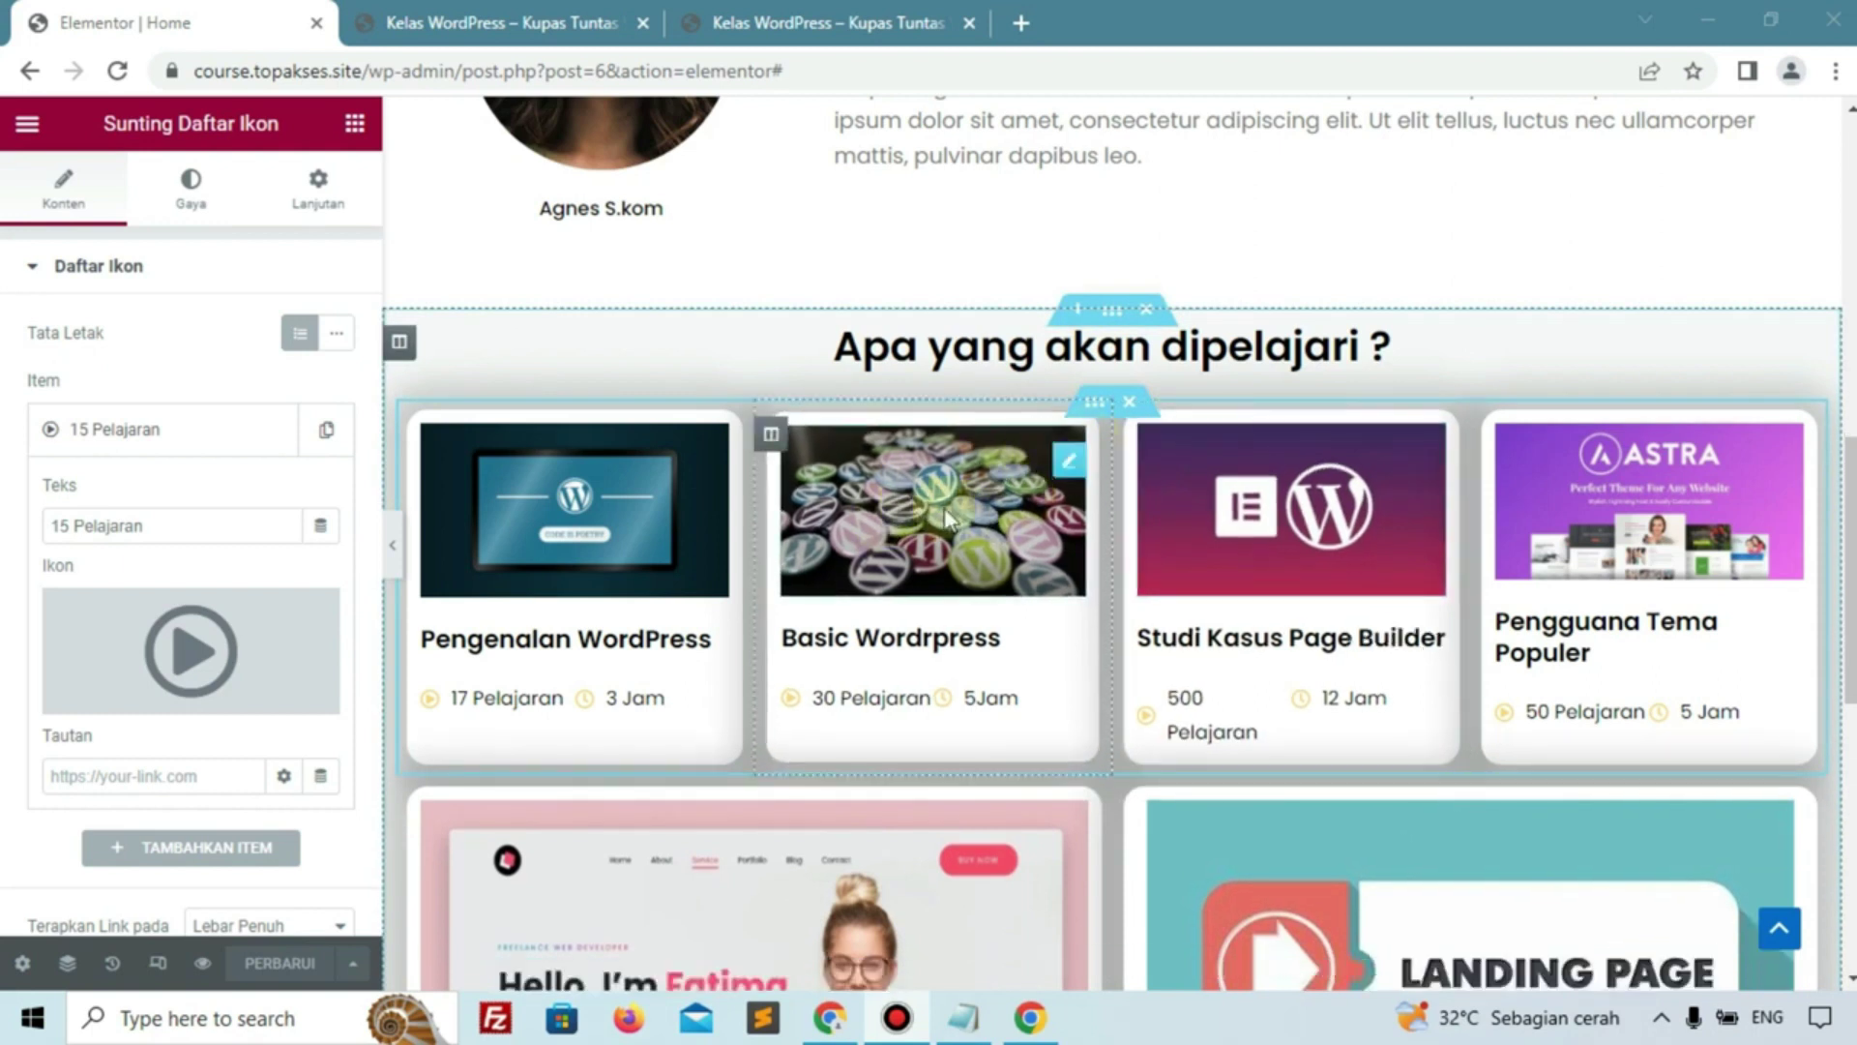
Unlink the padding of the "Apa yang akan dipelajari ?" section, switch its unit to percent and set the top padding to 5%
{"action": "scroll", "coordinate": [947, 518], "scroll_direction": "down", "scroll_amount": 8}
{"action": "scroll", "coordinate": [948, 518], "scroll_direction": "up", "scroll_amount": 5}
{"action": "scroll", "coordinate": [947, 517], "scroll_direction": "up", "scroll_amount": 3}
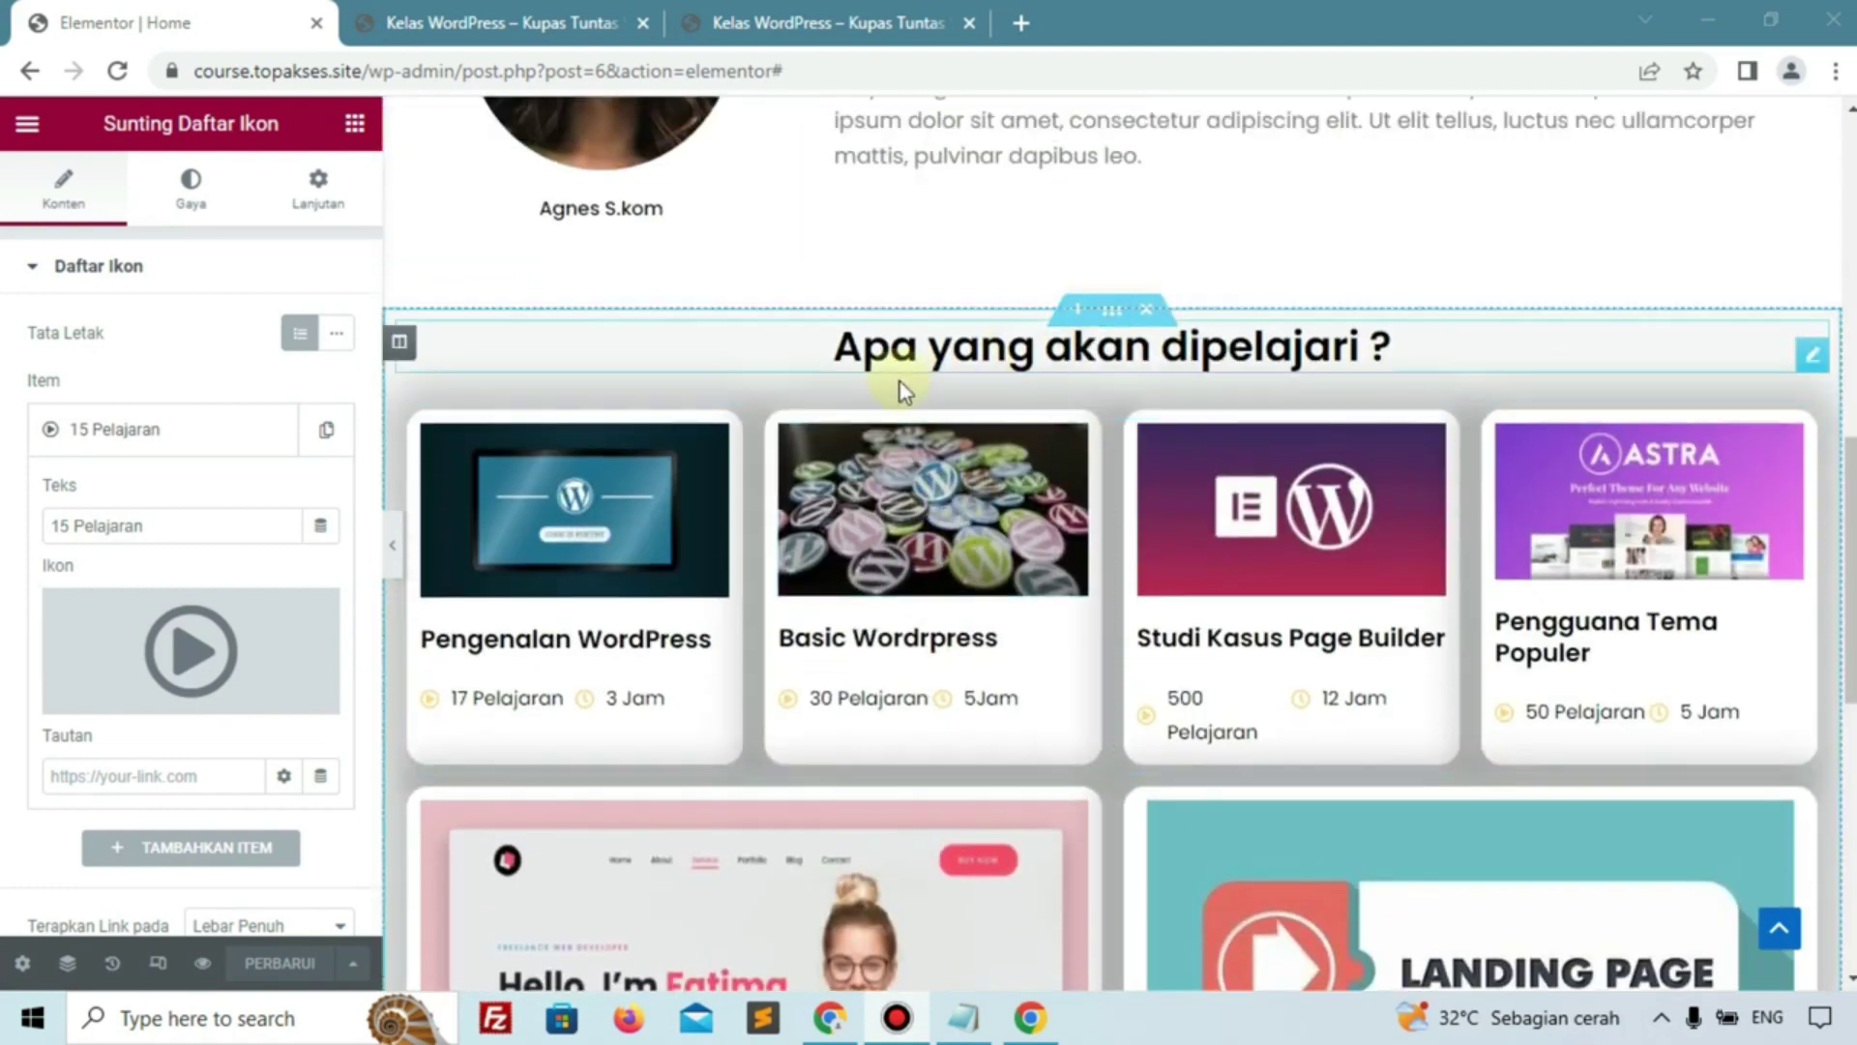
{"action": "left_click", "coordinate": [1118, 307]}
{"action": "left_click", "coordinate": [311, 191]}
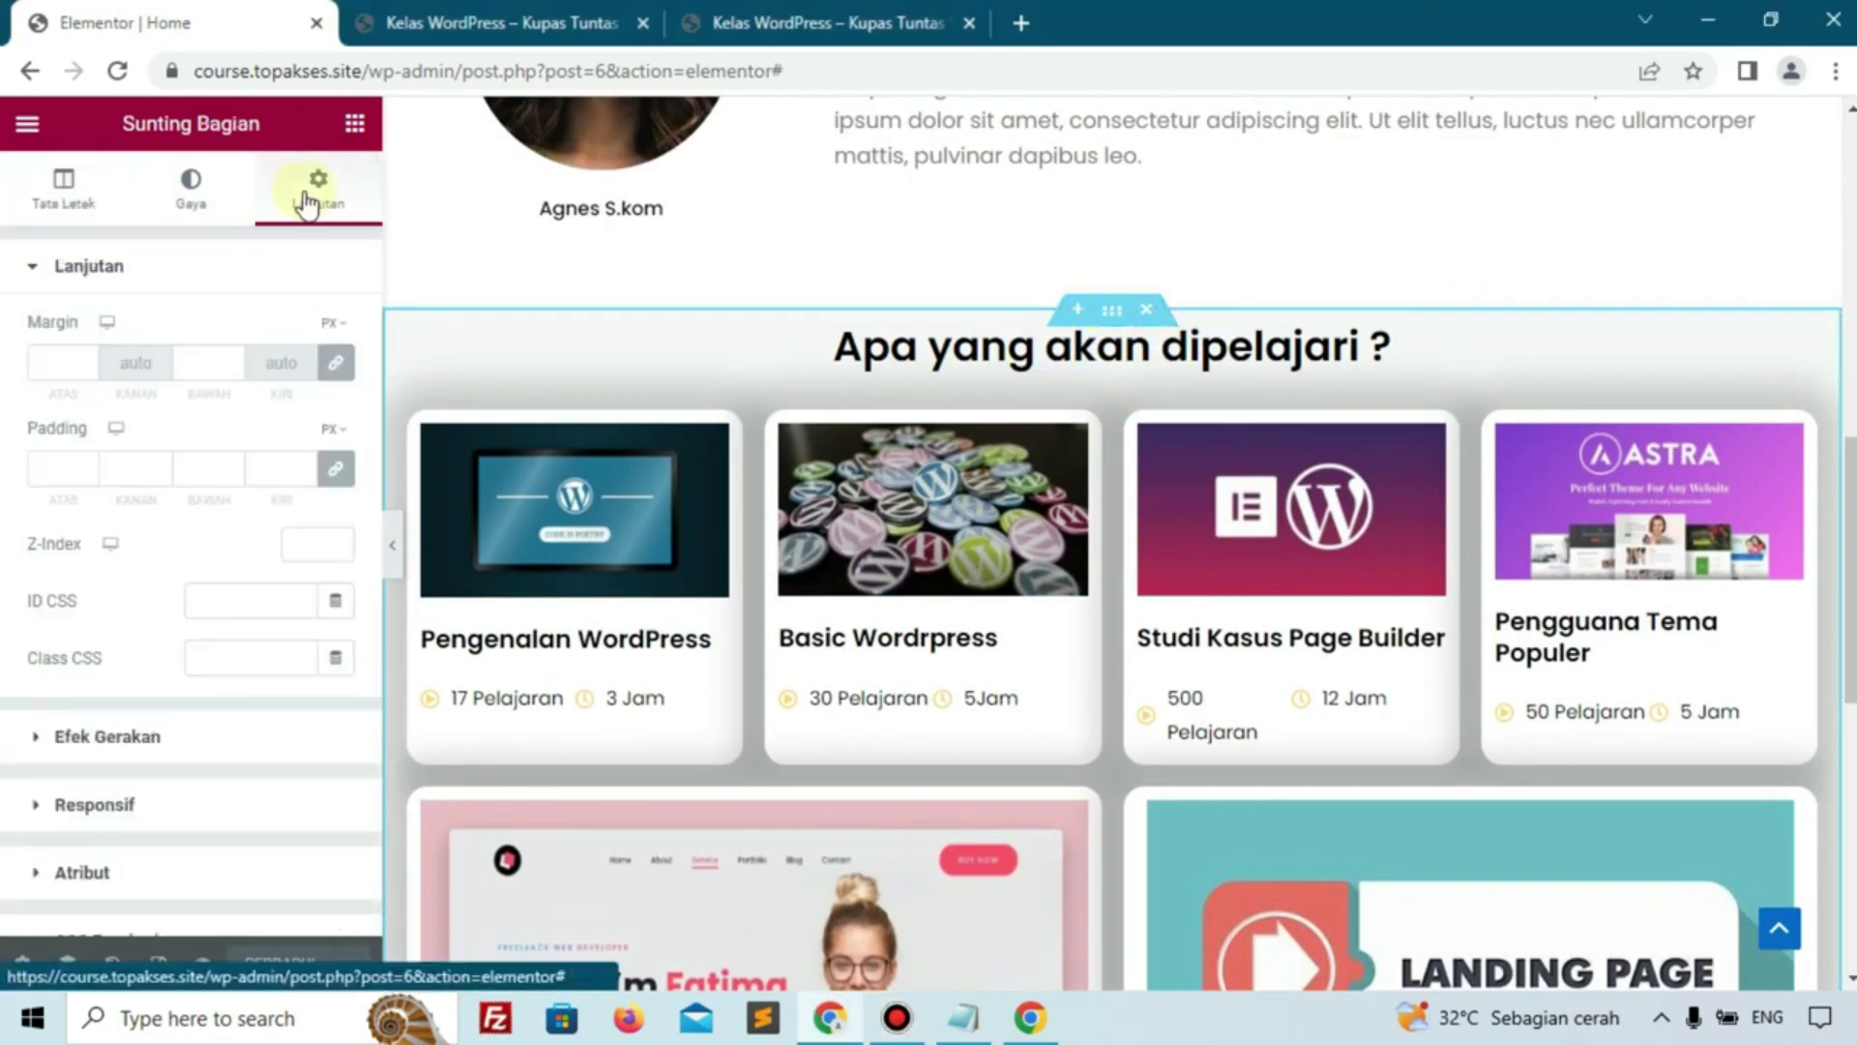
{"action": "left_click", "coordinate": [335, 468]}
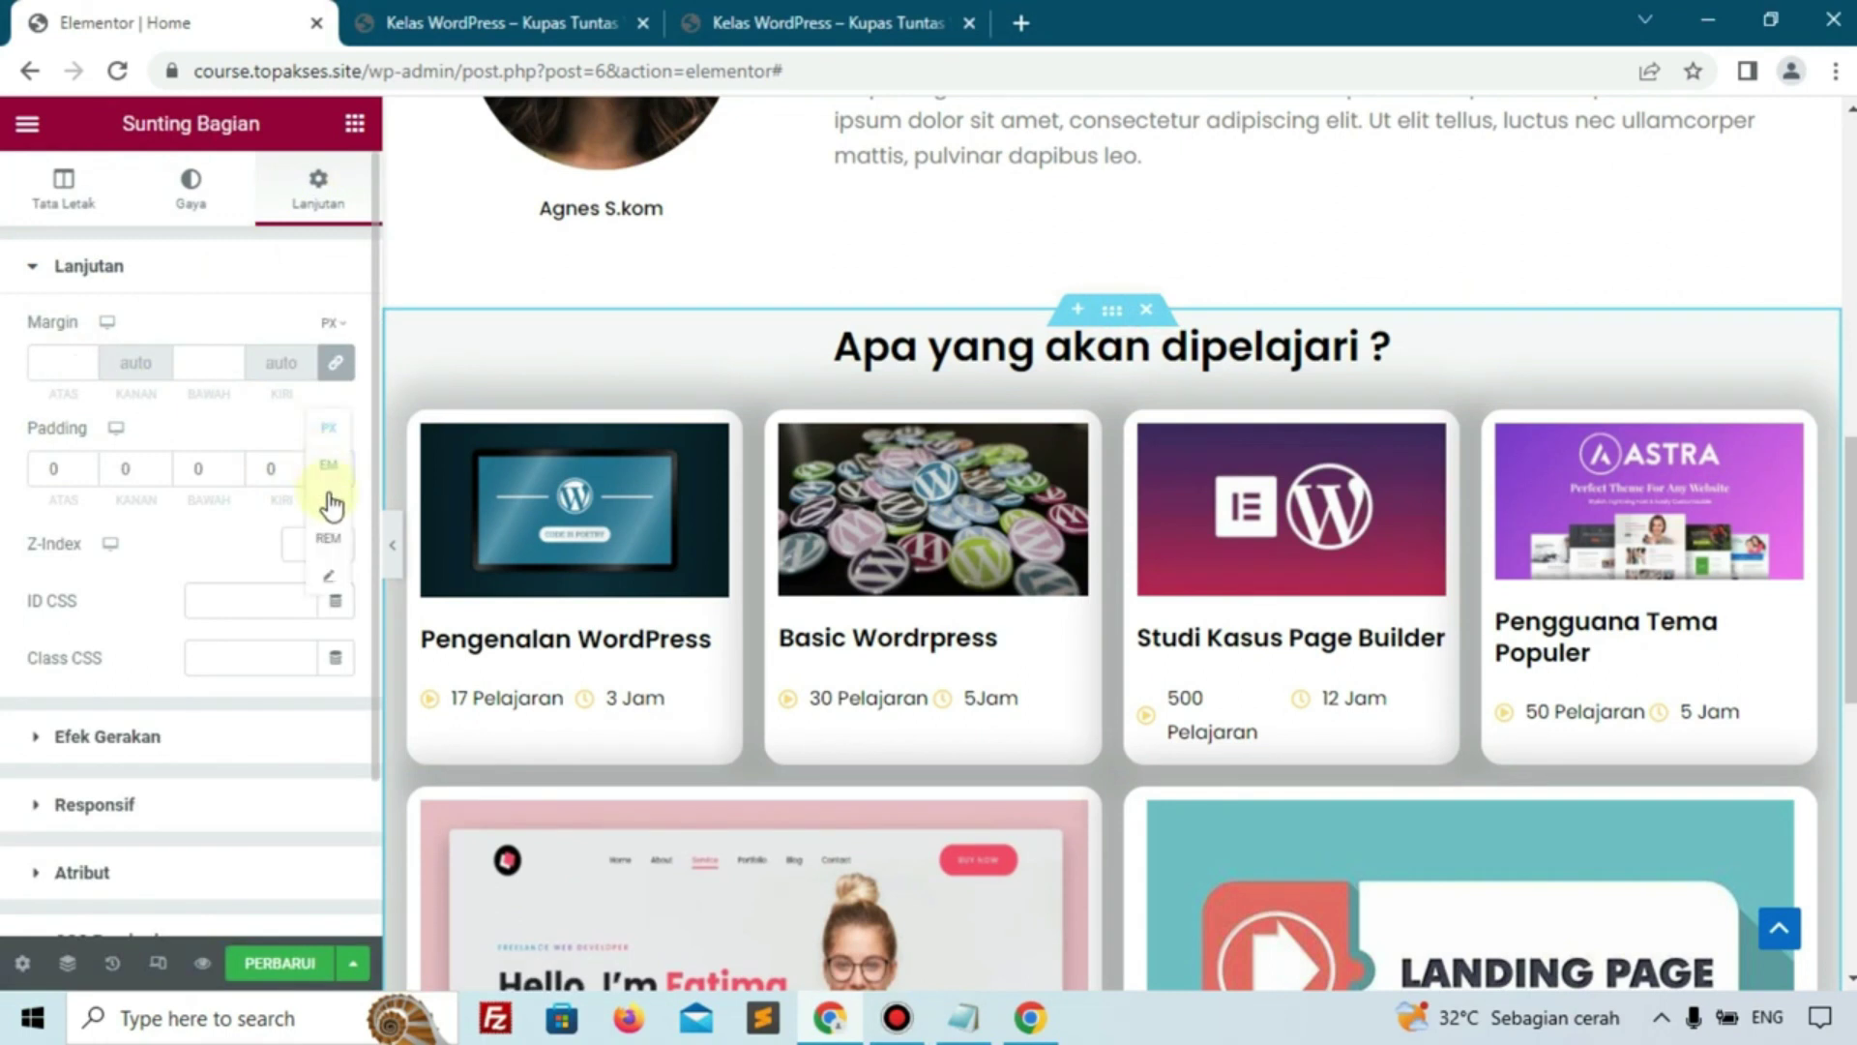
{"action": "left_click", "coordinate": [330, 501]}
{"action": "left_click", "coordinate": [81, 464]}
{"action": "left_click", "coordinate": [81, 465]}
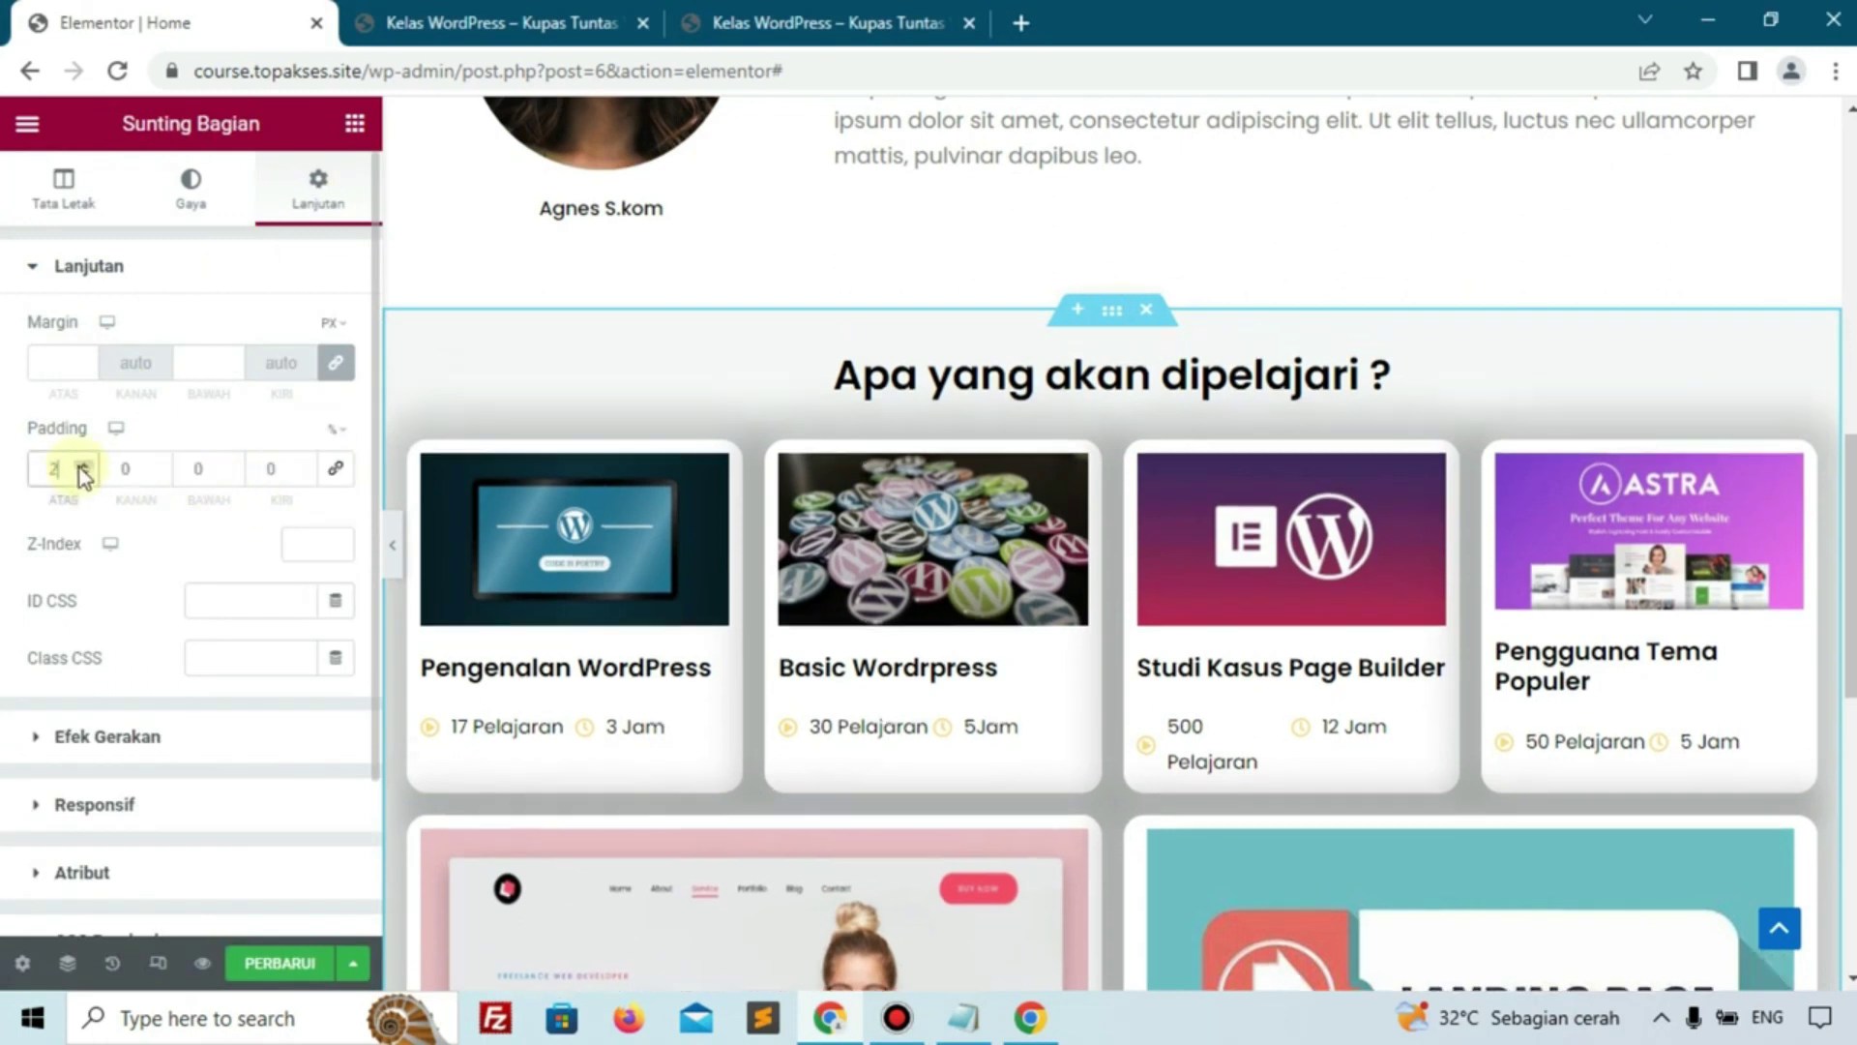
{"action": "left_click", "coordinate": [81, 465]}
{"action": "left_click", "coordinate": [81, 465]}
{"action": "left_click", "coordinate": [81, 465]}
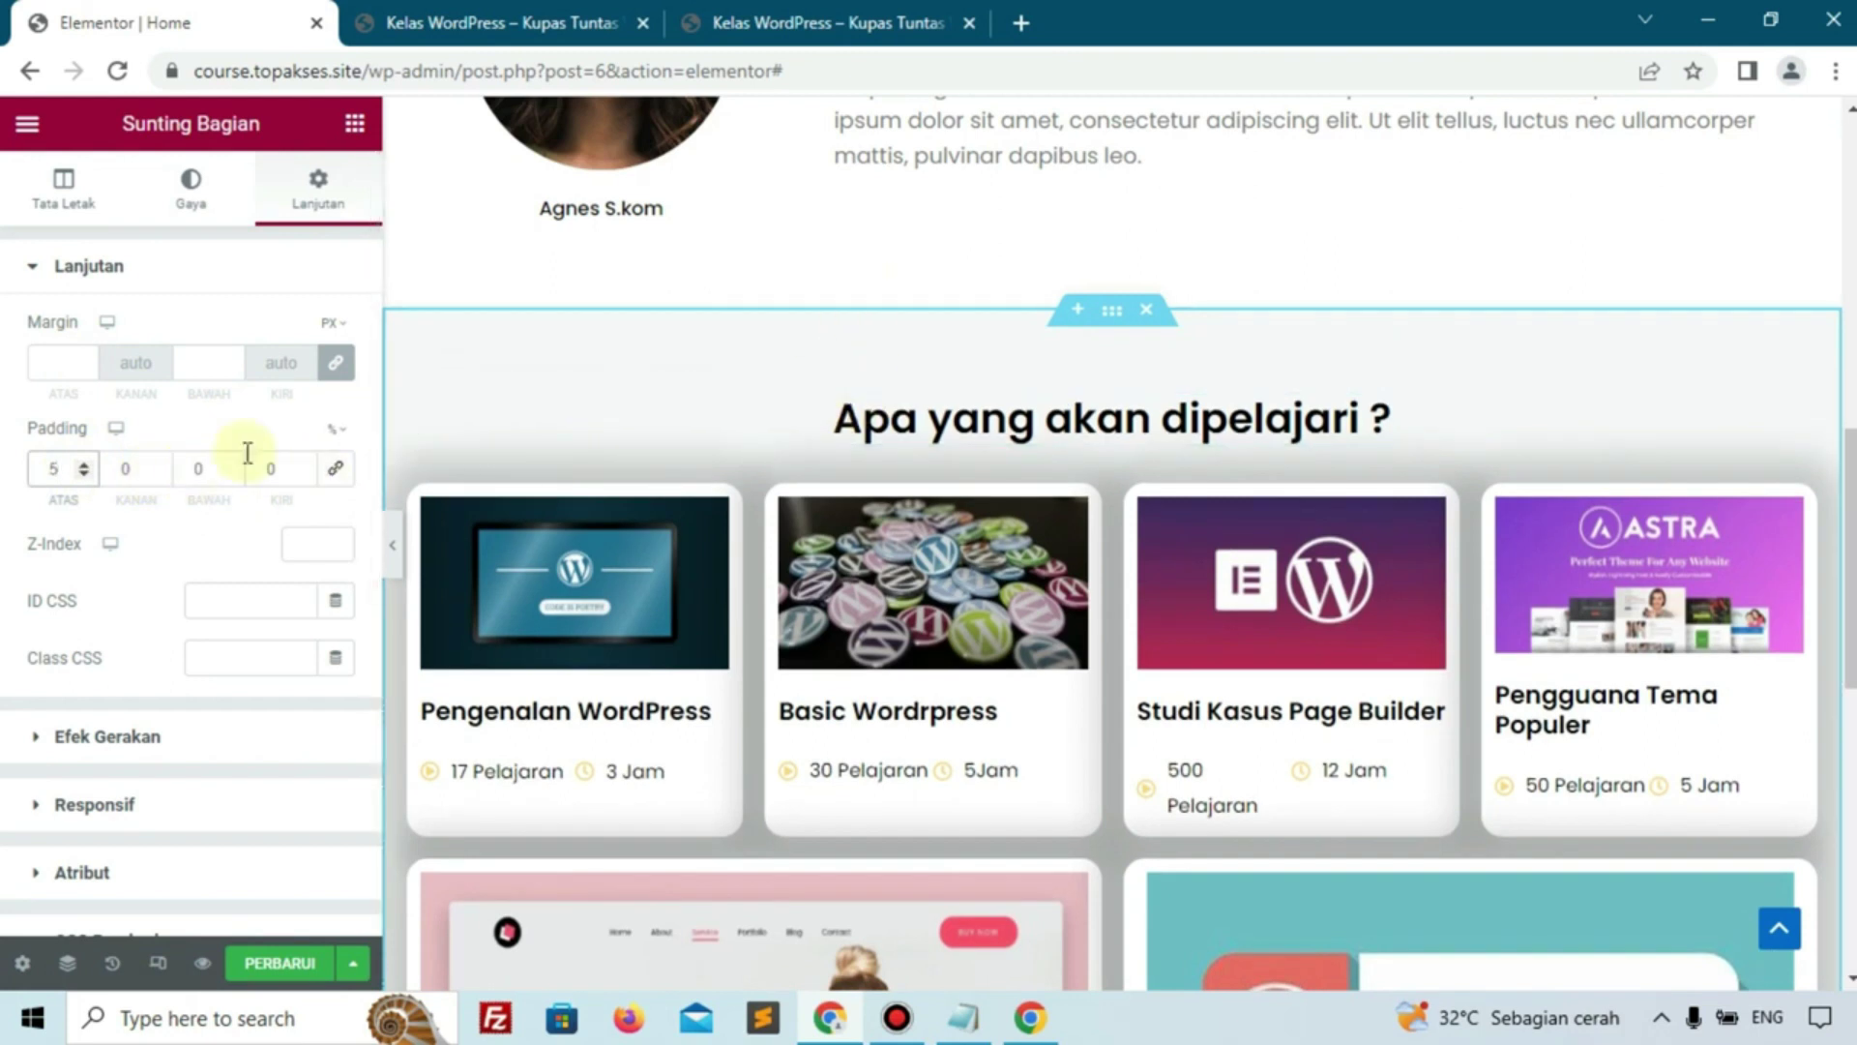
Set the section's bottom padding to 8% and update the page
{"action": "left_click", "coordinate": [206, 468]}
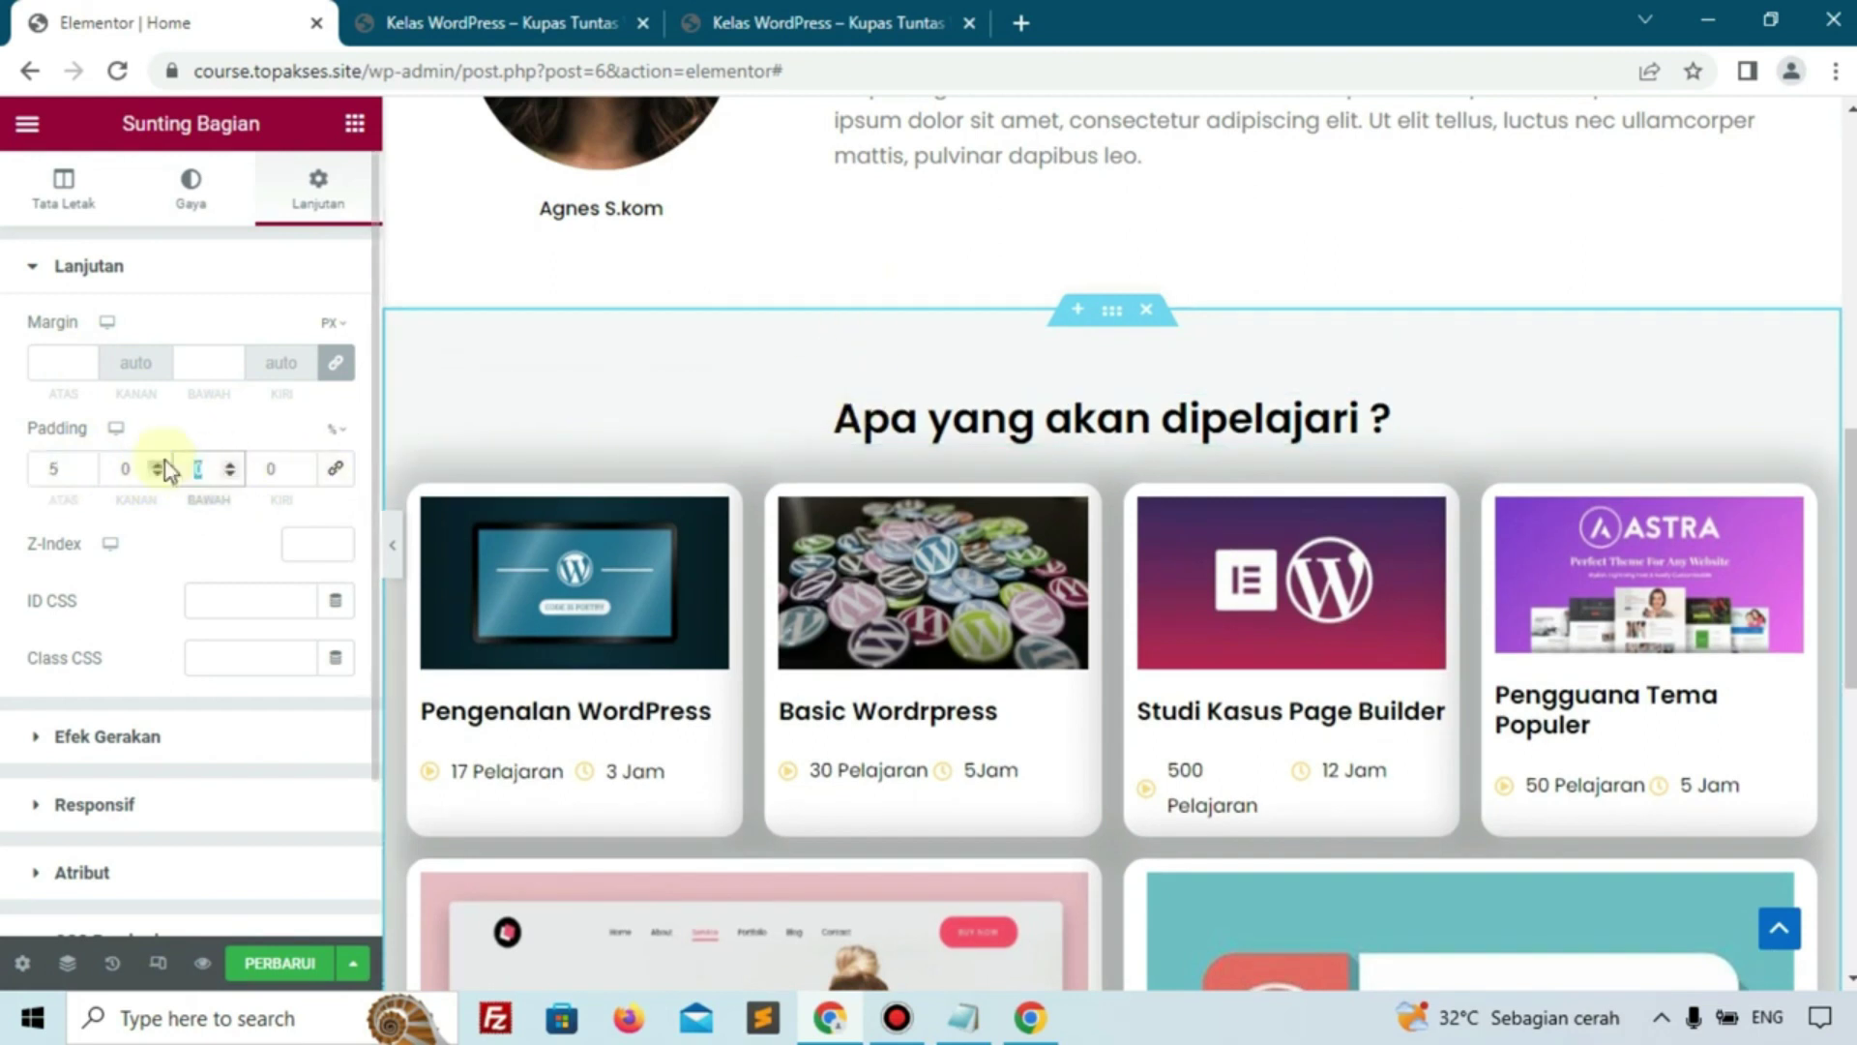
{"action": "scroll", "coordinate": [864, 493], "scroll_direction": "down", "scroll_amount": 10}
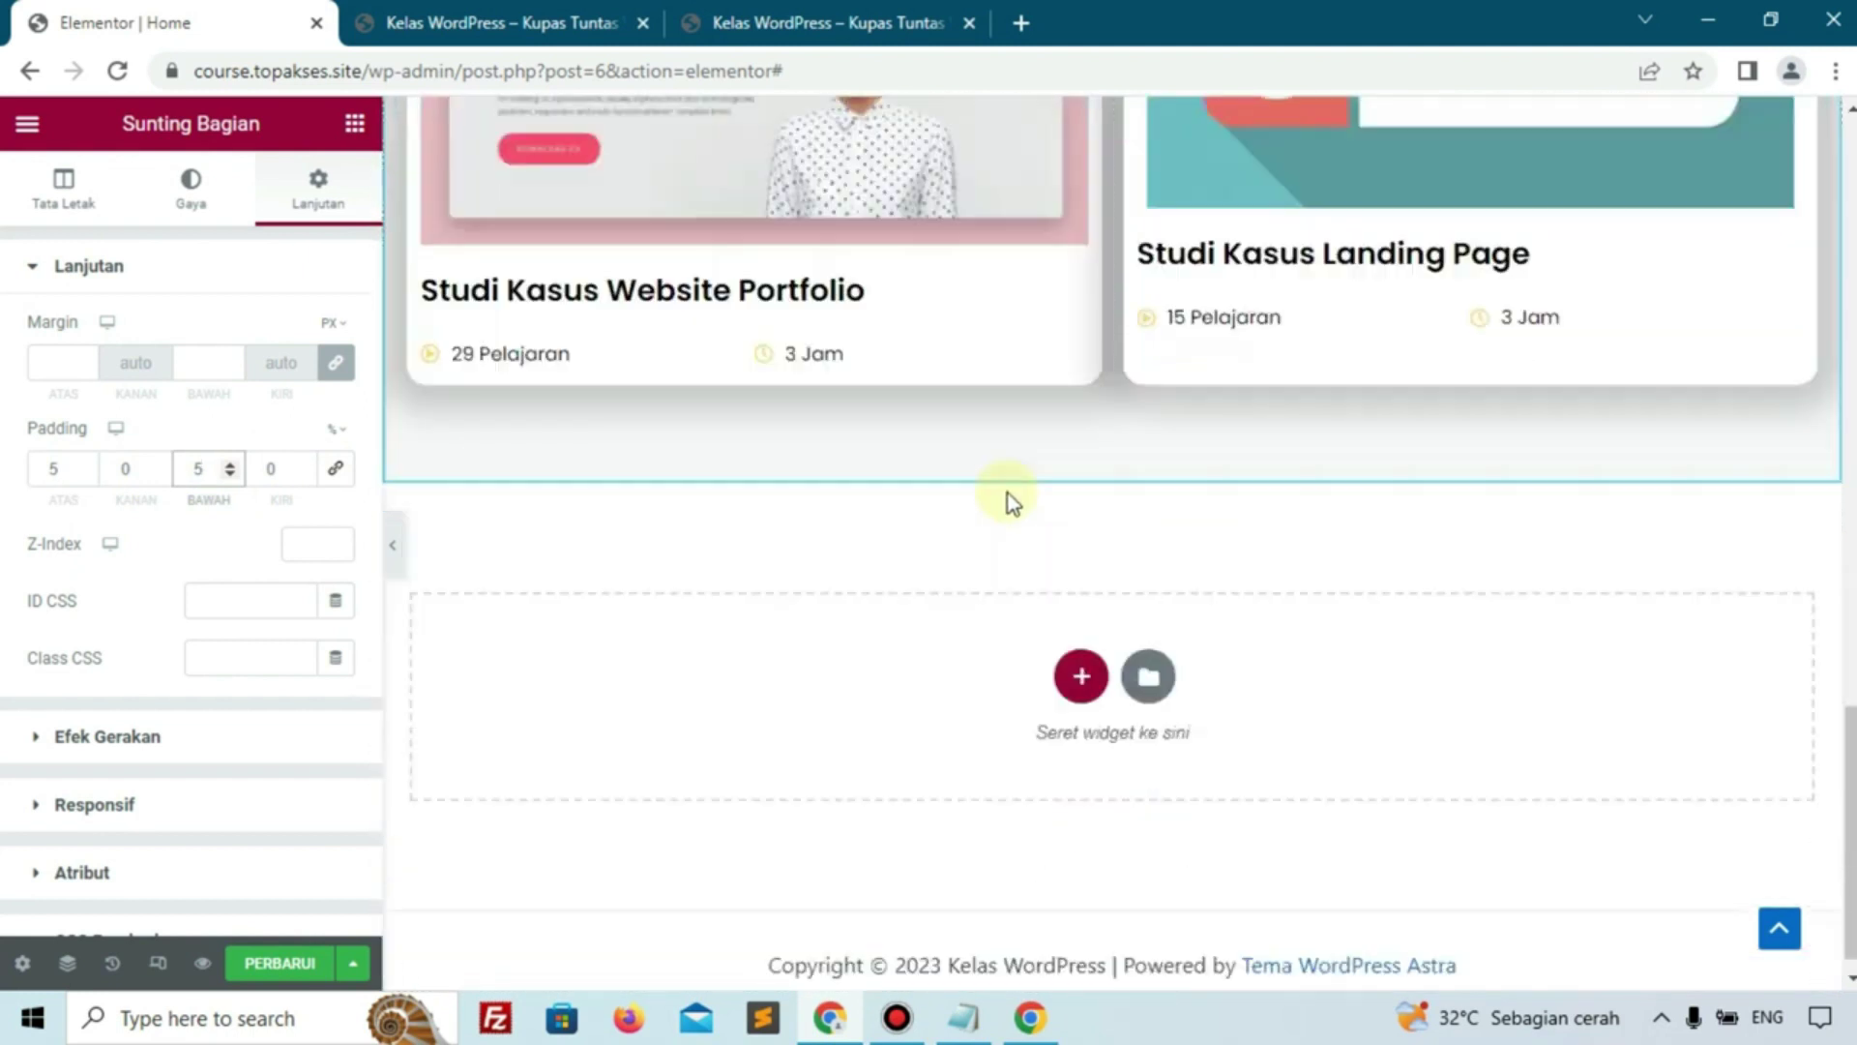
{"action": "left_click", "coordinate": [232, 470]}
{"action": "left_click", "coordinate": [232, 470]}
{"action": "left_click", "coordinate": [233, 470]}
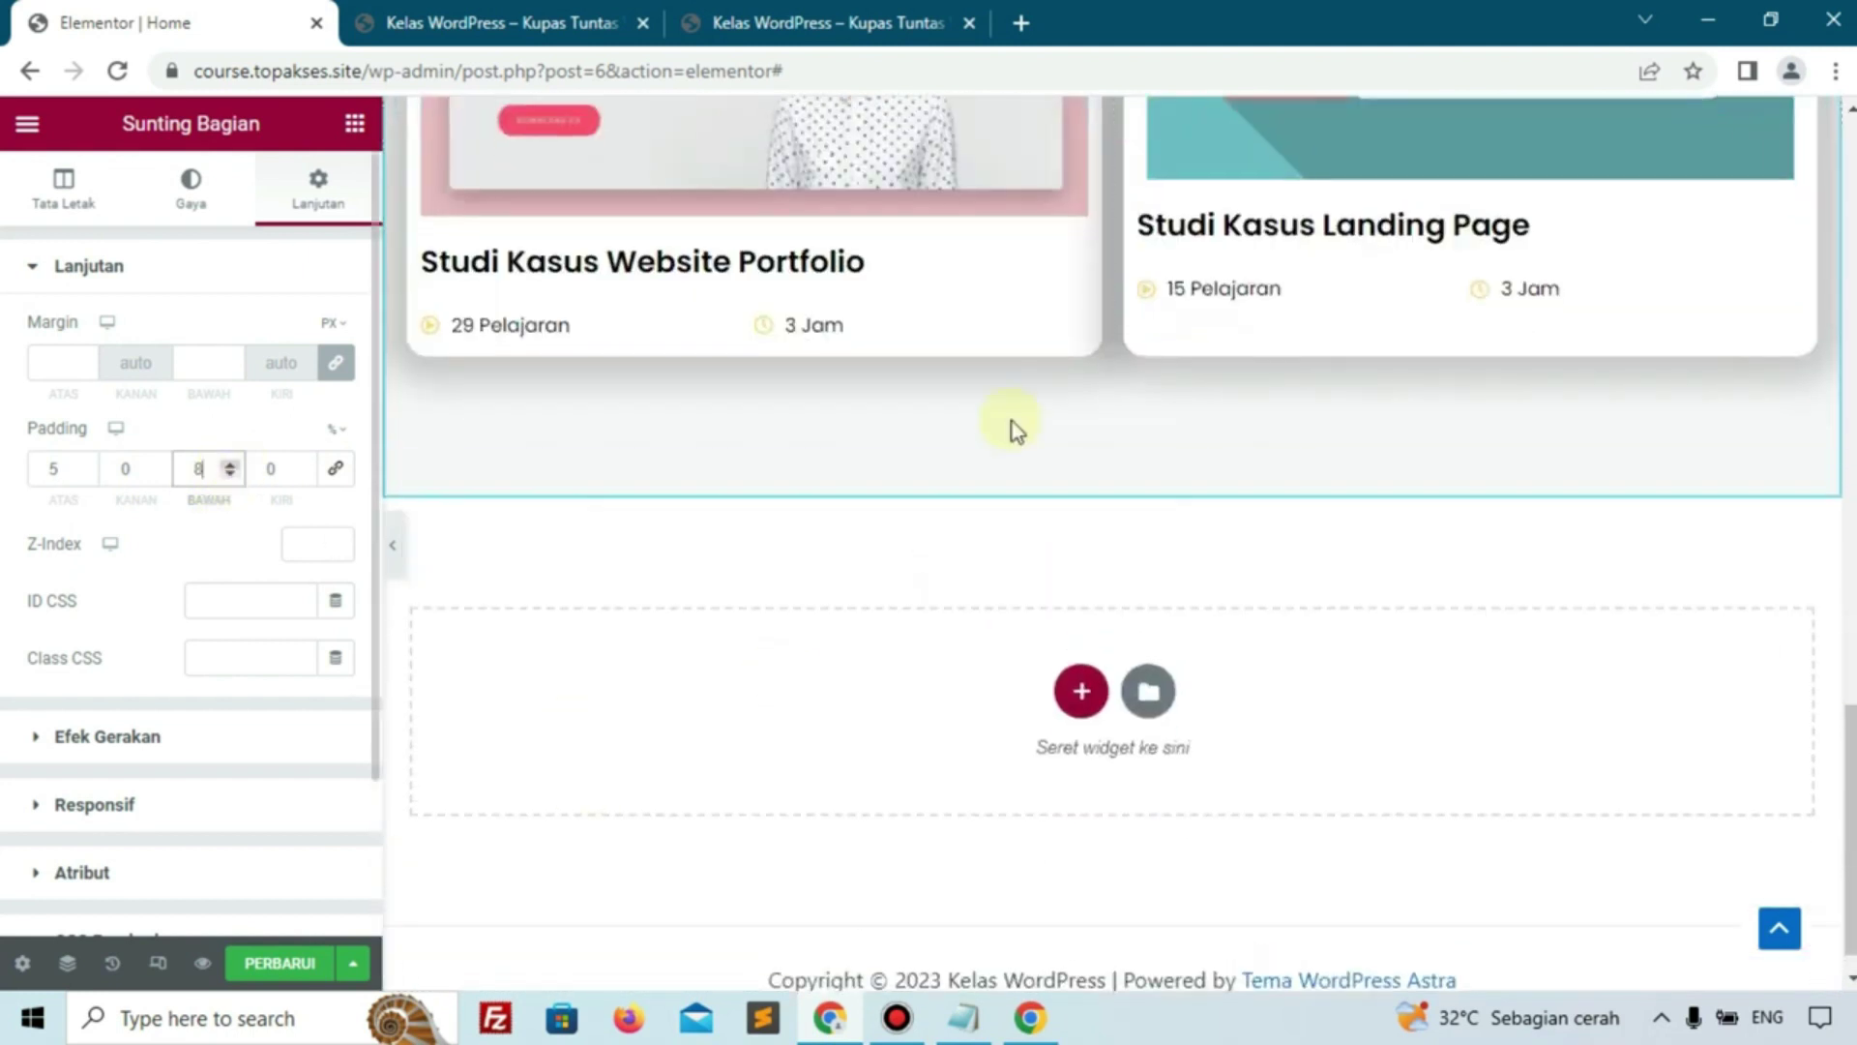
{"action": "left_click", "coordinate": [306, 965]}
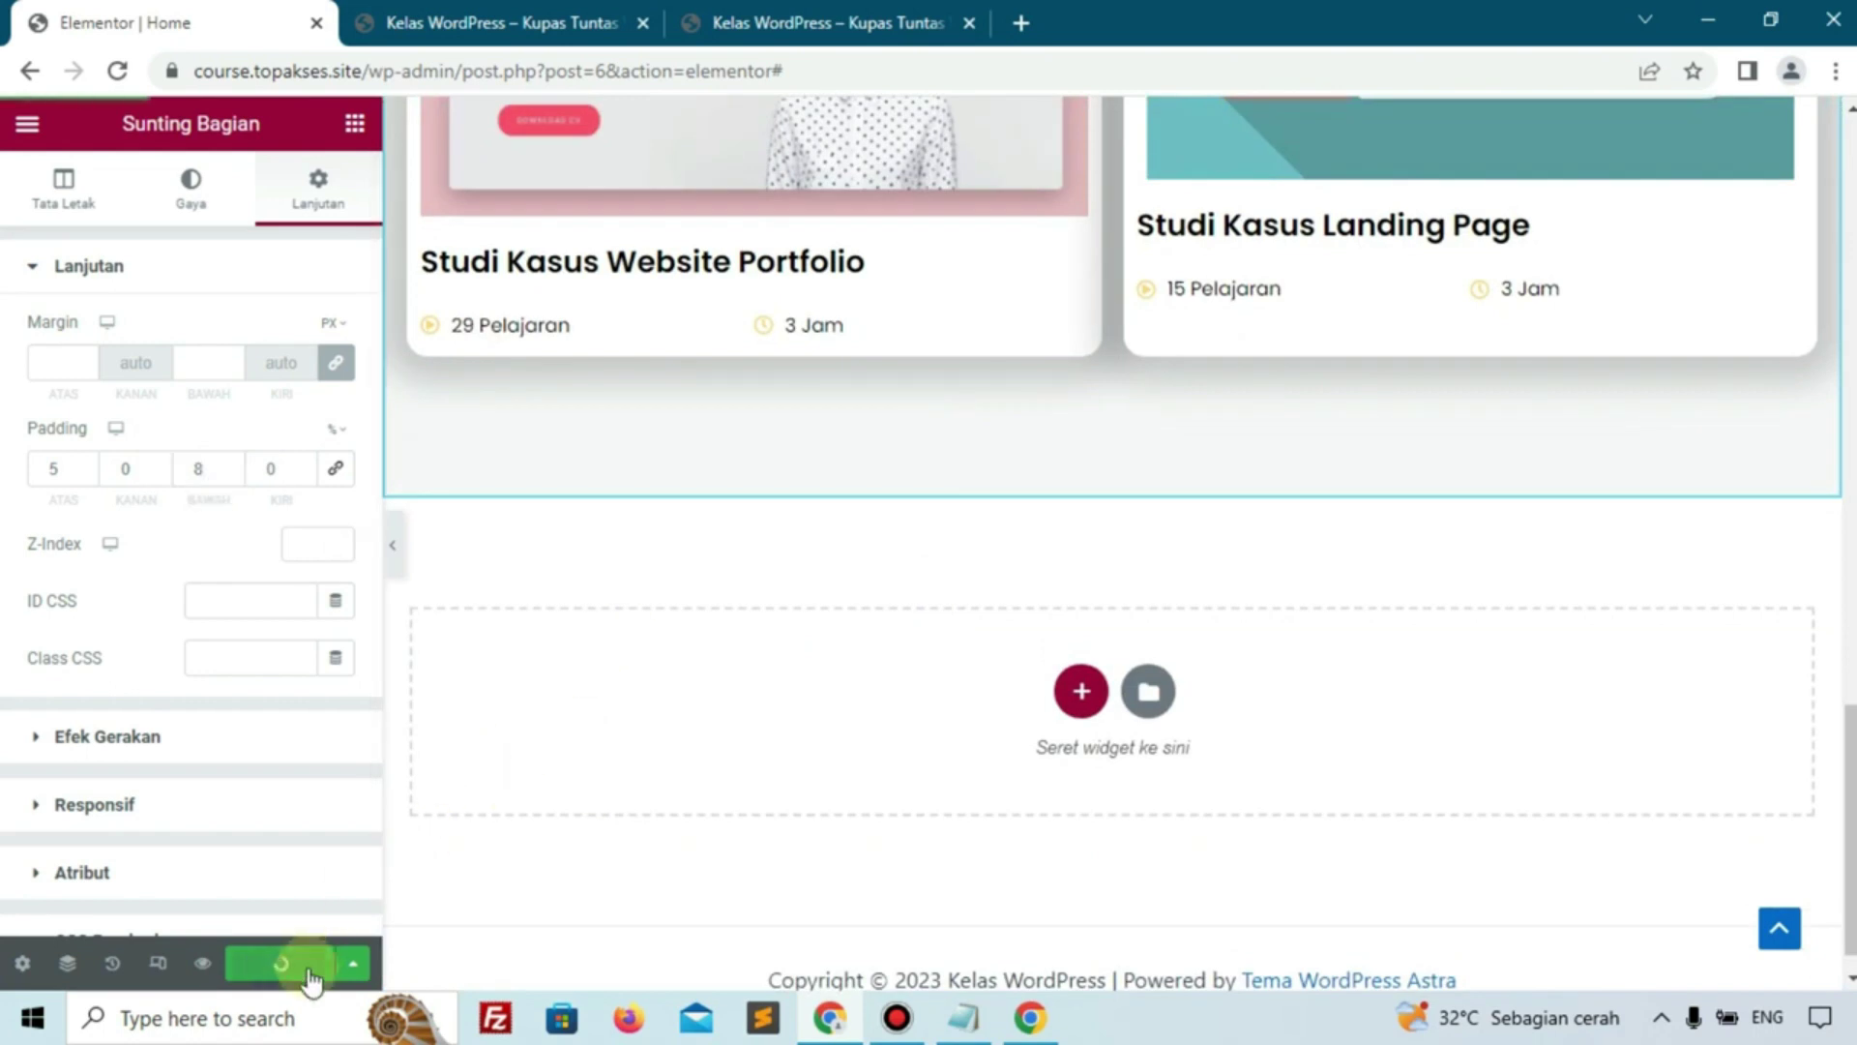
{"action": "left_click", "coordinate": [309, 971]}
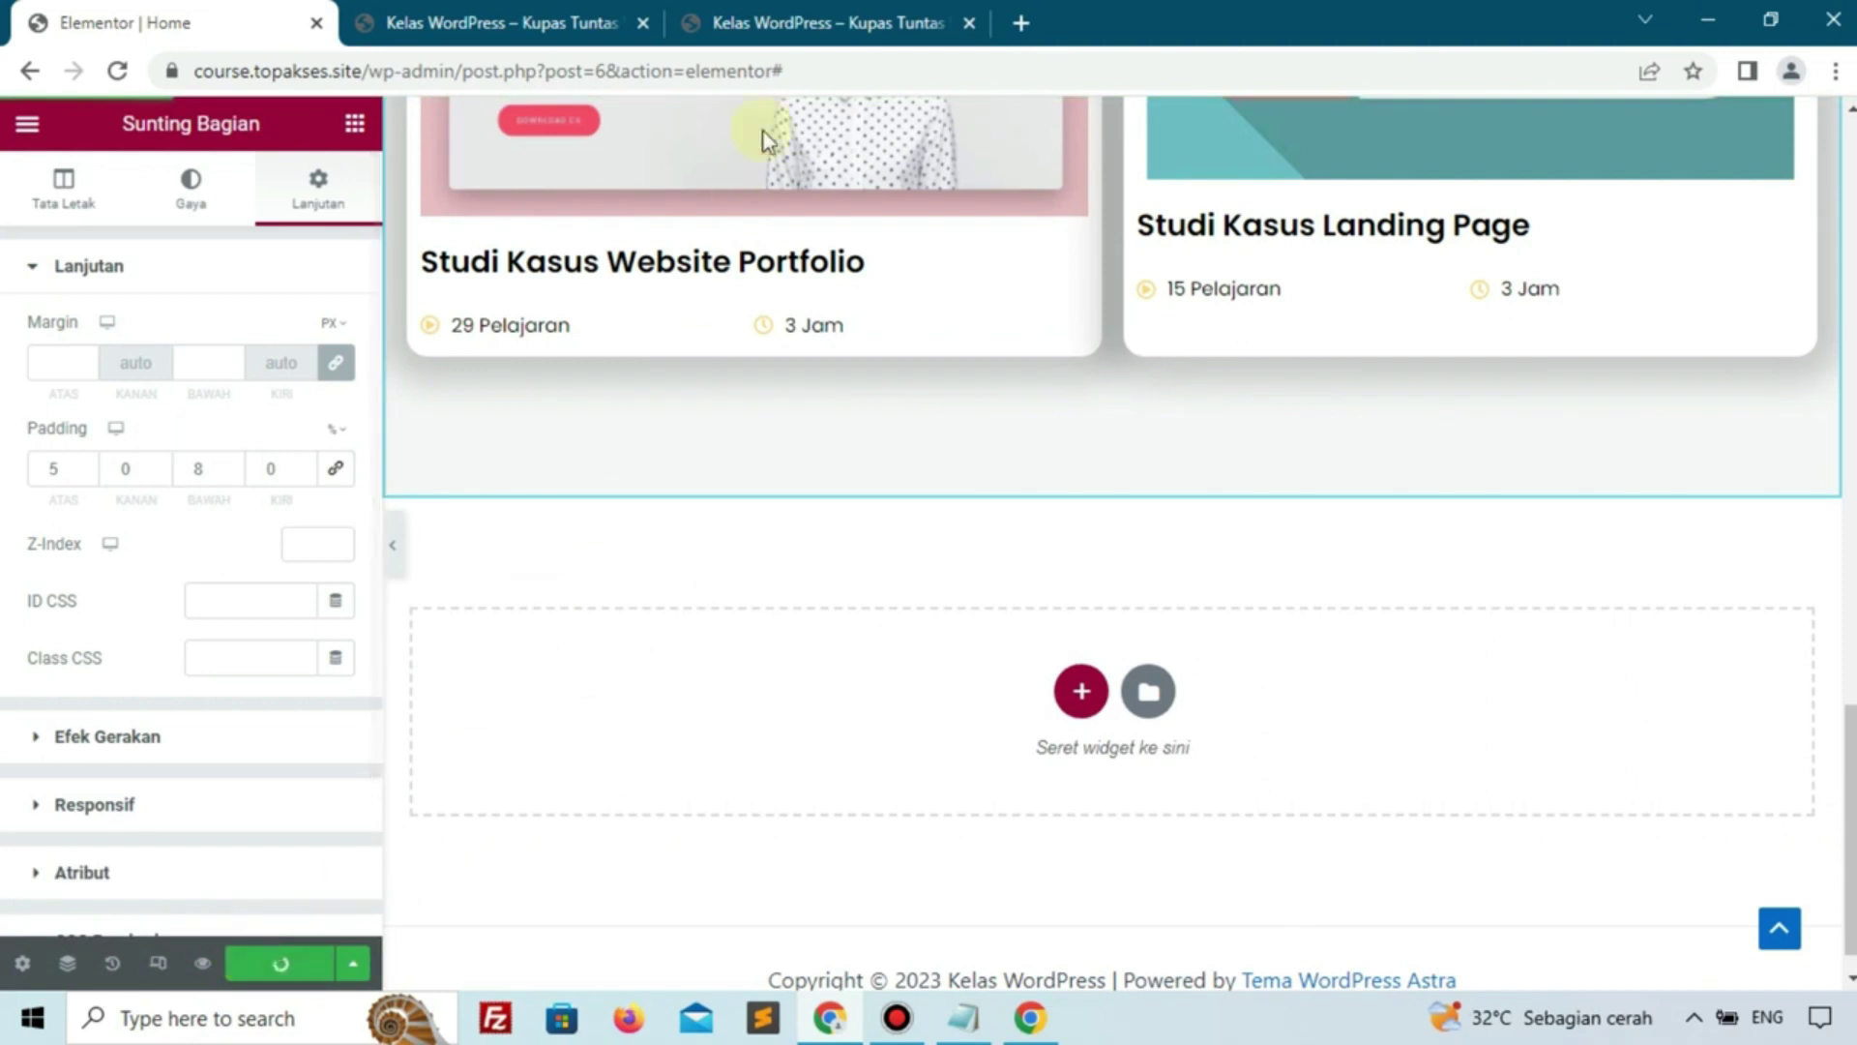
Examine the "Kenapa Harus Kami ?" section's background and card layout on the reference site, and return to the course page editor
{"action": "left_click", "coordinate": [820, 15]}
{"action": "scroll", "coordinate": [897, 407], "scroll_direction": "down", "scroll_amount": 4}
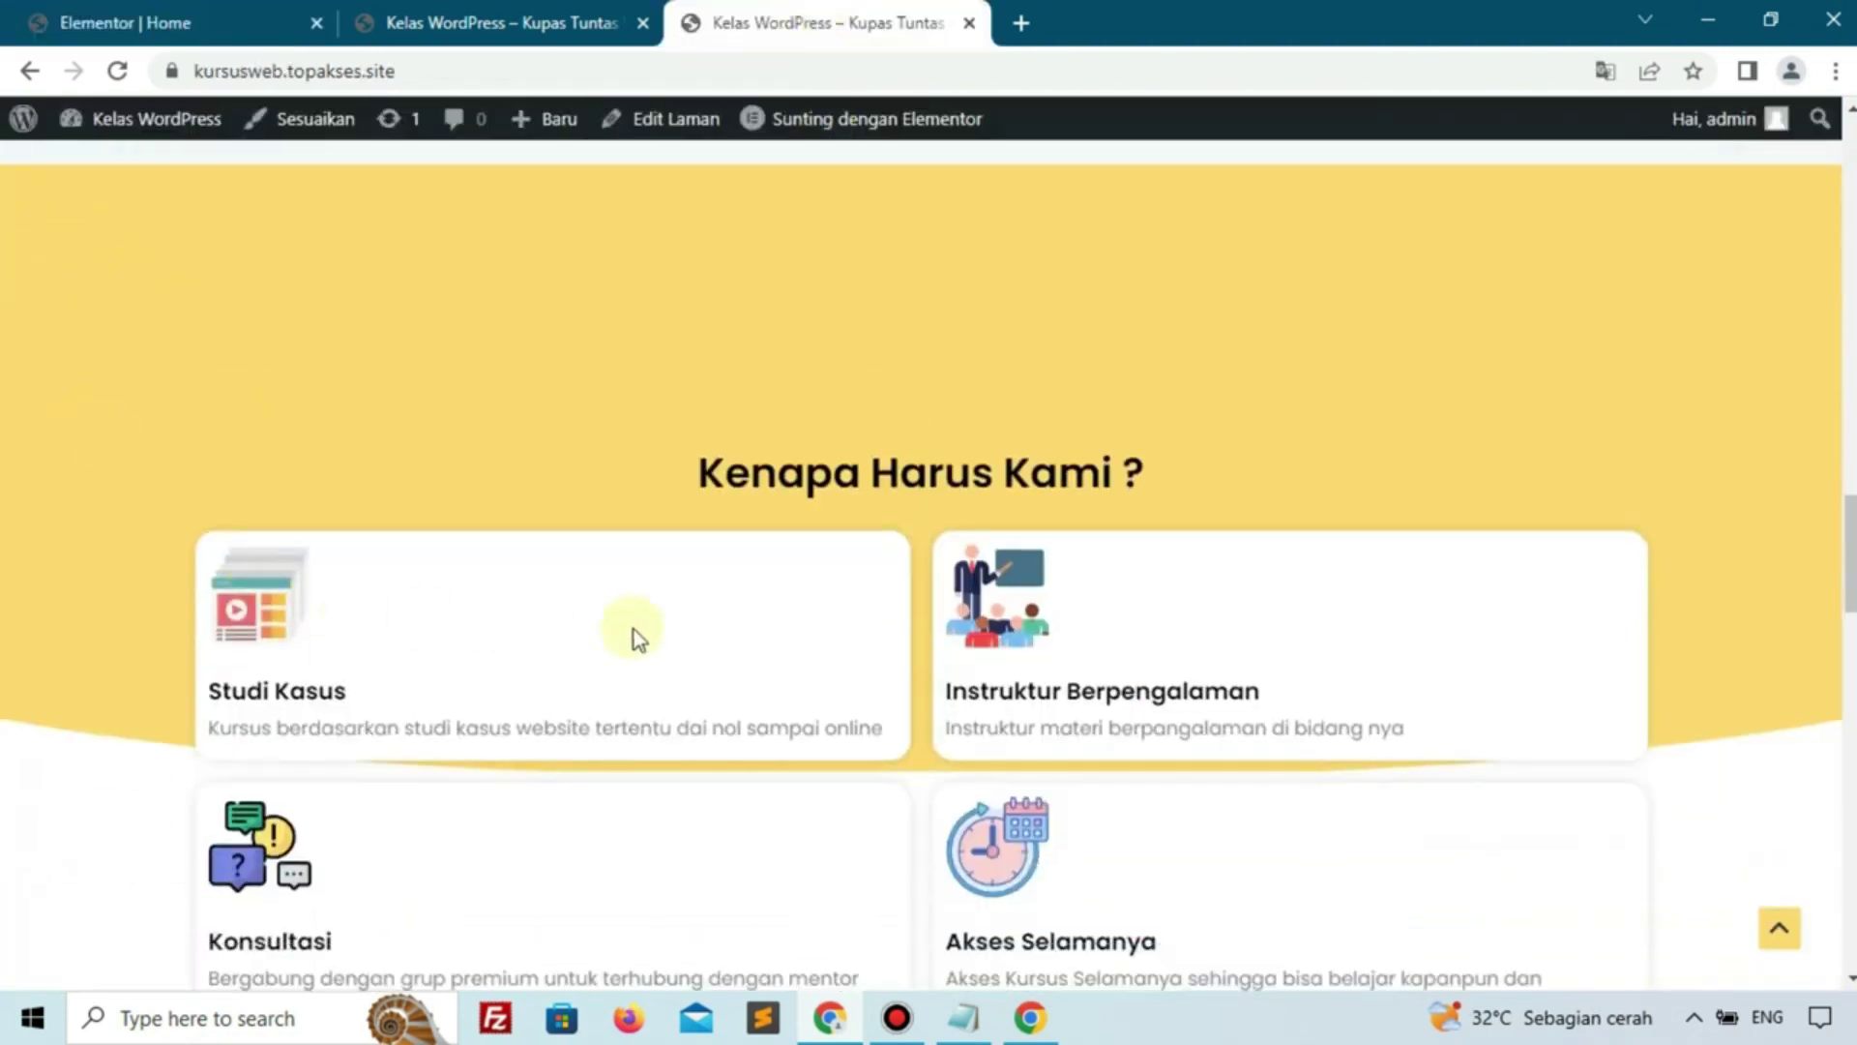
{"action": "scroll", "coordinate": [1472, 513], "scroll_direction": "up", "scroll_amount": 4}
{"action": "scroll", "coordinate": [1471, 514], "scroll_direction": "down", "scroll_amount": 5}
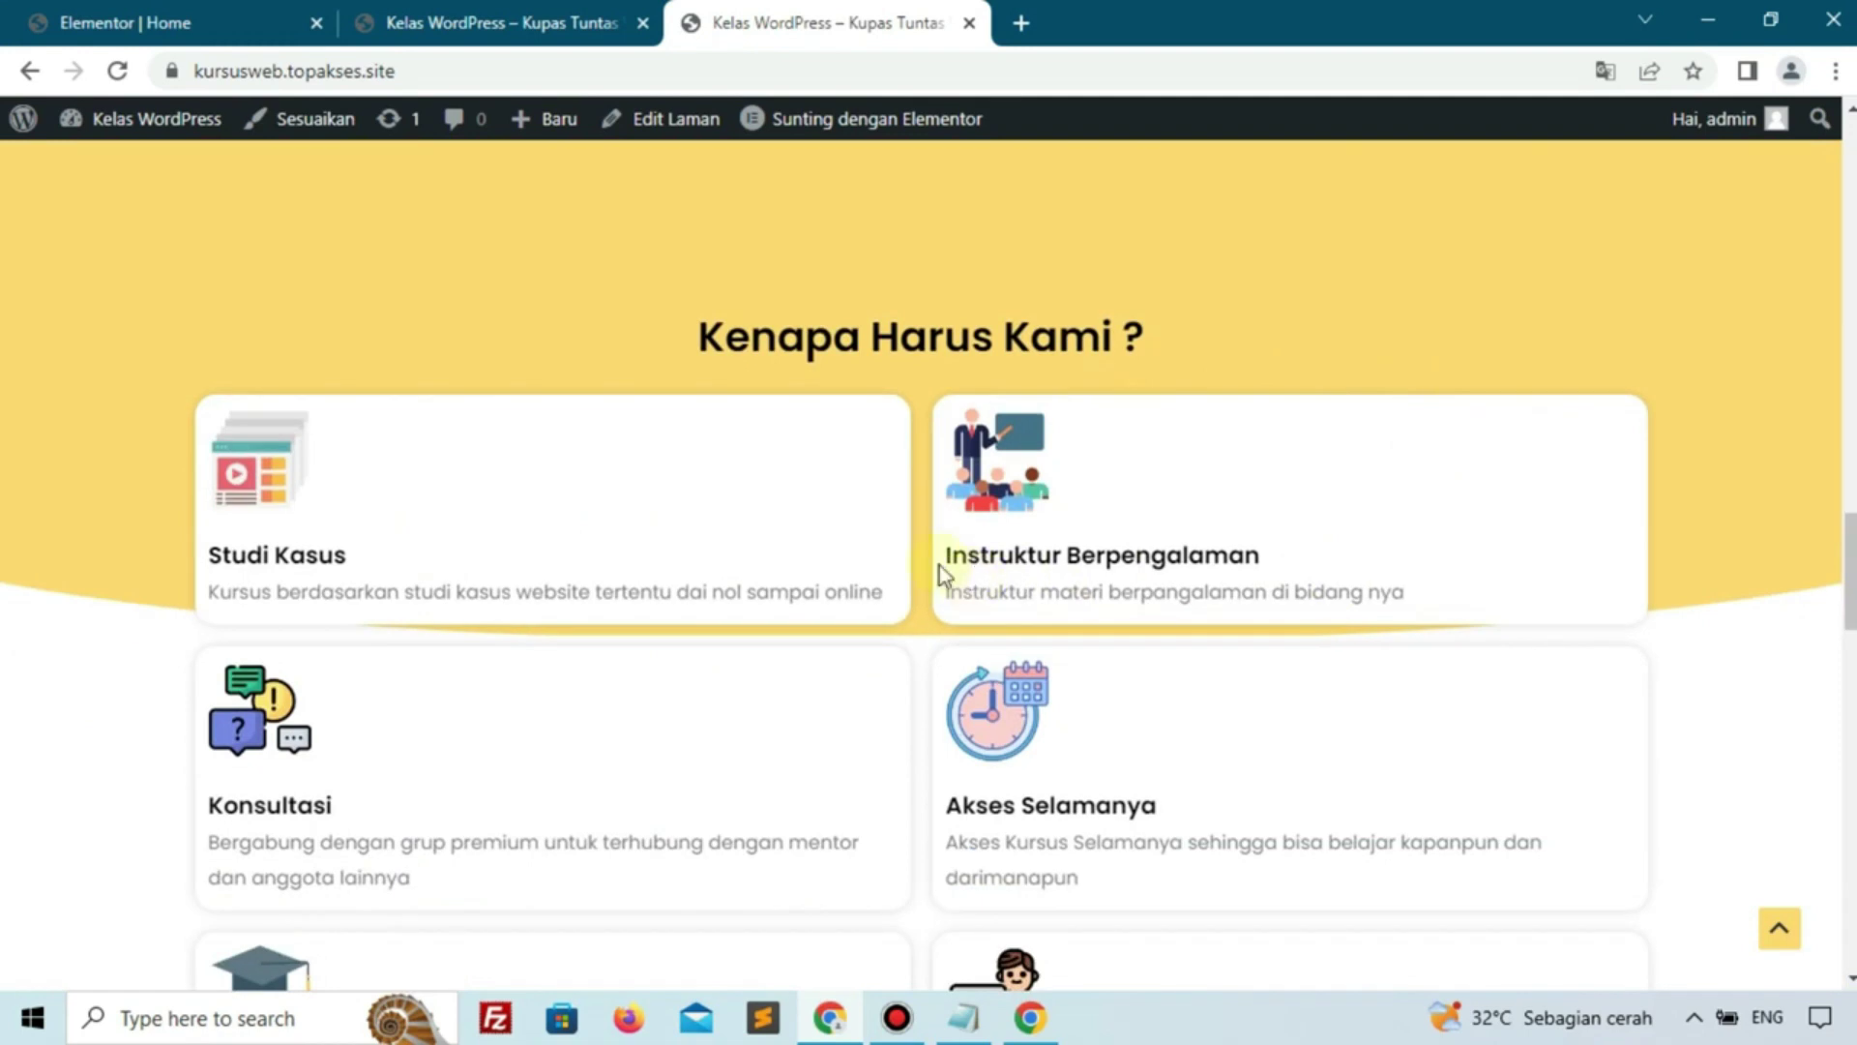
{"action": "left_click", "coordinate": [6, 11]}
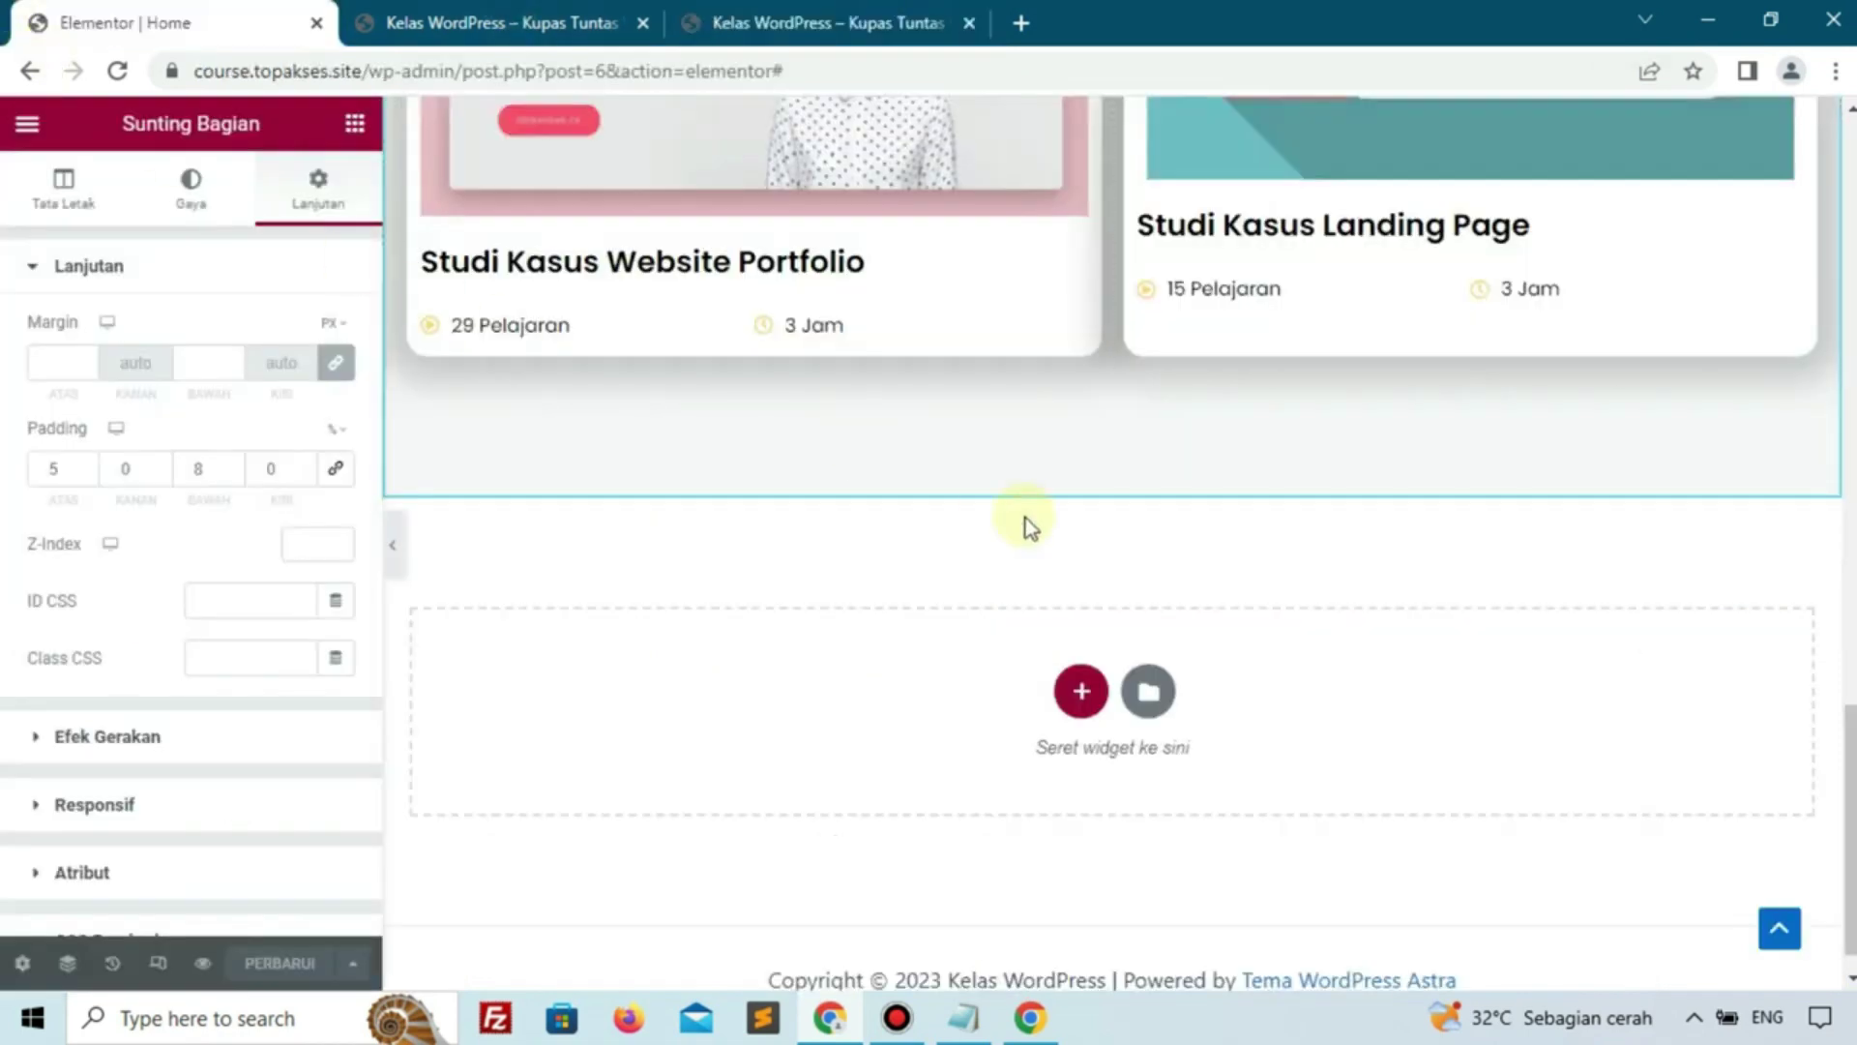
Add a single-column section below the course cards and give it a classic background colour of rgb(252, 217, 104)
{"action": "left_click", "coordinate": [1076, 689]}
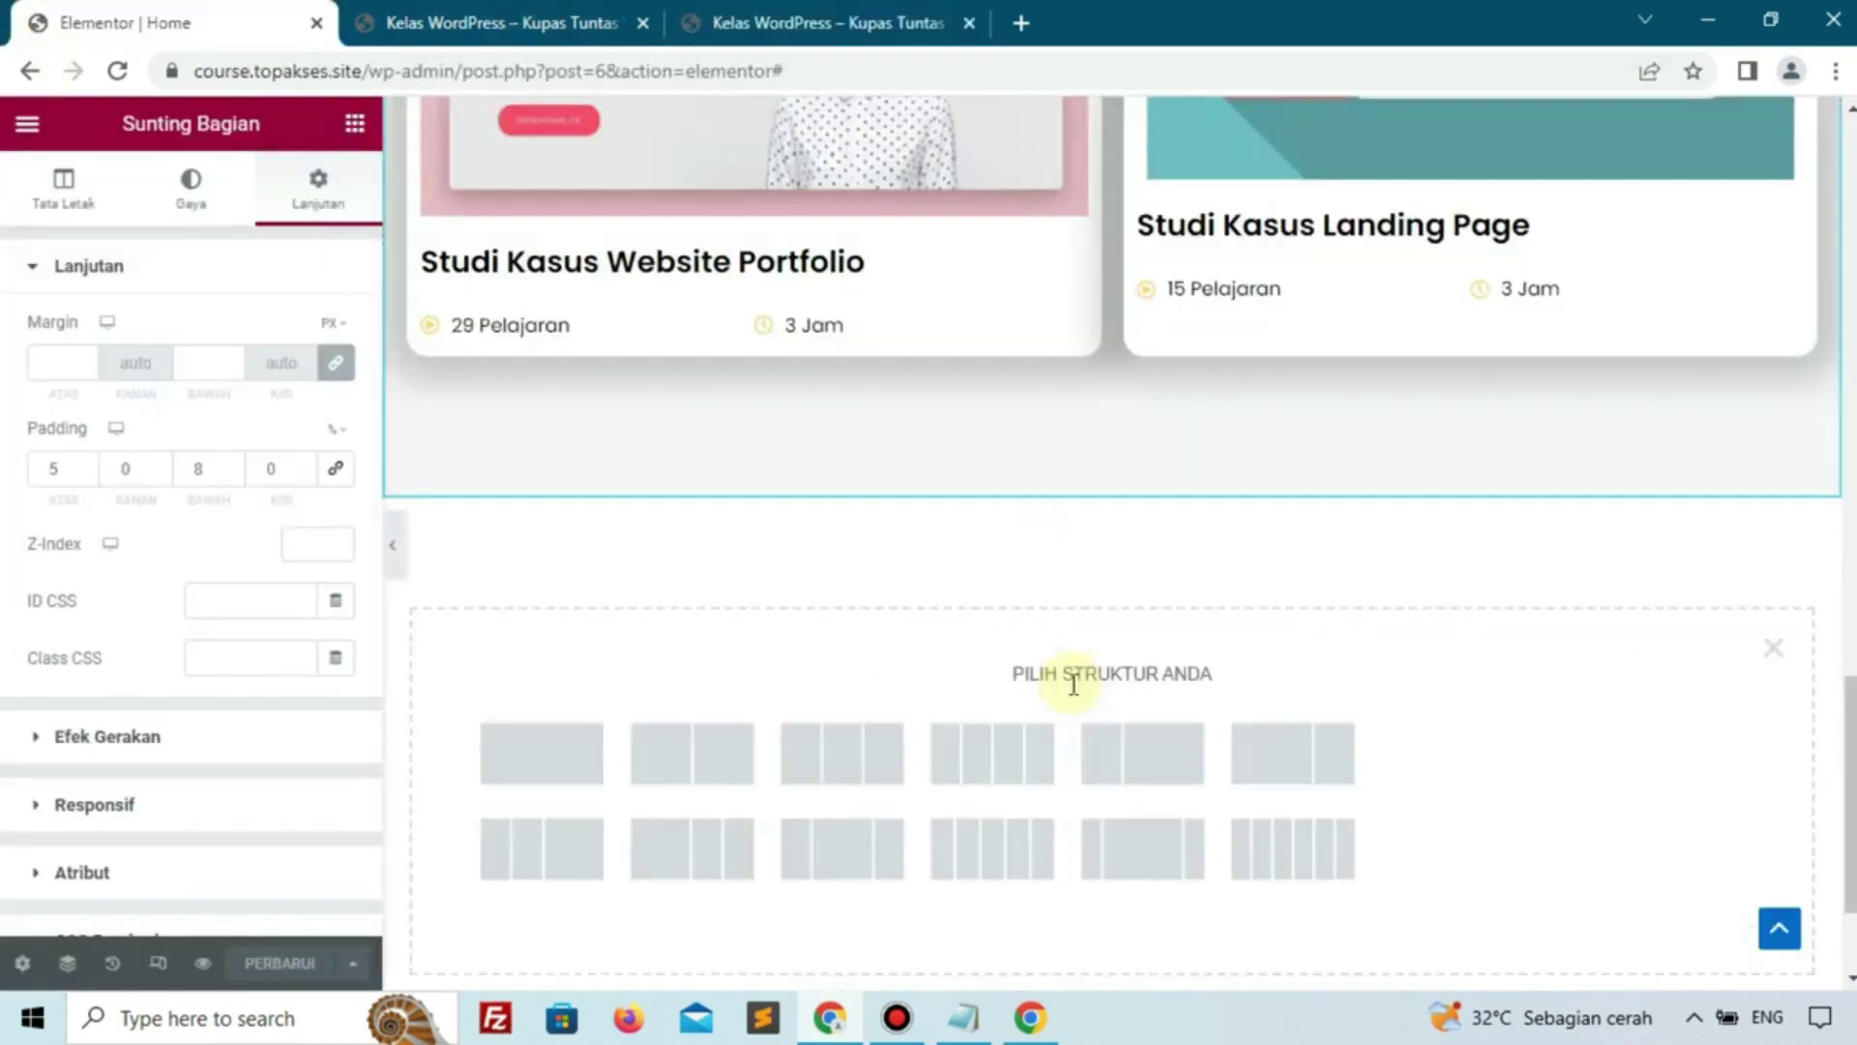
{"action": "left_click", "coordinate": [525, 741]}
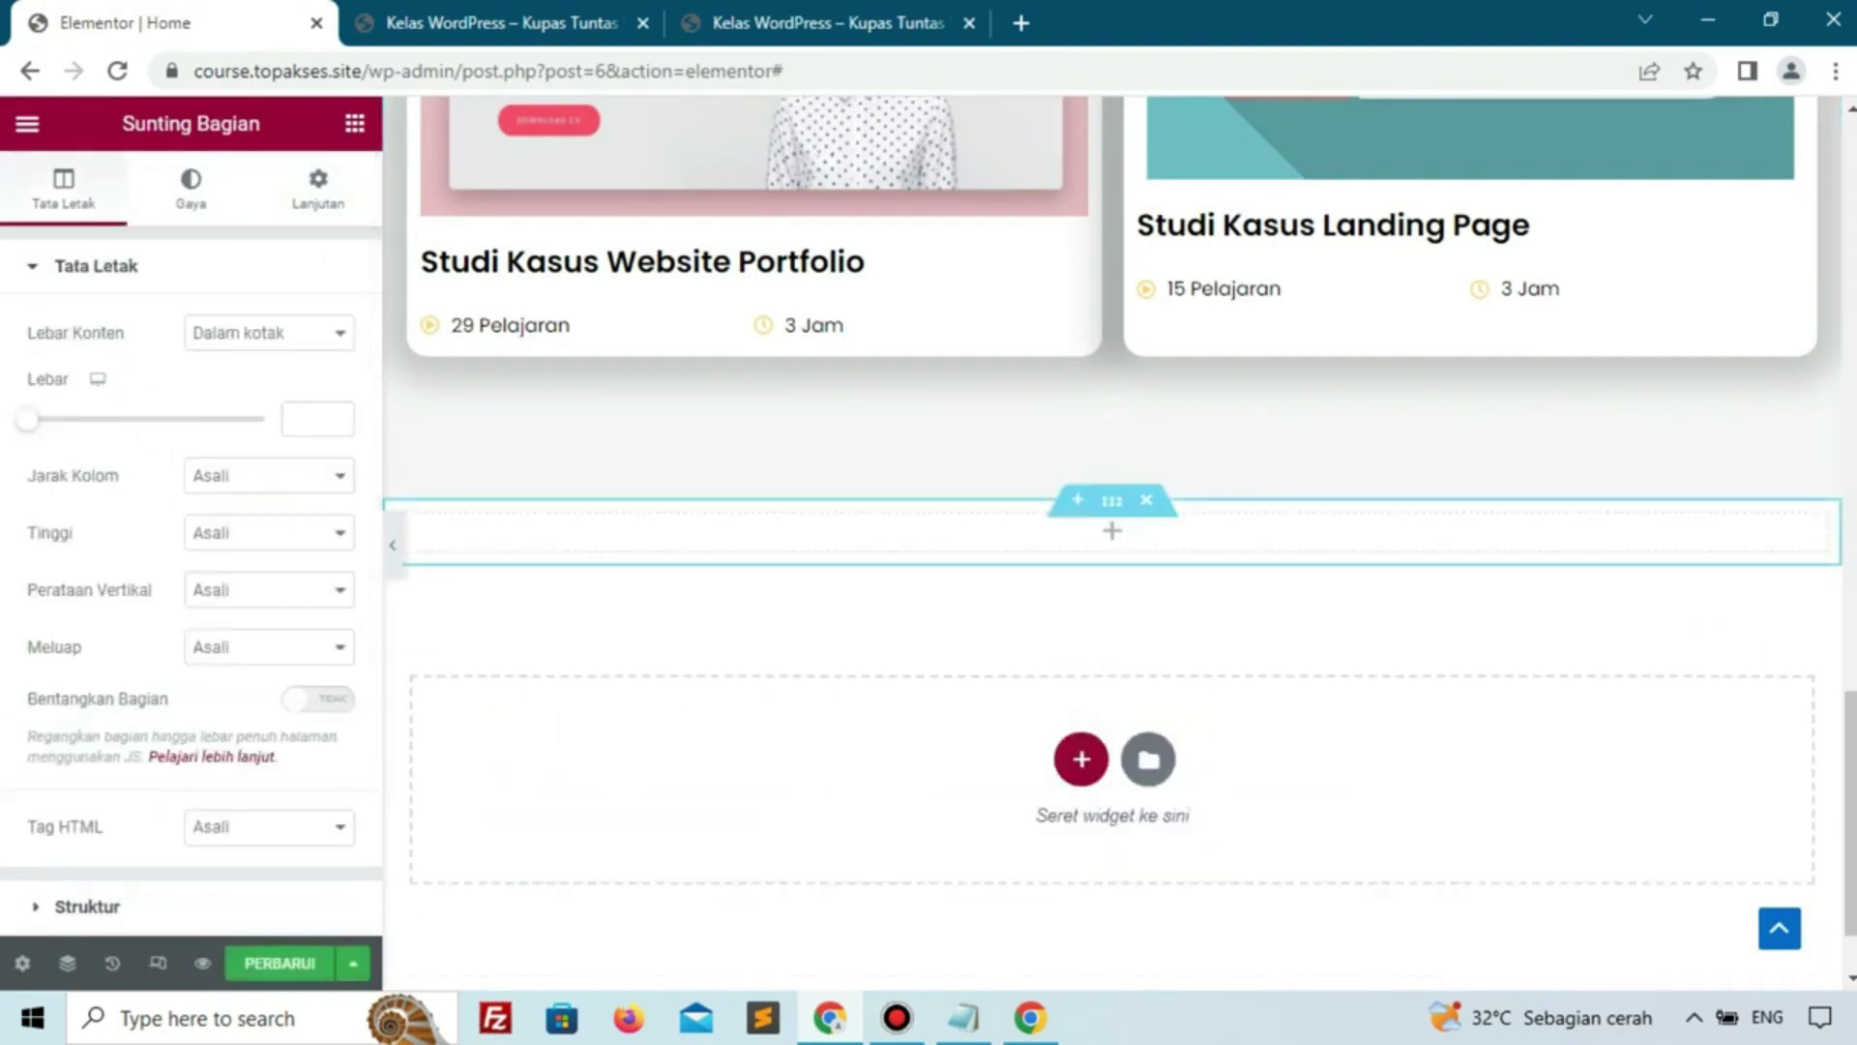
{"action": "key", "text": "alt+Tab"}
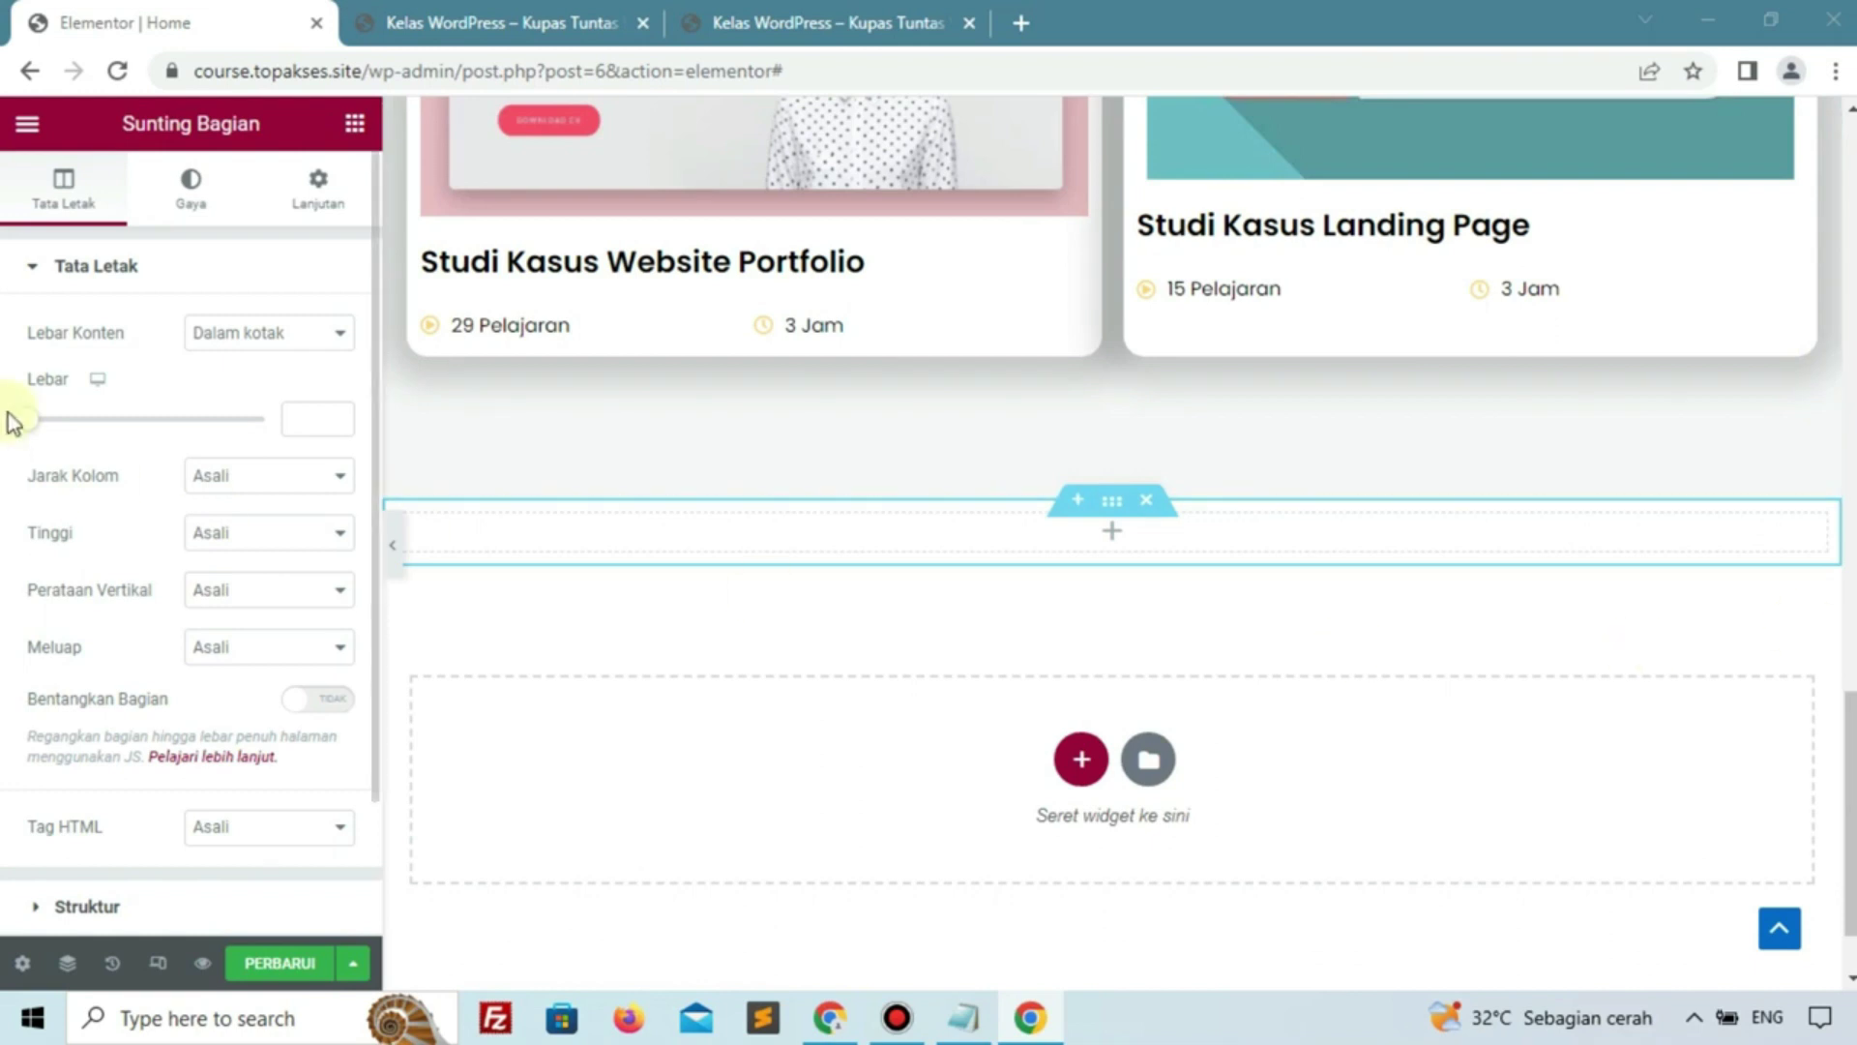
{"action": "left_click", "coordinate": [189, 184]}
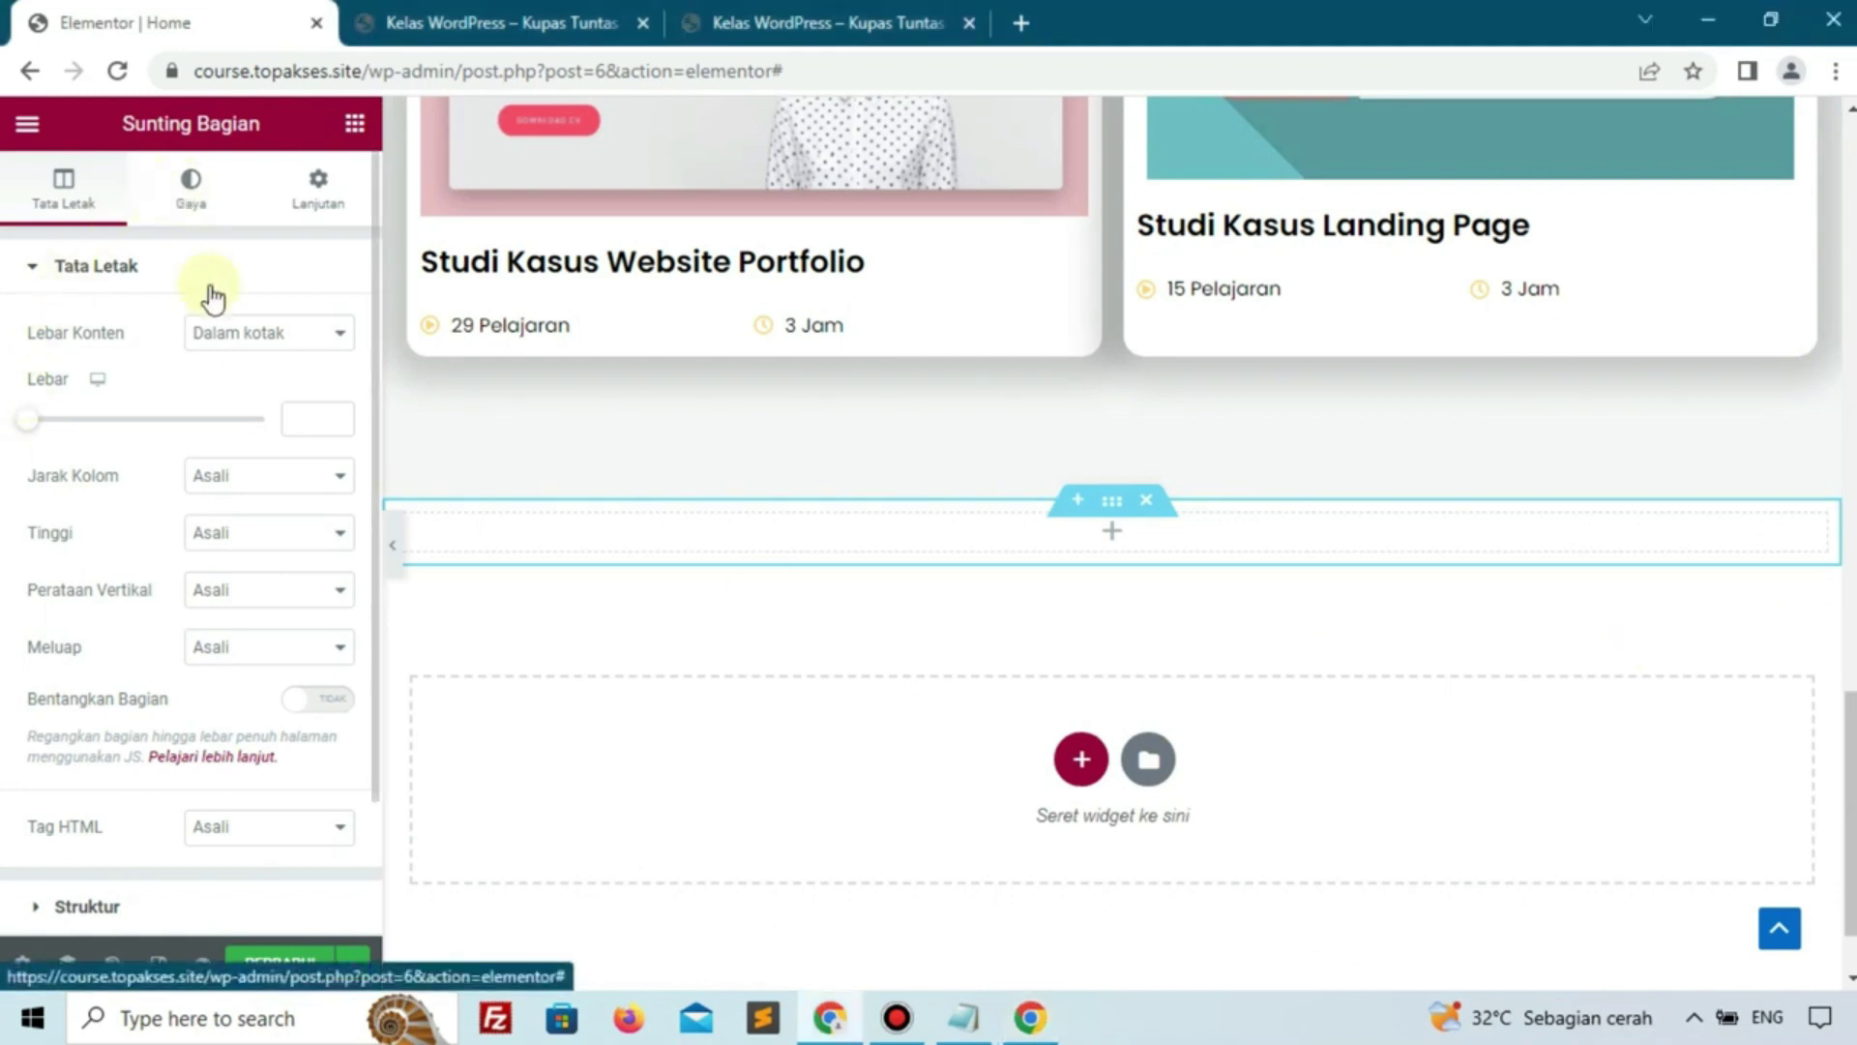
{"action": "left_click", "coordinate": [234, 399]}
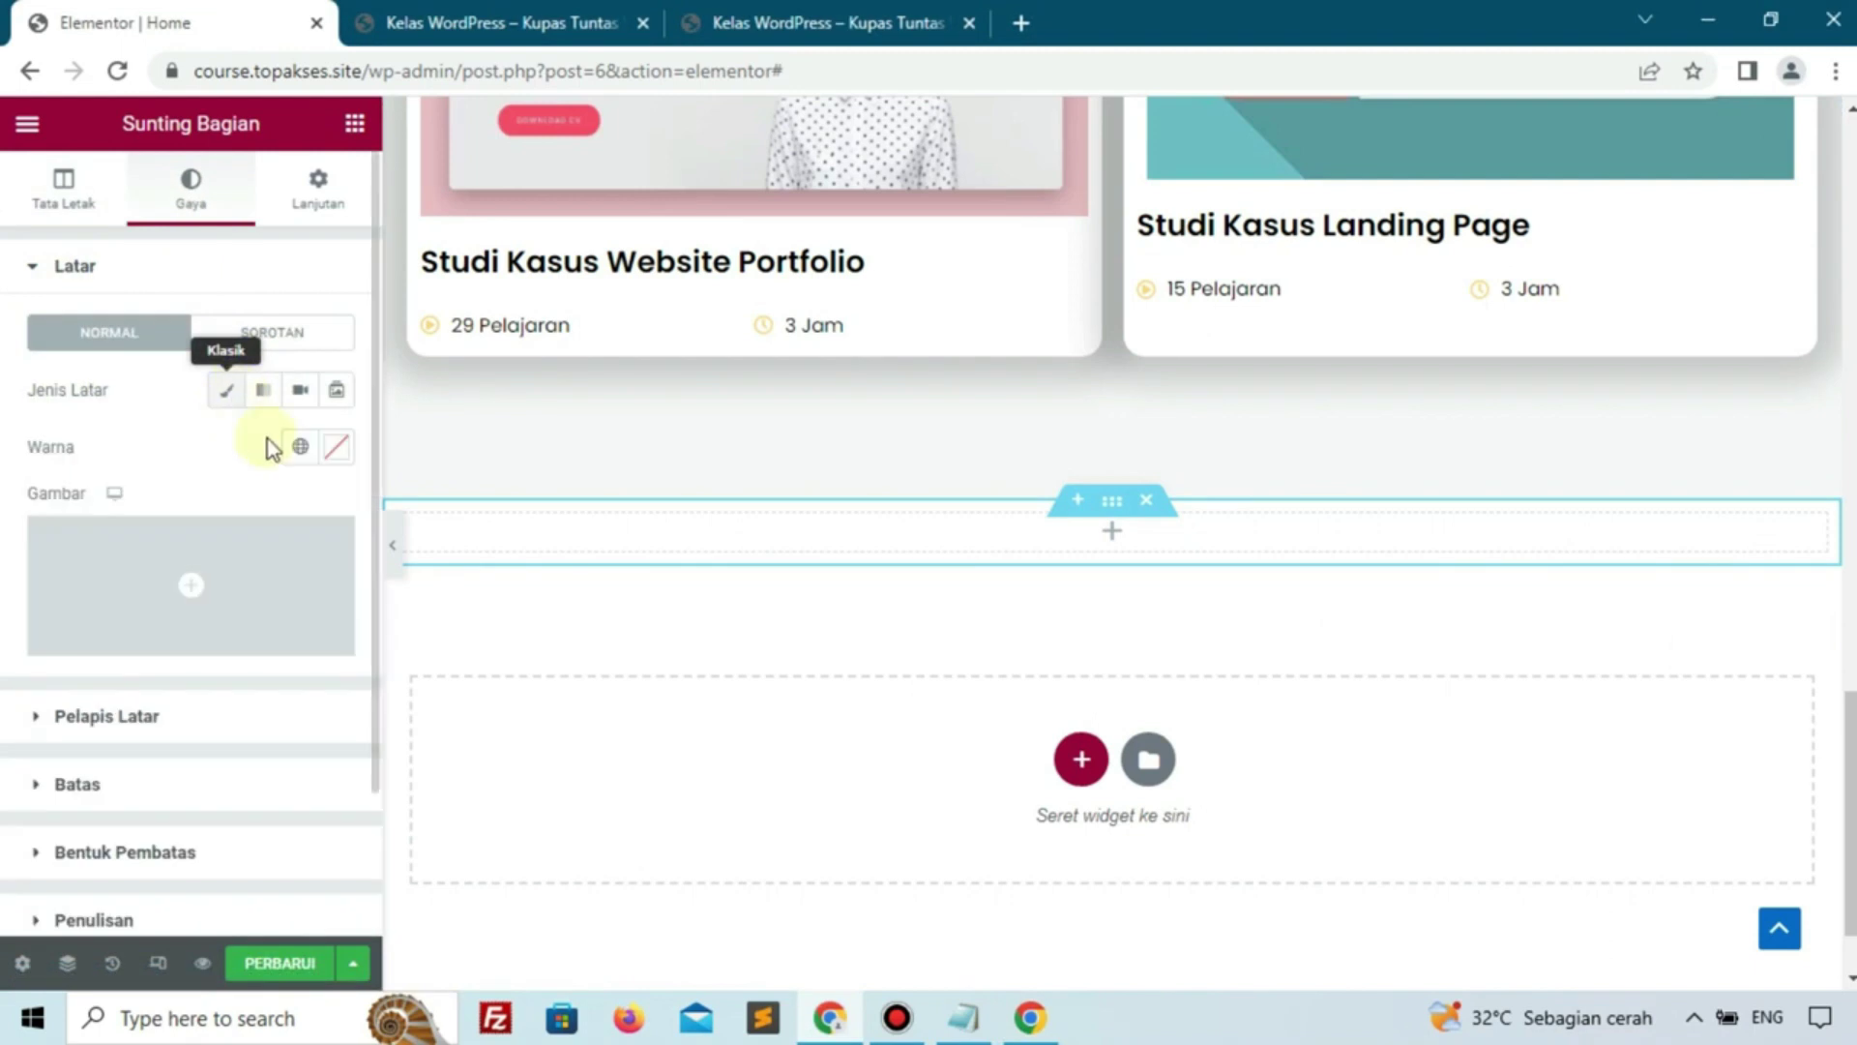
{"action": "left_click", "coordinate": [337, 447]}
{"action": "type", "text": "rgb(252, 217, 104)"}
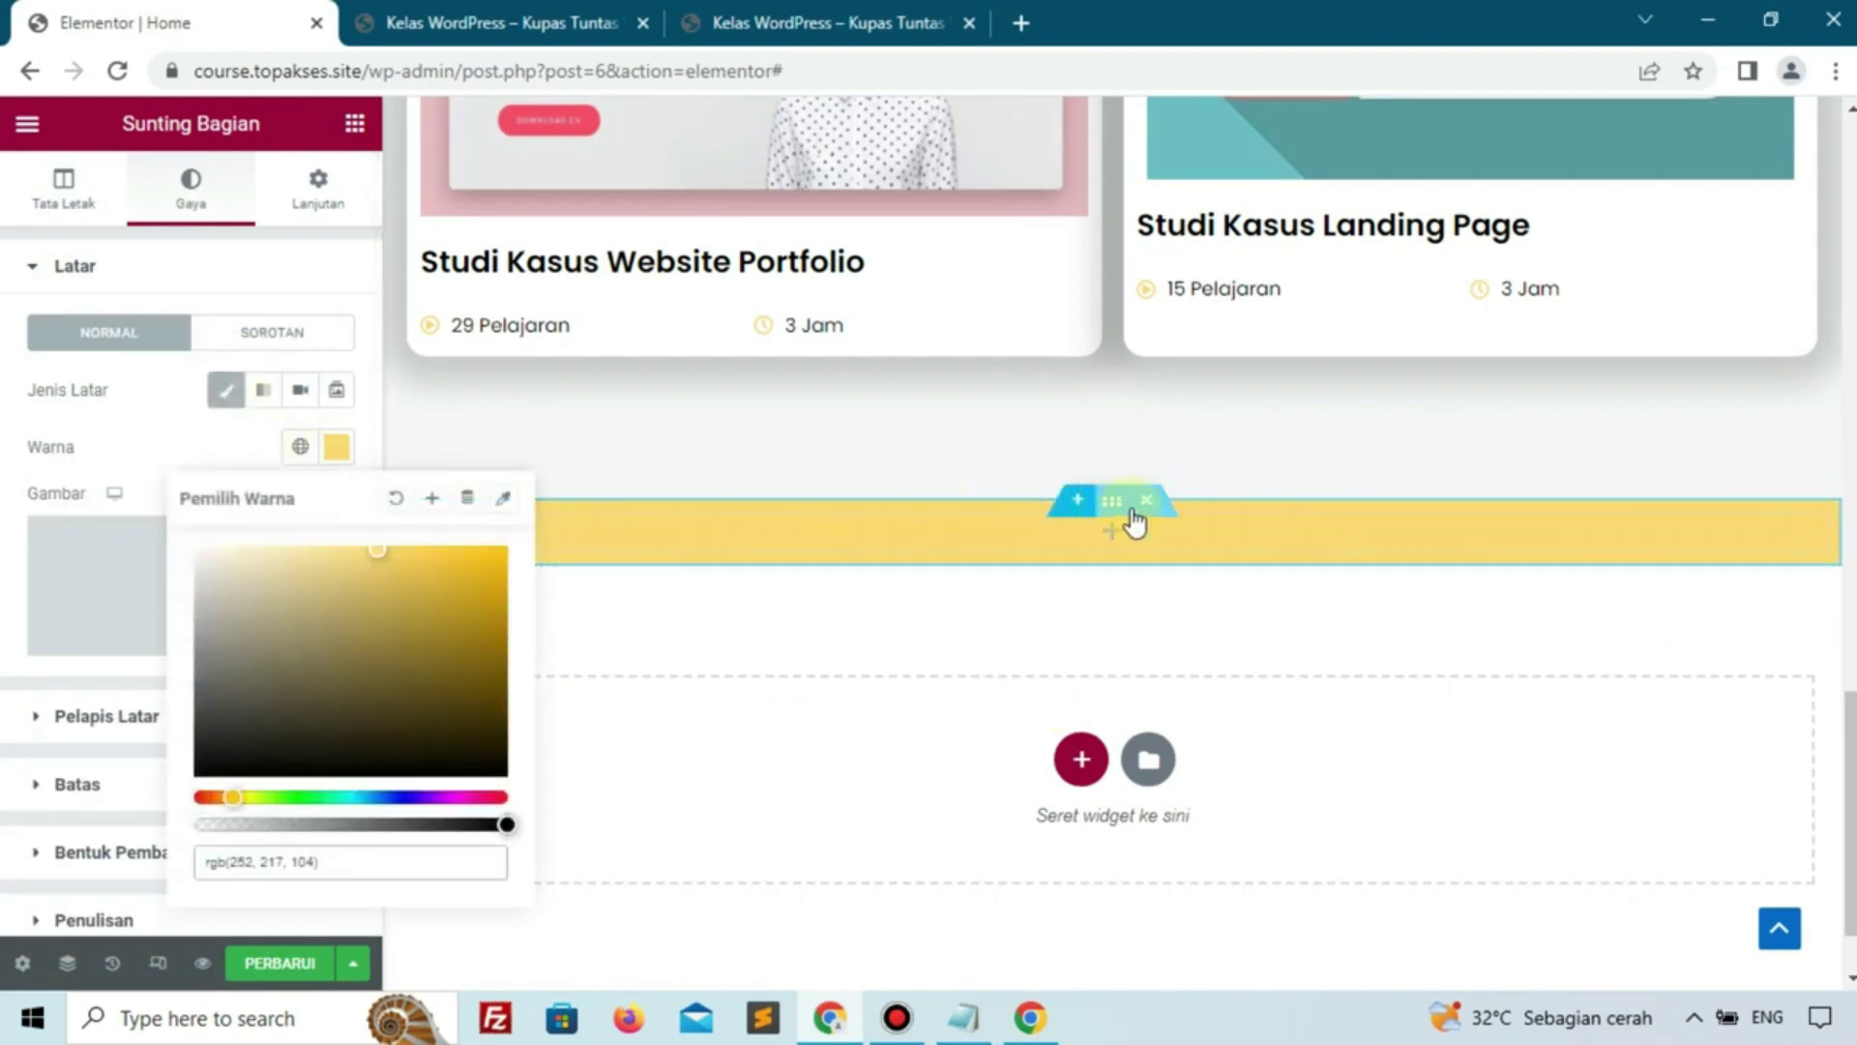
Set the yellow section's height to Tinggi Minimal with a value of 450 px
{"action": "left_click", "coordinate": [64, 189]}
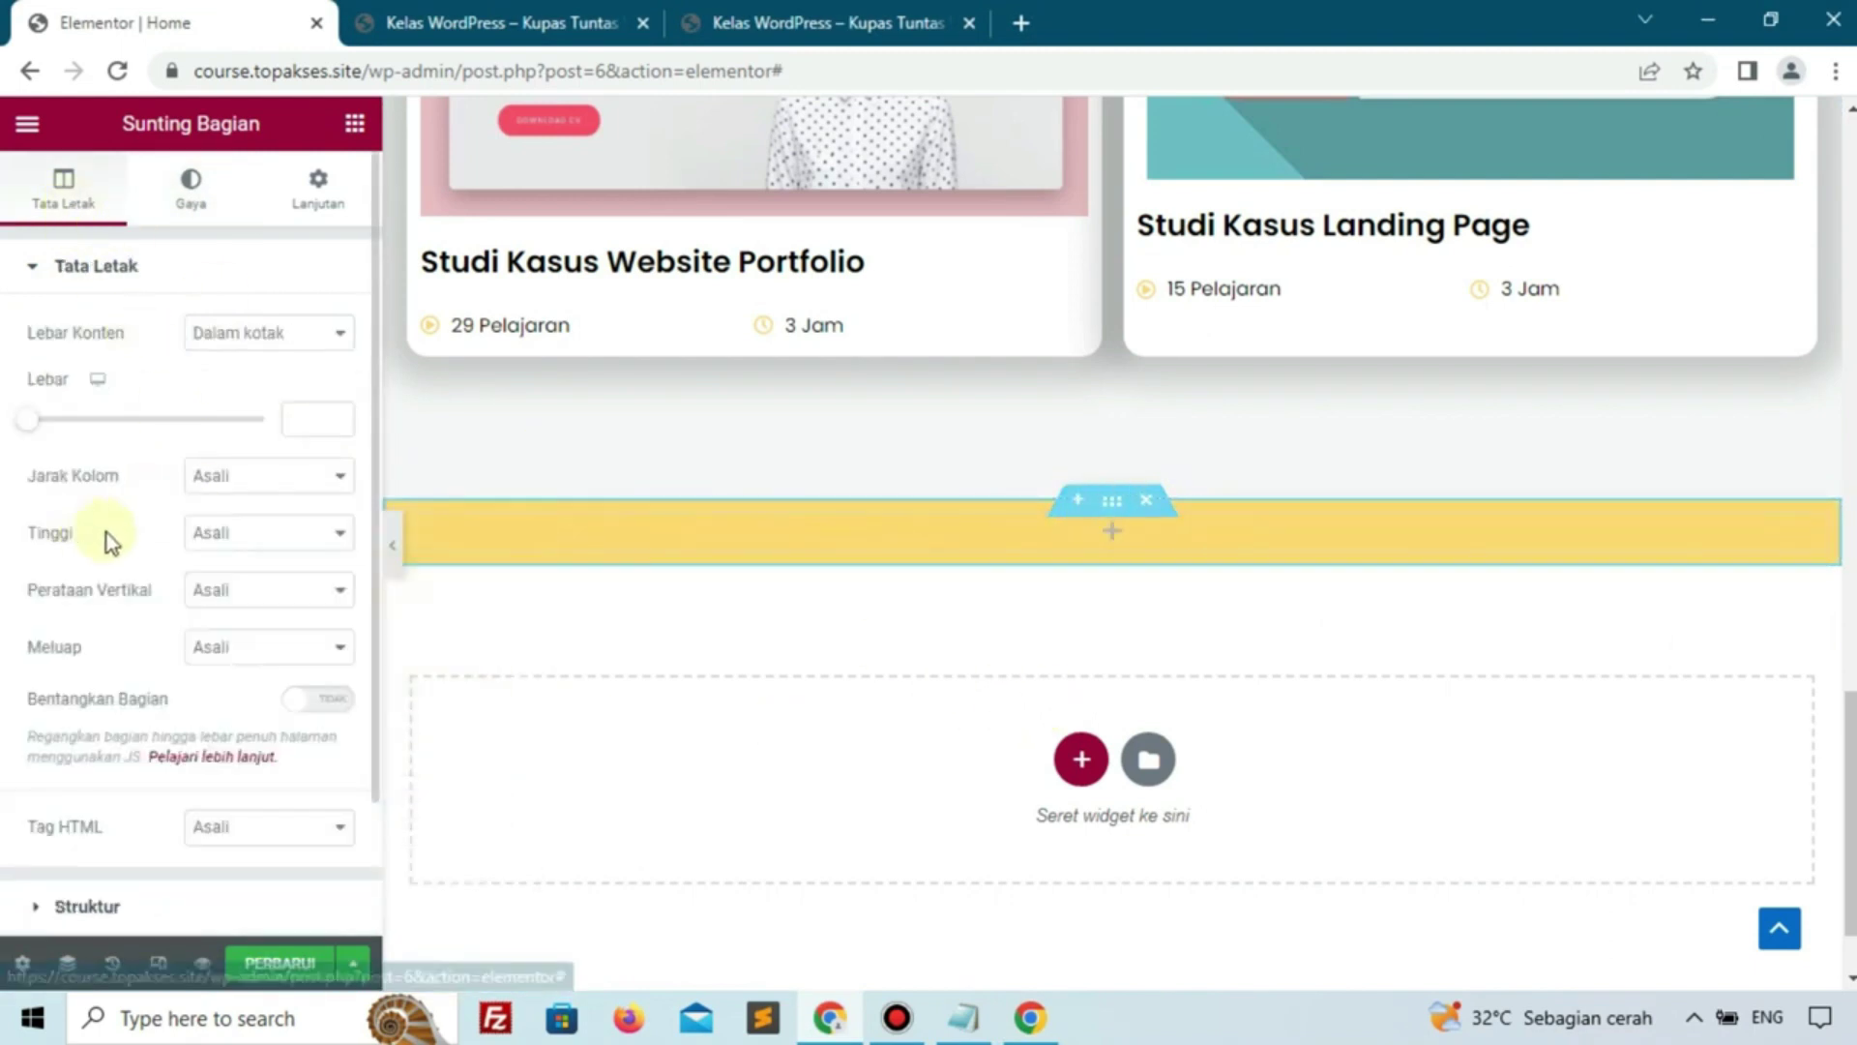
{"action": "left_click", "coordinate": [203, 534]}
{"action": "left_click", "coordinate": [230, 604]}
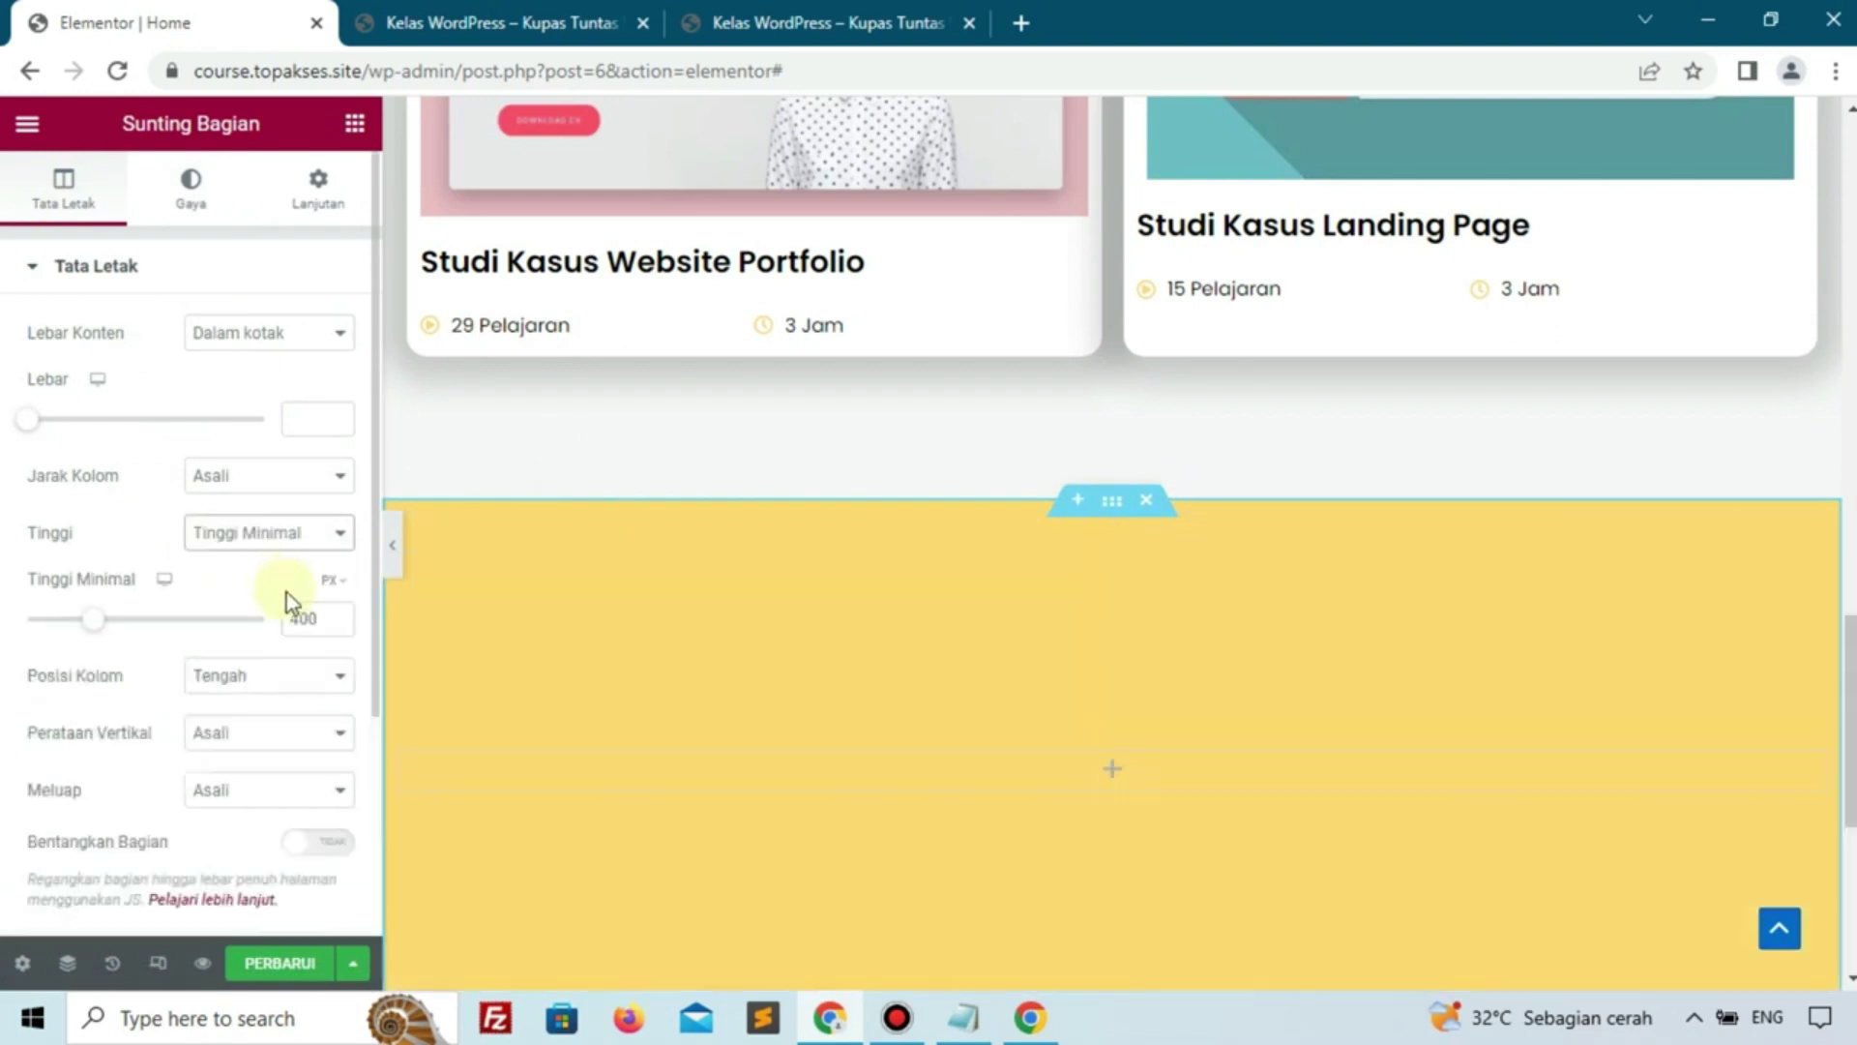
{"action": "left_click", "coordinate": [320, 619]}
{"action": "type", "text": "450"}
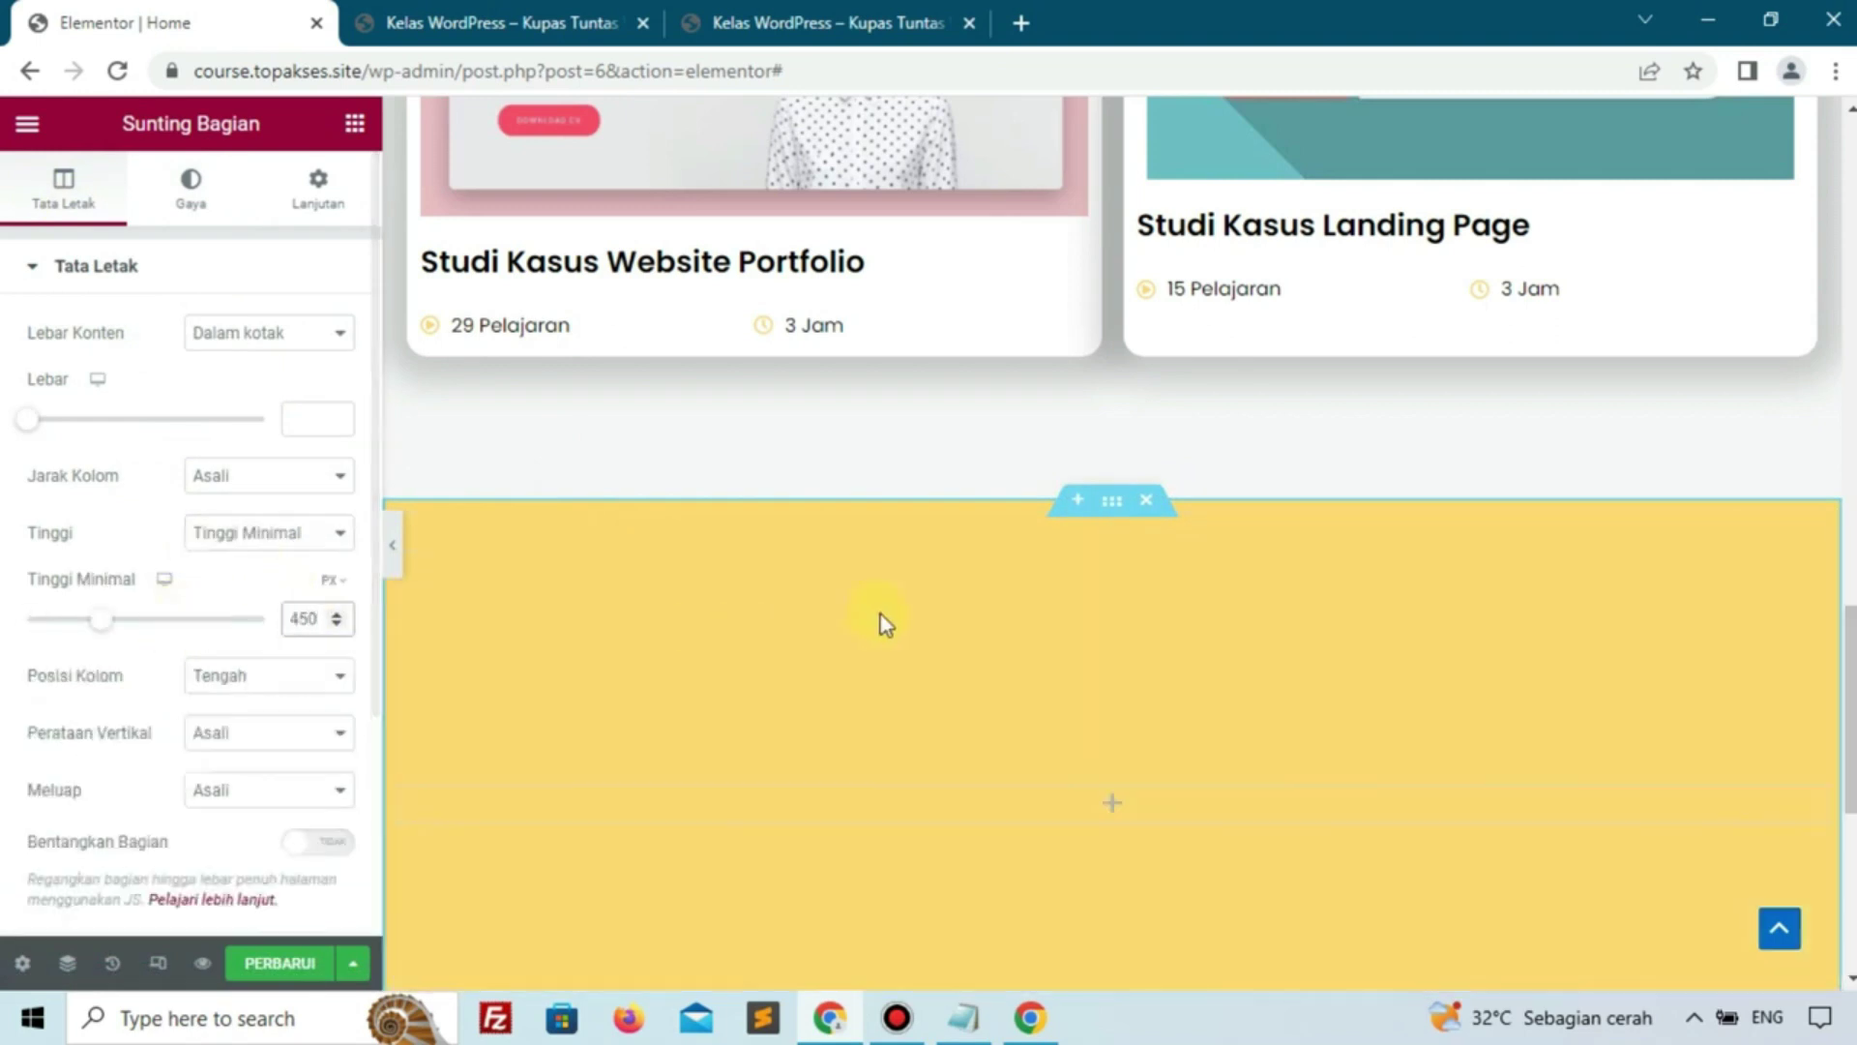
Copy the "Apa yang akan dipelajari ?" heading and paste it into the empty yellow section
{"action": "scroll", "coordinate": [1029, 501], "scroll_direction": "down", "scroll_amount": 4}
{"action": "scroll", "coordinate": [1033, 501], "scroll_direction": "up", "scroll_amount": 15}
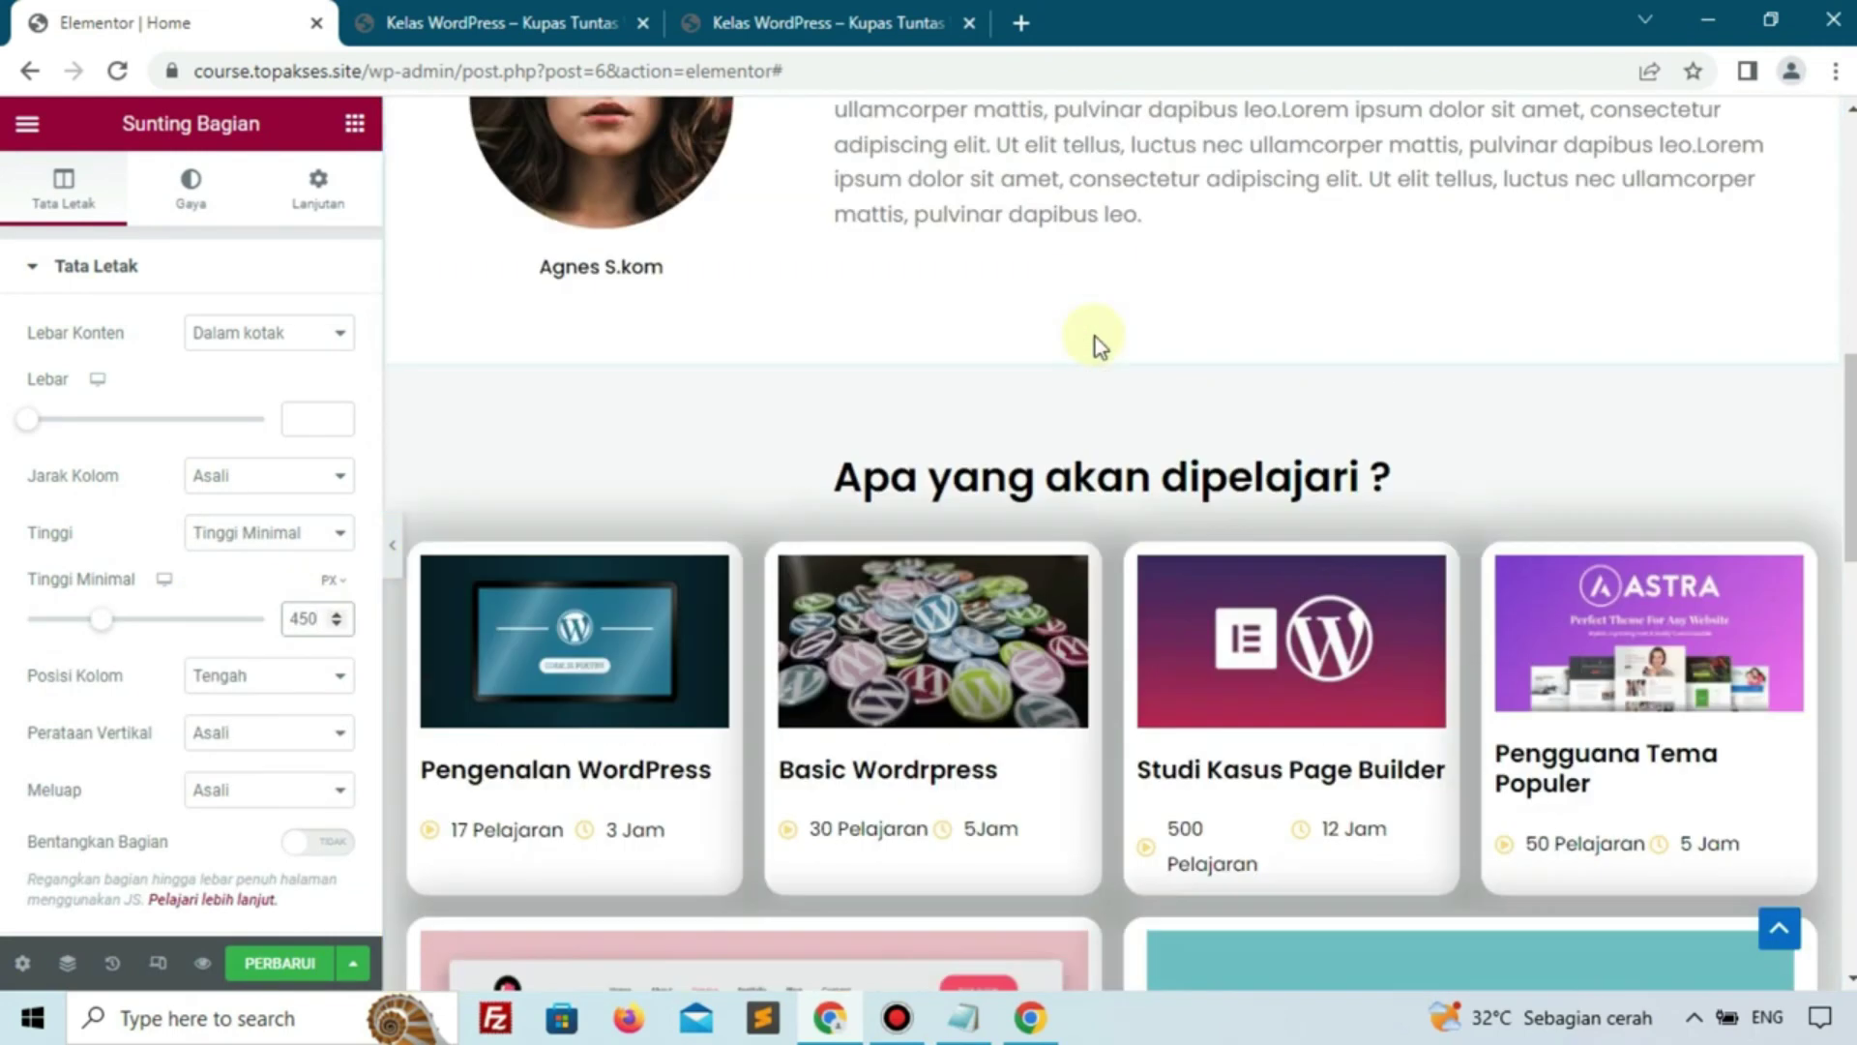
{"action": "right_click", "coordinate": [954, 477]}
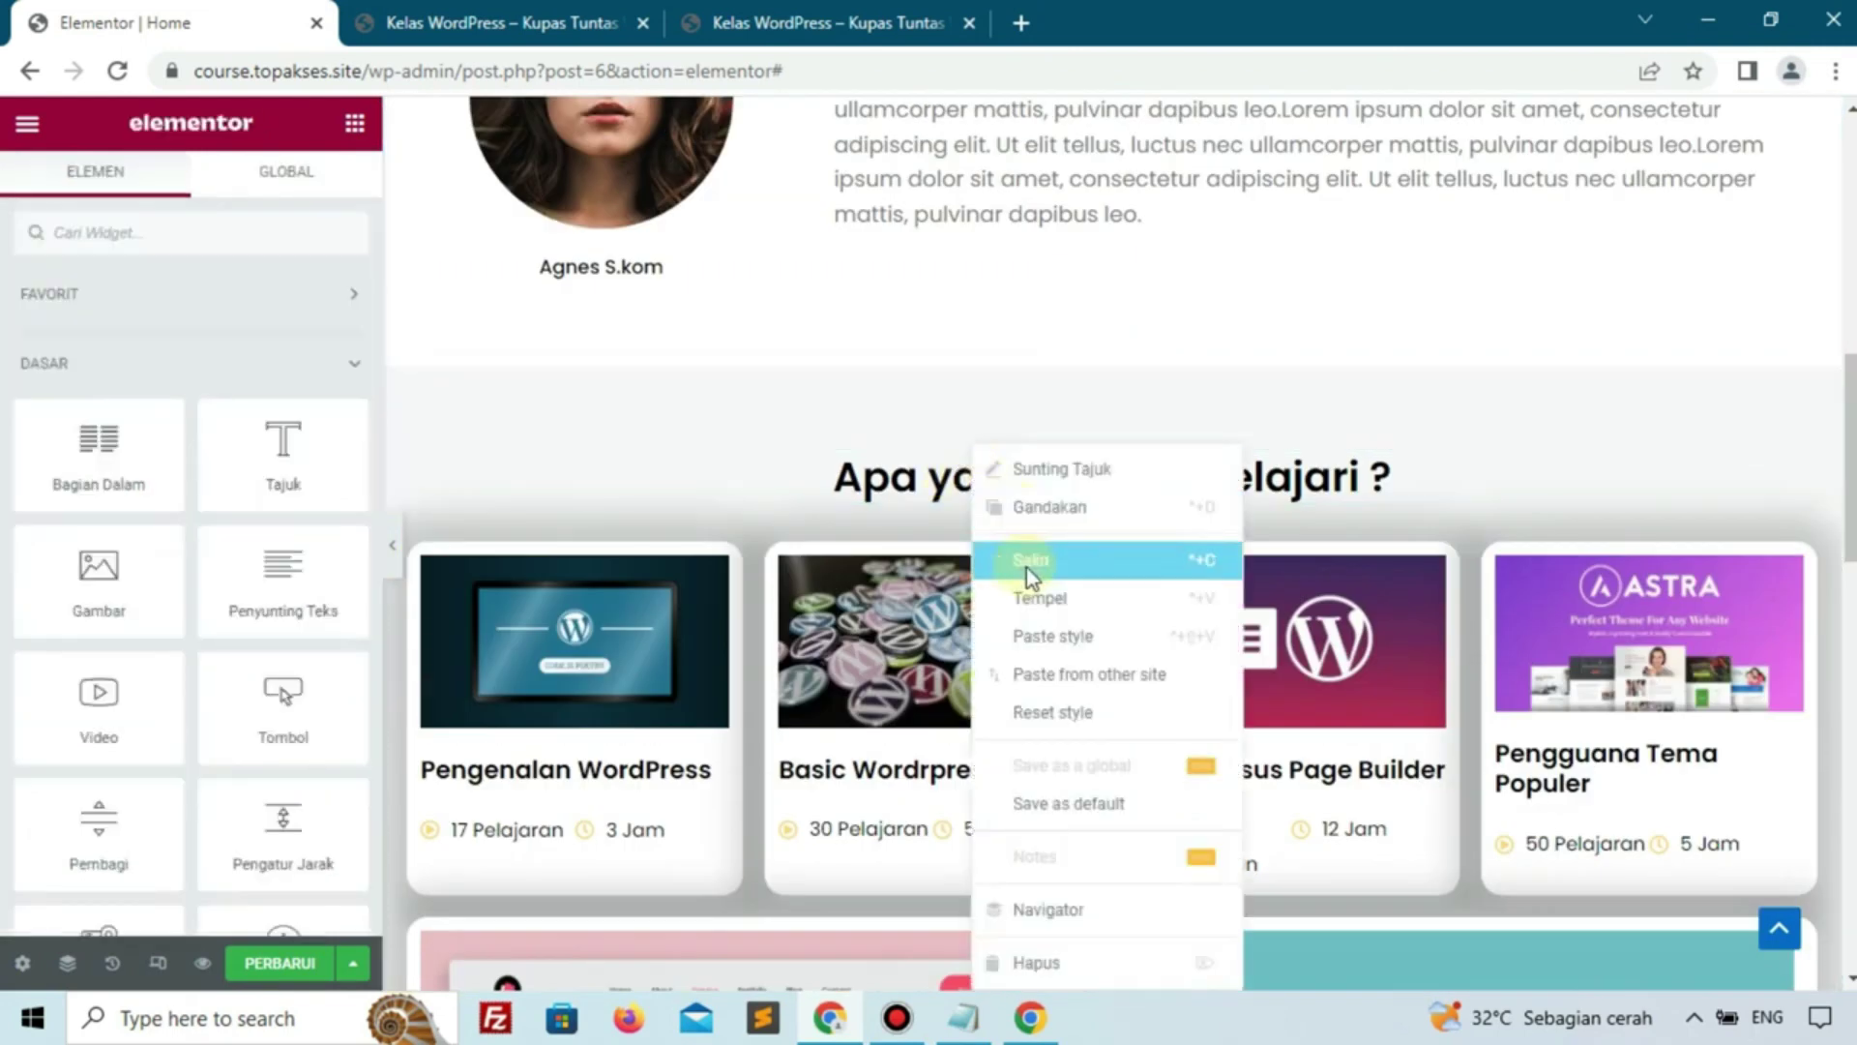
{"action": "left_click", "coordinate": [1028, 563]}
{"action": "scroll", "coordinate": [1026, 541], "scroll_direction": "down", "scroll_amount": 10}
{"action": "right_click", "coordinate": [1071, 423]}
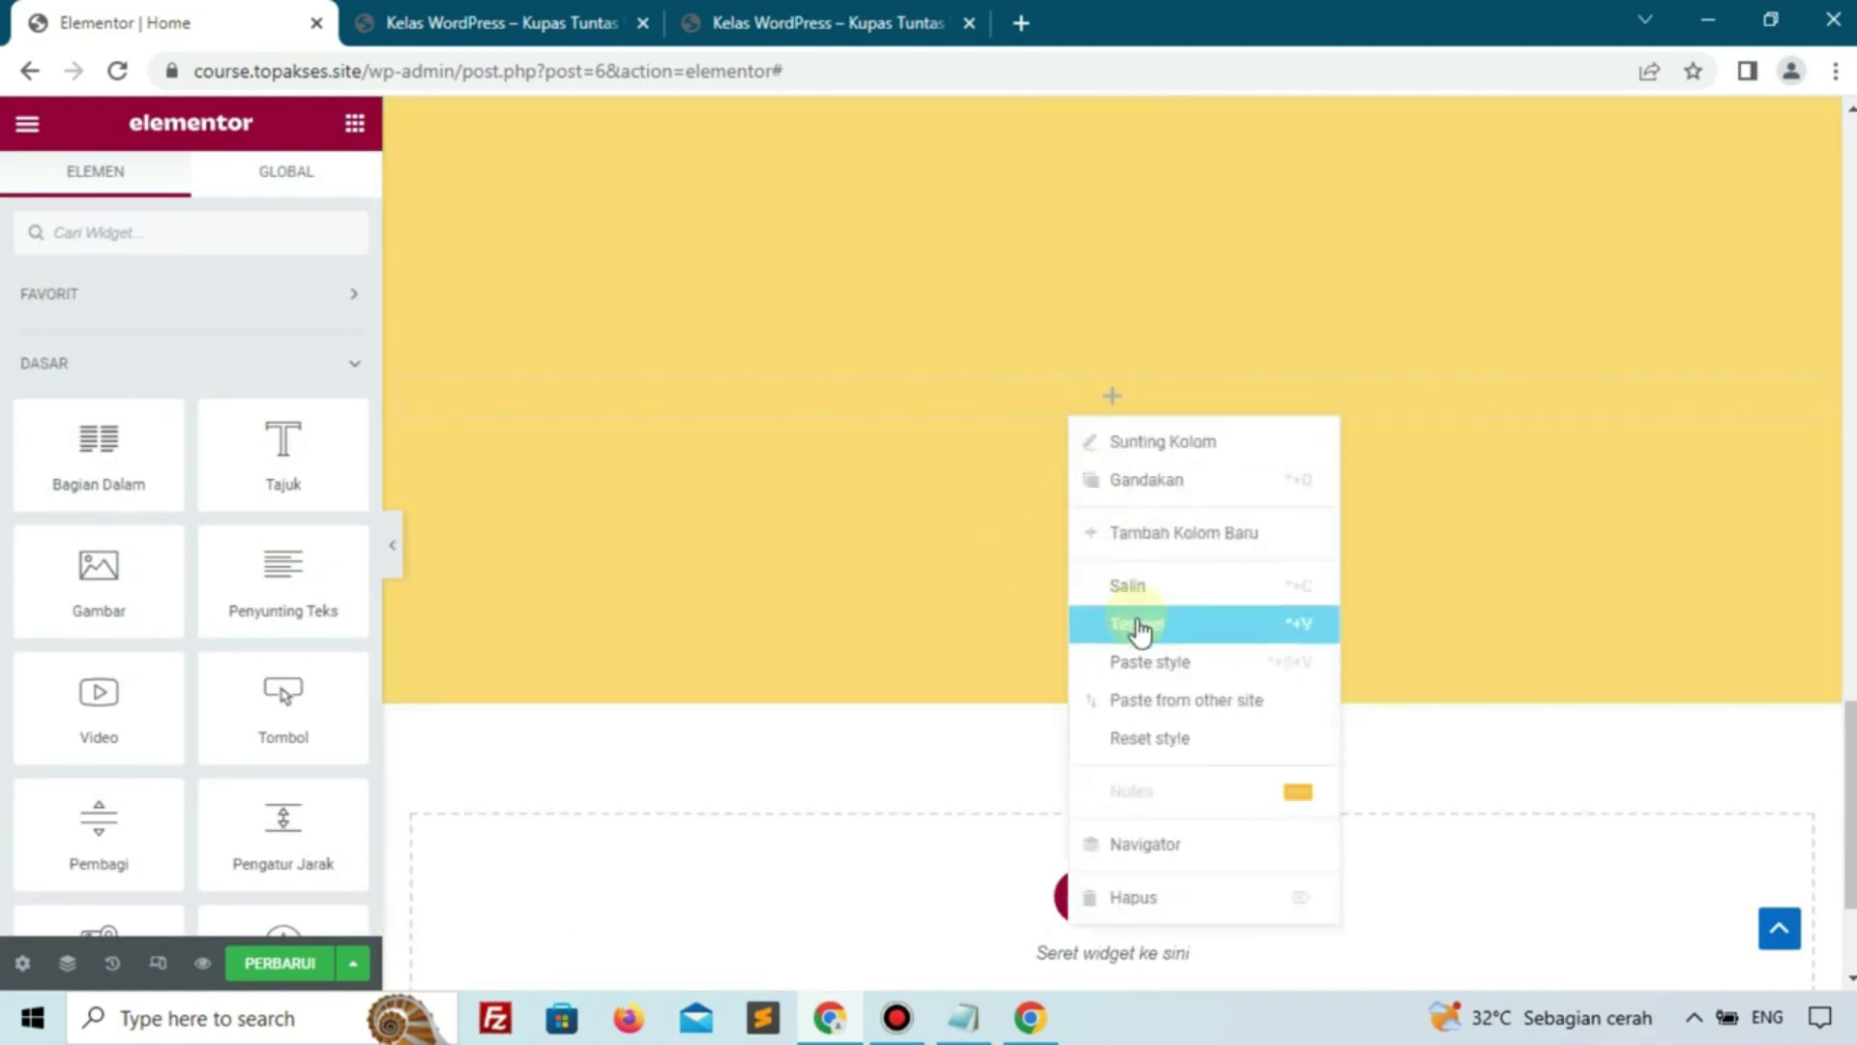
{"action": "left_click", "coordinate": [1139, 624]}
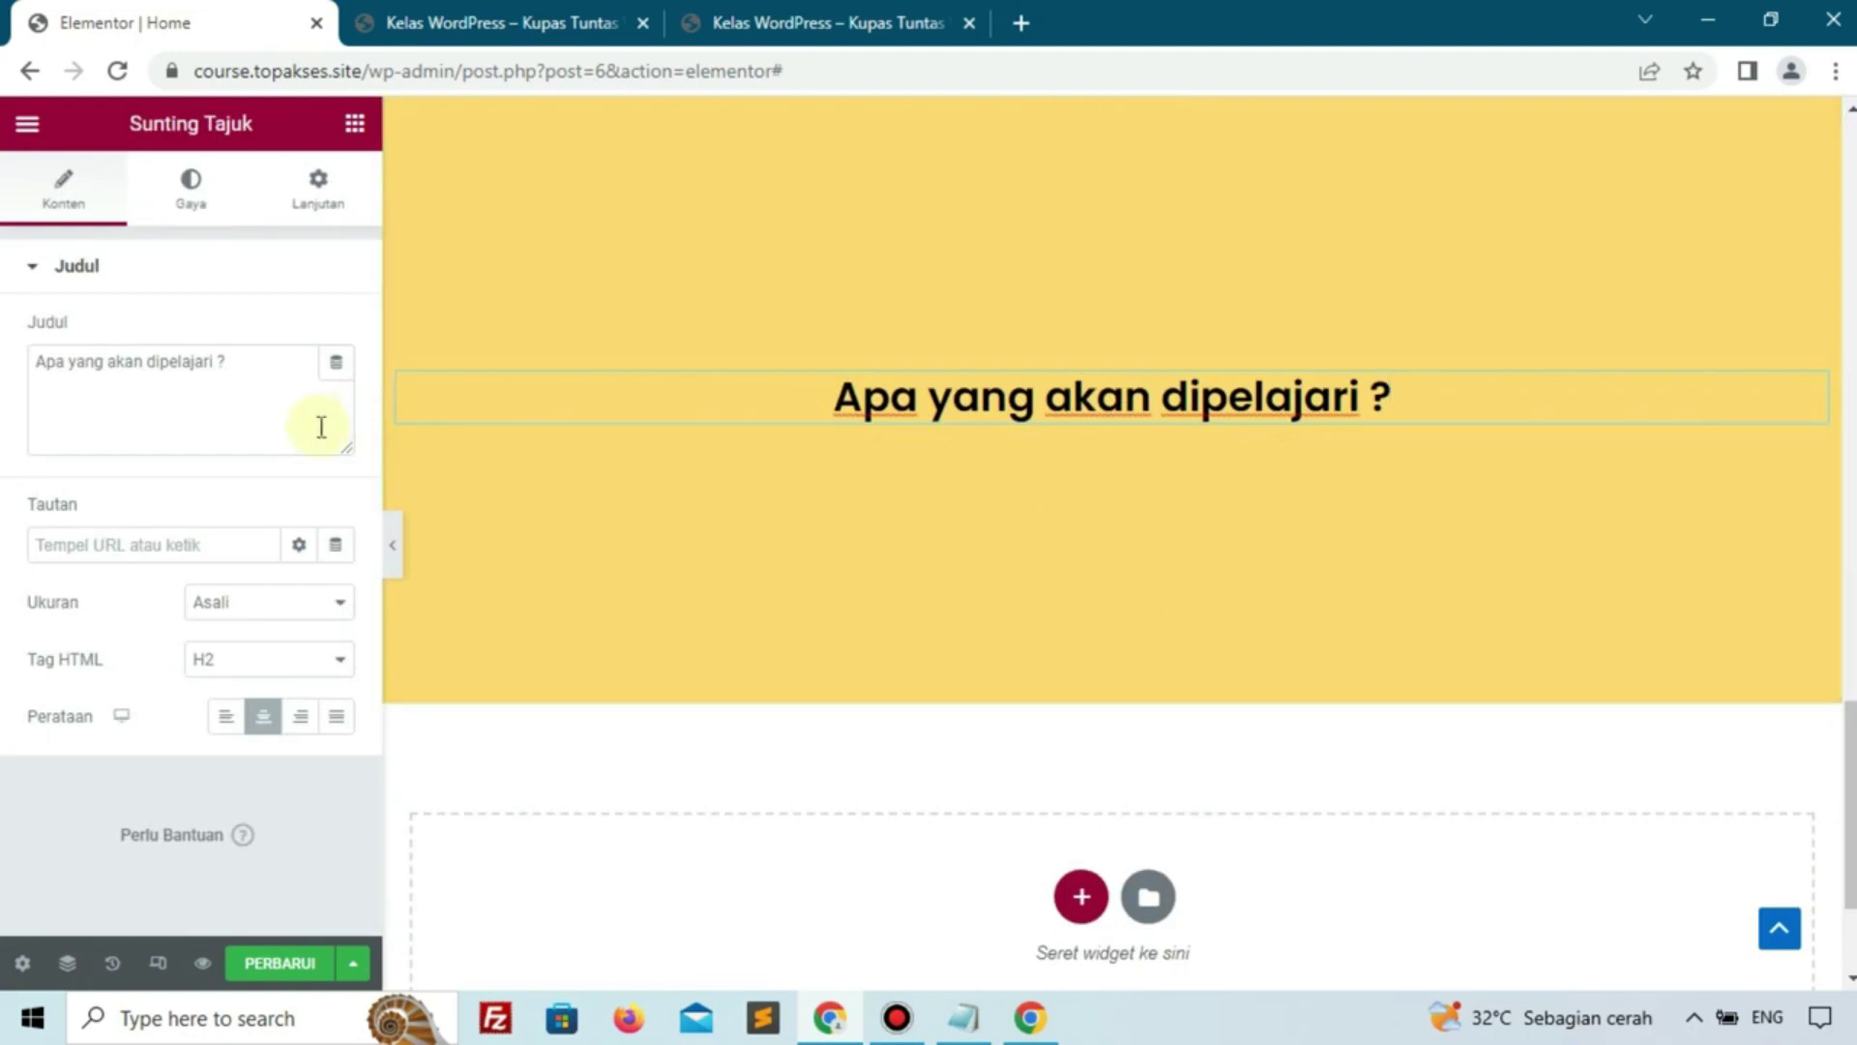
Change the pasted heading's text to "Kenapa Harus Kami ?"
{"action": "left_click_drag", "start_coordinate": [265, 381], "coordinate": [43, 373]}
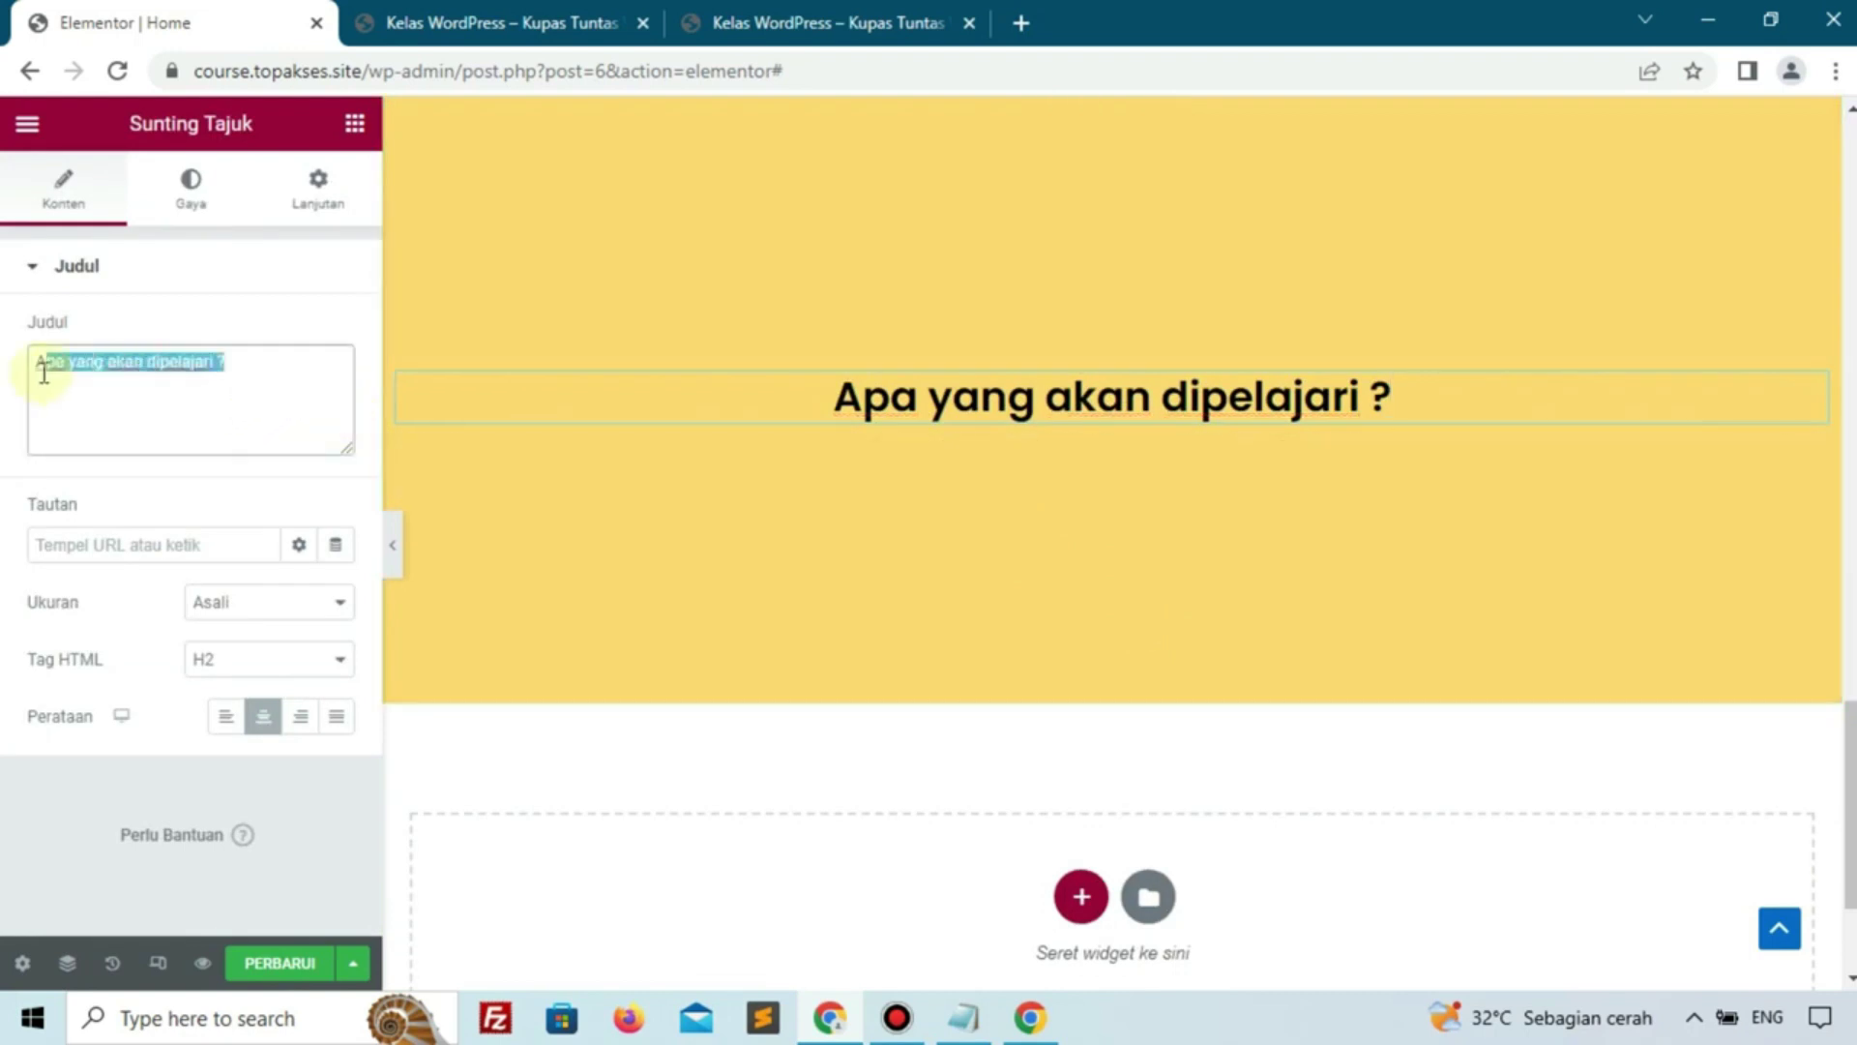
{"action": "type", "text": "Ke"}
{"action": "key", "text": "BackSpace"}
{"action": "key", "text": "BackSpace"}
{"action": "key", "text": "BackSpace"}
{"action": "type", "text": "k"}
{"action": "key", "text": "BackSpace"}
{"action": "type", "text": "Kea"}
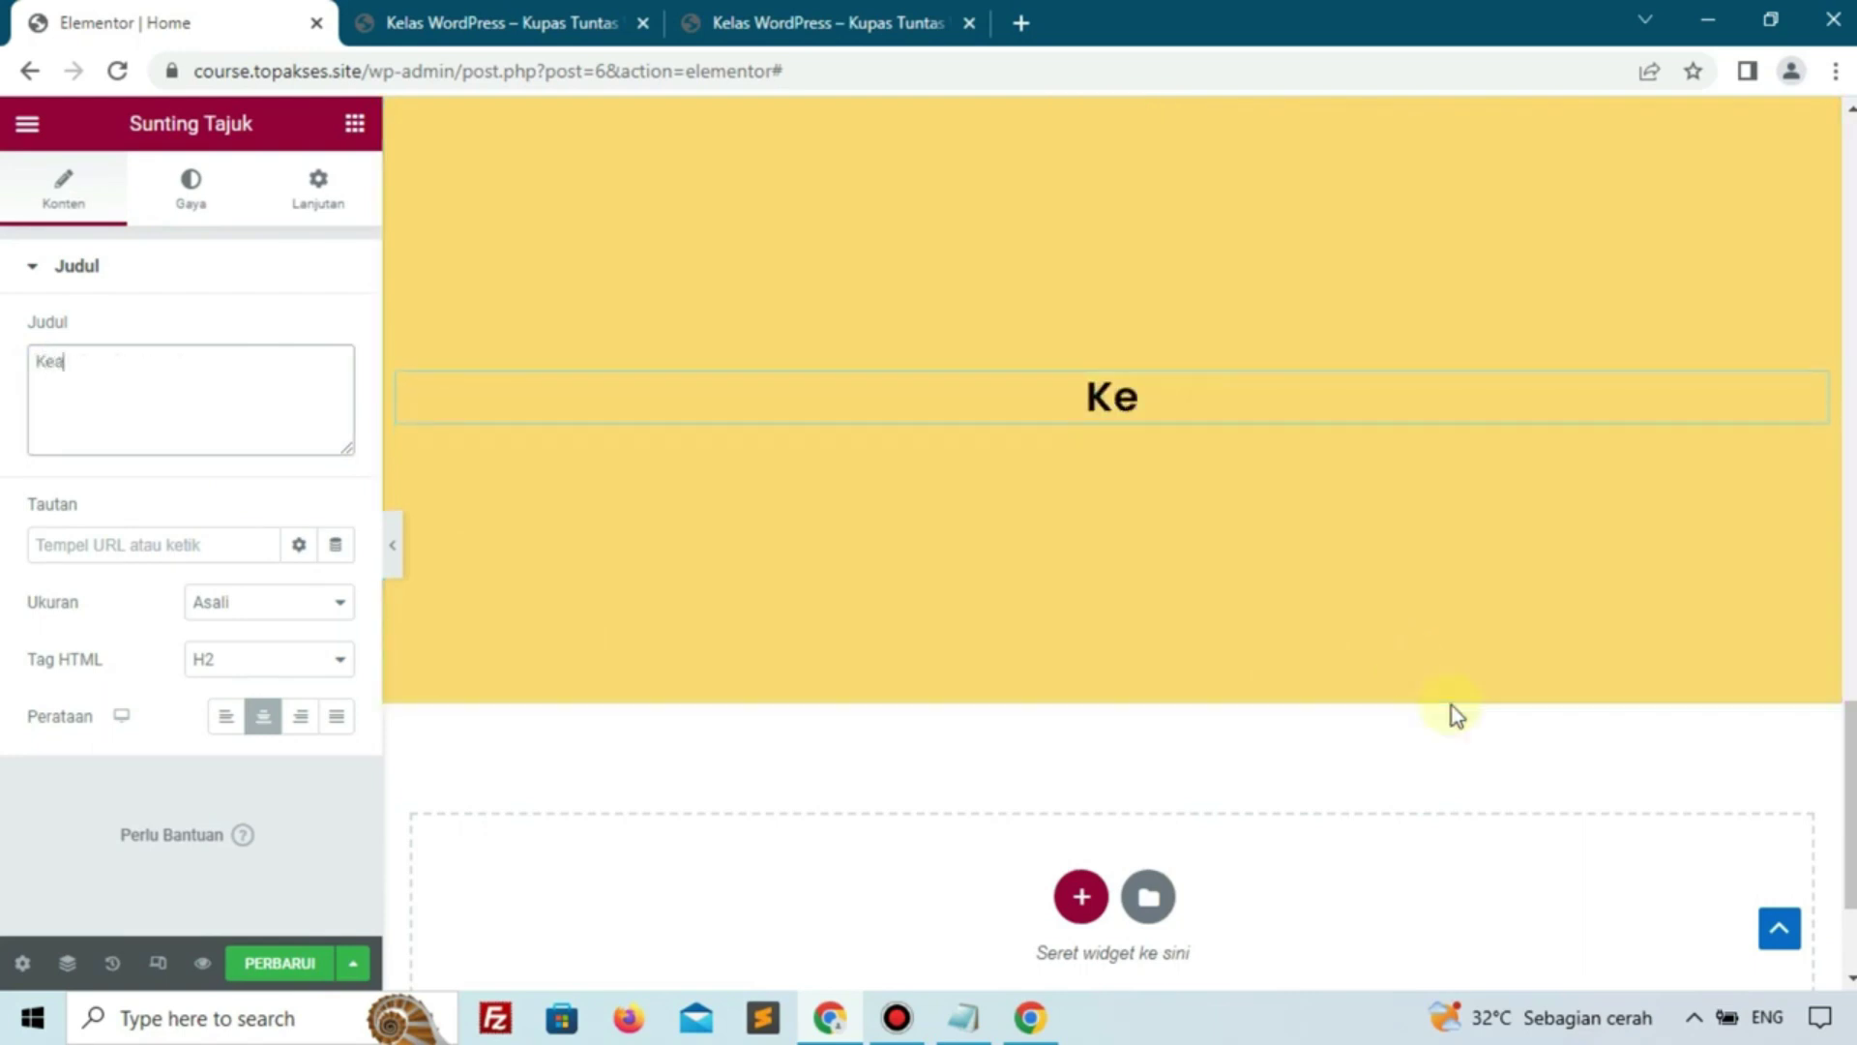
{"action": "key", "text": "BackSpace"}
{"action": "type", "text": "napa H"}
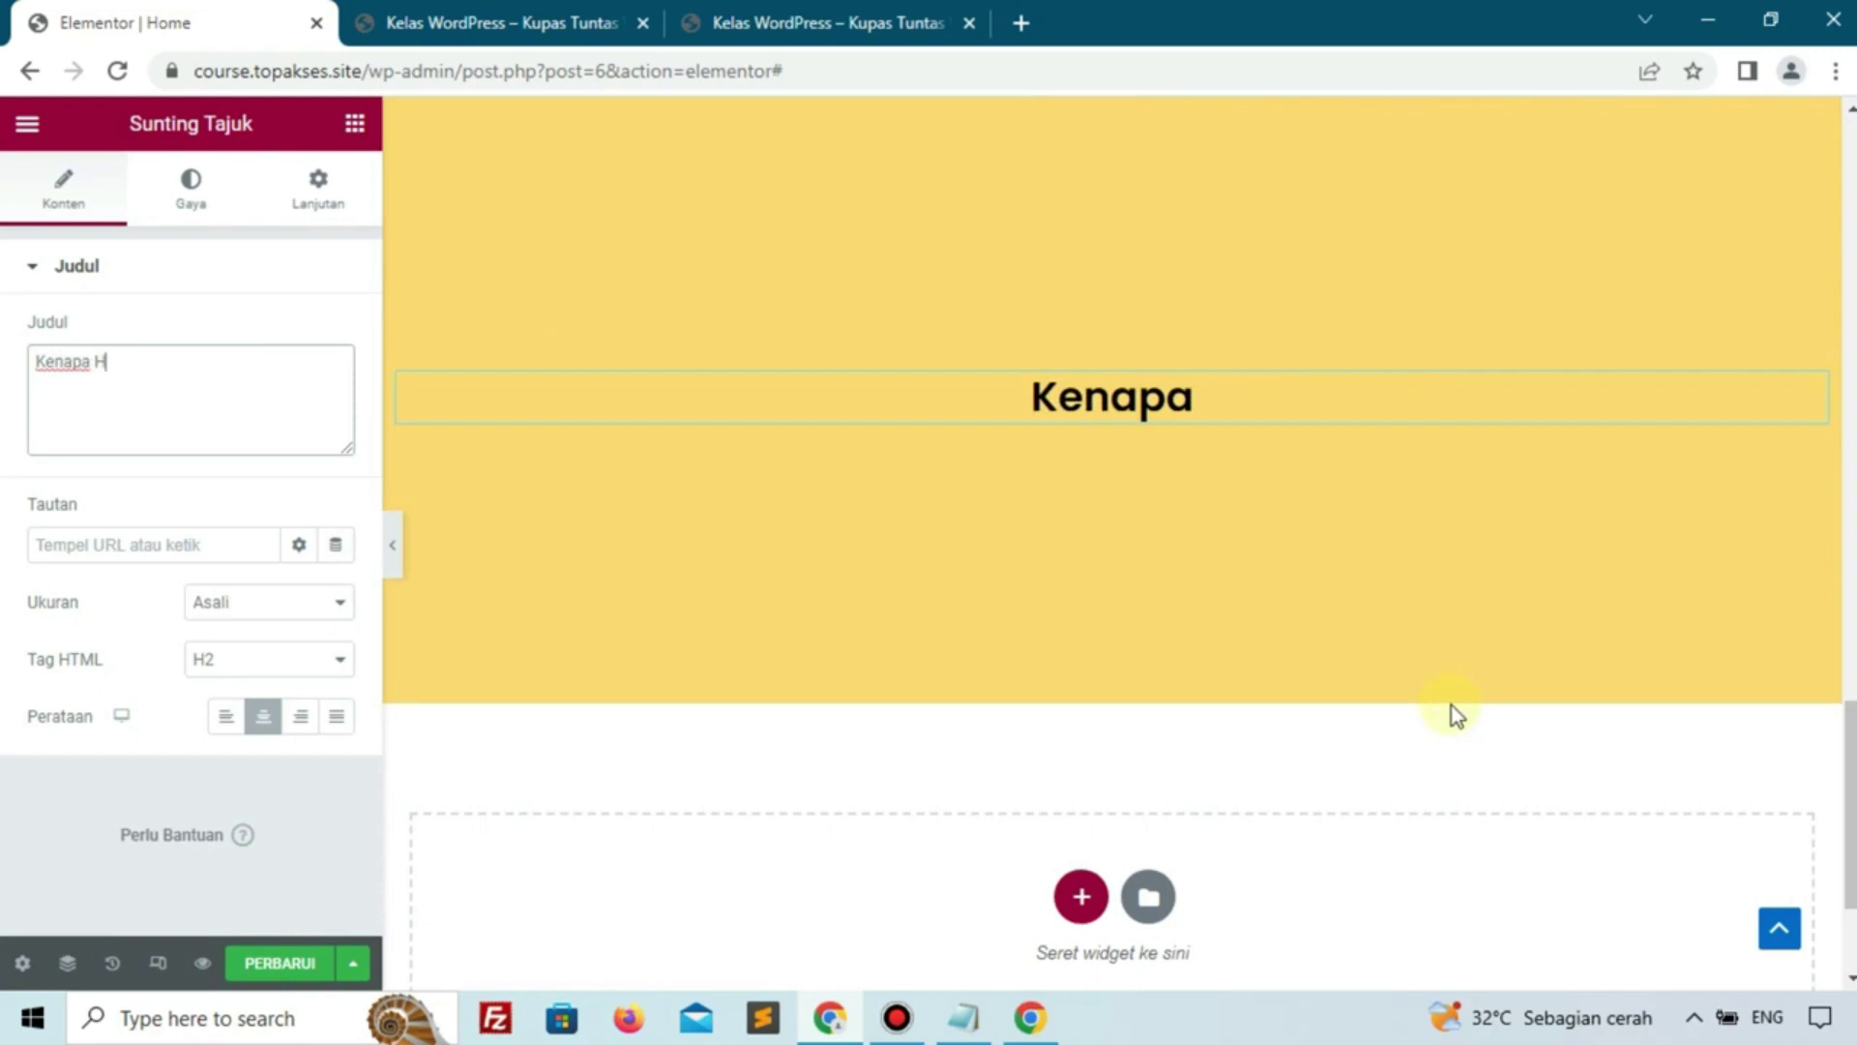
{"action": "type", "text": "arus Ka"}
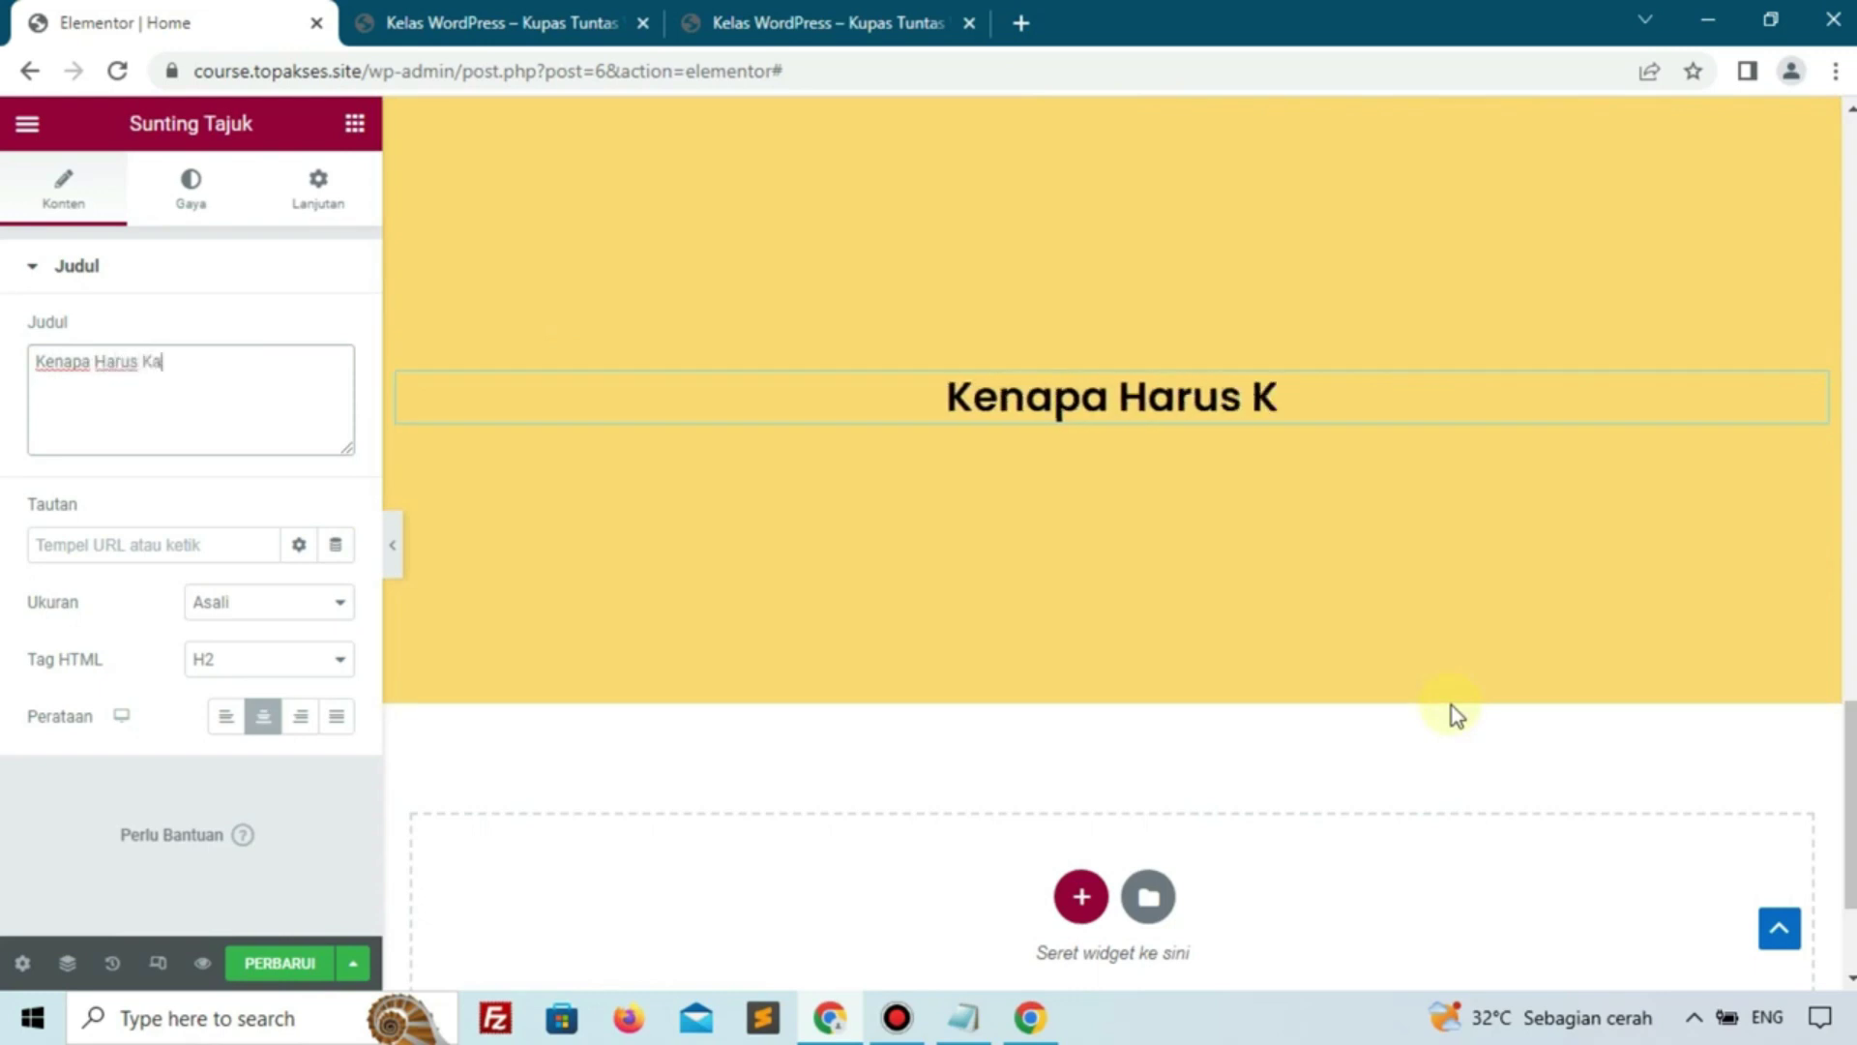
{"action": "type", "text": "mi ?"}
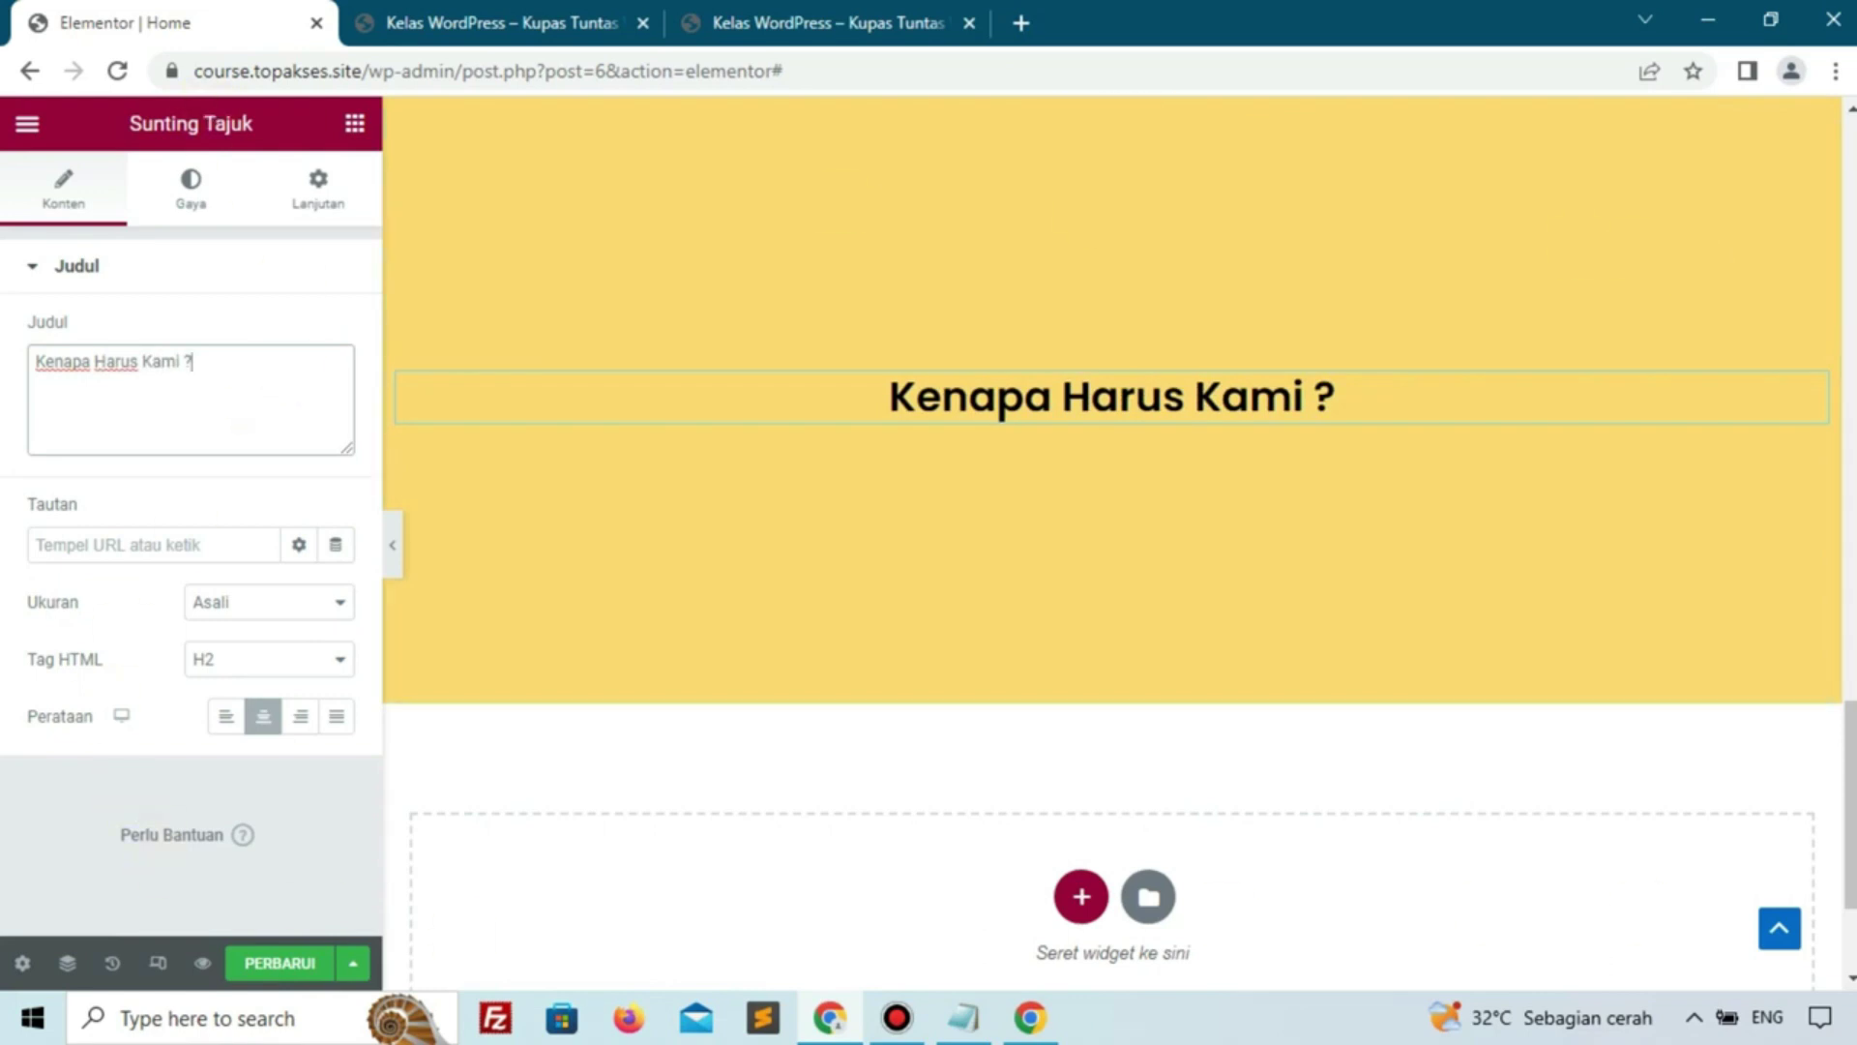
Add a Kurva shape divider to the bottom edge of the "Kenapa Harus Kami ?" section
{"action": "left_click", "coordinate": [175, 193]}
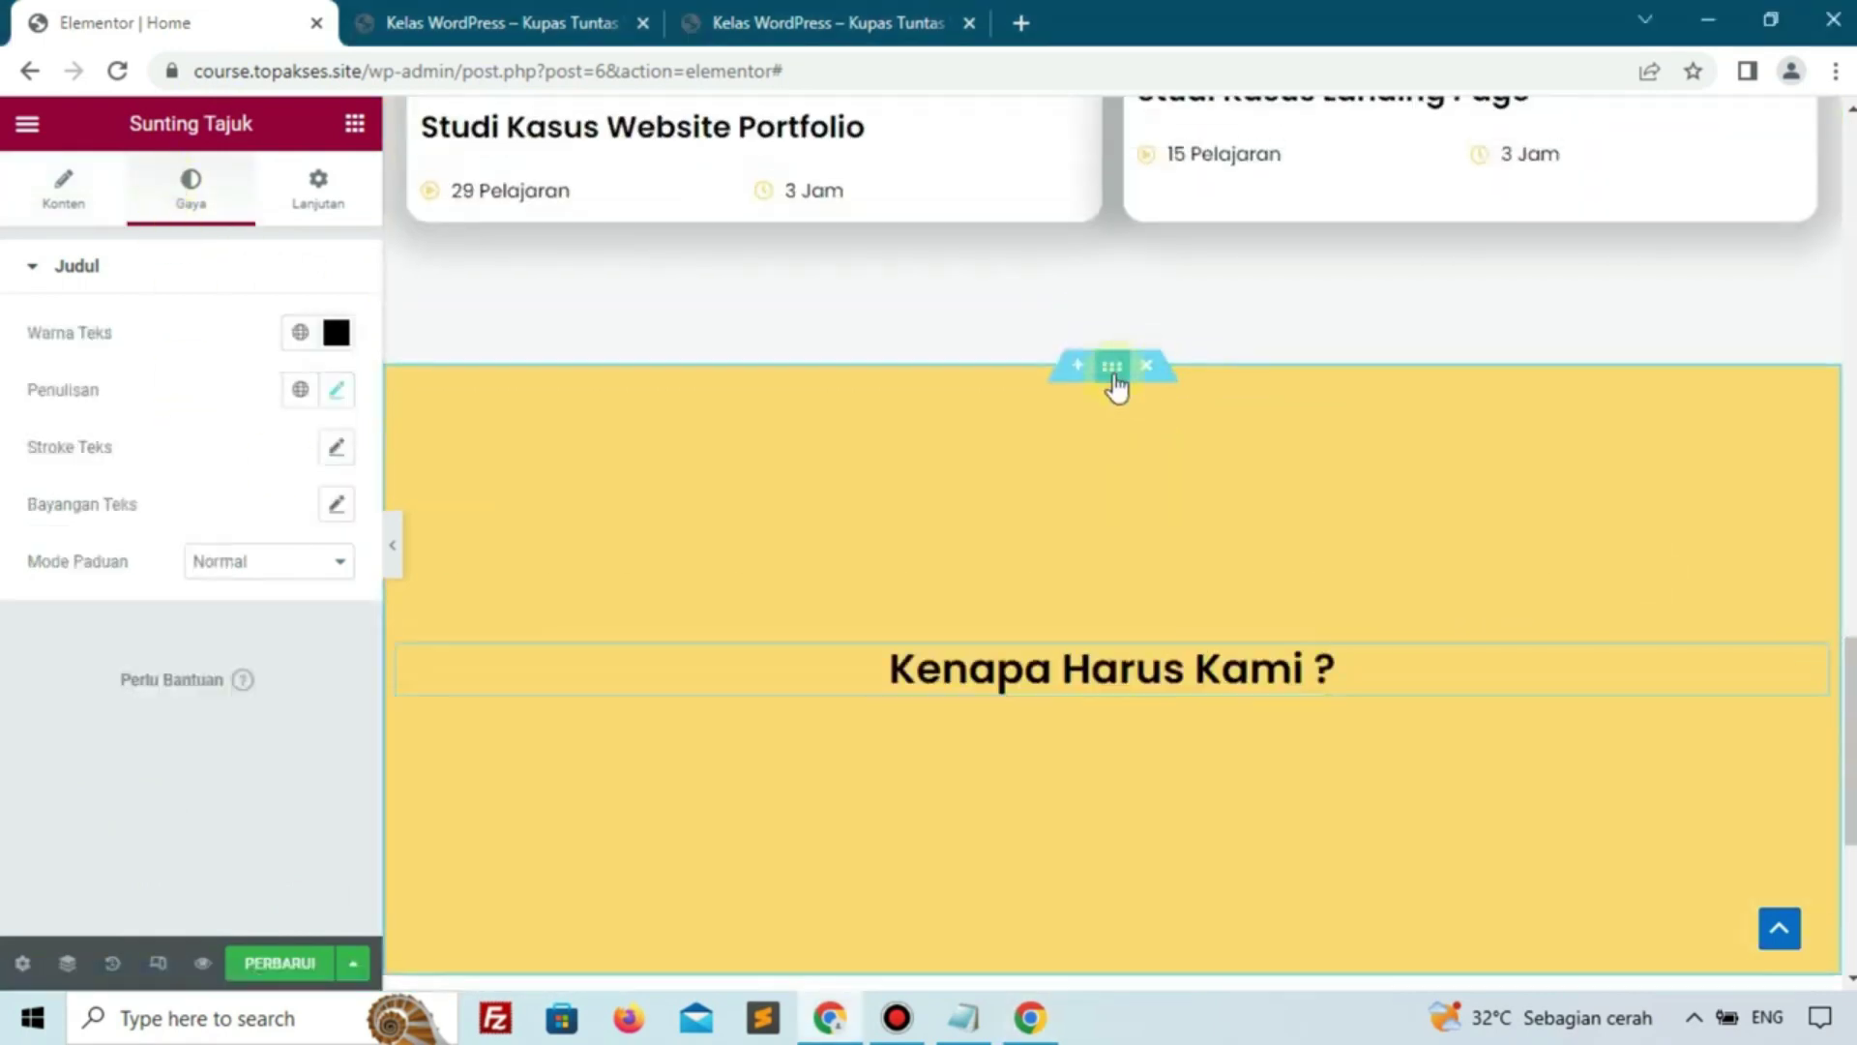
{"action": "left_click", "coordinate": [613, 392]}
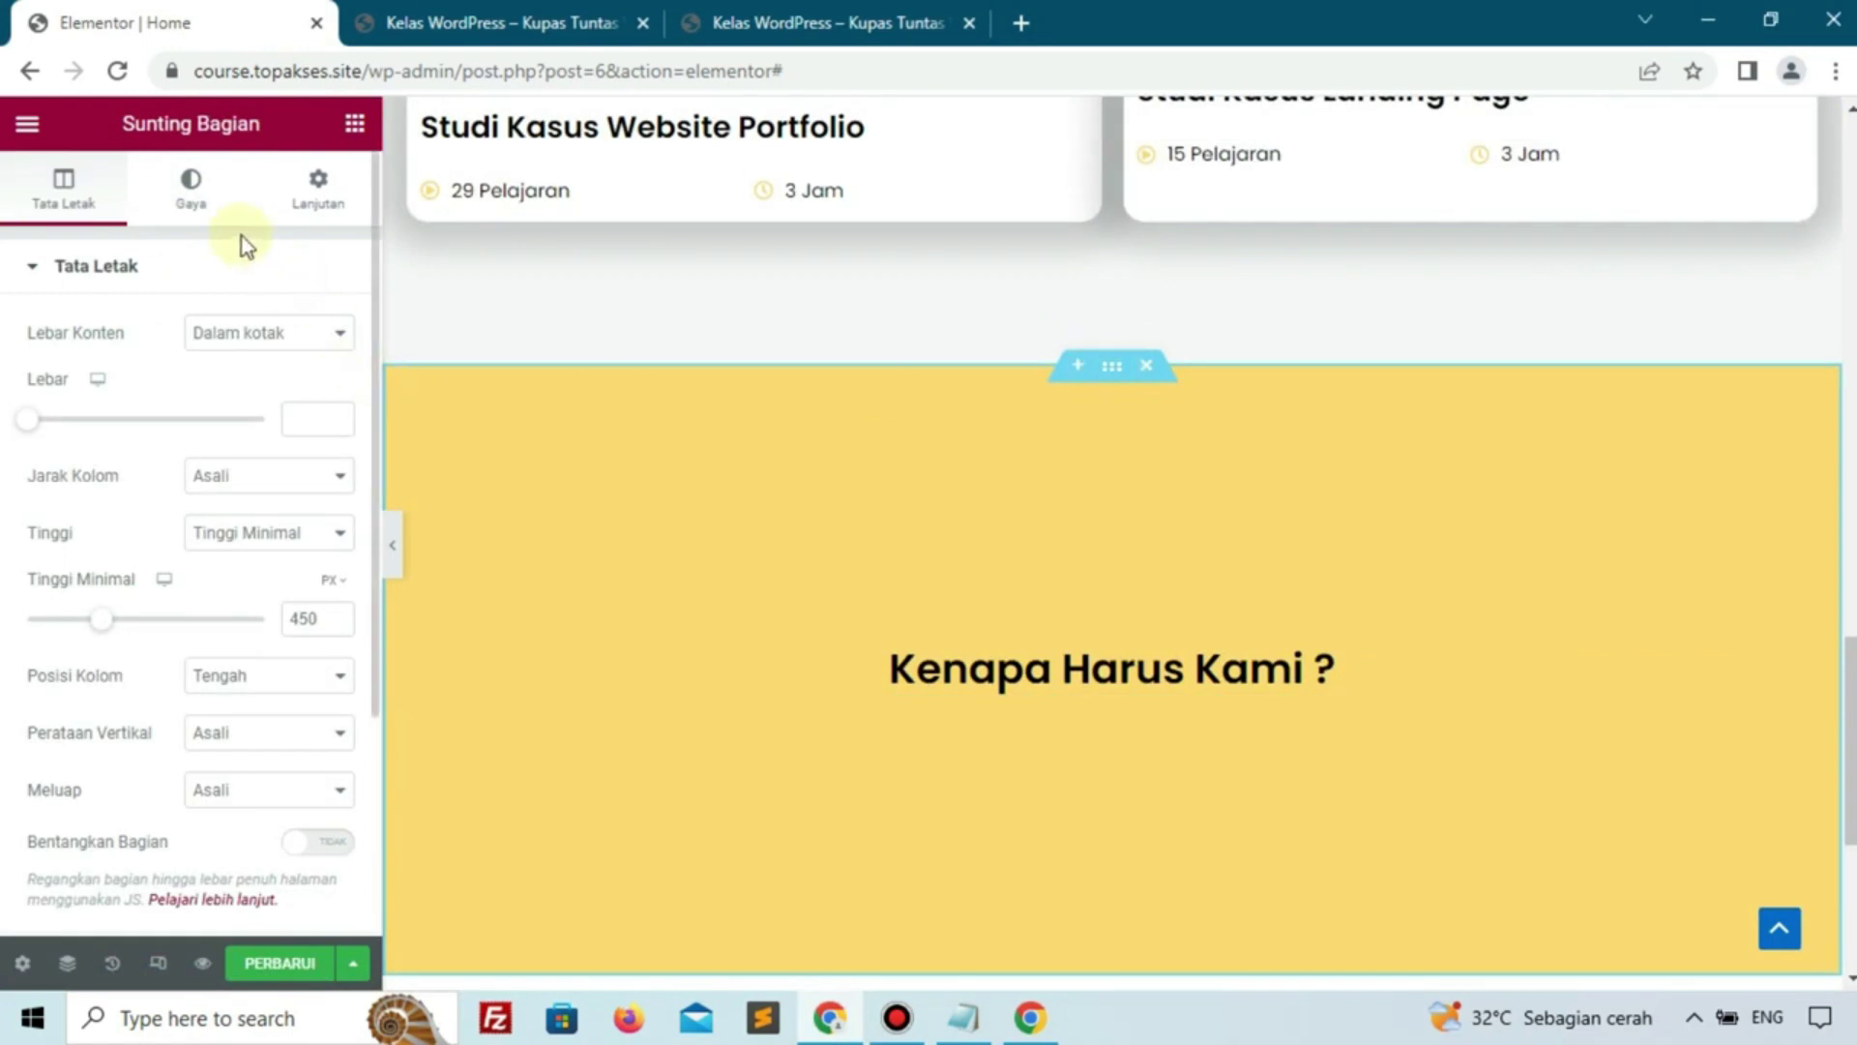
{"action": "left_click", "coordinate": [205, 205]}
{"action": "scroll", "coordinate": [149, 490], "scroll_direction": "down", "scroll_amount": 2}
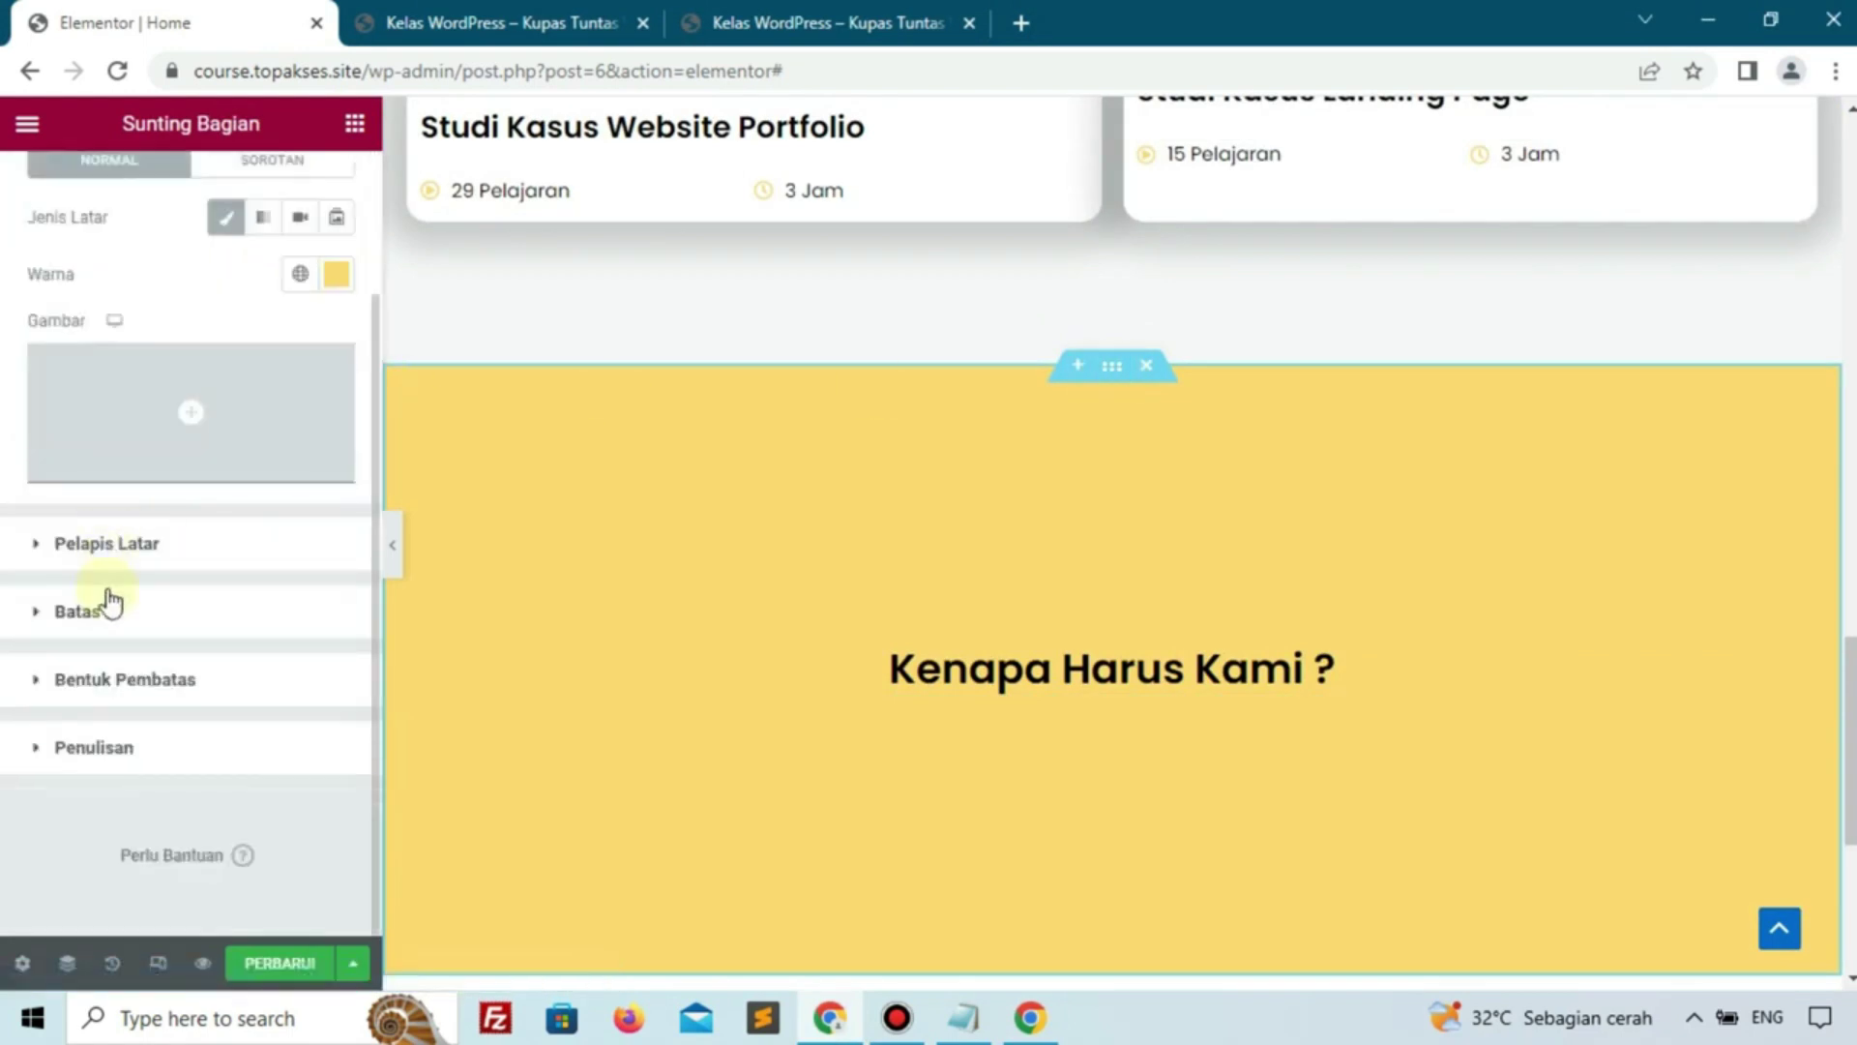
{"action": "left_click", "coordinate": [122, 683]}
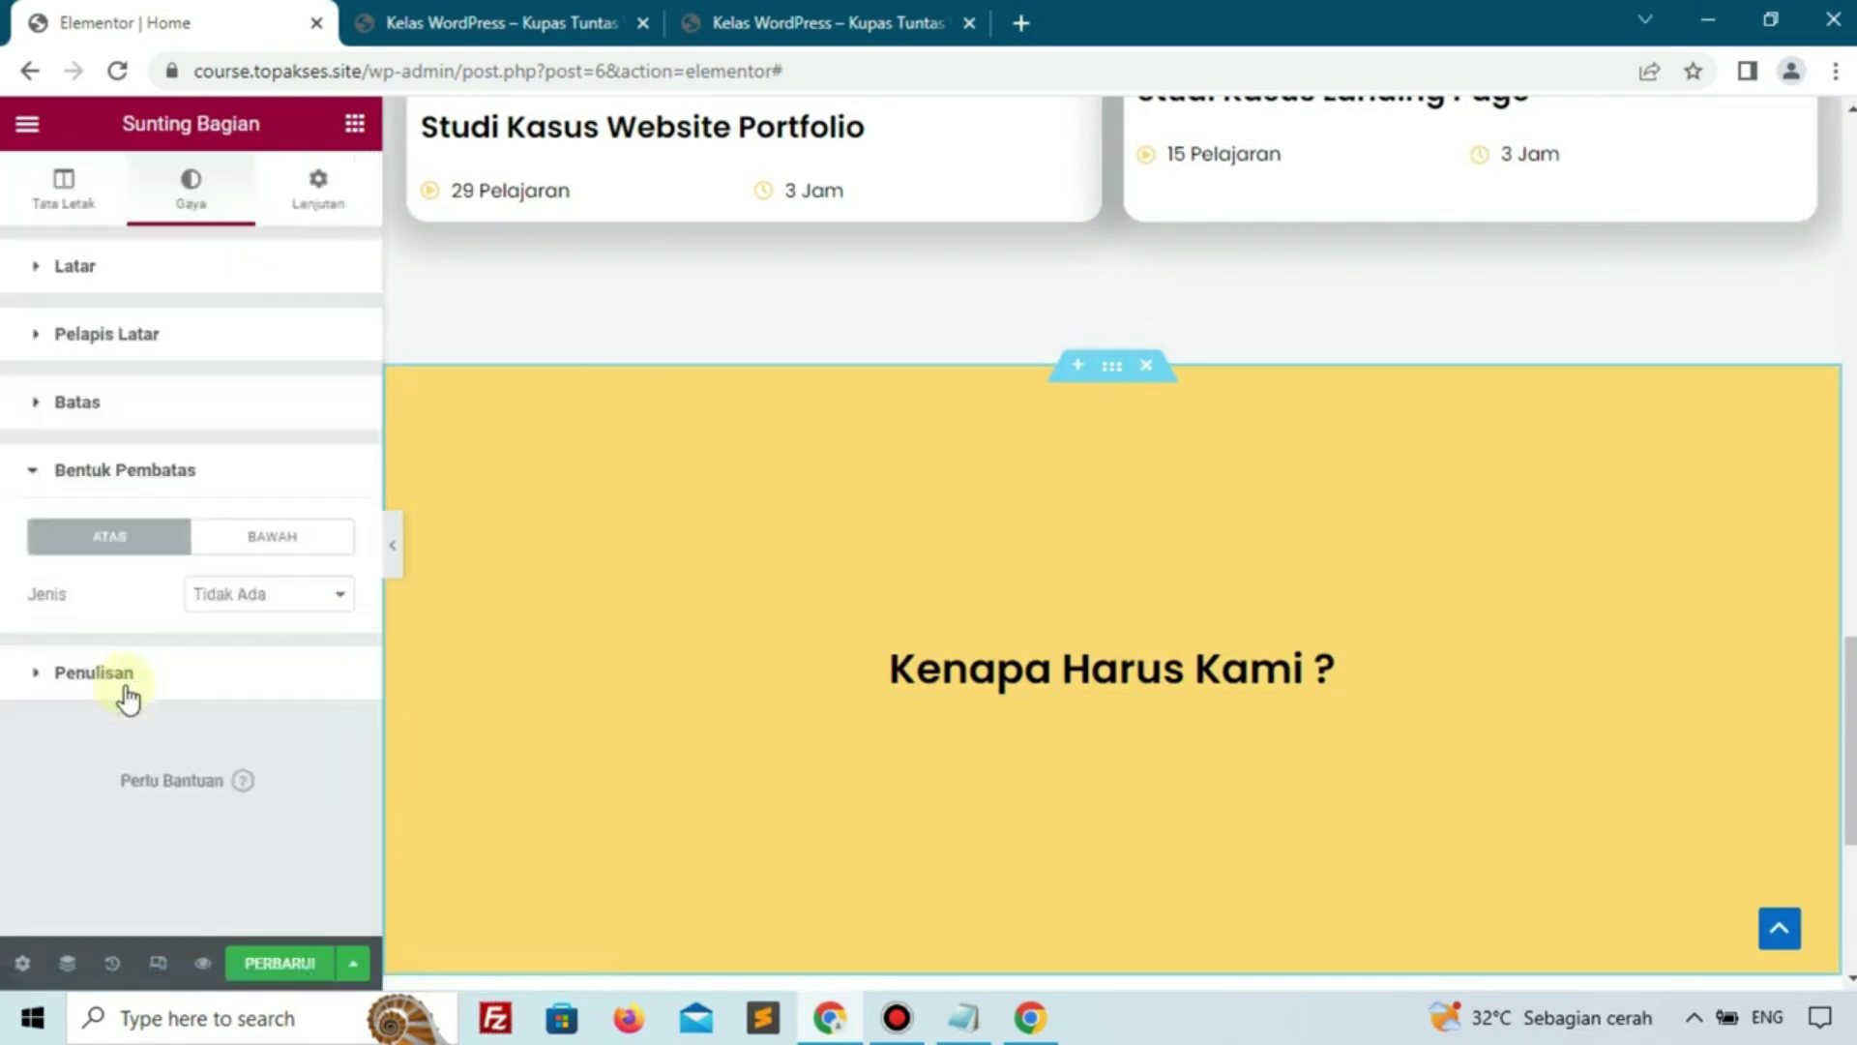
{"action": "left_click", "coordinate": [262, 557]}
{"action": "key", "text": "alt+Tab"}
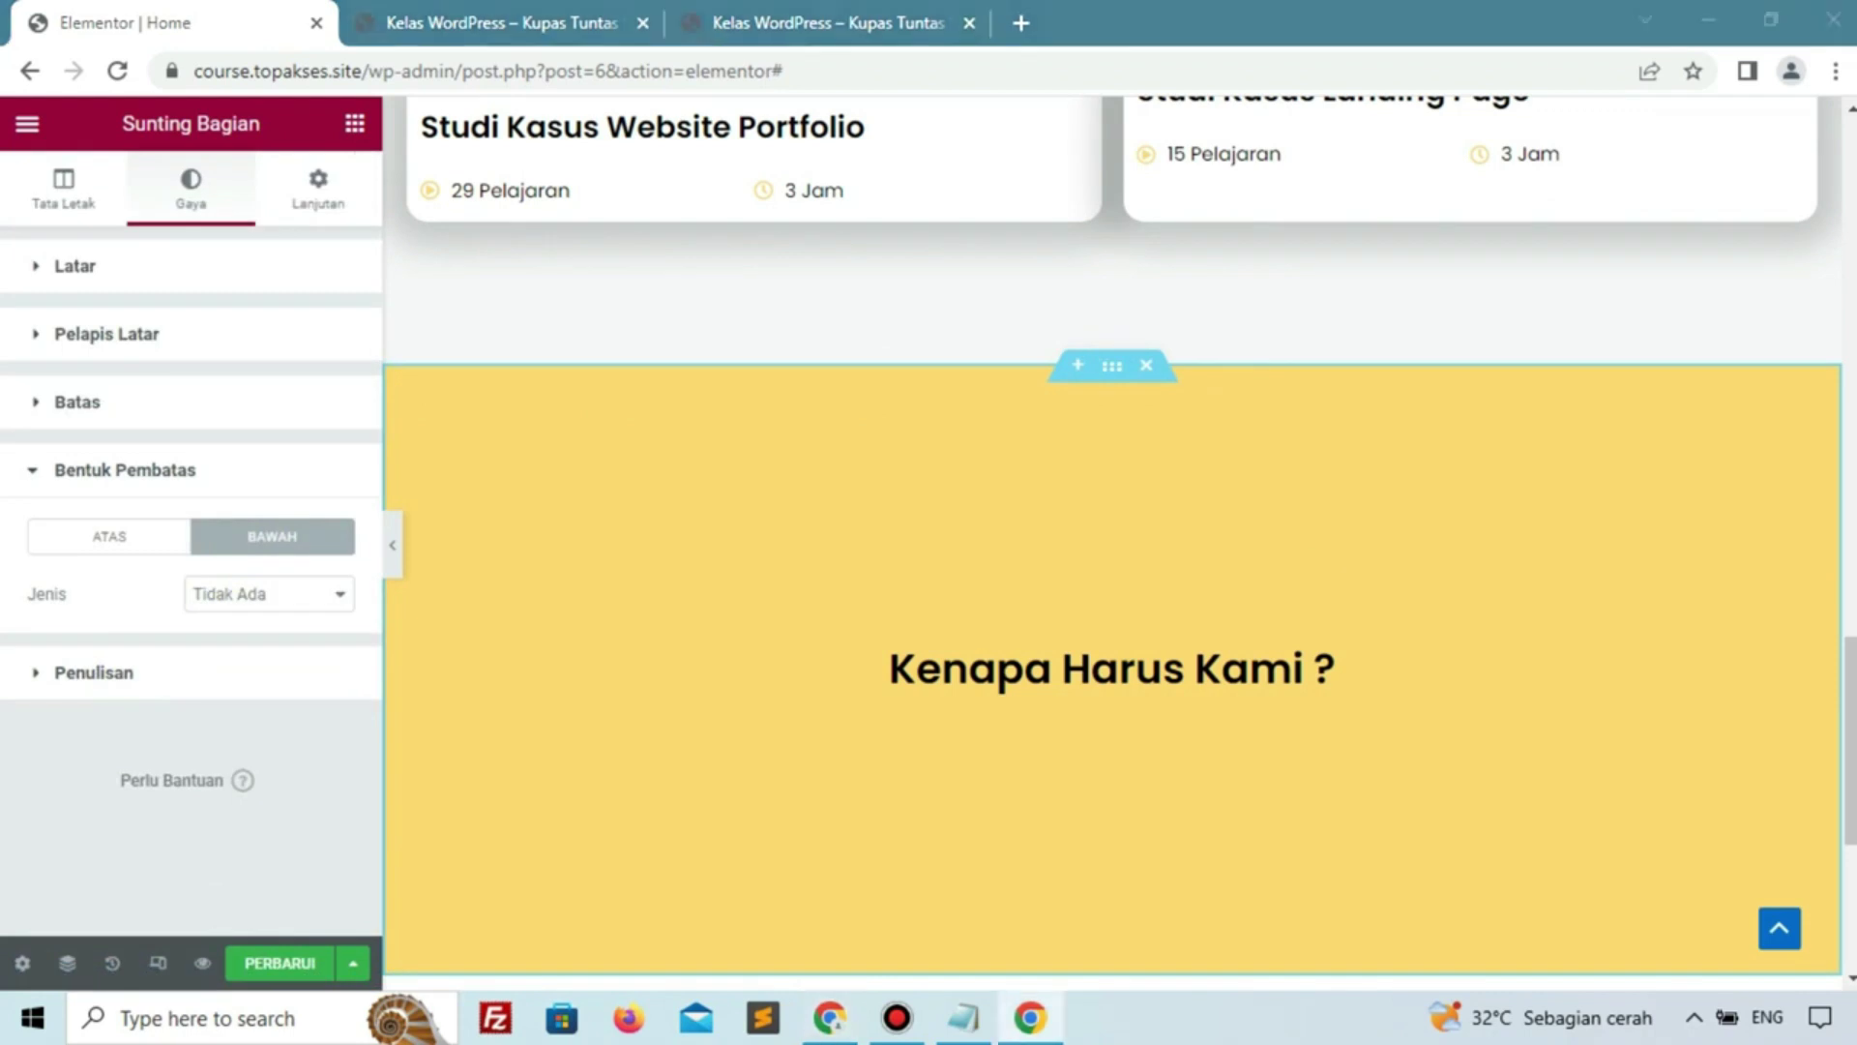
{"action": "left_click", "coordinate": [269, 595]}
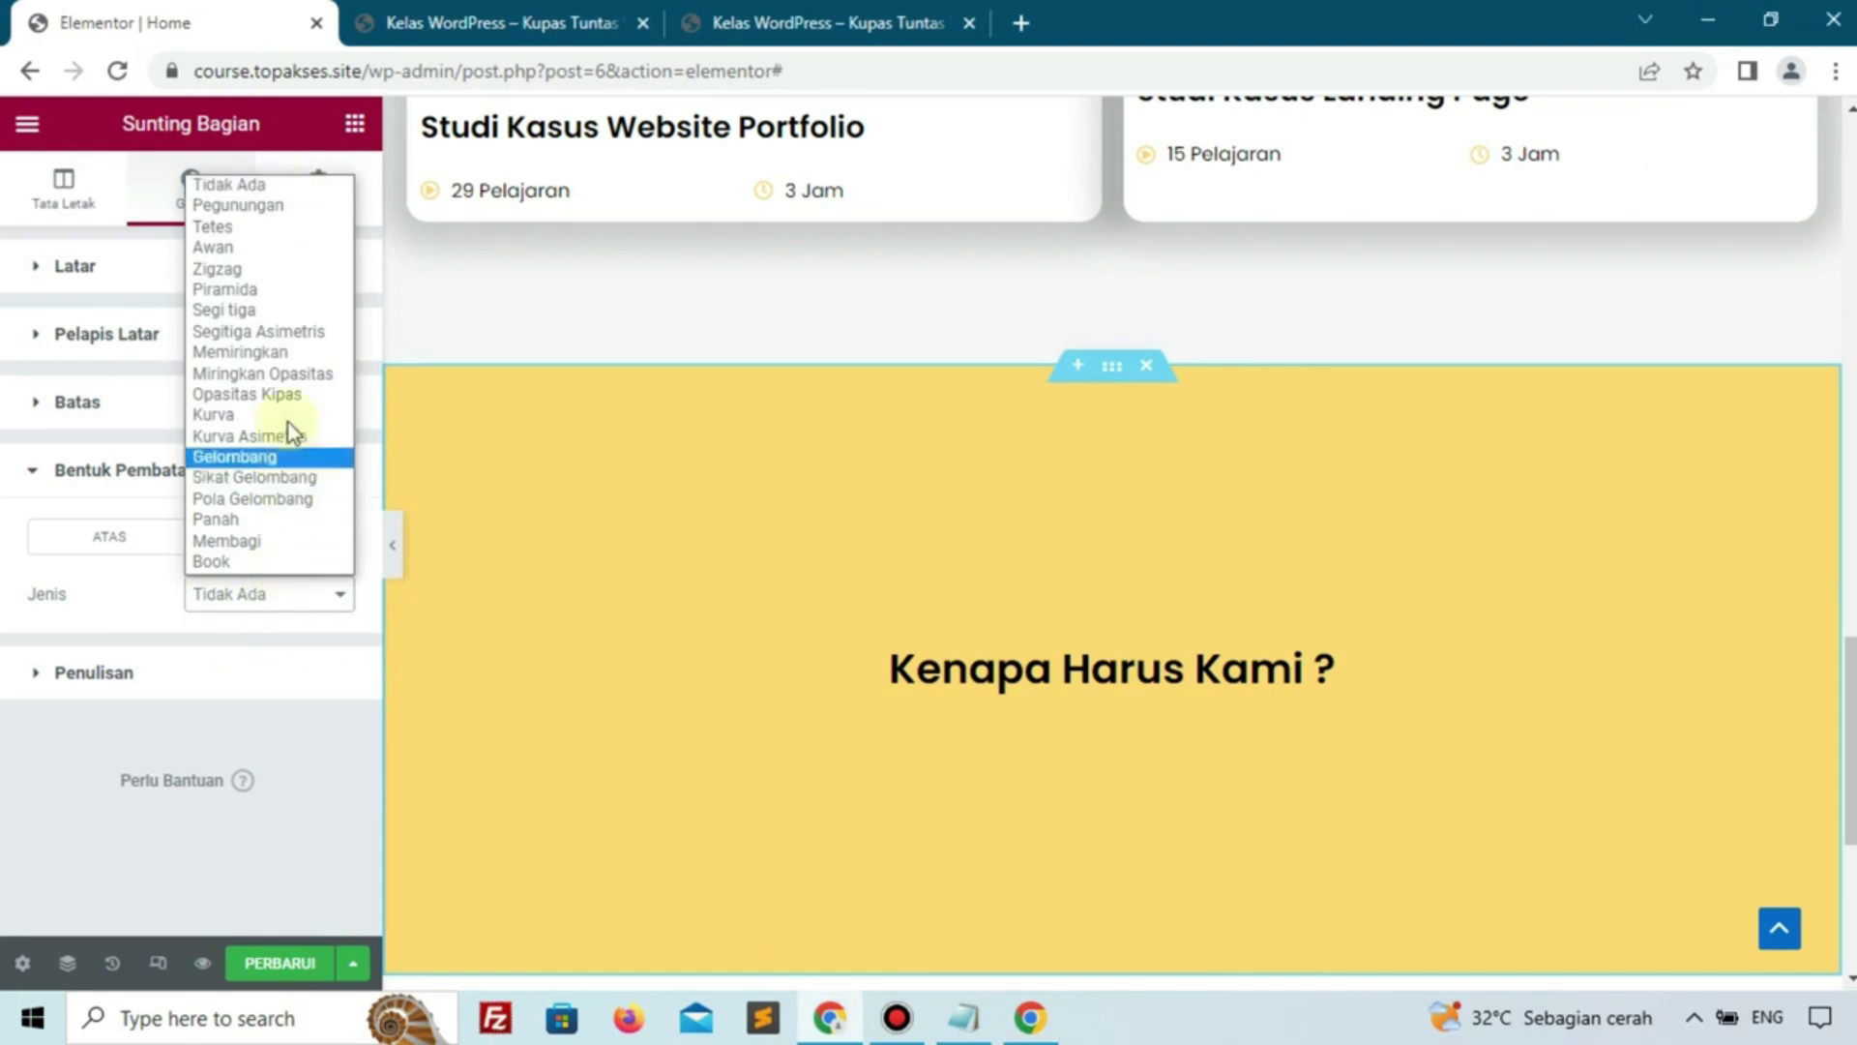
{"action": "left_click", "coordinate": [288, 416]}
{"action": "scroll", "coordinate": [613, 543], "scroll_direction": "down", "scroll_amount": 3}
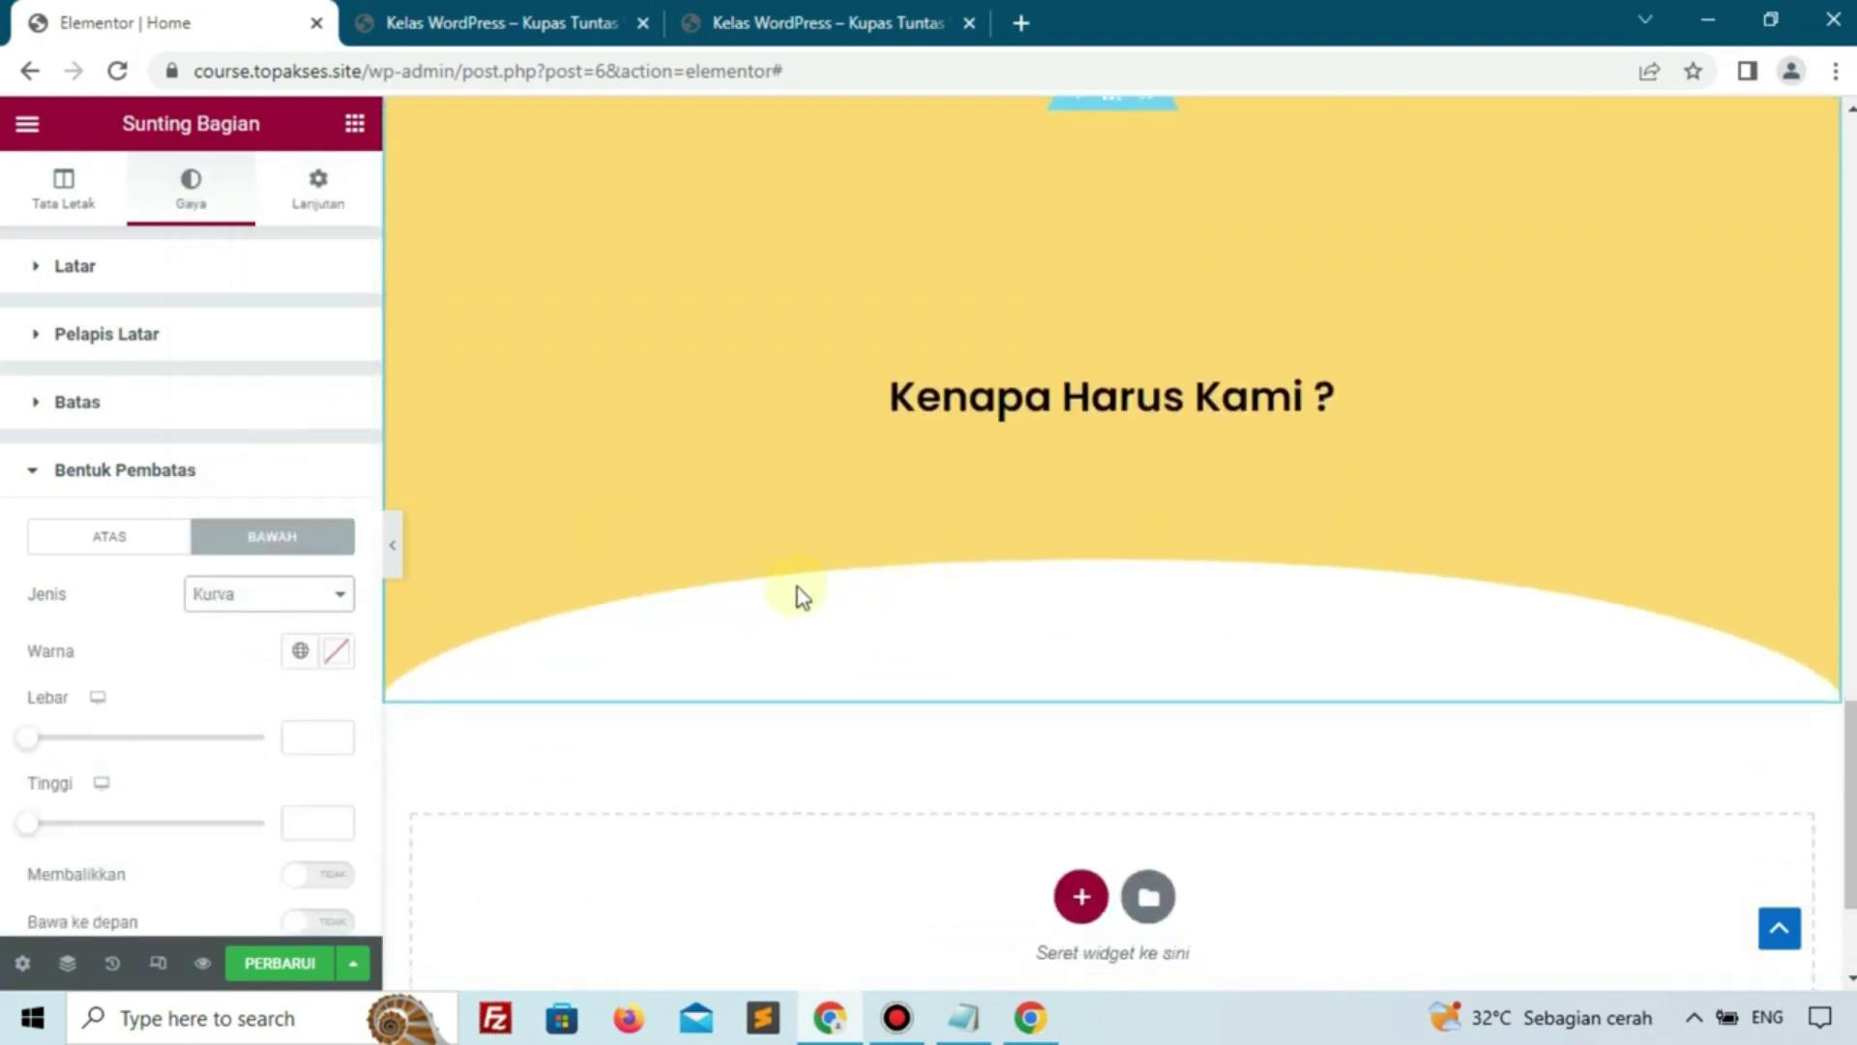
Set the bottom divider's width to 115 and height to 80, and flip the curve with Membalikkan
{"action": "scroll", "coordinate": [190, 643], "scroll_direction": "down", "scroll_amount": 3}
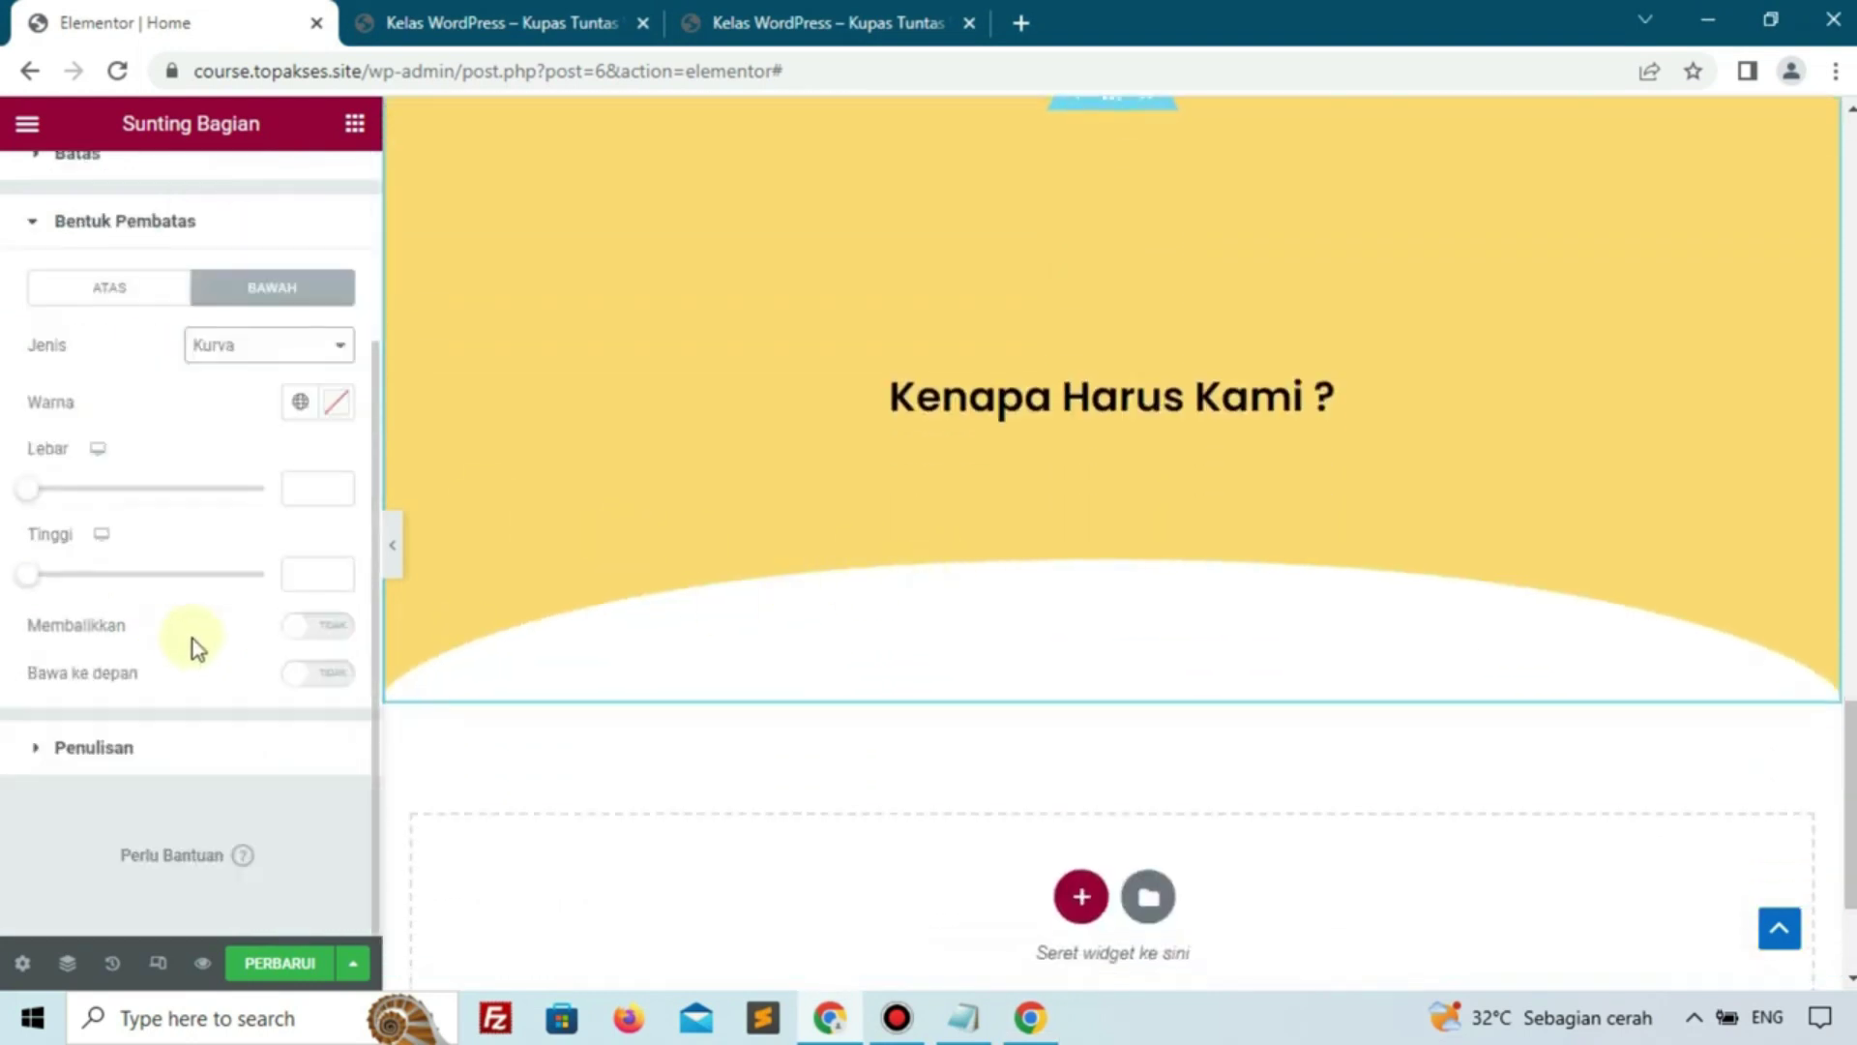
{"action": "left_click", "coordinate": [298, 499]}
{"action": "type", "text": "145"}
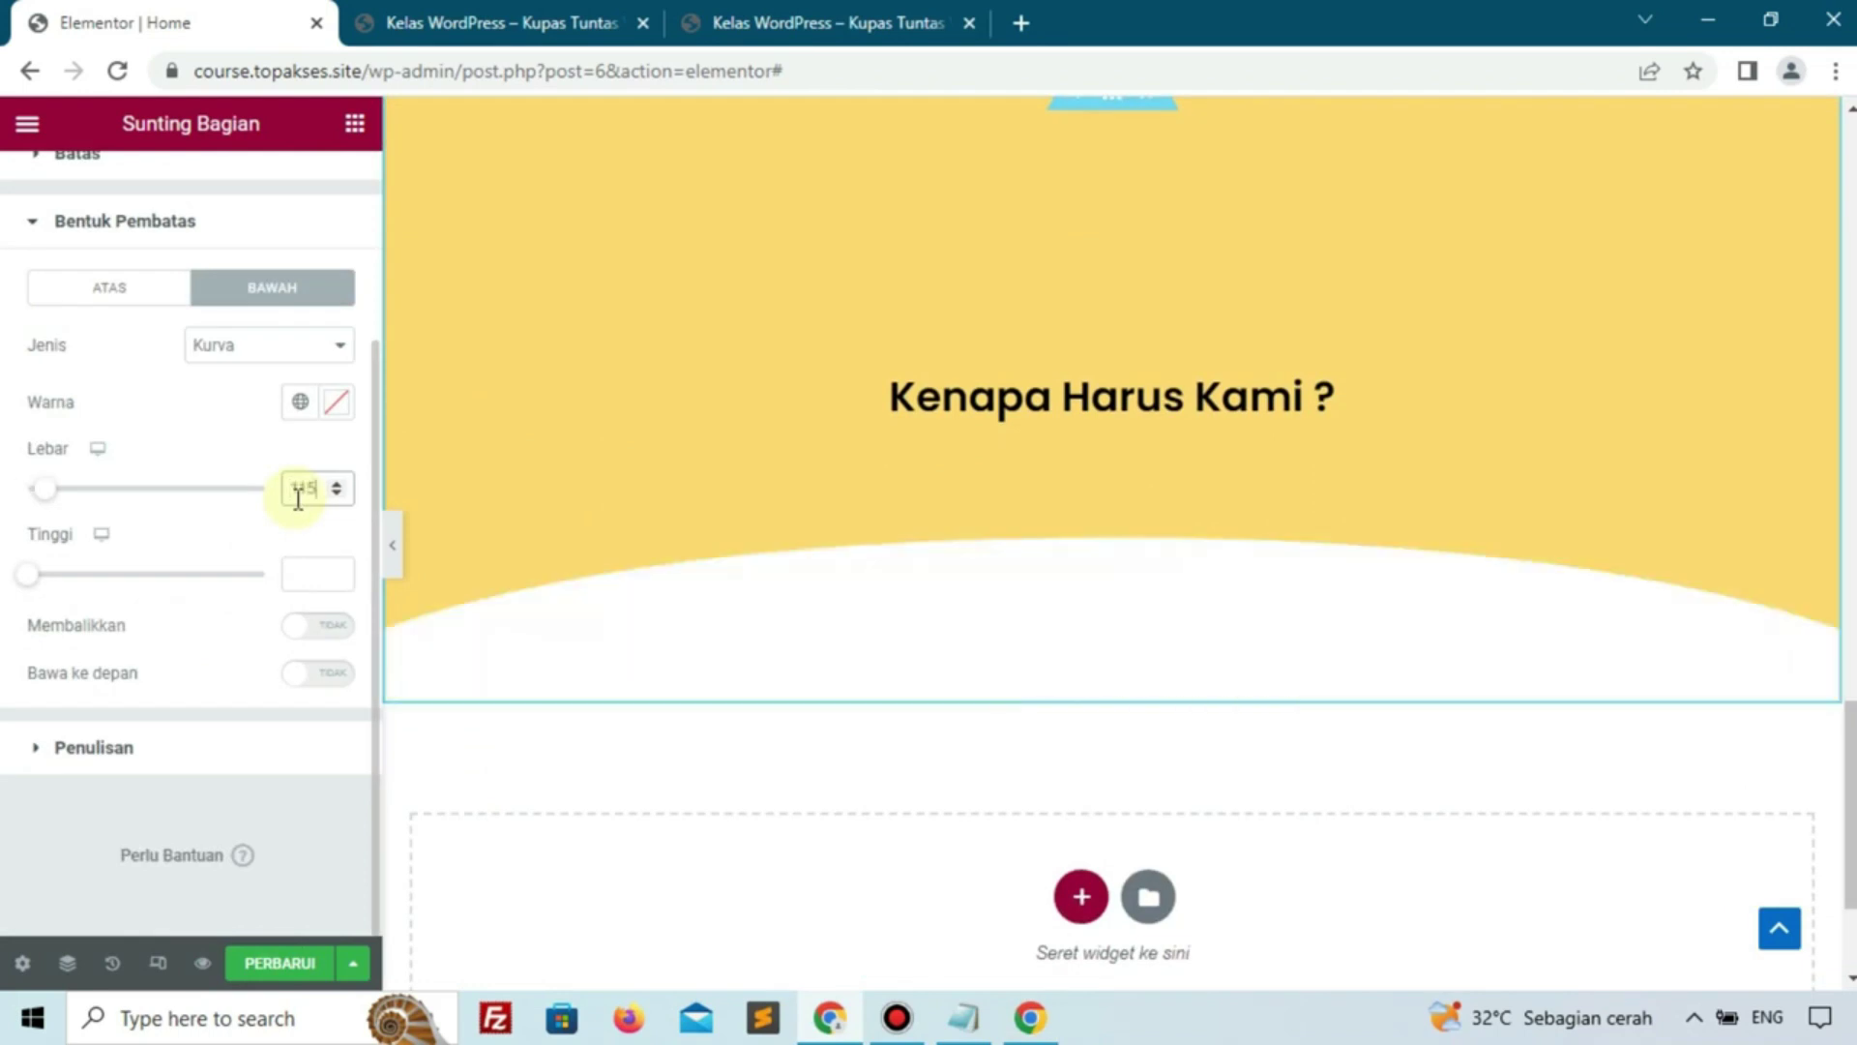
{"action": "left_click", "coordinate": [308, 585]}
{"action": "type", "text": "80"}
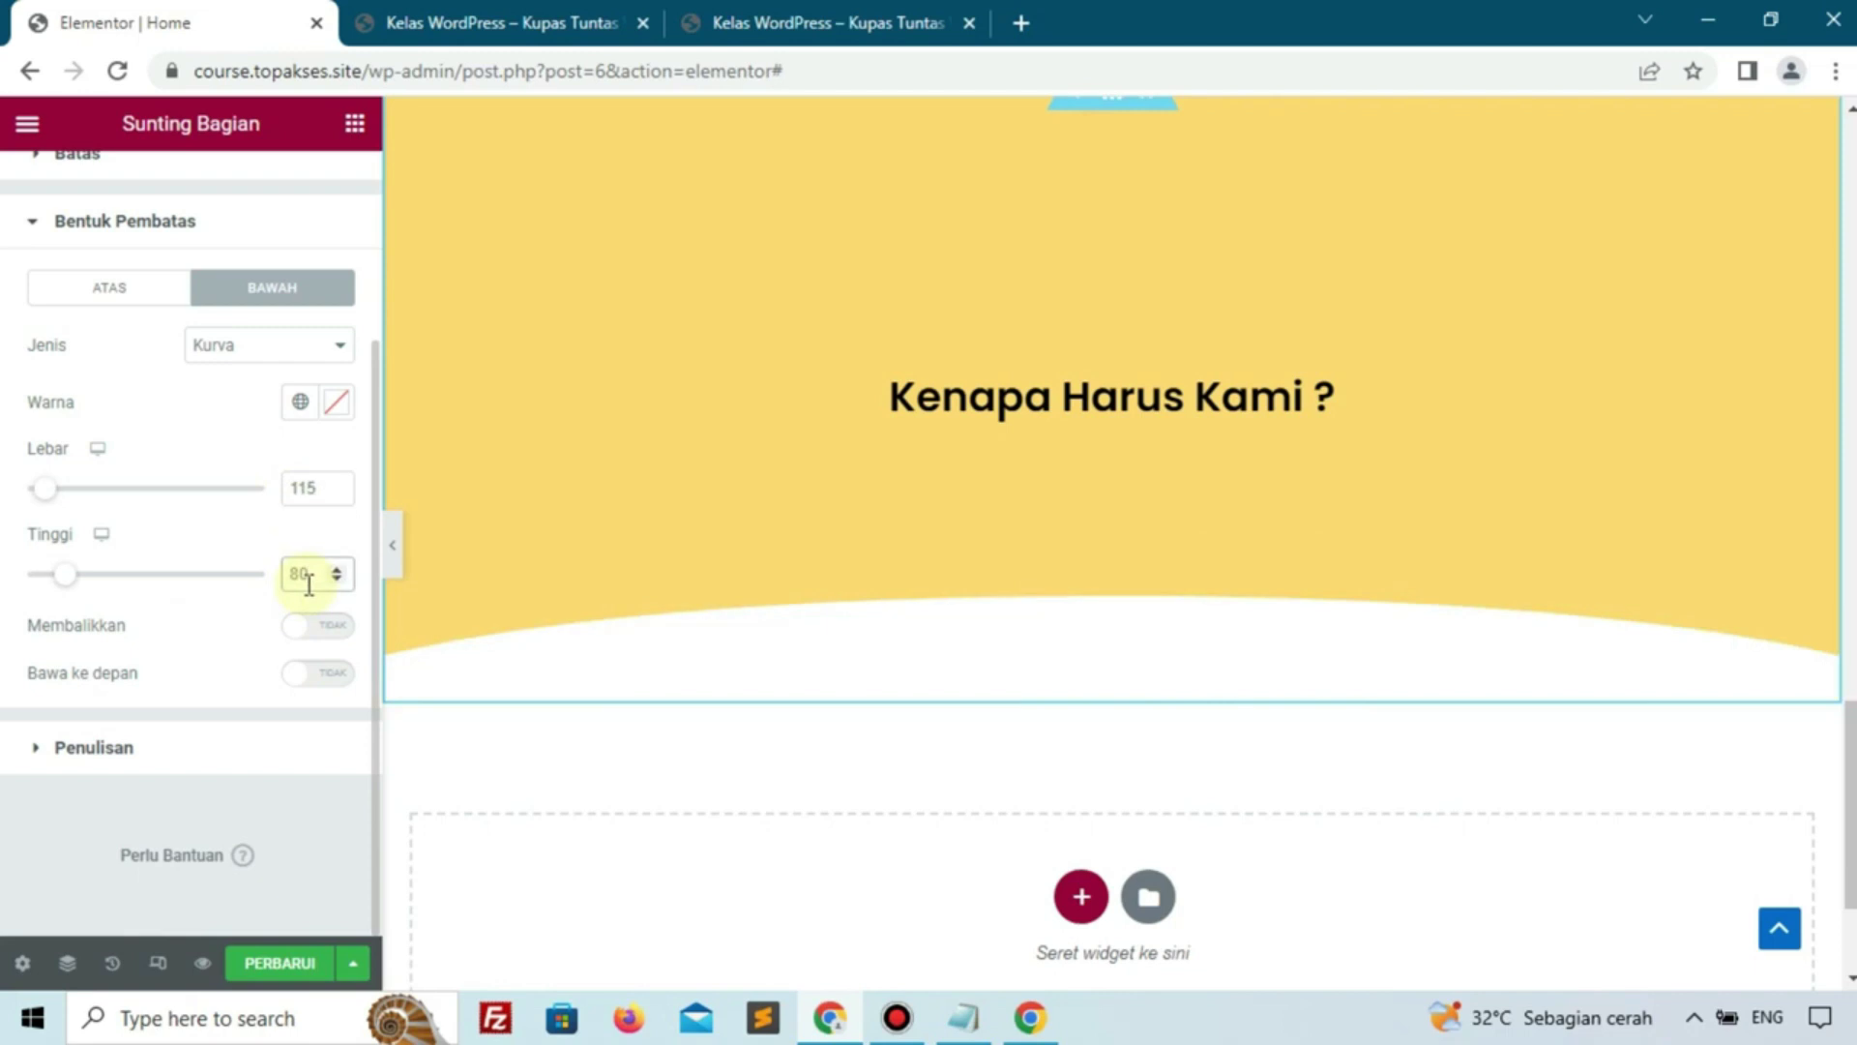
{"action": "left_click", "coordinate": [311, 623]}
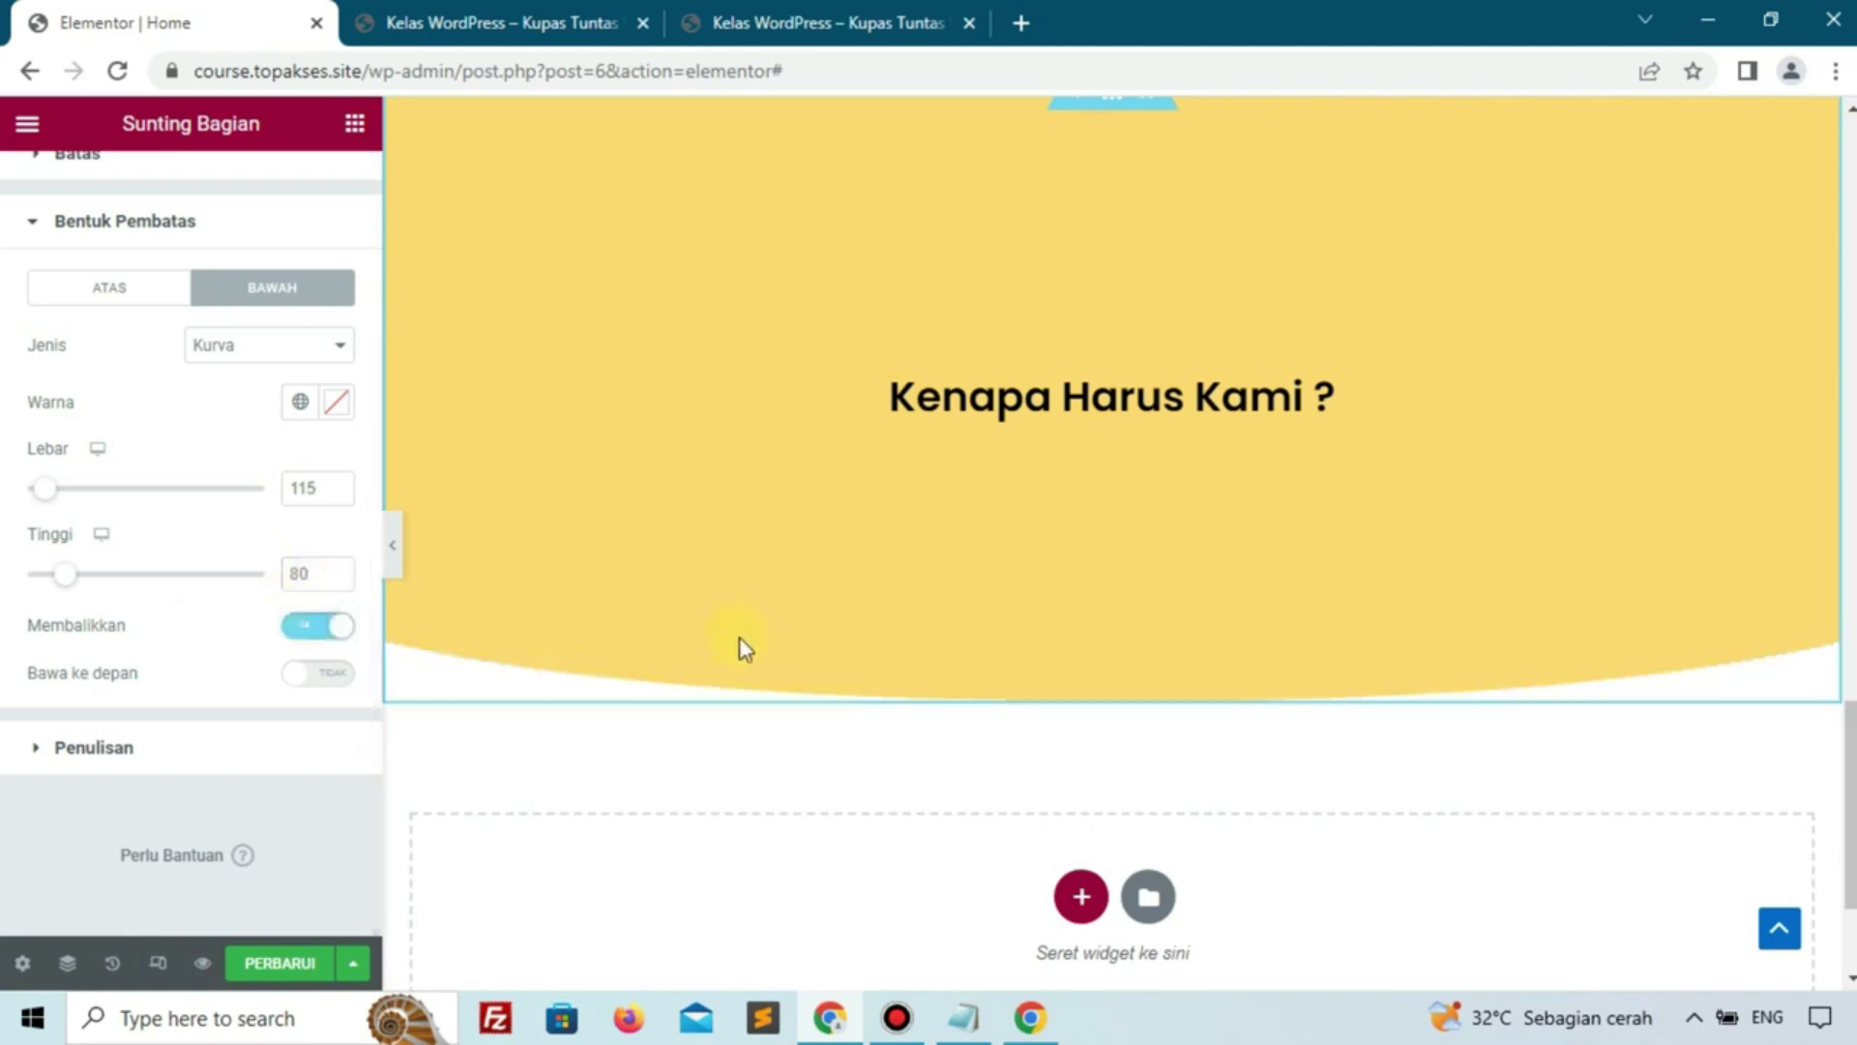
Compare the curved background with the reference site's "Kenapa Harus Kami ?" section, and return to the editor's "Apa yang akan dipelajari ?" section
{"action": "left_click", "coordinate": [759, 19]}
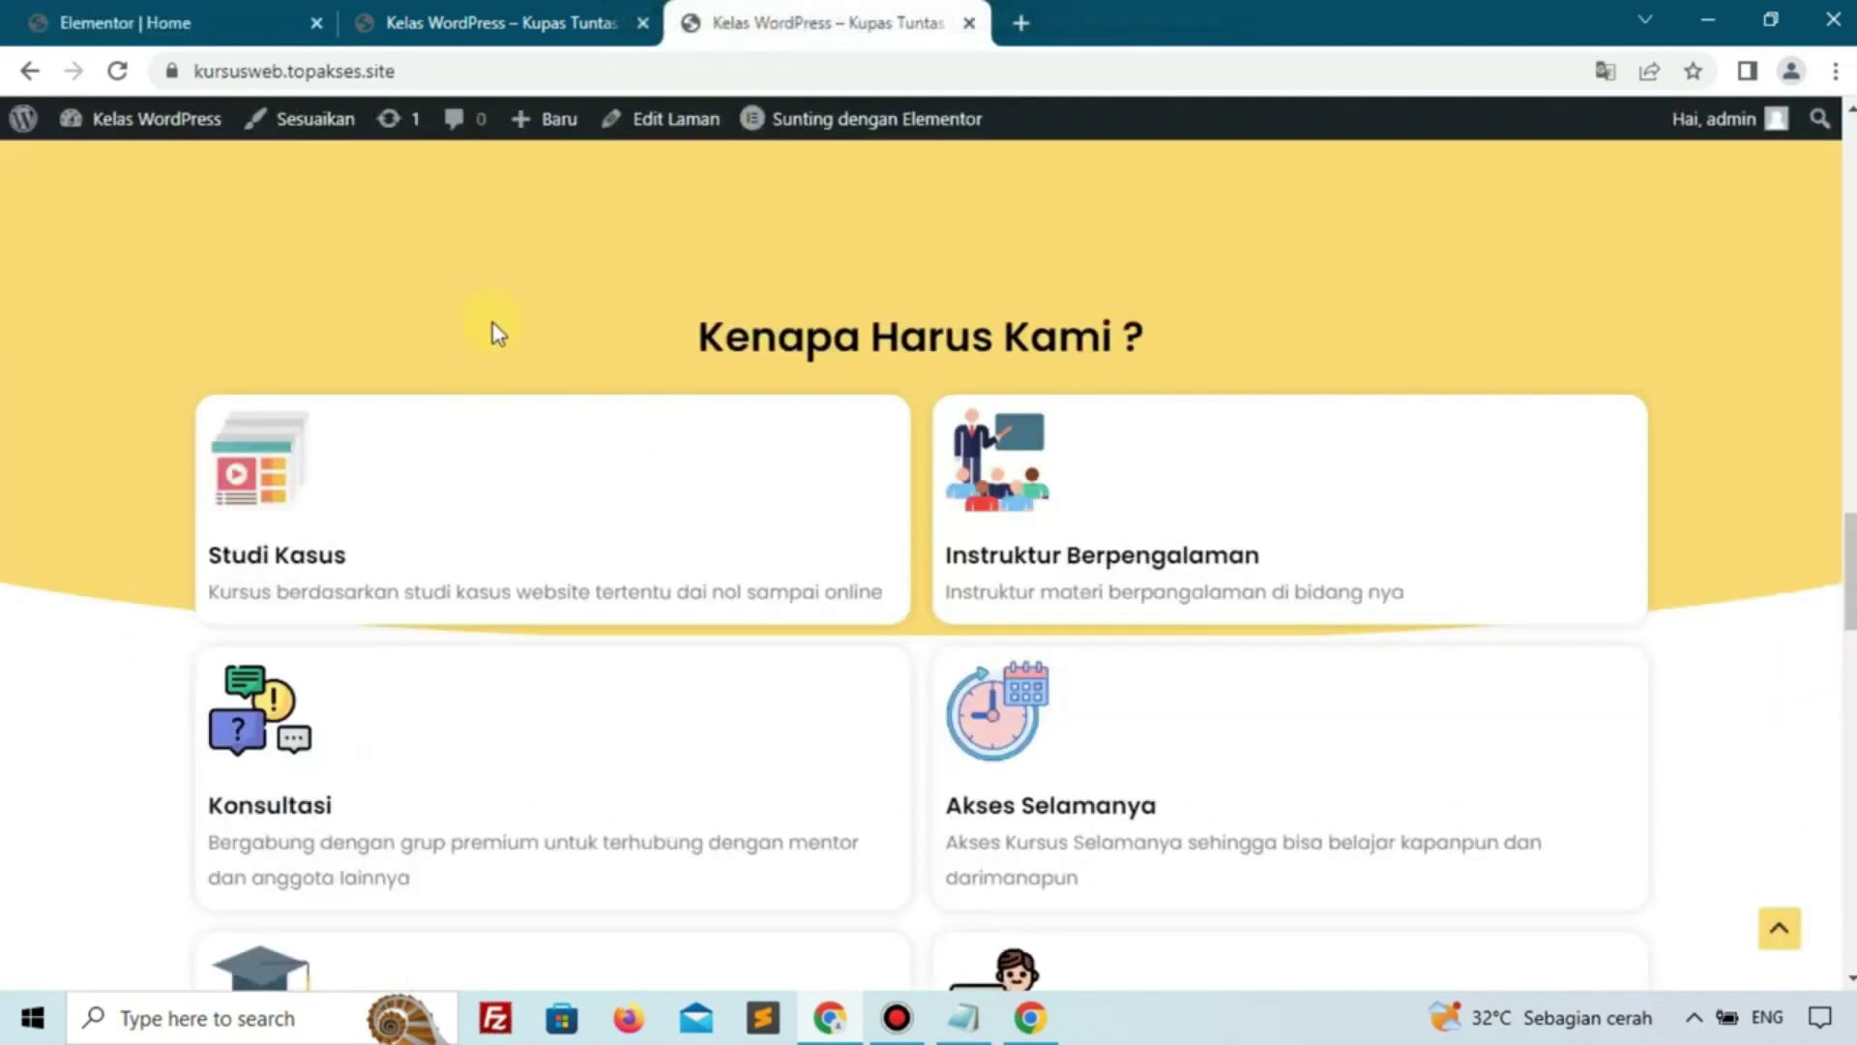
{"action": "left_click", "coordinate": [310, 19]}
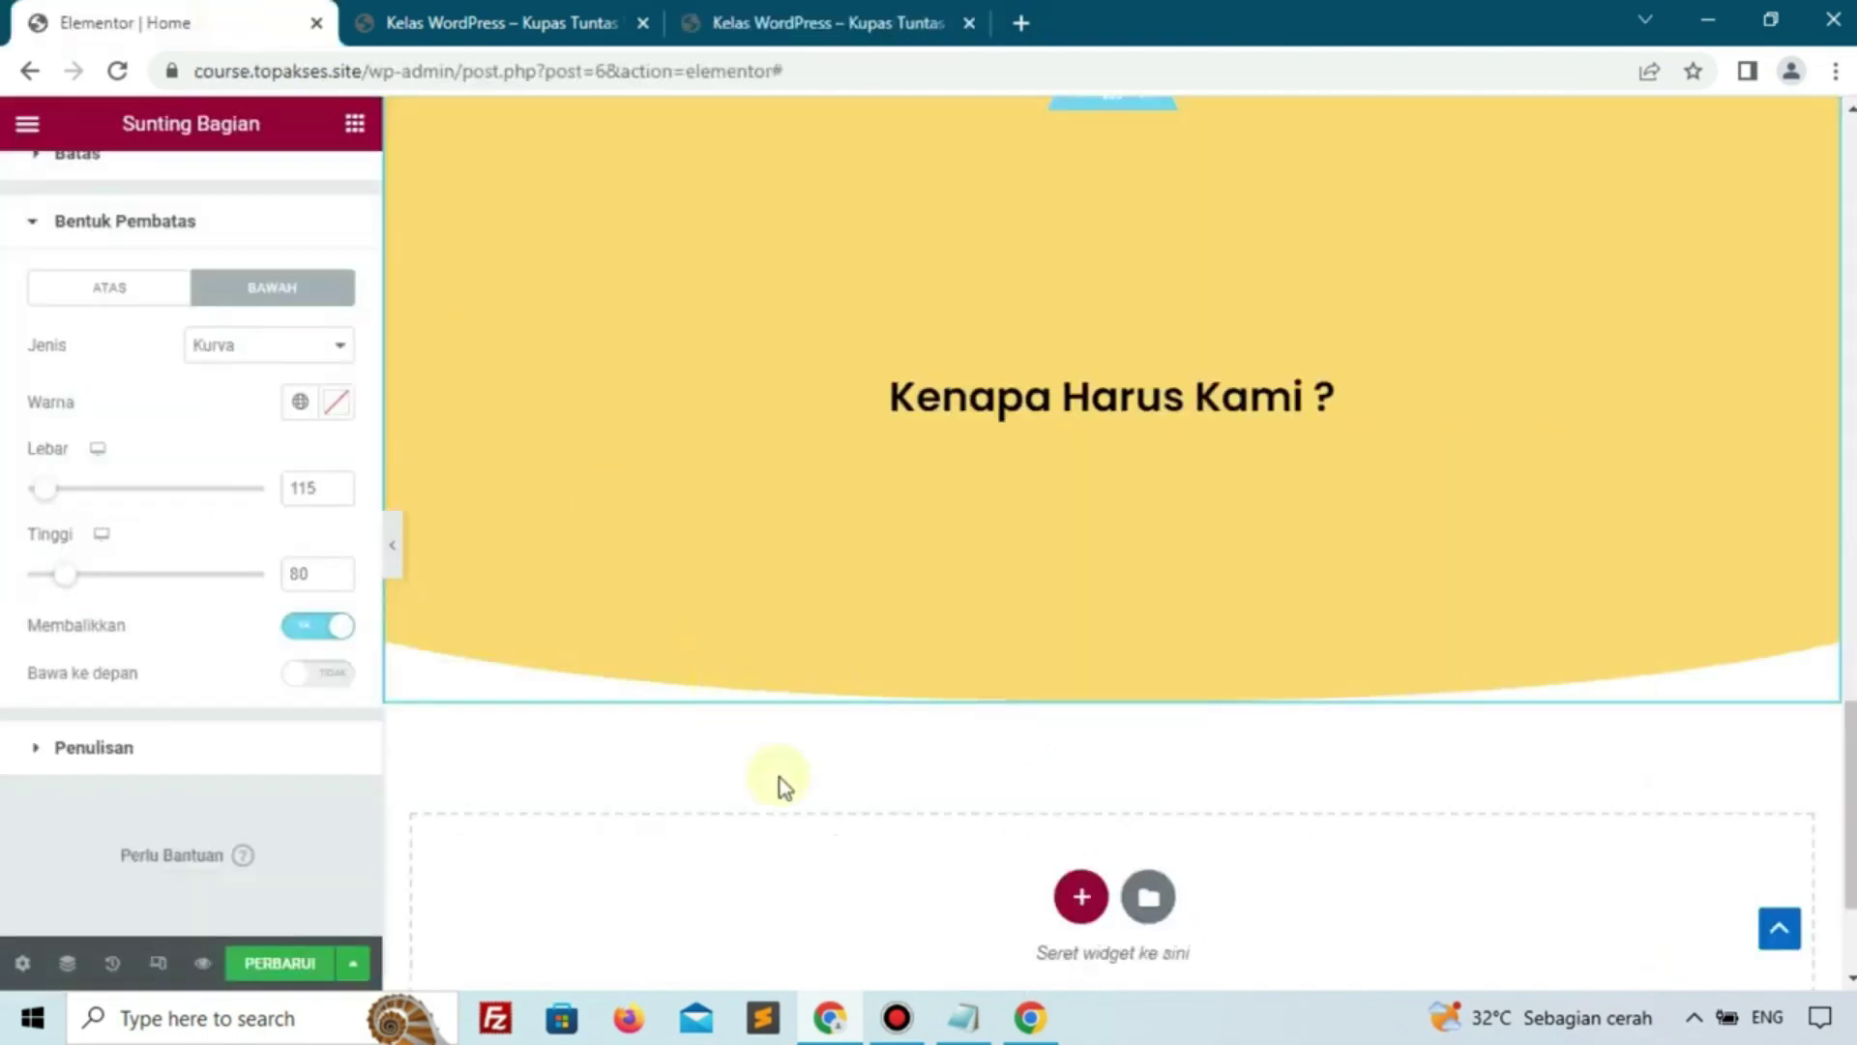
{"action": "left_click", "coordinate": [897, 1018]}
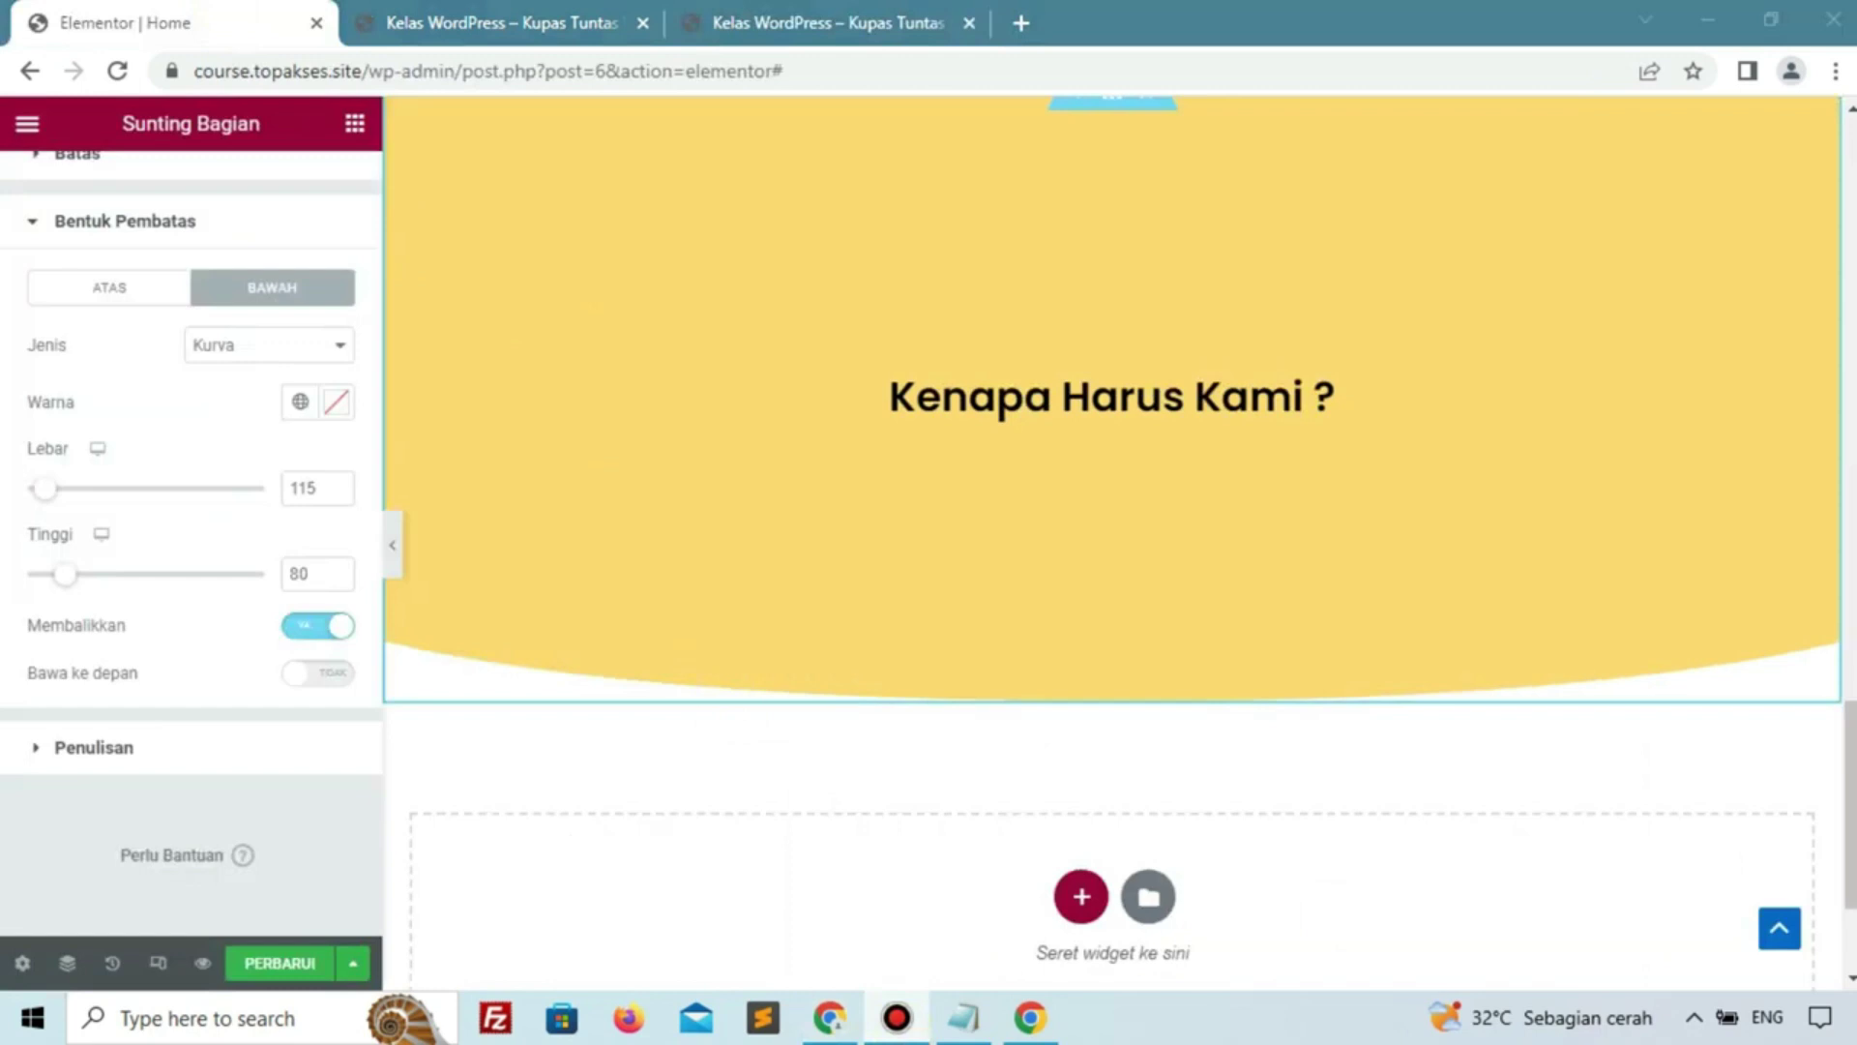
{"action": "scroll", "coordinate": [841, 556], "scroll_direction": "up", "scroll_amount": 10}
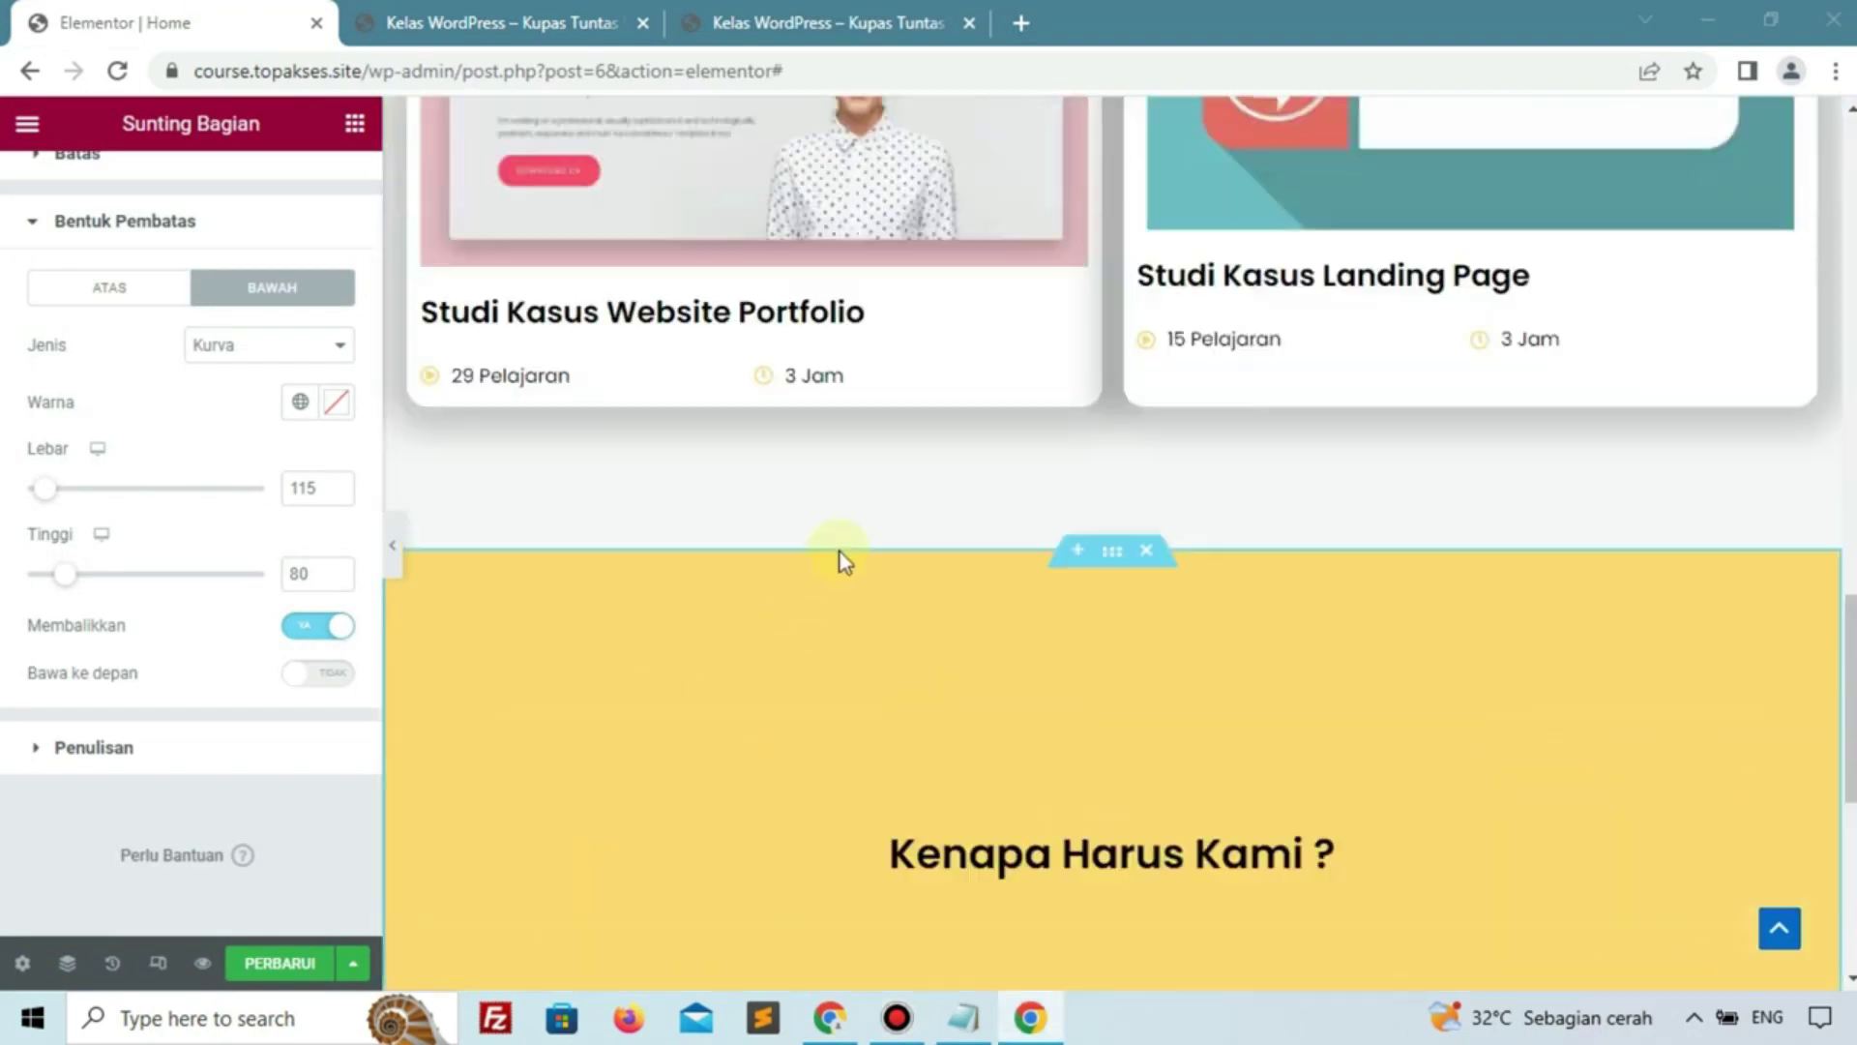
{"action": "scroll", "coordinate": [842, 559], "scroll_direction": "up", "scroll_amount": 2}
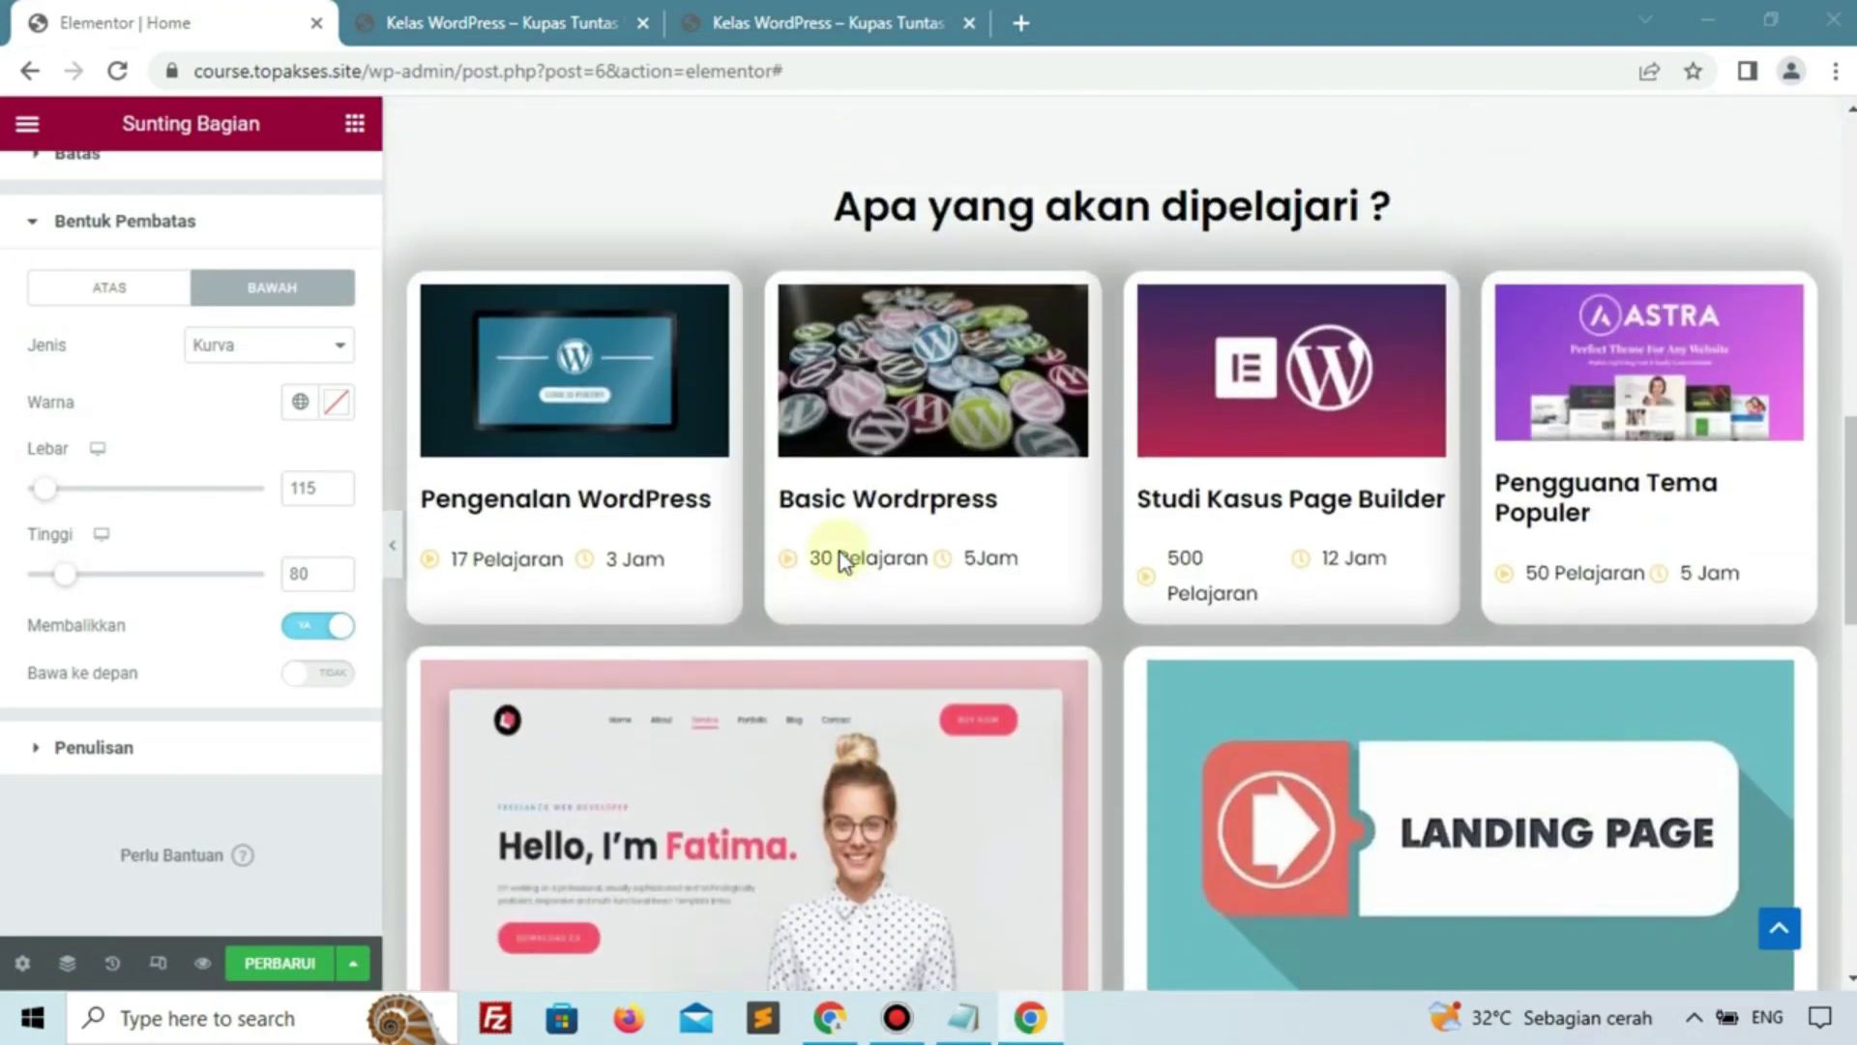
{"action": "scroll", "coordinate": [841, 559], "scroll_direction": "up", "scroll_amount": 4}
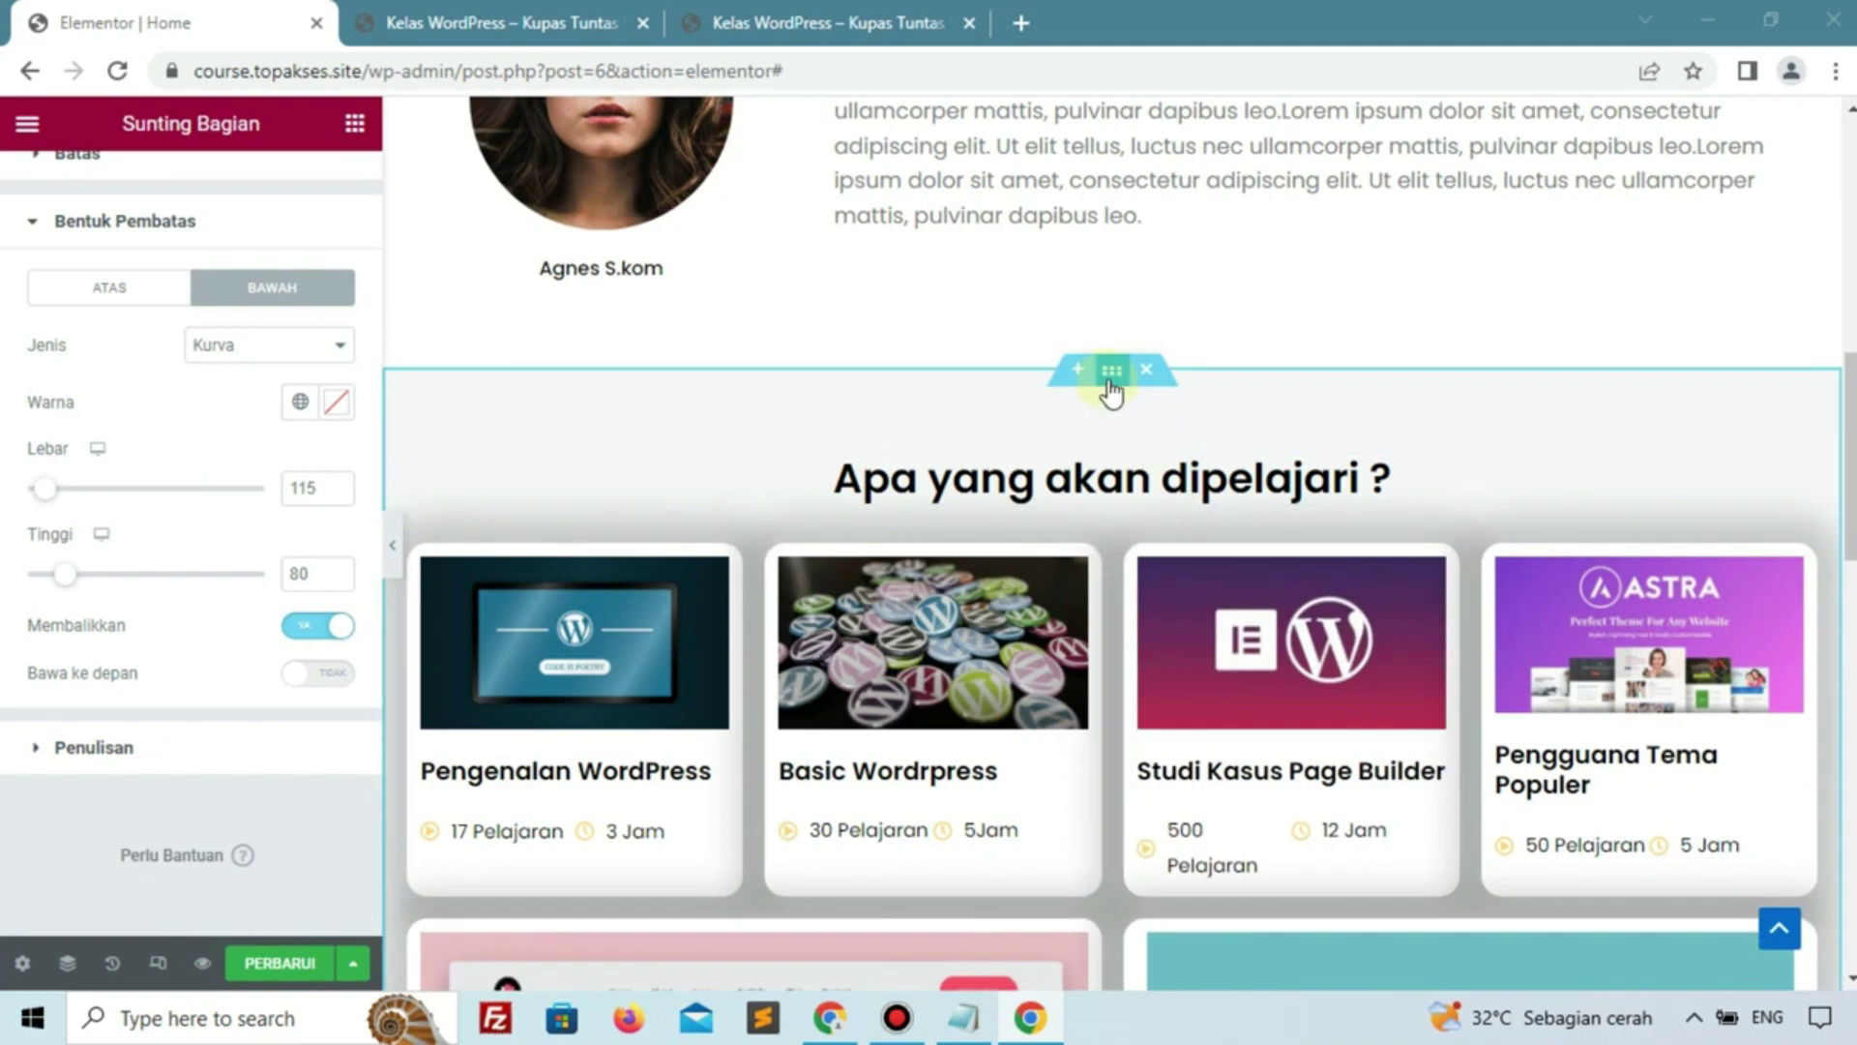
Add a new single-column section below the "Kenapa Harus Kami ?" section and set its content width to 1100
{"action": "scroll", "coordinate": [1058, 705], "scroll_direction": "down", "scroll_amount": 15}
{"action": "scroll", "coordinate": [1029, 839], "scroll_direction": "down", "scroll_amount": 3}
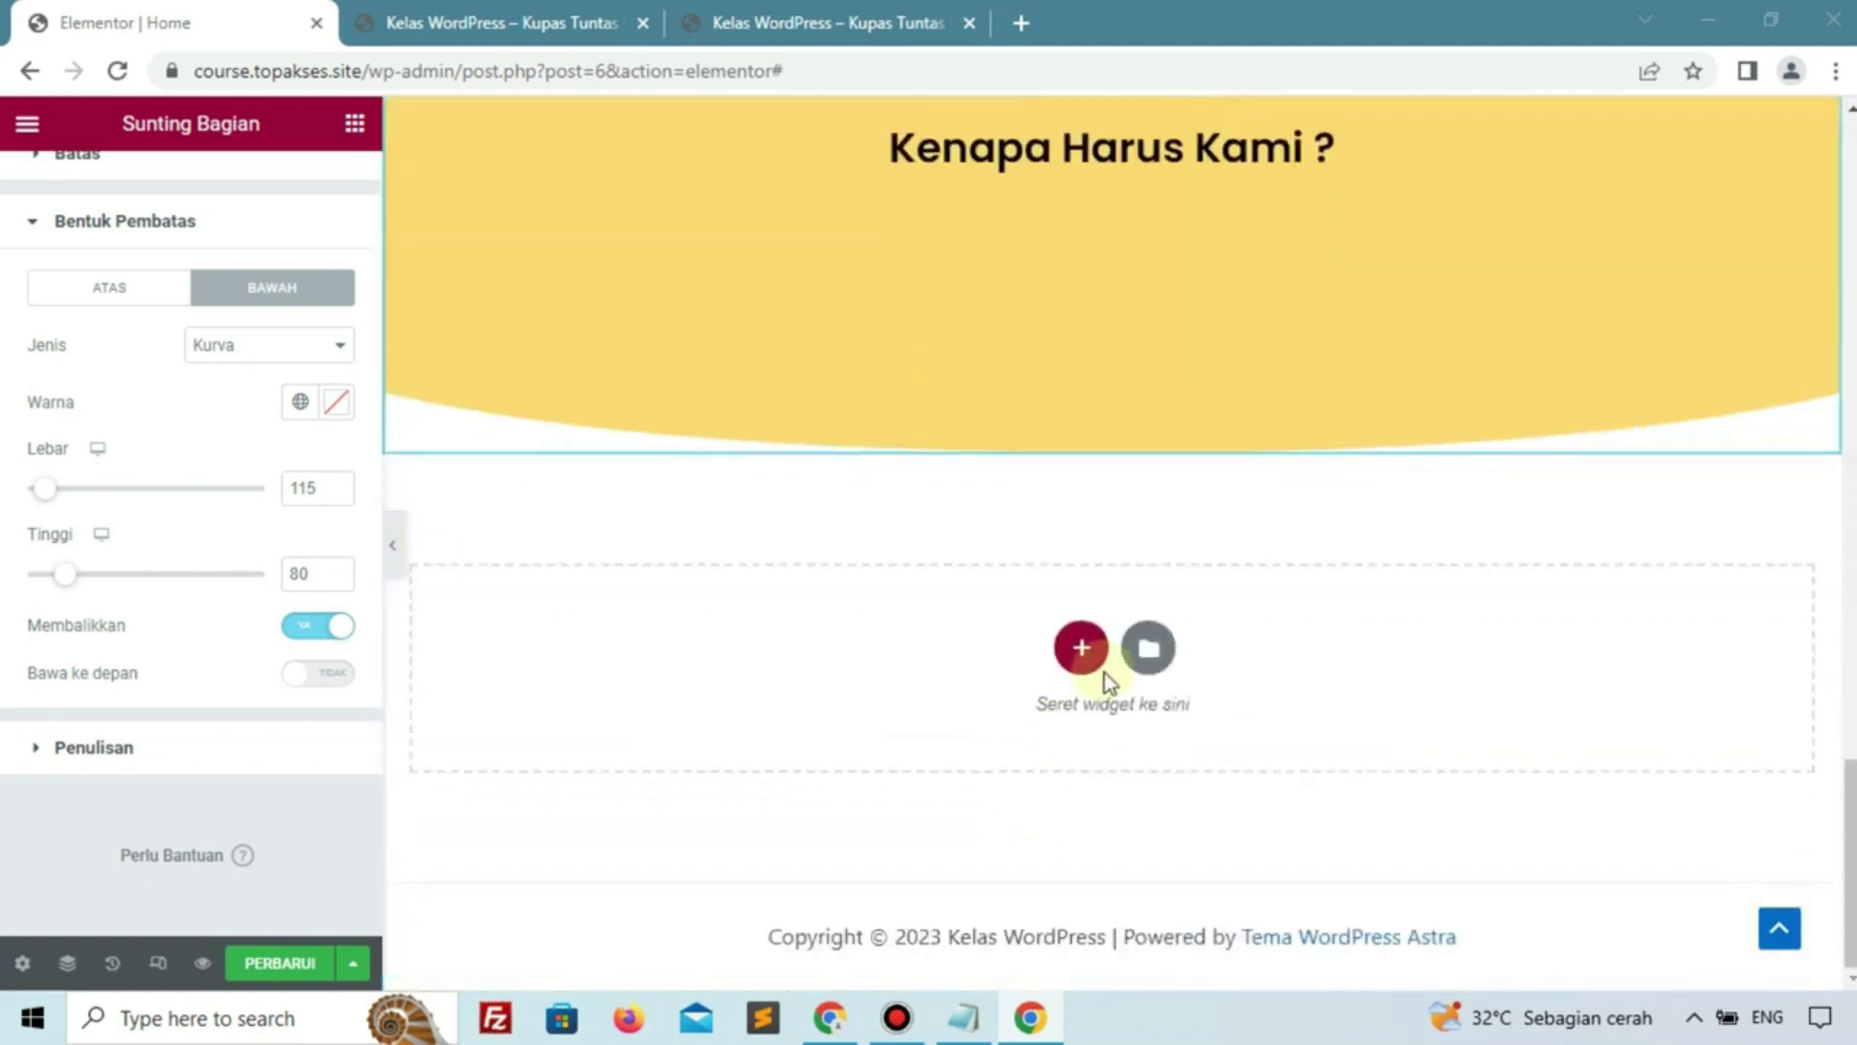
{"action": "left_click", "coordinate": [1081, 648]}
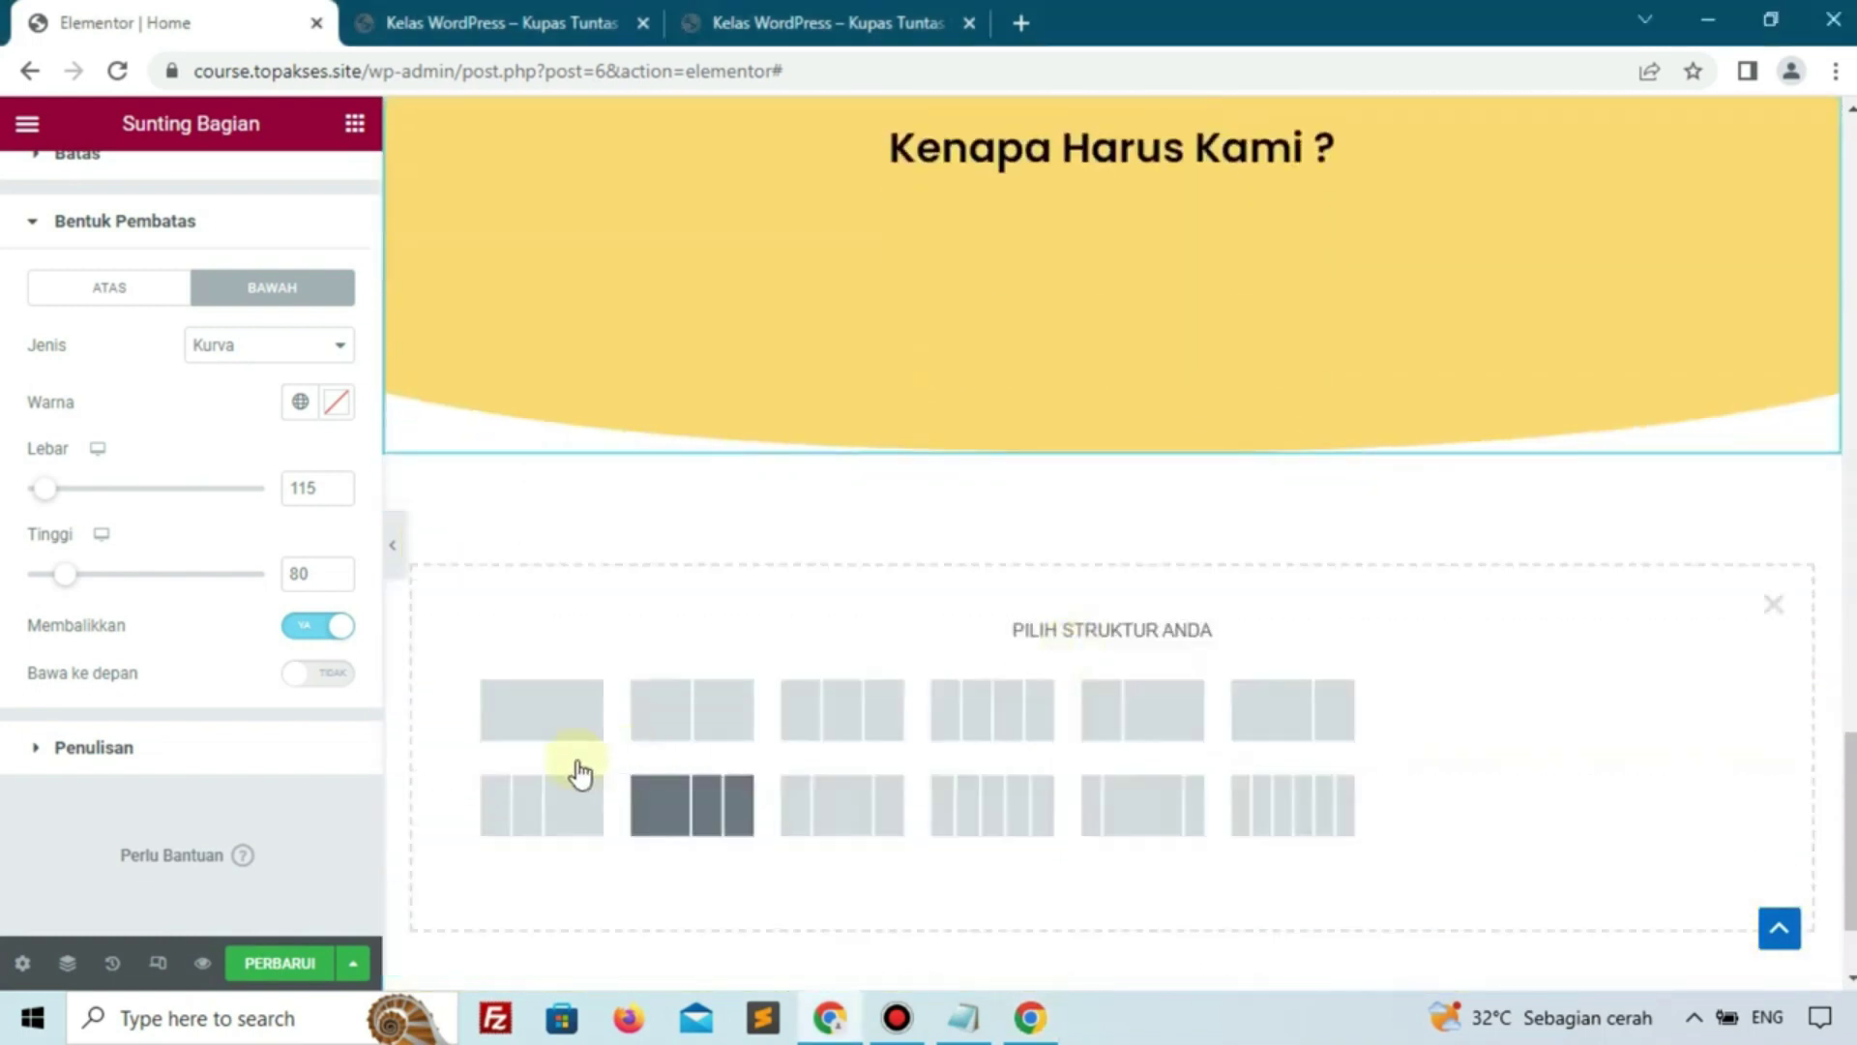
{"action": "left_click", "coordinate": [542, 711]}
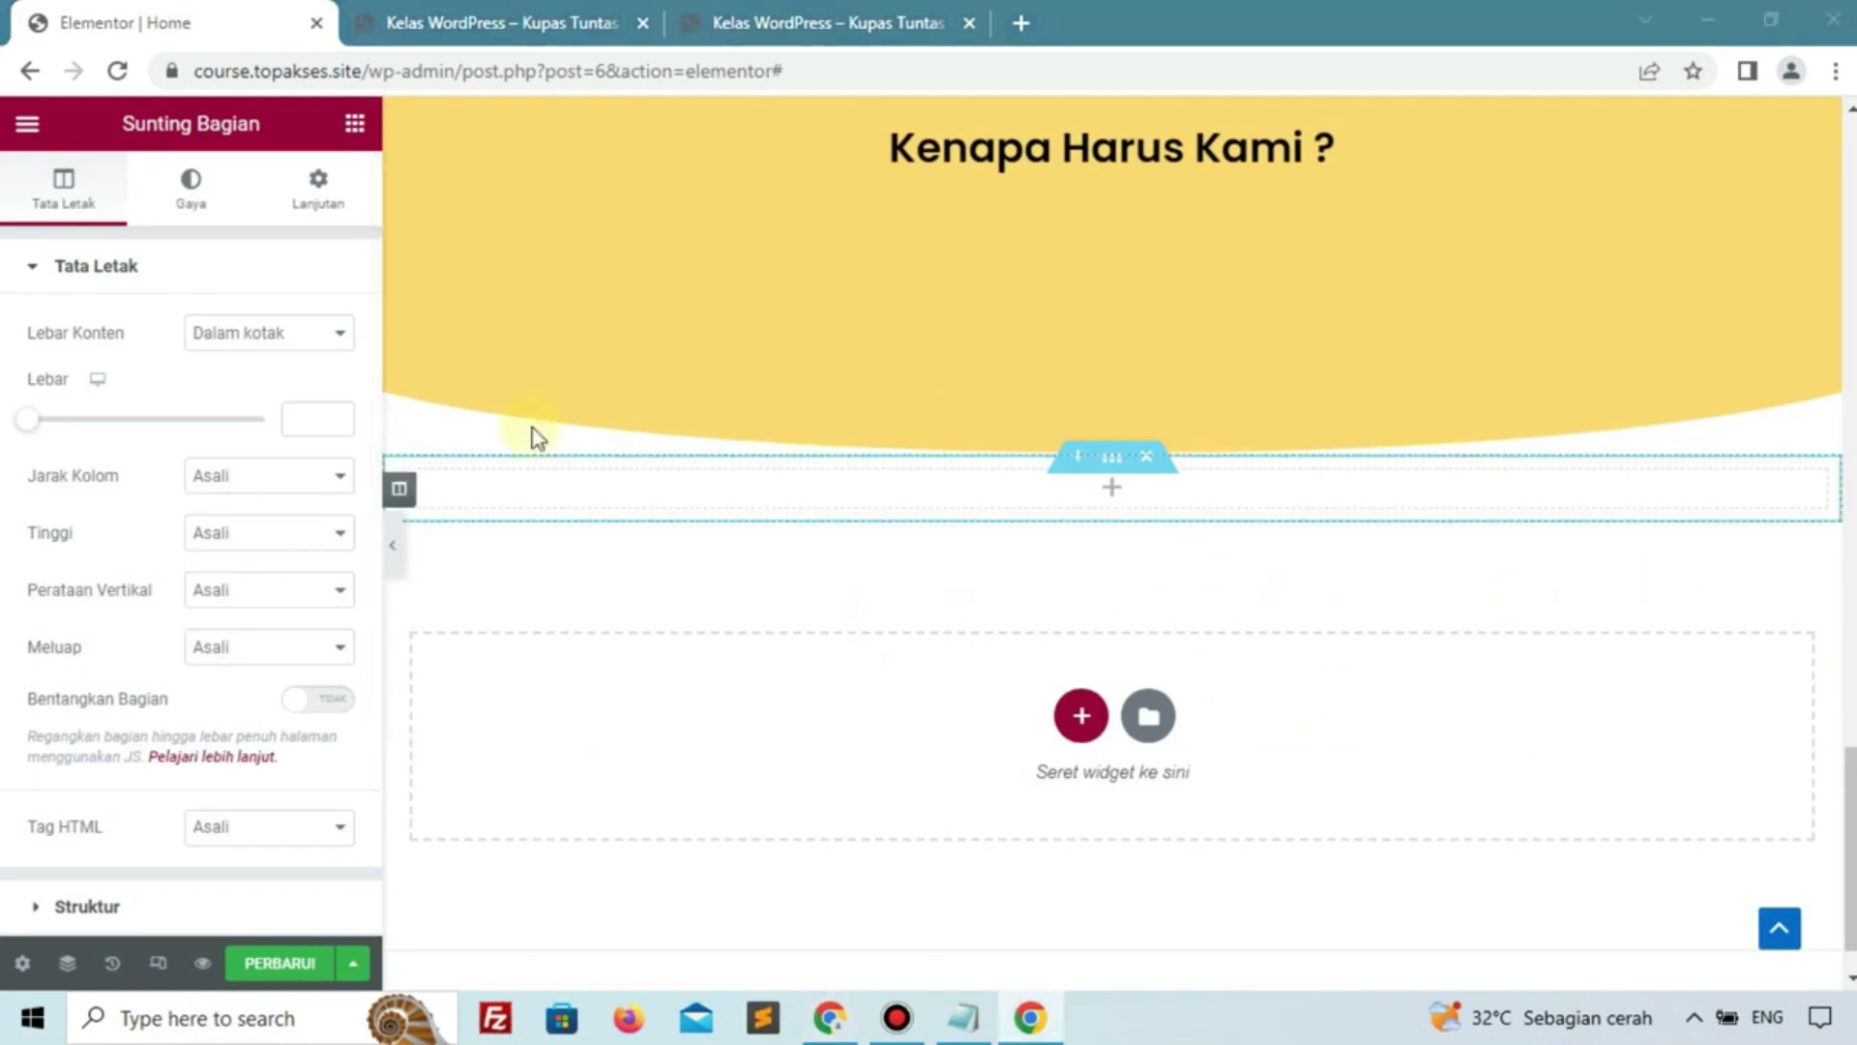
{"action": "left_click", "coordinate": [291, 416]}
{"action": "type", "text": "1100"}
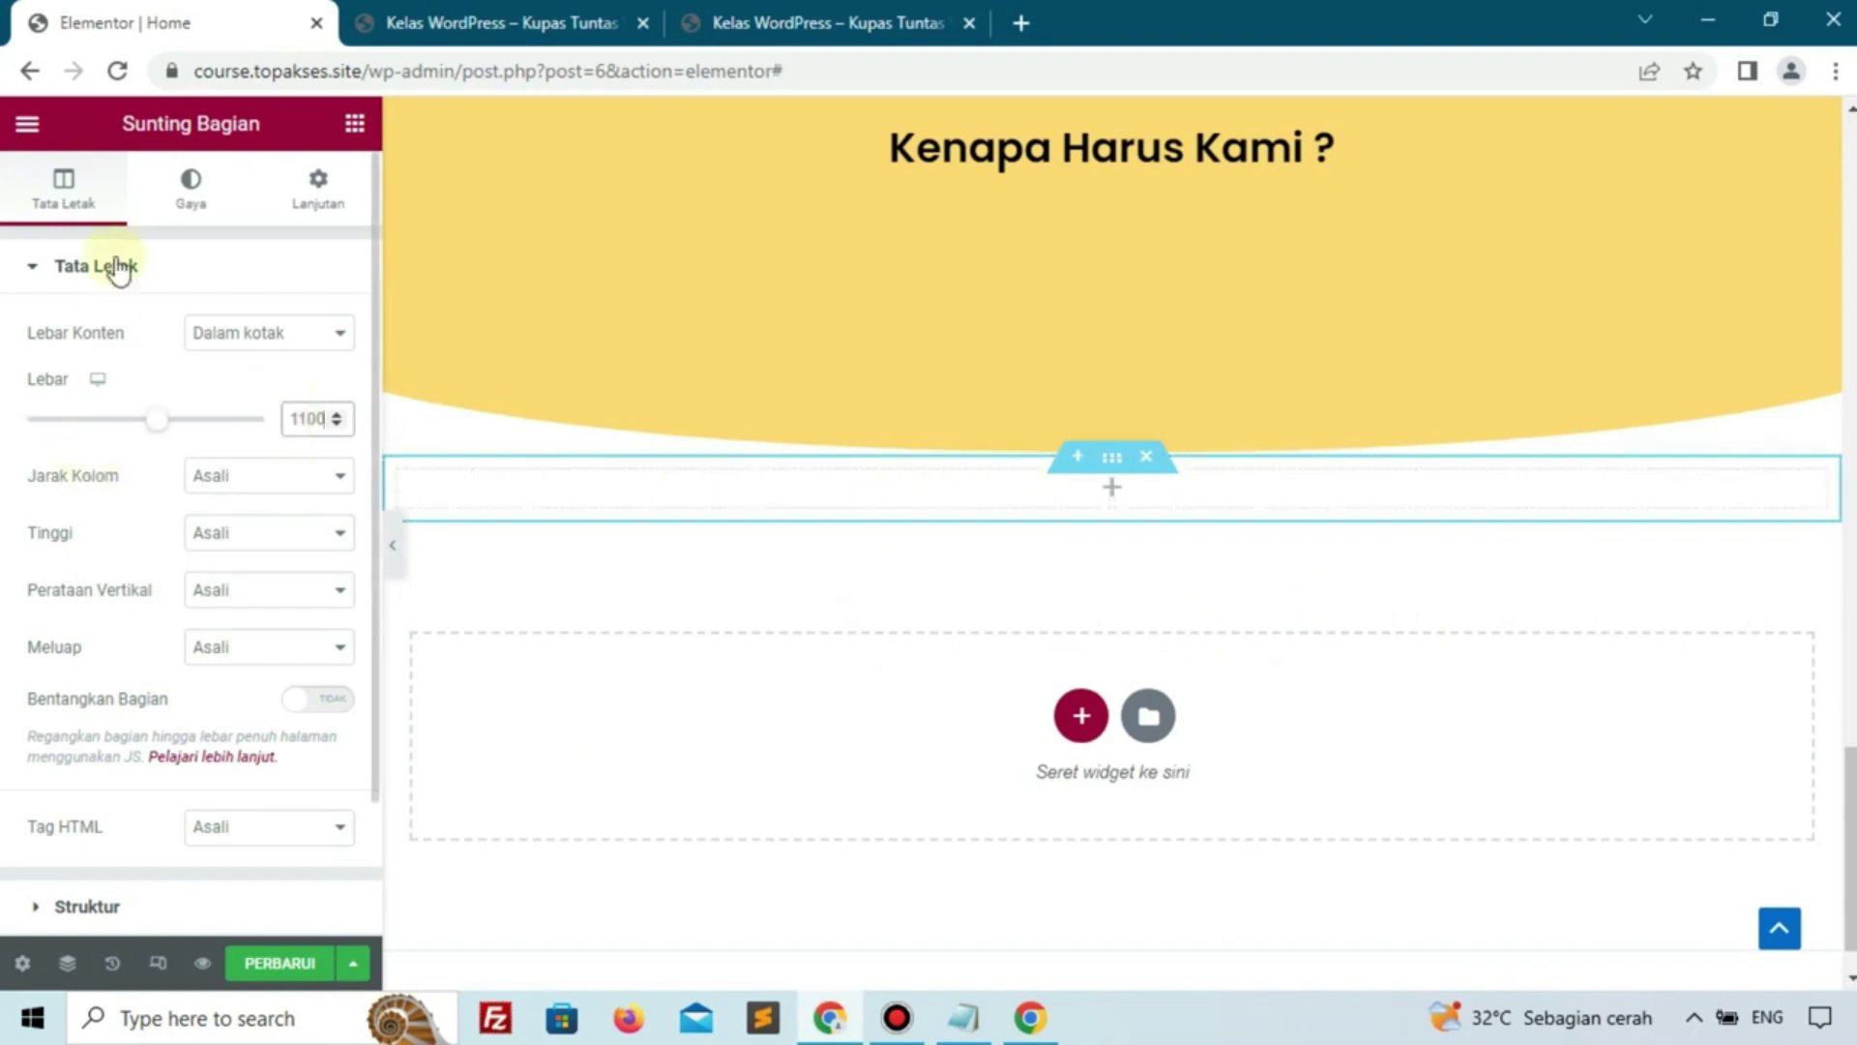
Insert a Bagian Dalam inner section into the empty column below the yellow curved section
{"action": "left_click", "coordinate": [1112, 496]}
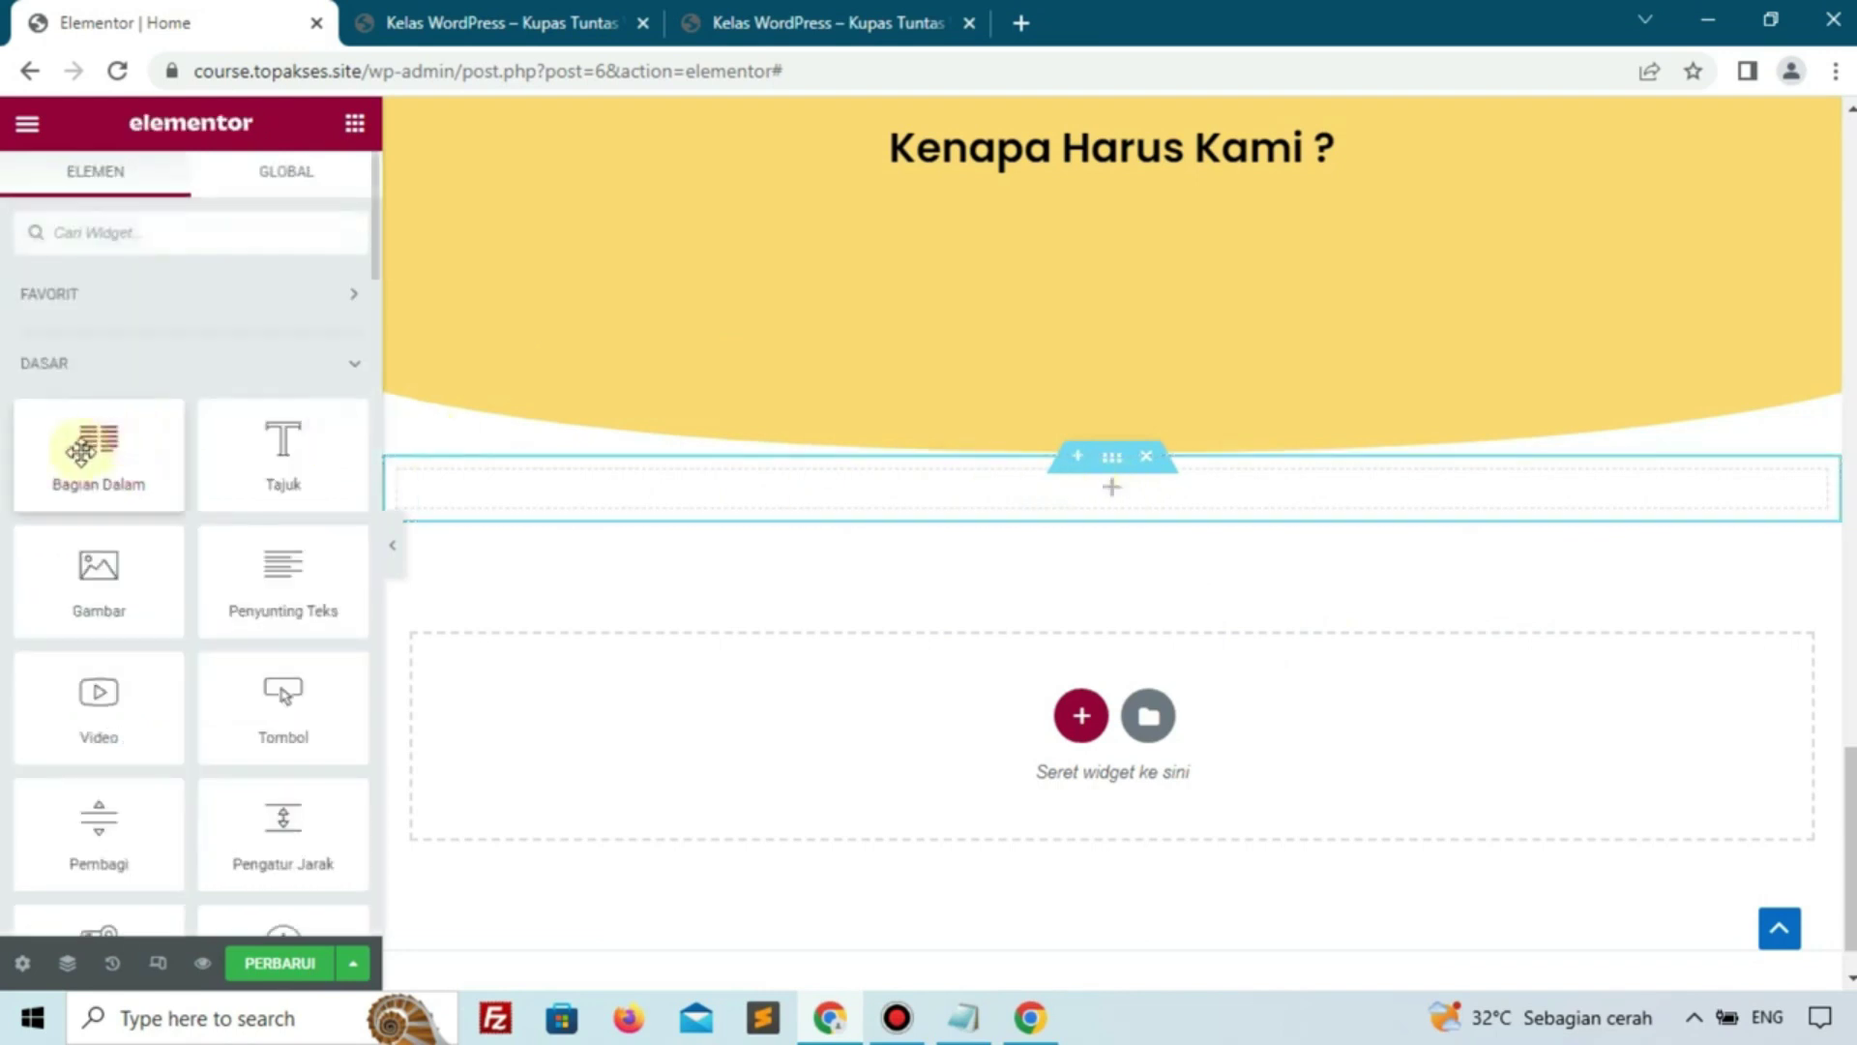
{"action": "left_click_drag", "start_coordinate": [42, 468], "coordinate": [642, 497]}
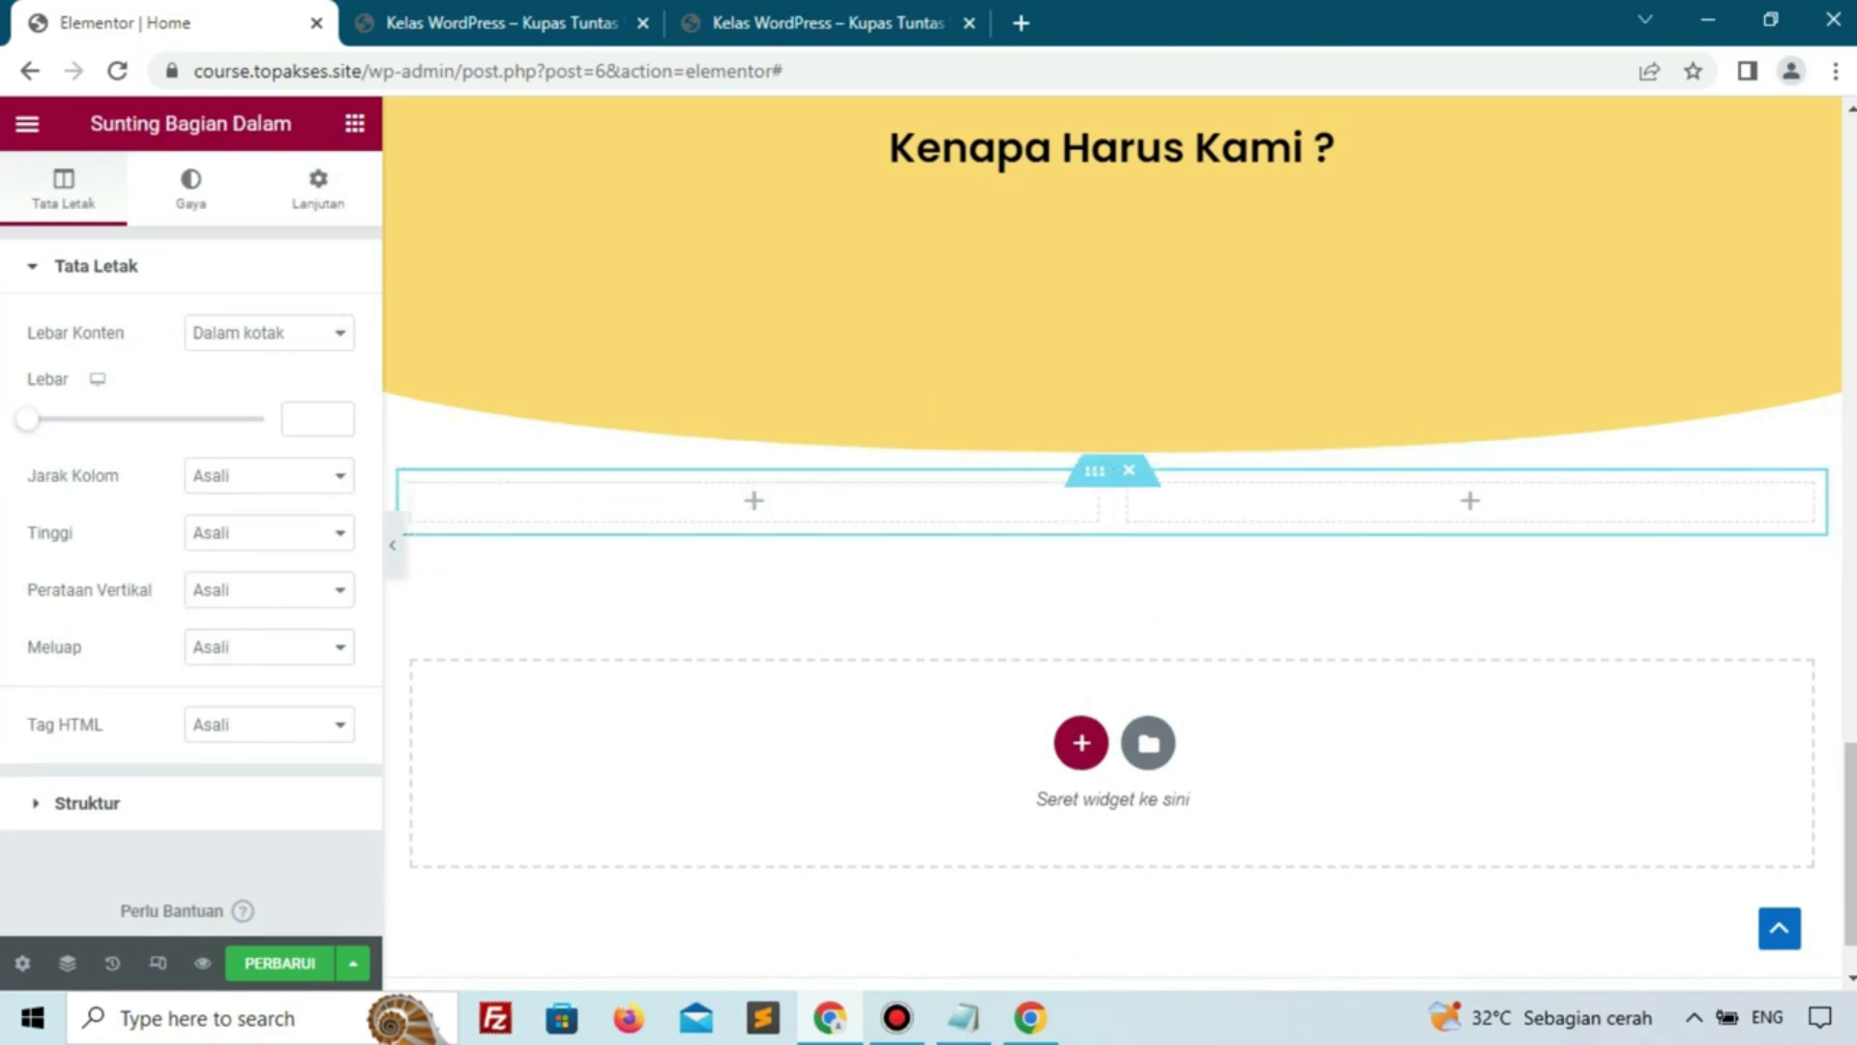
{"action": "key", "text": "alt+Tab"}
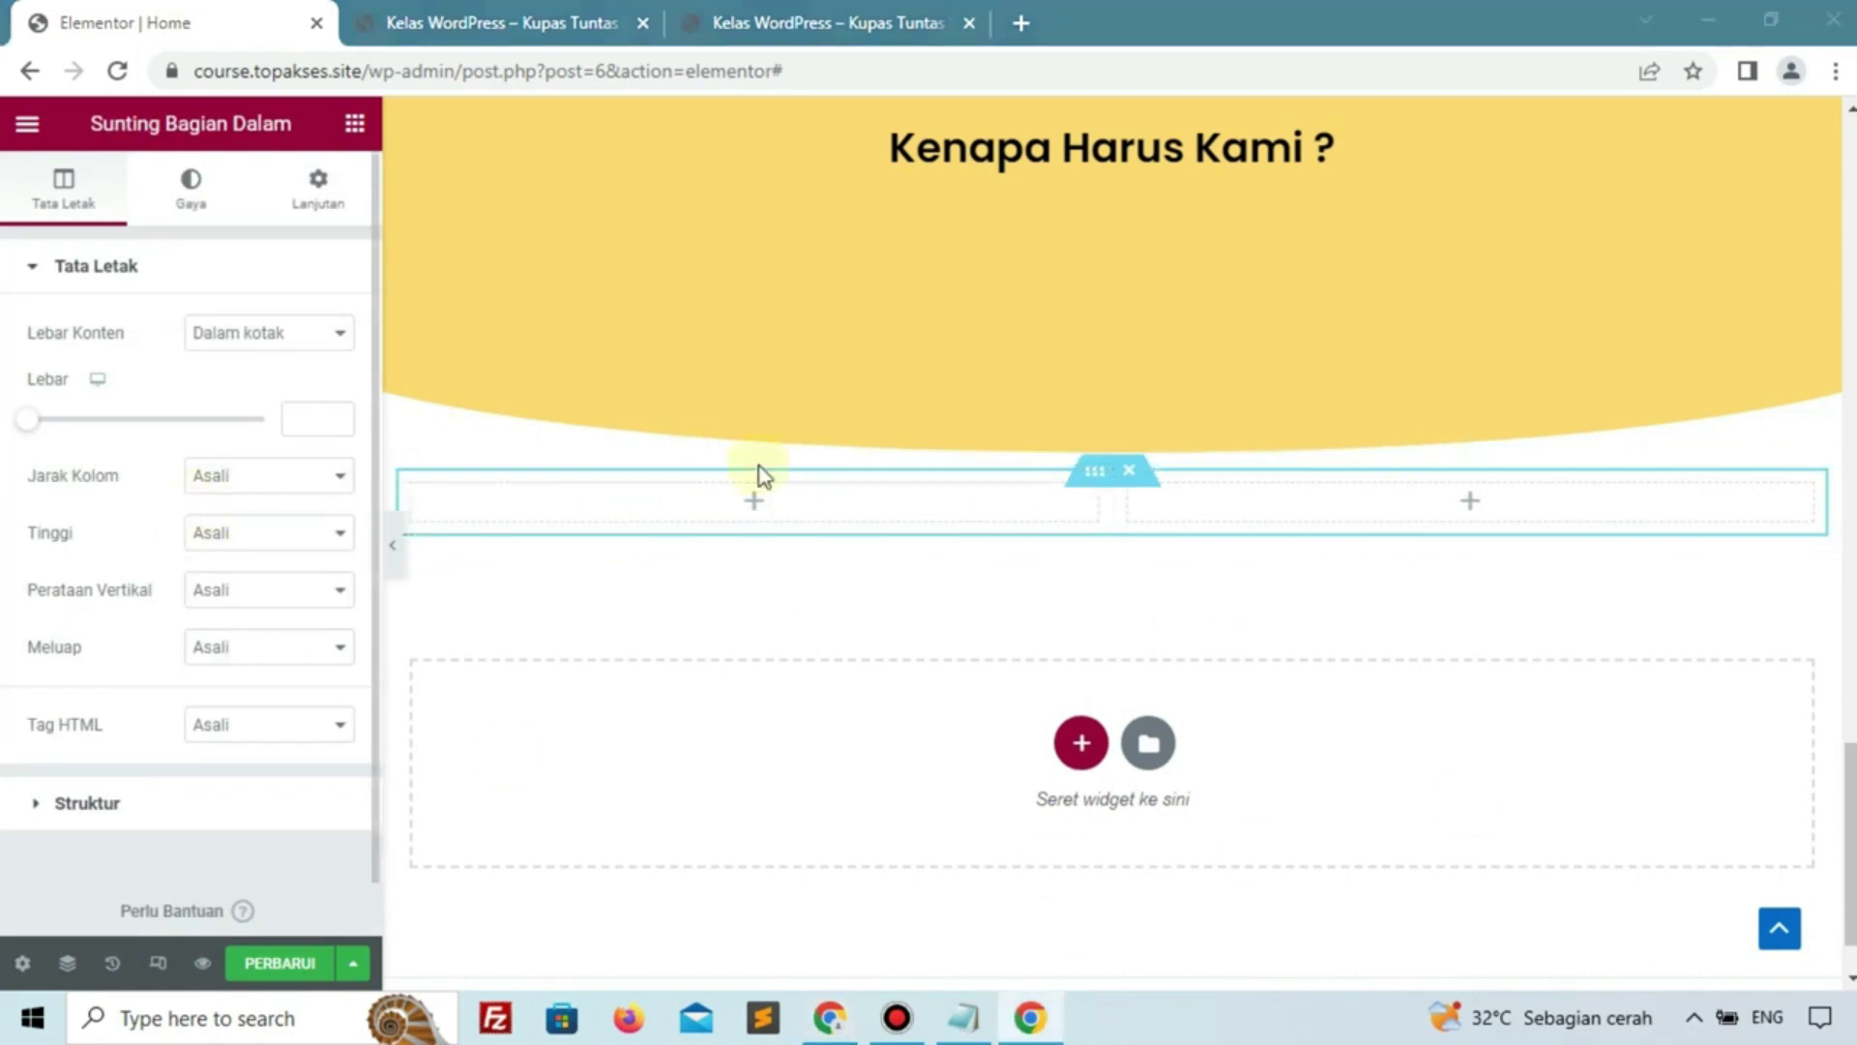
Set the content width of both the new outer section and its two-column inner section to 1200
{"action": "left_click", "coordinate": [1122, 466]}
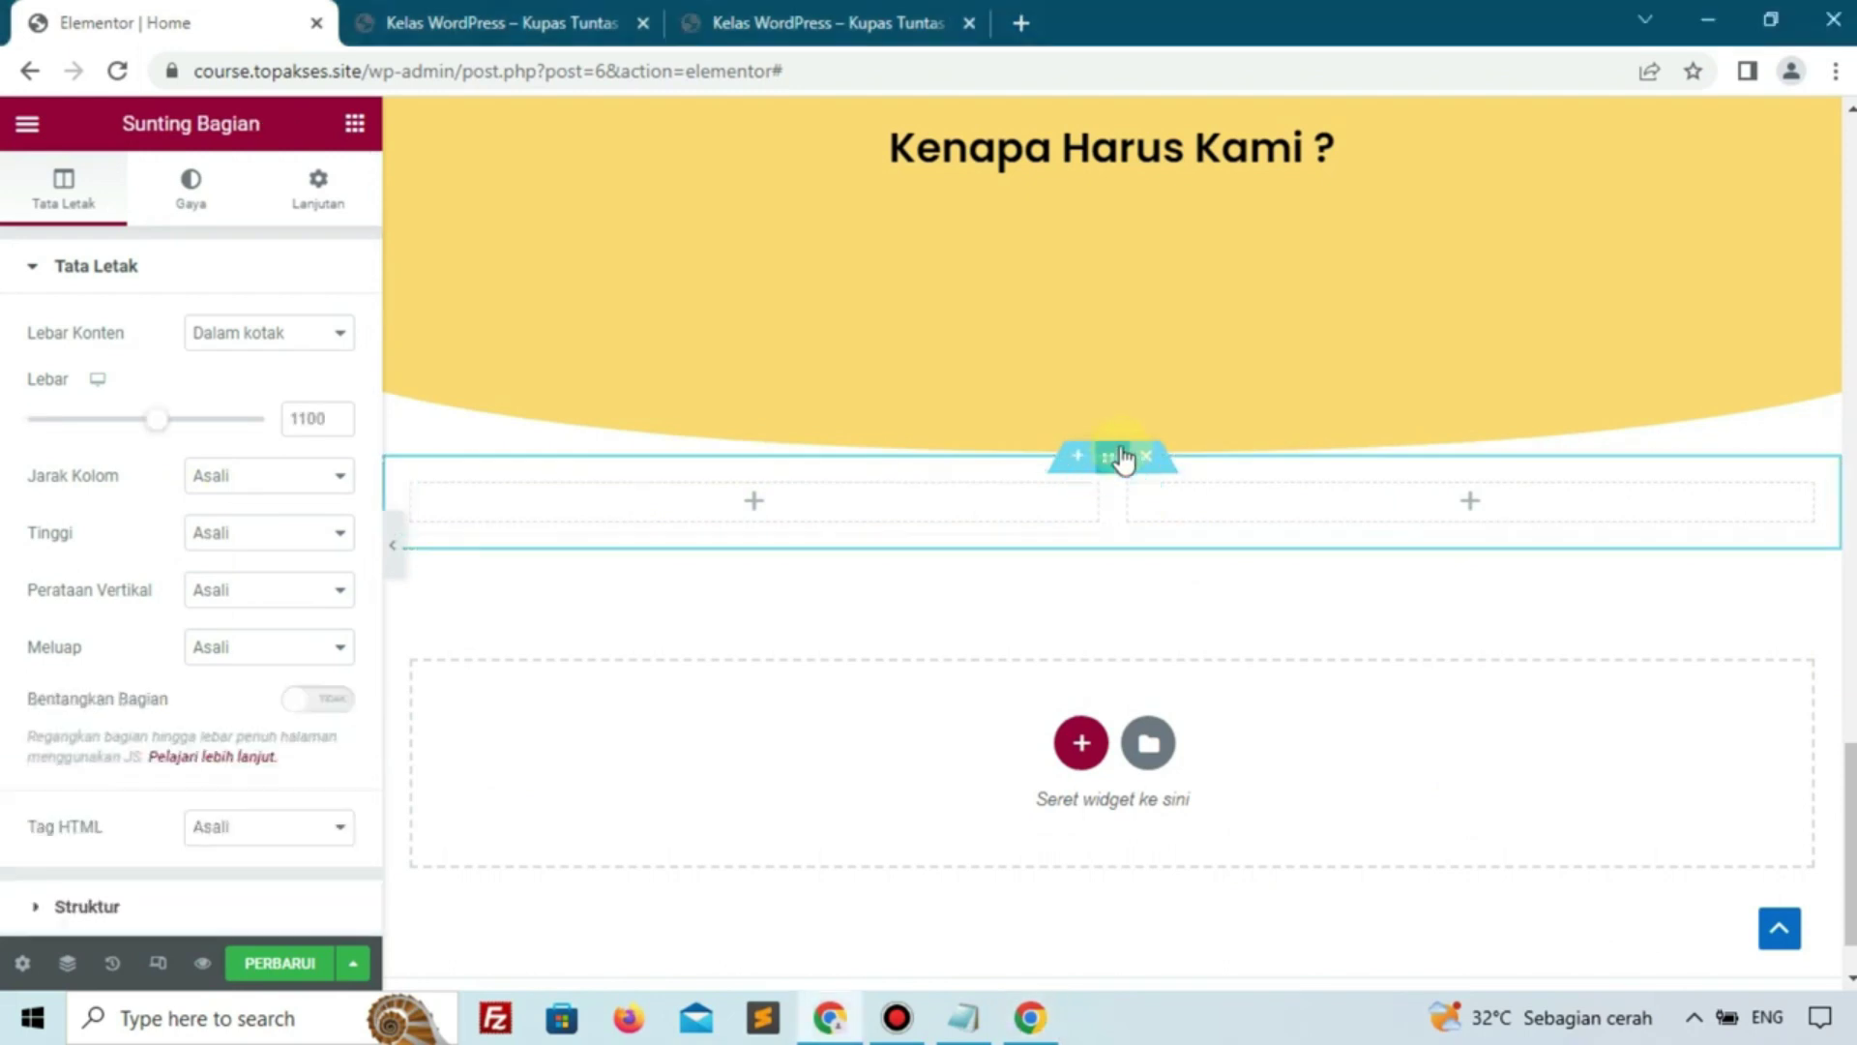
{"action": "type", "text": "1200"}
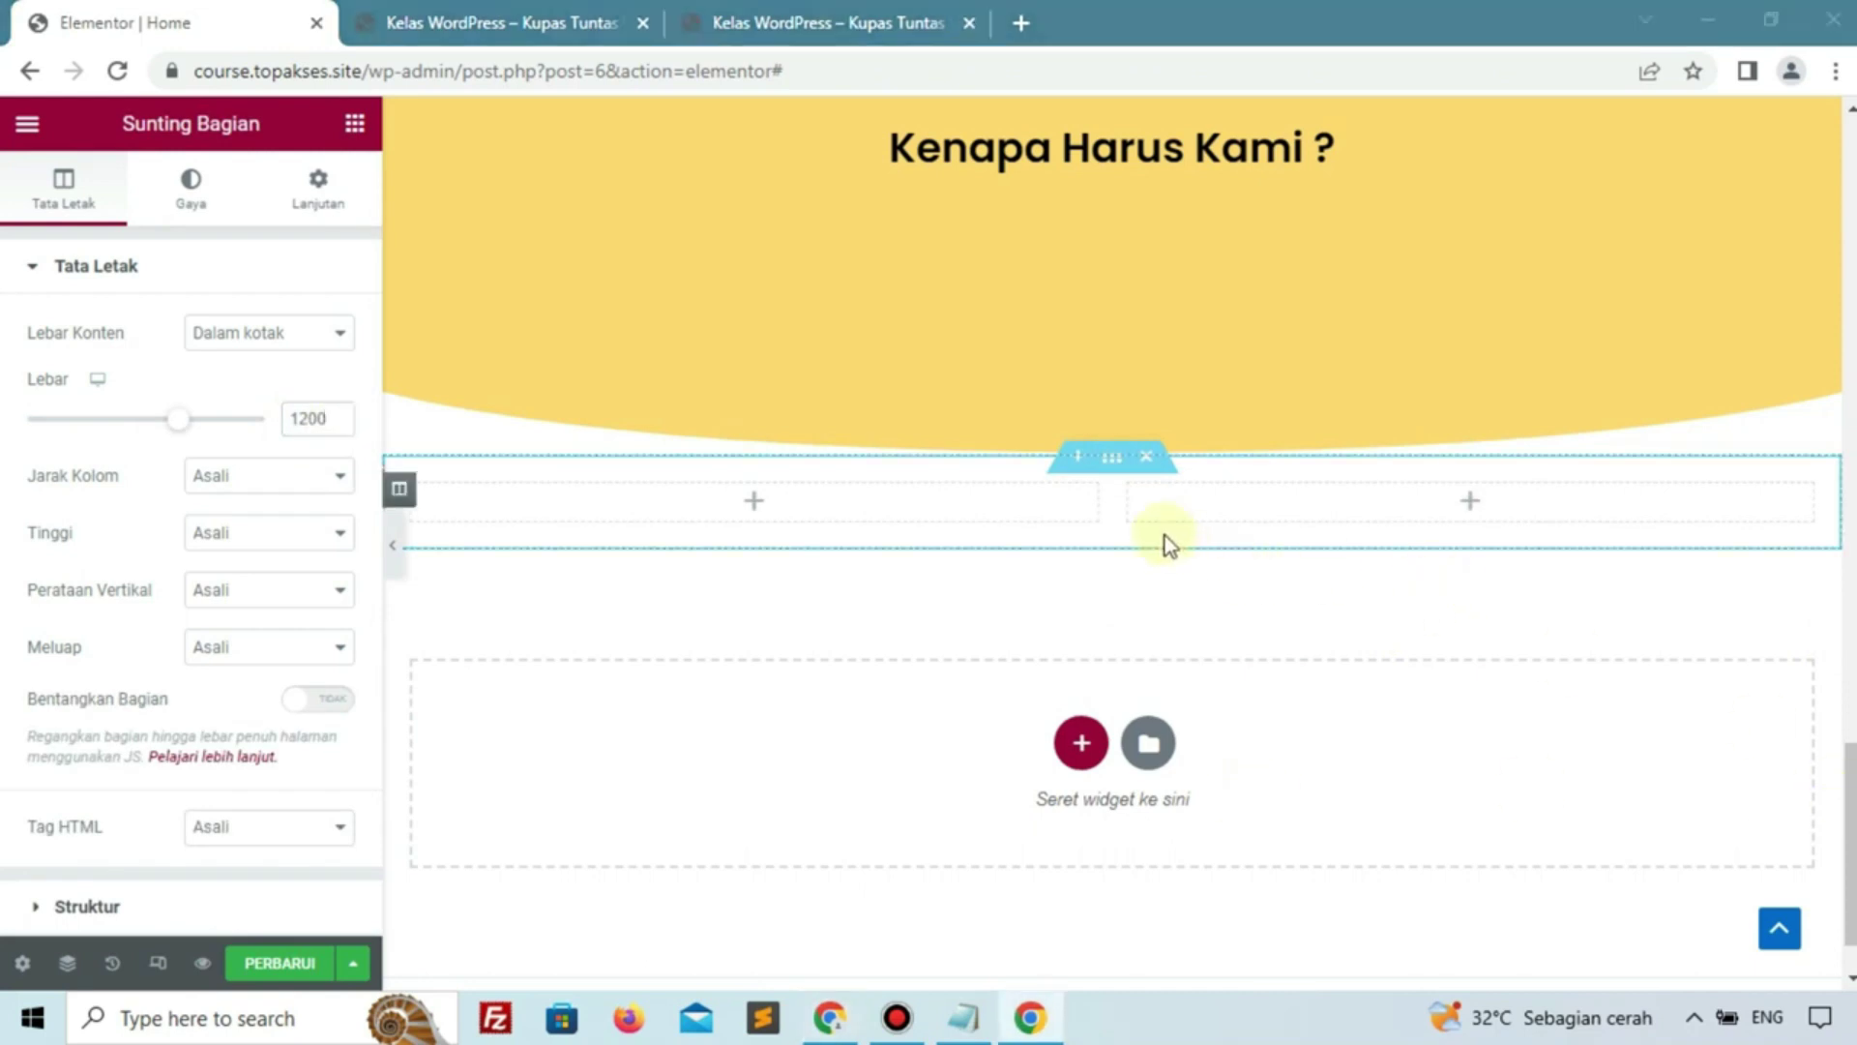
{"action": "left_click", "coordinate": [1096, 479]}
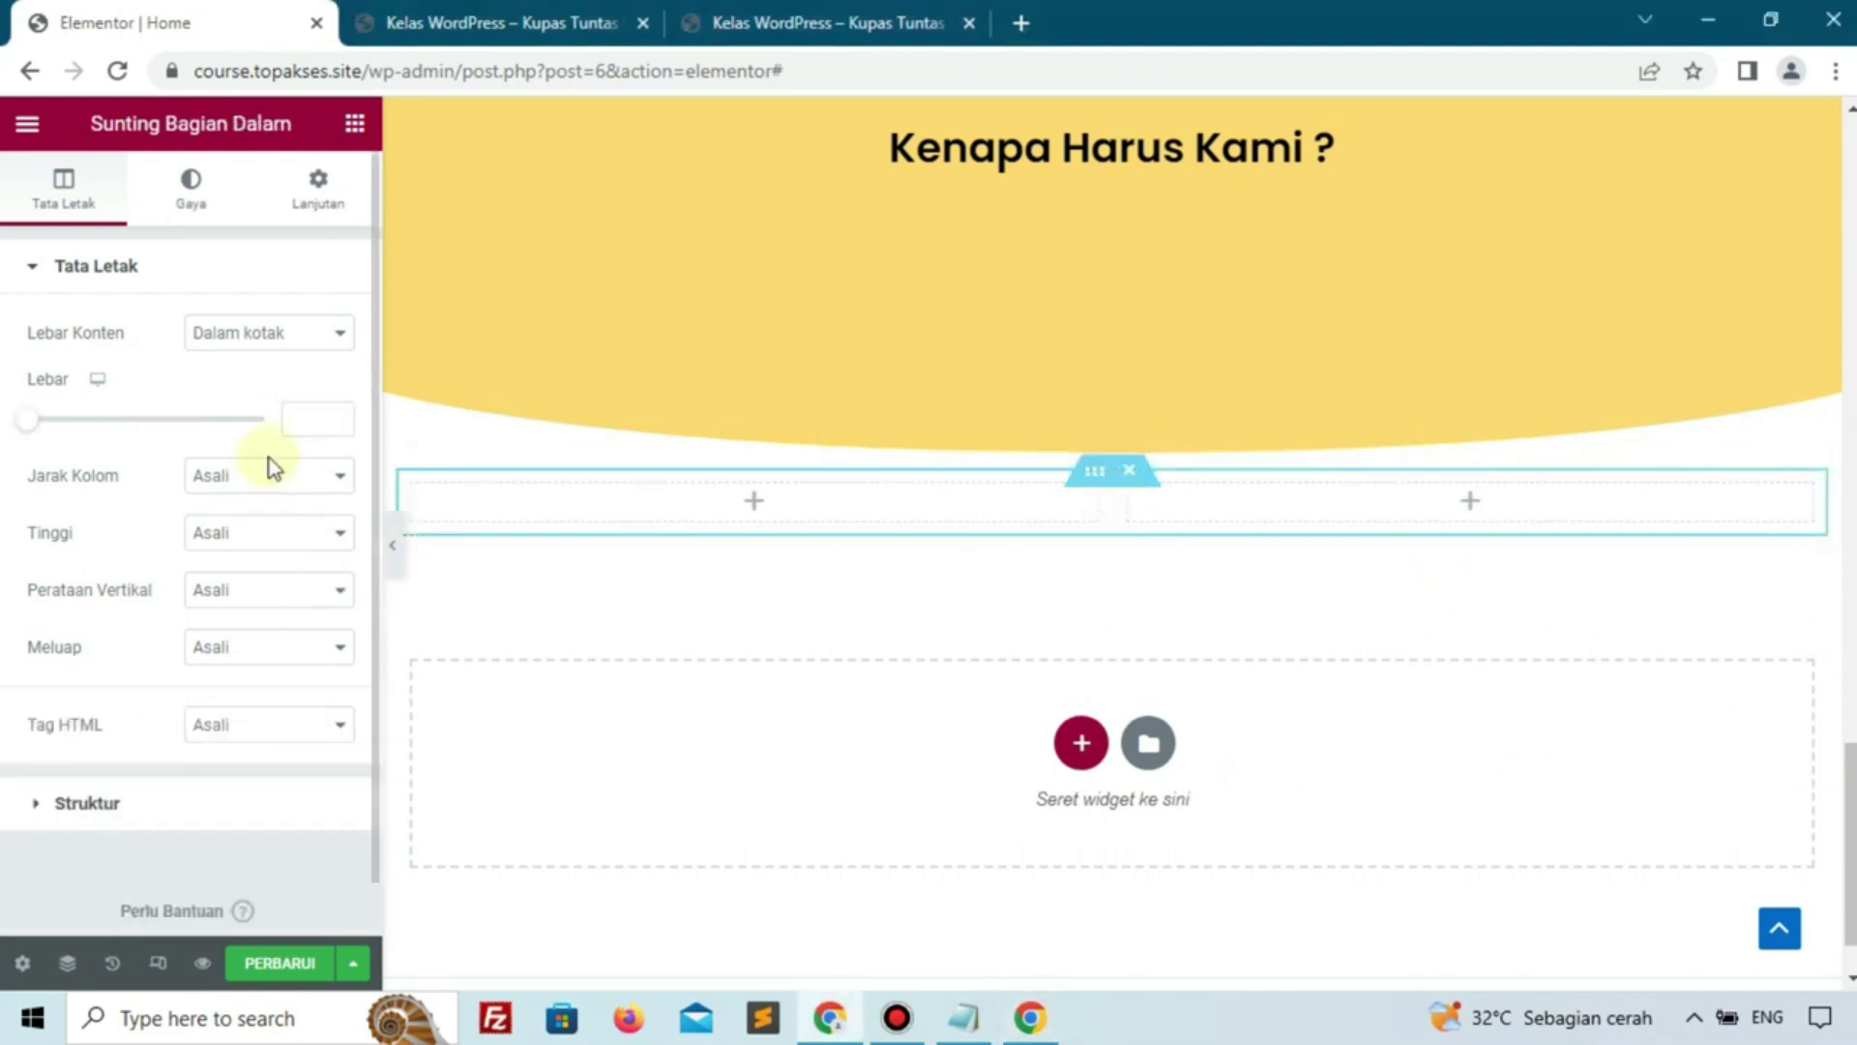
{"action": "left_click", "coordinate": [292, 426]}
{"action": "type", "text": "1200"}
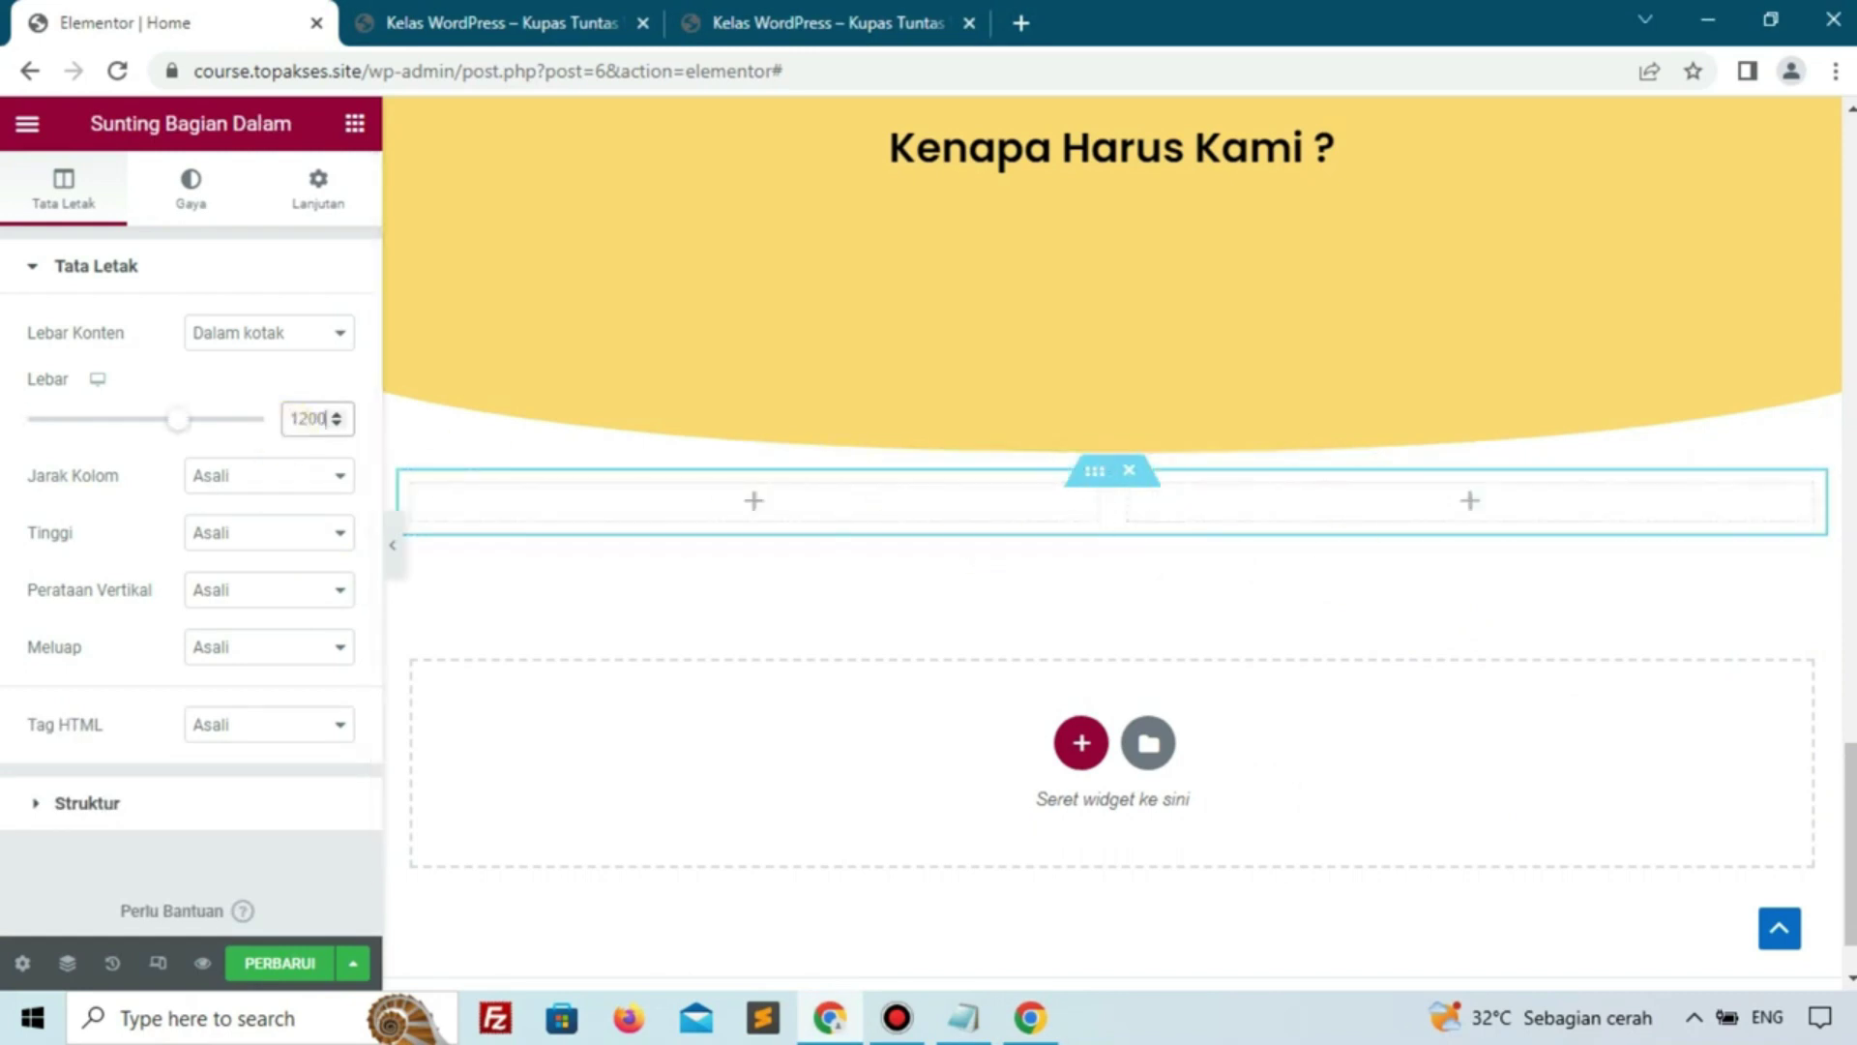
{"action": "key", "text": "alt+Tab"}
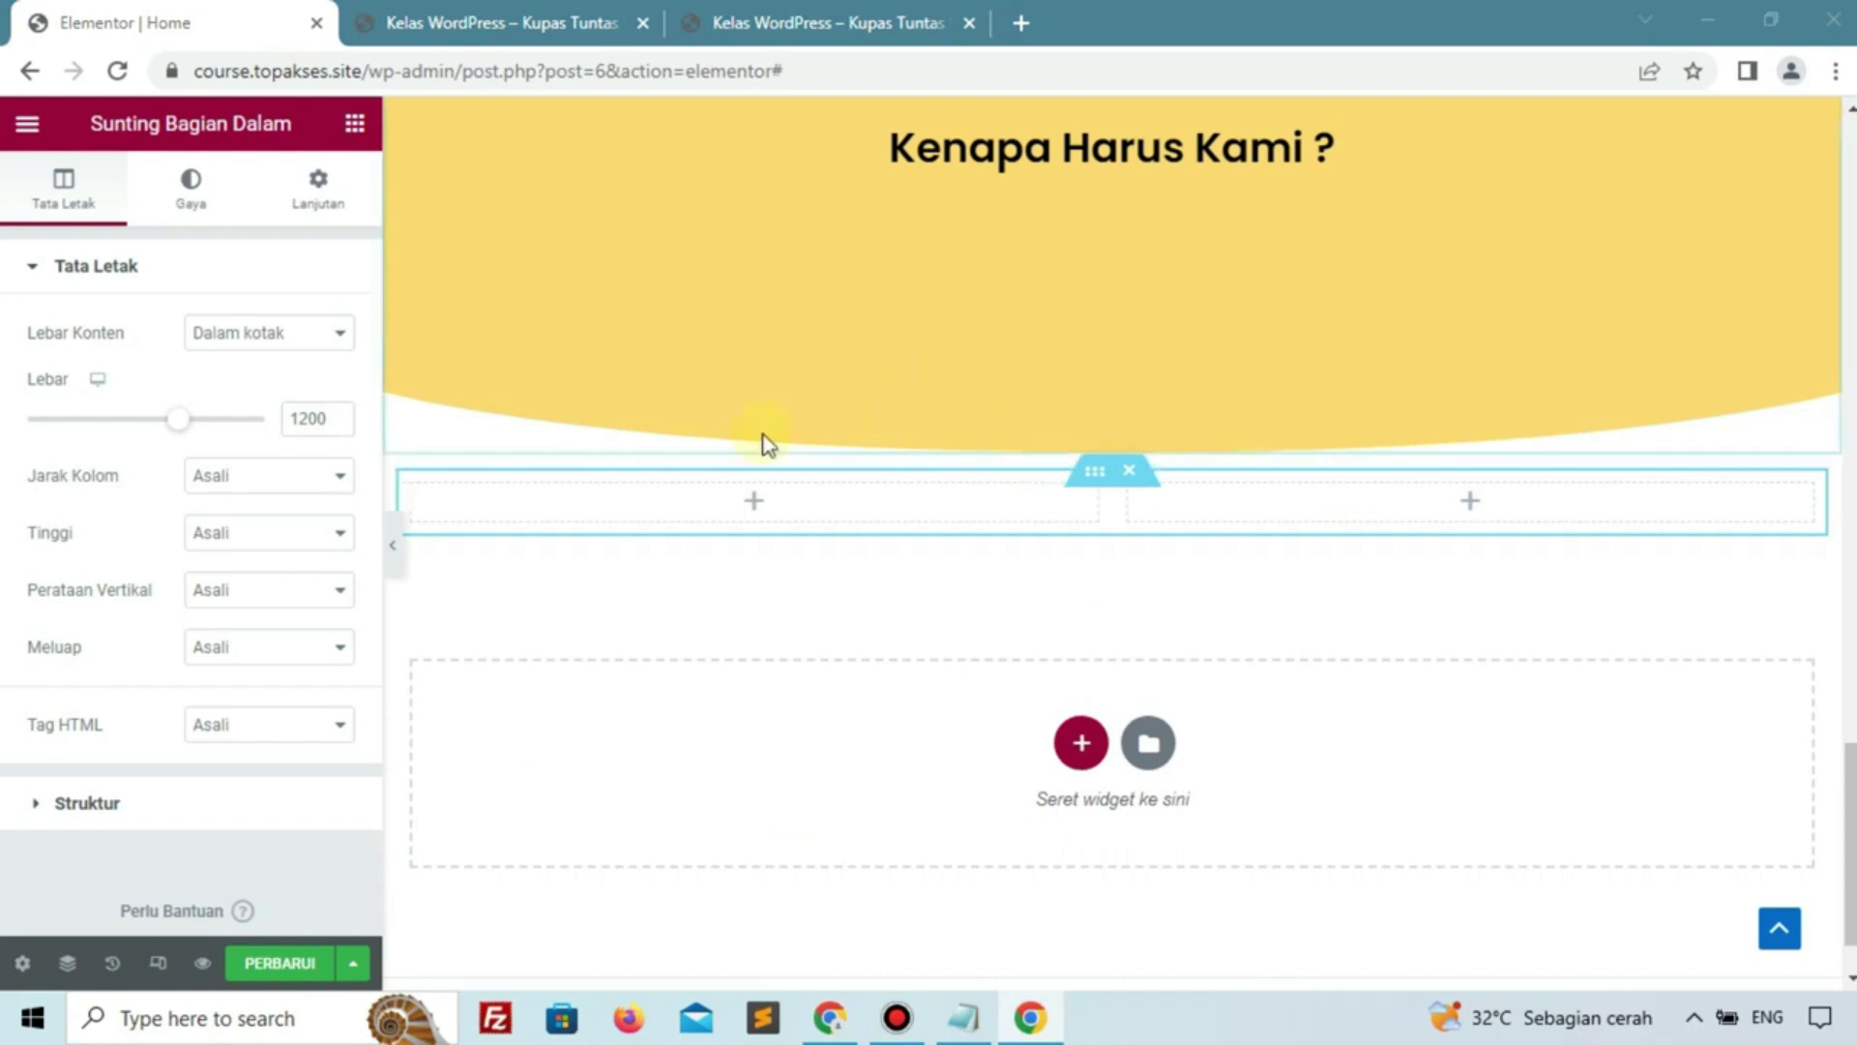
Add an image box (Kotak Gambar) widget to the first column of the inner section below "Kenapa Harus Kami ?"
{"action": "left_click", "coordinate": [750, 503]}
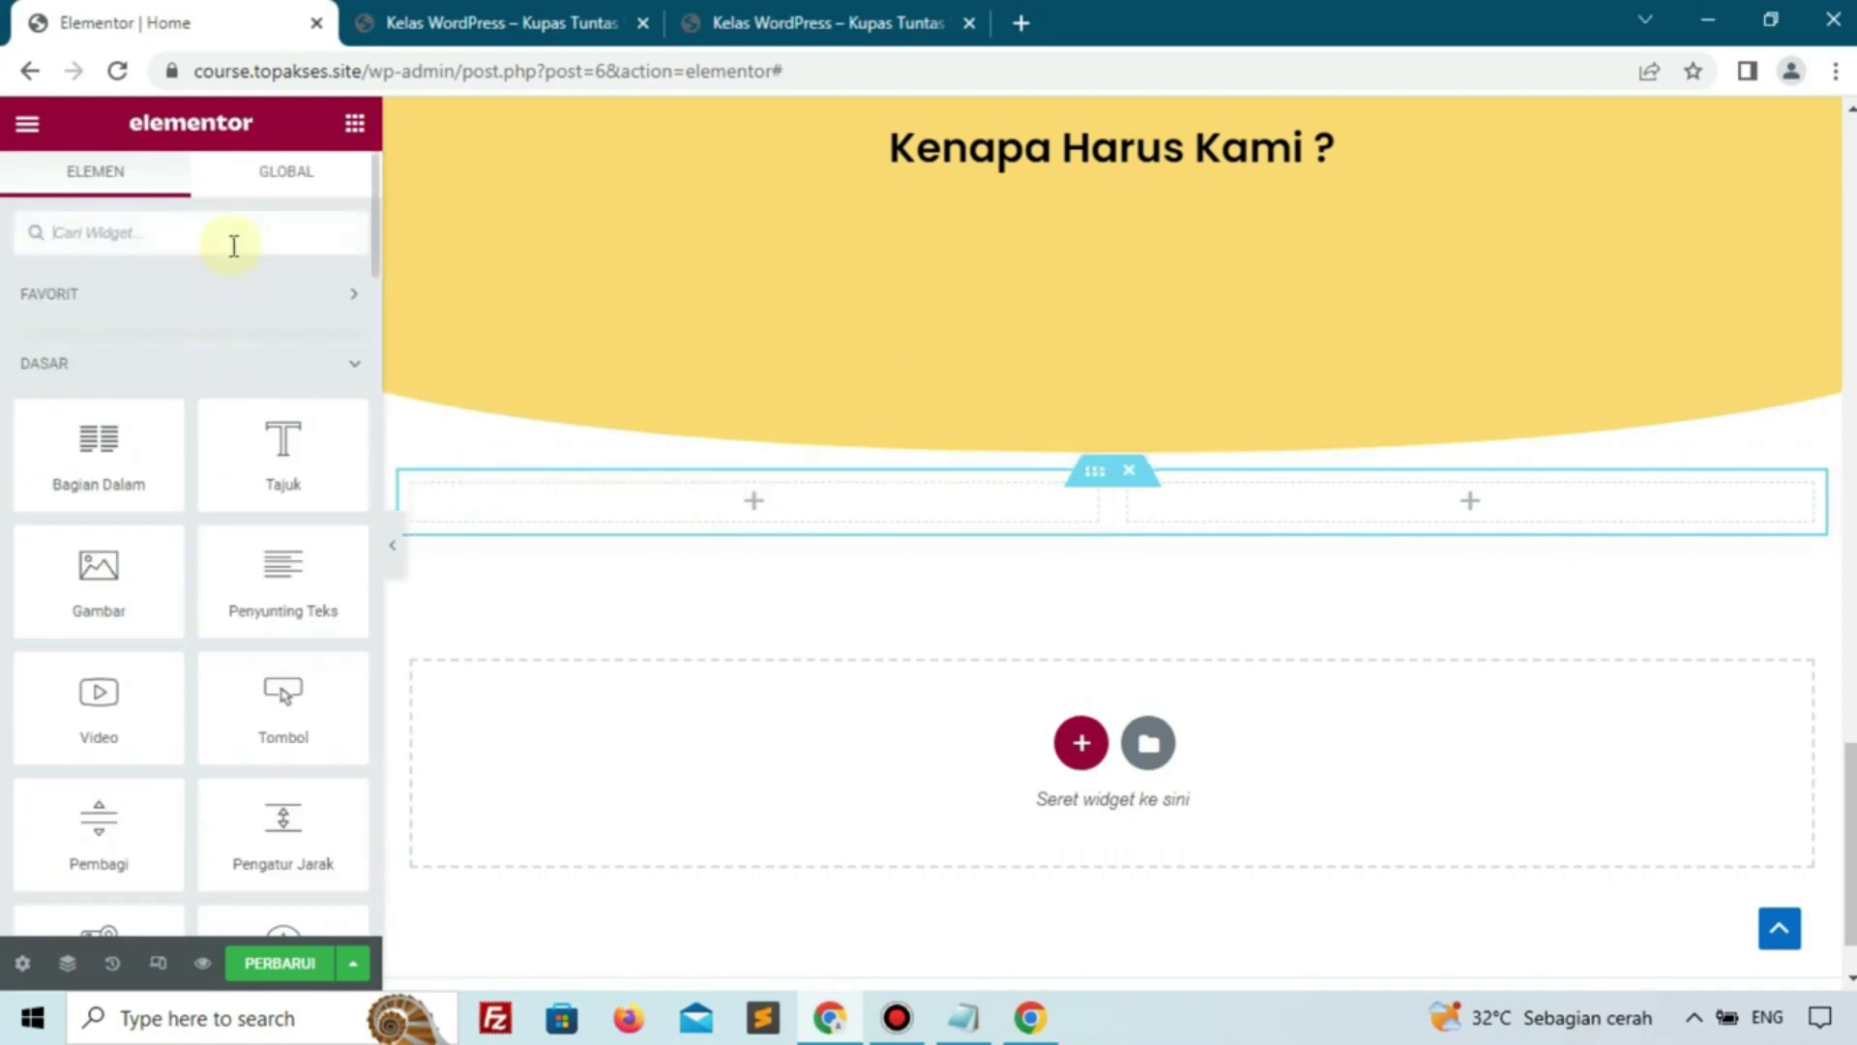
{"action": "left_click", "coordinate": [234, 246]}
{"action": "type", "text": "image"}
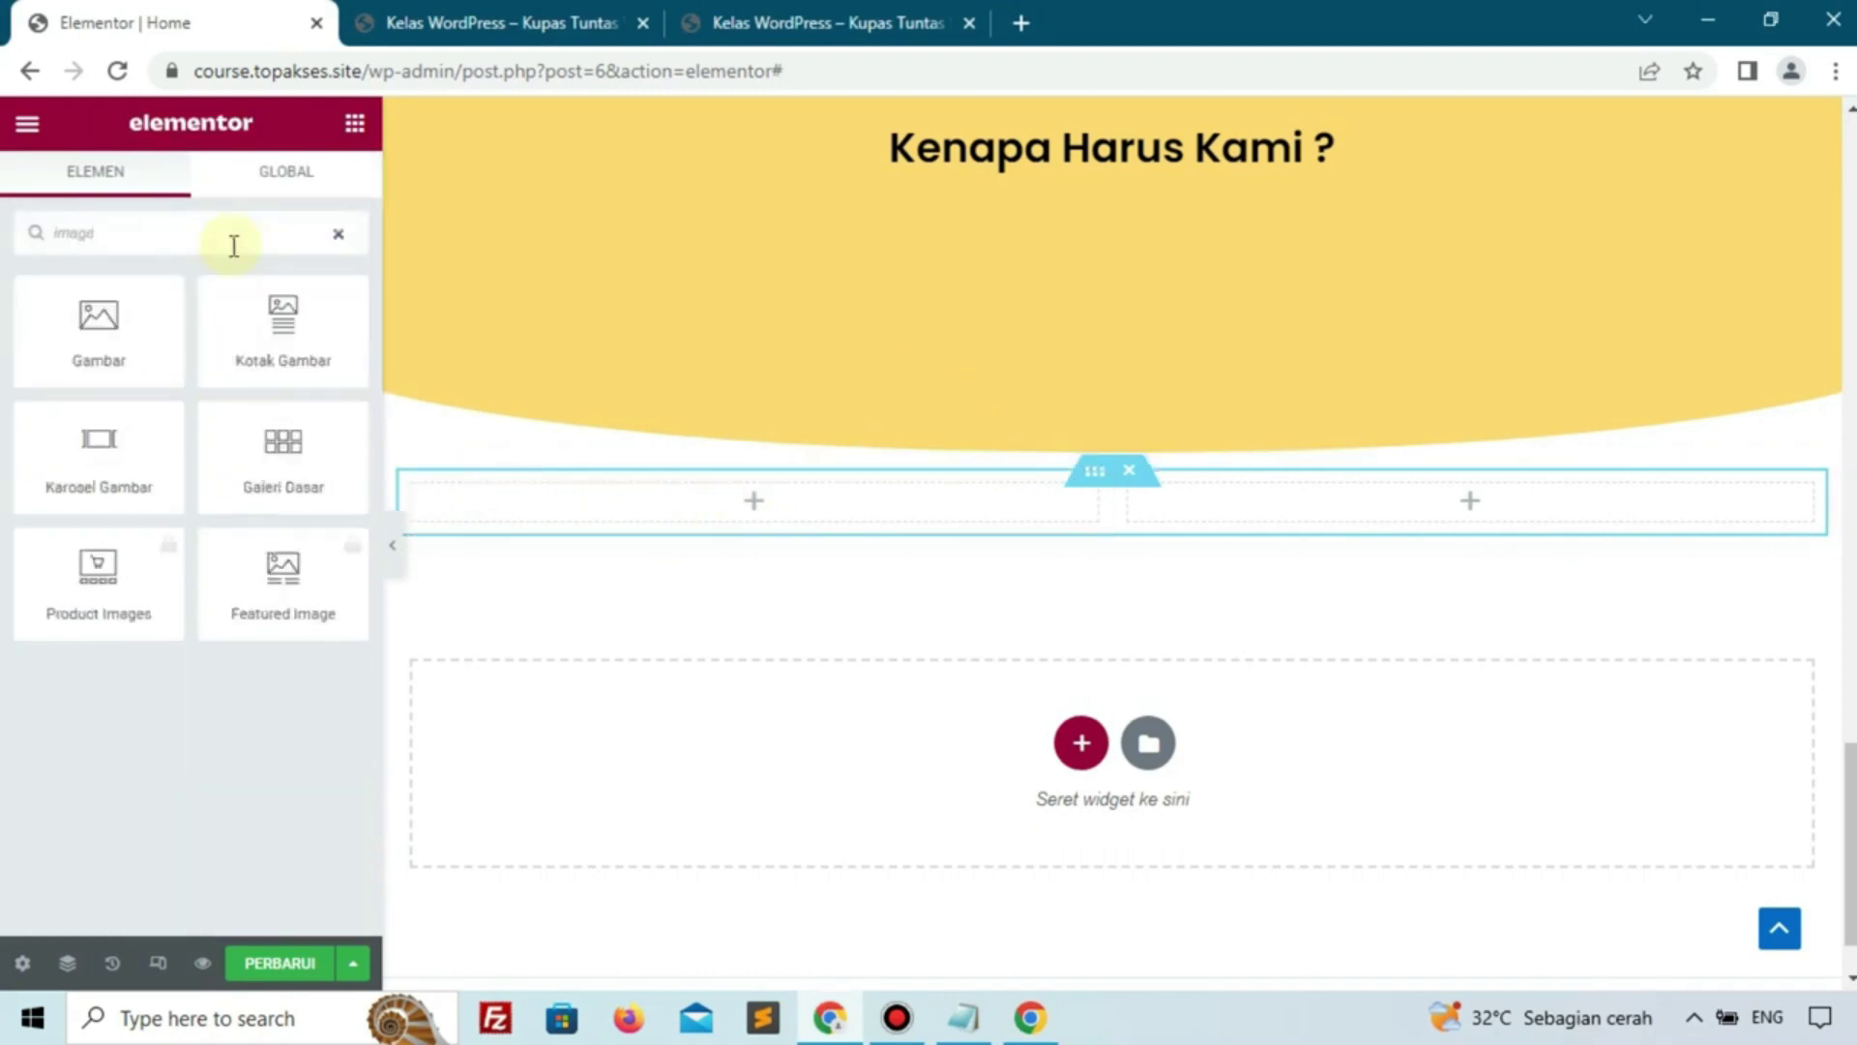
{"action": "left_click_drag", "start_coordinate": [205, 378], "coordinate": [517, 532]}
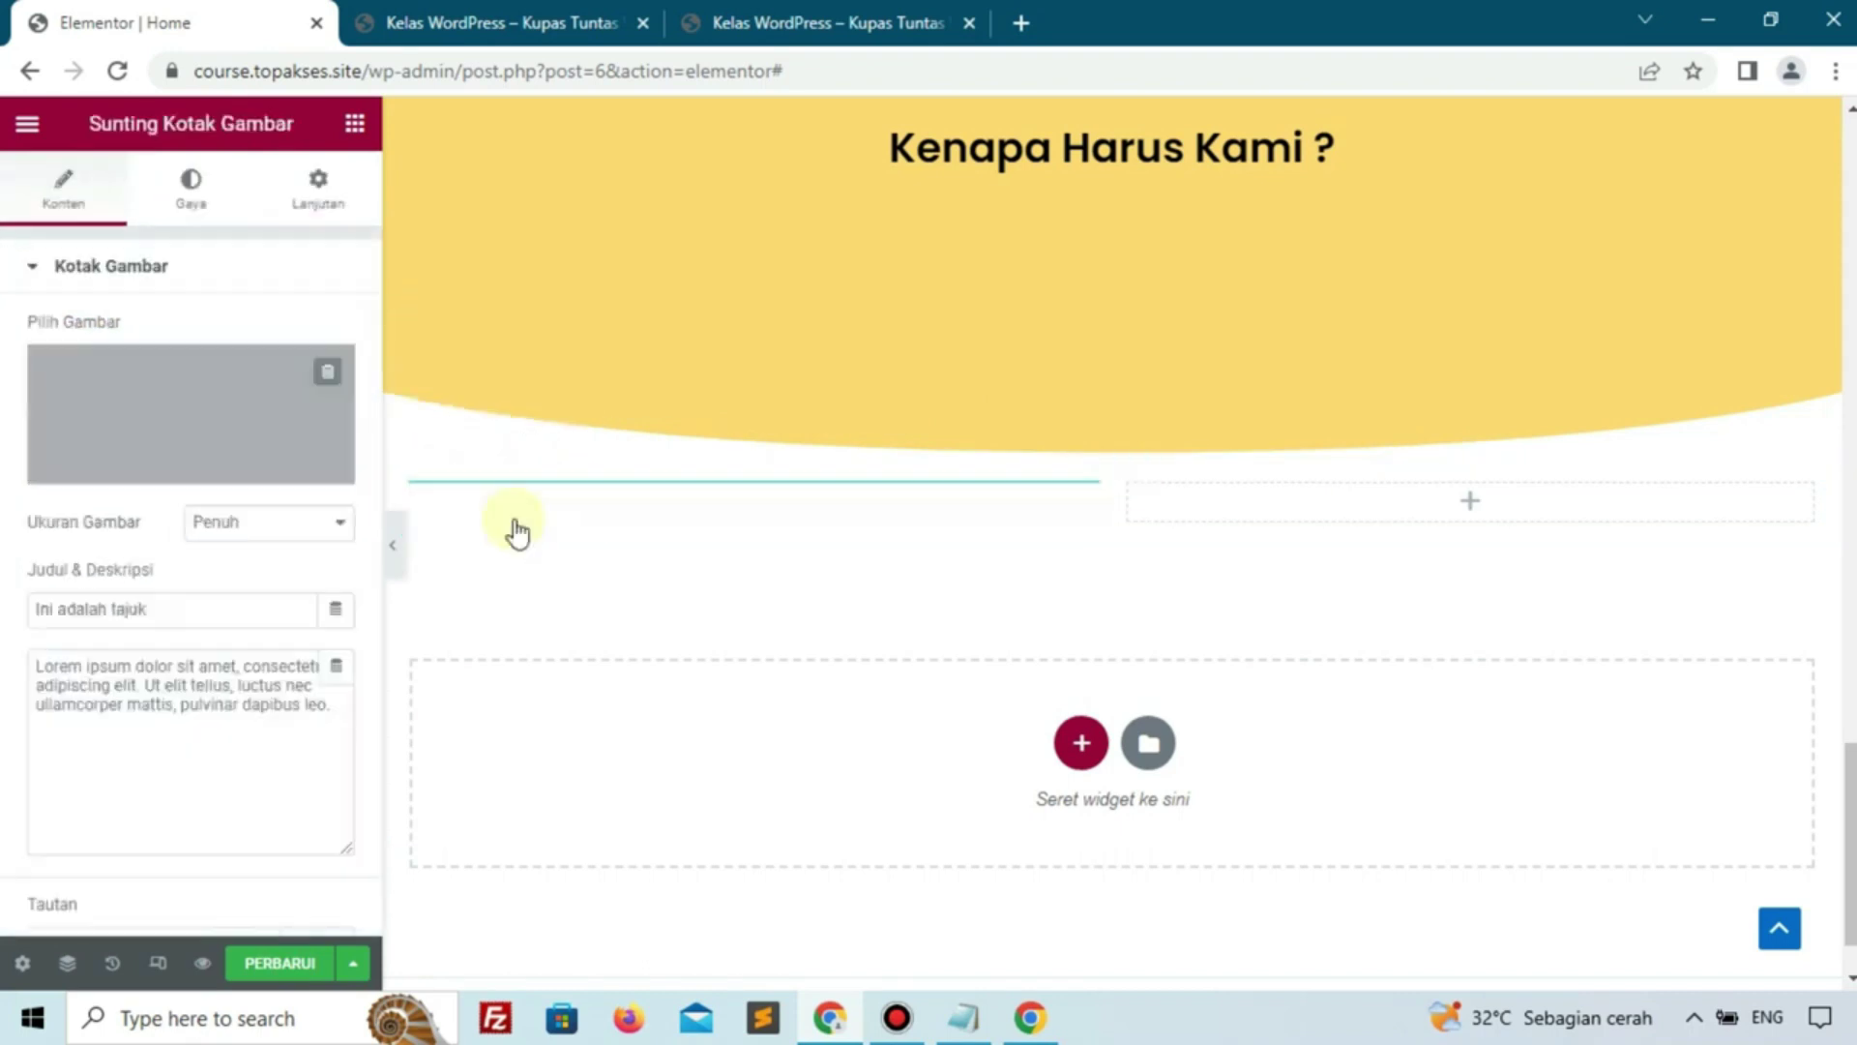
Copy the style of the "Studi Kasus Website Portfolio" card column and paste it onto the new image box's column
{"action": "scroll", "coordinate": [1219, 610], "scroll_direction": "up", "scroll_amount": 2}
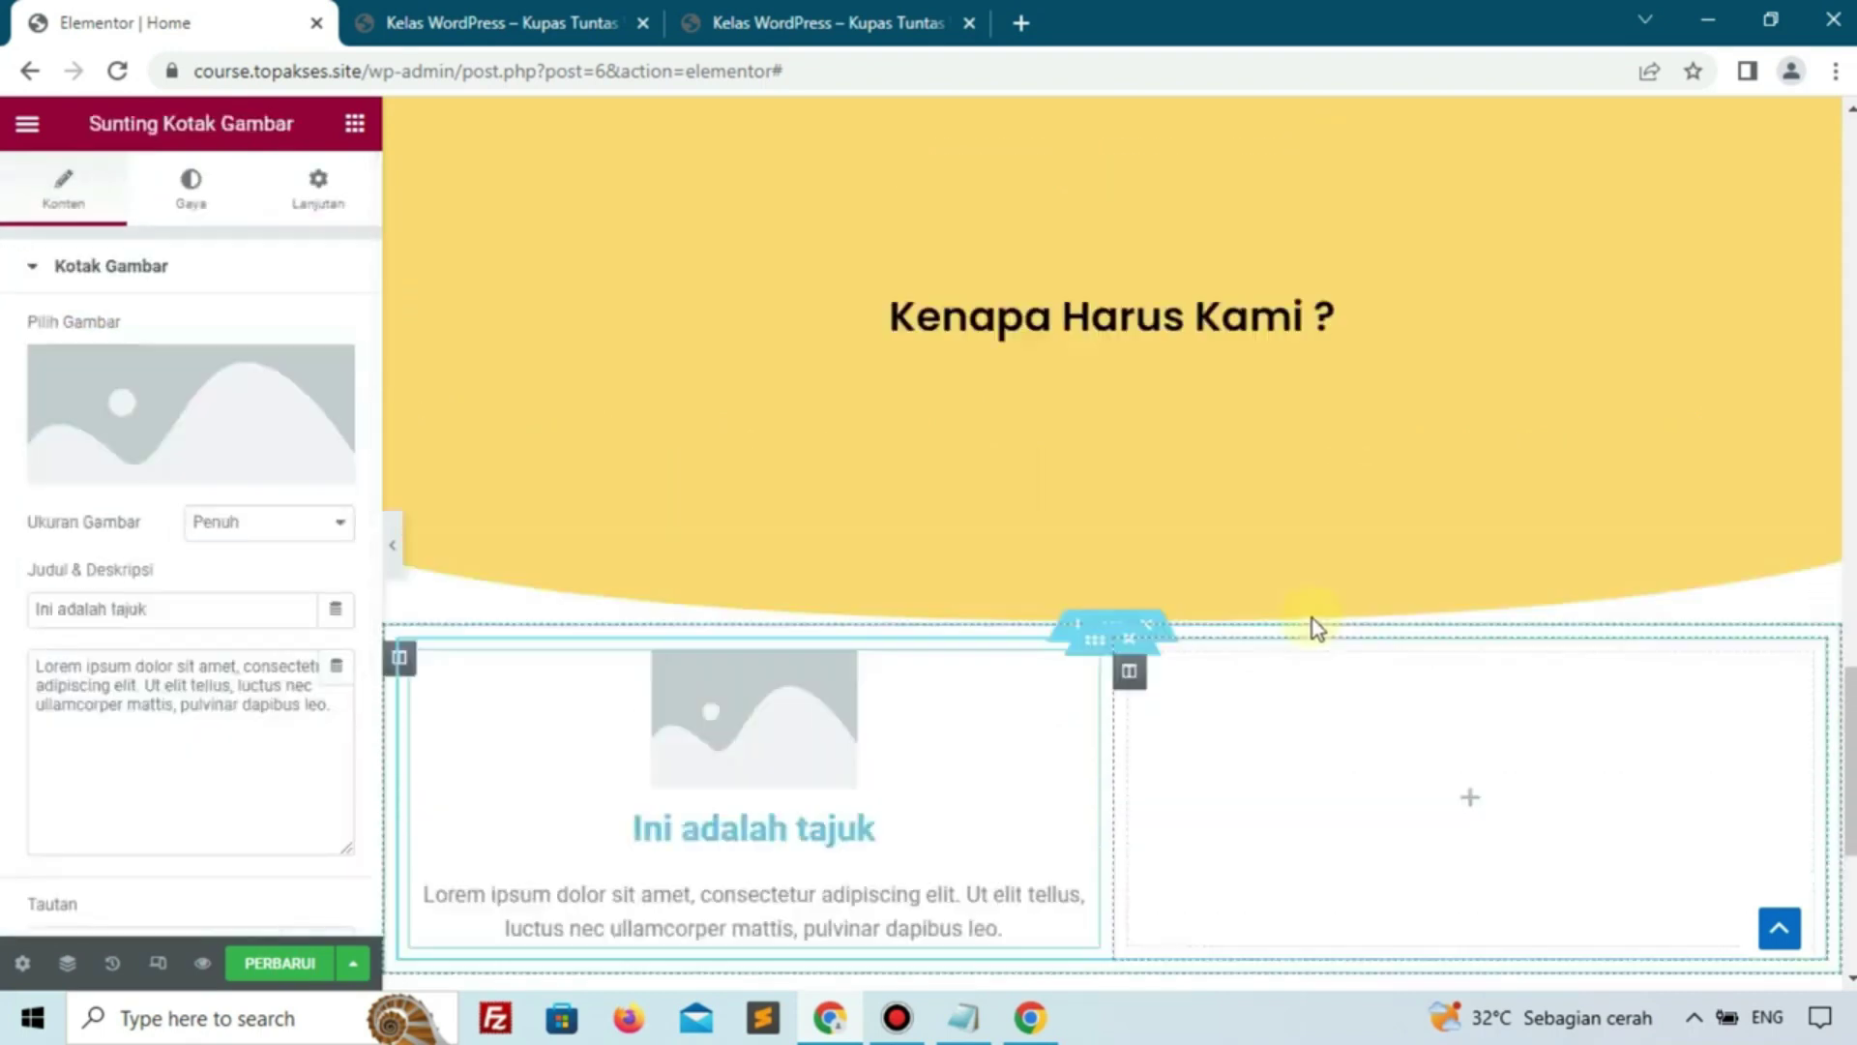
{"action": "scroll", "coordinate": [1316, 627], "scroll_direction": "up", "scroll_amount": 8}
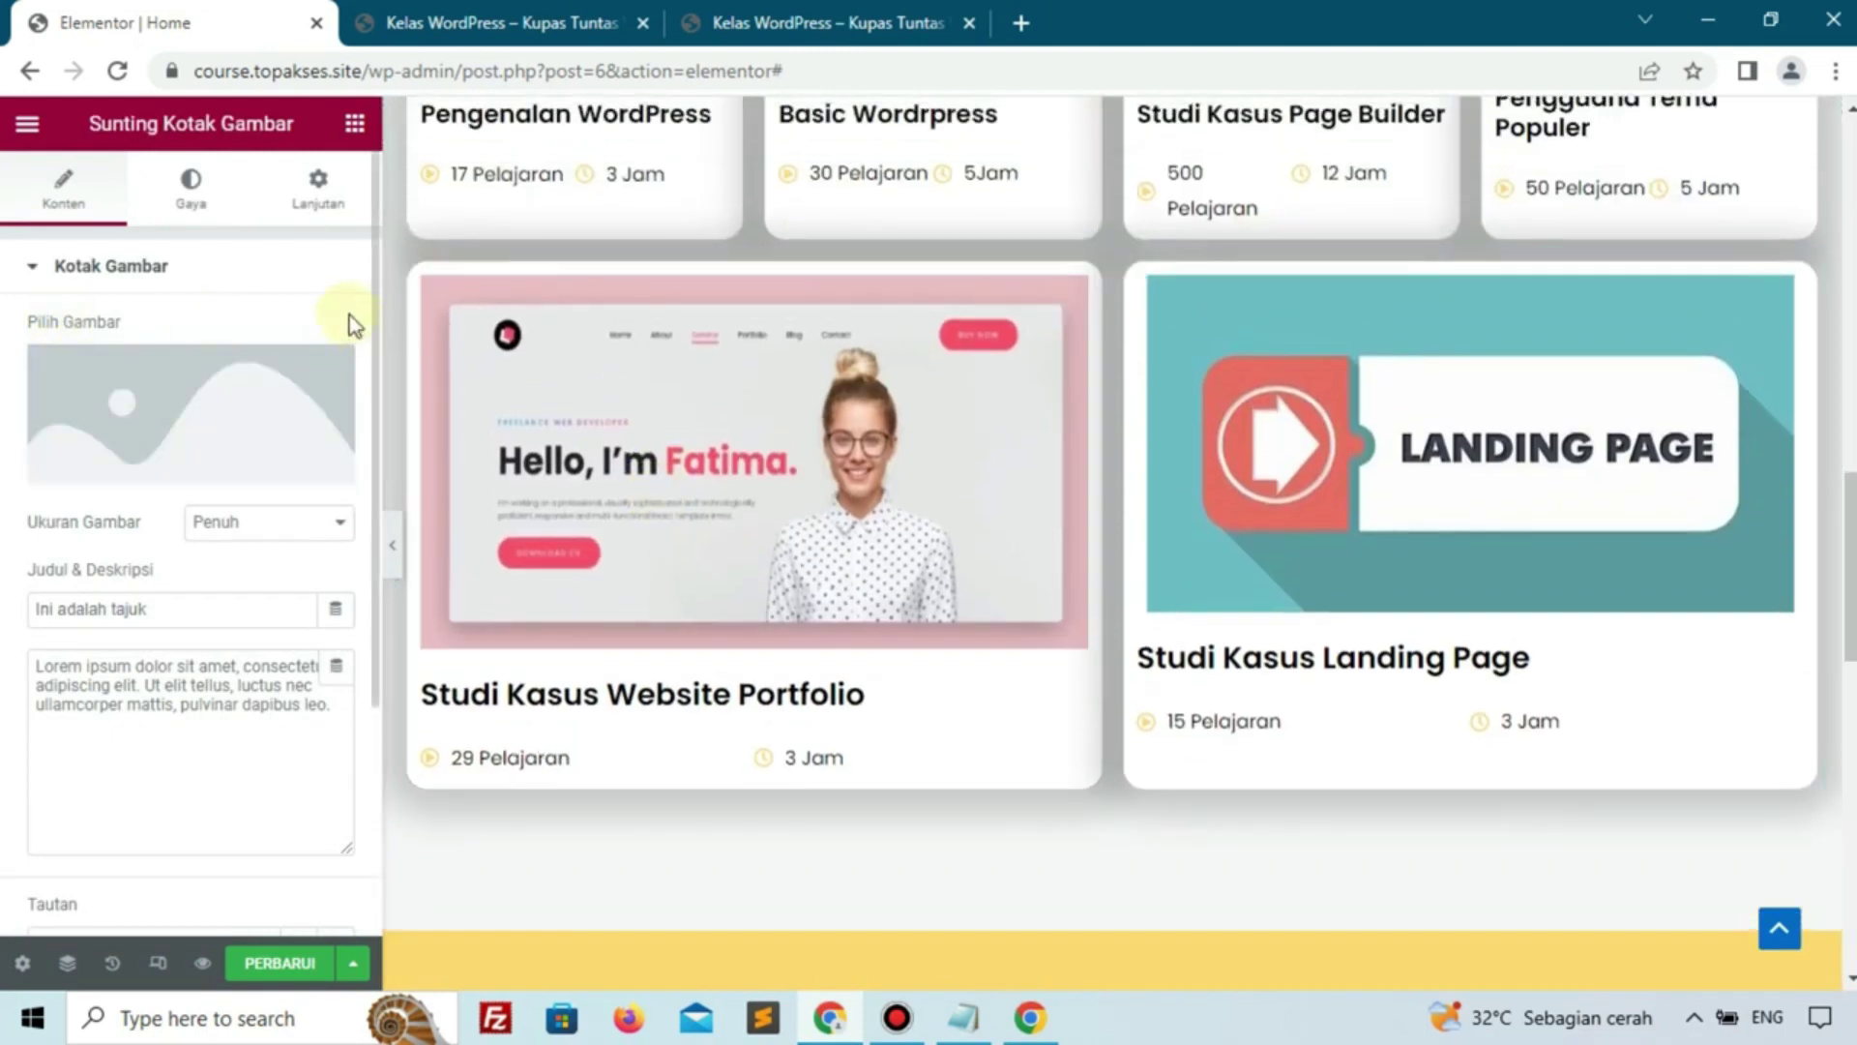
{"action": "right_click", "coordinate": [406, 284]}
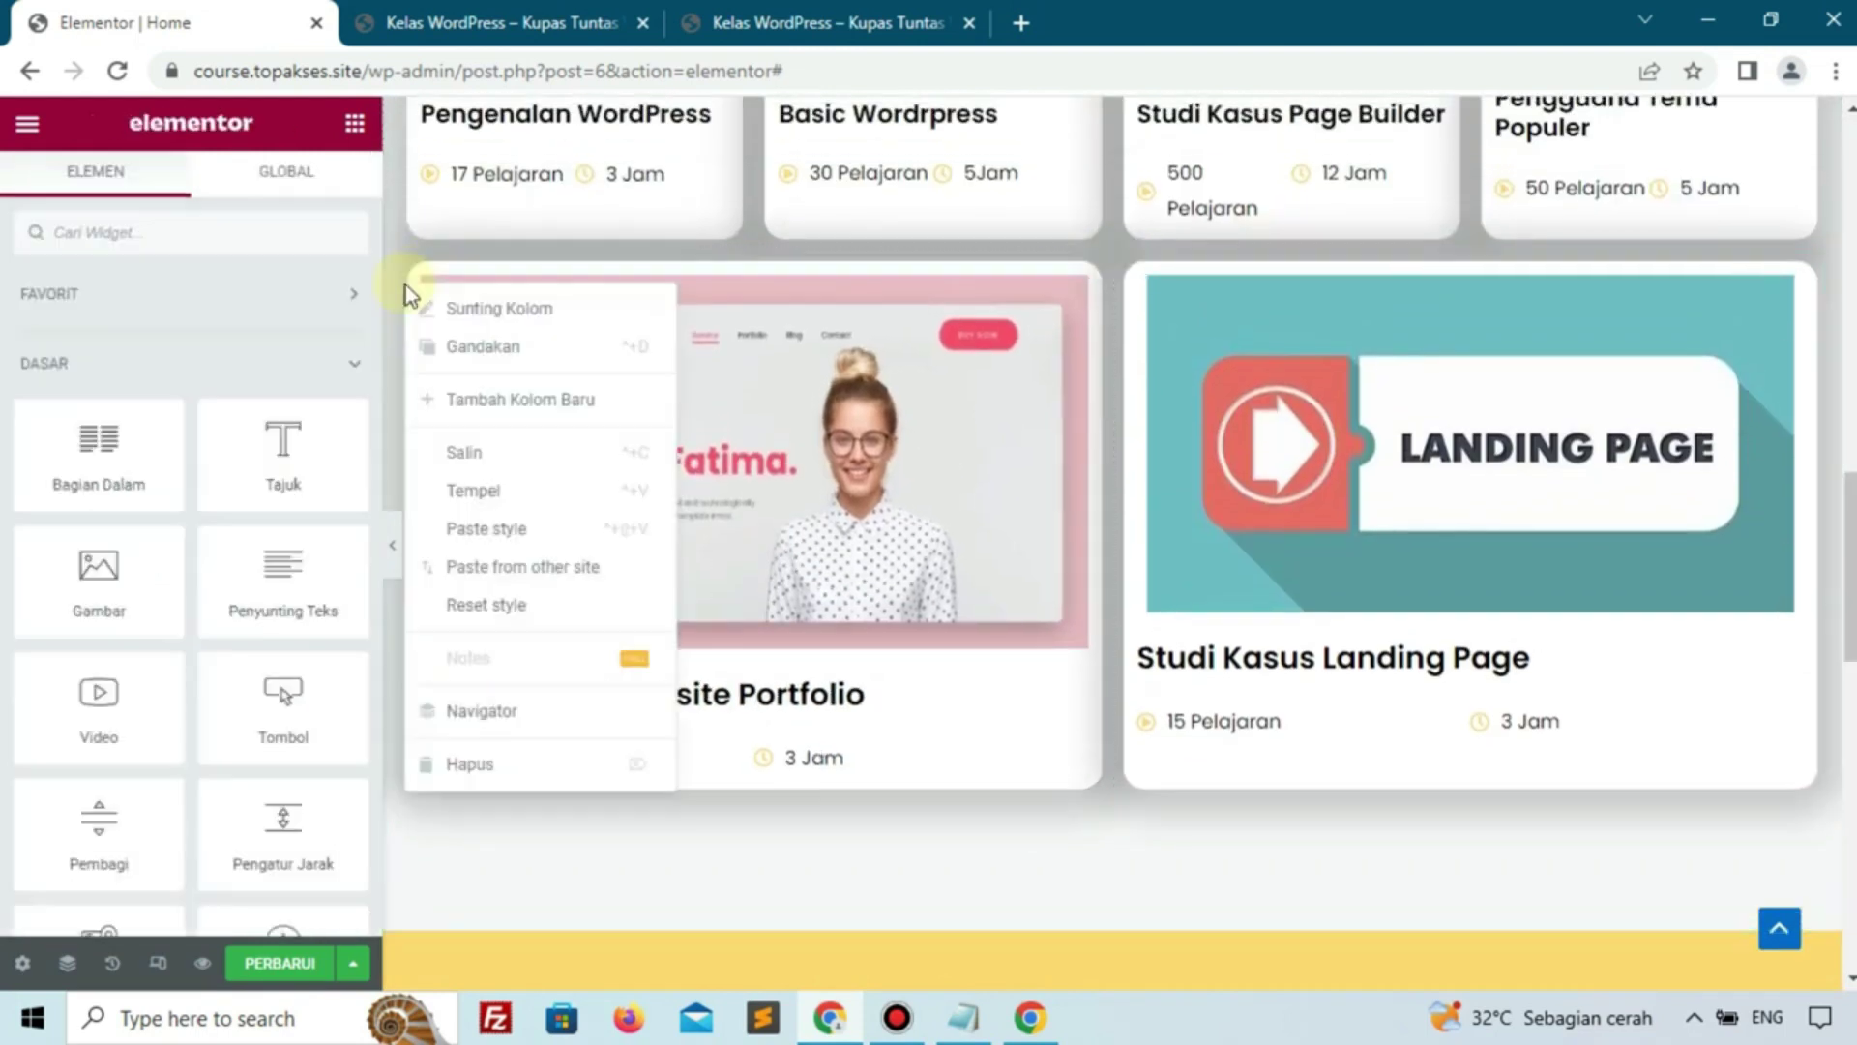
{"action": "left_click", "coordinate": [474, 453]}
{"action": "scroll", "coordinate": [551, 616], "scroll_direction": "down", "scroll_amount": 8}
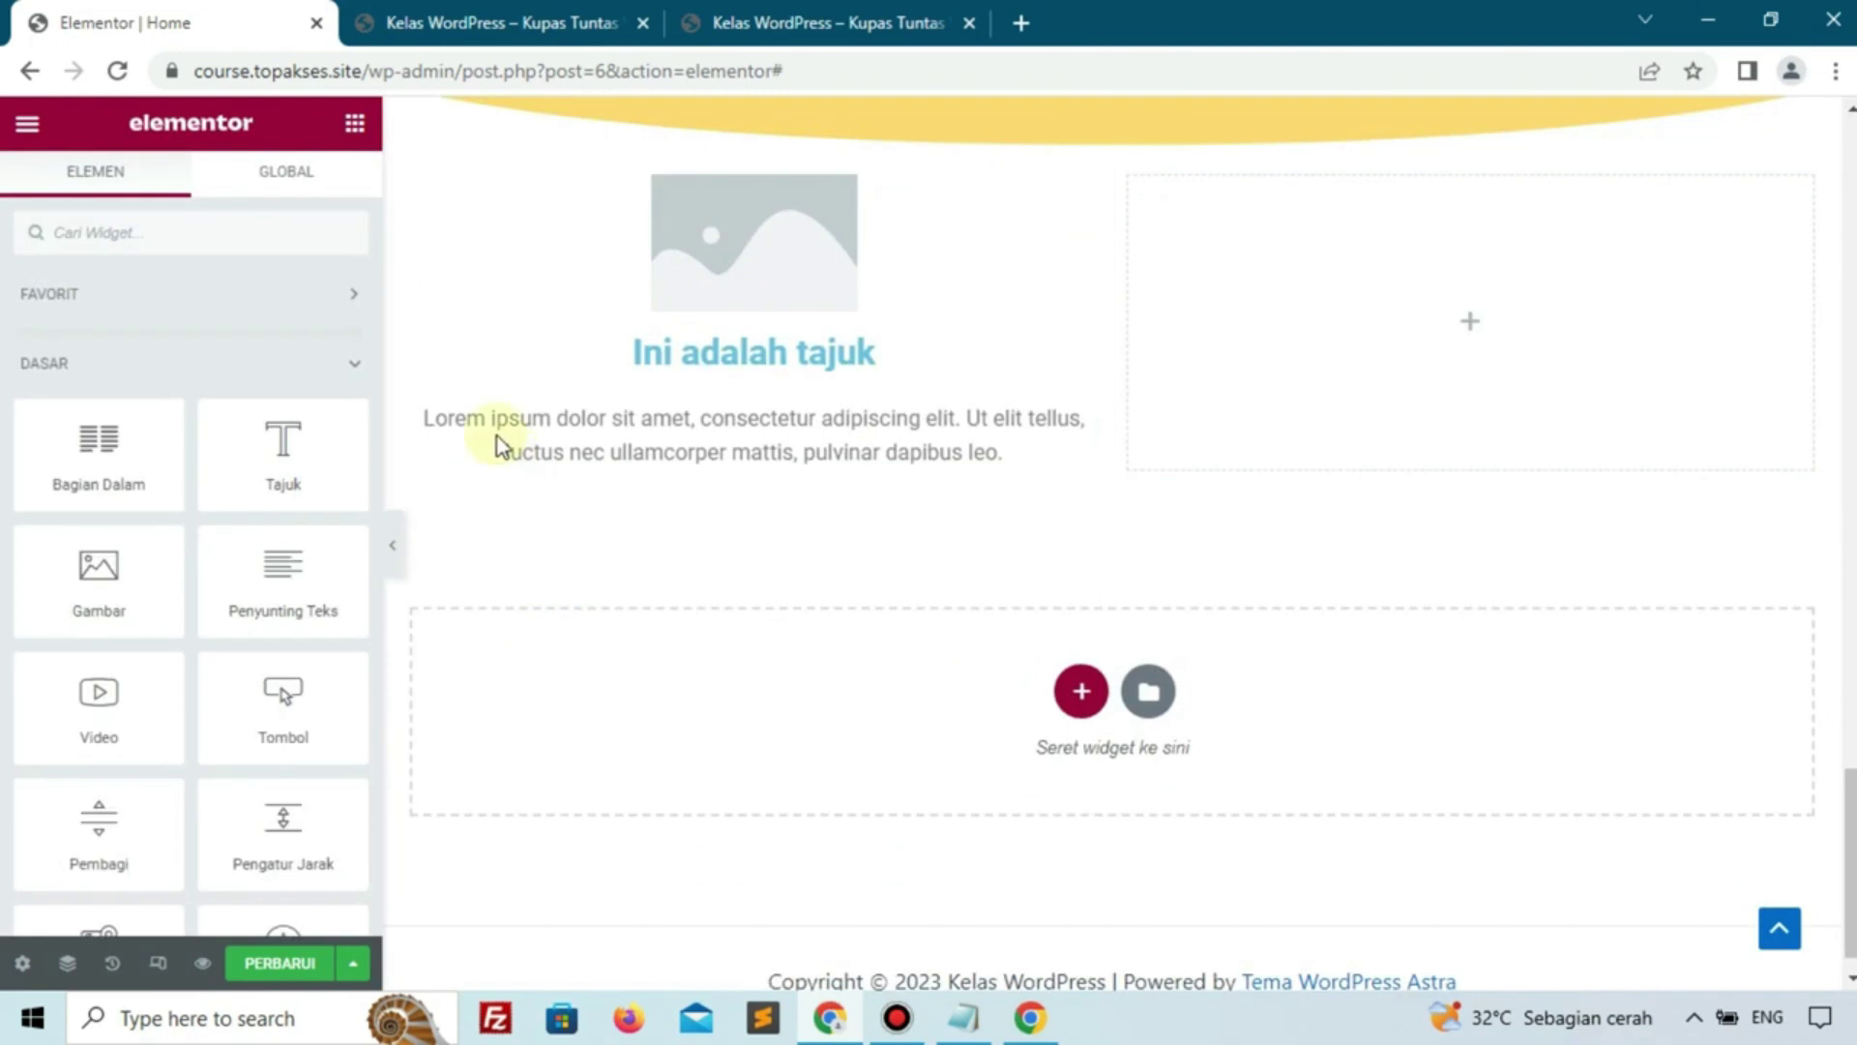
{"action": "right_click", "coordinate": [427, 209]}
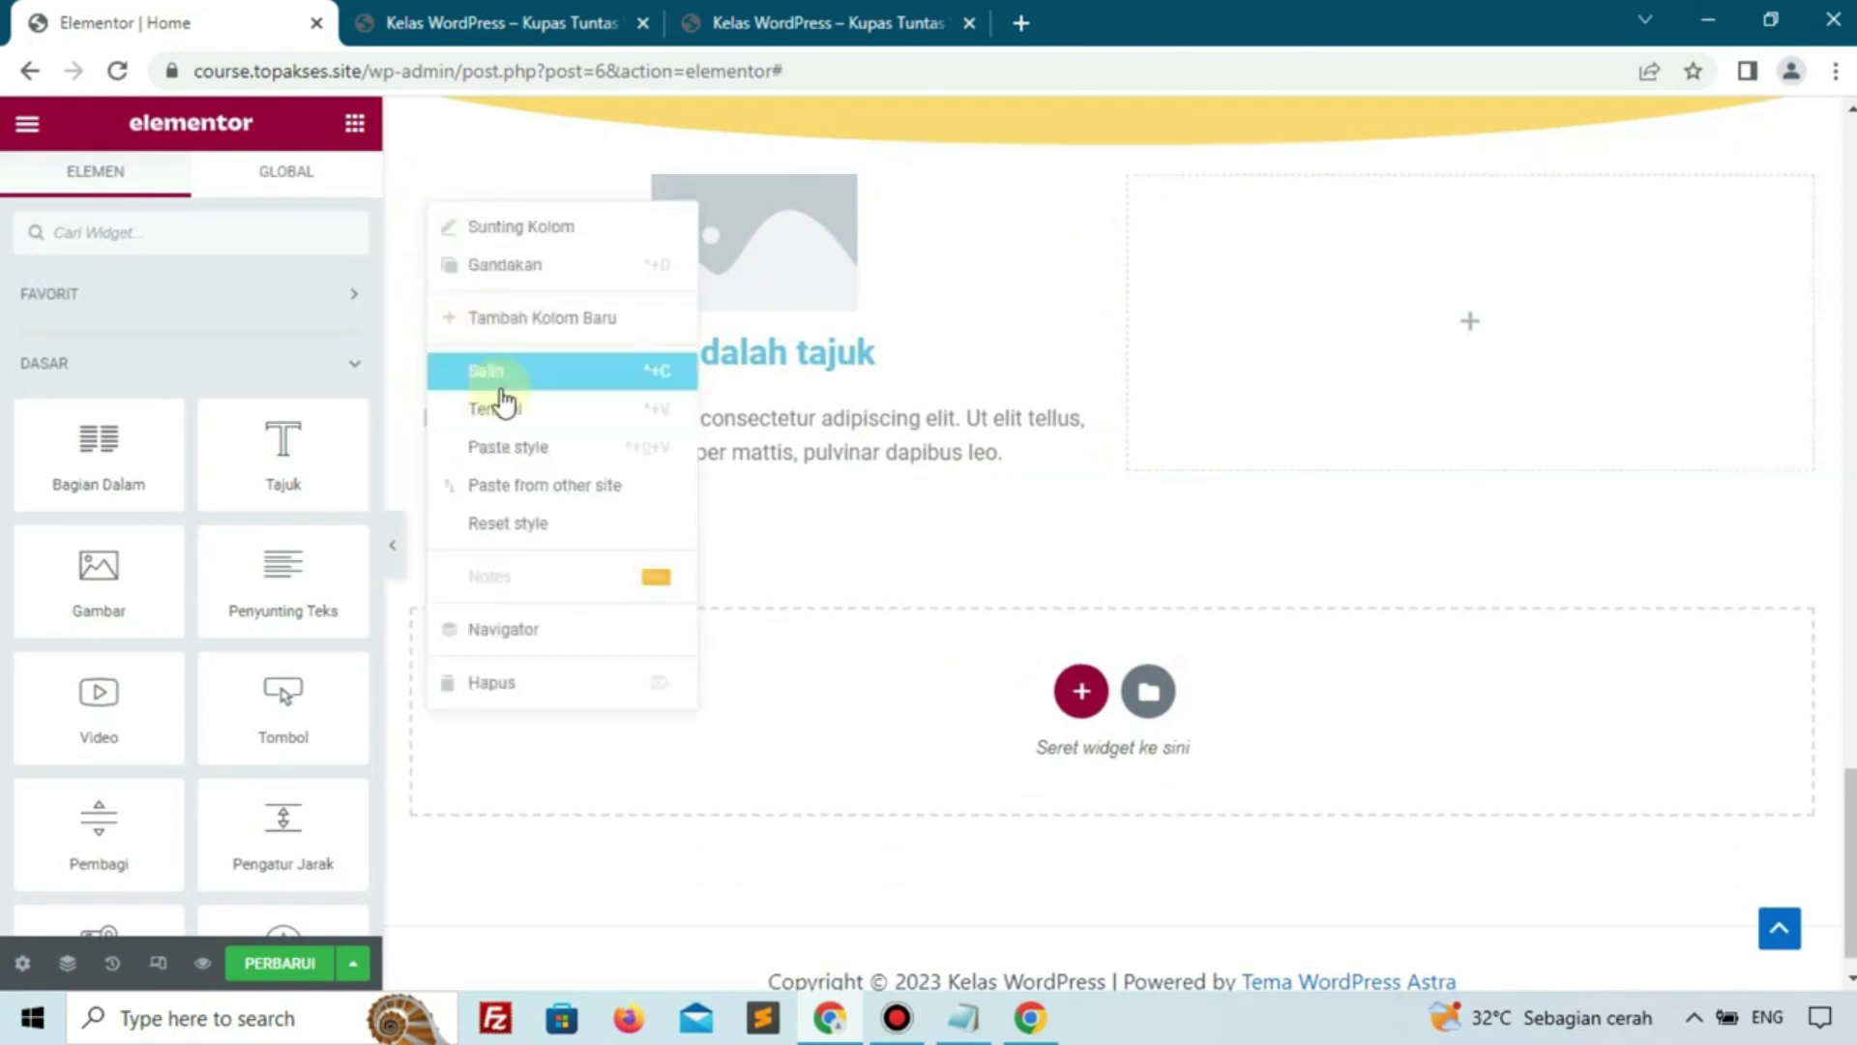
{"action": "left_click", "coordinate": [523, 452]}
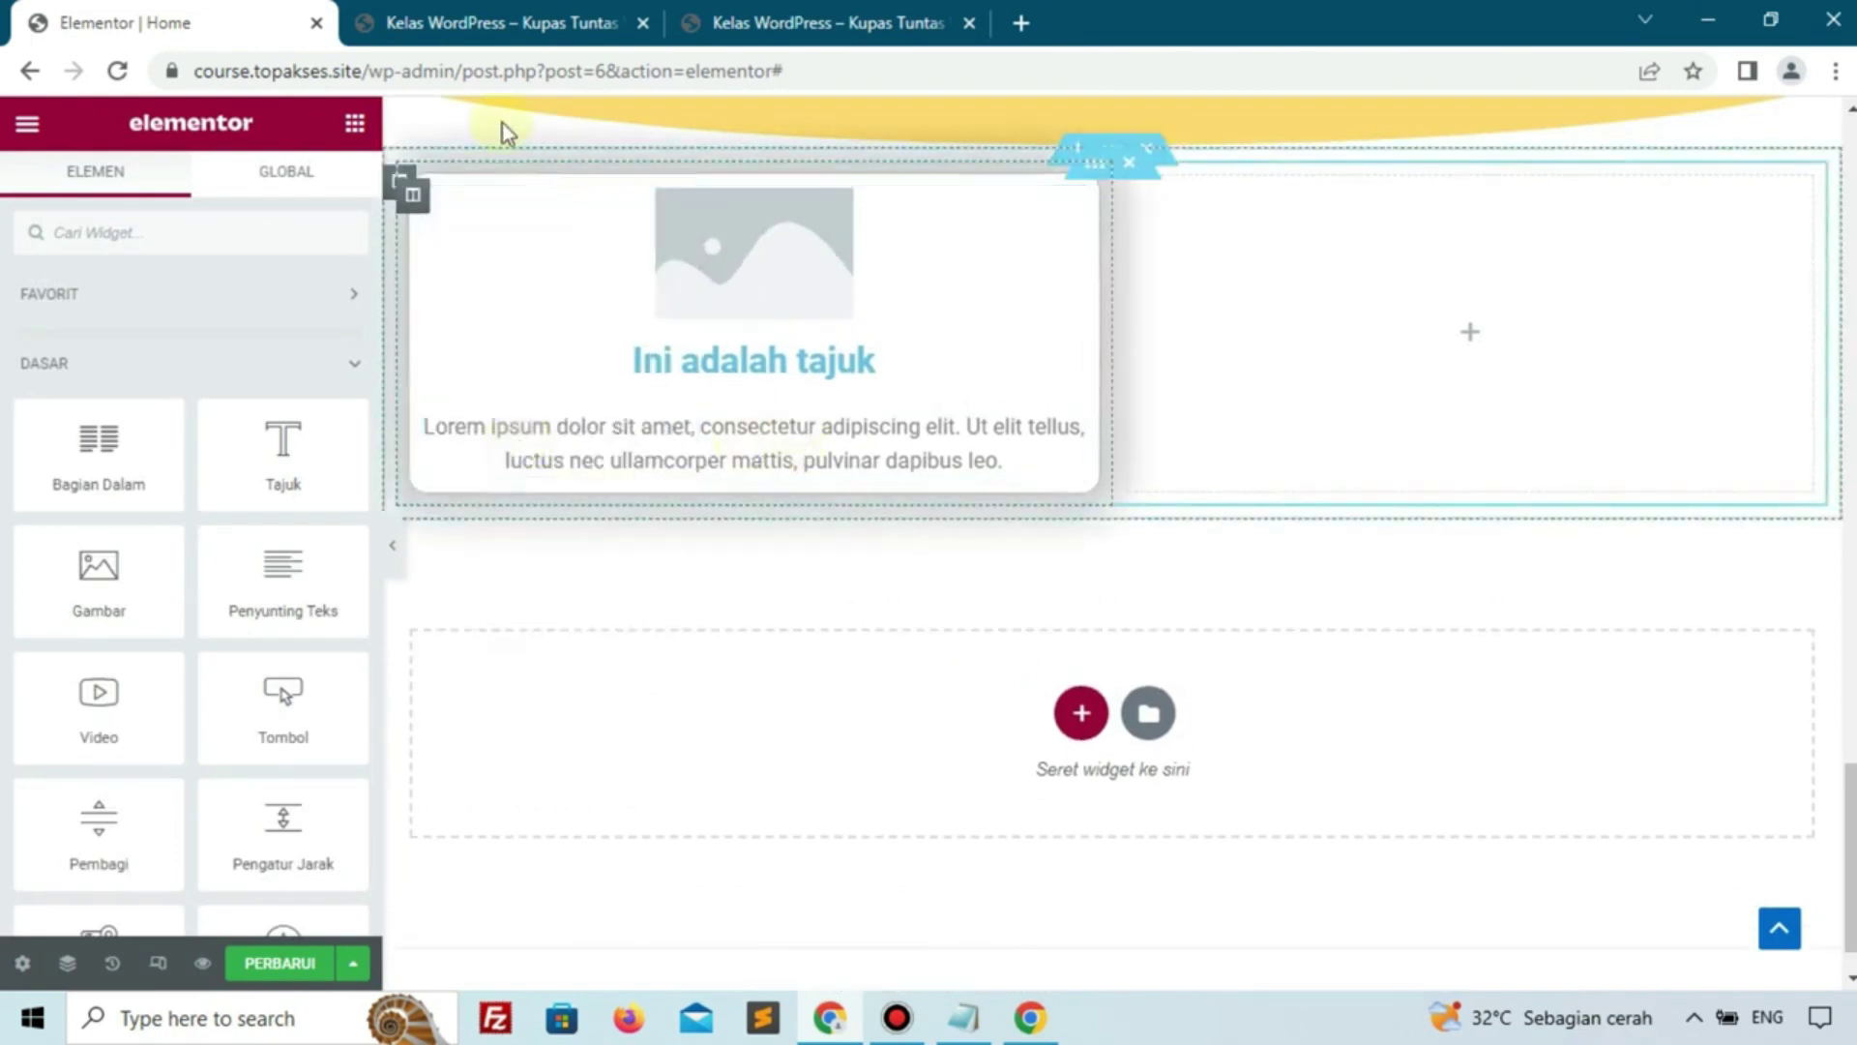
Clear the blur of the image box column's border shadow and set its spread to 0
{"action": "left_click", "coordinate": [426, 209]}
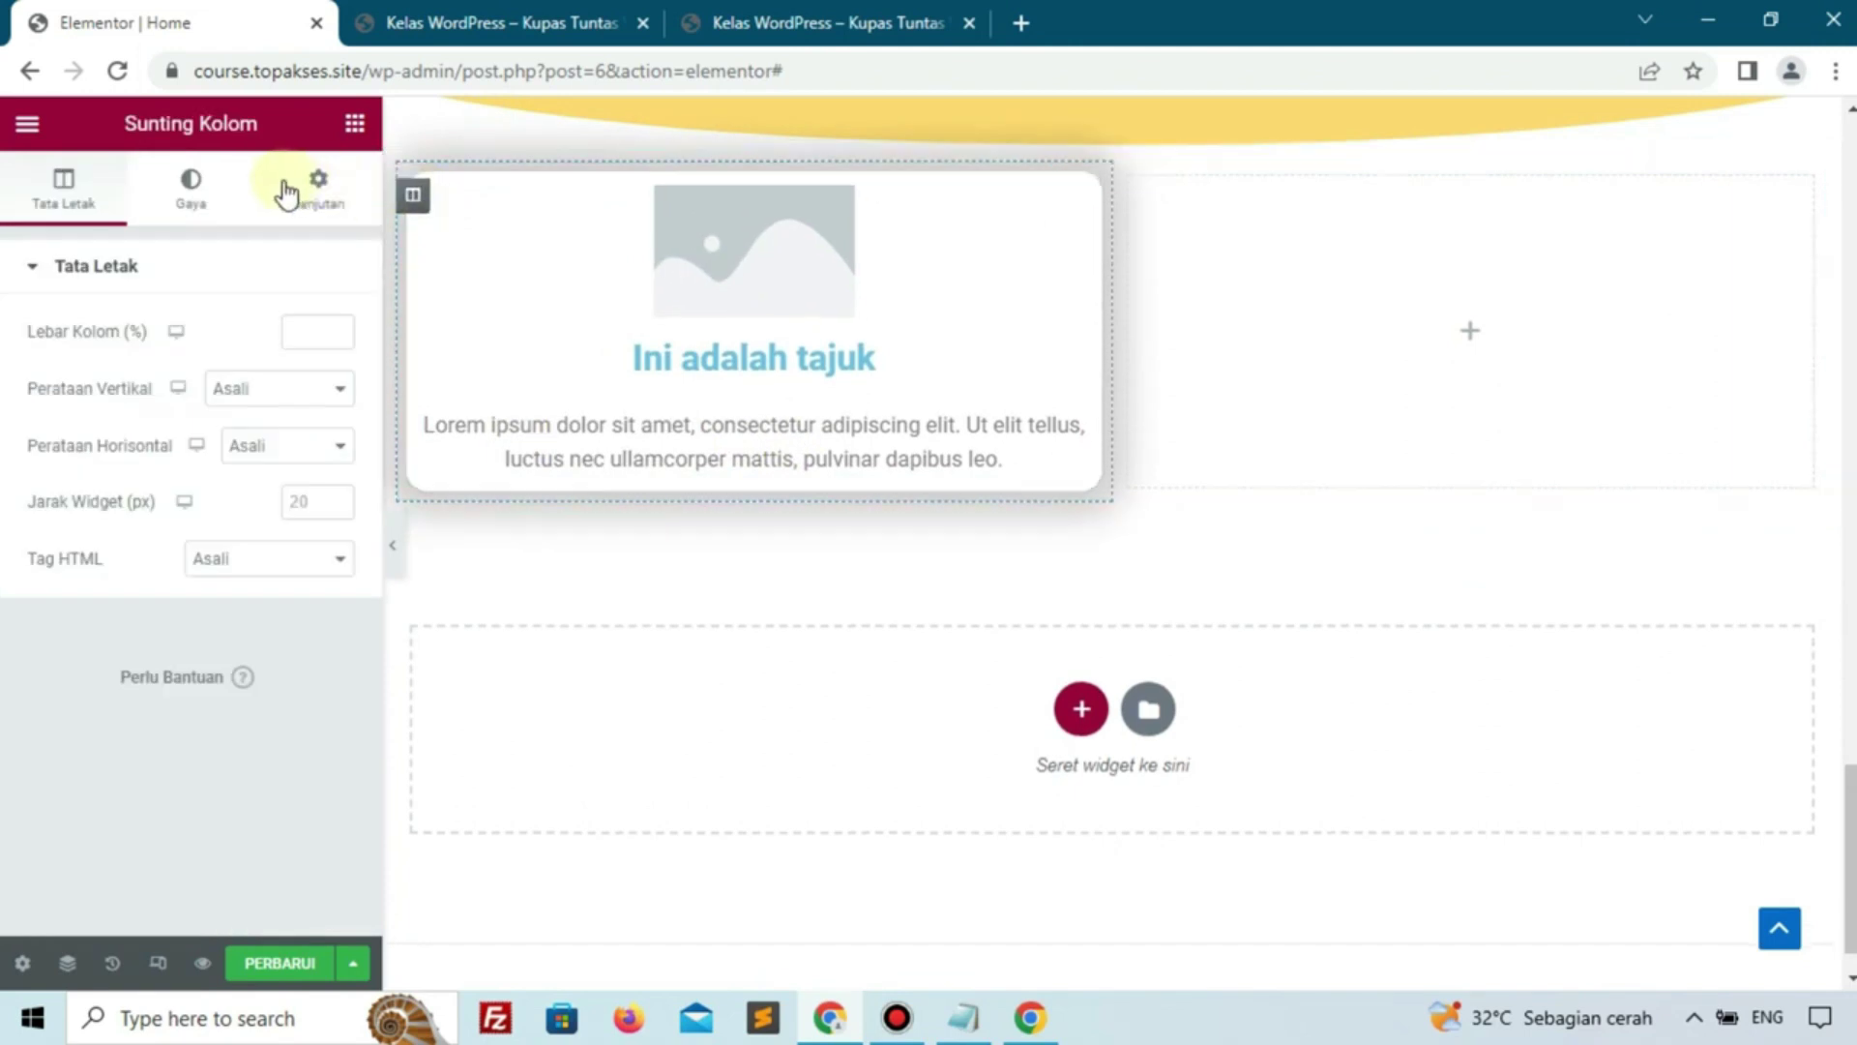
{"action": "left_click", "coordinate": [187, 194]}
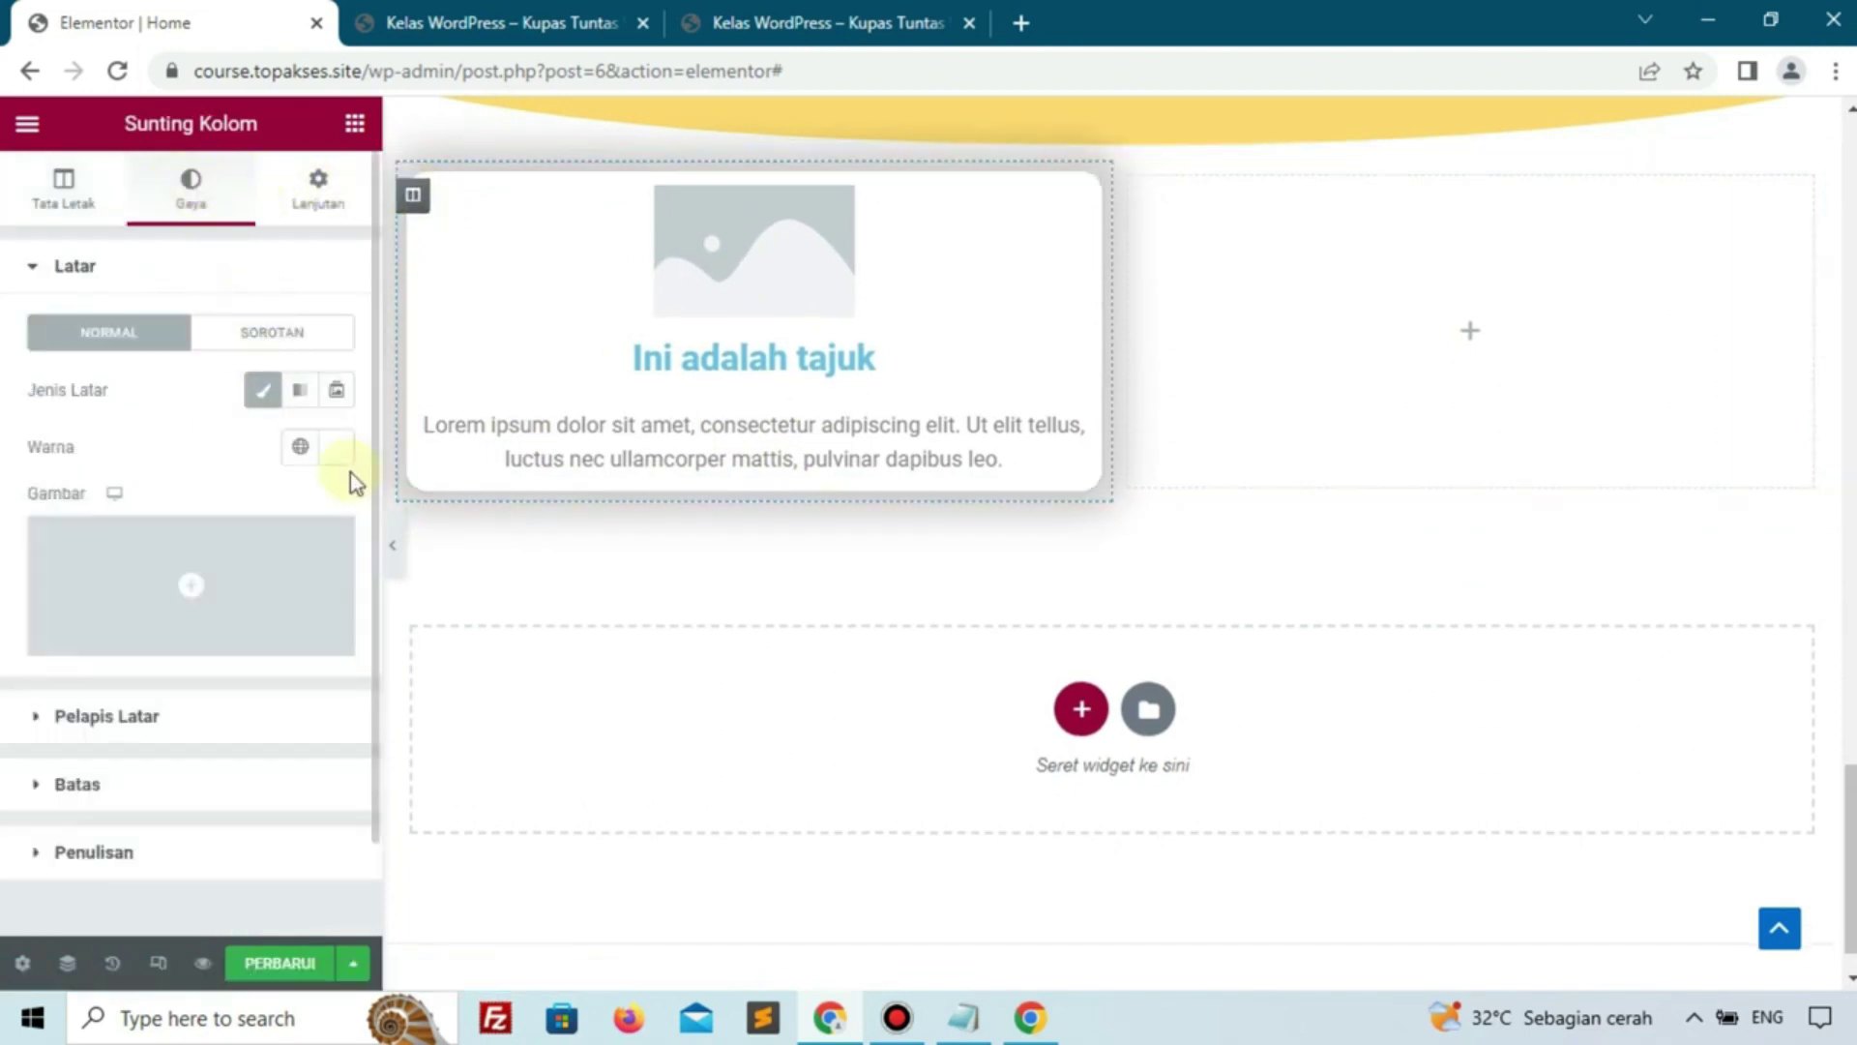
{"action": "scroll", "coordinate": [158, 477], "scroll_direction": "down", "scroll_amount": 1}
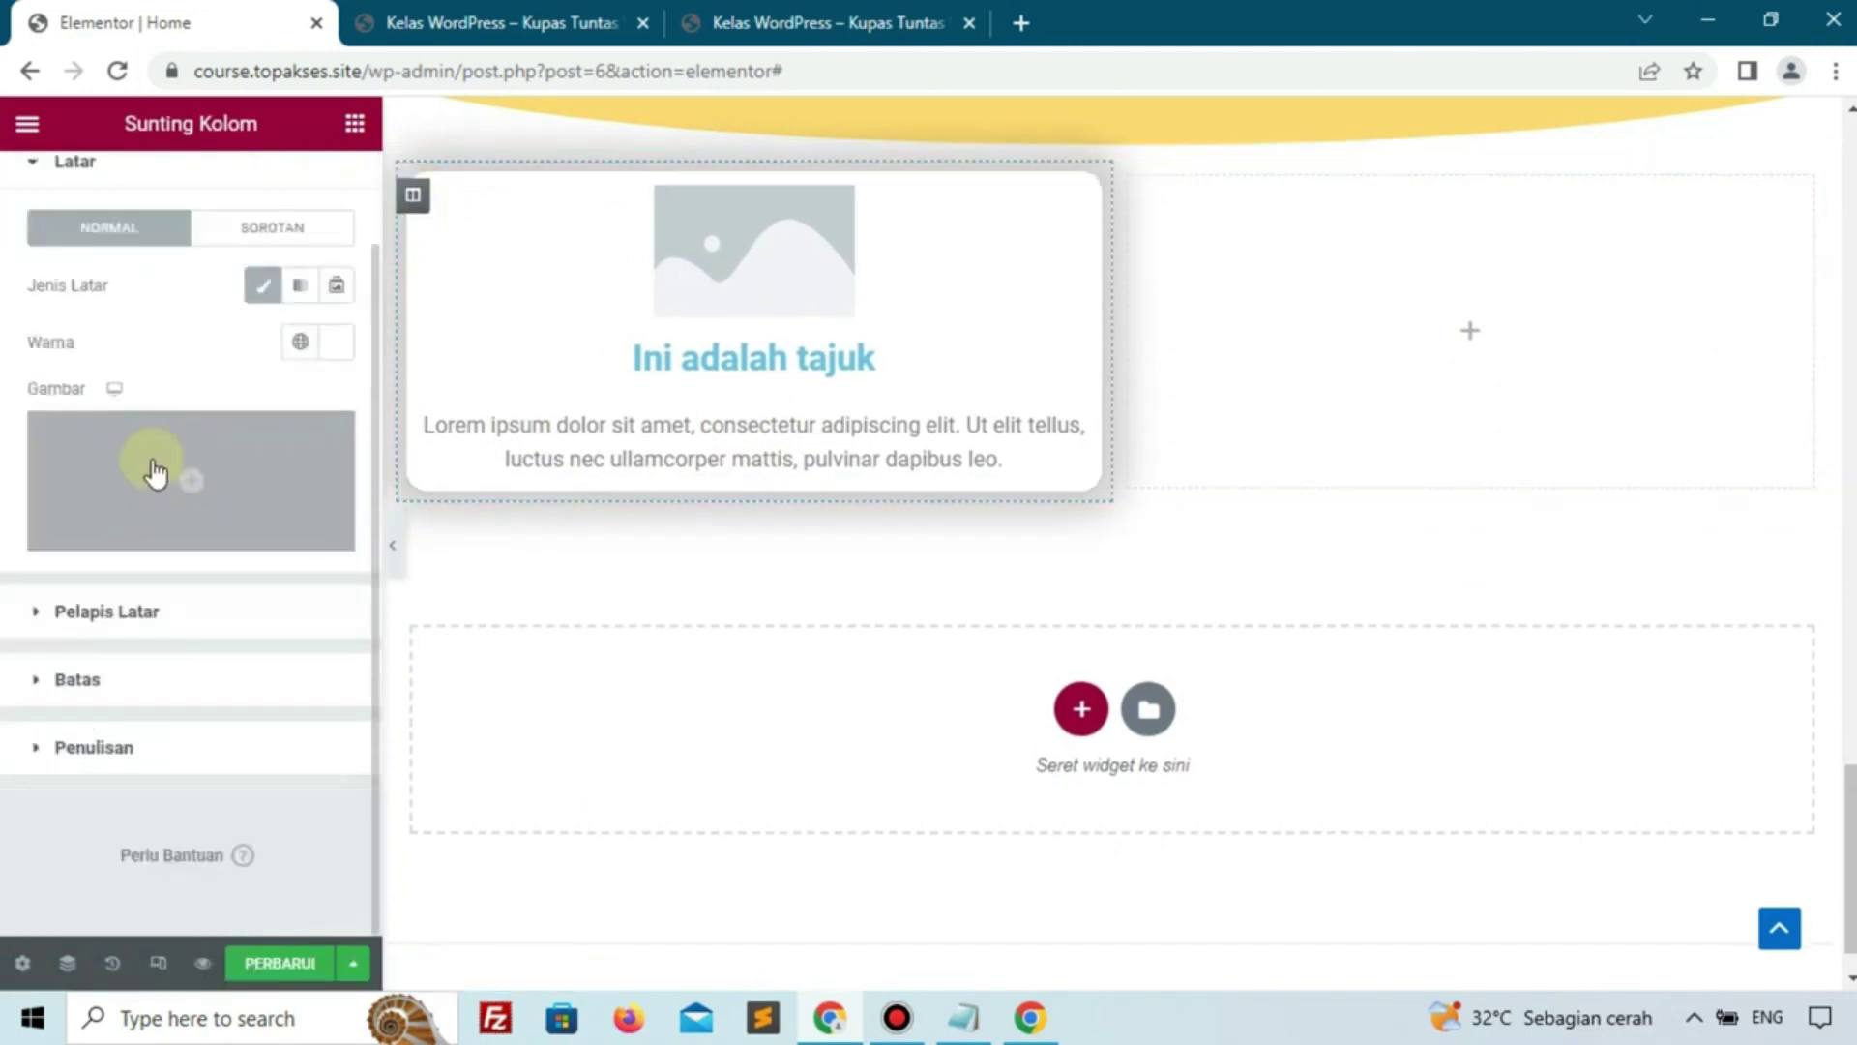
{"action": "left_click", "coordinate": [181, 689]}
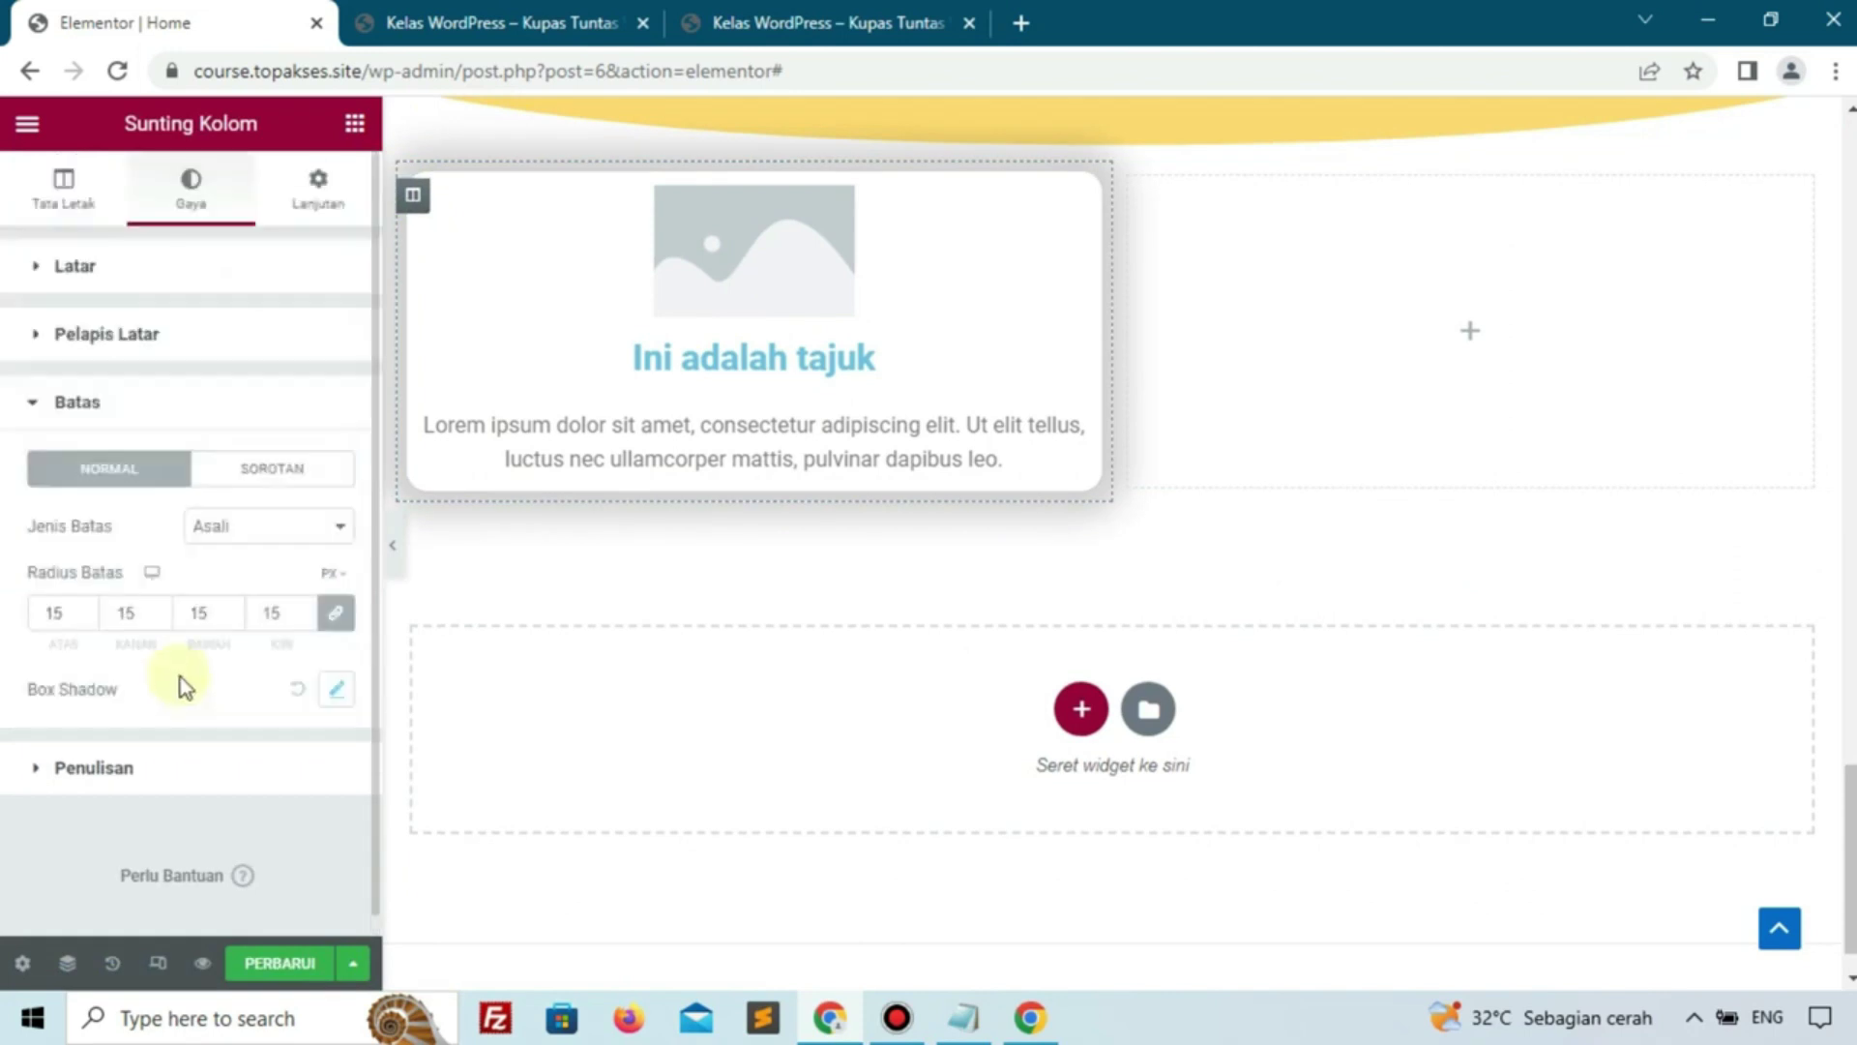
{"action": "left_click", "coordinate": [338, 688]}
{"action": "scroll", "coordinate": [339, 684], "scroll_direction": "down", "scroll_amount": 2}
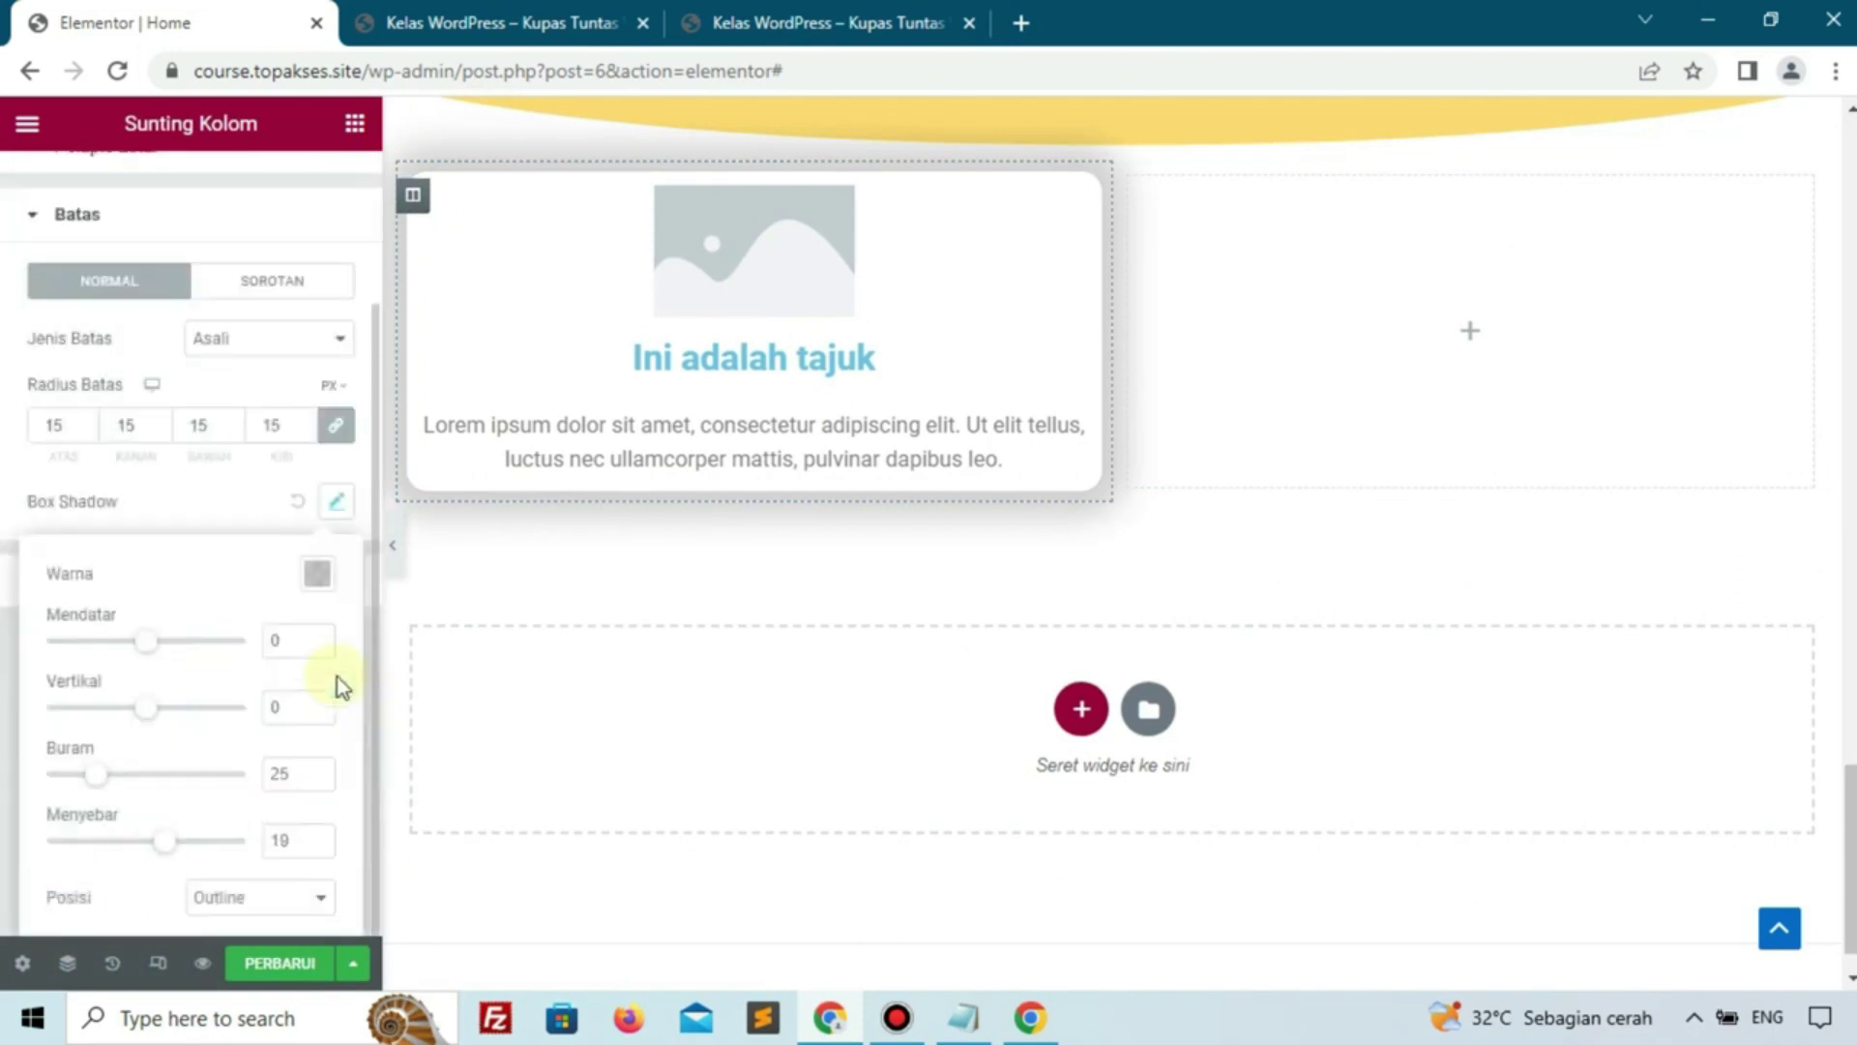
{"action": "double_click", "coordinate": [303, 774]}
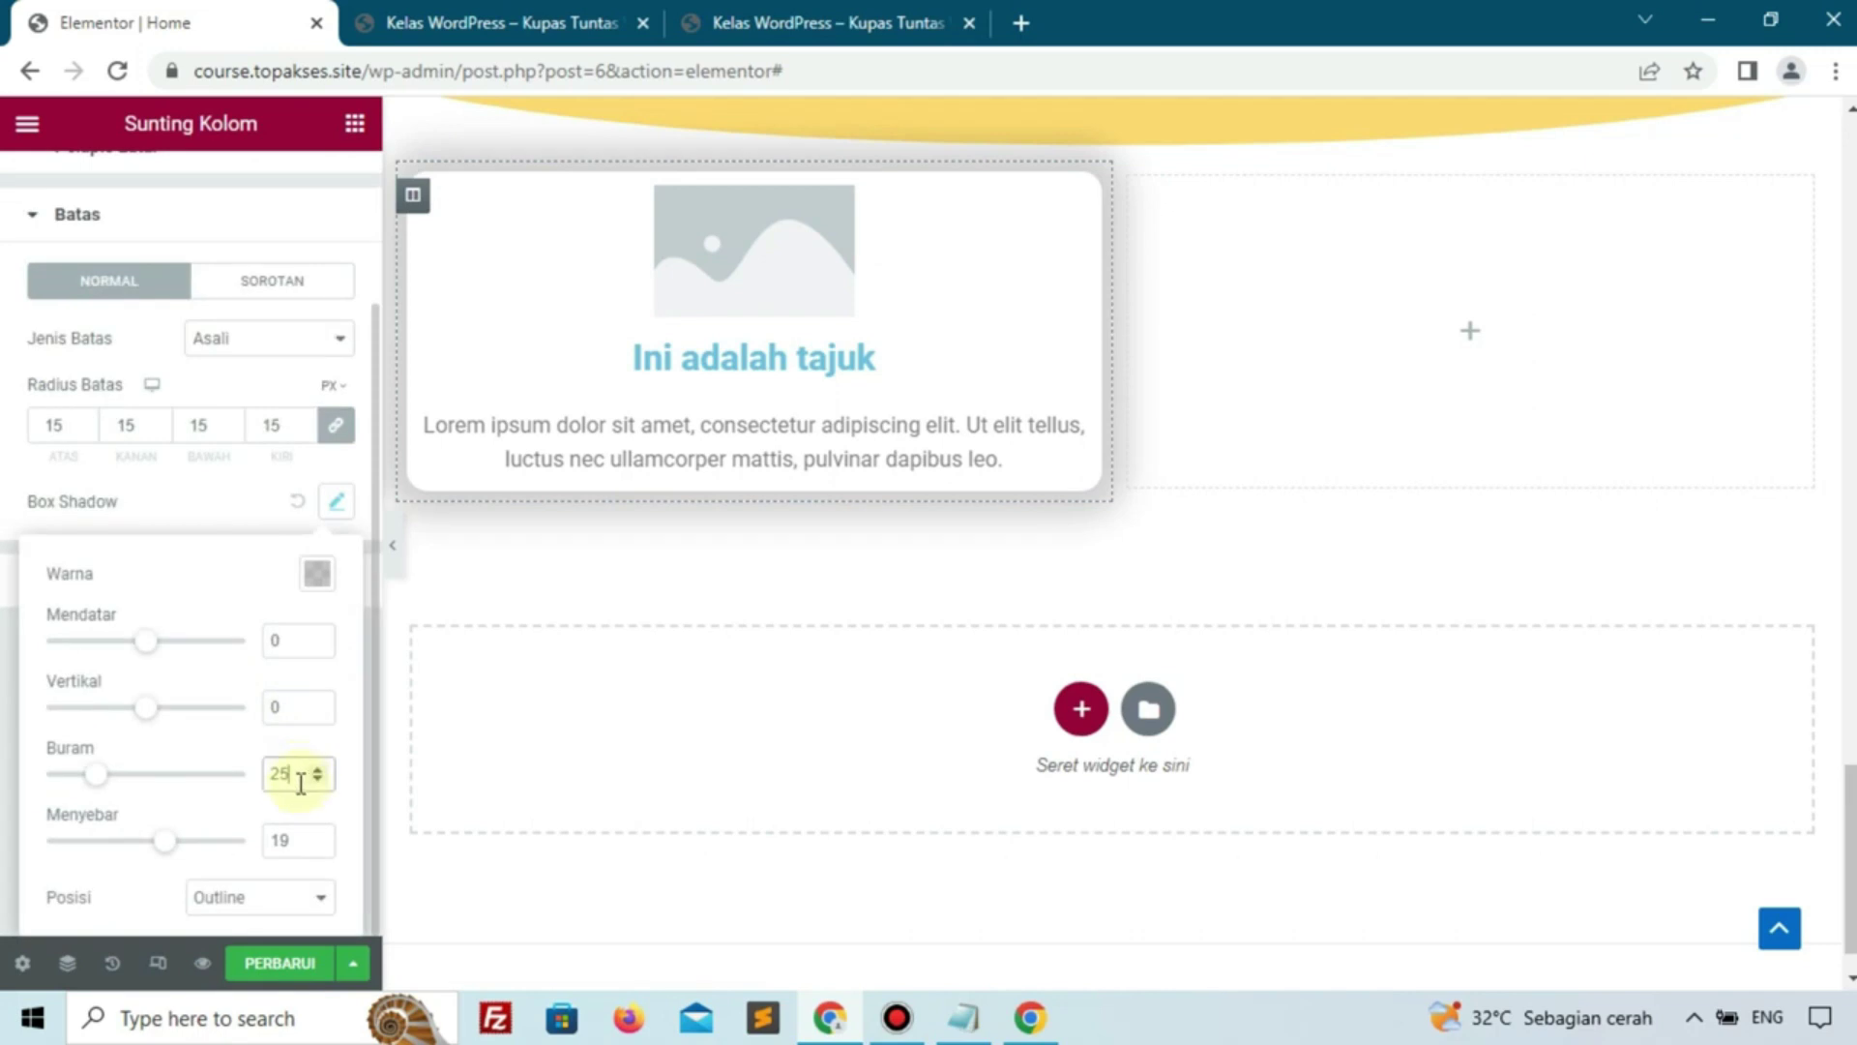
{"action": "type", "text": "0"}
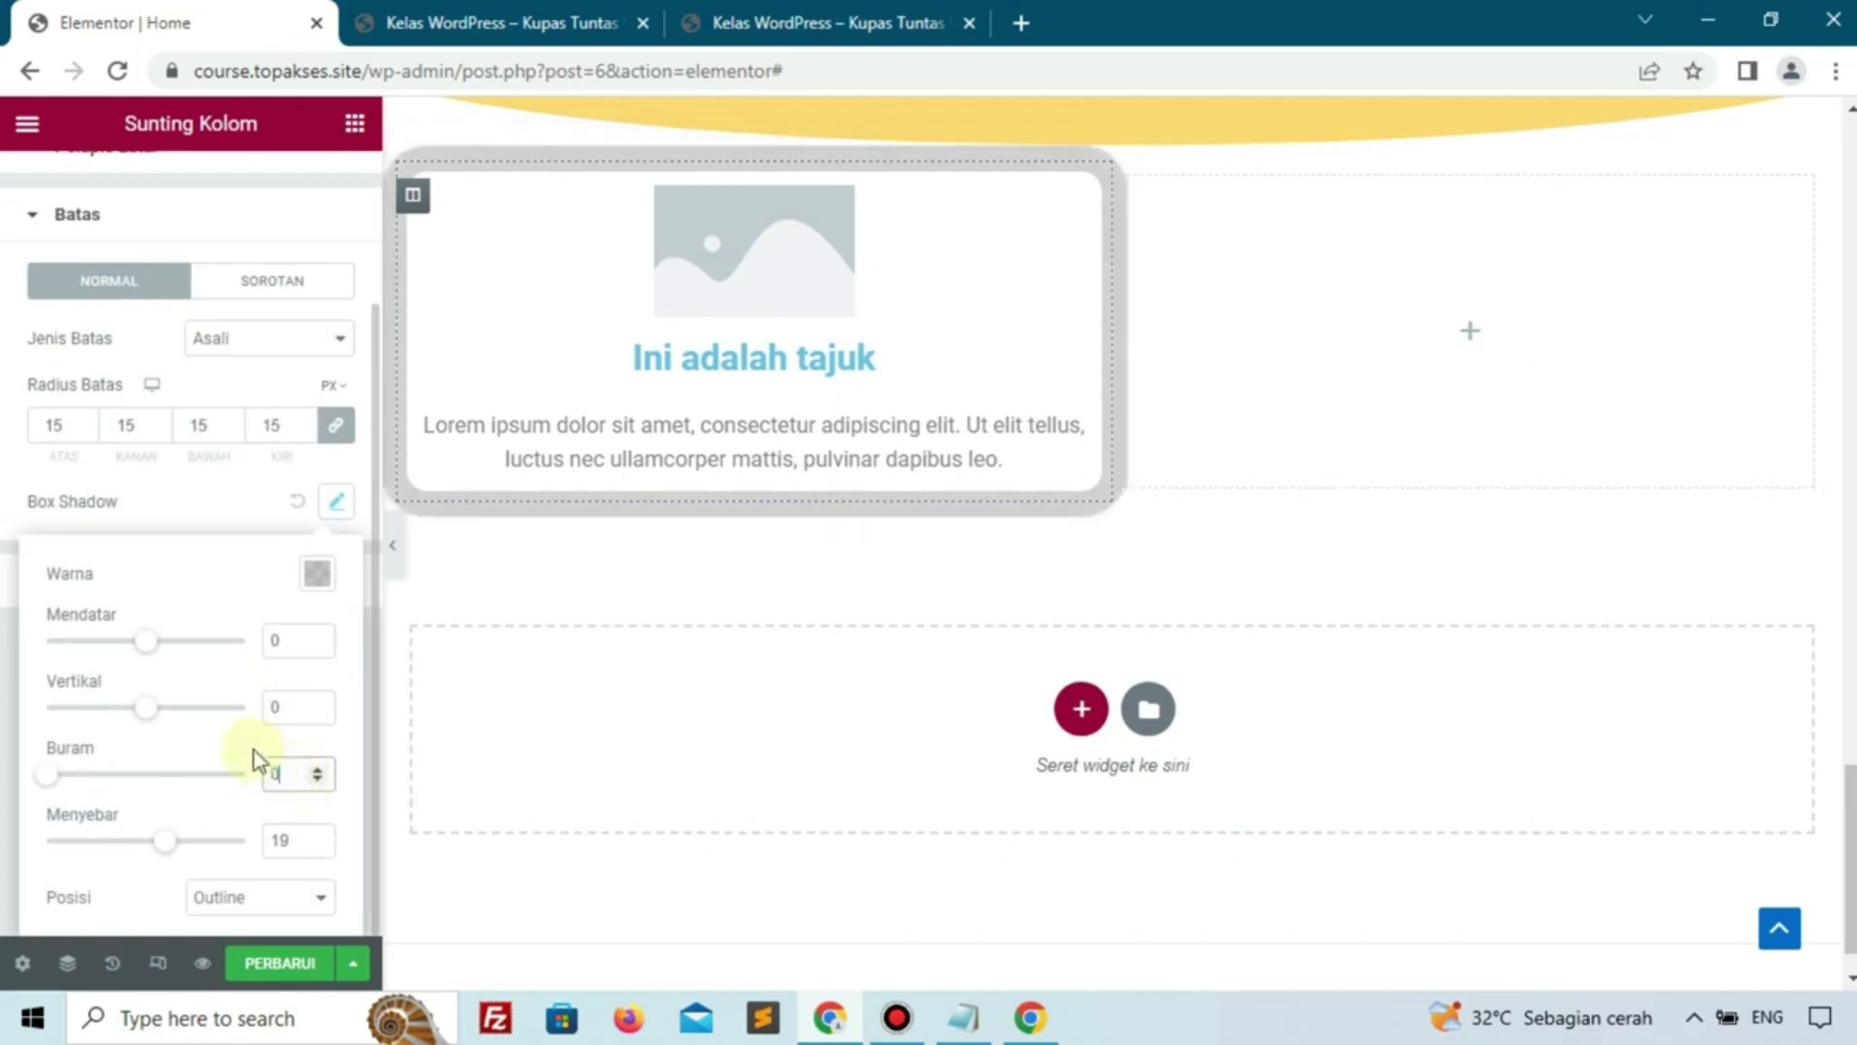
{"action": "key", "text": "BackSpace"}
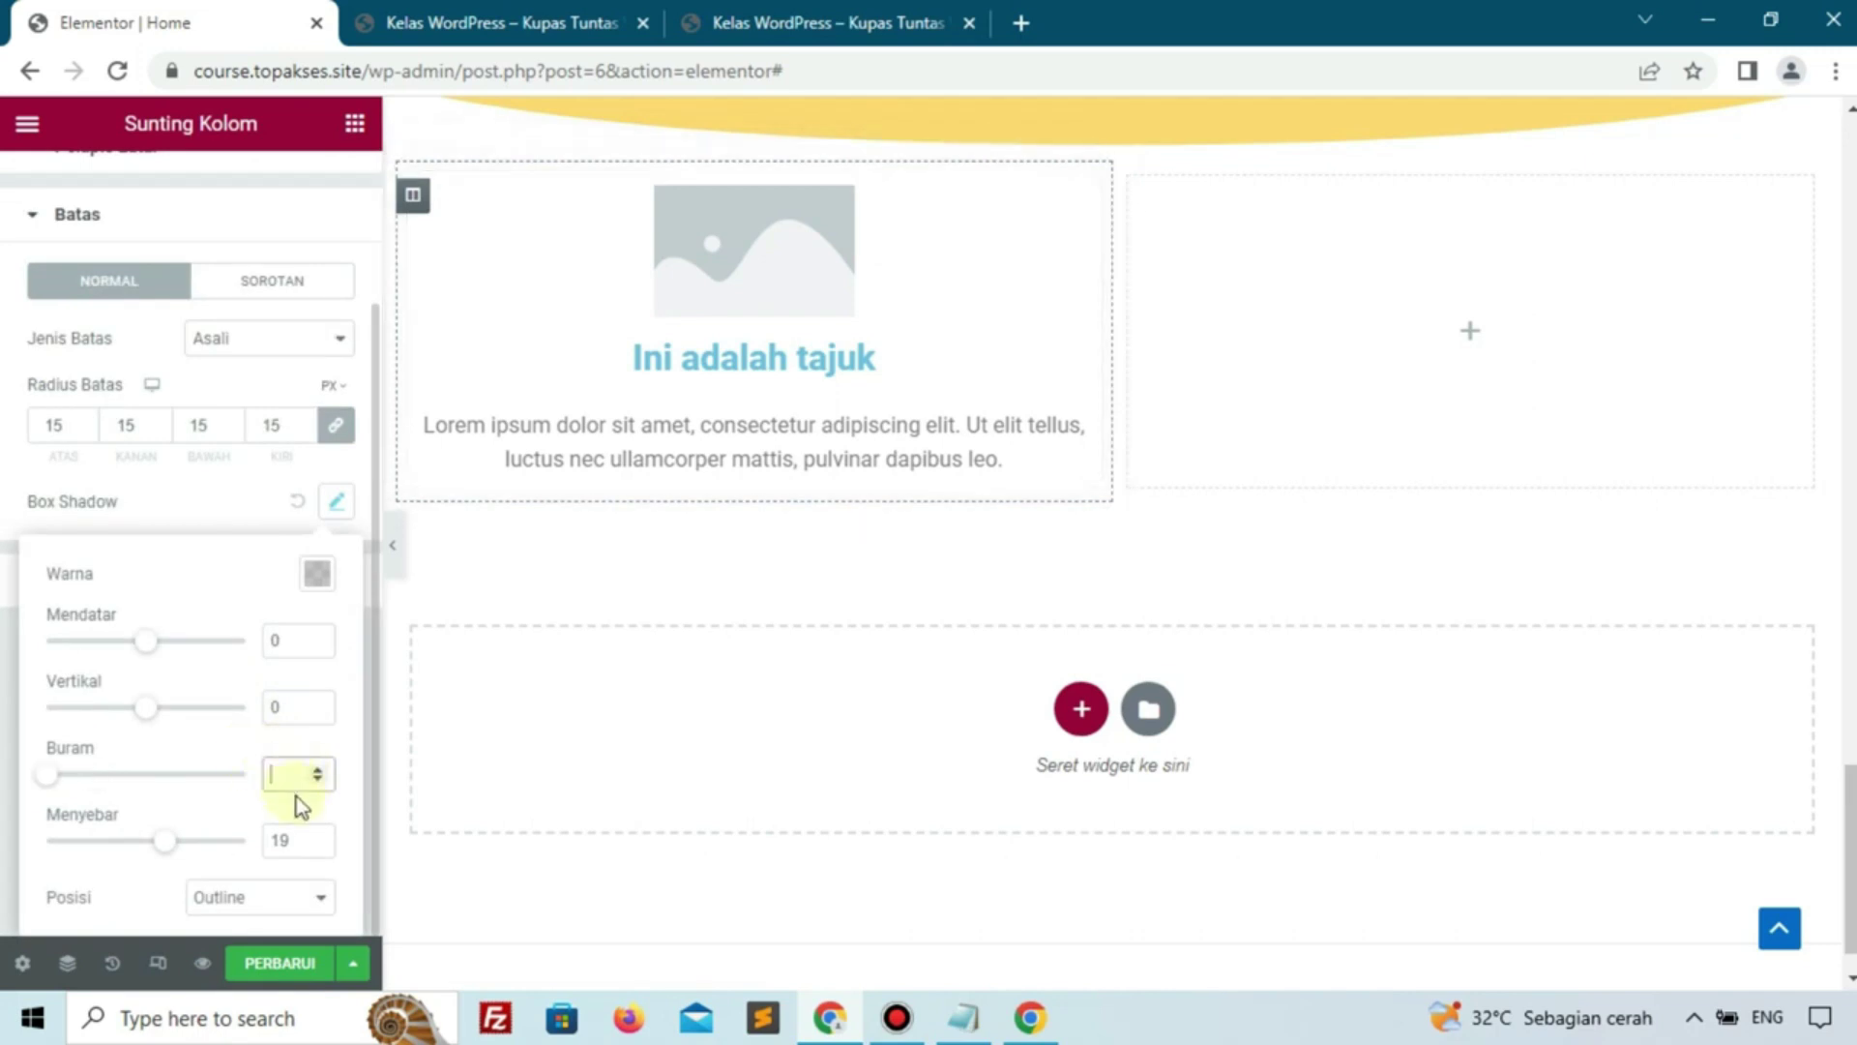
{"action": "left_click_drag", "start_coordinate": [303, 837], "coordinate": [256, 844]}
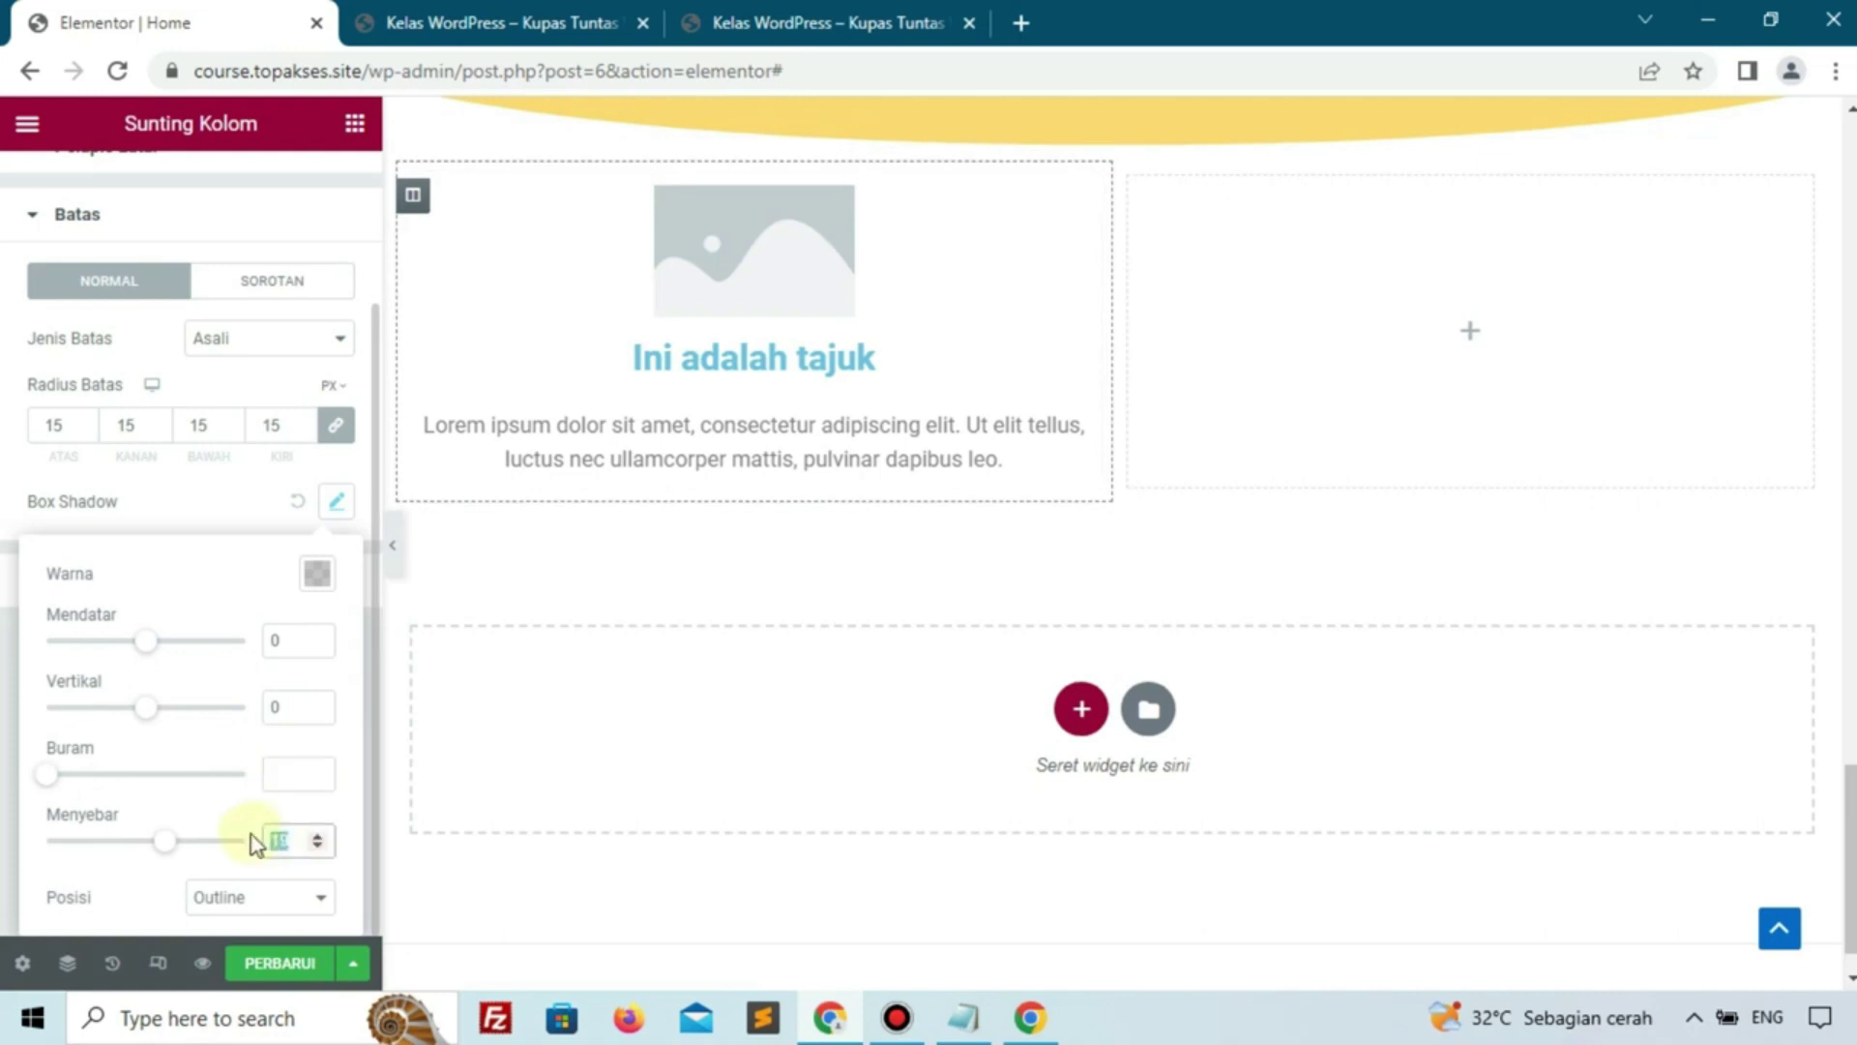
{"action": "key", "text": "BackSpace"}
{"action": "type", "text": "0"}
Set the blur of the column's box shadow to 10
{"action": "left_click", "coordinate": [295, 771]}
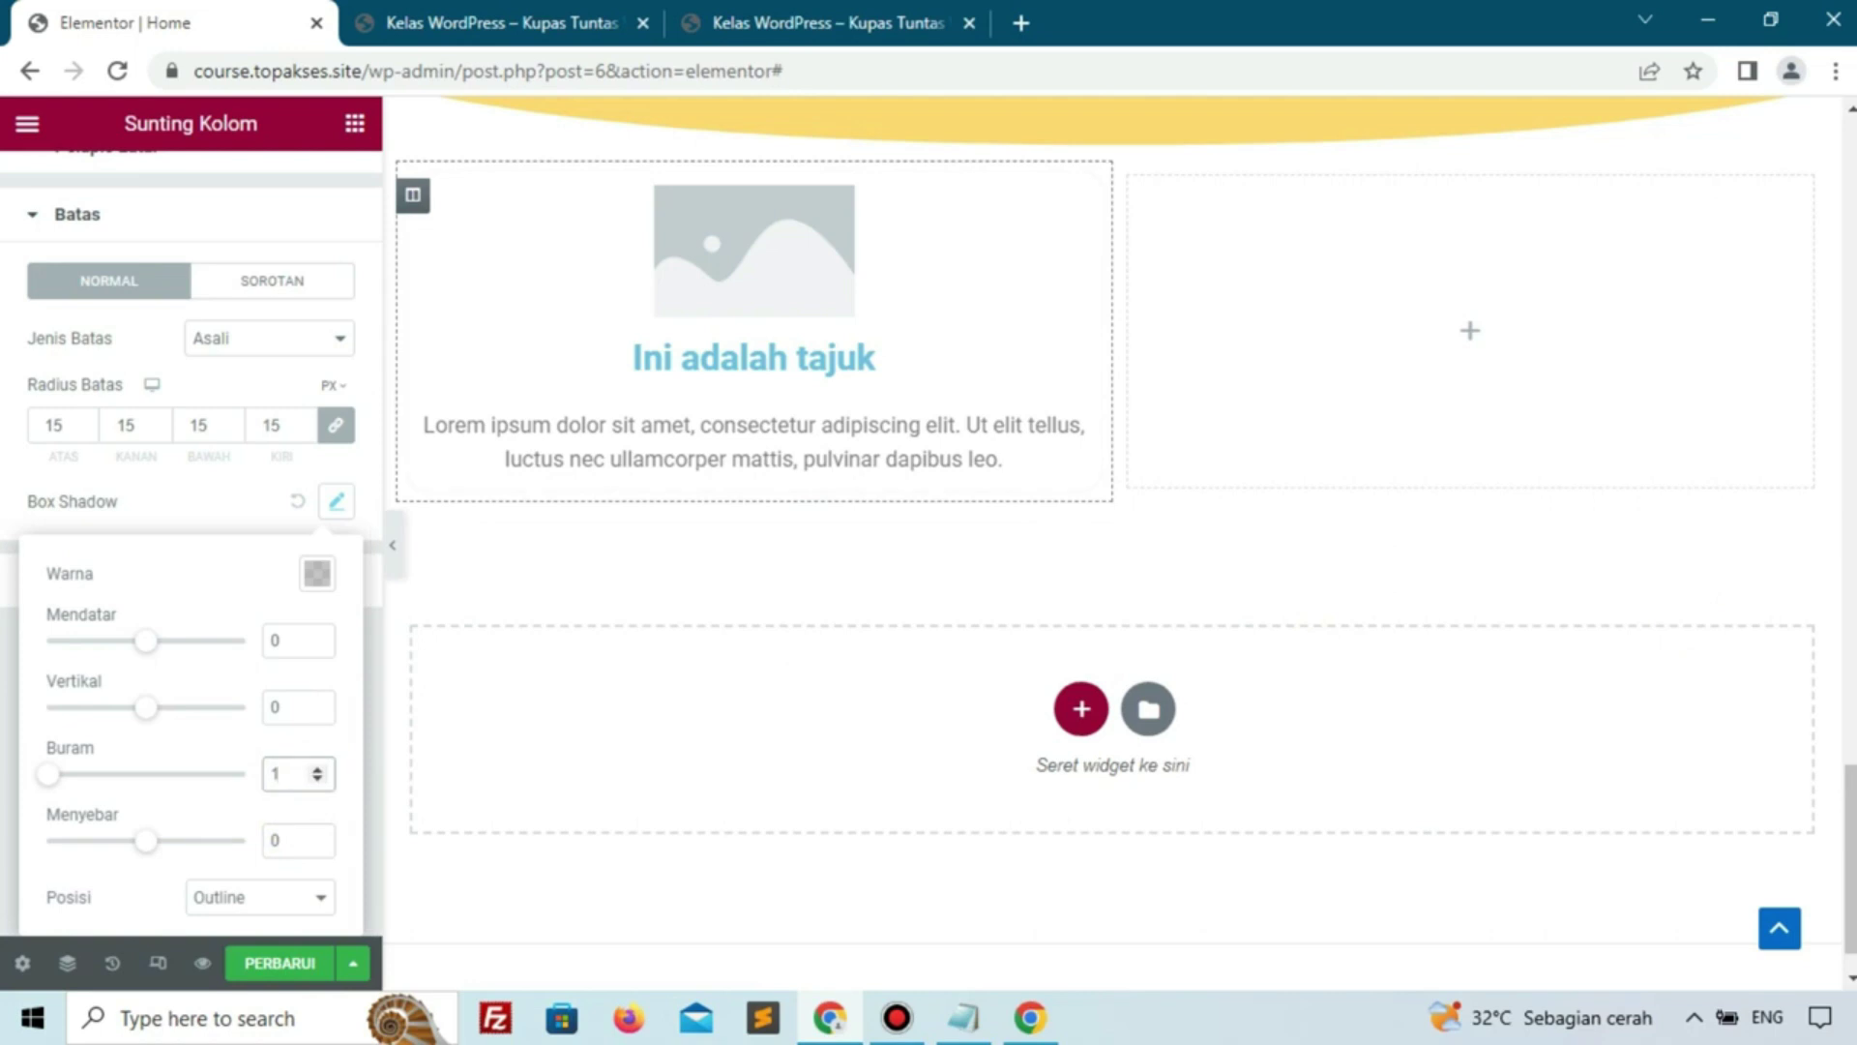
{"action": "key", "text": "alt+Tab"}
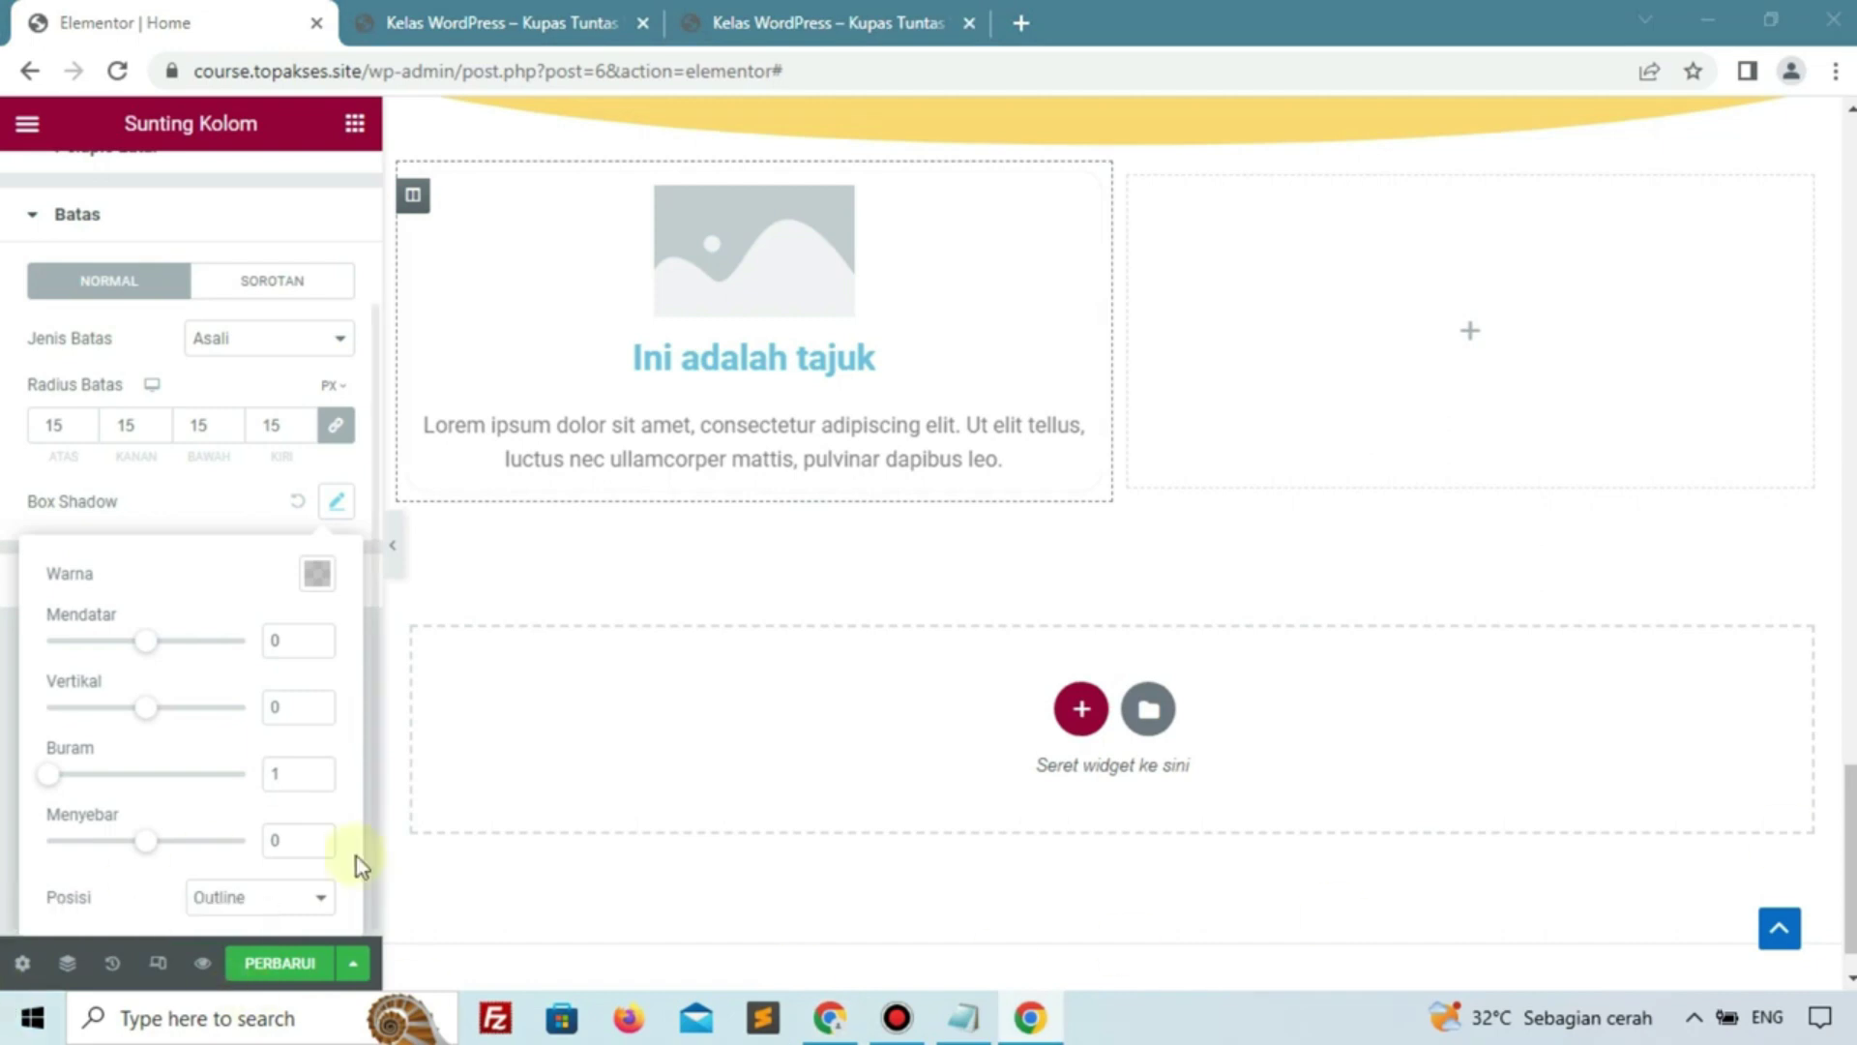
{"action": "left_click", "coordinate": [298, 771]}
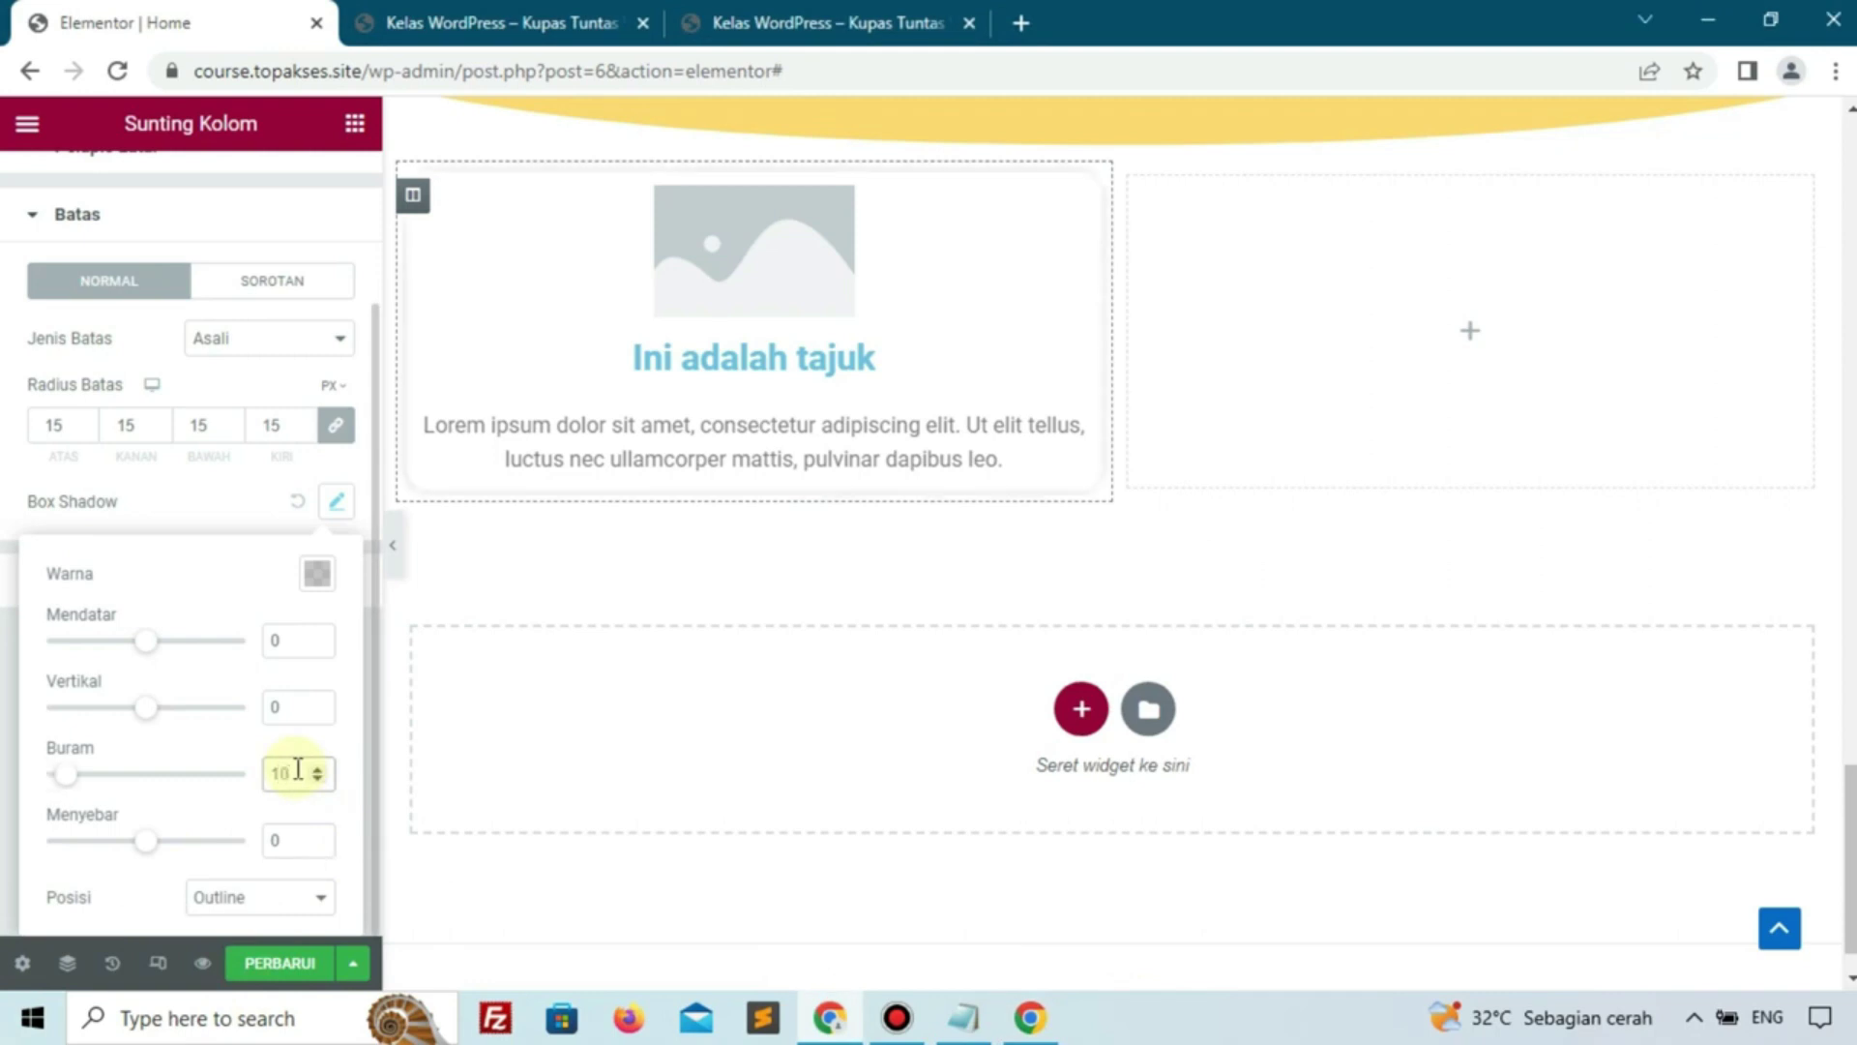
{"action": "type", "text": "0"}
{"action": "key", "text": "BackSpace"}
{"action": "key", "text": "BackSpace"}
{"action": "type", "text": "10"}
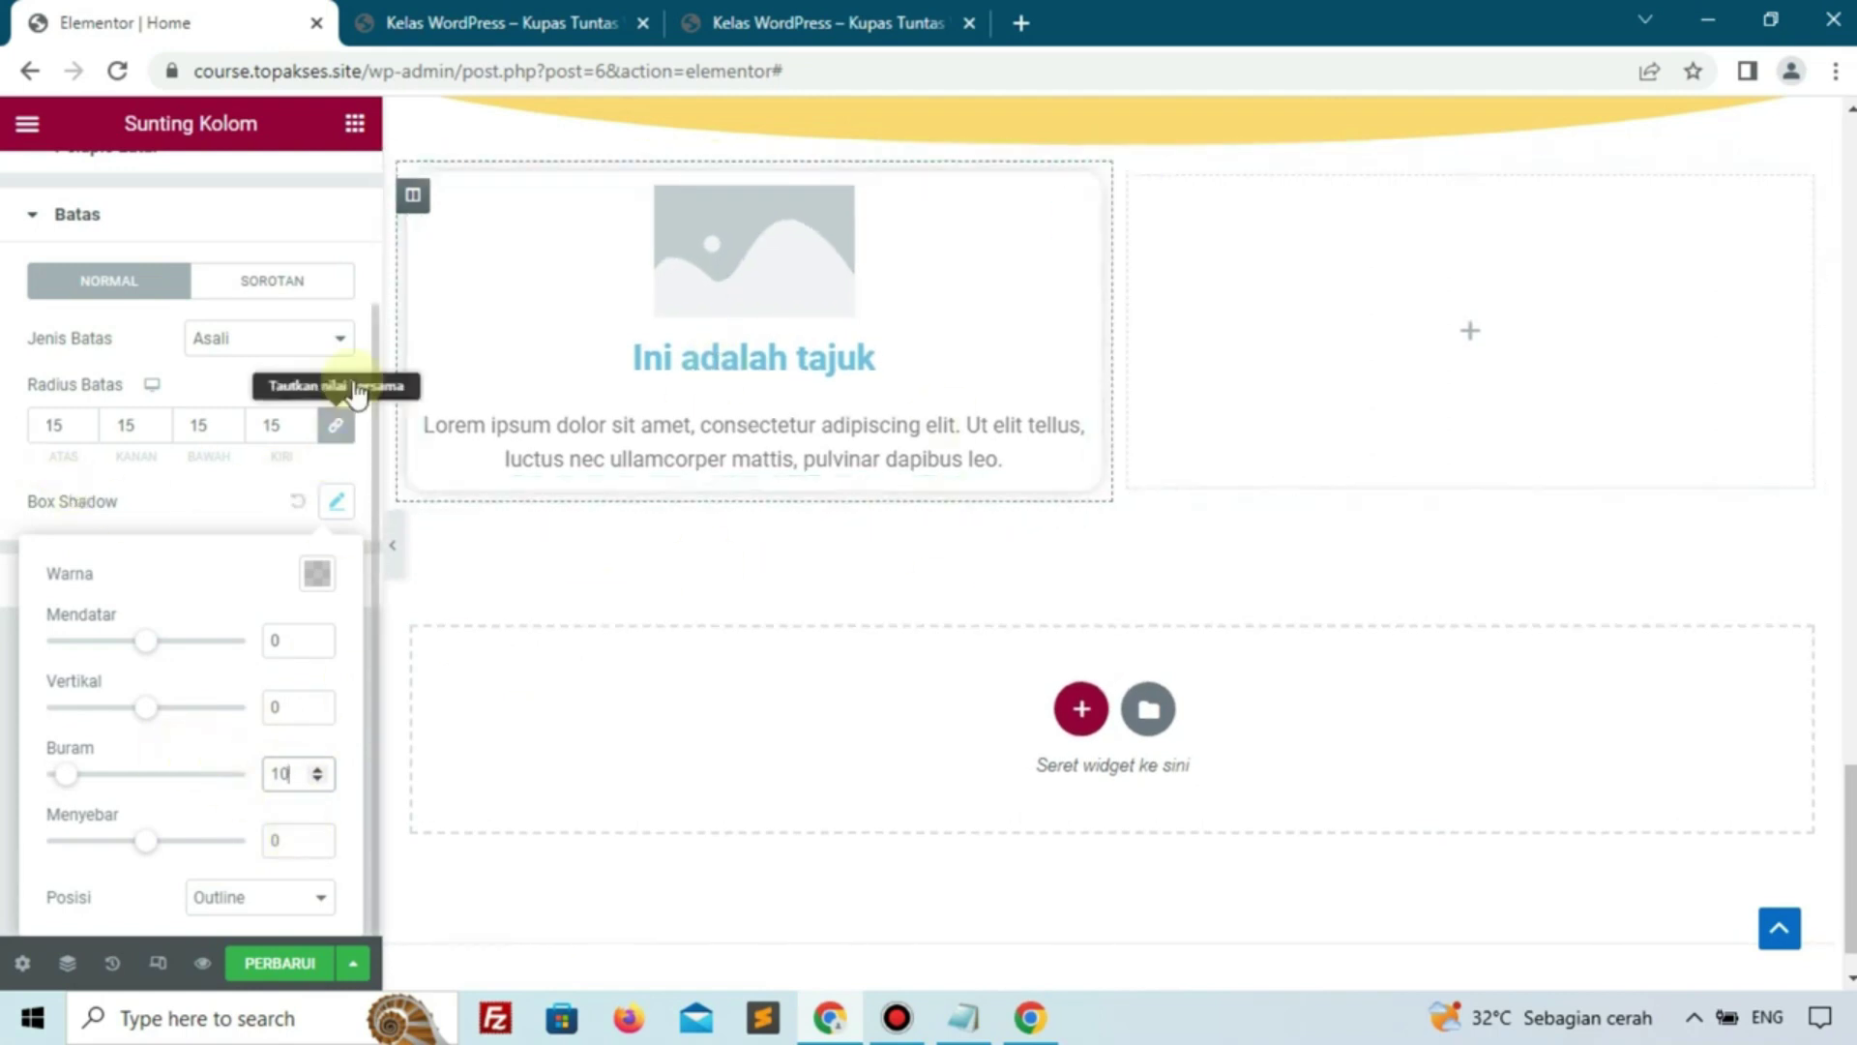
Set the column's hover-state border type to none (Tidak Ada)
{"action": "left_click", "coordinate": [292, 284]}
{"action": "left_click", "coordinate": [261, 360]}
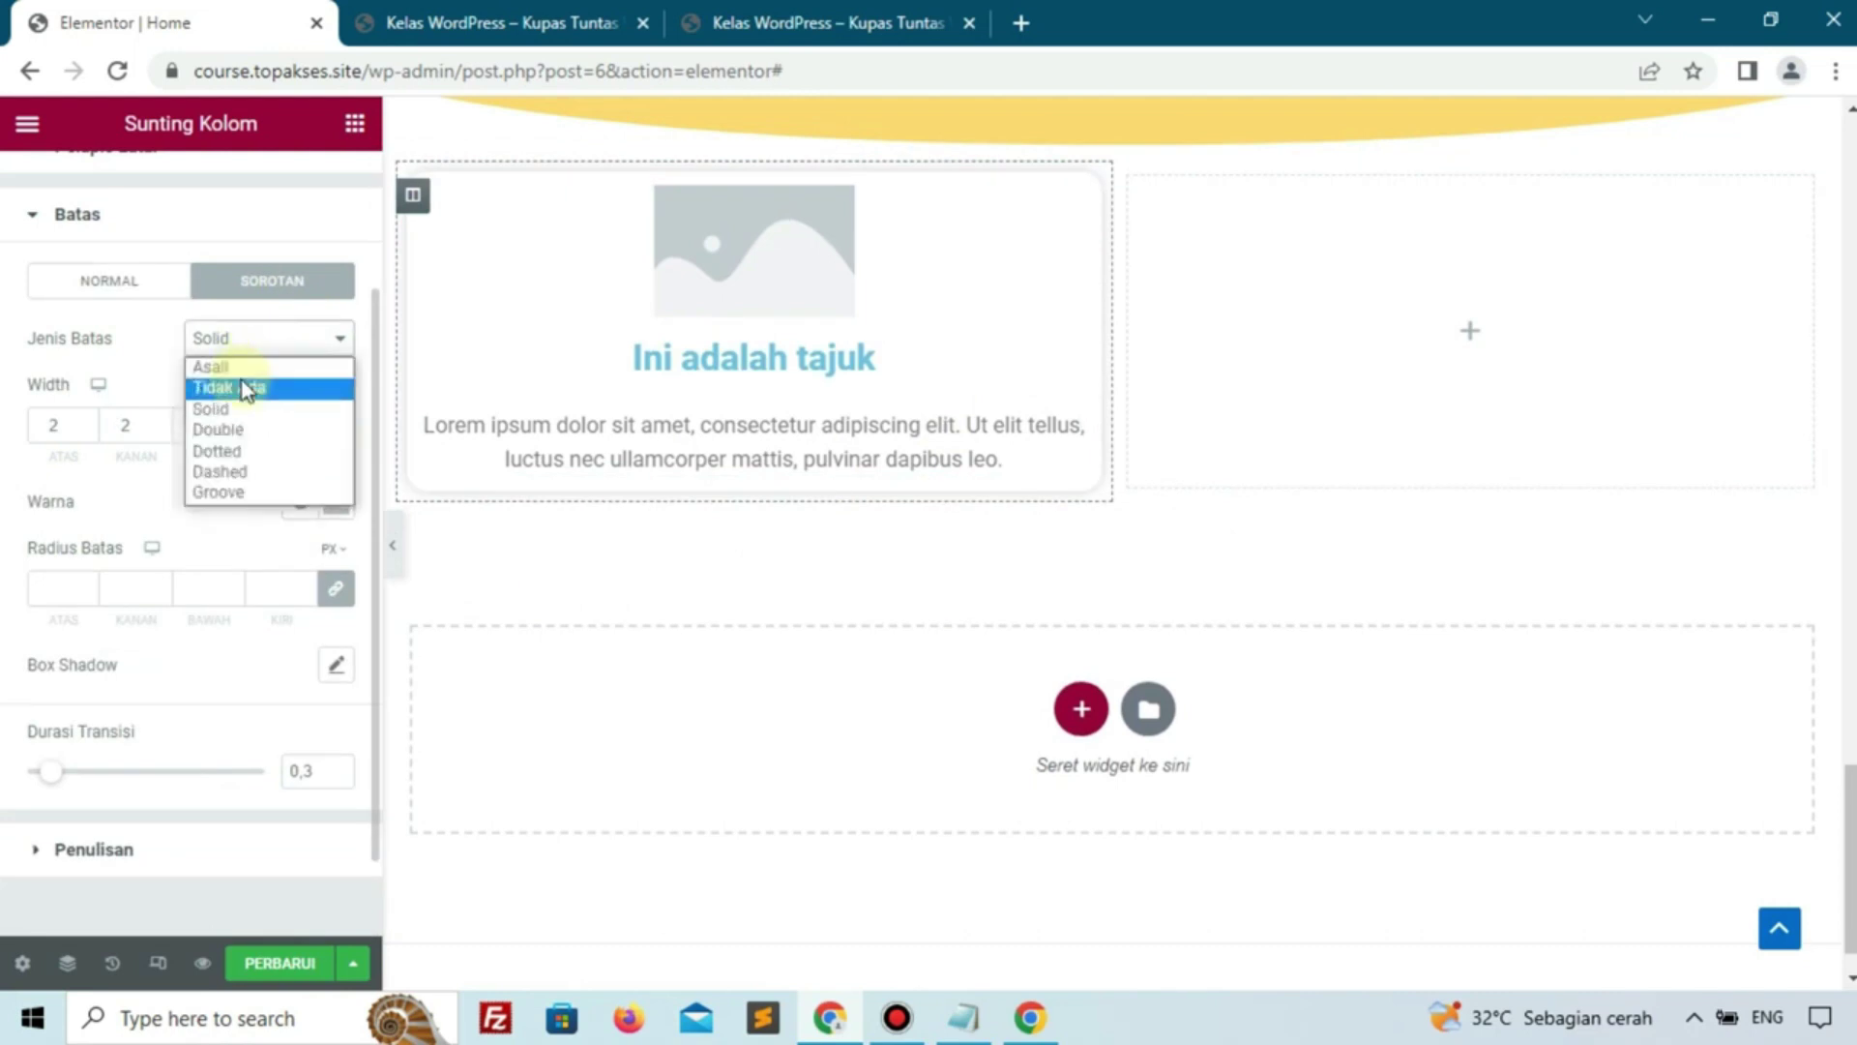
{"action": "left_click", "coordinate": [238, 361]}
{"action": "left_click", "coordinate": [232, 406]}
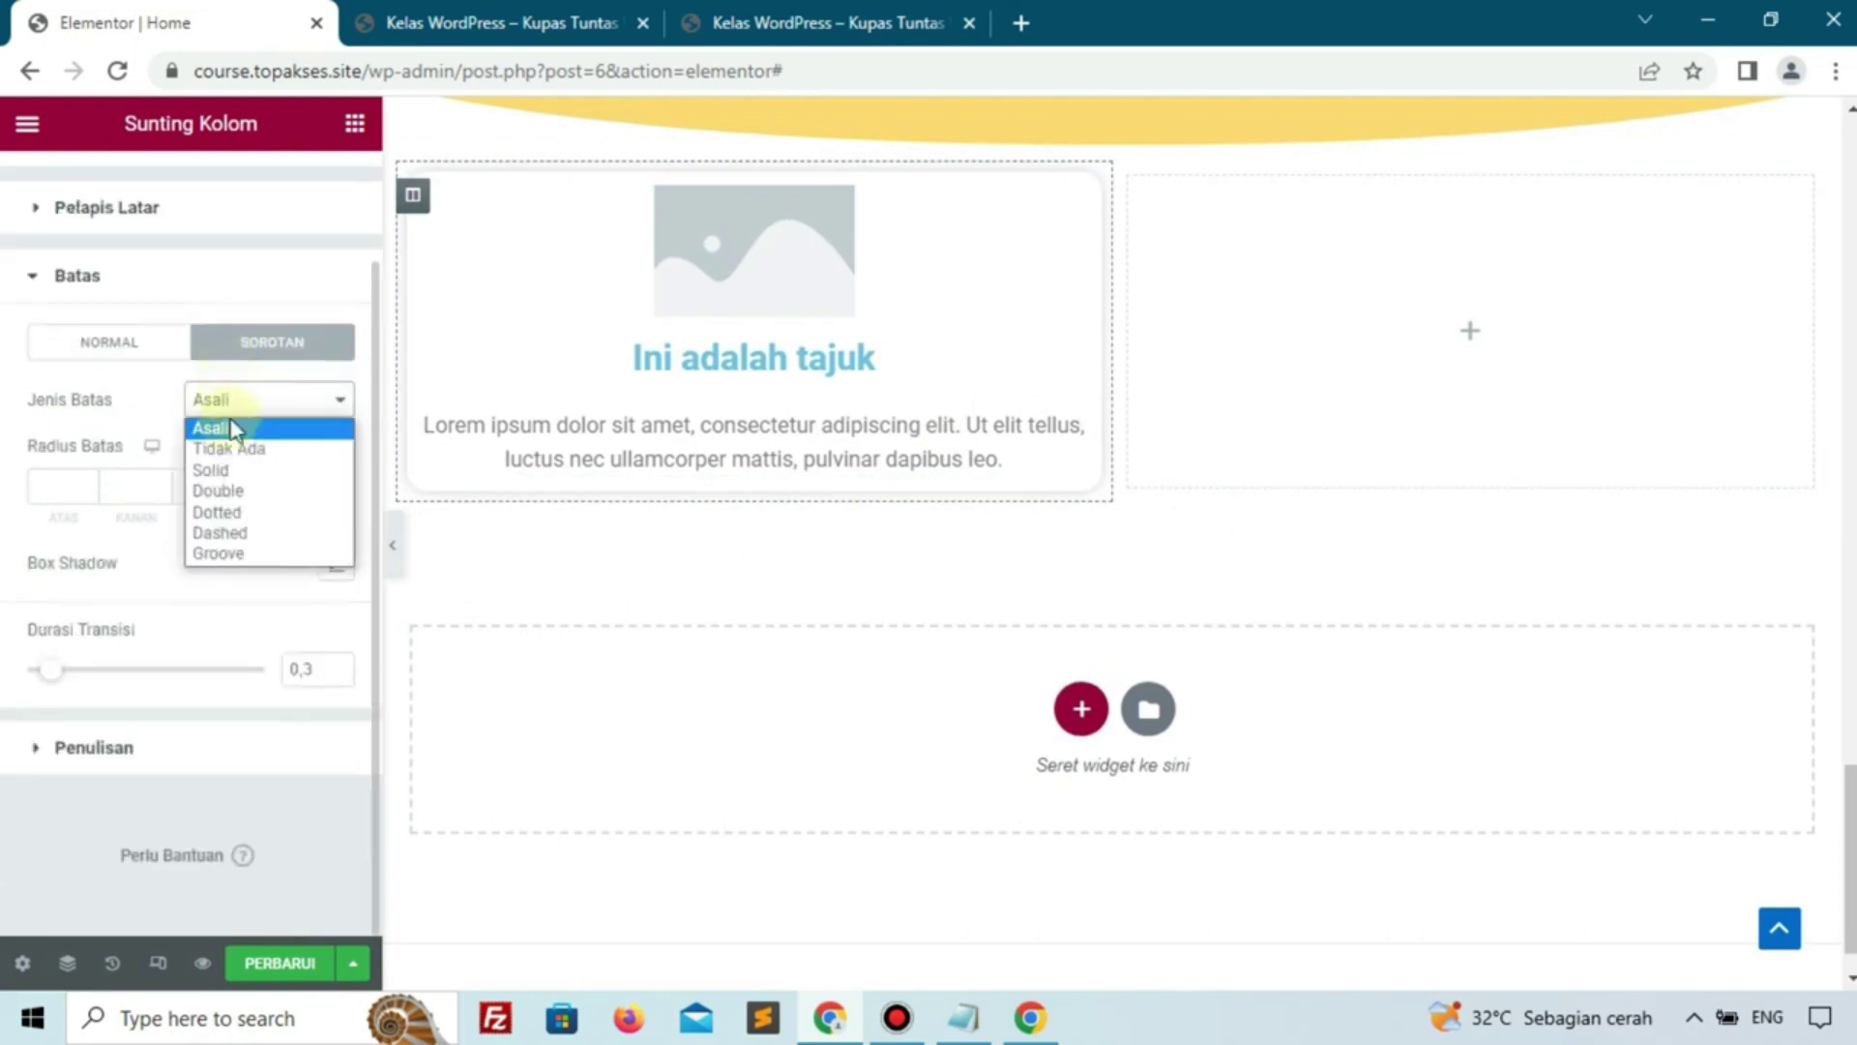
{"action": "left_click", "coordinate": [249, 448]}
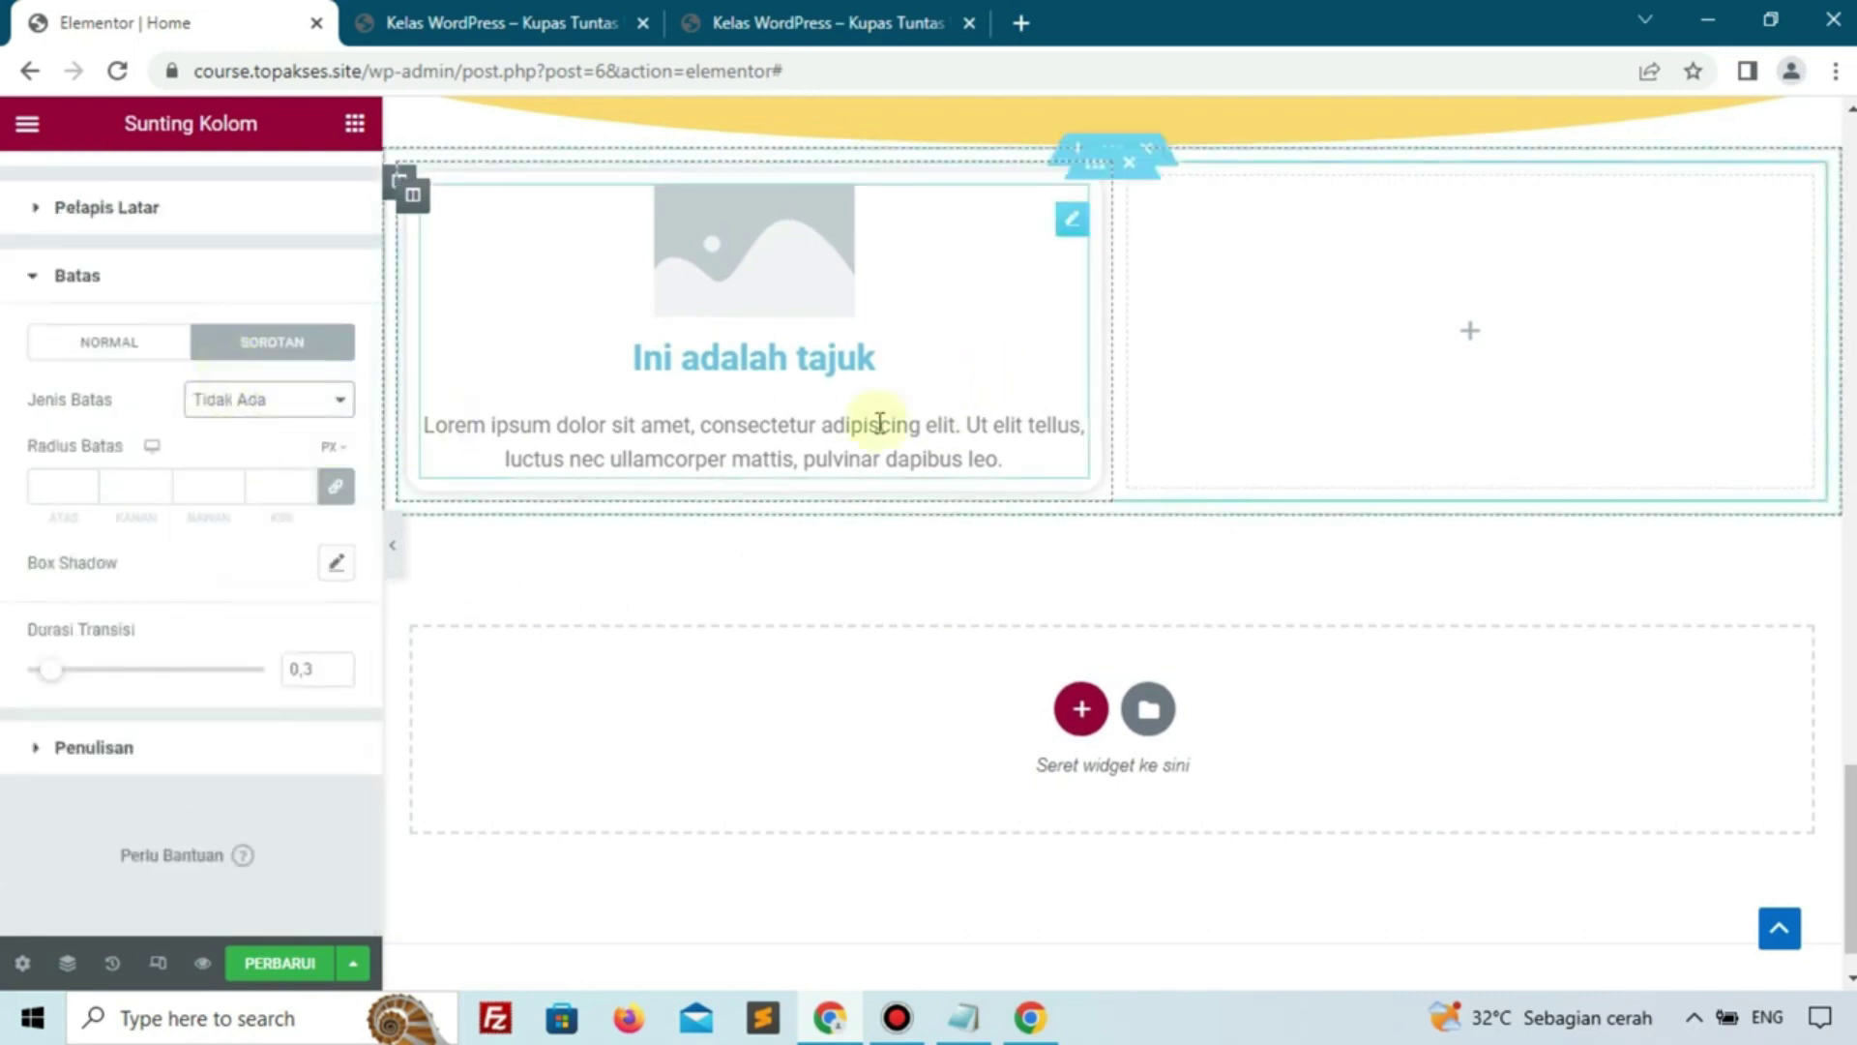
{"action": "left_click", "coordinate": [924, 1026]}
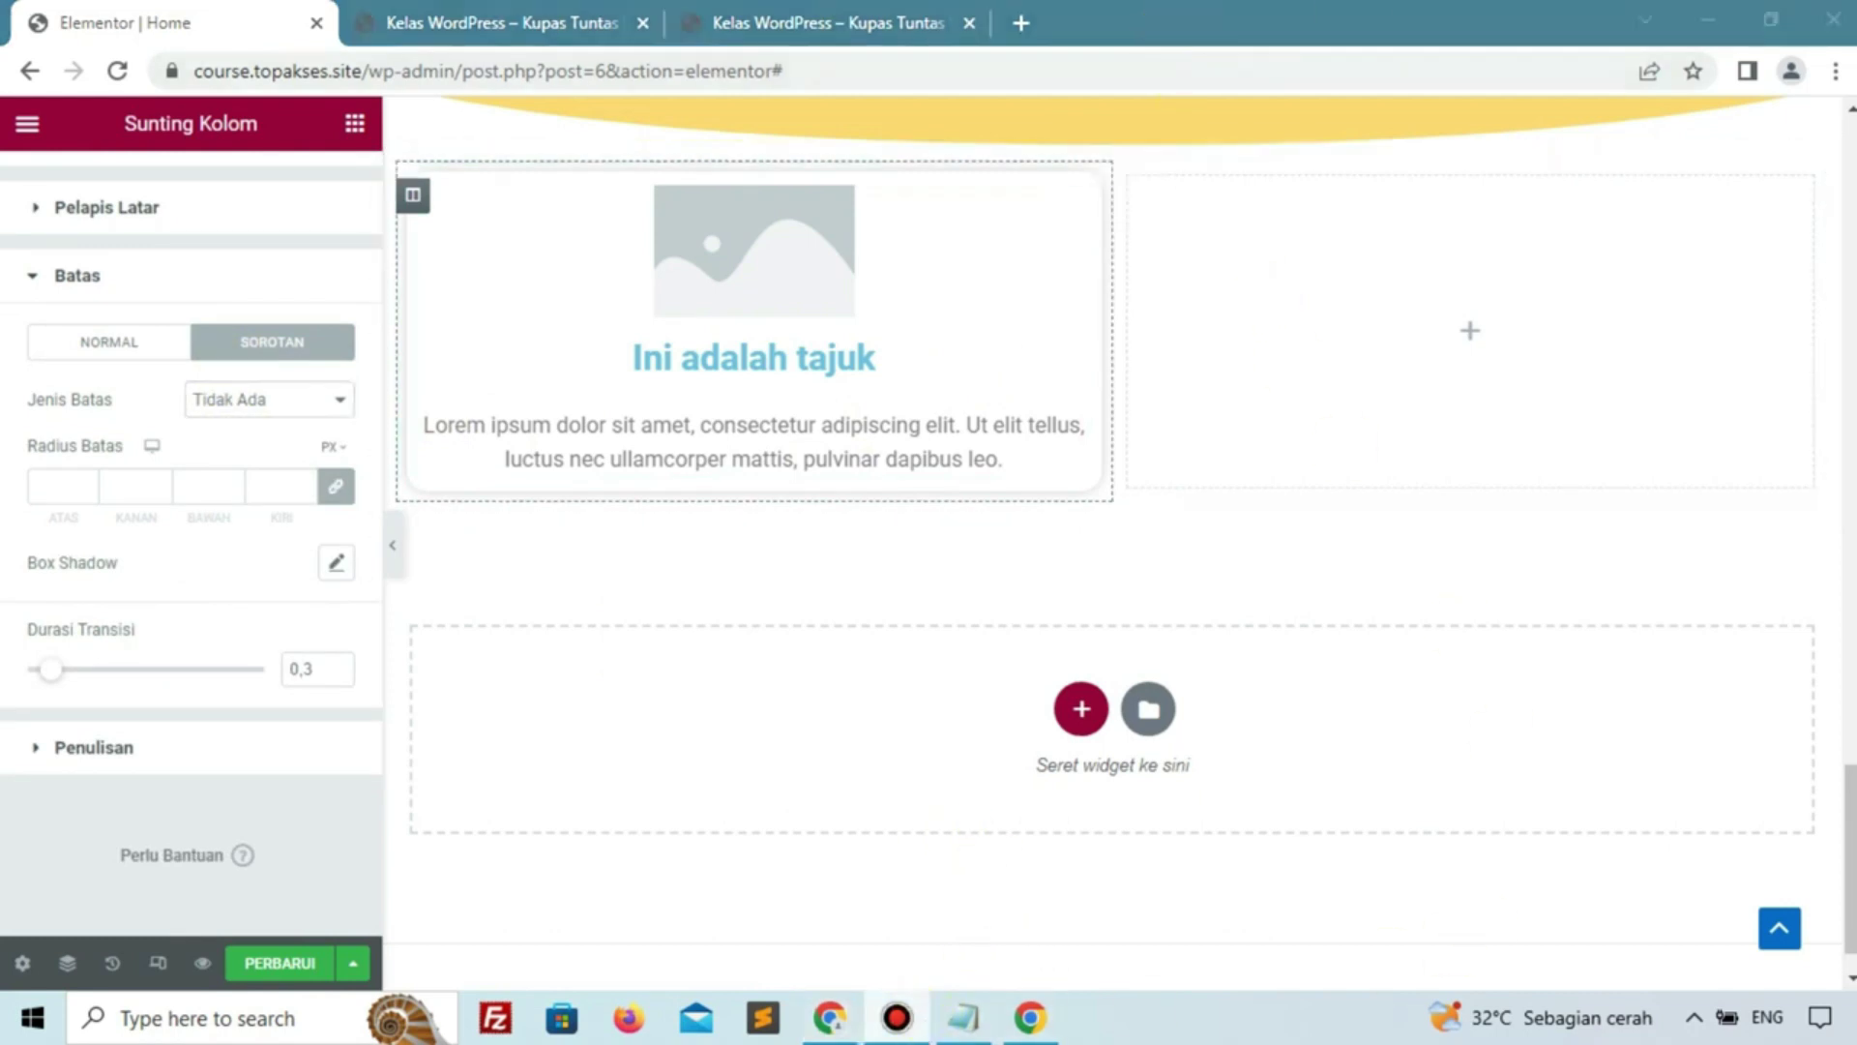
Check the "Studi Kasus" card on the reference site, then upload online-course.png and insert it as the image box's picture
{"action": "left_click", "coordinate": [849, 21]}
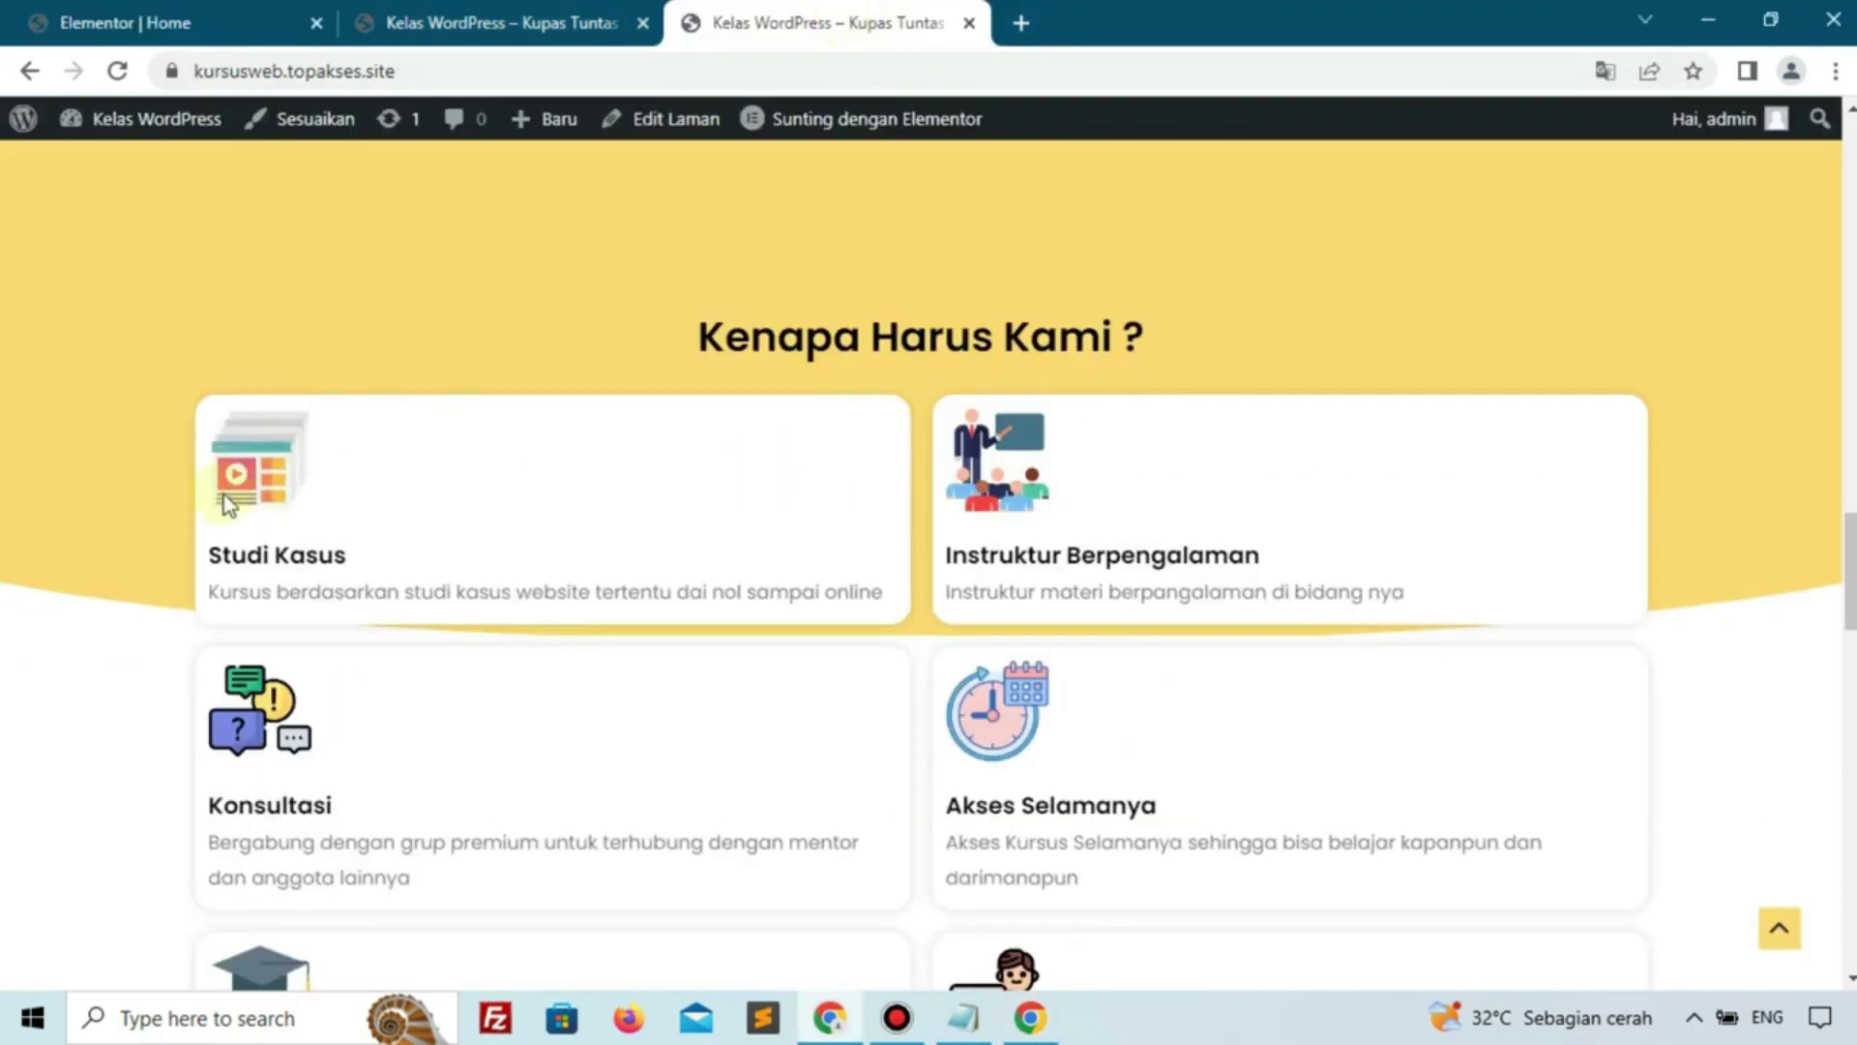
{"action": "left_click", "coordinate": [124, 16]}
{"action": "left_click", "coordinate": [817, 230]}
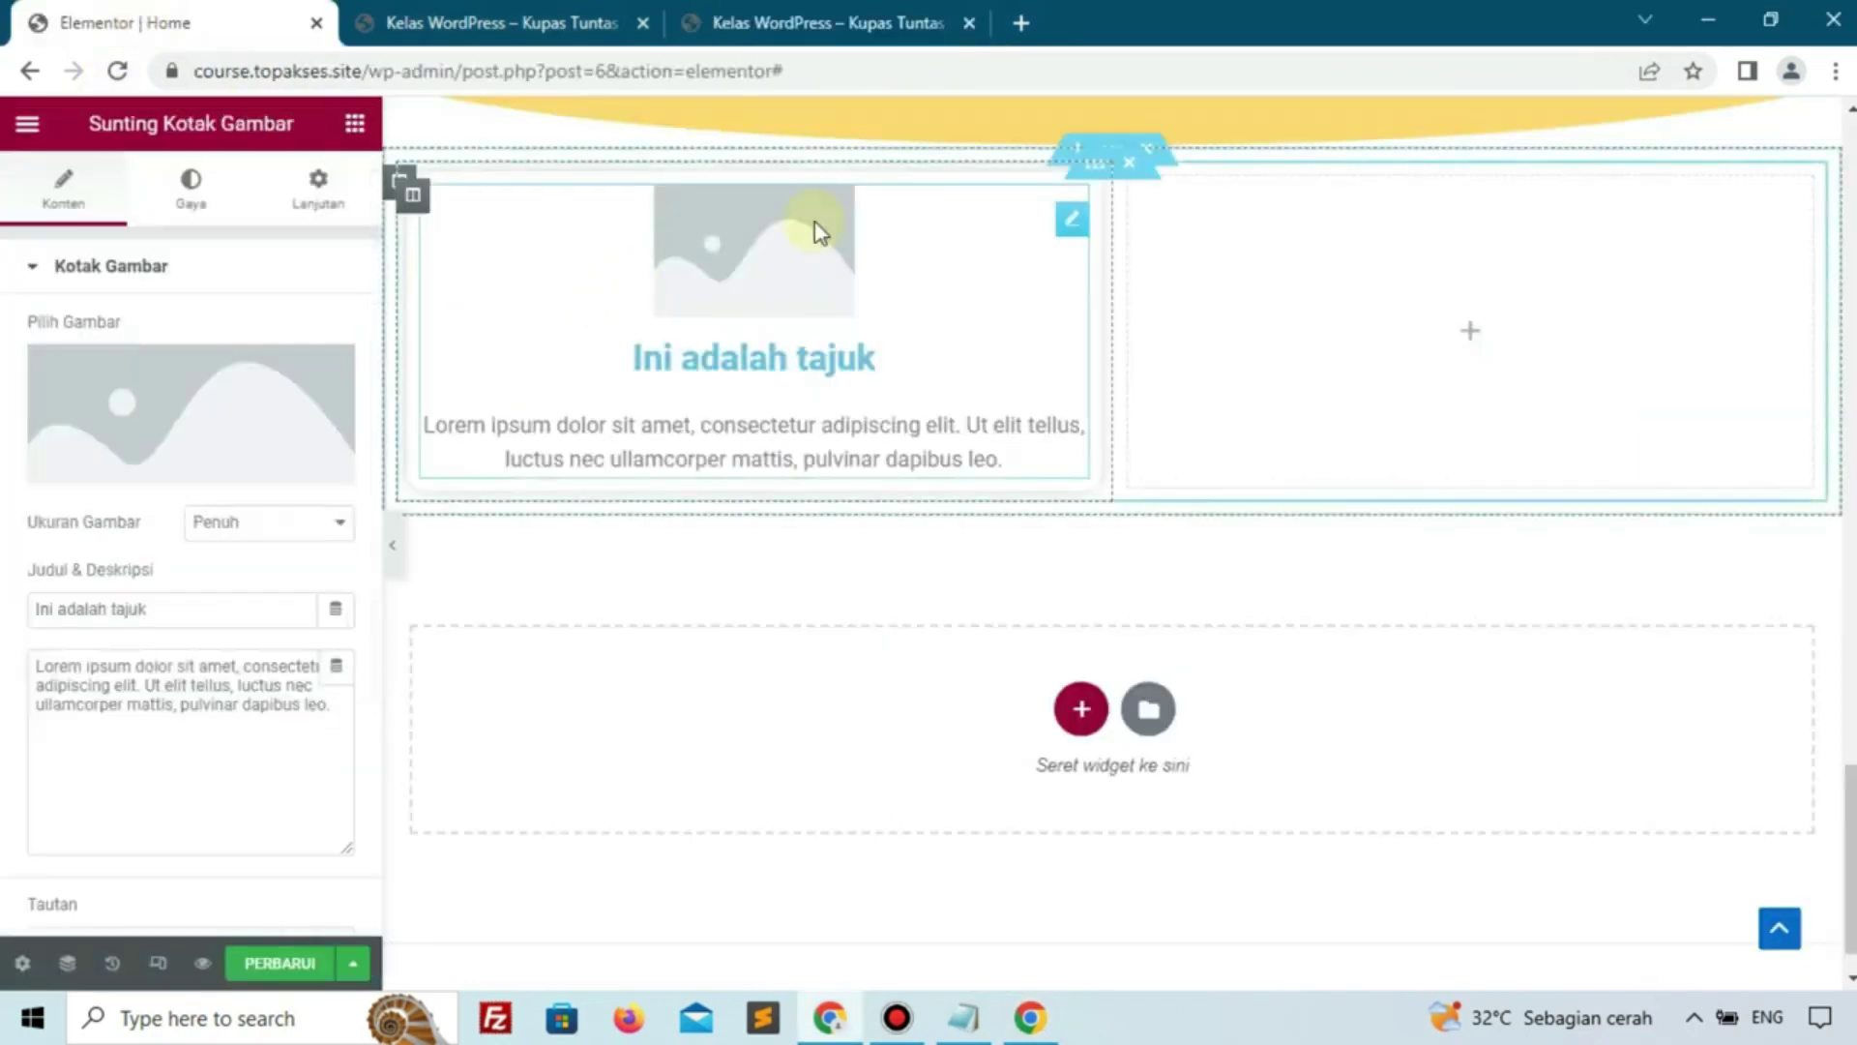
{"action": "left_click", "coordinate": [228, 385]}
{"action": "left_click", "coordinate": [358, 230]}
{"action": "left_click", "coordinate": [1094, 610]}
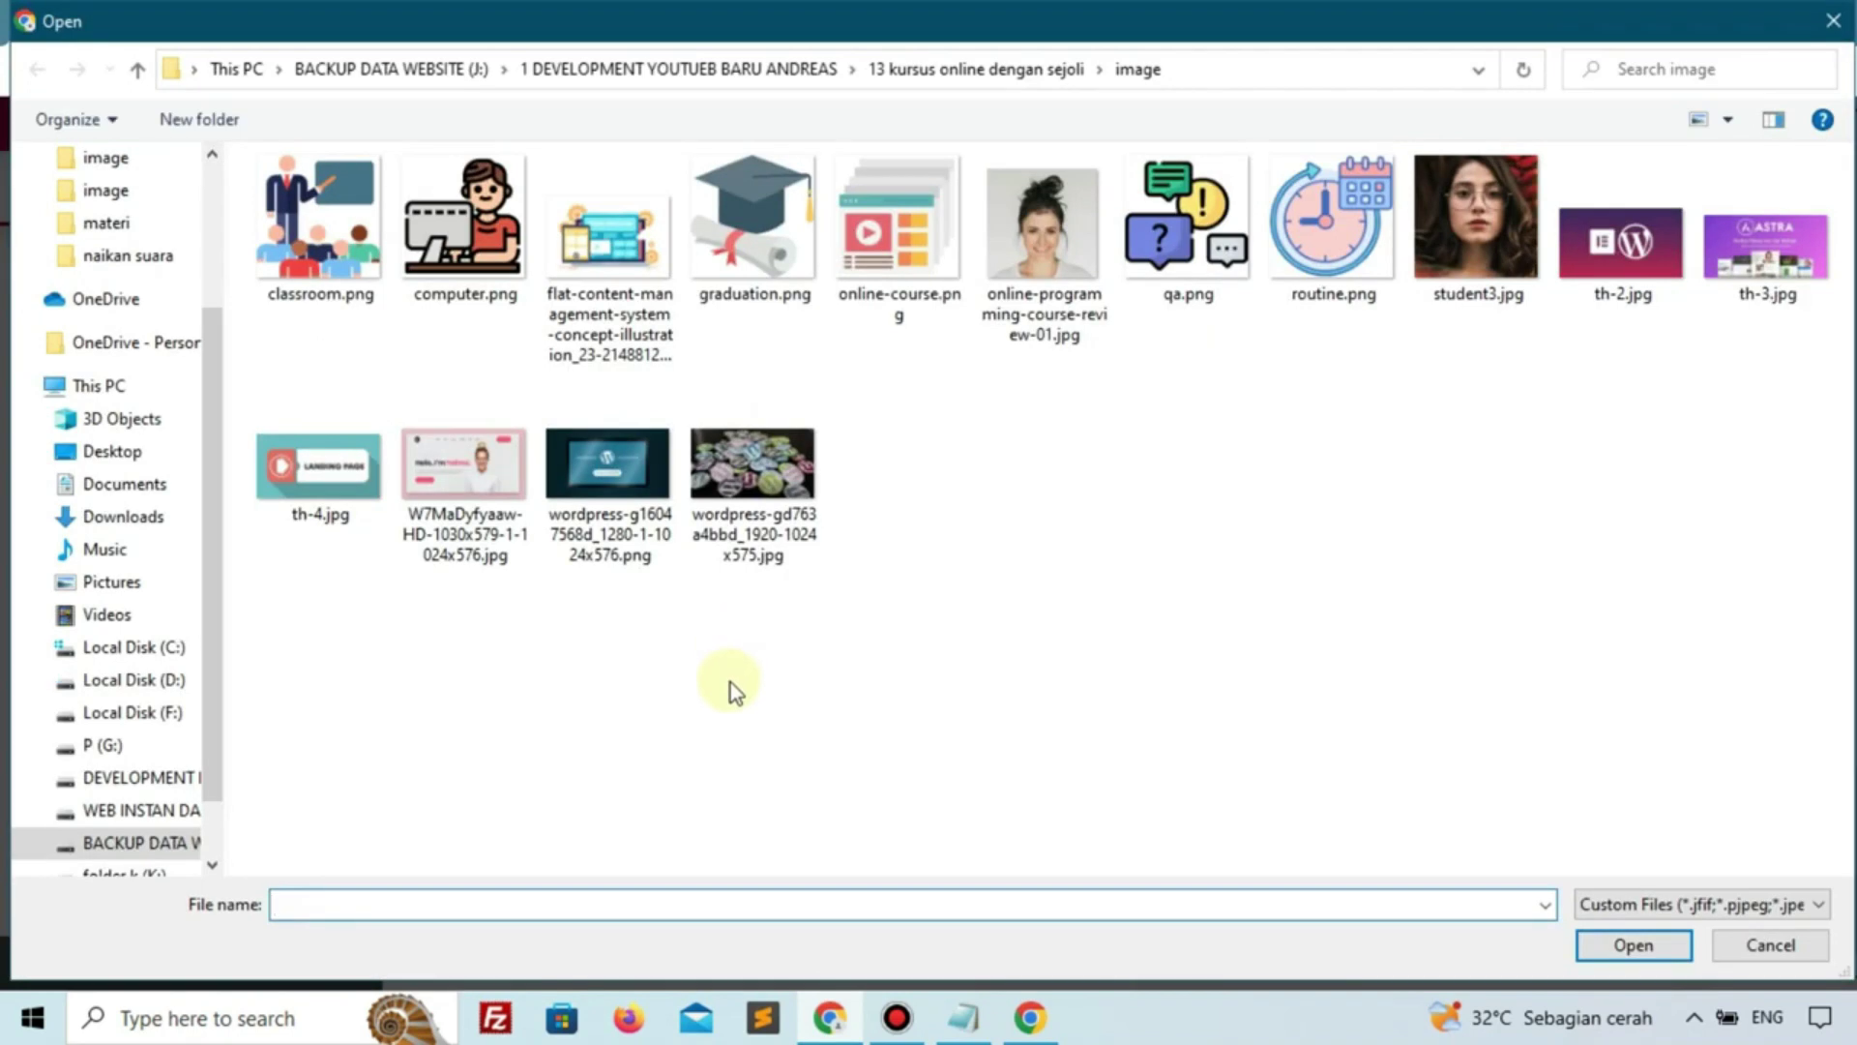
{"action": "left_click", "coordinate": [915, 265]}
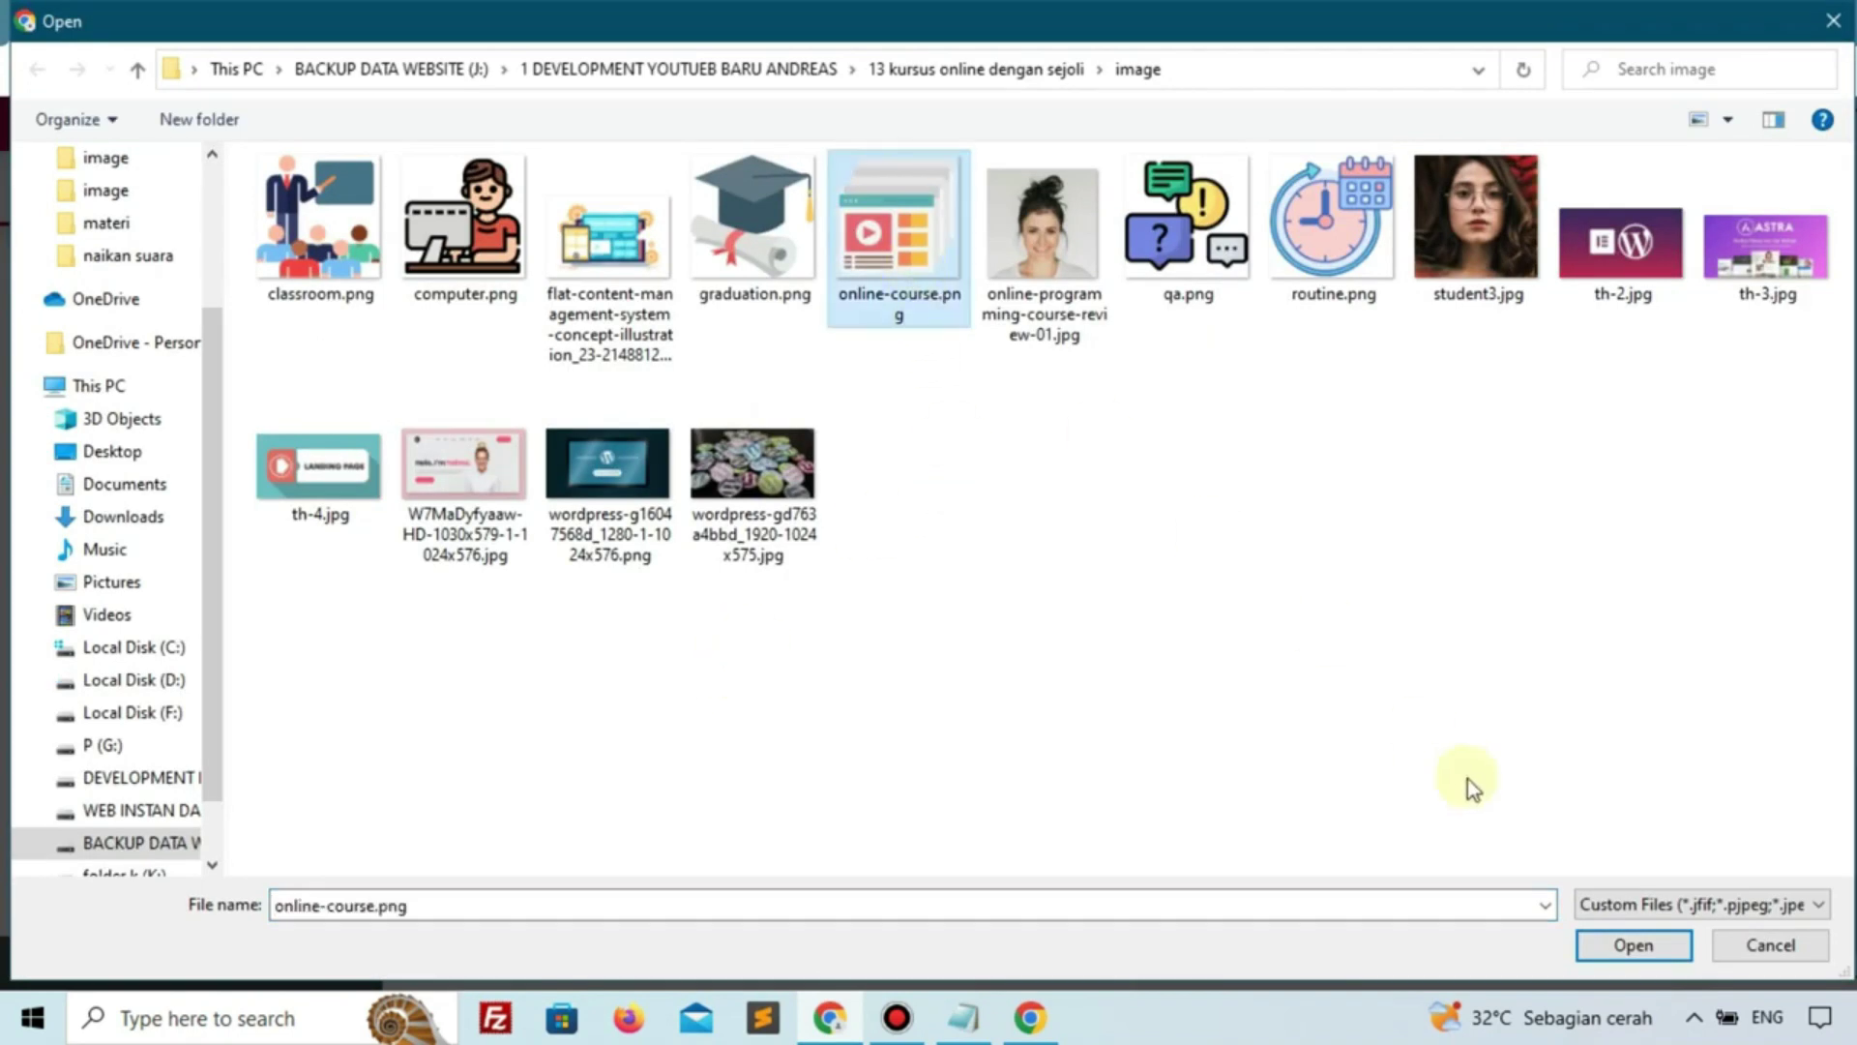
{"action": "left_click", "coordinate": [1635, 945]}
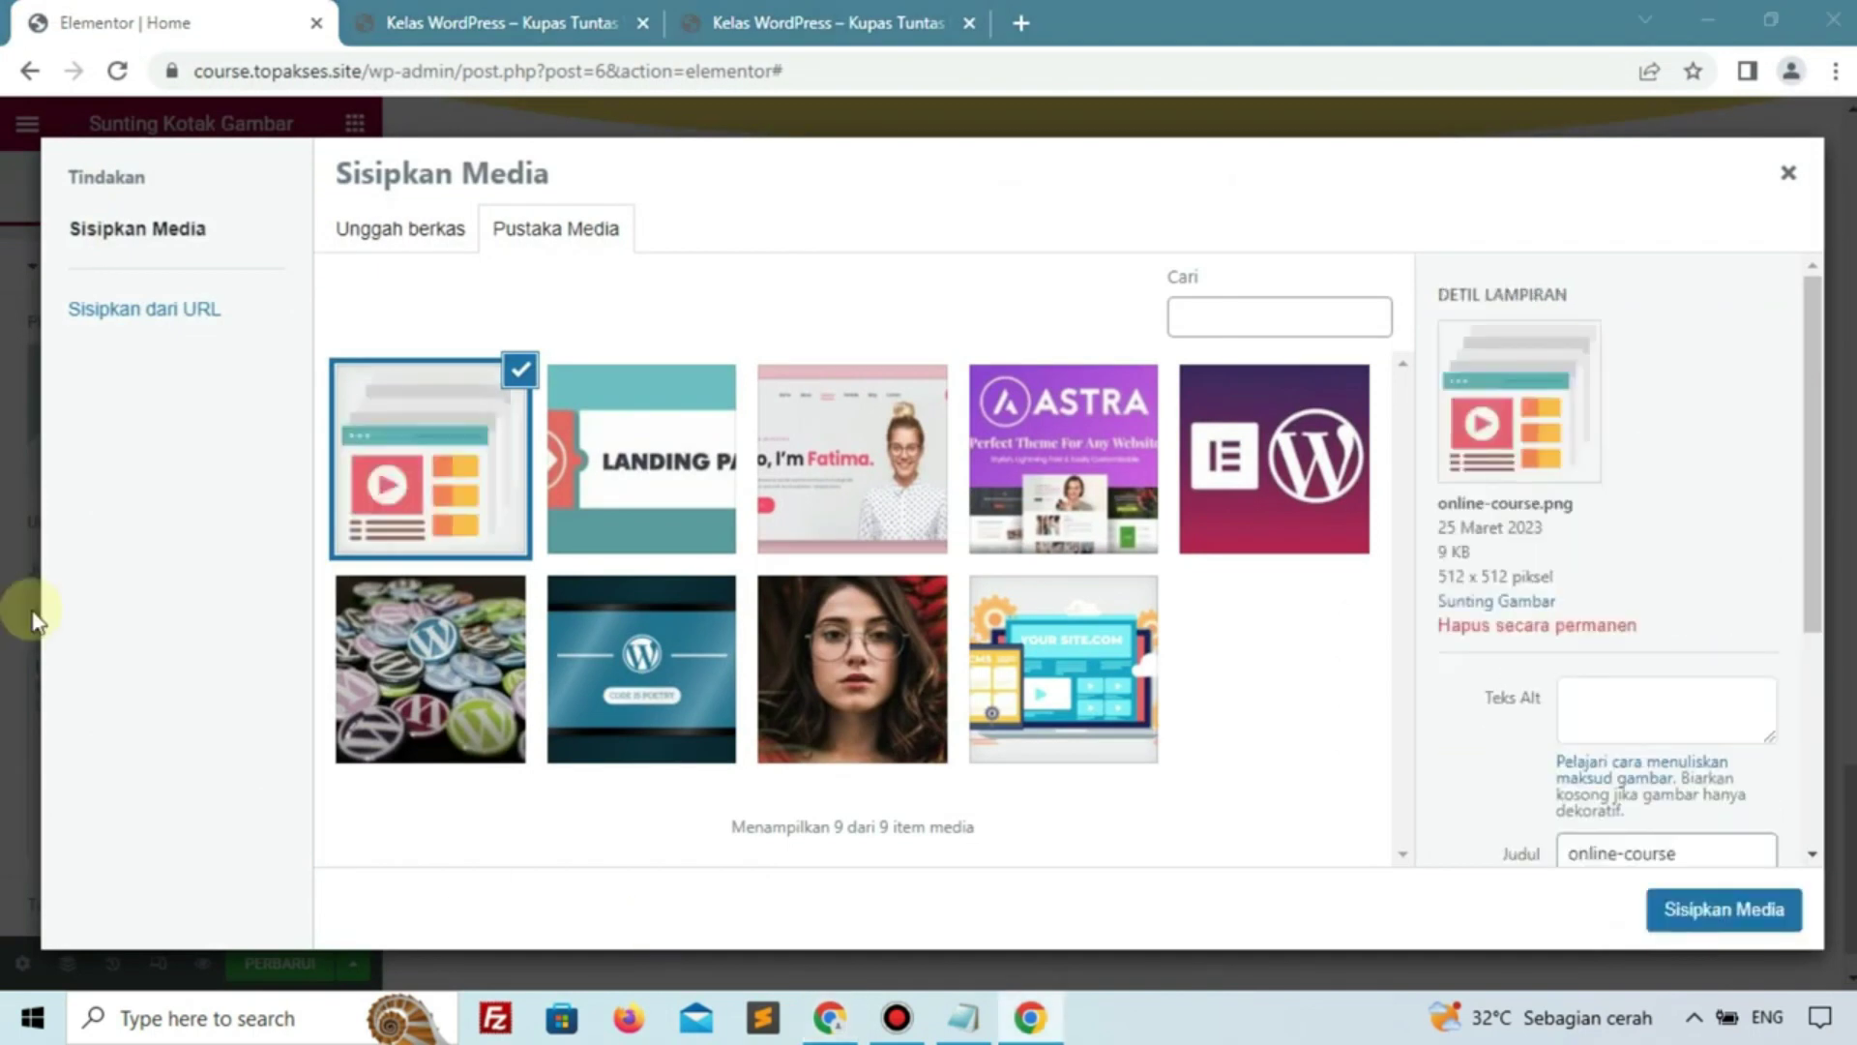
{"action": "left_click", "coordinate": [1666, 923]}
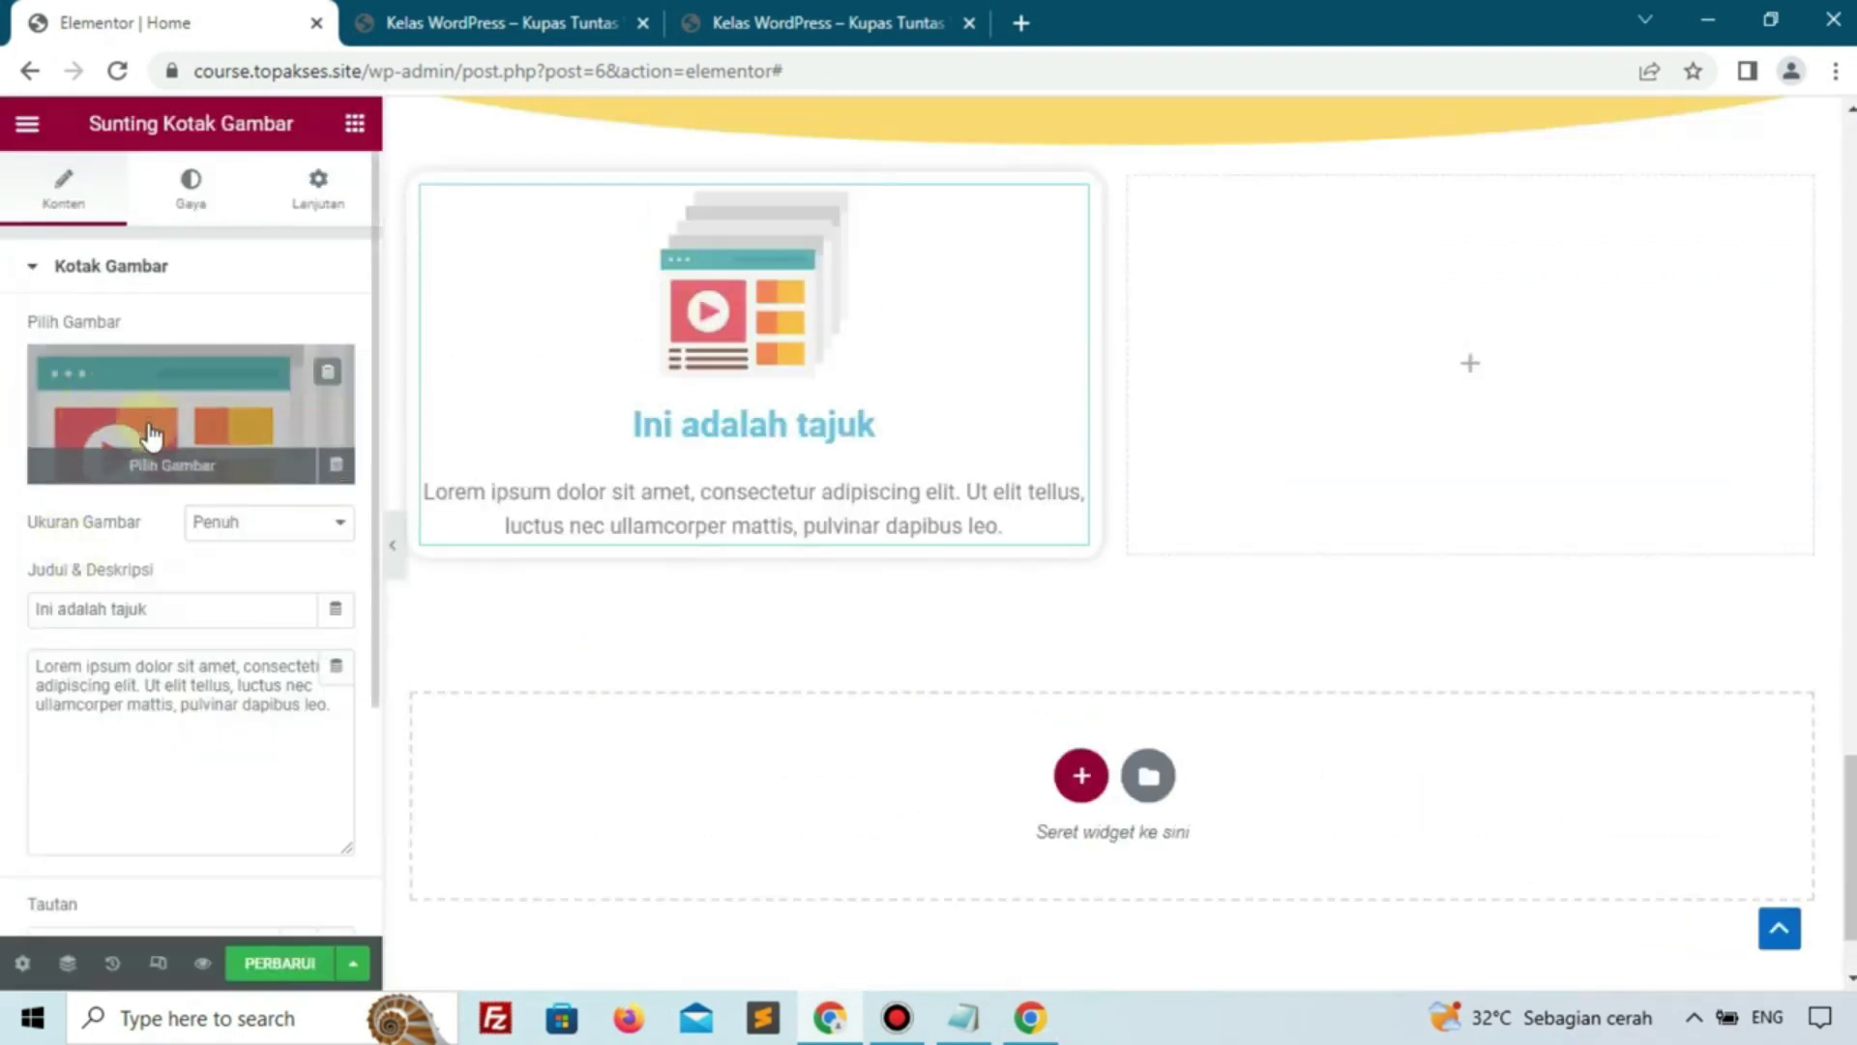
Replace the image box's title with "Studi kasus"
{"action": "left_click_drag", "start_coordinate": [199, 608], "coordinate": [5, 592]}
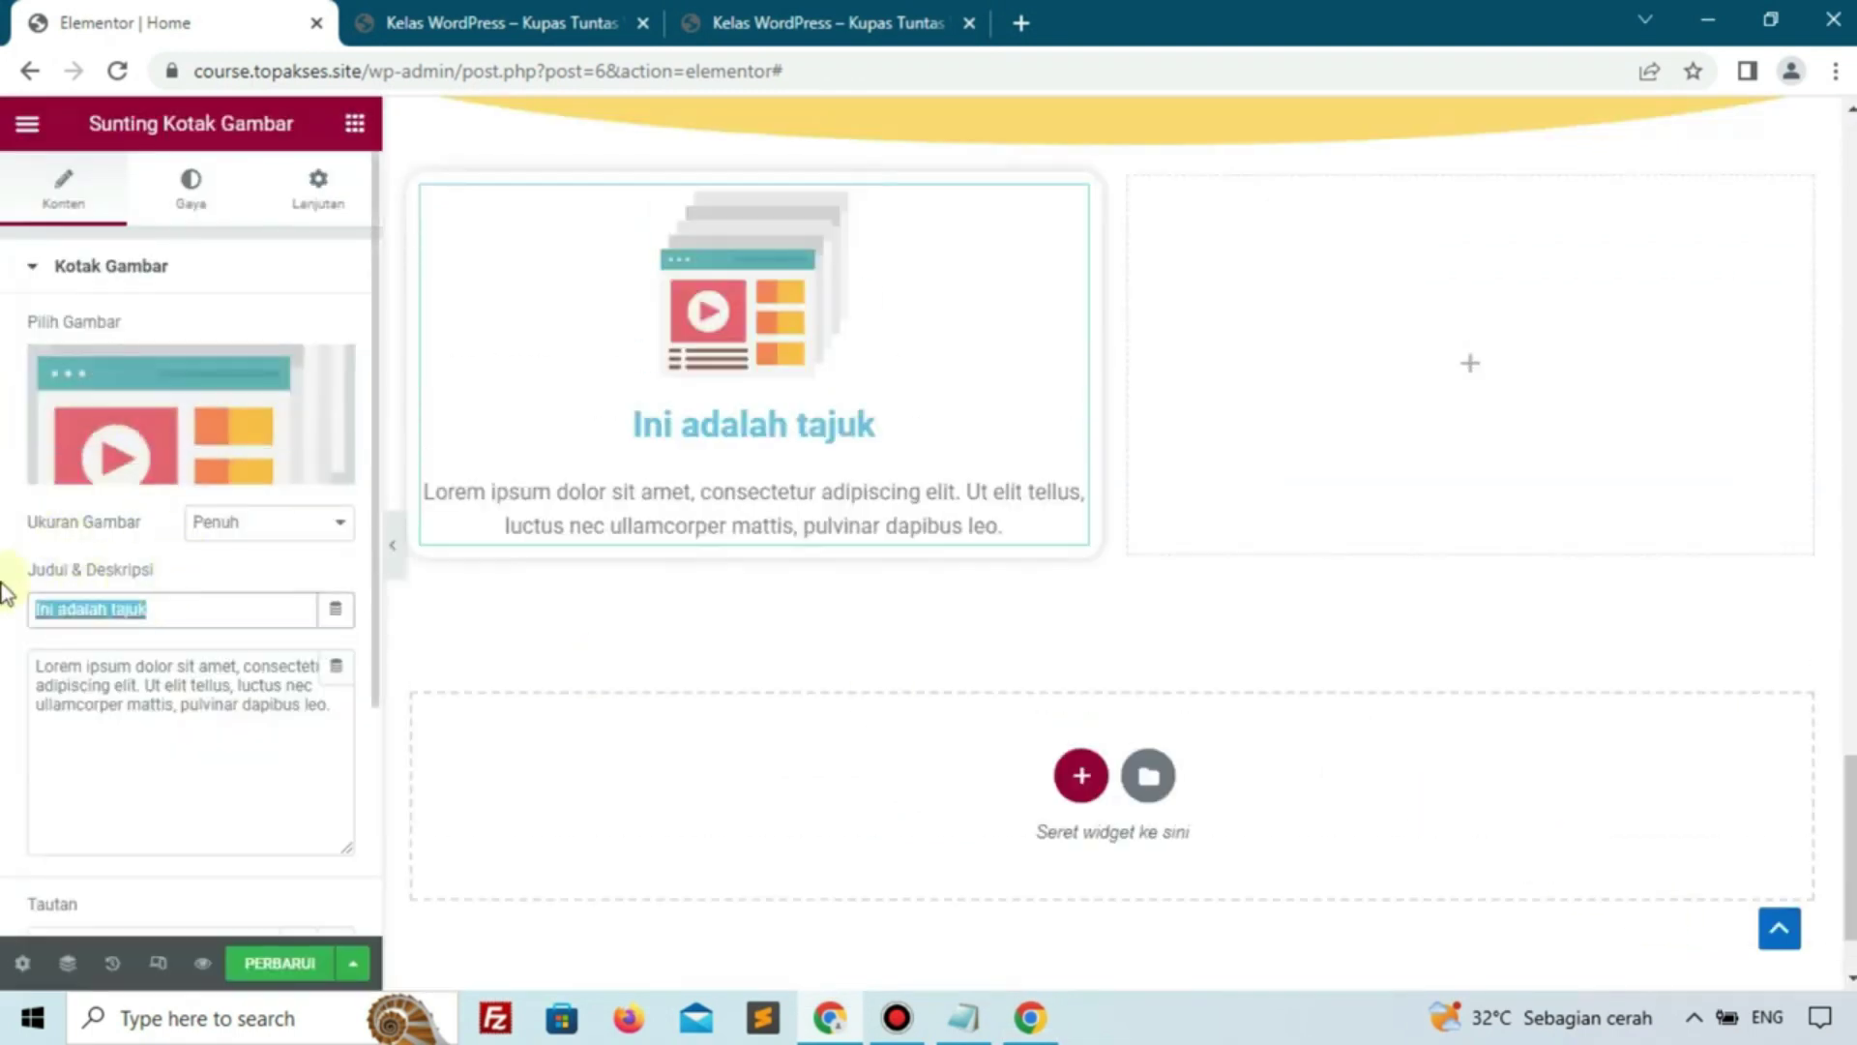
{"action": "type", "text": "Stud"}
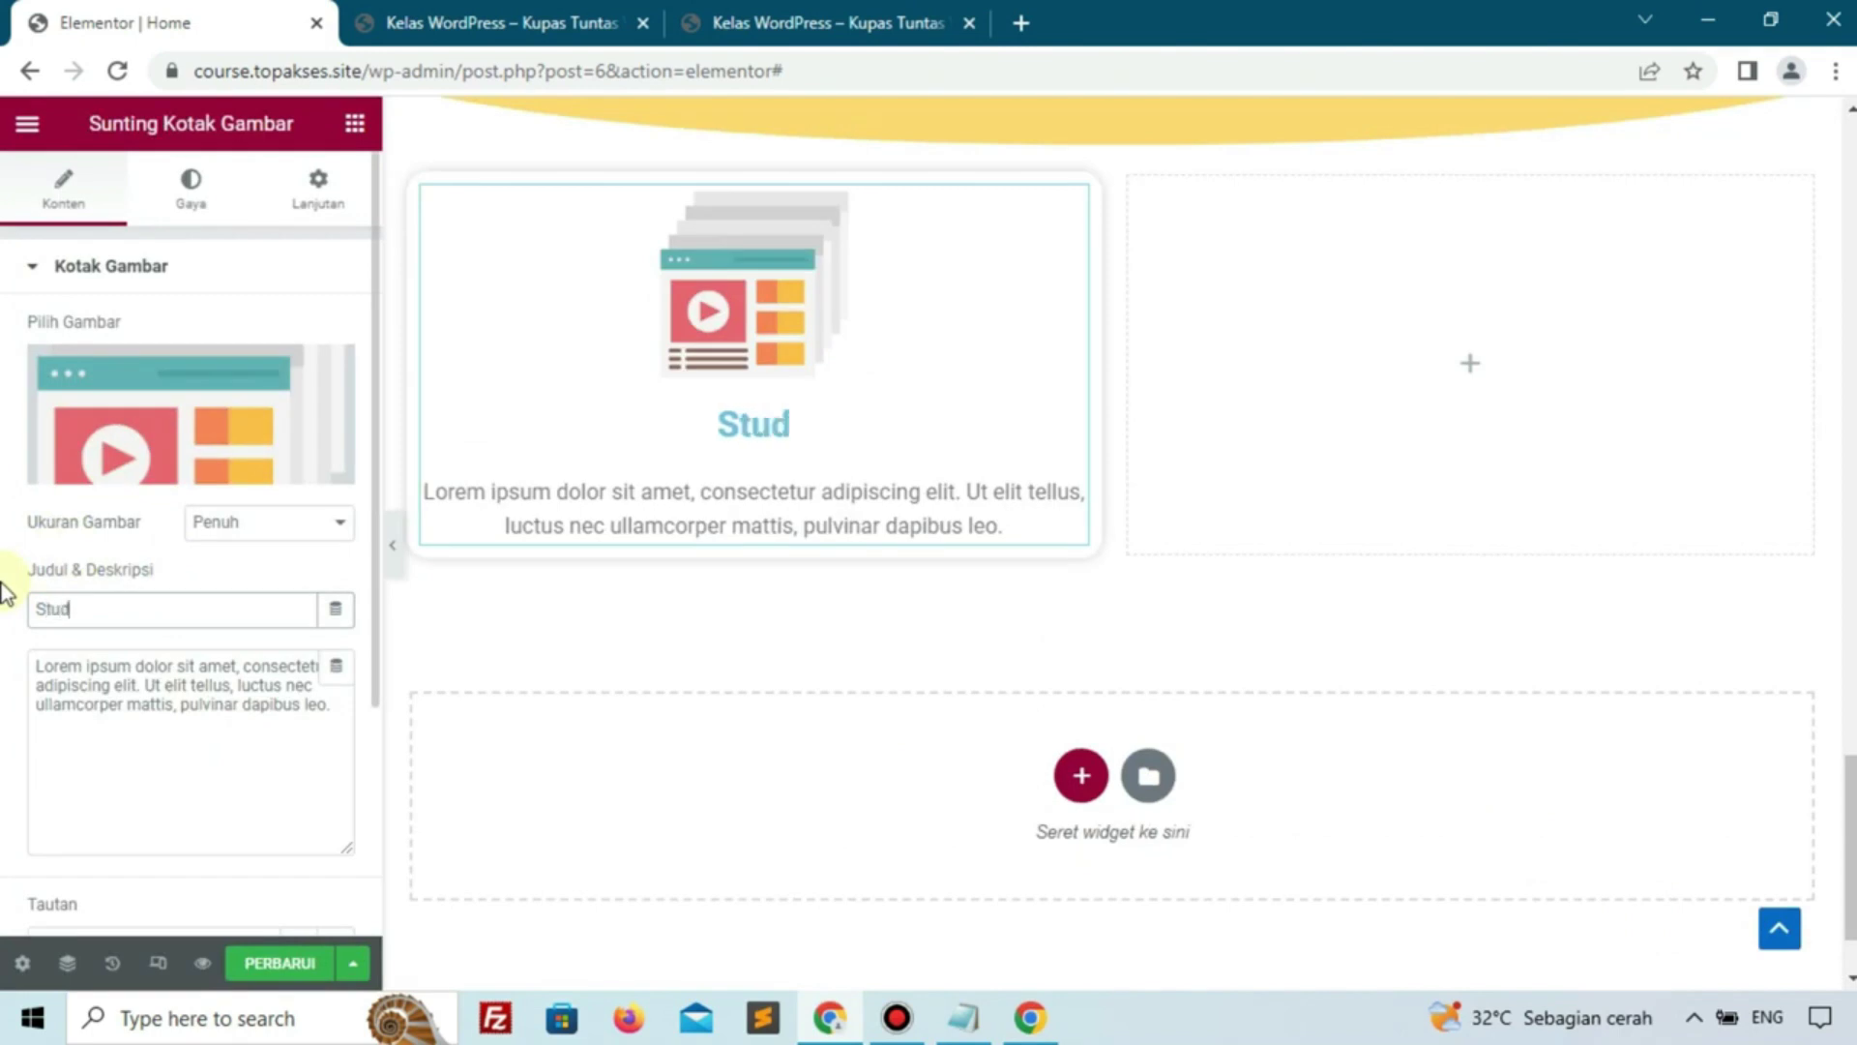
{"action": "type", "text": "i kasus"}
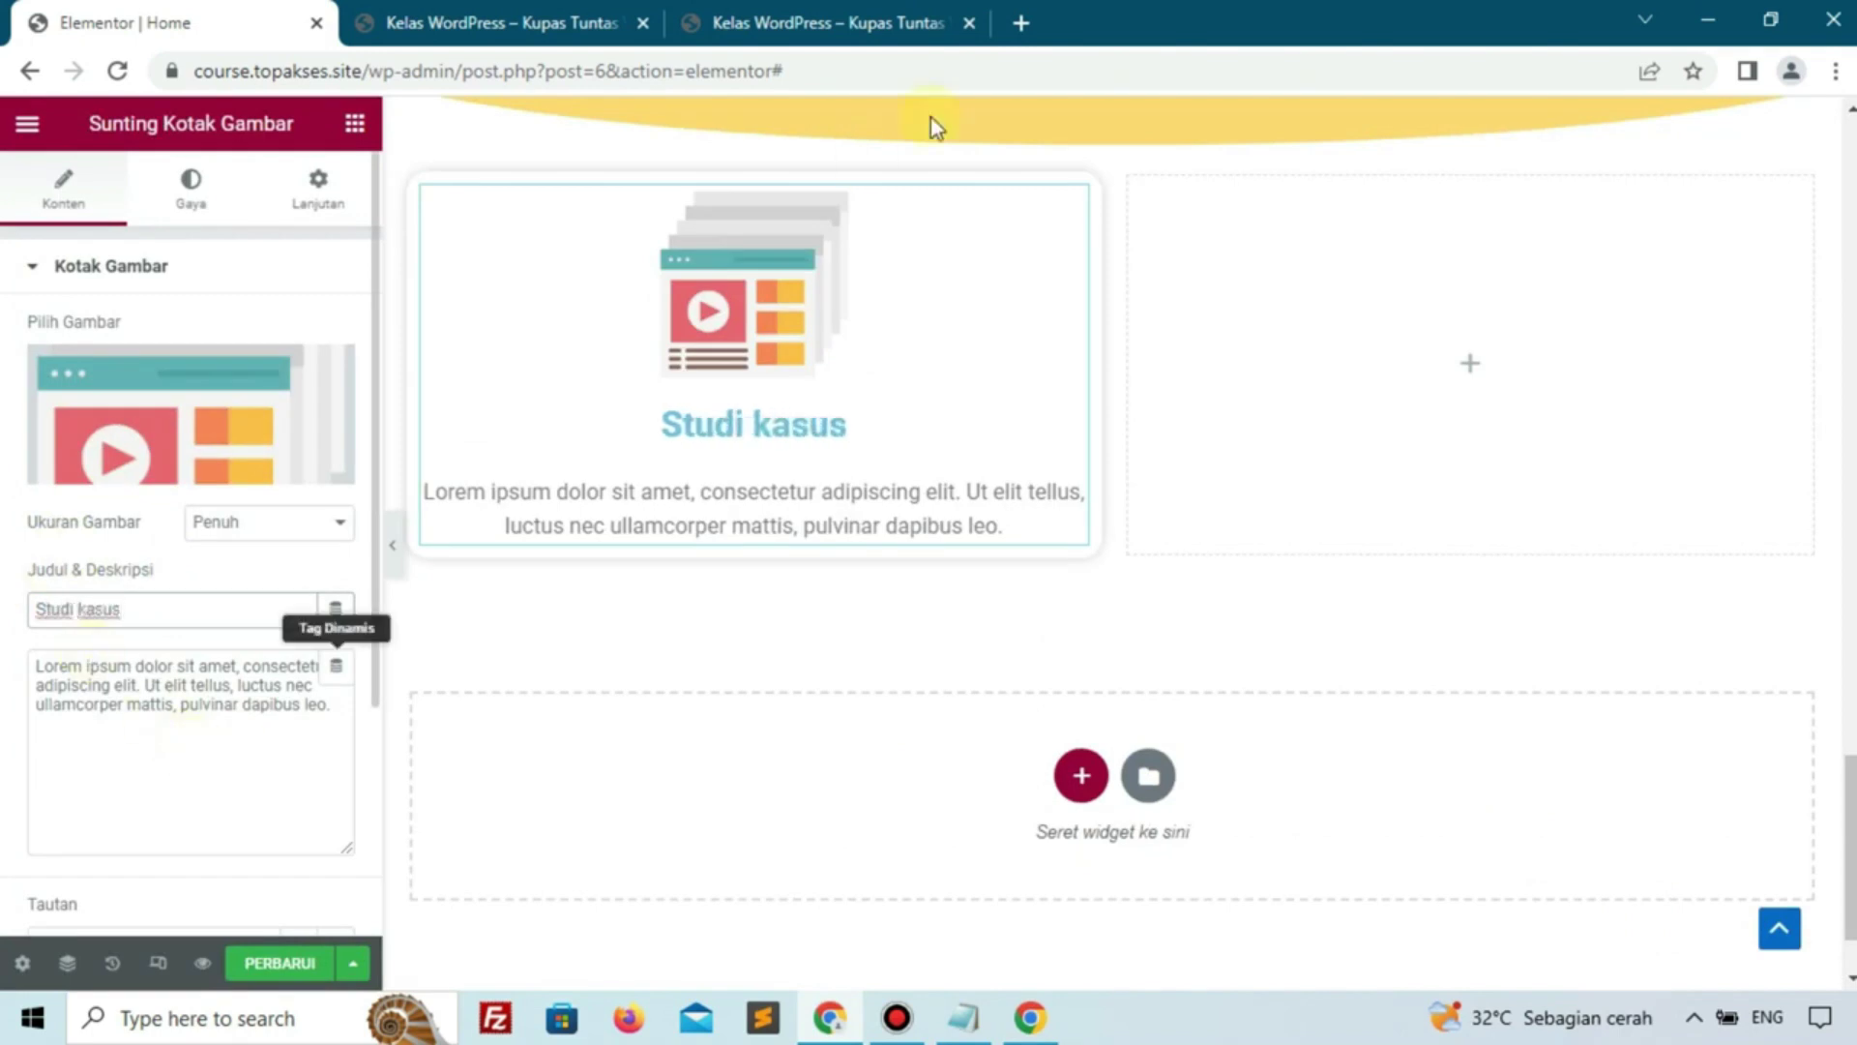
Copy the "Studi Kasus" card's description from the reference site and replace the image box's placeholder description with it
{"action": "left_click", "coordinate": [745, 23]}
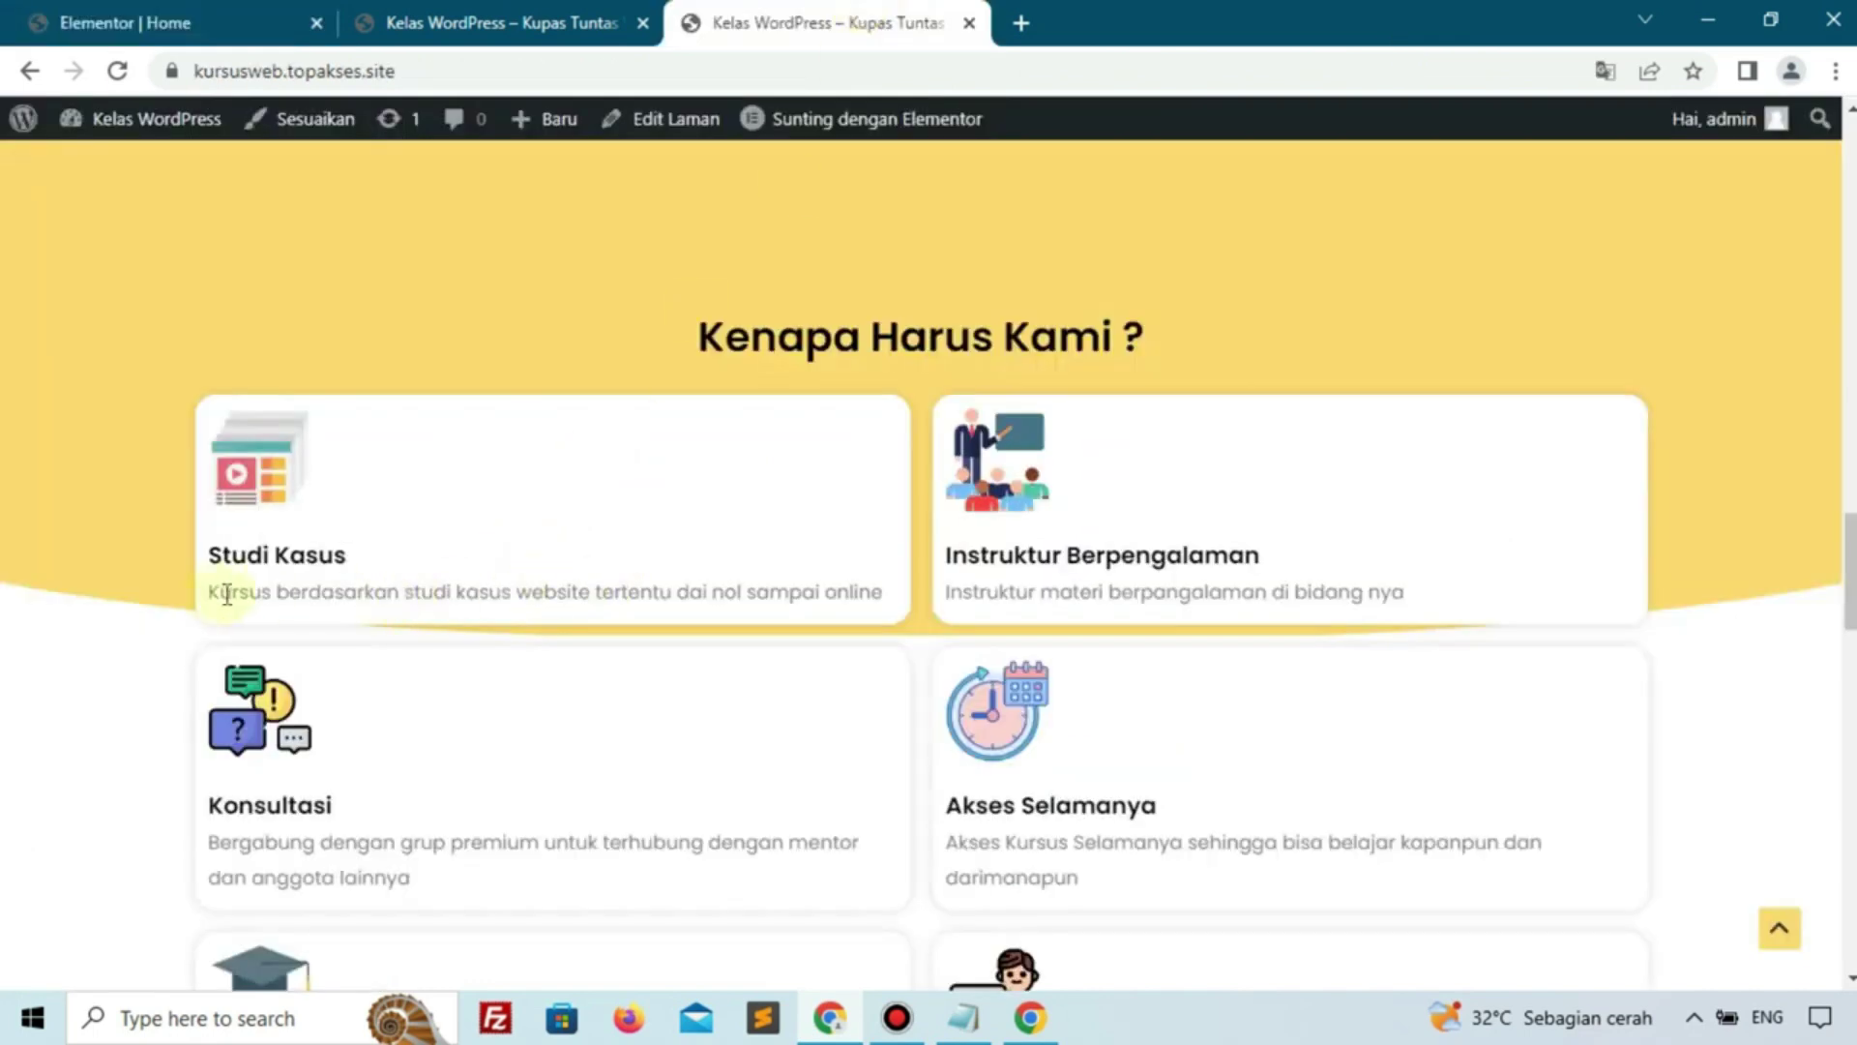
{"action": "left_click_drag", "start_coordinate": [214, 594], "coordinate": [920, 615]}
{"action": "key", "text": "ctrl+c"}
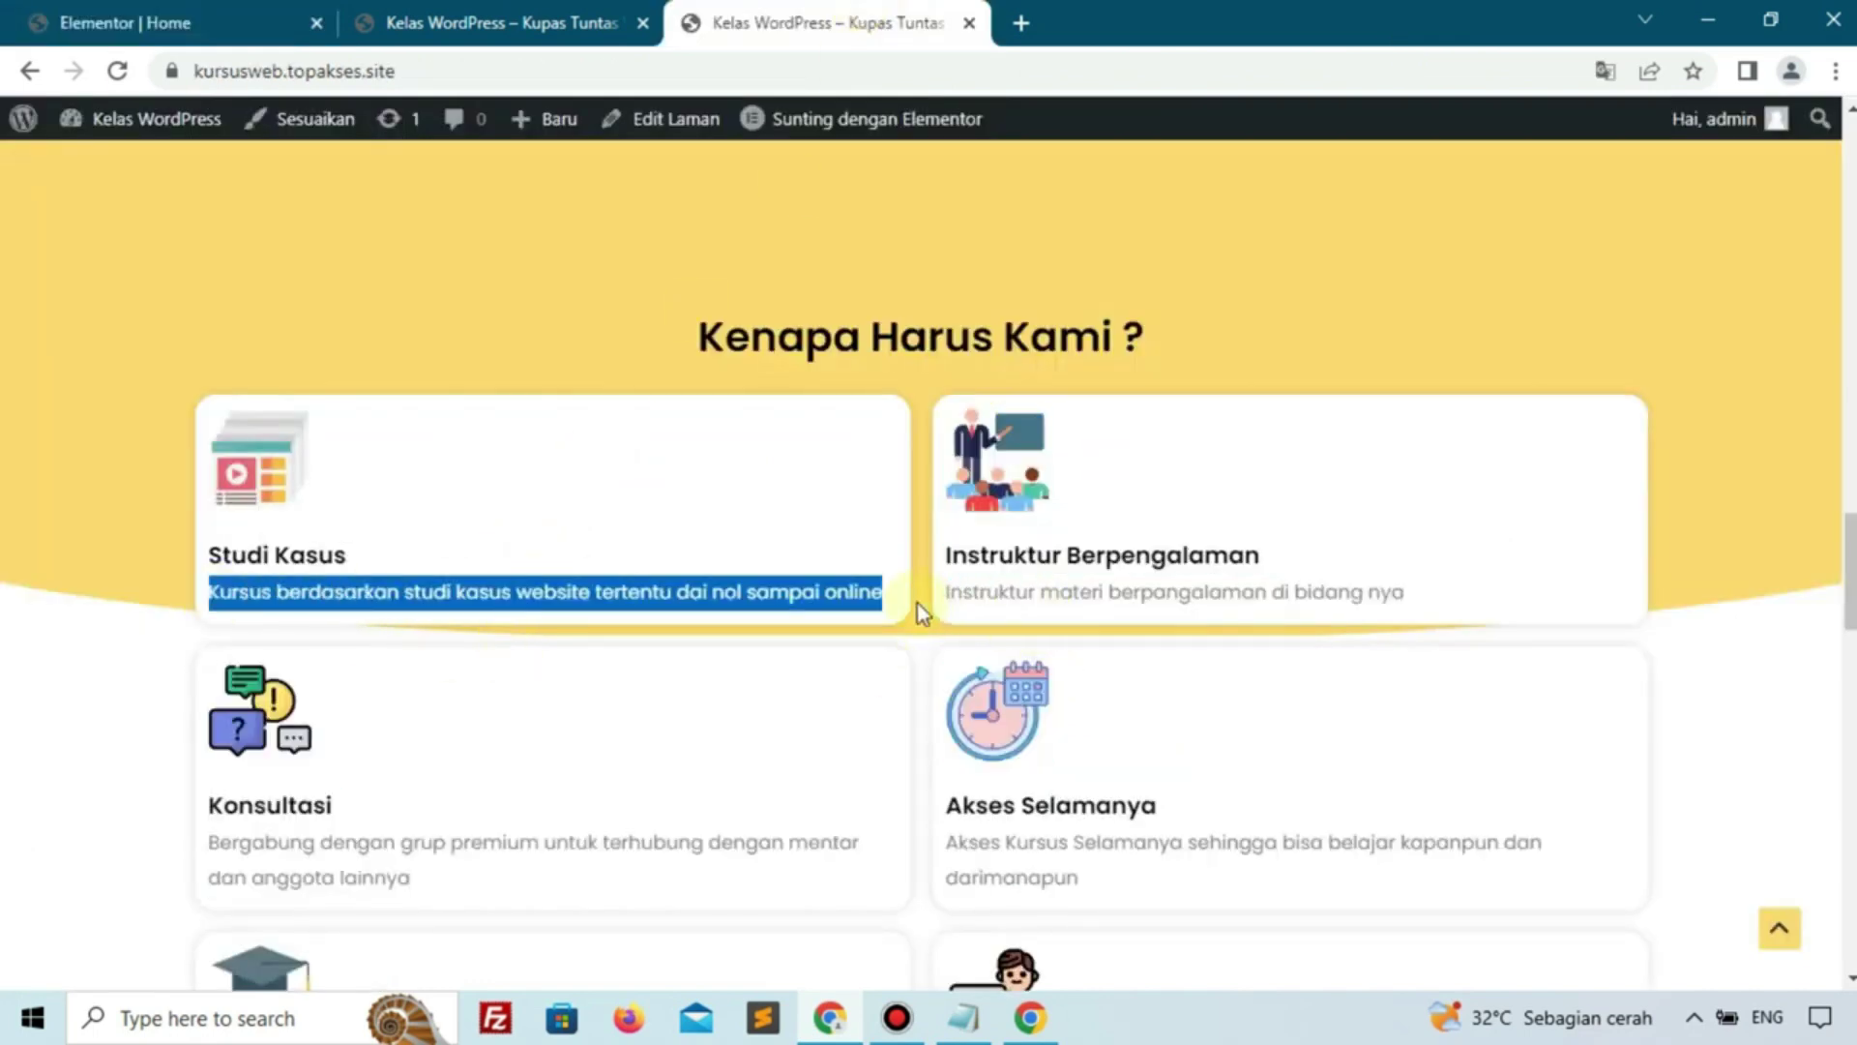
{"action": "left_click", "coordinate": [228, 23]}
{"action": "left_click", "coordinate": [172, 659]}
{"action": "key", "text": "ctrl+a"}
{"action": "key", "text": "ctrl+v"}
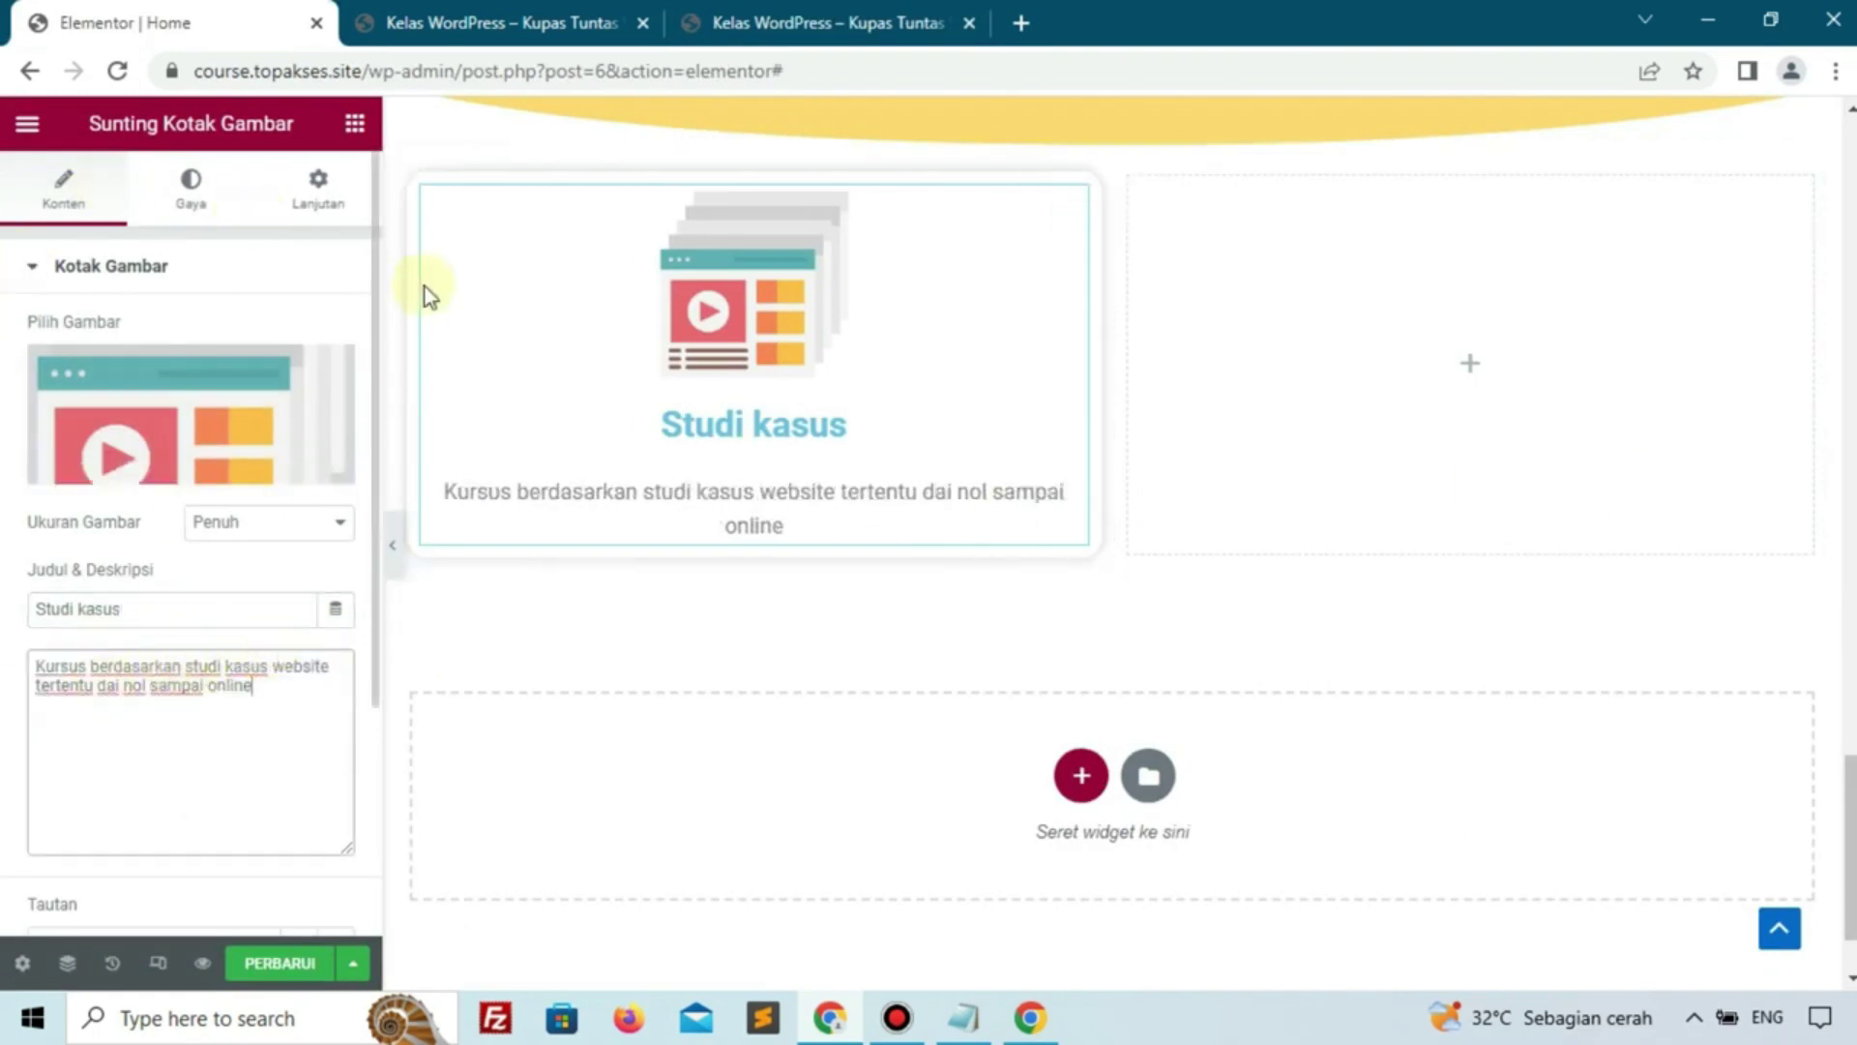
Set the padding of the column holding the "Studi kasus" image box to 10 px on all sides
{"action": "left_click", "coordinate": [425, 218]}
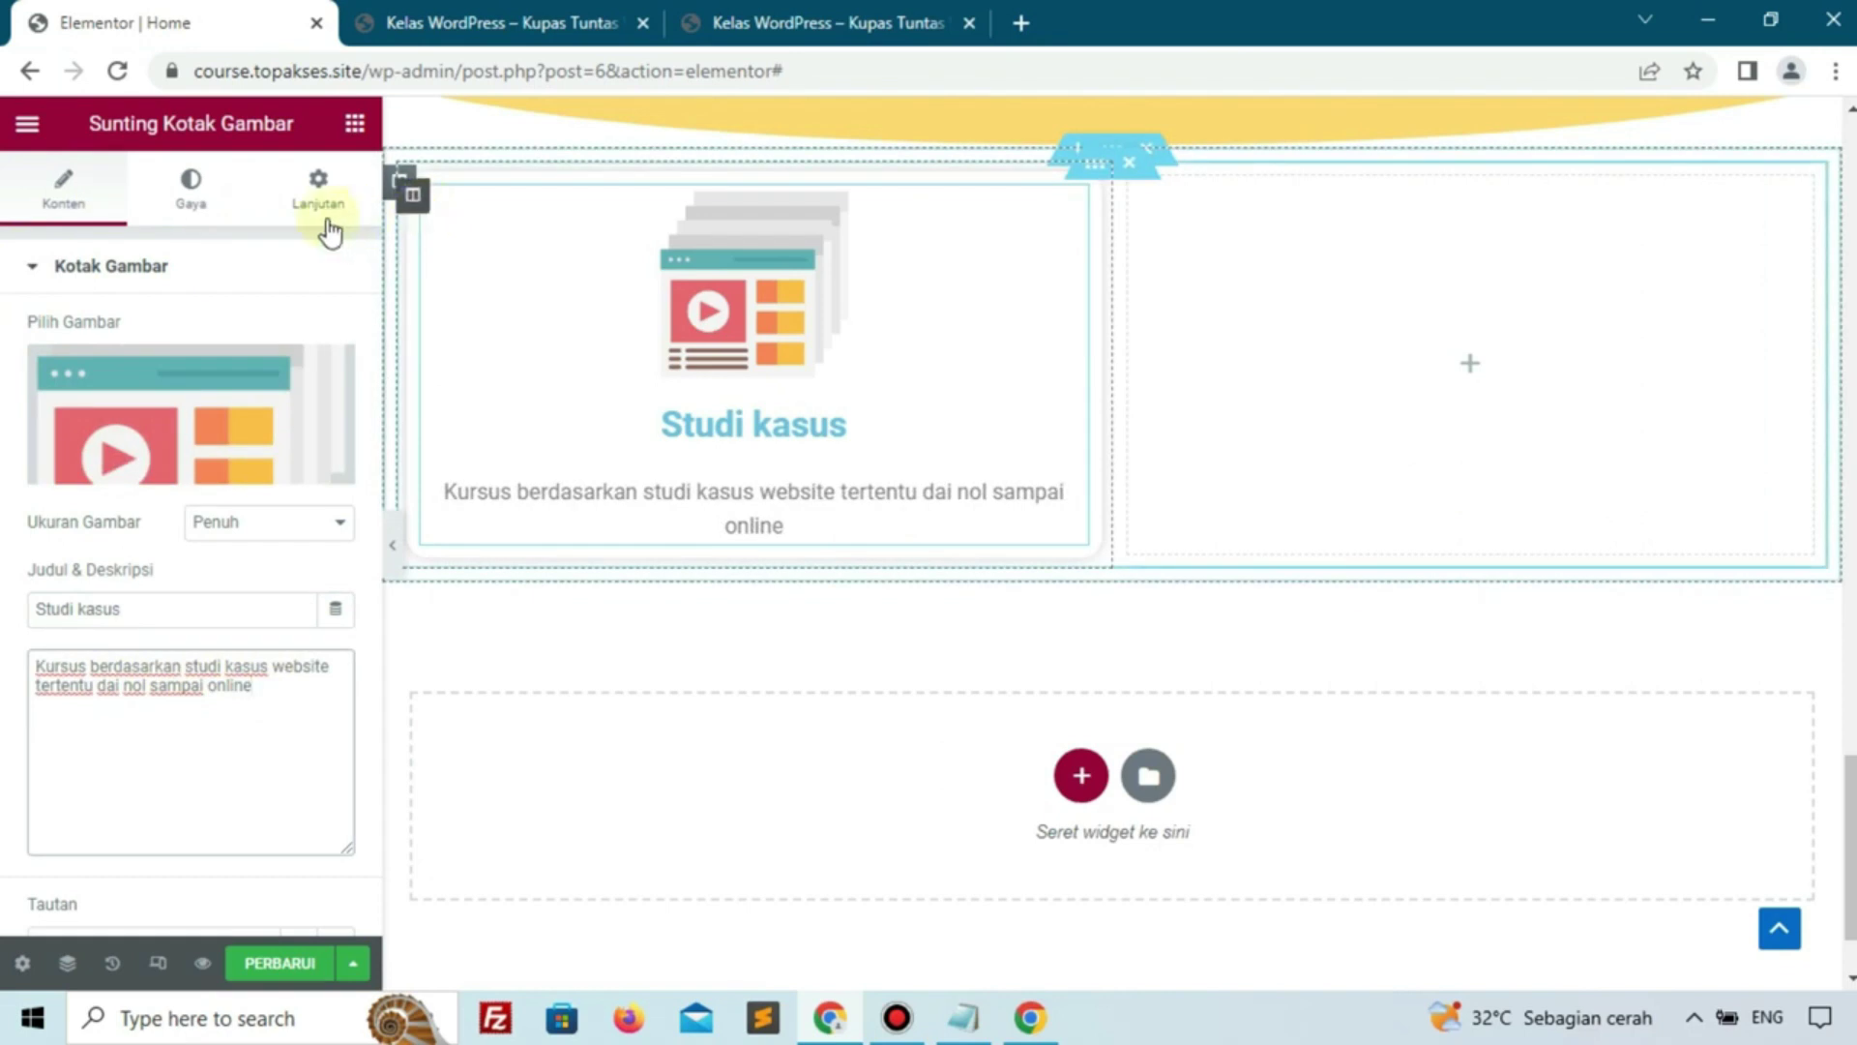
{"action": "left_click", "coordinate": [323, 222]}
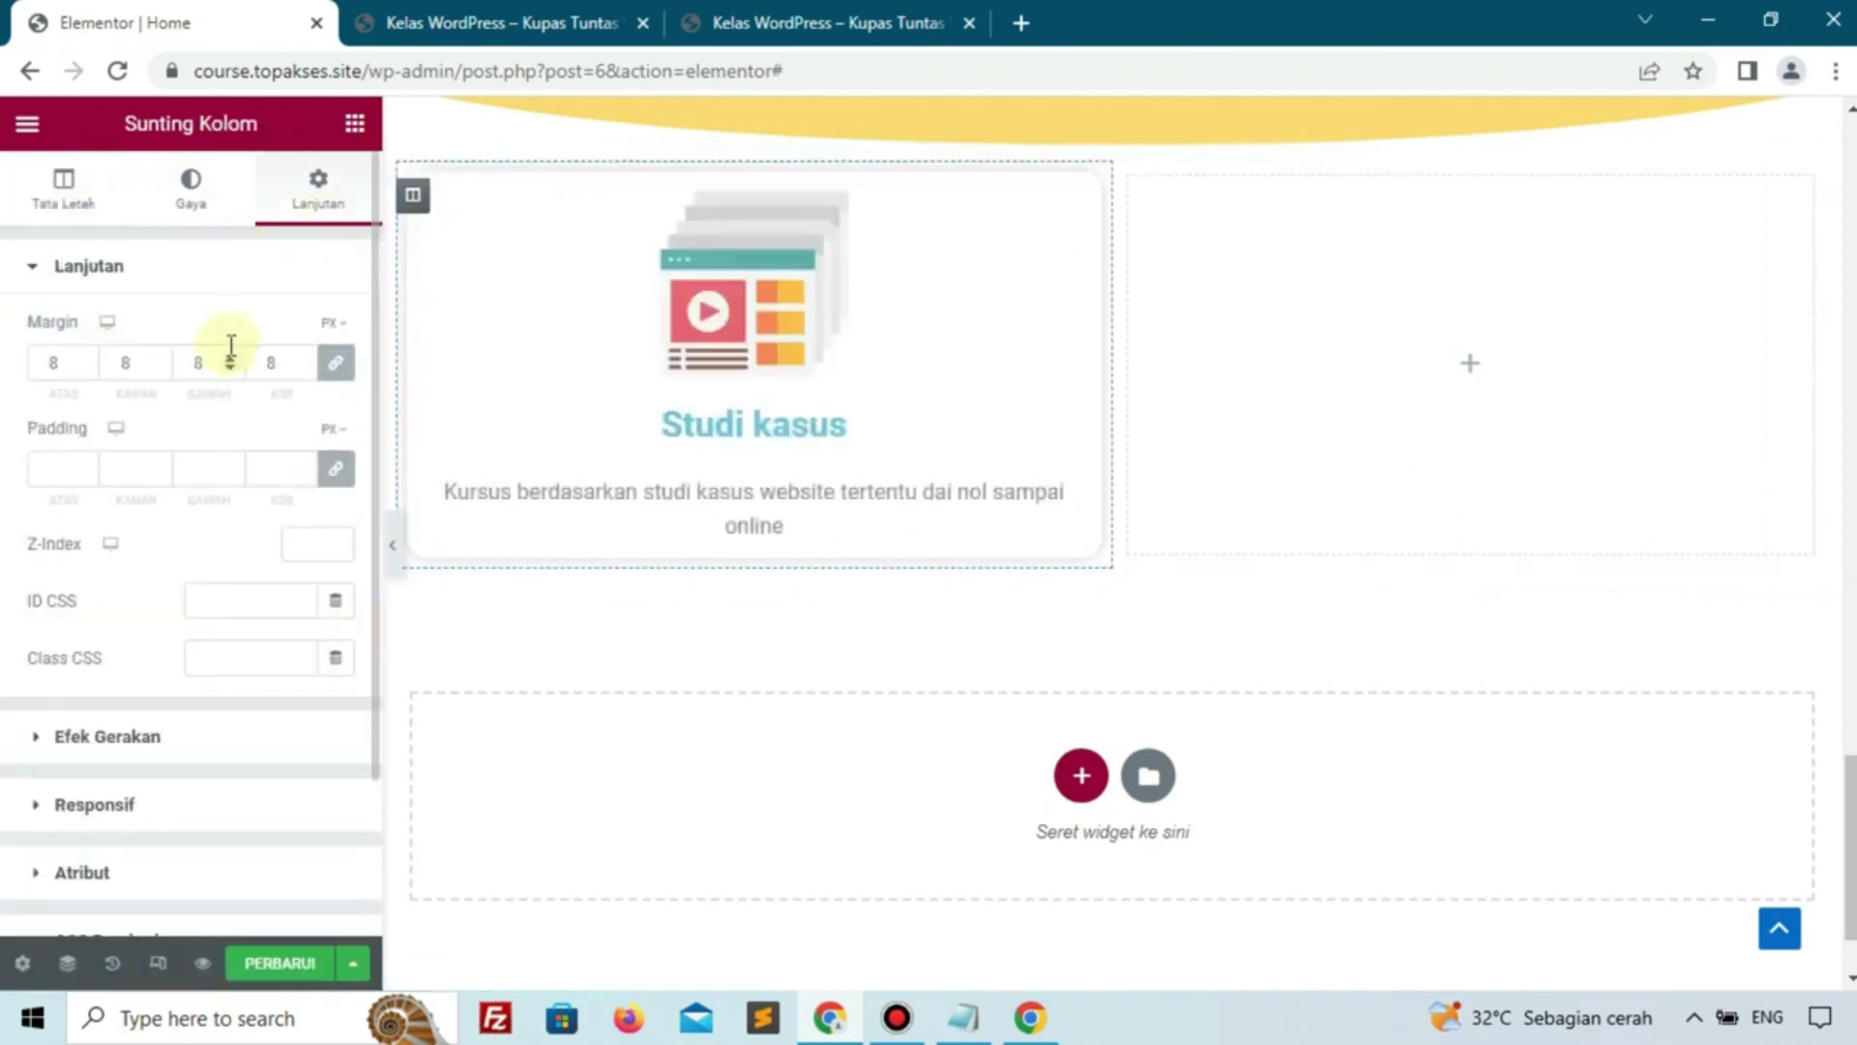
{"action": "left_click", "coordinate": [61, 471]}
{"action": "type", "text": "10"}
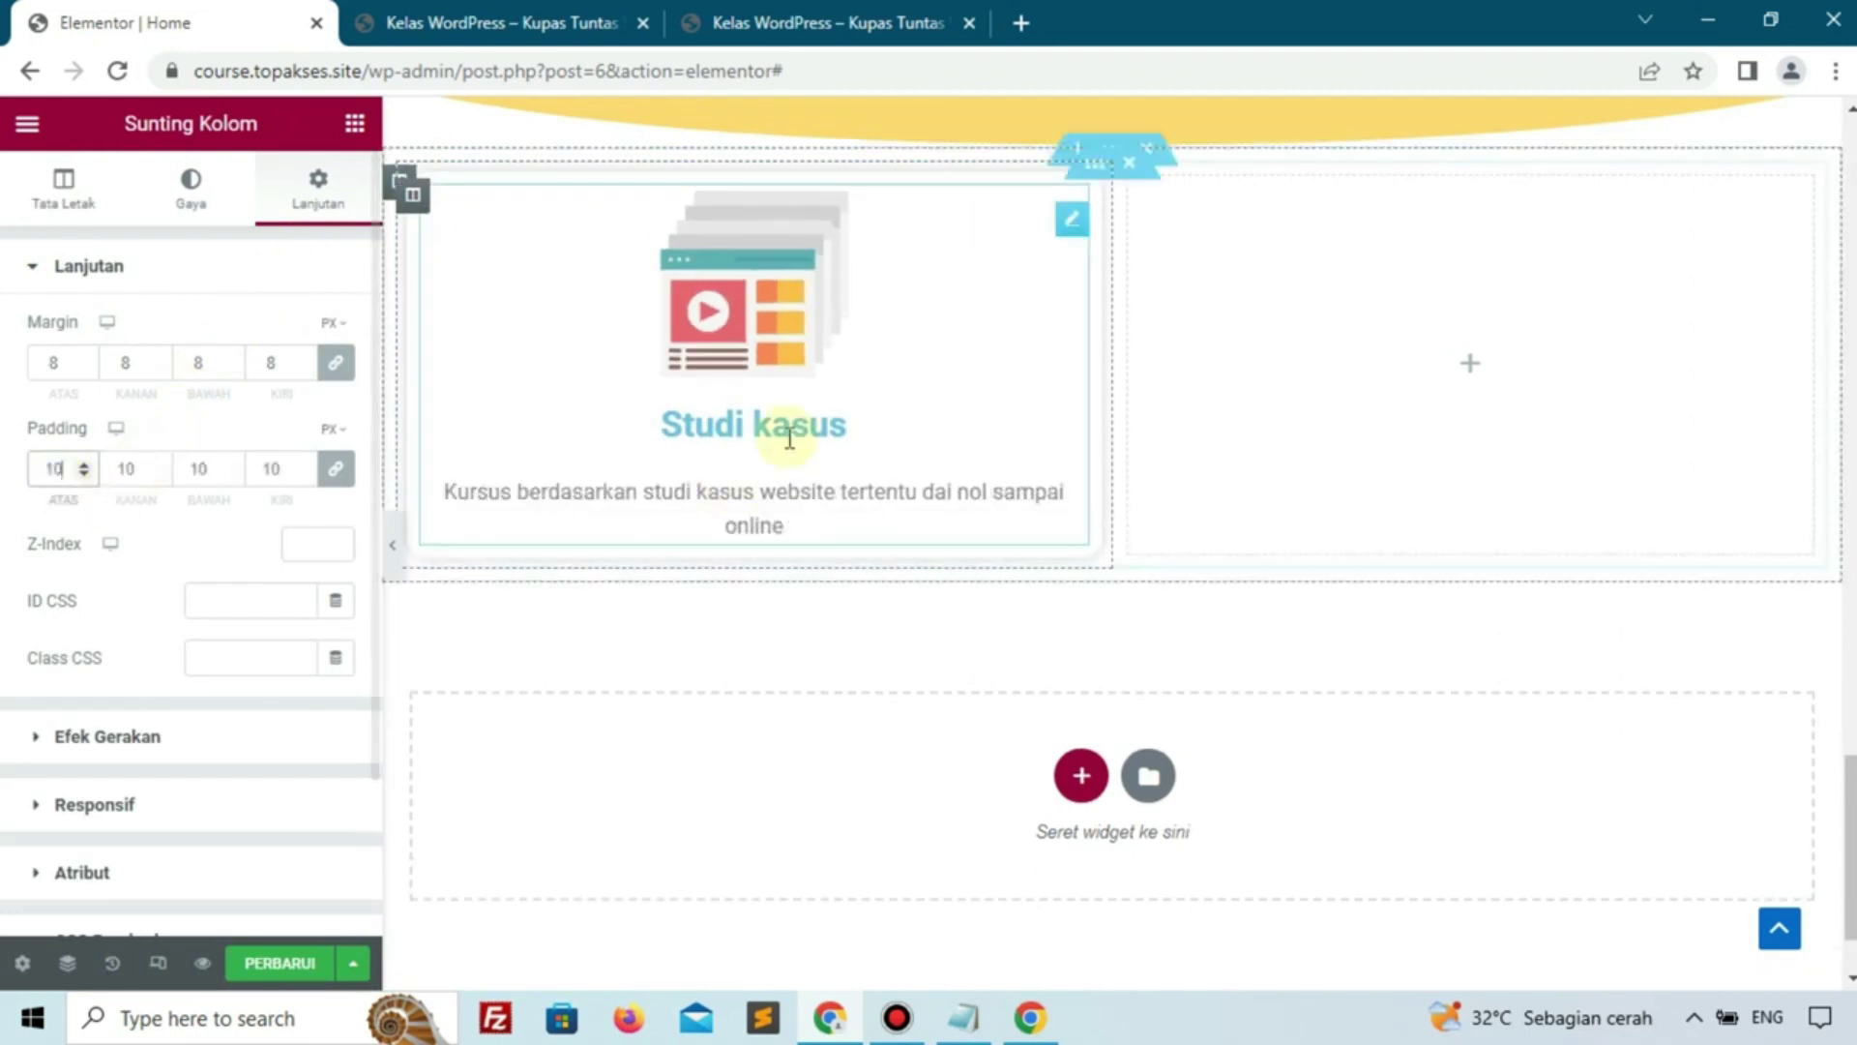
Try the left (Kiri) picture position for the "Studi kasus" image box, then restore it to top (Atas)
{"action": "left_click", "coordinate": [731, 353]}
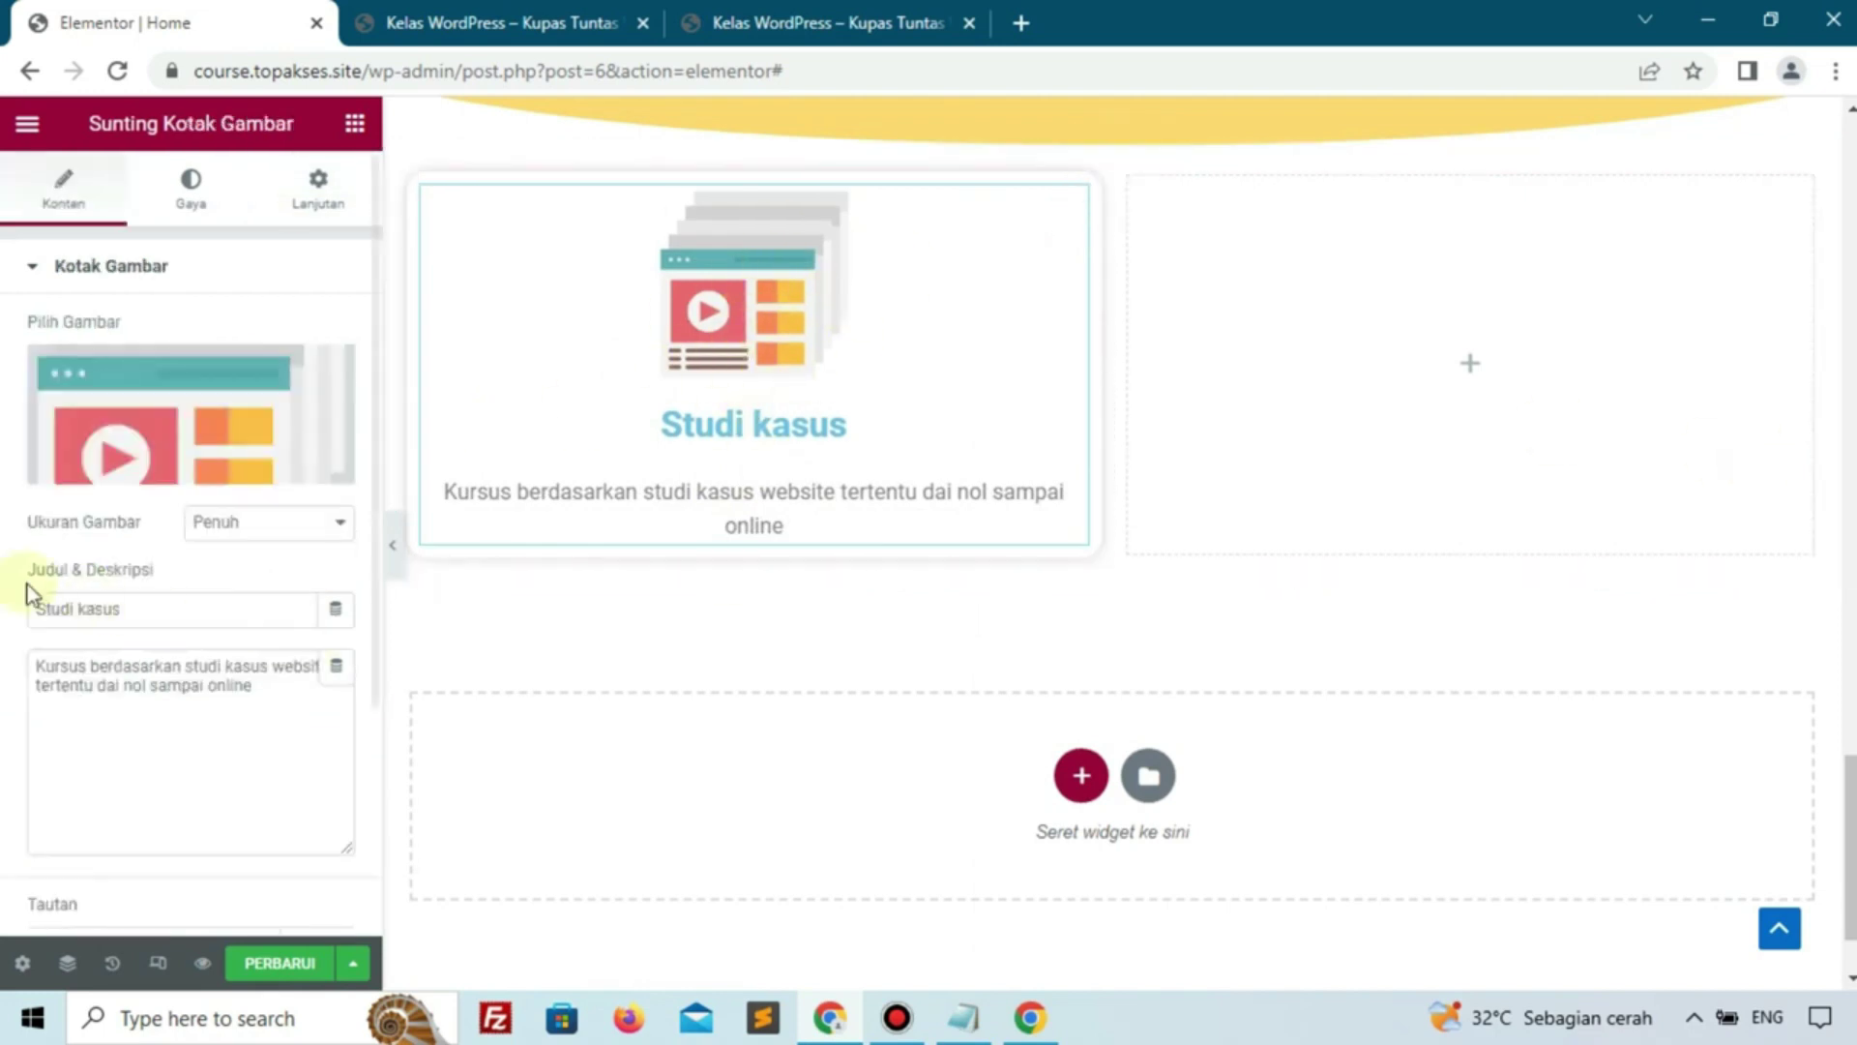
{"action": "scroll", "coordinate": [25, 586], "scroll_direction": "down", "scroll_amount": 3}
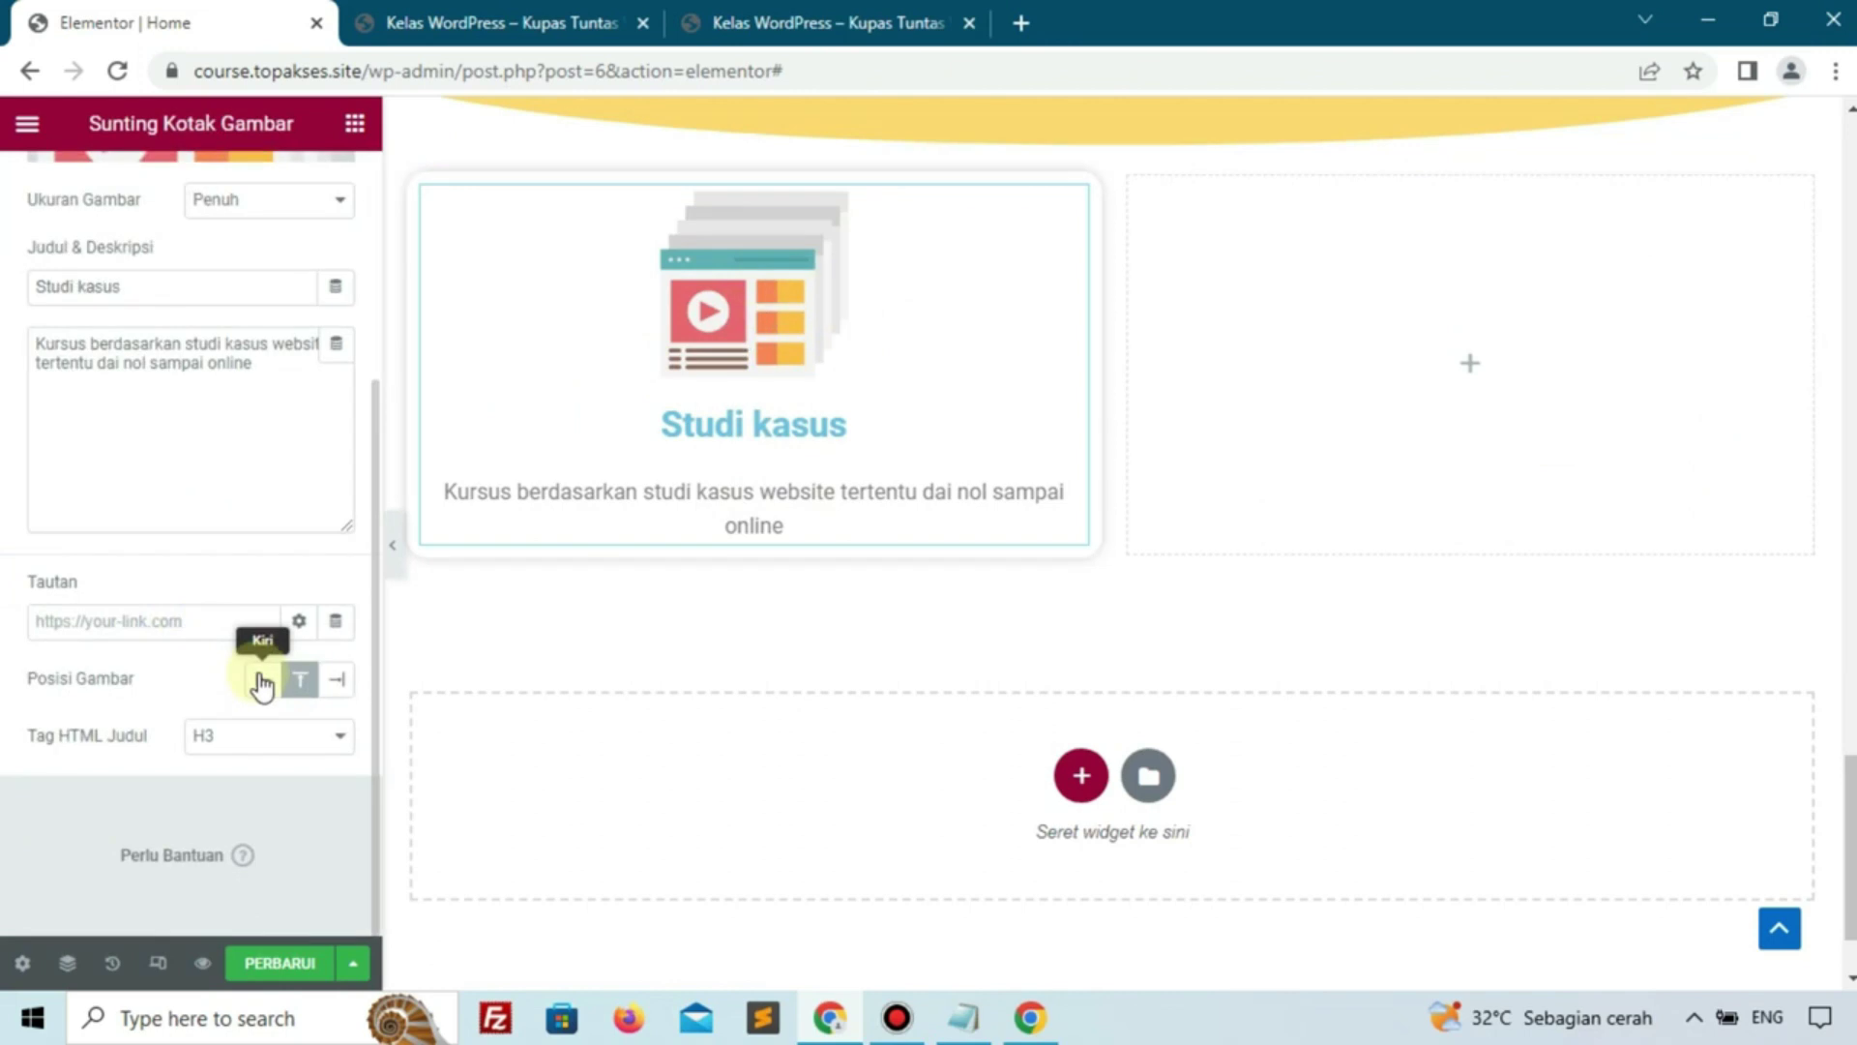
{"action": "left_click", "coordinate": [261, 680]}
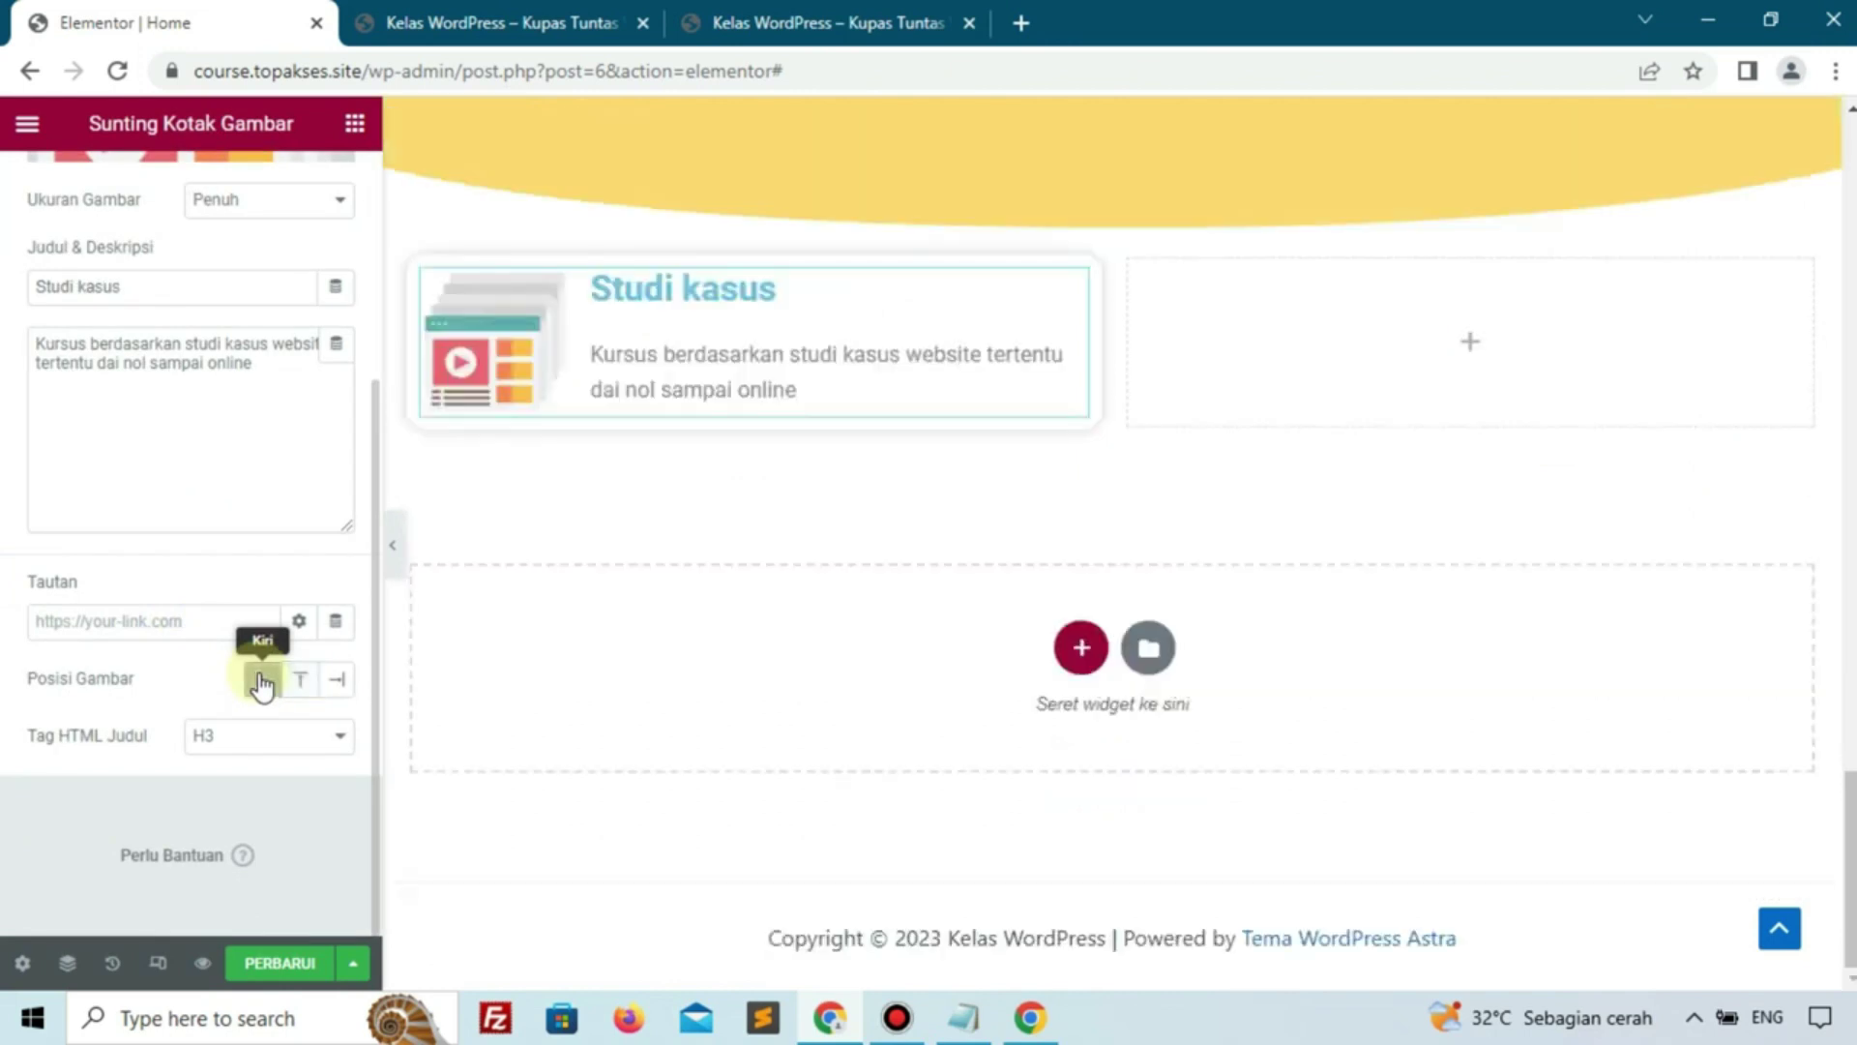
{"action": "left_click", "coordinate": [294, 682]}
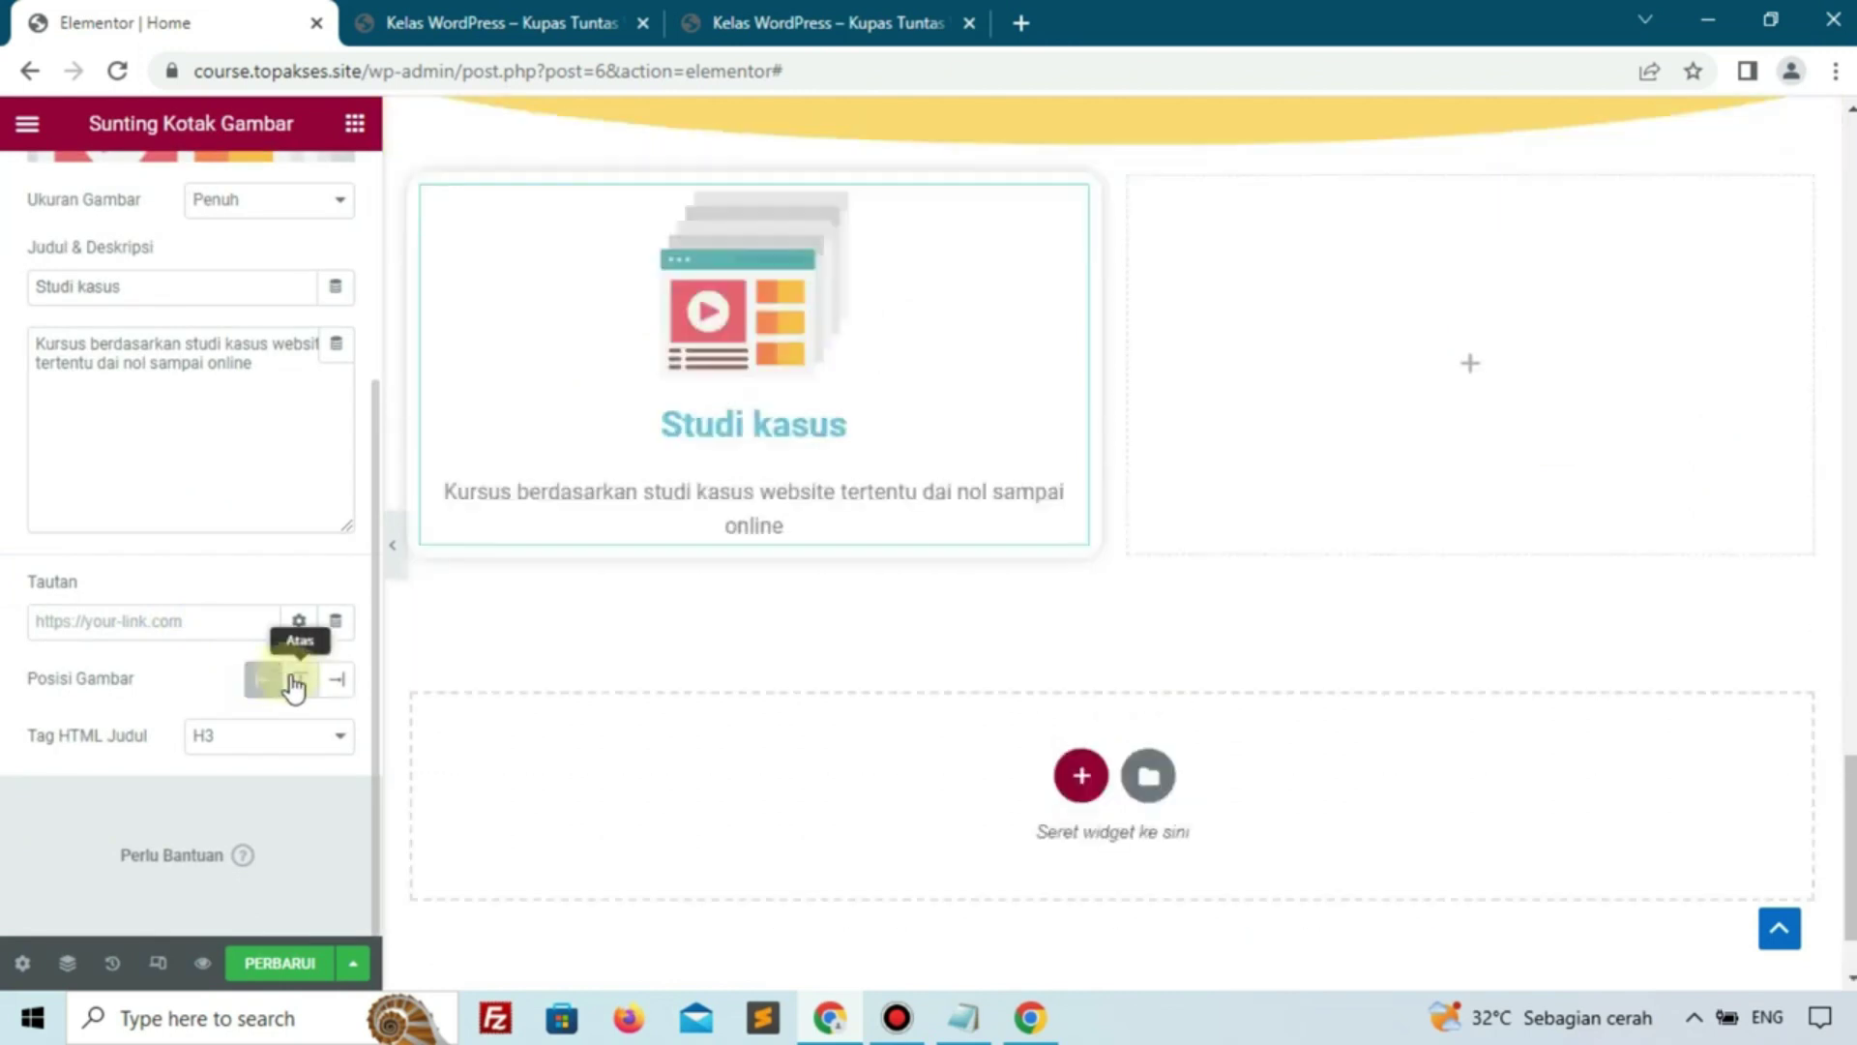
{"action": "scroll", "coordinate": [271, 639], "scroll_direction": "up", "scroll_amount": 5}
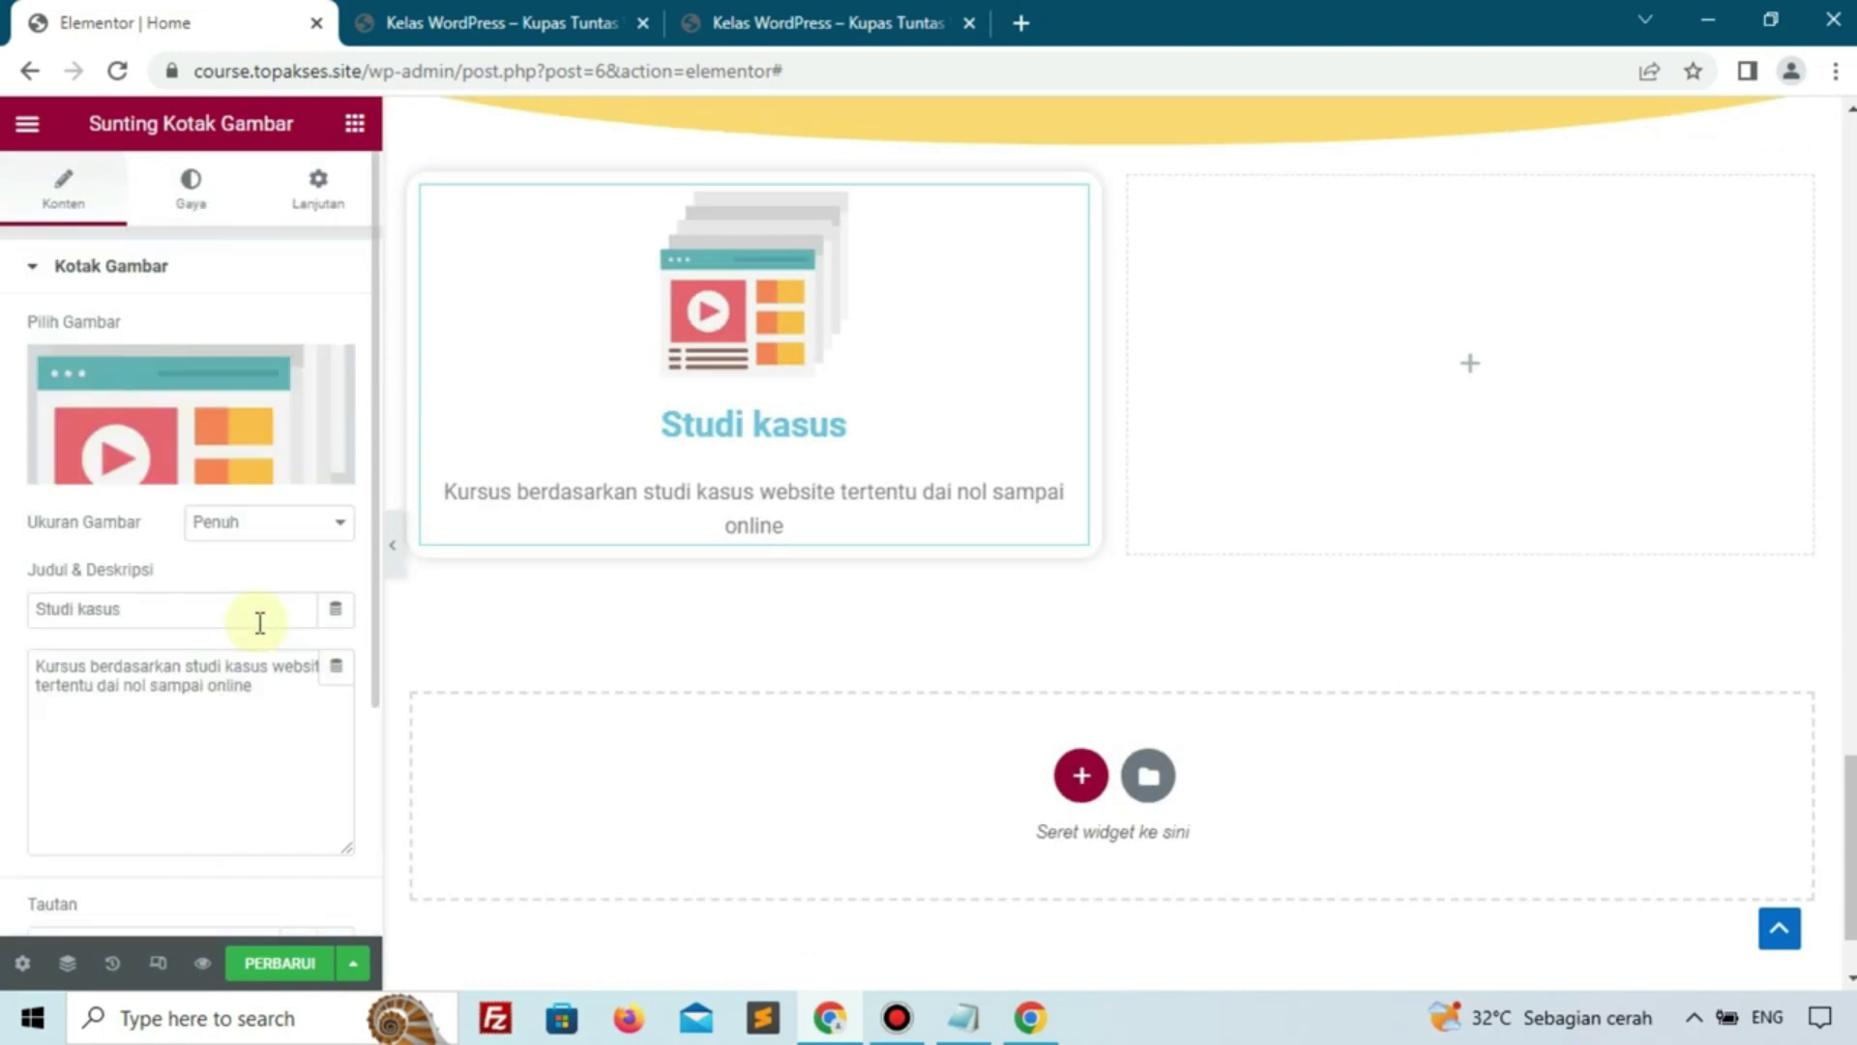
Align the image box's content to the left and set its picture width to 14%
{"action": "left_click", "coordinate": [191, 193]}
{"action": "scroll", "coordinate": [188, 581], "scroll_direction": "down", "scroll_amount": 3}
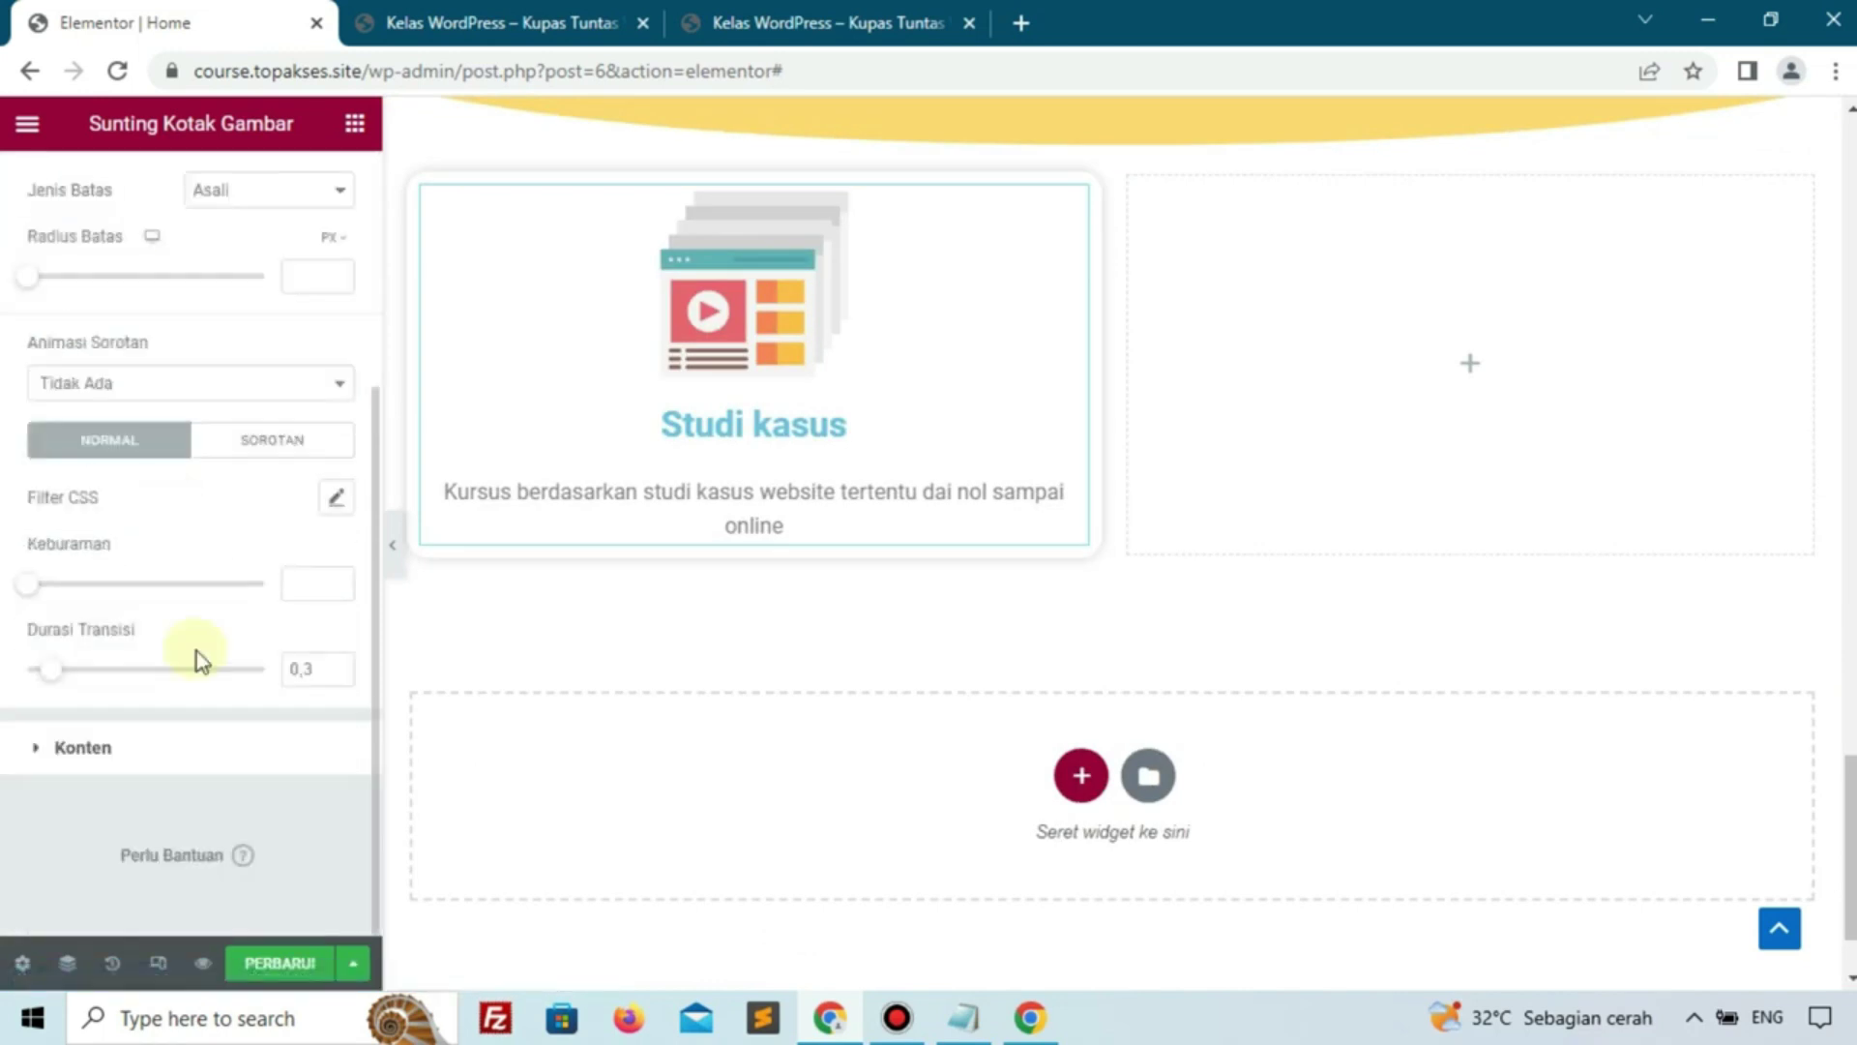
{"action": "left_click", "coordinate": [194, 738]}
{"action": "left_click", "coordinate": [218, 411]}
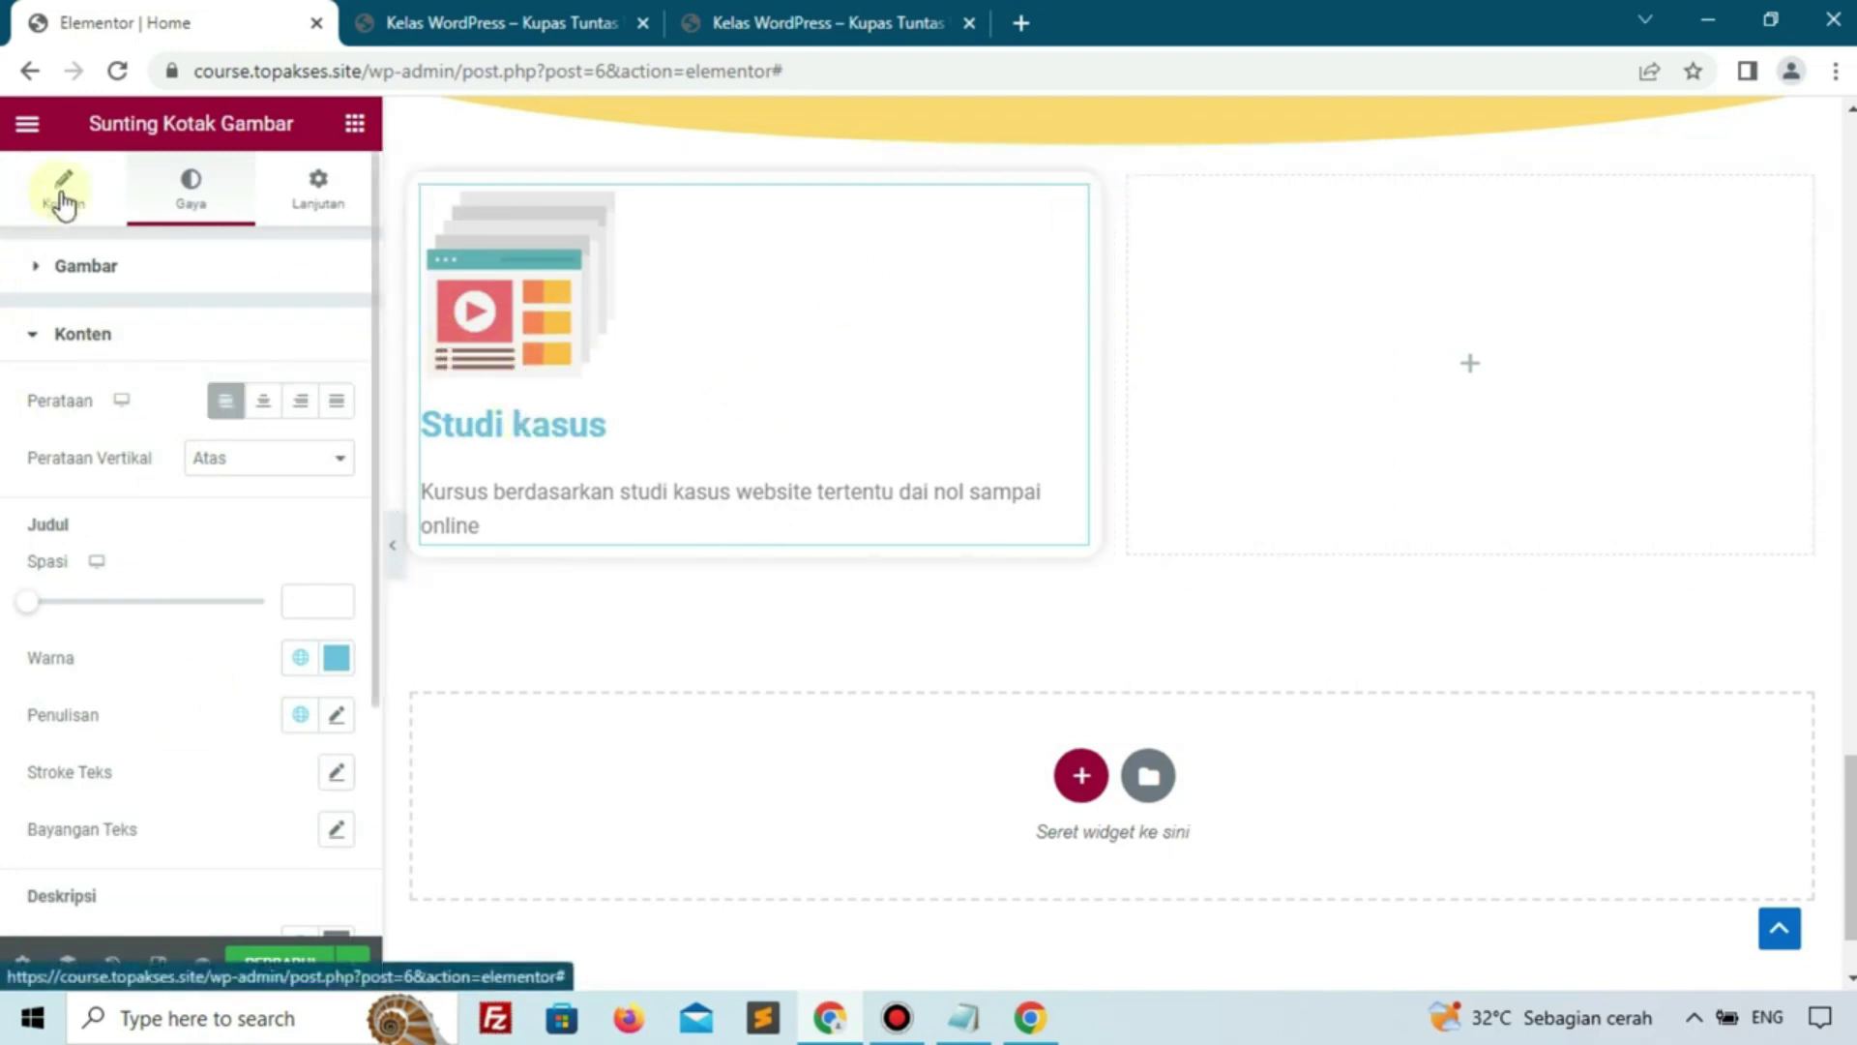
{"action": "left_click", "coordinate": [112, 273]}
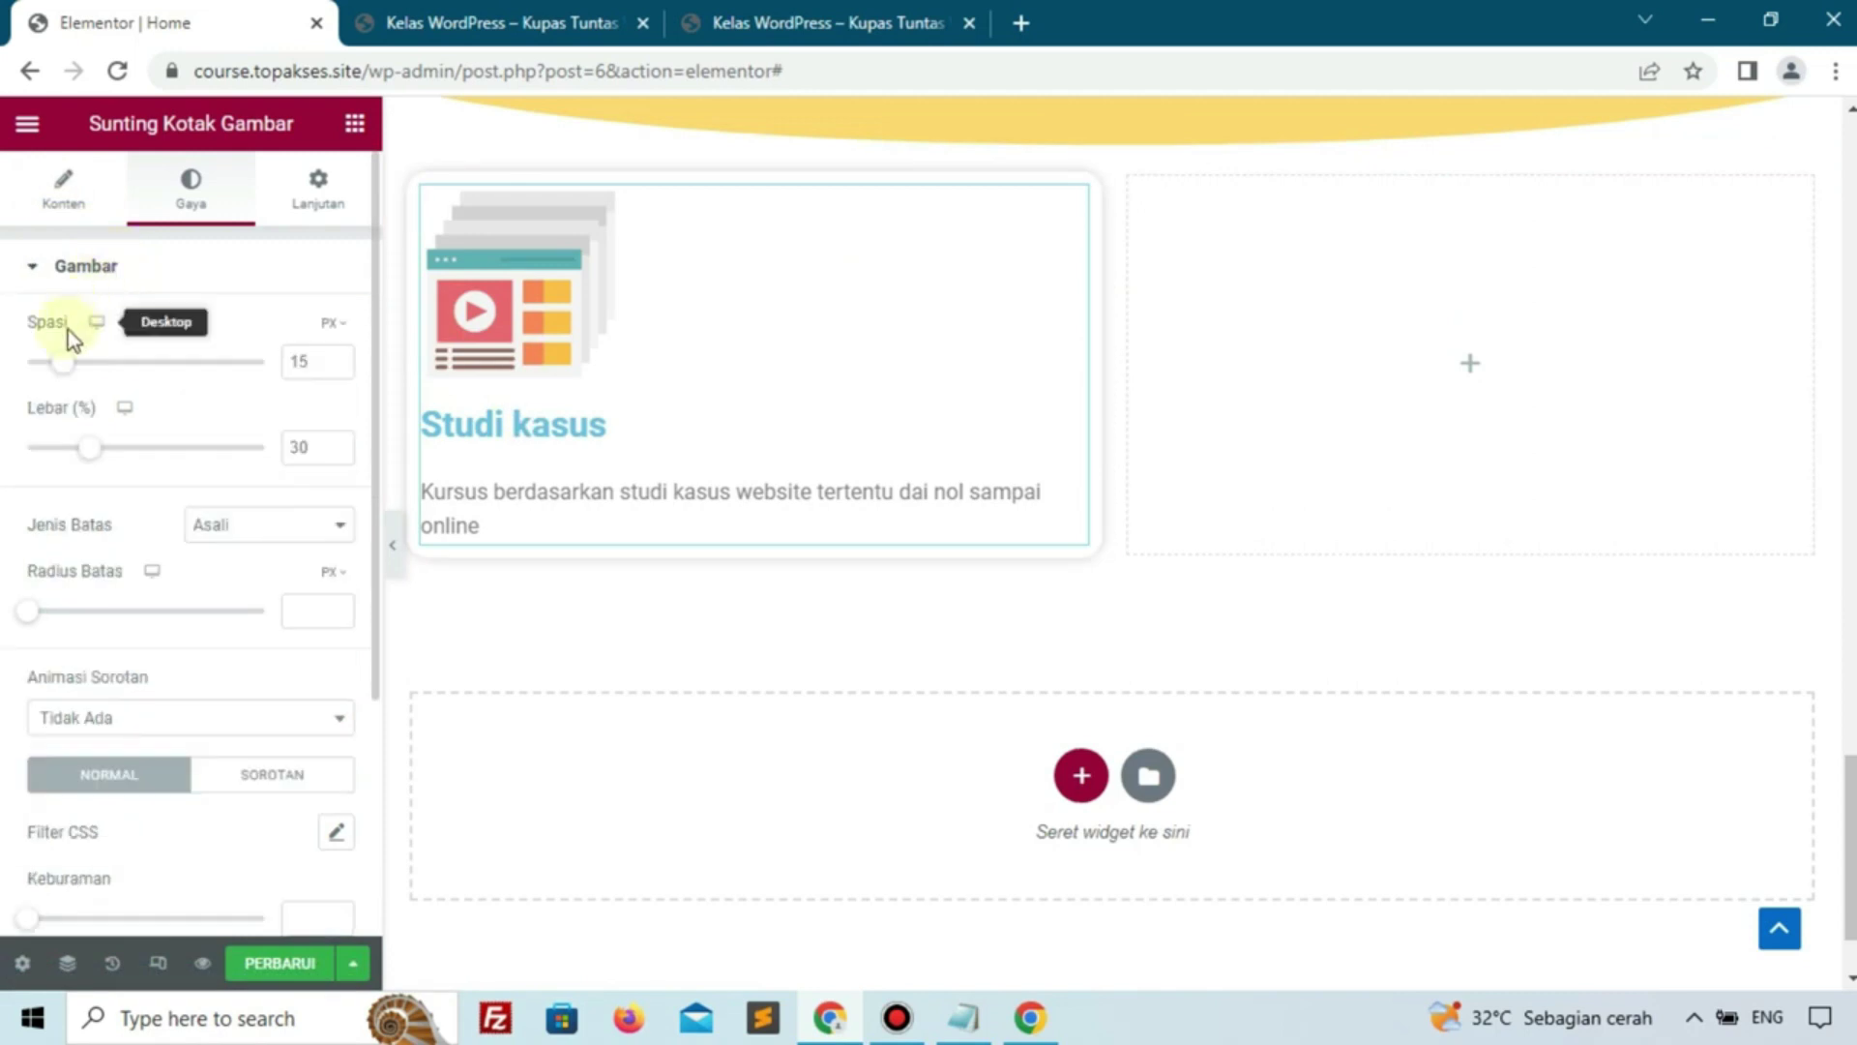
{"action": "left_click_drag", "start_coordinate": [97, 450], "coordinate": [54, 416]}
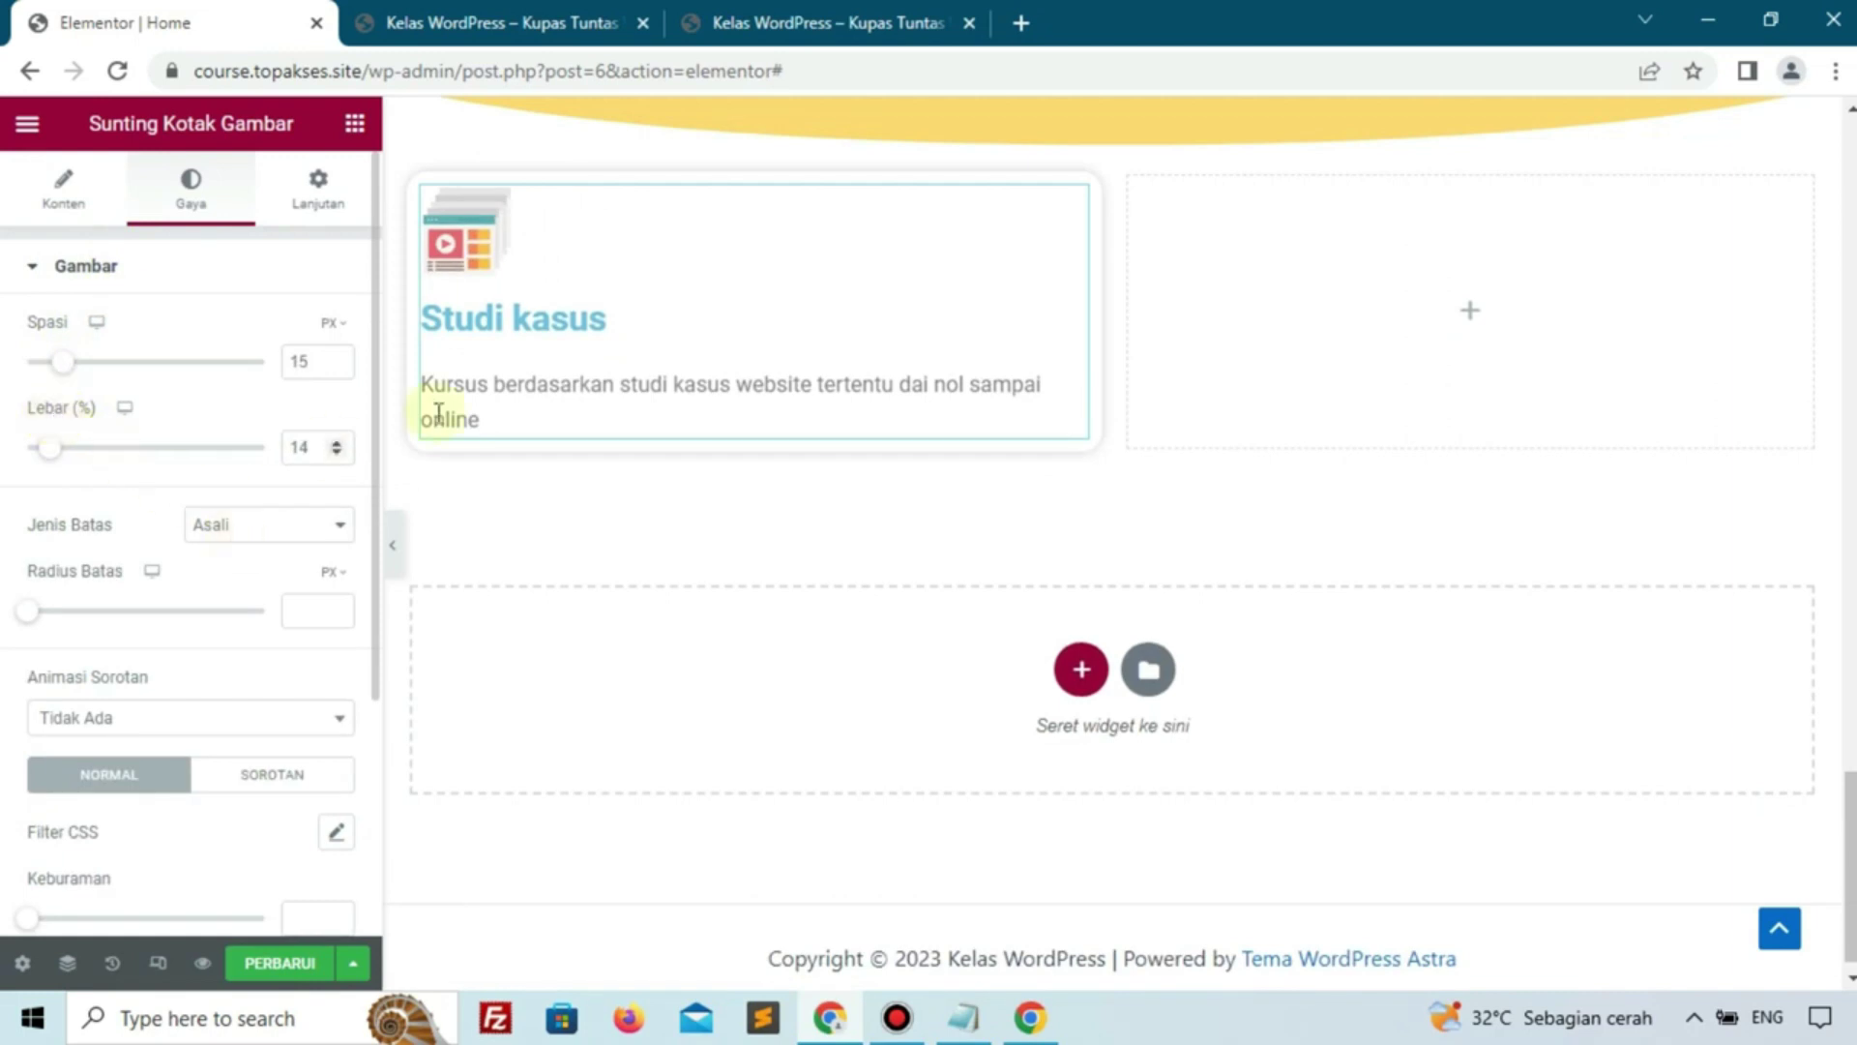
Set the image box's title colour to black, #000000
{"action": "scroll", "coordinate": [116, 600], "scroll_direction": "down", "scroll_amount": 3}
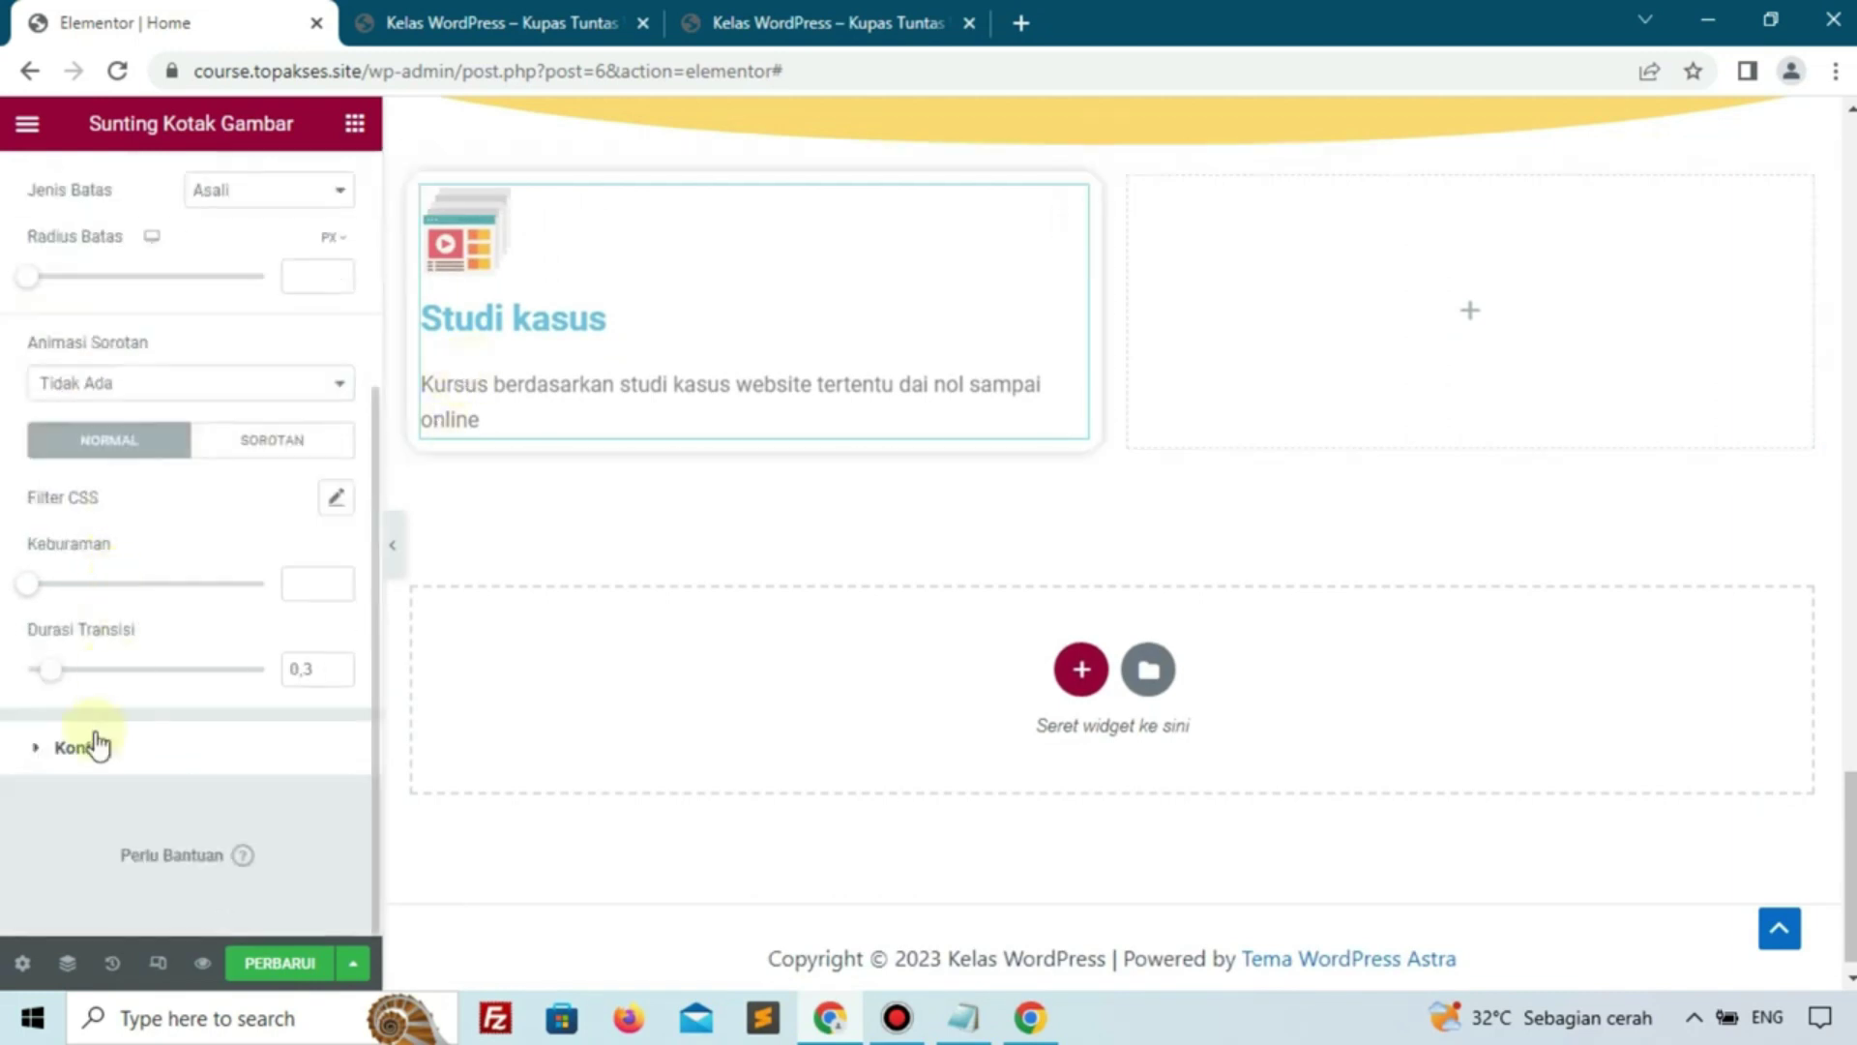
{"action": "left_click", "coordinate": [97, 745]}
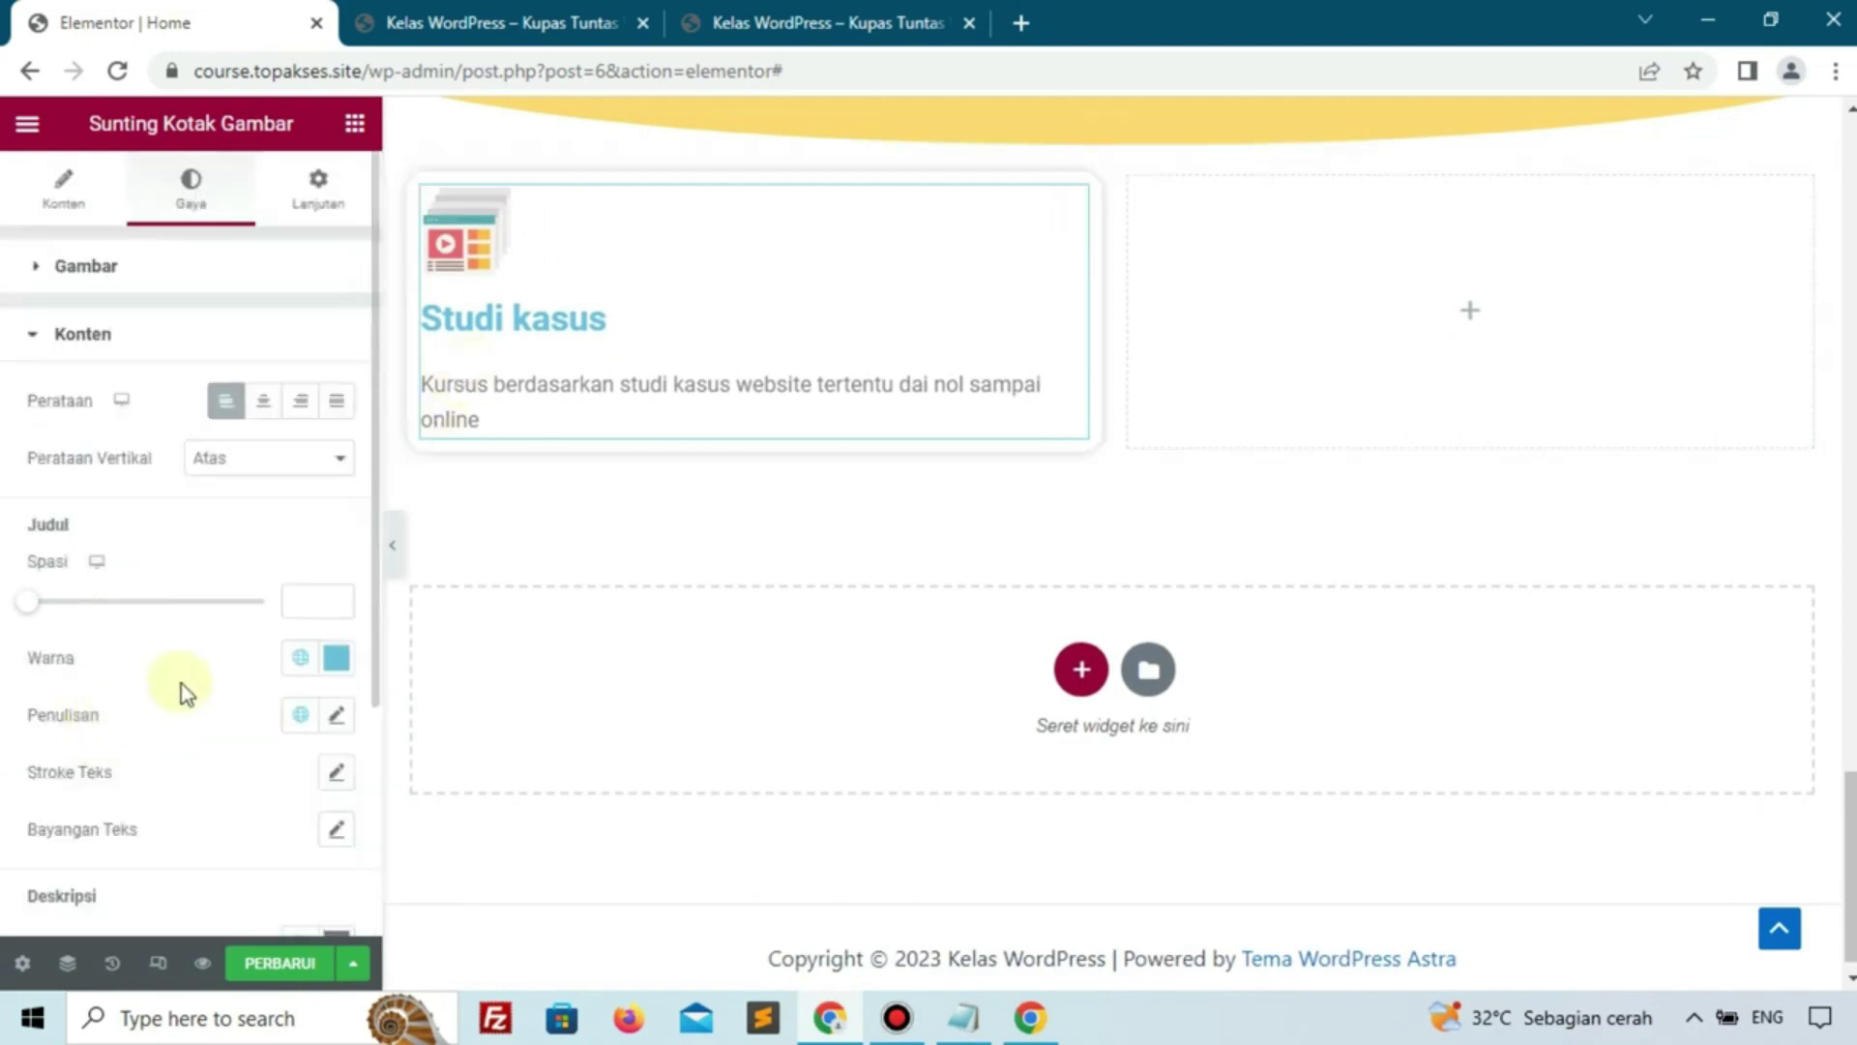
{"action": "left_click", "coordinate": [338, 660]}
{"action": "type", "text": "#000000"}
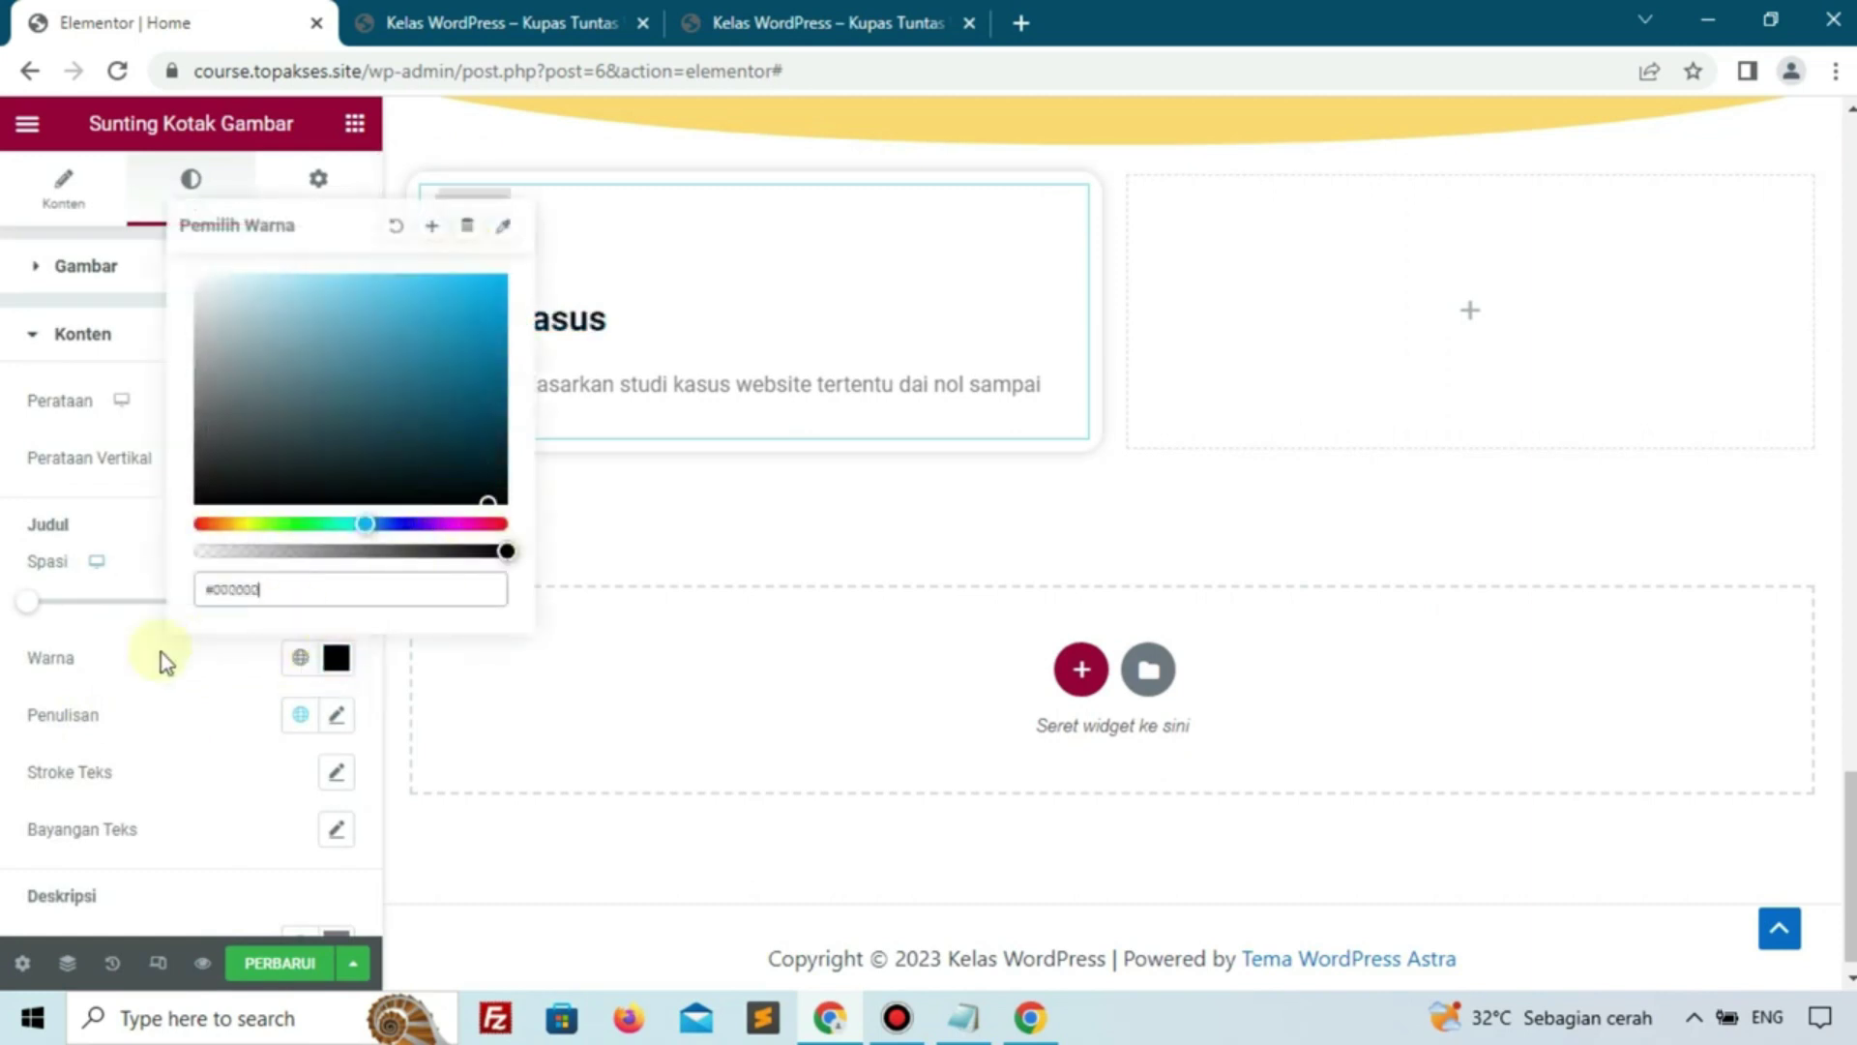
{"action": "left_click", "coordinate": [165, 662]}
Set the image box title's typography to the Poppins font at 18 px
{"action": "left_click", "coordinate": [339, 718]}
{"action": "scroll", "coordinate": [343, 718], "scroll_direction": "down", "scroll_amount": 3}
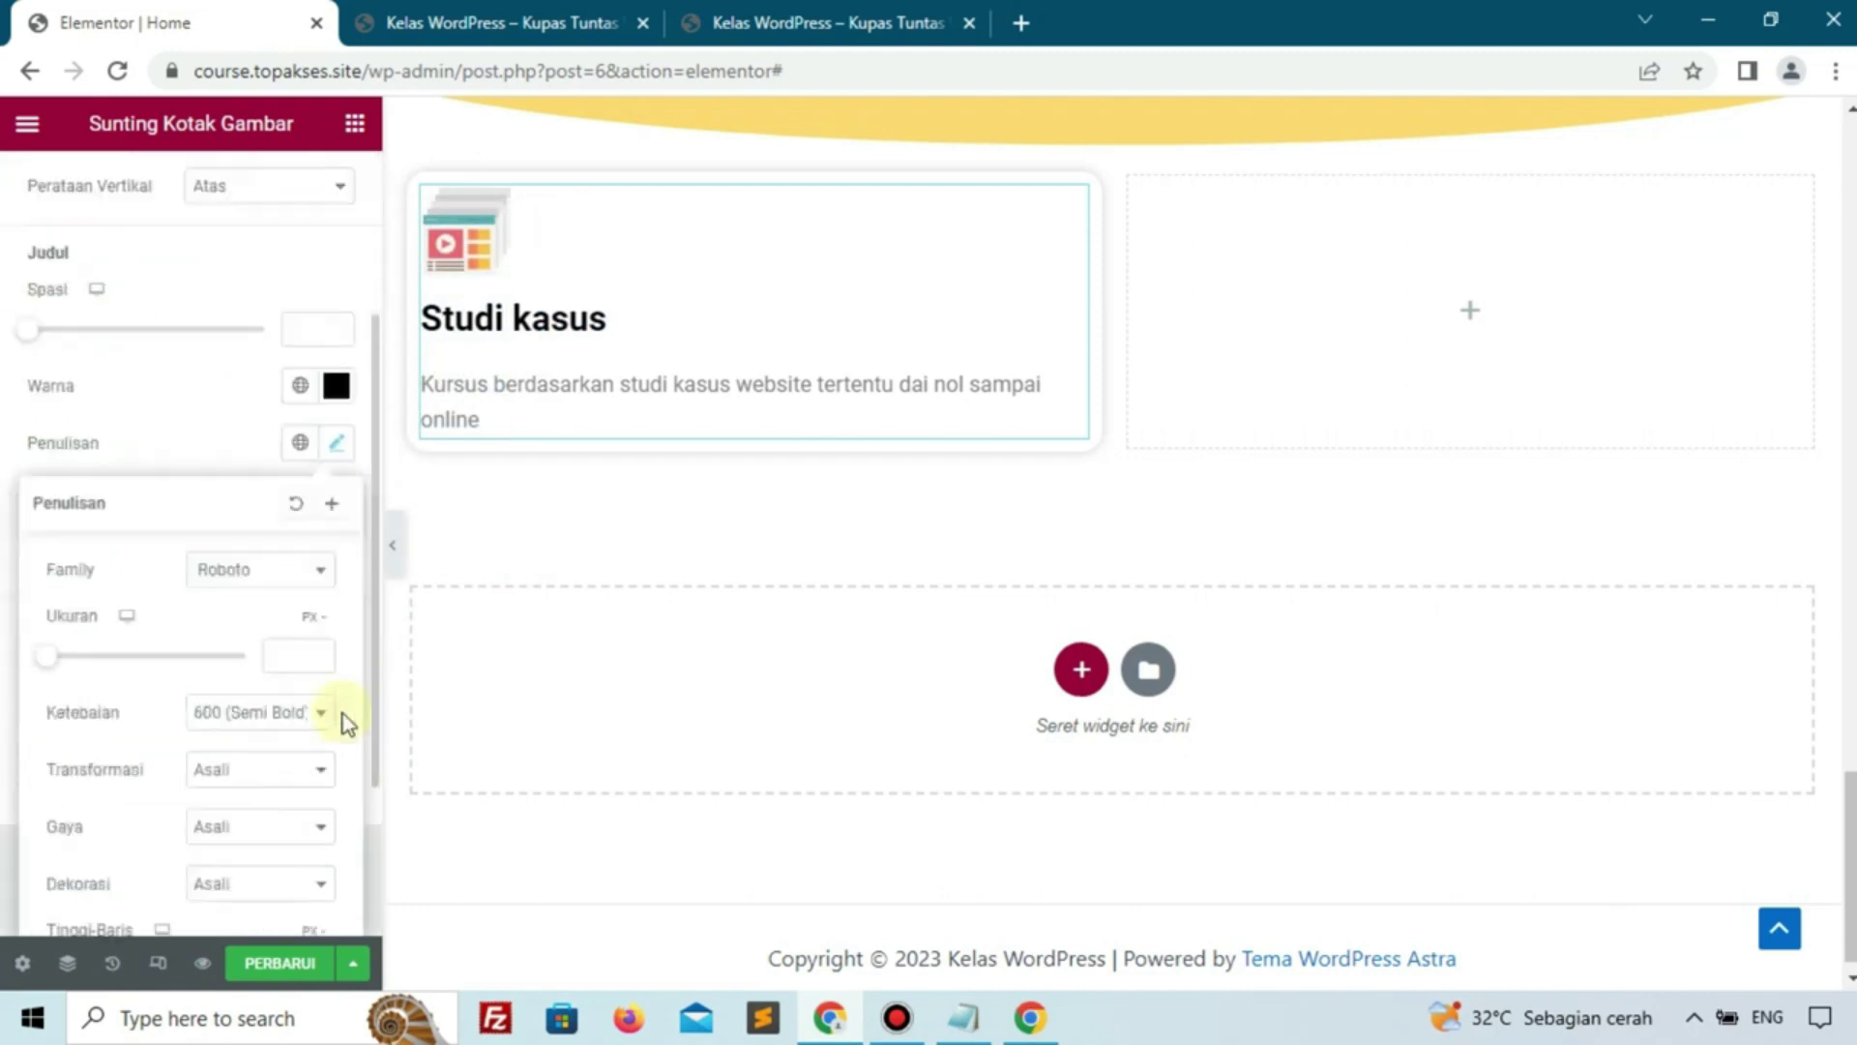
{"action": "left_click", "coordinate": [281, 600]}
{"action": "type", "text": "pop"}
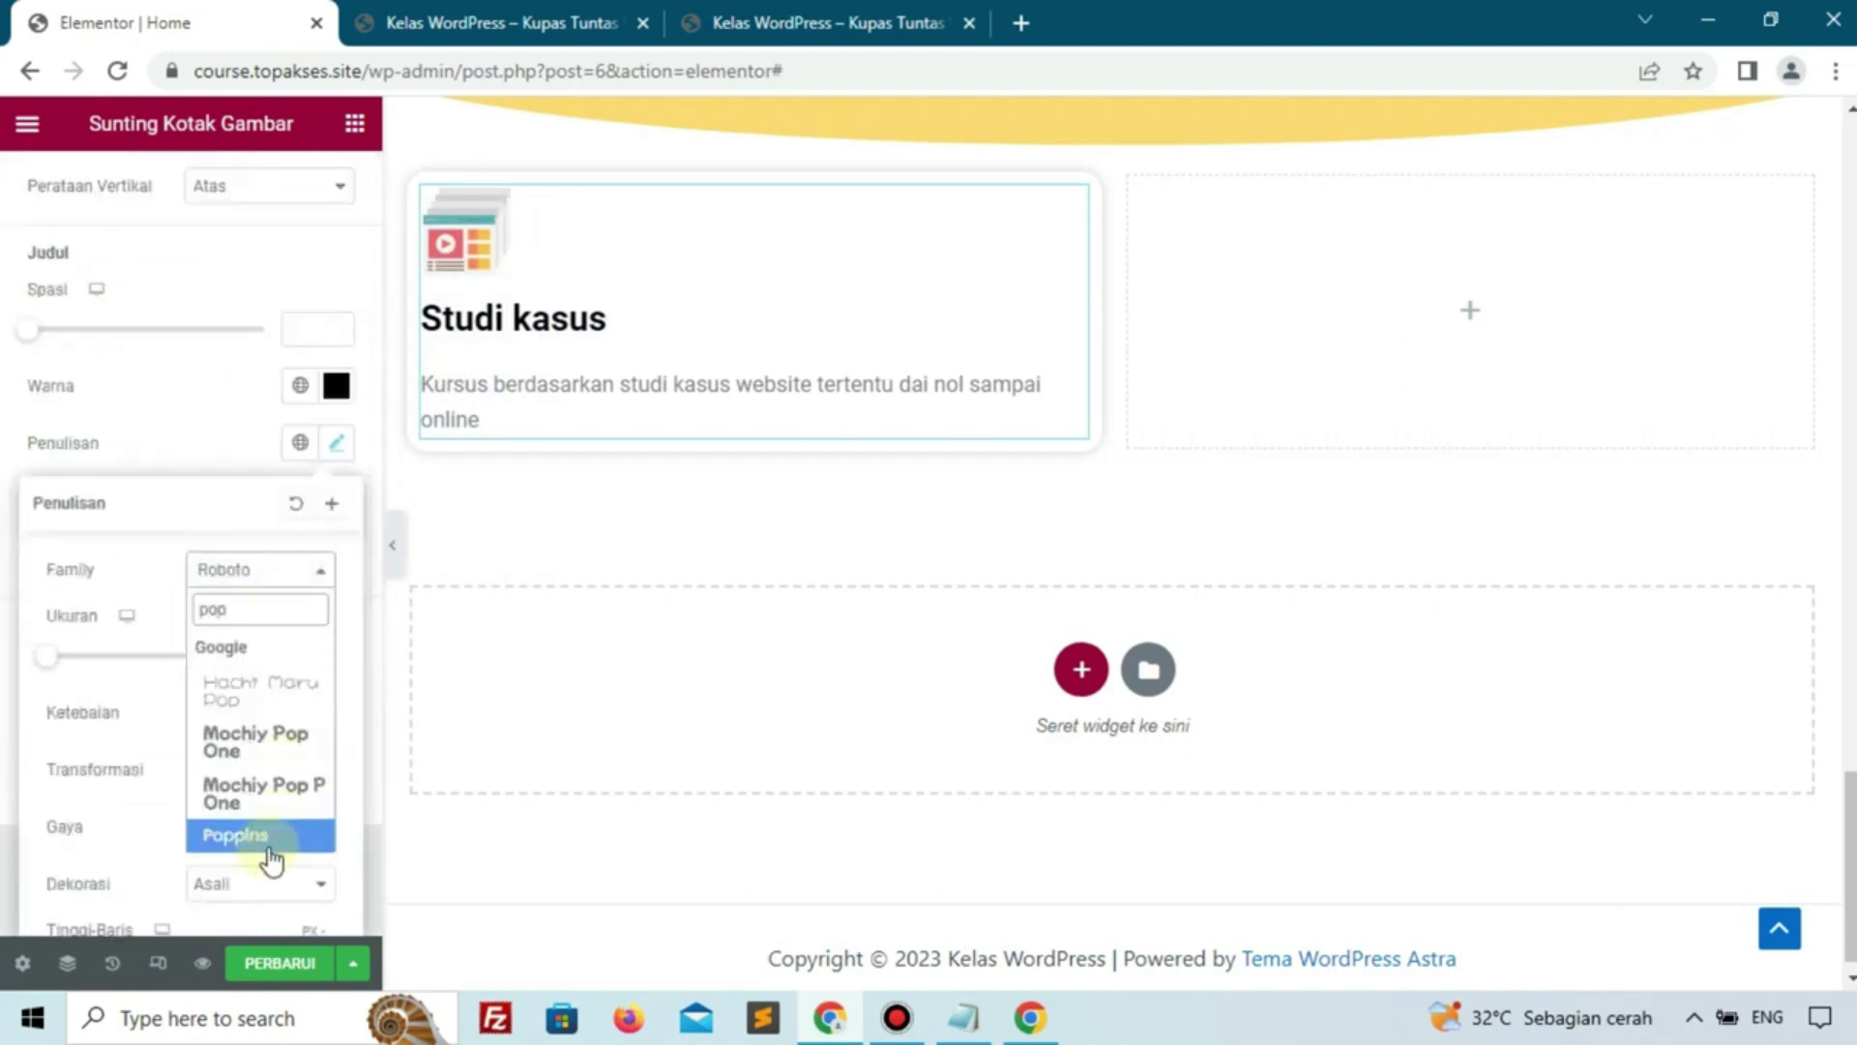
{"action": "left_click", "coordinate": [266, 835]}
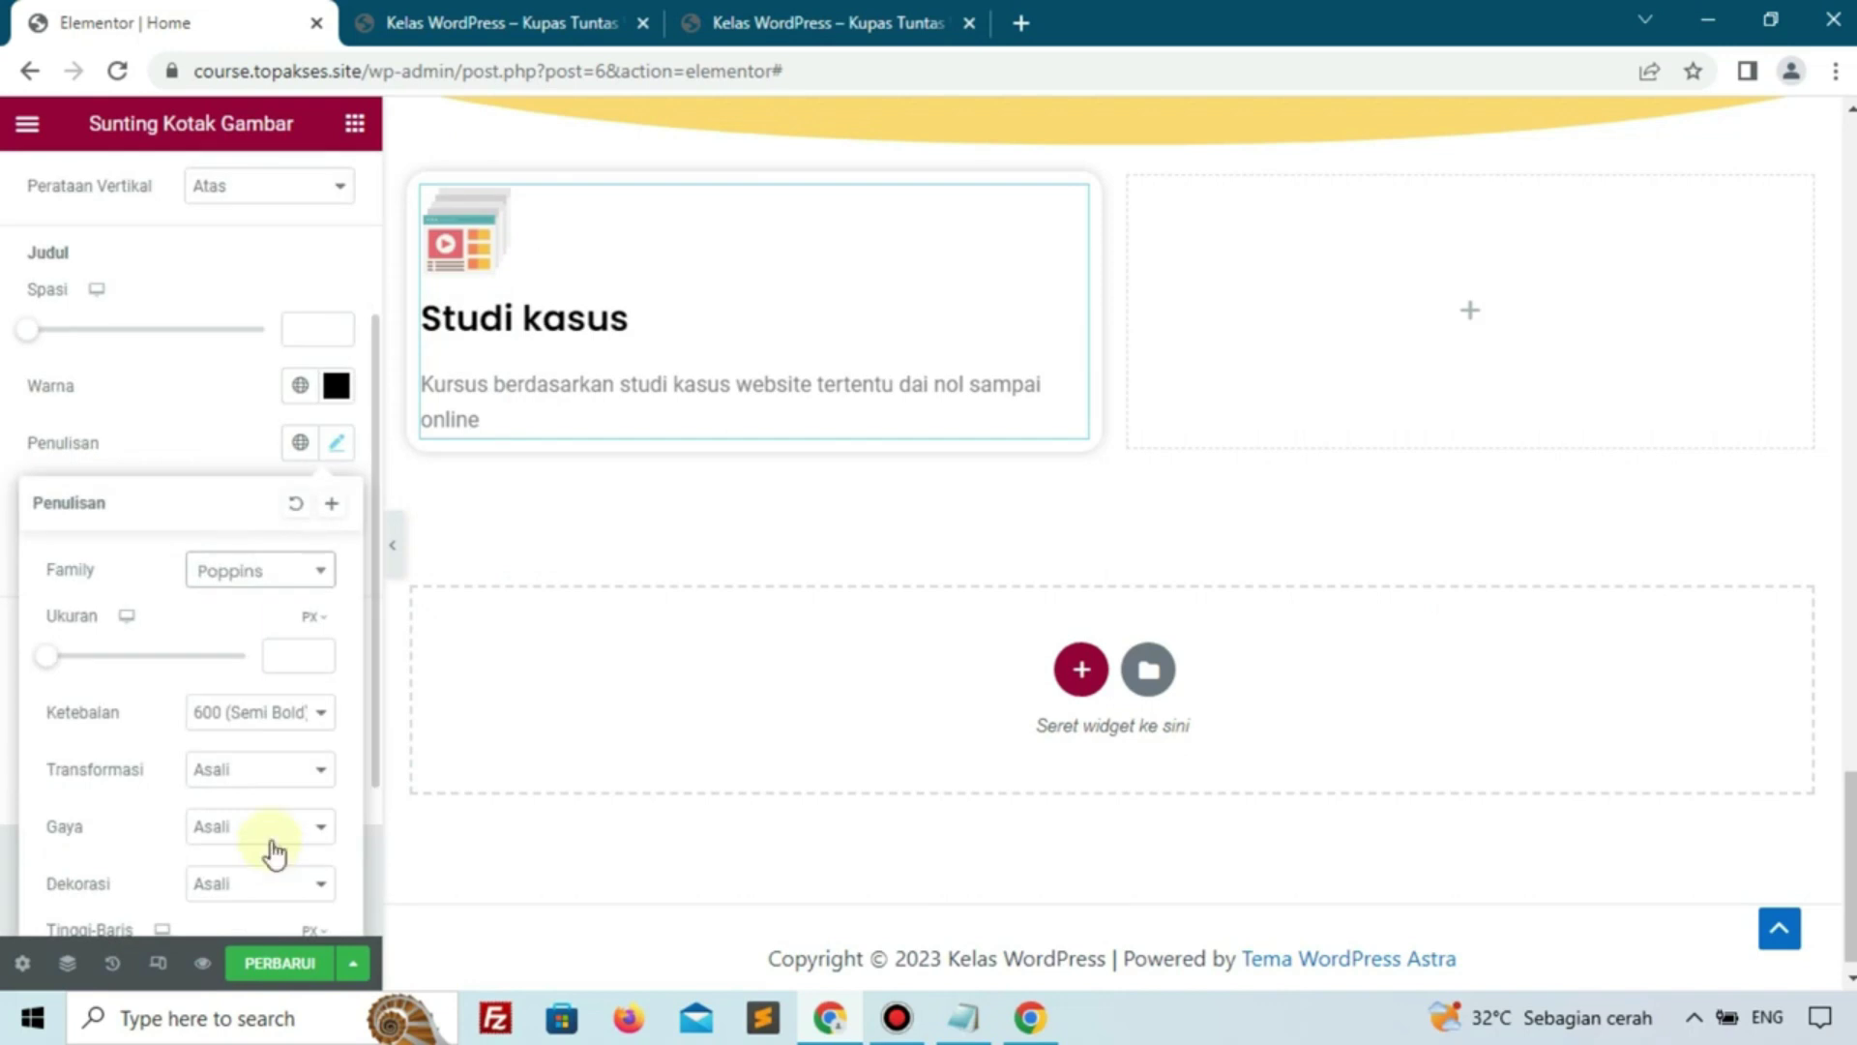
{"action": "left_click", "coordinate": [295, 654]}
{"action": "type", "text": "18"}
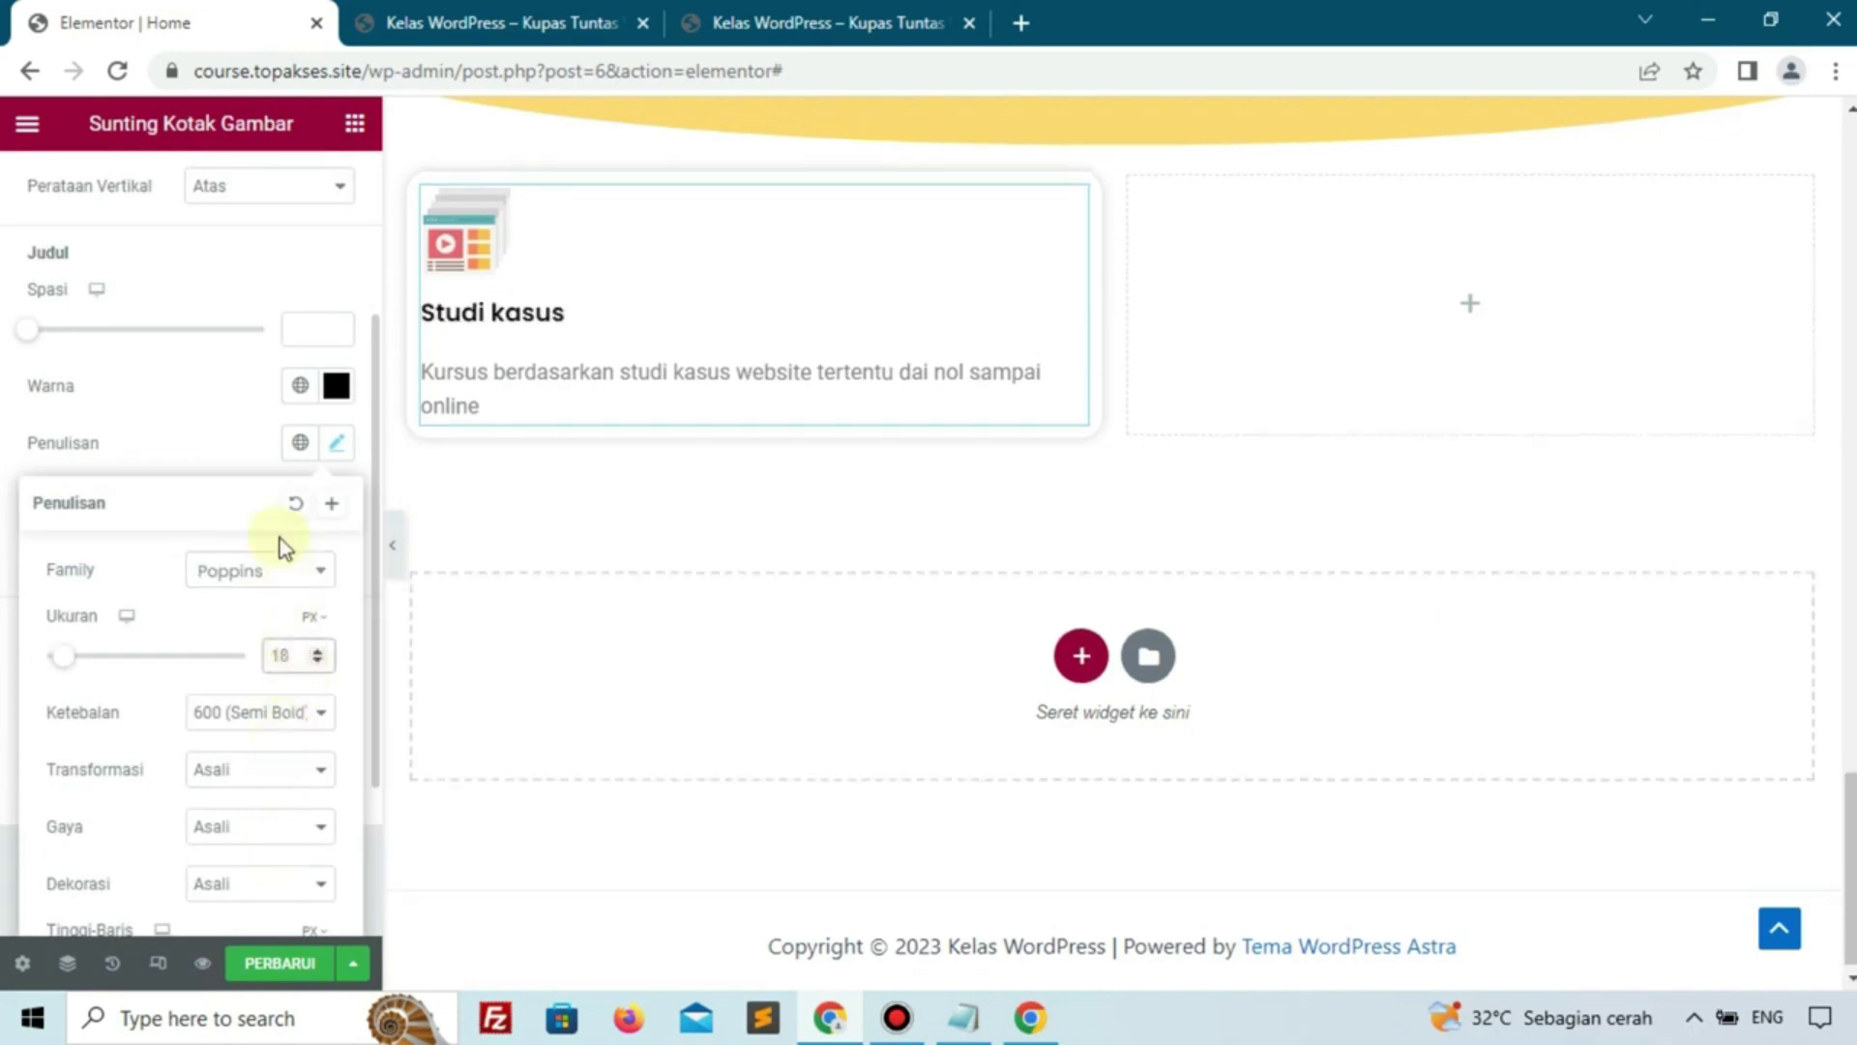
{"action": "left_click", "coordinate": [247, 448]}
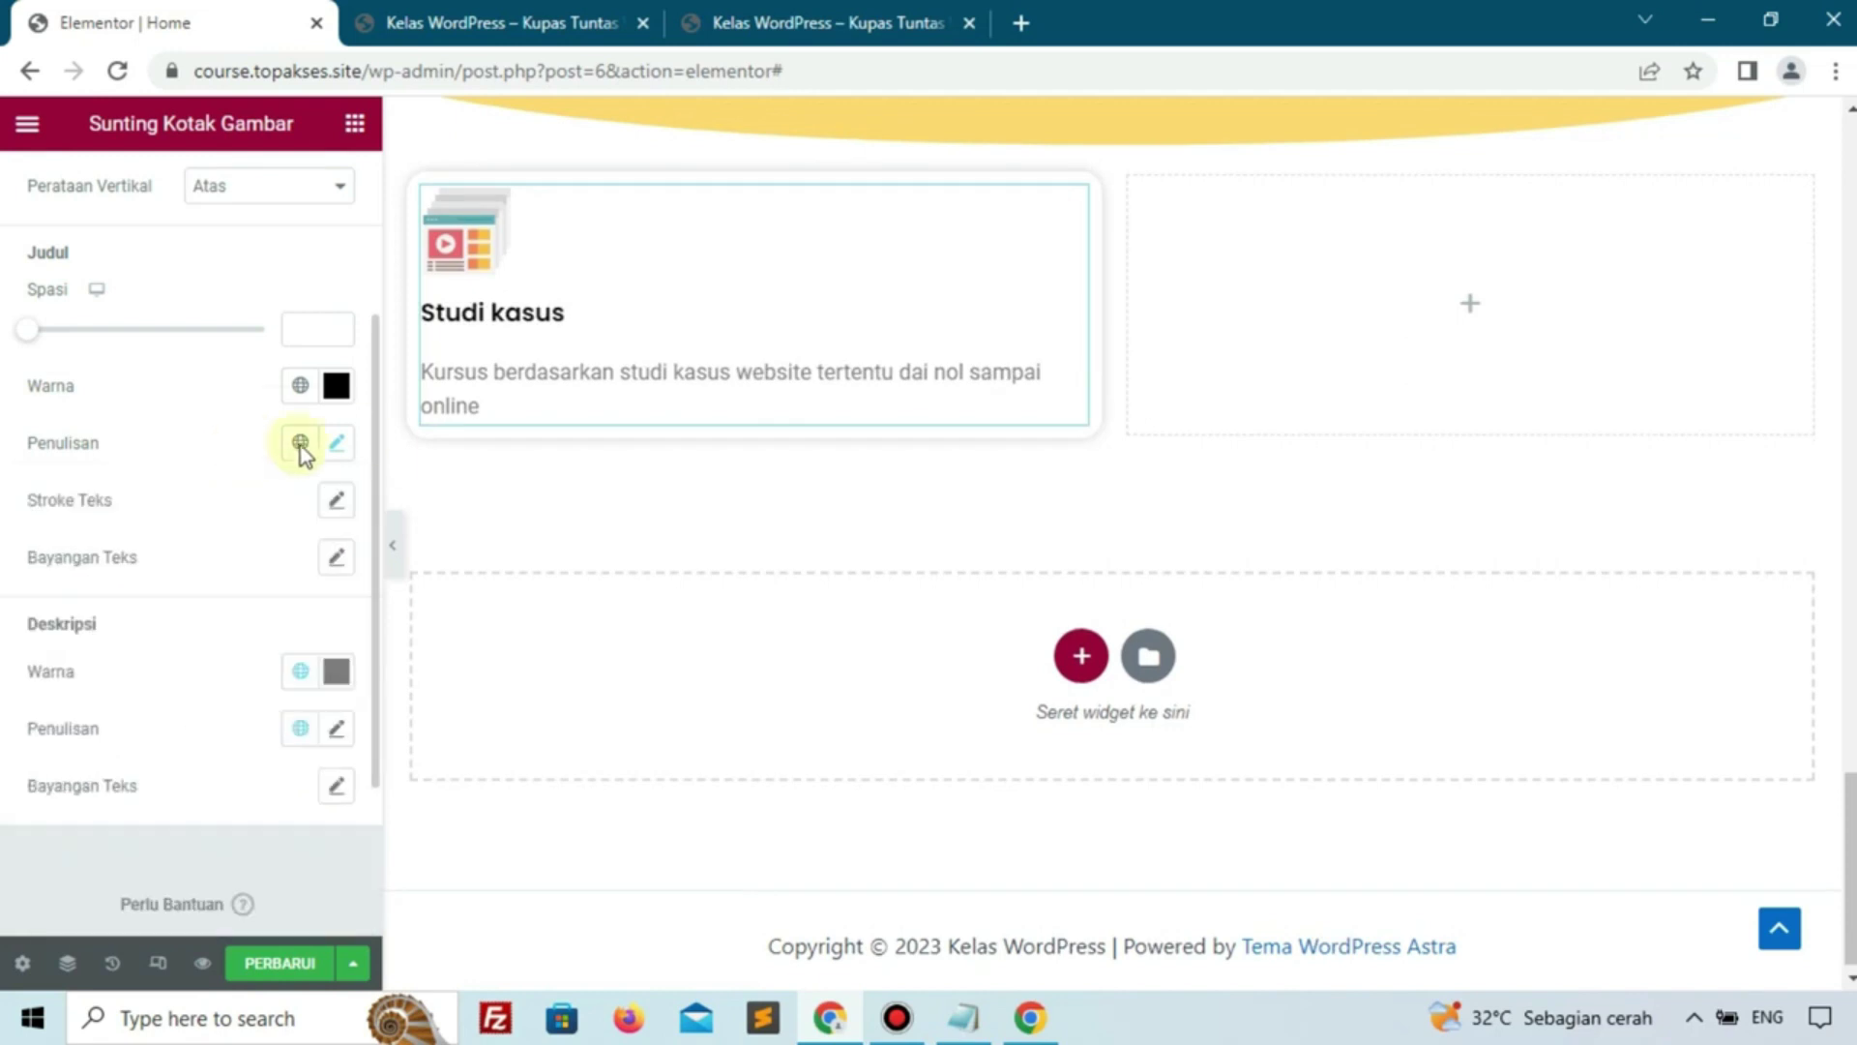
Set the image box description's typography to the Poppins font at 15 px
{"action": "left_click", "coordinate": [336, 732]}
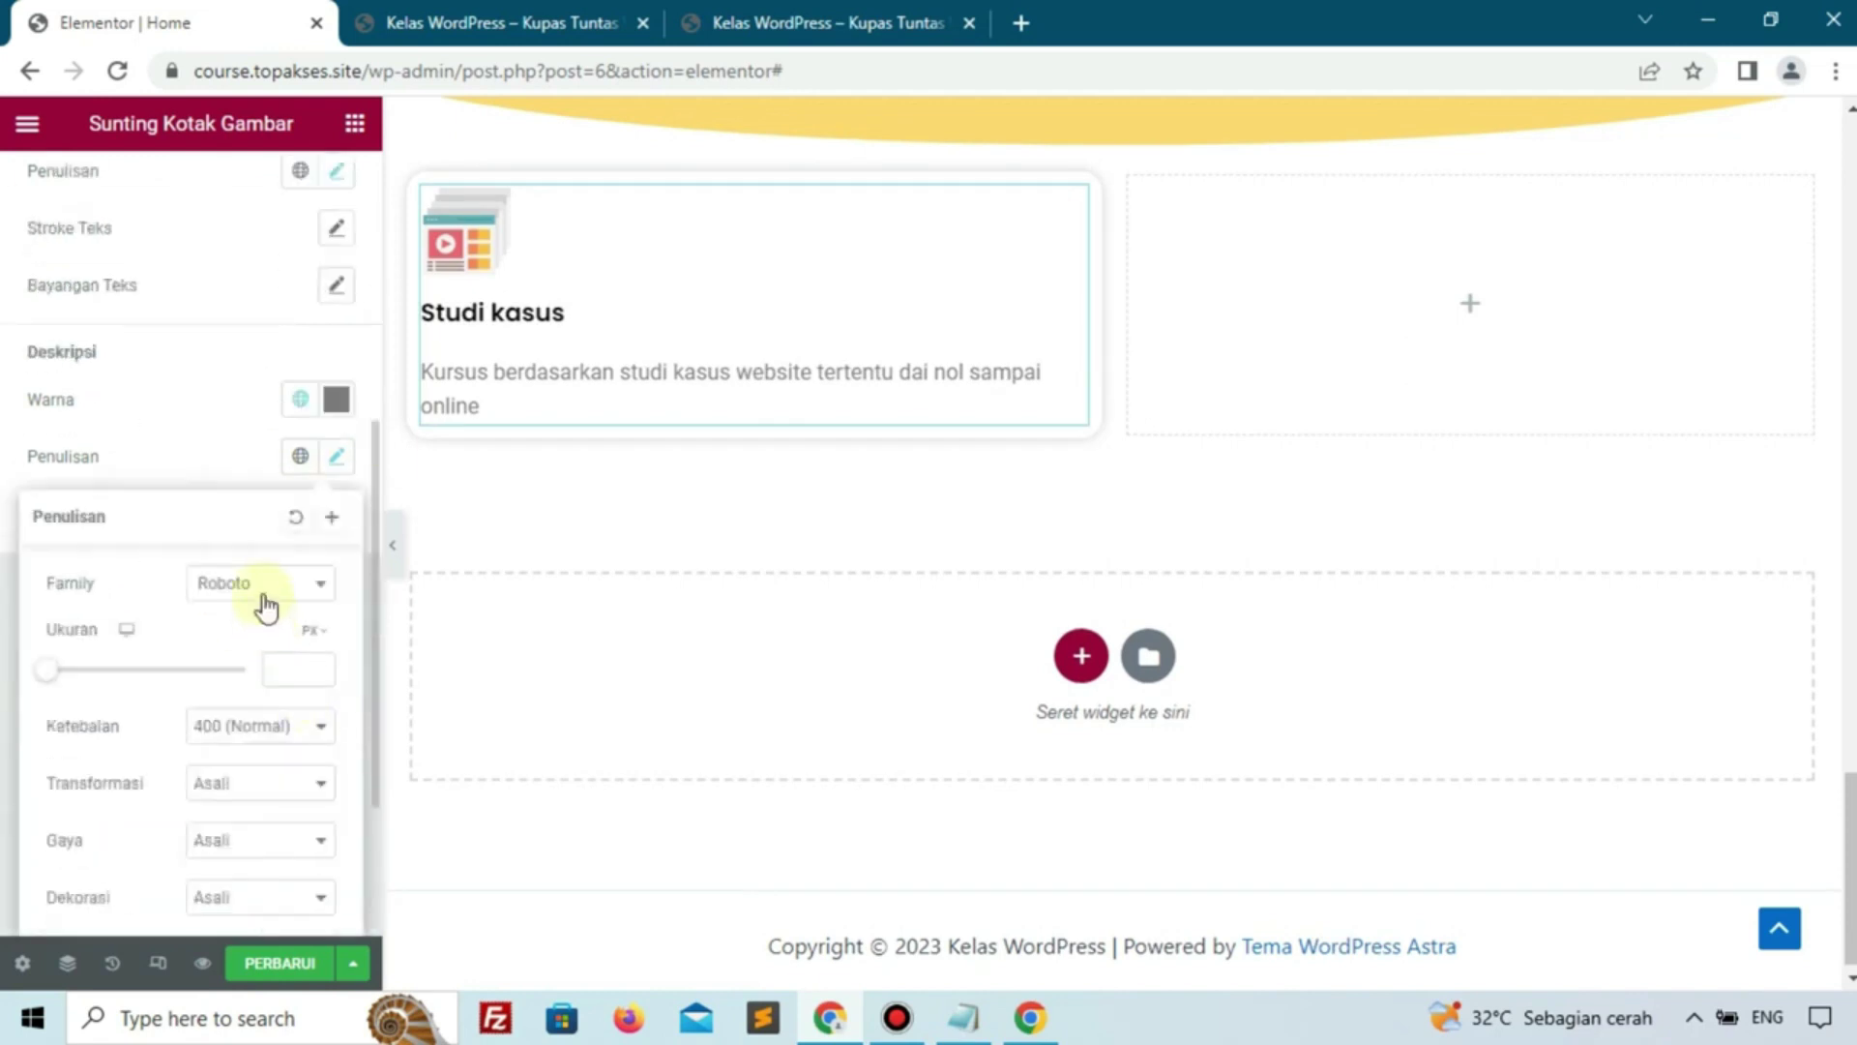
{"action": "left_click", "coordinate": [268, 597]}
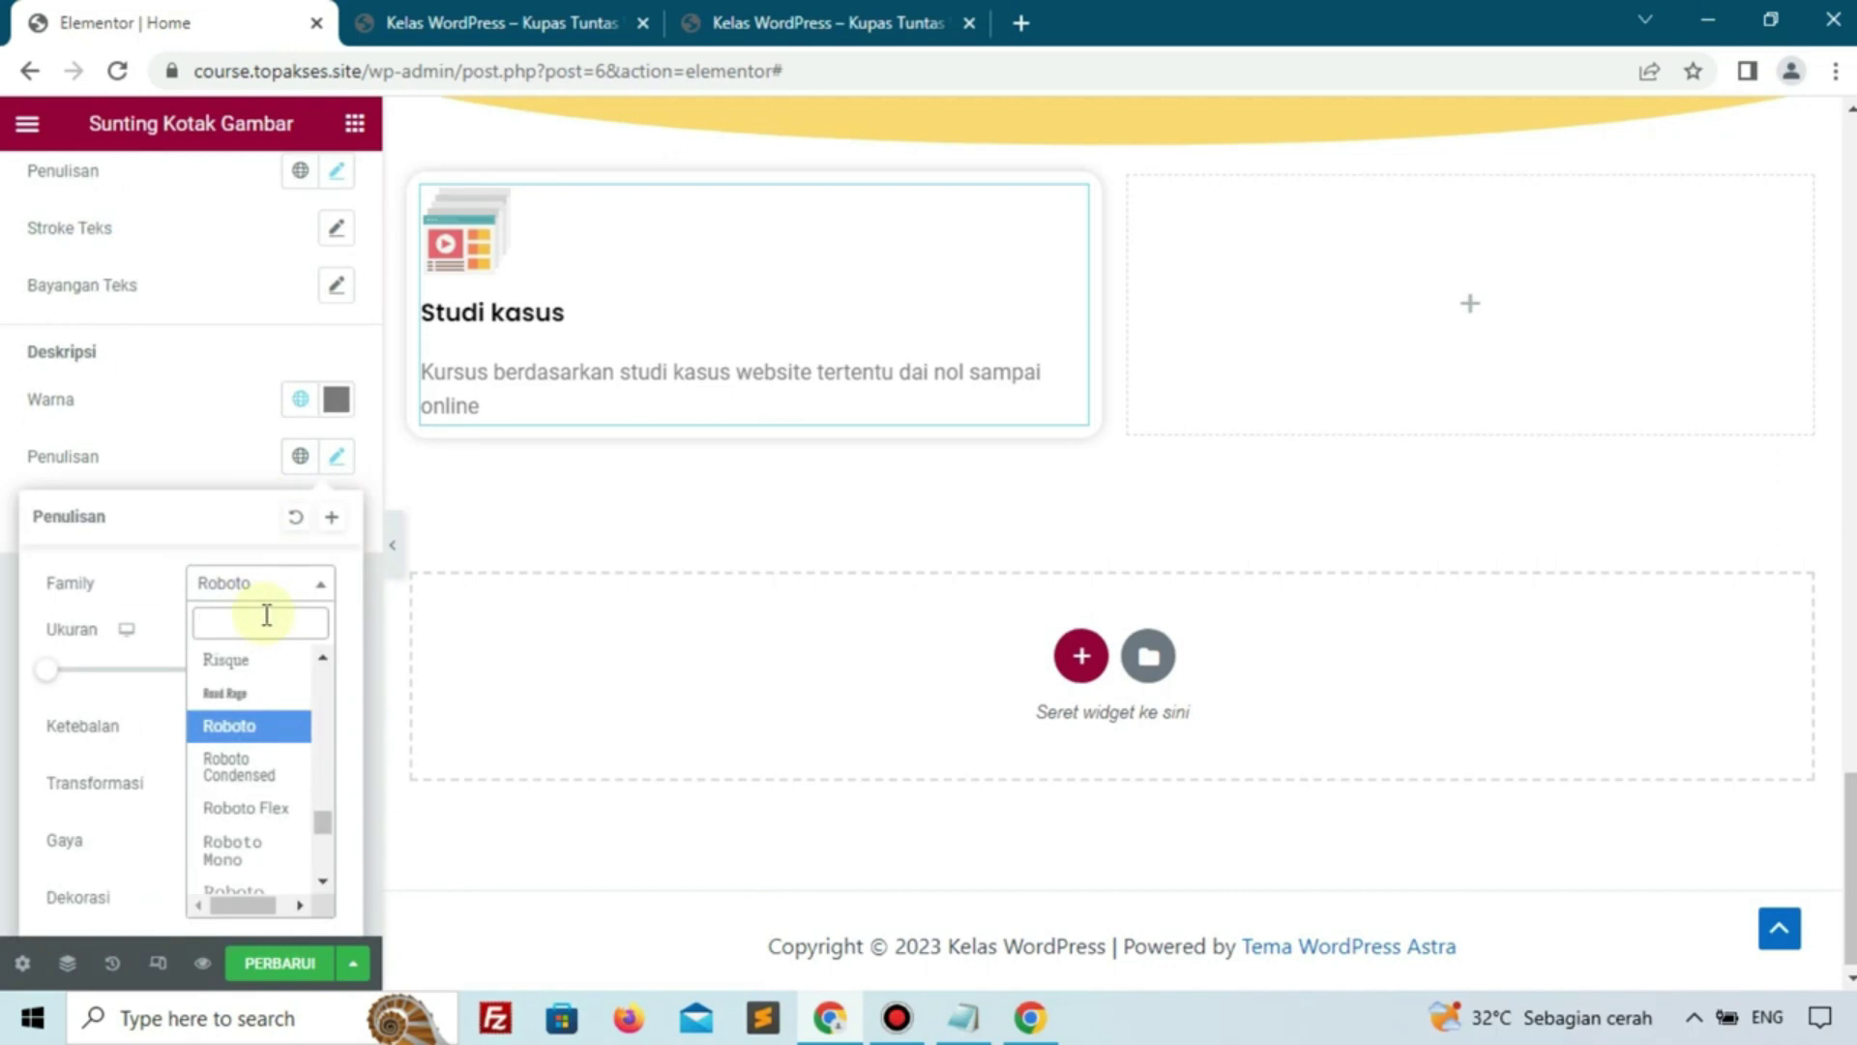
{"action": "type", "text": "pop"}
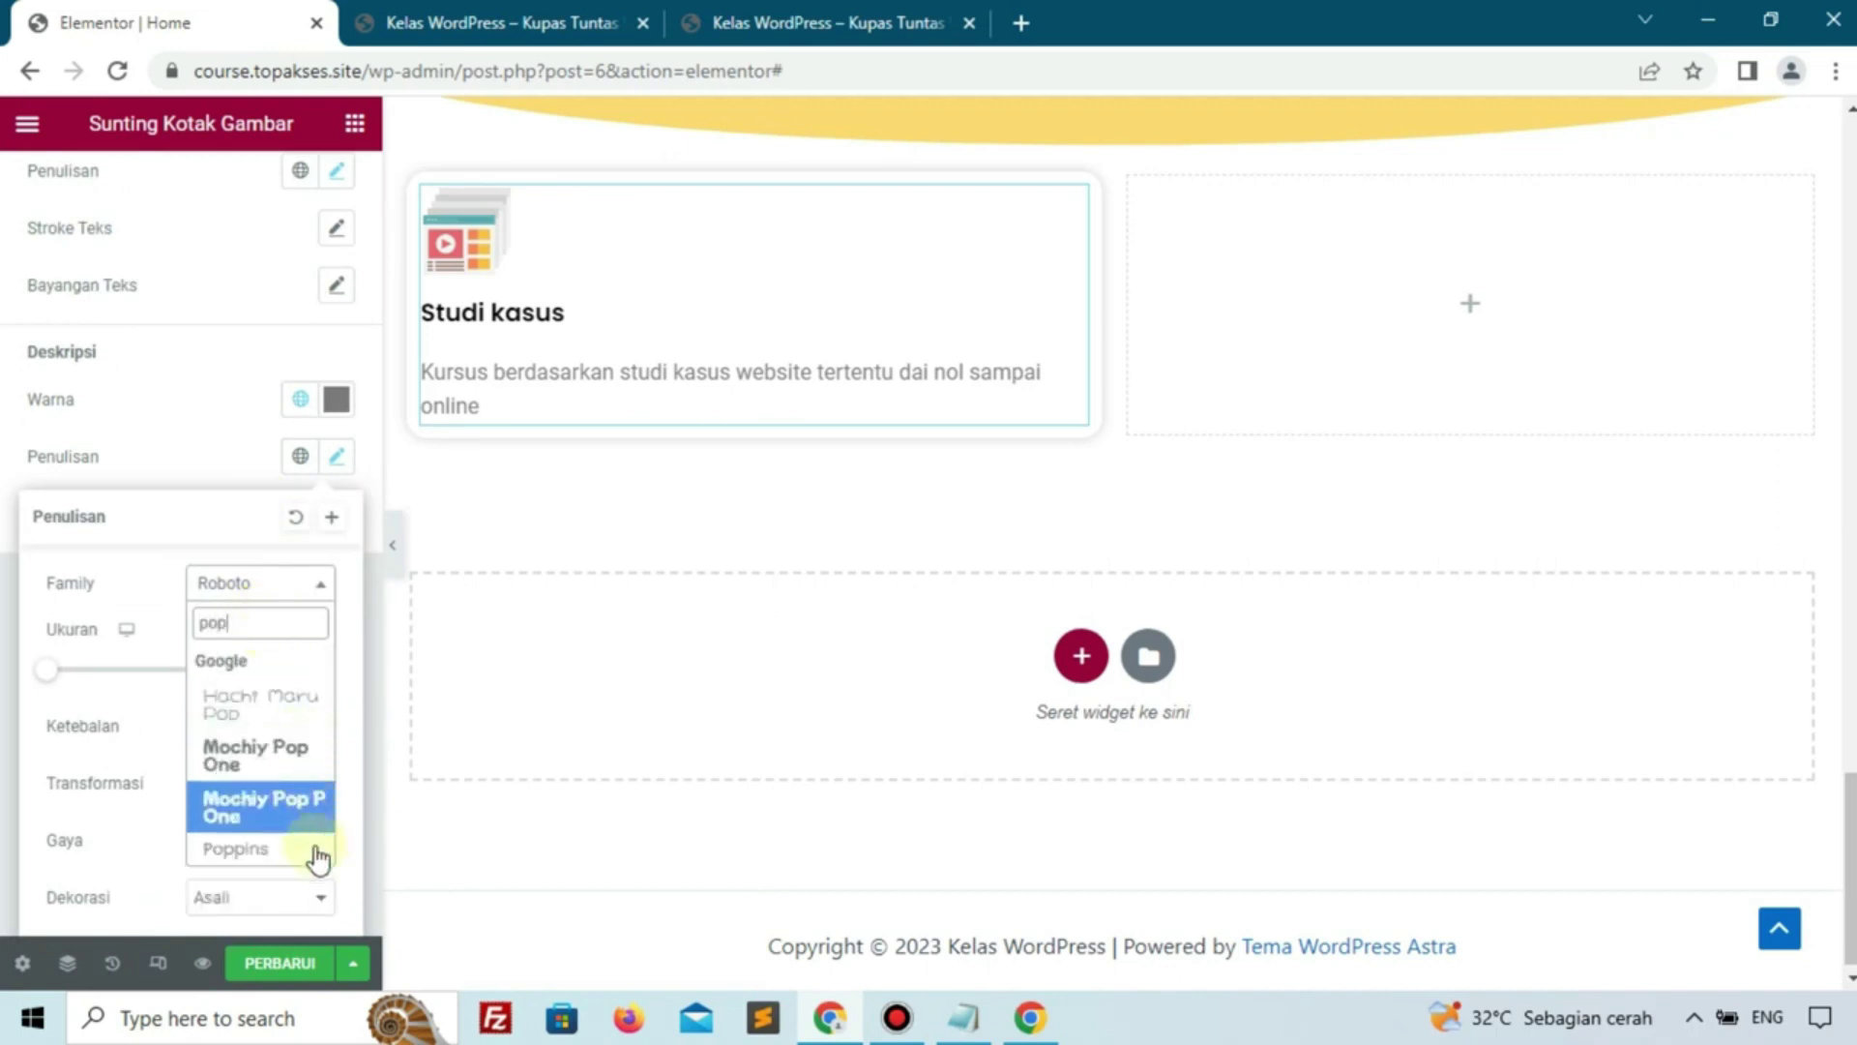
{"action": "left_click", "coordinate": [319, 855]}
{"action": "left_click", "coordinate": [285, 674]}
{"action": "type", "text": "15"}
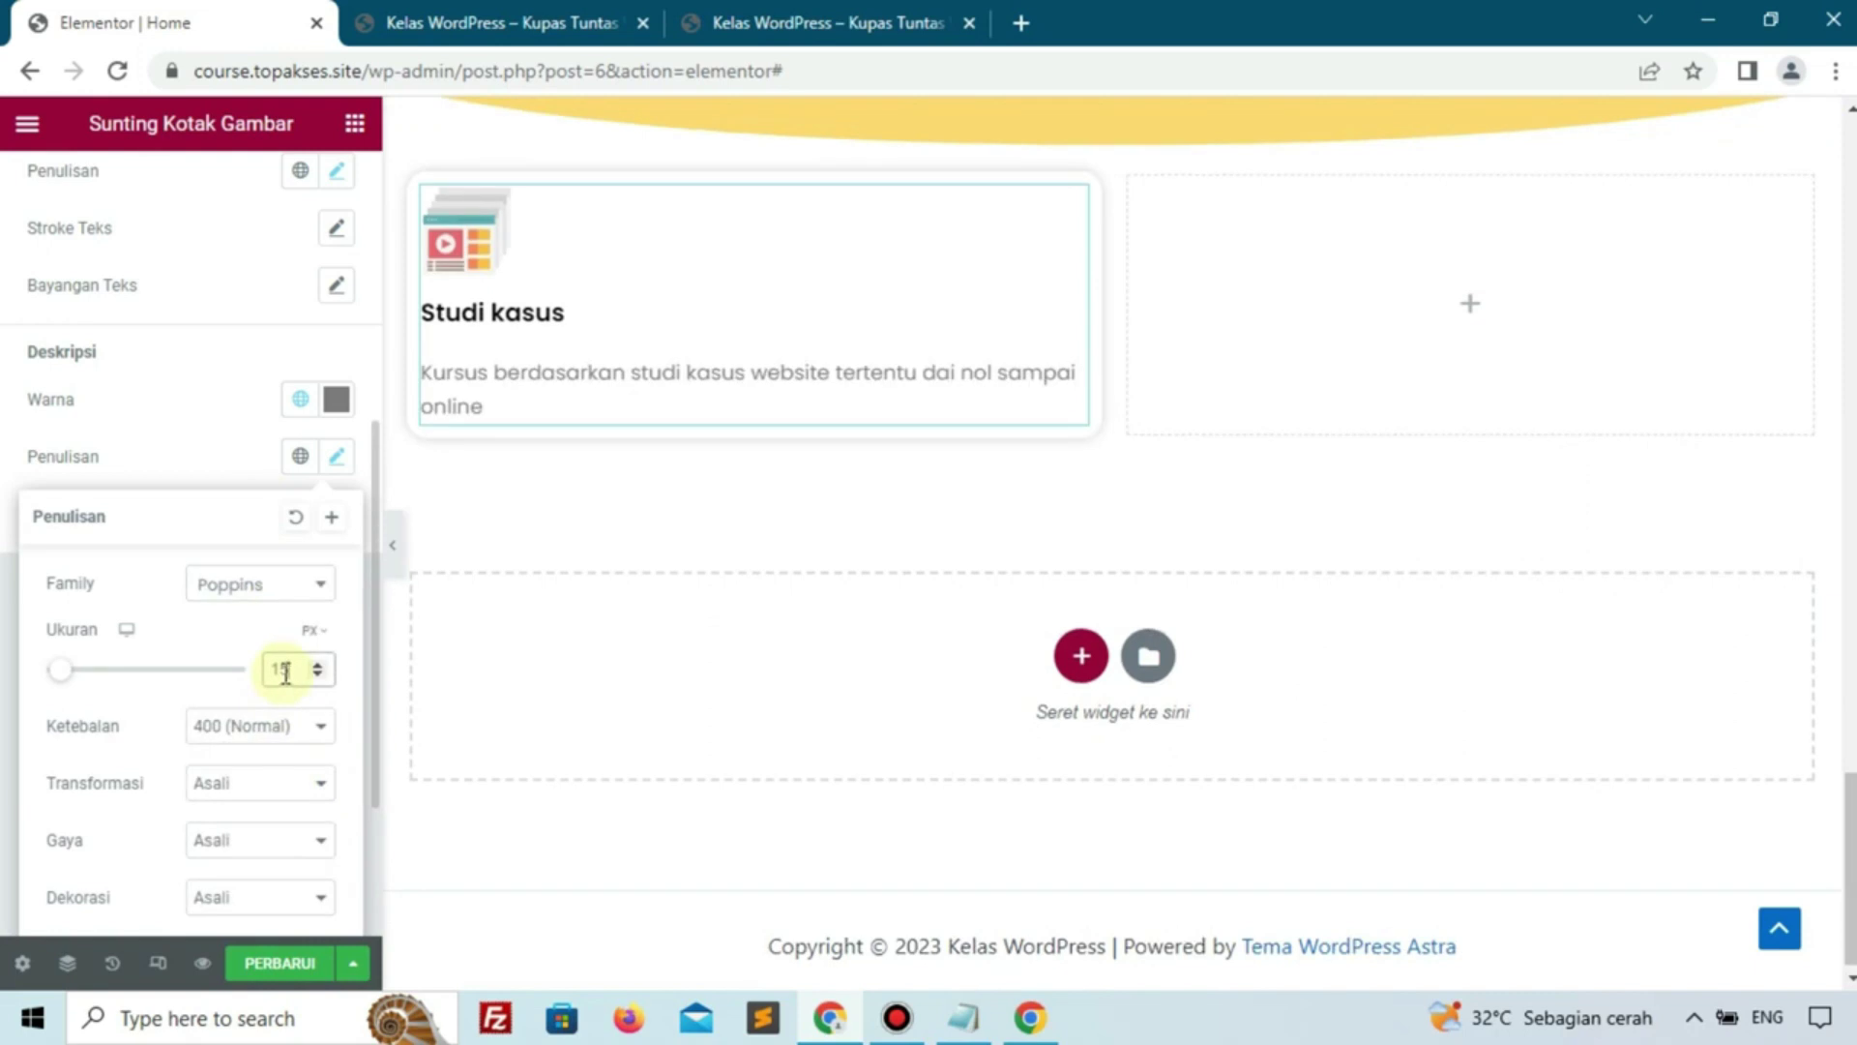
{"action": "left_click", "coordinate": [240, 455]}
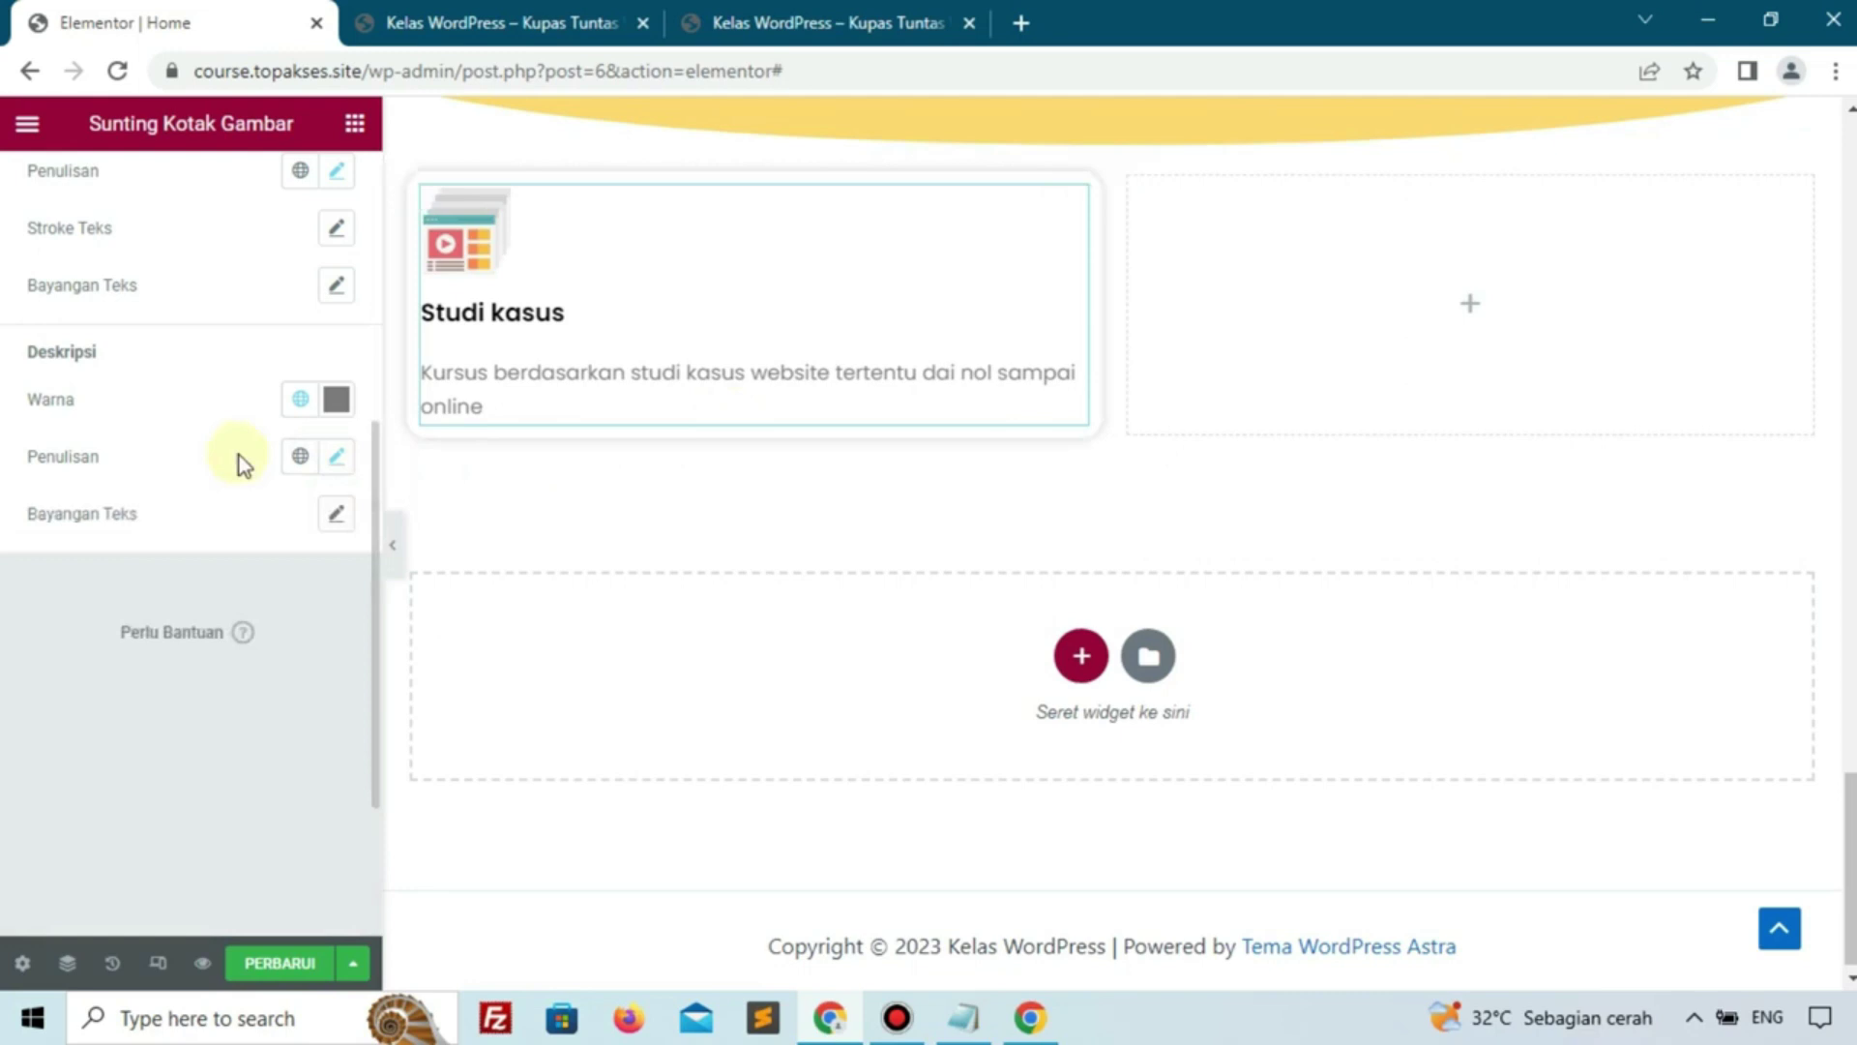
Reduce the spacing below the image box's title to 0
{"action": "scroll", "coordinate": [240, 455], "scroll_direction": "up", "scroll_amount": 4}
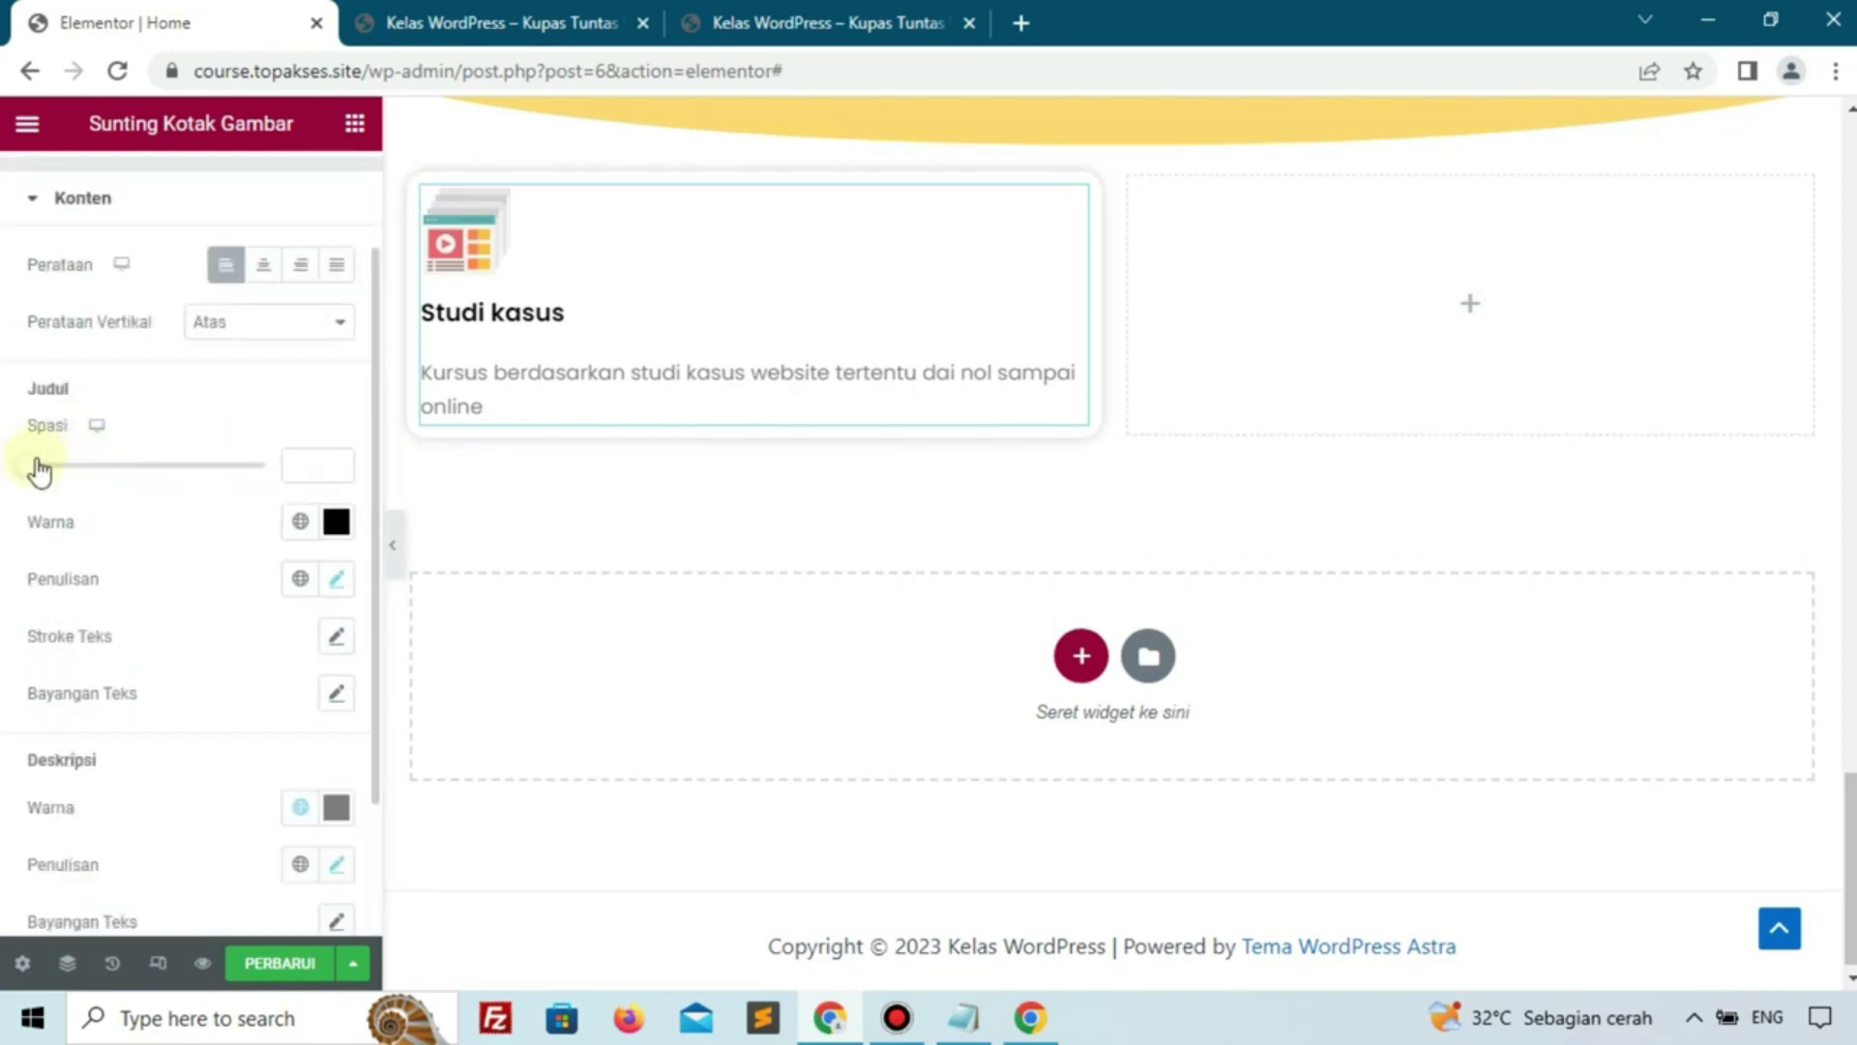
{"action": "scroll", "coordinate": [39, 472], "scroll_direction": "up", "scroll_amount": 2}
{"action": "mouse_move", "coordinate": [35, 602]}
{"action": "left_mouse_down"}
{"action": "mouse_move", "coordinate": [52, 617]}
{"action": "mouse_move", "coordinate": [37, 606]}
{"action": "left_mouse_up"}
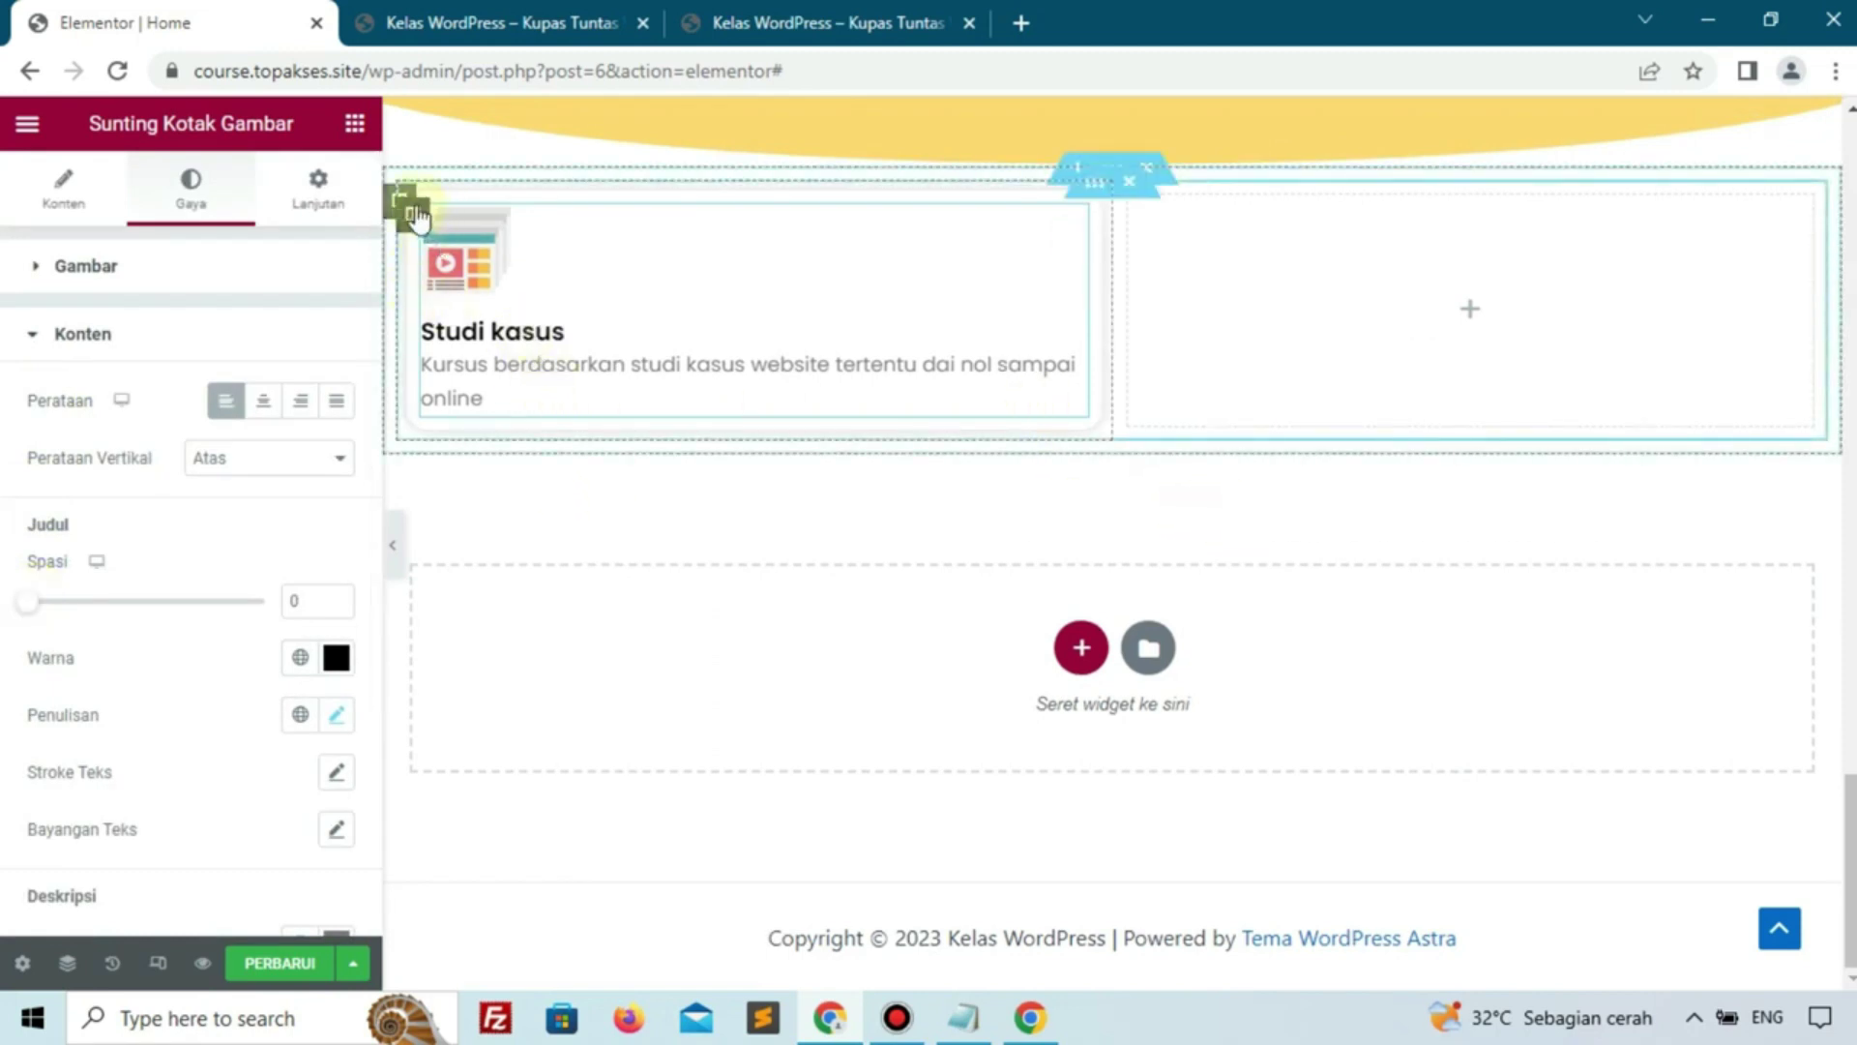
Duplicate the finished "Studi kasus" column and delete the empty column beside the copy
{"action": "right_click", "coordinate": [418, 220]}
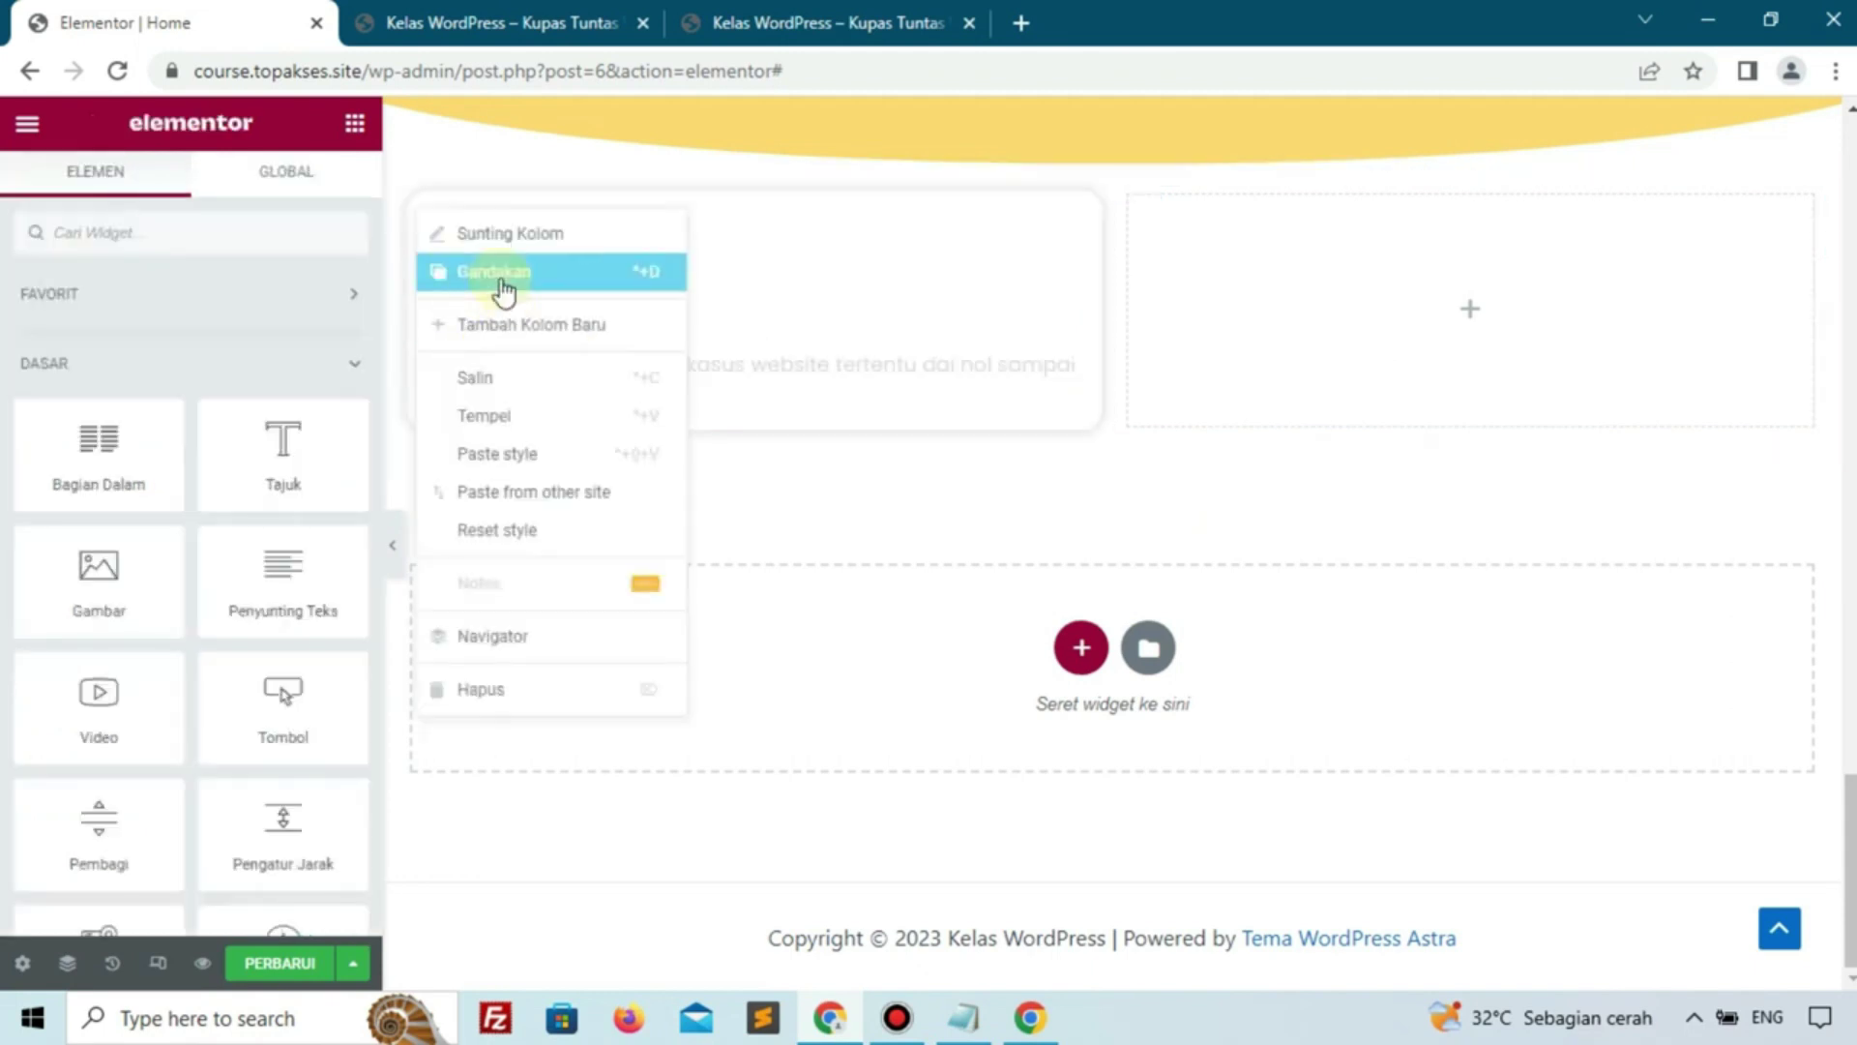
{"action": "left_click", "coordinate": [502, 281]}
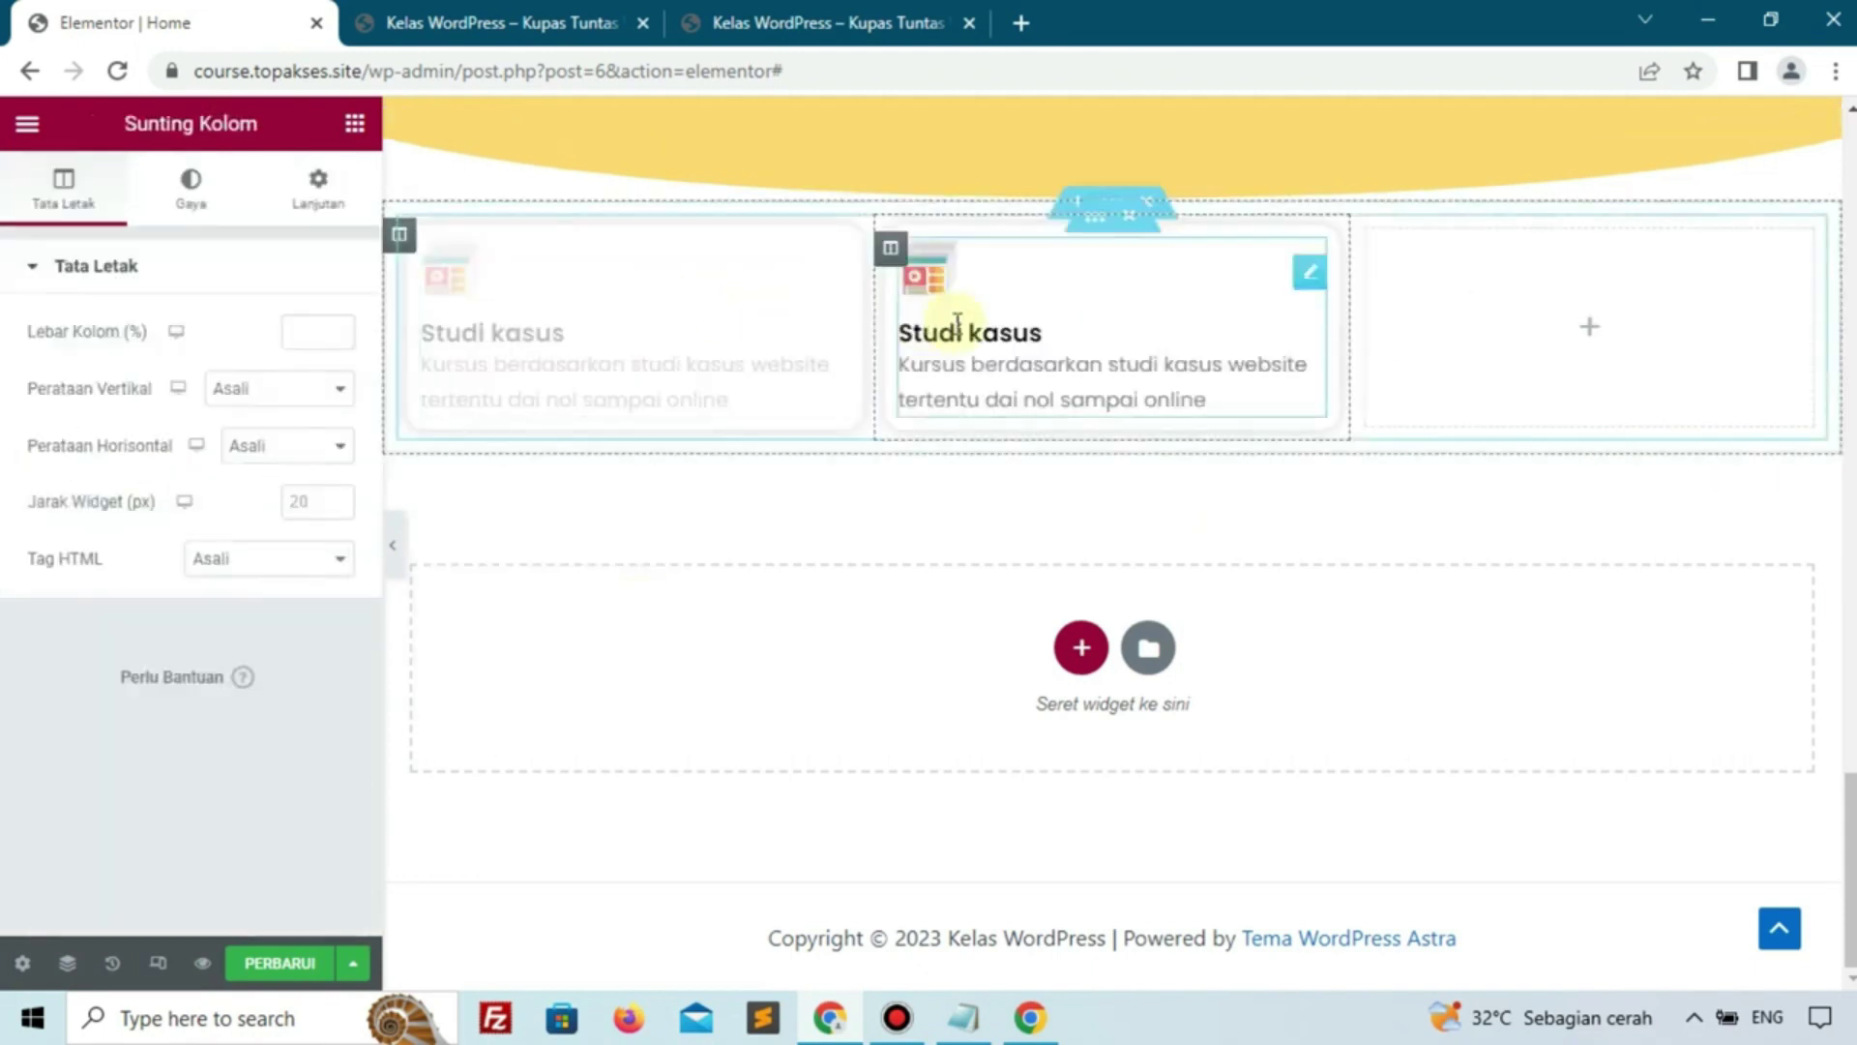
{"action": "right_click", "coordinate": [1368, 250]}
{"action": "left_click", "coordinate": [1459, 728]}
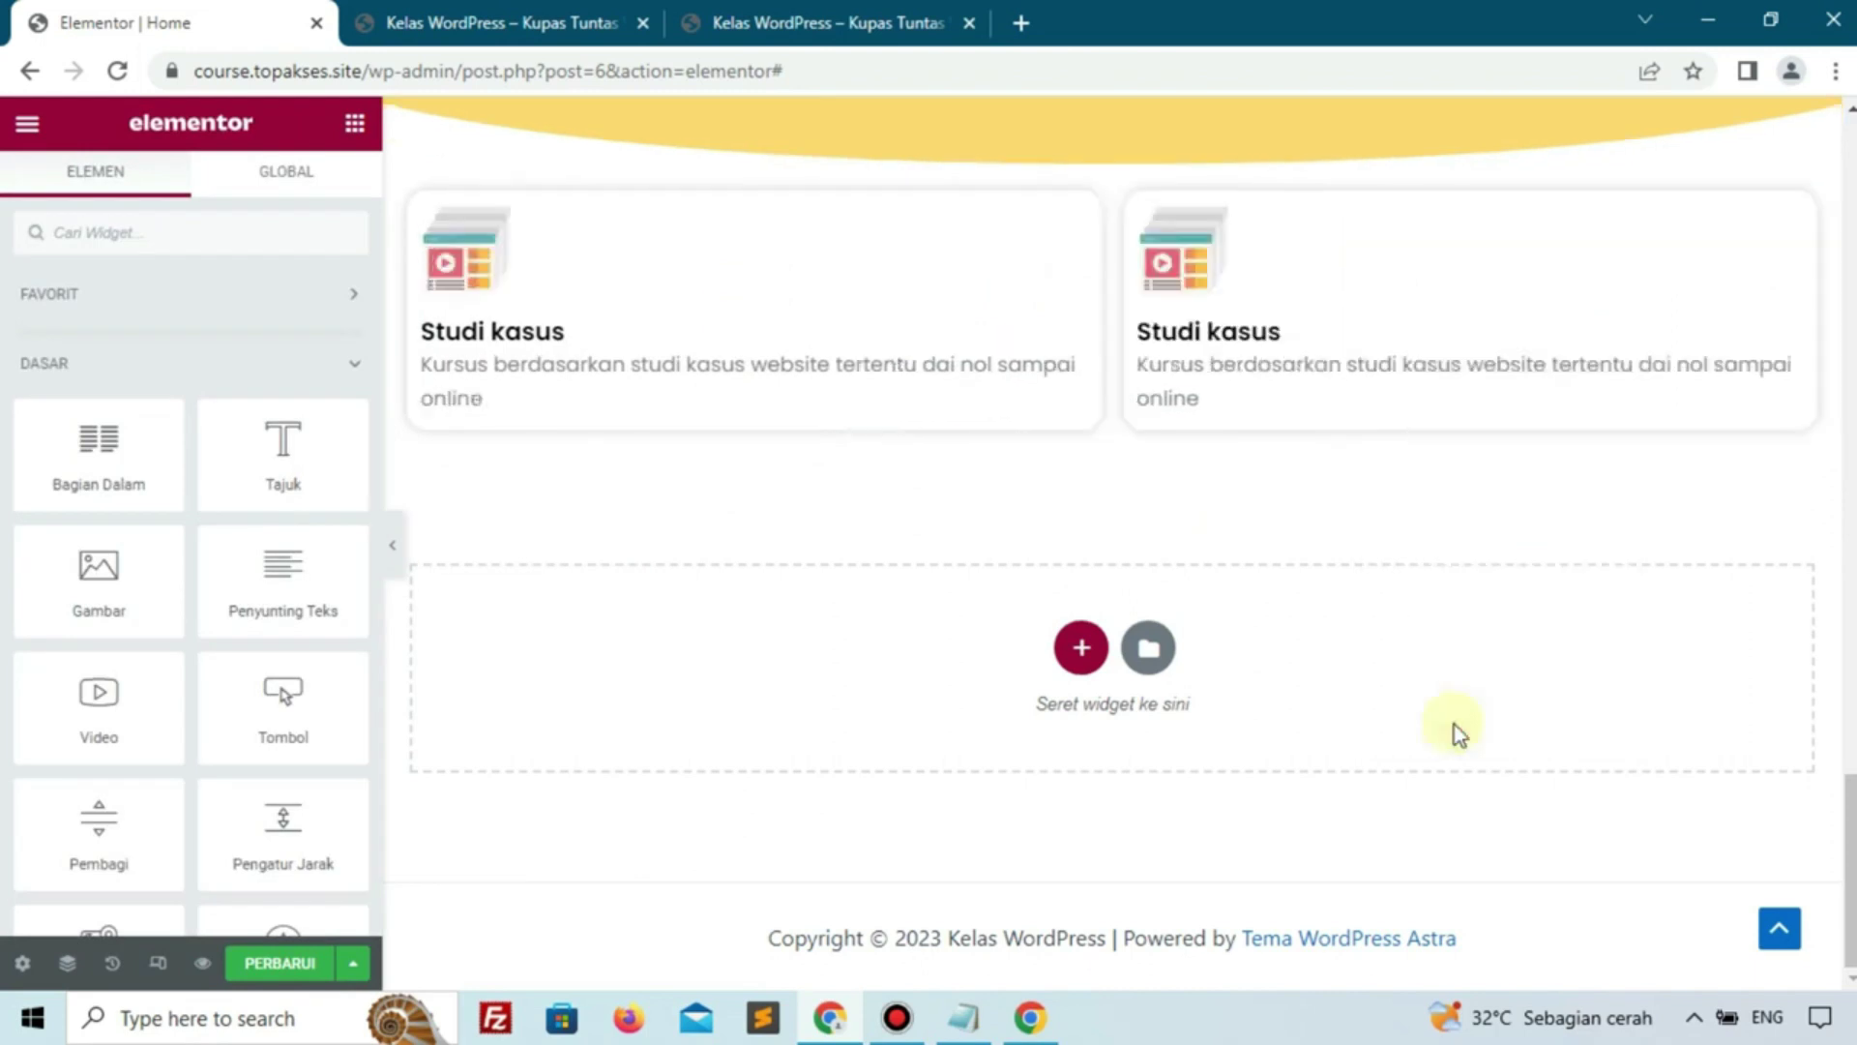
Update the home page to save the new cards
{"action": "left_click", "coordinate": [320, 964]}
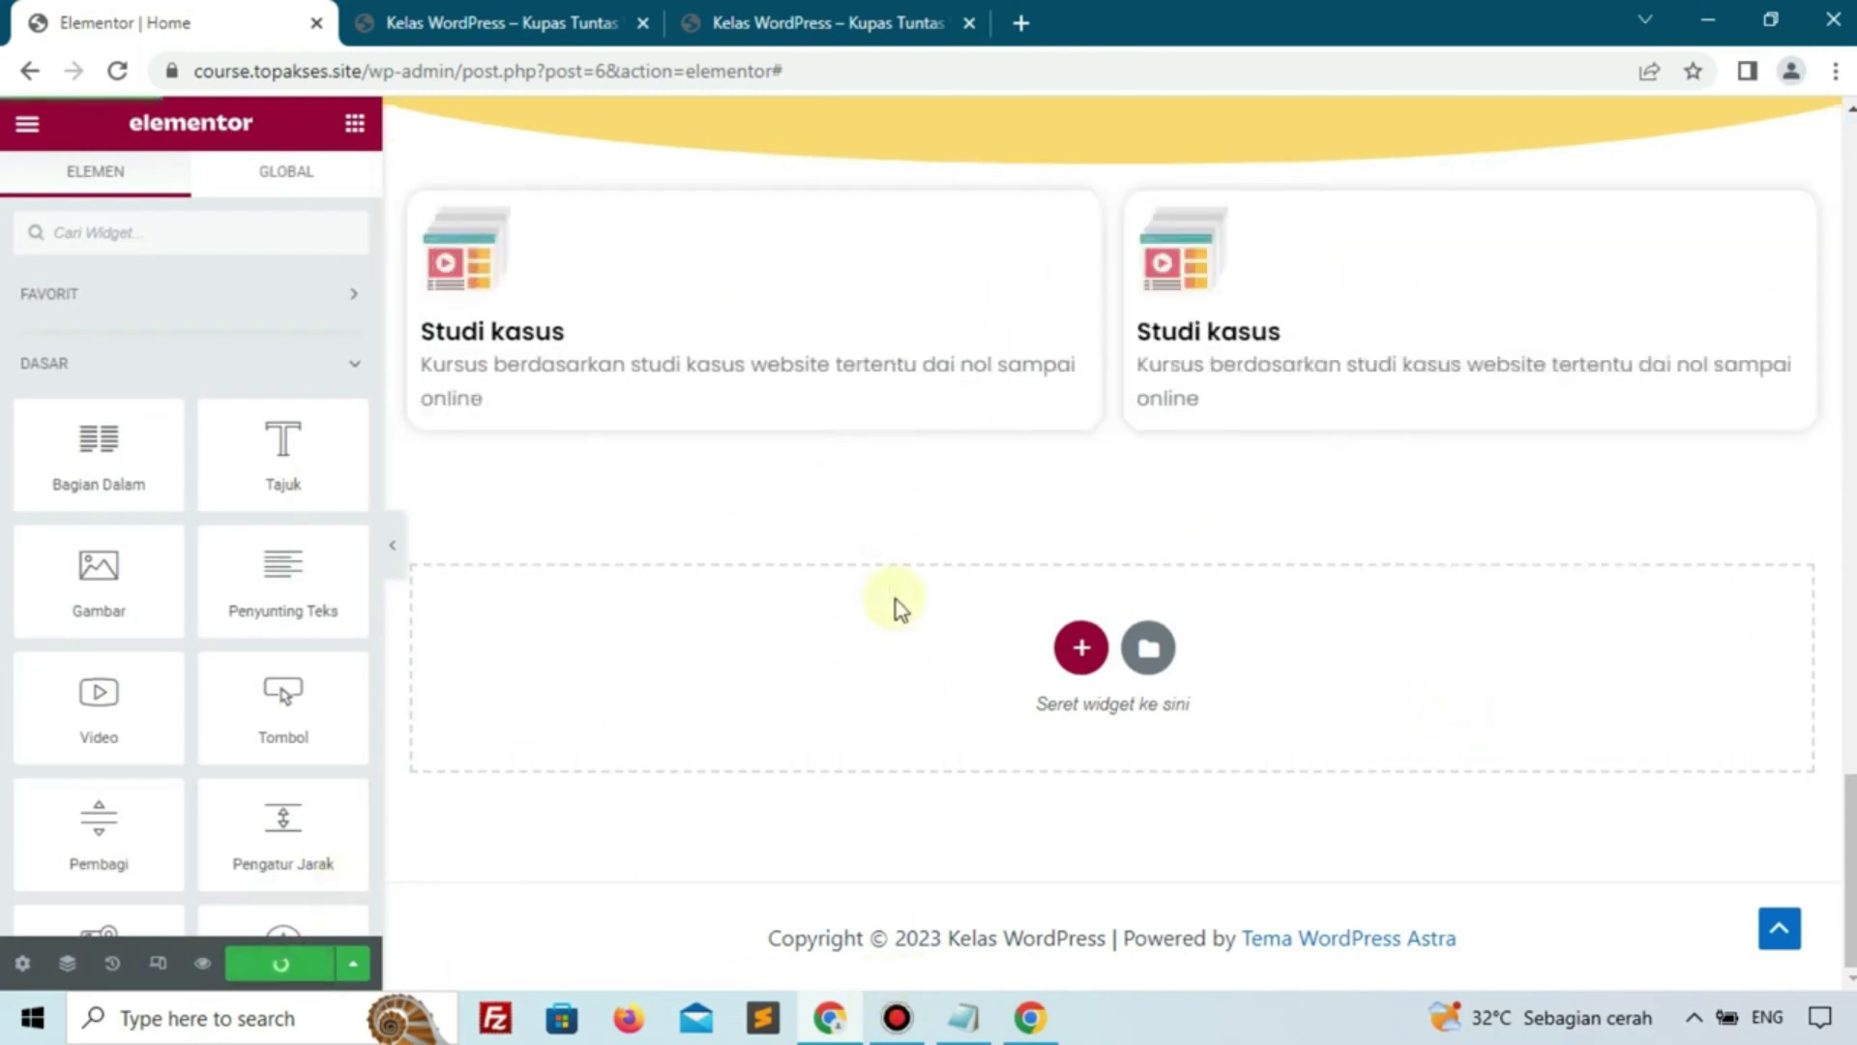
{"action": "left_click", "coordinate": [876, 1020]}
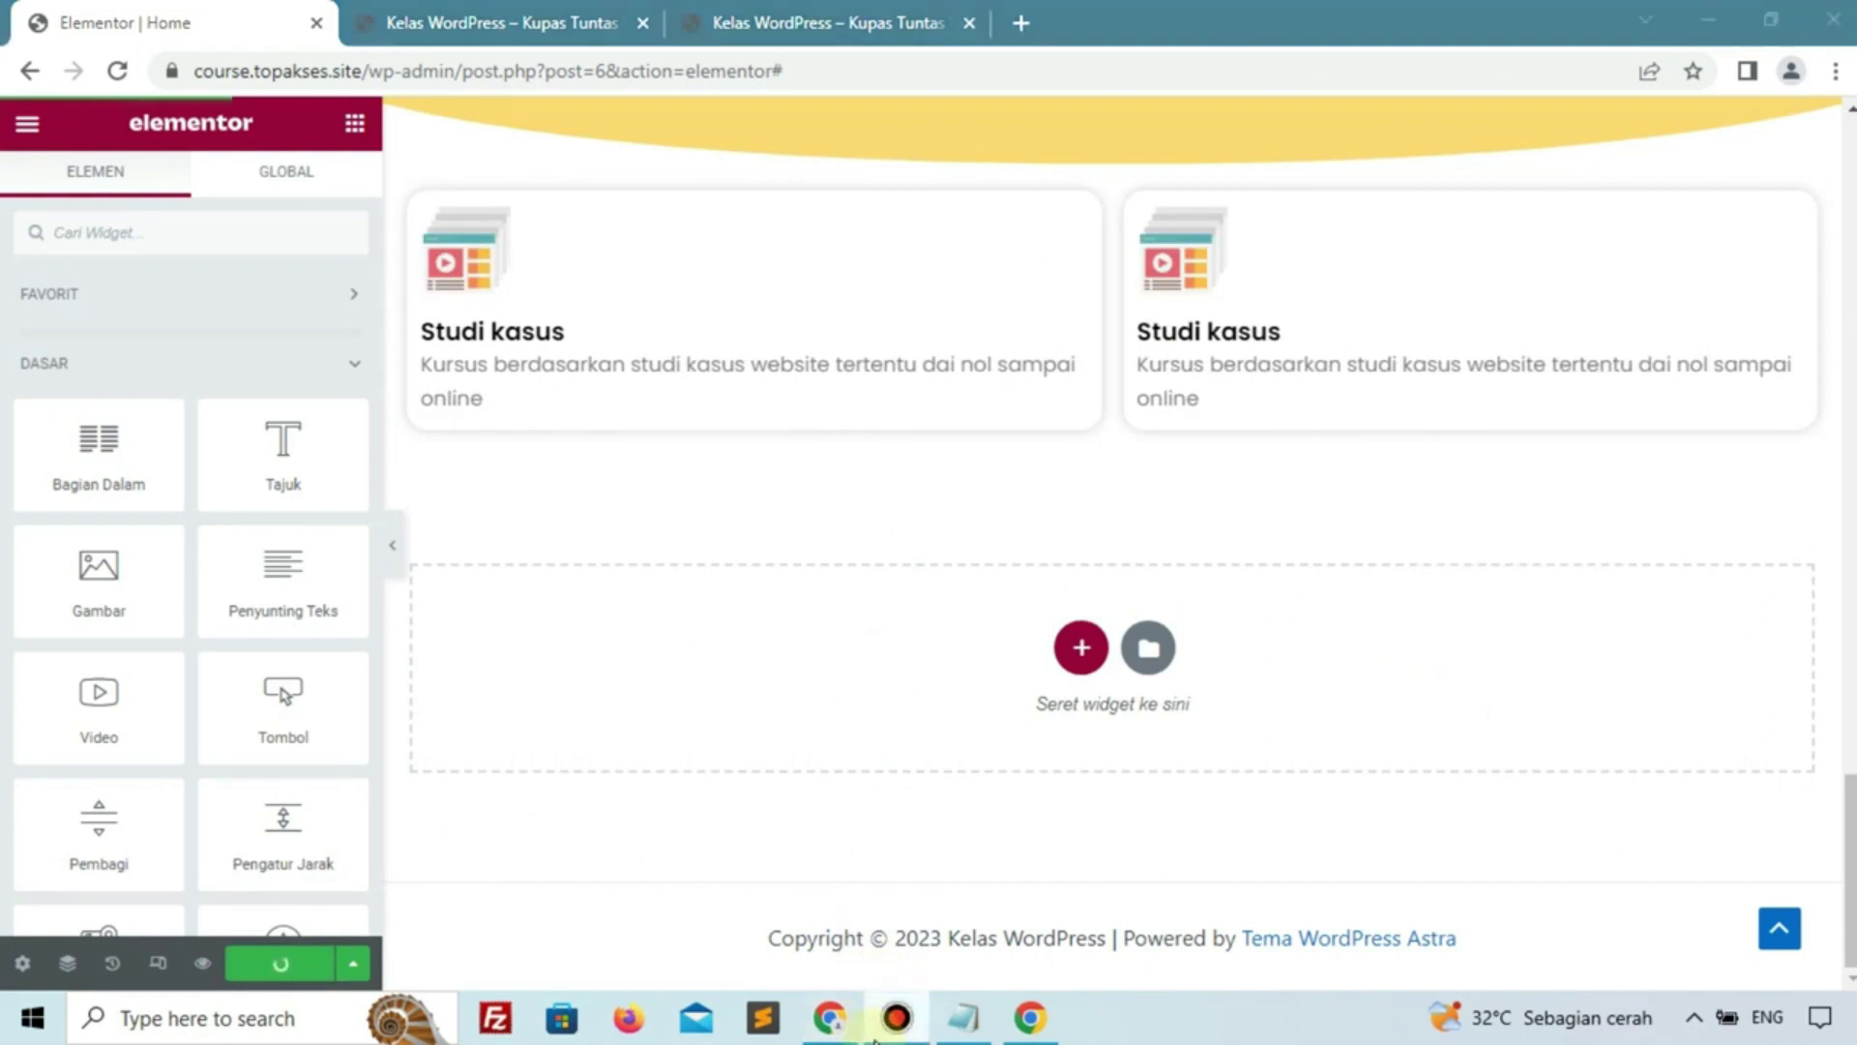
Reload the live home page and examine the two cards under the "Kenapa Harus Kami ?" heading
{"action": "left_click", "coordinate": [1241, 37]}
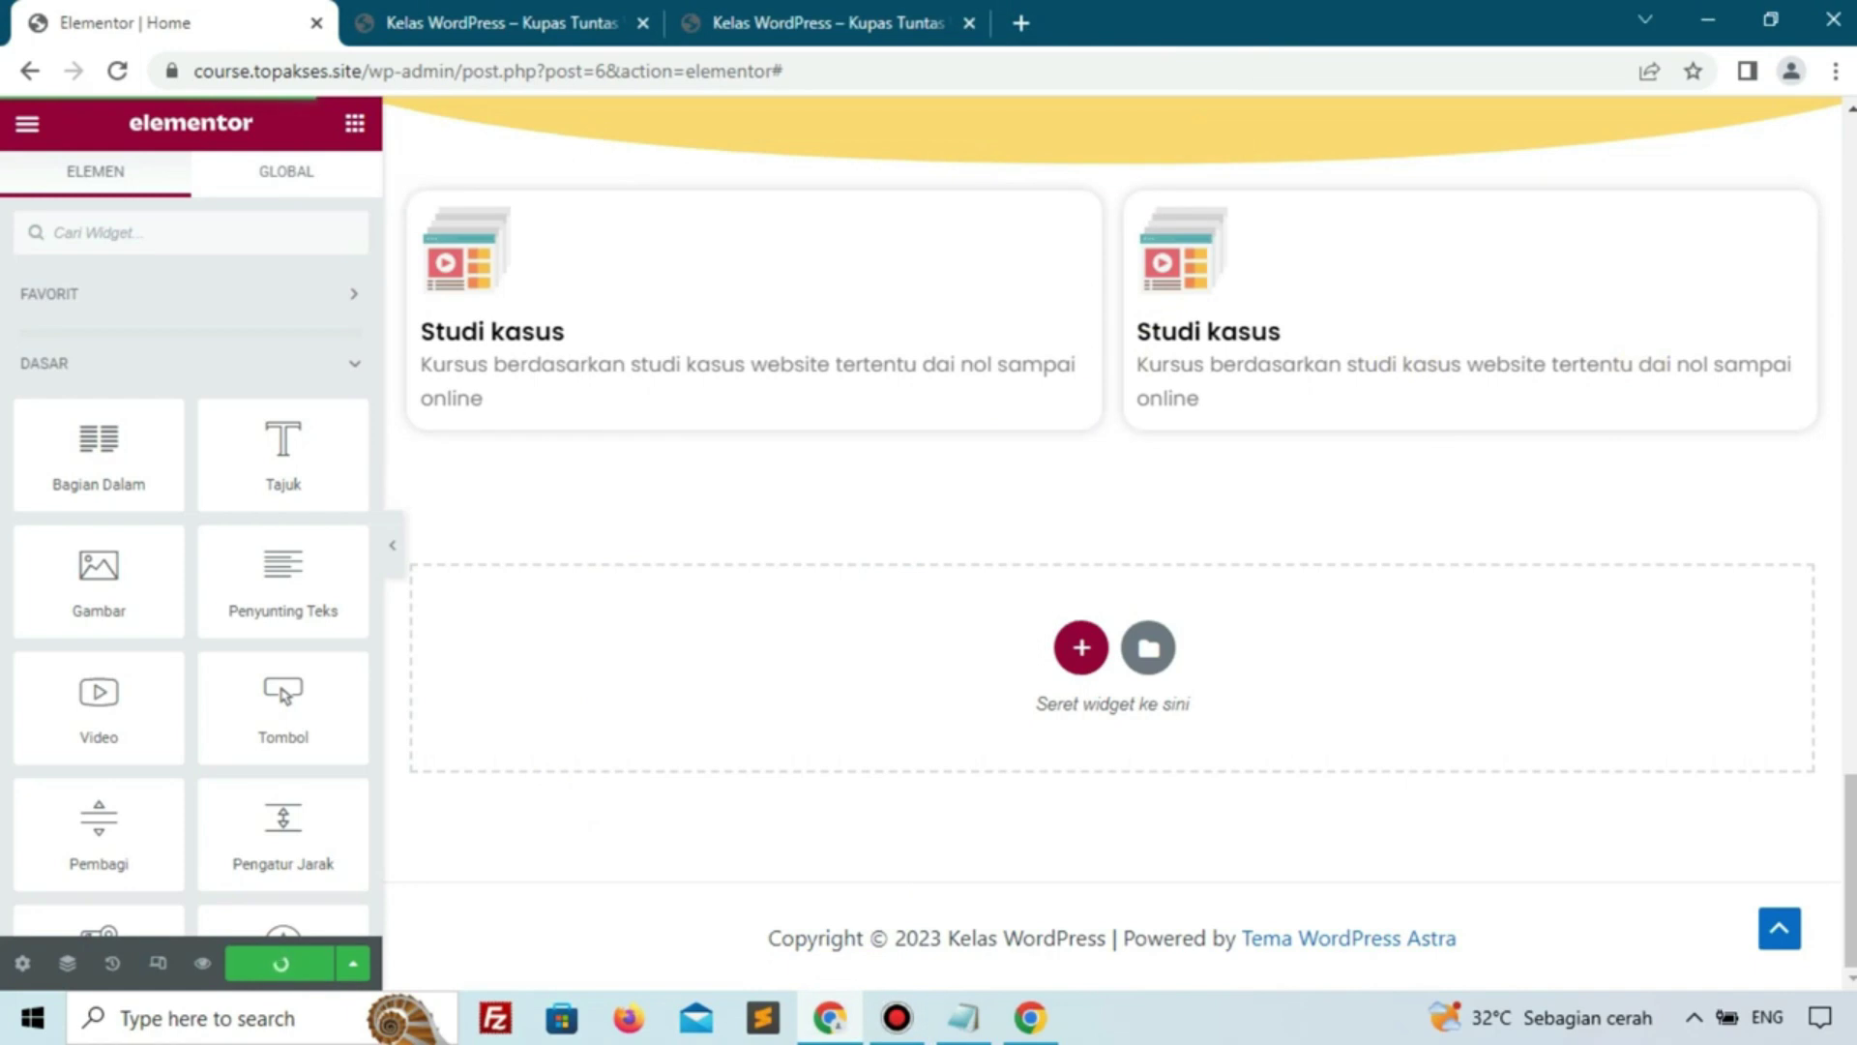
{"action": "key", "text": "alt+Tab"}
{"action": "scroll", "coordinate": [1111, 585], "scroll_direction": "up", "scroll_amount": 2}
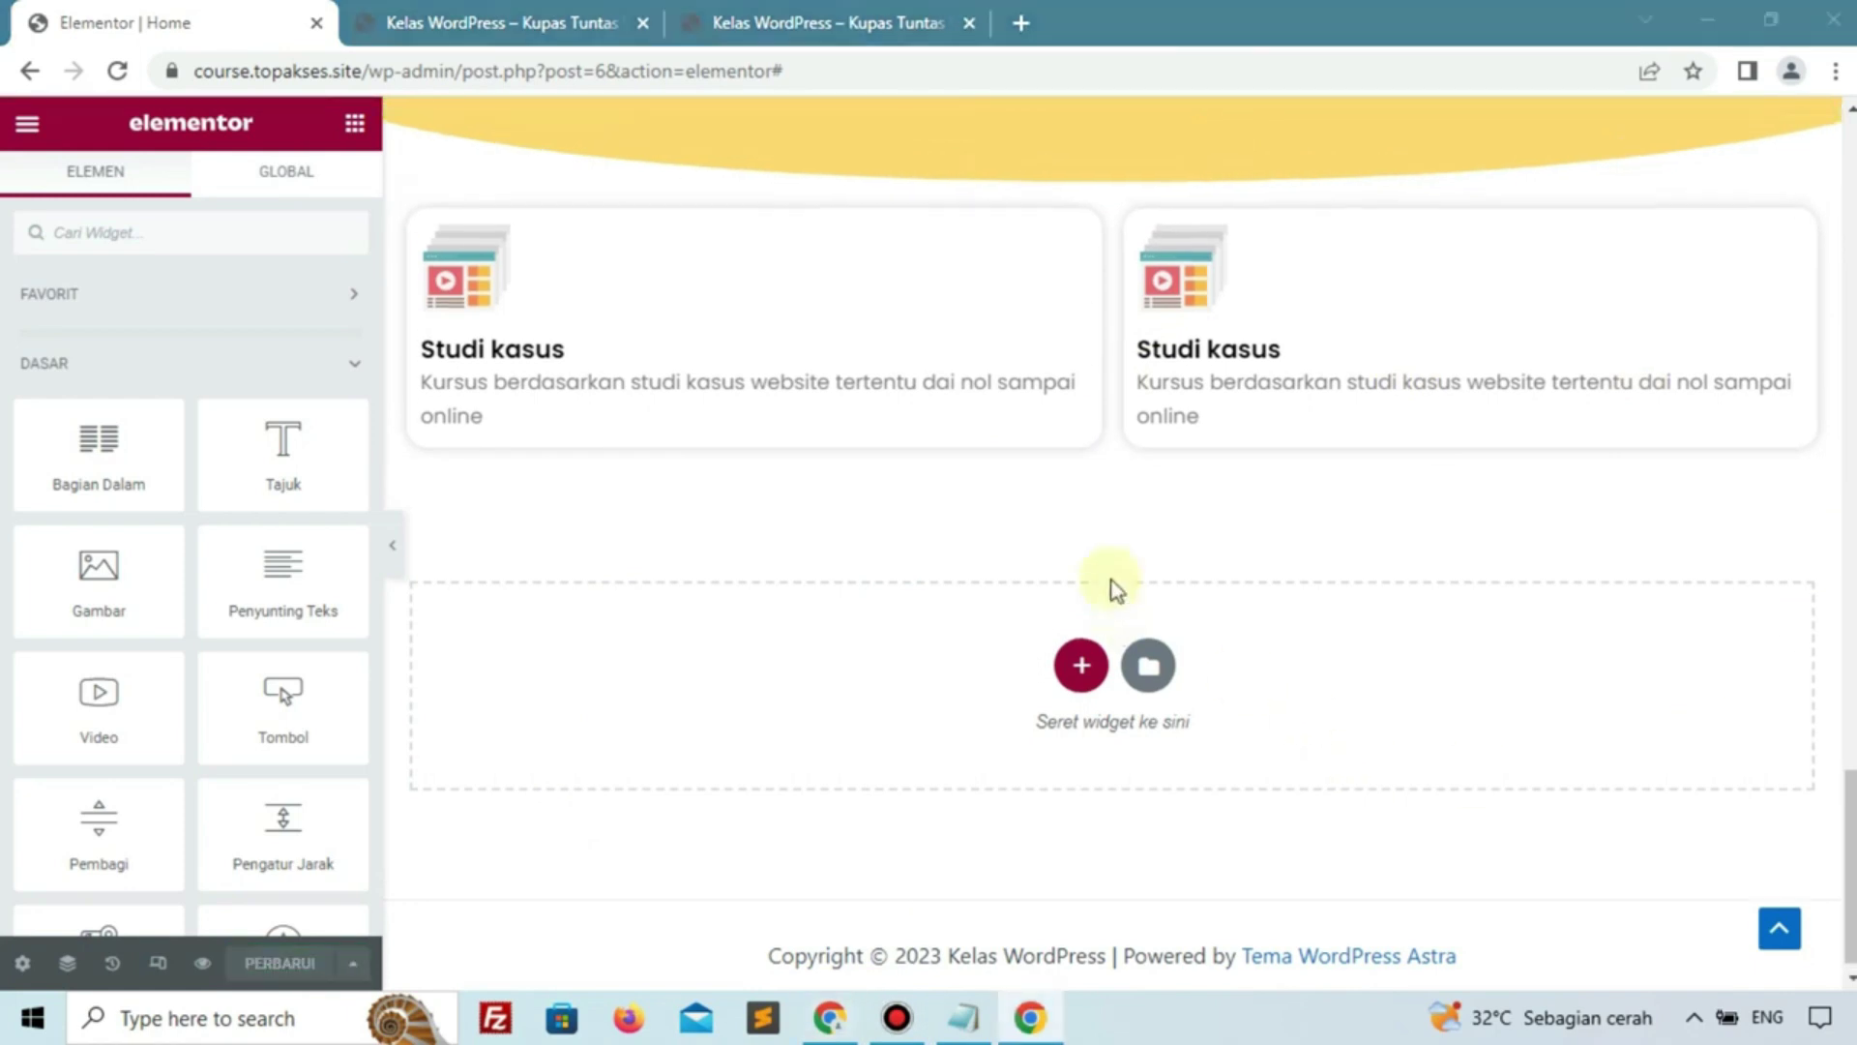
{"action": "left_click", "coordinate": [405, 37]}
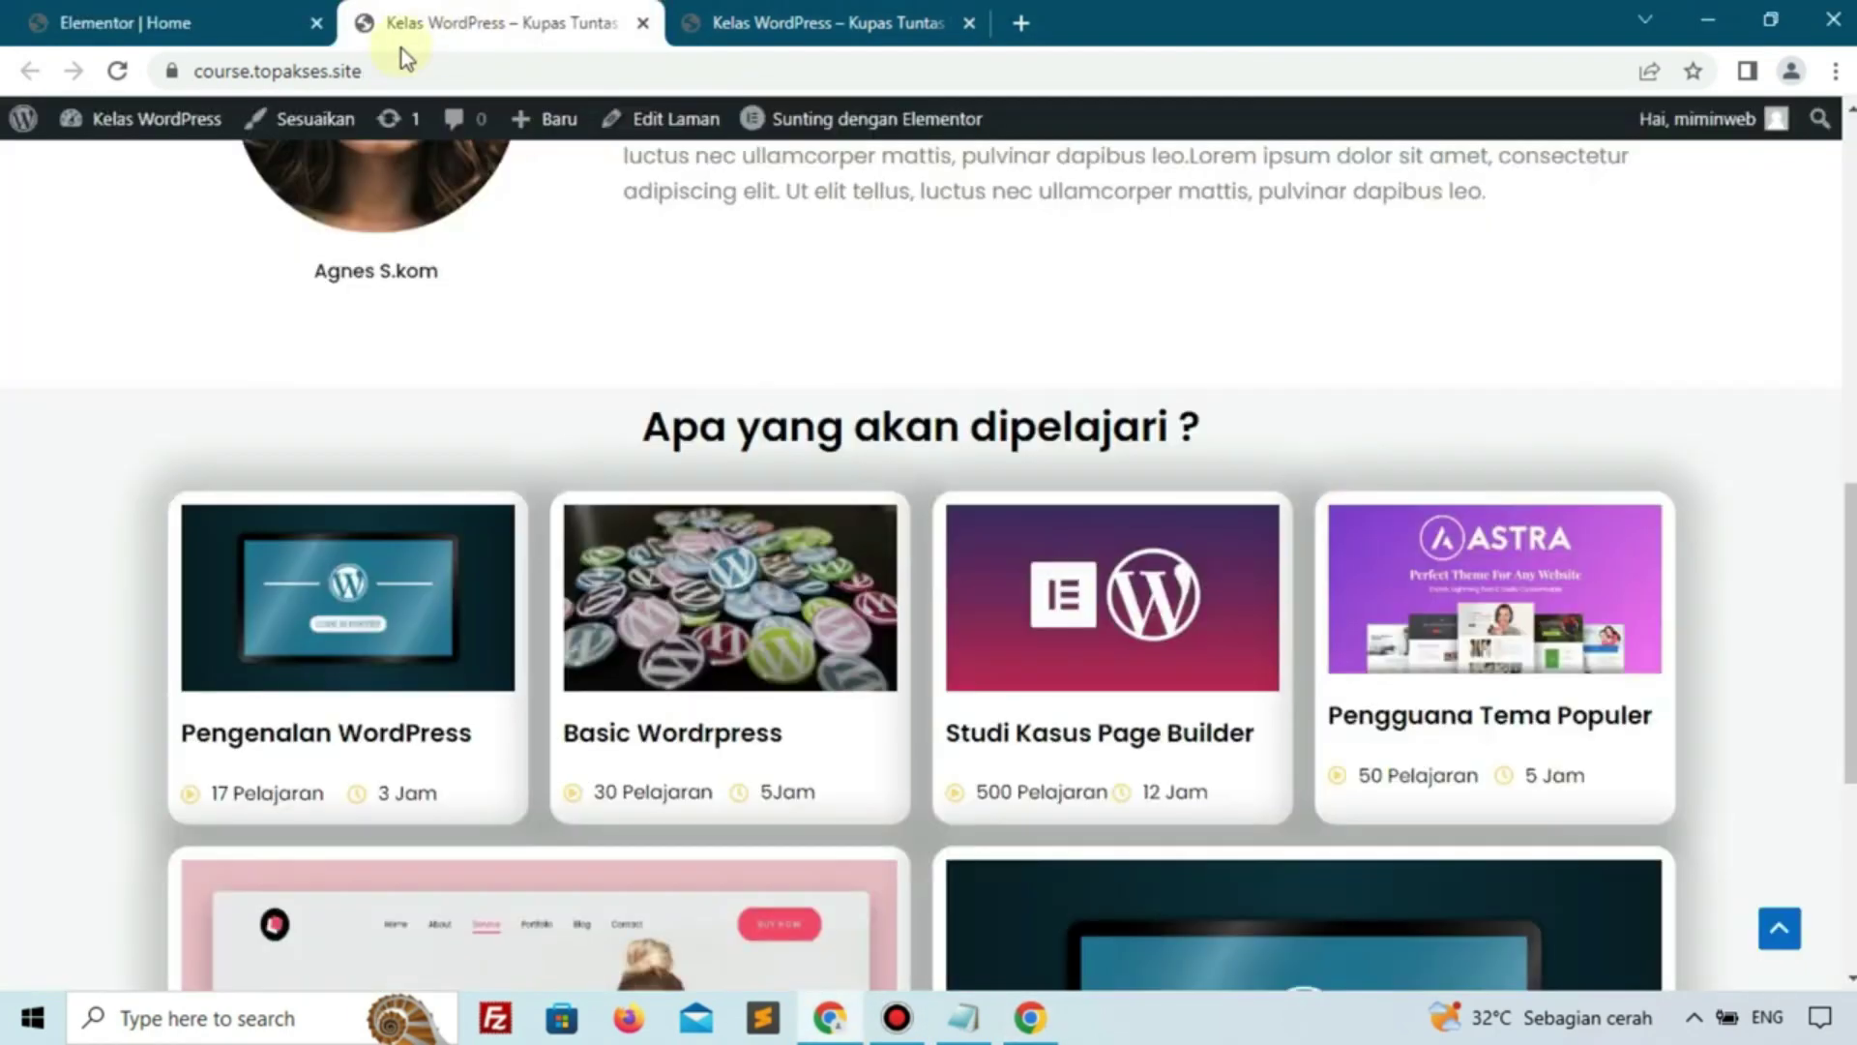
{"action": "left_click", "coordinate": [127, 70]}
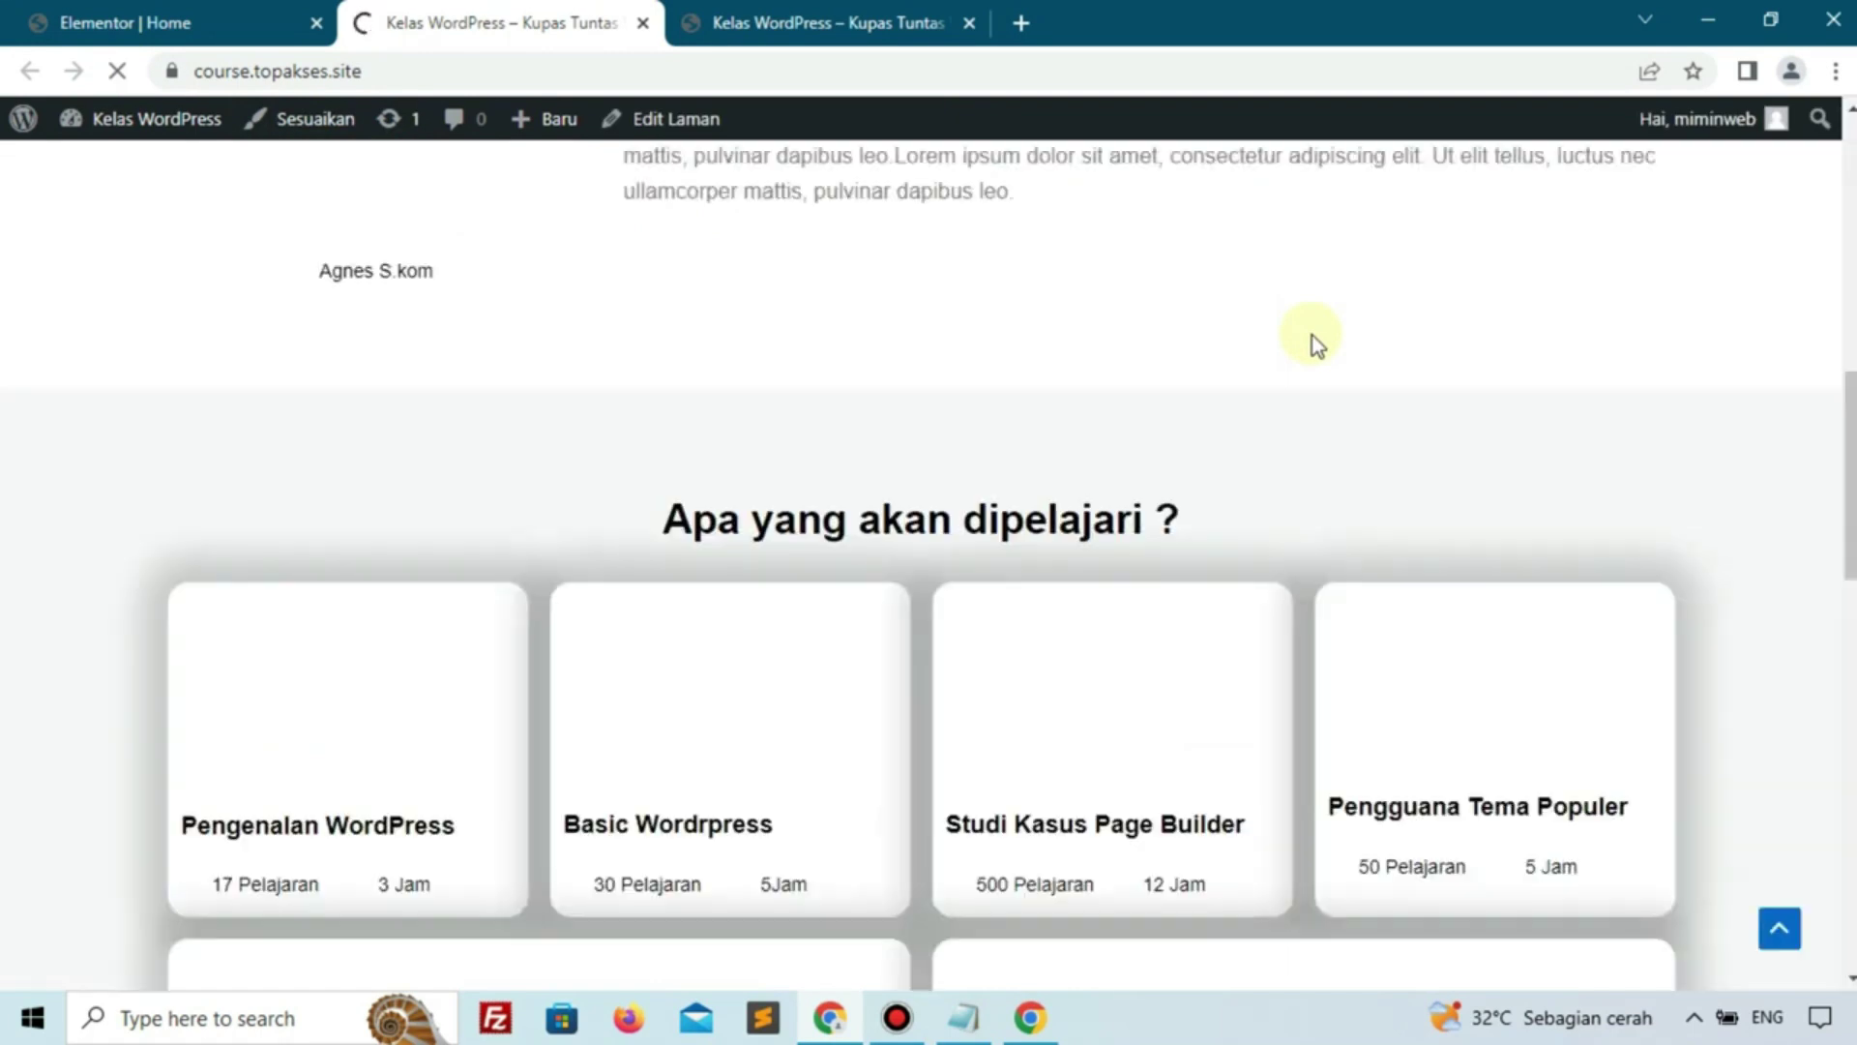
{"action": "scroll", "coordinate": [1314, 334], "scroll_direction": "down", "scroll_amount": 10}
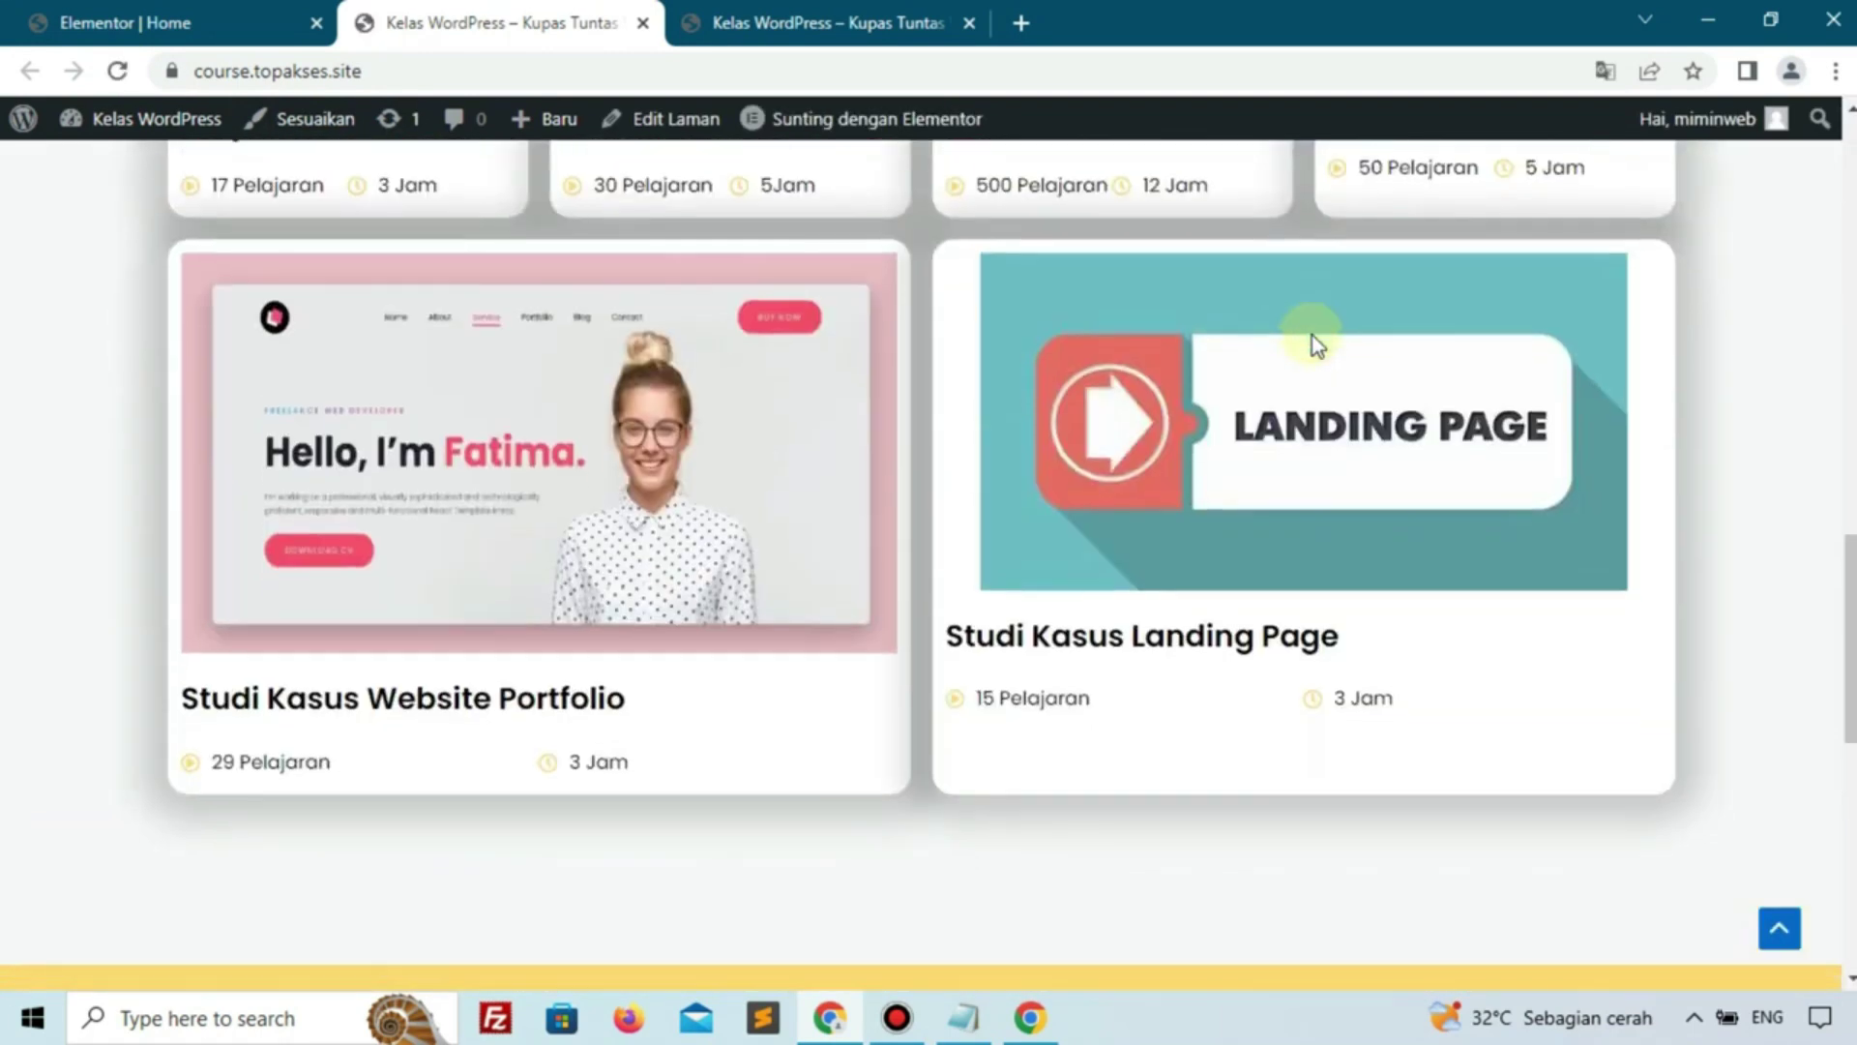
{"action": "scroll", "coordinate": [1309, 340], "scroll_direction": "down", "scroll_amount": 10}
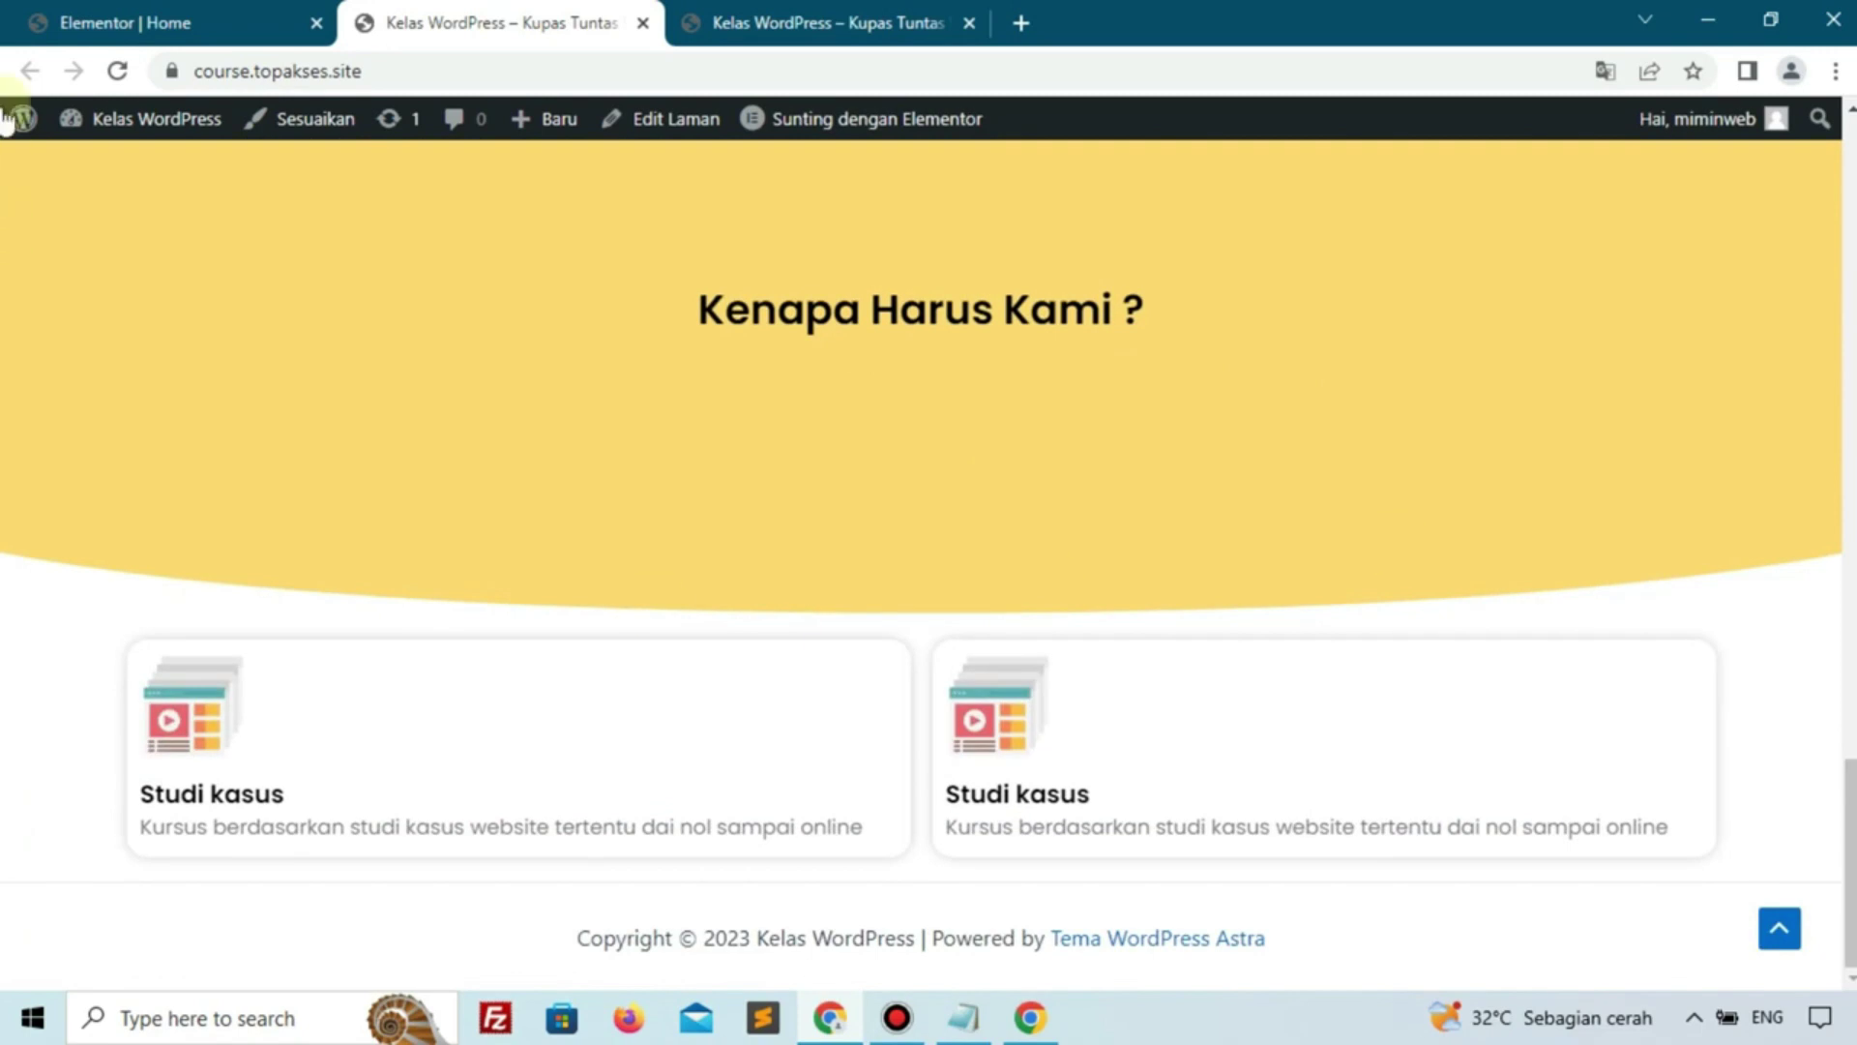
Duplicate the inner section holding the two "Studi kasus" cards twice in the page editor to make three rows of cards
{"action": "left_click", "coordinate": [77, 22]}
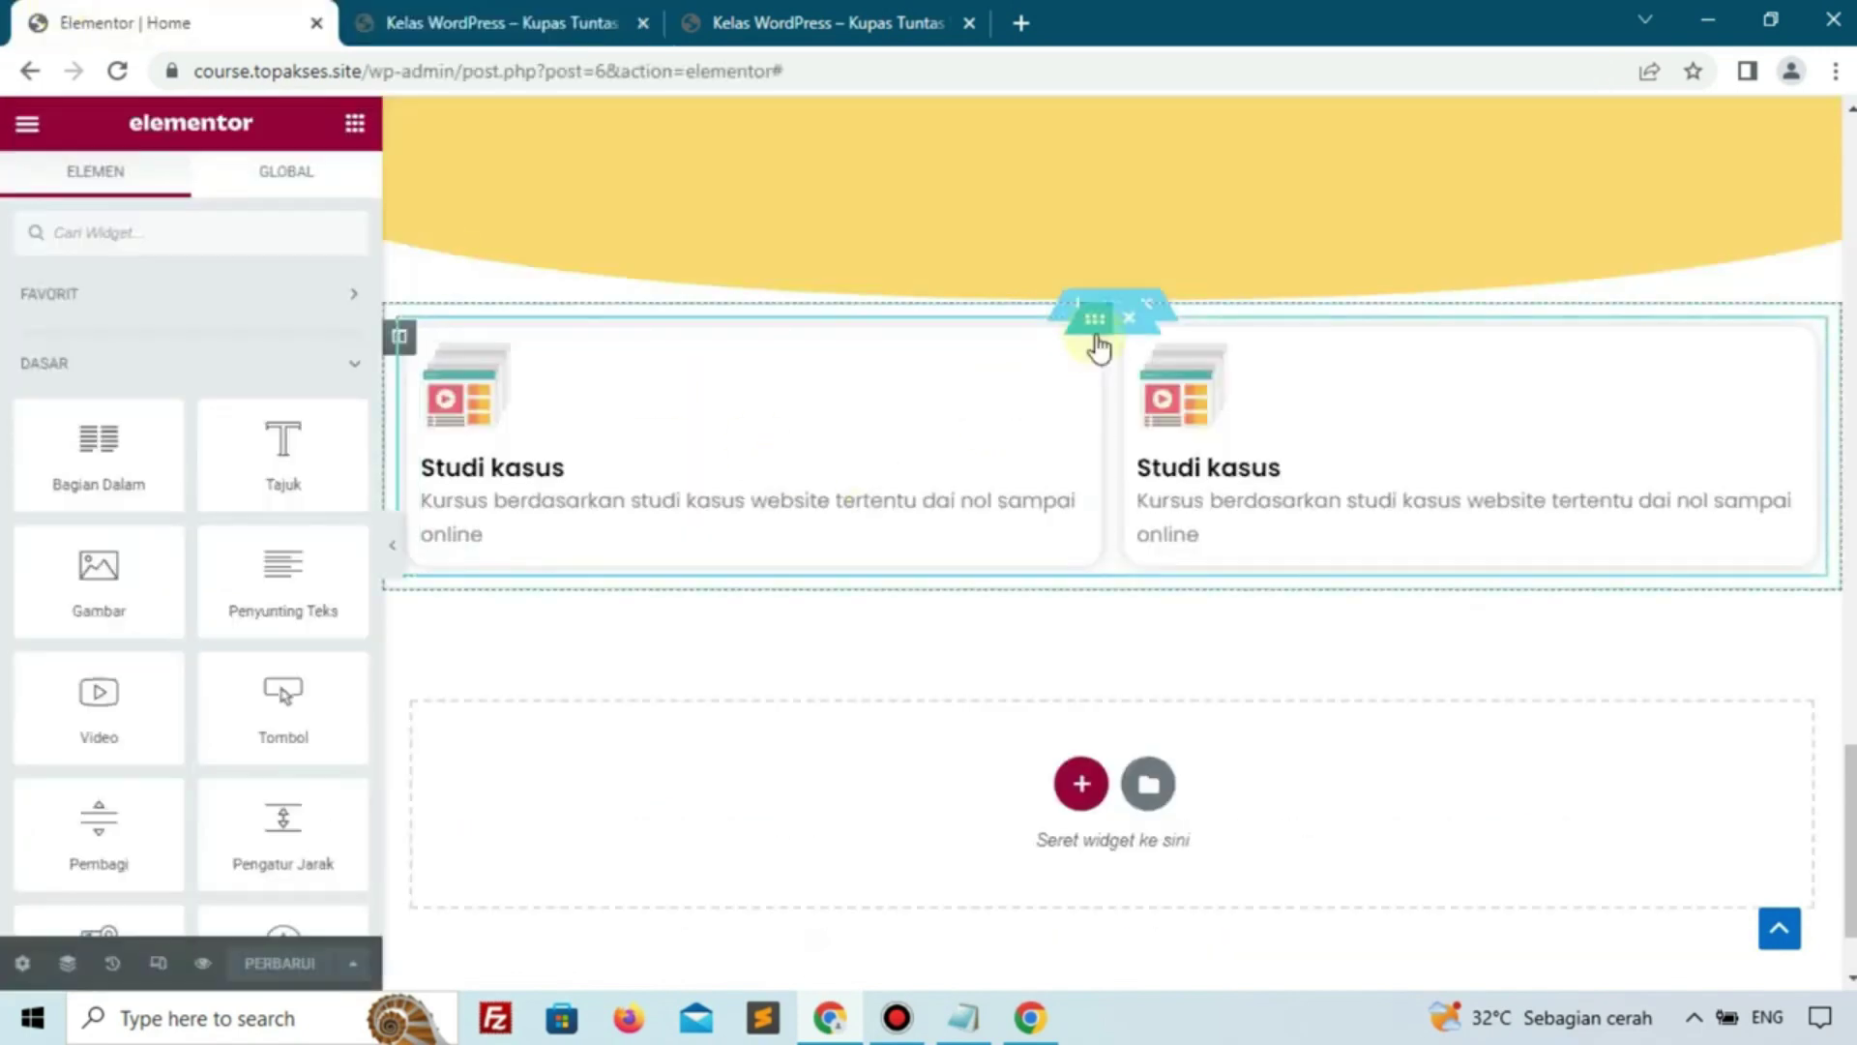
{"action": "right_click", "coordinate": [1095, 329]}
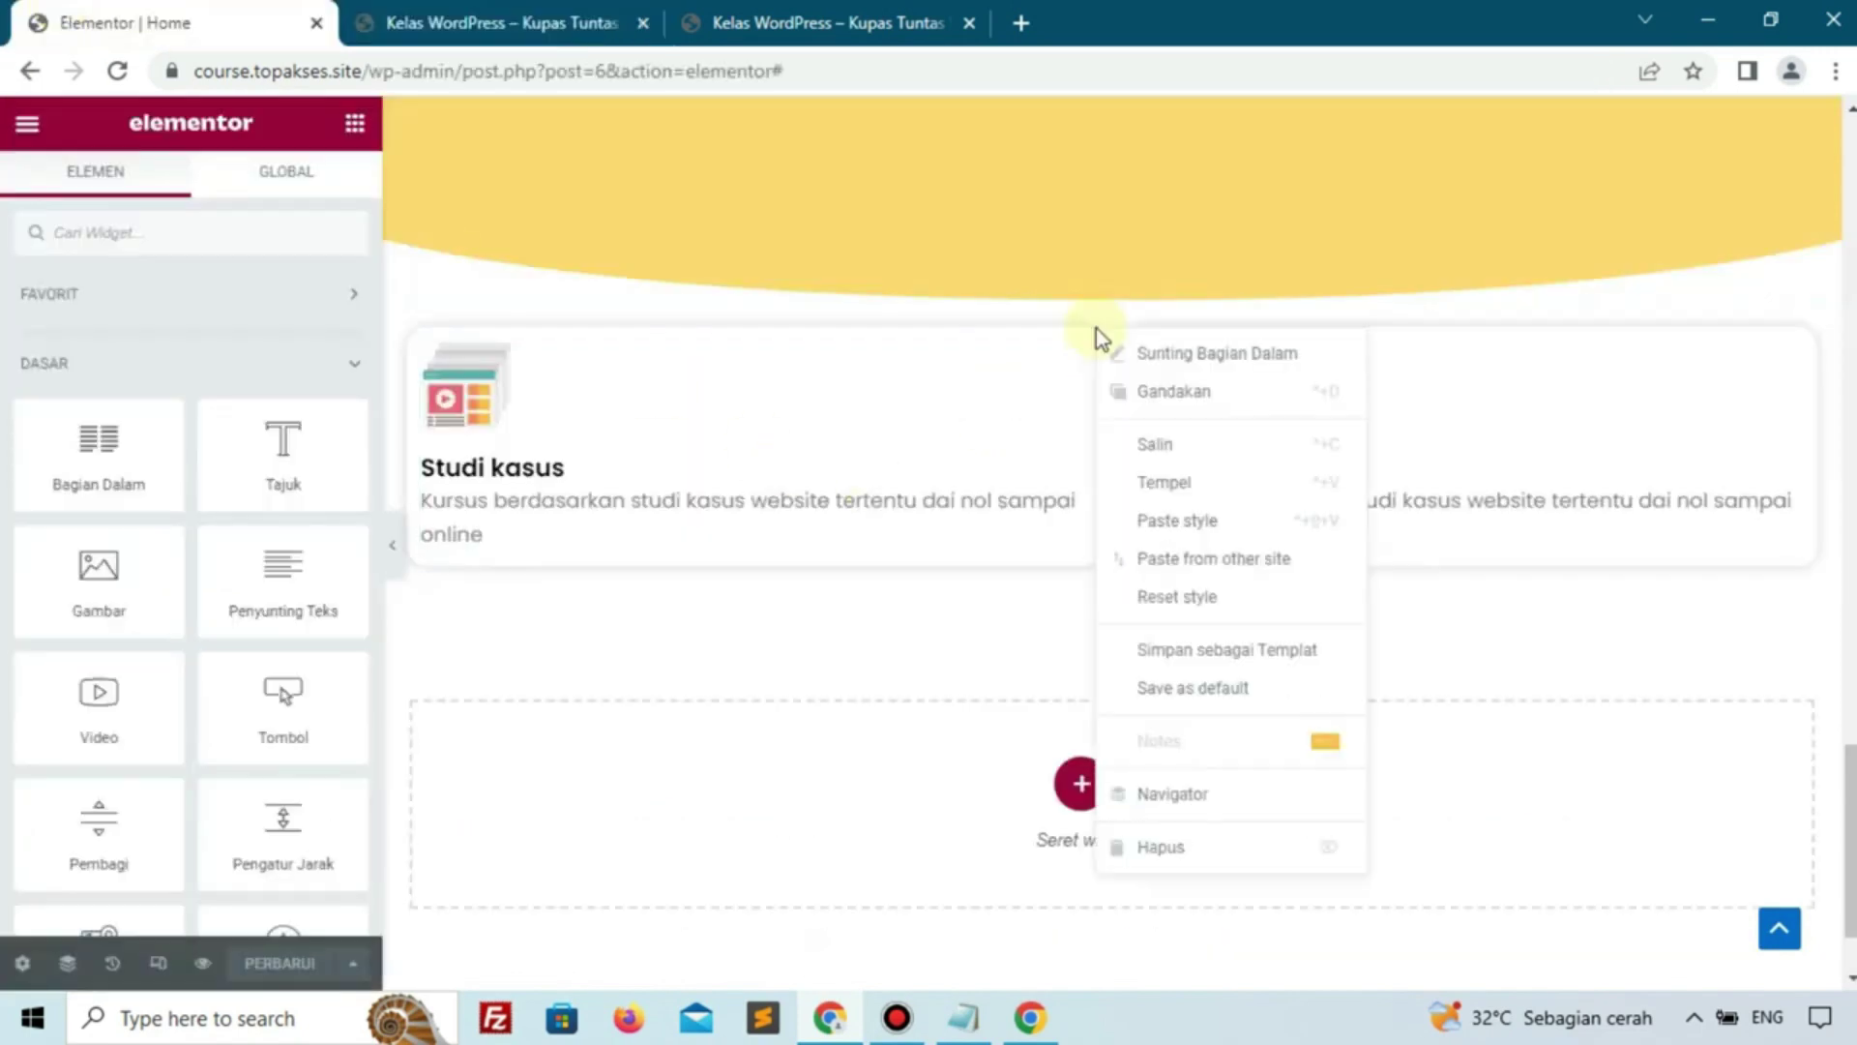
{"action": "left_click", "coordinate": [1122, 392]}
{"action": "scroll", "coordinate": [845, 622], "scroll_direction": "down", "scroll_amount": 1}
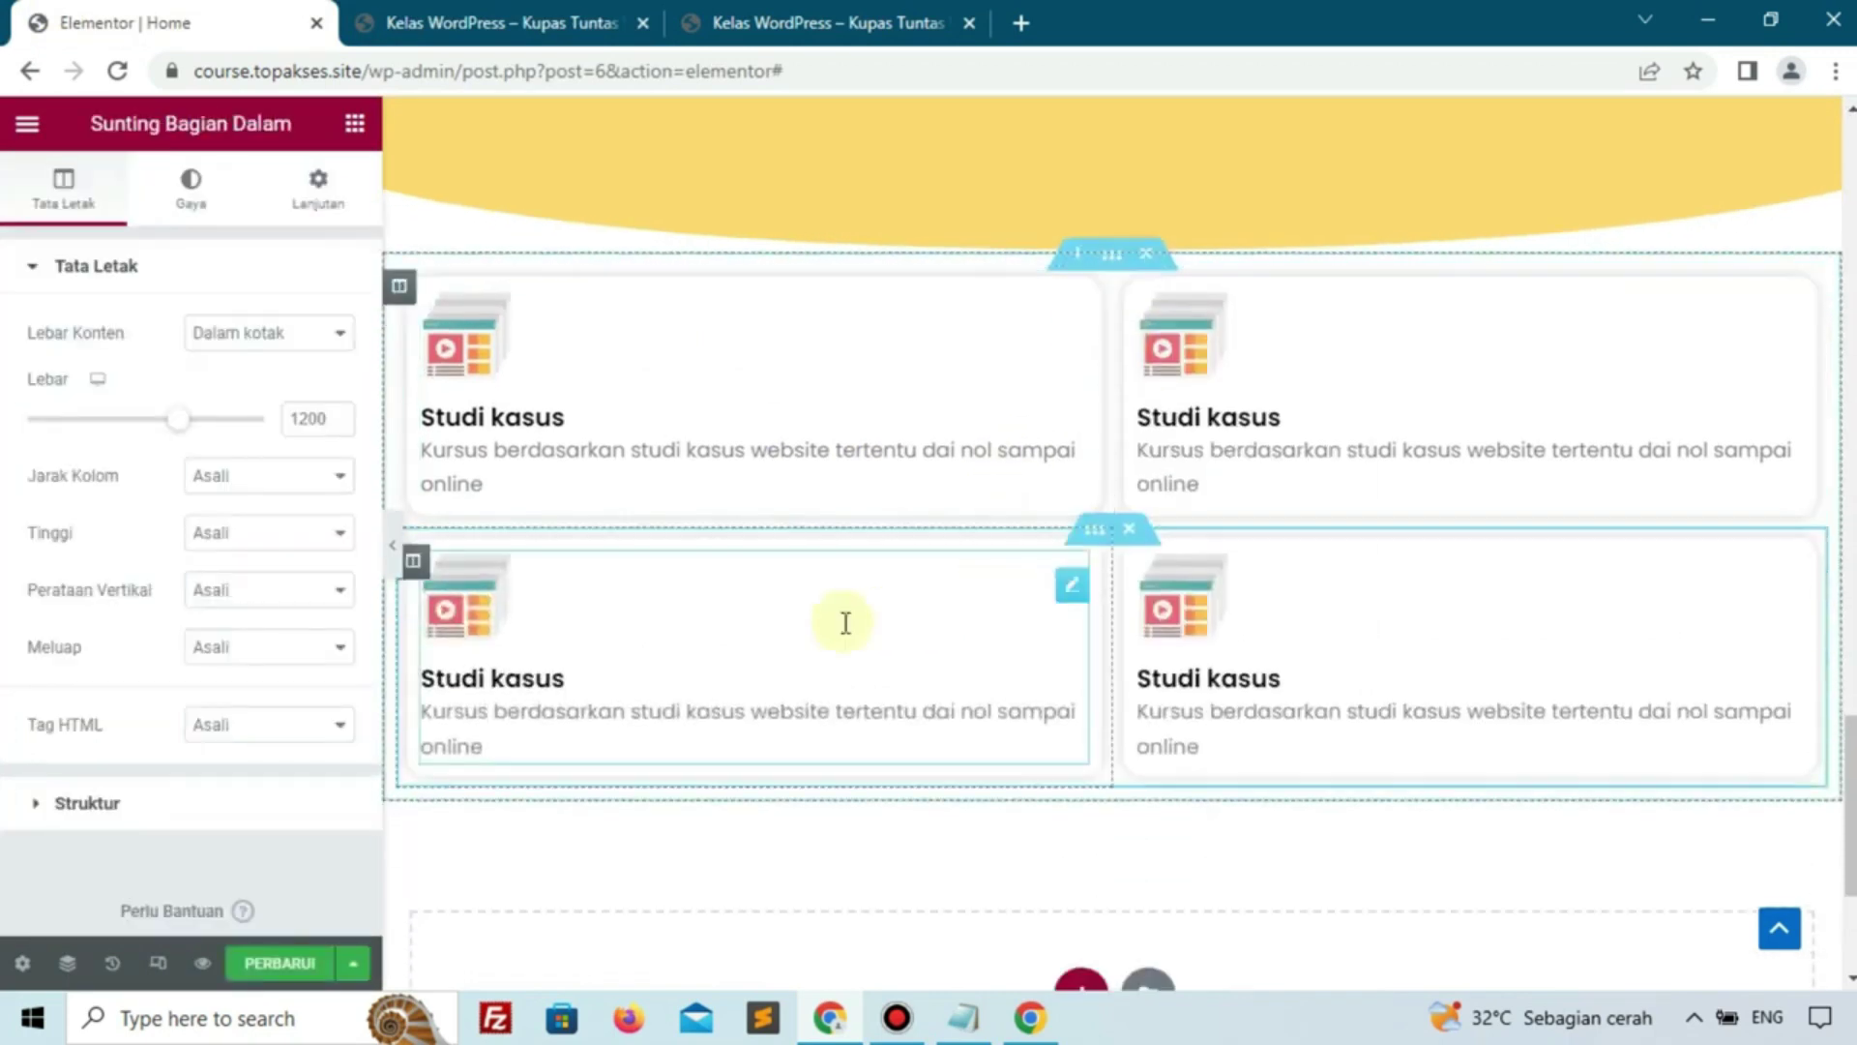
{"action": "right_click", "coordinate": [1097, 450]}
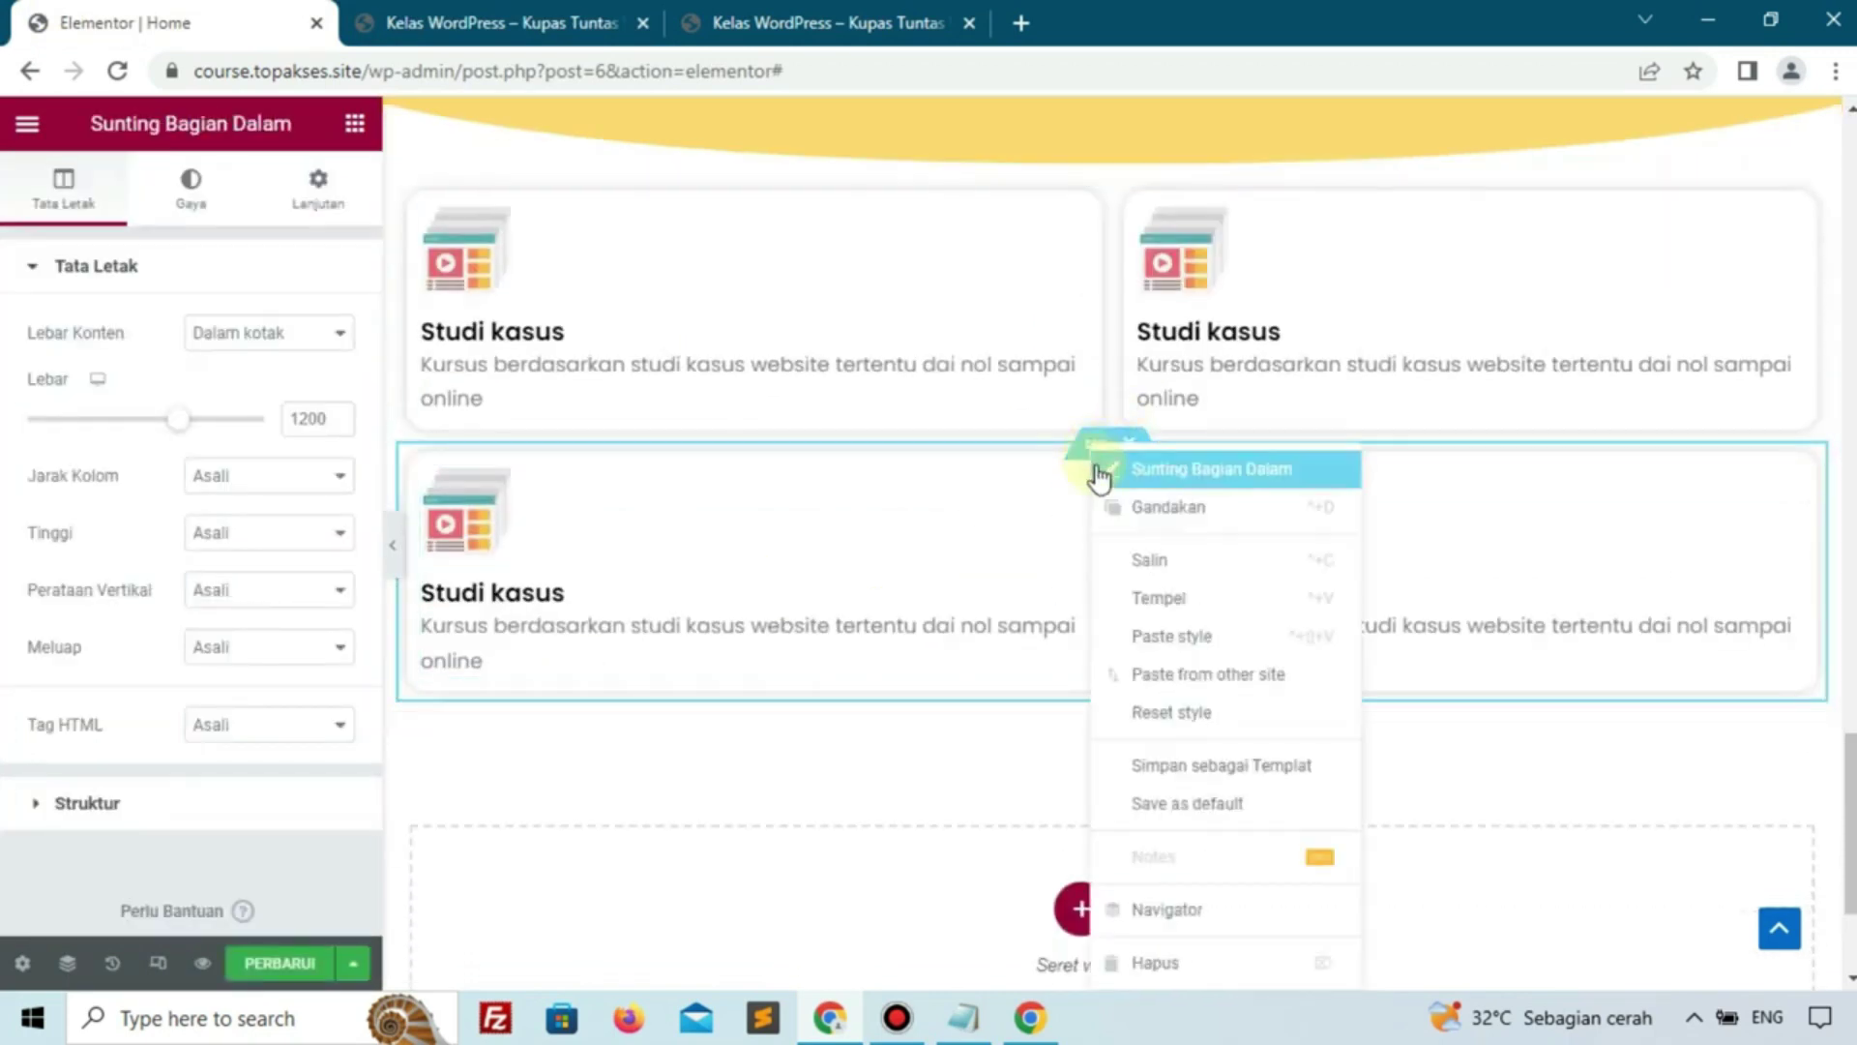
{"action": "left_click", "coordinate": [1119, 505]}
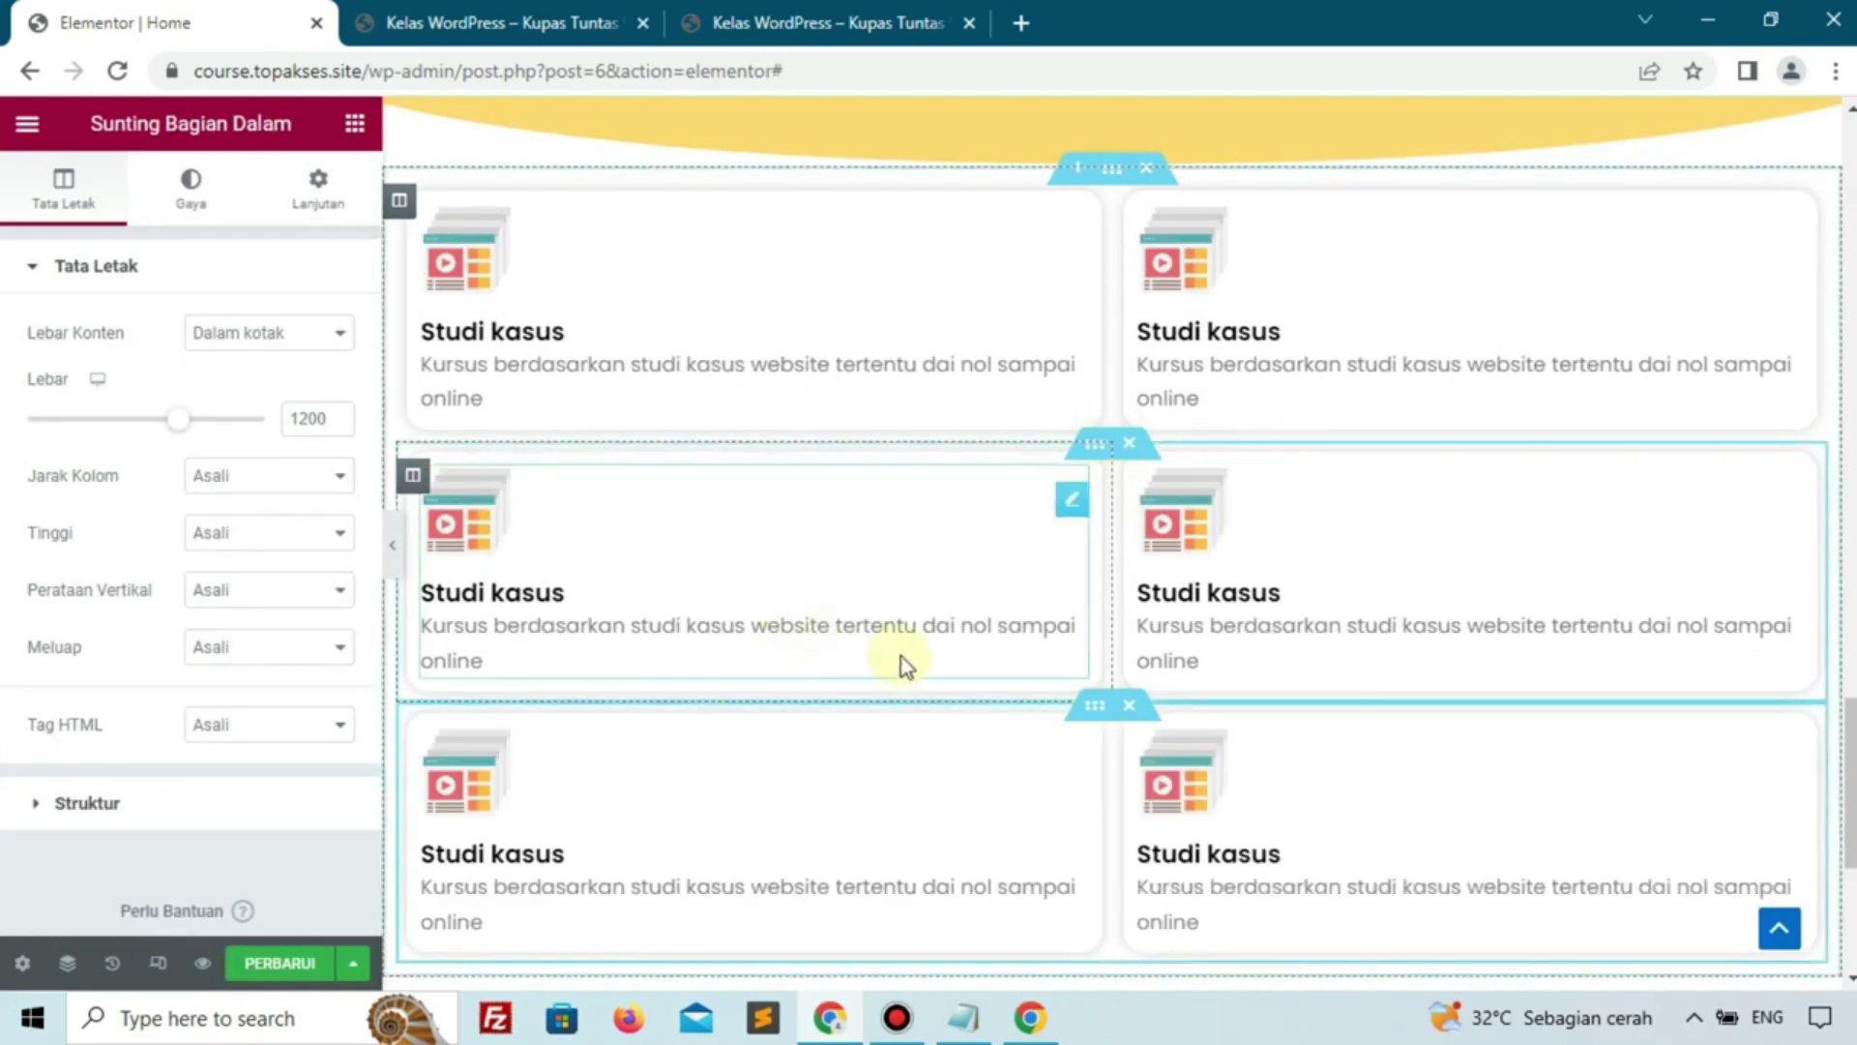
{"action": "scroll", "coordinate": [1741, 581], "scroll_direction": "up", "scroll_amount": 1}
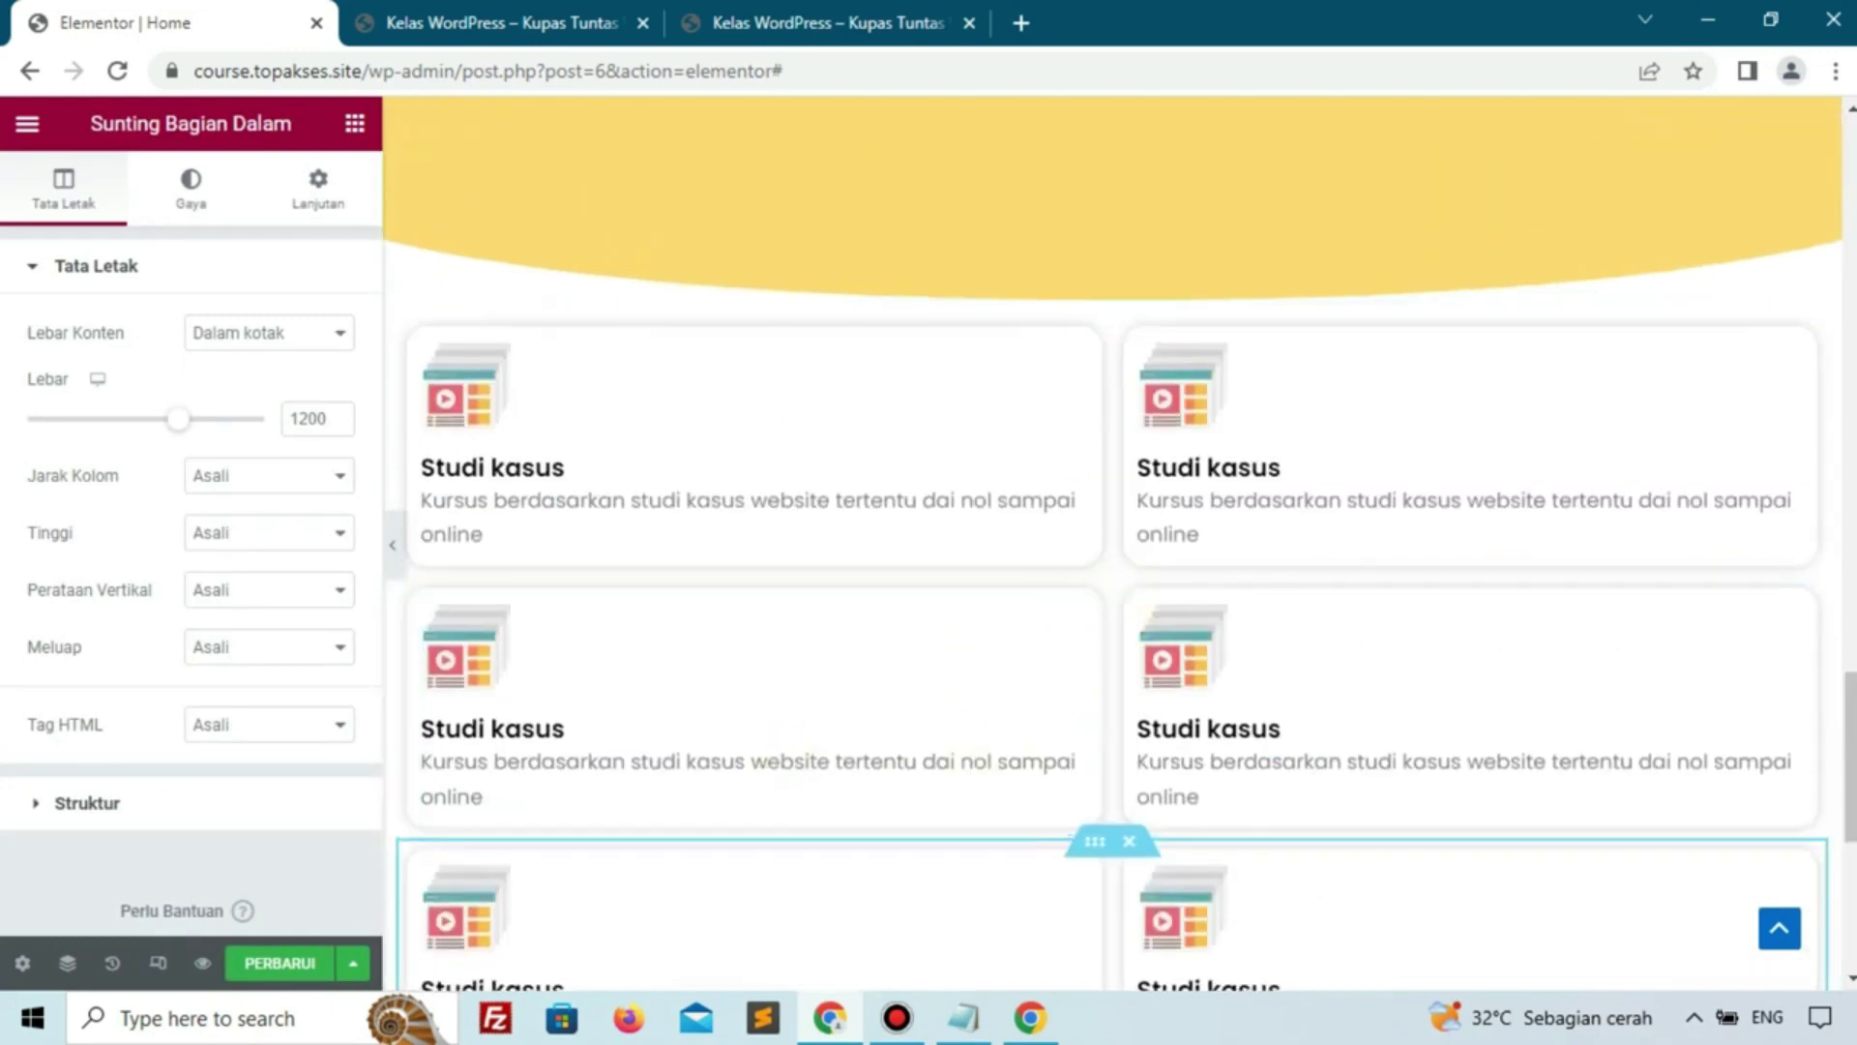
Set the card section's margin unit to percent, unlink the margin sides and set the top margin to -16%
{"action": "key", "text": "alt+Tab"}
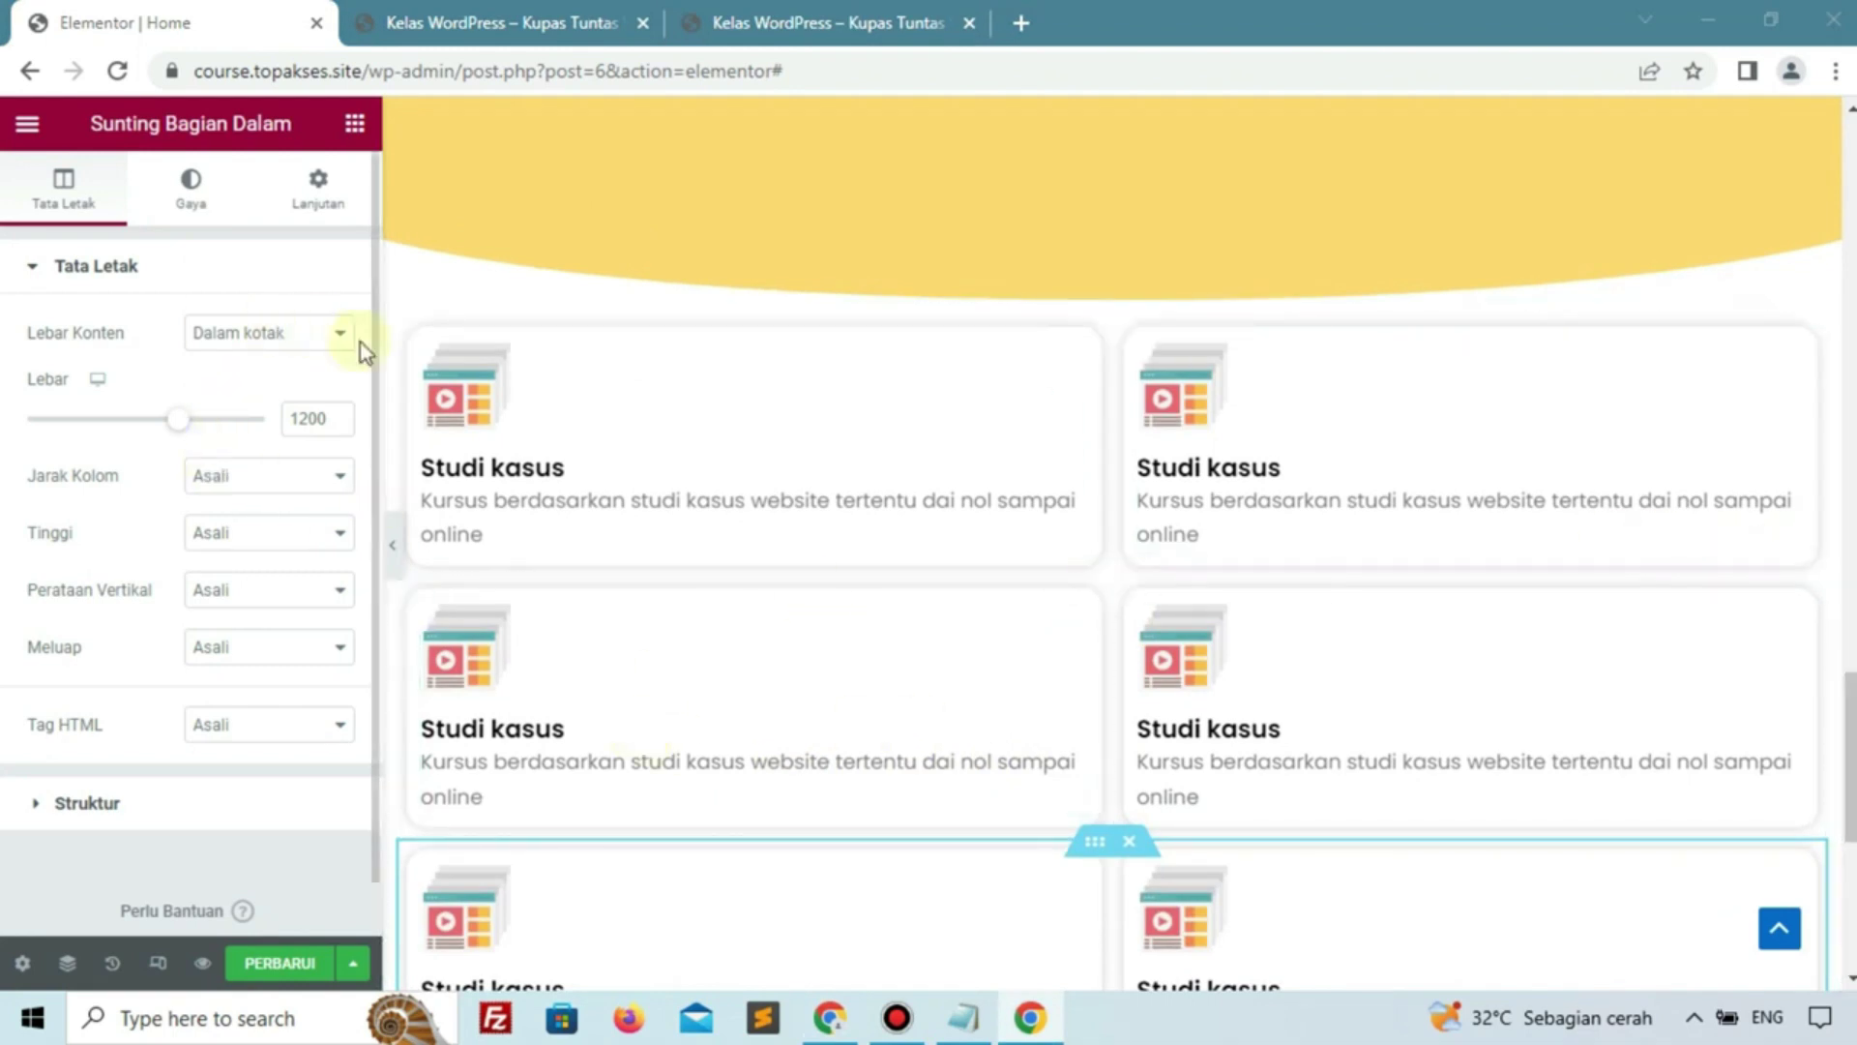
{"action": "scroll", "coordinate": [967, 275], "scroll_direction": "up", "scroll_amount": 2}
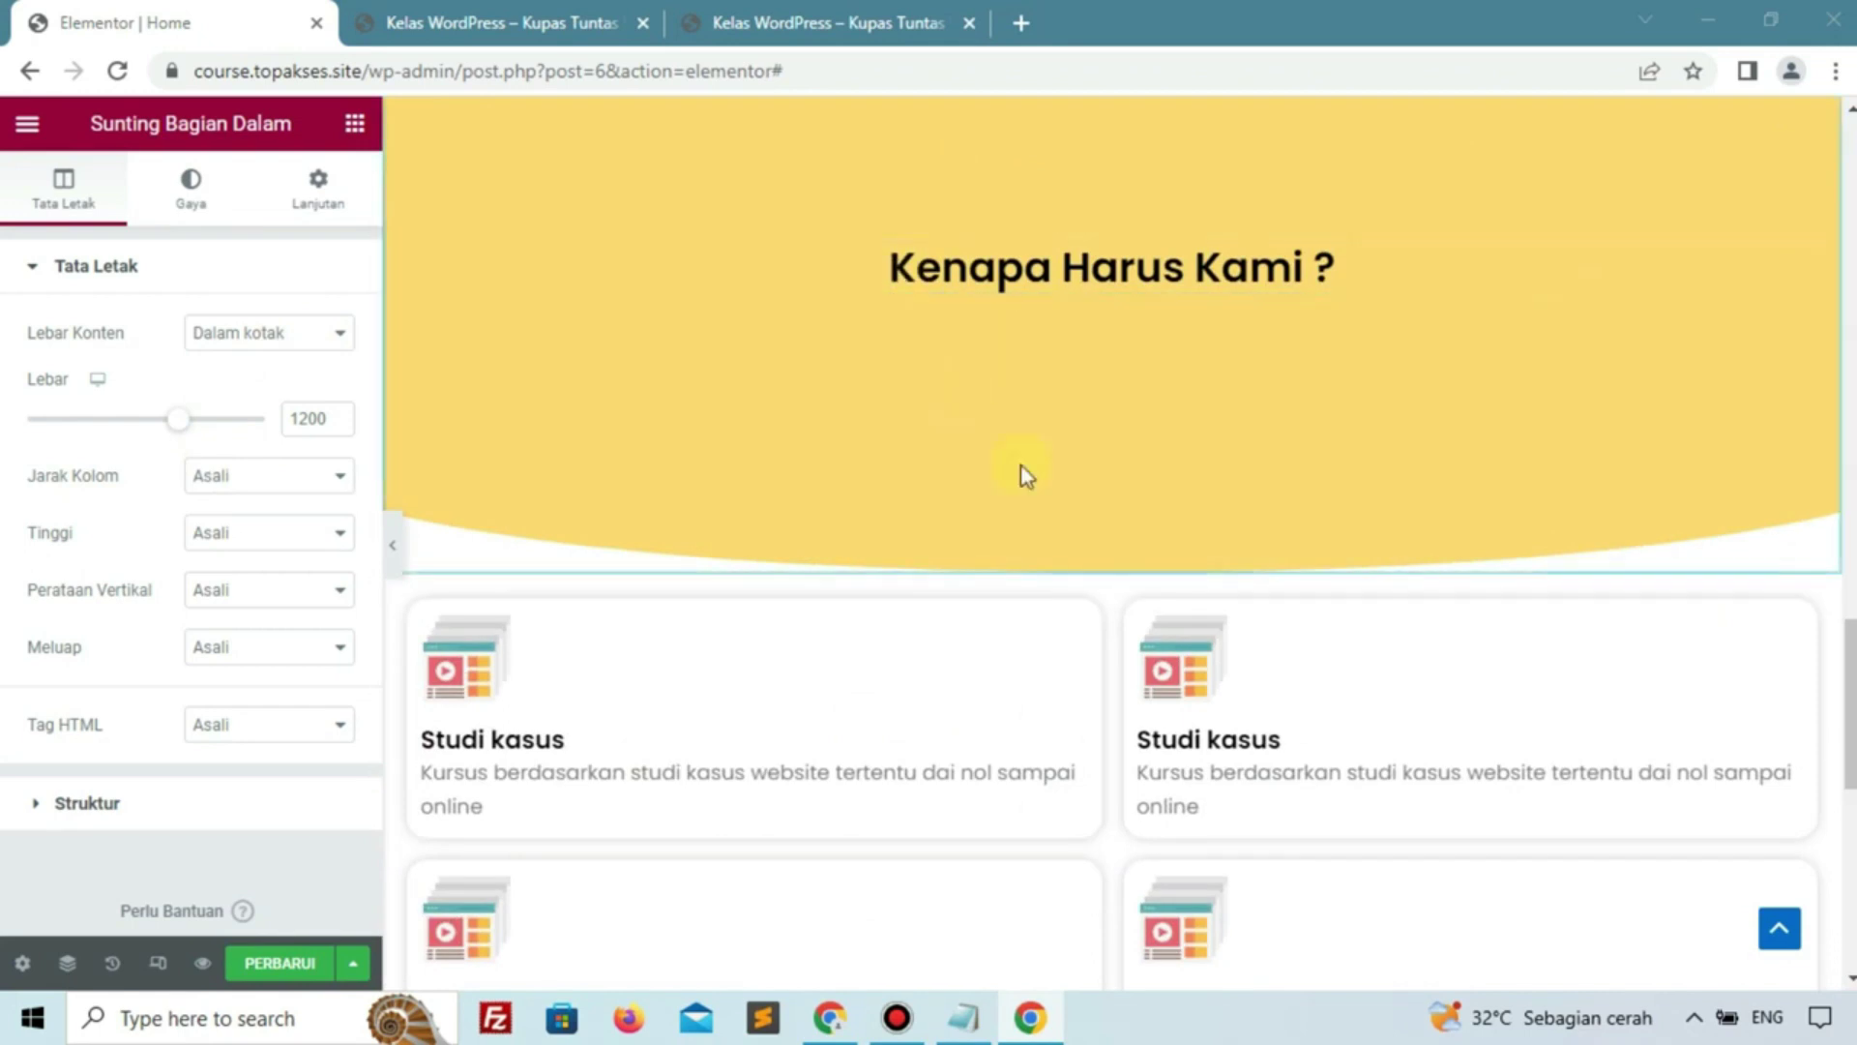
{"action": "left_click", "coordinate": [1113, 578]}
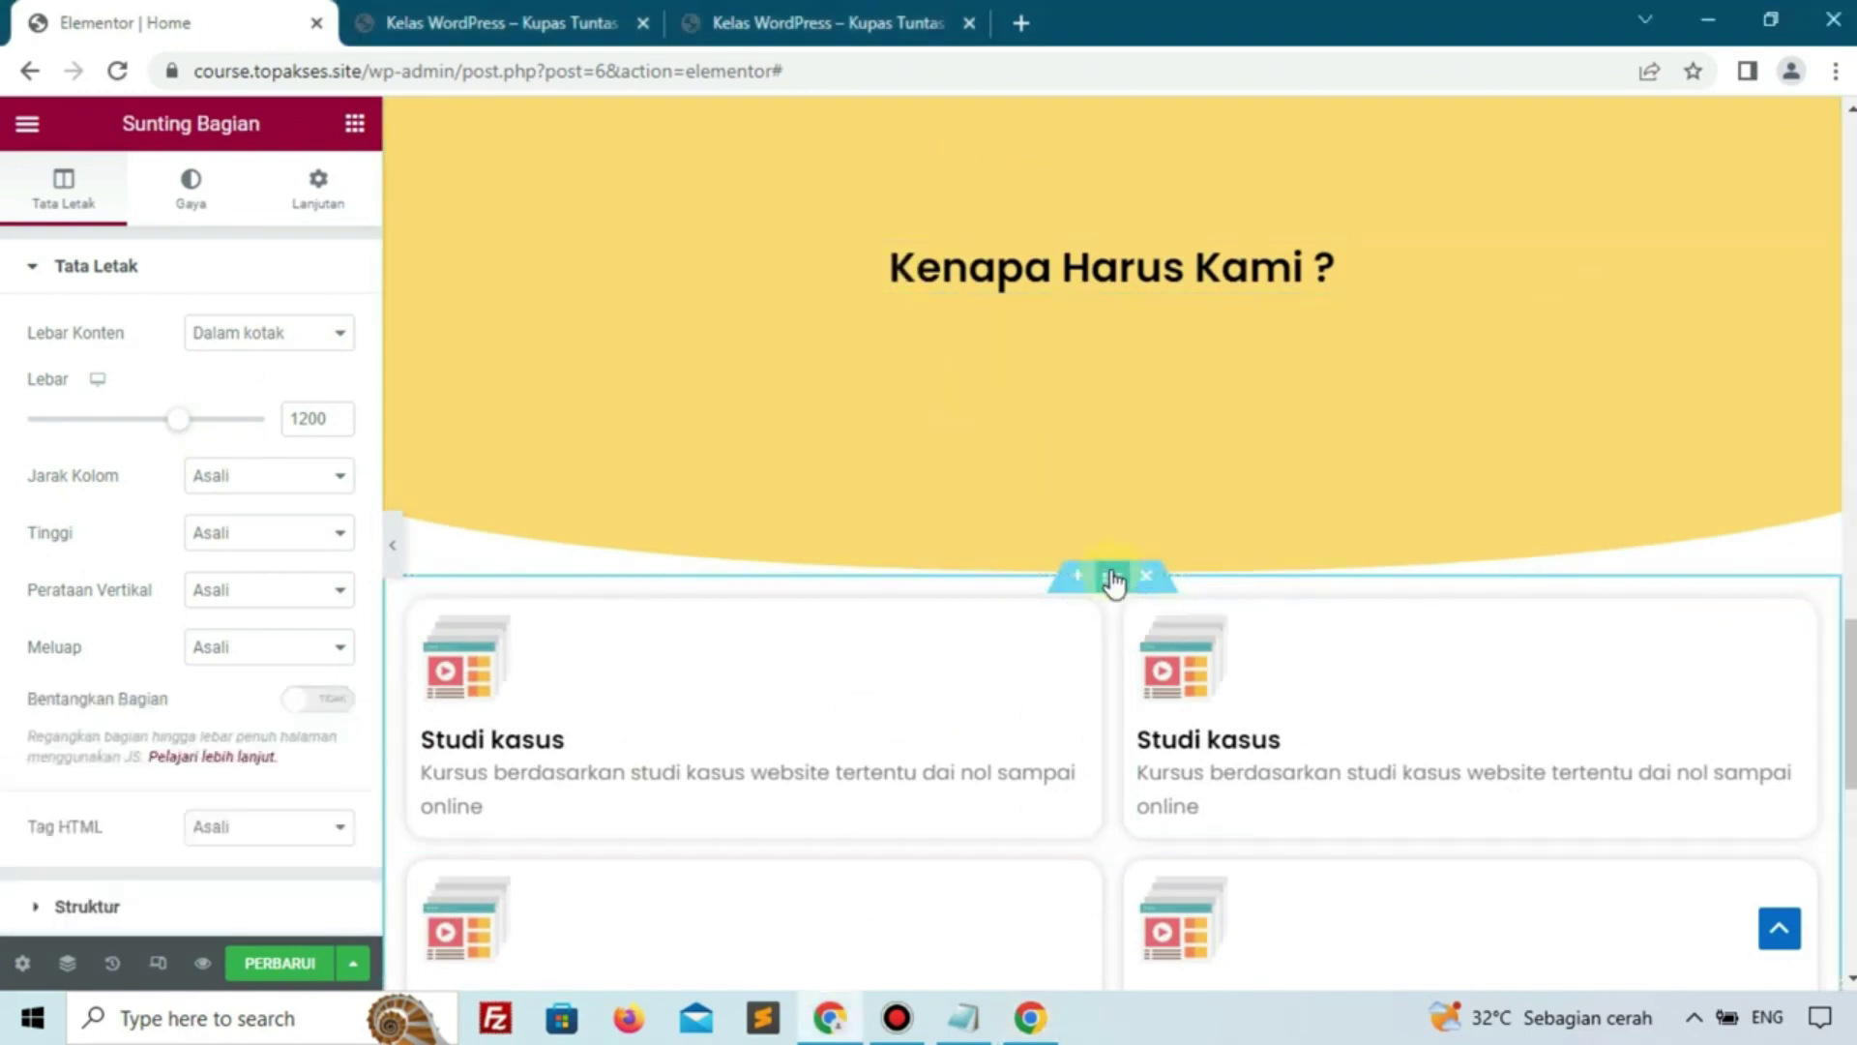
{"action": "left_click", "coordinate": [313, 208]}
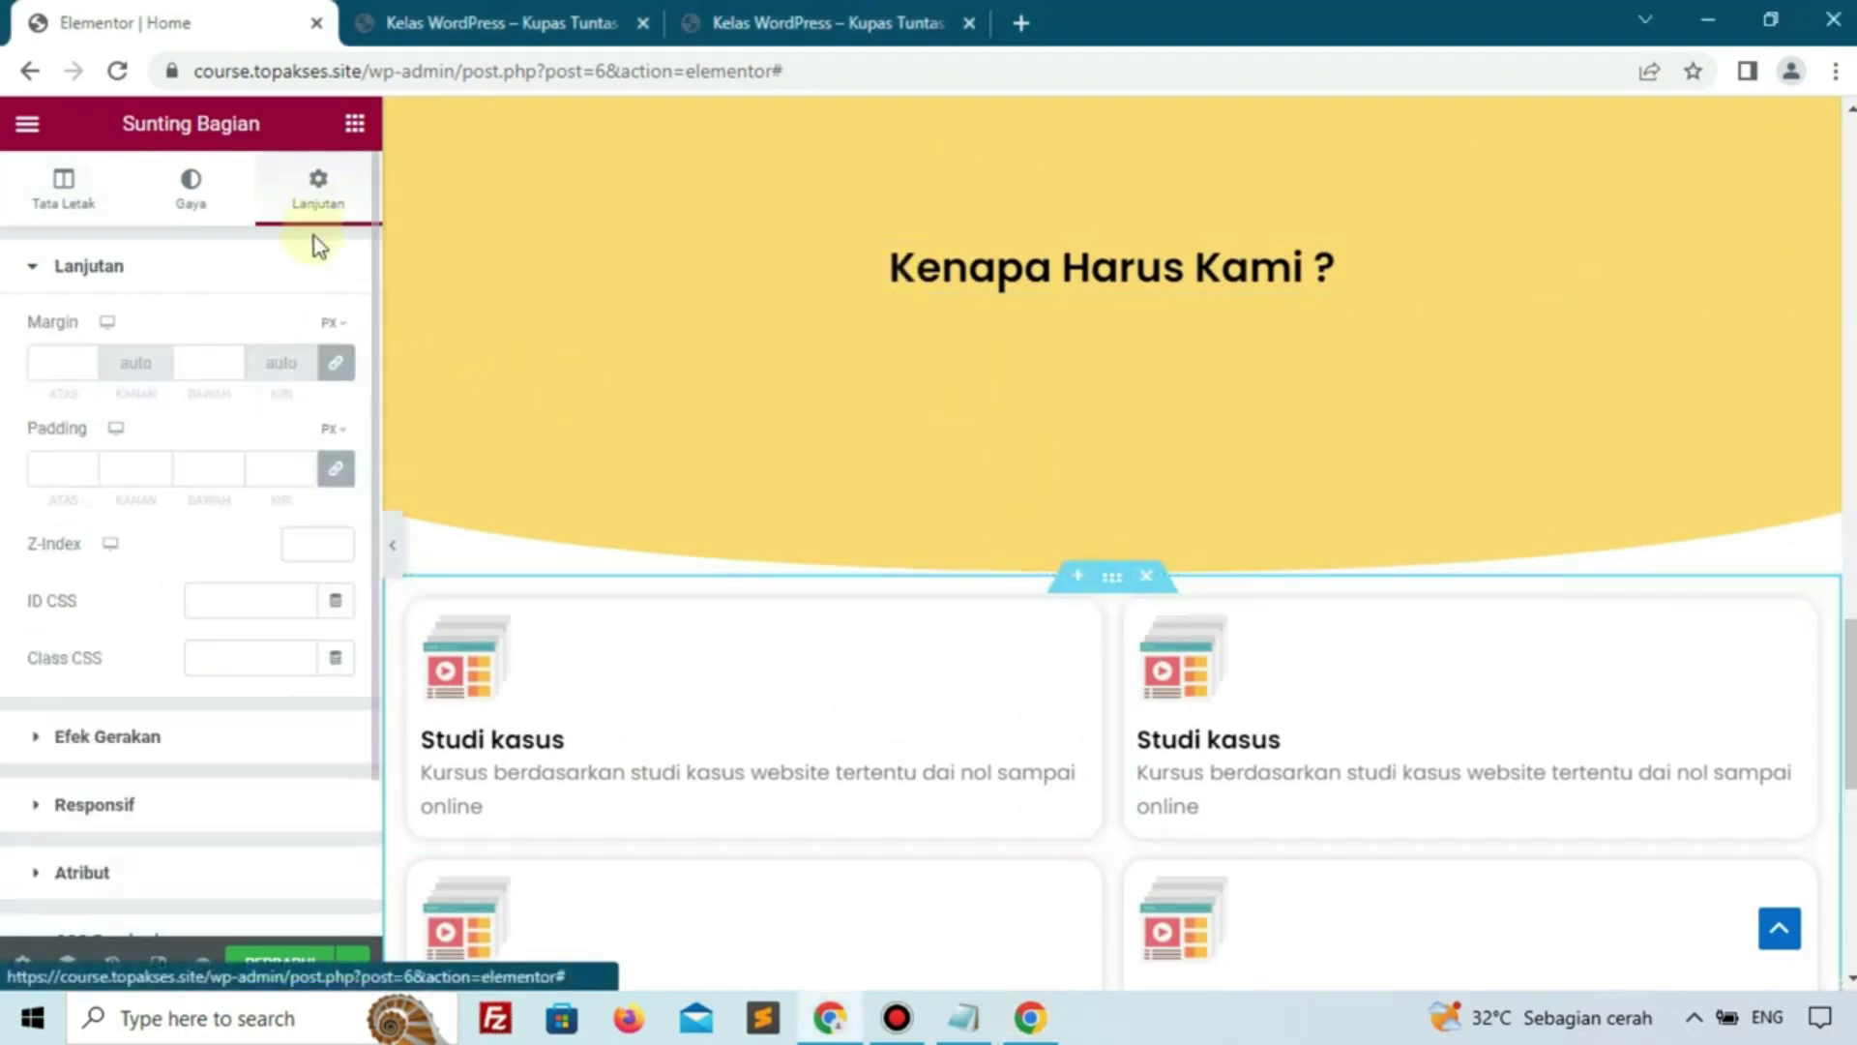
{"action": "left_click", "coordinate": [332, 322]}
{"action": "left_click", "coordinate": [330, 395]}
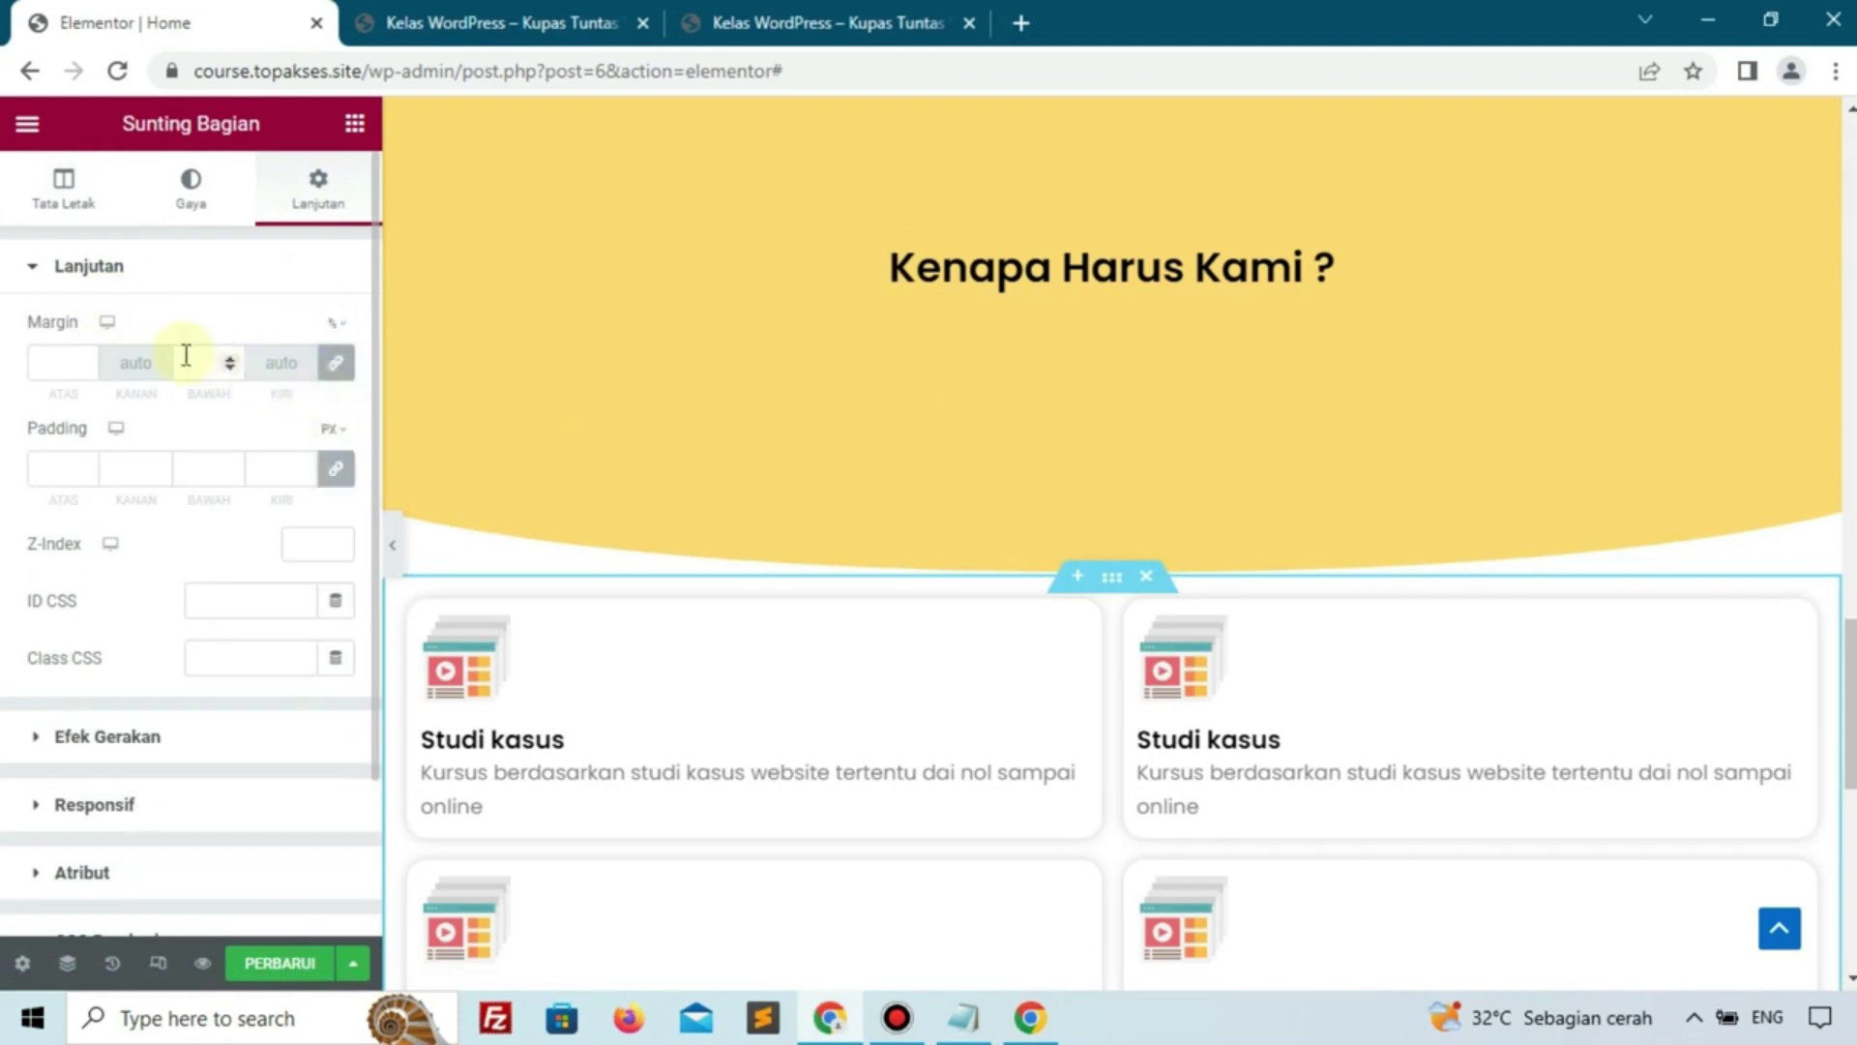
{"action": "left_click", "coordinate": [339, 366]}
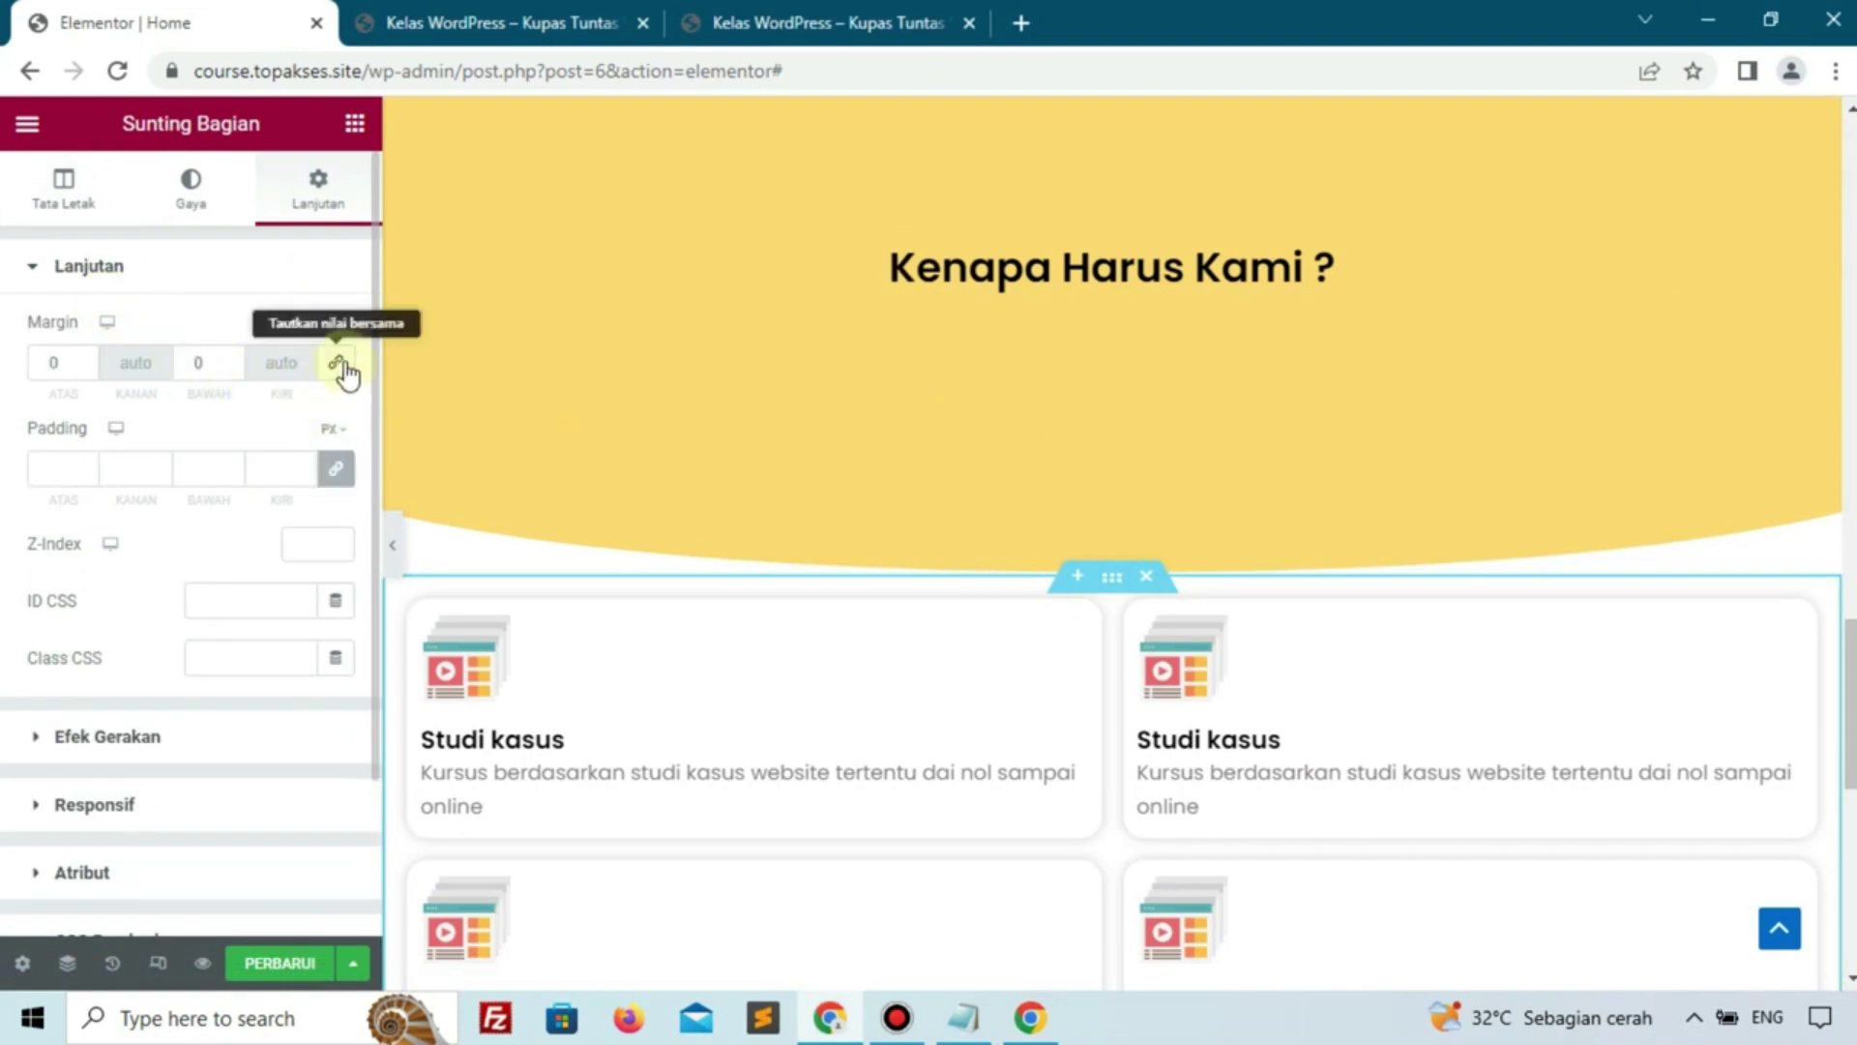
{"action": "scroll", "coordinate": [90, 368], "scroll_direction": "down", "scroll_amount": 12}
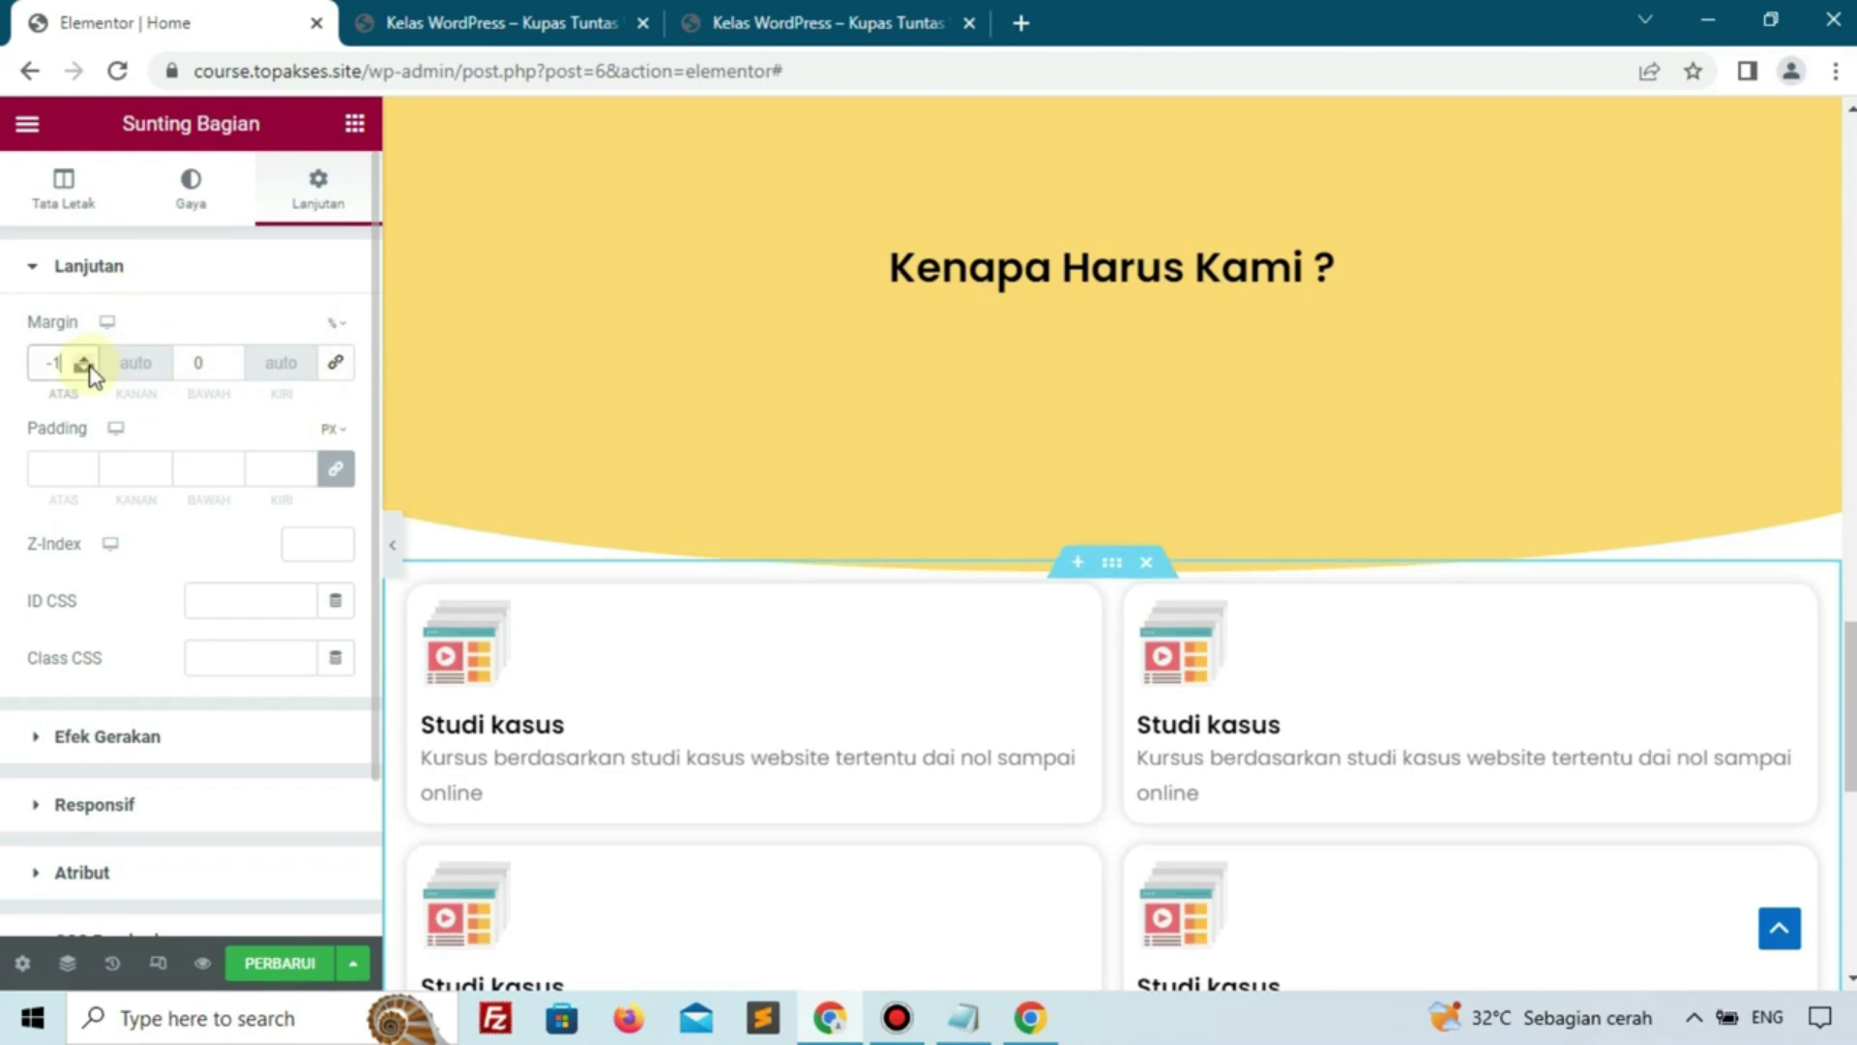
{"action": "scroll", "coordinate": [90, 367], "scroll_direction": "down", "scroll_amount": 4}
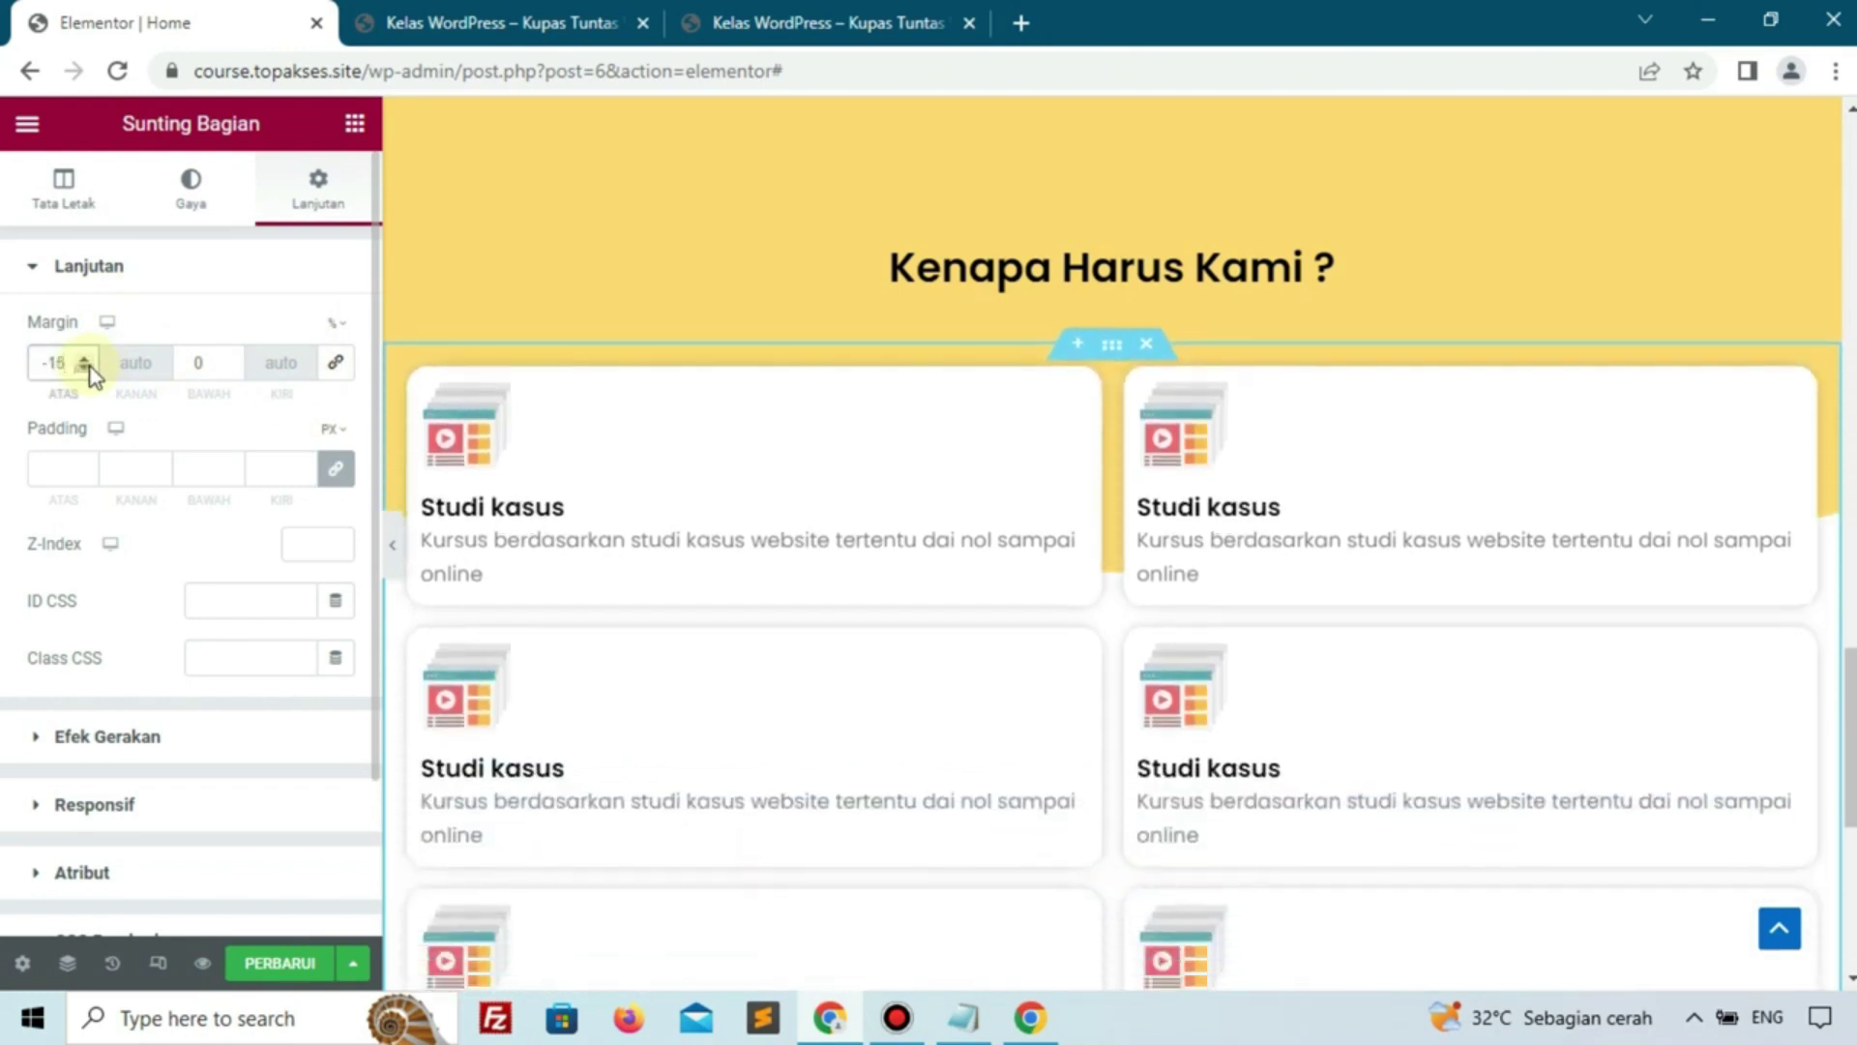
Update the home page and reload the live site to examine how the cards overlap the yellow heading area
{"action": "left_click", "coordinate": [289, 970]}
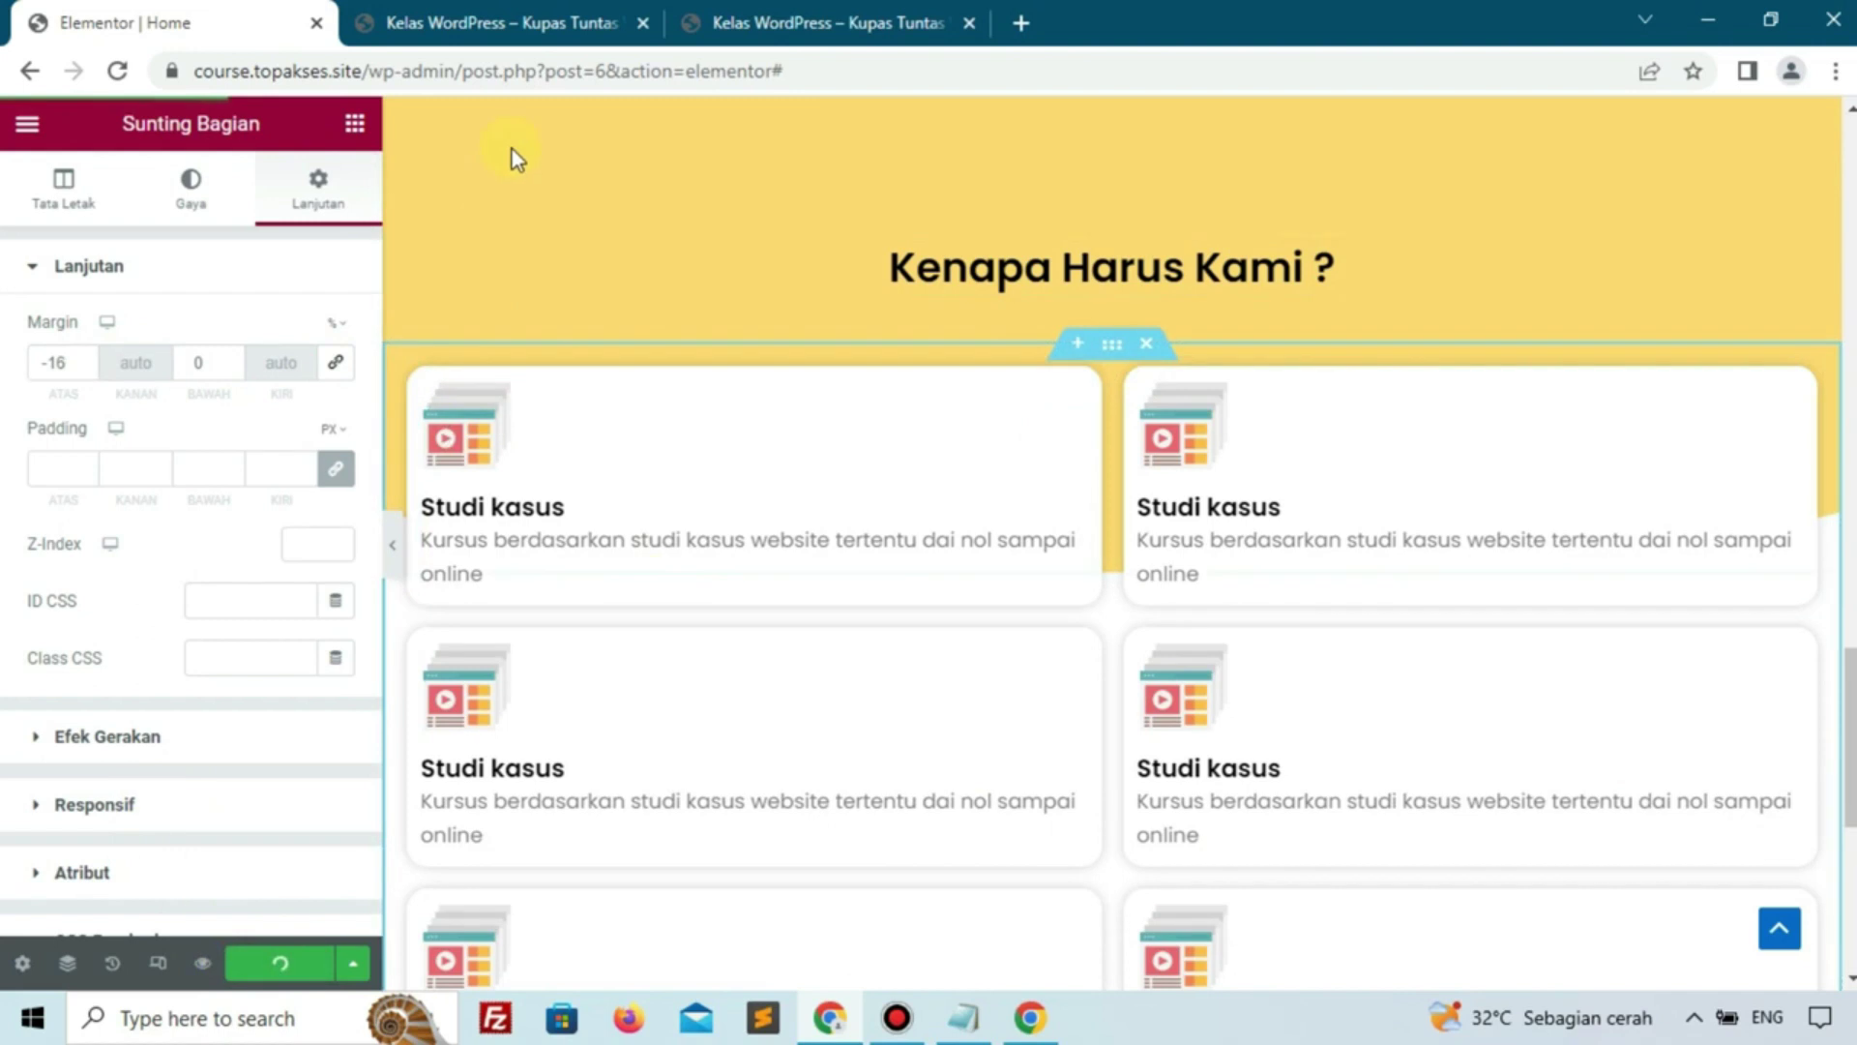
{"action": "mouse_move", "coordinate": [528, 23]}
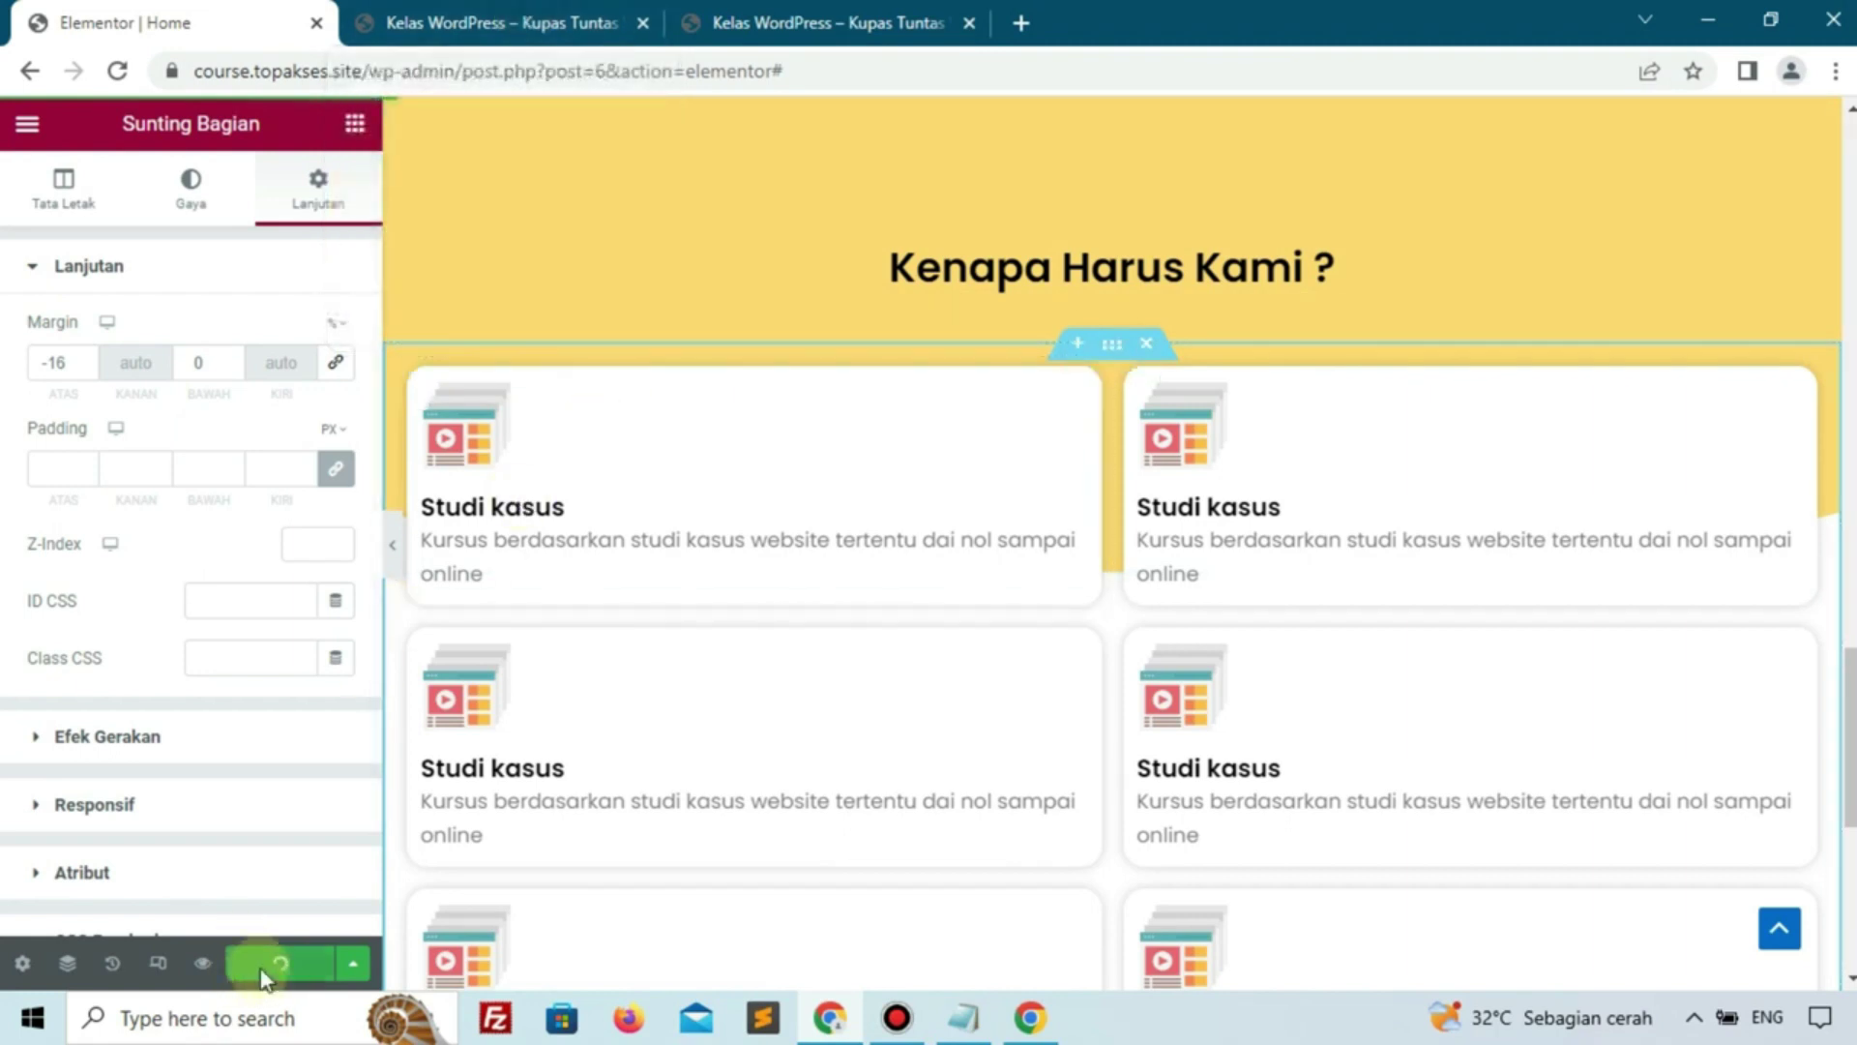
{"action": "left_click", "coordinate": [532, 20]}
{"action": "left_click", "coordinate": [120, 73]}
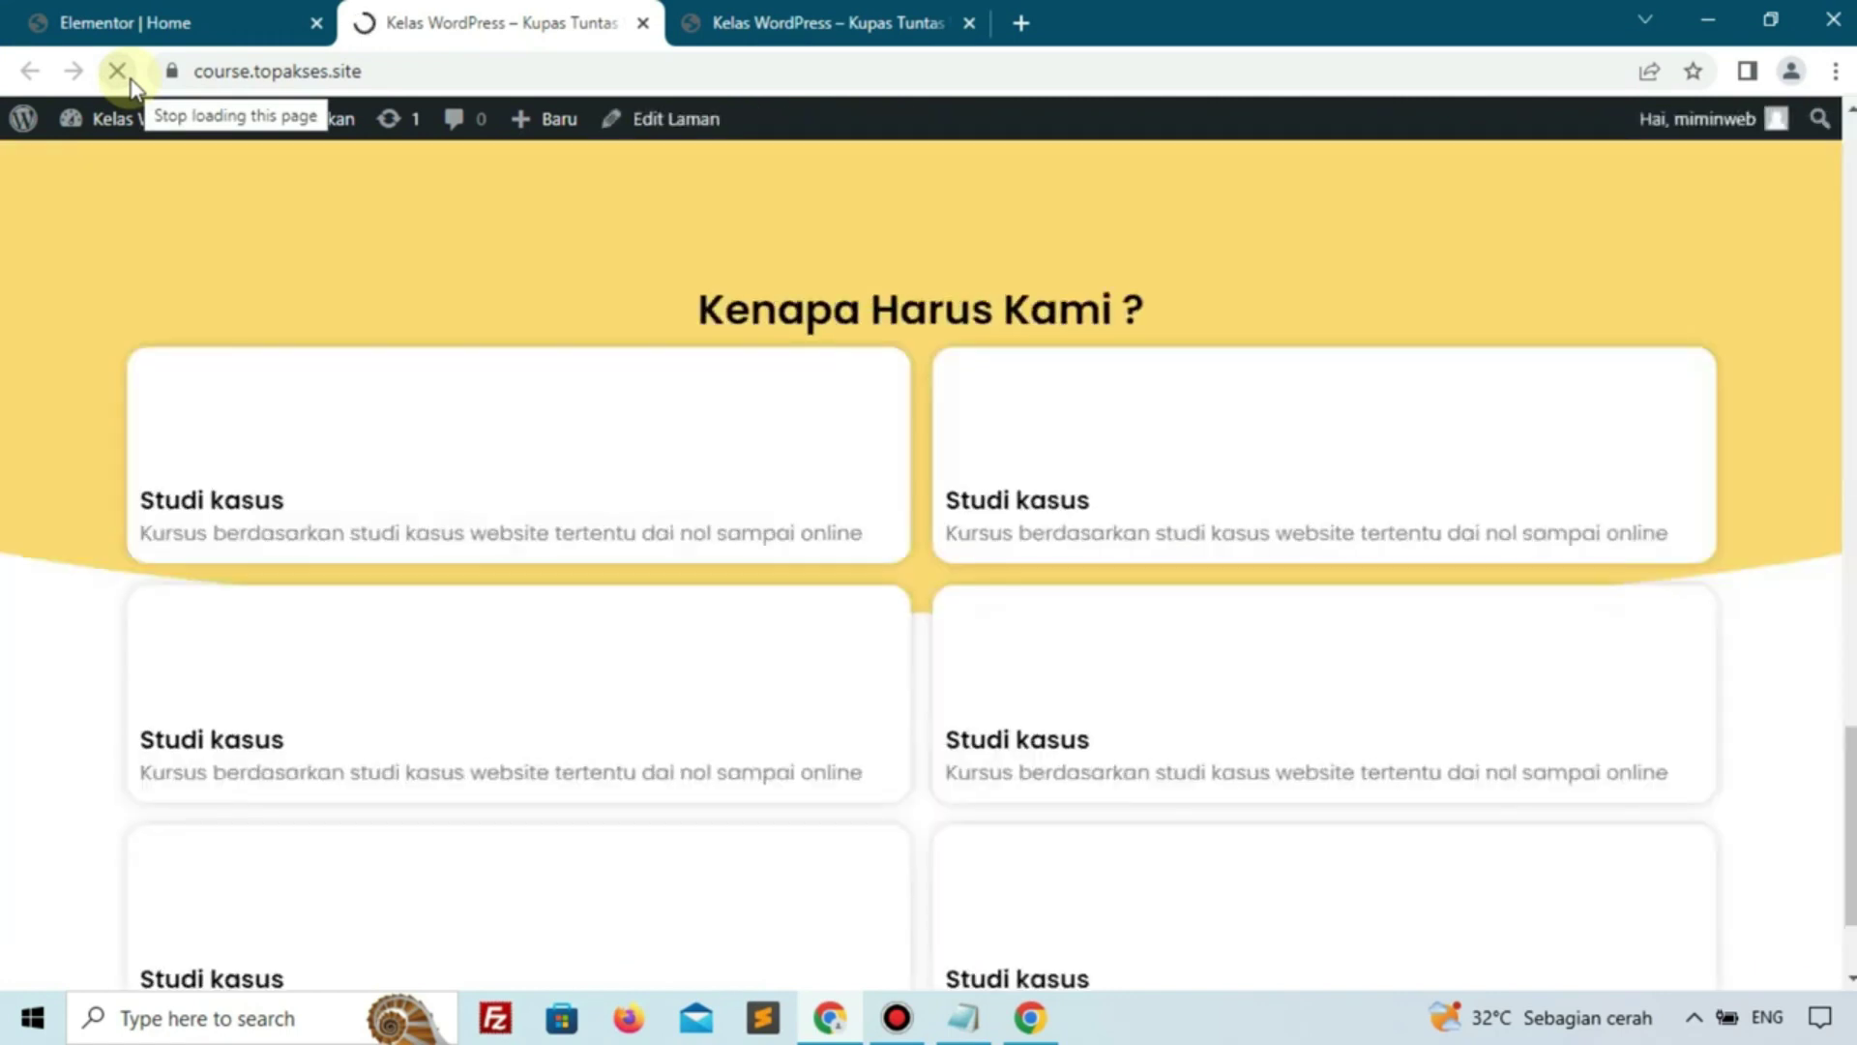
{"action": "scroll", "coordinate": [389, 332], "scroll_direction": "up", "scroll_amount": 4}
{"action": "scroll", "coordinate": [440, 474], "scroll_direction": "down", "scroll_amount": 3}
{"action": "left_click_drag", "start_coordinate": [701, 580], "coordinate": [1100, 585]}
Set the card section's top margin to -13% and update the home page
{"action": "left_click", "coordinate": [259, 12]}
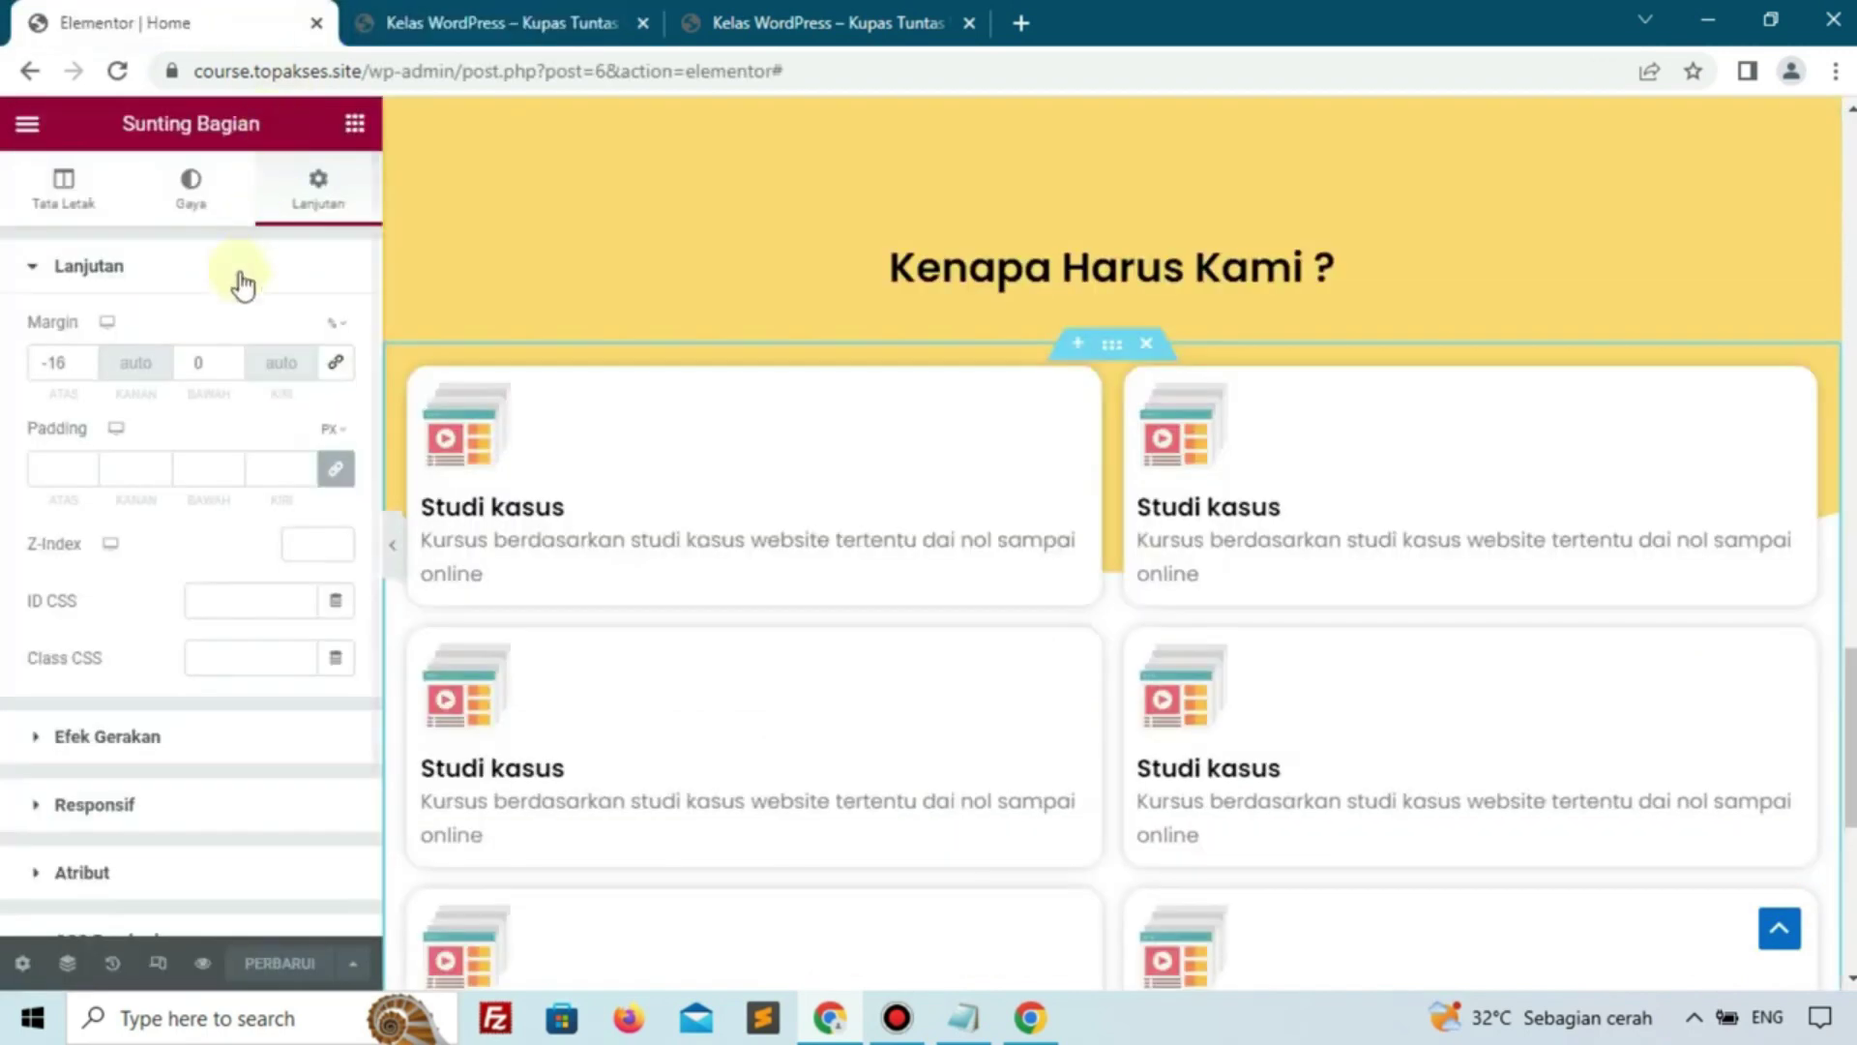
{"action": "left_click", "coordinate": [85, 359]}
{"action": "left_click", "coordinate": [85, 359]}
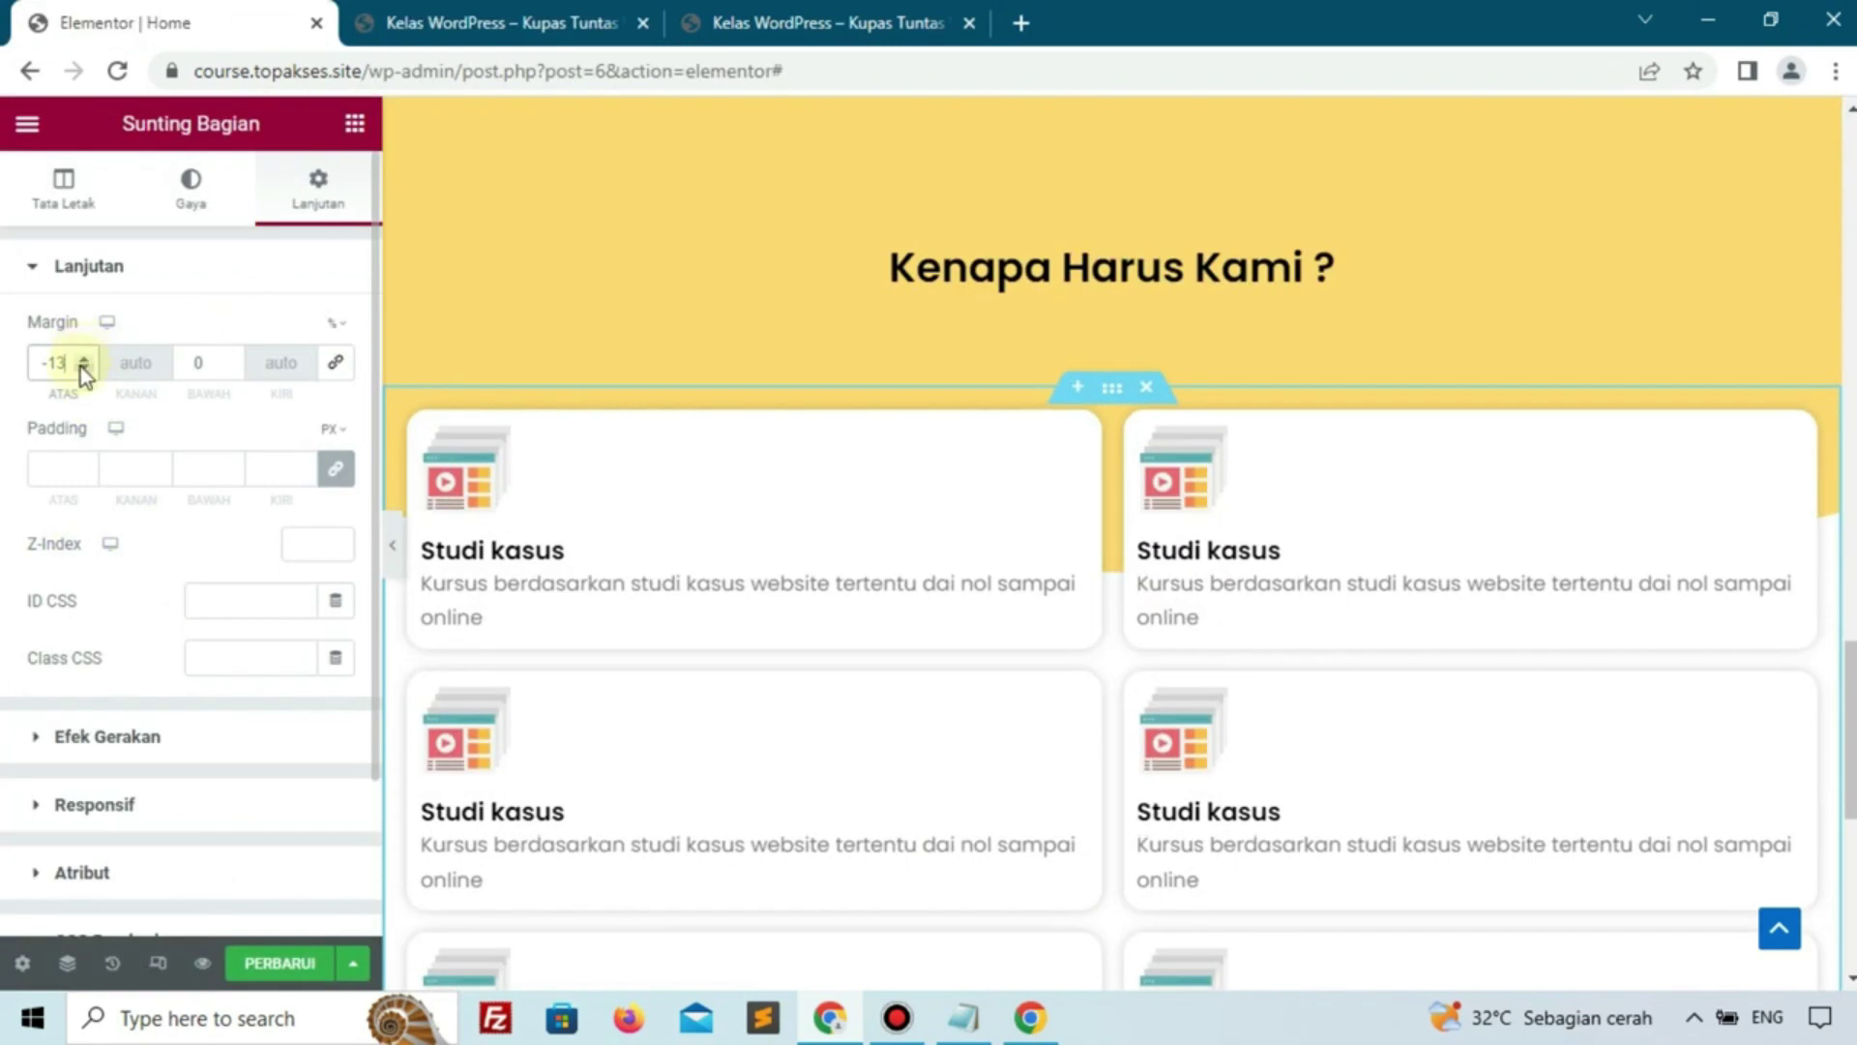
{"action": "left_click", "coordinate": [259, 967]}
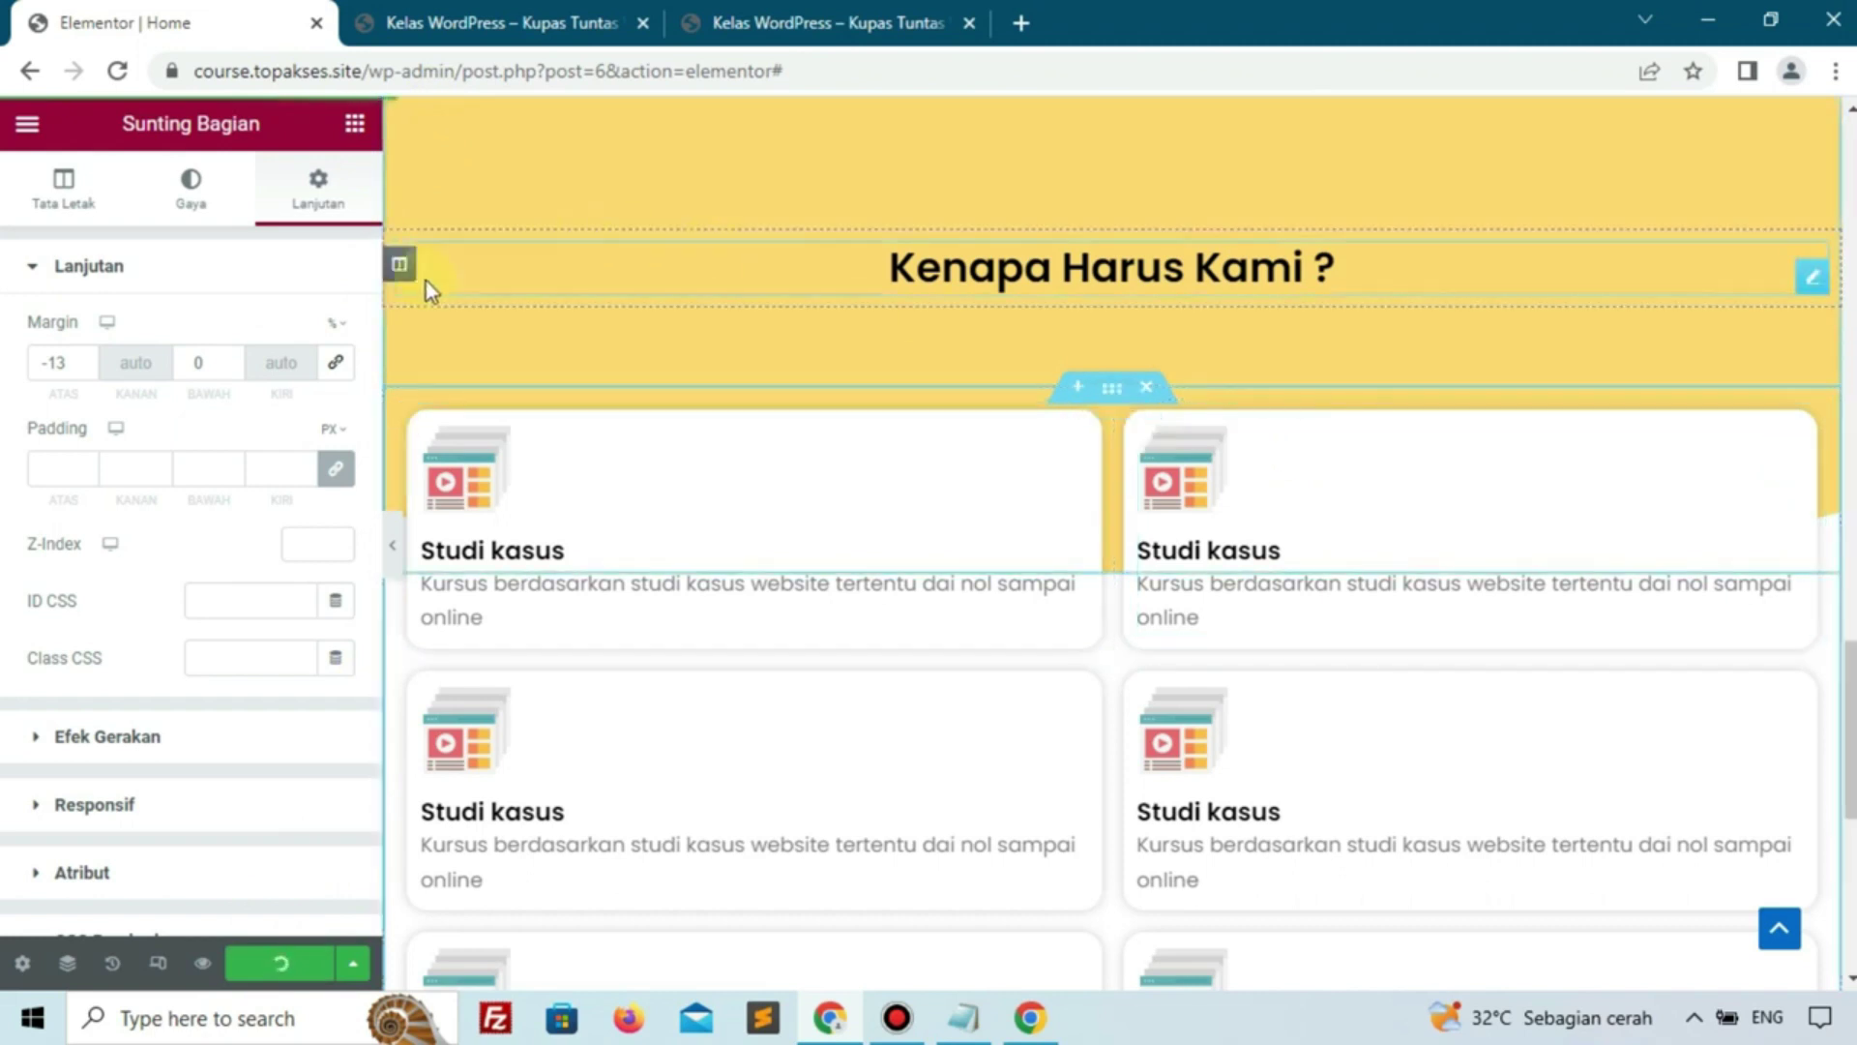
Reload the live home page and check the spacing between the "Kenapa Harus Kami ?" heading and the card rows
{"action": "left_click", "coordinate": [387, 11]}
{"action": "left_click", "coordinate": [116, 72]}
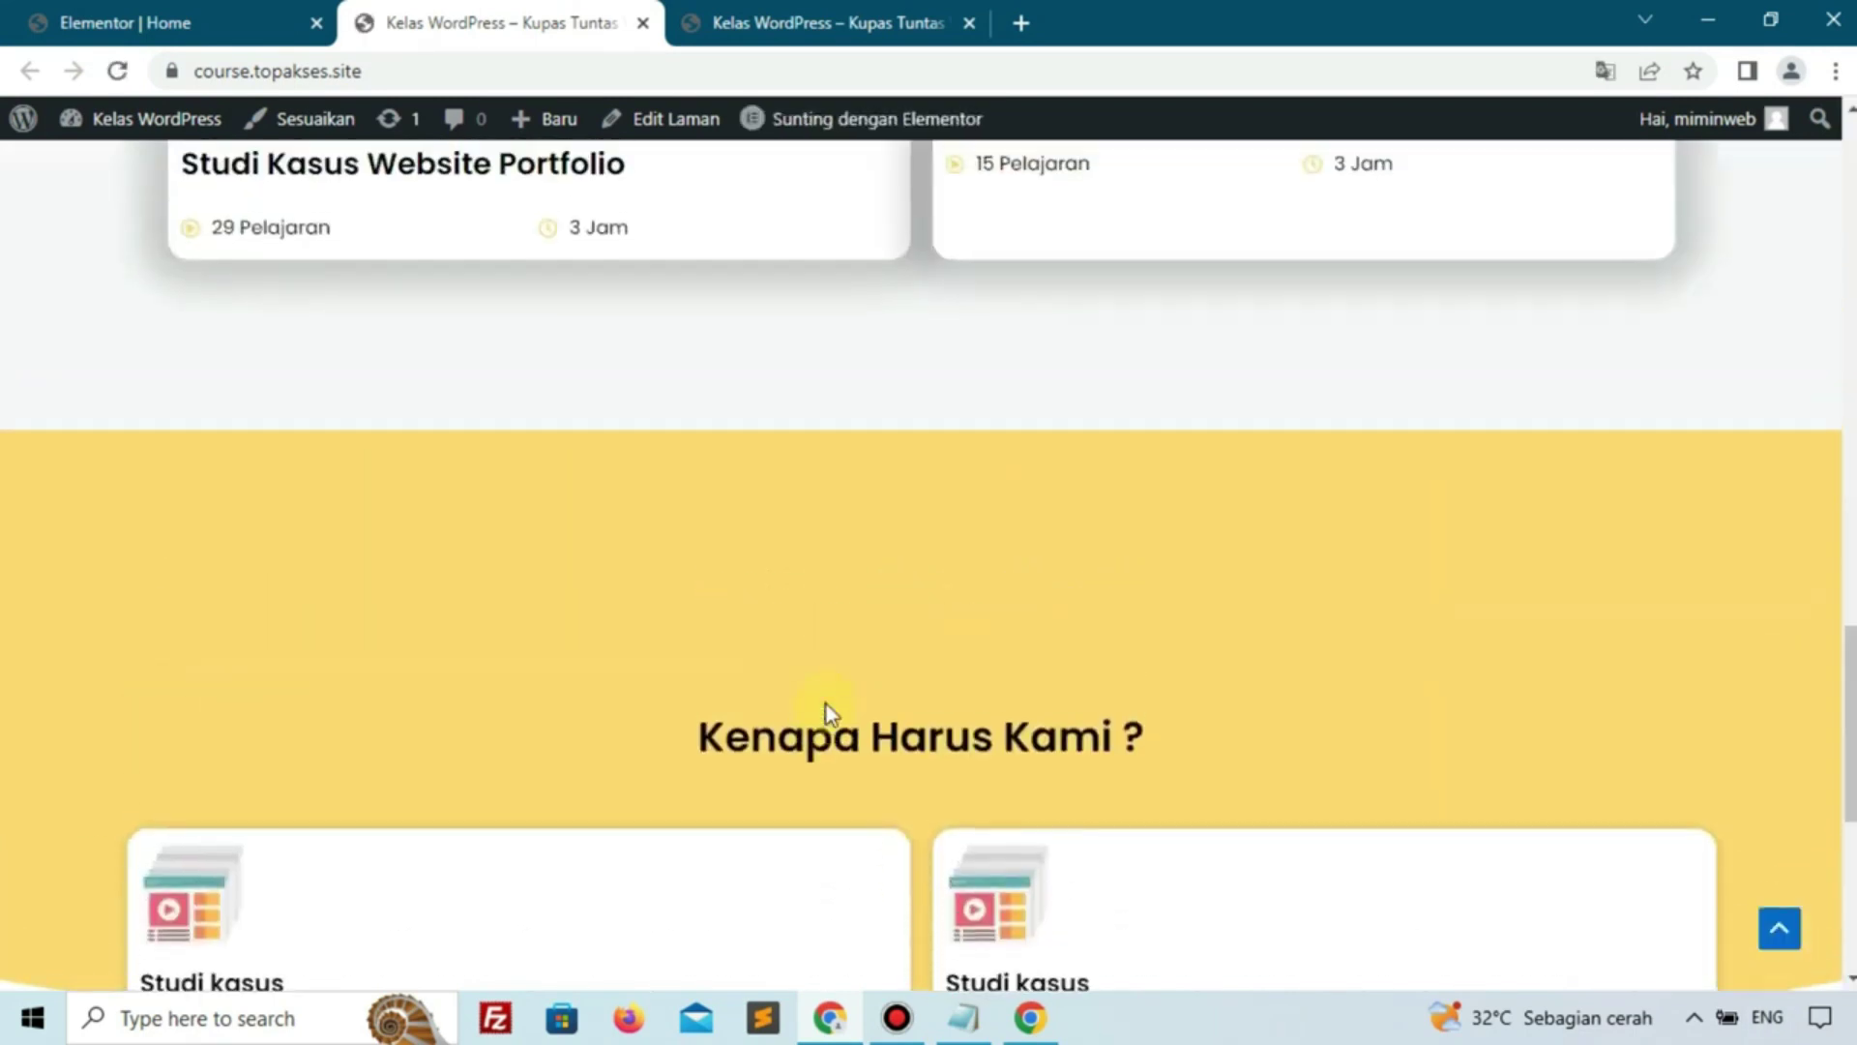
{"action": "scroll", "coordinate": [867, 756], "scroll_direction": "down", "scroll_amount": 5}
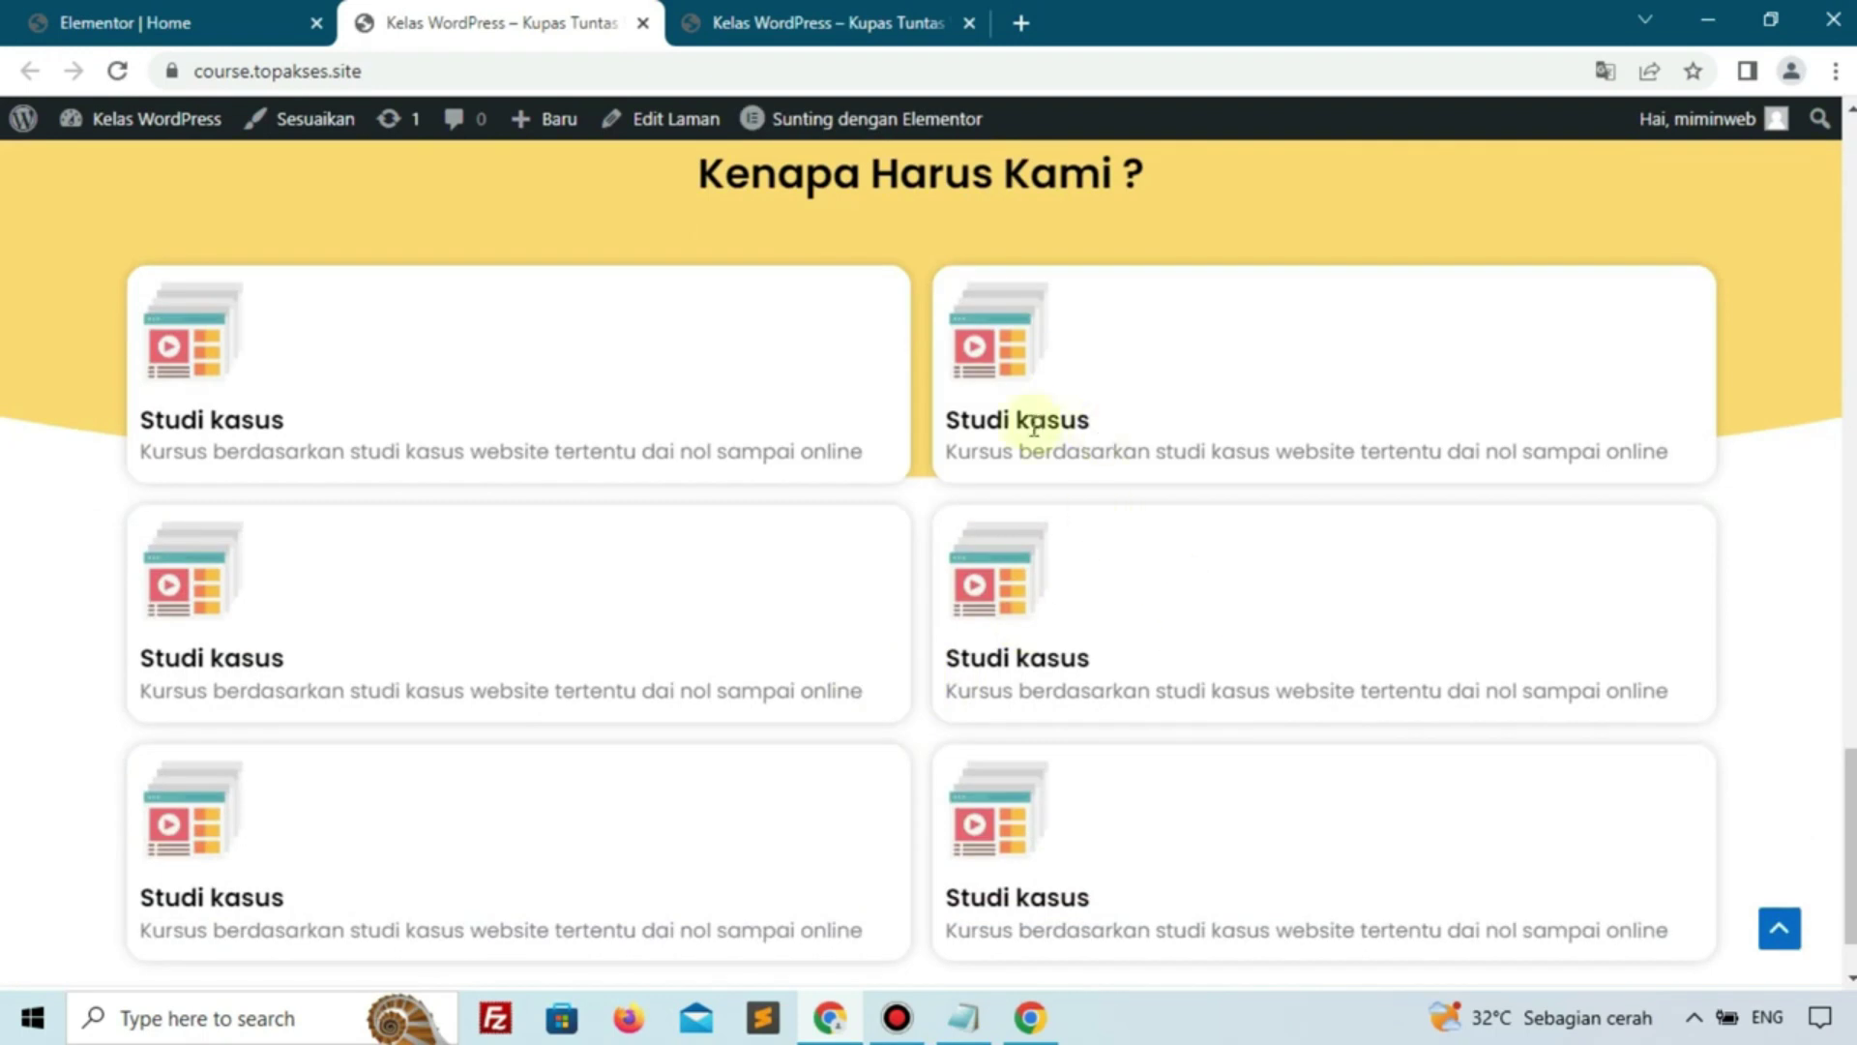
Upload classroom.png and insert it as the image of the first row's second card in the page editor
{"action": "left_click", "coordinate": [160, 21]}
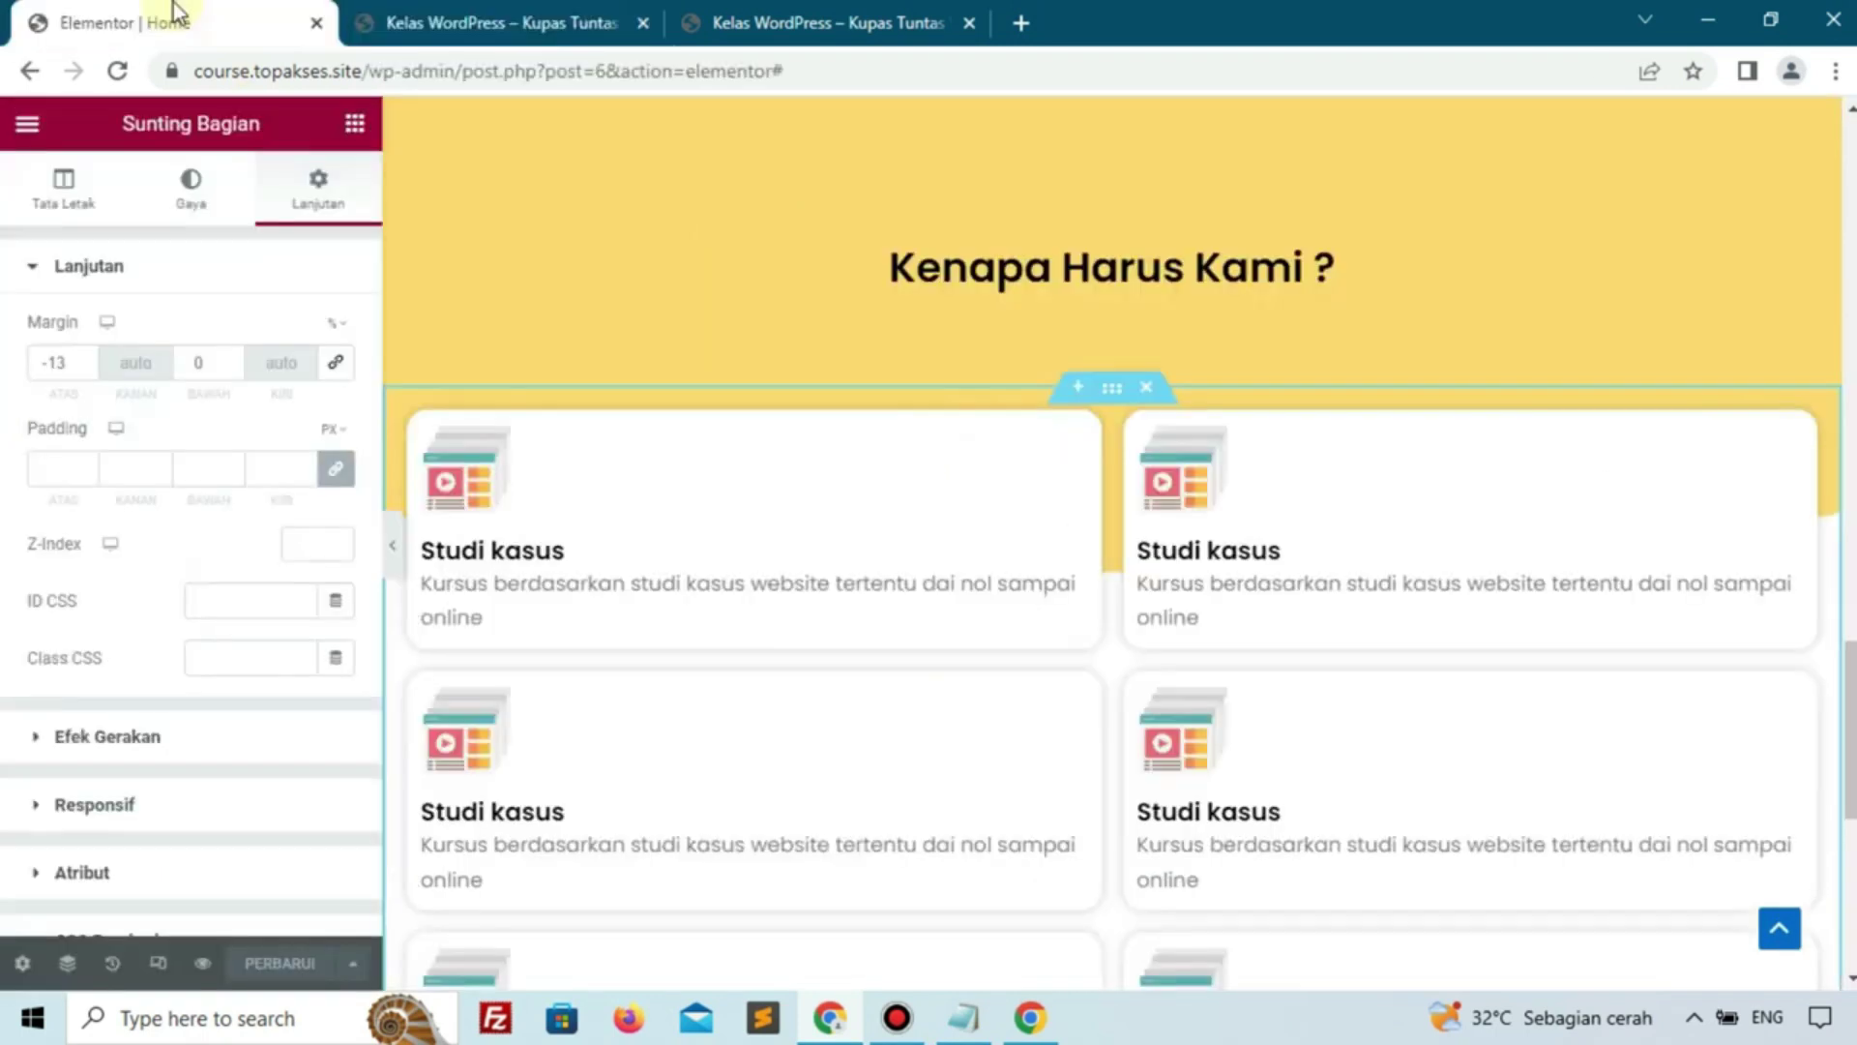
{"action": "left_click", "coordinate": [1212, 494]}
{"action": "mouse_move", "coordinate": [67, 401]}
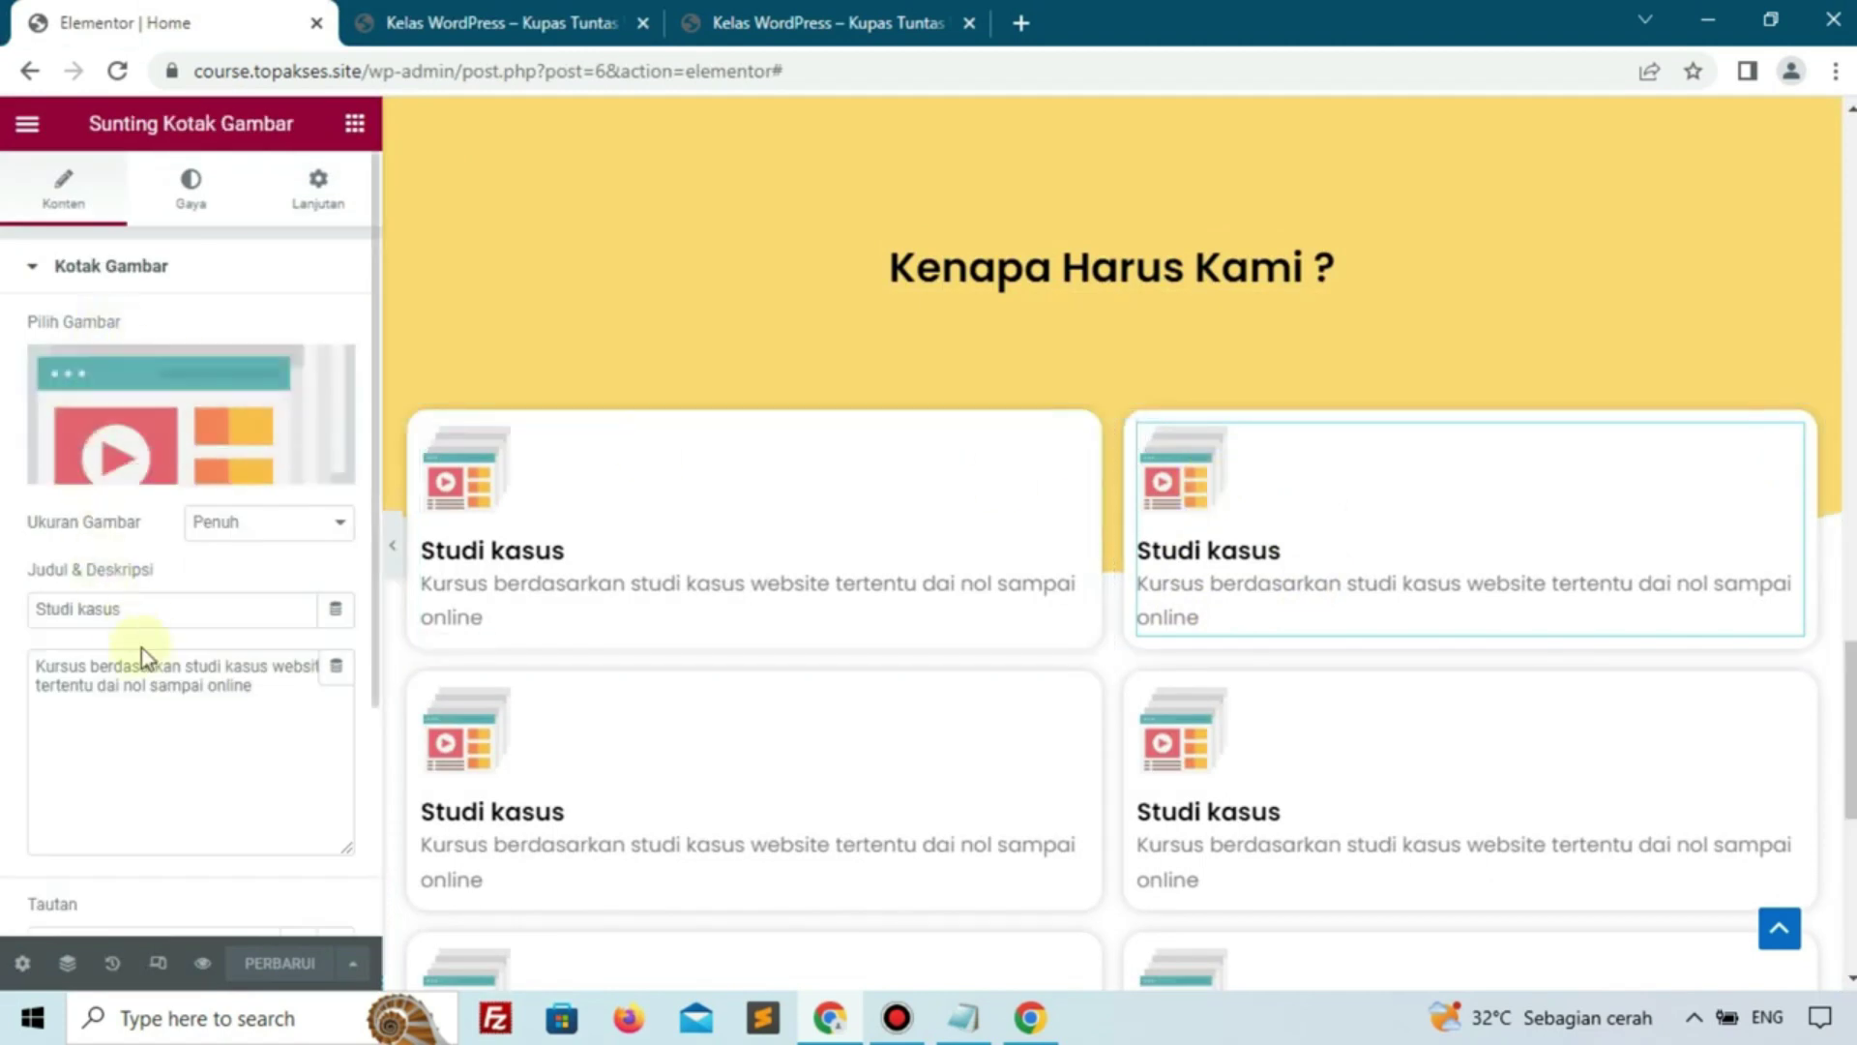
{"action": "left_click", "coordinate": [145, 431]}
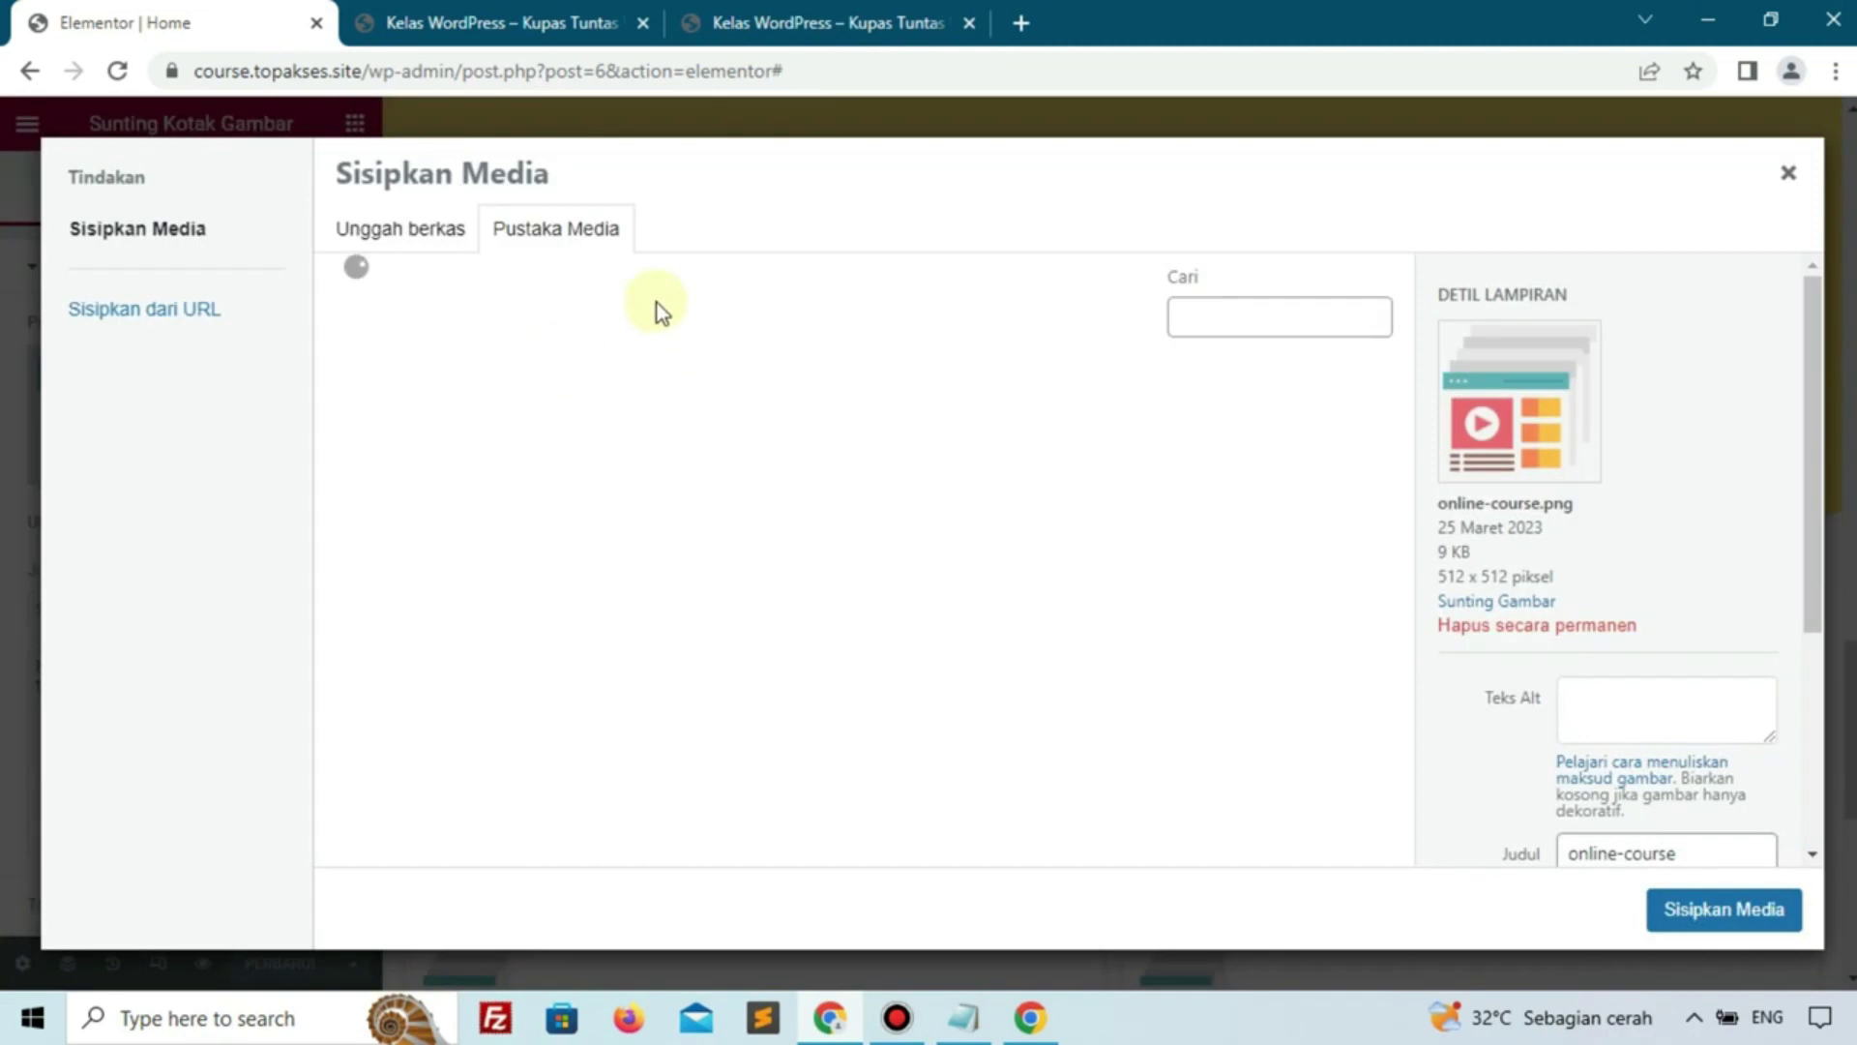
{"action": "left_click", "coordinate": [440, 237]}
{"action": "left_click", "coordinate": [1068, 586]}
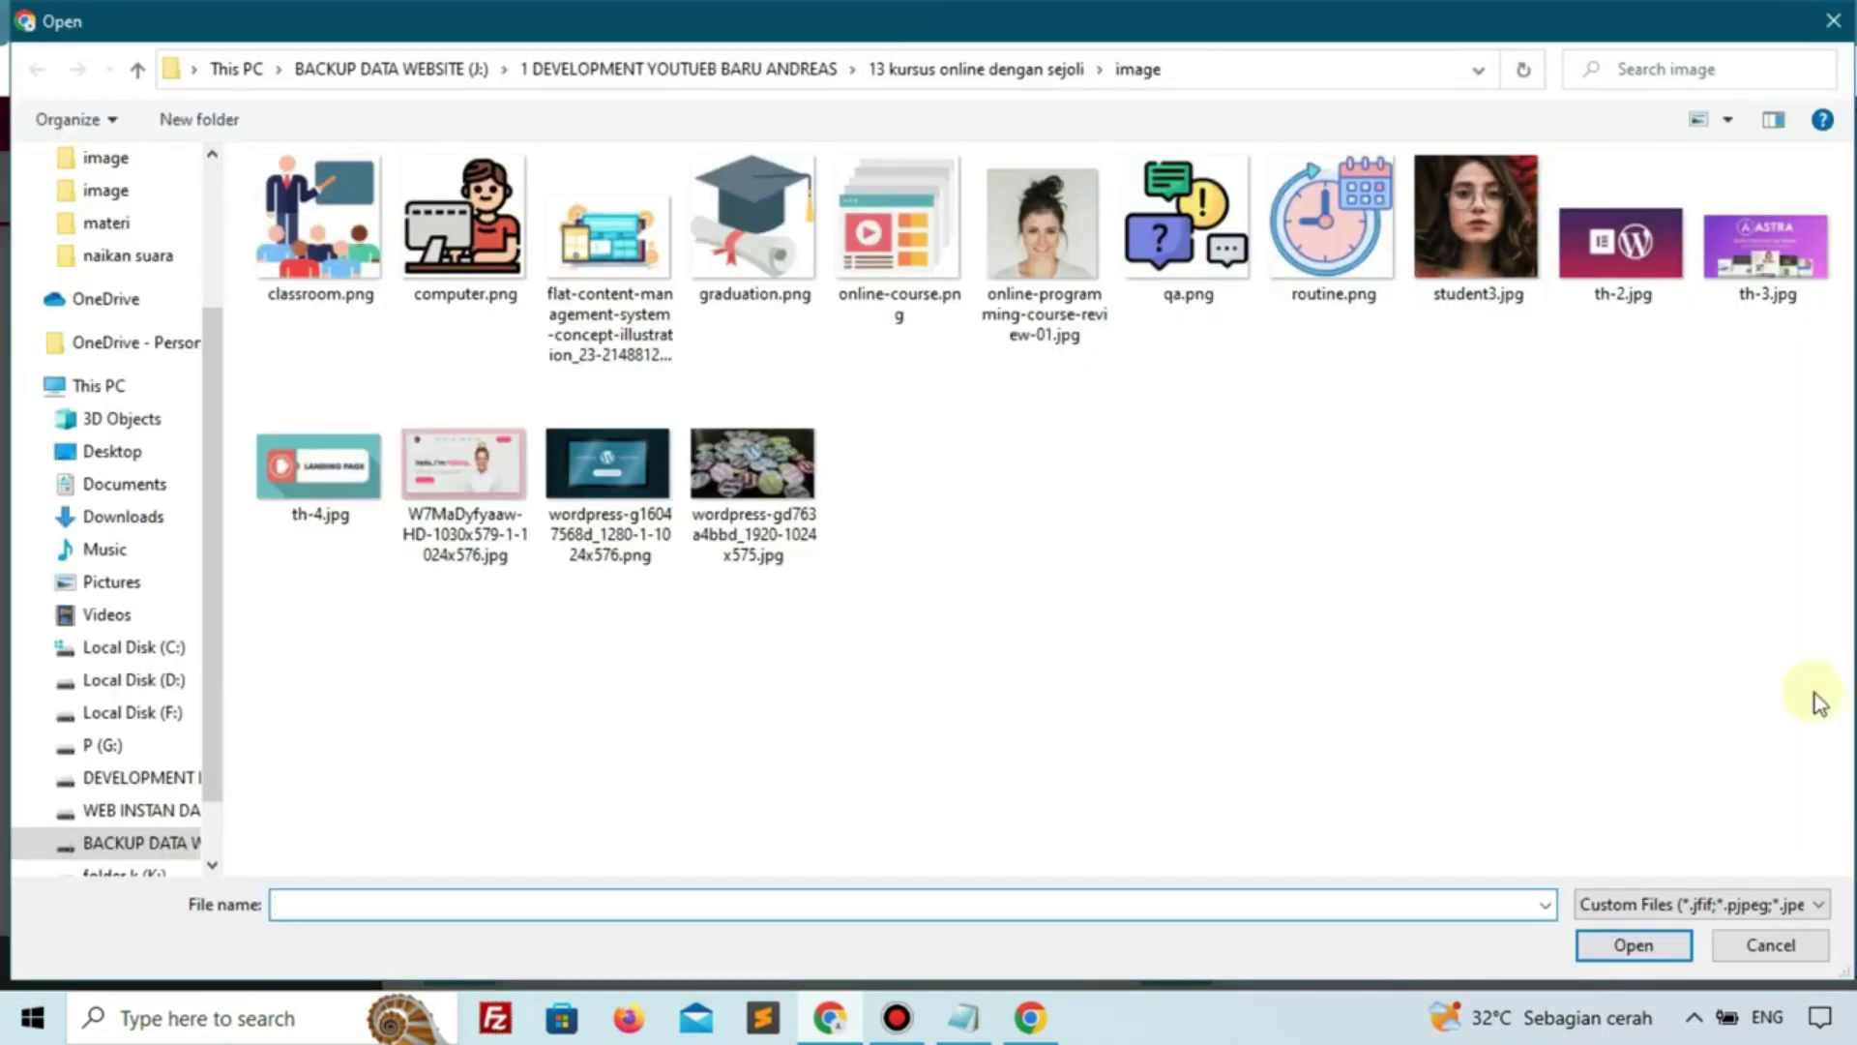
{"action": "left_click", "coordinate": [320, 228]}
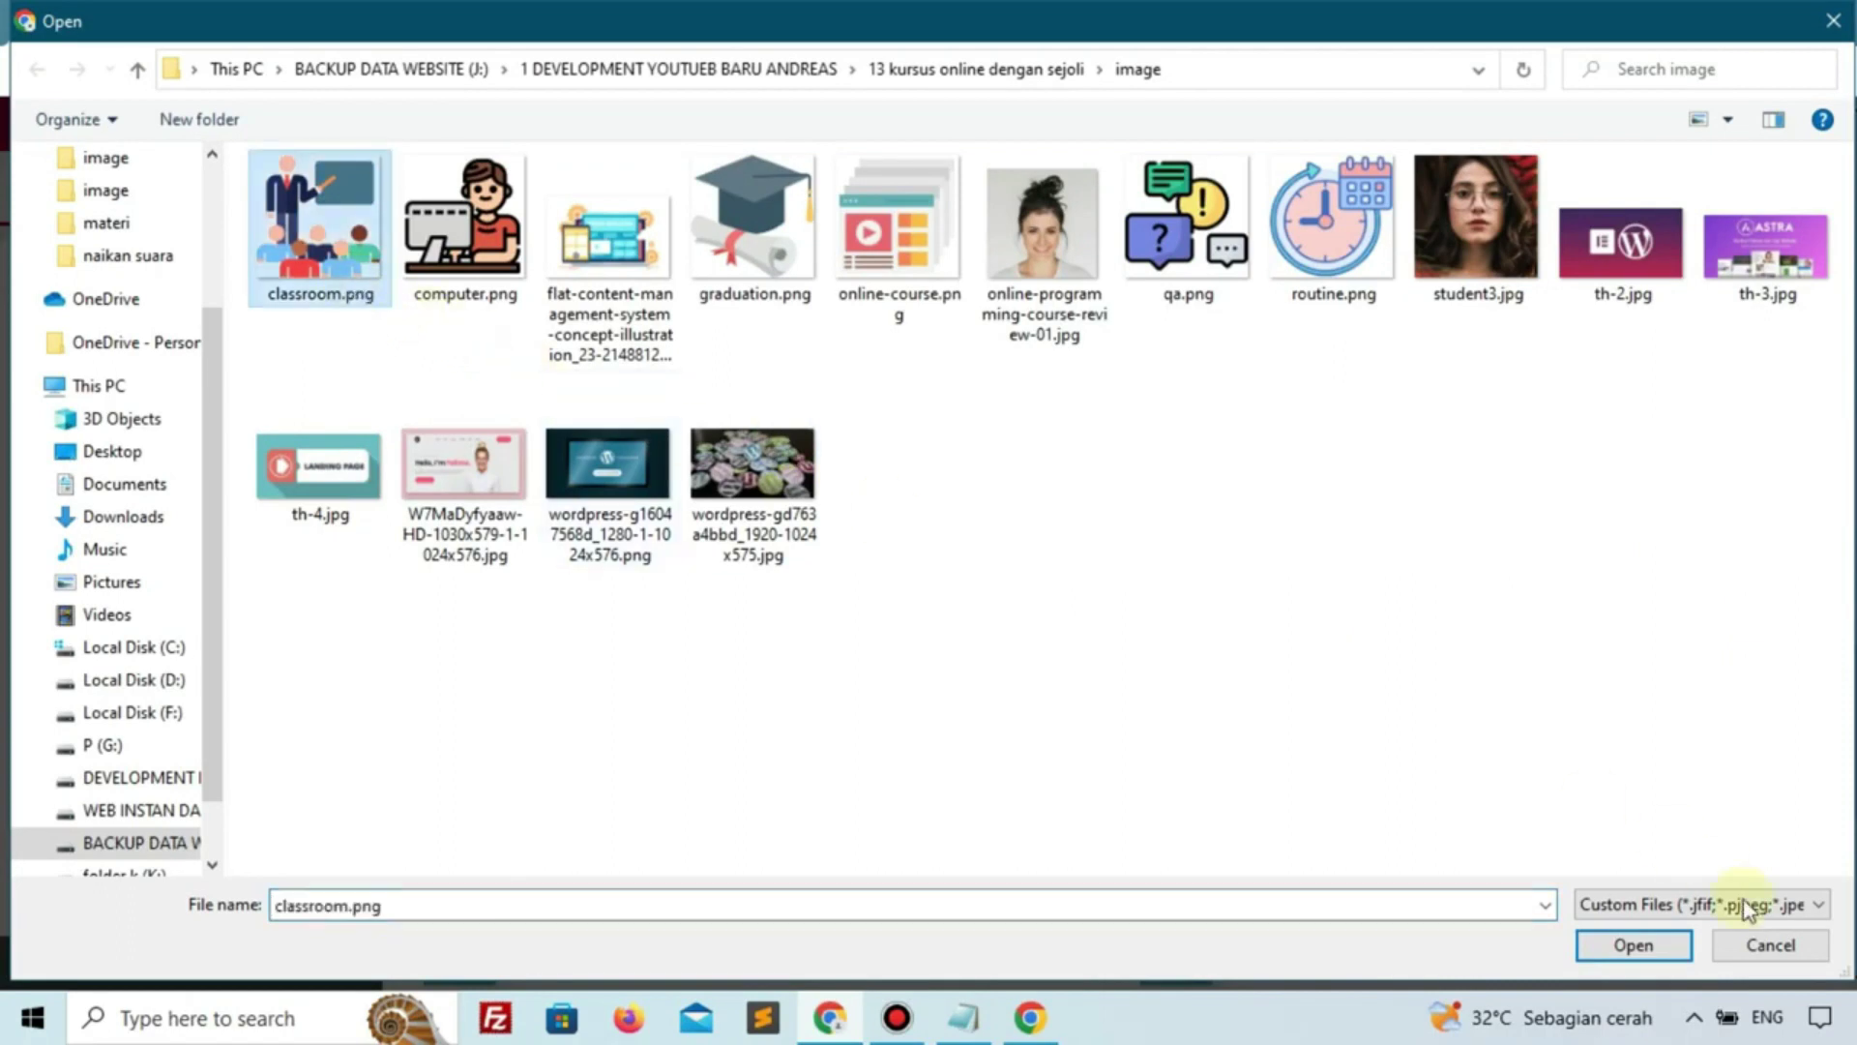
{"action": "left_click", "coordinate": [1635, 945]}
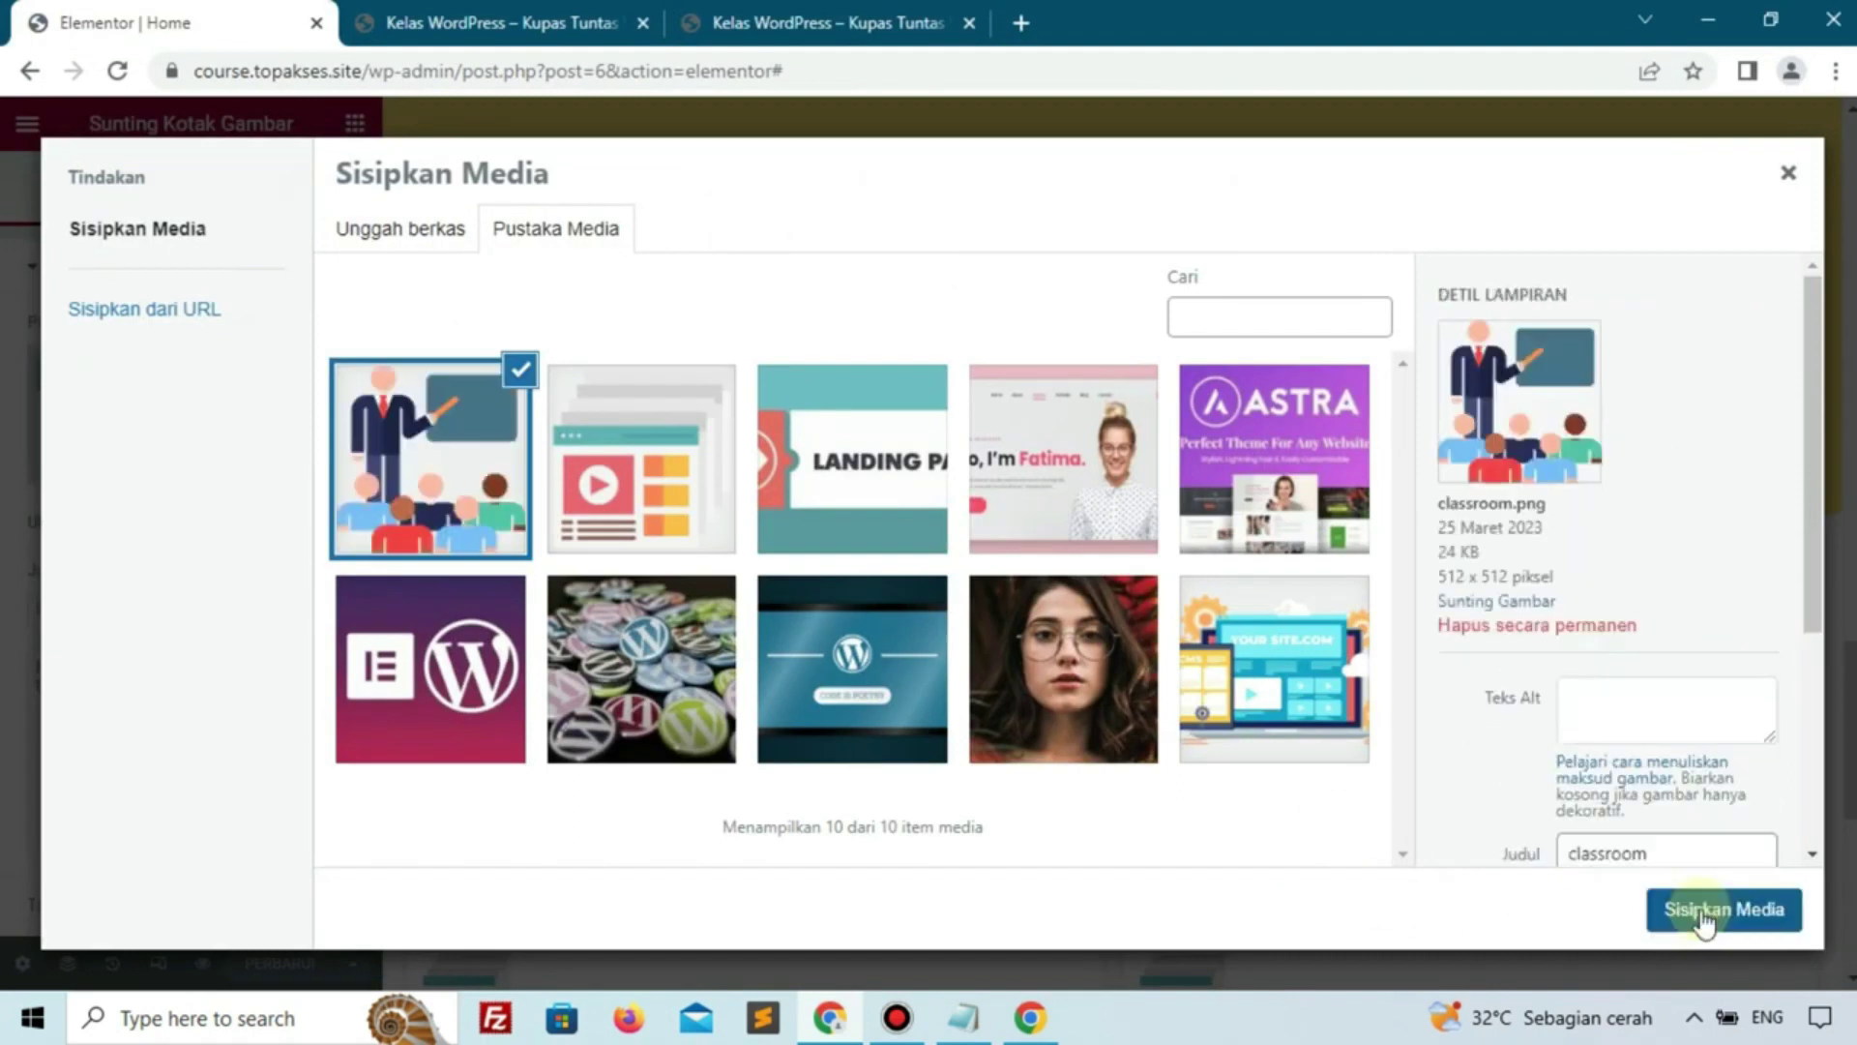
{"action": "left_click", "coordinate": [1703, 915]}
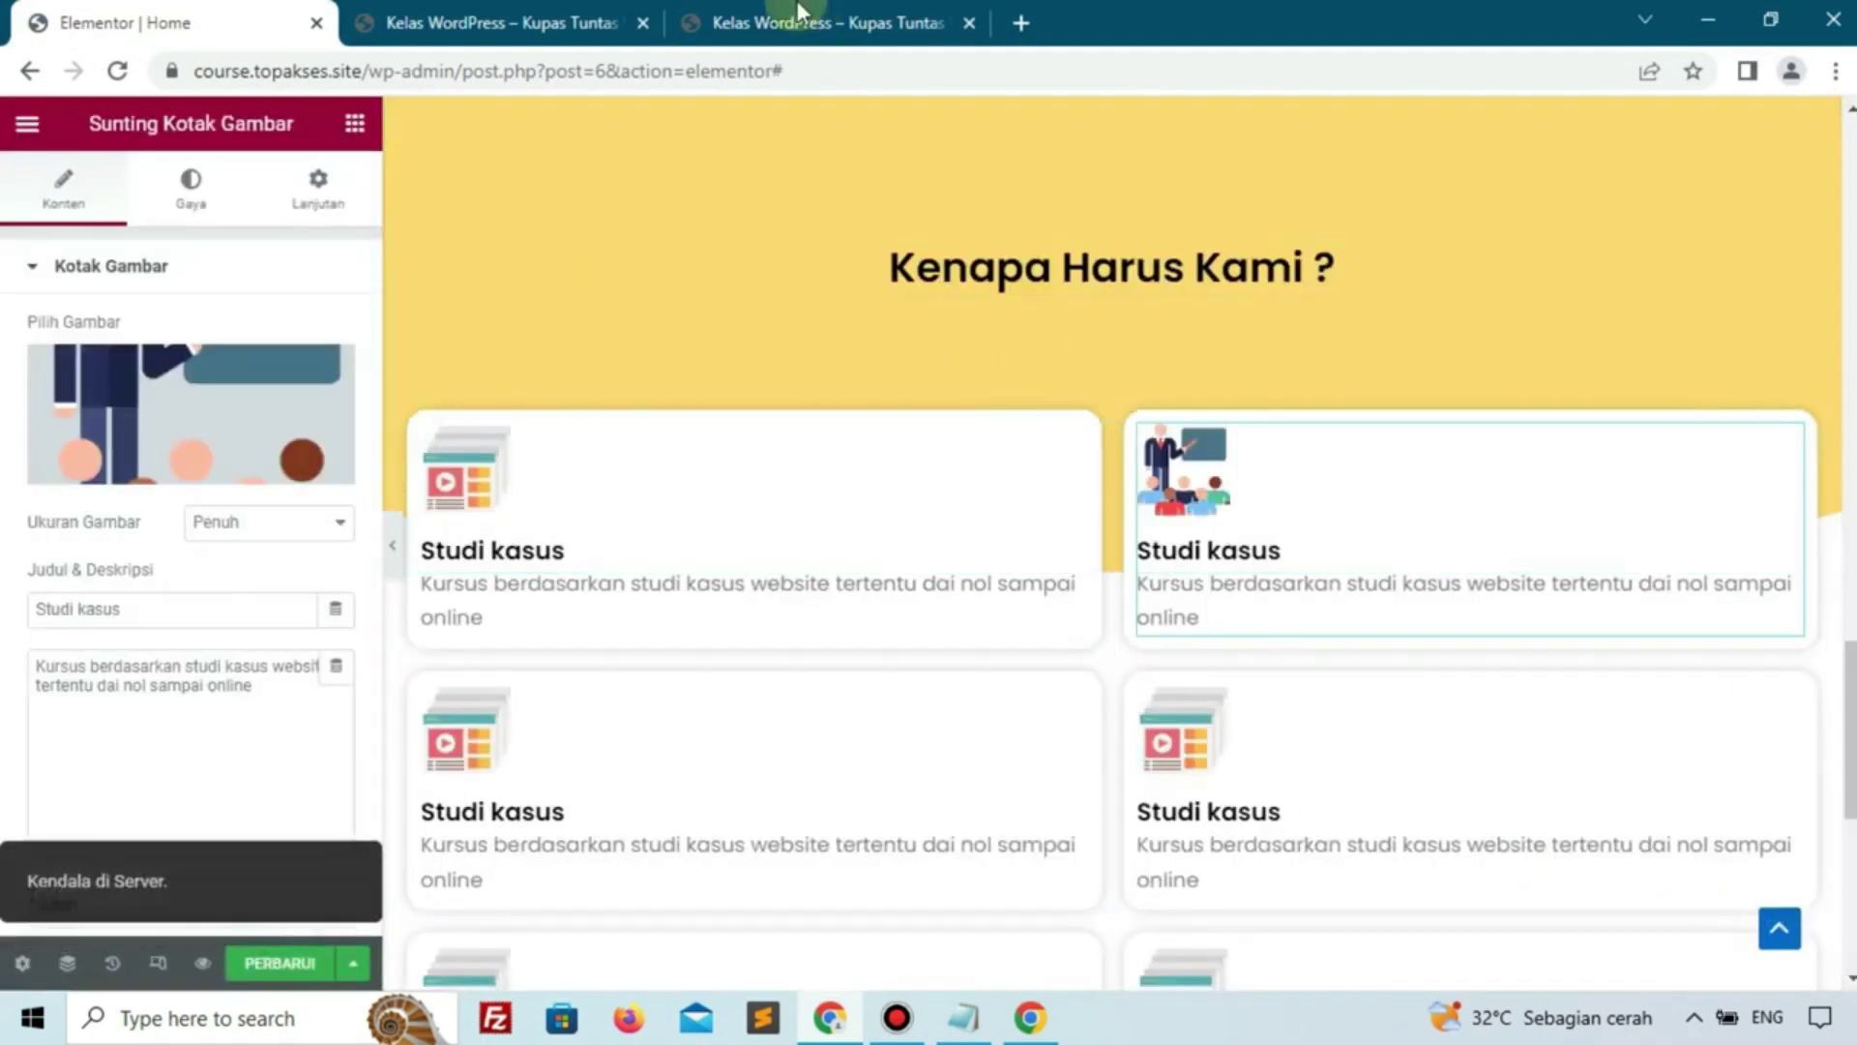
Copy the title "Instruktur Berpengalaman" from the reference site into the title of the first row's second card
{"action": "left_click", "coordinate": [799, 12]}
{"action": "left_click", "coordinate": [1053, 488]}
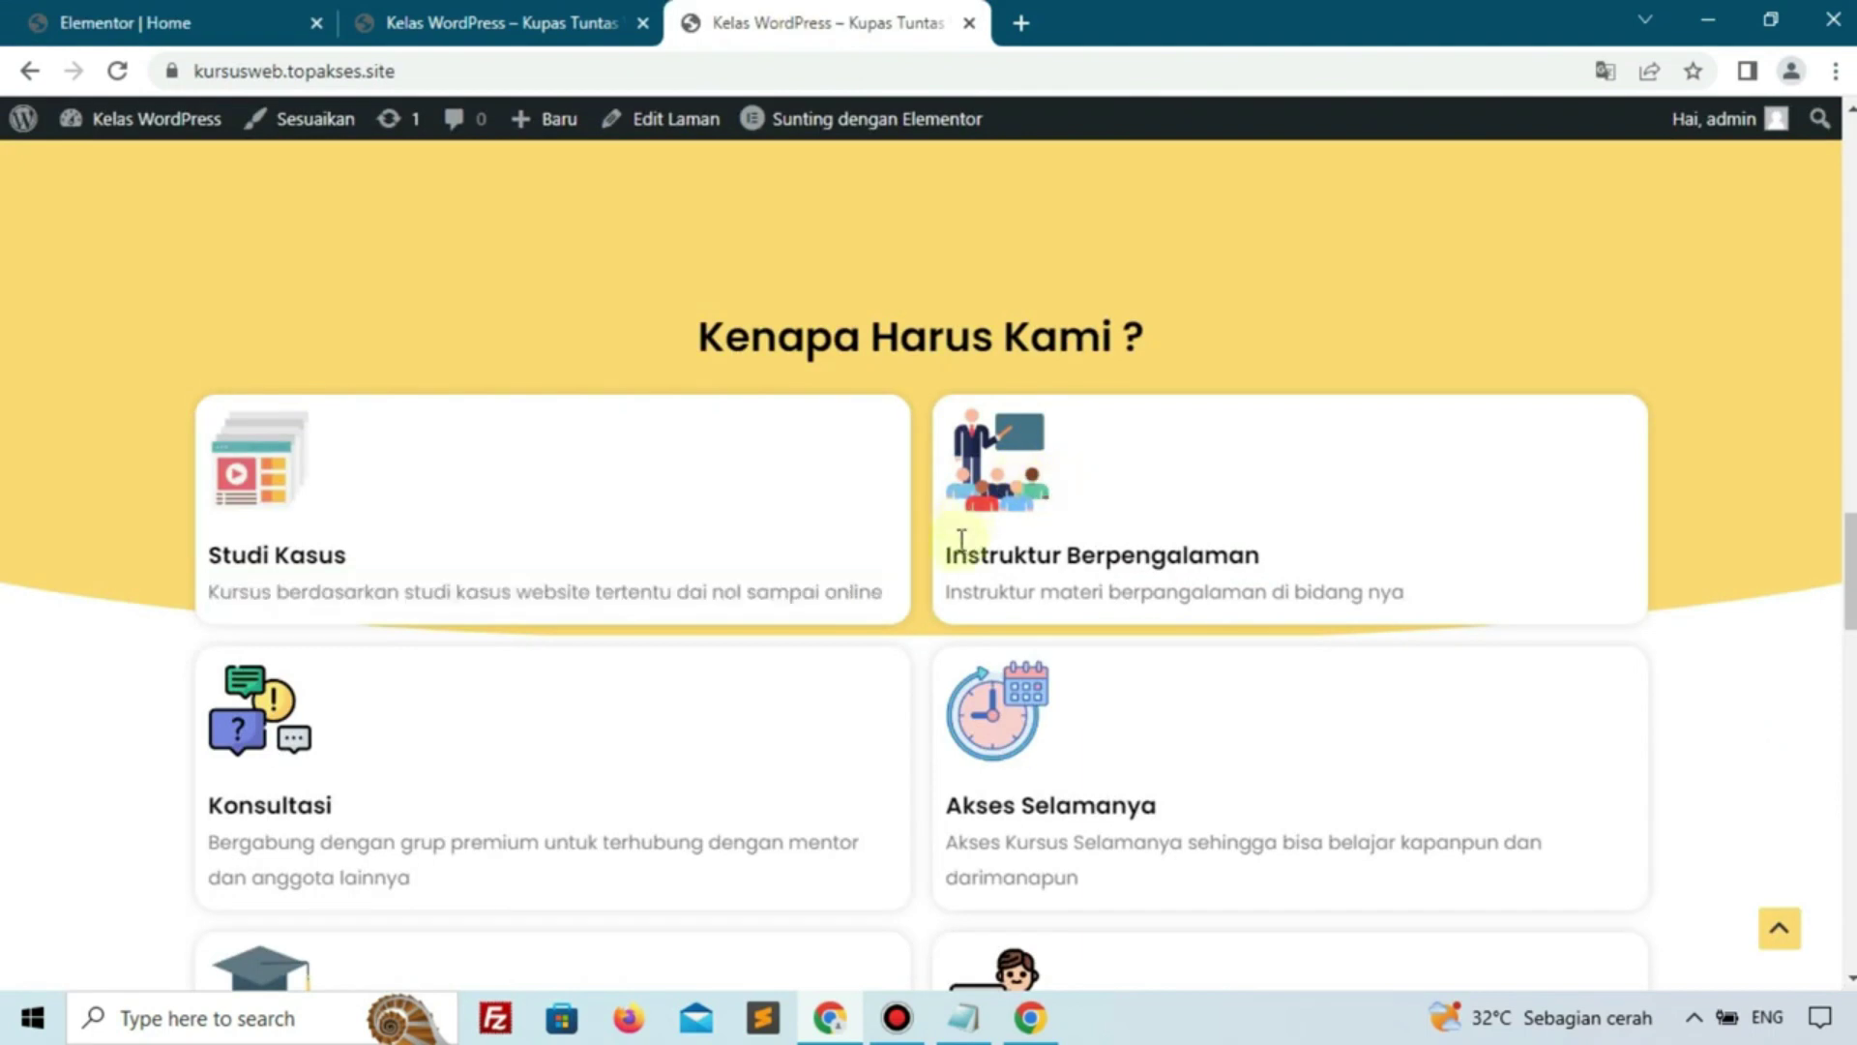
{"action": "left_click_drag", "start_coordinate": [946, 544], "coordinate": [1303, 552]}
{"action": "key", "text": "ctrl+c"}
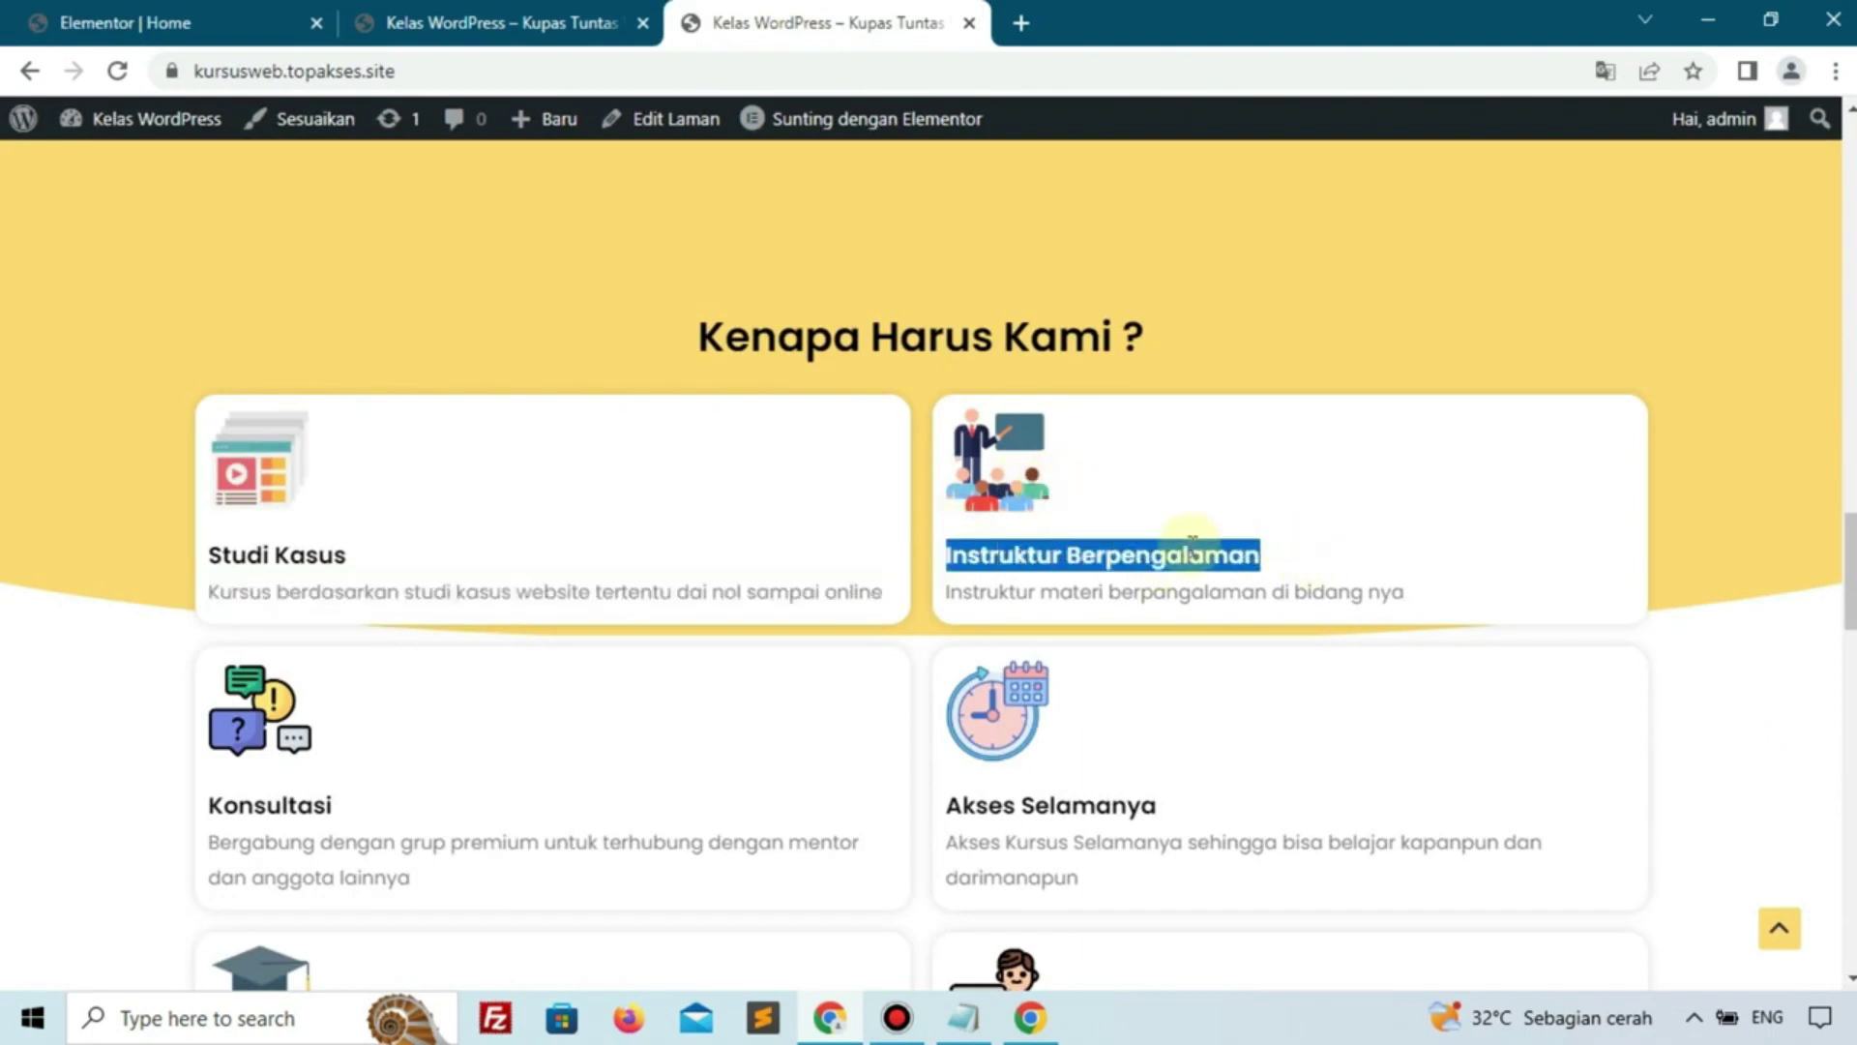
{"action": "left_click", "coordinate": [116, 22]}
{"action": "left_click", "coordinate": [158, 609]}
{"action": "key", "text": "ctrl+a"}
{"action": "key", "text": "ctrl+v"}
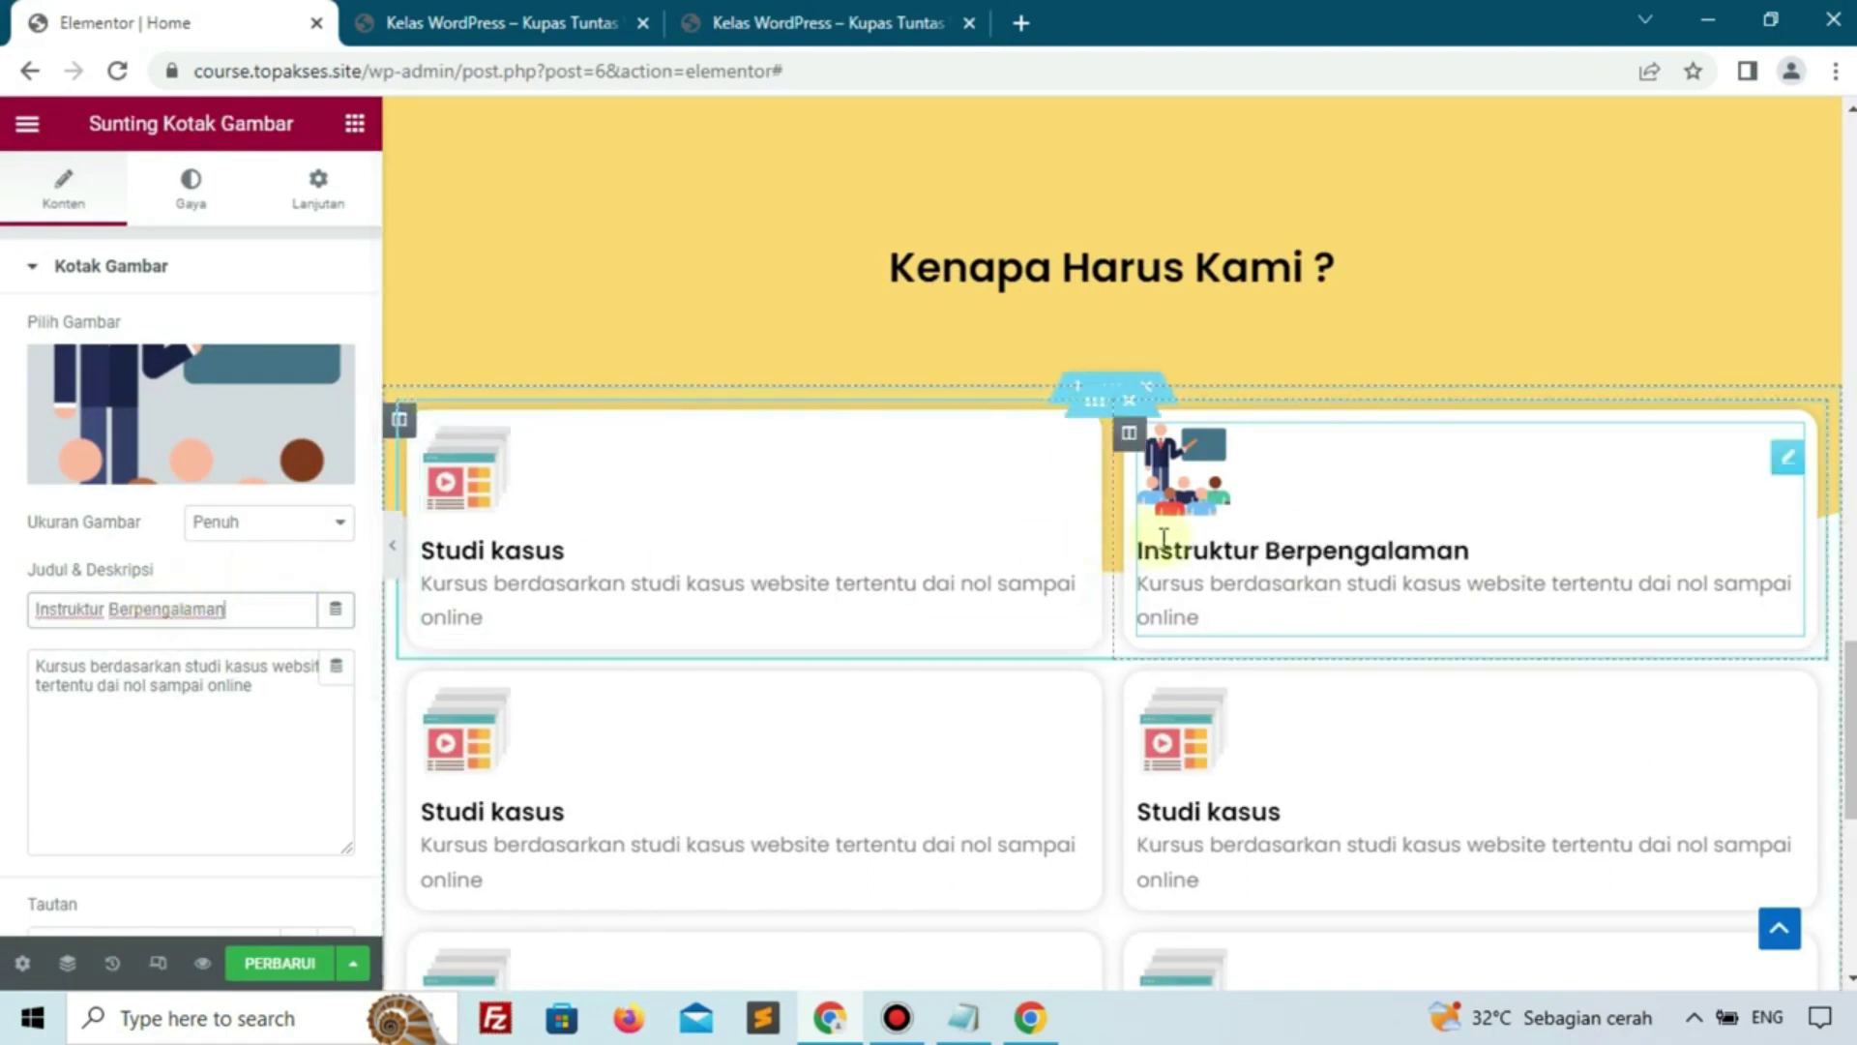
Copy the description "Instruktur materi berpangalaman di bidang nya" from the reference site into the same card's description
{"action": "left_click", "coordinate": [823, 23]}
{"action": "left_click", "coordinate": [1293, 572]}
{"action": "left_click_drag", "start_coordinate": [1414, 610], "coordinate": [948, 606]}
{"action": "key", "text": "ctrl+c"}
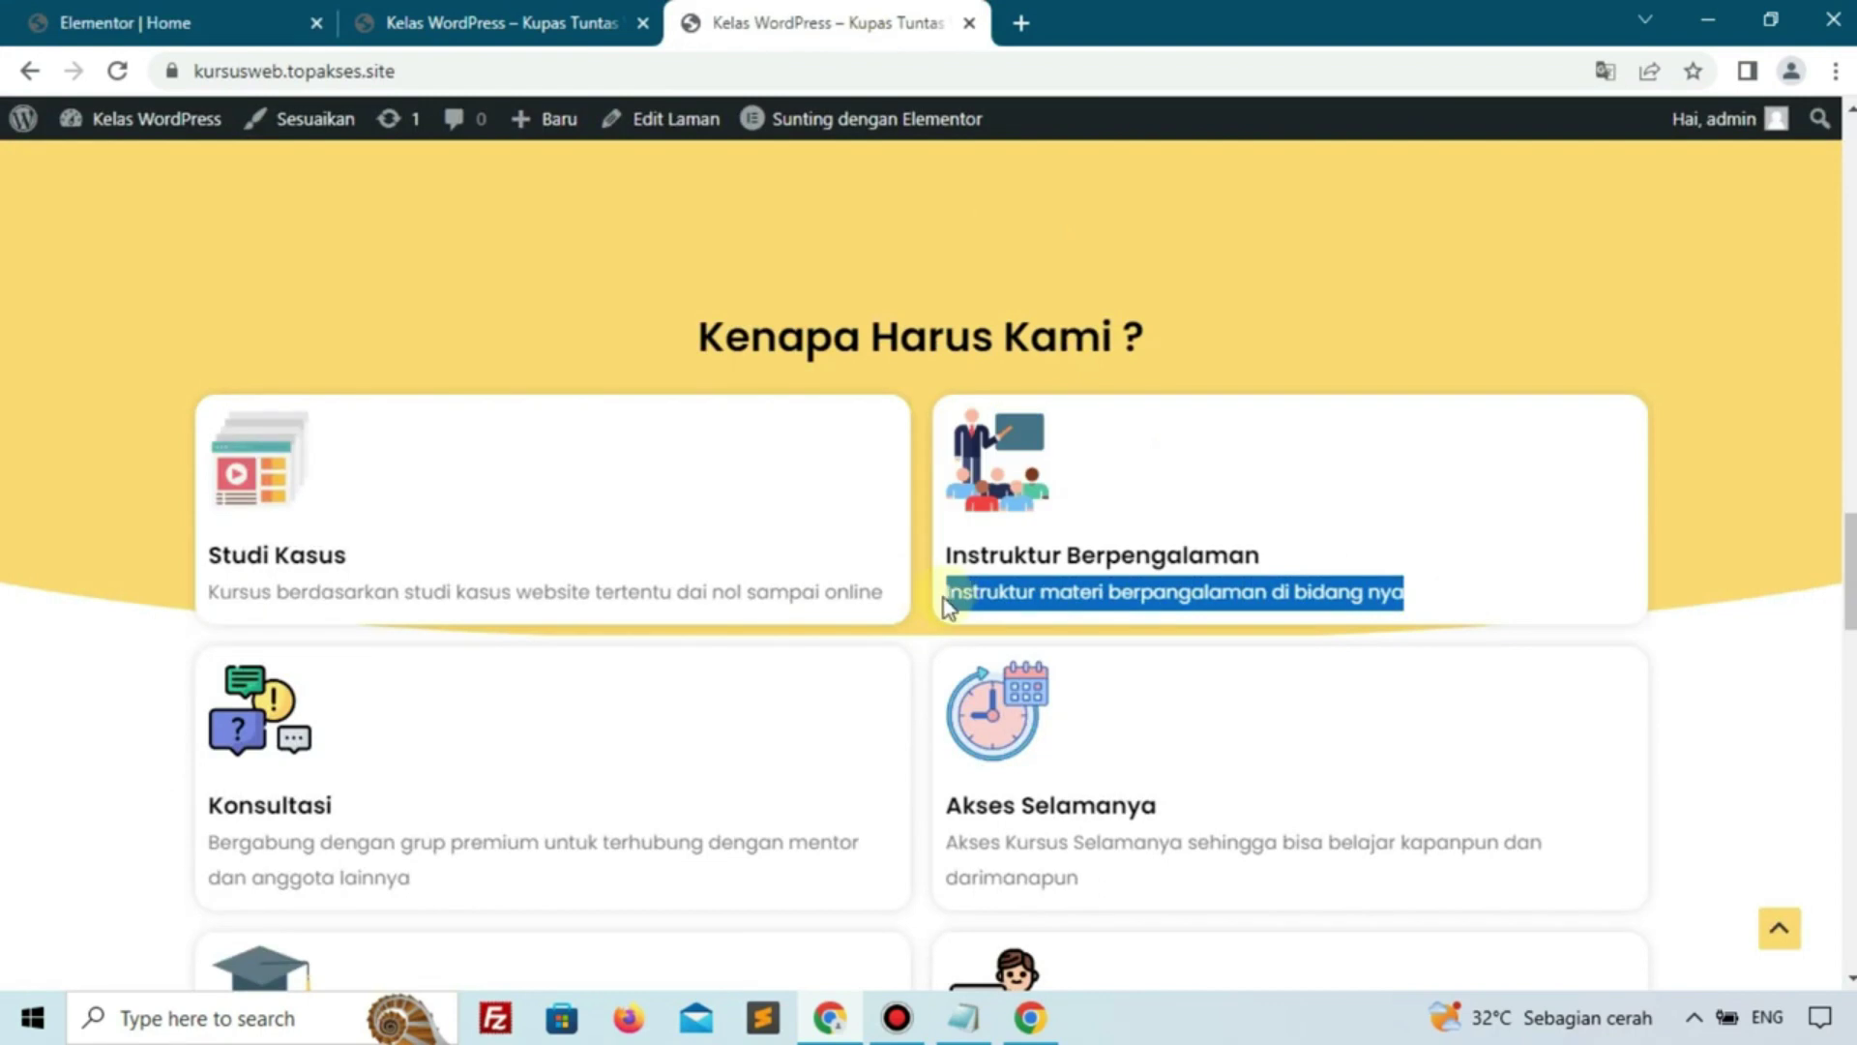
{"action": "left_click", "coordinate": [126, 23]}
{"action": "left_click", "coordinate": [150, 709]}
{"action": "key", "text": "ctrl+a"}
{"action": "key", "text": "ctrl+v"}
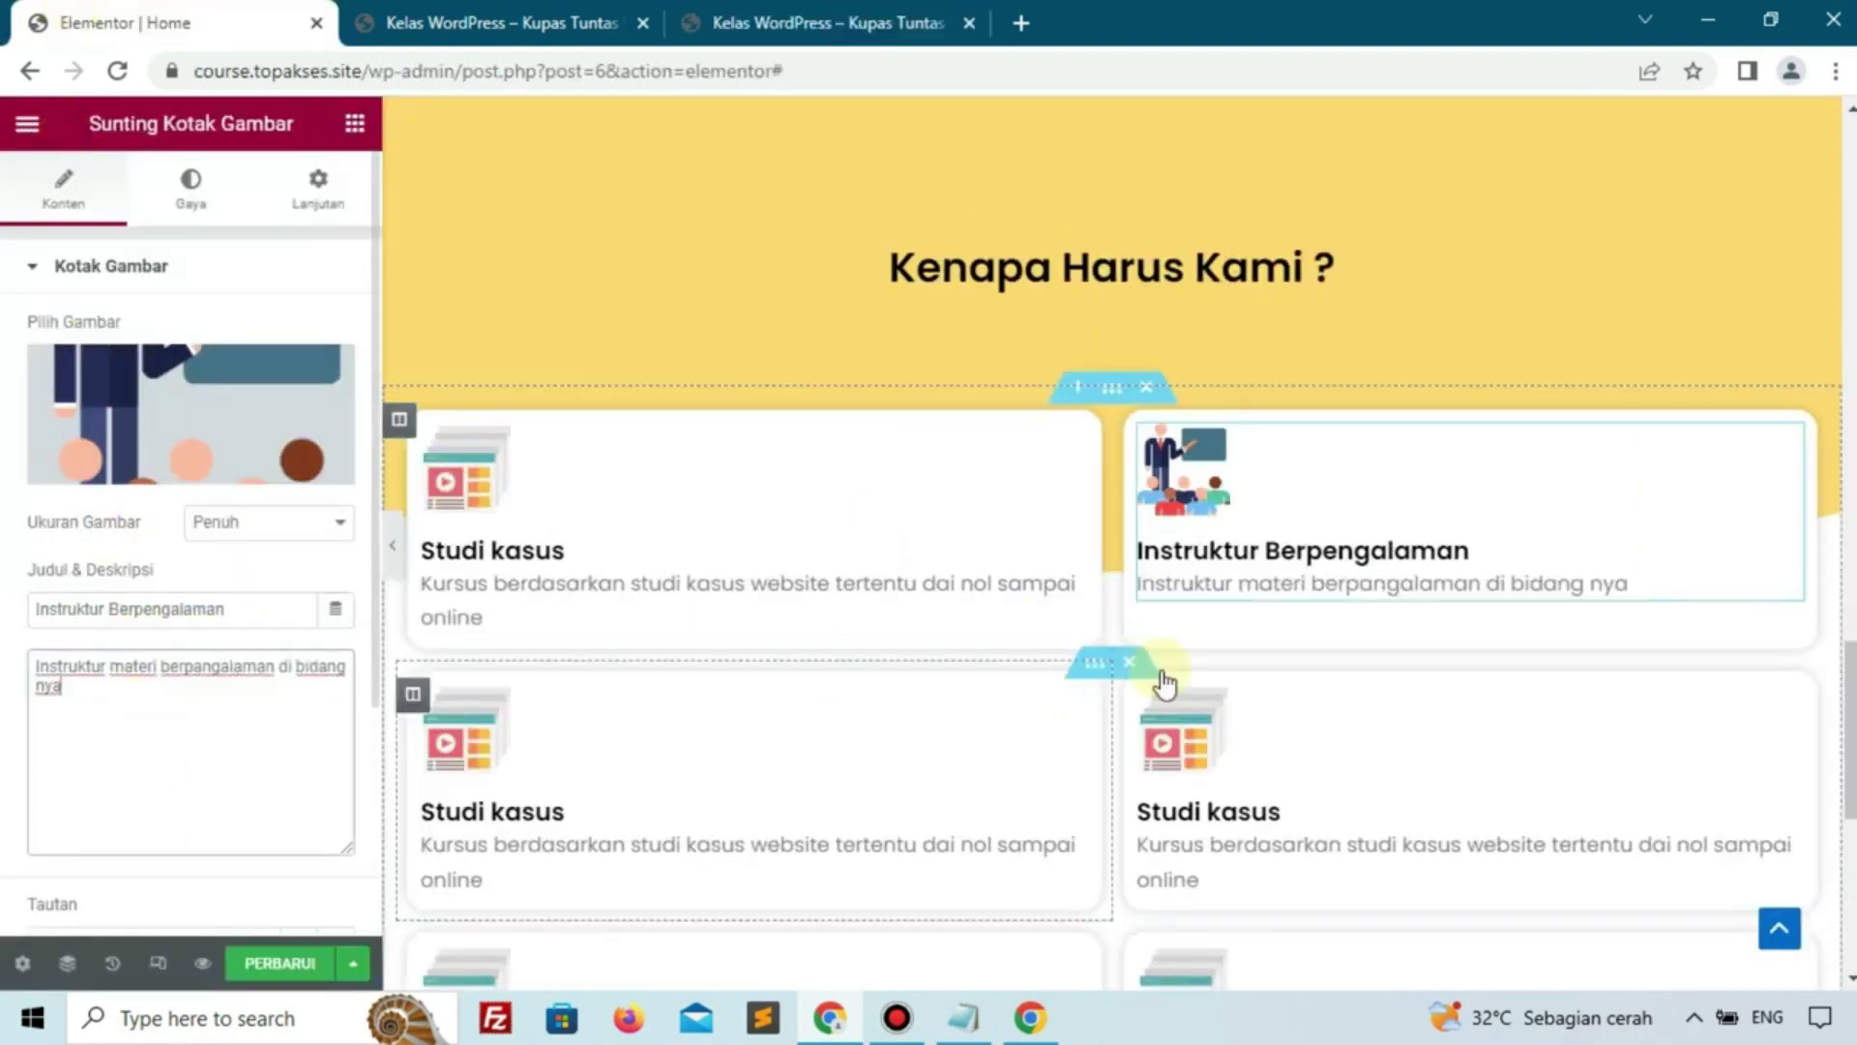
Update the home page and reload the live site to check the first row's second card
{"action": "left_click", "coordinate": [300, 962]}
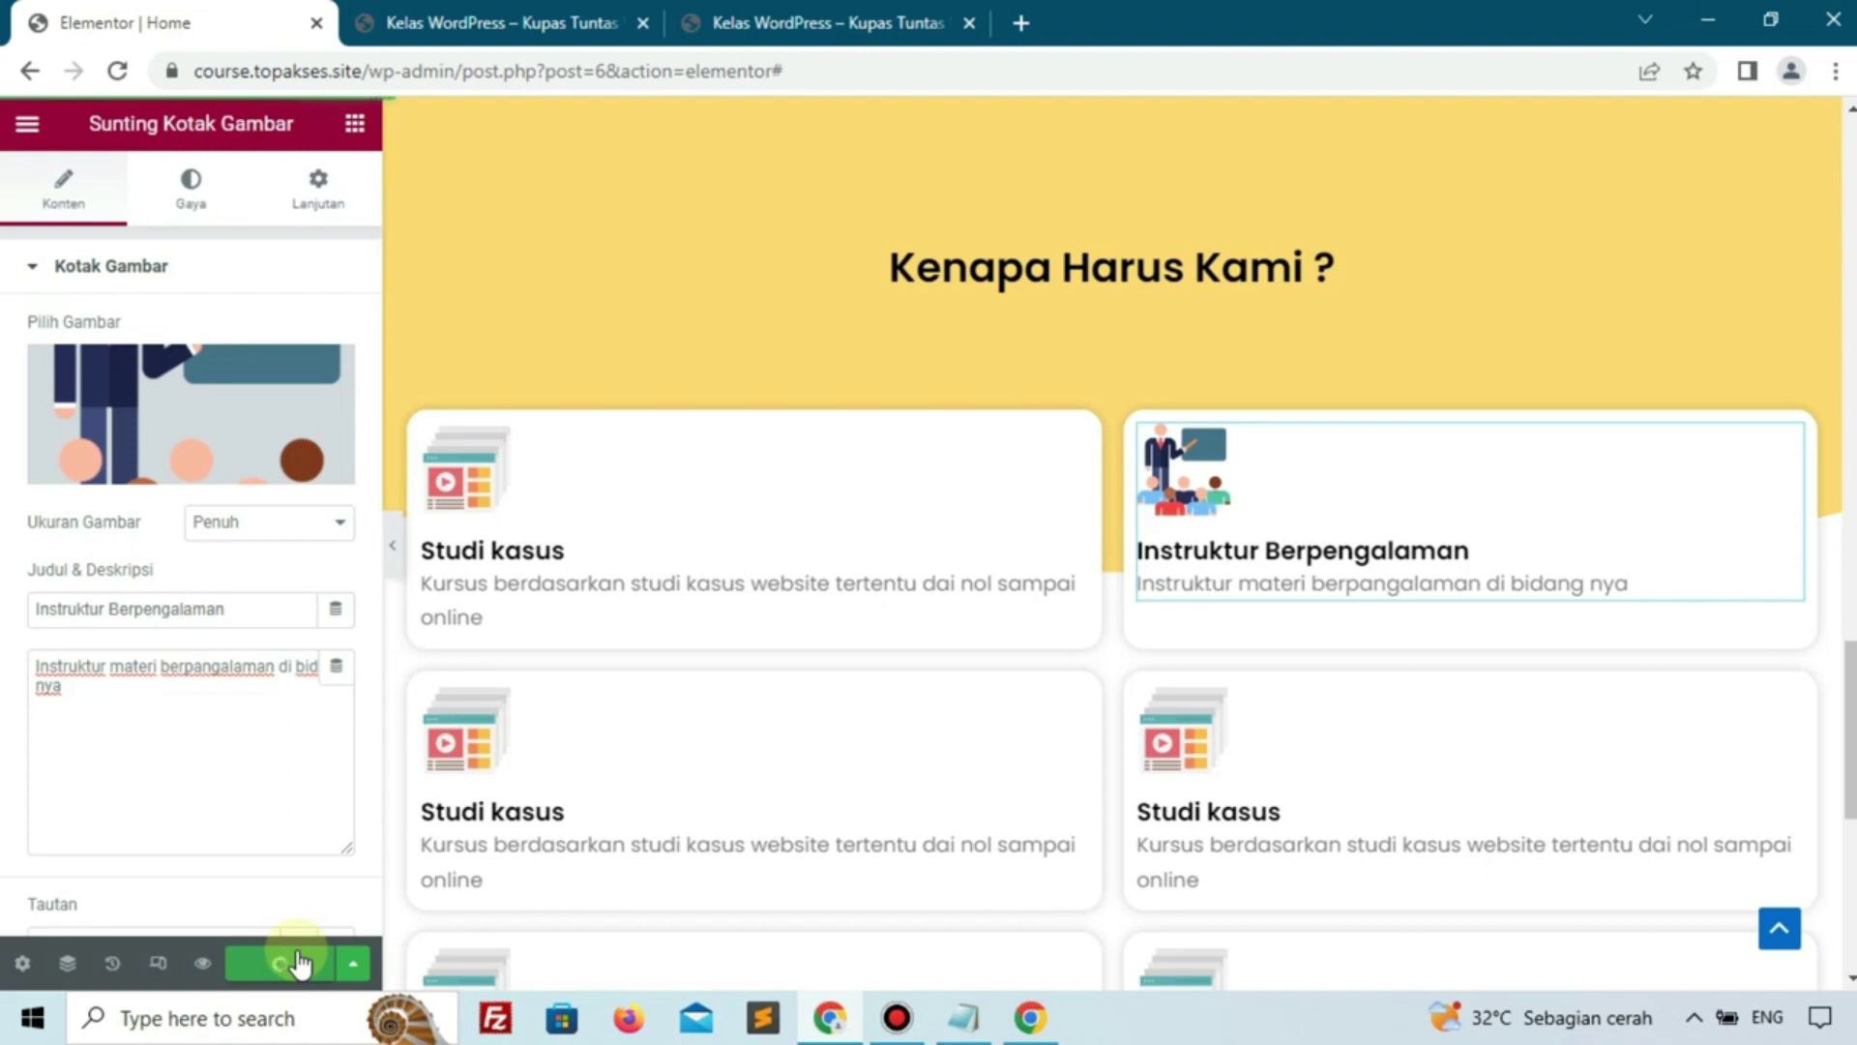
{"action": "left_click", "coordinate": [610, 19]}
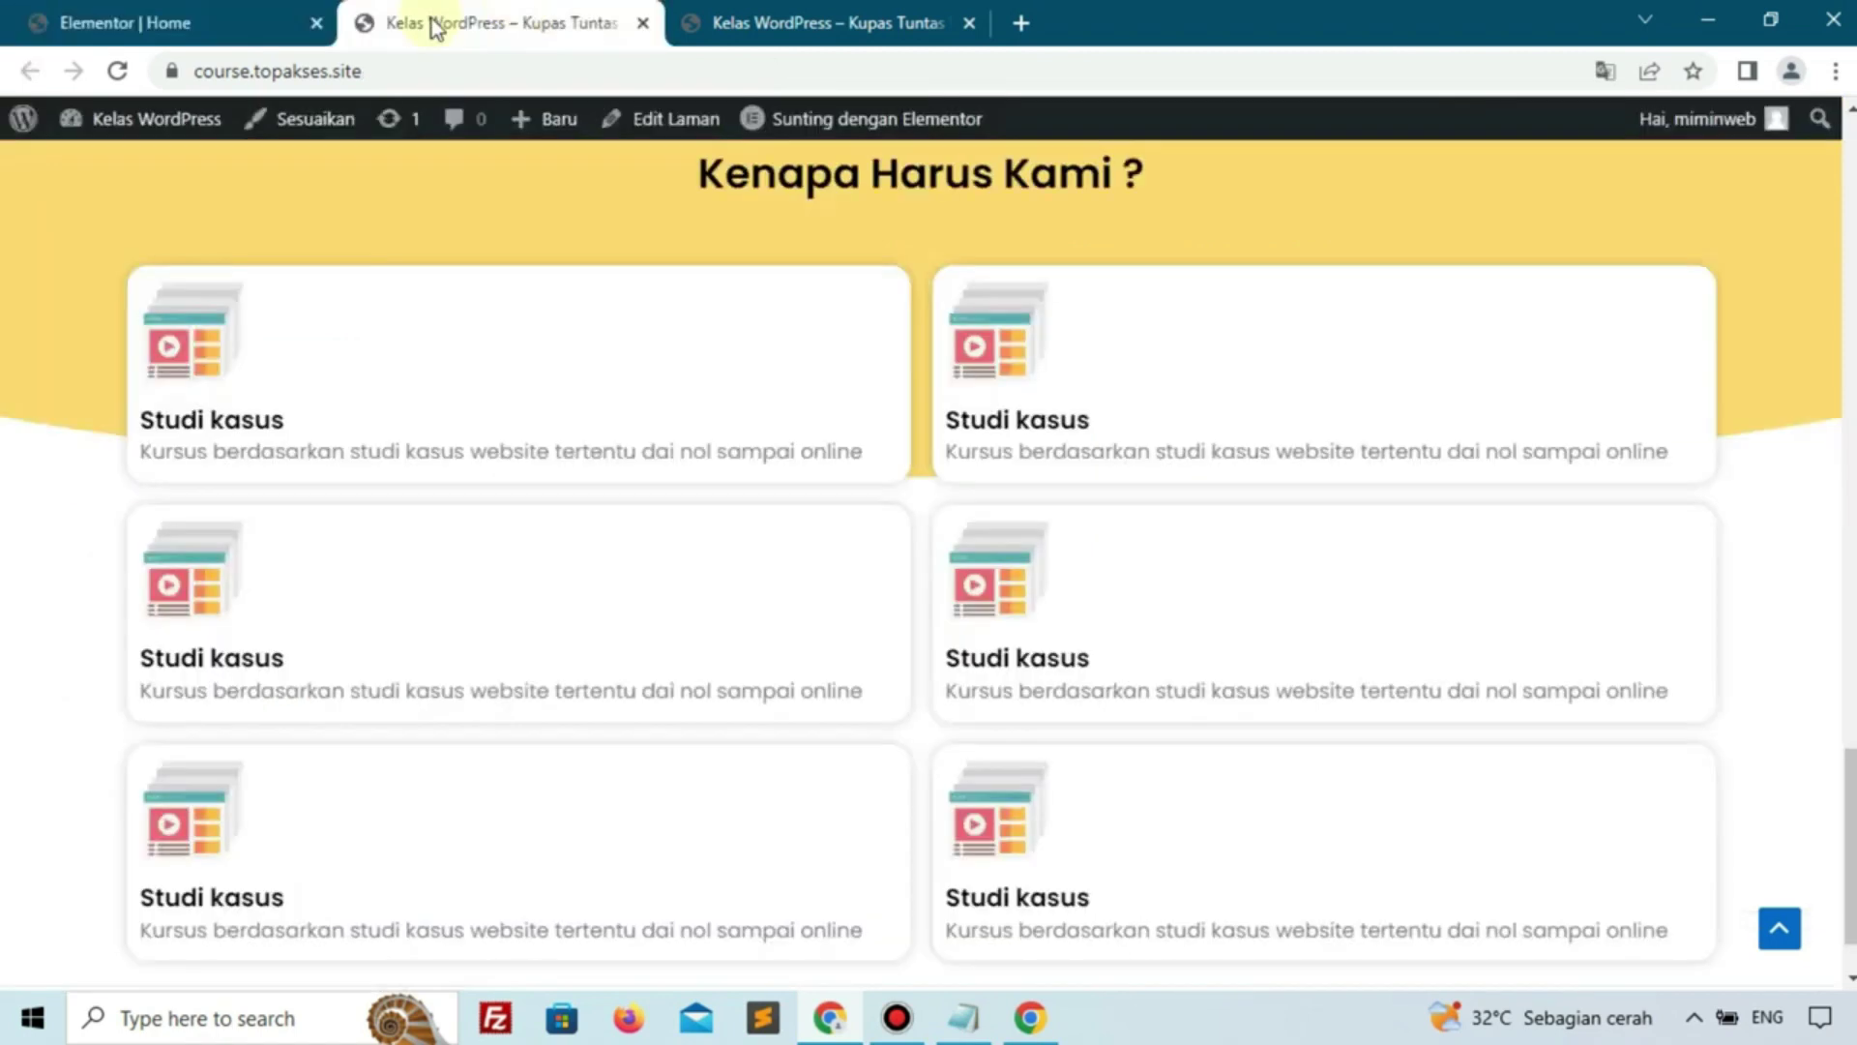
{"action": "left_click", "coordinate": [106, 70]}
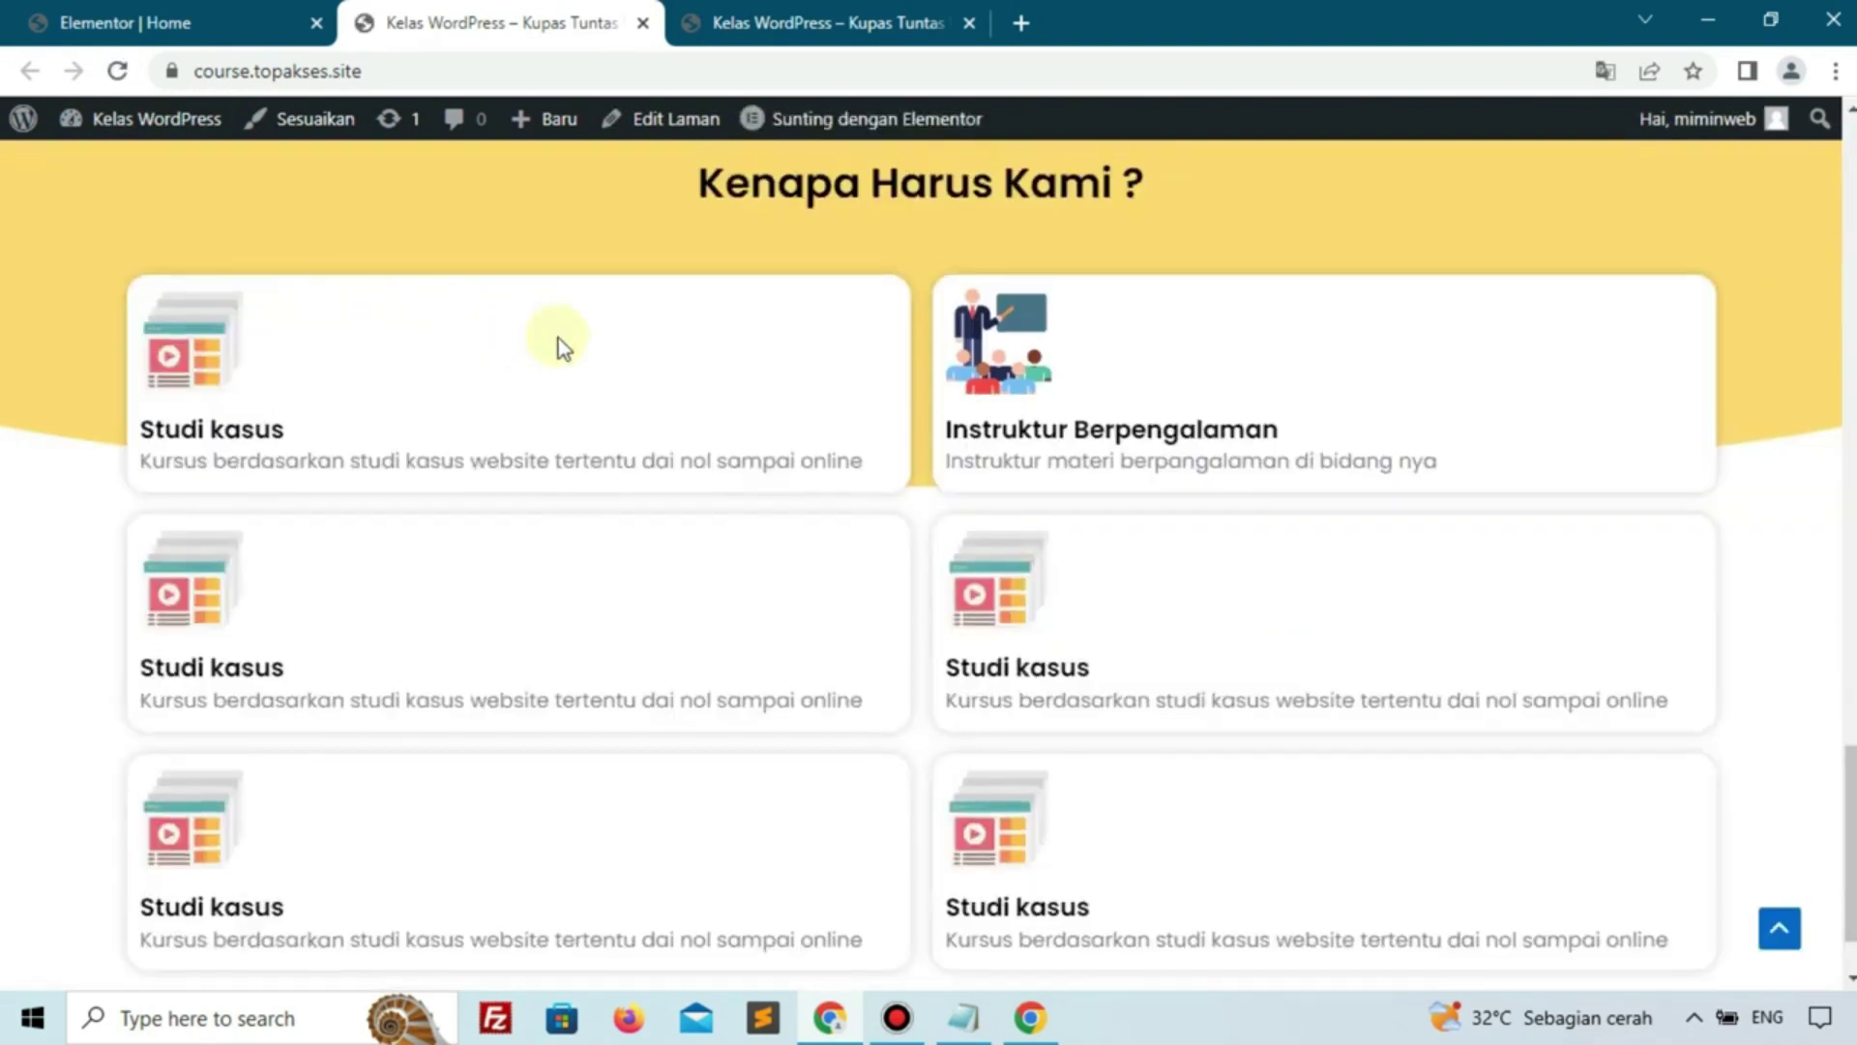
{"action": "scroll", "coordinate": [559, 339], "scroll_direction": "up", "scroll_amount": 2}
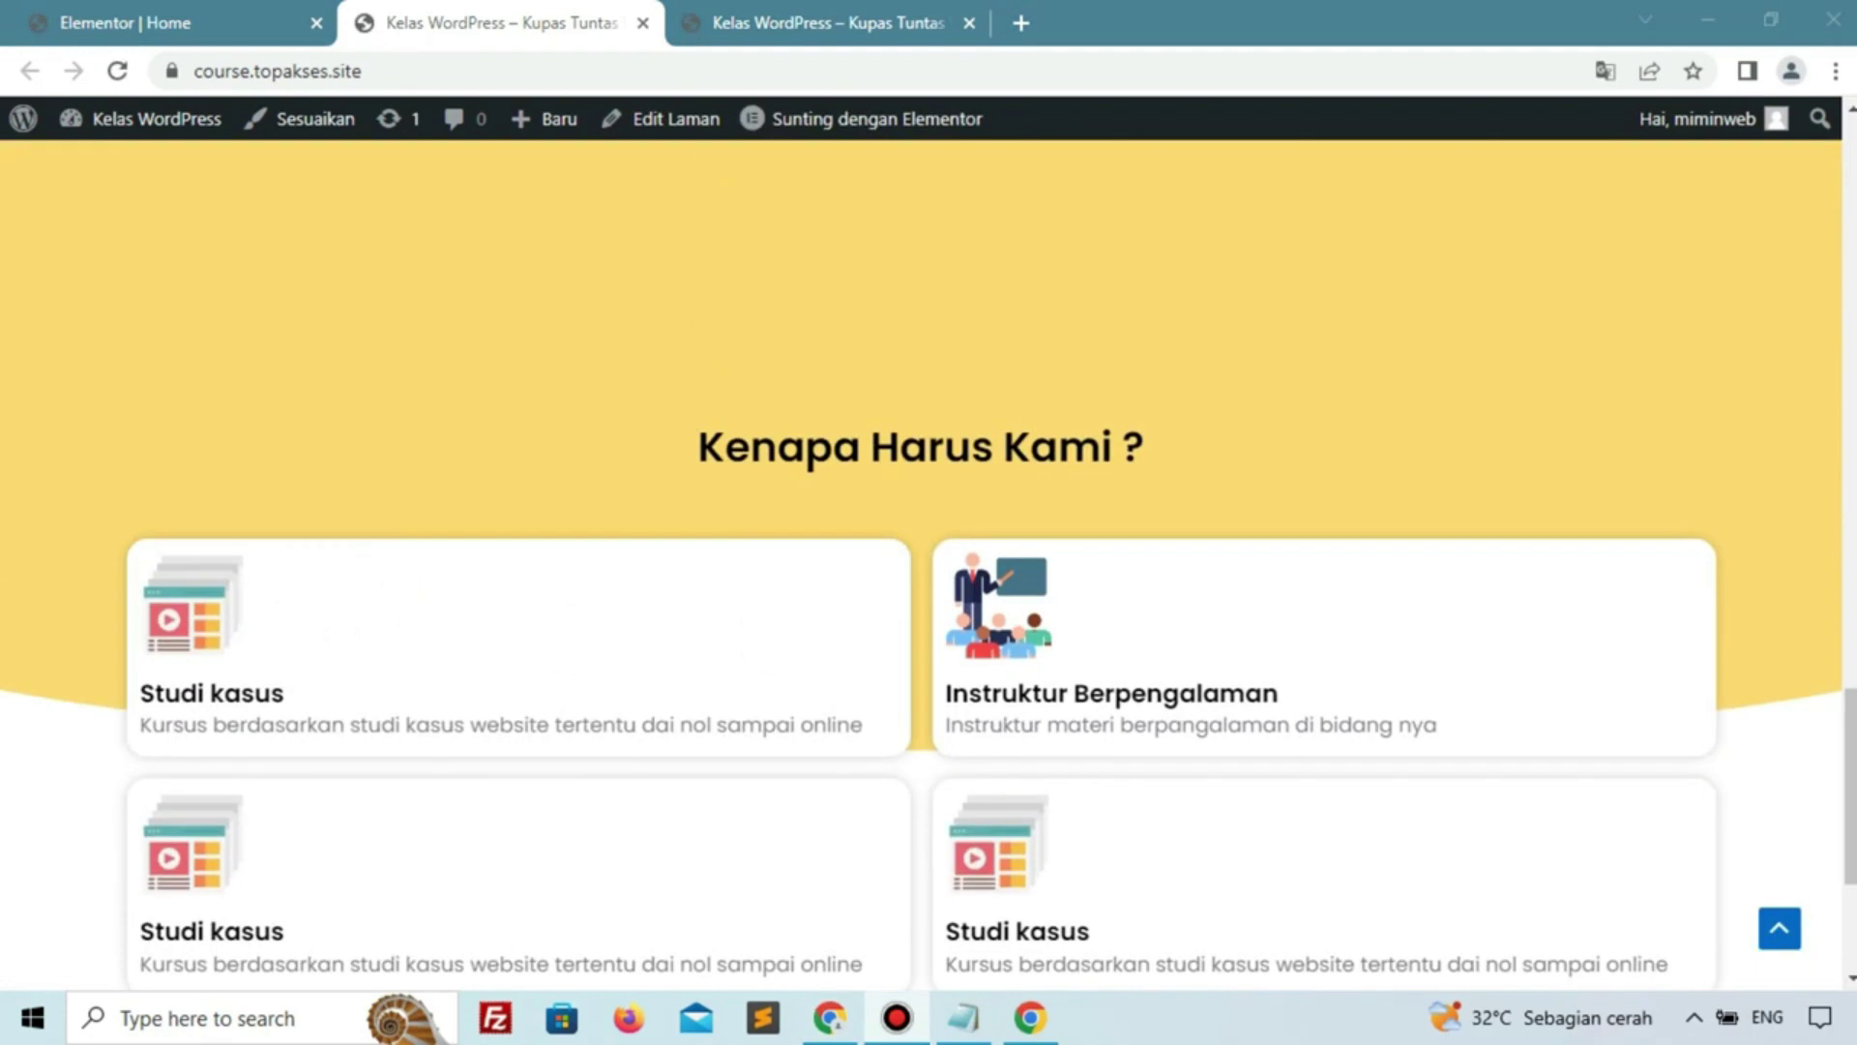
{"action": "scroll", "coordinate": [415, 713], "scroll_direction": "down", "scroll_amount": 2}
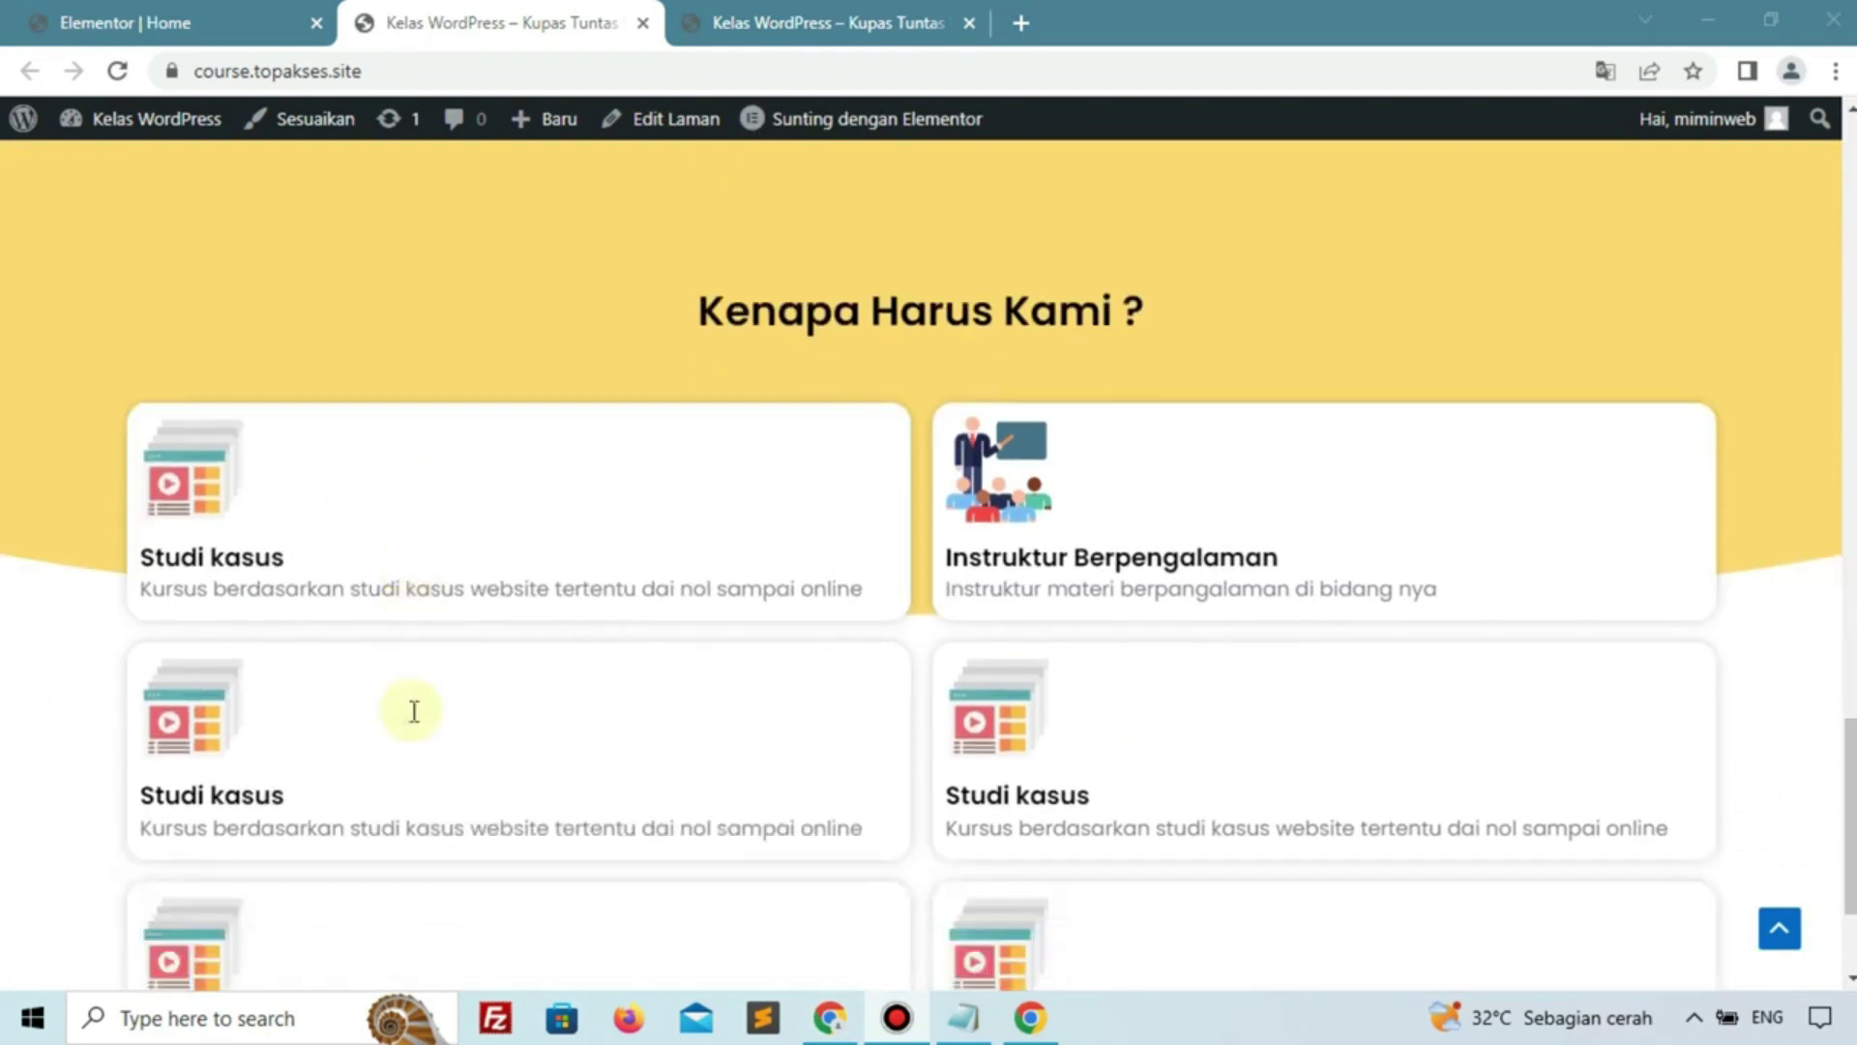
Review the "Kenapa Harus Kami ?" heading and all six cards' images, titles and descriptions on the live home page
{"action": "scroll", "coordinate": [295, 713], "scroll_direction": "down", "scroll_amount": 2}
{"action": "scroll", "coordinate": [306, 706], "scroll_direction": "down", "scroll_amount": 1}
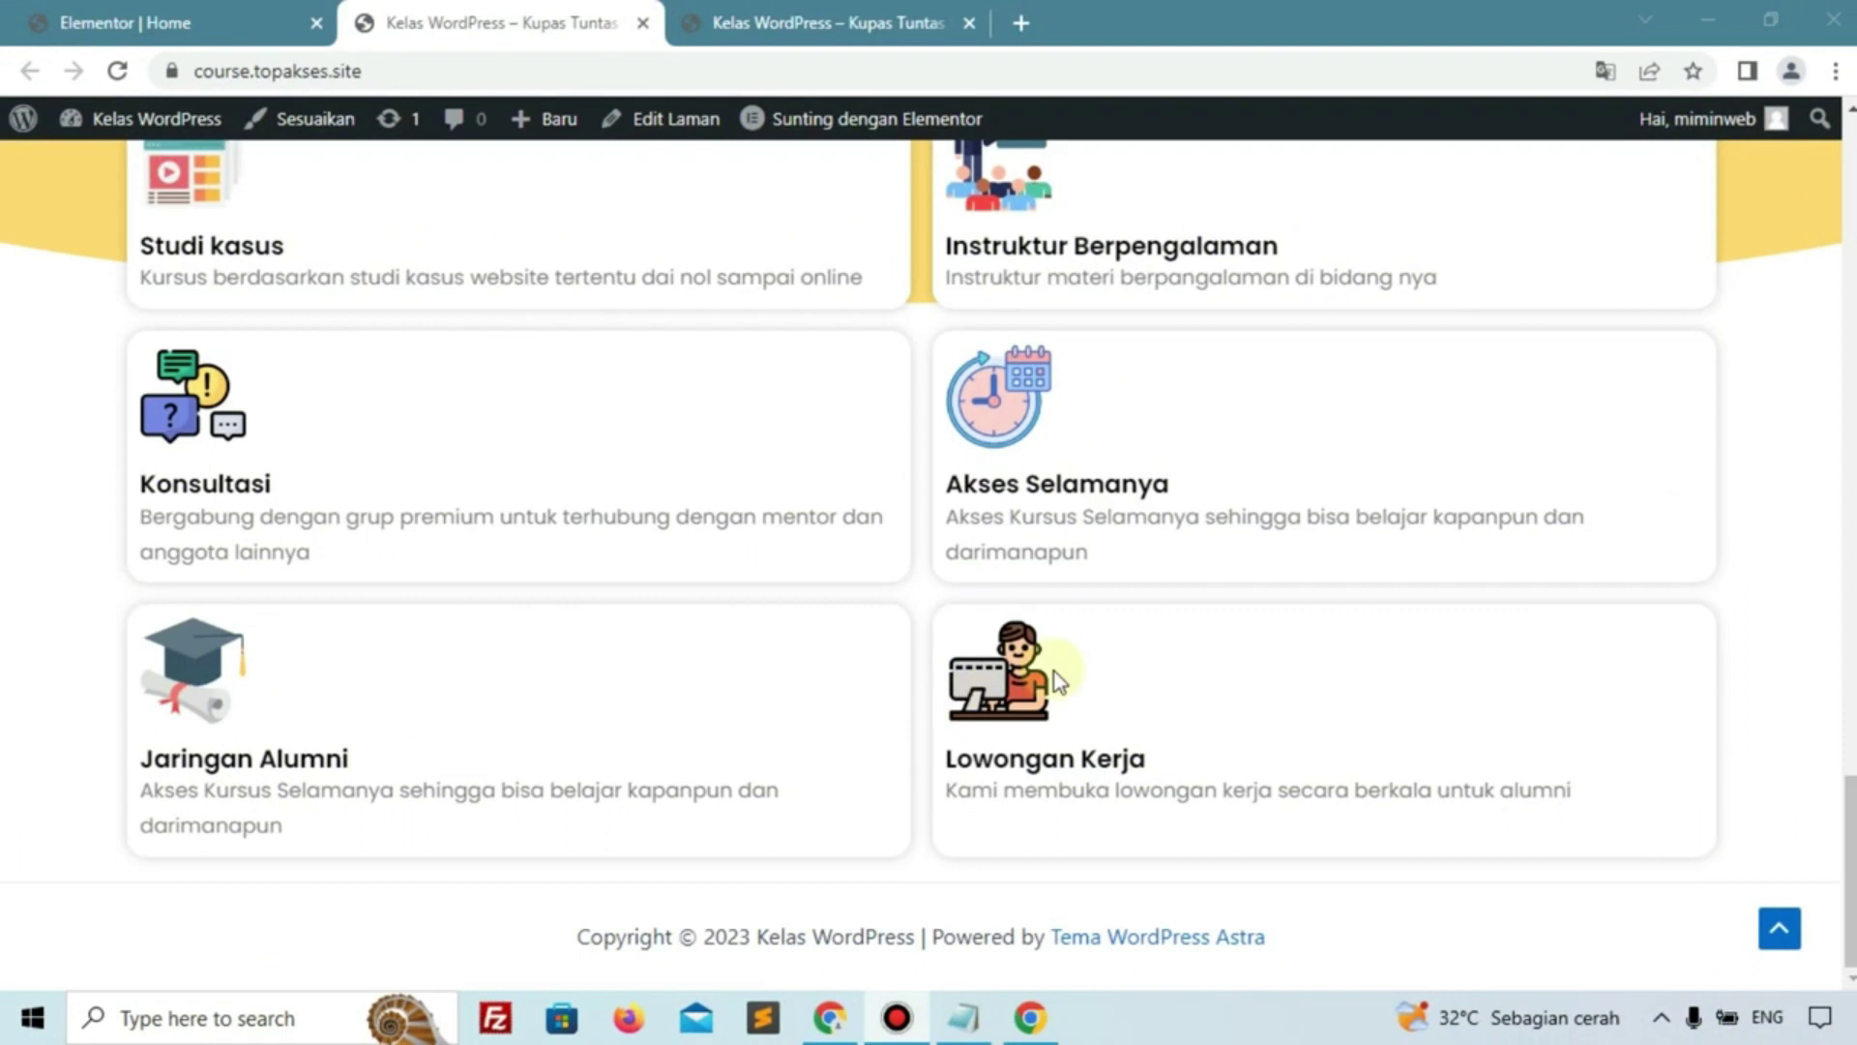
{"action": "scroll", "coordinate": [1191, 590], "scroll_direction": "up", "scroll_amount": 8}
{"action": "scroll", "coordinate": [1191, 590], "scroll_direction": "down", "scroll_amount": 7}
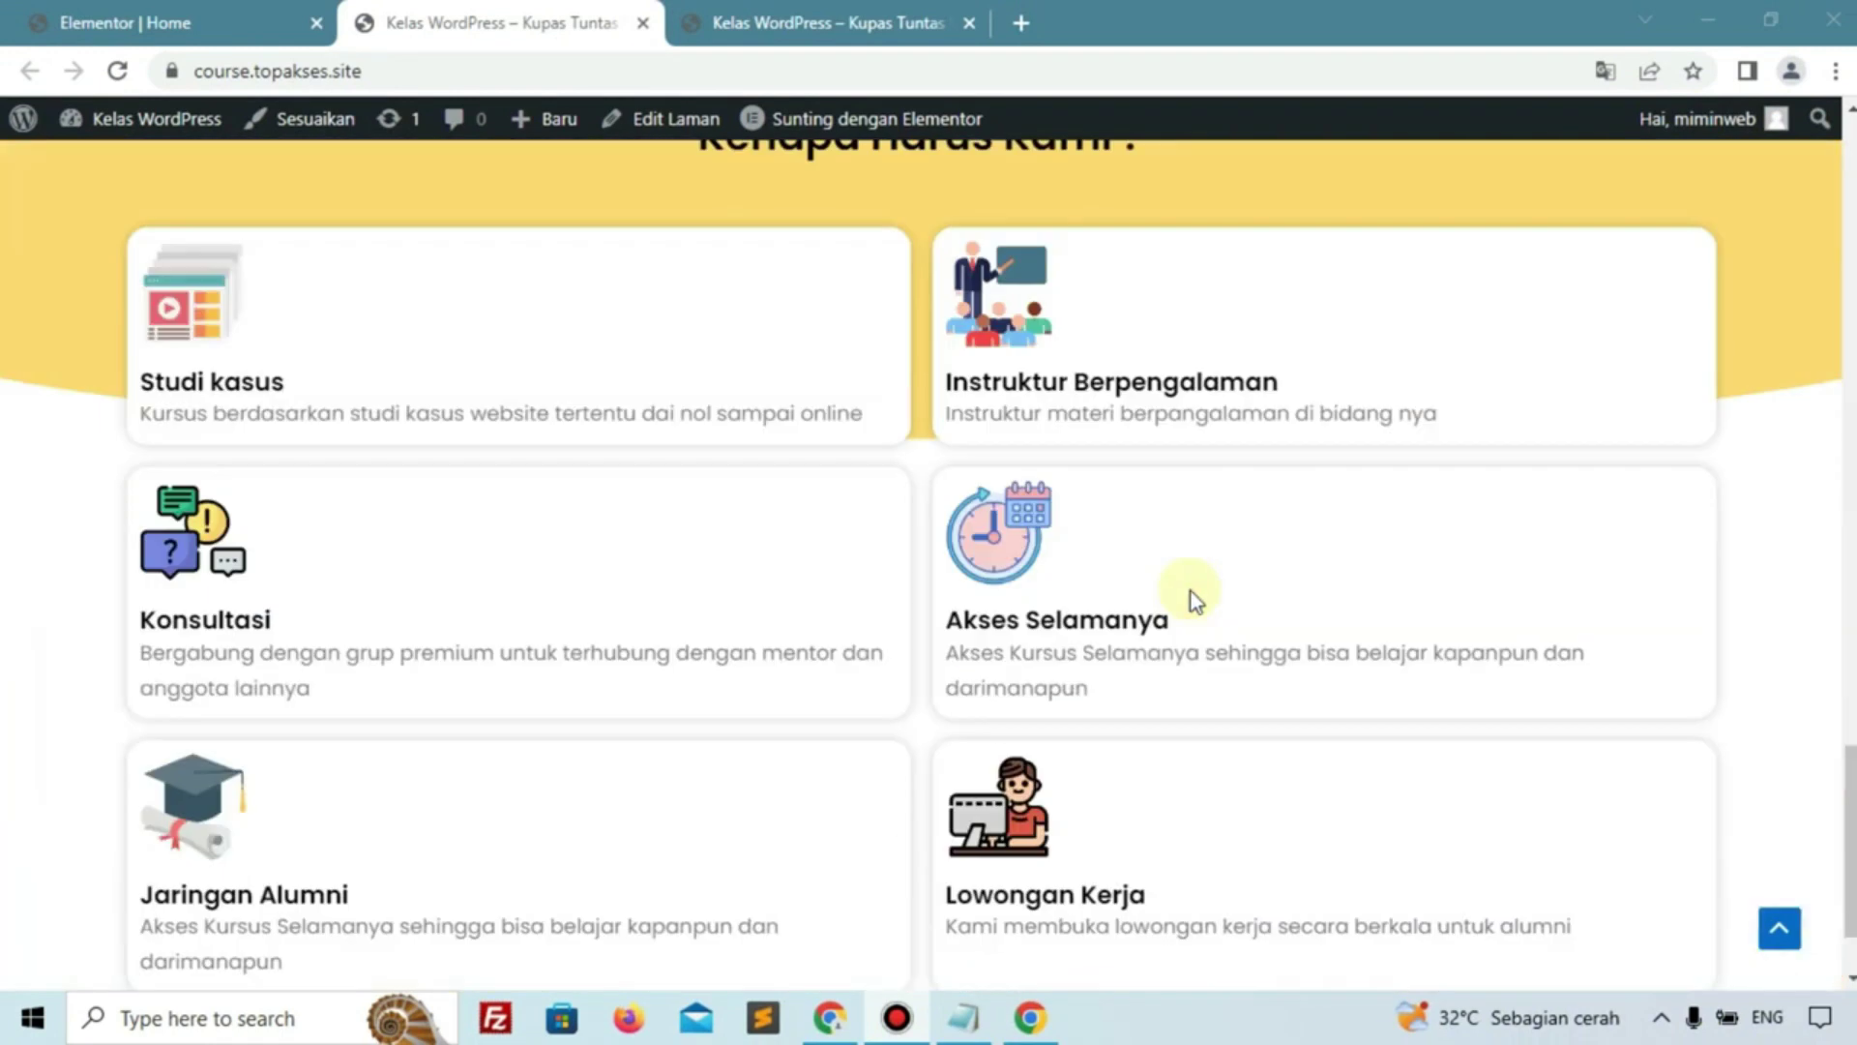
{"action": "scroll", "coordinate": [709, 471], "scroll_direction": "up", "scroll_amount": 3}
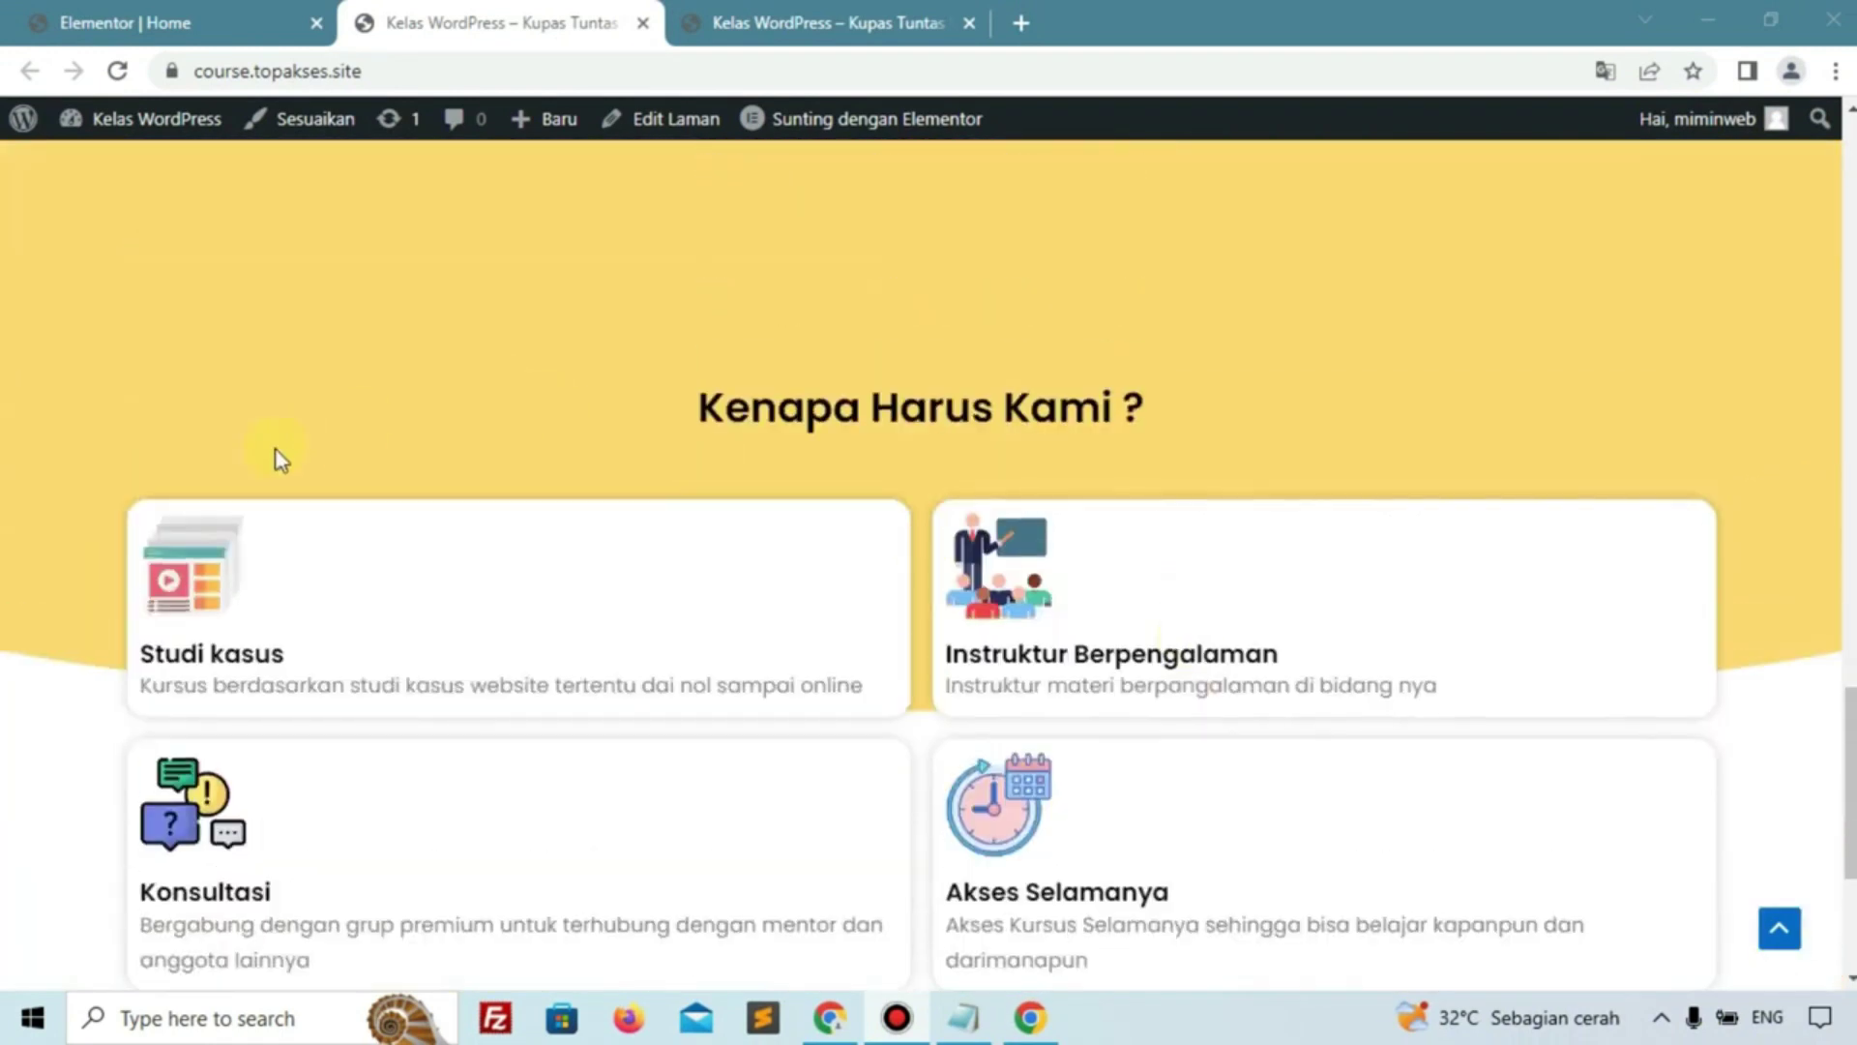
{"action": "left_click_drag", "start_coordinate": [689, 407], "coordinate": [1169, 356]}
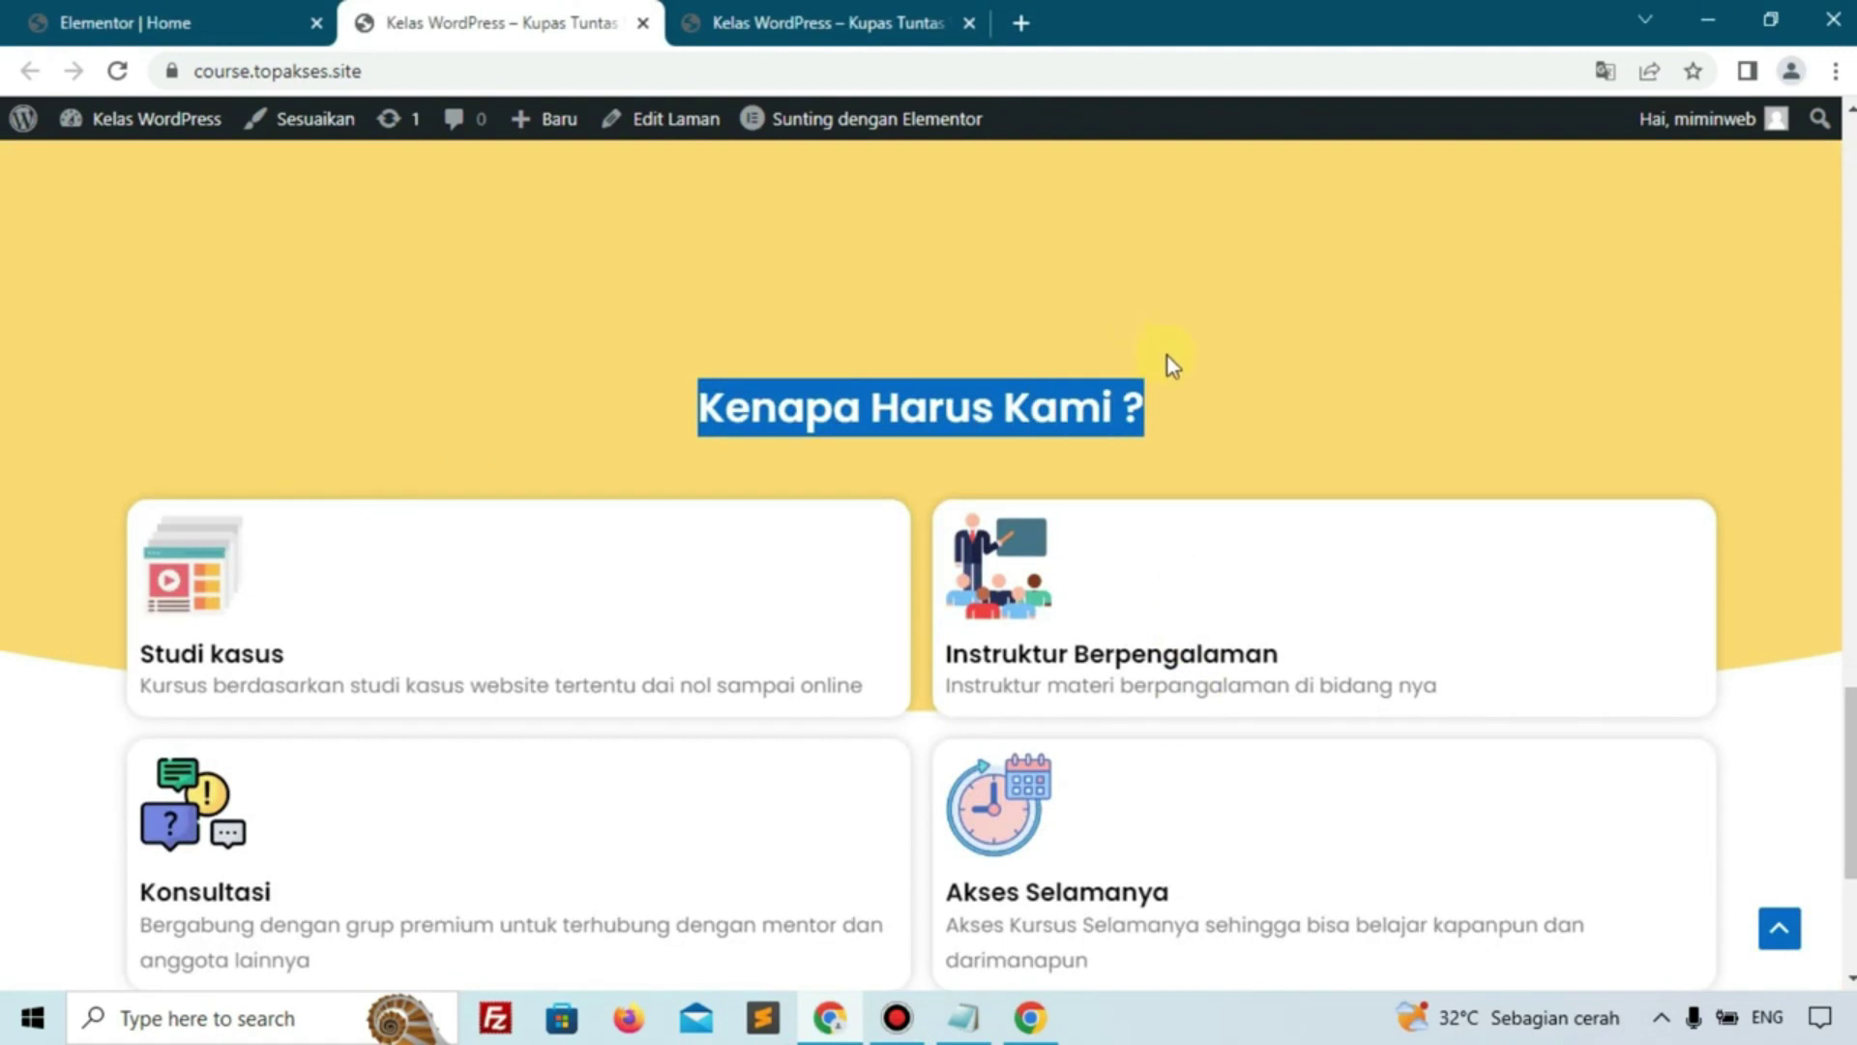
{"action": "left_click", "coordinate": [1168, 356]}
{"action": "scroll", "coordinate": [1064, 445], "scroll_direction": "down", "scroll_amount": 4}
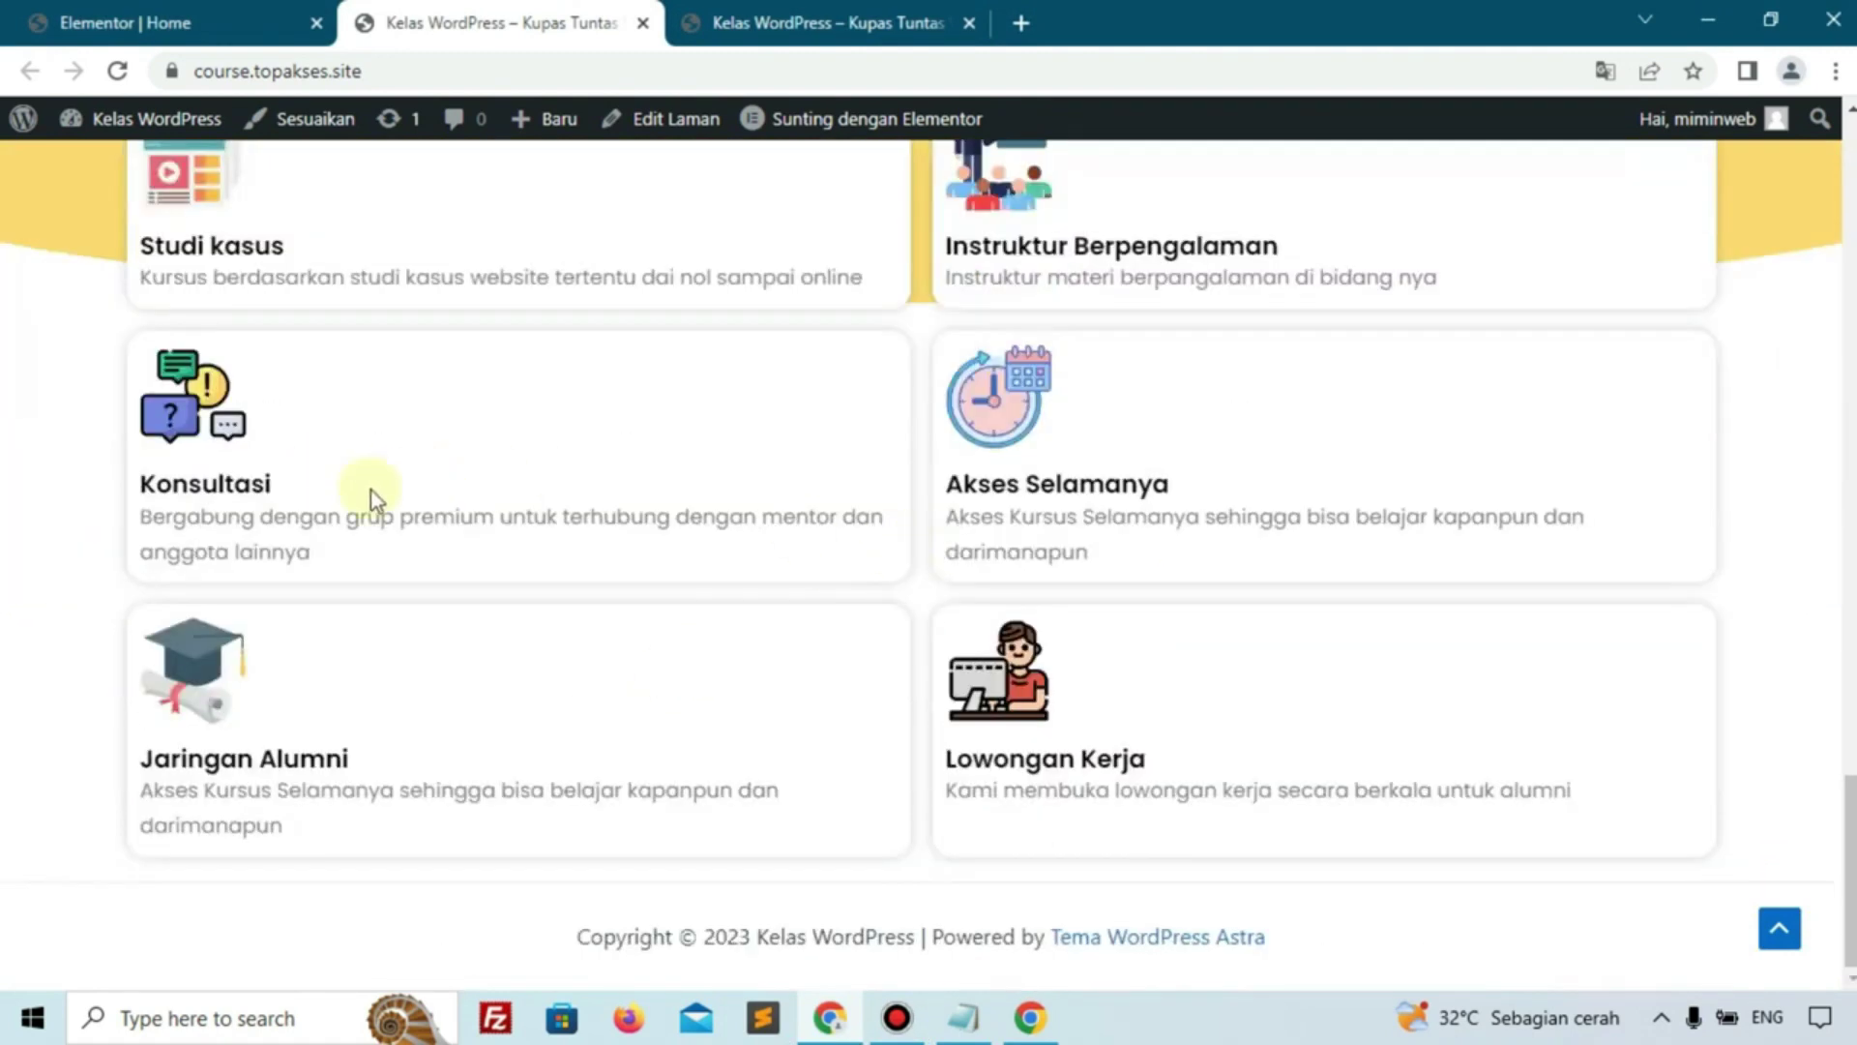
{"action": "scroll", "coordinate": [1077, 750], "scroll_direction": "up", "scroll_amount": 1}
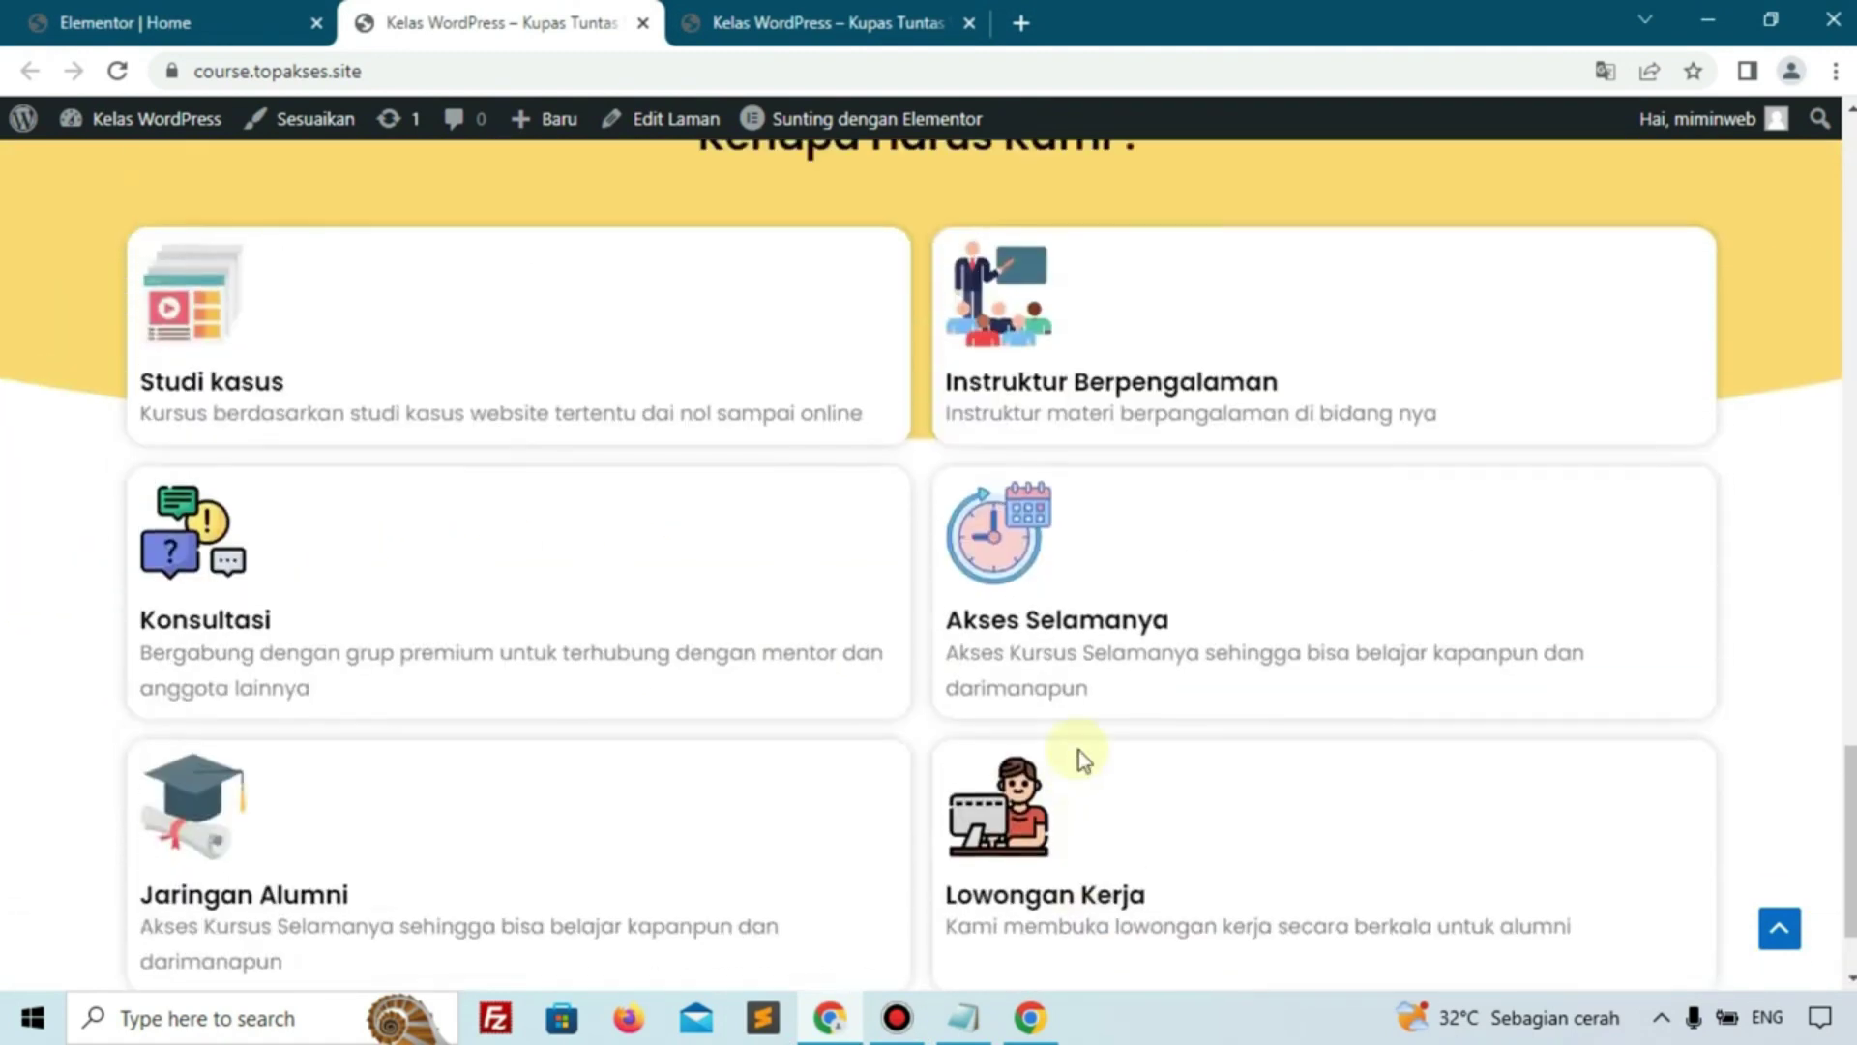
{"action": "scroll", "coordinate": [1078, 750], "scroll_direction": "down", "scroll_amount": 1}
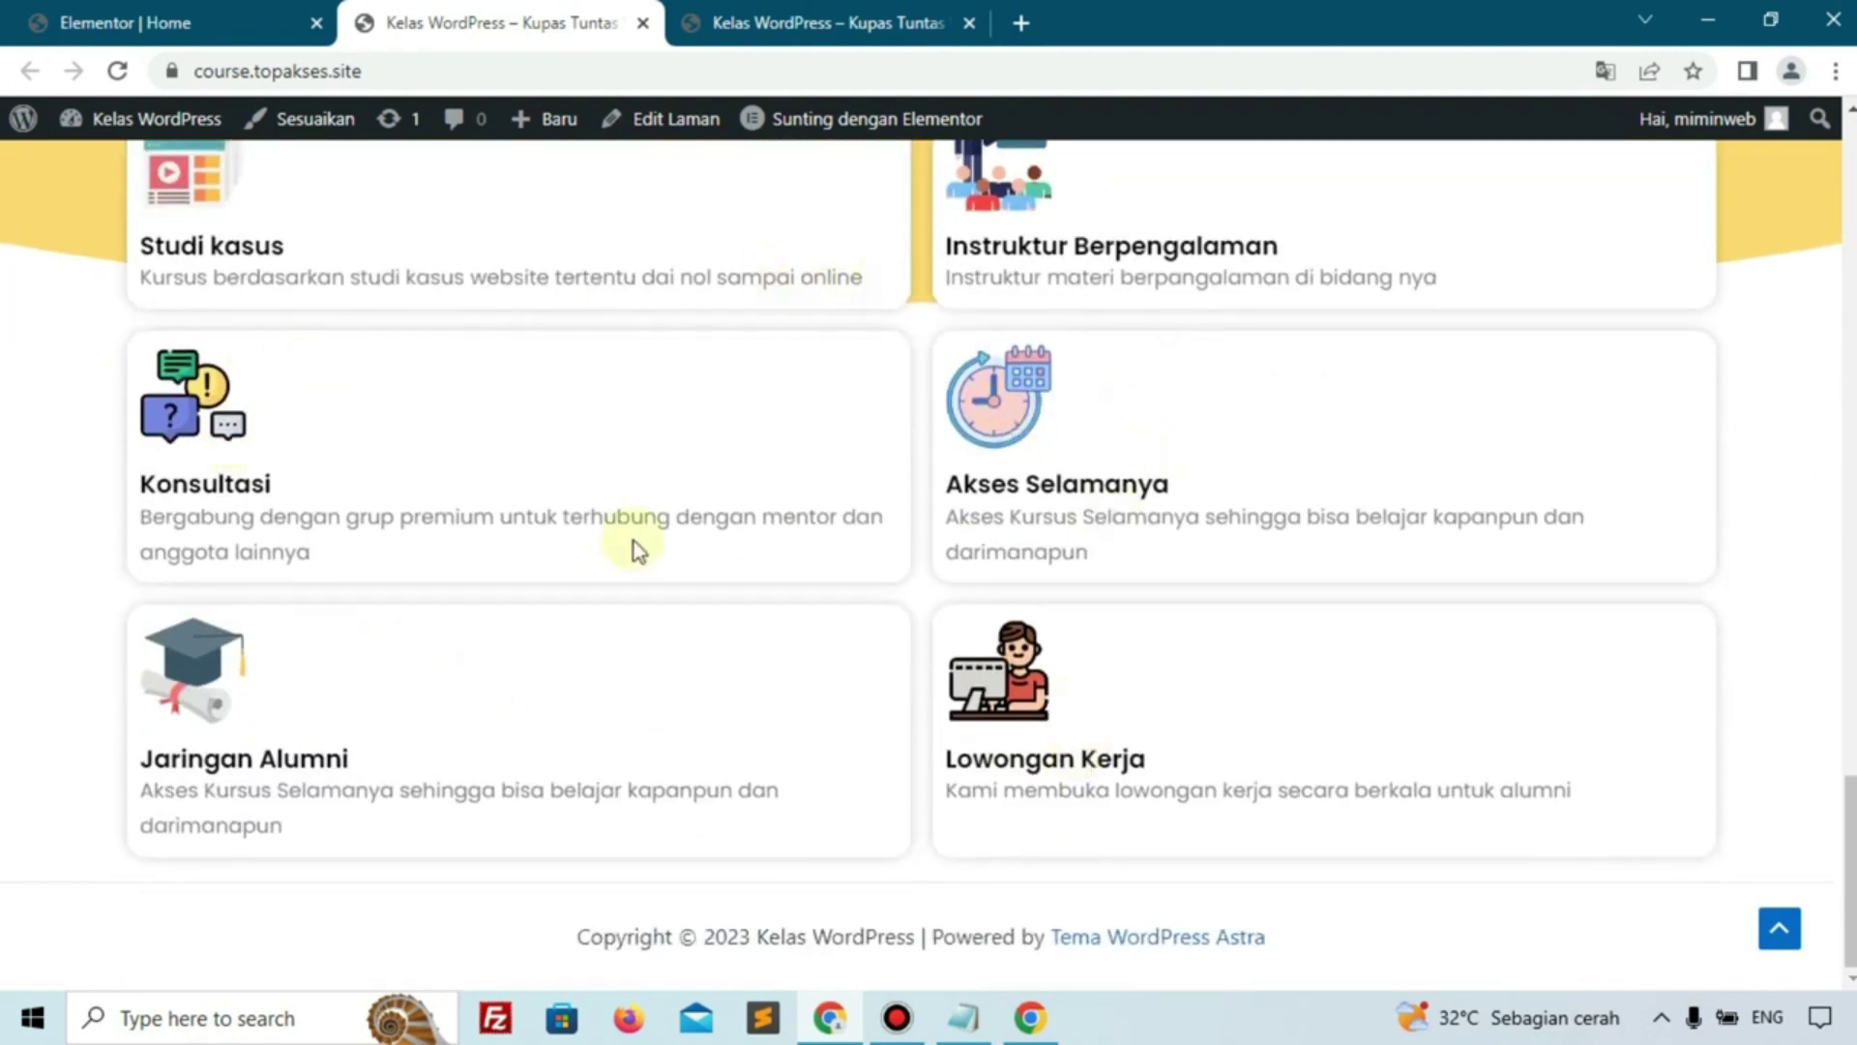
{"action": "scroll", "coordinate": [262, 519], "scroll_direction": "up", "scroll_amount": 1}
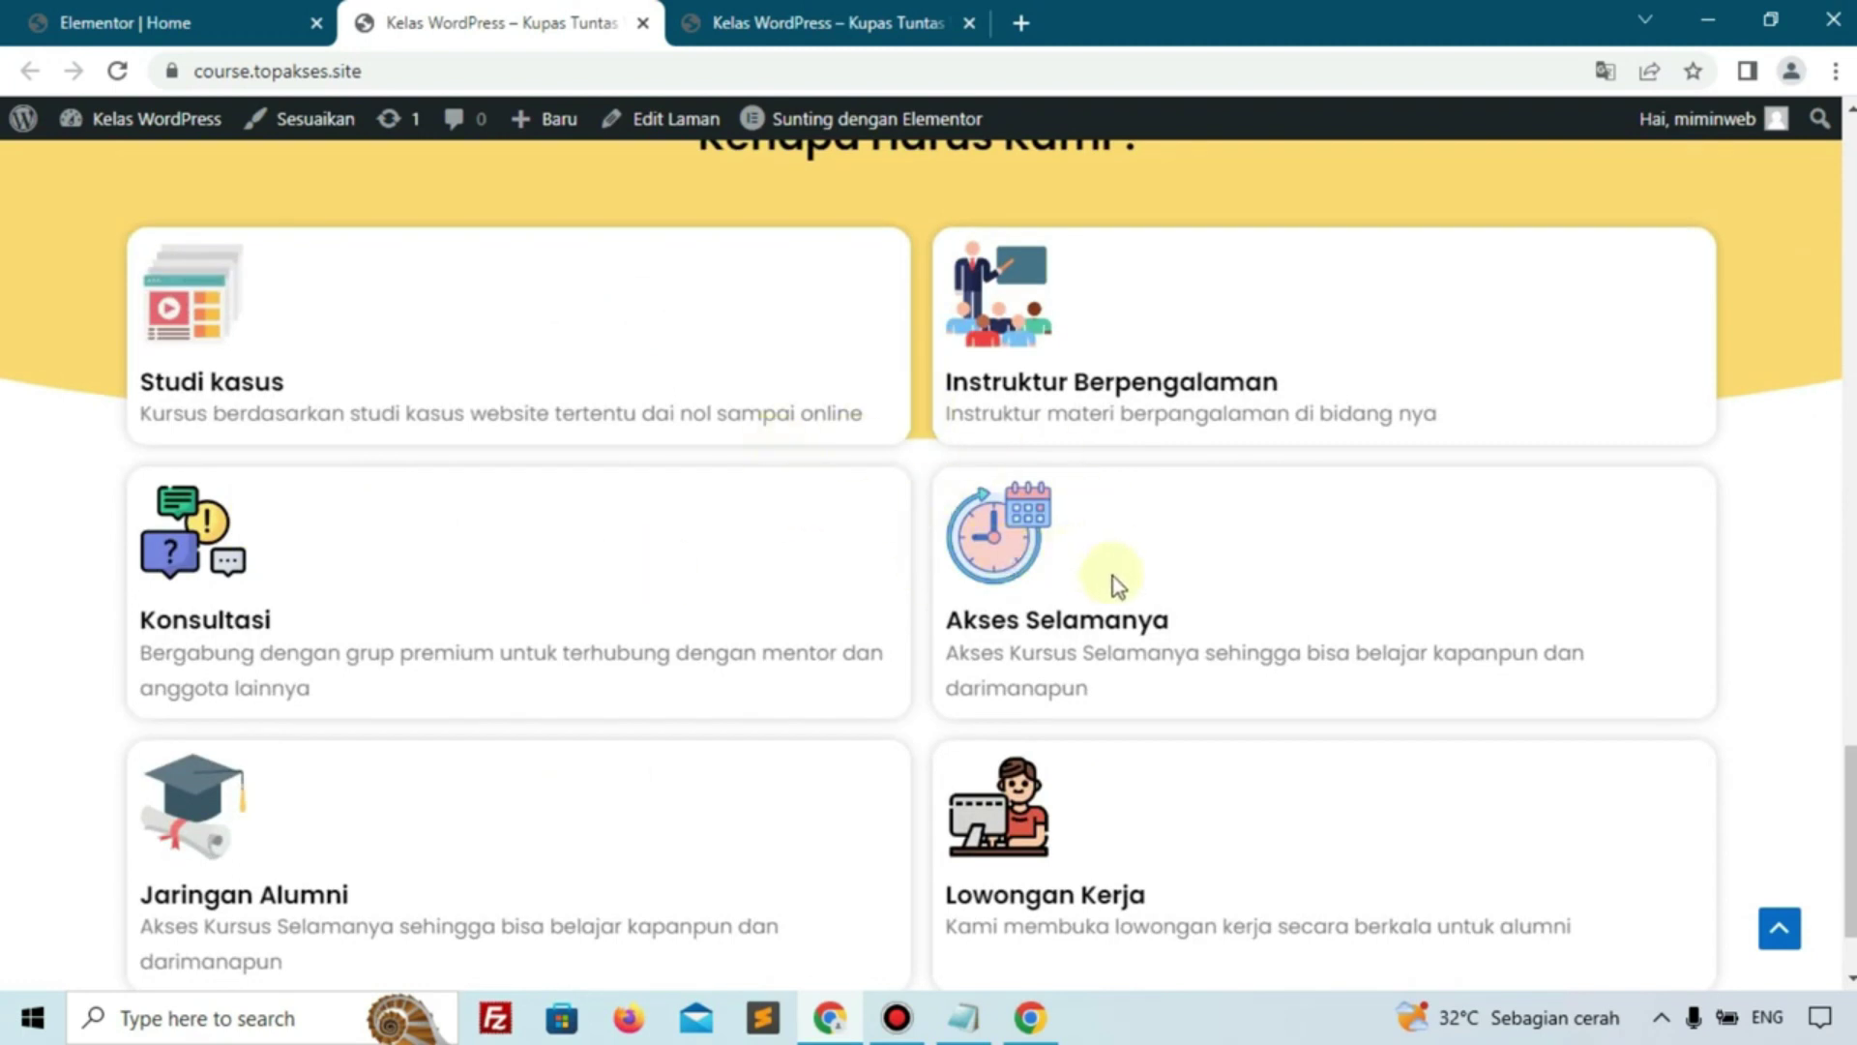
Examine the "Ambil Course Sekarang" pricing section on the reference site, including its heading, price, feature list and button
{"action": "left_click", "coordinate": [886, 31]}
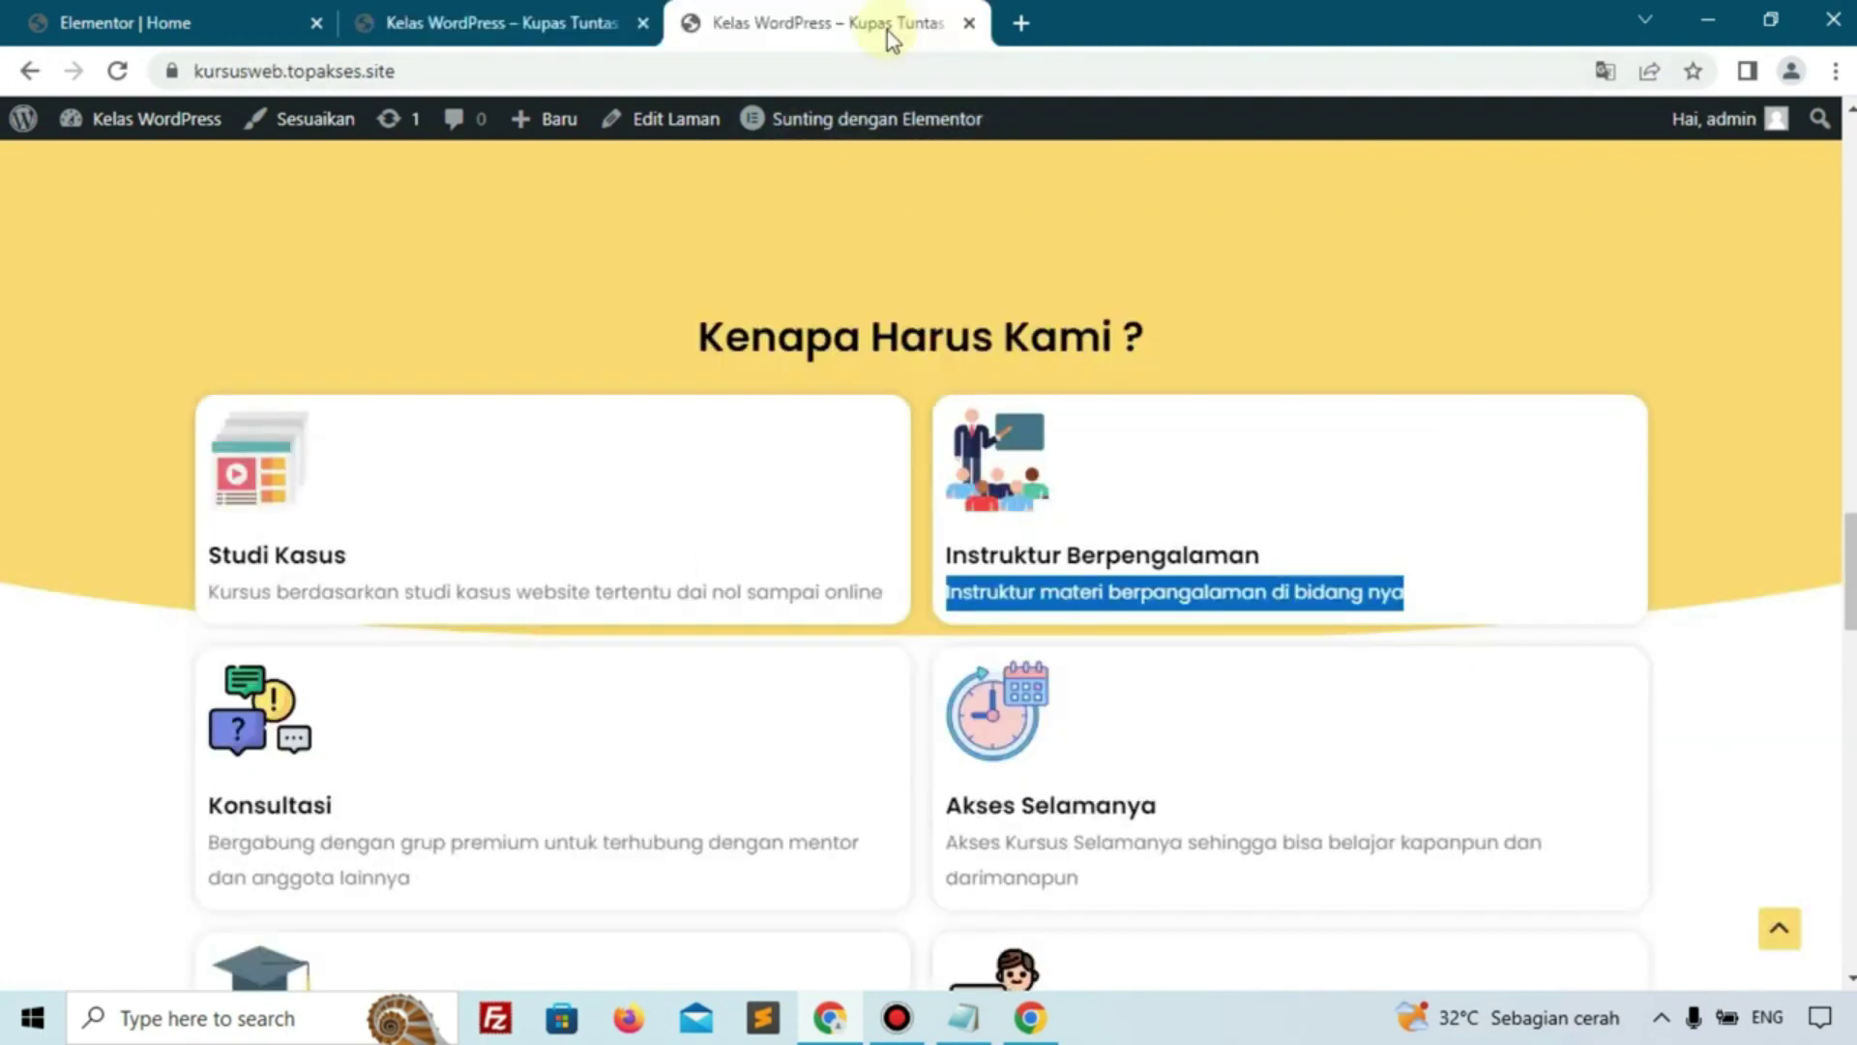
{"action": "scroll", "coordinate": [958, 296], "scroll_direction": "down", "scroll_amount": 10}
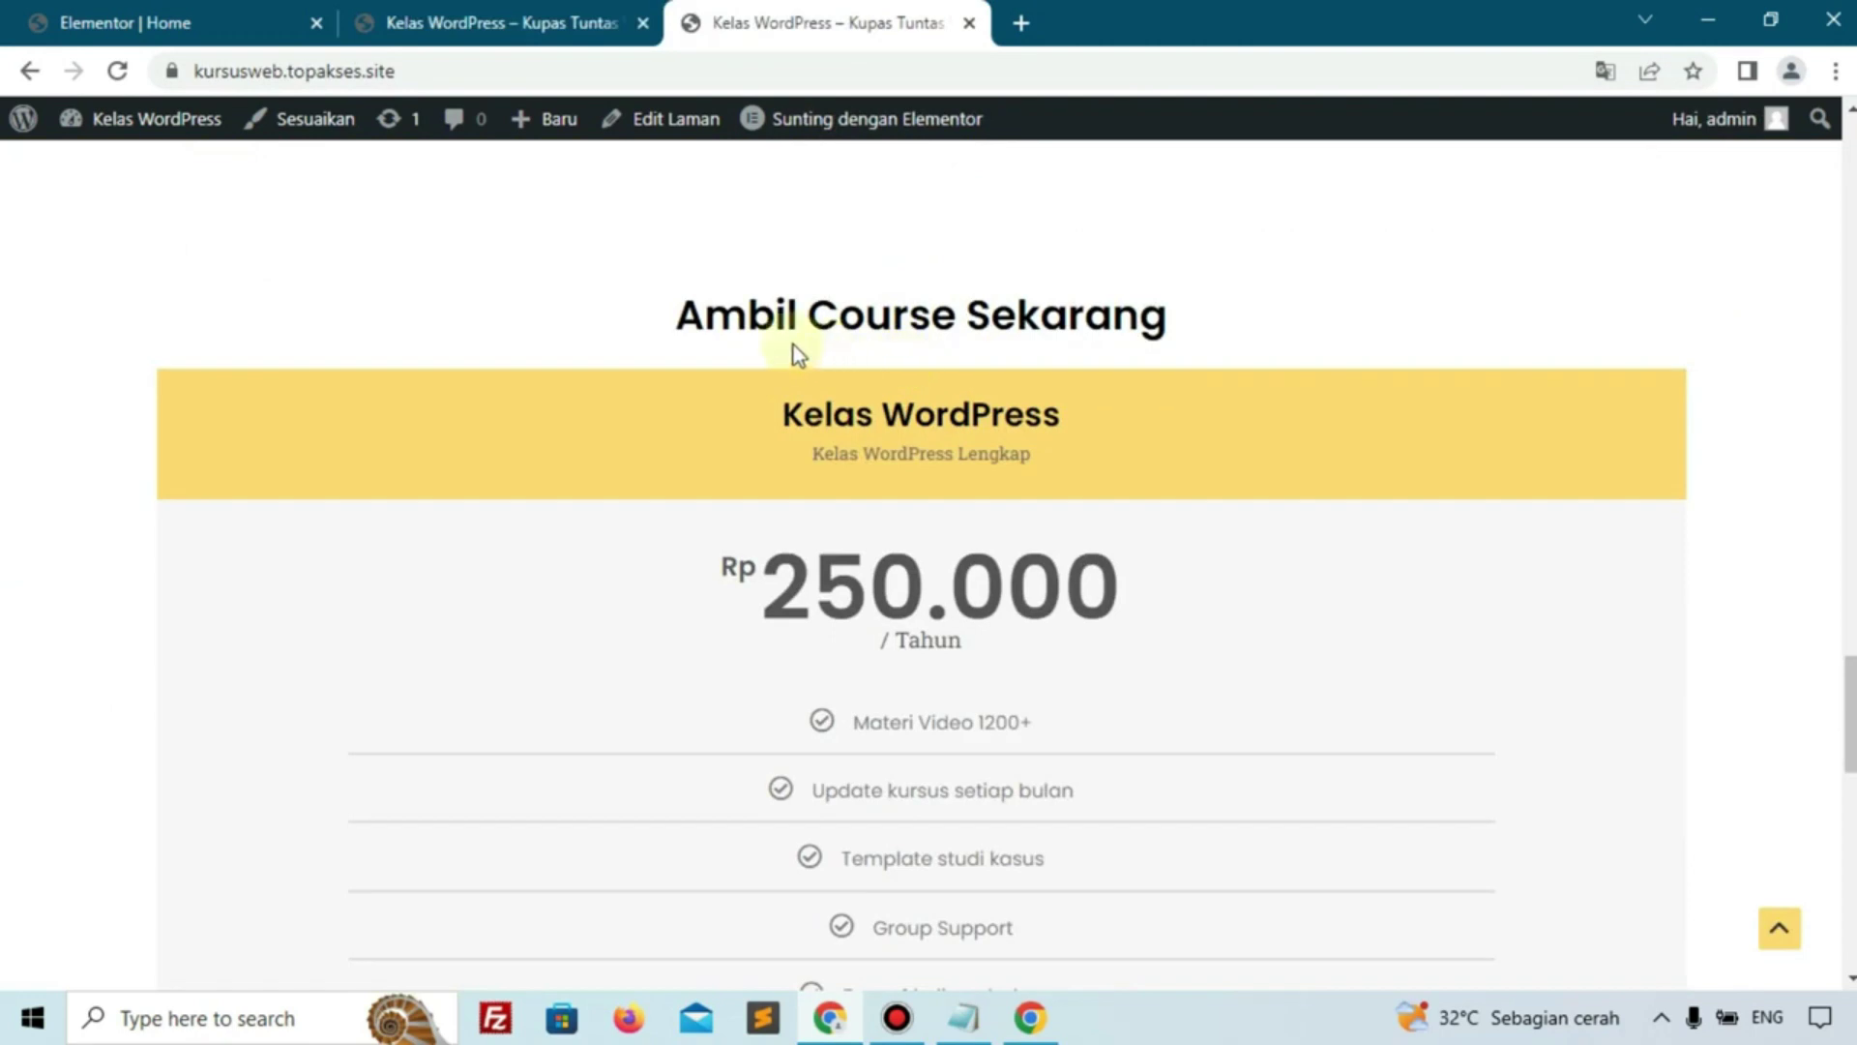
{"action": "left_click_drag", "start_coordinate": [643, 308], "coordinate": [1145, 327]}
{"action": "left_click", "coordinate": [1144, 327]}
{"action": "left_click_drag", "start_coordinate": [810, 451], "coordinate": [936, 453]}
{"action": "left_click", "coordinate": [1001, 438]}
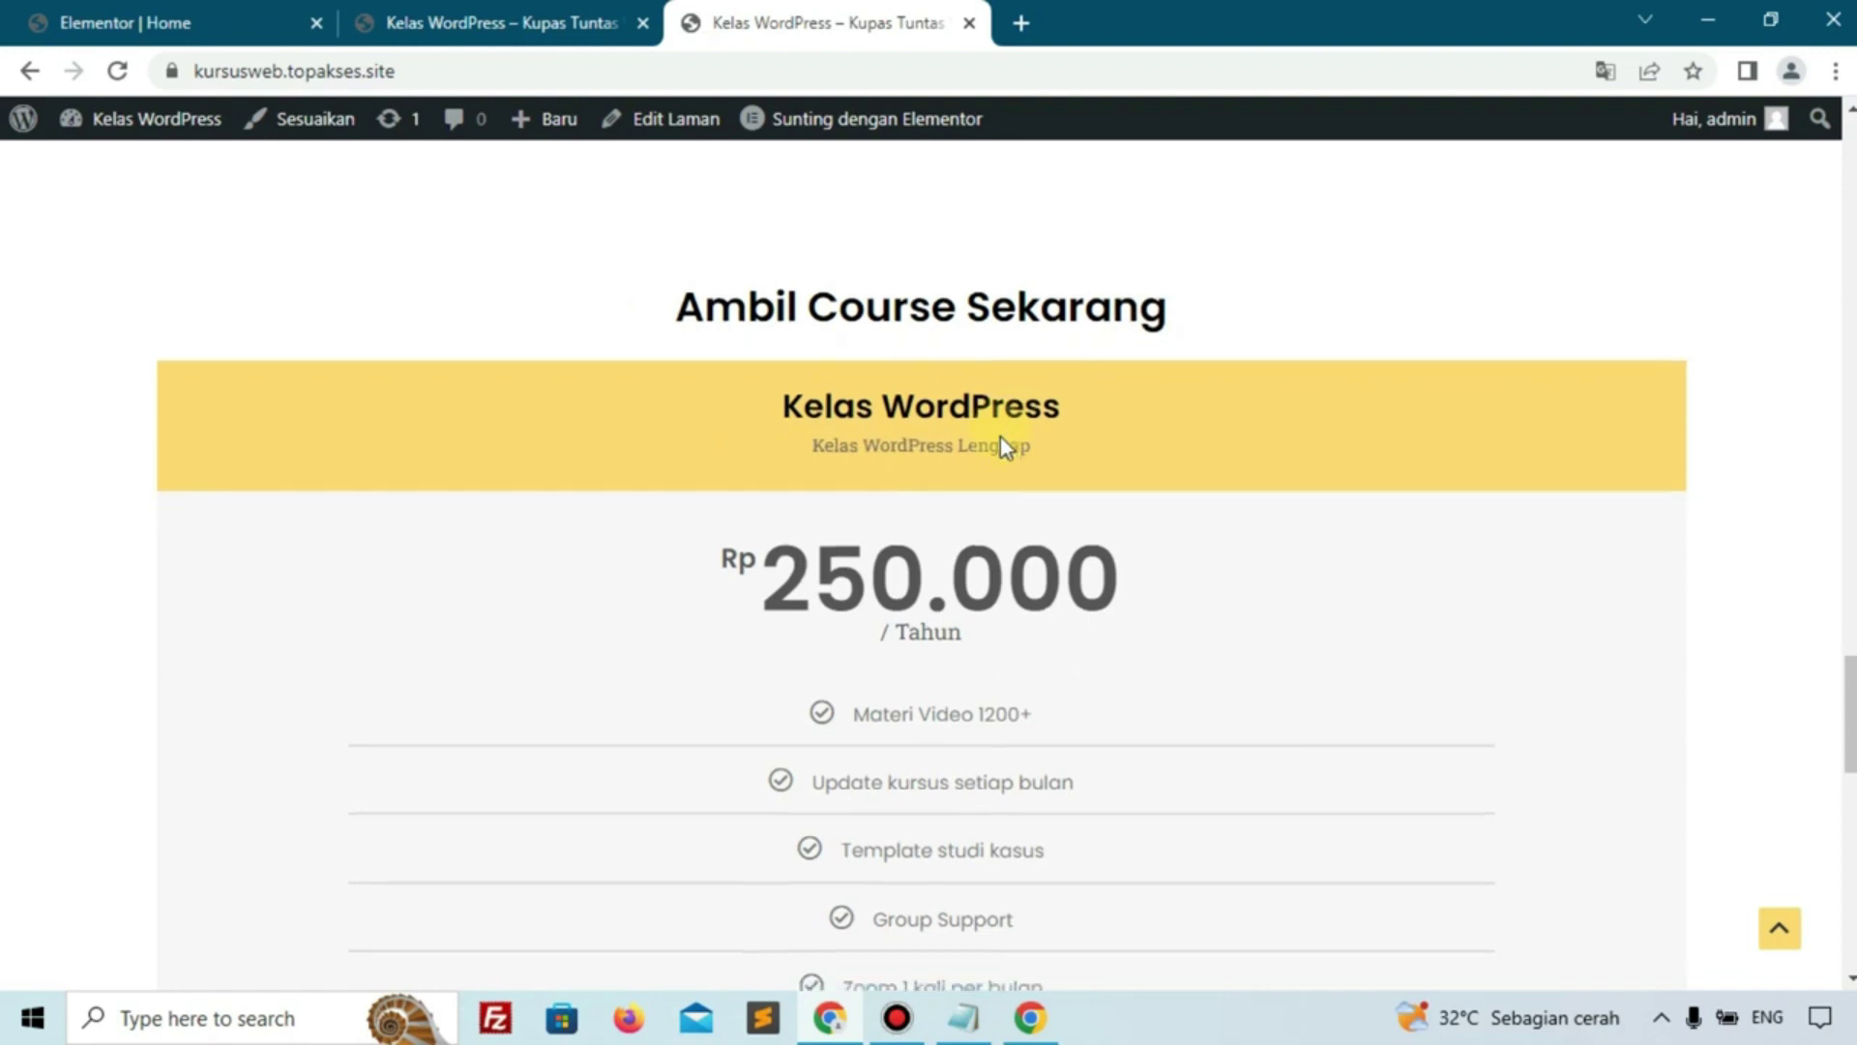
{"action": "scroll", "coordinate": [1000, 436], "scroll_direction": "down", "scroll_amount": 1}
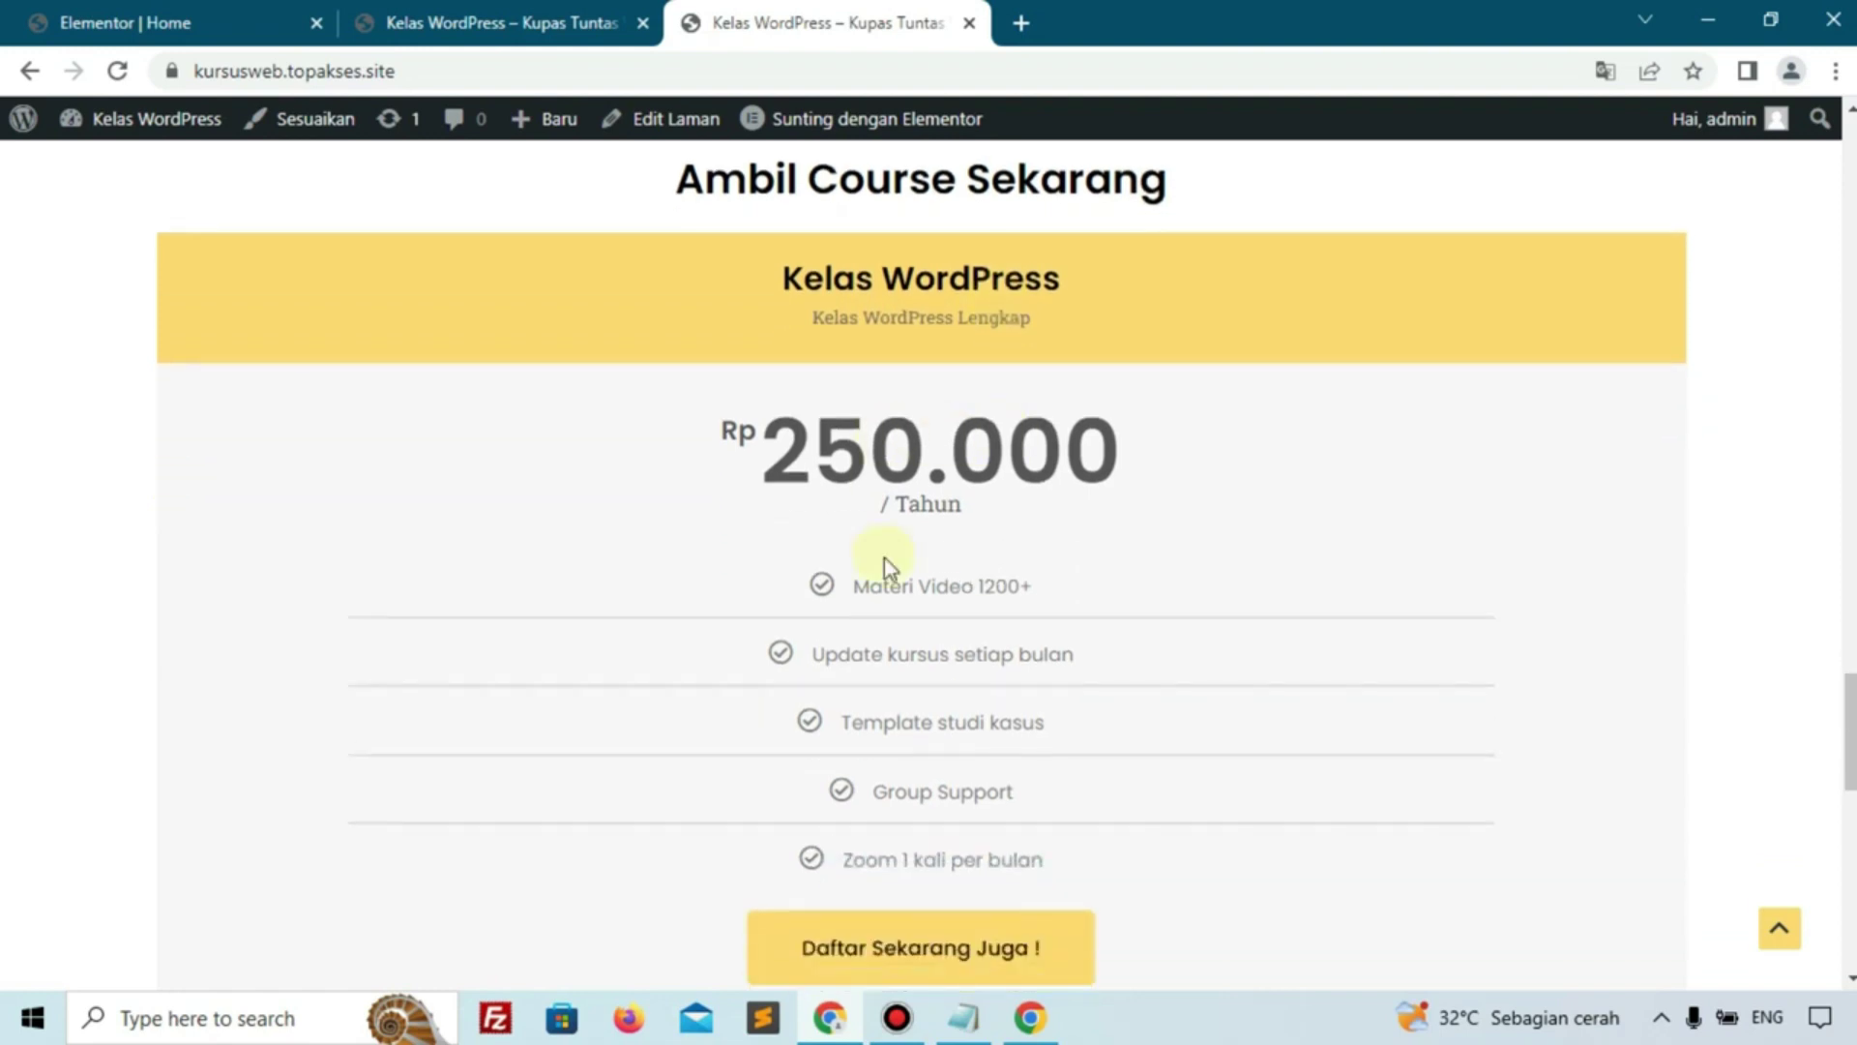
{"action": "scroll", "coordinate": [884, 557], "scroll_direction": "down", "scroll_amount": 1}
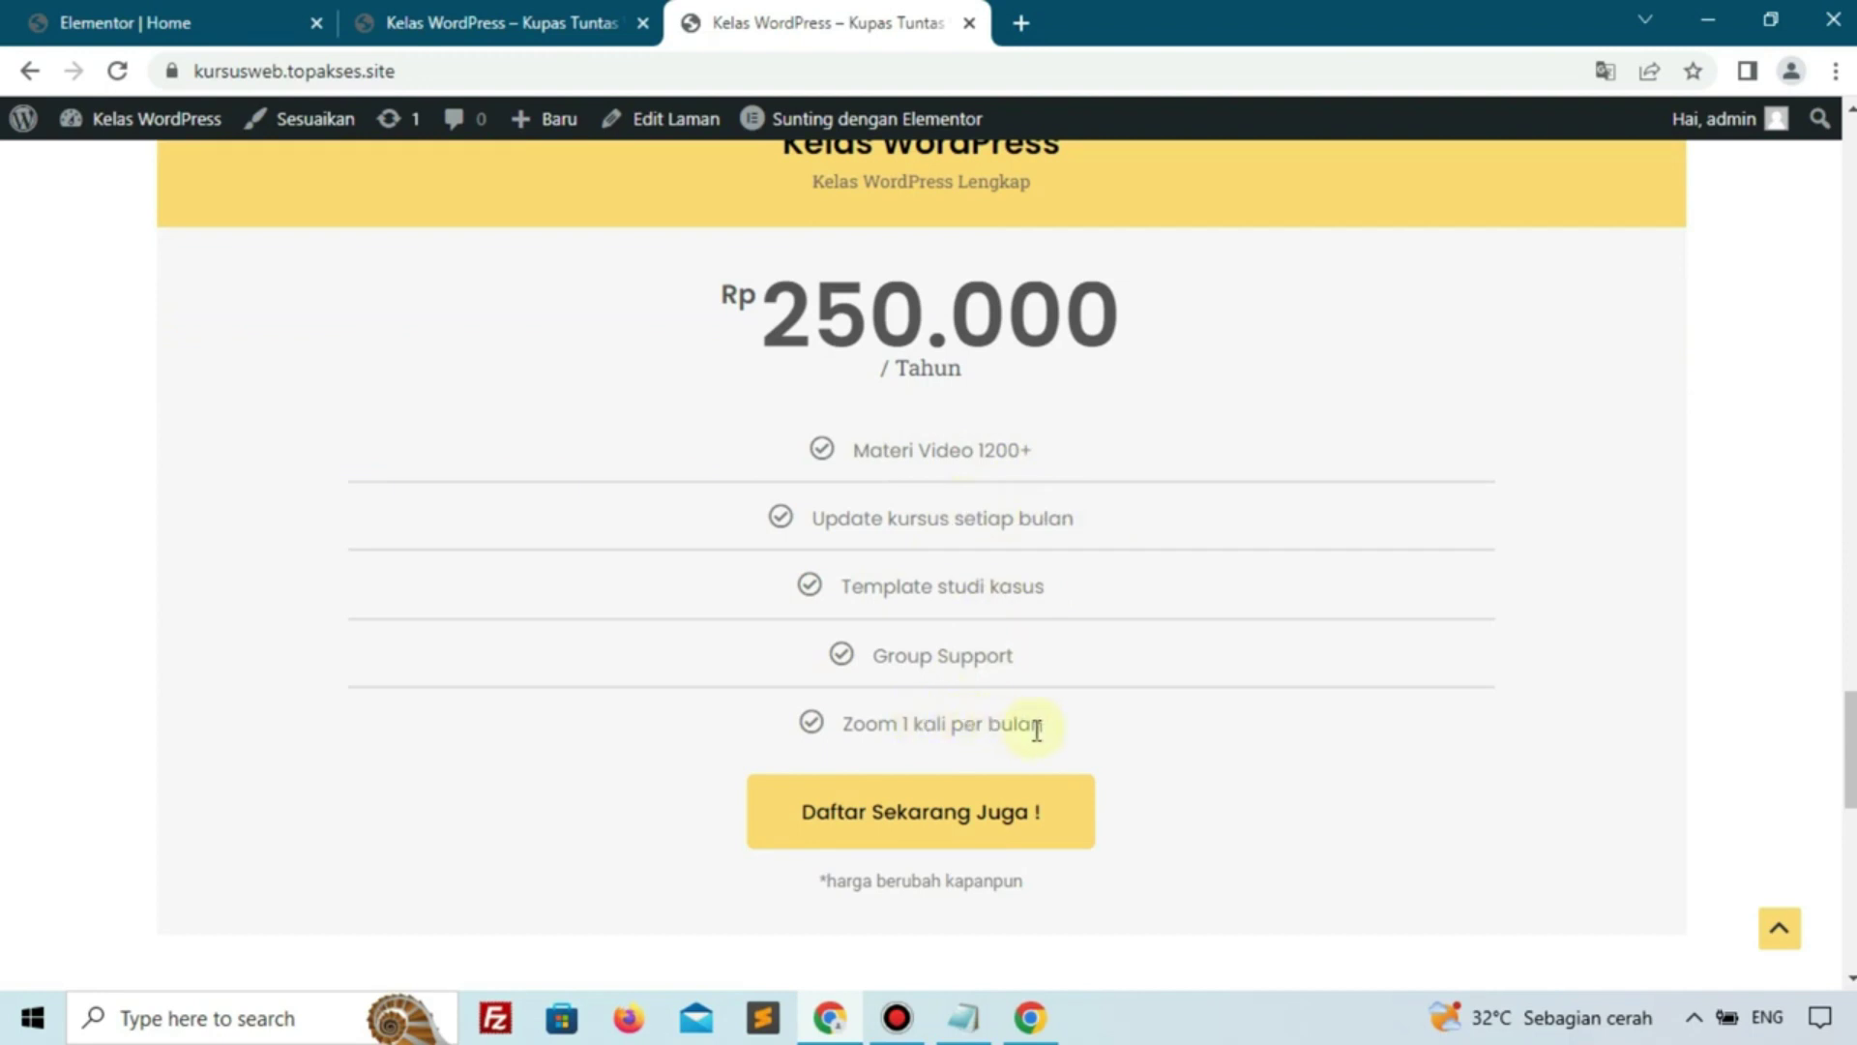
Add a single-column section below the card rows in the home page editor
{"action": "left_click", "coordinate": [184, 13]}
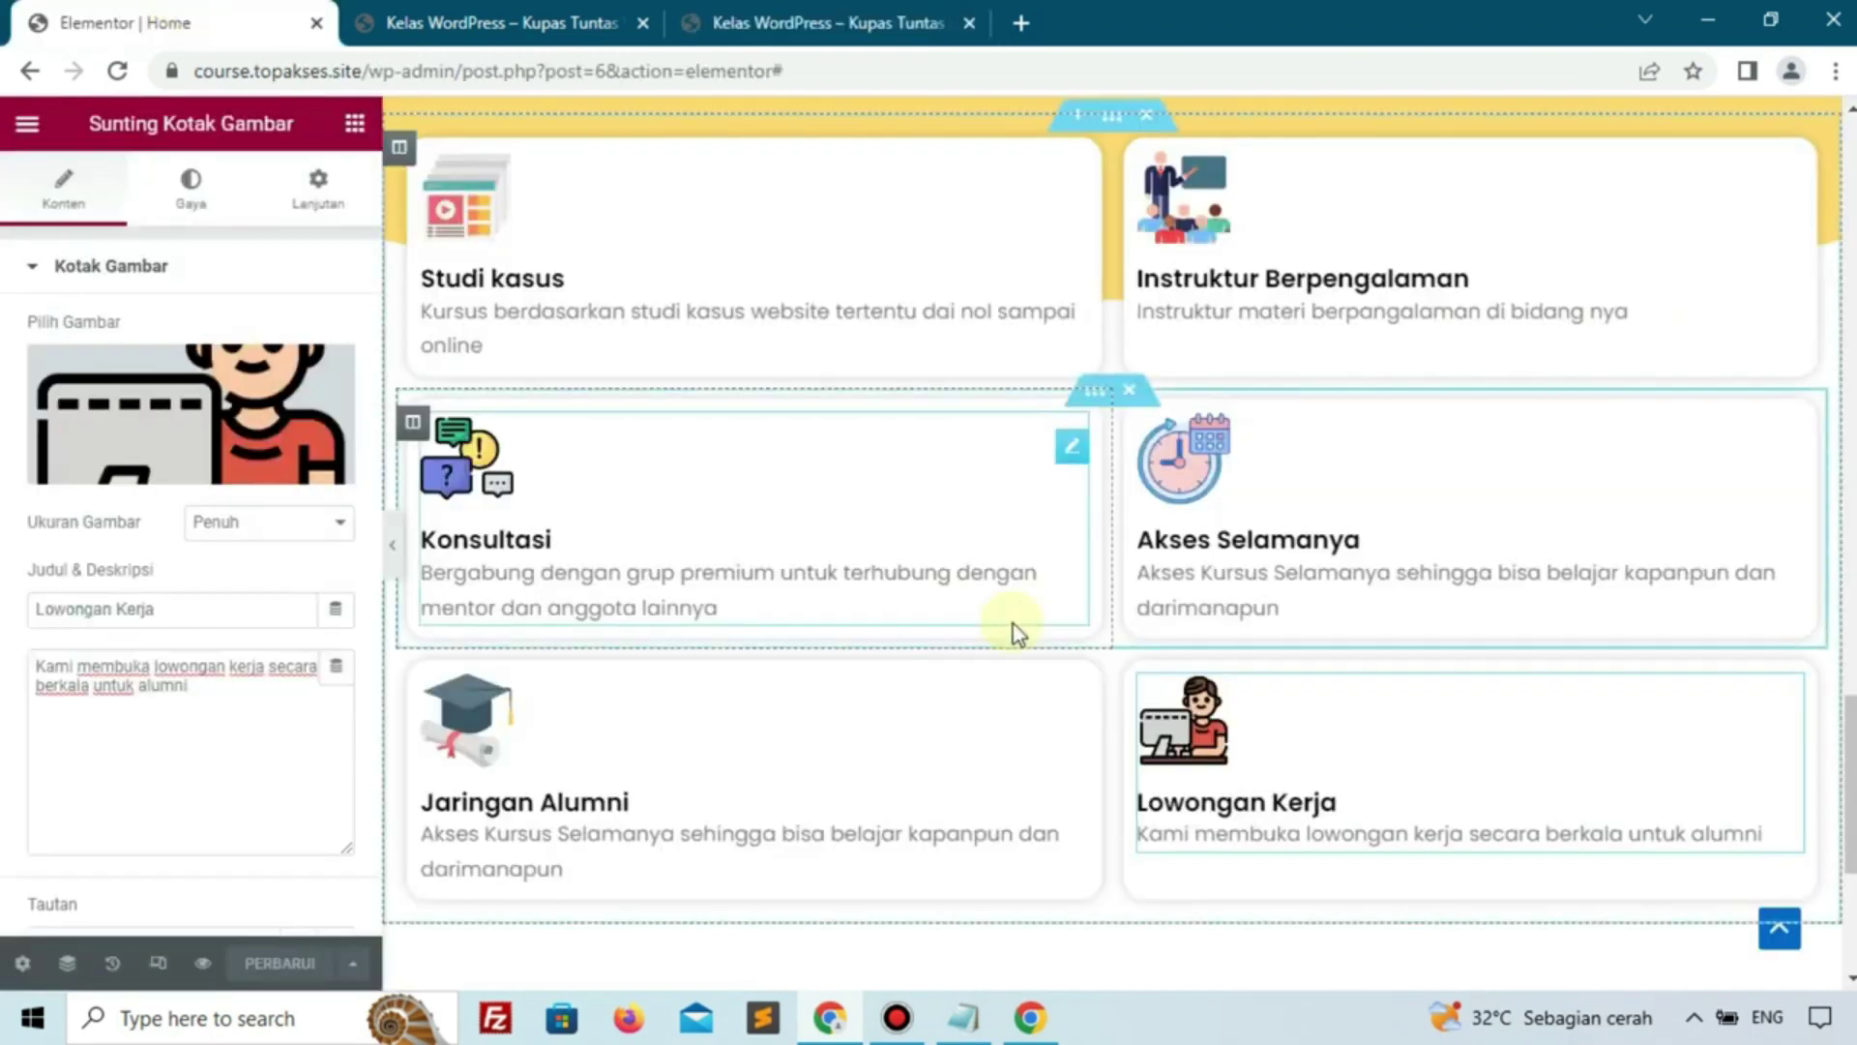
{"action": "scroll", "coordinate": [1013, 631], "scroll_direction": "down", "scroll_amount": 5}
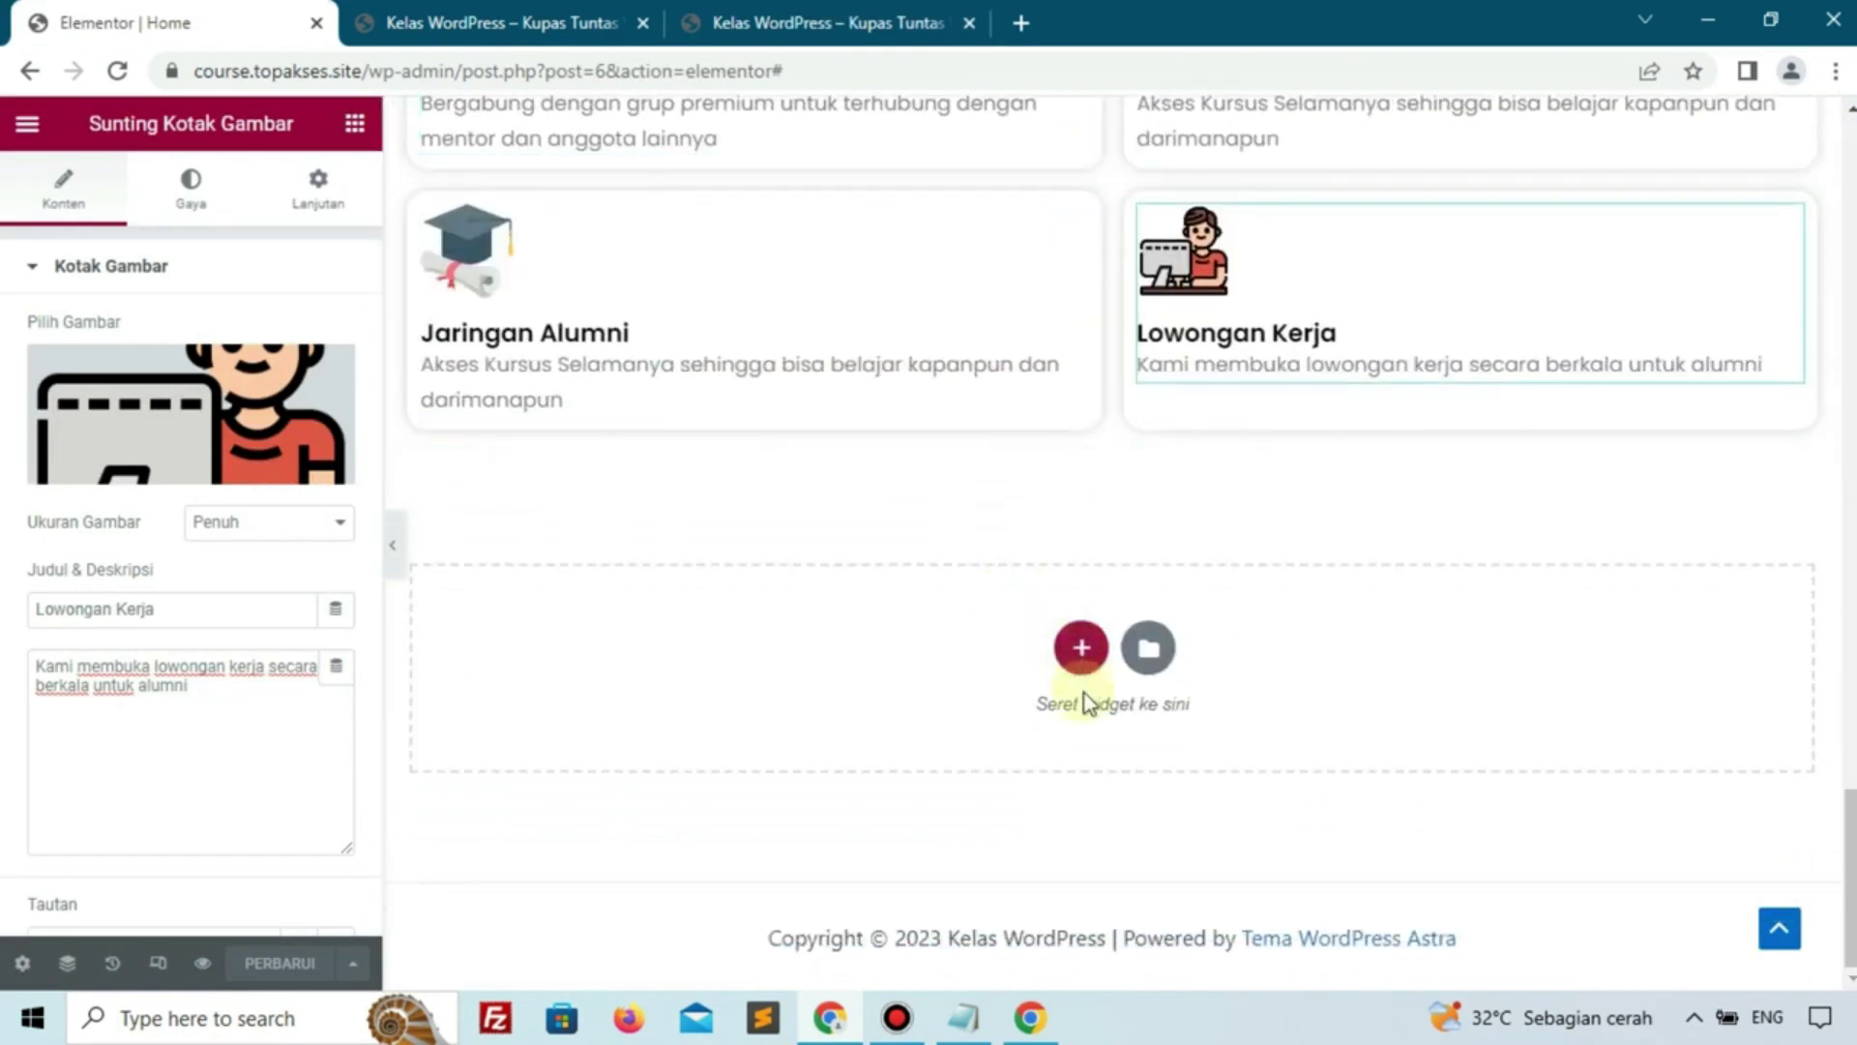
{"action": "left_click", "coordinate": [1082, 648]}
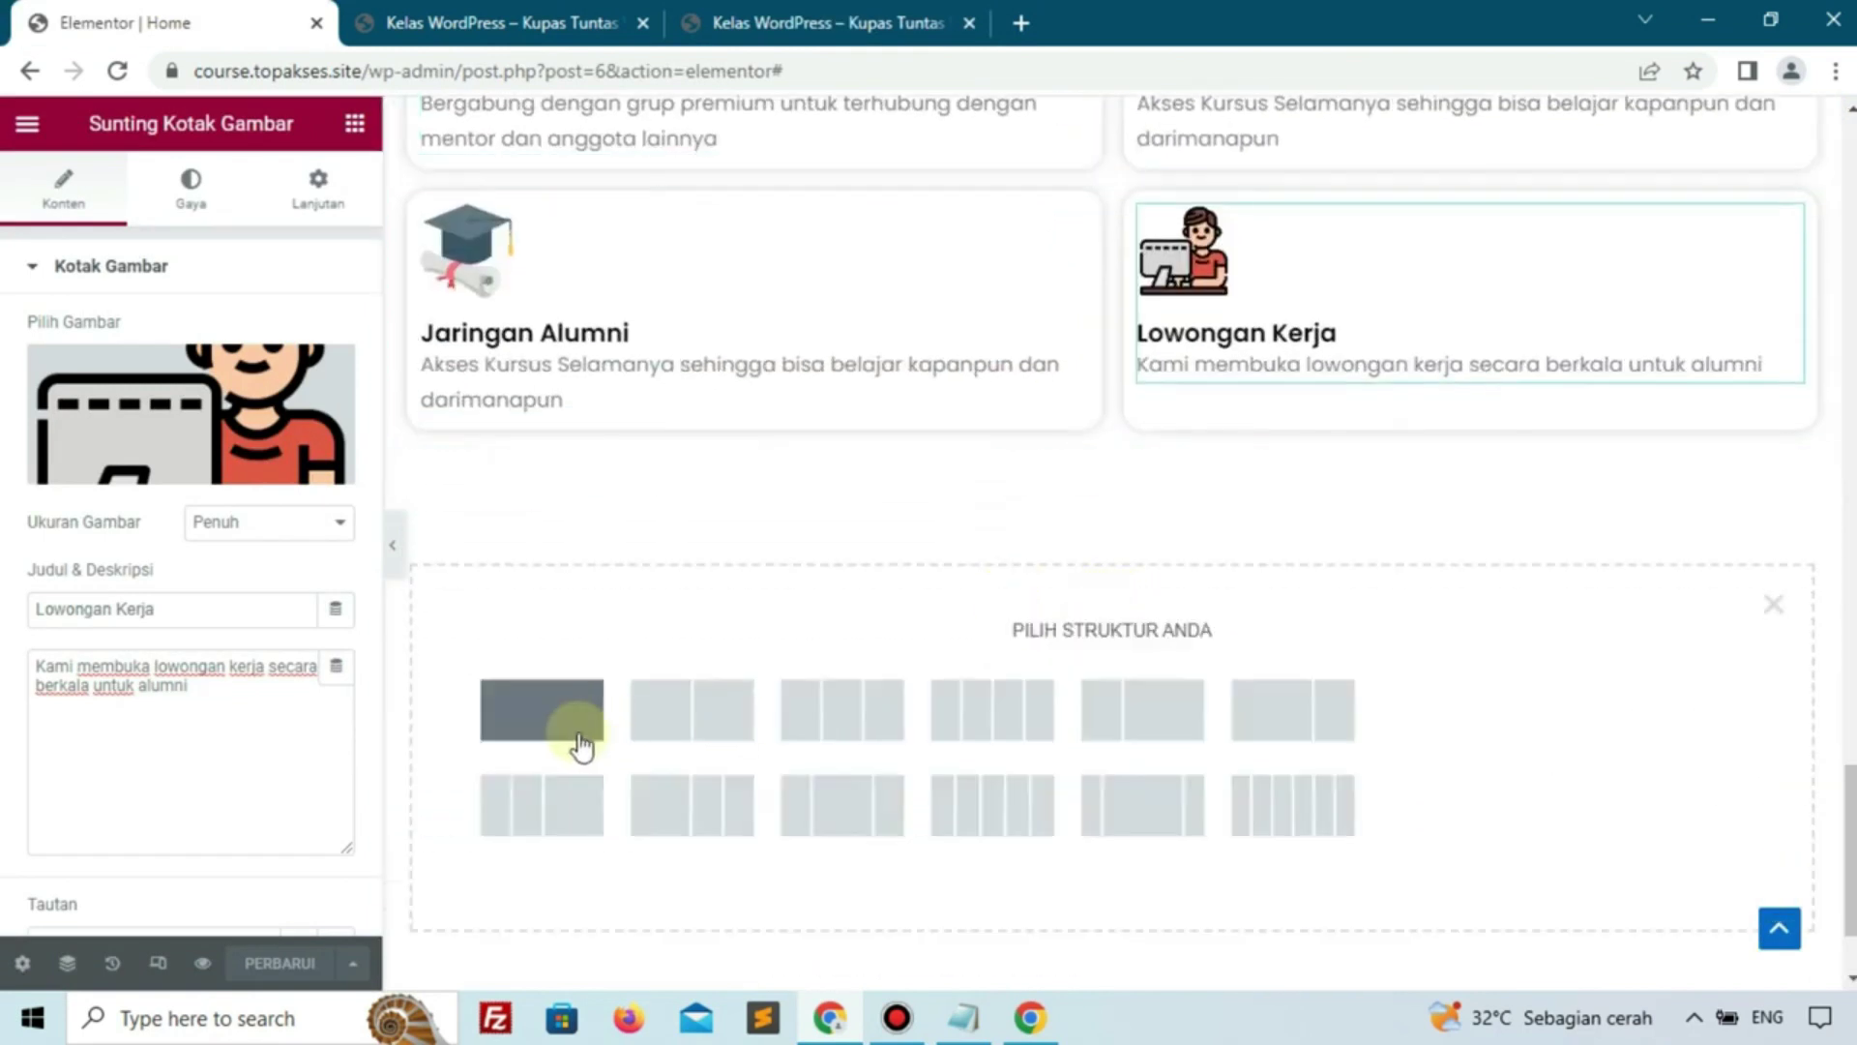
{"action": "left_click", "coordinate": [542, 716]}
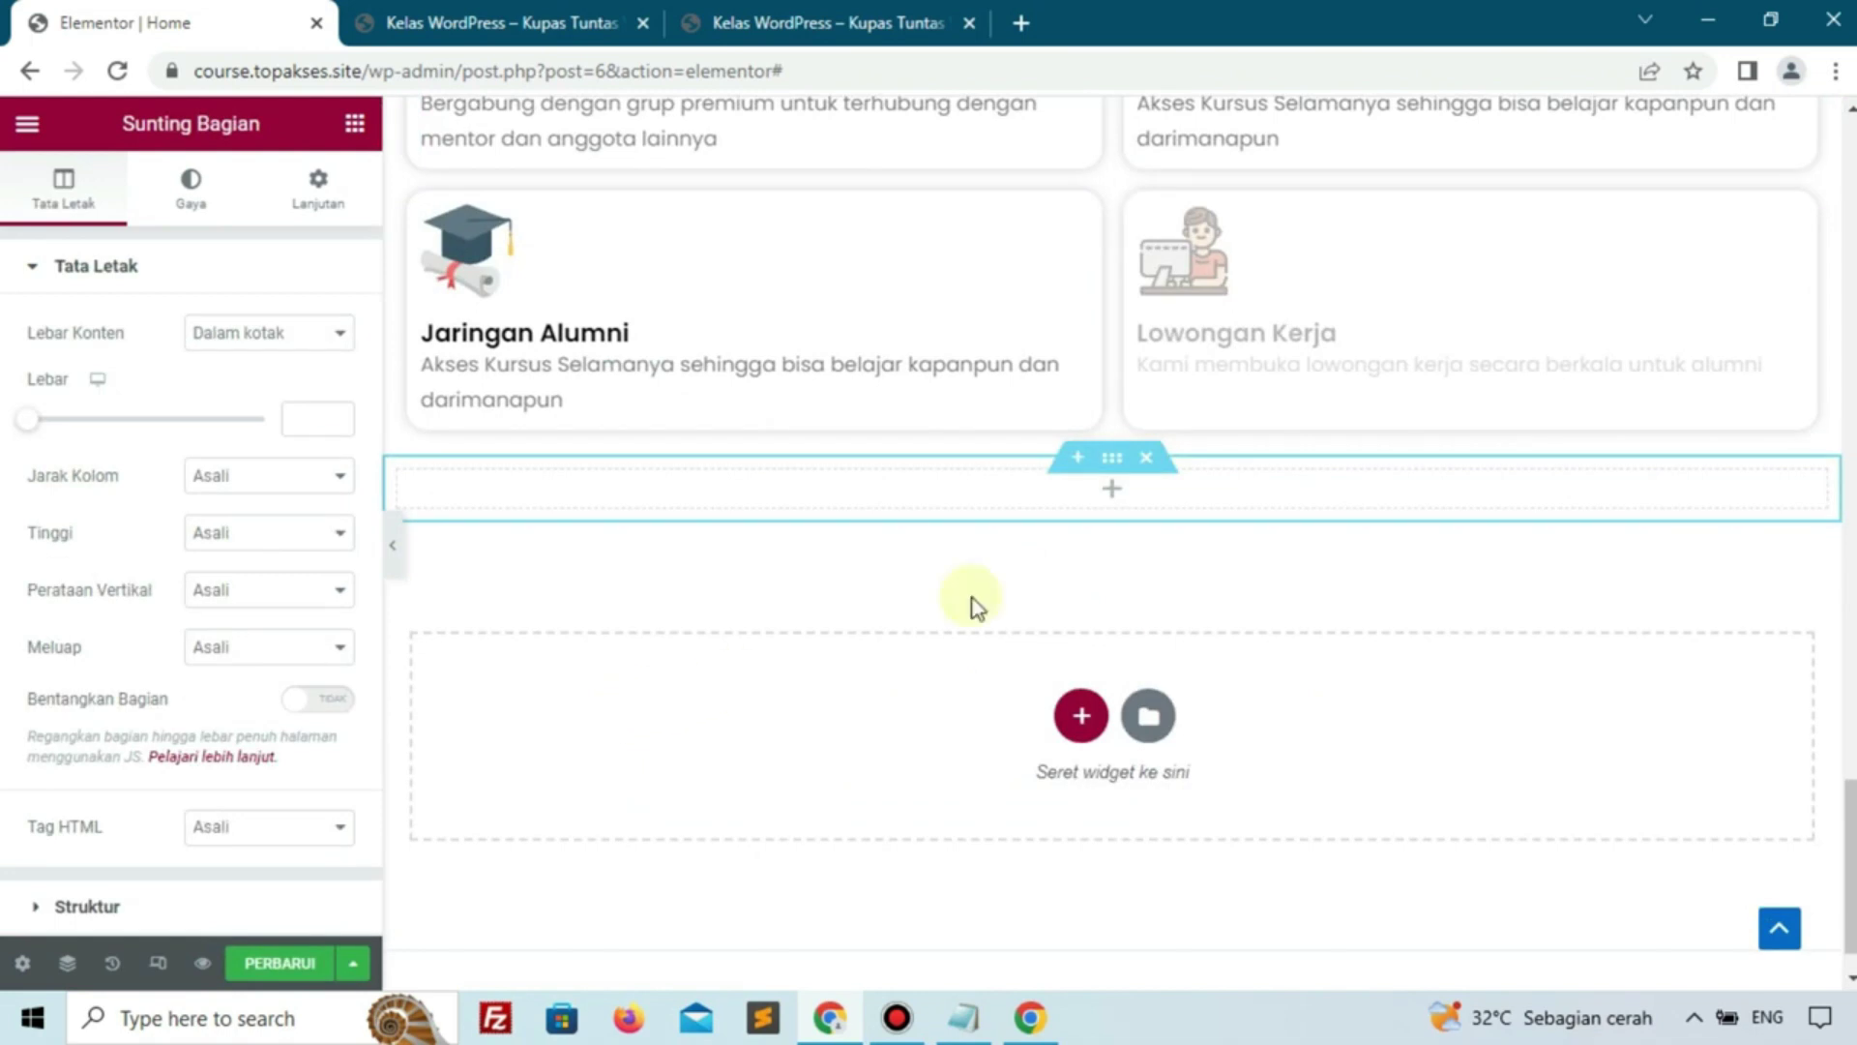
Set the new section's top margin to 5%
{"action": "left_click", "coordinate": [319, 188]}
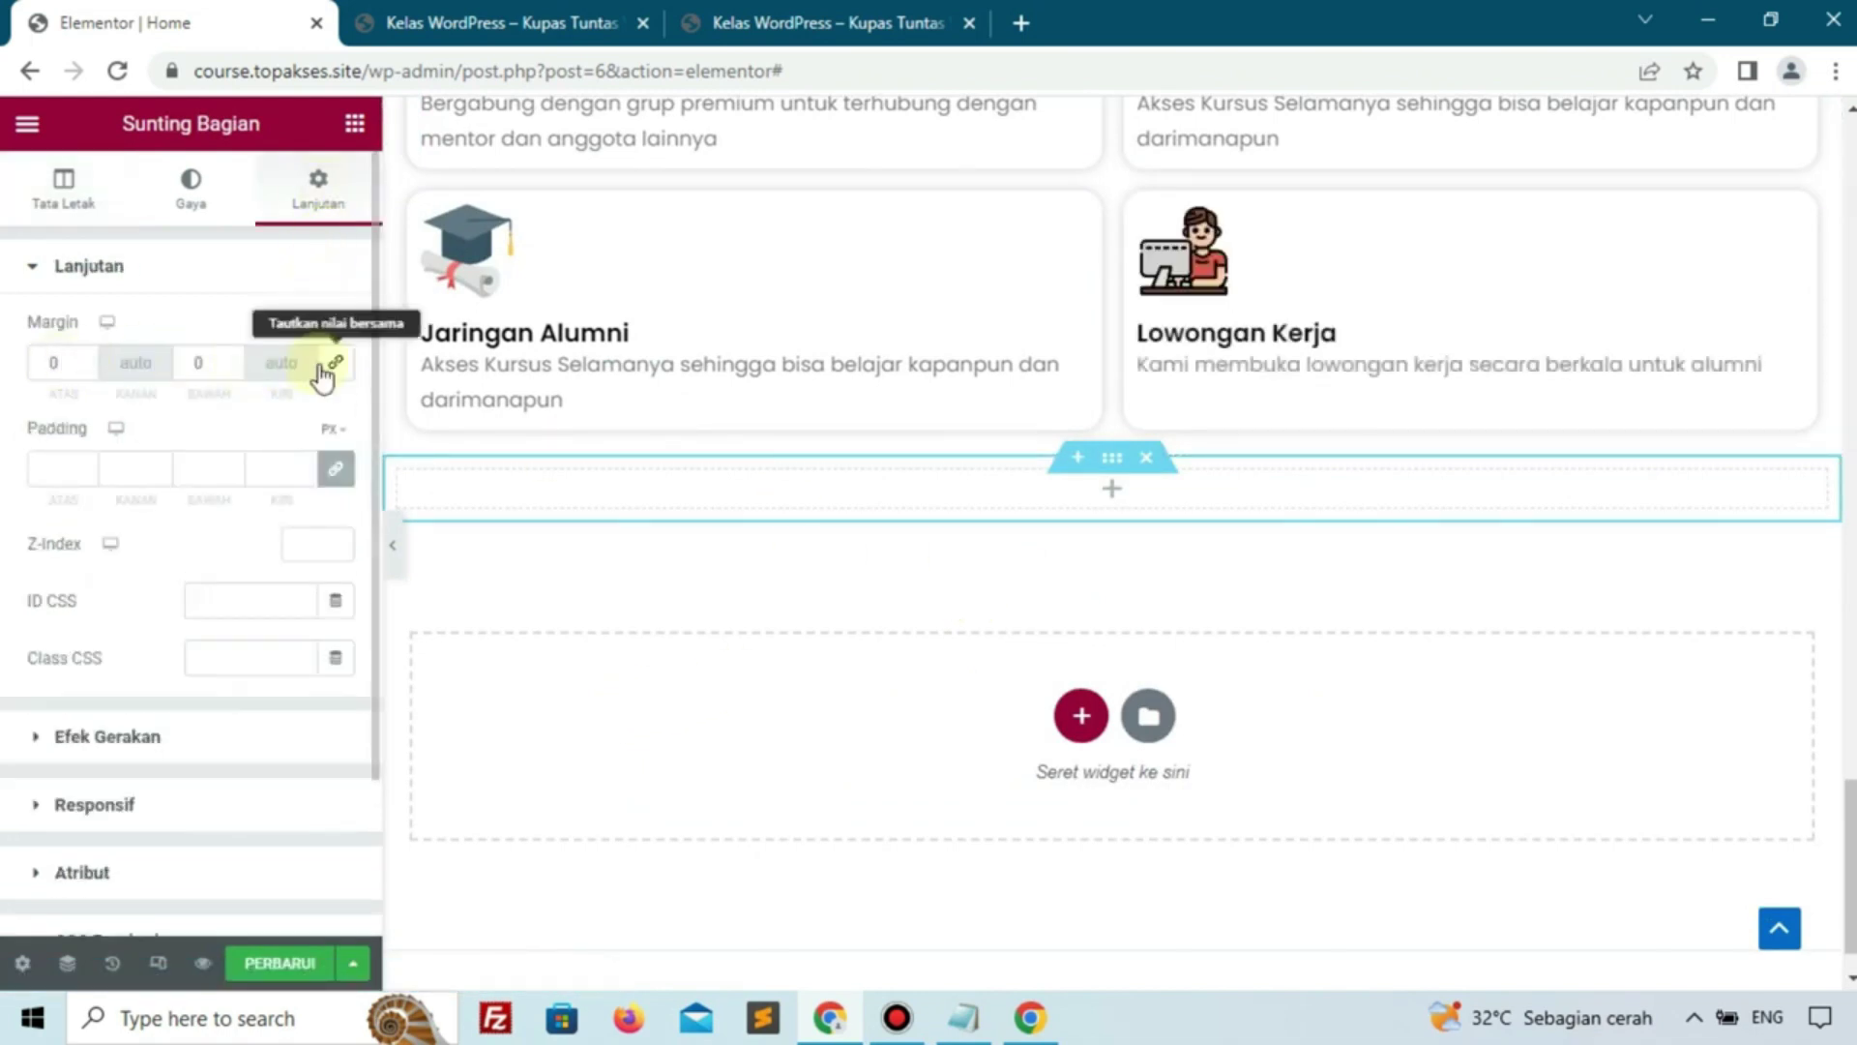
{"action": "left_click", "coordinate": [334, 329]}
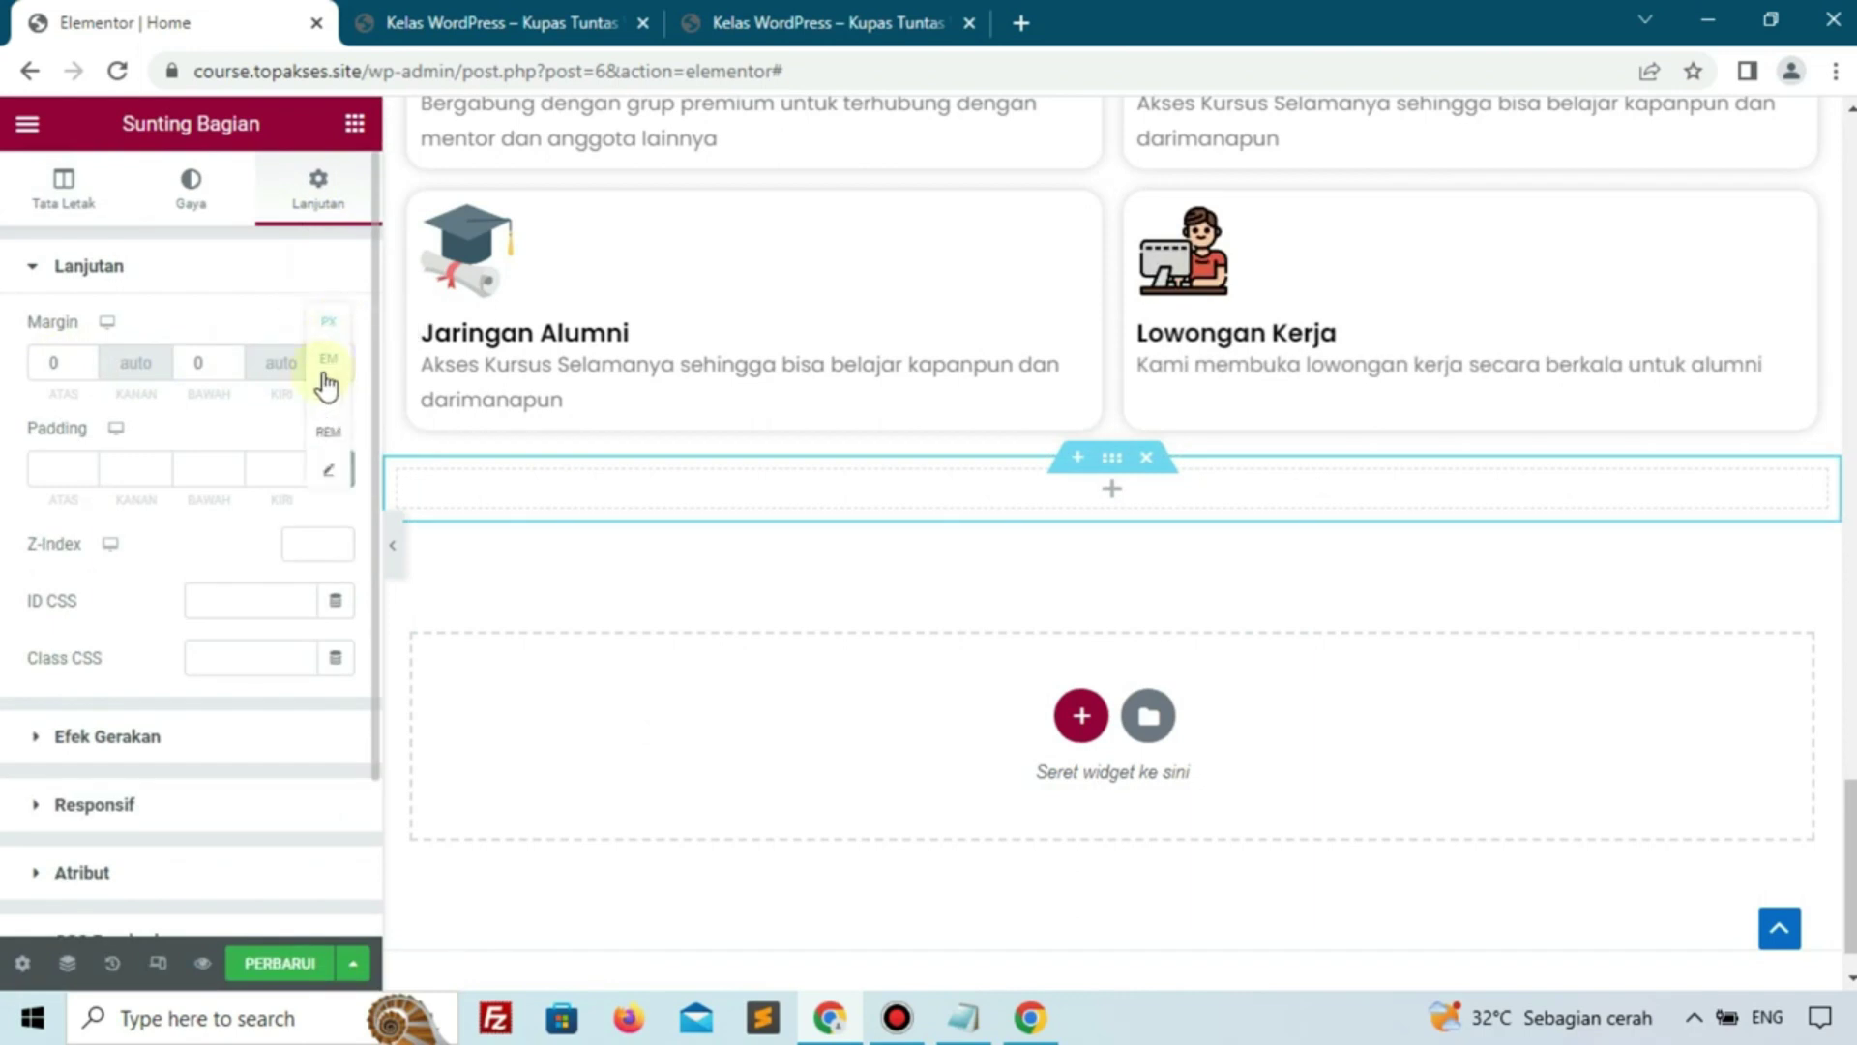
{"action": "left_click", "coordinate": [328, 397]}
{"action": "left_click", "coordinate": [77, 360]}
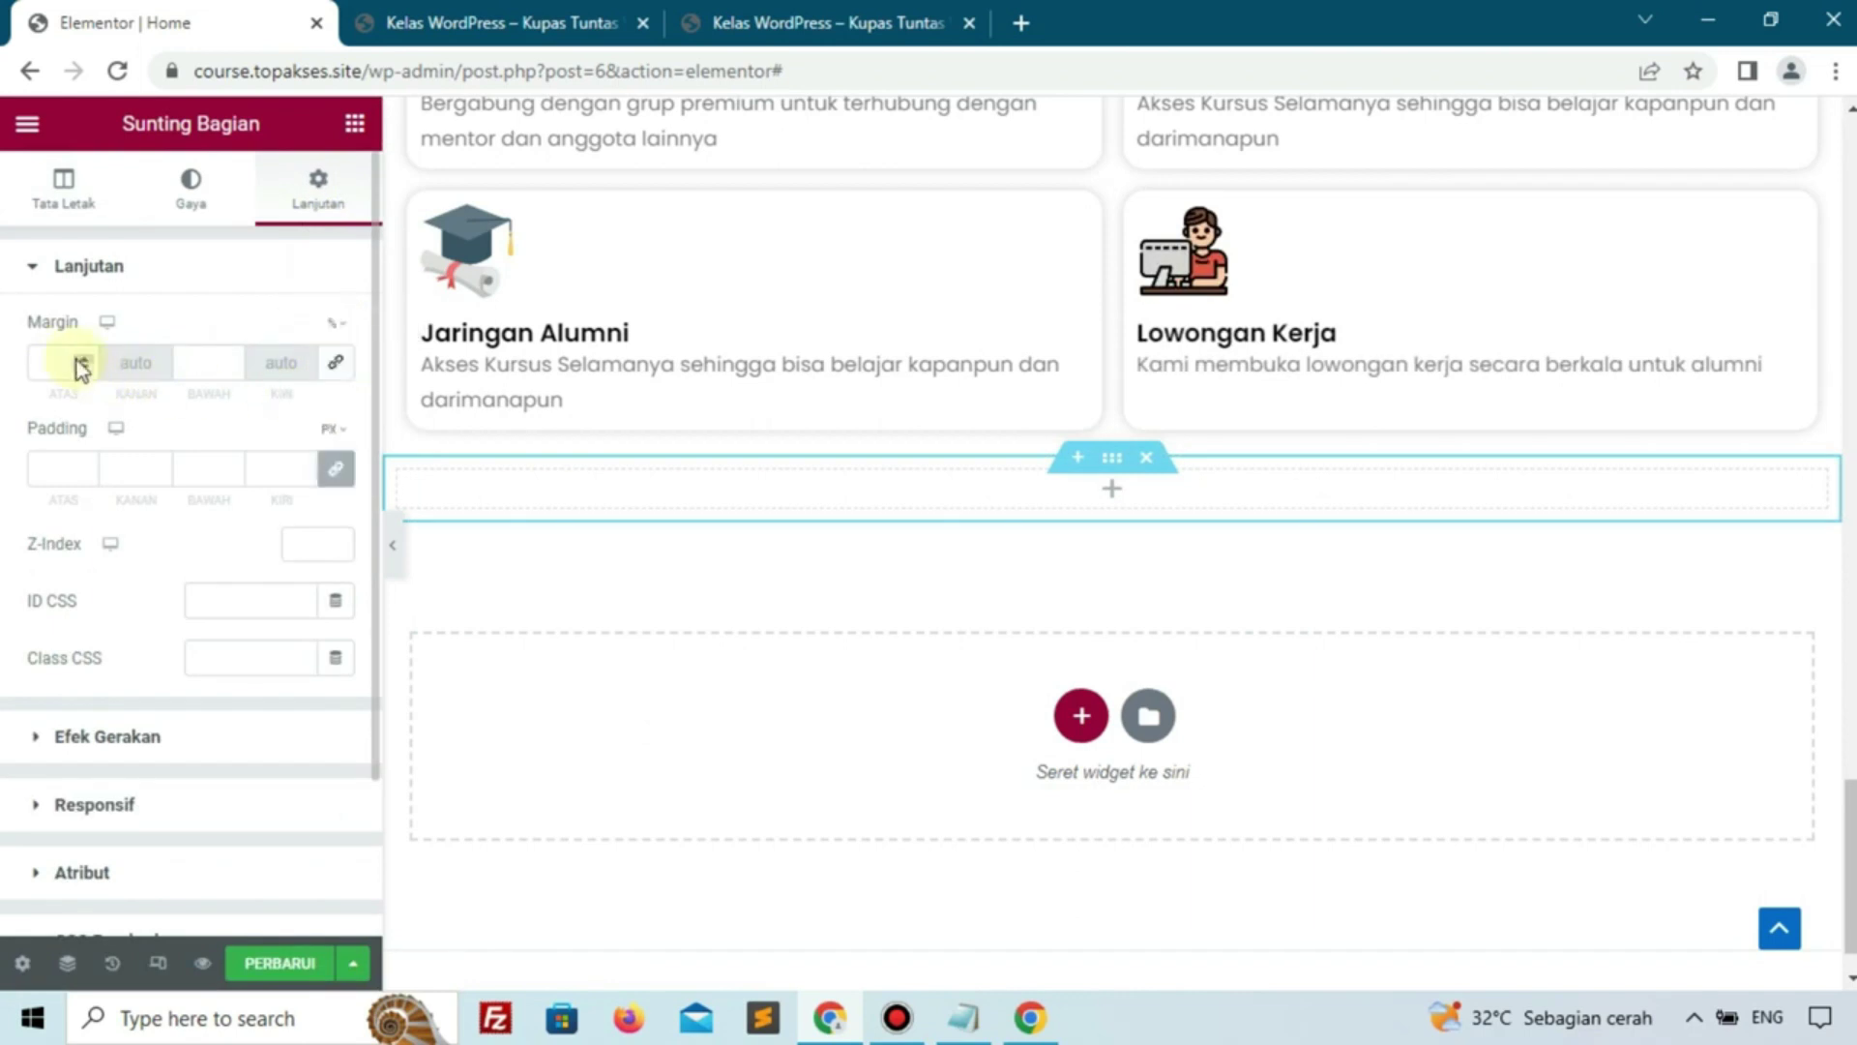
{"action": "type", "text": "1"}
{"action": "key", "text": "Up"}
{"action": "key", "text": "Up"}
{"action": "key", "text": "Up"}
{"action": "key", "text": "Up"}
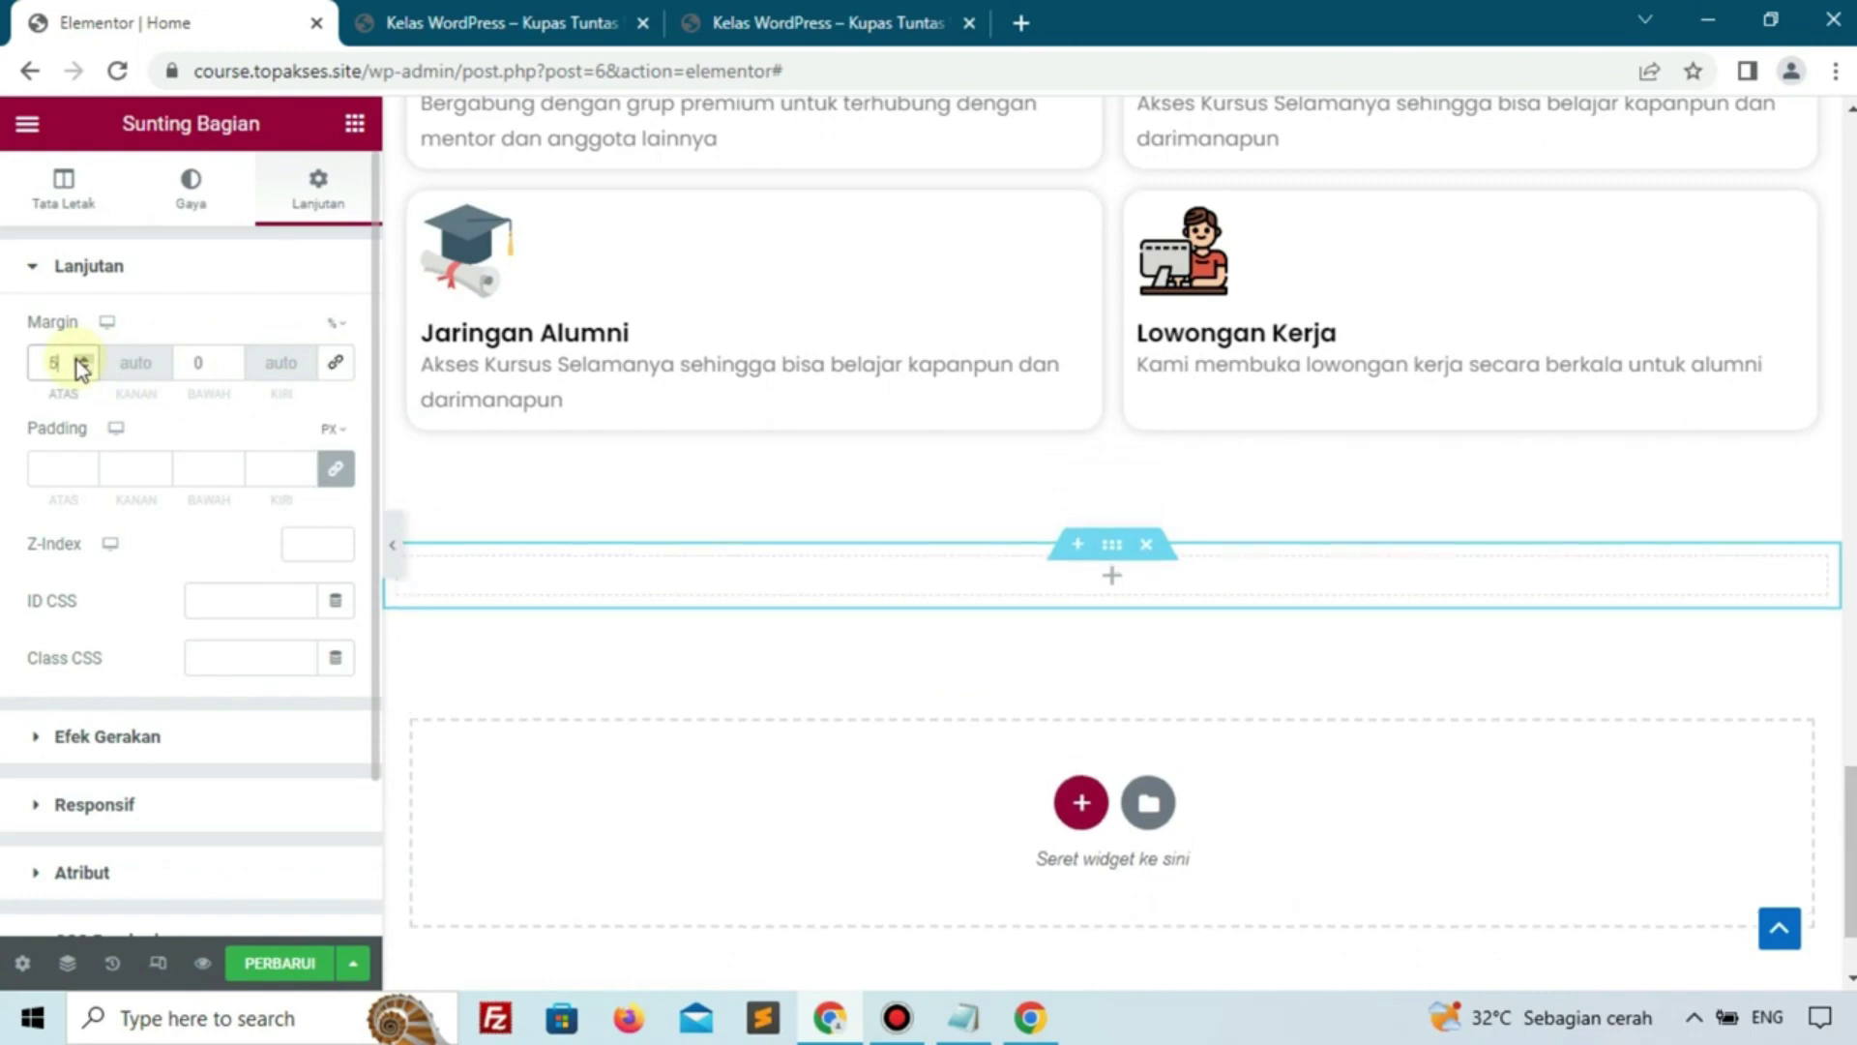
Search the widget library for "tab" to look for a price table widget, and update the home page
{"action": "left_click", "coordinate": [353, 123]}
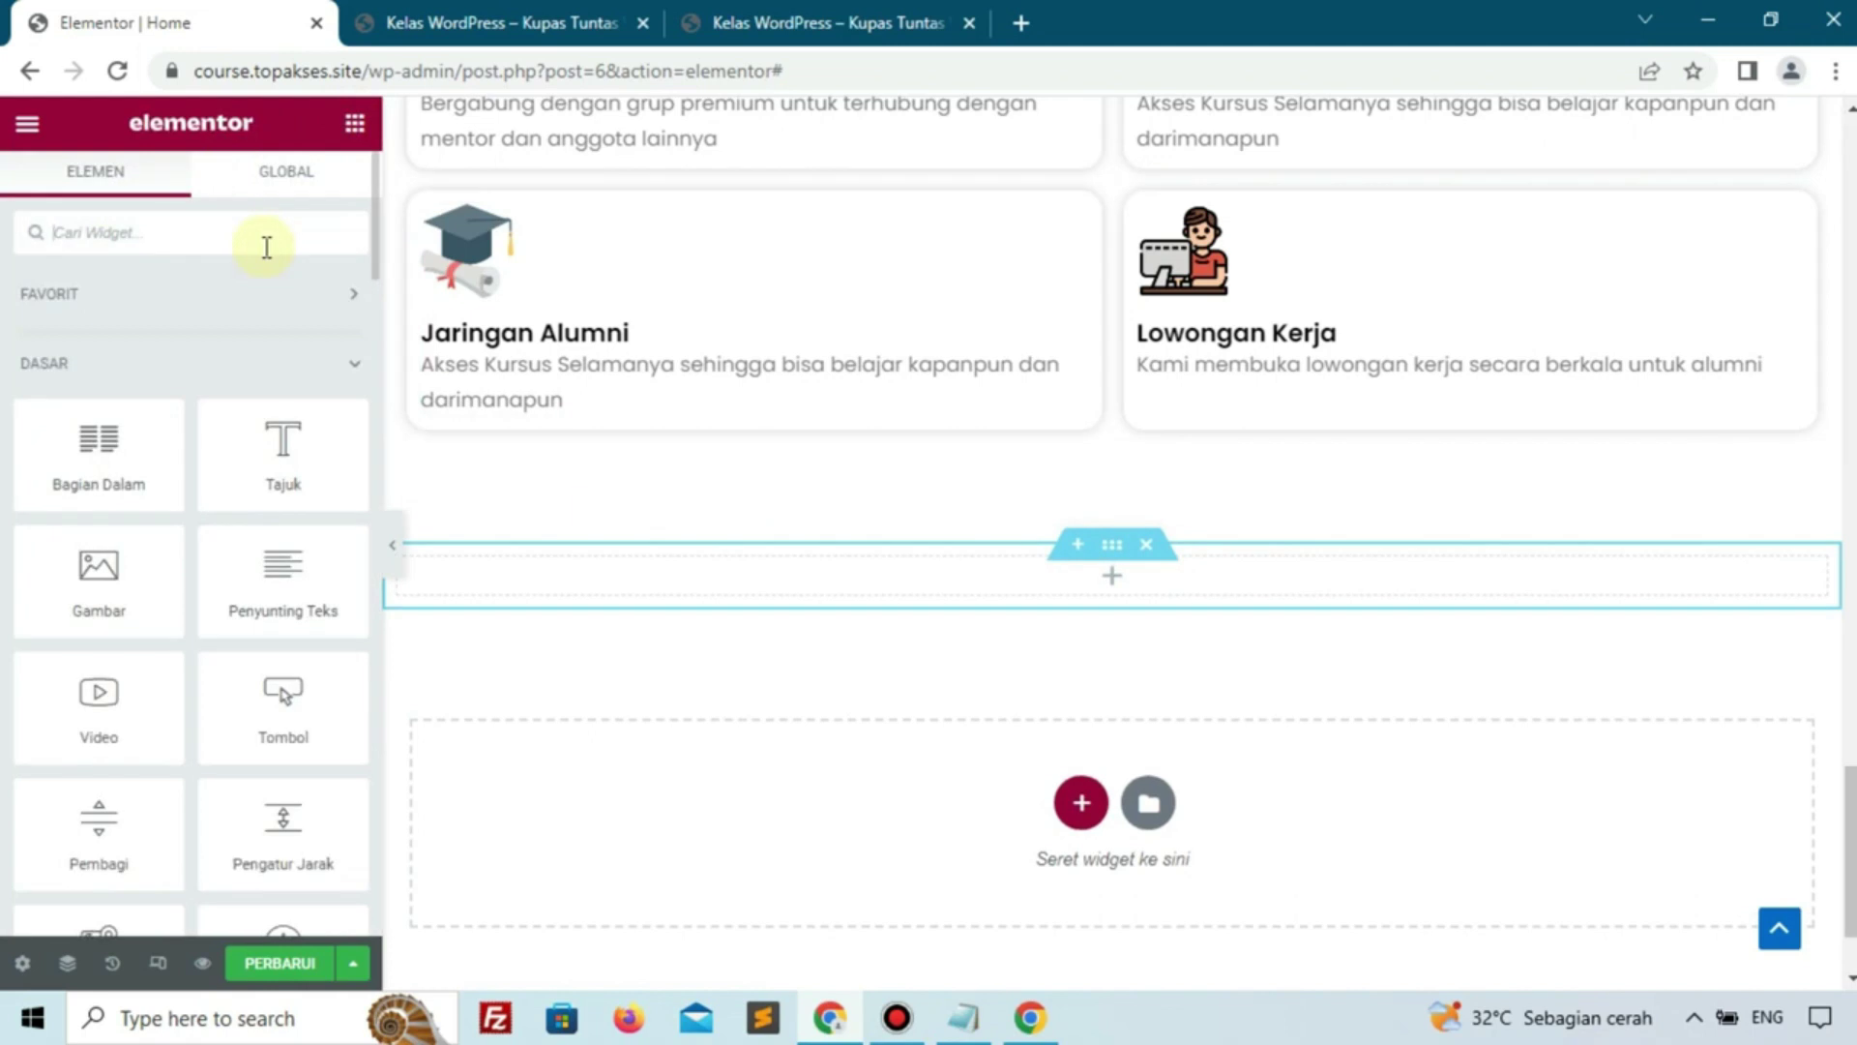
{"action": "type", "text": "ta"}
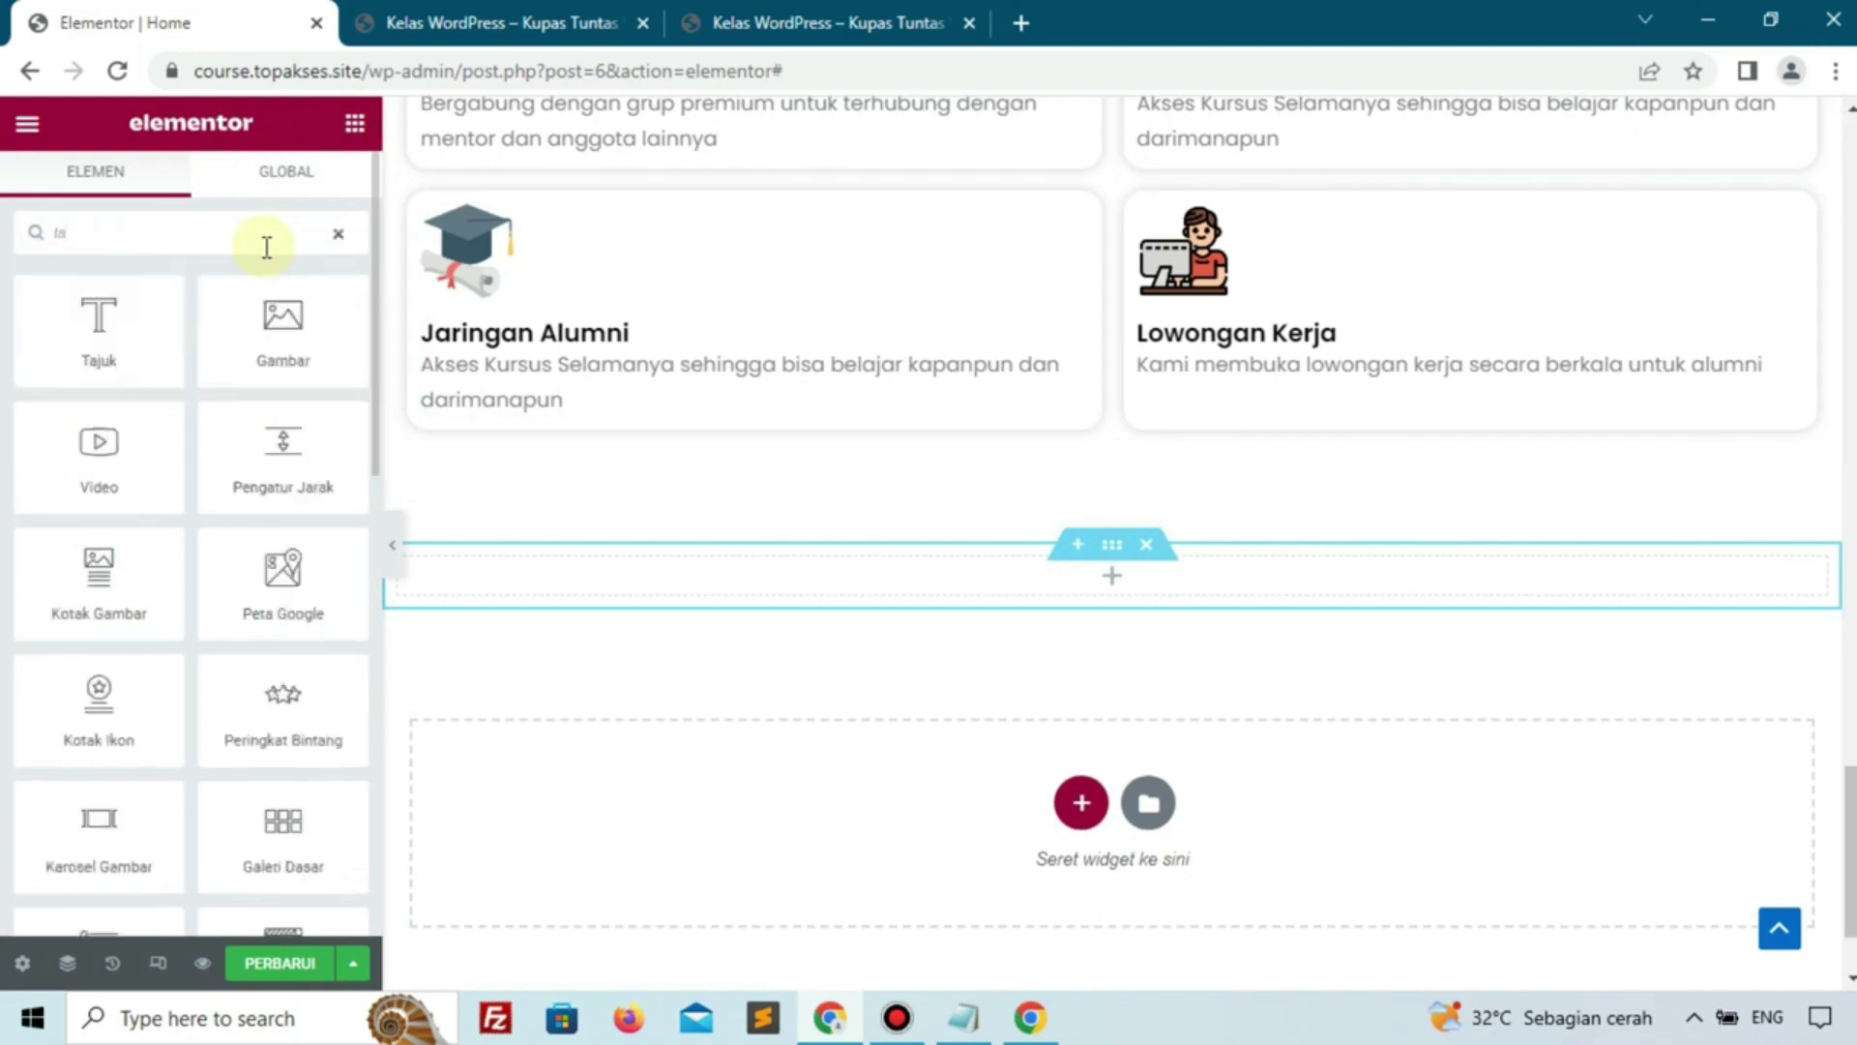
{"action": "type", "text": "bel"}
{"action": "key", "text": "BackSpace"}
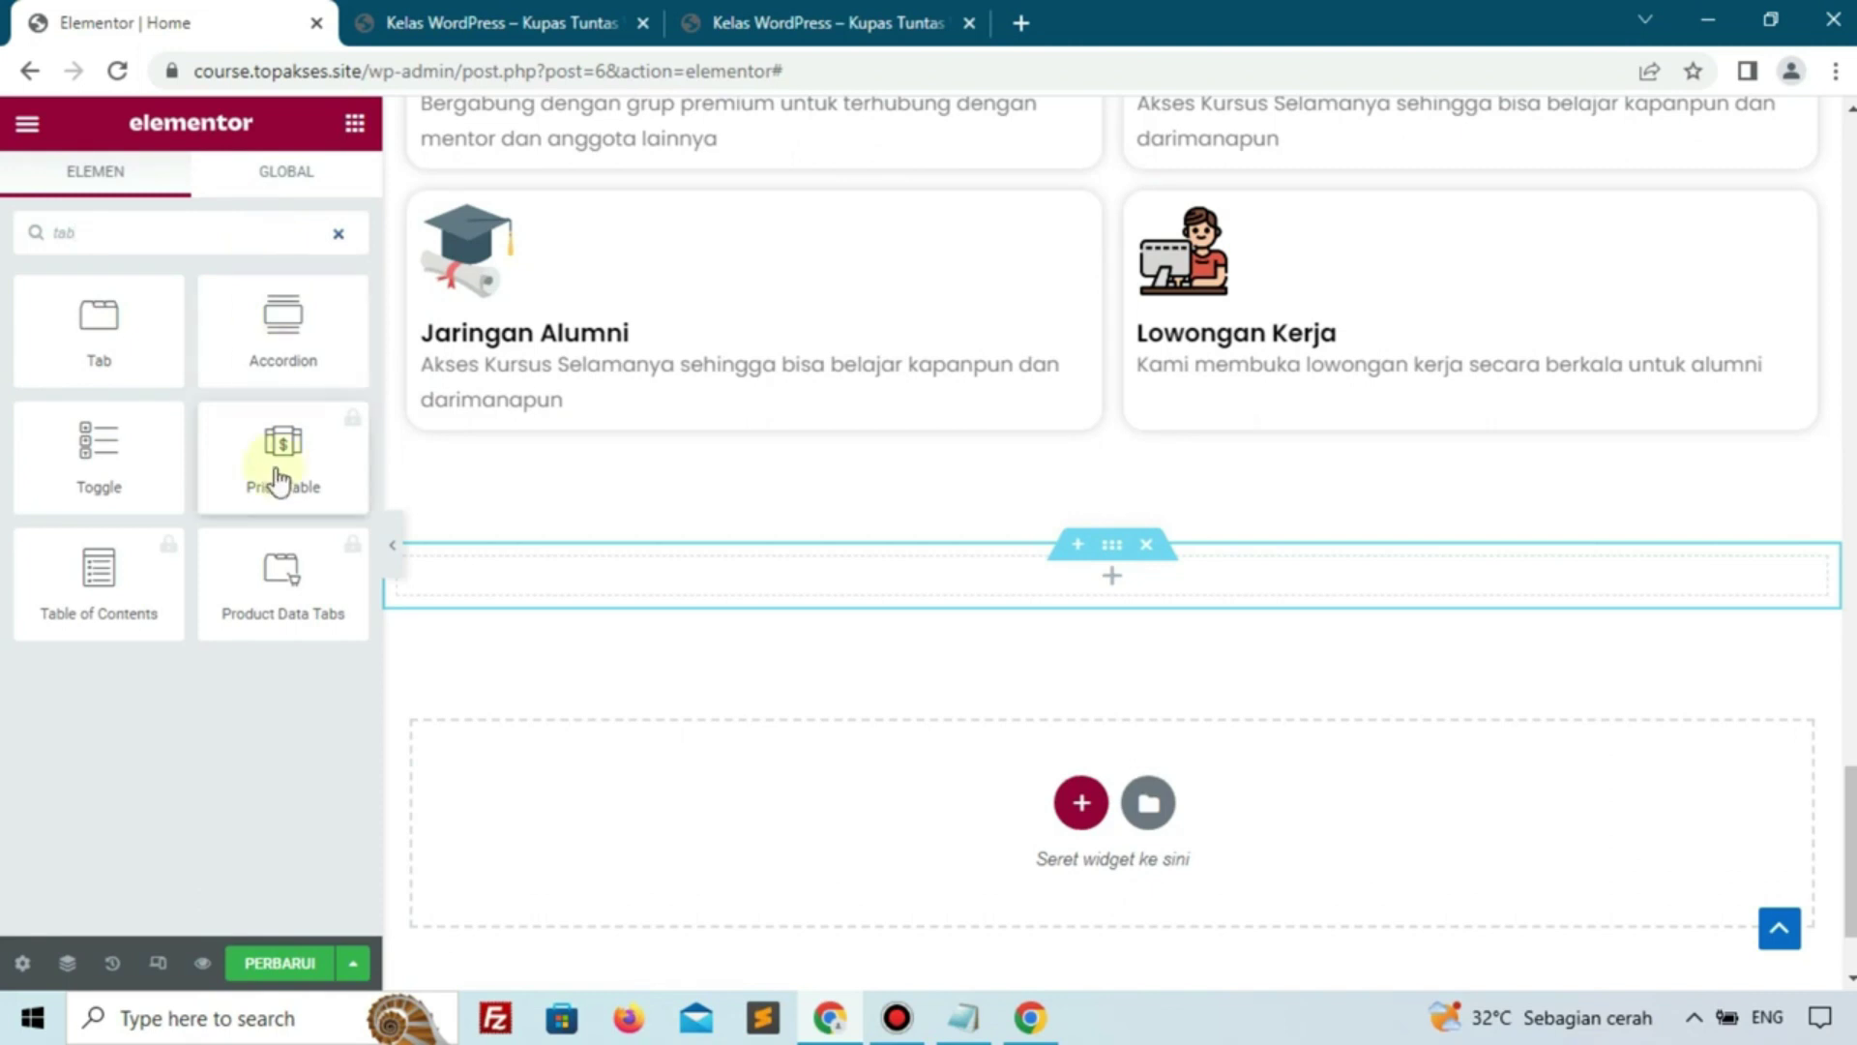
{"action": "left_click", "coordinate": [280, 963]}
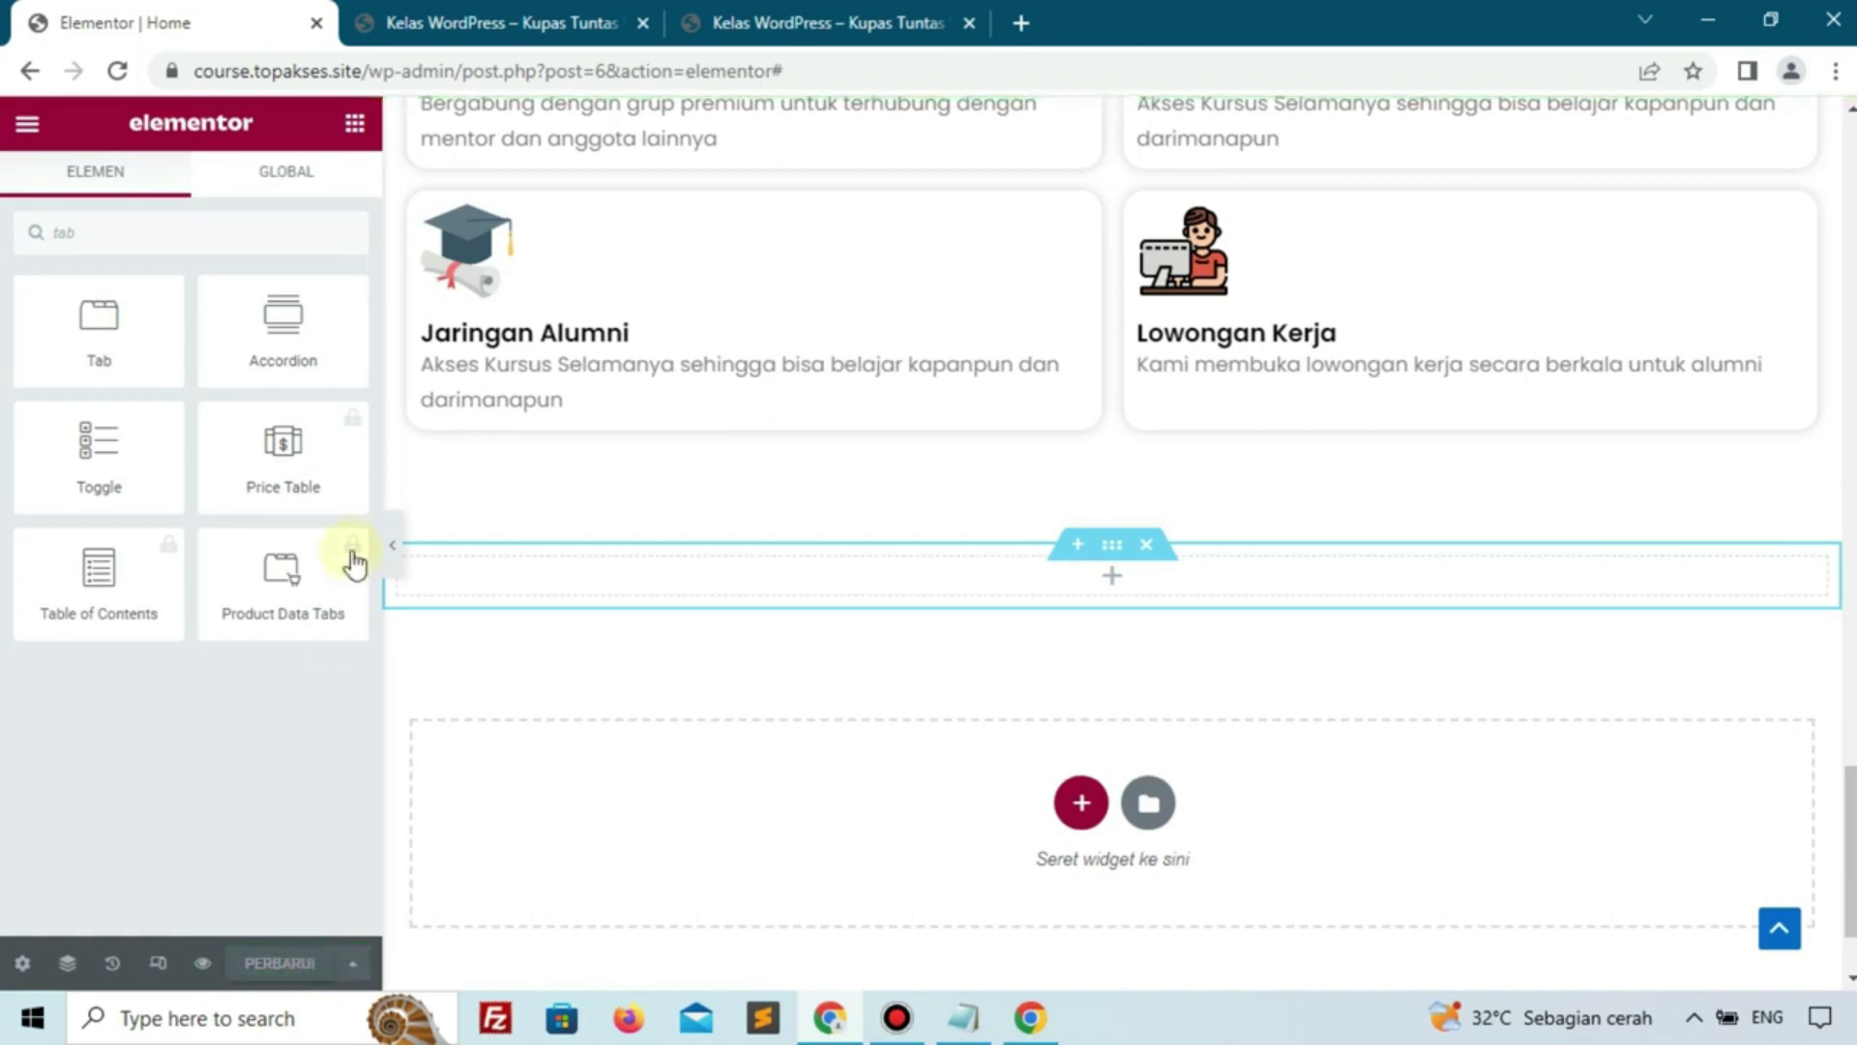
Open the course site's WordPress dashboard in a new browser tab placed first and activate the Elementor Pro plugin
{"action": "left_click", "coordinate": [541, 22]}
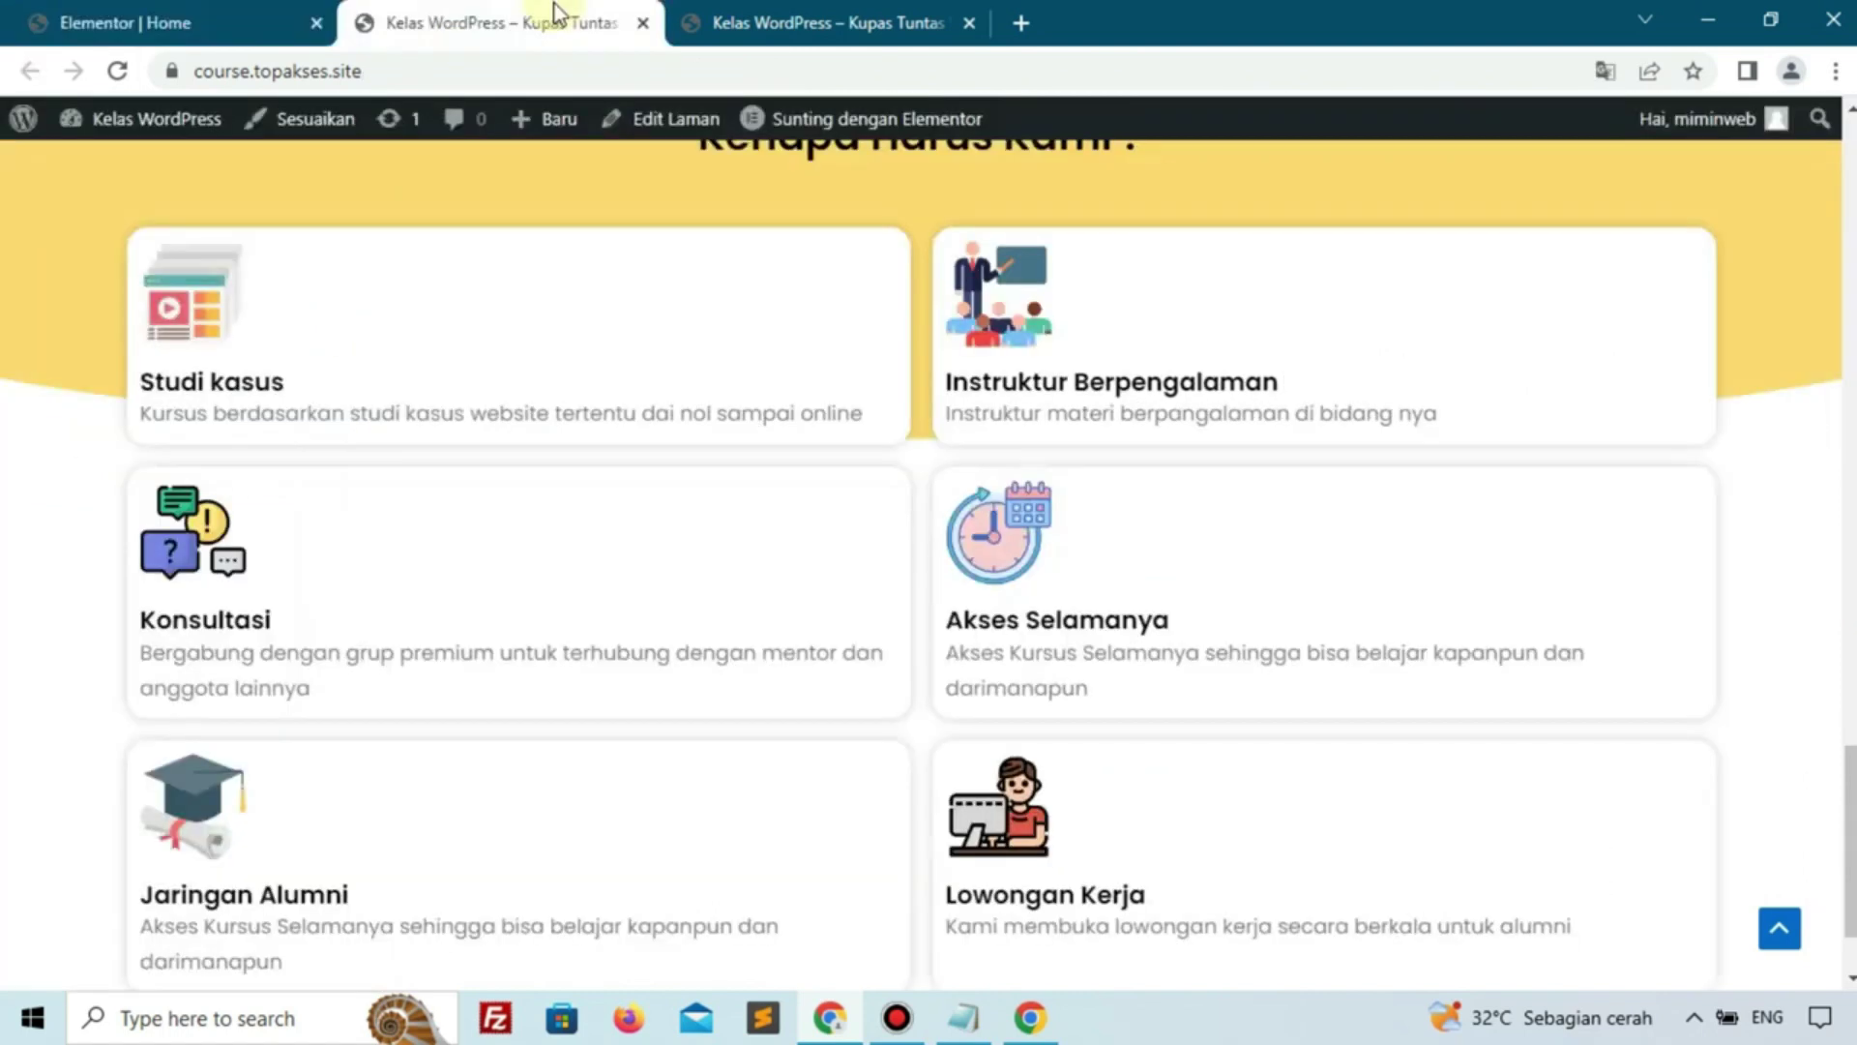
{"action": "mouse_move", "coordinate": [136, 121]}
{"action": "right_click", "coordinate": [194, 174]}
{"action": "left_click", "coordinate": [199, 178]}
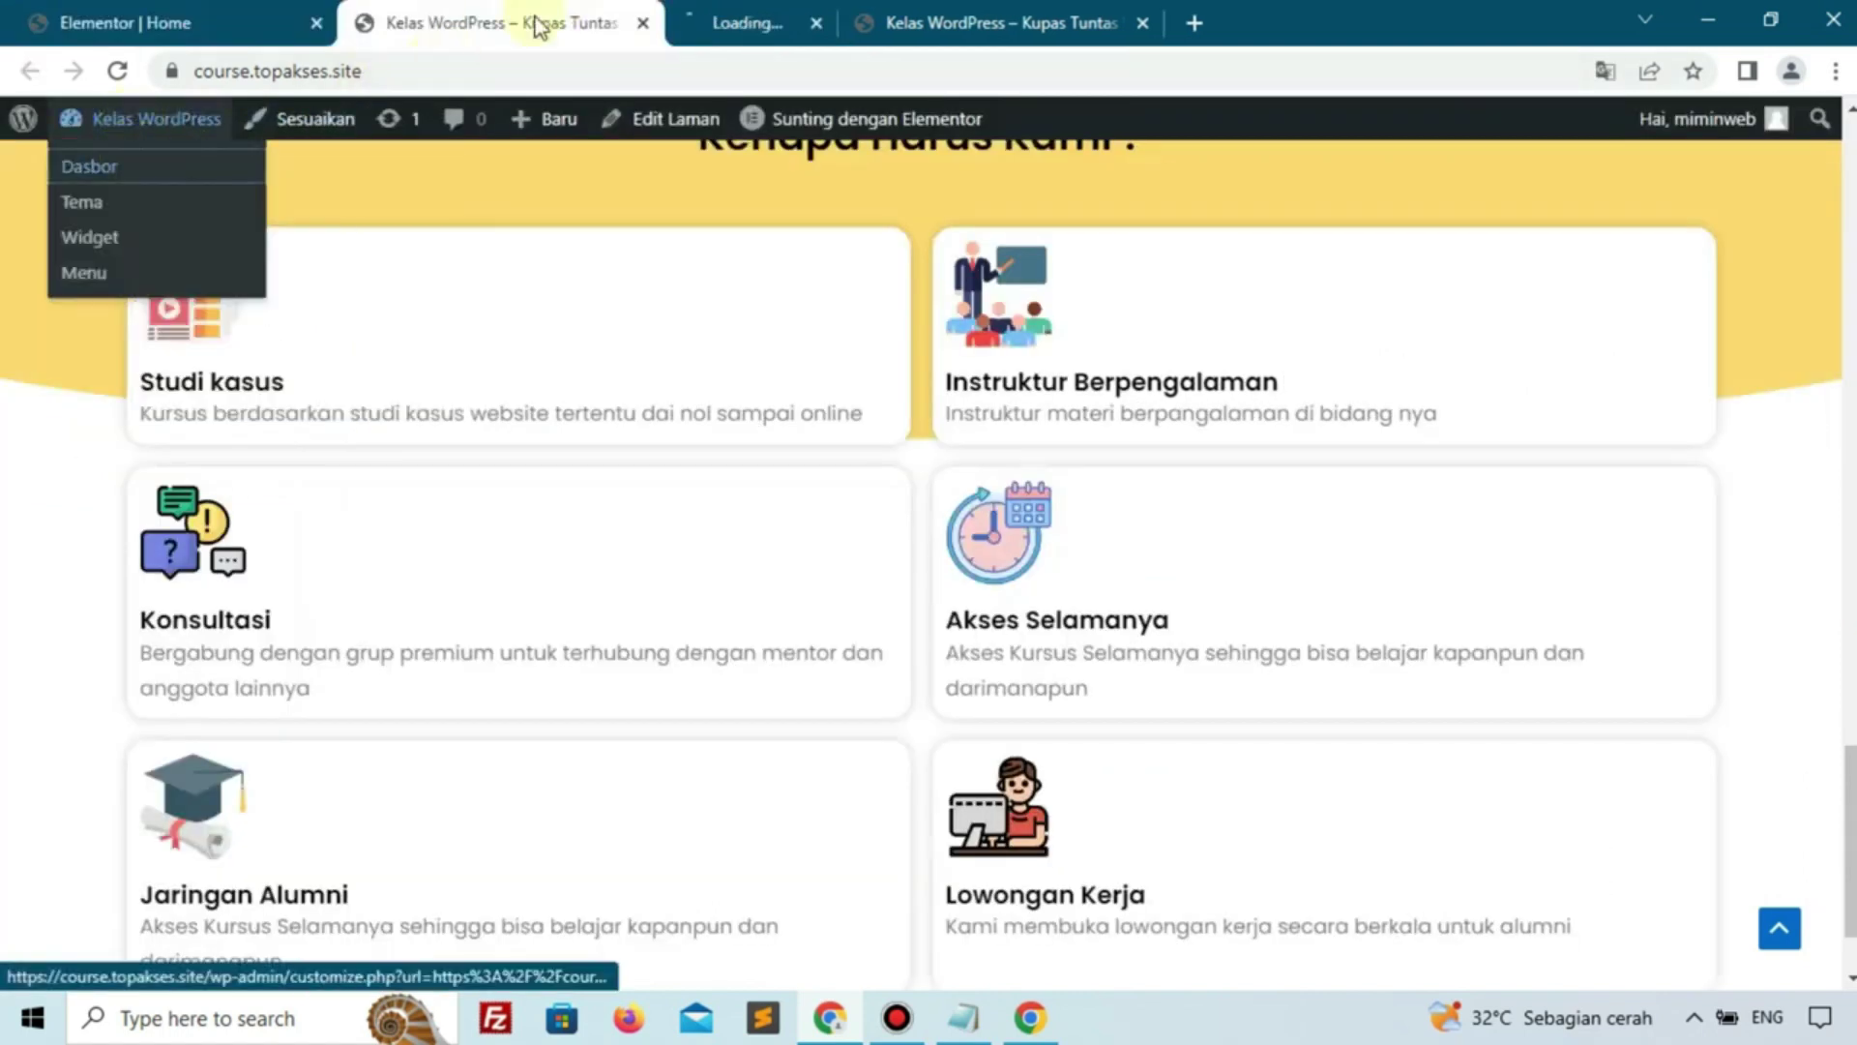
{"action": "left_click_drag", "start_coordinate": [736, 11], "coordinate": [8, 23]}
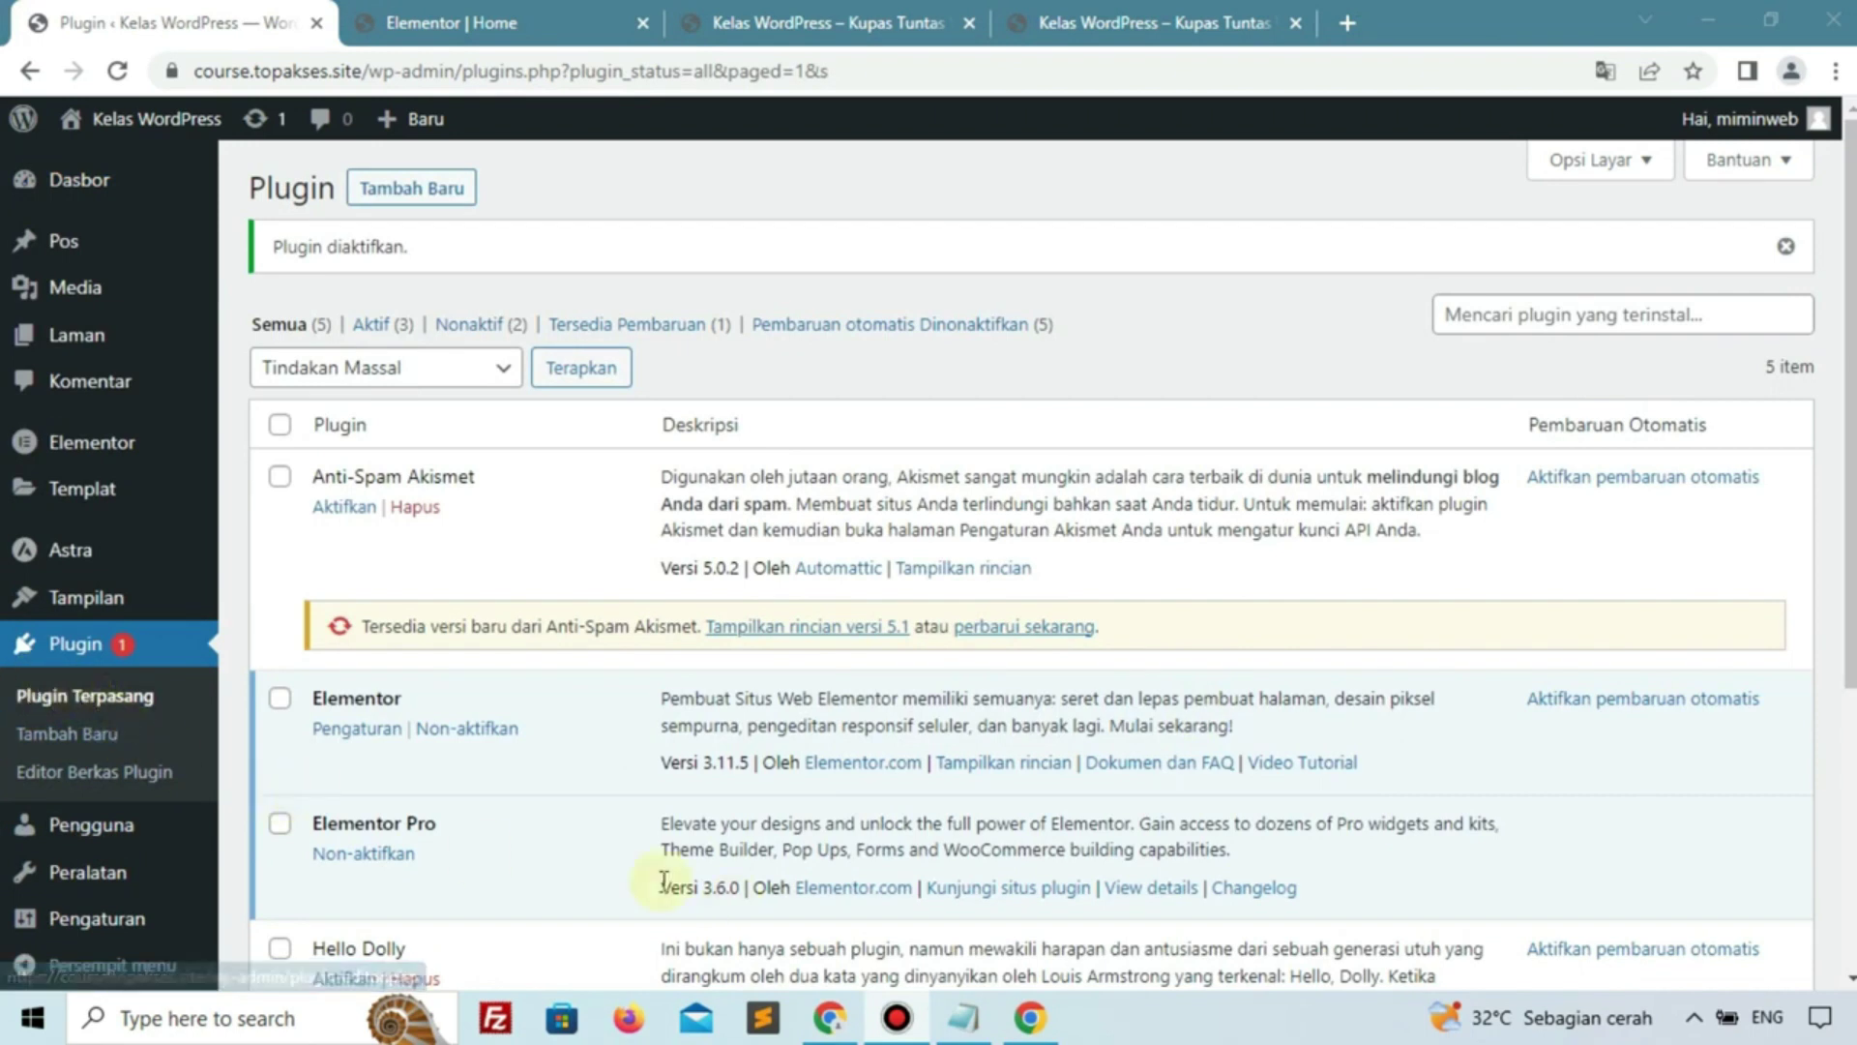
Reload the home page editor and add a Price Table widget to the empty section below the card rows
{"action": "left_click", "coordinate": [436, 23]}
{"action": "left_click", "coordinate": [118, 71]}
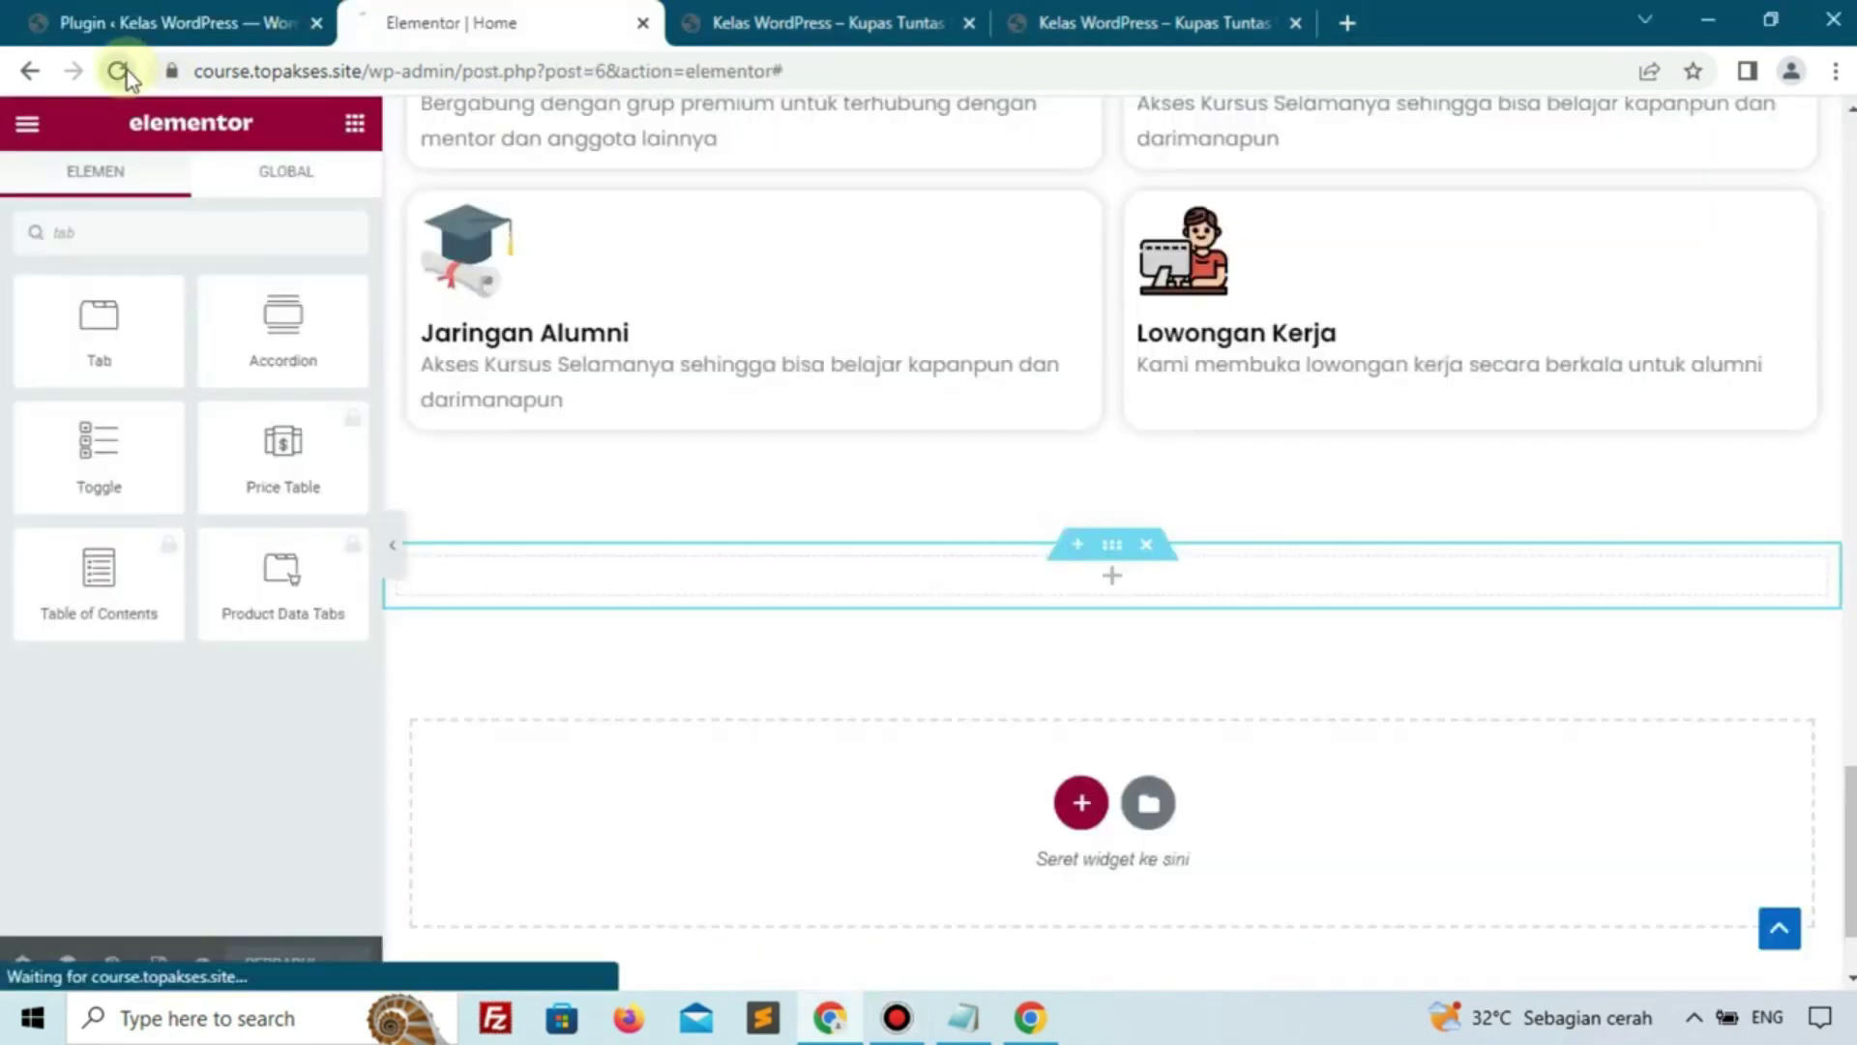
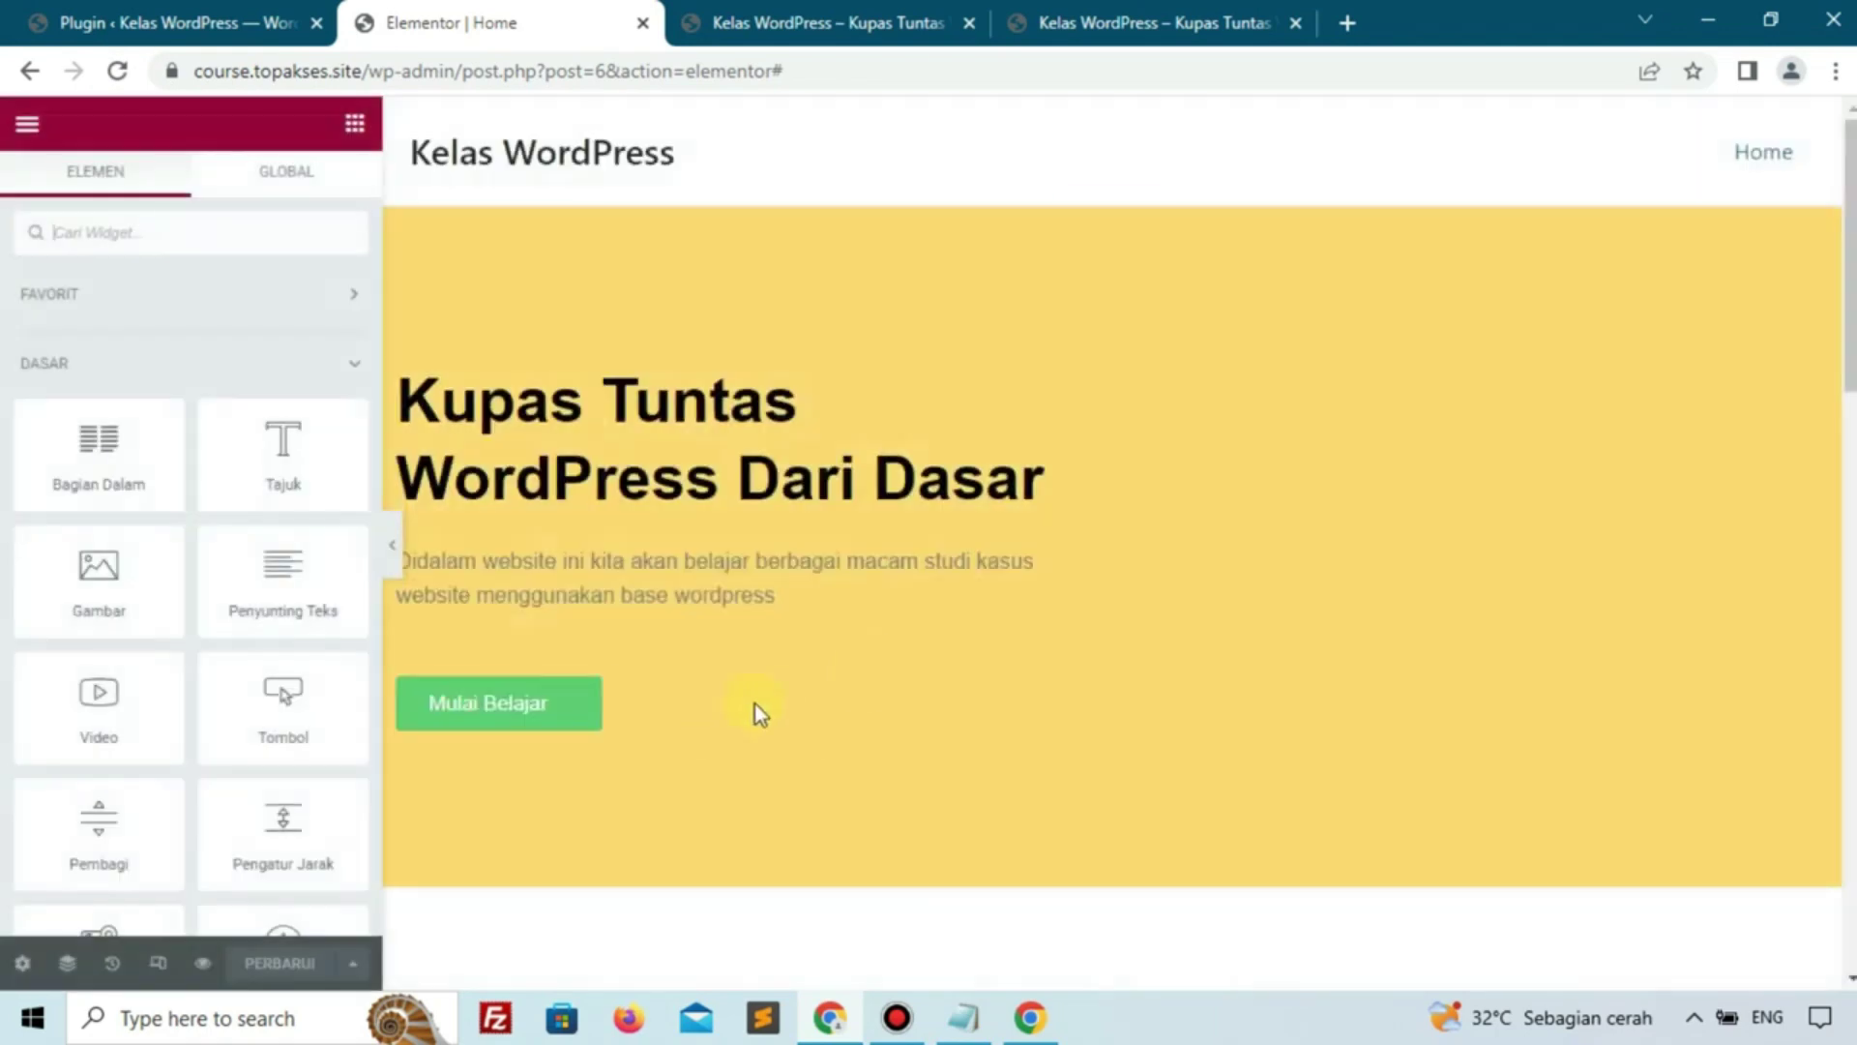
{"action": "scroll", "coordinate": [1195, 653], "scroll_direction": "down", "scroll_amount": 10}
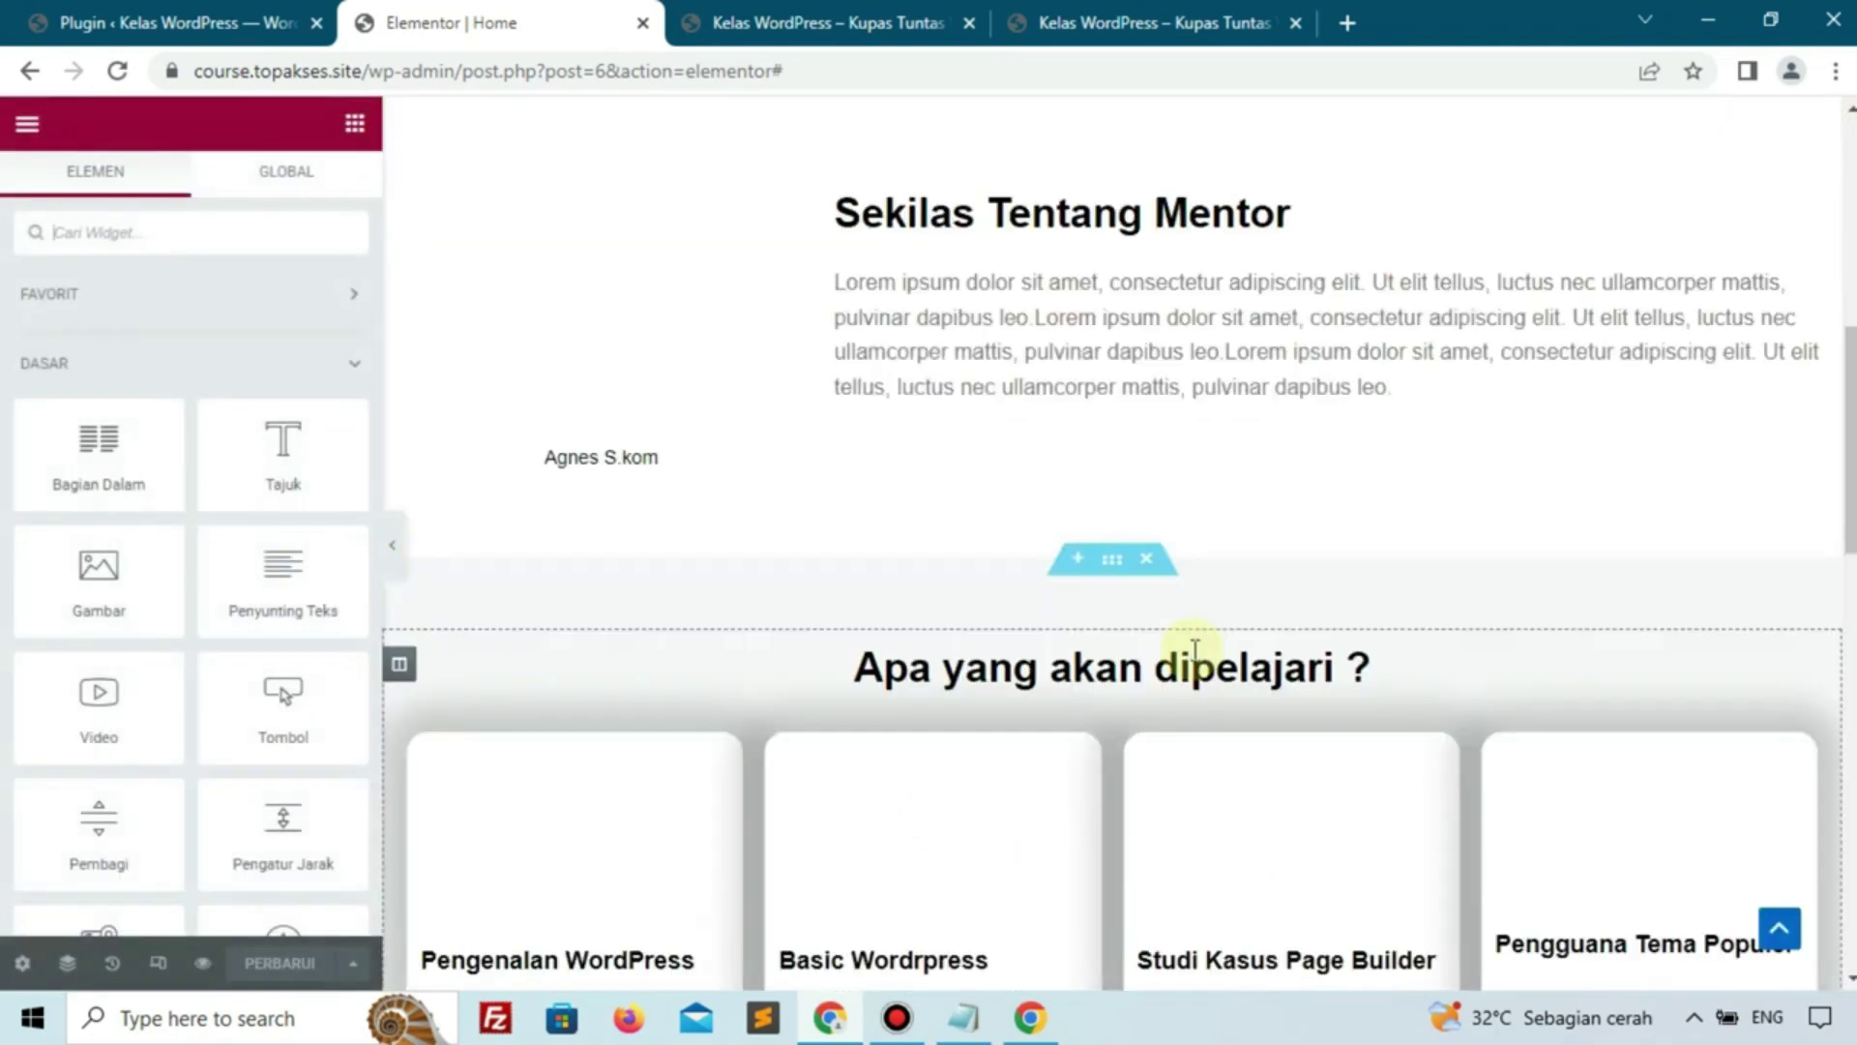
{"action": "scroll", "coordinate": [1195, 650], "scroll_direction": "down", "scroll_amount": 10}
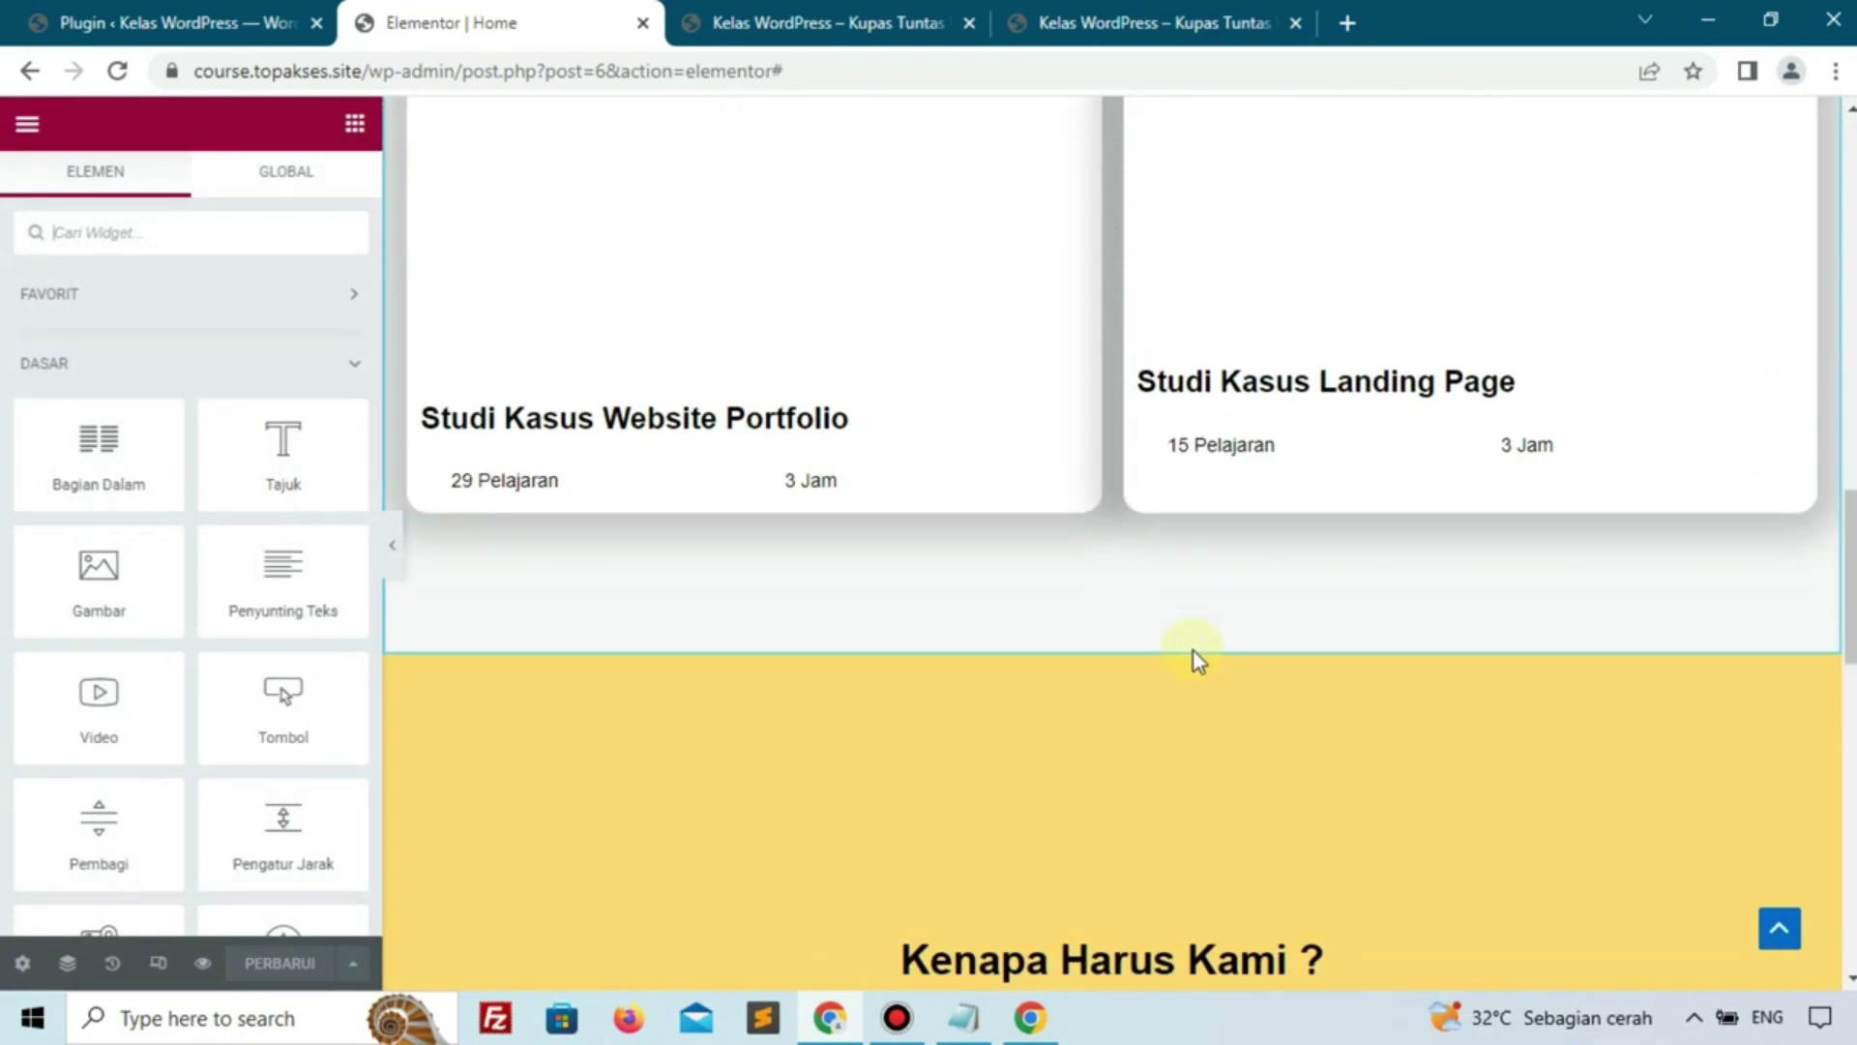
{"action": "scroll", "coordinate": [1196, 650], "scroll_direction": "up", "scroll_amount": 8}
{"action": "scroll", "coordinate": [1196, 650], "scroll_direction": "up", "scroll_amount": 10}
{"action": "scroll", "coordinate": [1196, 650], "scroll_direction": "down", "scroll_amount": 18}
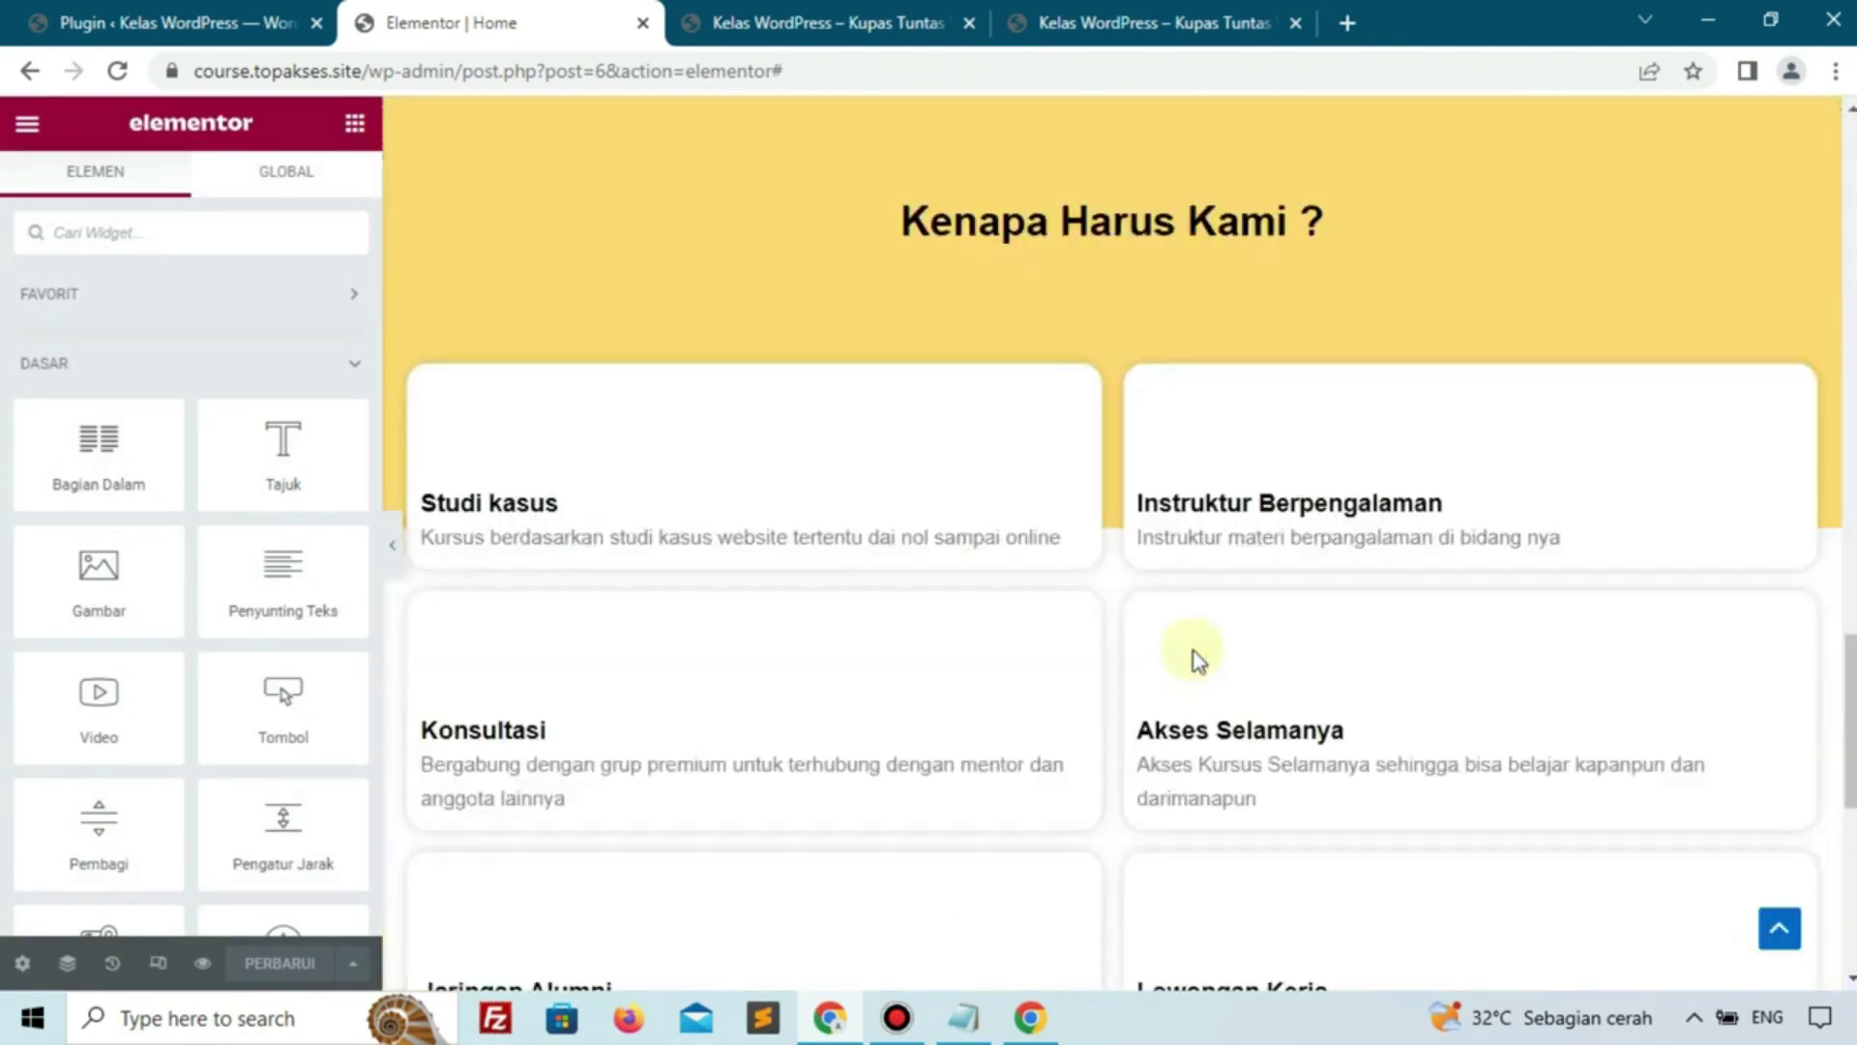
{"action": "scroll", "coordinate": [1194, 652], "scroll_direction": "up", "scroll_amount": 5}
{"action": "scroll", "coordinate": [1194, 652], "scroll_direction": "down", "scroll_amount": 6}
{"action": "scroll", "coordinate": [1194, 652], "scroll_direction": "up", "scroll_amount": 9}
{"action": "scroll", "coordinate": [836, 675], "scroll_direction": "down", "scroll_amount": 7}
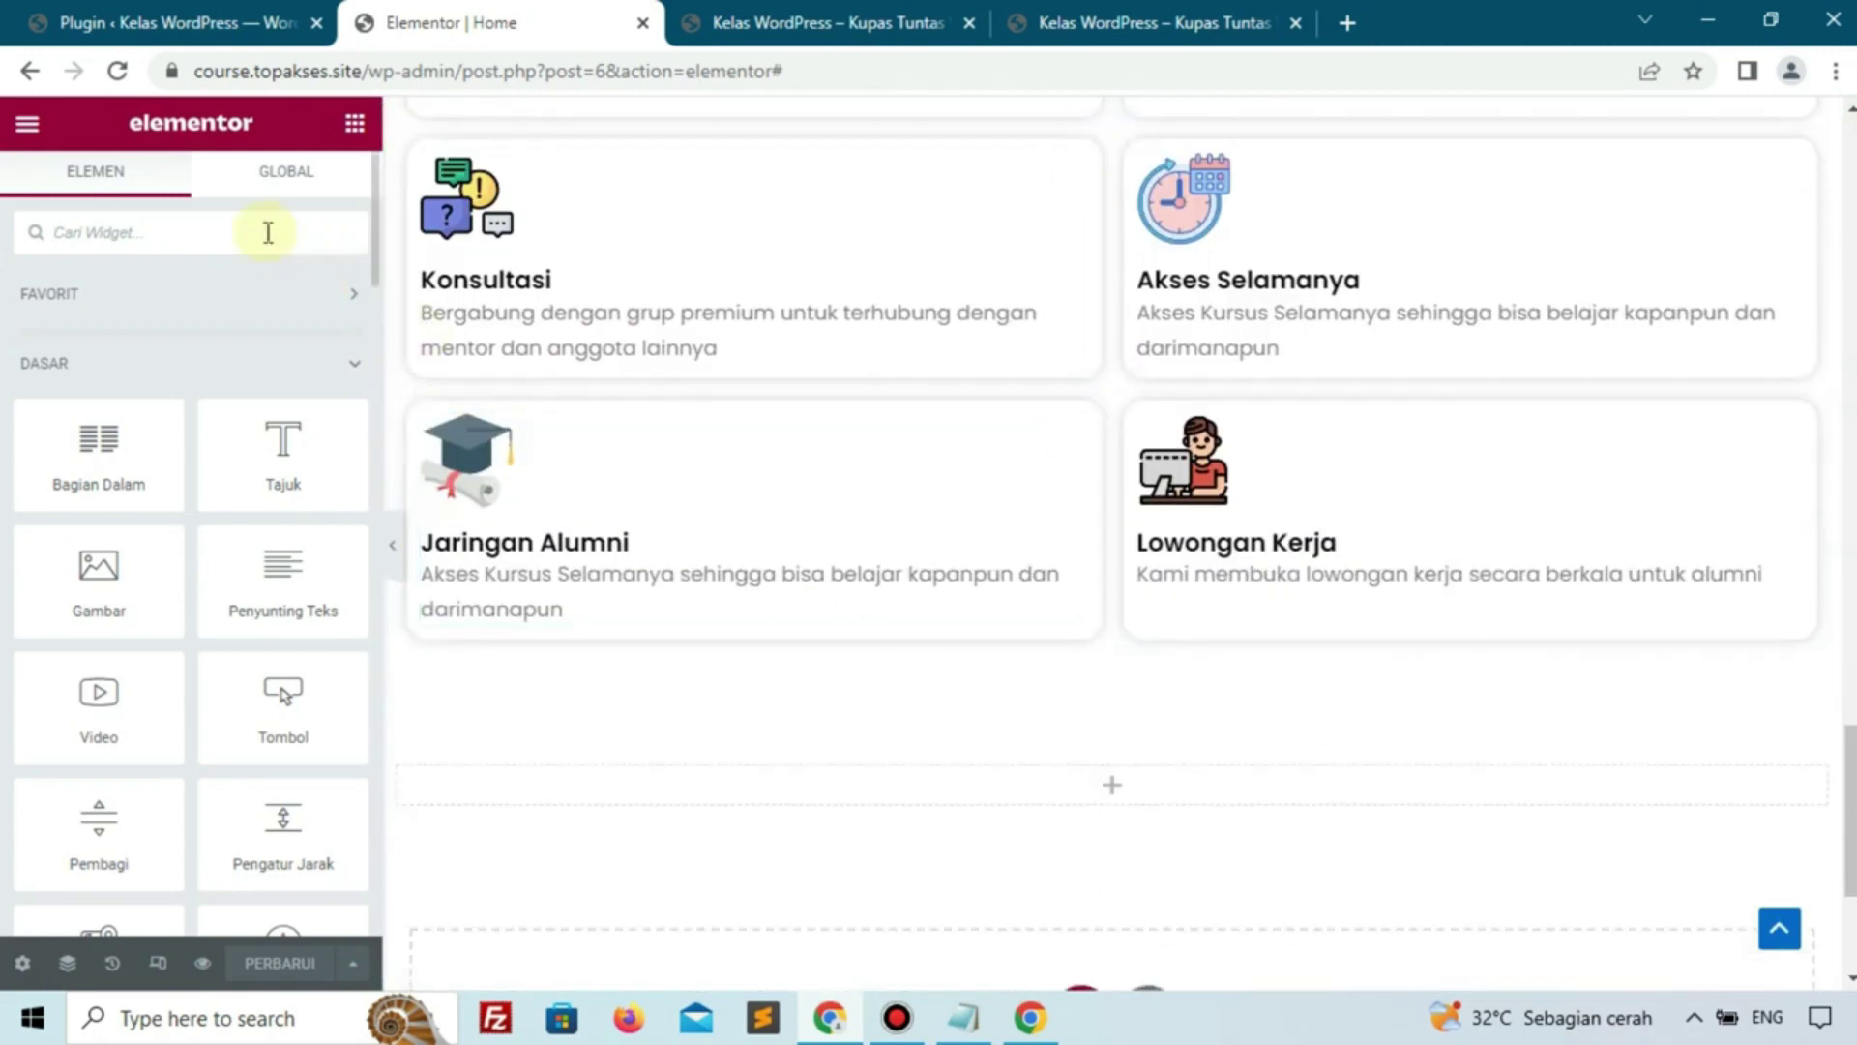
{"action": "type", "text": "pri"}
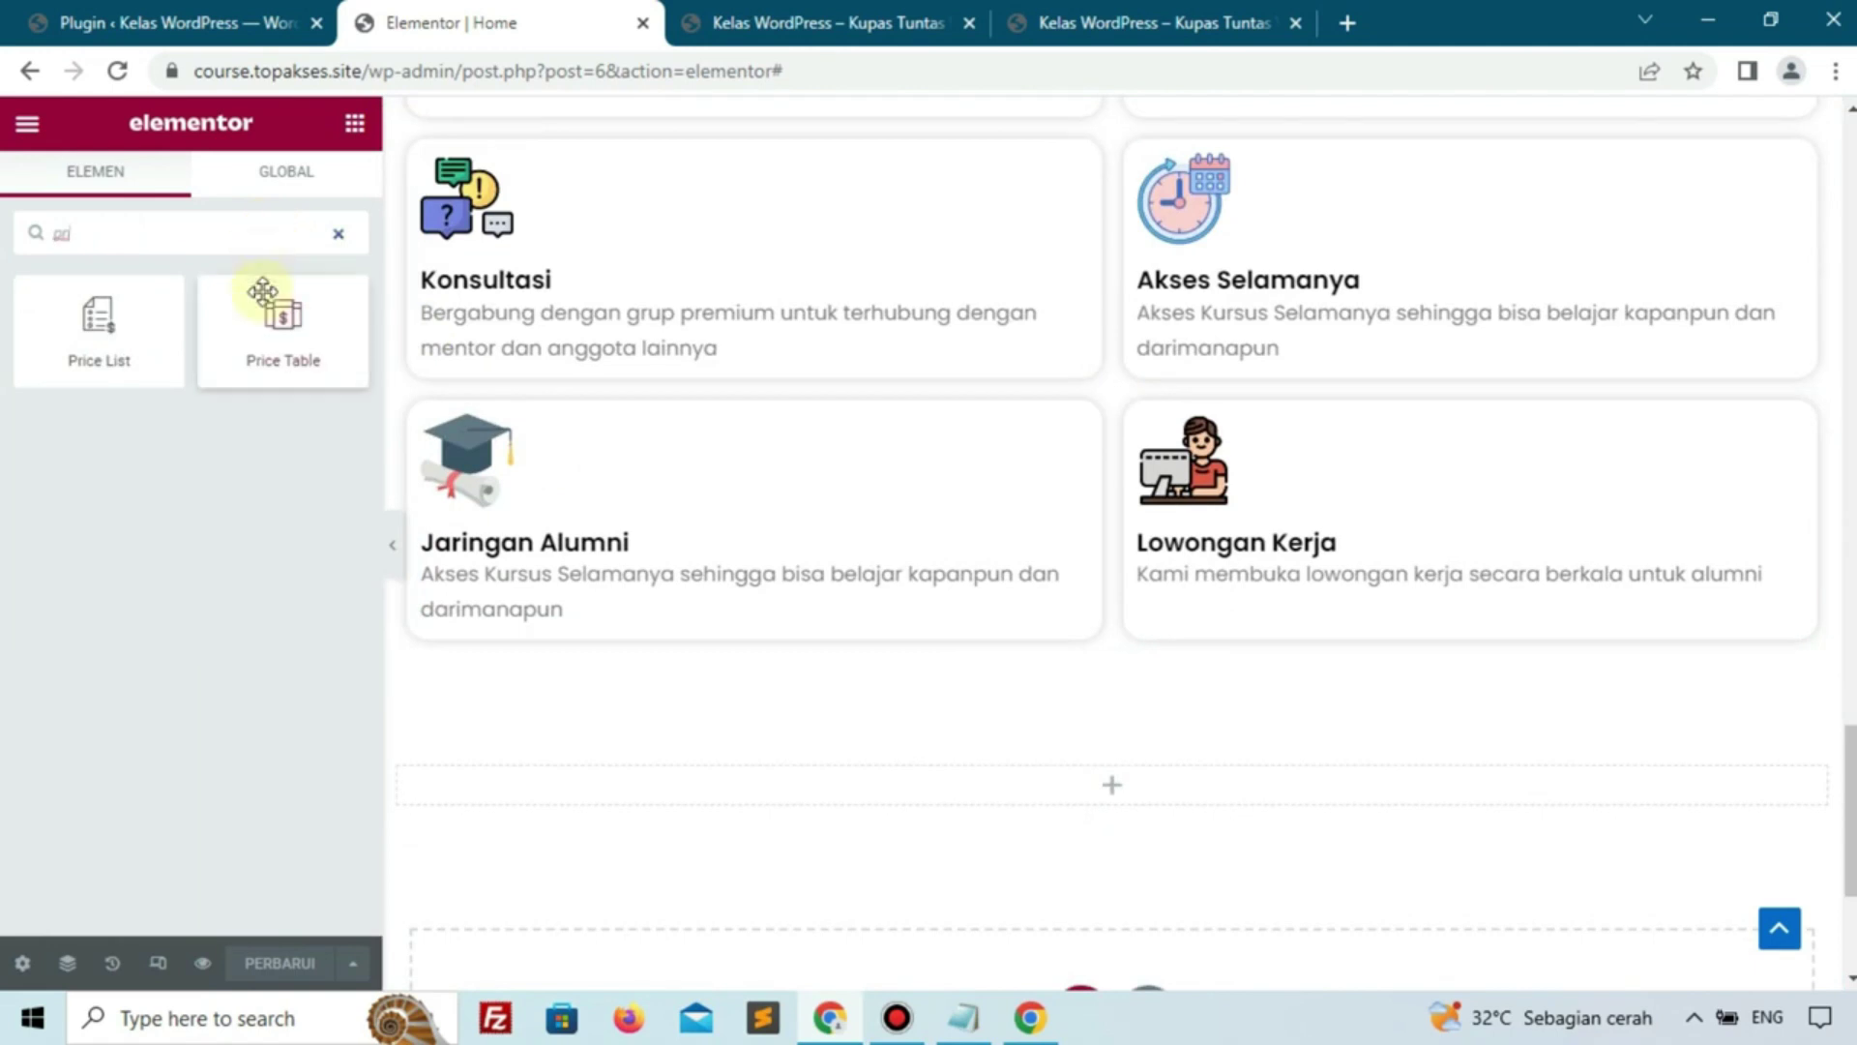
{"action": "left_click_drag", "start_coordinate": [276, 319], "coordinate": [859, 772]}
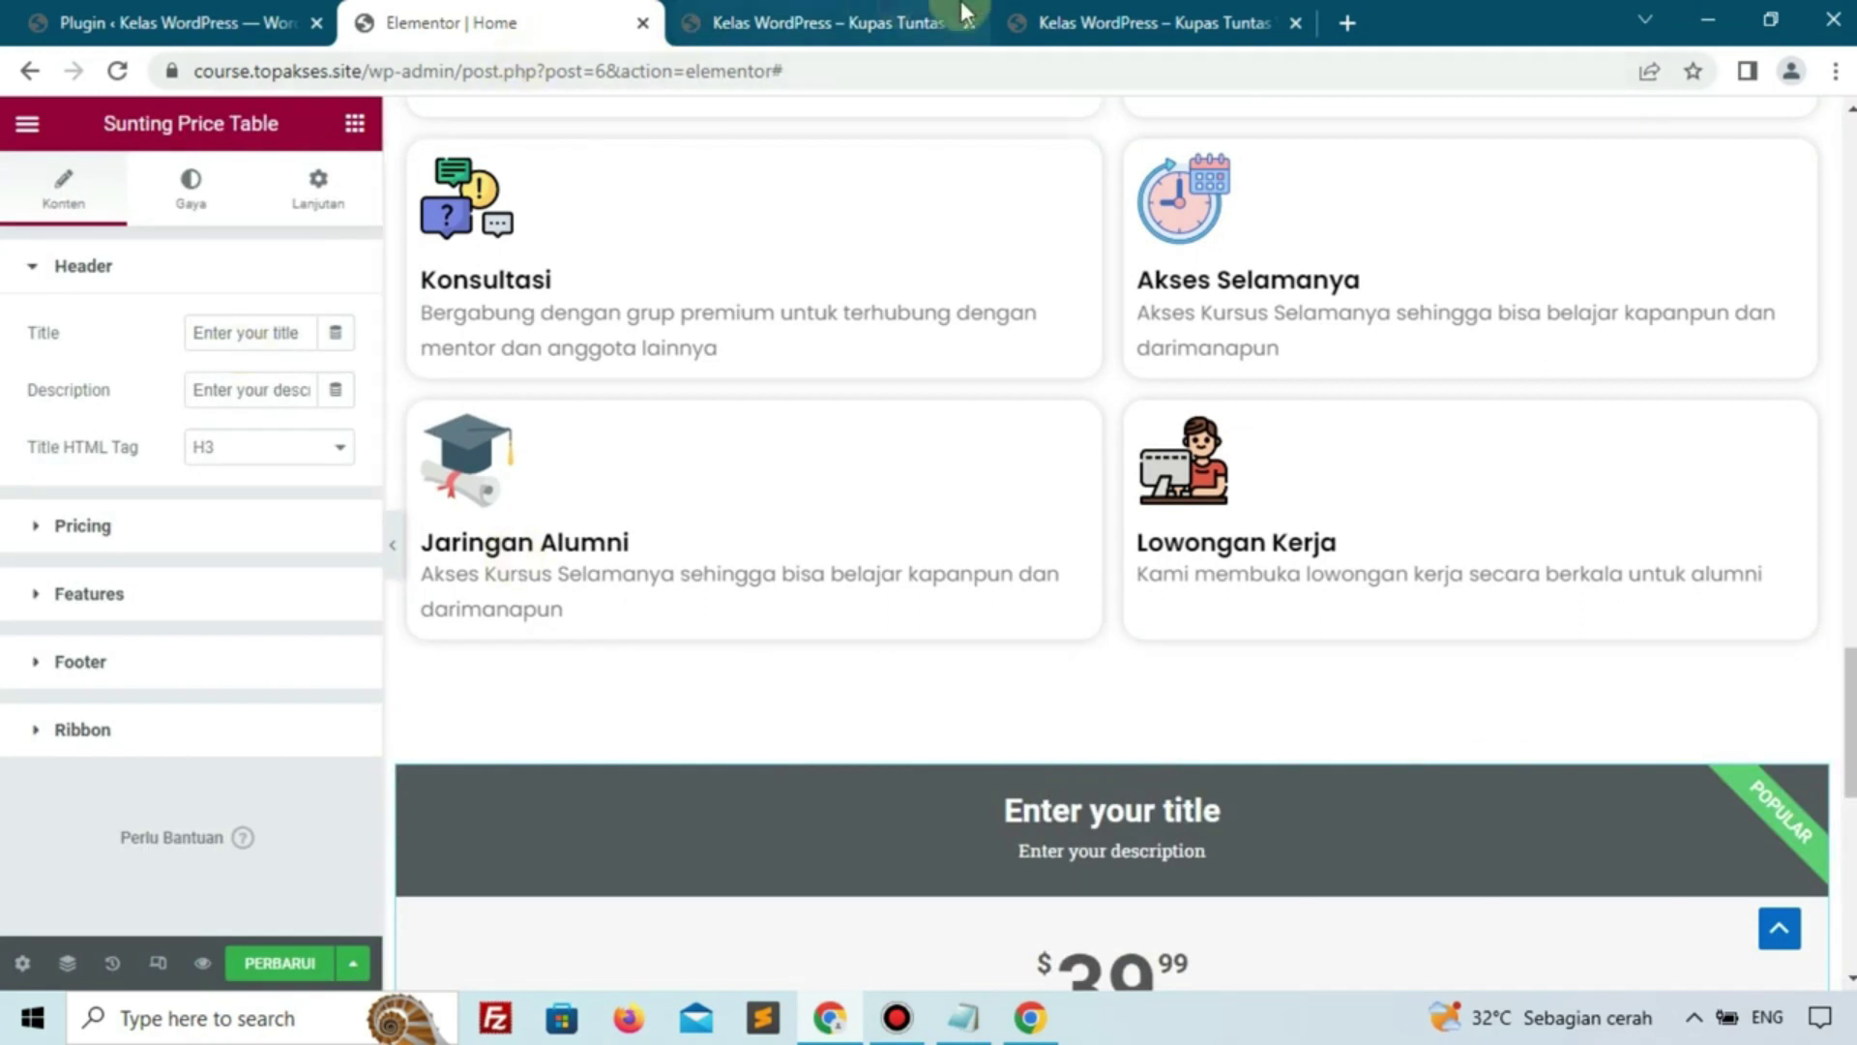
Examine the heading and price table header of the "Ambil Course Sekarang" section on the reference site
{"action": "left_click", "coordinate": [929, 19]}
{"action": "scroll", "coordinate": [975, 254], "scroll_direction": "up", "scroll_amount": 4}
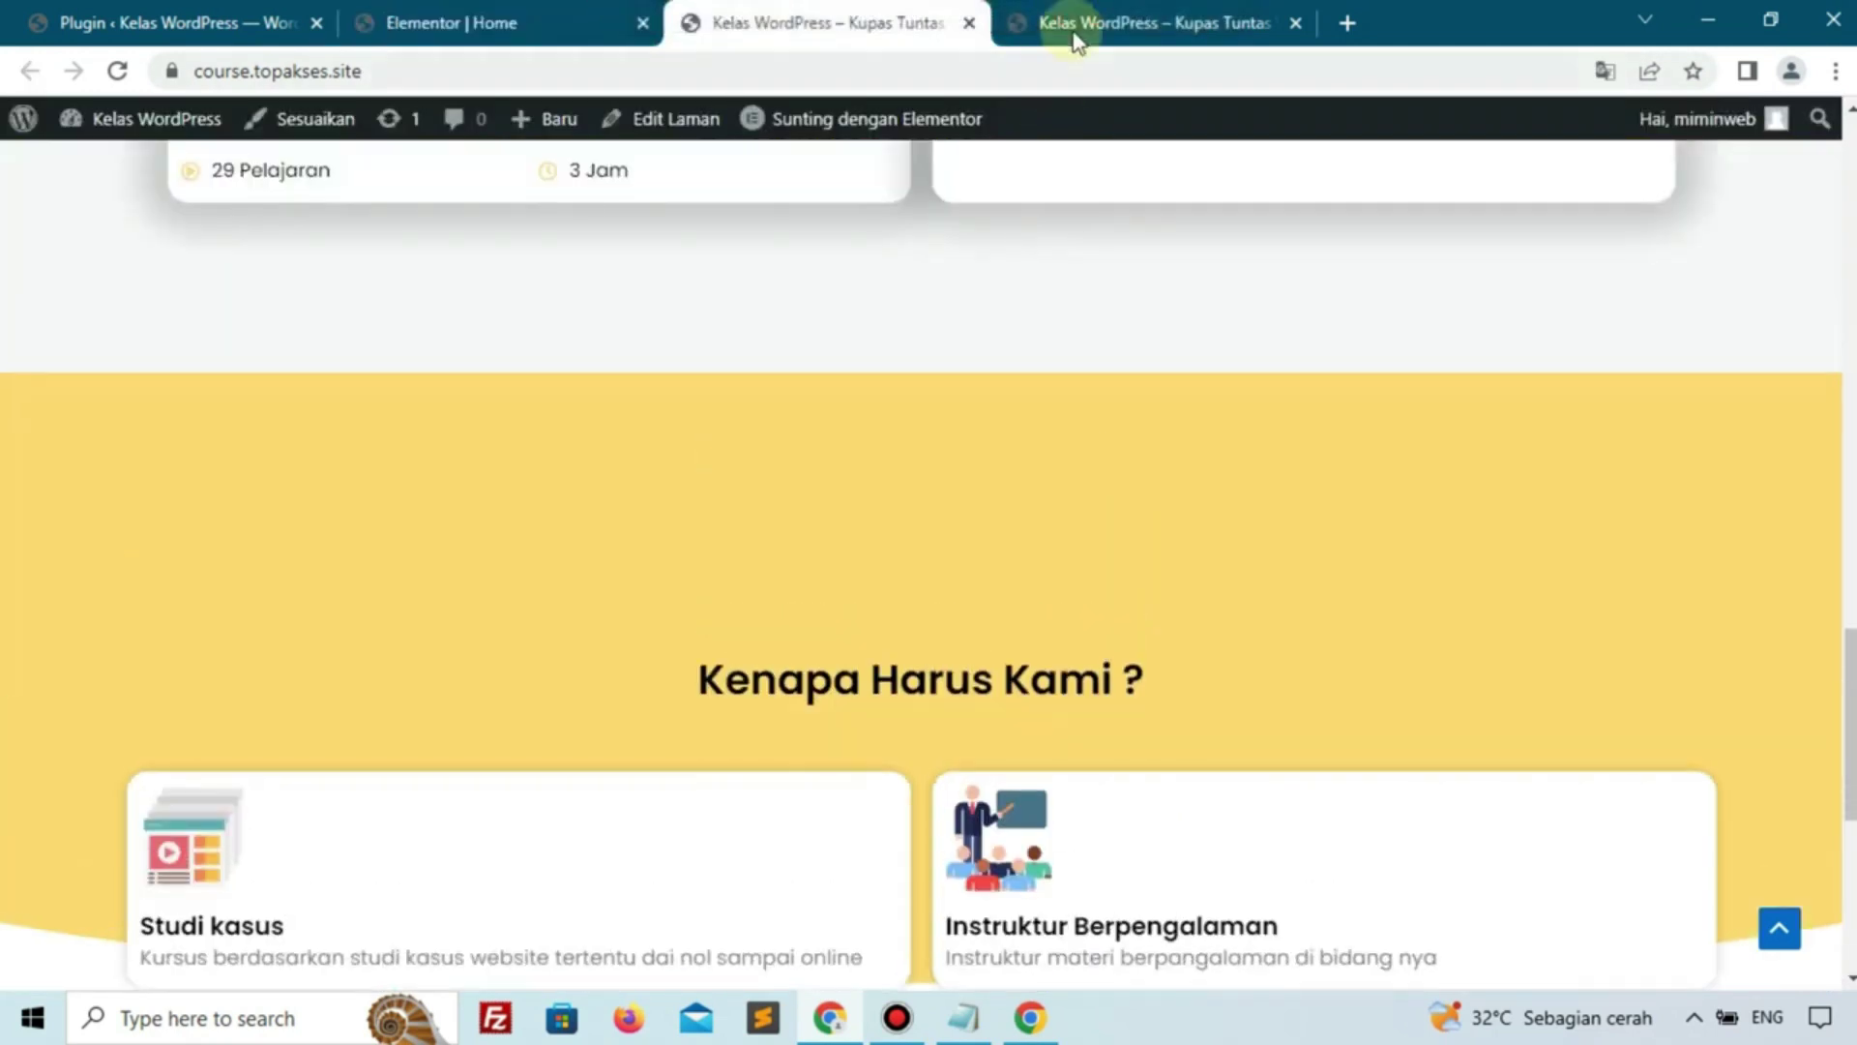
{"action": "left_click", "coordinate": [1072, 27]}
{"action": "scroll", "coordinate": [931, 441], "scroll_direction": "up", "scroll_amount": 3}
{"action": "scroll", "coordinate": [927, 450], "scroll_direction": "down", "scroll_amount": 1}
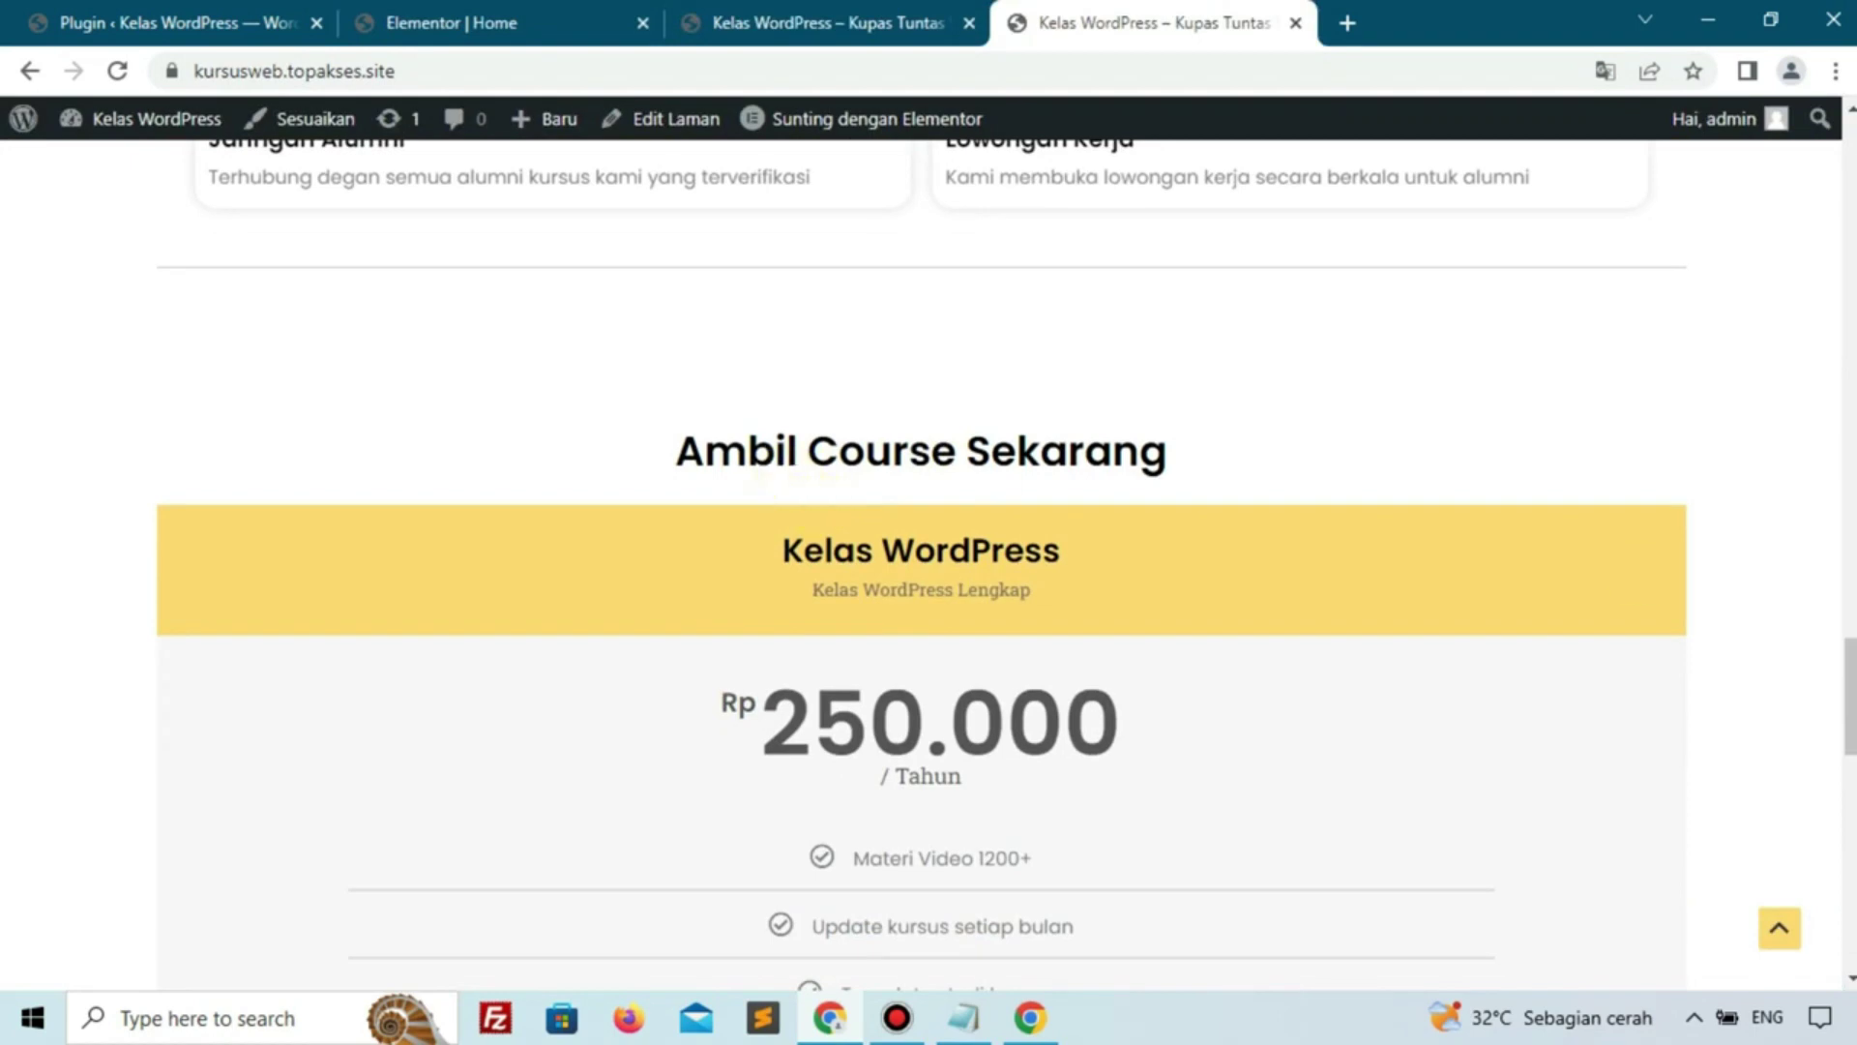
{"action": "left_click", "coordinate": [1692, 1017]}
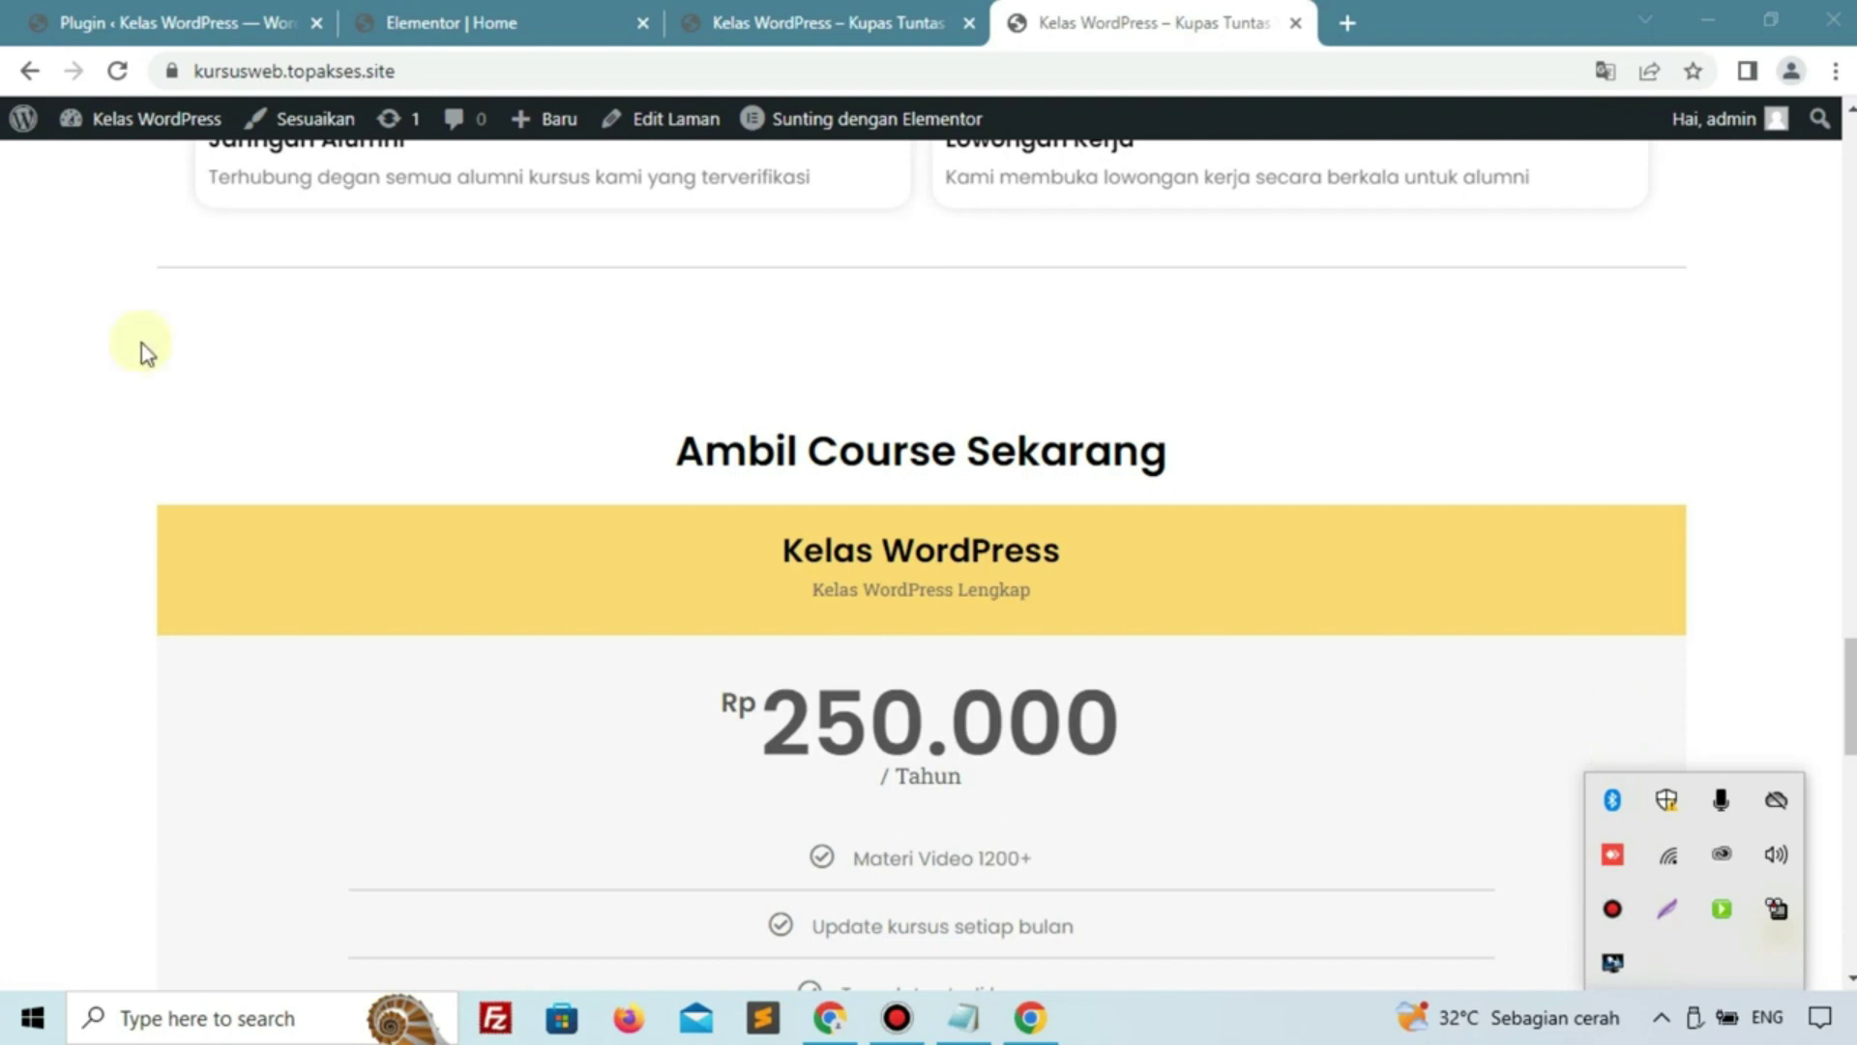
Add a heading widget above the price table in the home page editor
{"action": "left_click", "coordinate": [525, 12]}
{"action": "scroll", "coordinate": [814, 423], "scroll_direction": "down", "scroll_amount": 3}
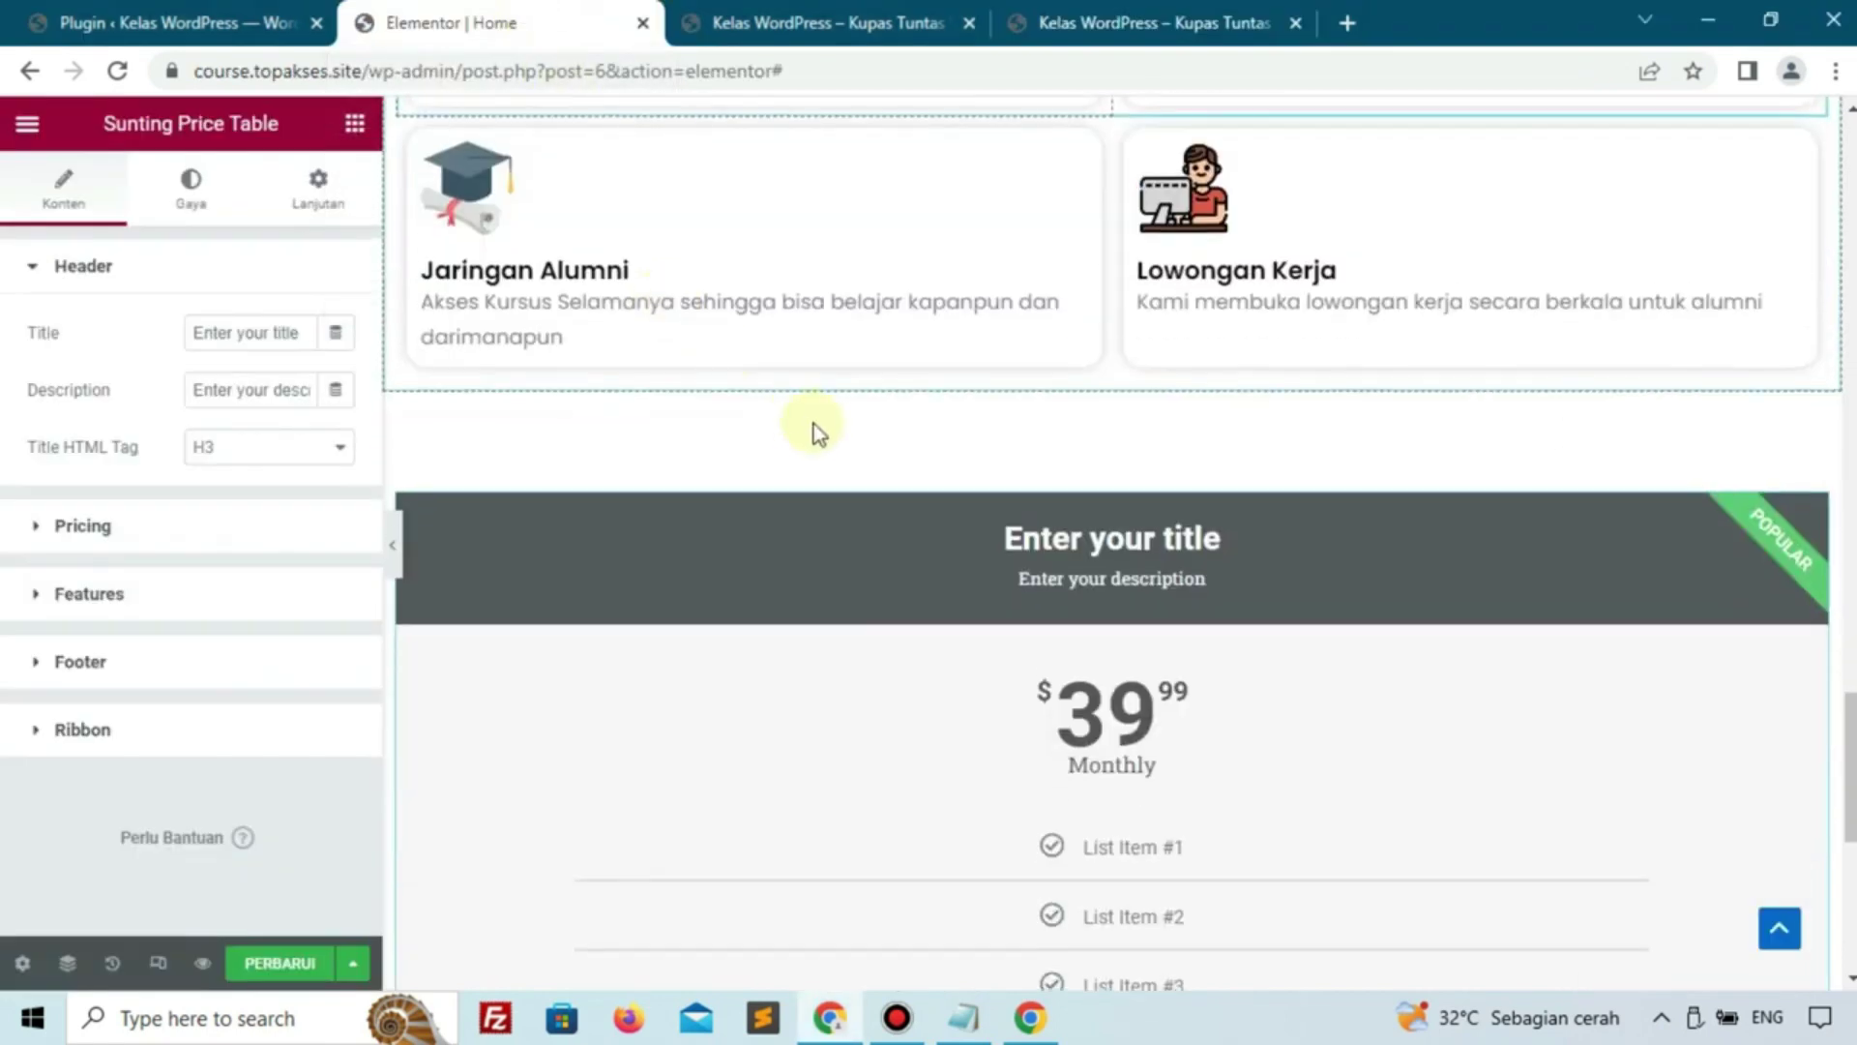
{"action": "scroll", "coordinate": [884, 493], "scroll_direction": "up", "scroll_amount": 4}
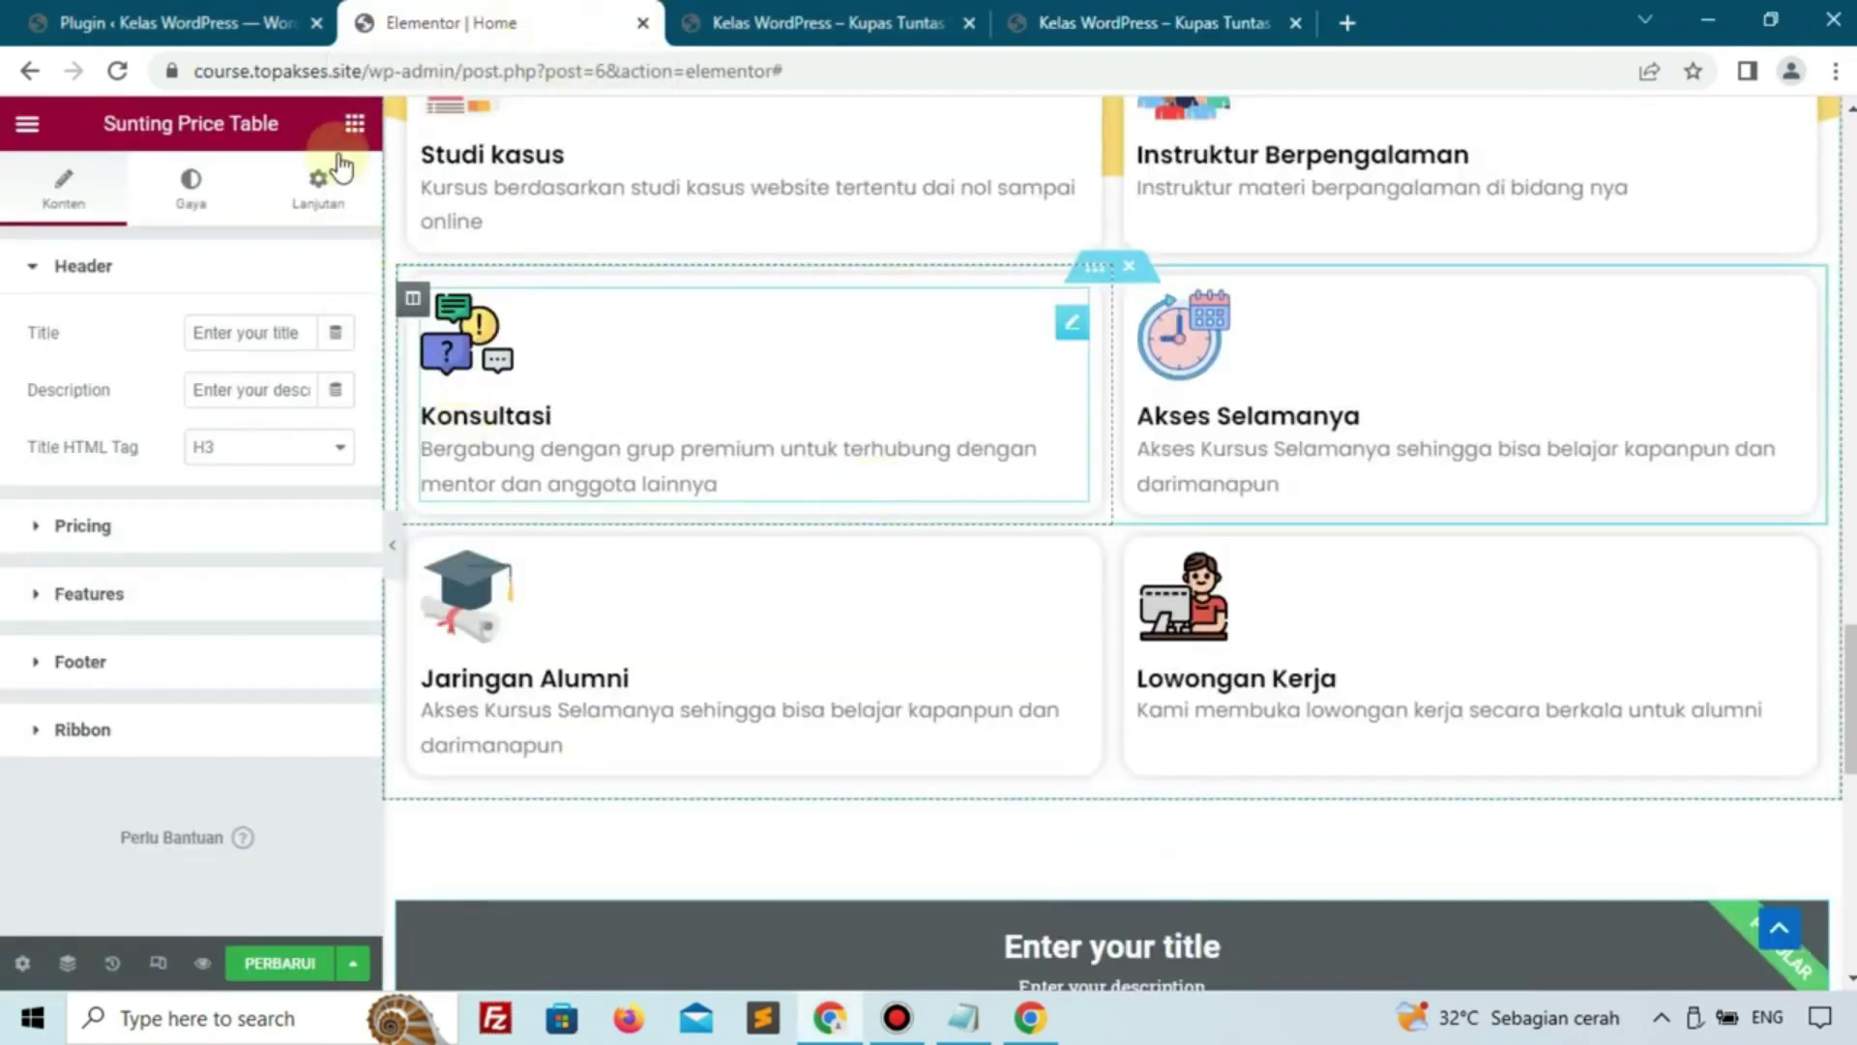
{"action": "left_click", "coordinate": [355, 123]}
{"action": "left_click_drag", "start_coordinate": [319, 479], "coordinate": [1018, 907]}
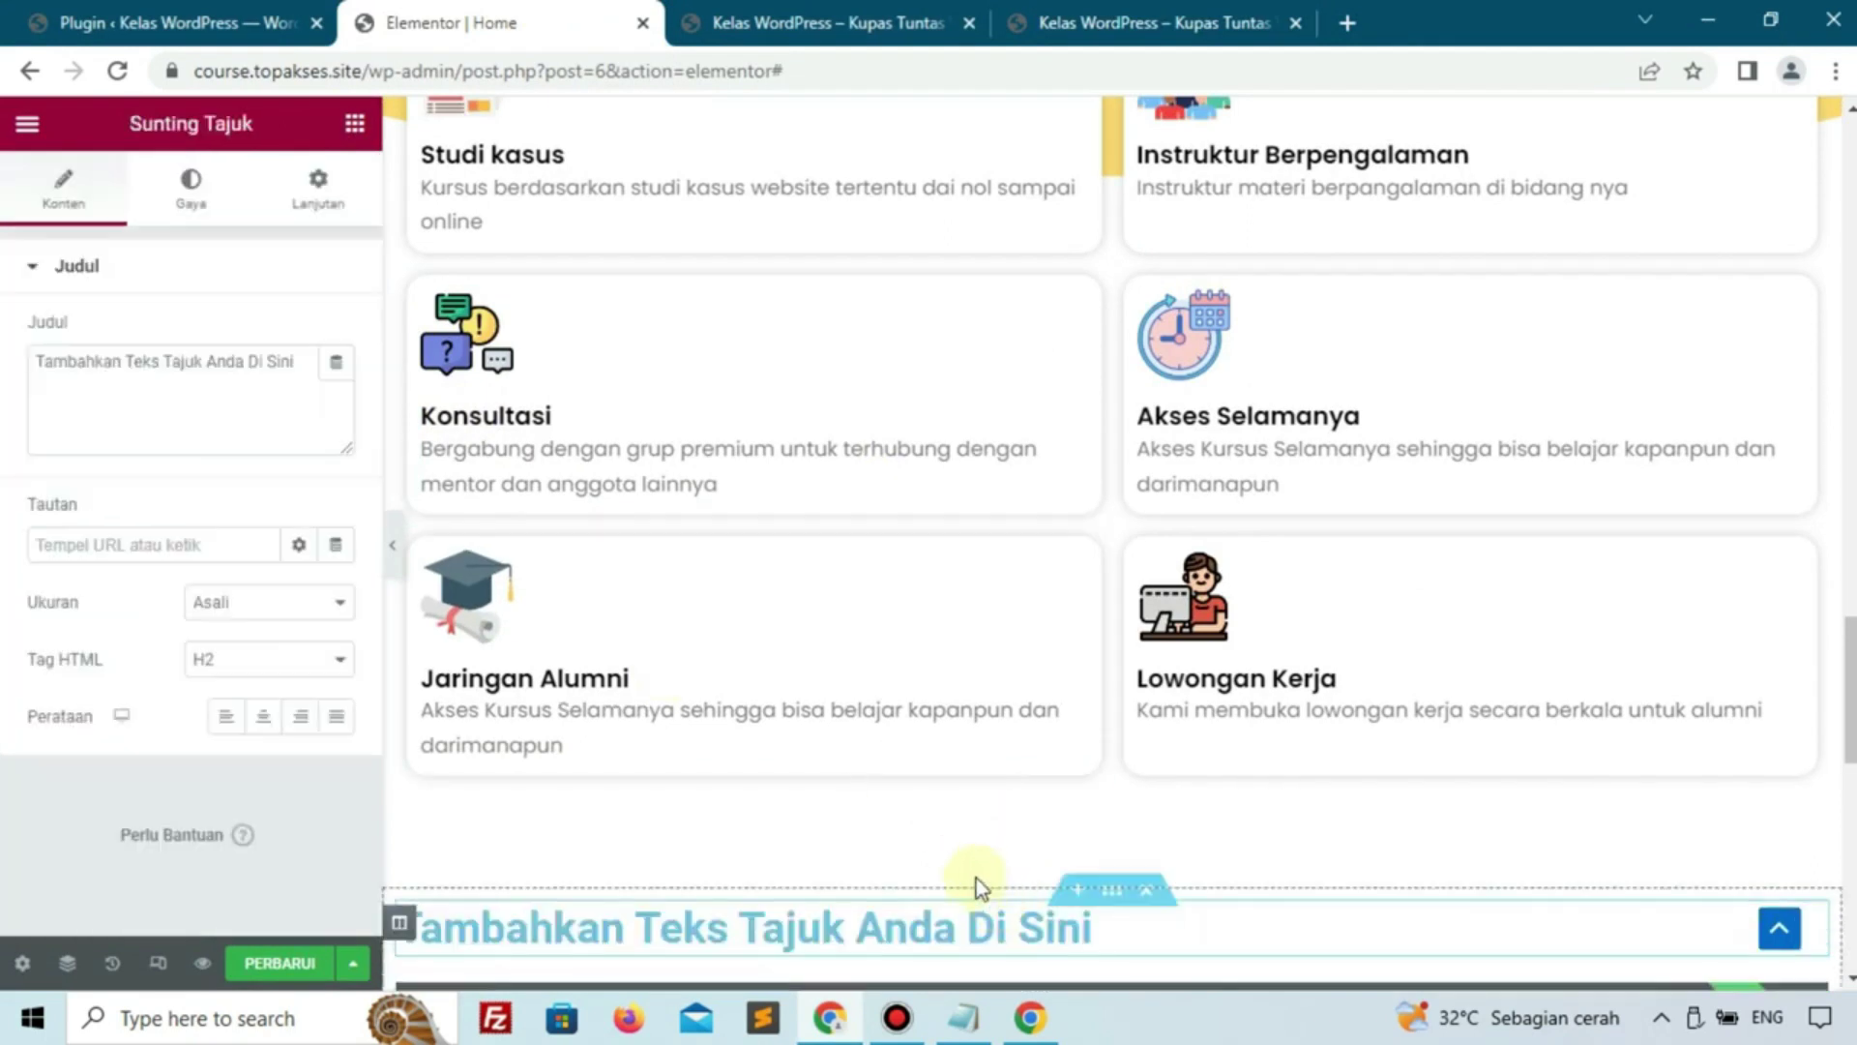
Copy the "Kenapa Harus Kami ?" heading and paste its style onto the new heading above the price table
{"action": "scroll", "coordinate": [977, 878], "scroll_direction": "up", "scroll_amount": 5}
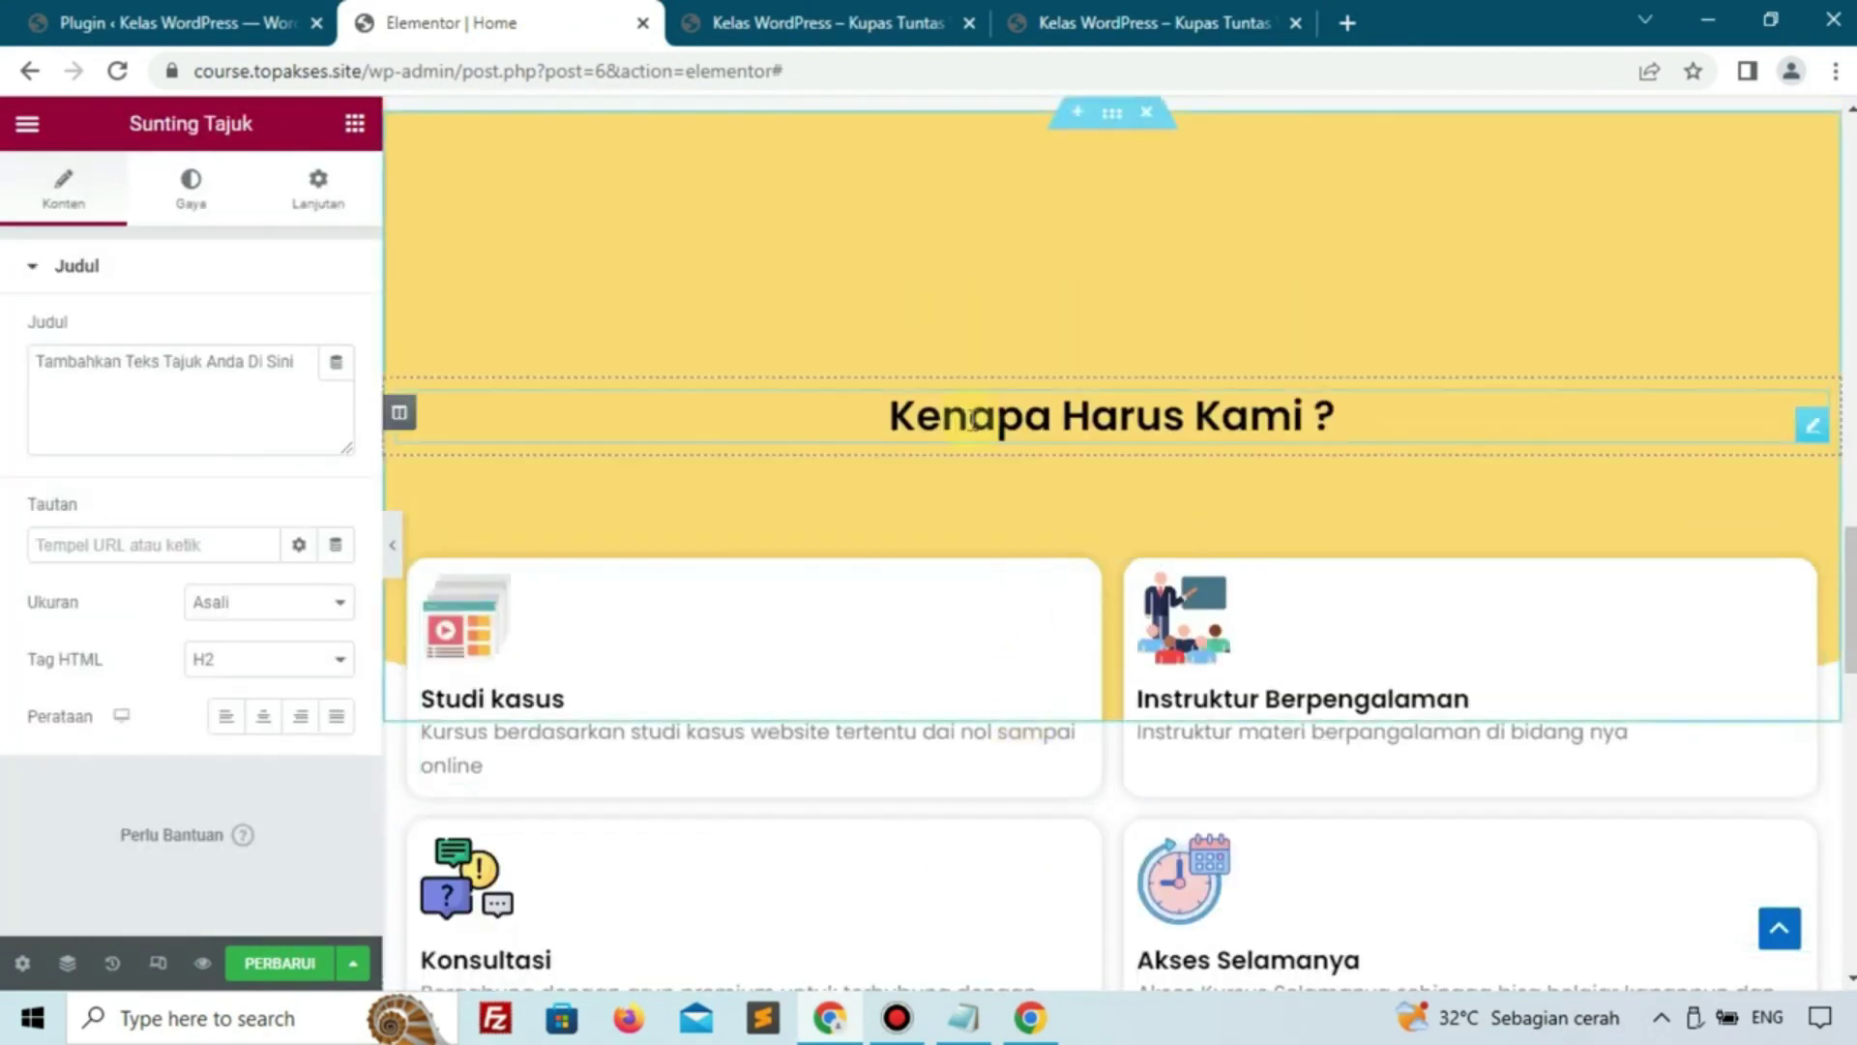
{"action": "right_click", "coordinate": [971, 418]}
{"action": "left_click", "coordinate": [1041, 539]}
{"action": "scroll", "coordinate": [974, 560], "scroll_direction": "down", "scroll_amount": 6}
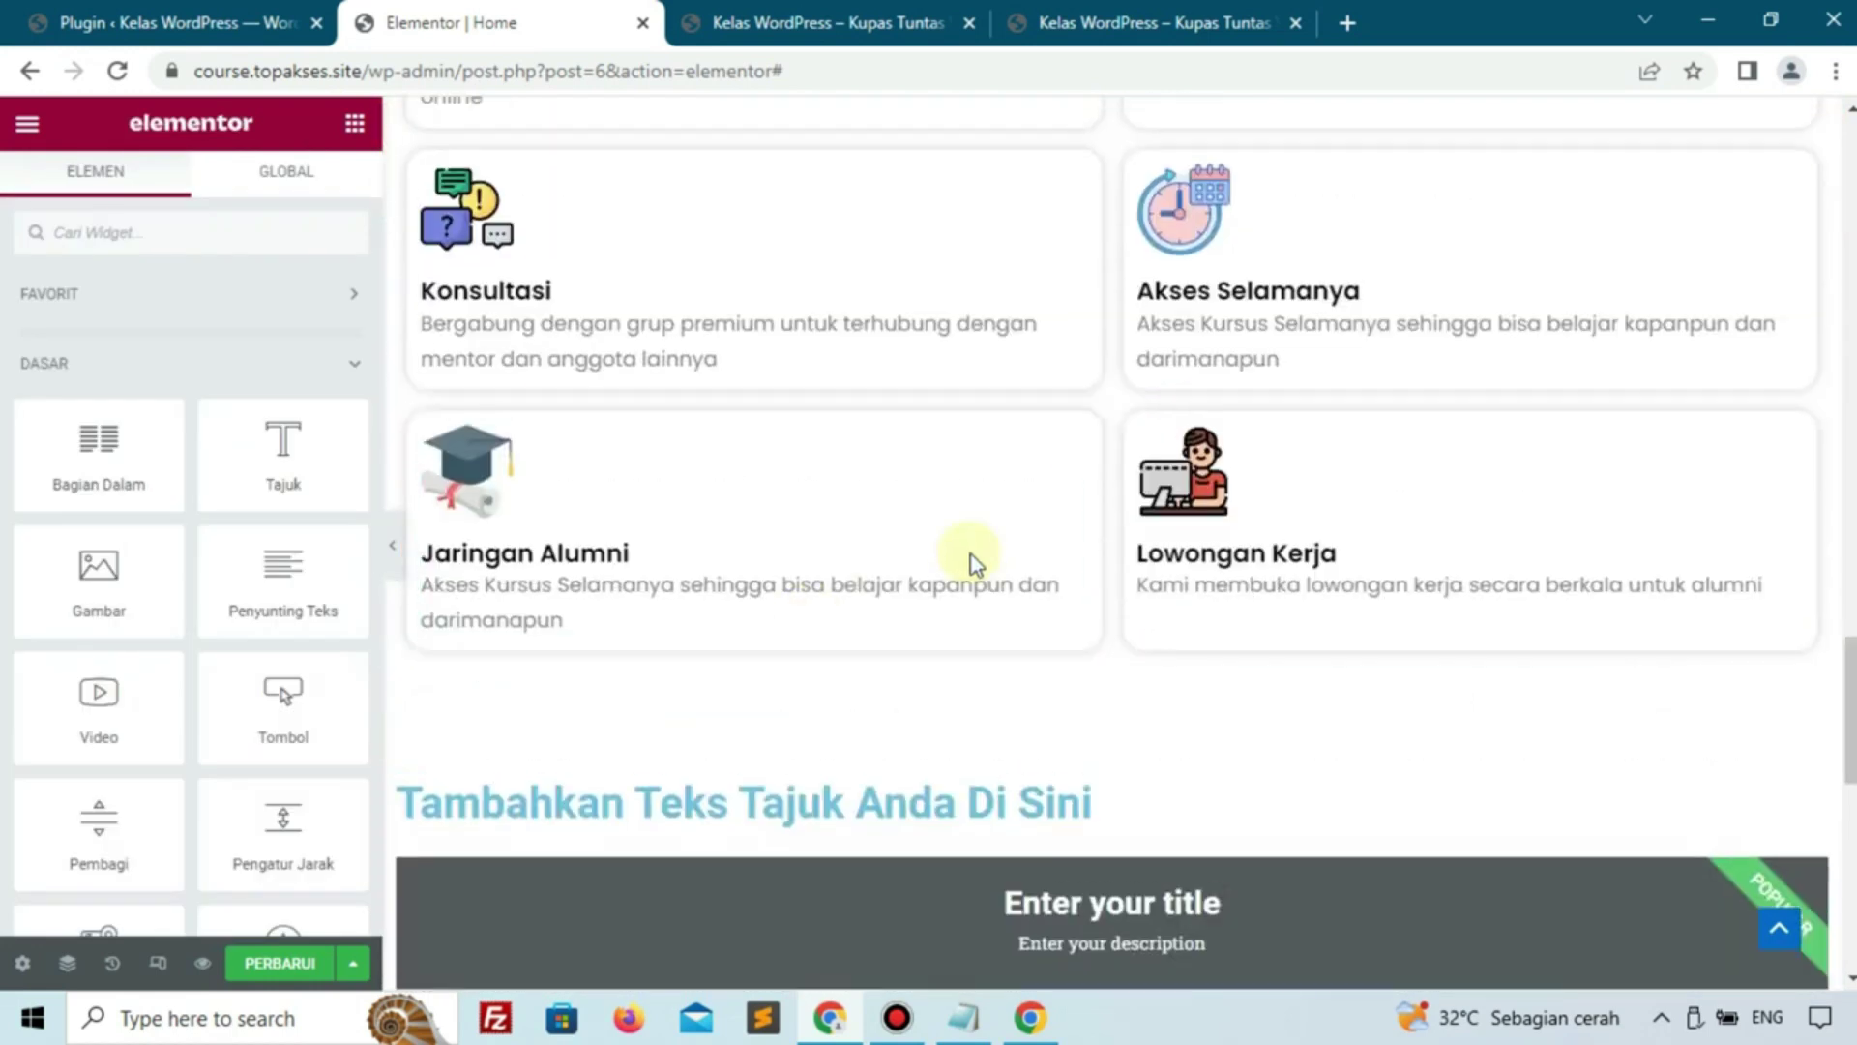
{"action": "right_click", "coordinate": [739, 803]}
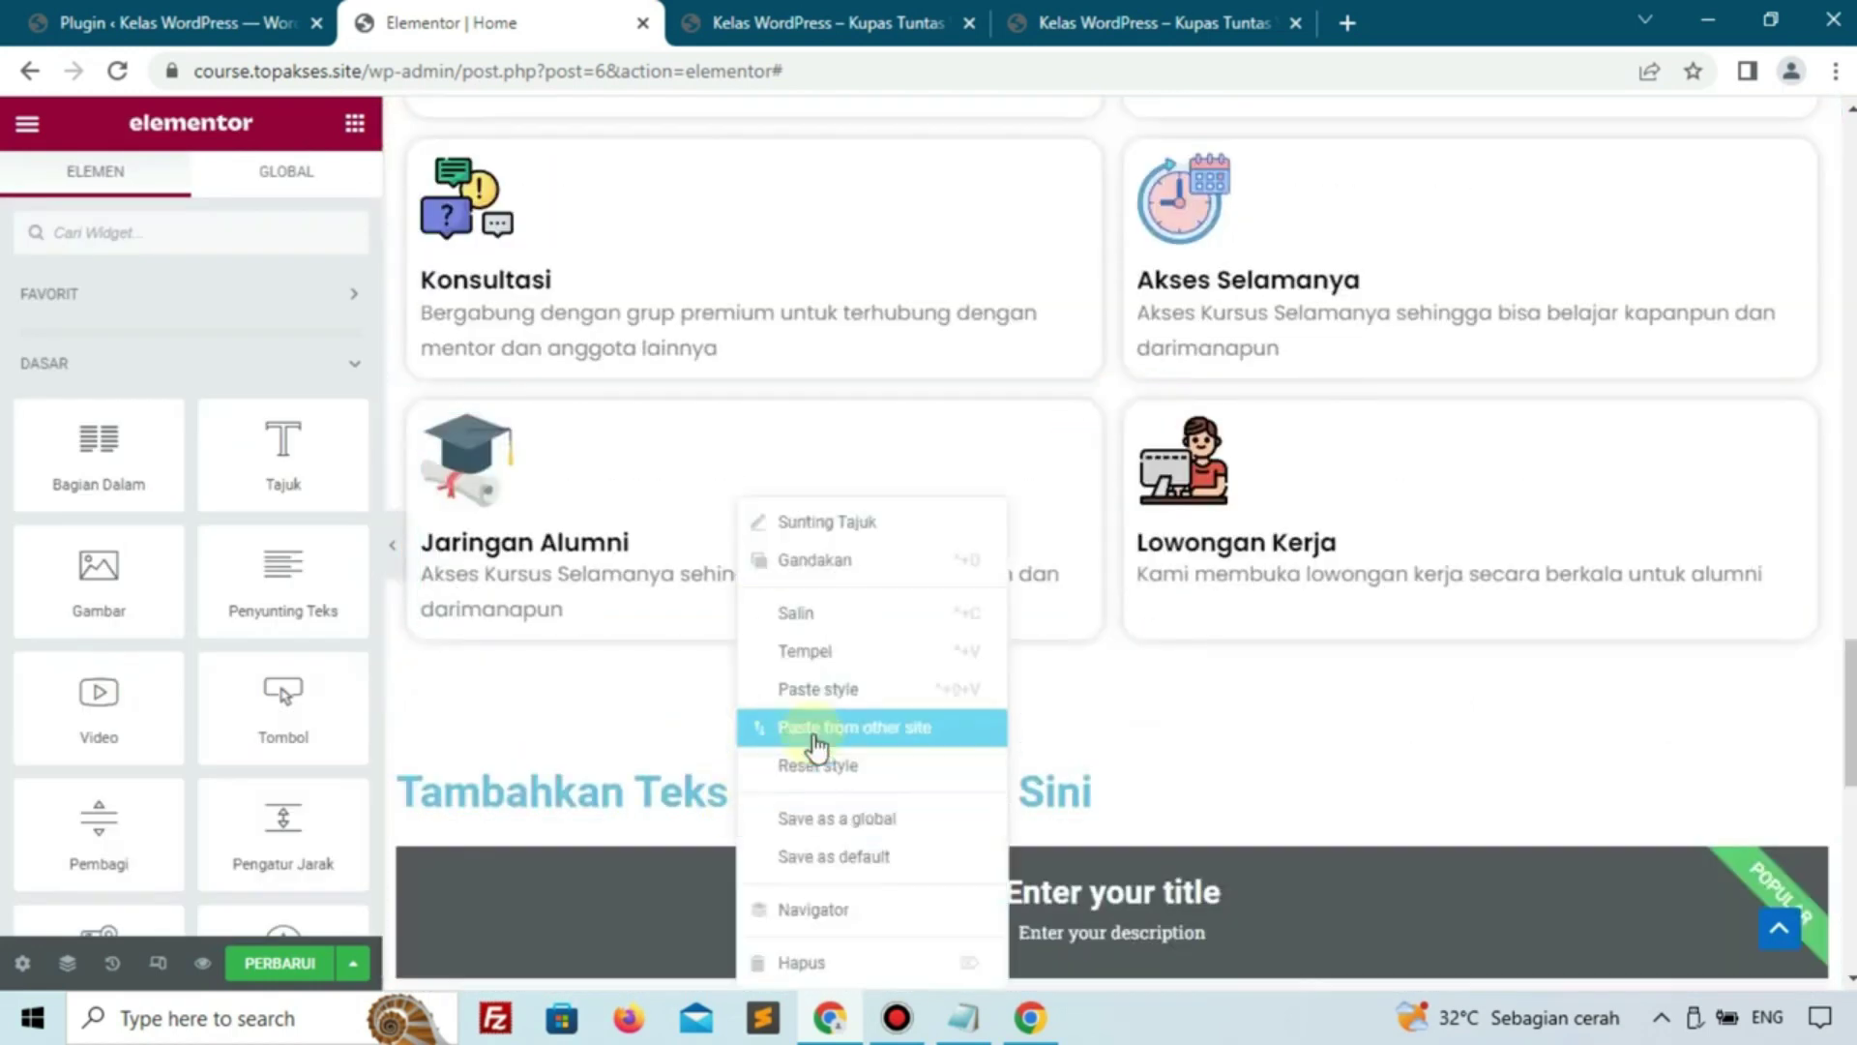
{"action": "left_click", "coordinate": [818, 702]}
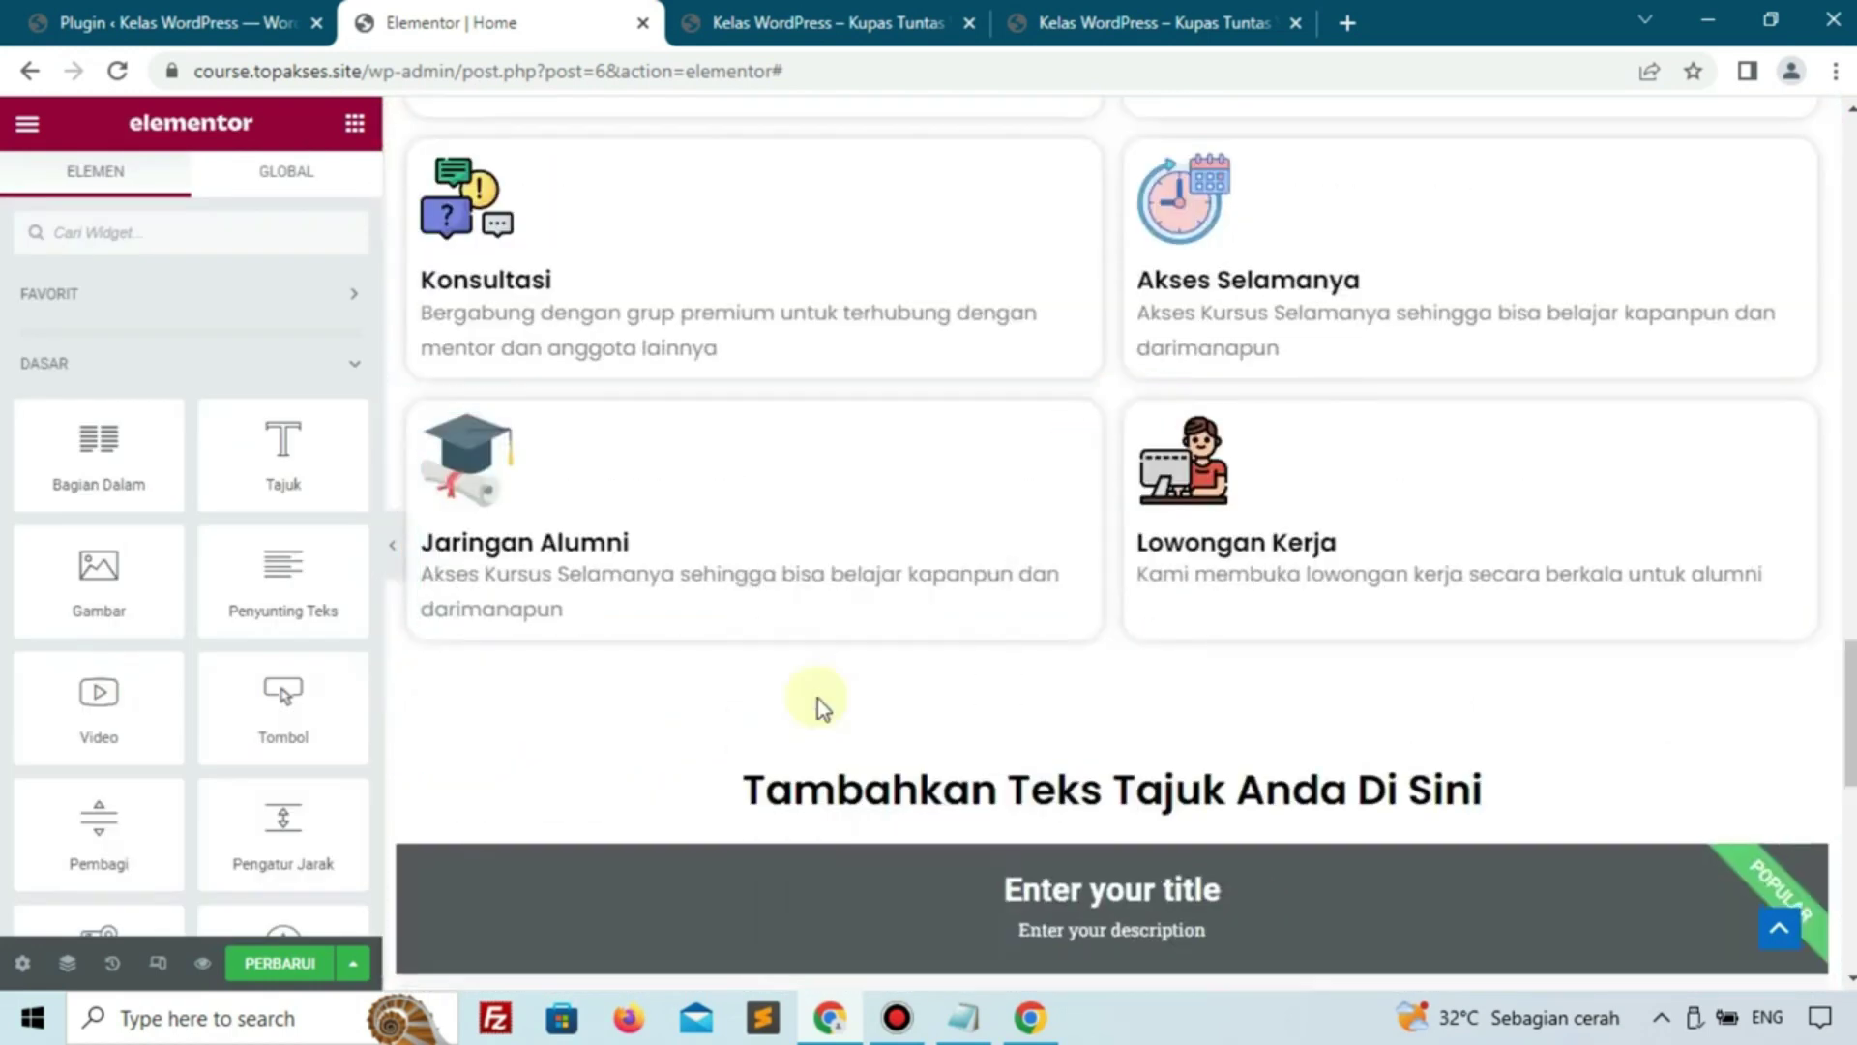
Try to replace the new heading's placeholder text with the "Ambil Course Sekarang" heading from the reference site
{"action": "left_click", "coordinate": [824, 795]}
{"action": "triple_click", "coordinate": [152, 372]}
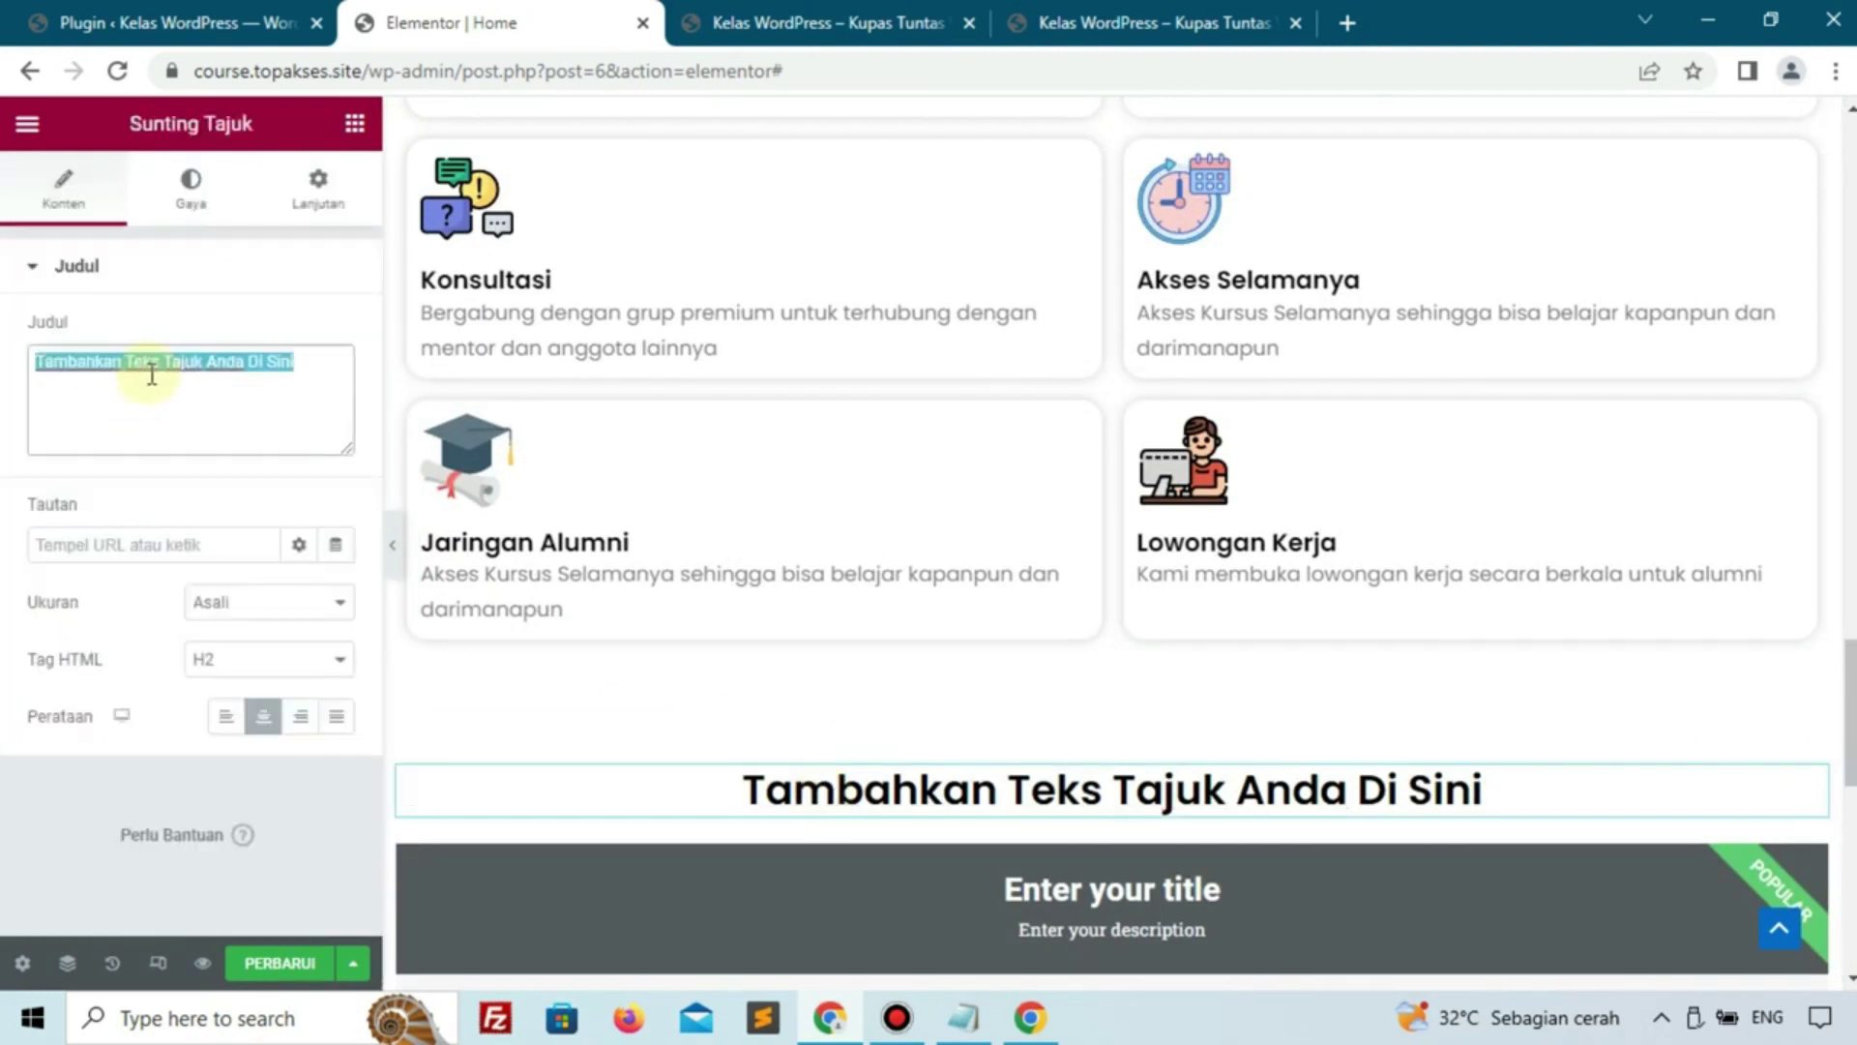
{"action": "left_click", "coordinate": [1157, 13]}
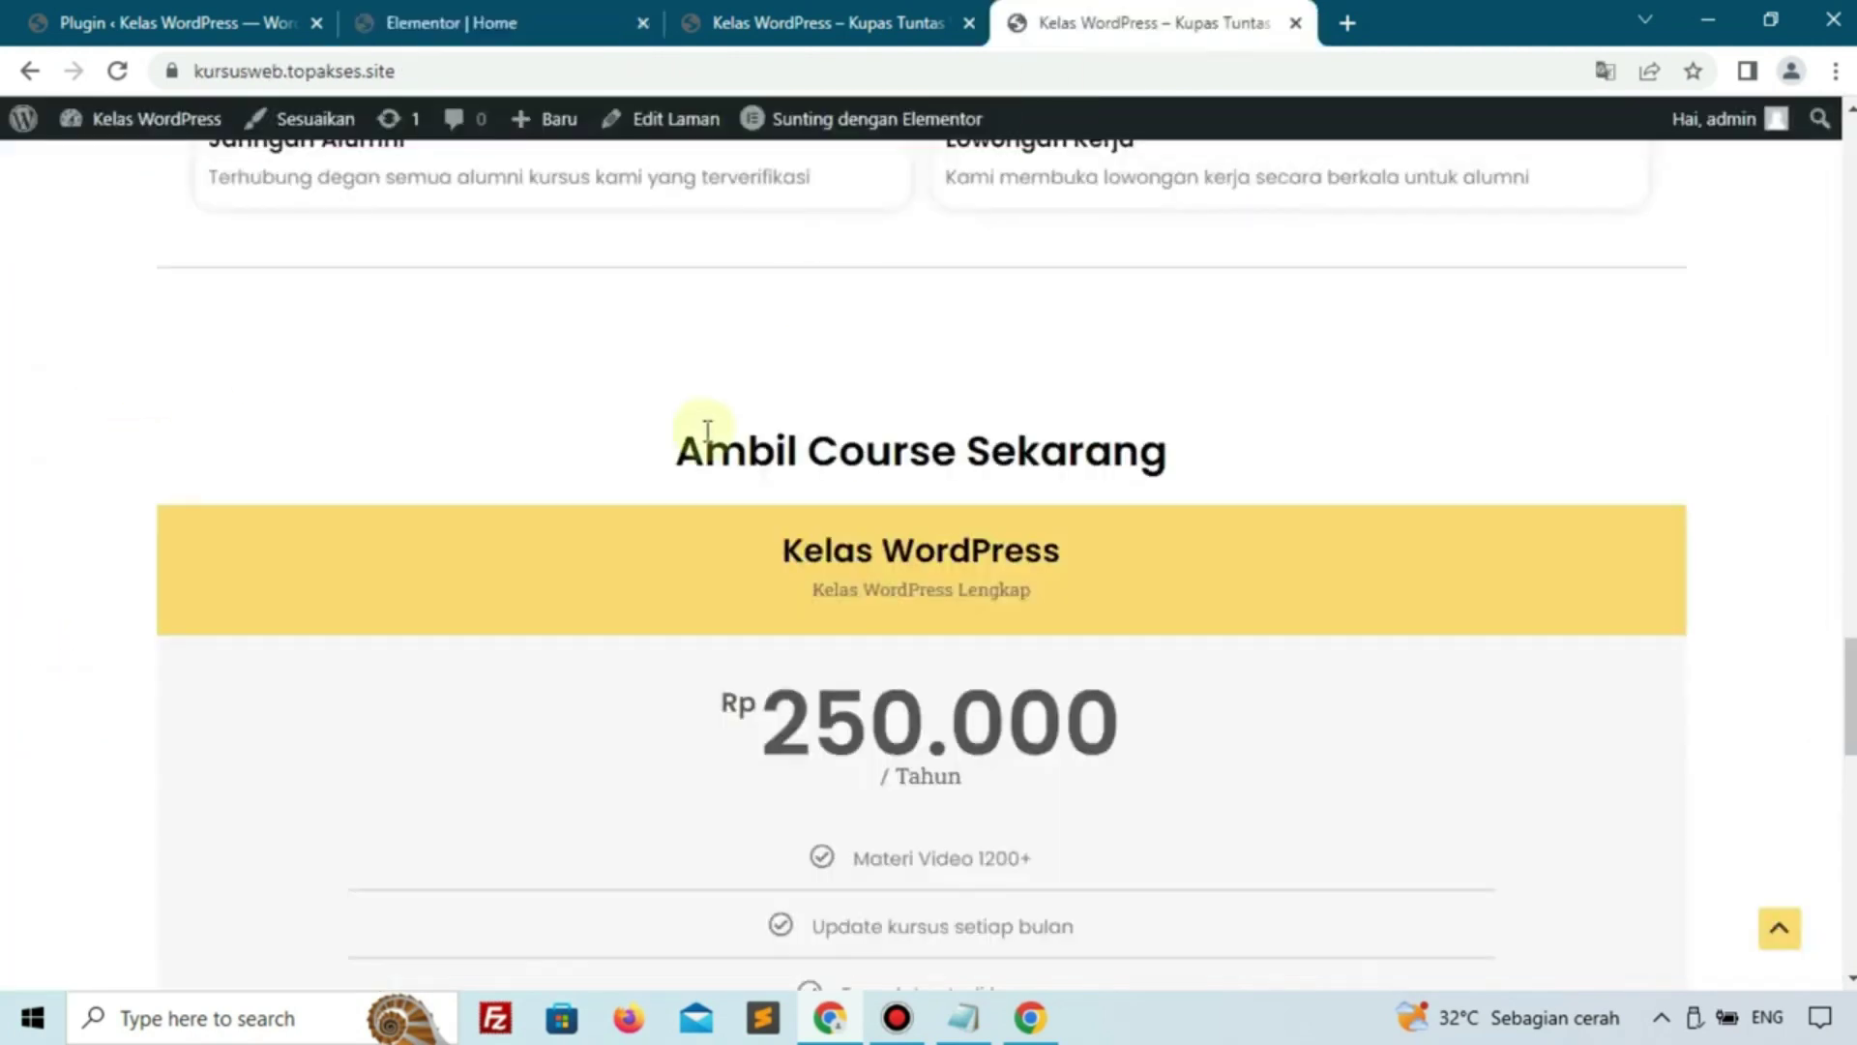
{"action": "left_click_drag", "start_coordinate": [677, 447], "coordinate": [1202, 473]}
{"action": "right_click", "coordinate": [1165, 465]}
{"action": "left_click", "coordinate": [1207, 482]}
{"action": "left_click", "coordinate": [425, 19]}
{"action": "left_click", "coordinate": [215, 374]}
{"action": "key", "text": "ctrl+a"}
{"action": "key", "text": "ctrl+v"}
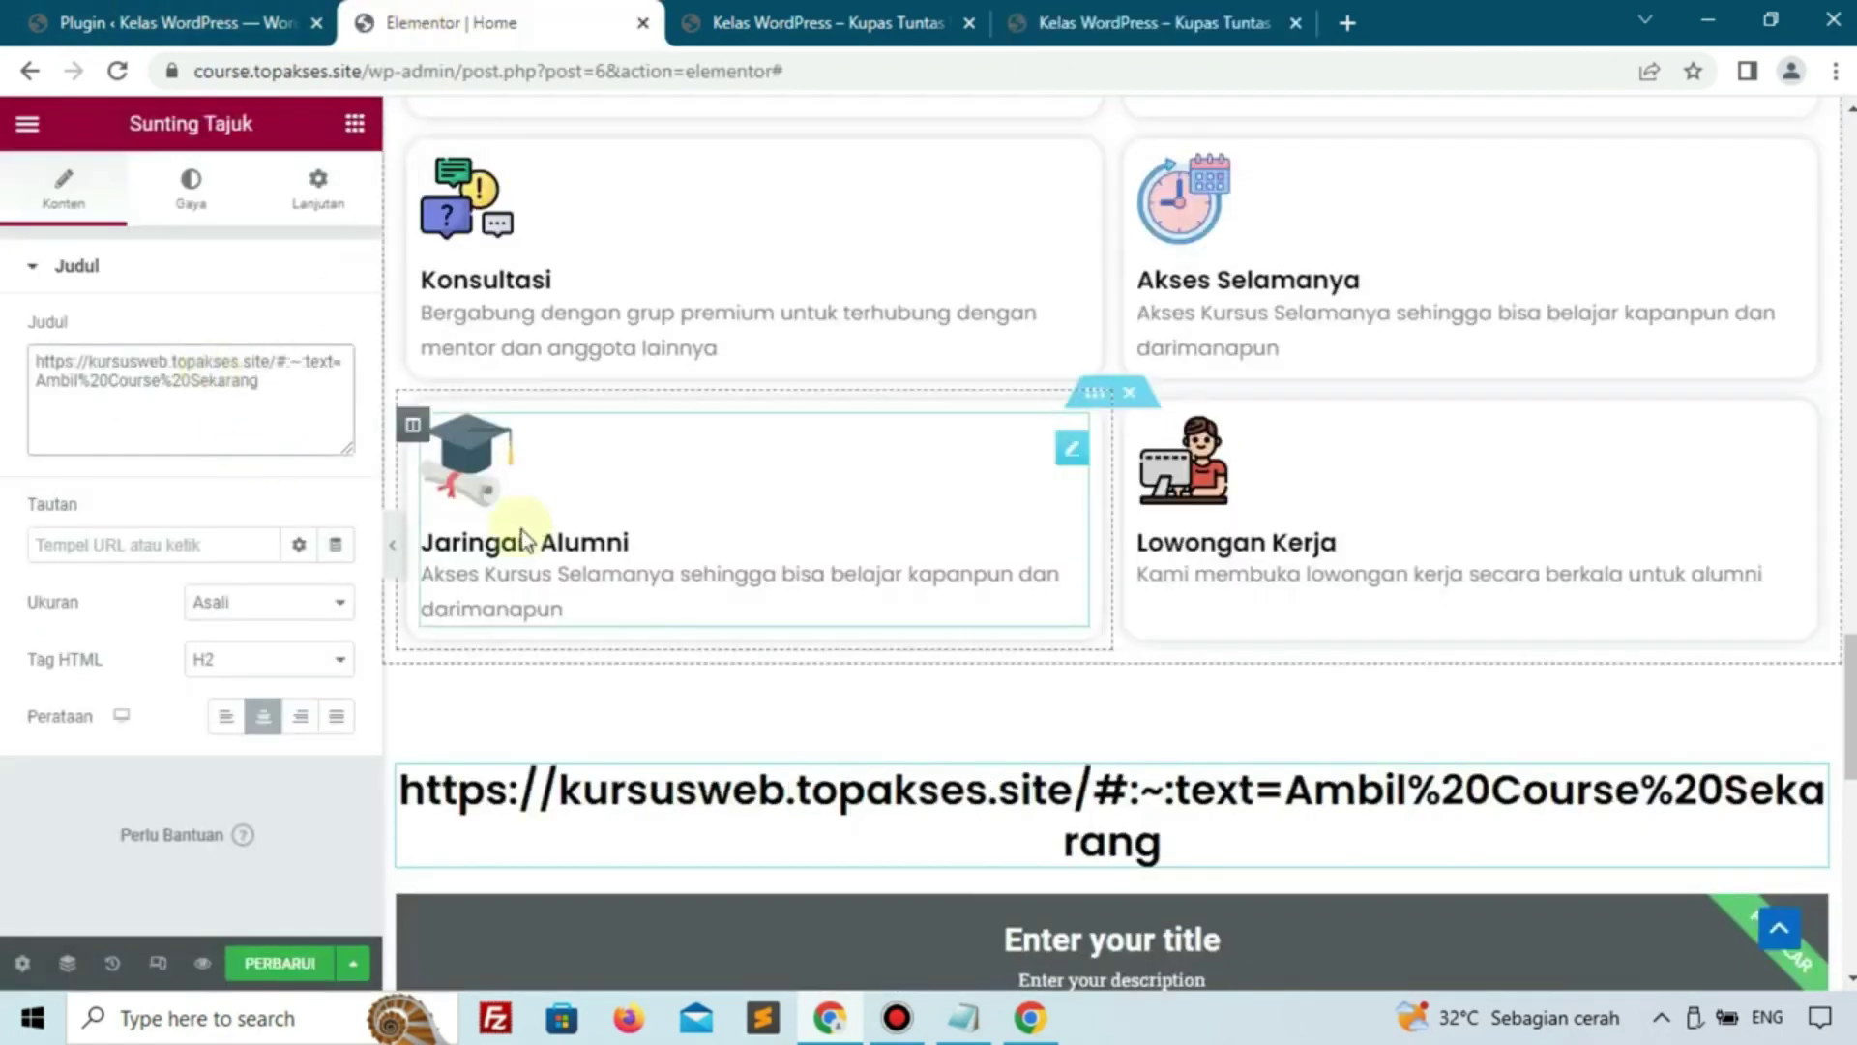
Set the heading's text to "Ambil Course Sekarang", copied from the reference site
{"action": "left_click", "coordinate": [1209, 24]}
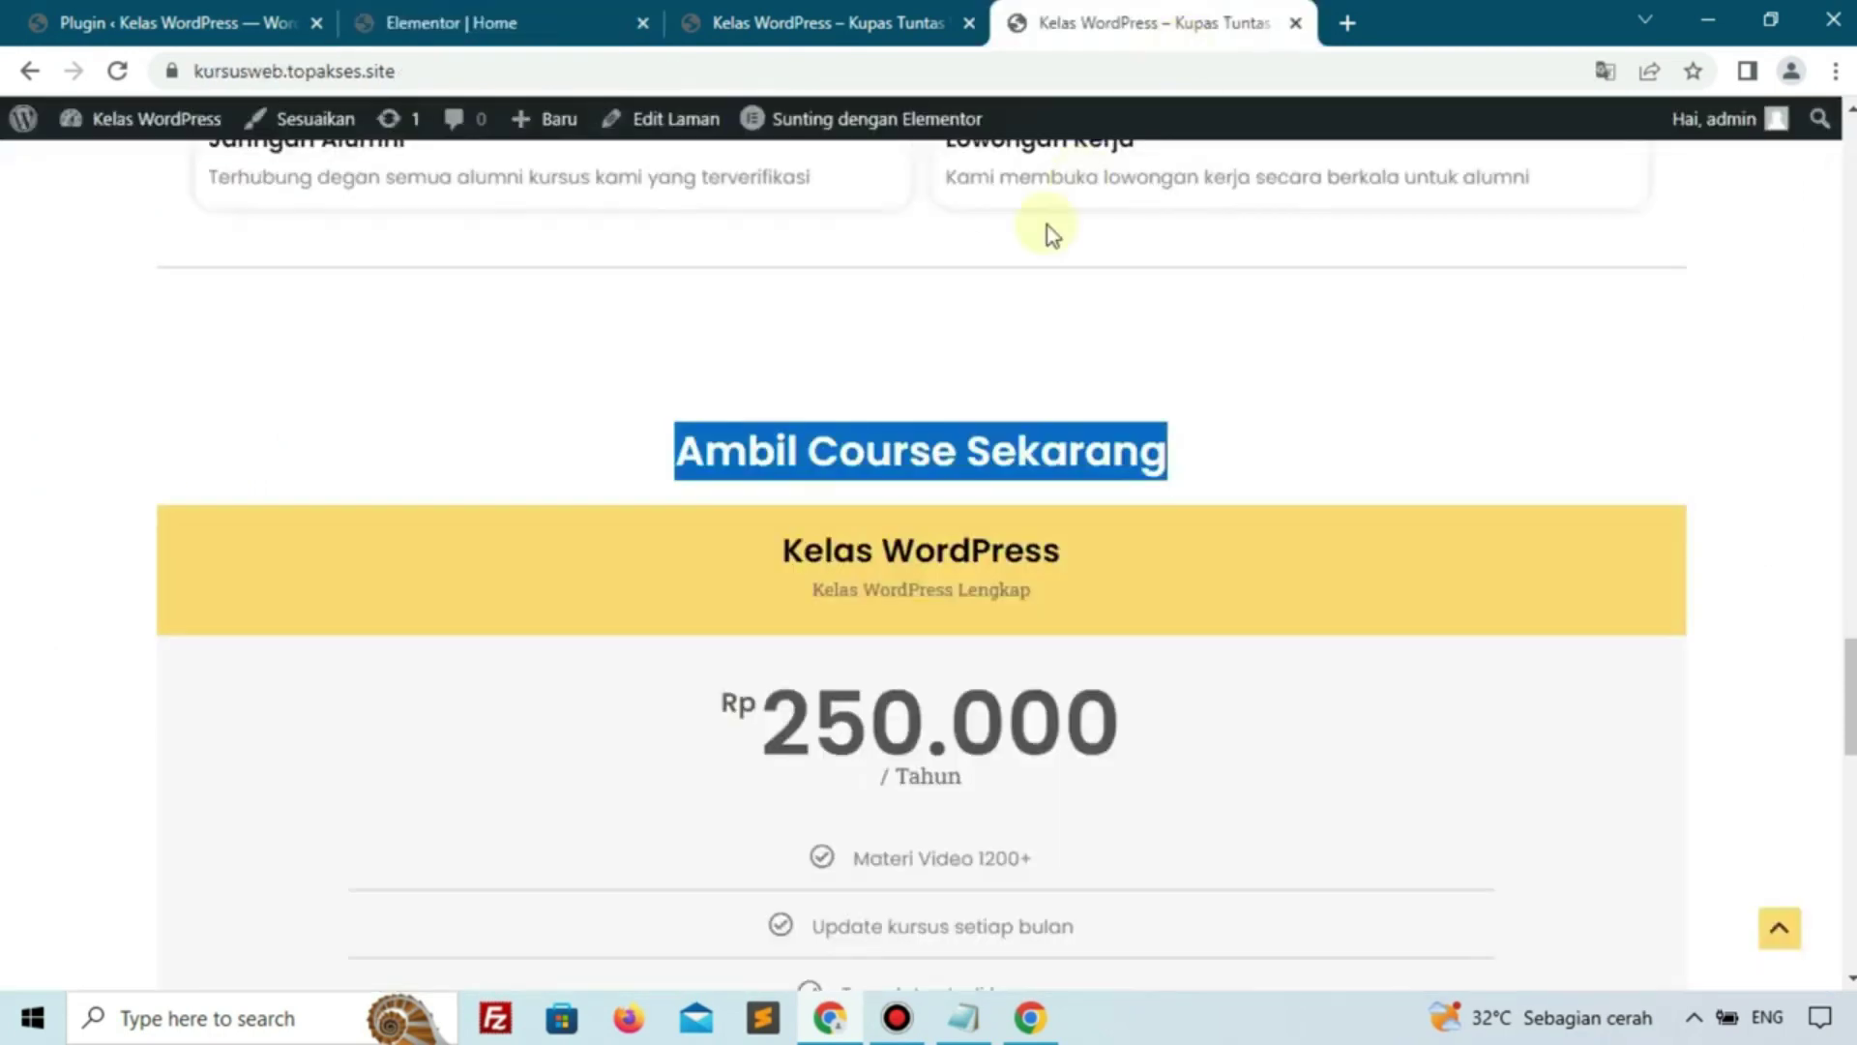
{"action": "right_click", "coordinate": [931, 461]}
{"action": "left_click", "coordinate": [975, 472]}
{"action": "left_click", "coordinate": [483, 22]}
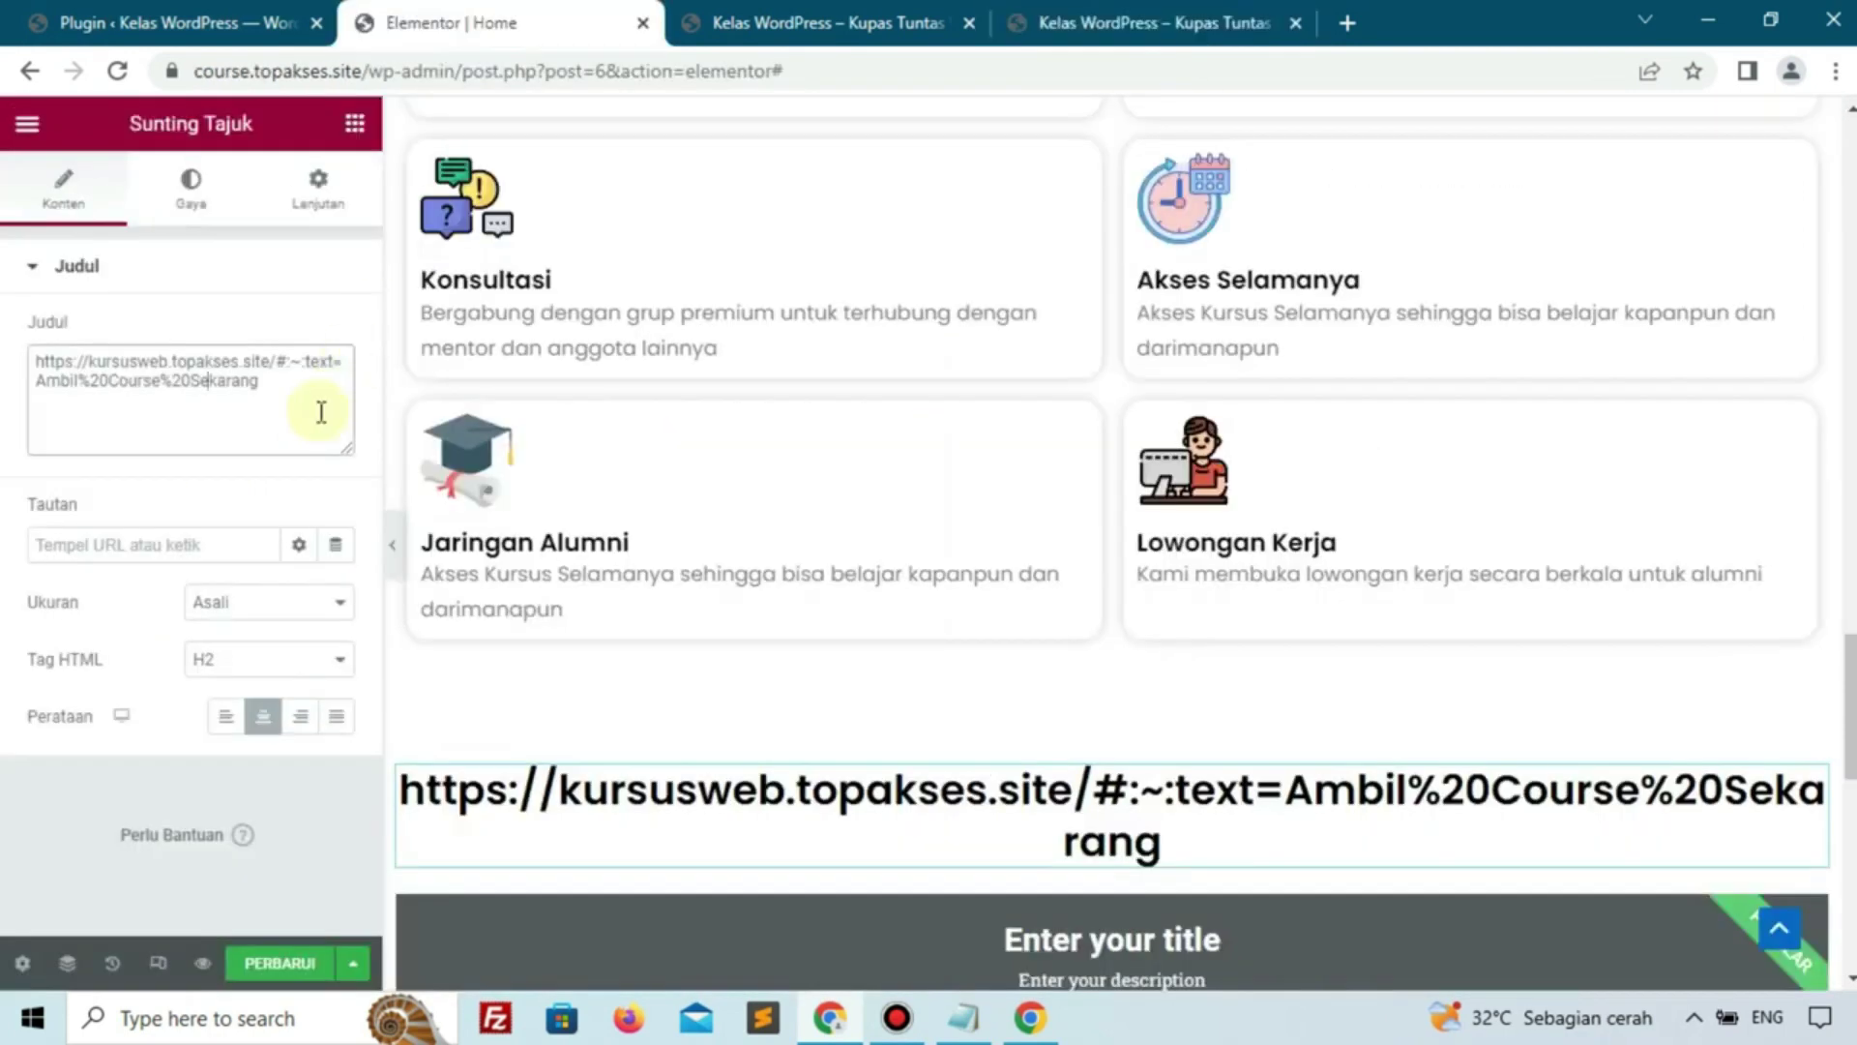
{"action": "key", "text": "ctrl+a"}
{"action": "right_click", "coordinate": [224, 375]}
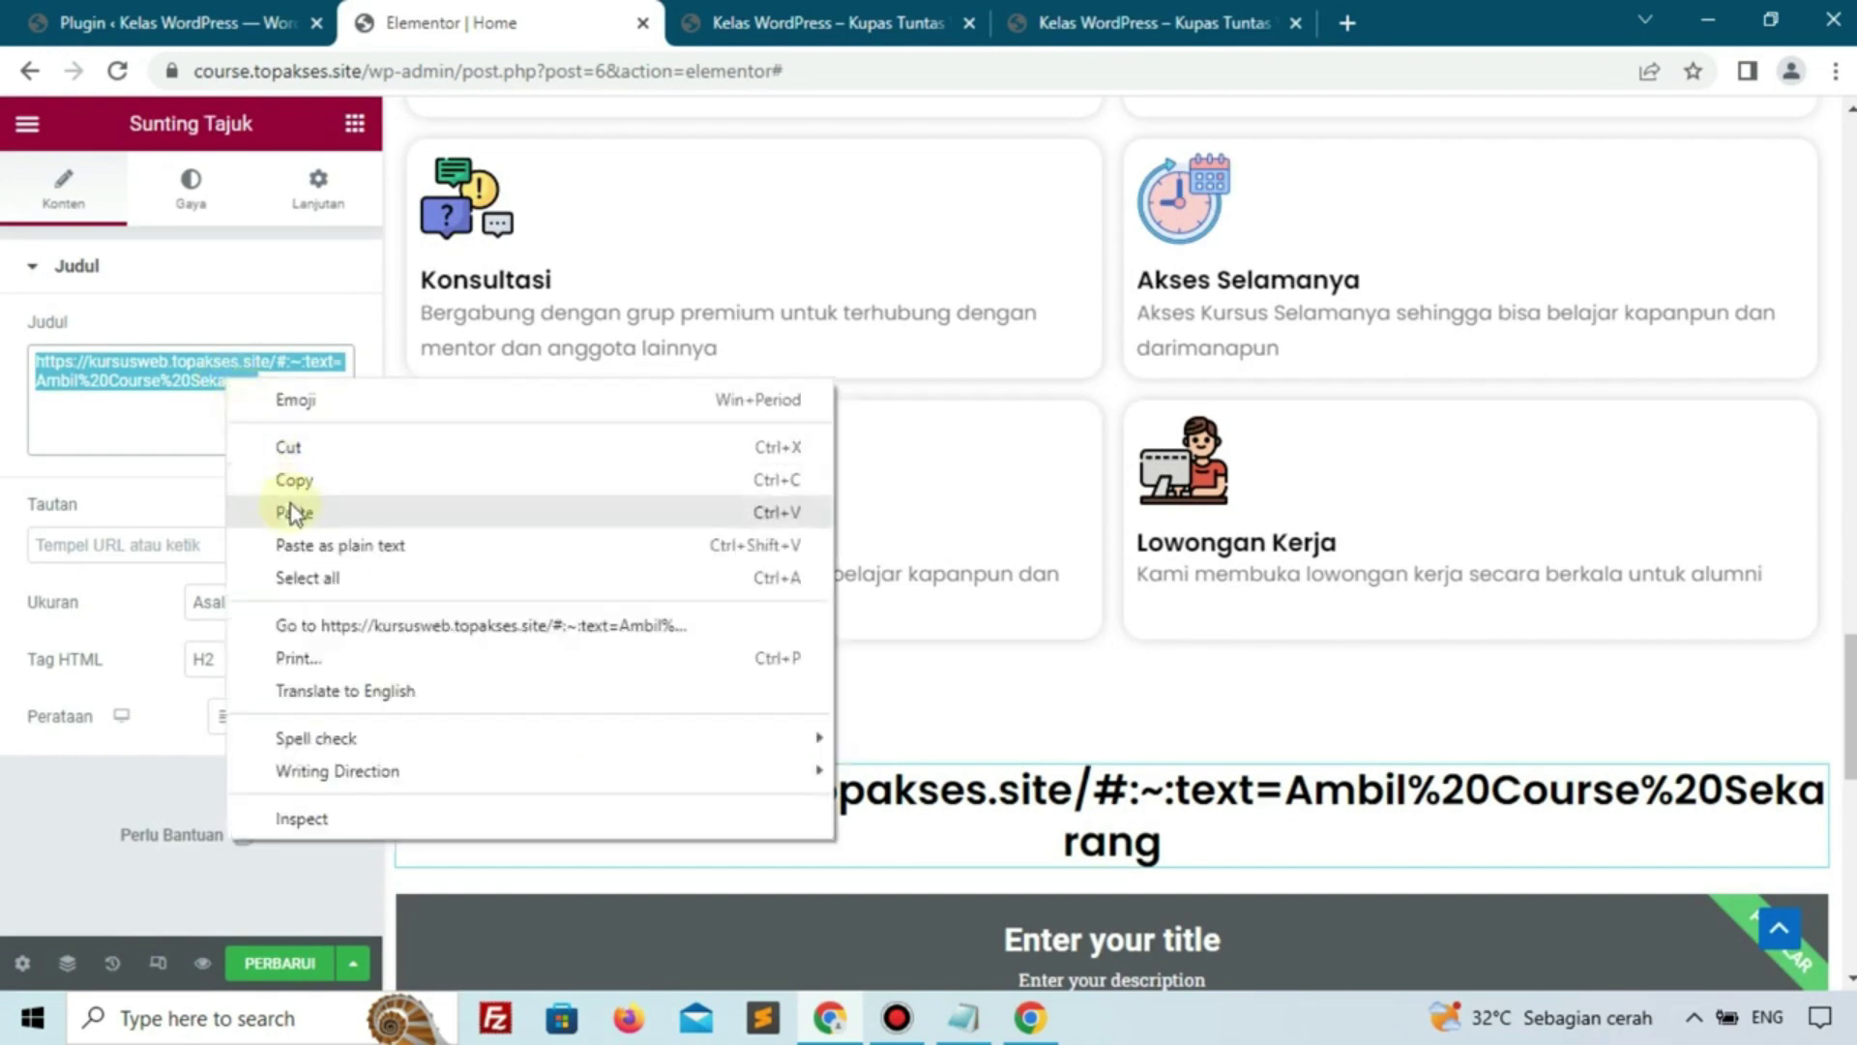
{"action": "left_click", "coordinate": [292, 510]}
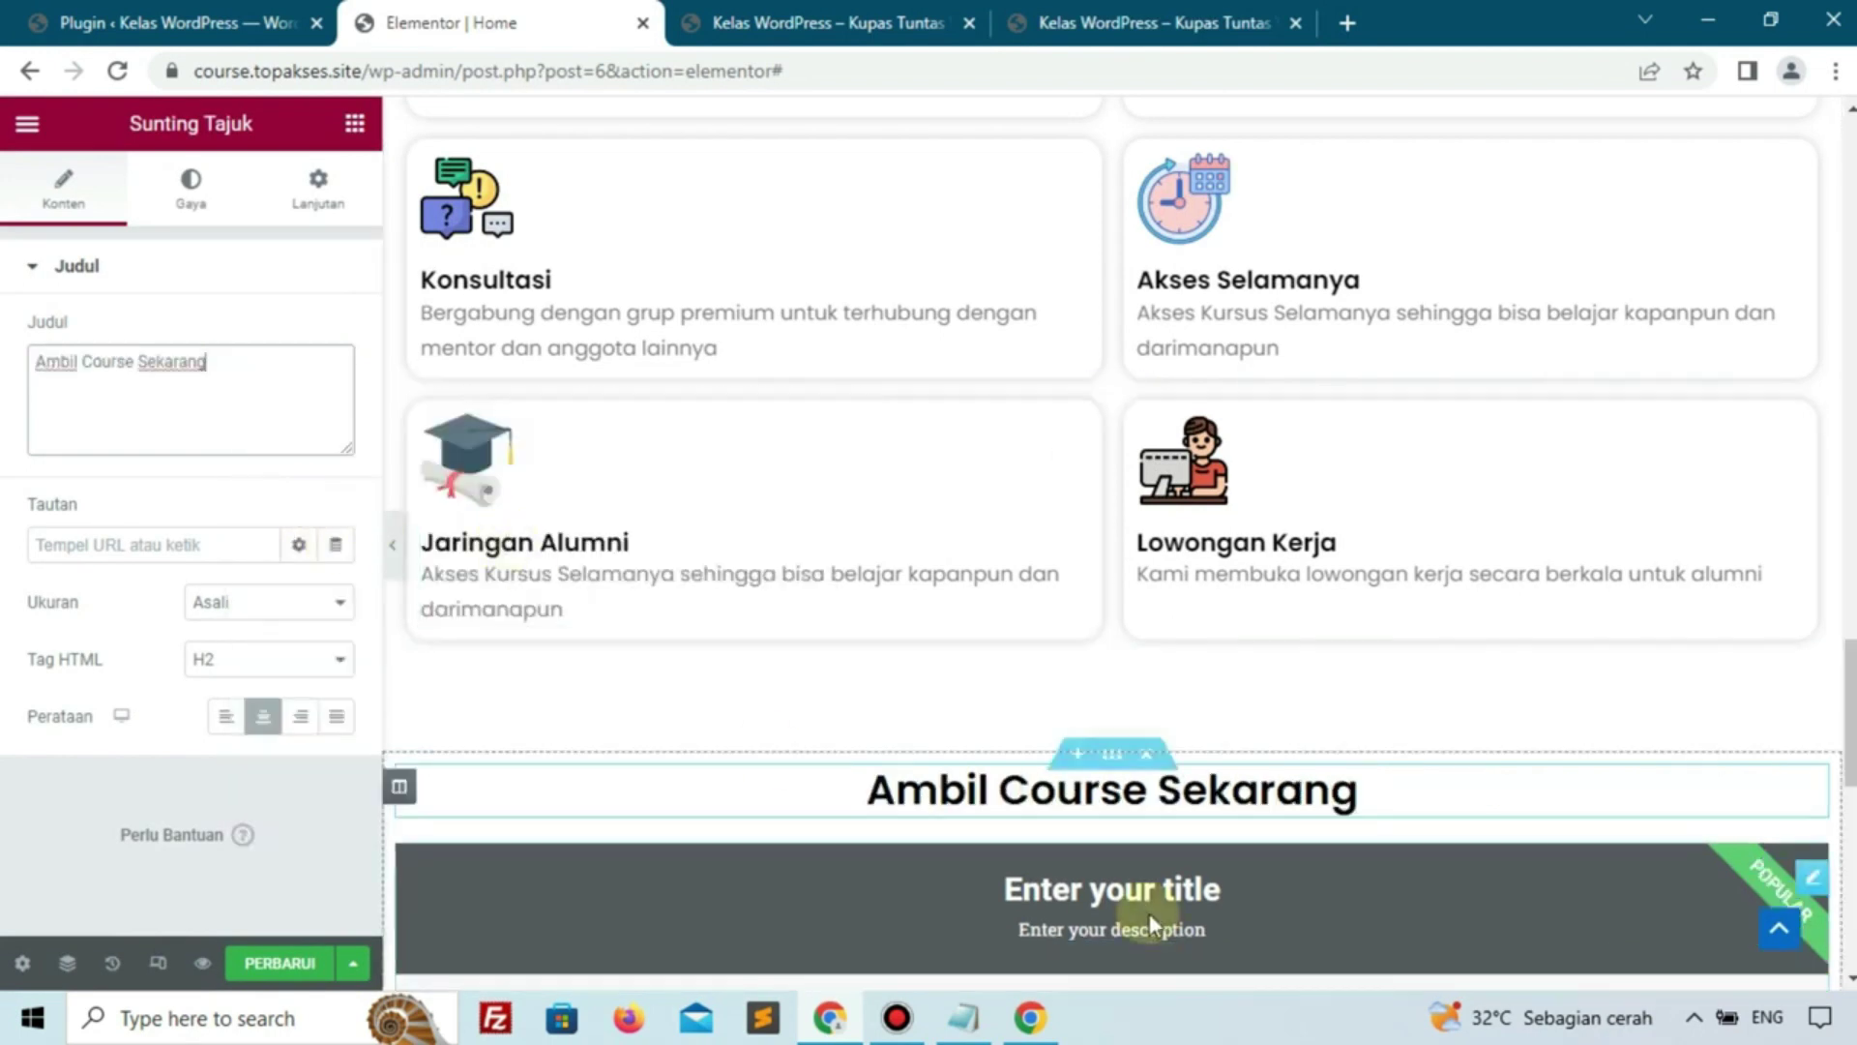
Set the price table's title to "Kelas Wordpress", following the reference site's price table
{"action": "scroll", "coordinate": [1471, 439], "scroll_direction": "down", "scroll_amount": 4}
{"action": "left_click", "coordinate": [1459, 466]}
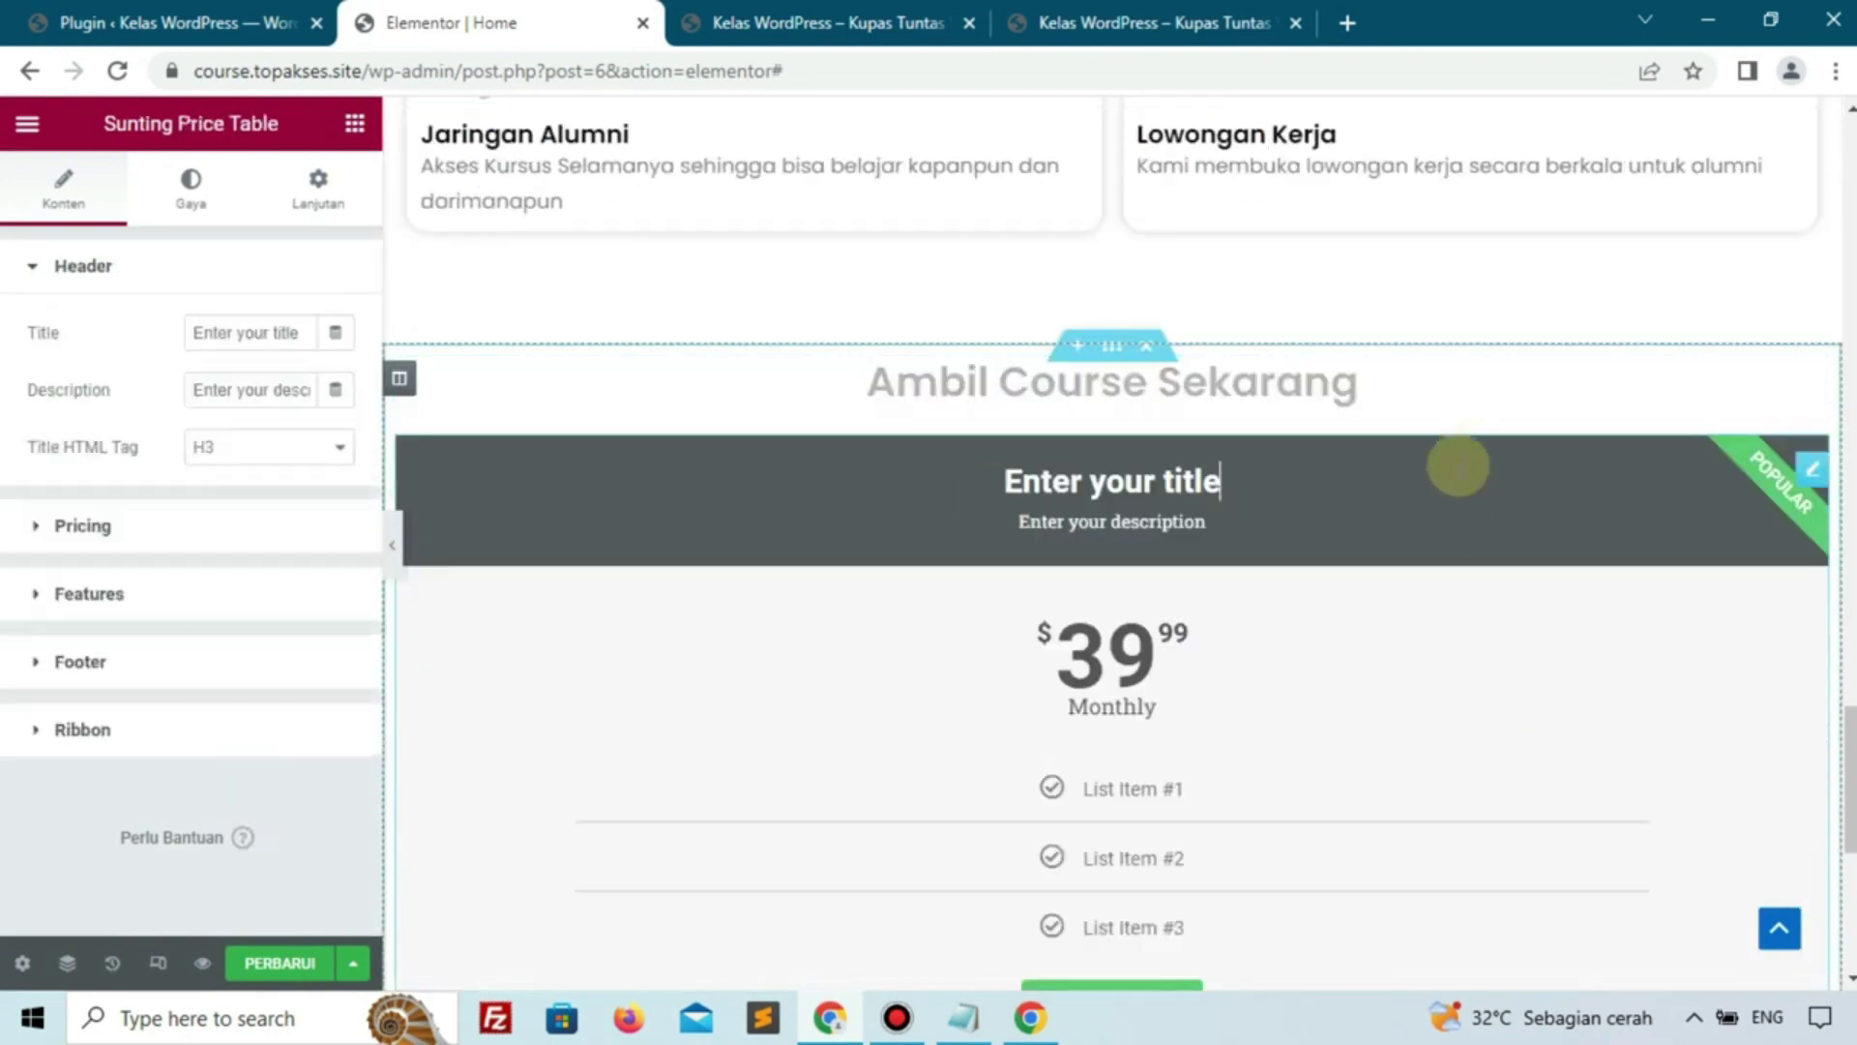
{"action": "left_click_drag", "start_coordinate": [211, 338], "coordinate": [374, 318]}
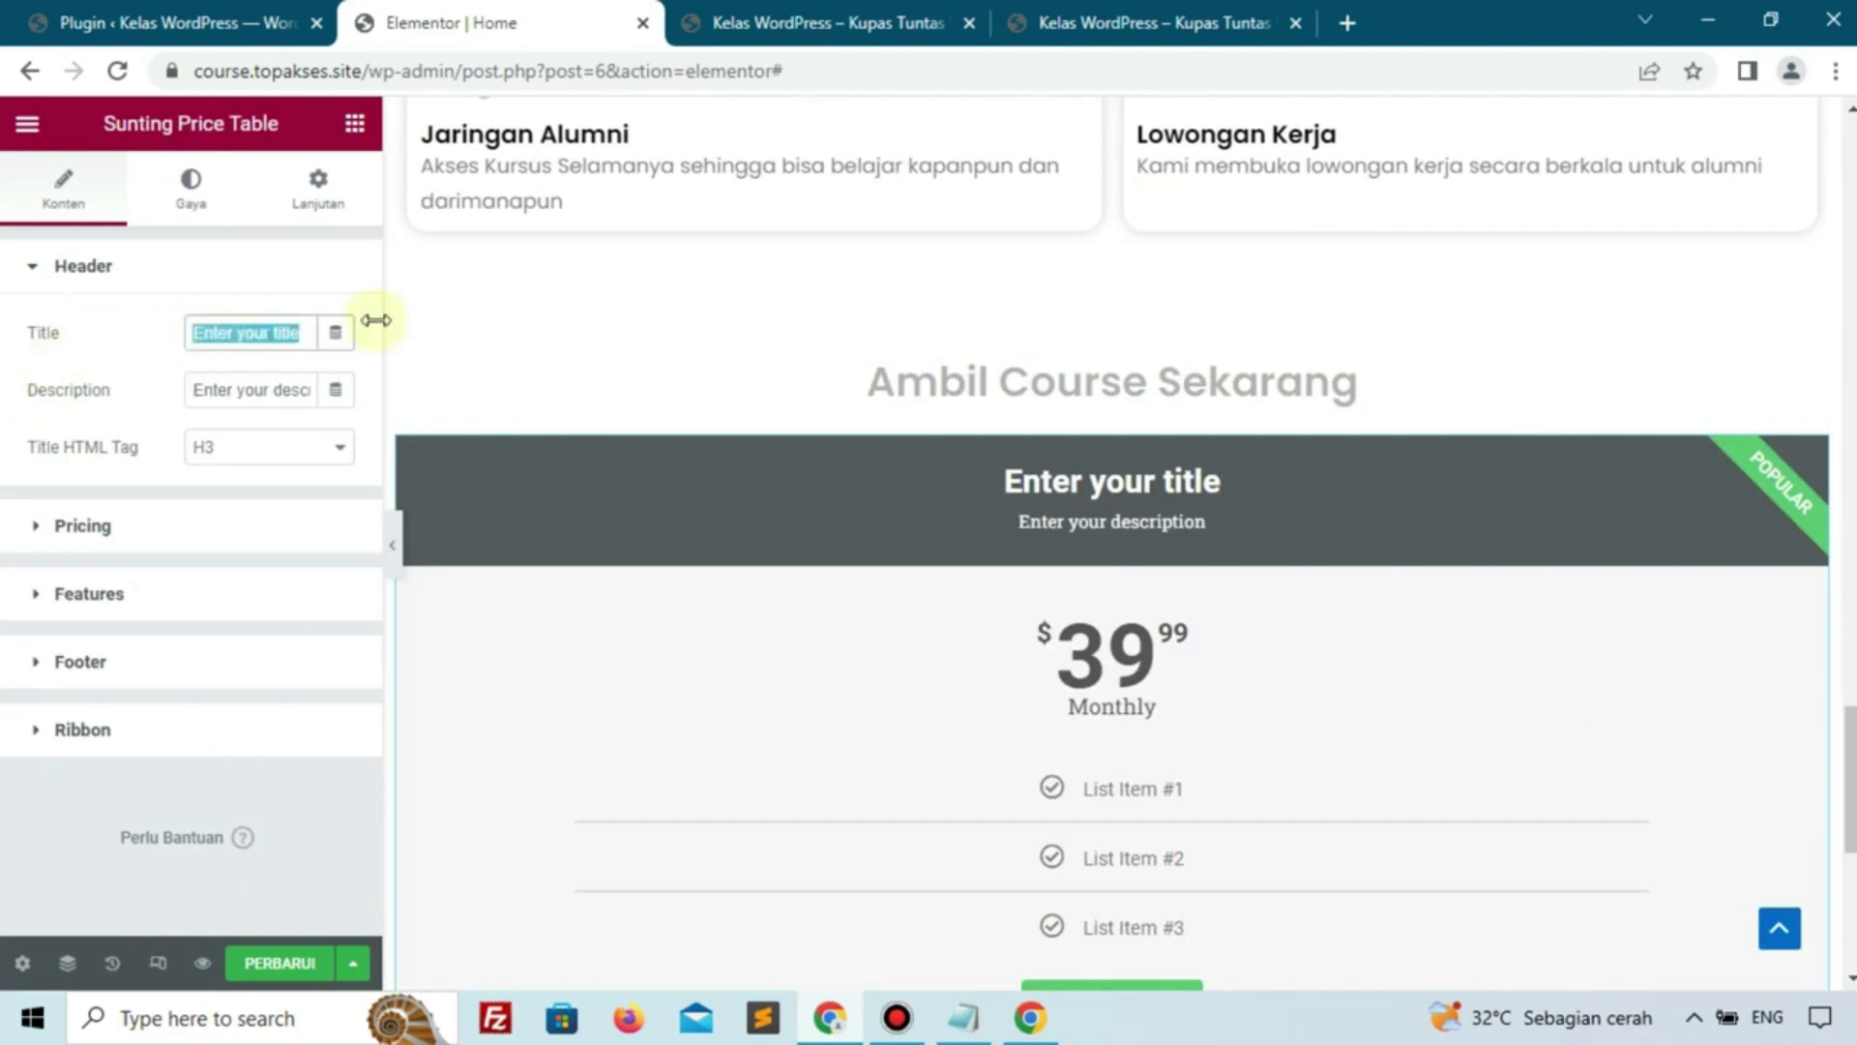
{"action": "left_click", "coordinate": [1267, 22]}
{"action": "left_click", "coordinate": [833, 534]}
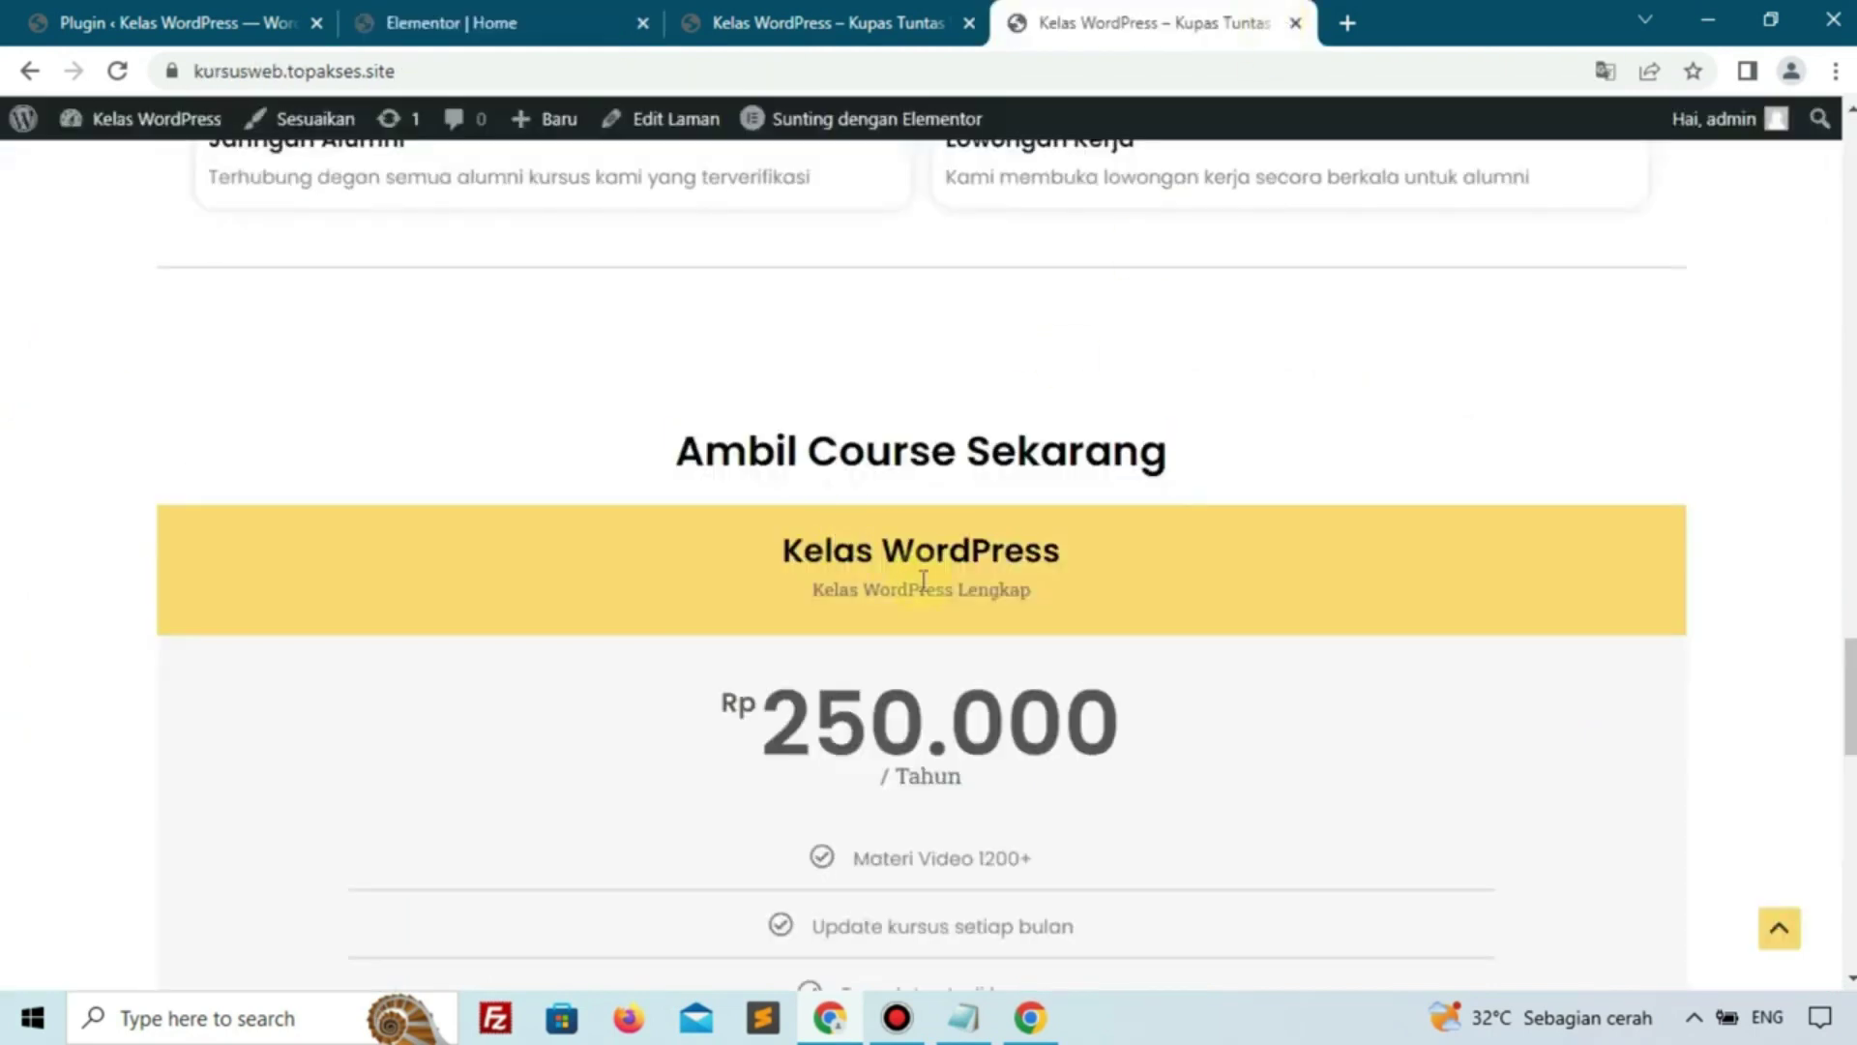
{"action": "left_click_drag", "start_coordinate": [958, 590], "coordinate": [967, 590]}
{"action": "left_click", "coordinate": [254, 21]}
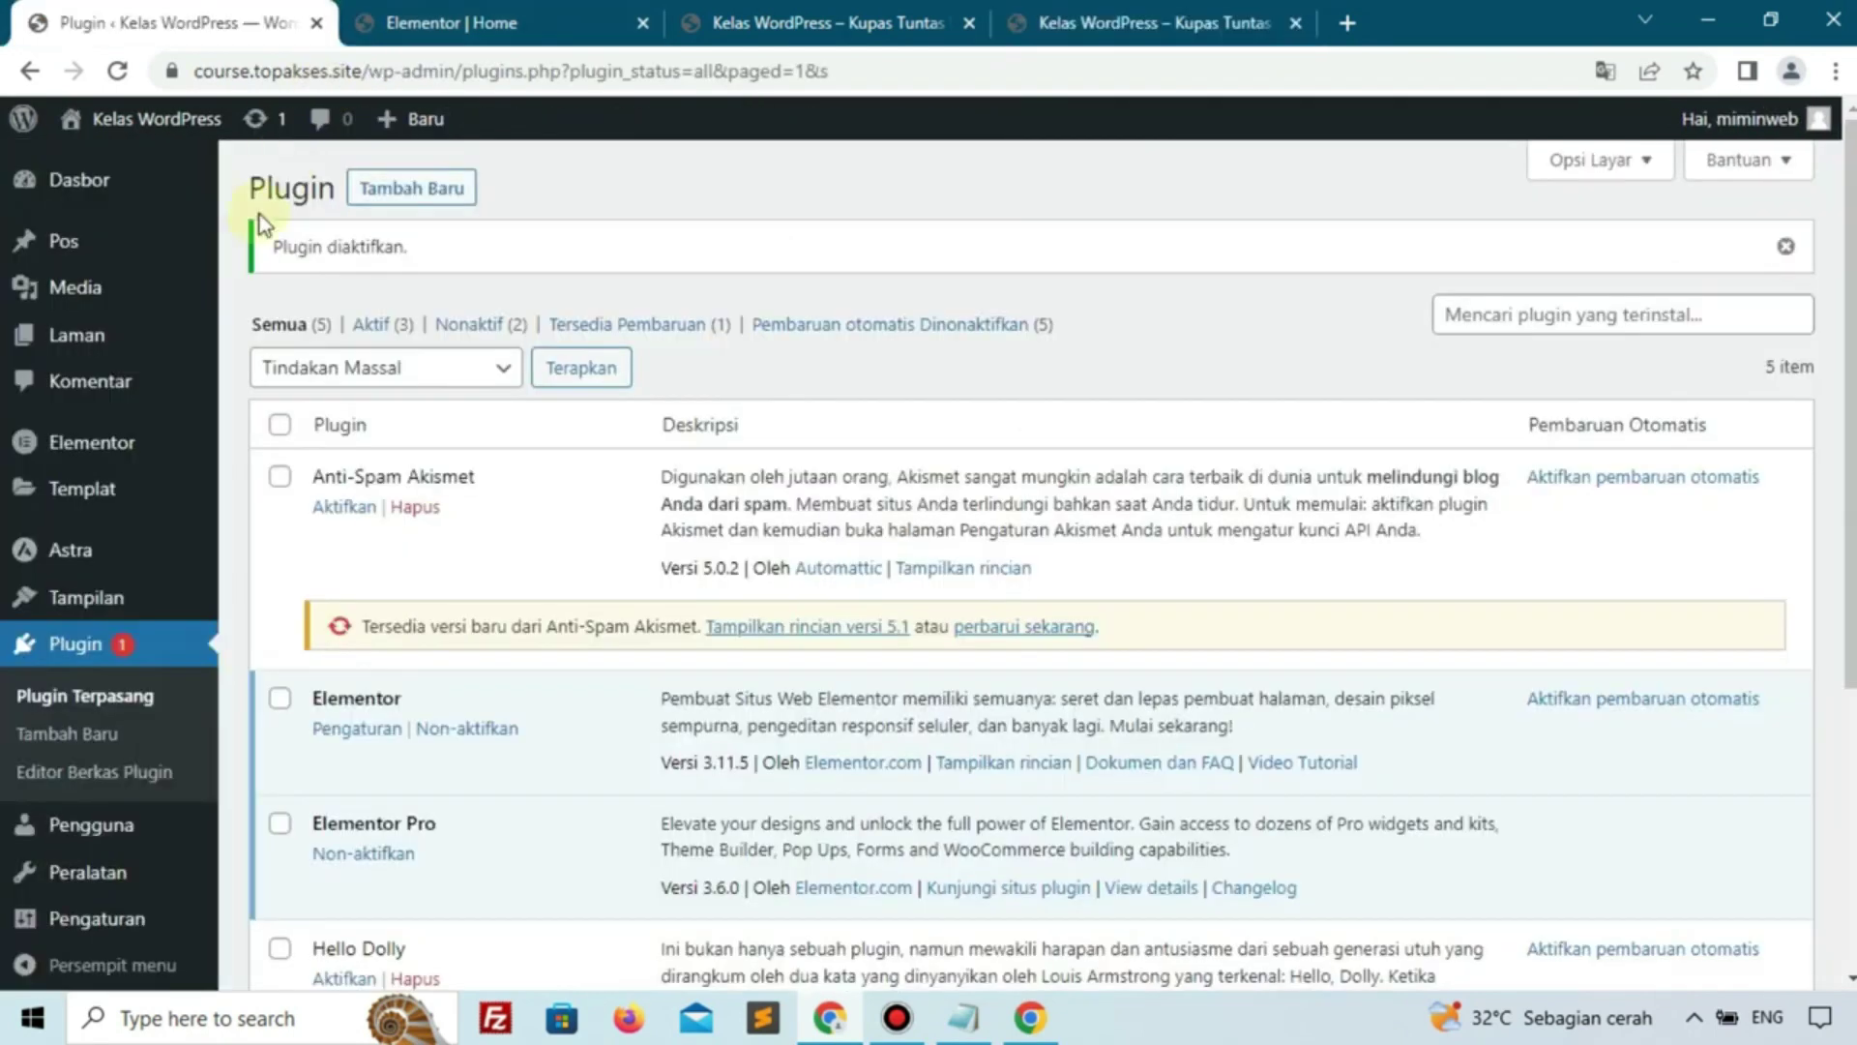
{"action": "left_click", "coordinate": [528, 12]}
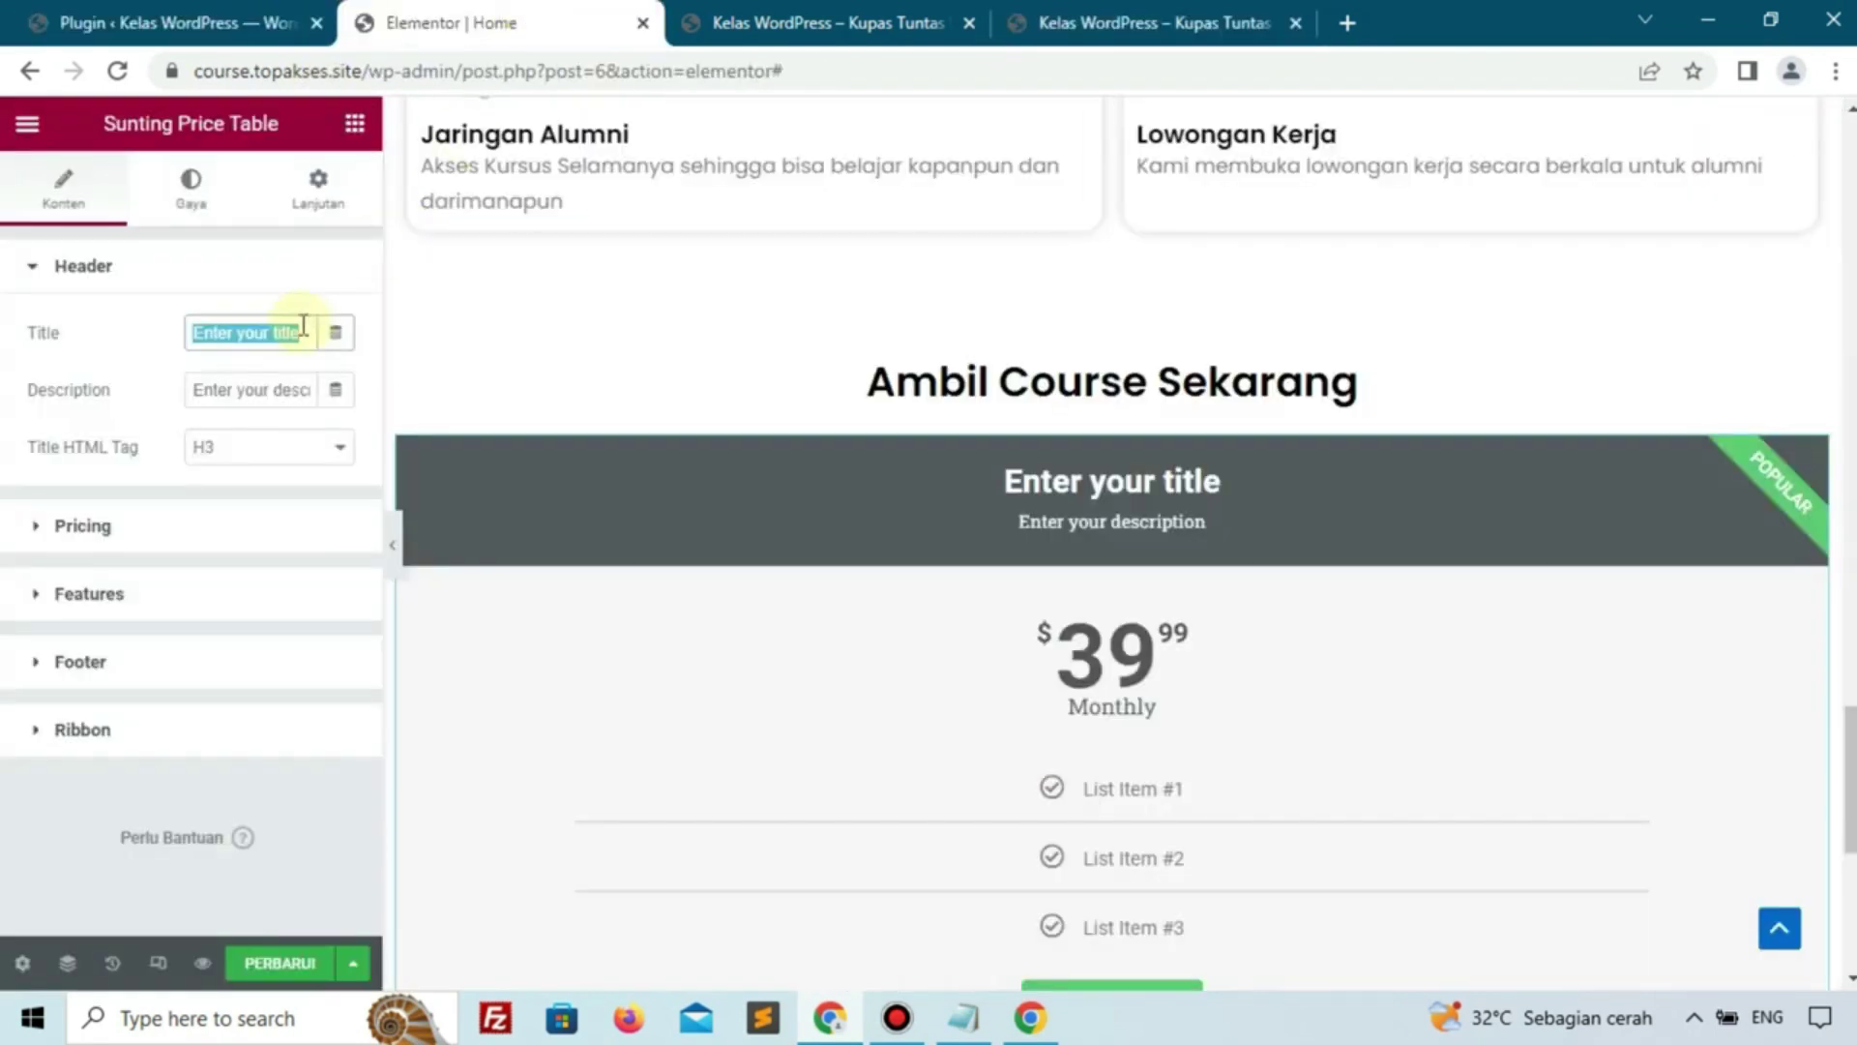
{"action": "type", "text": "Kelas Wordr"}
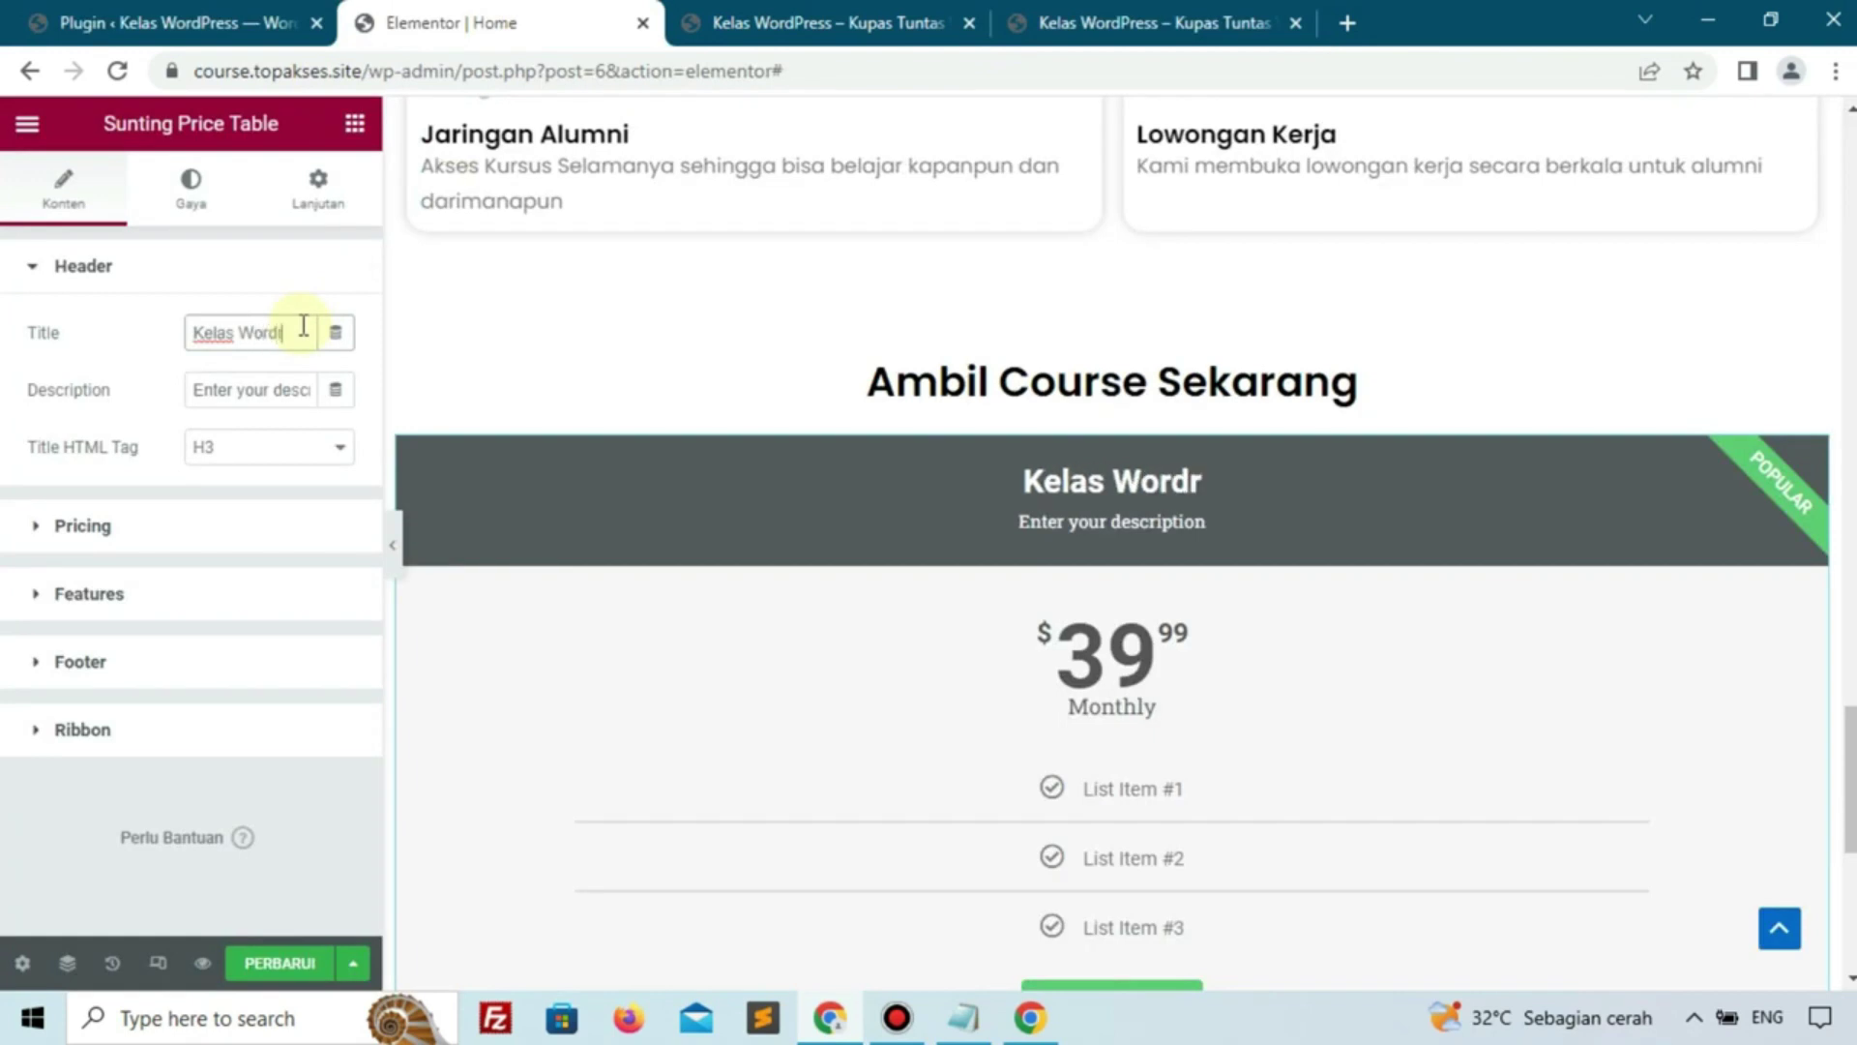
{"action": "key", "text": "BackSpace"}
{"action": "type", "text": "press"}
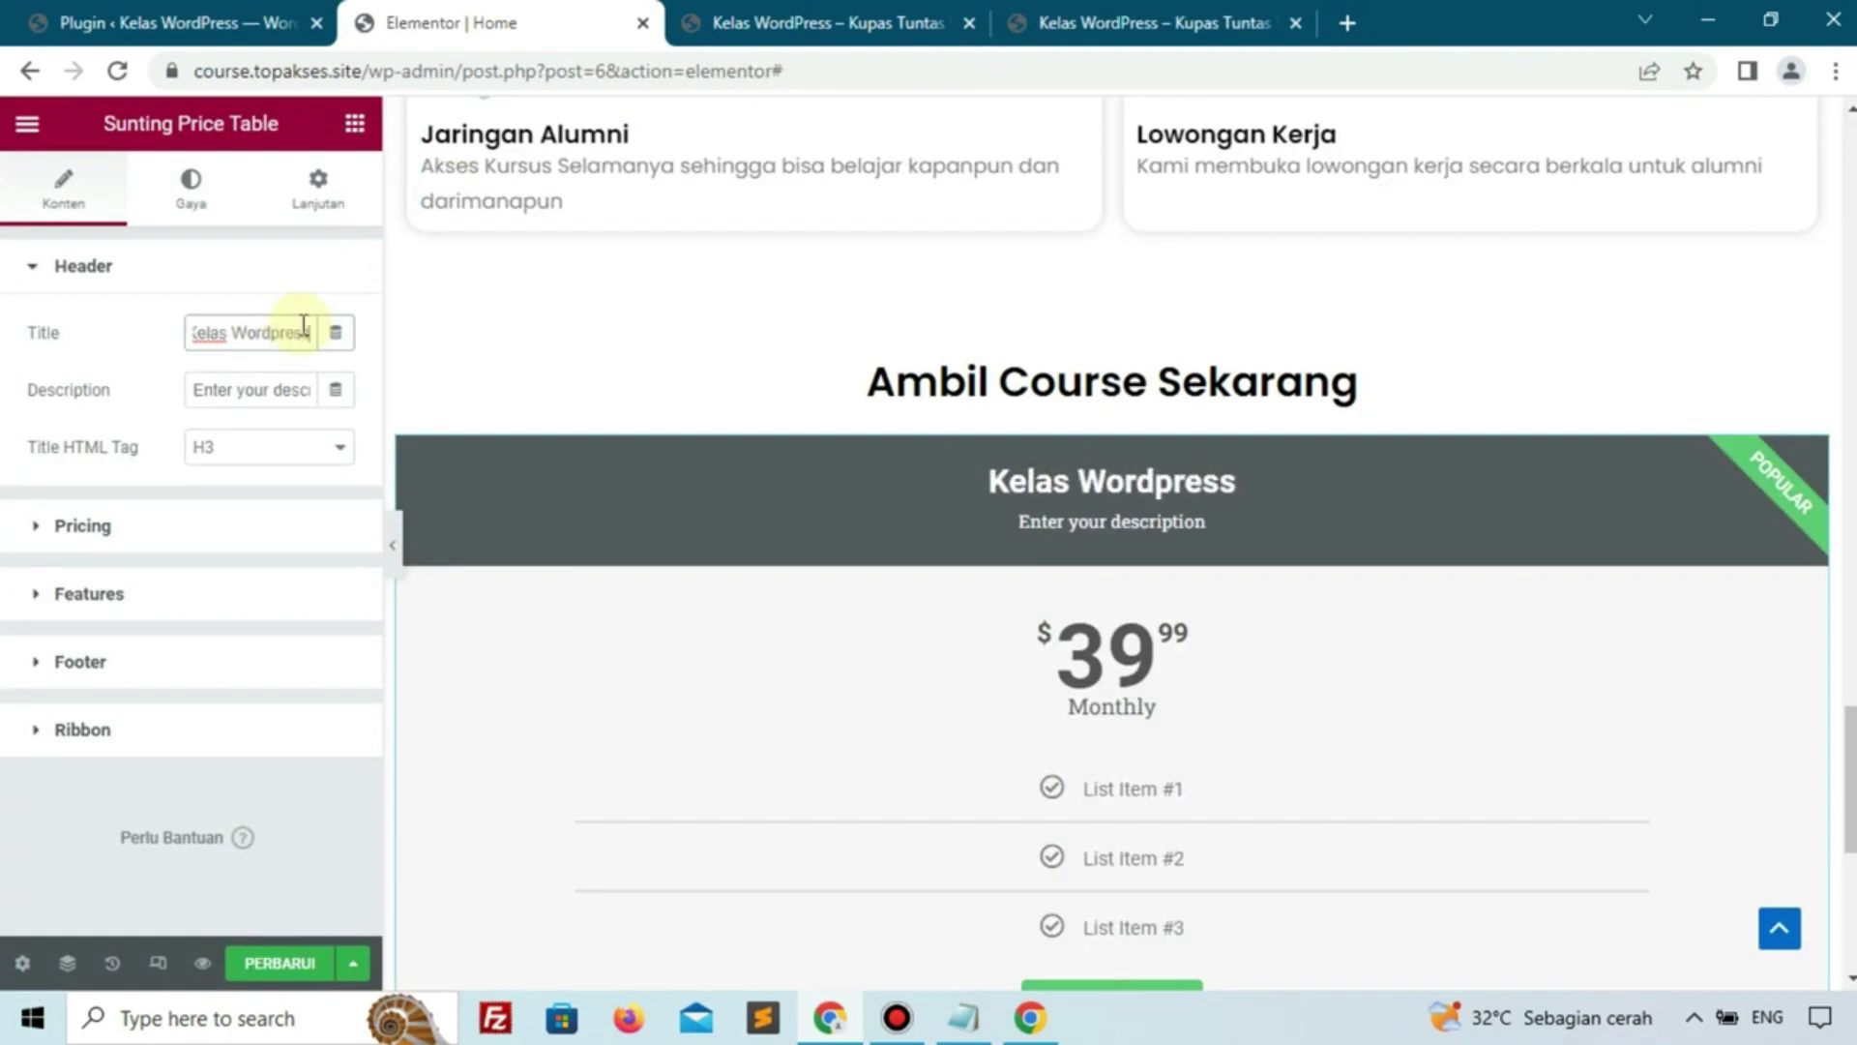
Set the price table's description to "Kelas WordPress Lengkap"
{"action": "triple_click", "coordinate": [240, 389]}
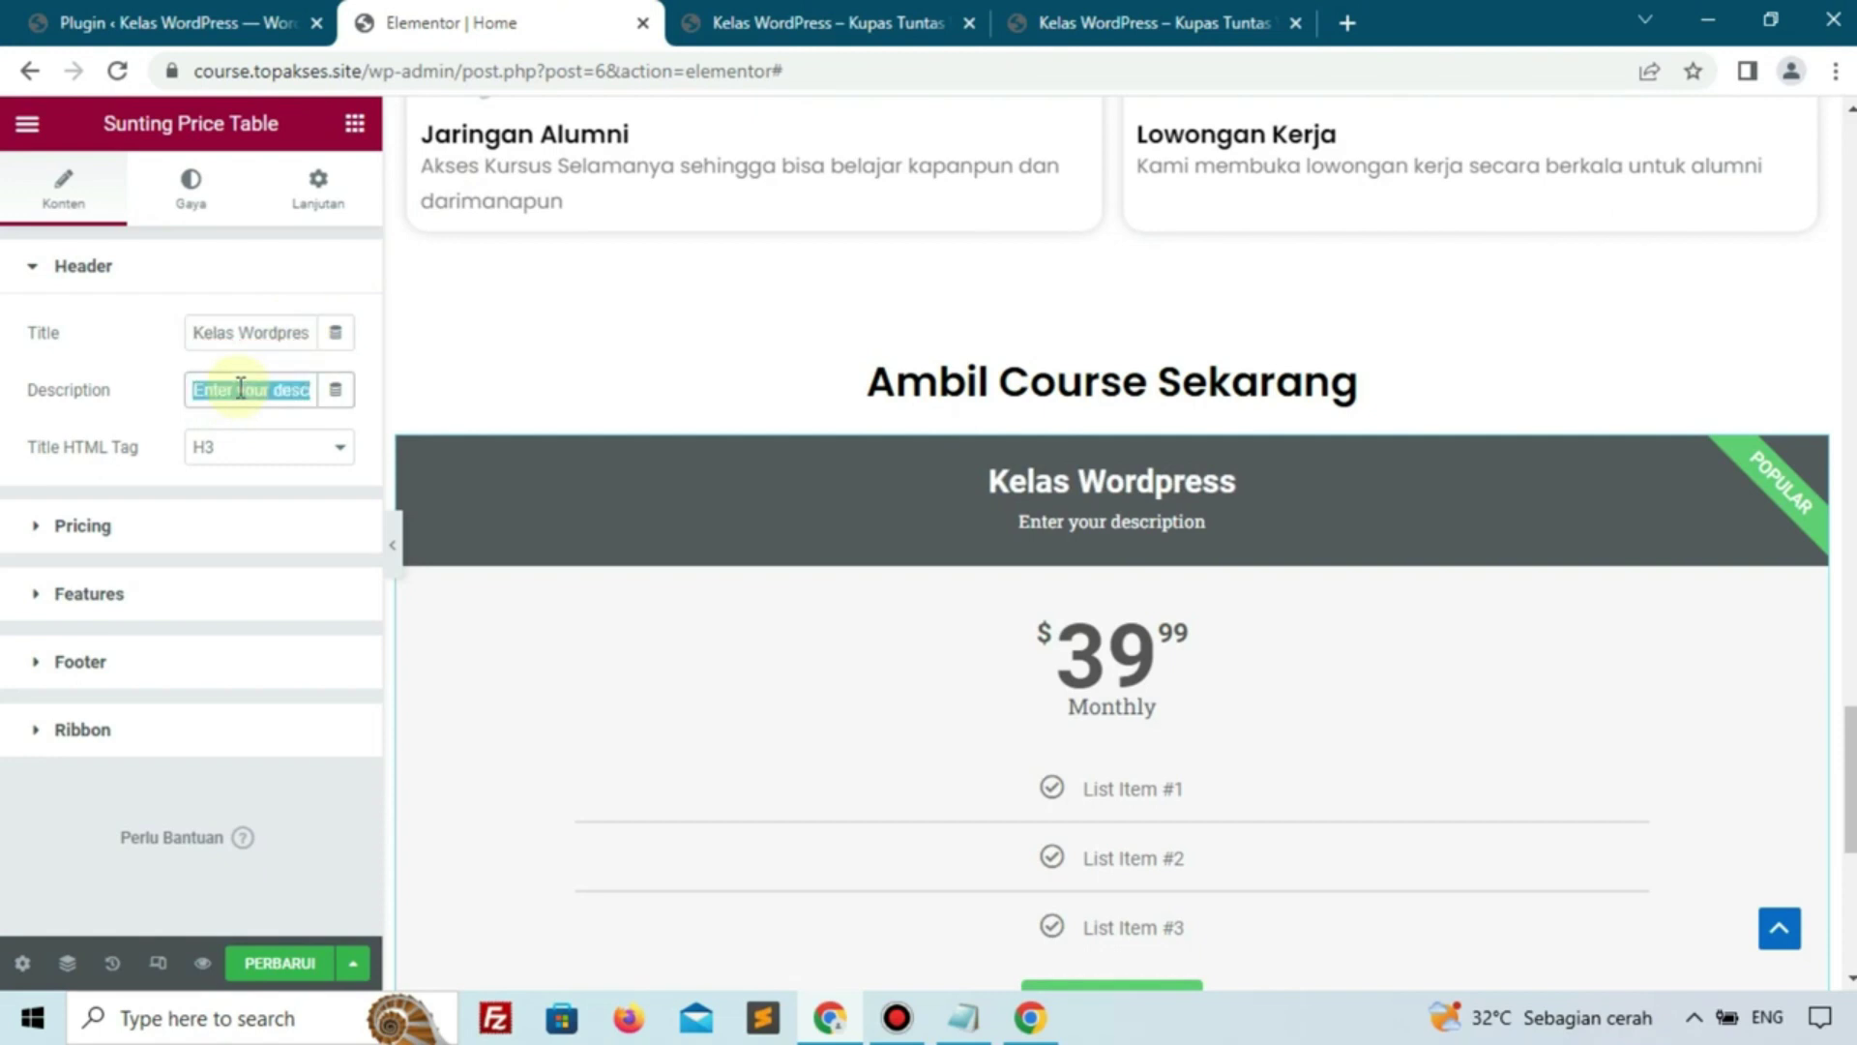
{"action": "type", "text": "Ke"}
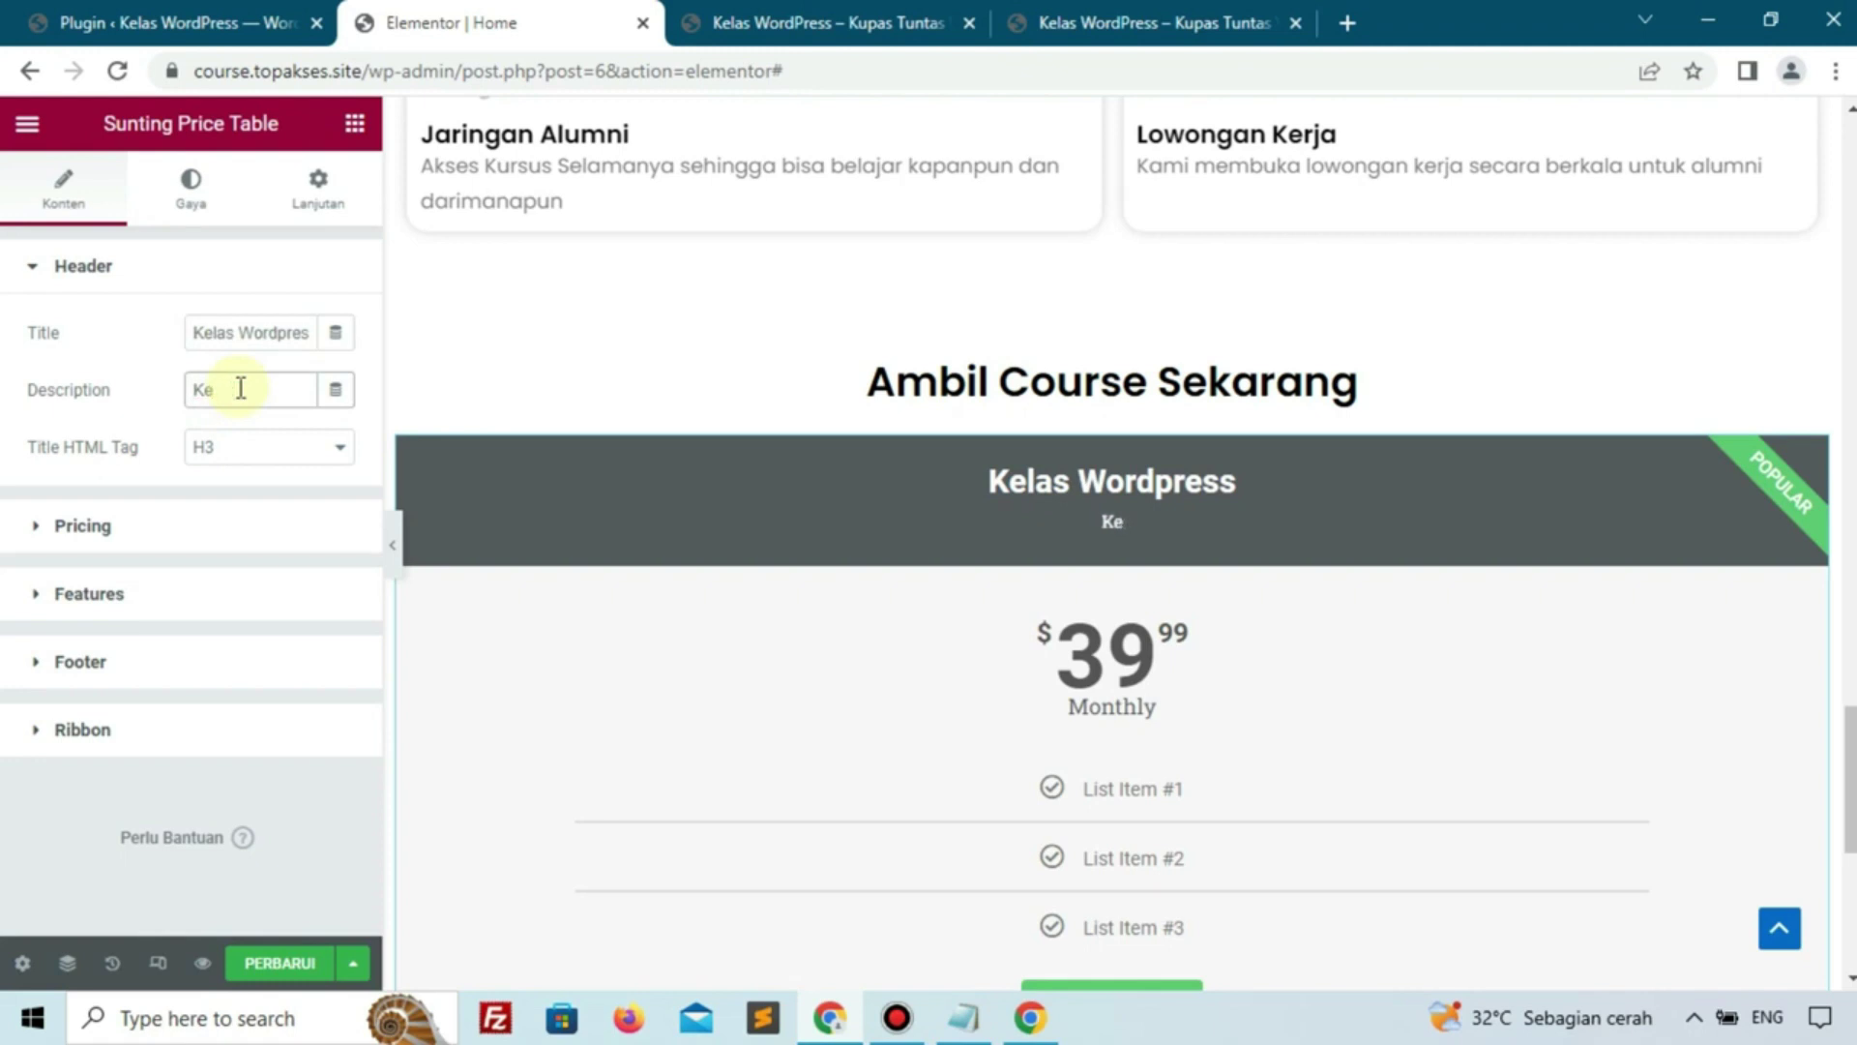
{"action": "type", "text": ";as WordPress l"}
{"action": "key", "text": "BackSpace"}
{"action": "type", "text": "Lengkap"}
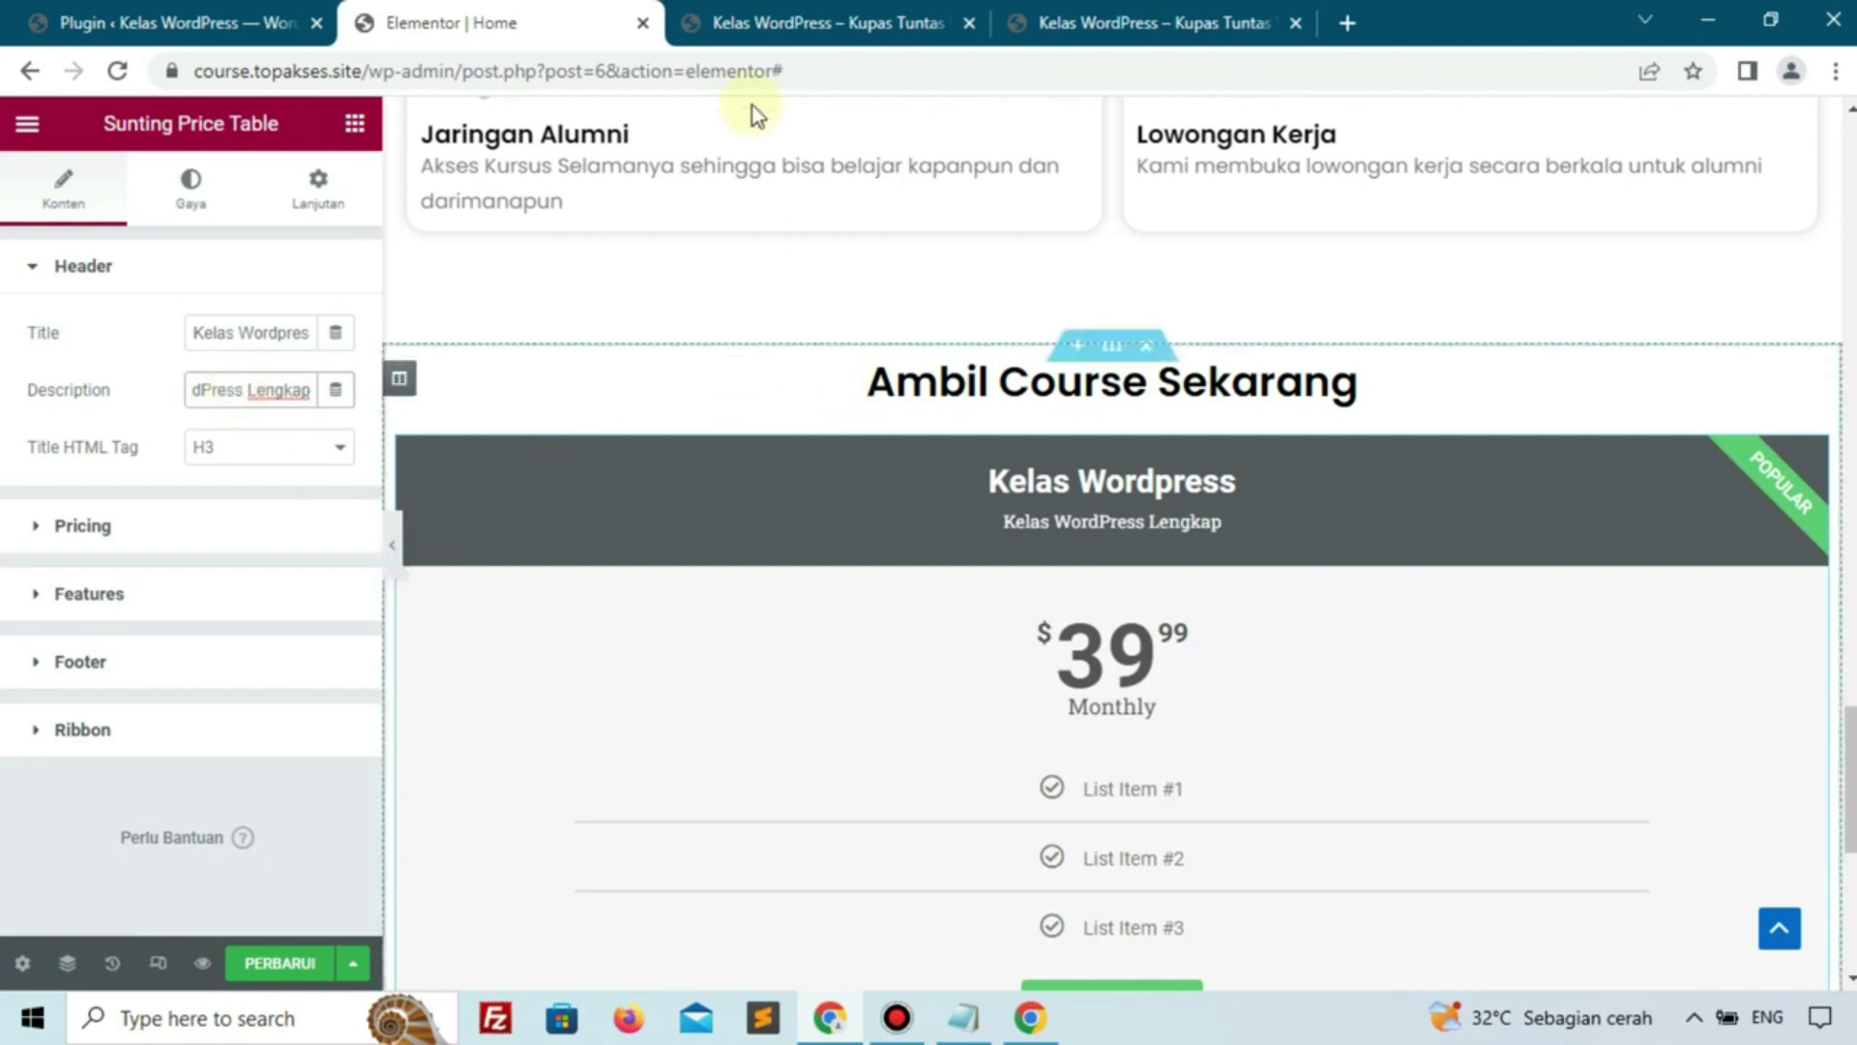
Check the reference site's price table and set the currency symbol to a custom "Rp"
{"action": "left_click", "coordinate": [1083, 22]}
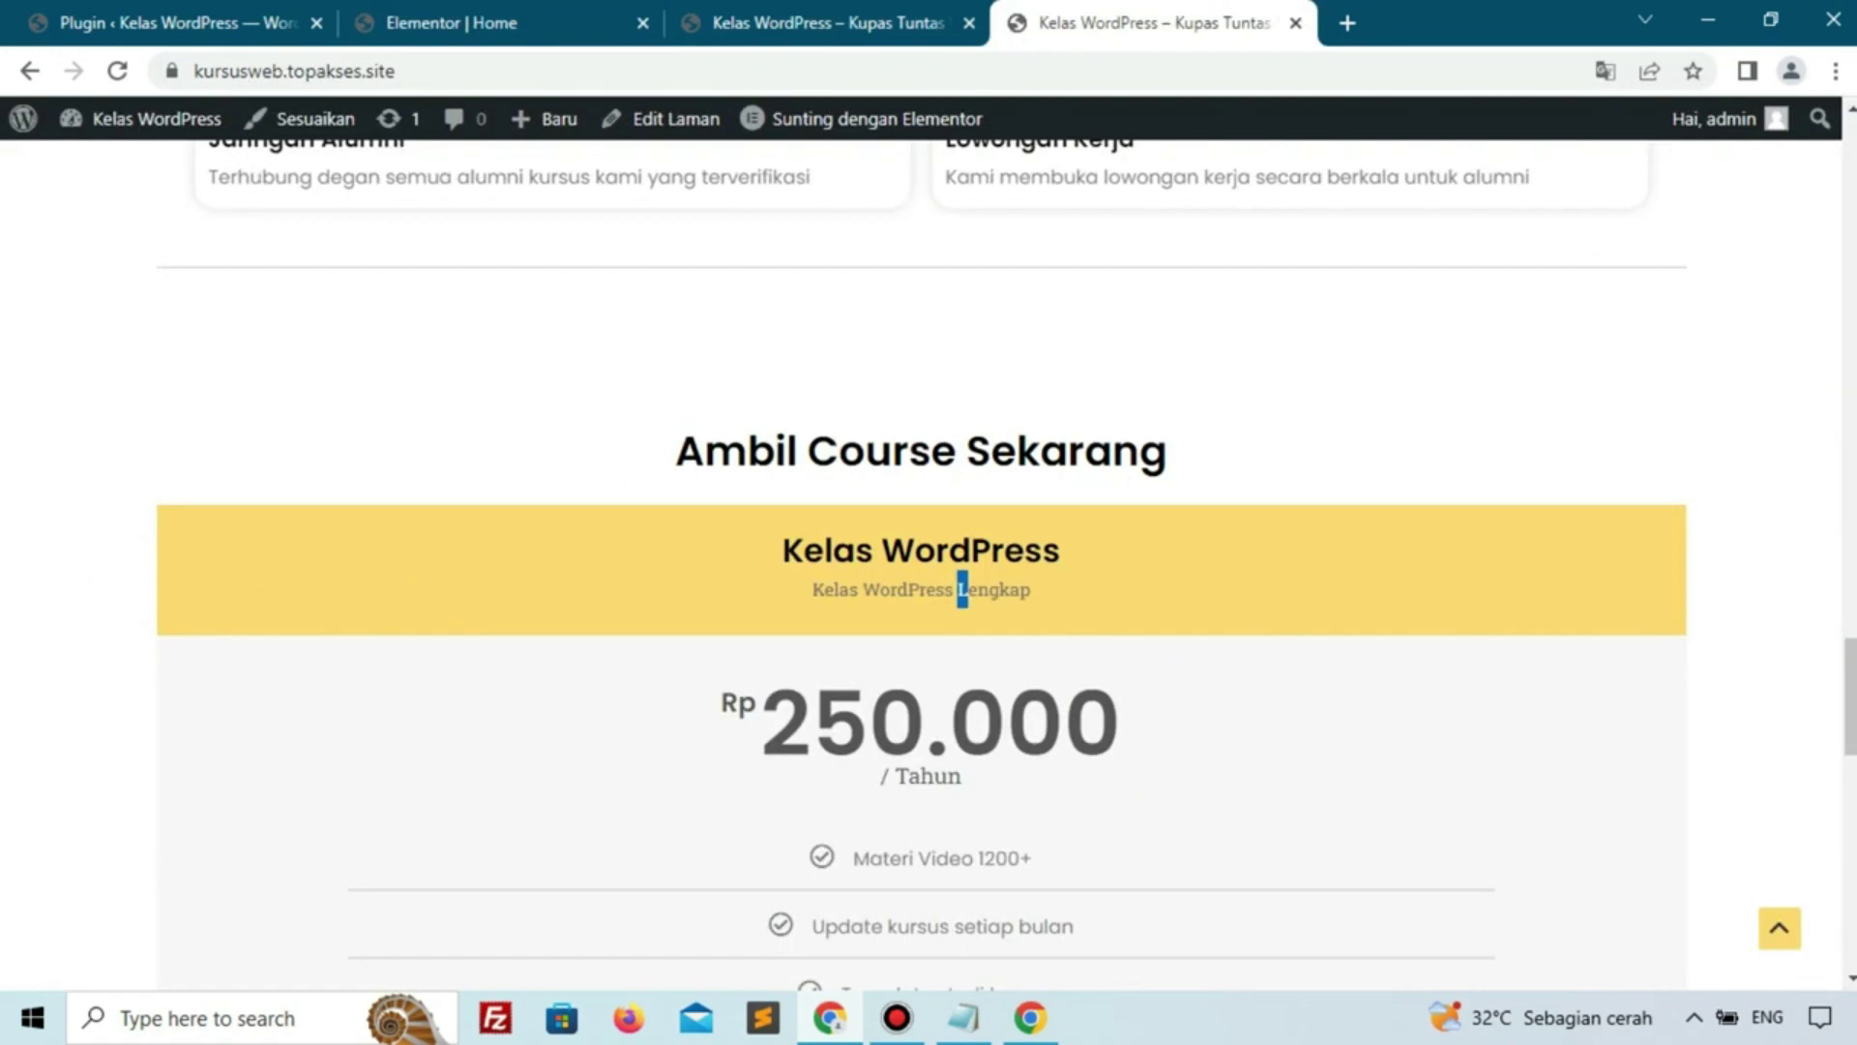
{"action": "key", "text": "alt+Tab"}
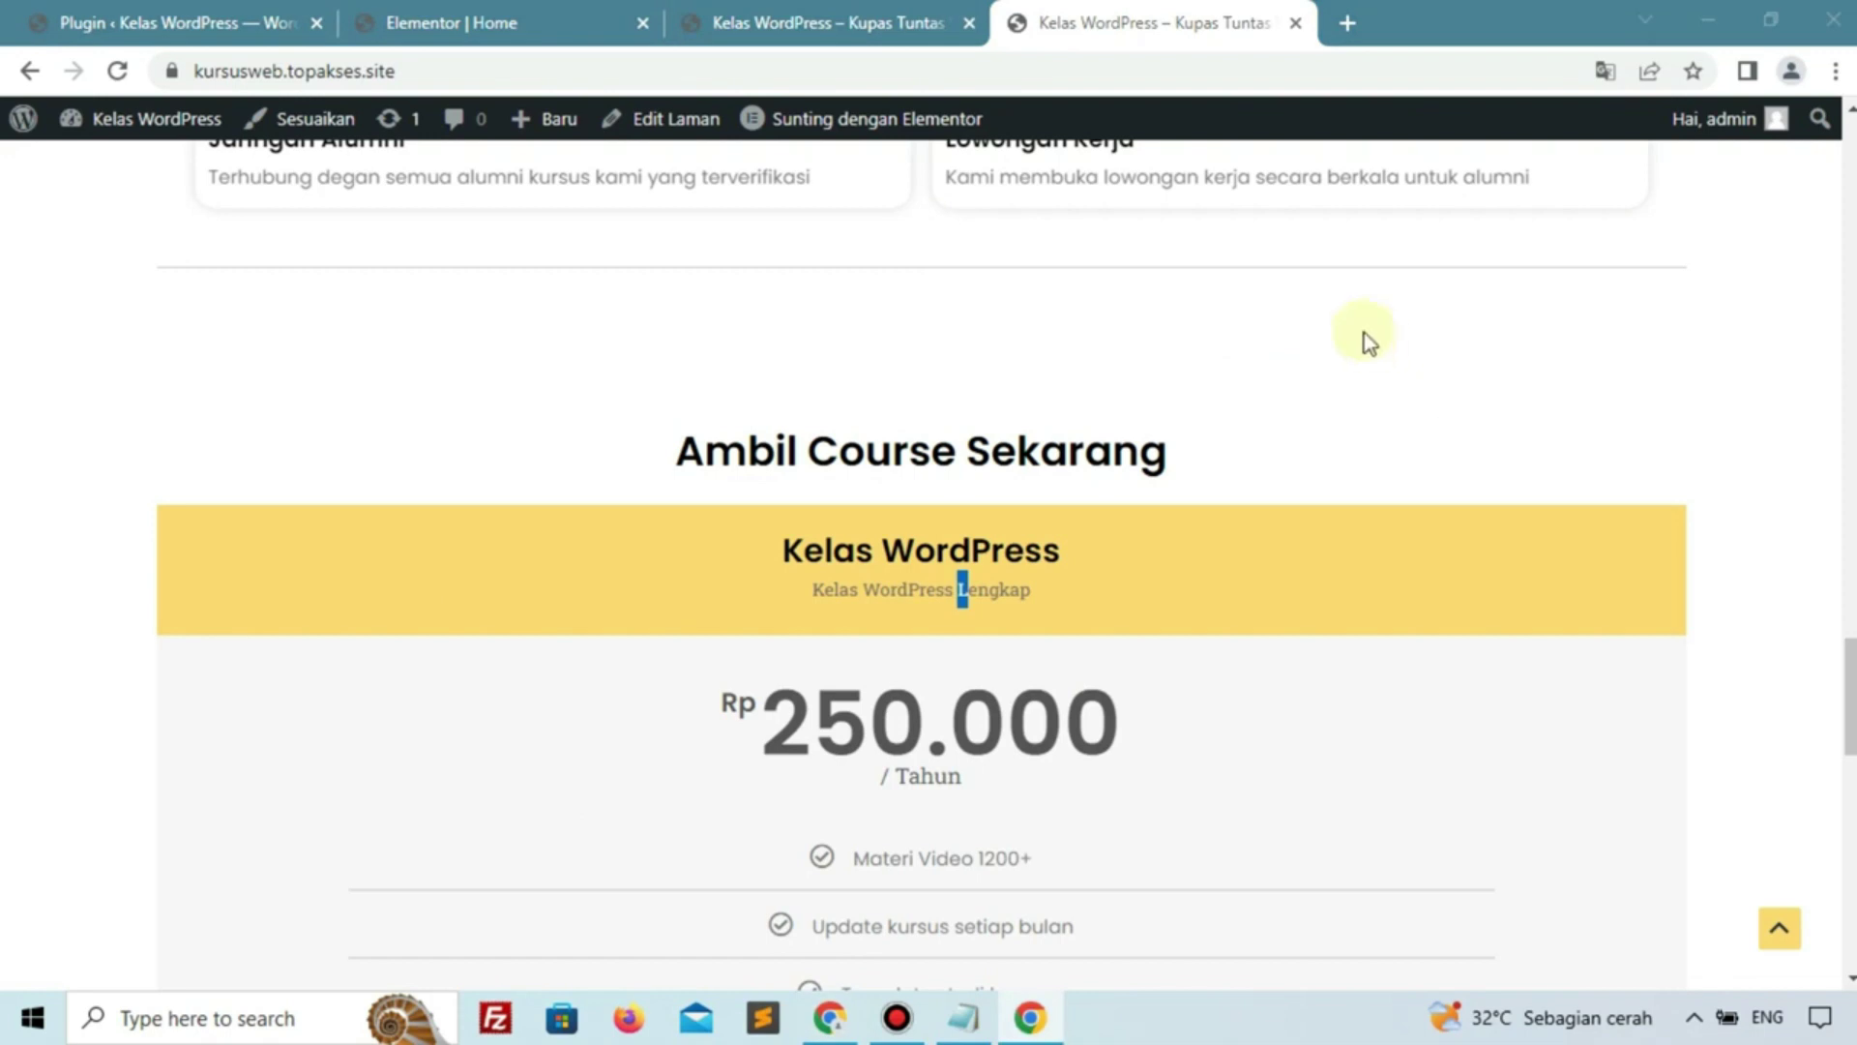
{"action": "left_click", "coordinate": [450, 22]}
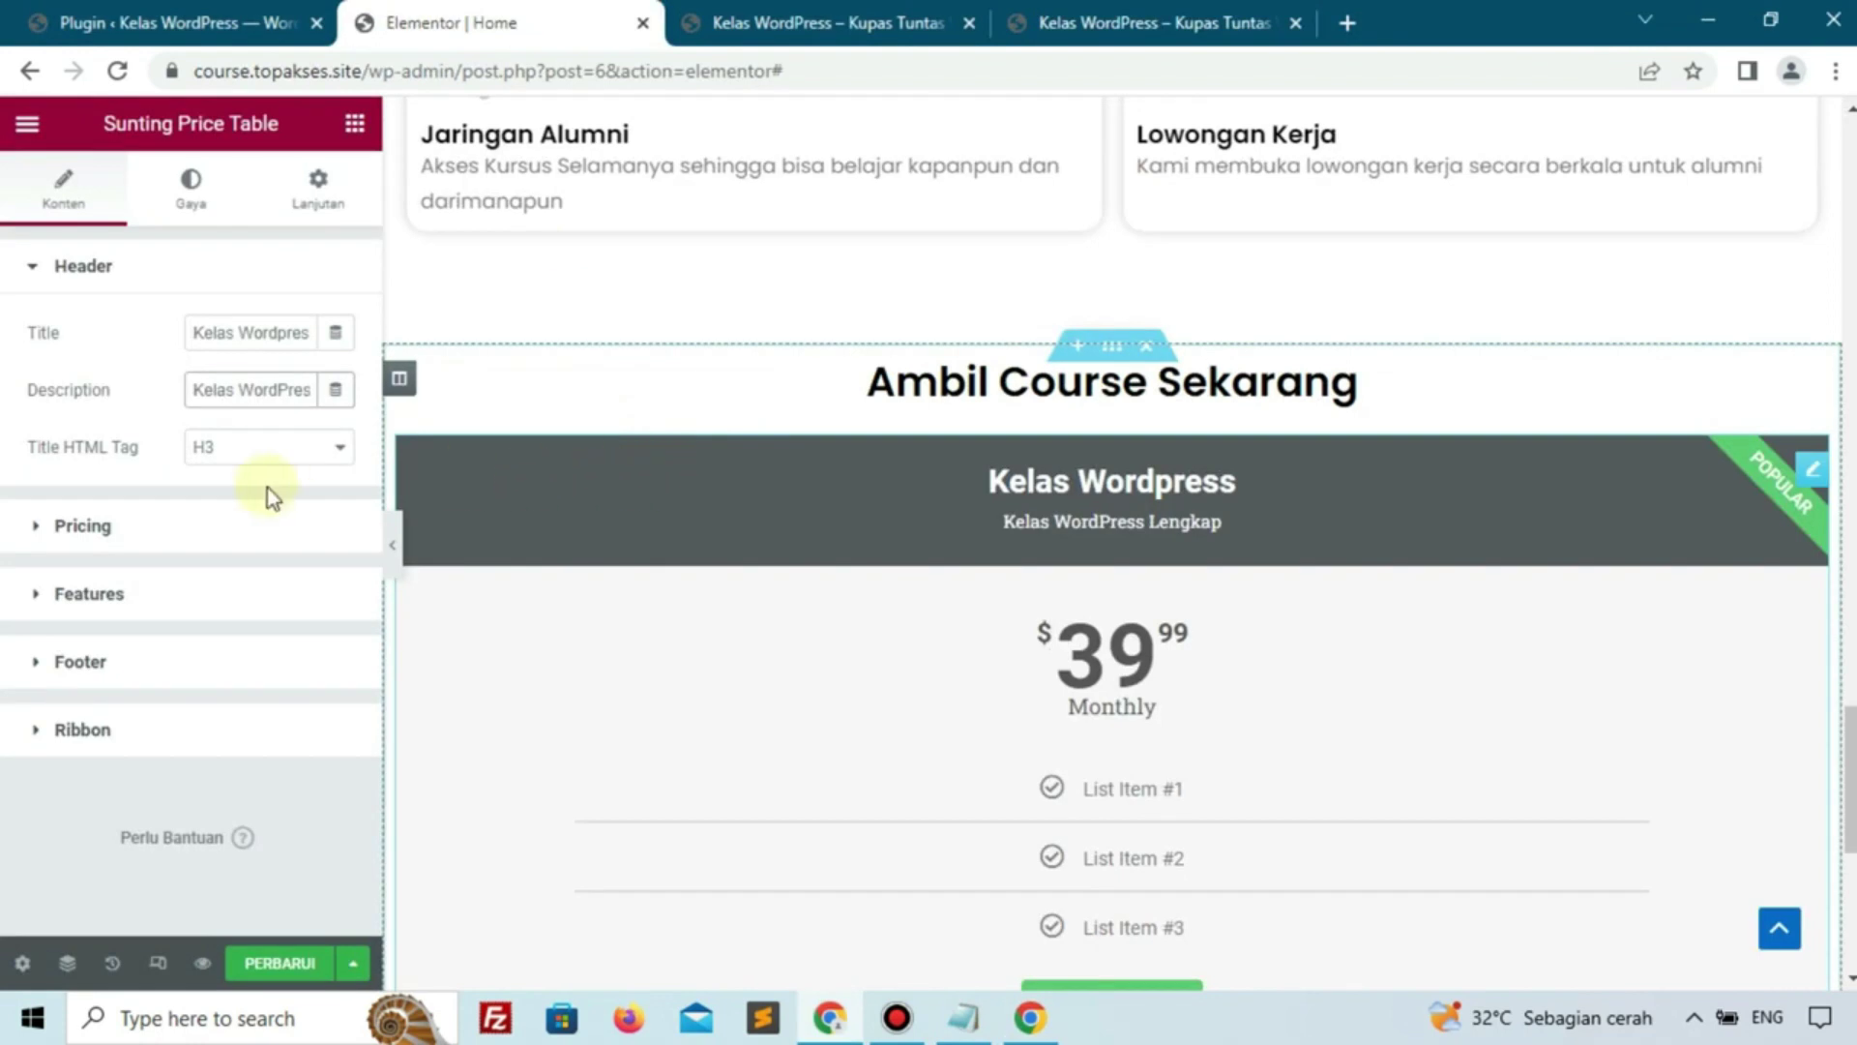
{"action": "left_click", "coordinate": [186, 532]}
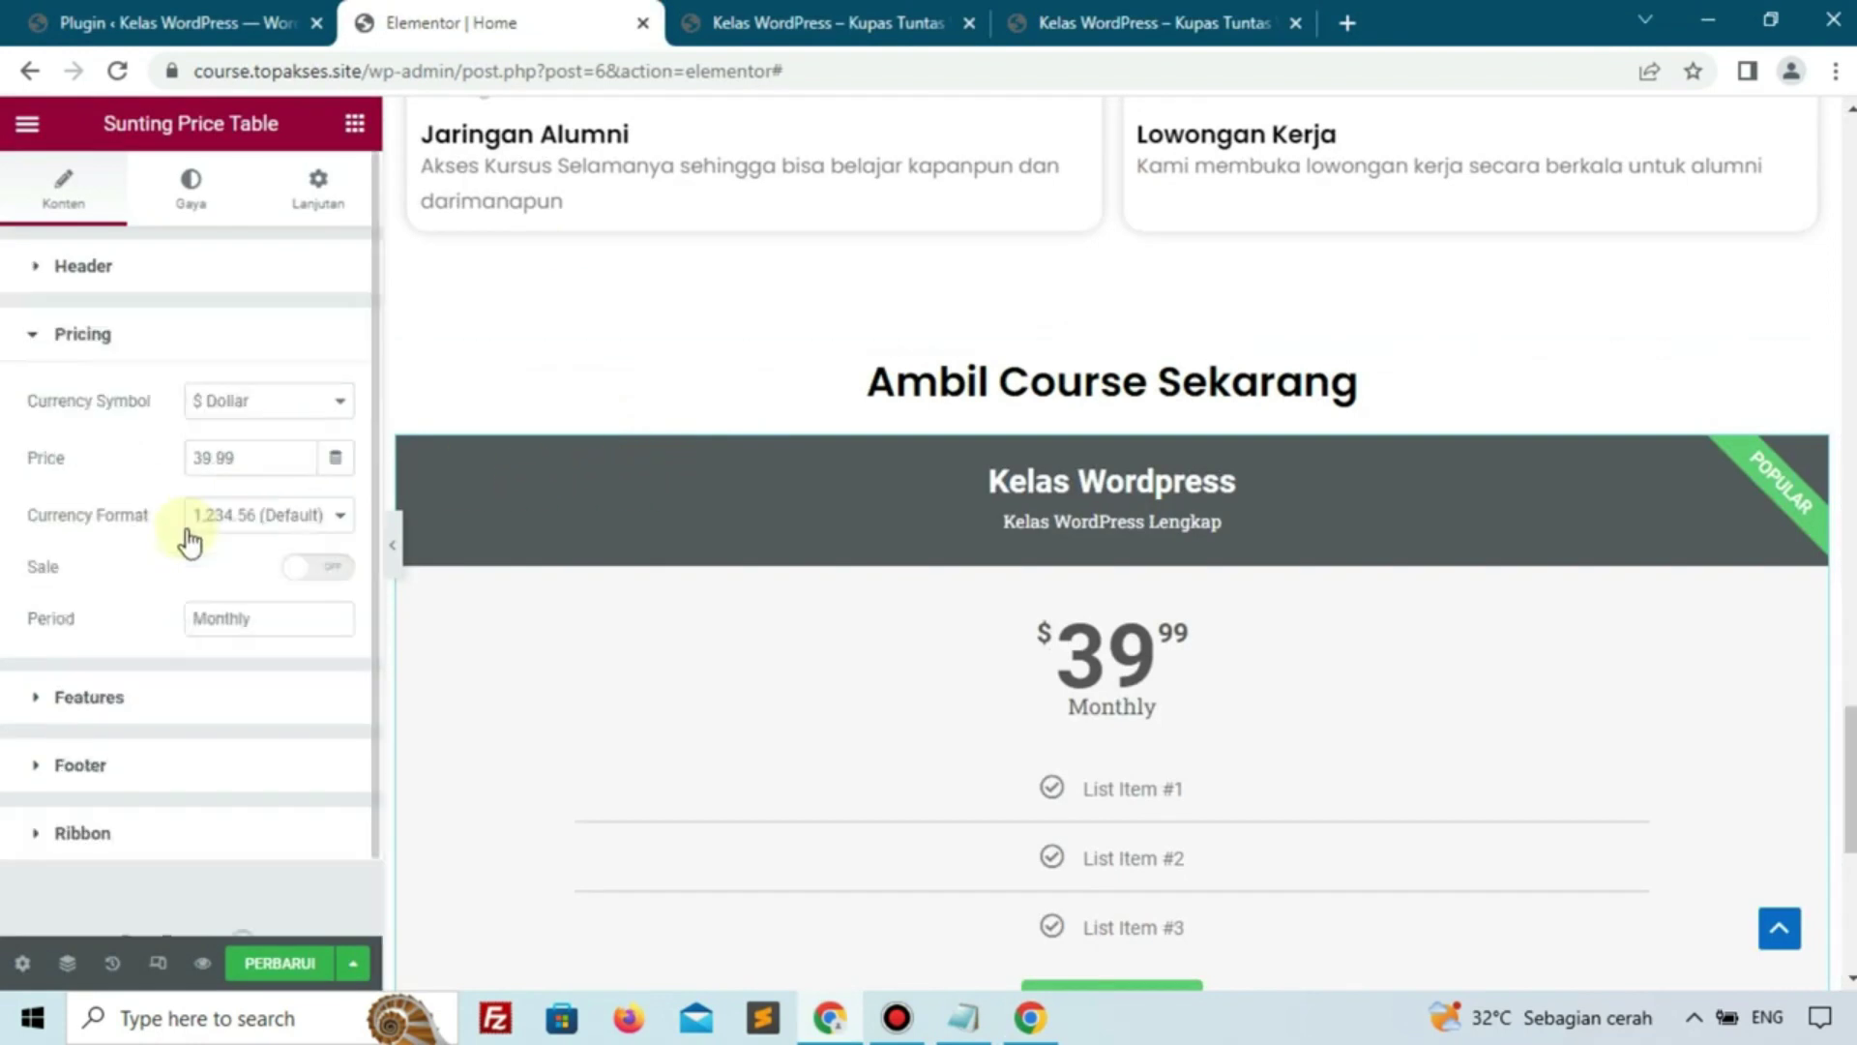
{"action": "left_click", "coordinate": [255, 397]}
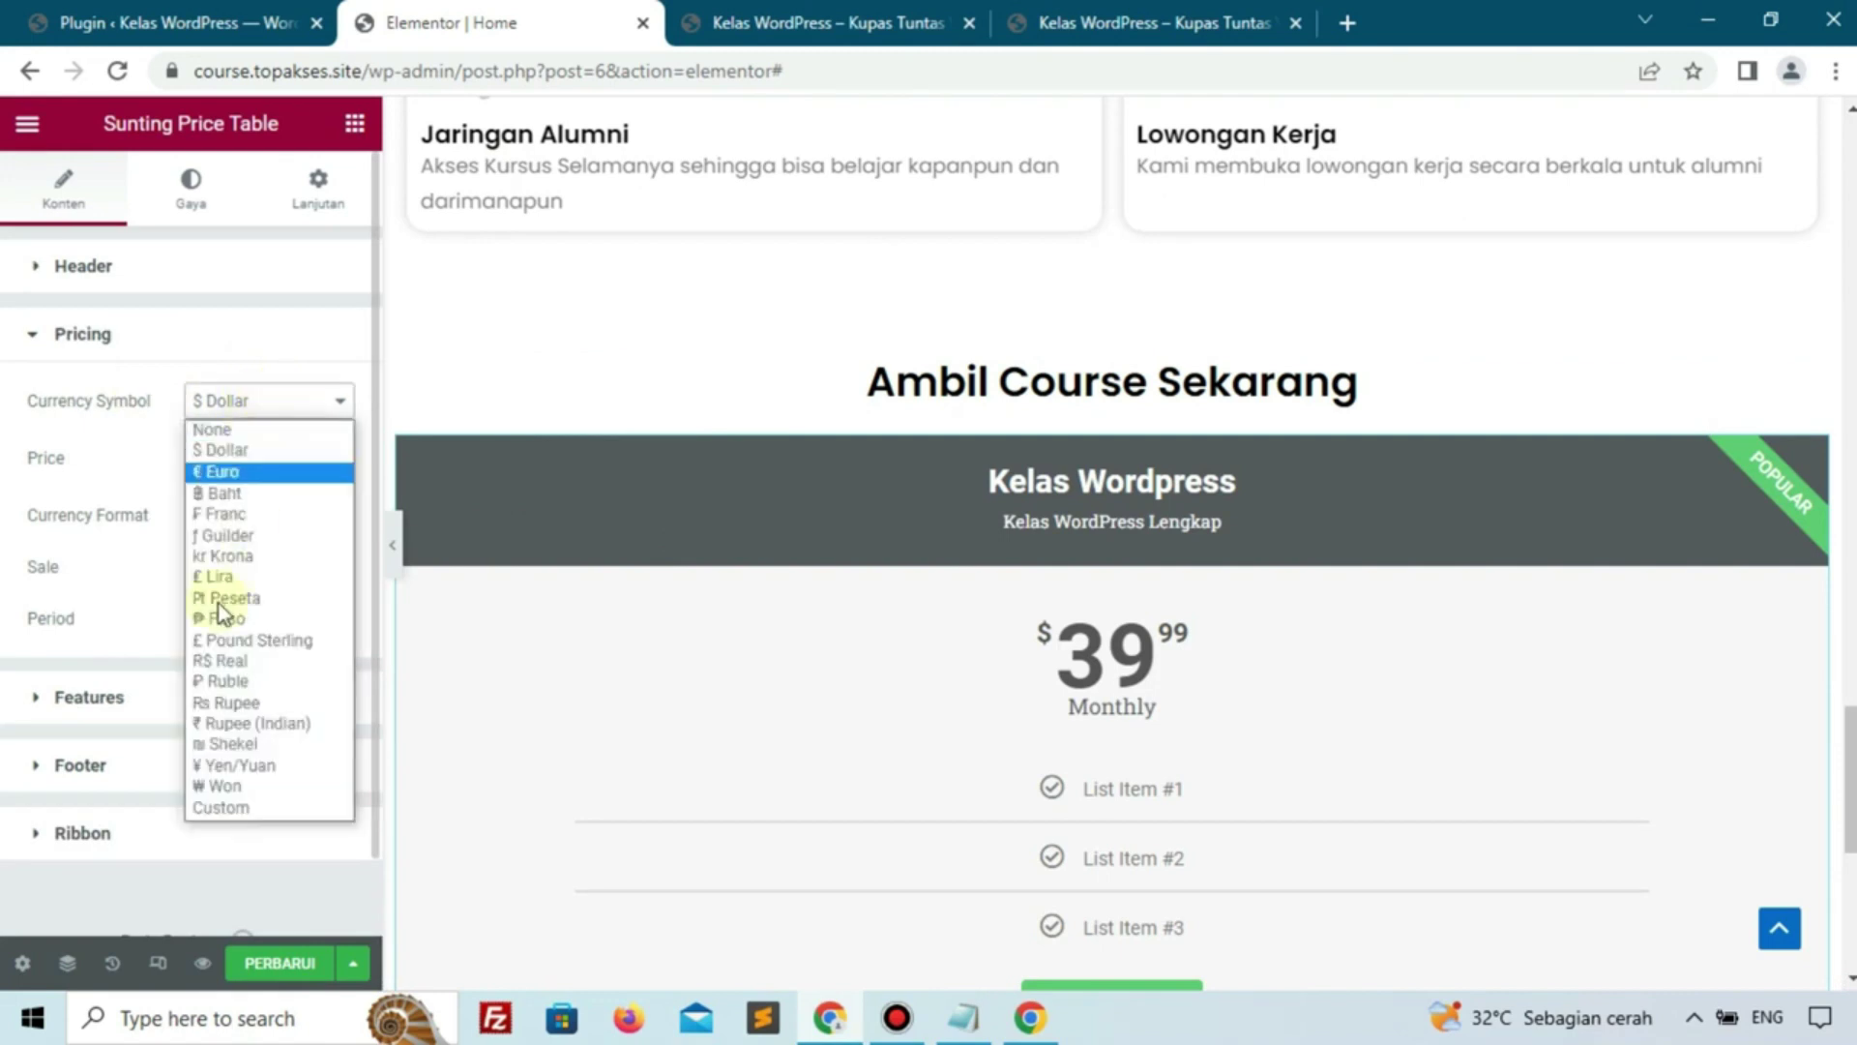
{"action": "left_click", "coordinate": [221, 808]}
{"action": "left_click", "coordinate": [254, 462]}
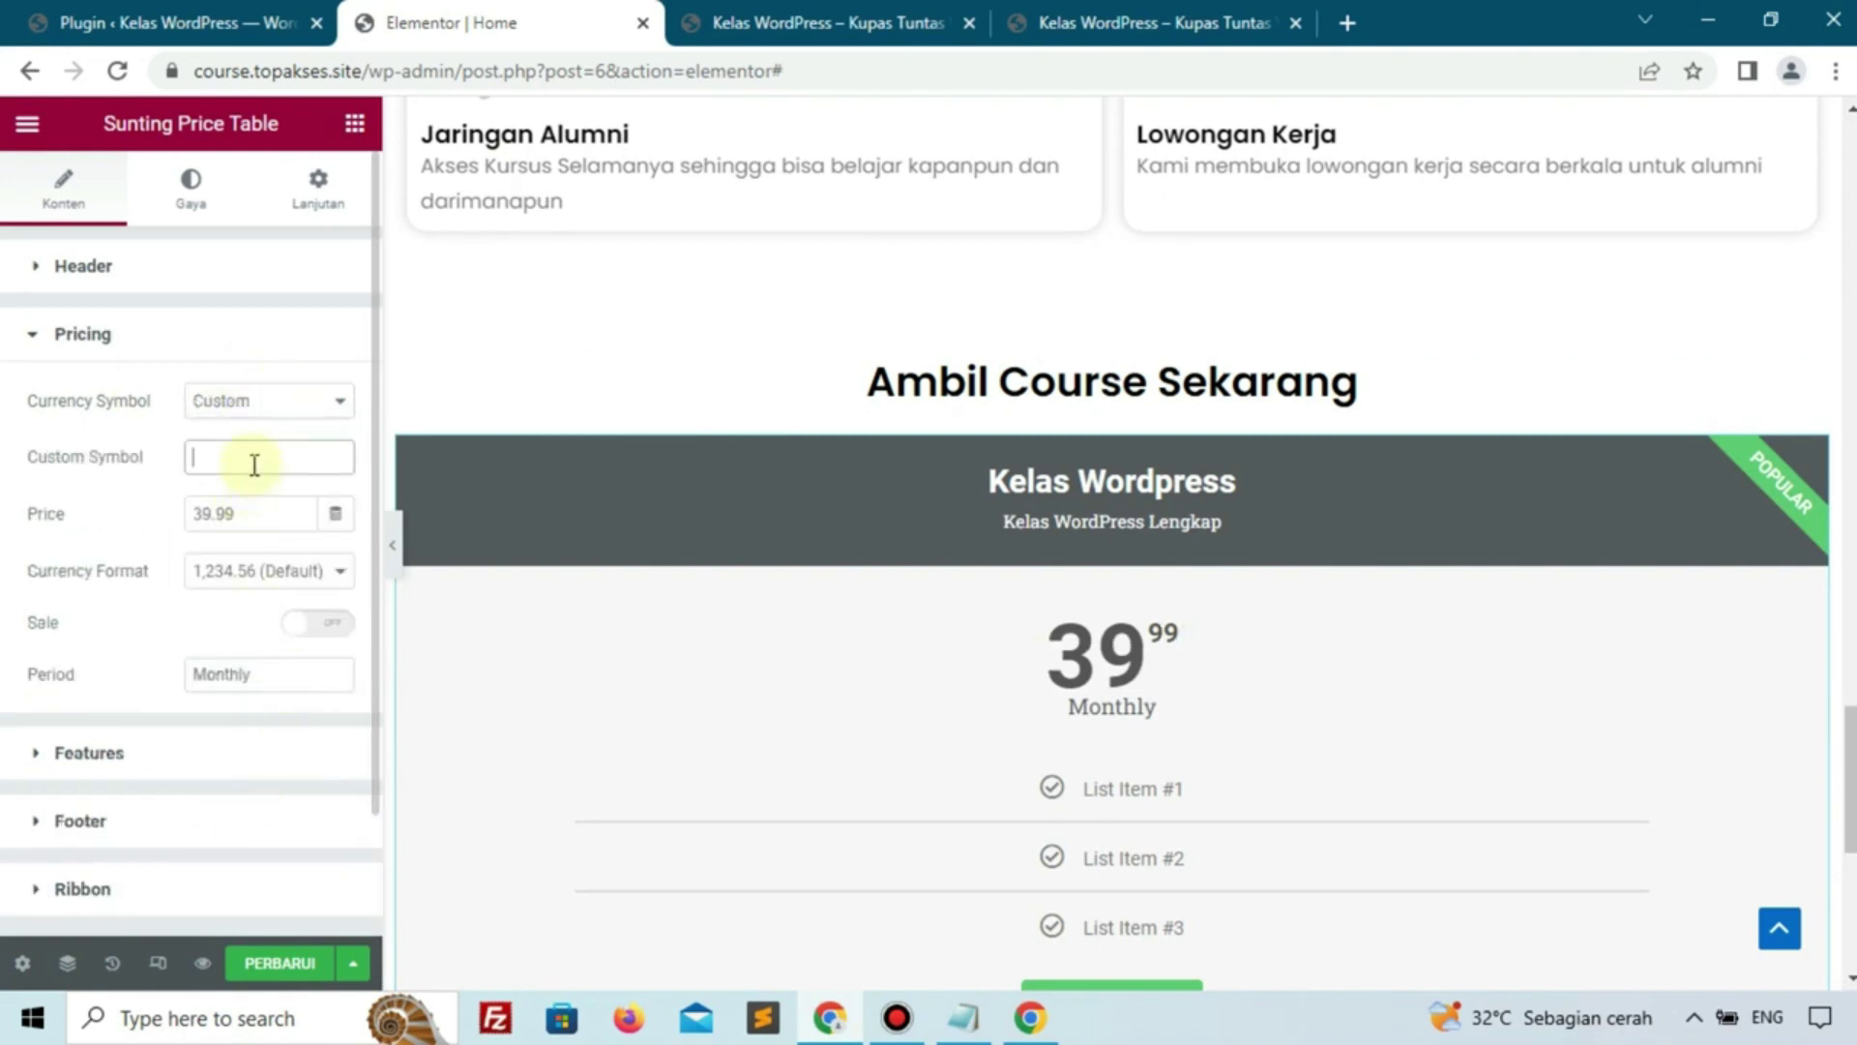
{"action": "type", "text": "Rp"}
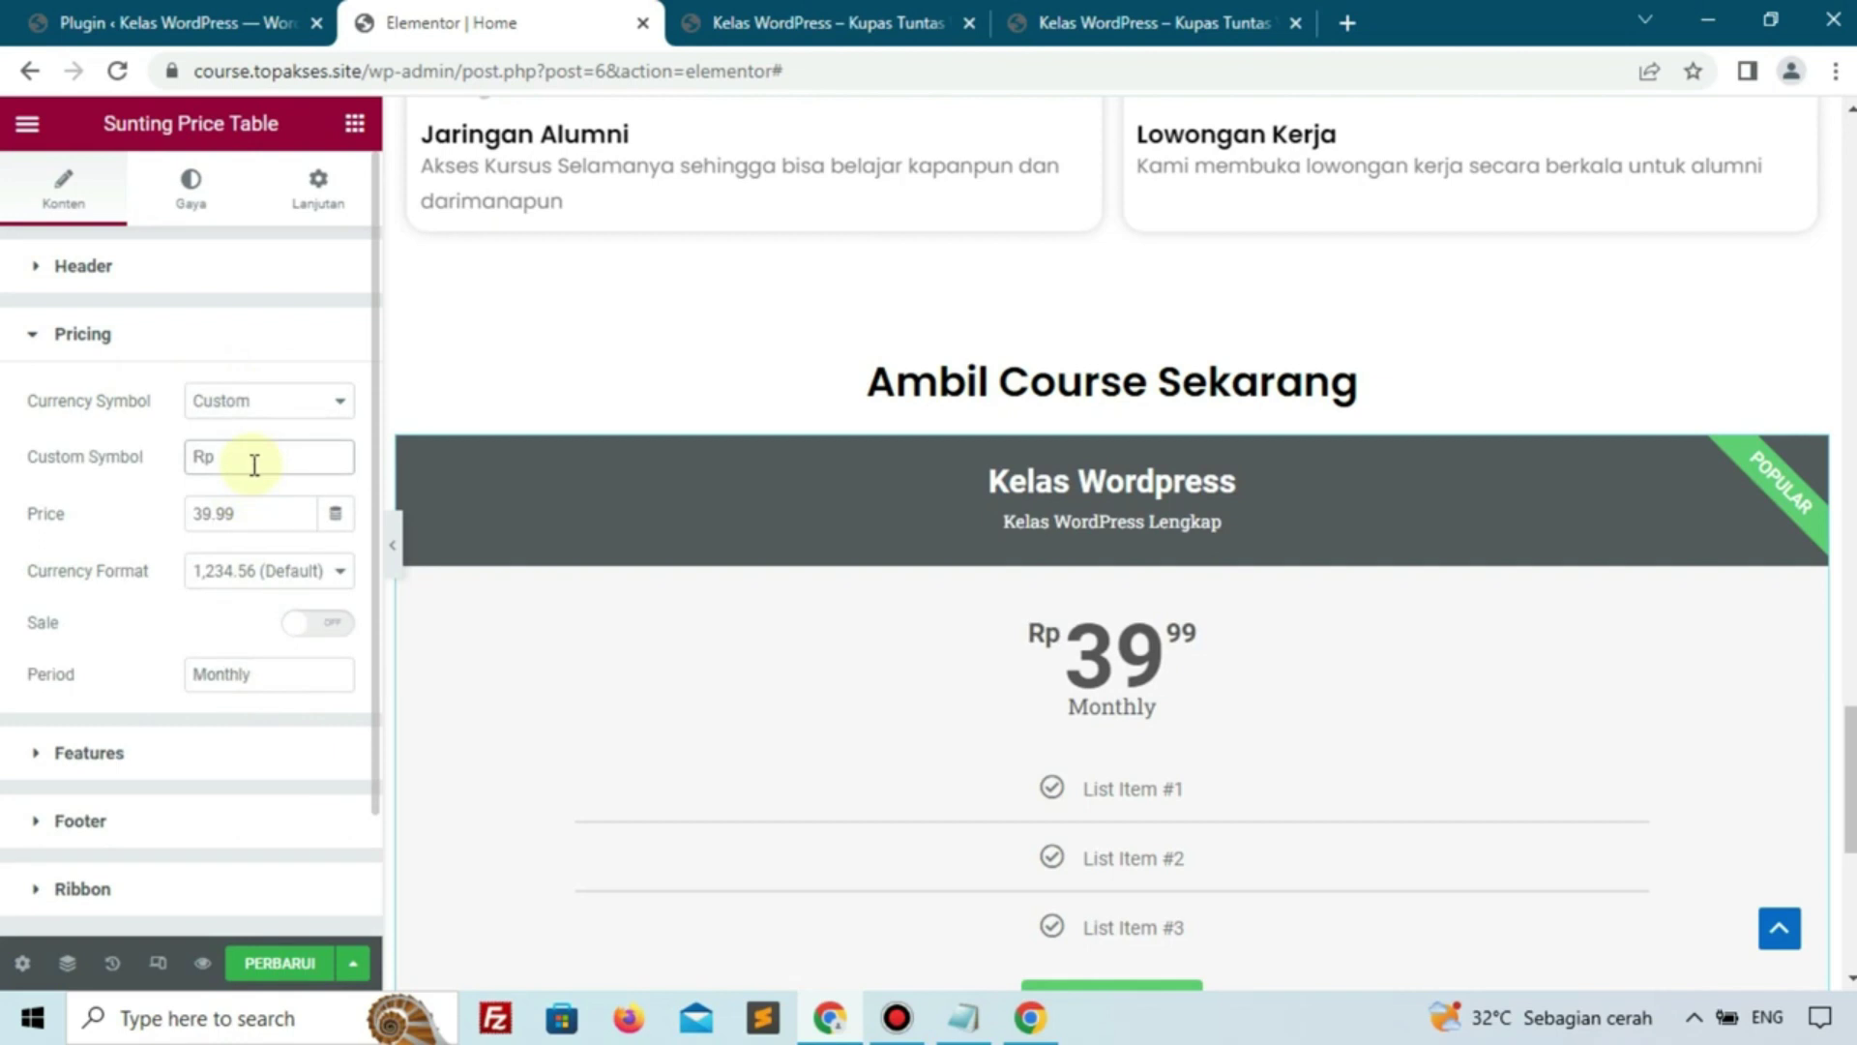
Set the price to 250.000 and switch the currency format to 1.234,56, as on the reference site
{"action": "left_click_drag", "start_coordinate": [244, 530], "coordinate": [4, 458]}
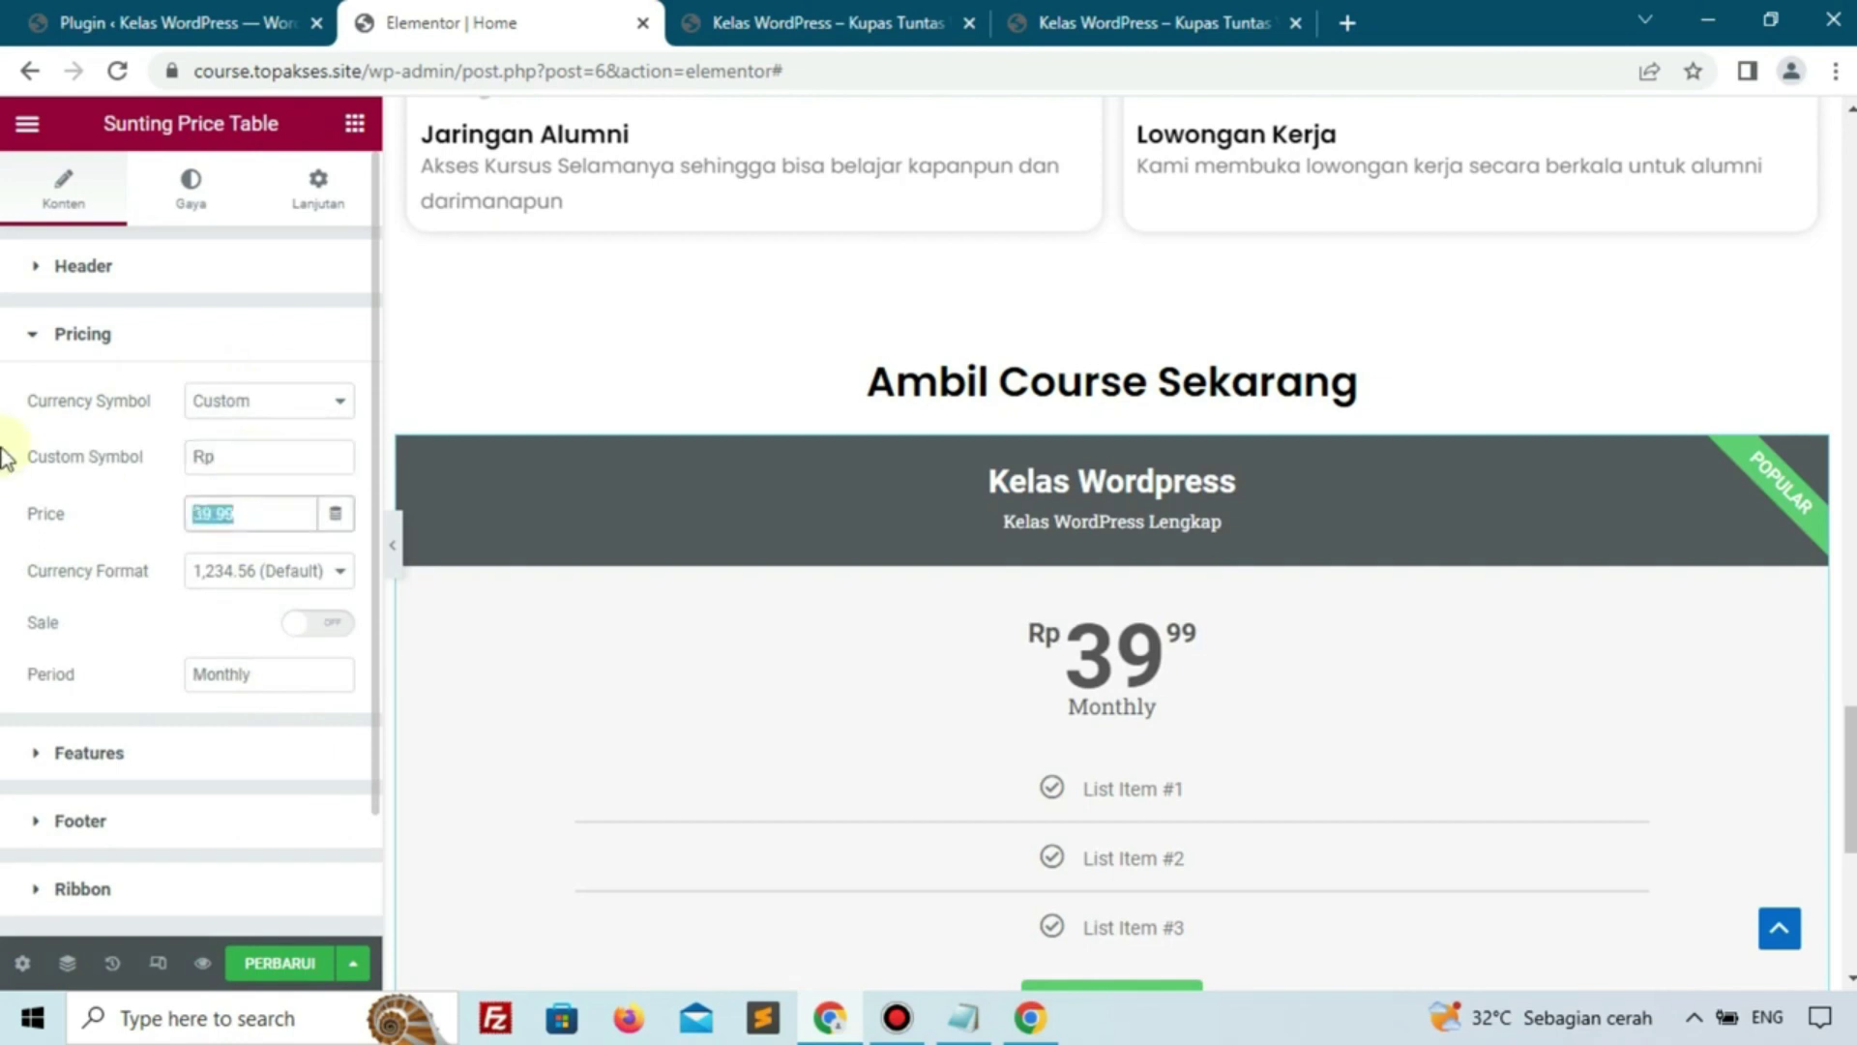
{"action": "type", "text": "25"}
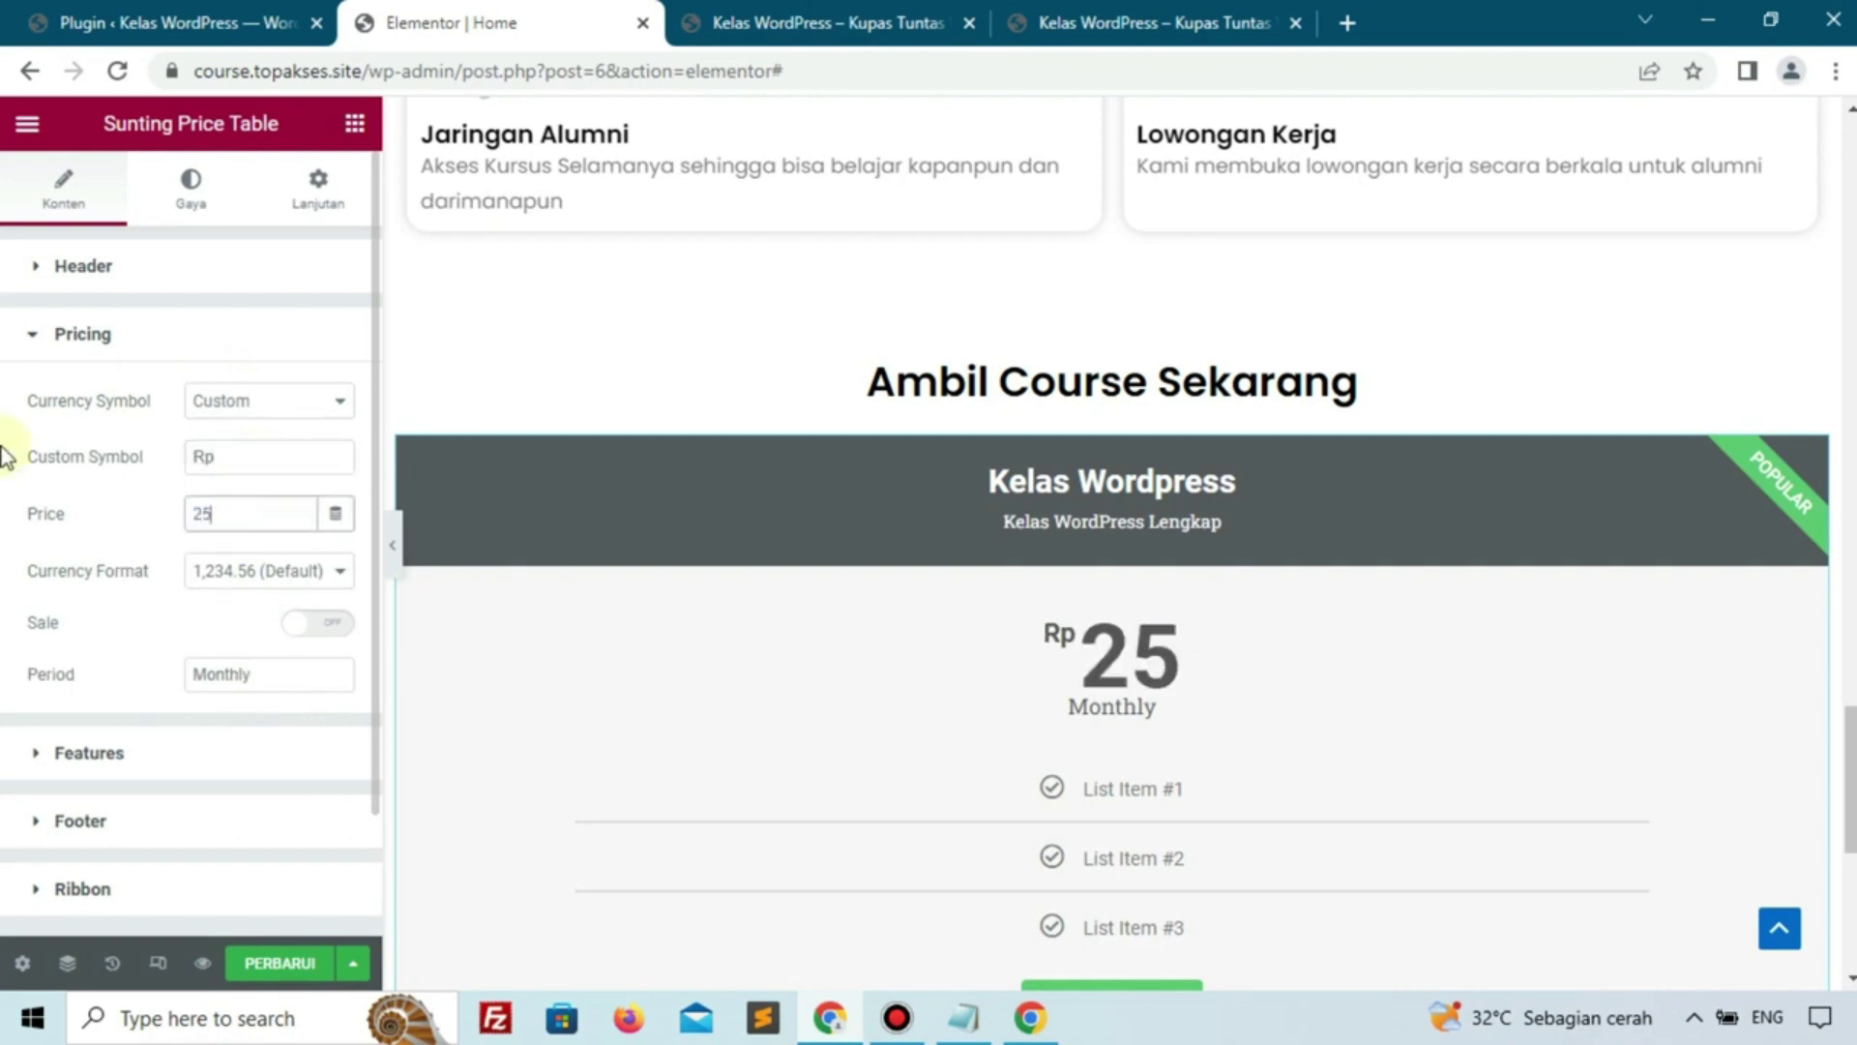
{"action": "type", "text": "0.000"}
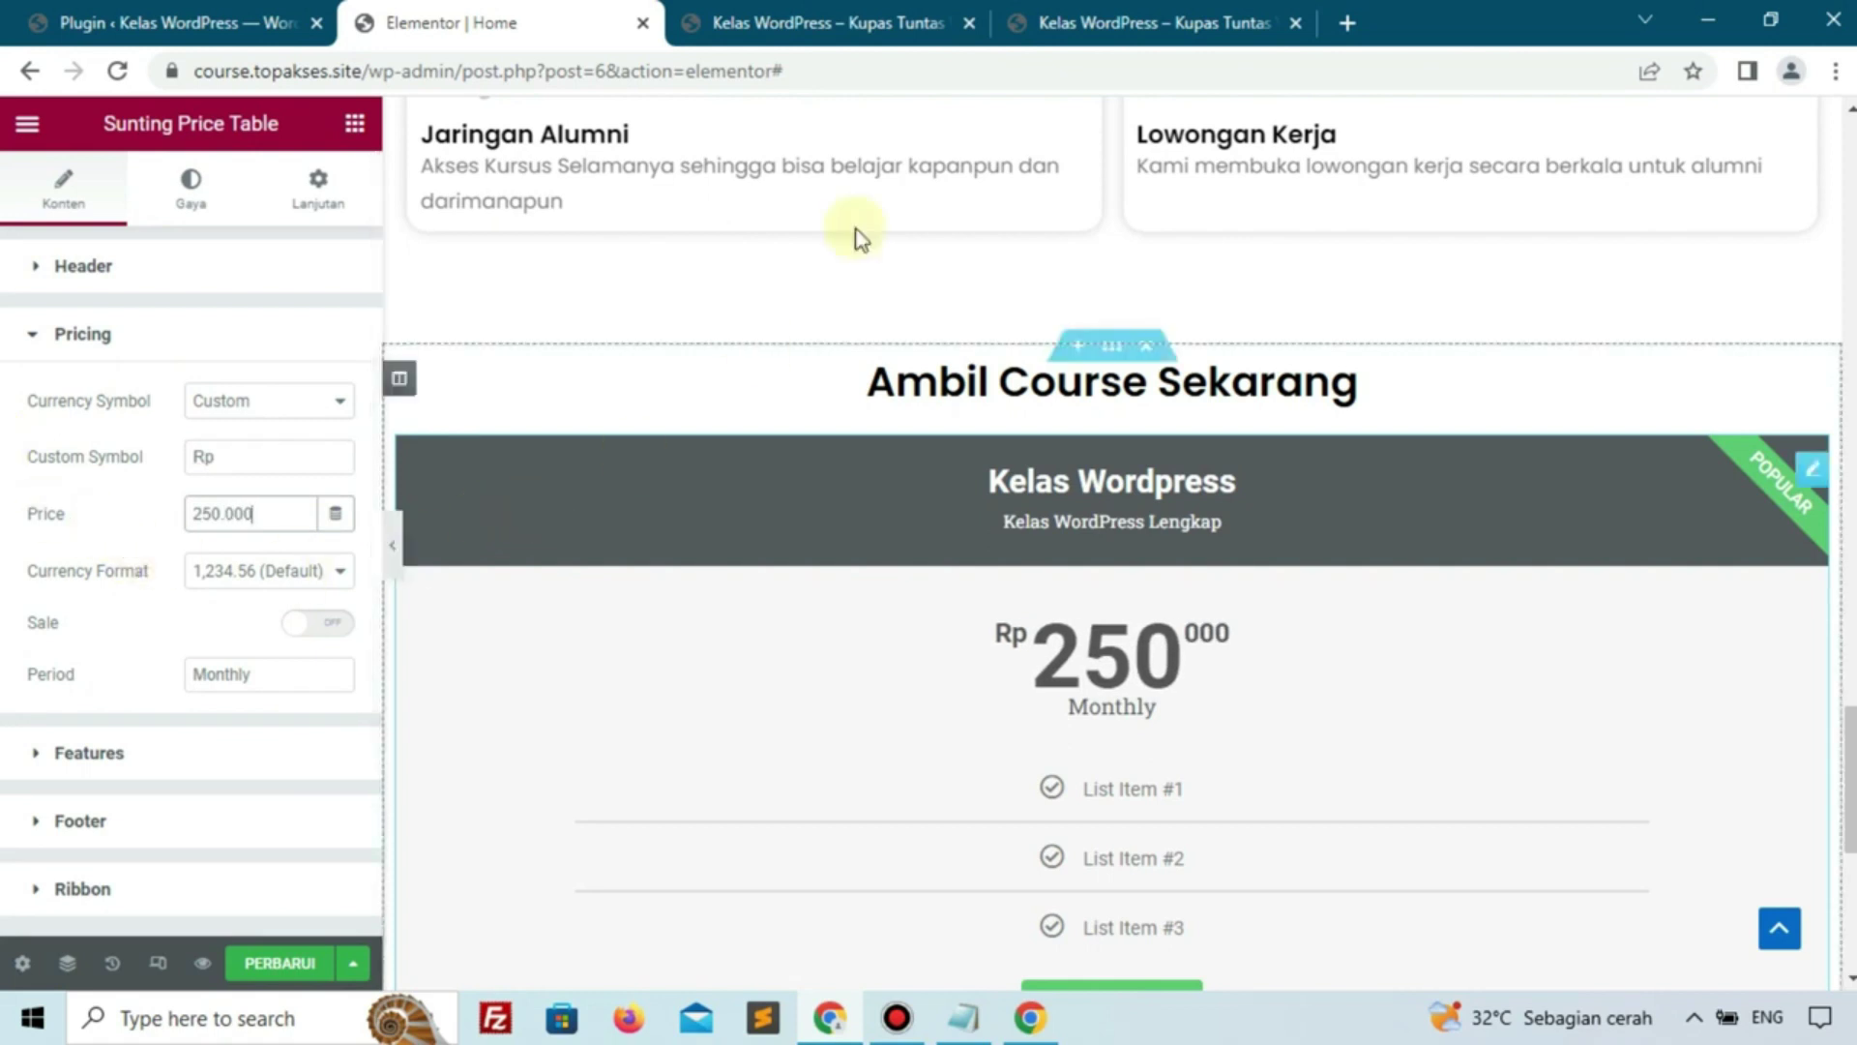
{"action": "left_click", "coordinate": [1098, 12]}
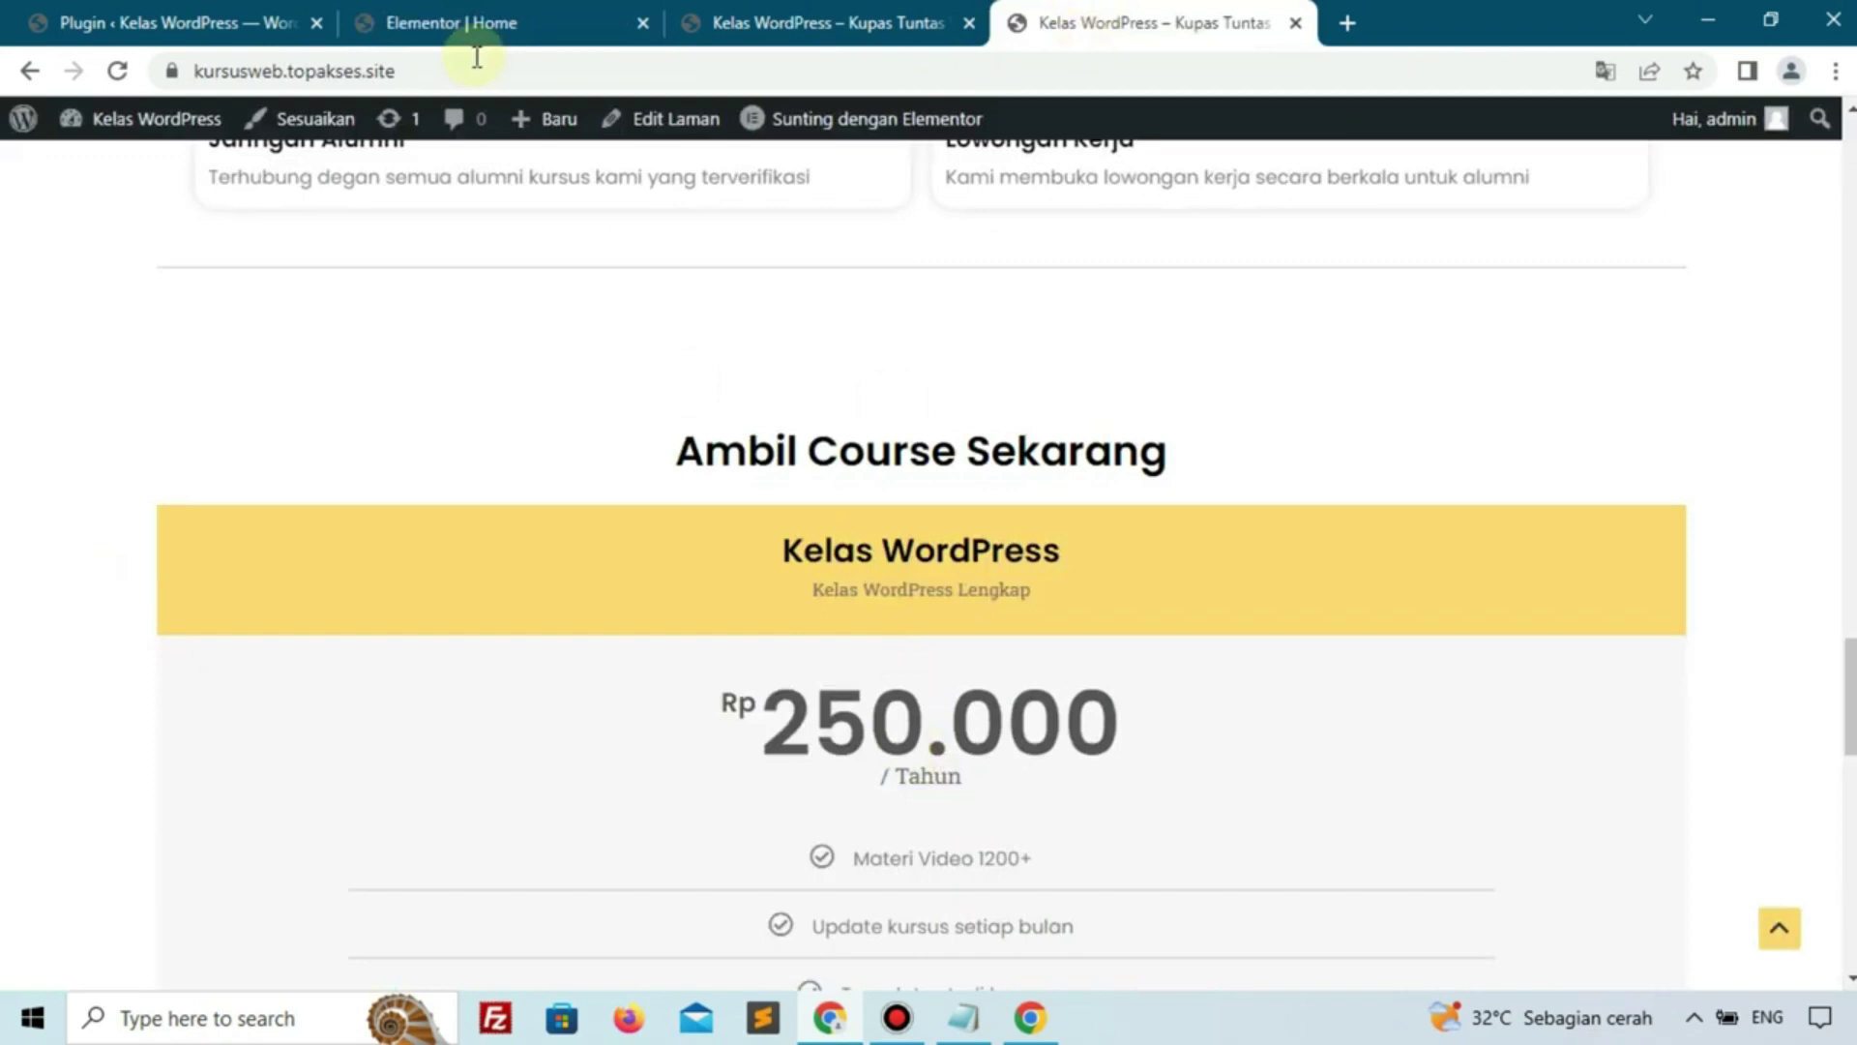
{"action": "left_click", "coordinate": [491, 20]}
{"action": "left_click", "coordinate": [217, 575]}
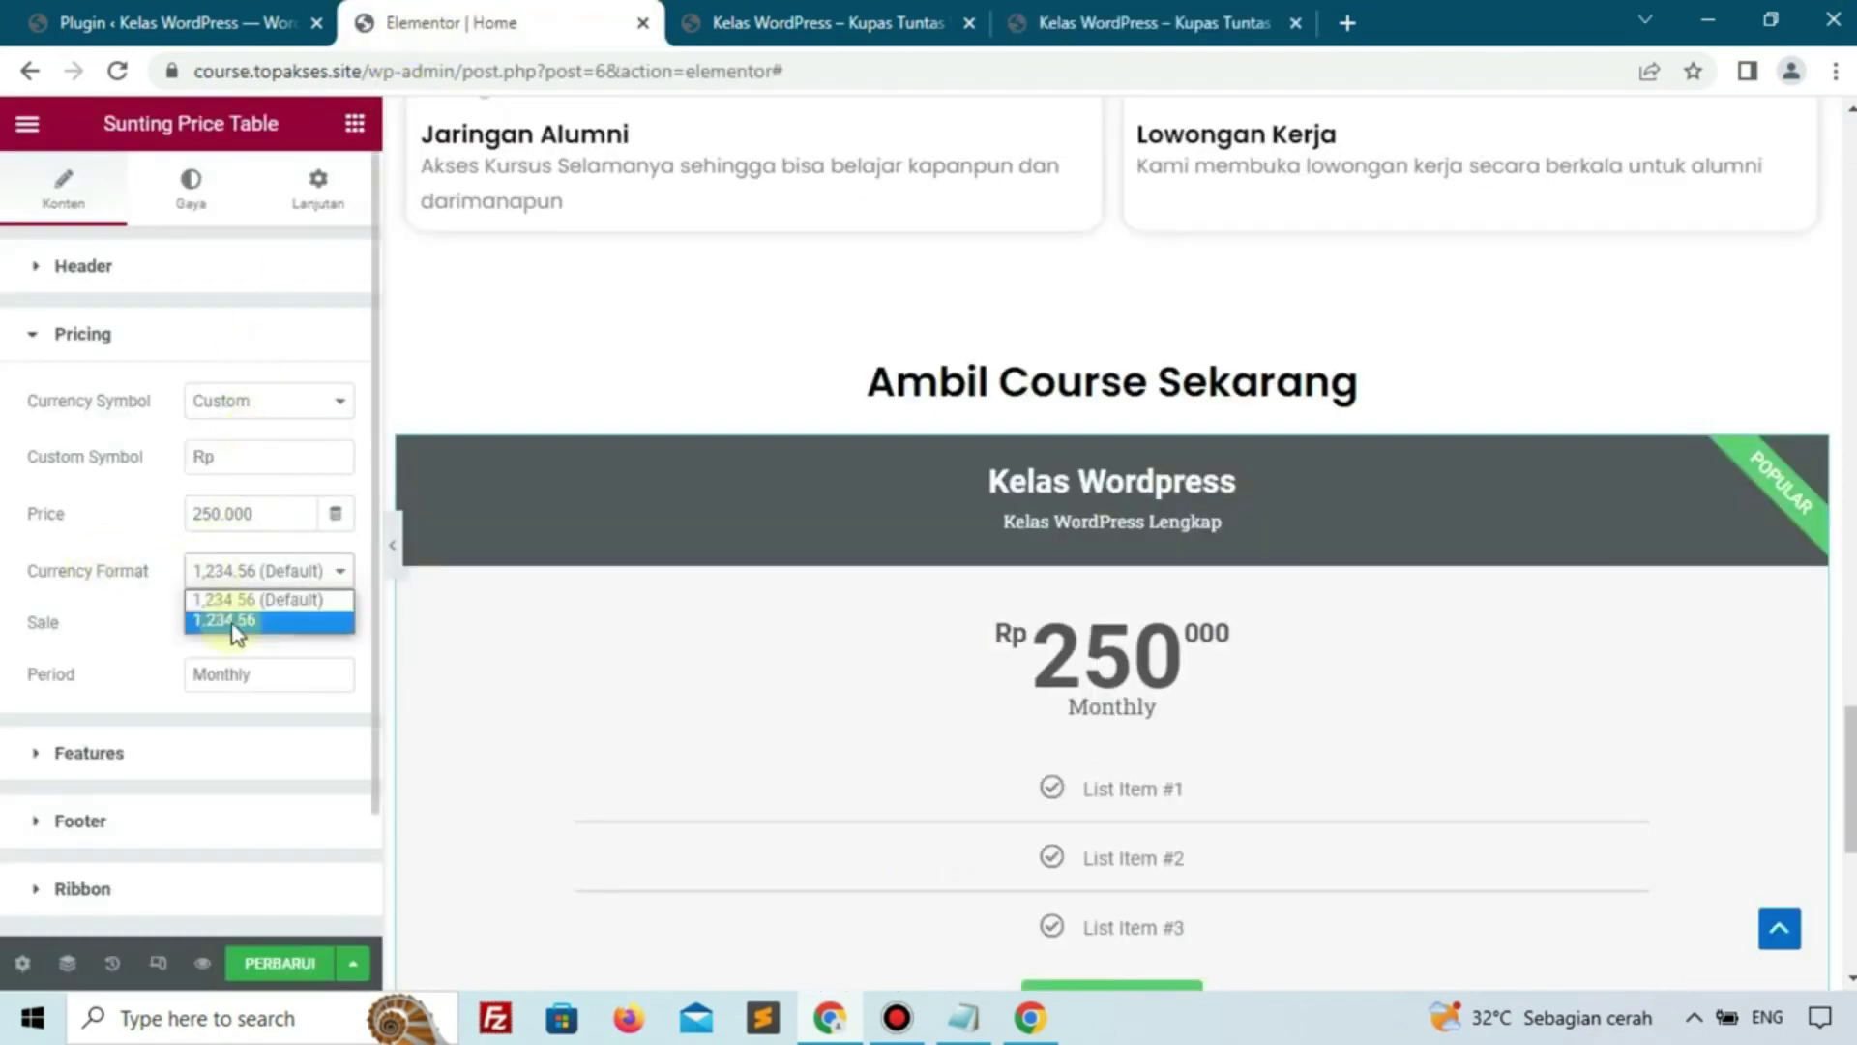
{"action": "left_click", "coordinate": [234, 625]}
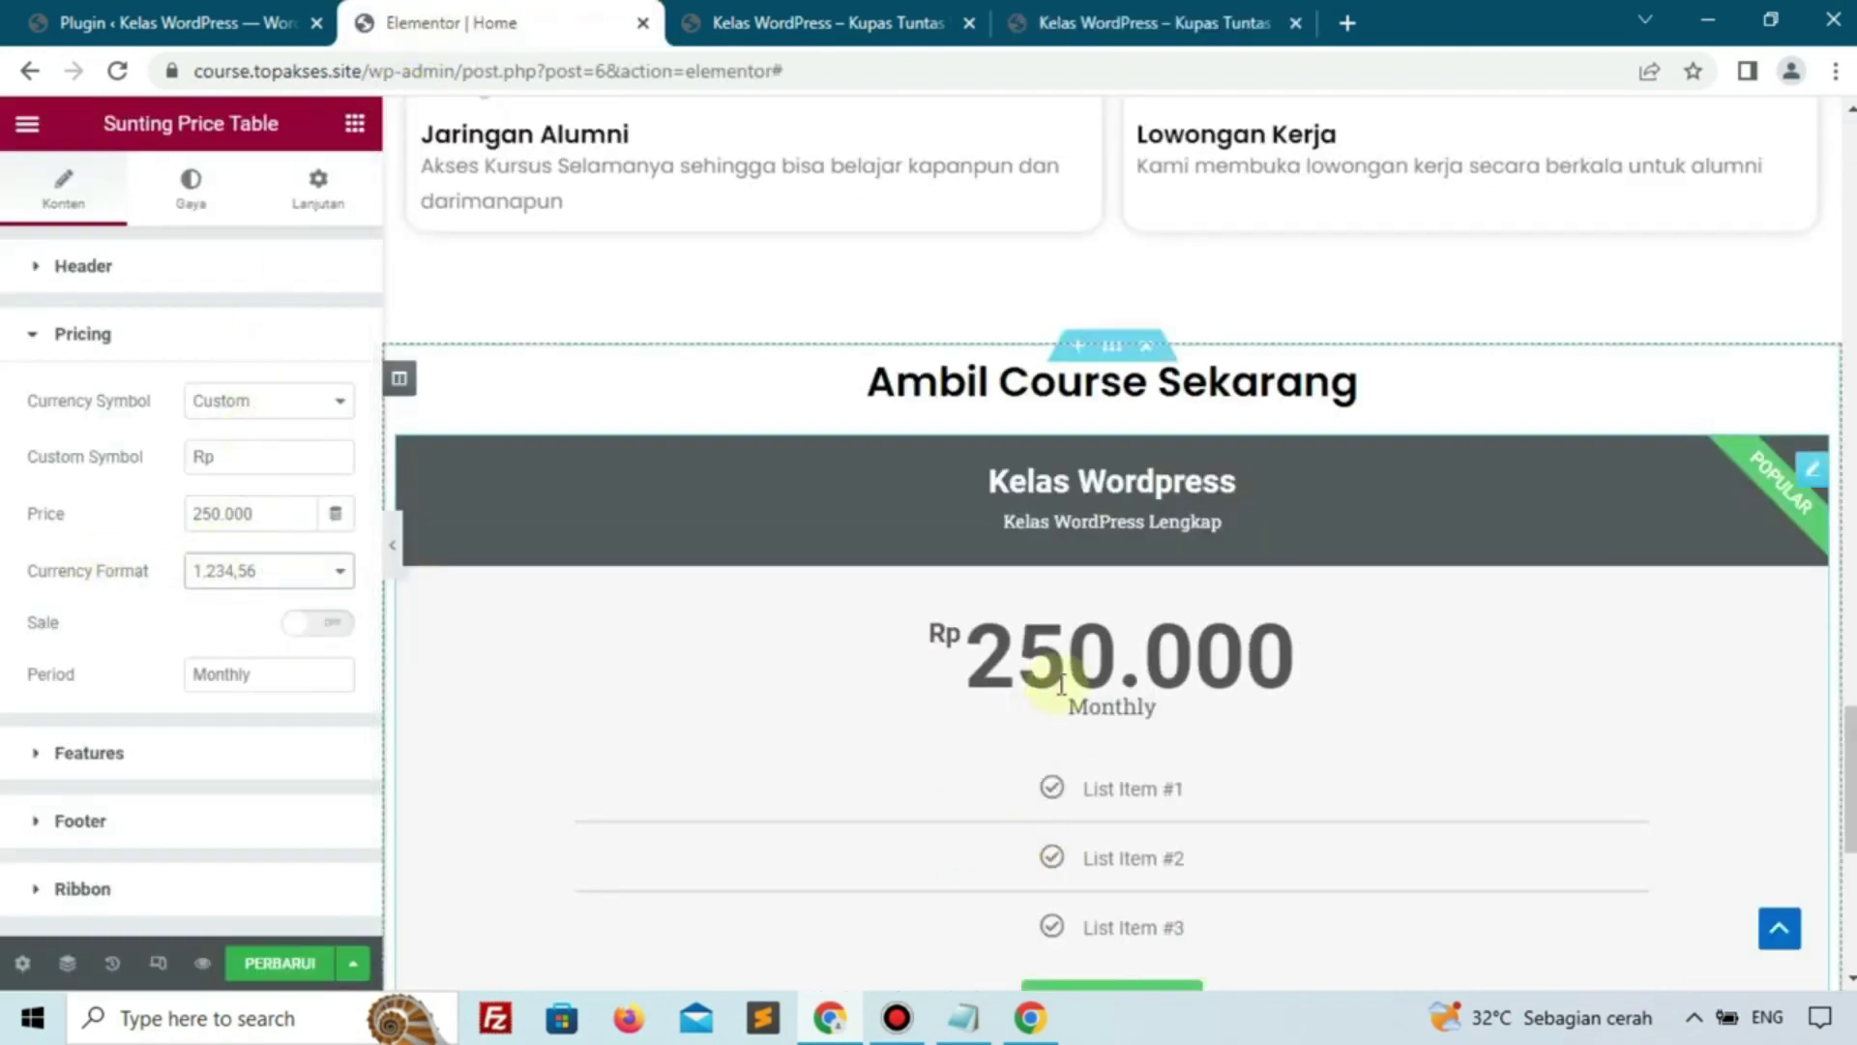
Set the price table's period to "/ Tahun"
{"action": "left_click_drag", "start_coordinate": [286, 684], "coordinate": [106, 688]}
{"action": "type", "text": "/ T"}
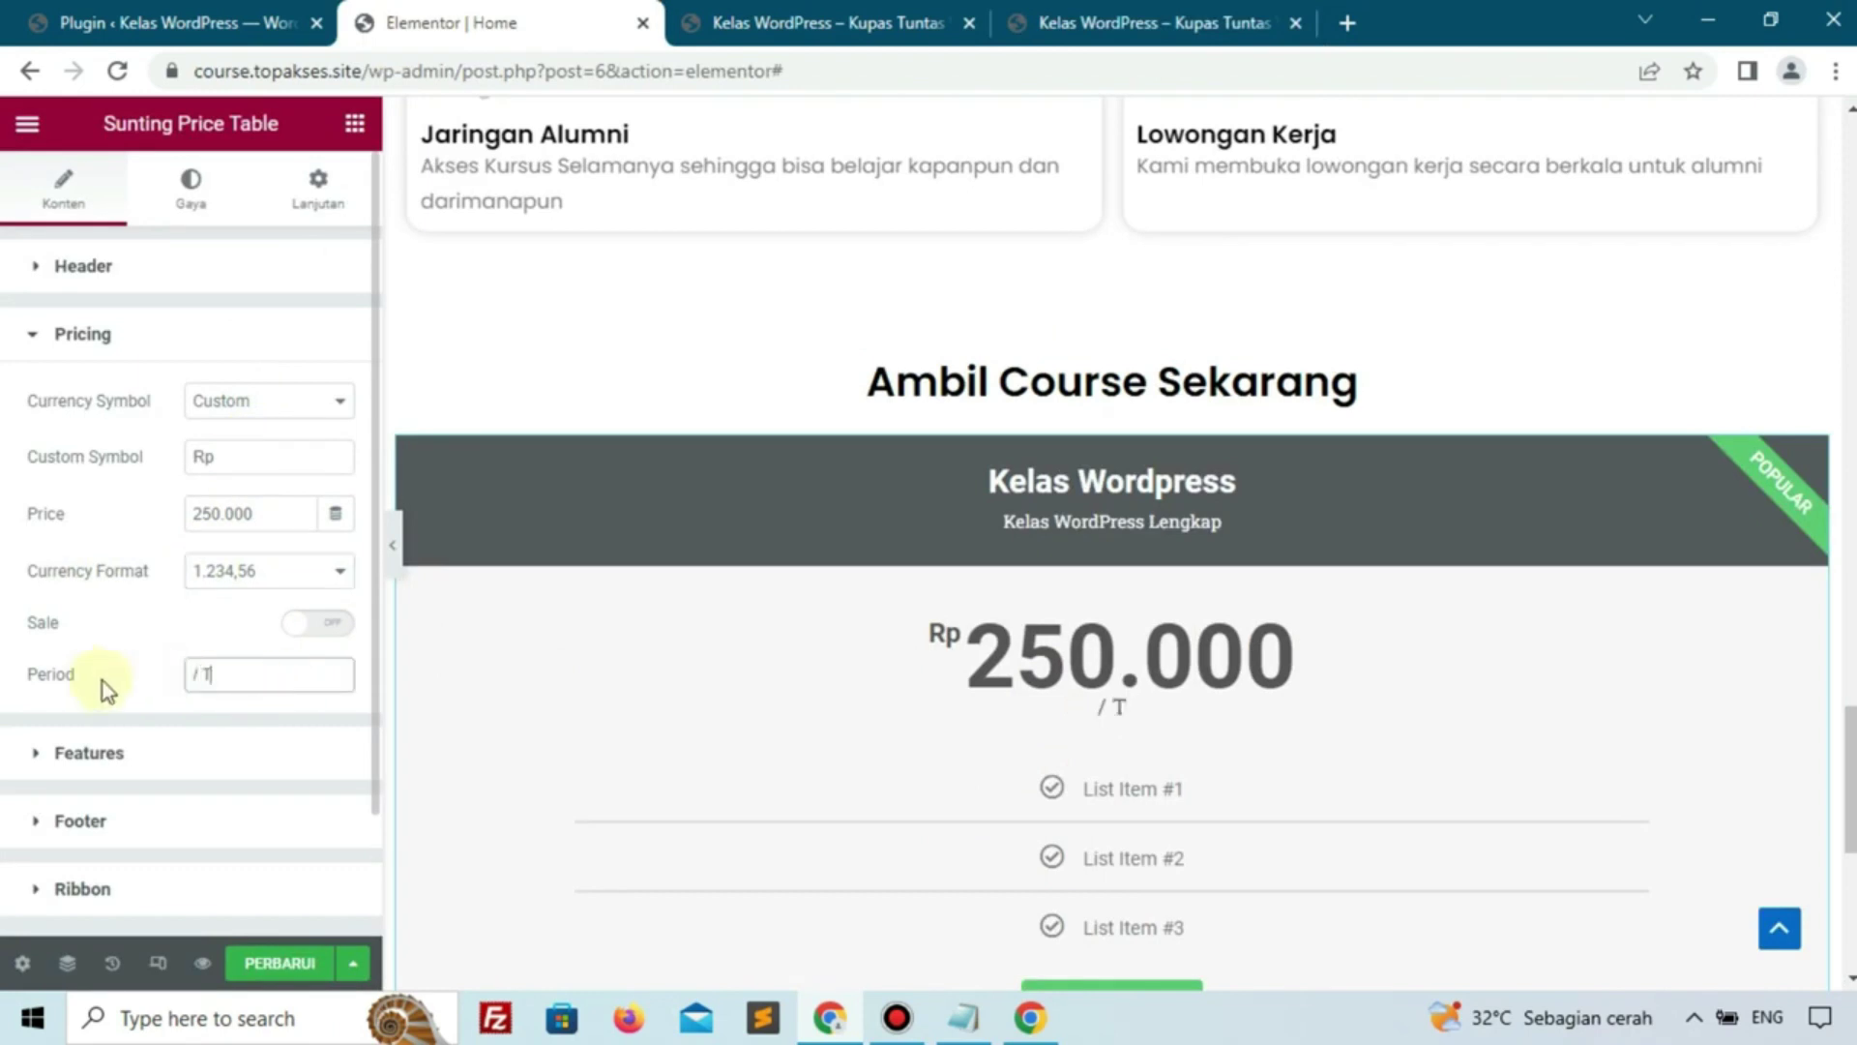
{"action": "type", "text": "ahh"}
{"action": "key", "text": "BackSpace"}
{"action": "type", "text": "un"}
Set the price table's period to "Lifetime"
{"action": "left_click_drag", "start_coordinate": [250, 674], "coordinate": [3, 689]}
{"action": "type", "text": "Lie"}
{"action": "key", "text": "BackSpace"}
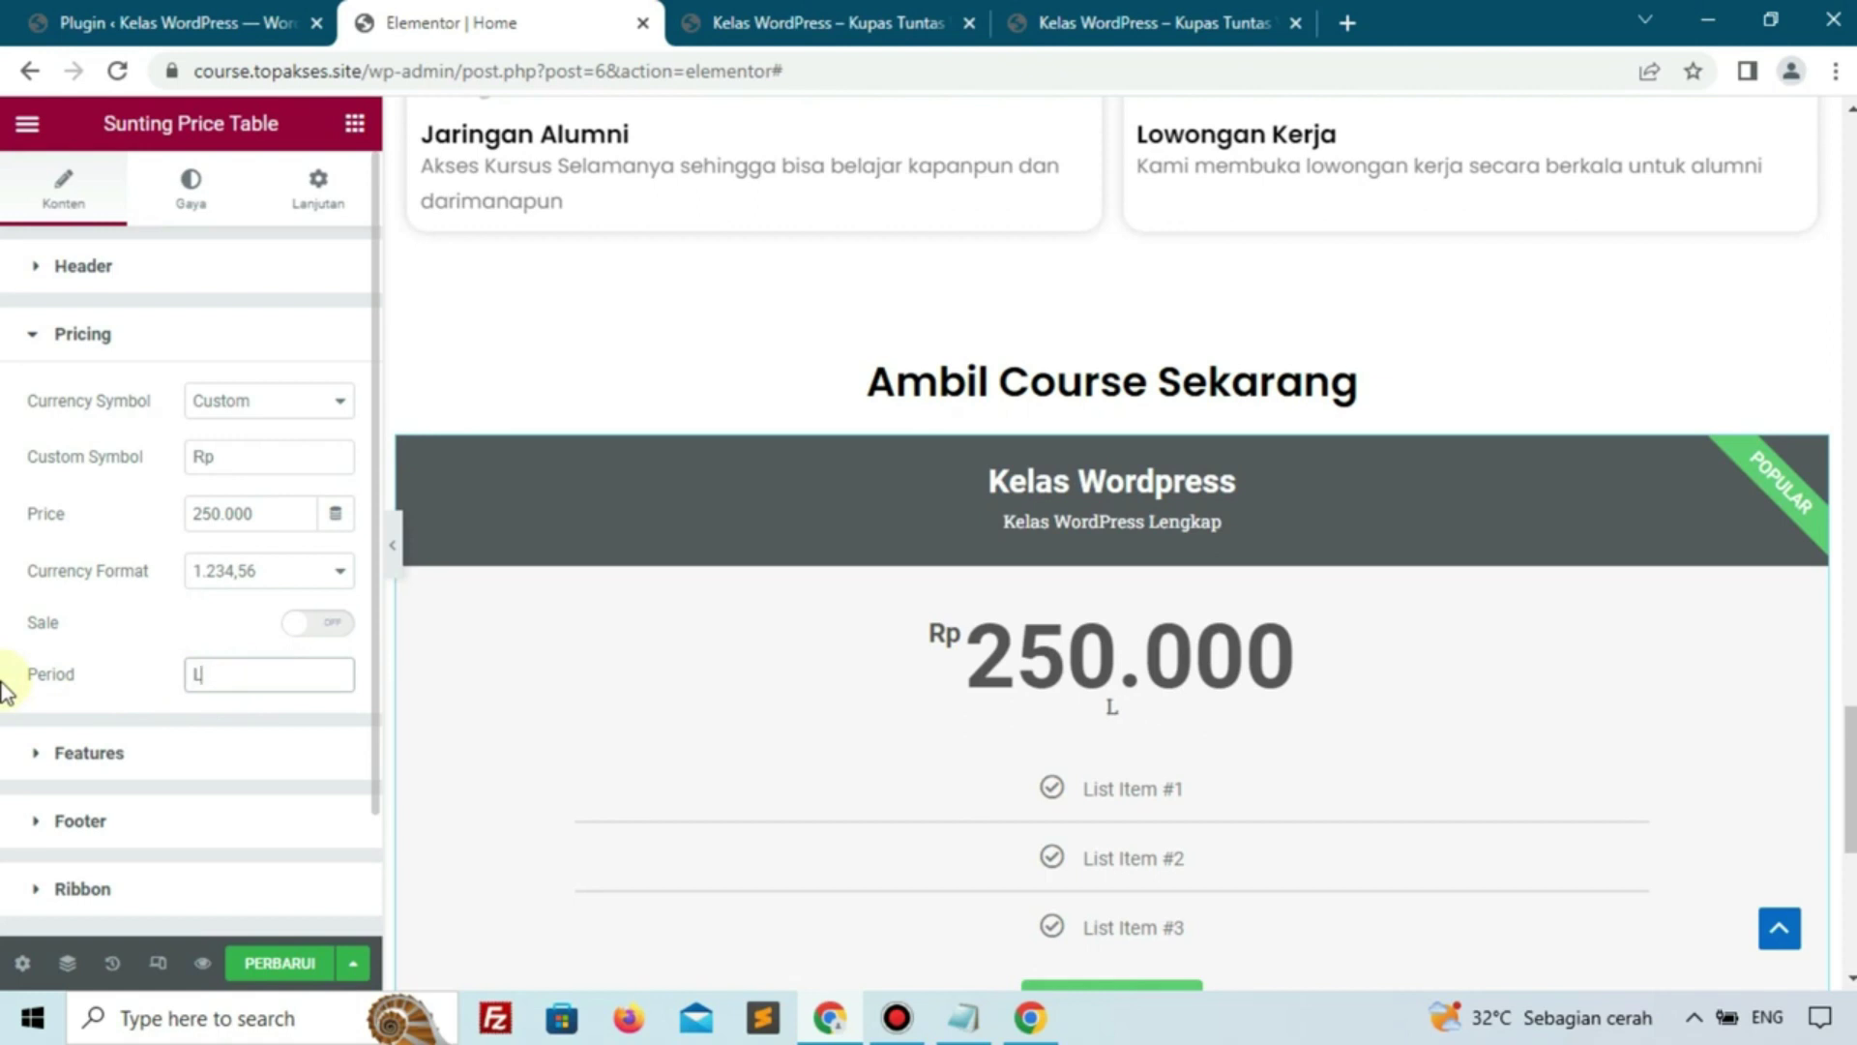
{"action": "type", "text": "fetime"}
Review the reference site's price table and set the header's background color to rgb(252, 217, 104)
{"action": "left_click", "coordinate": [201, 755]}
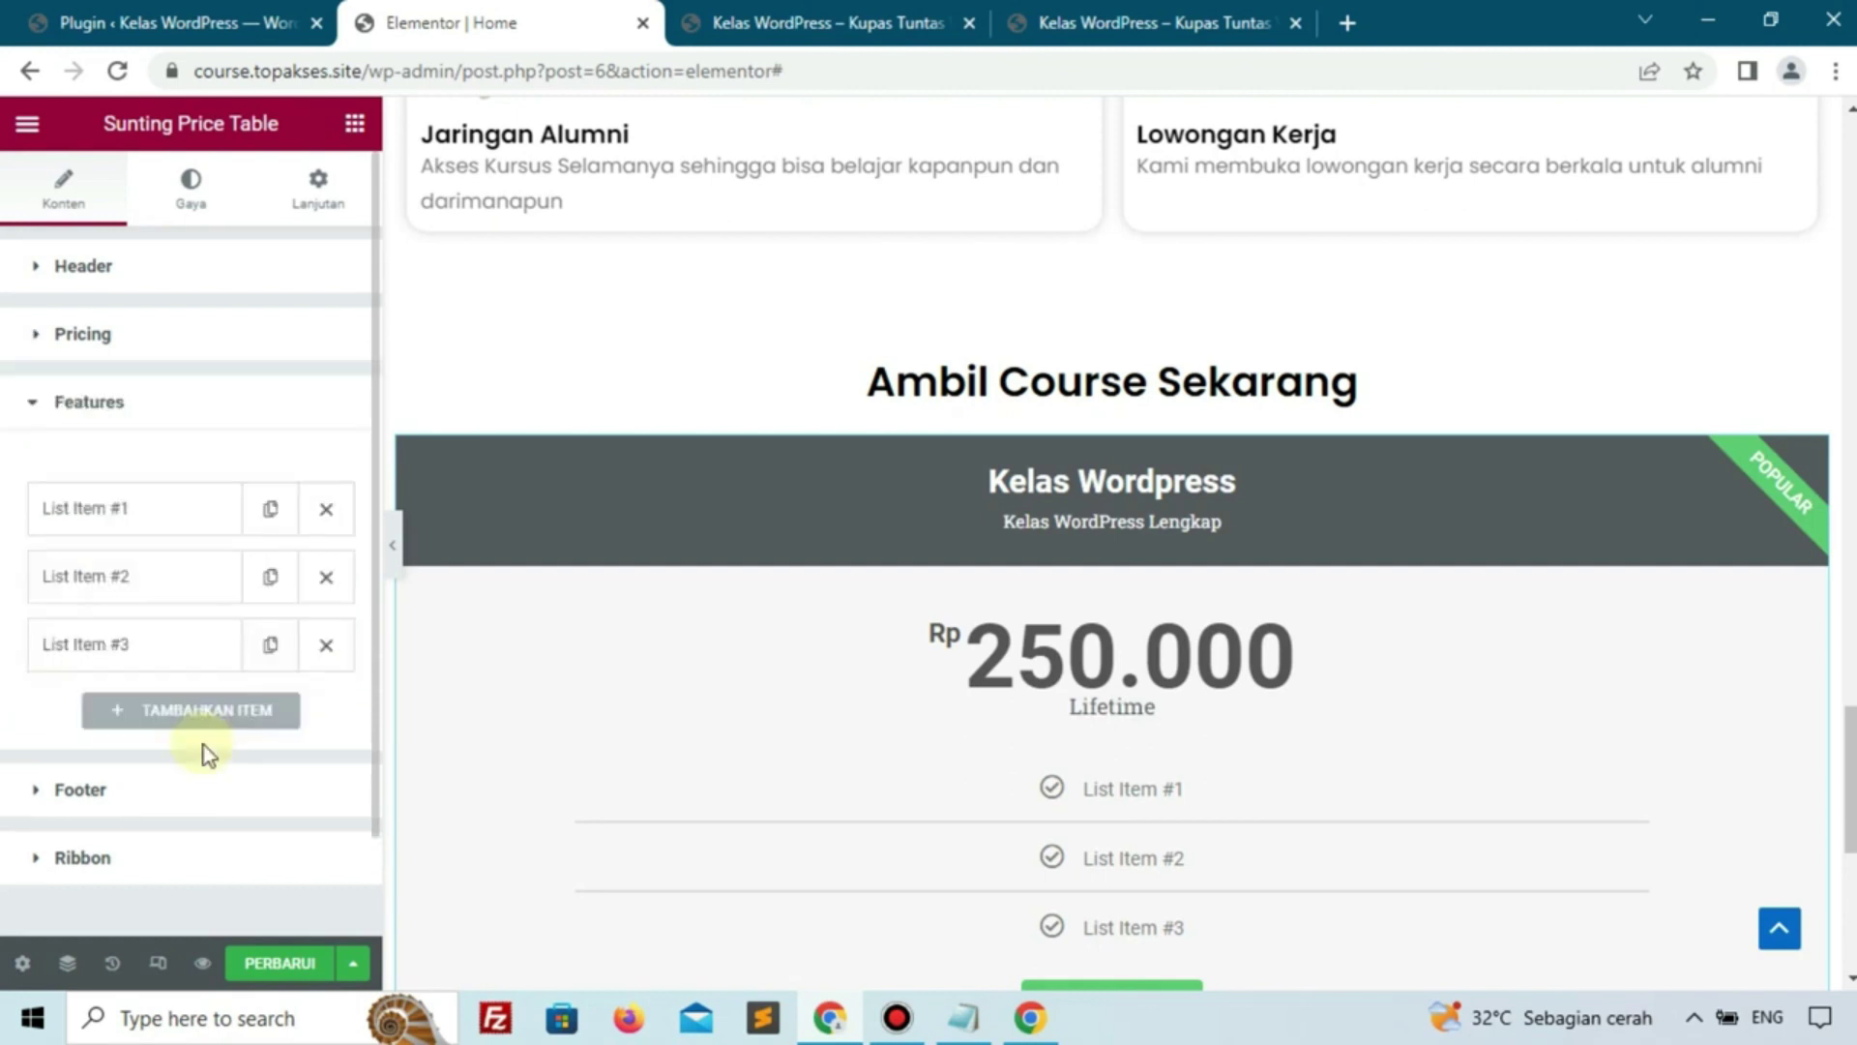
{"action": "left_click", "coordinate": [896, 1016]}
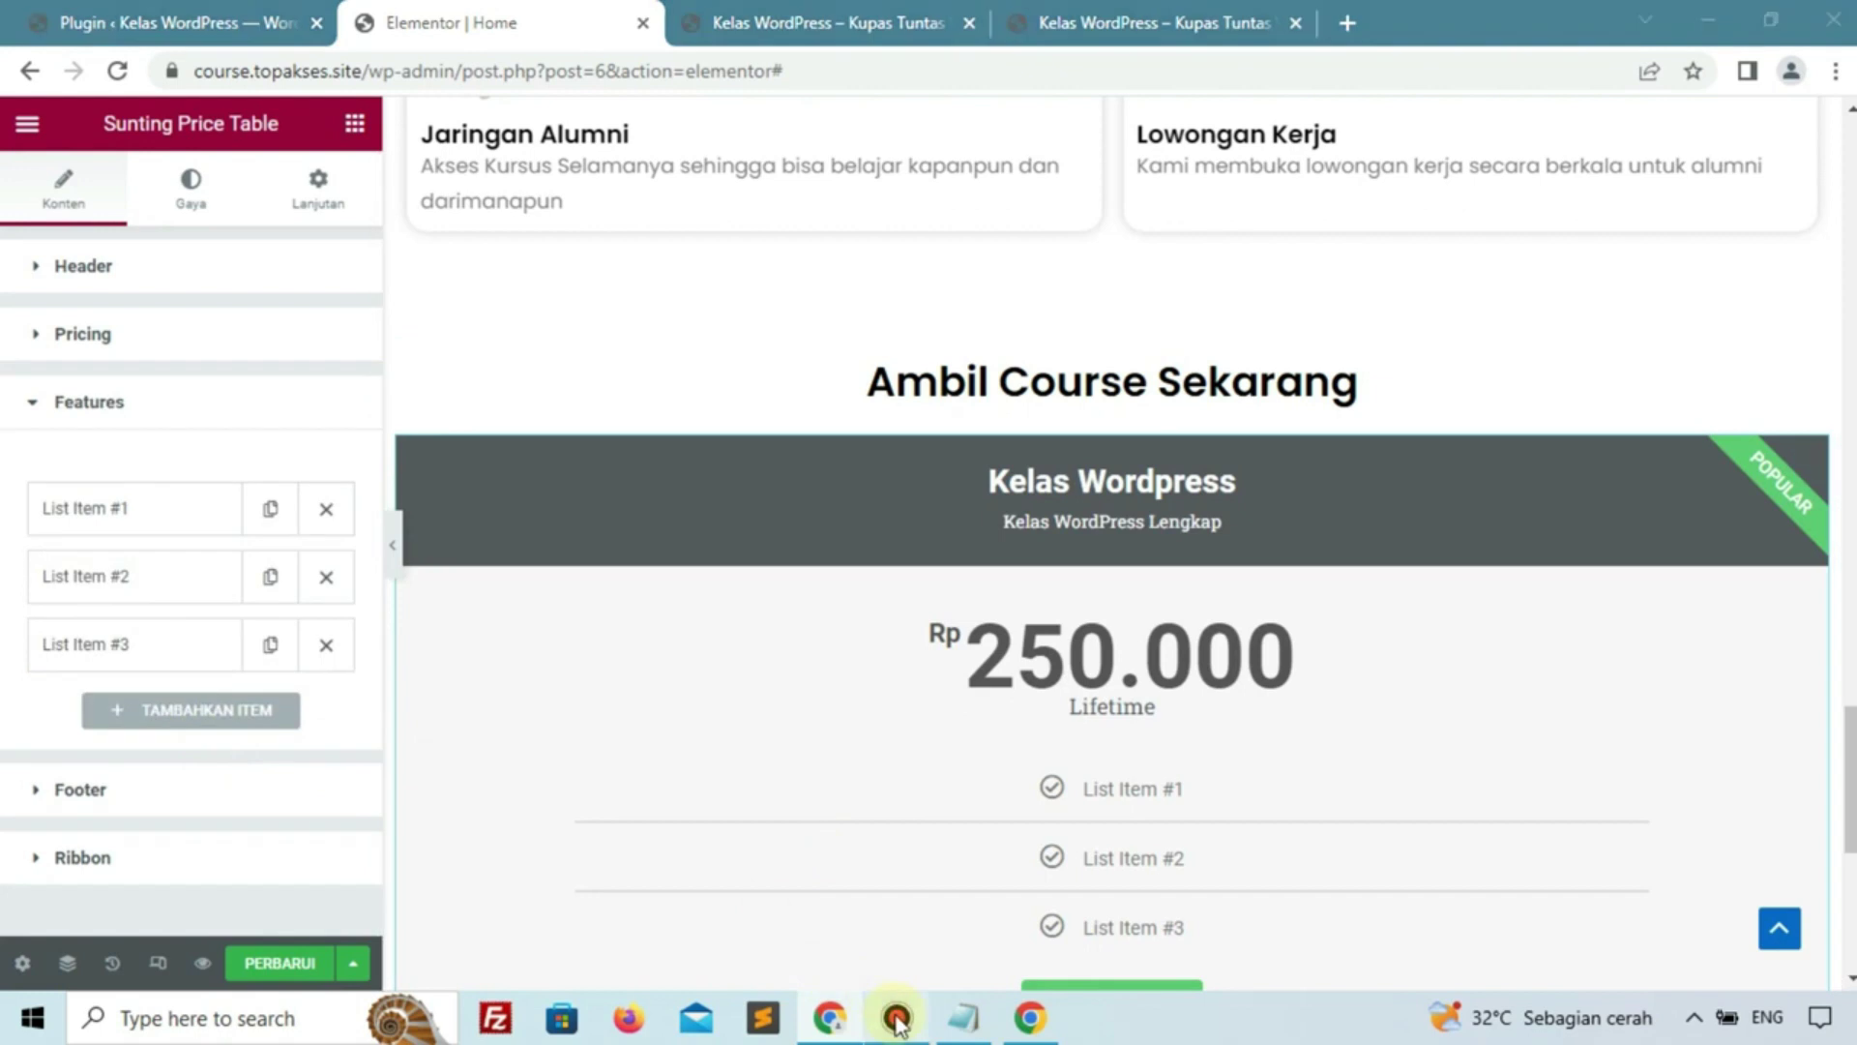
{"action": "left_click", "coordinate": [1127, 27]}
{"action": "scroll", "coordinate": [1010, 348], "scroll_direction": "down", "scroll_amount": 3}
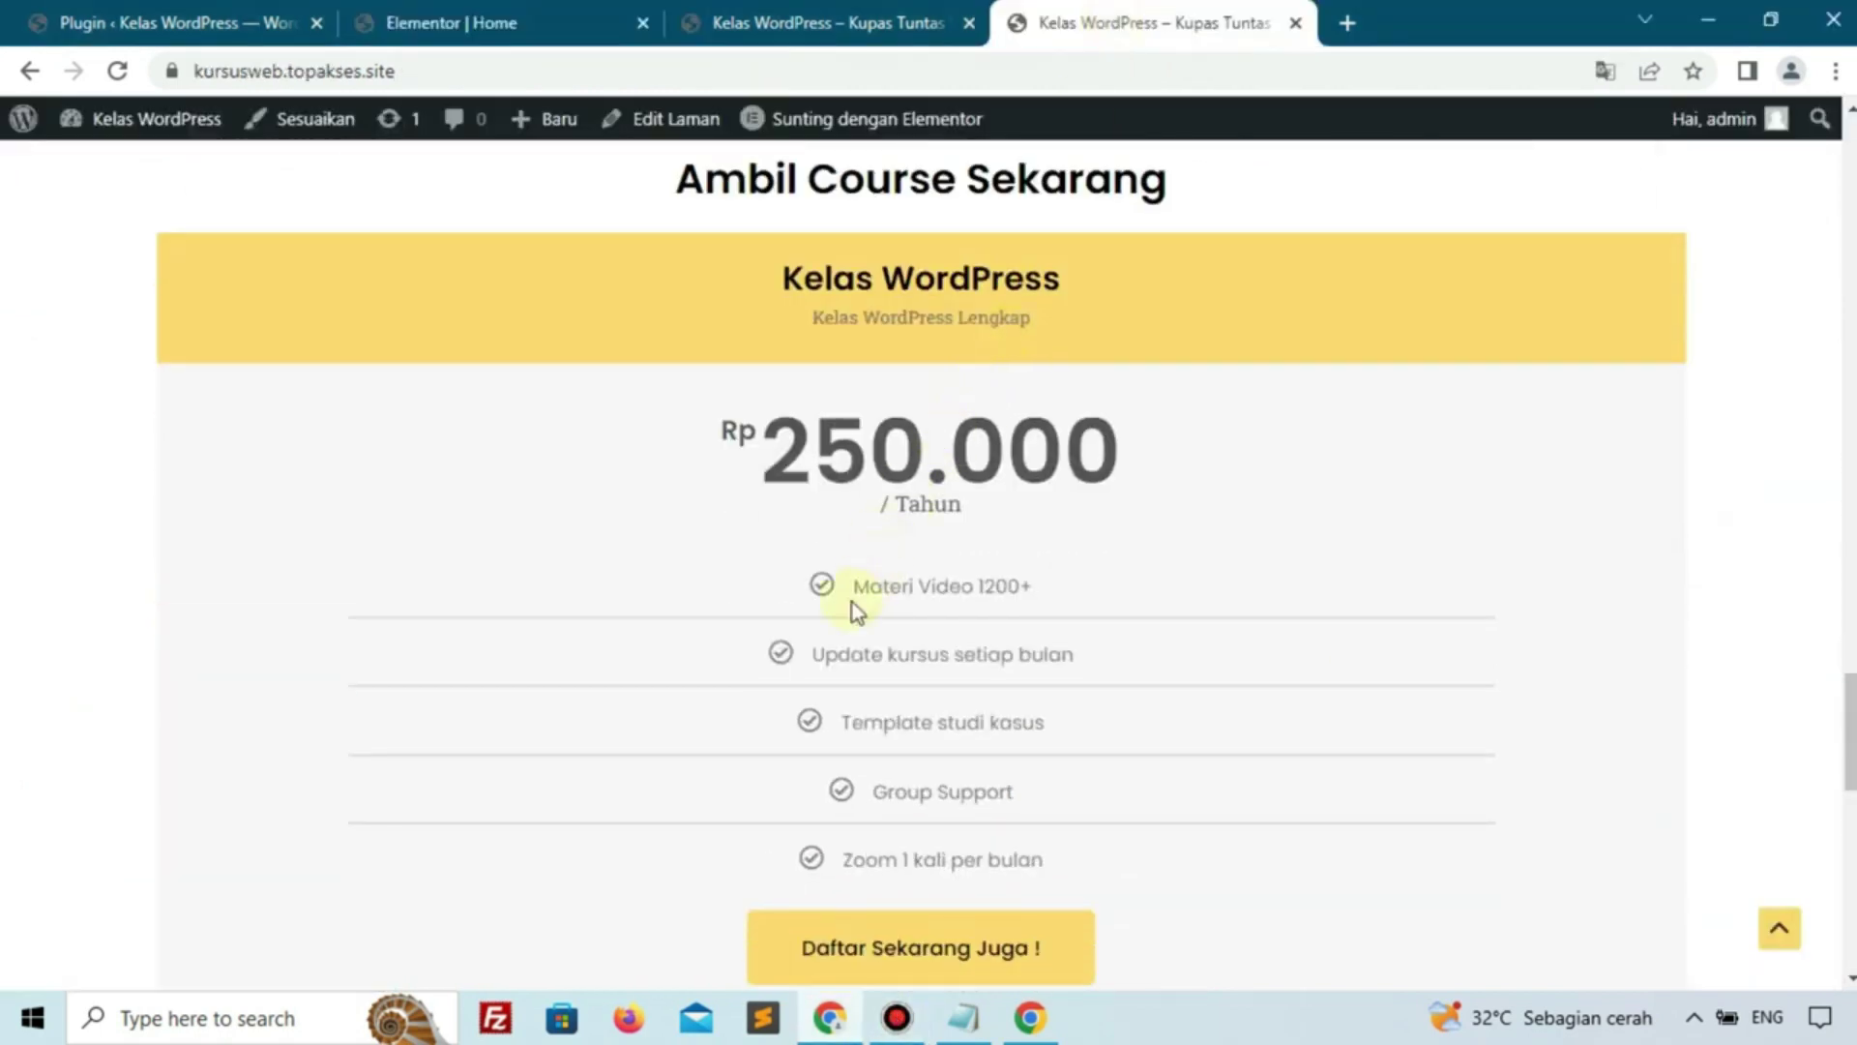
{"action": "left_click", "coordinate": [404, 22]}
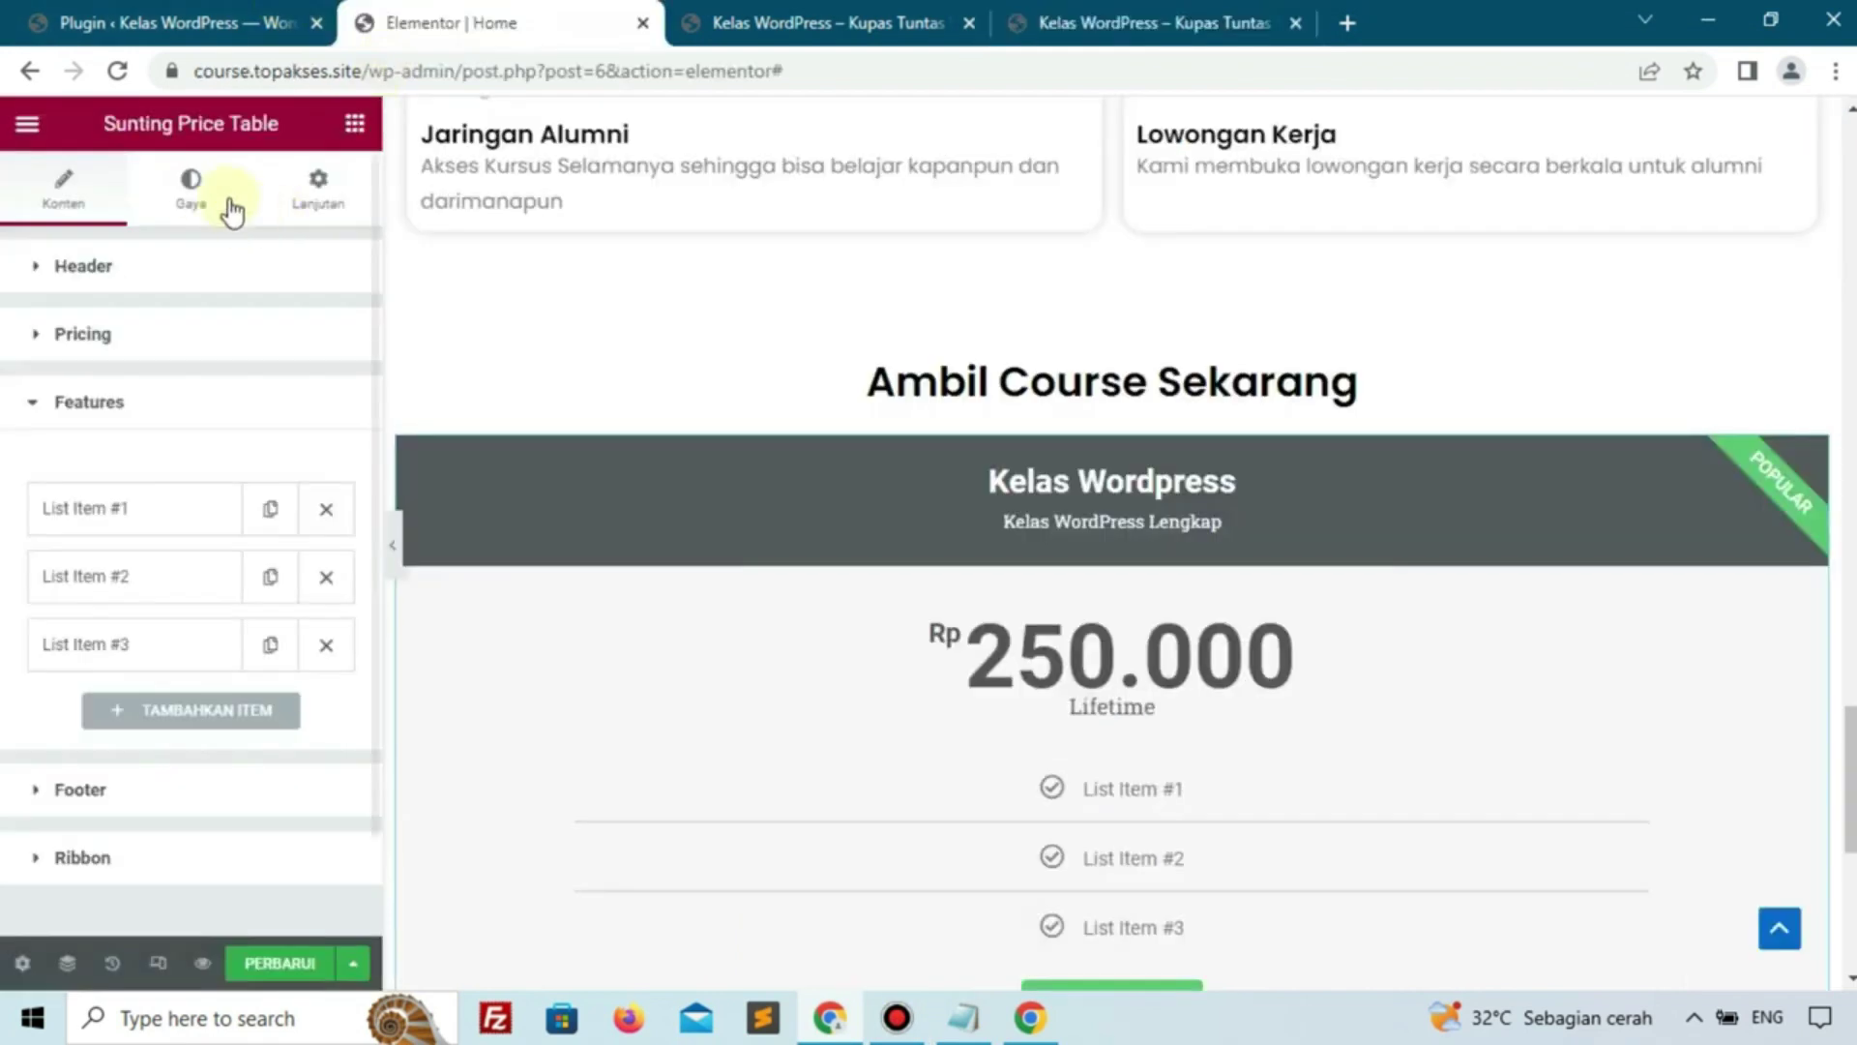
{"action": "left_click", "coordinate": [193, 193]}
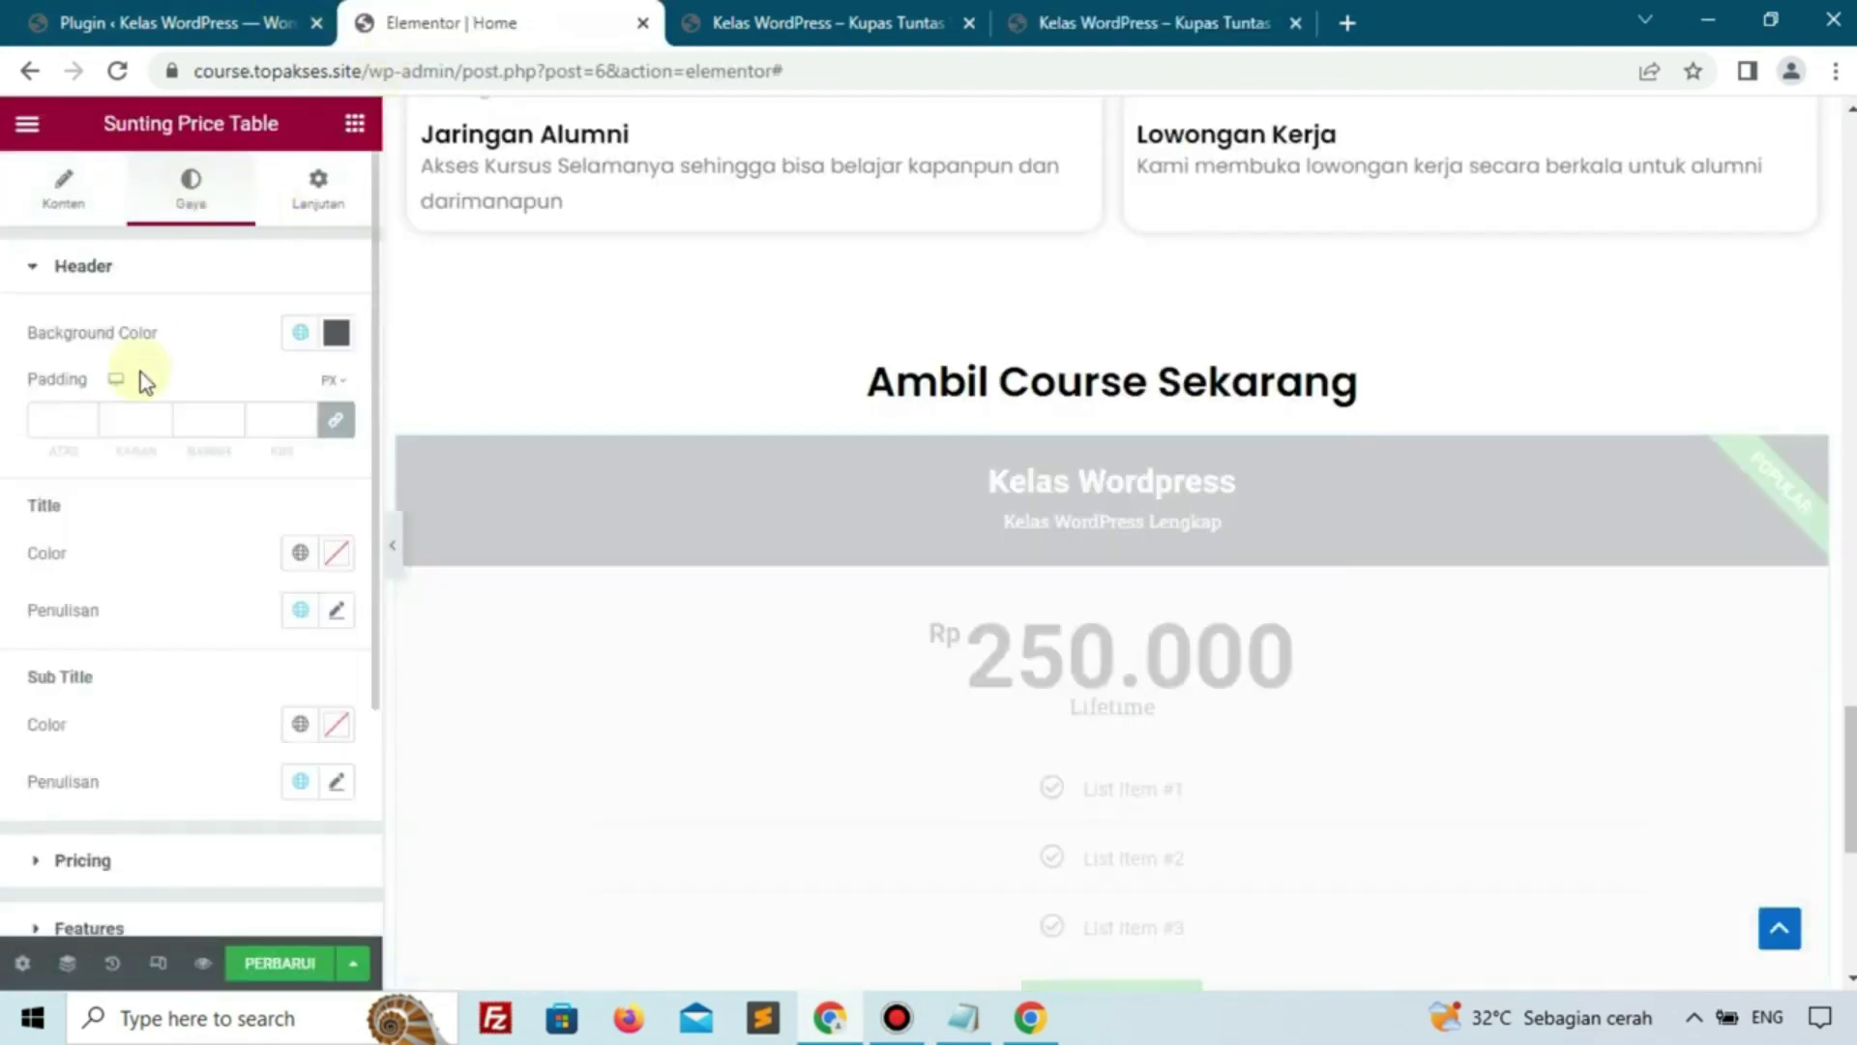
{"action": "left_click", "coordinate": [336, 333]}
{"action": "type", "text": "rgb(252, 217, 104)"}
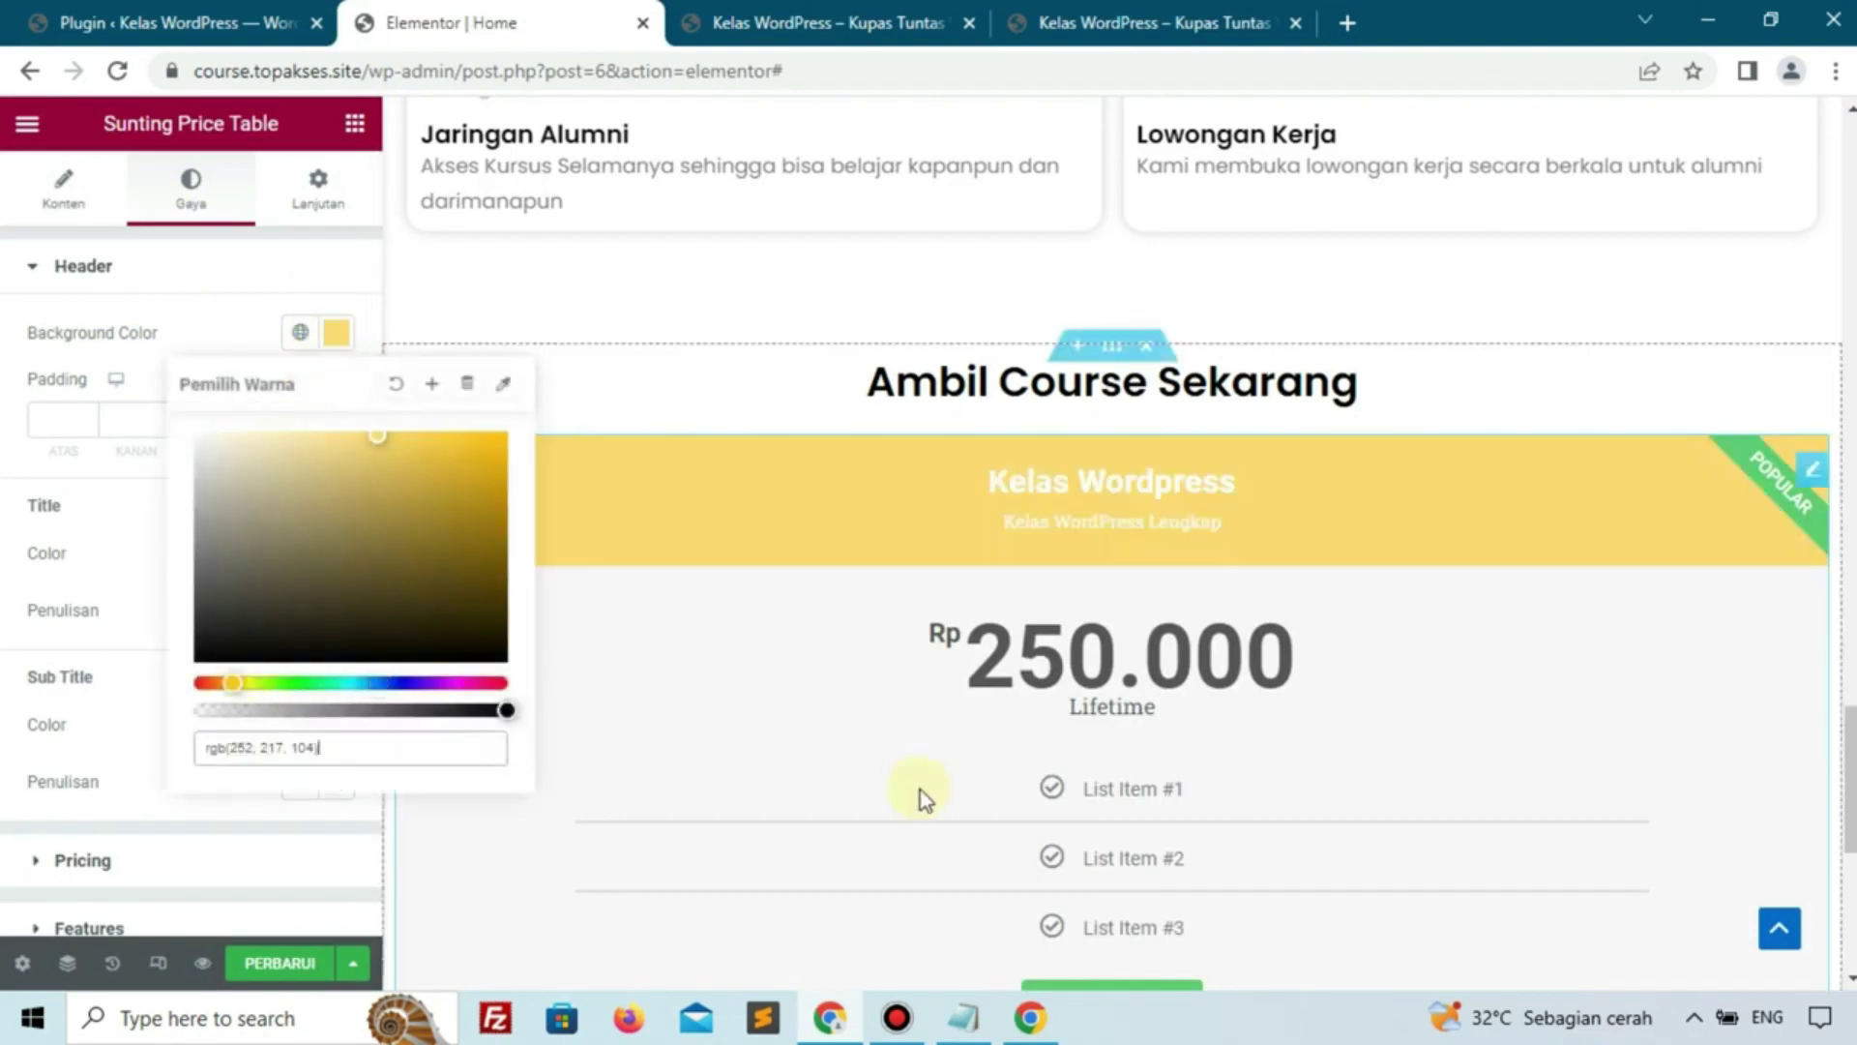
{"action": "left_click", "coordinate": [205, 322]}
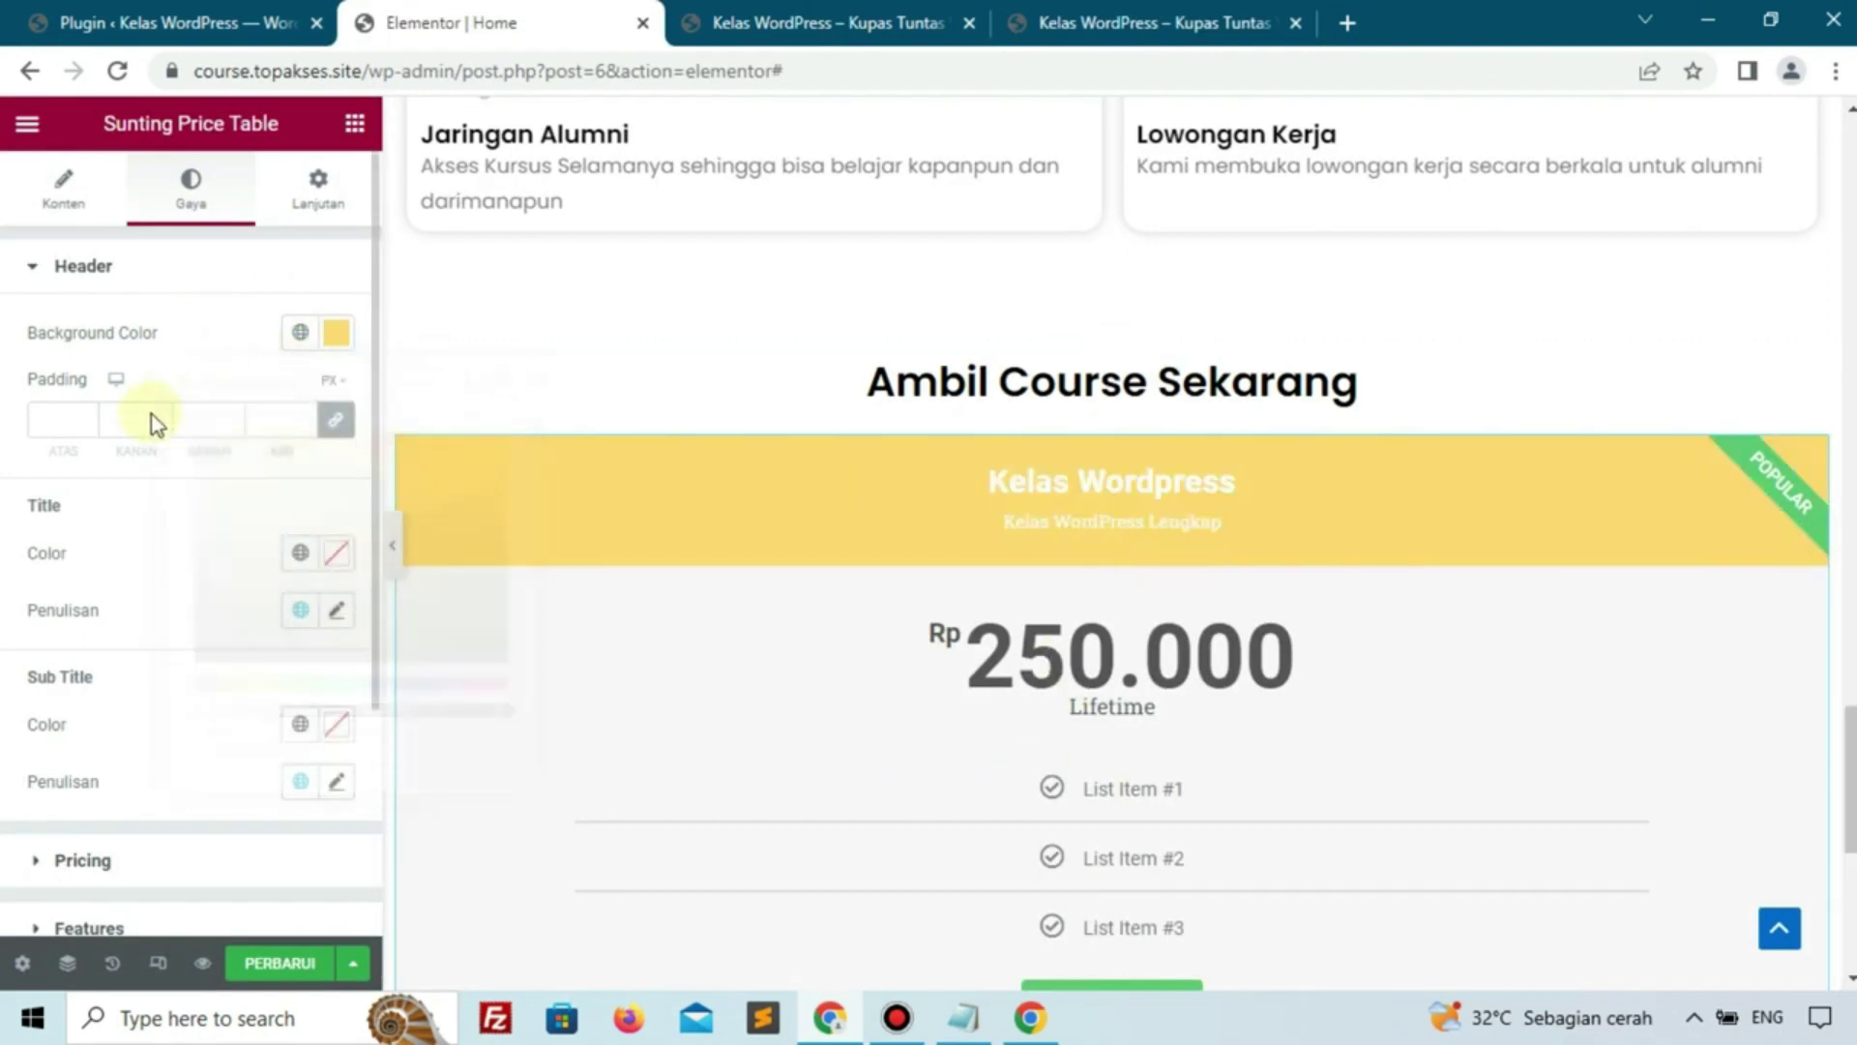
Style the price table's title with the color #000000 and the Poppins font family
{"action": "scroll", "coordinate": [163, 524], "scroll_direction": "down", "scroll_amount": 1}
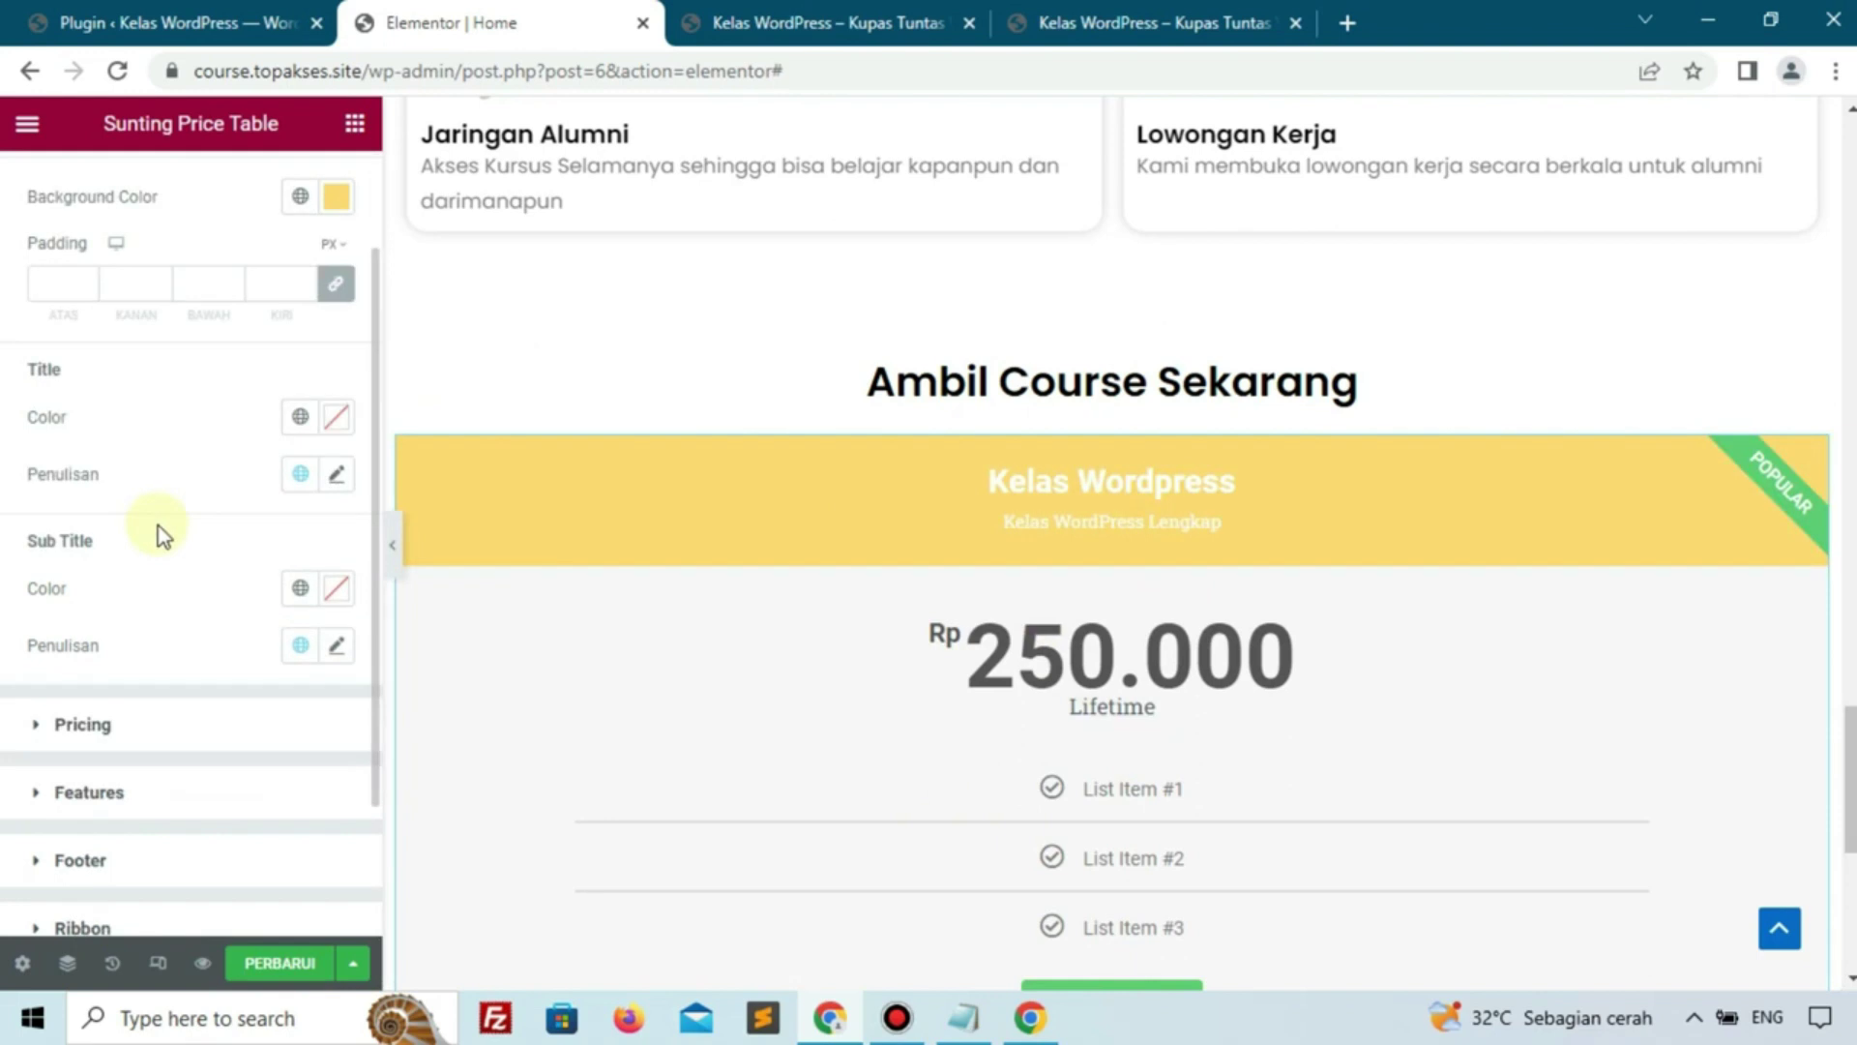
{"action": "left_click", "coordinate": [338, 426]}
{"action": "left_click", "coordinate": [475, 745]}
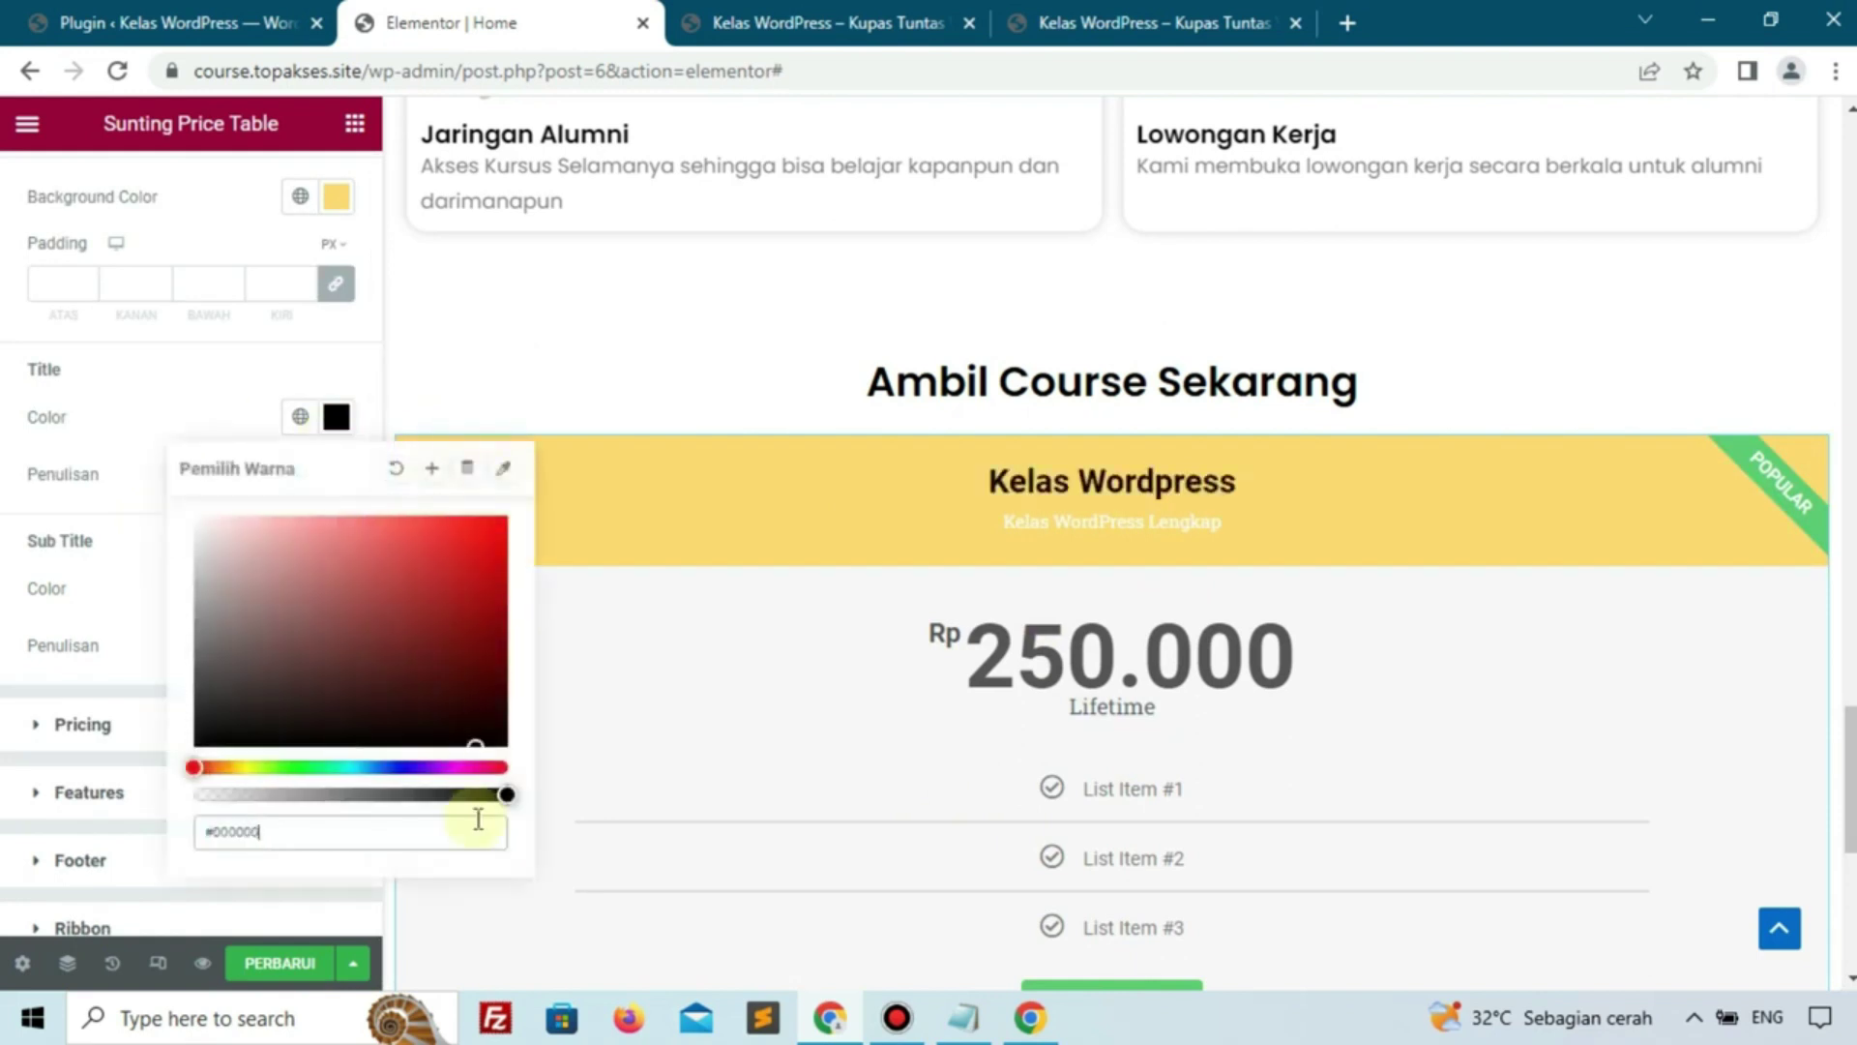
{"action": "left_click", "coordinate": [12, 392]}
{"action": "left_click", "coordinate": [334, 476]}
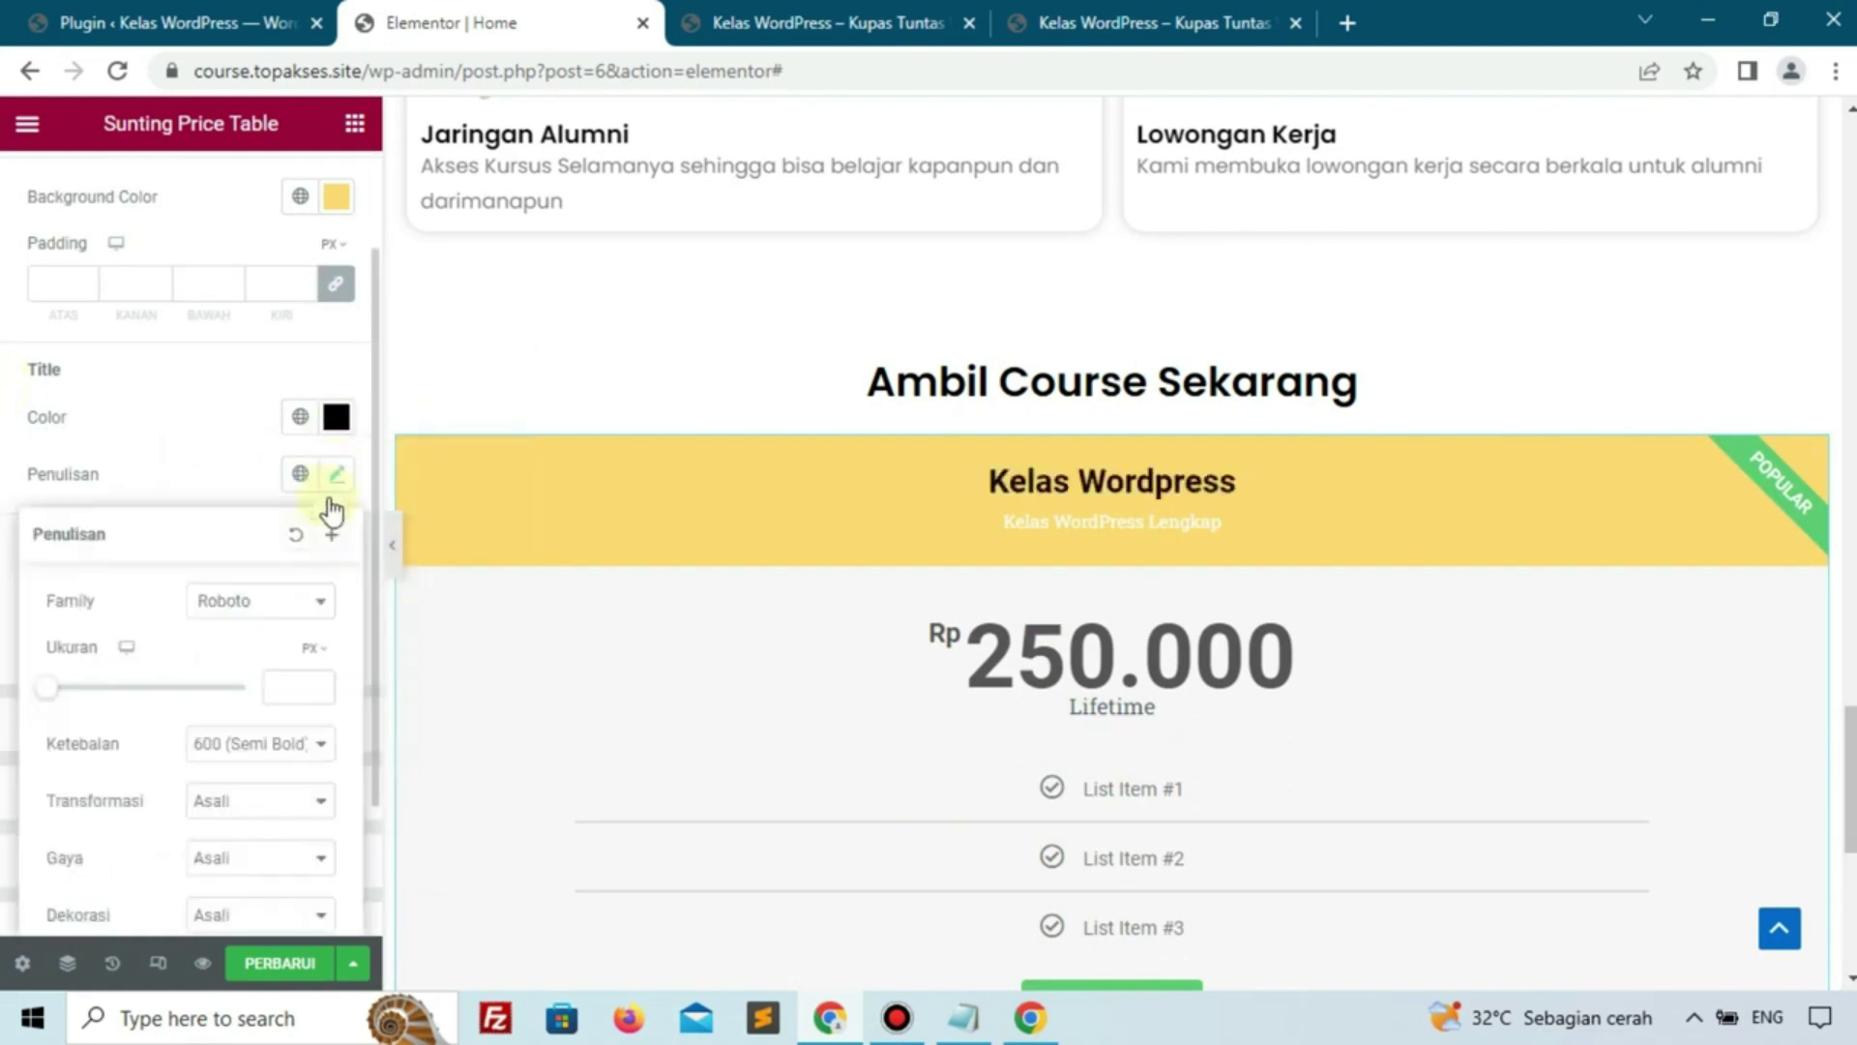
{"action": "left_click", "coordinate": [319, 602]}
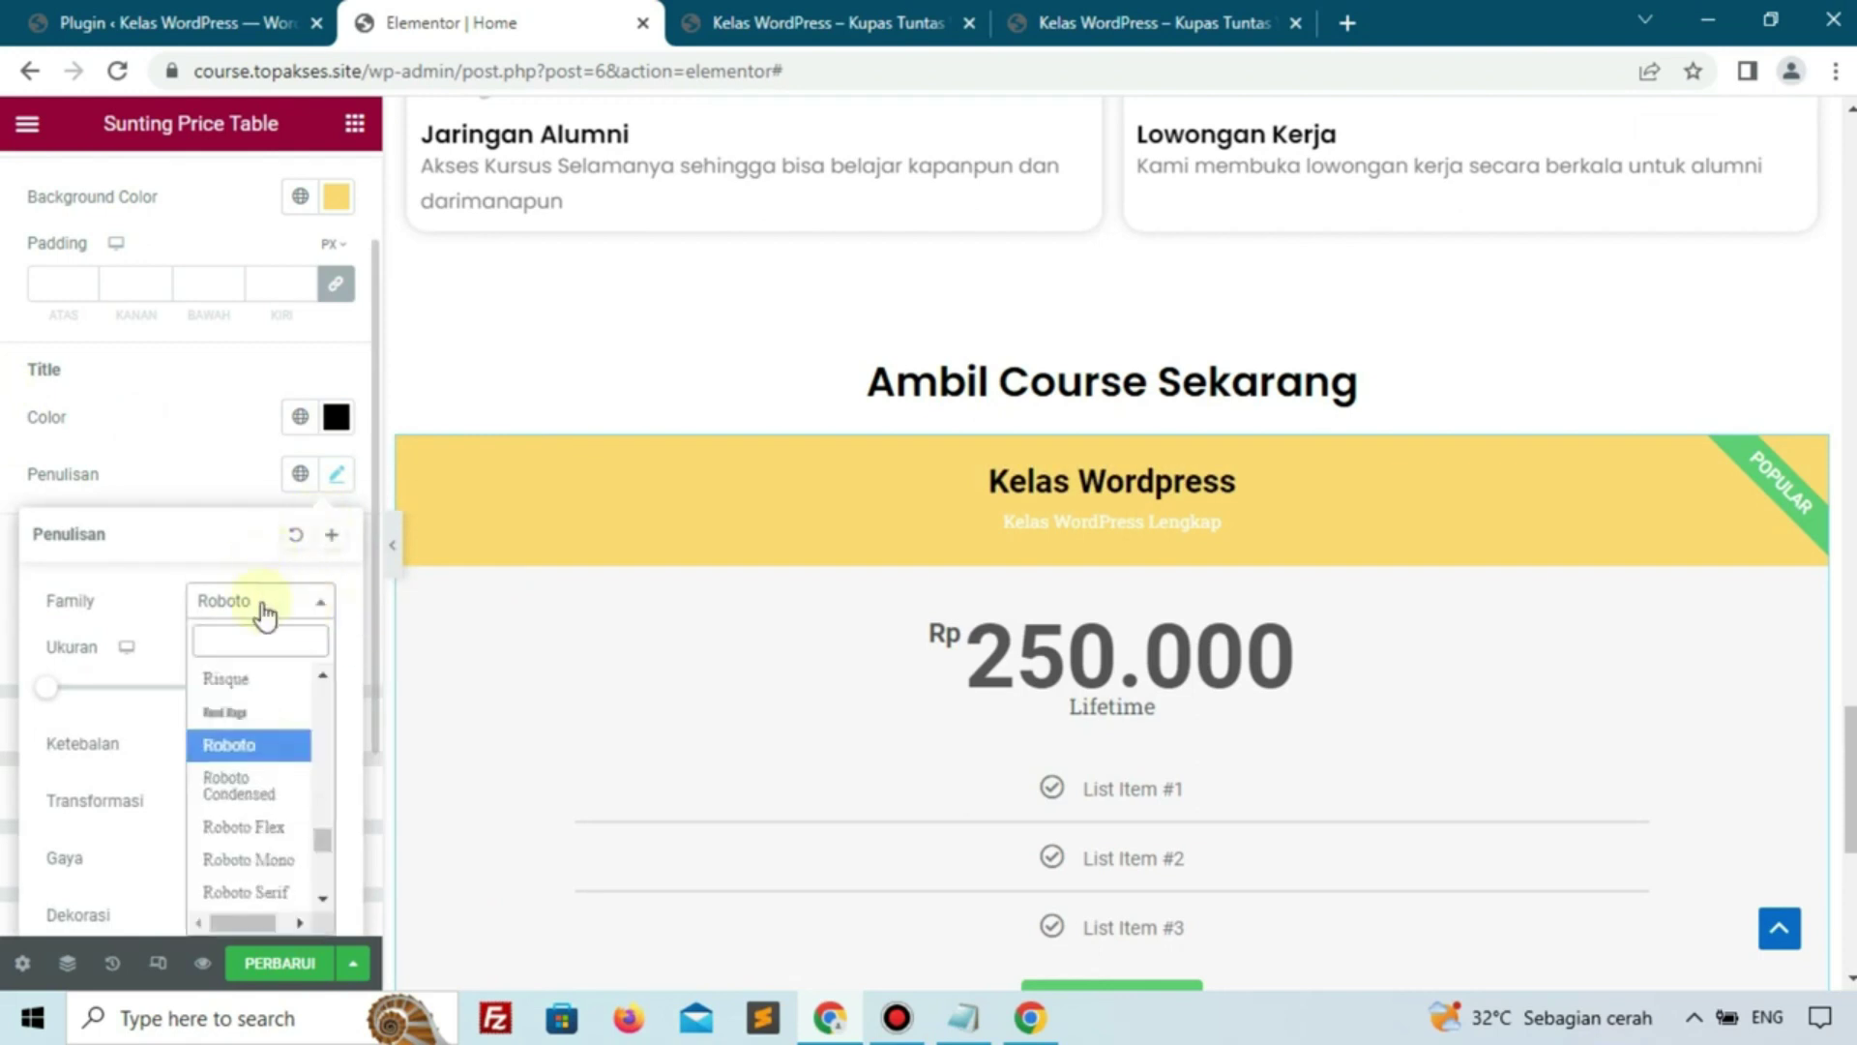
{"action": "type", "text": "pop"}
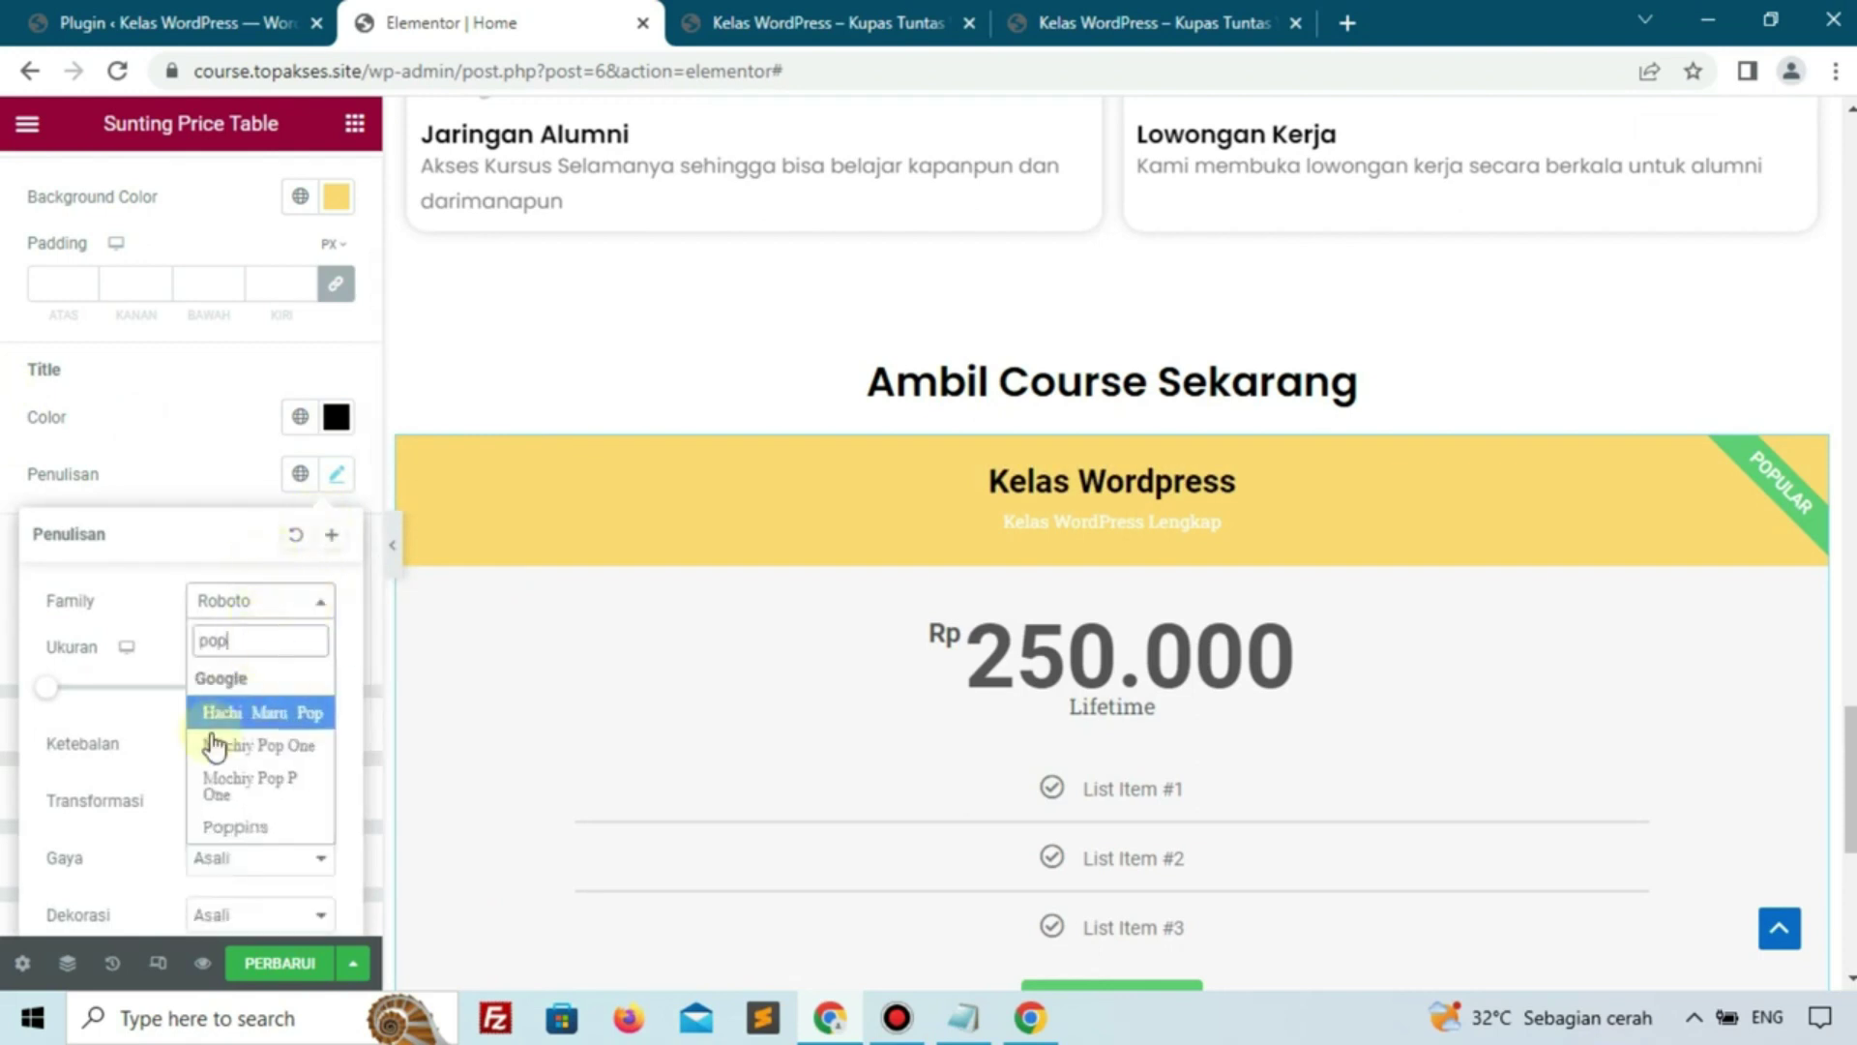
{"action": "left_click", "coordinate": [269, 876]}
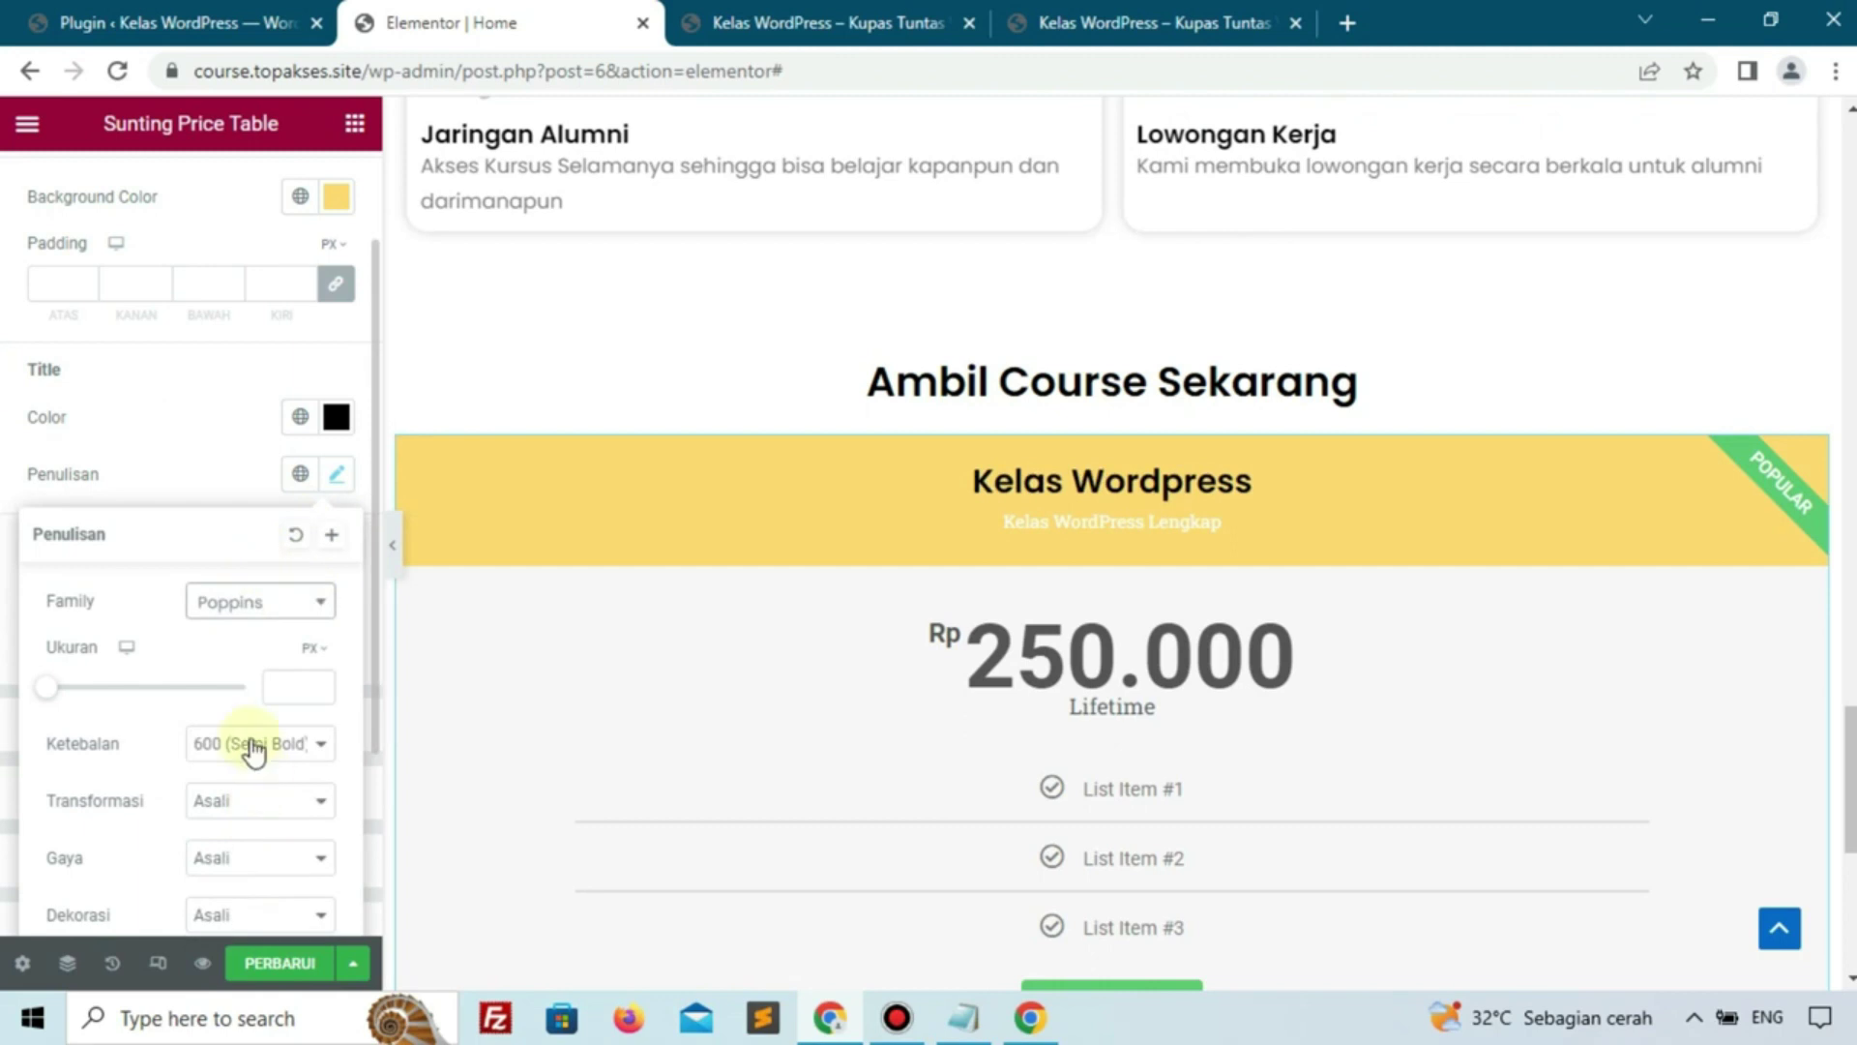
{"action": "left_click", "coordinate": [213, 474]}
Set the font family of the price table's subtitle to Poppins
{"action": "left_click", "coordinate": [337, 646]}
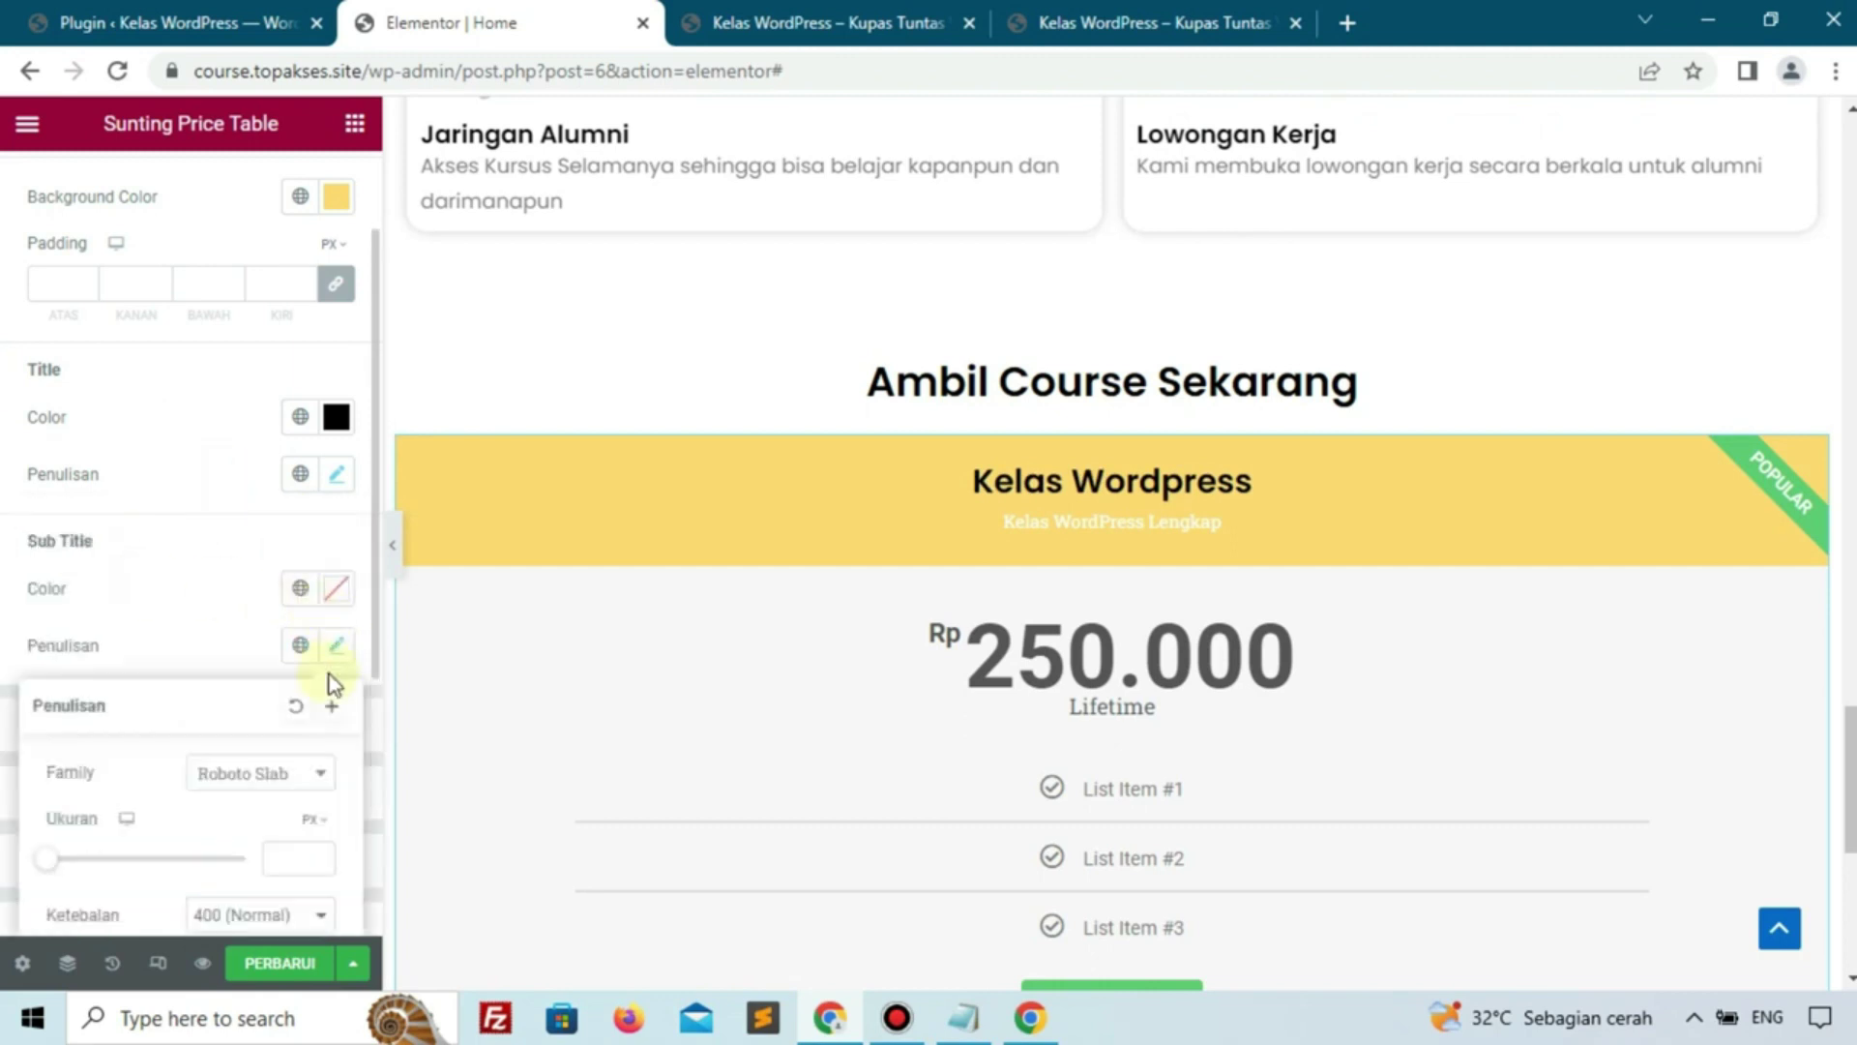
{"action": "left_click", "coordinate": [279, 721]}
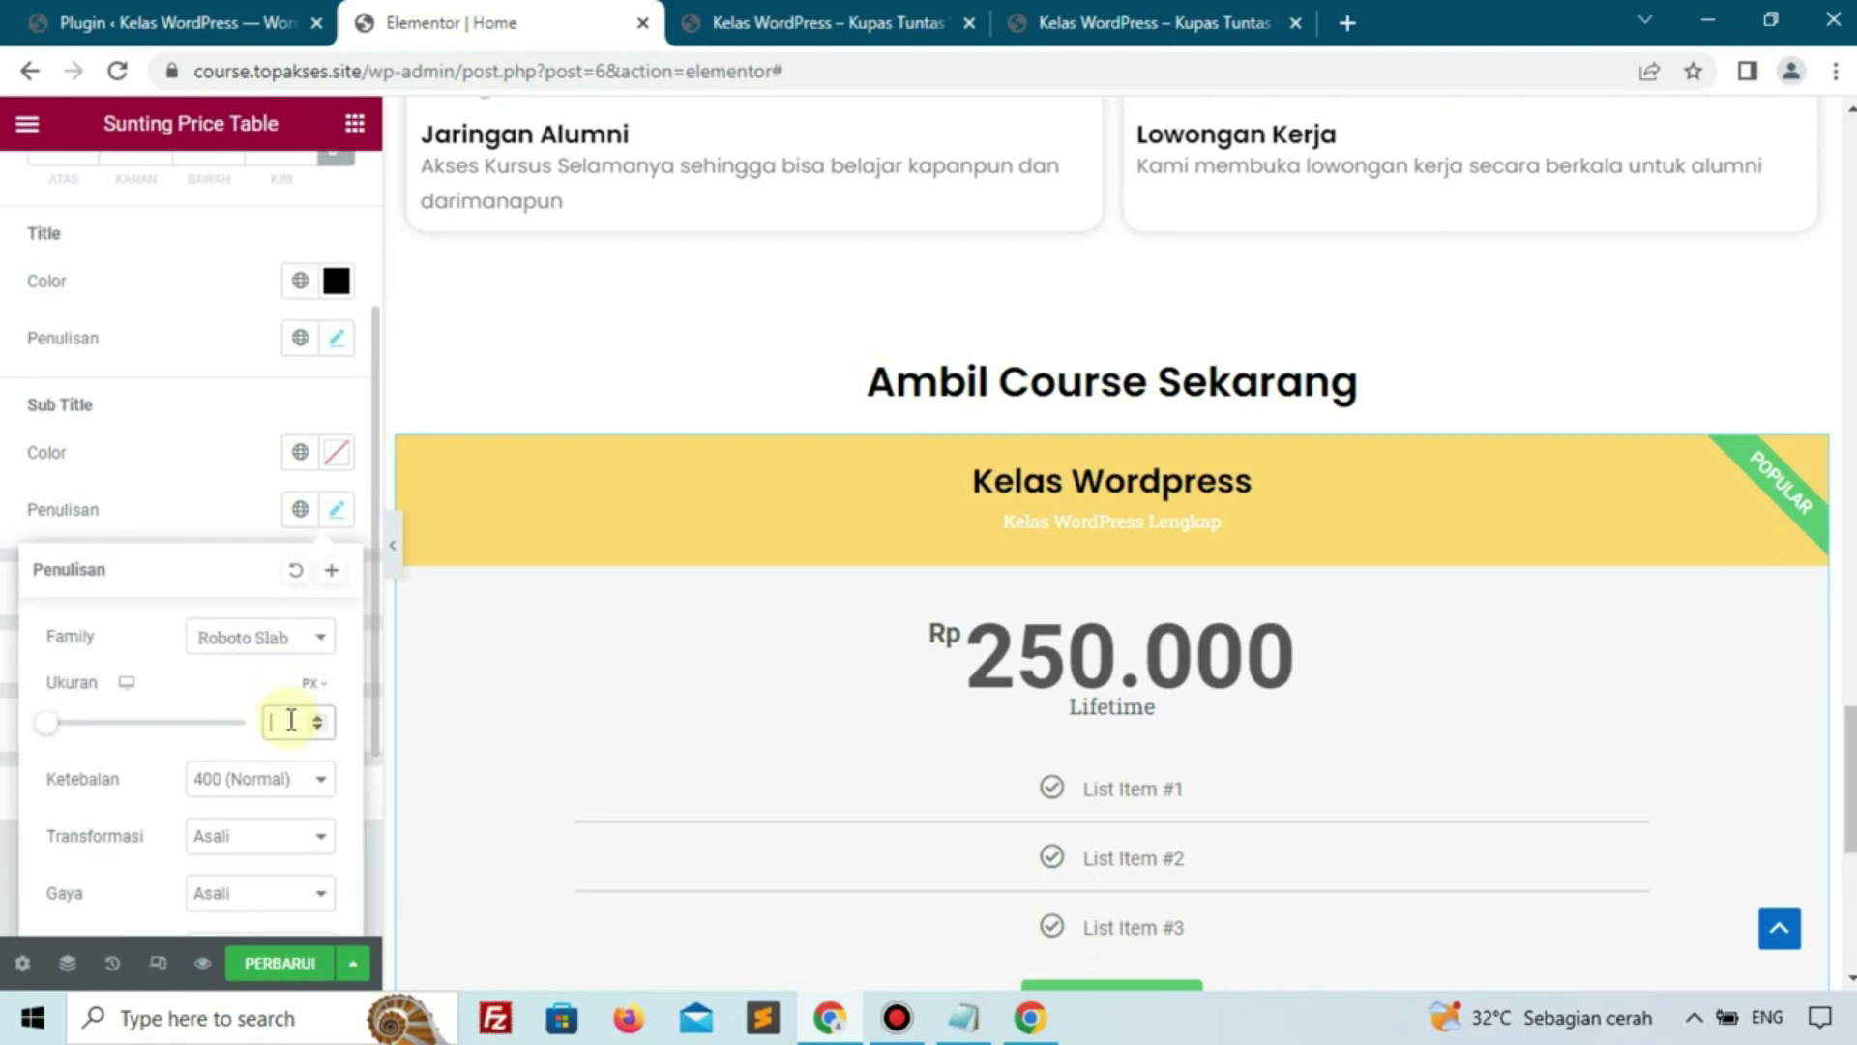
{"action": "left_click", "coordinate": [292, 638]}
{"action": "type", "text": "pop"}
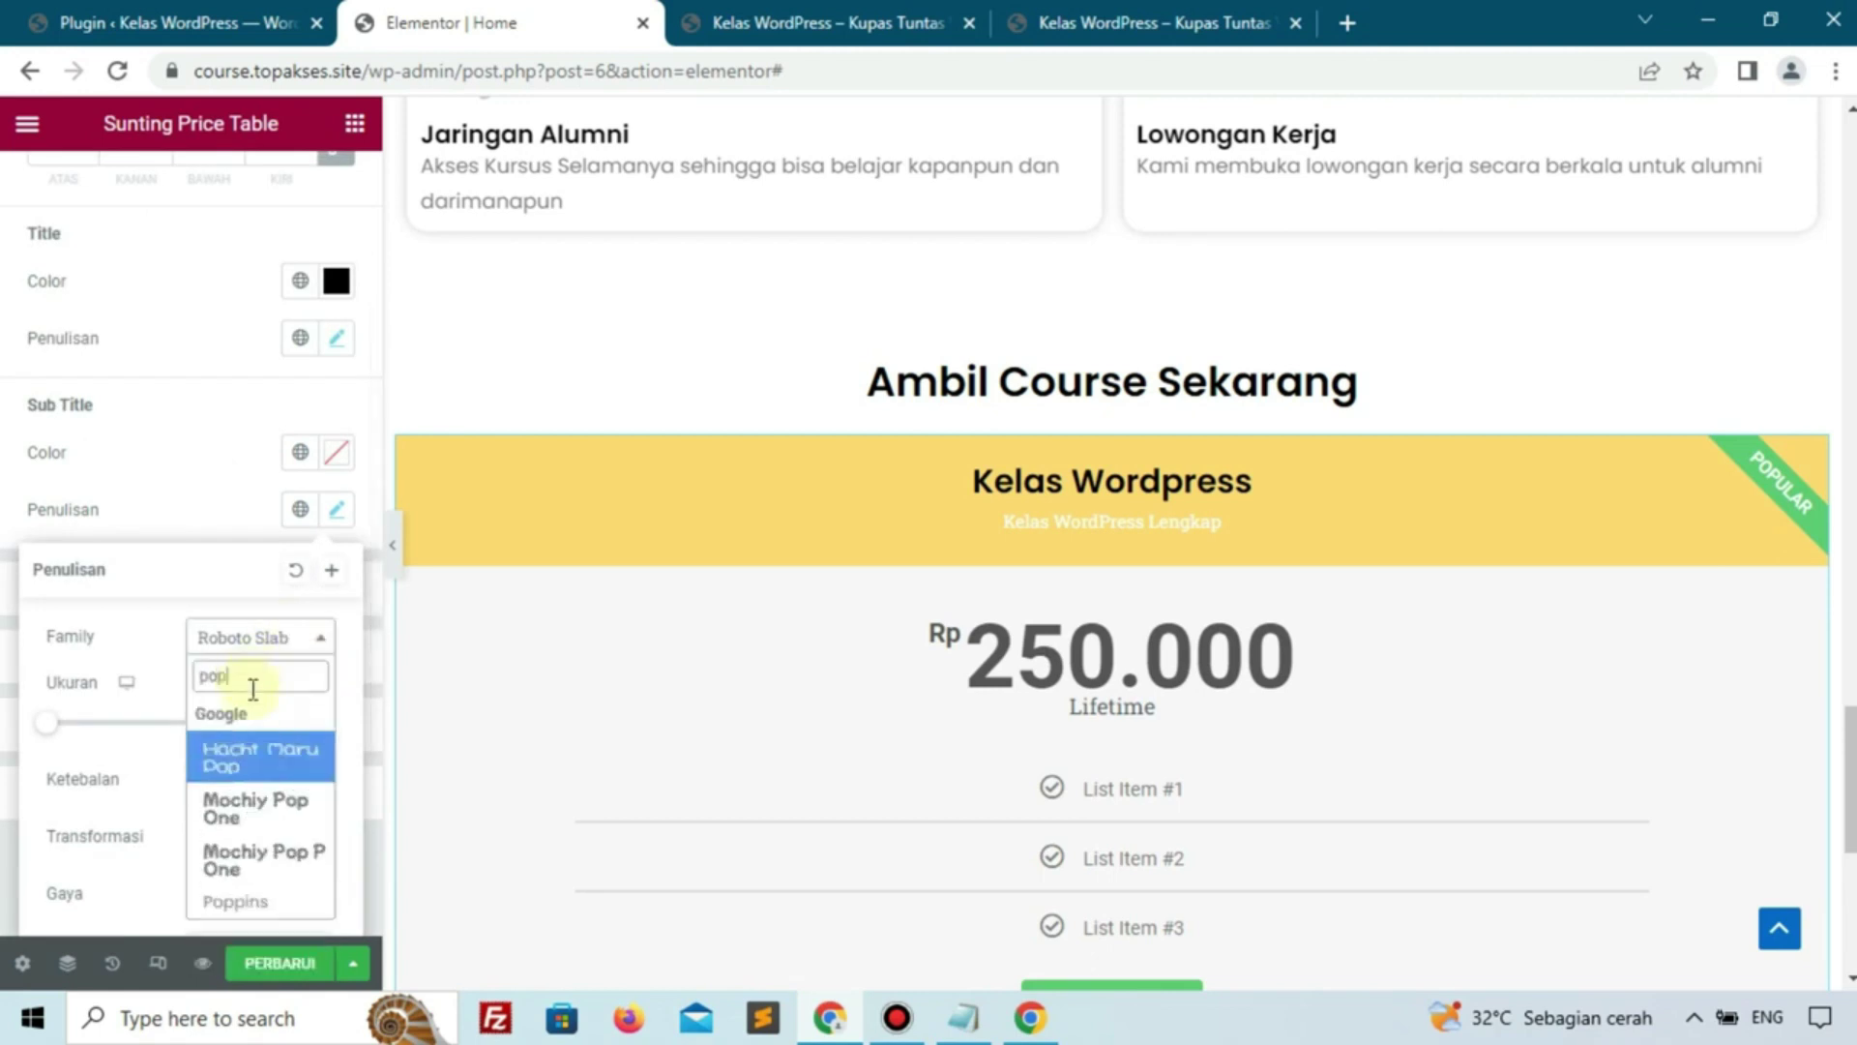
{"action": "left_click", "coordinate": [237, 894]}
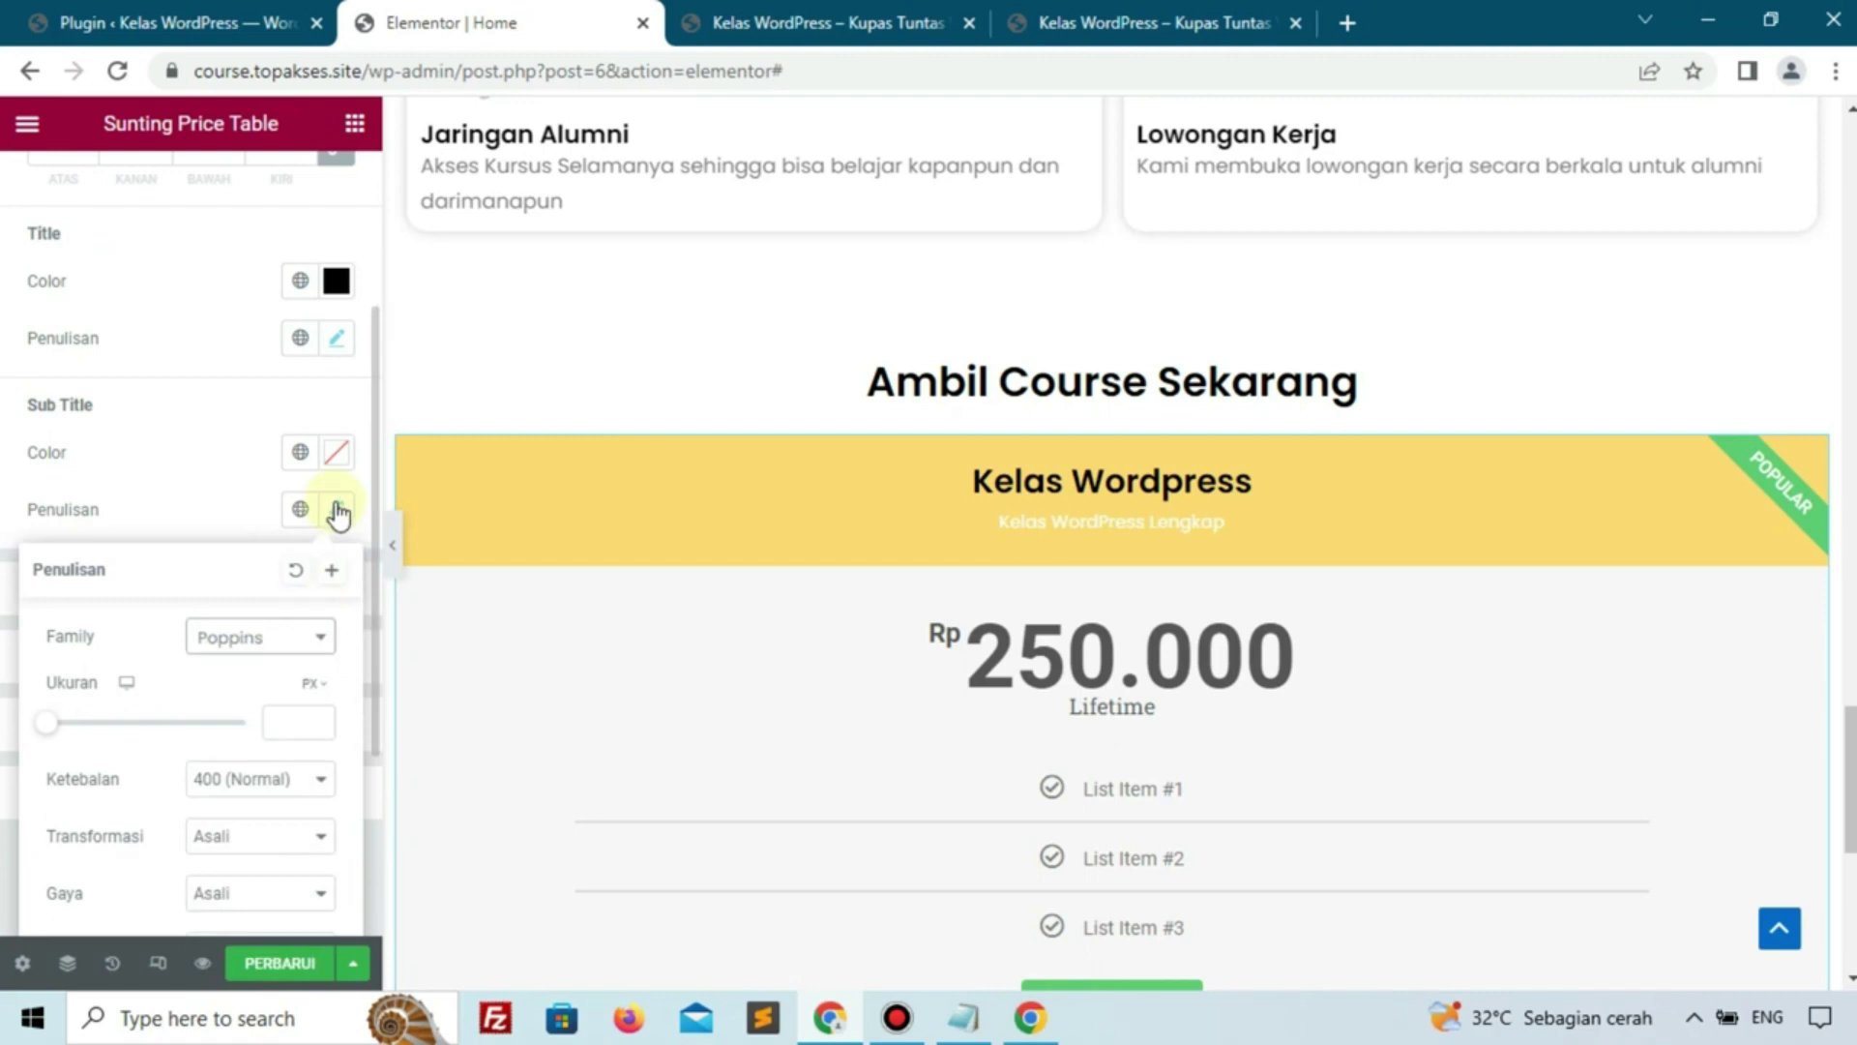
Set the color of the price table's subtitle to a medium gray
{"action": "left_click", "coordinate": [337, 451]}
{"action": "left_click_drag", "start_coordinate": [352, 560], "coordinate": [209, 649]}
{"action": "left_click", "coordinate": [85, 406]}
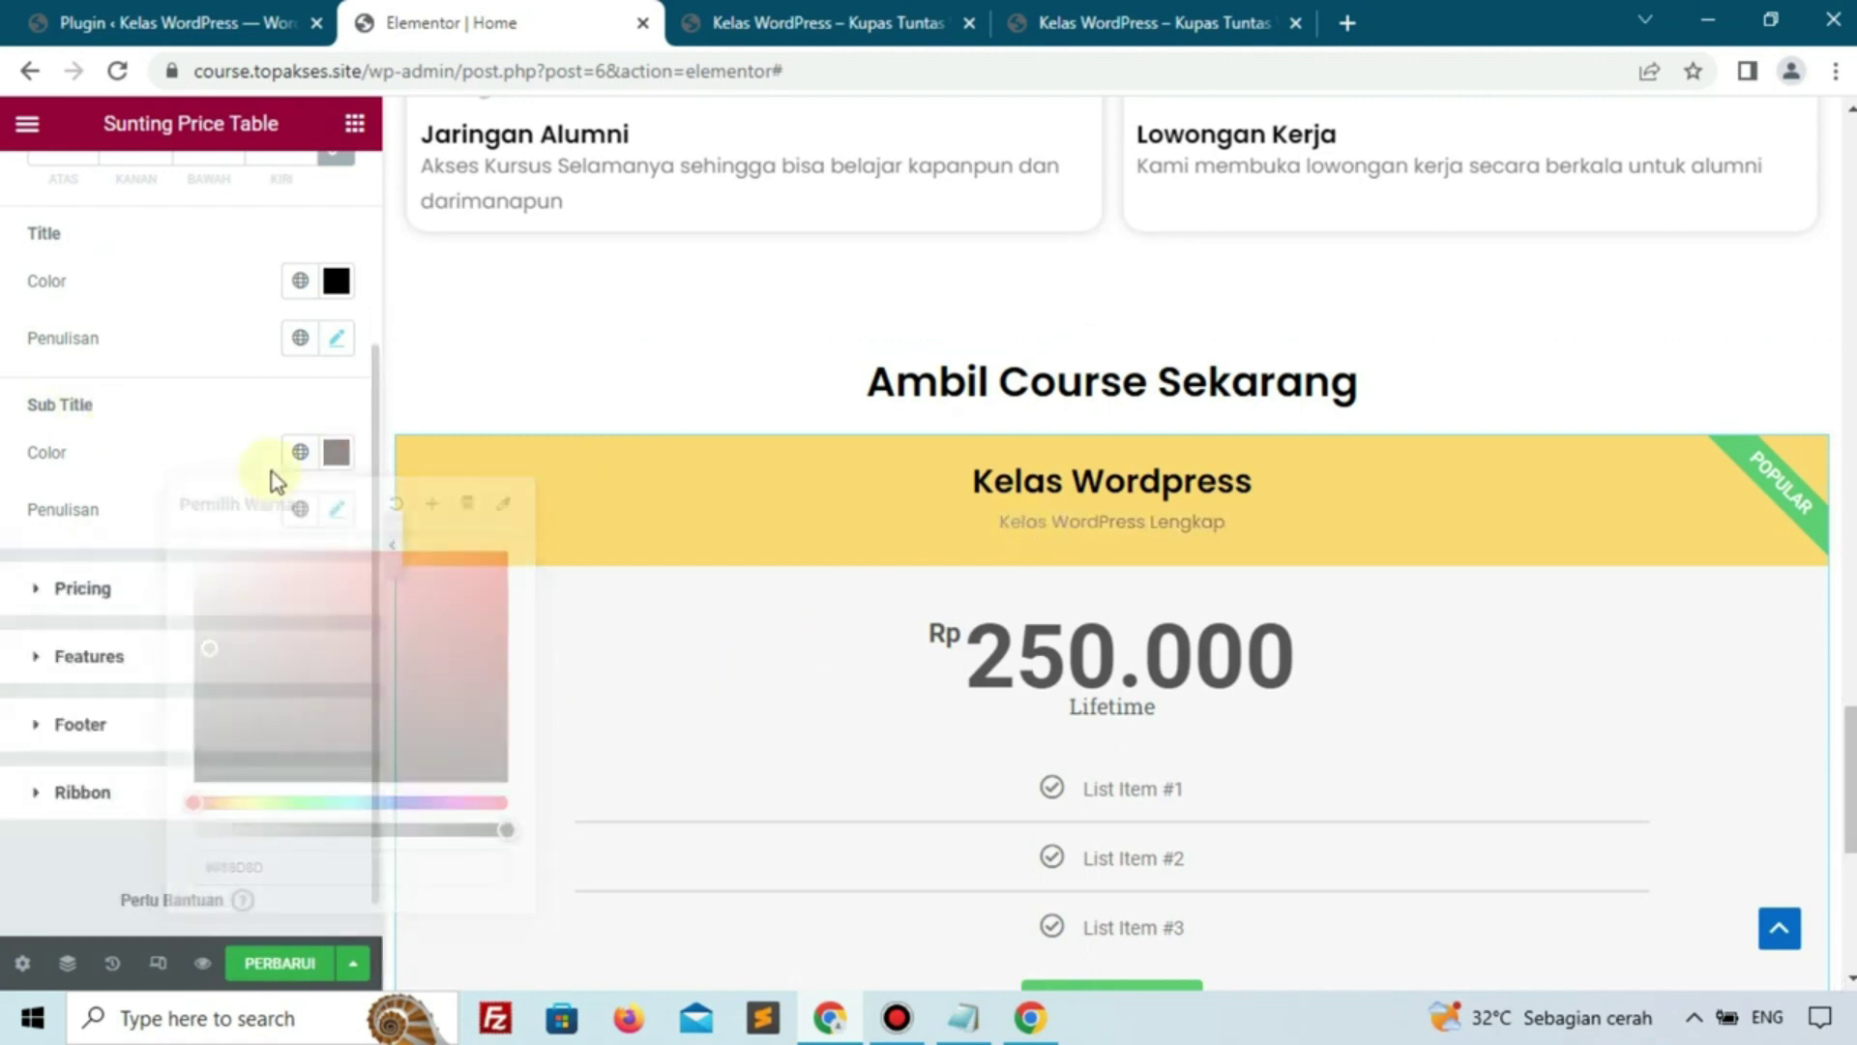
Copy "Materi Video 1200+" from the reference site's price table into the text of the first feature item
{"action": "scroll", "coordinate": [404, 400], "scroll_direction": "up", "scroll_amount": 3}
{"action": "scroll", "coordinate": [128, 263], "scroll_direction": "up", "scroll_amount": 3}
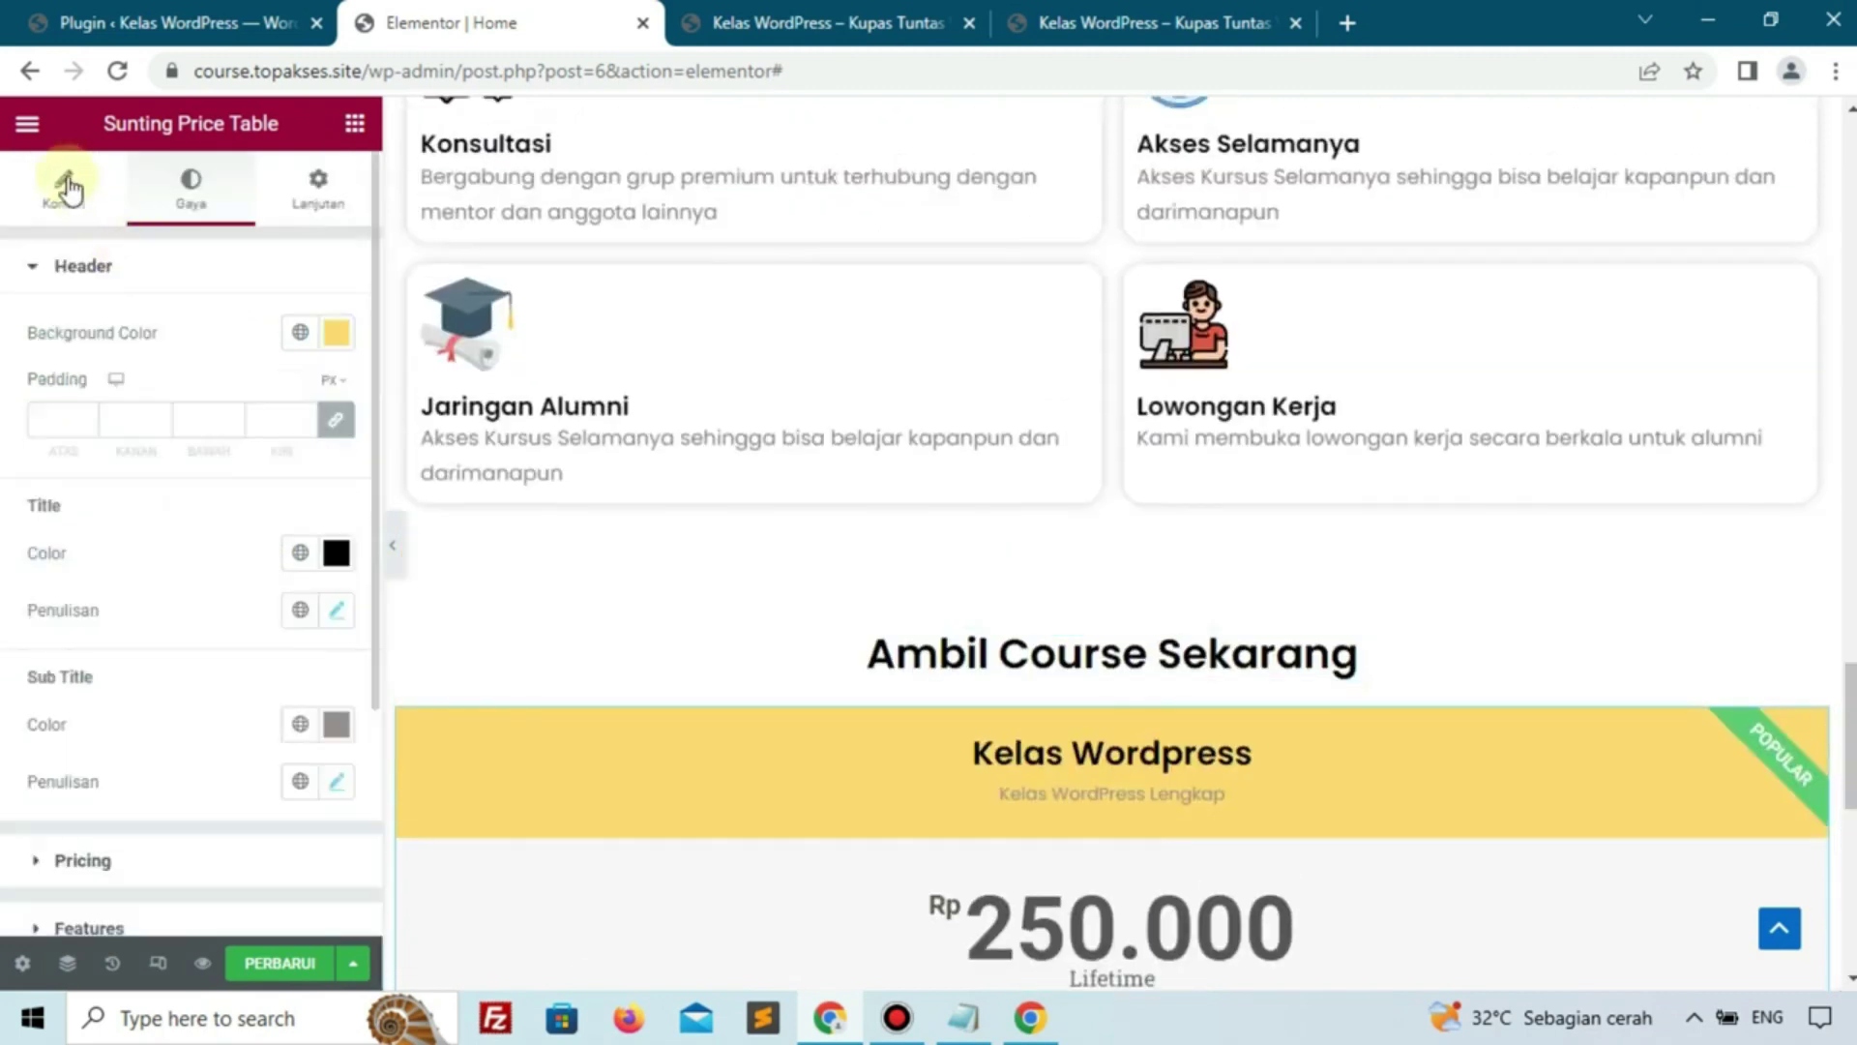
{"action": "left_click", "coordinate": [63, 186]}
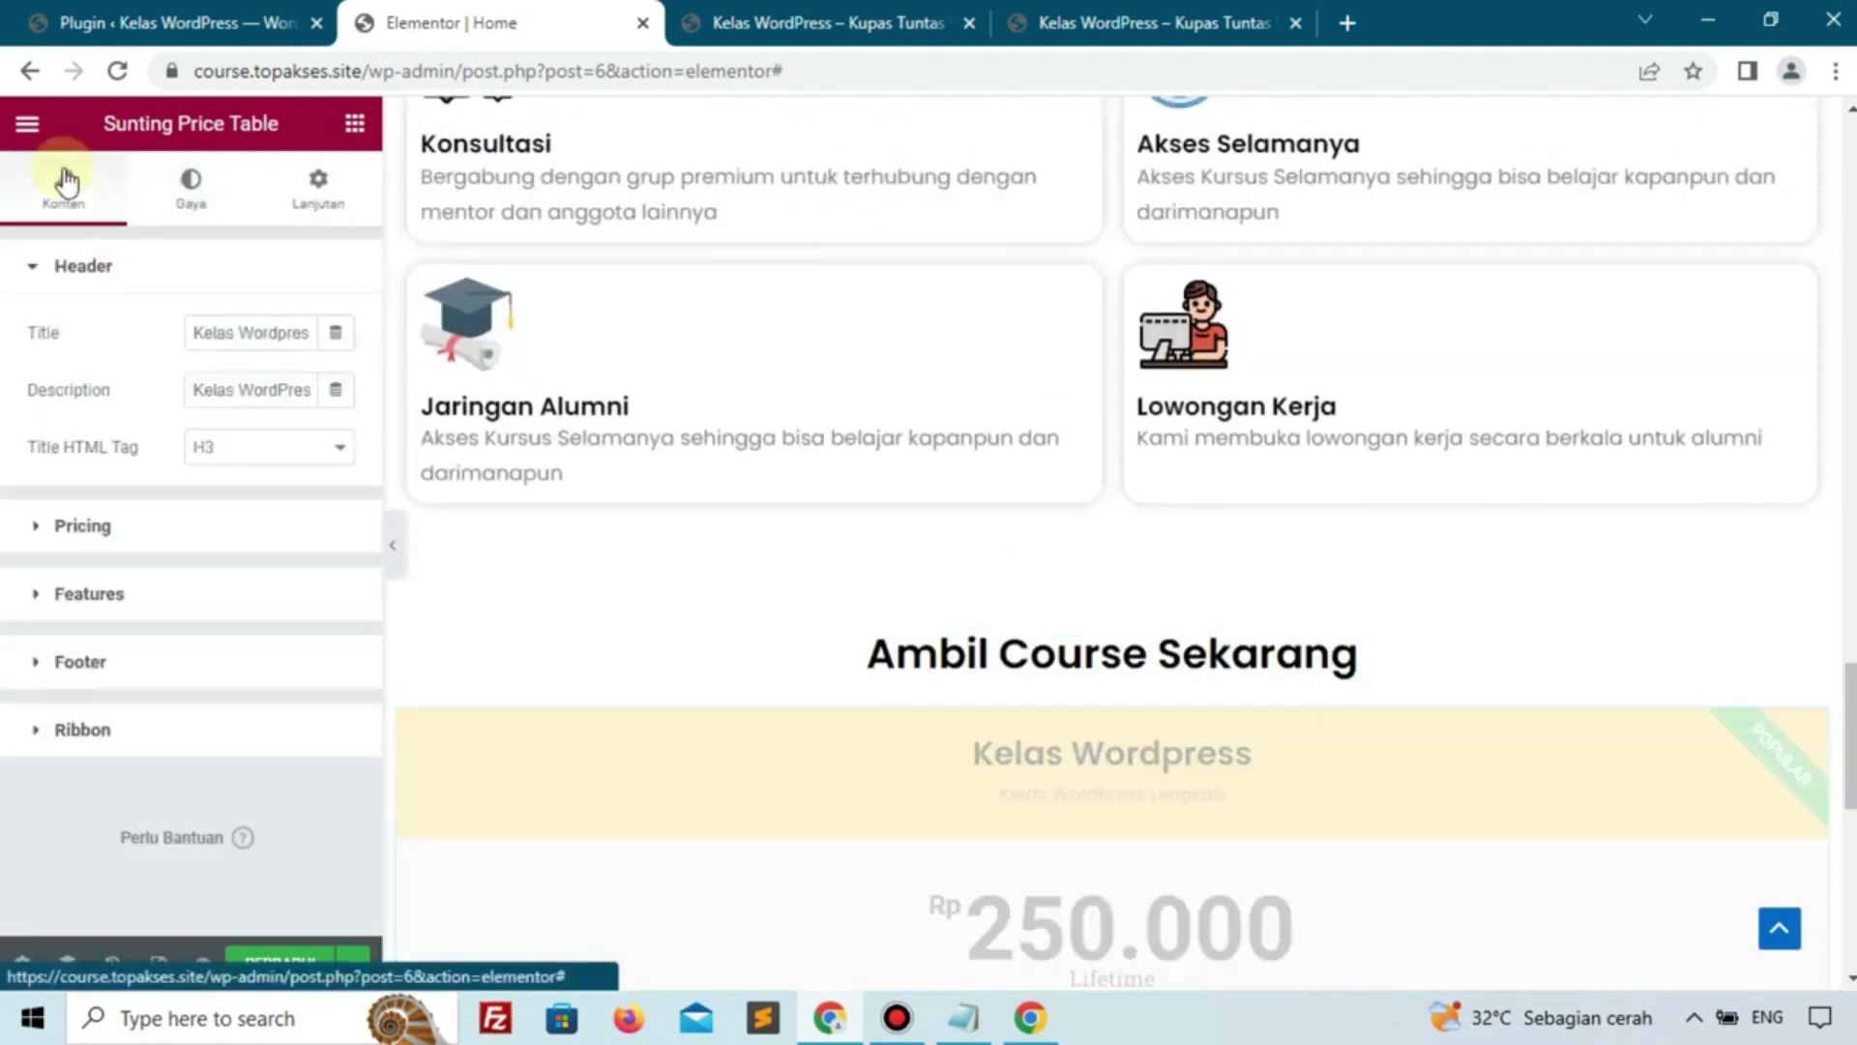
{"action": "left_click", "coordinate": [120, 593]}
{"action": "scroll", "coordinate": [1081, 667], "scroll_direction": "down", "scroll_amount": 1}
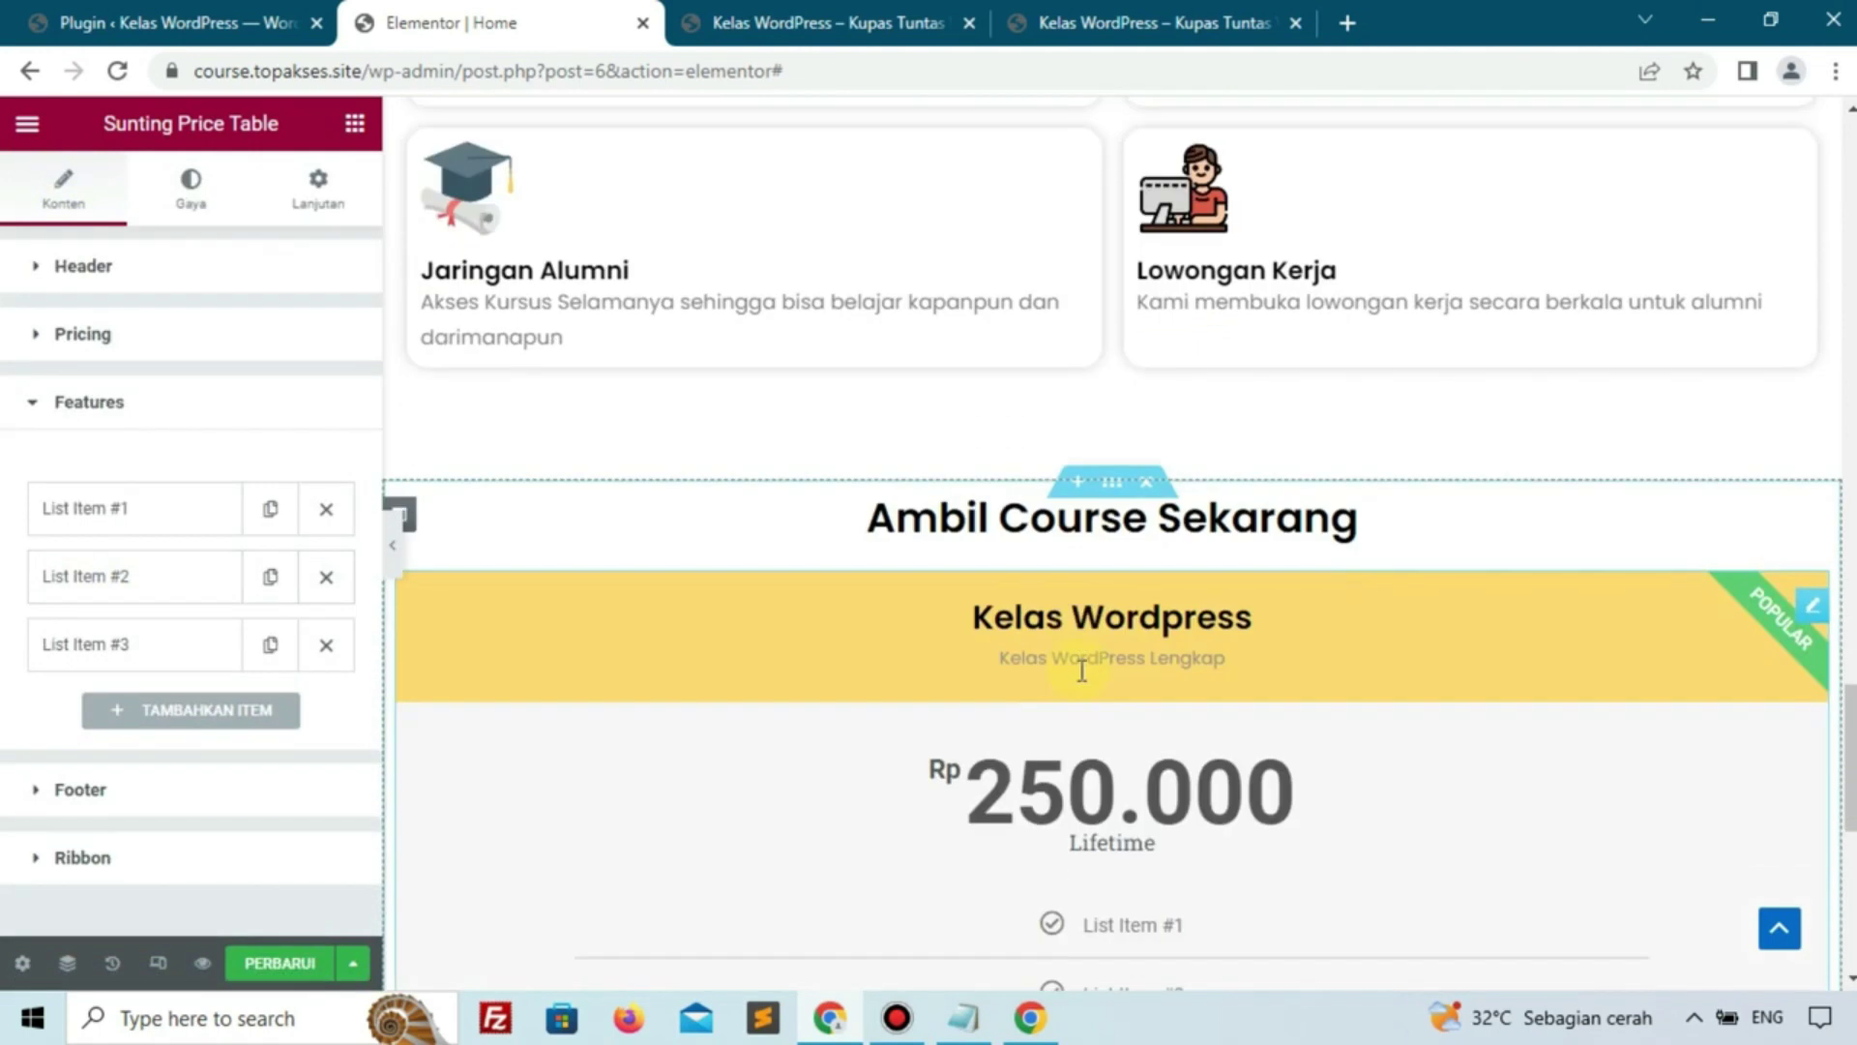
{"action": "left_click", "coordinate": [1101, 23]}
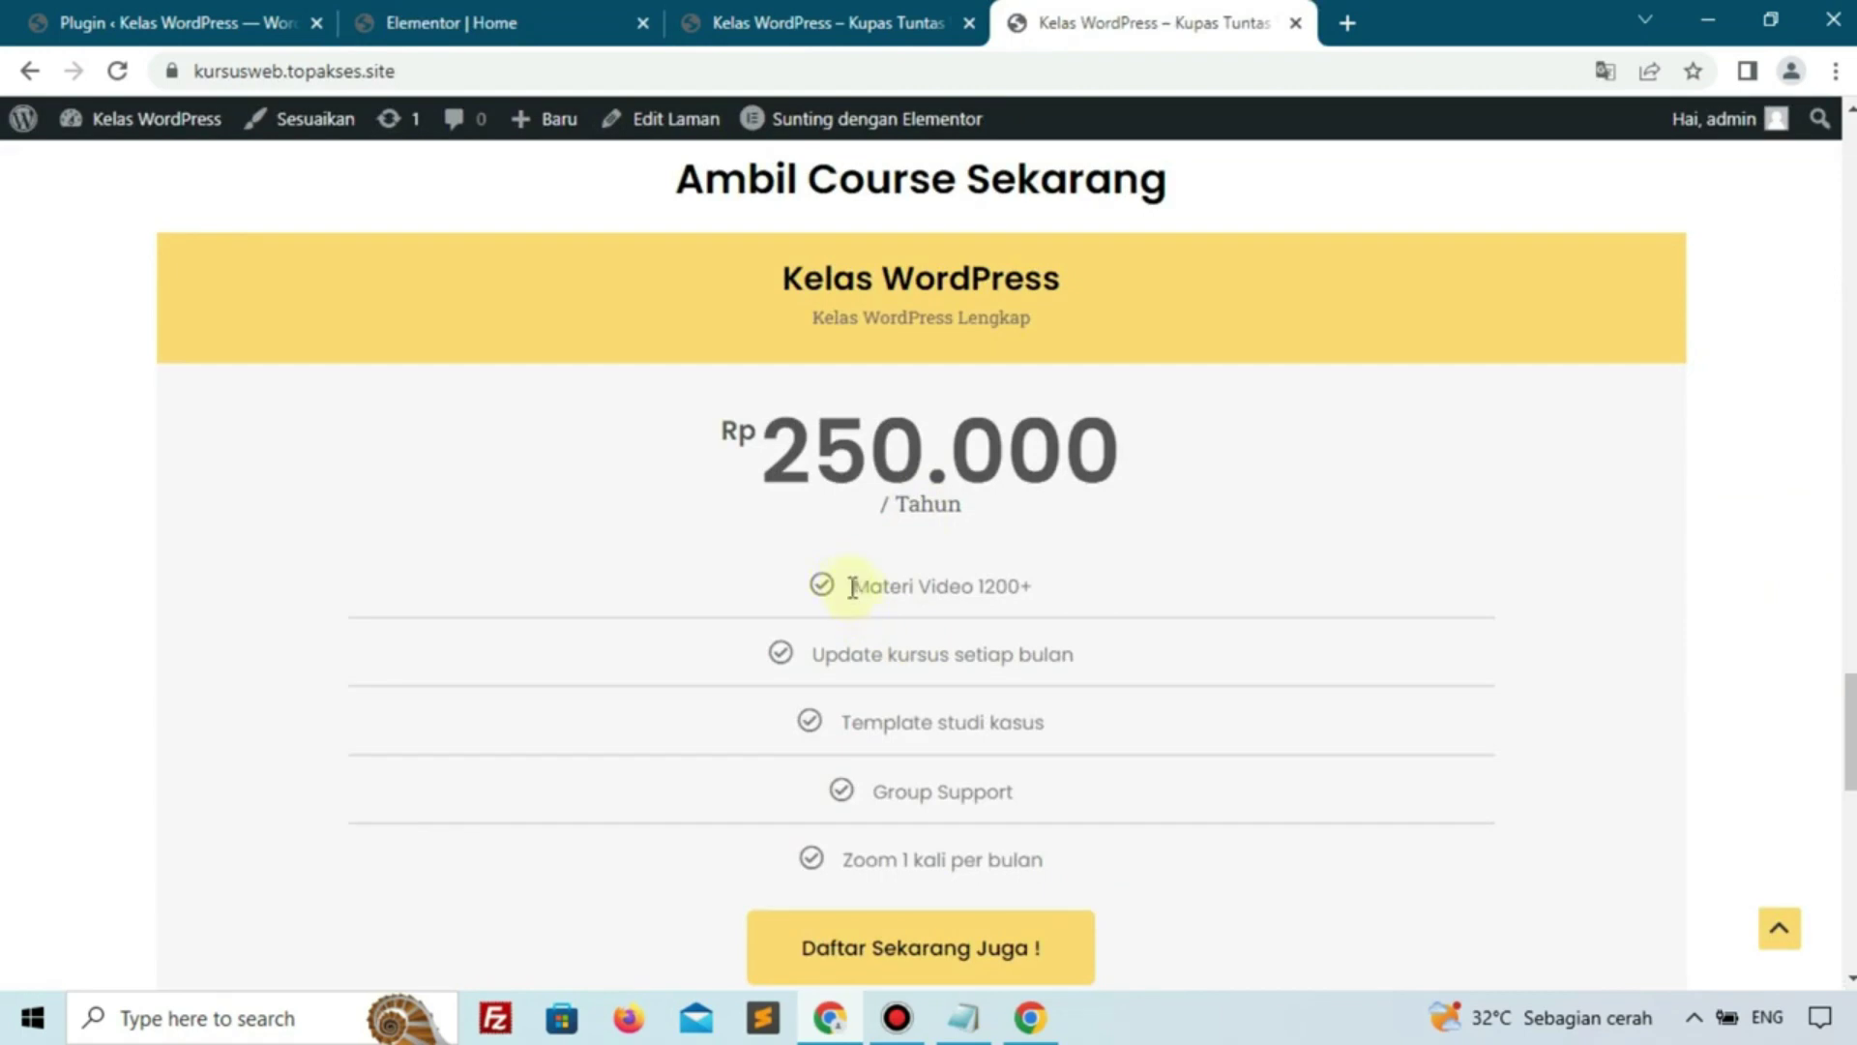
{"action": "left_click_drag", "start_coordinate": [853, 587], "coordinate": [1048, 581]}
{"action": "key", "text": "ctrl+c"}
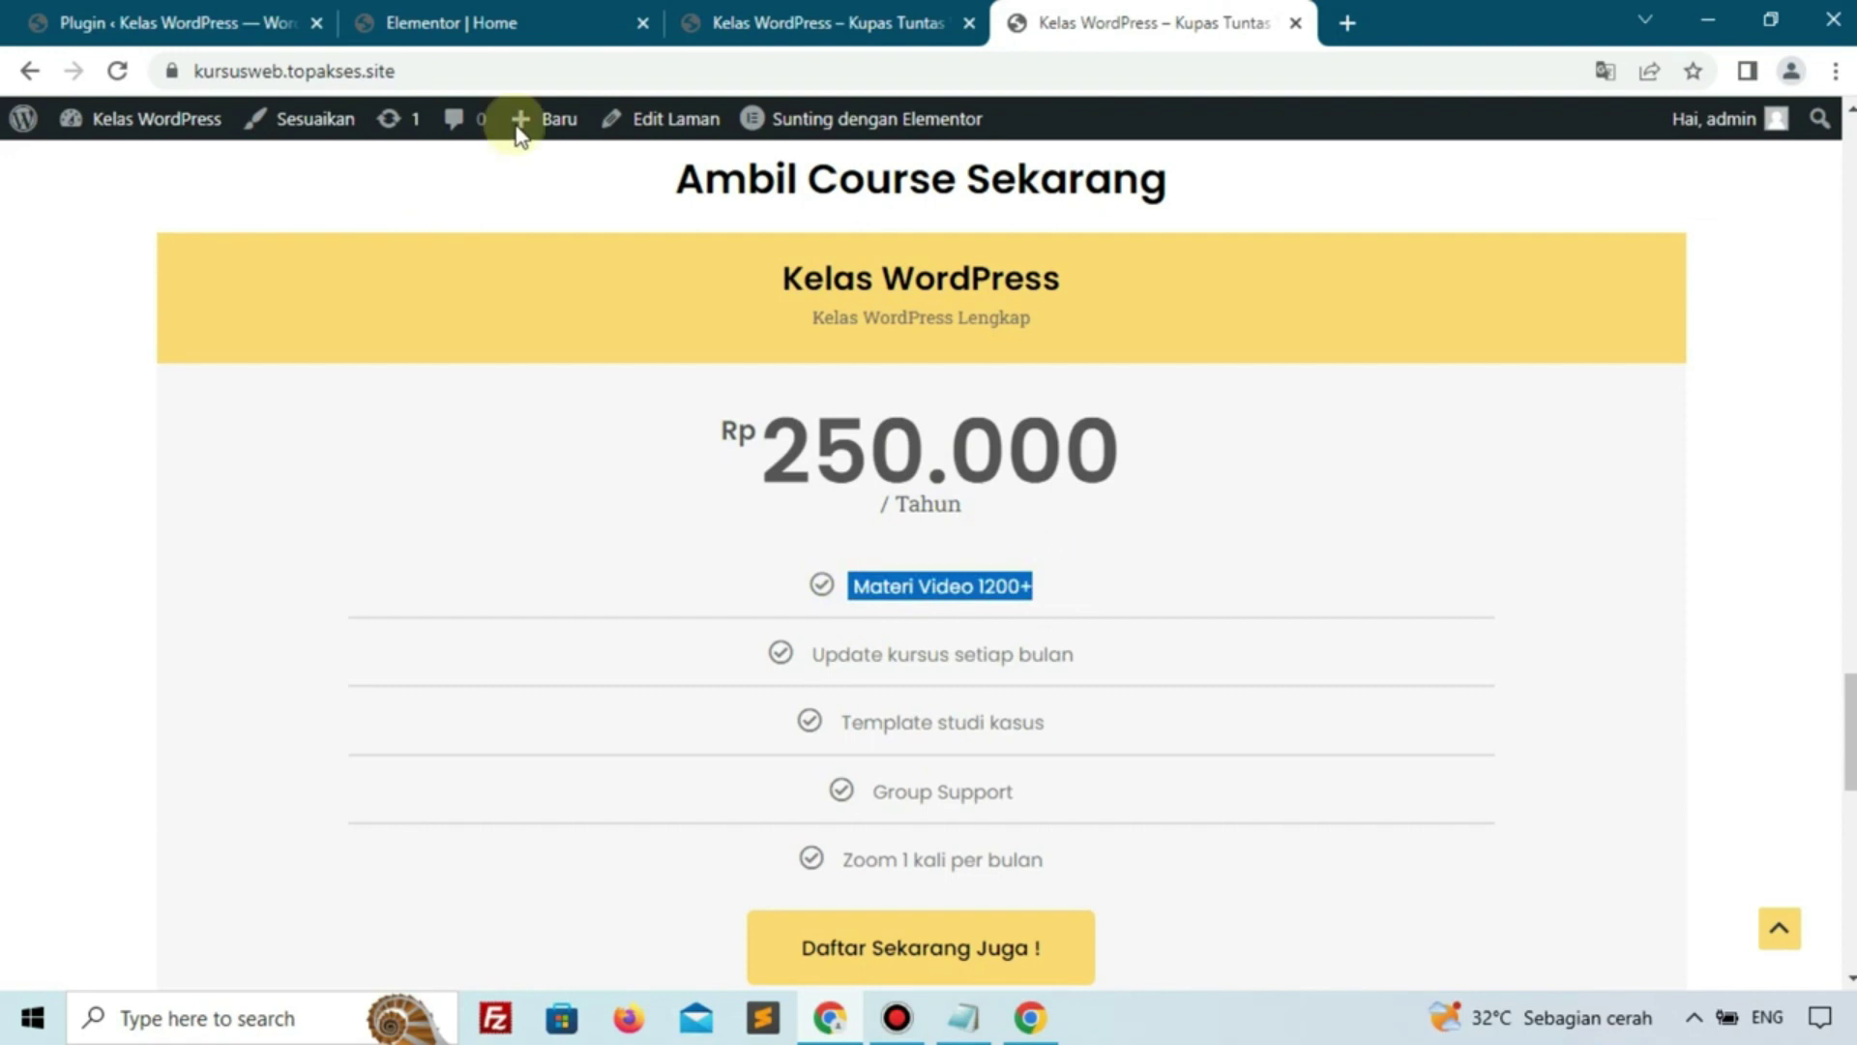
{"action": "left_click", "coordinate": [508, 19]}
{"action": "left_click", "coordinate": [140, 510]}
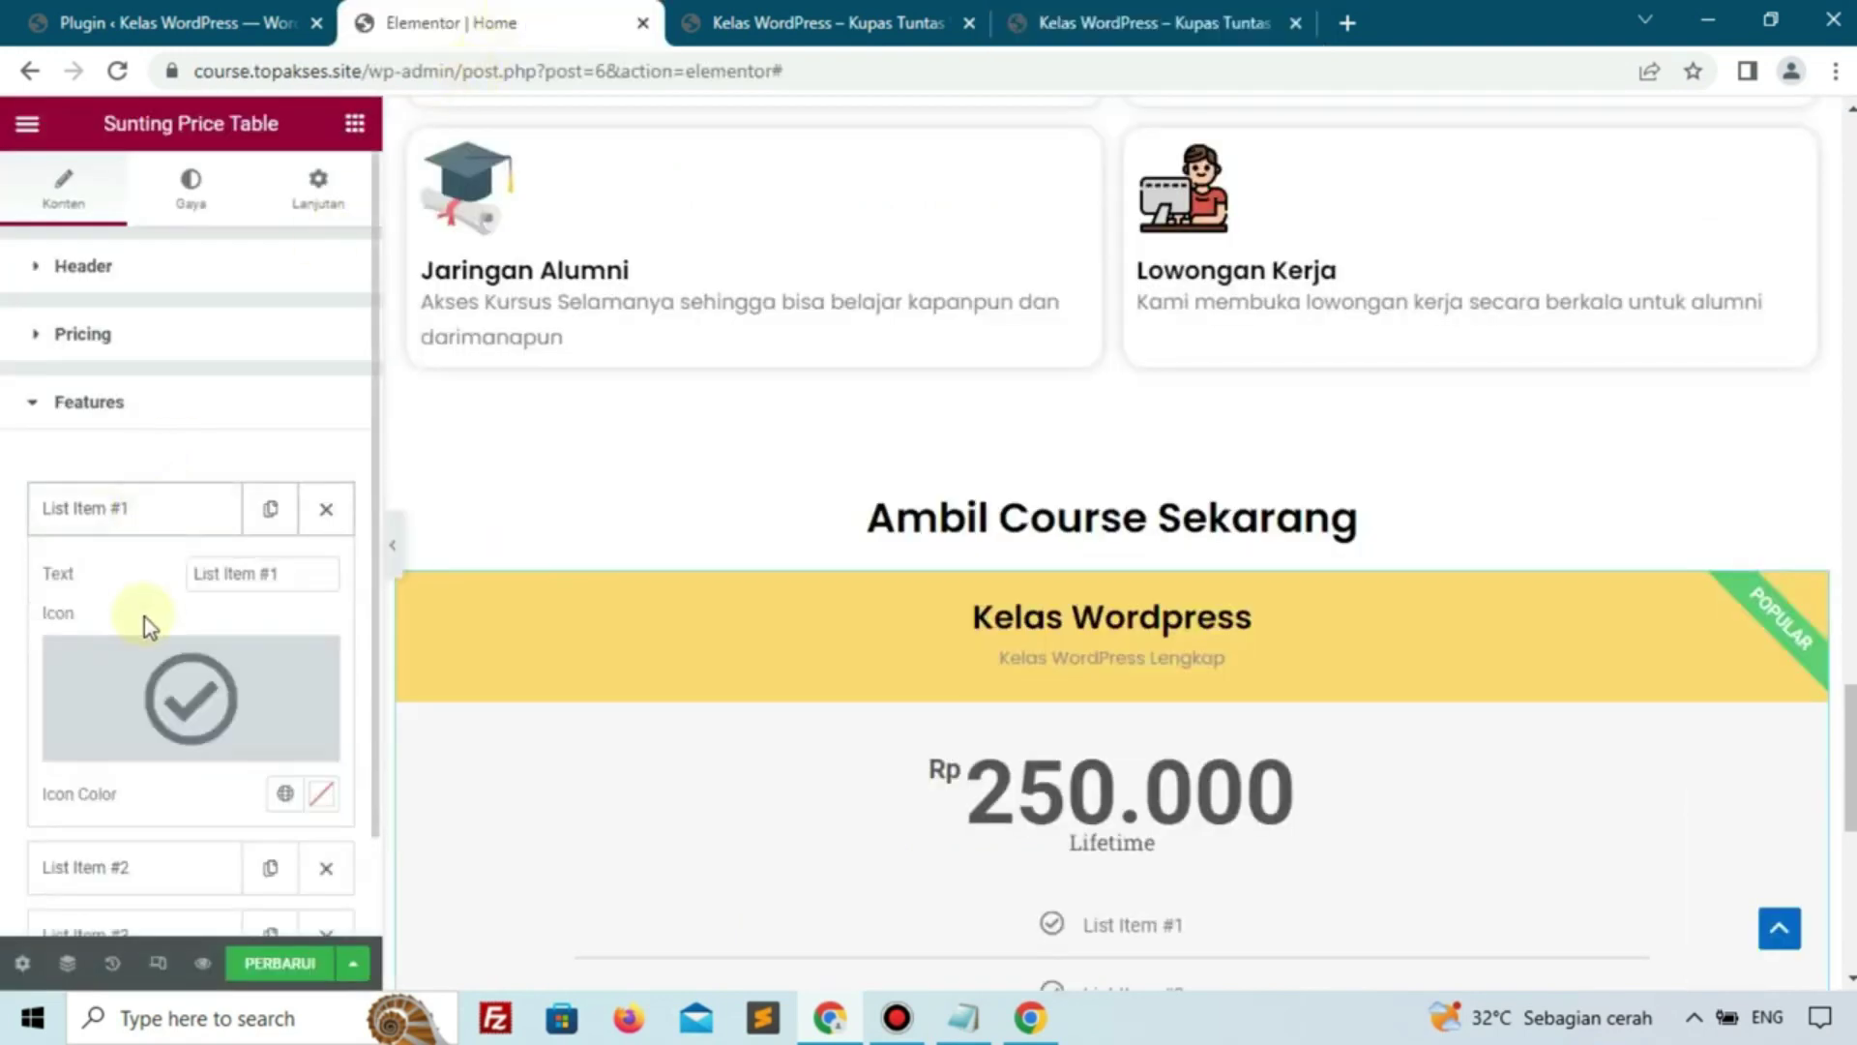
{"action": "left_click", "coordinate": [277, 574]}
{"action": "key", "text": "ctrl+a"}
{"action": "key", "text": "ctrl+v"}
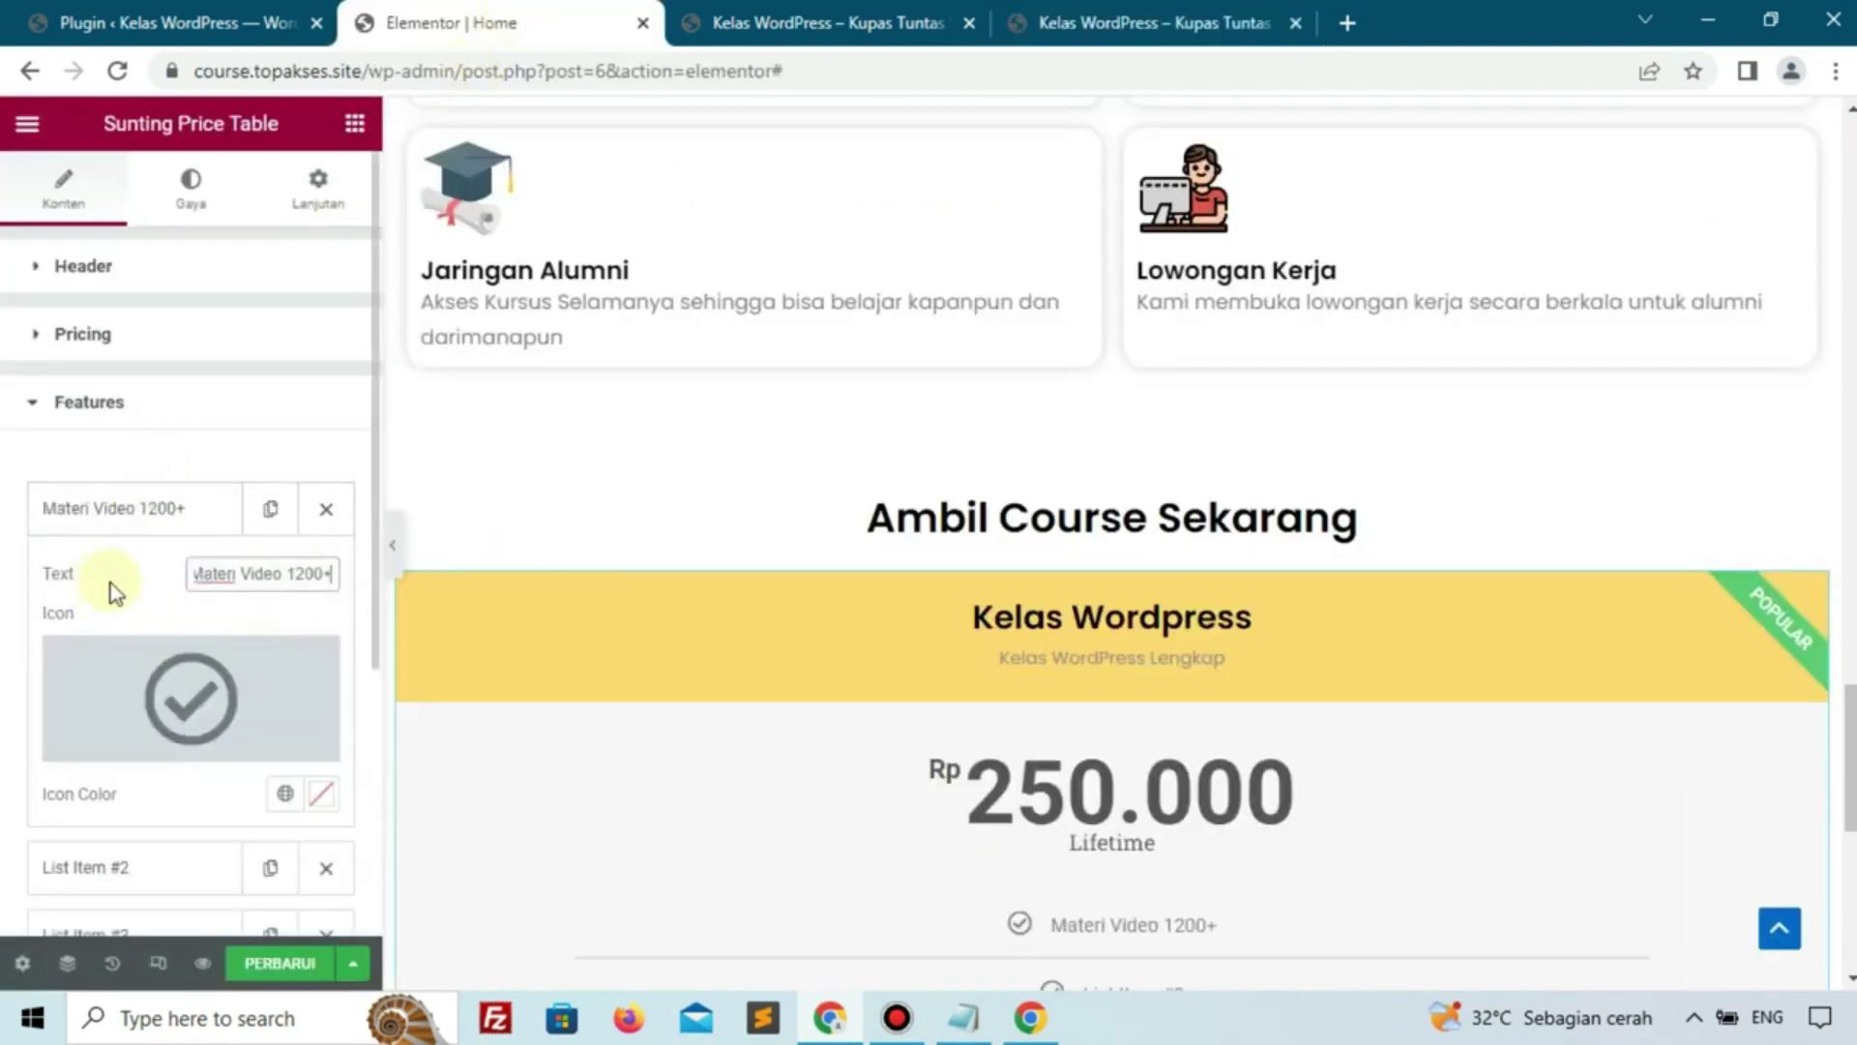
{"action": "scroll", "coordinate": [849, 705], "scroll_direction": "down", "scroll_amount": 3}
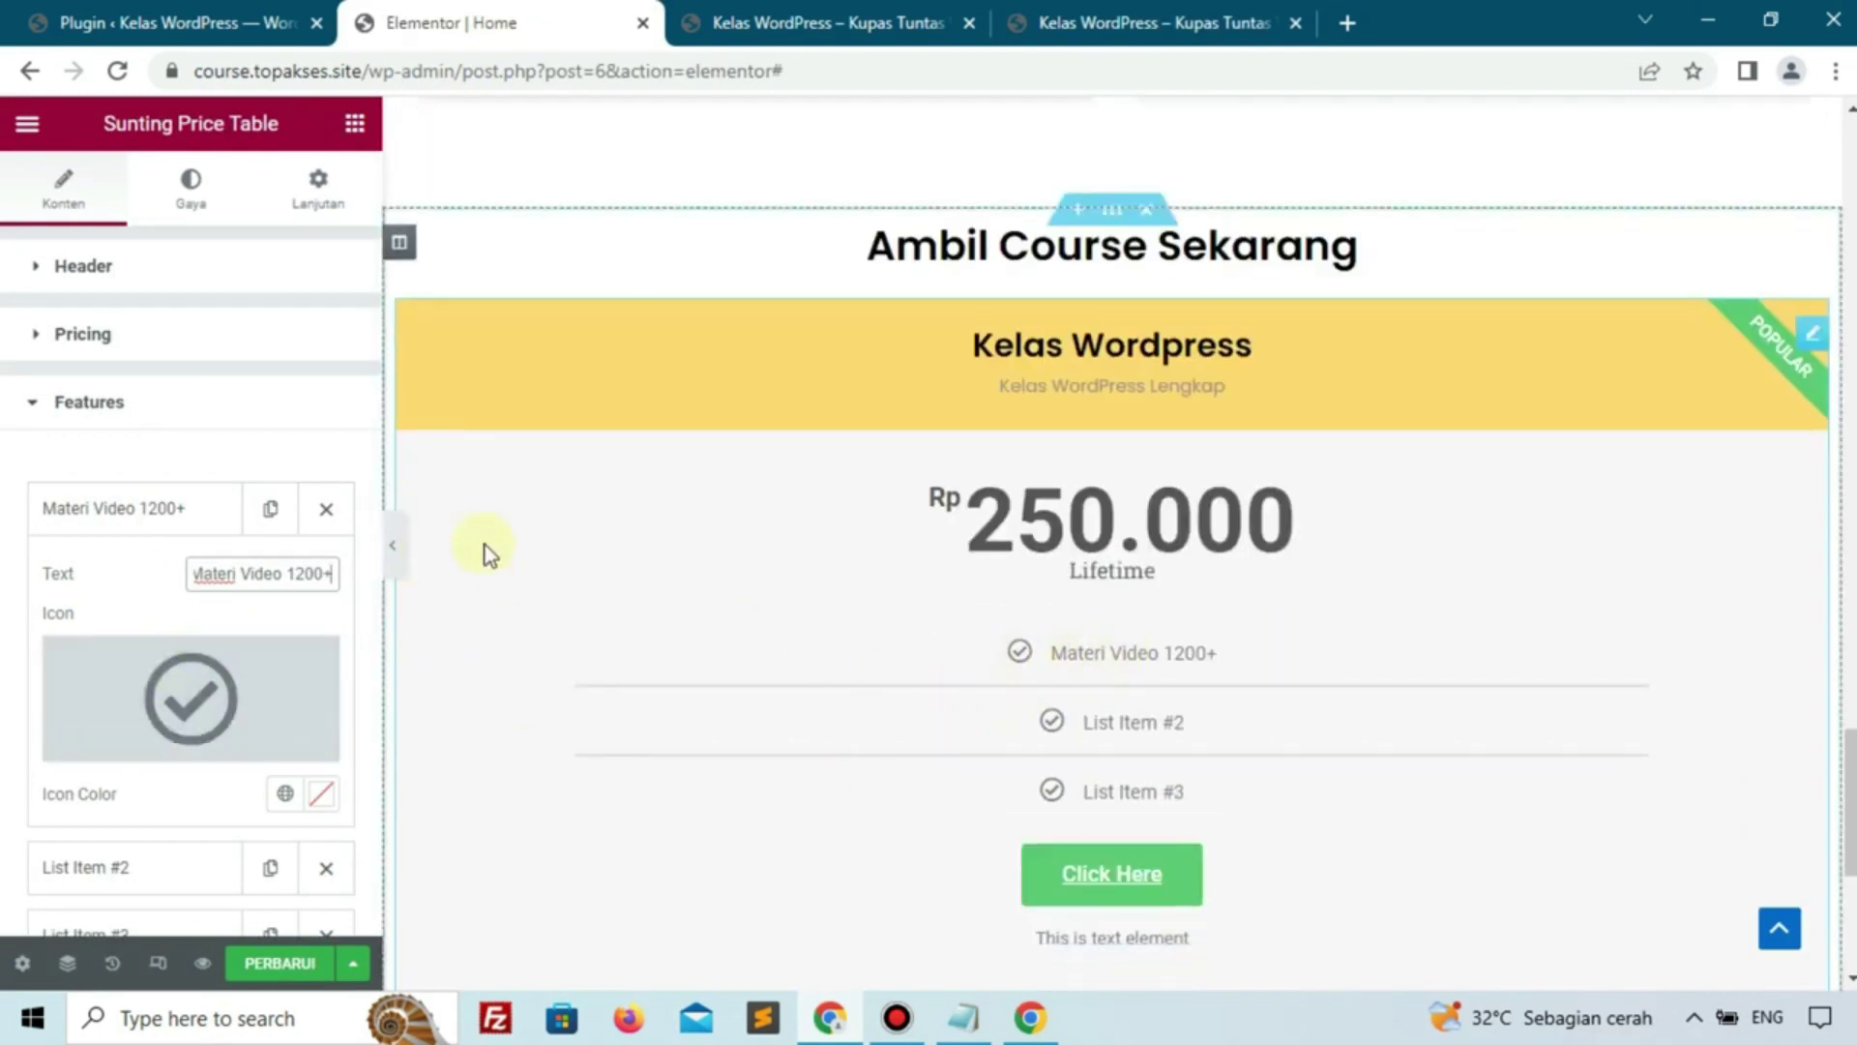
{"action": "left_click", "coordinate": [166, 511]}
Copy "Update kursus setiap bulan" from the reference price table into the second feature item's text
{"action": "left_click", "coordinate": [1040, 23]}
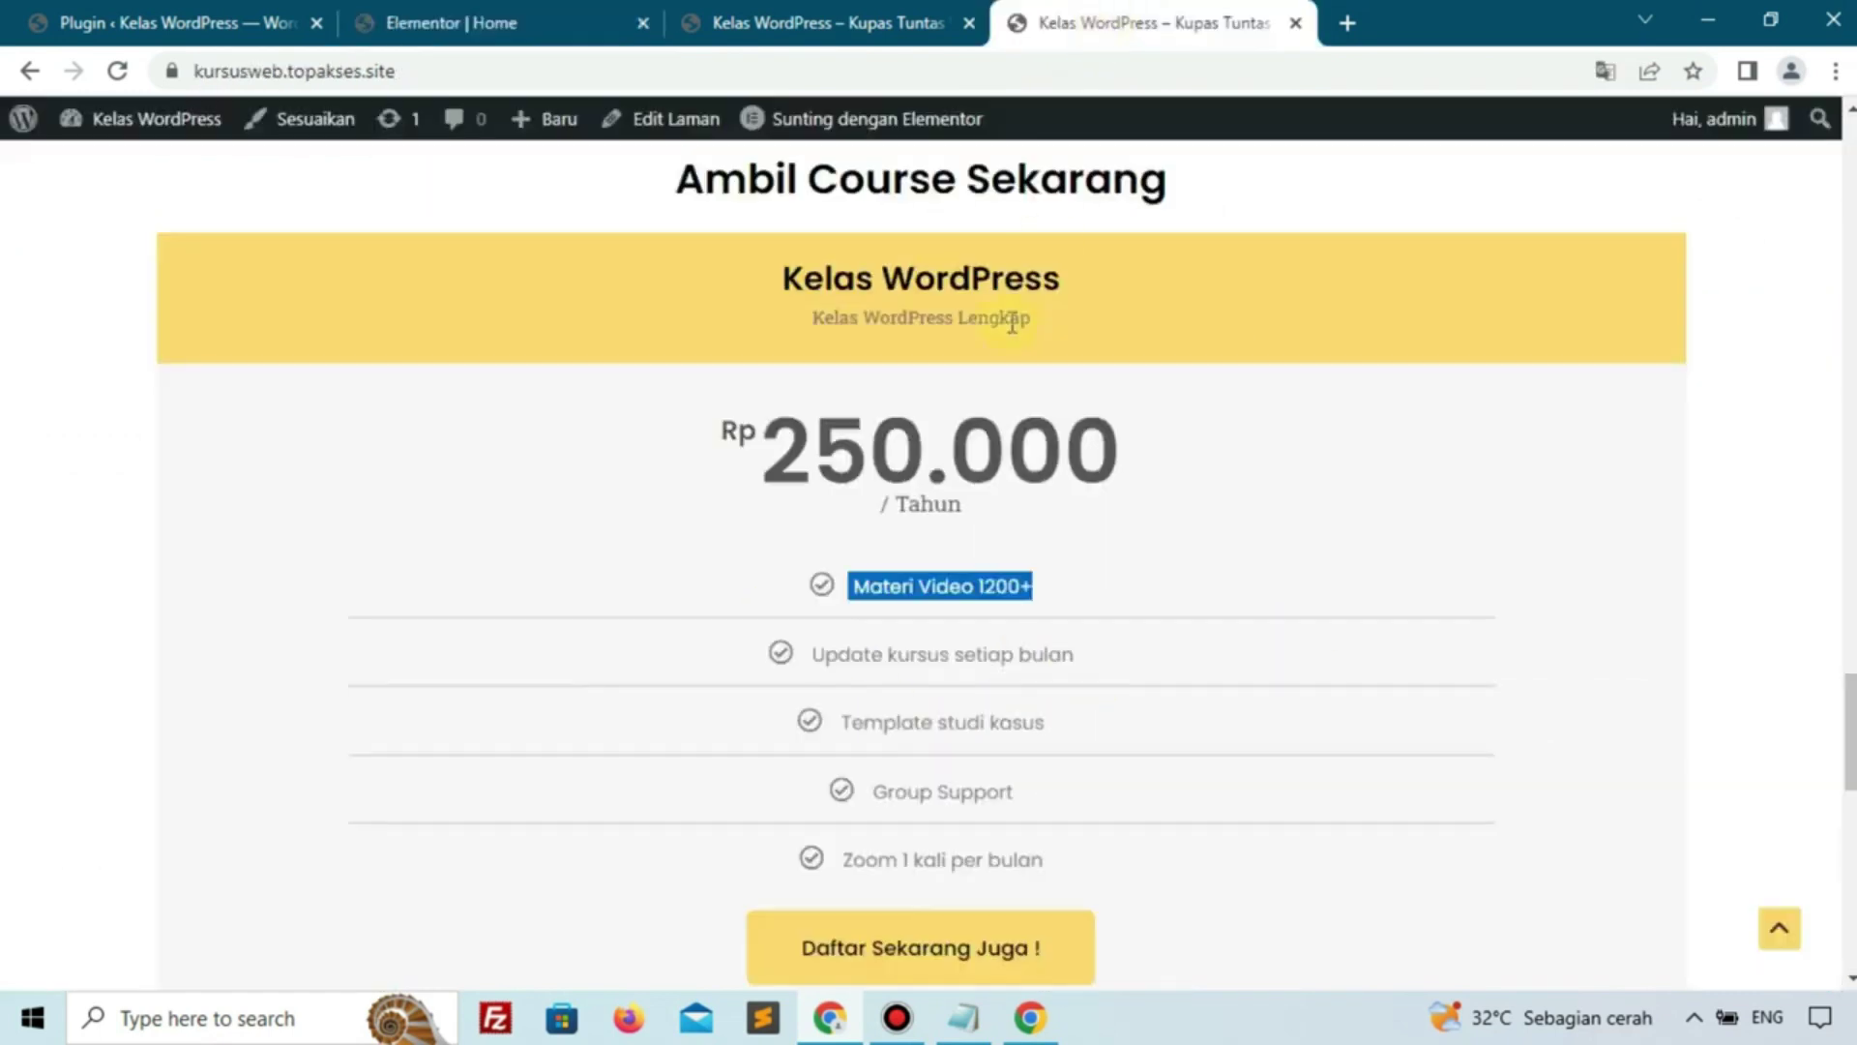
{"action": "scroll", "coordinate": [1012, 322], "scroll_direction": "down", "scroll_amount": 3}
{"action": "left_click", "coordinate": [857, 445]}
{"action": "left_click_drag", "start_coordinate": [811, 384], "coordinate": [1074, 384]}
{"action": "key", "text": "ctrl+c"}
{"action": "left_click", "coordinate": [483, 21]}
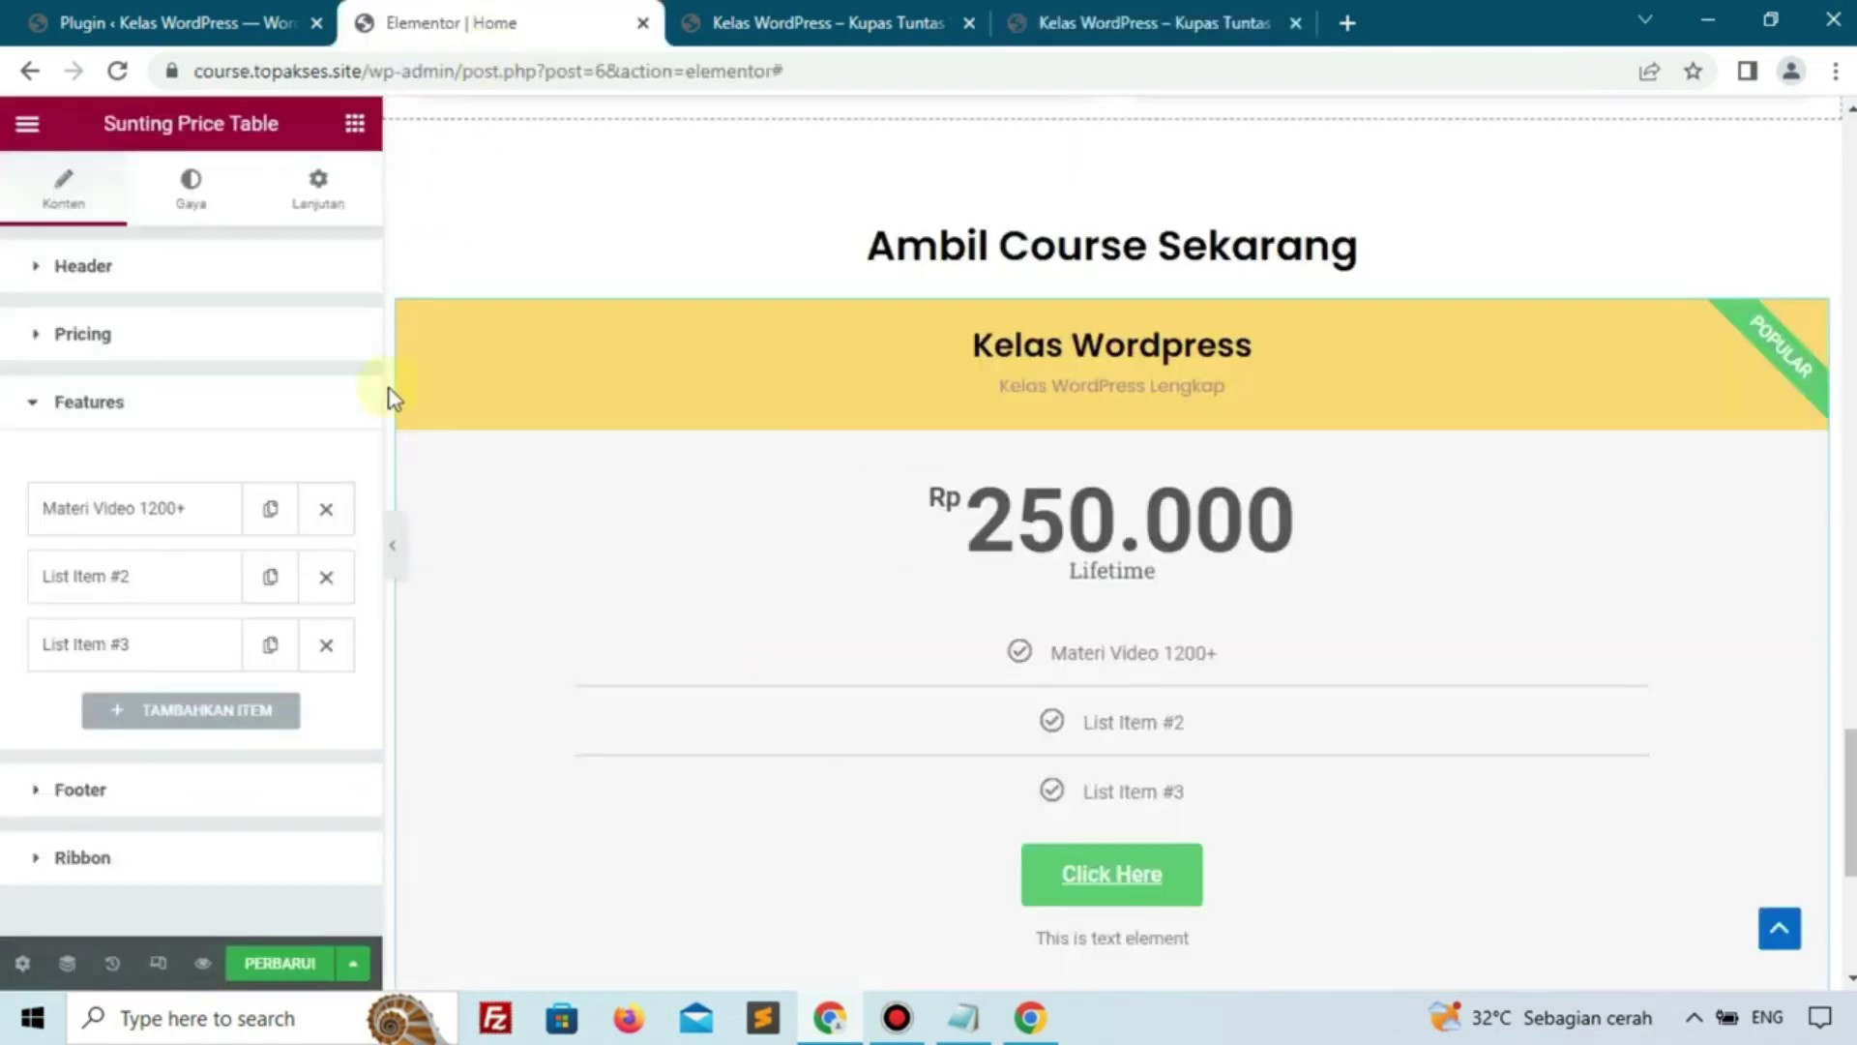
{"action": "left_click", "coordinate": [137, 576]}
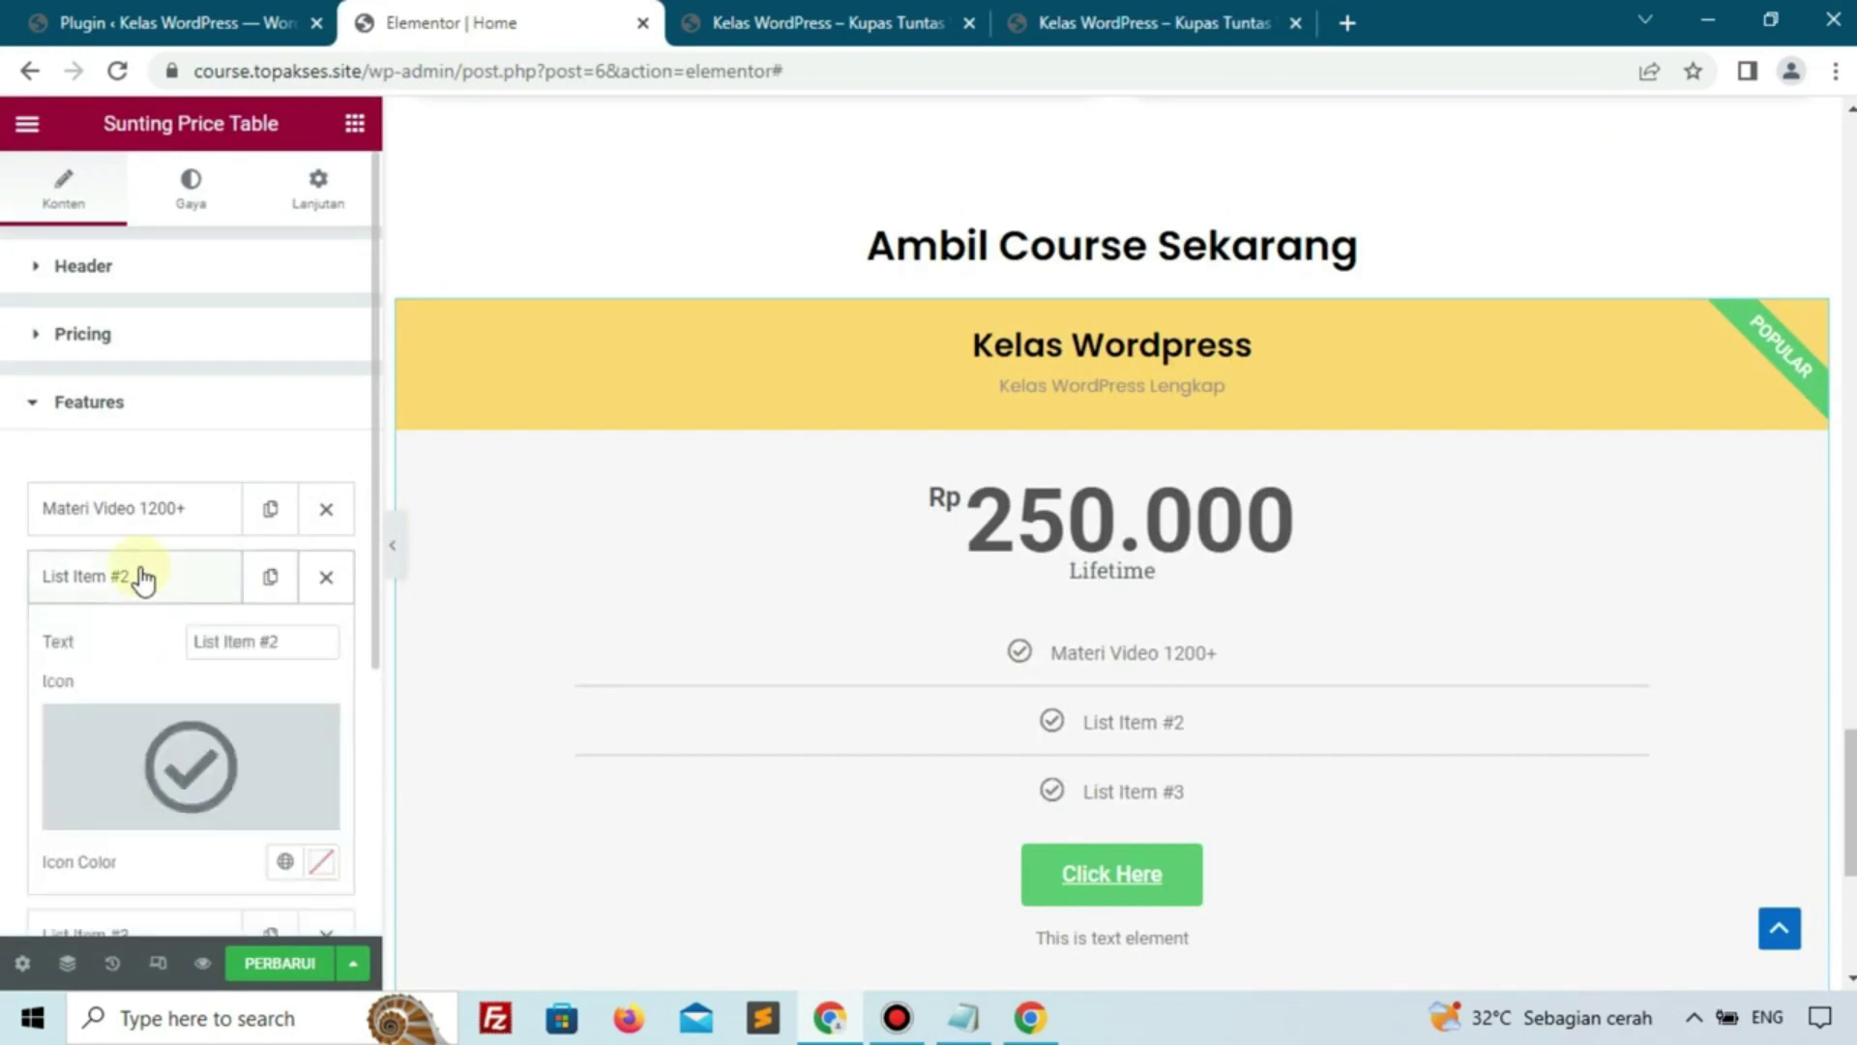
{"action": "triple_click", "coordinate": [257, 646]}
{"action": "key", "text": "ctrl+v"}
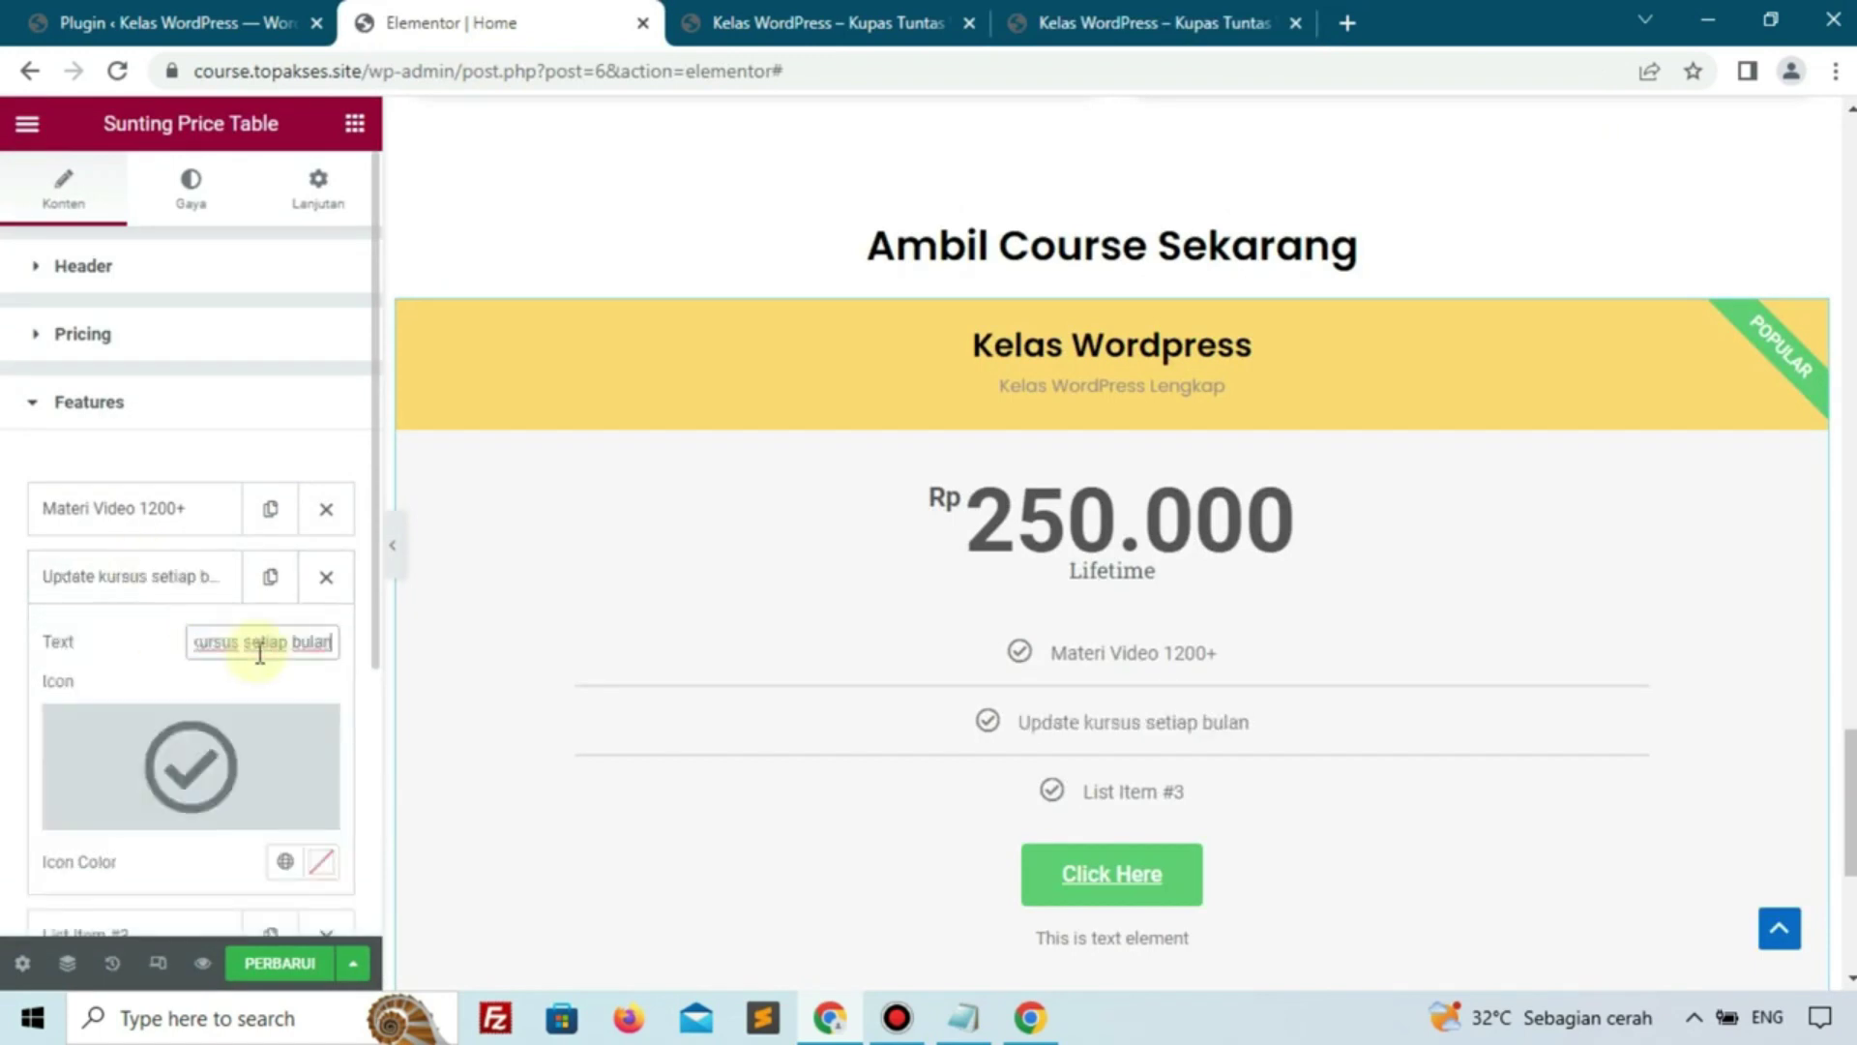
{"action": "left_click", "coordinate": [124, 592]}
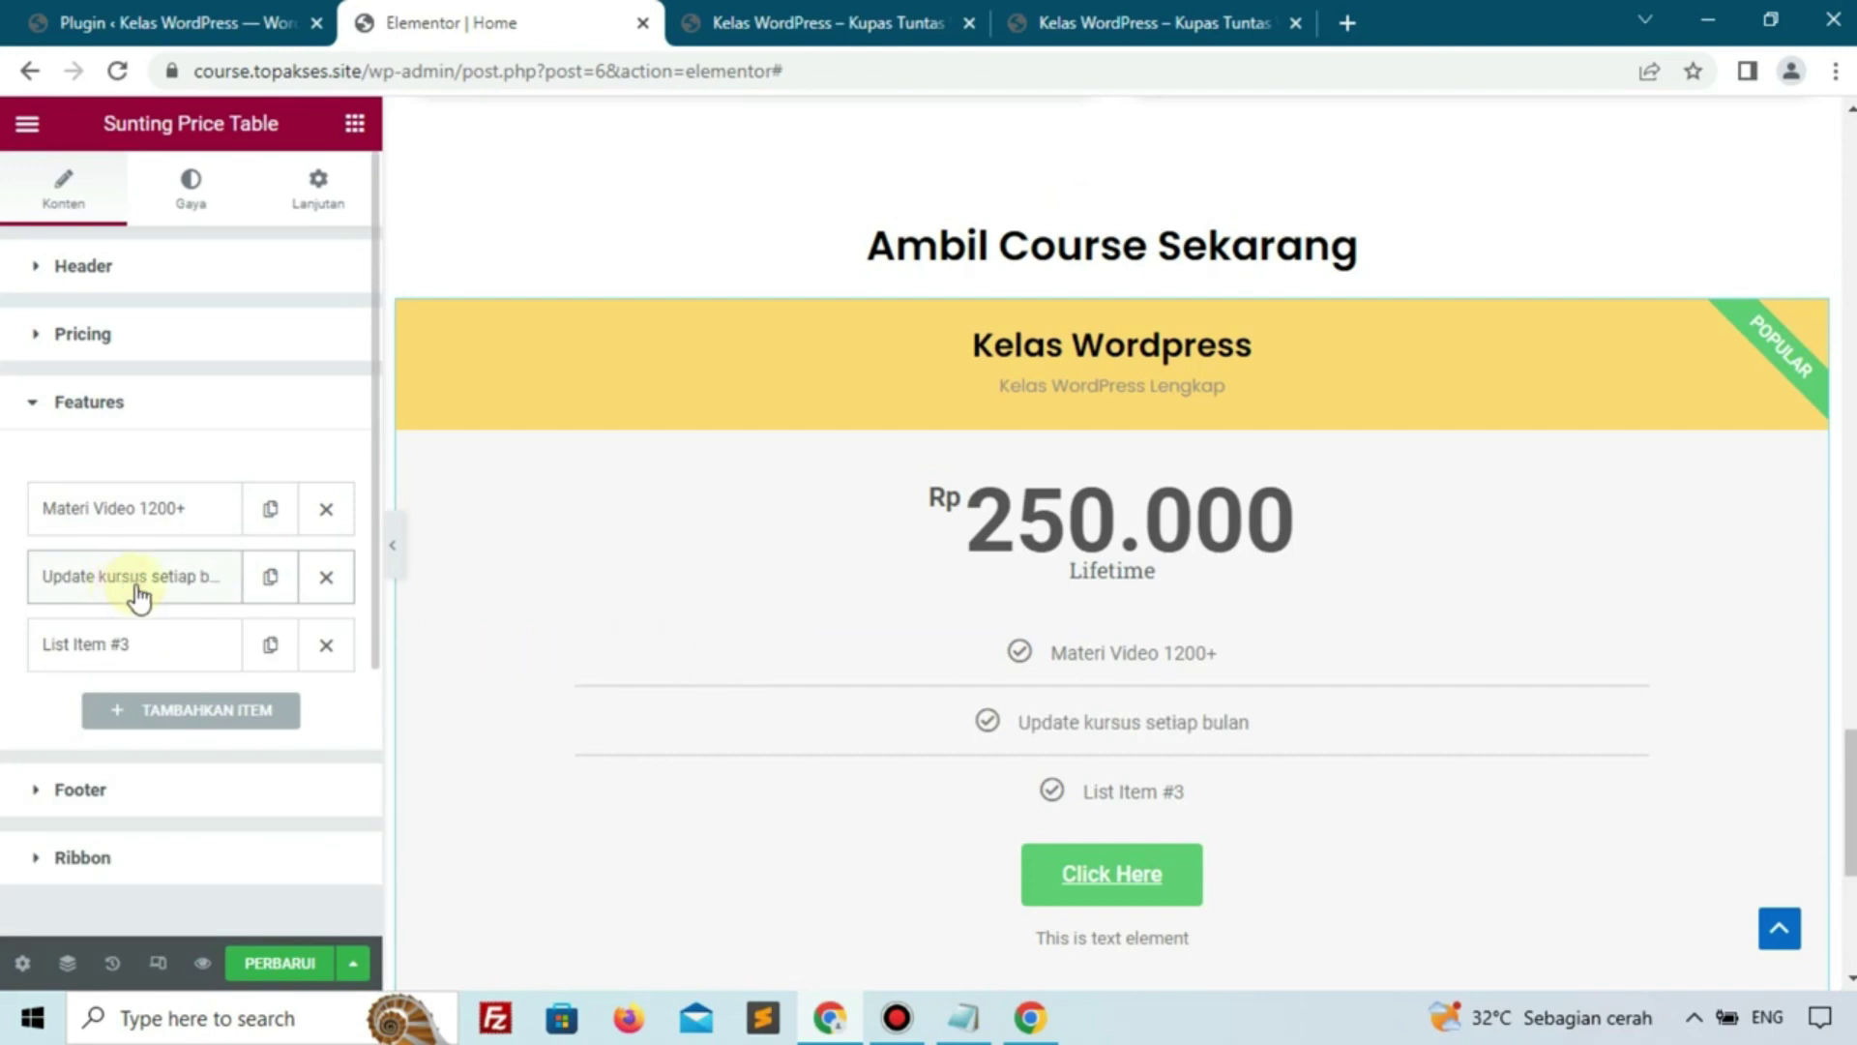
Replace the third feature item's text with "Template studi kasus" copied from the reference site
{"action": "left_click", "coordinate": [1127, 39]}
{"action": "left_click", "coordinate": [896, 474]}
{"action": "left_click_drag", "start_coordinate": [827, 455], "coordinate": [1065, 450]}
{"action": "left_click", "coordinate": [1069, 452]}
{"action": "triple_click", "coordinate": [896, 466]}
{"action": "key", "text": "ctrl+c"}
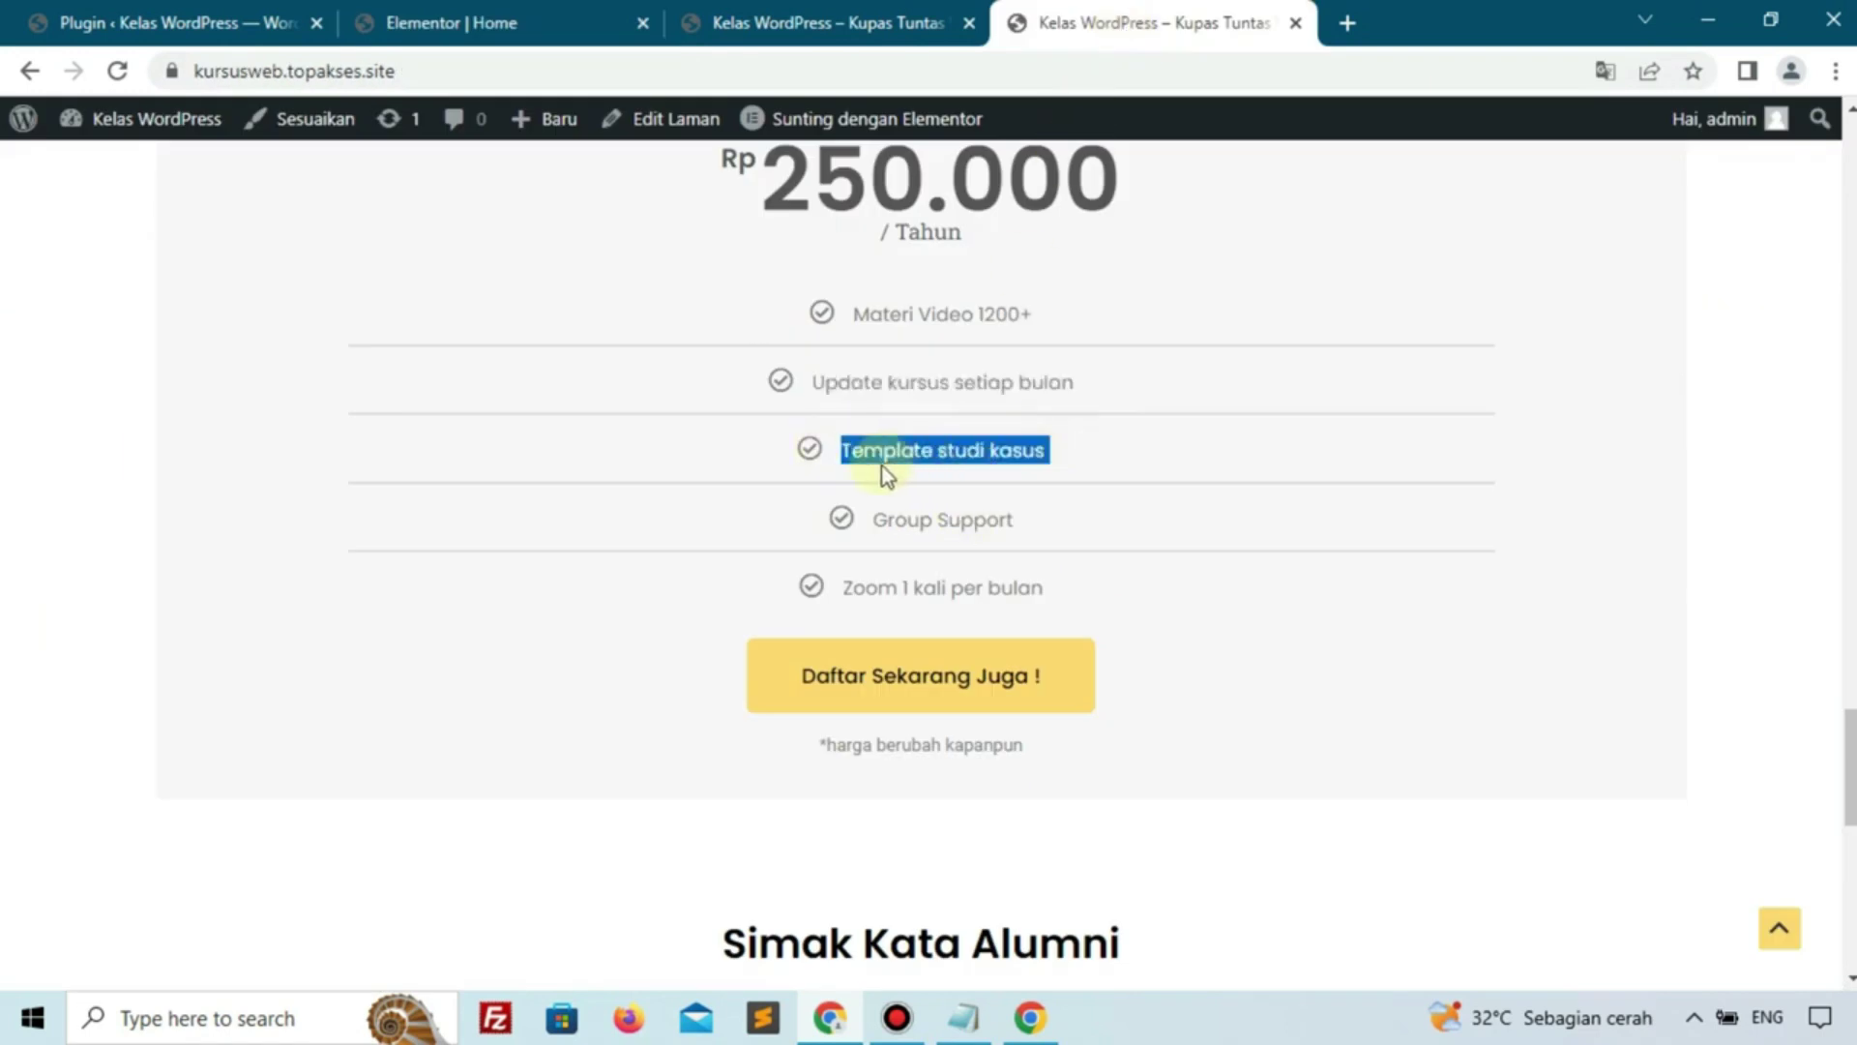
{"action": "left_click", "coordinate": [539, 19]}
{"action": "left_click", "coordinate": [137, 647]}
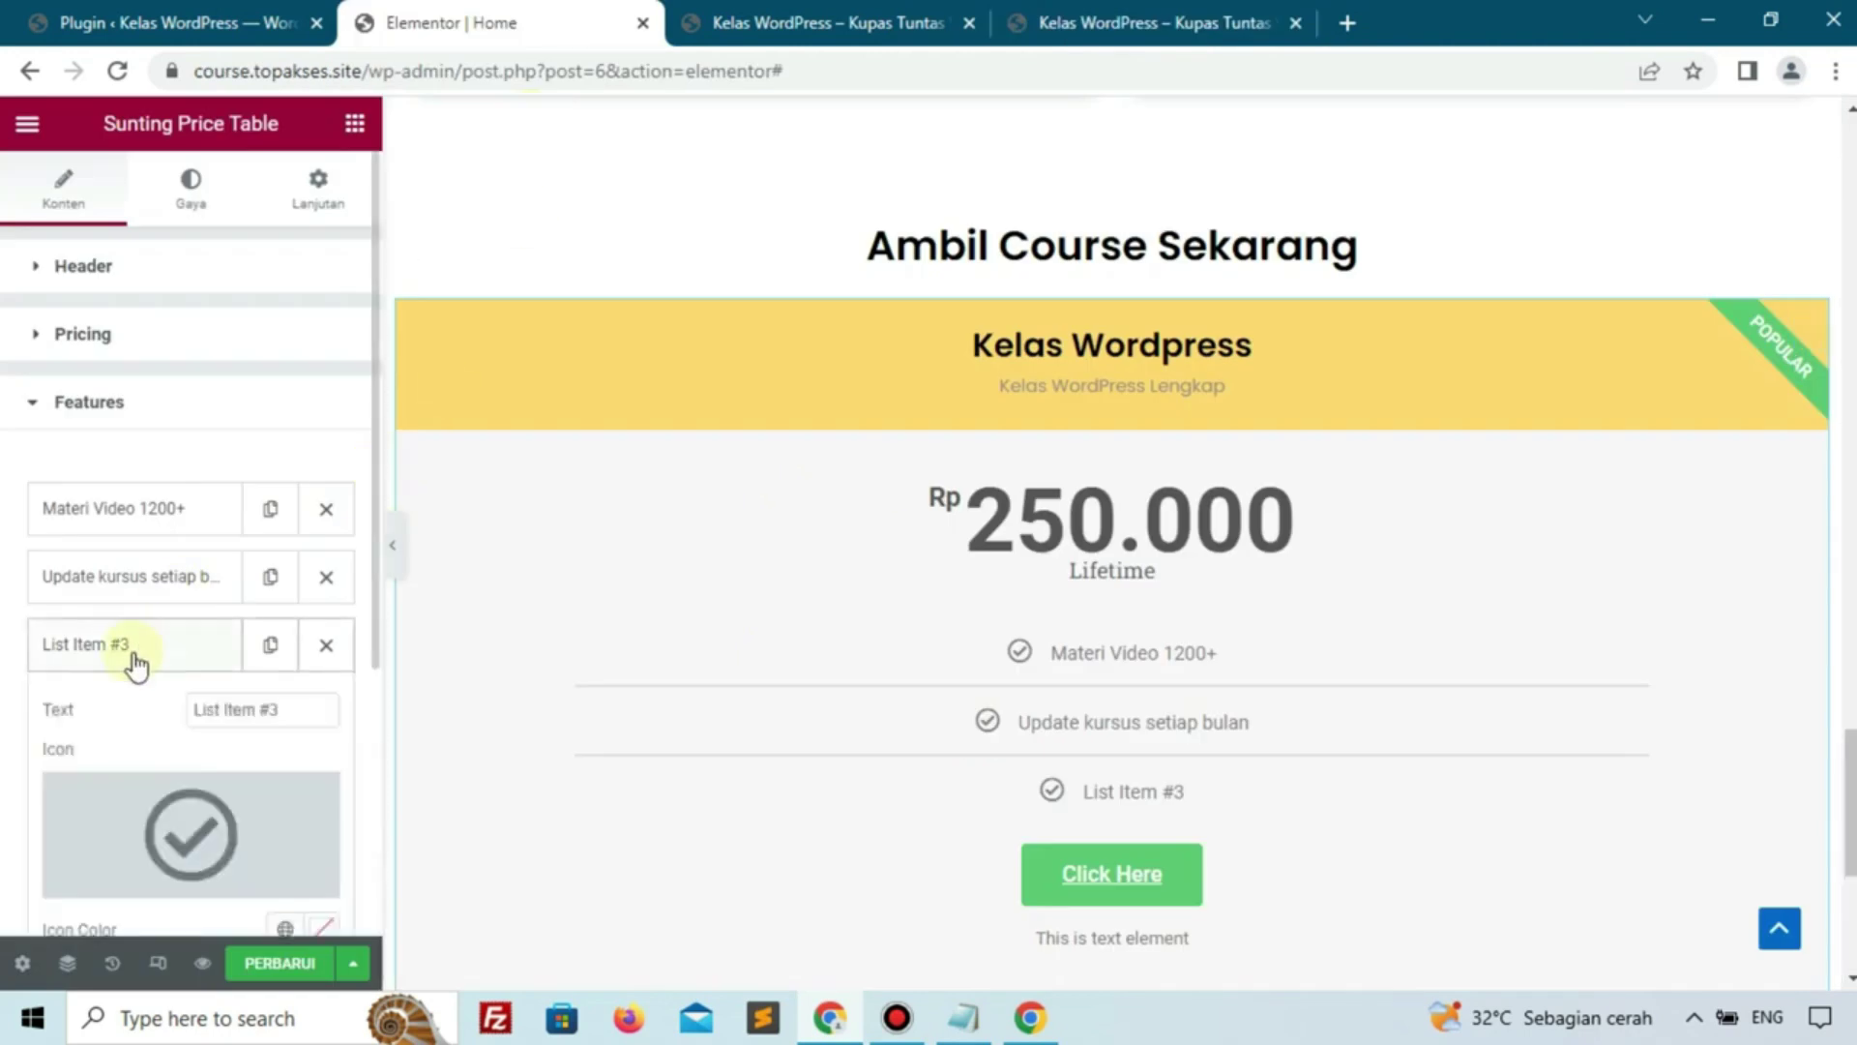
{"action": "left_click", "coordinate": [299, 707]}
{"action": "key", "text": "ctrl+a"}
{"action": "key", "text": "ctrl+v"}
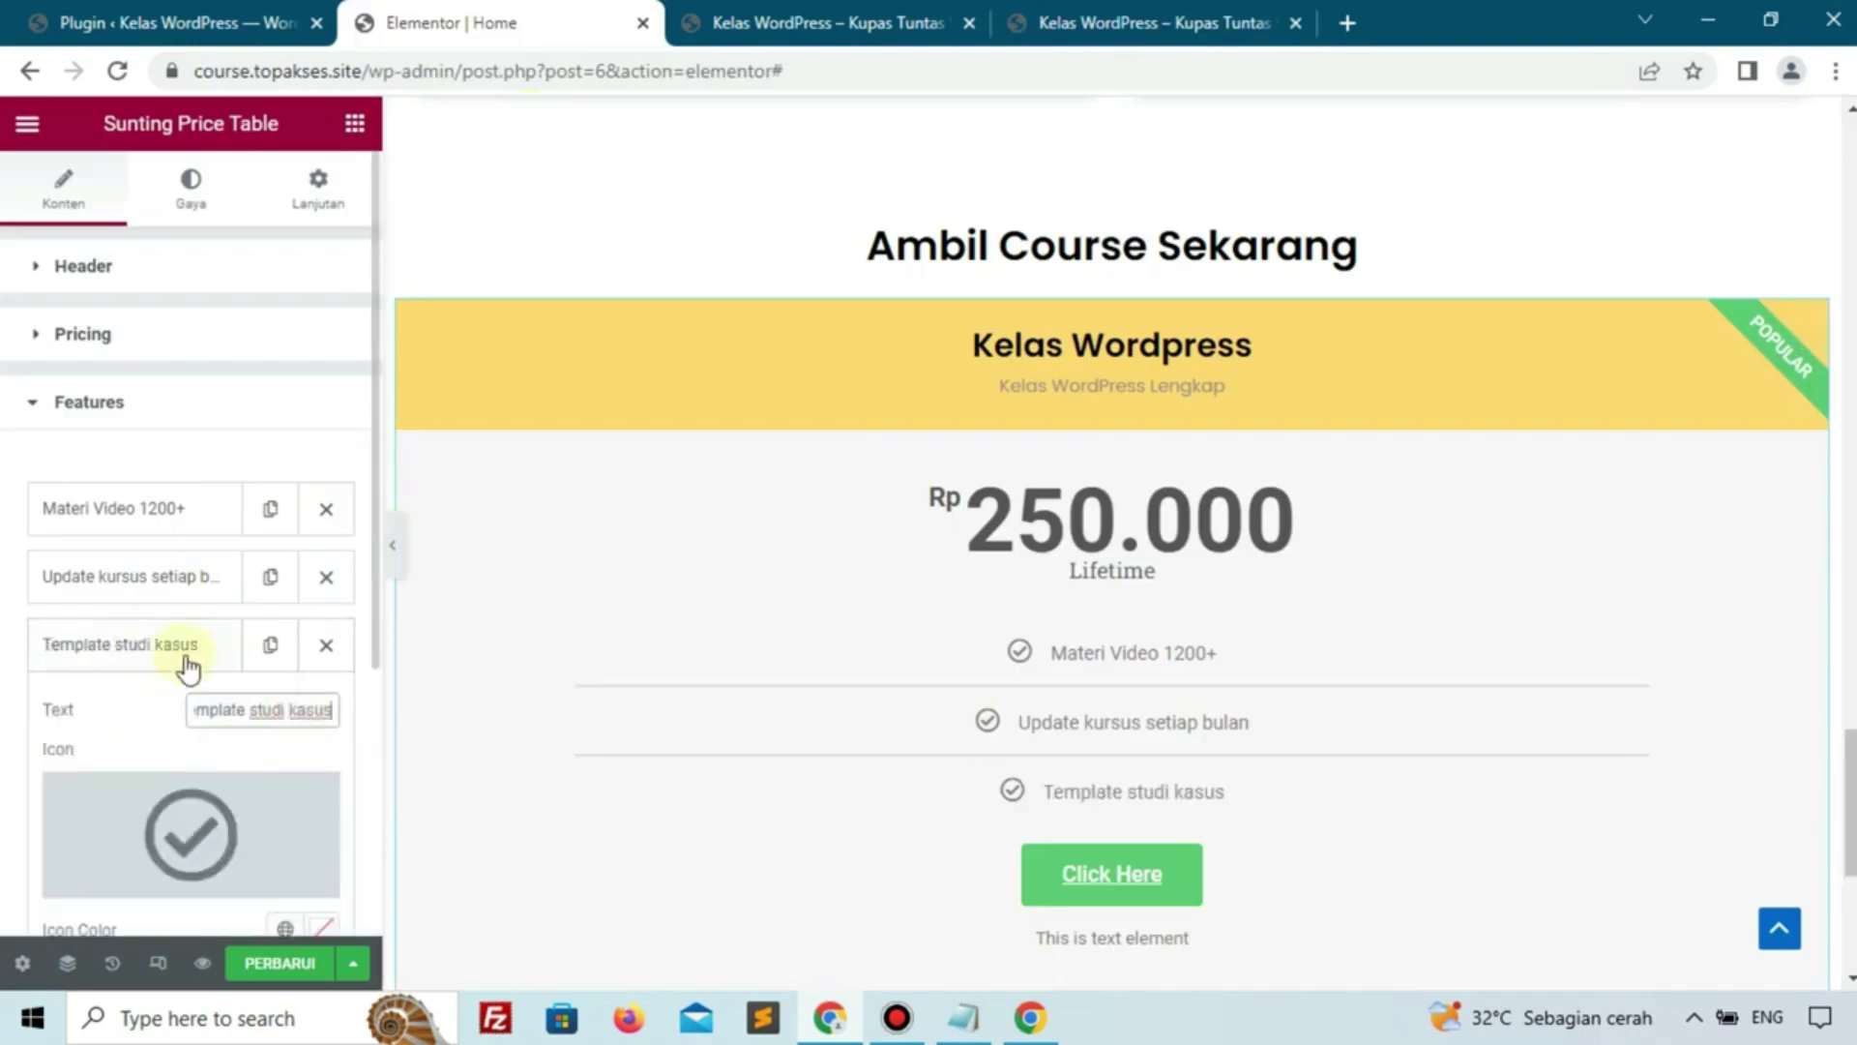
{"action": "left_click", "coordinate": [189, 666]}
Add a fourth feature item to the price table with the text "Group Support" from the reference site
{"action": "left_click", "coordinate": [195, 721]}
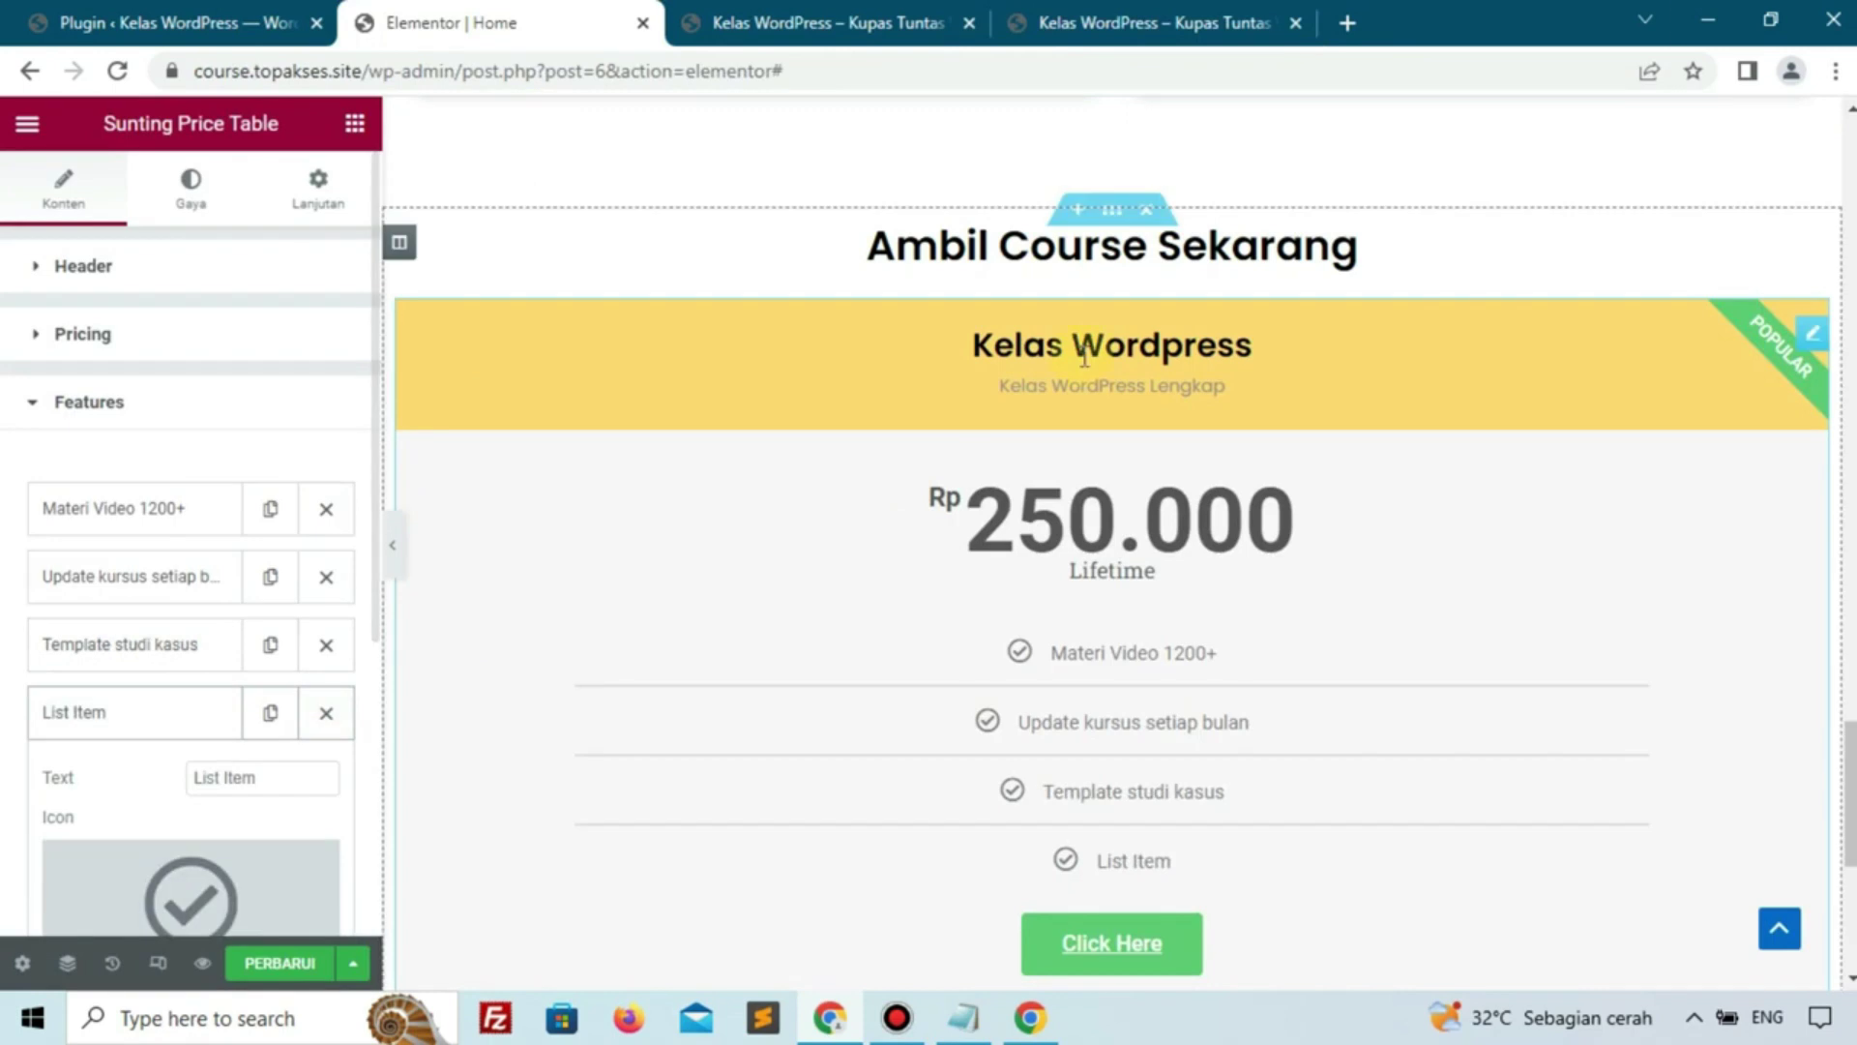
{"action": "left_click", "coordinate": [1122, 21]}
{"action": "left_click", "coordinate": [1045, 532]}
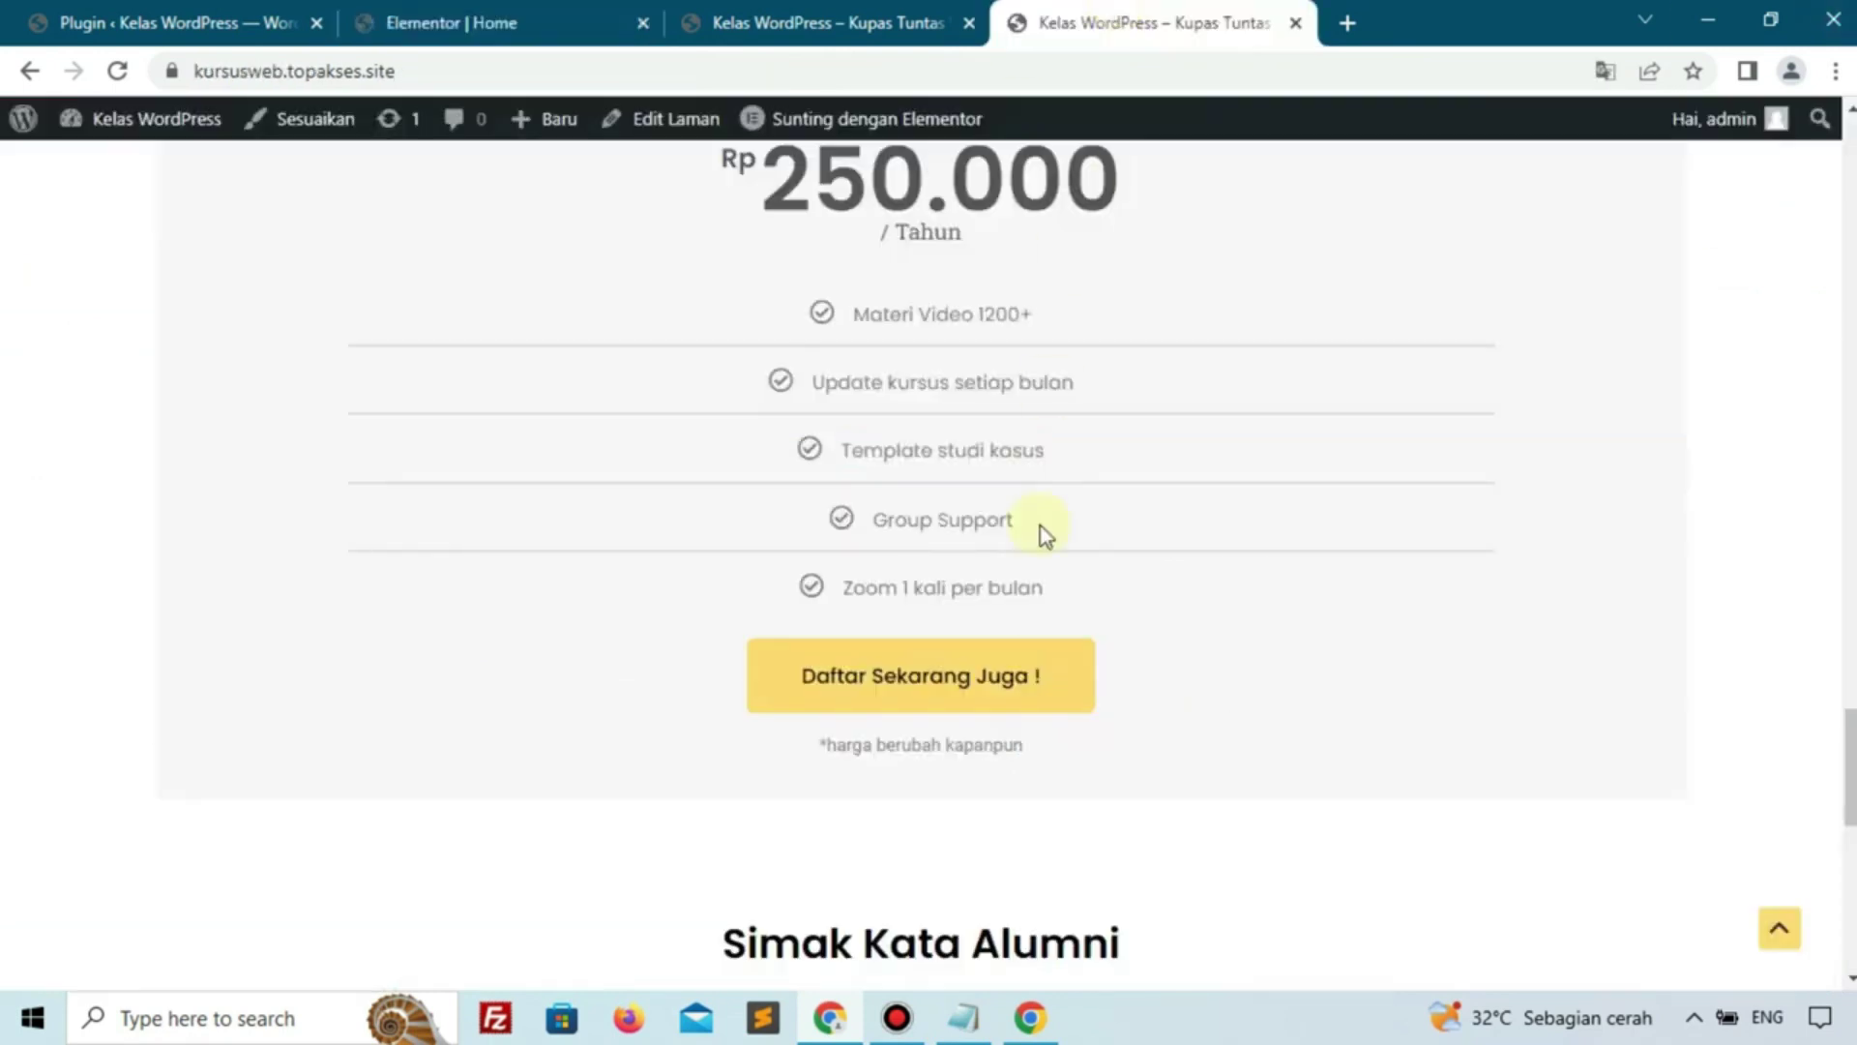
{"action": "left_click_drag", "start_coordinate": [1045, 532], "coordinate": [883, 534]}
{"action": "left_click", "coordinate": [502, 29]}
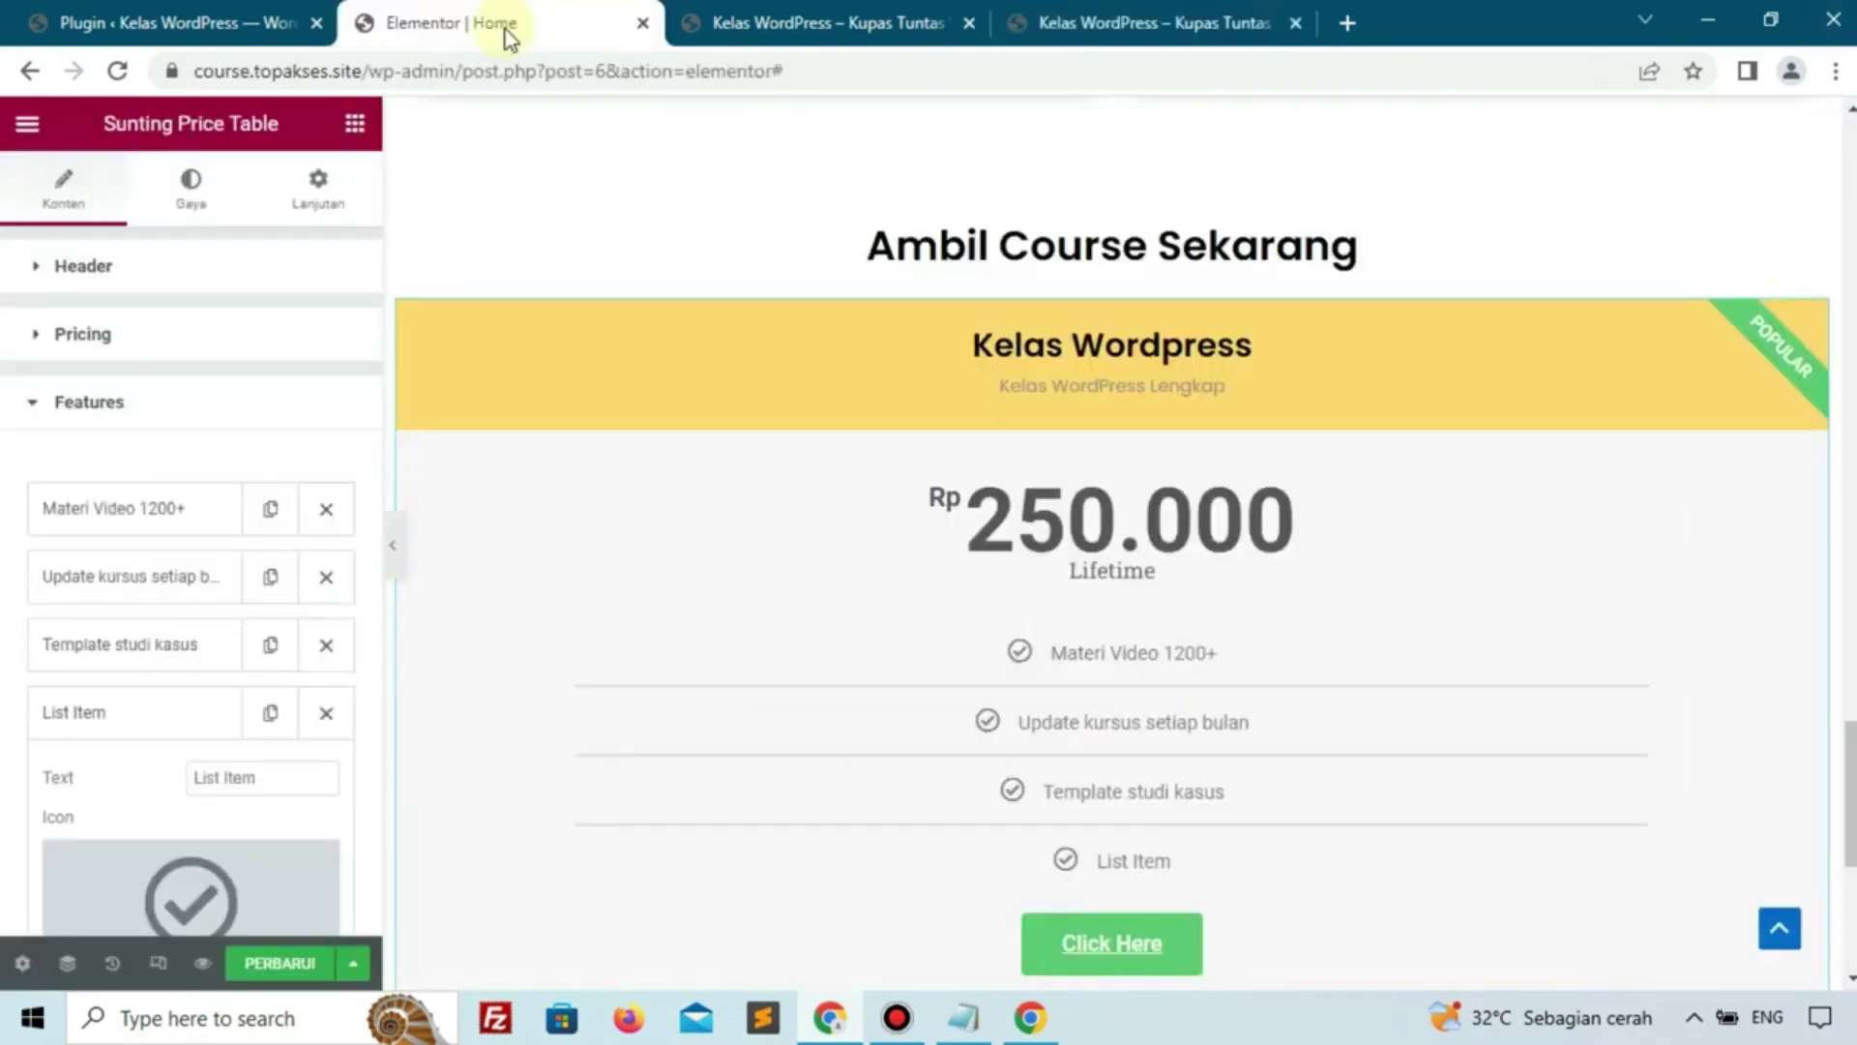
{"action": "scroll", "coordinate": [251, 779], "scroll_direction": "down", "scroll_amount": 3}
{"action": "left_click", "coordinate": [275, 369]}
{"action": "triple_click", "coordinate": [275, 368]}
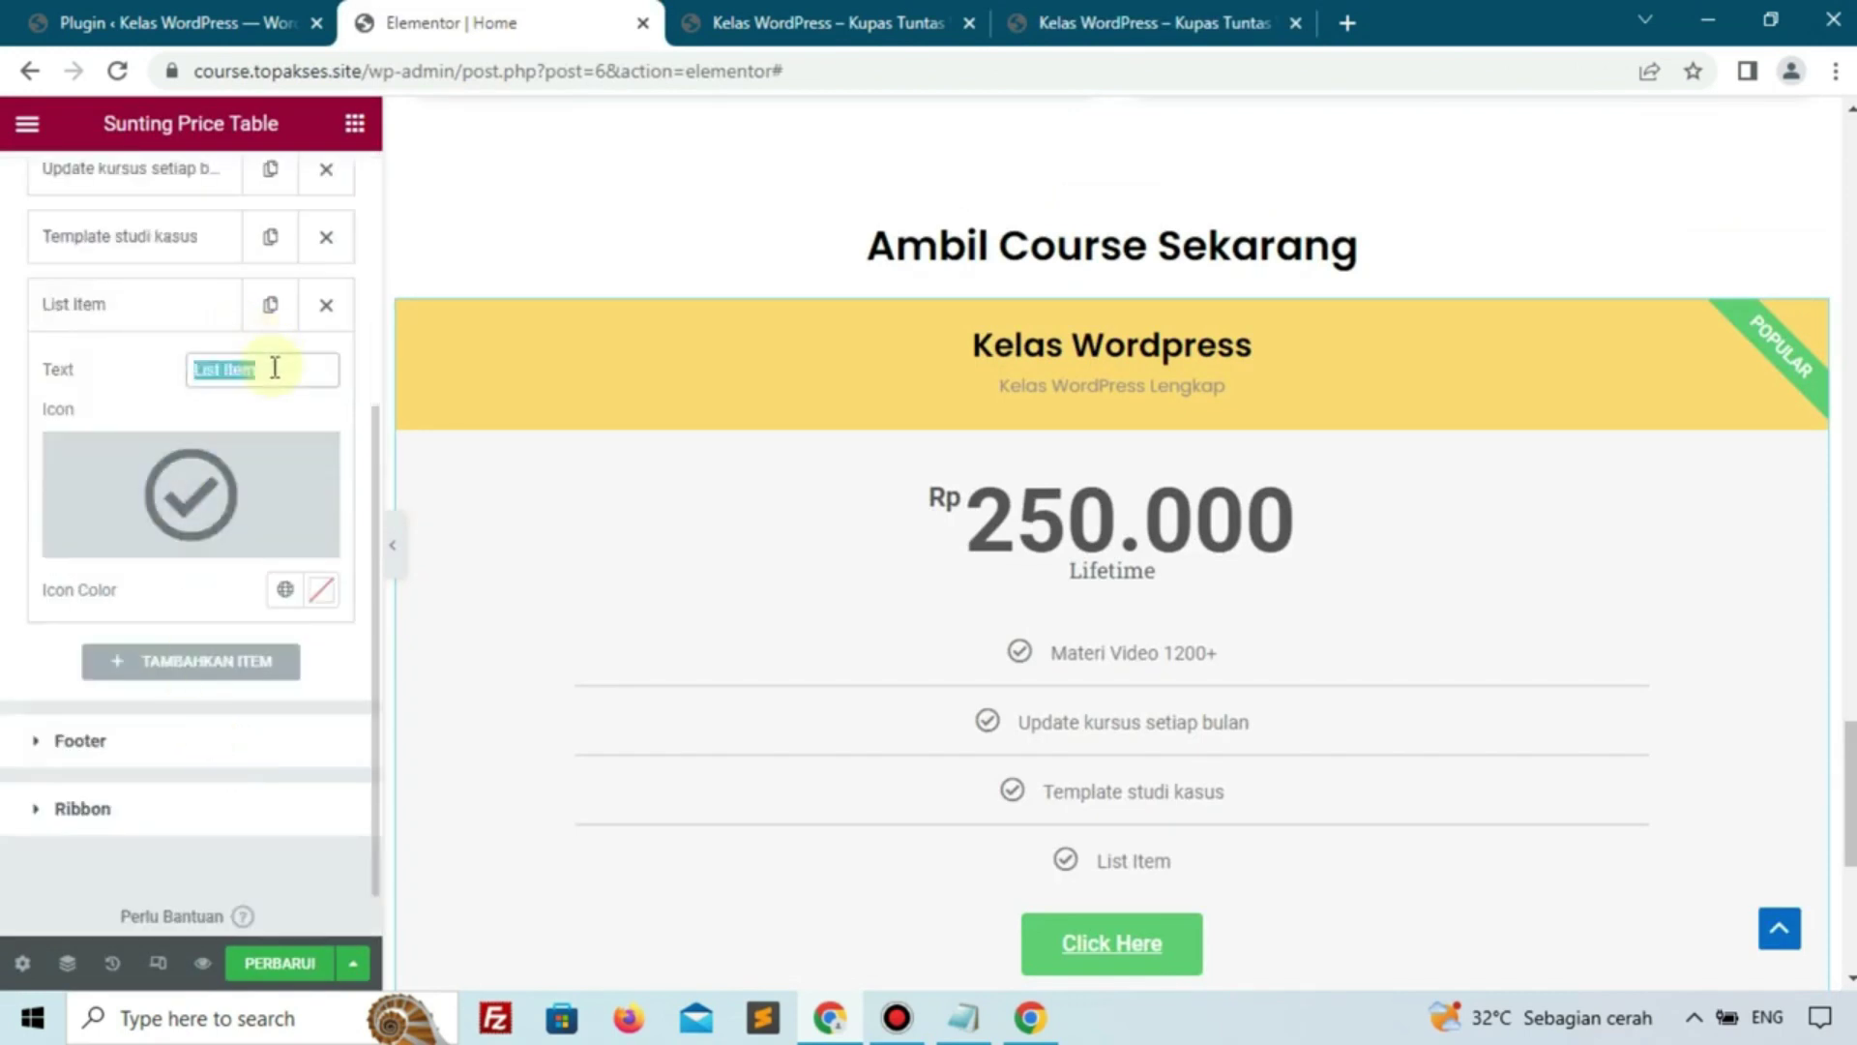
{"action": "type", "text": "Group Support"}
{"action": "left_click", "coordinate": [118, 327]}
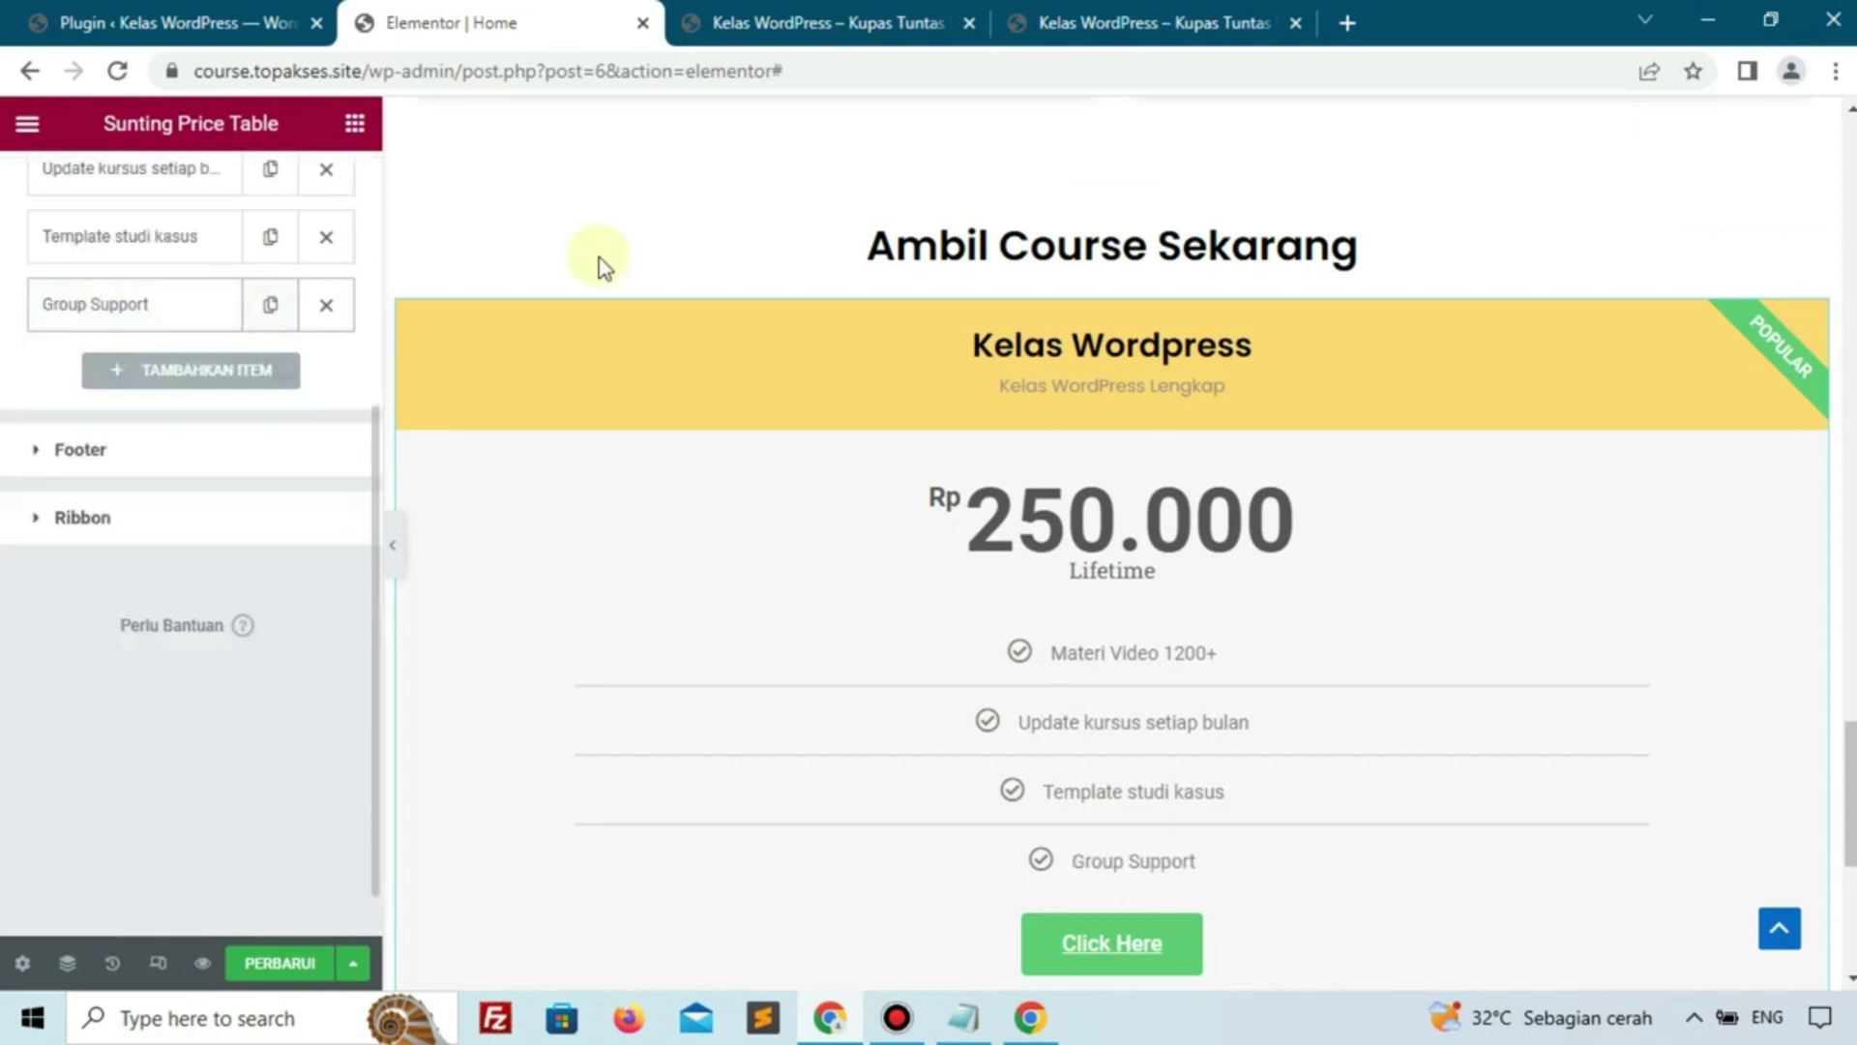
Add a fifth feature item with the text "Zoom 1 kali per bulan" taken from the reference price table
{"action": "left_click", "coordinate": [1112, 22]}
{"action": "left_click", "coordinate": [1050, 605]}
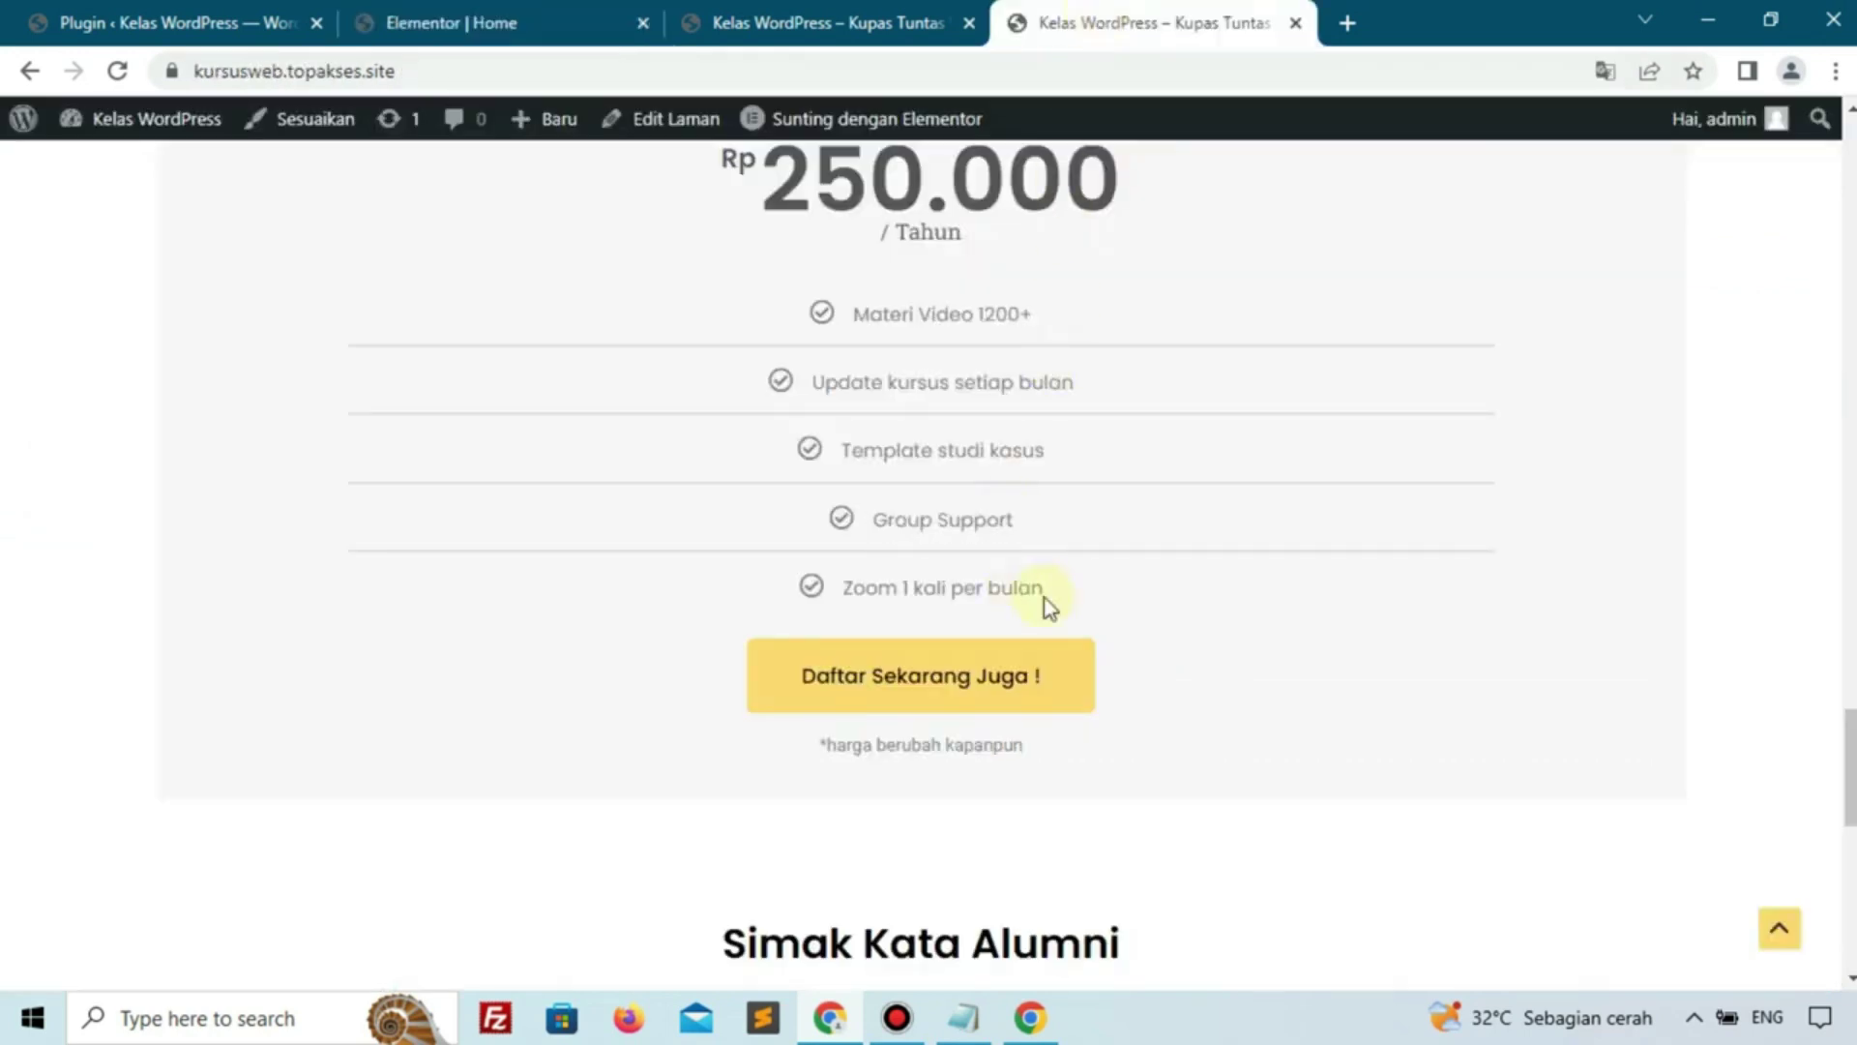
{"action": "left_click_drag", "start_coordinate": [978, 588], "coordinate": [824, 595]}
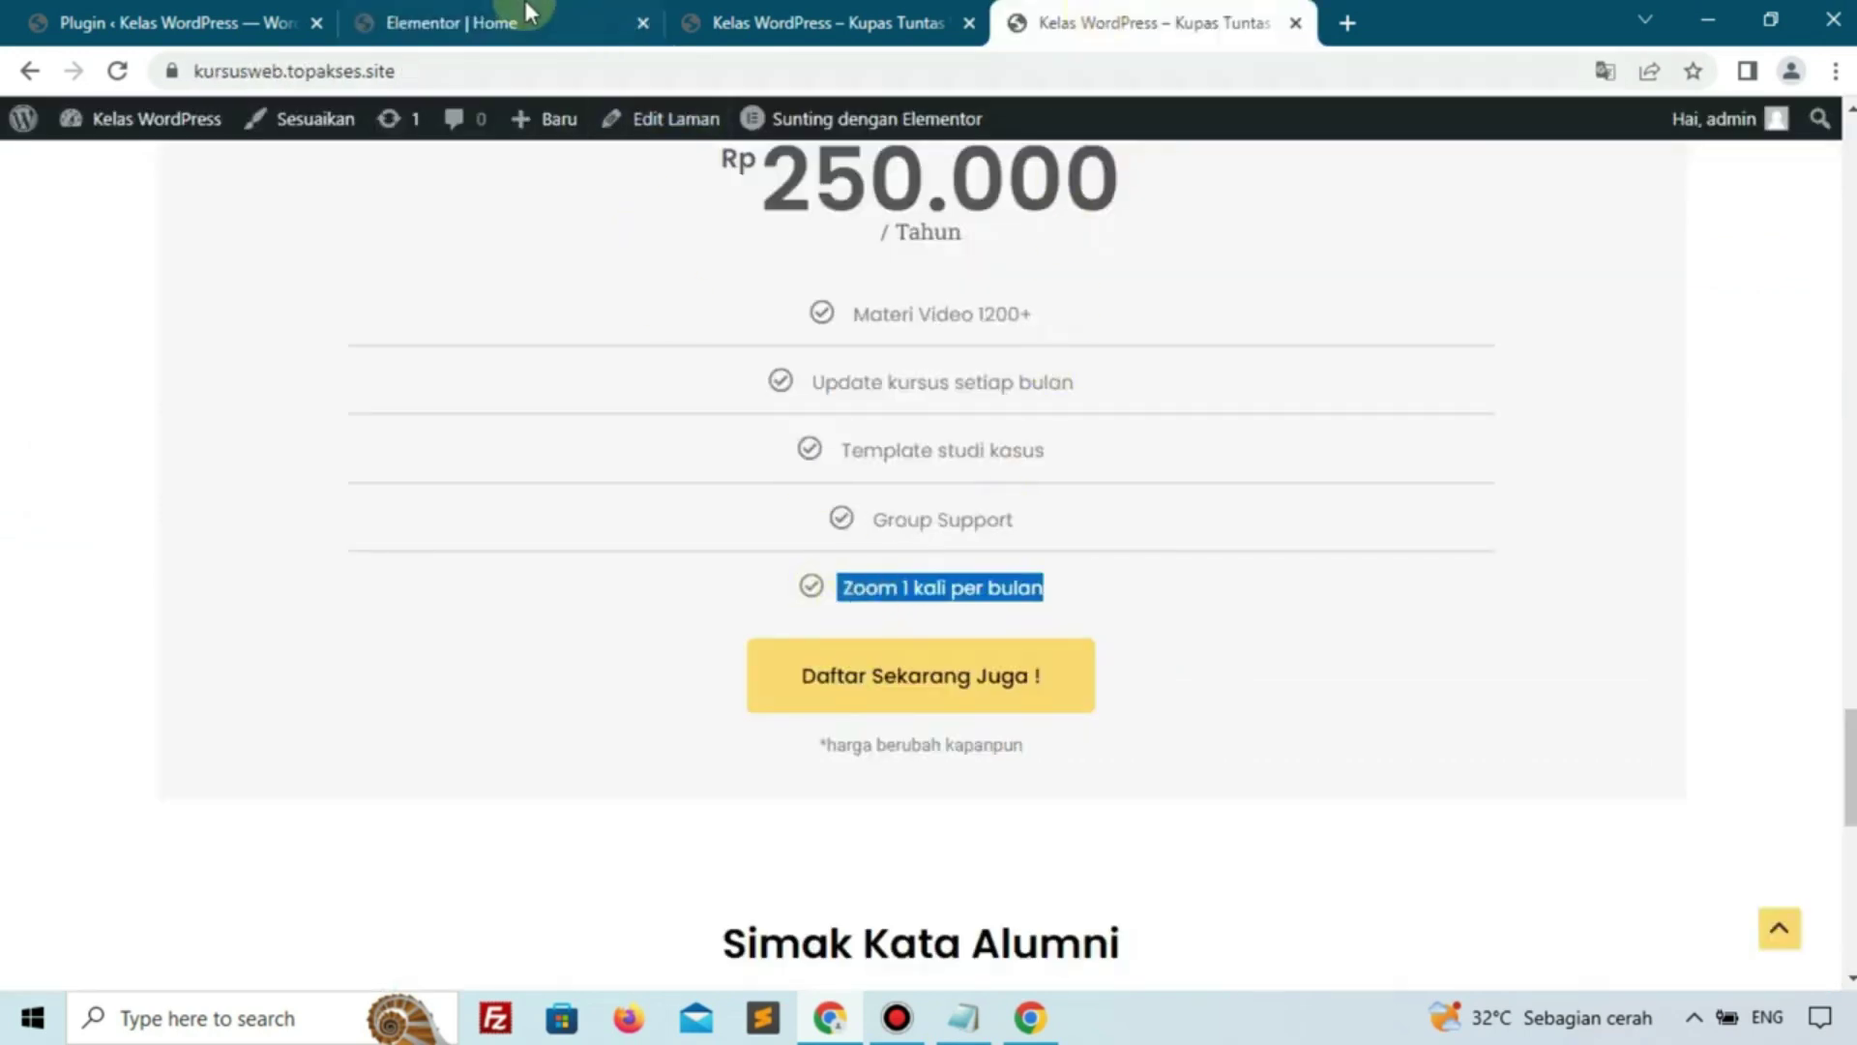
{"action": "left_click", "coordinate": [513, 22]}
{"action": "left_click", "coordinate": [237, 383]}
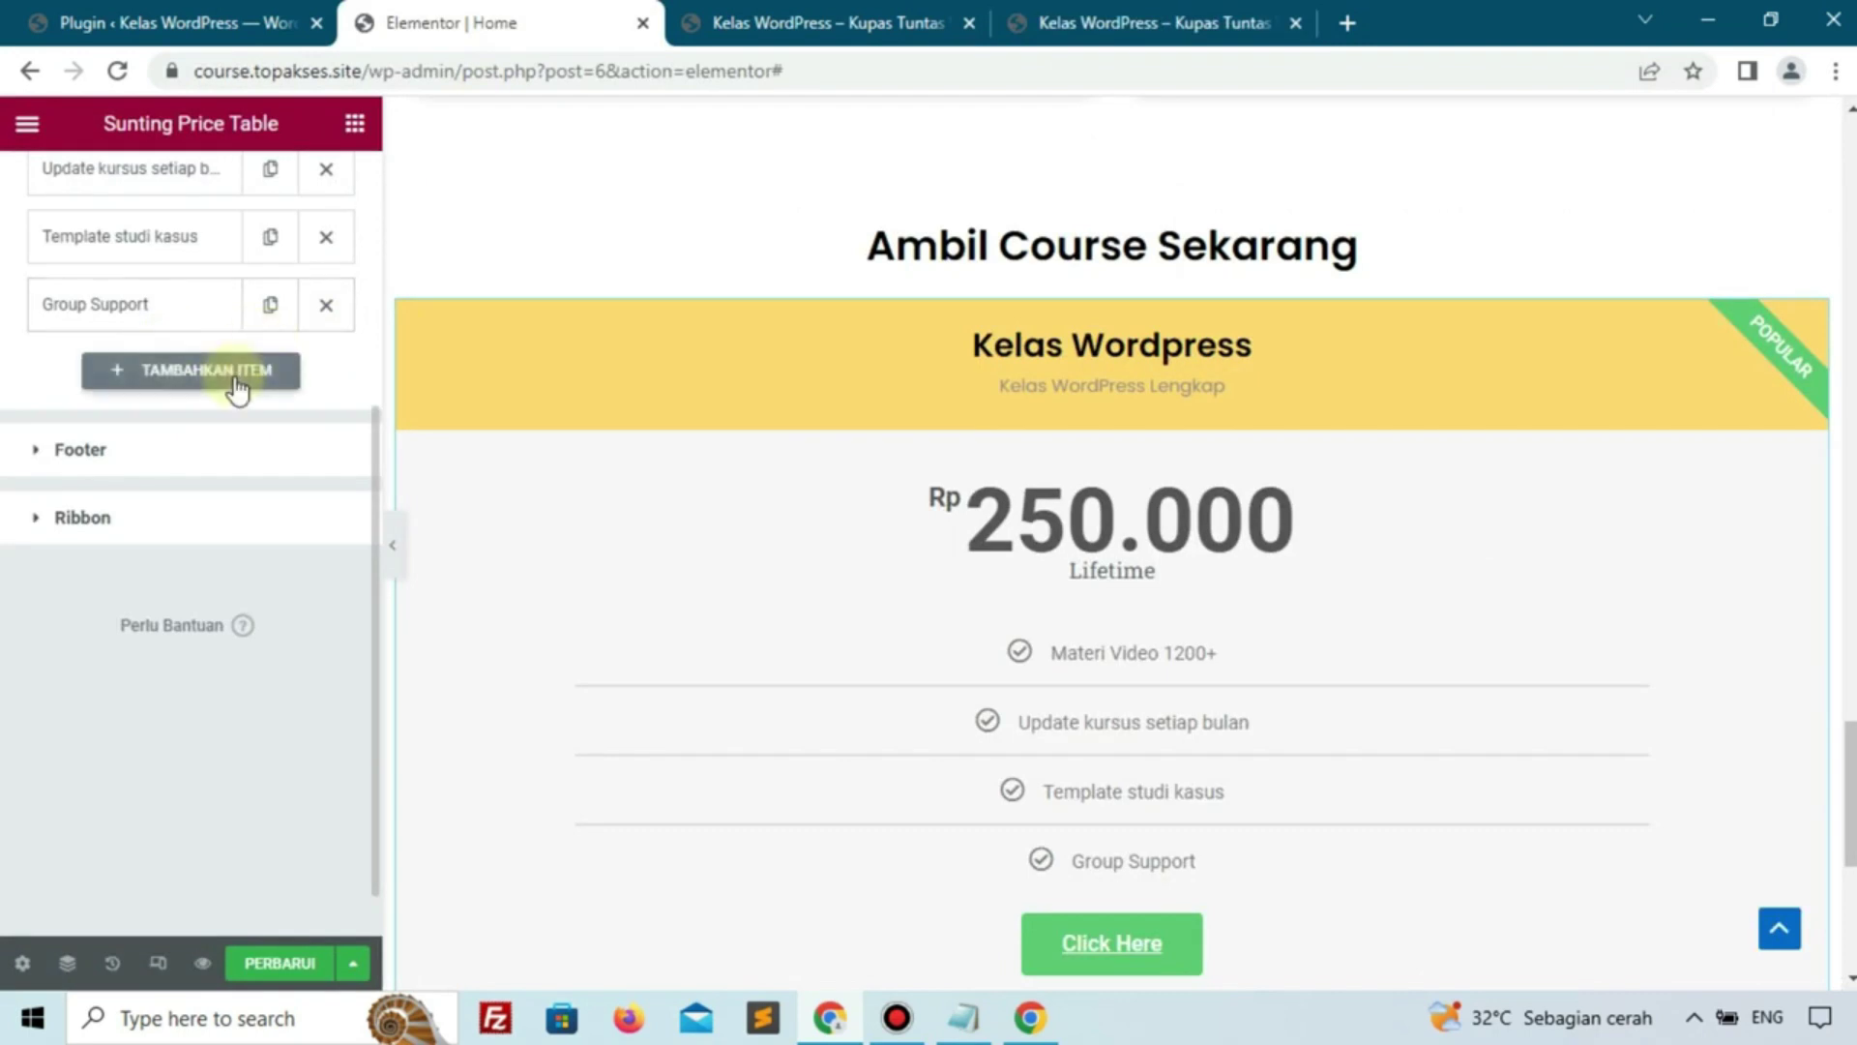
{"action": "left_click", "coordinate": [265, 654]}
{"action": "triple_click", "coordinate": [268, 658]}
{"action": "type", "text": "Zoom 1 kali per bulan"}
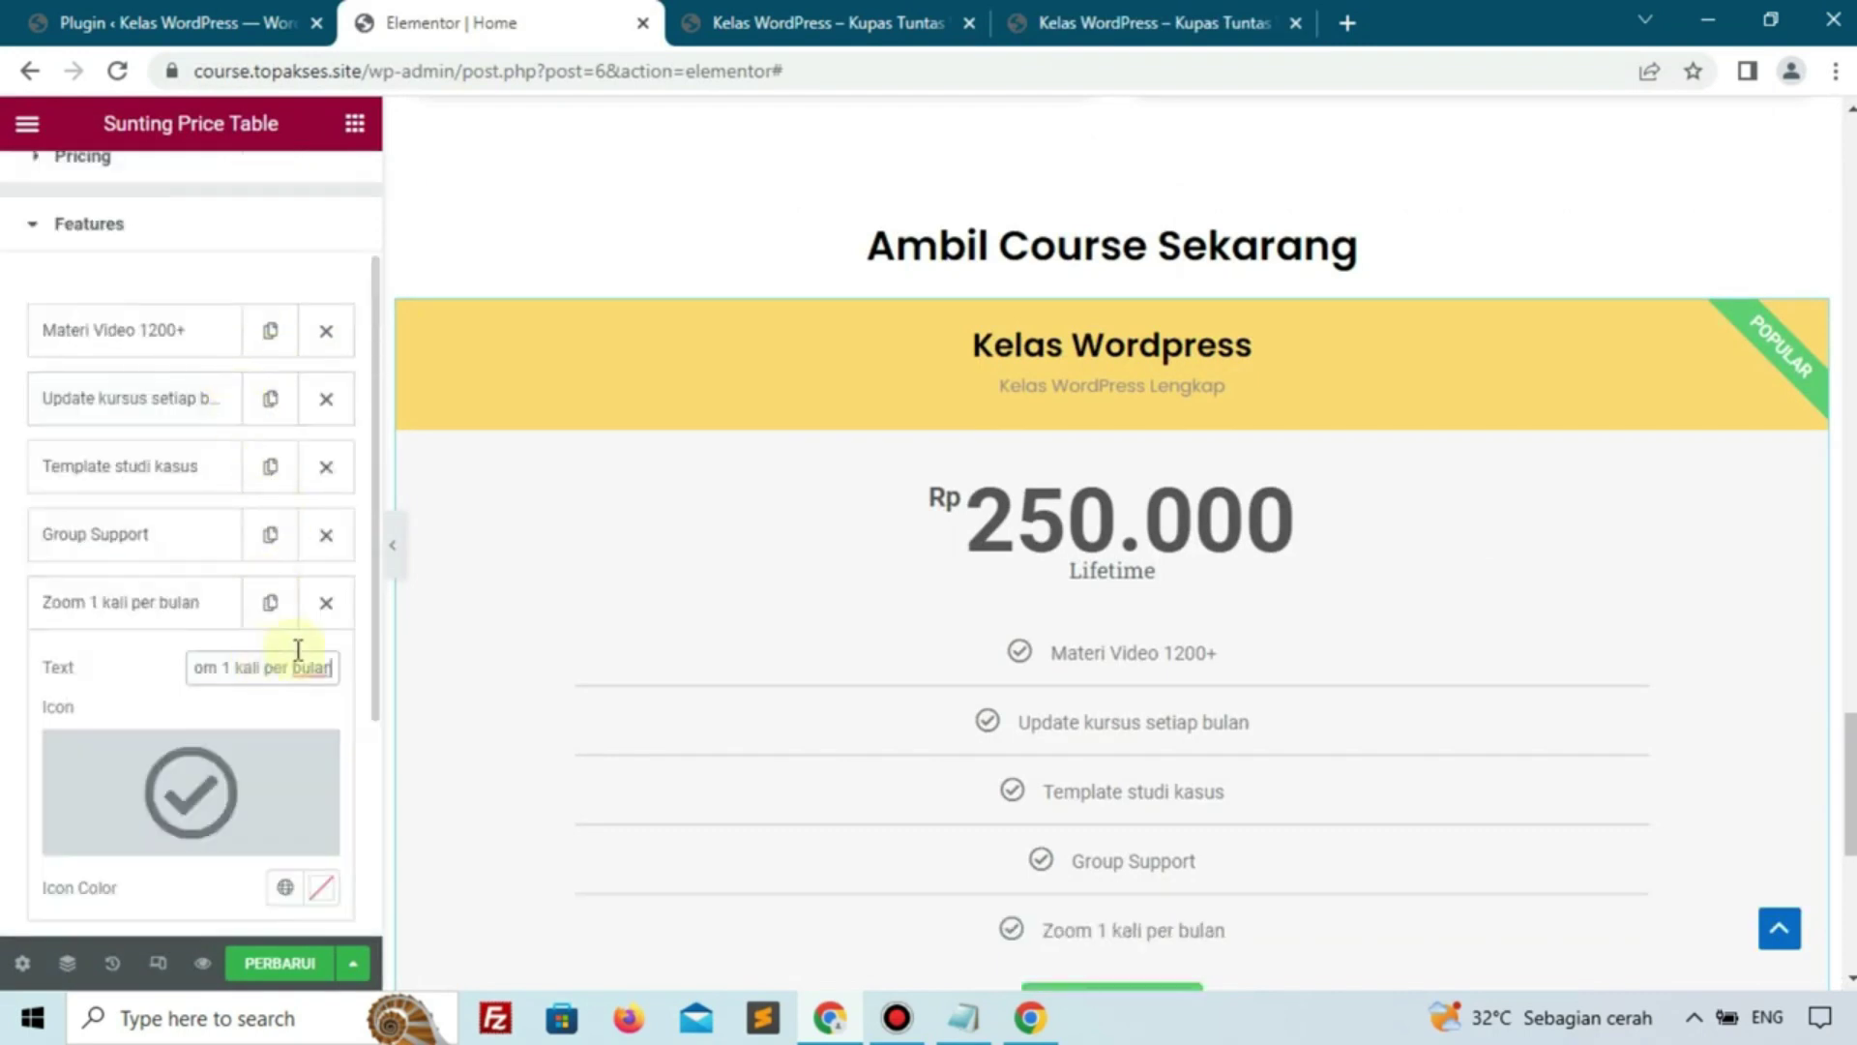
{"action": "scroll", "coordinate": [926, 768], "scroll_direction": "down", "scroll_amount": 5}
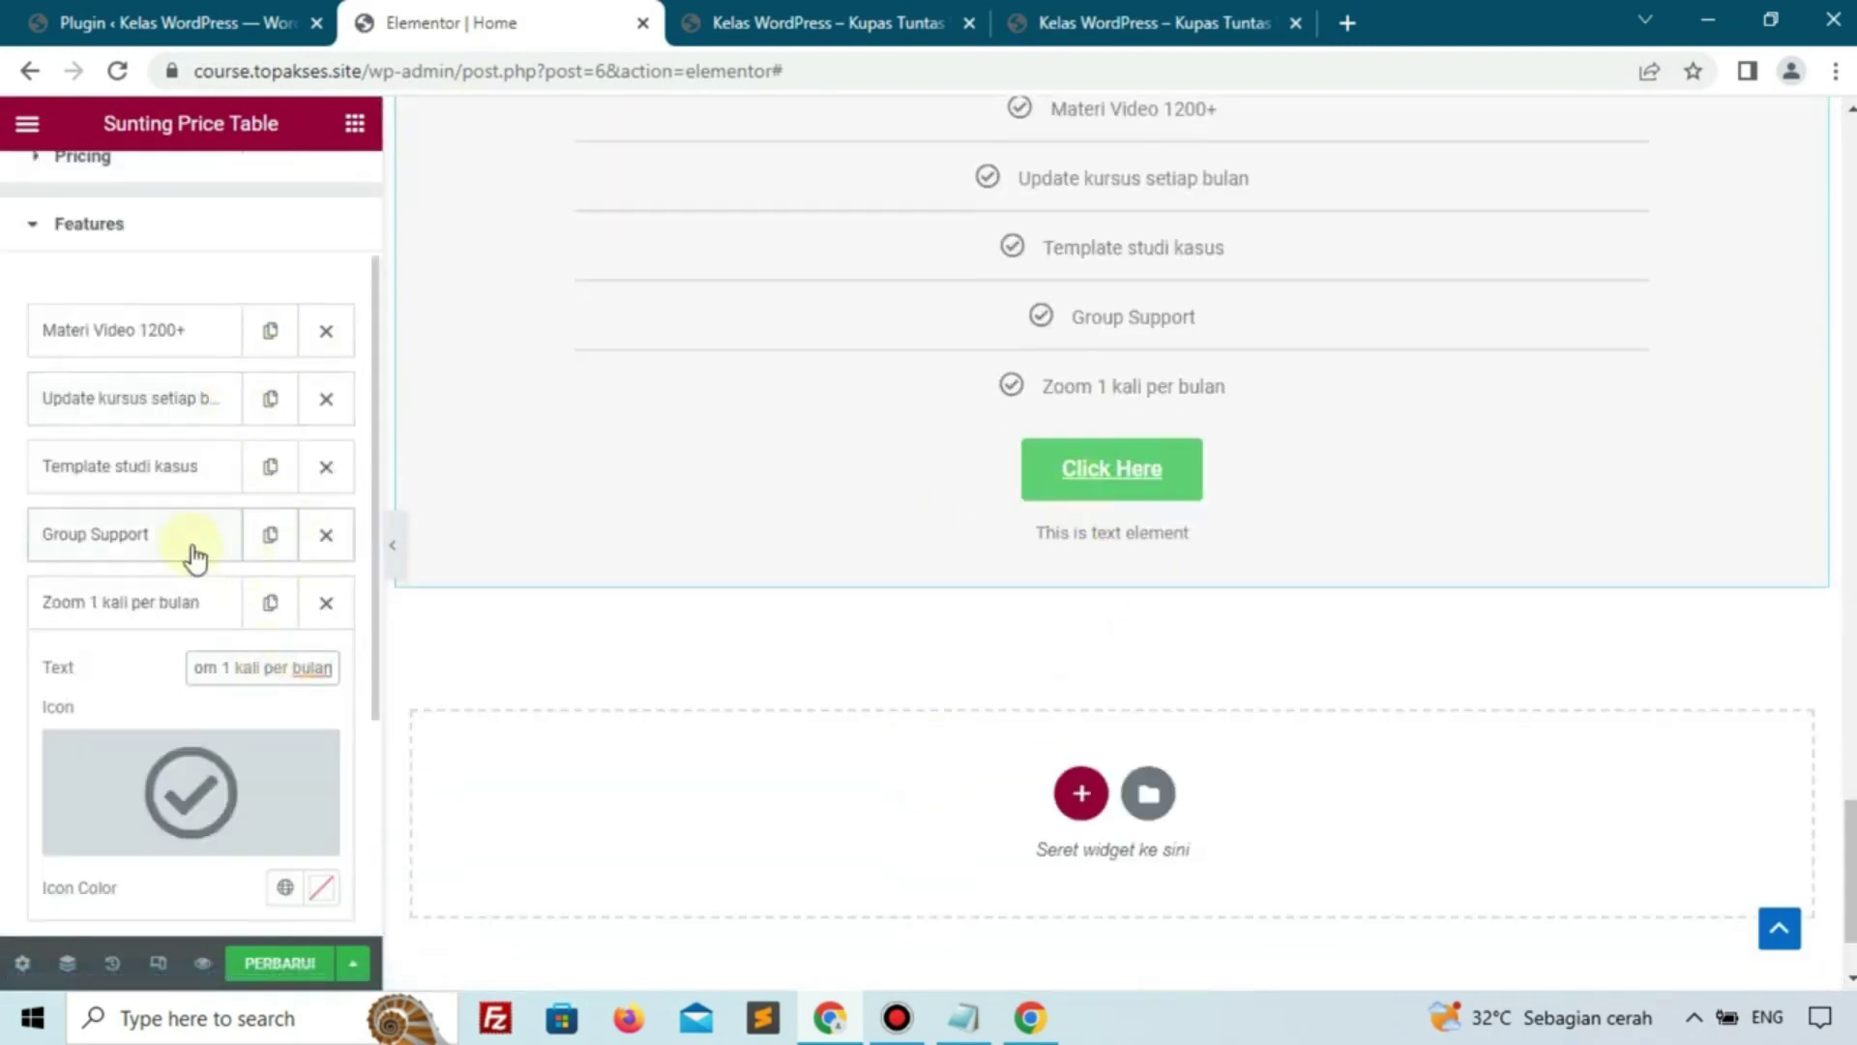
{"action": "left_click", "coordinate": [165, 611]}
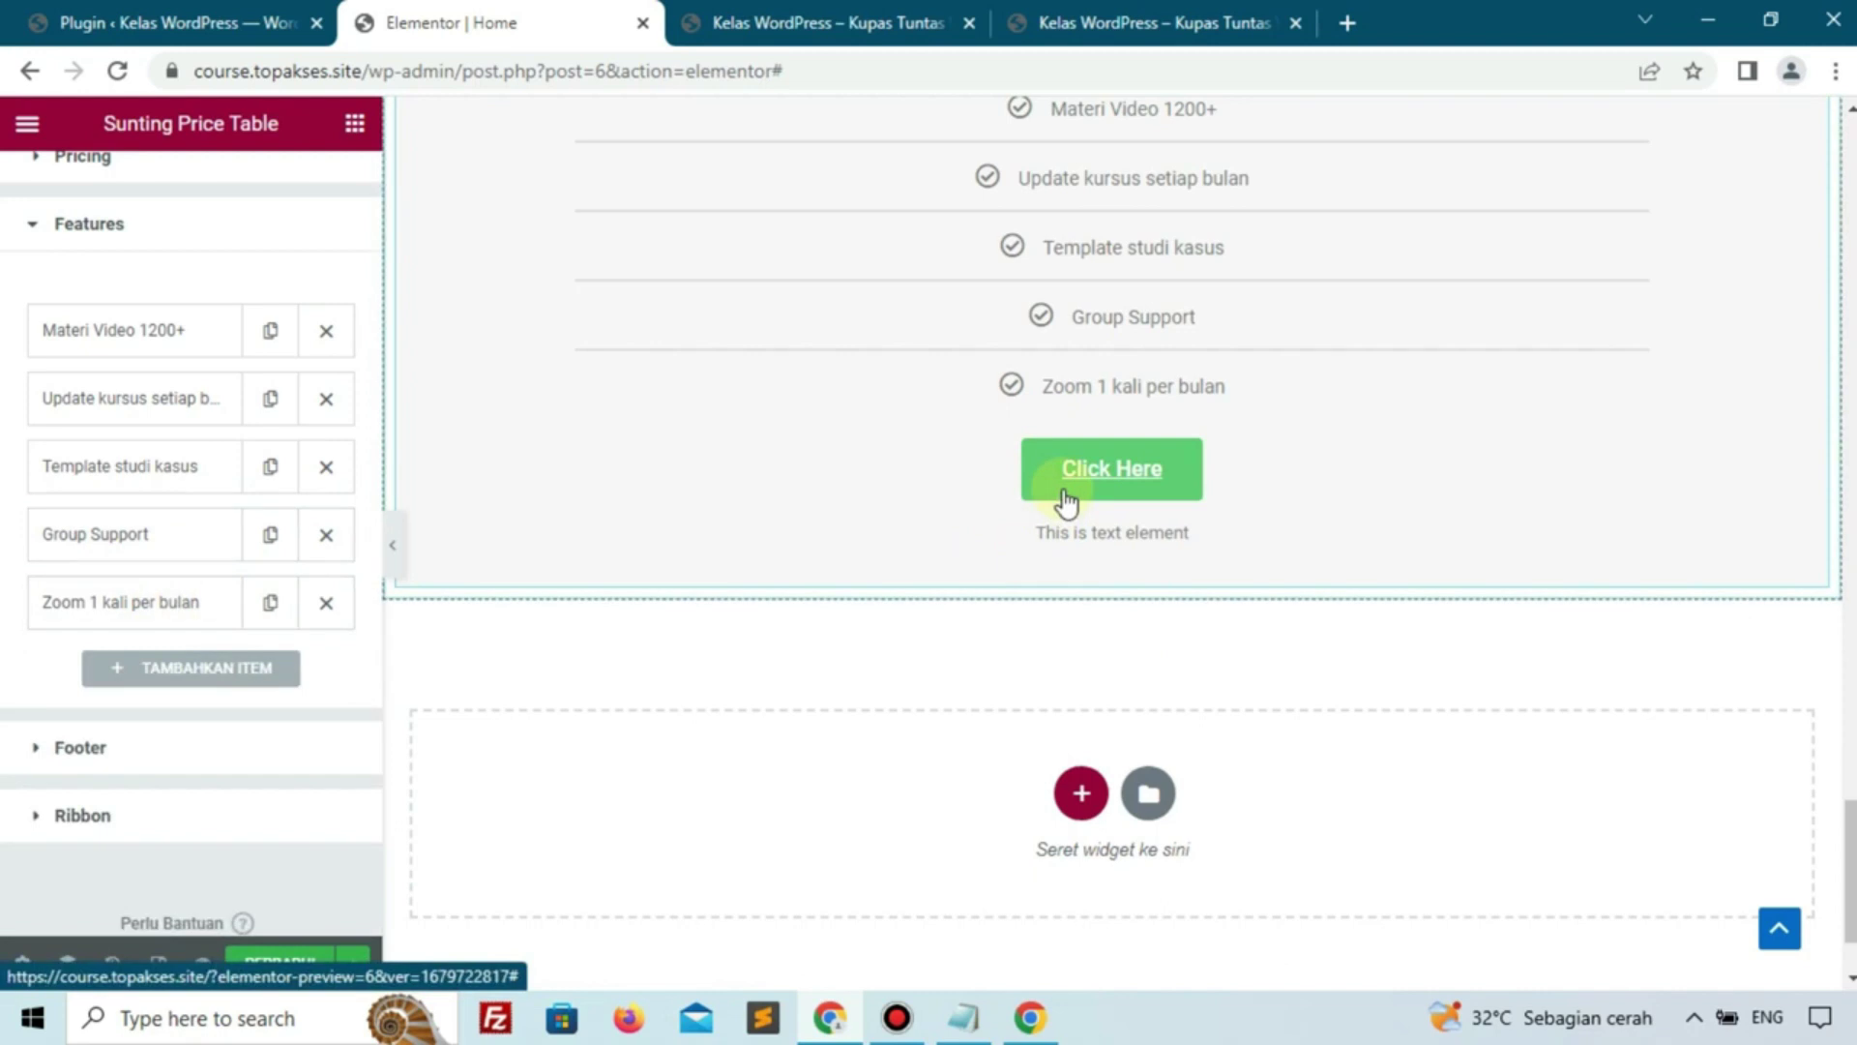
Set the price table's footer button text to "Daftar Sekarang Juga !", matching the reference site
{"action": "scroll", "coordinate": [14, 541], "scroll_direction": "up", "scroll_amount": 2}
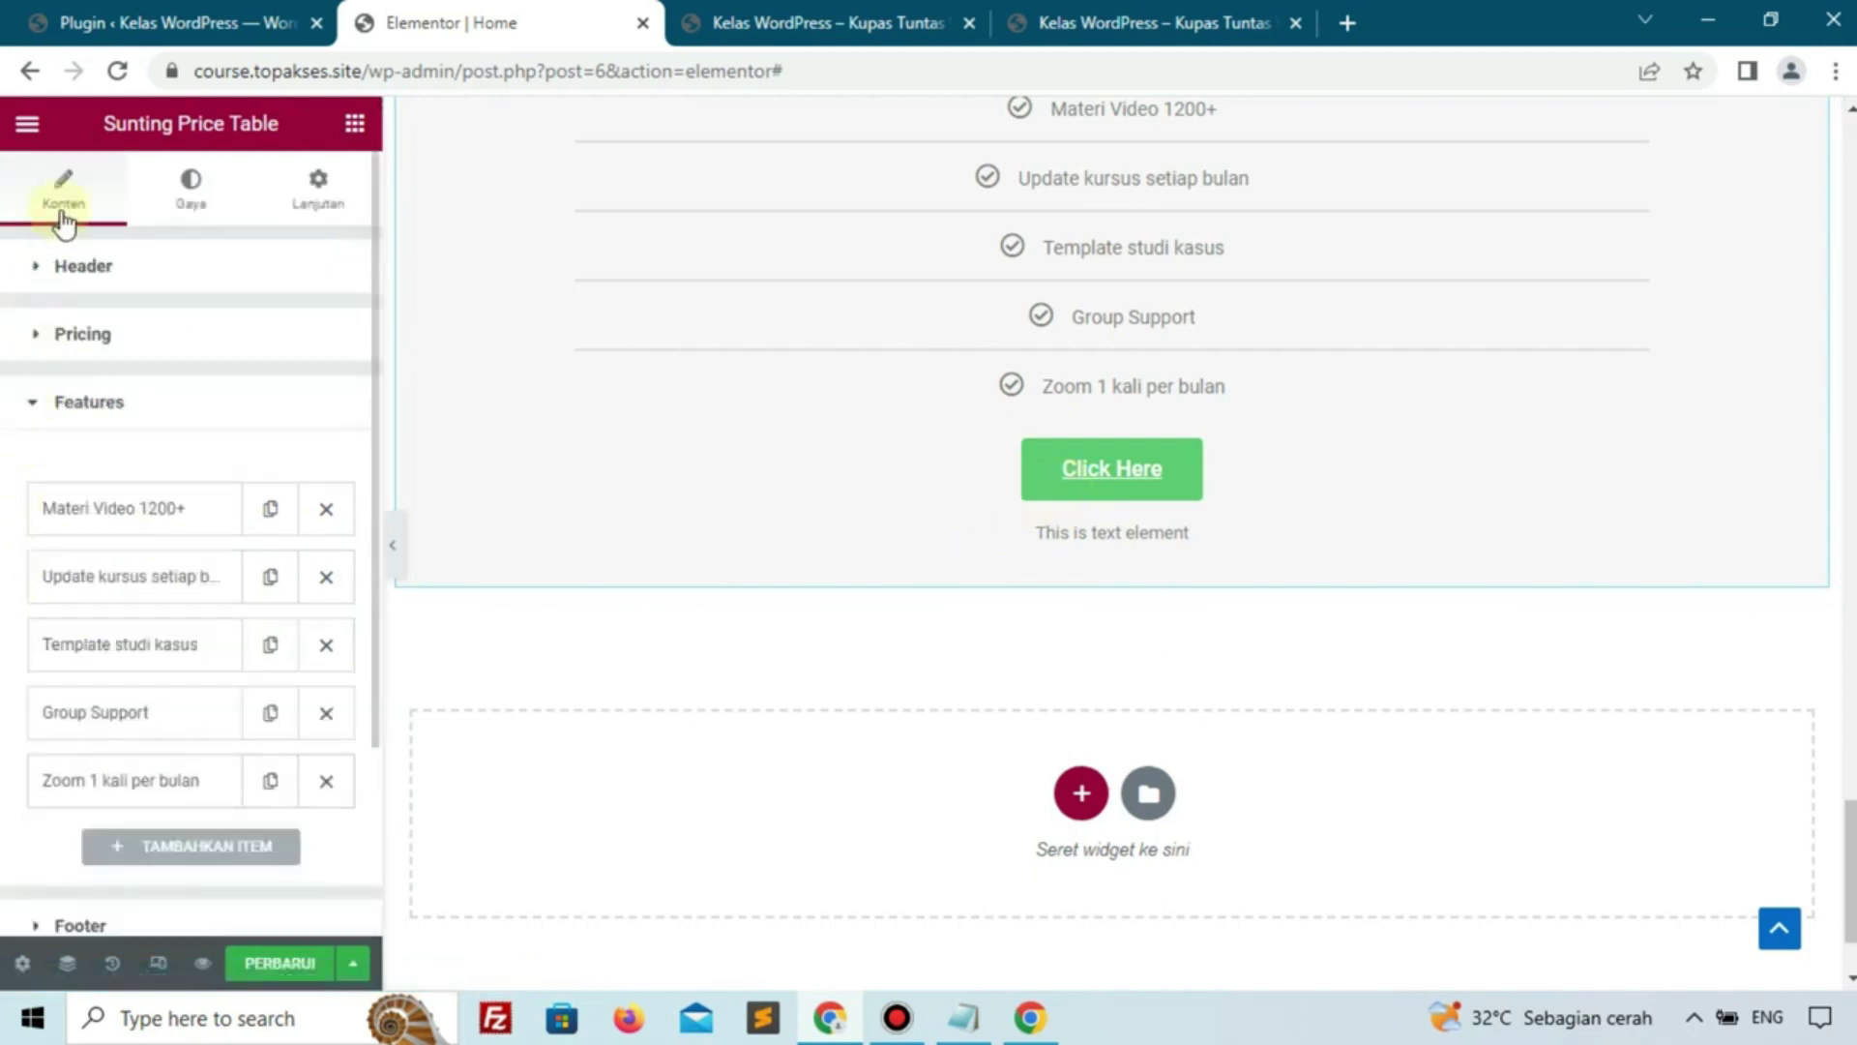
{"action": "scroll", "coordinate": [116, 803], "scroll_direction": "down", "scroll_amount": 3}
{"action": "left_click", "coordinate": [97, 756]}
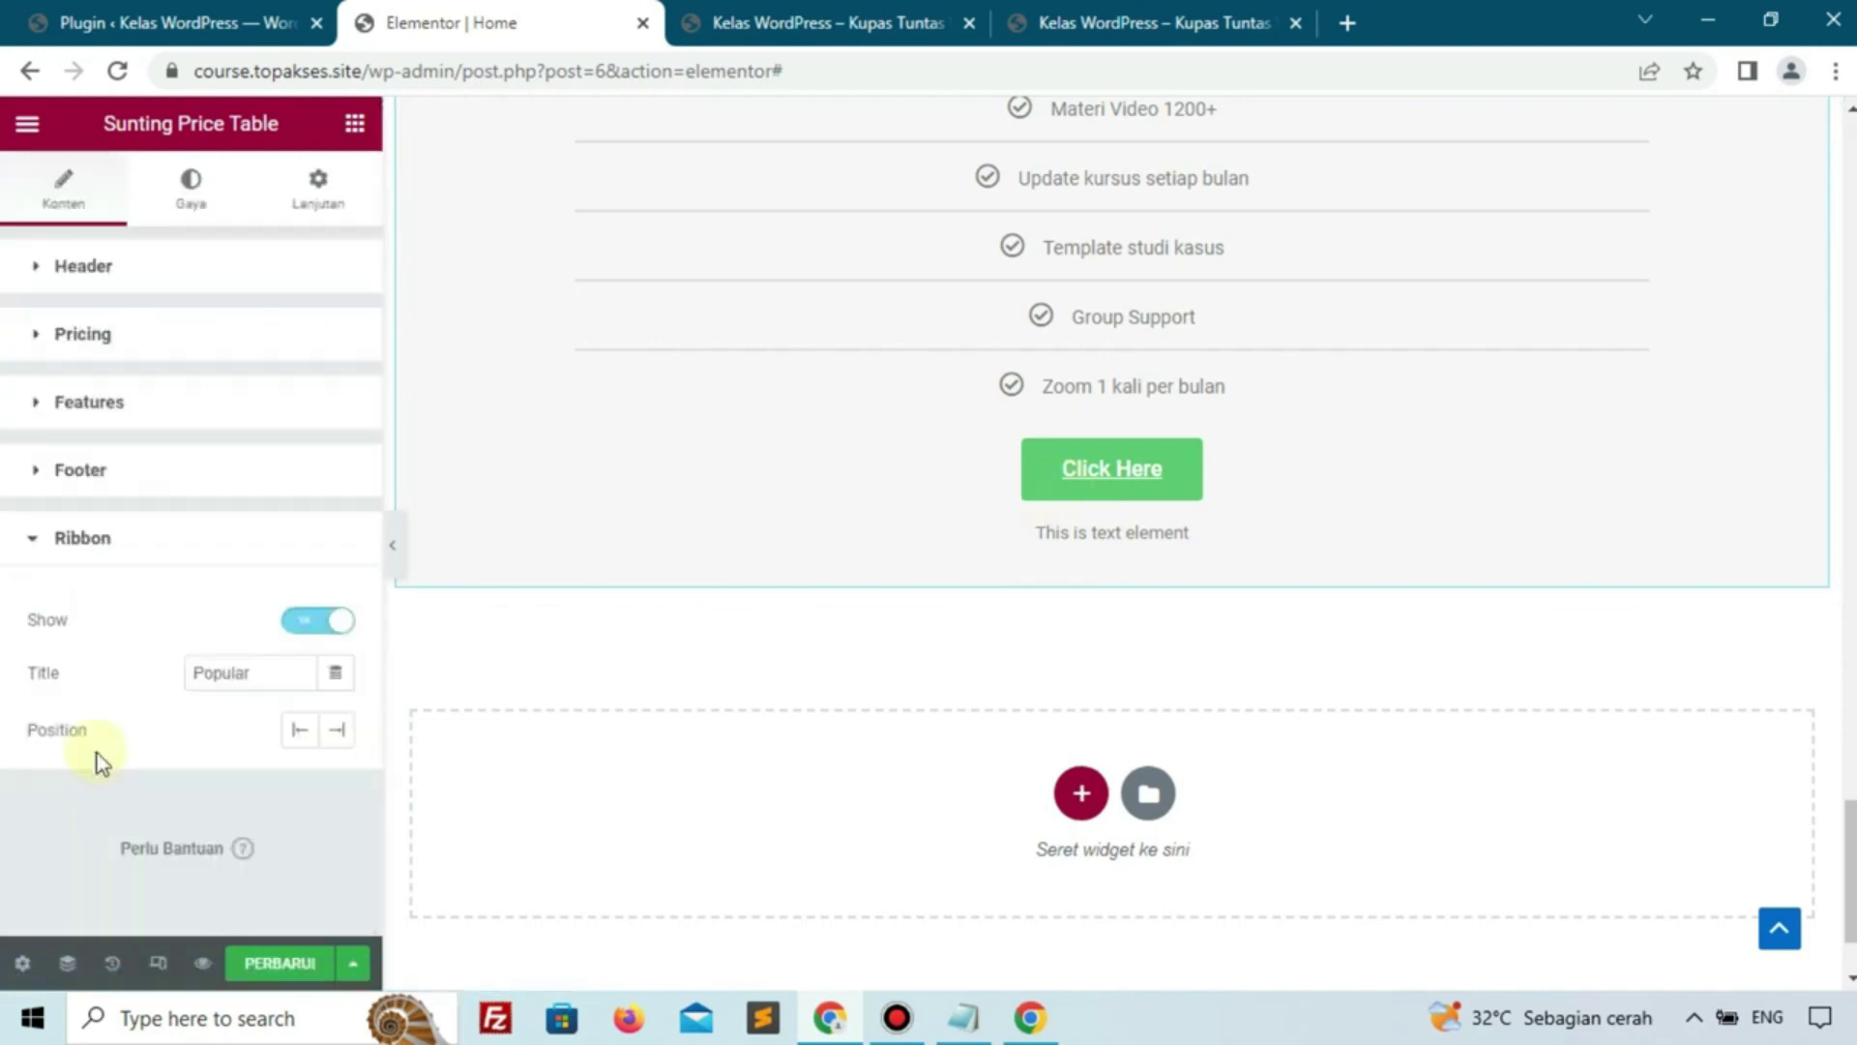
{"action": "left_click", "coordinate": [157, 488]}
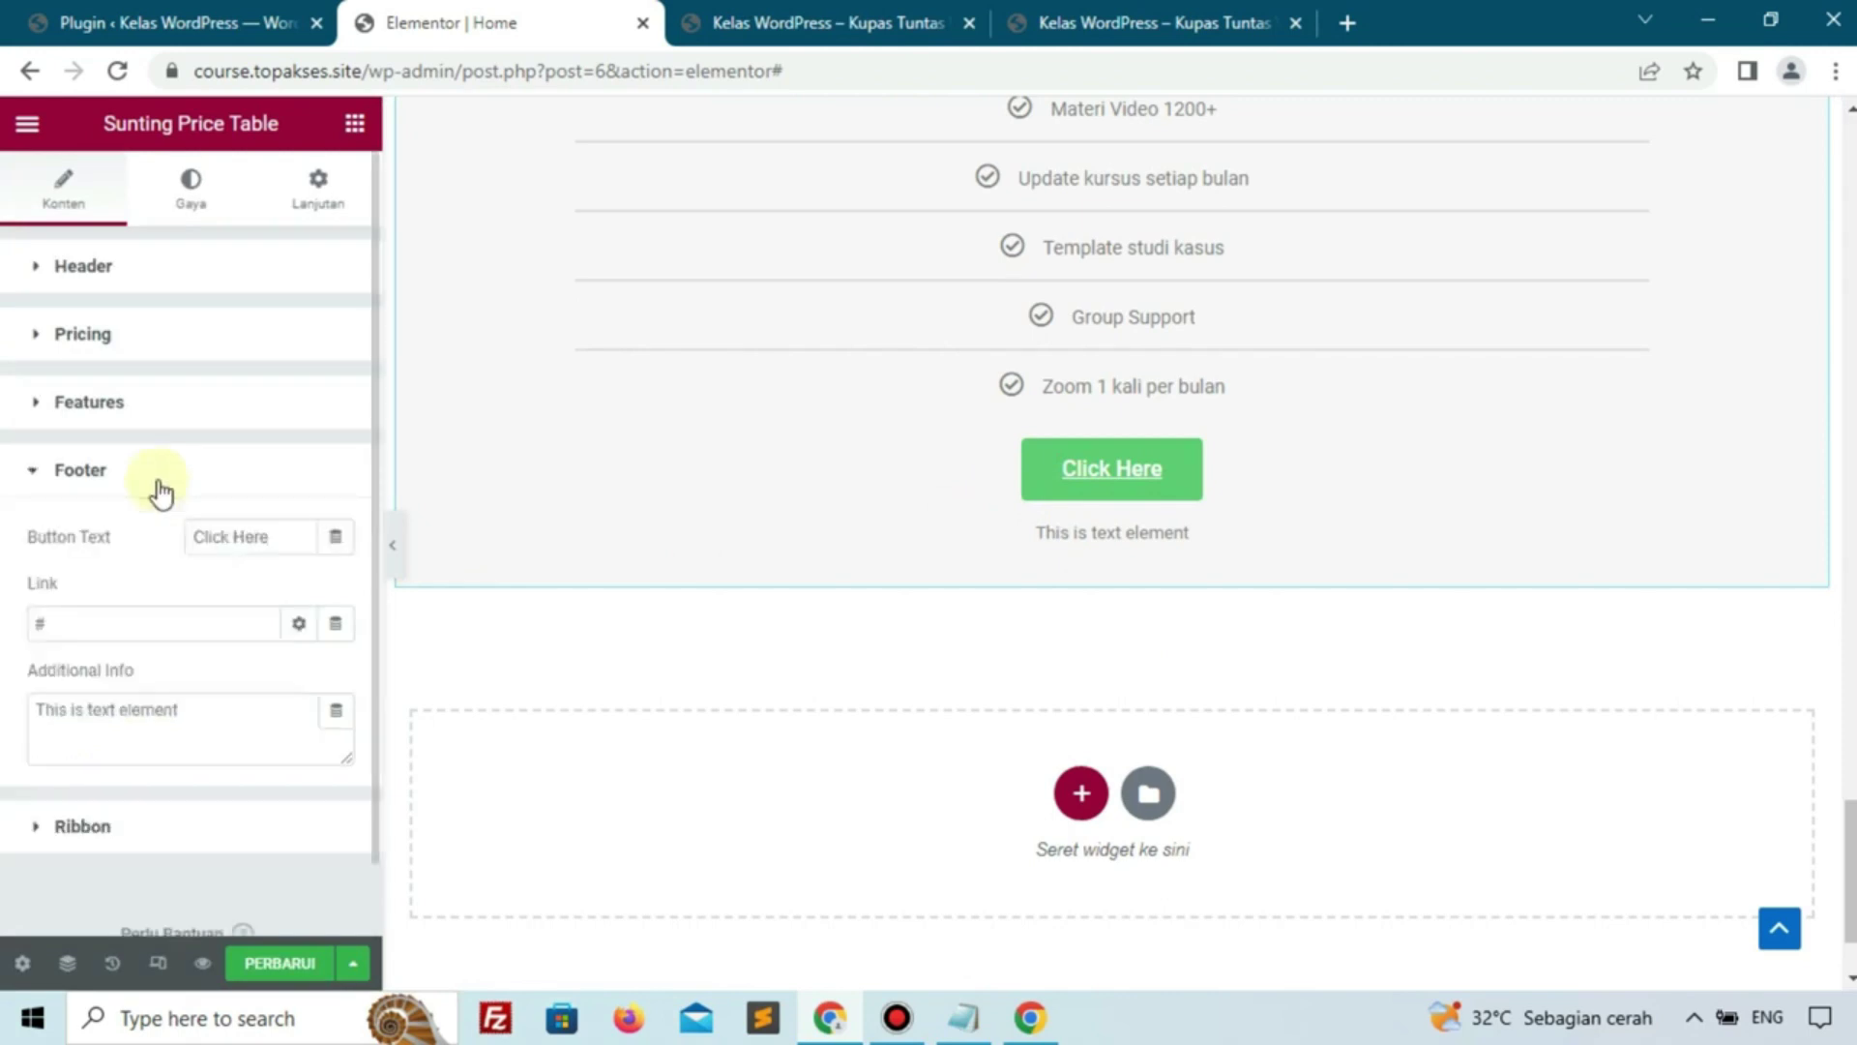
{"action": "left_click_drag", "start_coordinate": [270, 534], "coordinate": [159, 534]}
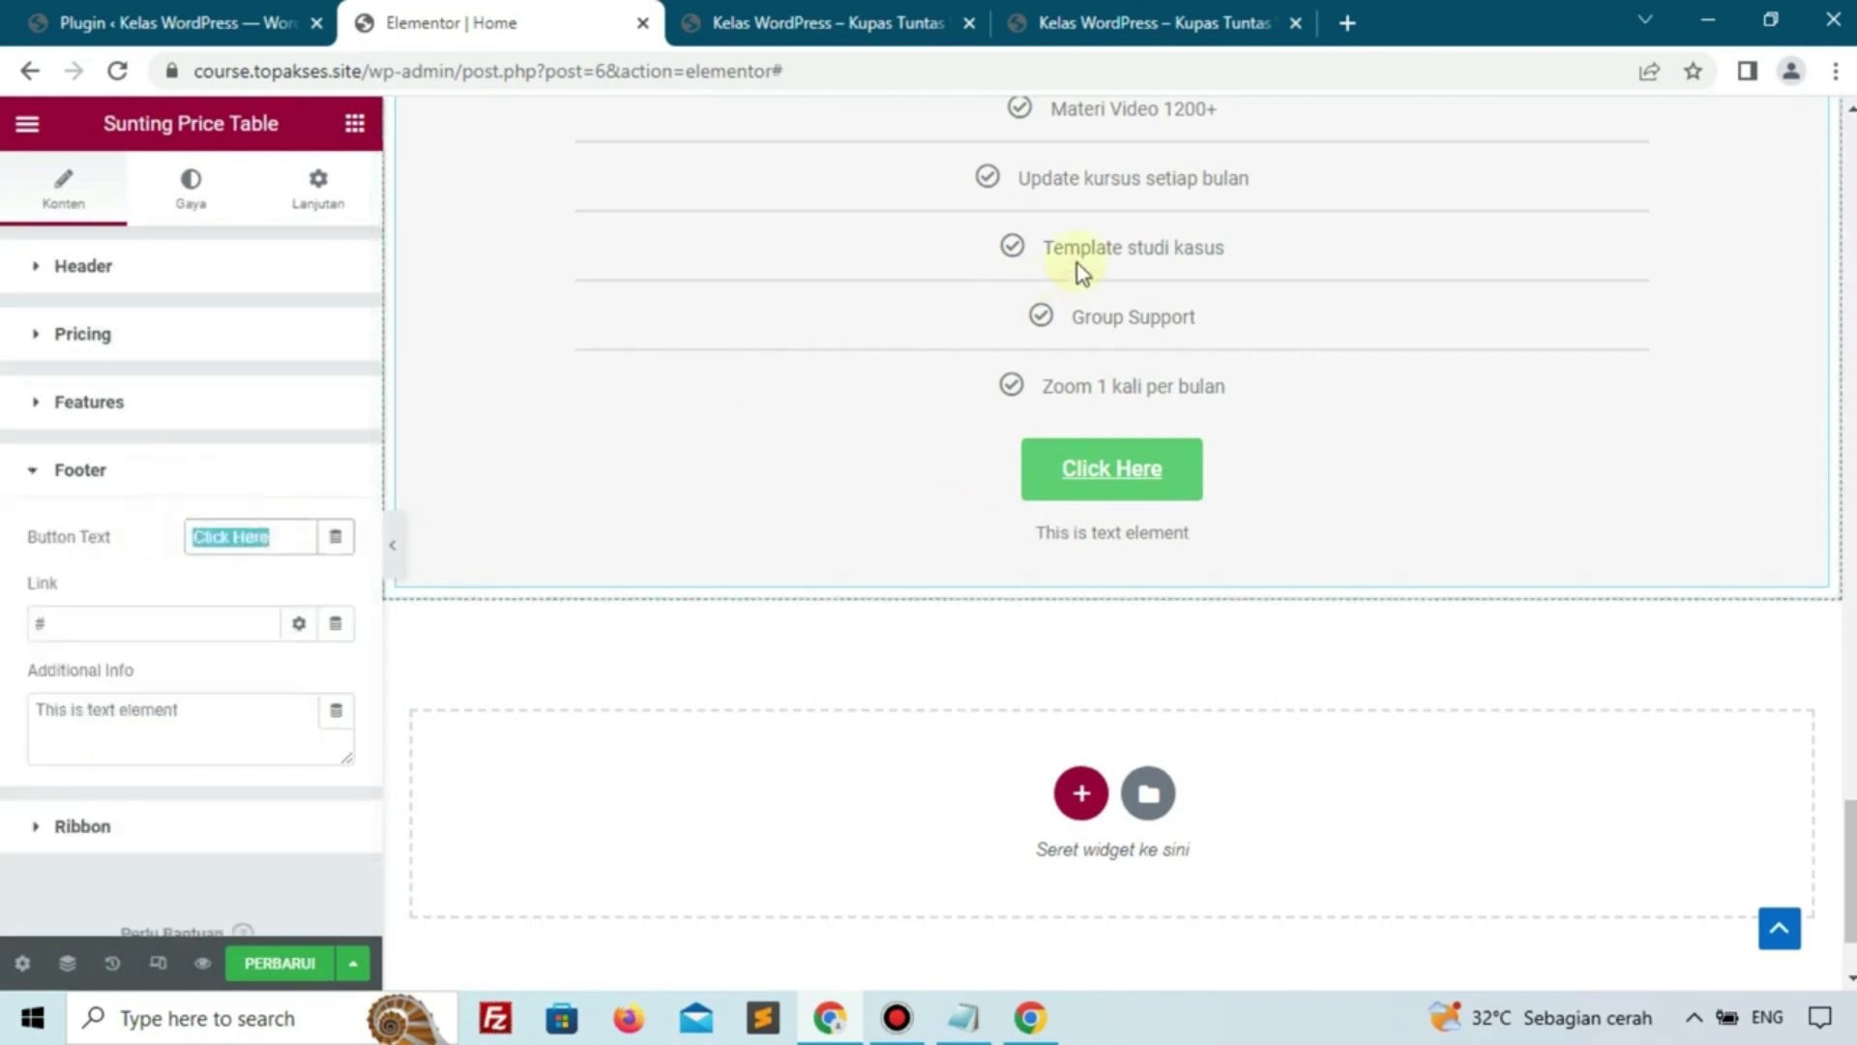
{"action": "left_click", "coordinate": [1161, 22]}
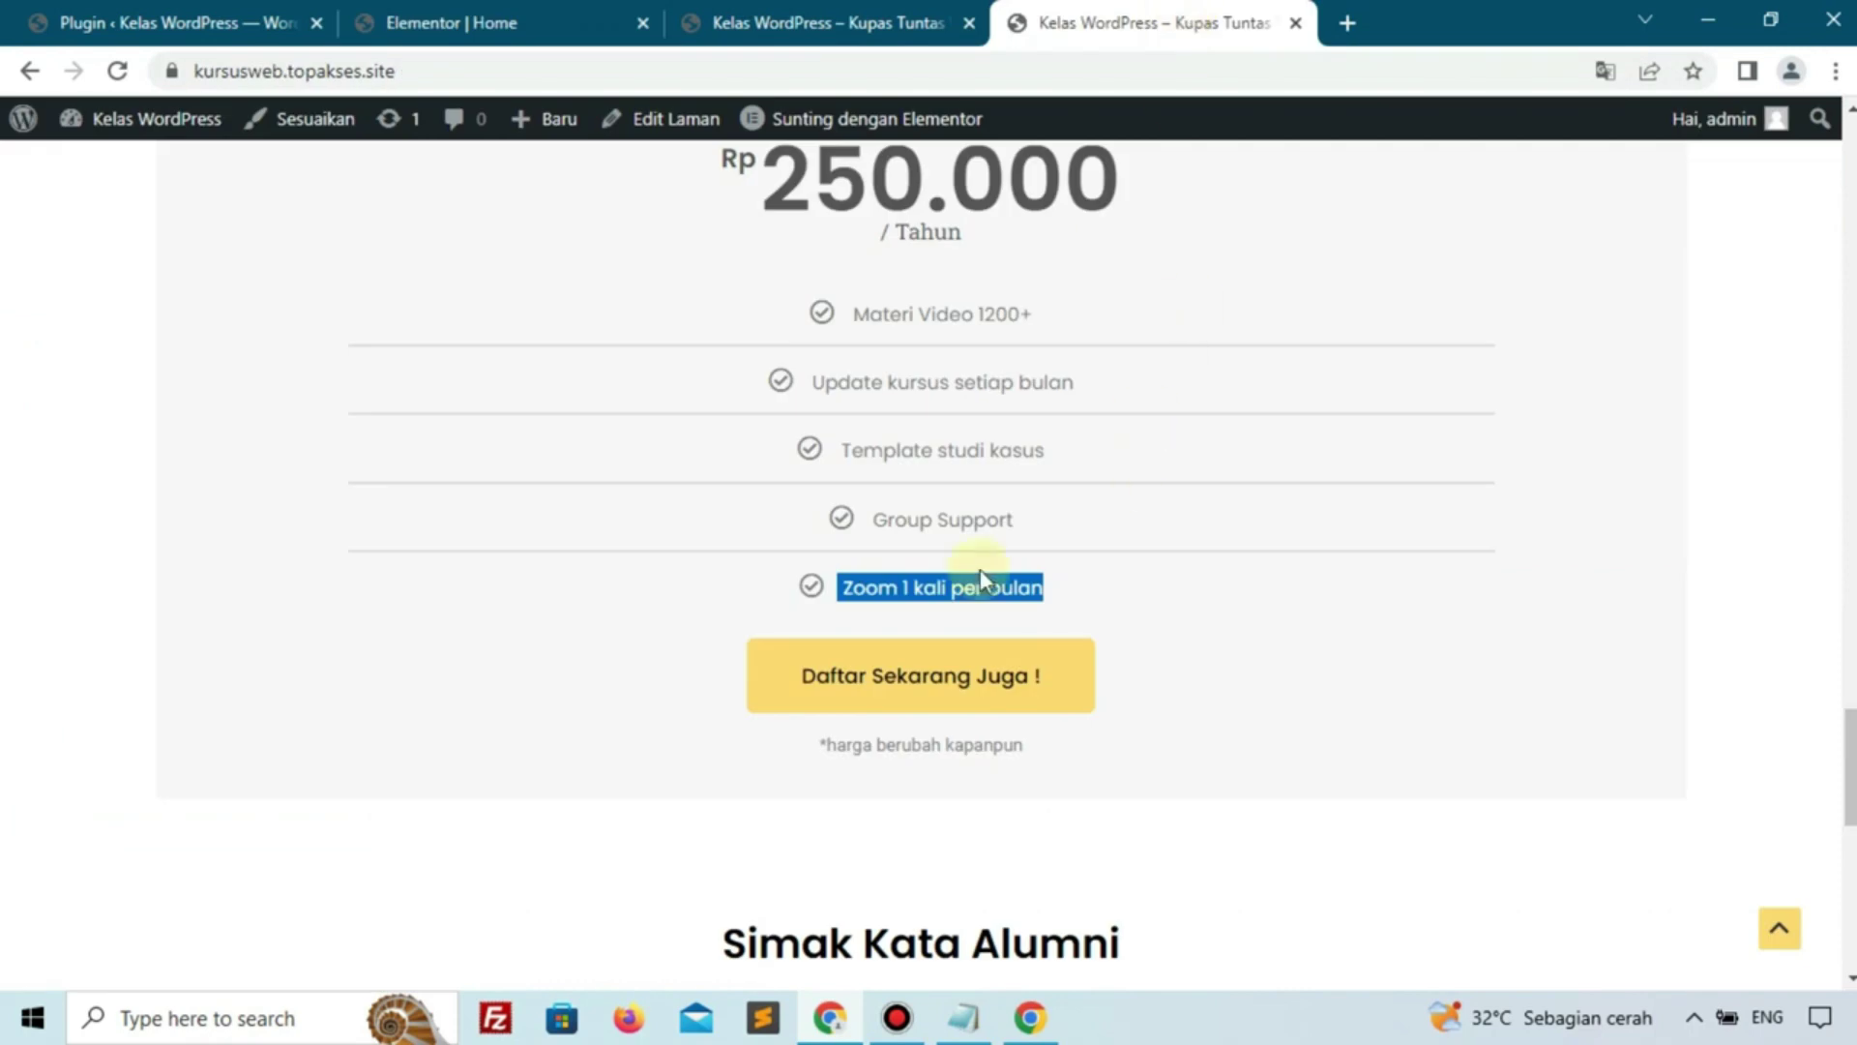
{"action": "left_click", "coordinate": [426, 23]}
{"action": "type", "text": "Da"}
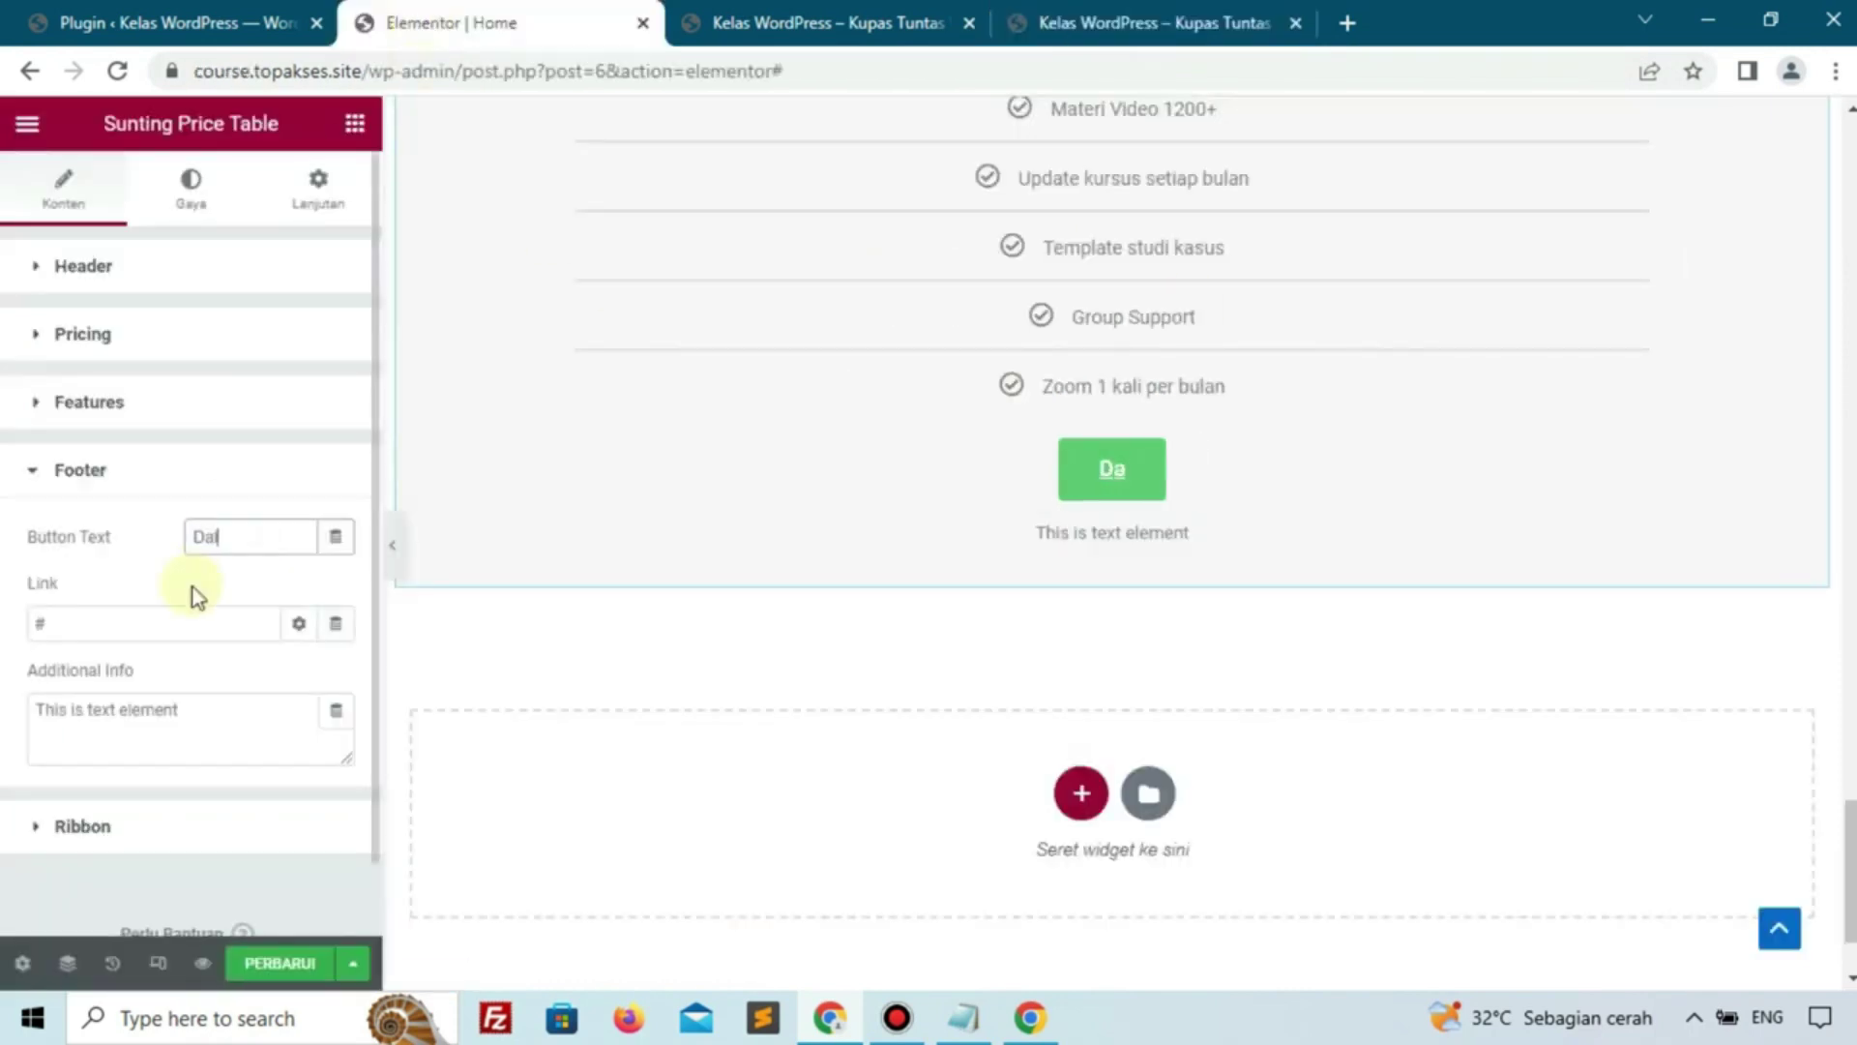
{"action": "type", "text": "ftar S"}
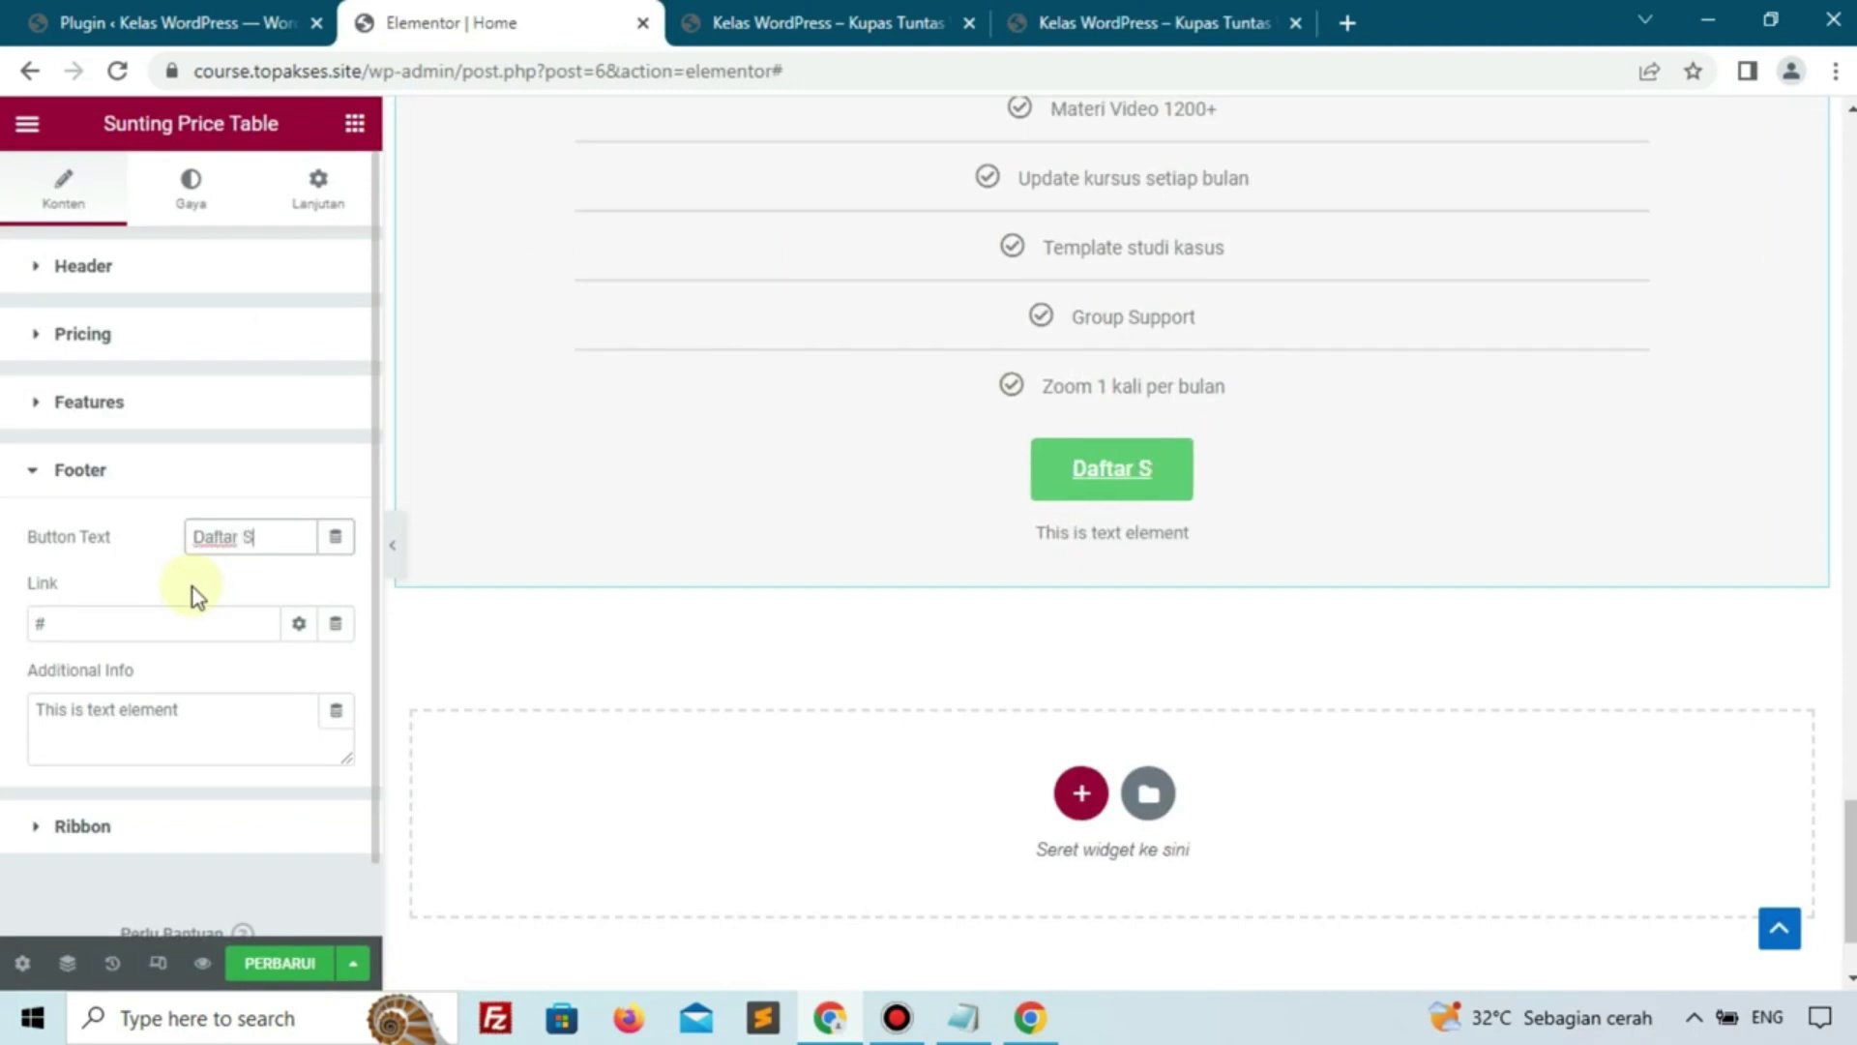
{"action": "type", "text": "ekarang Juga !"}
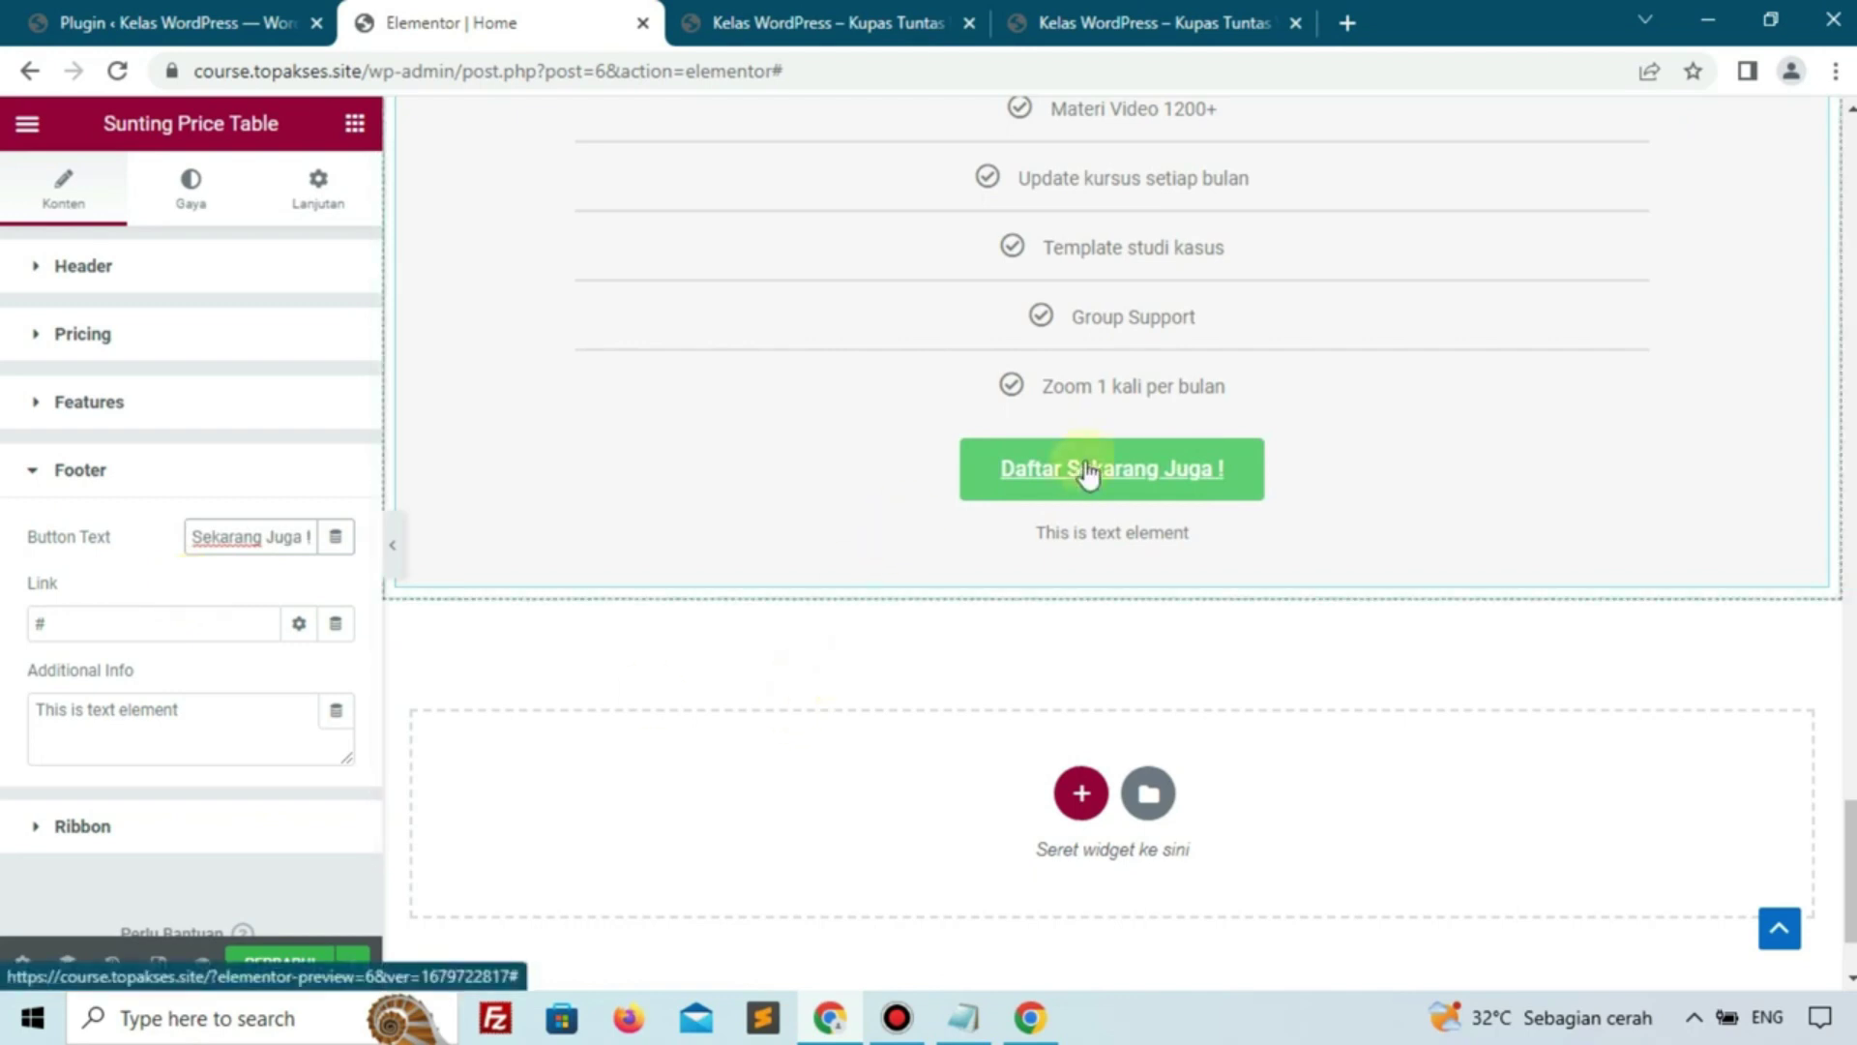
Clear the footer button's link and set the additional info text to "*Harga berubah kapanpun"
{"action": "left_click", "coordinate": [136, 628]}
{"action": "key", "text": "BackSpace"}
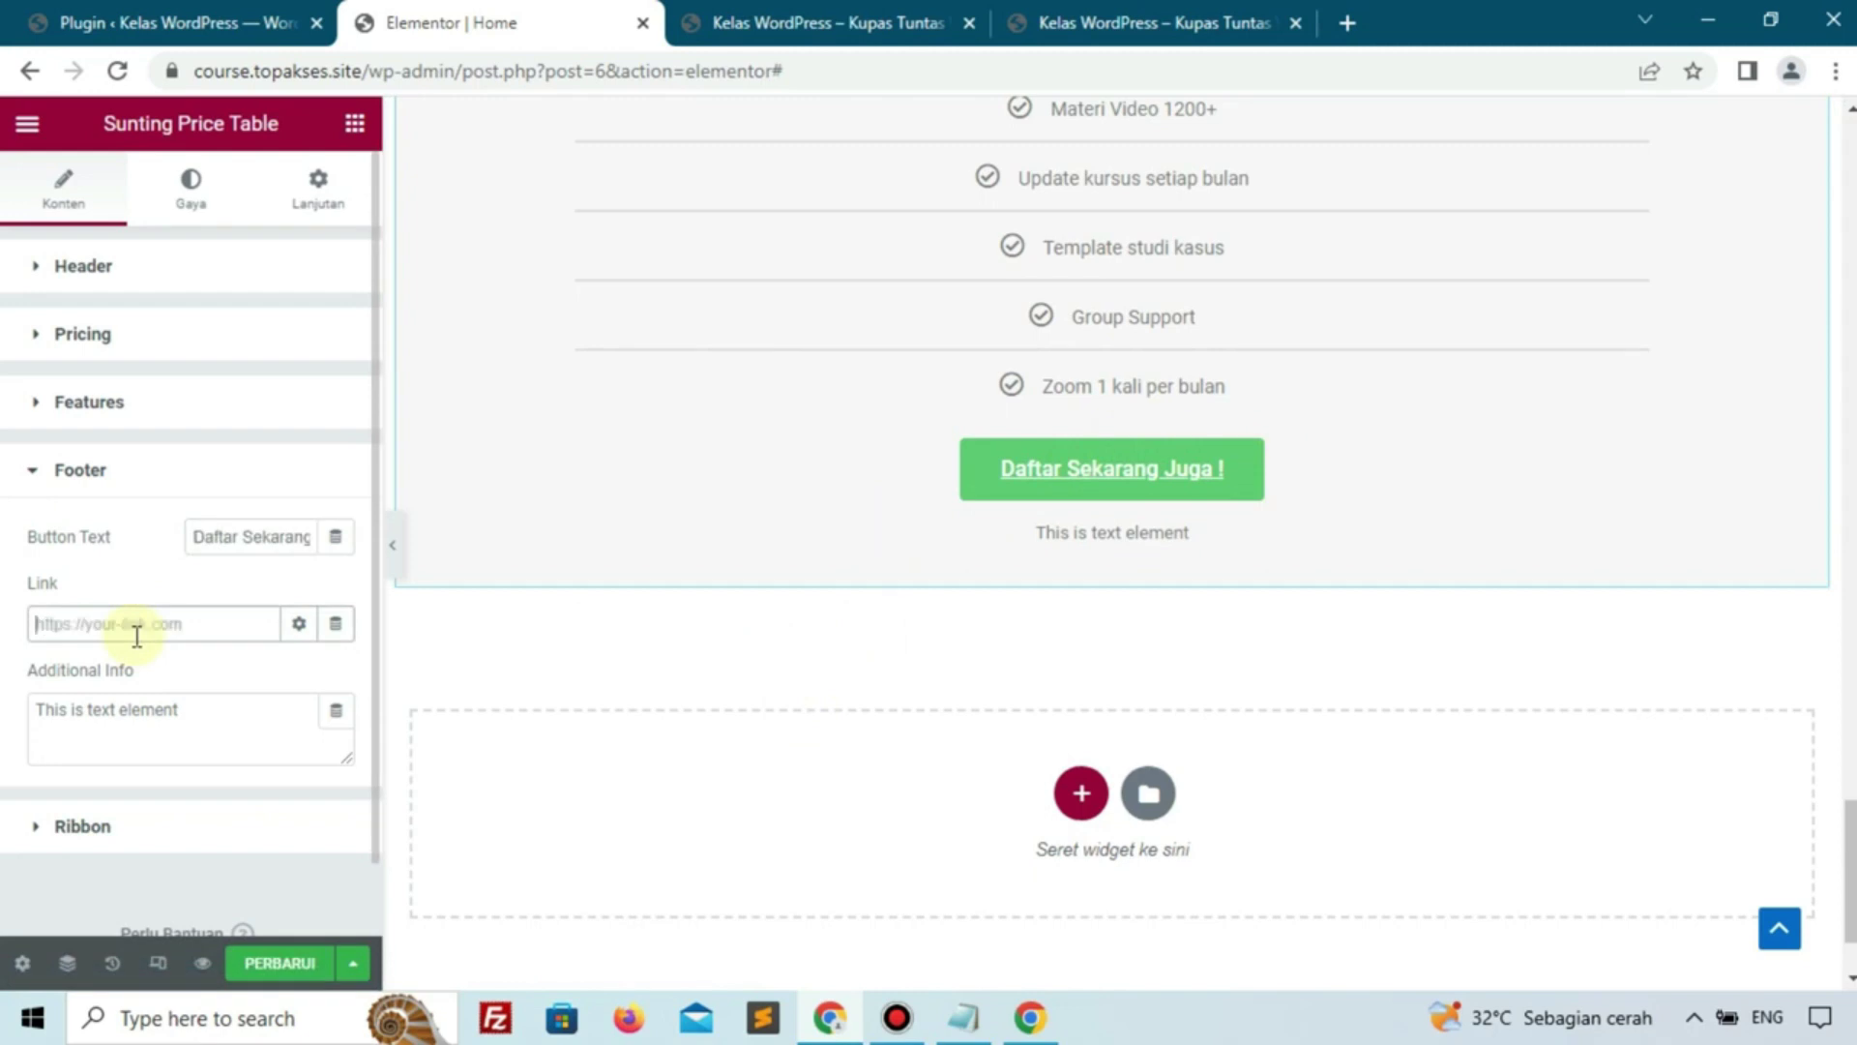
{"action": "left_click_drag", "start_coordinate": [200, 711], "coordinate": [8, 751]}
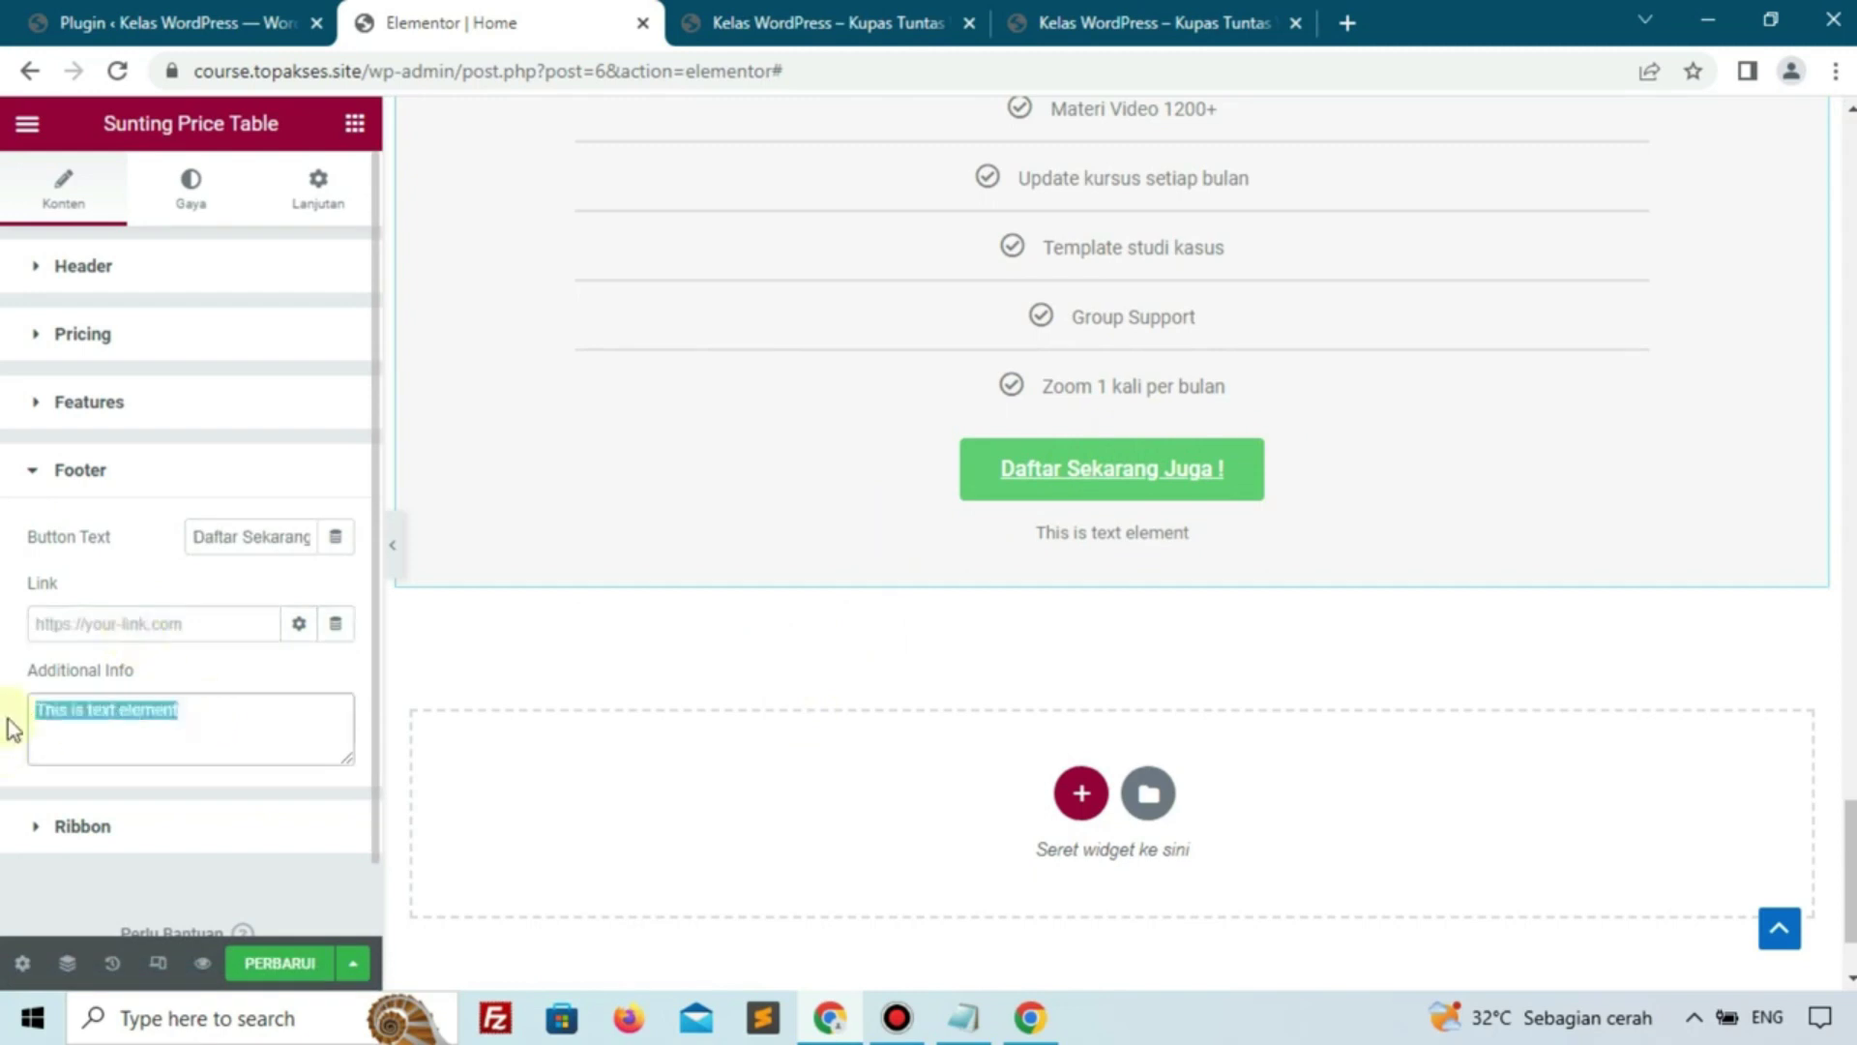
{"action": "type", "text": "*harga berub"}
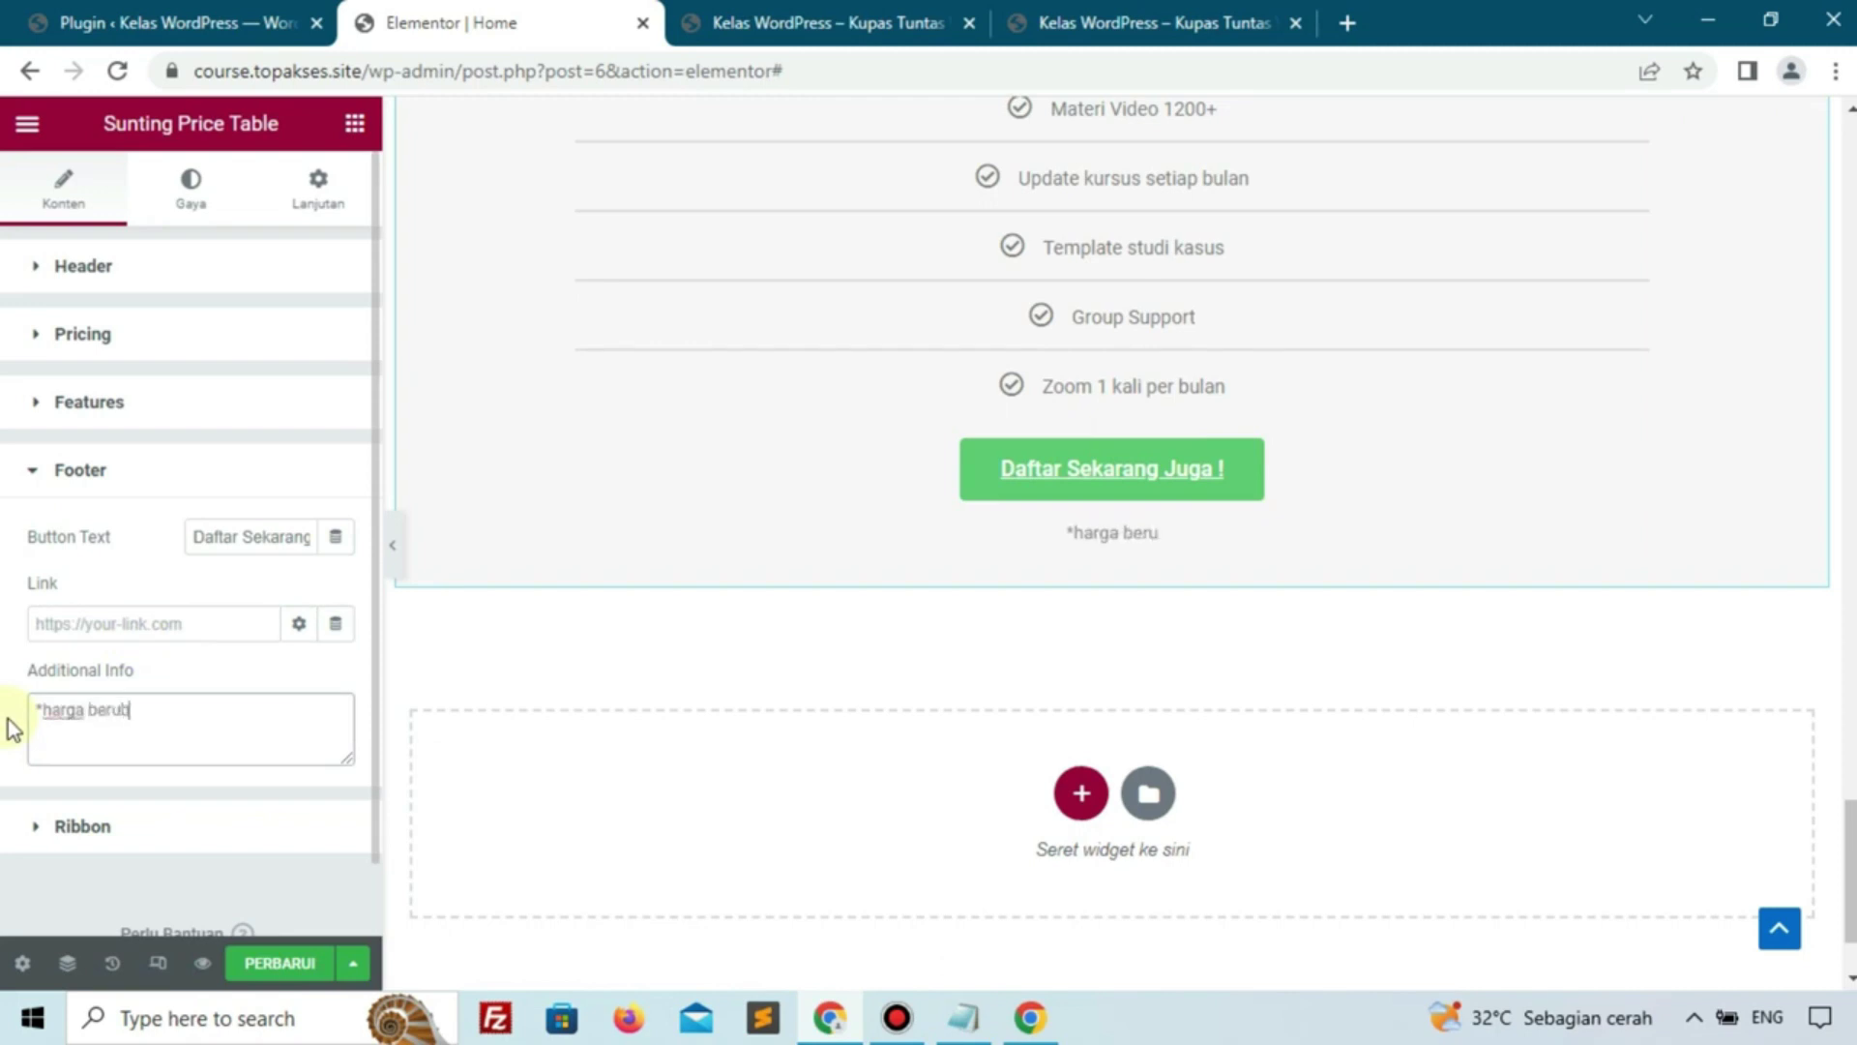
{"action": "type", "text": "ah kapanpun"}
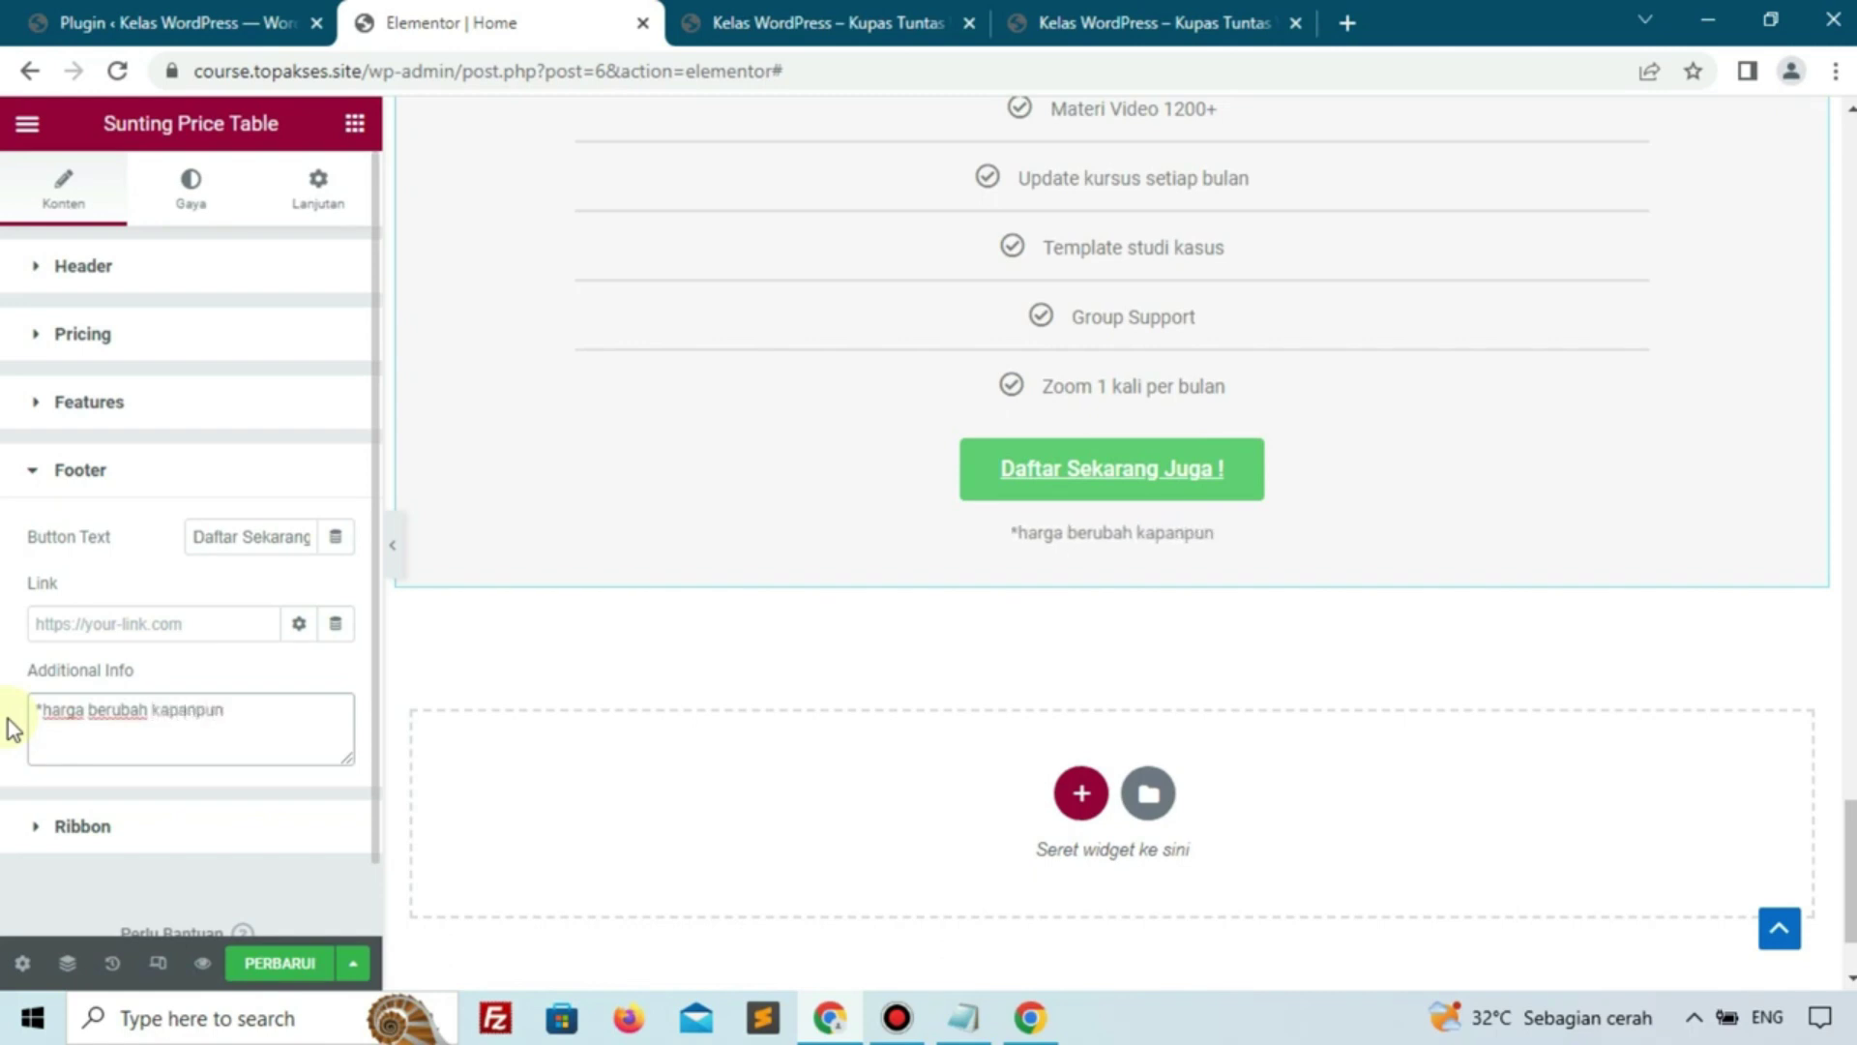
{"action": "left_click", "coordinate": [55, 707]}
{"action": "key", "text": "BackSpace"}
{"action": "type", "text": "H"}
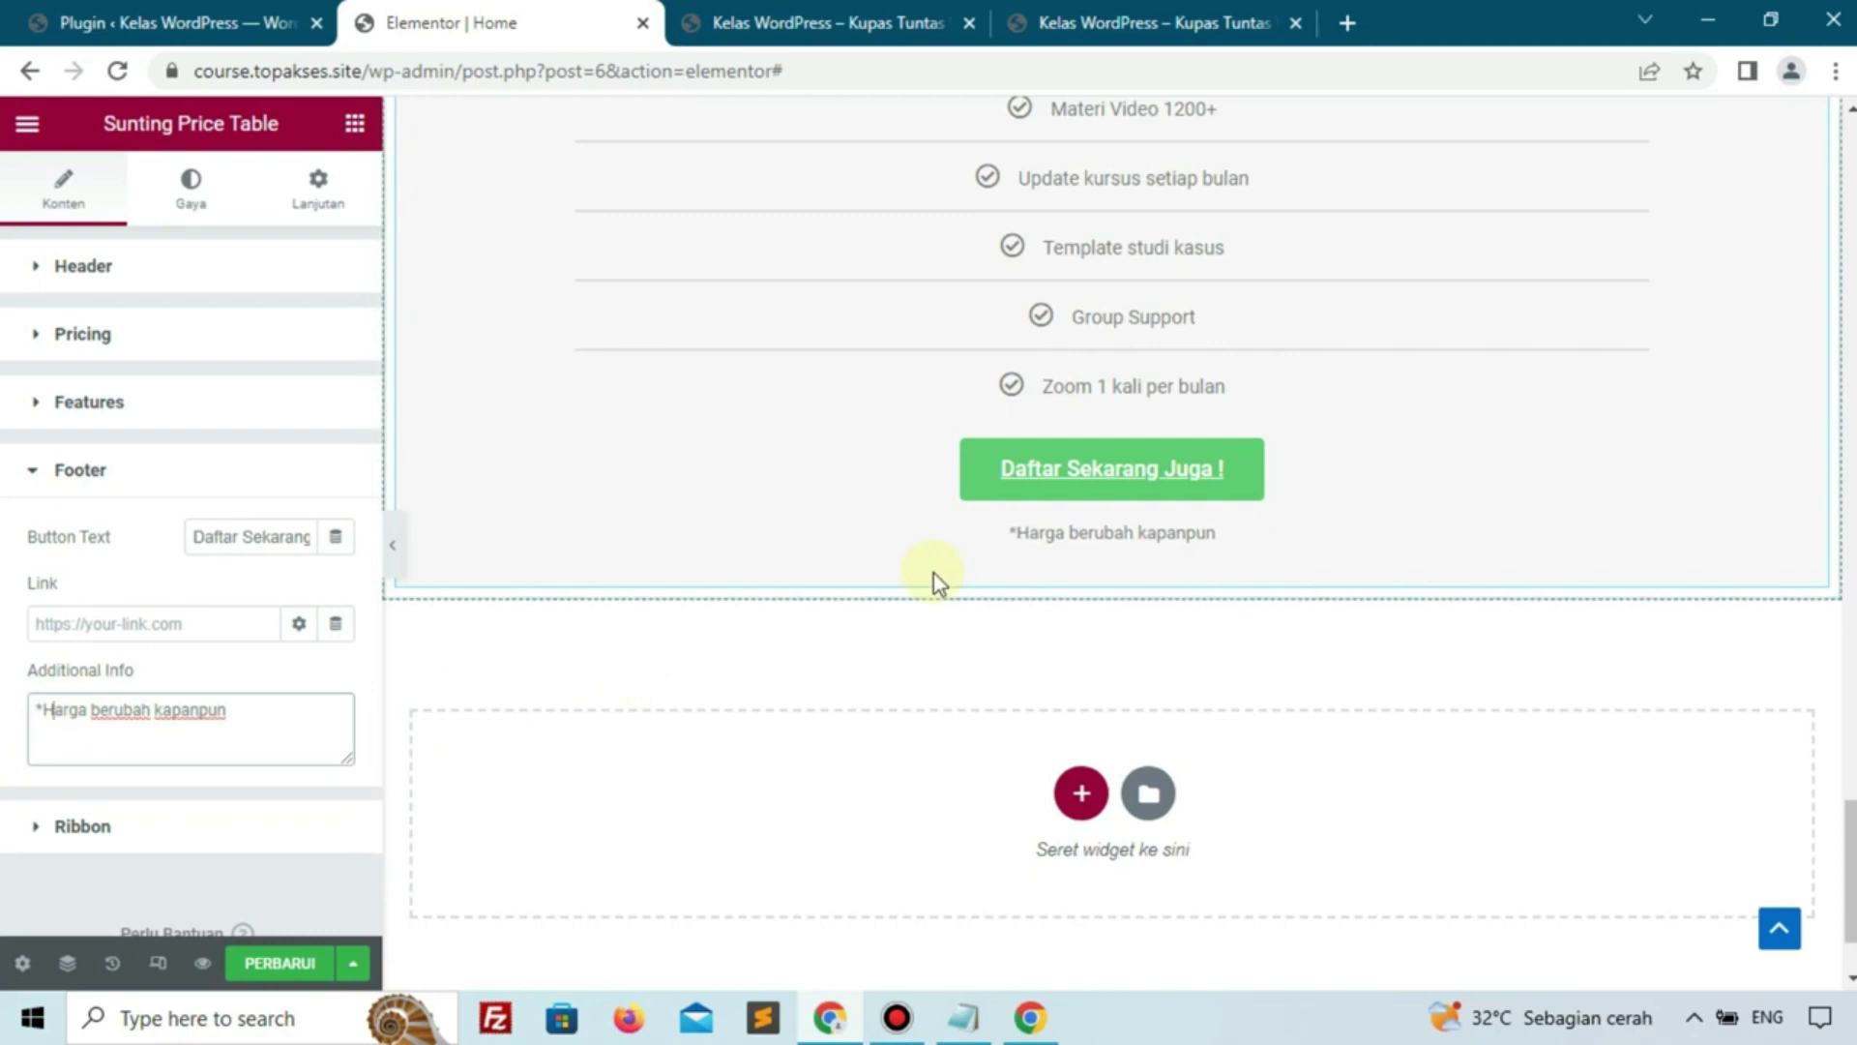
Examine the feature list and footer styling of the price table on the reference site
{"action": "left_click", "coordinate": [1130, 11]}
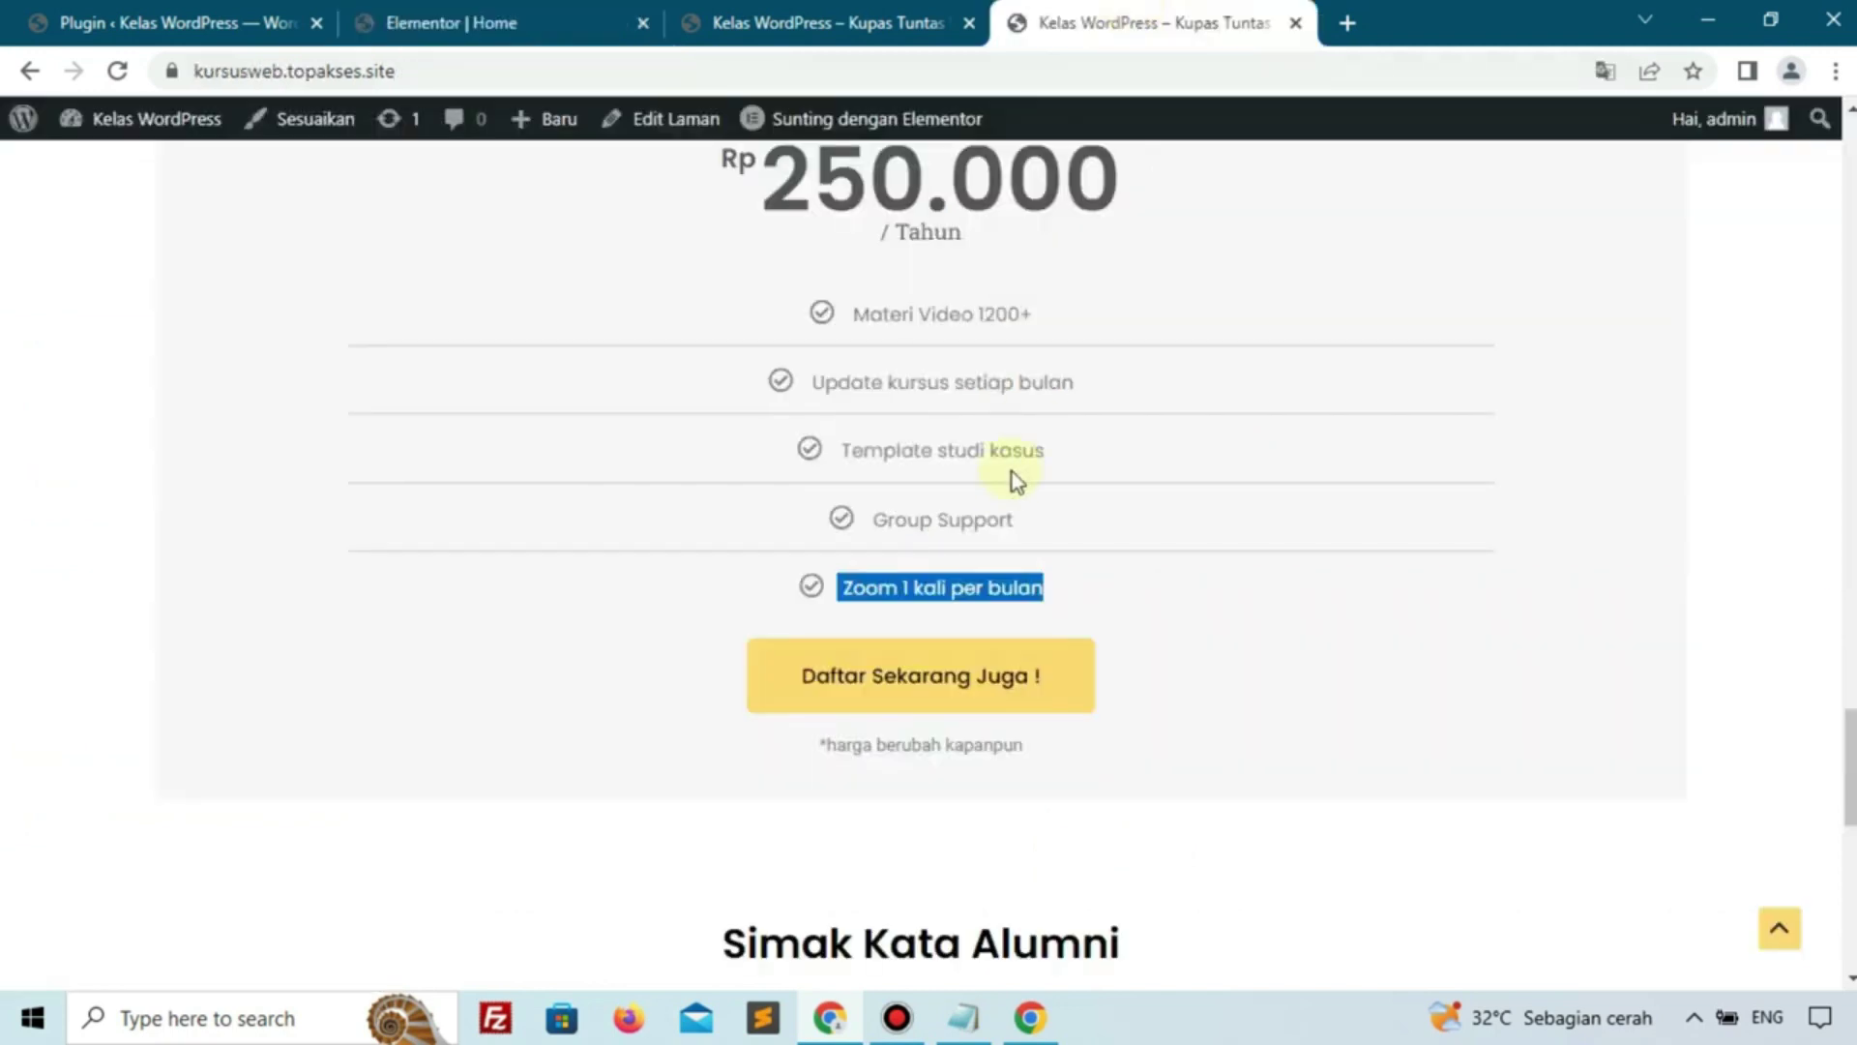
{"action": "left_click", "coordinate": [1000, 520]}
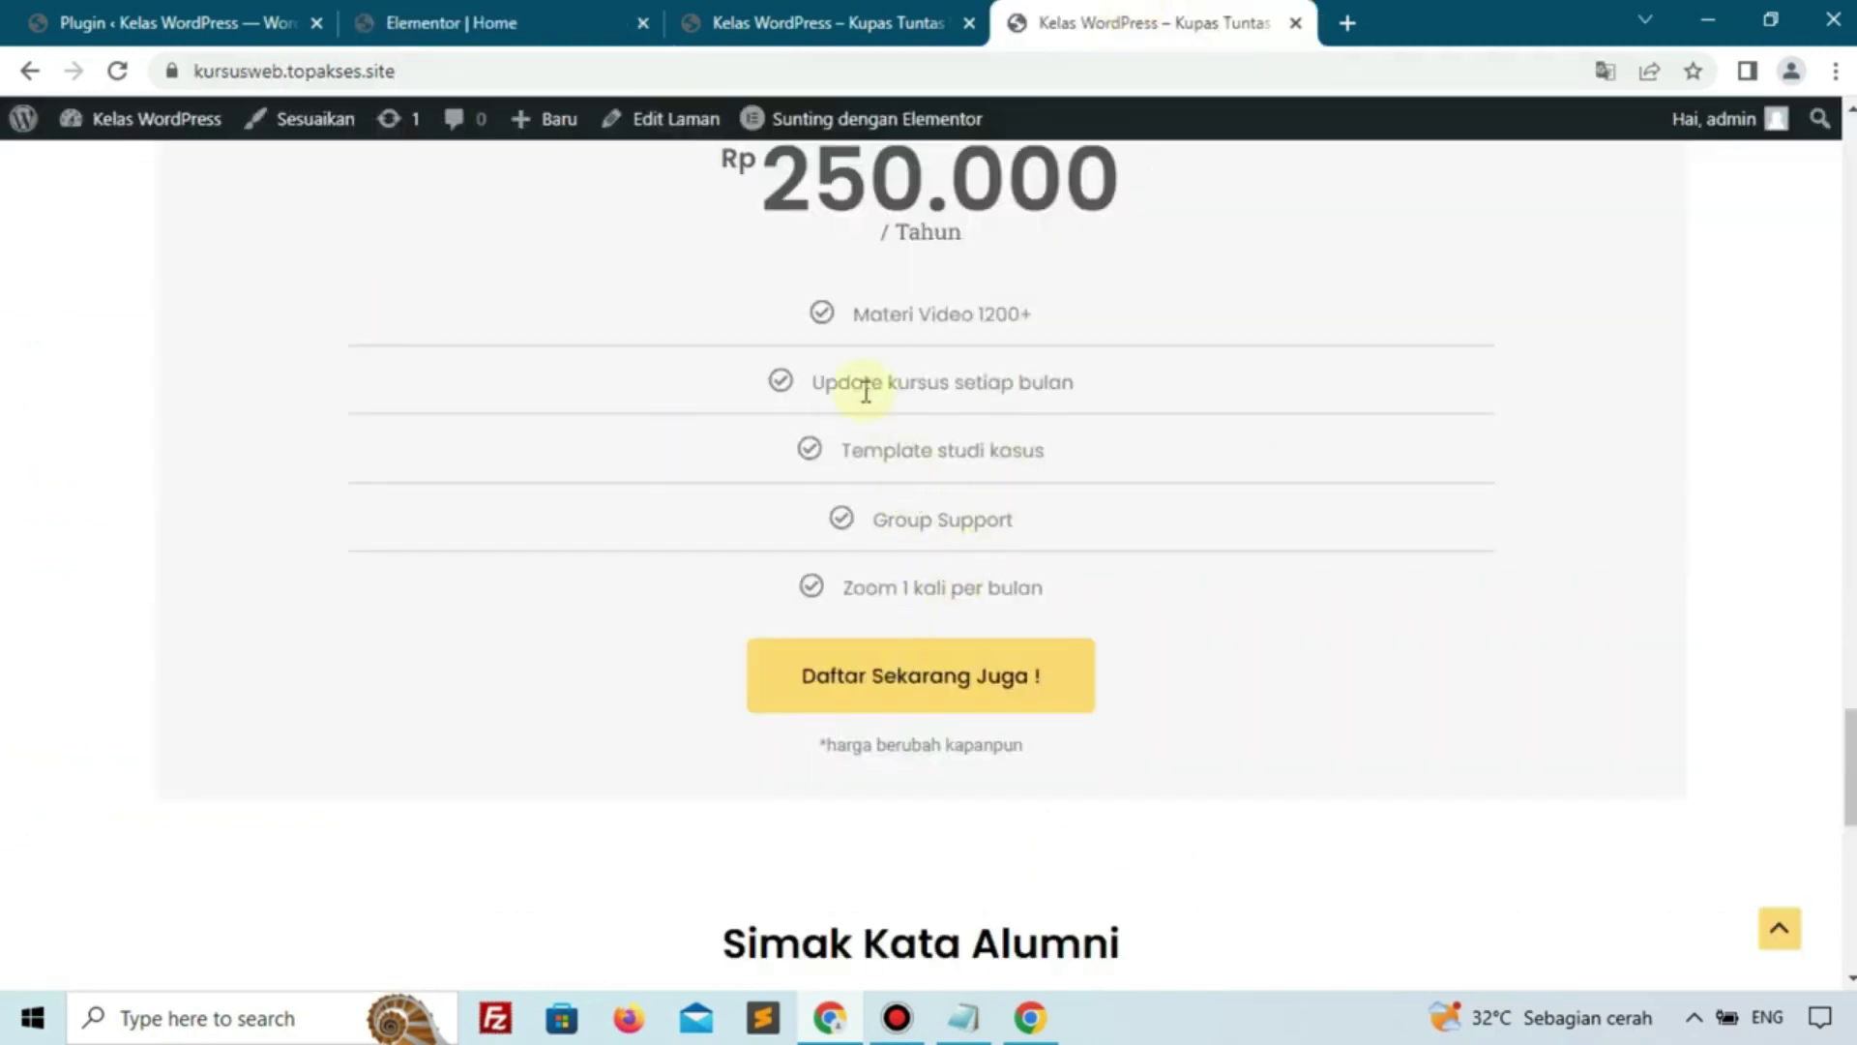
{"action": "left_click_drag", "start_coordinate": [824, 314], "coordinate": [921, 495]}
{"action": "left_click", "coordinate": [921, 495]}
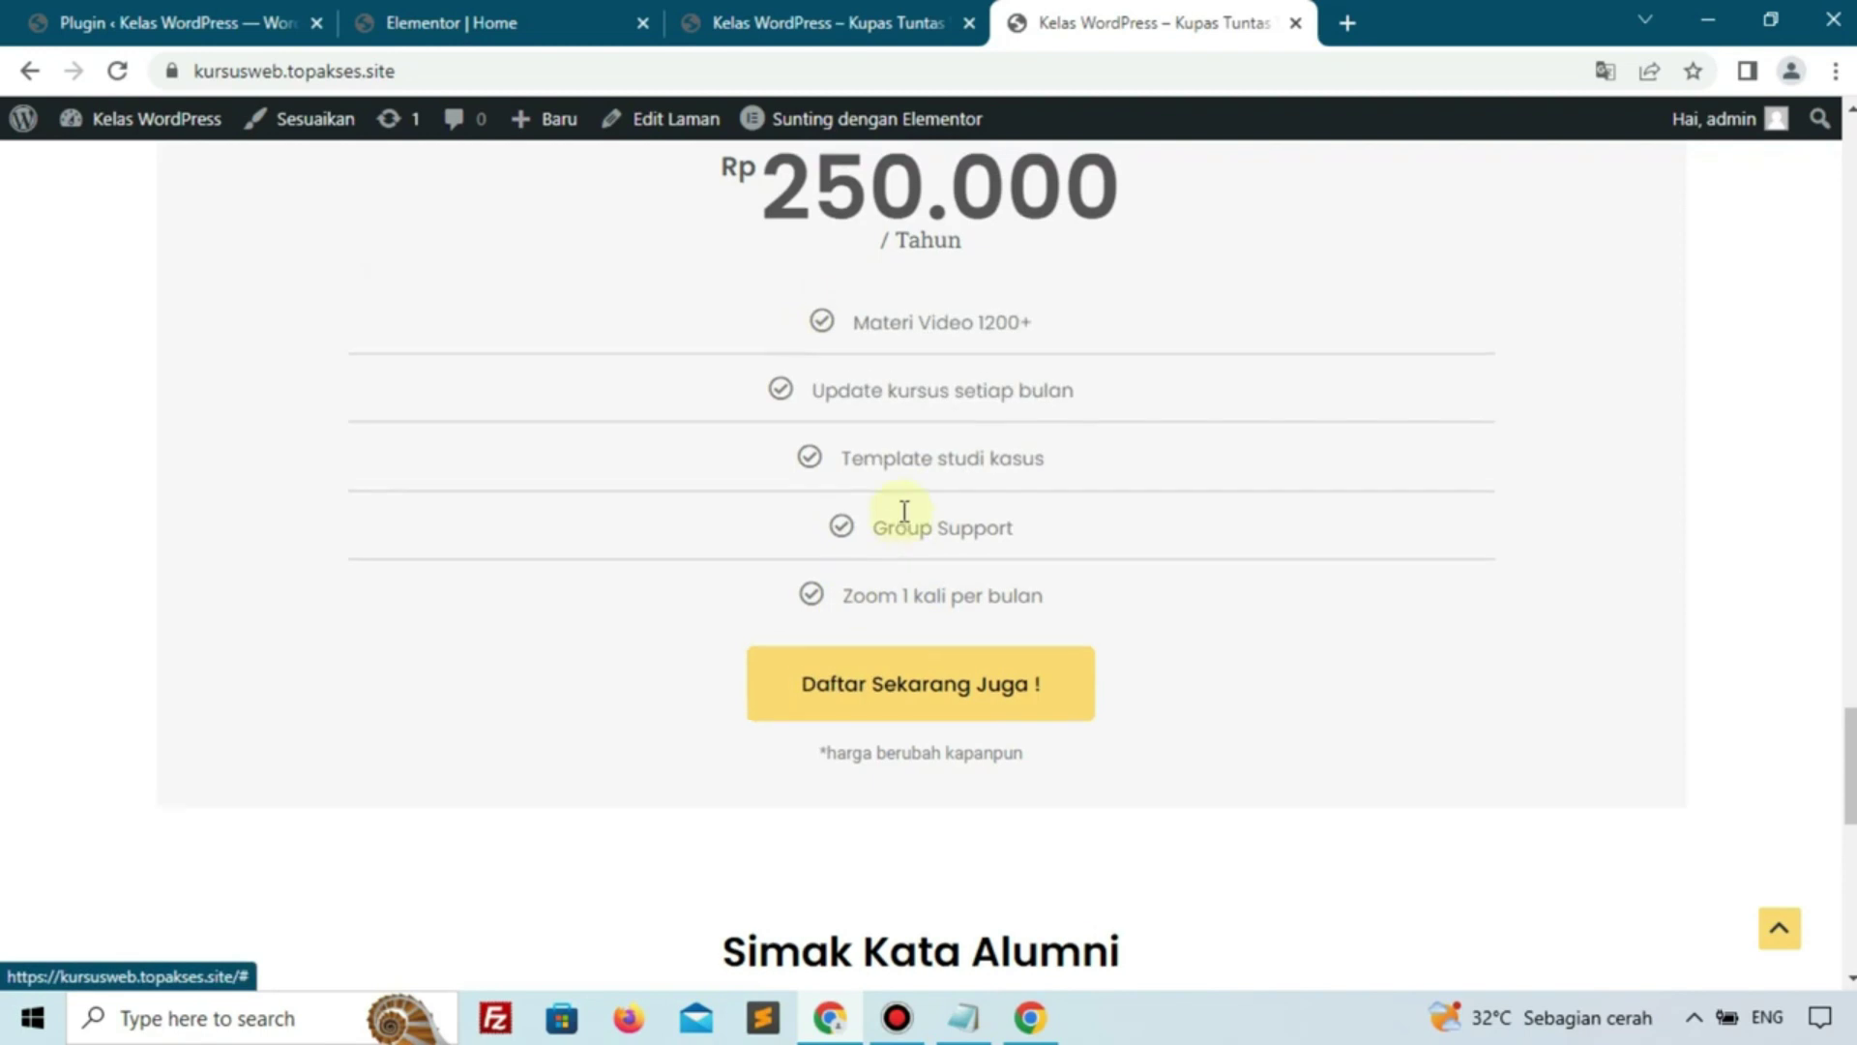
{"action": "scroll", "coordinate": [724, 327], "scroll_direction": "up", "scroll_amount": 3}
{"action": "left_click", "coordinate": [488, 25]}
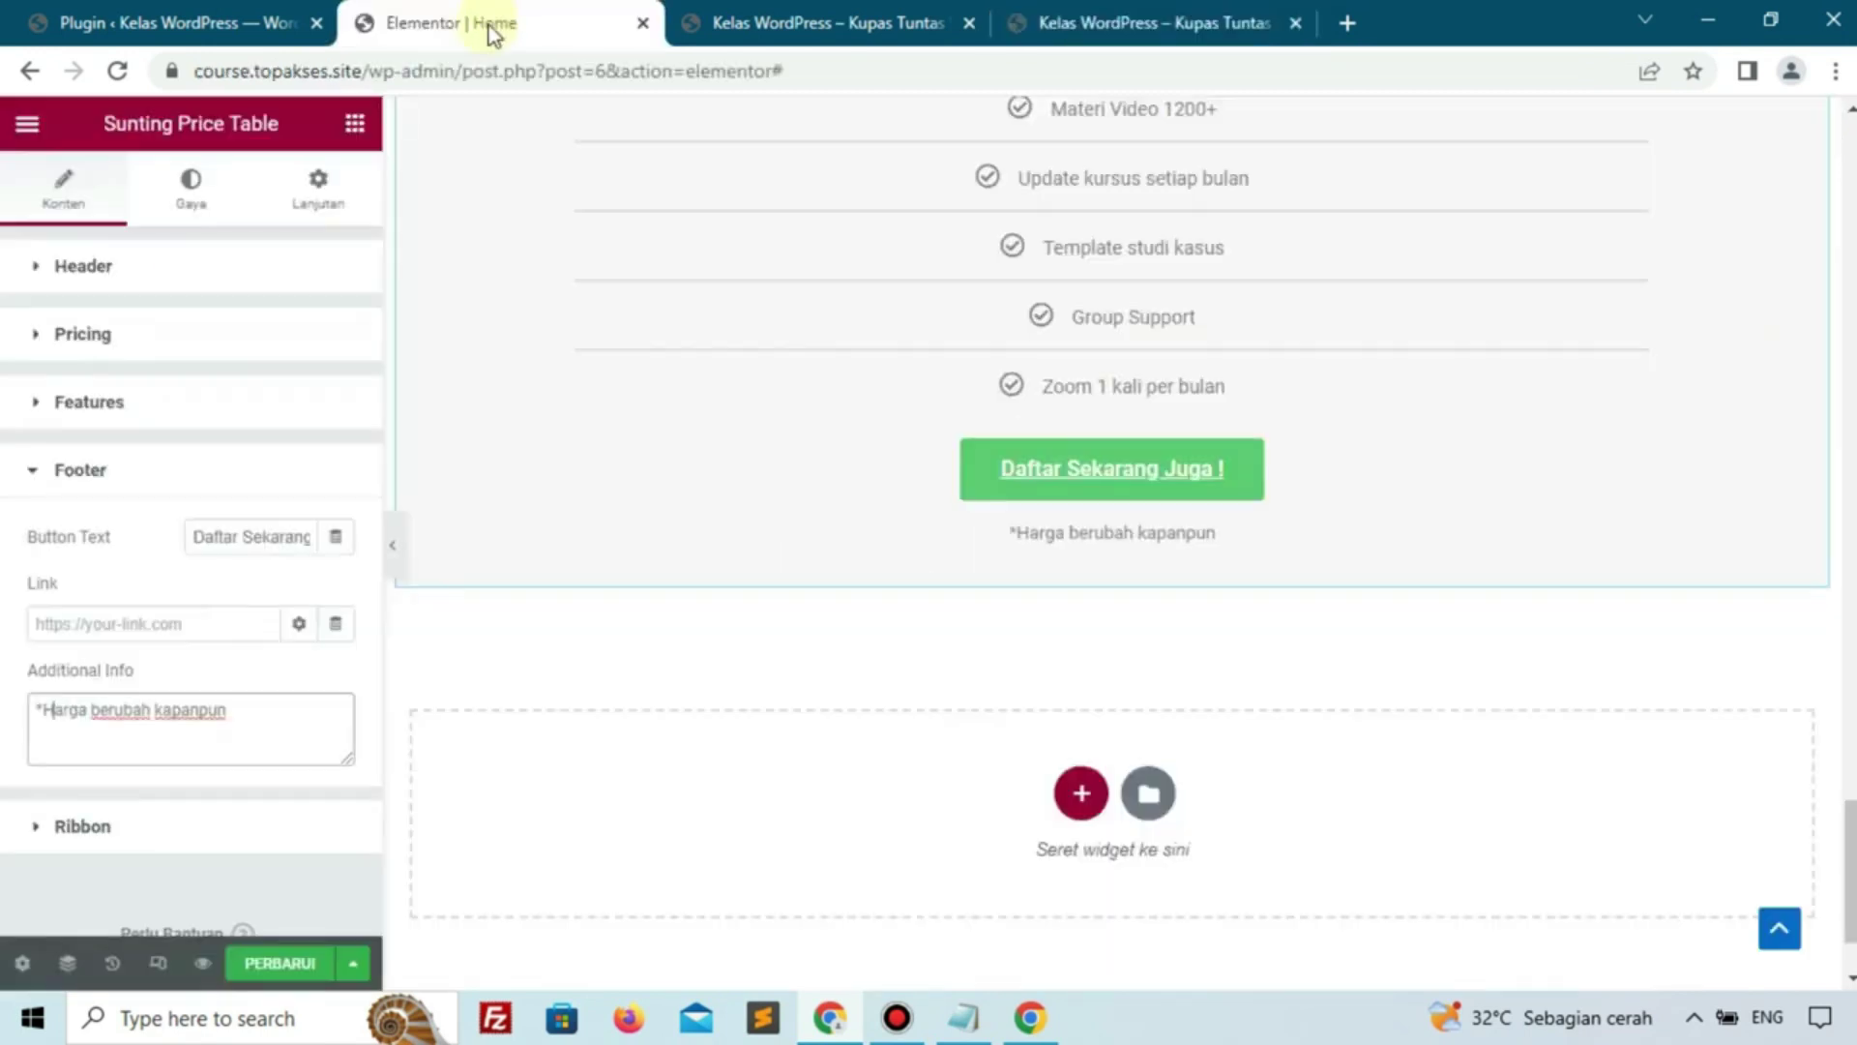
Change the font family of the price table's feature list to Poppins
{"action": "left_click", "coordinate": [194, 205]}
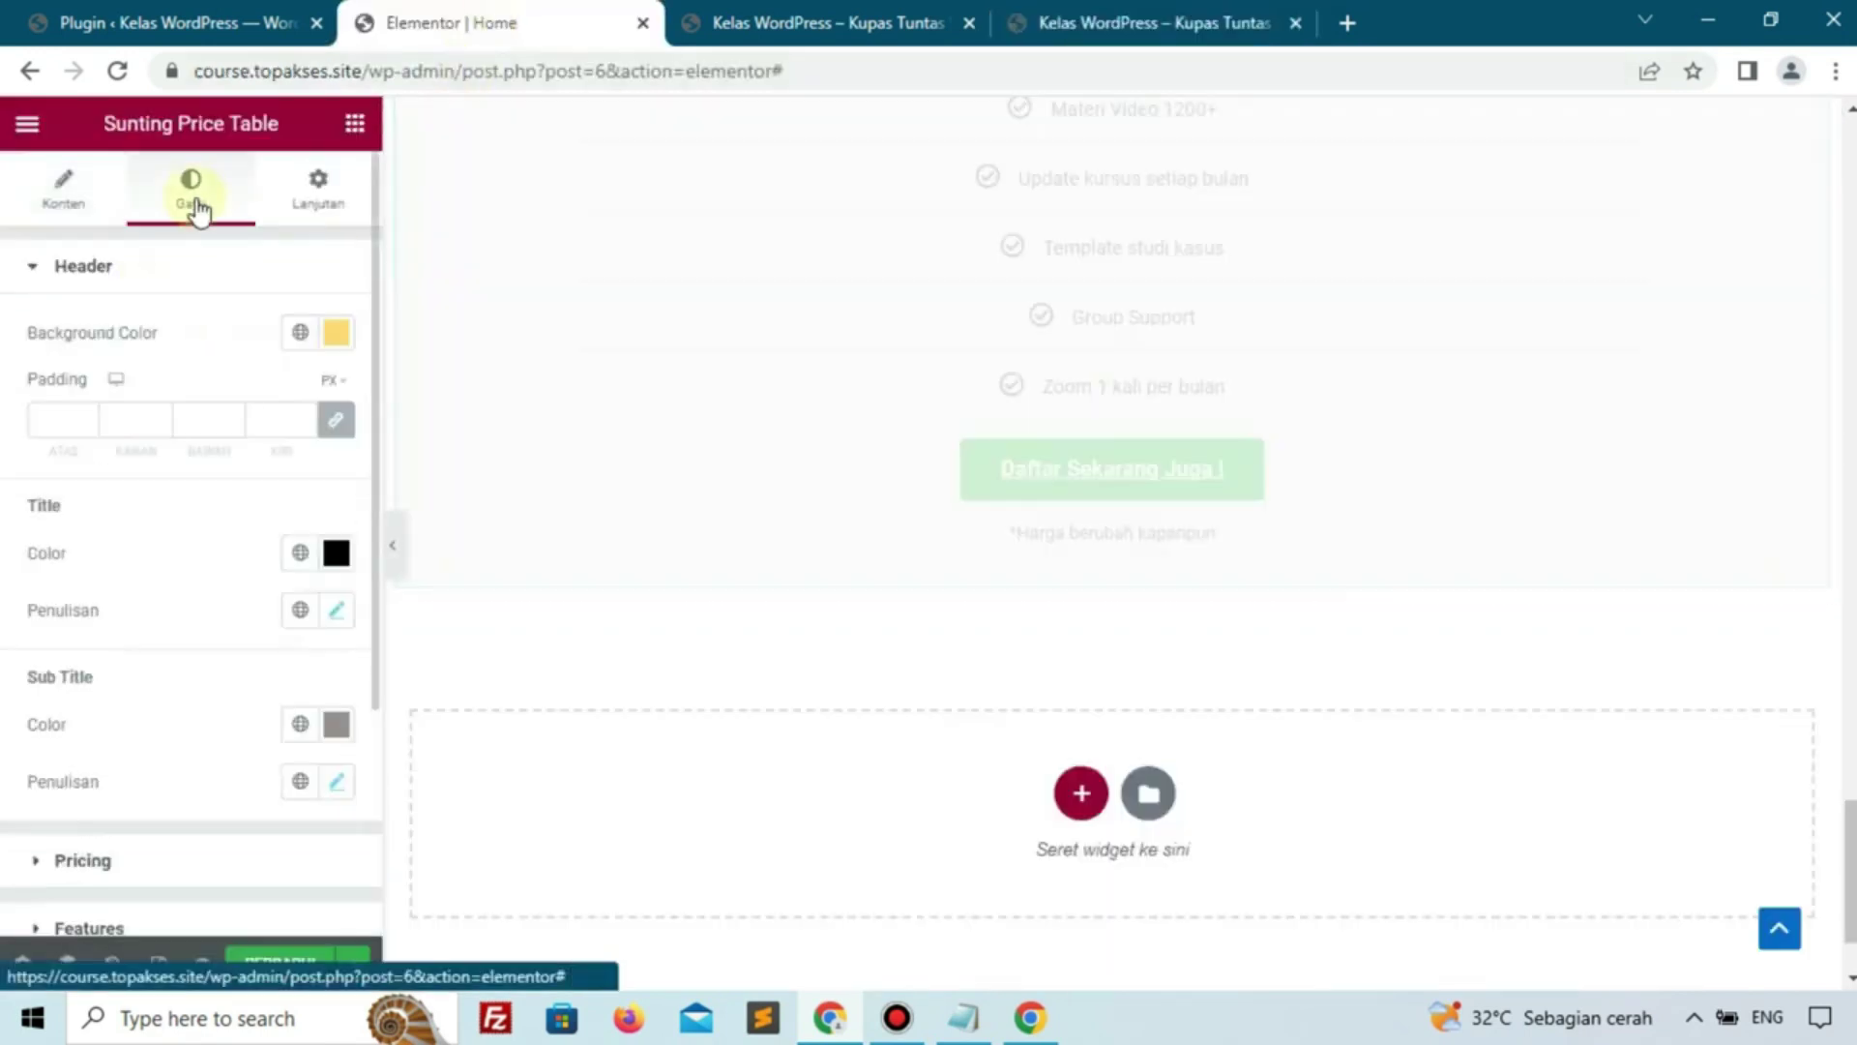
{"action": "scroll", "coordinate": [228, 593], "scroll_direction": "down", "scroll_amount": 3}
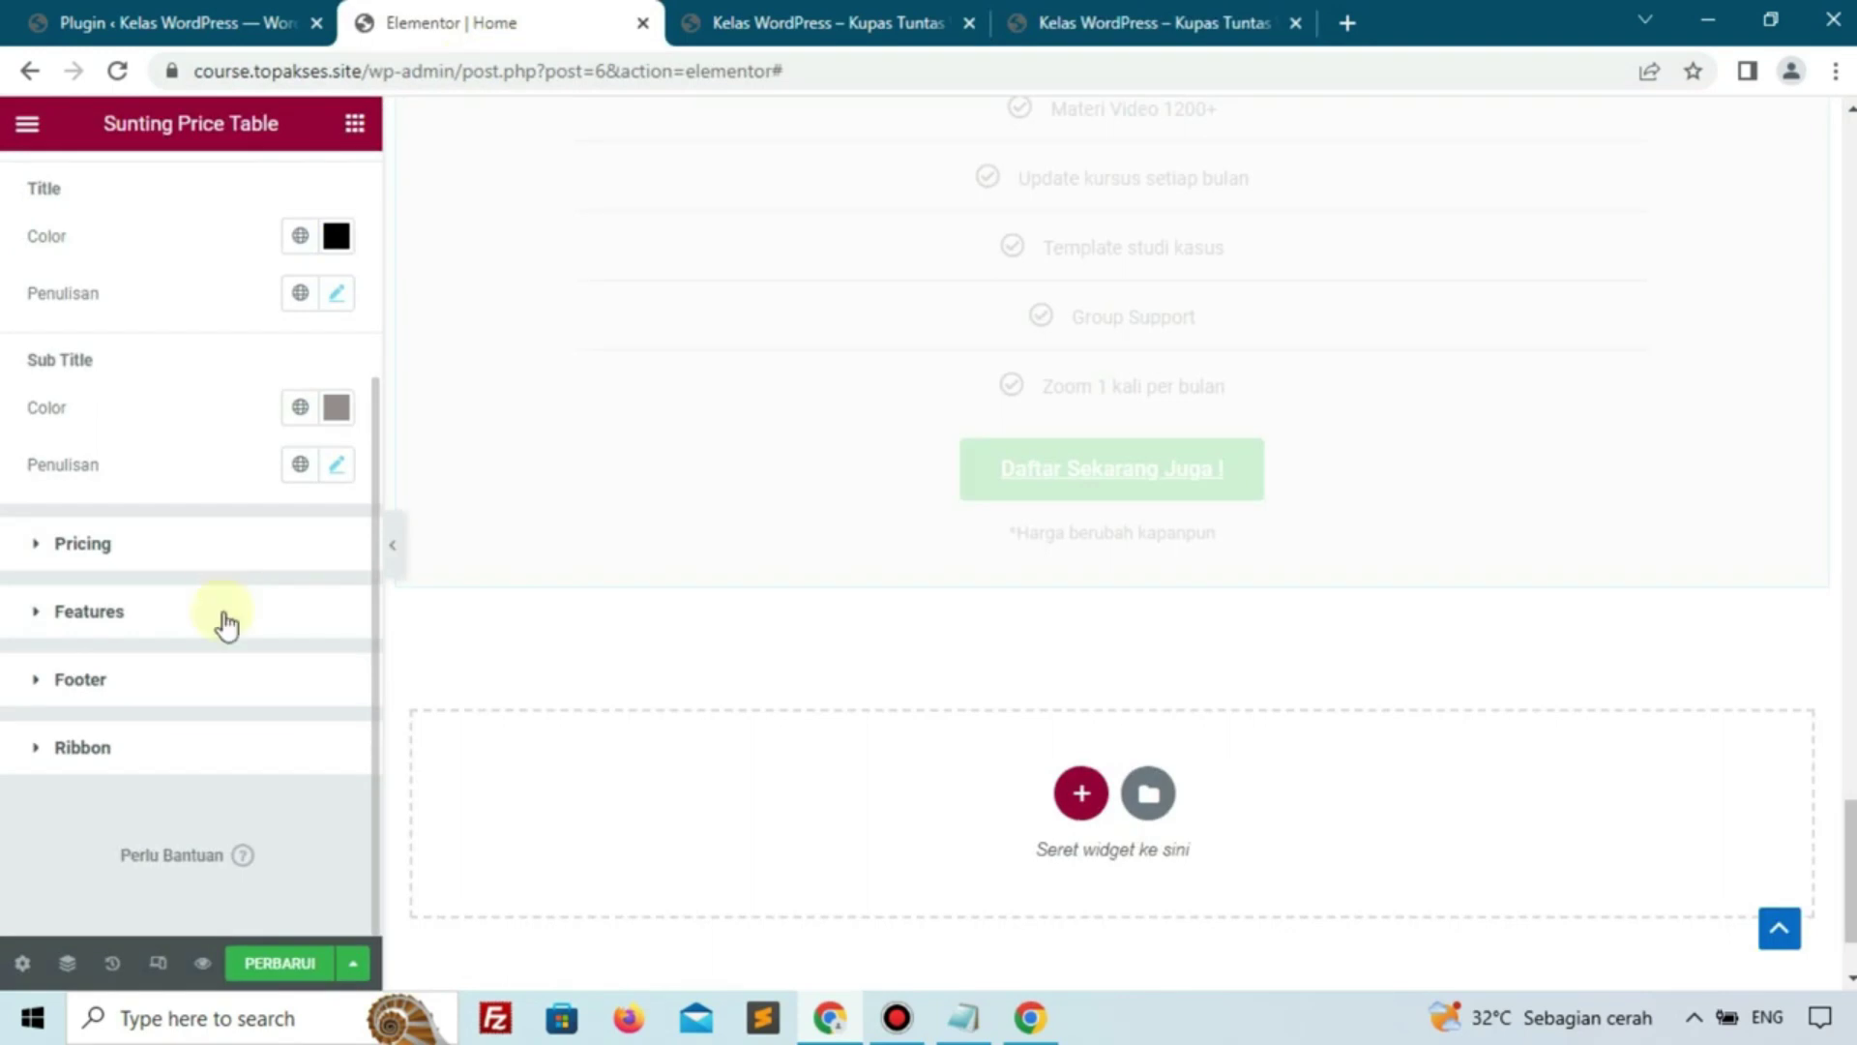
{"action": "left_click", "coordinate": [226, 624]}
{"action": "scroll", "coordinate": [644, 613], "scroll_direction": "up", "scroll_amount": 4}
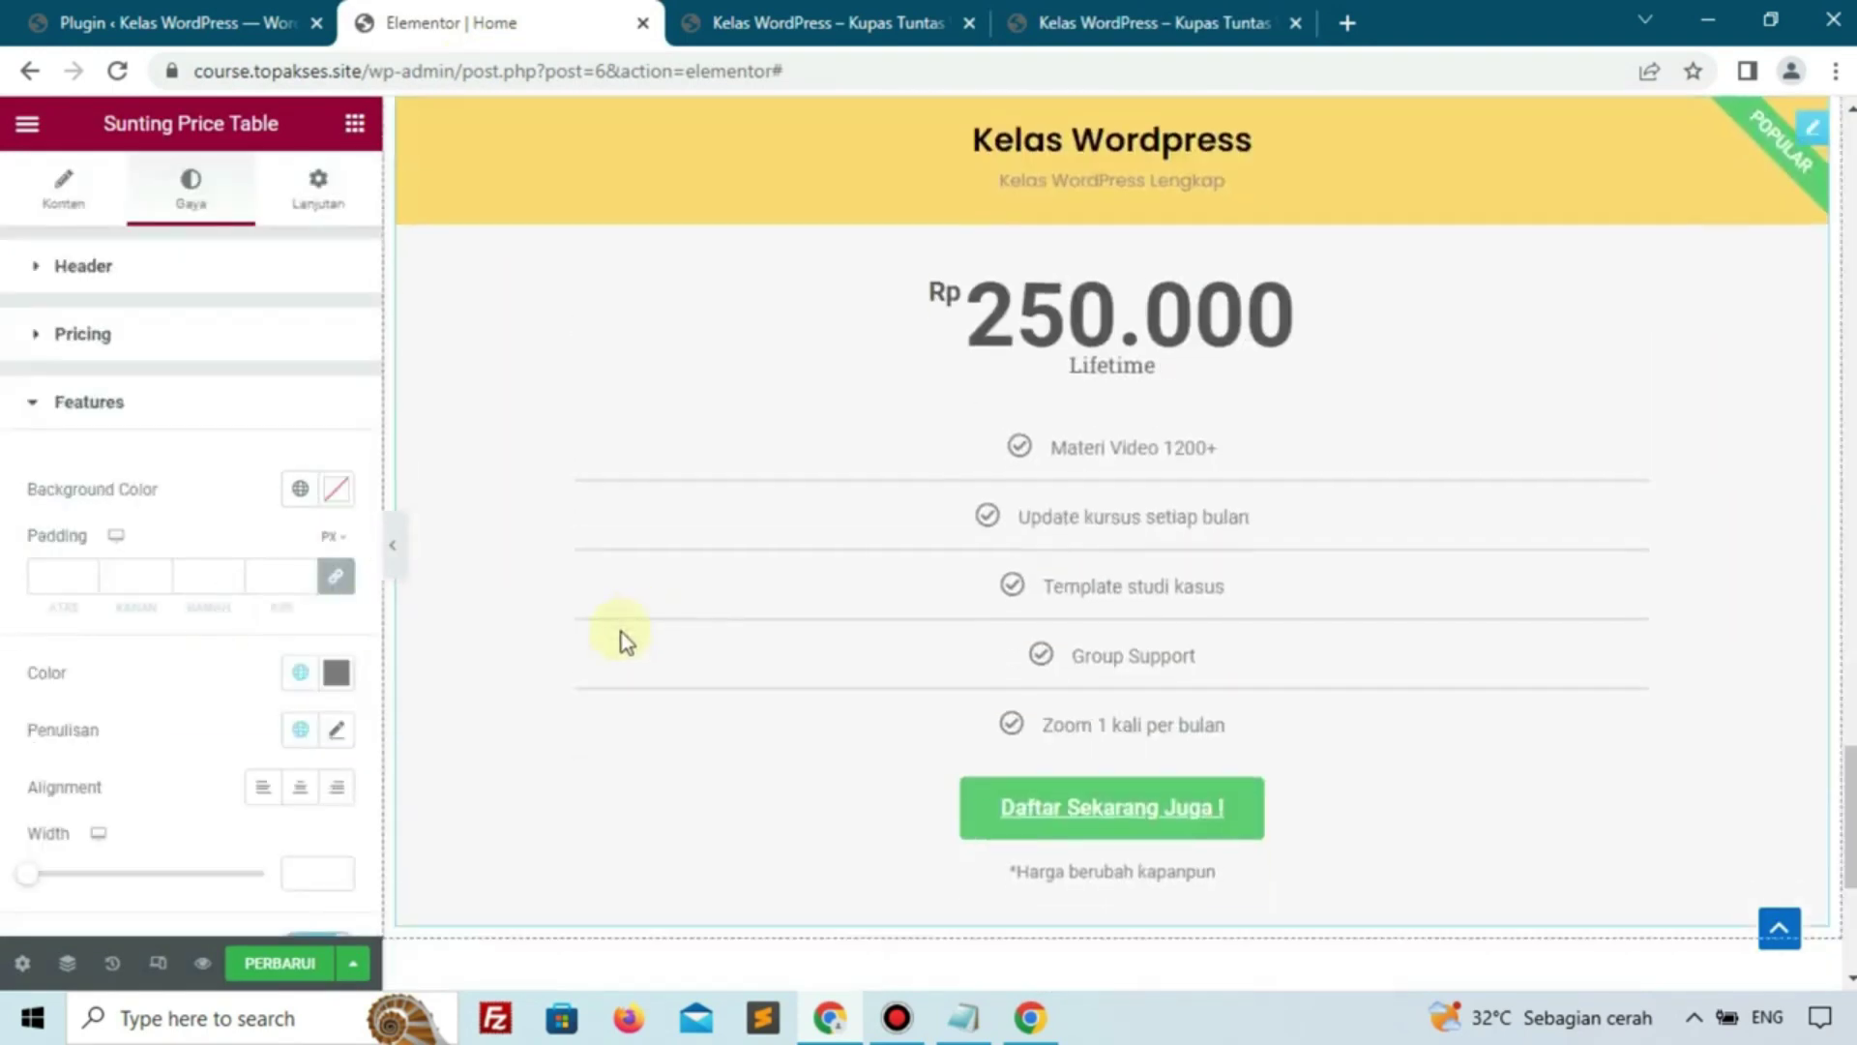
{"action": "scroll", "coordinate": [627, 642], "scroll_direction": "down", "scroll_amount": 2}
{"action": "left_click", "coordinate": [337, 730]}
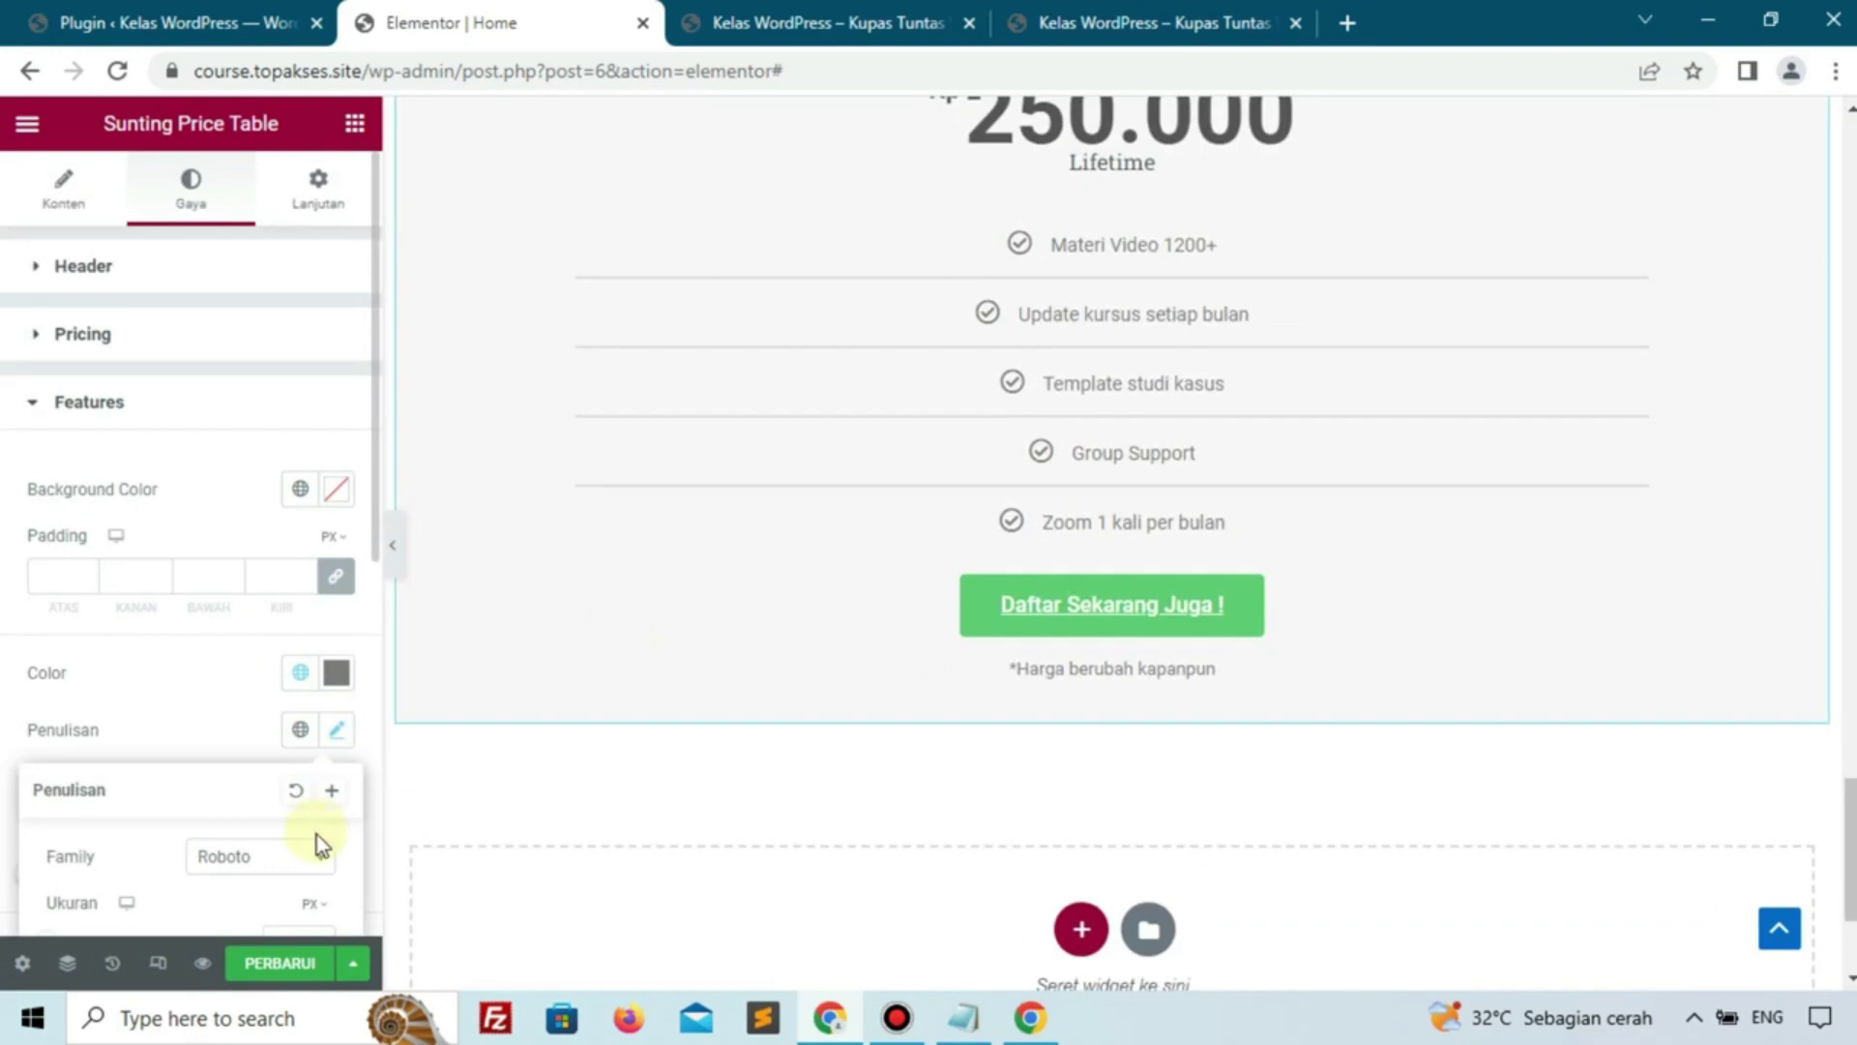
{"action": "left_click", "coordinate": [303, 859]}
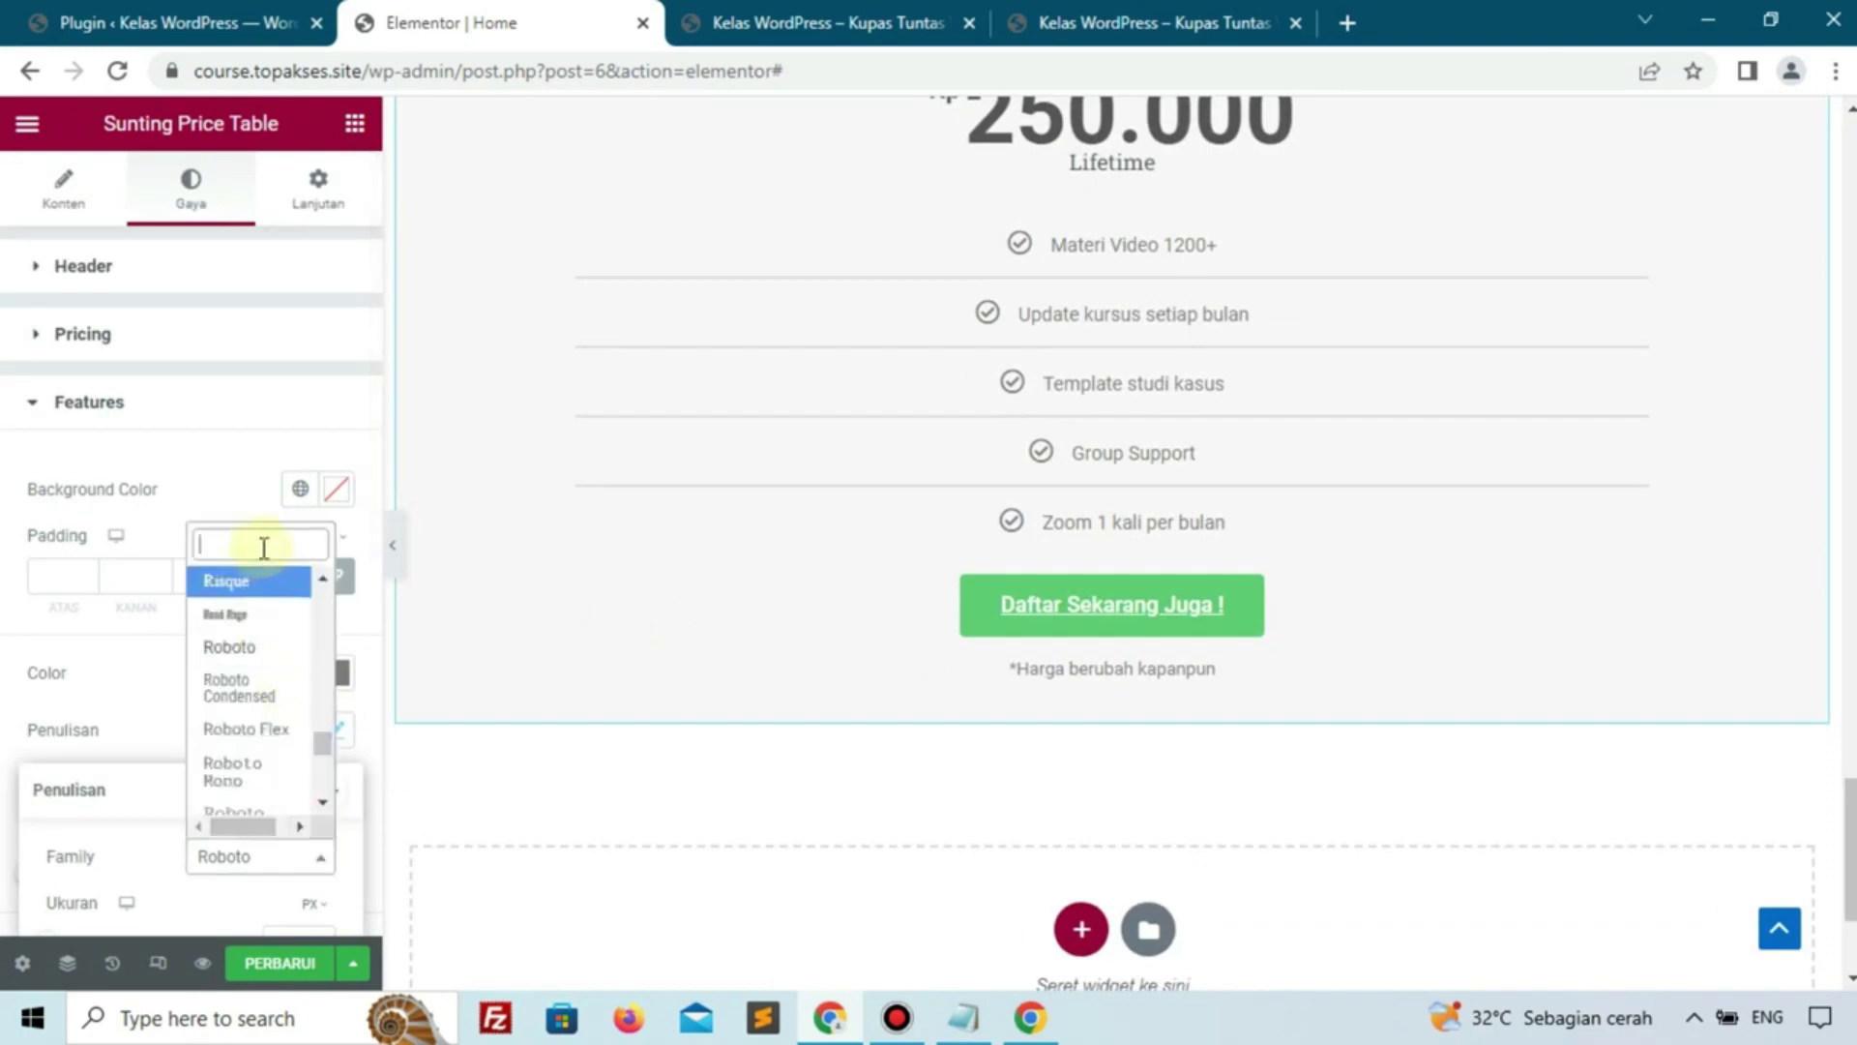
{"action": "type", "text": "pop"}
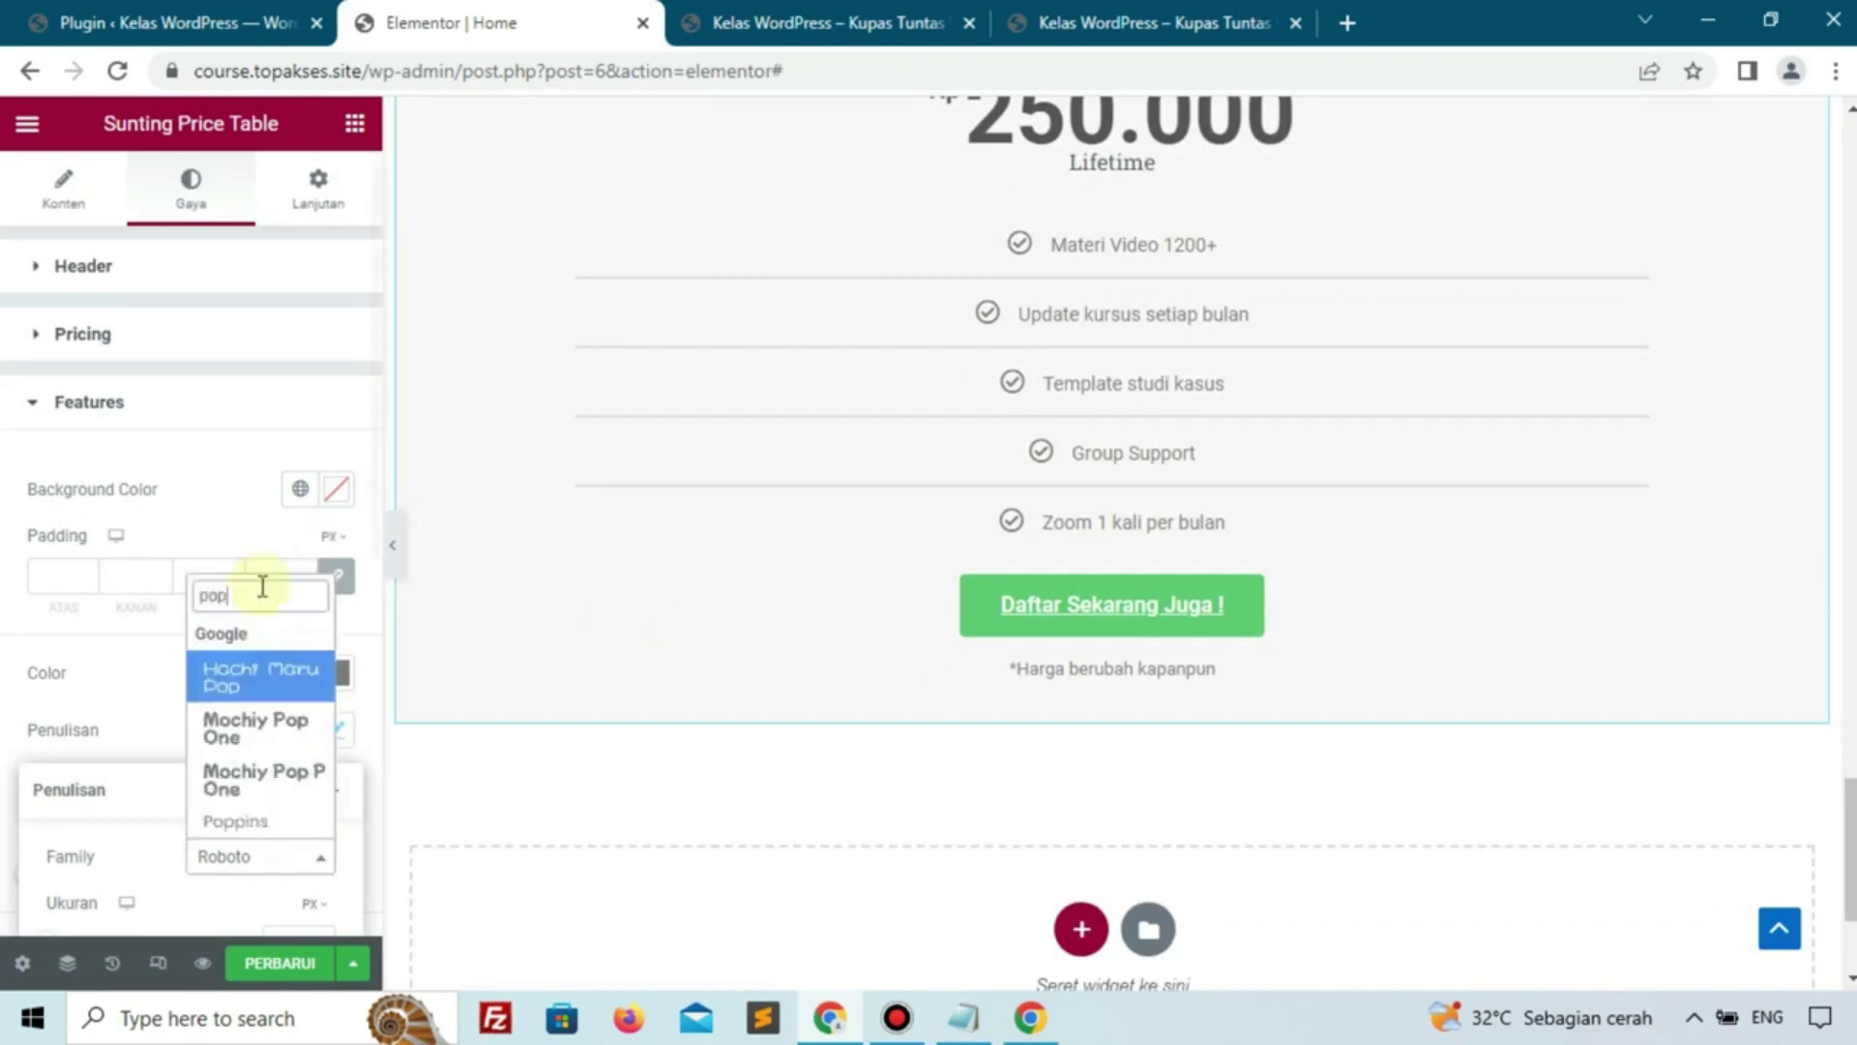
{"action": "left_click", "coordinate": [299, 822]}
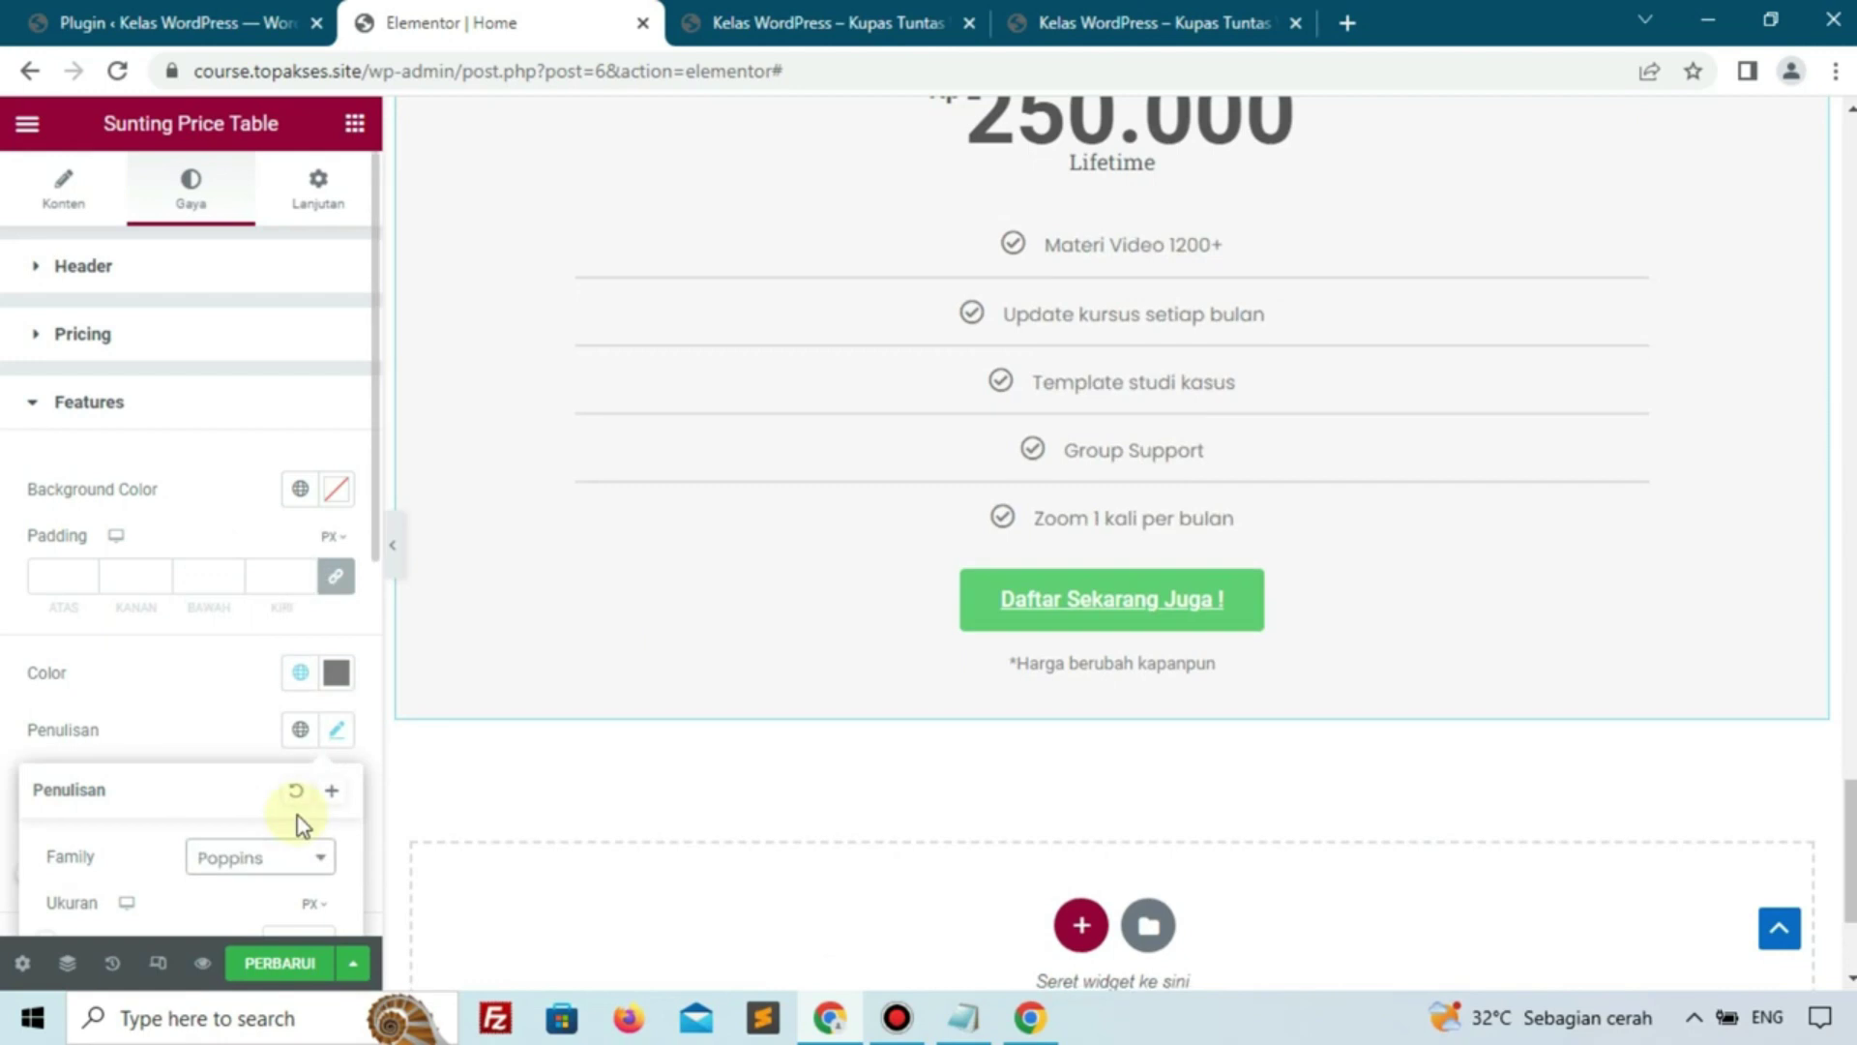
Set the feature list's font size to 15 px
{"action": "scroll", "coordinate": [299, 851], "scroll_direction": "down", "scroll_amount": 3}
{"action": "left_click", "coordinate": [296, 673]}
{"action": "type", "text": "15"}
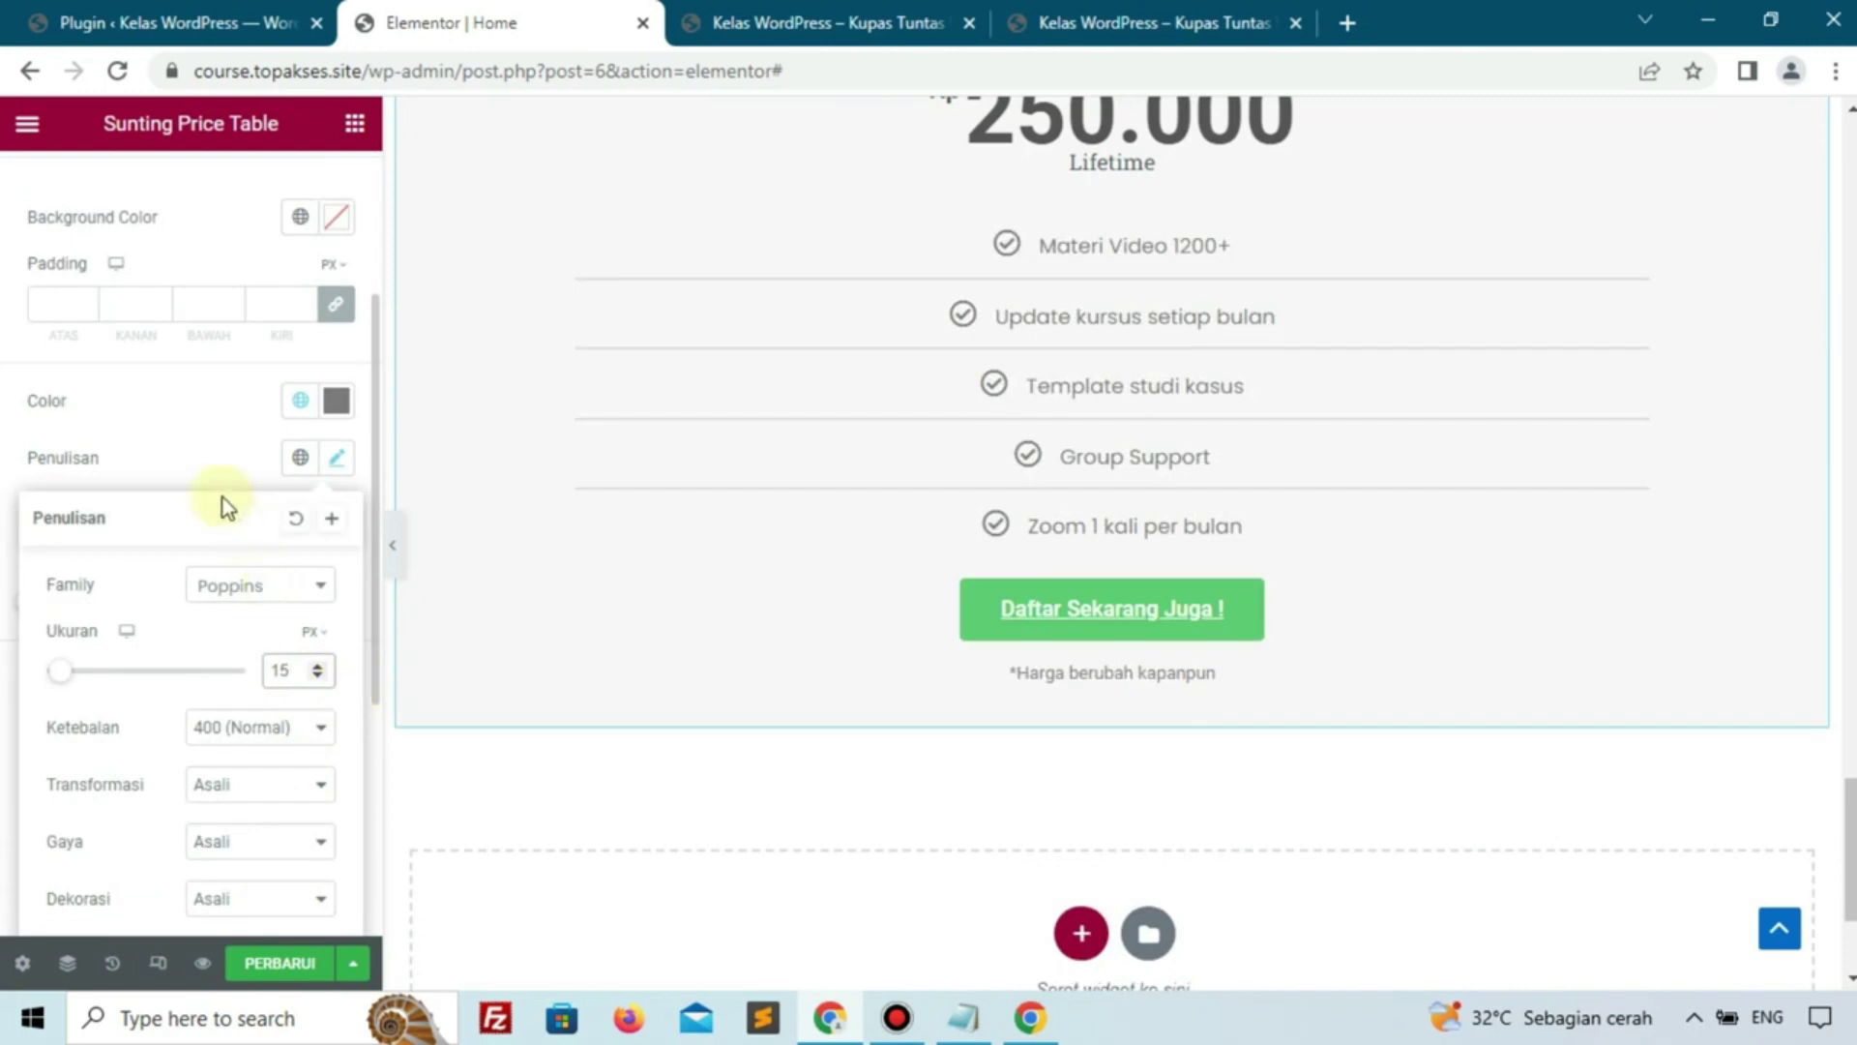
{"action": "left_click", "coordinate": [248, 439]}
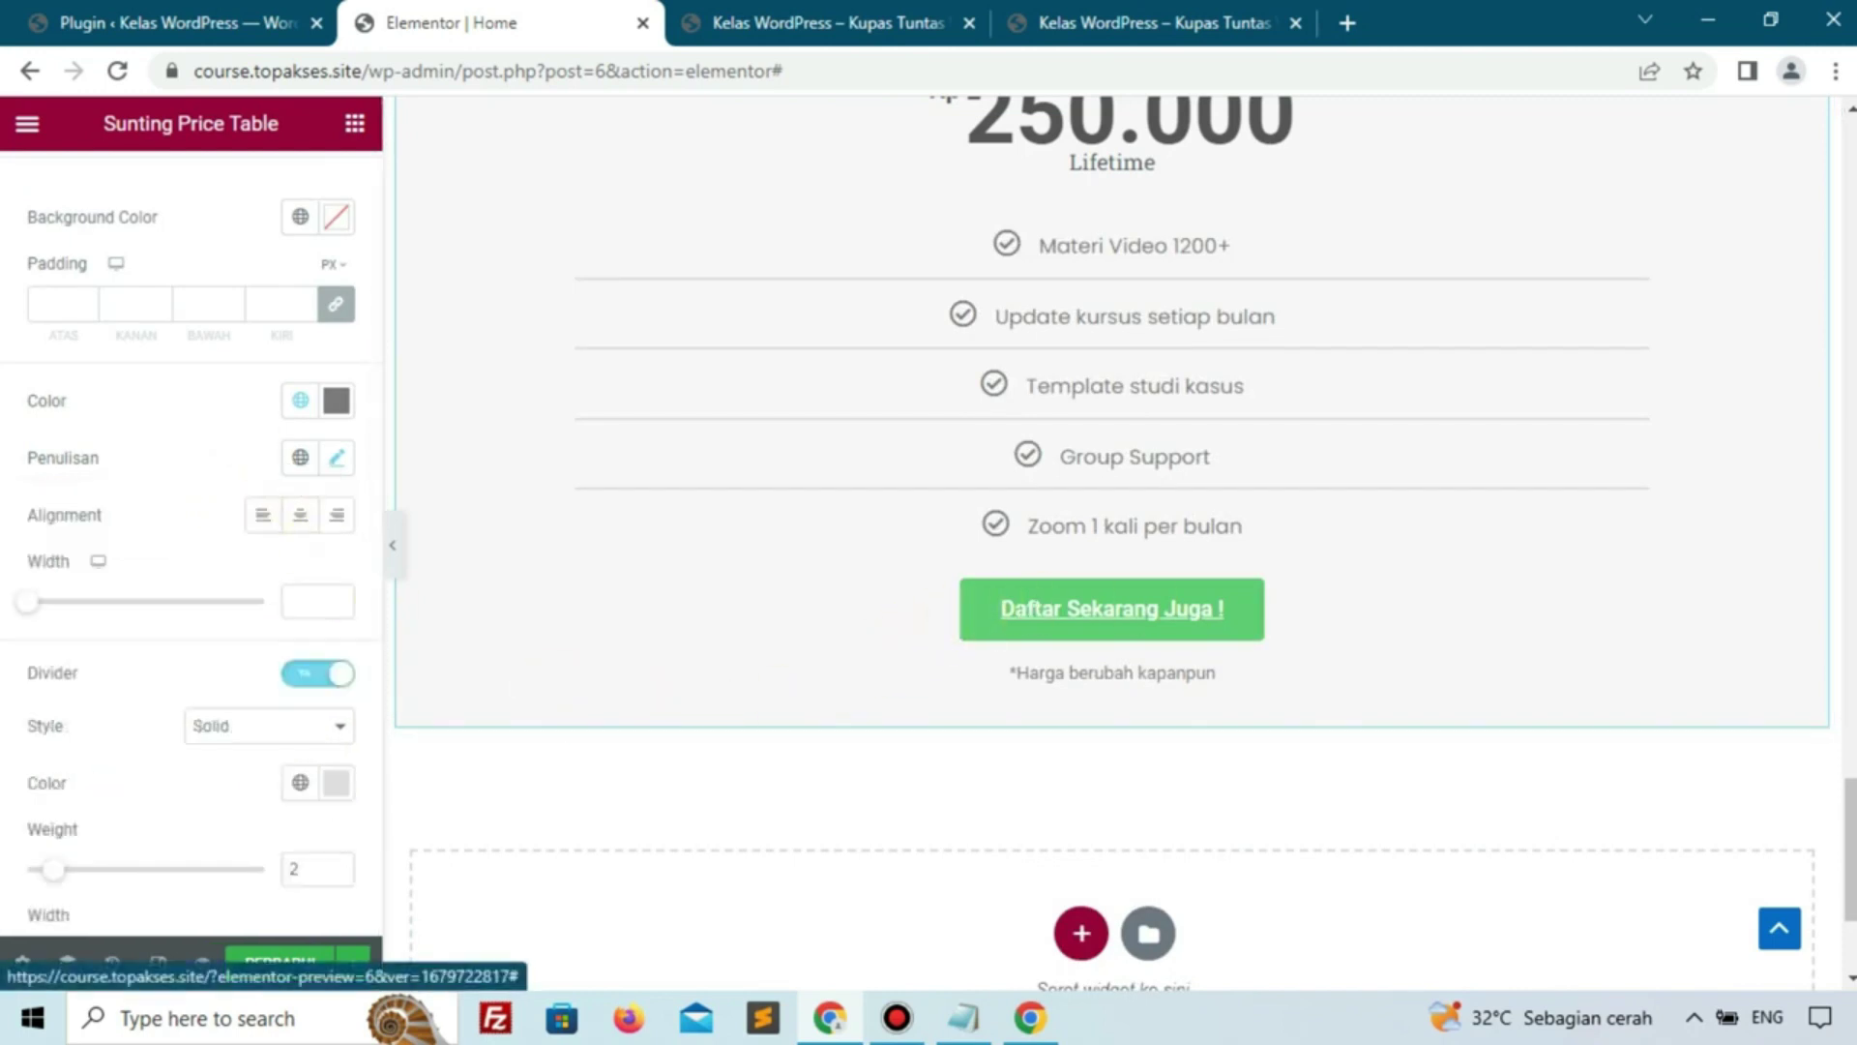
Set the footer button's normal background color to rgb(252, 217, 104) in the price table's style settings
{"action": "key", "text": "alt+Tab"}
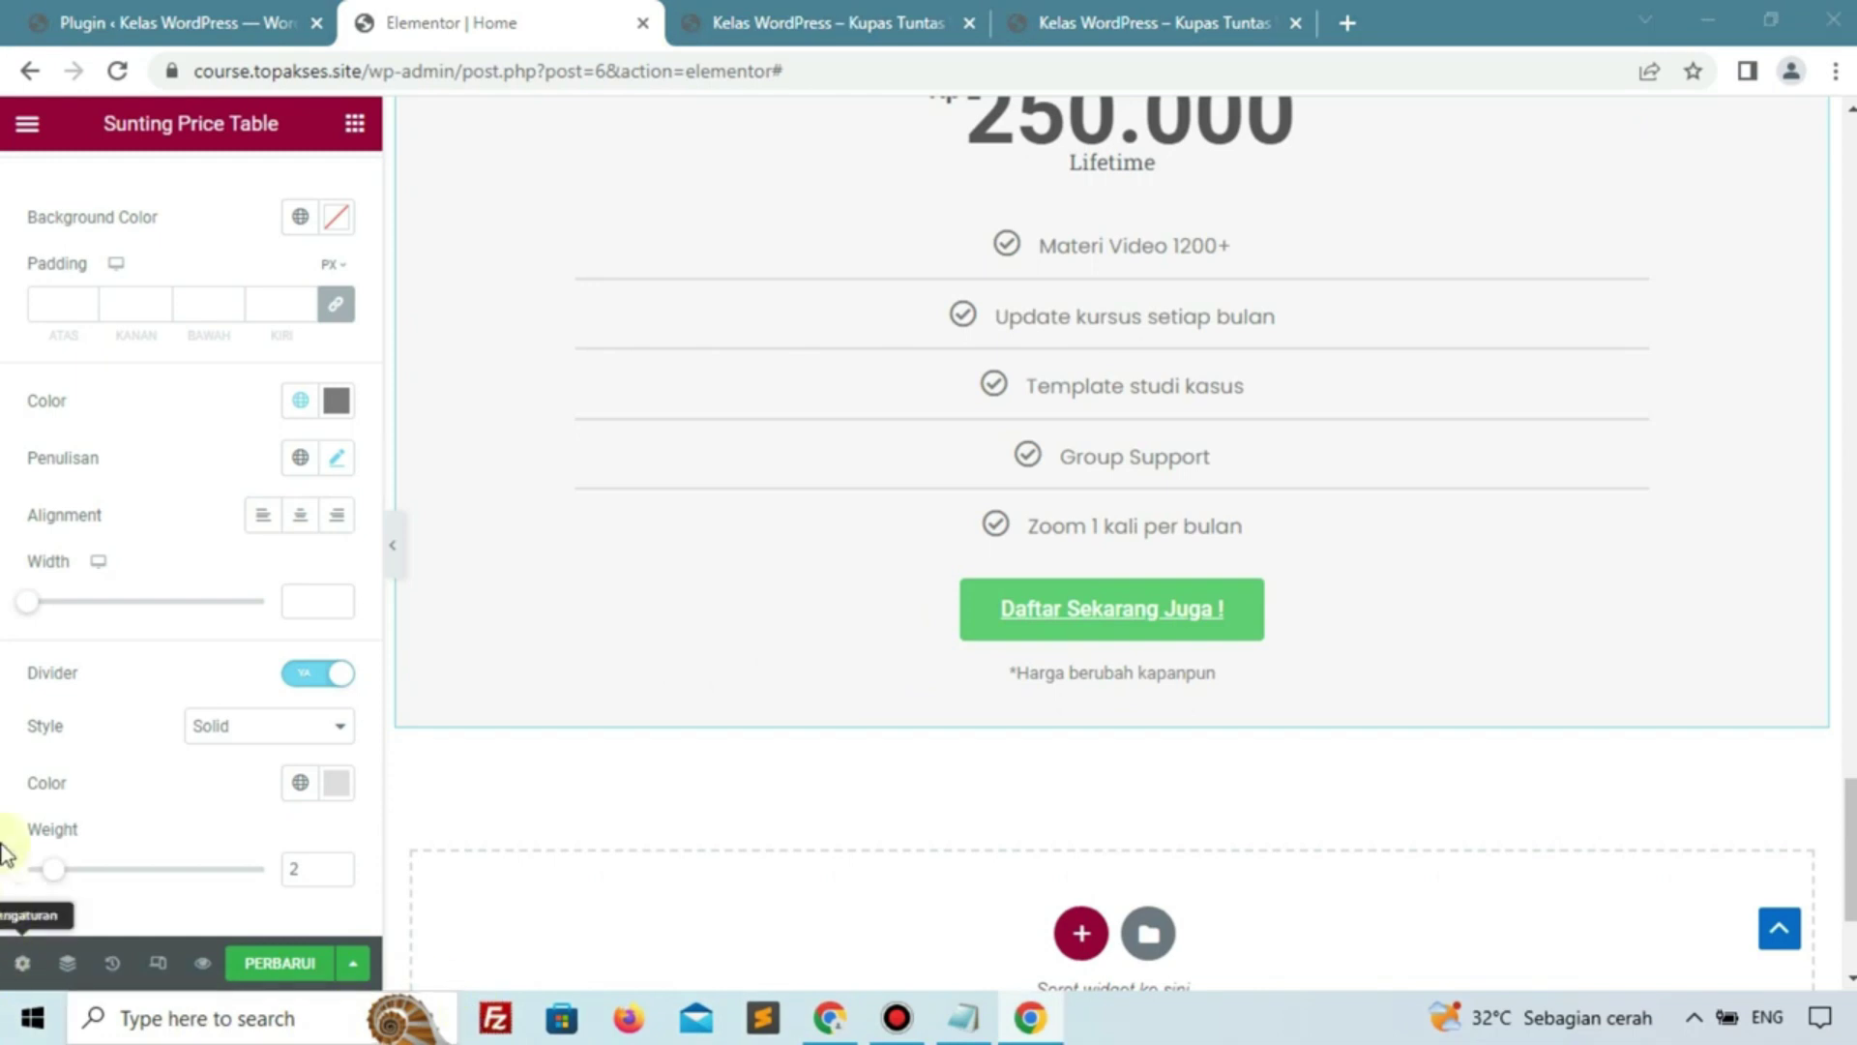
{"action": "scroll", "coordinate": [101, 704], "scroll_direction": "down", "scroll_amount": 5}
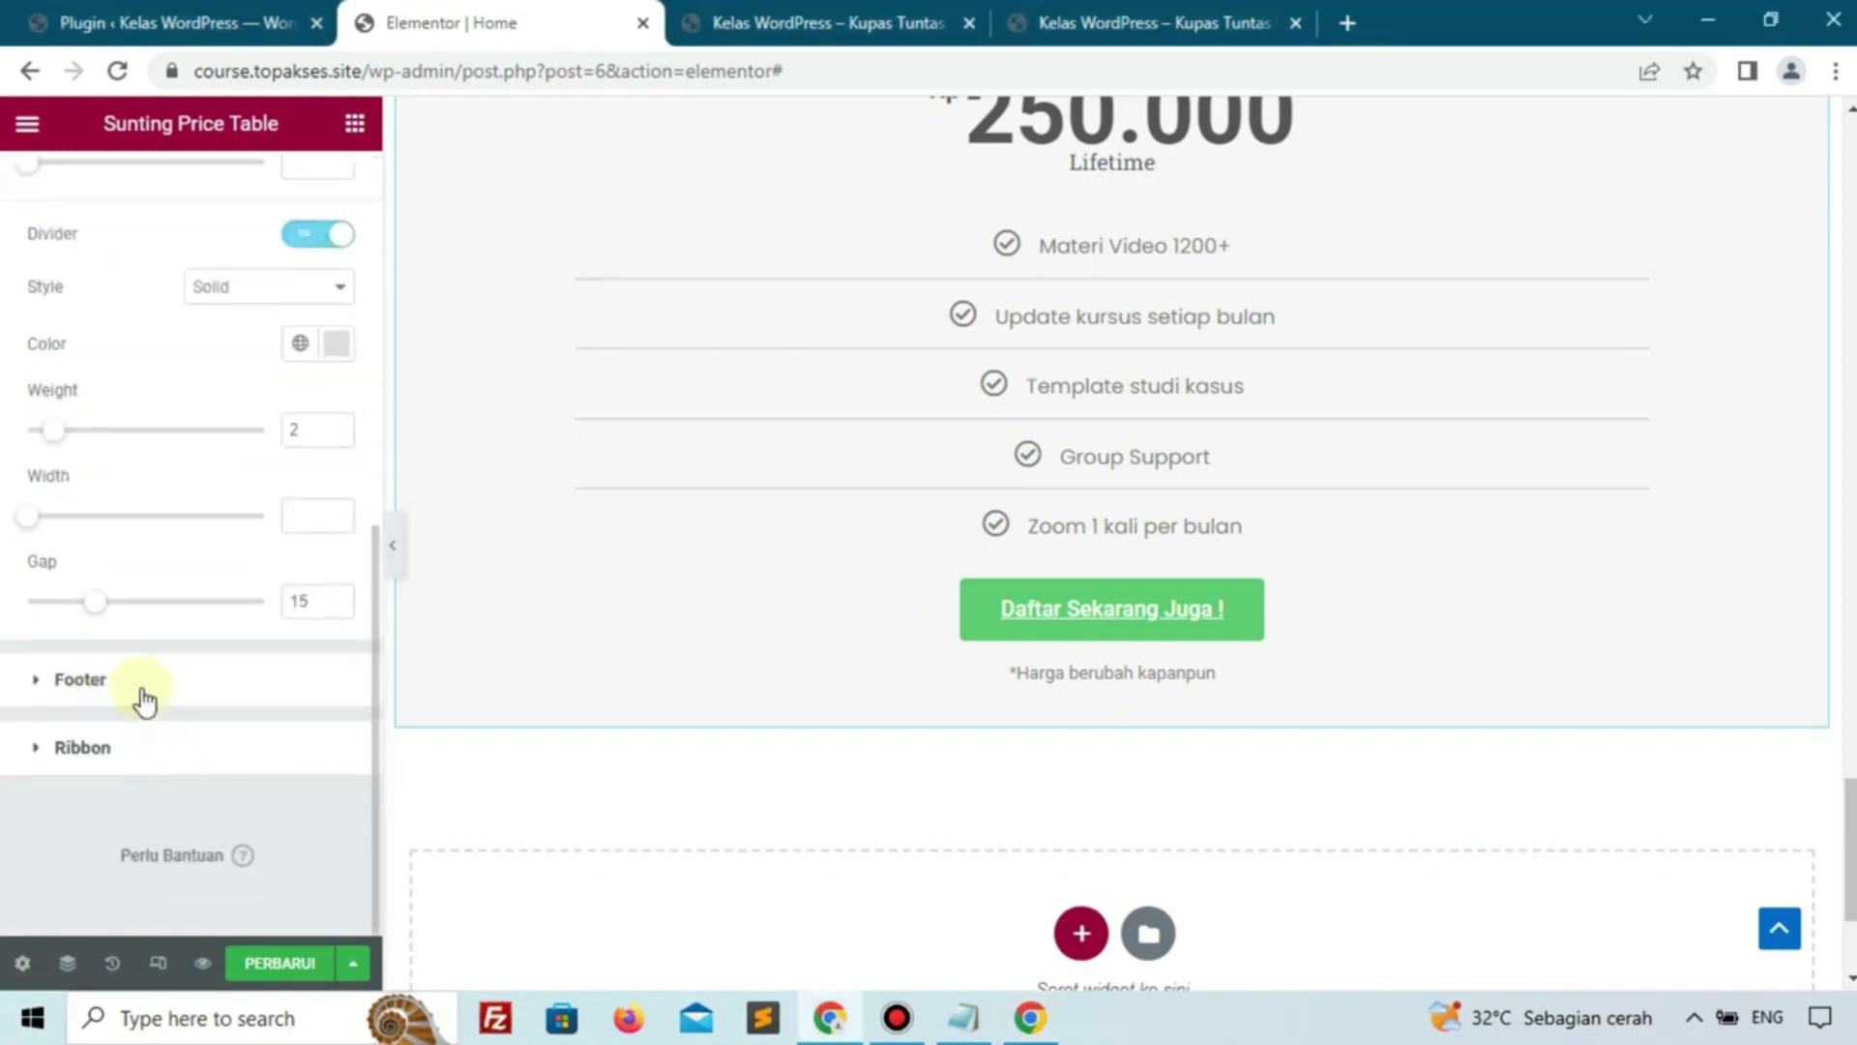
{"action": "left_click", "coordinate": [153, 693]}
{"action": "scroll", "coordinate": [288, 577], "scroll_direction": "down", "scroll_amount": 3}
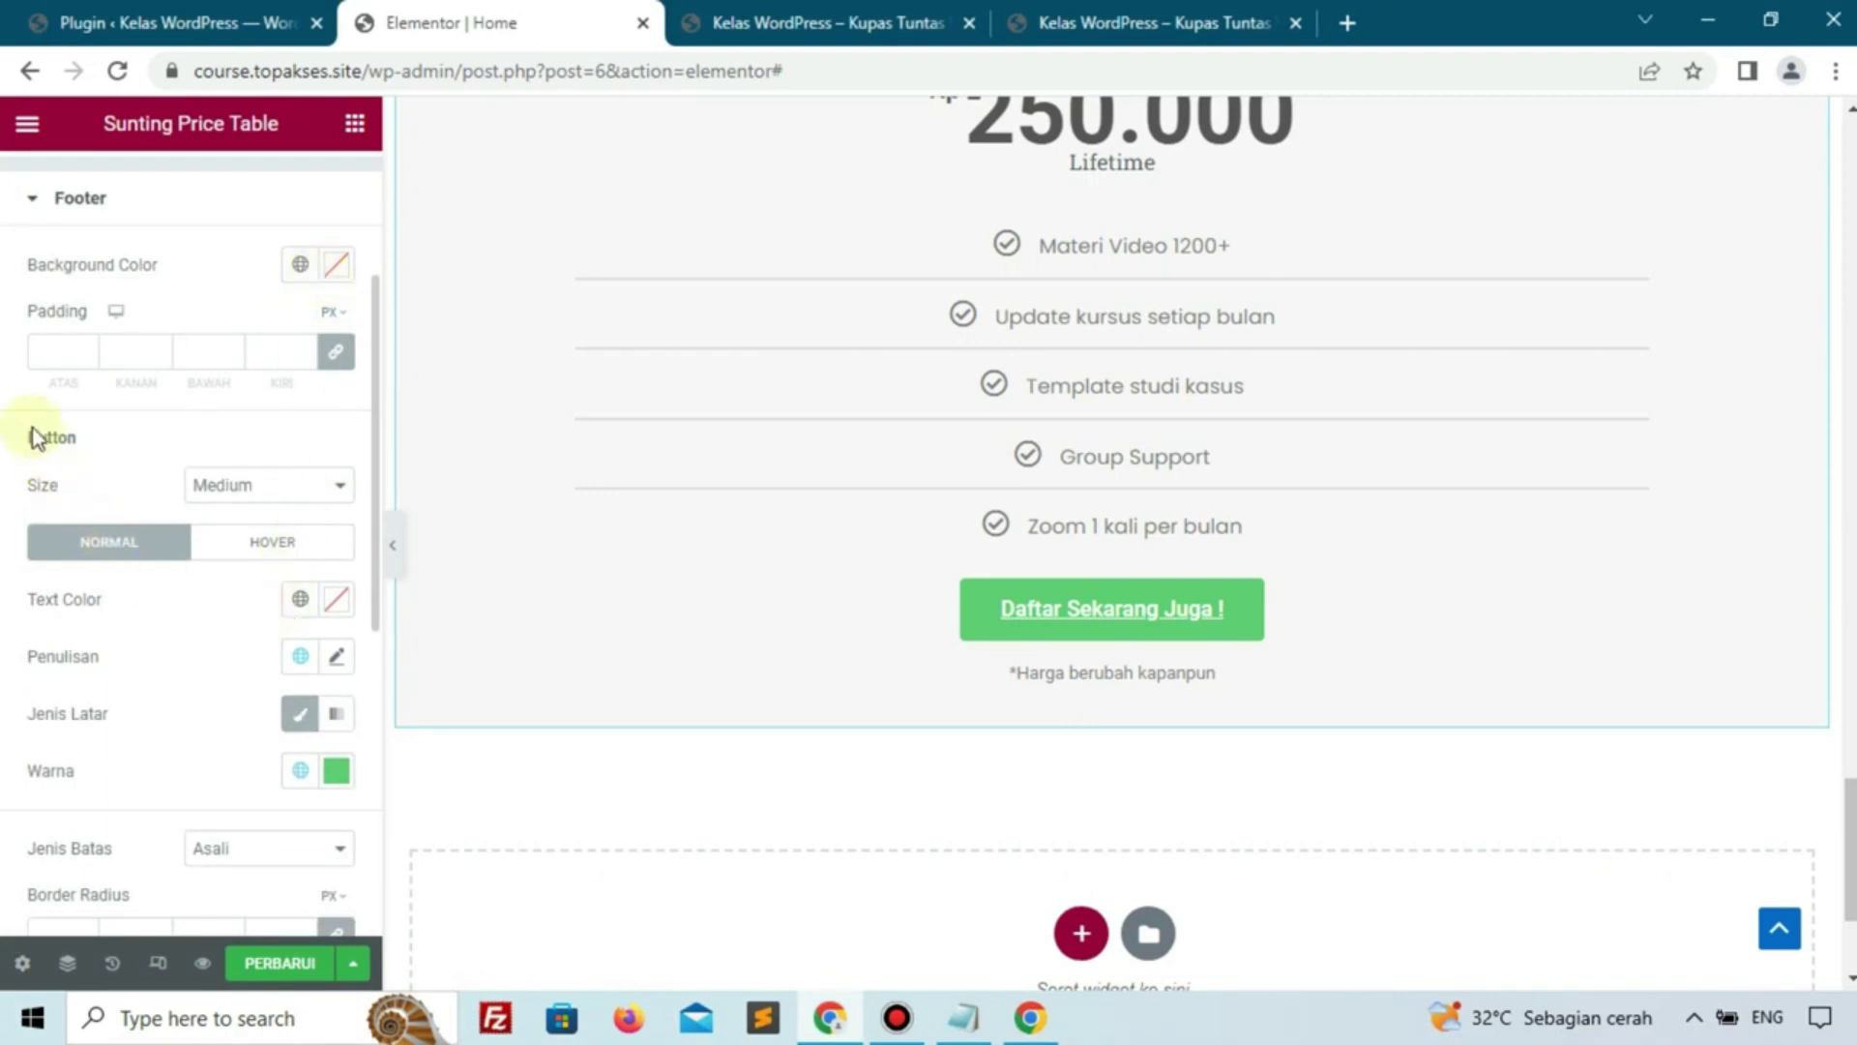
{"action": "left_click", "coordinate": [333, 772]}
{"action": "left_click_drag", "start_coordinate": [286, 693], "coordinate": [131, 692]}
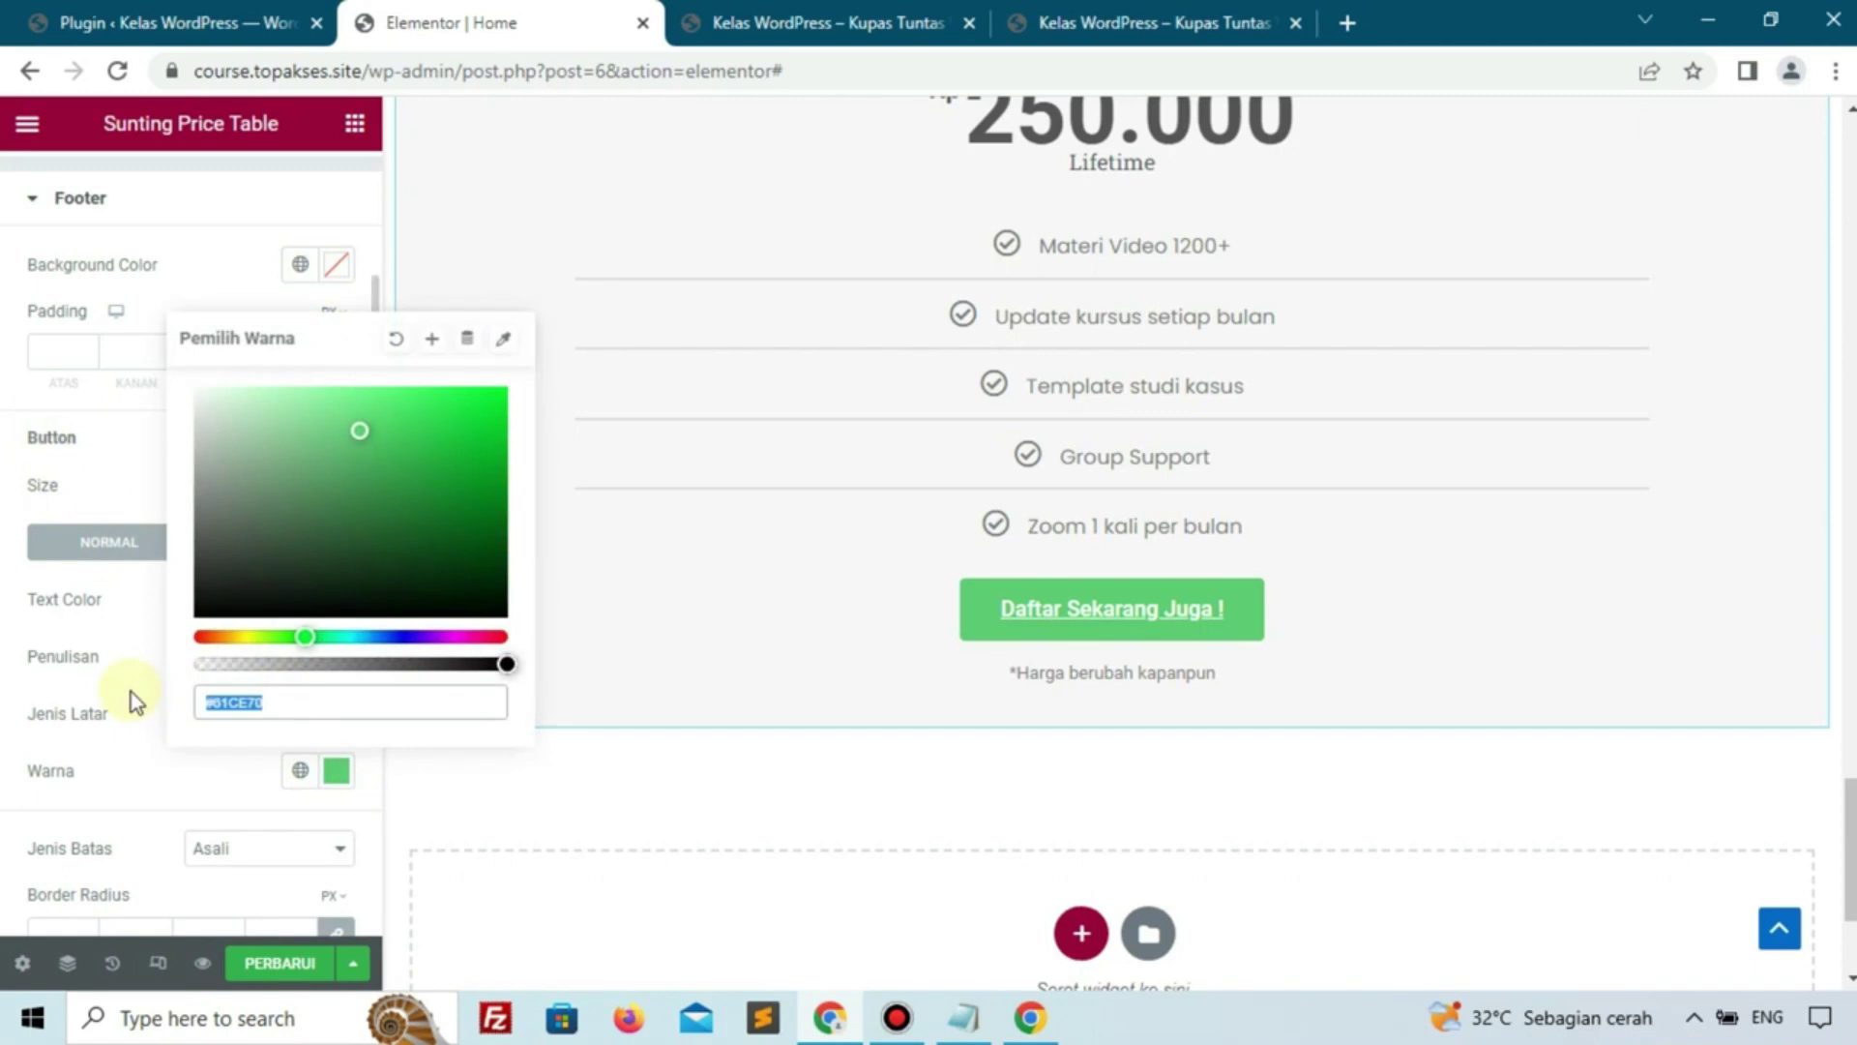
{"action": "type", "text": "rgb(252, 217, 104)"}
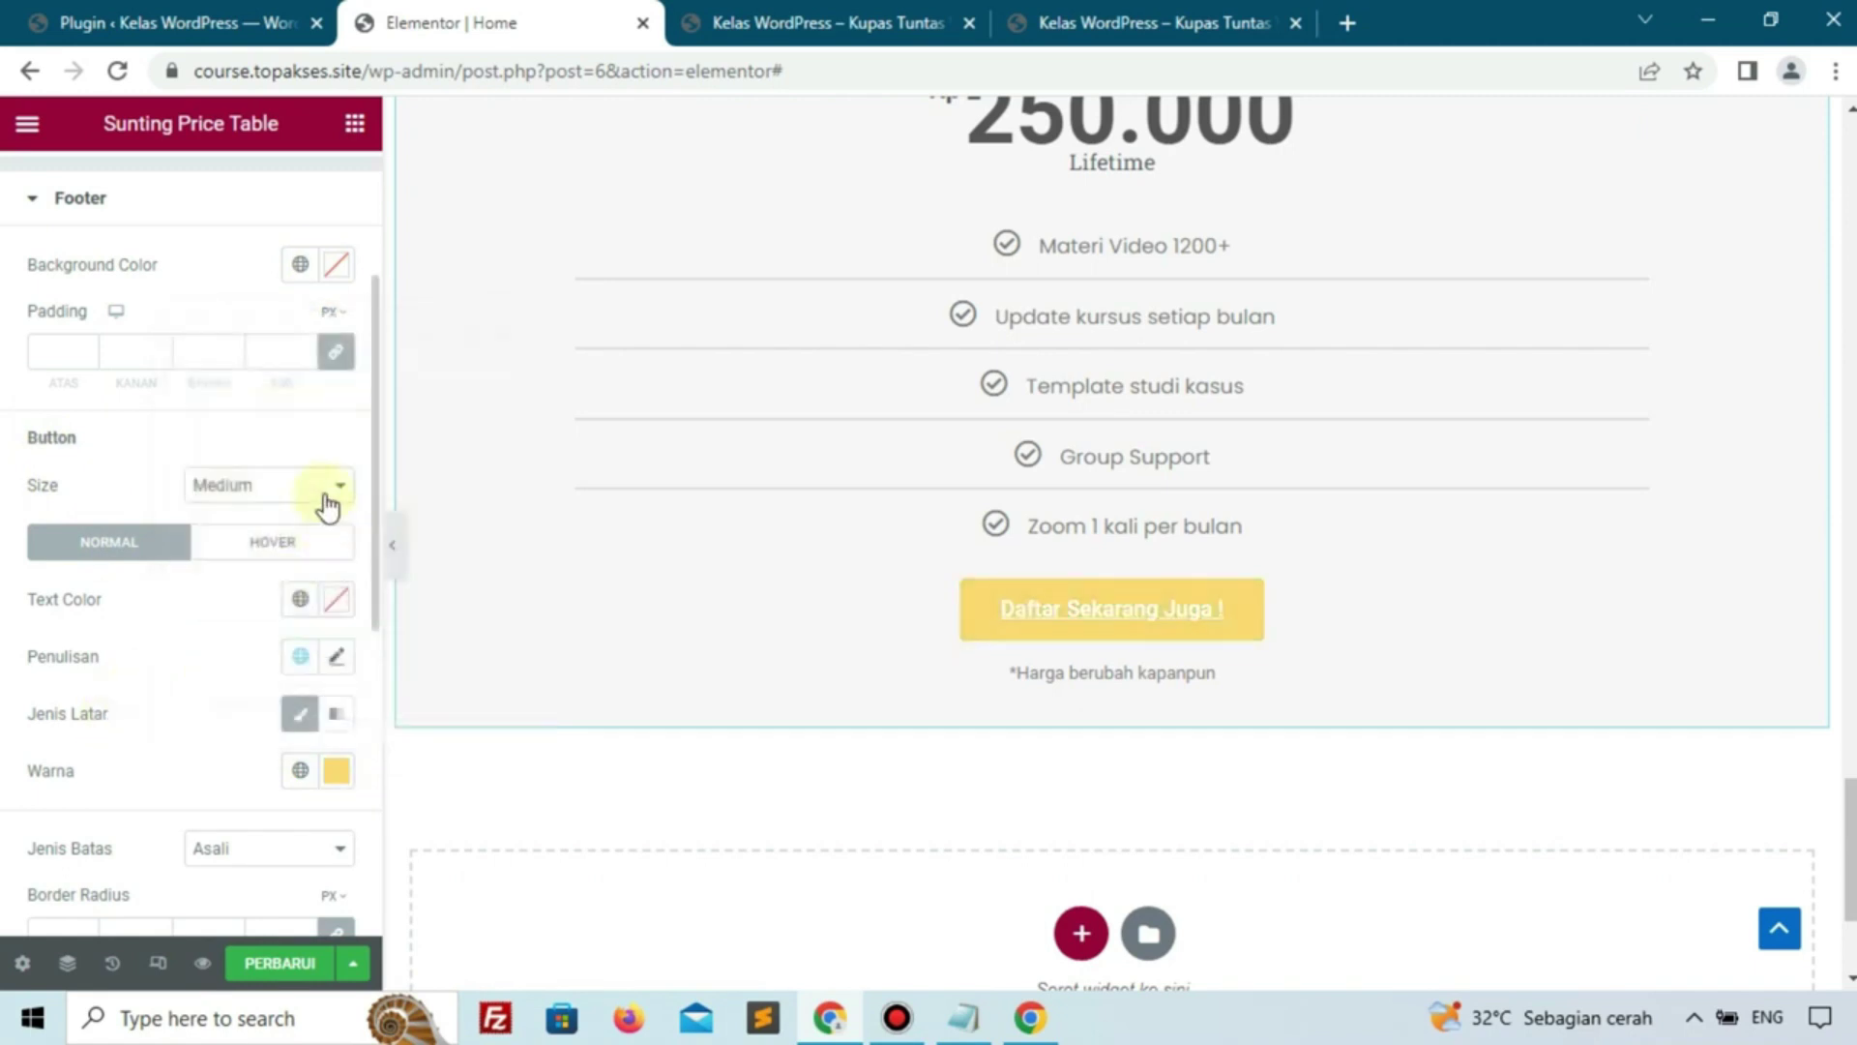
Set the footer button's normal text color to black
{"action": "scroll", "coordinate": [327, 503], "scroll_direction": "down", "scroll_amount": 4}
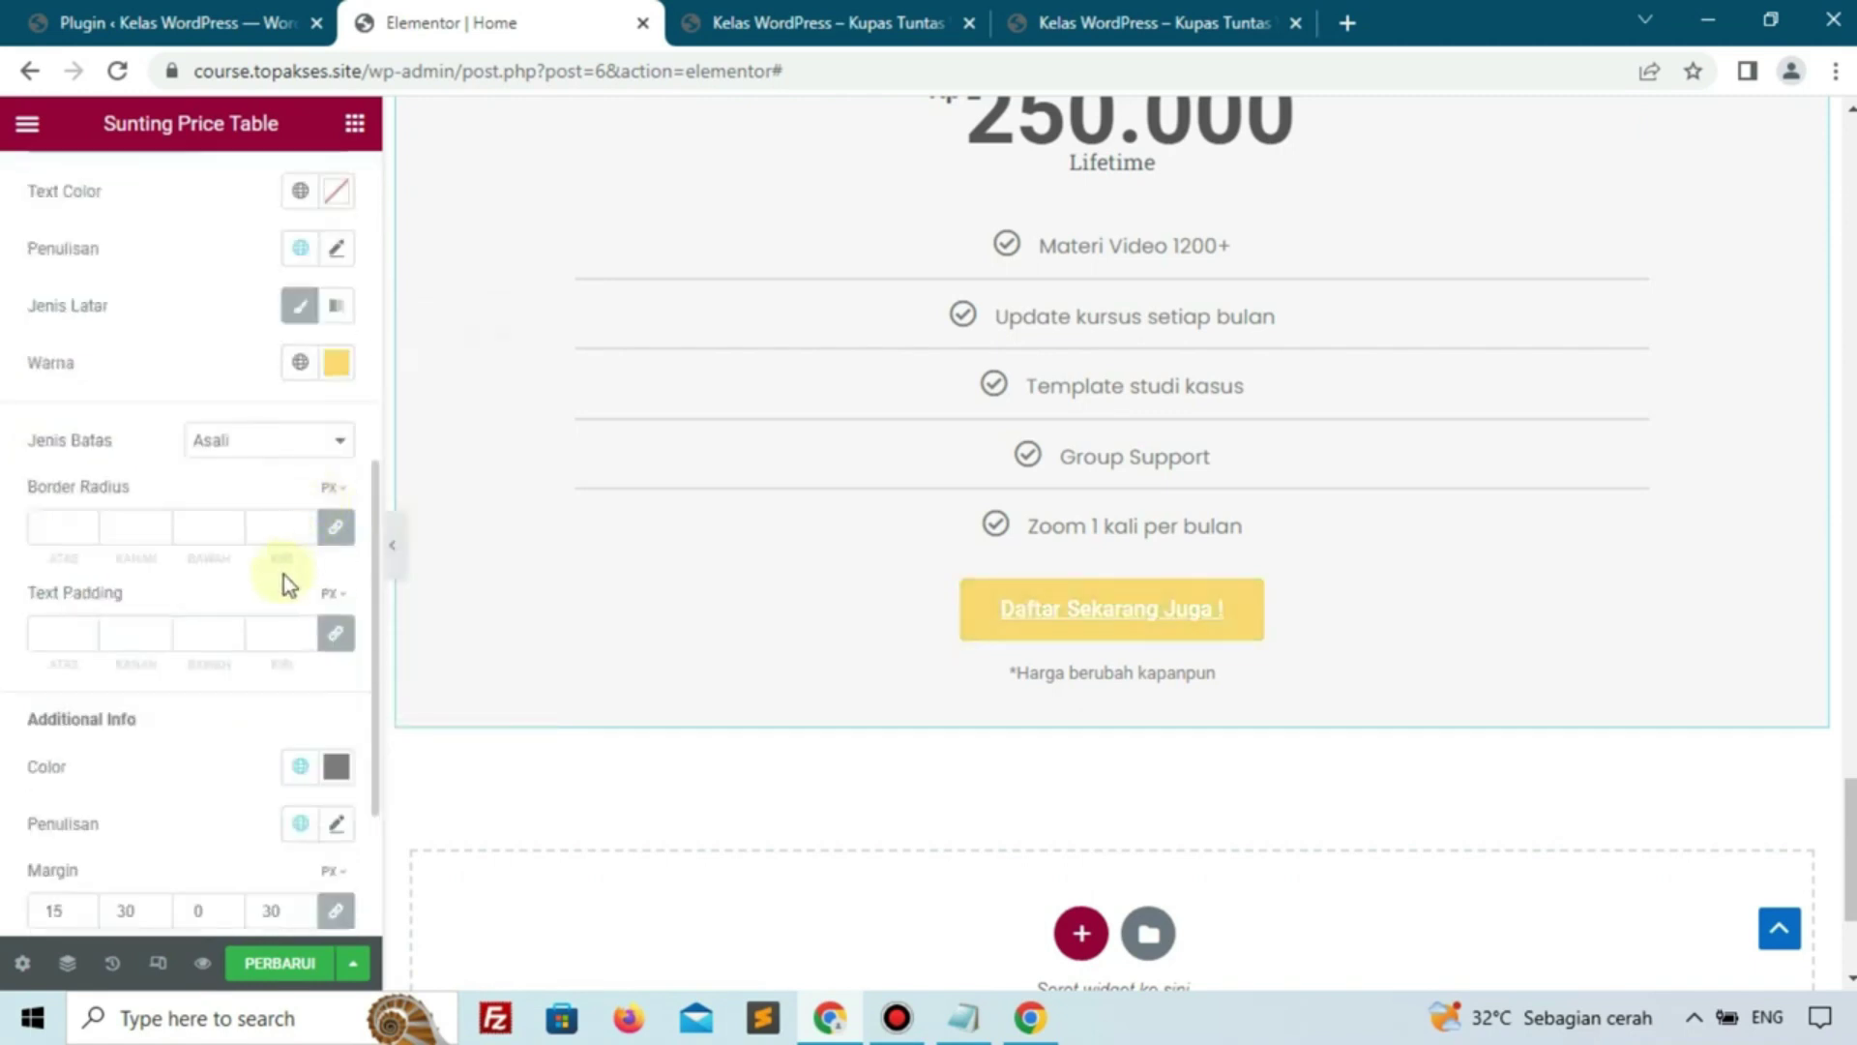
{"action": "scroll", "coordinate": [281, 406], "scroll_direction": "up", "scroll_amount": 1}
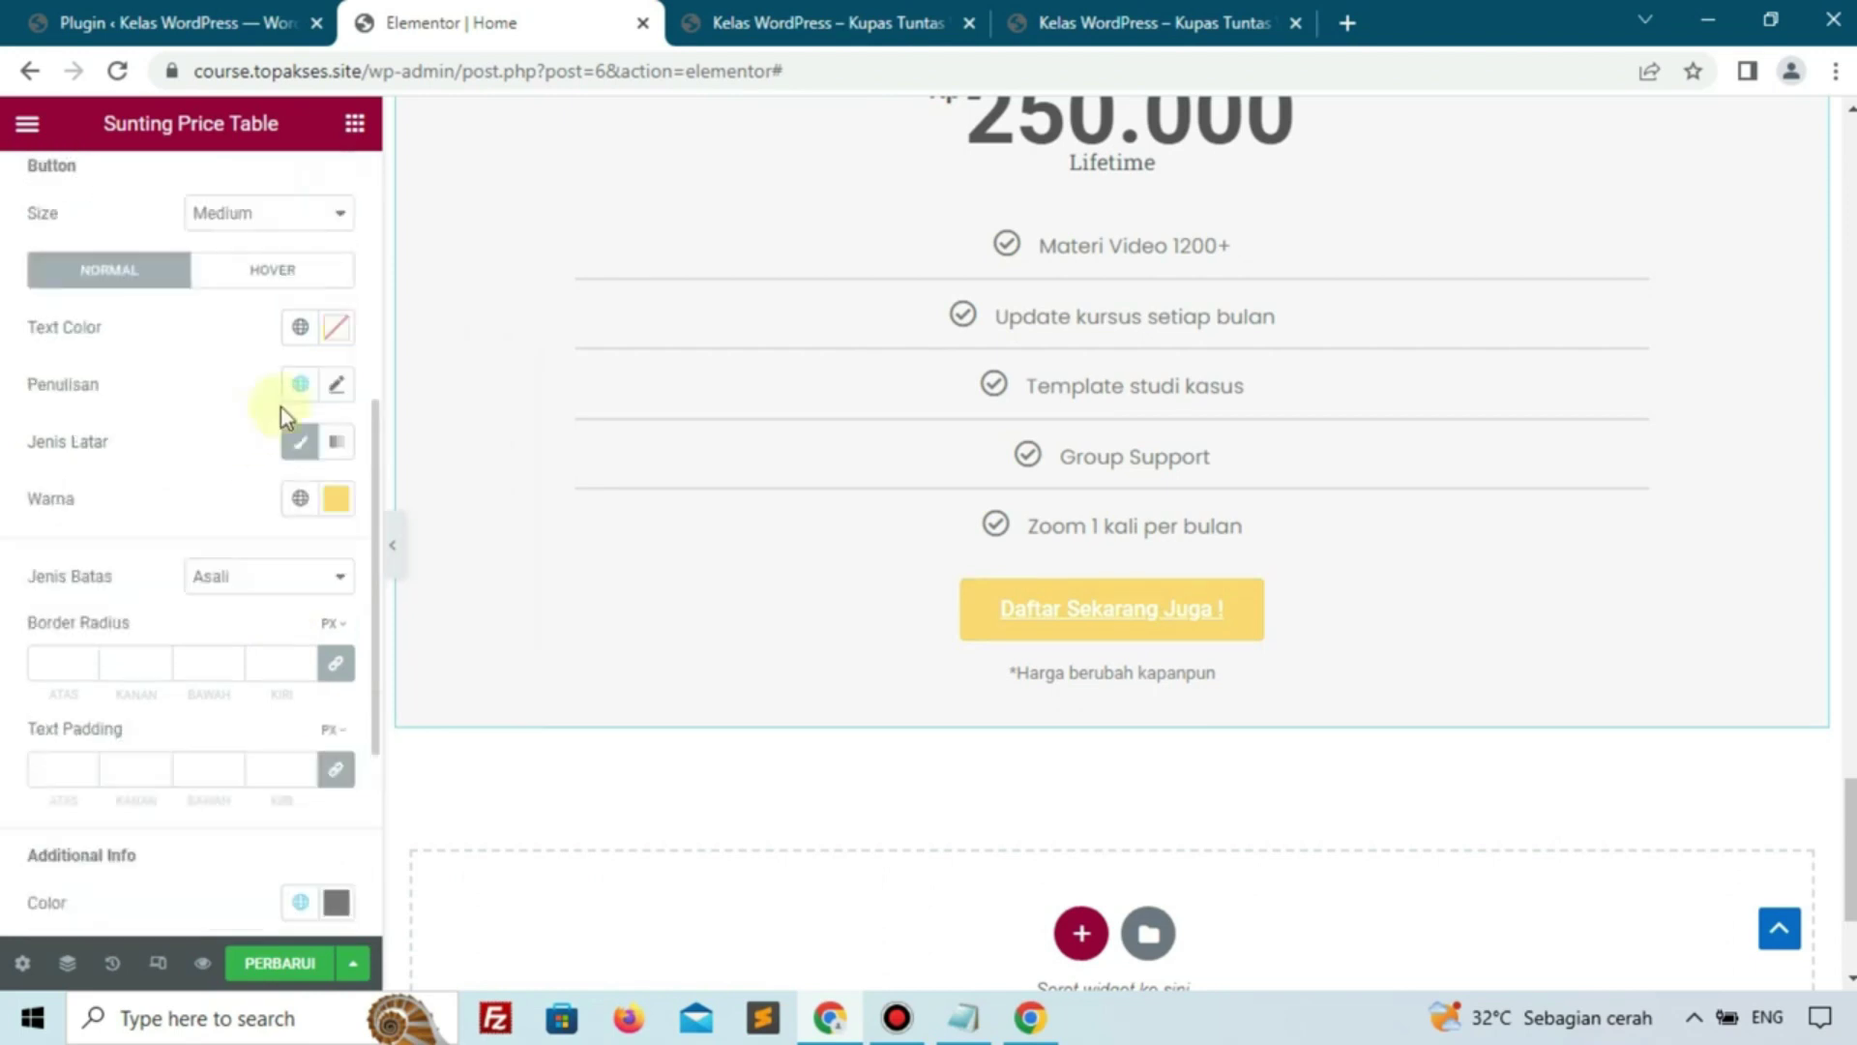
{"action": "left_click", "coordinate": [335, 329]}
{"action": "left_click", "coordinate": [282, 635]}
{"action": "left_click", "coordinate": [37, 513]}
Set the price table's footer button text to the Poppins font at 15 px
{"action": "left_click", "coordinate": [336, 384]}
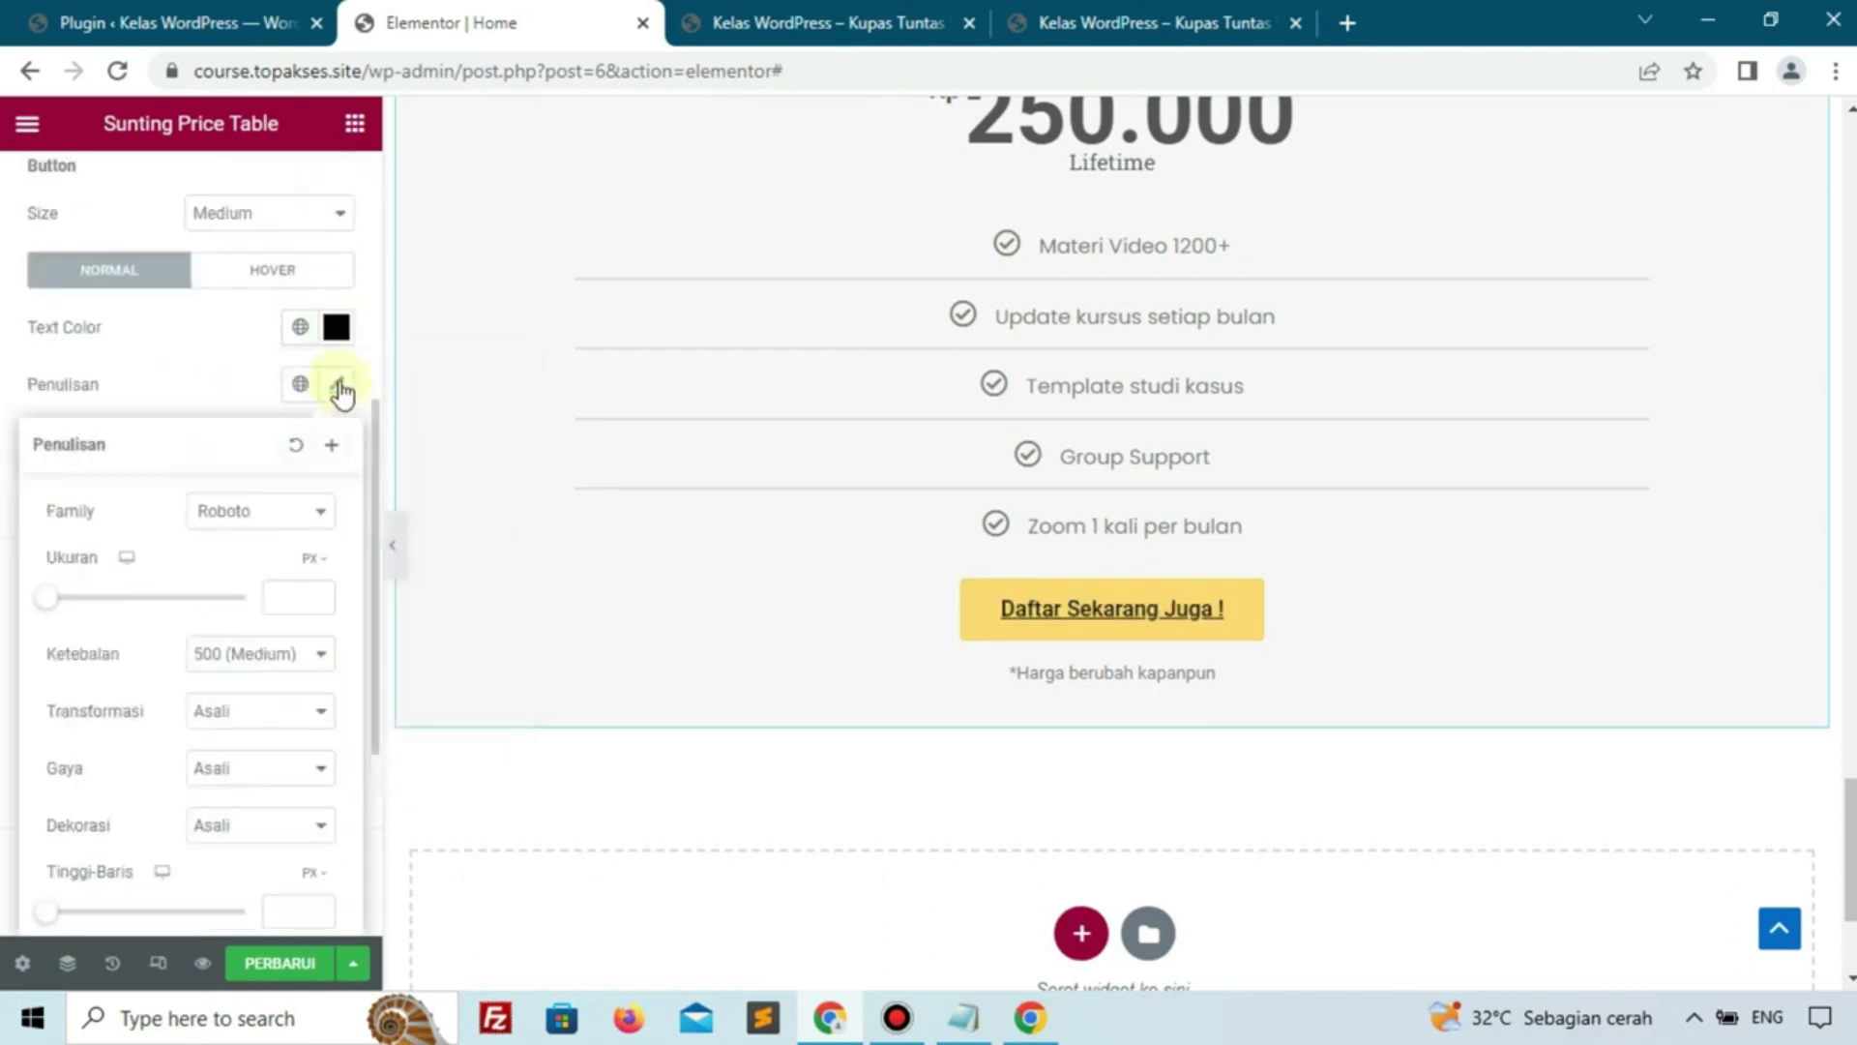
{"action": "left_click", "coordinate": [269, 505]}
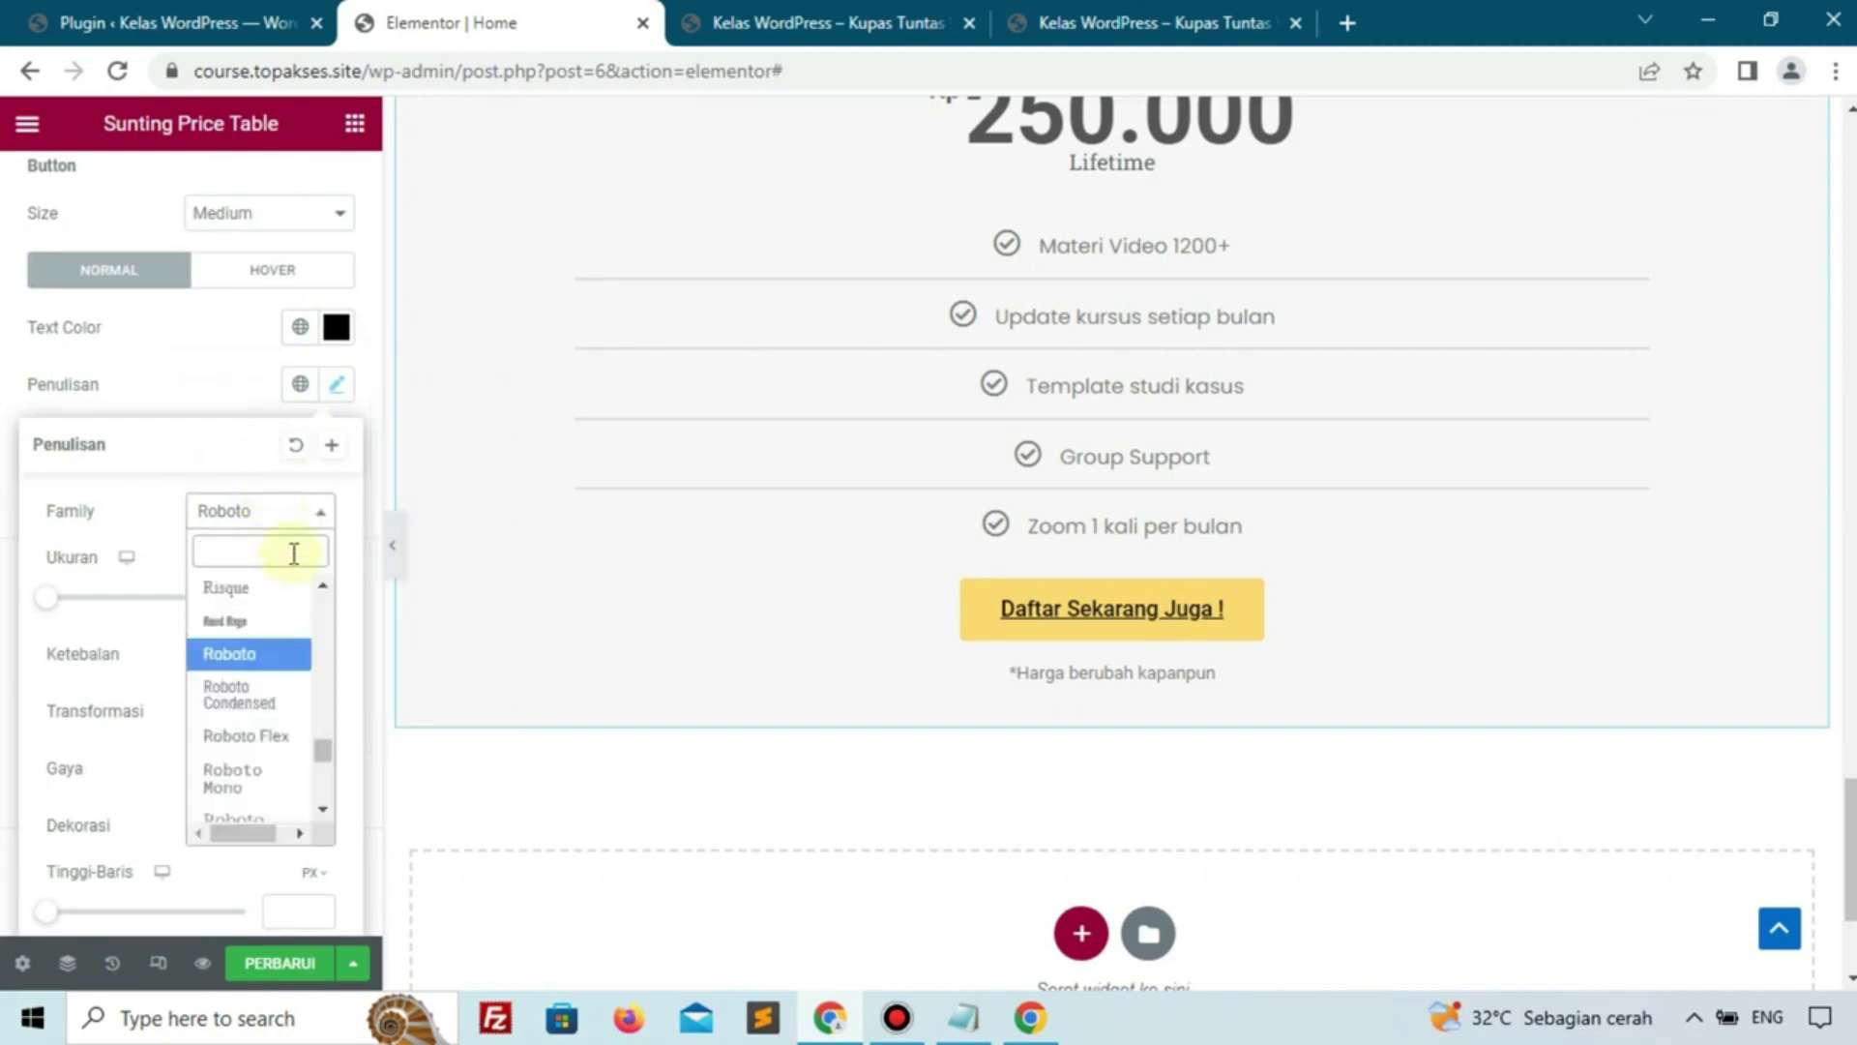
{"action": "type", "text": "pop"}
{"action": "left_click", "coordinate": [274, 775]}
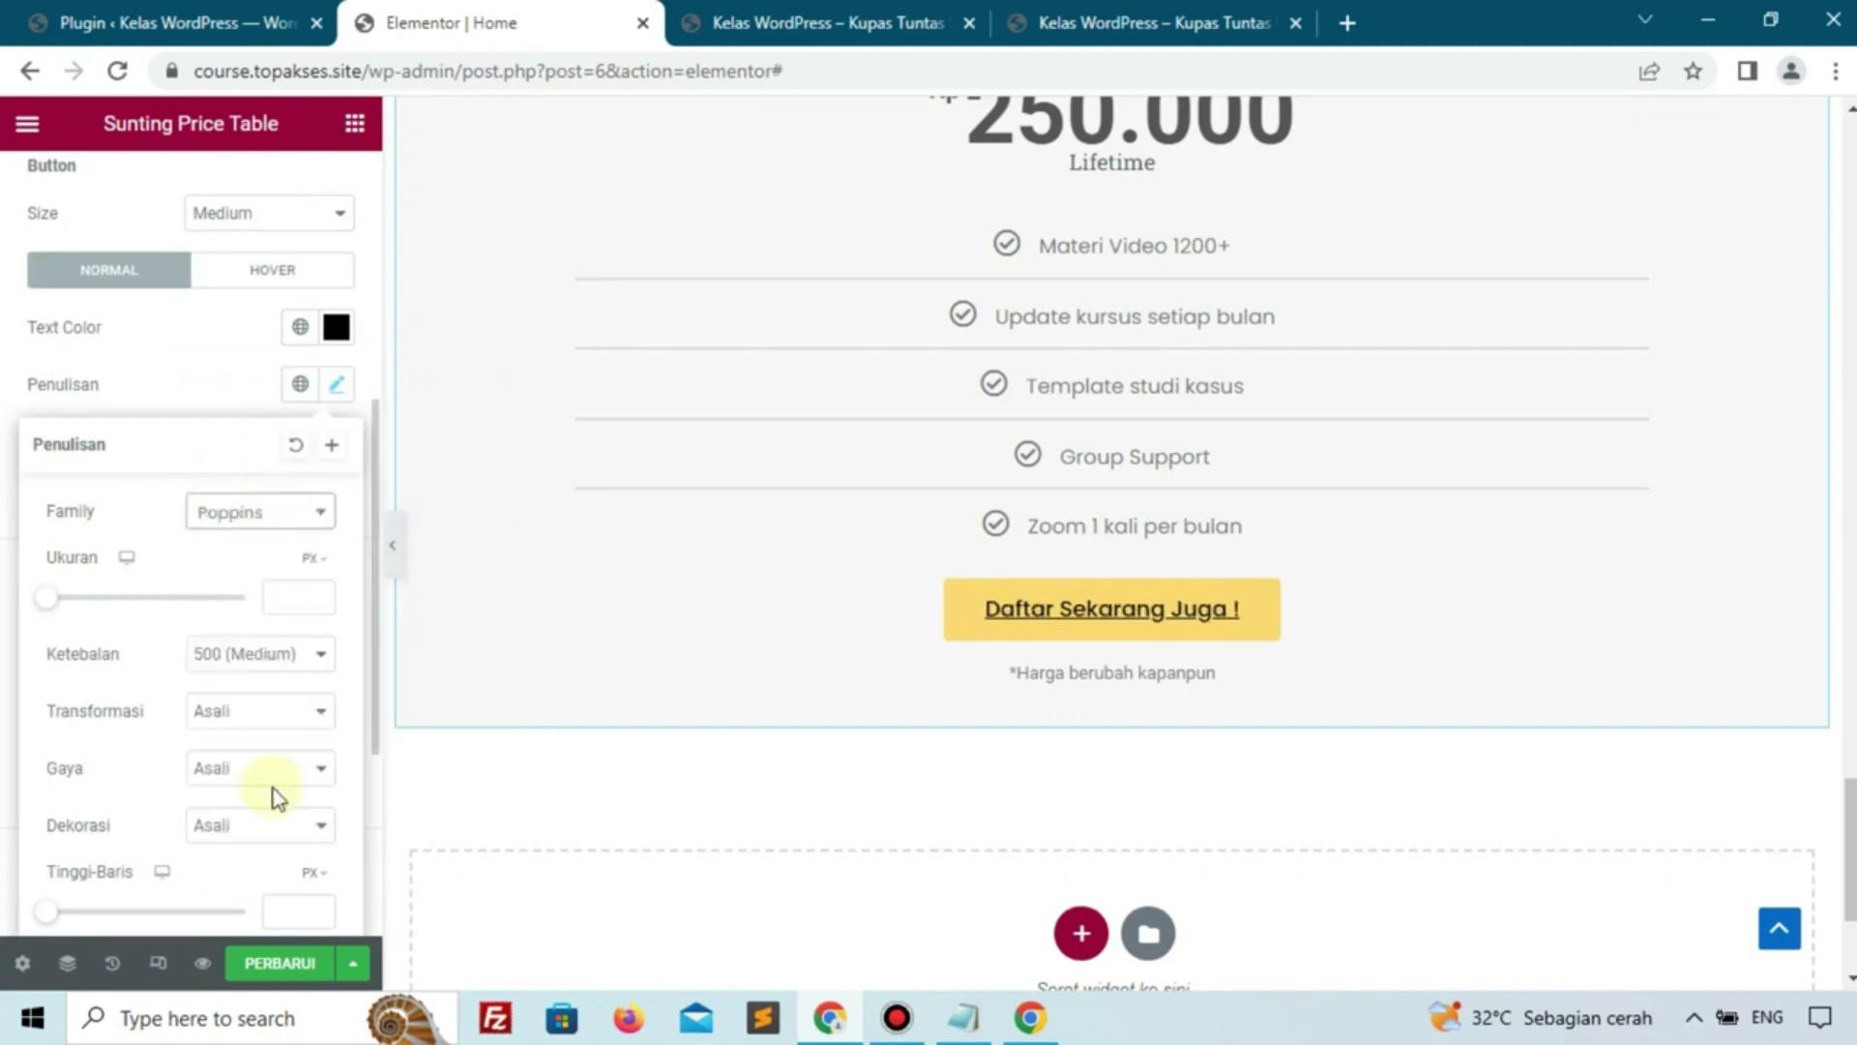
{"action": "left_click", "coordinate": [276, 595]}
{"action": "type", "text": "15"}
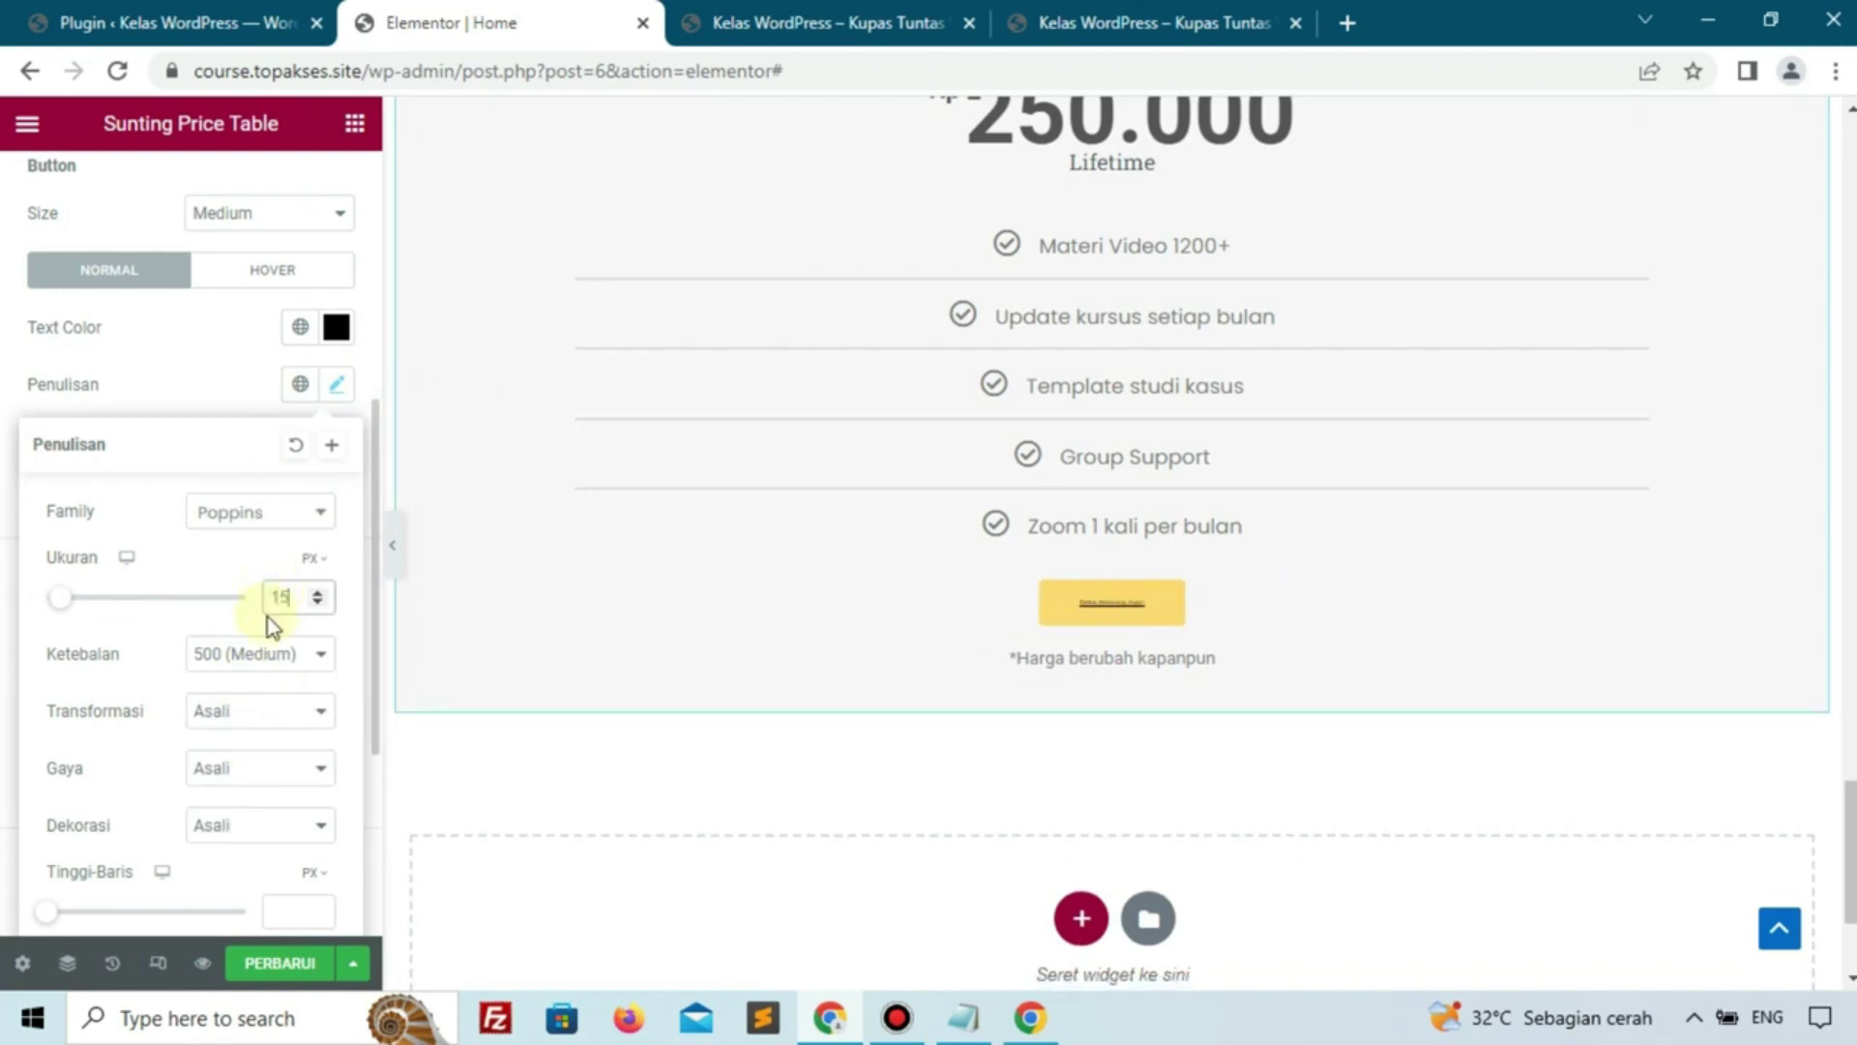
Remove the underline from the footer button text by setting its decoration to Tak Satupun
{"action": "scroll", "coordinate": [270, 735], "scroll_direction": "down", "scroll_amount": 3}
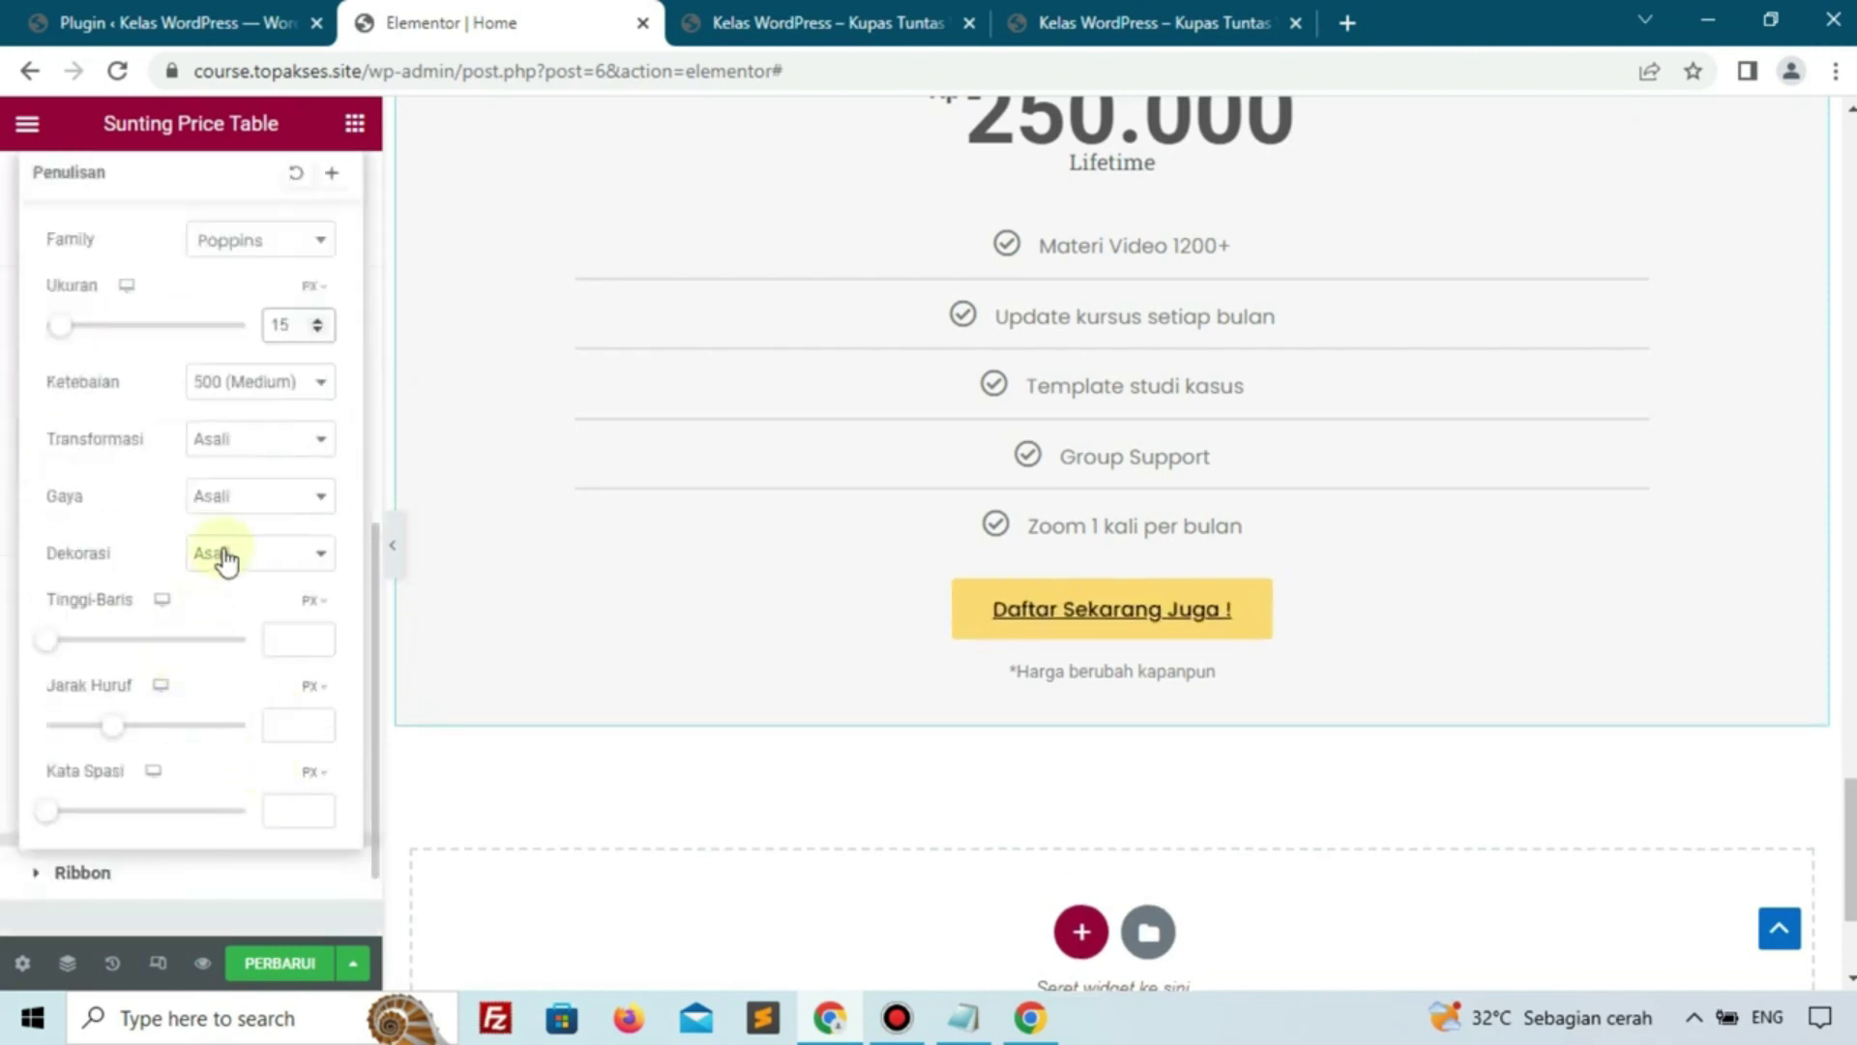
{"action": "left_click", "coordinate": [226, 559]}
{"action": "left_click", "coordinate": [263, 661]}
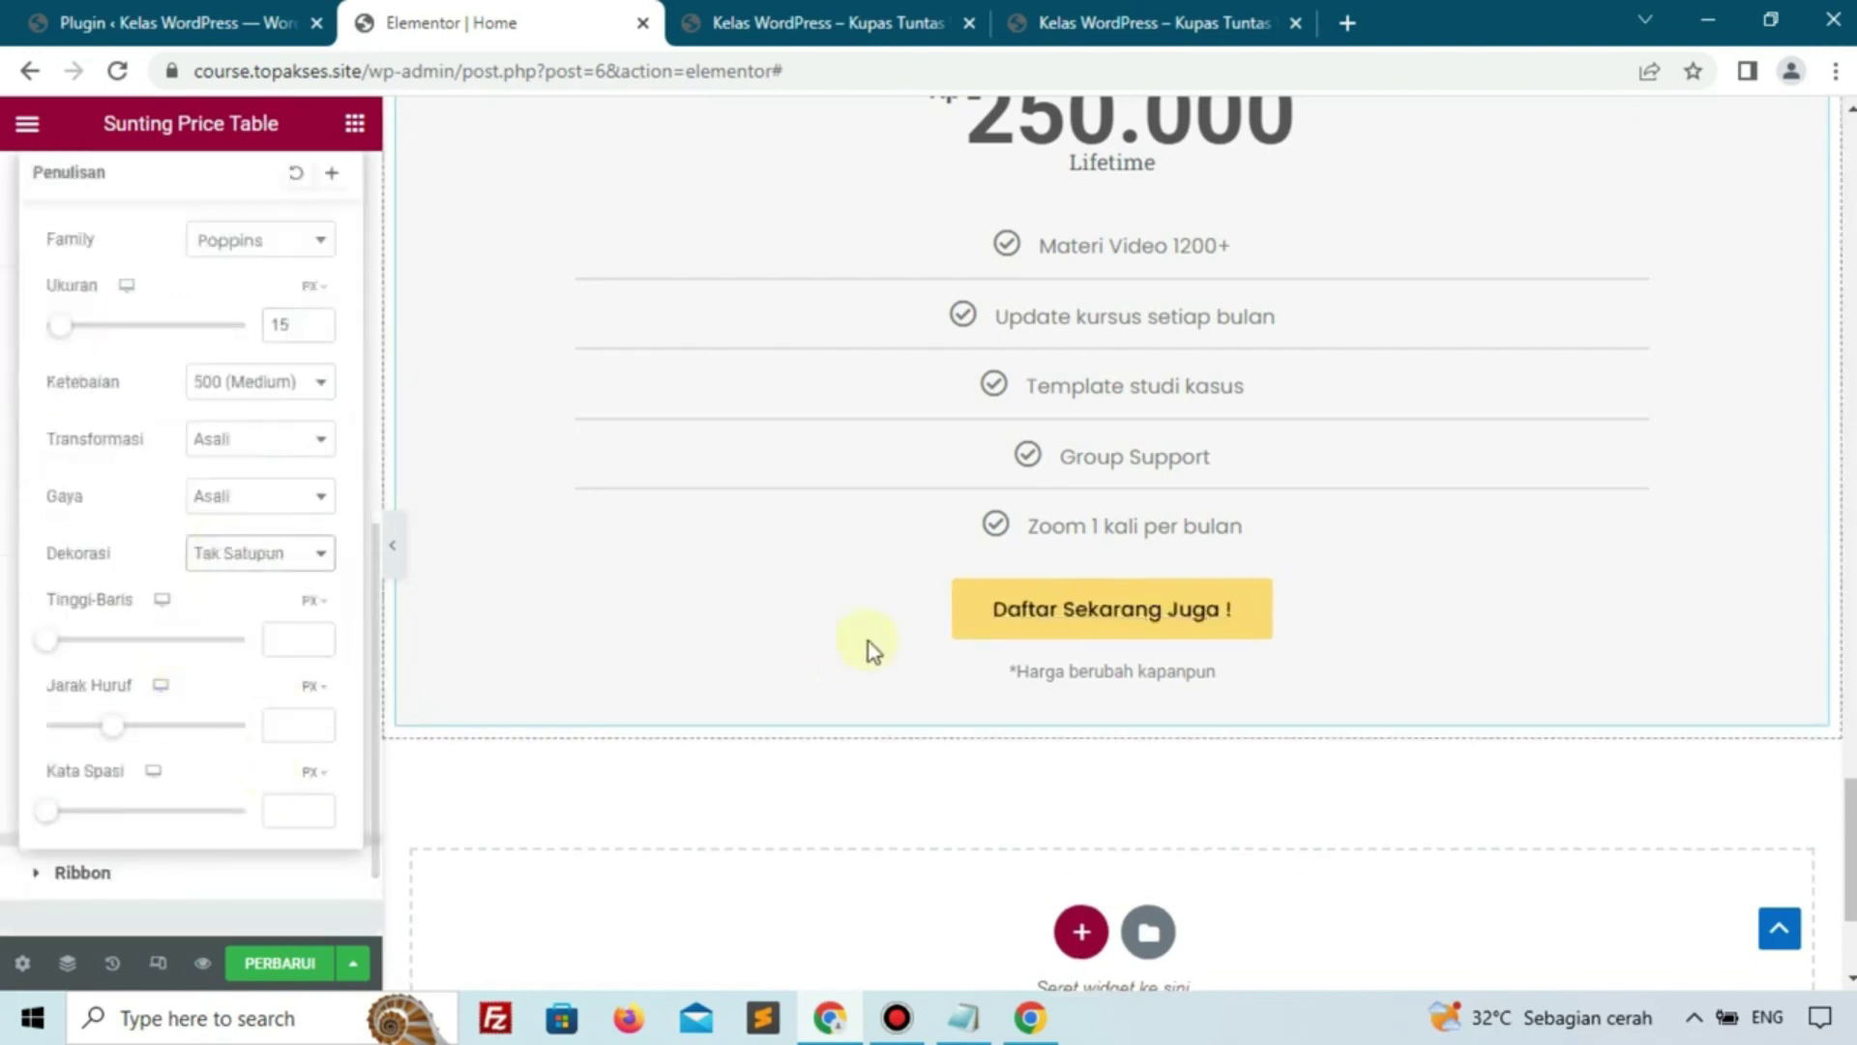
{"action": "left_click", "coordinate": [13, 526]}
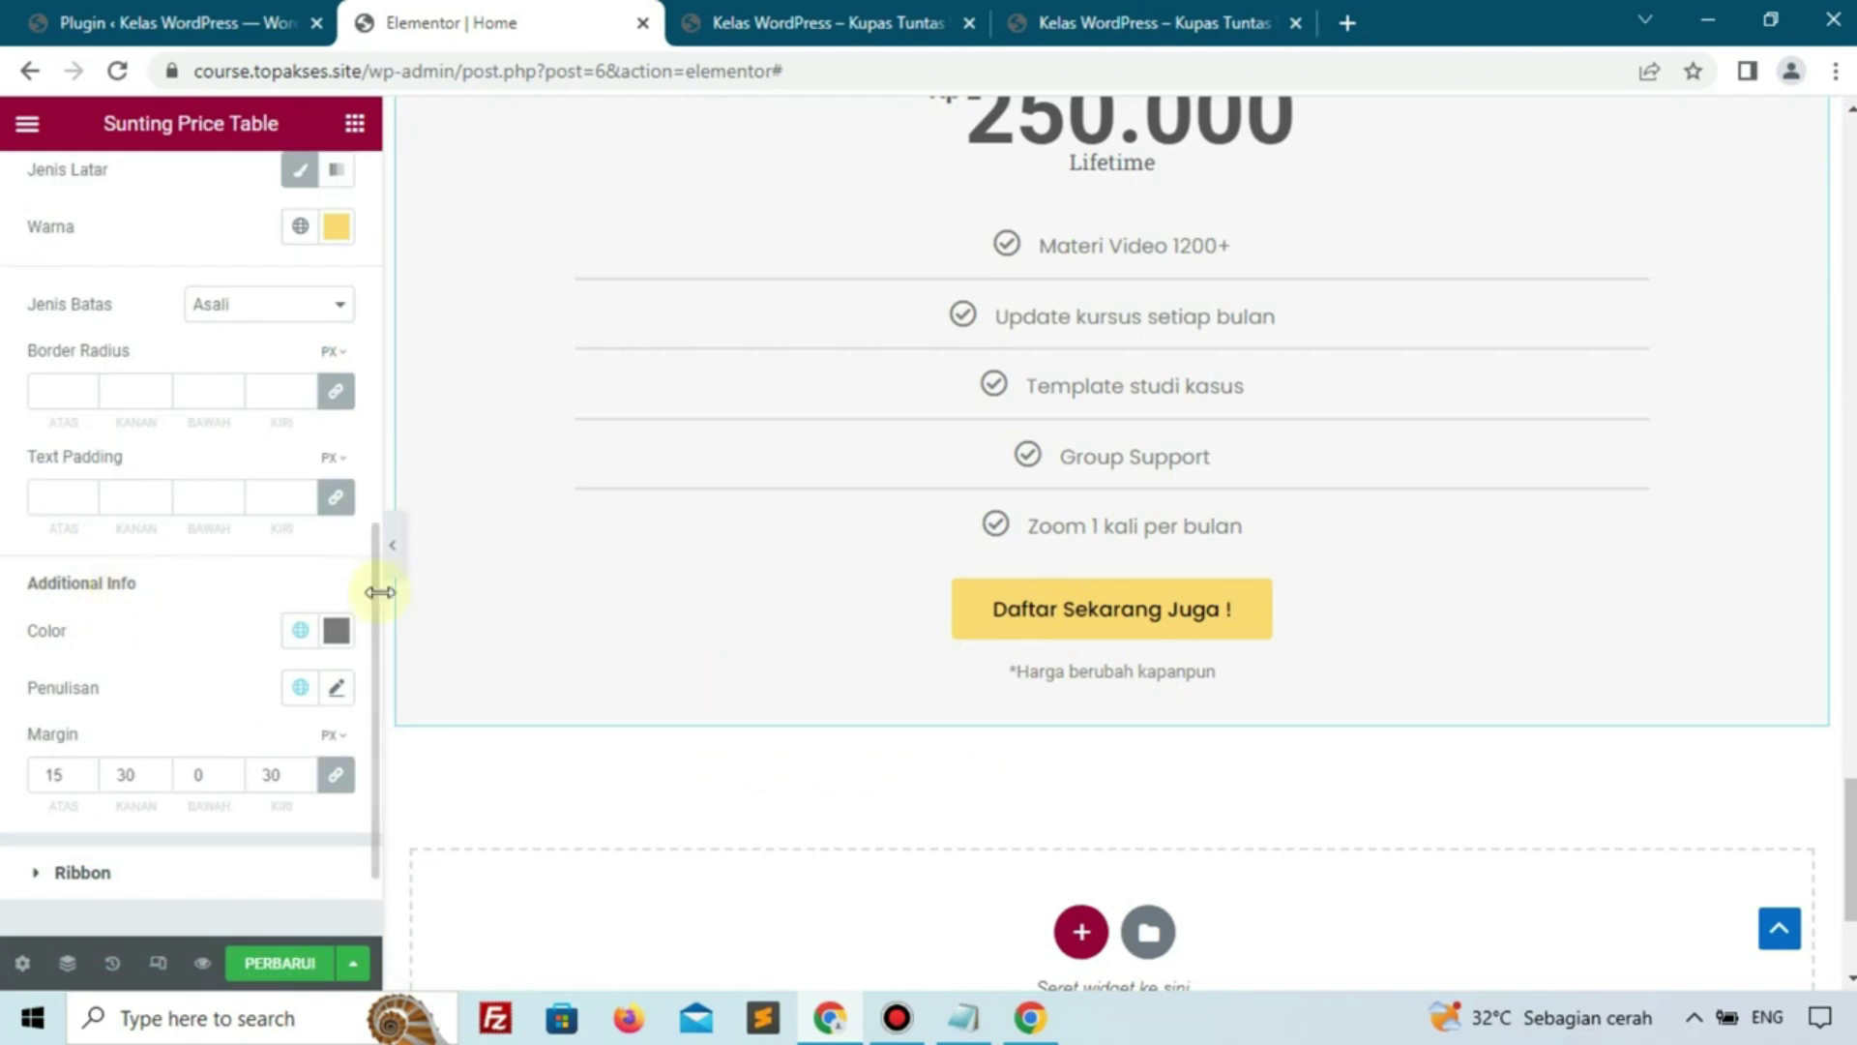
Change the font family of the footer's additional info text to Poppins
{"action": "left_click", "coordinate": [335, 690]}
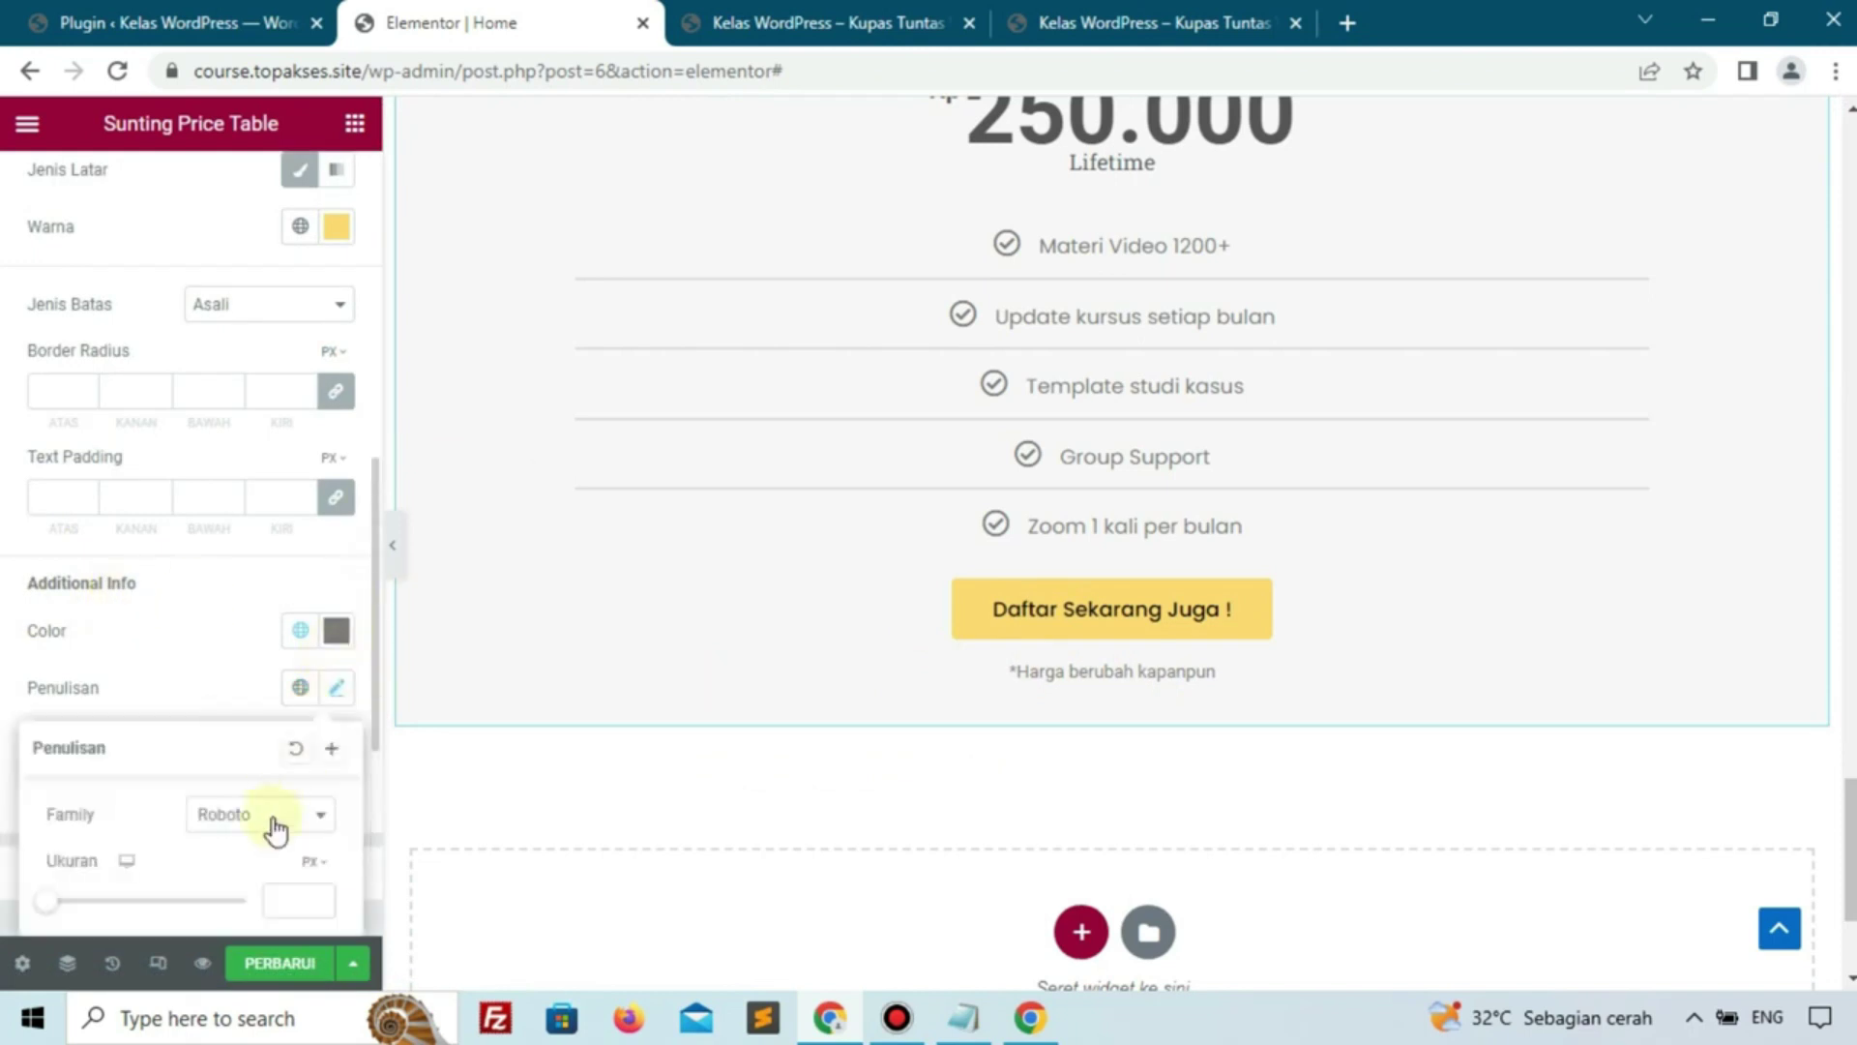
{"action": "left_click", "coordinate": [276, 817]}
{"action": "type", "text": "pop"}
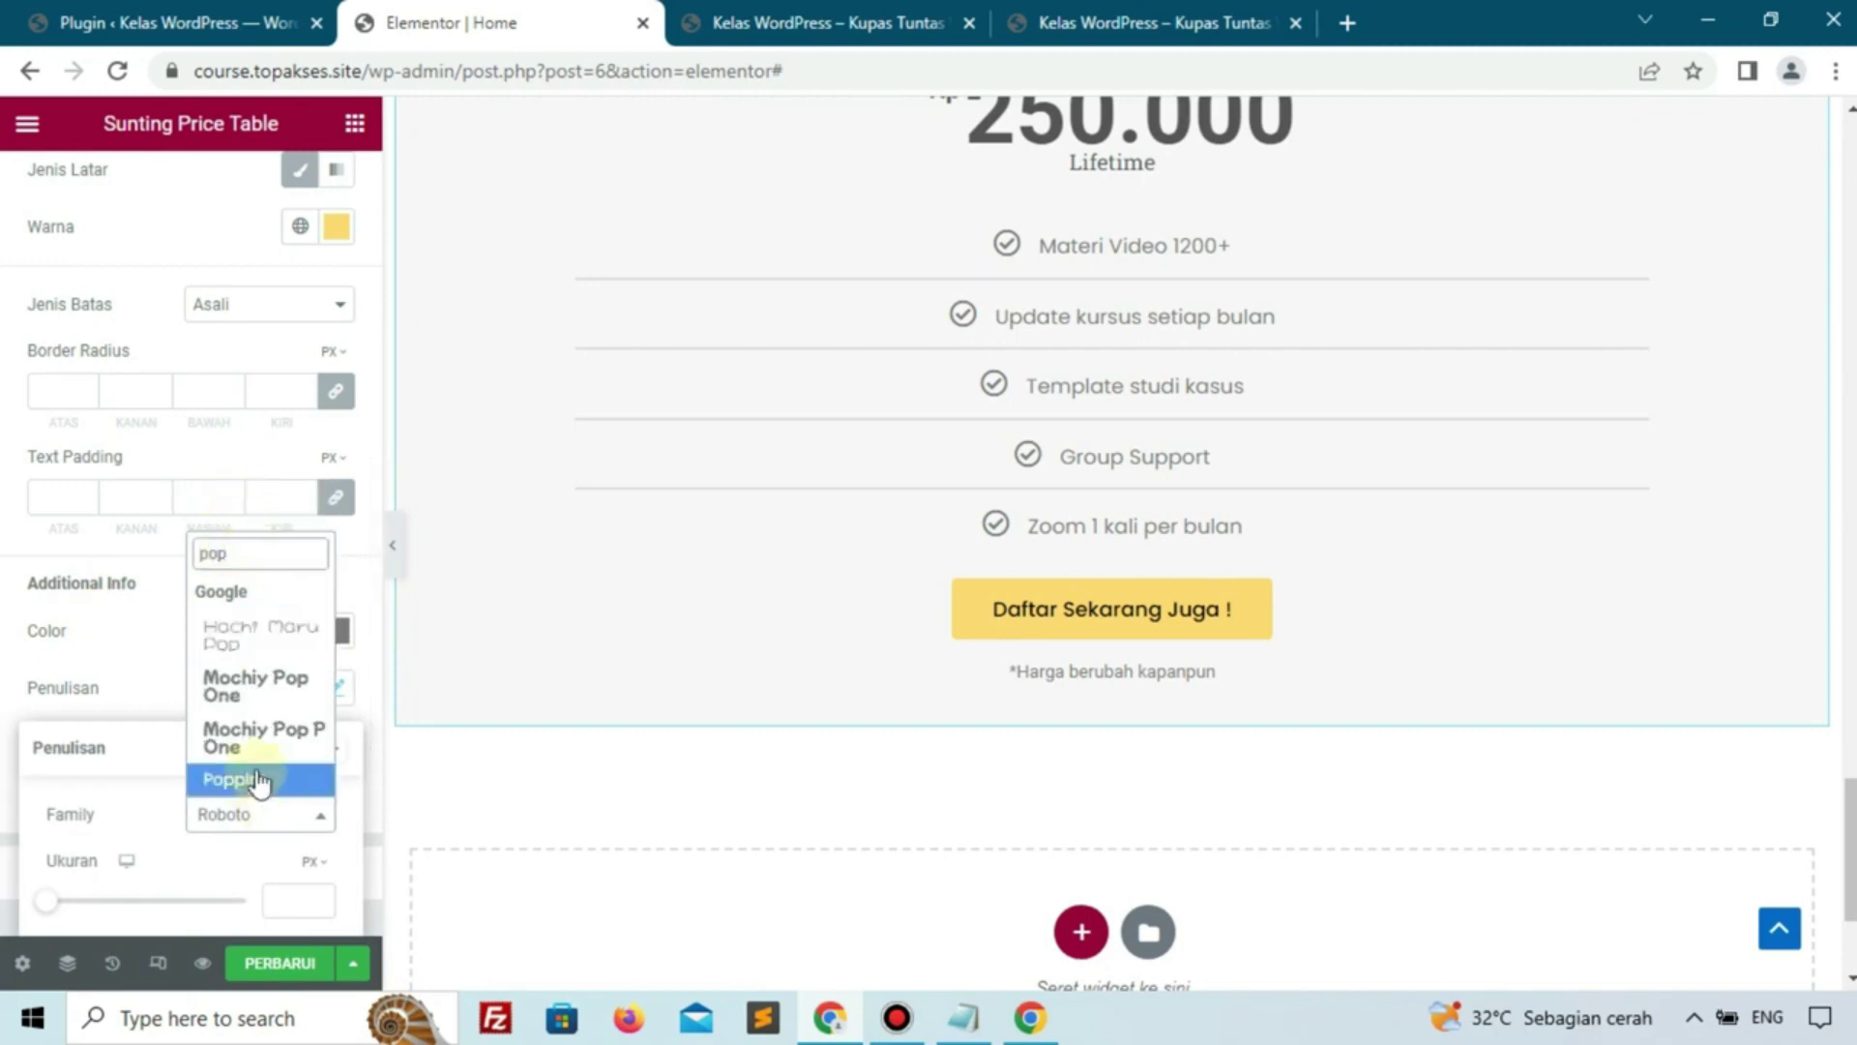
{"action": "left_click", "coordinate": [260, 780]}
Change the font family of the price table's price to Poppins in the pricing style settings
{"action": "scroll", "coordinate": [1037, 448], "scroll_direction": "up", "scroll_amount": 3}
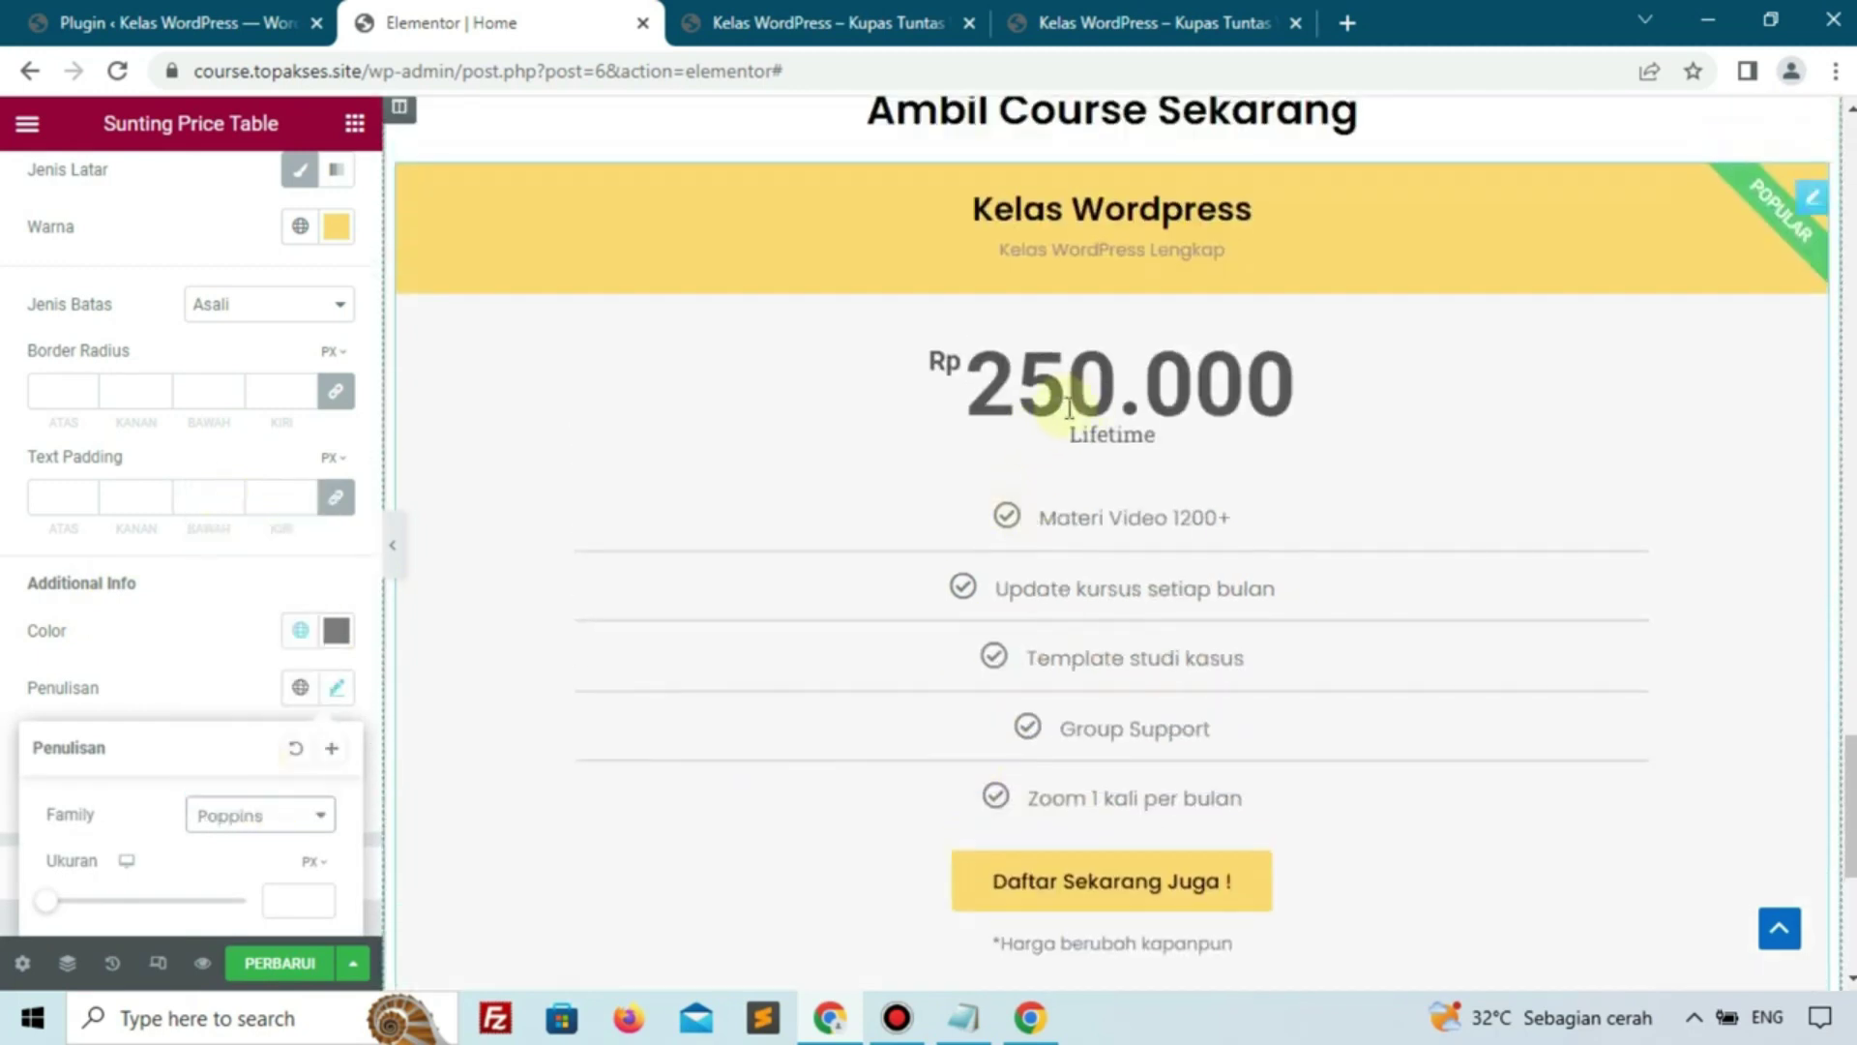
{"action": "scroll", "coordinate": [236, 485], "scroll_direction": "up", "scroll_amount": 8}
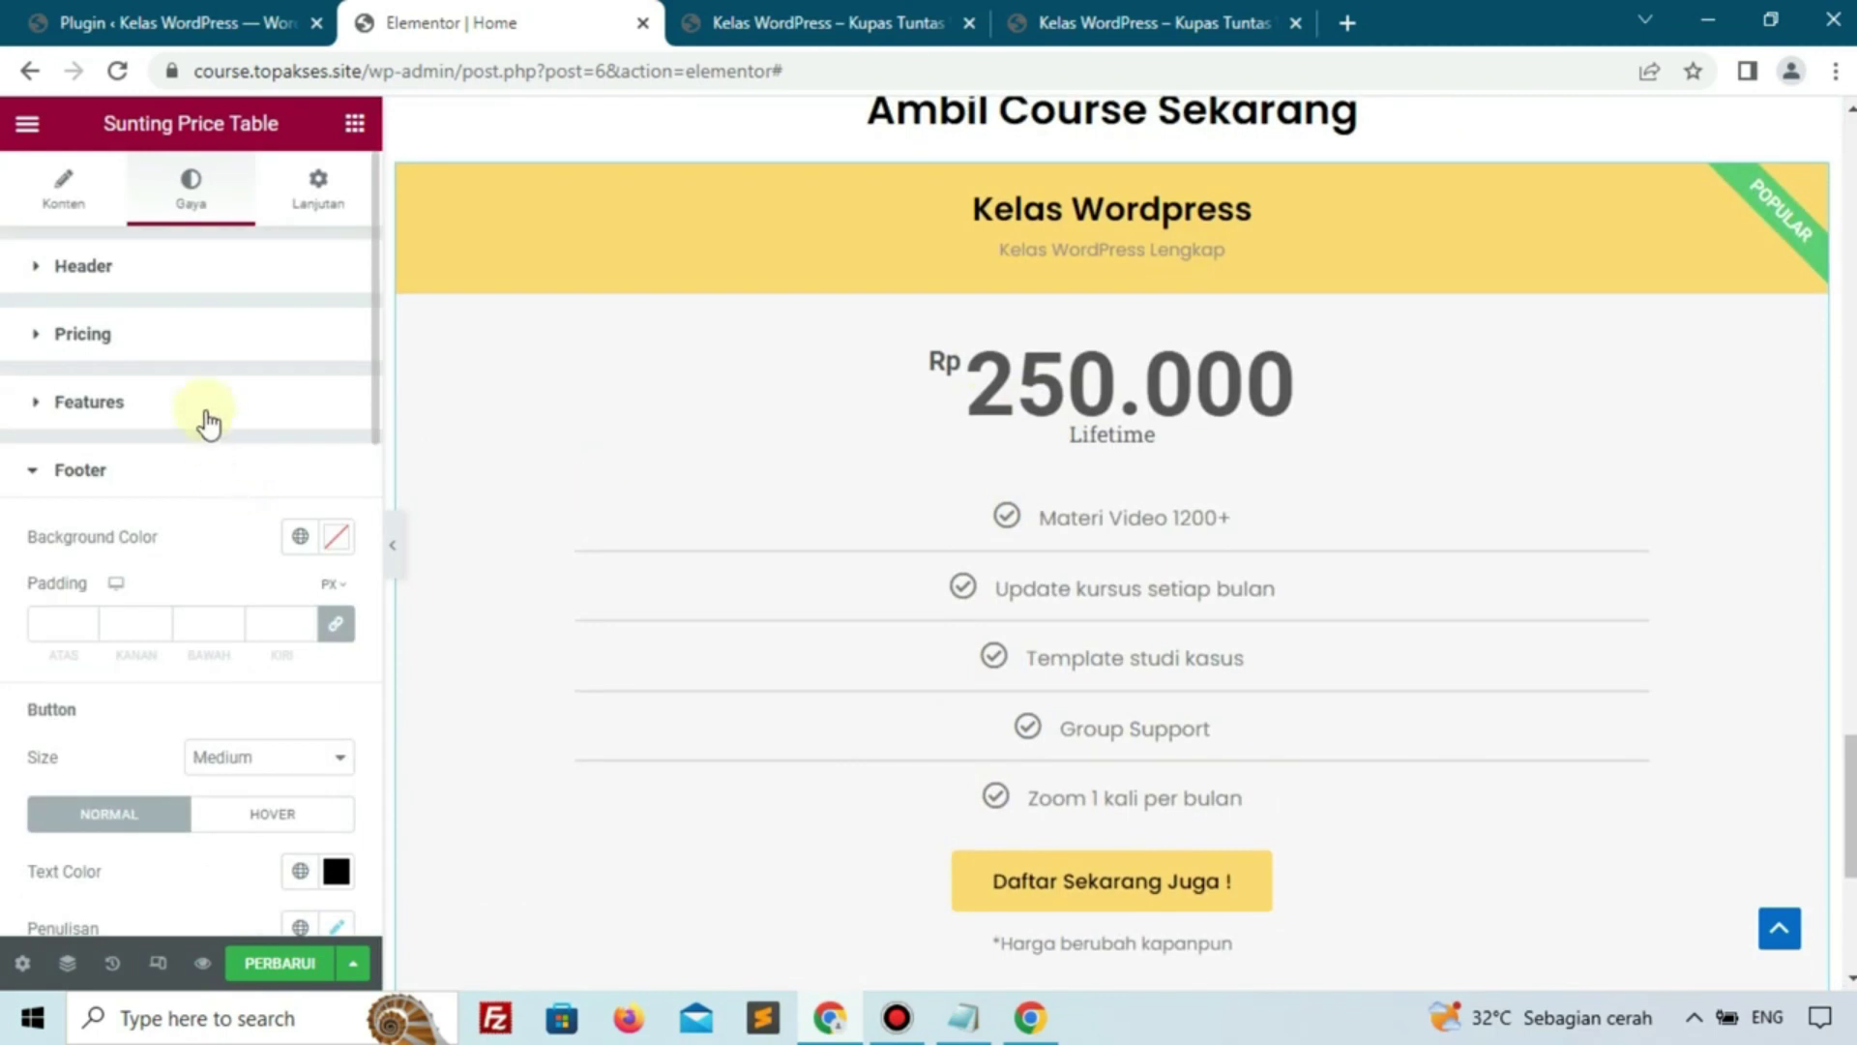
{"action": "left_click", "coordinate": [177, 356]}
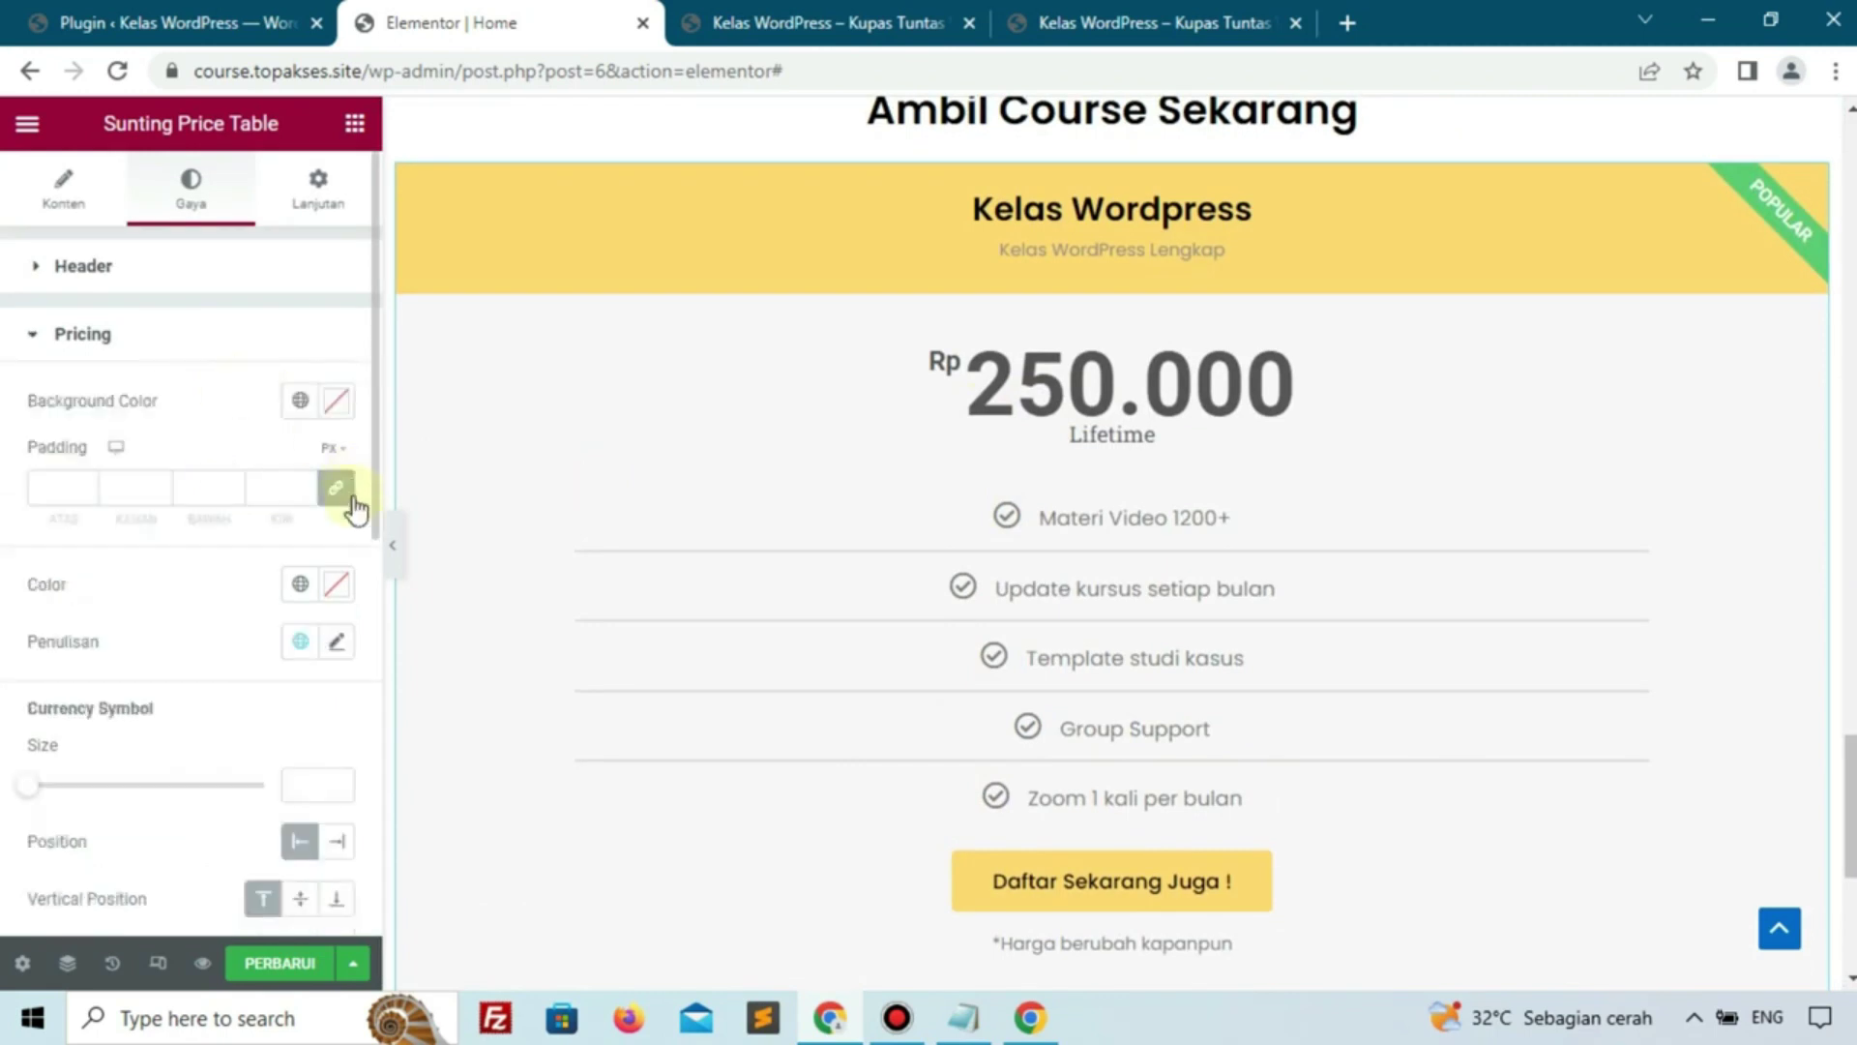
{"action": "left_click", "coordinate": [337, 644]}
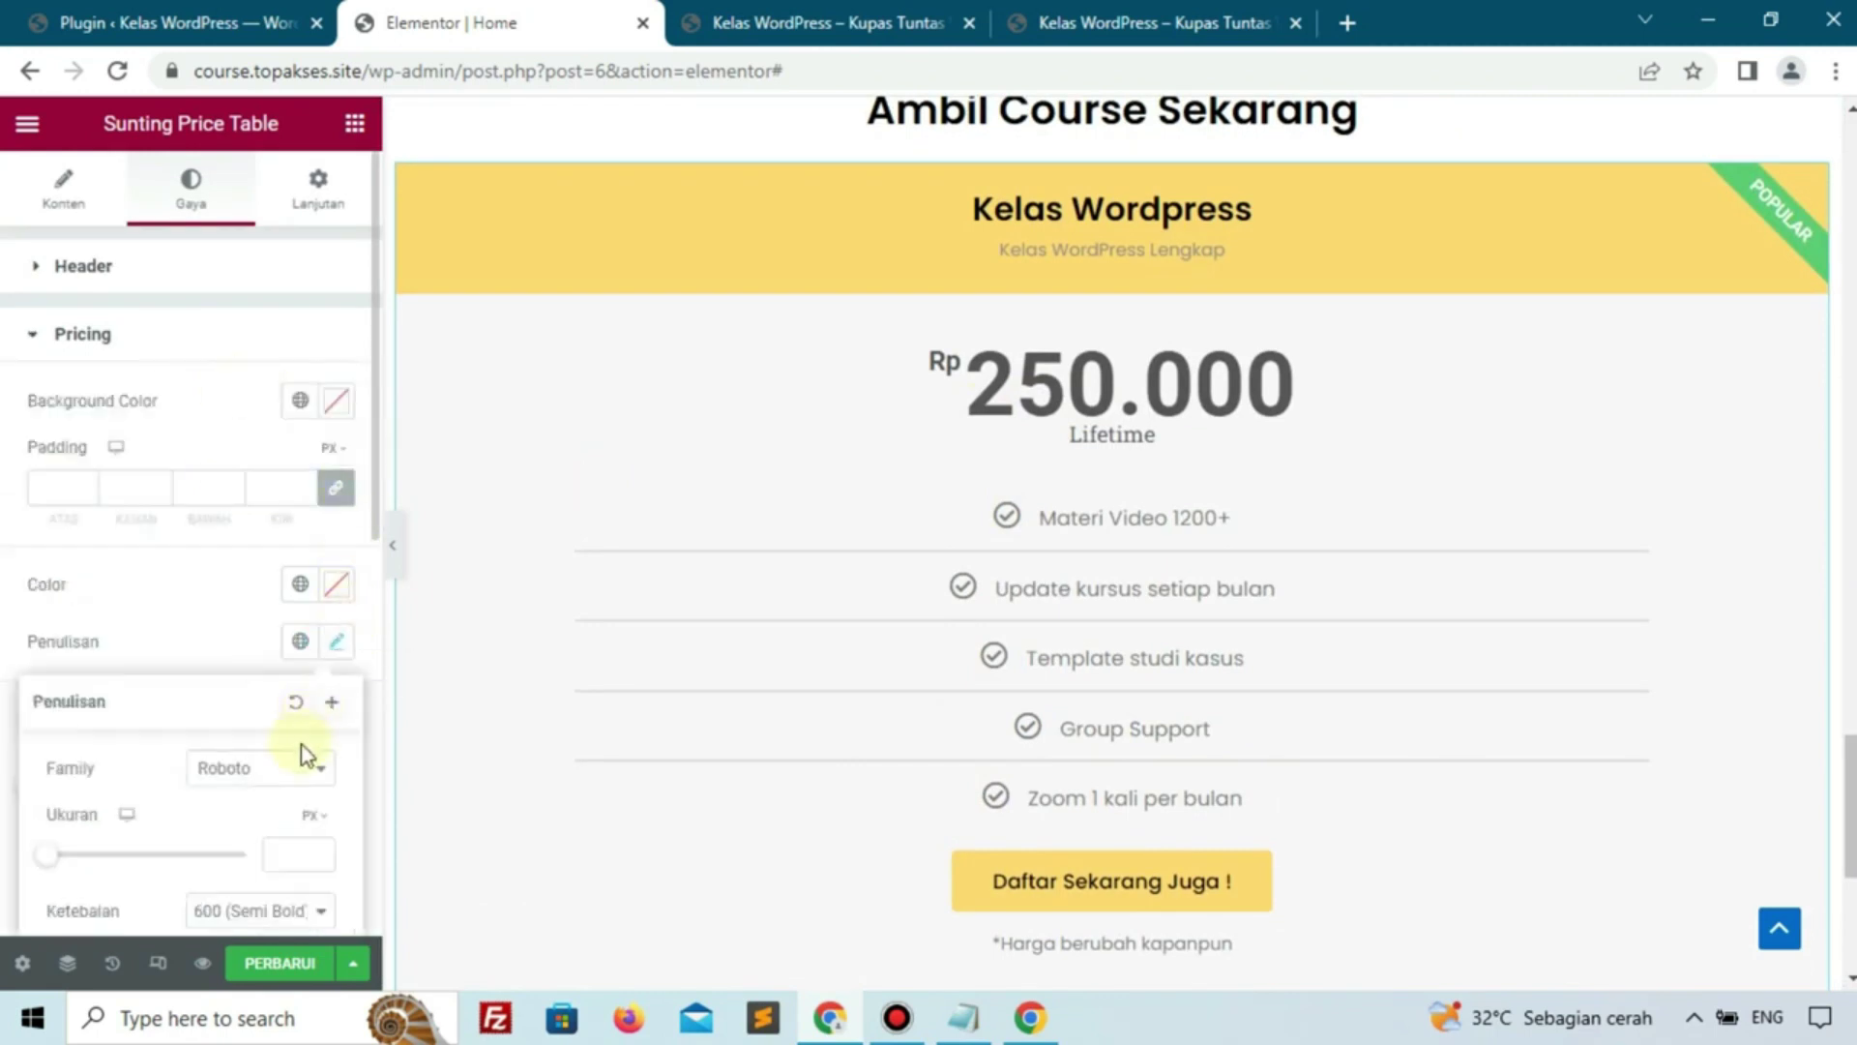
{"action": "left_click", "coordinate": [290, 770]}
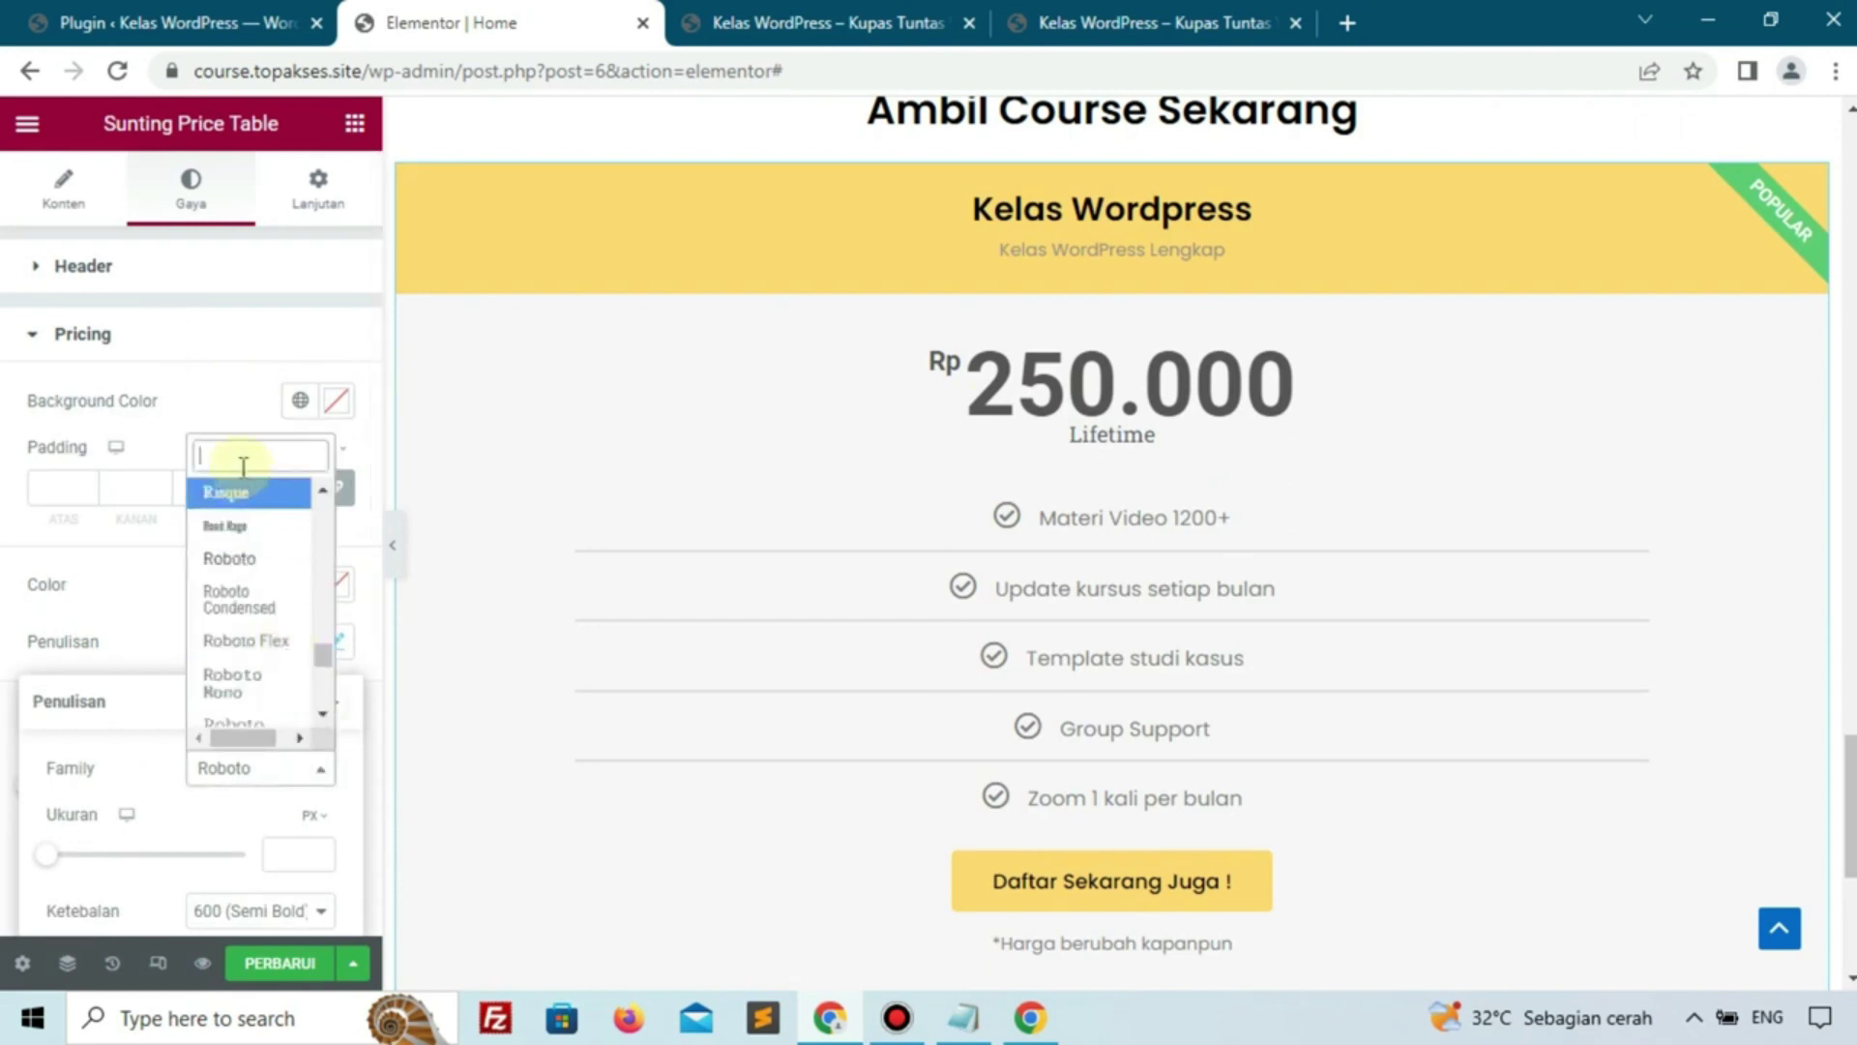
{"action": "type", "text": "pop"}
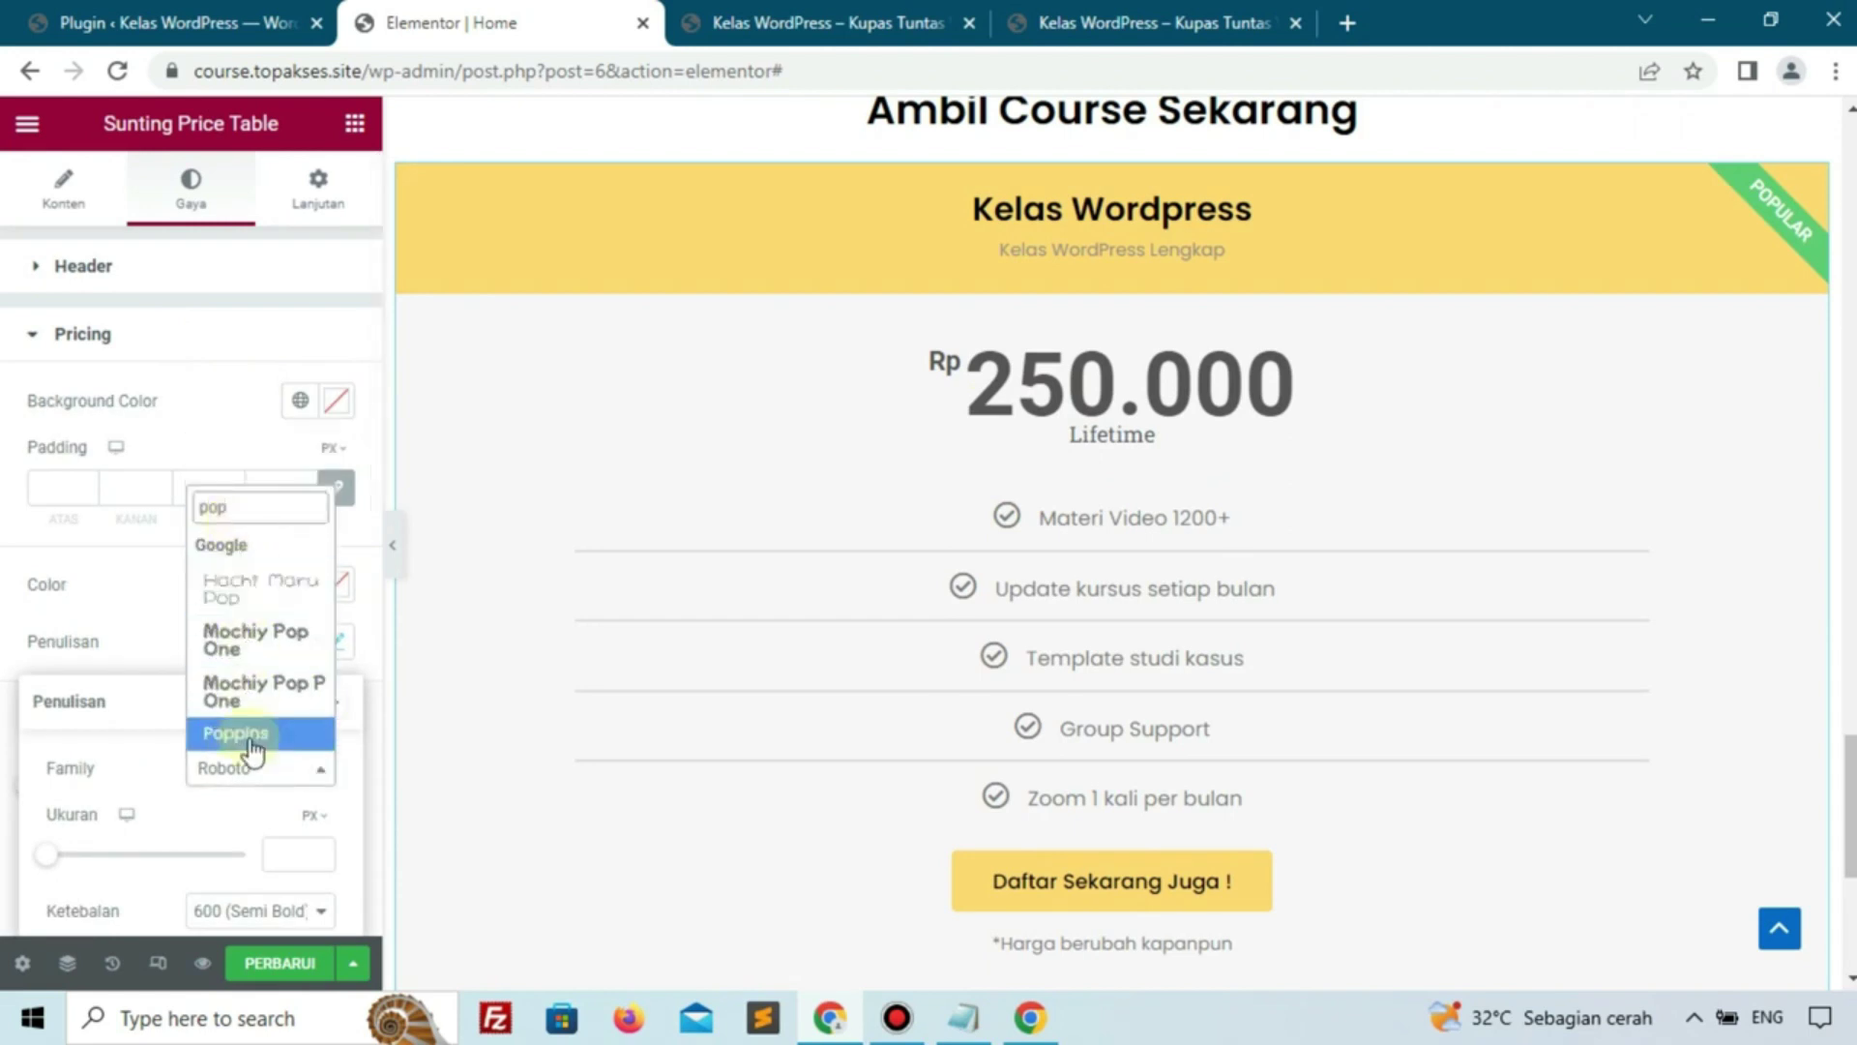
{"action": "left_click", "coordinate": [251, 738]}
Update the page to save the price table styling
{"action": "scroll", "coordinate": [1090, 497], "scroll_direction": "down", "scroll_amount": 3}
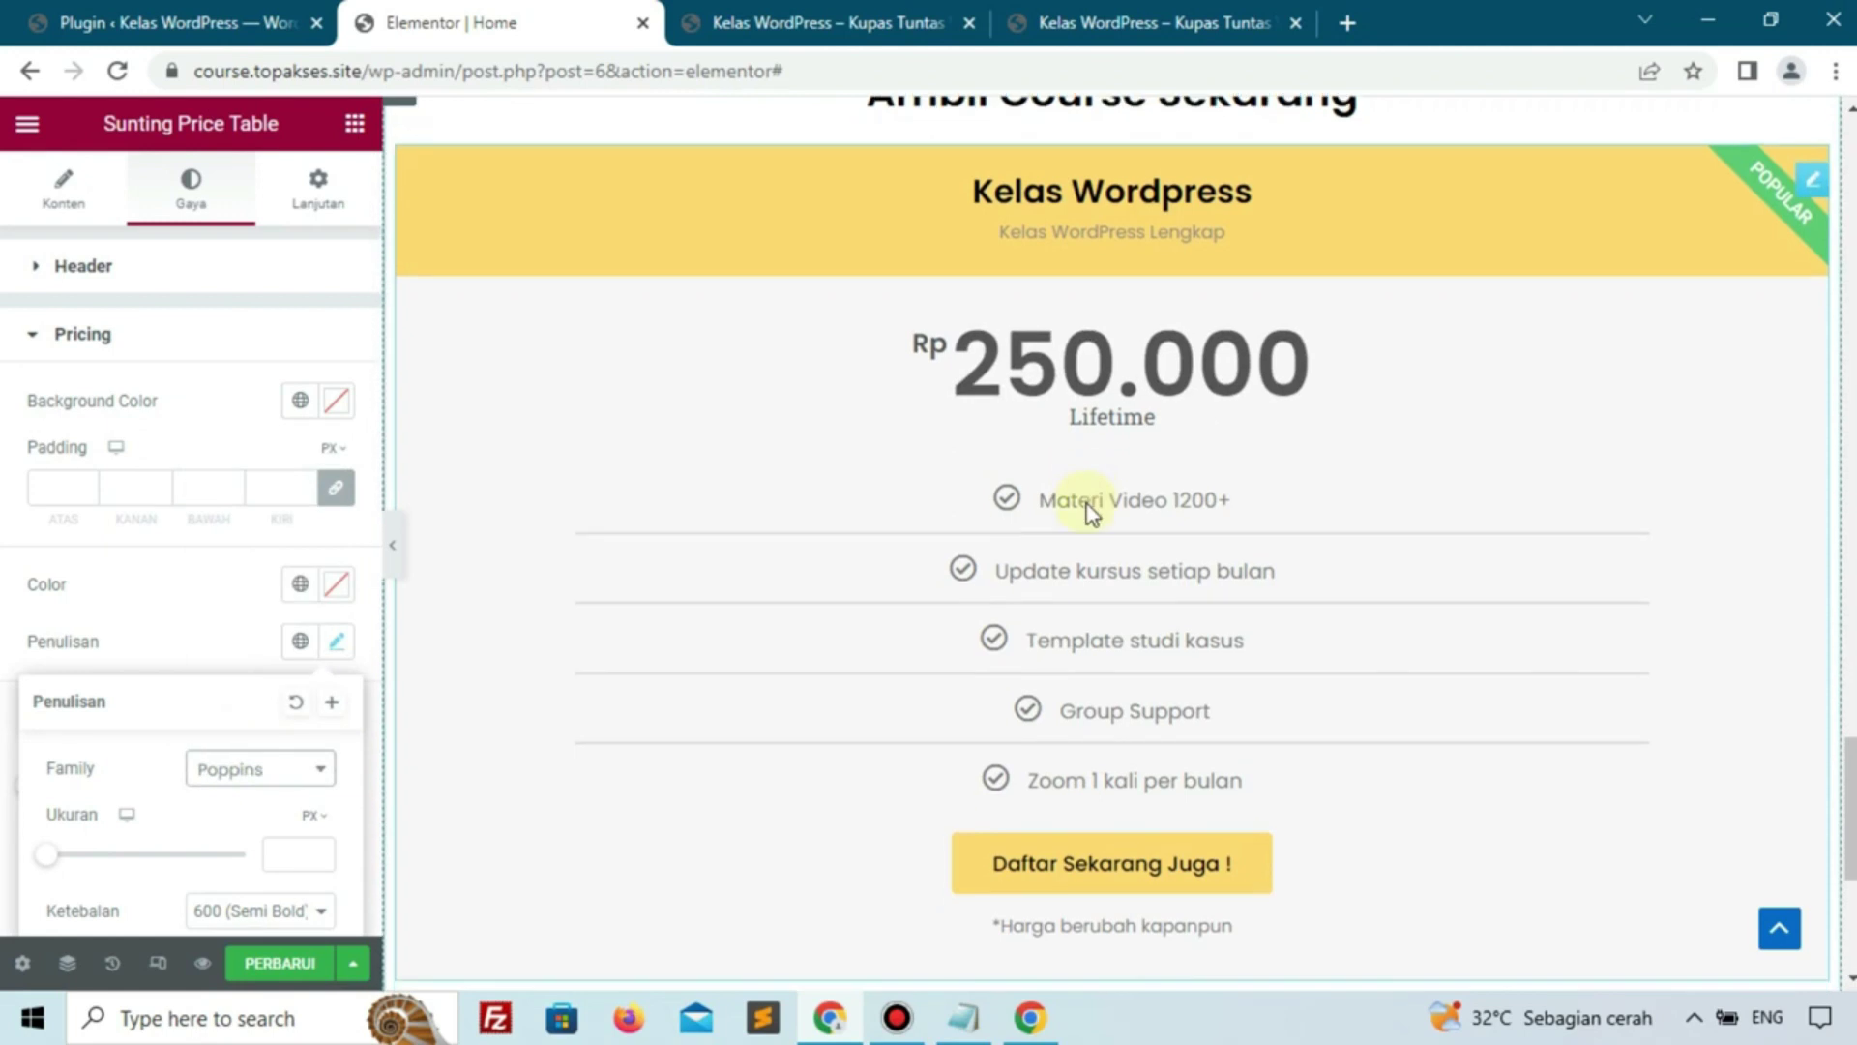
{"action": "scroll", "coordinate": [1090, 512], "scroll_direction": "down", "scroll_amount": 3}
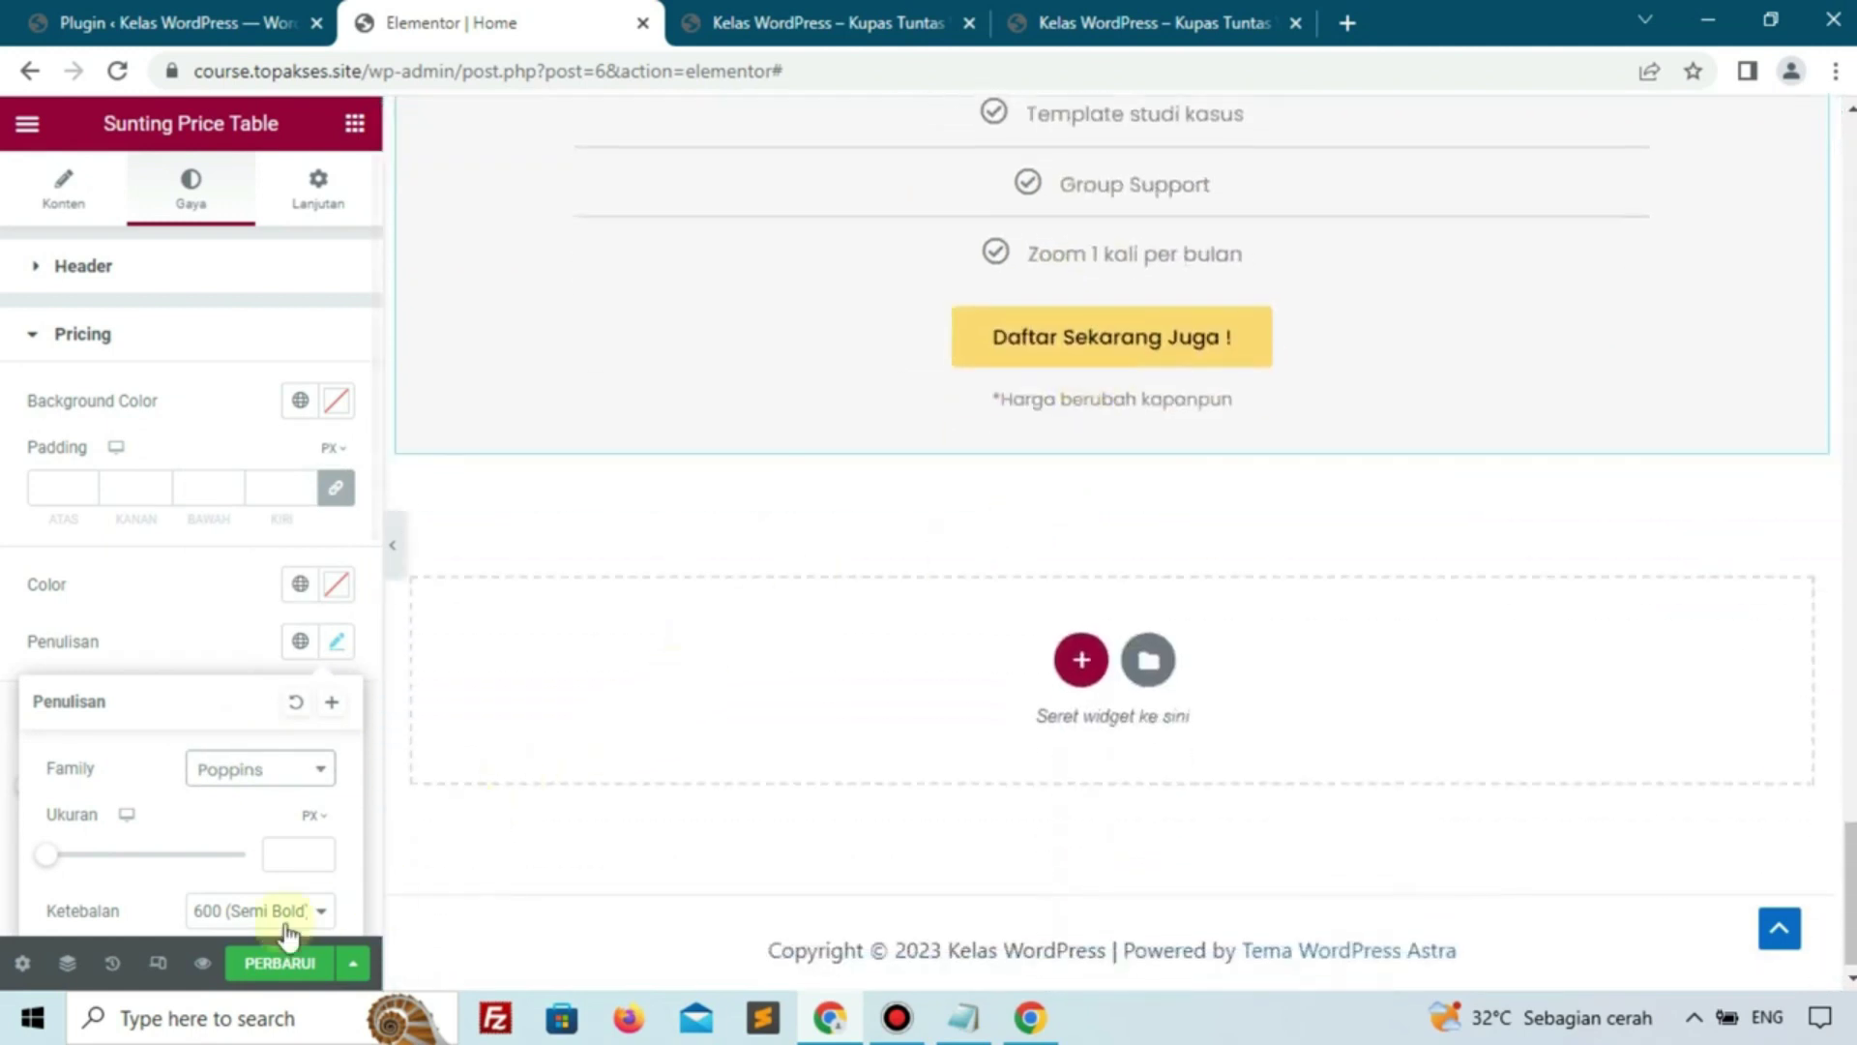
{"action": "left_click", "coordinate": [288, 956]}
{"action": "left_click", "coordinate": [289, 957]}
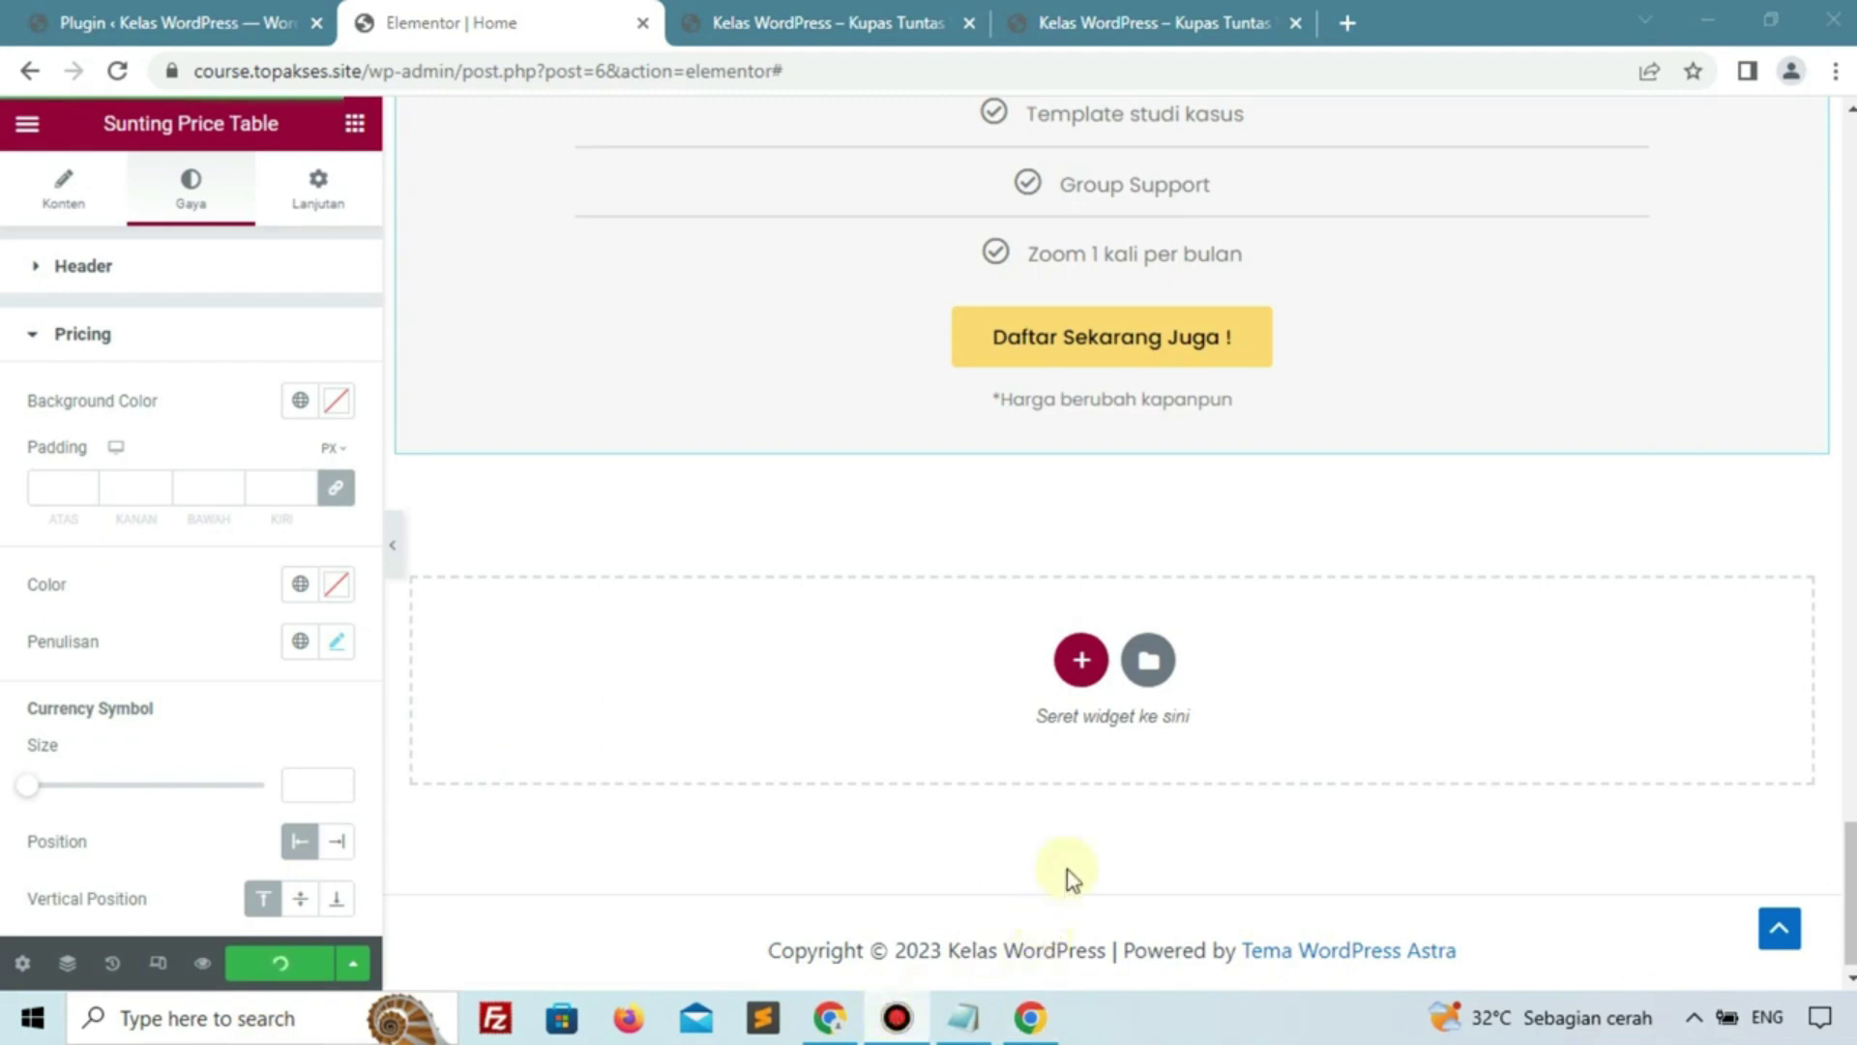
Reload the live course.topakses.site home page and review the "Ambil Course Sekarang" price table from header to footer
{"action": "scroll", "coordinate": [1161, 687], "scroll_direction": "up", "scroll_amount": 5}
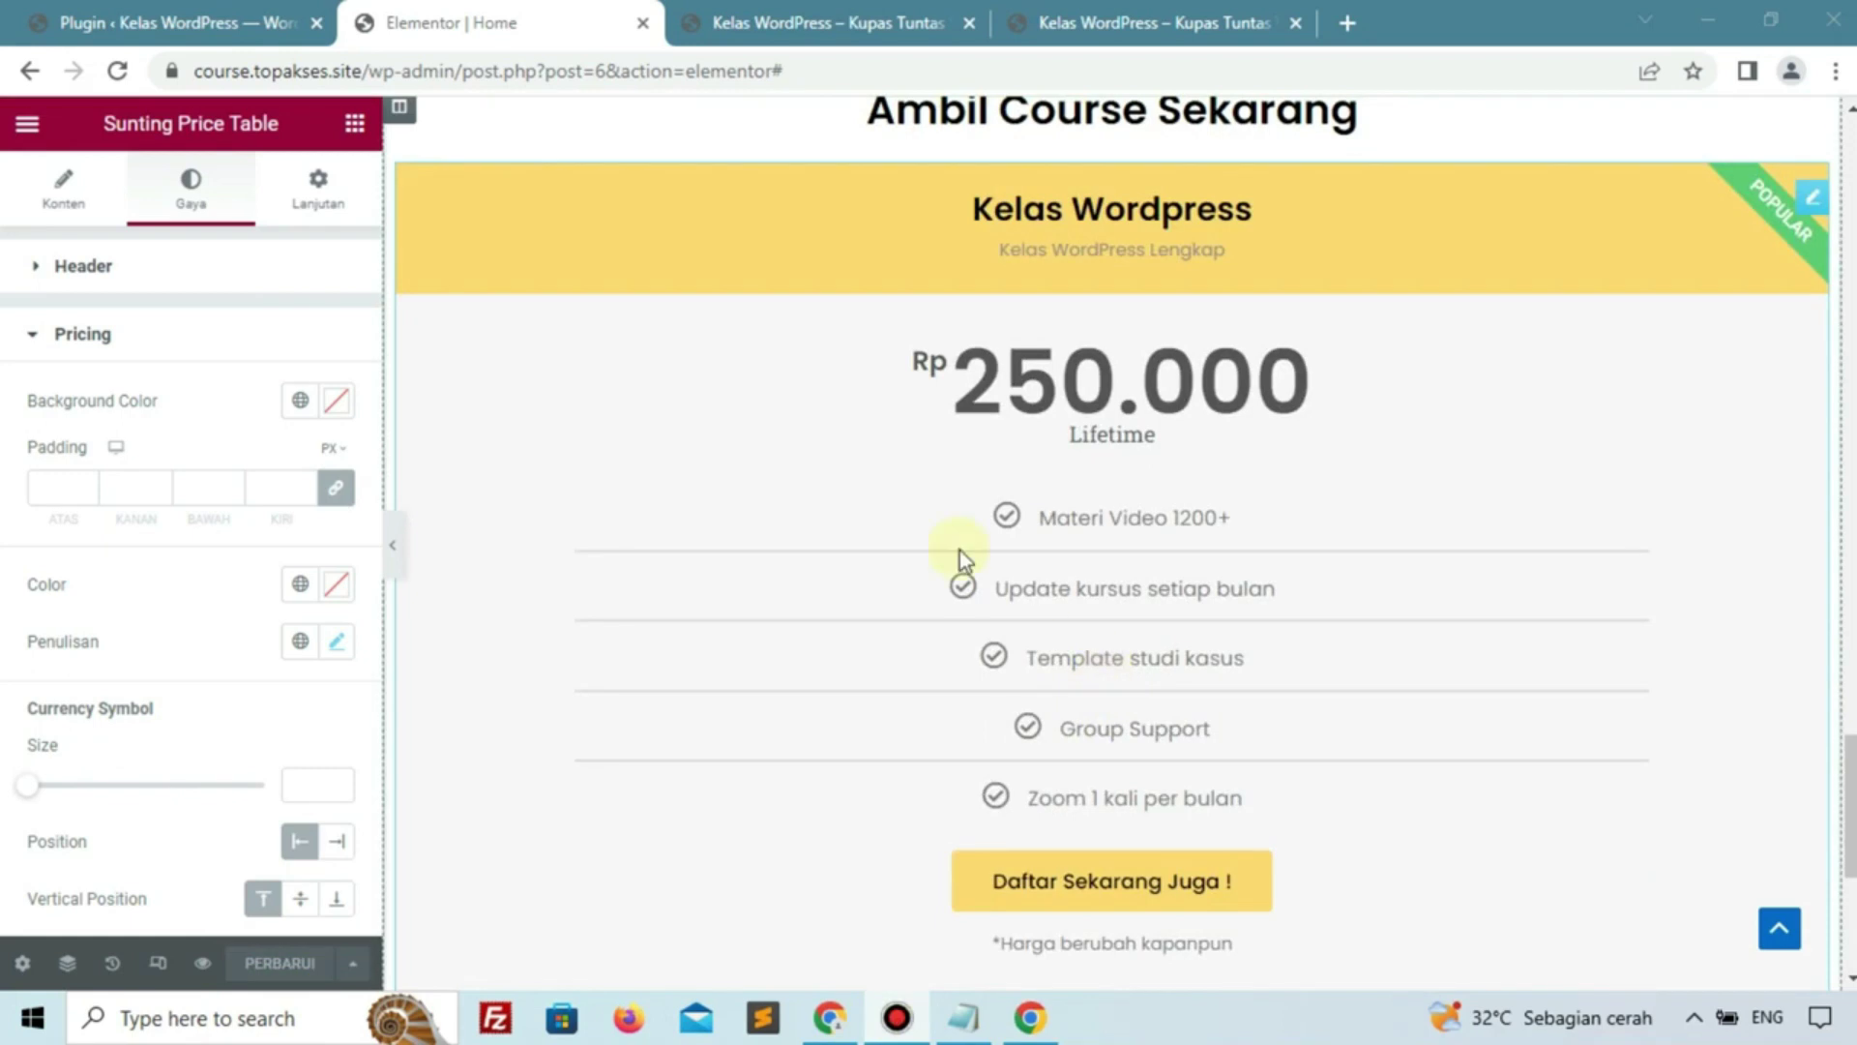
{"action": "left_click", "coordinate": [818, 21]}
{"action": "key", "text": "F5"}
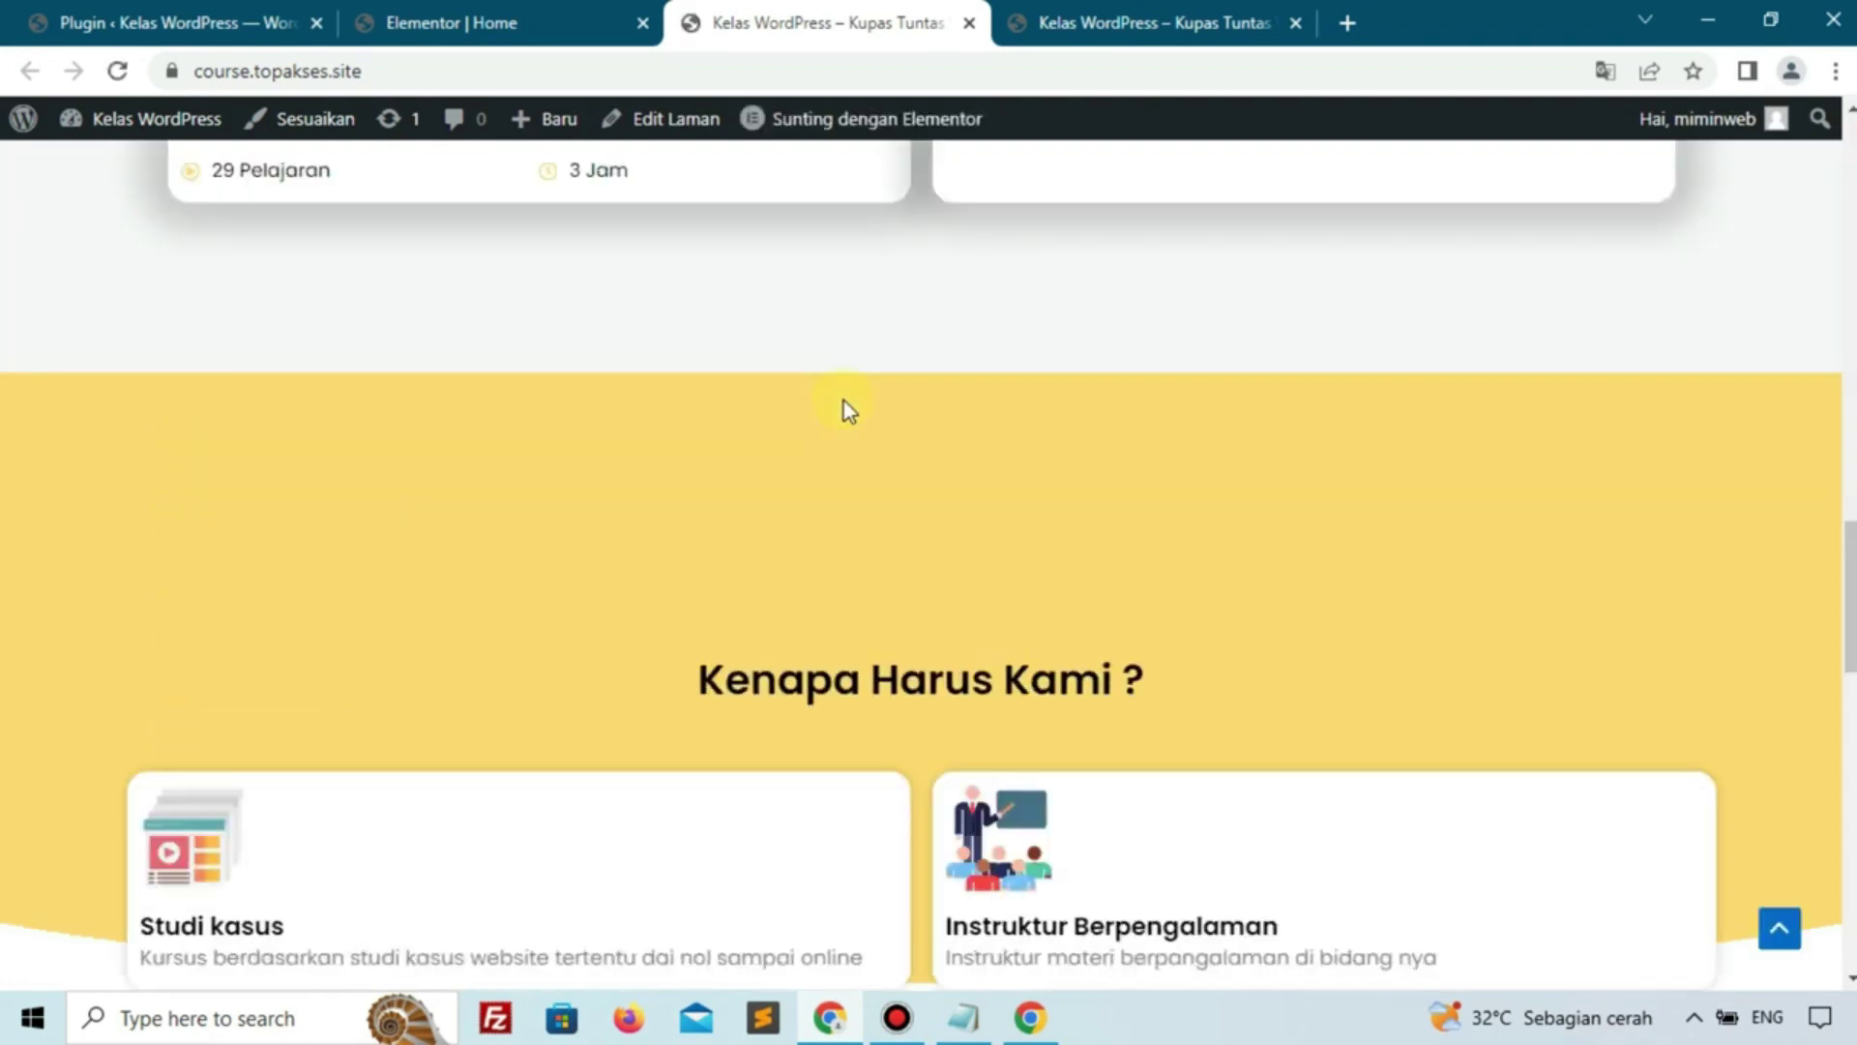
{"action": "scroll", "coordinate": [844, 401], "scroll_direction": "down", "scroll_amount": 12}
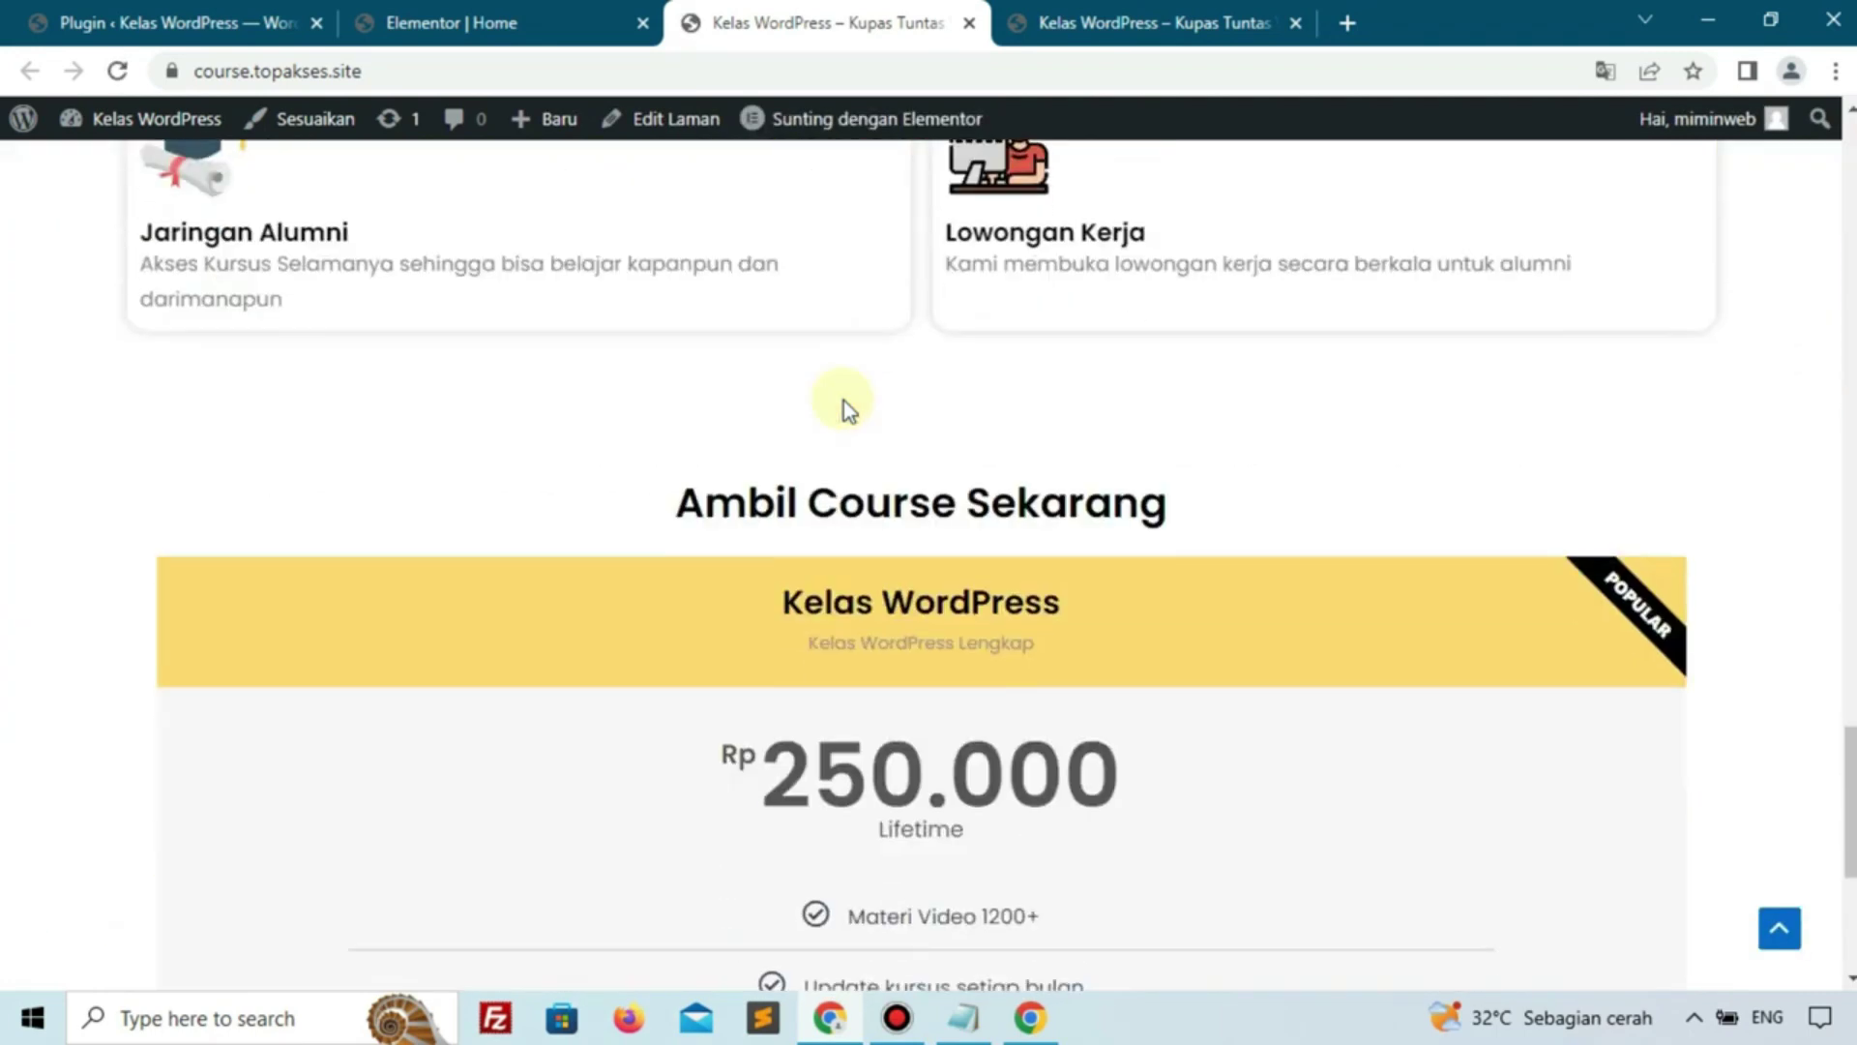
{"action": "scroll", "coordinate": [844, 401], "scroll_direction": "down", "scroll_amount": 2}
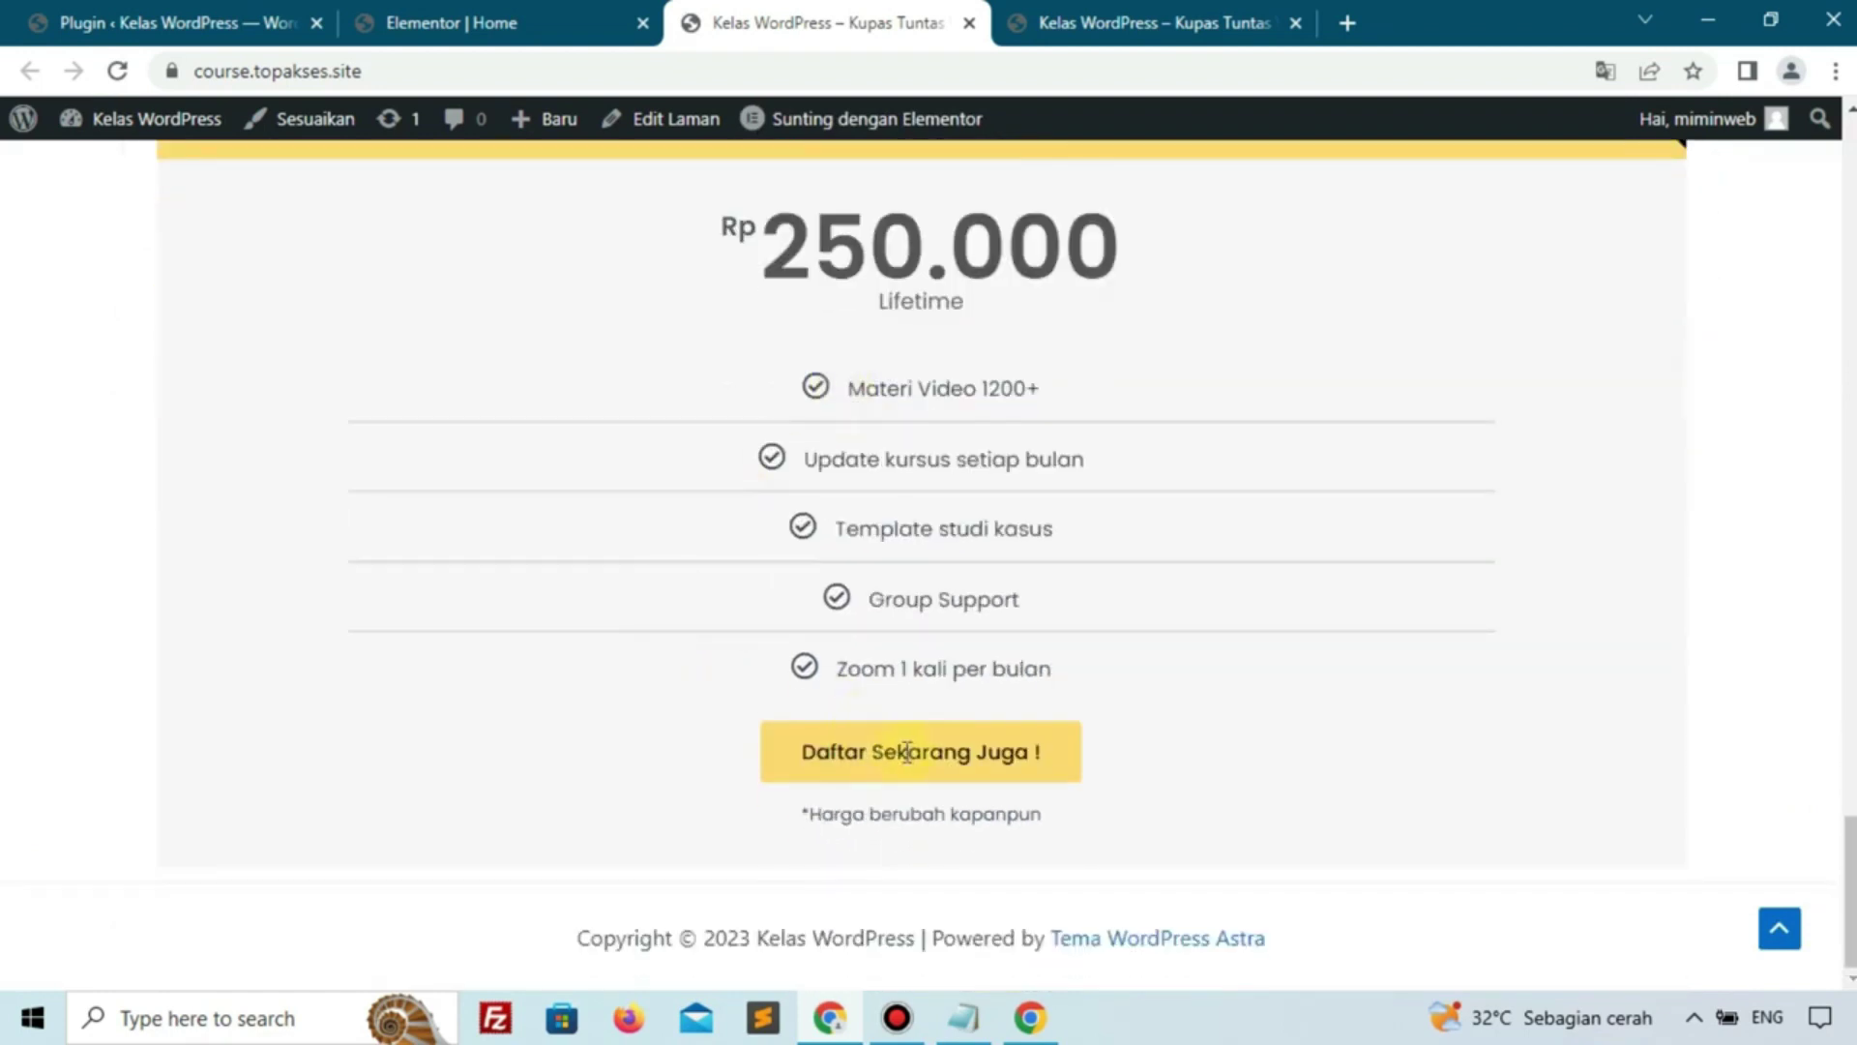
{"action": "scroll", "coordinate": [1089, 760], "scroll_direction": "up", "scroll_amount": 1}
{"action": "scroll", "coordinate": [1085, 758], "scroll_direction": "down", "scroll_amount": 1}
{"action": "scroll", "coordinate": [1082, 751], "scroll_direction": "up", "scroll_amount": 8}
{"action": "scroll", "coordinate": [1083, 750], "scroll_direction": "down", "scroll_amount": 3}
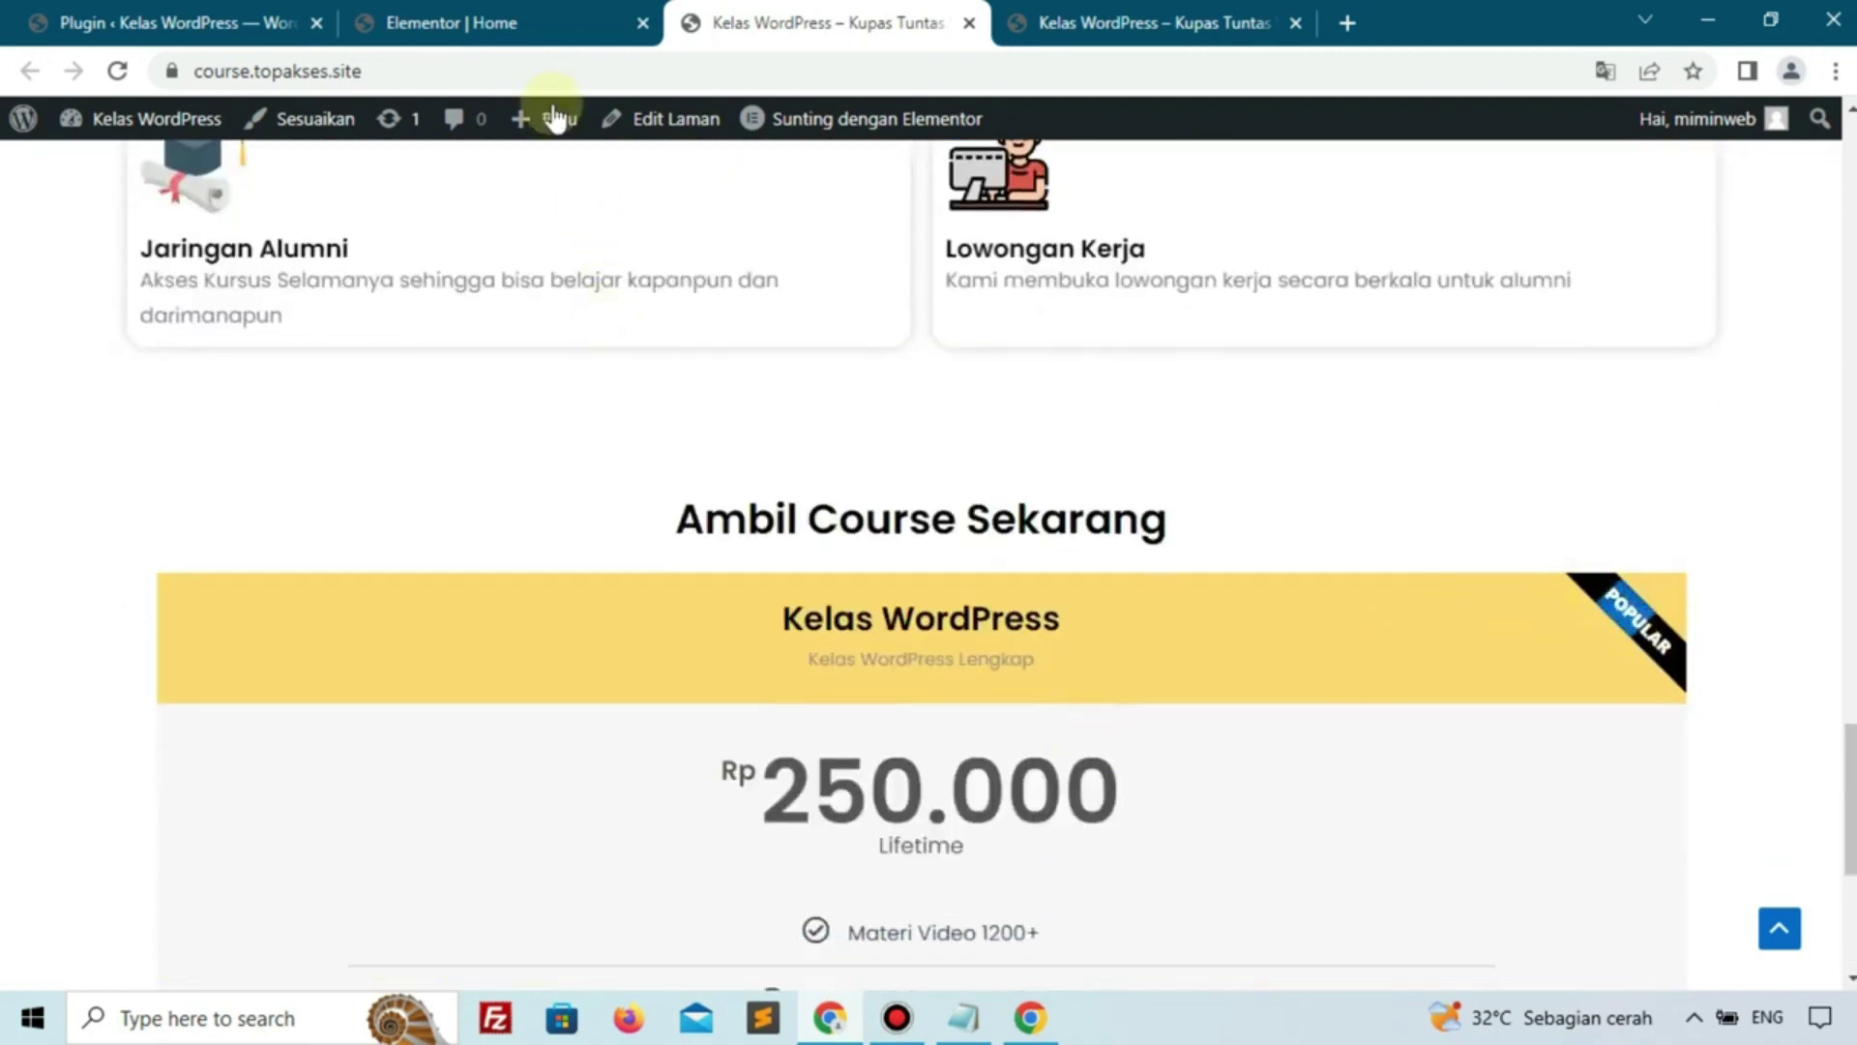
Back in the Elementor editor, turn off the price table's ribbon and update the page
{"action": "left_click", "coordinate": [489, 21]}
{"action": "left_click", "coordinate": [42, 169]}
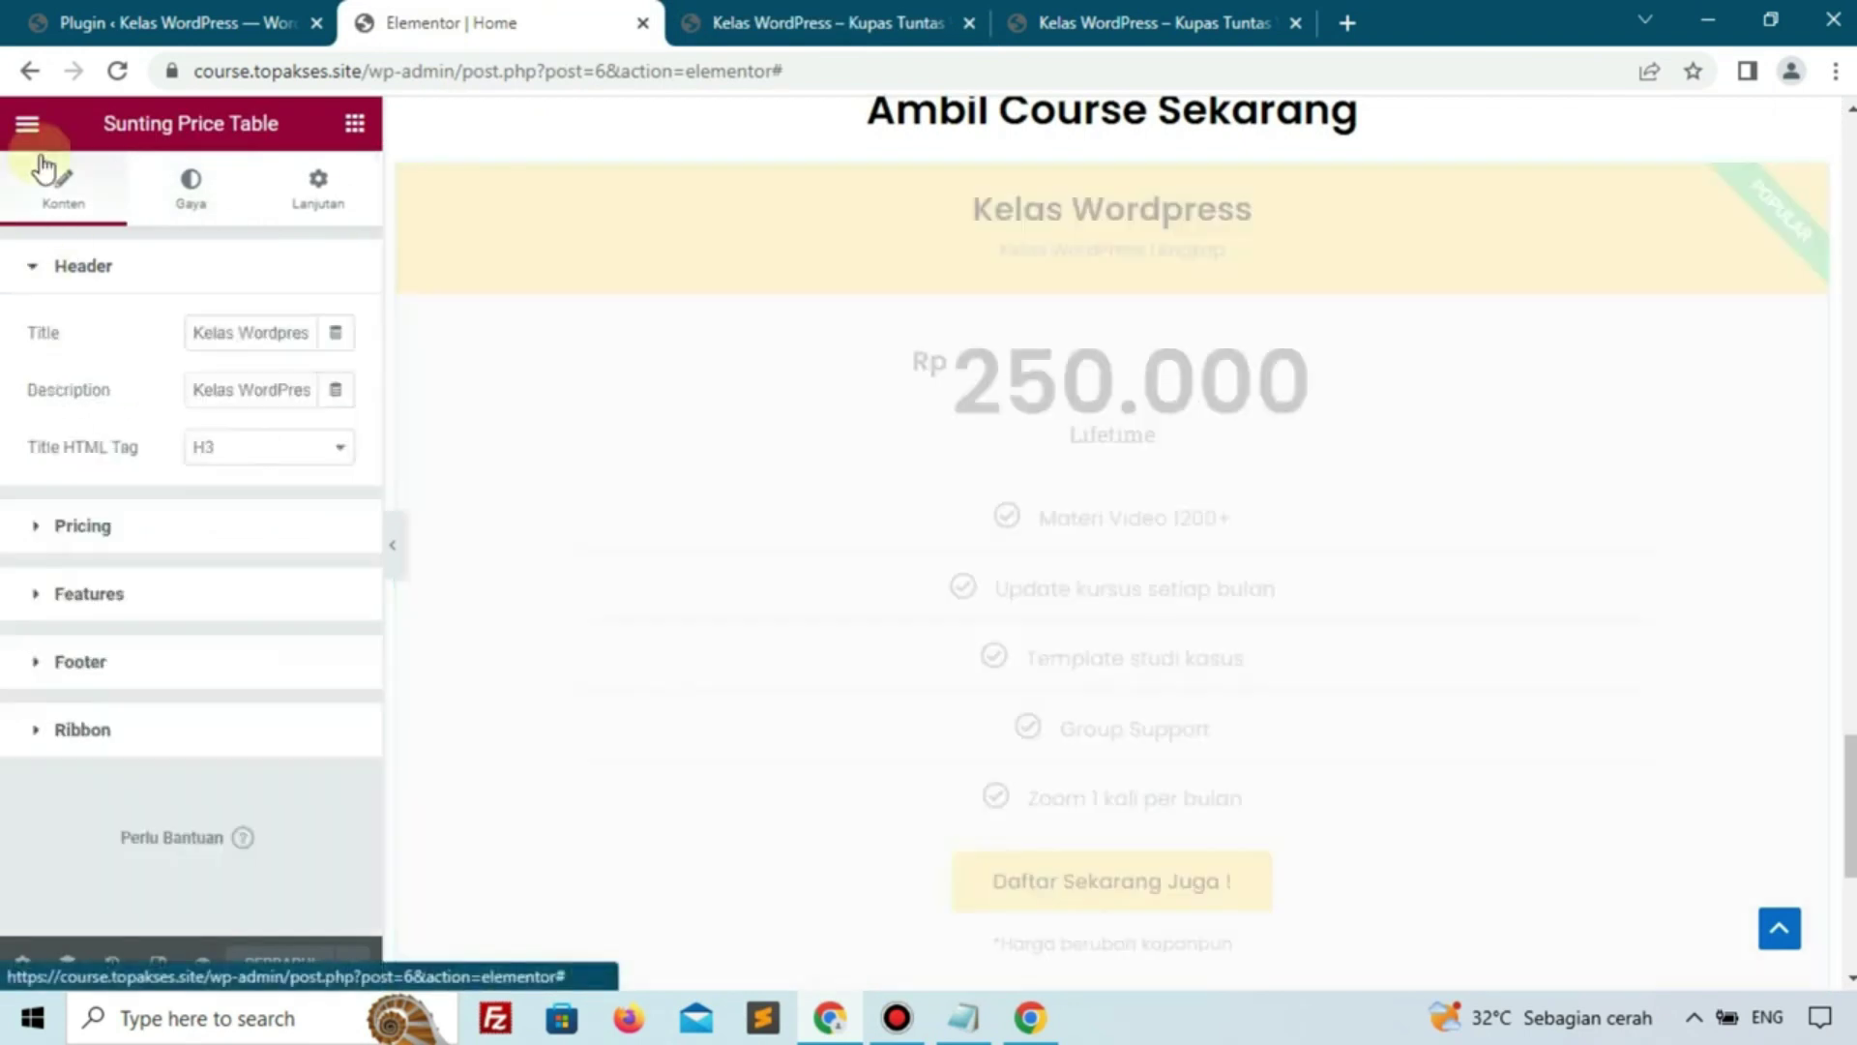
{"action": "left_click", "coordinate": [63, 732]}
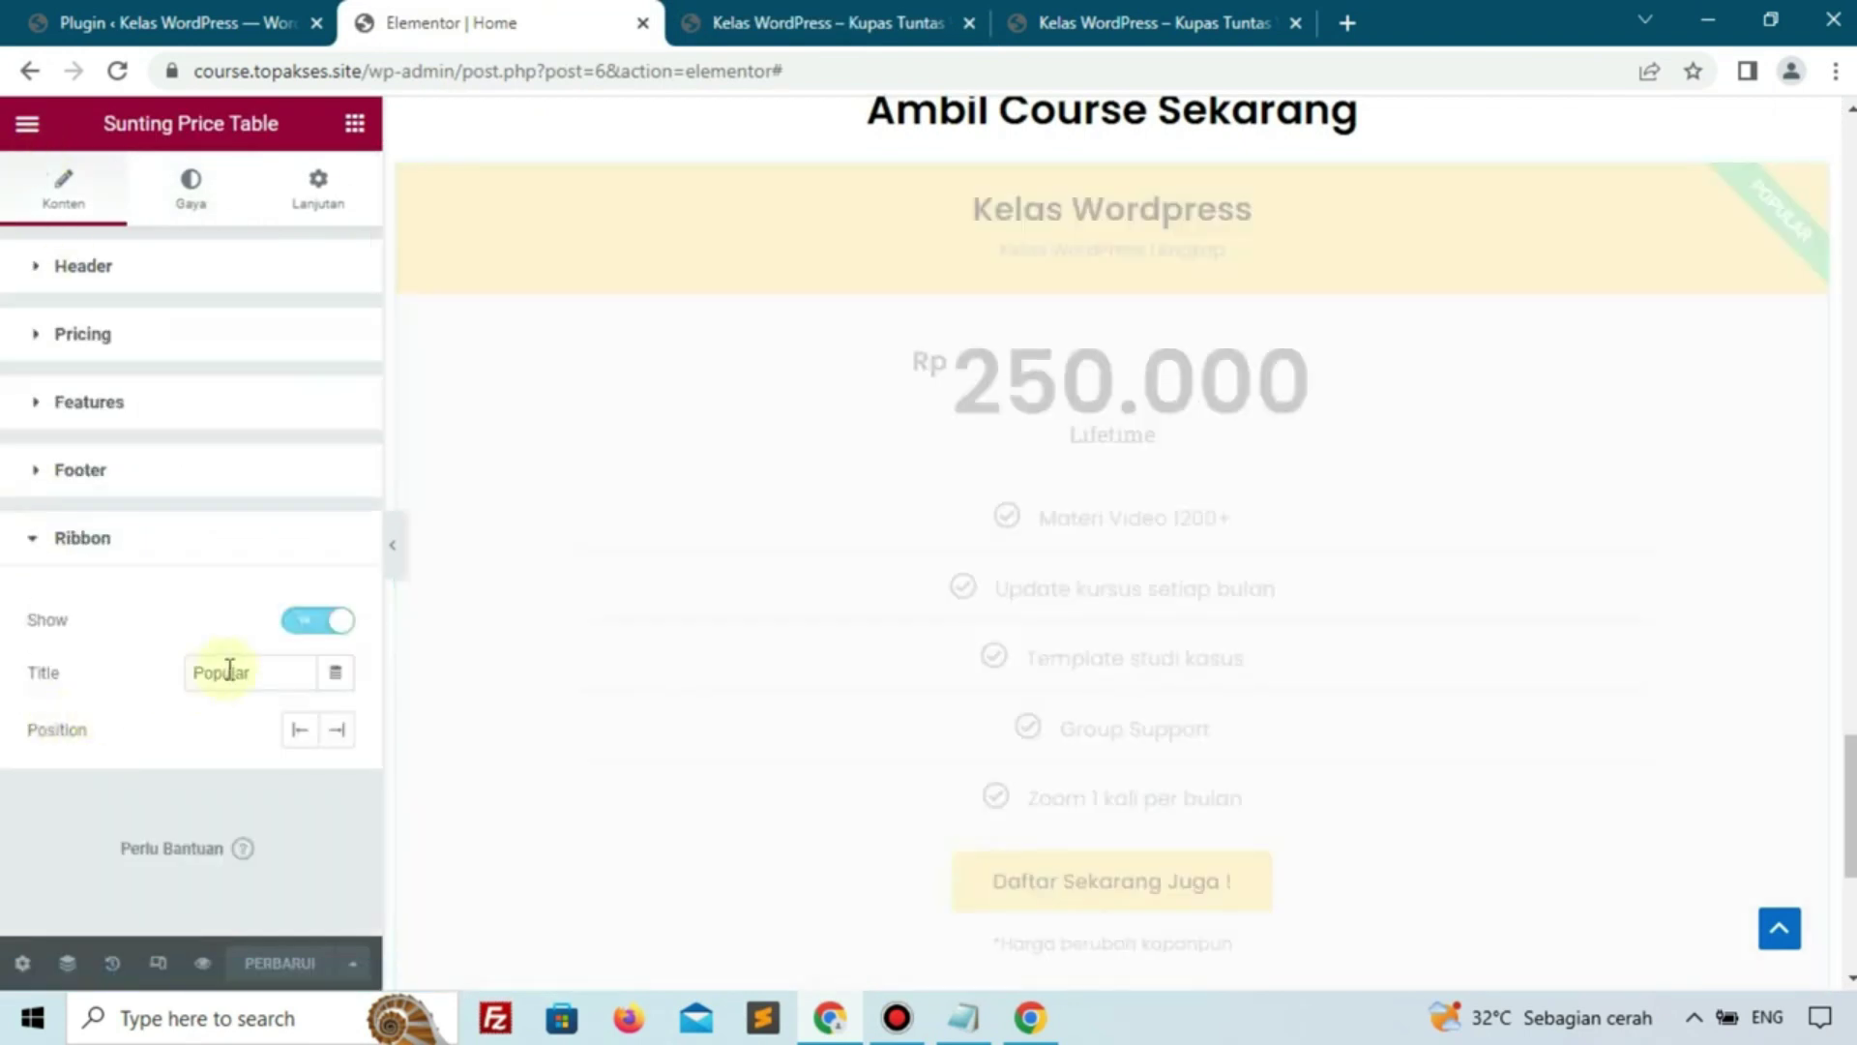
{"action": "left_click", "coordinate": [312, 635]}
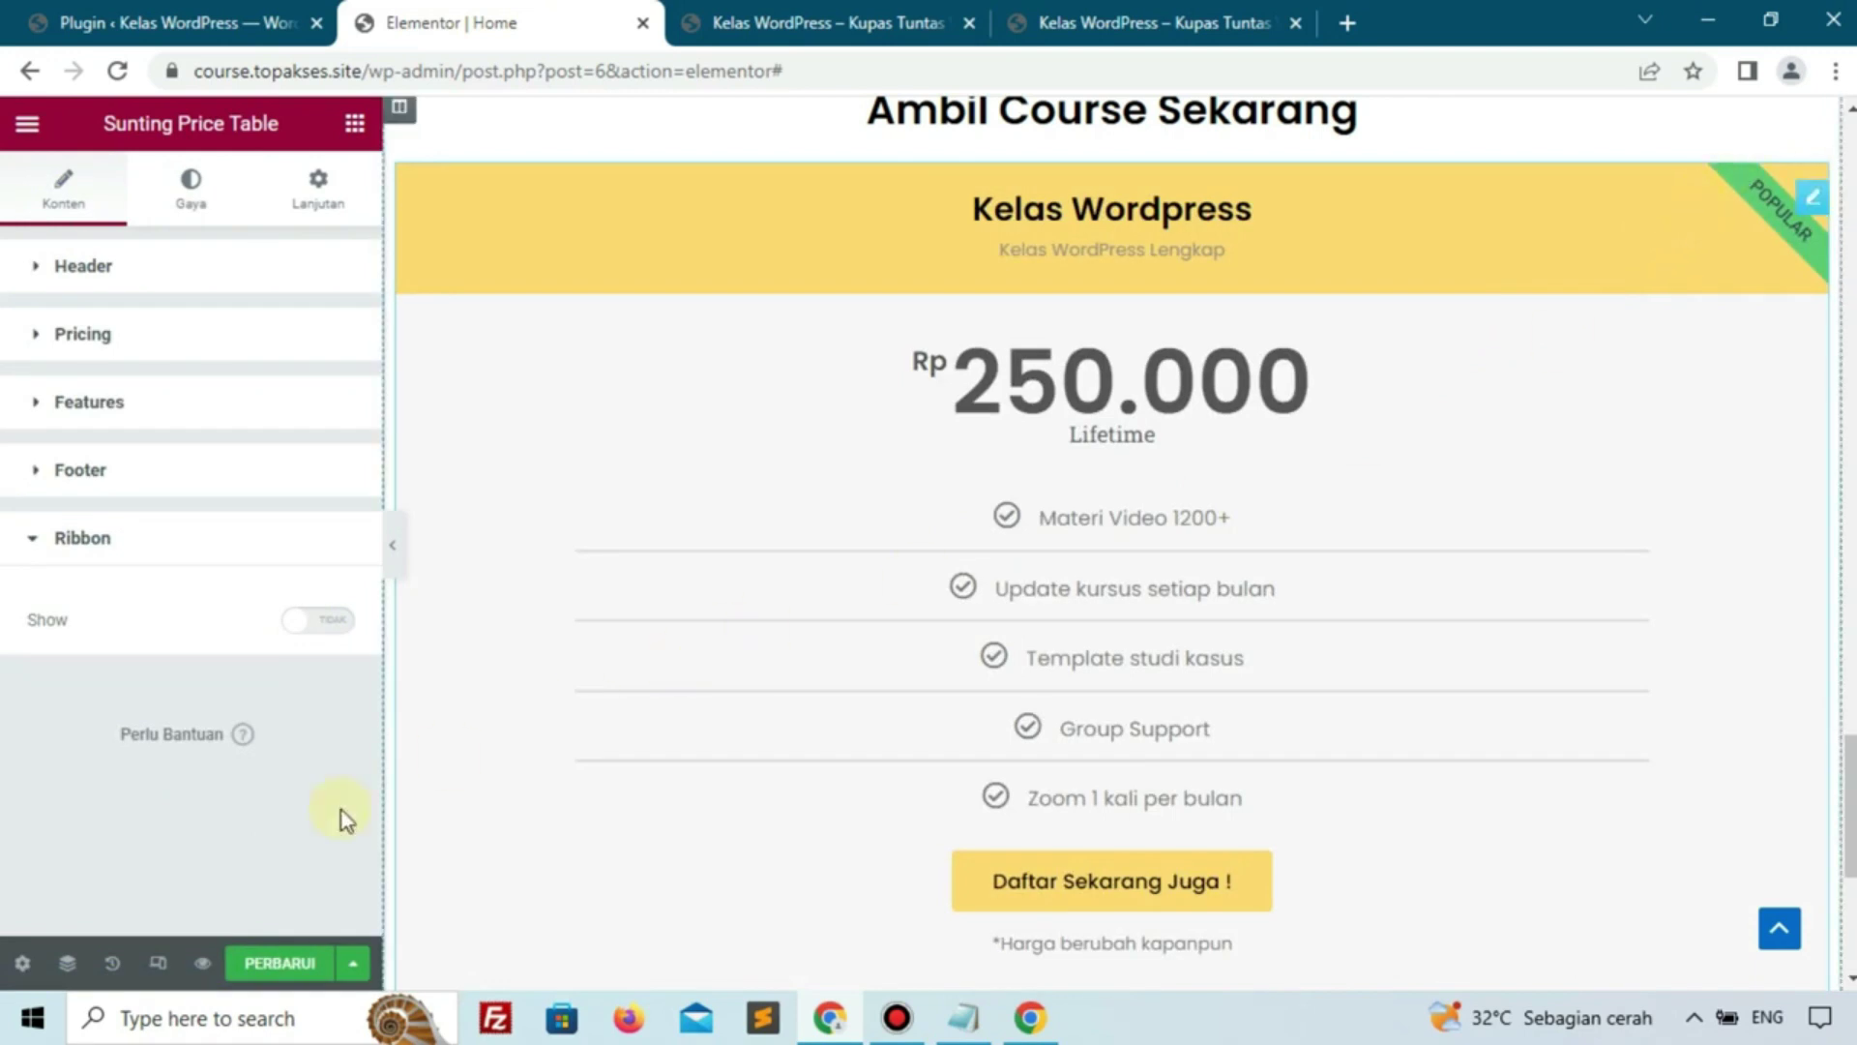
{"action": "left_click", "coordinate": [265, 962]}
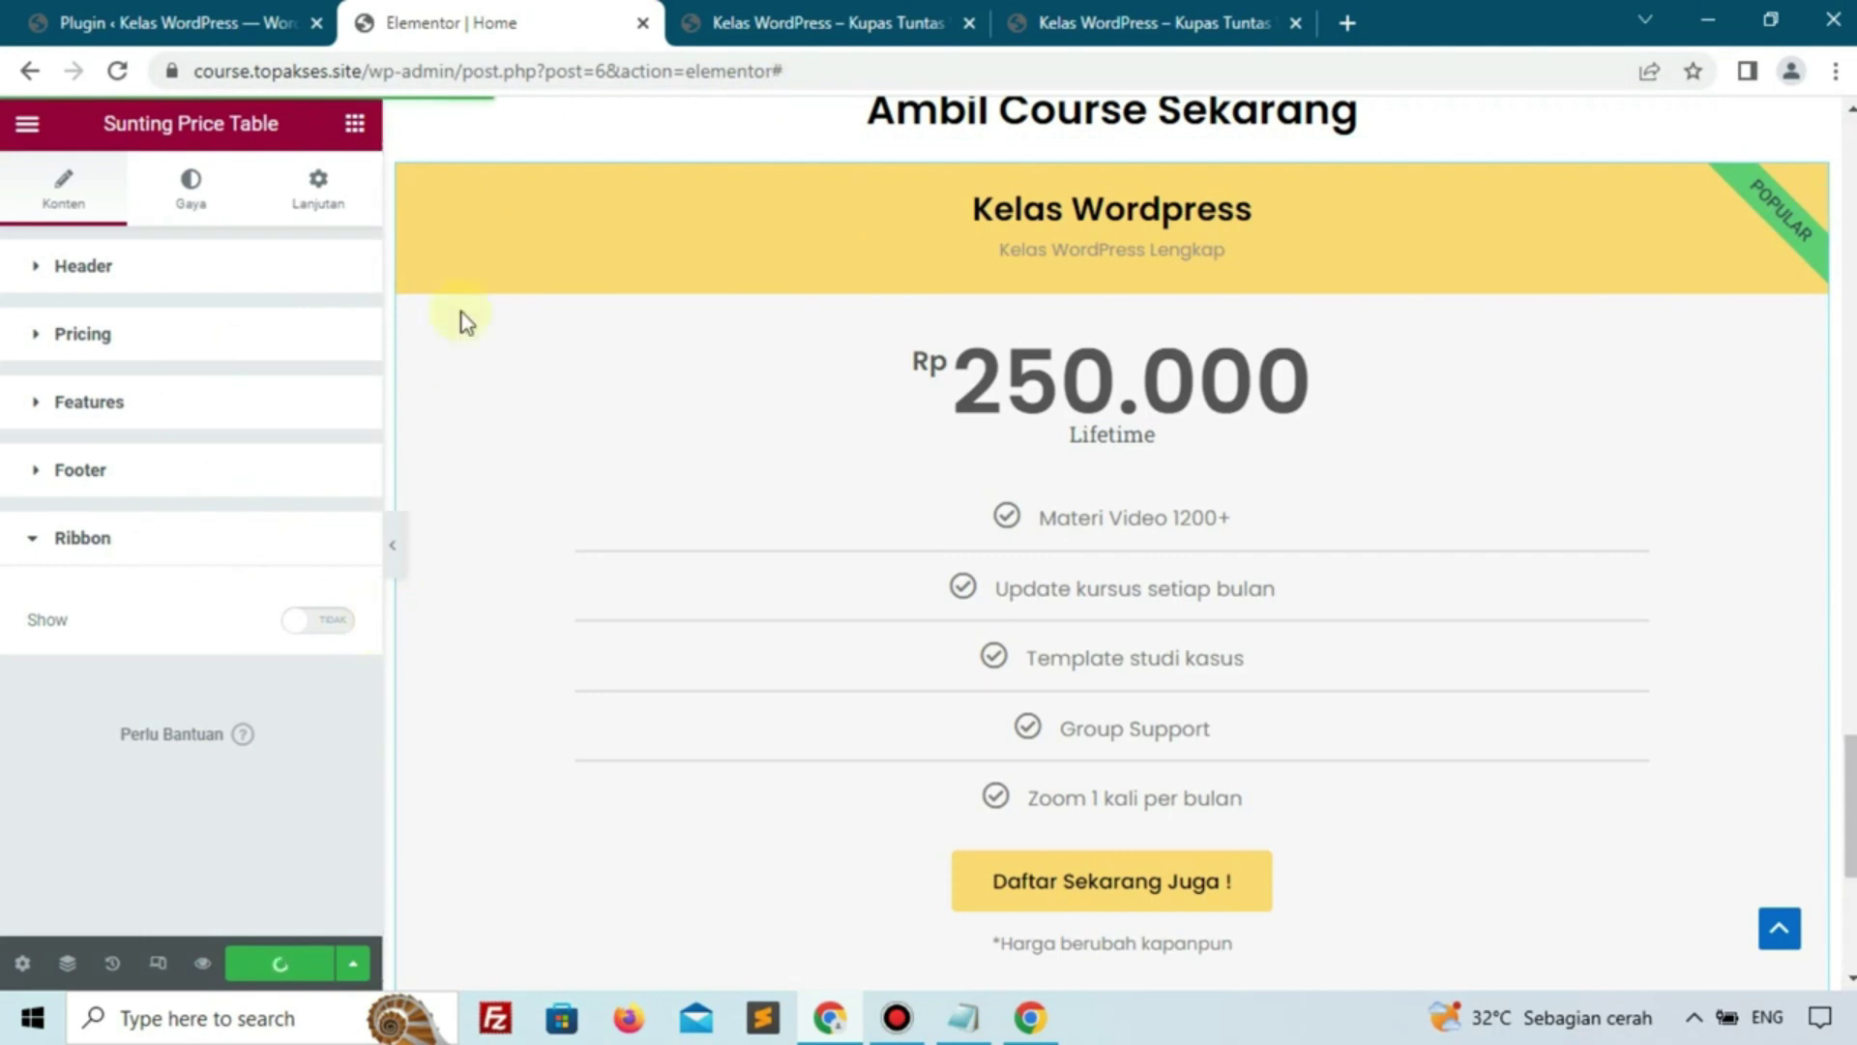
Reload the live home page and check the price table's header corner and footer
{"action": "left_click", "coordinate": [774, 22]}
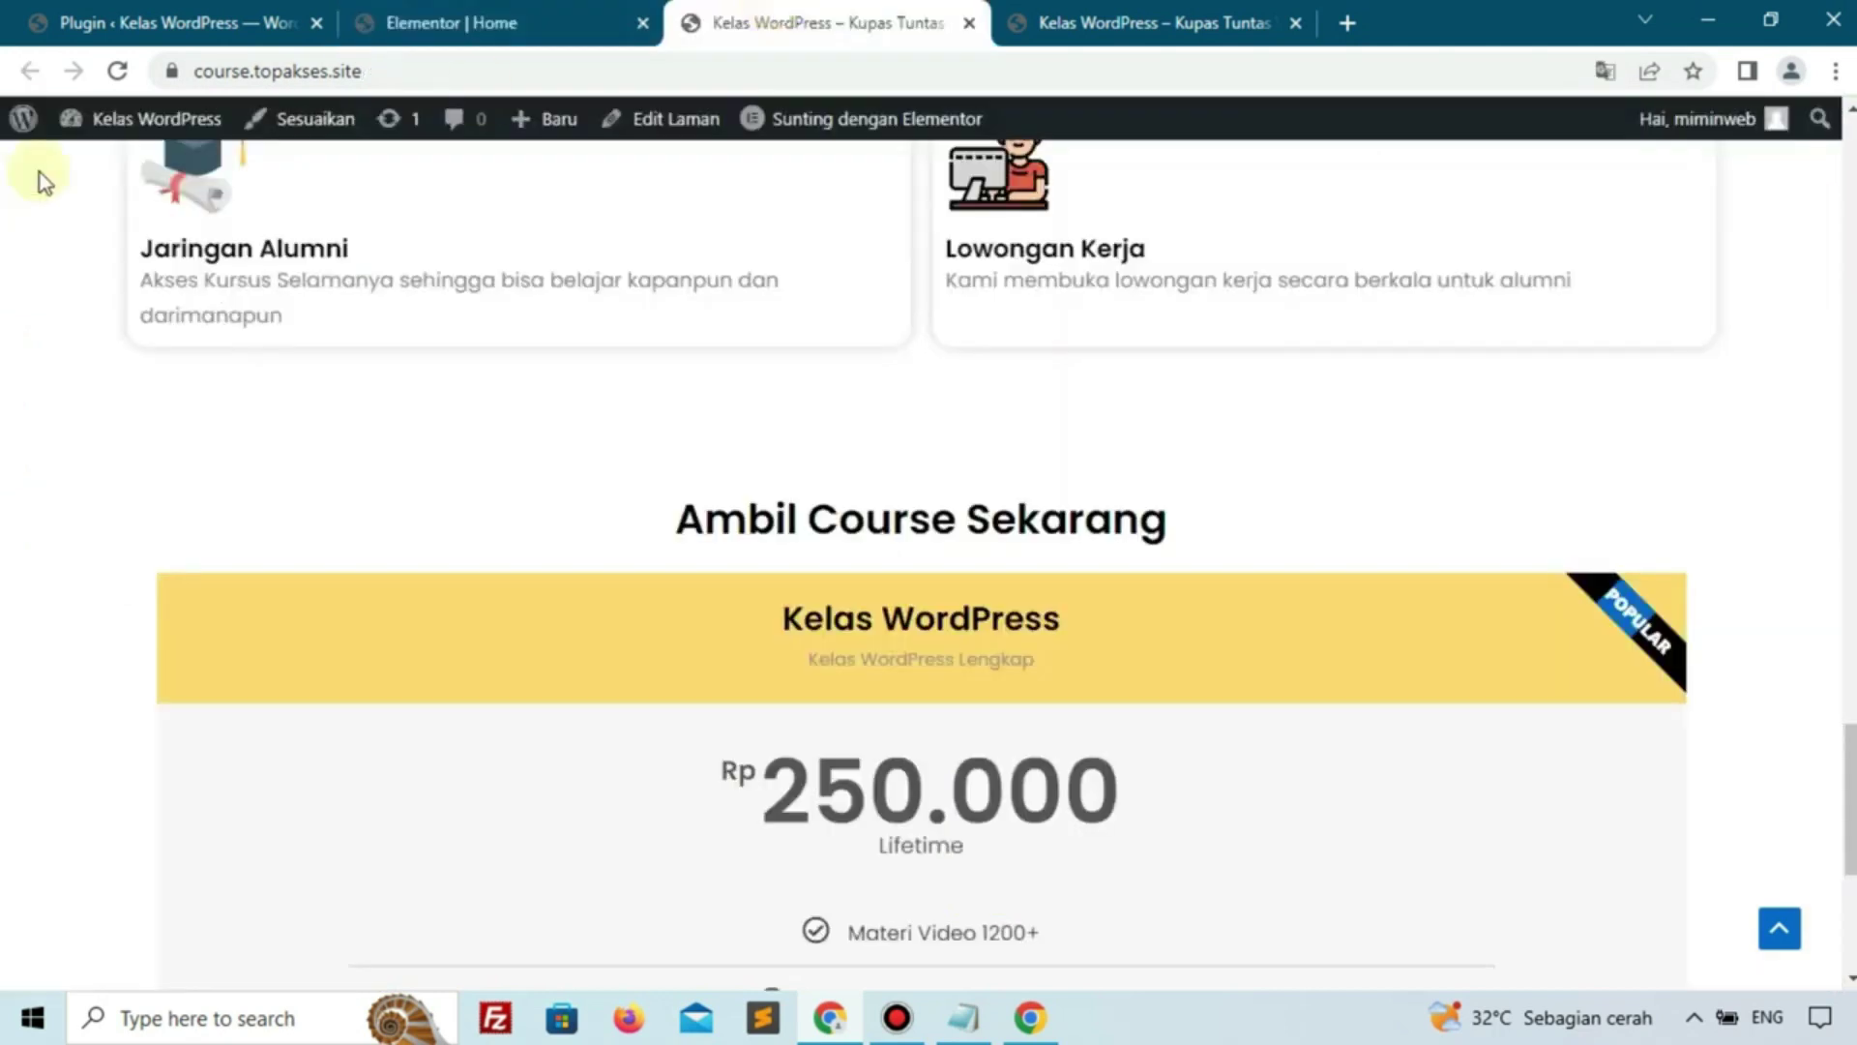
{"action": "left_click", "coordinate": [117, 70]}
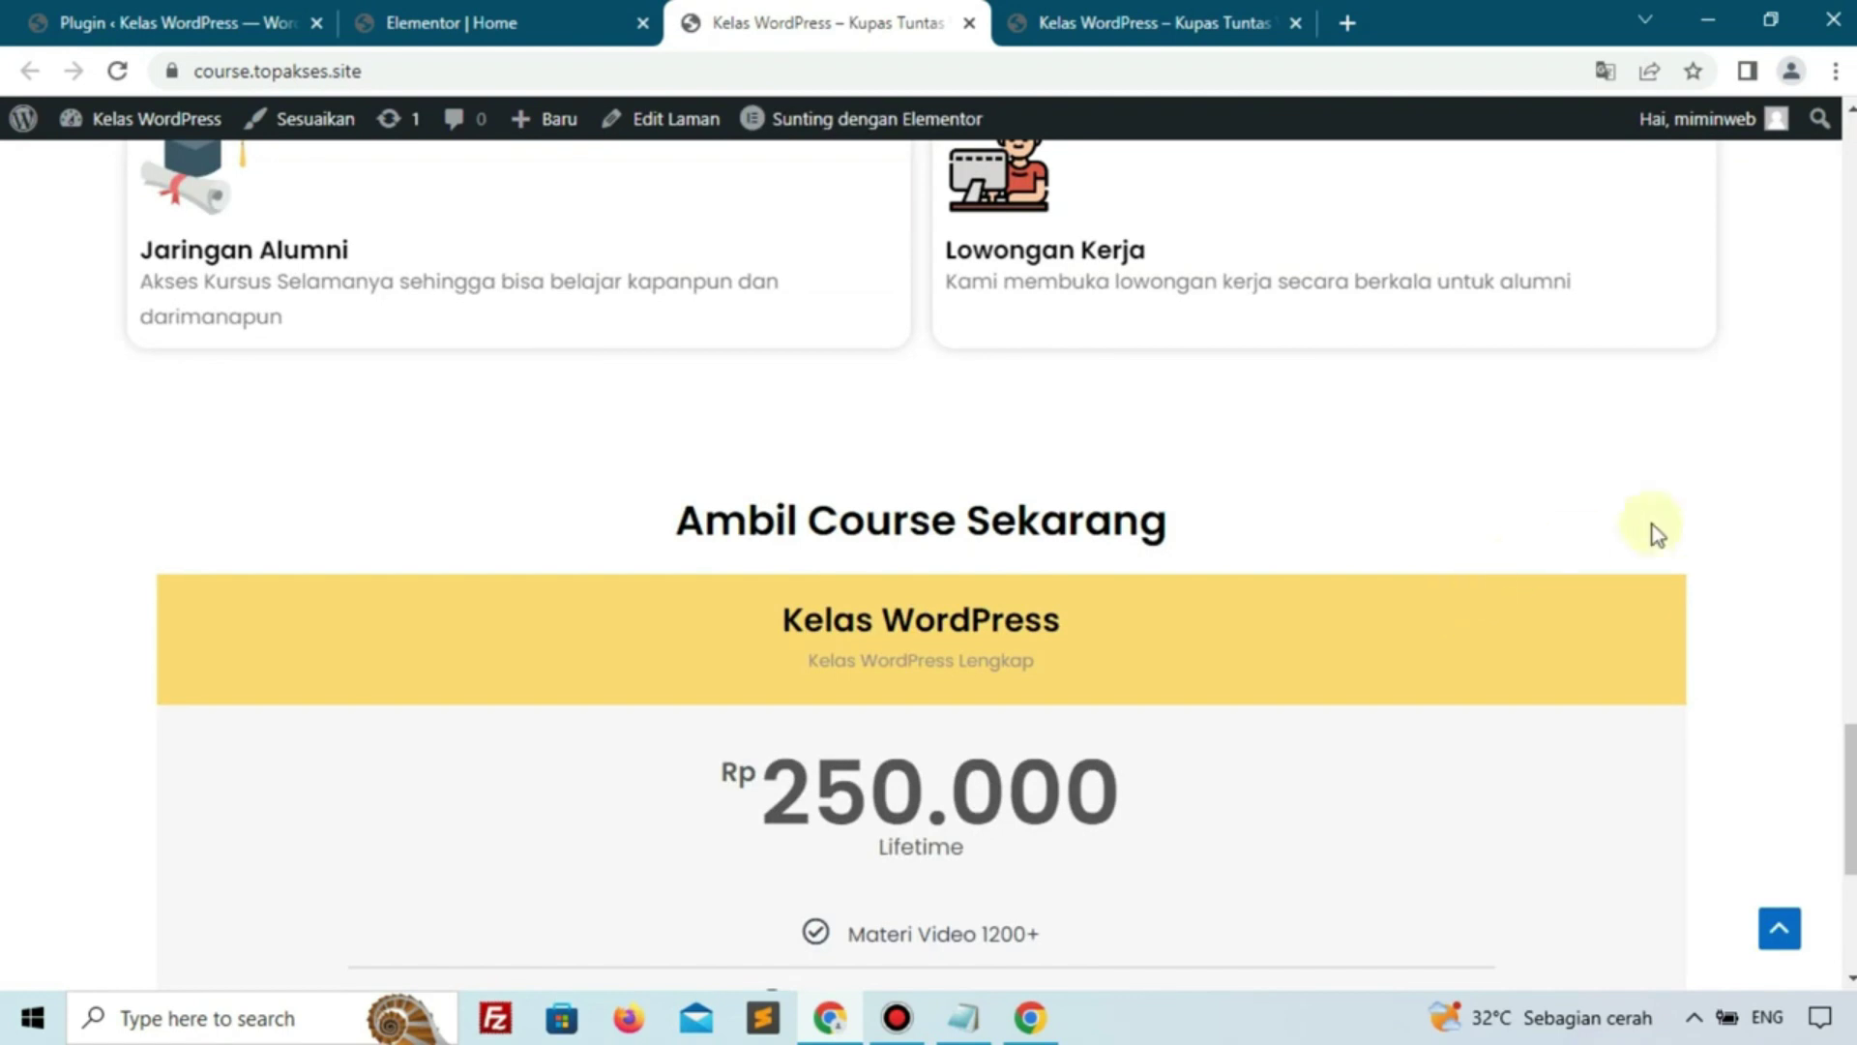
{"action": "scroll", "coordinate": [1528, 593], "scroll_direction": "down", "scroll_amount": 5}
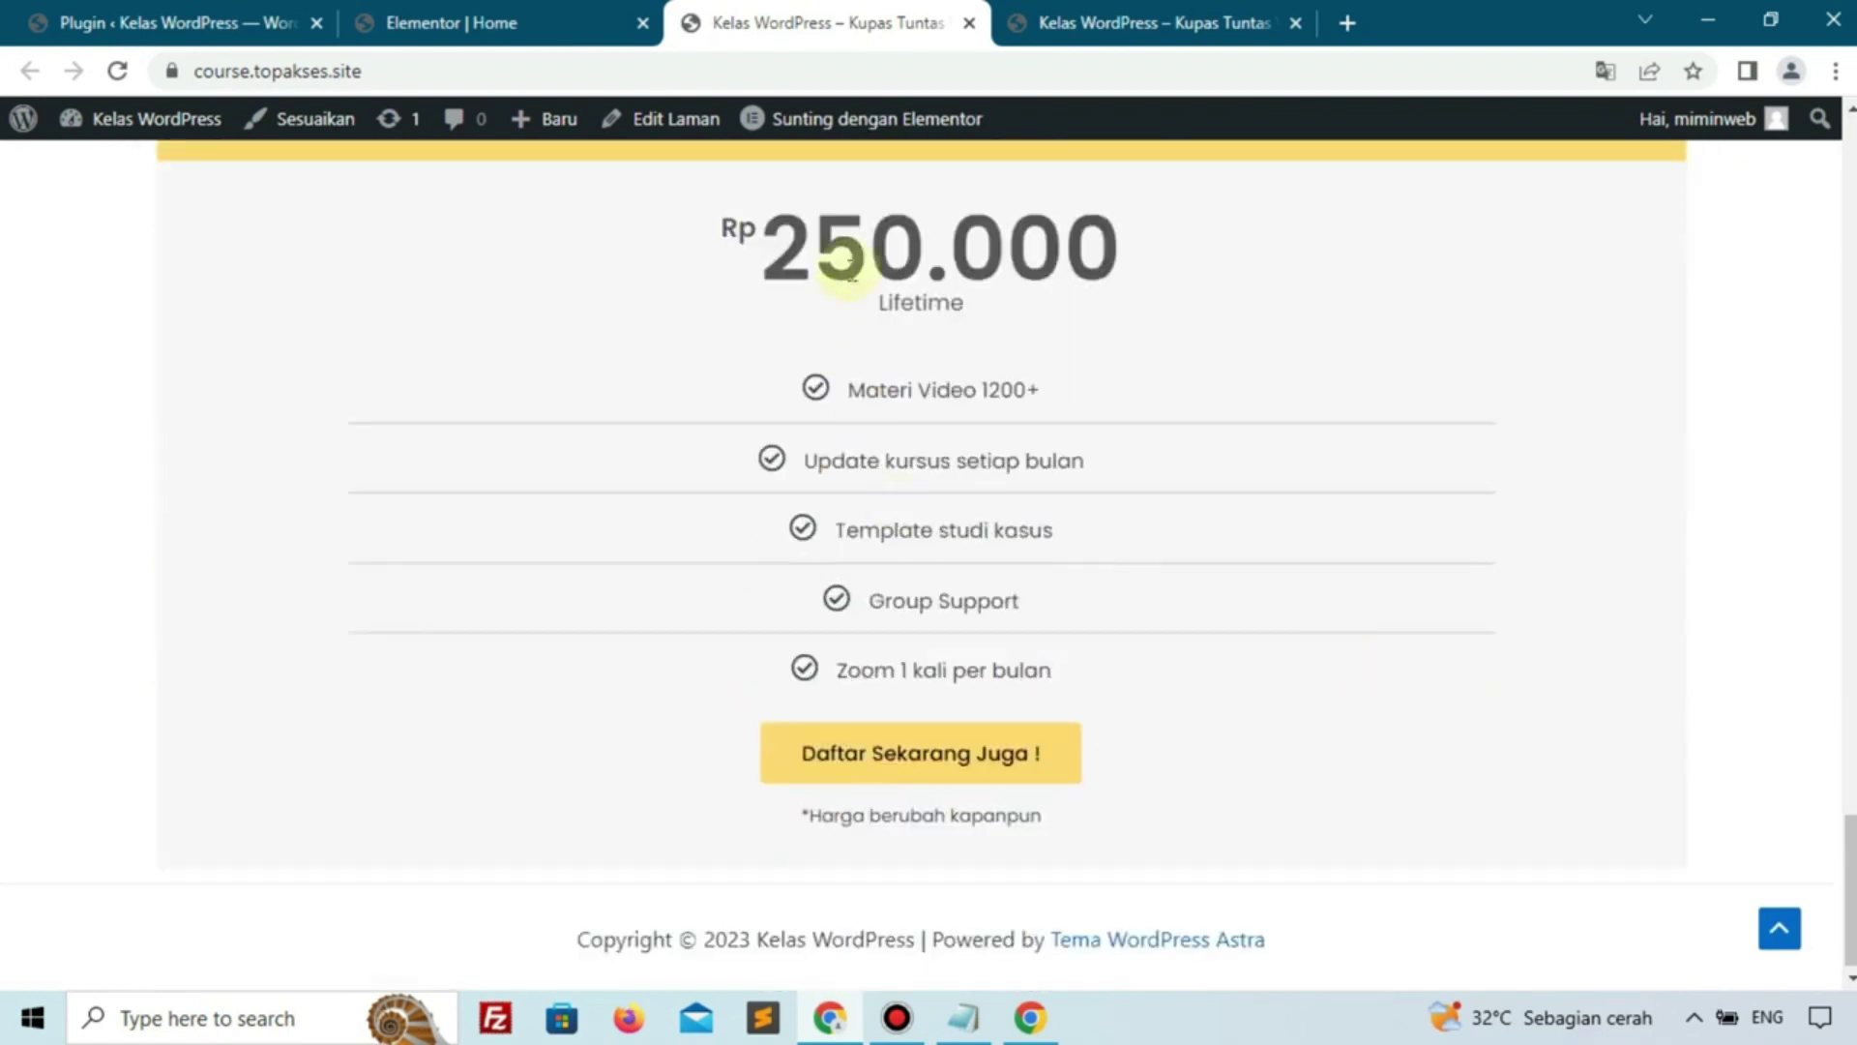
Examine the "Simak Kata Alumni" testimonial section below the price table on the reference site kursusweb.topakses.site
{"action": "left_click", "coordinate": [1124, 39]}
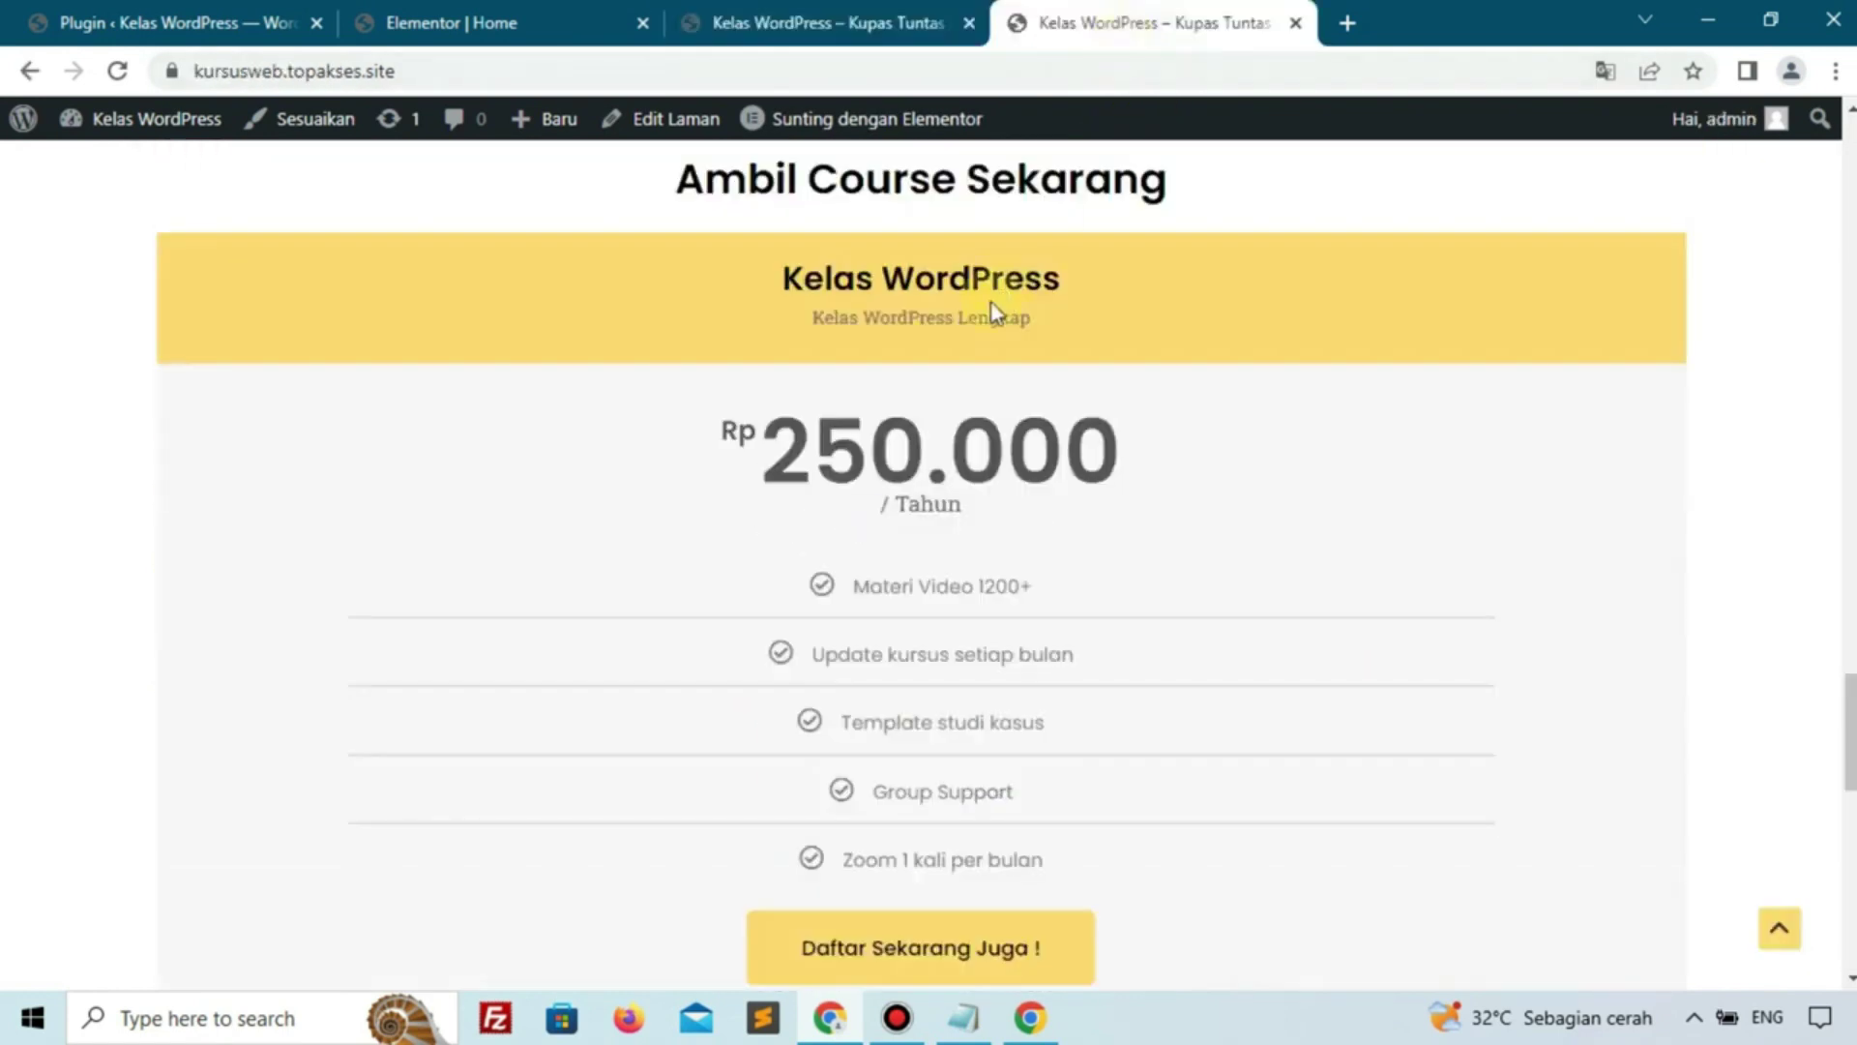
{"action": "scroll", "coordinate": [991, 309], "scroll_direction": "down", "scroll_amount": 5}
{"action": "scroll", "coordinate": [990, 310], "scroll_direction": "up", "scroll_amount": 6}
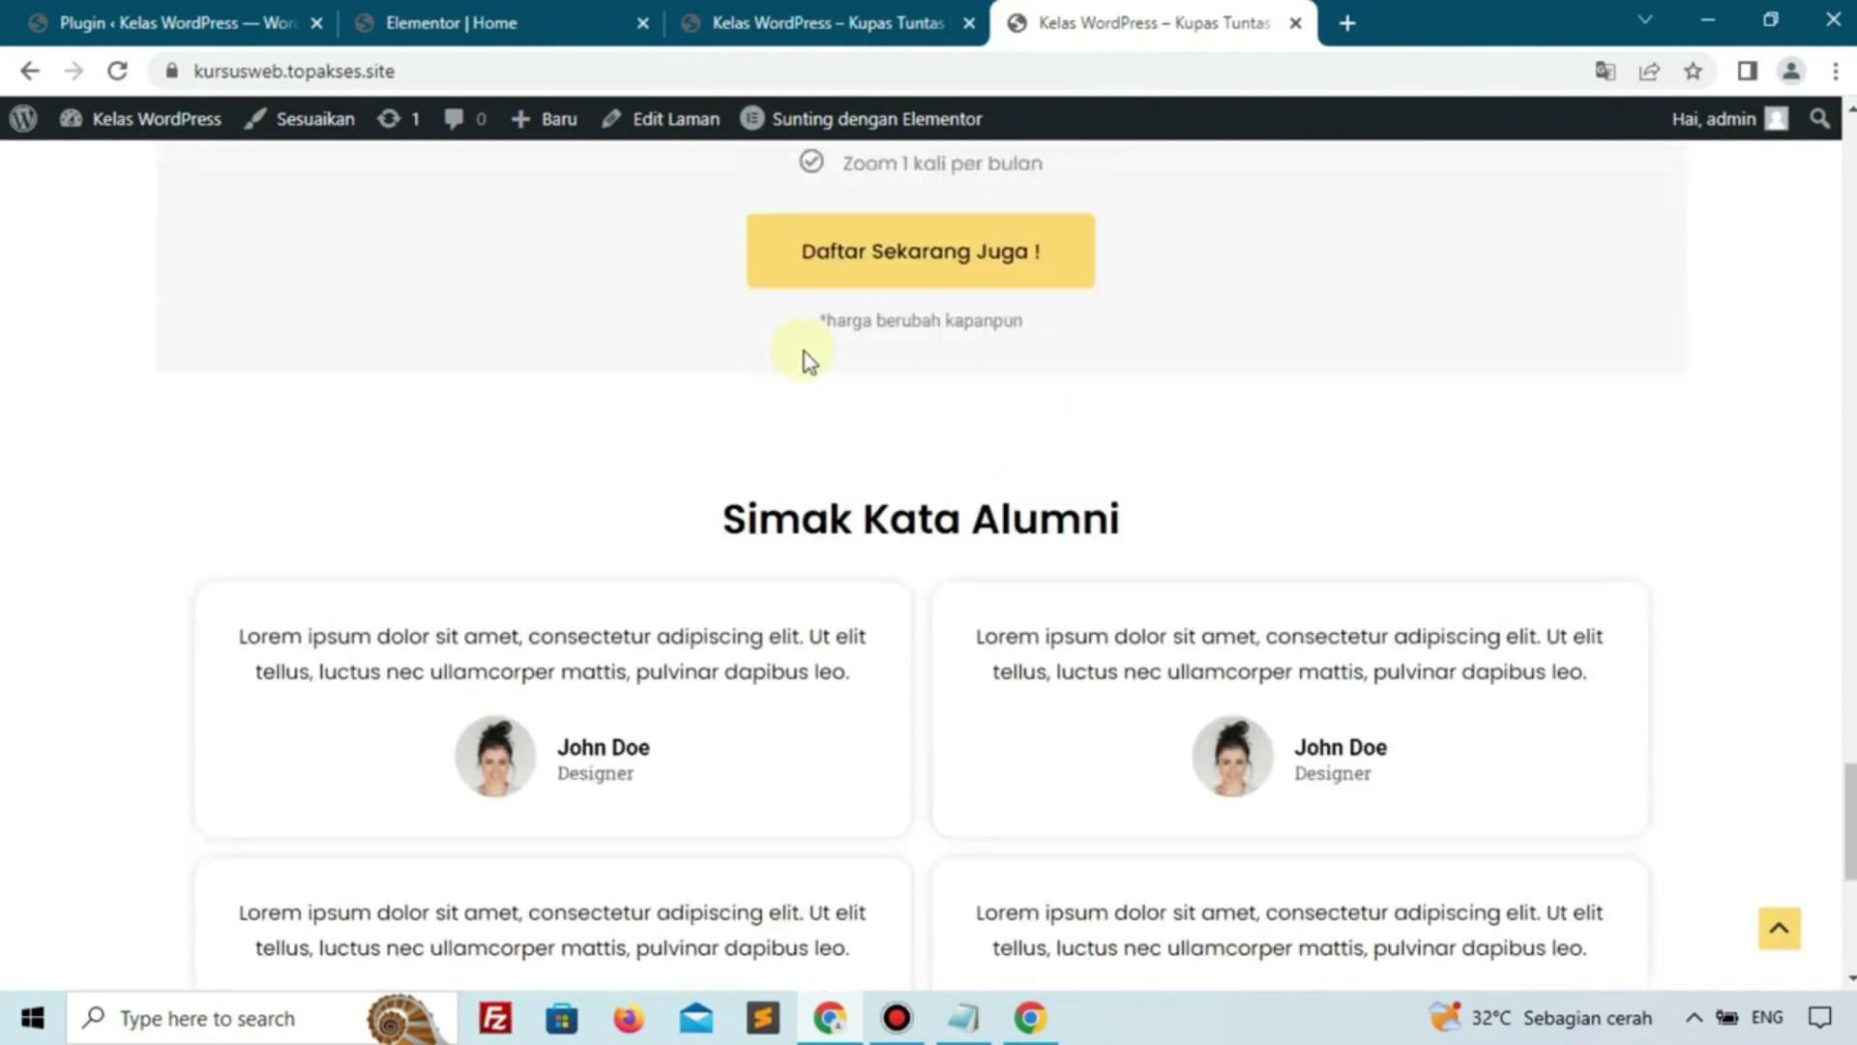
{"action": "left_click_drag", "start_coordinate": [723, 537], "coordinate": [1127, 522]}
{"action": "left_click", "coordinate": [1200, 522]}
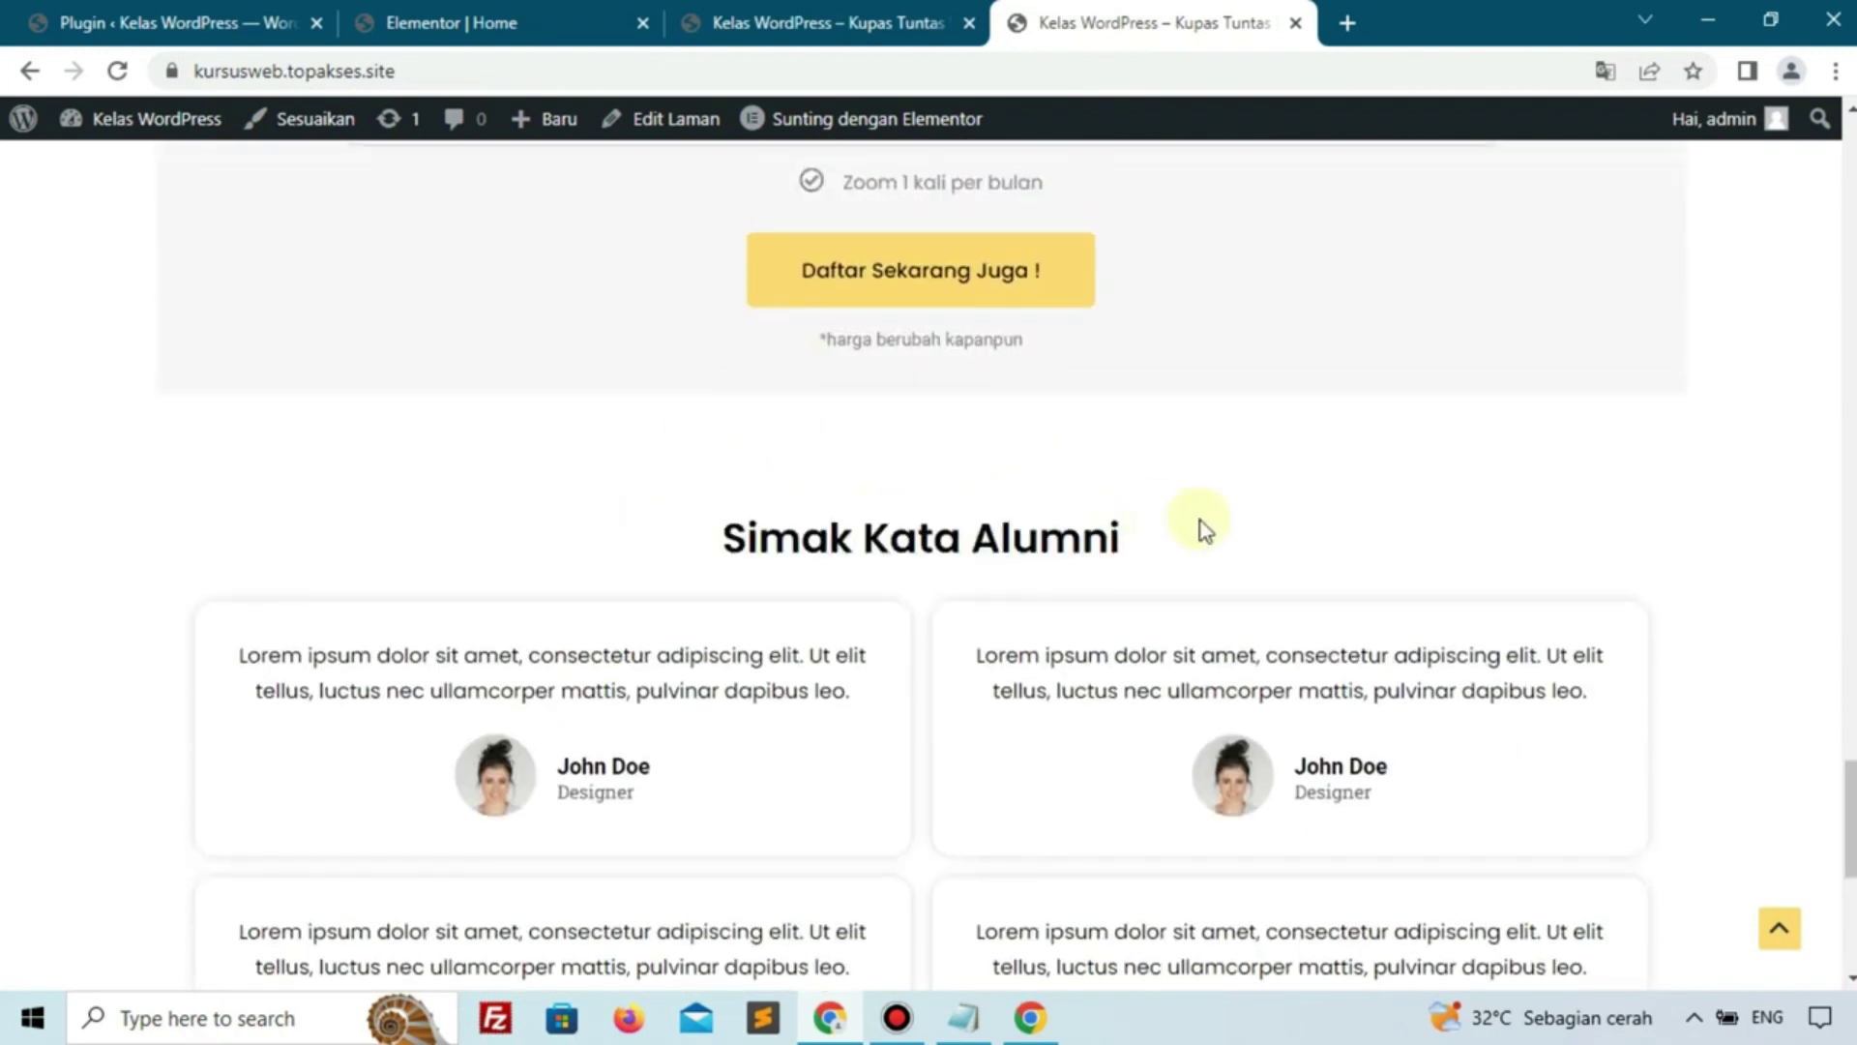
Back in the Elementor editor, copy the section of feature cards under "Kenapa Harus Kami ?" and paste it below the price table
{"action": "left_click", "coordinate": [538, 21]}
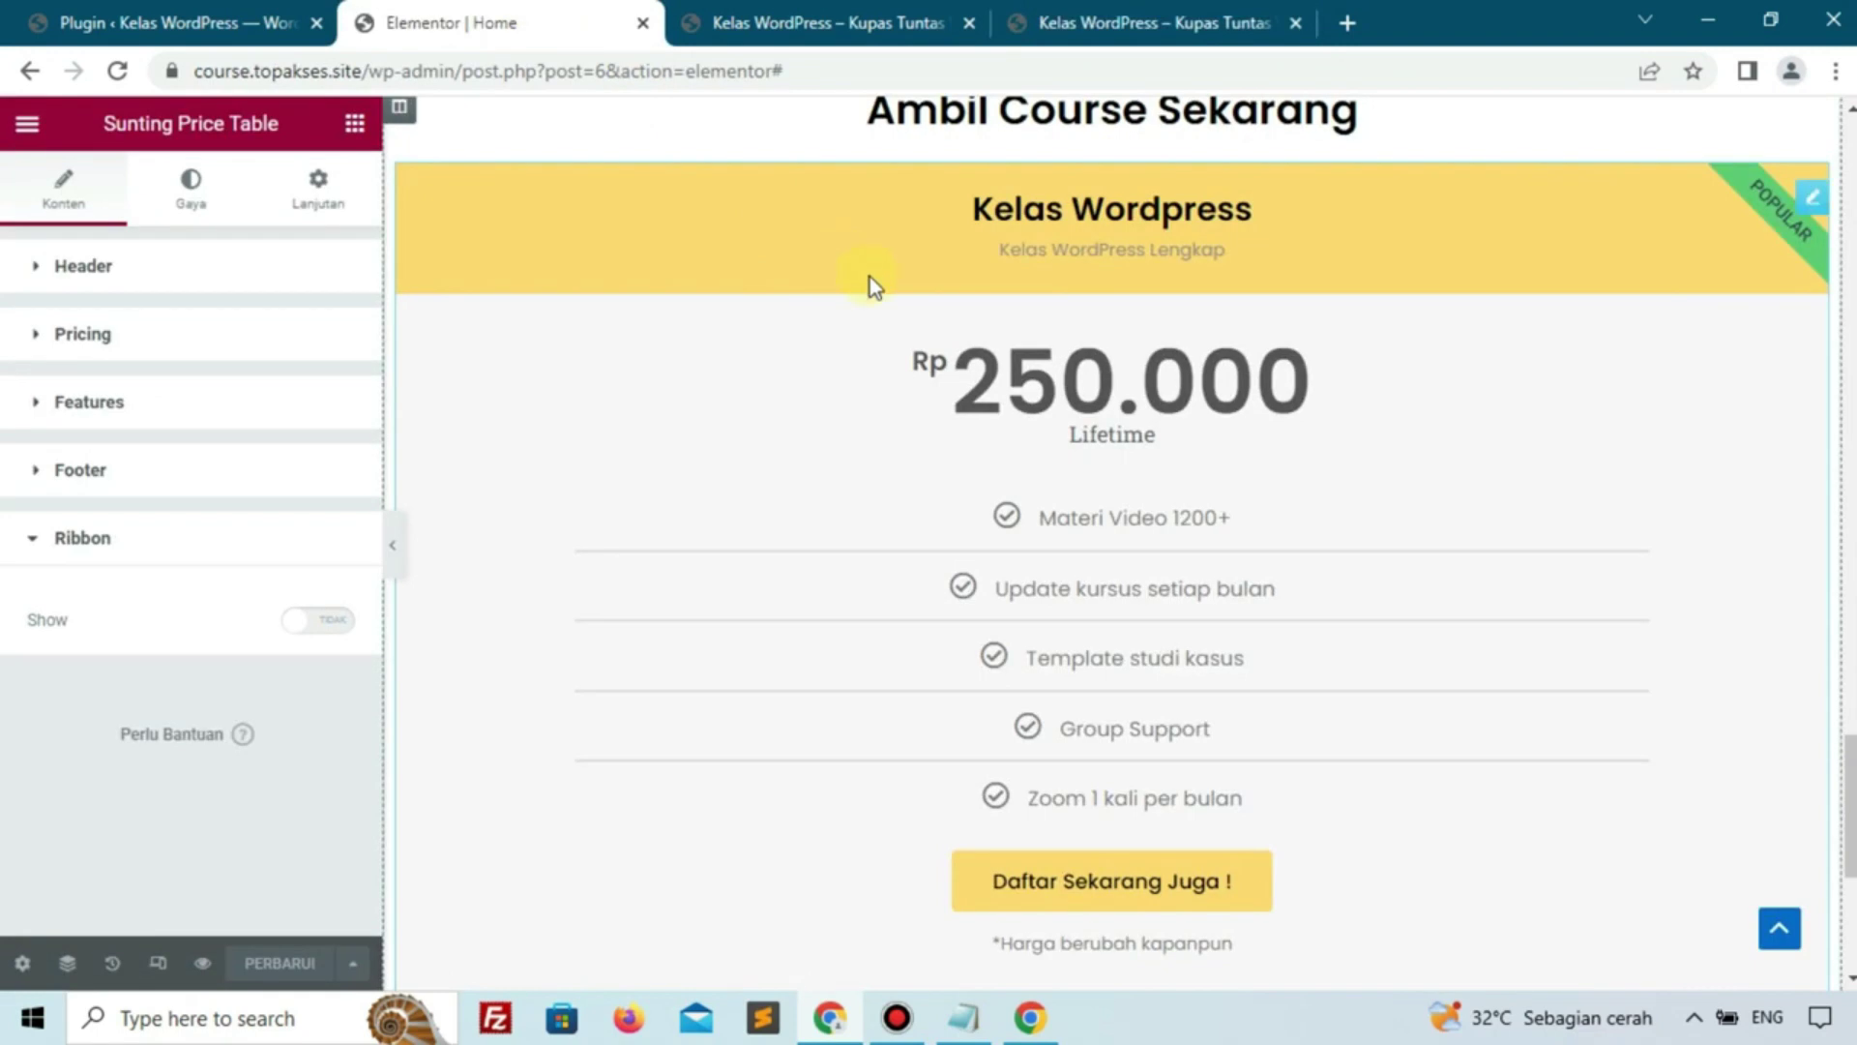
{"action": "scroll", "coordinate": [869, 276], "scroll_direction": "up", "scroll_amount": 10}
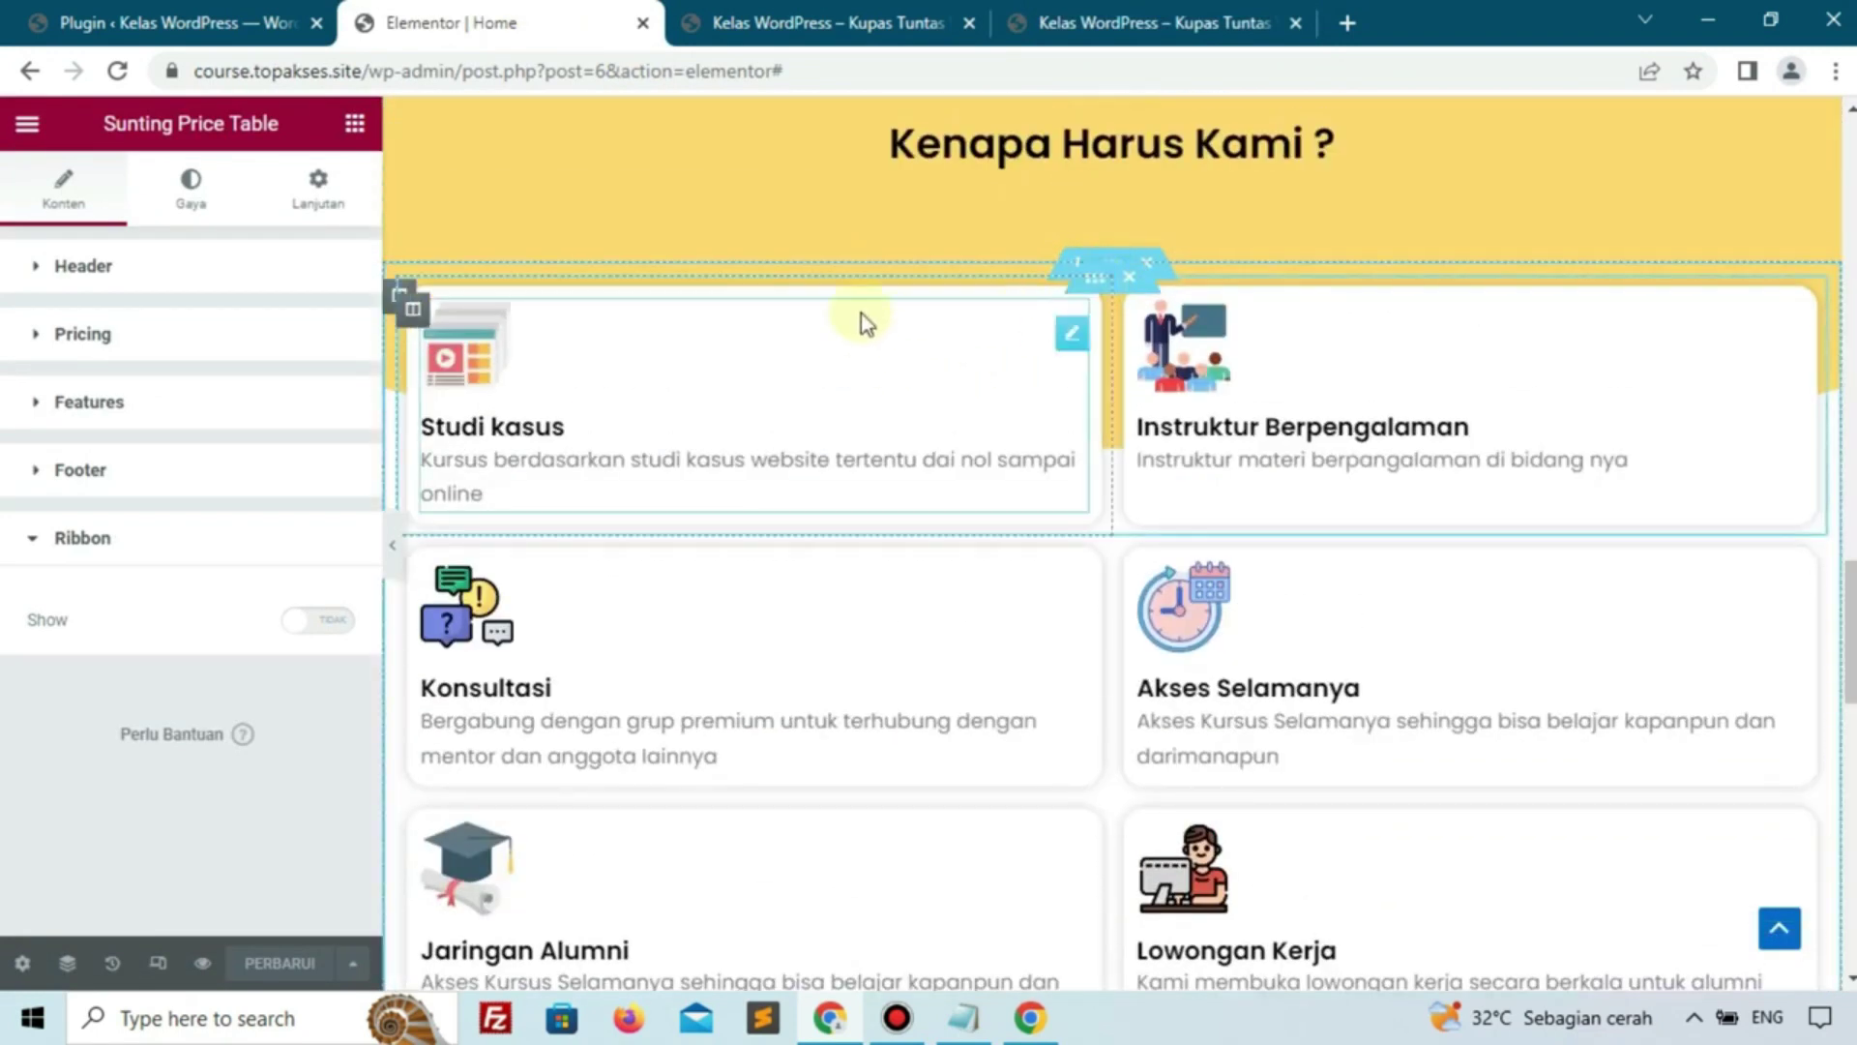
{"action": "scroll", "coordinate": [861, 312], "scroll_direction": "down", "scroll_amount": 5}
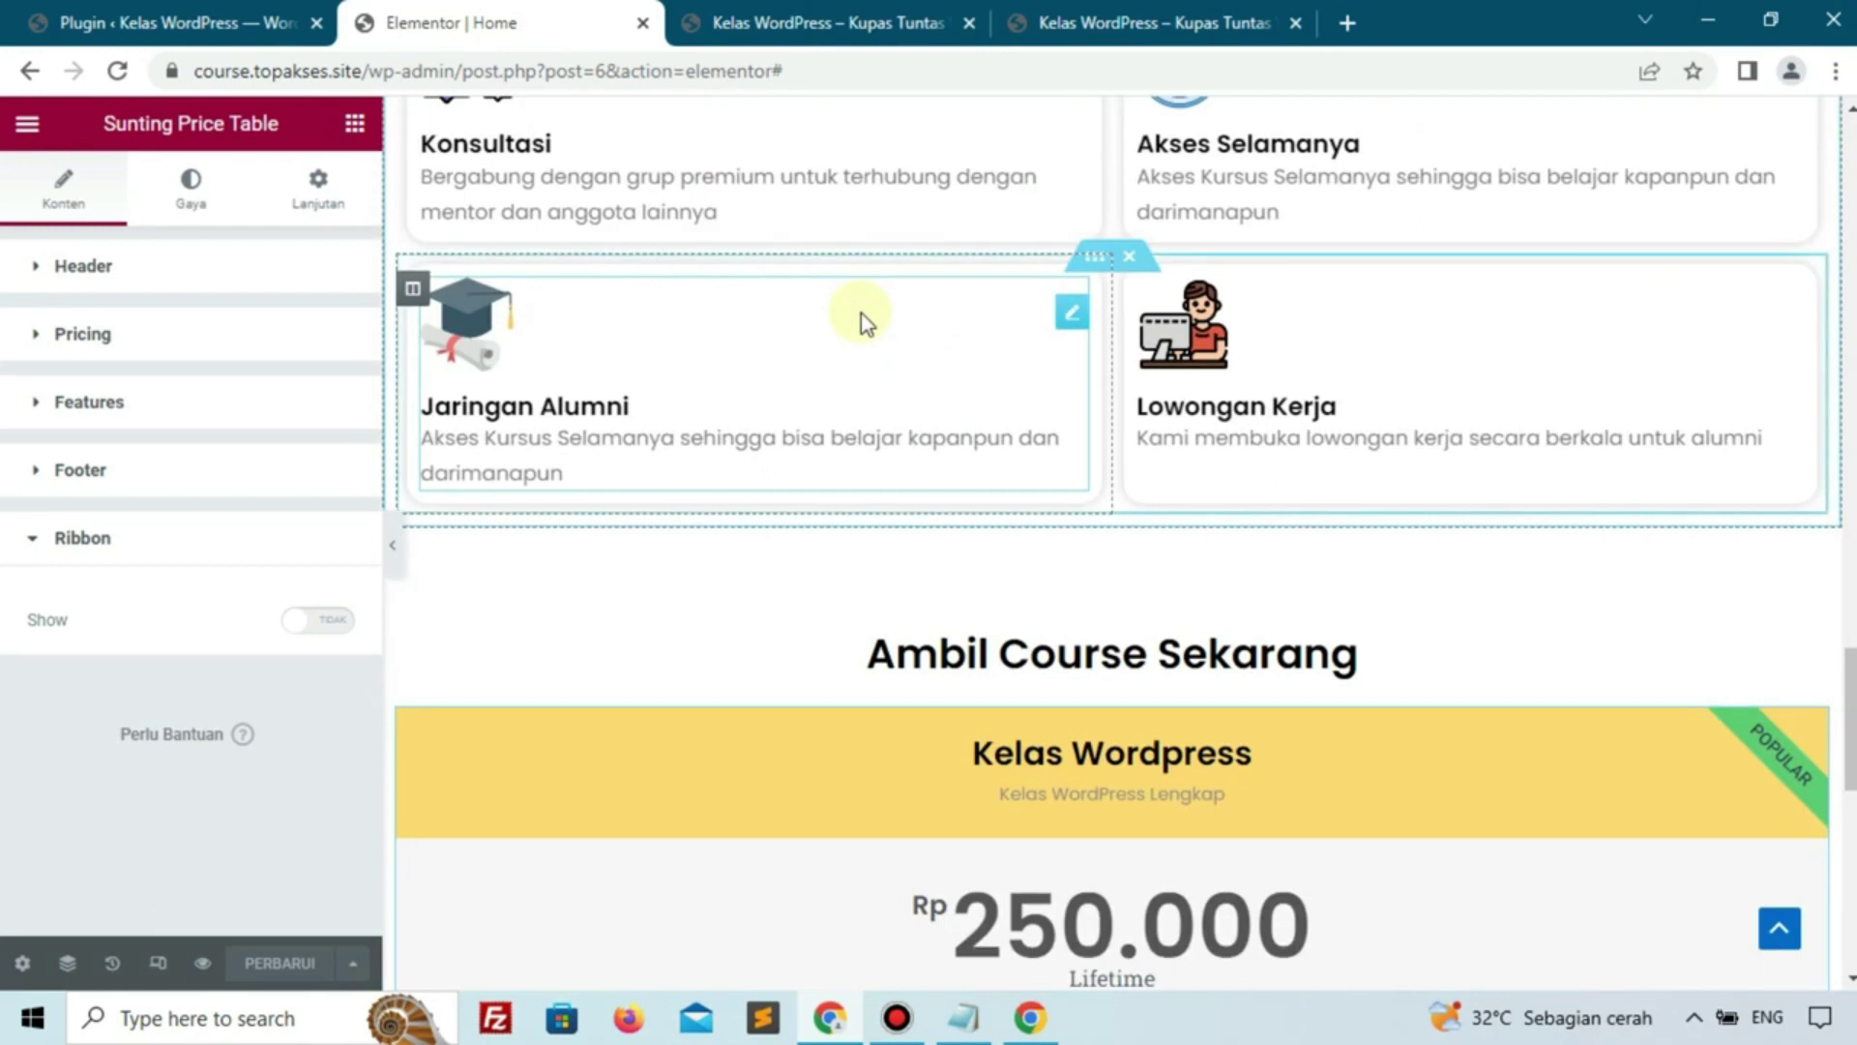
{"action": "scroll", "coordinate": [861, 312], "scroll_direction": "up", "scroll_amount": 4}
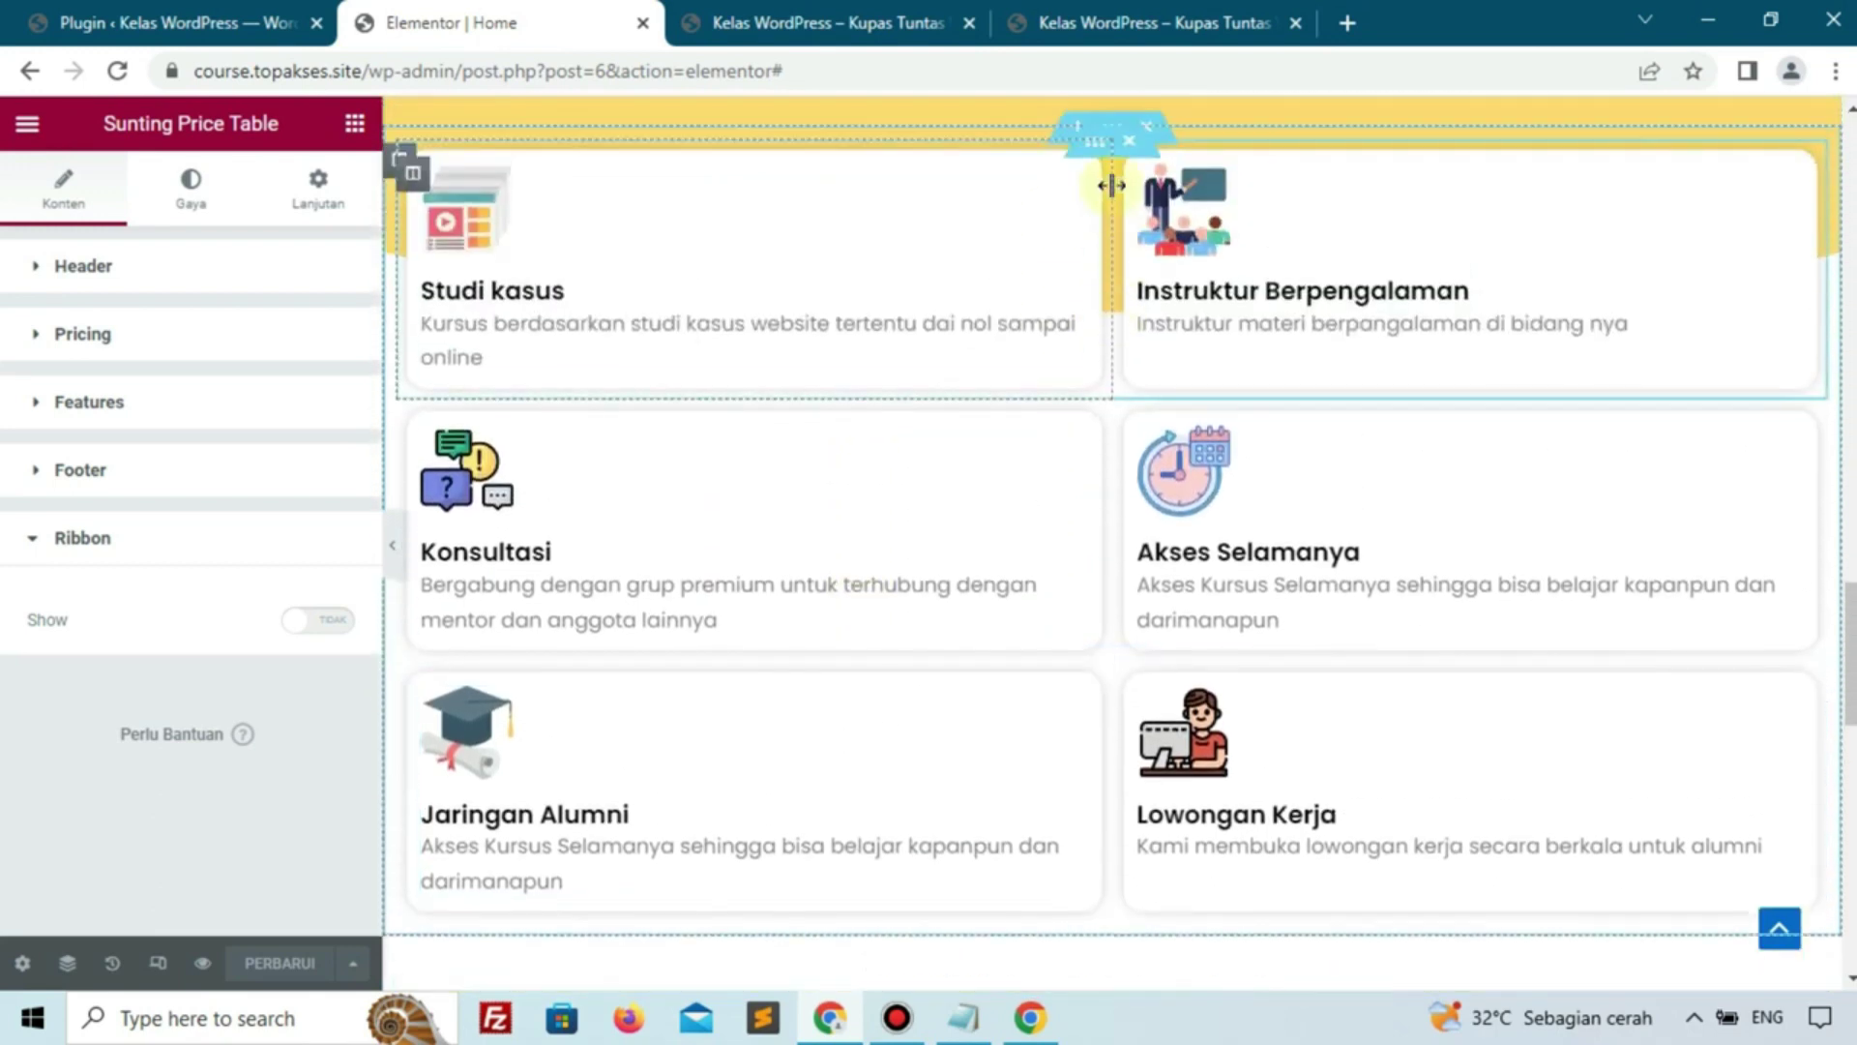
{"action": "scroll", "coordinate": [1111, 184], "scroll_direction": "up", "scroll_amount": 1}
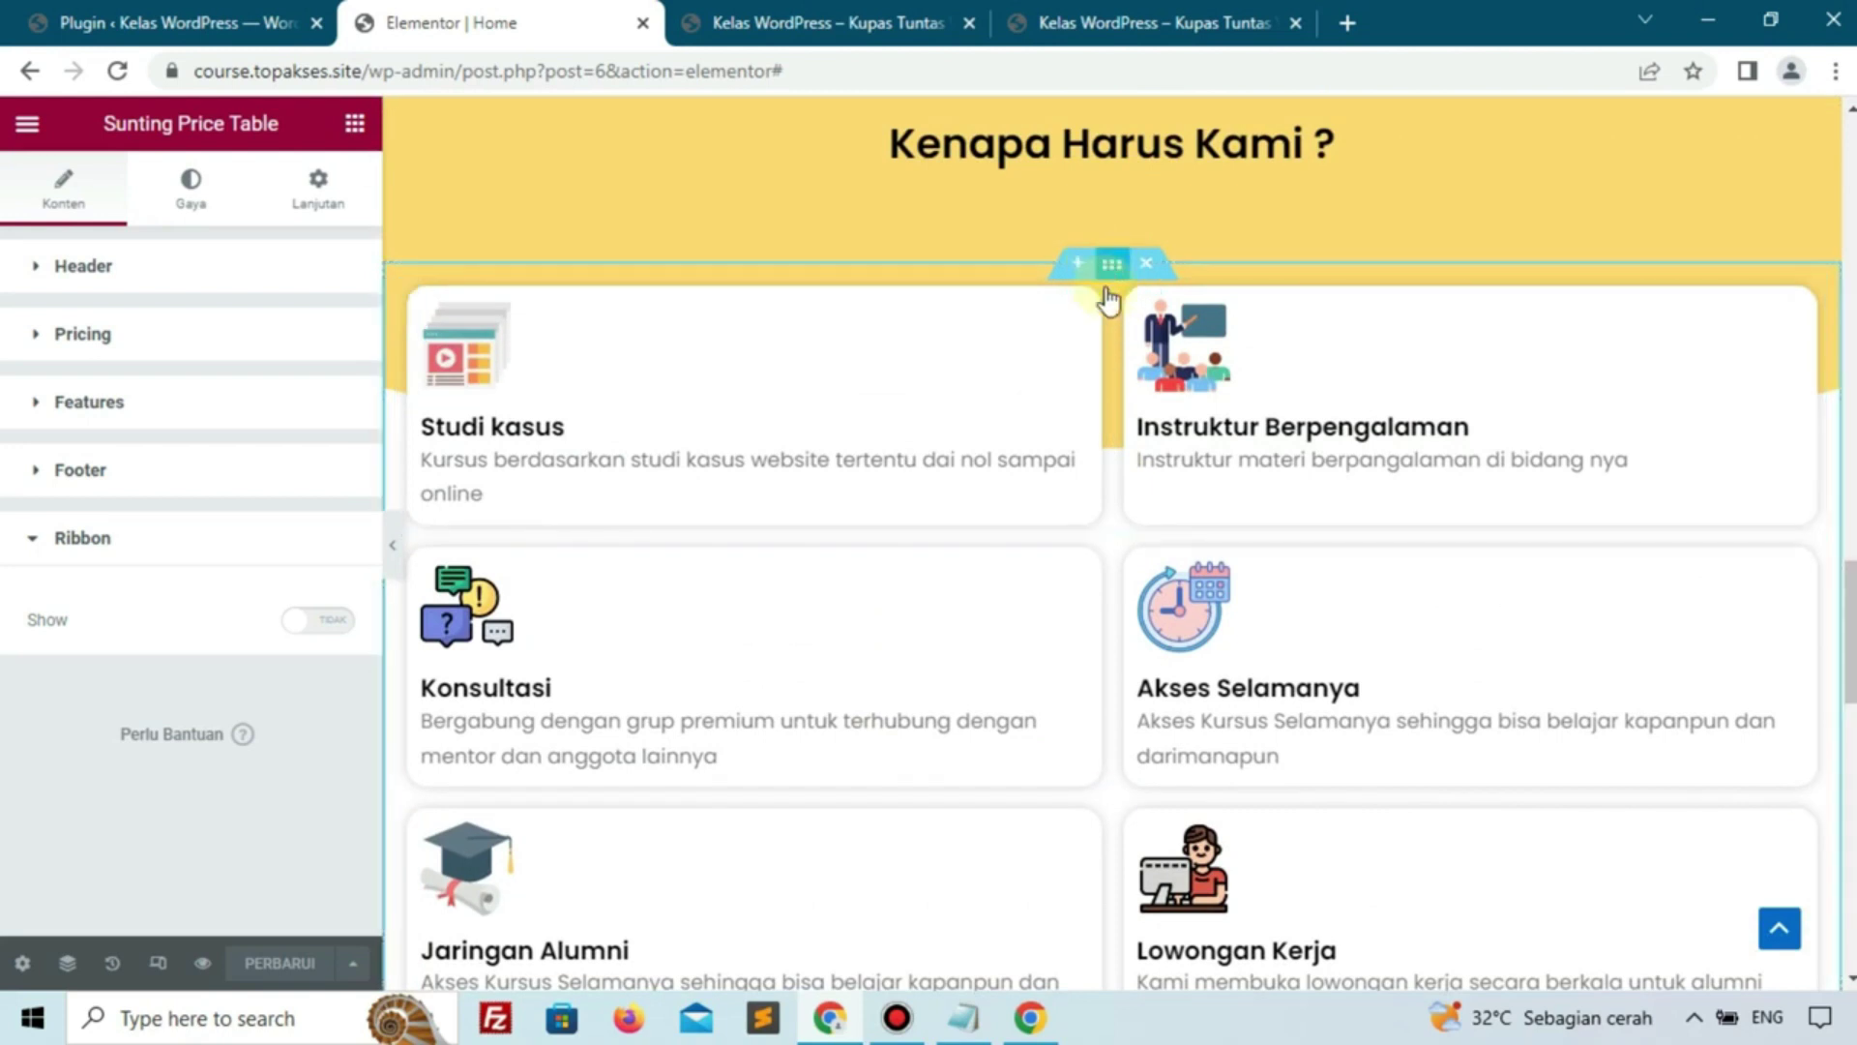
{"action": "right_click", "coordinate": [1101, 262]}
{"action": "left_click", "coordinate": [1142, 385]}
{"action": "scroll", "coordinate": [1128, 402], "scroll_direction": "down", "scroll_amount": 15}
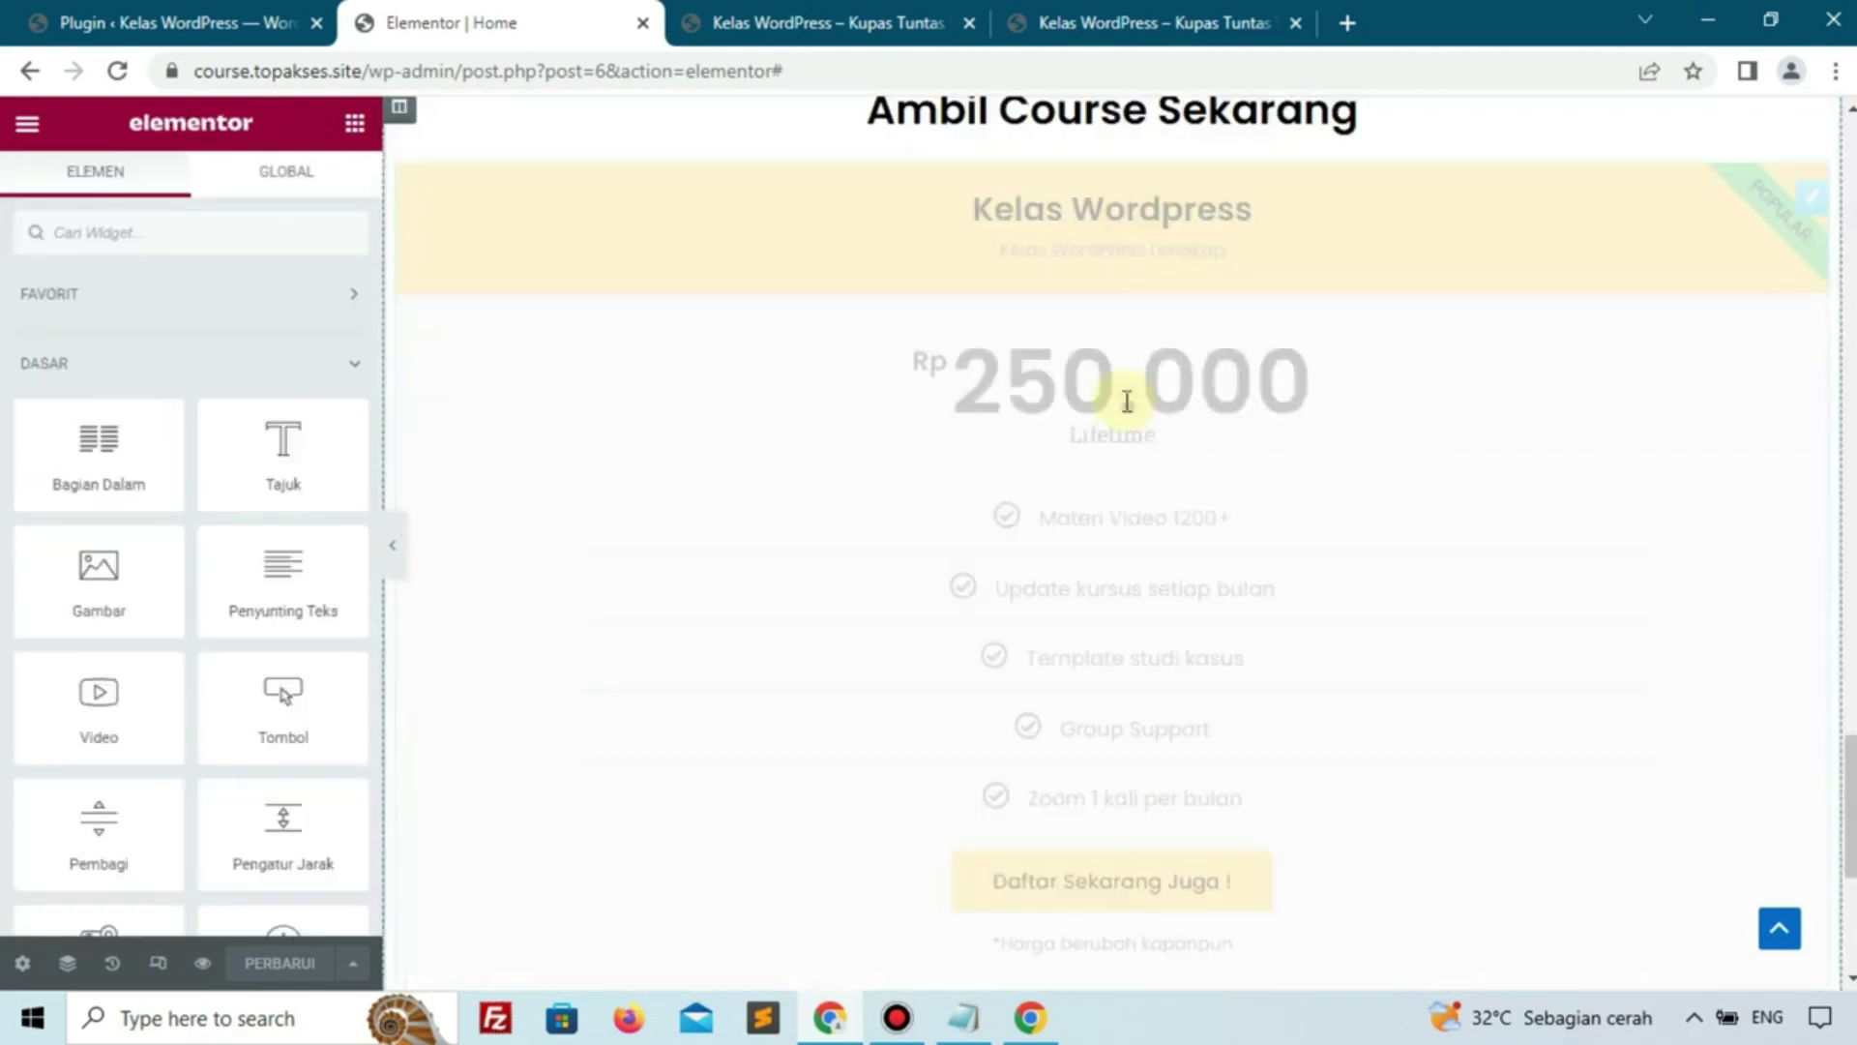
{"action": "right_click", "coordinate": [668, 693]}
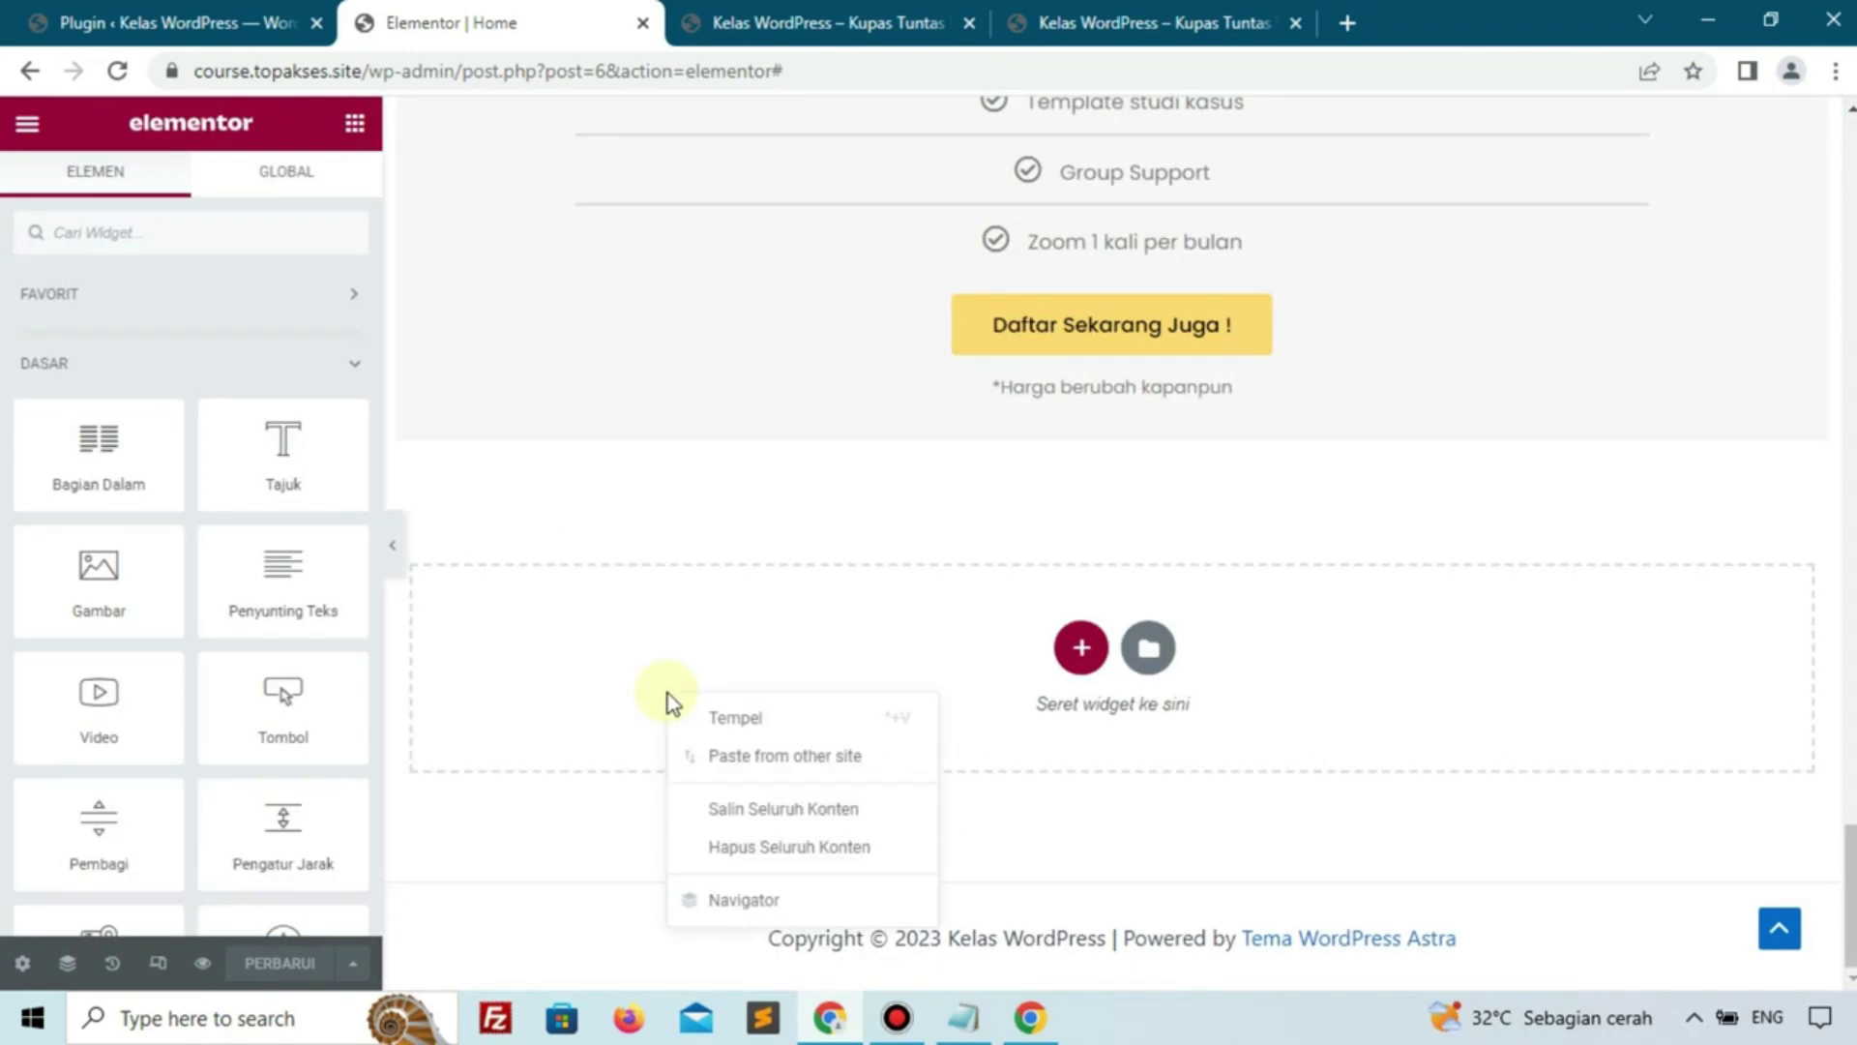
{"action": "left_click", "coordinate": [752, 719]}
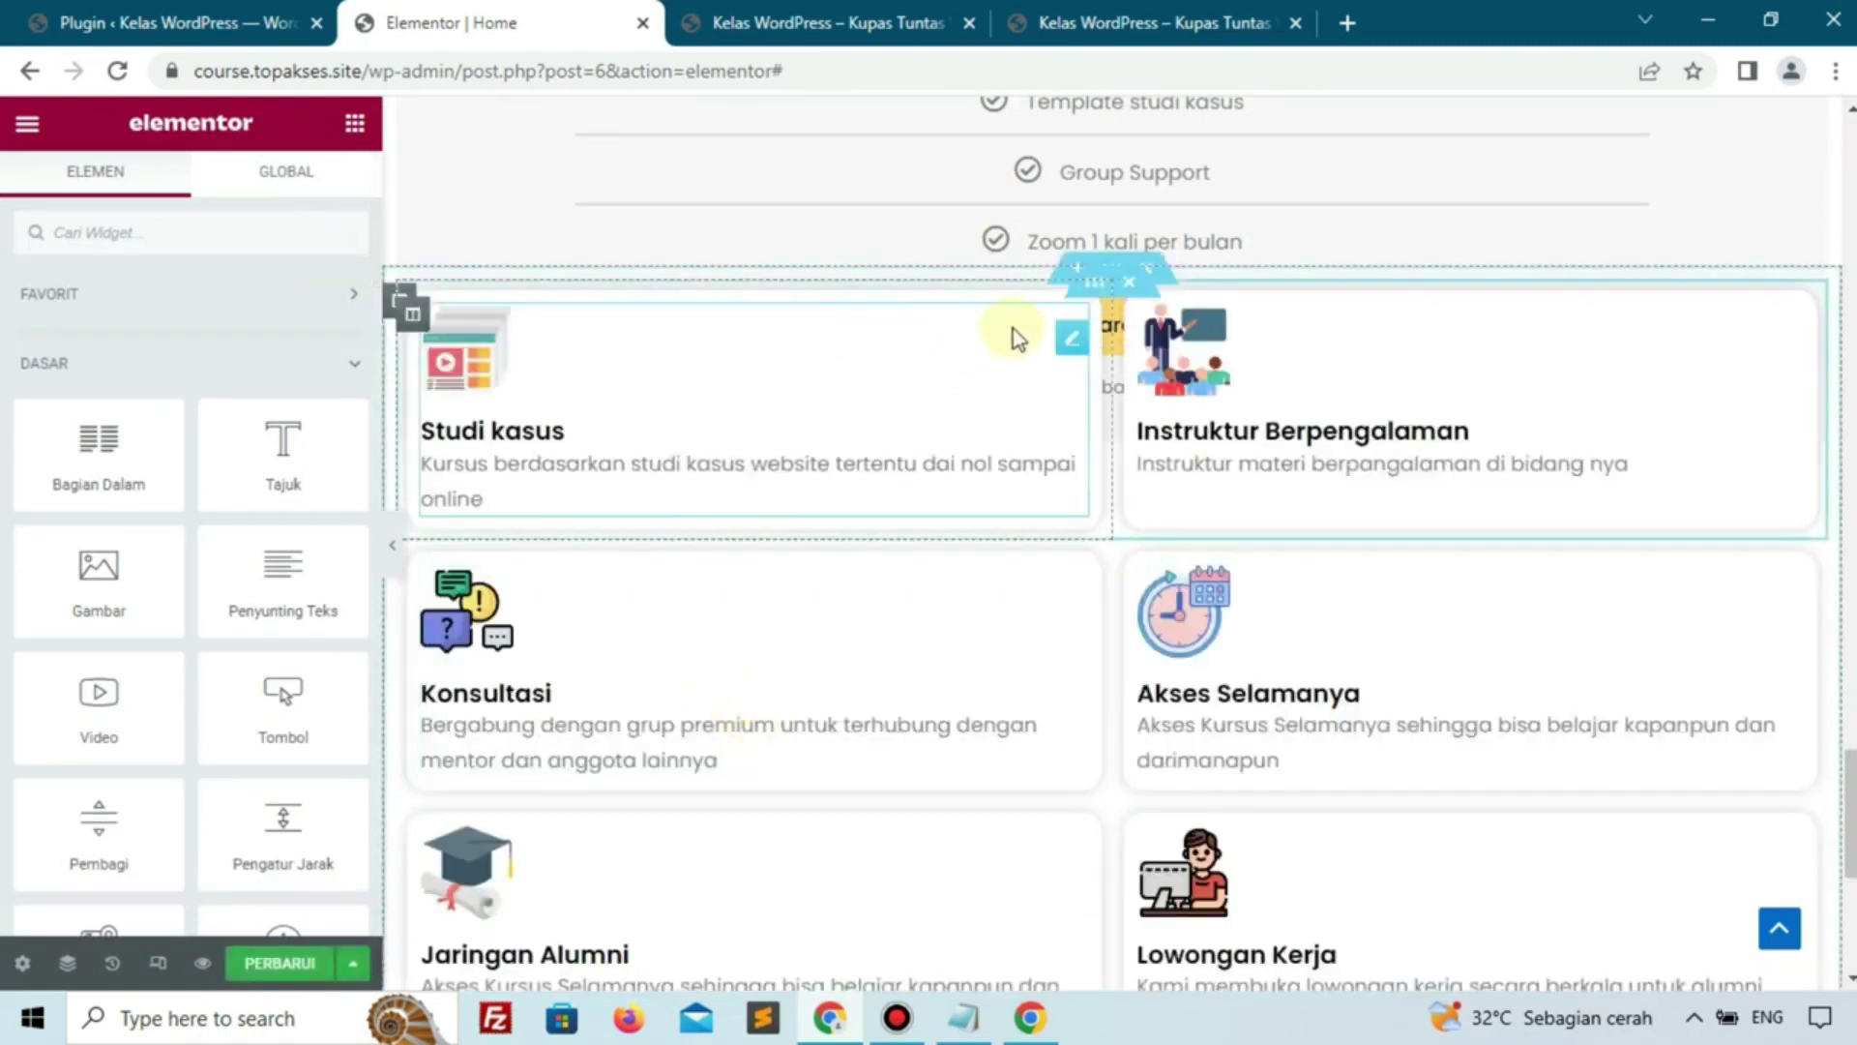
Set the pasted card section's top margin to 6%
{"action": "left_click", "coordinate": [1112, 269]}
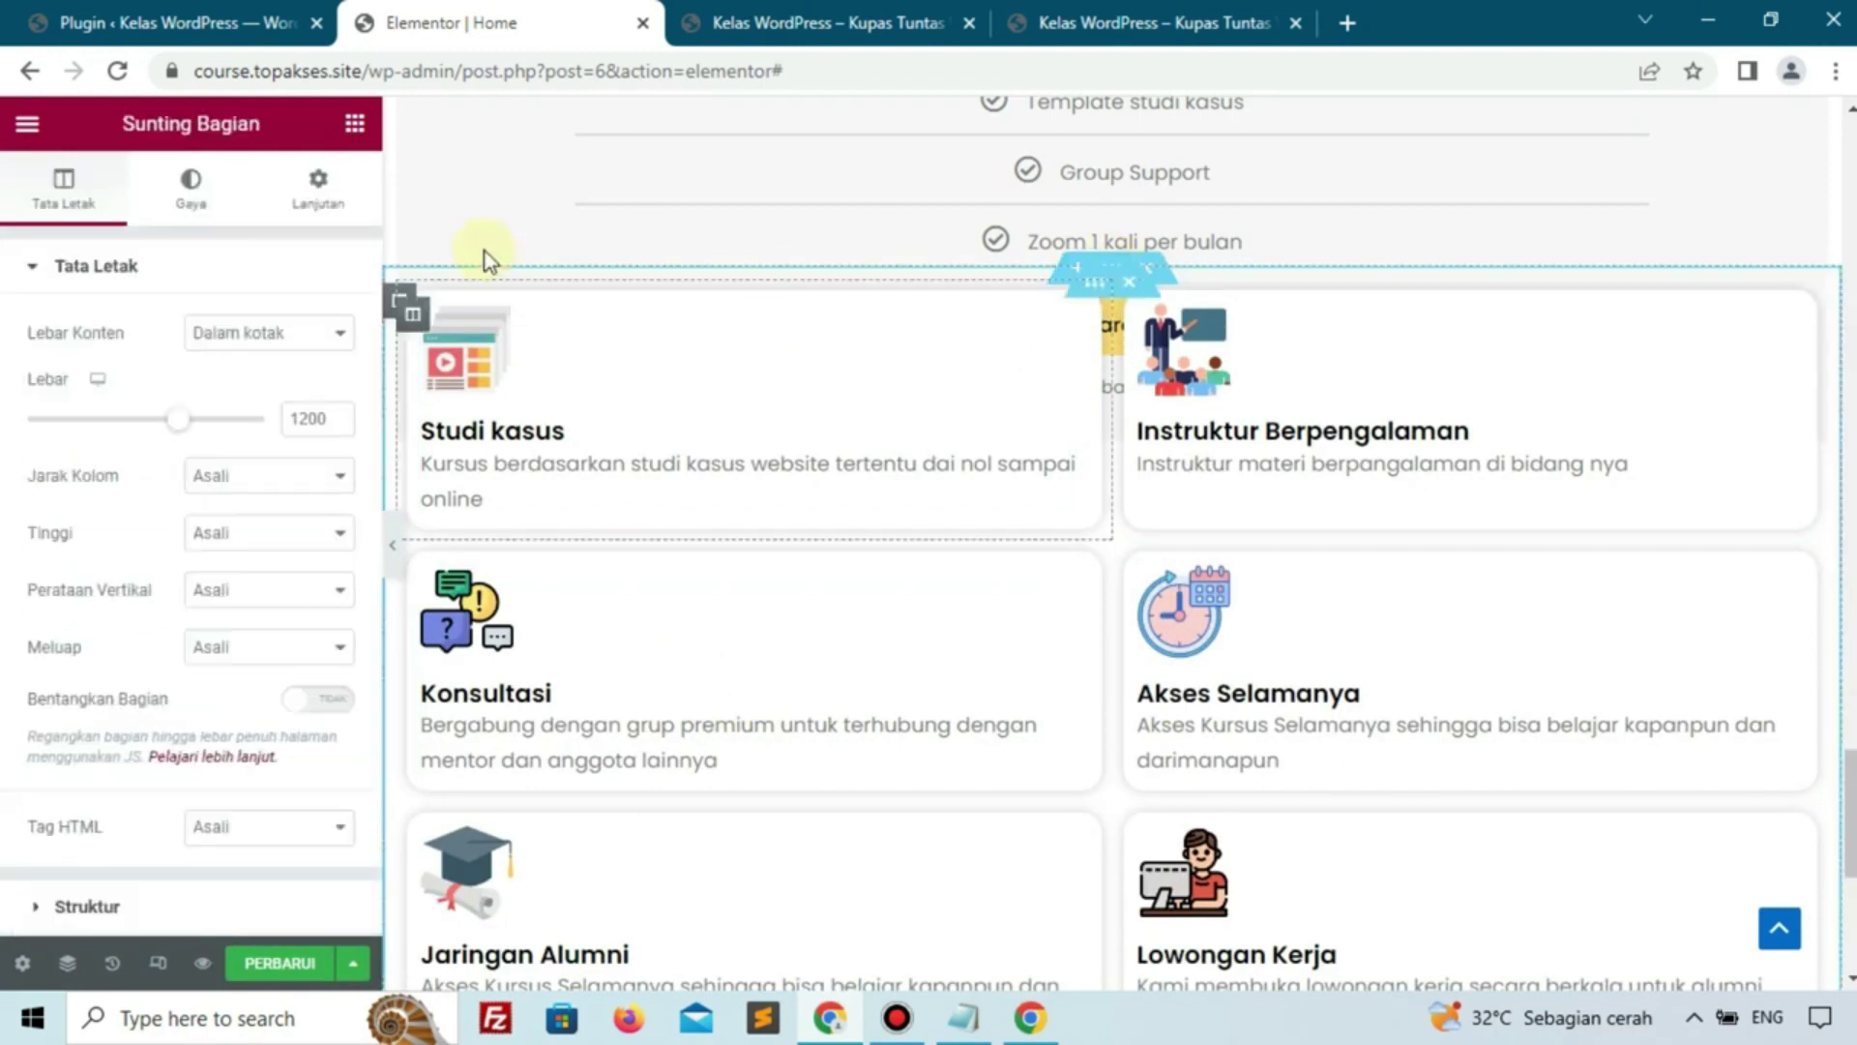
{"action": "left_click", "coordinate": [324, 191]}
{"action": "left_click", "coordinate": [58, 366]}
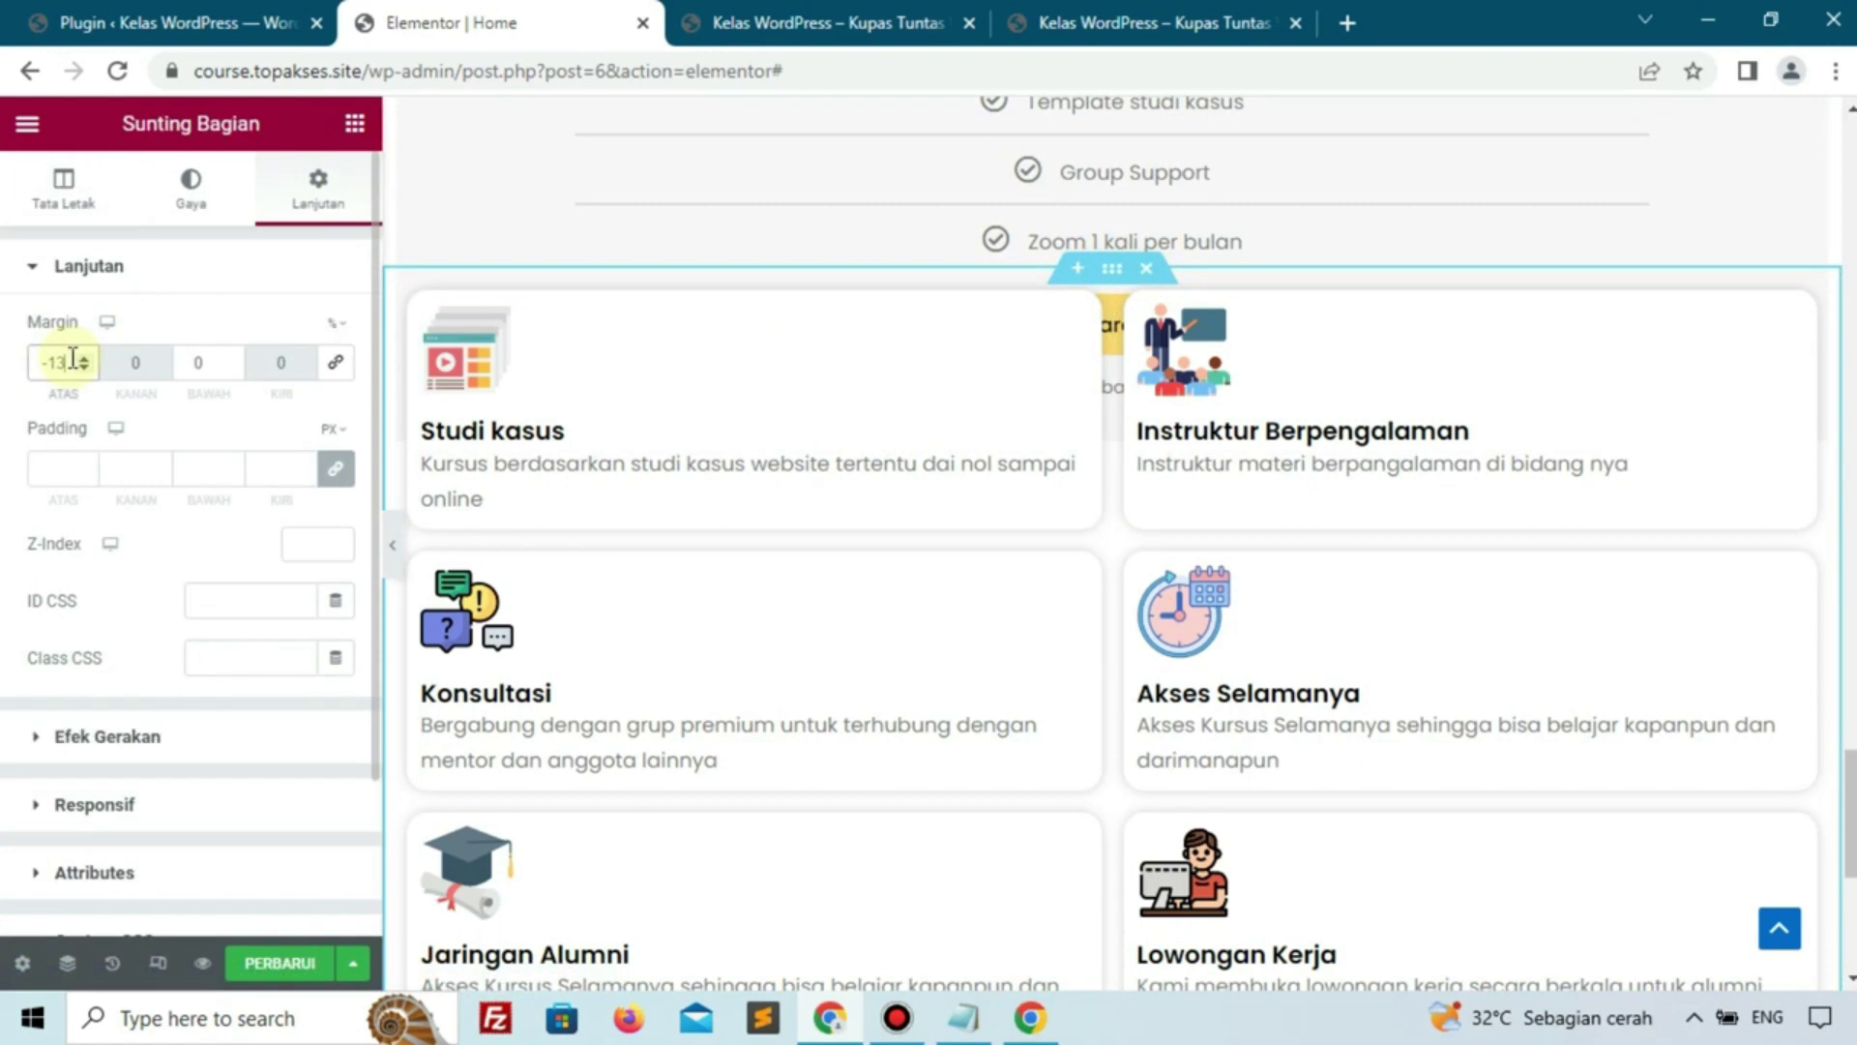
{"action": "type", "text": "0"}
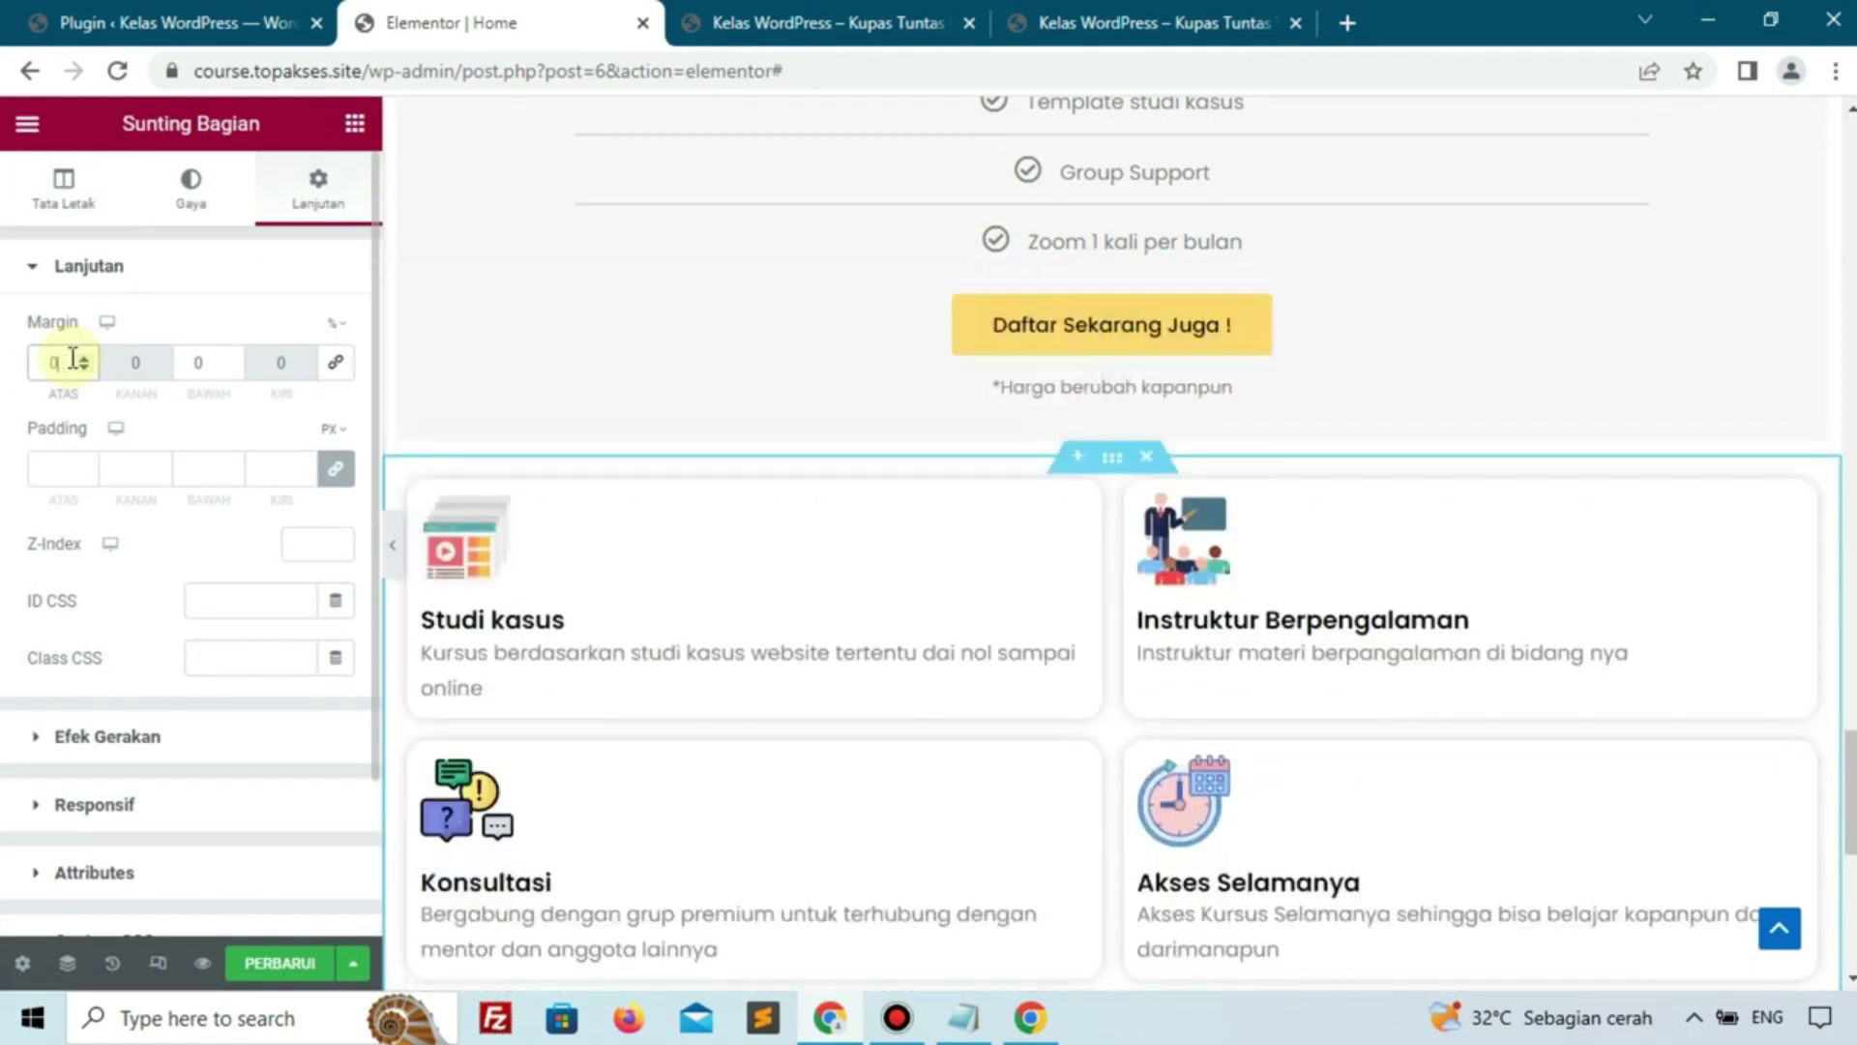
{"action": "type", "text": "6"}
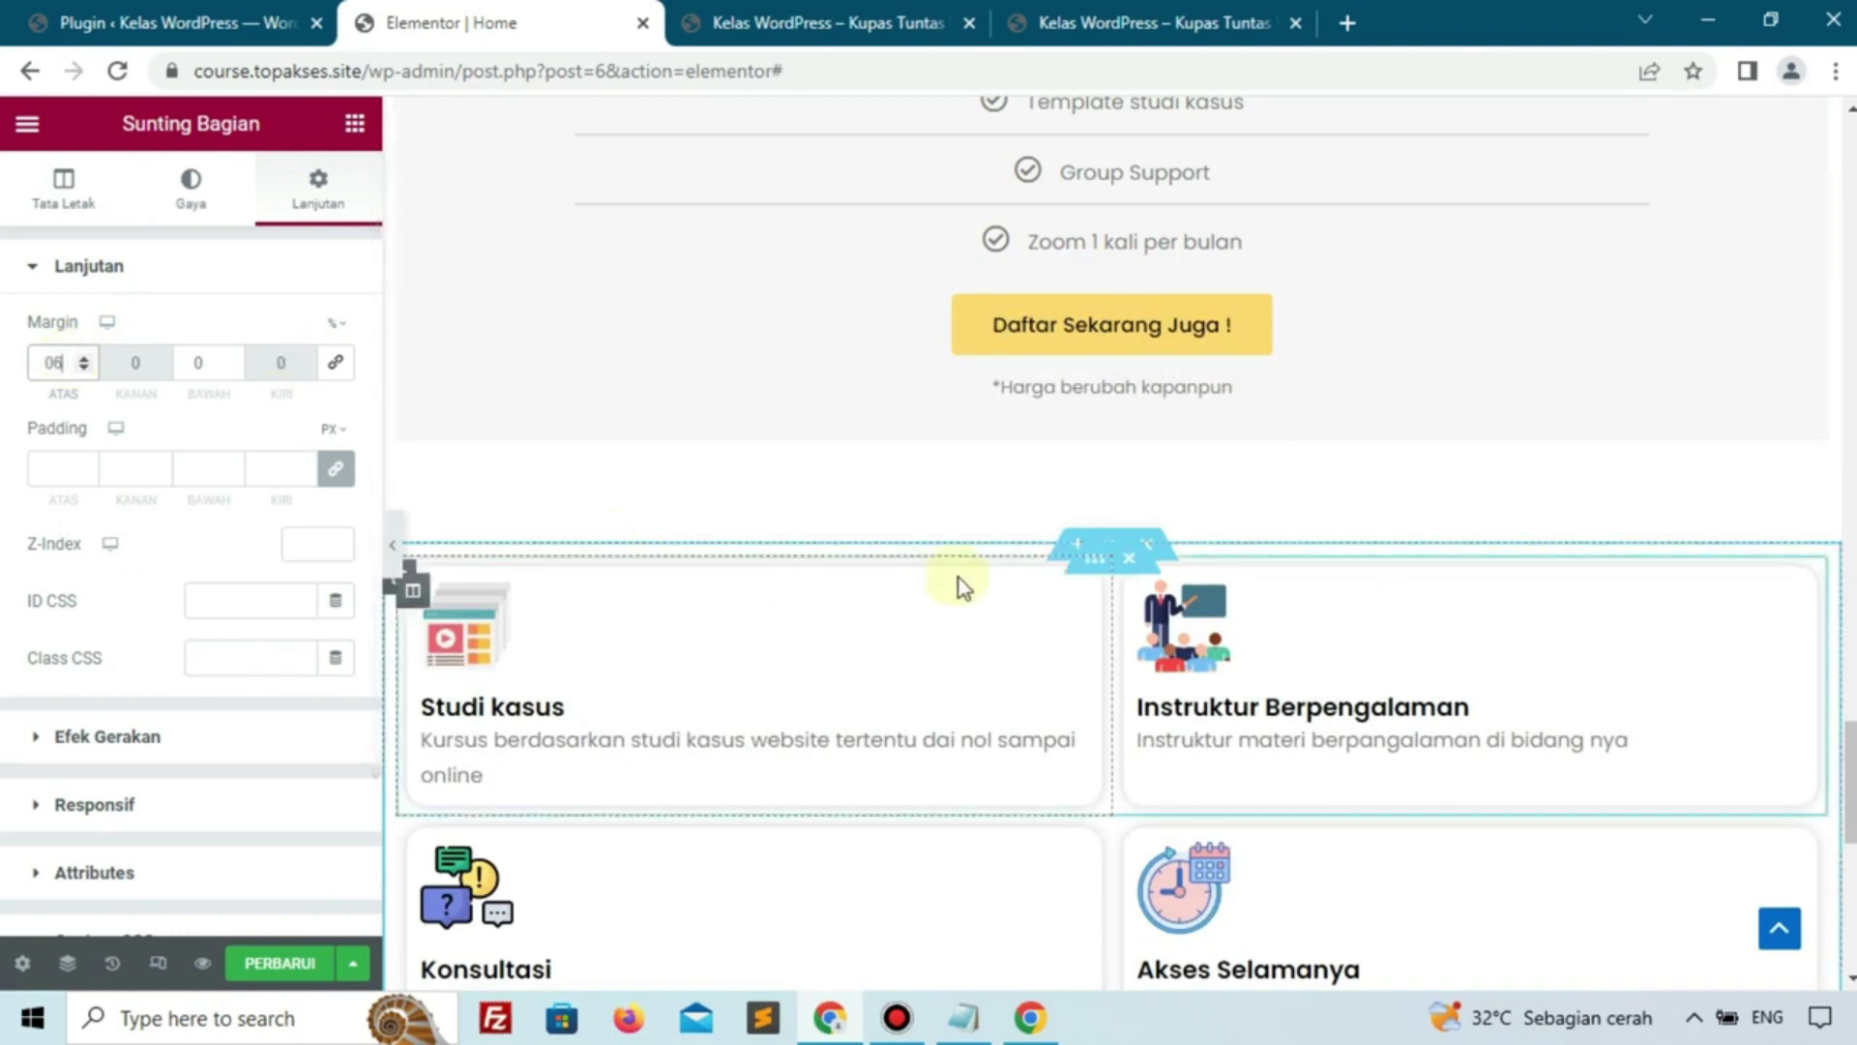
Add a heading above the pasted cards and apply the style copied from the "Ambil Course Sekarang" heading
{"action": "left_click", "coordinate": [353, 123]}
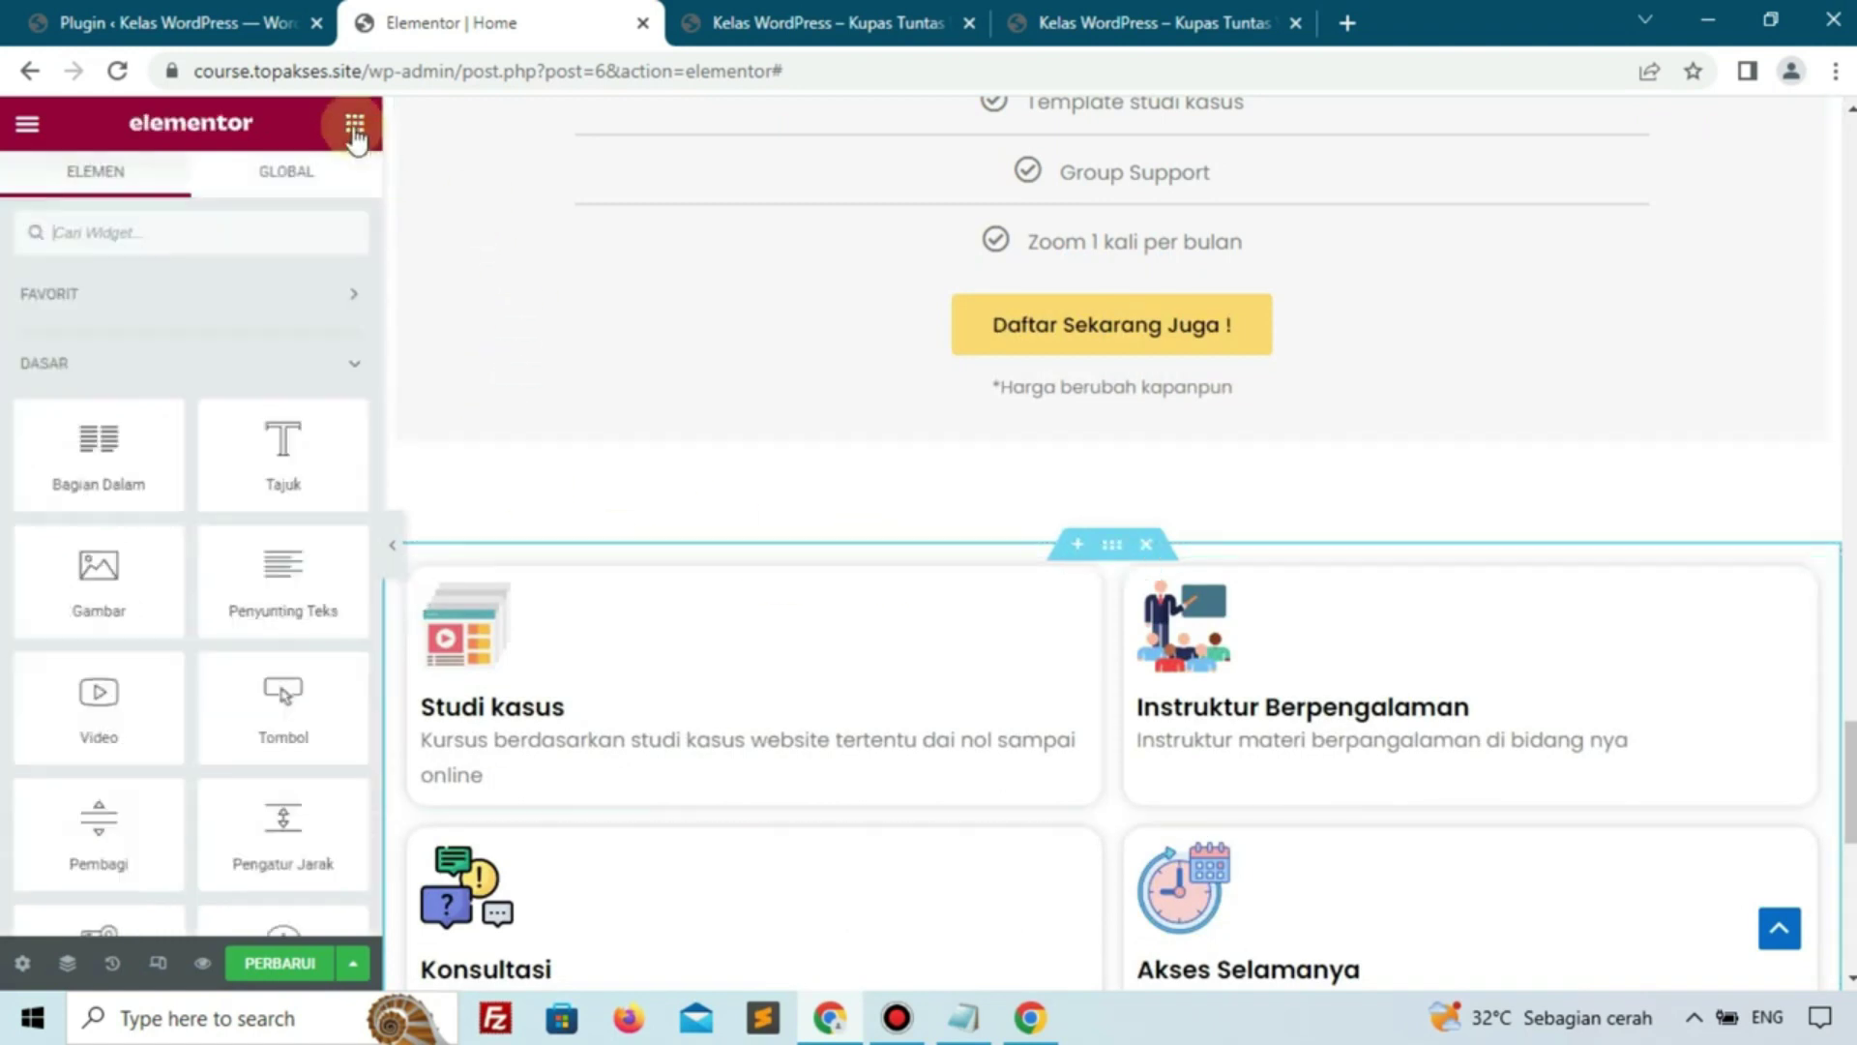
{"action": "left_click_drag", "start_coordinate": [257, 427], "coordinate": [1083, 585]}
{"action": "scroll", "coordinate": [1113, 503], "scroll_direction": "up", "scroll_amount": 7}
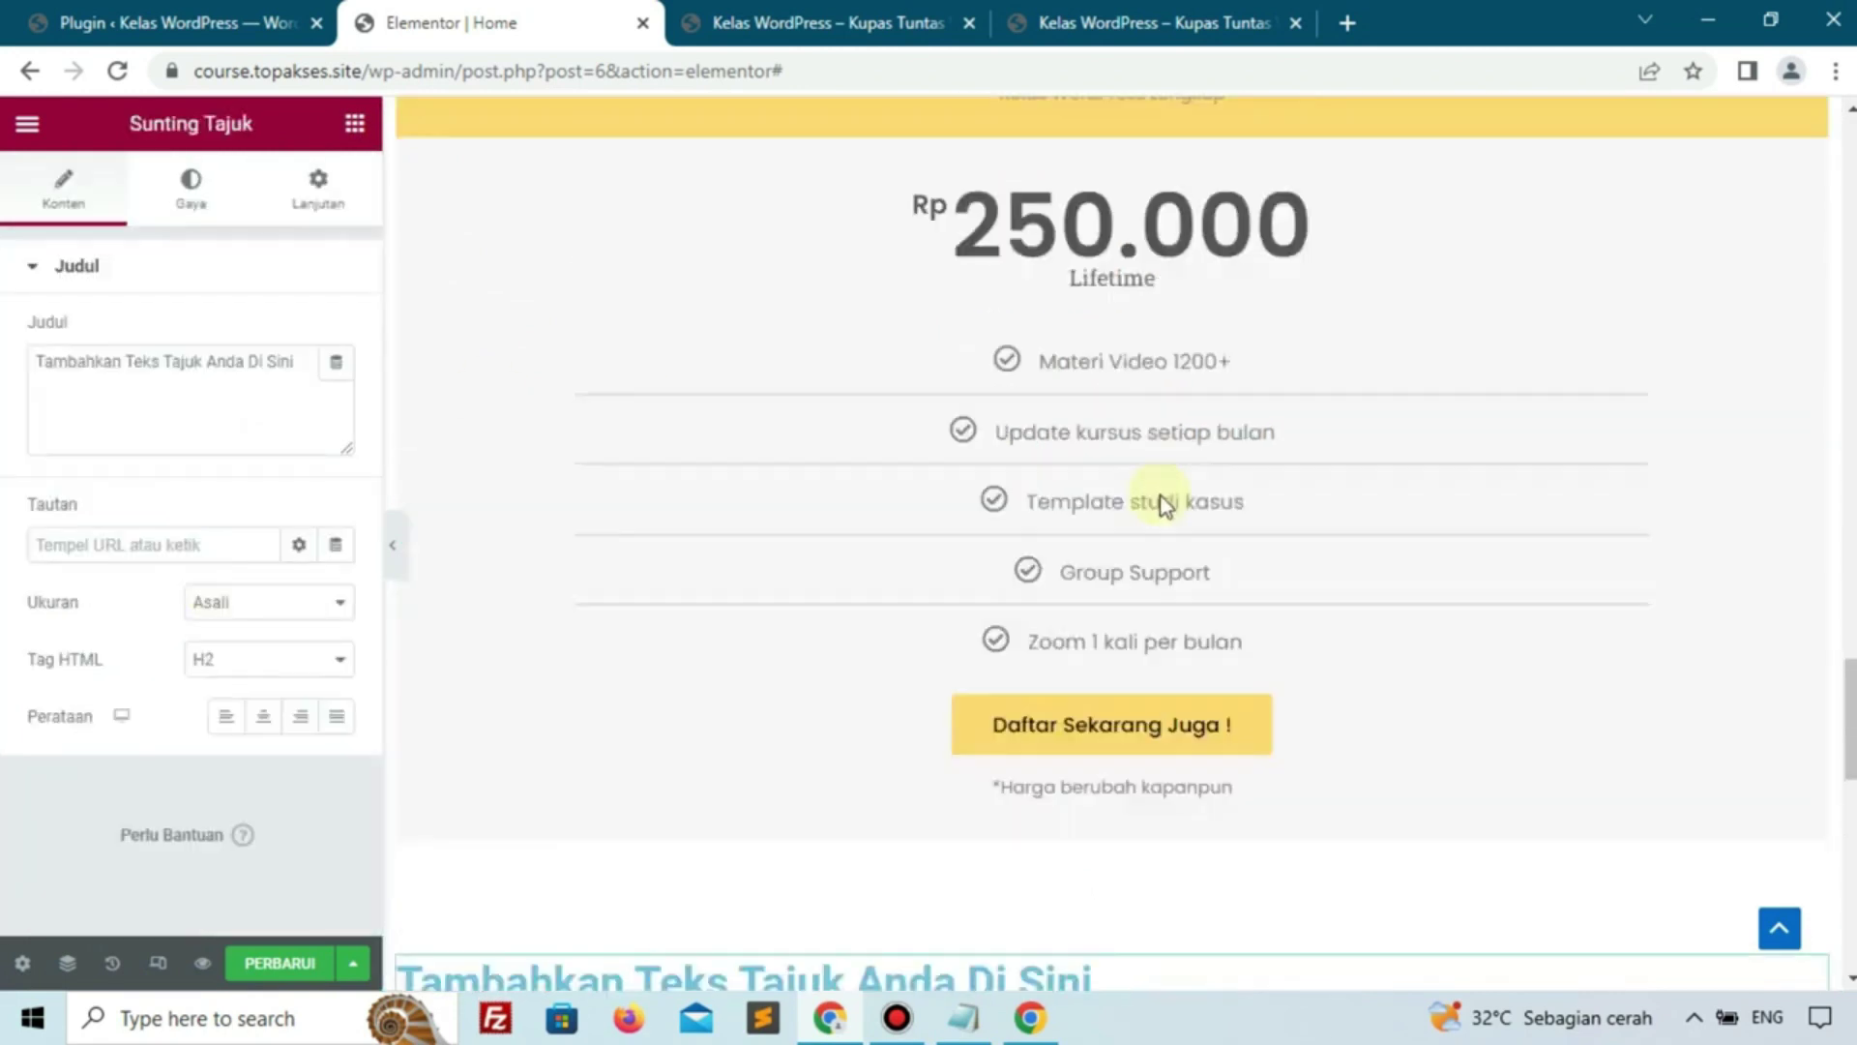
{"action": "right_click", "coordinate": [1035, 250]}
{"action": "left_click", "coordinate": [1111, 364]}
{"action": "scroll", "coordinate": [932, 484], "scroll_direction": "down", "scroll_amount": 8}
{"action": "right_click", "coordinate": [917, 472]}
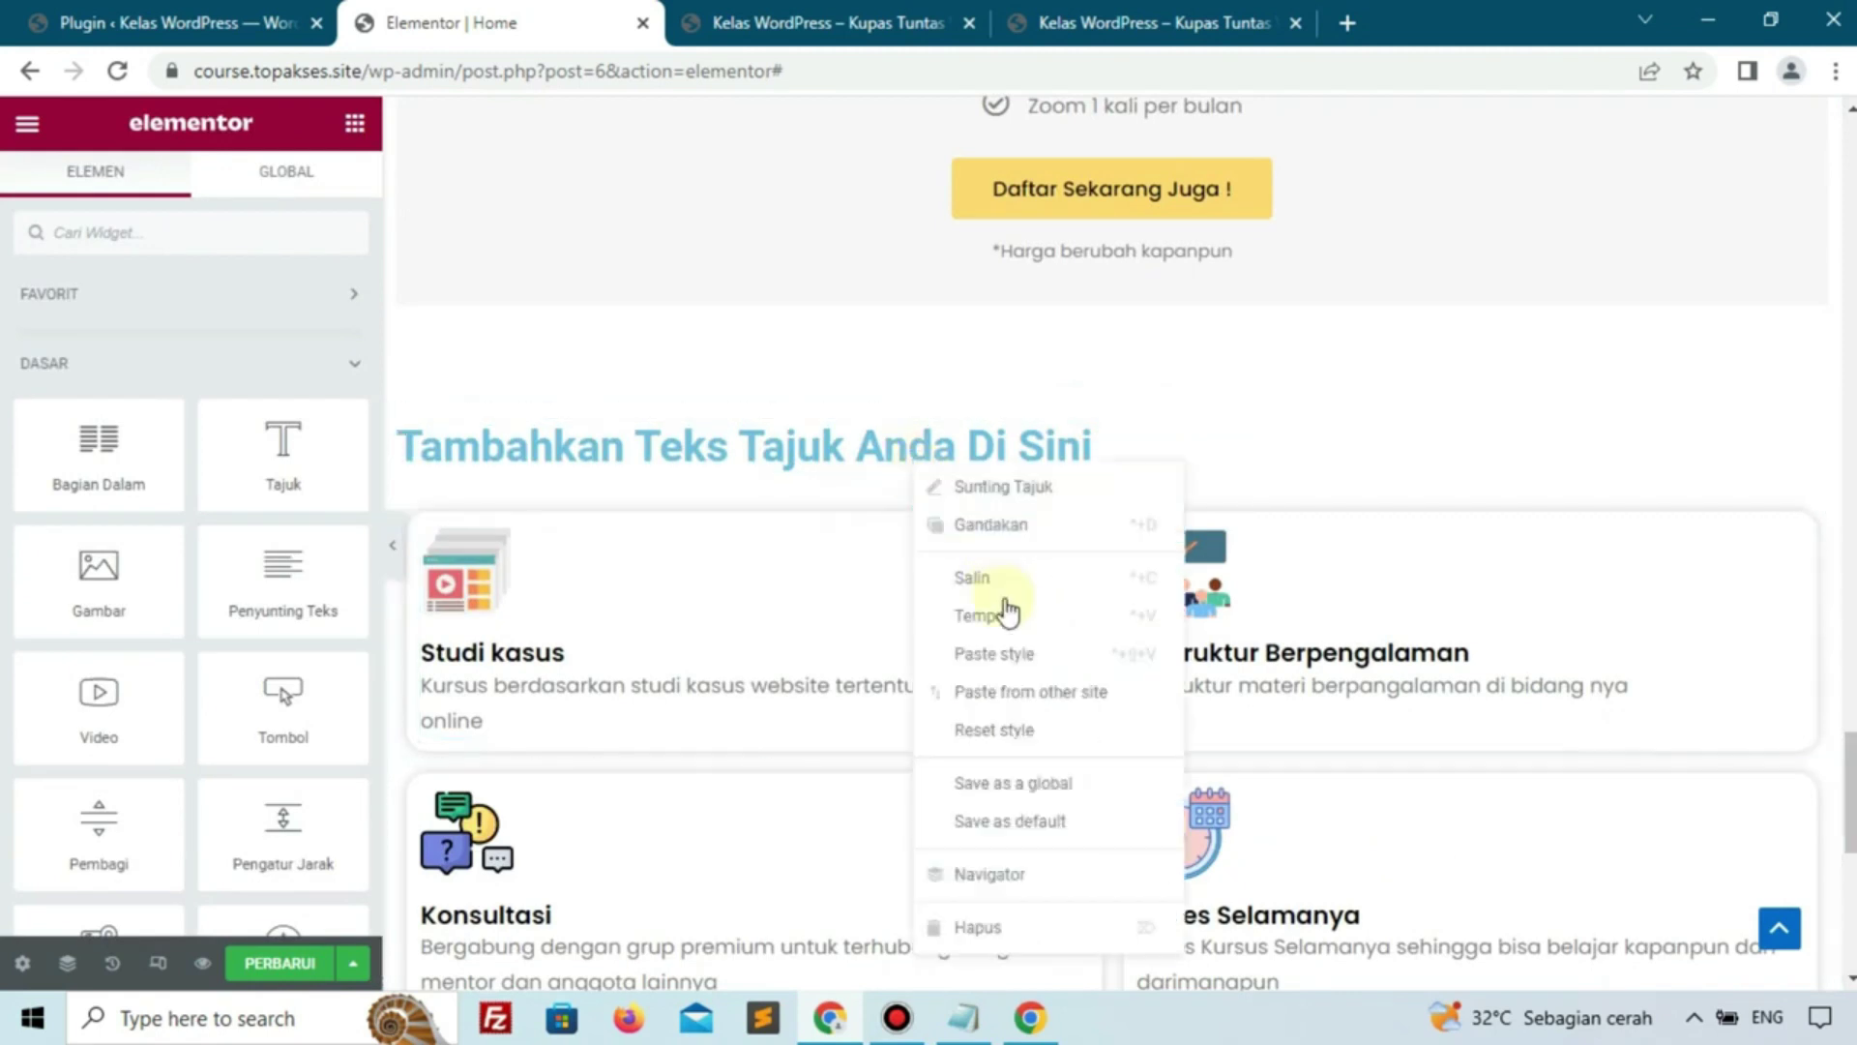
{"action": "left_click", "coordinate": [1020, 655]}
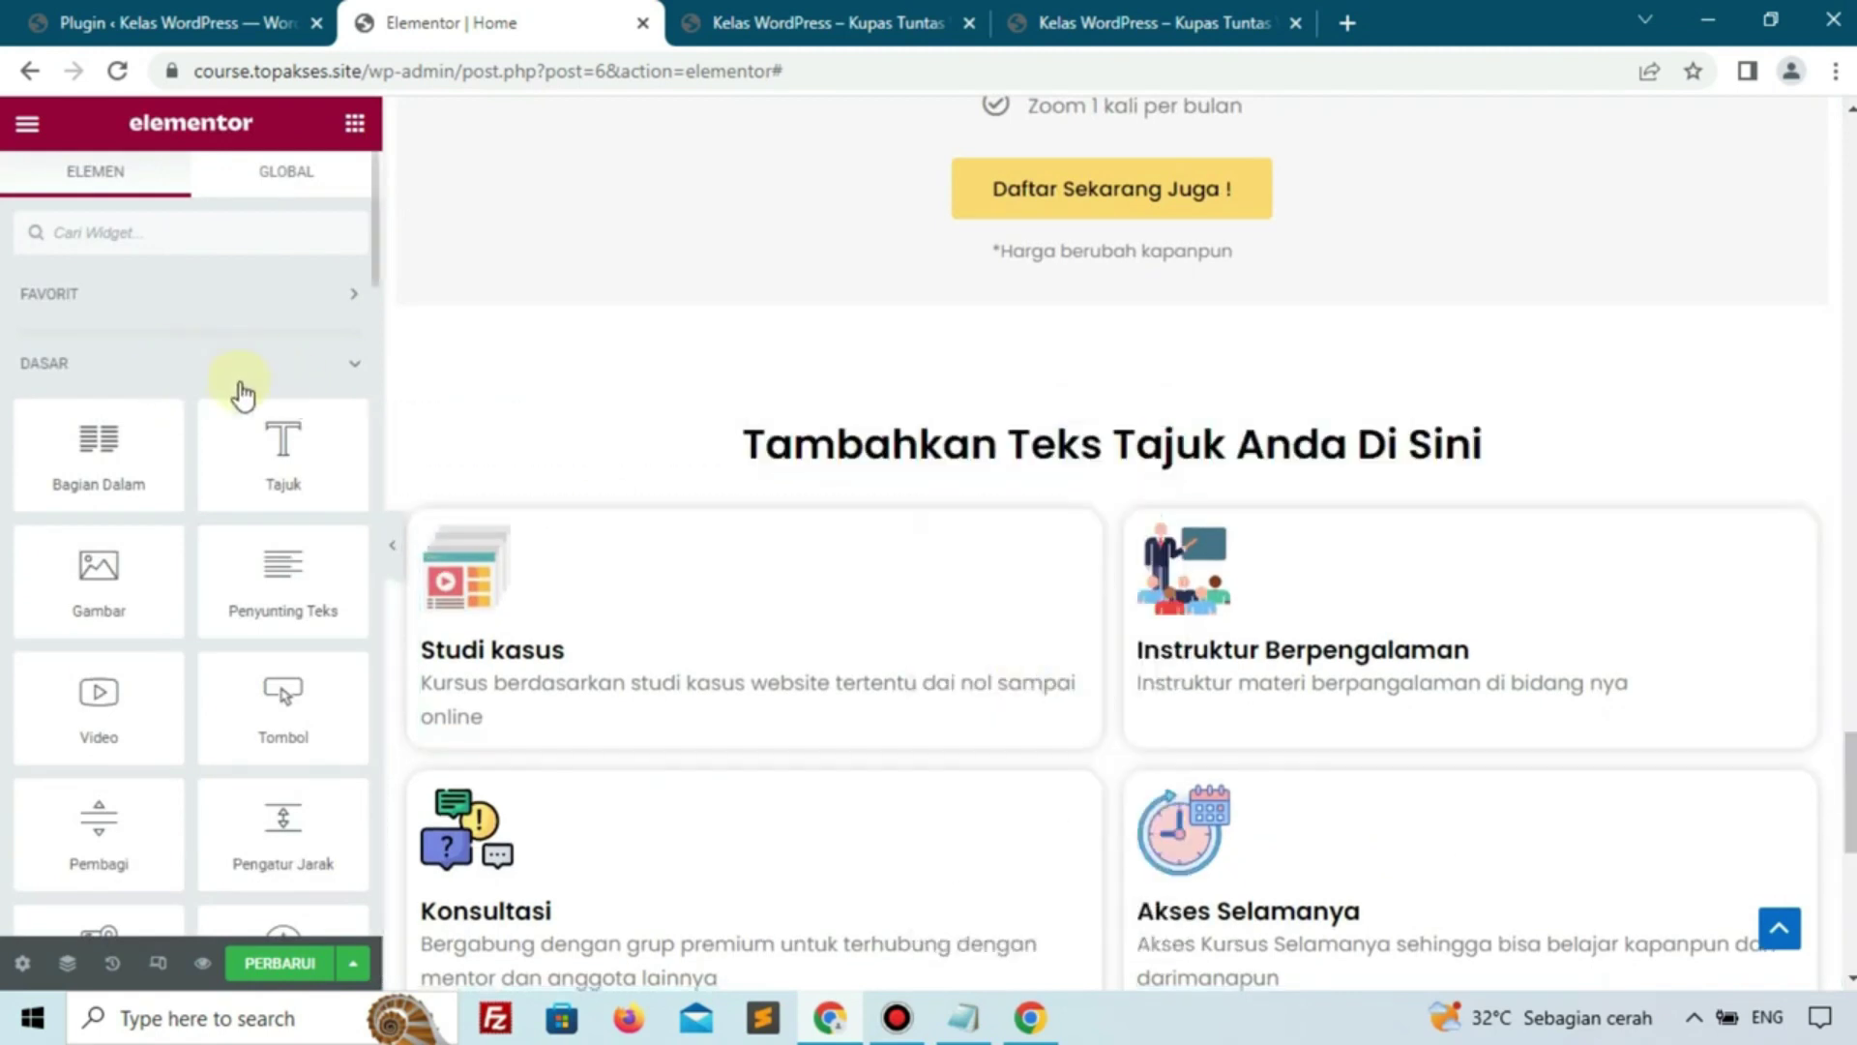
Replace the new heading's text with "Simak Kata Alumni", copied from the reference site kursusweb.topakses.site
{"action": "left_click", "coordinate": [833, 447]}
{"action": "left_click", "coordinate": [139, 388]}
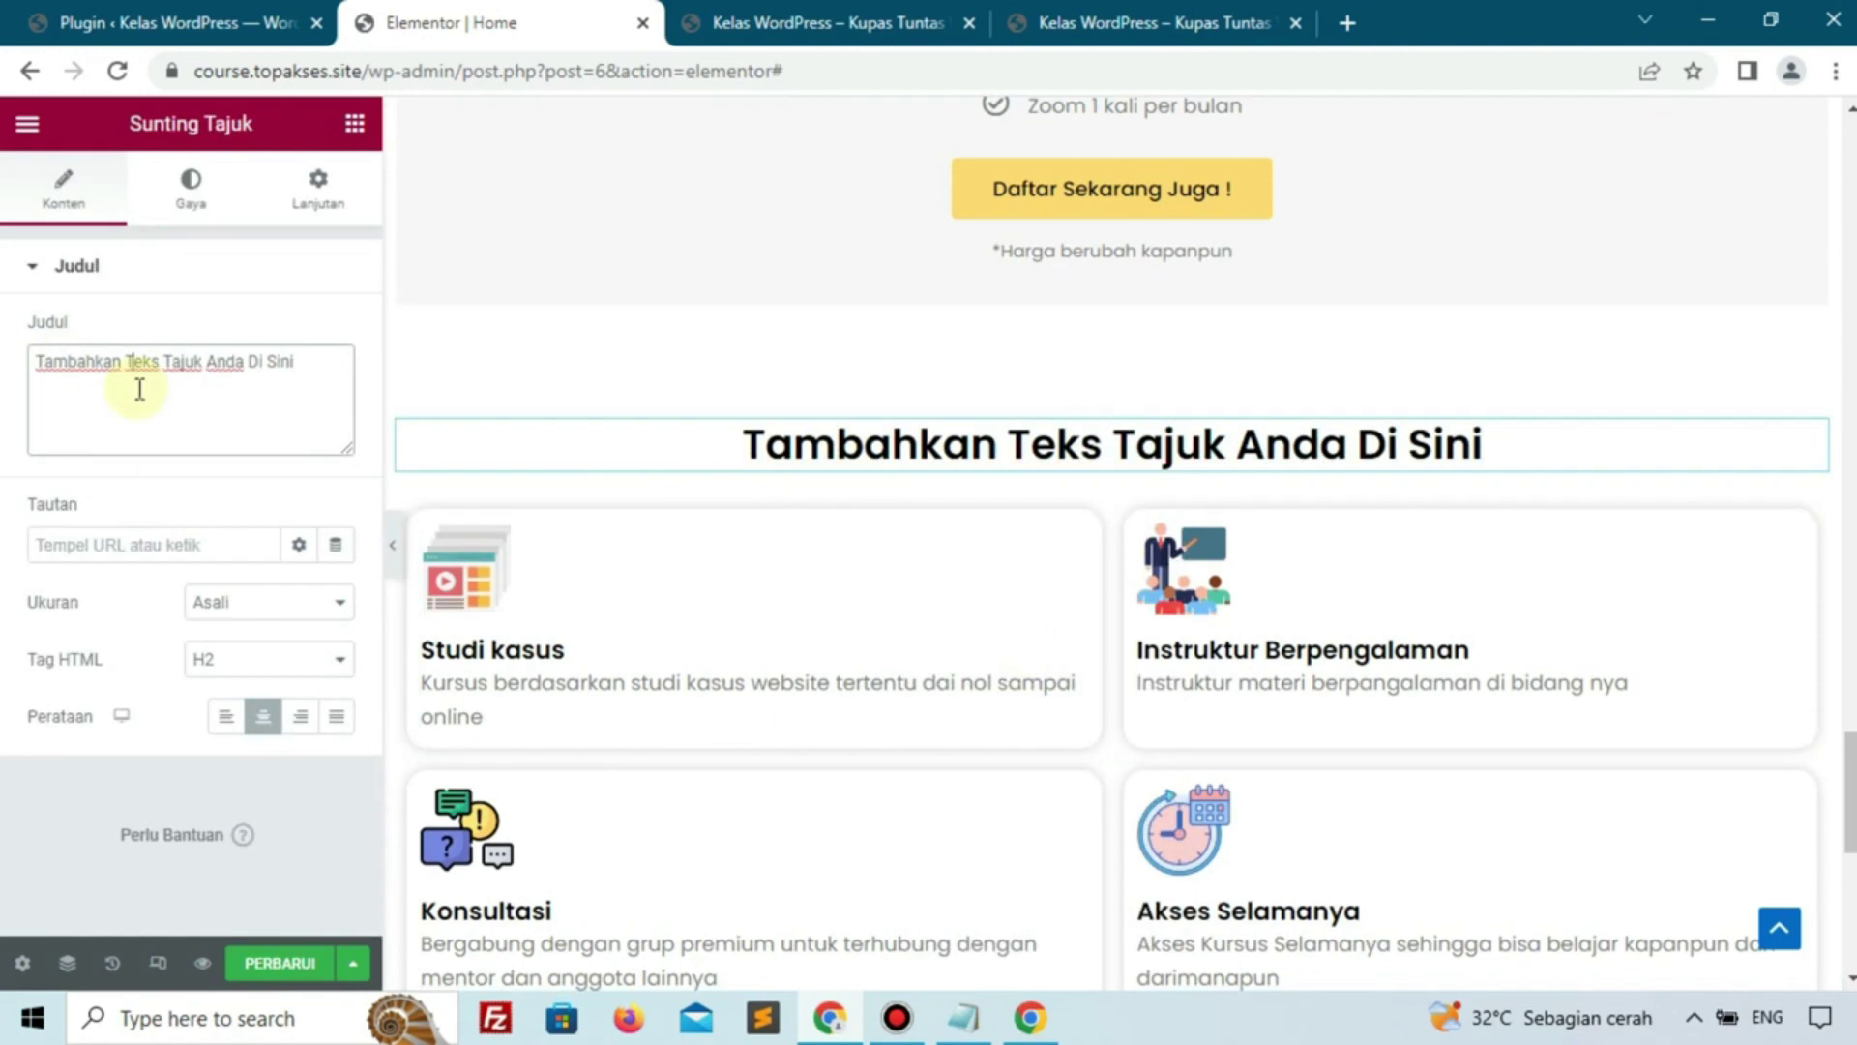
{"action": "key", "text": "ctrl+a"}
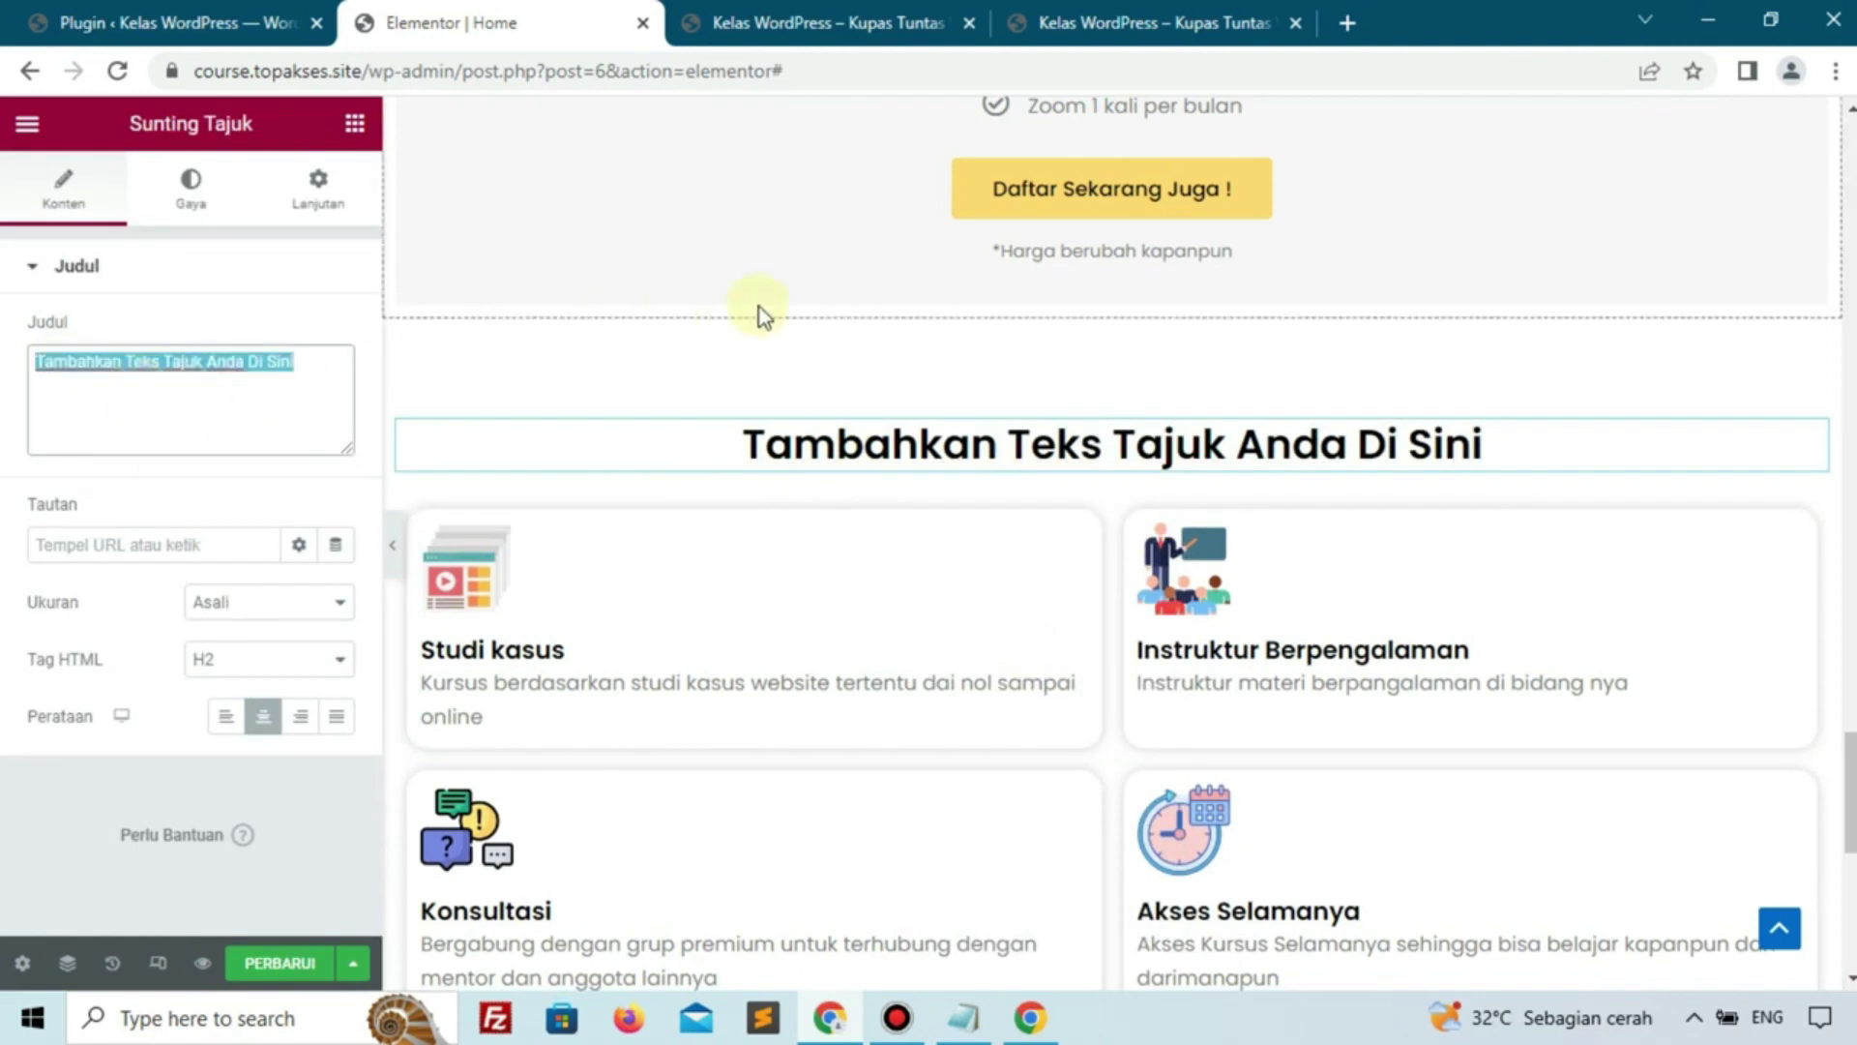
{"action": "left_click", "coordinate": [1089, 23]}
{"action": "left_click_drag", "start_coordinate": [718, 527], "coordinate": [1128, 520]}
{"action": "right_click", "coordinate": [1062, 547]}
{"action": "left_click", "coordinate": [1109, 580]}
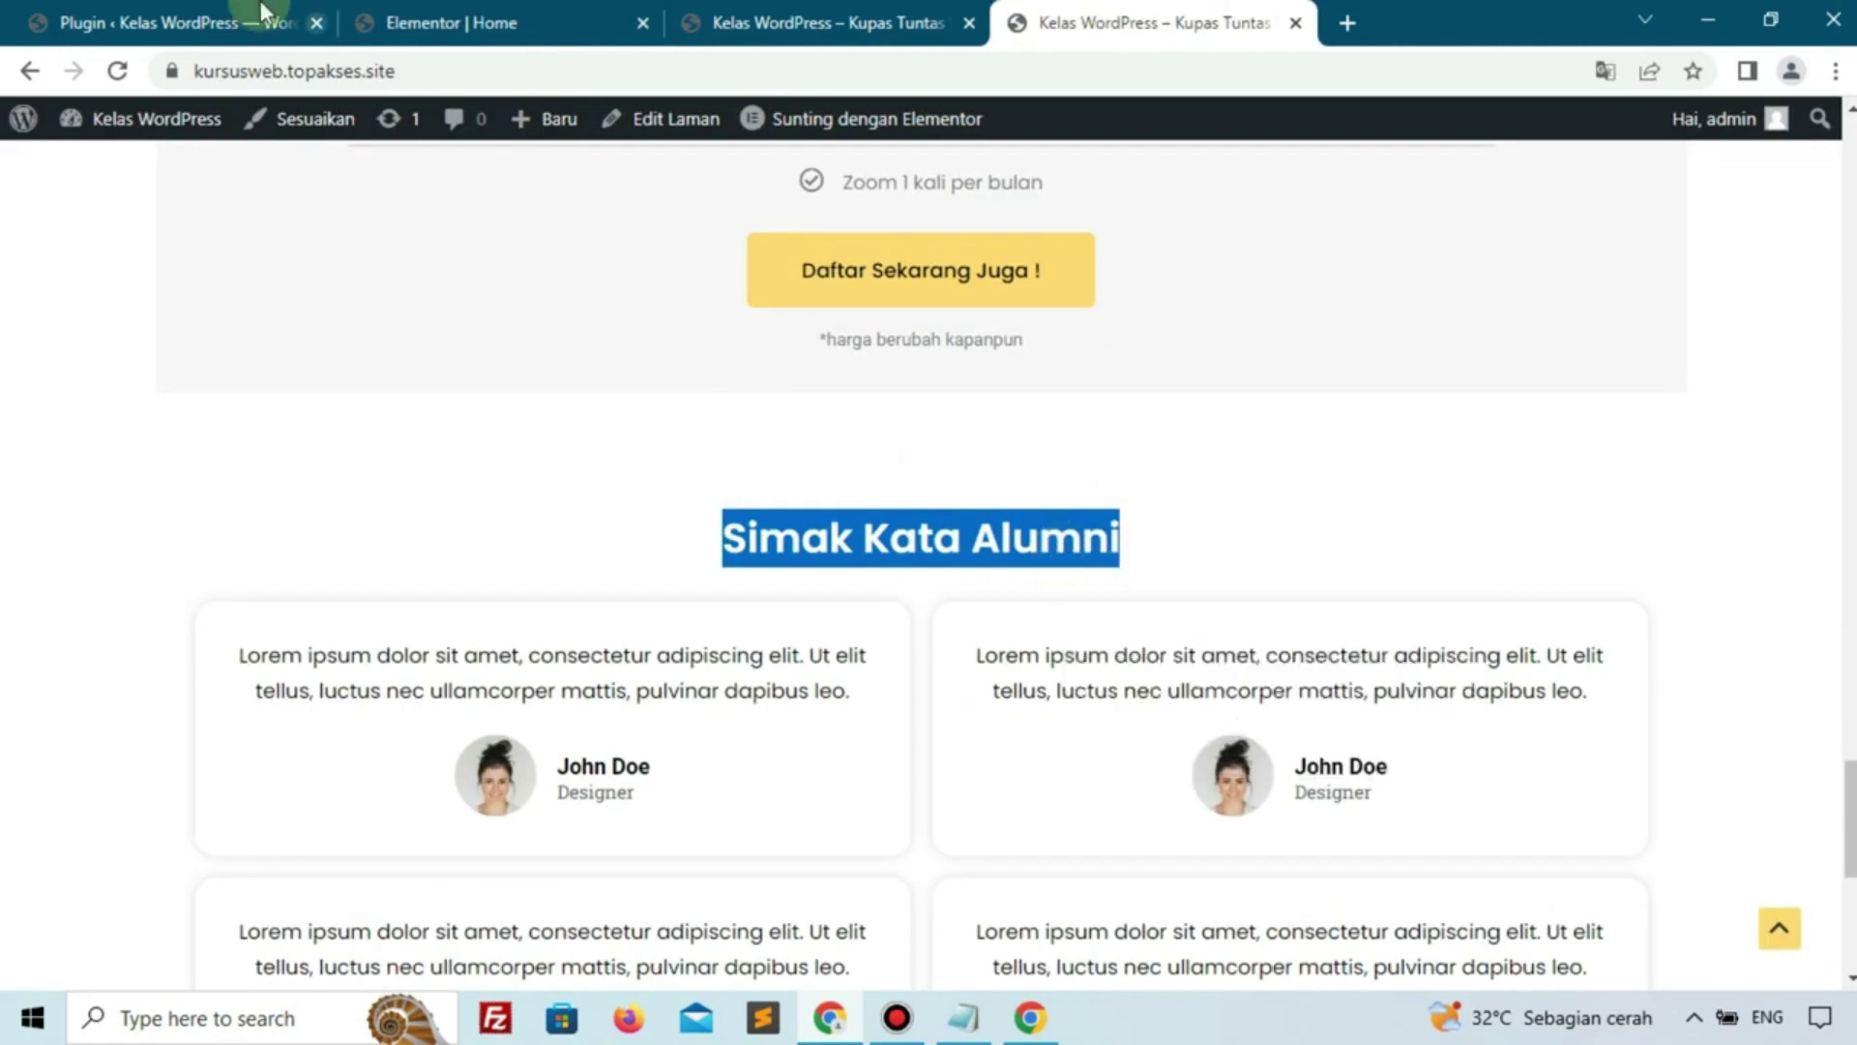
{"action": "left_click", "coordinate": [258, 22]}
{"action": "left_click", "coordinate": [474, 23]}
{"action": "left_click", "coordinate": [200, 414]}
{"action": "key", "text": "ctrl+a"}
{"action": "key", "text": "ctrl+v"}
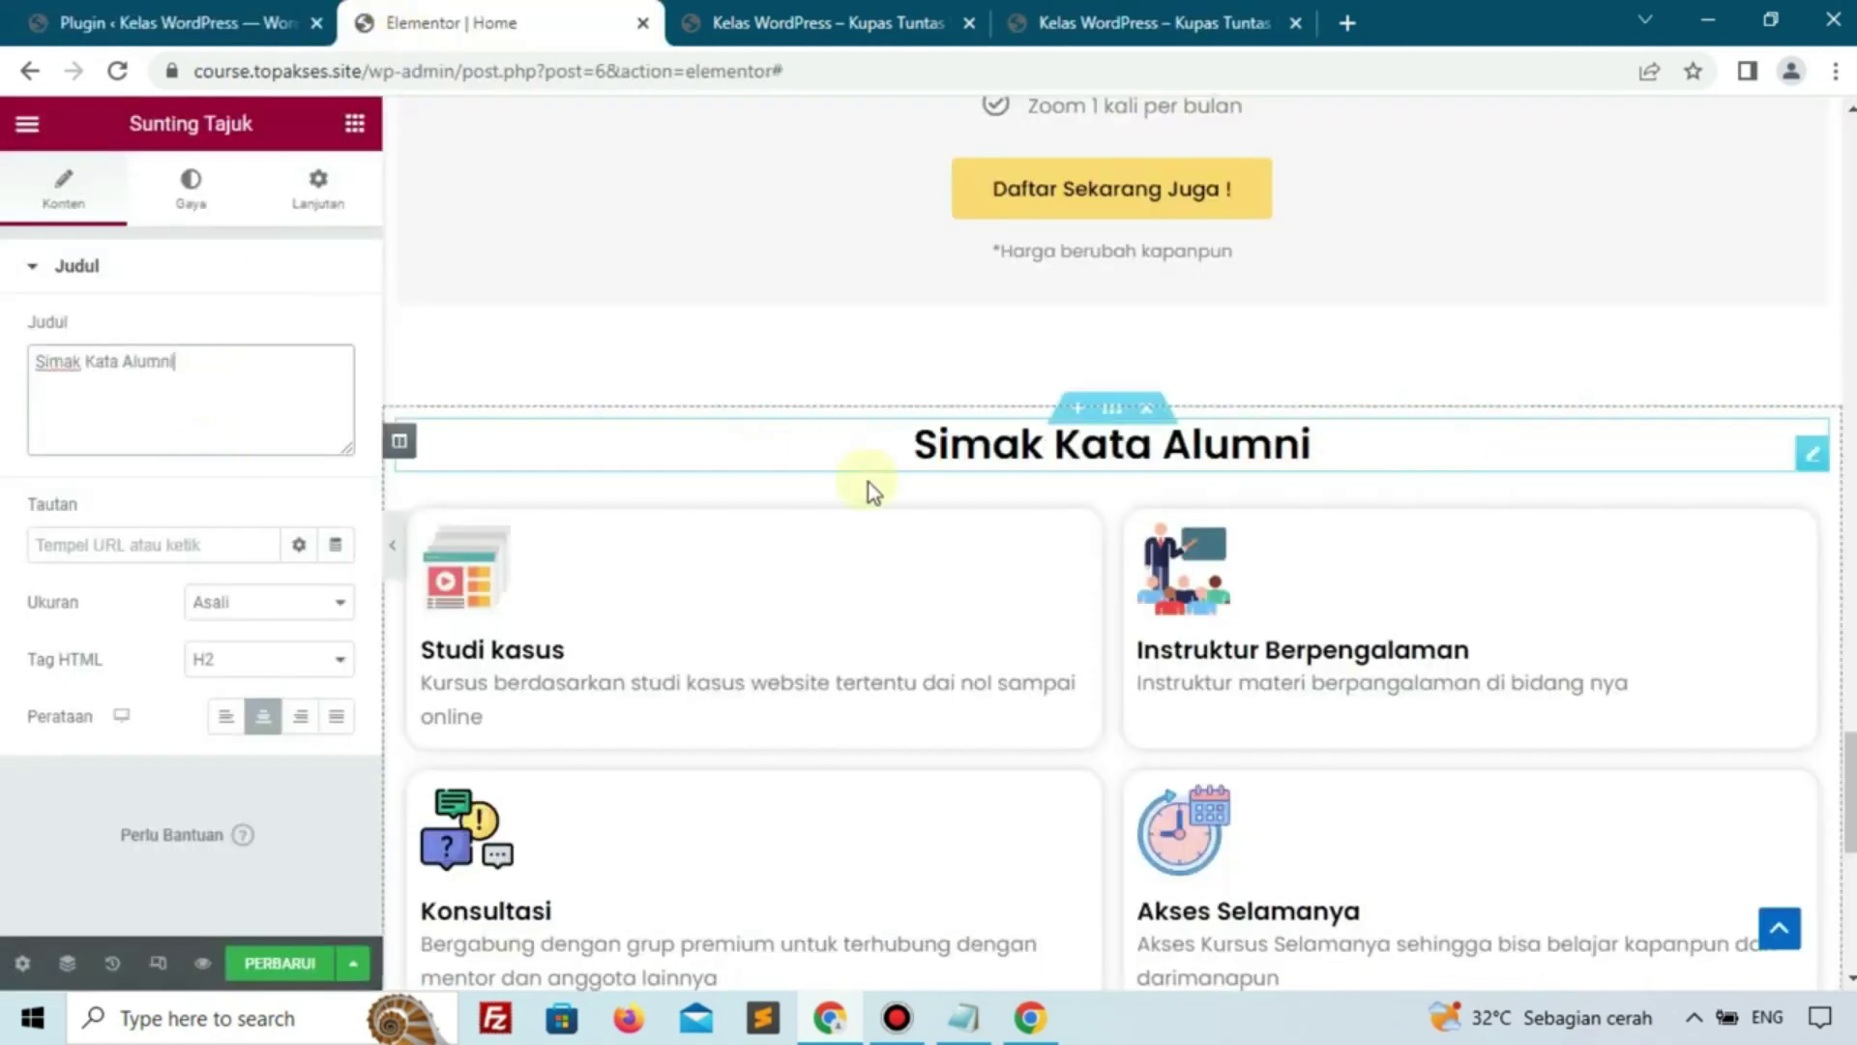
Delete the "Studi kasus" image box under "Simak Kata Alumni" and put a Testimonial widget in its column
{"action": "left_click", "coordinate": [869, 577]}
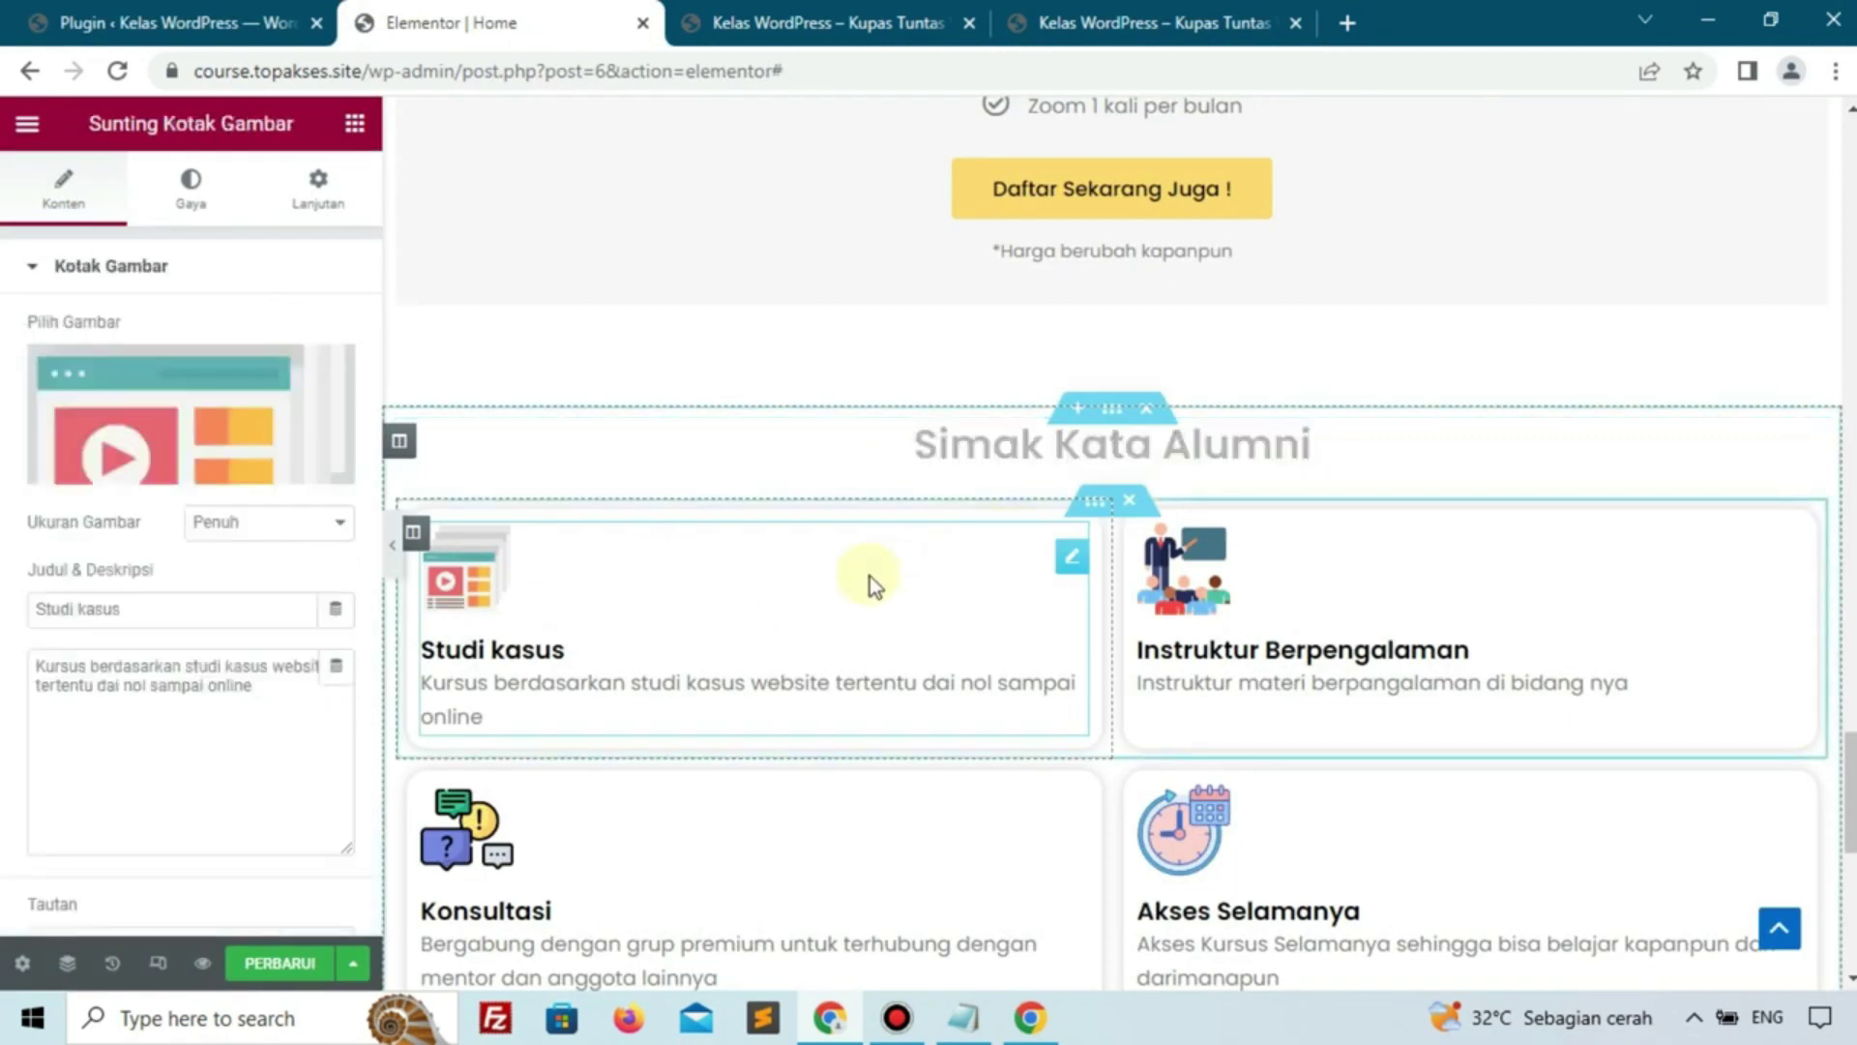
{"action": "right_click", "coordinate": [869, 577]}
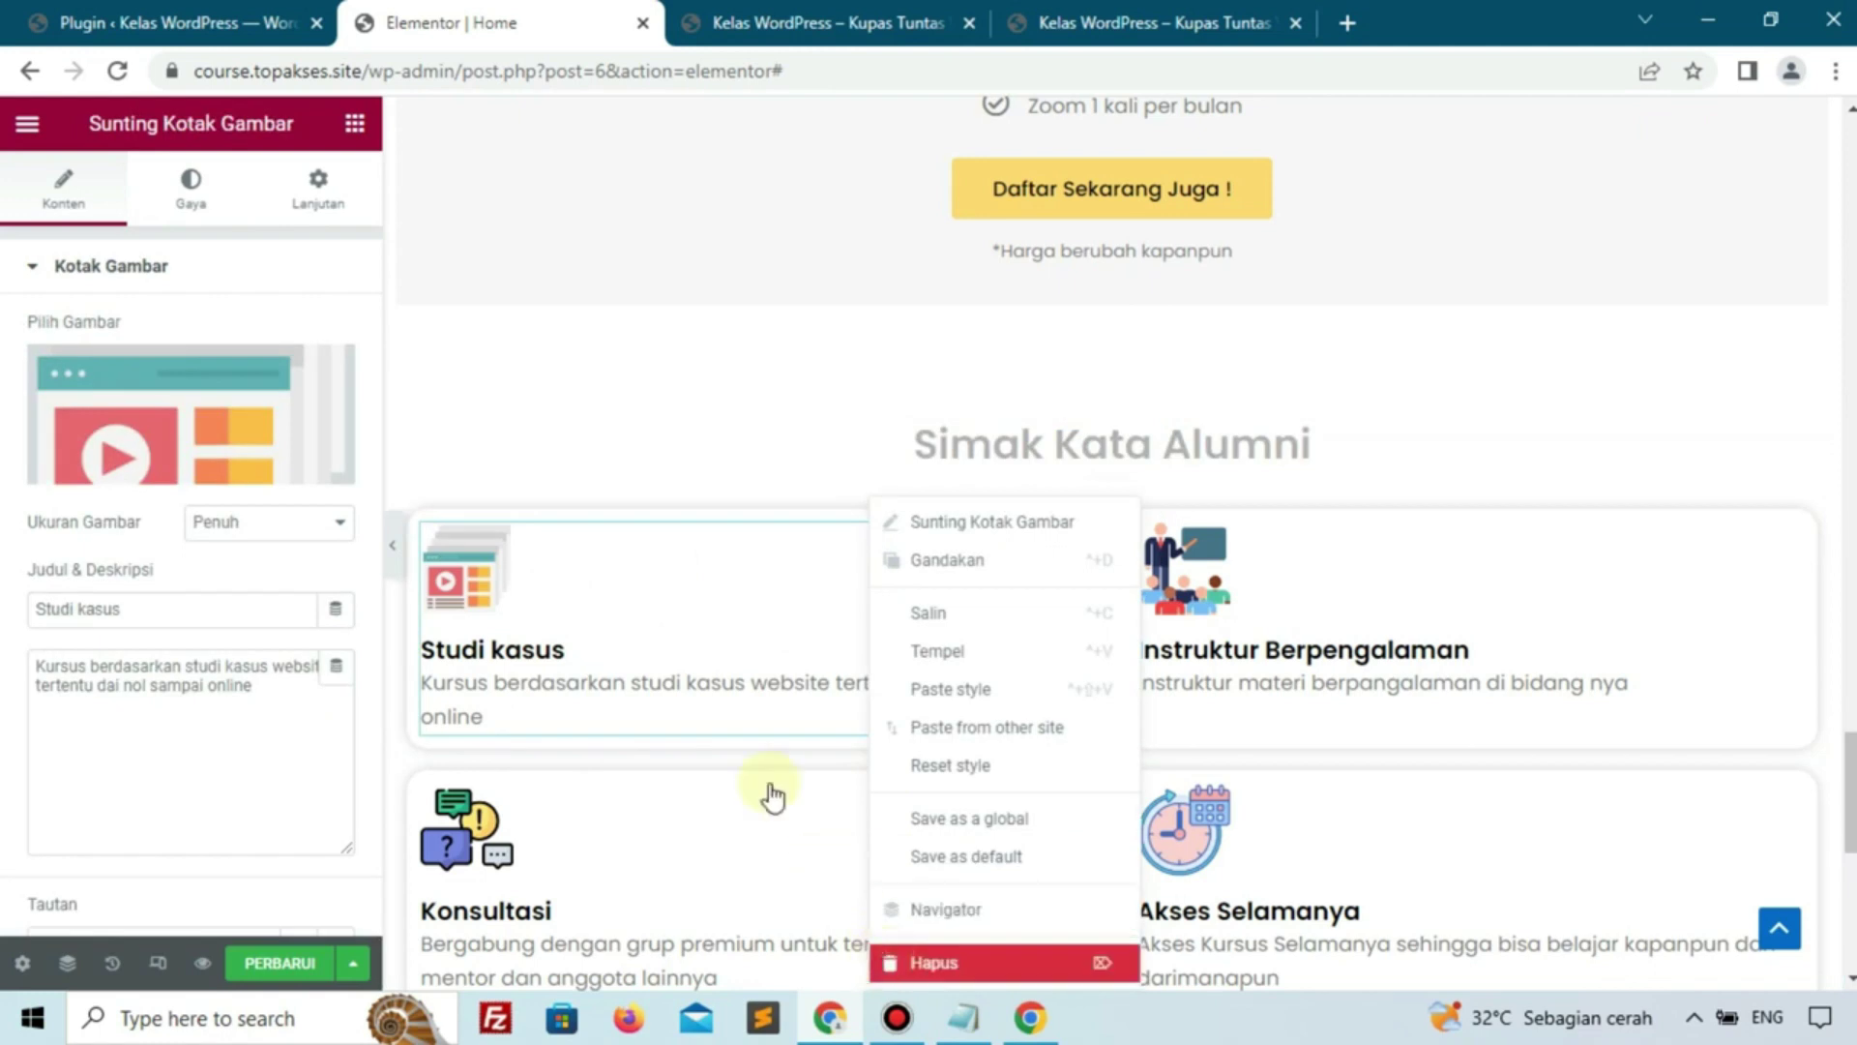
{"action": "key", "text": "Delete"}
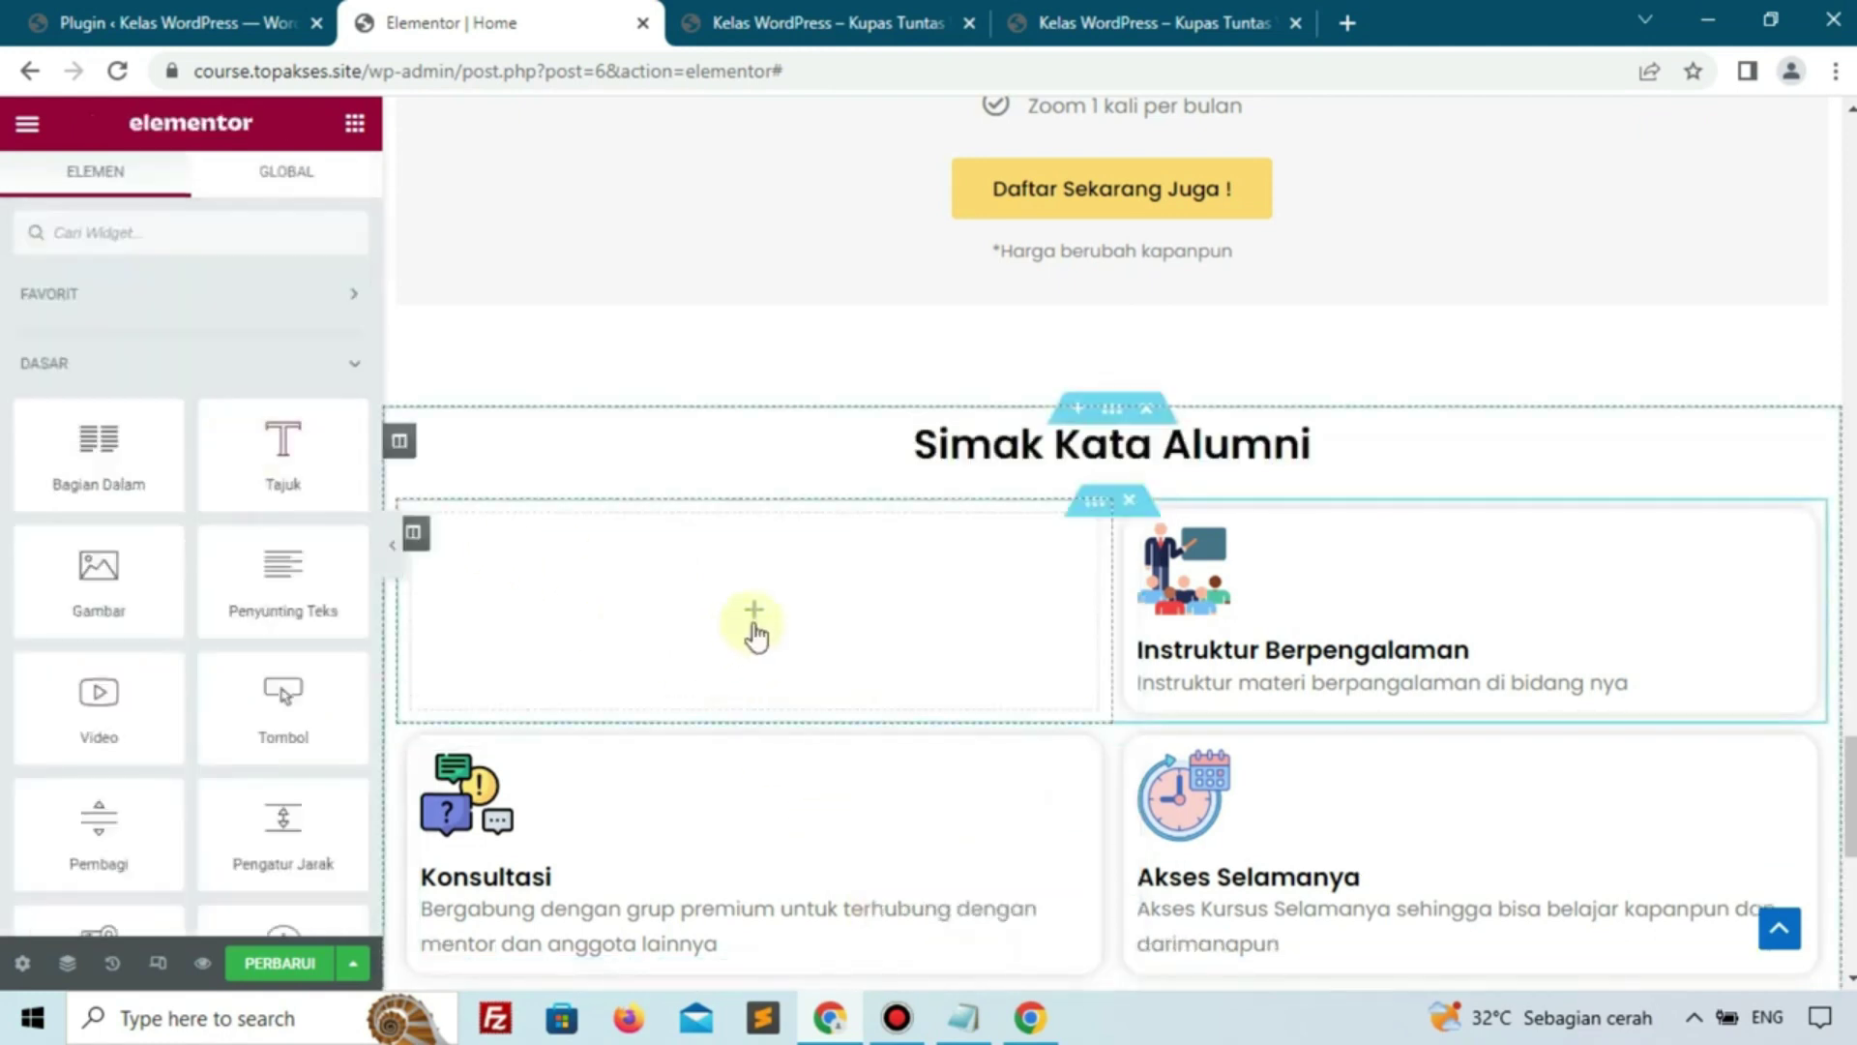
{"action": "left_click", "coordinate": [130, 230]}
{"action": "type", "text": "tes"}
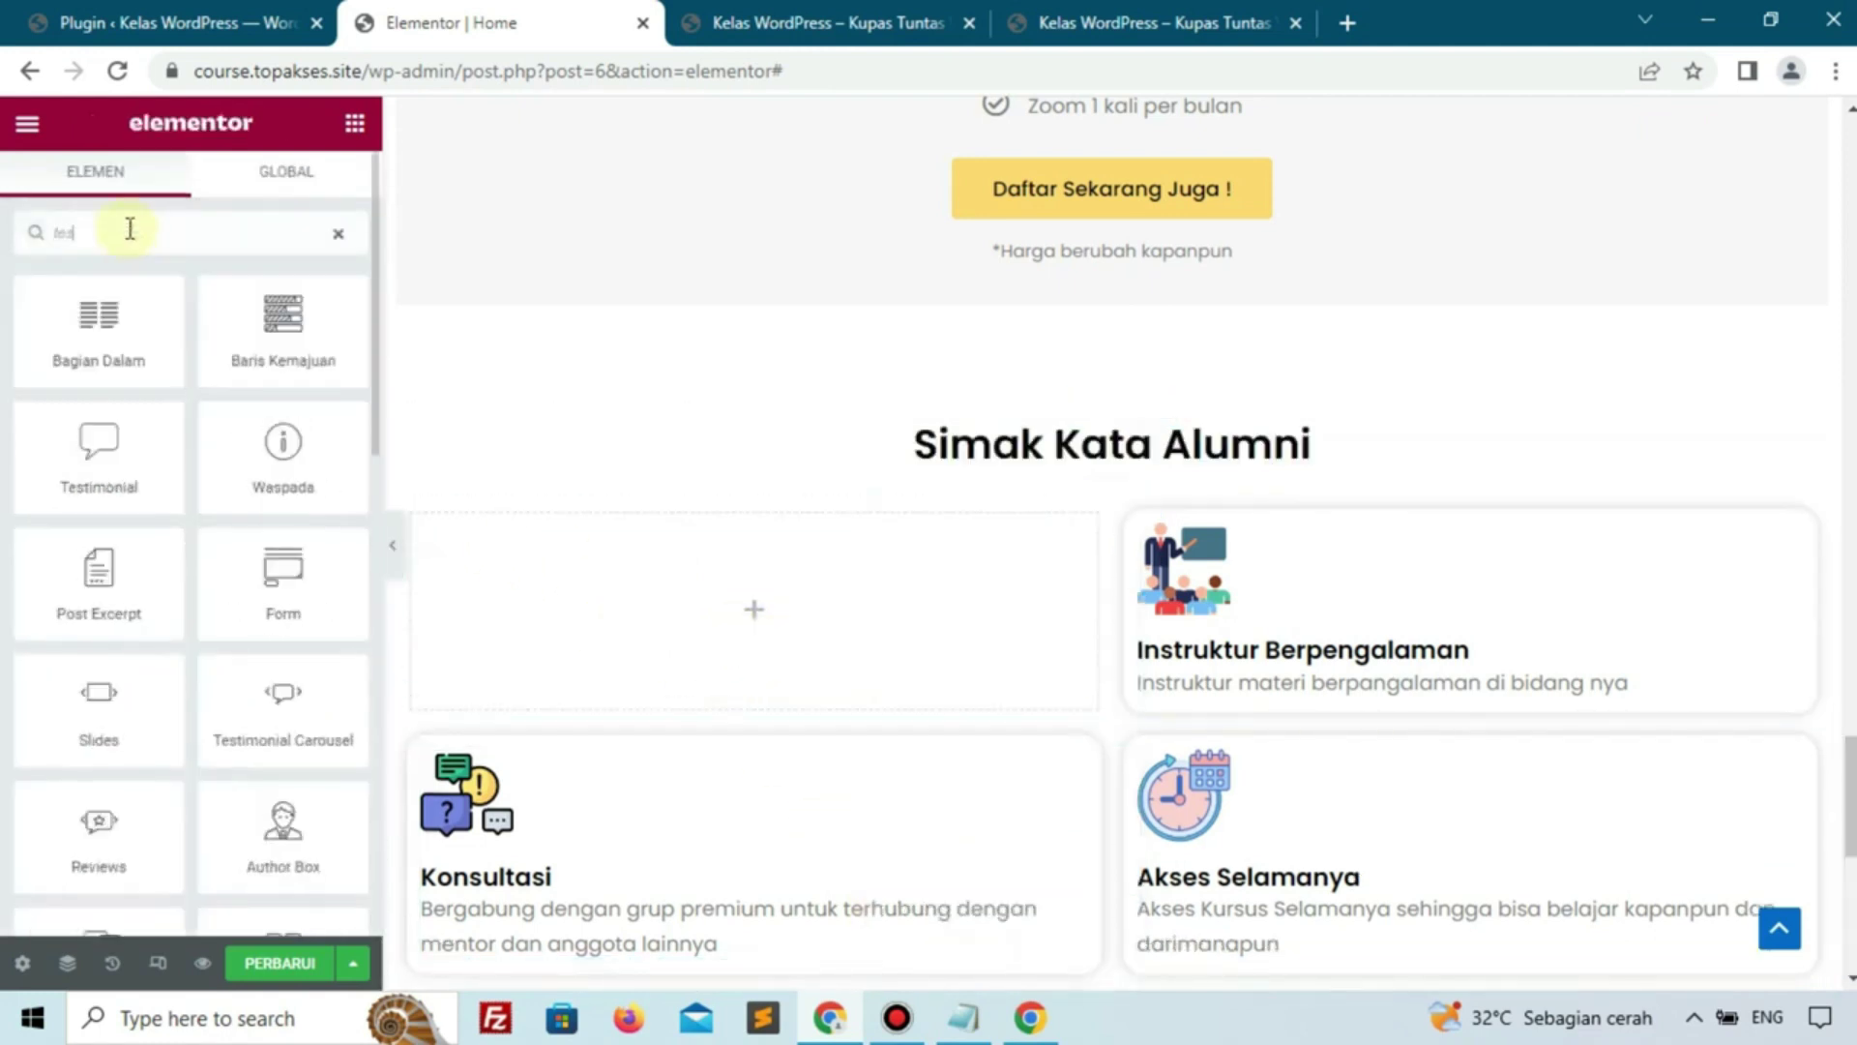
{"action": "left_click_drag", "start_coordinate": [87, 481], "coordinate": [692, 577]}
{"action": "left_click", "coordinate": [78, 404]}
{"action": "triple_click", "coordinate": [78, 402]}
{"action": "left_click_drag", "start_coordinate": [108, 399], "coordinate": [189, 404]}
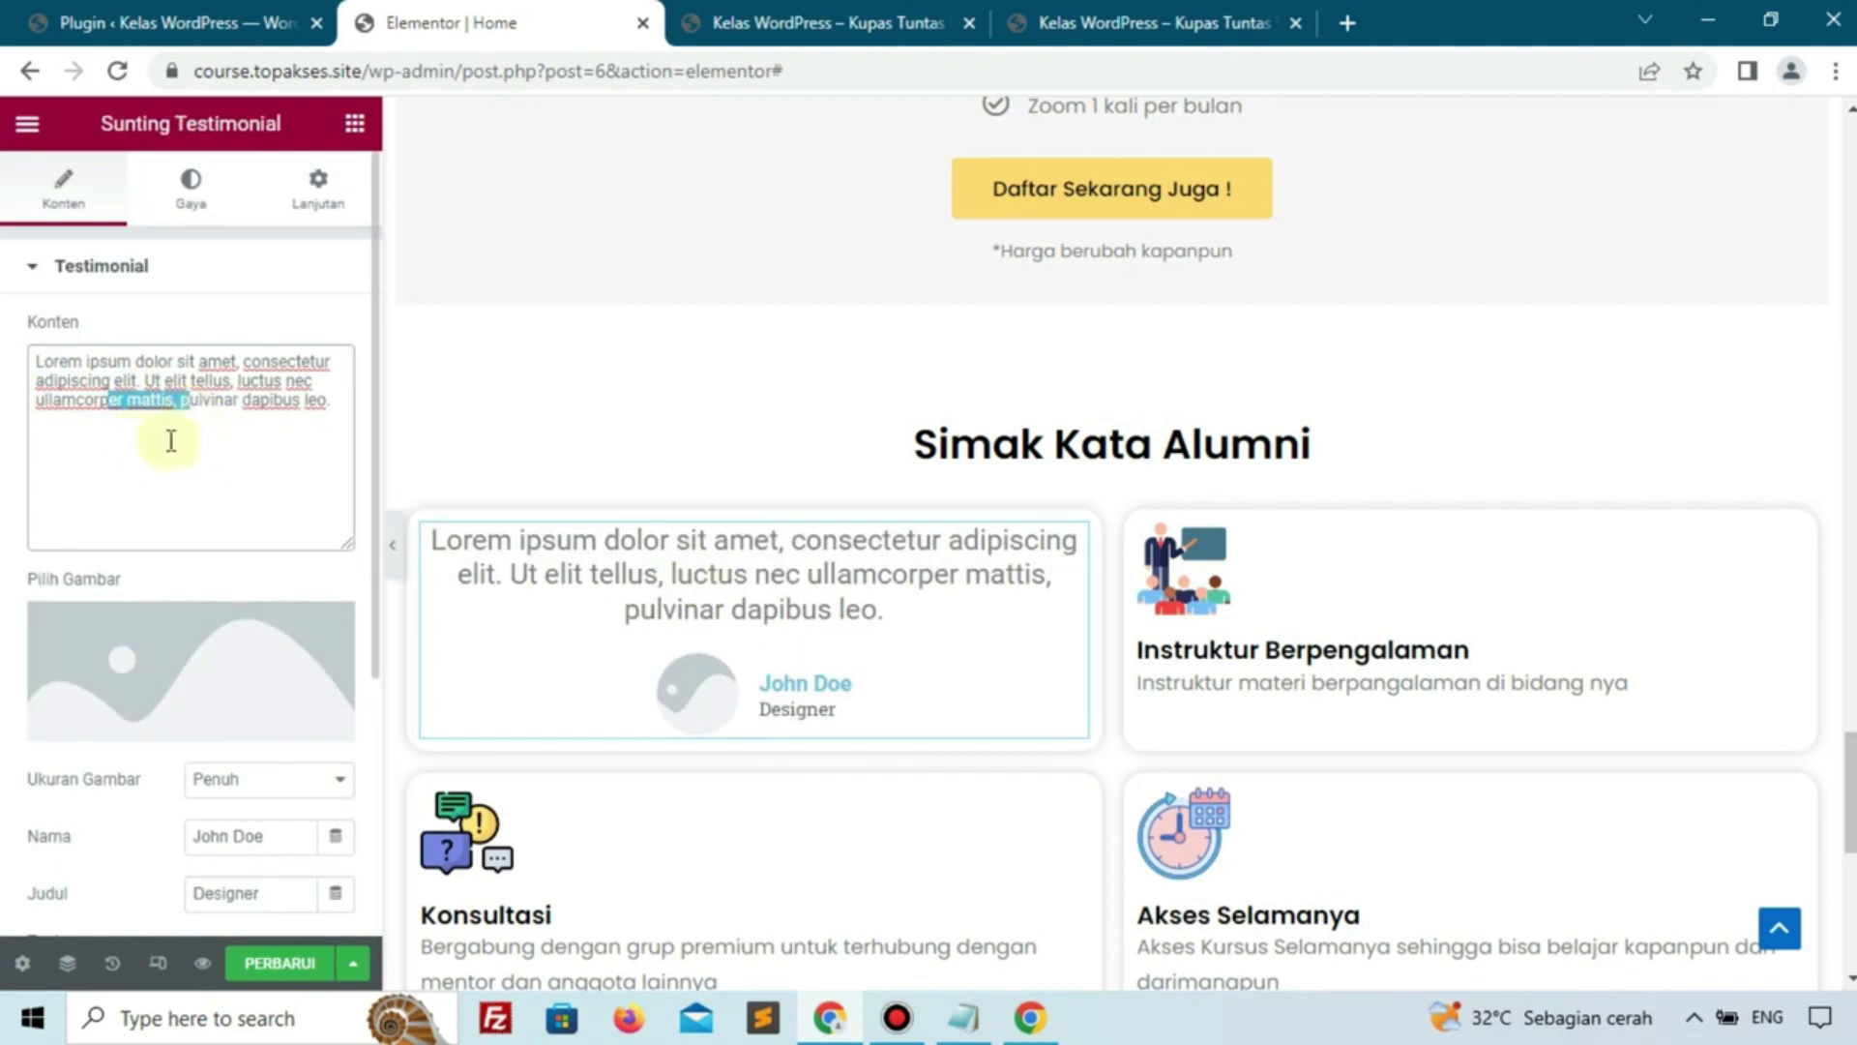
Upload online-programming-course-review-01.jpg from the "13 kursus online dengan sejoli" image folder and insert it as the testimonial's picture
{"action": "left_click", "coordinate": [153, 666]}
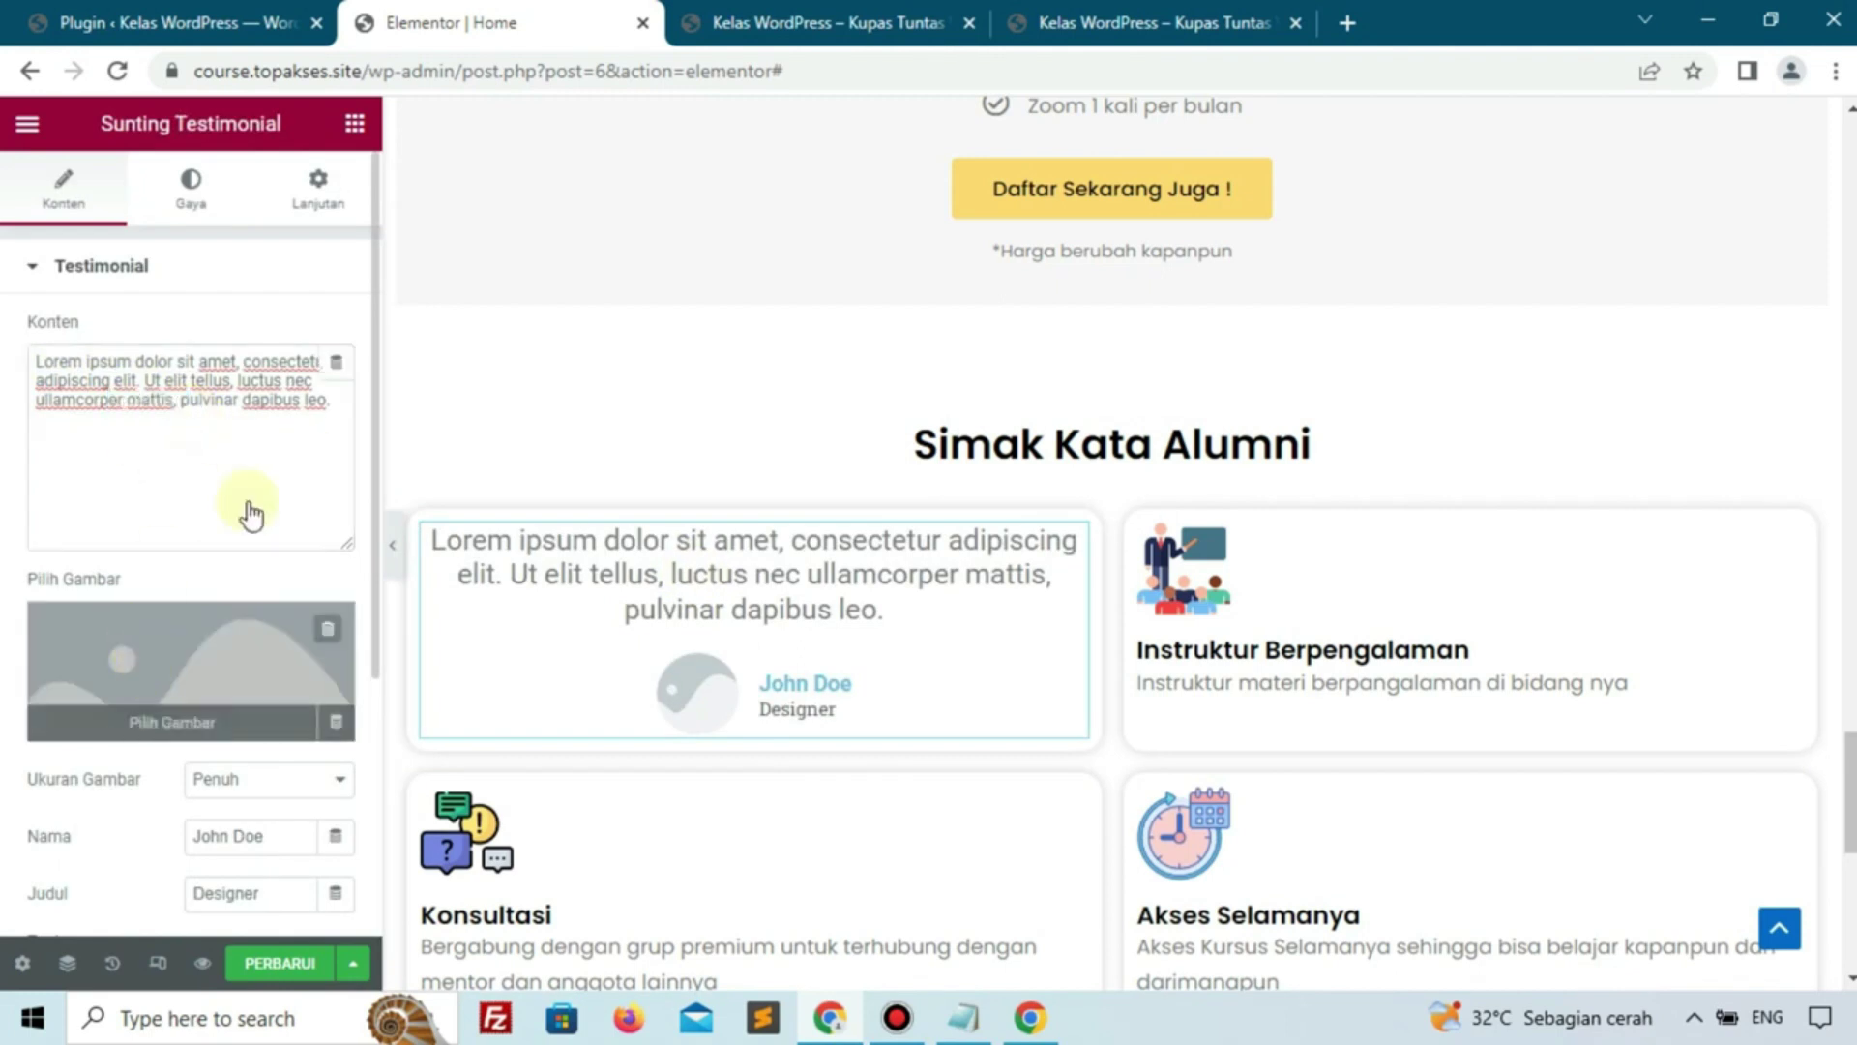
{"action": "left_click", "coordinate": [1054, 595]}
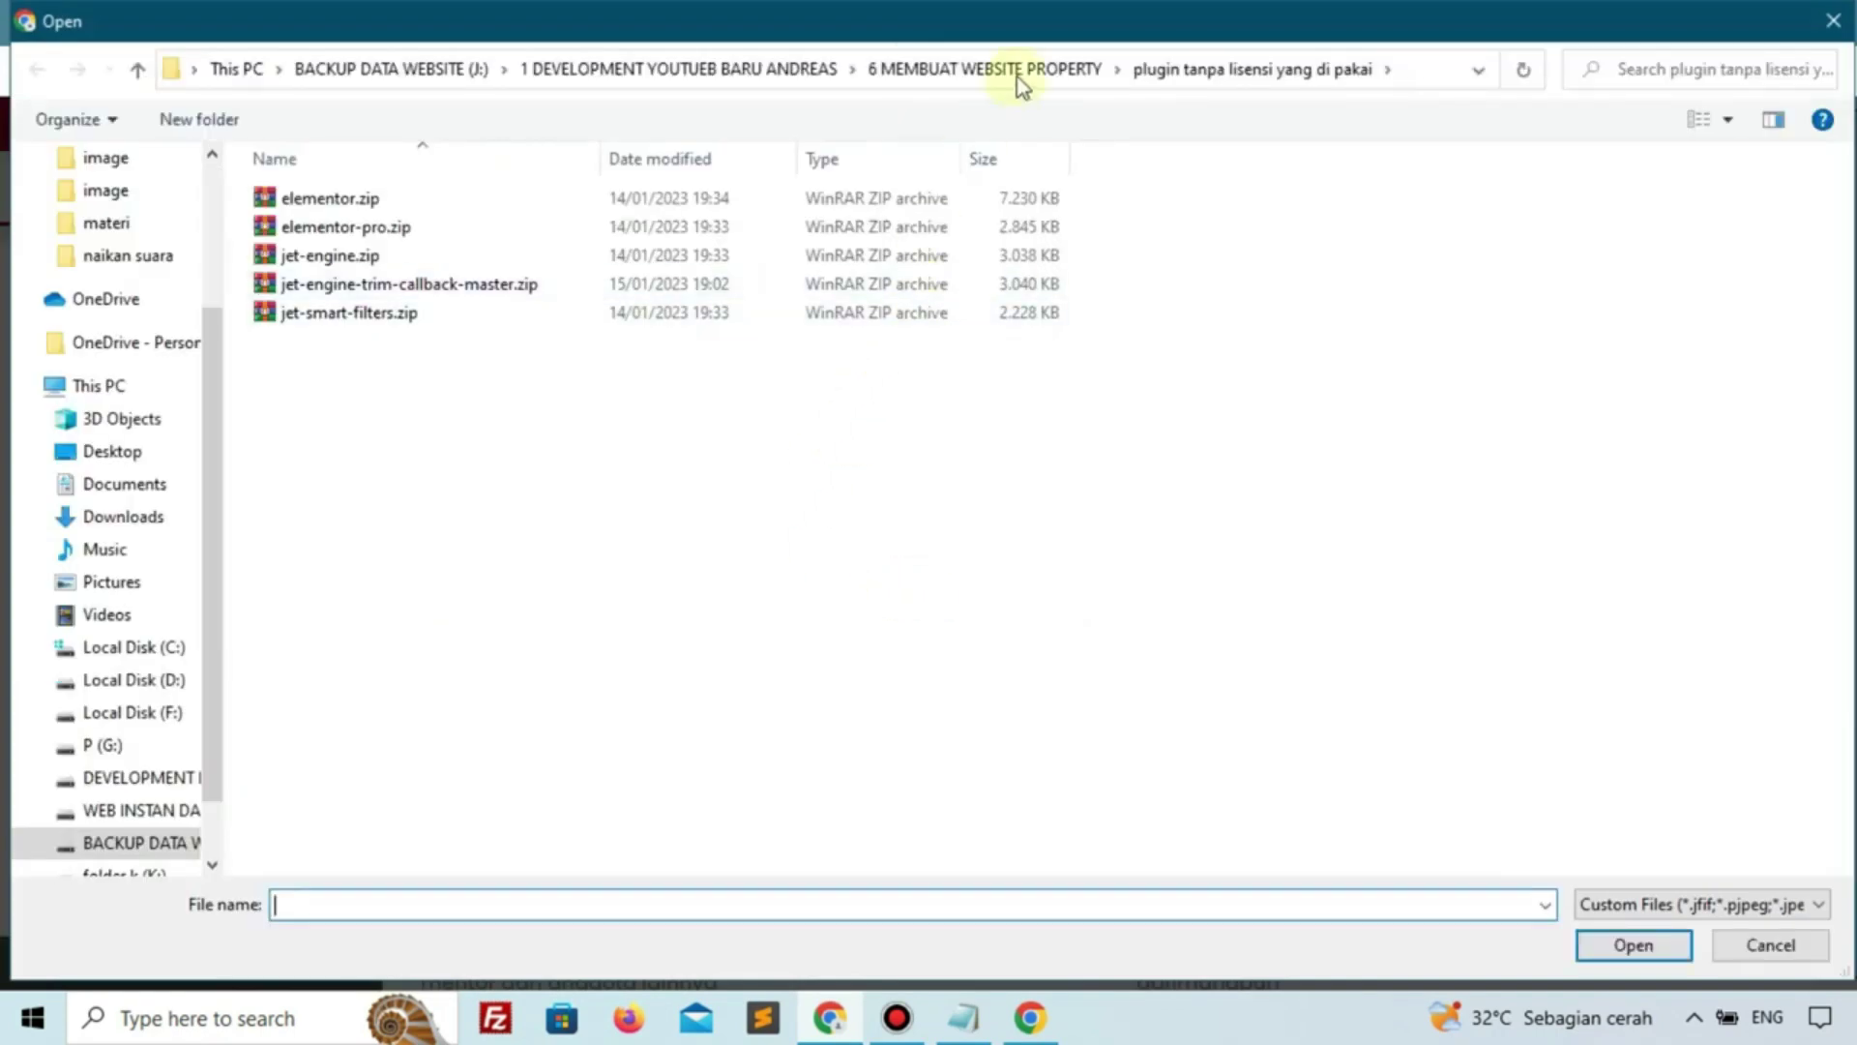
{"action": "left_click", "coordinate": [983, 69]}
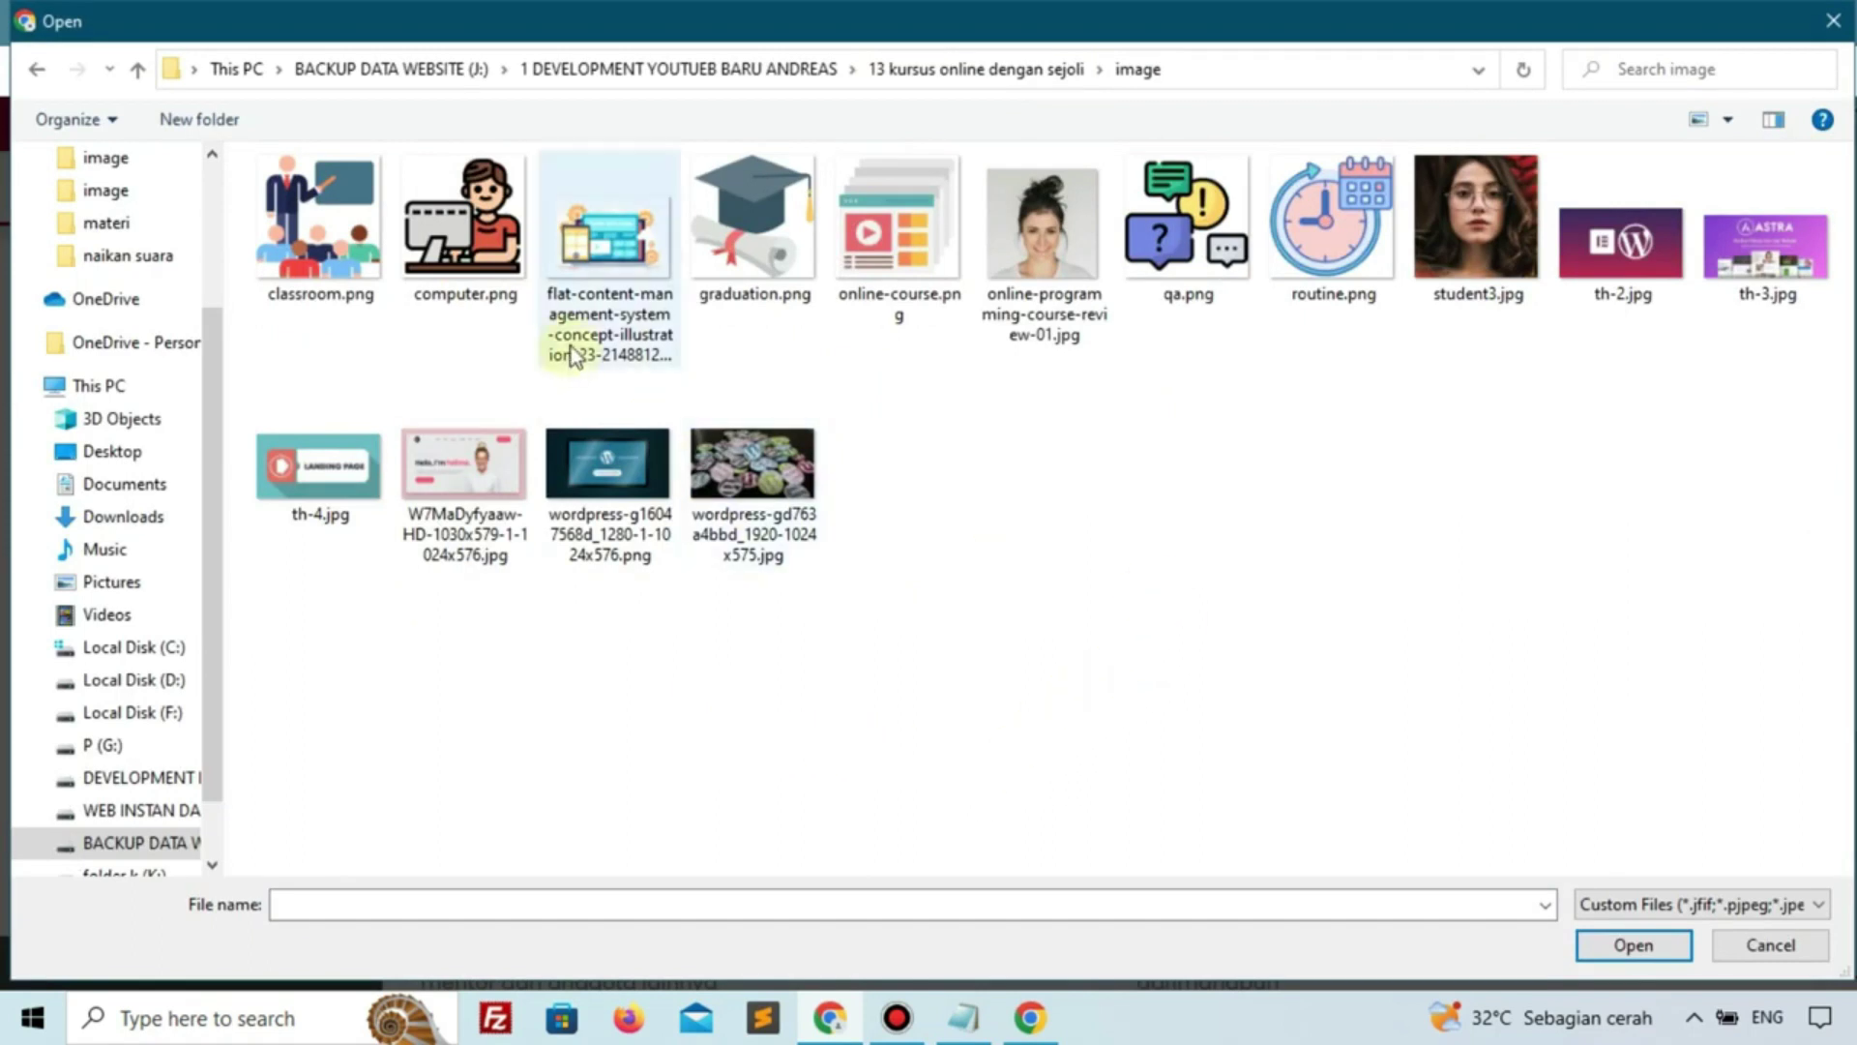
{"action": "left_click", "coordinate": [1040, 227]}
{"action": "left_click", "coordinate": [1608, 946]}
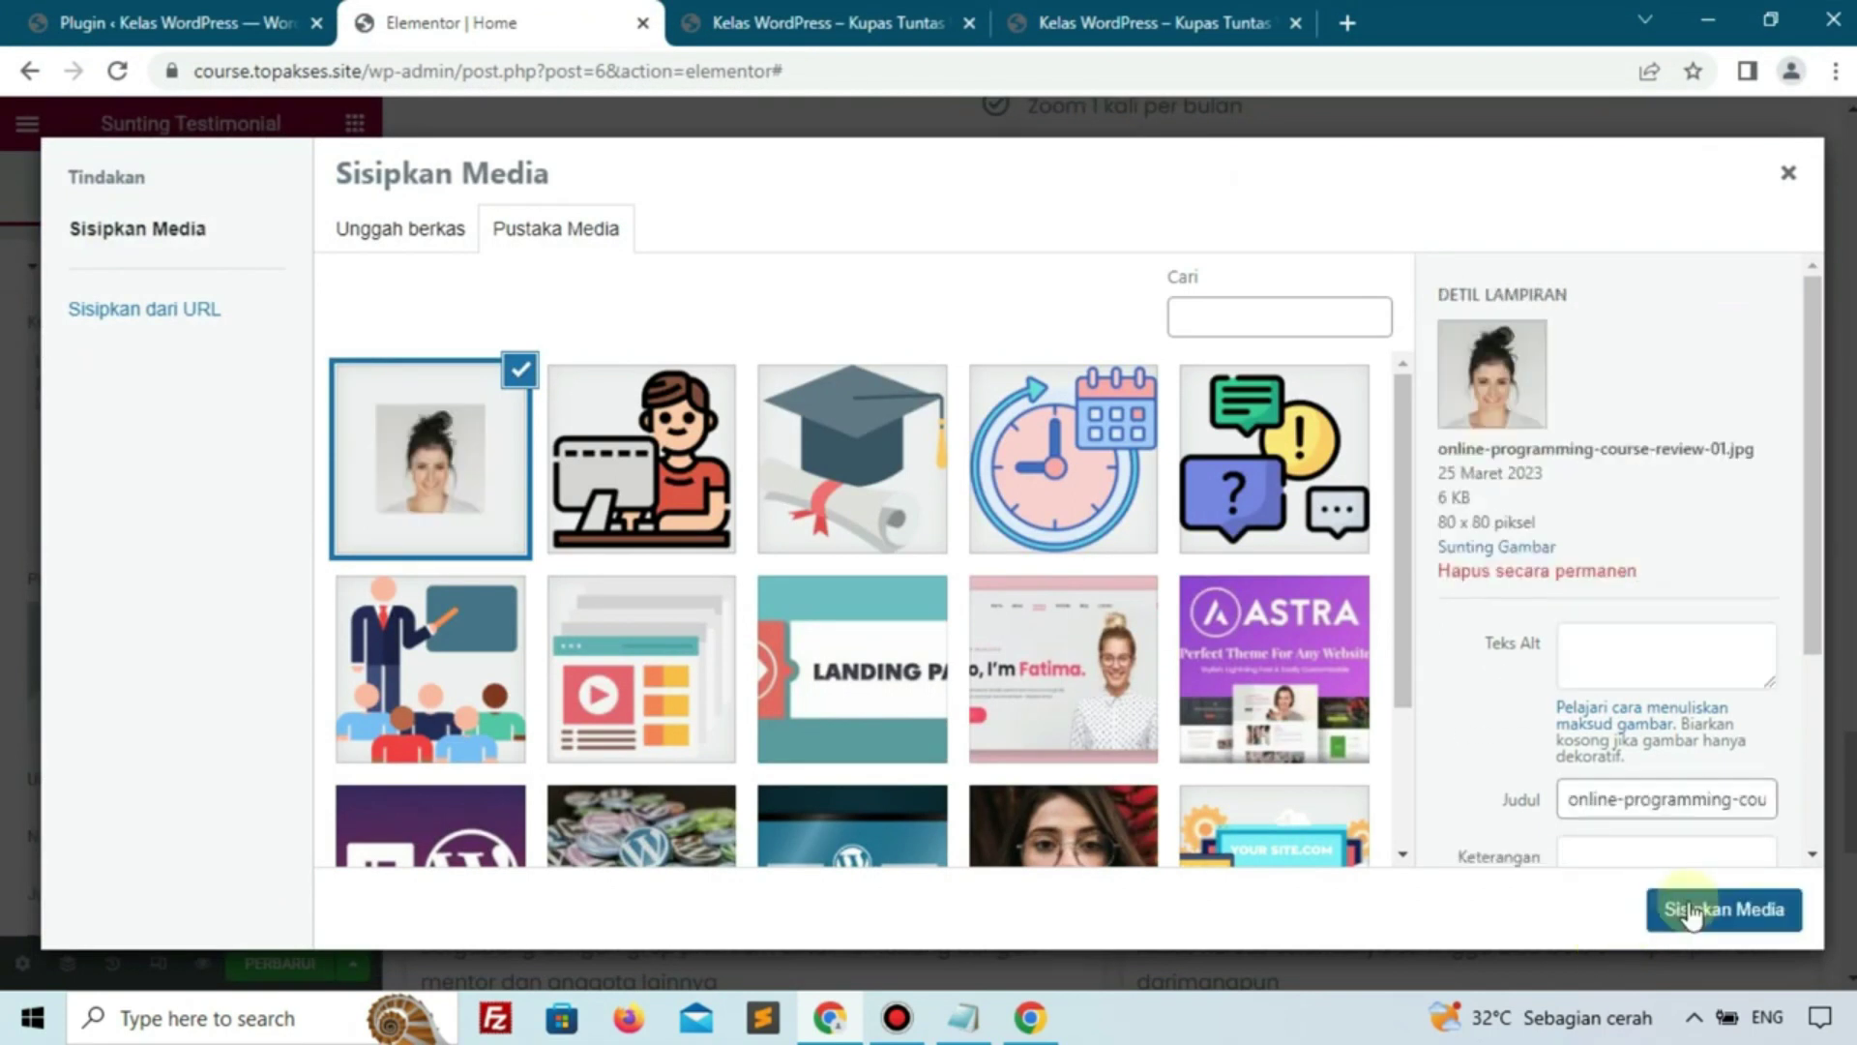
{"action": "left_click", "coordinate": [1687, 907]}
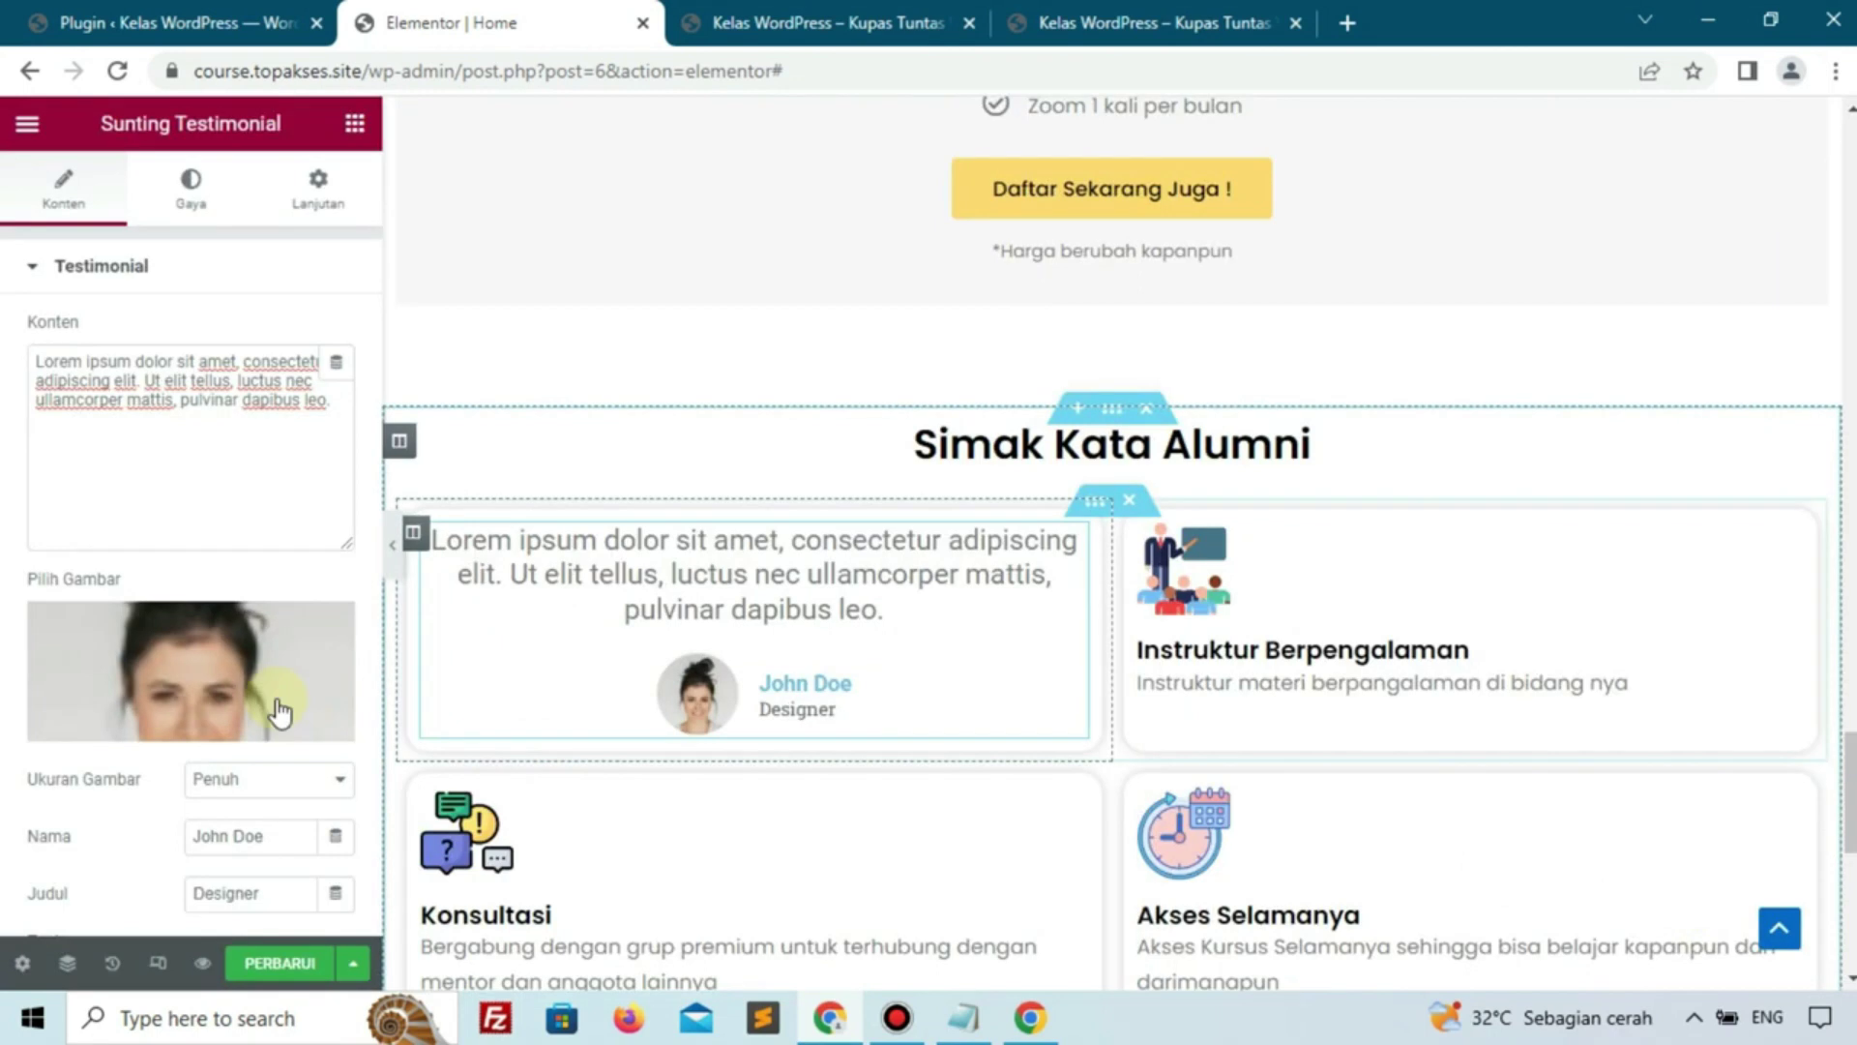
Enter the alumna's name in the testimonial and set her title to "Freelance"
{"action": "scroll", "coordinate": [127, 663], "scroll_direction": "down", "scroll_amount": 3}
{"action": "left_click_drag", "start_coordinate": [281, 570], "coordinate": [110, 590]}
{"action": "type", "text": "M"}
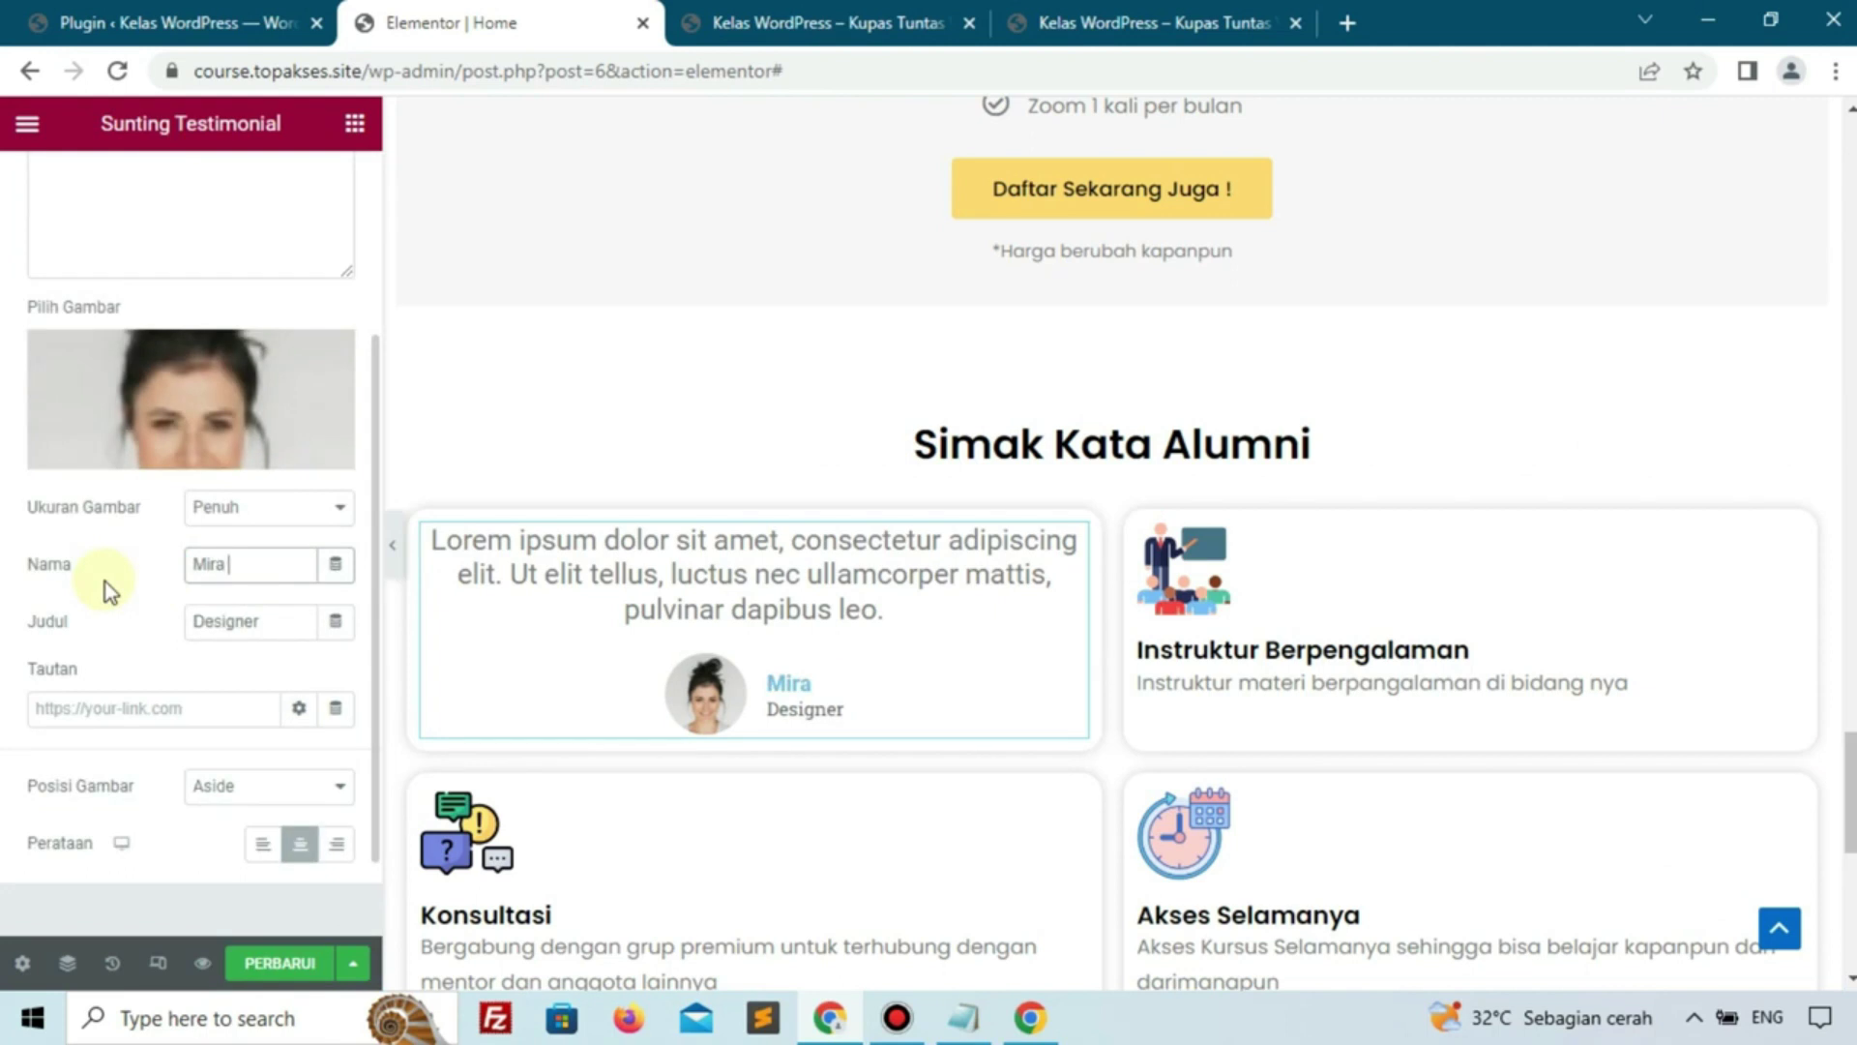
{"action": "type", "text": "ira D"}
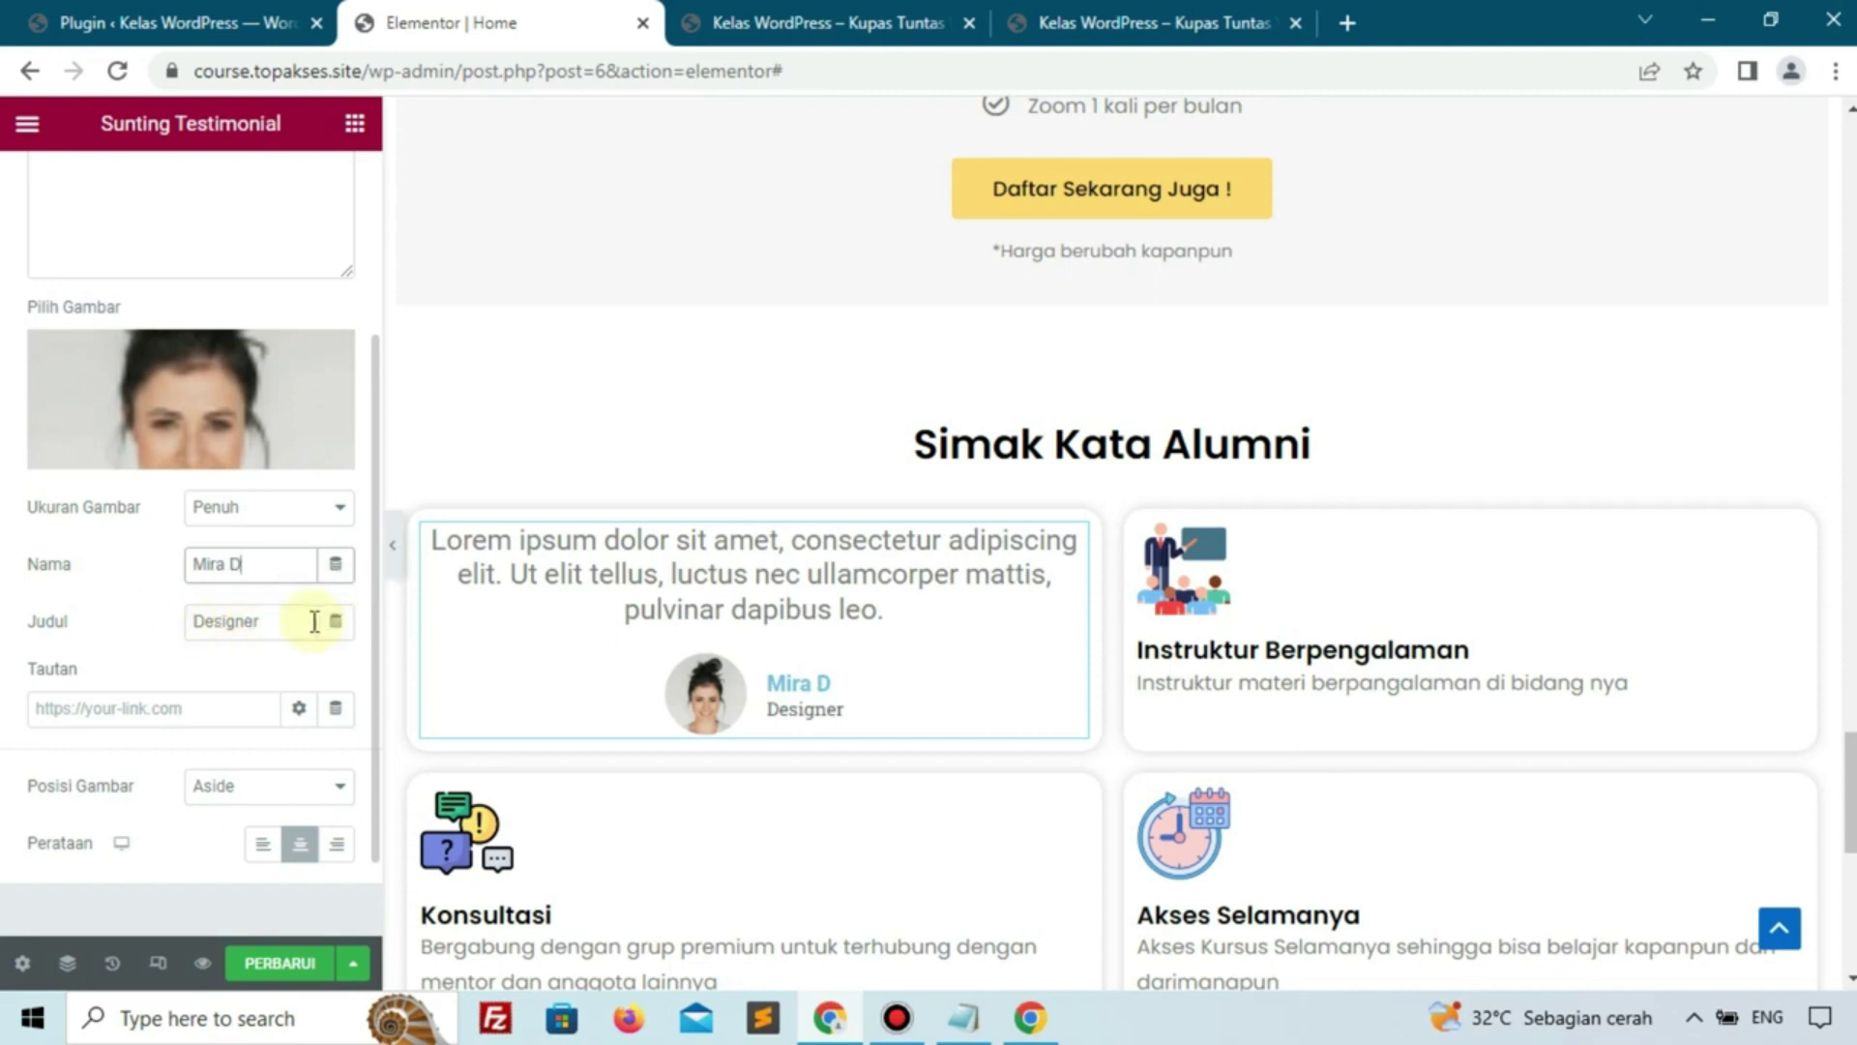
{"action": "left_click_drag", "start_coordinate": [309, 621], "coordinate": [161, 632]}
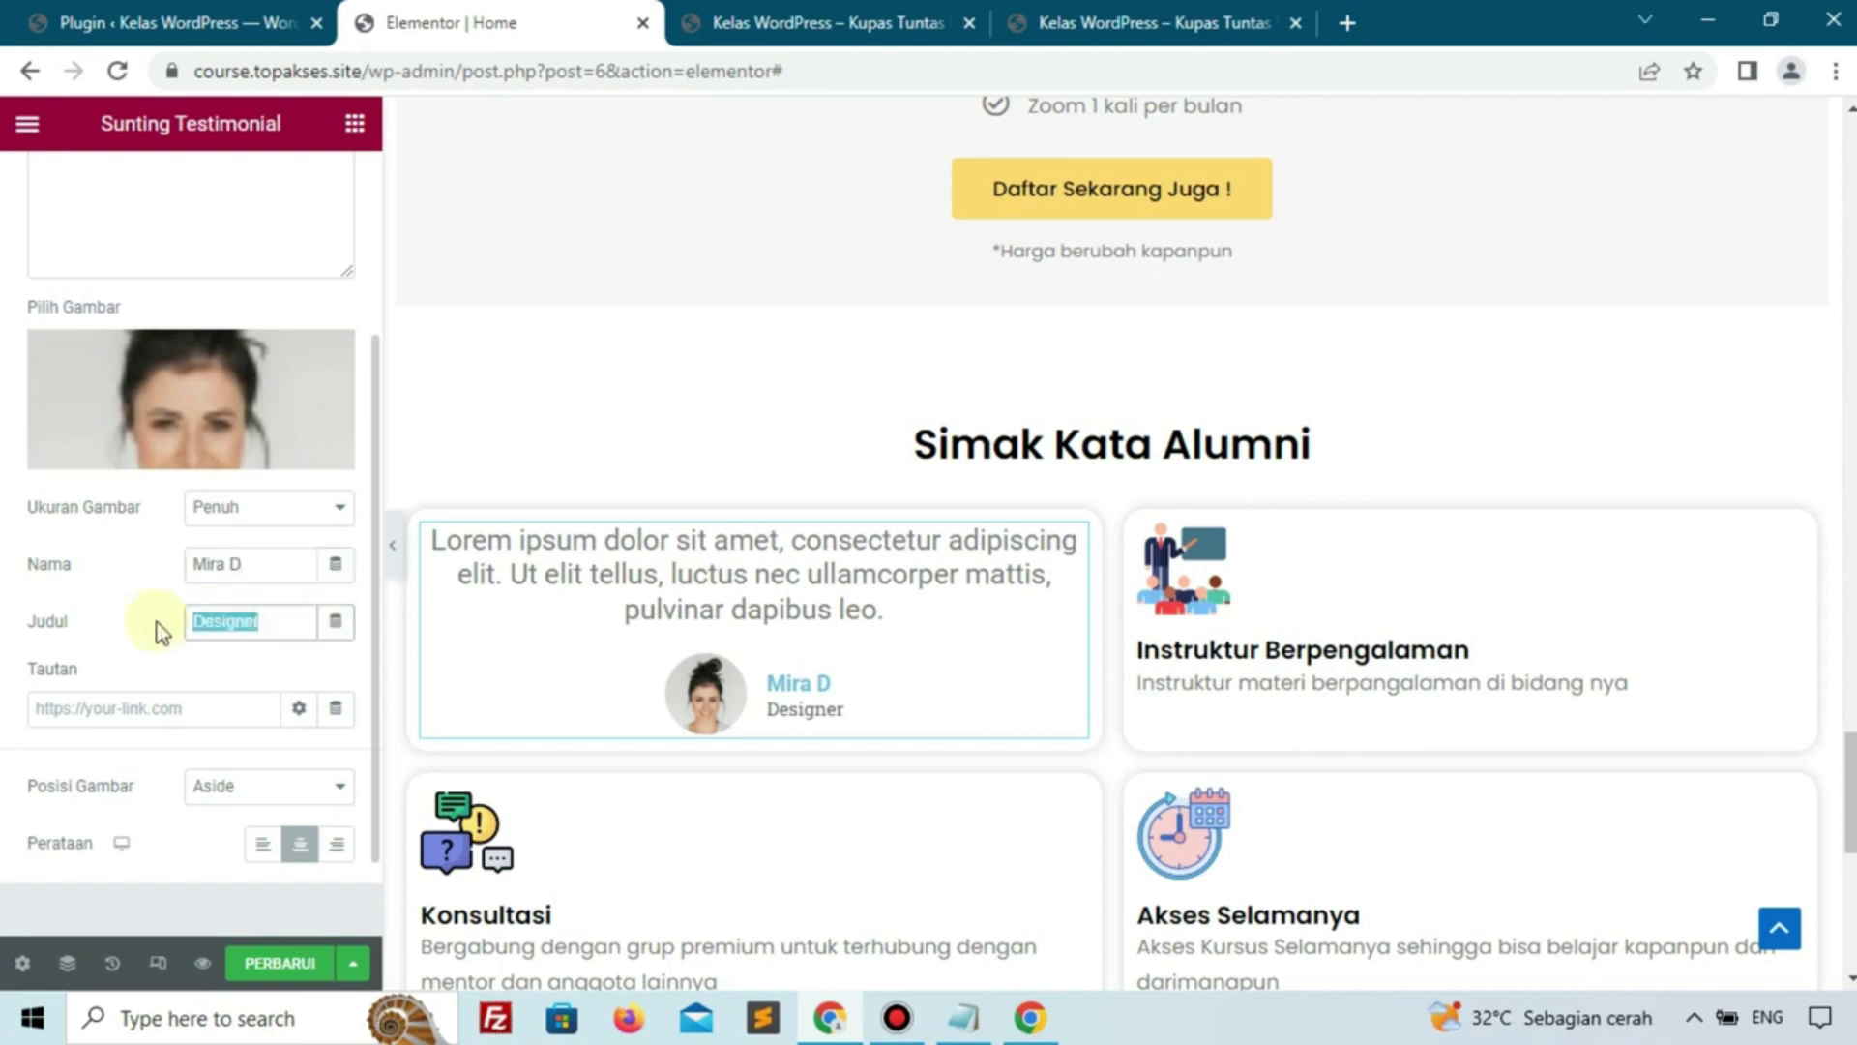
{"action": "type", "text": "Fr"}
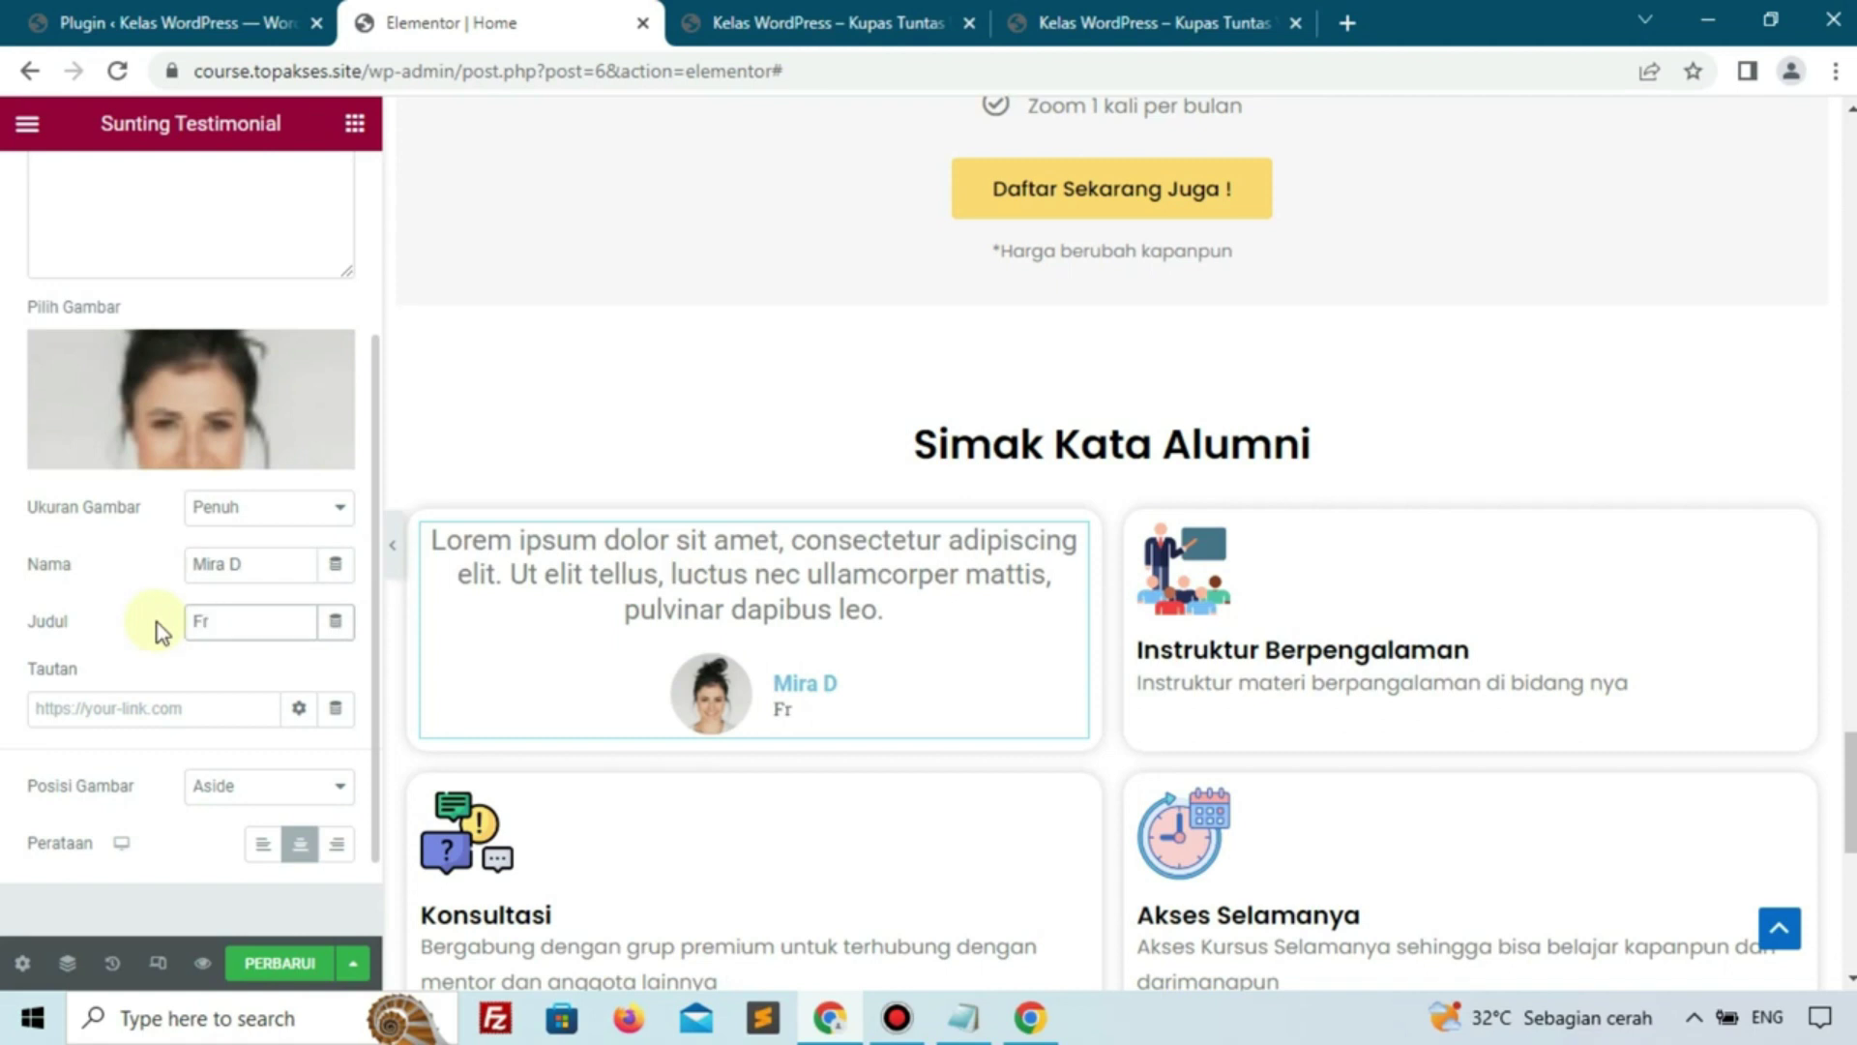
{"action": "type", "text": "eelance"}
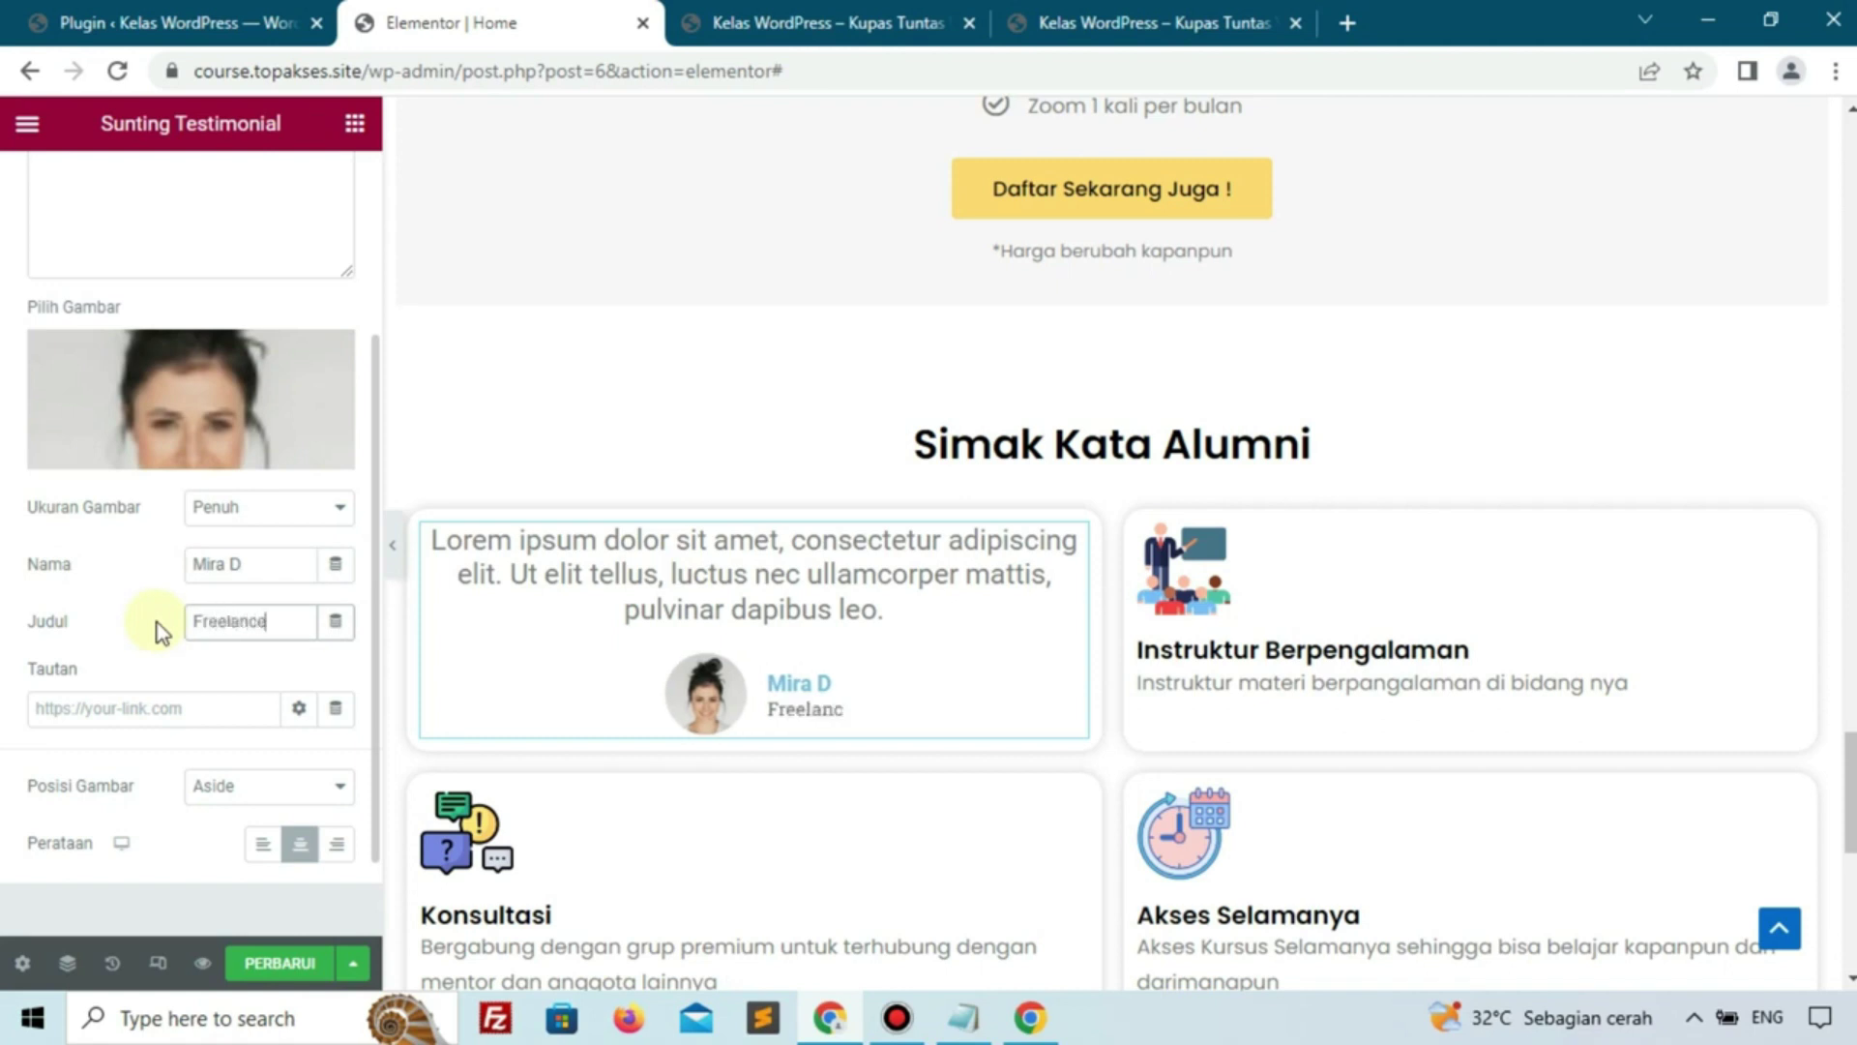
Complete the testimonial's title as "Freelance Website" and set its content text color to #000000
{"action": "type", "text": " Website"}
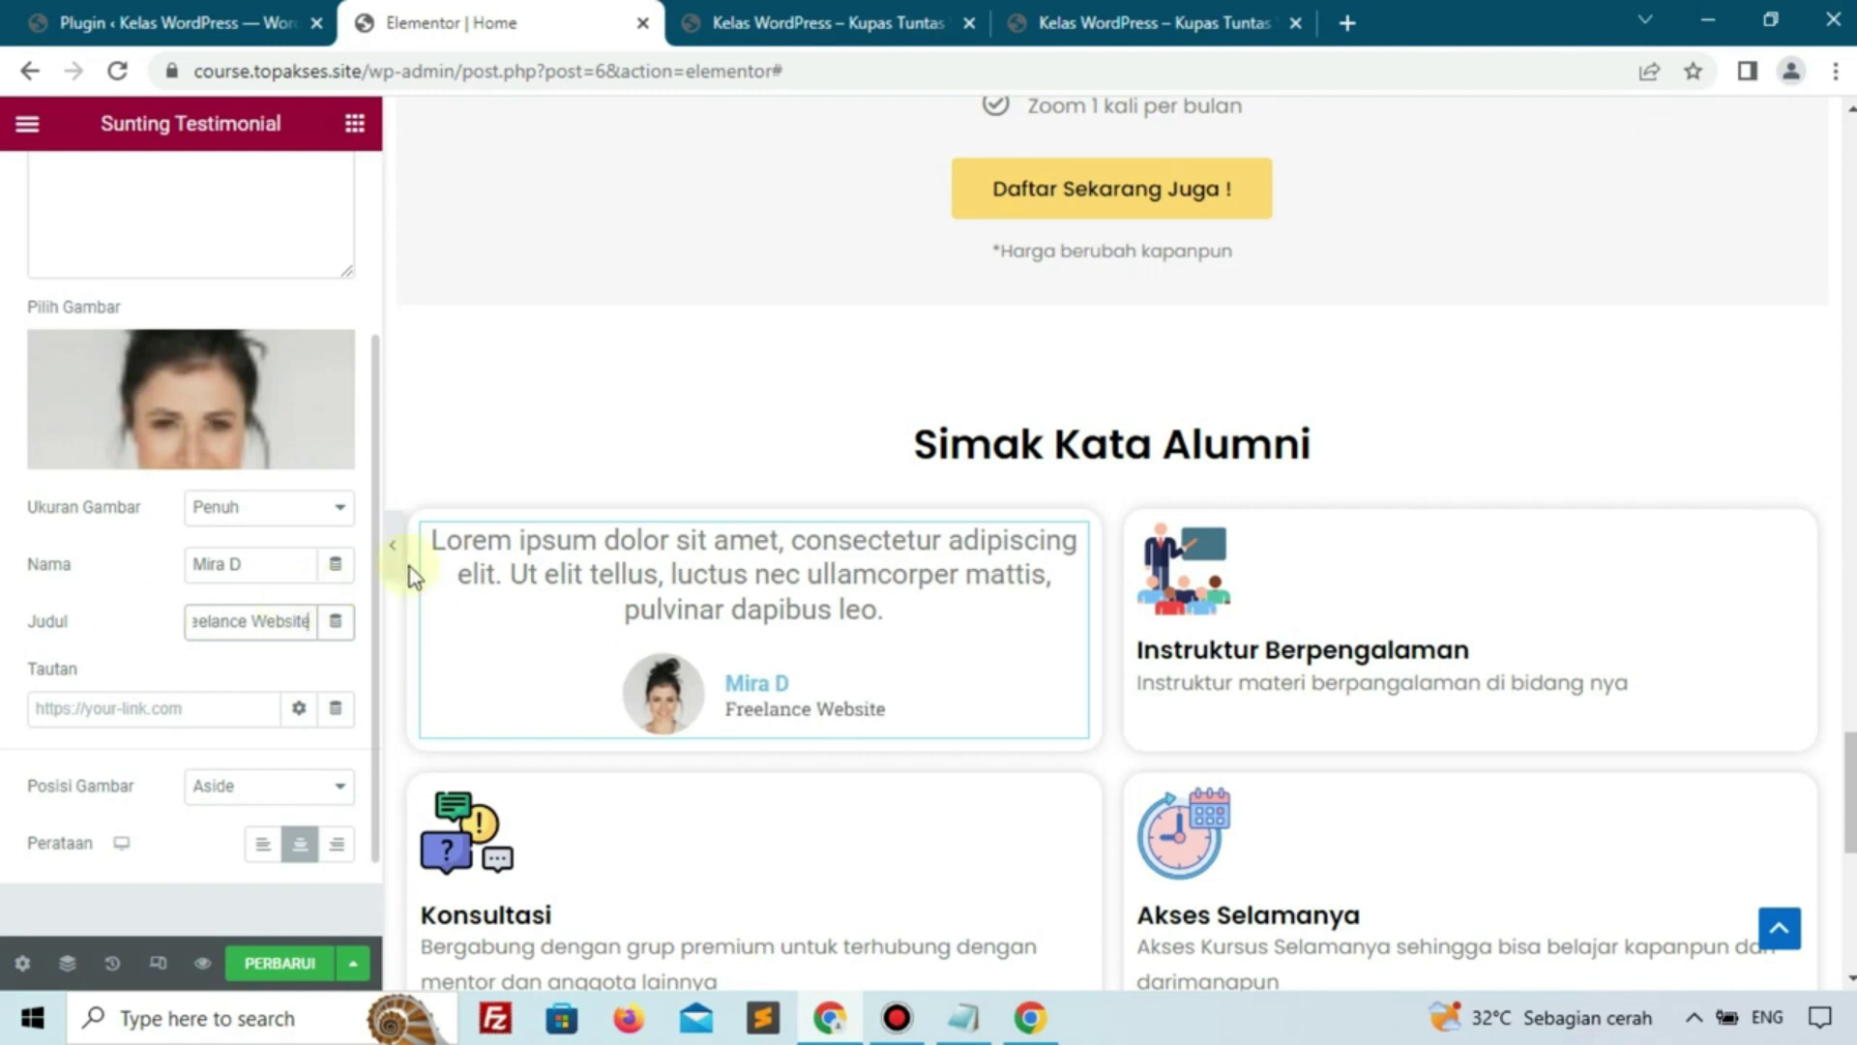
{"action": "scroll", "coordinate": [149, 248], "scroll_direction": "up", "scroll_amount": 3}
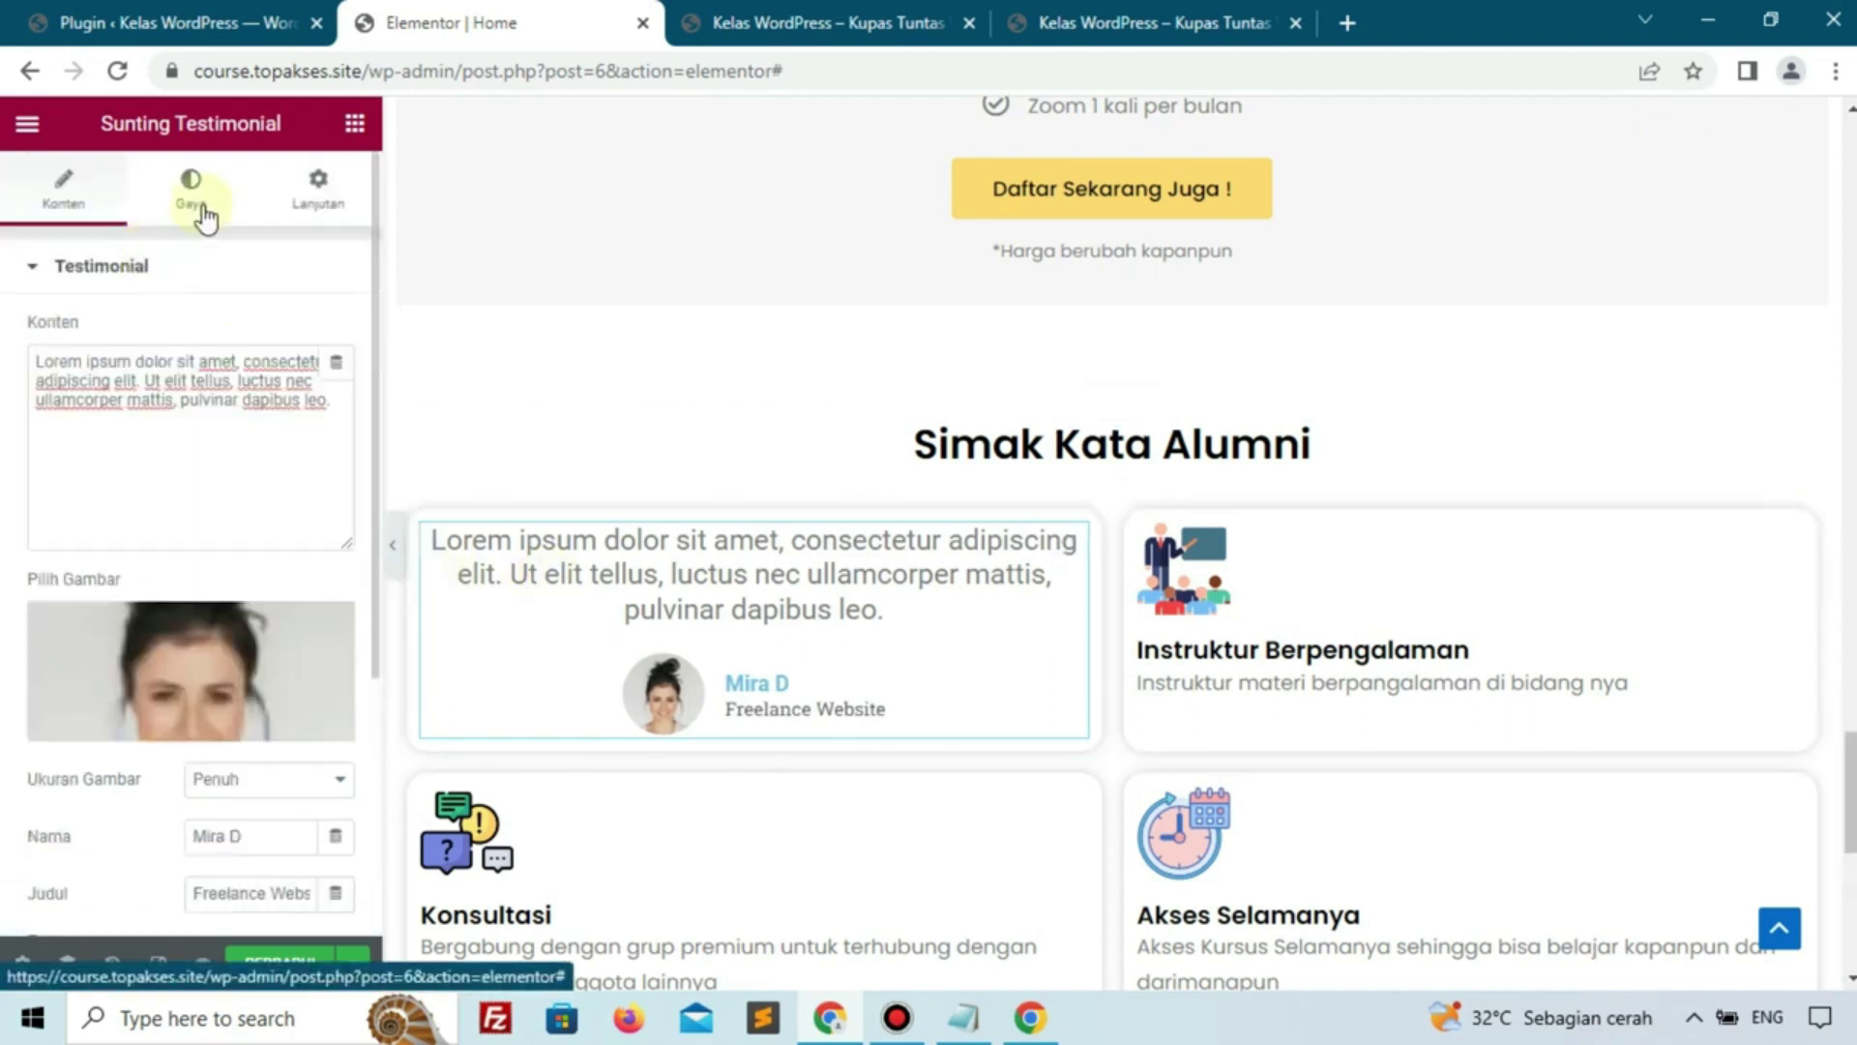
{"action": "left_click", "coordinate": [196, 213]}
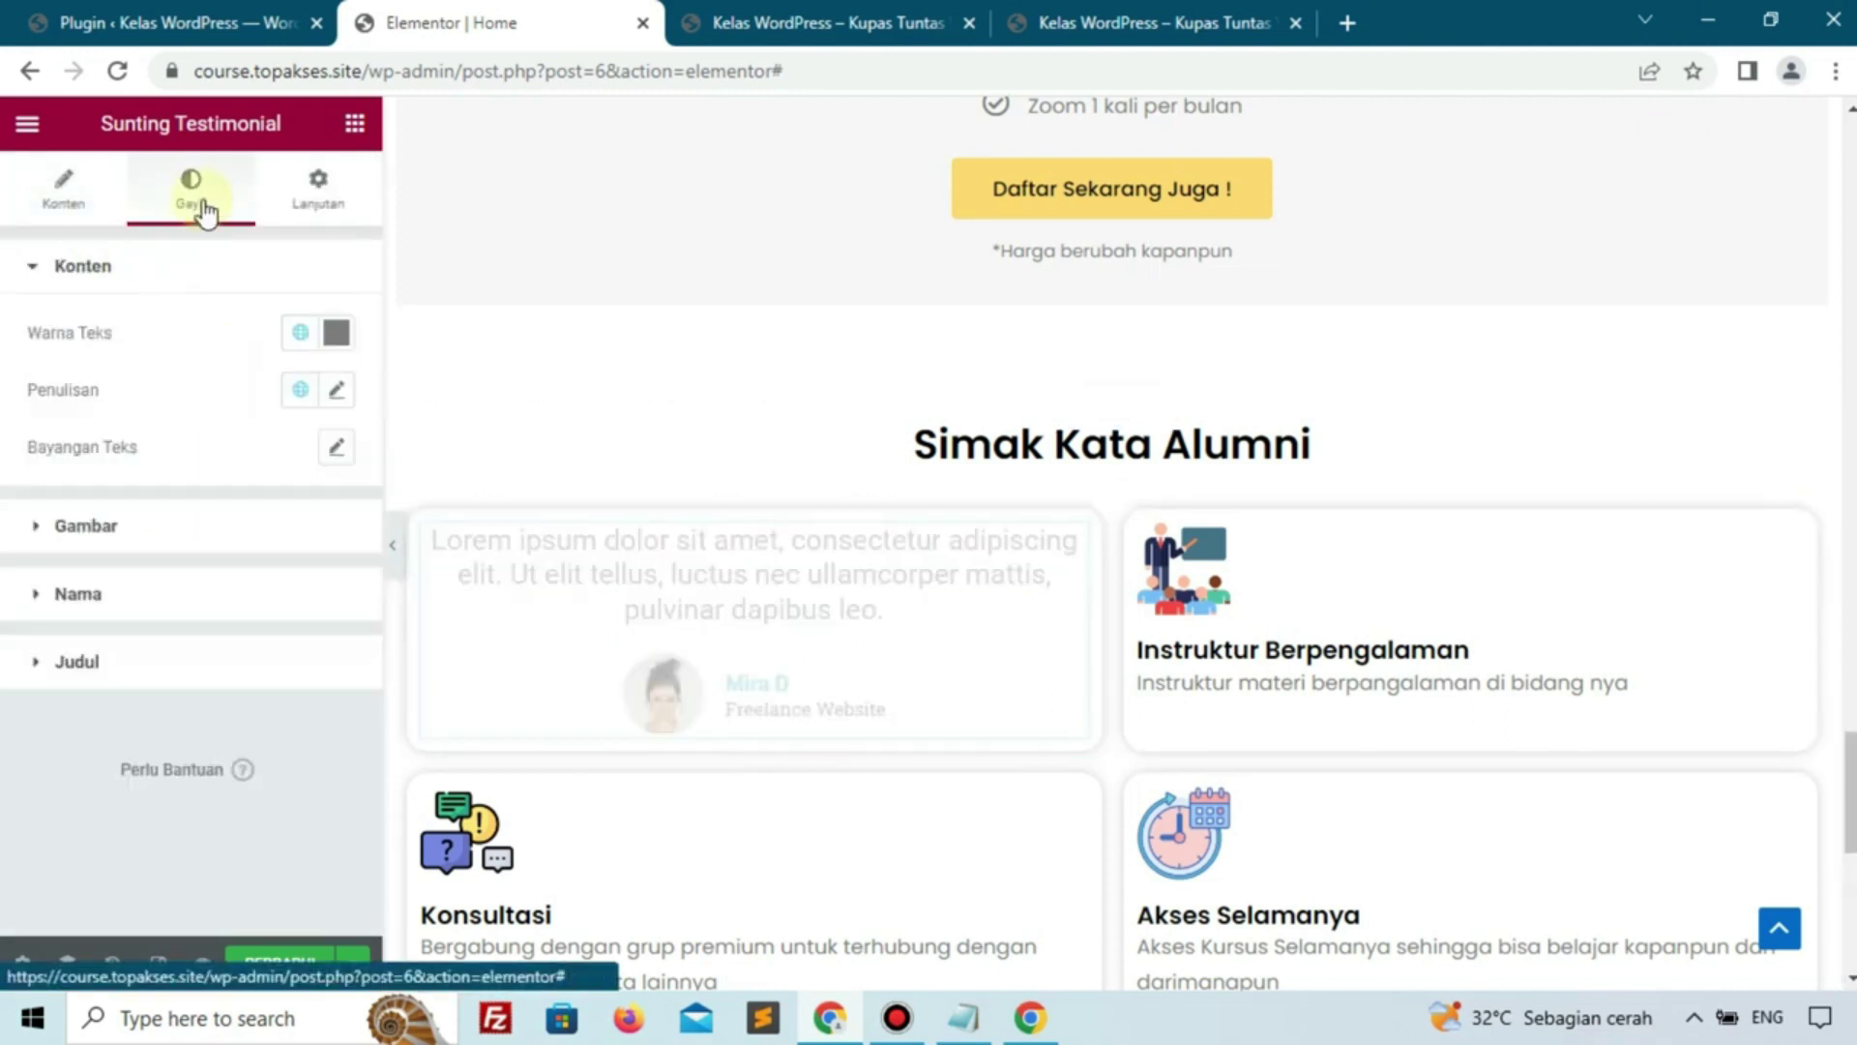
{"action": "left_click", "coordinate": [335, 334]}
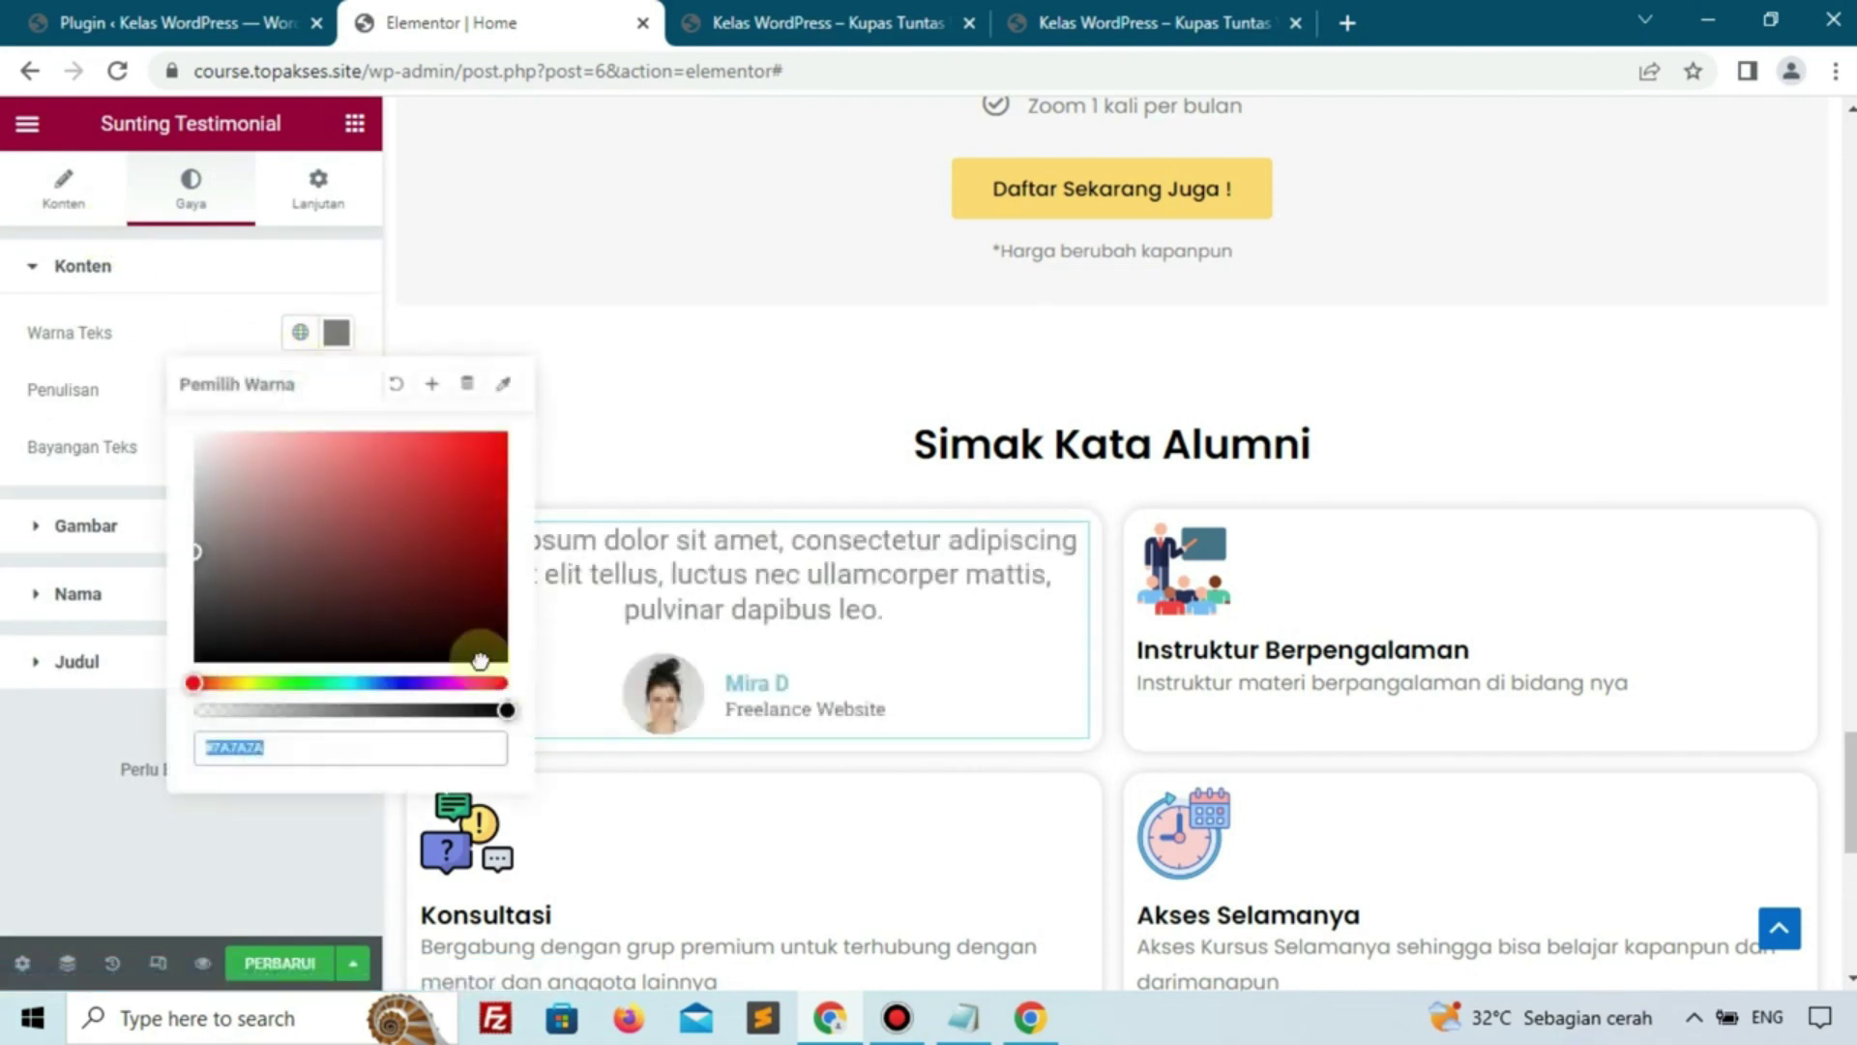
{"action": "type", "text": "#000000"}
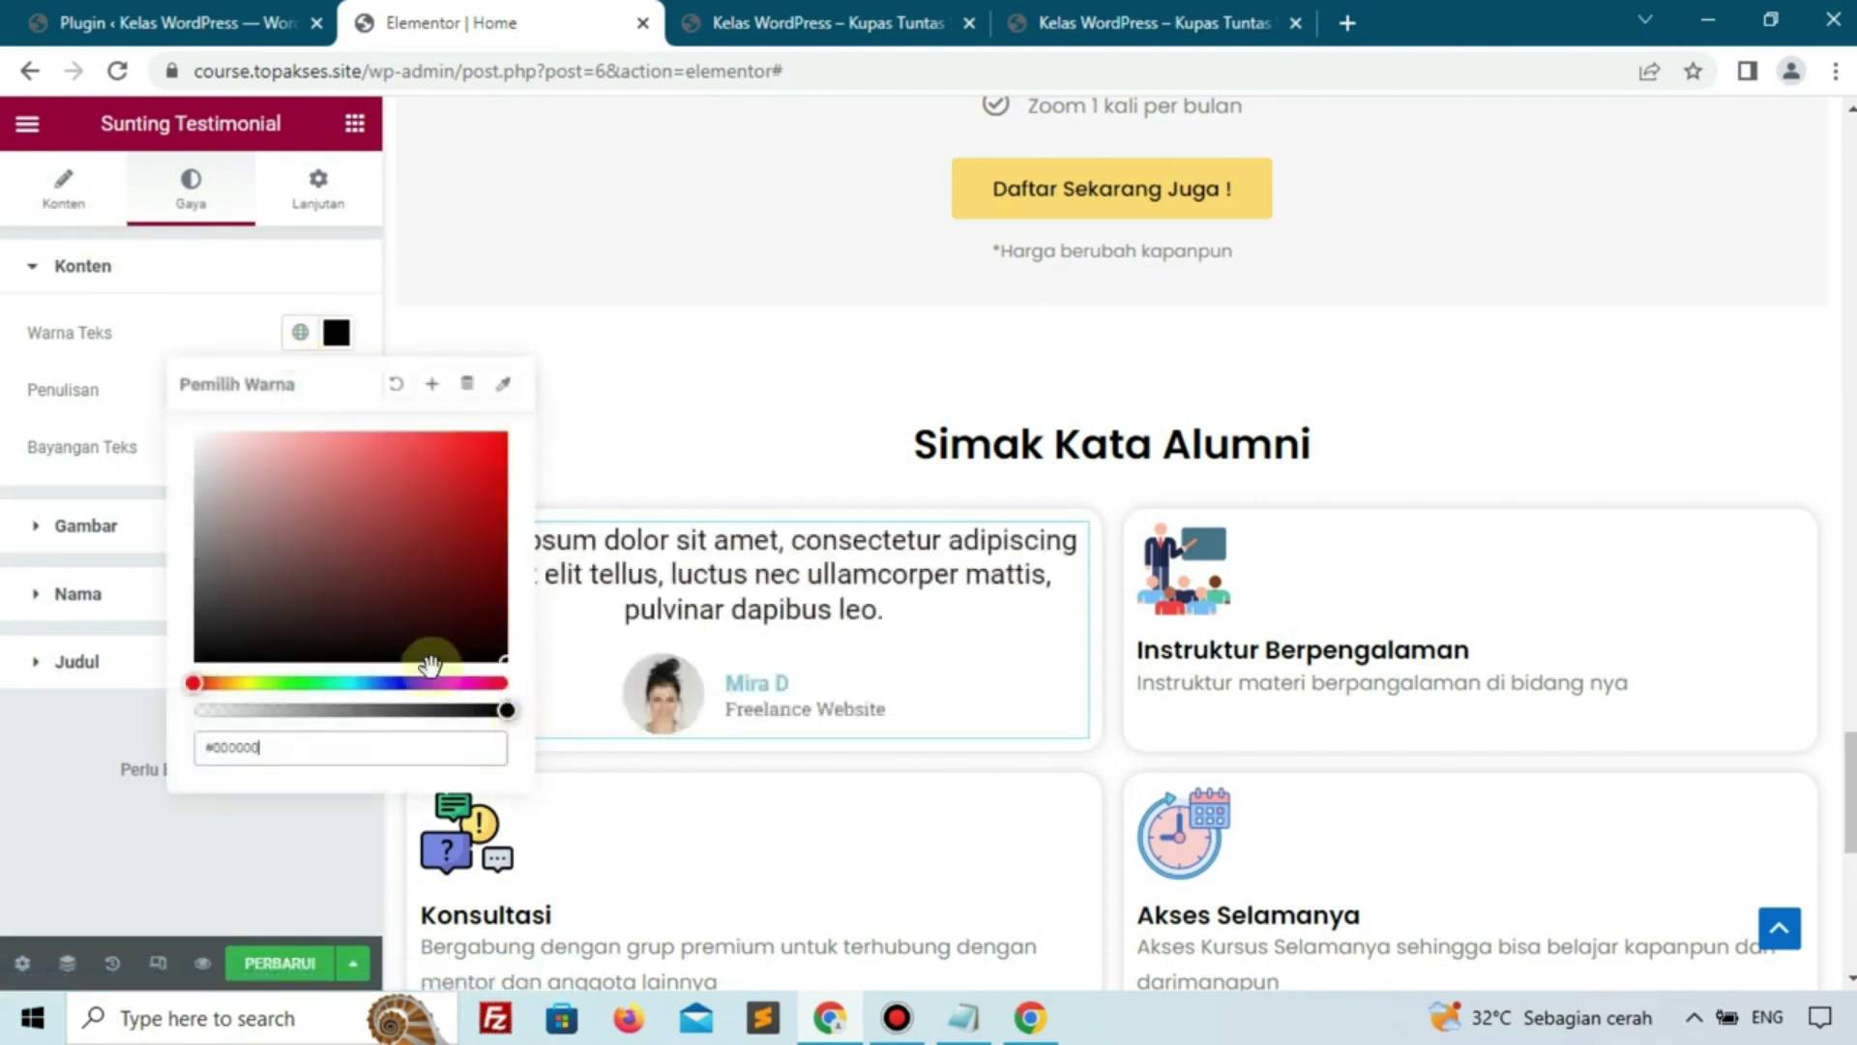
{"action": "left_click", "coordinate": [137, 358]}
Set the testimonial content's typography to the Poppins font family at 15 px
{"action": "left_click", "coordinate": [336, 389]}
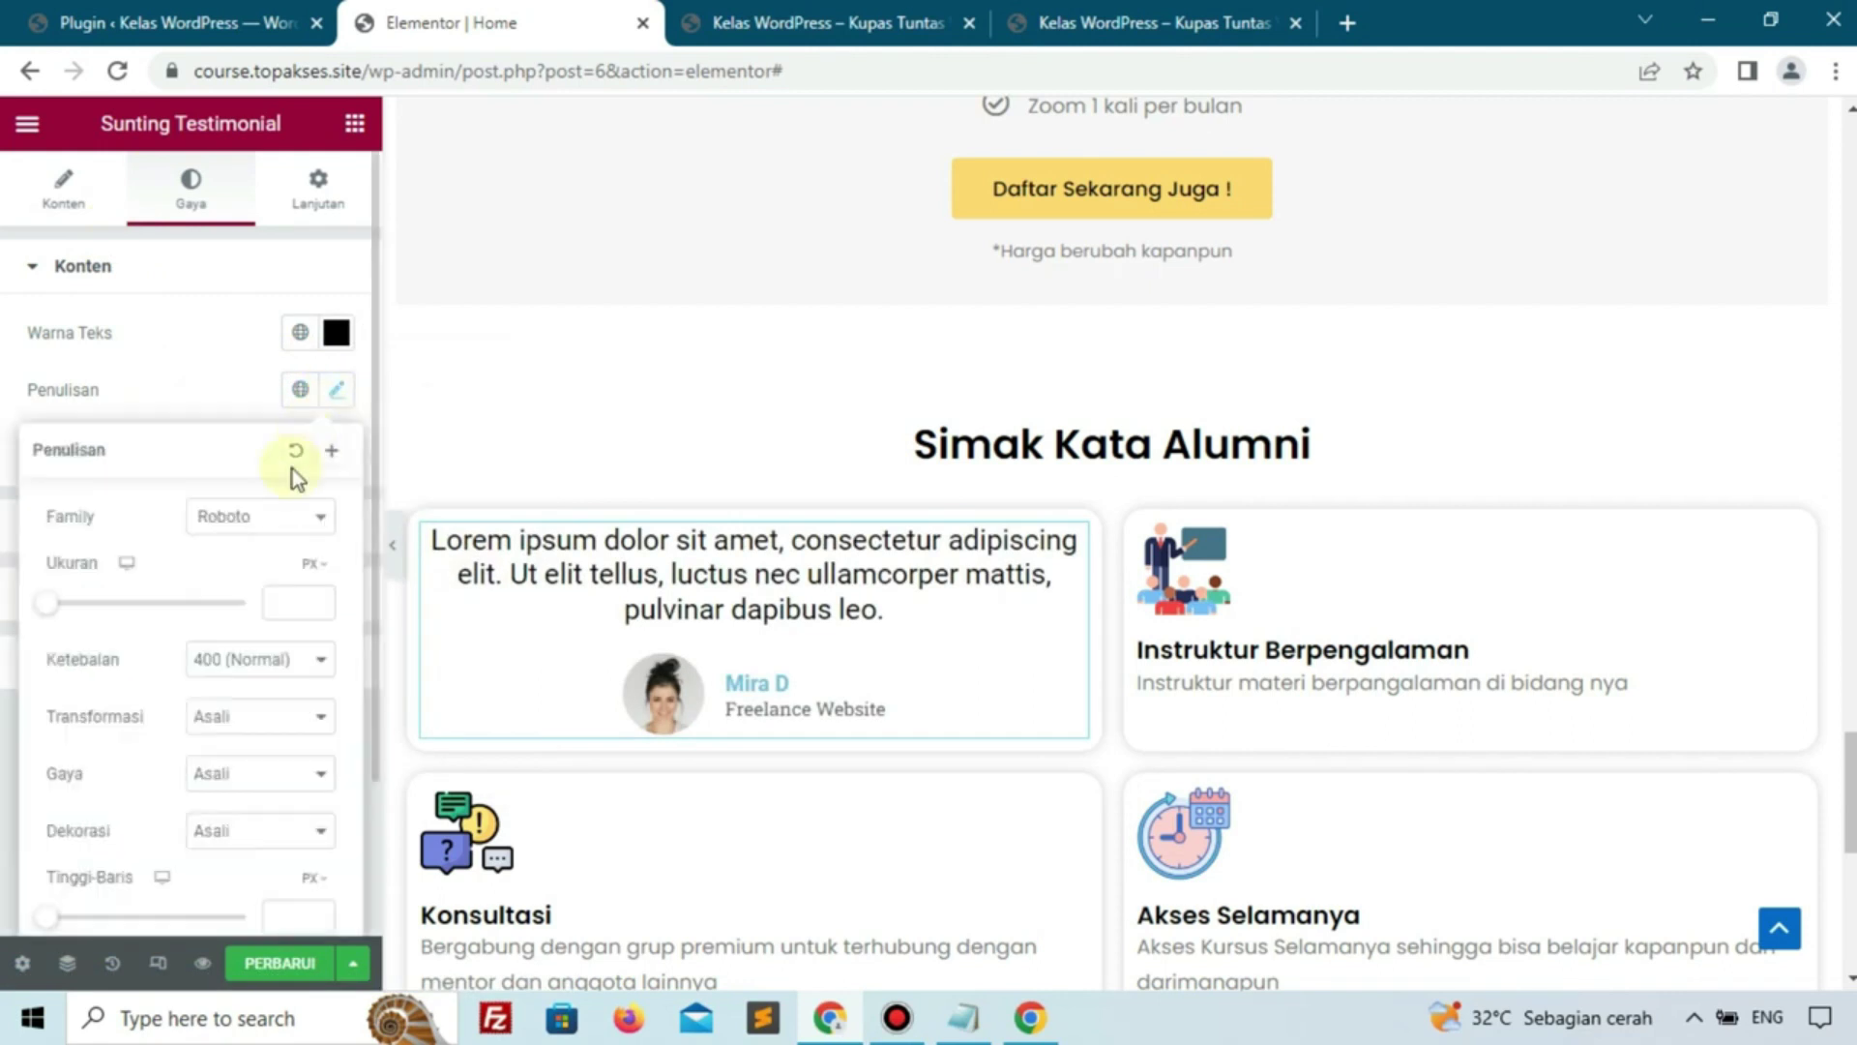
{"action": "left_click", "coordinate": [272, 528]}
{"action": "type", "text": "pop"}
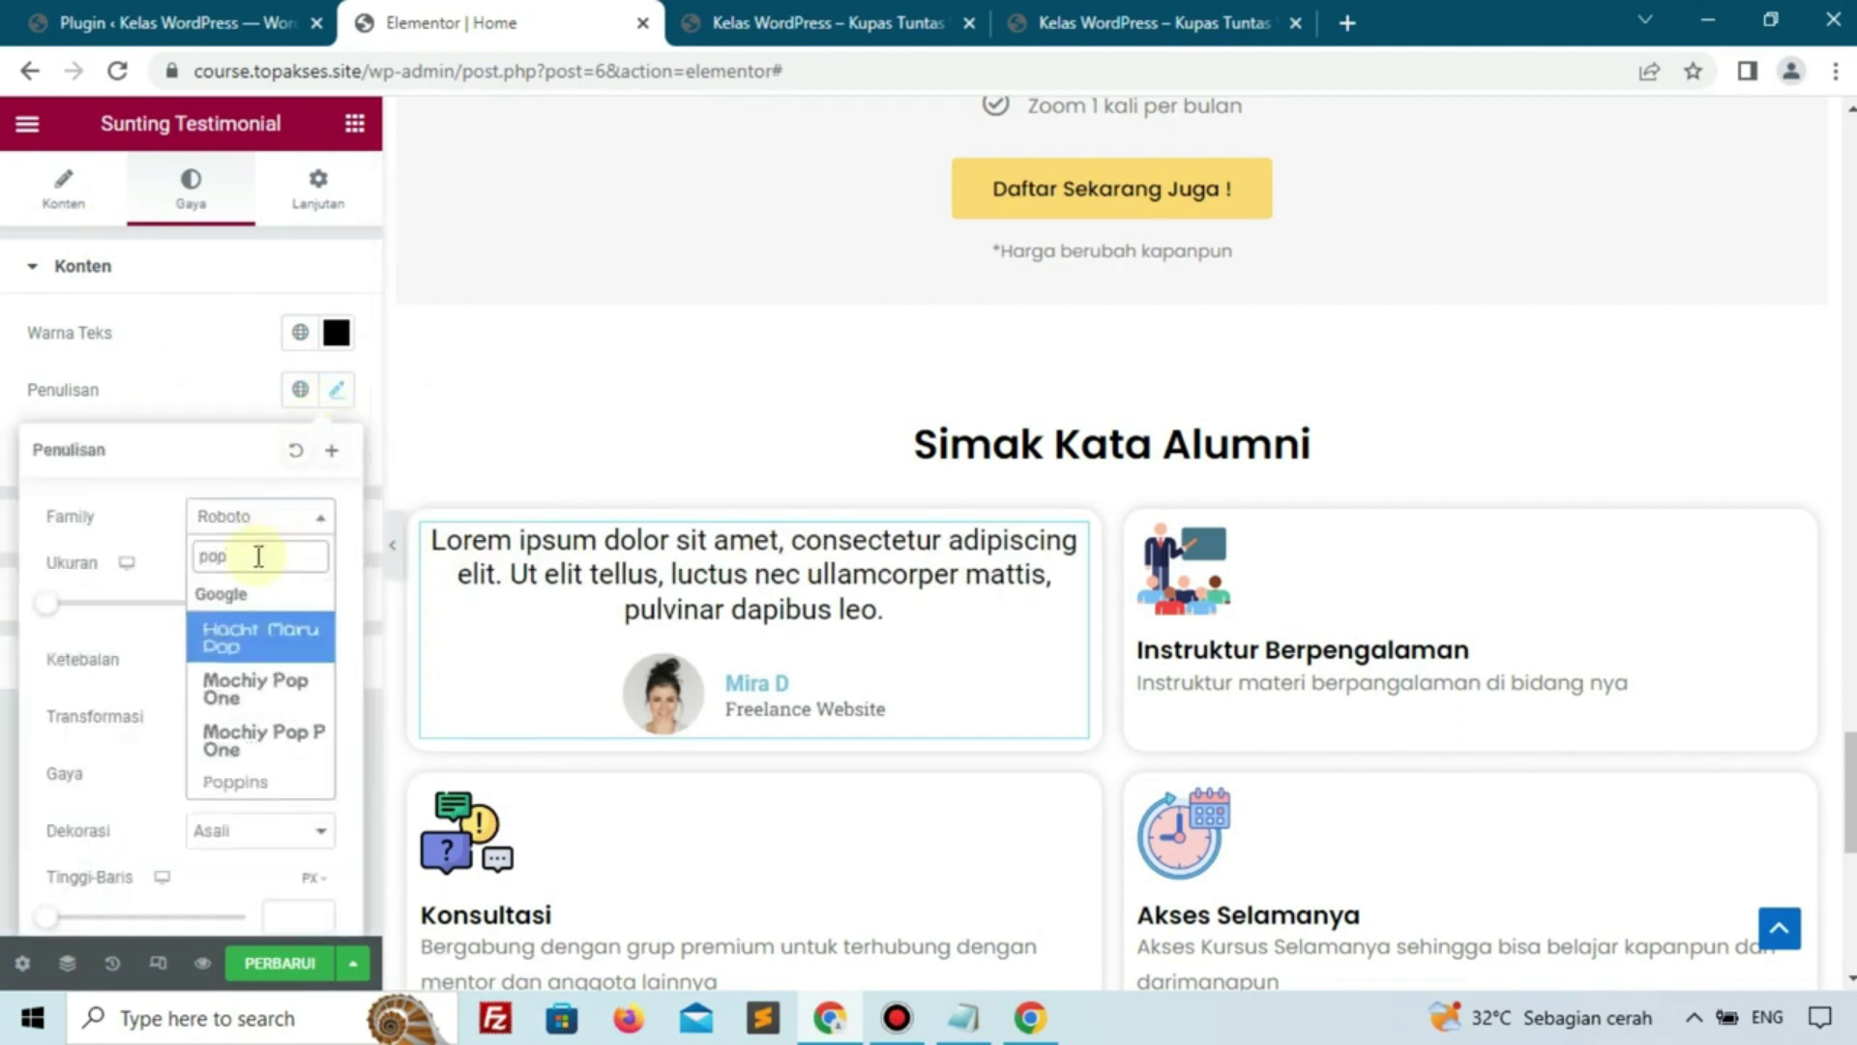
{"action": "left_click", "coordinate": [257, 780]}
{"action": "type", "text": "15"}
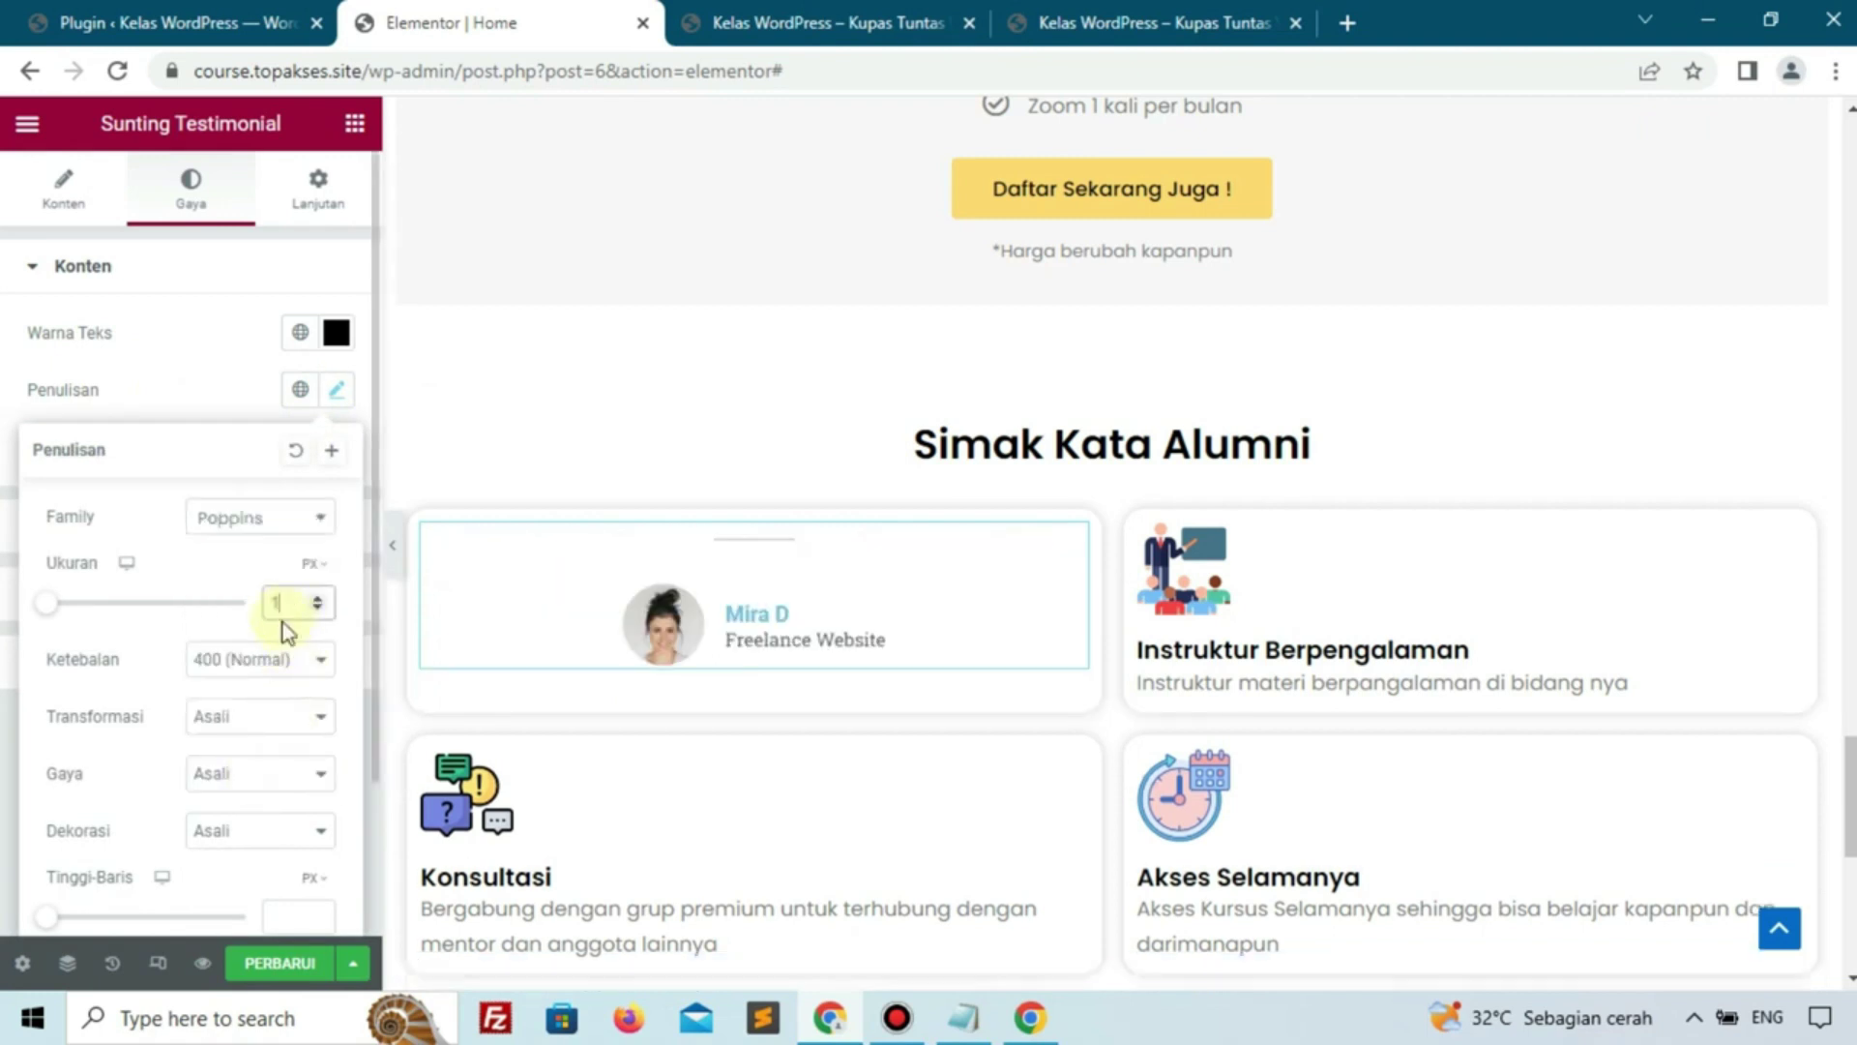
{"action": "left_click", "coordinate": [257, 387]}
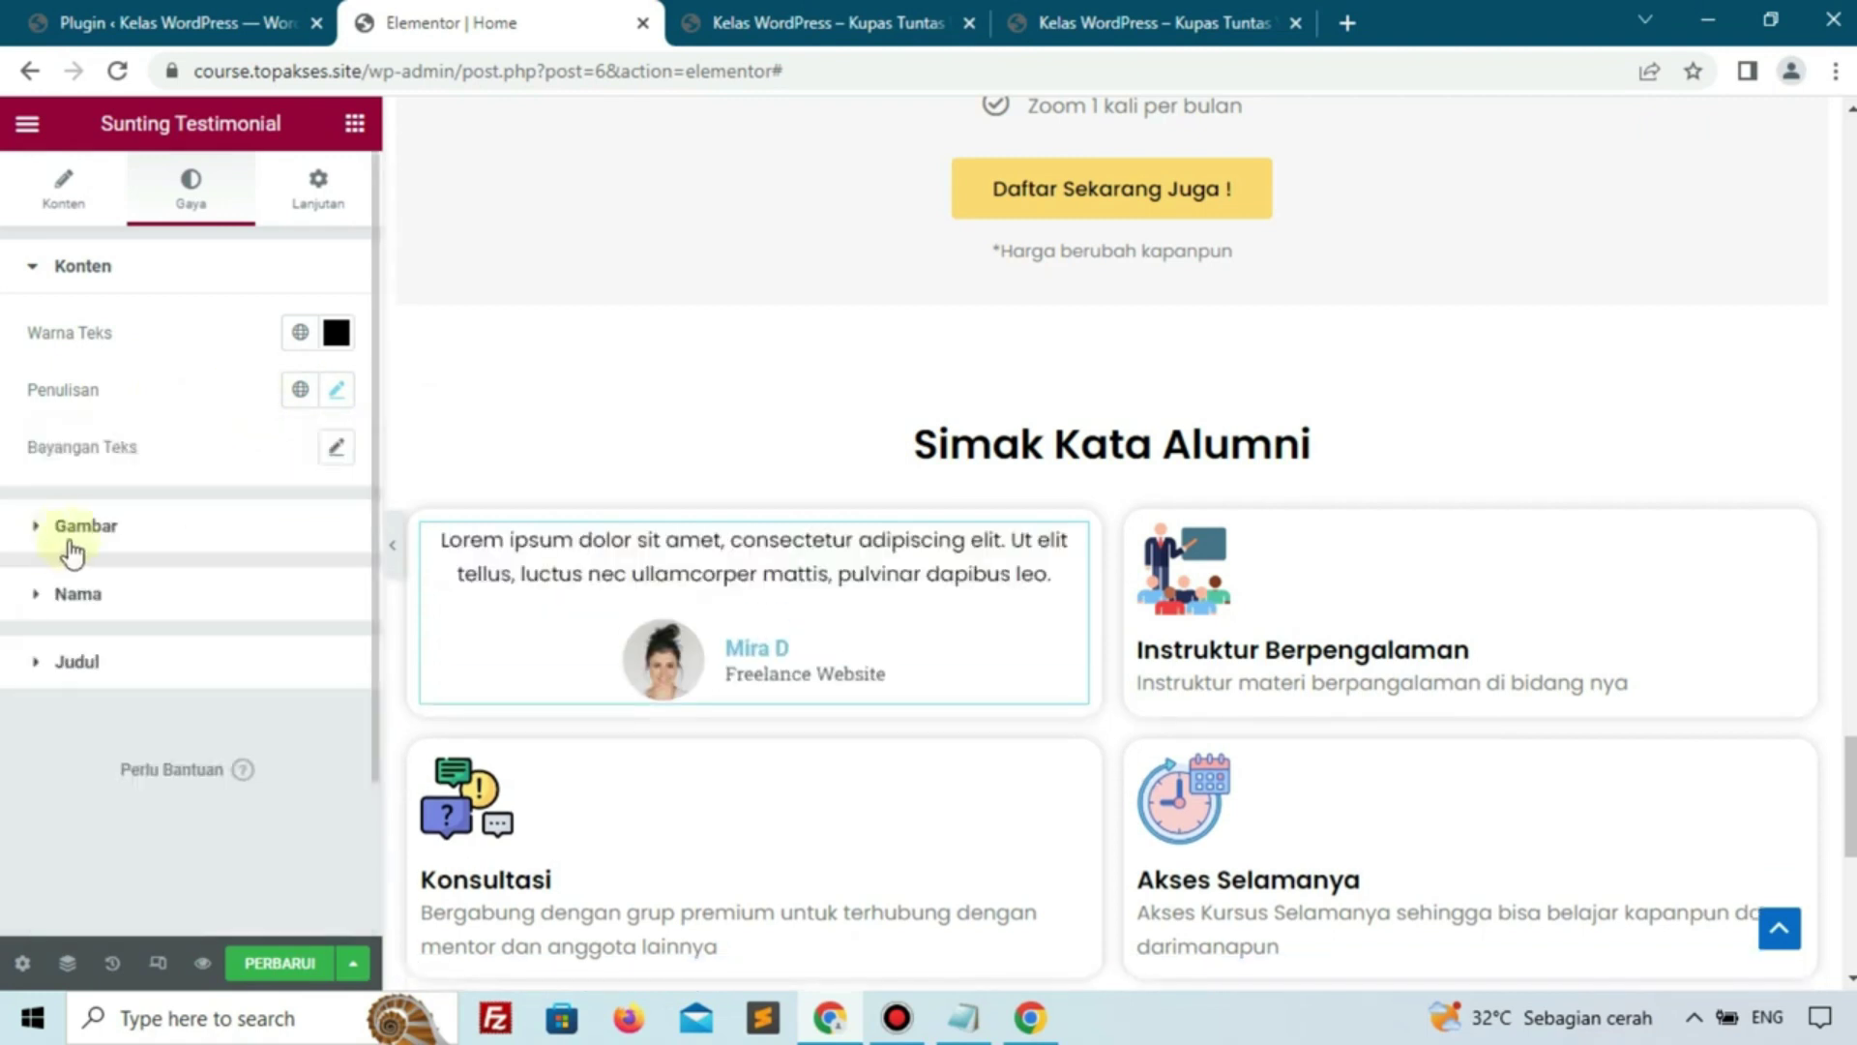
Set the testimonial's name color to black and compare the card with the reference site kursusweb.topakses.site
{"action": "left_click", "coordinate": [124, 600]}
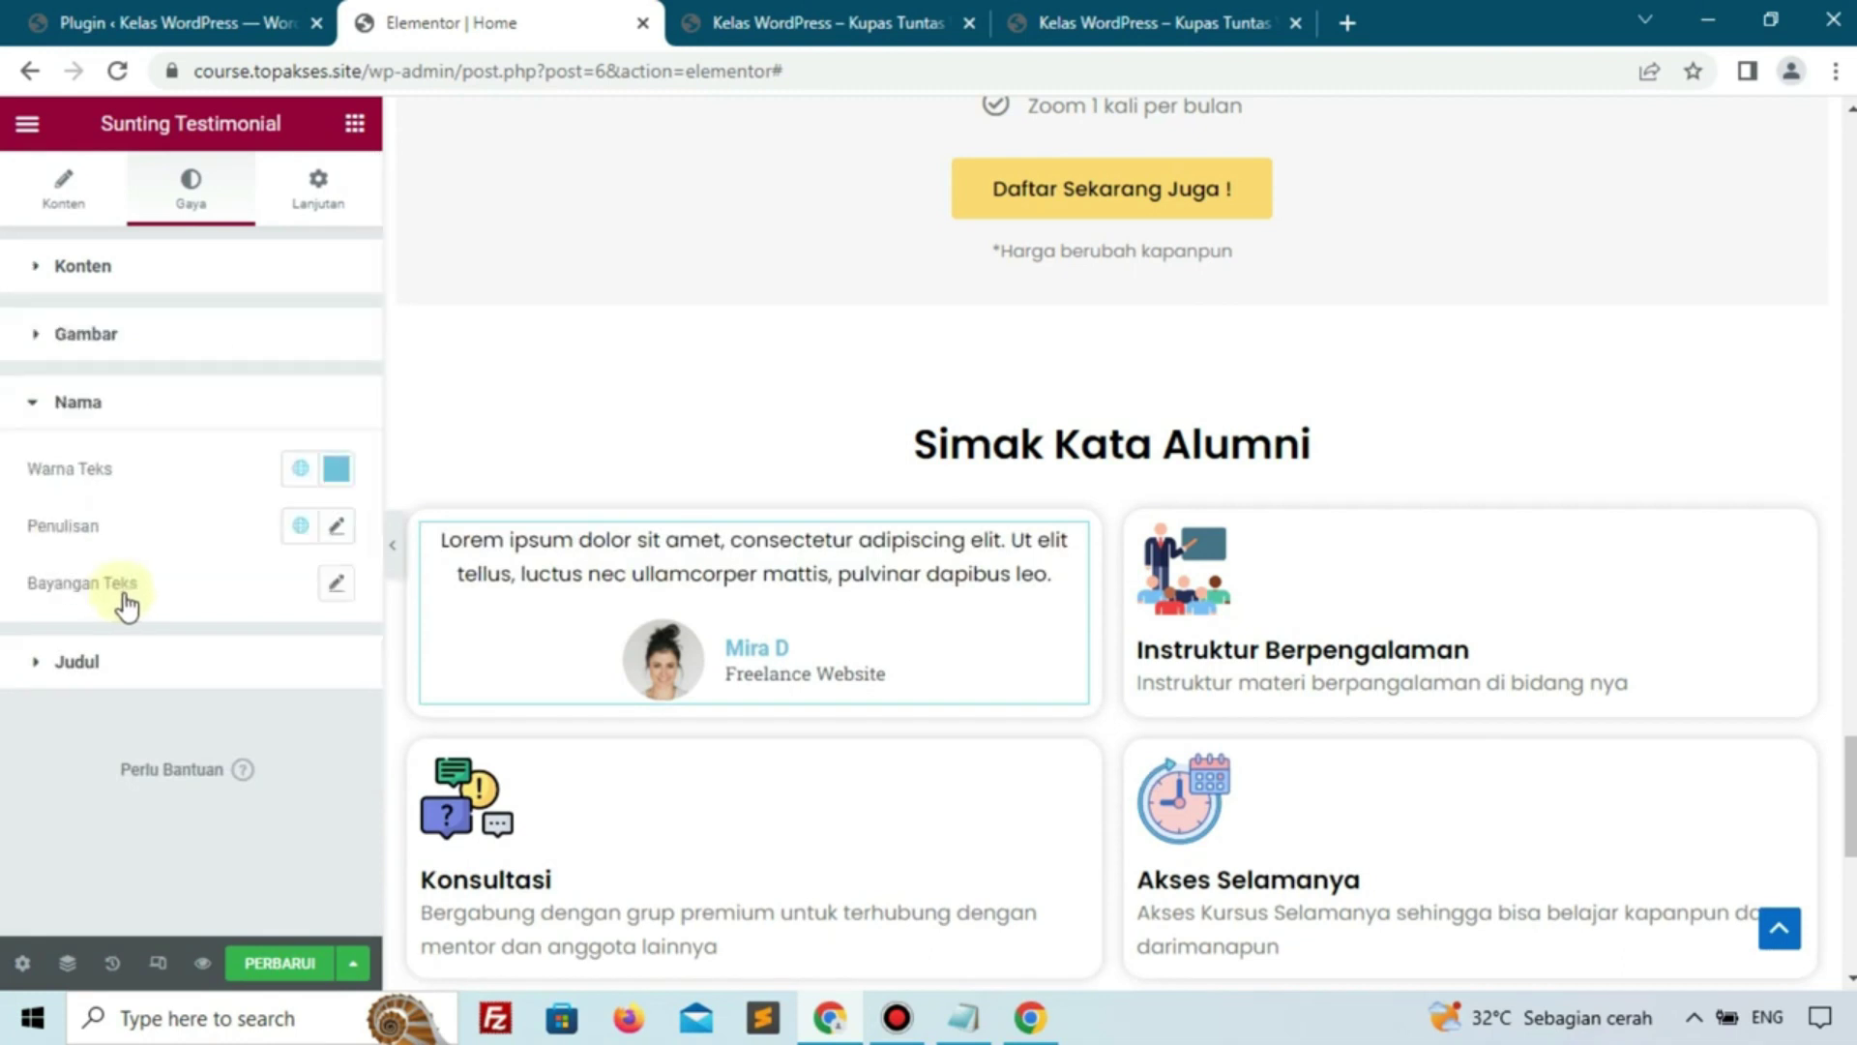
{"action": "left_click", "coordinate": [337, 468]}
{"action": "left_click_drag", "start_coordinate": [411, 617], "coordinate": [490, 844]}
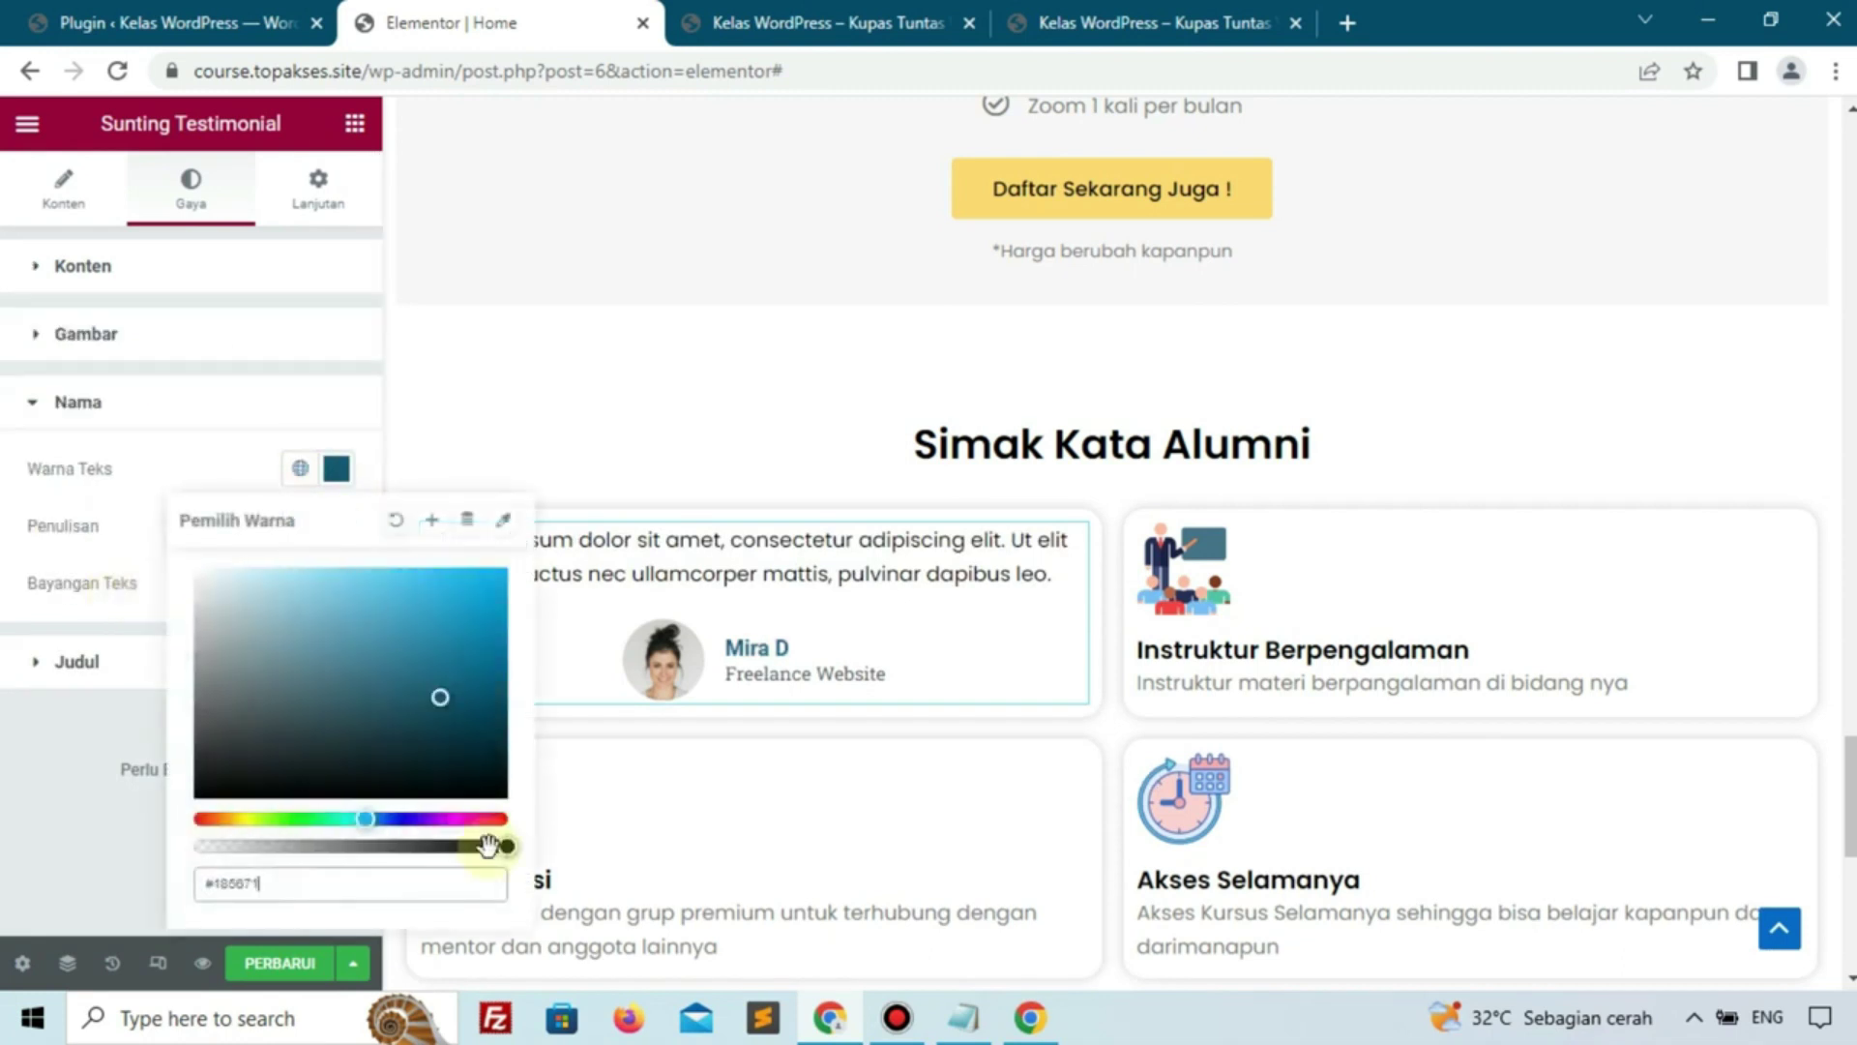
{"action": "left_click", "coordinate": [58, 792]}
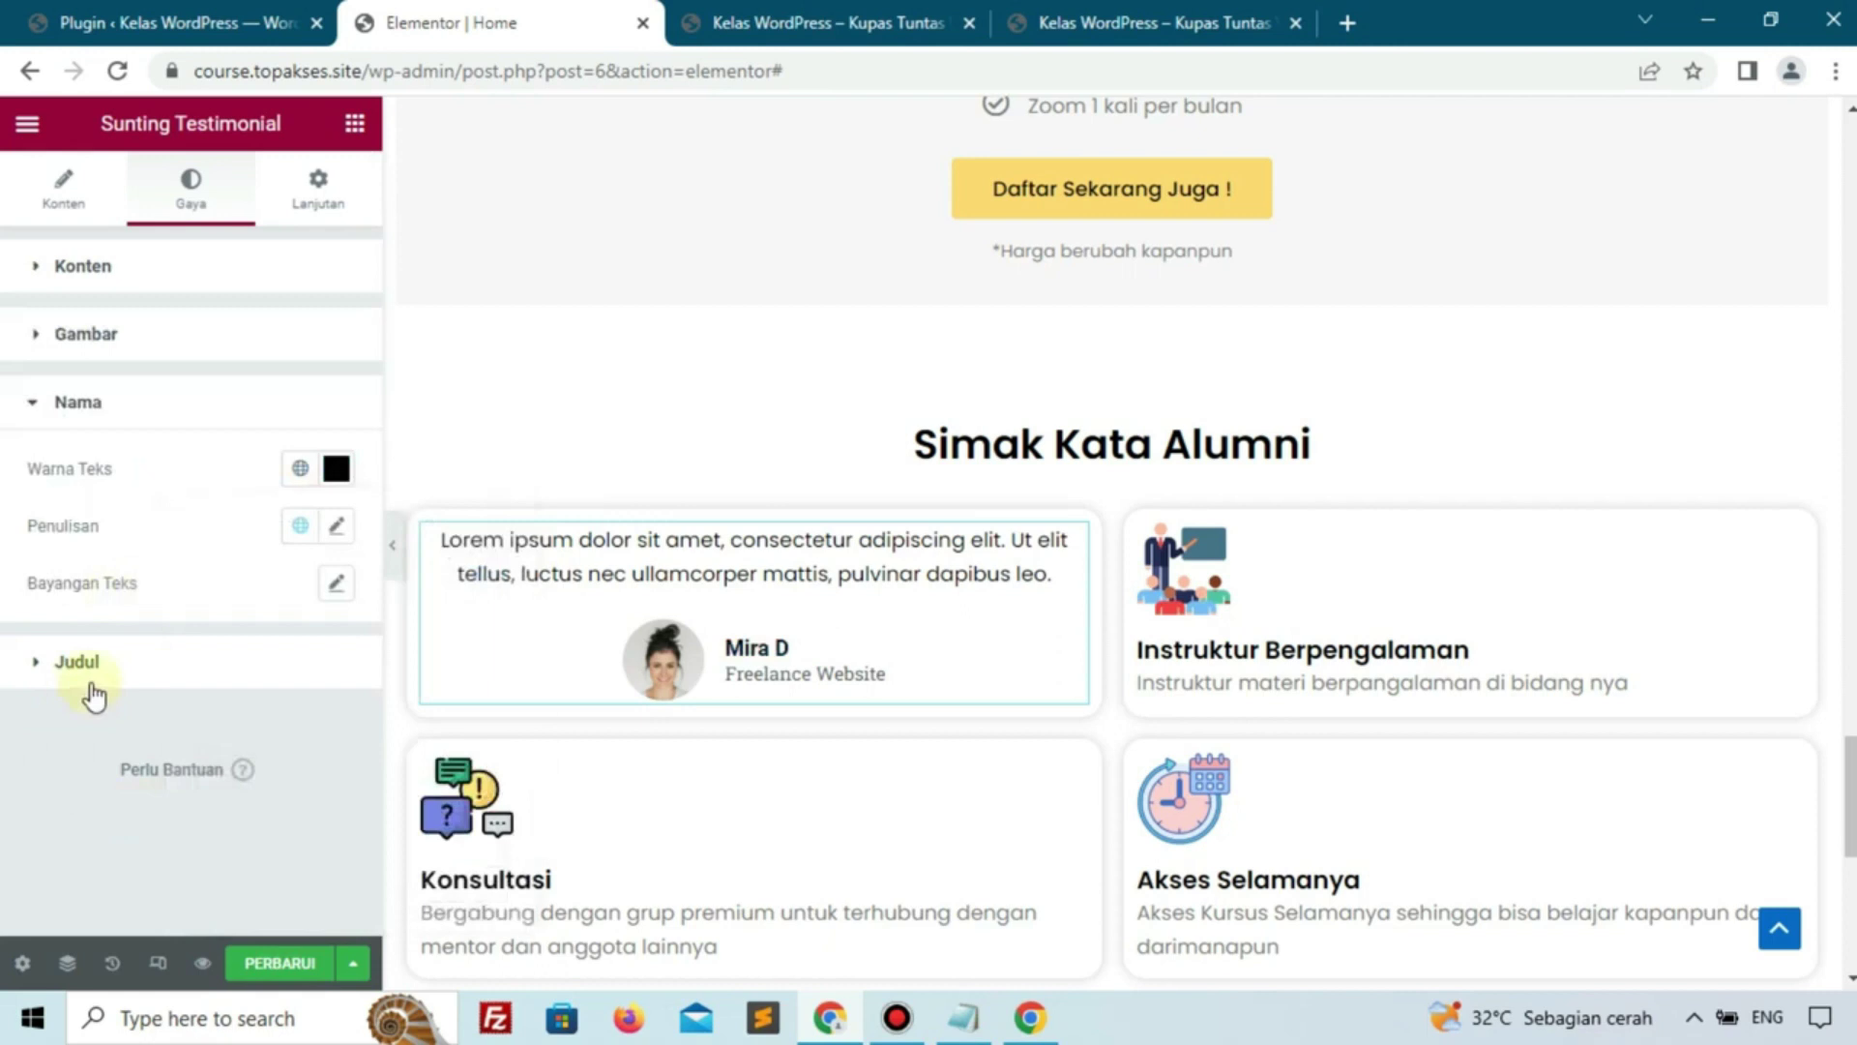
{"action": "left_click", "coordinate": [1064, 29]}
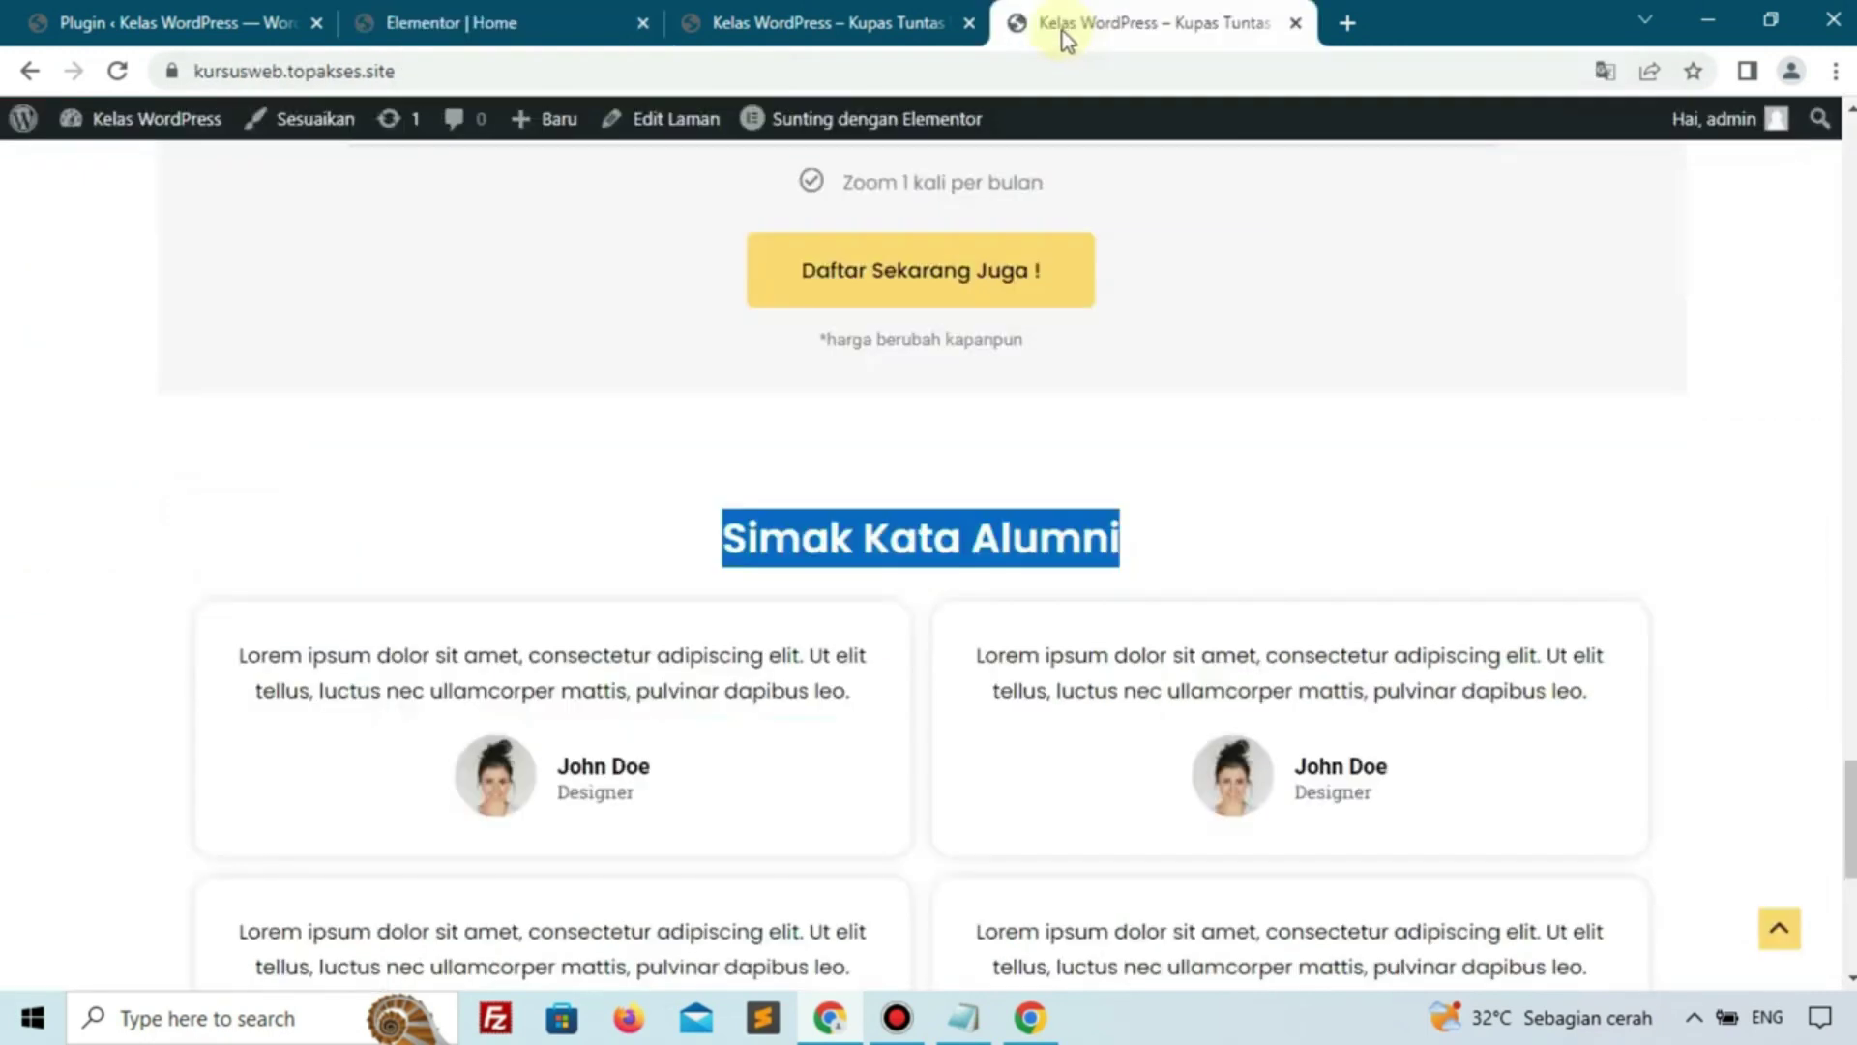
{"action": "left_click", "coordinate": [218, 22]}
{"action": "left_click", "coordinate": [454, 22]}
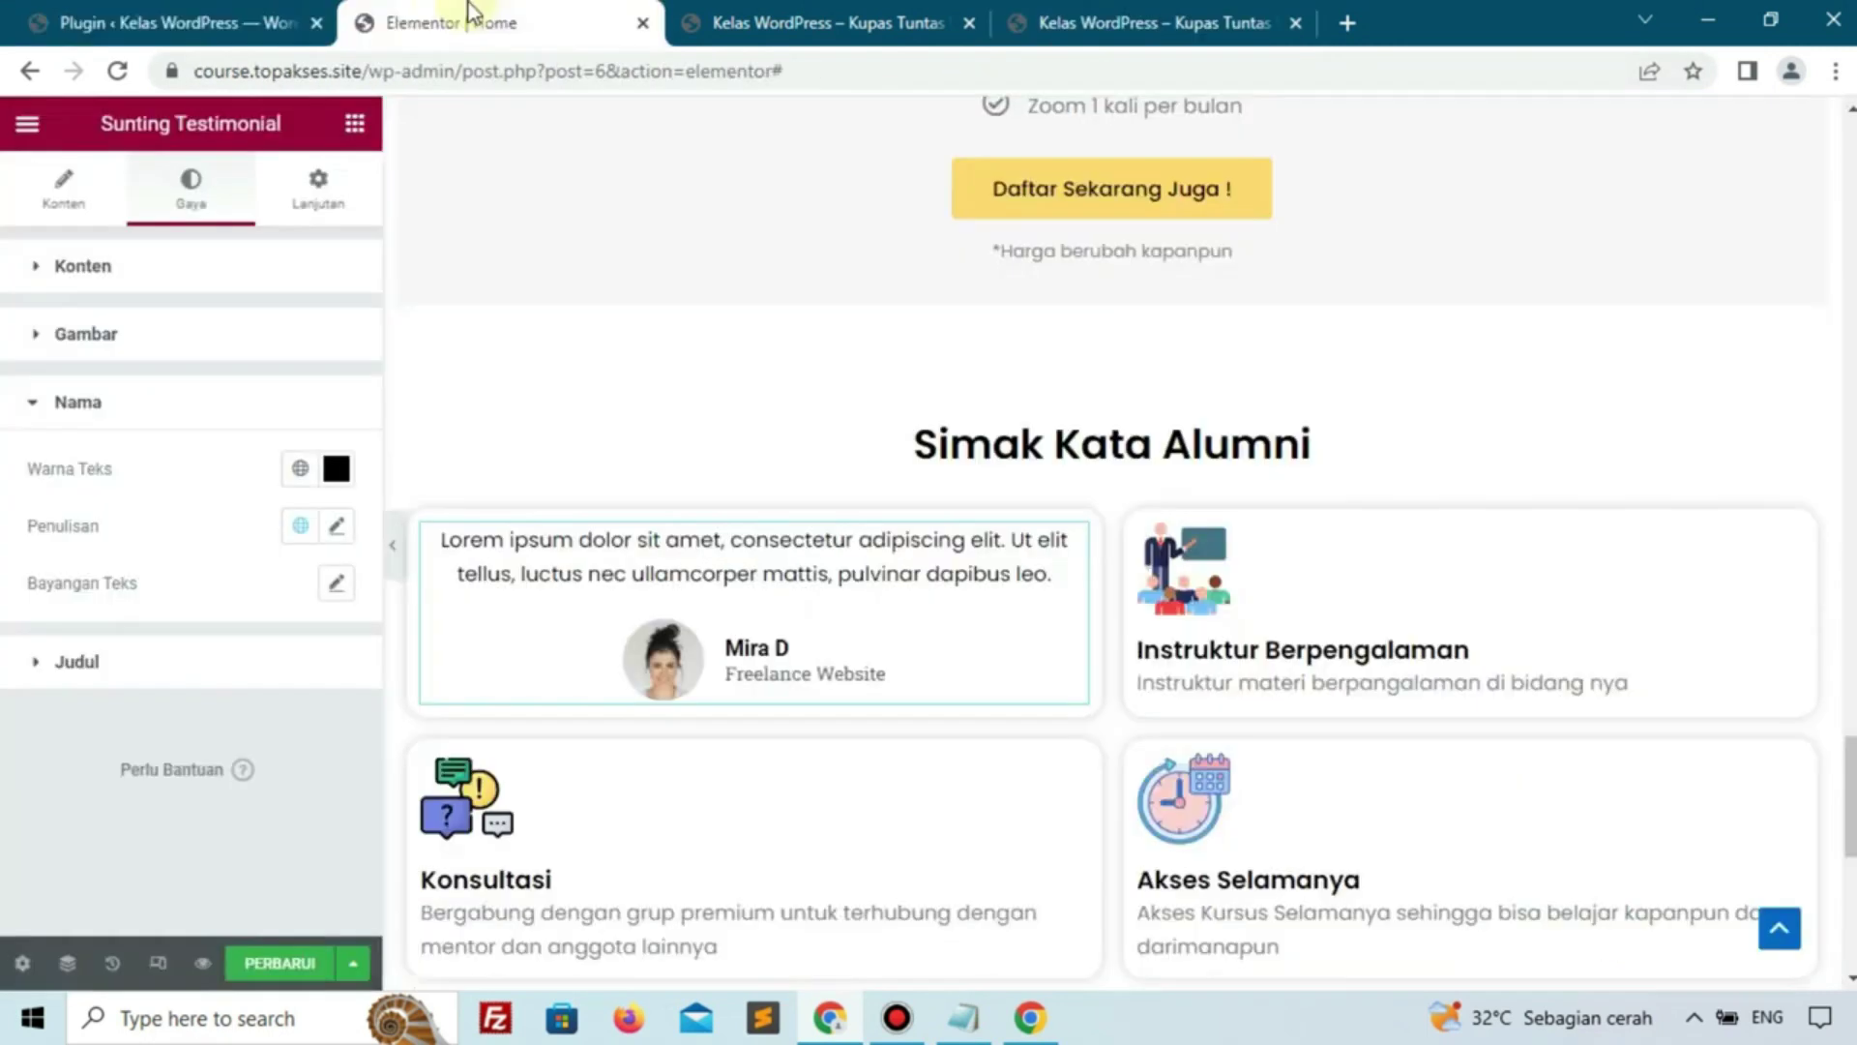
Delete the five remaining image boxes under "Simak Kata Alumni", from "Instruktur Berpengalaman" through "Lowongan Kerja", leaving their columns in place
{"action": "right_click", "coordinate": [1272, 628]}
{"action": "left_click", "coordinate": [1350, 963]}
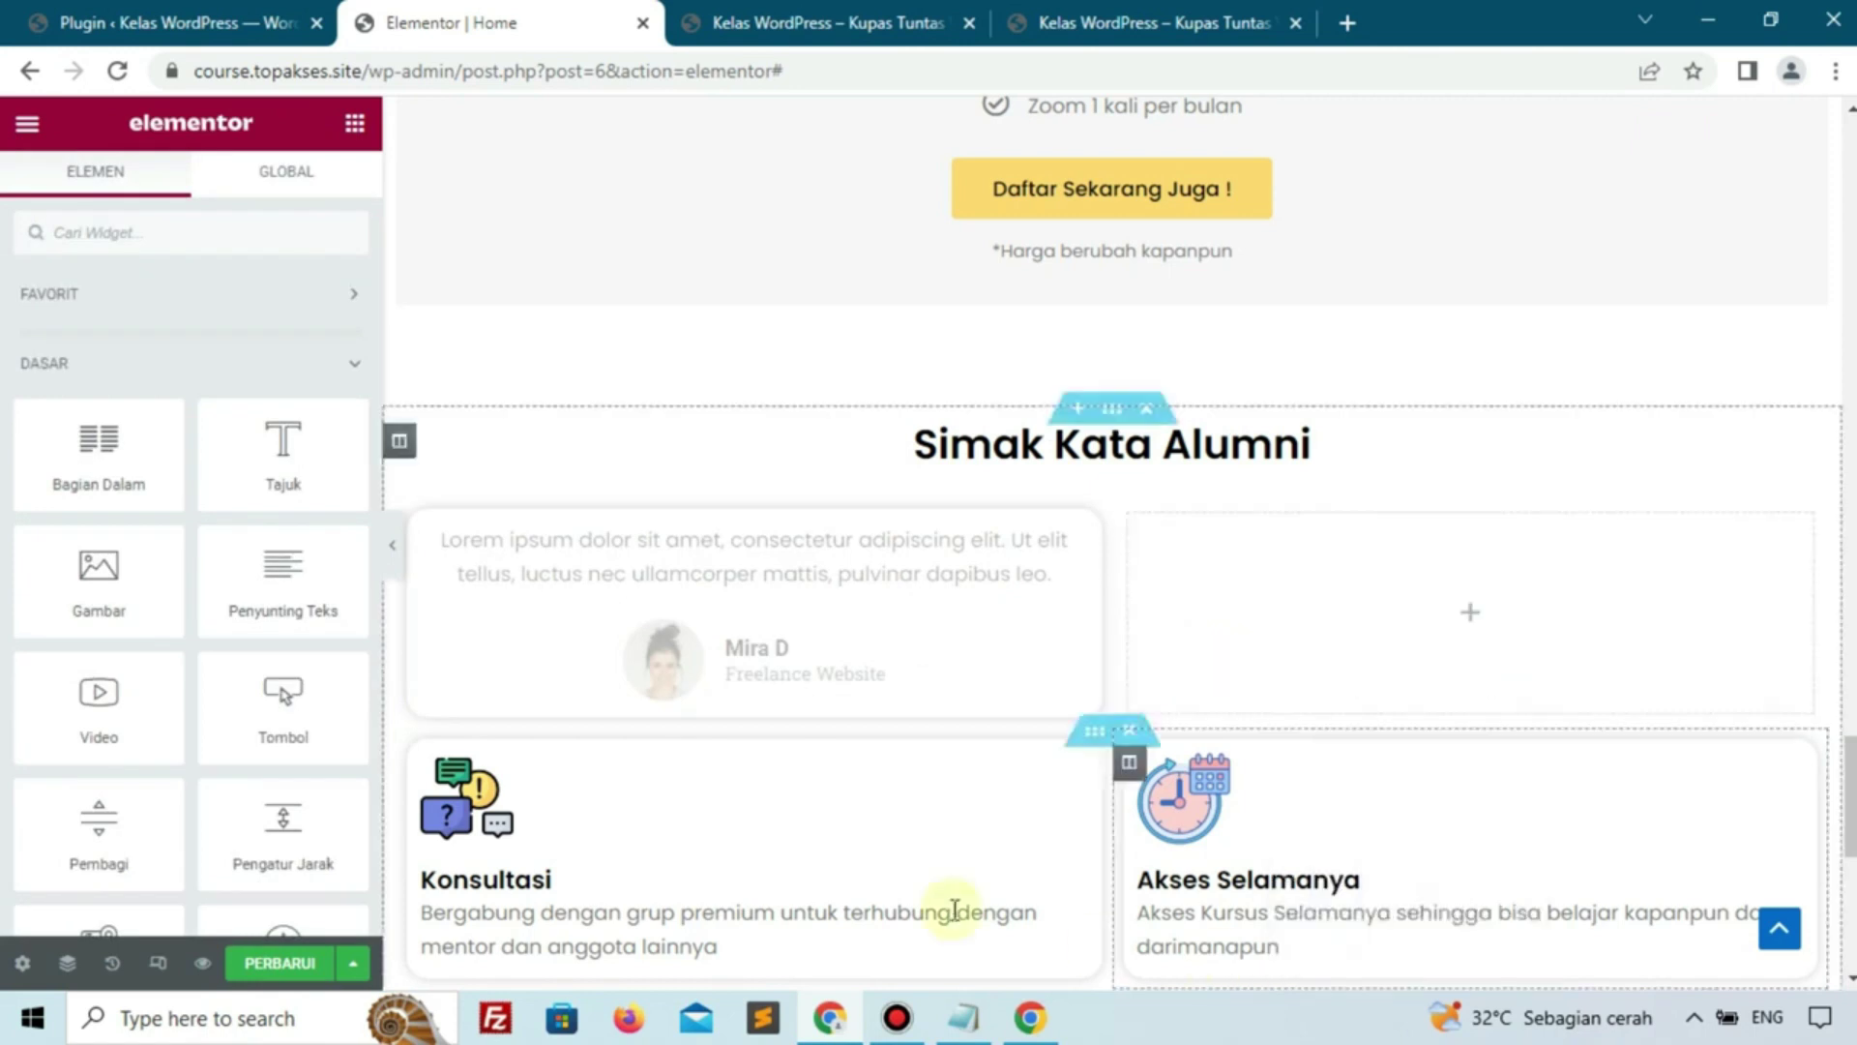
{"action": "right_click", "coordinate": [666, 900]}
{"action": "left_click", "coordinate": [725, 962]}
{"action": "scroll", "coordinate": [1204, 735], "scroll_direction": "down", "scroll_amount": 1}
{"action": "right_click", "coordinate": [1204, 735]}
{"action": "left_click", "coordinate": [1257, 961]}
{"action": "scroll", "coordinate": [1131, 949], "scroll_direction": "down", "scroll_amount": 3}
{"action": "right_click", "coordinate": [654, 571]}
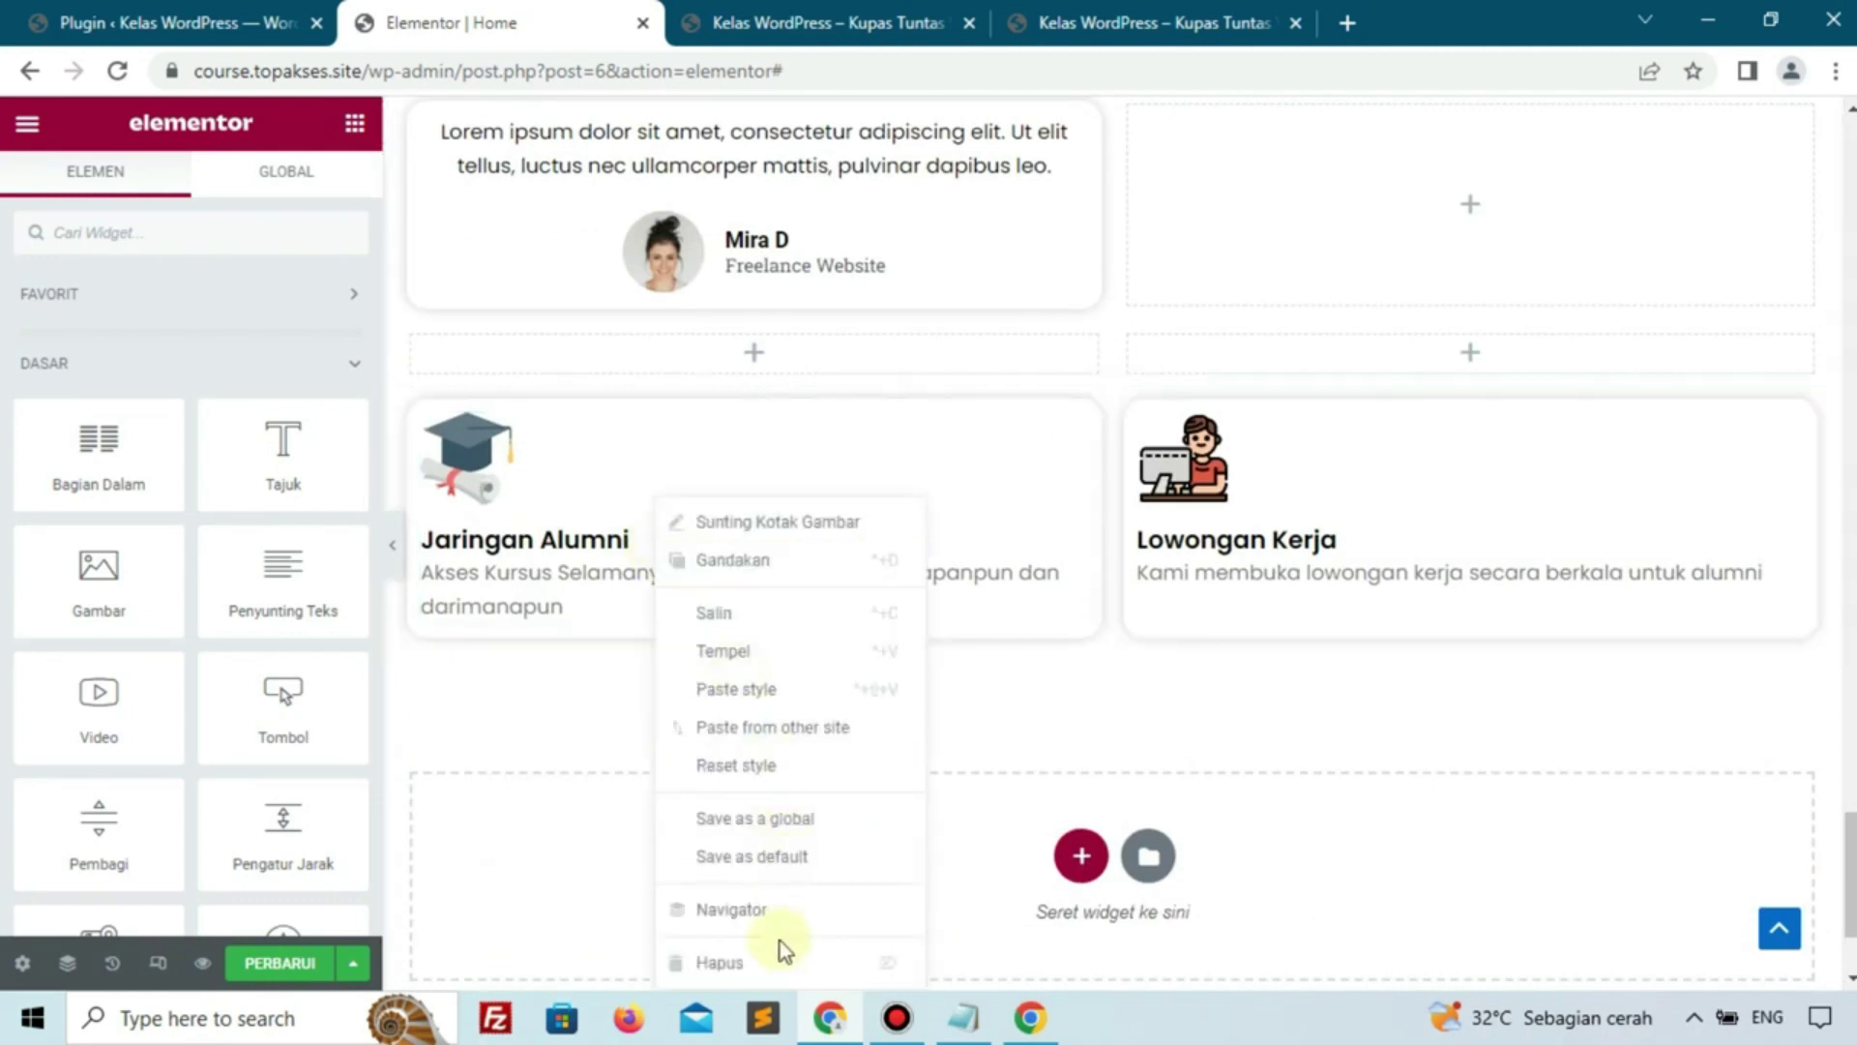
{"action": "left_click", "coordinate": [771, 965]}
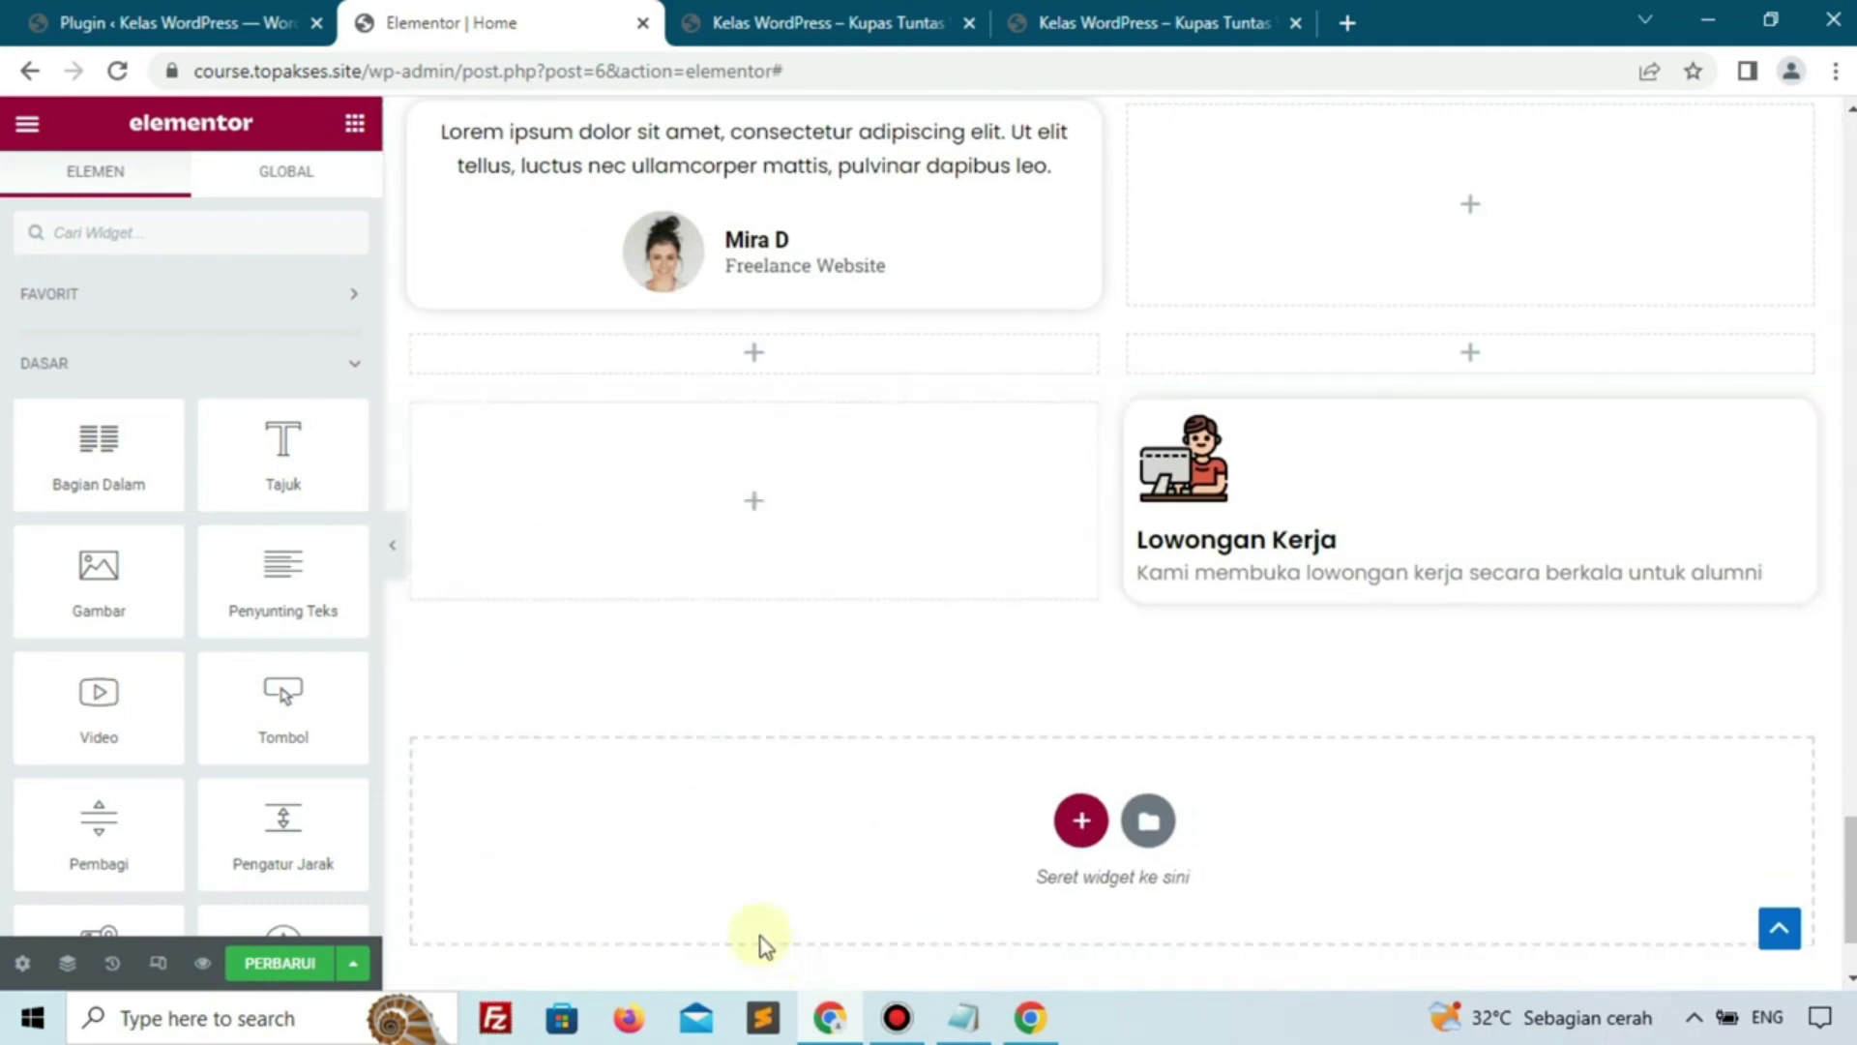
{"action": "scroll", "coordinate": [1077, 717], "scroll_direction": "up", "scroll_amount": 1}
{"action": "right_click", "coordinate": [1149, 669]}
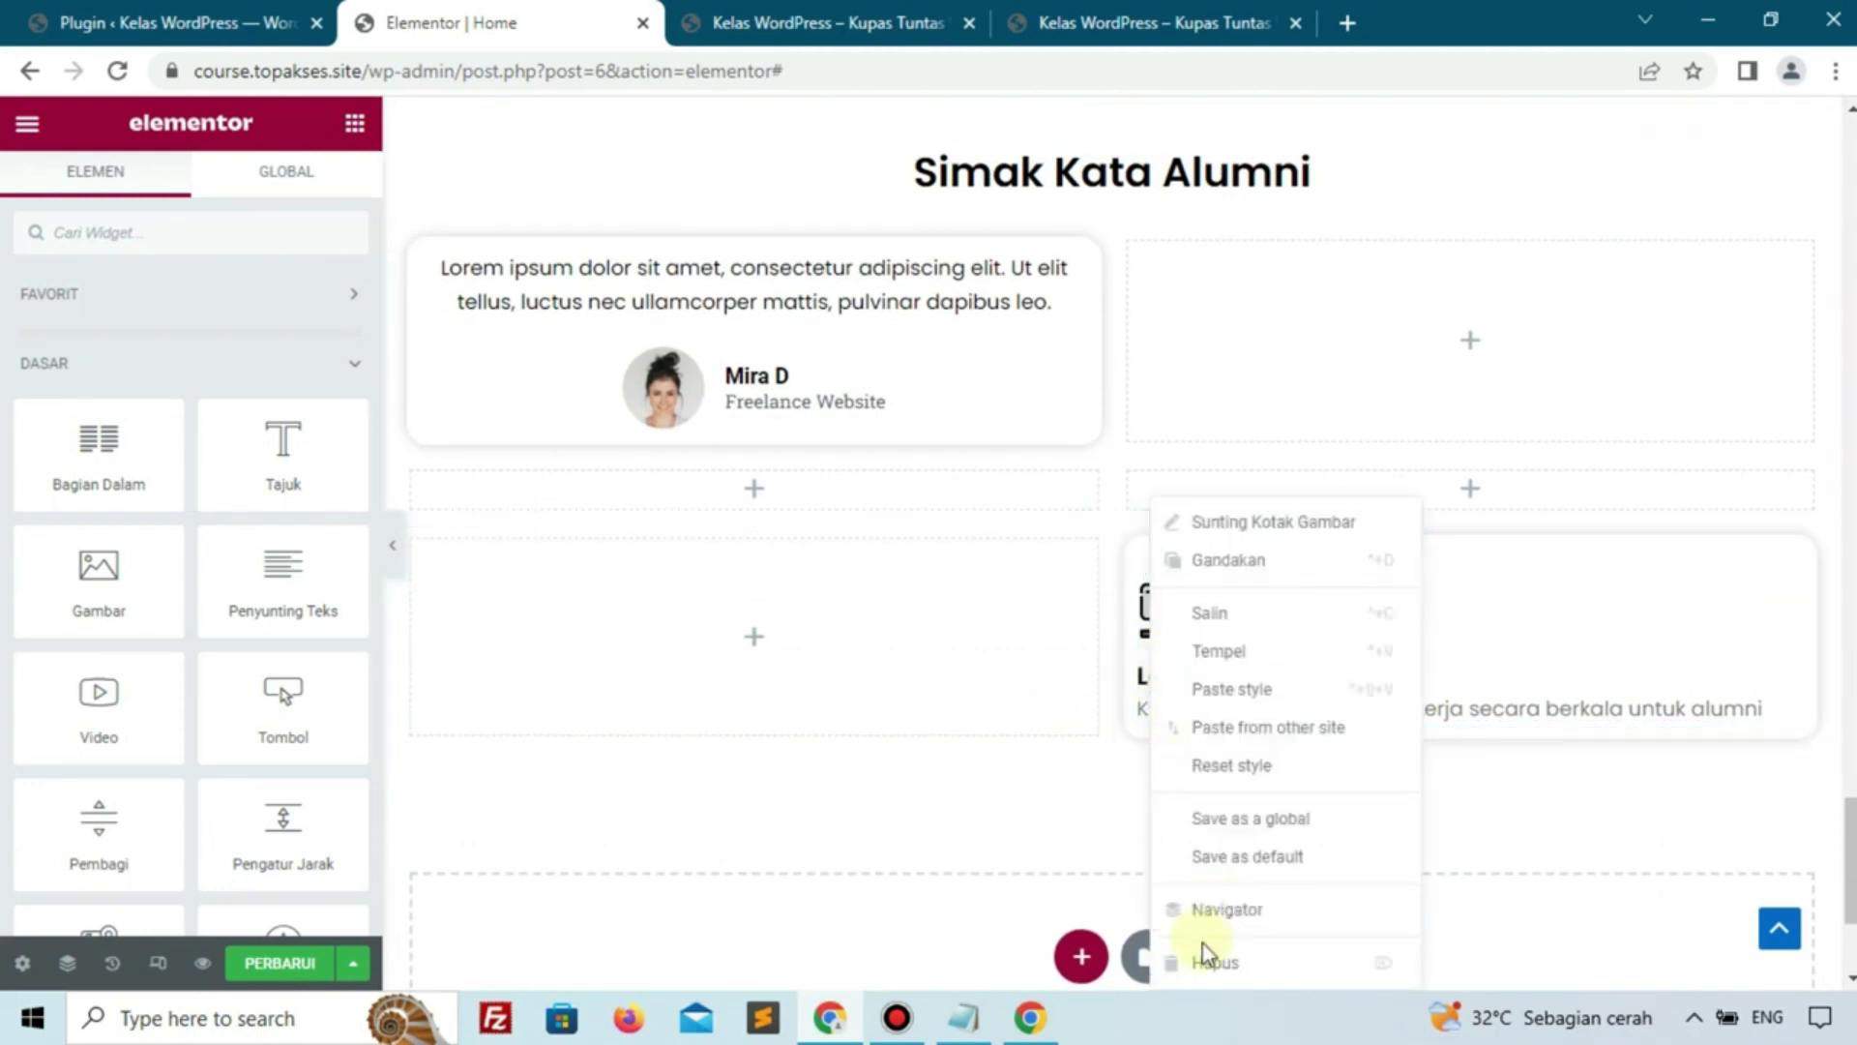
{"action": "left_click", "coordinate": [1209, 960]}
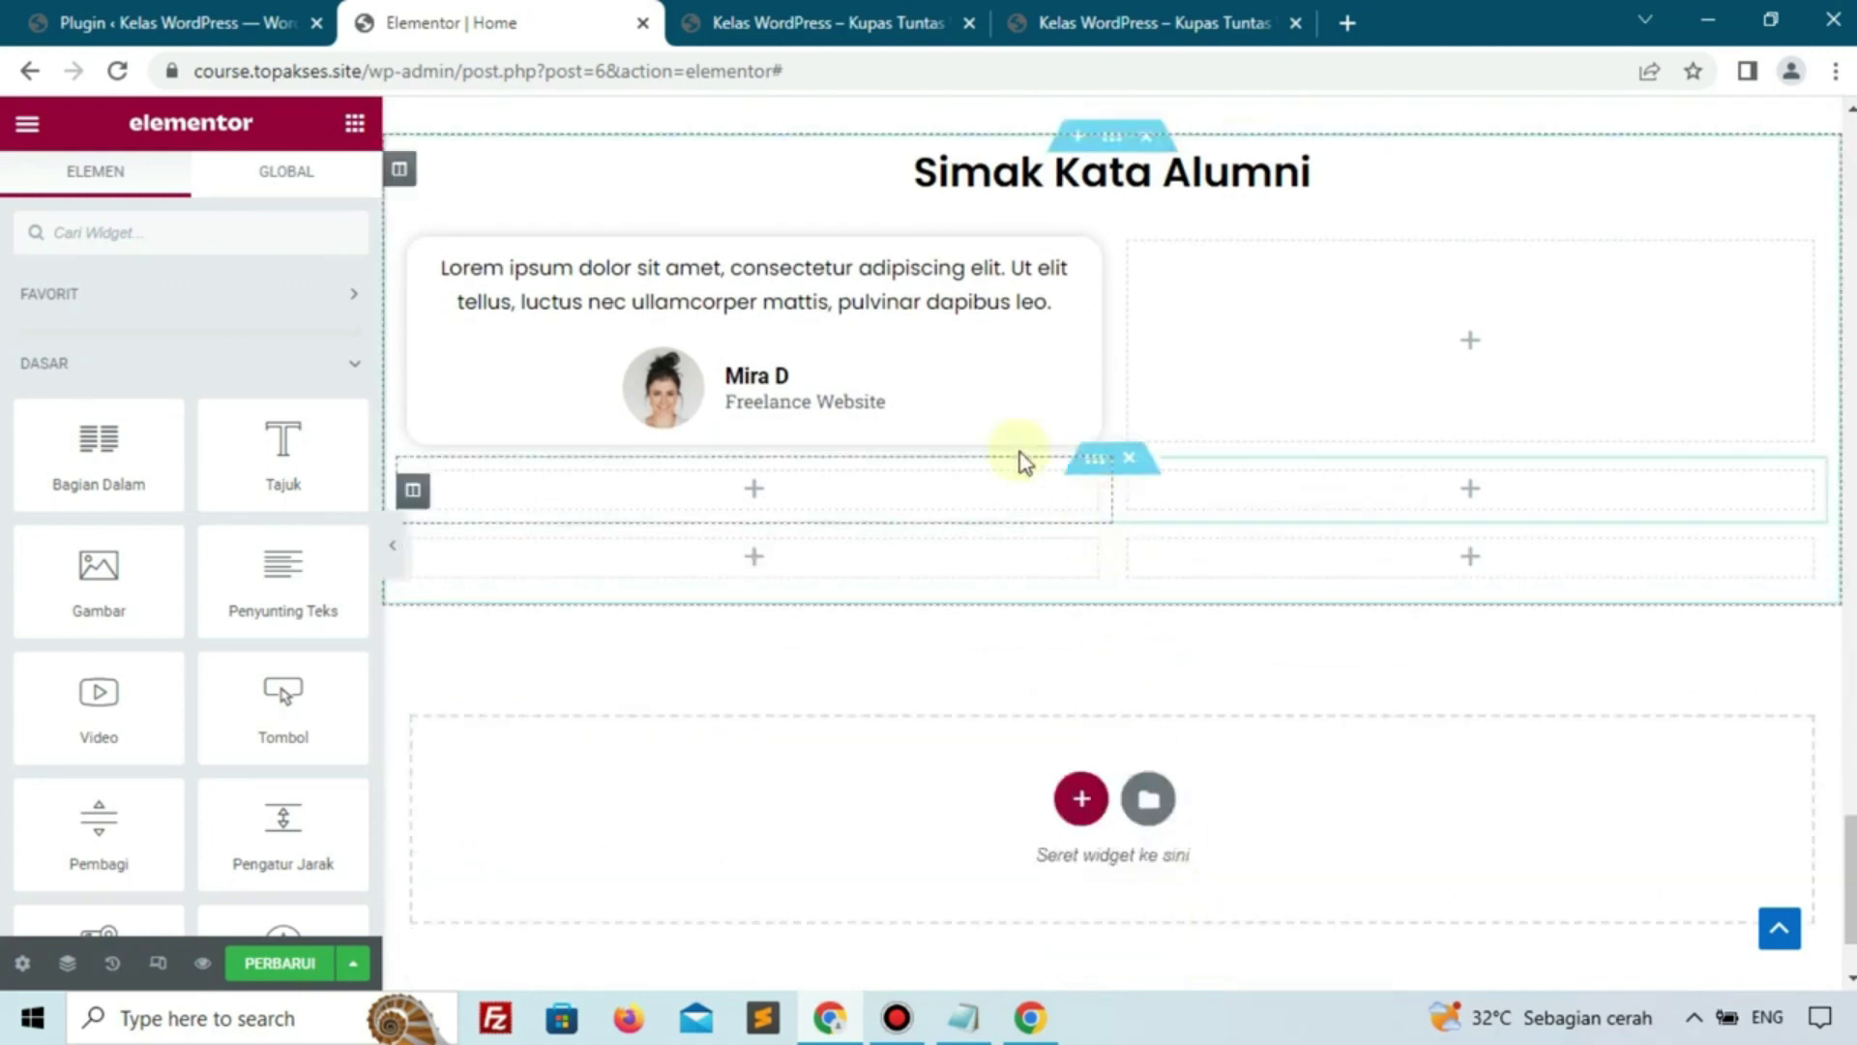
Copy the finished testimonial and paste it into each of the five empty columns under "Simak Kata Alumni"
{"action": "right_click", "coordinate": [937, 366]}
{"action": "left_click", "coordinate": [1004, 498]}
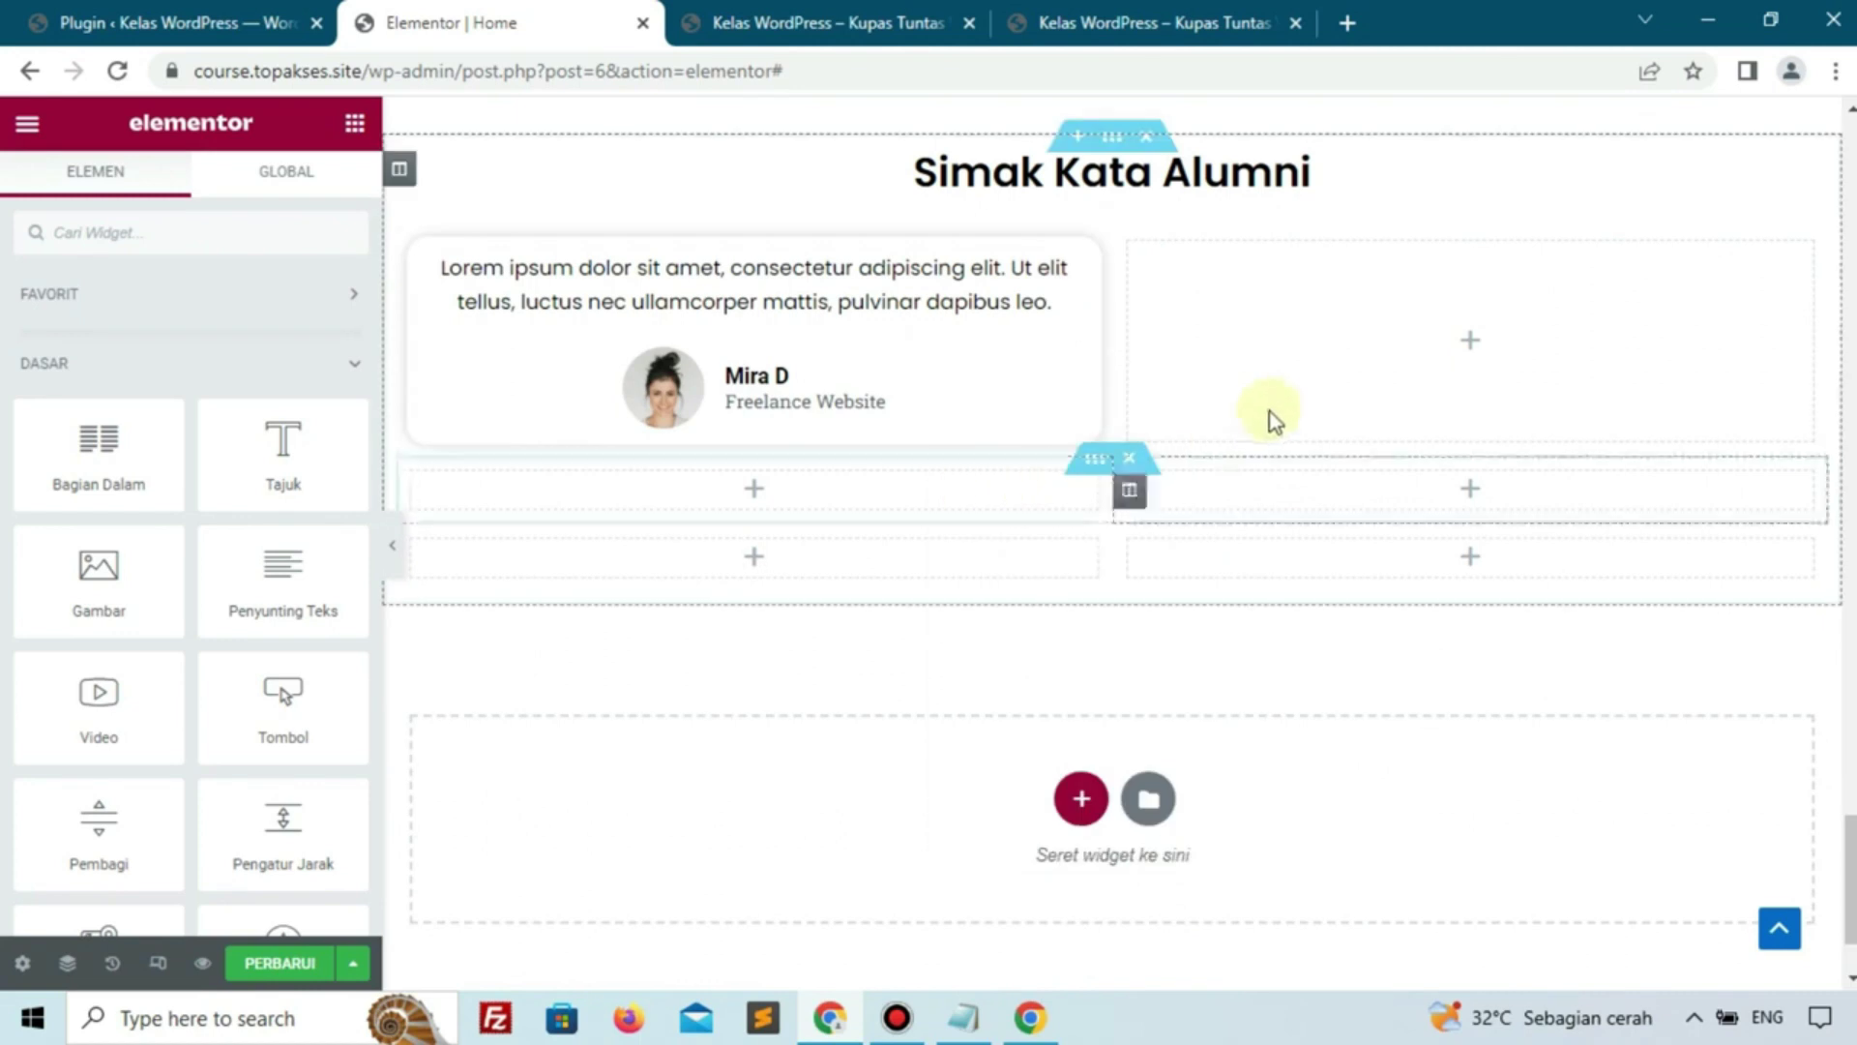
{"action": "right_click", "coordinate": [1273, 419]}
{"action": "left_click", "coordinate": [1307, 623]}
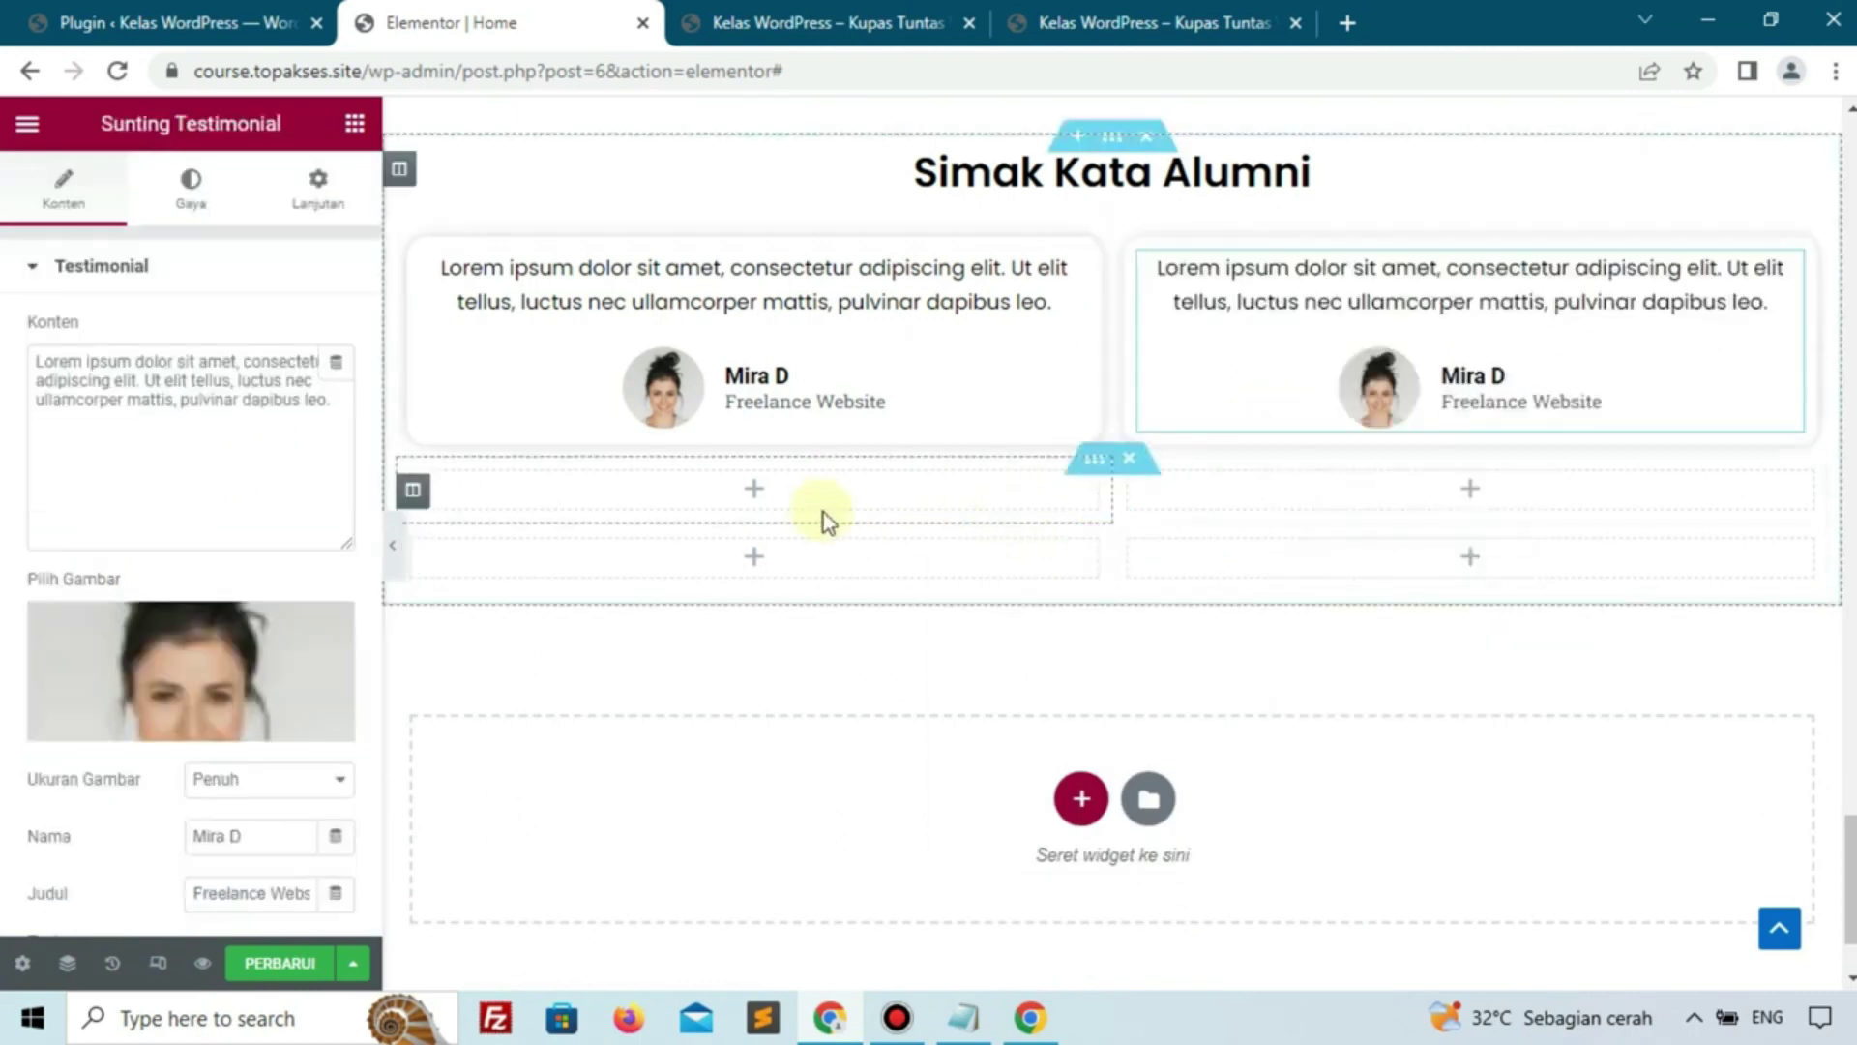
{"action": "right_click", "coordinate": [764, 489]}
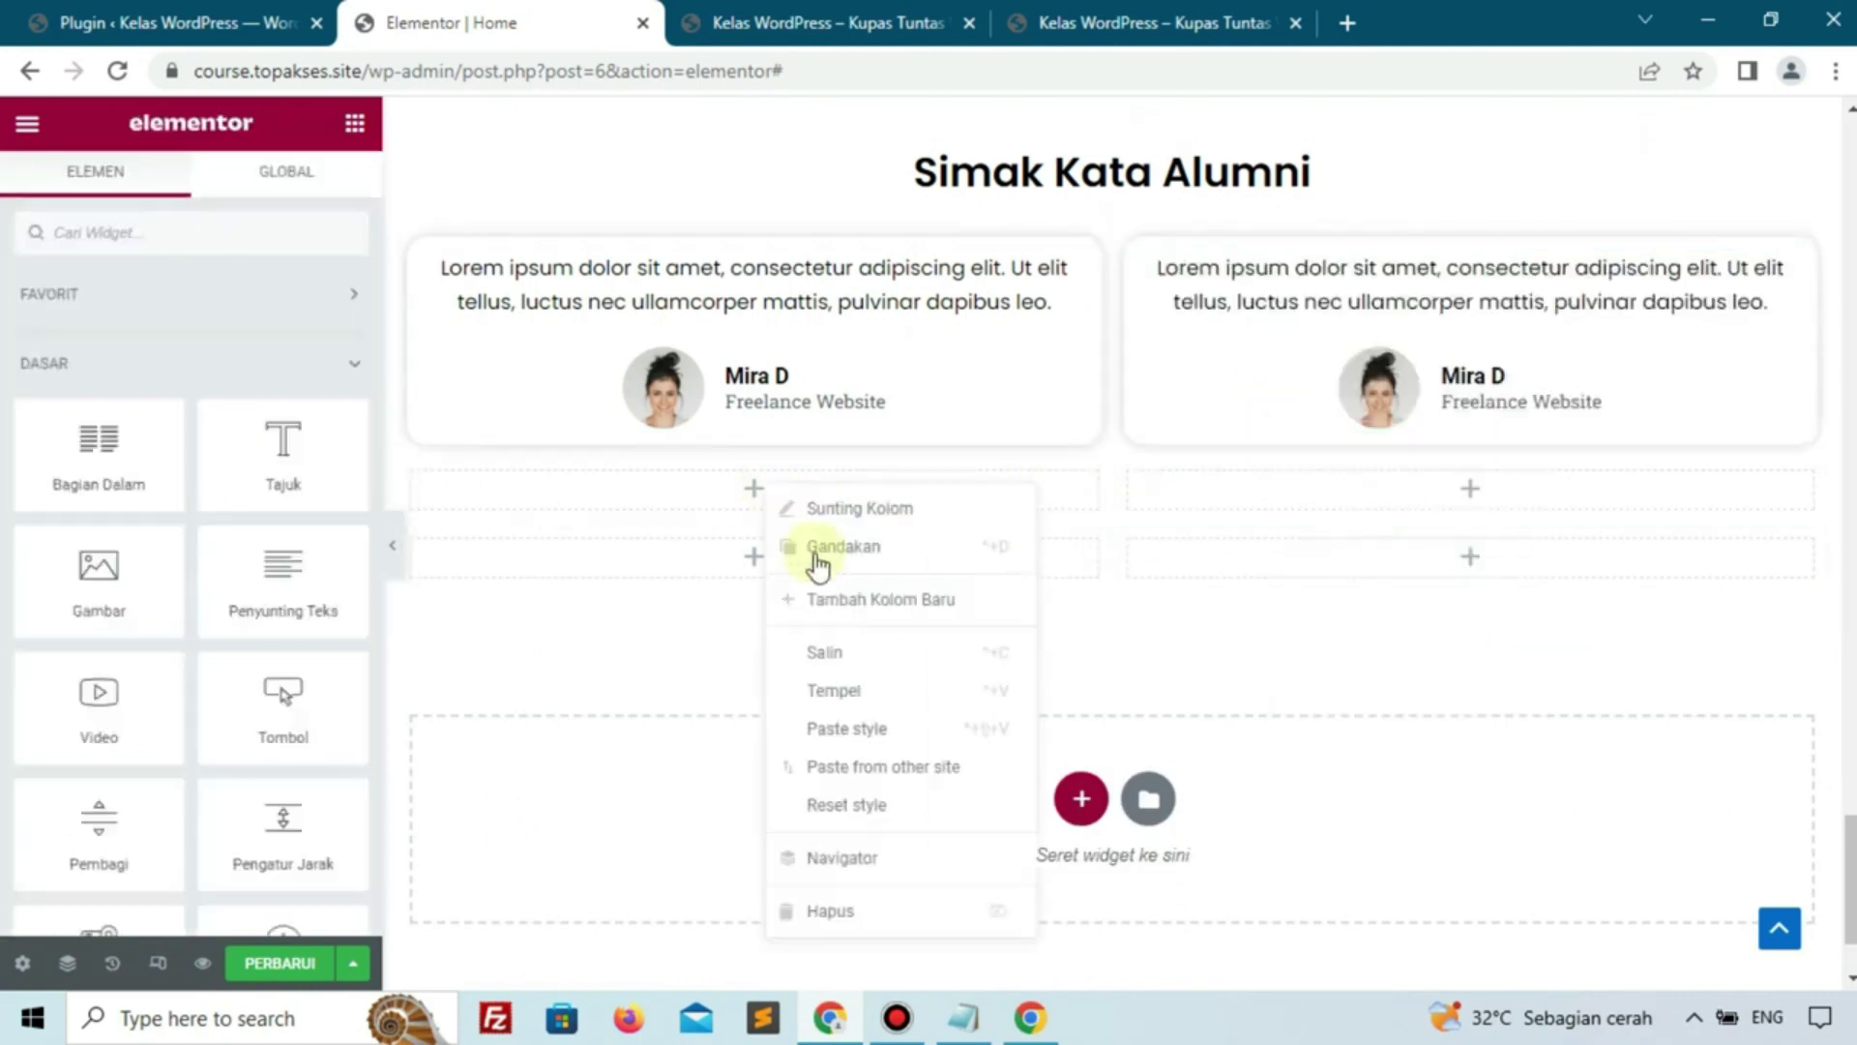
{"action": "left_click", "coordinate": [864, 692]}
{"action": "right_click", "coordinate": [1304, 538]}
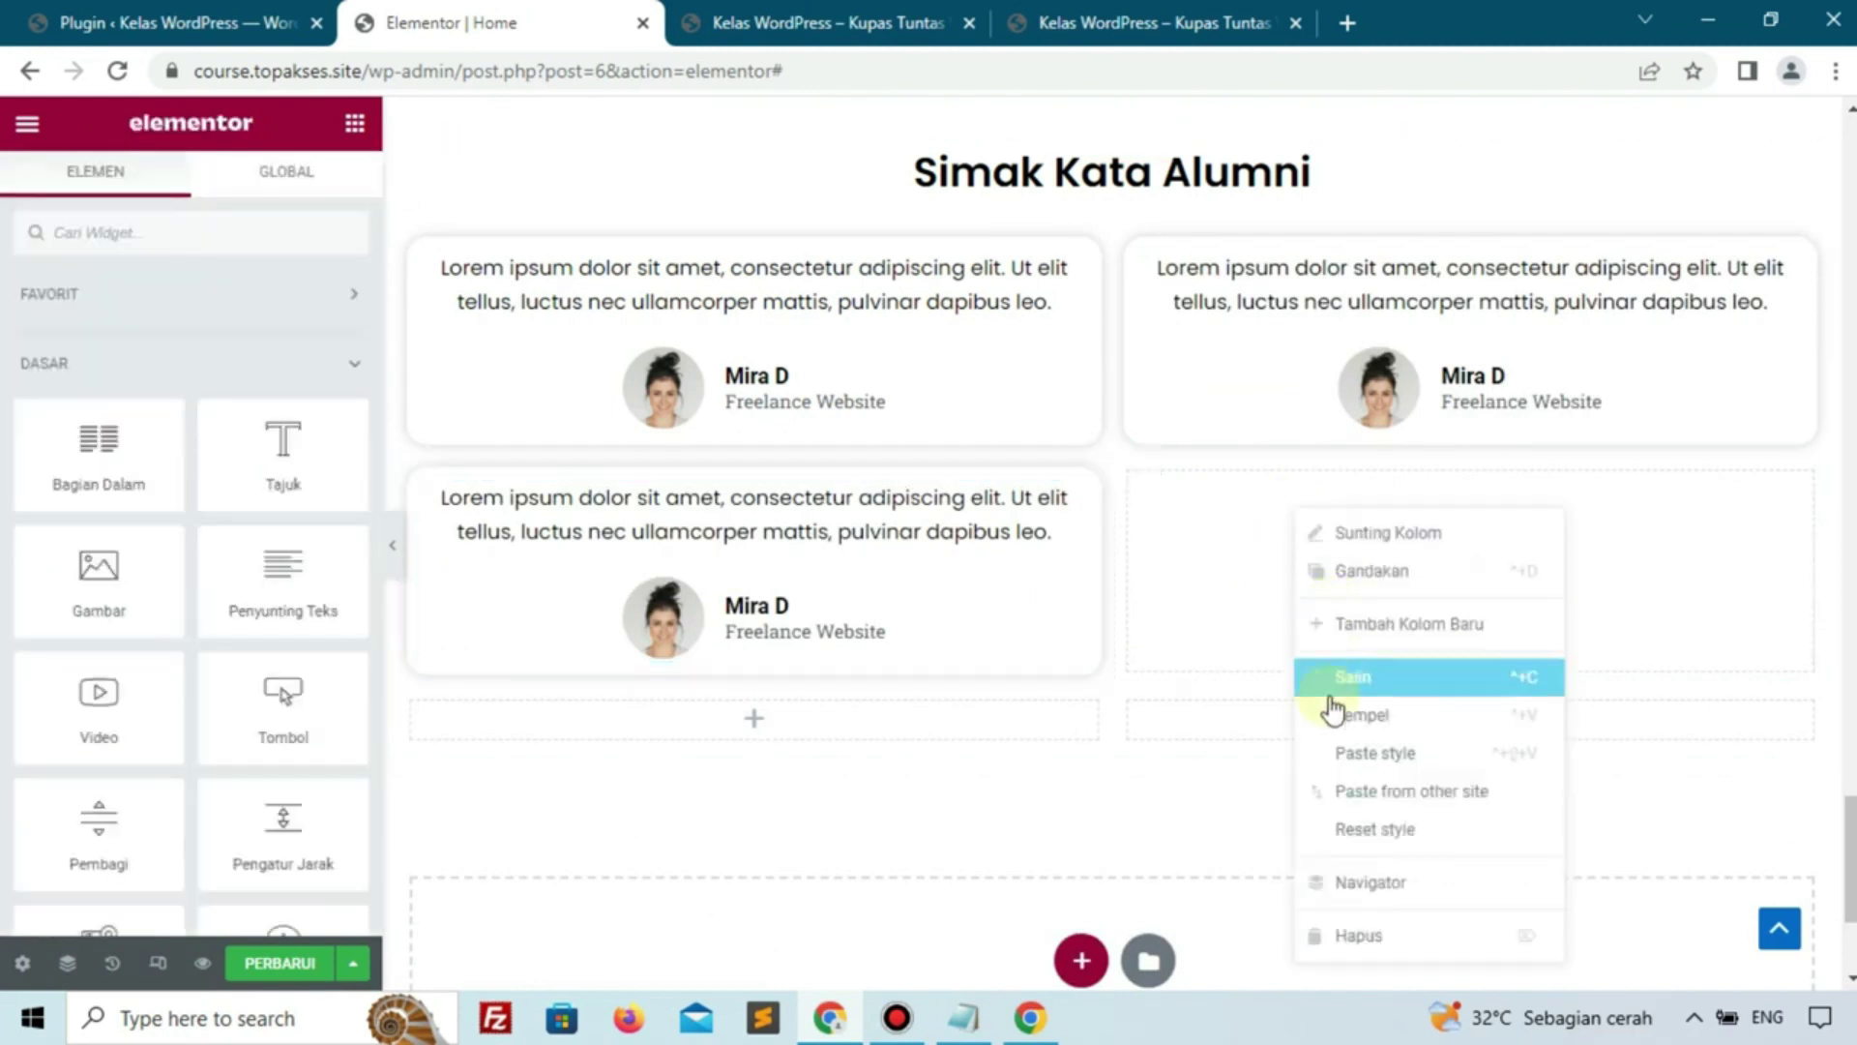
{"action": "left_click", "coordinate": [1257, 718]}
{"action": "right_click", "coordinate": [747, 723]}
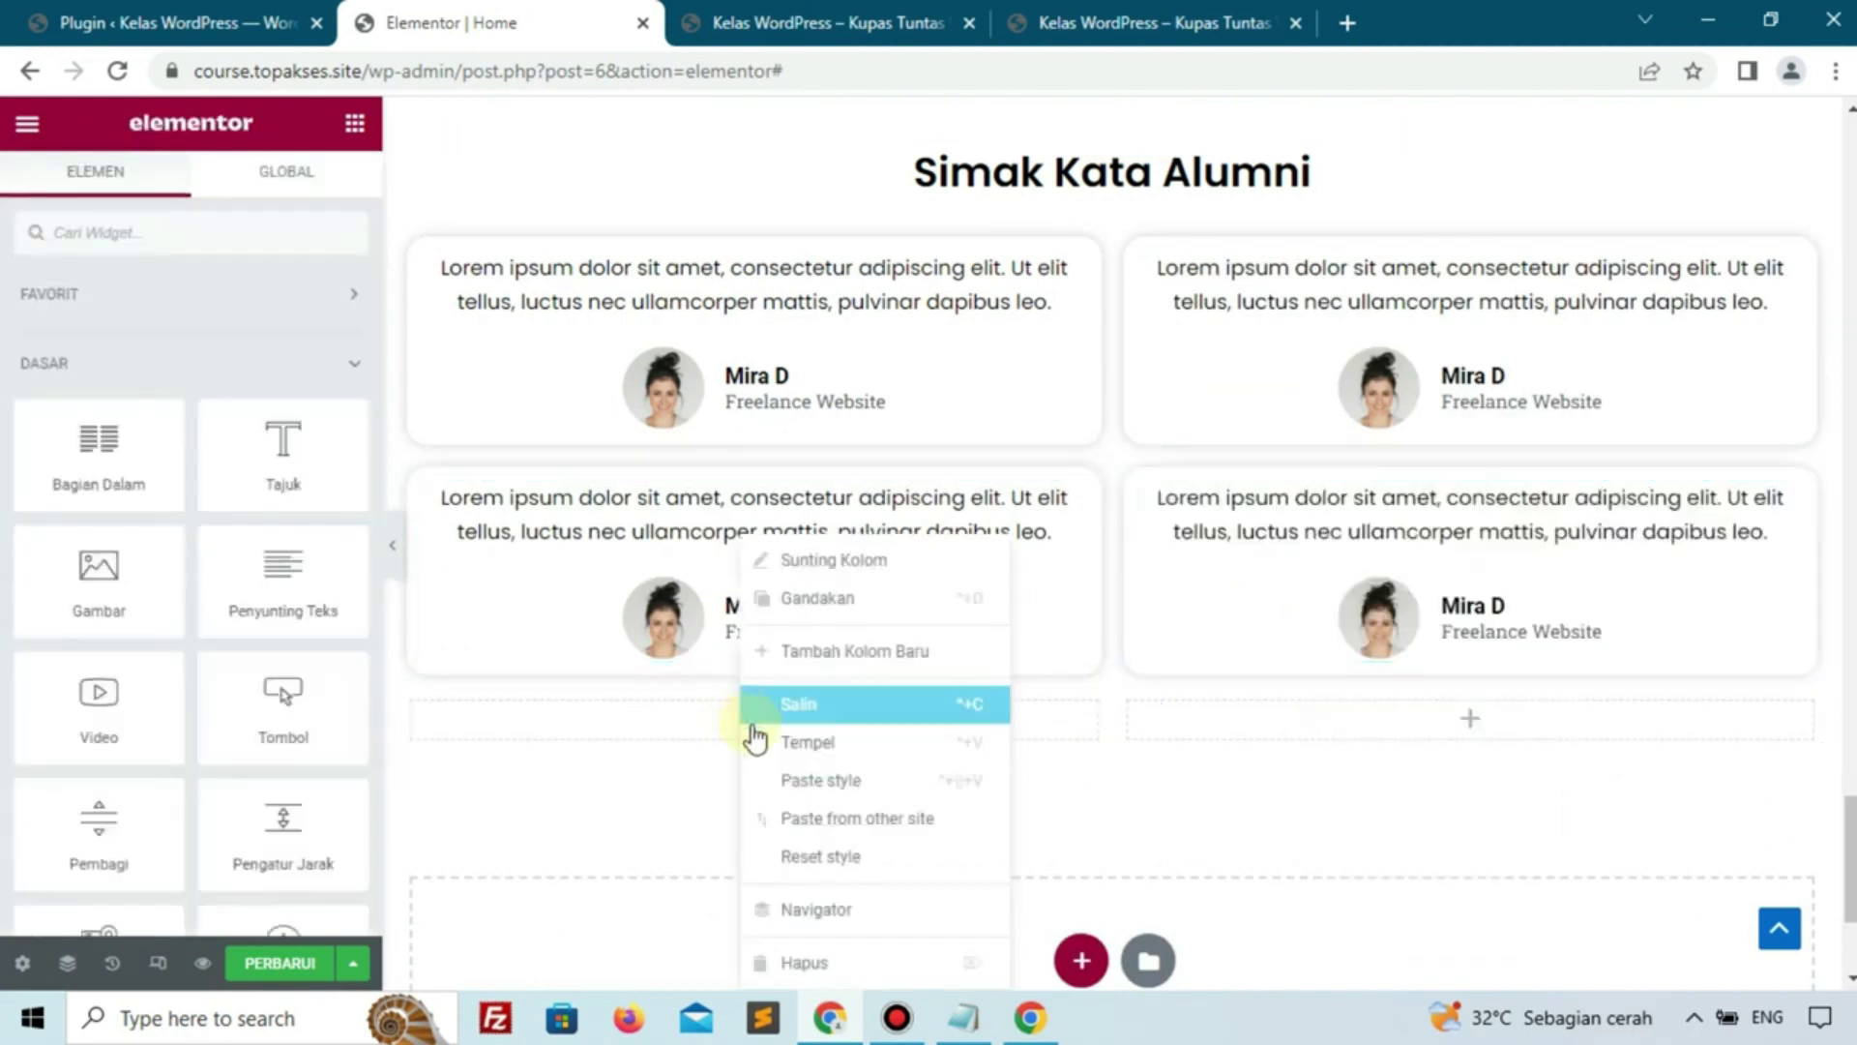
{"action": "left_click", "coordinate": [760, 742]}
{"action": "right_click", "coordinate": [1364, 731]}
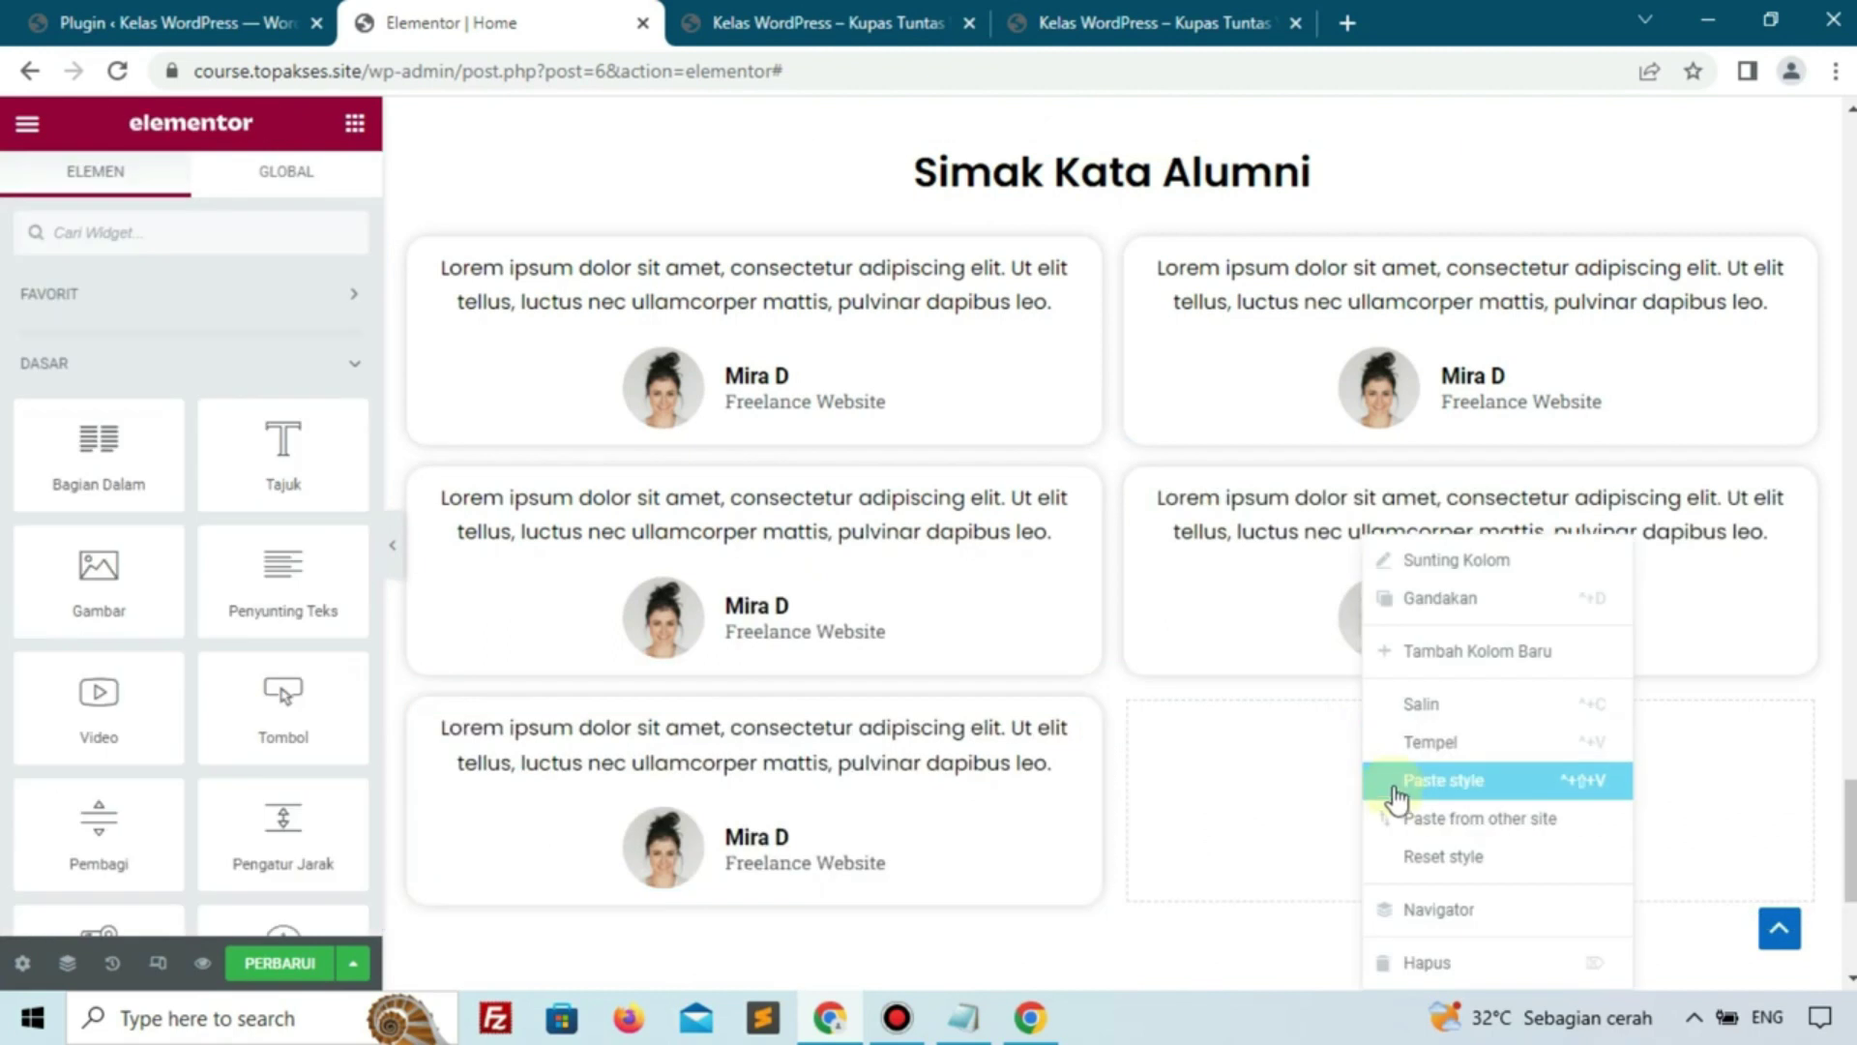
{"action": "left_click", "coordinate": [1430, 743]}
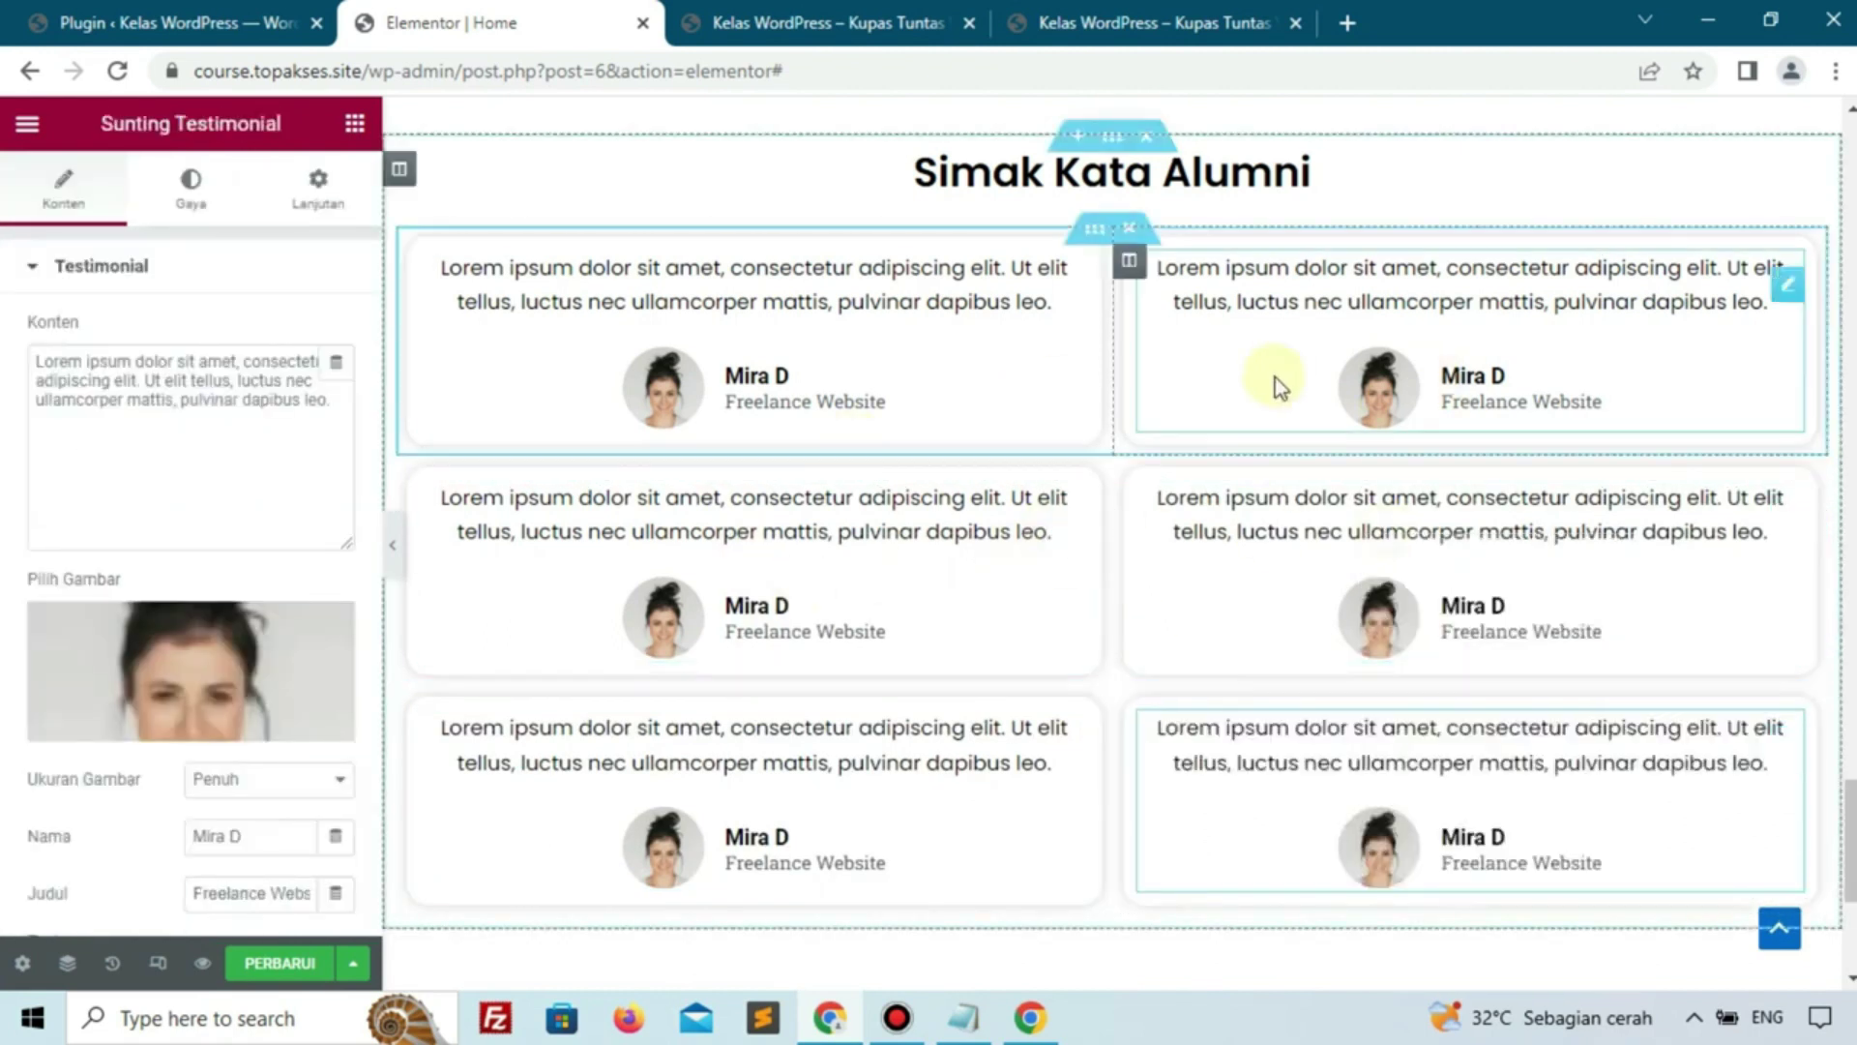
Review the content, picture, name and title fields of the second testimonial in the first row
{"action": "left_click", "coordinate": [1403, 340]}
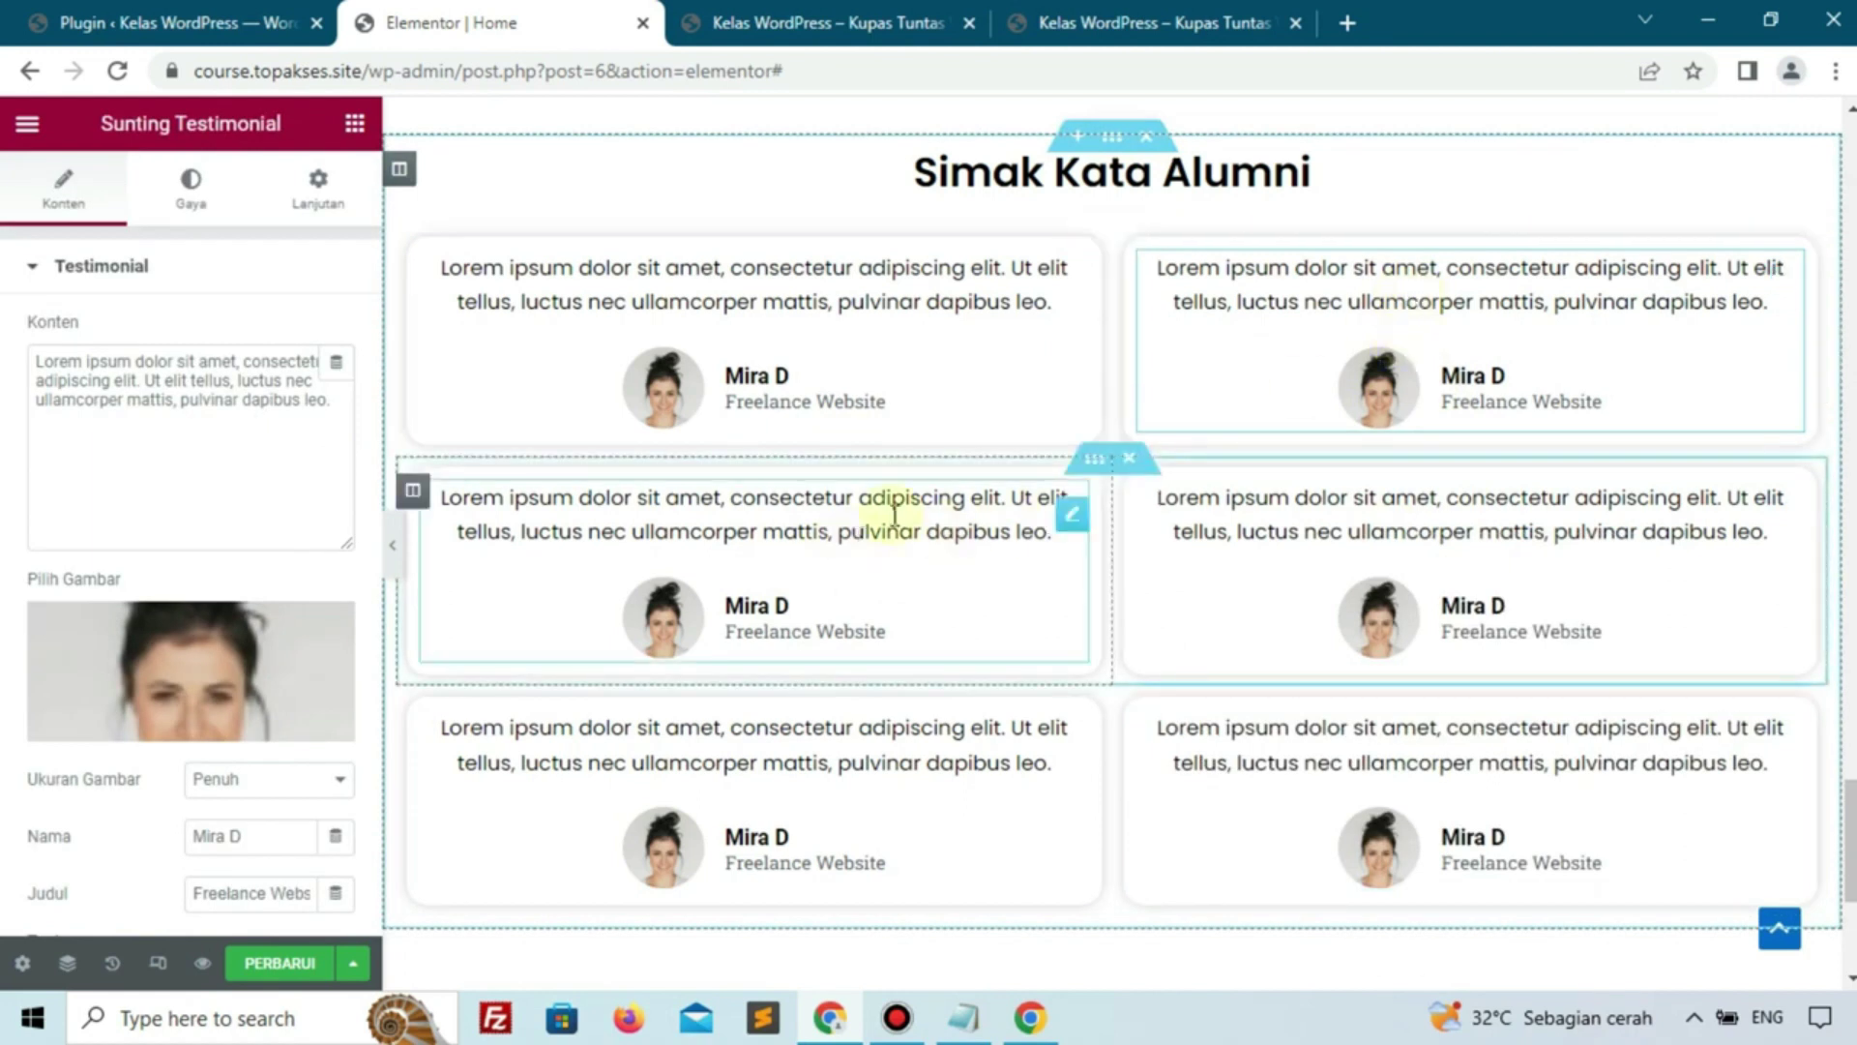
{"action": "left_click_drag", "start_coordinate": [165, 399], "coordinate": [237, 361]}
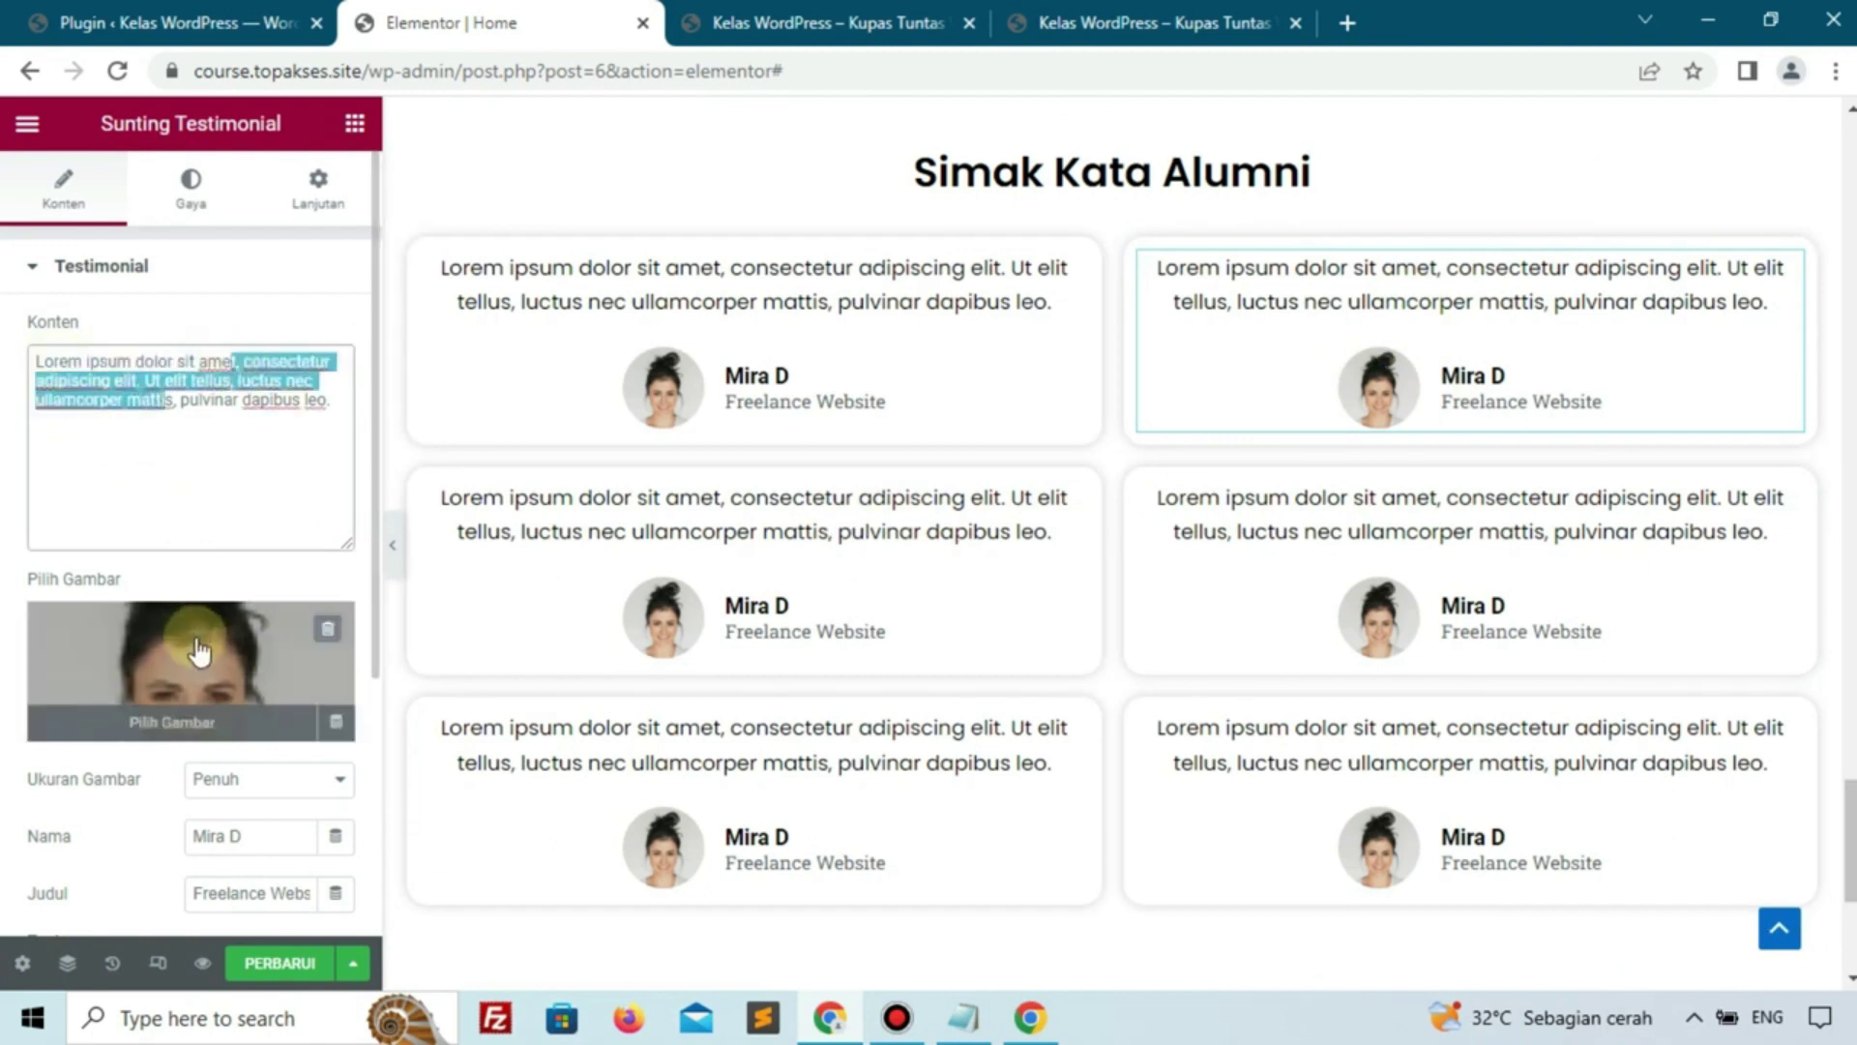
{"action": "left_click", "coordinate": [239, 828]}
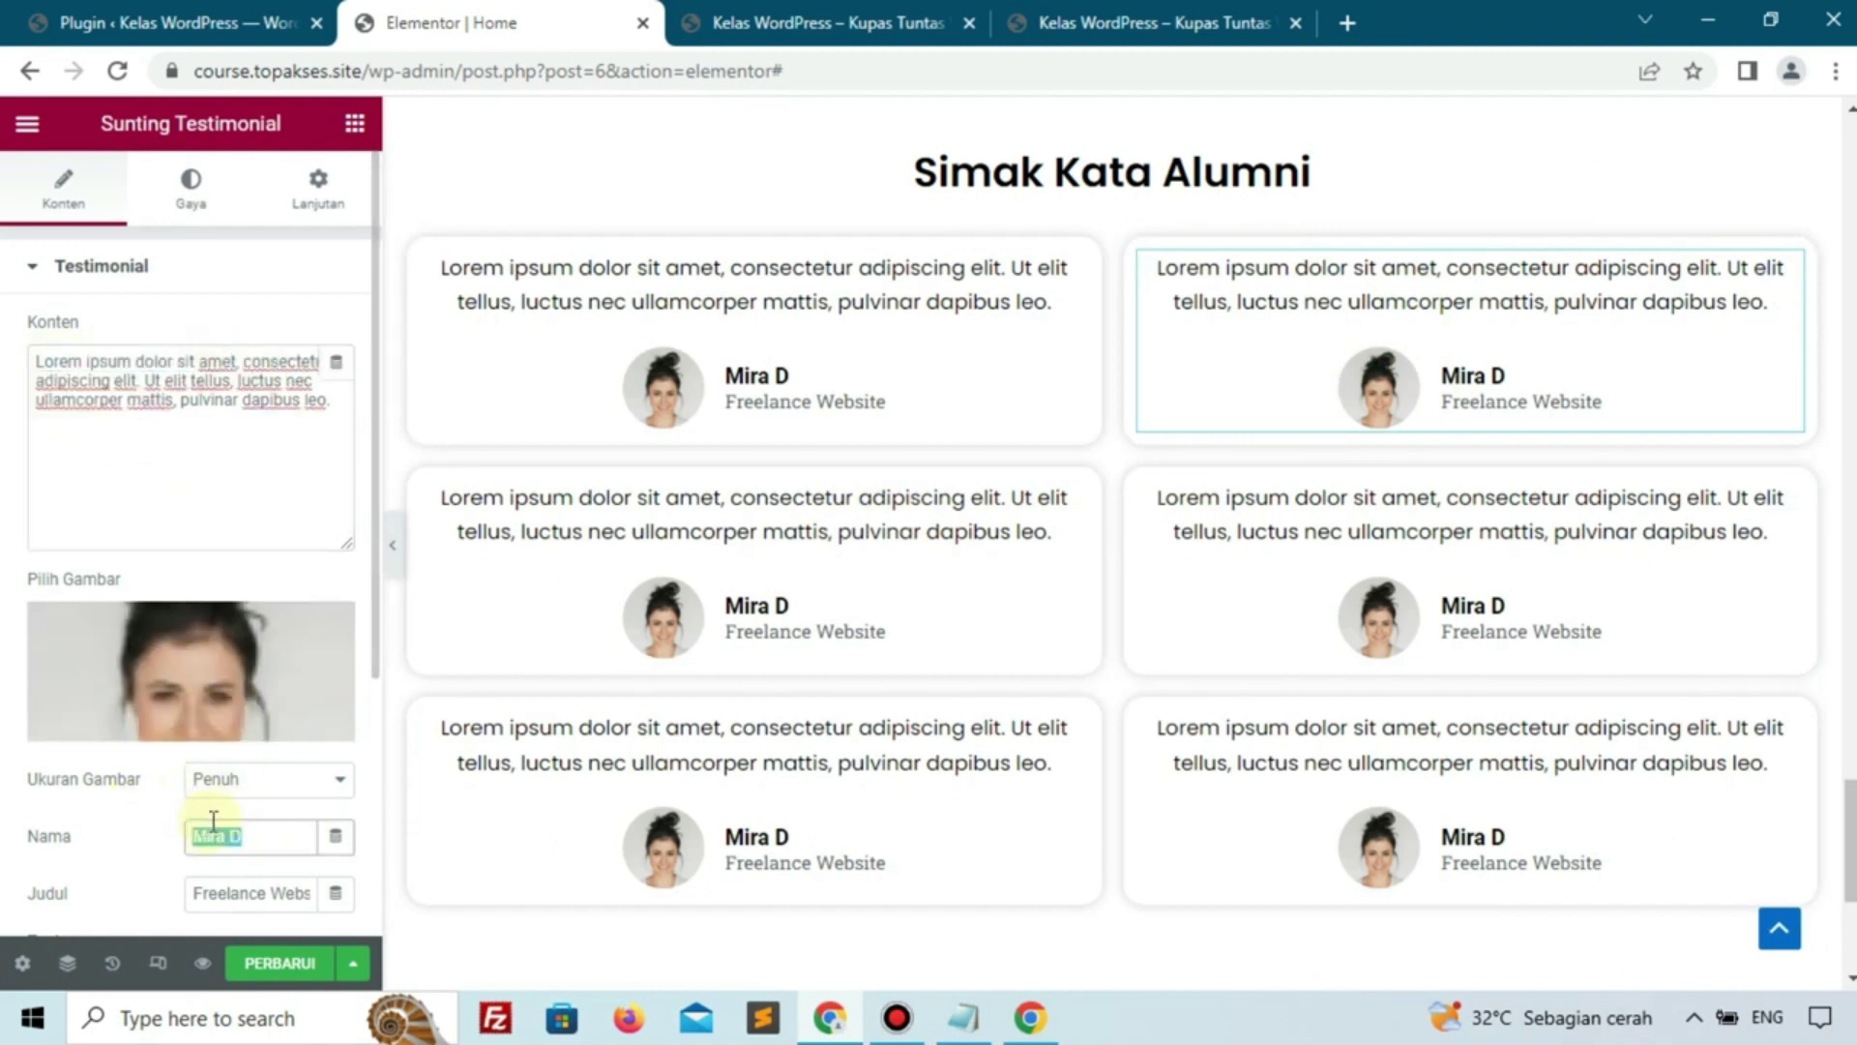
{"action": "scroll", "coordinate": [204, 769], "scroll_direction": "down", "scroll_amount": 2}
{"action": "left_click", "coordinate": [231, 763]}
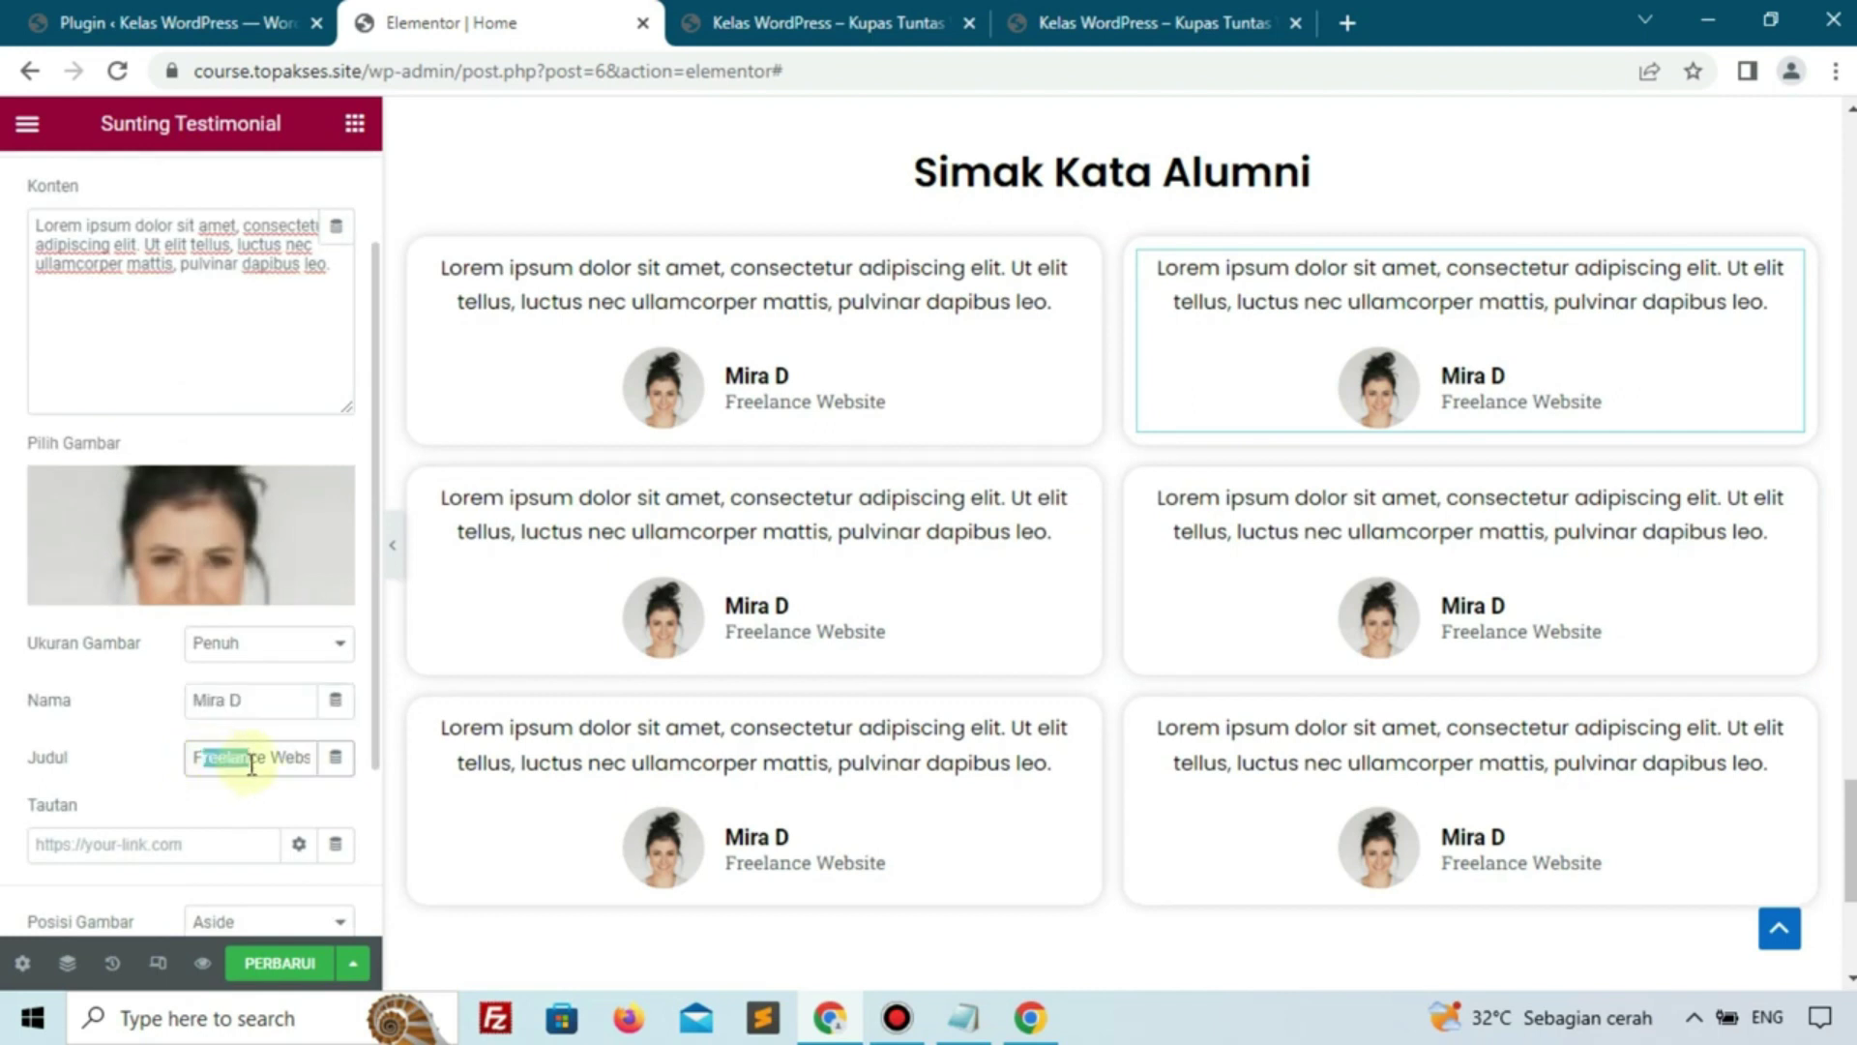
{"action": "scroll", "coordinate": [962, 575], "scroll_direction": "down", "scroll_amount": 1}
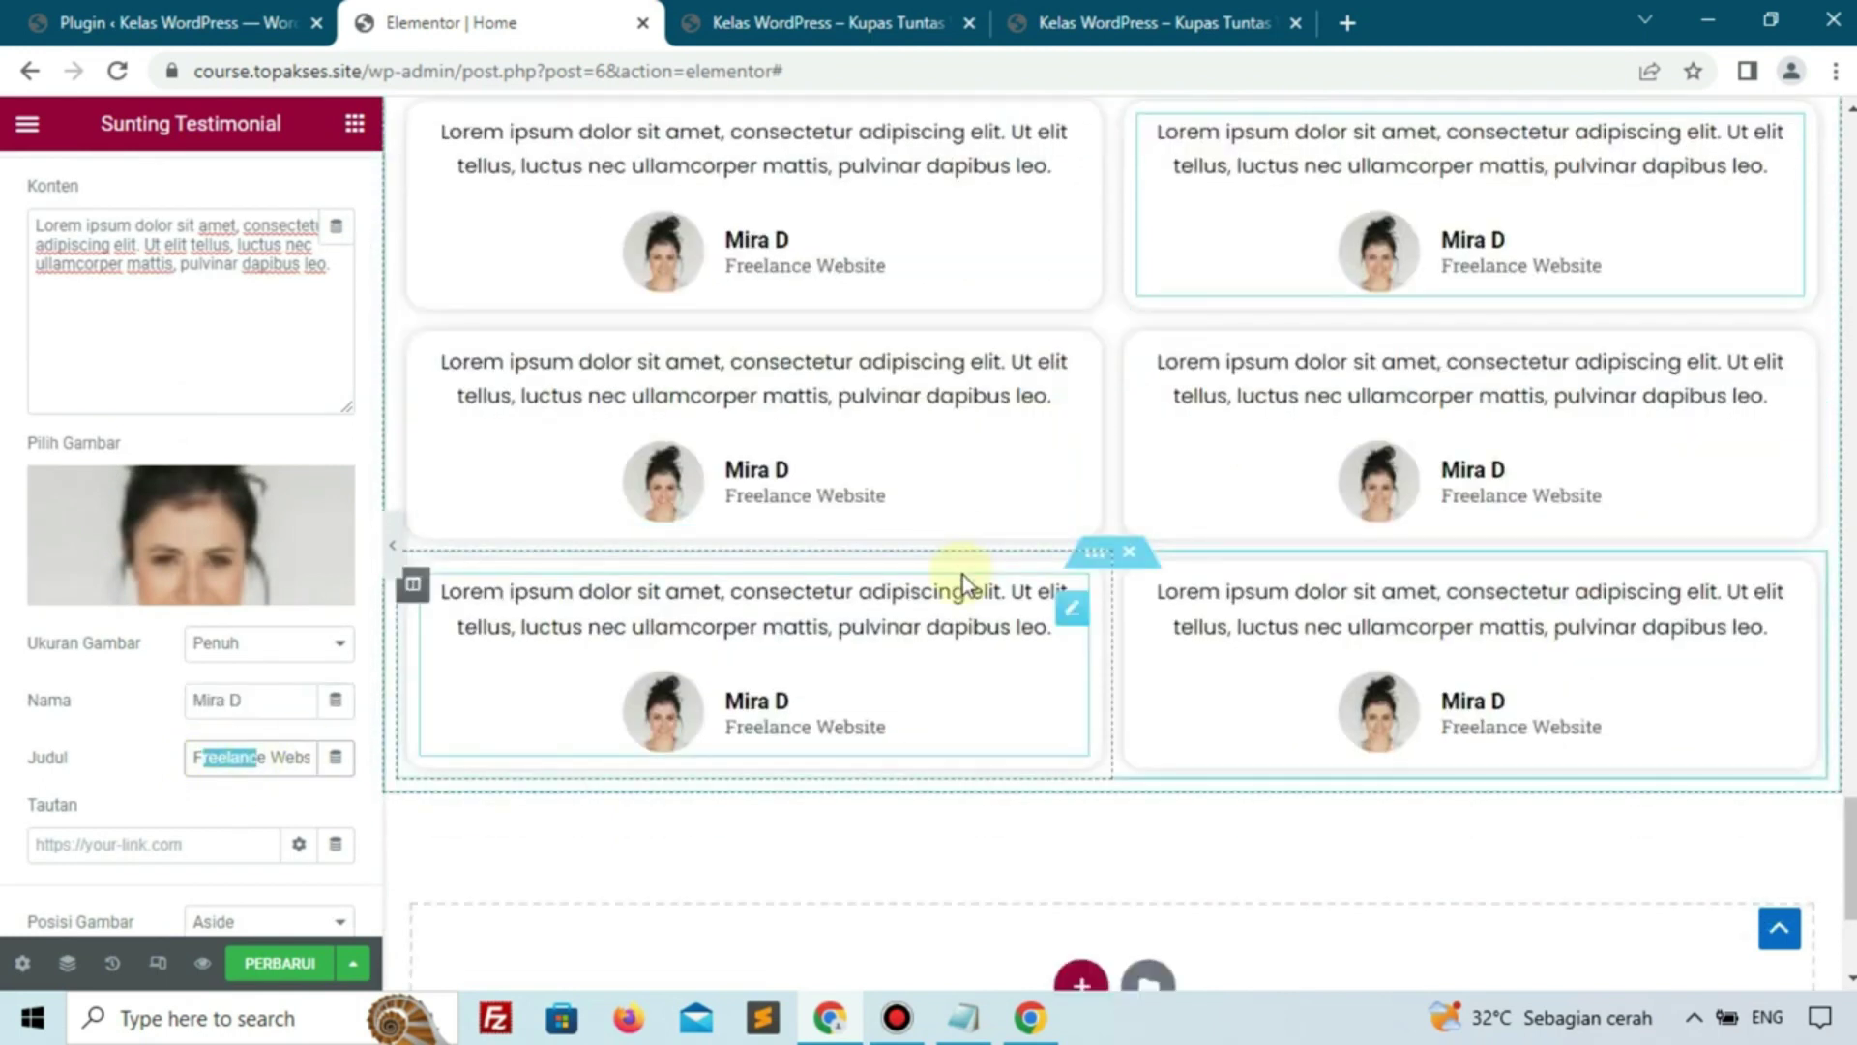
{"action": "scroll", "coordinate": [961, 575], "scroll_direction": "up", "scroll_amount": 2}
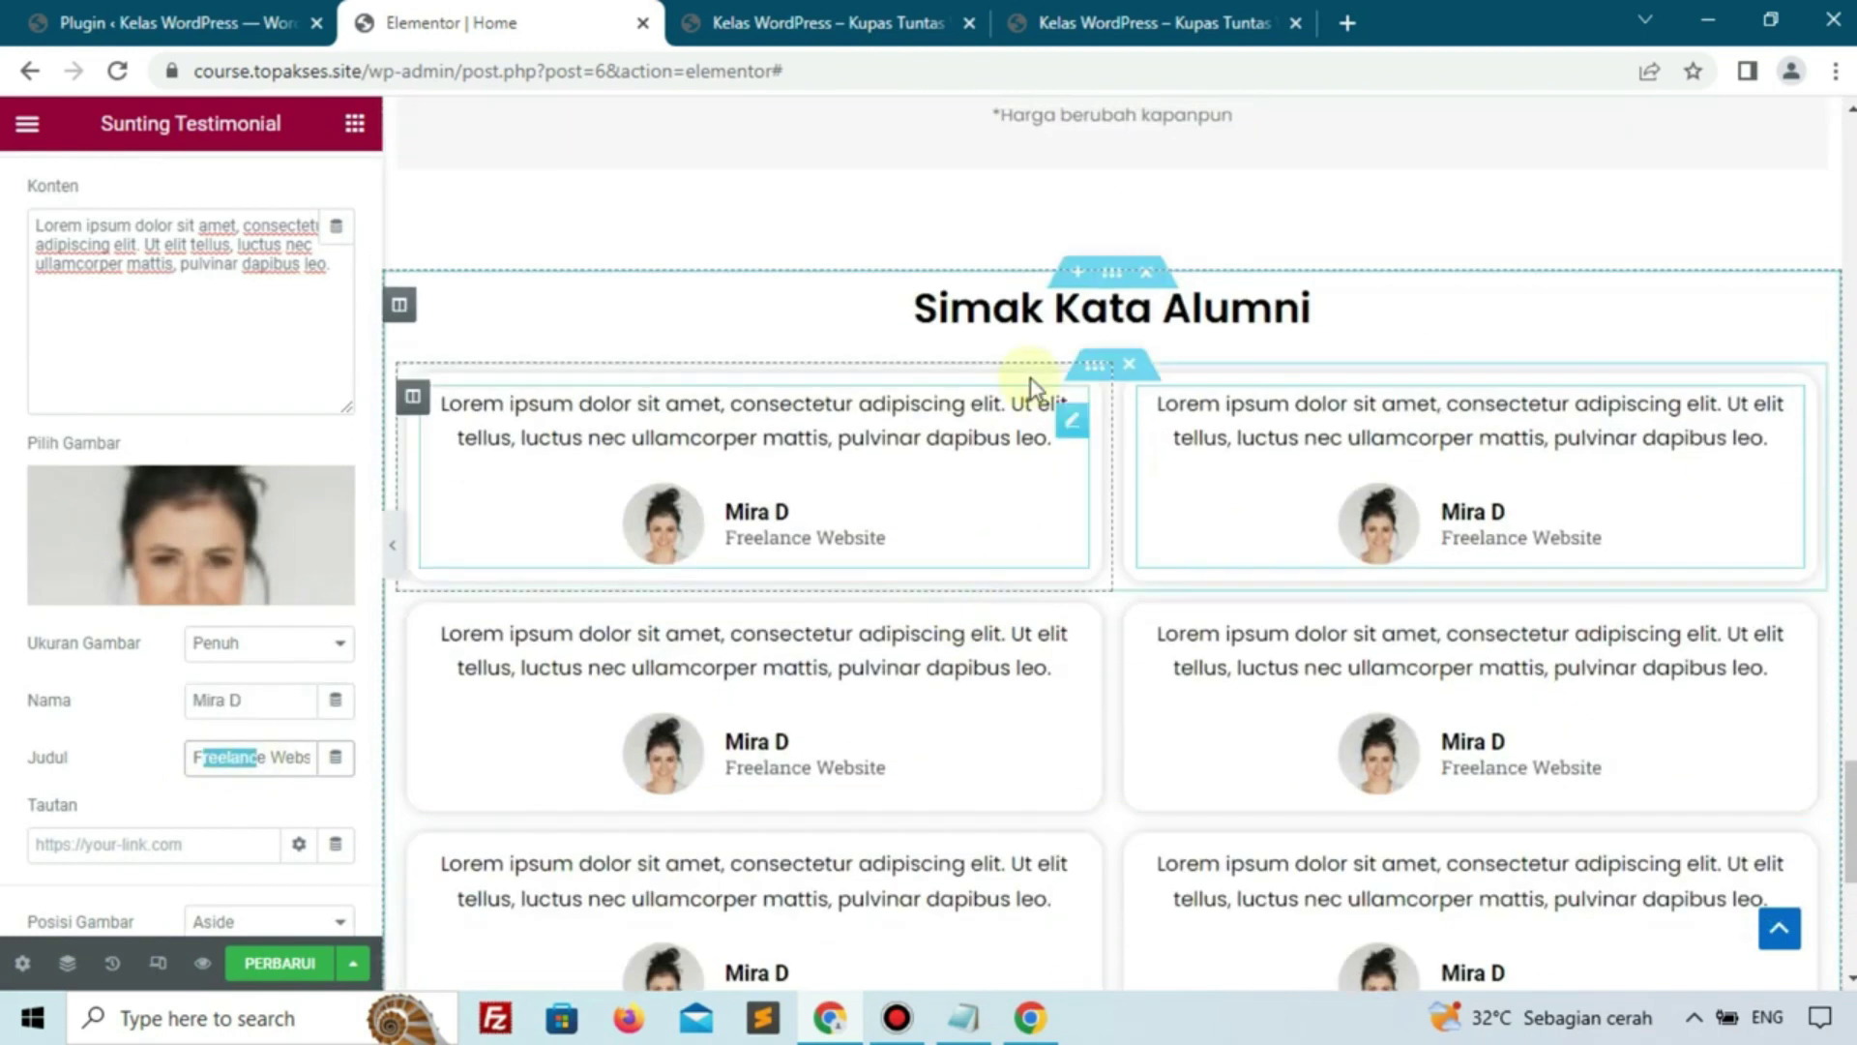
Set the "Simak Kata Alumni" section's bottom margin to 8% and update the page
{"action": "left_click", "coordinate": [1112, 273]}
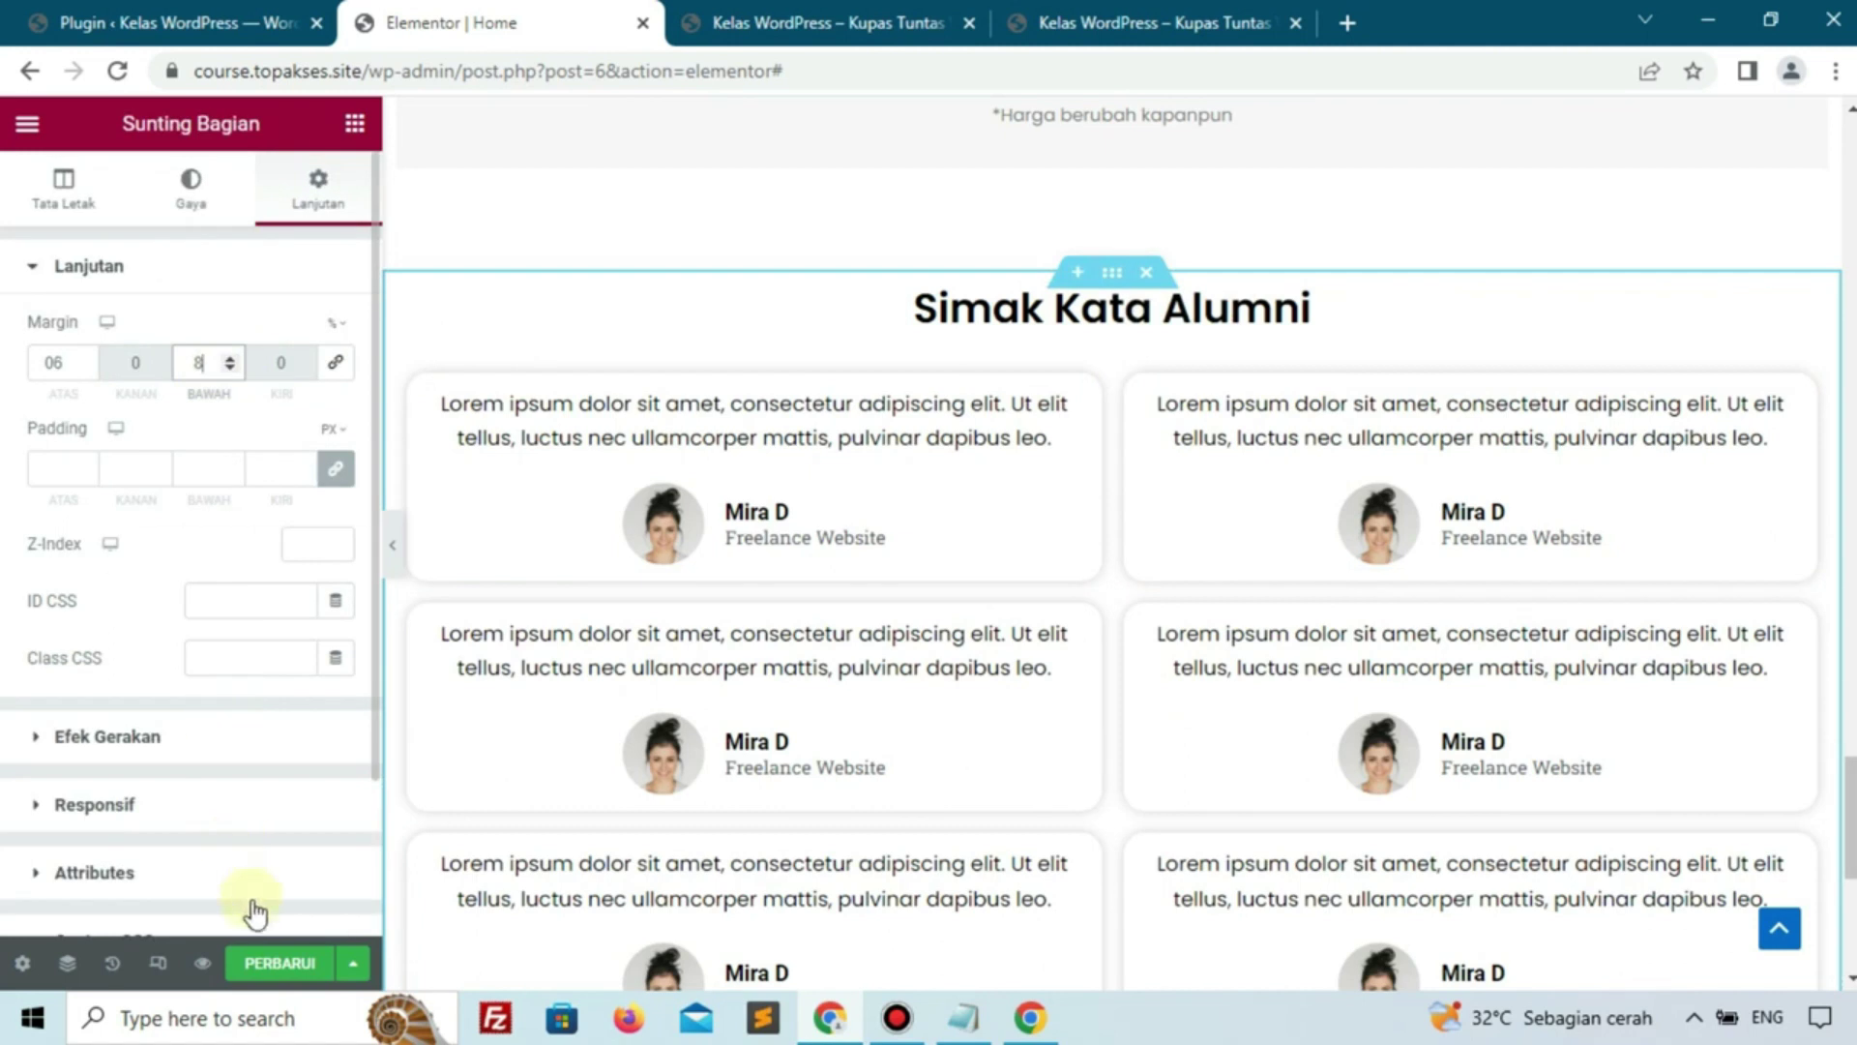
{"action": "left_click", "coordinate": [273, 963]}
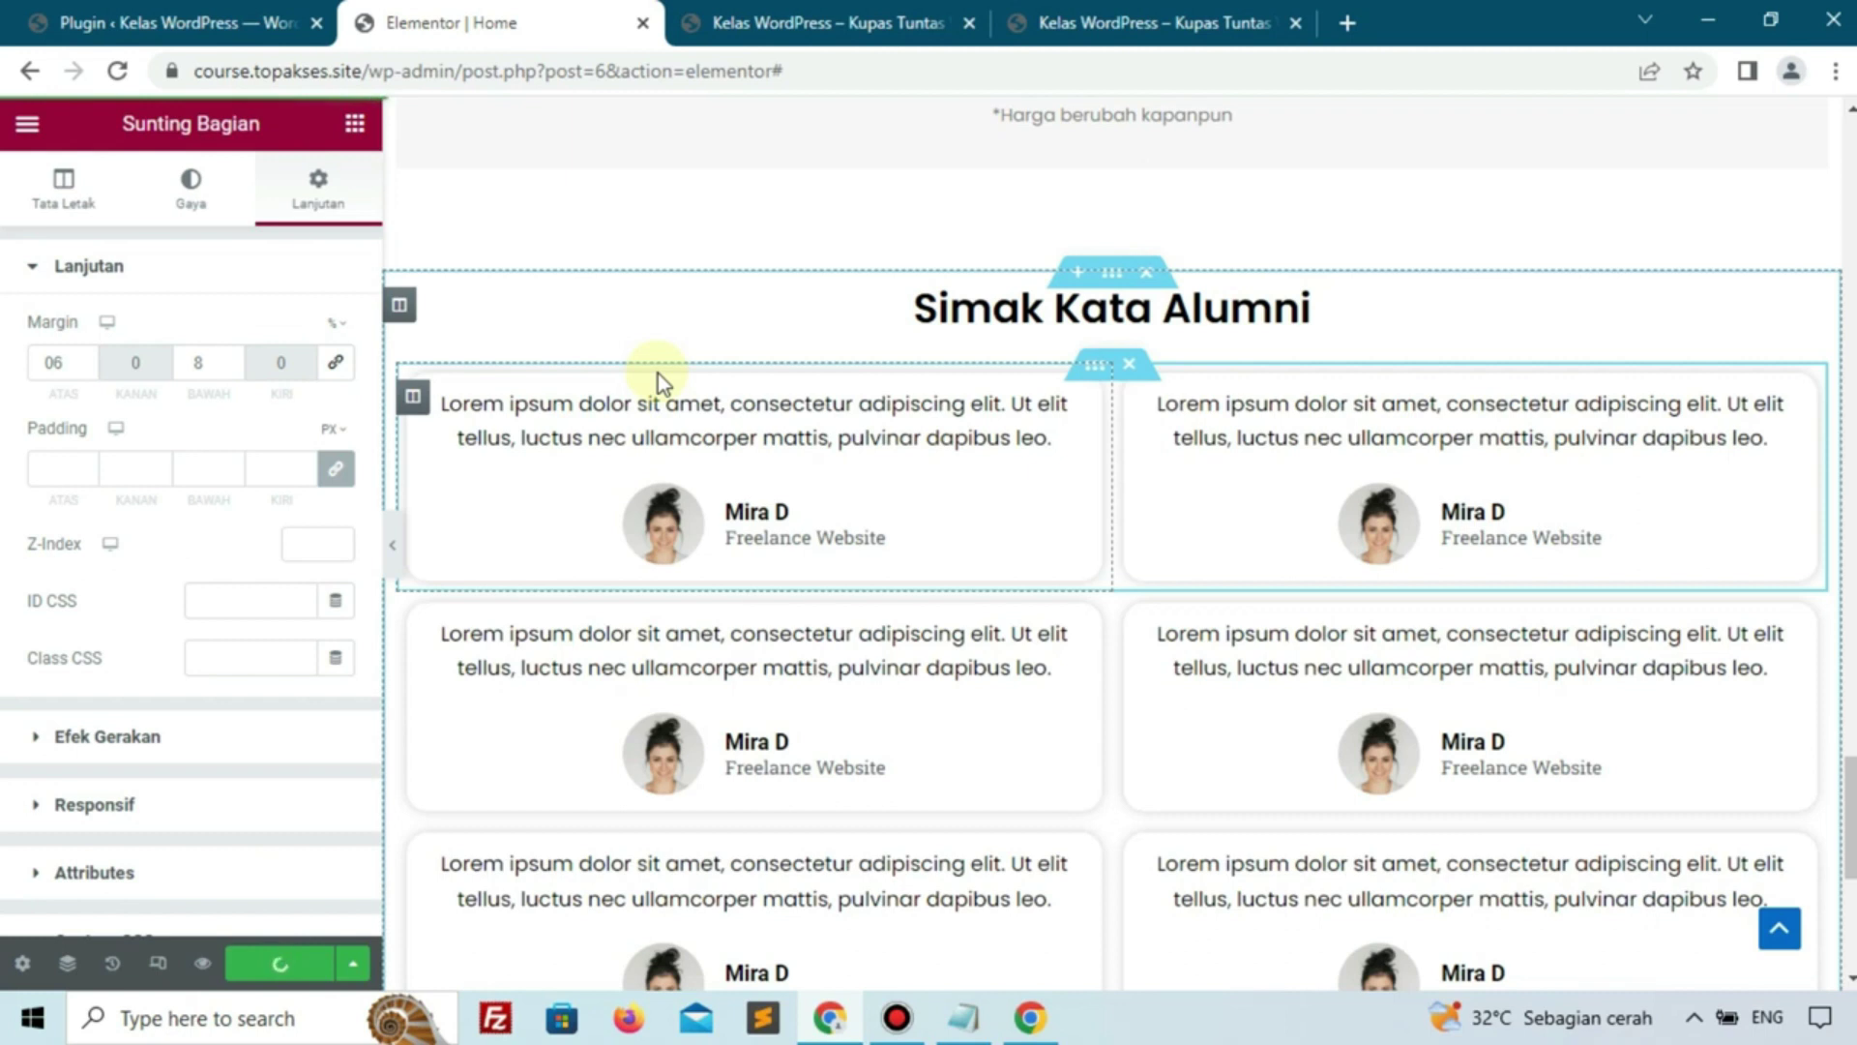
Reload the published course.topakses.site home page and check all its sections from the hero down to the "Simak Kata Alumni" testimonials
{"action": "scroll", "coordinate": [758, 381], "scroll_direction": "up", "scroll_amount": 4}
{"action": "left_click", "coordinate": [809, 14]}
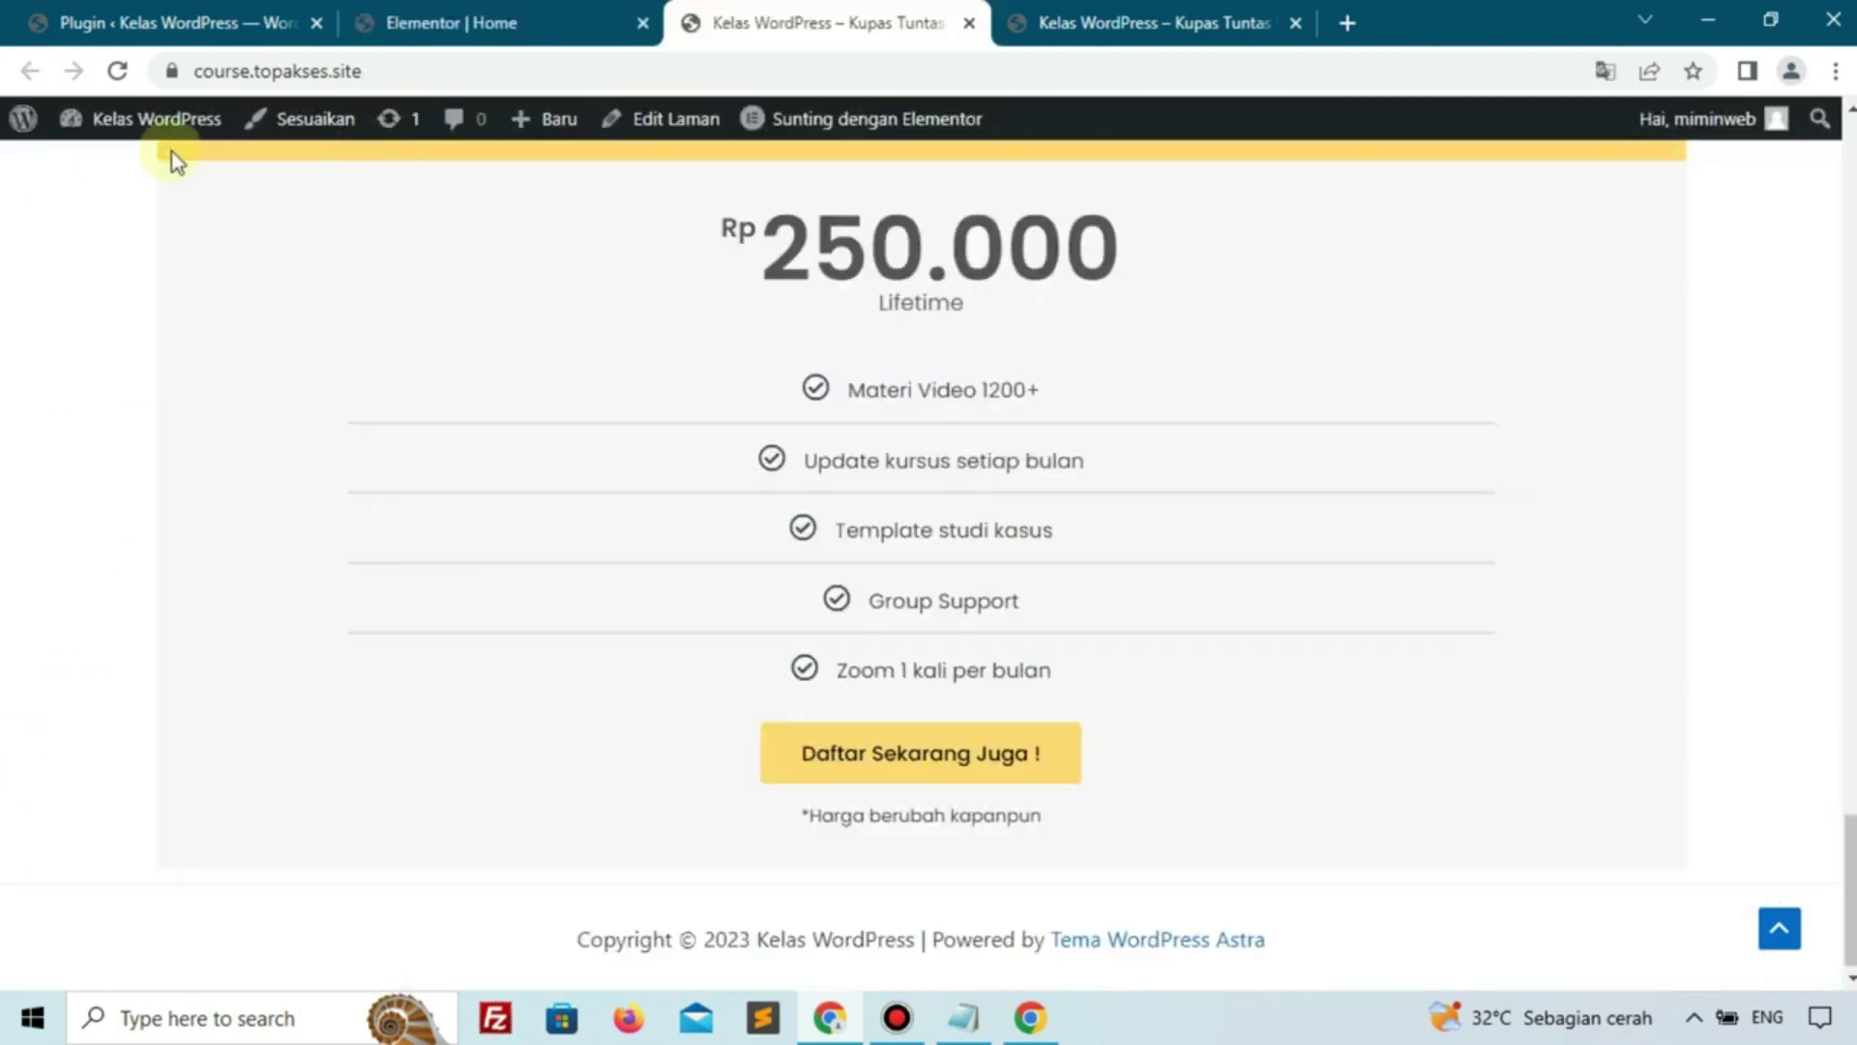
{"action": "left_click", "coordinate": [117, 71]}
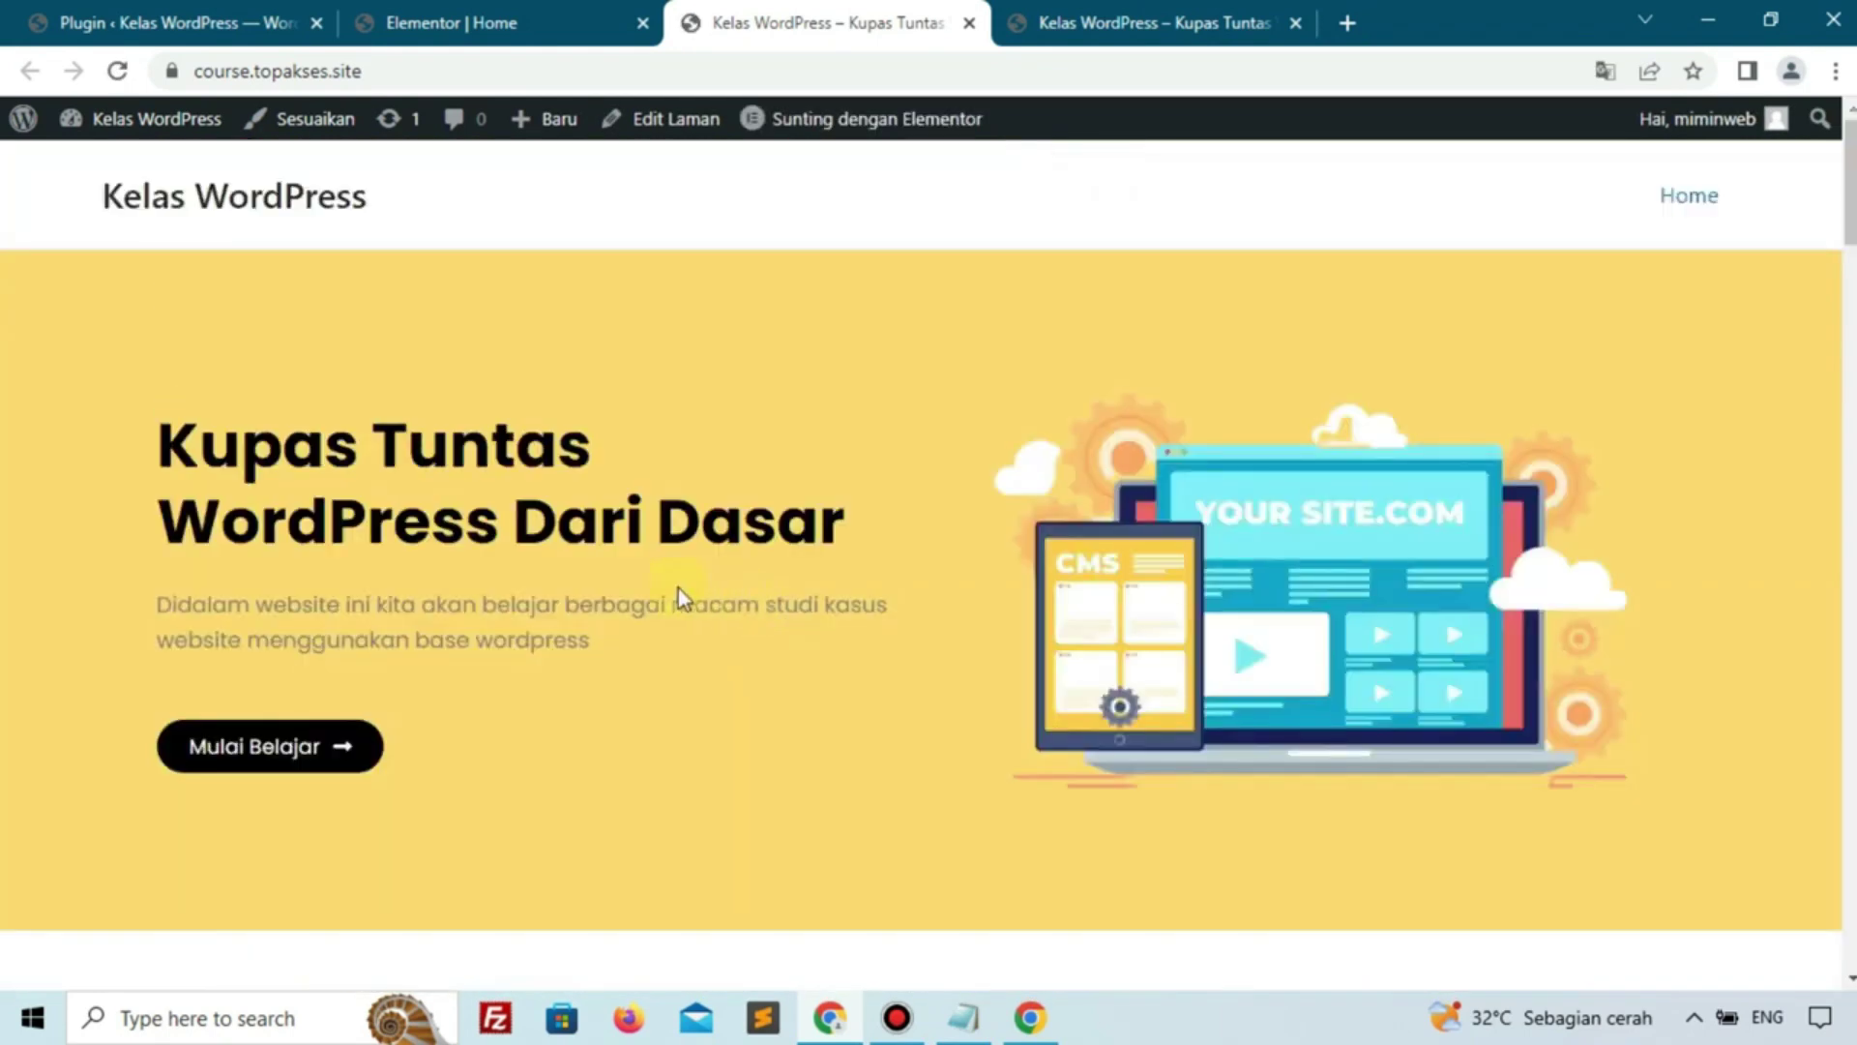
{"action": "scroll", "coordinate": [677, 595], "scroll_direction": "down", "scroll_amount": 10}
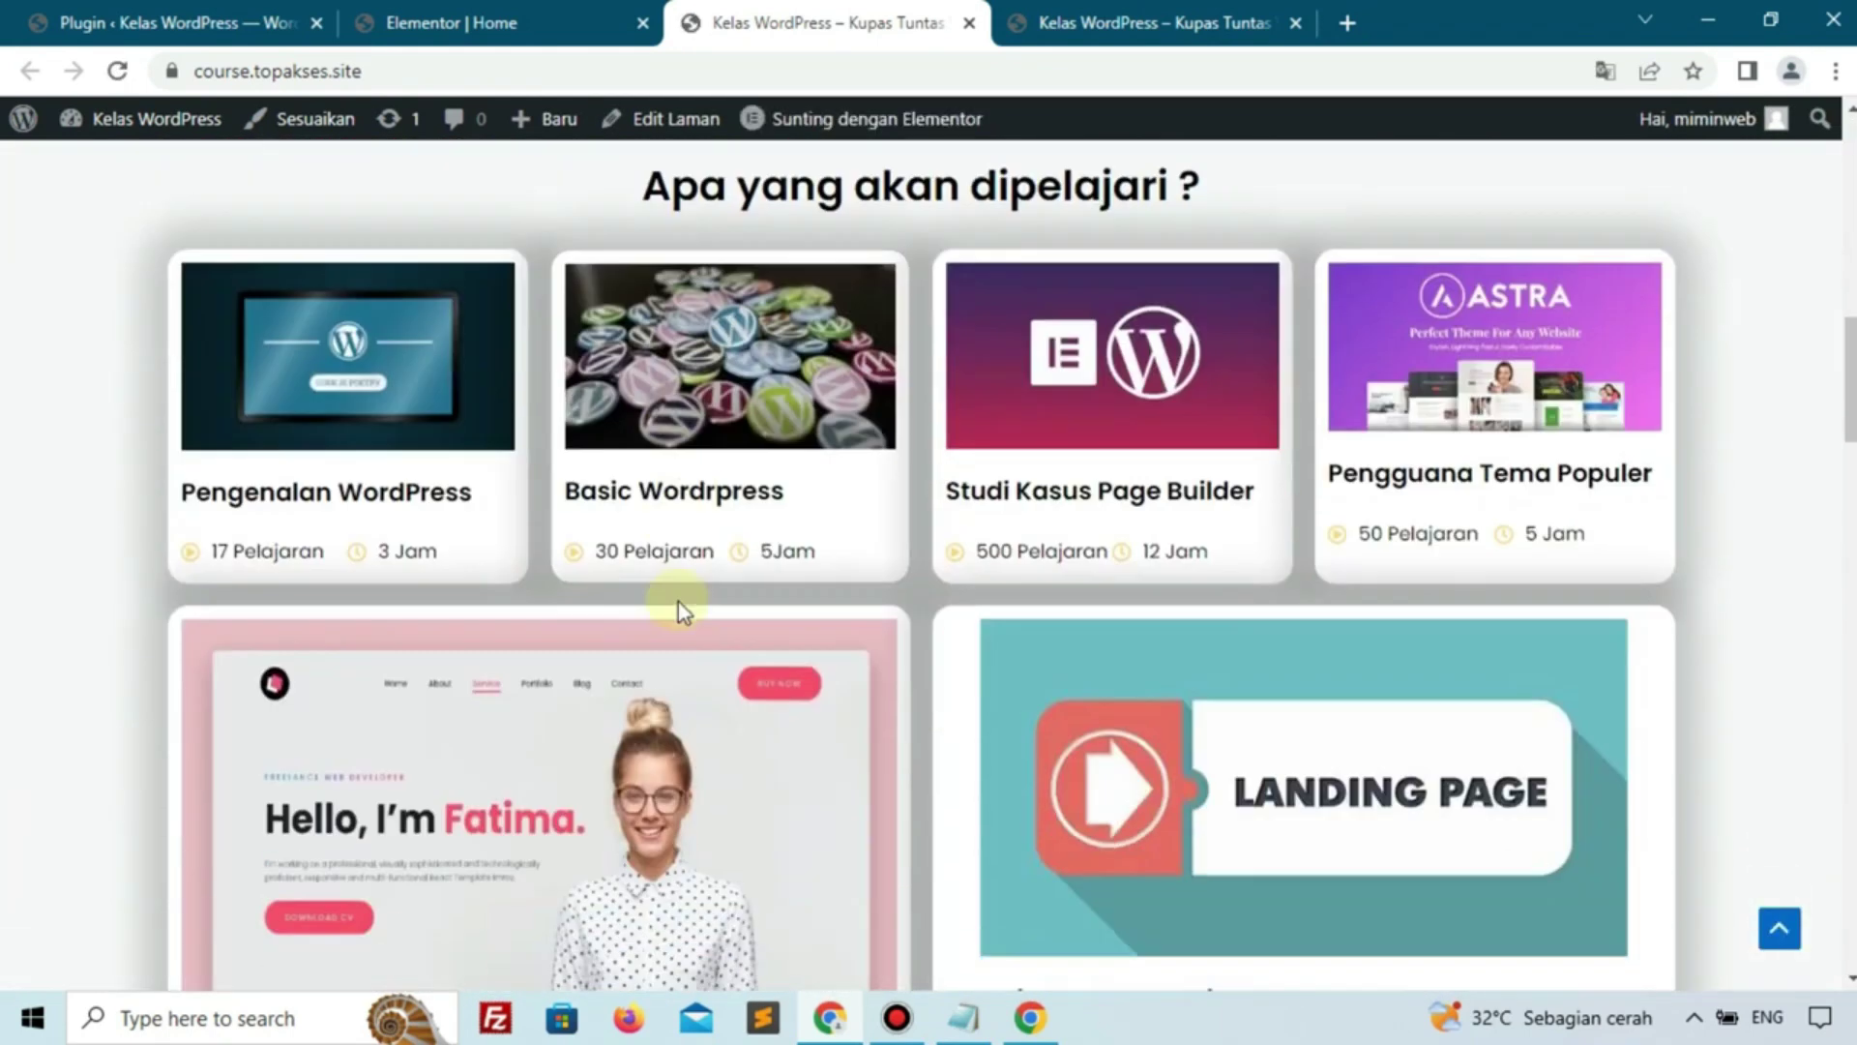
{"action": "scroll", "coordinate": [677, 602], "scroll_direction": "down", "scroll_amount": 12}
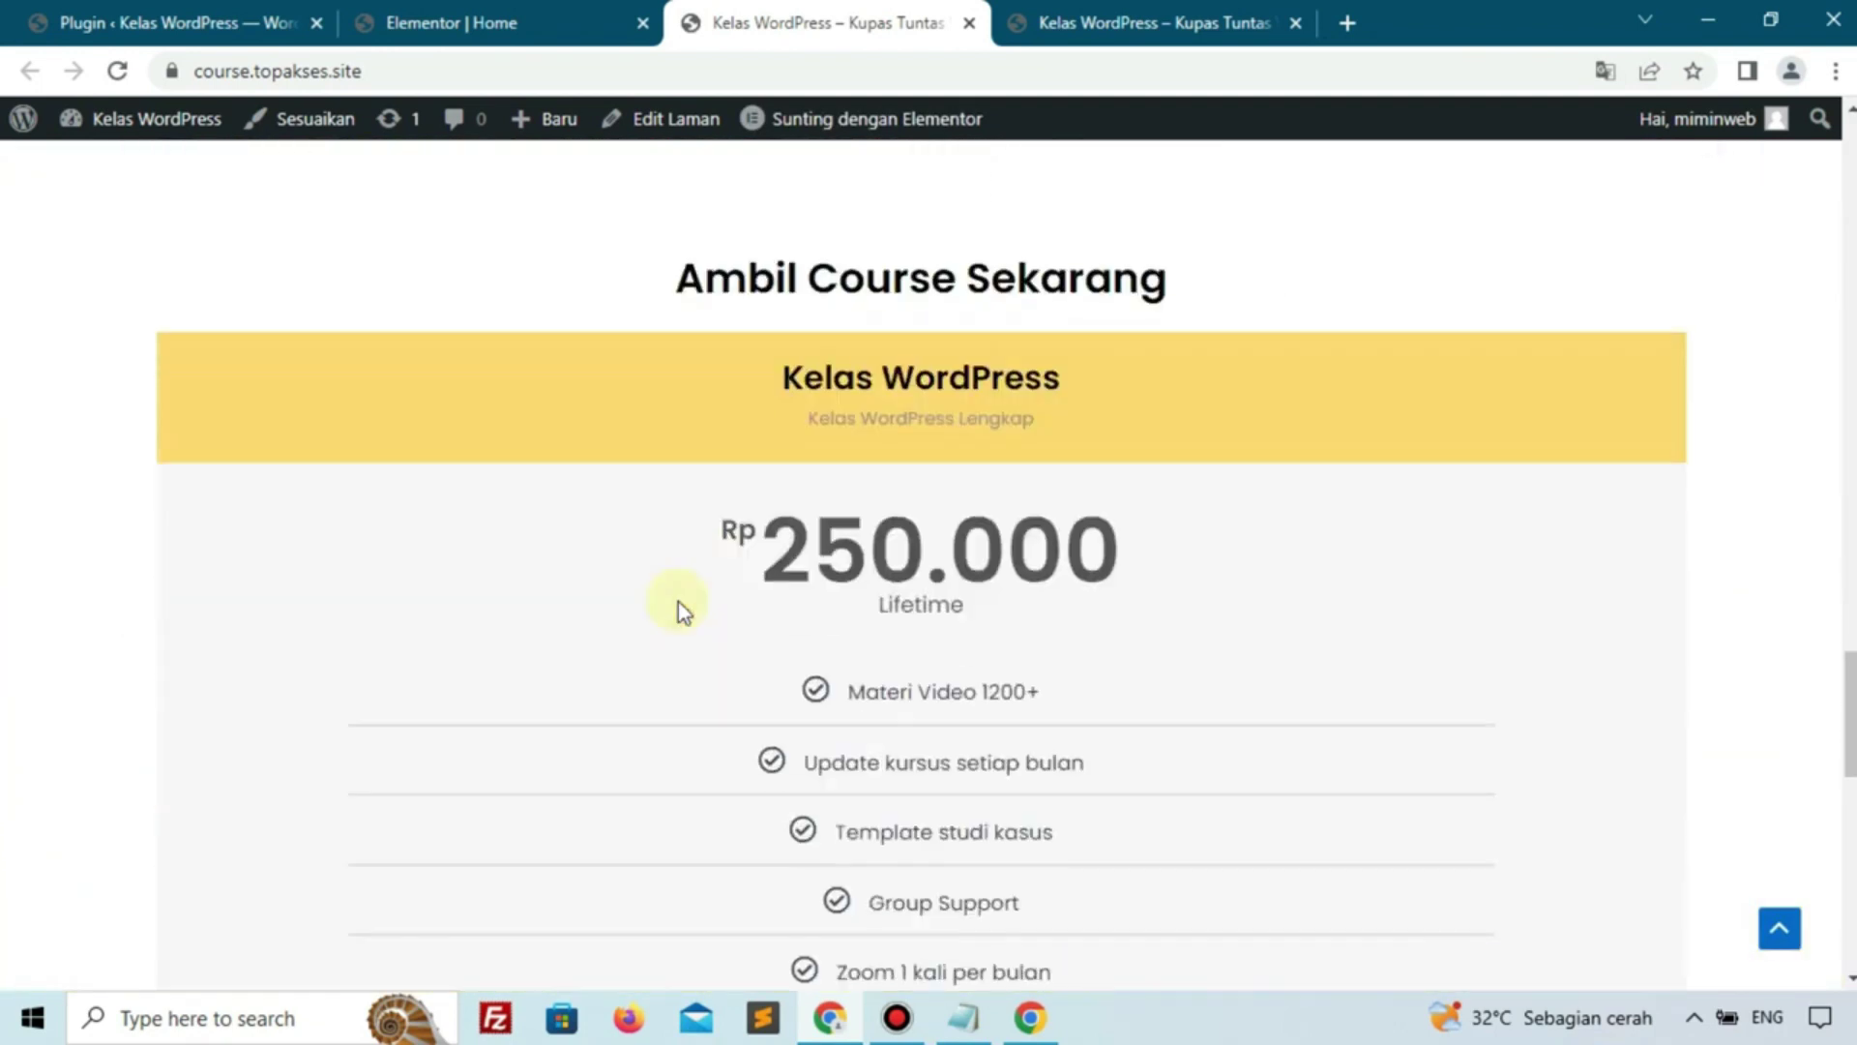
{"action": "scroll", "coordinate": [677, 602], "scroll_direction": "down", "scroll_amount": 10}
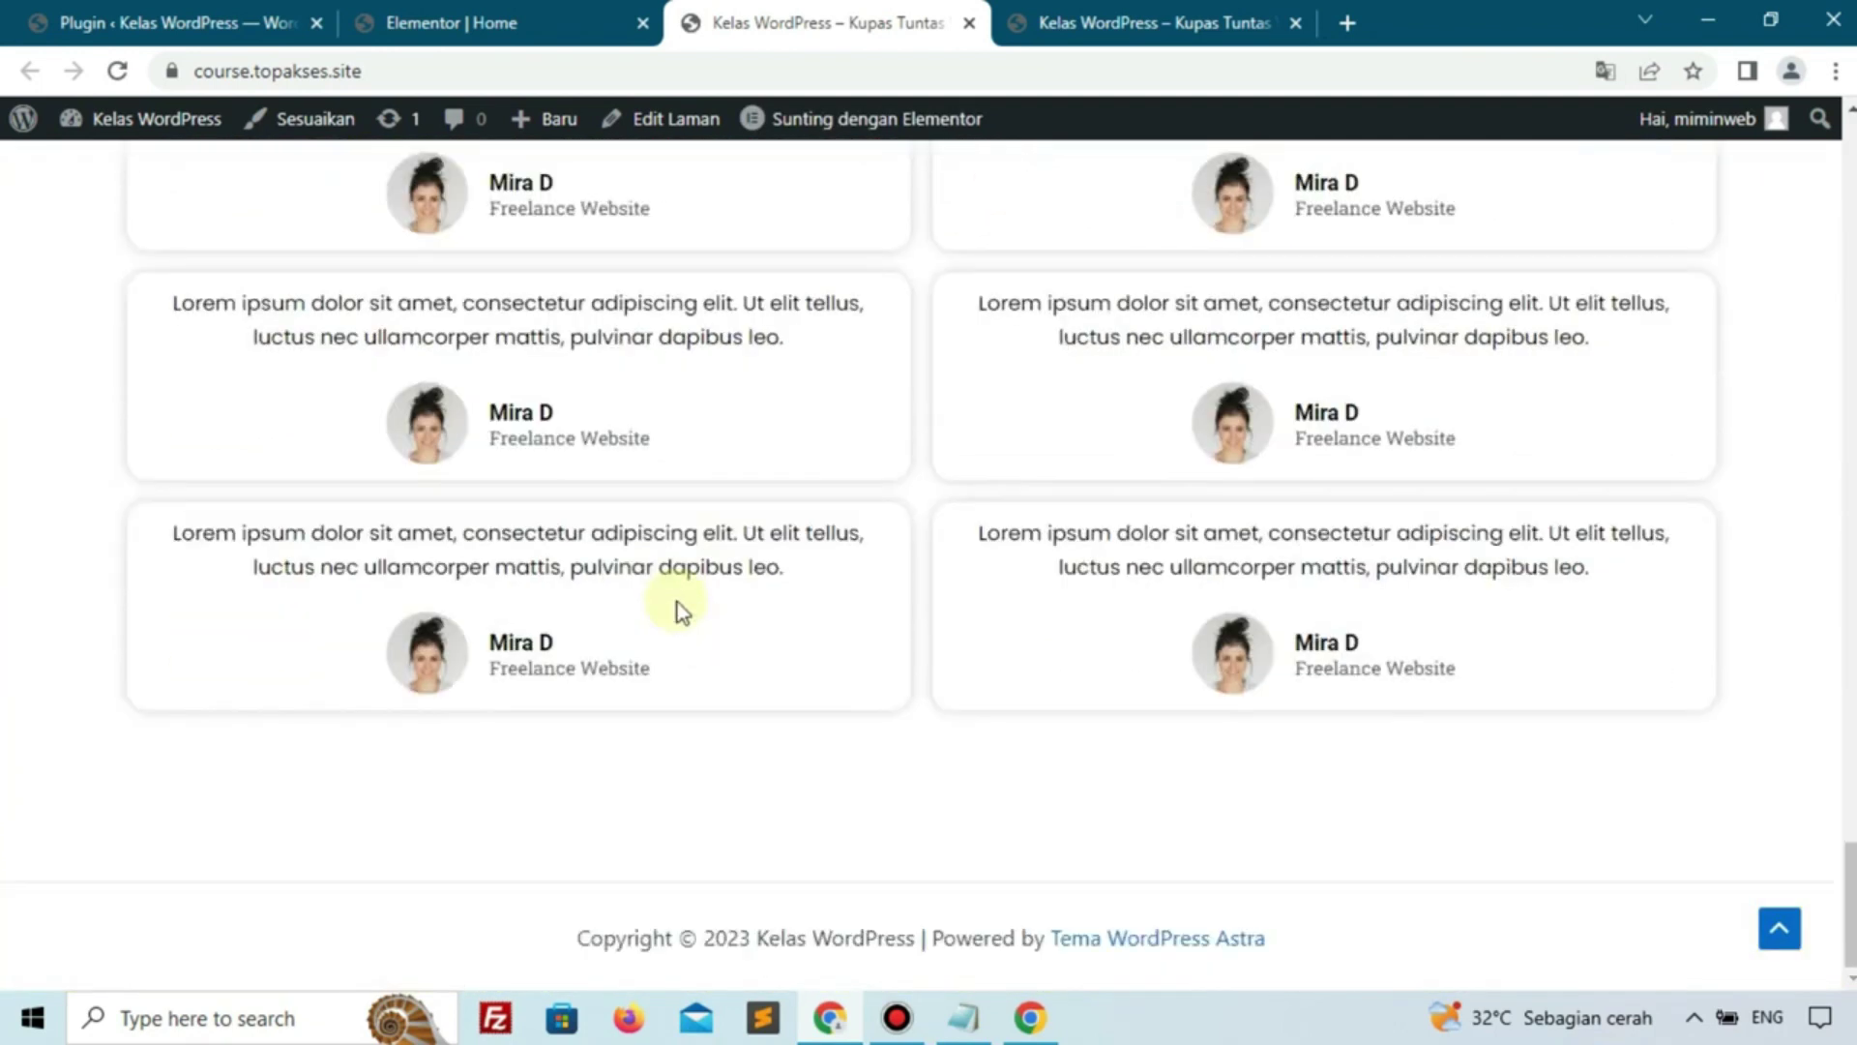
{"action": "scroll", "coordinate": [677, 602], "scroll_direction": "up", "scroll_amount": 20}
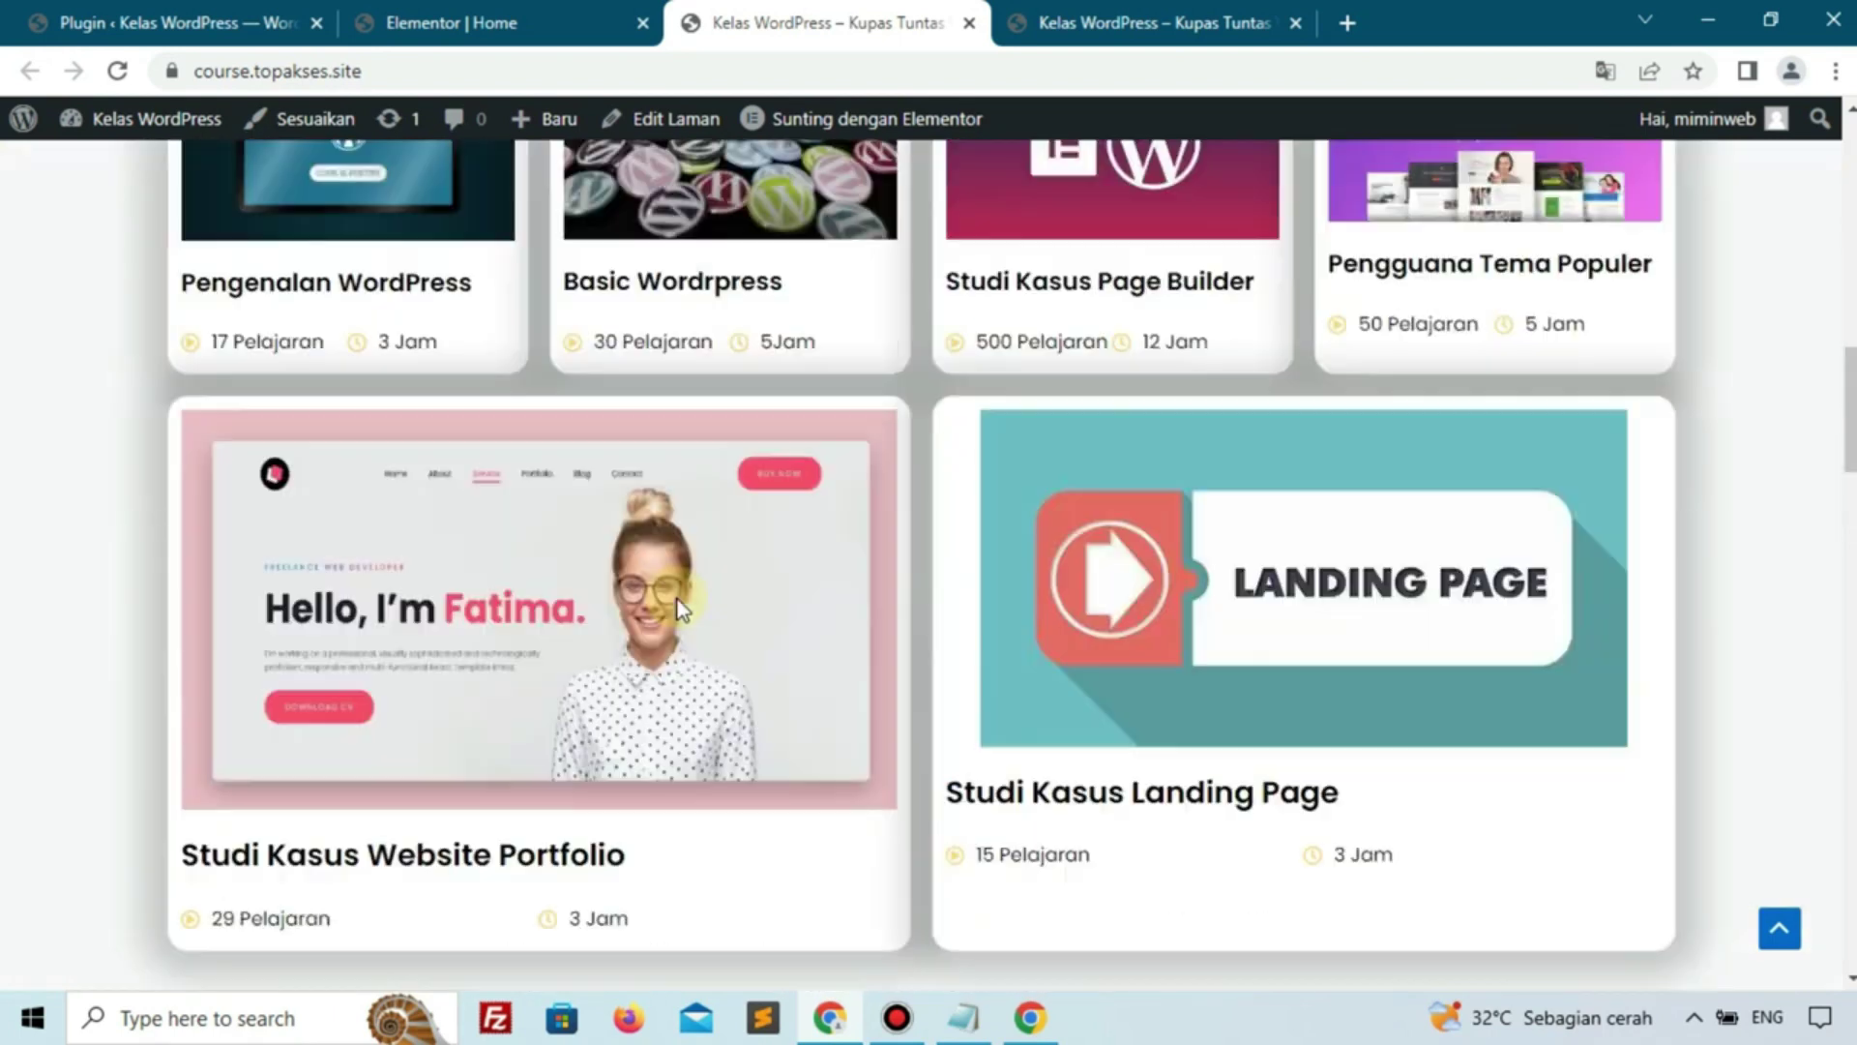
{"action": "scroll", "coordinate": [677, 607], "scroll_direction": "up", "scroll_amount": 10}
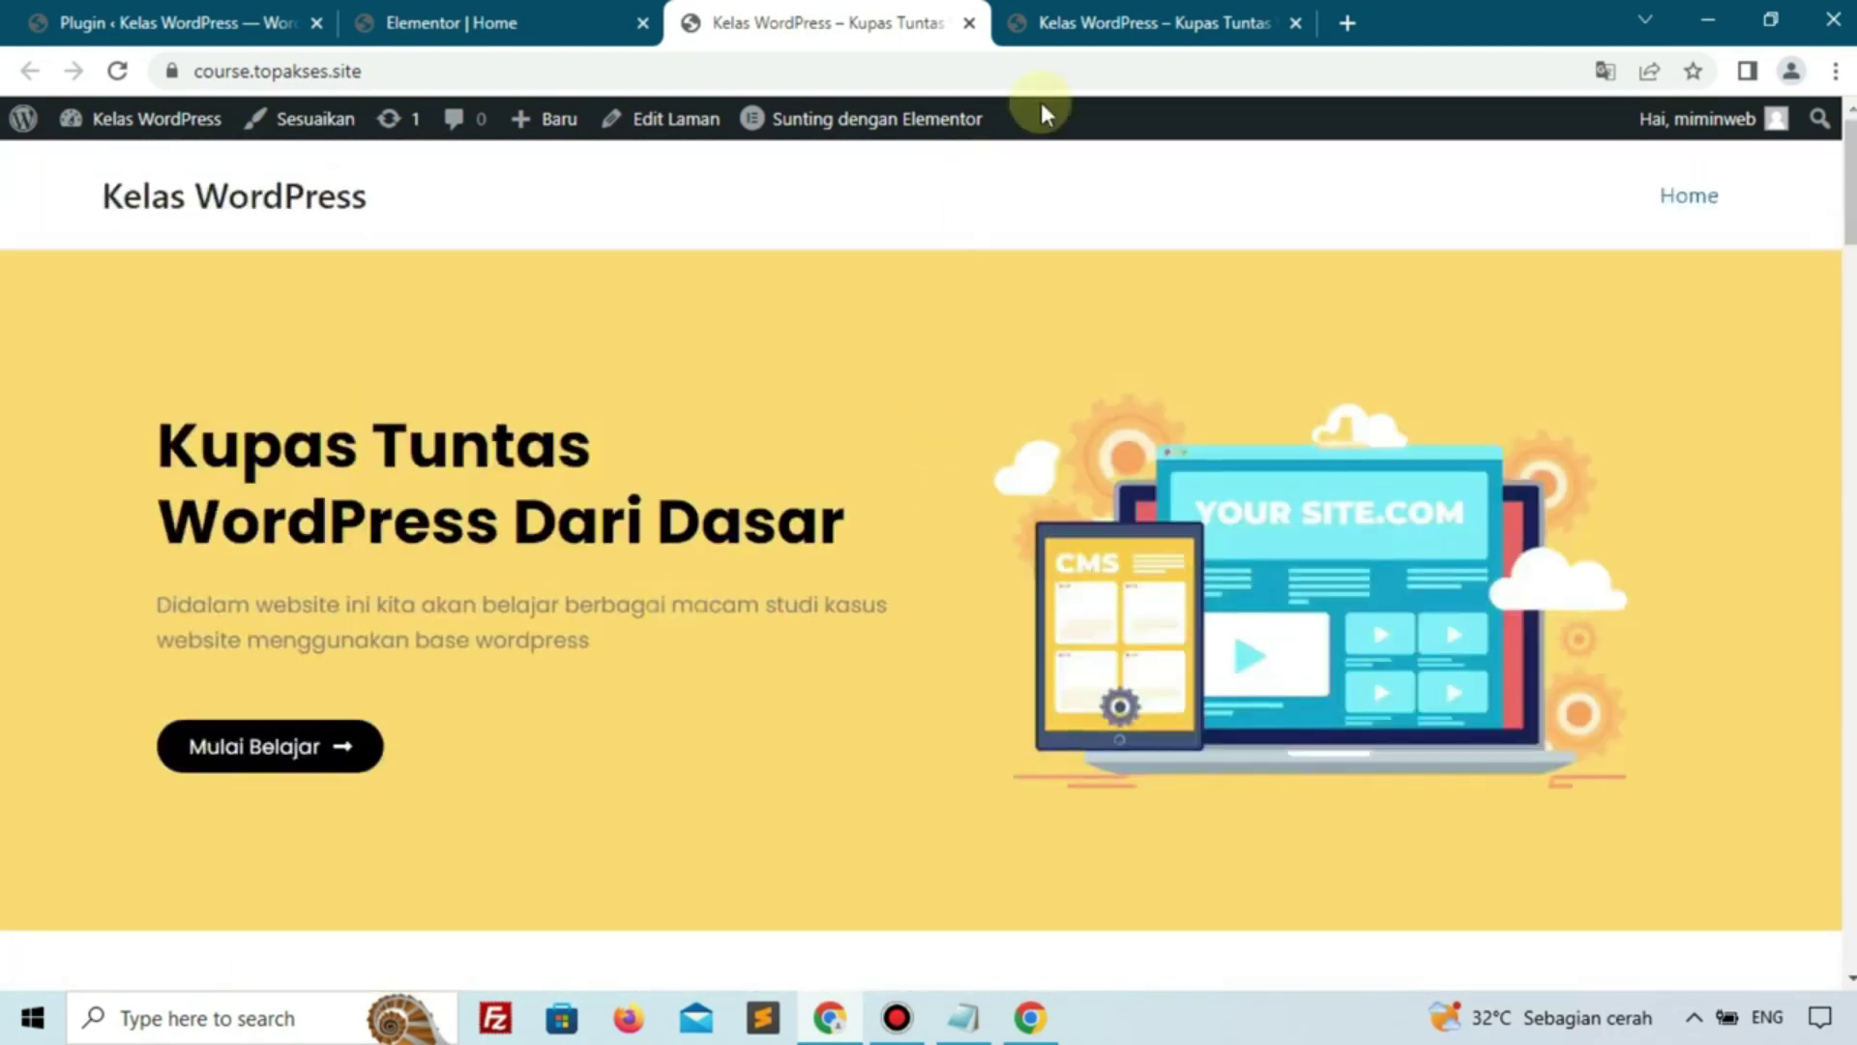
Examine the reference kursusweb.topakses.site home page from its header menu to its footer, and return to the published course.topakses.site page
{"action": "left_click", "coordinate": [1089, 29]}
{"action": "scroll", "coordinate": [1069, 267], "scroll_direction": "up", "scroll_amount": 20}
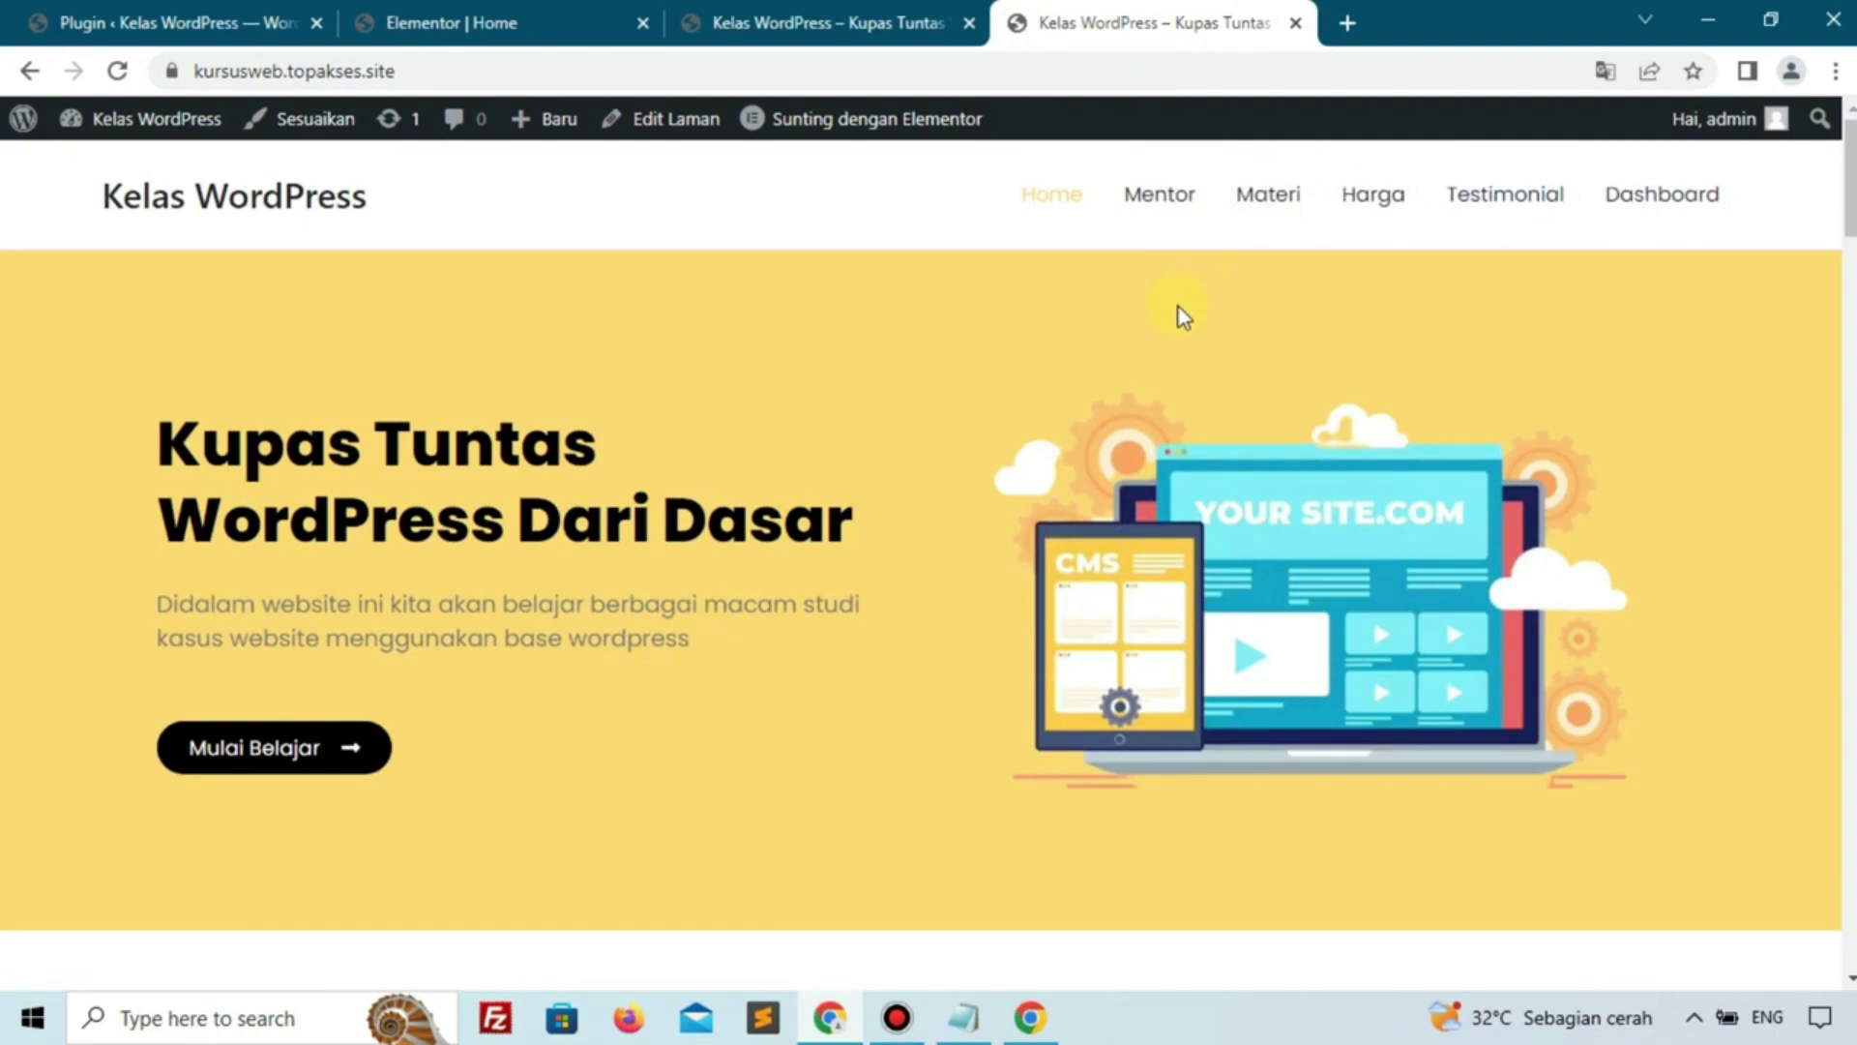
{"action": "scroll", "coordinate": [1183, 317], "scroll_direction": "down", "scroll_amount": 10}
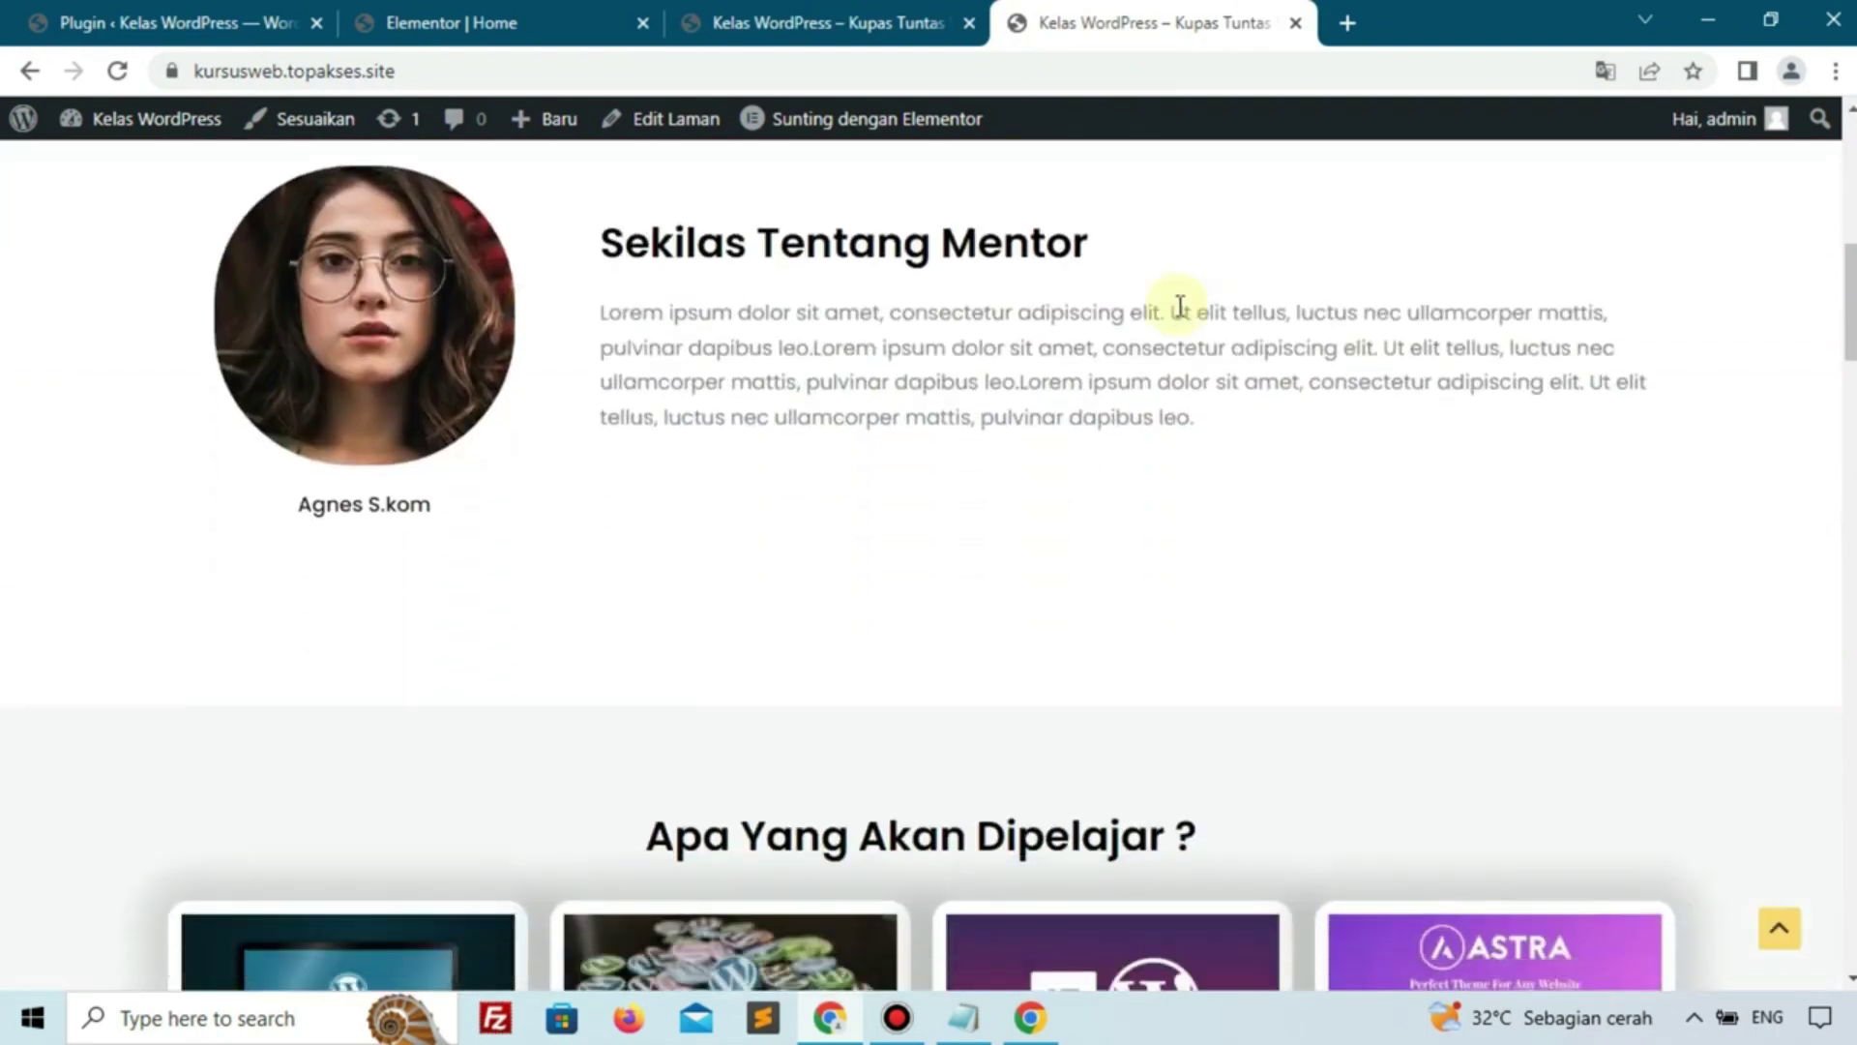
{"action": "scroll", "coordinate": [1180, 306], "scroll_direction": "down", "scroll_amount": 15}
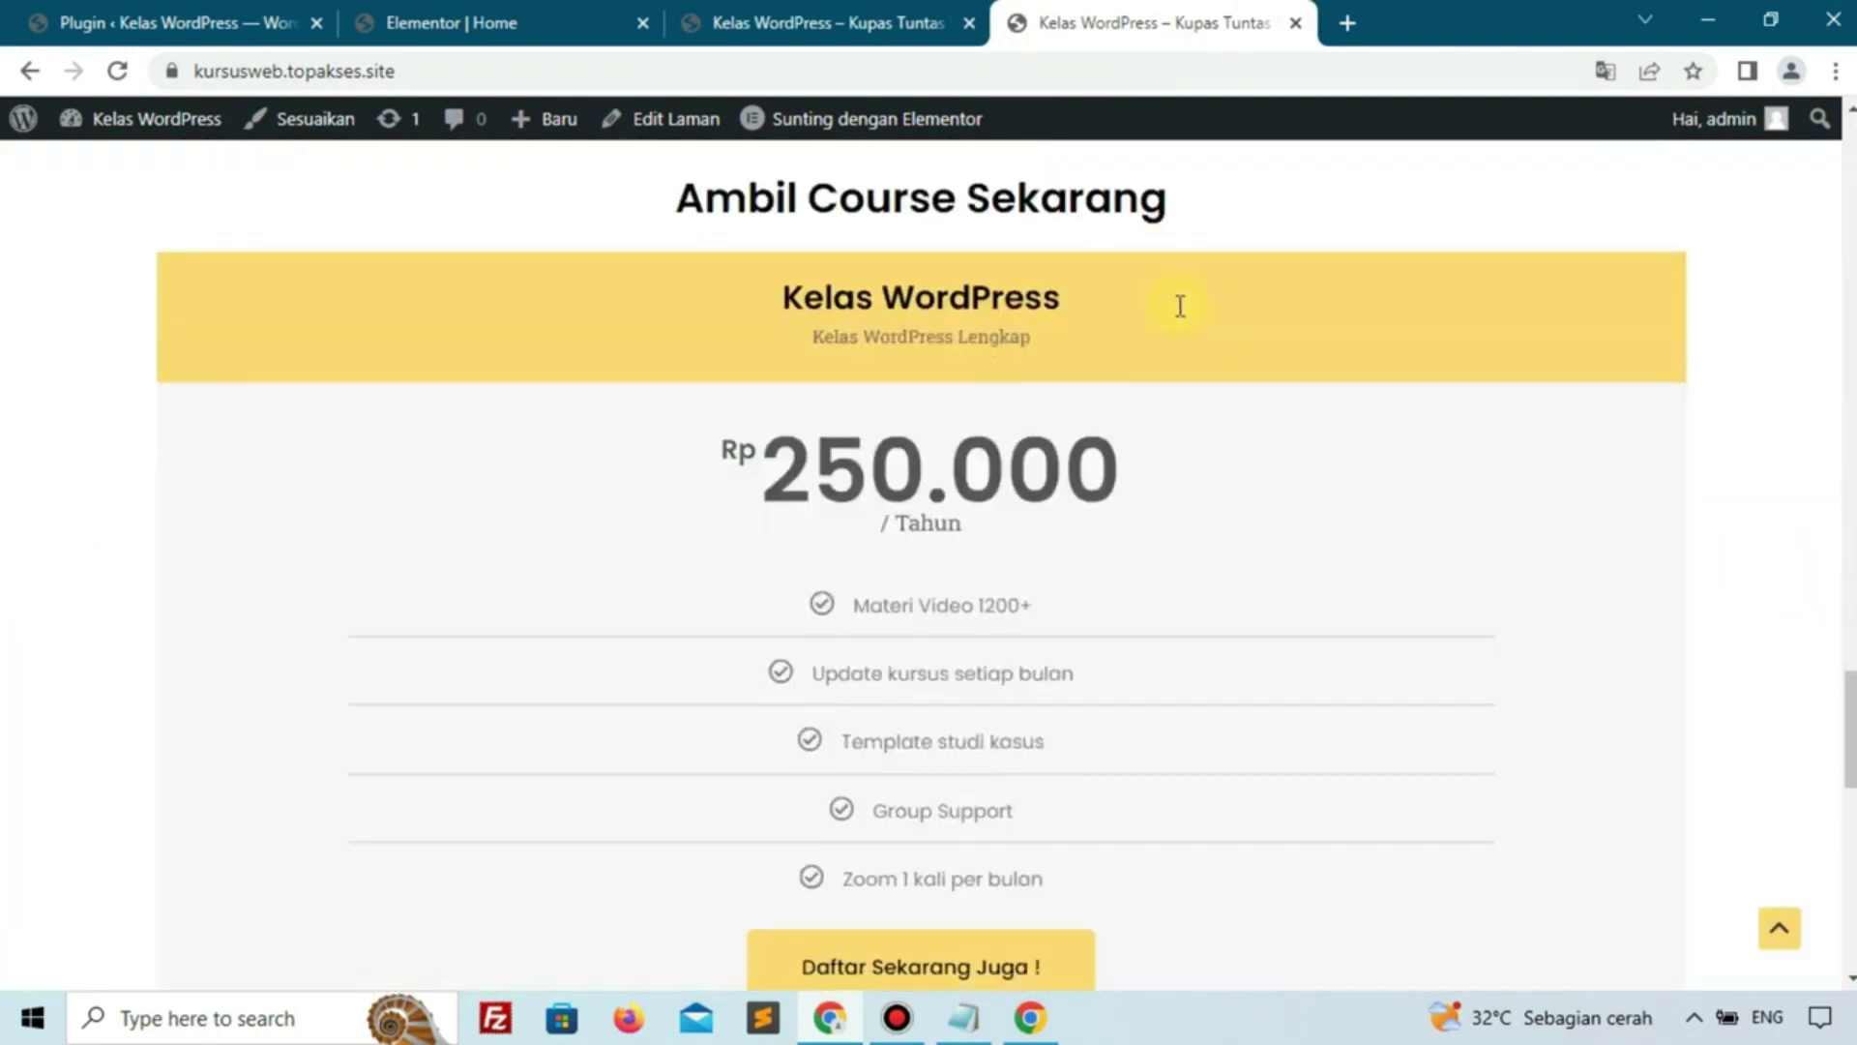
{"action": "scroll", "coordinate": [1181, 306], "scroll_direction": "down", "scroll_amount": 10}
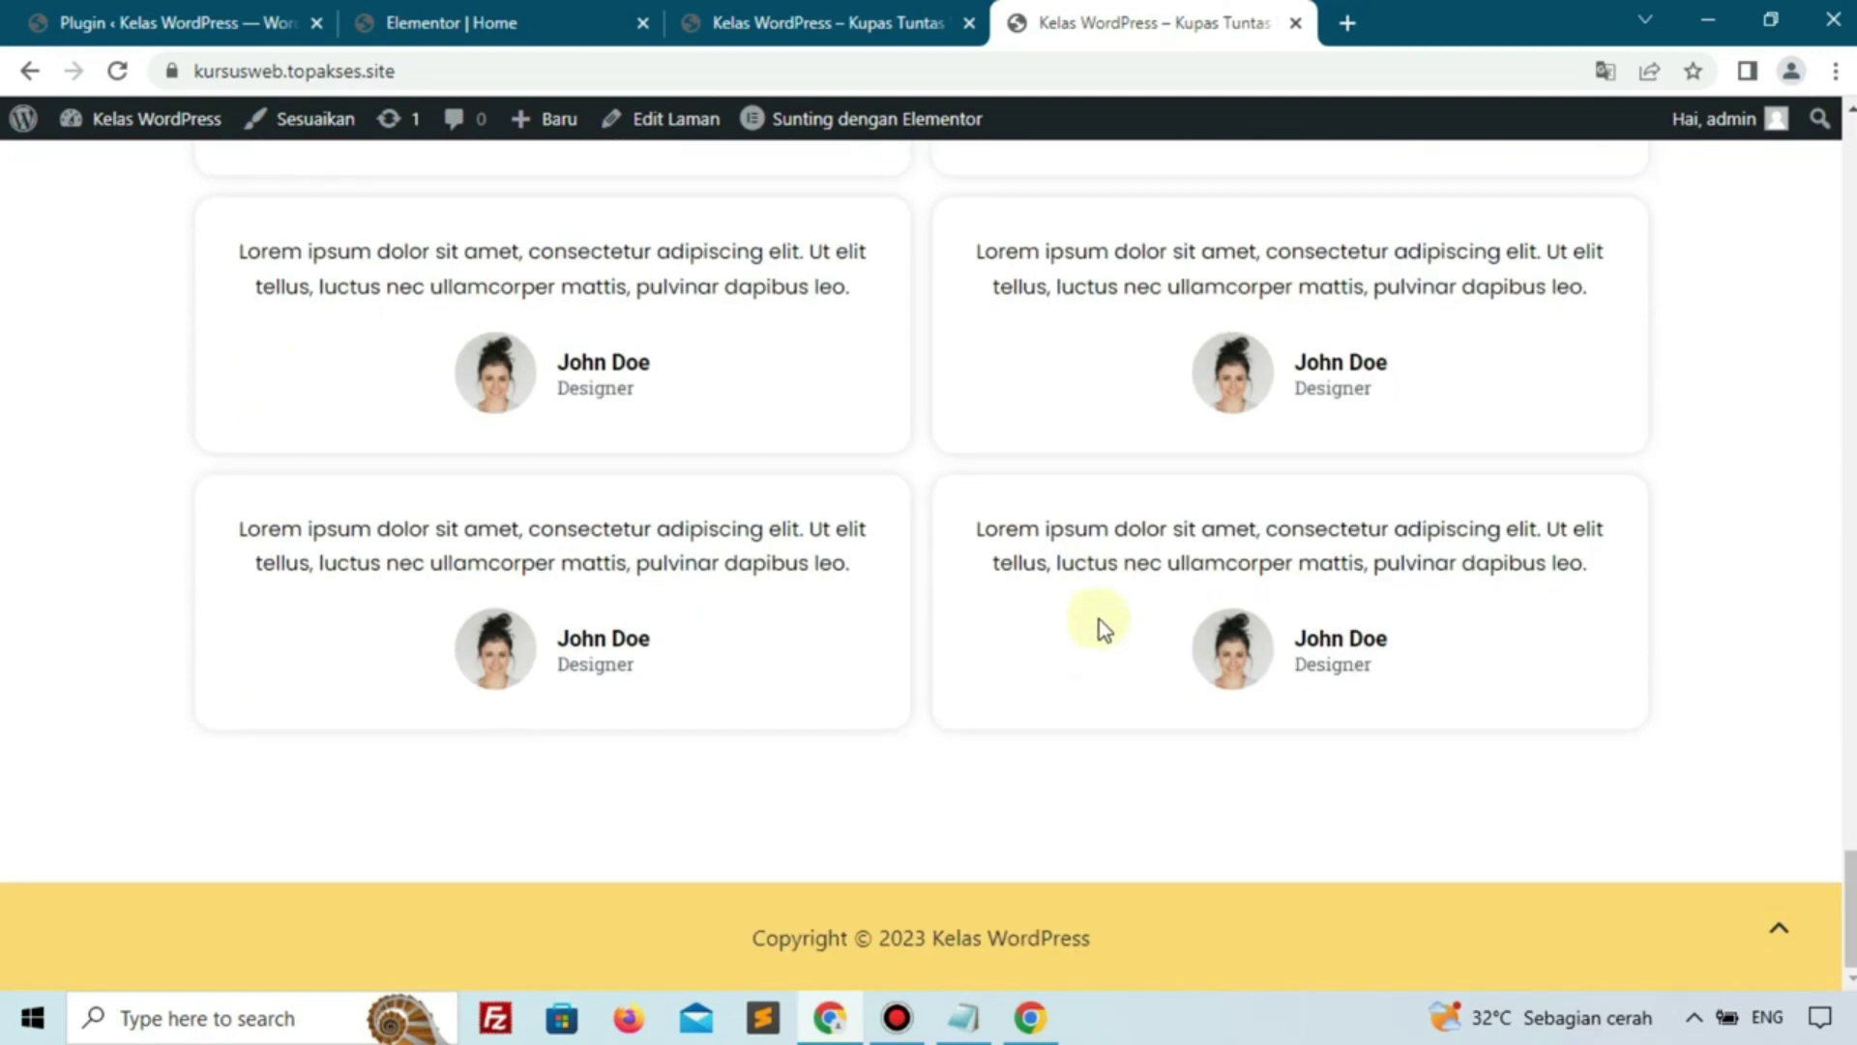
{"action": "left_click", "coordinate": [767, 22]}
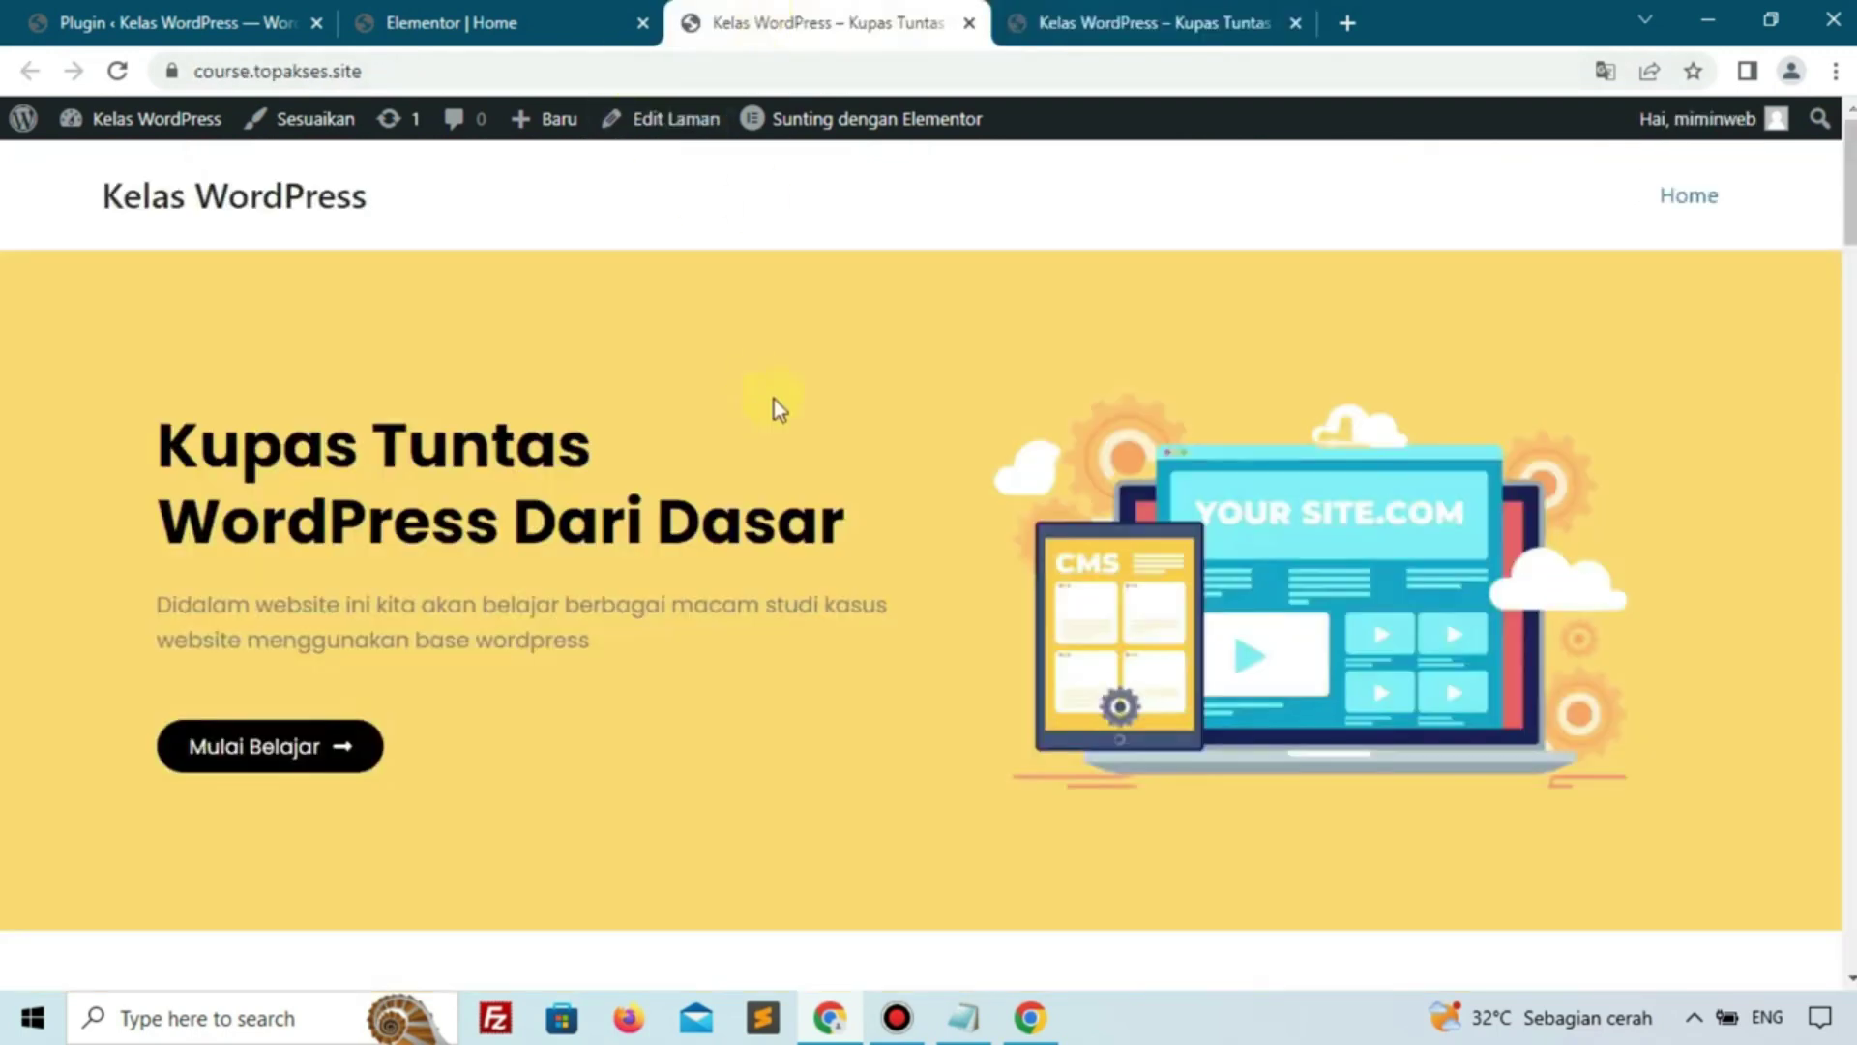